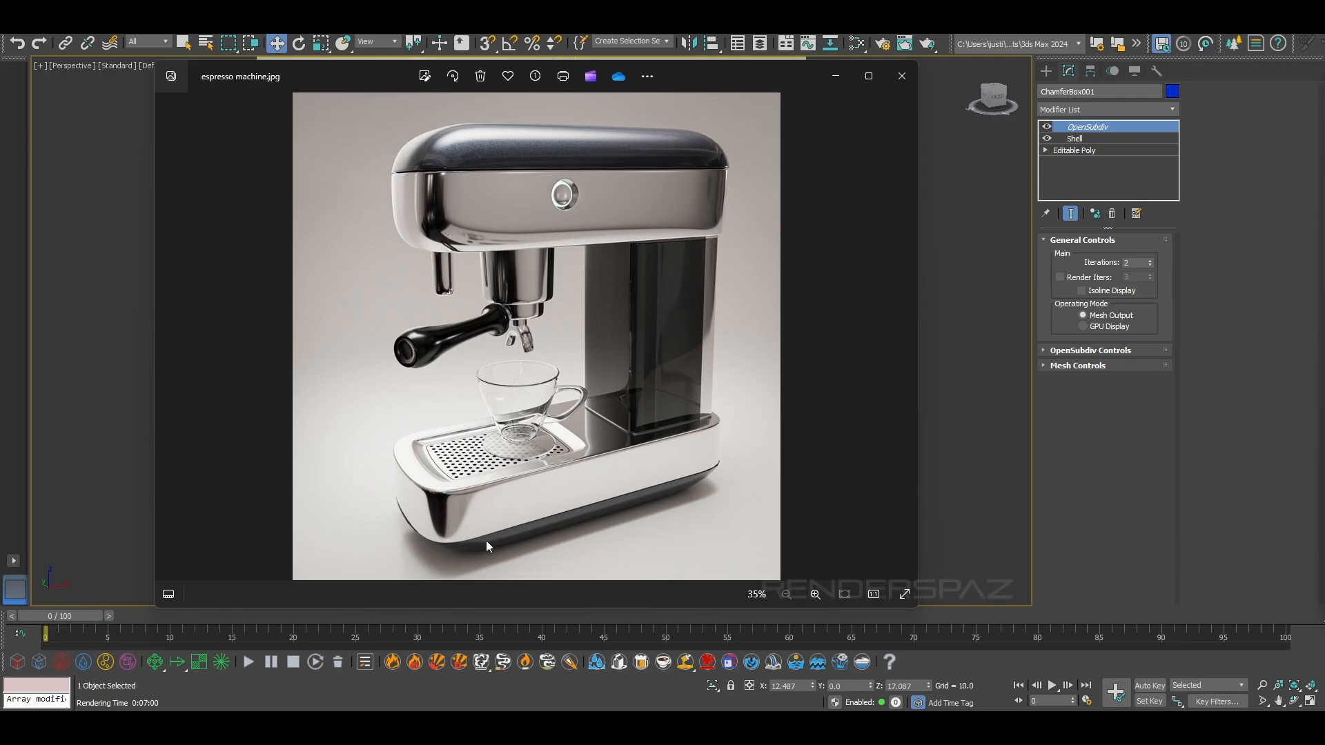
# Examine the espresso machine reference image, covering the top housing, portafilter handle, glass cup and perforated drip tray
pyautogui.scroll(3, 423, 142)
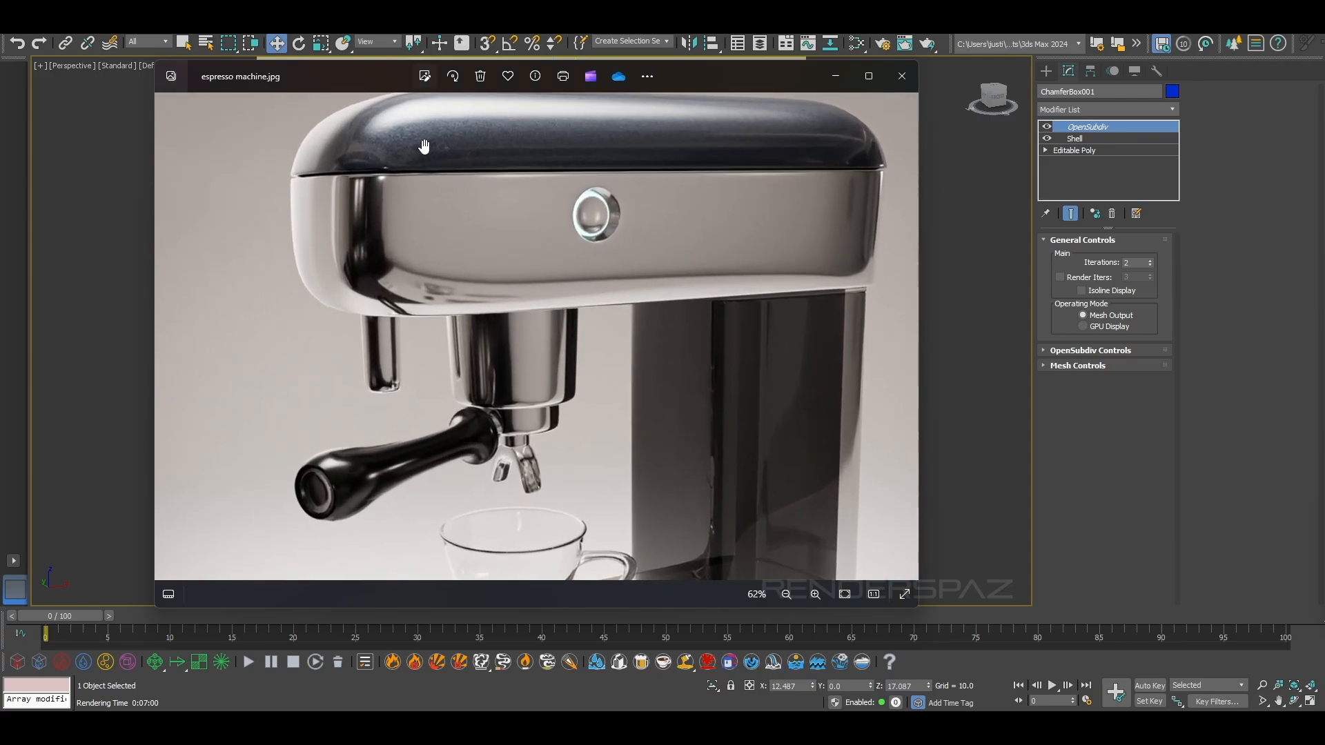
pyautogui.moveTo(424, 143); pyautogui.dragTo(463, 203)
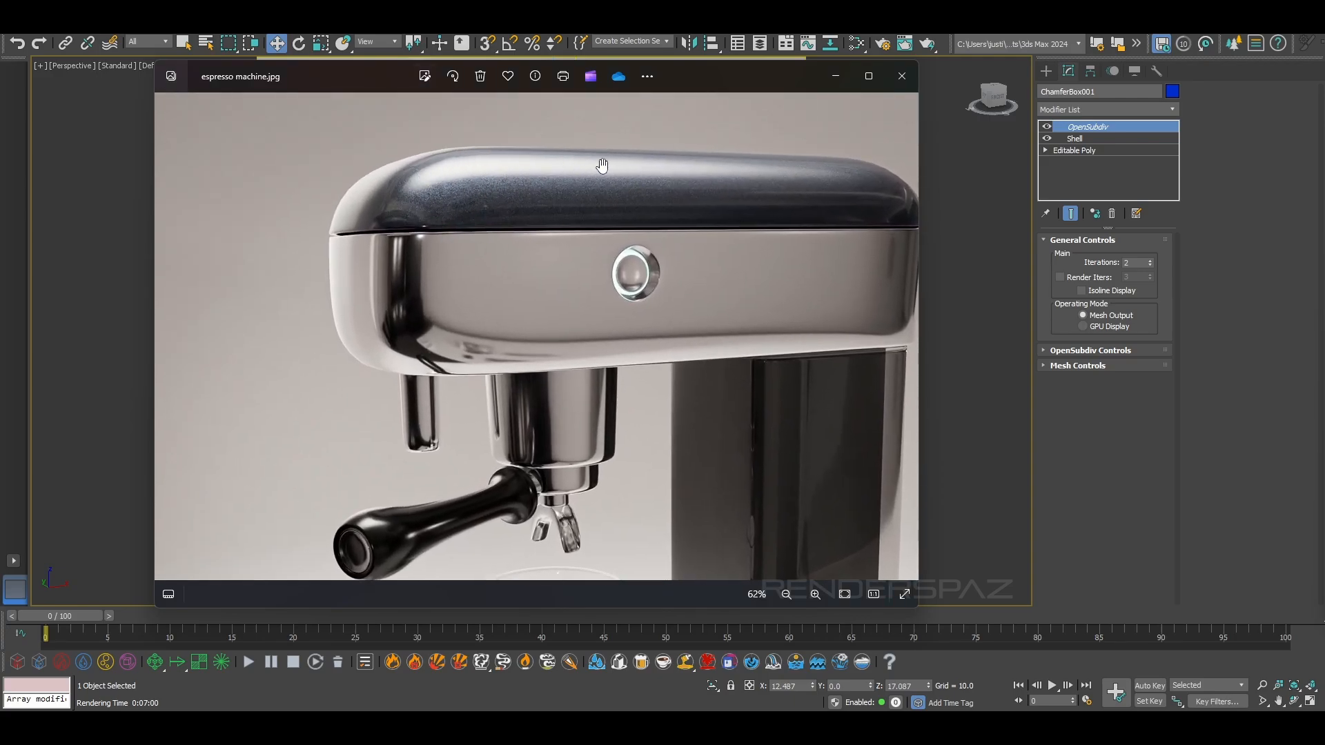
pyautogui.scroll(1, 418, 200)
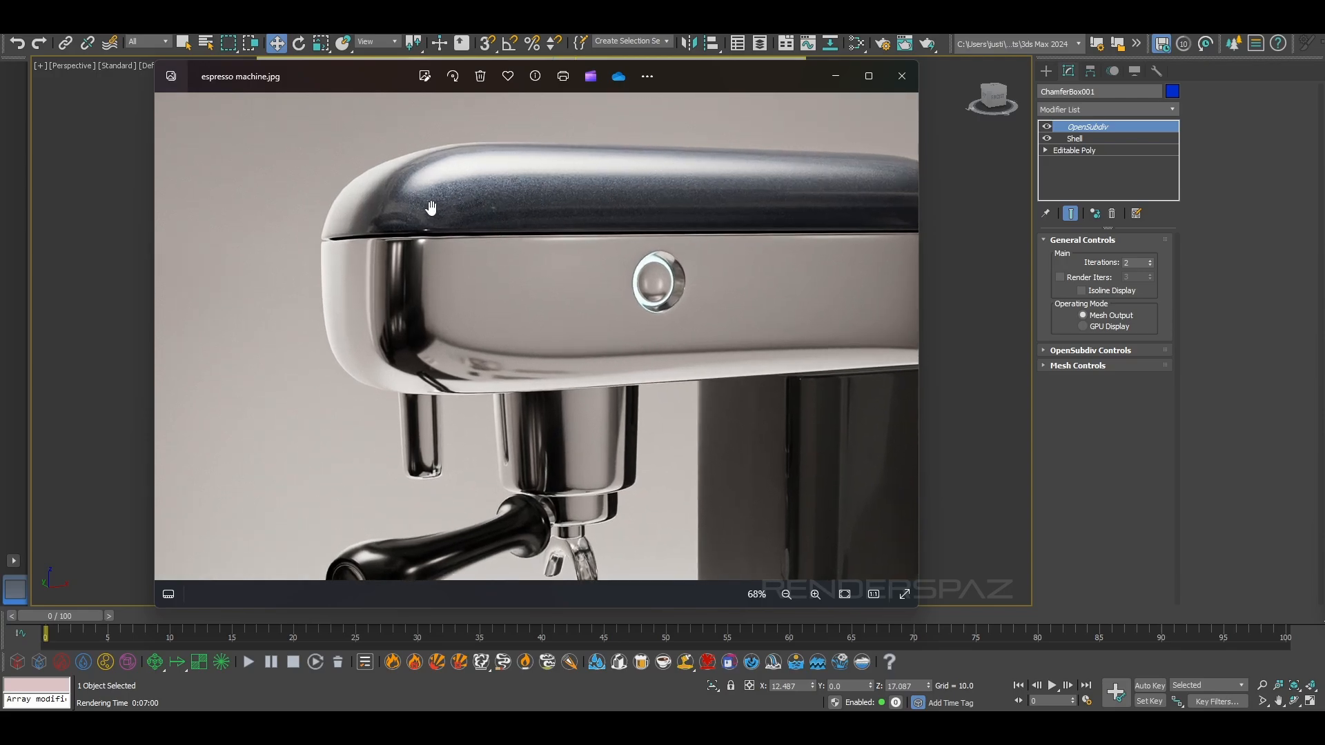
pyautogui.moveTo(685, 202); pyautogui.dragTo(597, 193)
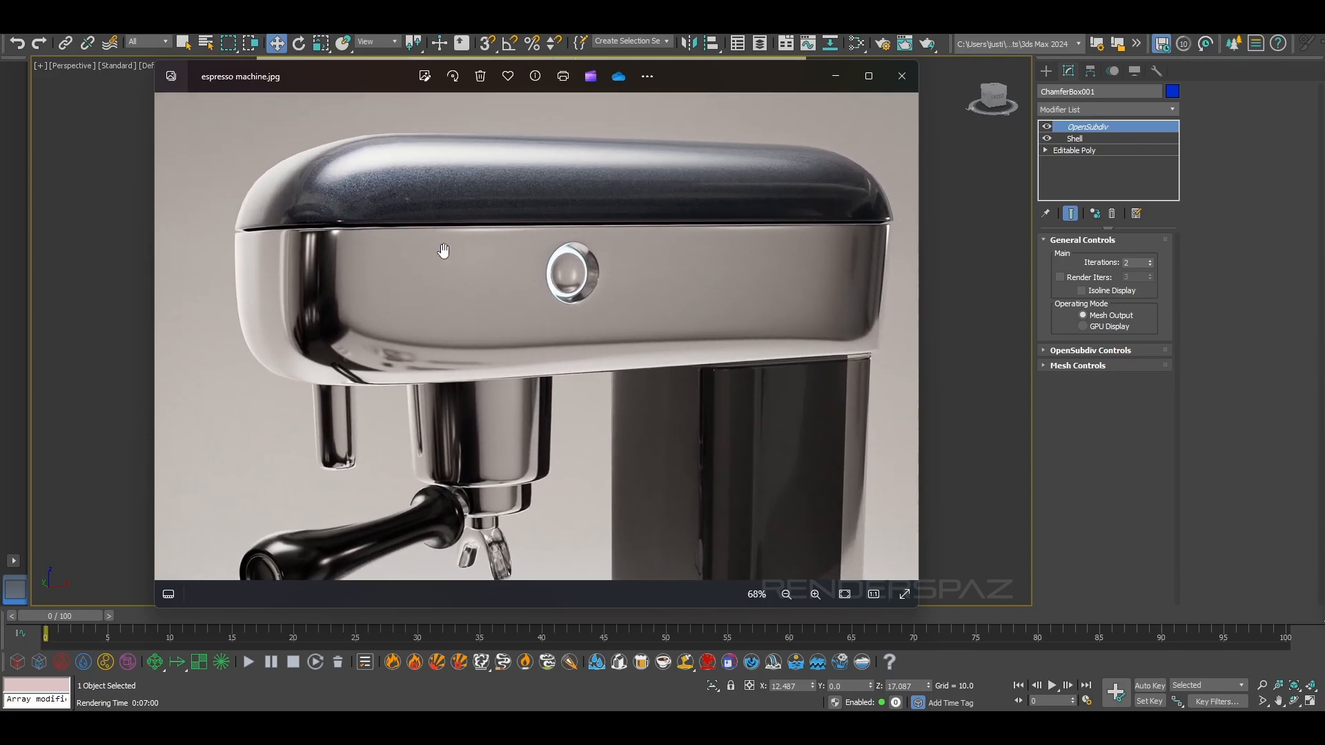
pyautogui.moveTo(371, 304); pyautogui.dragTo(336, 214)
pyautogui.scroll(-2, 282, 219)
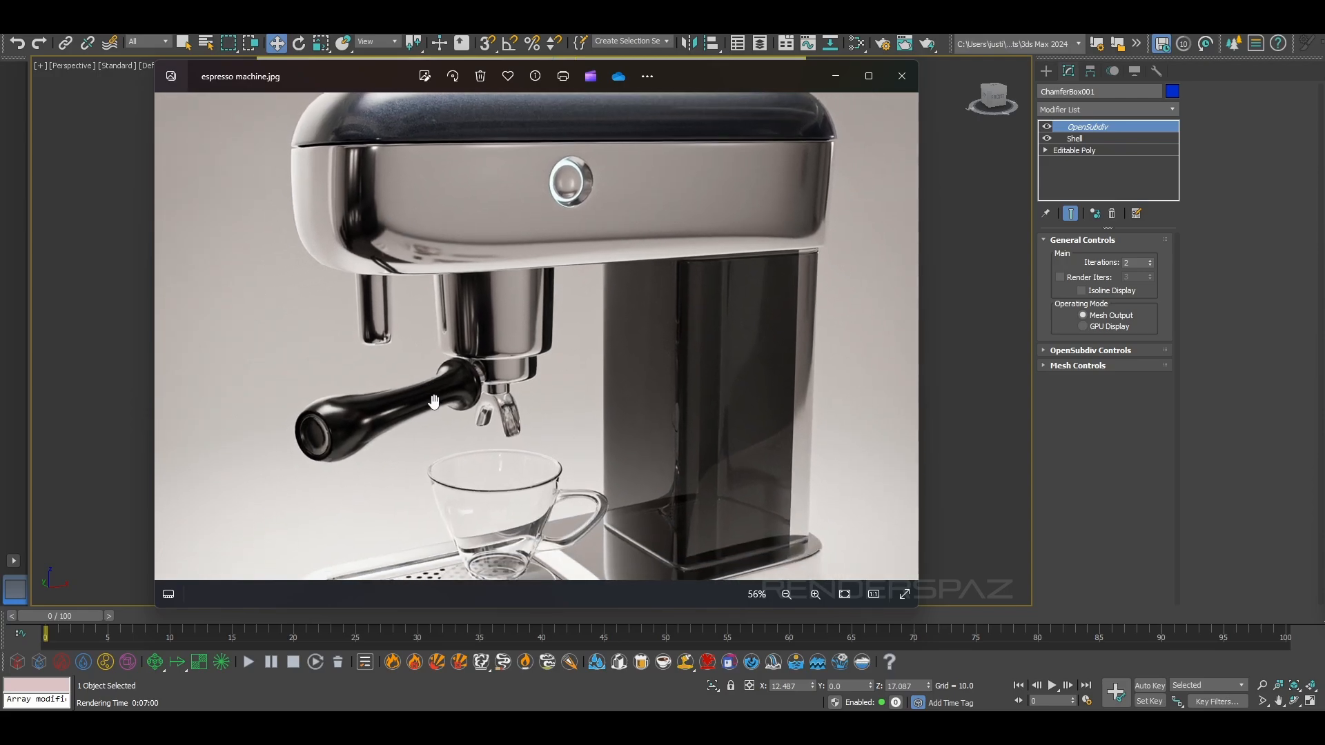
pyautogui.moveTo(441, 464); pyautogui.dragTo(452, 380)
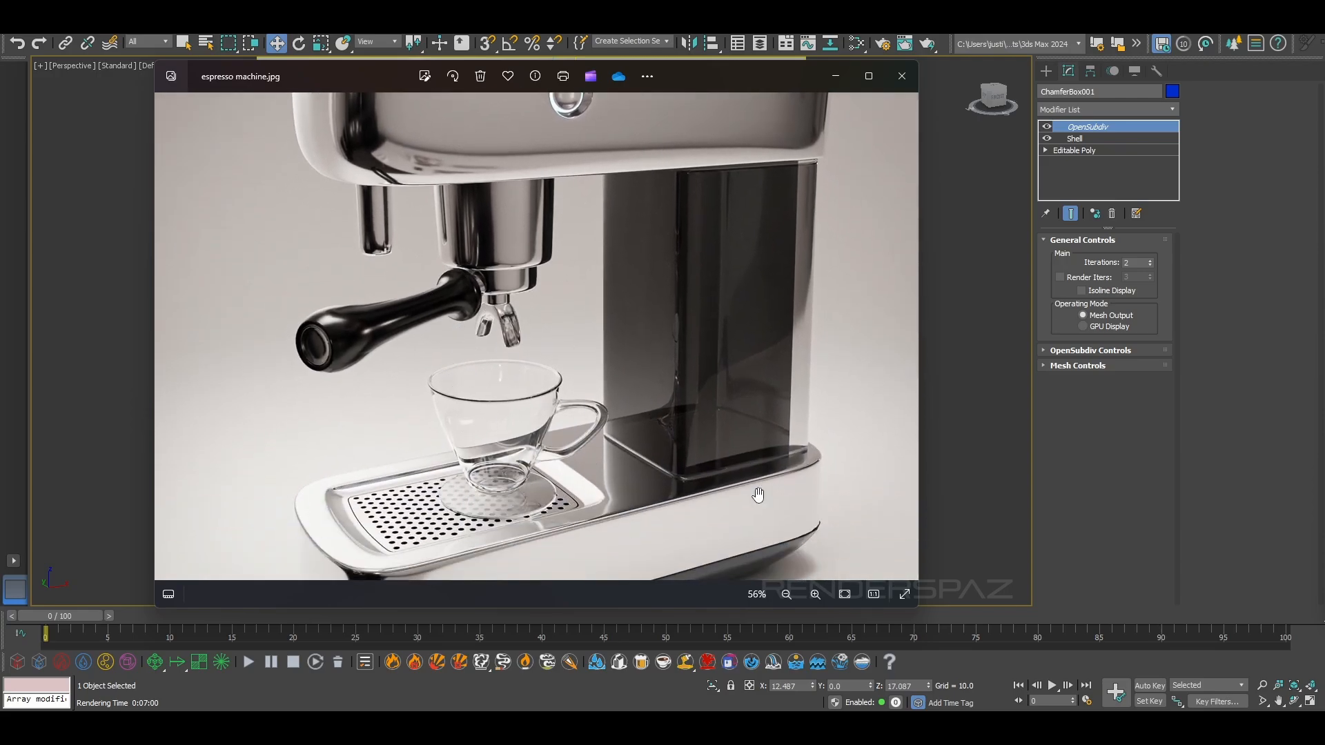
pyautogui.scroll(-3, 710, 393)
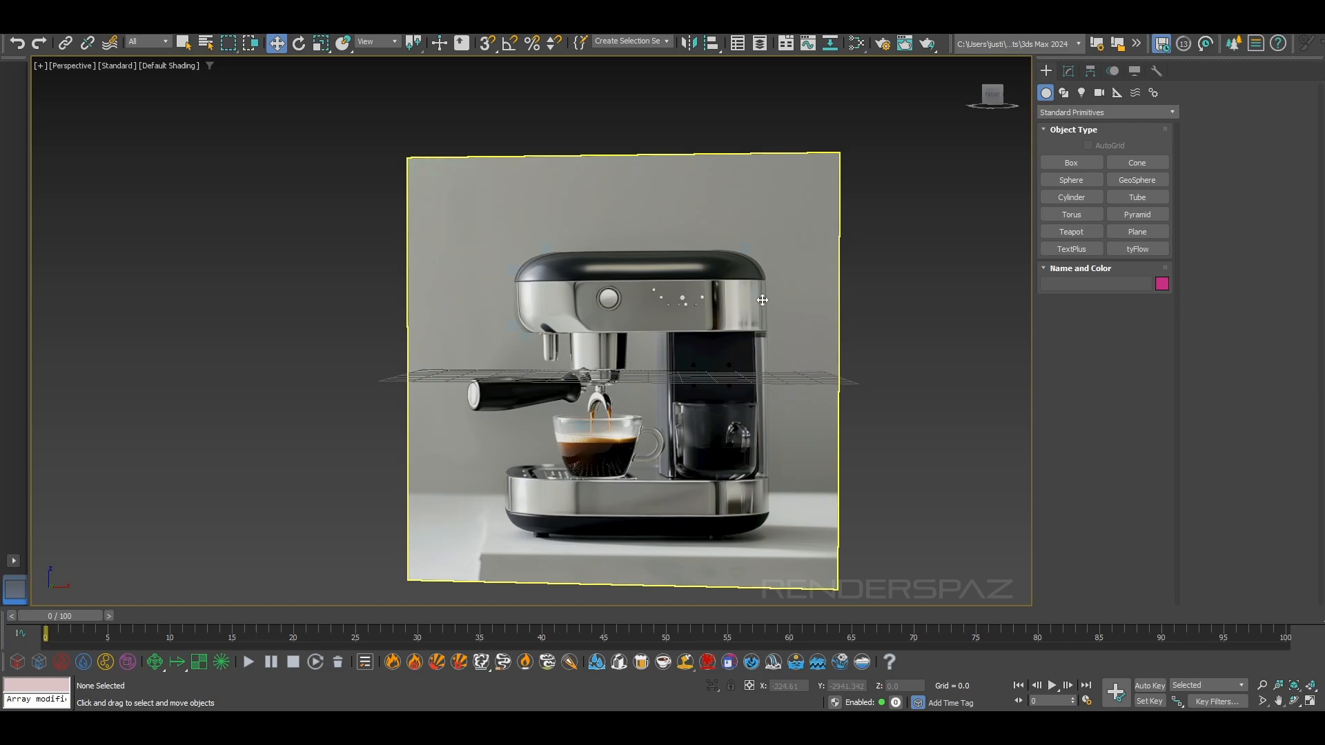
# Scale the espresso machine reference plane down uniformly to about 36 percent
pyautogui.click(788, 380)
pyautogui.rightClick(788, 380)
pyautogui.press('Escape')
pyautogui.click(321, 43)
pyautogui.moveTo(600, 356); pyautogui.dragTo(589, 487)
pyautogui.keyDown('alt'); pyautogui.moveTo(621, 359); pyautogui.dragTo(633, 398, button='middle'); pyautogui.keyUp('alt')
pyautogui.scroll(5, 633, 398)
pyautogui.press('f')
pyautogui.scroll(8, 586, 346)
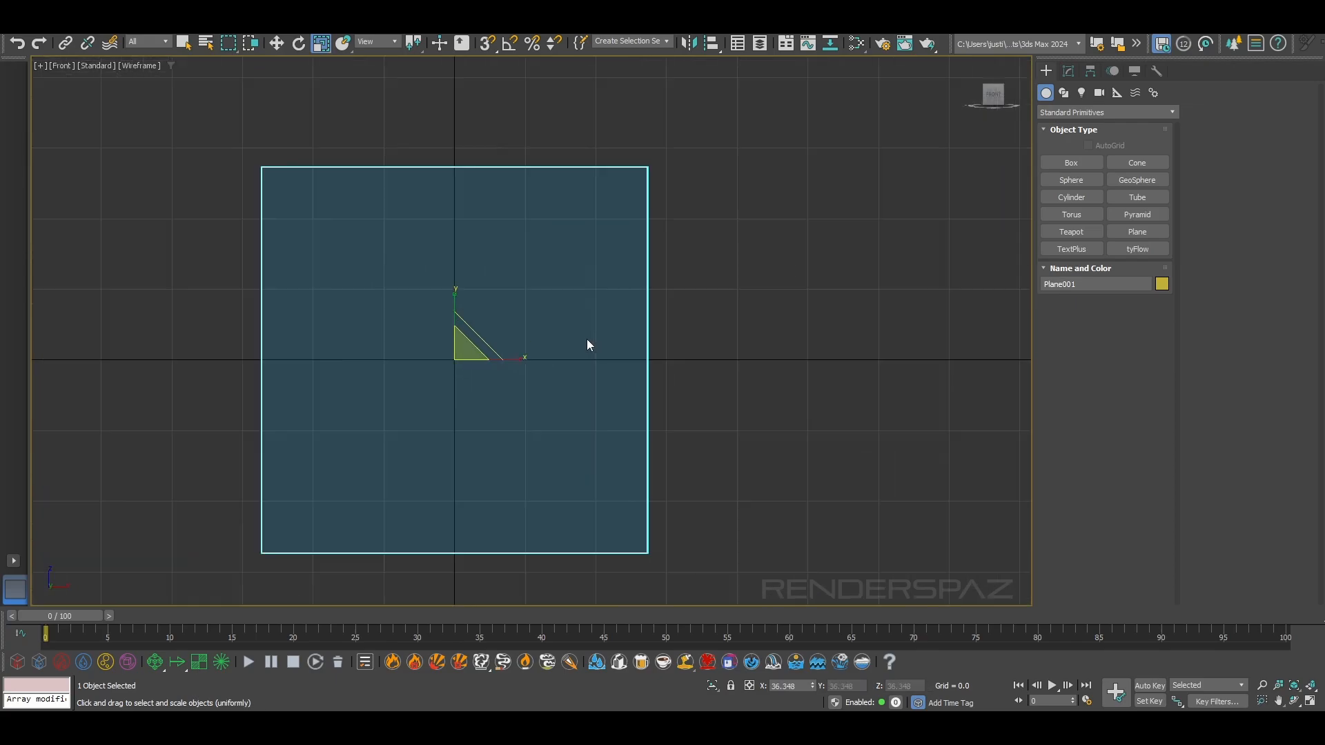
# Raise the reference plane to Z about 21.6 and push it back to Y about 7.2
pyautogui.scroll(-2, 555, 347)
pyautogui.press('w')
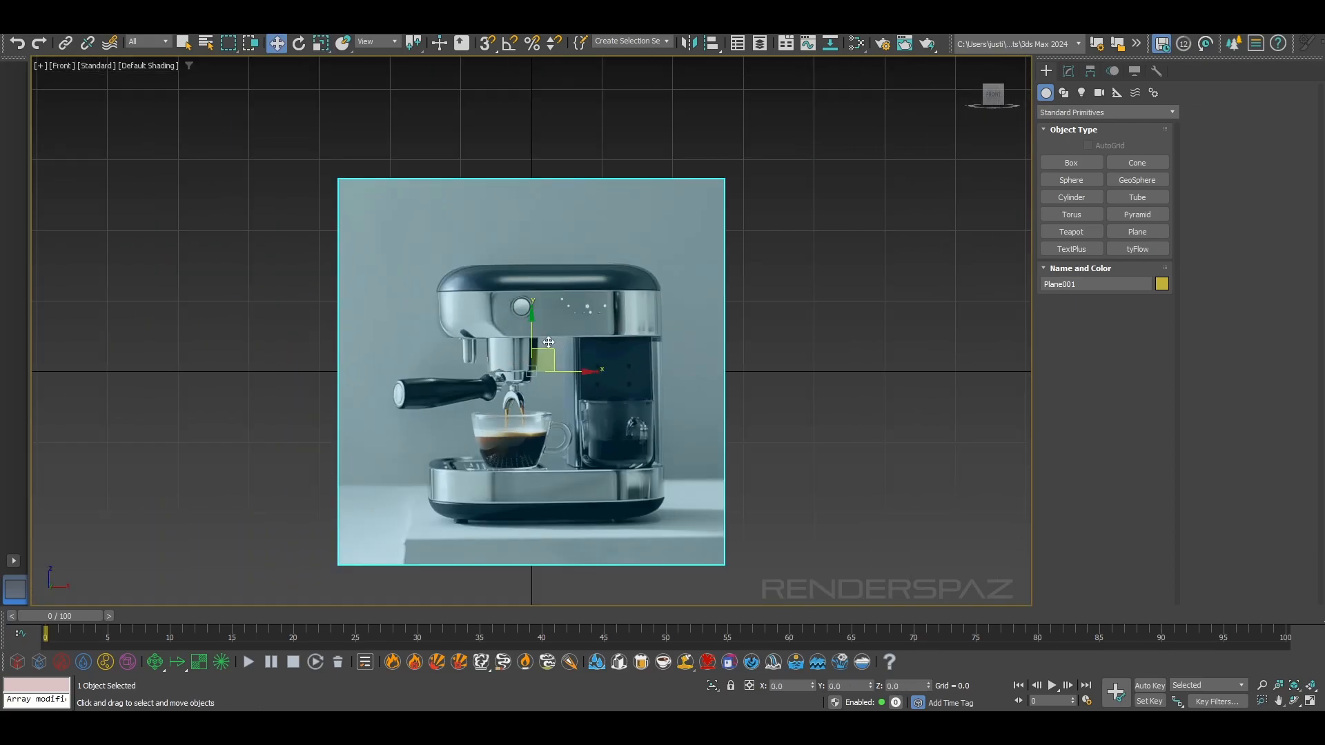
pyautogui.moveTo(533, 340); pyautogui.dragTo(545, 191)
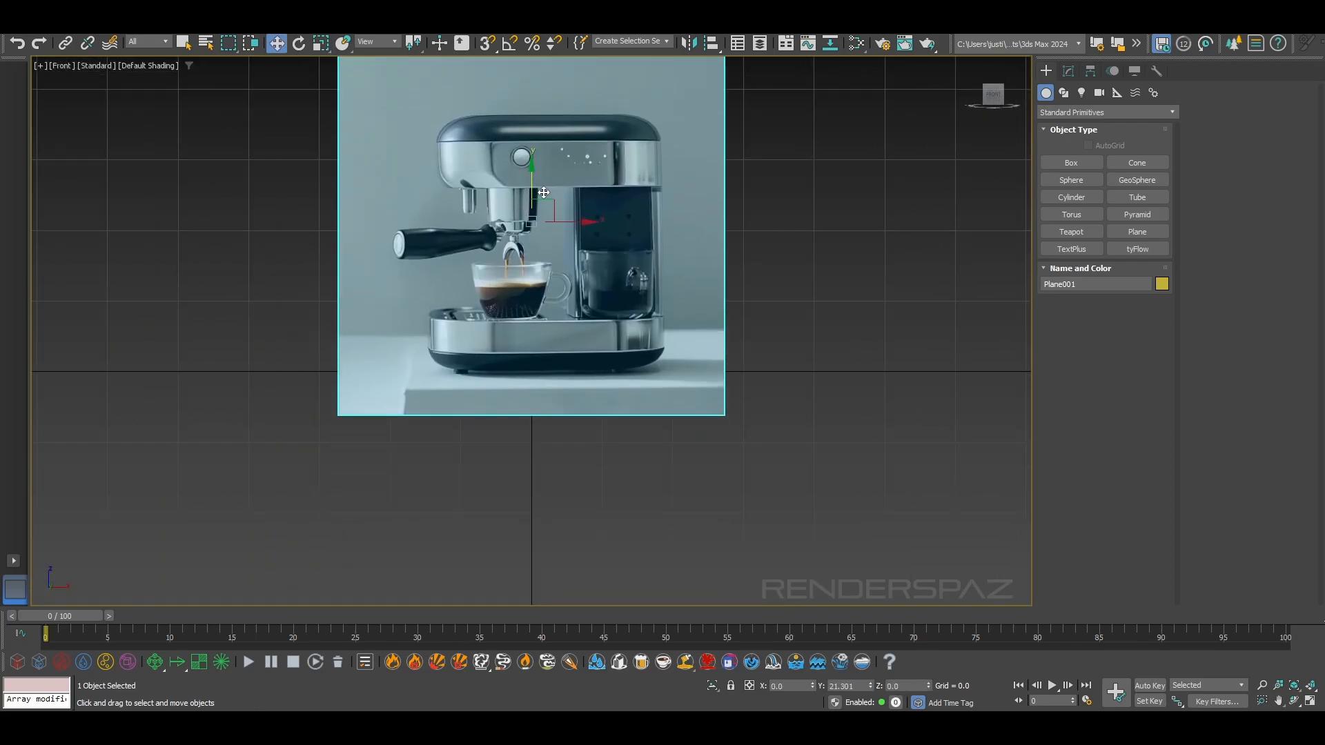
pyautogui.press('p')
pyautogui.keyDown('alt'); pyautogui.moveTo(545, 192); pyautogui.dragTo(692, 366, button='middle'); pyautogui.keyUp('alt')
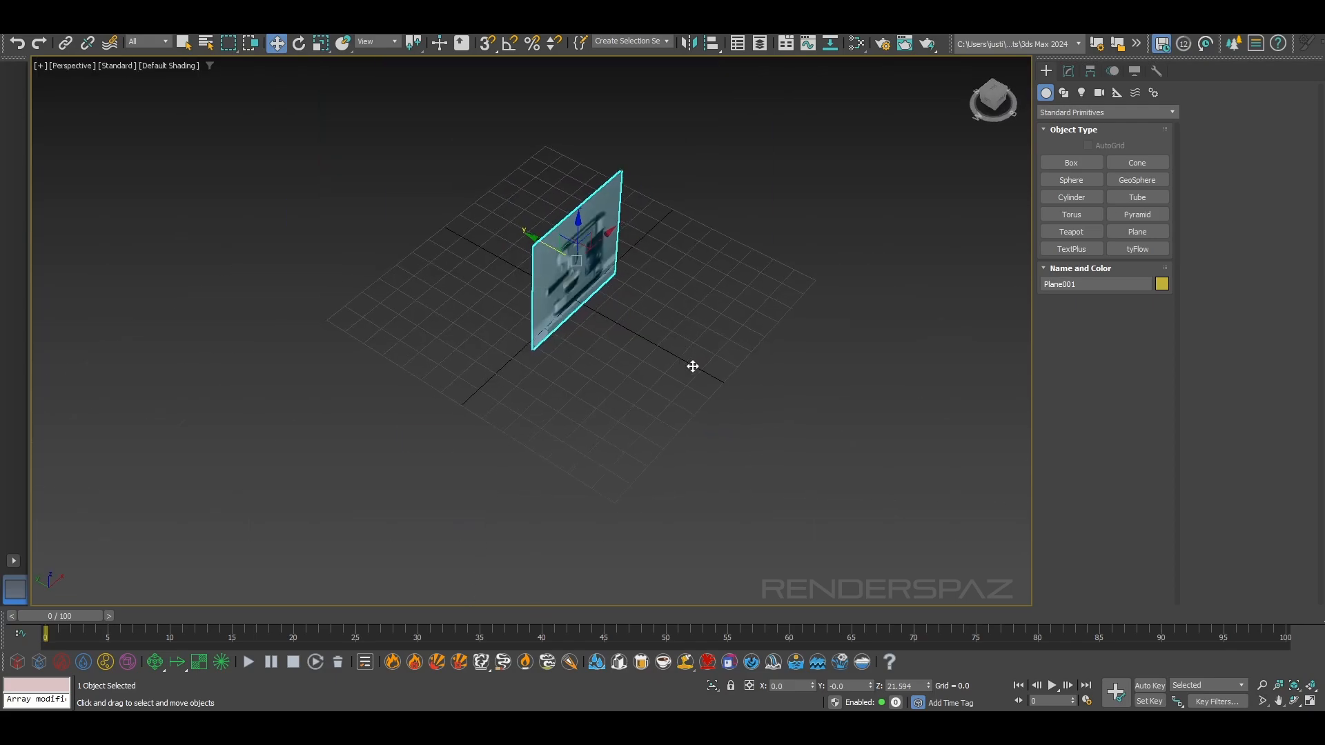
pyautogui.scroll(5, 652, 311)
pyautogui.moveTo(476, 171); pyautogui.dragTo(364, 168)
pyautogui.rightClick(434, 155)
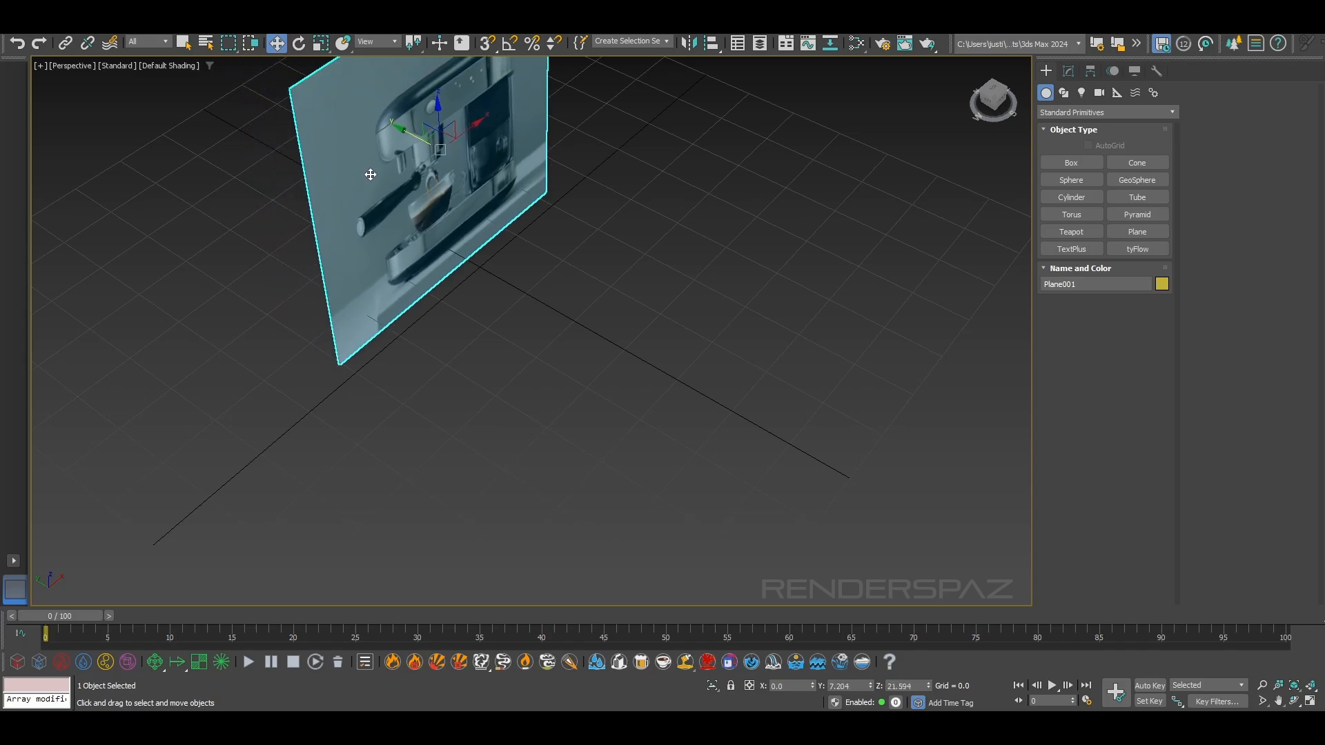
# Freeze the reference plane through its object properties, with Show Frozen in Gray turned off
pyautogui.press('f')
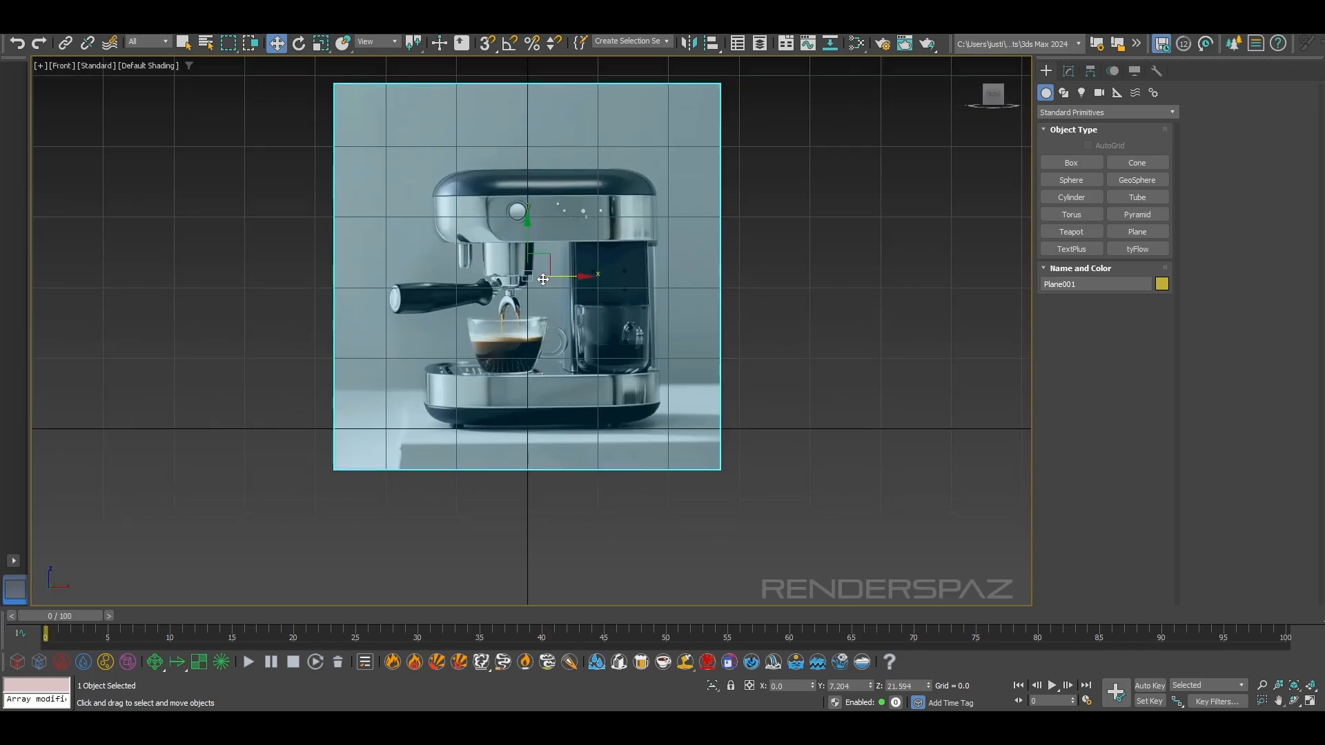
pyautogui.scroll(3, 545, 266)
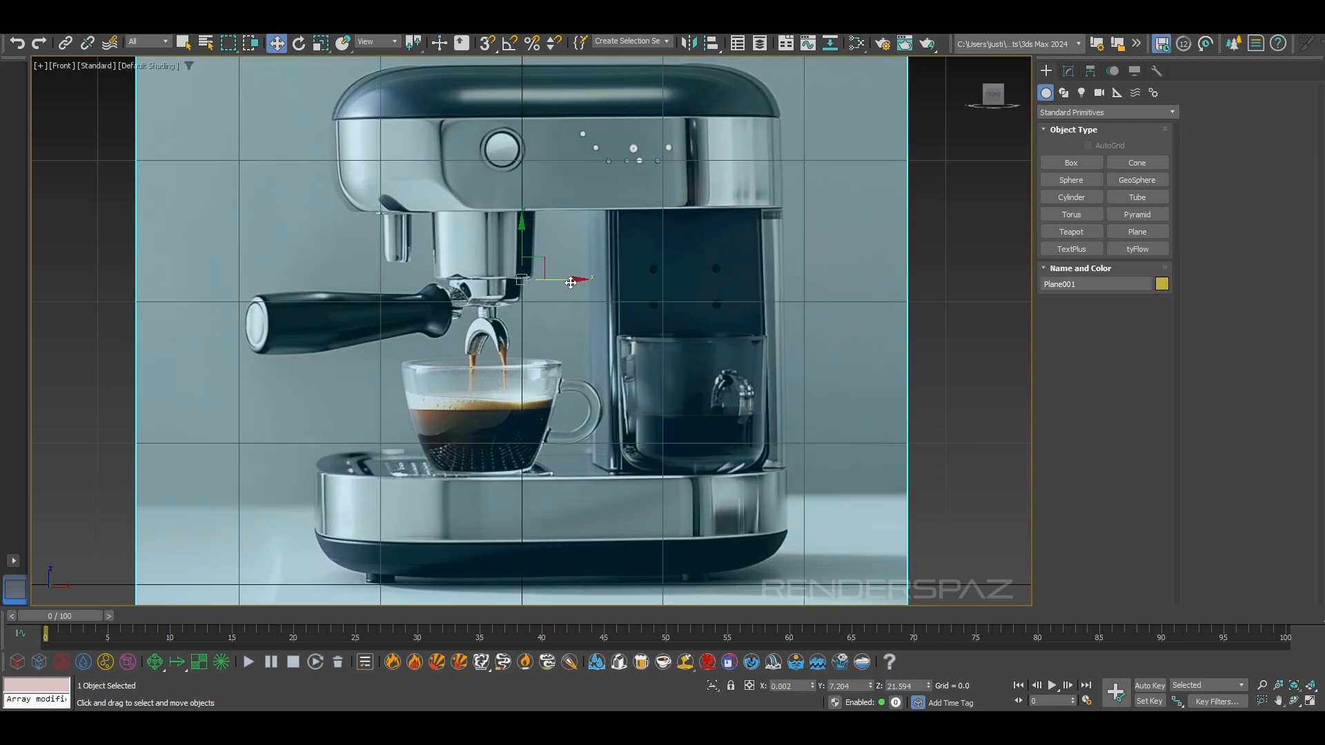
pyautogui.moveTo(787, 311); pyautogui.dragTo(777, 371, button='middle')
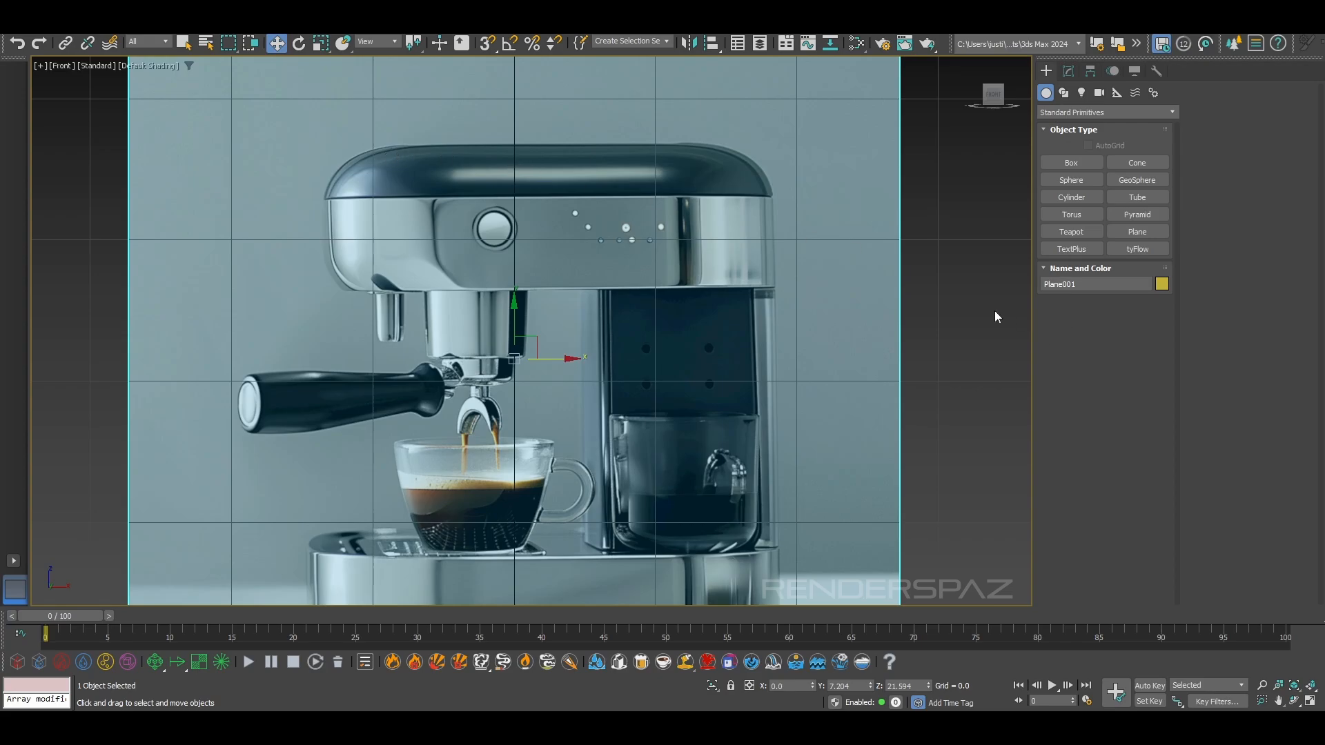
pyautogui.rightClick(621, 169)
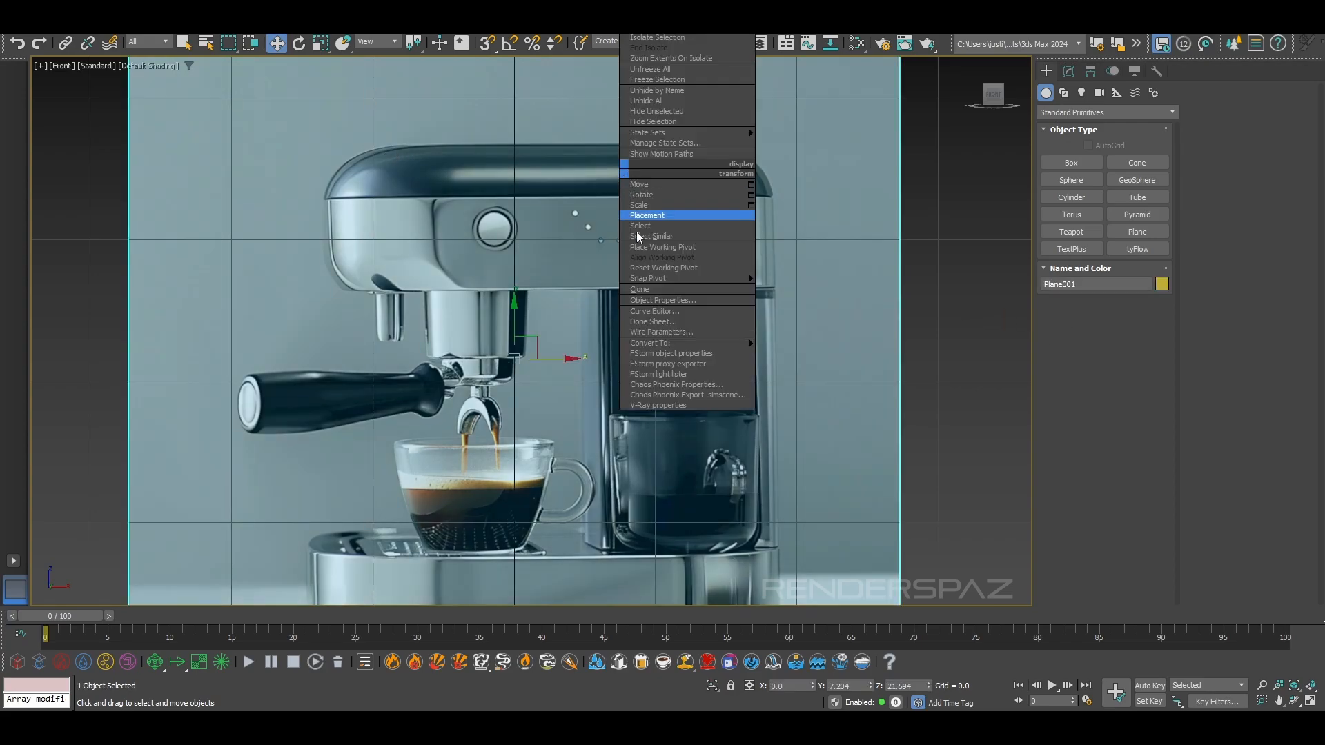
pyautogui.click(669, 300)
pyautogui.click(555, 387)
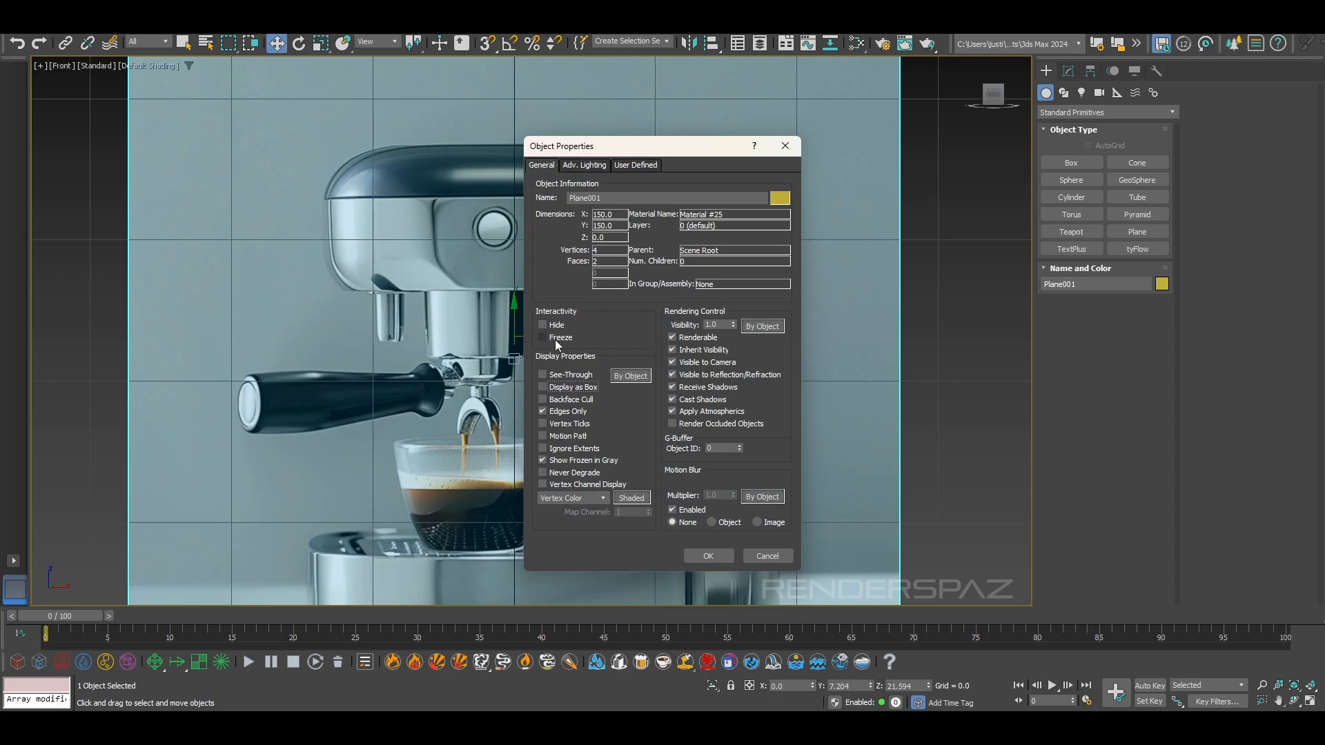
pyautogui.click(703, 557)
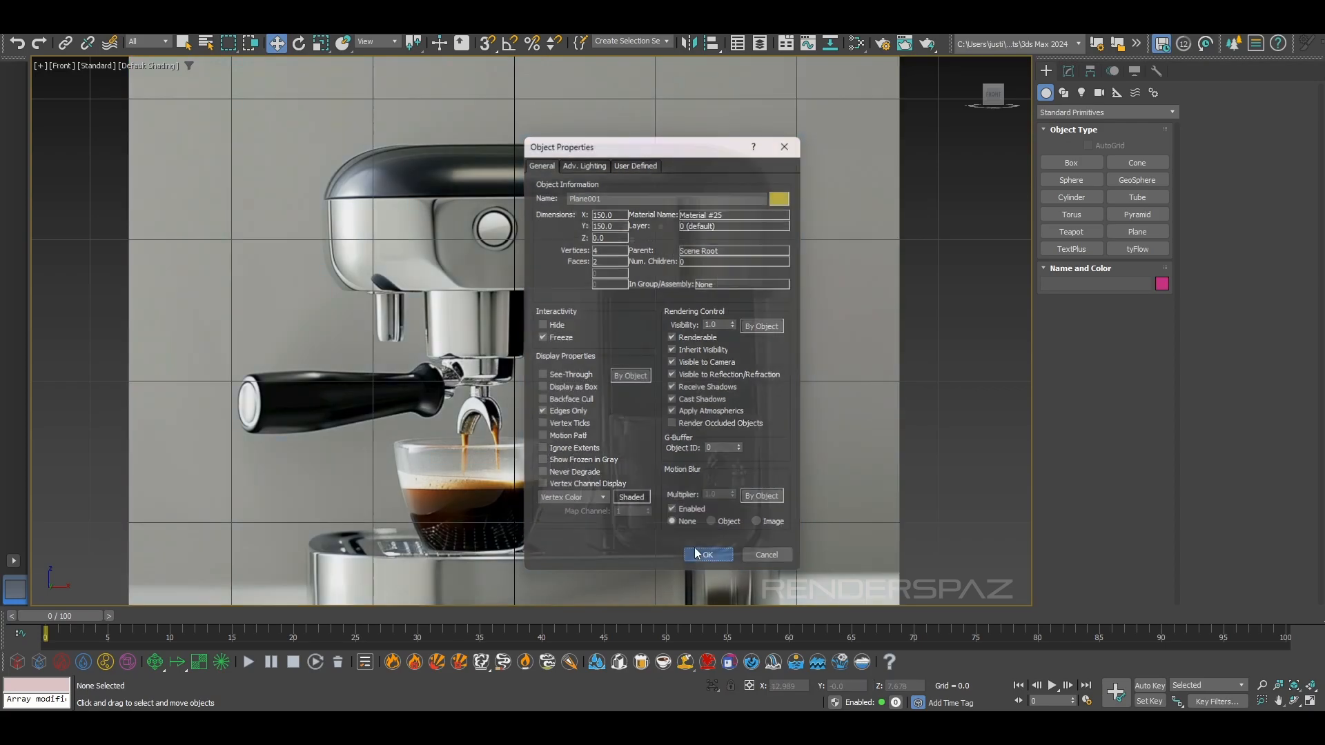
pyautogui.moveTo(391, 255); pyautogui.dragTo(445, 385, button='middle')
pyautogui.scroll(4, 445, 385)
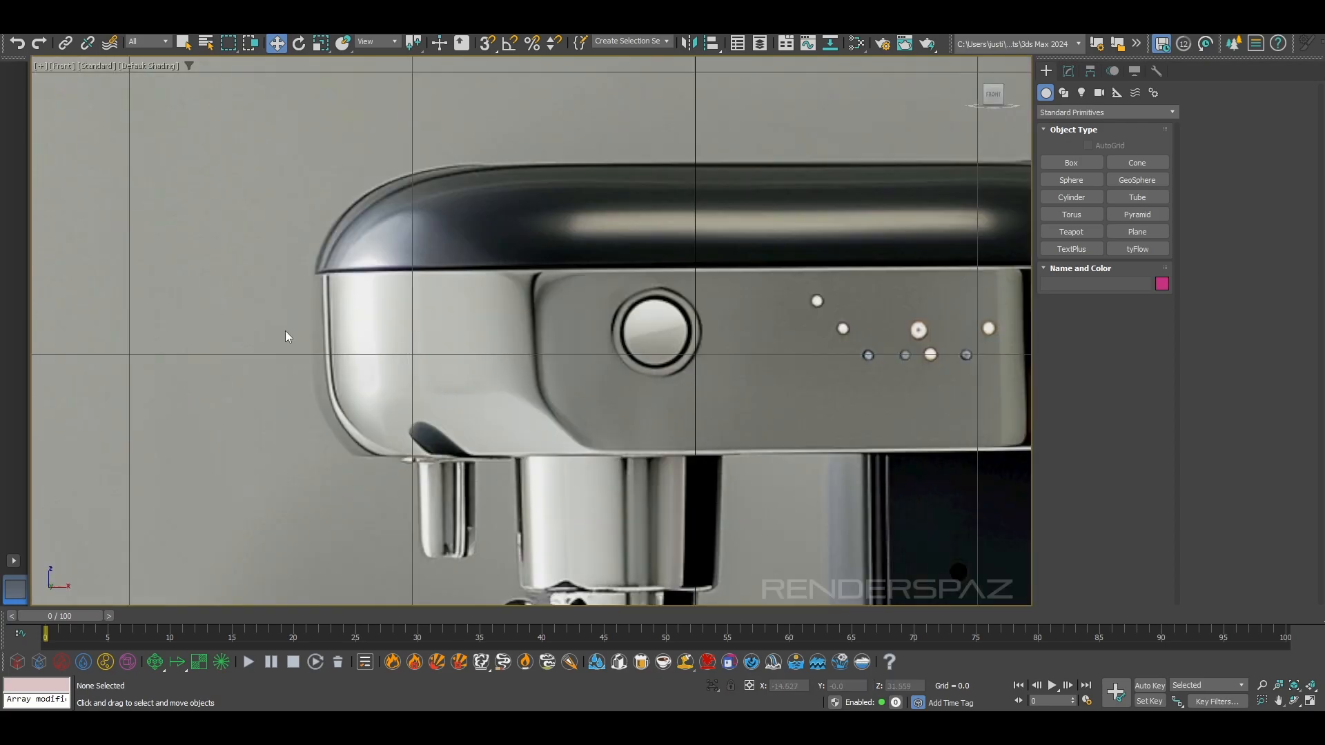
pyautogui.scroll(2, 329, 269)
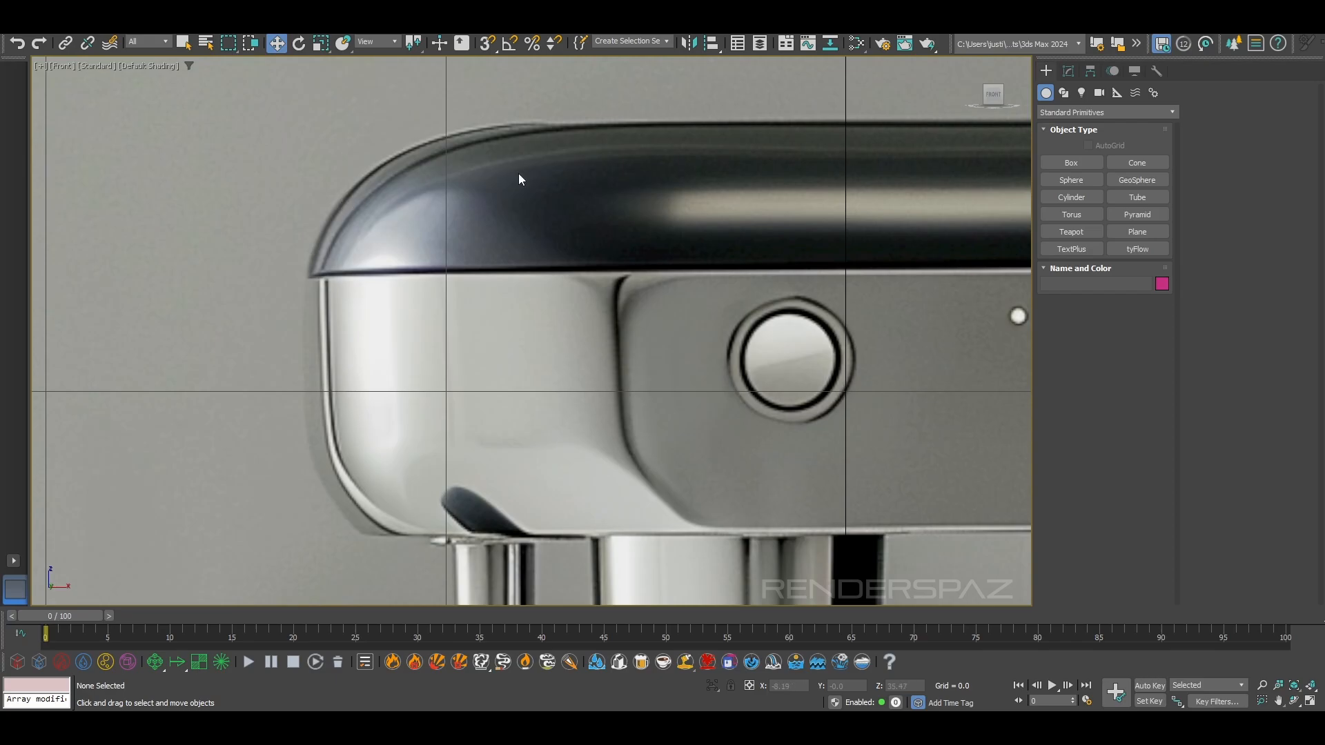
pyautogui.scroll(-4, 520, 184)
pyautogui.moveTo(711, 214); pyautogui.dragTo(491, 267, button='middle')
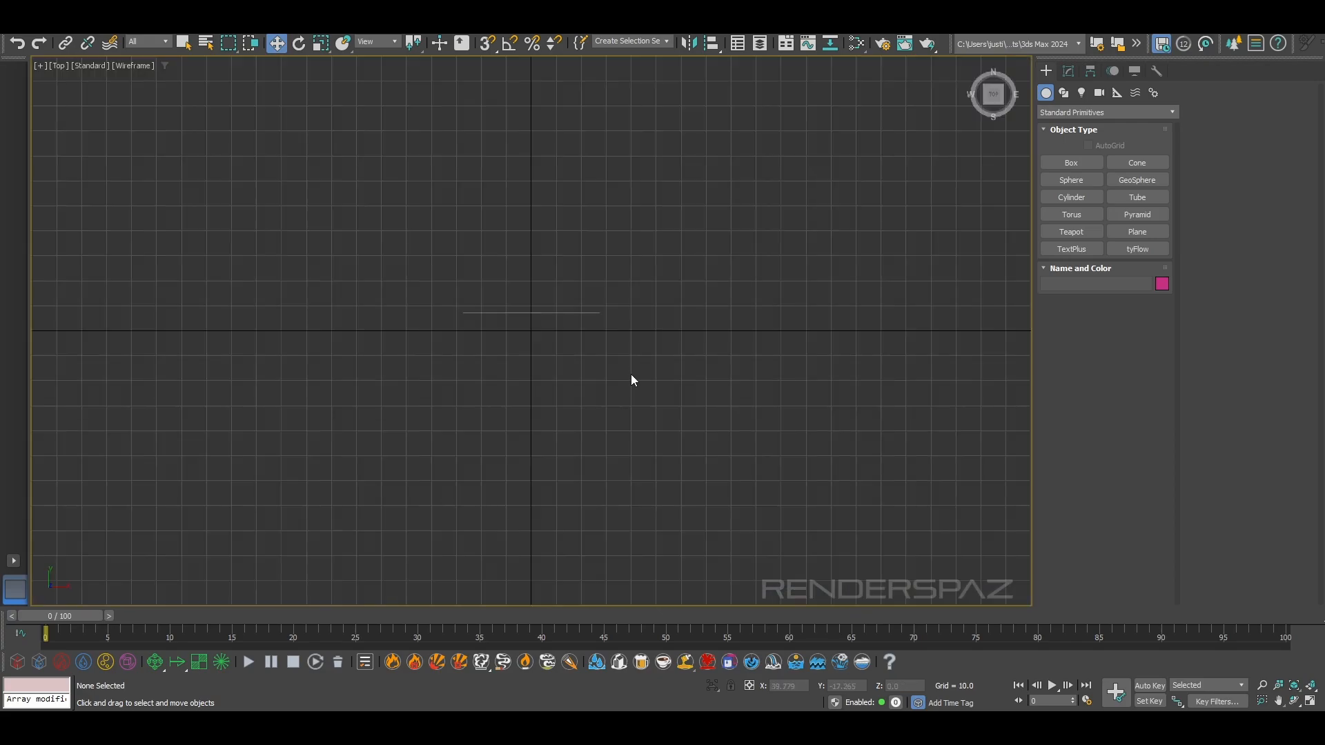
# Unfreeze all objects in the scene from the top view
pyautogui.scroll(5, 598, 322)
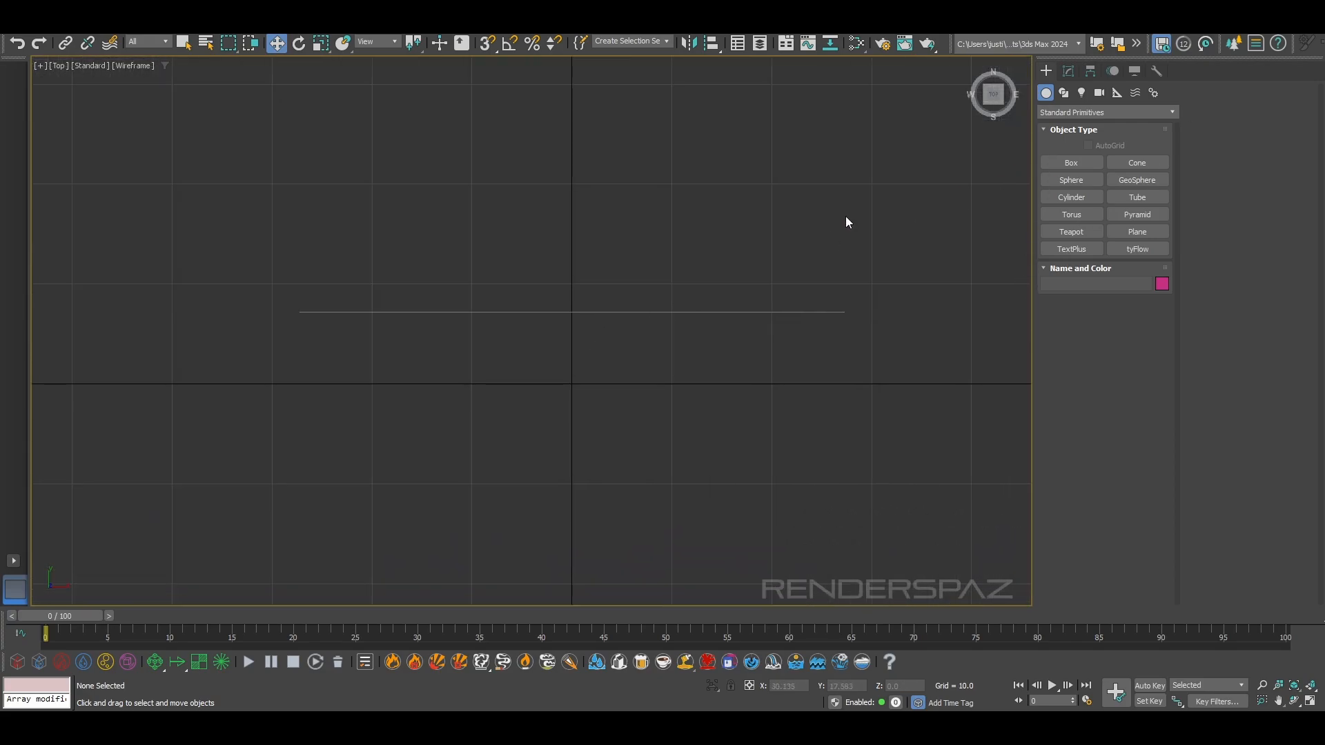
pyautogui.click(1071, 162)
pyautogui.press('w')
pyautogui.rightClick(663, 275)
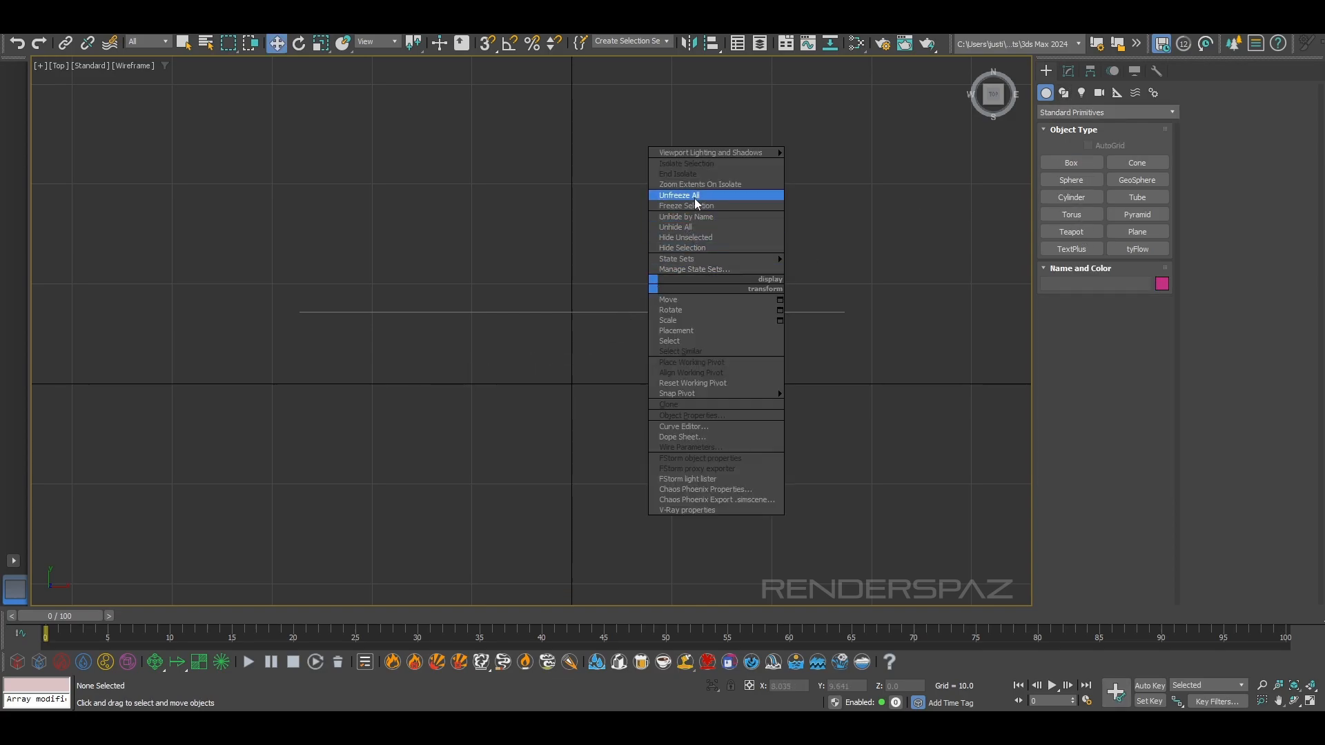
pyautogui.click(694, 198)
# Move the reference plane farther back to Y about 26.3 and freeze it again
pyautogui.moveTo(350, 265); pyautogui.dragTo(802, 375)
pyautogui.moveTo(638, 288); pyautogui.dragTo(612, 369, button='middle')
pyautogui.moveTo(546, 356); pyautogui.dragTo(570, 169)
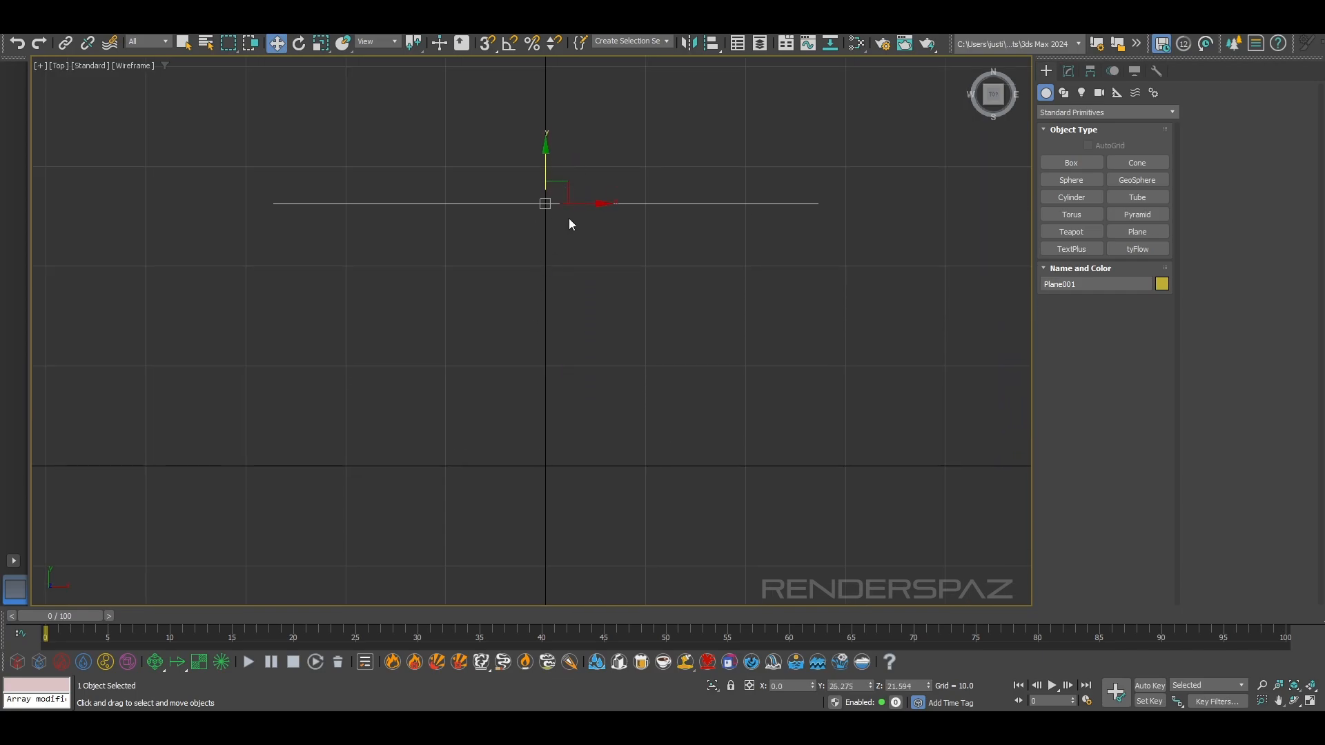
pyautogui.rightClick(545, 219)
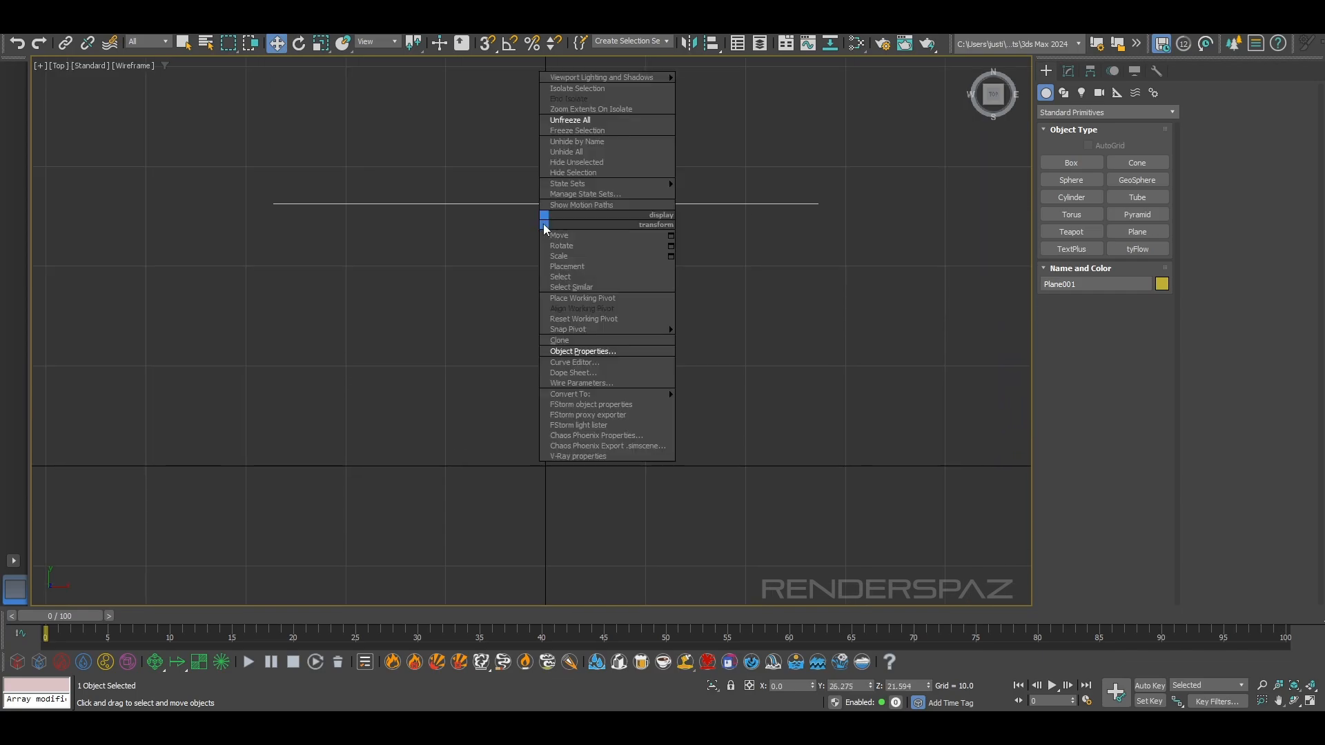
pyautogui.click(600, 142)
# Create a box about 47.3 wide, 19.3 long and 5.4 high, and raise it to Z about 33.6 at the machine's lid
pyautogui.scroll(-4, 570, 461)
pyautogui.moveTo(575, 481); pyautogui.dragTo(574, 461, button='middle')
pyautogui.scroll(2, 575, 458)
pyautogui.moveTo(656, 475); pyautogui.dragTo(655, 423, button='middle')
pyautogui.click(1071, 164)
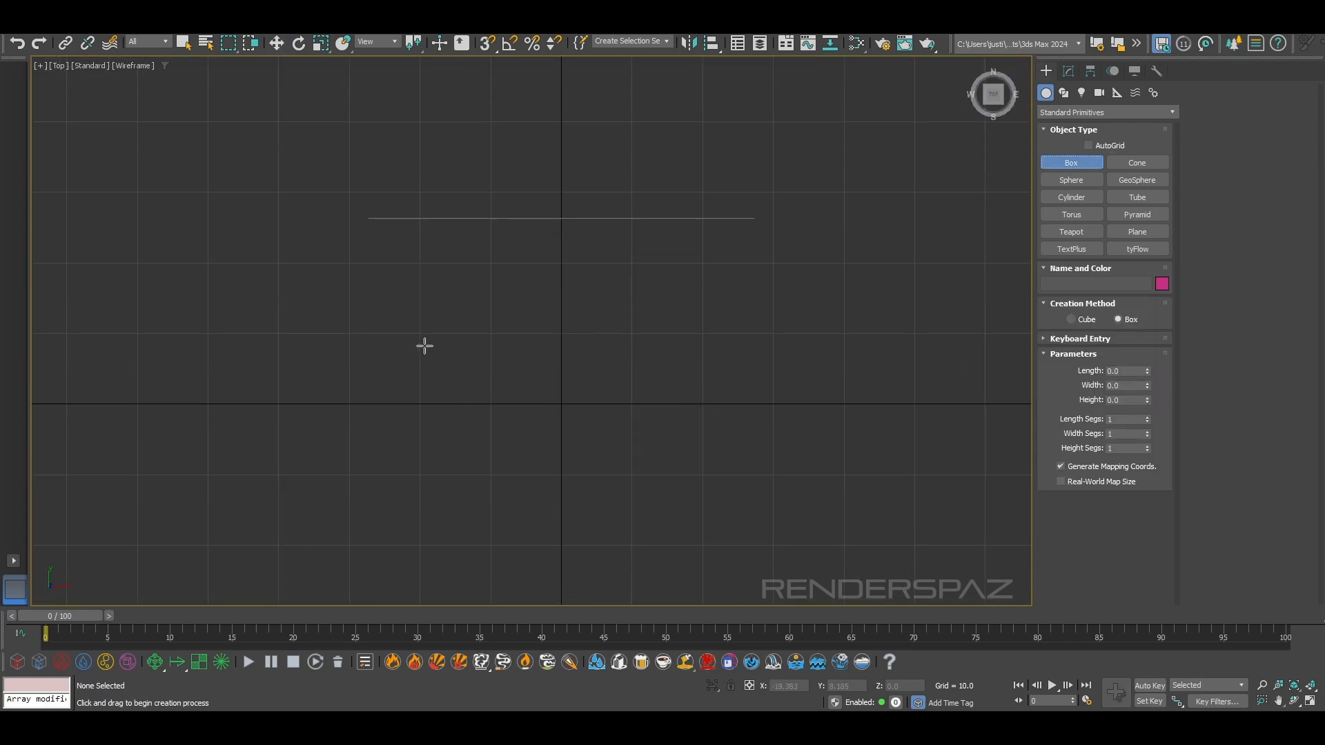
pyautogui.moveTo(419, 336); pyautogui.dragTo(753, 472)
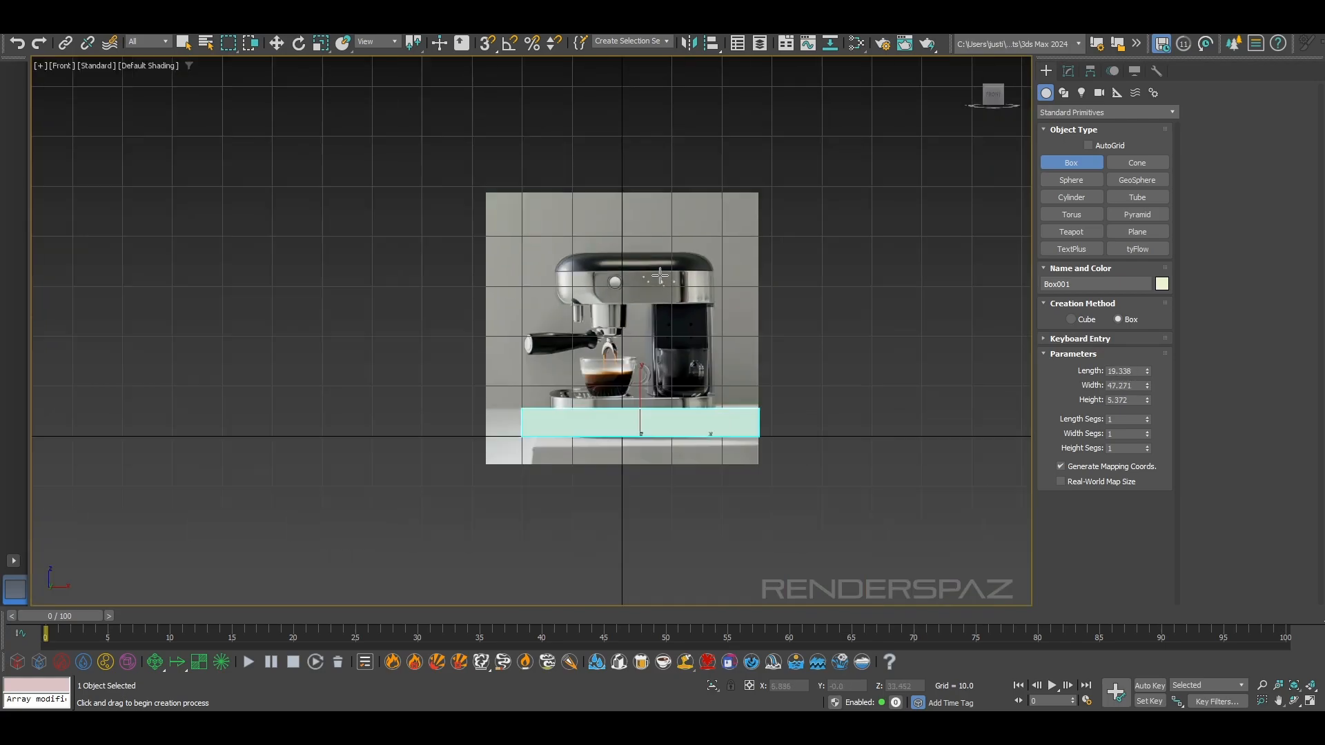
pyautogui.moveTo(644, 388); pyautogui.dragTo(666, 222)
pyautogui.scroll(5, 640, 269)
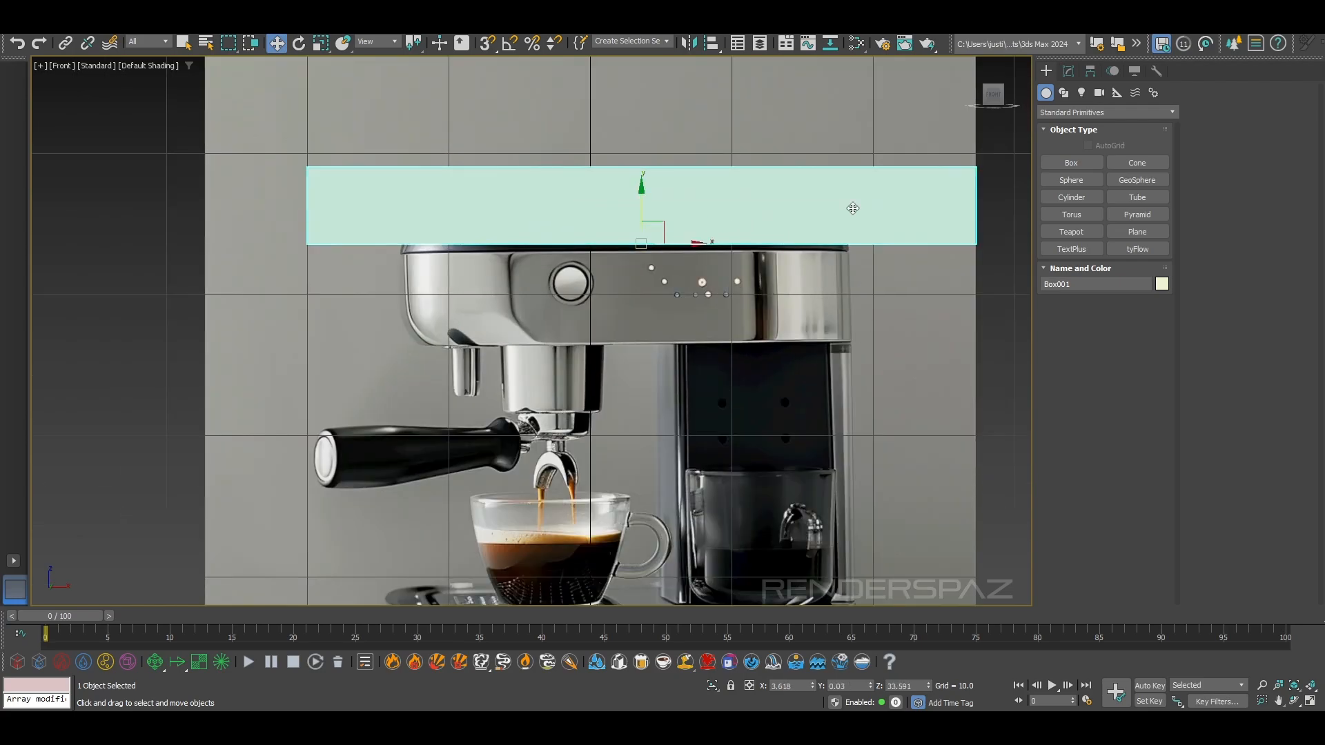
# Reduce the box's width to about 31.8 and align it over the lid of the machine in the front view
pyautogui.click(1069, 71)
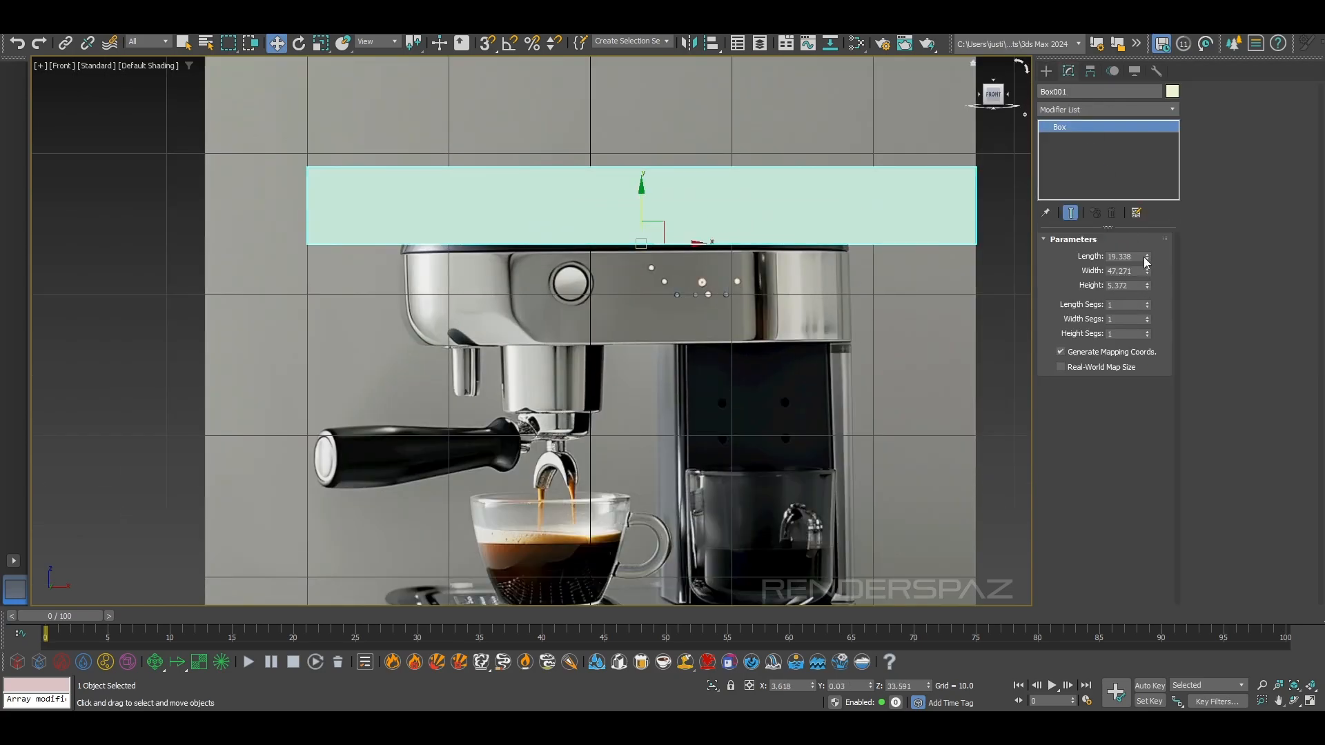
pyautogui.moveTo(1147, 277); pyautogui.dragTo(1147, 294)
pyautogui.moveTo(682, 241); pyautogui.dragTo(626, 212)
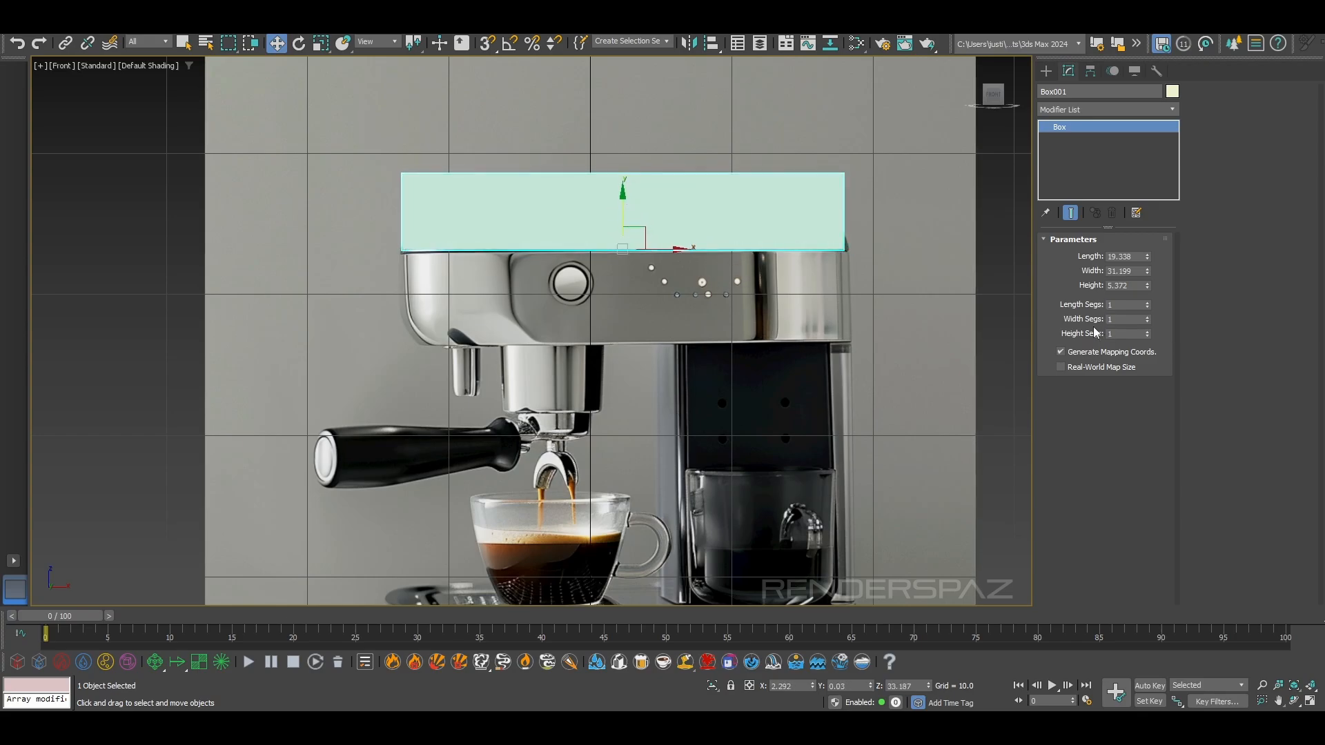
pyautogui.moveTo(1146, 272); pyautogui.dragTo(1145, 276)
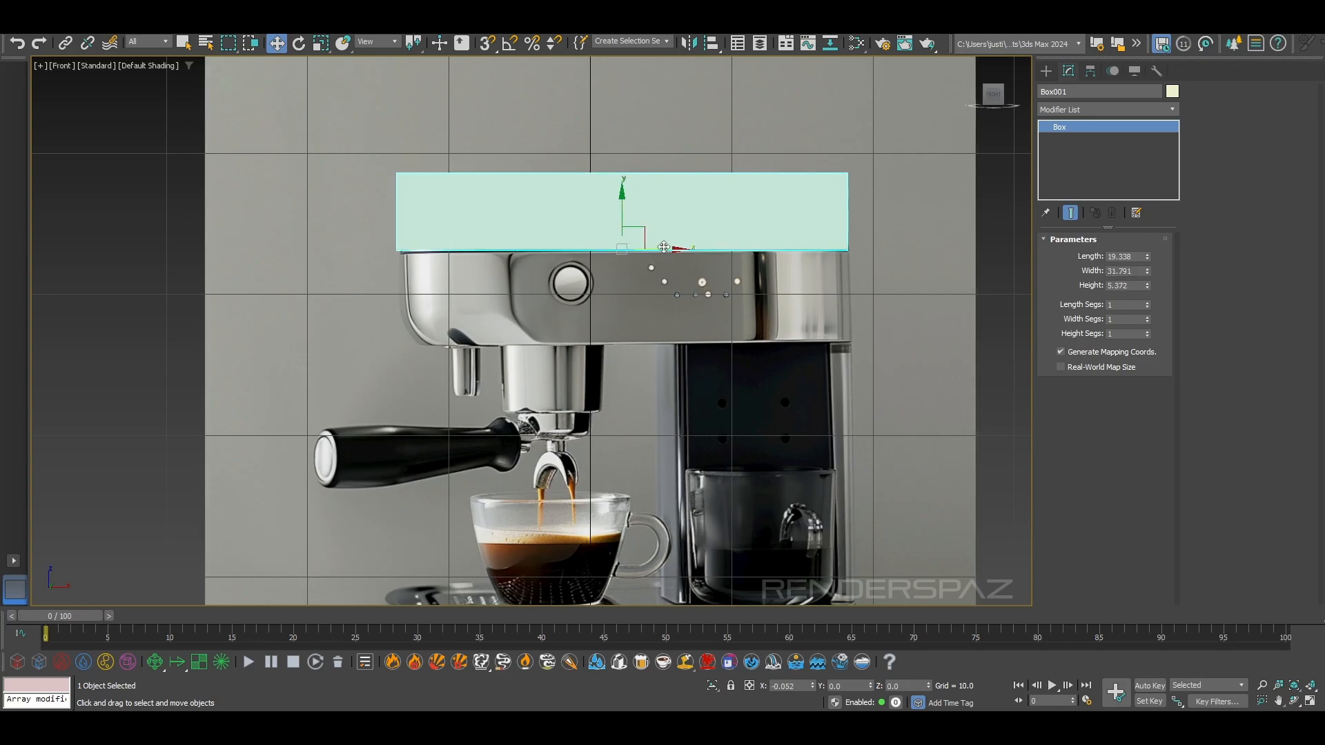
# Make the box see-through and fine-tune its position to X about 2.5 and Z about 33.1 over the lid
pyautogui.hotkey('alt', 'x')
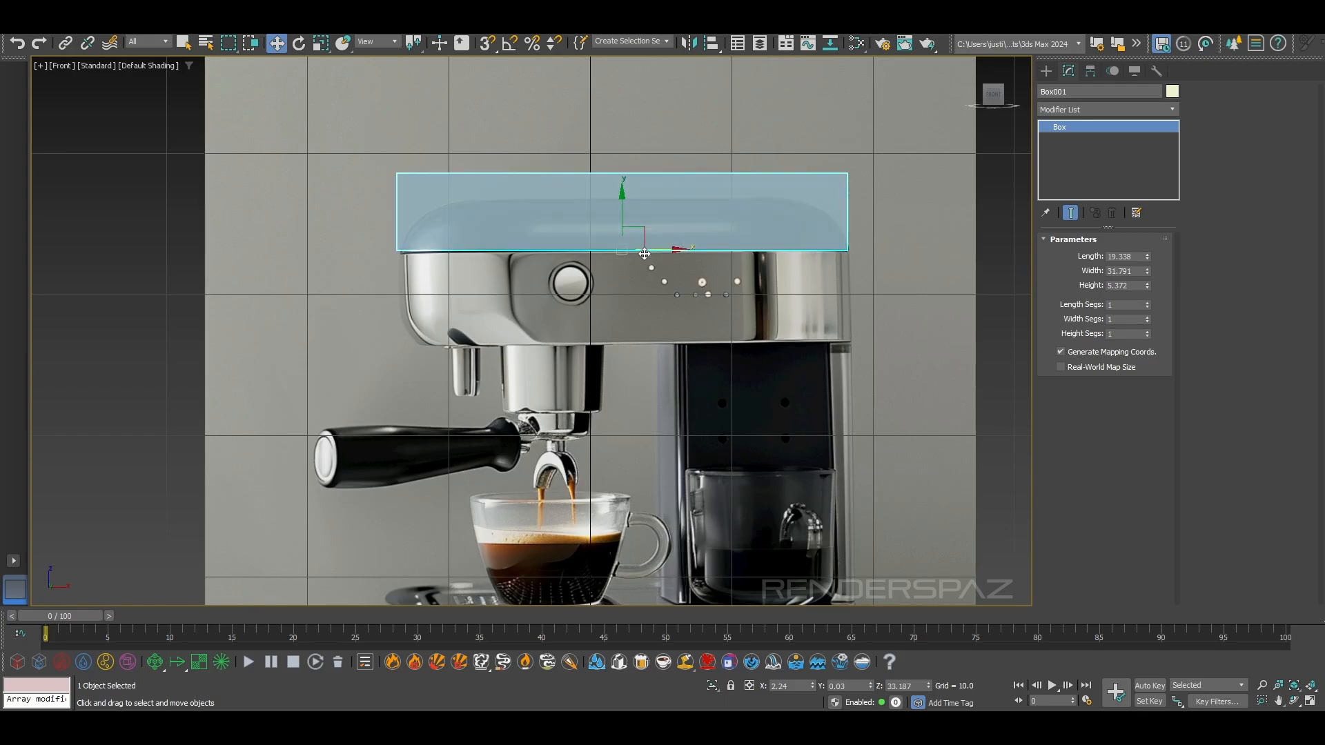
pyautogui.scroll(2, 642, 263)
pyautogui.moveTo(649, 245); pyautogui.dragTo(653, 245)
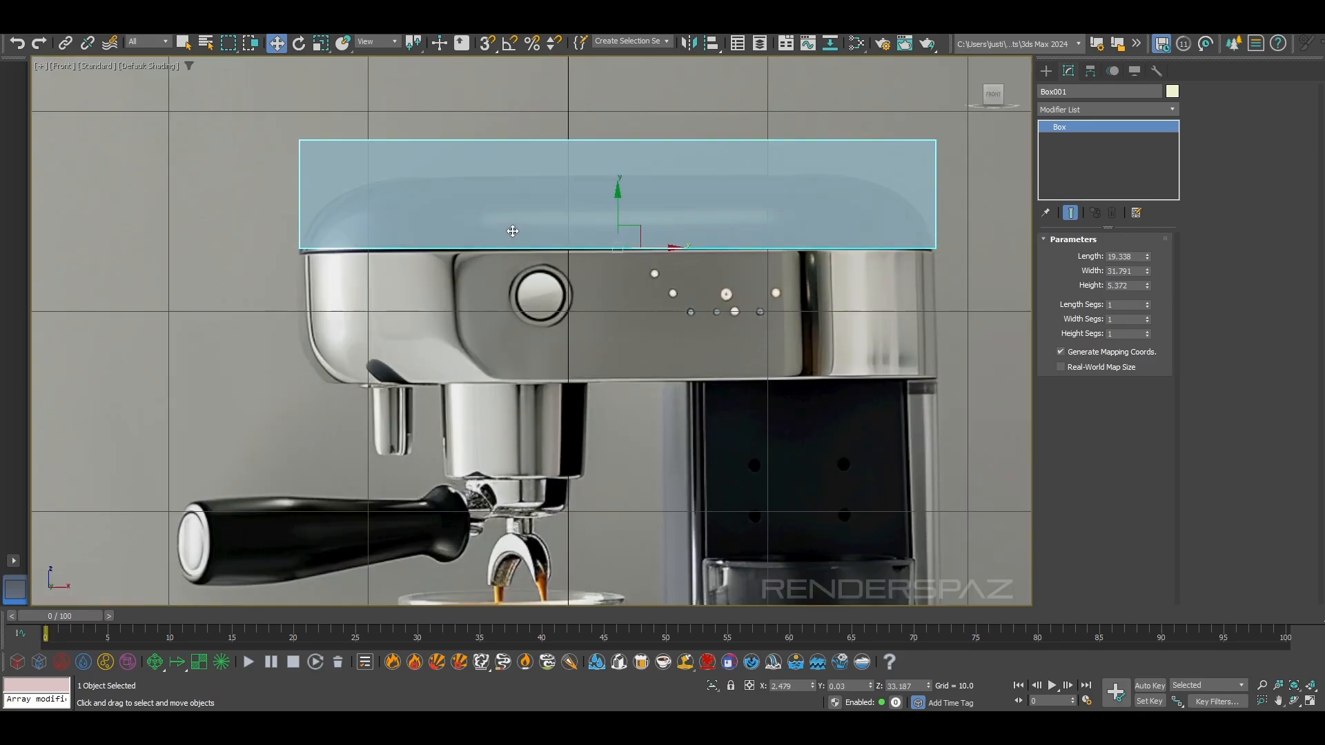
pyautogui.moveTo(619, 198); pyautogui.dragTo(619, 199)
pyautogui.click(269, 225)
pyautogui.click(350, 213)
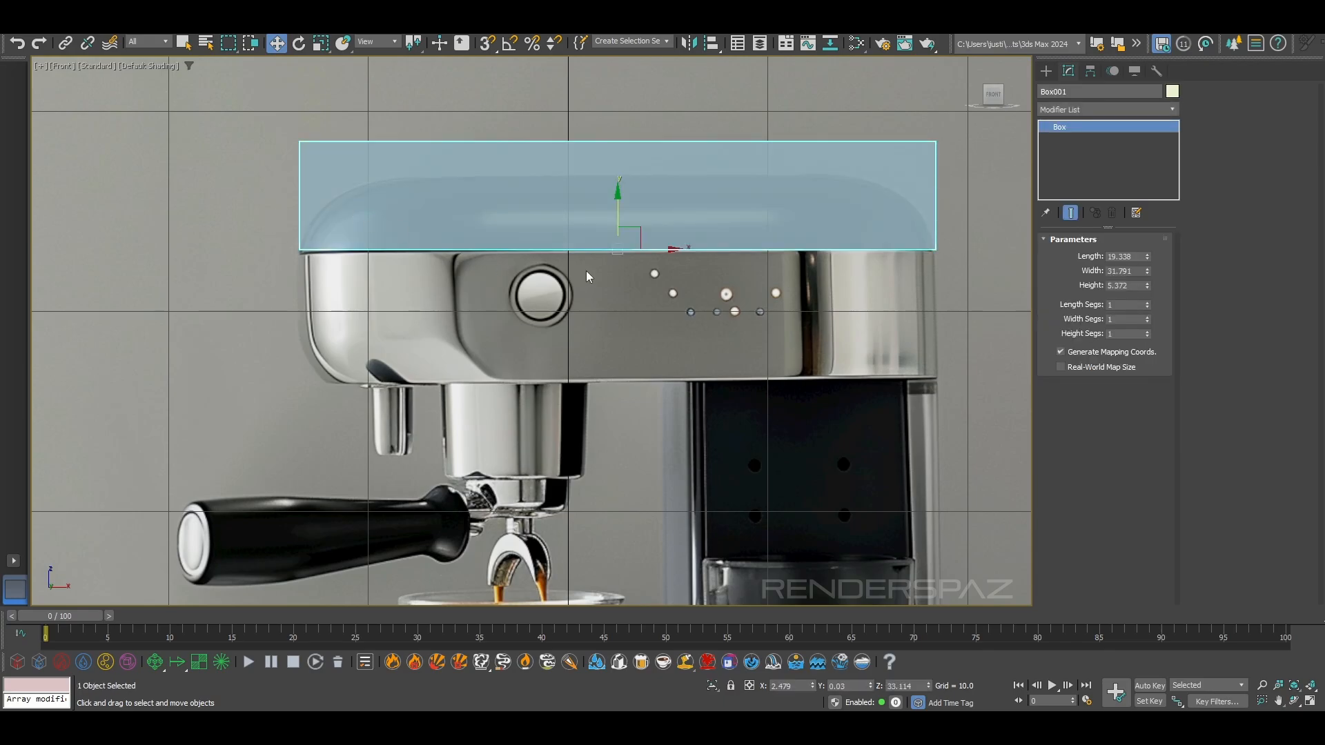
pyautogui.press('p')
pyautogui.moveTo(498, 165); pyautogui.dragTo(674, 261, button='middle')
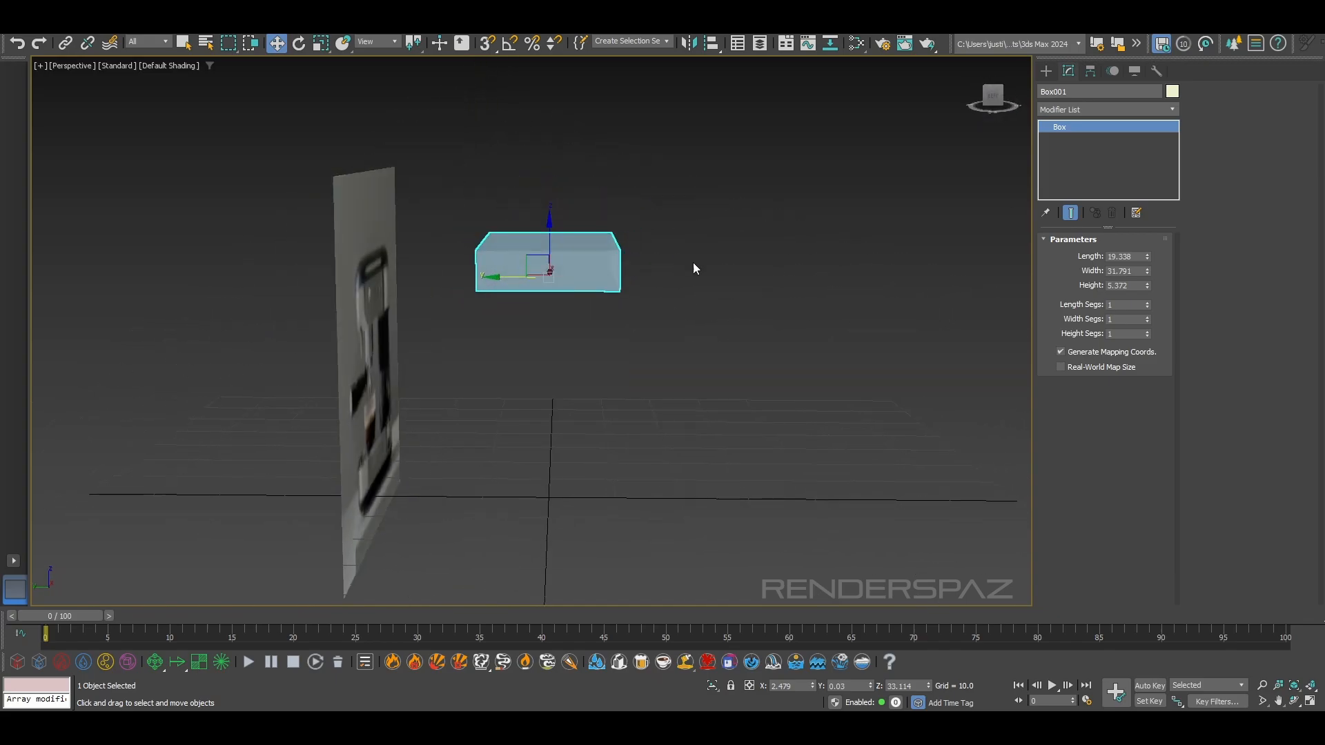
# Reduce the box's length to 13.0
pyautogui.press('l')
pyautogui.scroll(6, 551, 249)
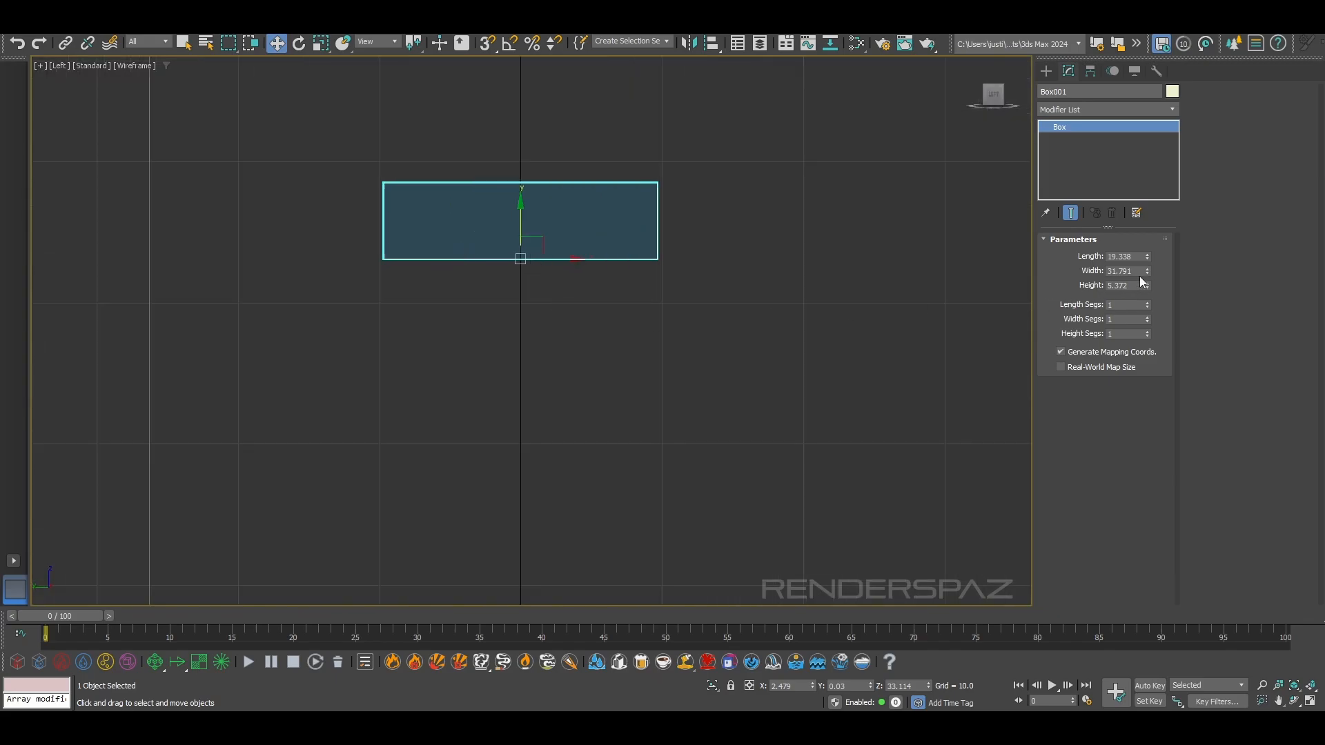
pyautogui.moveTo(1146, 258); pyautogui.dragTo(1146, 277)
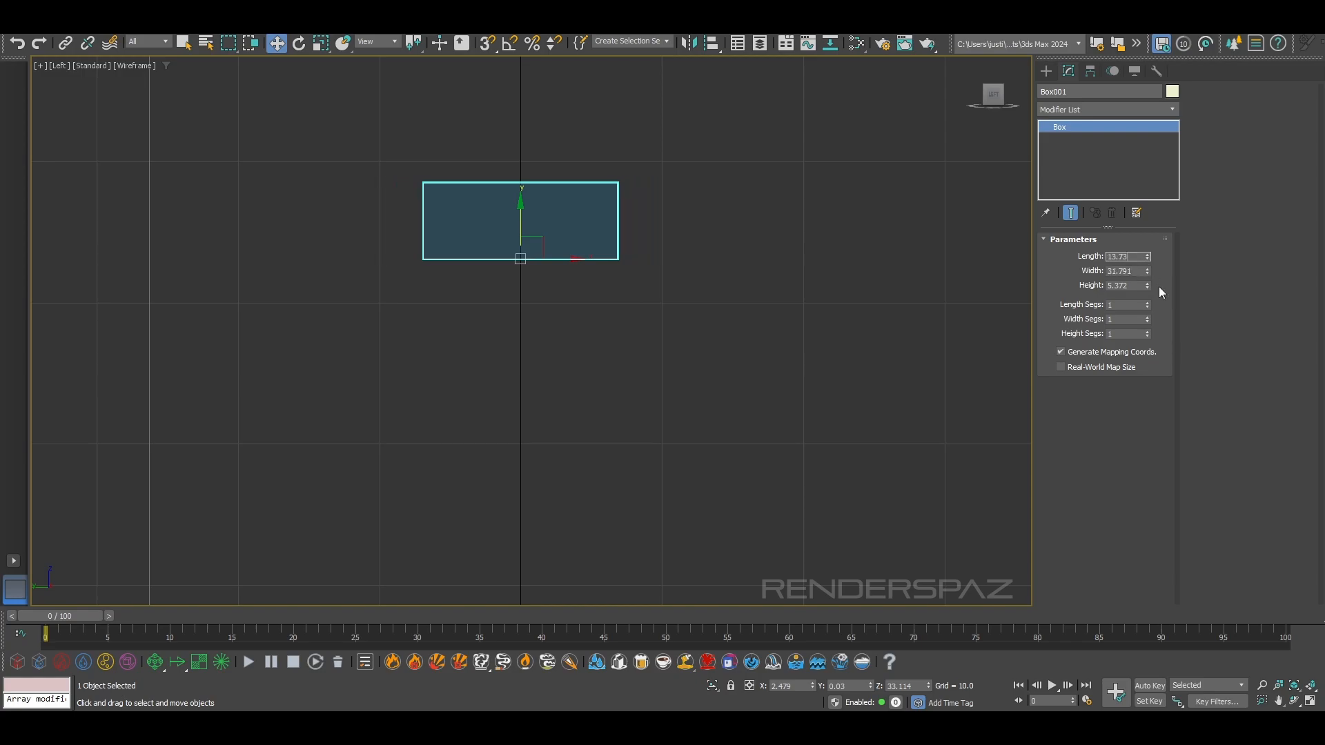
pyautogui.press('Return')
pyautogui.rightClick(681, 258)
pyautogui.press('p')
pyautogui.keyDown('alt'); pyautogui.moveTo(594, 293); pyautogui.dragTo(487, 338, button='middle'); pyautogui.keyUp('alt')
pyautogui.scroll(8, 523, 275)
pyautogui.keyDown('alt'); pyautogui.moveTo(524, 275); pyautogui.dragTo(475, 302, button='middle'); pyautogui.keyUp('alt')
# Rename the box to topBody
pyautogui.press('f')
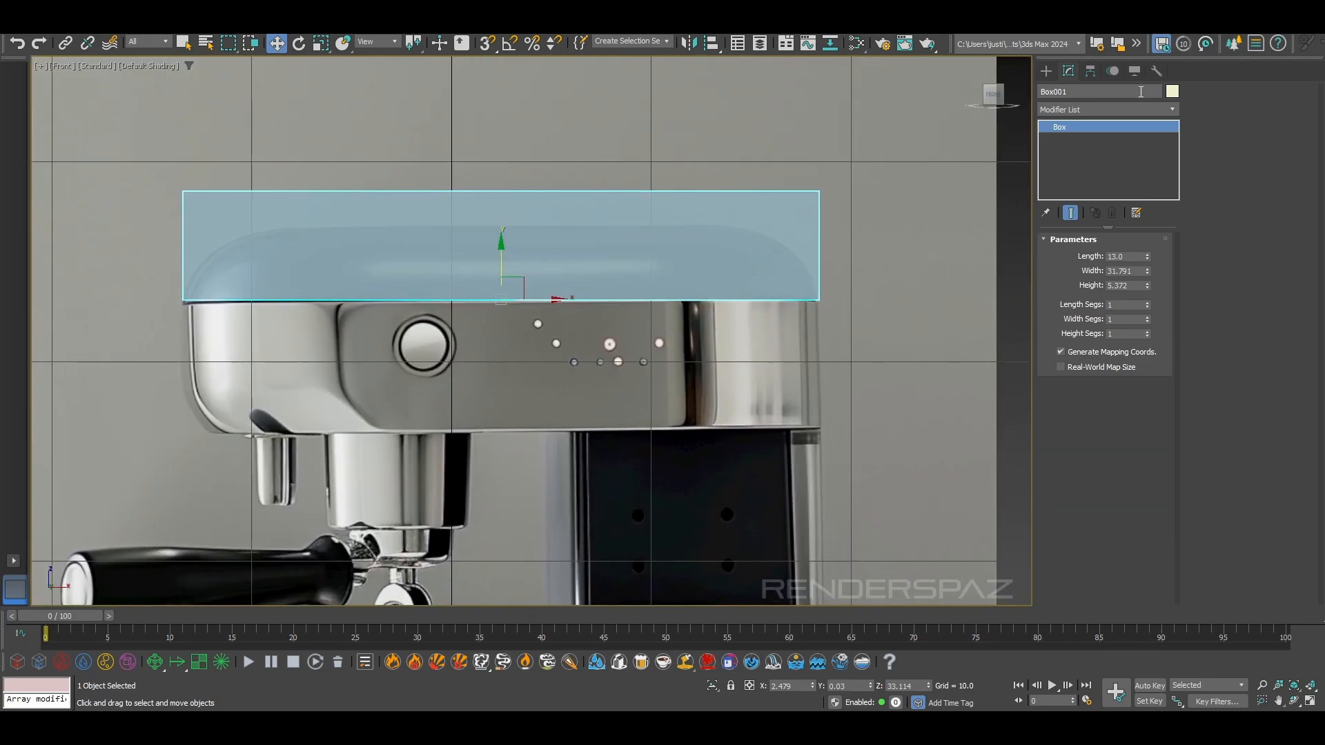
pyautogui.click(1092, 108)
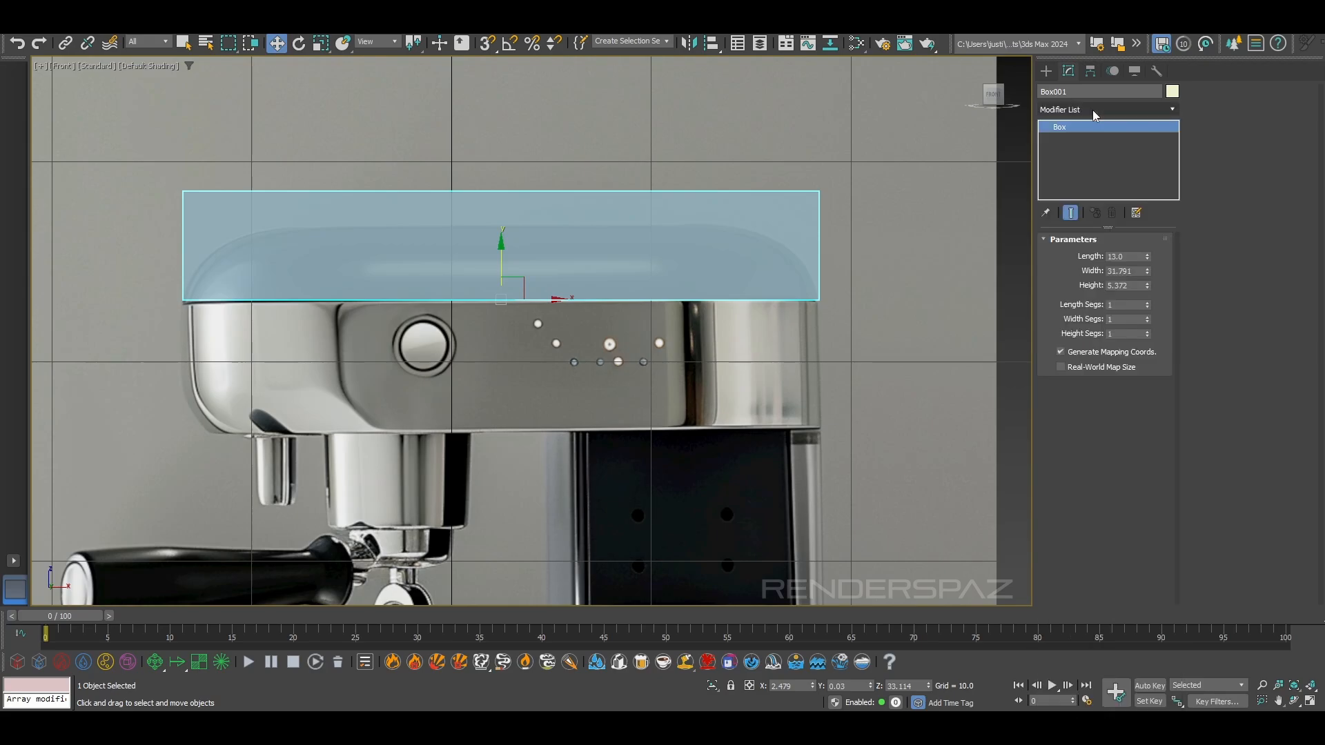
pyautogui.click(1077, 98)
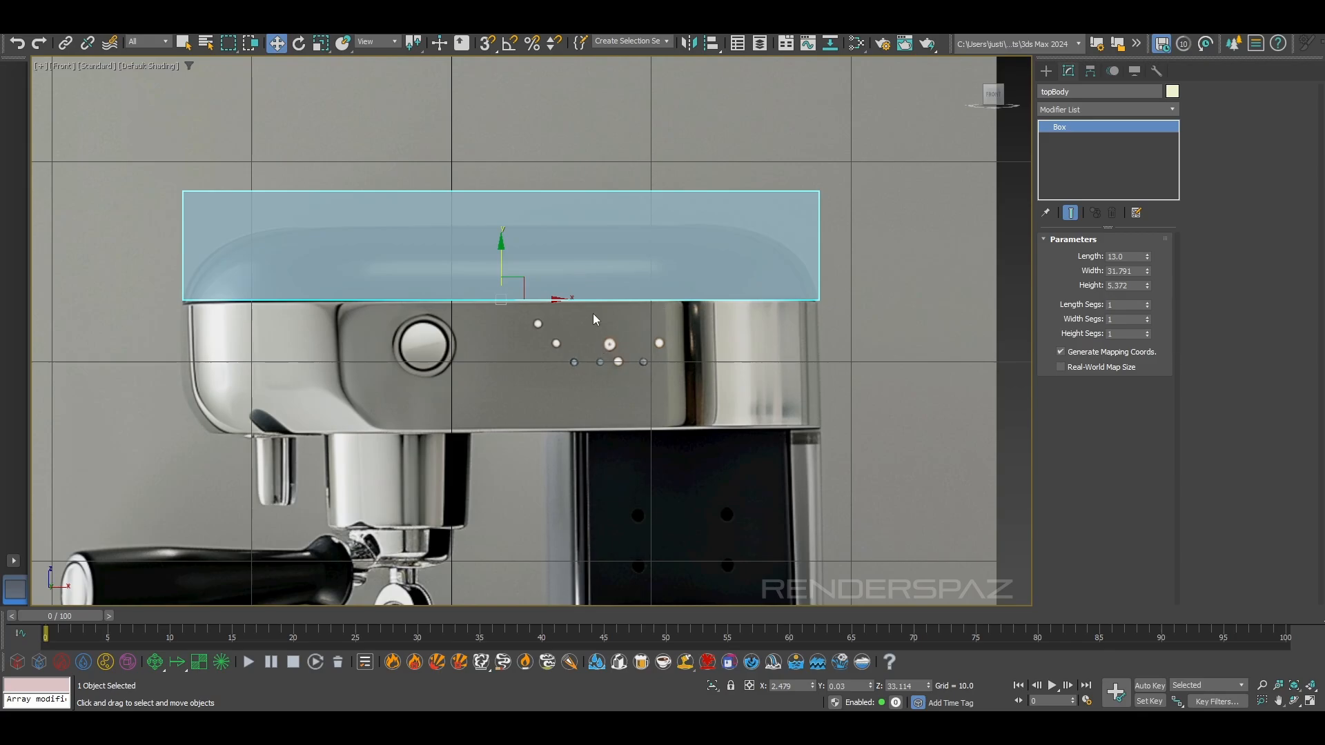
# Turn off the see-through display of topBody and change its object color to dark blue
pyautogui.press('p')
pyautogui.moveTo(594, 313)
pyautogui.keyDown('alt'); pyautogui.mouseDown(button='middle')
pyautogui.moveTo(617, 349)
pyautogui.moveTo(608, 317)
pyautogui.mouseUp(button='middle'); pyautogui.keyUp('alt')
pyautogui.hotkey('alt', 'x')
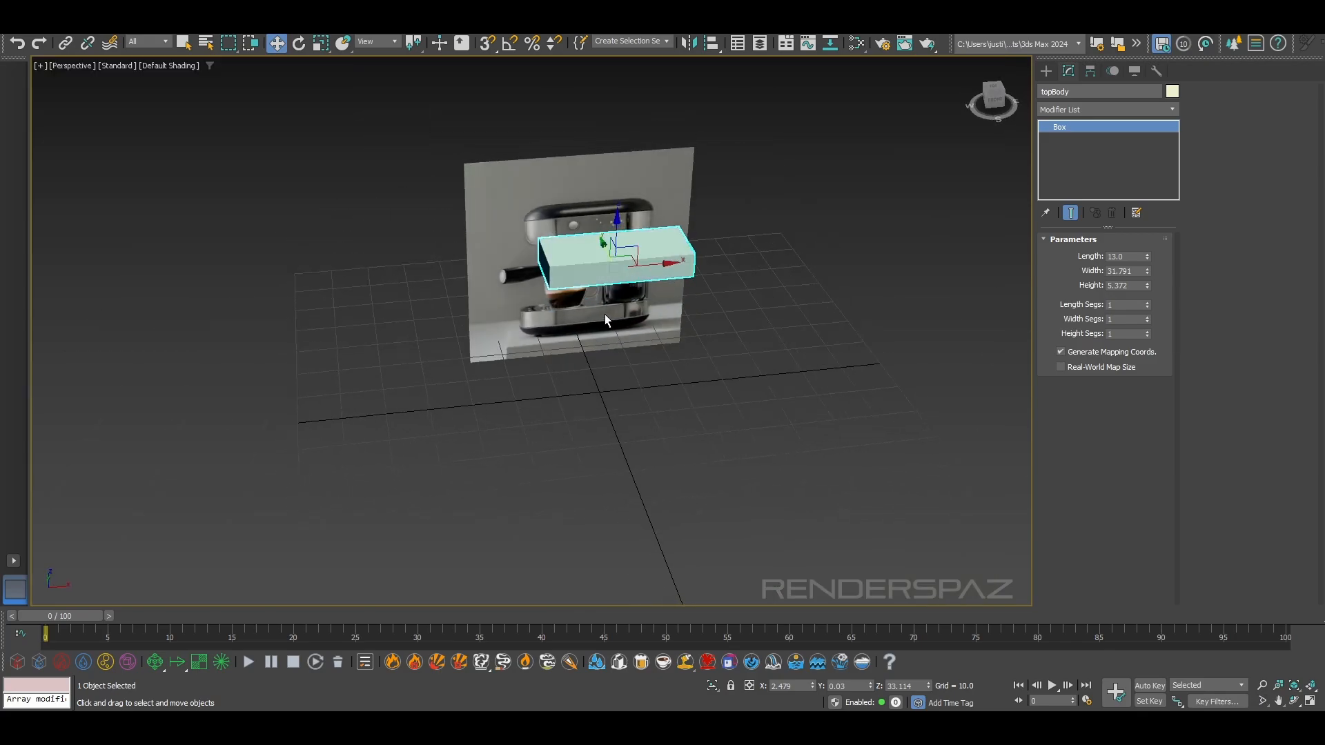
pyautogui.press('z')
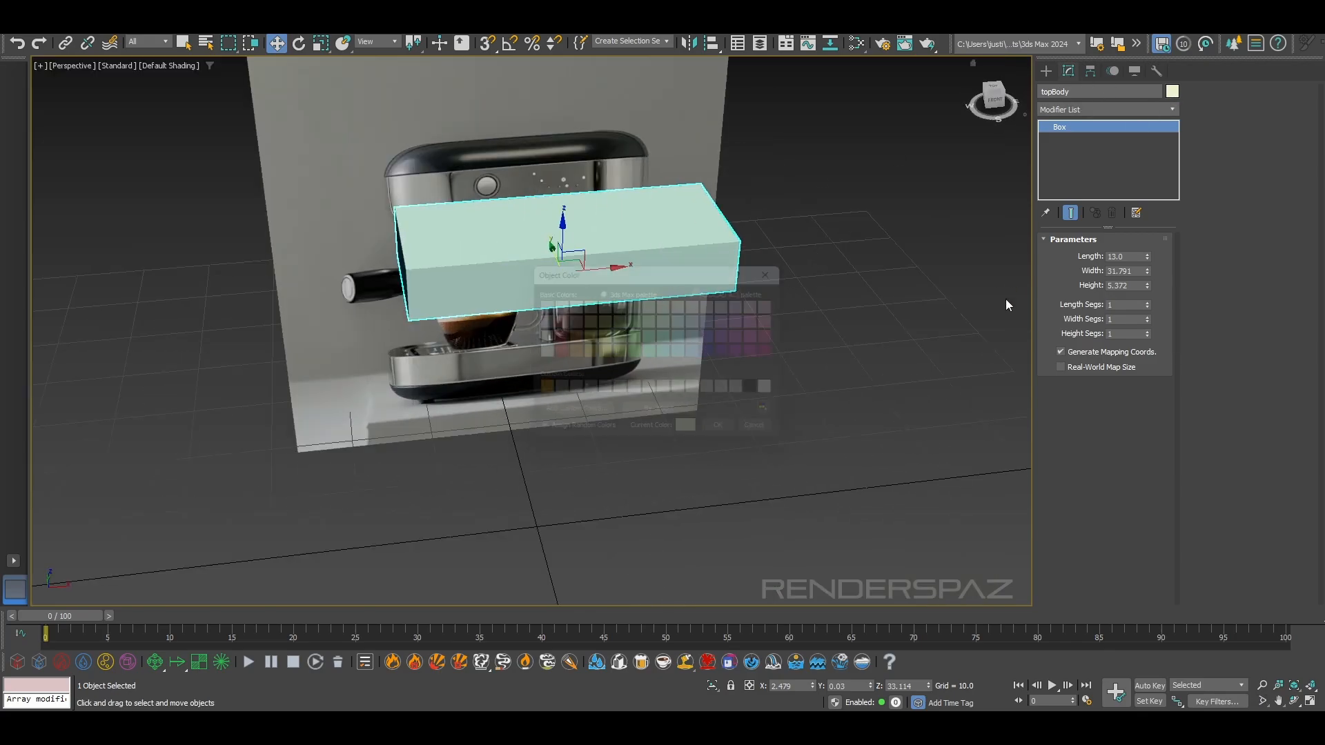
pyautogui.click(717, 354)
pyautogui.click(734, 438)
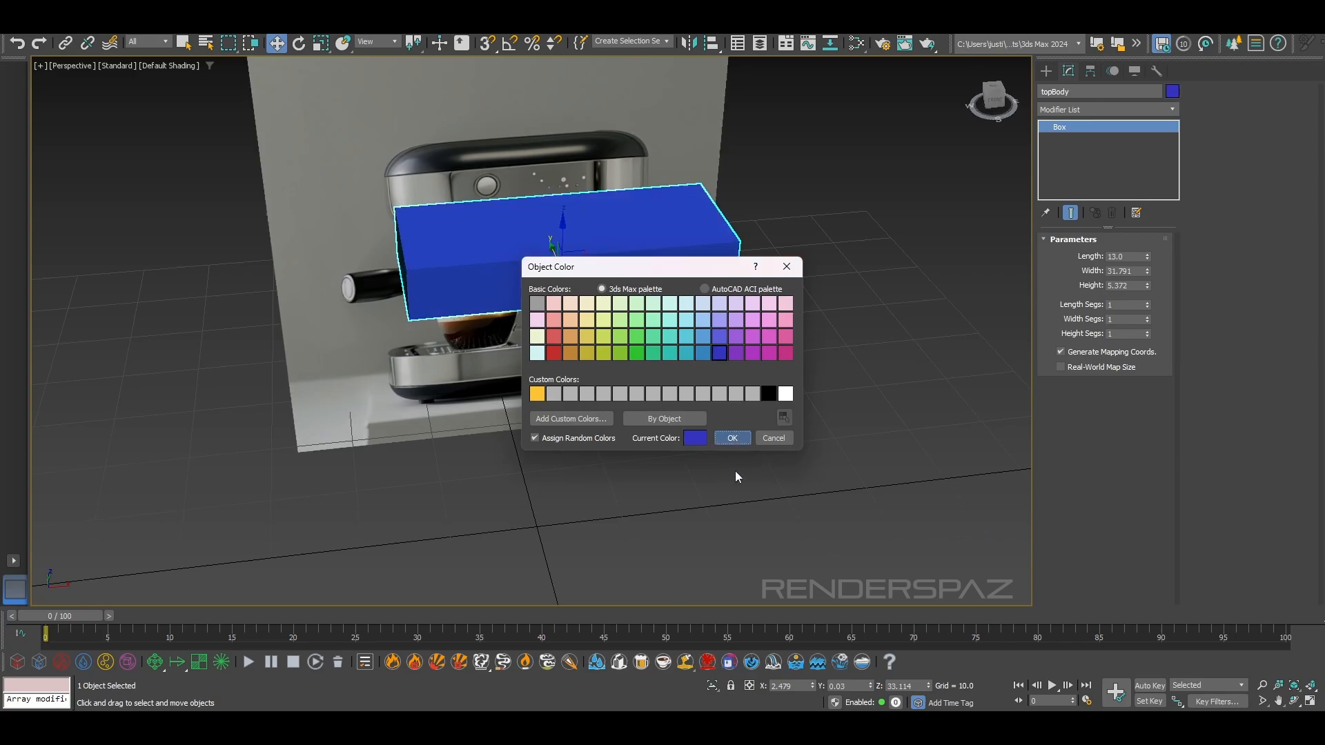
pyautogui.click(735, 470)
# Convert topBody to an editable poly and delete its bottom face
pyautogui.keyDown('alt'); pyautogui.moveTo(574, 293); pyautogui.dragTo(697, 247, button='middle'); pyautogui.keyUp('alt')
pyautogui.click(631, 259)
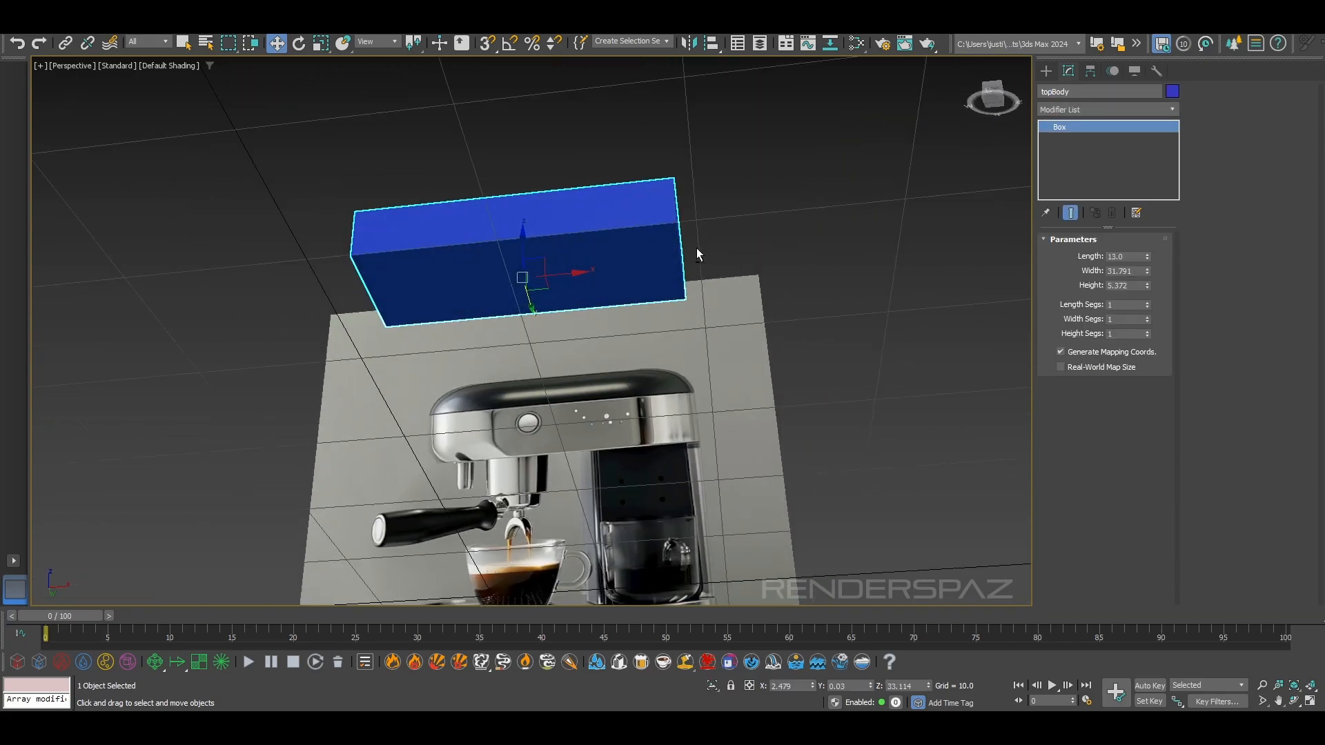
pyautogui.rightClick(655, 230)
pyautogui.moveTo(753, 410)
pyautogui.click(839, 414)
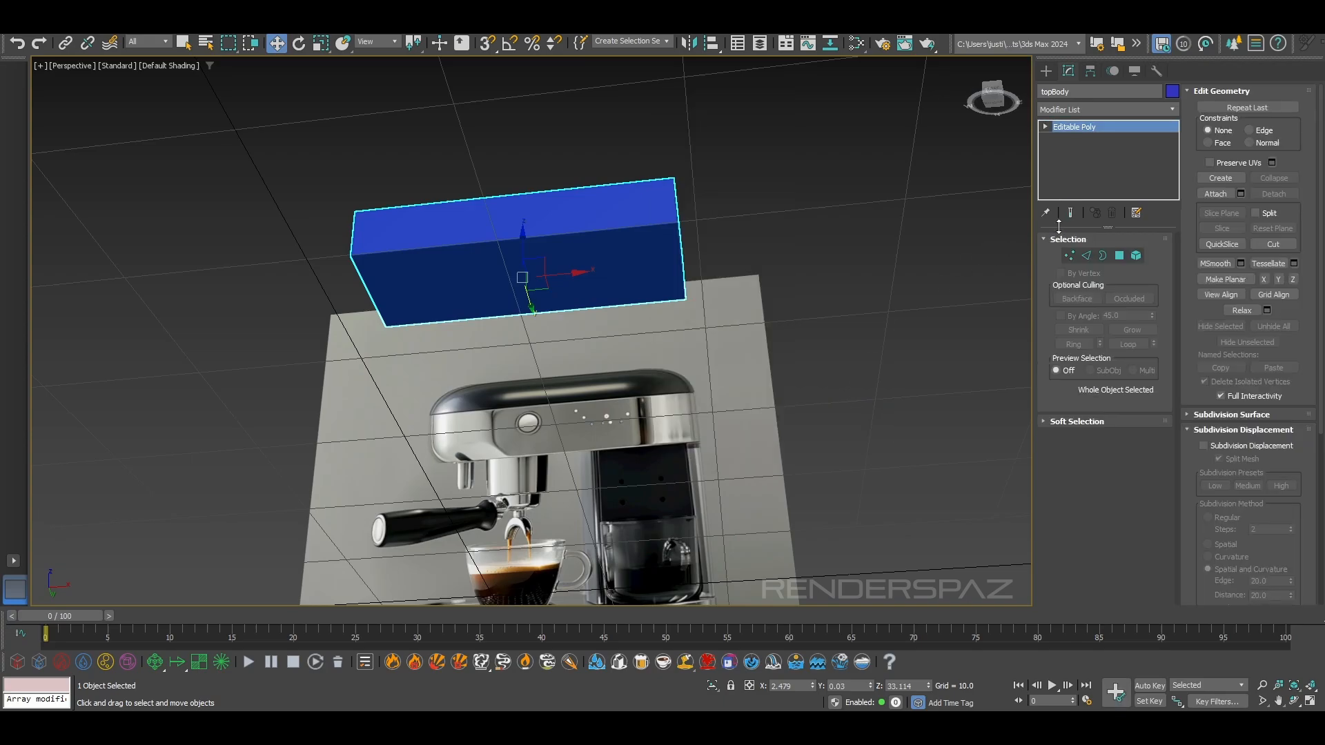
pyautogui.click(1119, 256)
pyautogui.keyDown('alt'); pyautogui.moveTo(642, 228); pyautogui.dragTo(593, 366, button='middle'); pyautogui.keyUp('alt')
pyautogui.scroll(3, 594, 366)
# Add an OpenSubdiv modifier to topBody, set its iterations to 4 and compare the shape with the reference lid from the front
pyautogui.click(1074, 111)
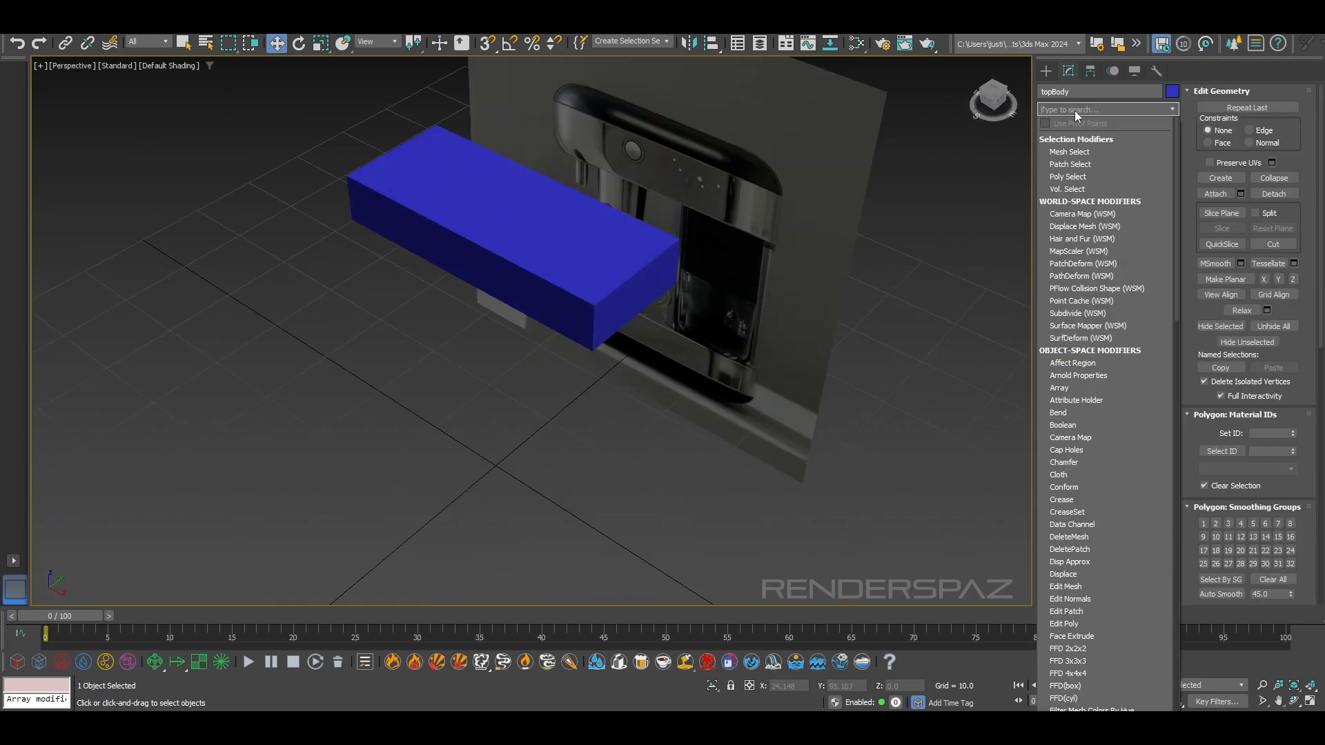
pyautogui.write('o')
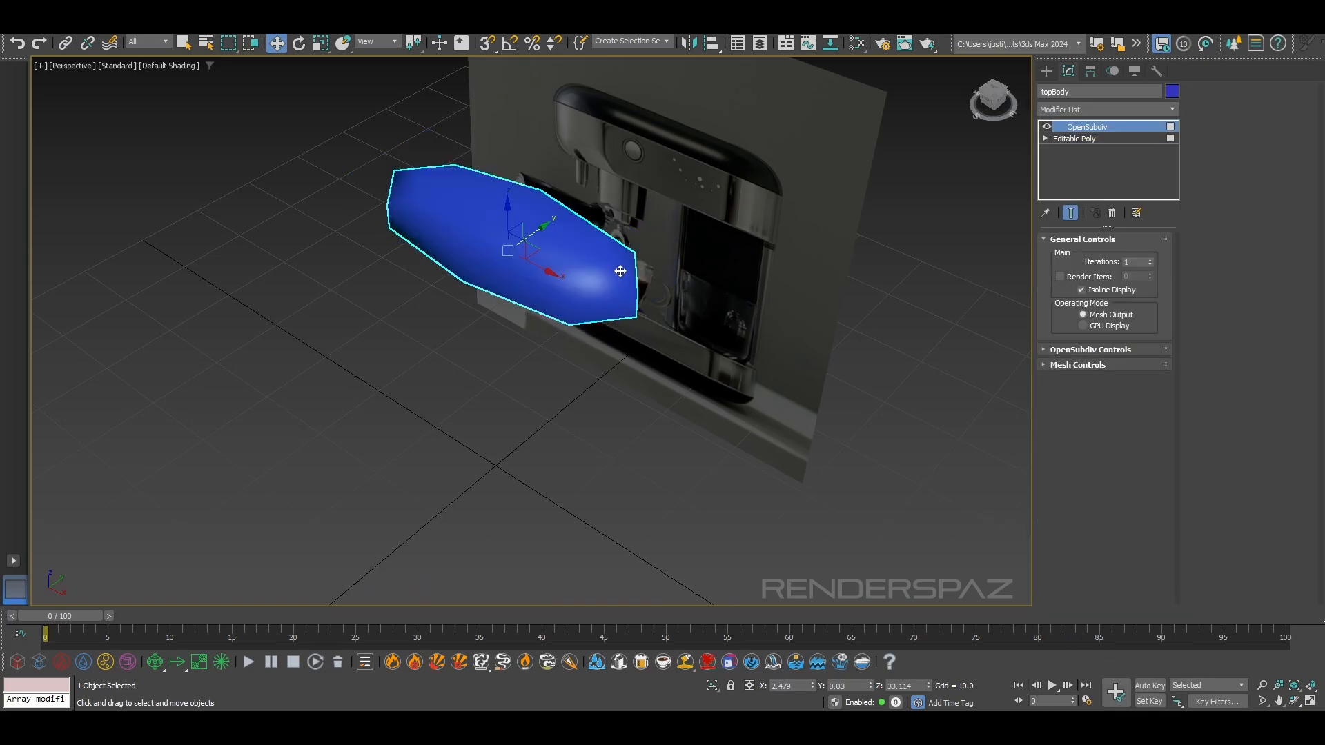
pyautogui.keyDown('alt'); pyautogui.moveTo(618, 272); pyautogui.dragTo(534, 309, button='middle'); pyautogui.keyUp('alt')
pyautogui.click(1150, 261)
pyautogui.click(1150, 261)
pyautogui.click(1150, 261)
pyautogui.keyDown('alt'); pyautogui.moveTo(656, 317); pyautogui.dragTo(647, 271, button='middle'); pyautogui.keyUp('alt')
pyautogui.press('f')
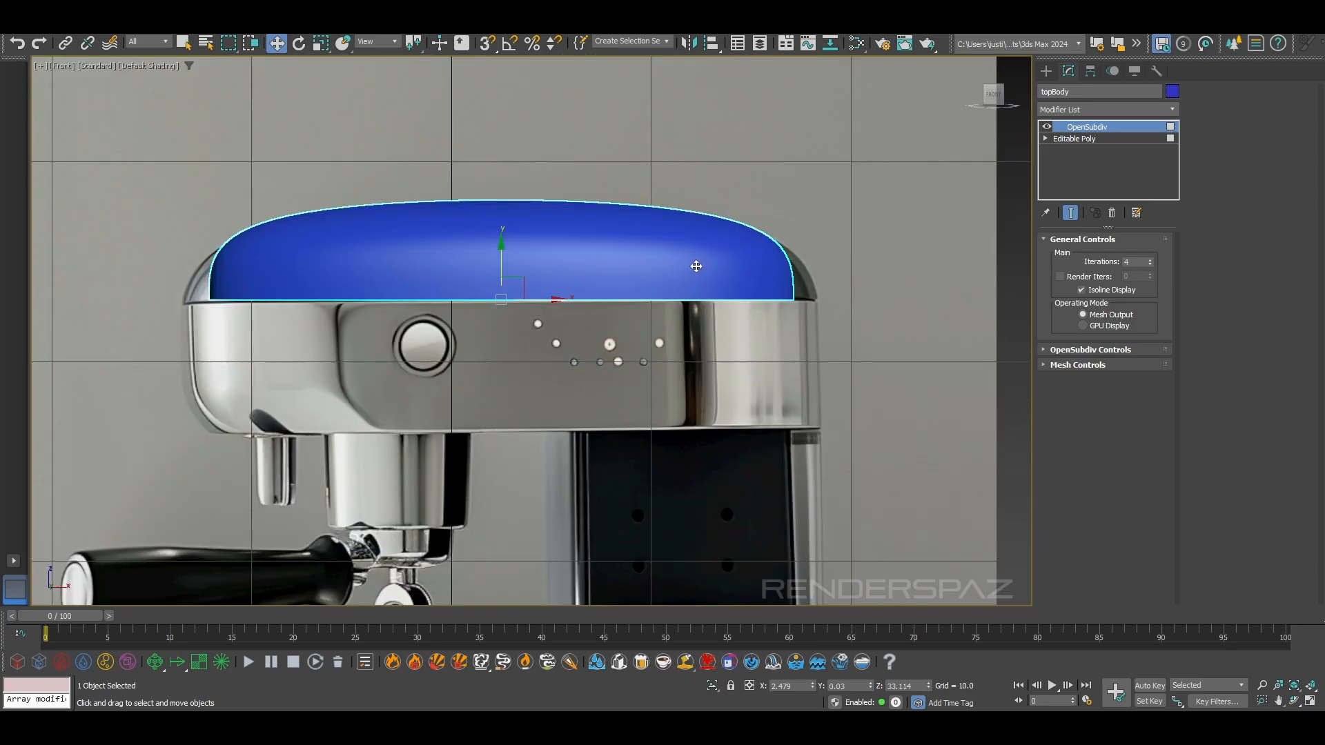
# Set the OpenSubdiv iterations to 3, show edged faces in the front view and turn off the isoline display
pyautogui.click(1097, 136)
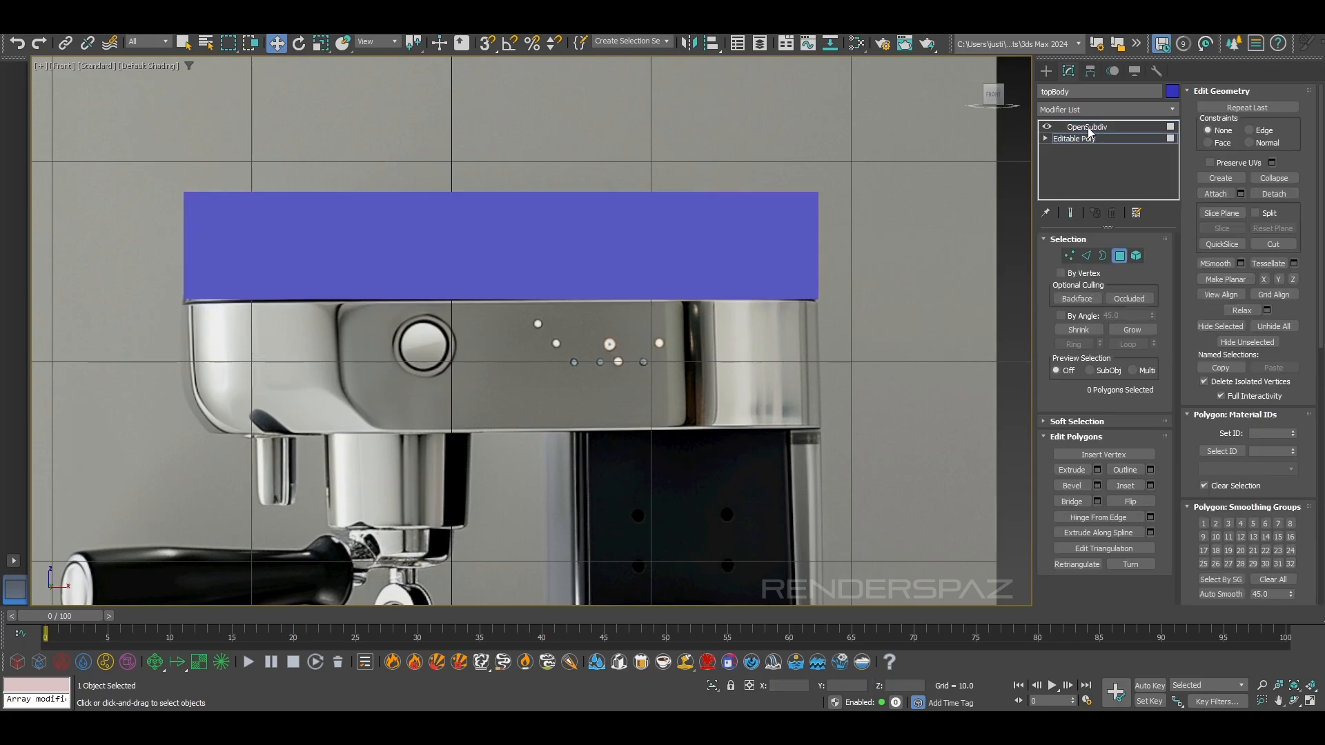
pyautogui.click(1086, 256)
pyautogui.click(1087, 127)
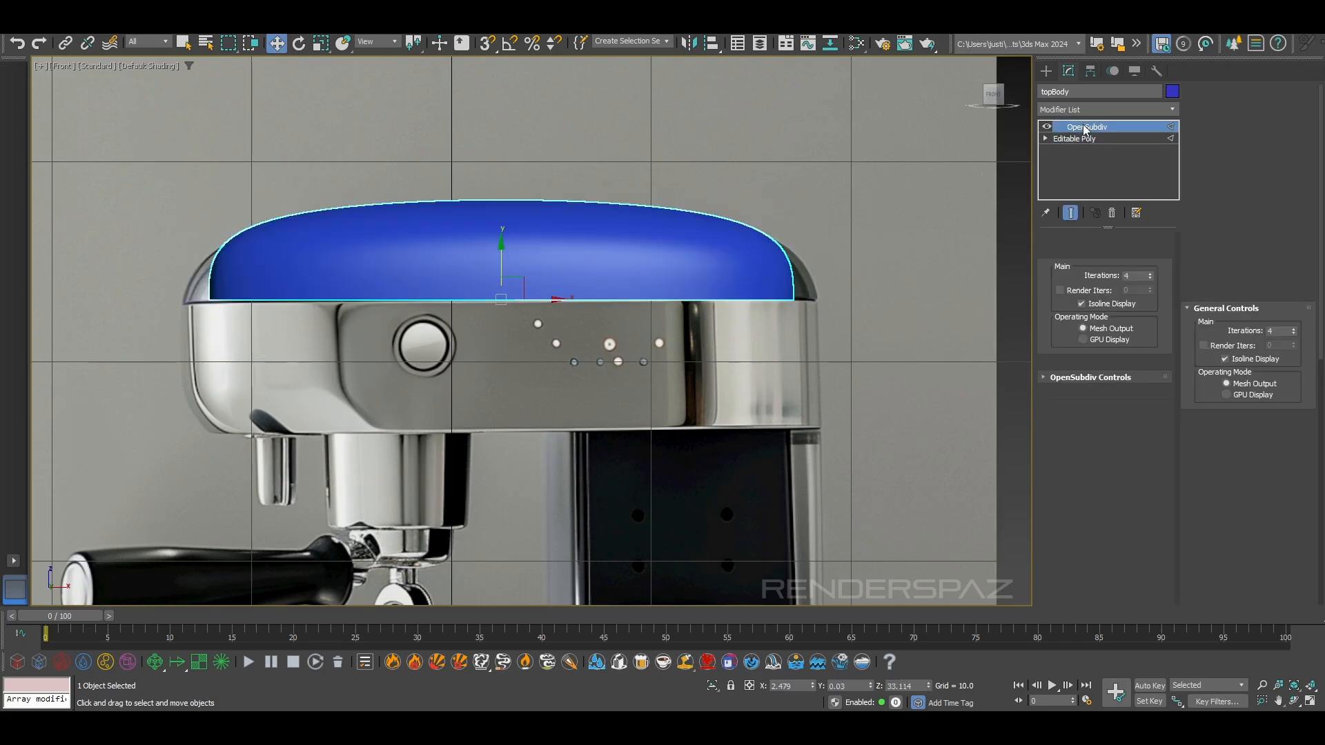
pyautogui.click(1150, 265)
pyautogui.click(1150, 266)
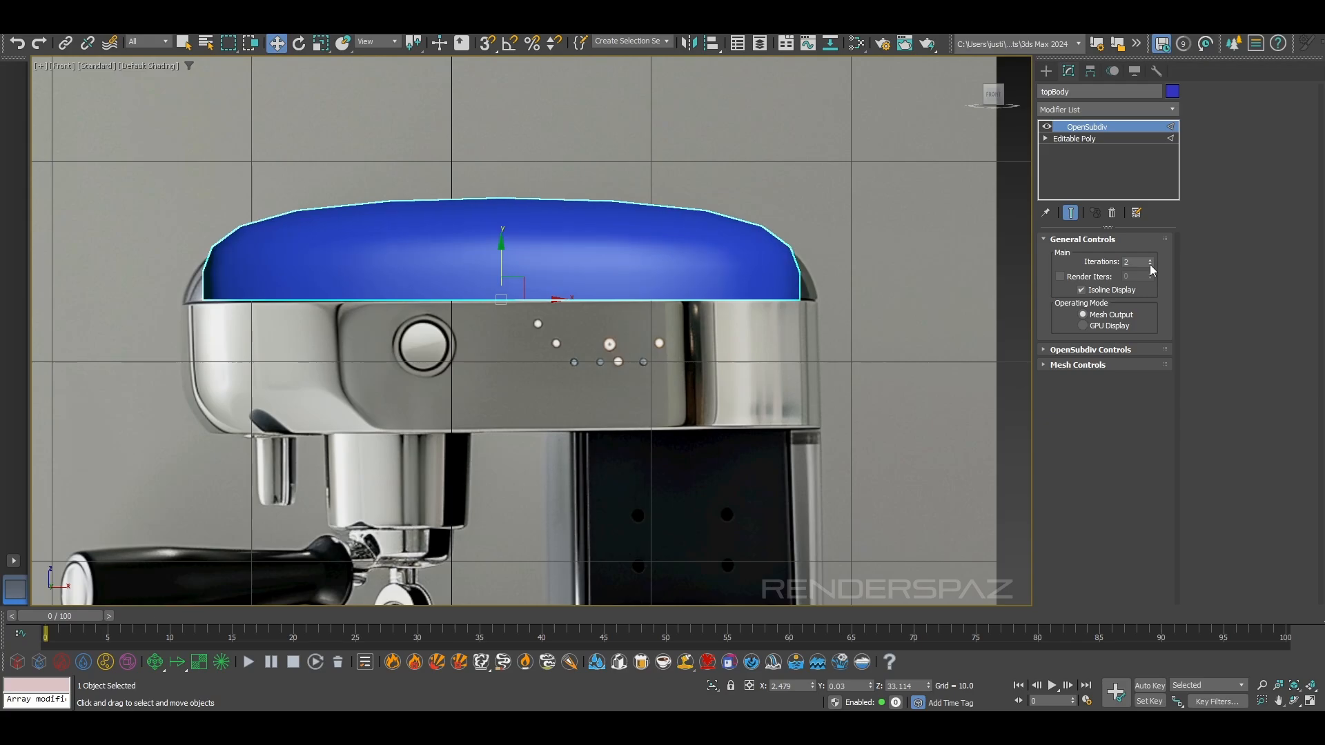
pyautogui.click(1150, 260)
pyautogui.press('F4')
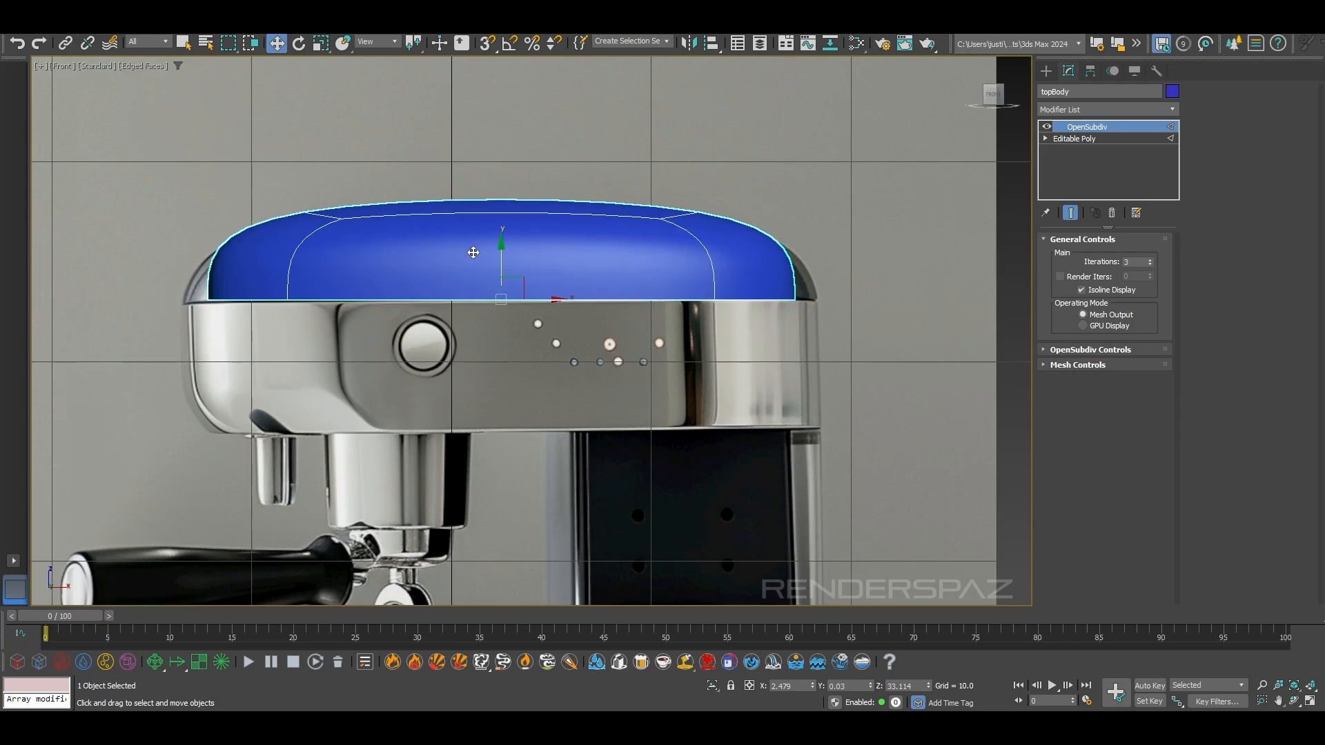
pyautogui.click(1081, 290)
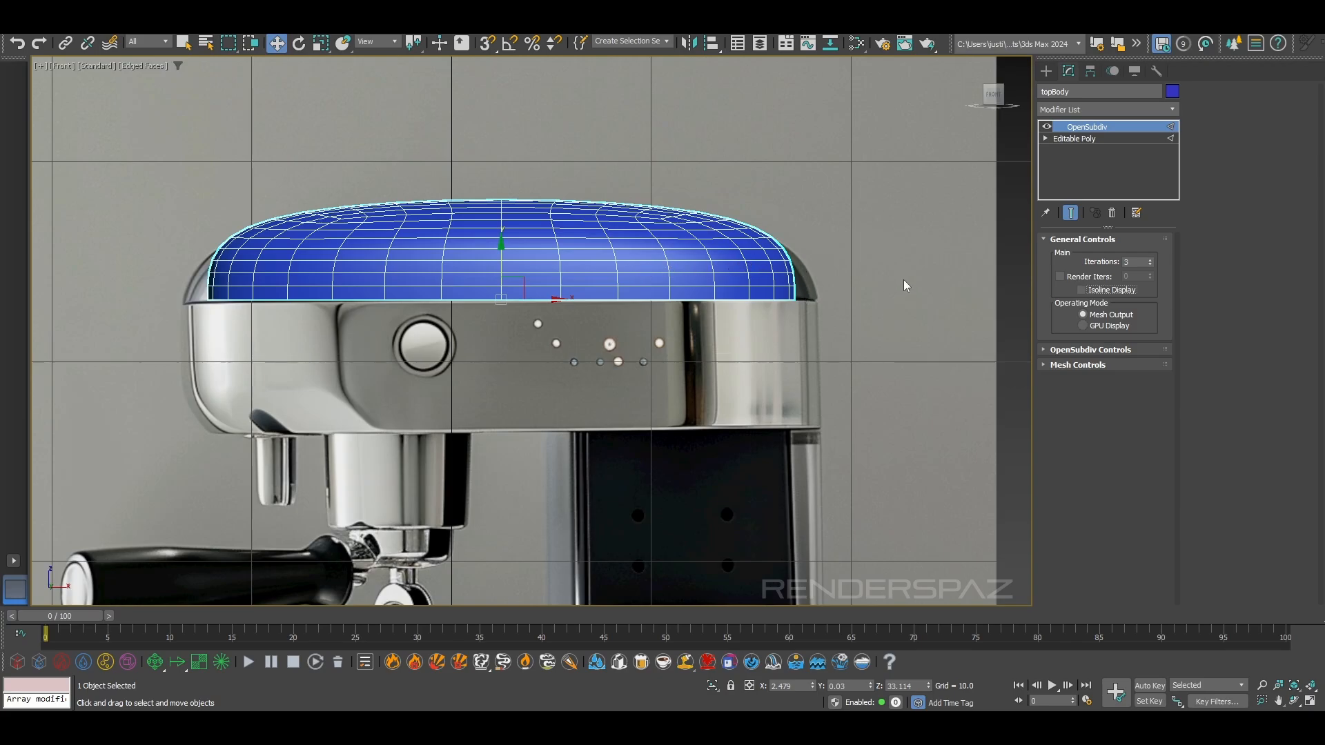
# Disable the OpenSubdiv modifier so topBody shows as the plain box in the perspective view
pyautogui.click(1046, 127)
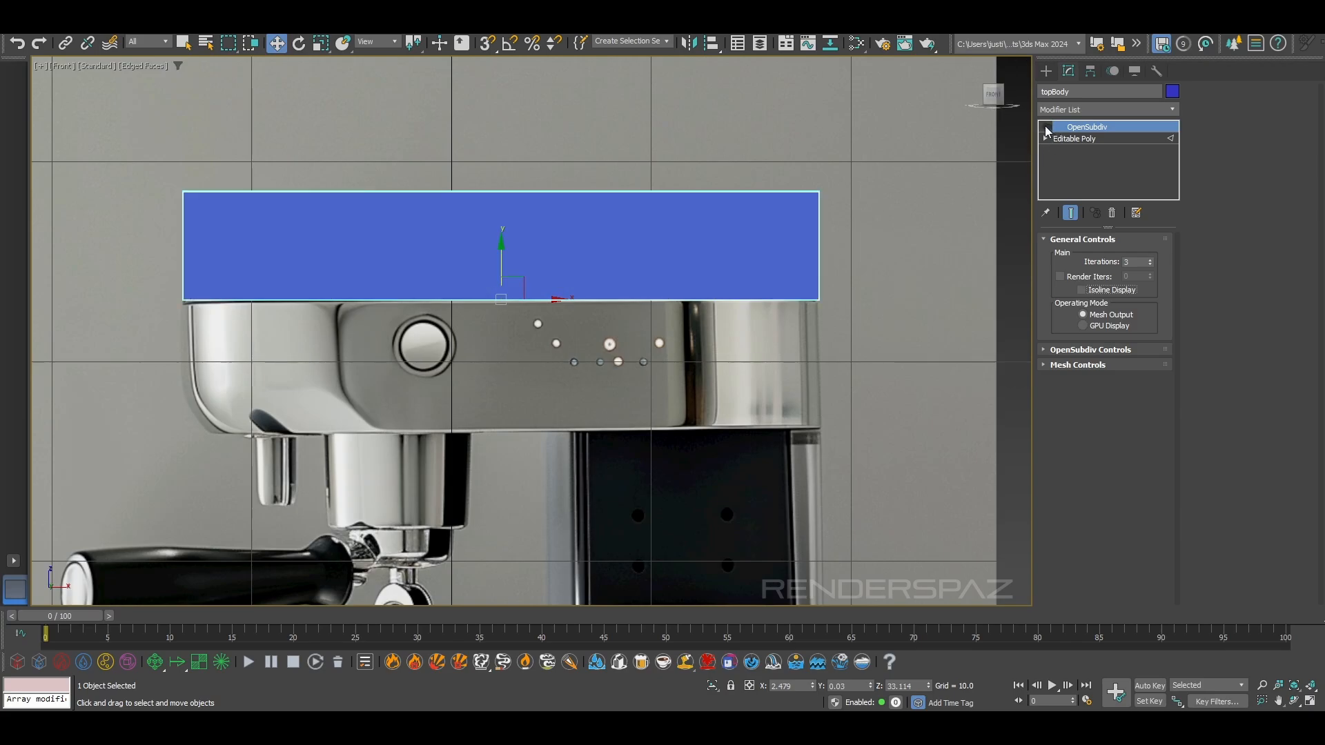
pyautogui.press('p')
pyautogui.scroll(-3, 785, 258)
pyautogui.moveTo(697, 265); pyautogui.dragTo(745, 316, button='middle')
pyautogui.keyDown('alt'); pyautogui.moveTo(745, 316); pyautogui.dragTo(694, 305, button='middle'); pyautogui.keyUp('alt')
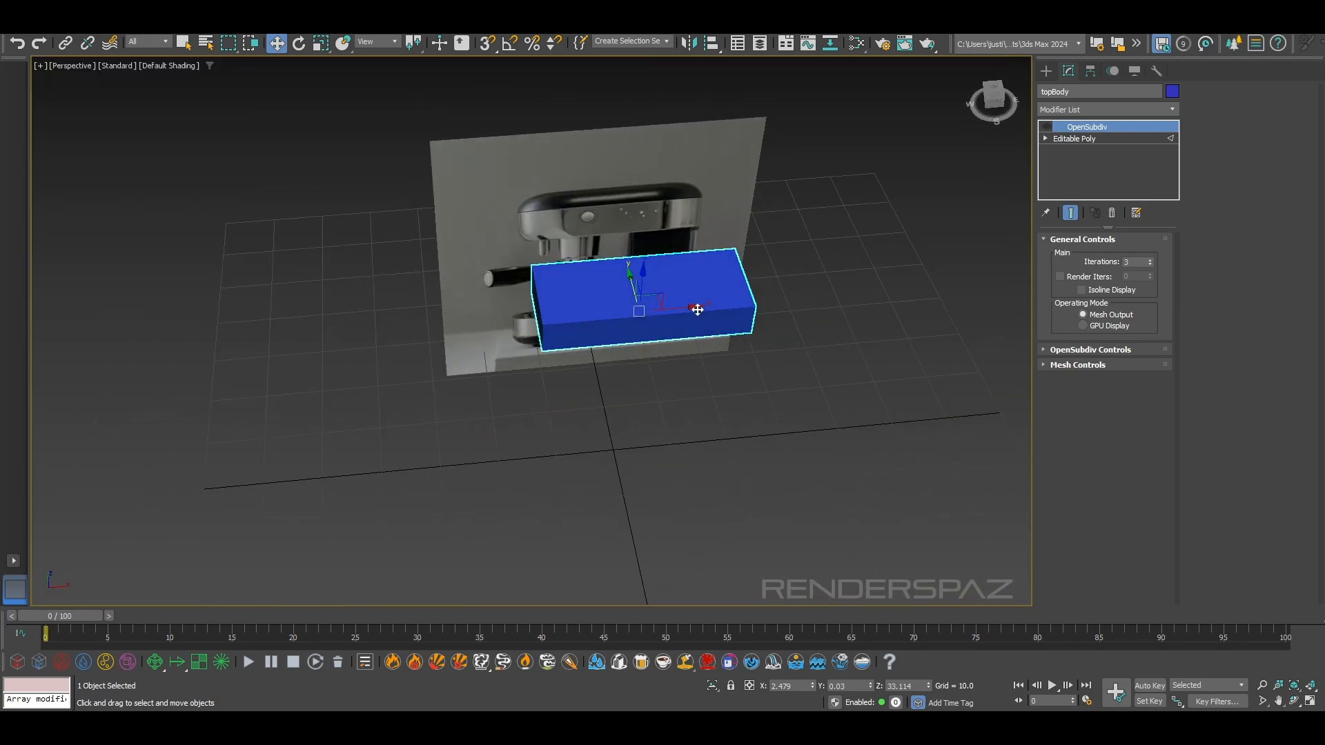
# Try to collapse topBody and its OpenSubdiv modifier into an editable poly
pyautogui.rightClick(693, 306)
pyautogui.moveTo(755, 478)
pyautogui.click(869, 490)
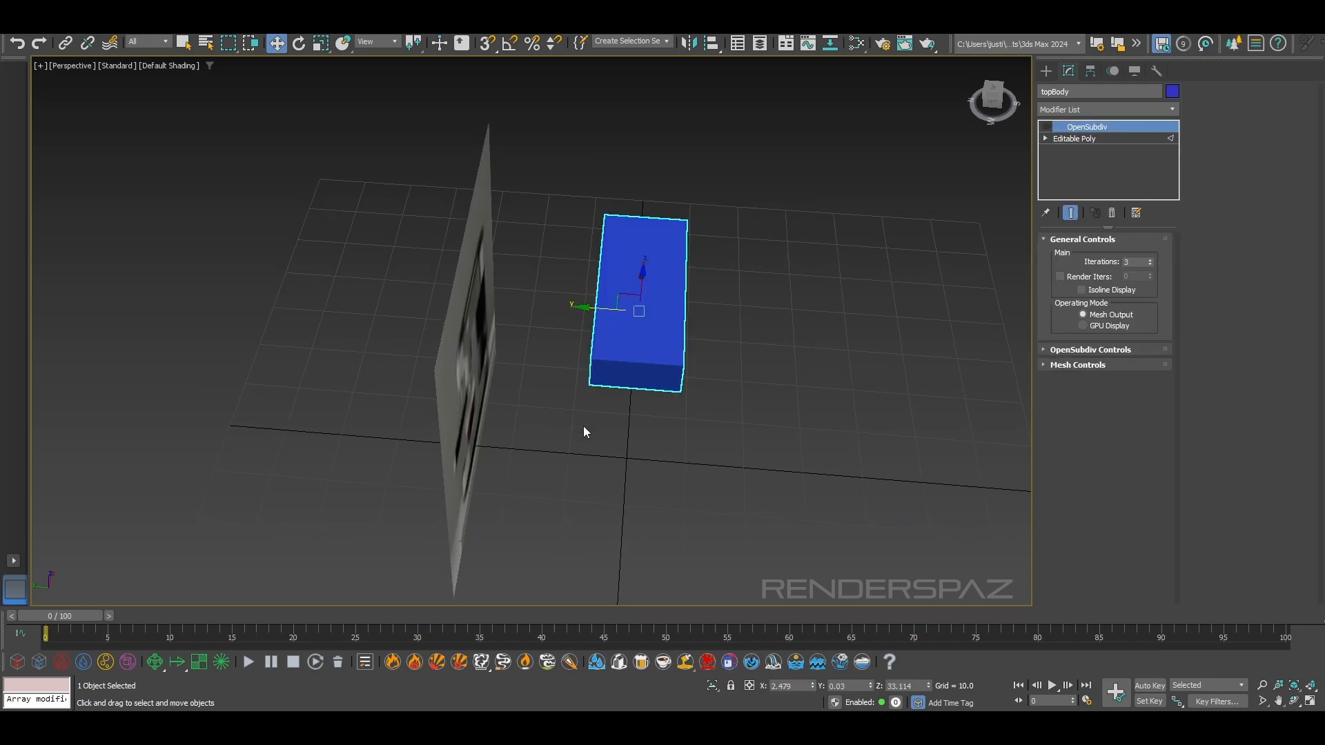
pyautogui.click(582, 425)
pyautogui.click(623, 373)
# Connect the ring of short edges across topBody's depth with one lengthwise center loop, and show edged faces in perspective
pyautogui.click(1100, 138)
pyautogui.click(1087, 256)
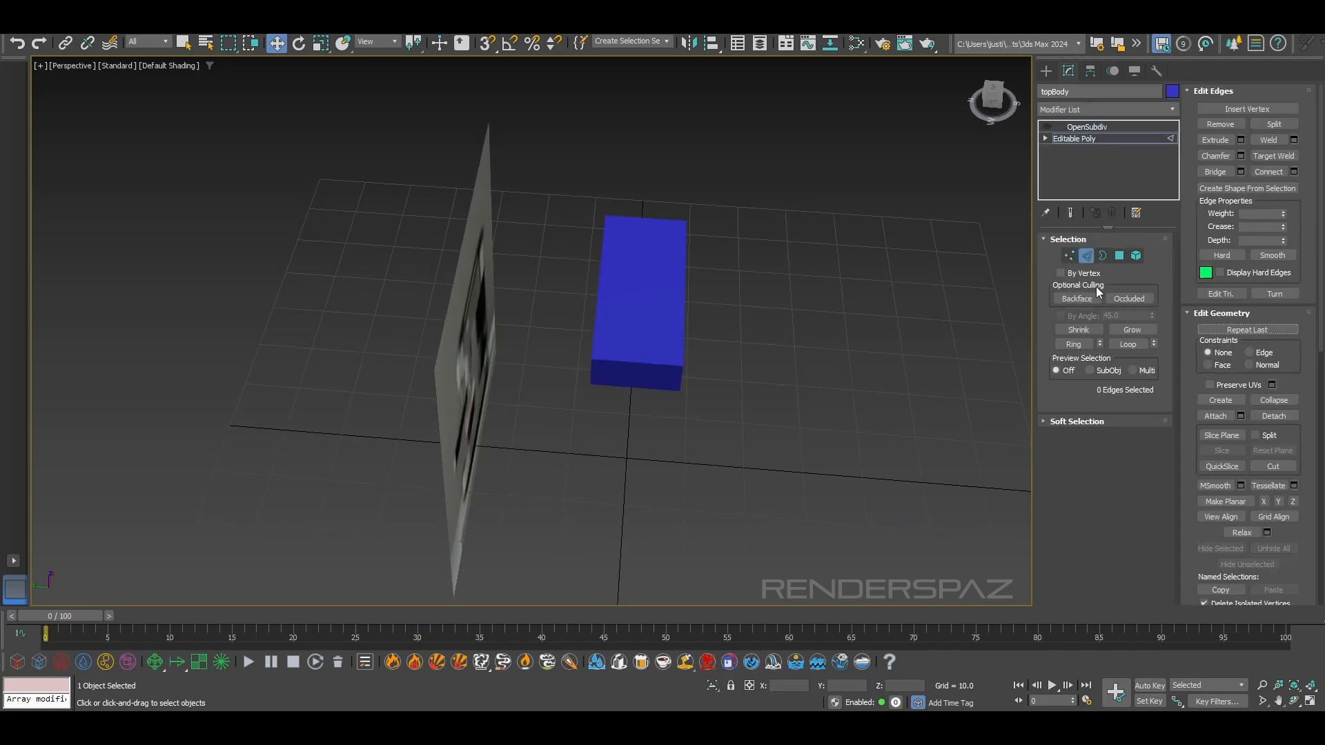
pyautogui.doubleClick(641, 382)
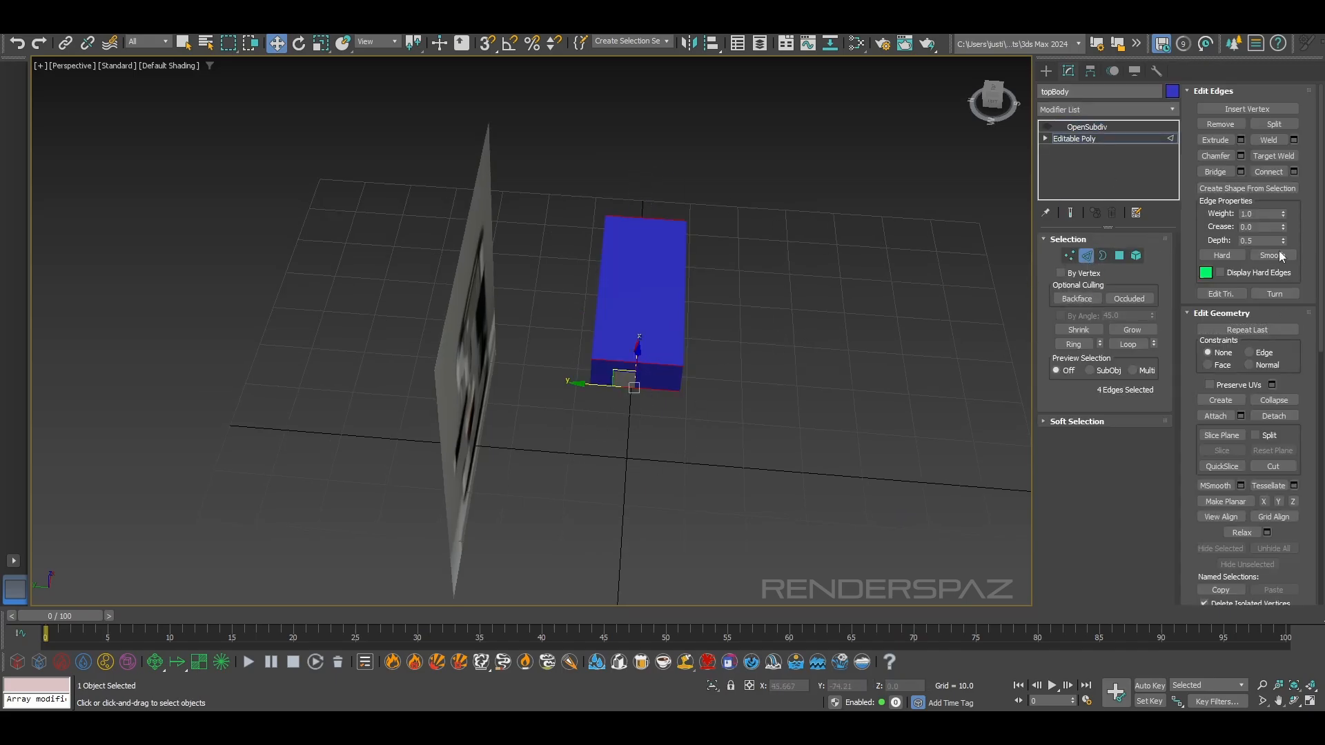
pyautogui.click(1268, 171)
pyautogui.moveTo(795, 349)
pyautogui.keyDown('alt'); pyautogui.mouseDown(button='middle')
pyautogui.moveTo(564, 333)
pyautogui.moveTo(561, 357)
pyautogui.moveTo(534, 344)
pyautogui.moveTo(586, 343)
pyautogui.mouseUp(button='middle'); pyautogui.keyUp('alt')
pyautogui.click(655, 371)
pyautogui.click(490, 332)
pyautogui.scroll(3, 528, 342)
pyautogui.press('F4')
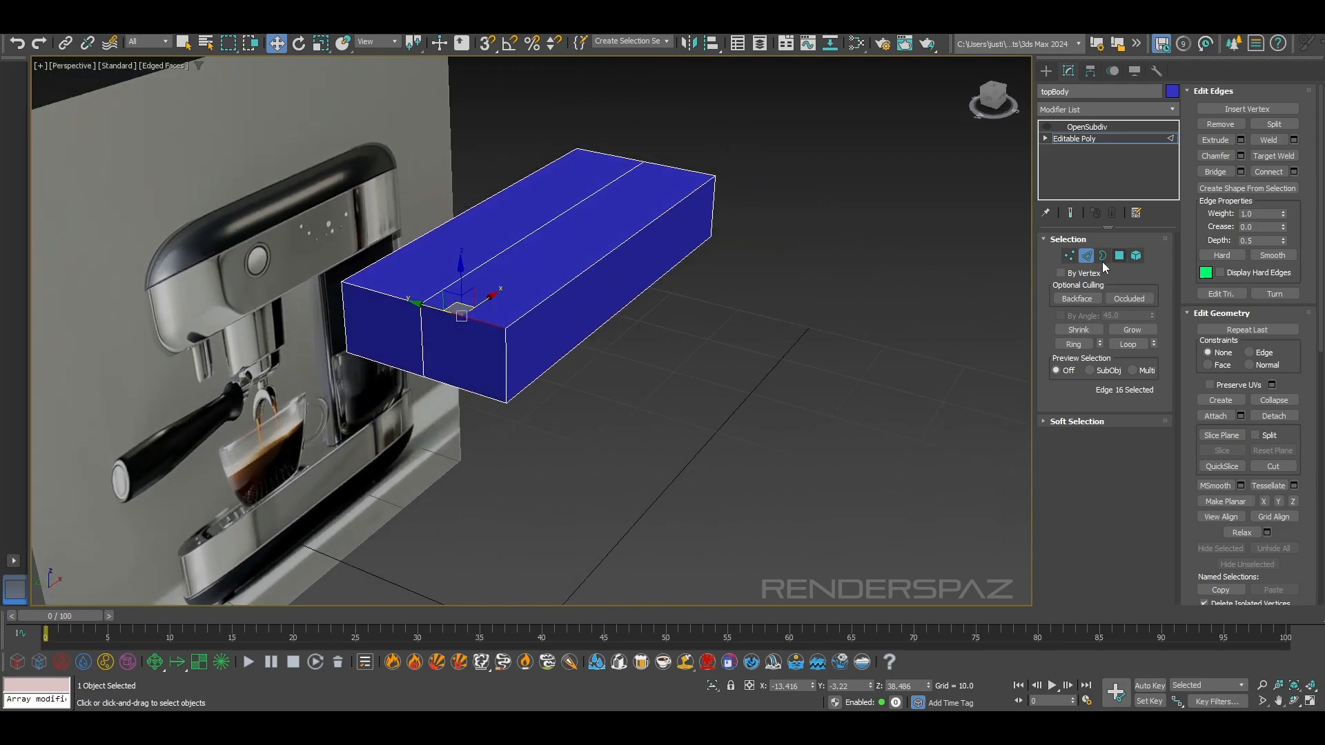
# Select the four top corner vertices of topBody and scale them slightly inward along Y
pyautogui.click(1068, 256)
pyautogui.click(506, 328)
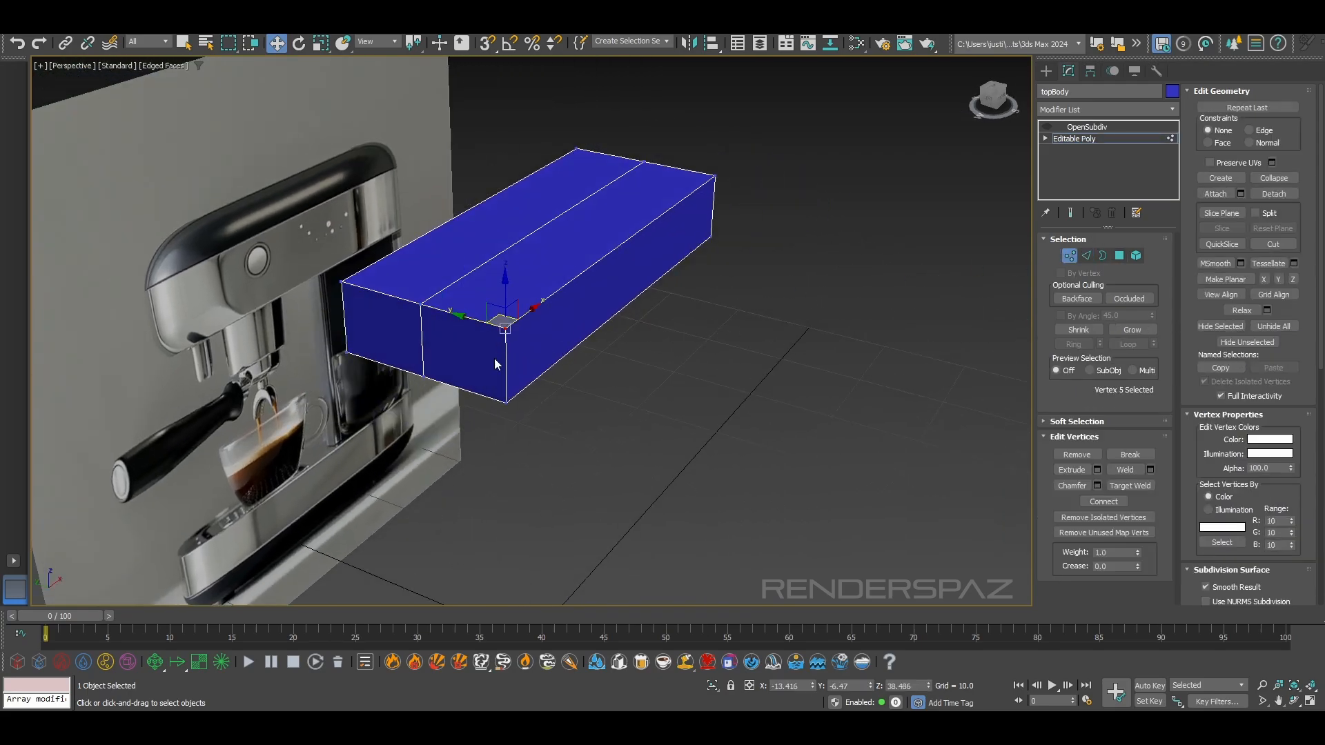
pyautogui.keyDown('alt'); pyautogui.moveTo(497, 356); pyautogui.dragTo(536, 353, button='middle'); pyautogui.keyUp('alt')
pyautogui.keyDown('ctrl'); pyautogui.click(297, 325); pyautogui.keyUp('ctrl')
pyautogui.press('r')
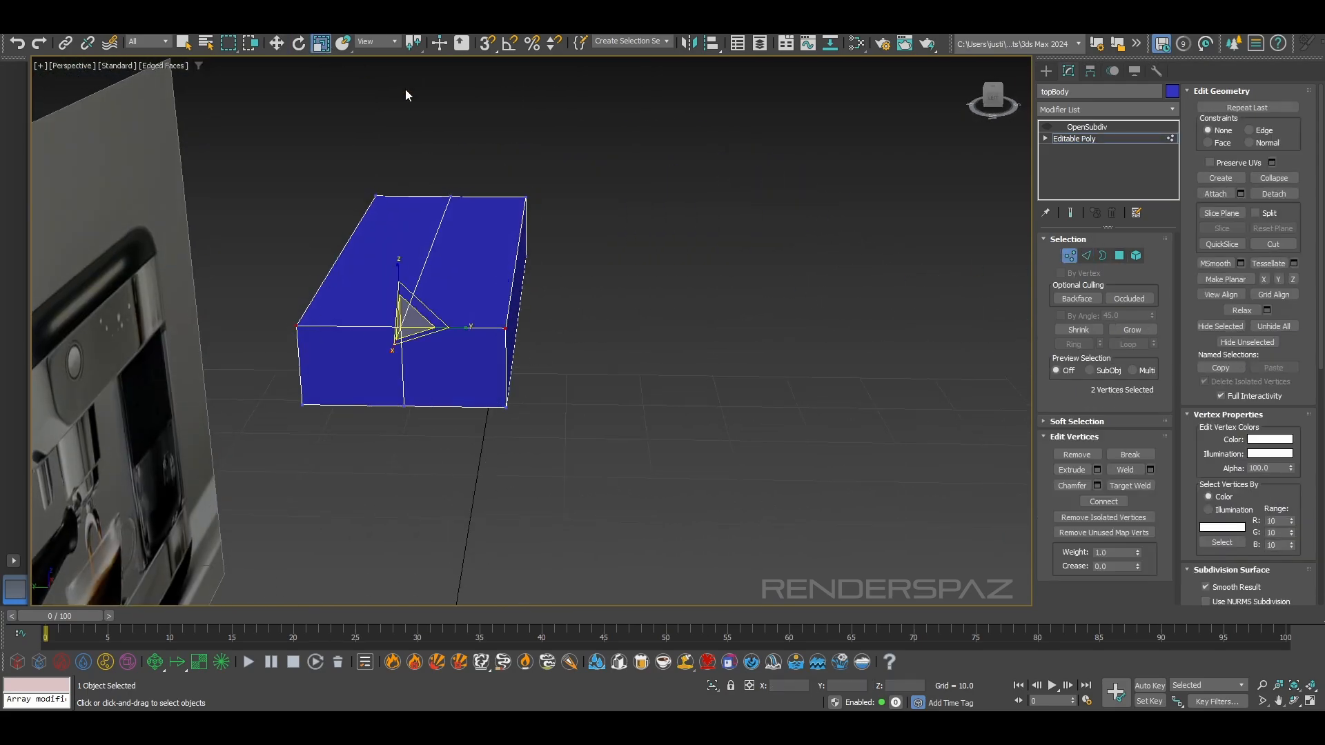
pyautogui.click(525, 200)
pyautogui.keyDown('ctrl'); pyautogui.click(377, 197); pyautogui.keyUp('ctrl')
pyautogui.keyDown('ctrl'); pyautogui.click(297, 324); pyautogui.keyUp('ctrl')
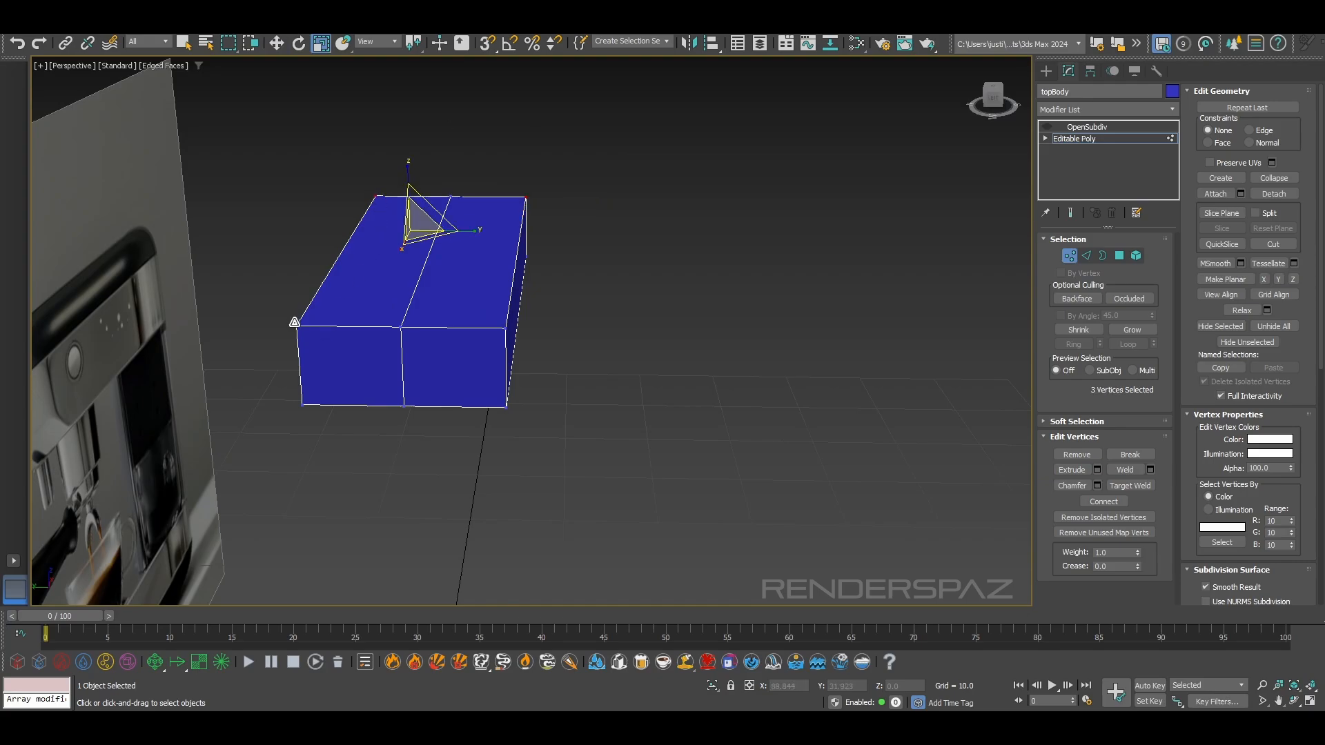
pyautogui.keyDown('ctrl'); pyautogui.click(505, 327); pyautogui.keyUp('ctrl')
pyautogui.moveTo(493, 249); pyautogui.dragTo(476, 248)
pyautogui.keyDown('alt'); pyautogui.moveTo(476, 249); pyautogui.dragTo(556, 250, button='middle'); pyautogui.keyUp('alt')
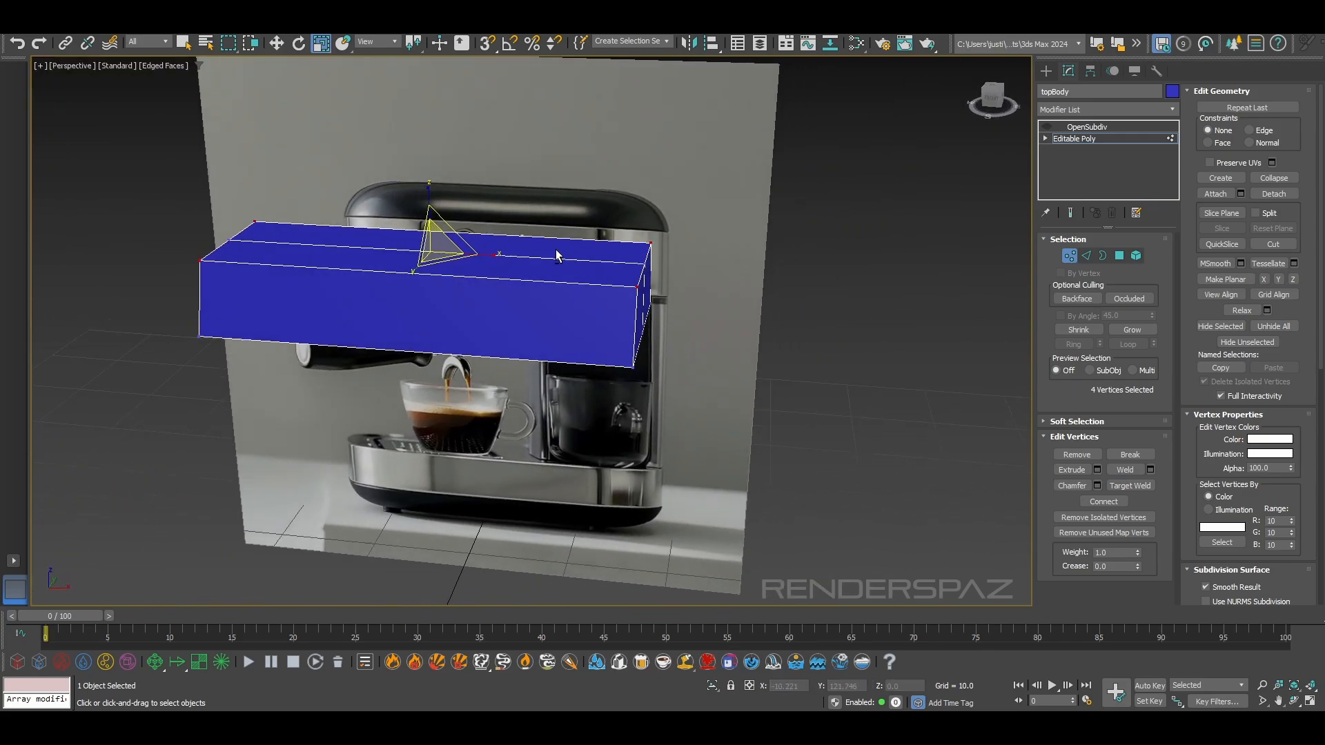
# Add the two middle end vertices to the top corner selection and scale all six along X to about 94%
pyautogui.keyDown('alt'); pyautogui.moveTo(676, 248); pyautogui.dragTo(700, 249, button='middle'); pyautogui.keyUp('alt')
pyautogui.moveTo(488, 254); pyautogui.dragTo(482, 255)
pyautogui.hotkey('ctrl', 'z')
pyautogui.keyDown('ctrl'); pyautogui.click(648, 266); pyautogui.keyUp('ctrl')
pyautogui.keyDown('ctrl'); pyautogui.click(229, 242); pyautogui.keyUp('ctrl')
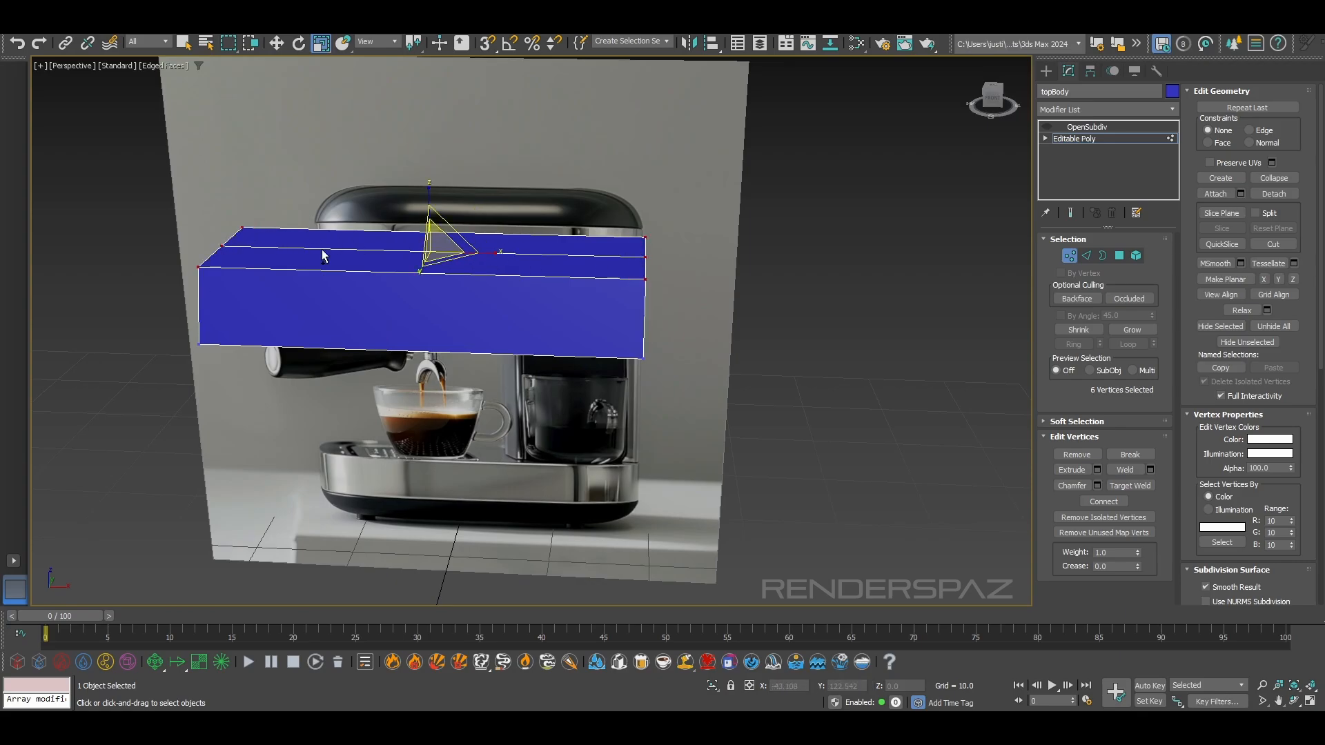
pyautogui.moveTo(485, 253); pyautogui.dragTo(482, 250)
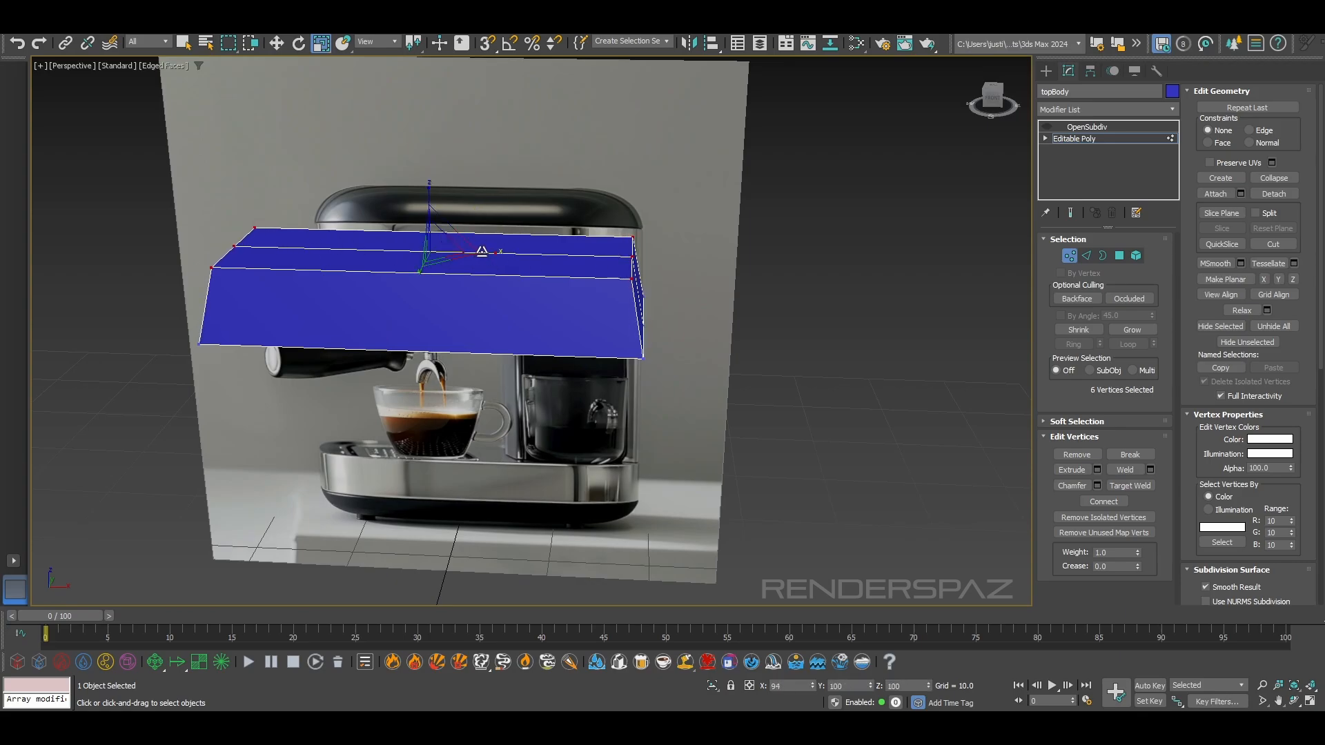
# Connect the ring of upright edges around topBody's sides with a horizontal loop and scale that loop uniformly to about 104%
pyautogui.click(1086, 255)
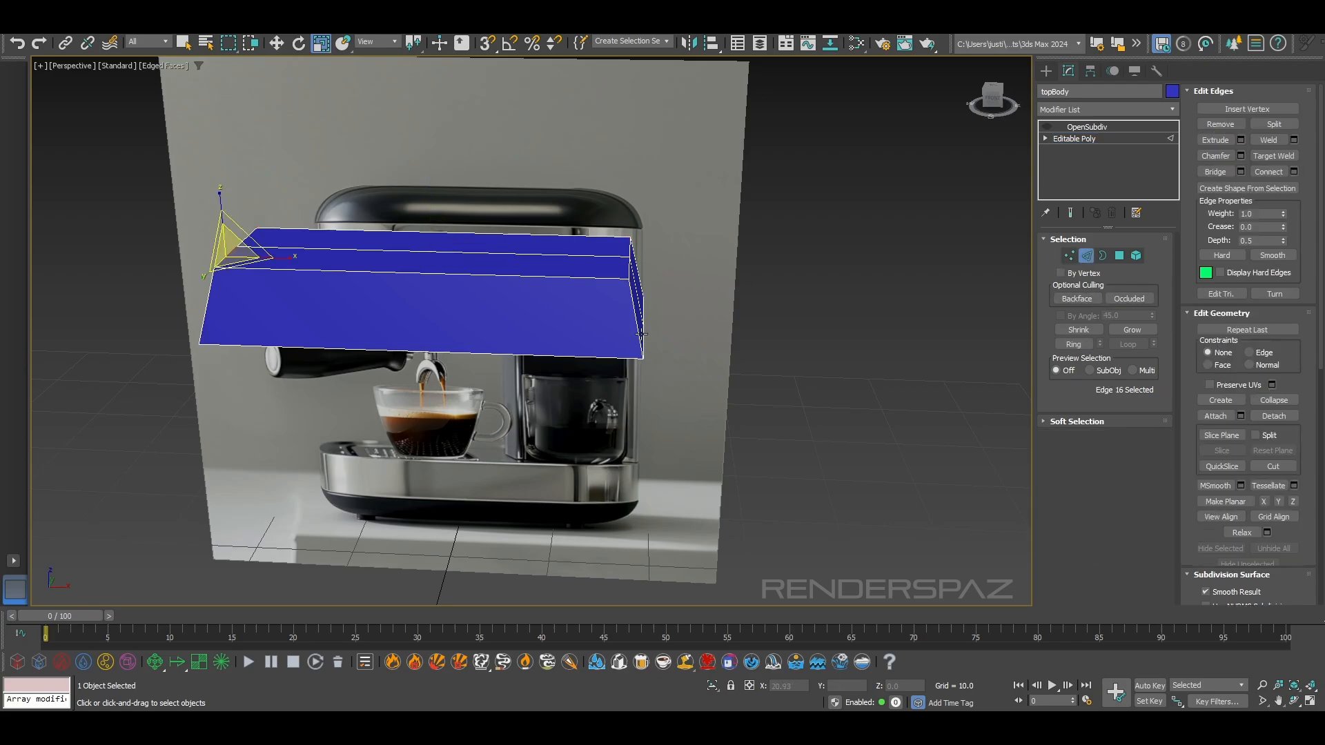
pyautogui.click(635, 319)
pyautogui.keyDown('alt'); pyautogui.moveTo(635, 318); pyautogui.dragTo(707, 312, button='middle'); pyautogui.keyUp('alt')
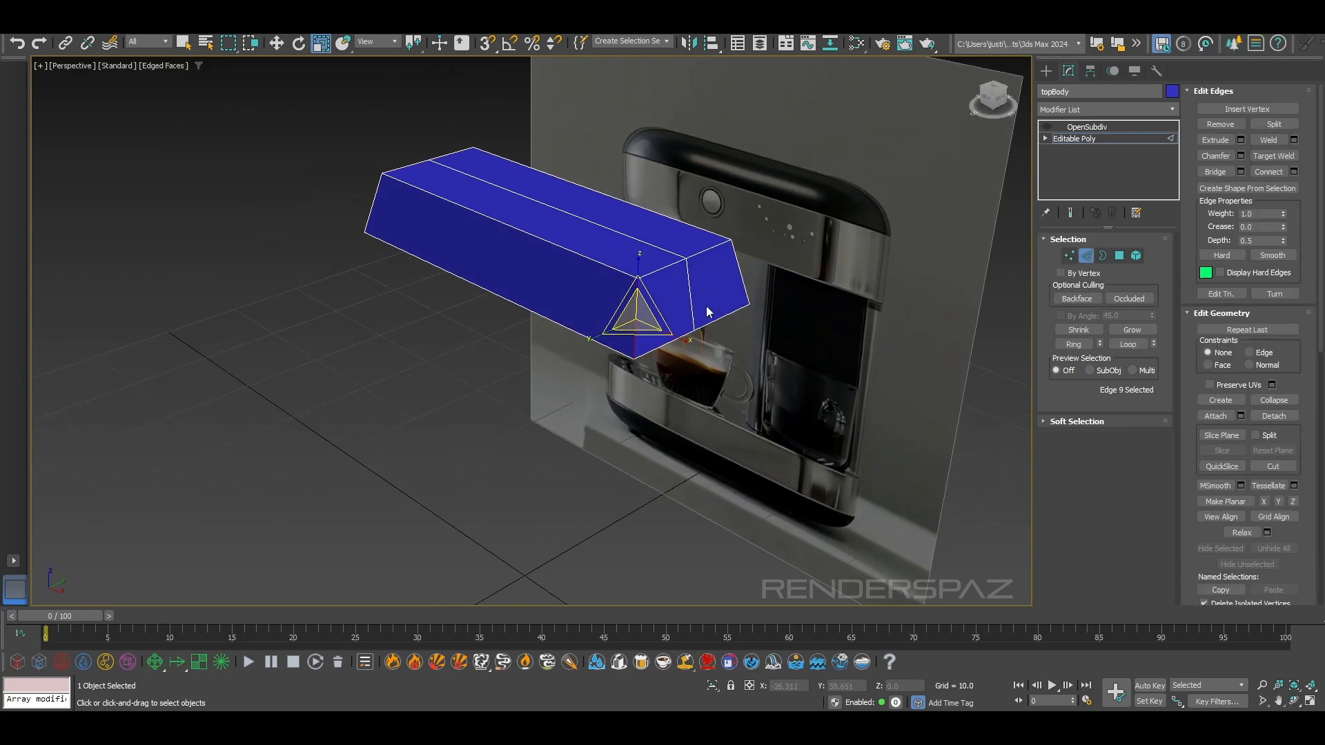
pyautogui.click(1074, 344)
pyautogui.click(1269, 171)
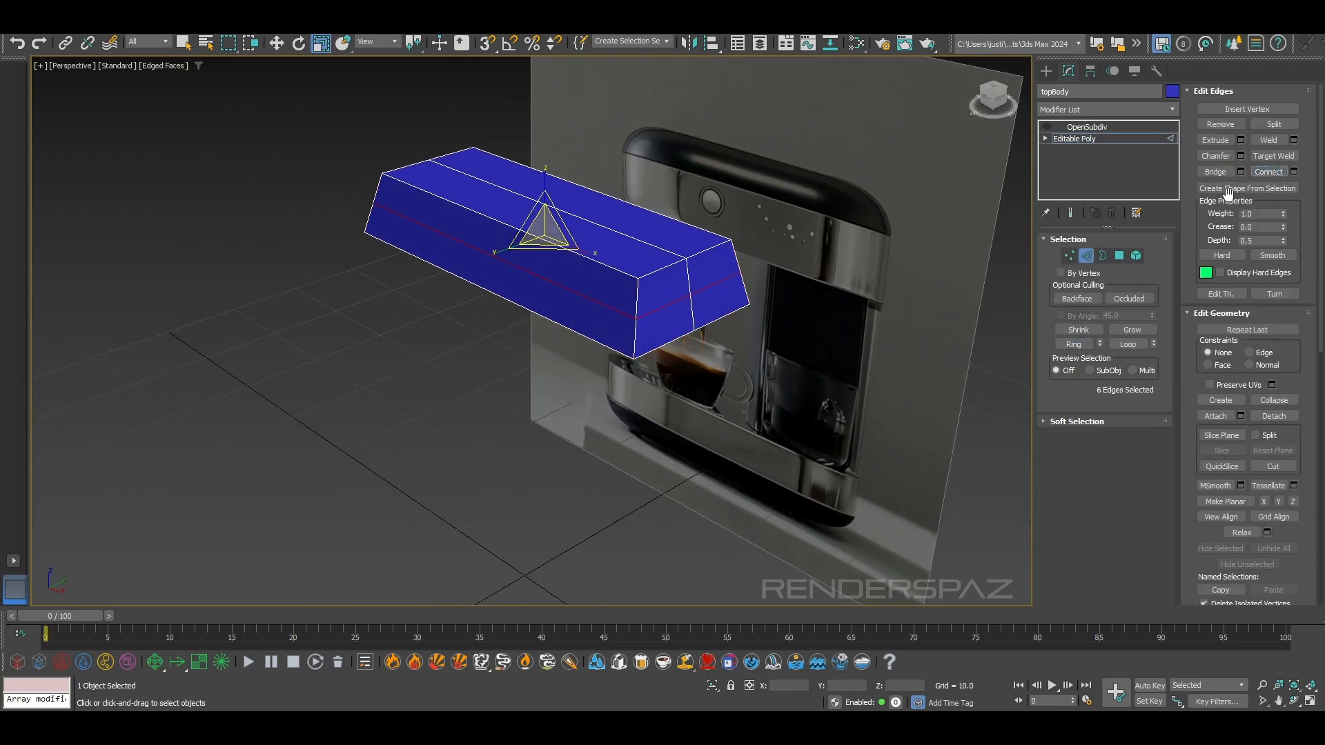
pyautogui.moveTo(545, 238); pyautogui.dragTo(545, 236)
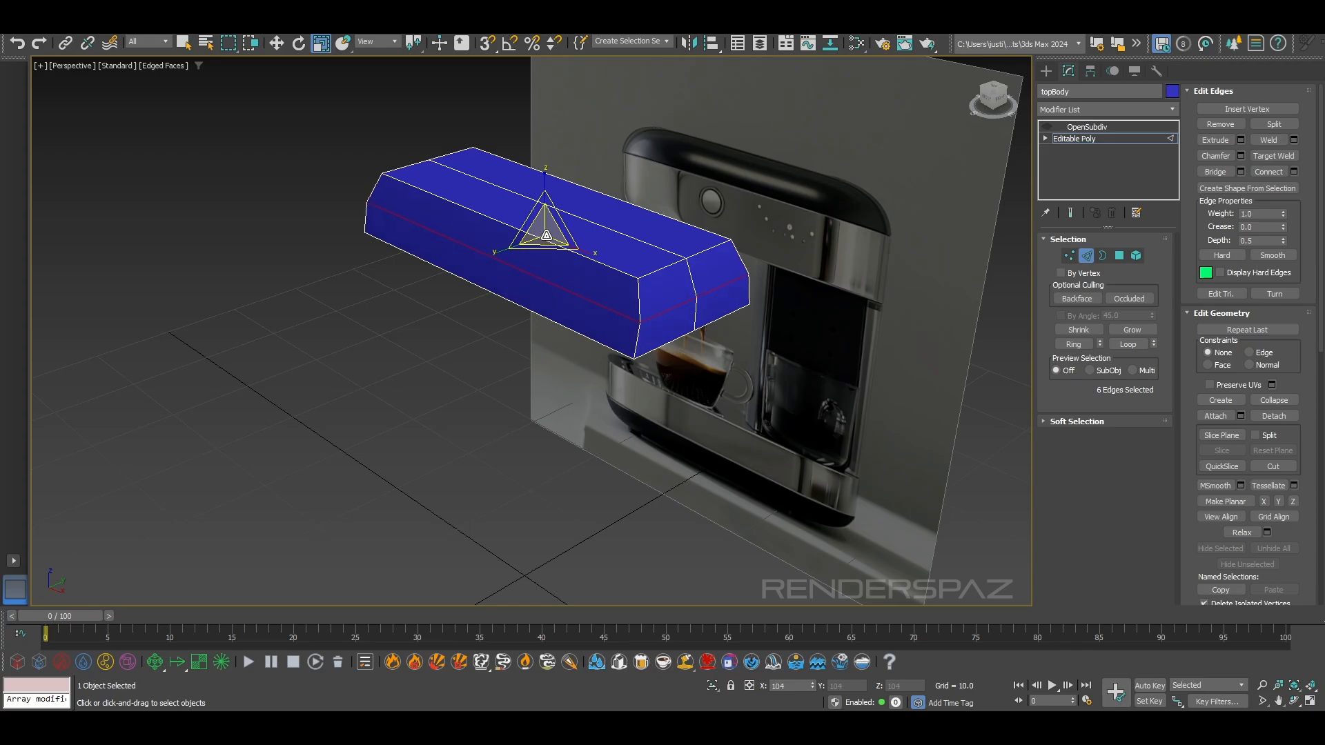
pyautogui.keyDown('alt'); pyautogui.moveTo(547, 235); pyautogui.dragTo(619, 266, button='middle'); pyautogui.keyUp('alt')
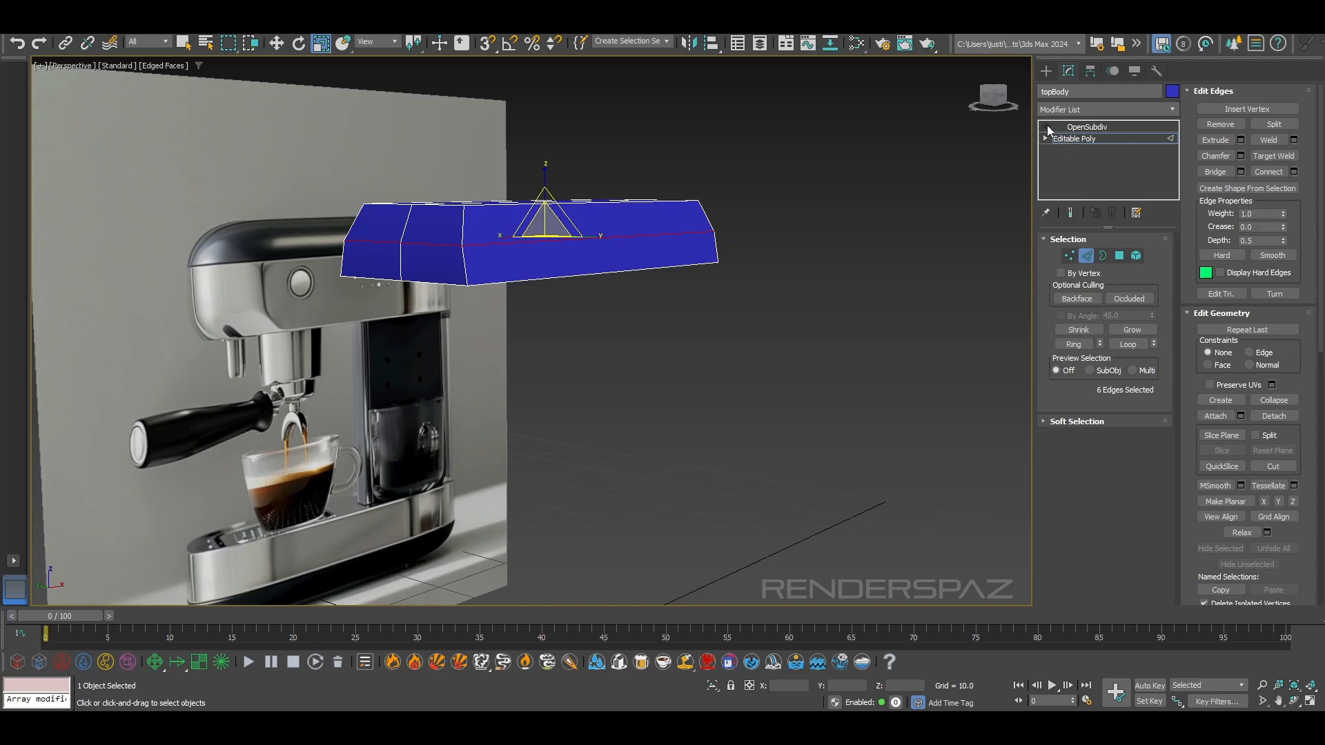
# Turn the OpenSubdiv smoothing back on for topBody and display it shaded in the front view
pyautogui.click(1068, 213)
pyautogui.click(1047, 125)
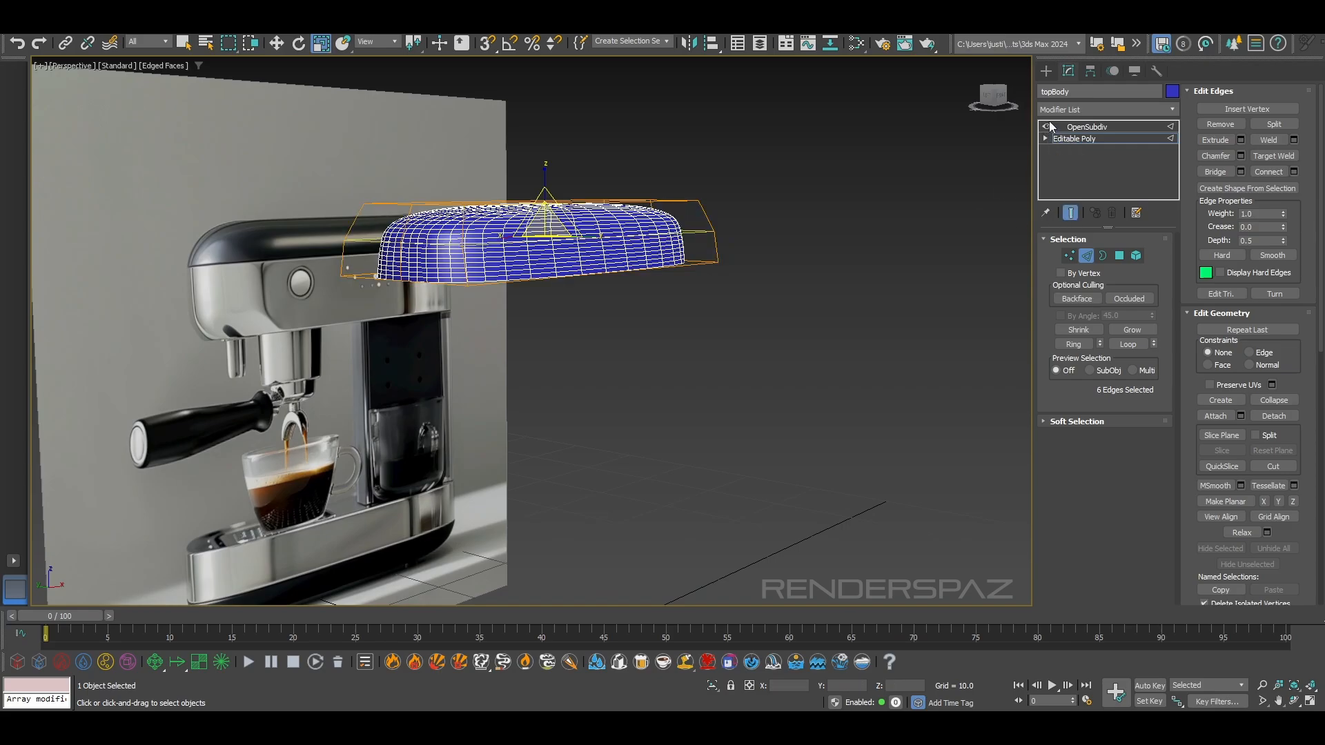
pyautogui.press('f')
pyautogui.moveTo(529, 244); pyautogui.dragTo(554, 249, button='middle')
pyautogui.press('F3')
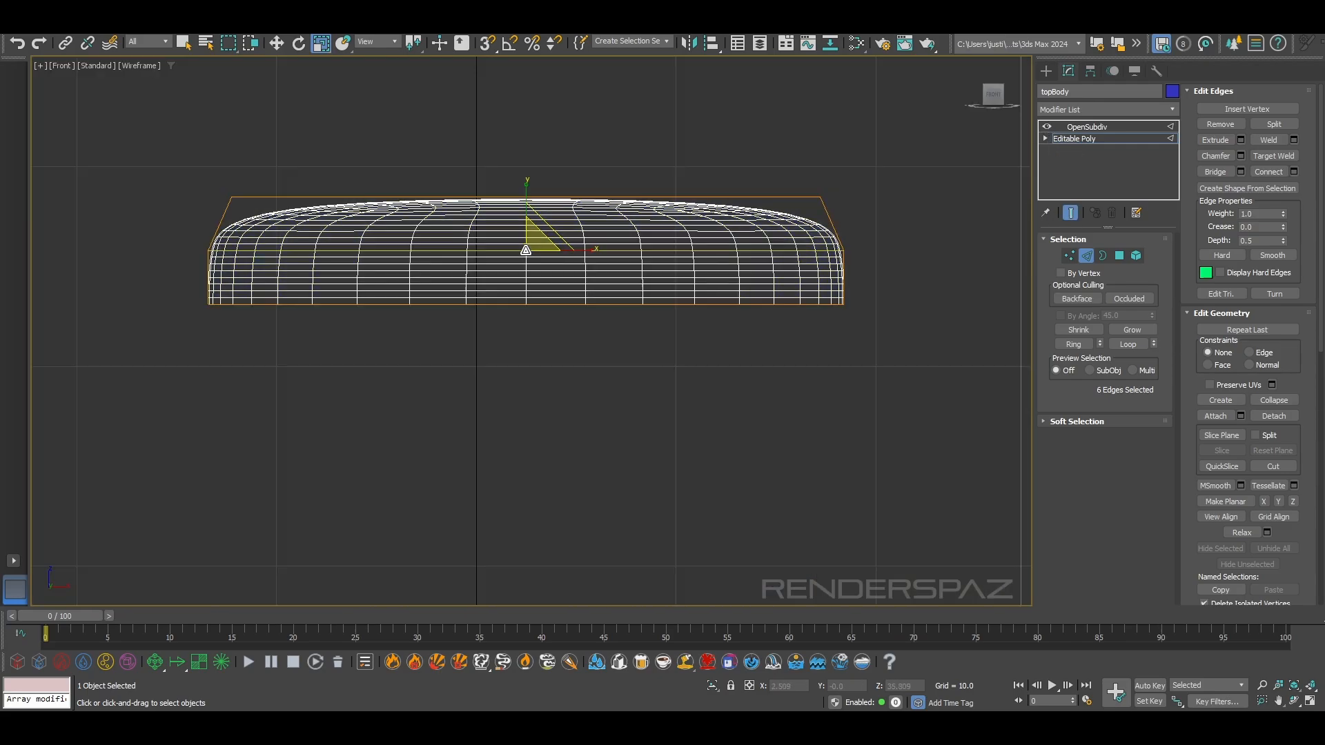
pyautogui.press('F3')
# Make topBody see-through and move its upper and mid-height vertices at the portafilter end to match the reference lid's curve
pyautogui.click(1068, 256)
pyautogui.moveTo(199, 168); pyautogui.dragTo(253, 215)
pyautogui.hotkey('alt', 'x')
pyautogui.scroll(4, 259, 214)
pyautogui.press('w')
pyautogui.moveTo(290, 193); pyautogui.dragTo(390, 251)
pyautogui.moveTo(220, 282); pyautogui.dragTo(284, 331)
pyautogui.moveTo(186, 297); pyautogui.dragTo(264, 321)
pyautogui.moveTo(332, 260); pyautogui.dragTo(442, 290)
pyautogui.moveTo(377, 251); pyautogui.dragTo(374, 242)
# Move the mid-height and upper vertices at topBody's other end inward to follow the rounded corner of the reference lid
pyautogui.moveTo(193, 412)
pyautogui.mouseDown()
pyautogui.moveTo(238, 444)
pyautogui.moveTo(216, 403)
pyautogui.mouseUp()
pyautogui.scroll(-2, 848, 401)
pyautogui.moveTo(848, 400); pyautogui.dragTo(209, 400, button='middle')
pyautogui.scroll(2, 611, 336)
pyautogui.moveTo(652, 229); pyautogui.dragTo(563, 282)
pyautogui.scroll(-4, 470, 321)
pyautogui.moveTo(466, 338); pyautogui.dragTo(613, 325, button='middle')
pyautogui.scroll(2, 659, 320)
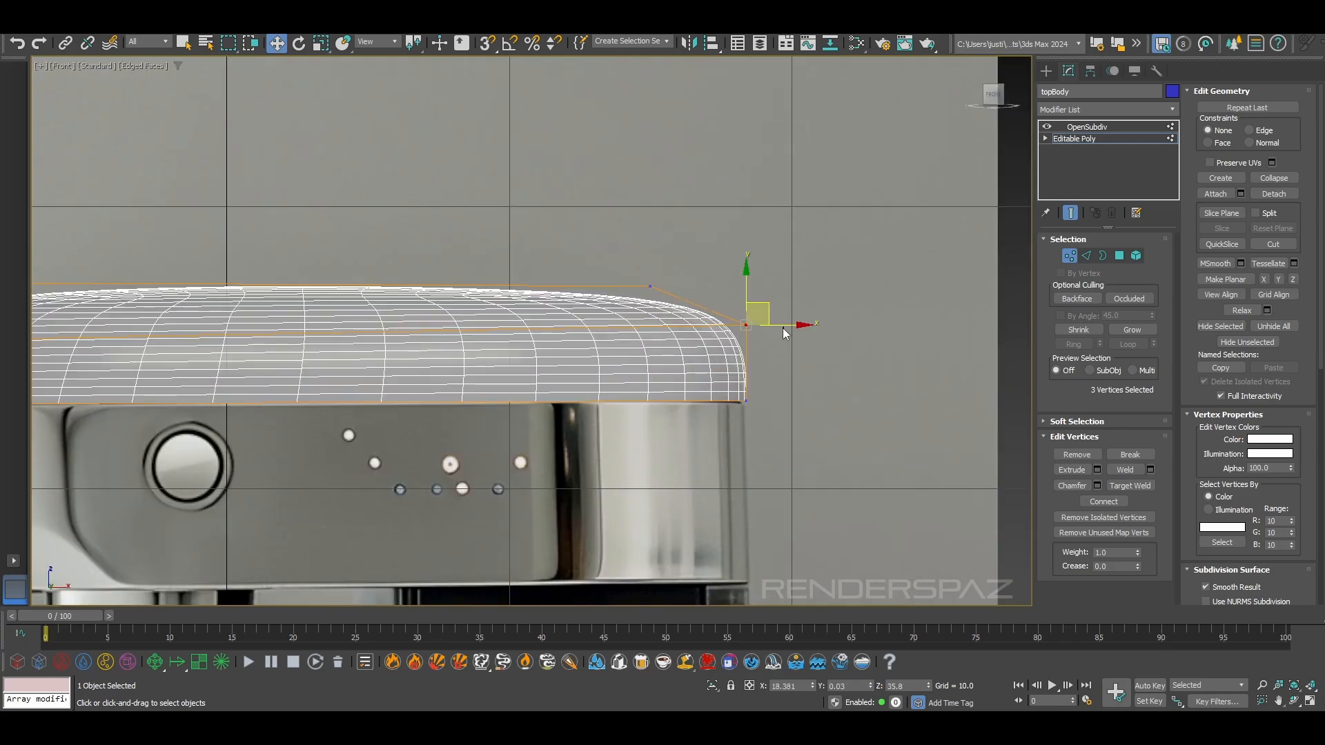
pyautogui.moveTo(782, 325); pyautogui.dragTo(736, 316)
pyautogui.click(650, 285)
pyautogui.moveTo(679, 262); pyautogui.dragTo(631, 254)
pyautogui.scroll(-5, 624, 318)
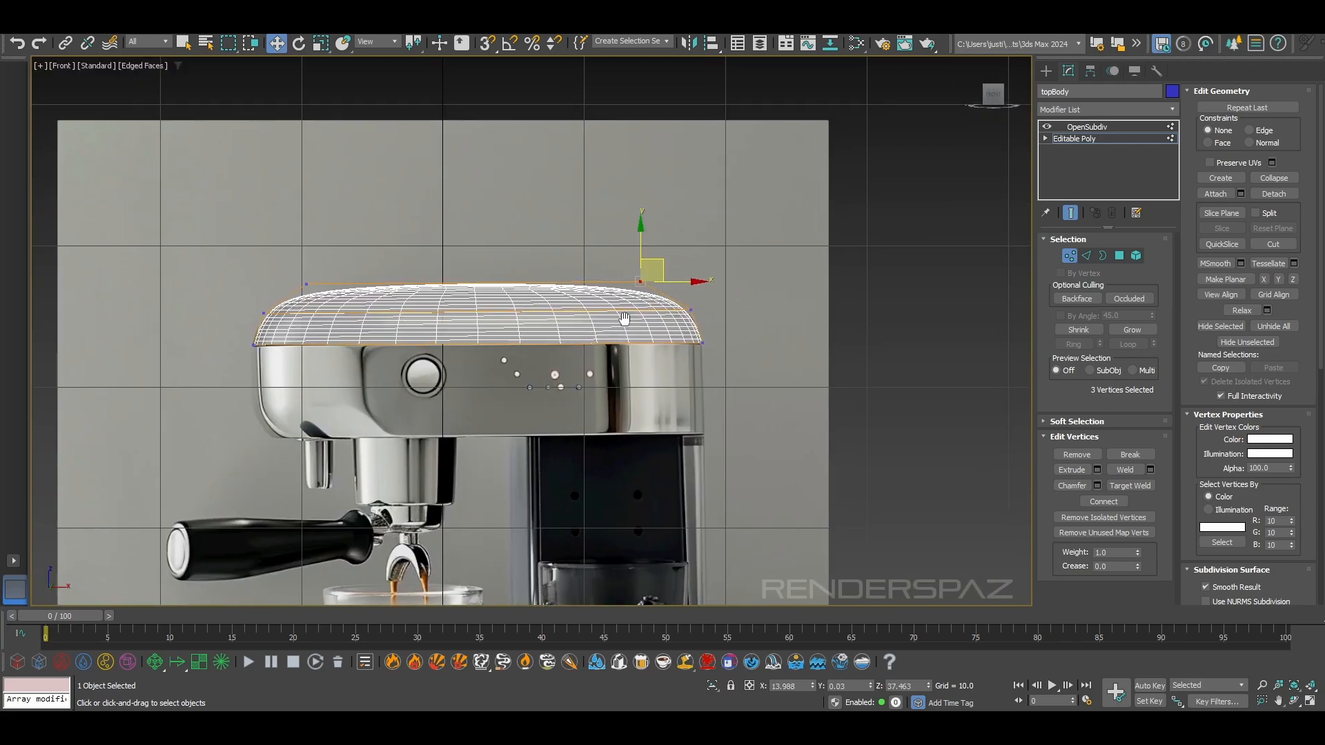
# Leave vertex editing, deselect topBody, and turn off edged faces and the grid in the front view
pyautogui.click(1073, 260)
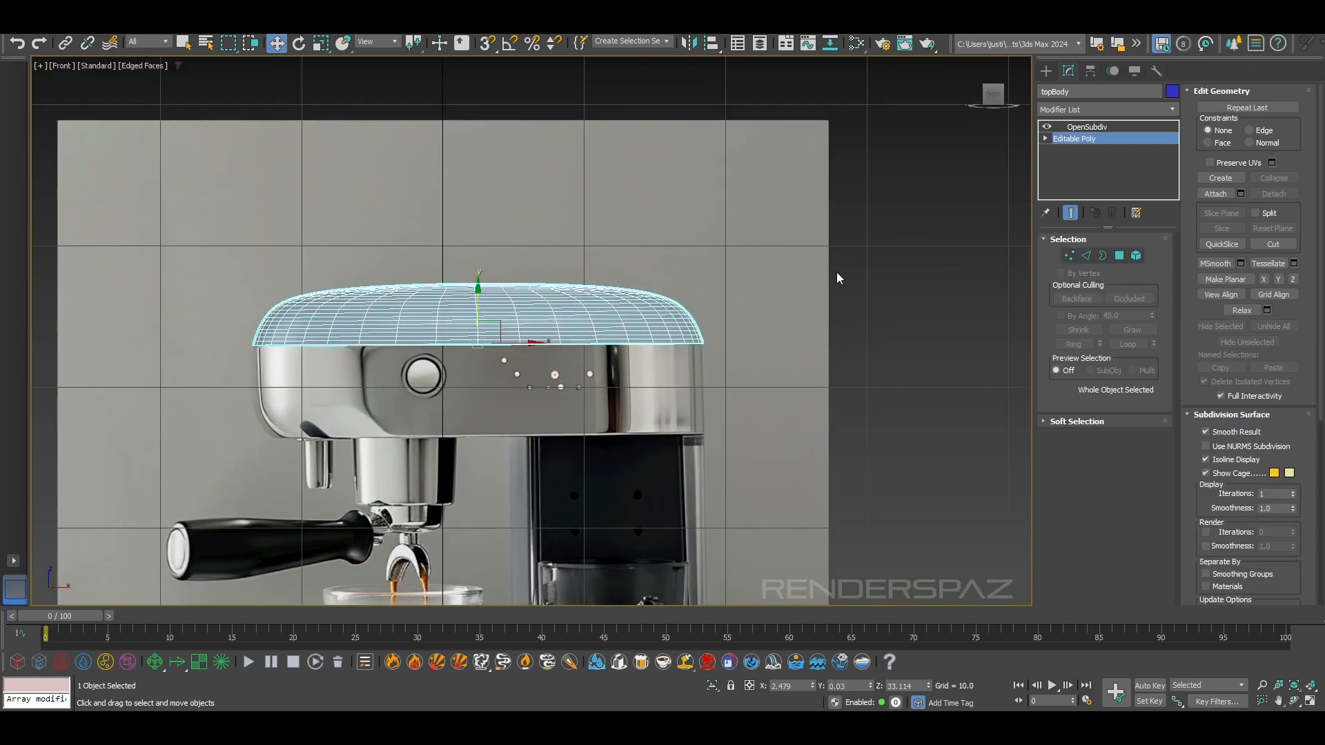
pyautogui.click(837, 276)
pyautogui.press('F3')
pyautogui.press('F3')
pyautogui.click(620, 323)
pyautogui.click(734, 354)
pyautogui.press('F4')
pyautogui.scroll(3, 543, 368)
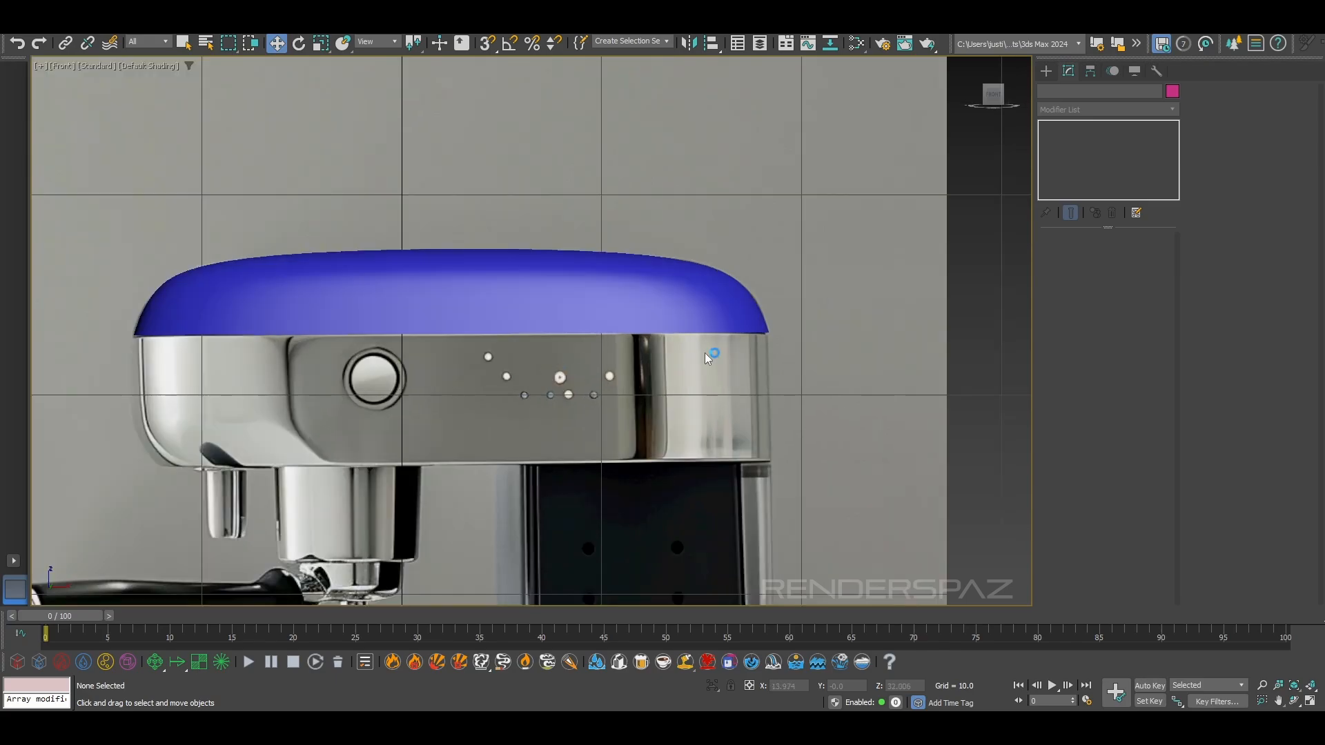
pyautogui.moveTo(639, 392); pyautogui.dragTo(816, 255, button='middle')
pyautogui.press('g')
# Examine how the smoothed topBody outline fits the lid in the reference image, especially at its rear corner
pyautogui.click(790, 235)
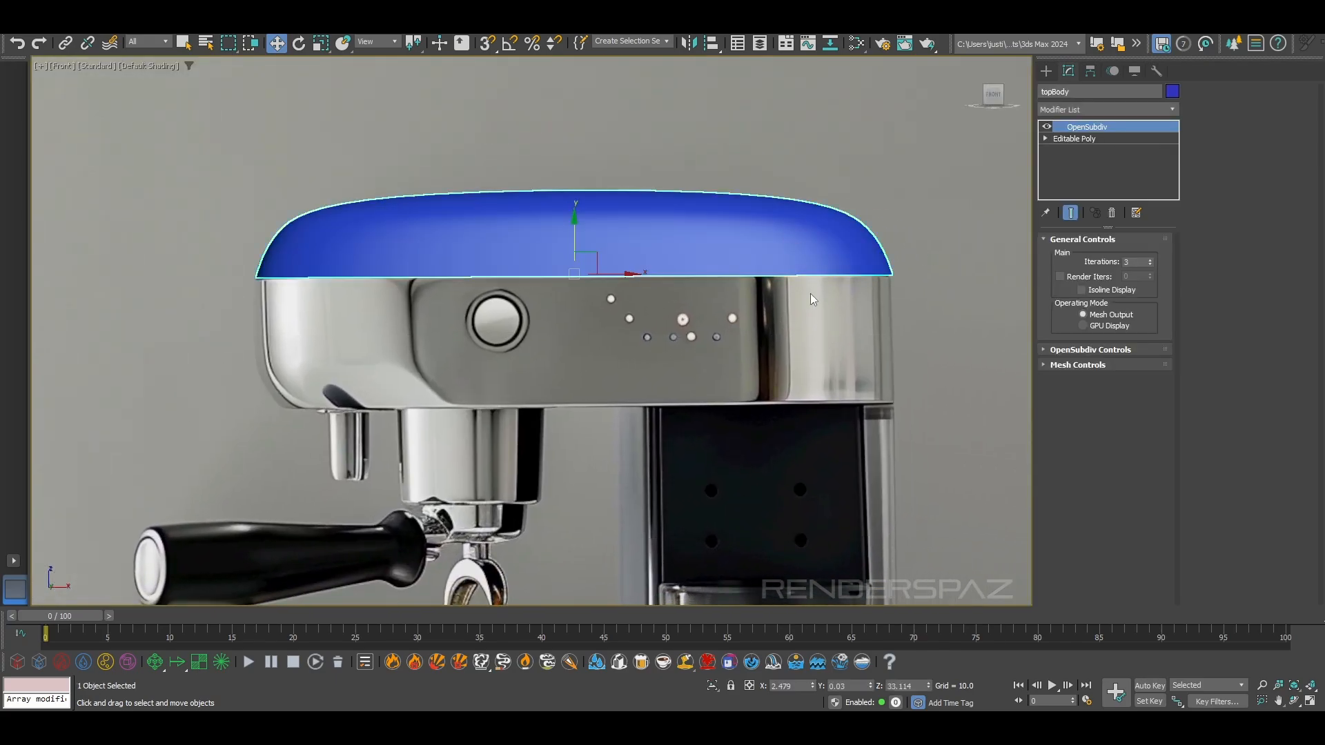
pyautogui.click(1091, 139)
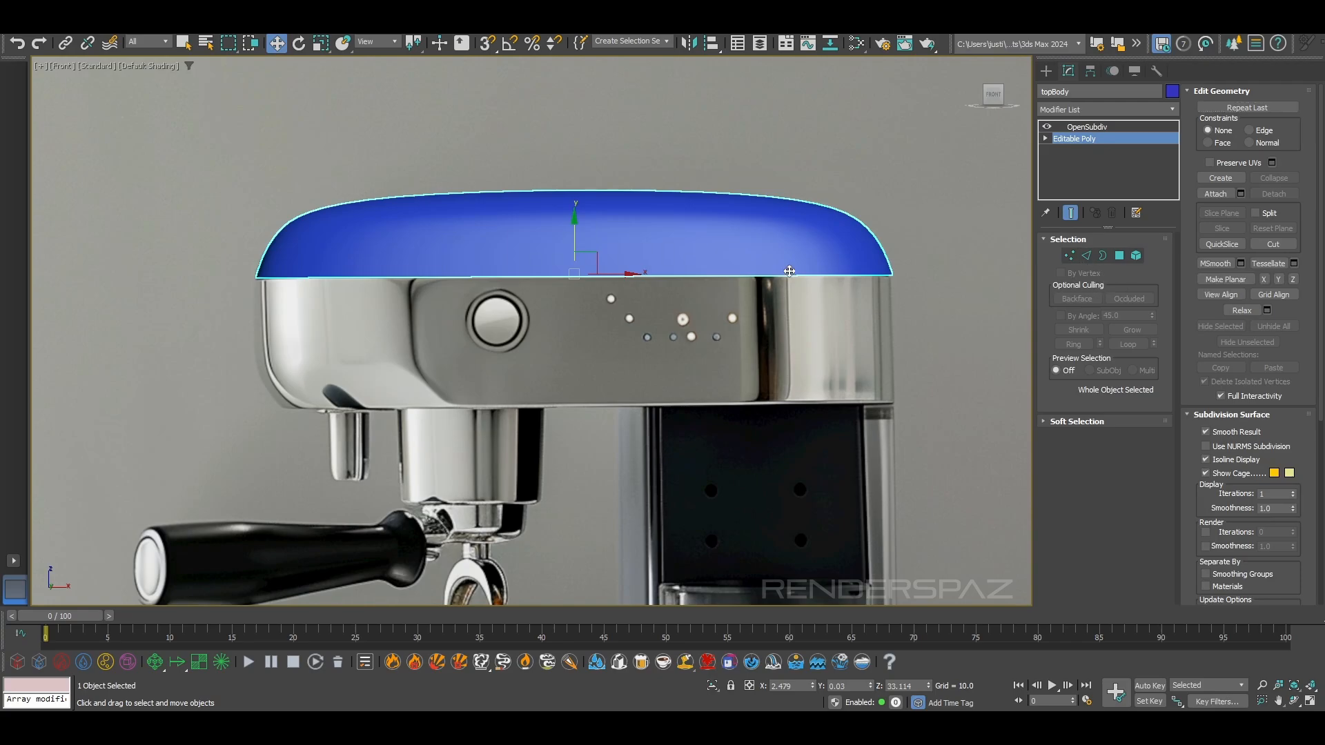
pyautogui.click(895, 267)
pyautogui.click(746, 274)
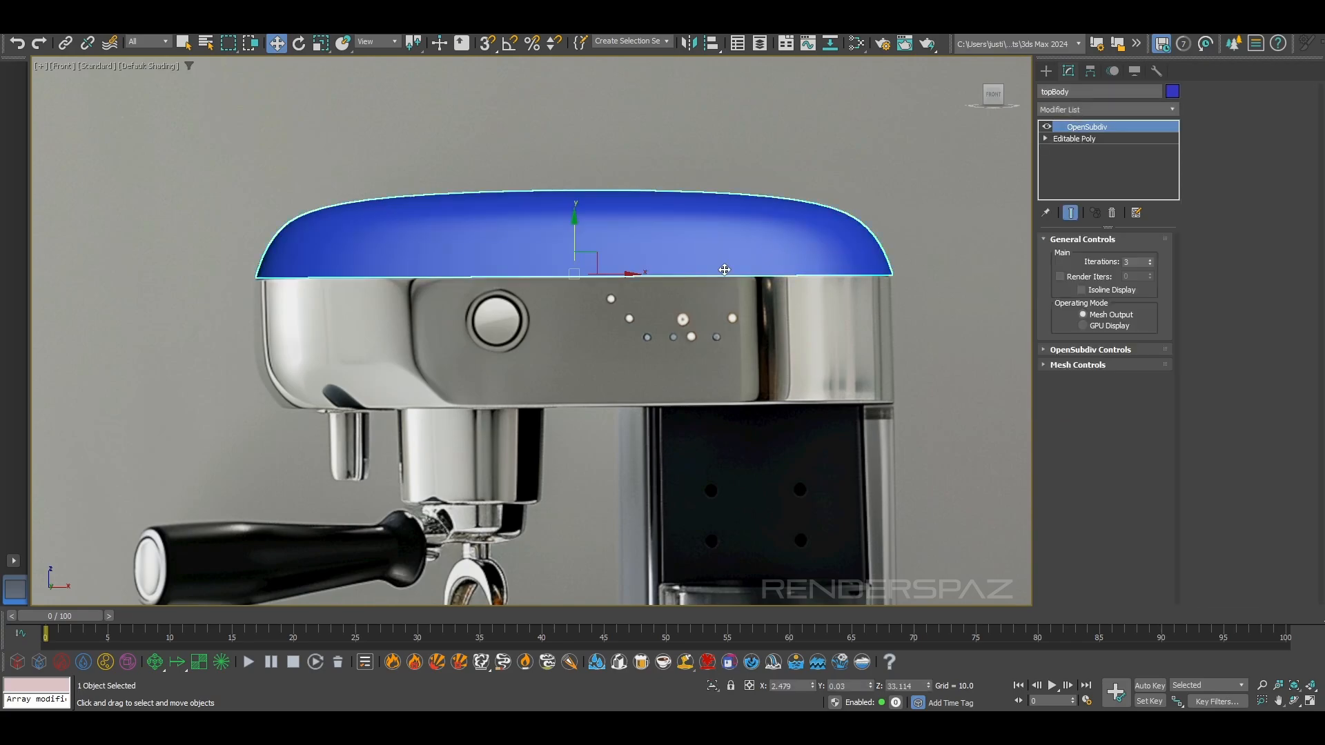
pyautogui.scroll(5, 861, 228)
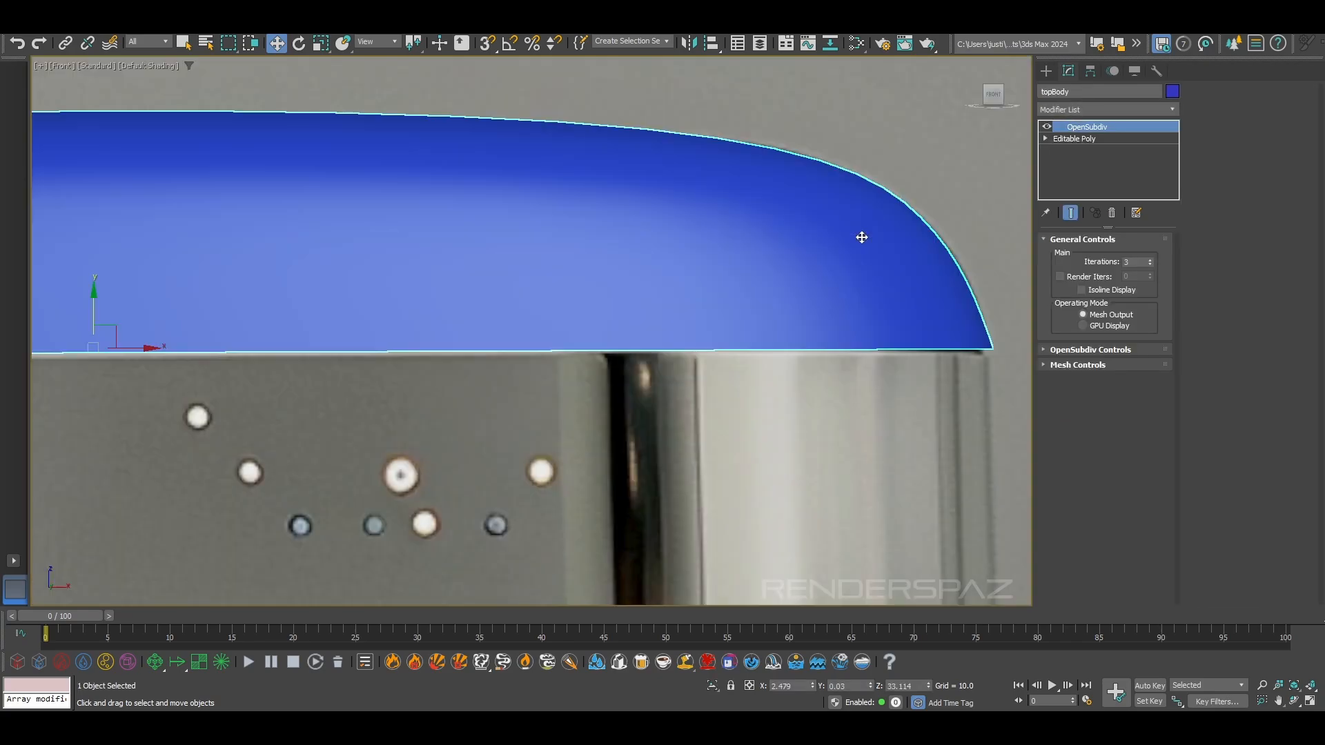
pyautogui.scroll(-5, 861, 241)
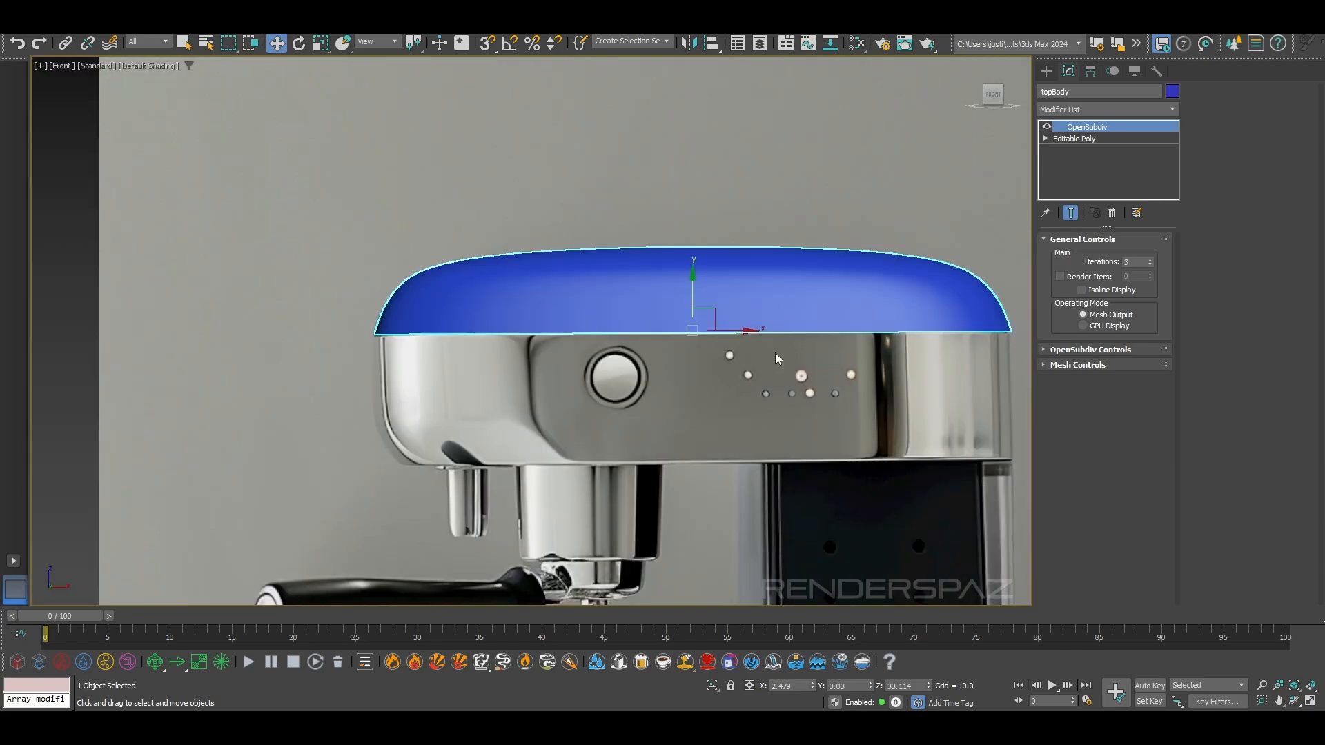
pyautogui.click(800, 107)
pyautogui.moveTo(923, 422); pyautogui.dragTo(875, 385, button='middle')
pyautogui.click(862, 200)
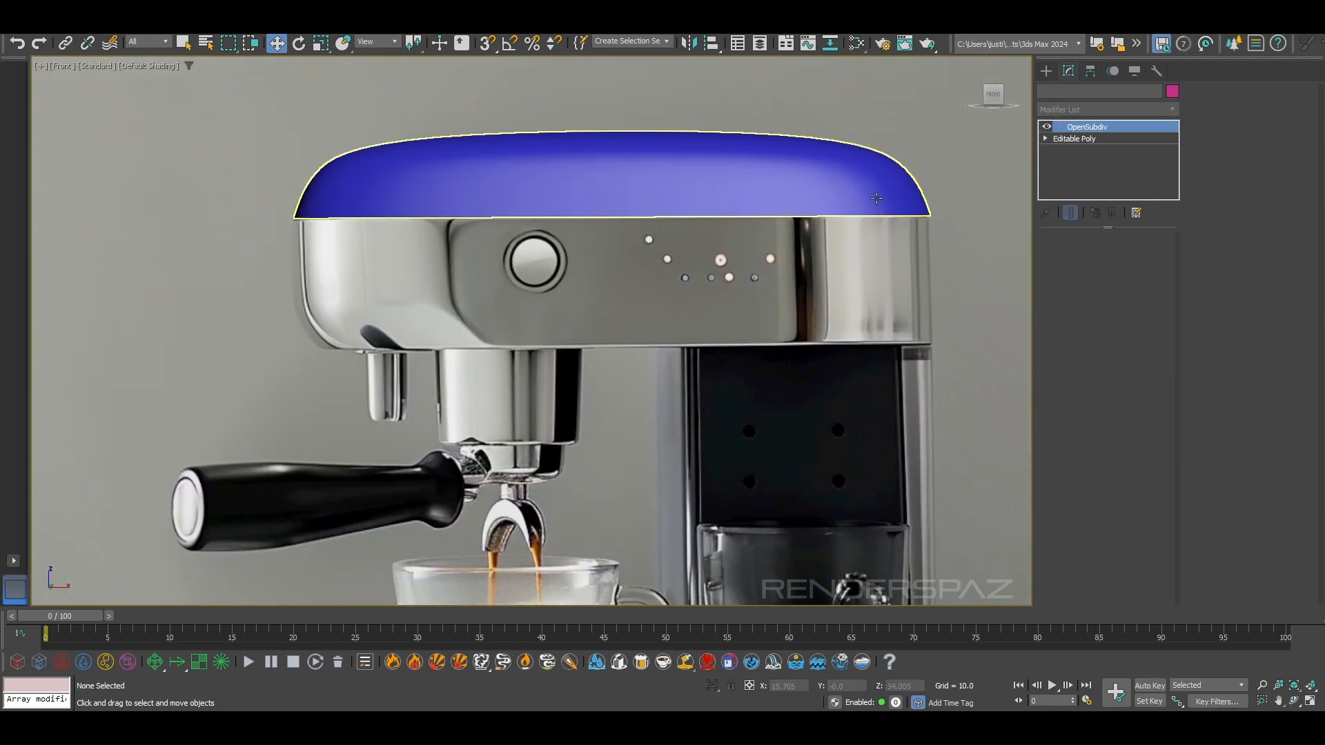
# Select the open border of six edges around topBody's underside, viewing it in perspective
pyautogui.click(1114, 139)
pyautogui.click(1088, 255)
pyautogui.doubleClick(877, 216)
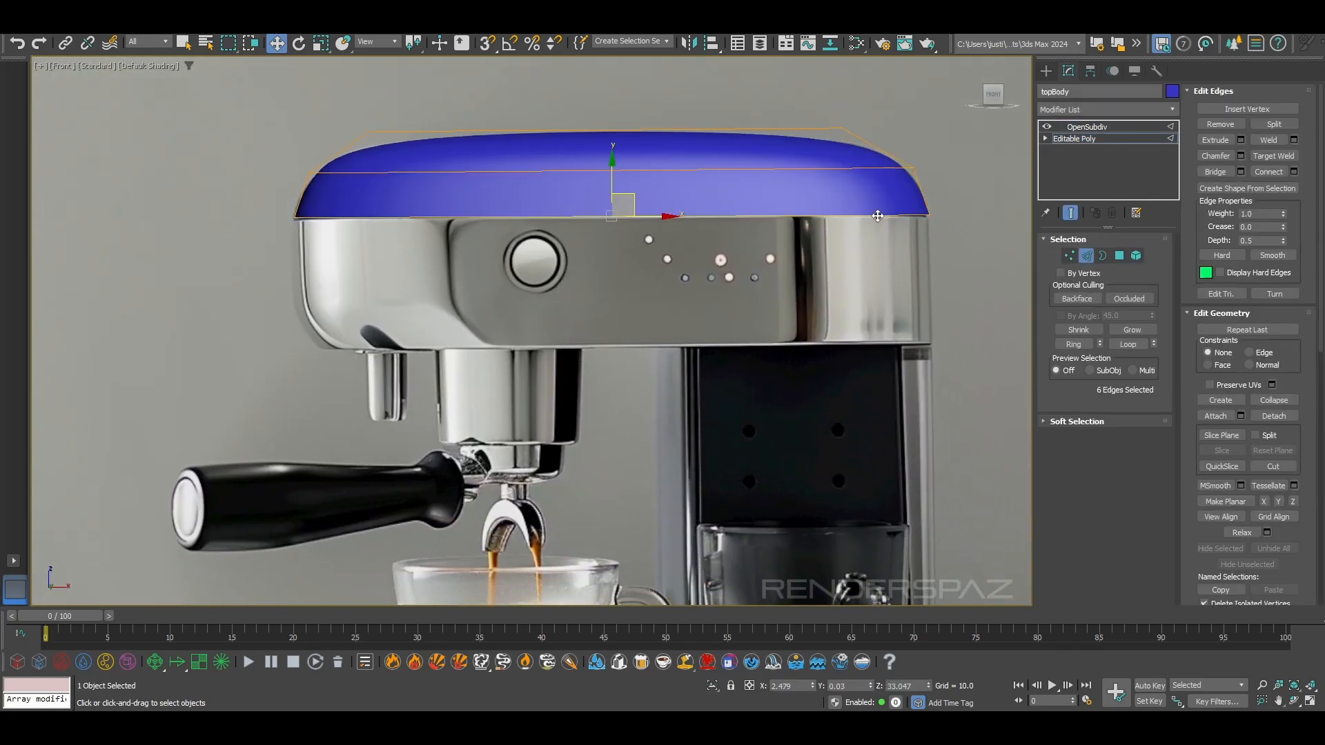
pyautogui.press('p')
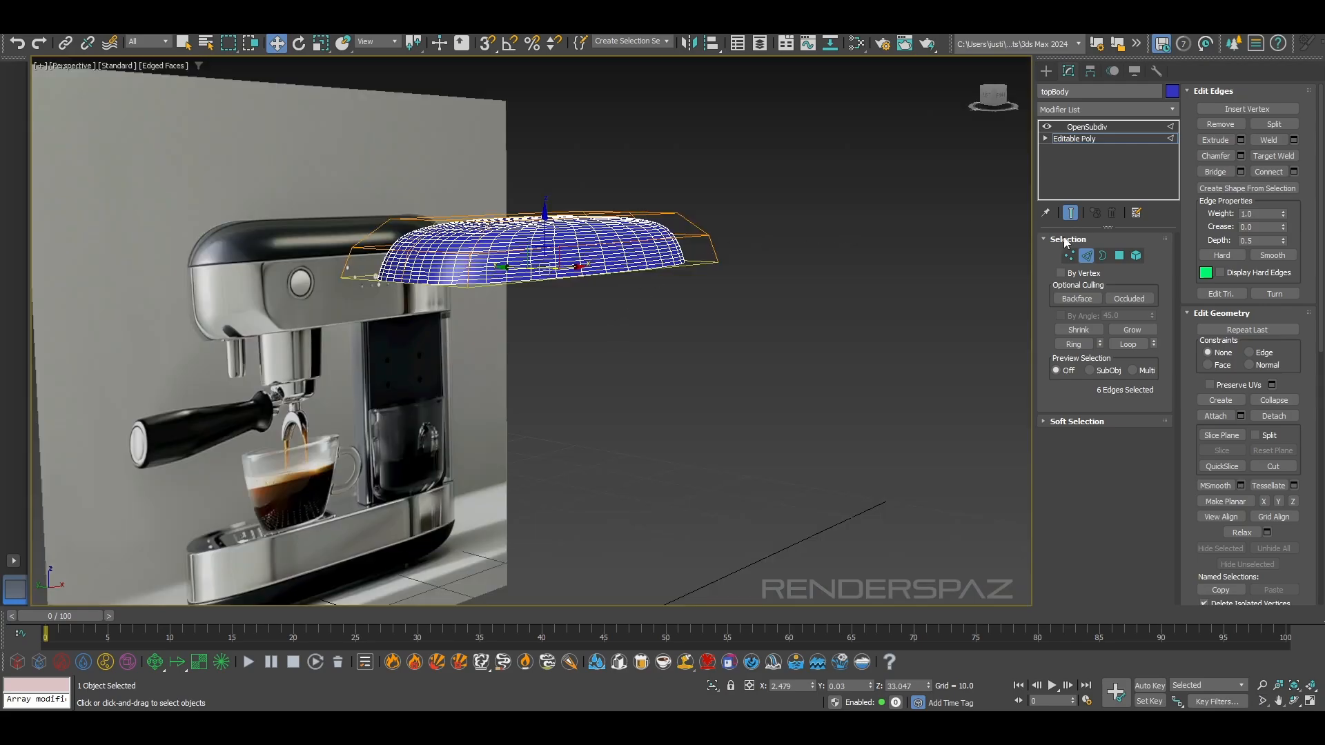
pyautogui.scroll(5, 656, 262)
pyautogui.click(1102, 255)
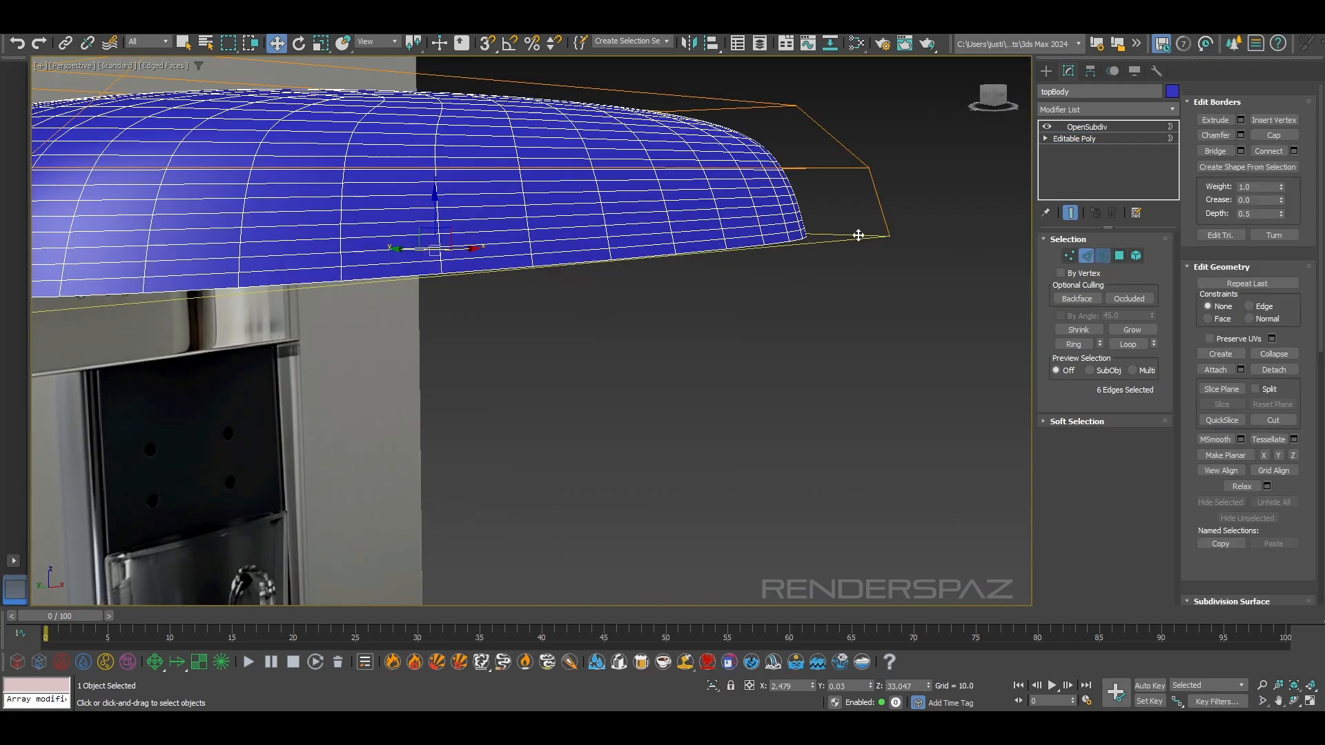
# Extend the selected border downward as new side faces to the lower edge of the reference housing, at about Z 26.5
pyautogui.keyDown('alt'); pyautogui.moveTo(821, 242); pyautogui.dragTo(599, 288, button='middle'); pyautogui.keyUp('alt')
pyautogui.keyDown('shift'); pyautogui.moveTo(534, 264); pyautogui.dragTo(554, 343); pyautogui.keyUp('shift')
pyautogui.press('f')
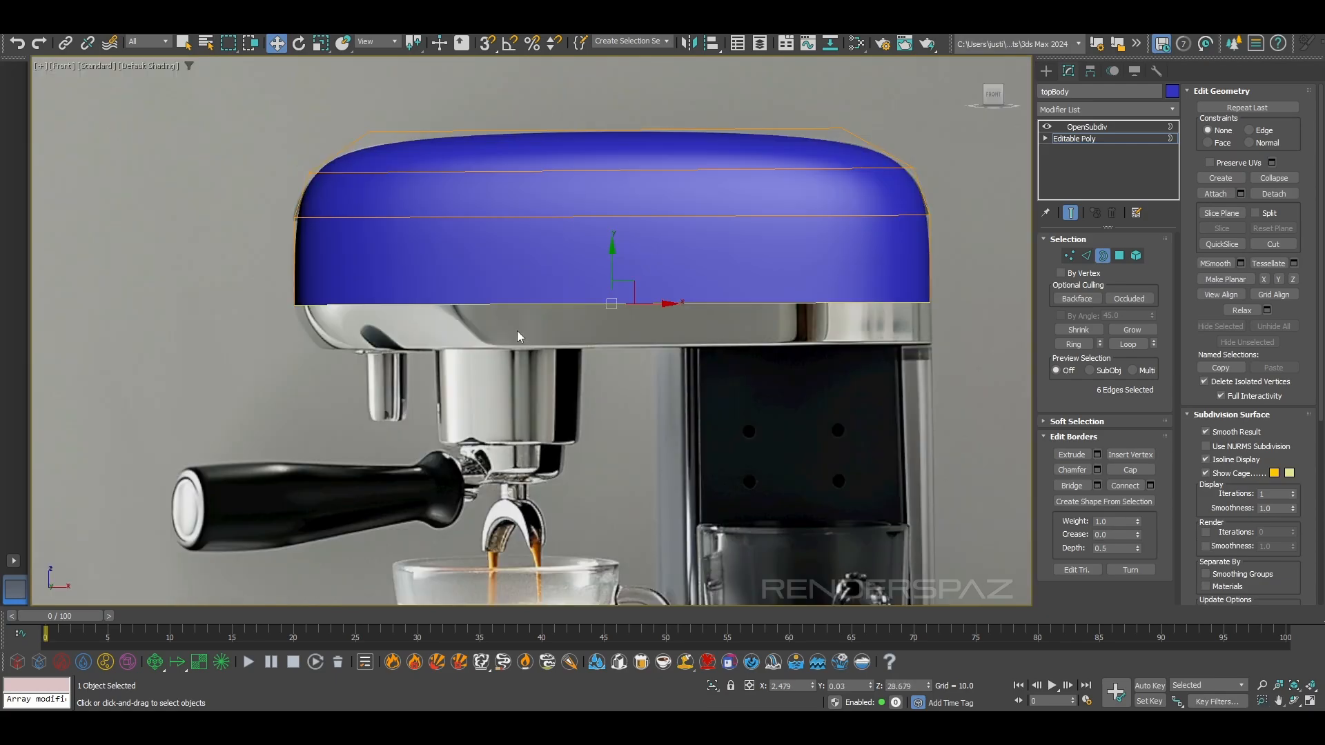
pyautogui.keyDown('shift'); pyautogui.moveTo(612, 259); pyautogui.dragTo(619, 303); pyautogui.keyUp('shift')
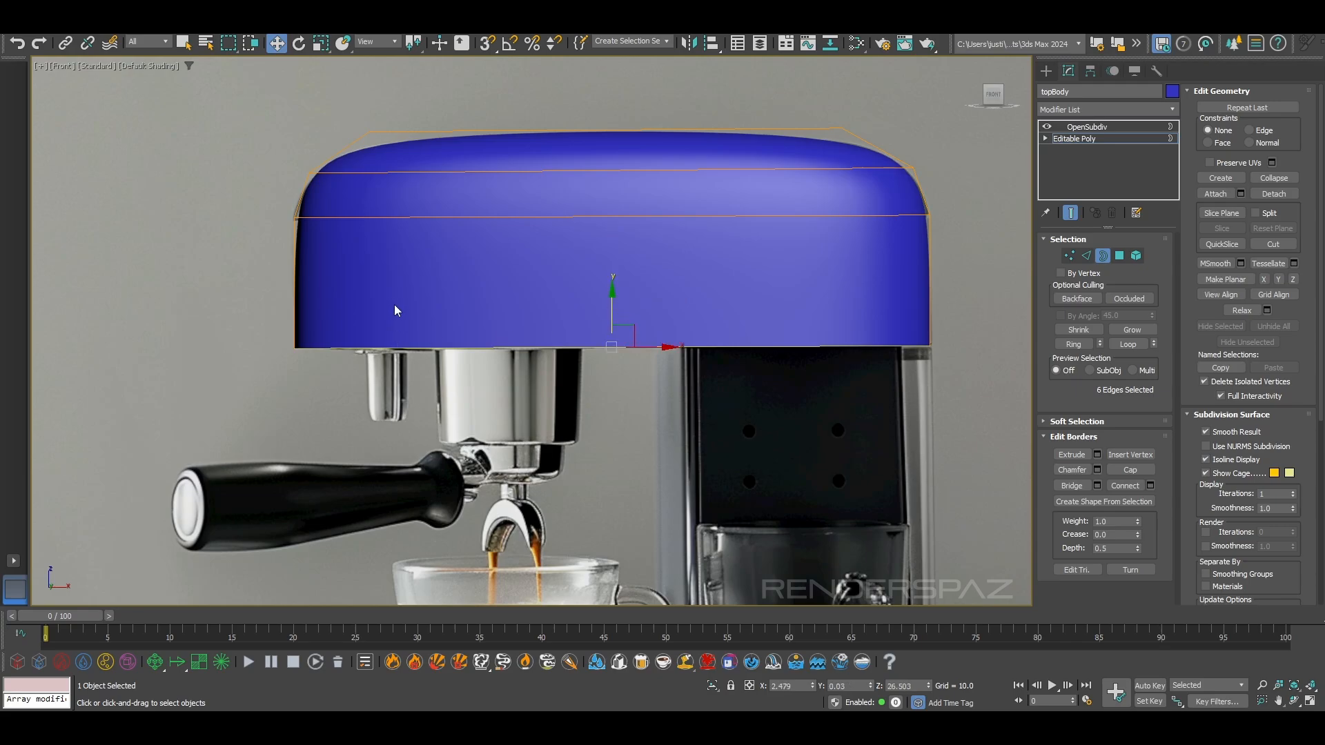
pyautogui.moveTo(974, 350); pyautogui.dragTo(891, 347, button='middle')
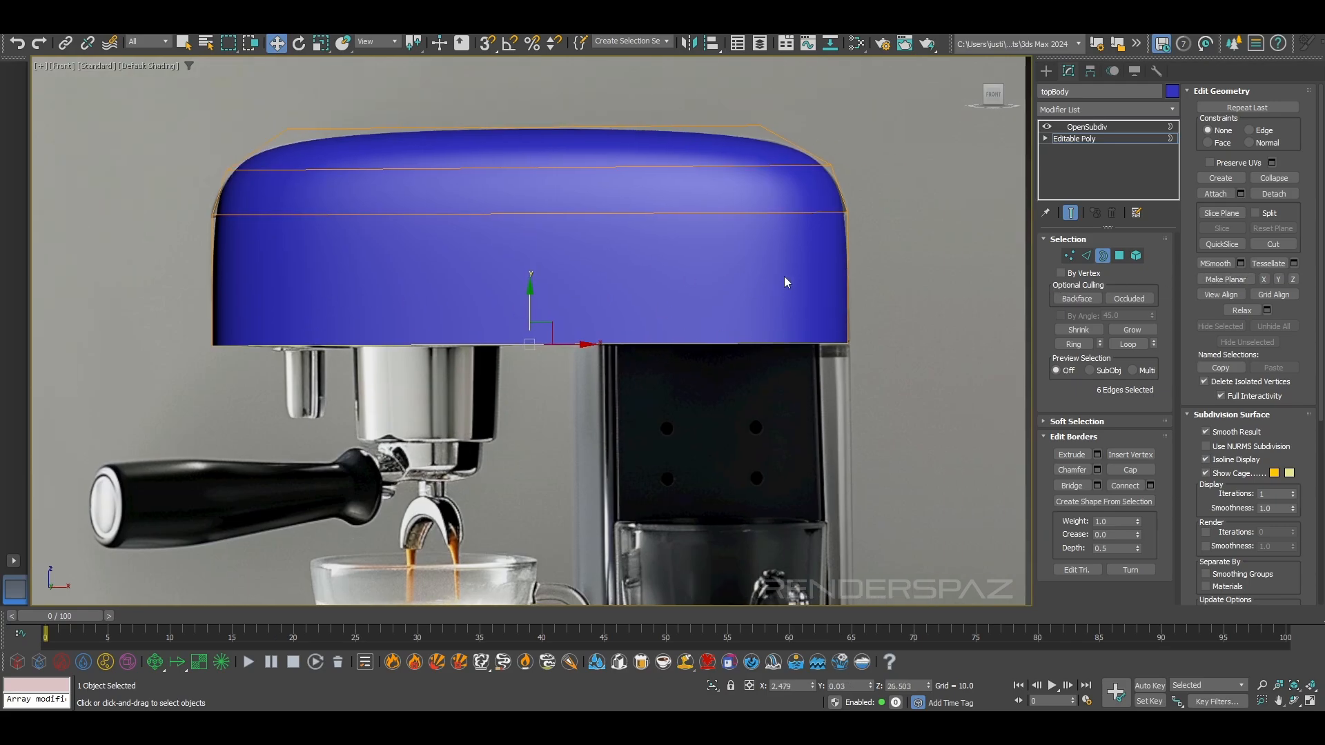
# Turn off the OpenSubdiv result, select the six new side polygons and detach them from topBody as a separate object
pyautogui.click(1119, 256)
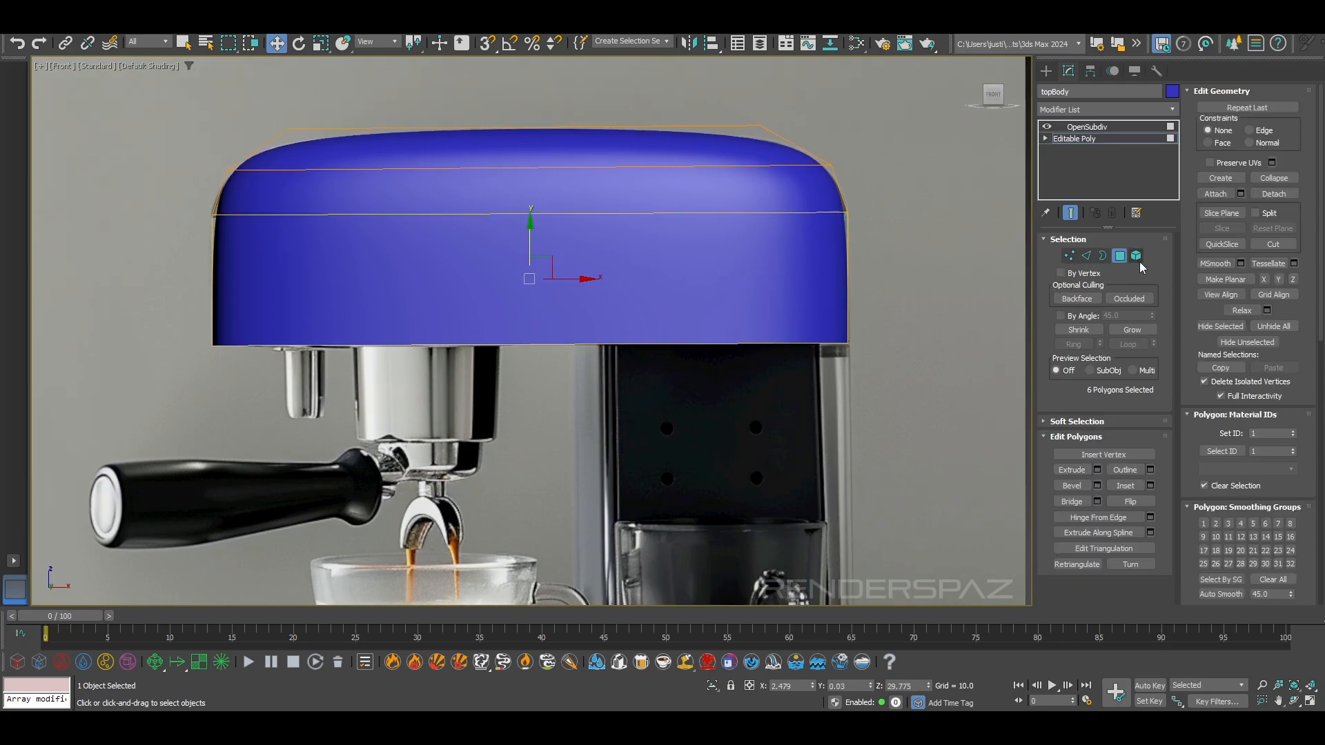
pyautogui.press('3')
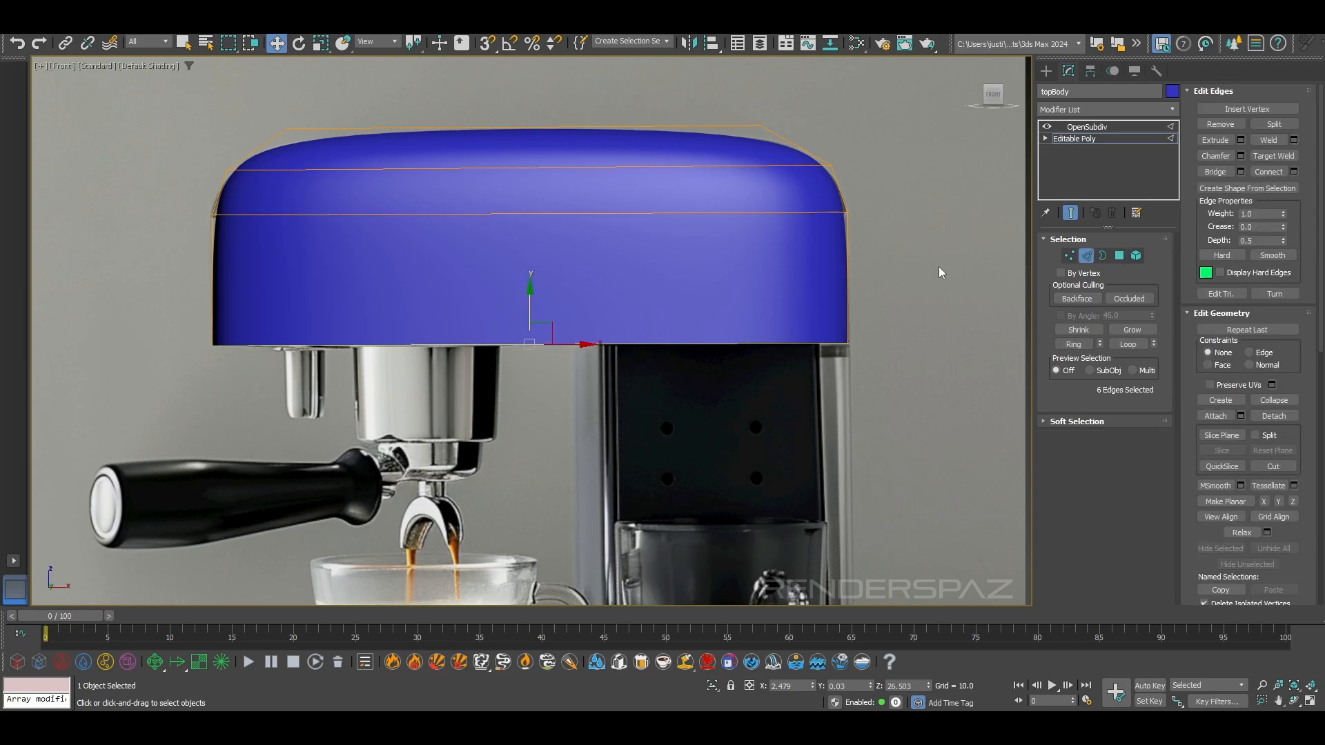
pyautogui.click(1046, 127)
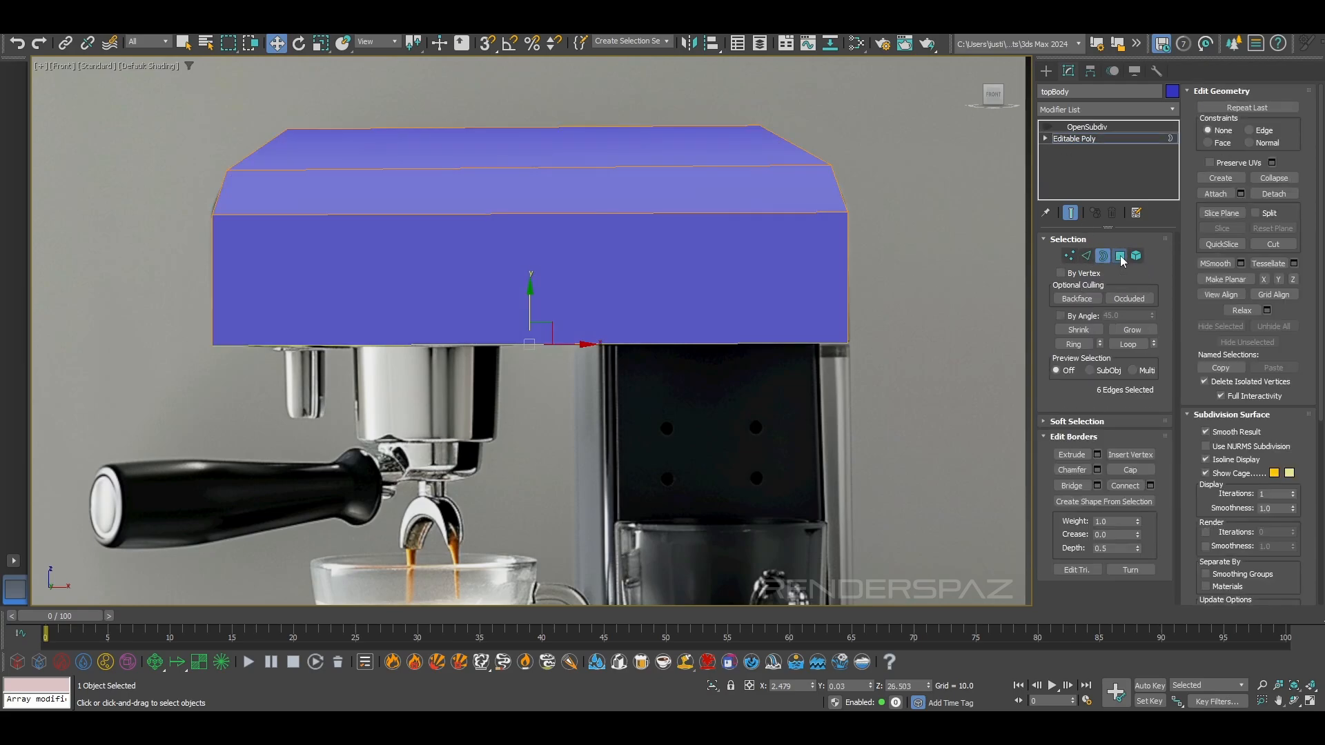
pyautogui.click(1119, 256)
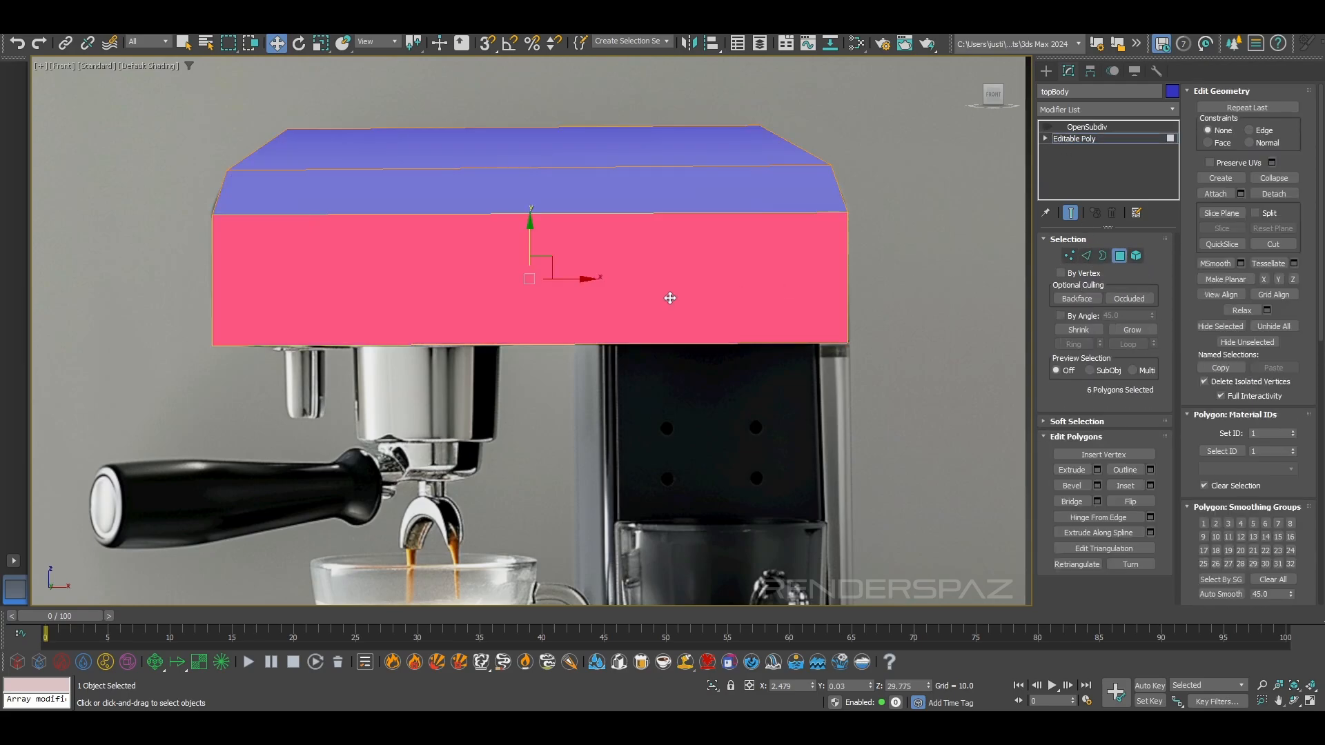
pyautogui.click(1262, 194)
pyautogui.click(707, 370)
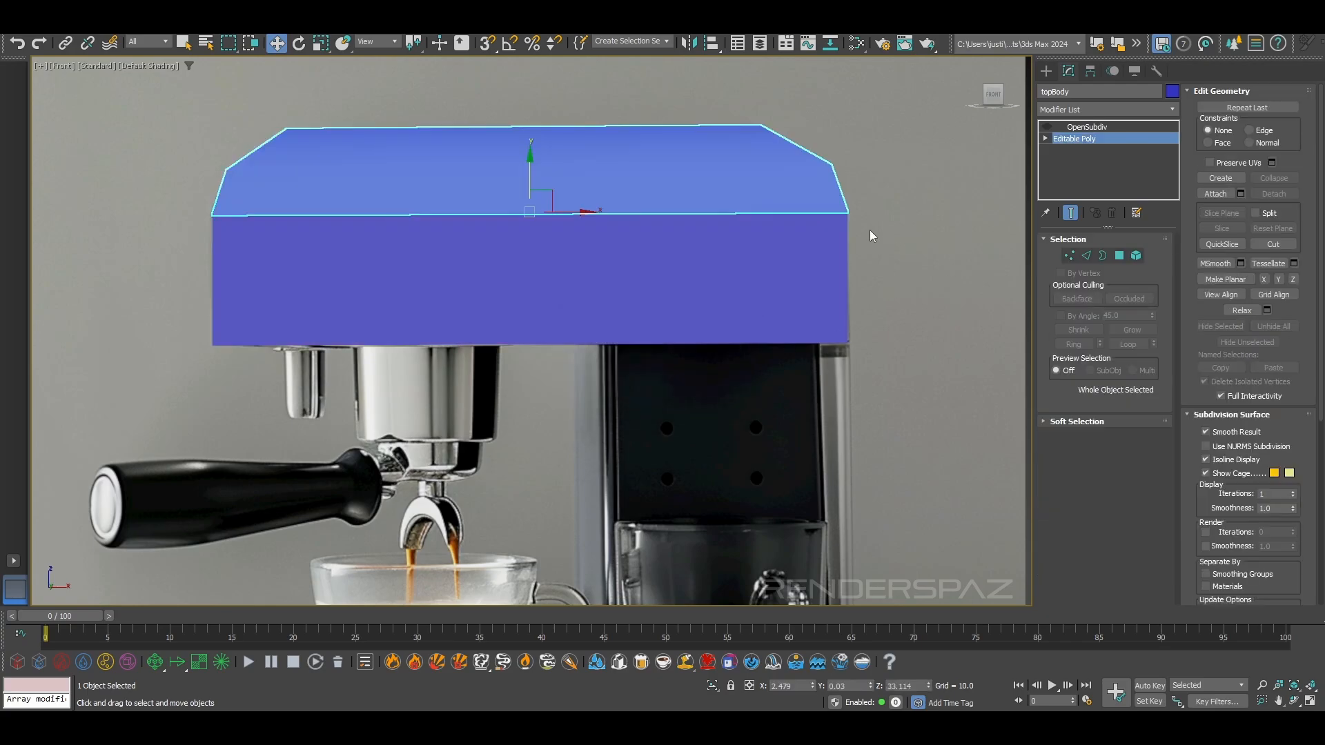
# Select the detached lower band and center its pivot to the object
pyautogui.click(730, 260)
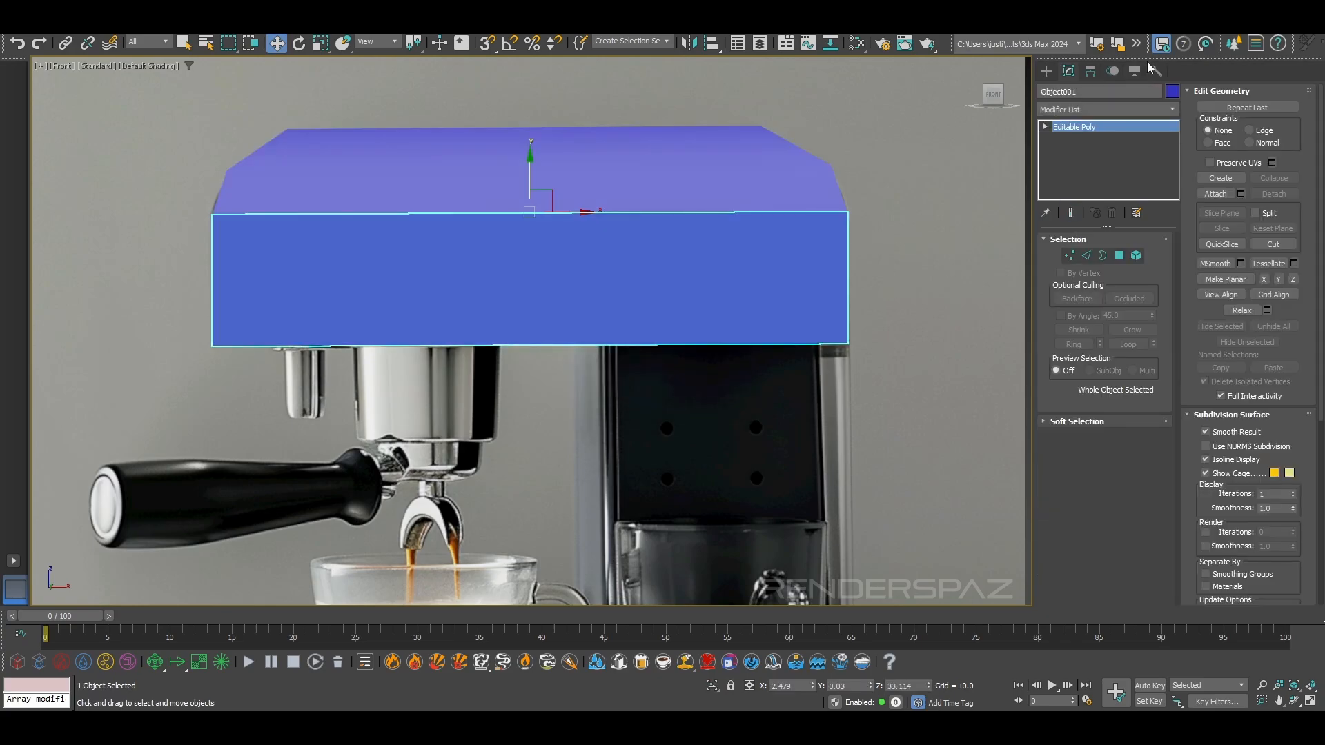
pyautogui.click(1090, 71)
pyautogui.click(1105, 166)
pyautogui.click(1104, 238)
pyautogui.click(1101, 167)
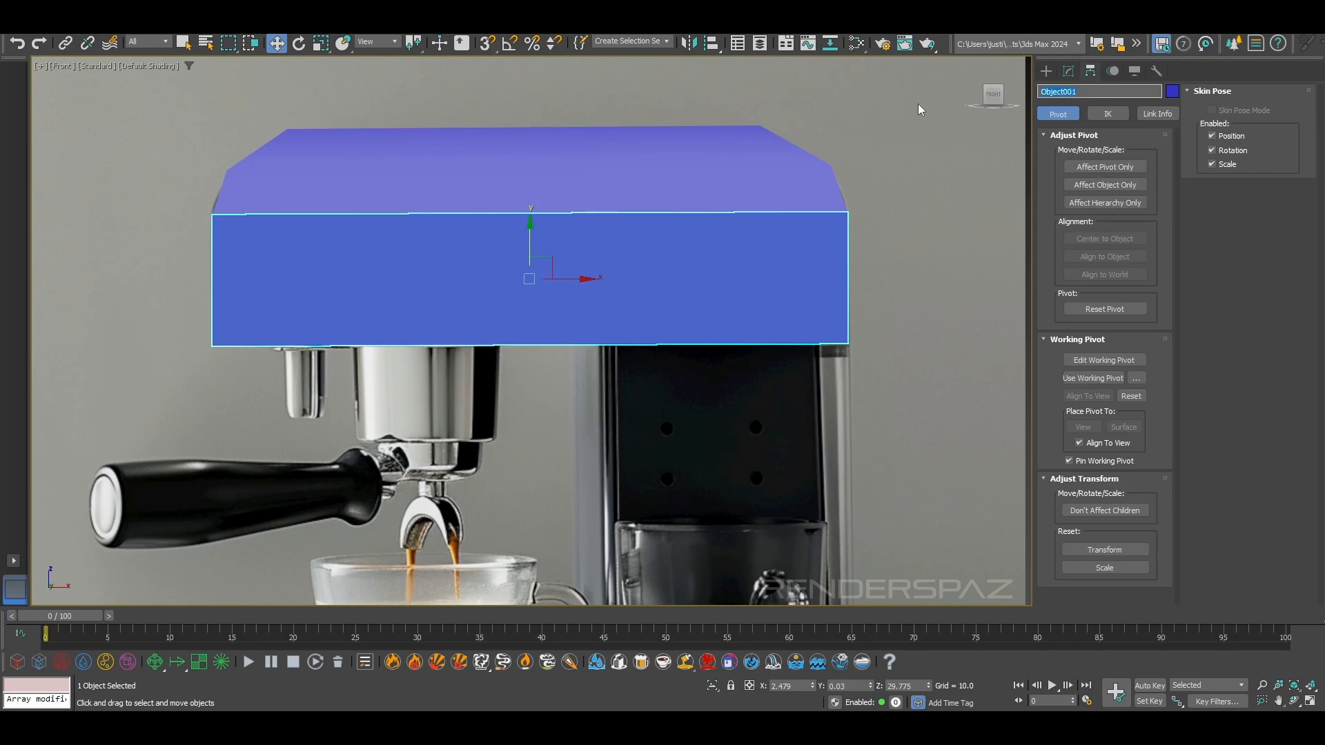
pyautogui.click(908, 213)
pyautogui.click(545, 279)
# Make the lower band see-through and move its six upper vertices down slightly, leaving a thin gap beneath the lid
pyautogui.click(1068, 71)
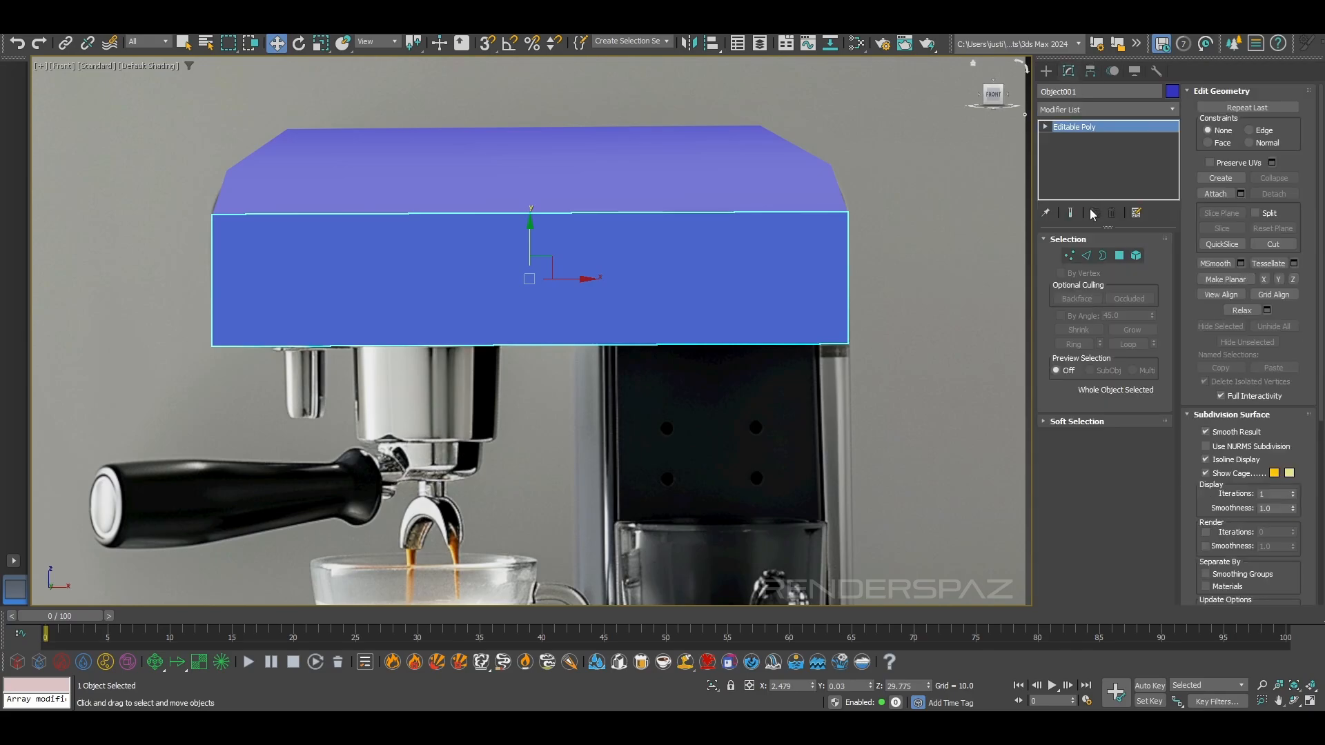
pyautogui.click(1068, 255)
pyautogui.moveTo(95, 153); pyautogui.dragTo(855, 241)
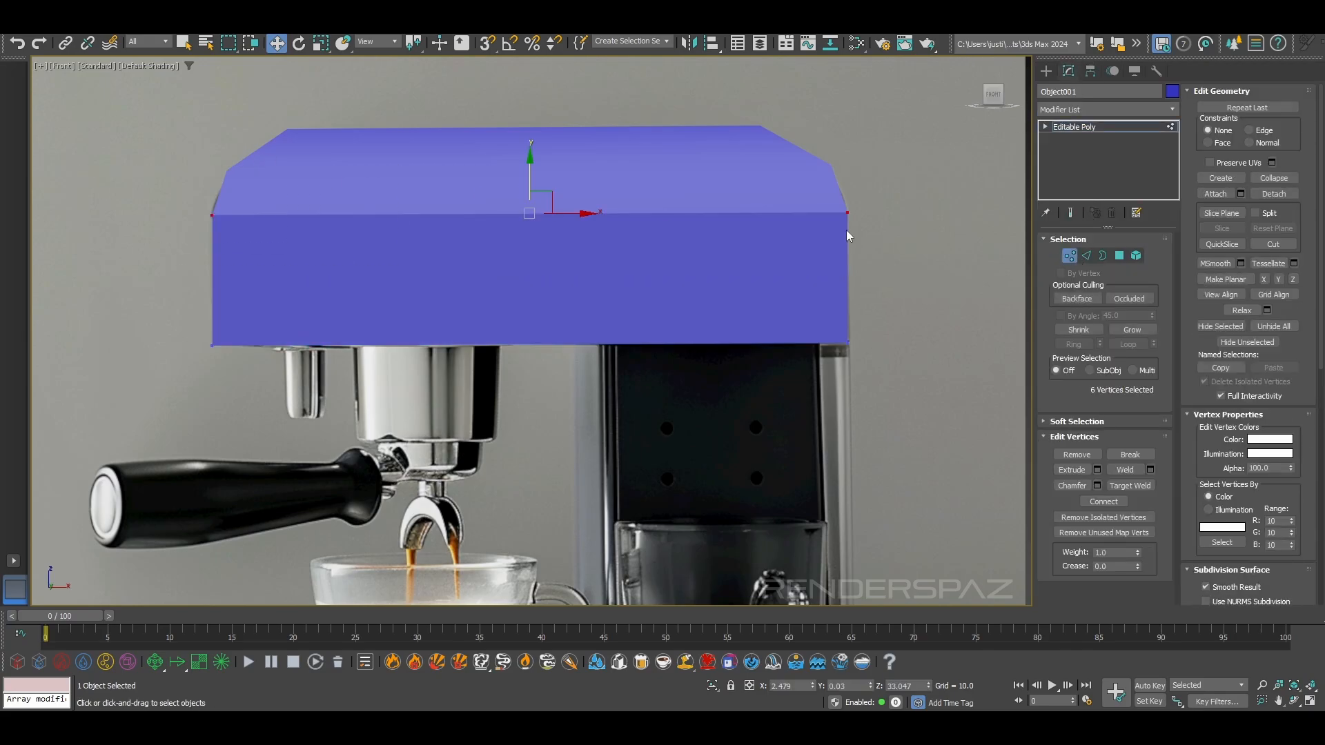
pyautogui.scroll(2, 681, 213)
pyautogui.hotkey('alt', 'x')
pyautogui.moveTo(417, 200); pyautogui.dragTo(558, 206, button='middle')
pyautogui.moveTo(610, 186); pyautogui.dragTo(610, 190)
pyautogui.click(705, 226)
pyautogui.moveTo(705, 226); pyautogui.dragTo(502, 208, button='middle')
pyautogui.scroll(-2, 503, 209)
# Turn on edged faces, leave edge editing, and show the lid and lower band in perspective
pyautogui.press('2')
pyautogui.press('F3')
pyautogui.press('F3')
pyautogui.press('F4')
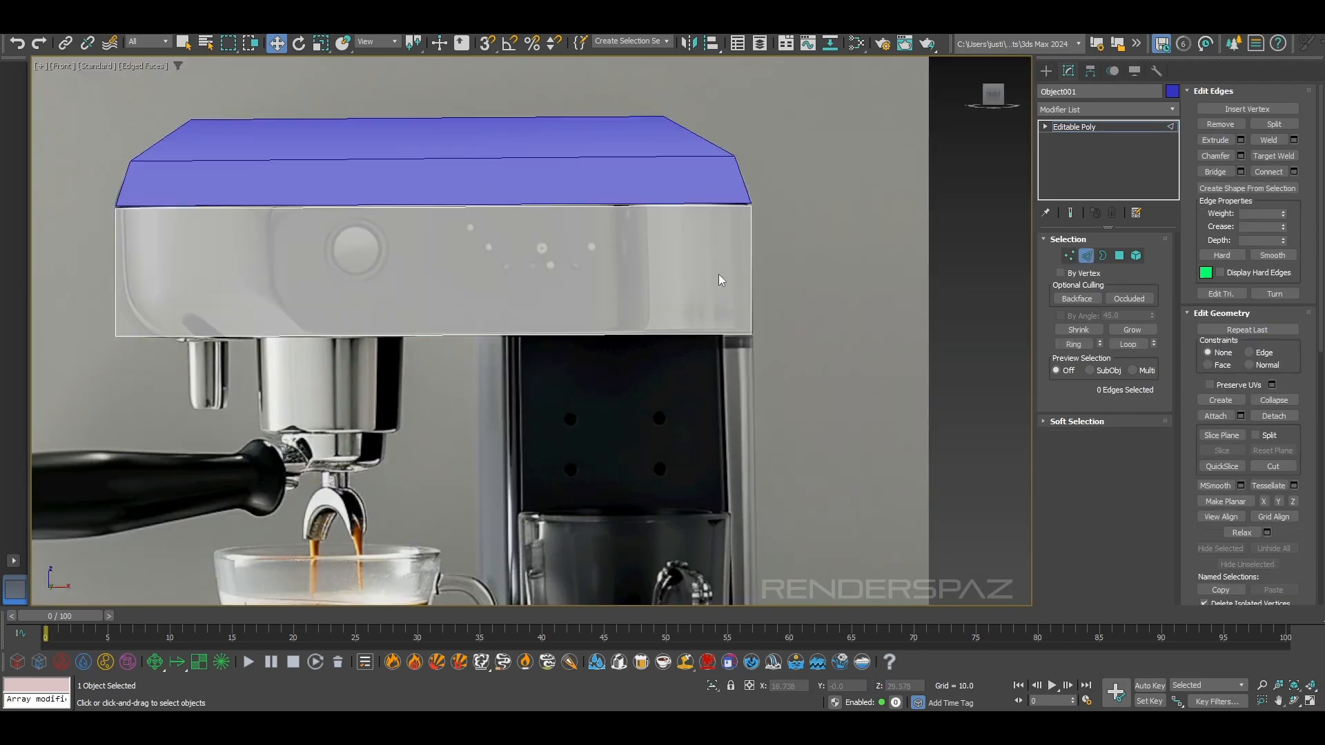
pyautogui.click(1085, 257)
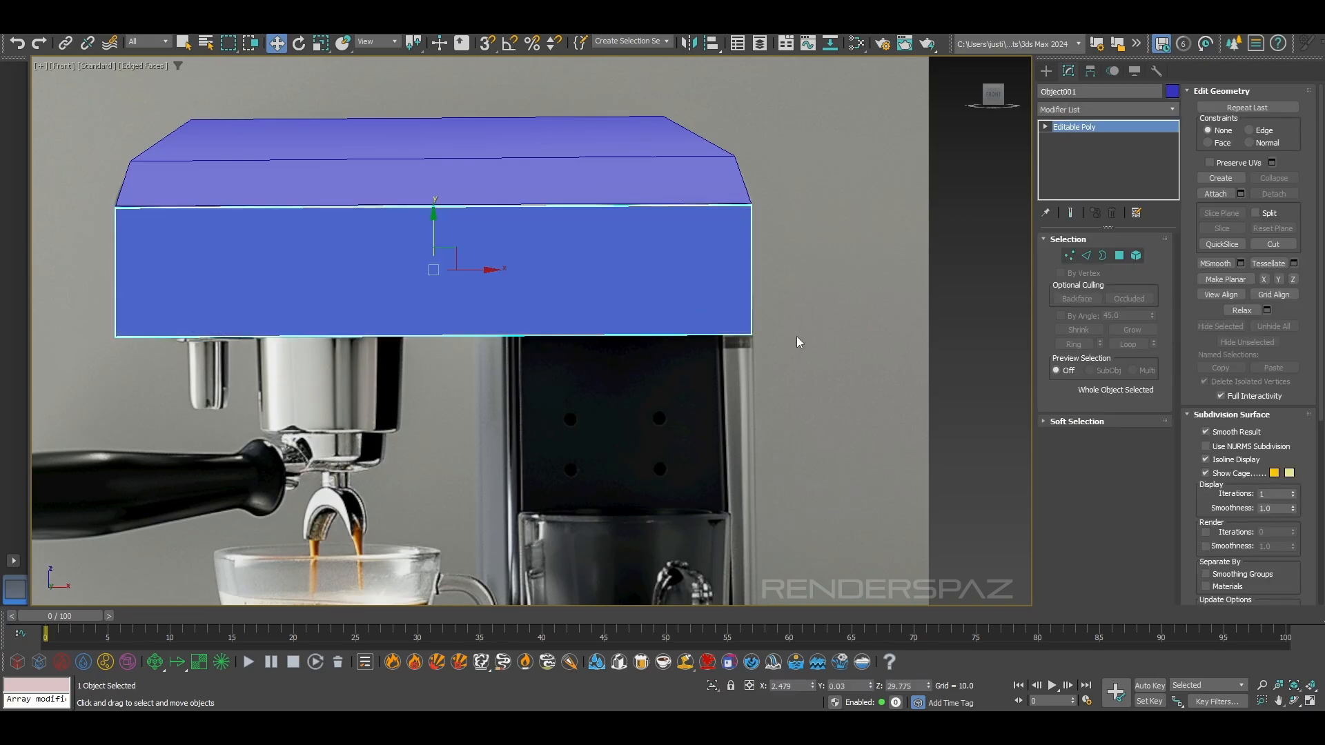
pyautogui.click(886, 323)
pyautogui.press('p')
pyautogui.scroll(-4, 706, 303)
pyautogui.keyDown('alt'); pyautogui.moveTo(706, 303); pyautogui.dragTo(915, 307, button='middle'); pyautogui.keyUp('alt')
# Try to move the lower band's three bottom vertices at the portafilter end inward along X to follow the reference slope
pyautogui.click(692, 370)
pyautogui.click(1068, 255)
pyautogui.keyDown('alt'); pyautogui.moveTo(866, 353); pyautogui.dragTo(536, 387, button='middle'); pyautogui.keyUp('alt')
pyautogui.moveTo(651, 416); pyautogui.dragTo(649, 415)
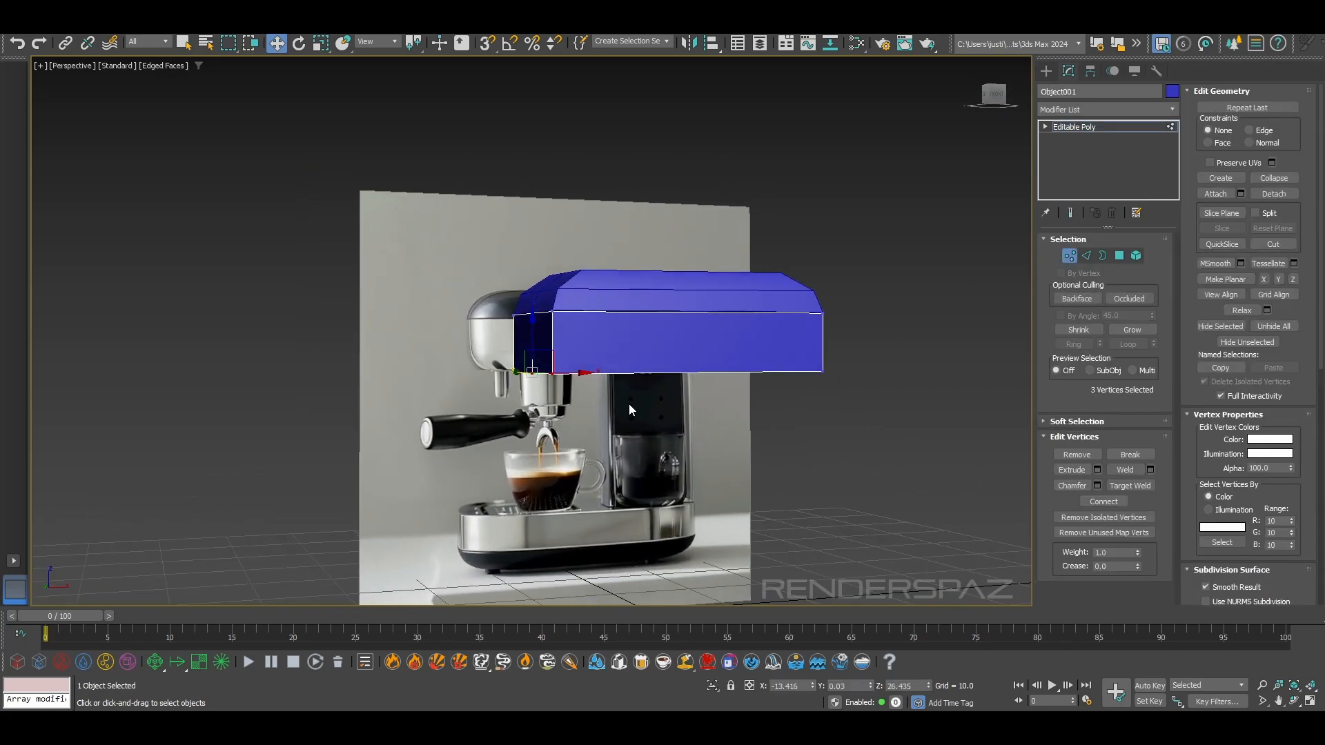
pyautogui.press('f')
pyautogui.scroll(6, 538, 348)
pyautogui.press('F3')
pyautogui.press('F3')
pyautogui.hotkey('alt', 'x')
pyautogui.moveTo(203, 322); pyautogui.dragTo(258, 329, button='middle')
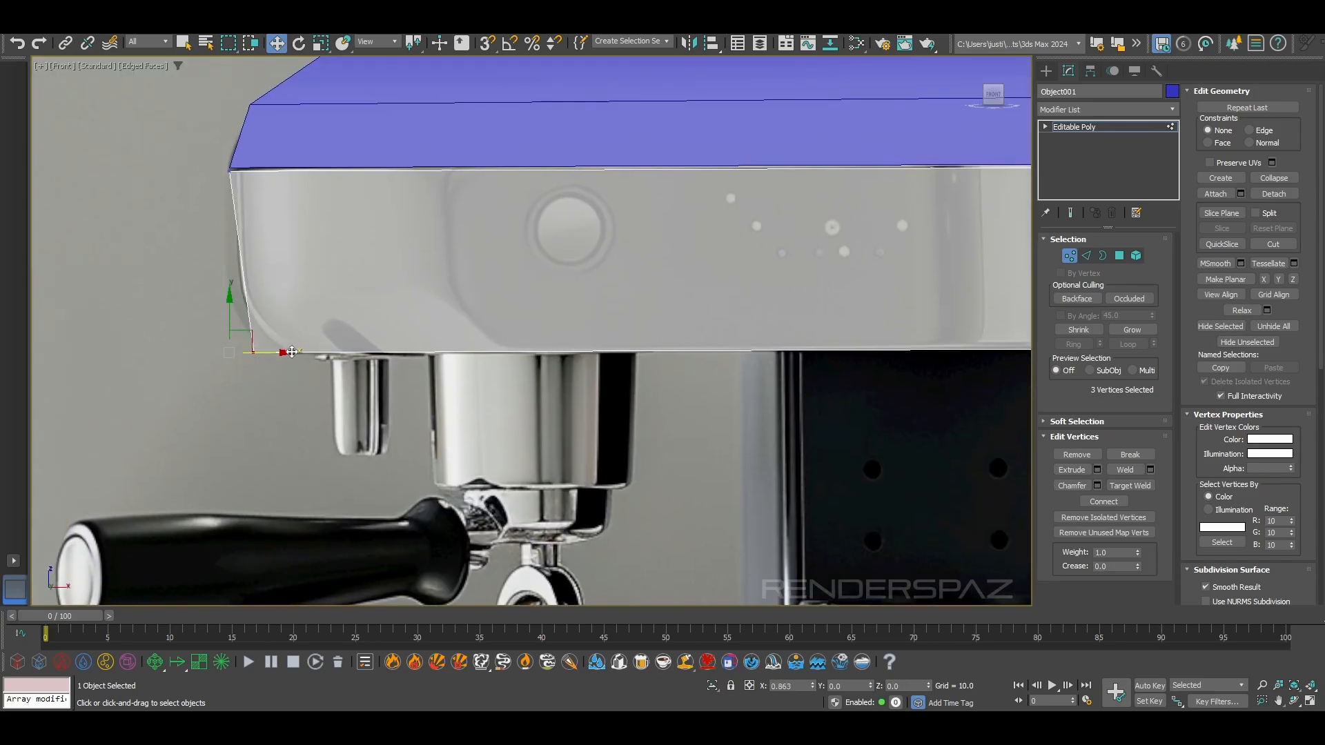
pyautogui.scroll(-3, 693, 298)
pyautogui.moveTo(693, 298); pyautogui.dragTo(577, 265, button='middle')
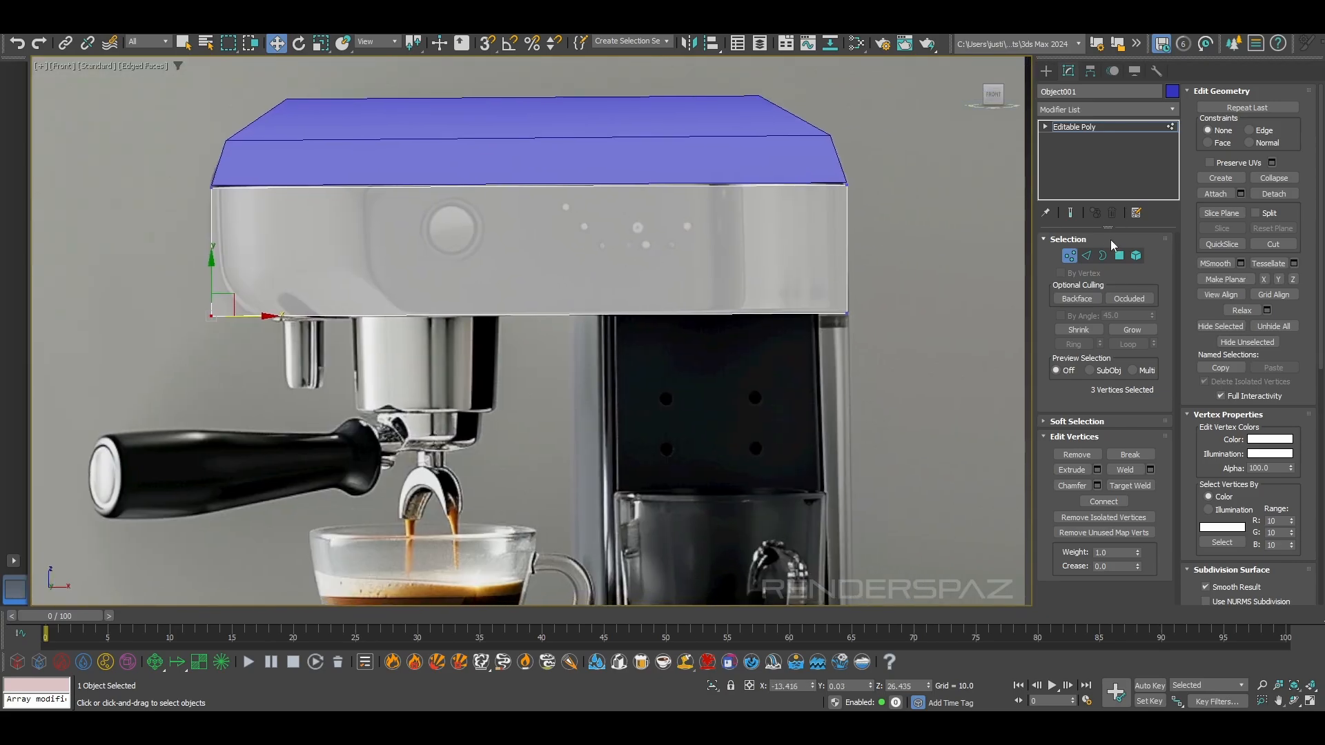
# Select the ring of six upright edges around the lower band and connect them with one horizontal loop
pyautogui.click(1086, 256)
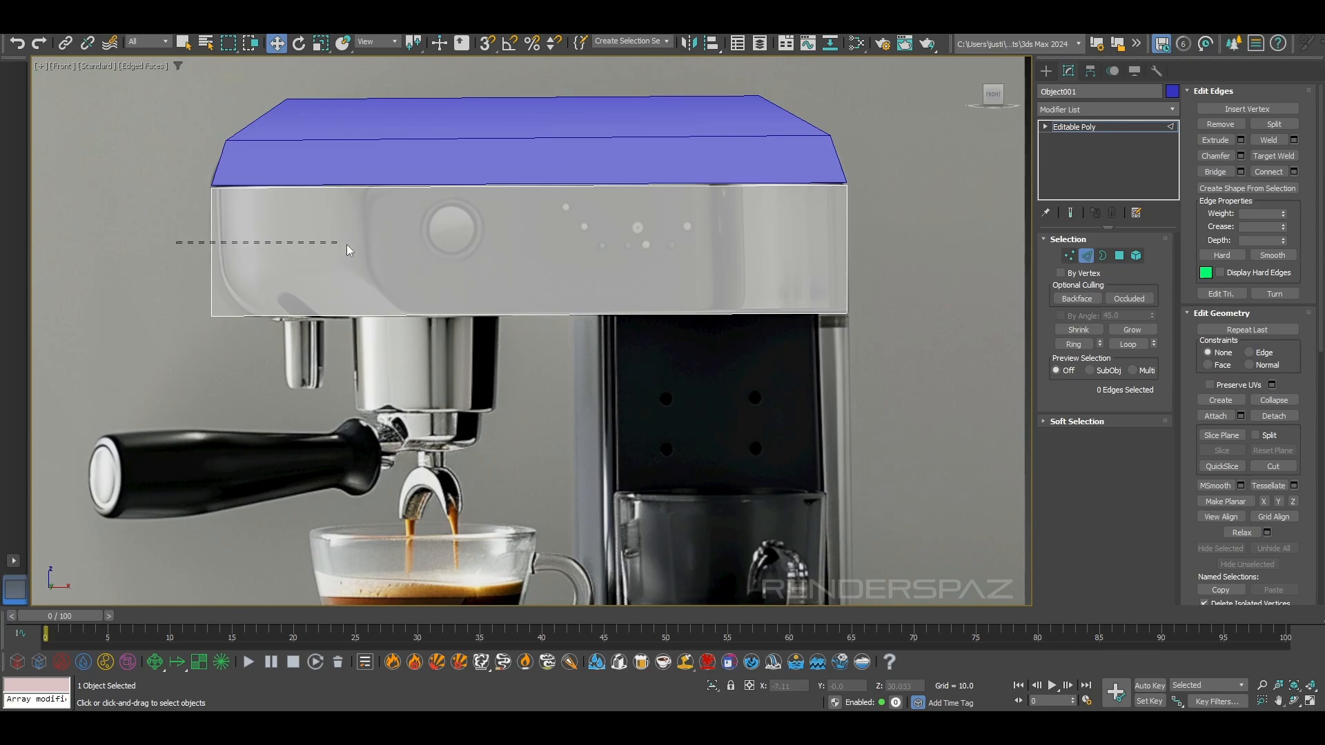
pyautogui.moveTo(902, 225); pyautogui.dragTo(904, 228)
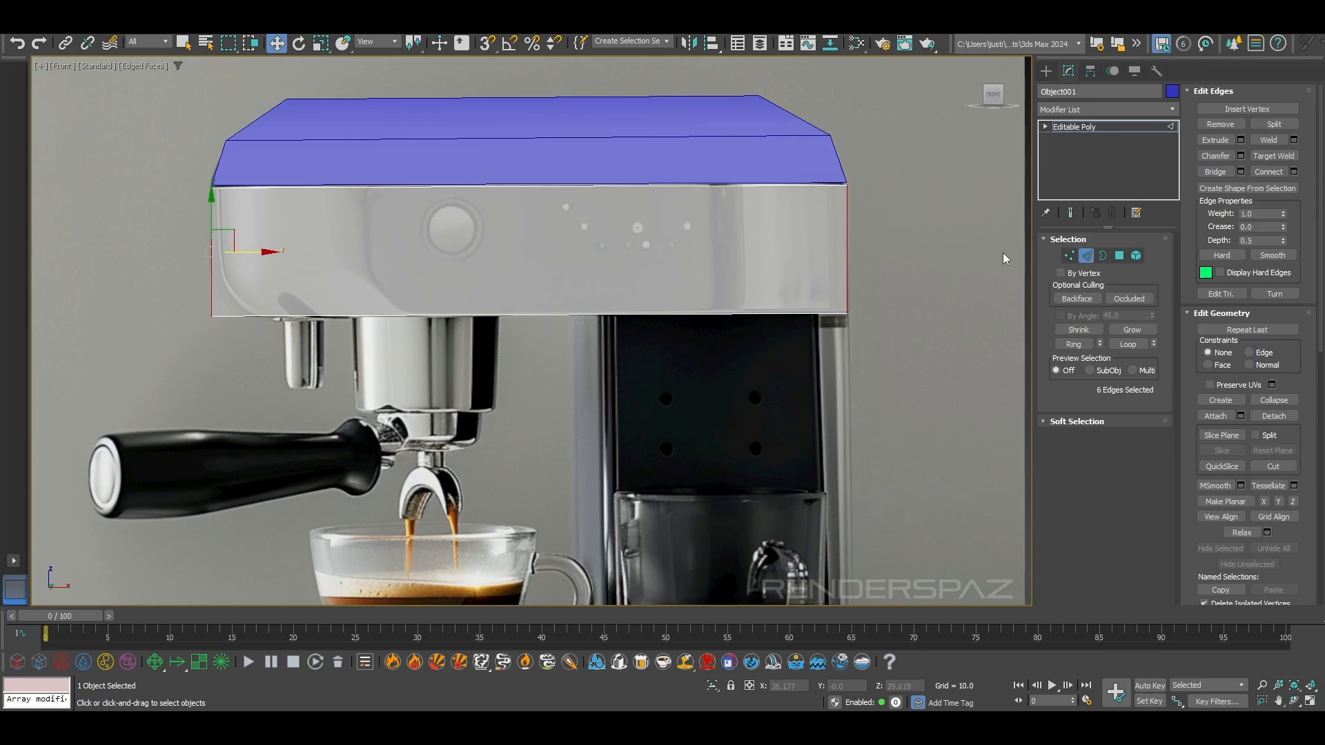
pyautogui.click(1091, 345)
pyautogui.click(1268, 172)
pyautogui.click(285, 343)
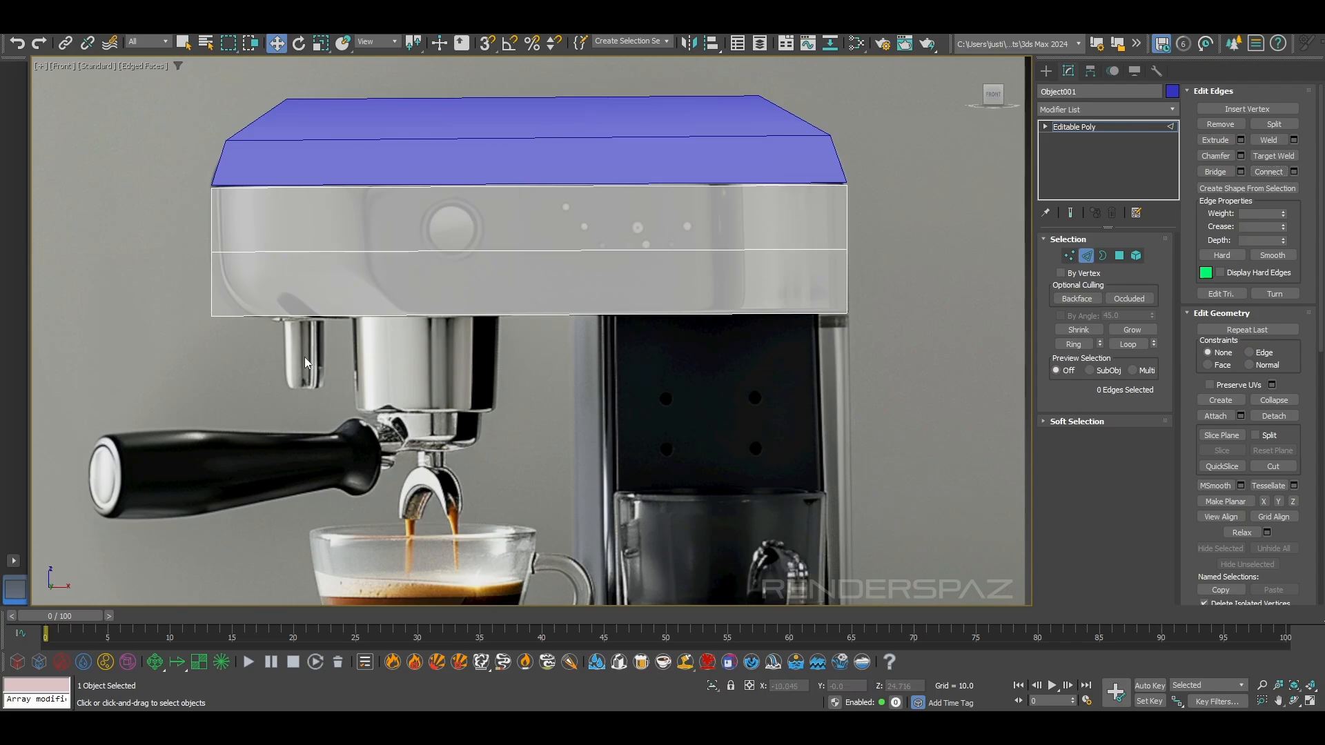
# Move the lower band's three bottom vertices at the portafilter end inward, and lower the six middle-loop vertices slightly
pyautogui.click(1069, 256)
pyautogui.moveTo(196, 301); pyautogui.dragTo(291, 319)
pyautogui.hotkey('ctrl', 'z')
pyautogui.moveTo(829, 332); pyautogui.dragTo(866, 299)
pyautogui.moveTo(176, 235); pyautogui.dragTo(880, 258)
pyautogui.moveTo(528, 205); pyautogui.dragTo(528, 211)
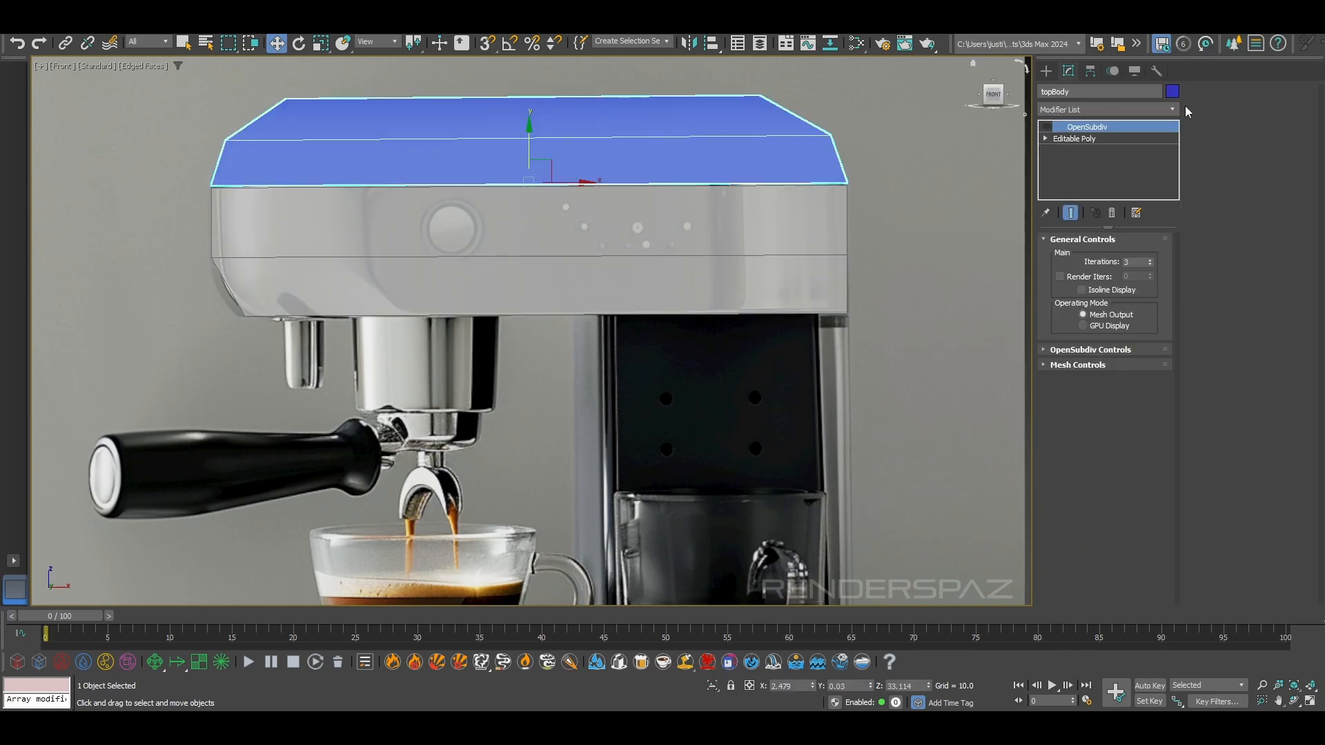
# Copy the lid's OpenSubdiv modifier onto the lower band and turn on subdivision for both parts
pyautogui.rightClick(1108, 125)
pyautogui.click(1144, 185)
pyautogui.click(680, 248)
pyautogui.rightClick(1068, 127)
pyautogui.click(1086, 154)
pyautogui.click(956, 198)
pyautogui.click(785, 222)
pyautogui.click(1047, 126)
pyautogui.click(927, 207)
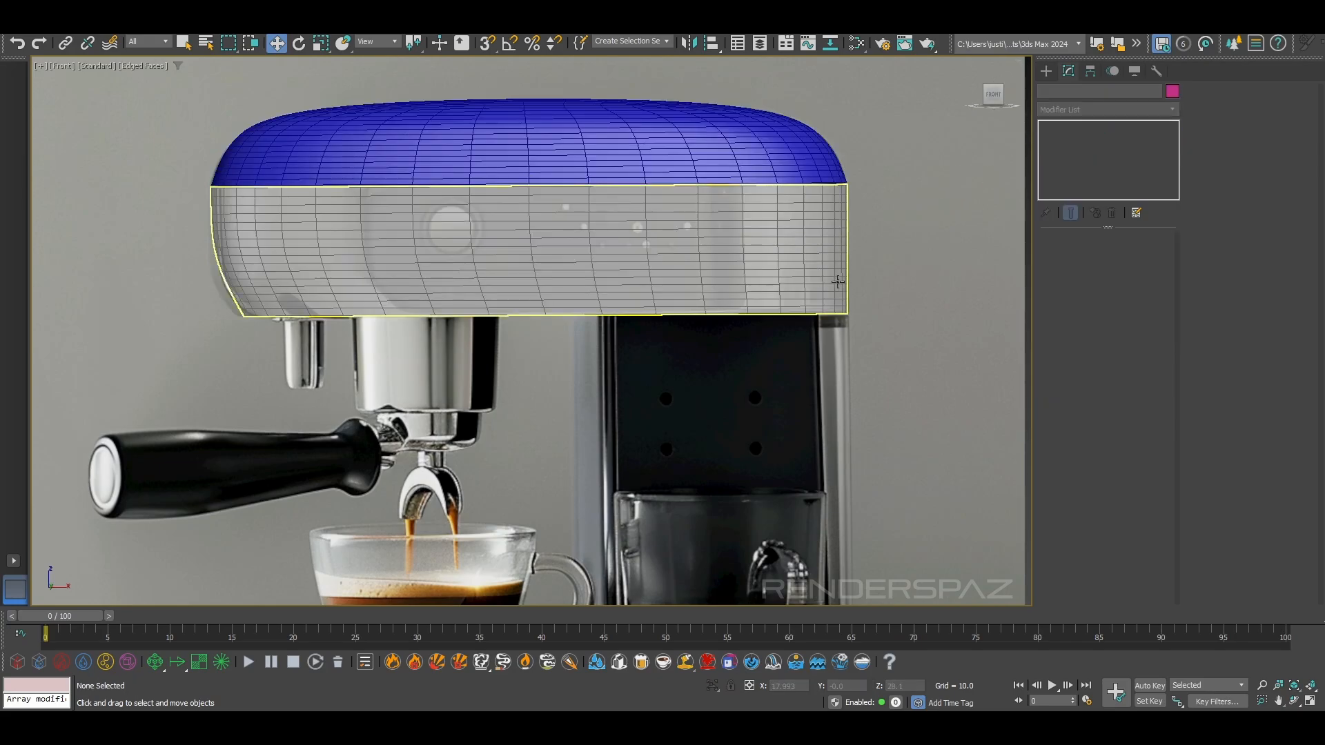
# Make the lower band opaque and return to its base Editable Poly with the smoothed end result shown
pyautogui.click(707, 238)
pyautogui.hotkey('alt', 'x')
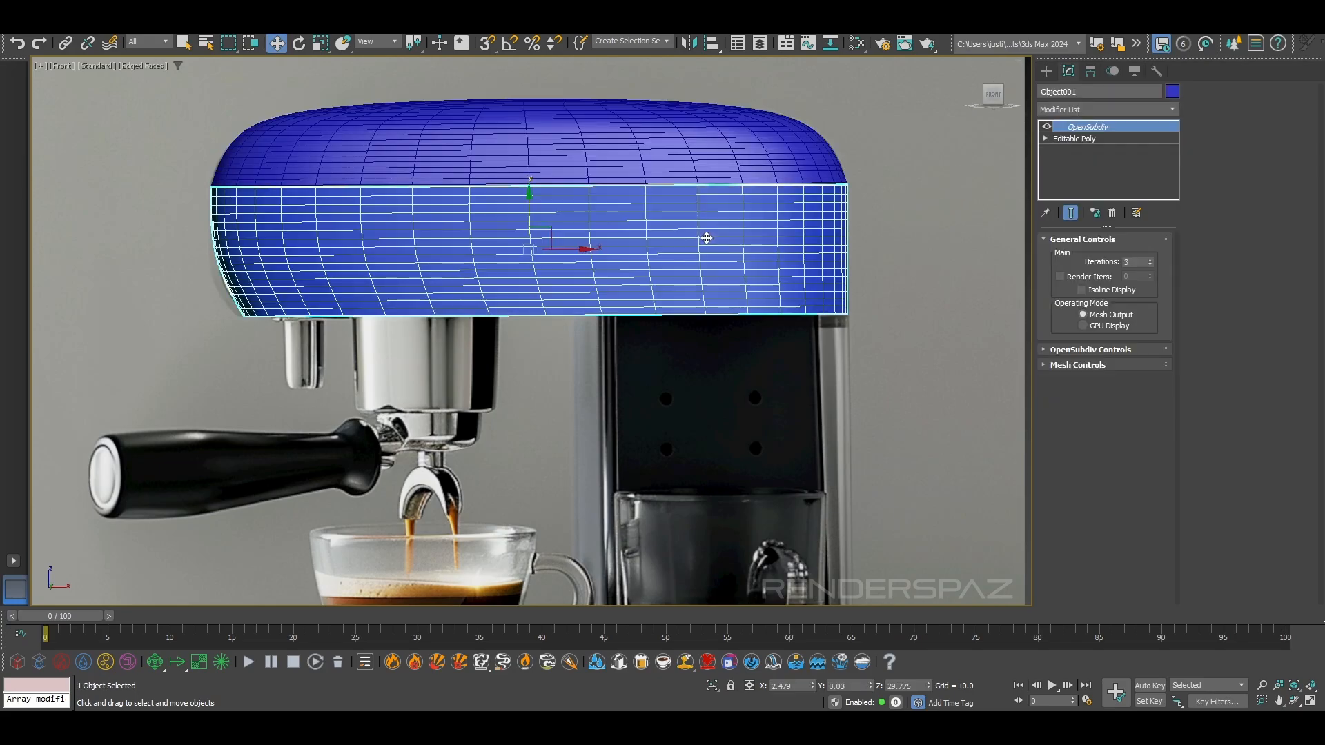
pyautogui.click(1071, 140)
pyautogui.click(1068, 255)
pyautogui.click(1071, 212)
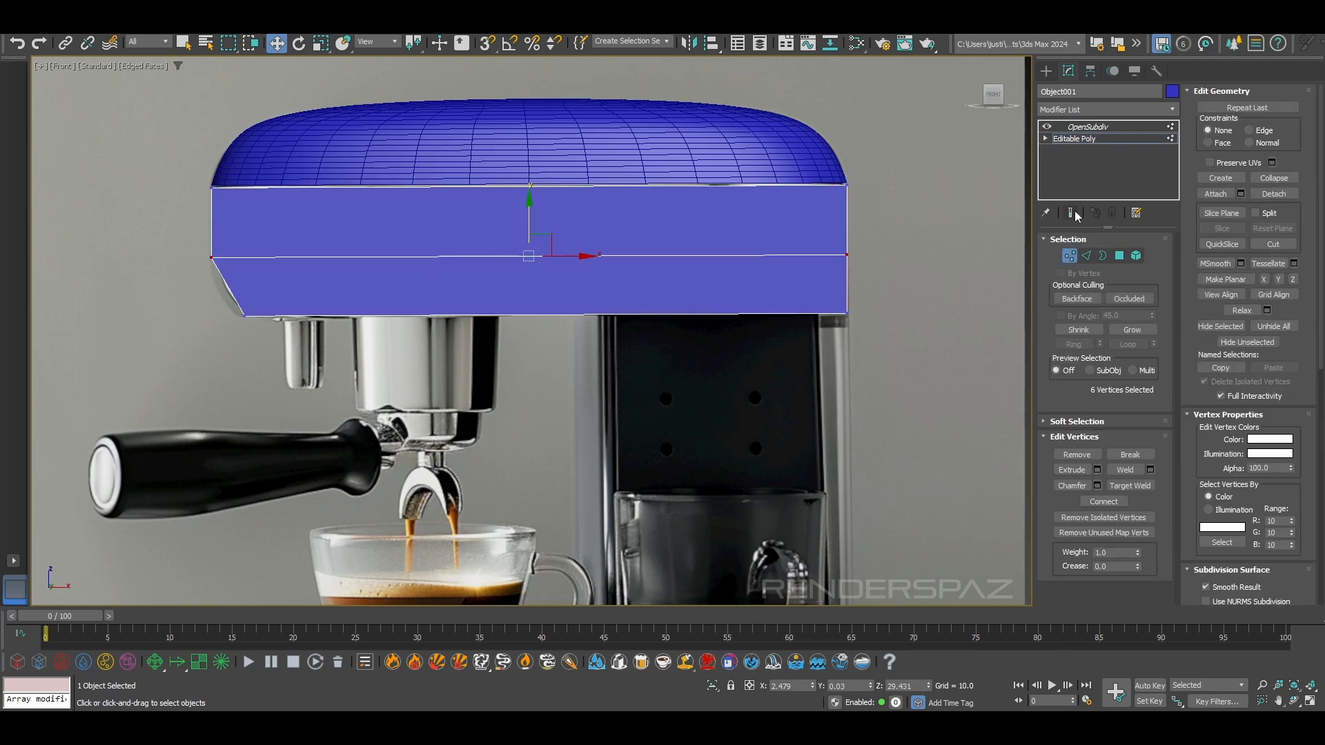
pyautogui.click(1069, 256)
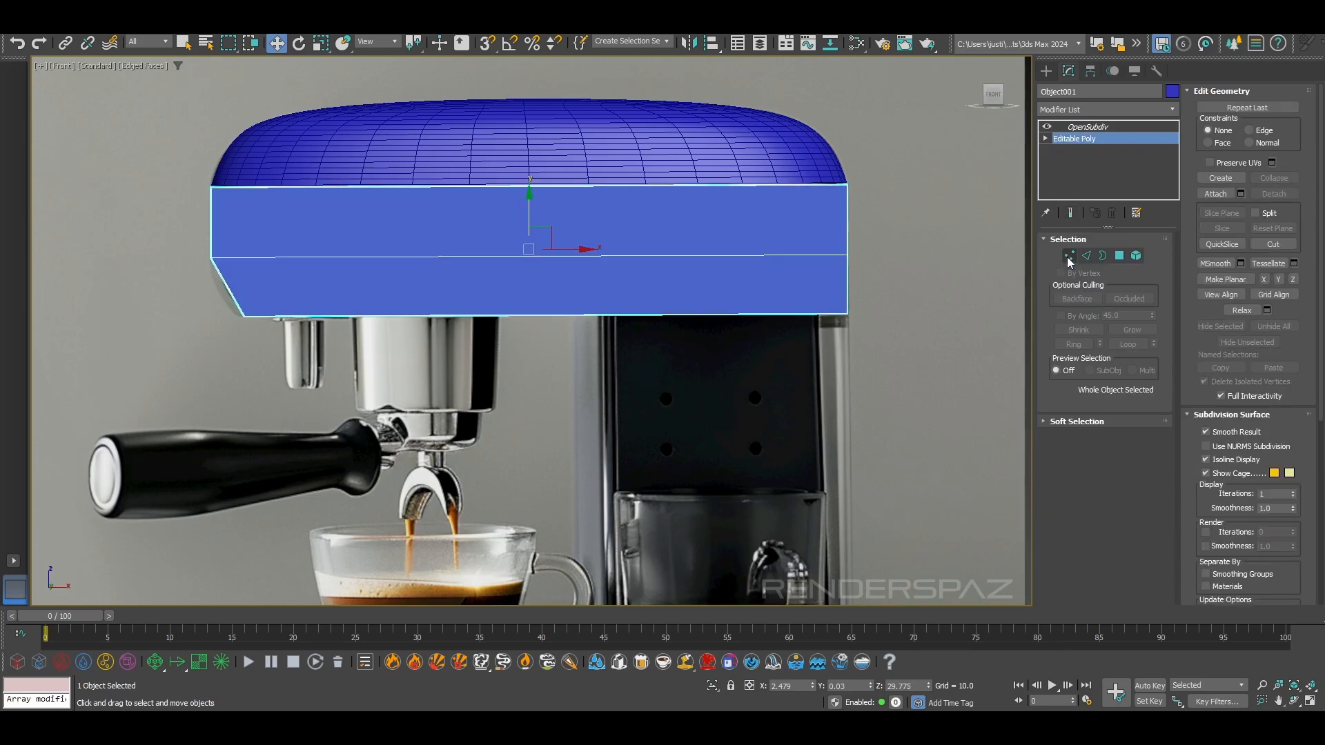
pyautogui.click(1071, 213)
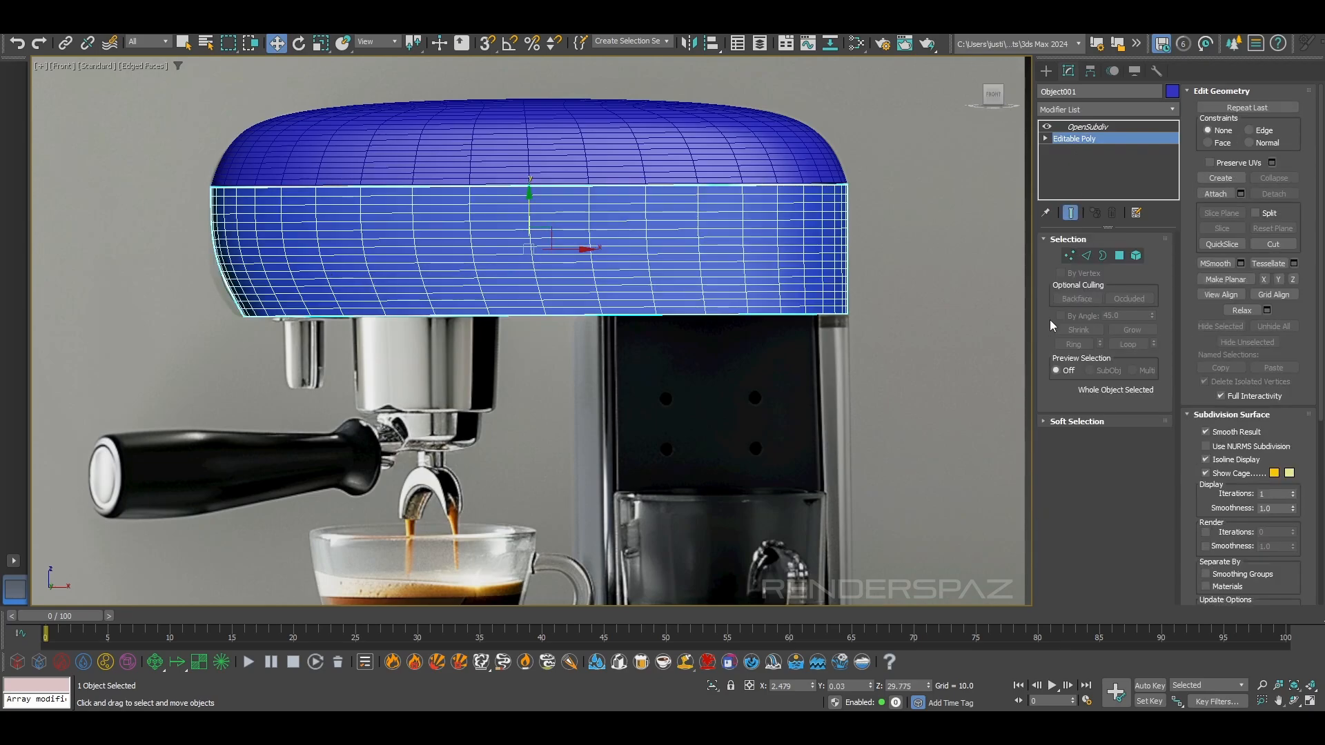
# Move the band's three middle-loop vertices at the portafilter end down and slightly outward, to about X -13.655, Z 27.945
pyautogui.click(1069, 255)
pyautogui.scroll(2, 156, 213)
pyautogui.moveTo(243, 231); pyautogui.dragTo(445, 286)
pyautogui.scroll(-2, 442, 289)
pyautogui.scroll(-2, 192, 226)
pyautogui.scroll(3, 272, 238)
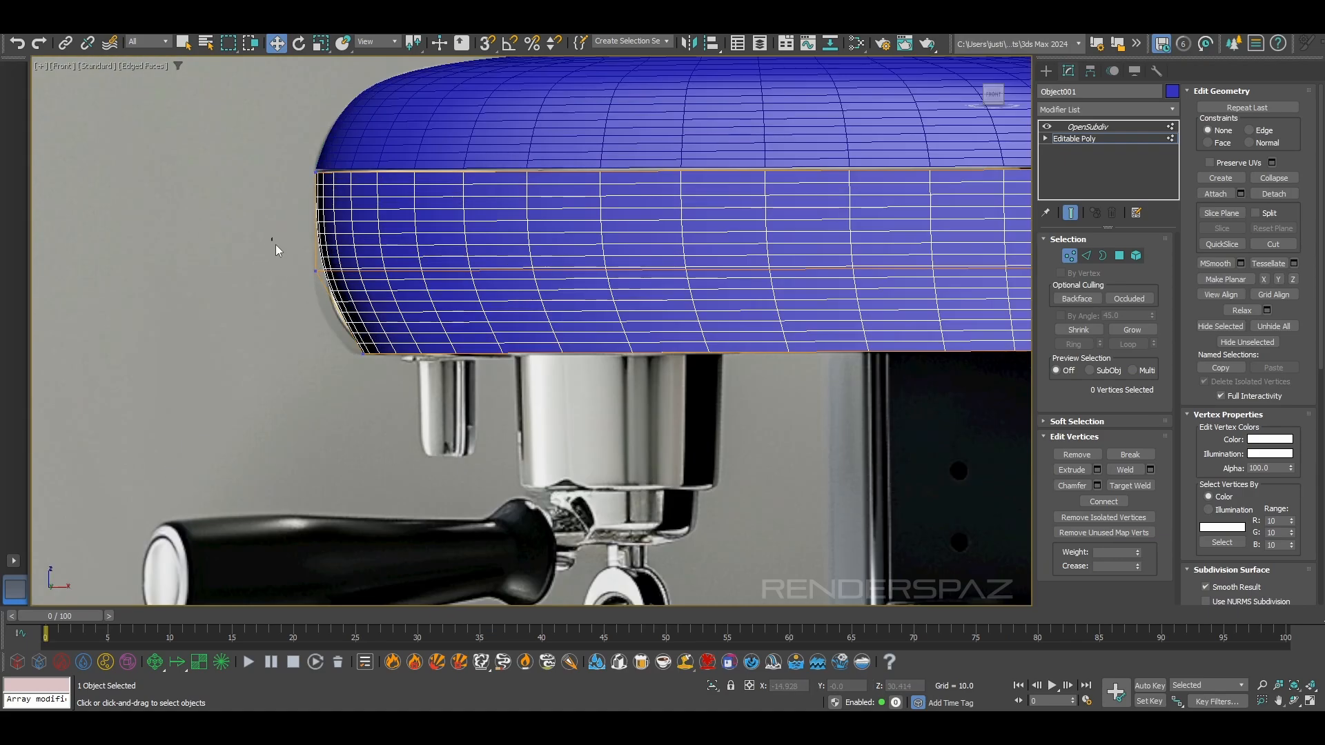
pyautogui.moveTo(330, 262); pyautogui.dragTo(336, 291)
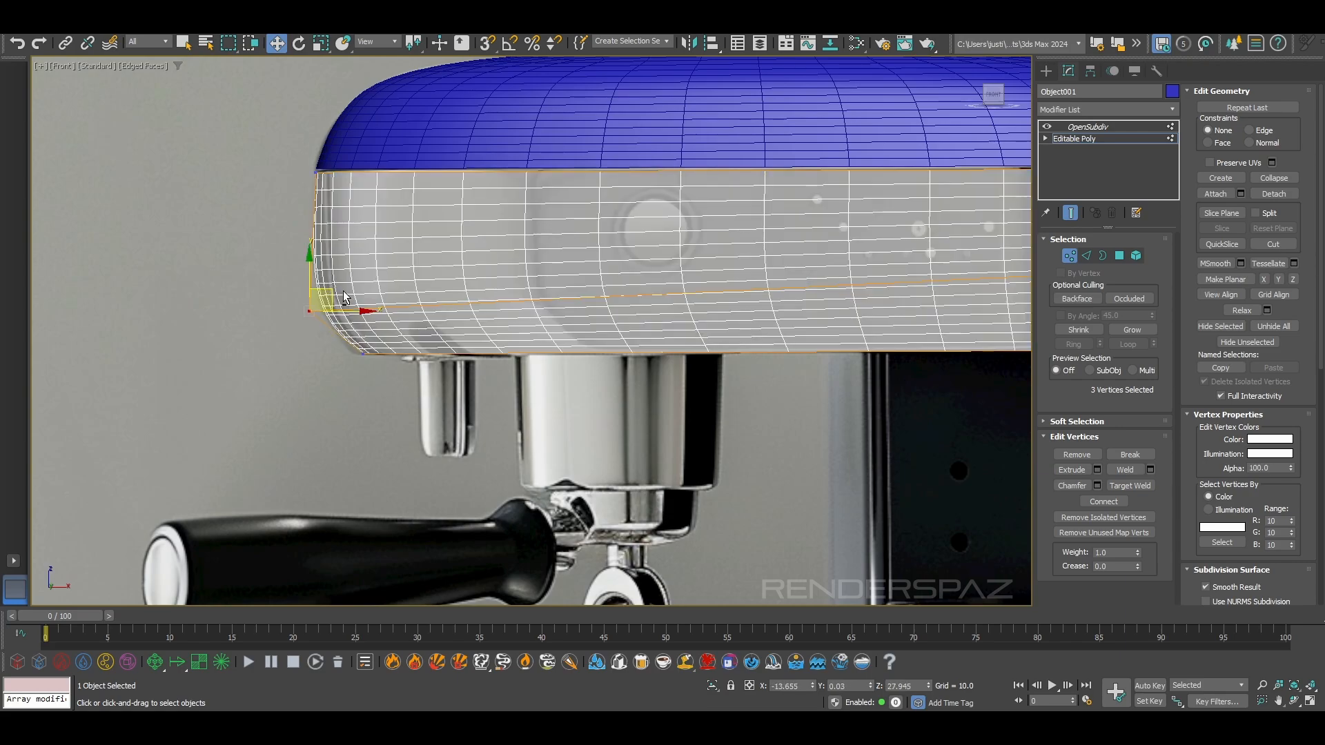
# Level the three middle-loop vertices at the opposite end of the band with the portafilter end by setting Z to 27.945
pyautogui.moveTo(793, 276); pyautogui.dragTo(354, 269, button='middle')
pyautogui.scroll(-1, 354, 268)
pyautogui.moveTo(586, 251); pyautogui.dragTo(711, 304)
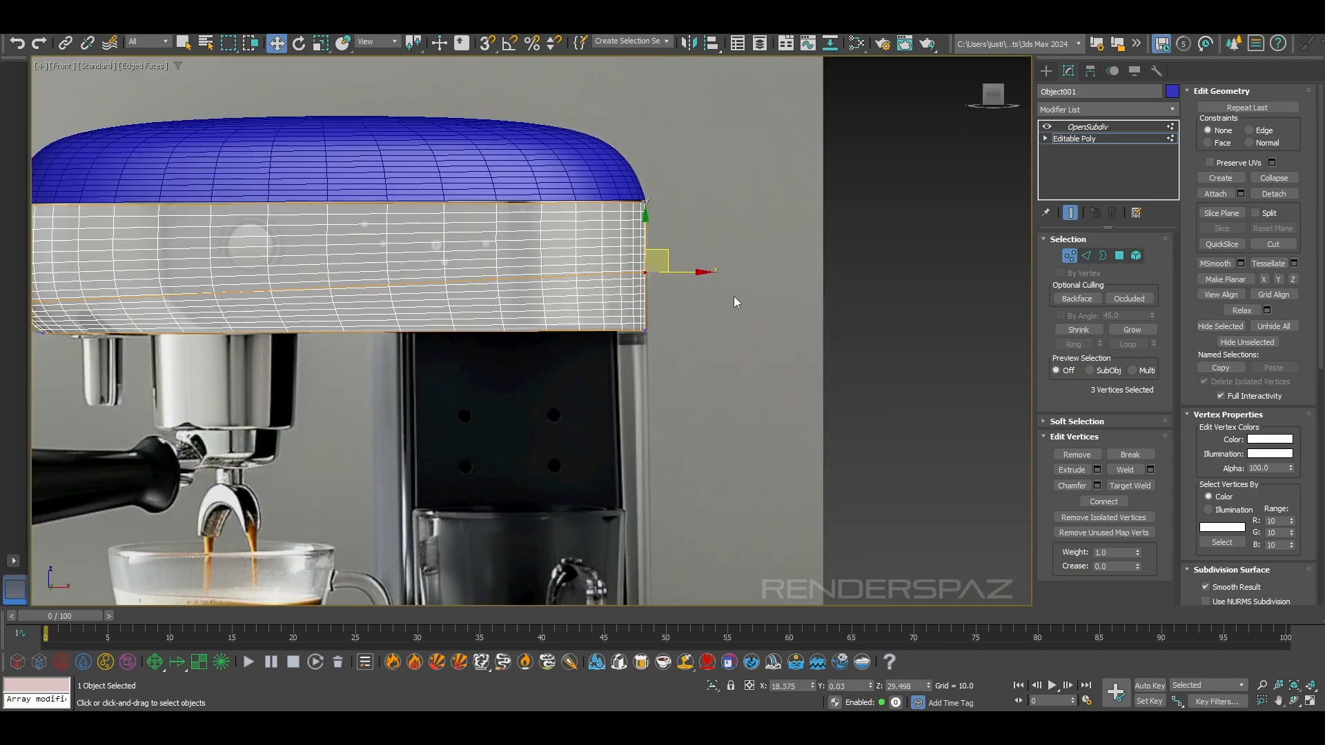
pyautogui.scroll(2, 652, 262)
pyautogui.moveTo(629, 246); pyautogui.dragTo(593, 315)
pyautogui.scroll(-3, 680, 322)
pyautogui.moveTo(680, 323); pyautogui.dragTo(671, 323, button='middle')
pyautogui.moveTo(717, 301); pyautogui.dragTo(727, 302)
pyautogui.moveTo(355, 319); pyautogui.dragTo(412, 309, button='middle')
pyautogui.moveTo(96, 314); pyautogui.dragTo(166, 341)
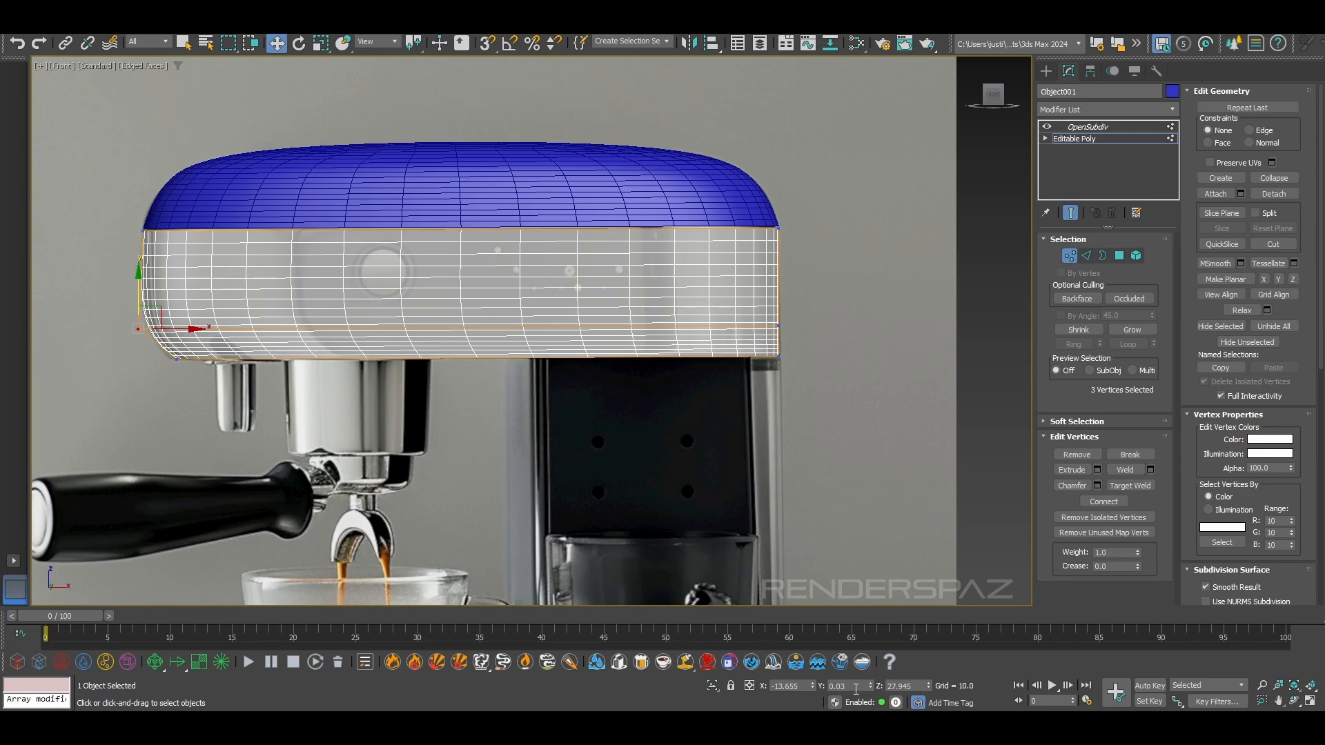
pyautogui.moveTo(895, 391); pyautogui.dragTo(738, 301)
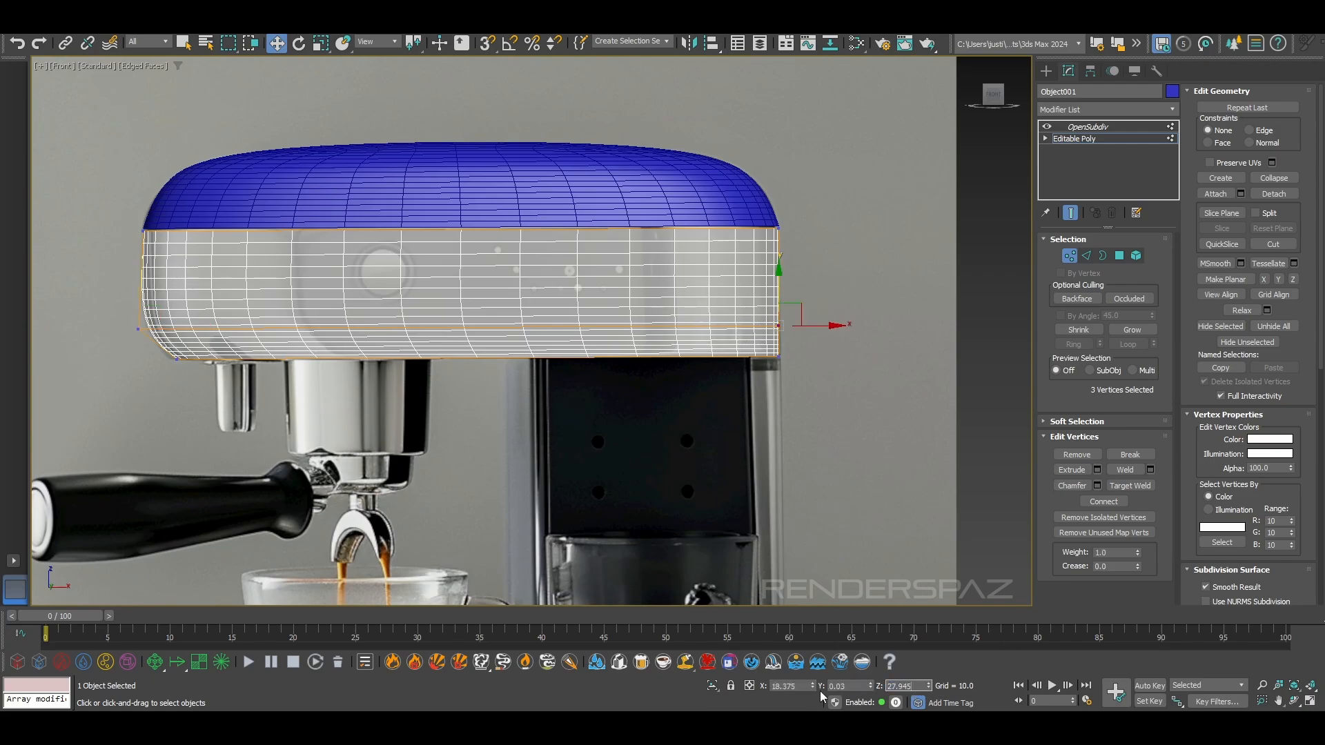
pyautogui.press('Return')
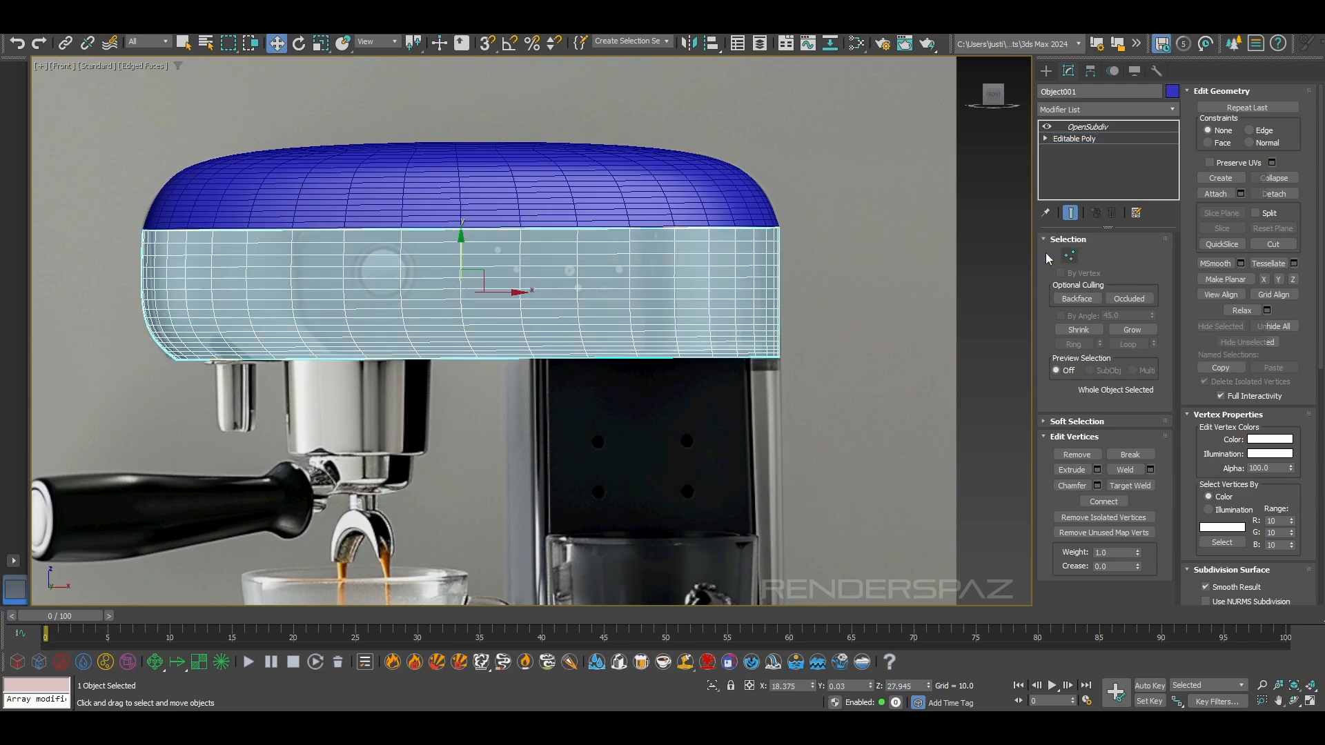
# Leave vertex editing, make the band opaque again, and turn off edged faces to show the smooth surface
pyautogui.click(1087, 127)
pyautogui.click(881, 336)
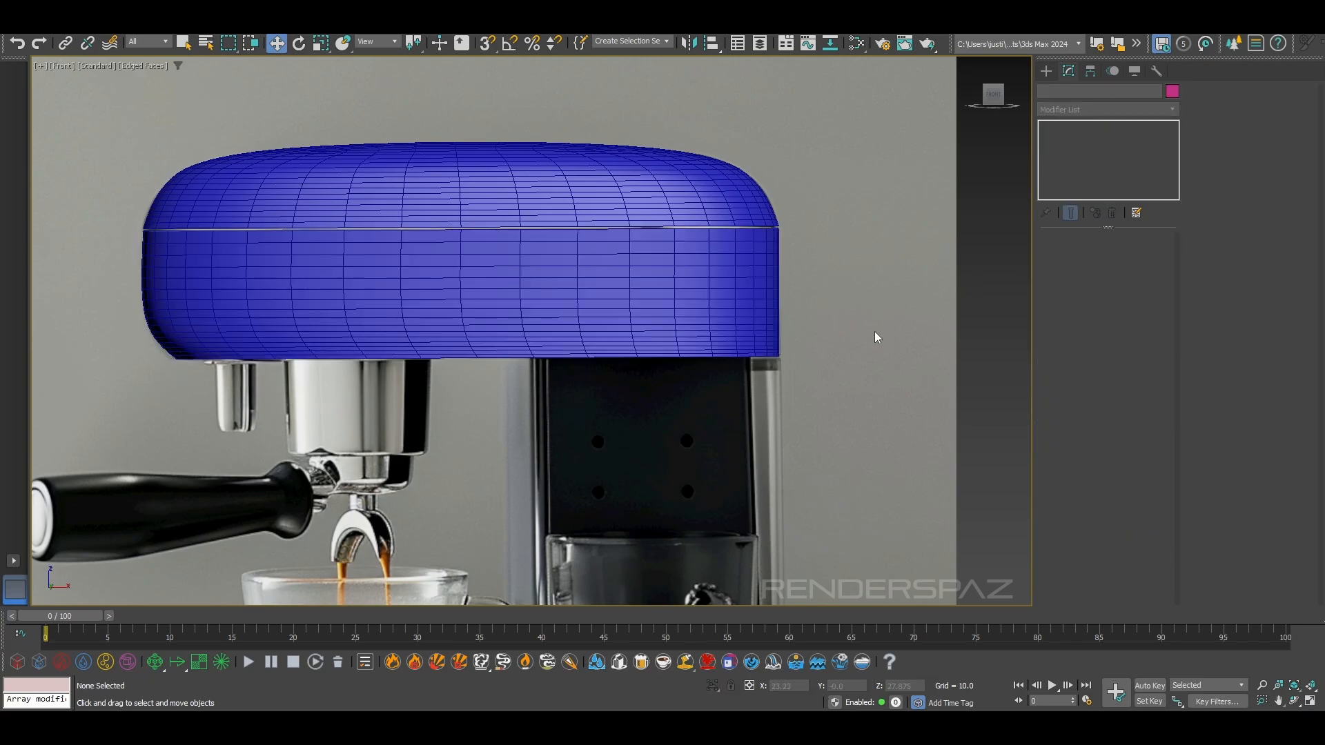
pyautogui.press('F4')
pyautogui.scroll(5, 174, 368)
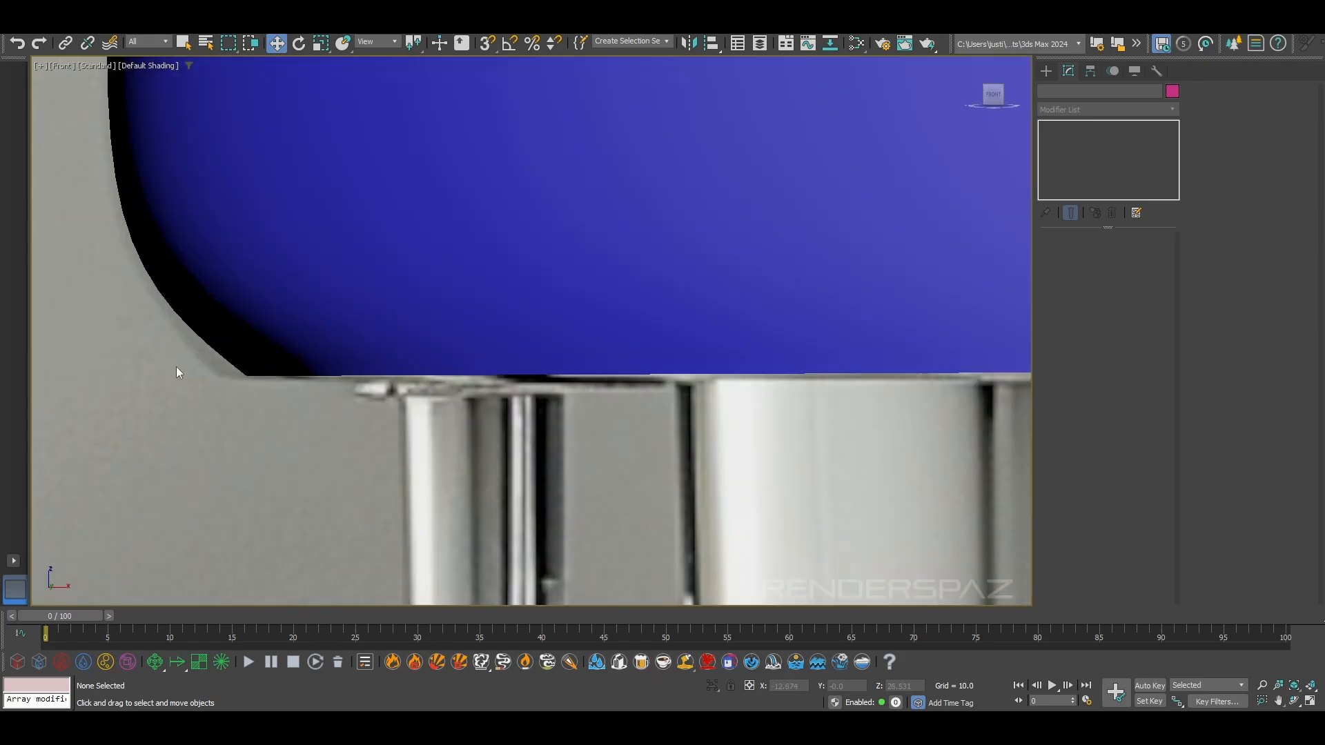
# Adjust the lower band's three bottom vertices at the portafilter end to about X -12.03 to fit the reference corner
pyautogui.click(843, 356)
pyautogui.click(1074, 138)
pyautogui.click(1069, 255)
pyautogui.moveTo(162, 280); pyautogui.dragTo(225, 293, button='middle')
pyautogui.moveTo(235, 367); pyautogui.dragTo(326, 391)
pyautogui.scroll(-6, 478, 354)
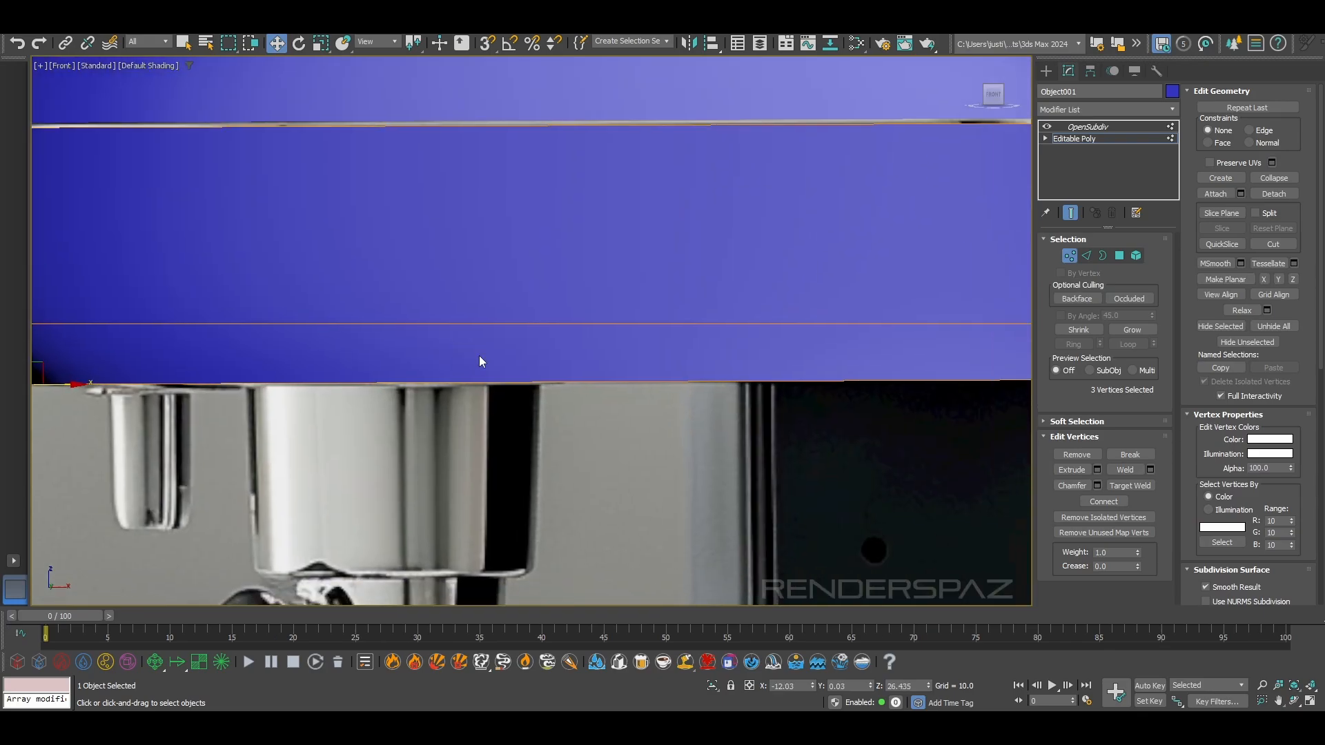
# Select the band's upper corner vertex at the end opposite the portafilter and copy its X coordinate, 18.375
pyautogui.click(1086, 256)
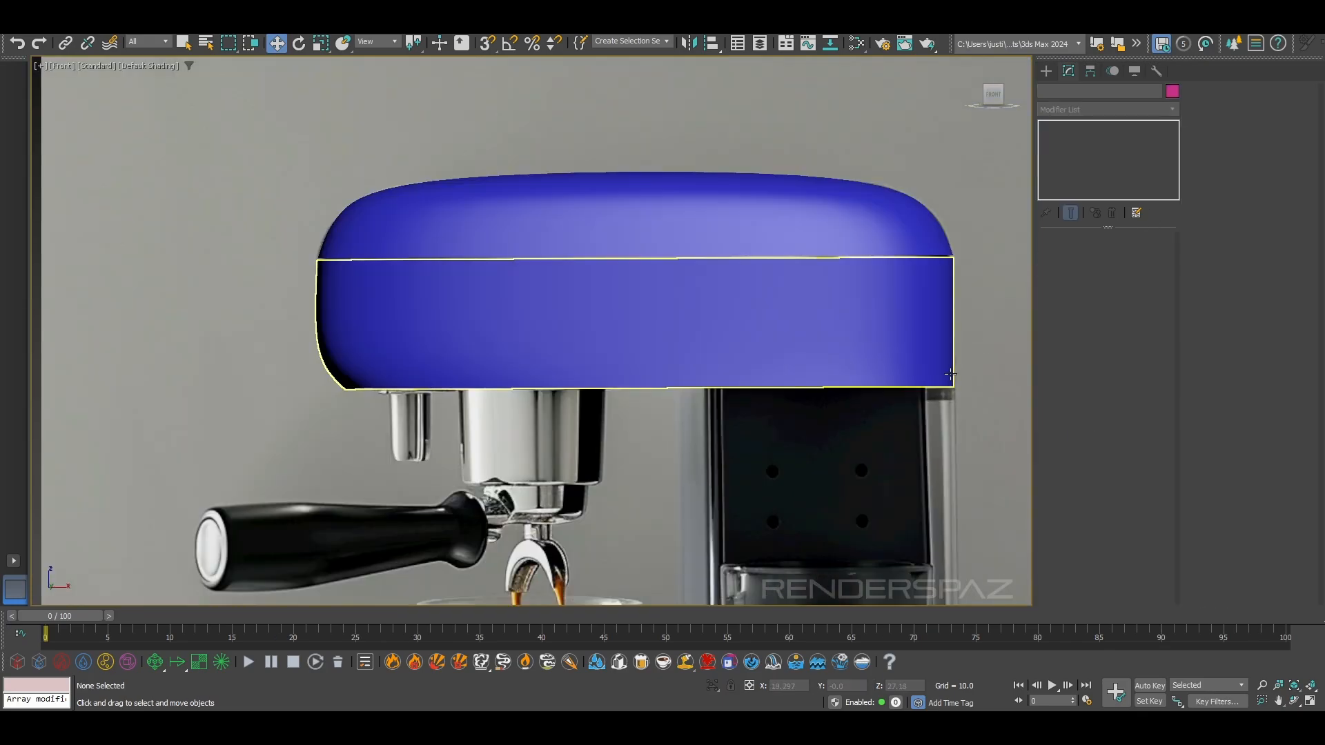
pyautogui.scroll(5, 948, 350)
pyautogui.click(962, 235)
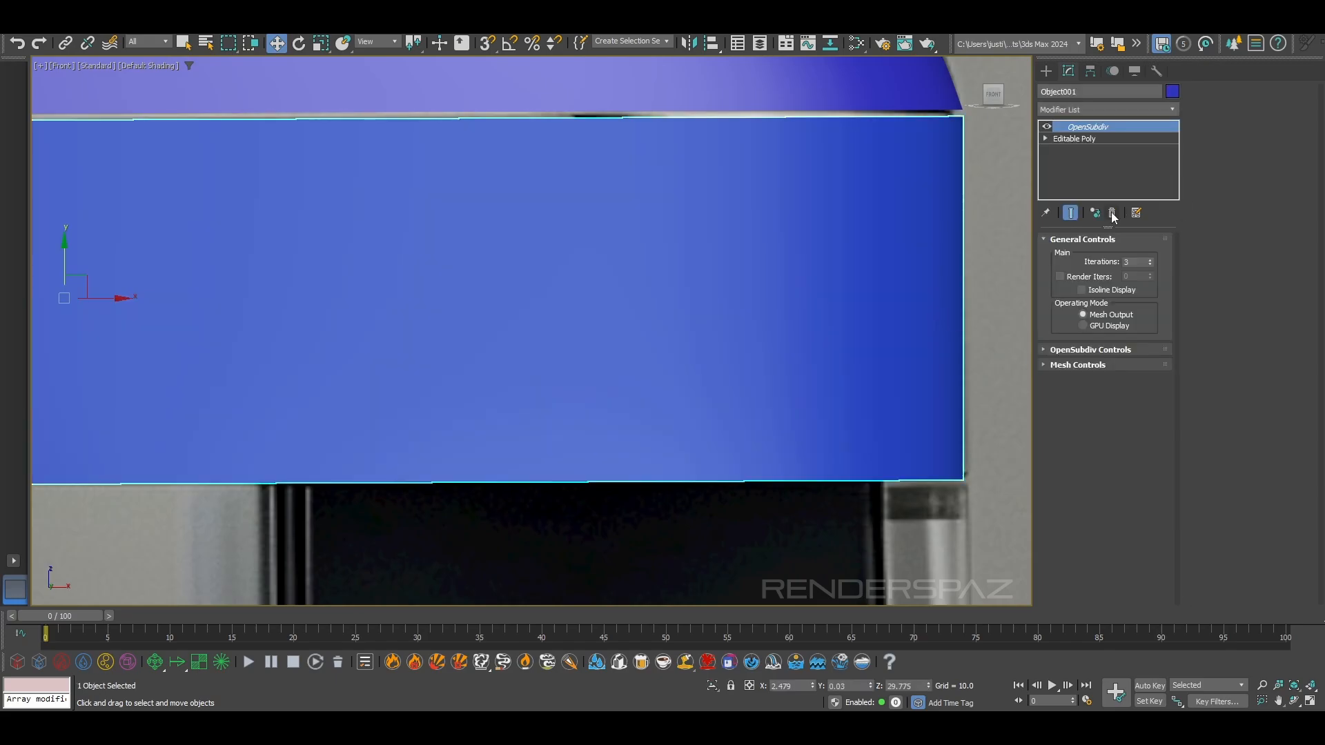
pyautogui.click(1080, 139)
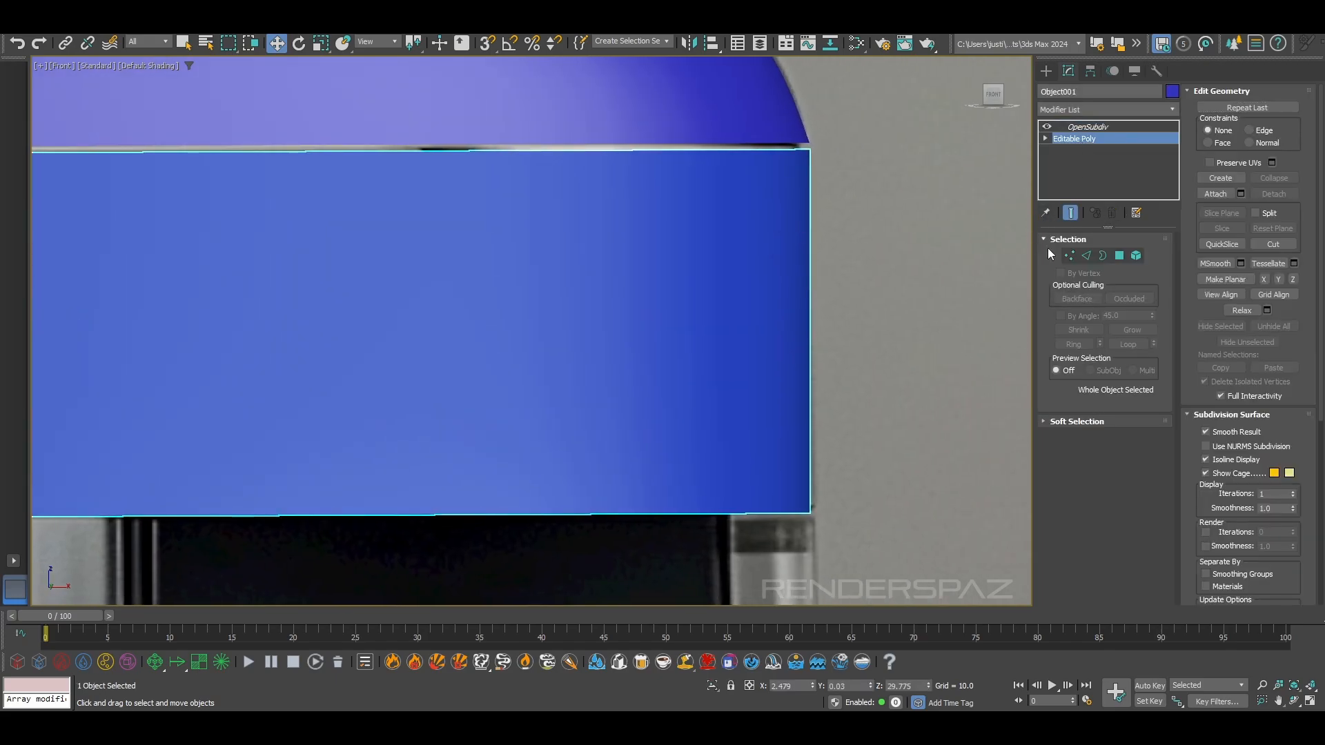
pyautogui.press('1')
pyautogui.moveTo(809, 135); pyautogui.dragTo(835, 178)
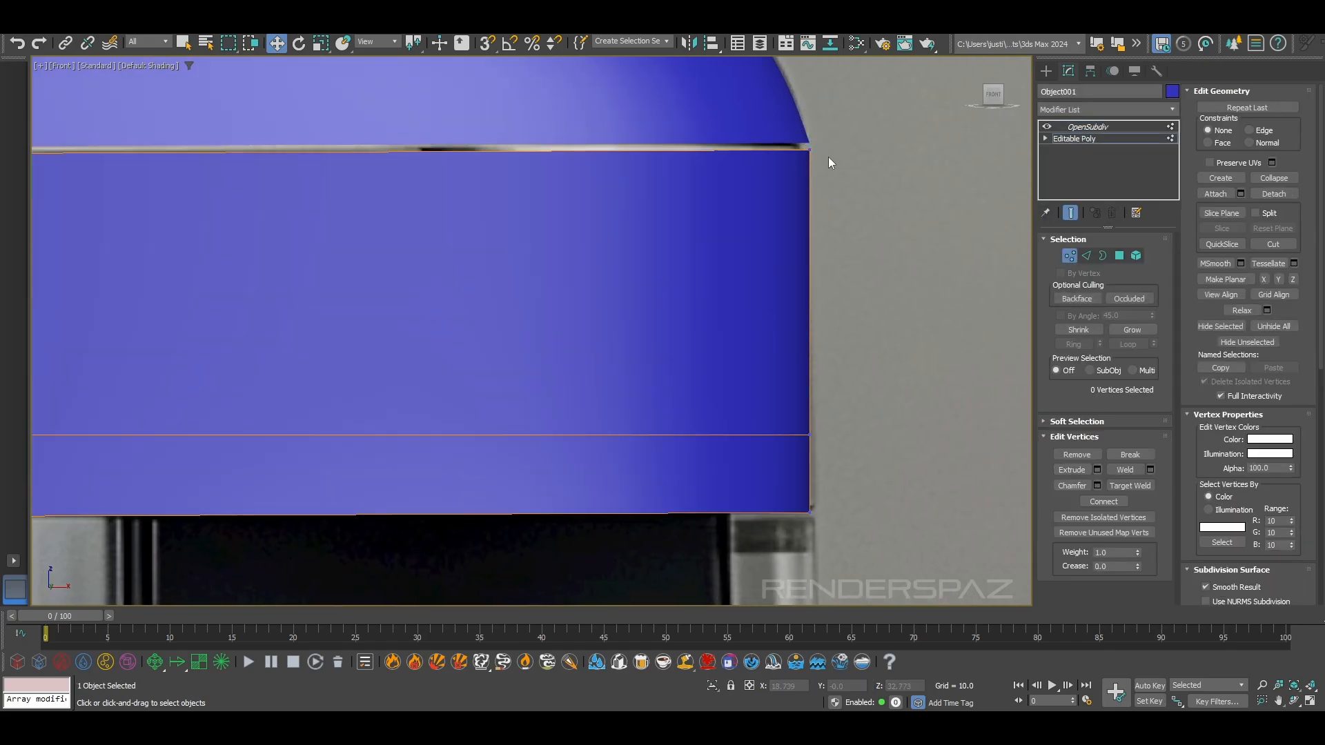
pyautogui.click(808, 149)
pyautogui.keyDown('alt'); pyautogui.moveTo(878, 251); pyautogui.dragTo(873, 170, button='middle'); pyautogui.keyUp('alt')
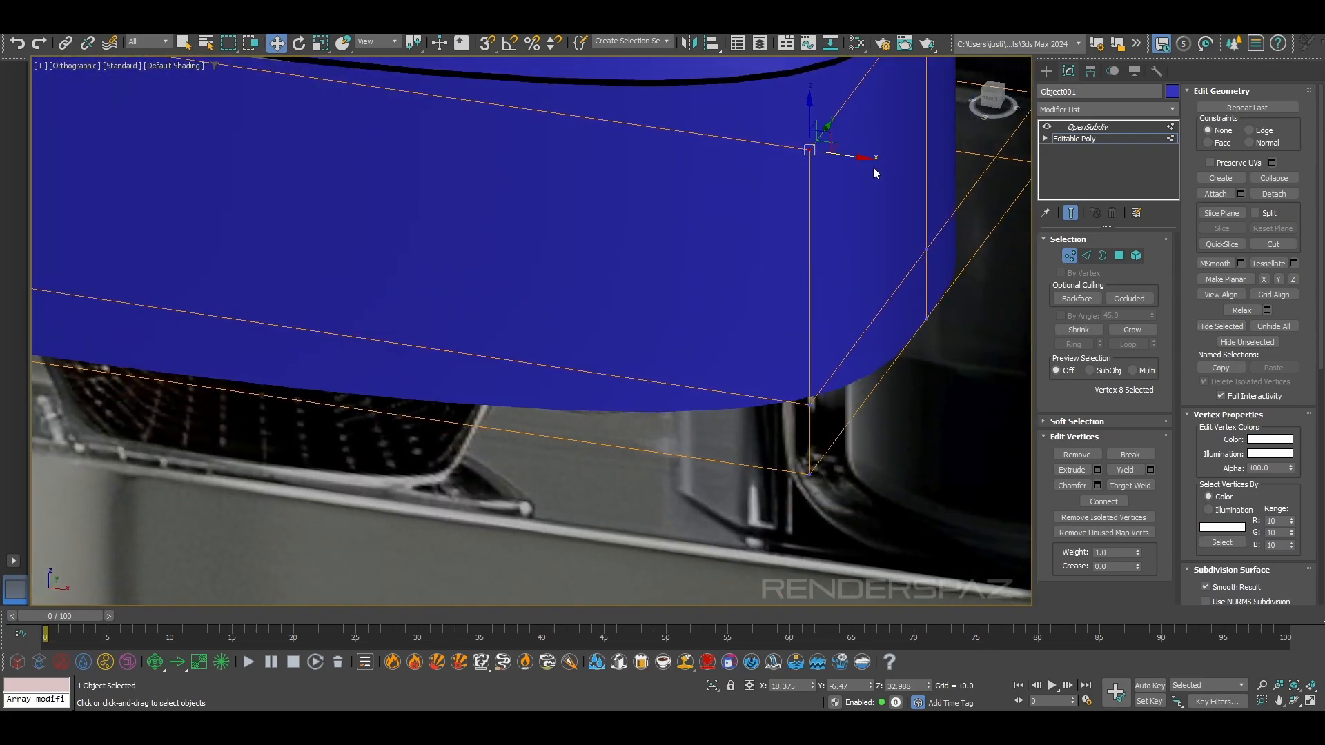
pyautogui.press('f')
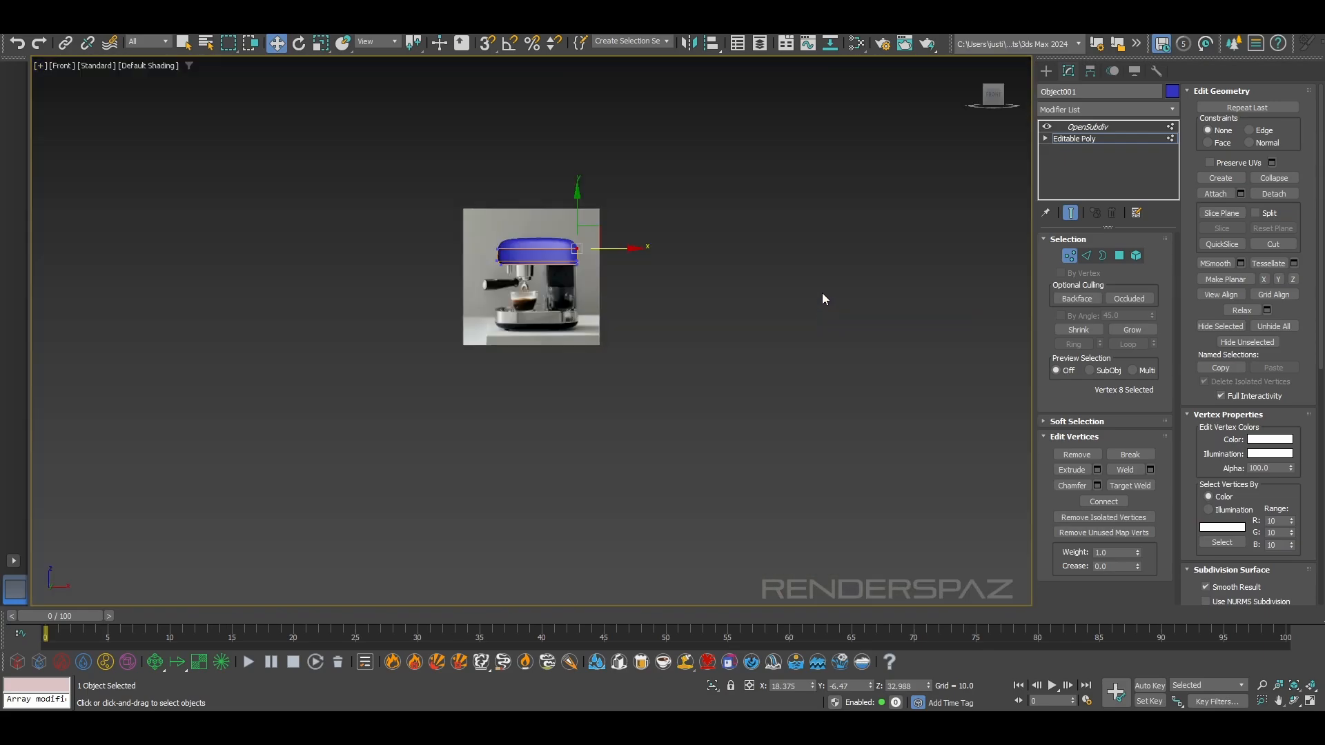
pyautogui.scroll(8, 826, 294)
pyautogui.scroll(4, 697, 323)
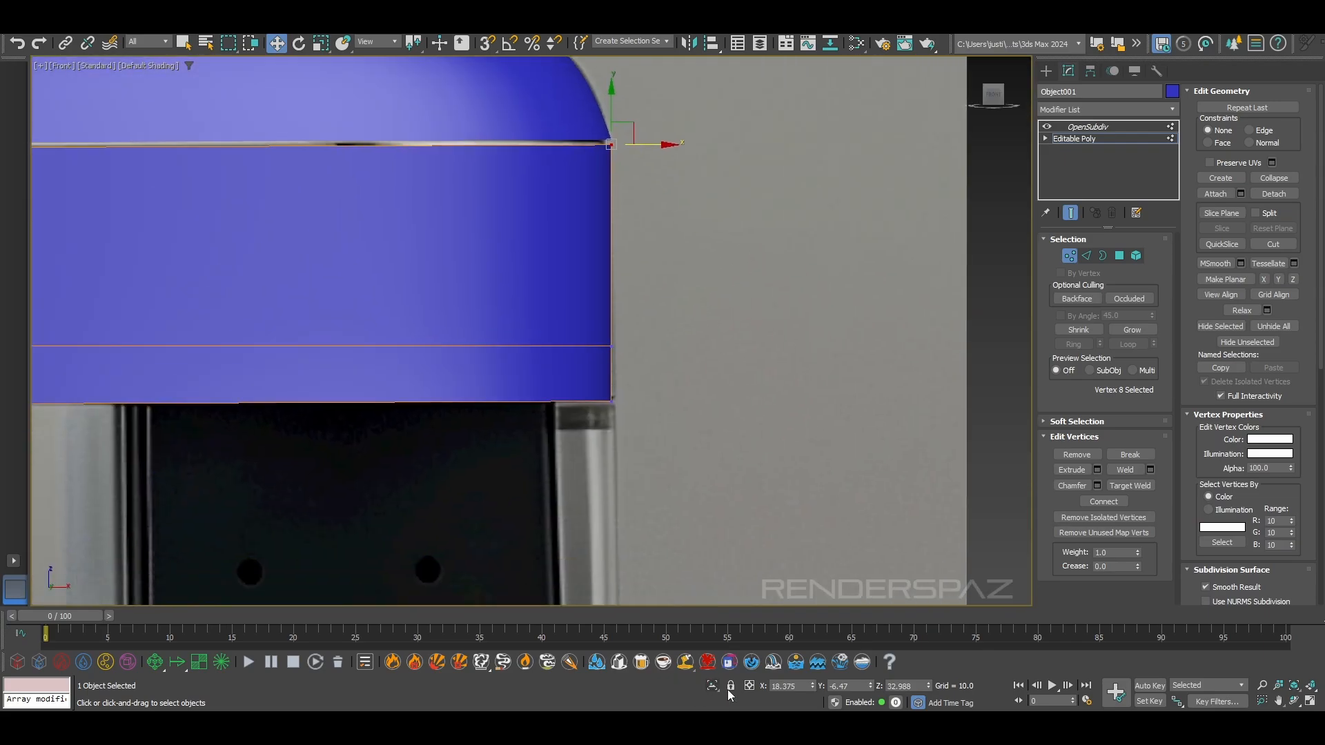
pyautogui.click(799, 686)
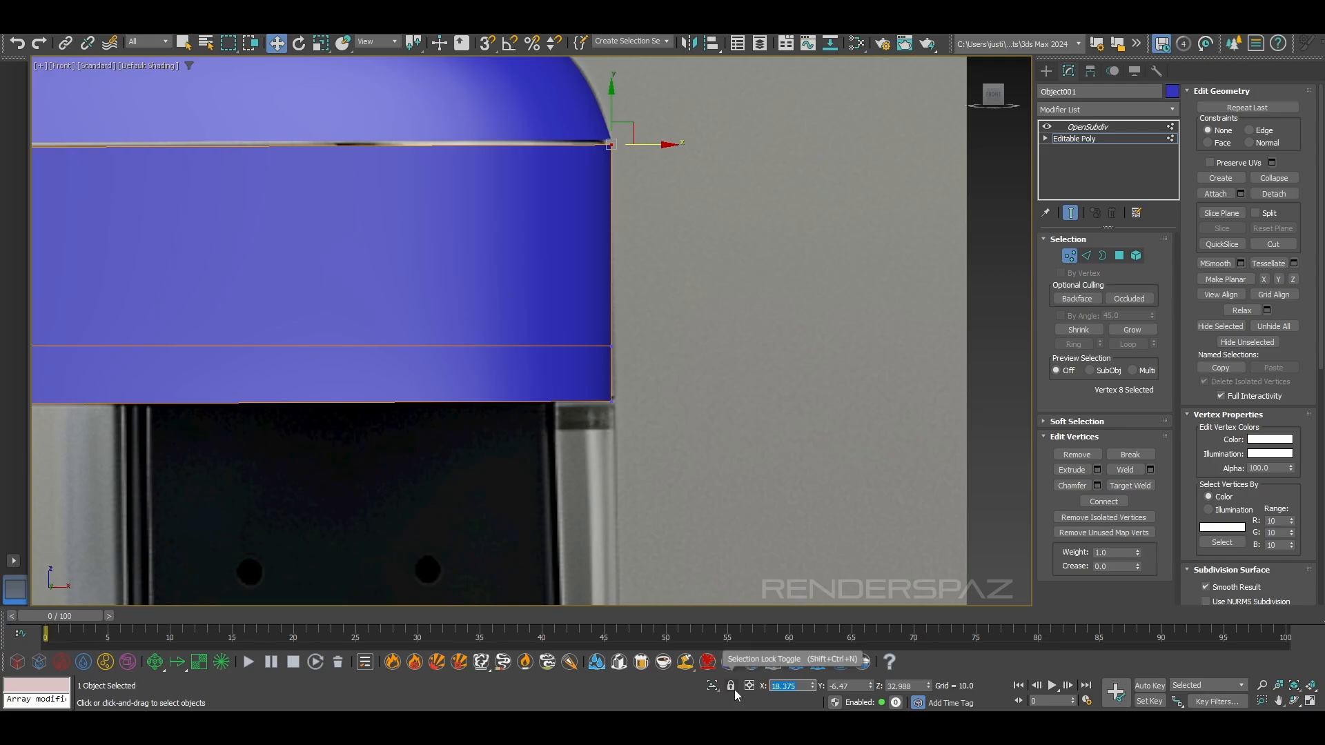
# Try to move a single middle-loop vertex at the end opposite the portafilter outward along X
pyautogui.moveTo(678, 375); pyautogui.dragTo(713, 412, button='middle')
pyautogui.moveTo(646, 382); pyautogui.dragTo(685, 469)
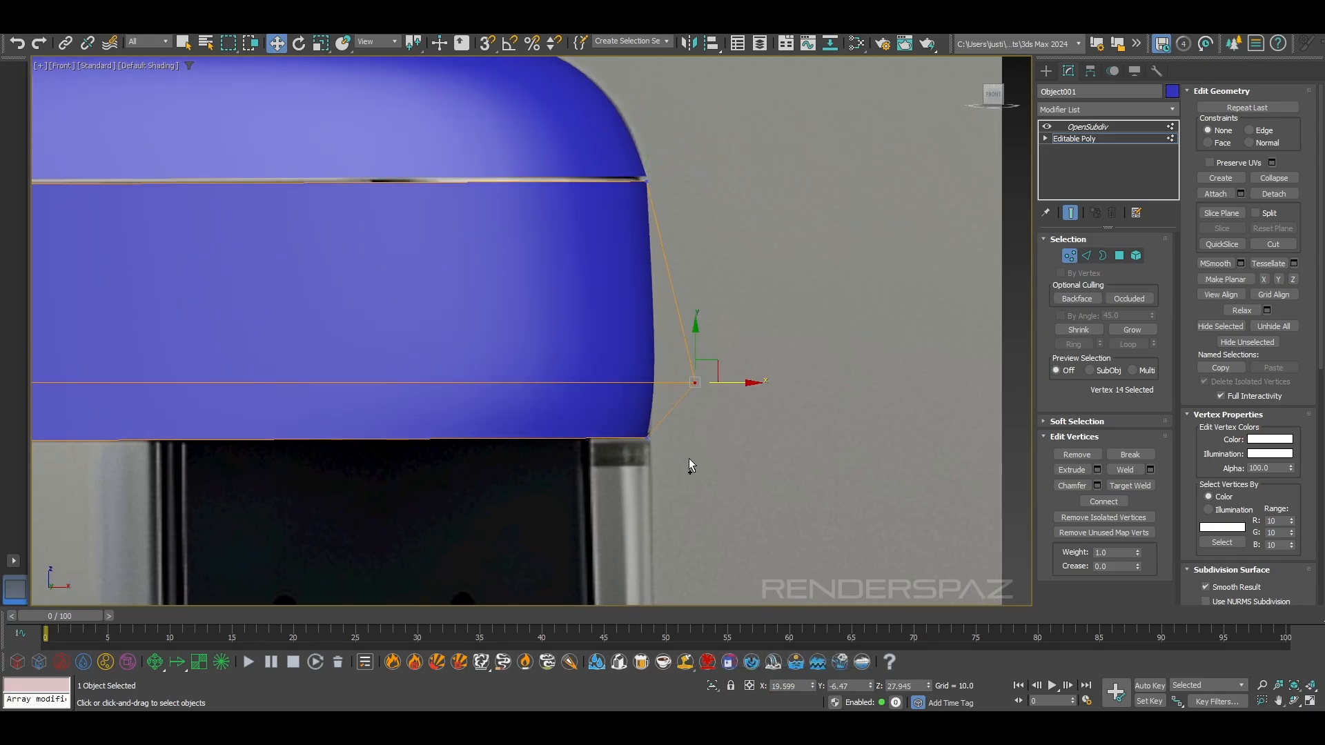
pyautogui.hotkey('ctrl', 'z')
pyautogui.click(692, 451)
# Align the middle-loop and bottom vertices at the end opposite the portafilter with the upper ones at X 18.375
pyautogui.moveTo(673, 364); pyautogui.dragTo(627, 401)
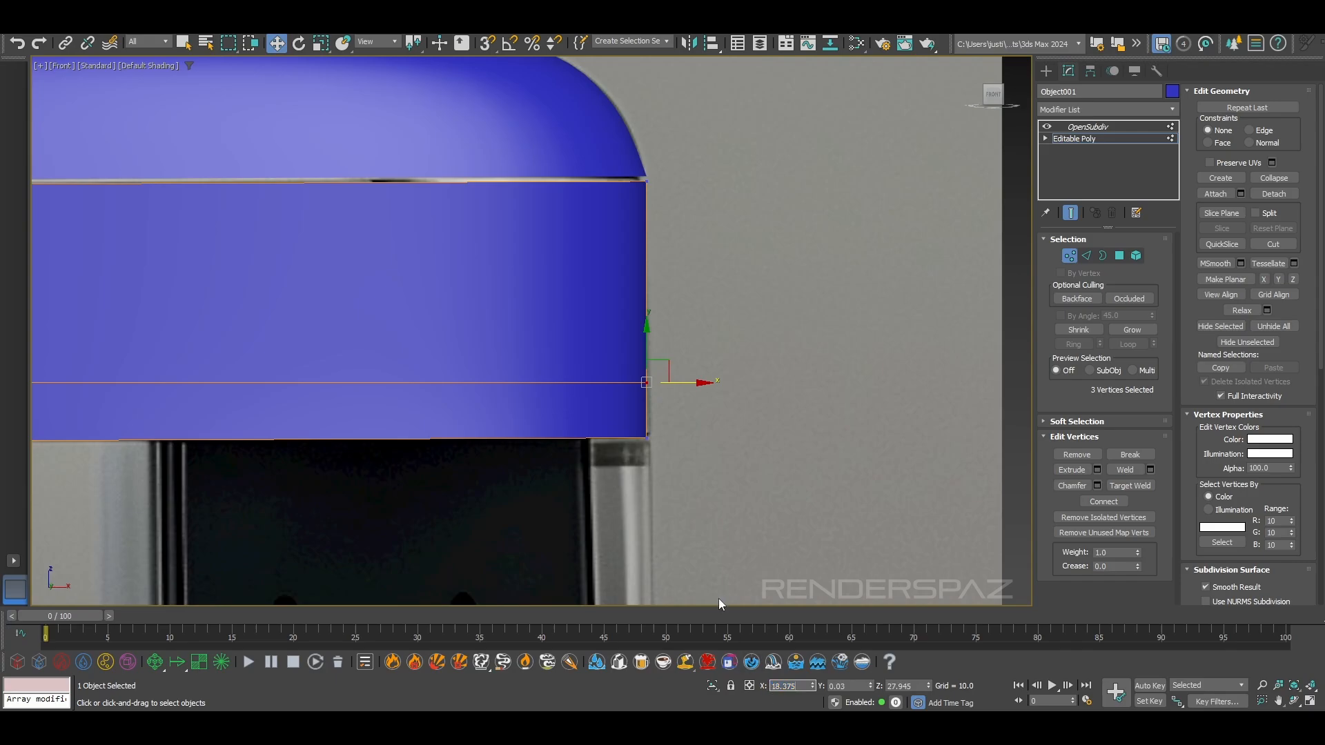
pyautogui.click(723, 444)
pyautogui.moveTo(635, 413); pyautogui.dragTo(679, 463)
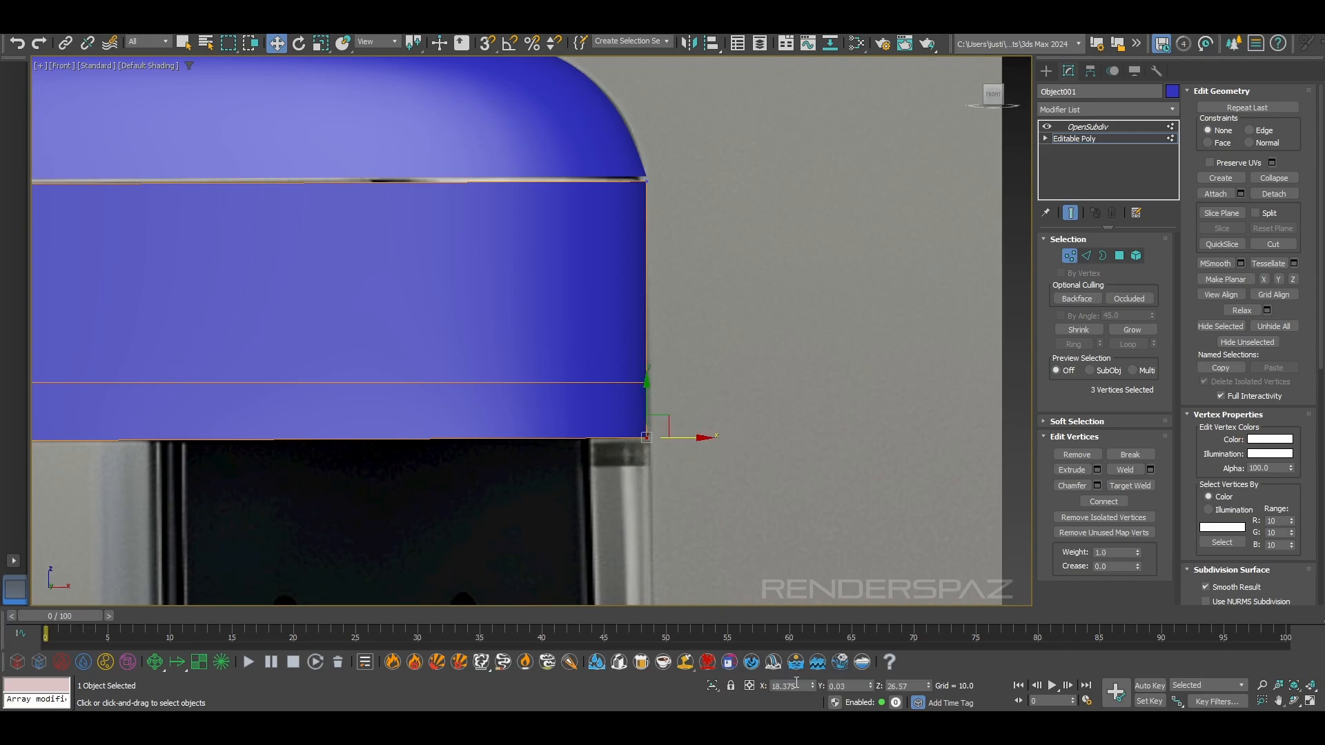
pyautogui.click(721, 410)
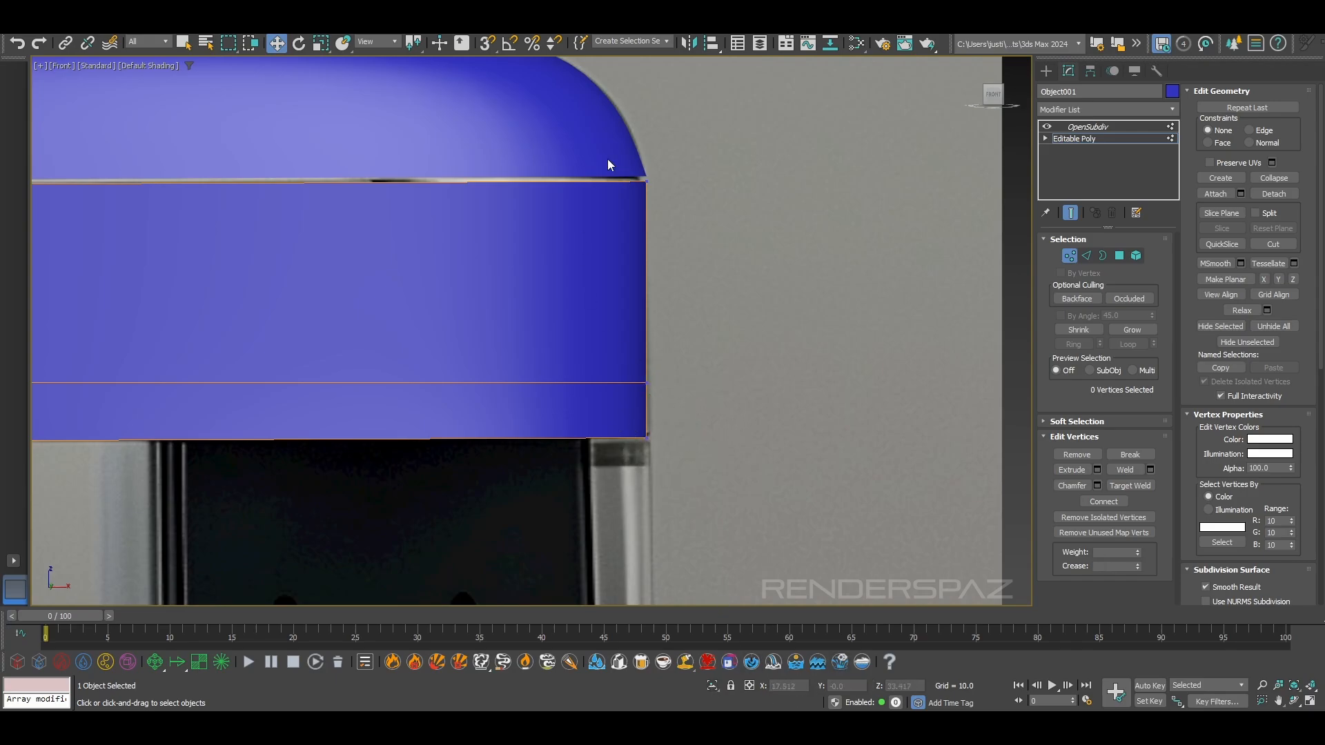
pyautogui.moveTo(694, 185); pyautogui.dragTo(683, 181)
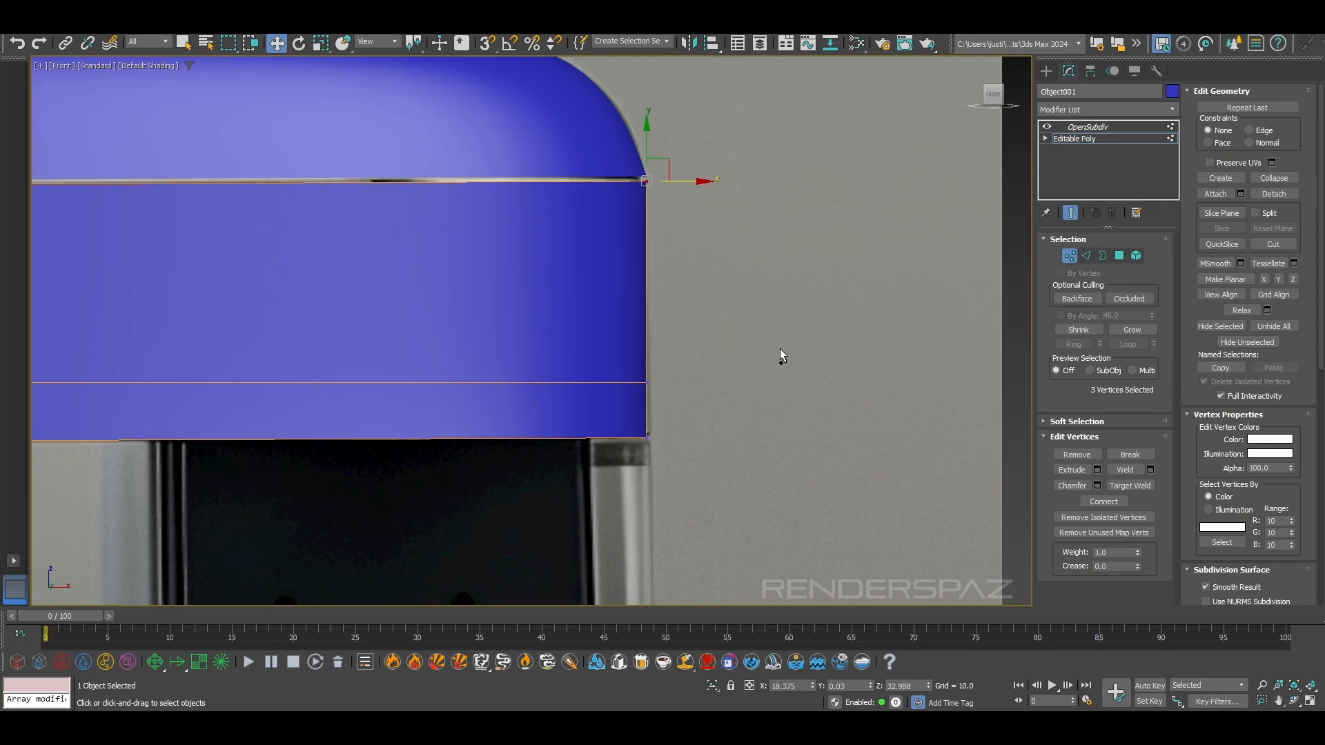
pyautogui.moveTo(665, 377); pyautogui.dragTo(673, 452)
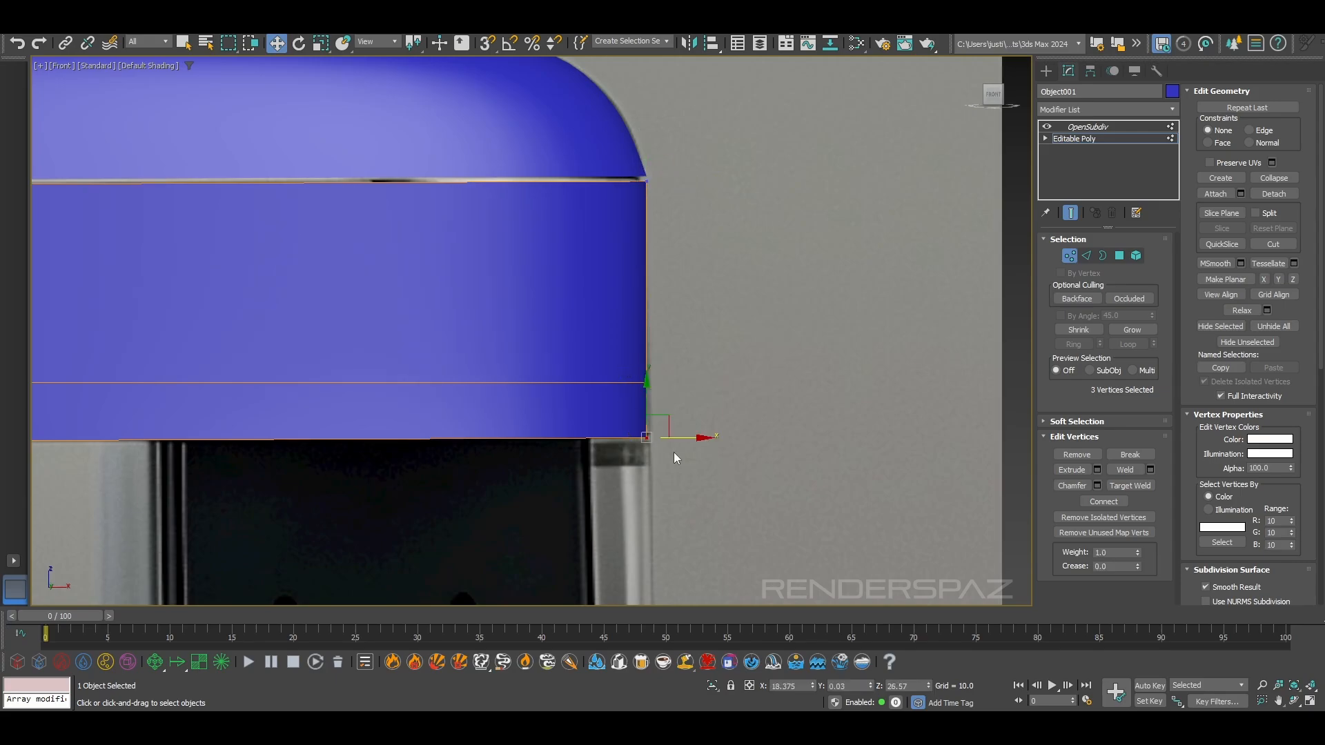
pyautogui.scroll(-3, 600, 309)
pyautogui.scroll(3, 632, 434)
pyautogui.click(779, 239)
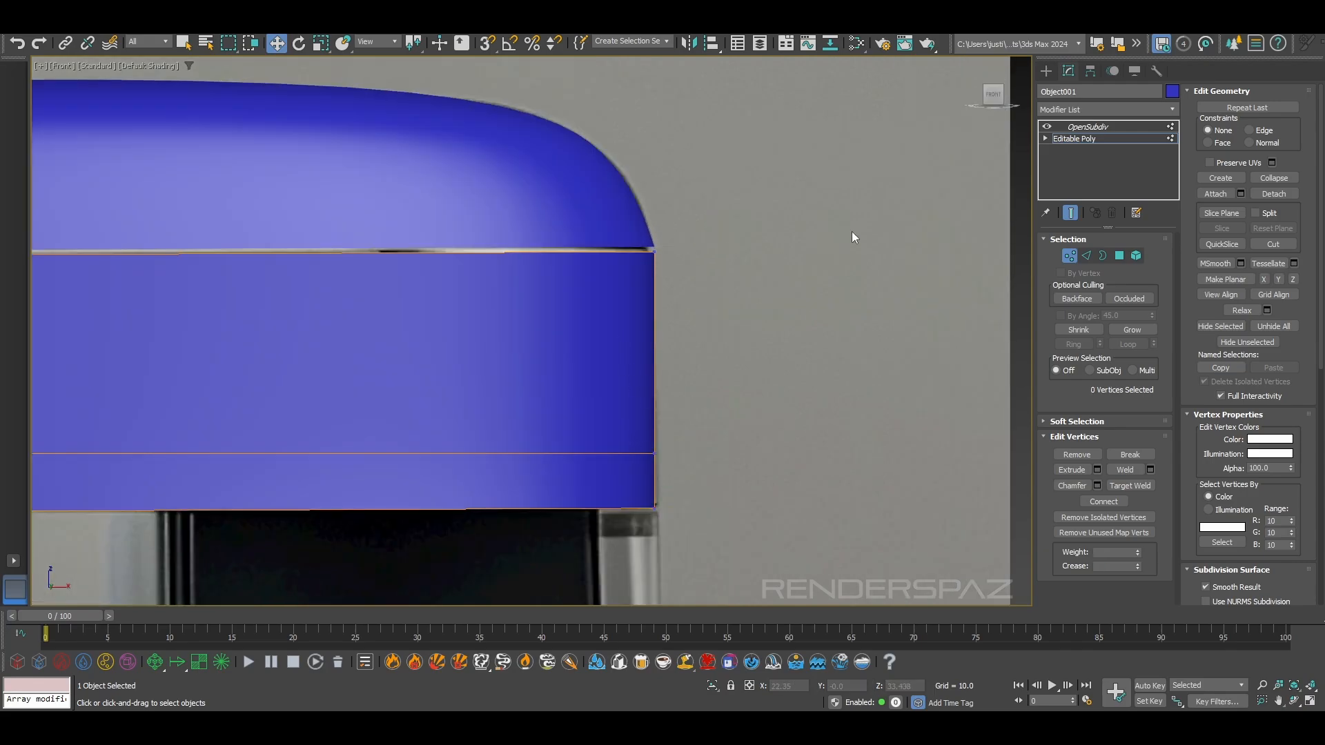
# Leave vertex editing and compare the smoothed band's outline with the reference using see-through display
pyautogui.click(1067, 257)
pyautogui.click(816, 260)
pyautogui.scroll(-5, 721, 255)
pyautogui.moveTo(712, 390); pyautogui.dragTo(805, 304, button='middle')
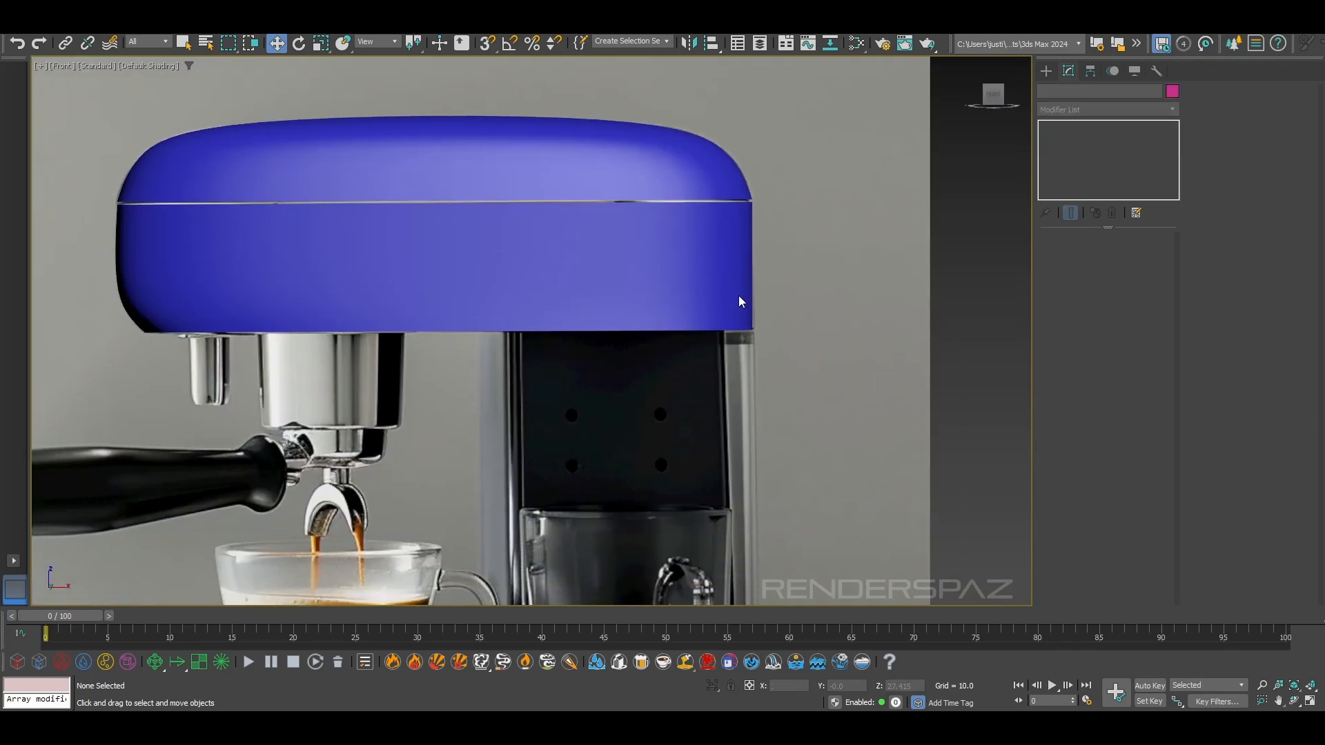
pyautogui.scroll(2, 531, 301)
pyautogui.click(531, 301)
pyautogui.hotkey('alt', 'x')
pyautogui.moveTo(463, 351); pyautogui.dragTo(485, 329, button='middle')
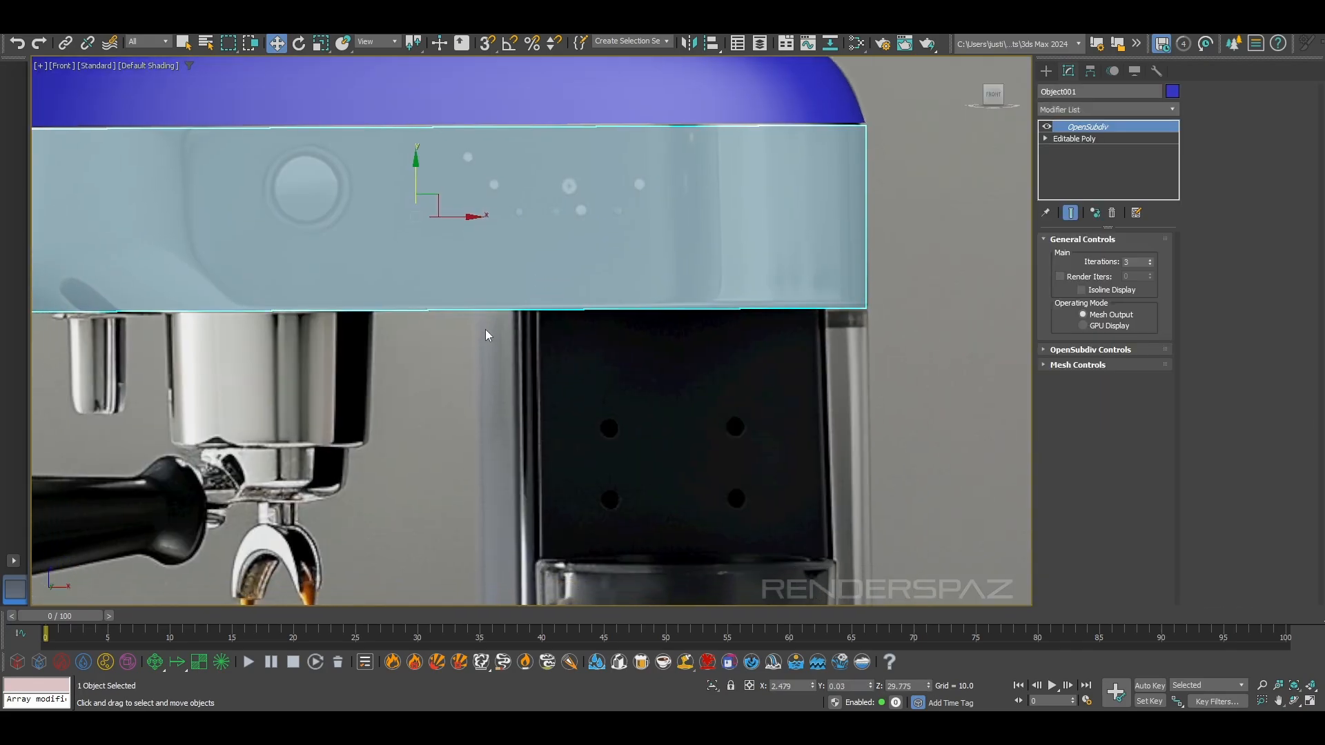
pyautogui.hotkey('alt', 'x')
# View the lower band from below in perspective, select its open bottom border, and return to the front view
pyautogui.press('p')
pyautogui.scroll(5, 713, 380)
pyautogui.press('F4')
pyautogui.keyDown('alt'); pyautogui.moveTo(707, 387); pyautogui.dragTo(743, 394, button='middle'); pyautogui.keyUp('alt')
pyautogui.click(753, 442)
pyautogui.click(772, 230)
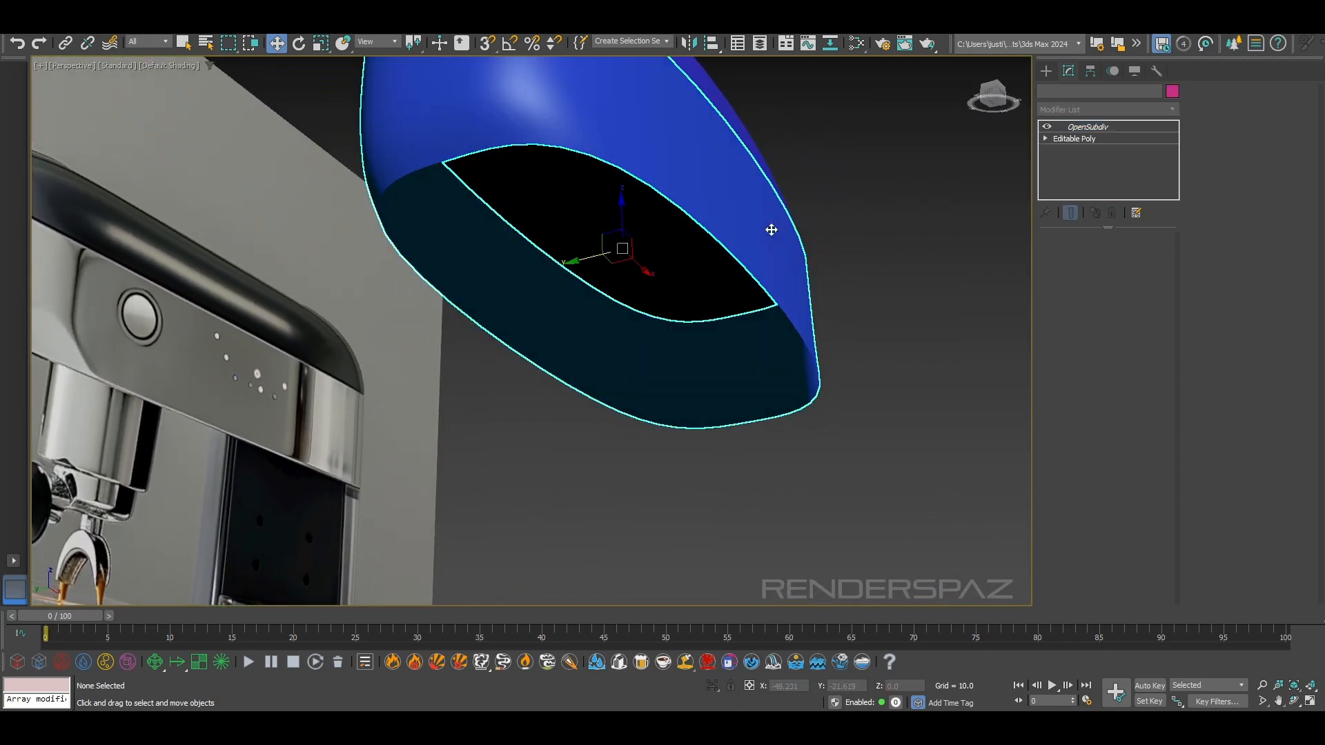
pyautogui.click(1085, 142)
pyautogui.press('3')
pyautogui.click(701, 197)
pyautogui.keyDown('alt'); pyautogui.moveTo(566, 171); pyautogui.dragTo(848, 358, button='middle'); pyautogui.keyUp('alt')
pyautogui.press('f')
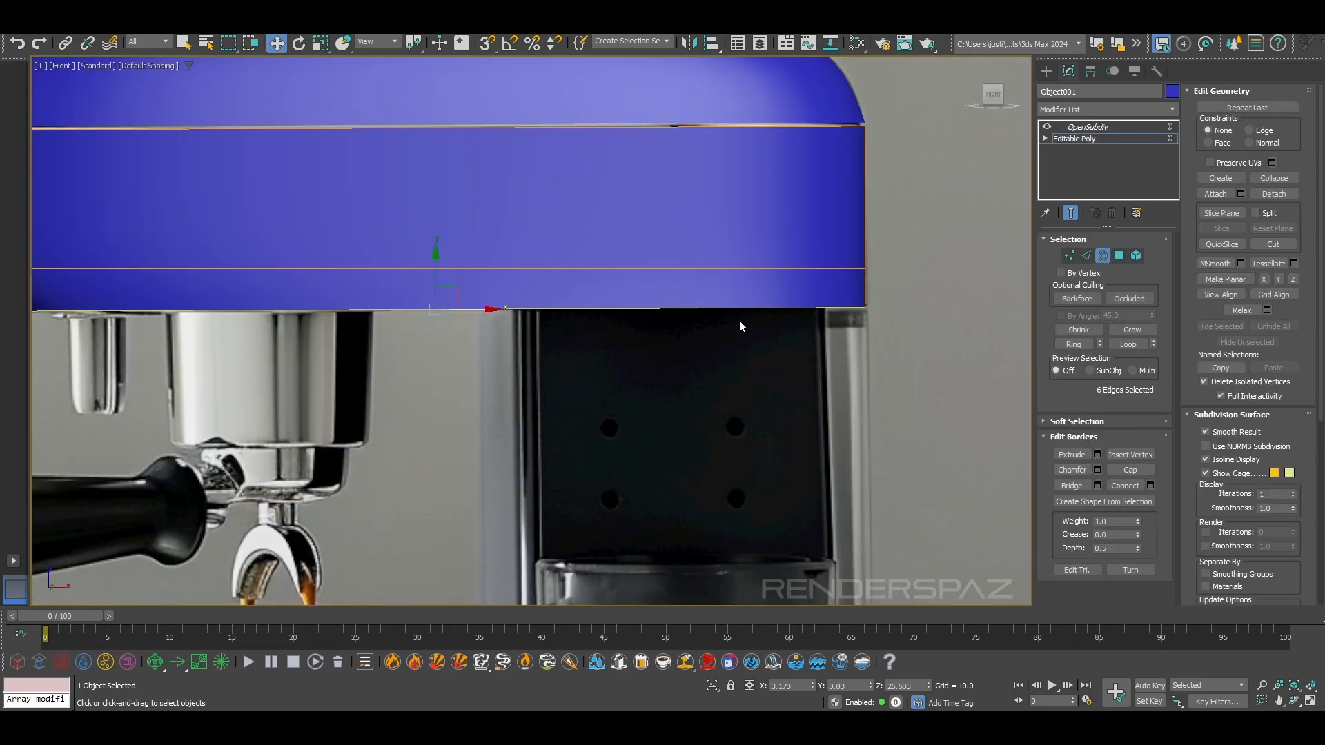
# Show the lower band from the left side and switch to editing its vertices
pyautogui.press('l')
pyautogui.scroll(3, 579, 364)
pyautogui.press('1')
pyautogui.scroll(5, 599, 373)
# Try to reposition the lower band's bottom corner vertices in the left view
pyautogui.moveTo(604, 390); pyautogui.dragTo(550, 364)
pyautogui.moveTo(549, 364); pyautogui.dragTo(622, 384, button='middle')
pyautogui.moveTo(700, 394); pyautogui.dragTo(659, 385)
pyautogui.scroll(-4, 653, 388)
pyautogui.moveTo(654, 388); pyautogui.dragTo(678, 399, button='middle')
pyautogui.hotkey('ctrl', 'z')
pyautogui.moveTo(701, 408); pyautogui.dragTo(673, 403)
pyautogui.hotkey('ctrl', 'z')
# Select the lower band's six bottom vertices in the left view and scale them inward to taper the side profile
pyautogui.moveTo(241, 376); pyautogui.dragTo(825, 481)
pyautogui.click(318, 47)
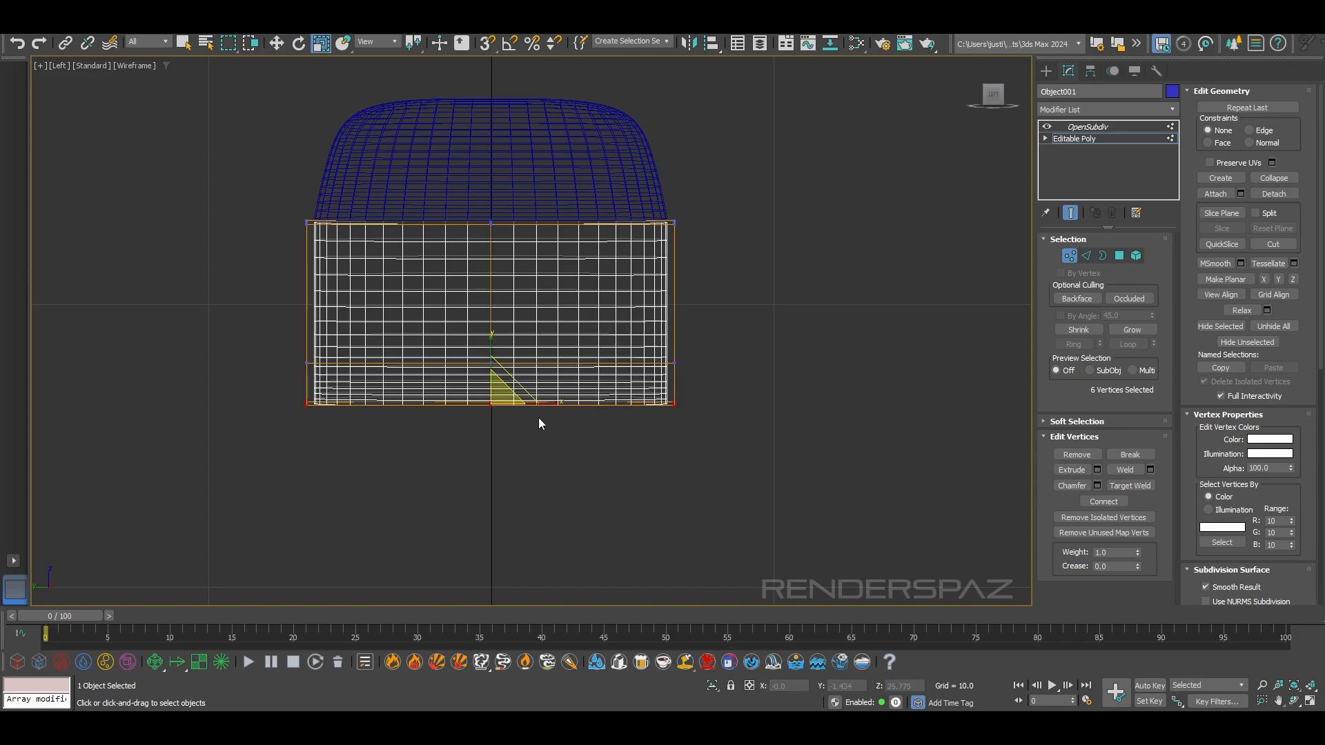
pyautogui.moveTo(540, 399); pyautogui.dragTo(544, 404)
pyautogui.scroll(5, 635, 232)
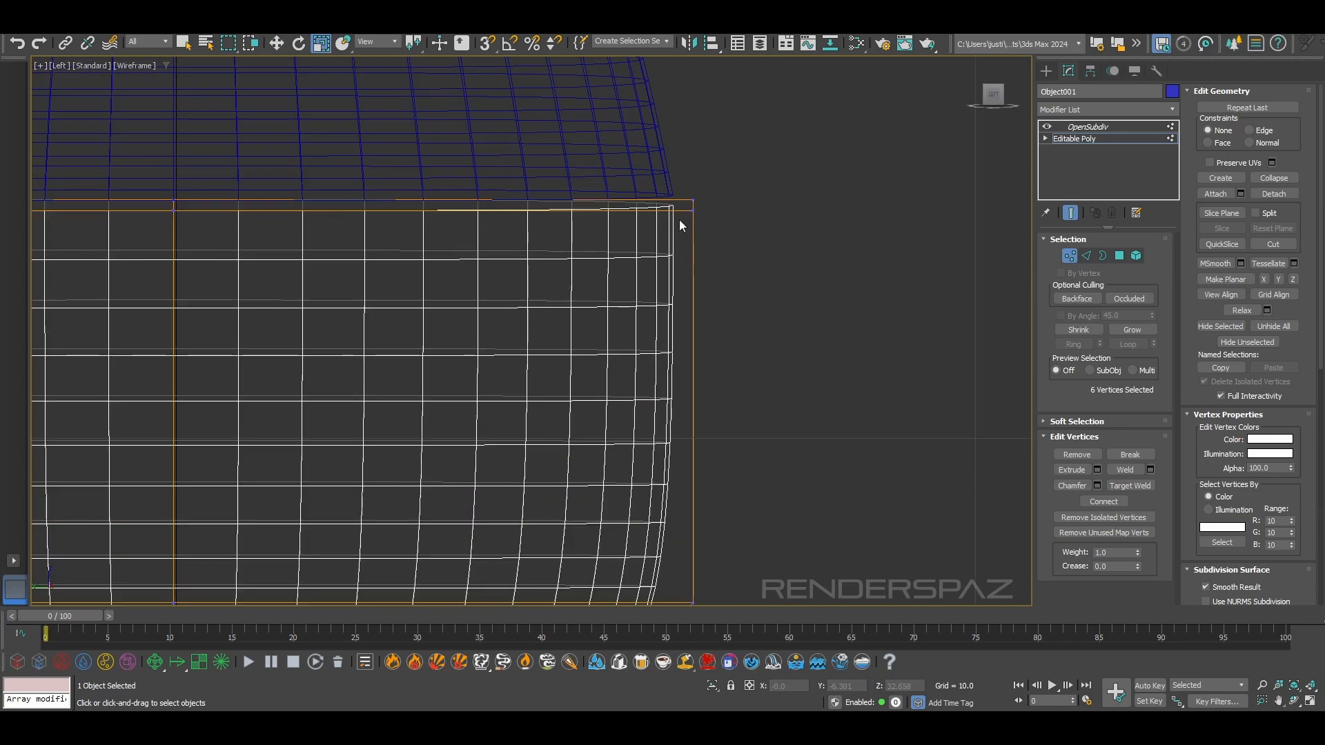
pyautogui.scroll(-2, 663, 480)
pyautogui.moveTo(664, 506); pyautogui.dragTo(651, 225, button='middle')
pyautogui.scroll(-4, 634, 317)
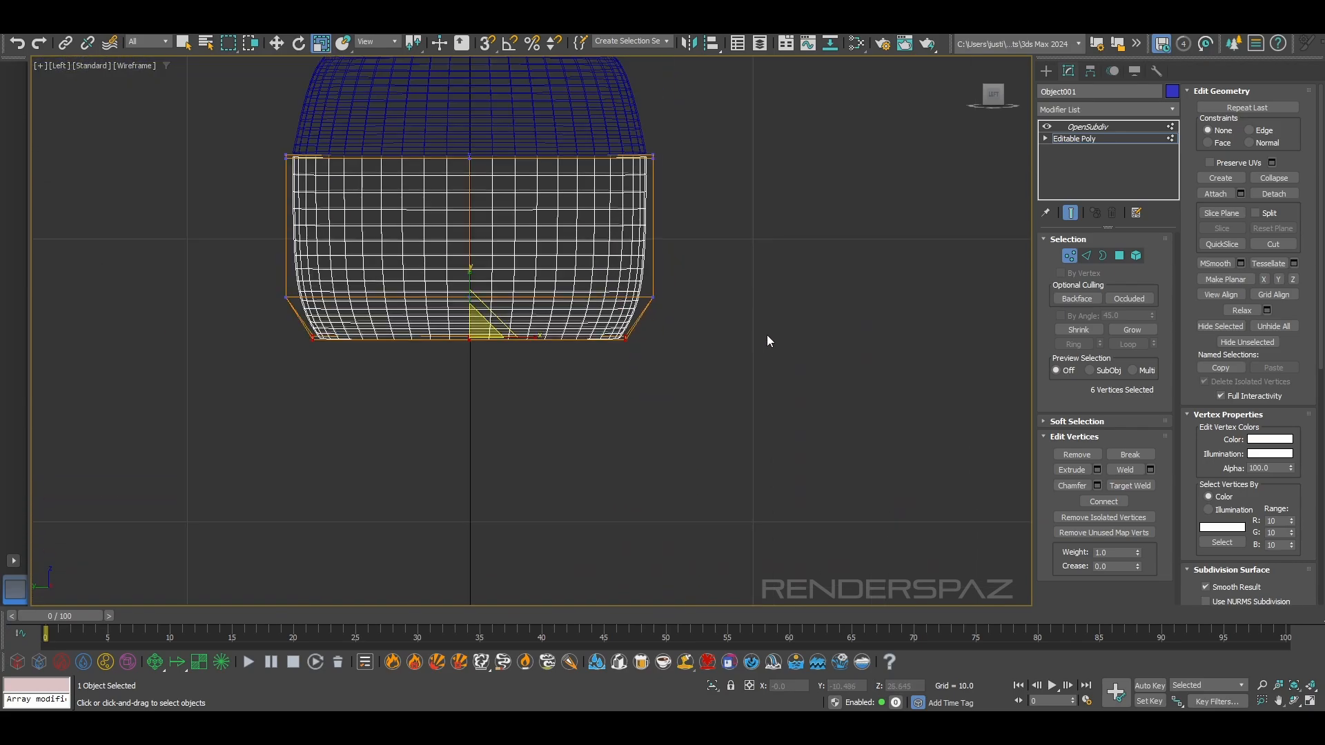
# Leave vertex editing, deselect the band, and inspect the tapered shape shaded in the perspective view
pyautogui.click(1072, 256)
pyautogui.click(779, 286)
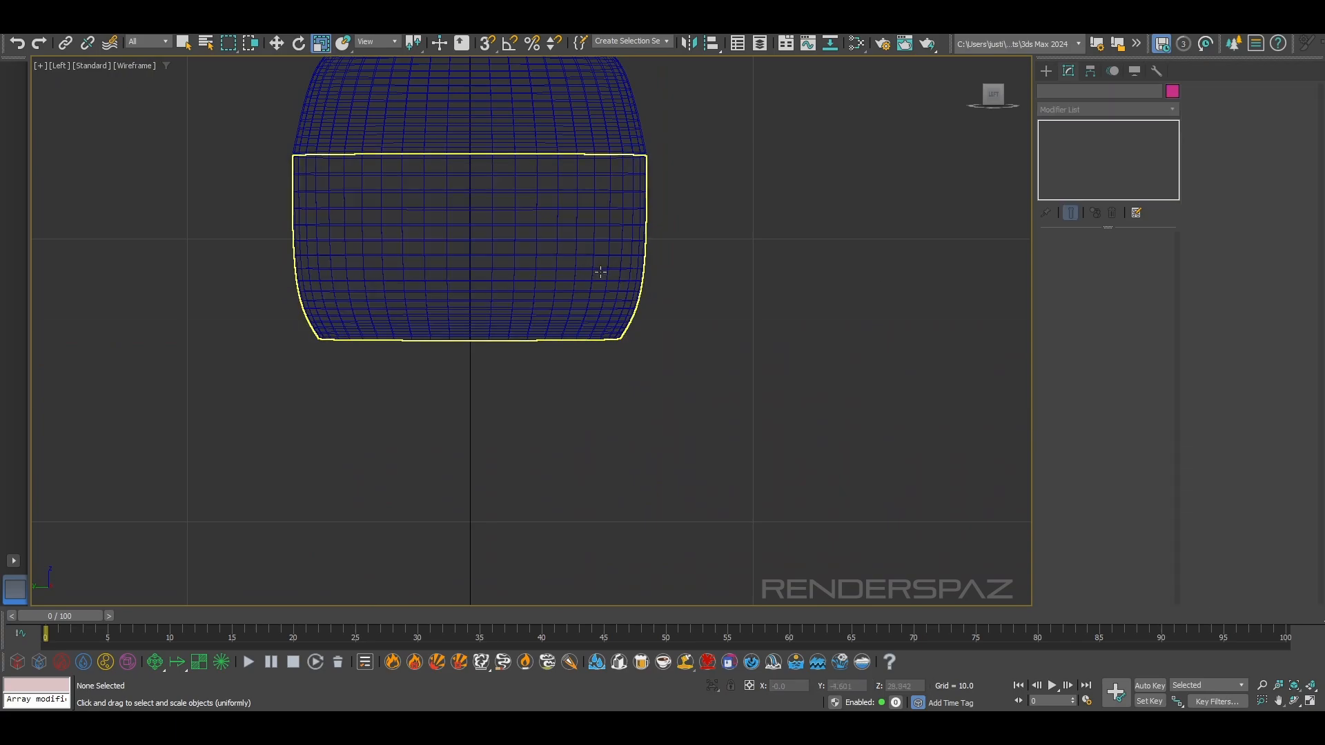
pyautogui.press('F3')
pyautogui.scroll(-2, 603, 302)
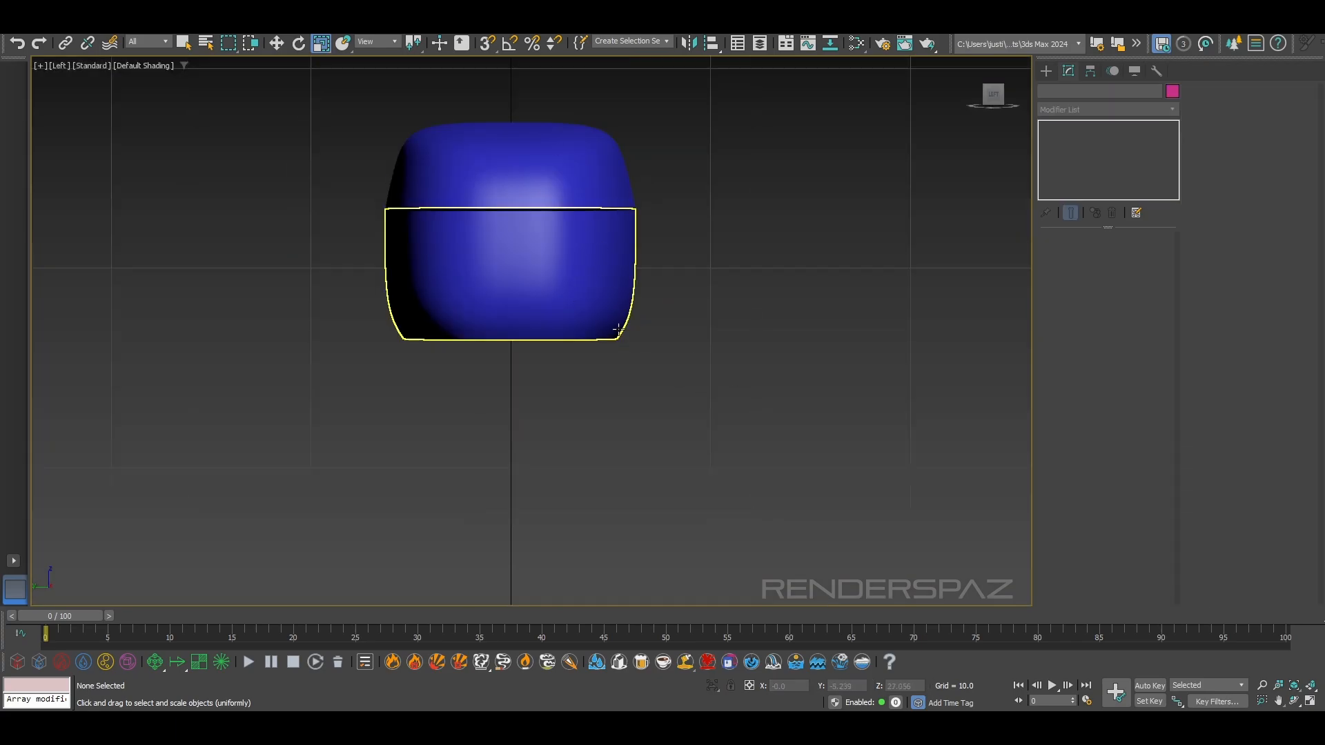
pyautogui.press('p')
pyautogui.keyDown('alt'); pyautogui.moveTo(685, 329); pyautogui.dragTo(663, 354, button='middle'); pyautogui.keyUp('alt')
pyautogui.scroll(2, 584, 320)
# Select the lower band's vertical corner edges at its end and switch to editing its vertices
pyautogui.click(583, 320)
pyautogui.click(1073, 138)
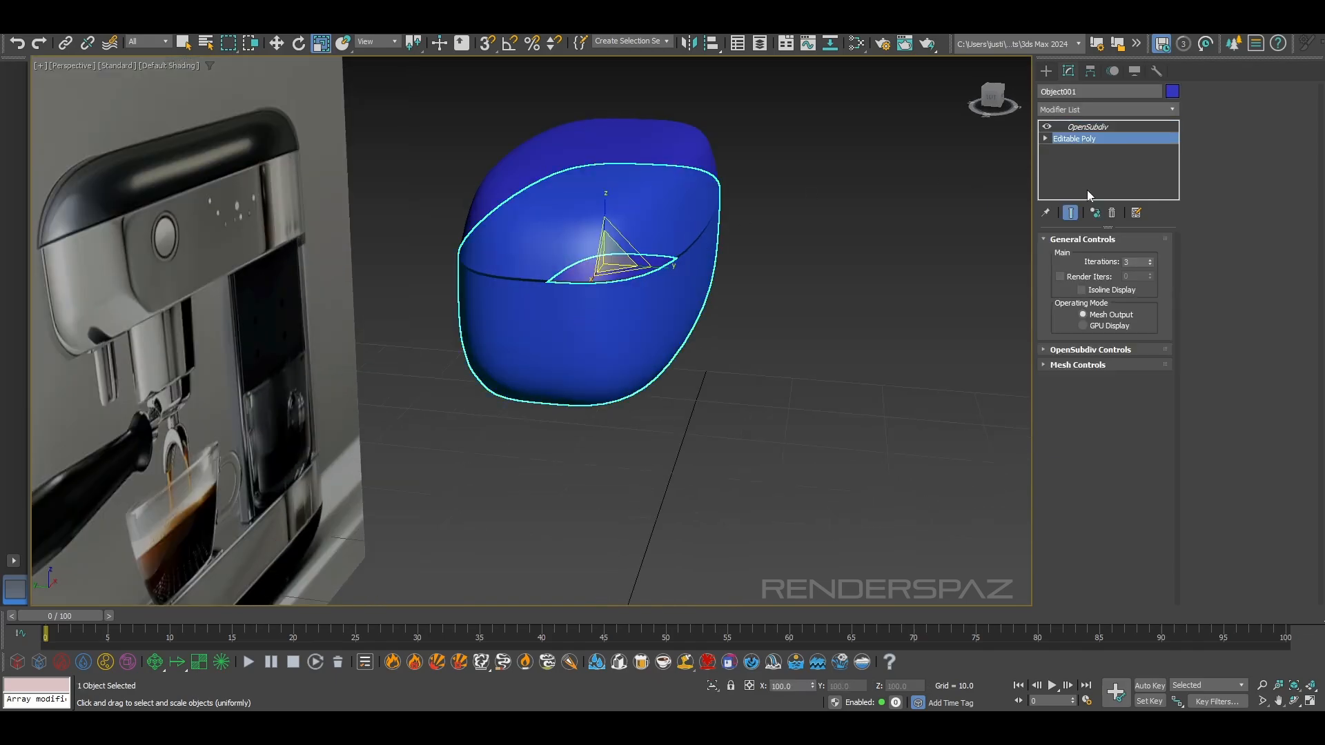
pyautogui.click(689, 334)
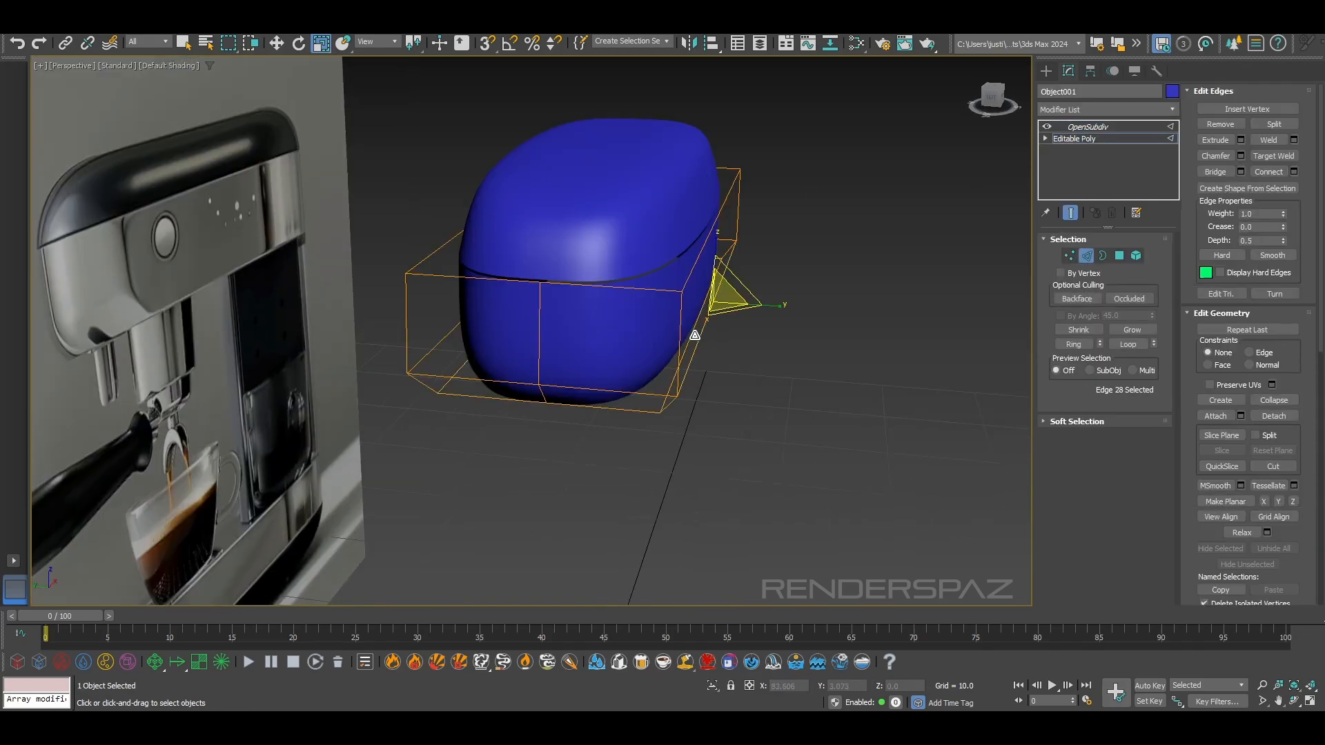
pyautogui.scroll(2, 665, 340)
pyautogui.click(600, 334)
pyautogui.keyDown('alt'); pyautogui.moveTo(600, 333); pyautogui.dragTo(327, 240, button='middle'); pyautogui.keyUp('alt')
pyautogui.keyDown('ctrl'); pyautogui.click(310, 318); pyautogui.keyUp('ctrl')
pyautogui.keyDown('alt'); pyautogui.moveTo(310, 318); pyautogui.dragTo(608, 284, button='middle'); pyautogui.keyUp('alt')
pyautogui.keyDown('ctrl'); pyautogui.click(1069, 255); pyautogui.keyUp('ctrl')
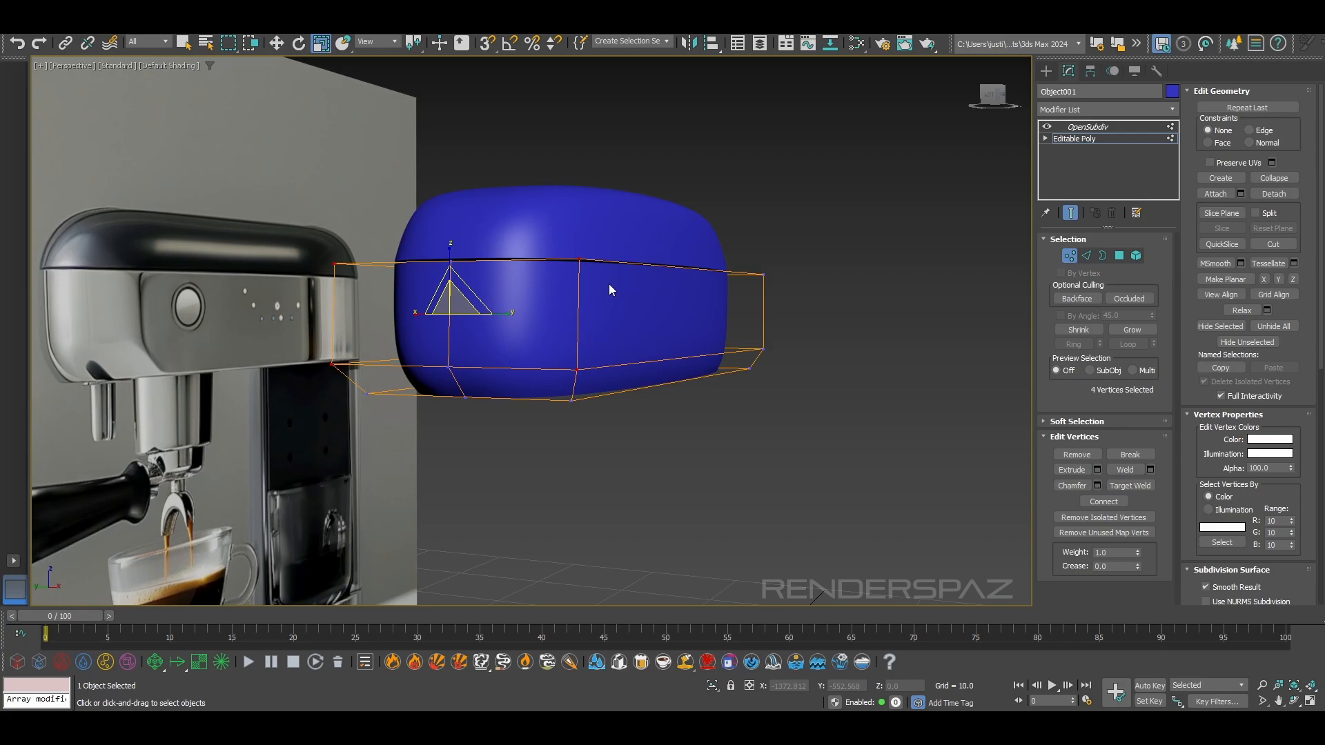
# Try to scale the two end corner vertices of the band's lower row to 86 percent along Y
pyautogui.keyDown('alt'); pyautogui.moveTo(626, 321); pyautogui.dragTo(642, 317, button='middle'); pyautogui.keyUp('alt')
pyautogui.click(588, 366)
pyautogui.click(449, 367)
pyautogui.moveTo(489, 376); pyautogui.dragTo(490, 366)
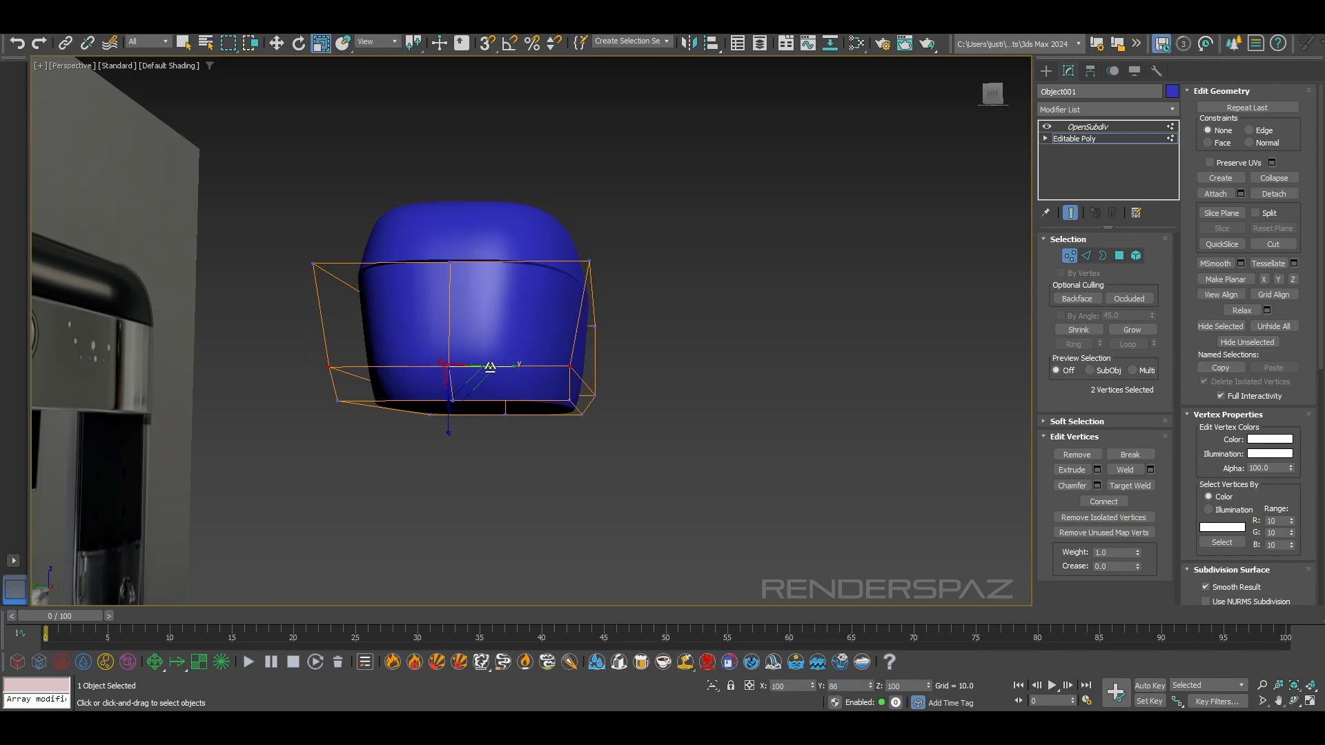
pyautogui.hotkey('ctrl', 'z')
# Select all six vertices of the row above the band's bottom border and scale them inward along Y
pyautogui.moveTo(557, 429)
pyautogui.keyDown('alt'); pyautogui.mouseDown(button='middle')
pyautogui.moveTo(532, 410)
pyautogui.moveTo(552, 408)
pyautogui.mouseUp(button='middle'); pyautogui.keyUp('alt')
pyautogui.keyDown('ctrl'); pyautogui.click(623, 381); pyautogui.keyUp('ctrl')
pyautogui.keyDown('ctrl'); pyautogui.click(329, 409); pyautogui.keyUp('ctrl')
pyautogui.keyDown('ctrl'); pyautogui.click(417, 409); pyautogui.keyUp('ctrl')
pyautogui.keyDown('ctrl'); pyautogui.click(545, 340); pyautogui.keyUp('ctrl')
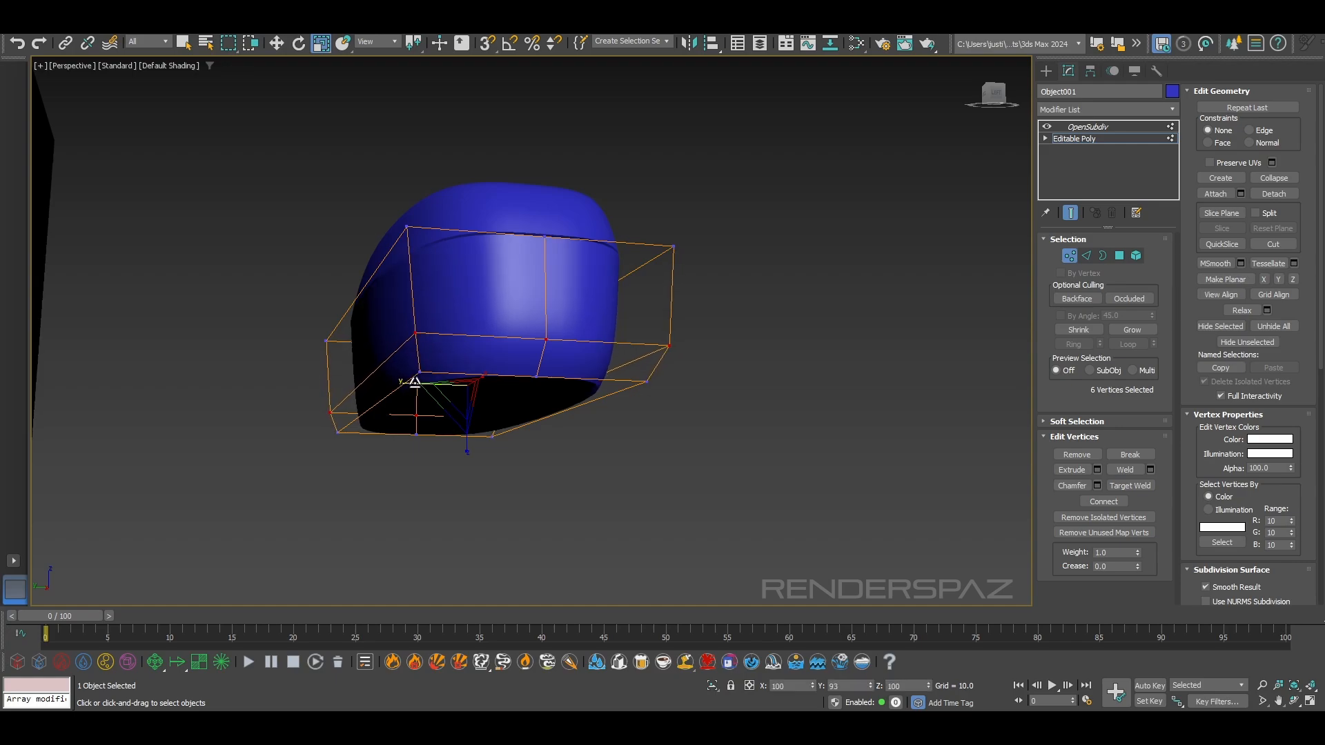
pyautogui.keyDown('alt'); pyautogui.moveTo(496, 414); pyautogui.dragTo(545, 425, button='middle'); pyautogui.keyUp('alt')
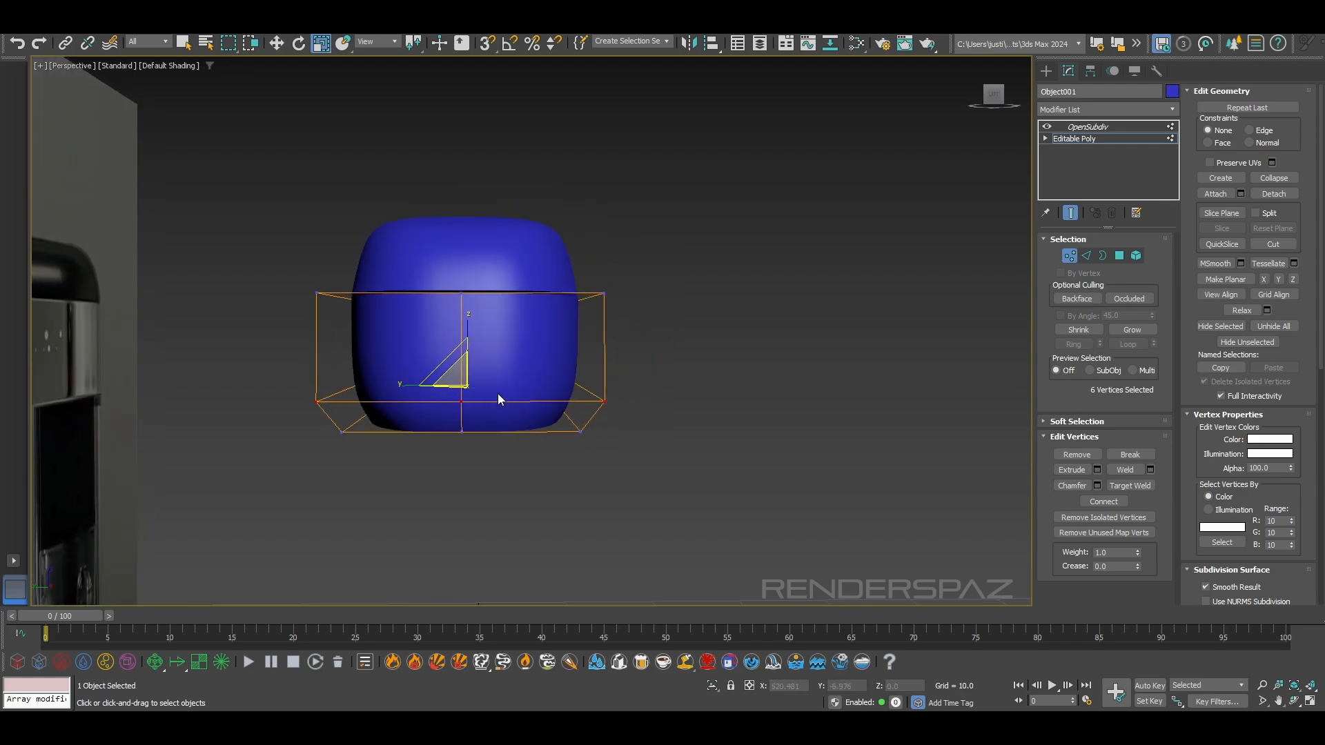
pyautogui.moveTo(466, 389); pyautogui.dragTo(422, 383)
# Leave vertex editing and compare the band's sides and open underside with the reference machine's housing
pyautogui.keyDown('alt'); pyautogui.moveTo(422, 383); pyautogui.dragTo(652, 426, button='middle'); pyautogui.keyUp('alt')
pyautogui.click(527, 444)
pyautogui.keyDown('alt'); pyautogui.moveTo(526, 444); pyautogui.dragTo(432, 446, button='middle'); pyautogui.keyUp('alt')
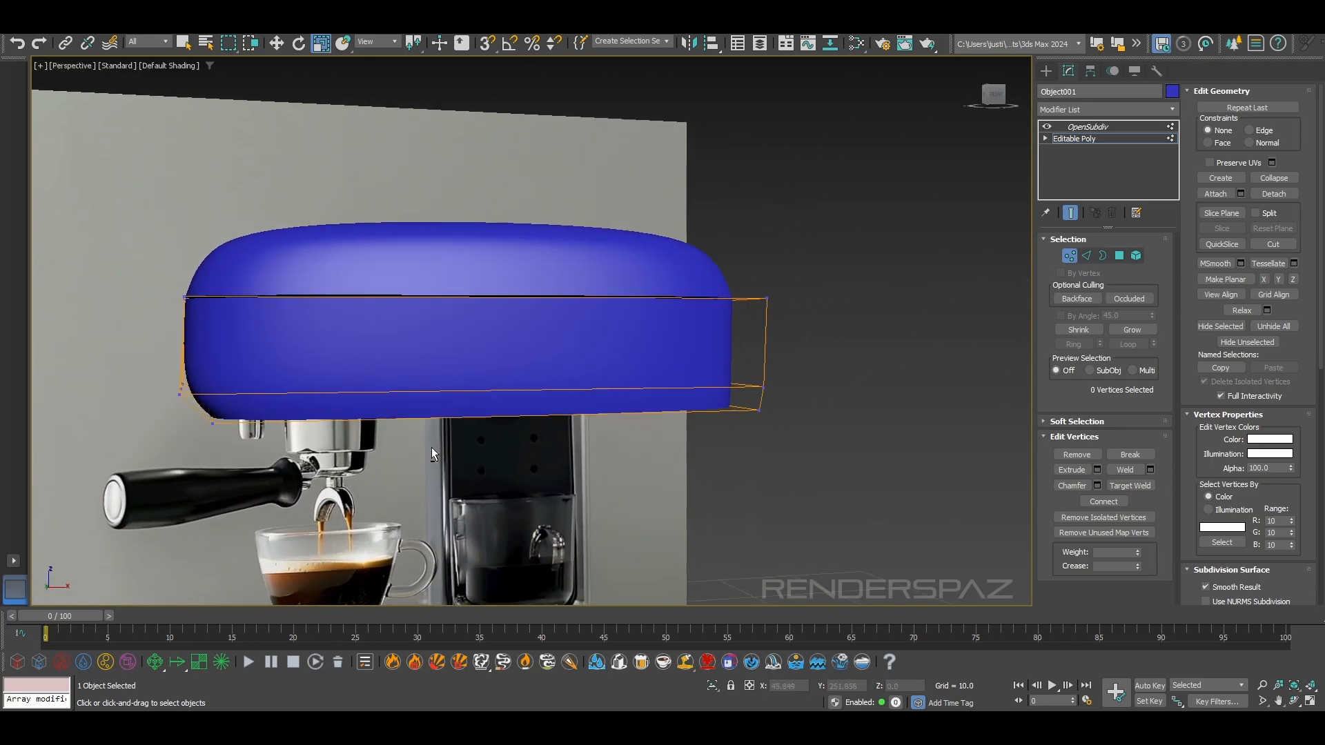
pyautogui.click(1068, 257)
pyautogui.click(715, 511)
pyautogui.moveTo(601, 488); pyautogui.dragTo(704, 411, button='middle')
pyautogui.click(570, 255)
pyautogui.keyDown('alt'); pyautogui.moveTo(591, 394); pyautogui.dragTo(539, 315, button='middle'); pyautogui.keyUp('alt')
pyautogui.scroll(4, 261, 395)
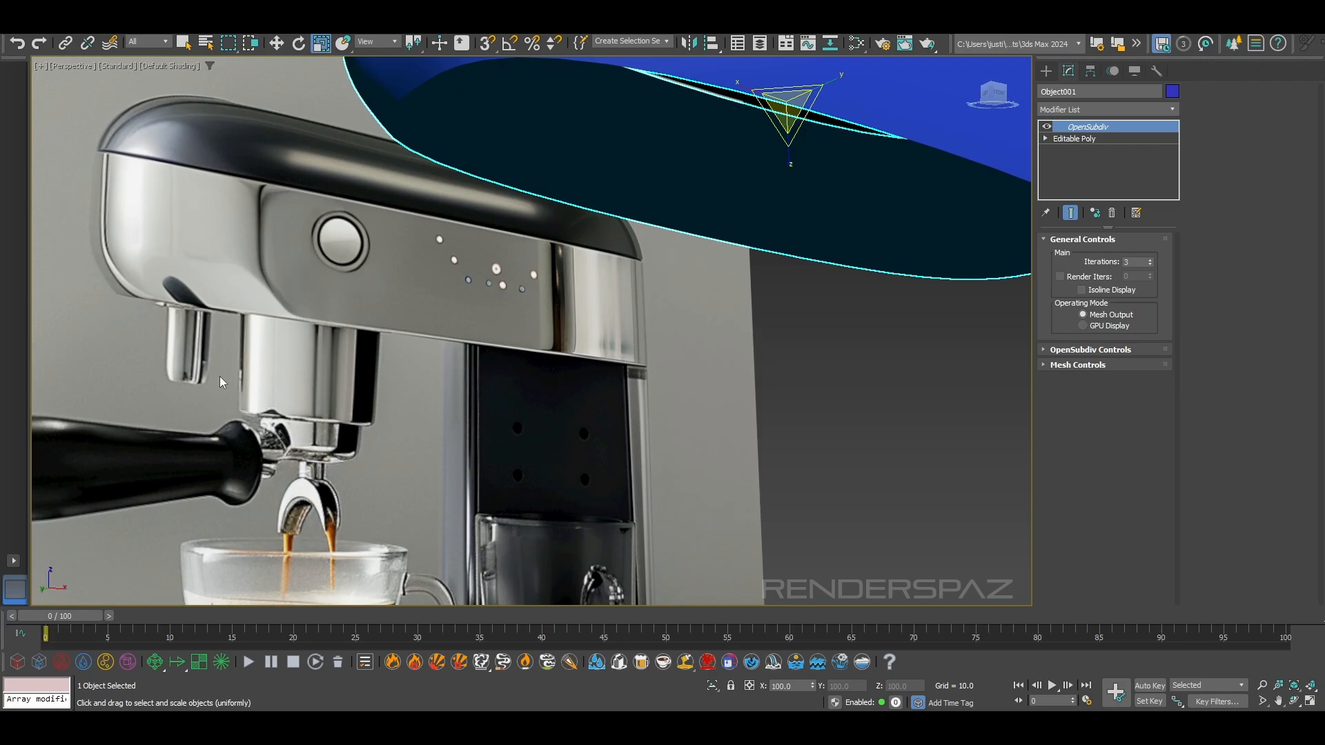
pyautogui.scroll(-4, 356, 384)
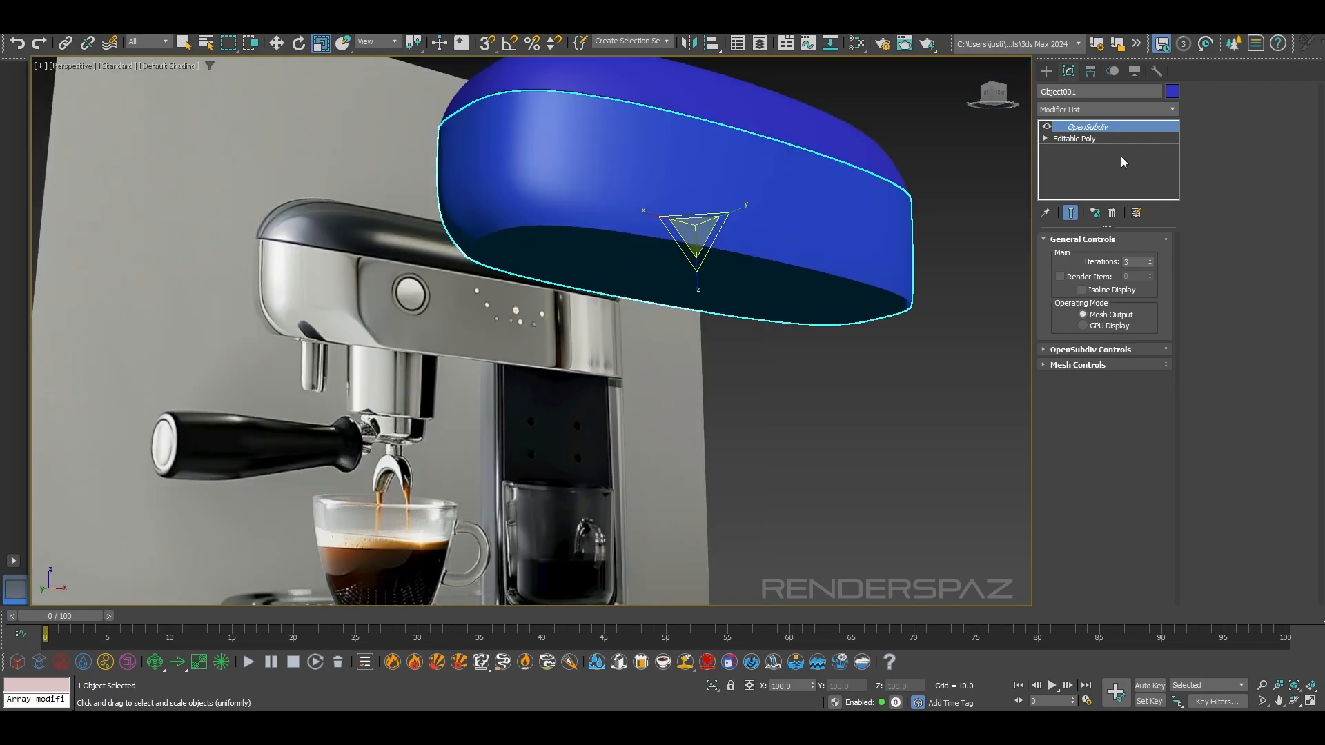
# Switch the lower band to edge editing and pick edges bordering its bottom opening
pyautogui.click(1096, 138)
pyautogui.click(1085, 255)
pyautogui.click(681, 236)
pyautogui.keyDown('alt'); pyautogui.moveTo(680, 236); pyautogui.dragTo(687, 250, button='middle'); pyautogui.keyUp('alt')
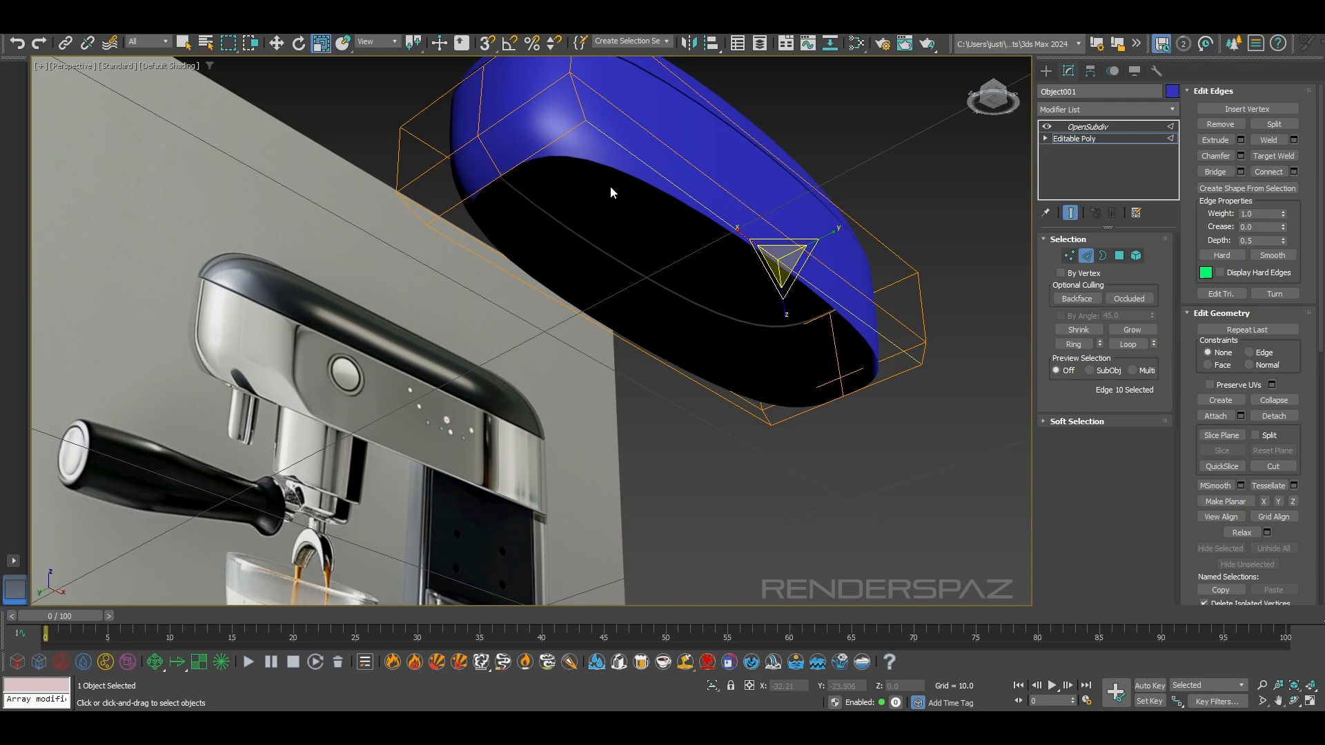
pyautogui.click(540, 154)
pyautogui.keyDown('alt'); pyautogui.moveTo(536, 138); pyautogui.dragTo(571, 181, button='middle'); pyautogui.keyUp('alt')
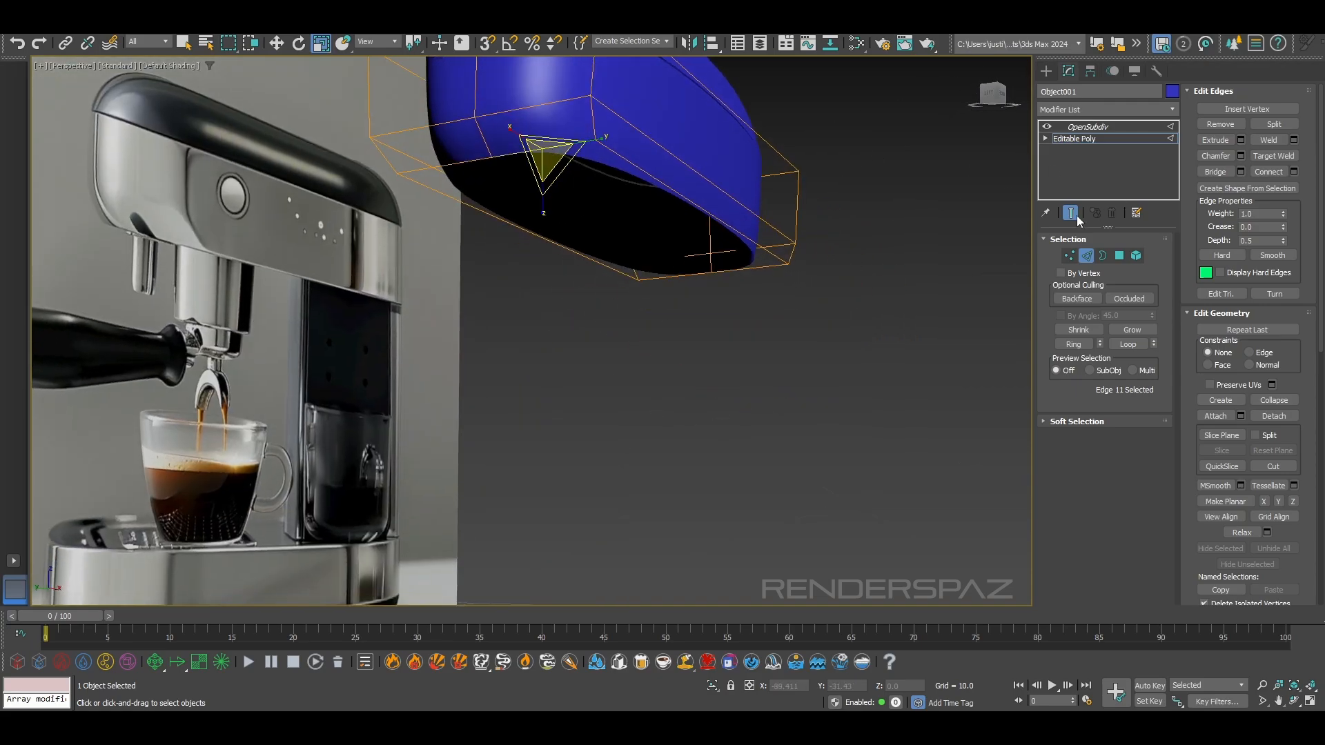
pyautogui.keyDown('ctrl'); pyautogui.click(490, 144); pyautogui.keyUp('ctrl')
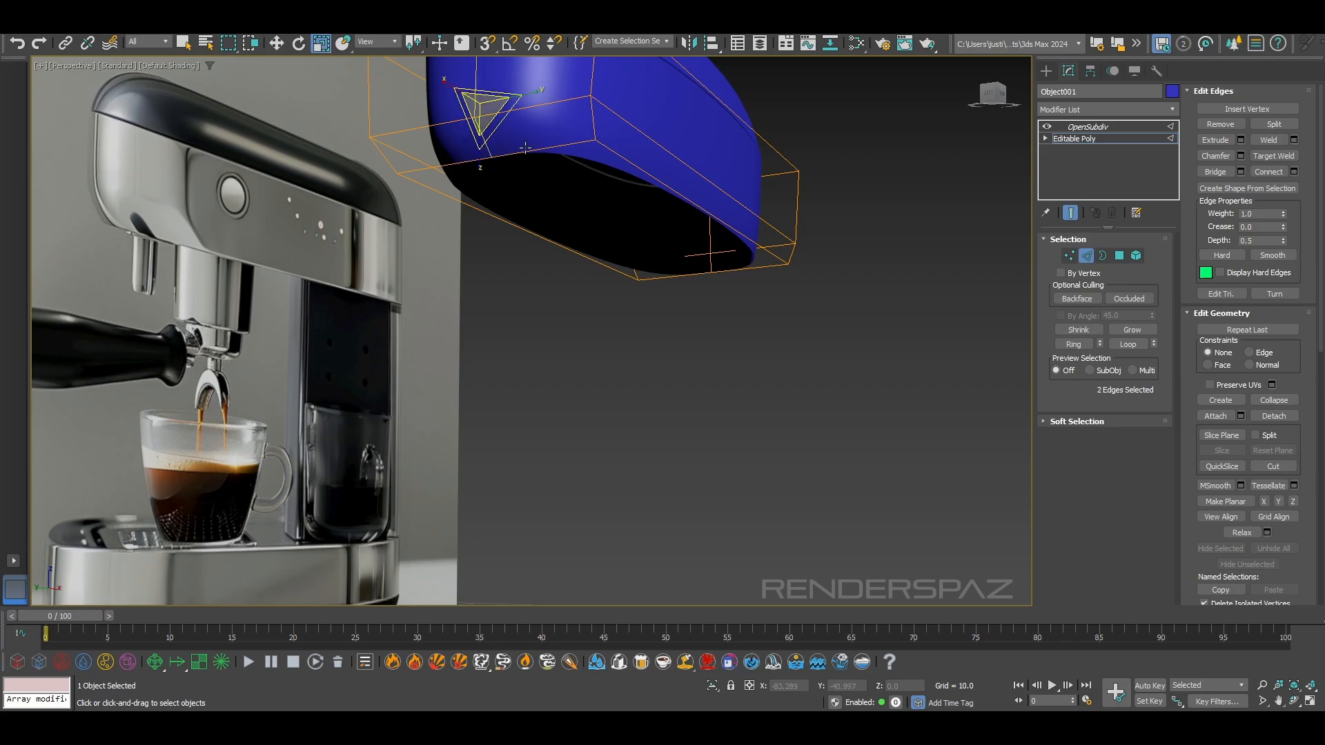
# Examine the end of the band's bottom opening in wireframe and shaded display
pyautogui.moveTo(525, 147)
pyautogui.keyDown('alt'); pyautogui.mouseDown(button='middle')
pyautogui.moveTo(541, 198)
pyautogui.moveTo(525, 329)
pyautogui.moveTo(557, 305)
pyautogui.mouseUp(button='middle'); pyautogui.keyUp('alt')
pyautogui.press('F3')
pyautogui.press('F3')
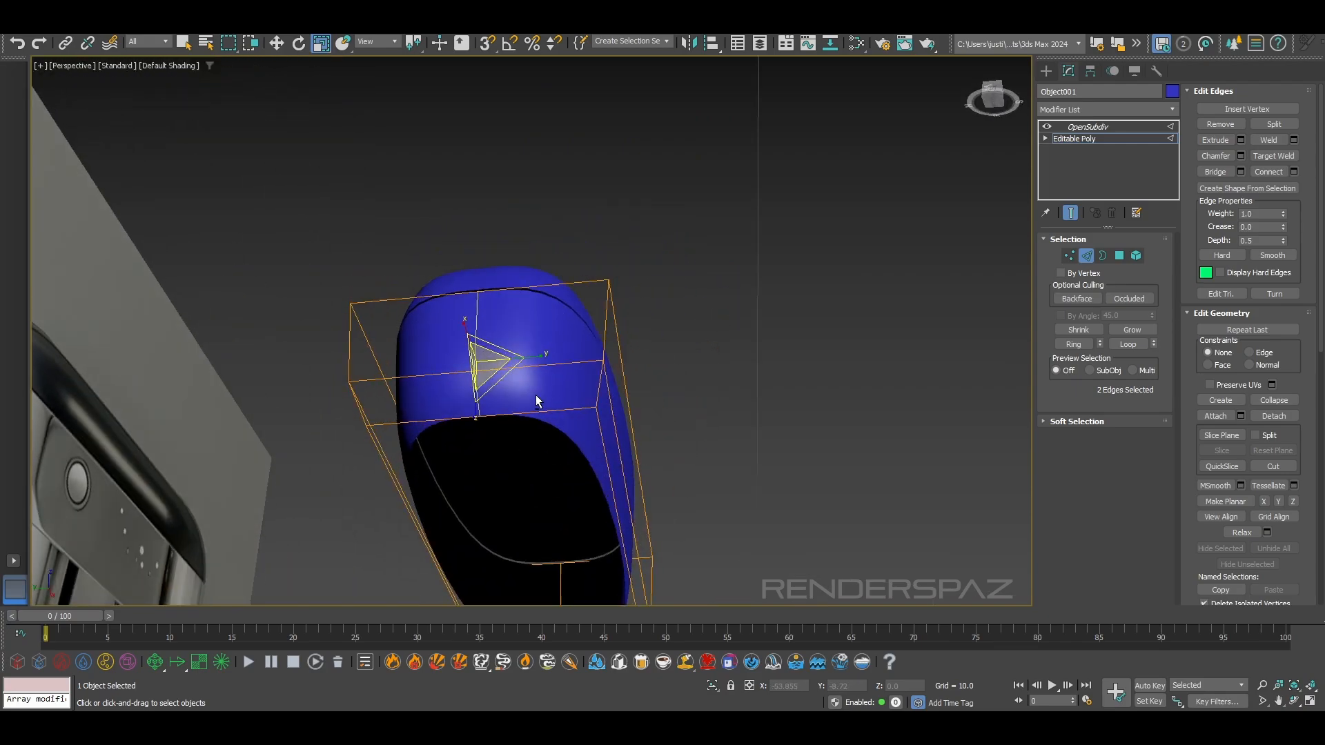
pyautogui.keyDown('alt'); pyautogui.moveTo(536, 395); pyautogui.dragTo(511, 392, button='middle'); pyautogui.keyUp('alt')
pyautogui.click(512, 398)
pyautogui.click(626, 417)
# Bridge the matching edges at opposite ends of the bottom opening to fill one lengthwise half
pyautogui.moveTo(628, 466); pyautogui.dragTo(599, 311, button='middle')
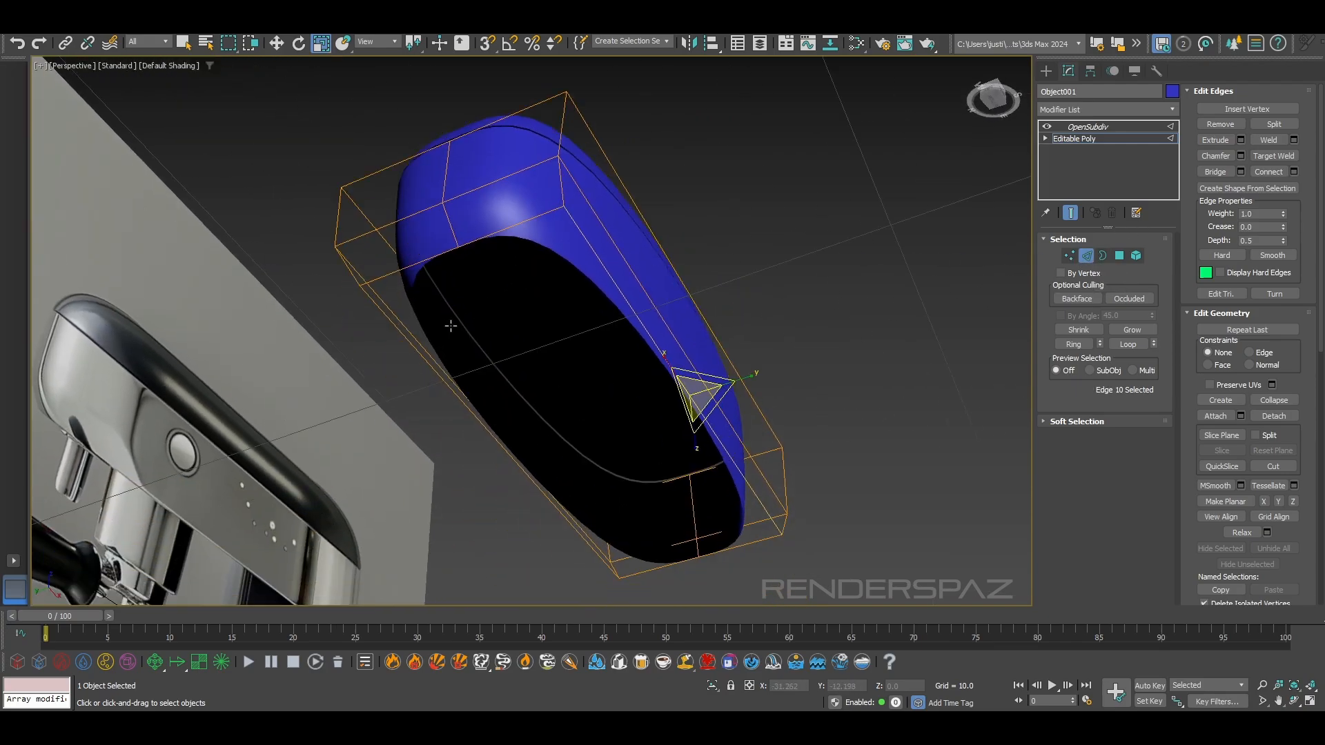
pyautogui.keyDown('alt'); pyautogui.moveTo(487, 254); pyautogui.dragTo(462, 308, button='middle'); pyautogui.keyUp('alt')
pyautogui.click(468, 204)
pyautogui.click(509, 187)
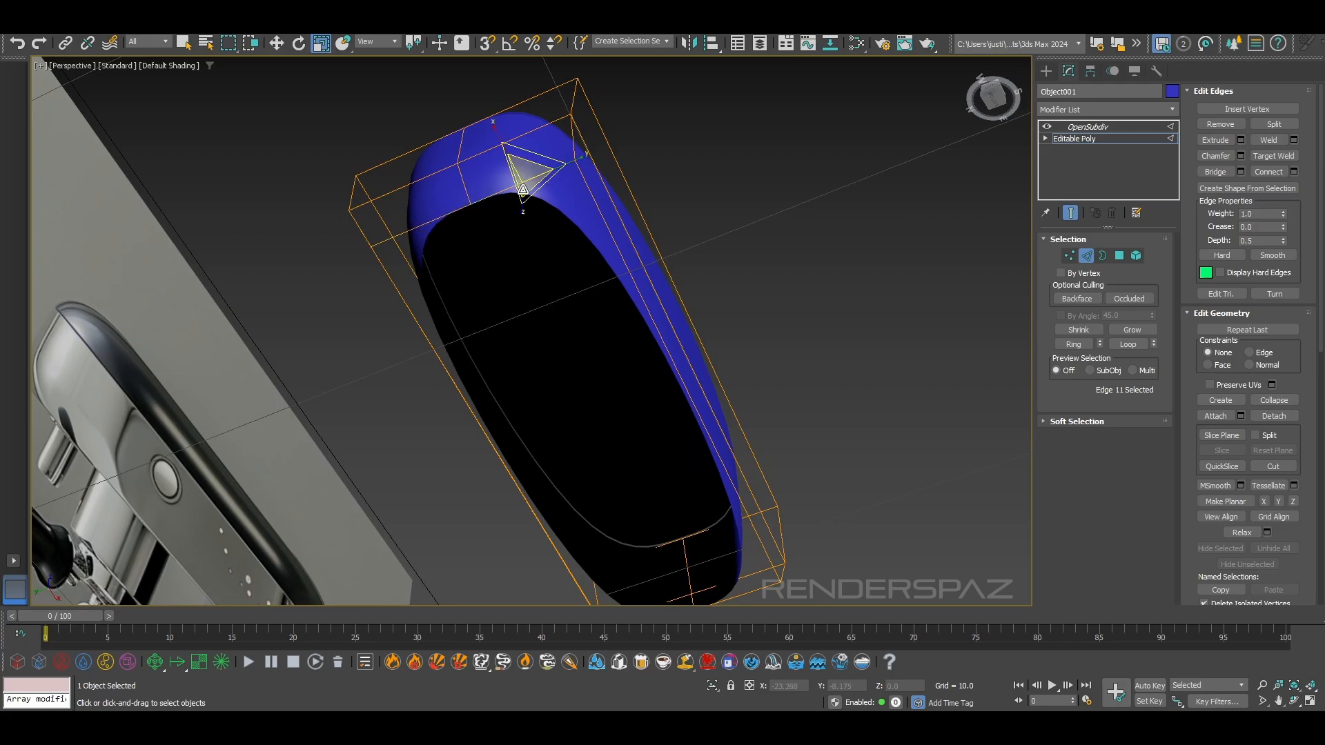
pyautogui.moveTo(673, 494); pyautogui.dragTo(577, 325, button='middle')
pyautogui.keyDown('ctrl'); pyautogui.click(628, 431); pyautogui.keyUp('ctrl')
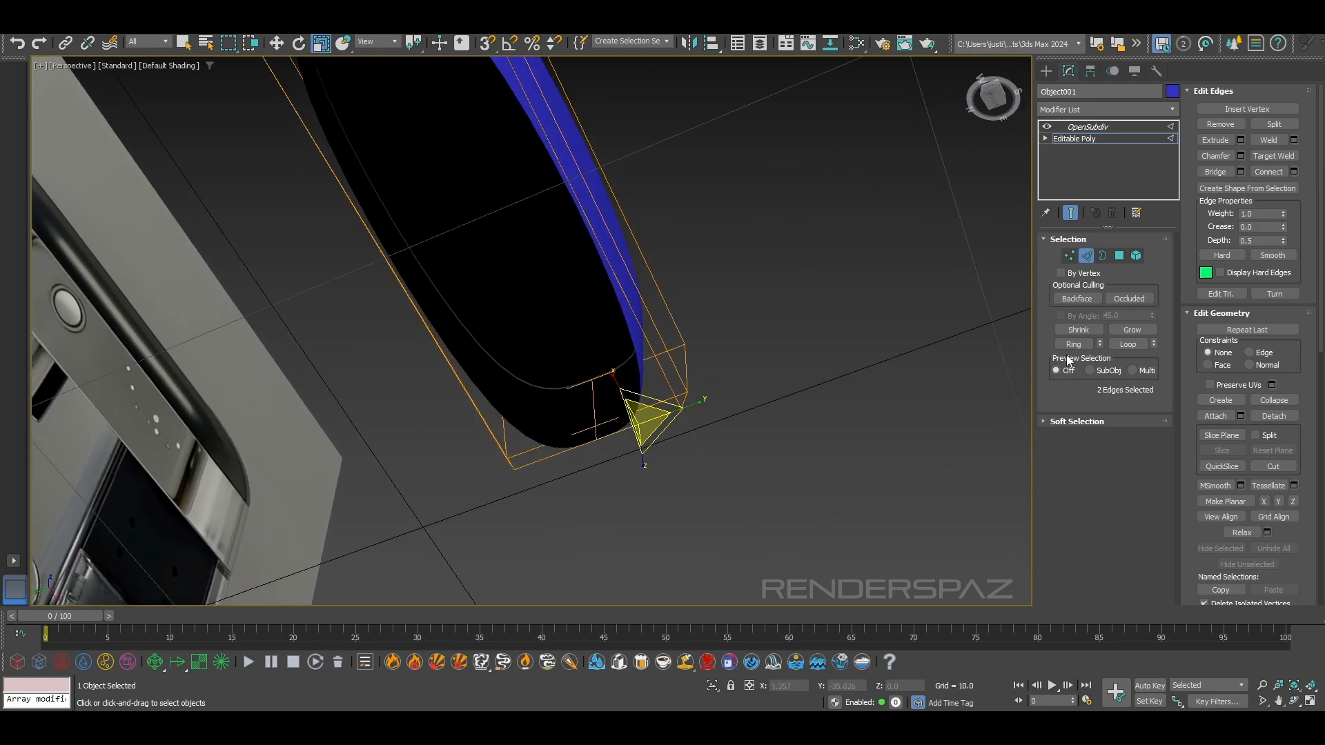
pyautogui.keyDown('alt'); pyautogui.moveTo(828, 262); pyautogui.dragTo(473, 221, button='middle'); pyautogui.keyUp('alt')
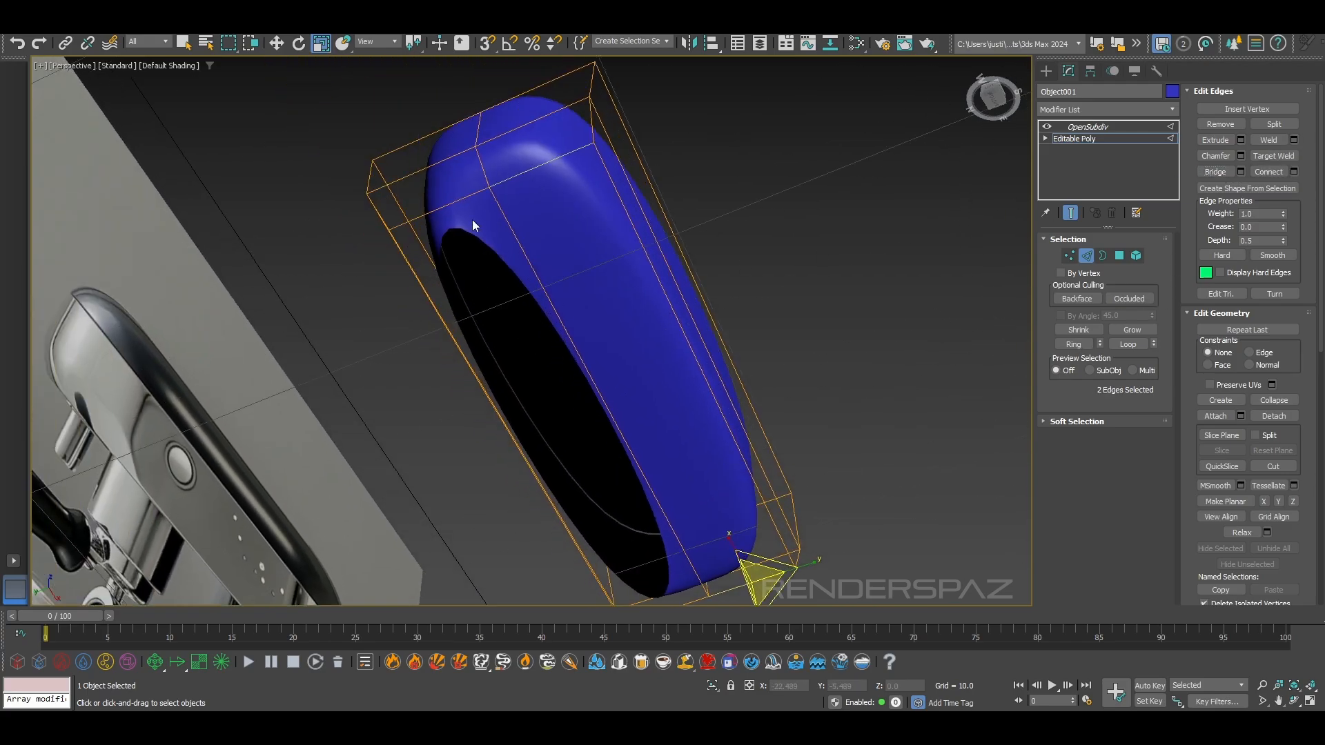
# Select the remaining pair of opposite end edges and bridge them to close the other half of the bottom
pyautogui.click(446, 195)
pyautogui.moveTo(659, 598); pyautogui.dragTo(655, 559, button='middle')
pyautogui.keyDown('ctrl'); pyautogui.click(643, 561); pyautogui.keyUp('ctrl')
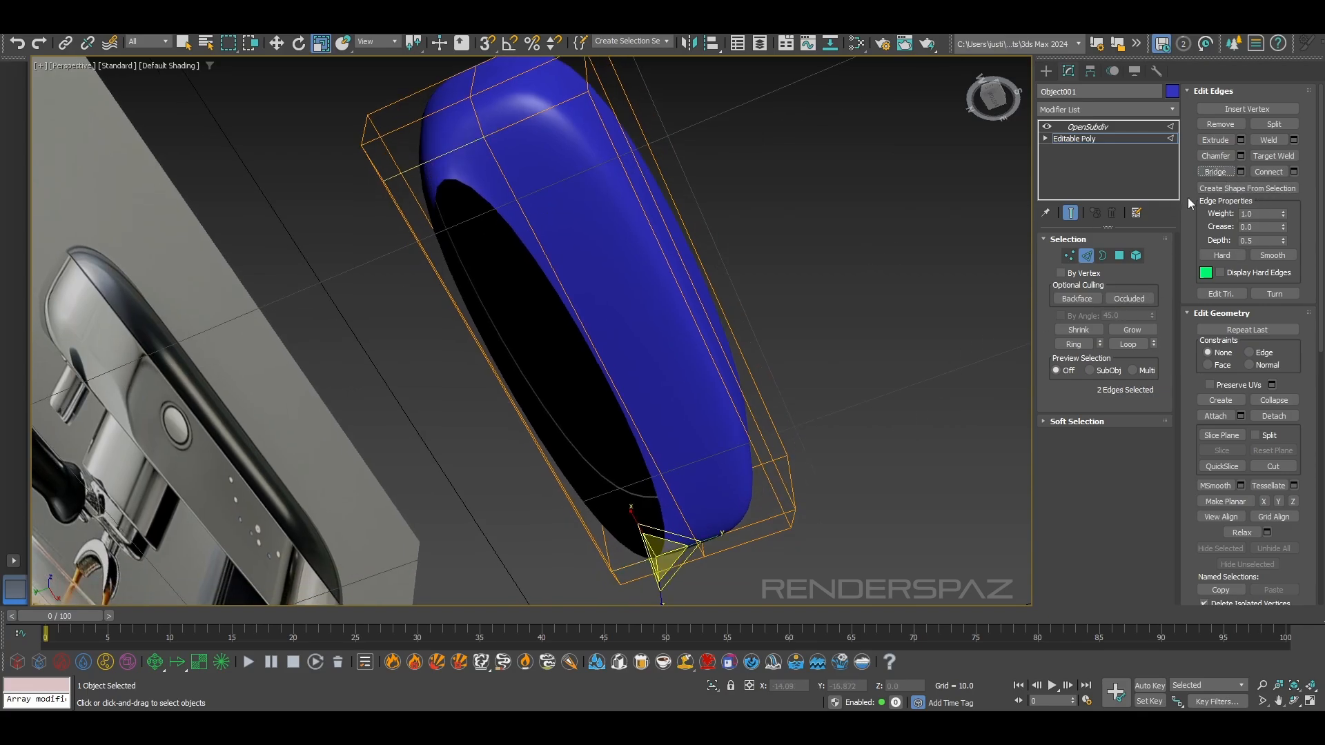
pyautogui.keyDown('alt'); pyautogui.moveTo(897, 338); pyautogui.dragTo(533, 320, button='middle'); pyautogui.keyUp('alt')
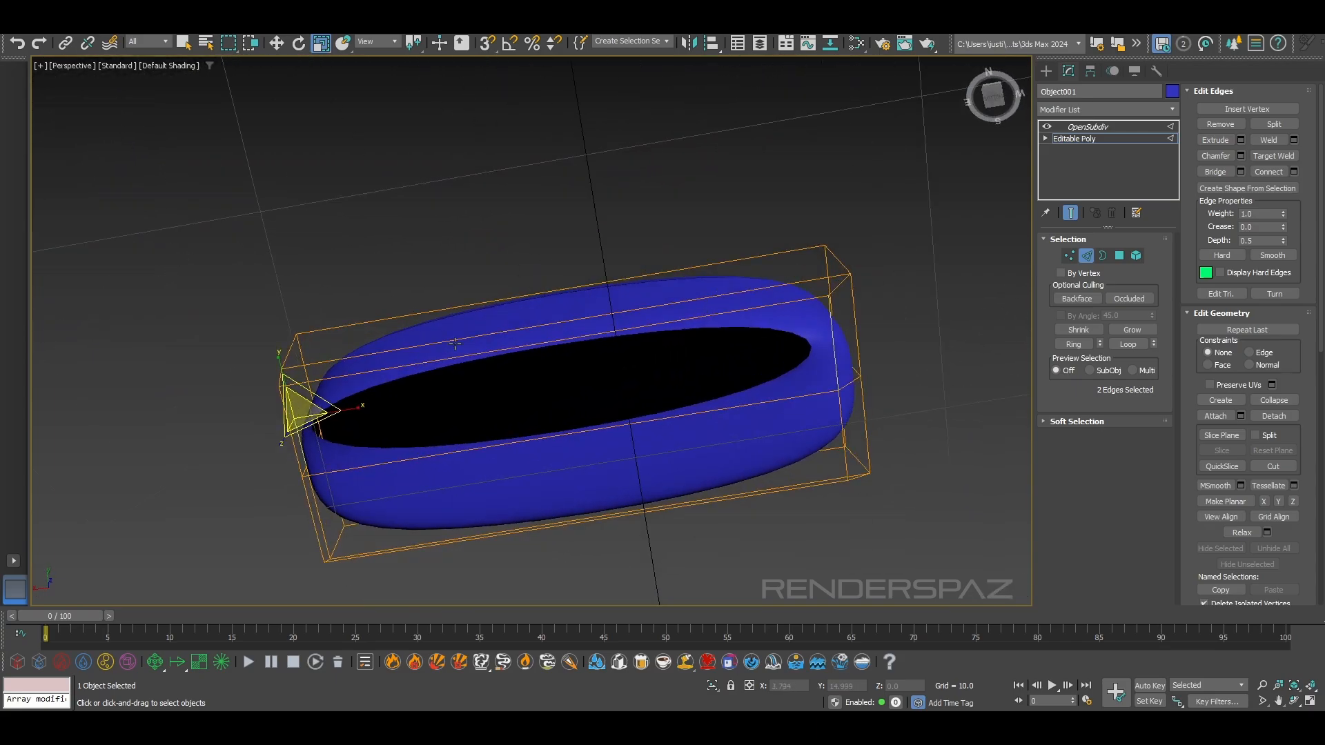
pyautogui.keyDown('alt'); pyautogui.moveTo(318, 458); pyautogui.dragTo(559, 515, button='middle'); pyautogui.keyUp('alt')
pyautogui.click(365, 556)
pyautogui.keyDown('alt'); pyautogui.moveTo(367, 555); pyautogui.dragTo(439, 547, button='middle'); pyautogui.keyUp('alt')
pyautogui.click(359, 454)
pyautogui.keyDown('alt'); pyautogui.moveTo(359, 454); pyautogui.dragTo(571, 402, button='middle'); pyautogui.keyUp('alt')
pyautogui.click(607, 457)
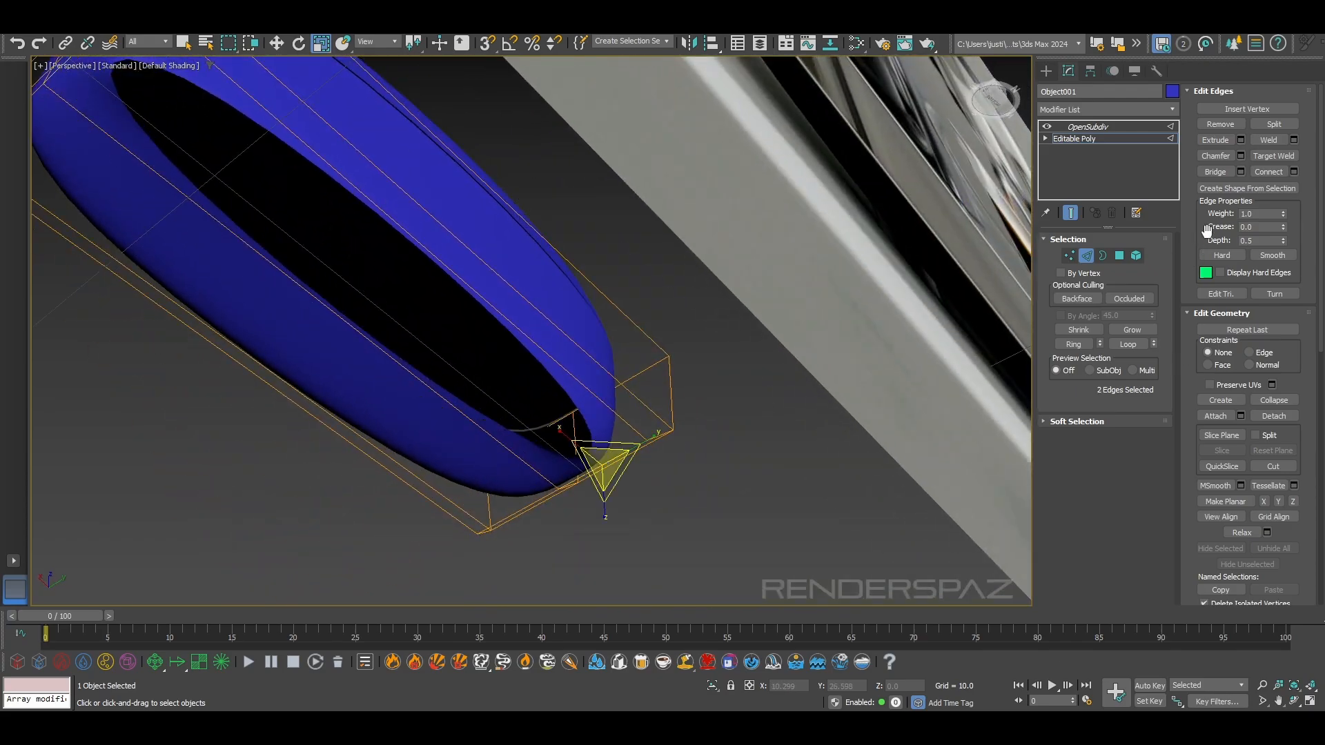
pyautogui.click(1214, 172)
# Compare the band's closed underside and rounded bottom edge with the reference housing from several angles
pyautogui.keyDown('alt'); pyautogui.moveTo(747, 484); pyautogui.dragTo(449, 524, button='middle'); pyautogui.keyUp('alt')
pyautogui.keyDown('alt'); pyautogui.moveTo(519, 474); pyautogui.dragTo(679, 272, button='middle'); pyautogui.keyUp('alt')
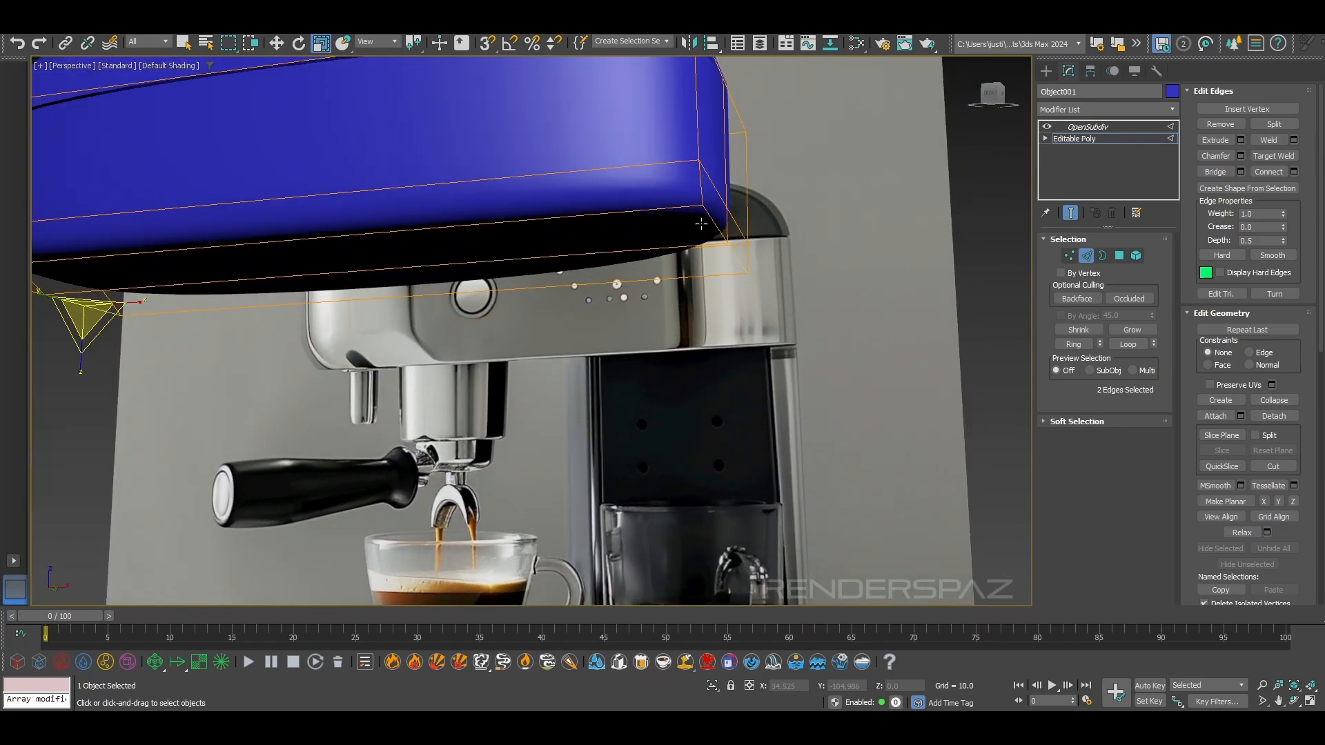
pyautogui.scroll(6, 787, 341)
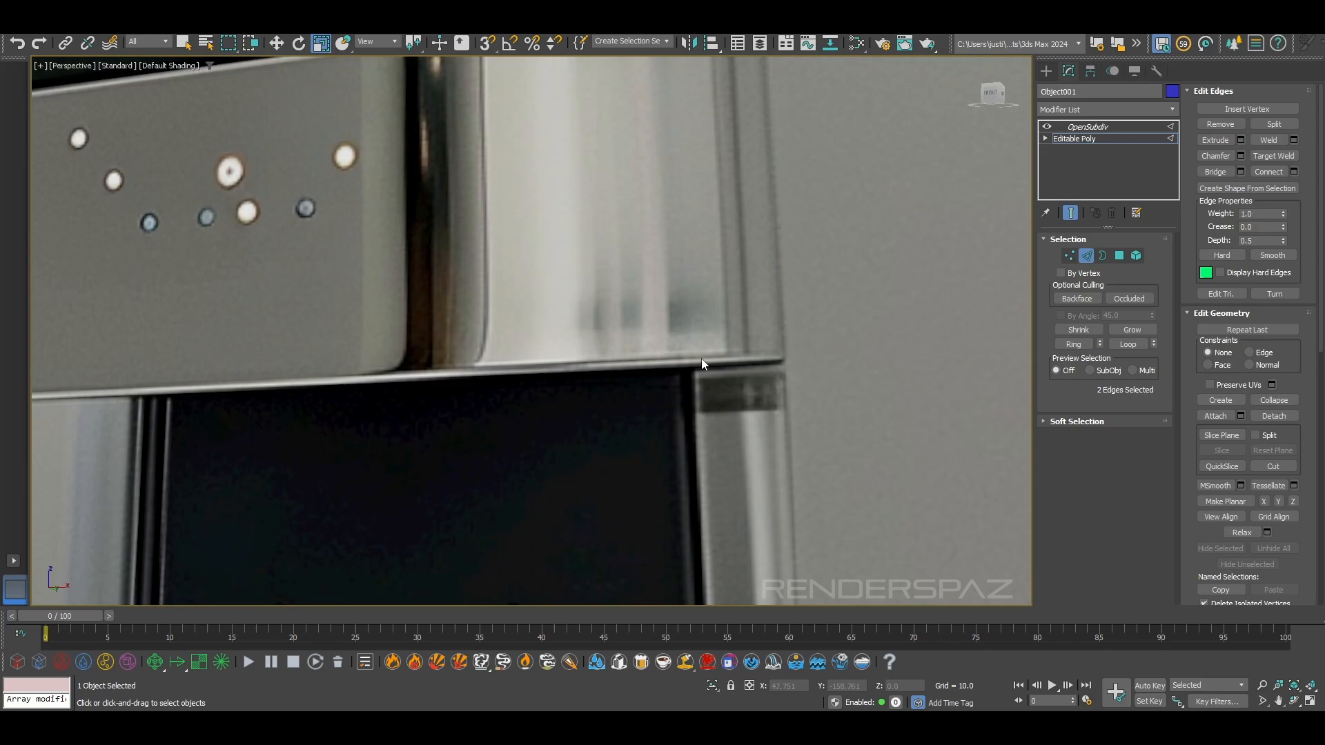
pyautogui.scroll(-4, 662, 359)
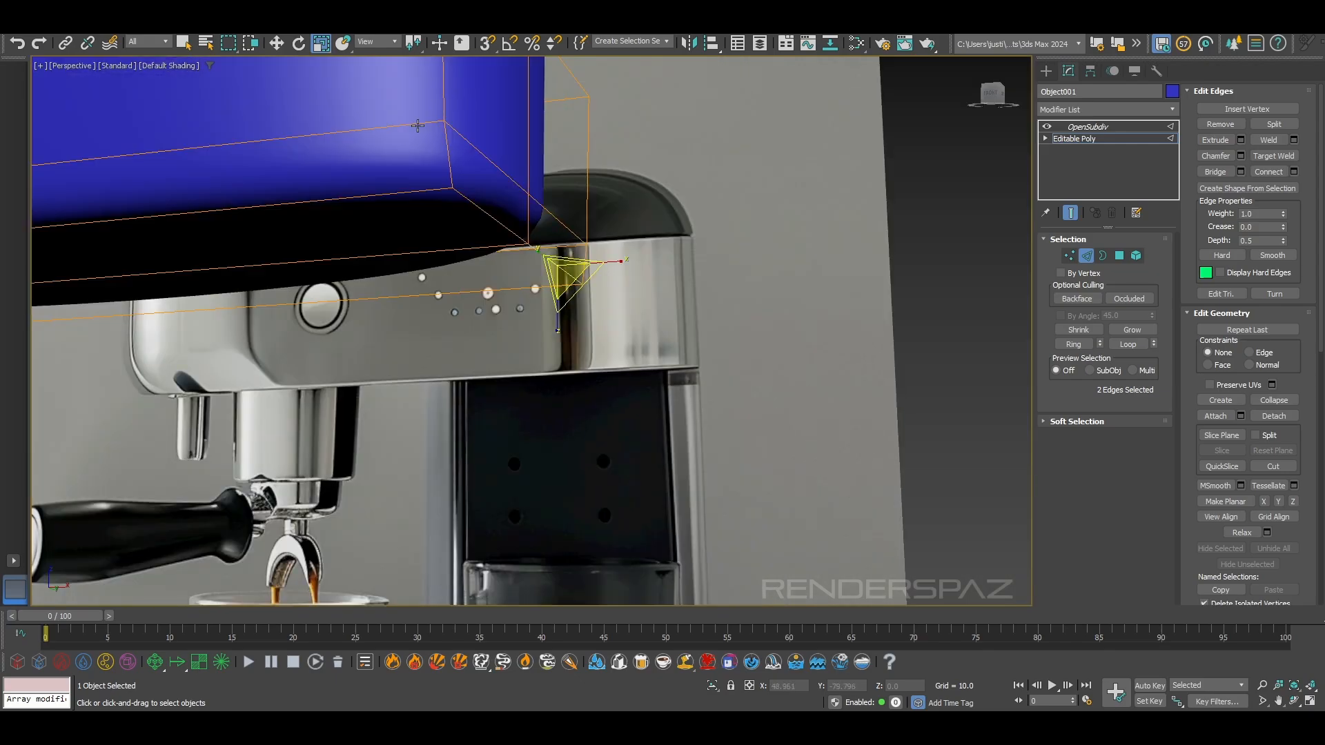
pyautogui.click(415, 194)
pyautogui.keyDown('alt'); pyautogui.moveTo(465, 284); pyautogui.dragTo(430, 269, button='middle'); pyautogui.keyUp('alt')
pyautogui.scroll(-5, 611, 268)
pyautogui.scroll(2, 693, 237)
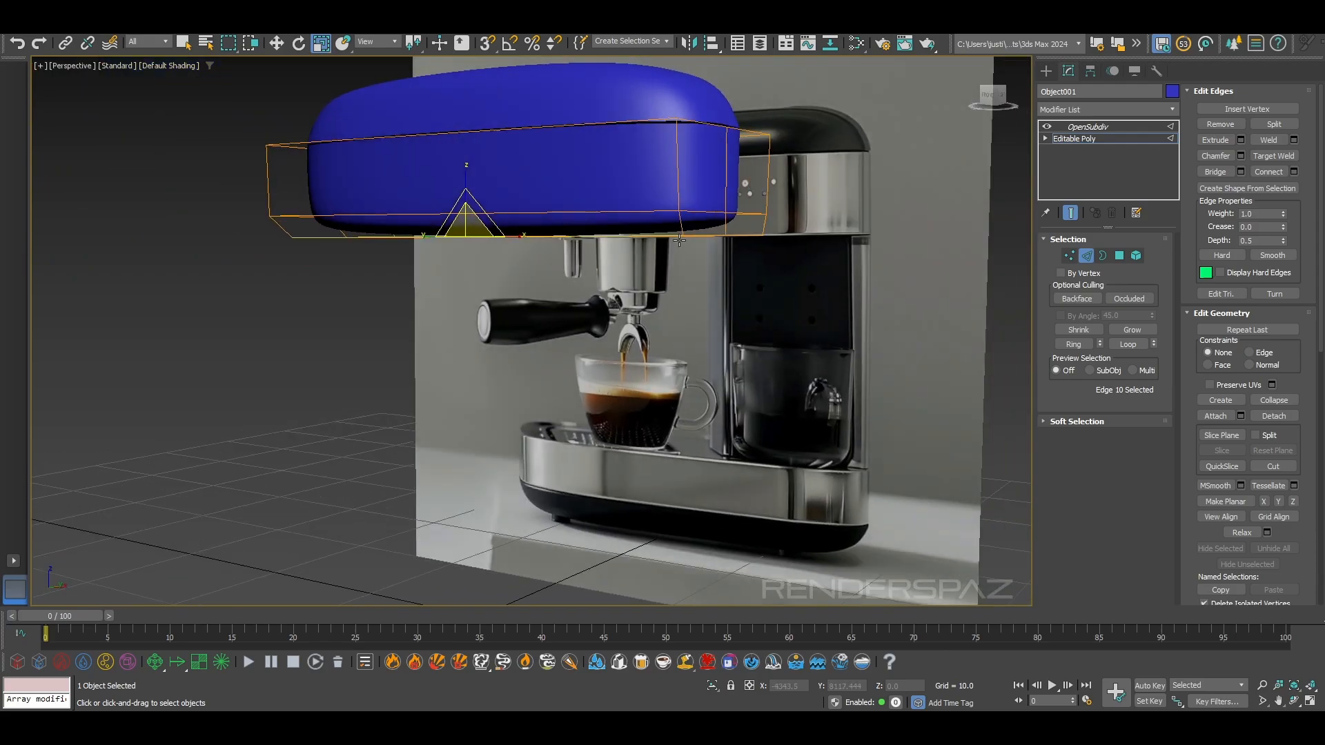
pyautogui.keyDown('alt'); pyautogui.moveTo(323, 198); pyautogui.dragTo(377, 189, button='middle'); pyautogui.keyUp('alt')
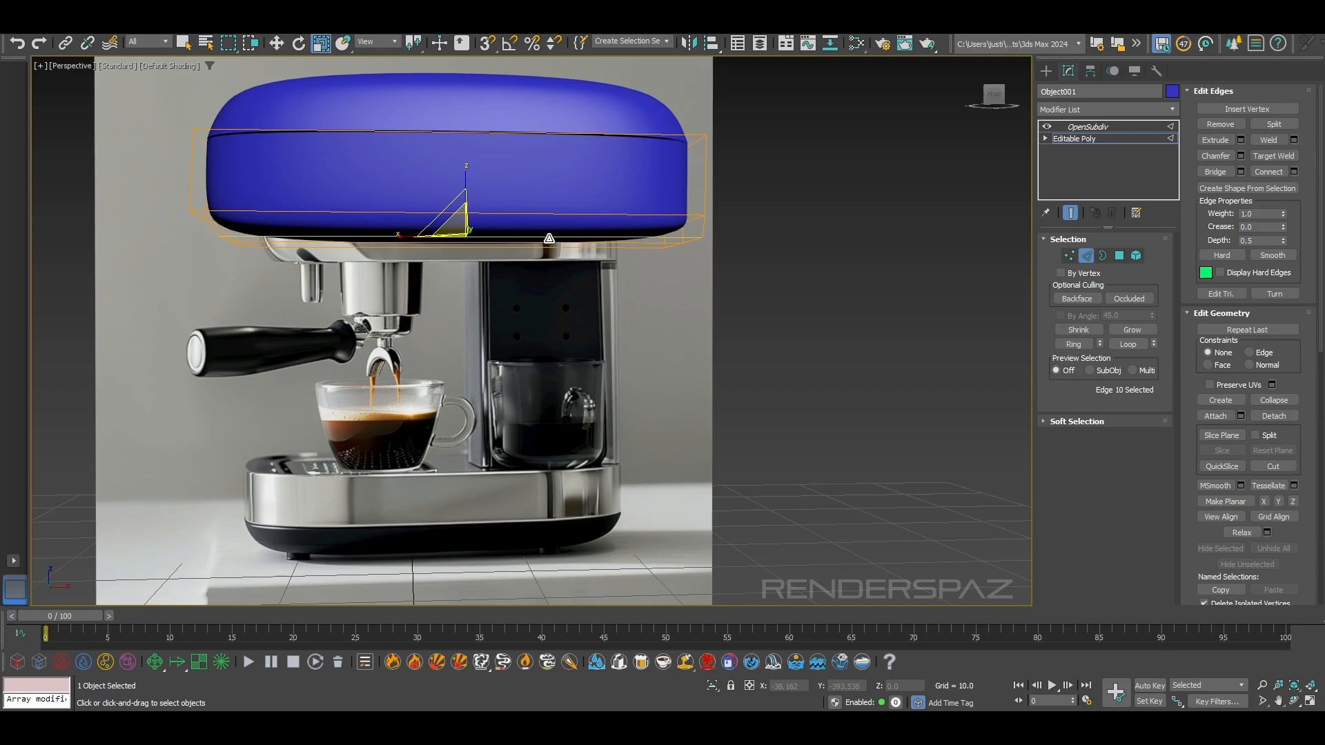
pyautogui.scroll(5, 269, 284)
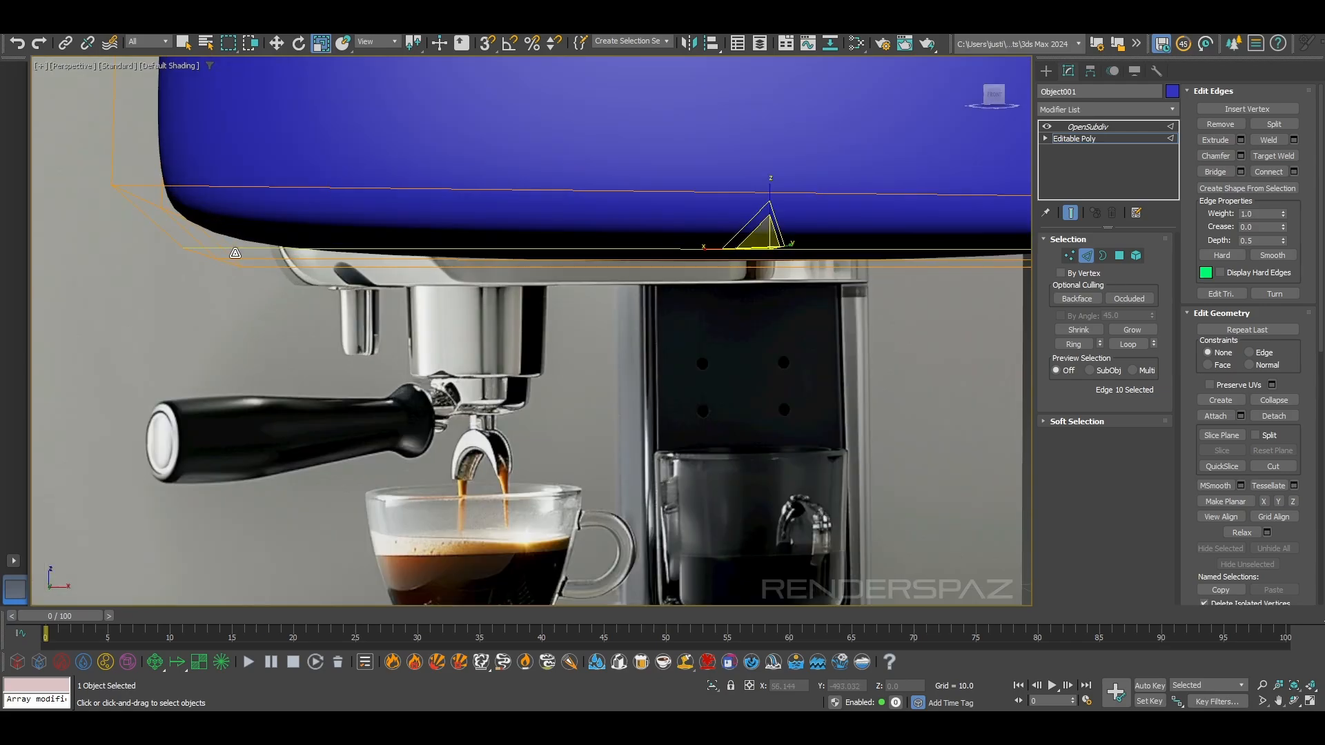
pyautogui.keyDown('alt'); pyautogui.moveTo(460, 303); pyautogui.dragTo(482, 309, button='middle'); pyautogui.keyUp('alt')
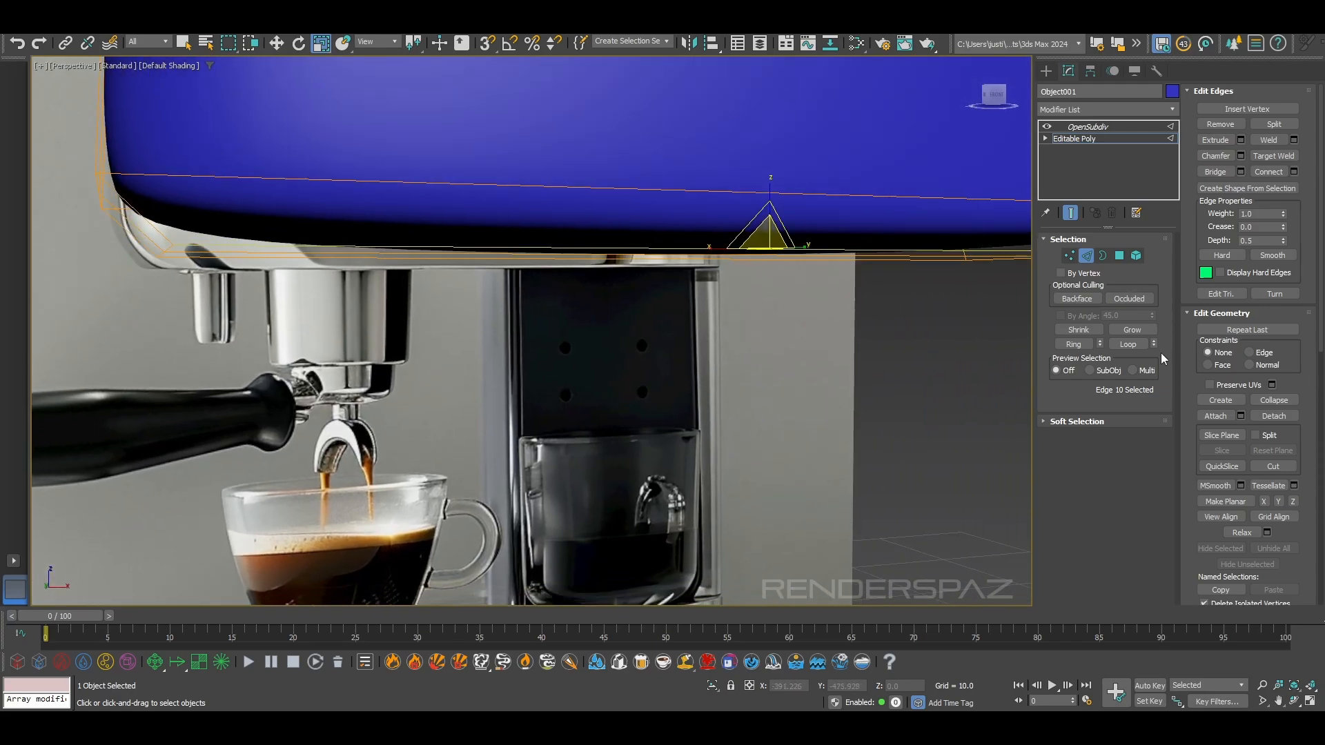
# Ring-select the short edges above the band's bottom rim and connect them with a new edge loop, ready for moving
pyautogui.click(149, 233)
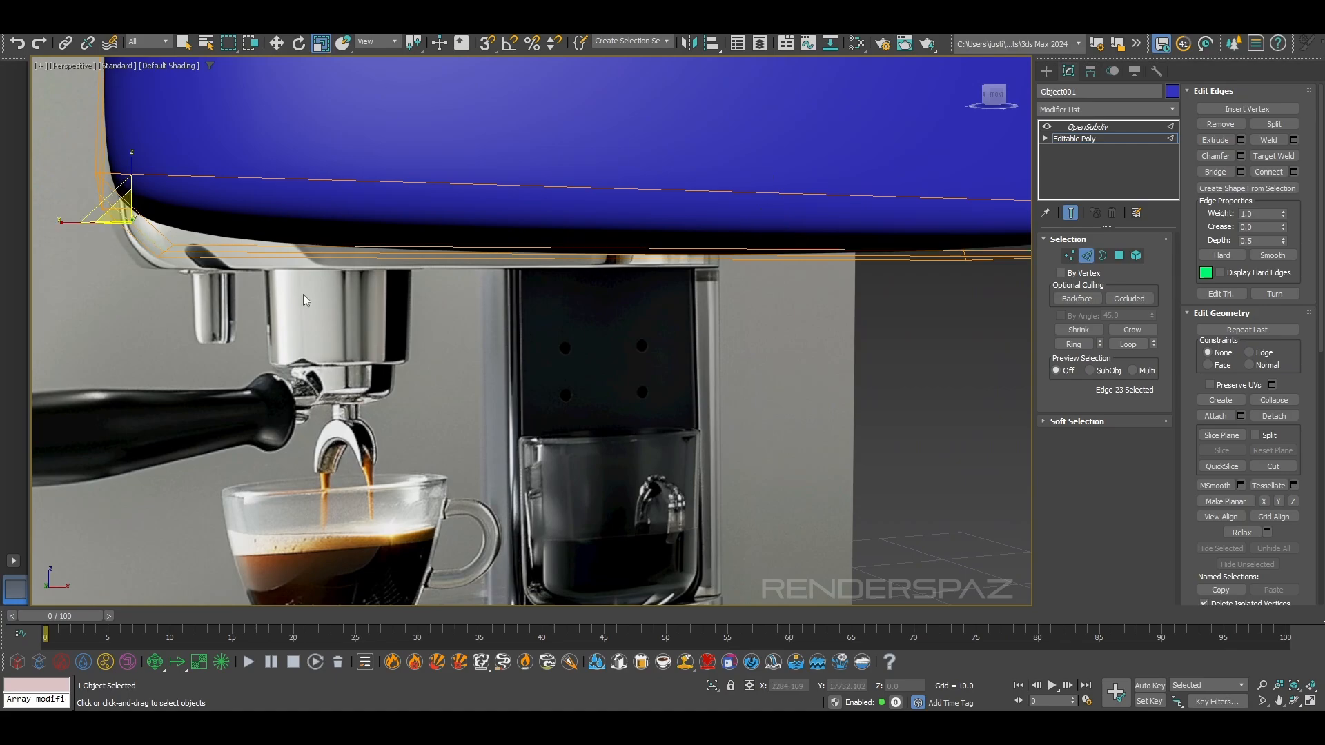
pyautogui.keyDown('alt'); pyautogui.moveTo(149, 232); pyautogui.dragTo(397, 309, button='middle'); pyautogui.keyUp('alt')
pyautogui.click(269, 205)
pyautogui.click(1073, 344)
pyautogui.click(1268, 172)
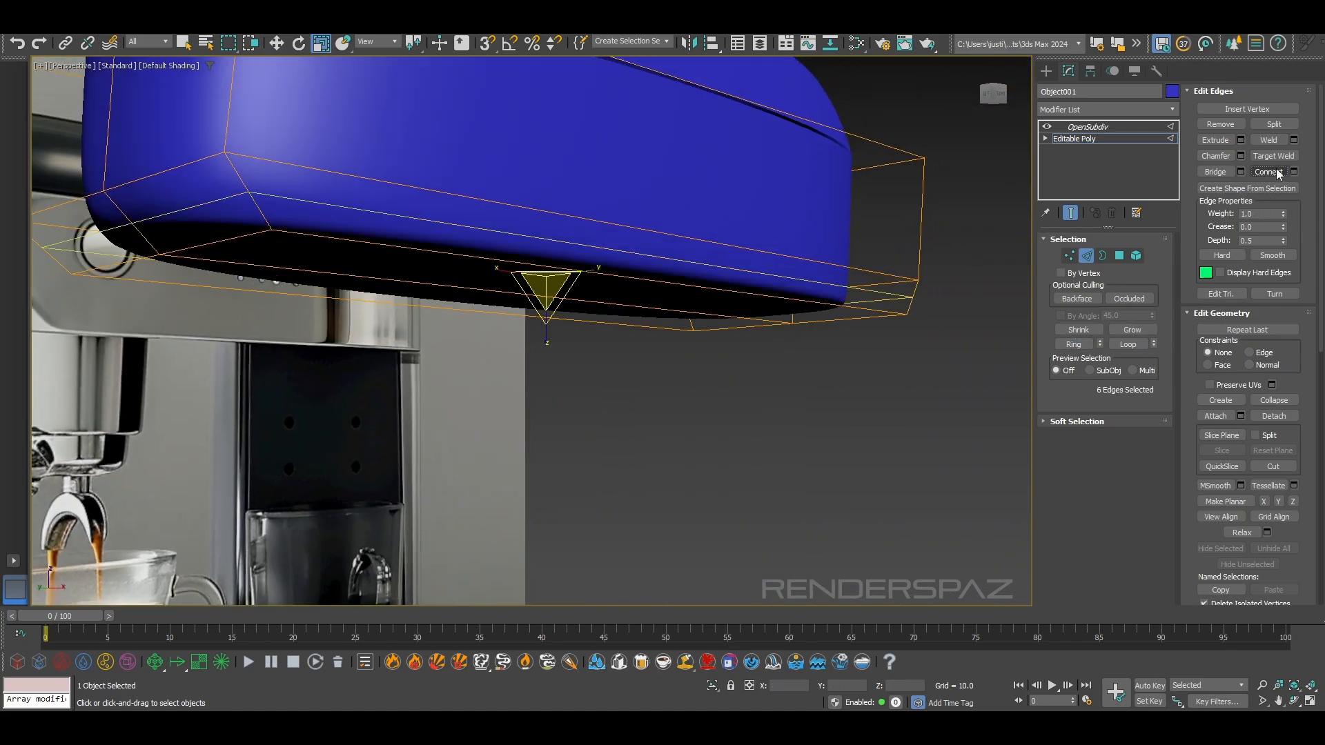
pyautogui.press('w')
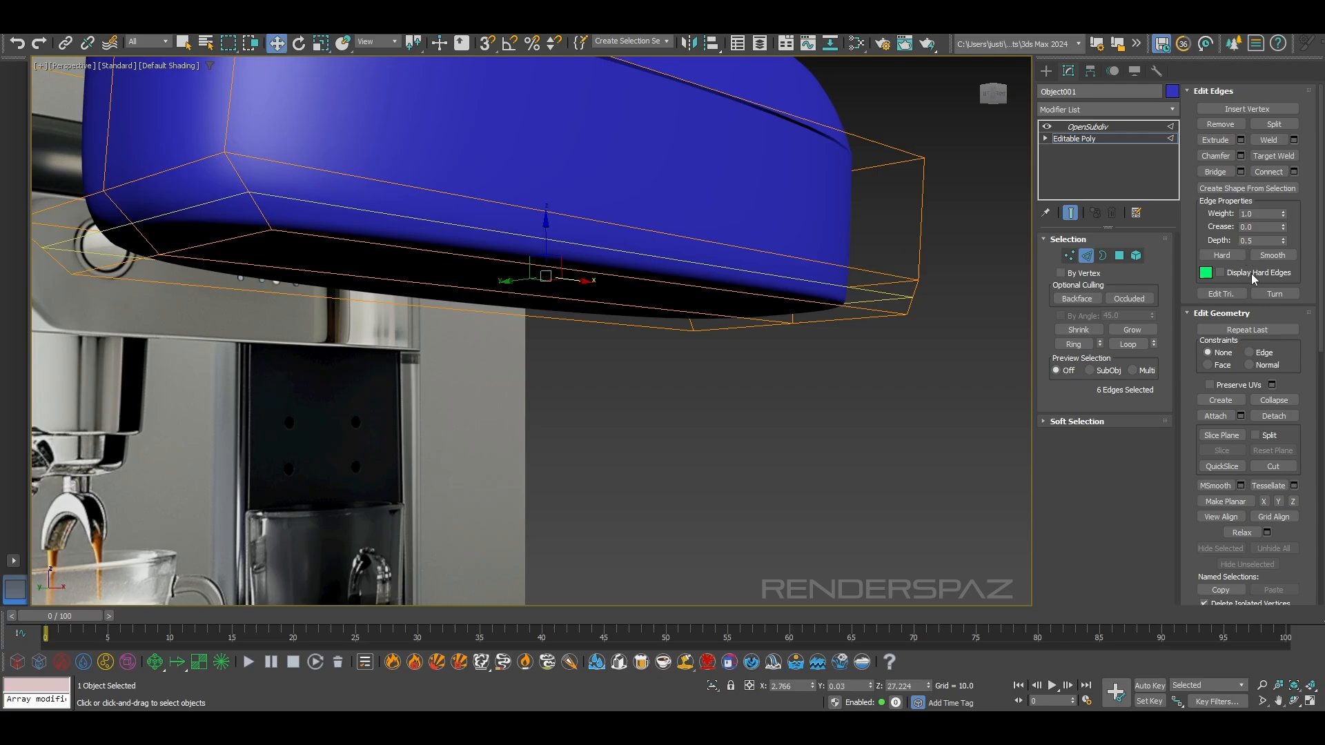
# Slide the new edge loop down toward the band's bottom rim, using the Edge constraint, and check it against the reference
pyautogui.moveTo(547, 238); pyautogui.dragTo(557, 254)
pyautogui.keyDown('alt'); pyautogui.moveTo(793, 441); pyautogui.dragTo(683, 414, button='middle'); pyautogui.keyUp('alt')
pyautogui.keyDown('alt'); pyautogui.moveTo(683, 414); pyautogui.dragTo(550, 492, button='middle'); pyautogui.keyUp('alt')
pyautogui.scroll(-5, 577, 416)
pyautogui.scroll(3, 623, 405)
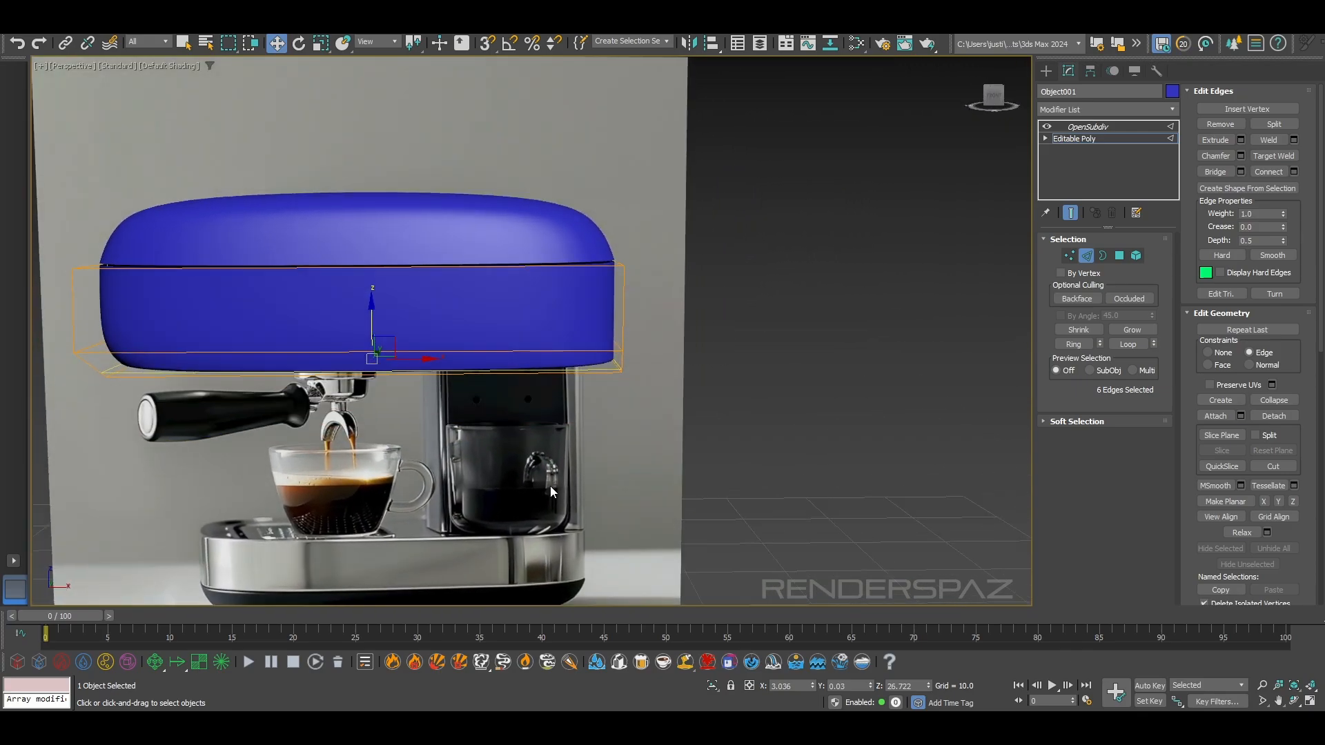
pyautogui.moveTo(544, 171); pyautogui.dragTo(548, 165)
# Ring-select the band's lengthwise edges, connect them with a crosswise loop, and straighten the loop by scaling it along X
pyautogui.keyDown('alt'); pyautogui.moveTo(773, 403); pyautogui.dragTo(717, 402, button='middle'); pyautogui.keyUp('alt')
pyautogui.keyDown('alt'); pyautogui.moveTo(613, 412); pyautogui.dragTo(651, 345, button='middle'); pyautogui.keyUp('alt')
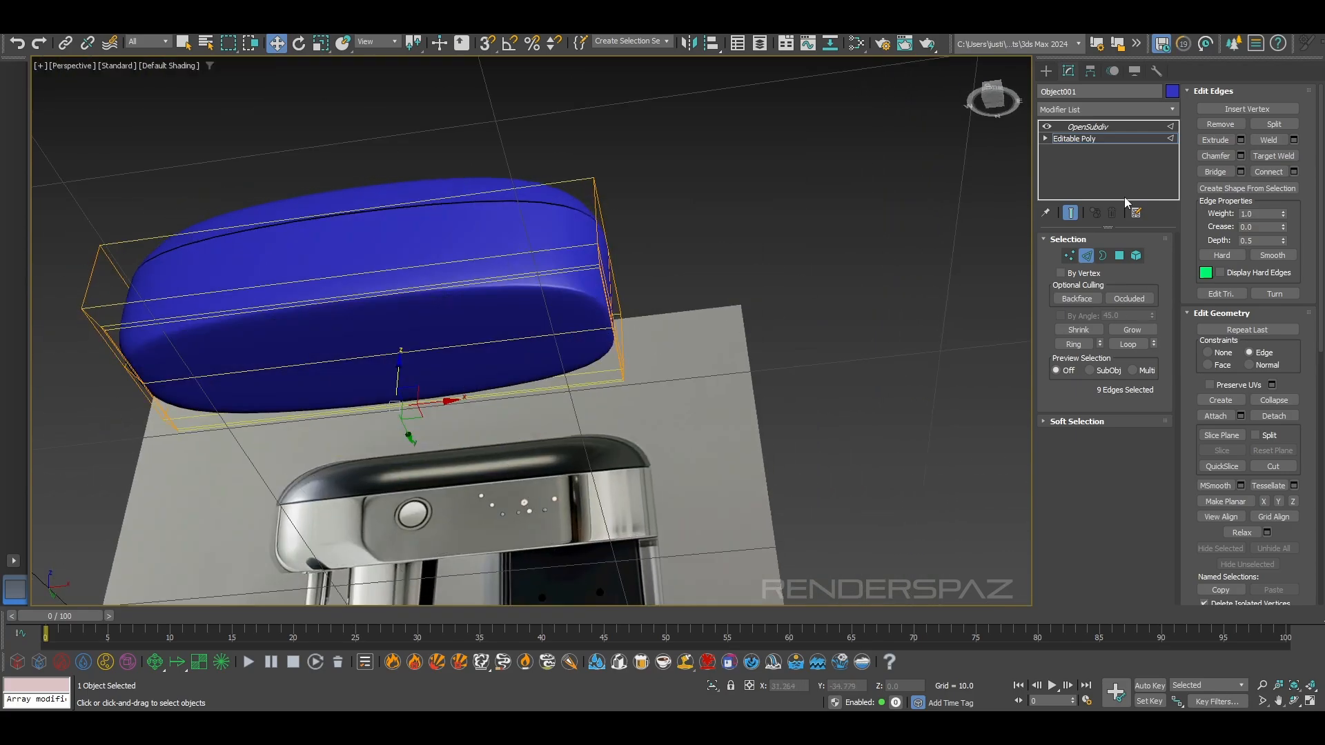
pyautogui.click(1268, 174)
pyautogui.keyDown('alt'); pyautogui.moveTo(395, 231); pyautogui.dragTo(376, 331, button='middle'); pyautogui.keyUp('alt')
pyautogui.press('r')
pyautogui.moveTo(318, 345); pyautogui.dragTo(1103, 448)
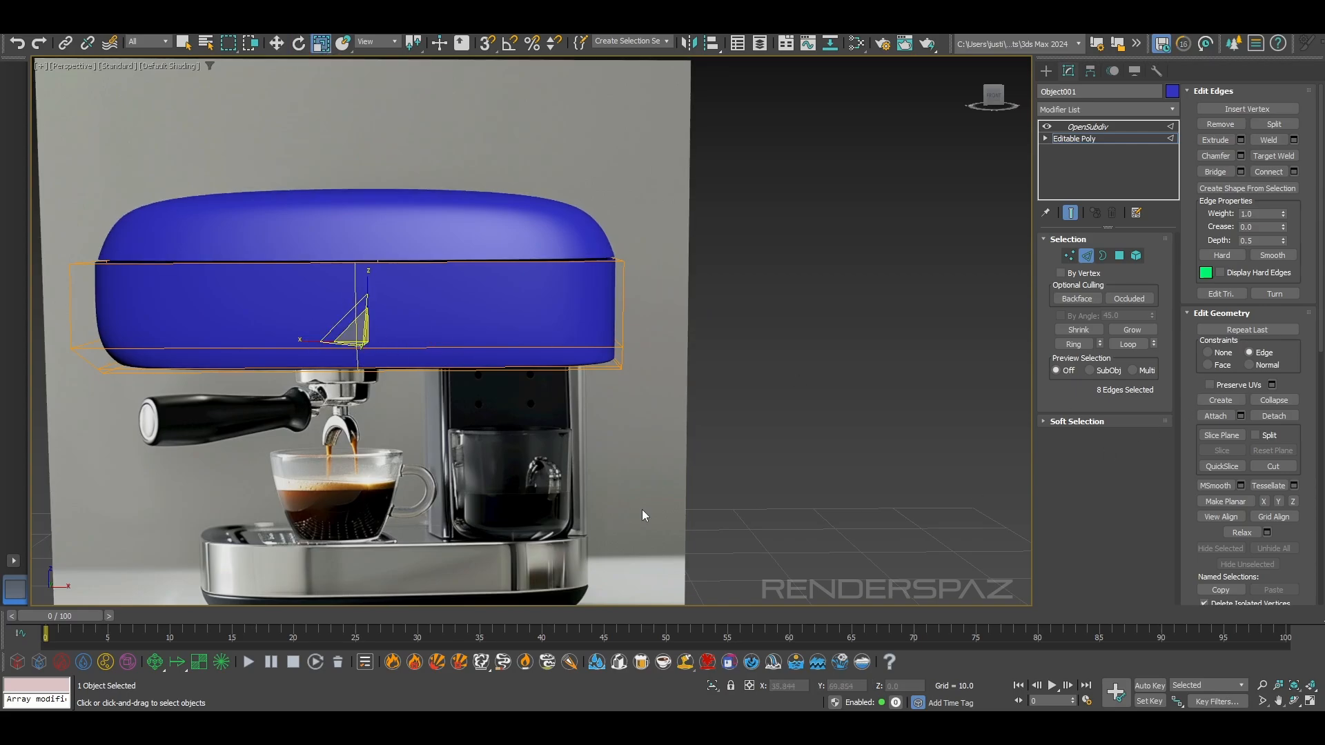
# Move the band's crosswise loop along X close to its right end to tighten the corners there
pyautogui.press('w')
pyautogui.moveTo(415, 336); pyautogui.dragTo(598, 347)
pyautogui.keyDown('alt'); pyautogui.moveTo(599, 346); pyautogui.dragTo(591, 406, button='middle'); pyautogui.keyUp('alt')
pyautogui.moveTo(590, 342); pyautogui.dragTo(597, 343)
pyautogui.moveTo(598, 344); pyautogui.dragTo(615, 340)
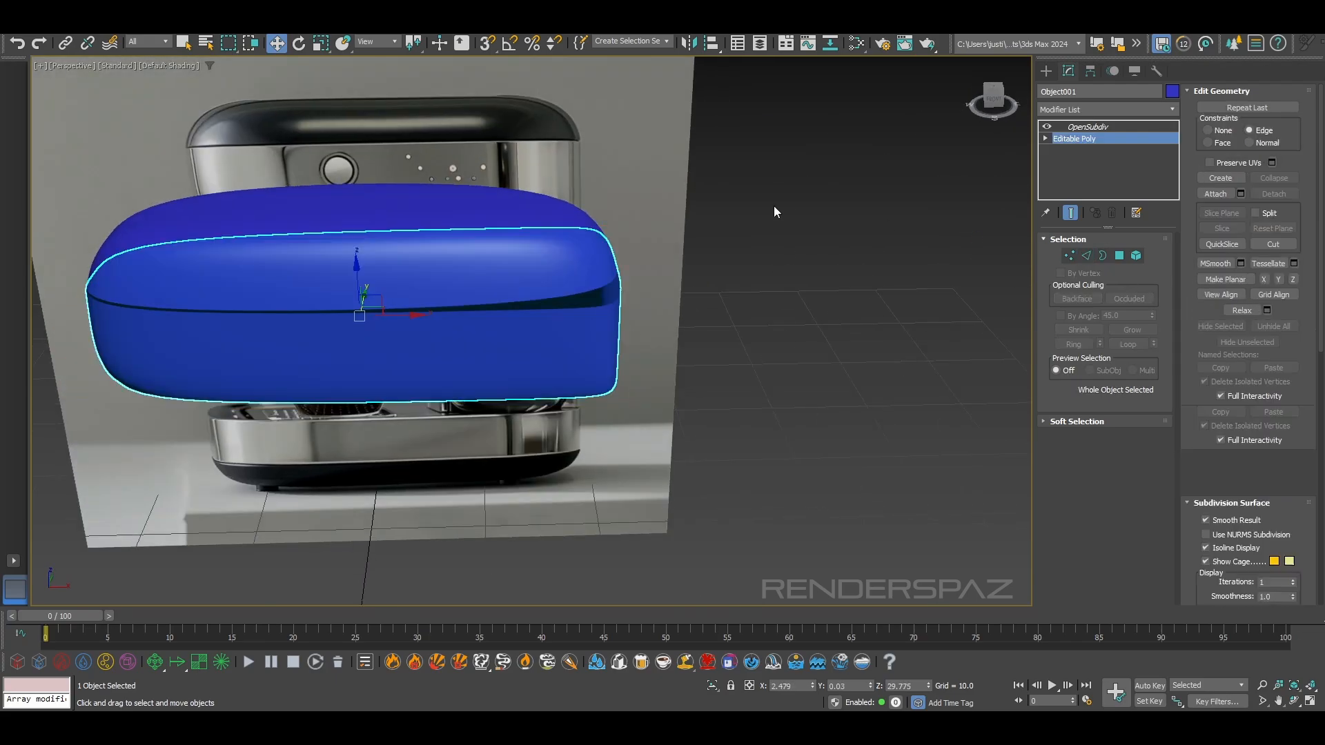
# Select the lid's open bottom border in its Editable Poly and examine the gap above the band at the right corner
pyautogui.click(1118, 126)
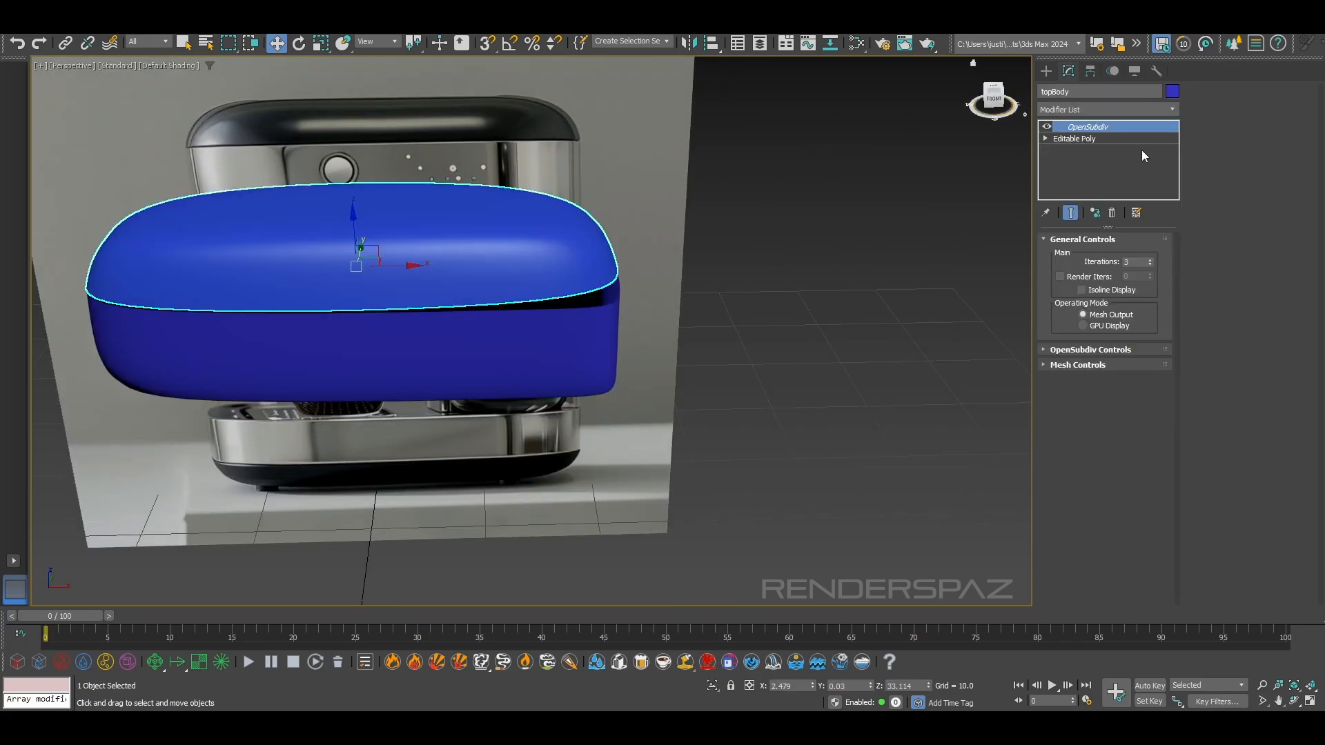
pyautogui.click(1083, 136)
pyautogui.click(1103, 256)
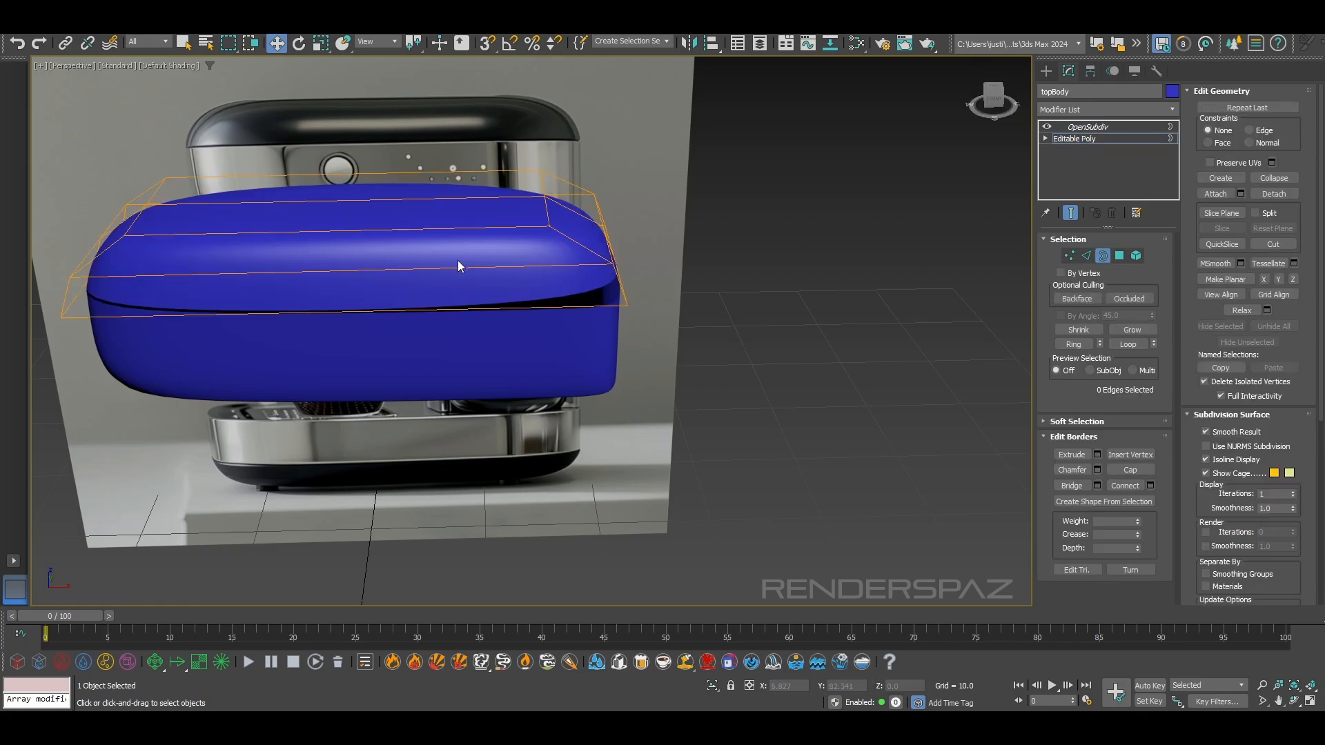
pyautogui.scroll(-5, 429, 398)
pyautogui.moveTo(434, 160); pyautogui.dragTo(436, 159)
pyautogui.scroll(4, 609, 292)
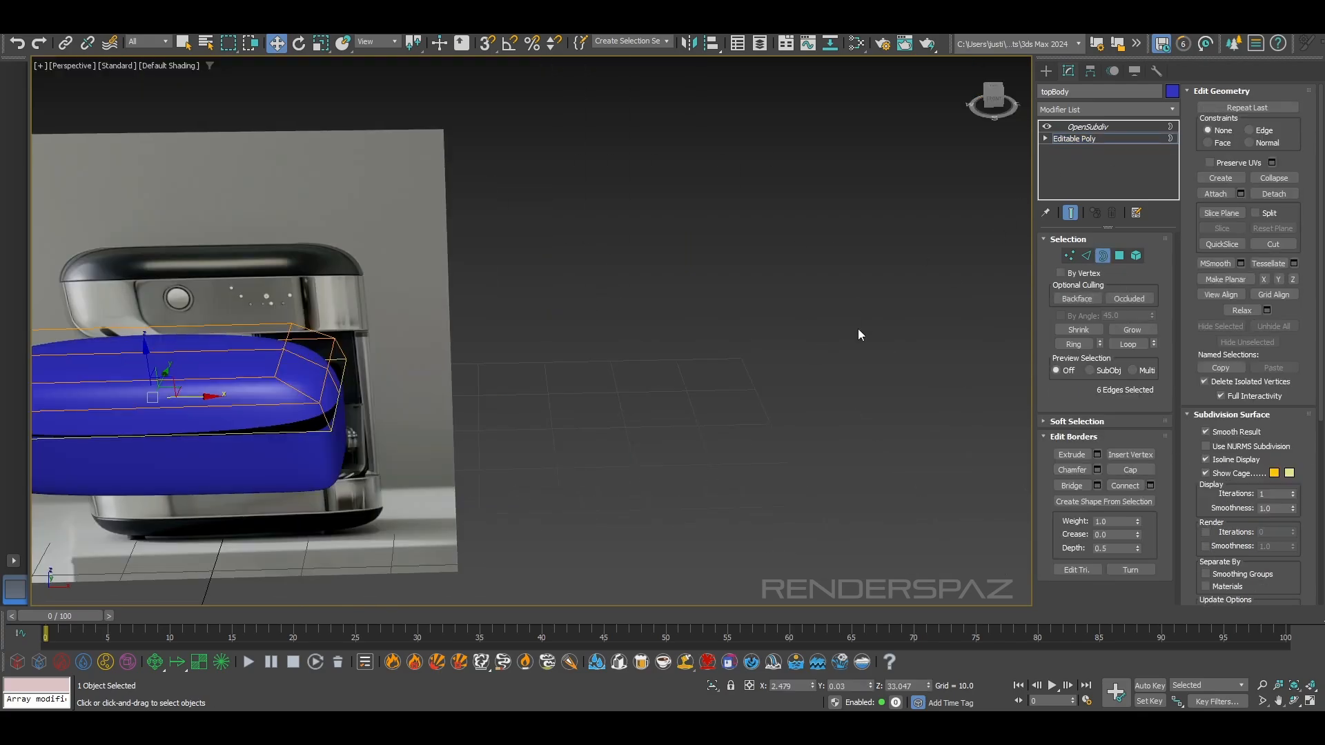
pyautogui.press('F4')
pyautogui.moveTo(466, 374); pyautogui.dragTo(698, 335, button='middle')
pyautogui.press('F4')
pyautogui.scroll(5, 649, 381)
pyautogui.press('F3')
pyautogui.press('F3')
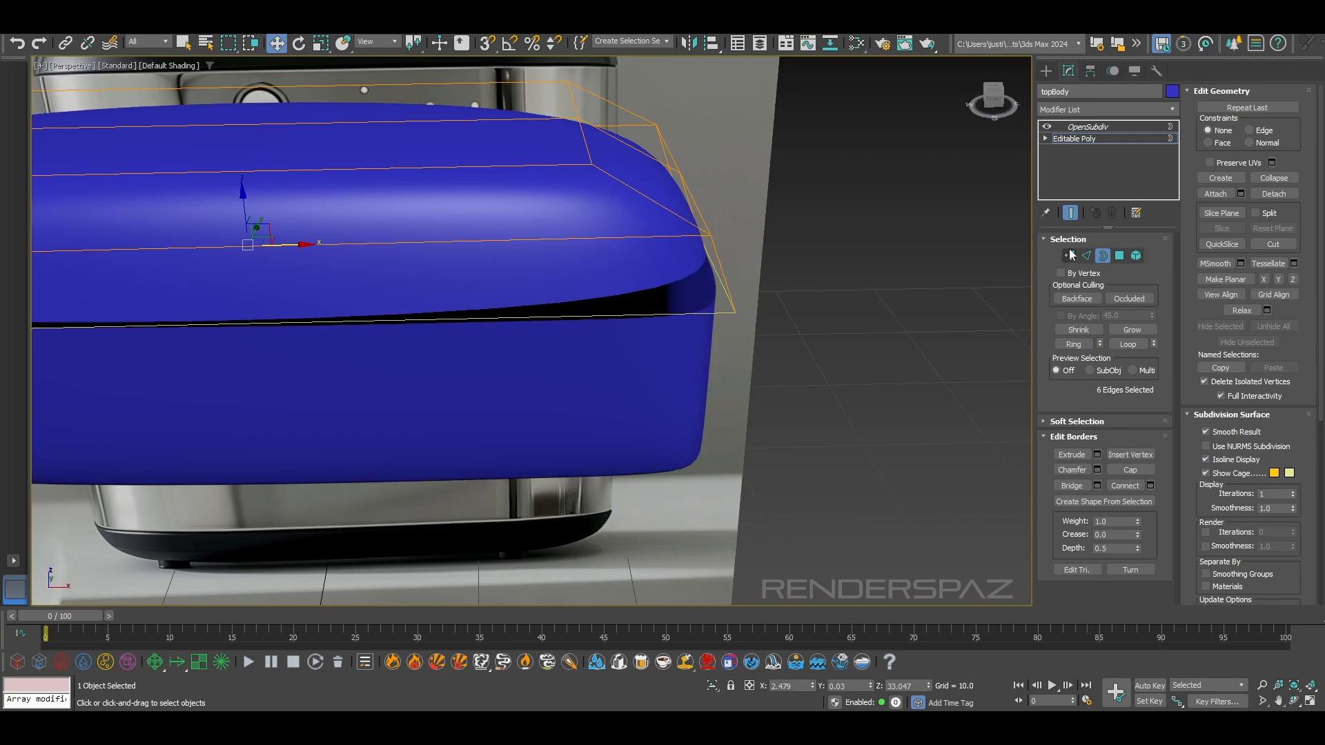
# Ring-select the lid's lengthwise edges, connect them with a crosswise loop, and straighten the loop by scaling
pyautogui.click(1272, 245)
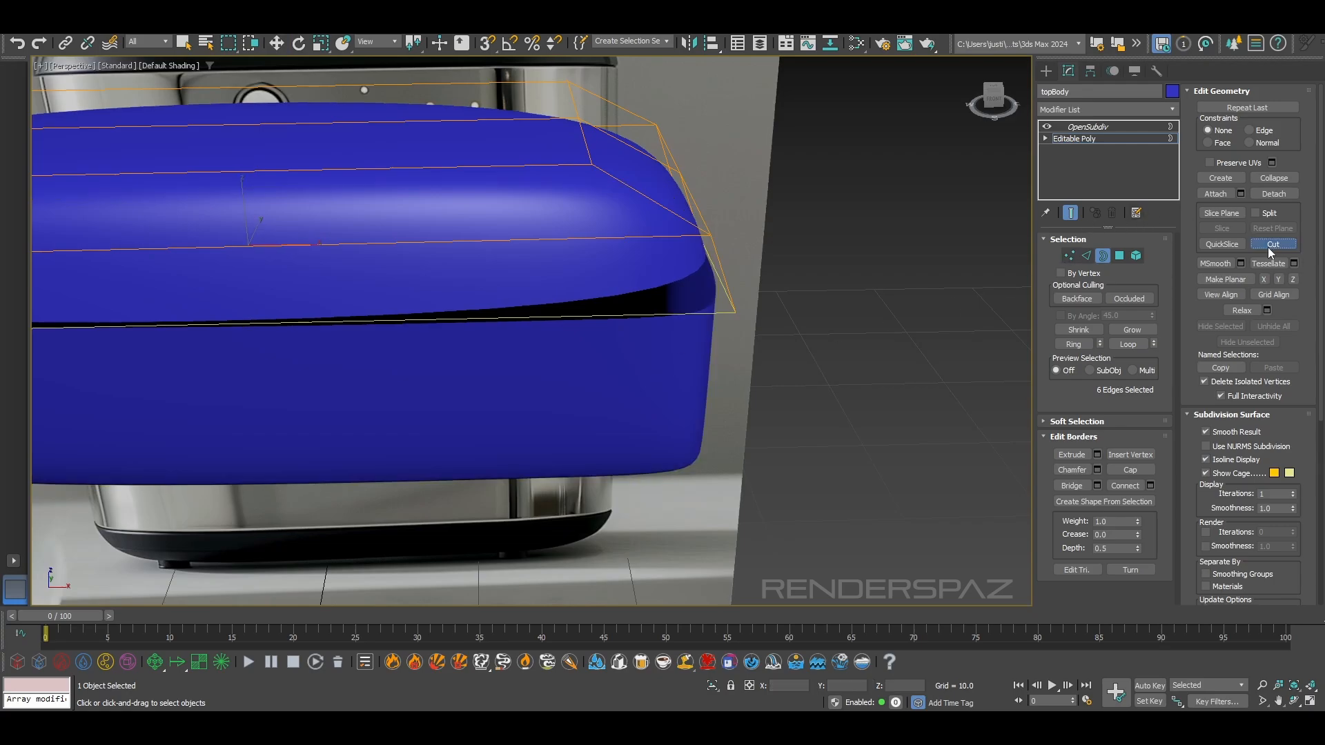
pyautogui.press('z')
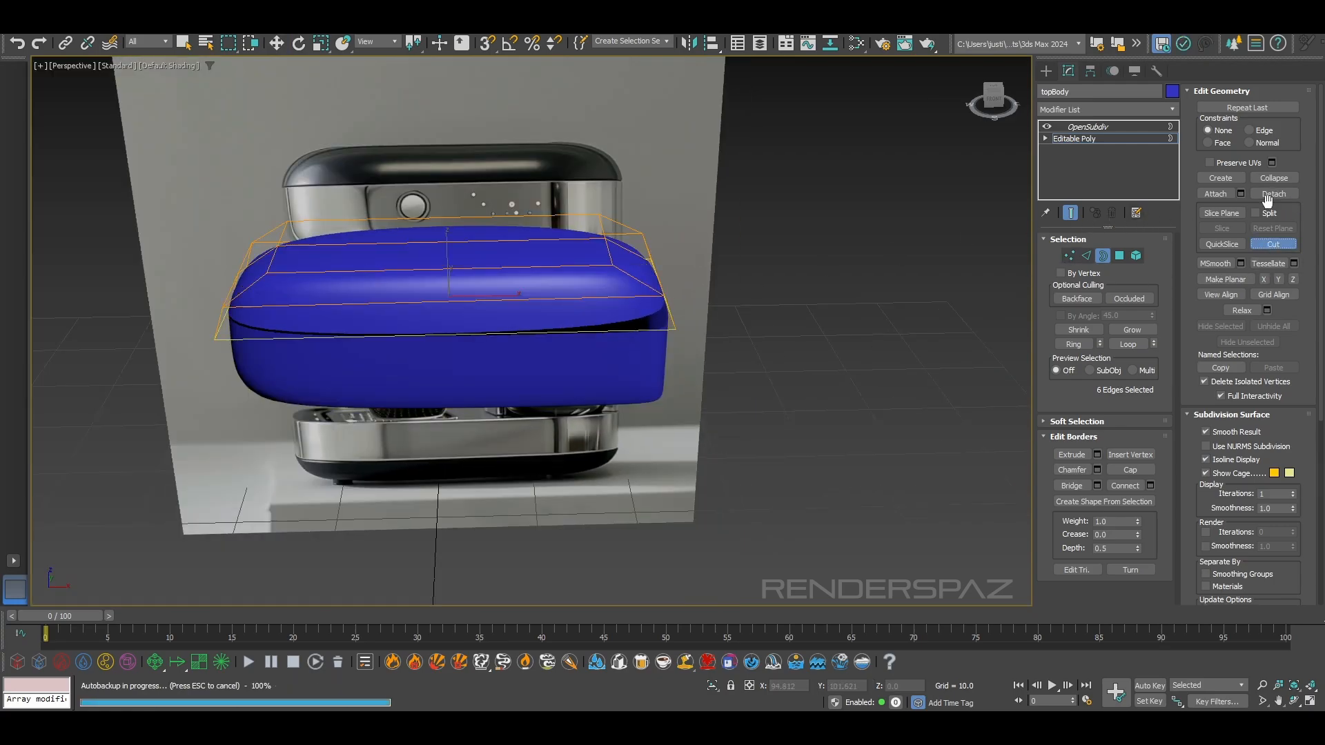
pyautogui.click(1086, 255)
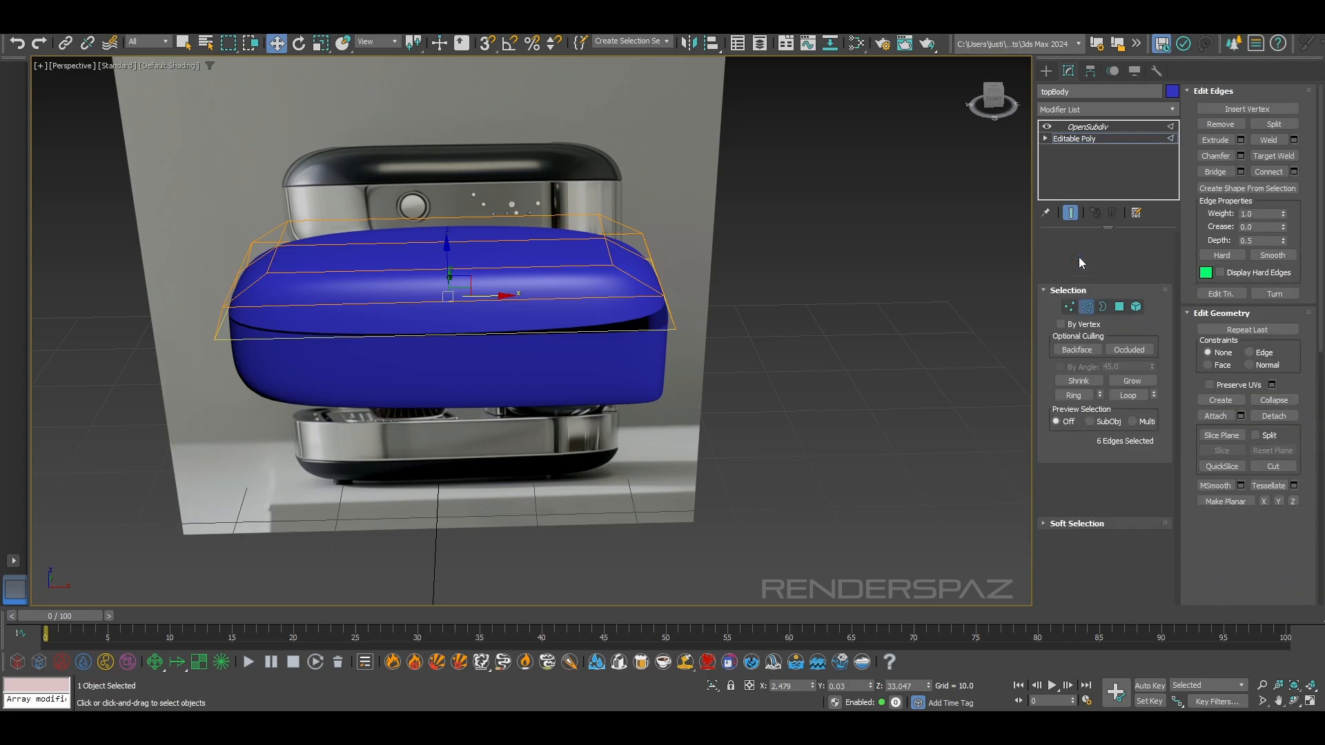
pyautogui.press('w')
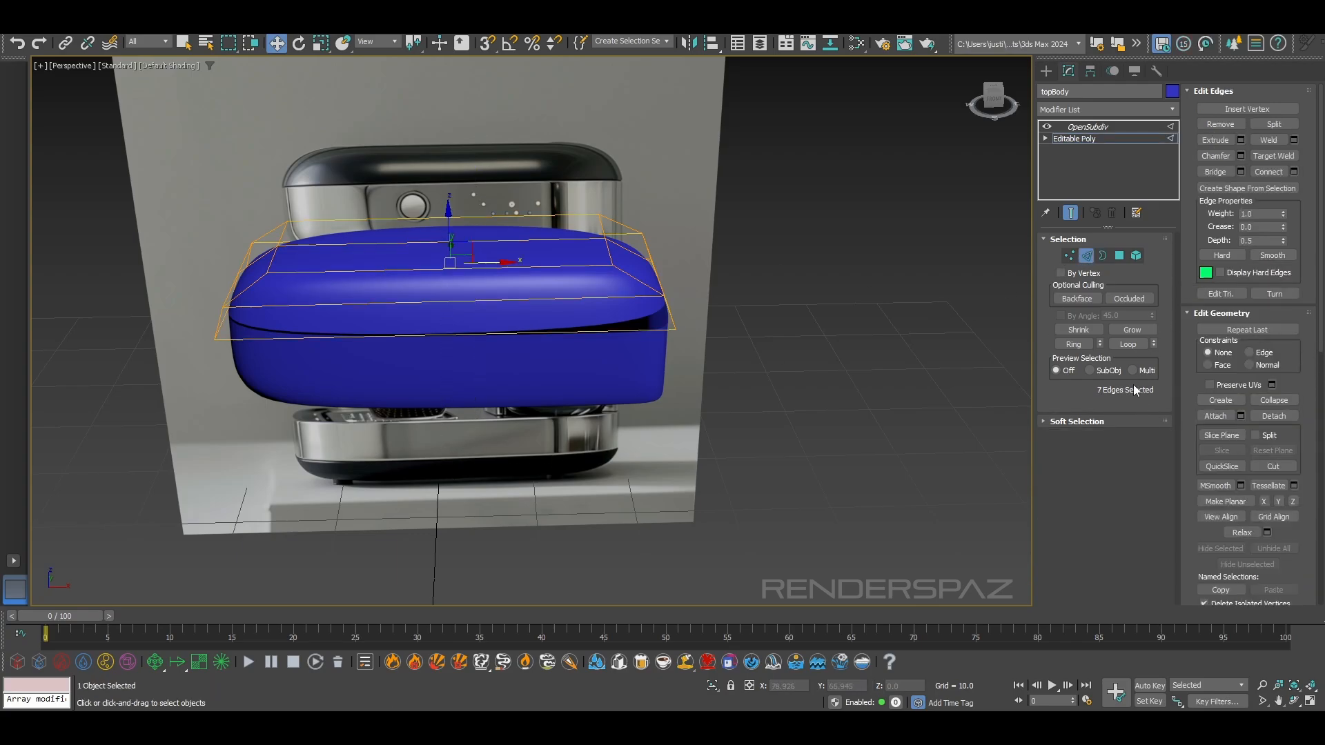
pyautogui.click(1267, 171)
pyautogui.press('r')
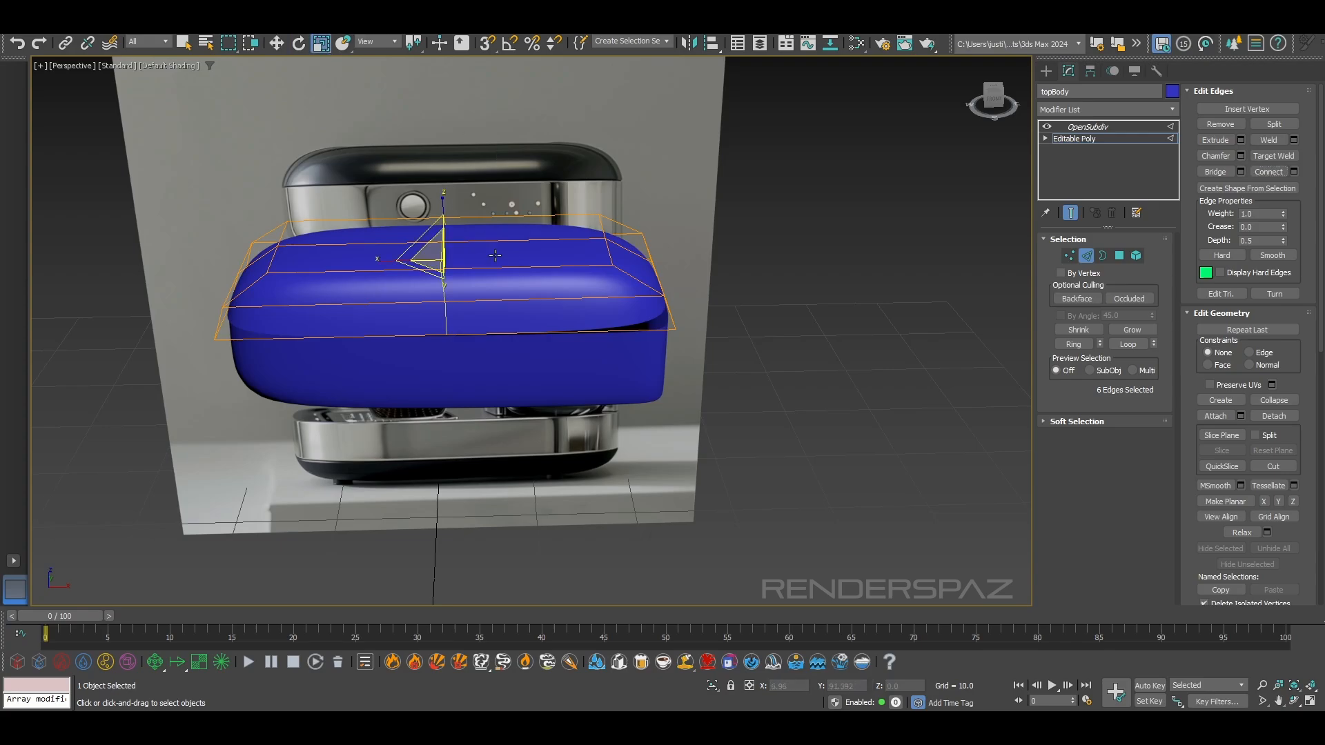
pyautogui.press('w')
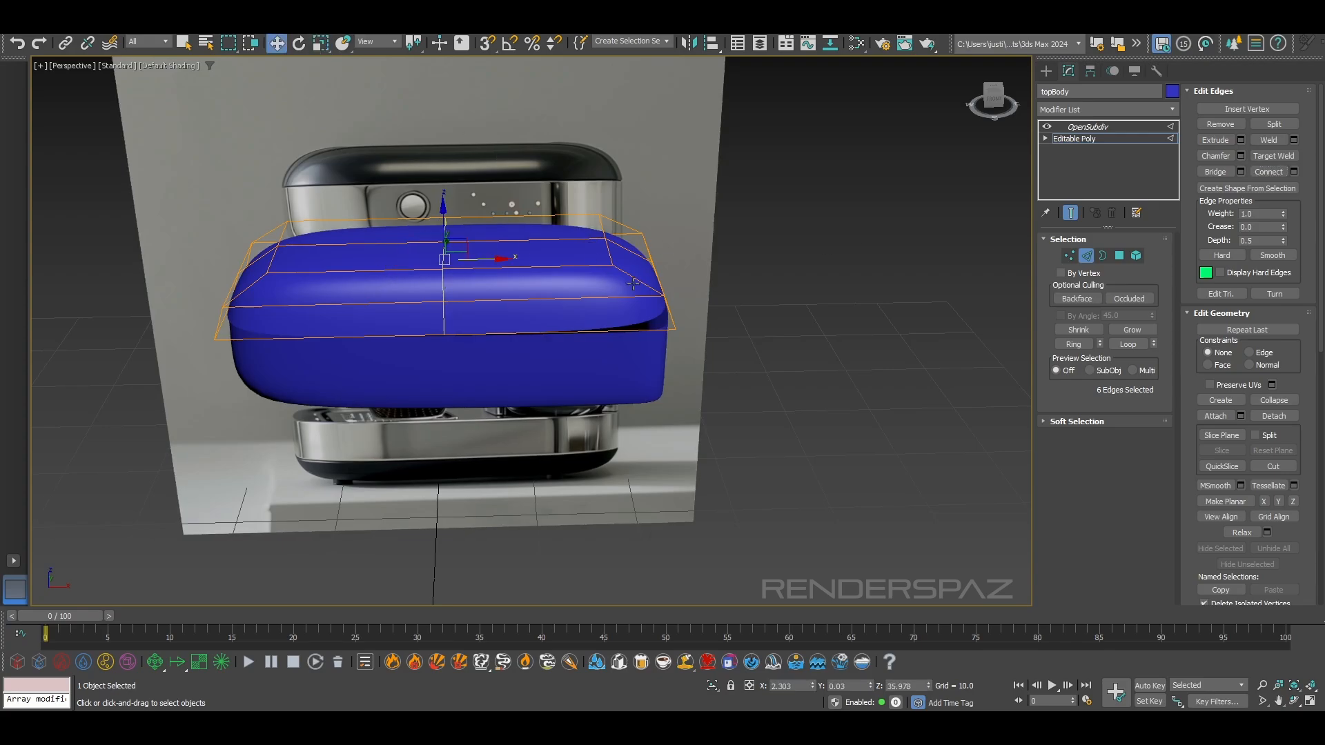
# Slide the lid's crosswise loop toward its right end to close the gap at the corner above the band
pyautogui.moveTo(497, 260); pyautogui.dragTo(599, 268)
pyautogui.hotkey('ctrl', 'z')
pyautogui.moveTo(656, 376)
pyautogui.keyDown('alt'); pyautogui.mouseDown(button='middle')
pyautogui.moveTo(665, 329)
pyautogui.moveTo(660, 371)
pyautogui.mouseUp(button='middle'); pyautogui.keyUp('alt')
pyautogui.scroll(6, 656, 300)
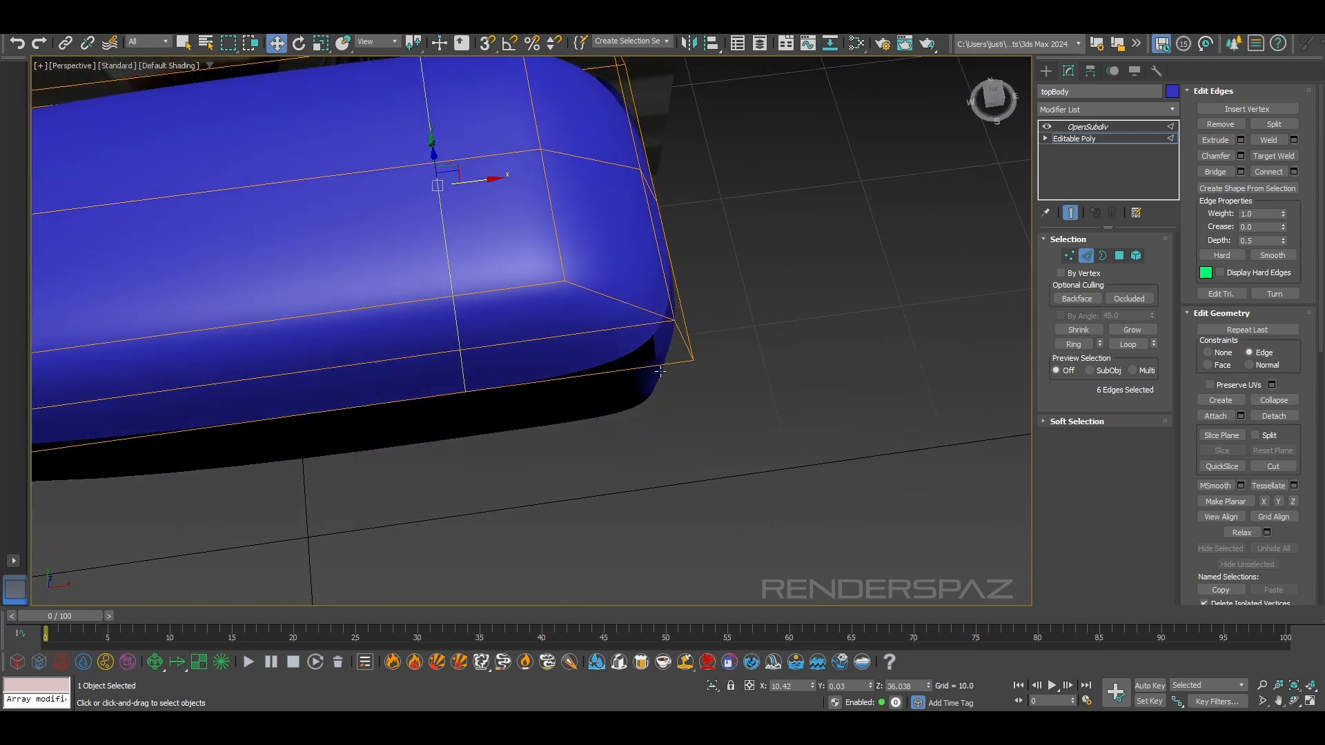
pyautogui.moveTo(470, 181); pyautogui.dragTo(585, 192)
pyautogui.rightClick(585, 192)
pyautogui.keyDown('alt'); pyautogui.moveTo(586, 225); pyautogui.dragTo(555, 143, button='middle'); pyautogui.keyUp('alt')
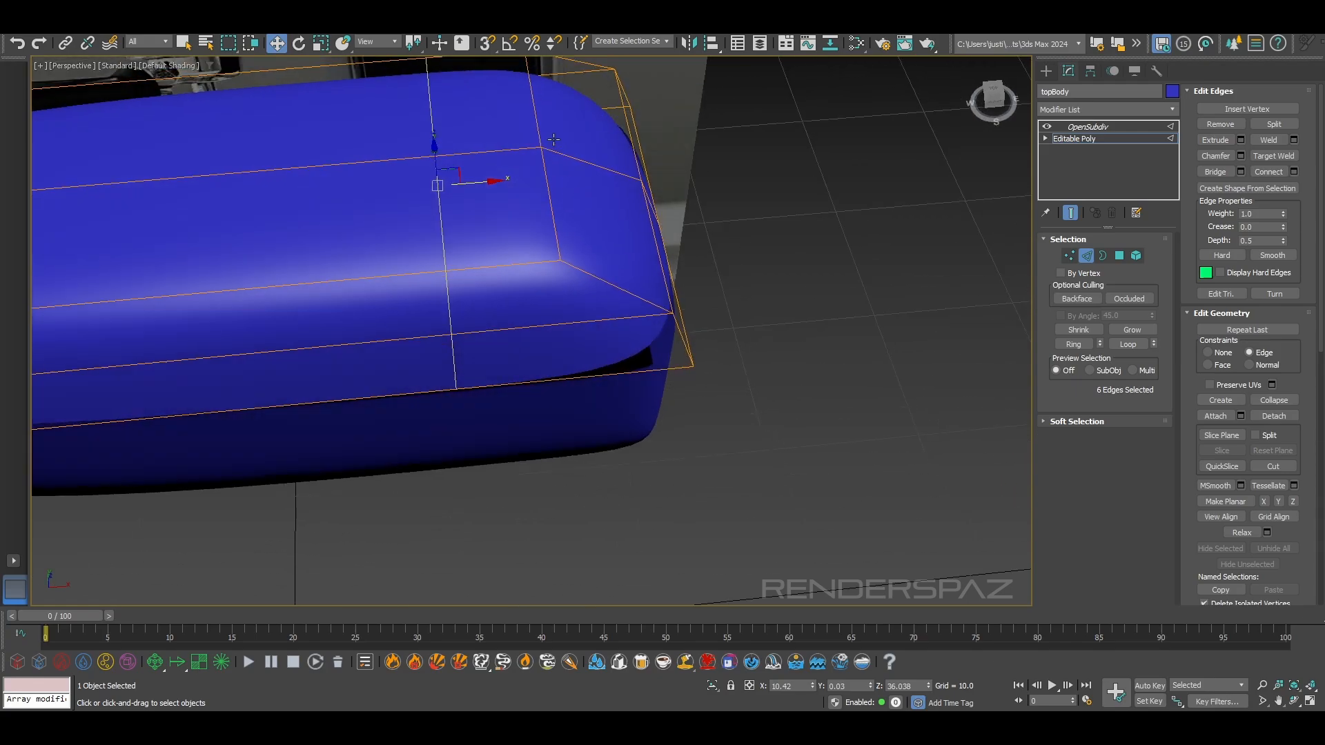
pyautogui.moveTo(461, 172); pyautogui.dragTo(518, 177)
# Try to slide the two short edges at the right end of the lid's top outward
pyautogui.click(549, 216)
pyautogui.moveTo(545, 178); pyautogui.dragTo(543, 253, button='middle')
pyautogui.keyDown('ctrl'); pyautogui.click(528, 181); pyautogui.keyUp('ctrl')
pyautogui.moveTo(564, 218); pyautogui.dragTo(585, 216)
pyautogui.rightClick(586, 216)
pyautogui.keyDown('alt'); pyautogui.moveTo(590, 233); pyautogui.dragTo(616, 191, button='middle'); pyautogui.keyUp('alt')
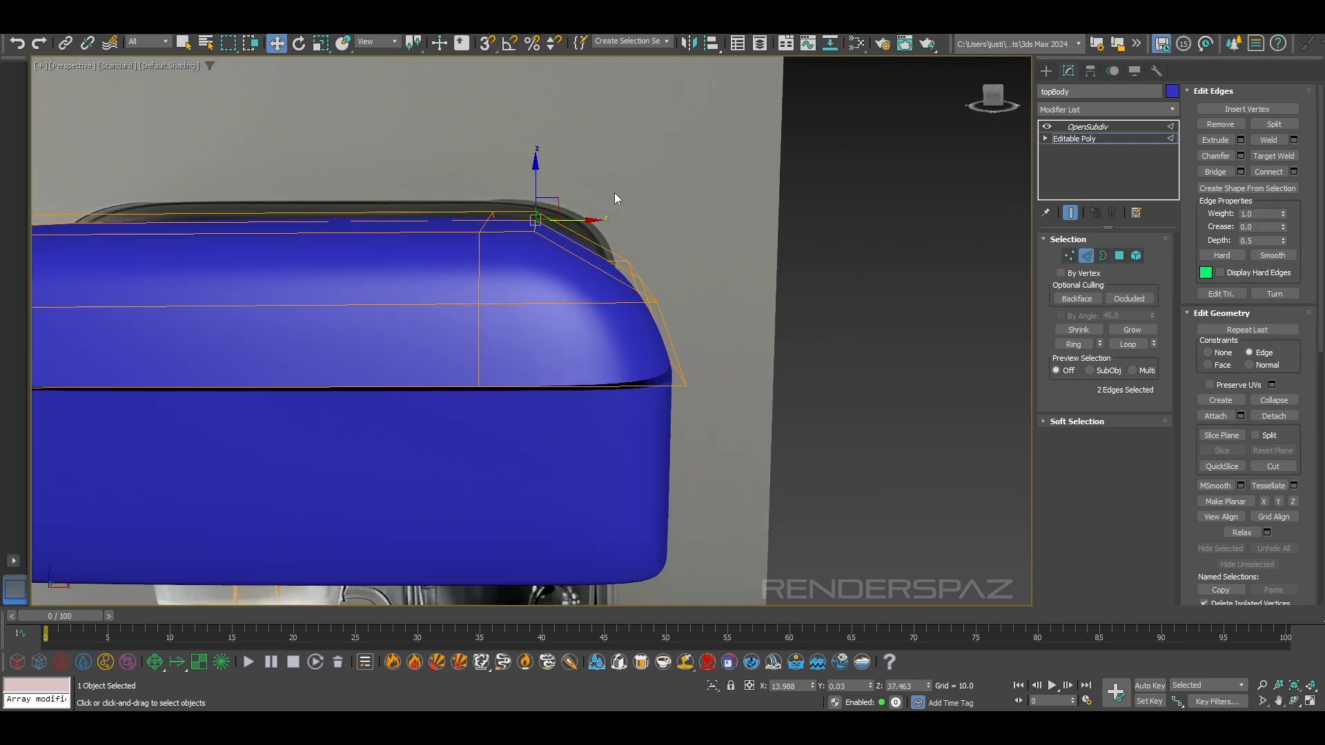
# Set the constraint to None and show the lid see-through in the front view over the reference
pyautogui.click(1209, 353)
pyautogui.moveTo(572, 223); pyautogui.dragTo(611, 221)
pyautogui.hotkey('ctrl', 'z')
pyautogui.press('f')
pyautogui.moveTo(636, 265); pyautogui.dragTo(578, 507, button='middle')
pyautogui.press('F3')
pyautogui.scroll(2, 741, 288)
pyautogui.press('F3')
pyautogui.hotkey('alt', 'x')
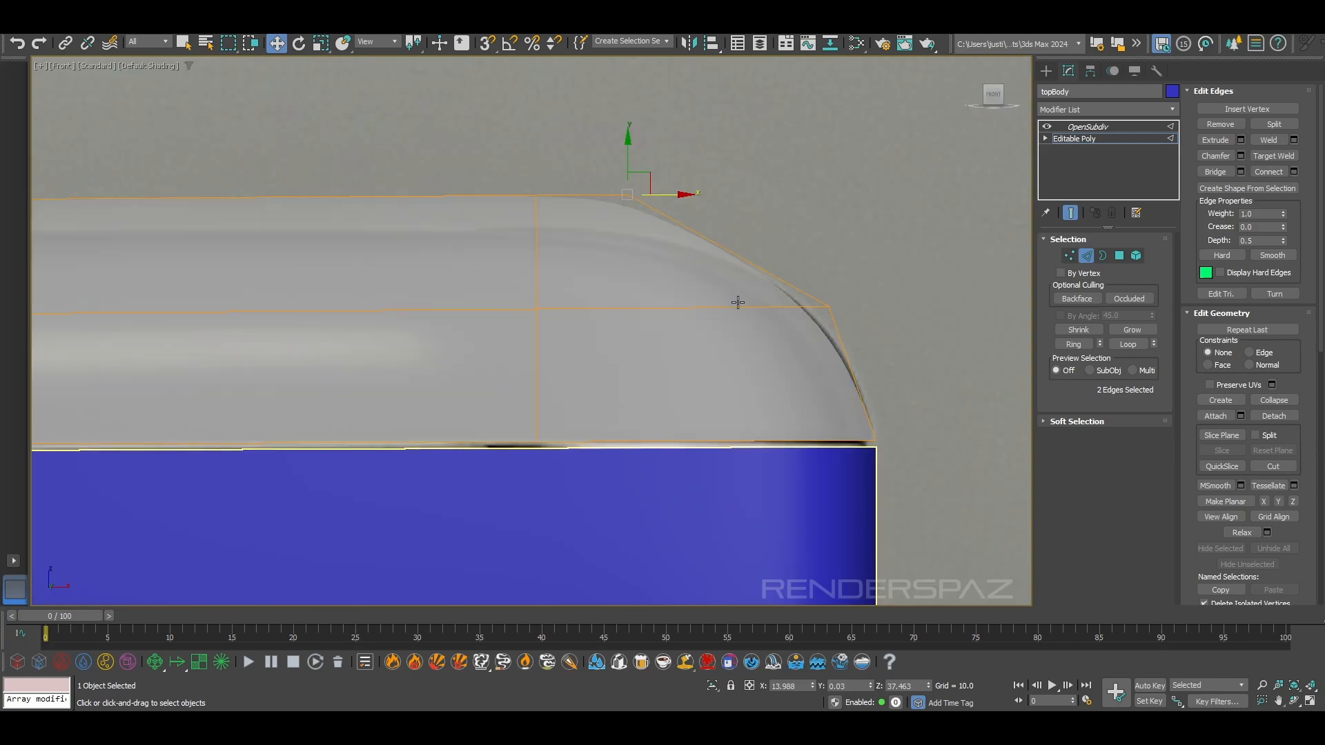
# Compare the see-through lid's right shoulder with the outline of the reference lid
pyautogui.scroll(-2, 736, 334)
pyautogui.moveTo(747, 366); pyautogui.dragTo(749, 359, button='middle')
pyautogui.scroll(2, 678, 248)
pyautogui.click(629, 239)
pyautogui.scroll(-4, 628, 239)
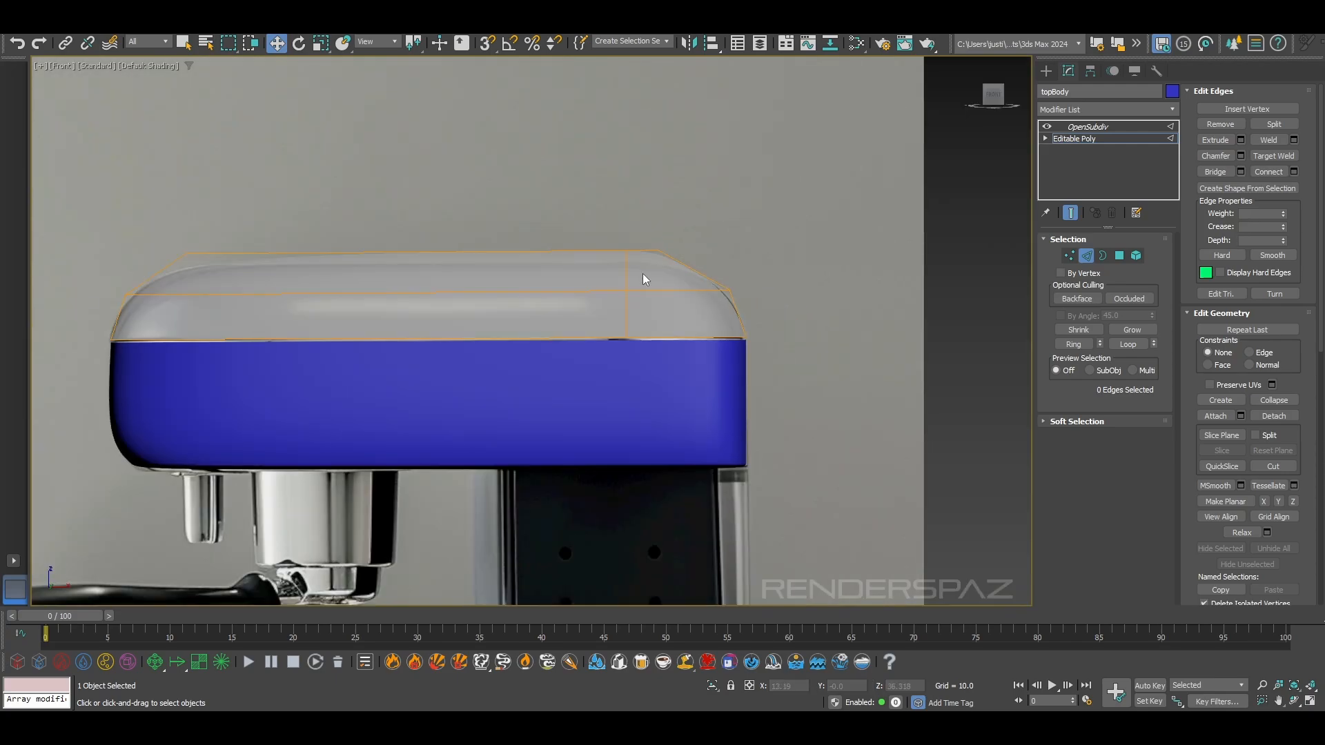
pyautogui.scroll(2, 643, 282)
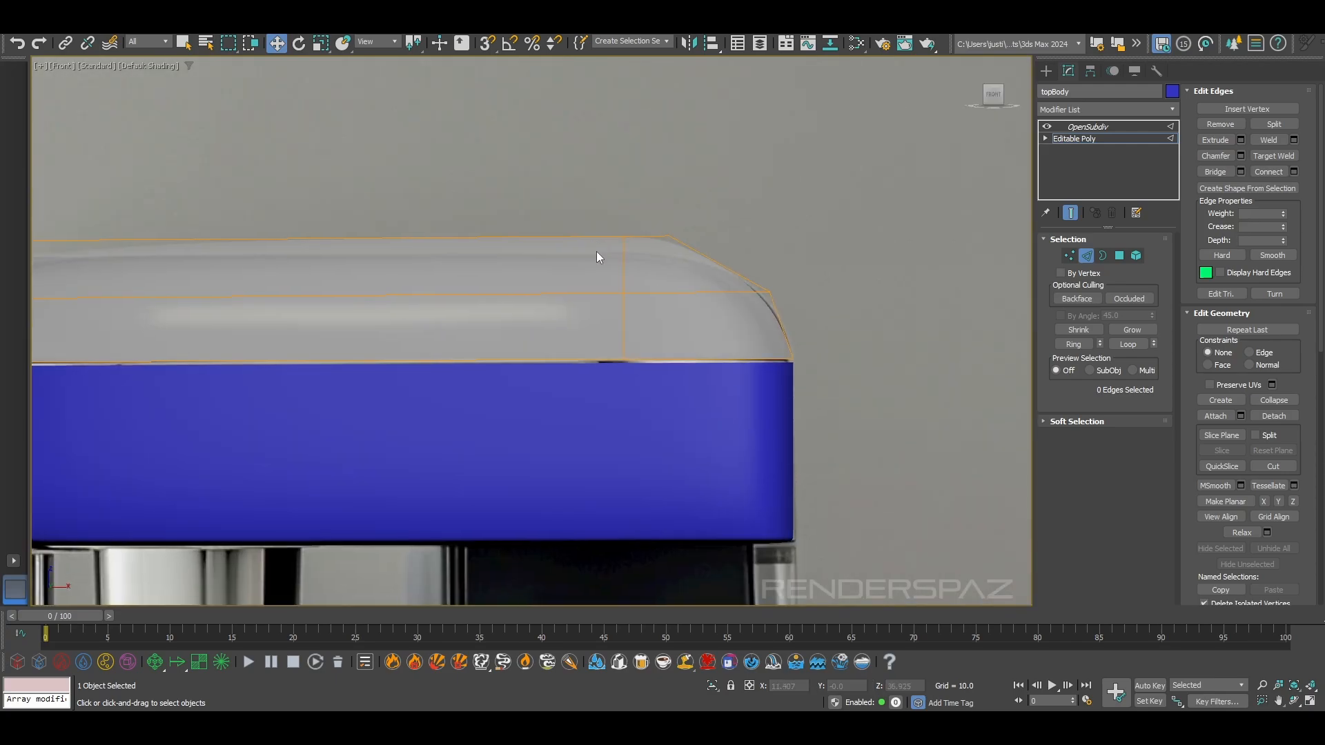
pyautogui.scroll(-2, 707, 377)
pyautogui.scroll(4, 730, 383)
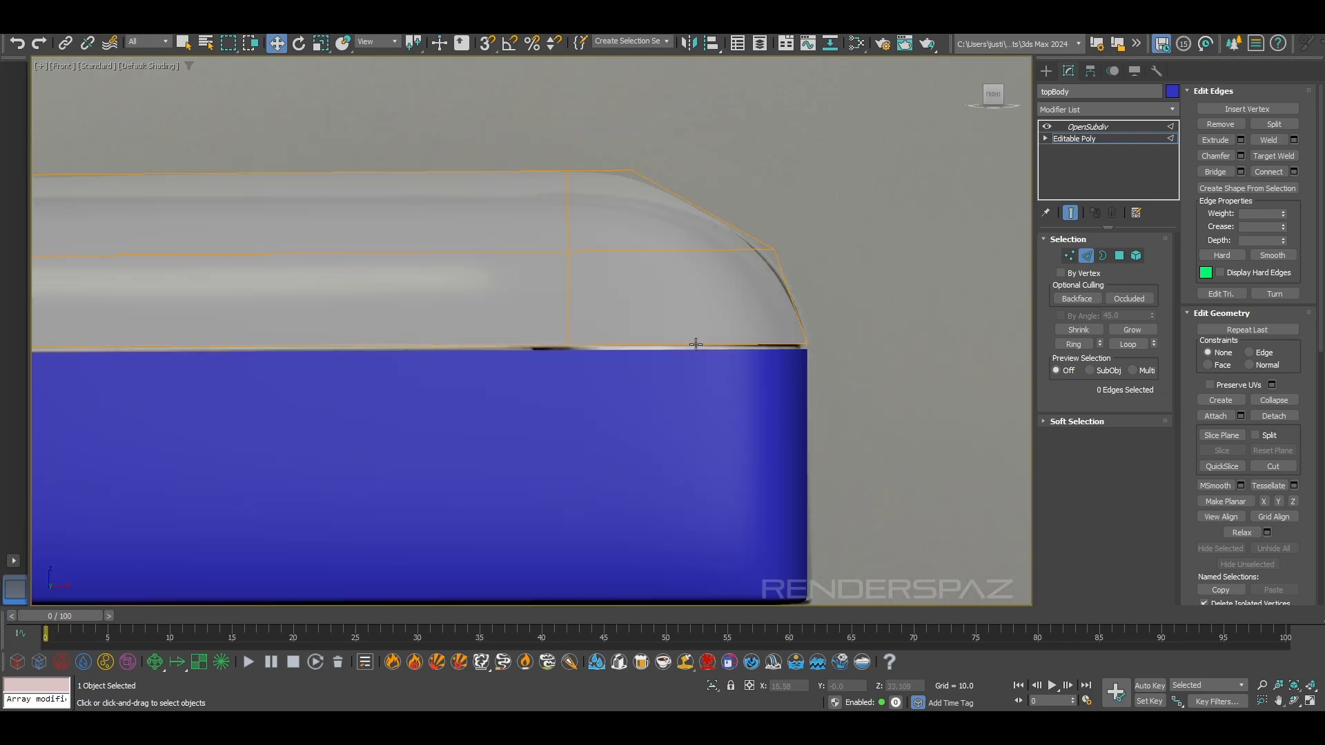
pyautogui.scroll(-4, 730, 316)
pyautogui.press('F3')
# Switch to vertex editing and move the vertices of the lid's right shoulder to follow the reference curve
pyautogui.press('F3')
pyautogui.click(1069, 256)
pyautogui.scroll(-5, 735, 207)
pyautogui.moveTo(600, 208)
pyautogui.mouseDown(button='middle')
pyautogui.moveTo(500, 209)
pyautogui.moveTo(580, 209)
pyautogui.mouseUp(button='middle')
pyautogui.click(353, 168)
pyautogui.scroll(5, 594, 181)
pyautogui.moveTo(678, 178); pyautogui.dragTo(942, 277)
pyautogui.moveTo(836, 217); pyautogui.dragTo(845, 229)
pyautogui.press('F3')
pyautogui.press('F3')
pyautogui.moveTo(931, 293); pyautogui.dragTo(970, 323)
pyautogui.moveTo(967, 320); pyautogui.dragTo(888, 314, button='middle')
pyautogui.moveTo(915, 306); pyautogui.dragTo(917, 306)
# Check the adjusted right shoulder against the reference in wireframe and edged-faces display
pyautogui.scroll(-4, 840, 326)
pyautogui.press('F4')
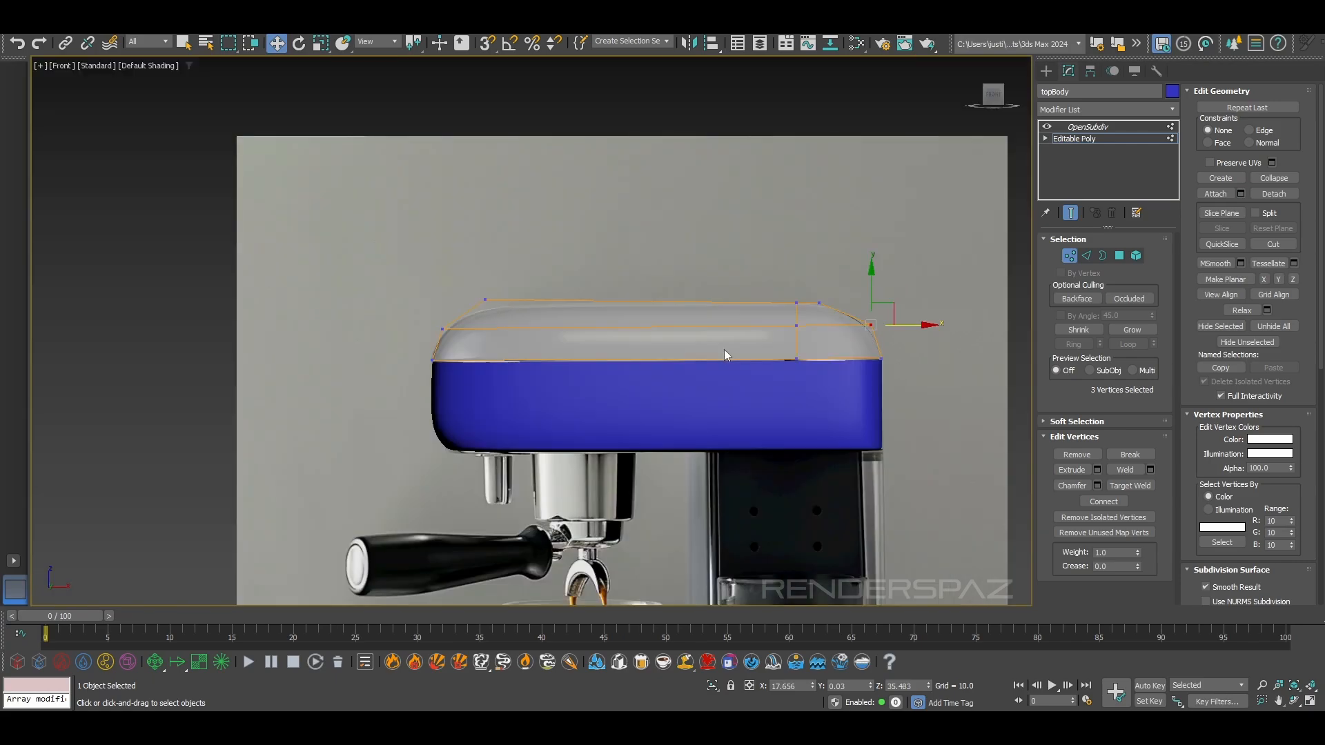
pyautogui.scroll(3, 777, 371)
pyautogui.press('F3')
pyautogui.press('F3')
pyautogui.scroll(3, 838, 354)
pyautogui.press('F4')
pyautogui.scroll(-3, 837, 355)
# Nudge the lid's vertices to refine its outline, turn off see-through display, and deselect the lid
pyautogui.moveTo(837, 354); pyautogui.dragTo(605, 323, button='middle')
pyautogui.click(472, 174)
pyautogui.moveTo(590, 356); pyautogui.dragTo(592, 357)
pyautogui.moveTo(600, 245); pyautogui.dragTo(607, 245)
pyautogui.scroll(5, 585, 317)
pyautogui.press('F4')
pyautogui.scroll(-10, 582, 324)
pyautogui.hotkey('alt', 'x')
pyautogui.click(783, 252)
pyautogui.click(1069, 256)
pyautogui.click(830, 236)
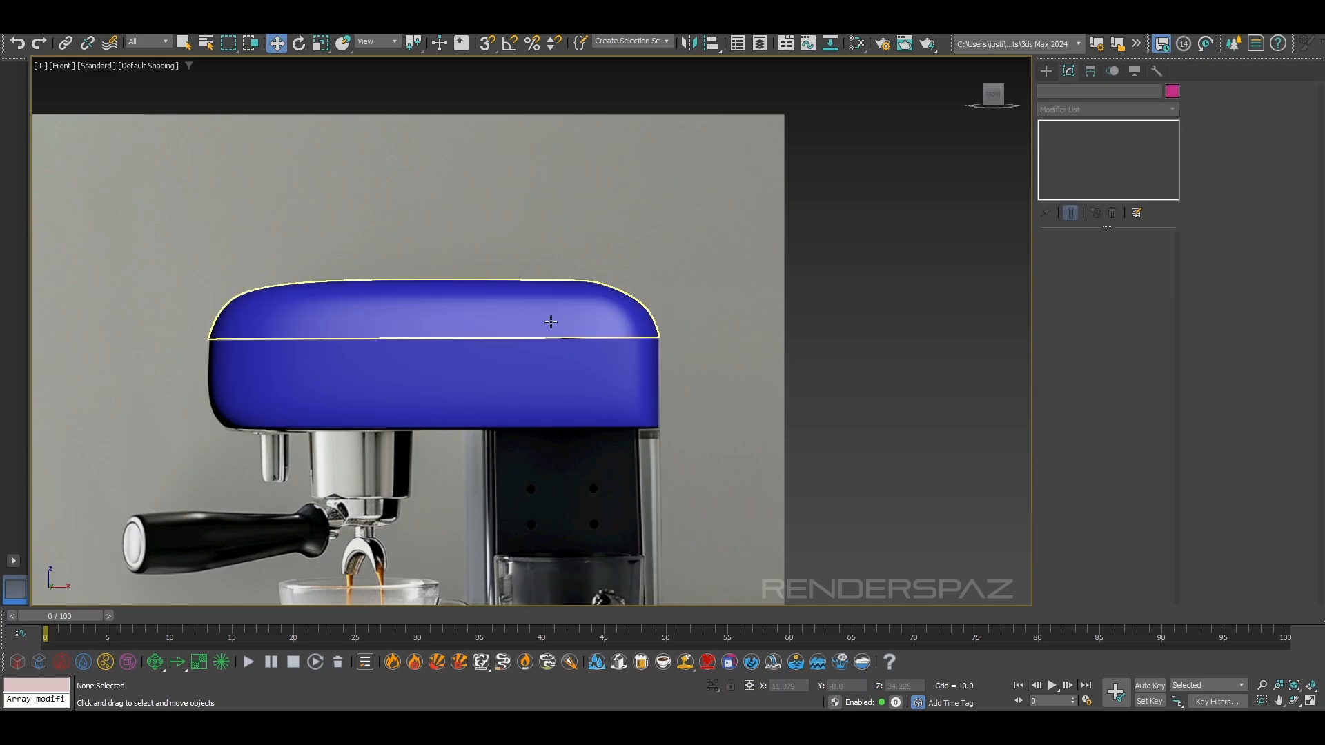
# Reselect the lid at vertex level and examine its left shoulder and subdivided mesh against the reference
pyautogui.click(554, 320)
pyautogui.scroll(5, 387, 314)
pyautogui.click(1092, 140)
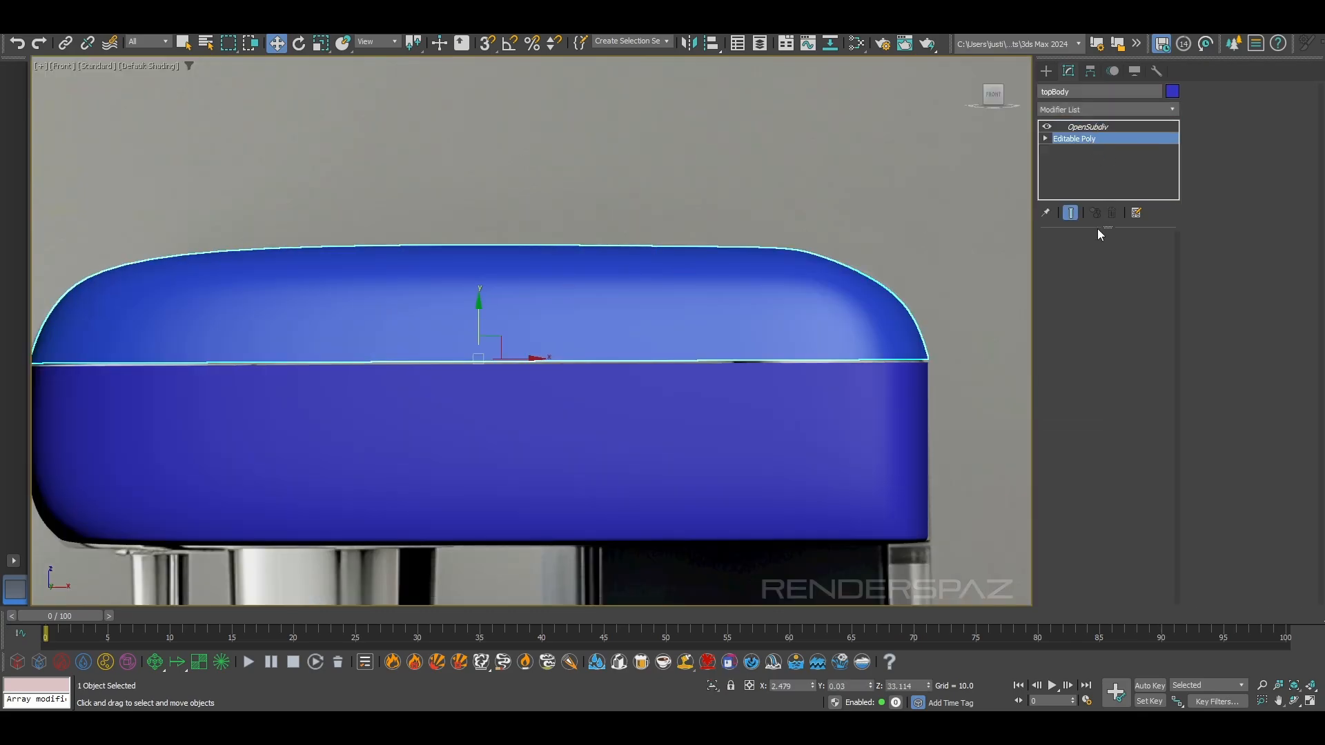
pyautogui.click(1070, 256)
pyautogui.moveTo(218, 210); pyautogui.dragTo(436, 228, button='middle')
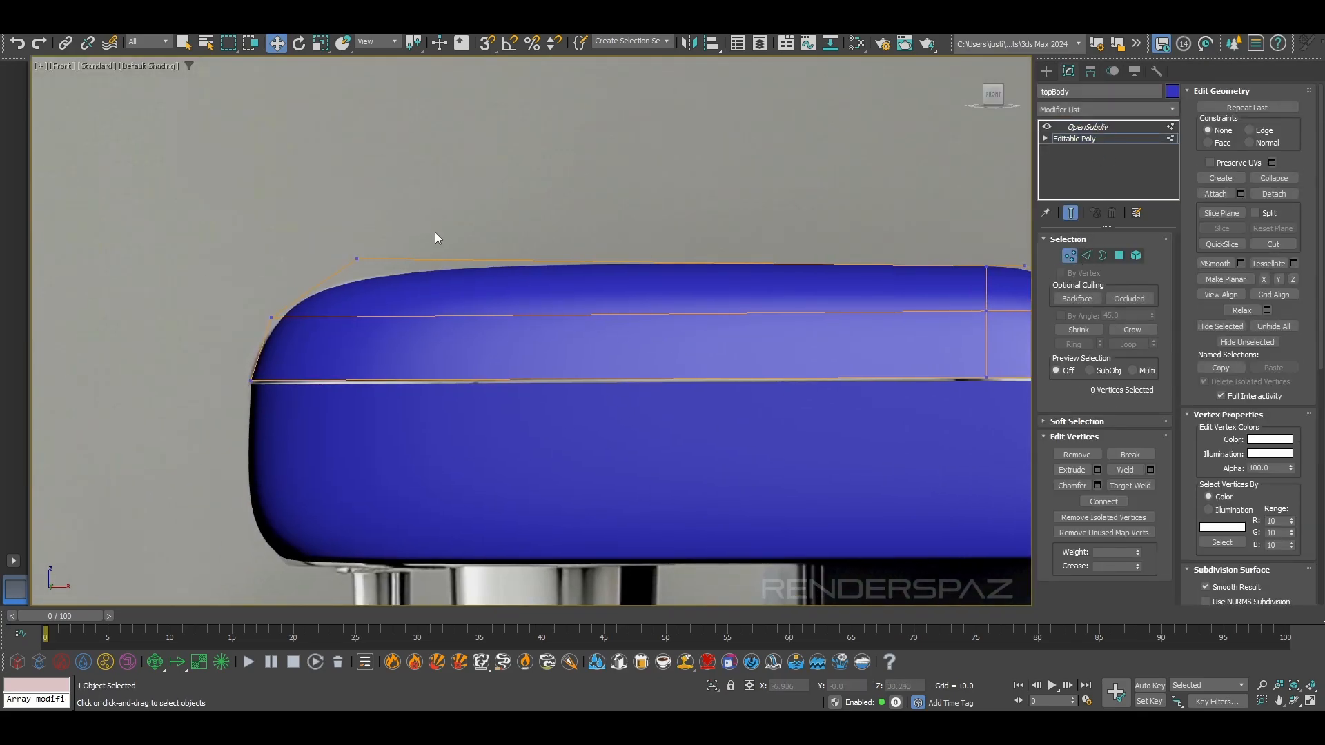
pyautogui.press('F4')
pyautogui.press('F3')
pyautogui.press('F3')
pyautogui.moveTo(575, 264); pyautogui.dragTo(443, 191, button='middle')
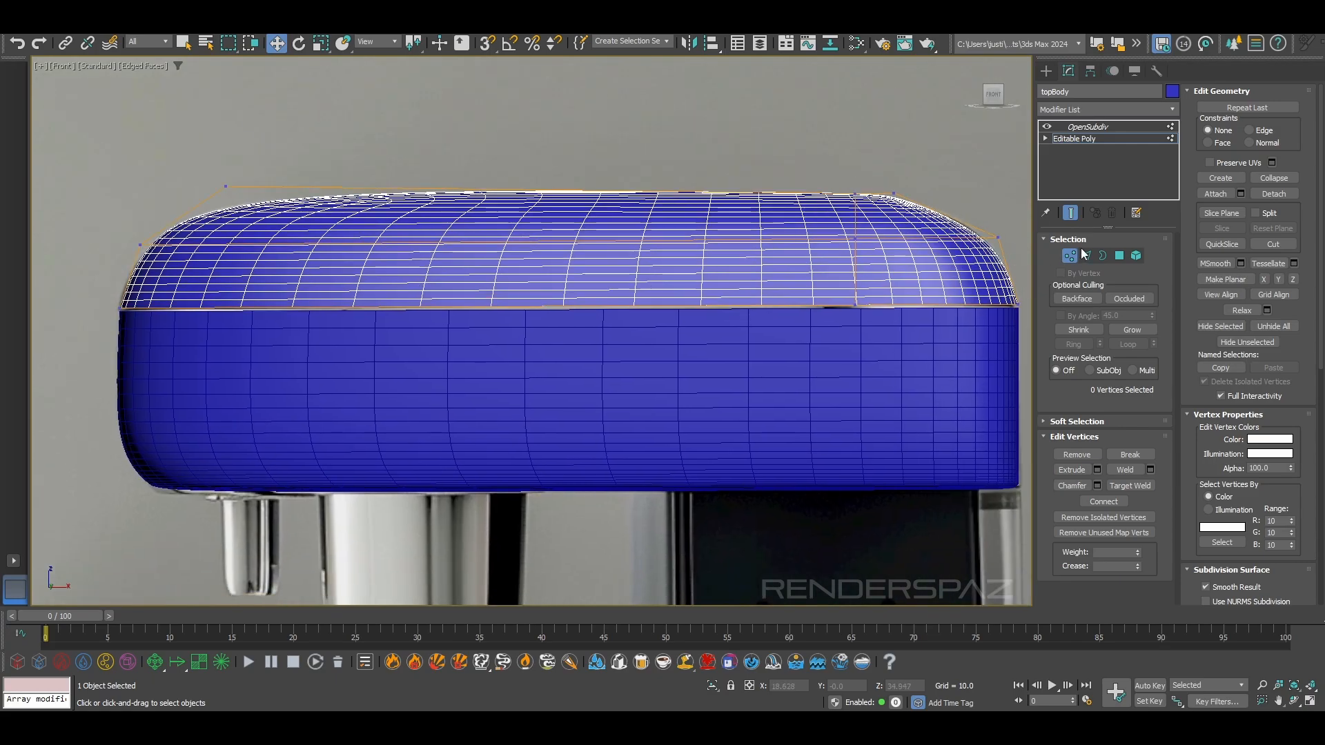
# Ring-select the lid's lengthwise edges, connect them with another crosswise loop, and straighten it by scaling along X
pyautogui.click(1082, 253)
pyautogui.doubleClick(368, 305)
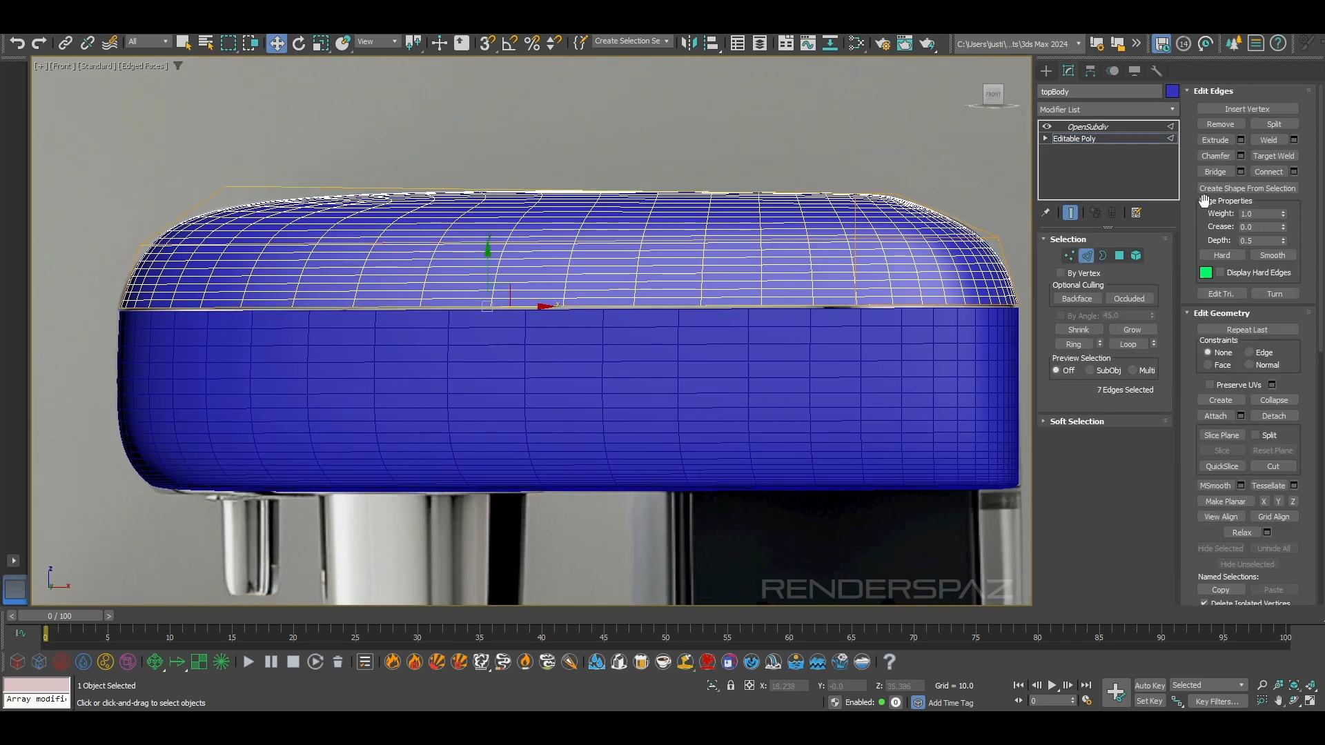
pyautogui.click(1267, 171)
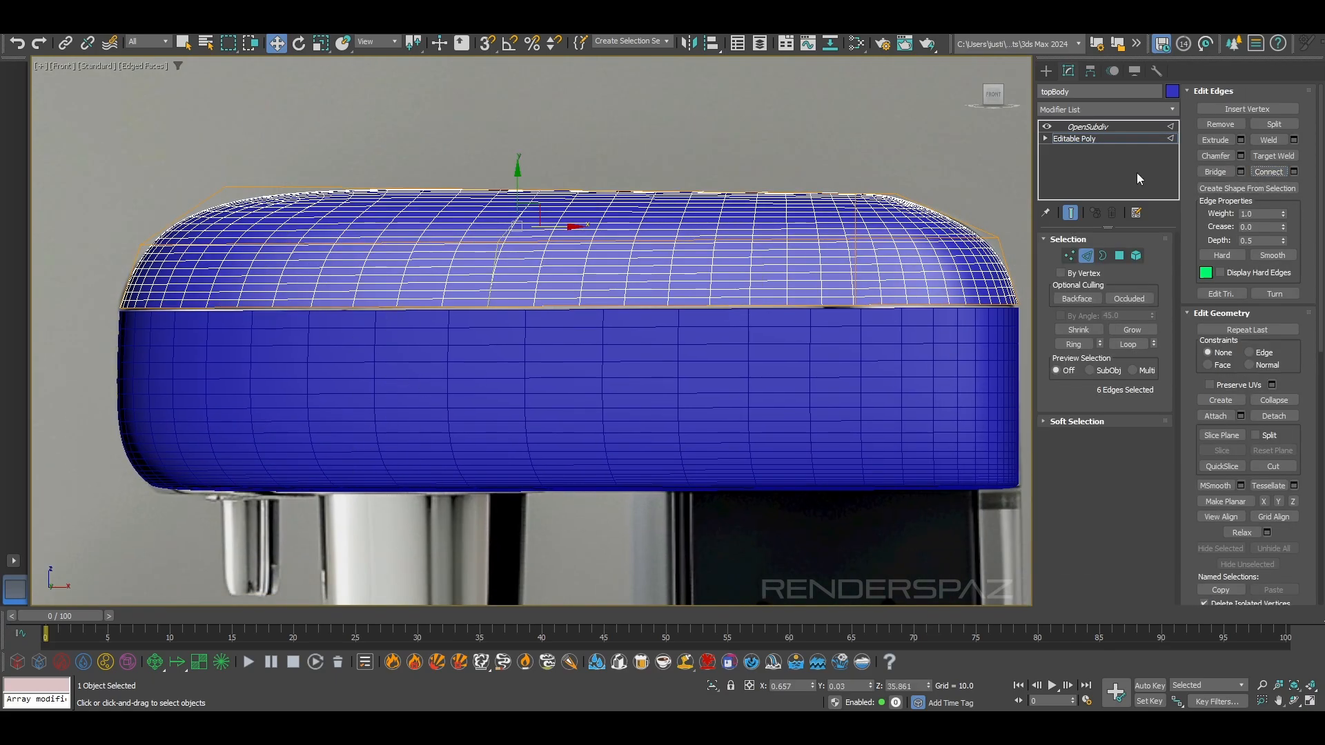
pyautogui.click(320, 45)
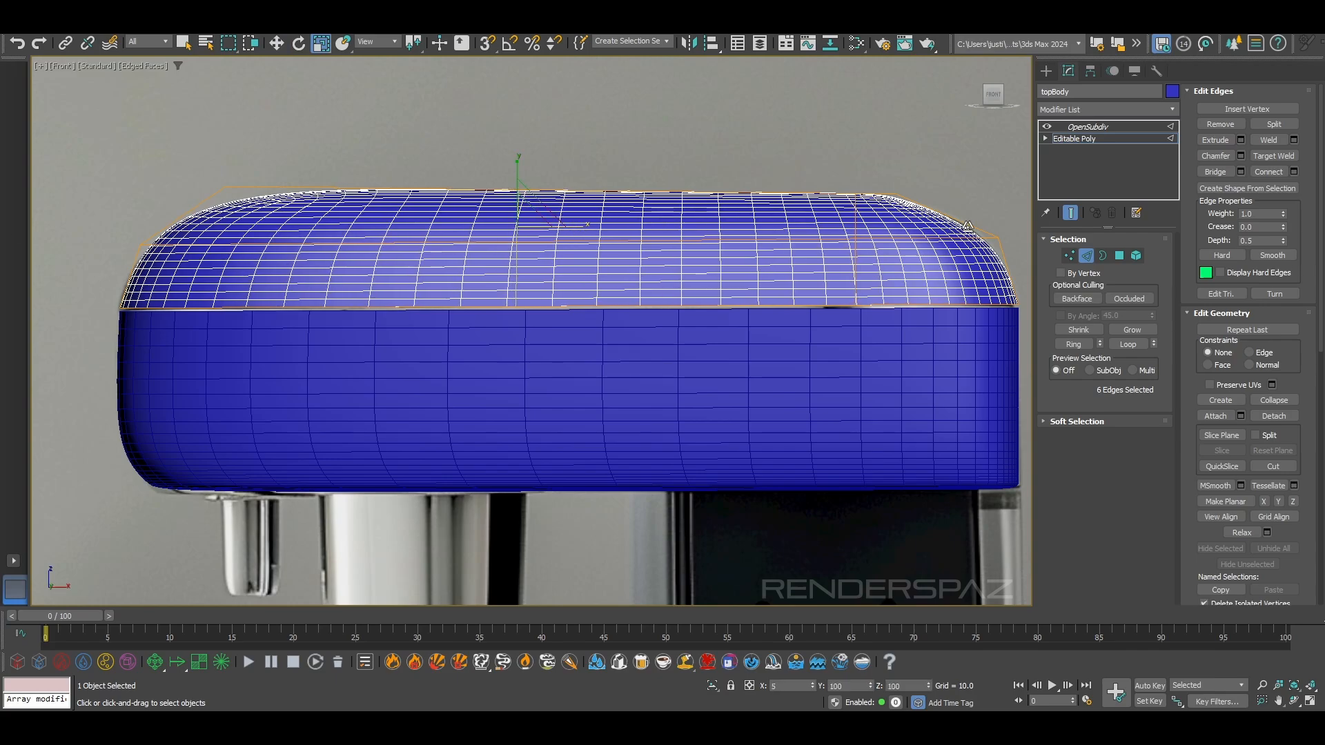
pyautogui.press('F3')
pyautogui.press('F3')
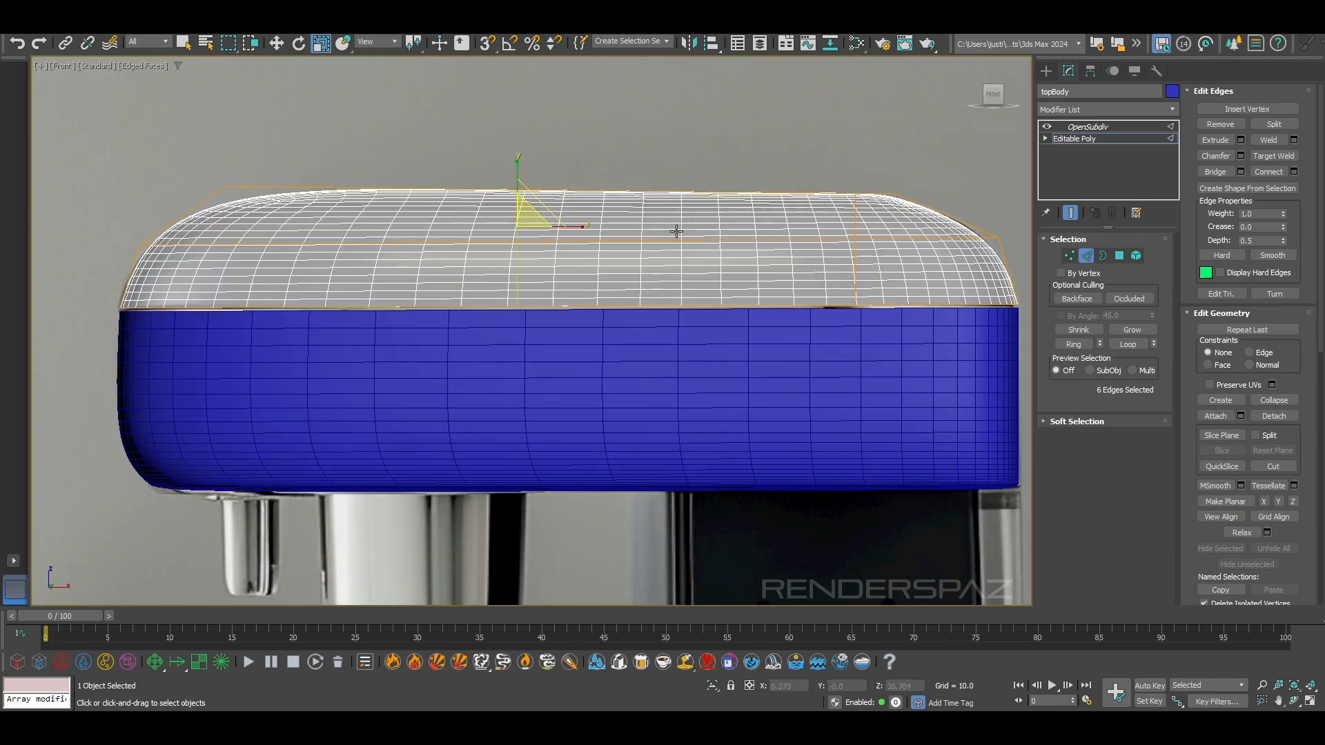
# Move the new crosswise loop along X toward the lid's left end to tighten that shoulder
pyautogui.press('w')
pyautogui.moveTo(559, 225); pyautogui.dragTo(360, 223)
pyautogui.press('F4')
pyautogui.moveTo(427, 274); pyautogui.dragTo(576, 307, button='middle')
# Switch to vertex editing and adjust the vertices of the lid's left shoulder to match the reference outline
pyautogui.click(1068, 255)
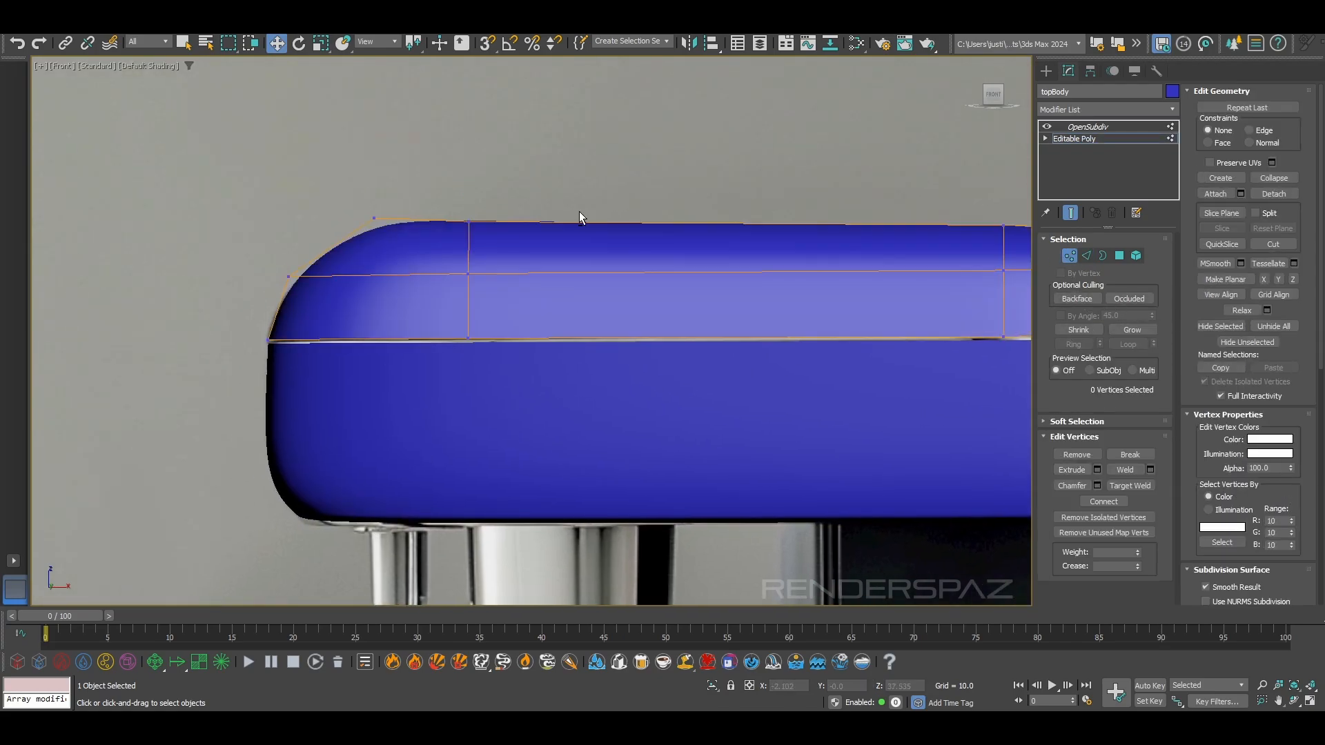
pyautogui.scroll(4, 483, 207)
pyautogui.moveTo(728, 285); pyautogui.dragTo(689, 288)
pyautogui.moveTo(586, 208); pyautogui.dragTo(583, 235)
pyautogui.press('F3')
pyautogui.press('F3')
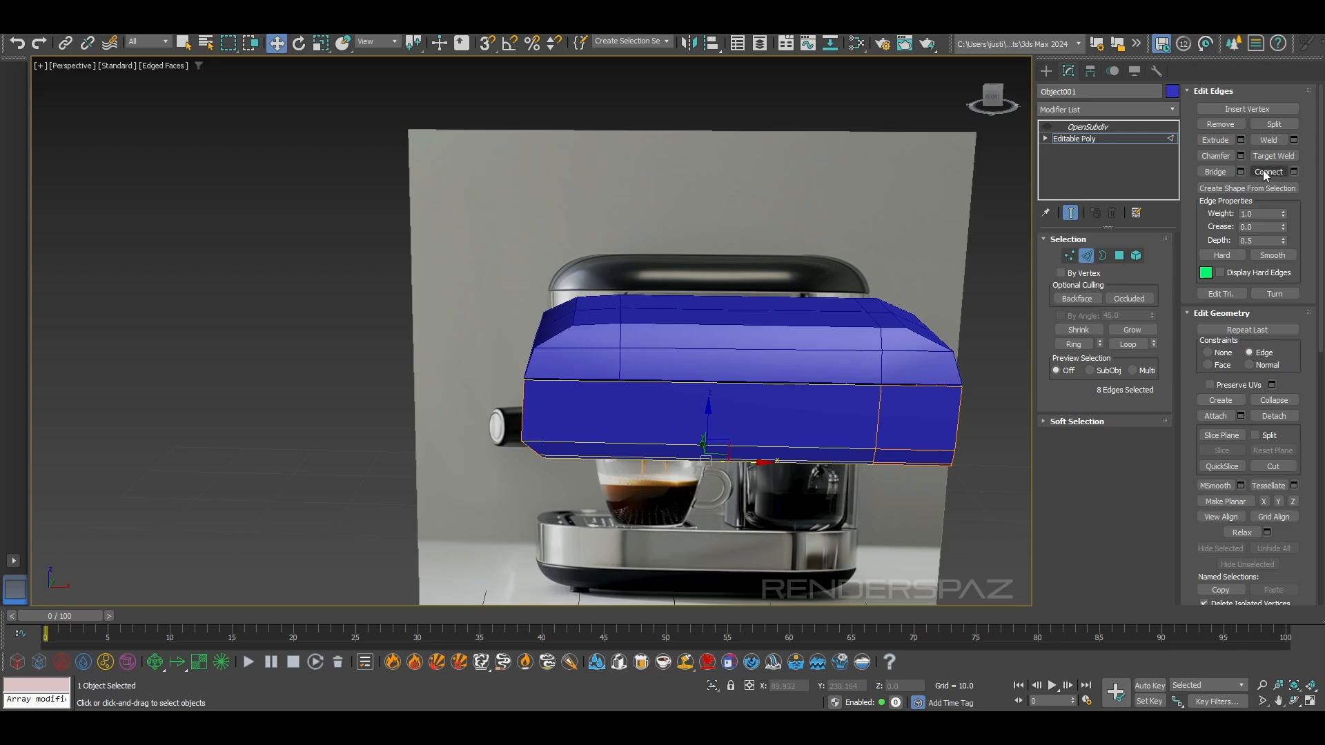
# Connect the housing band's lengthwise edges with a crosswise loop, straighten it, and move it left along X to align with the lid's loop
pyautogui.click(1268, 171)
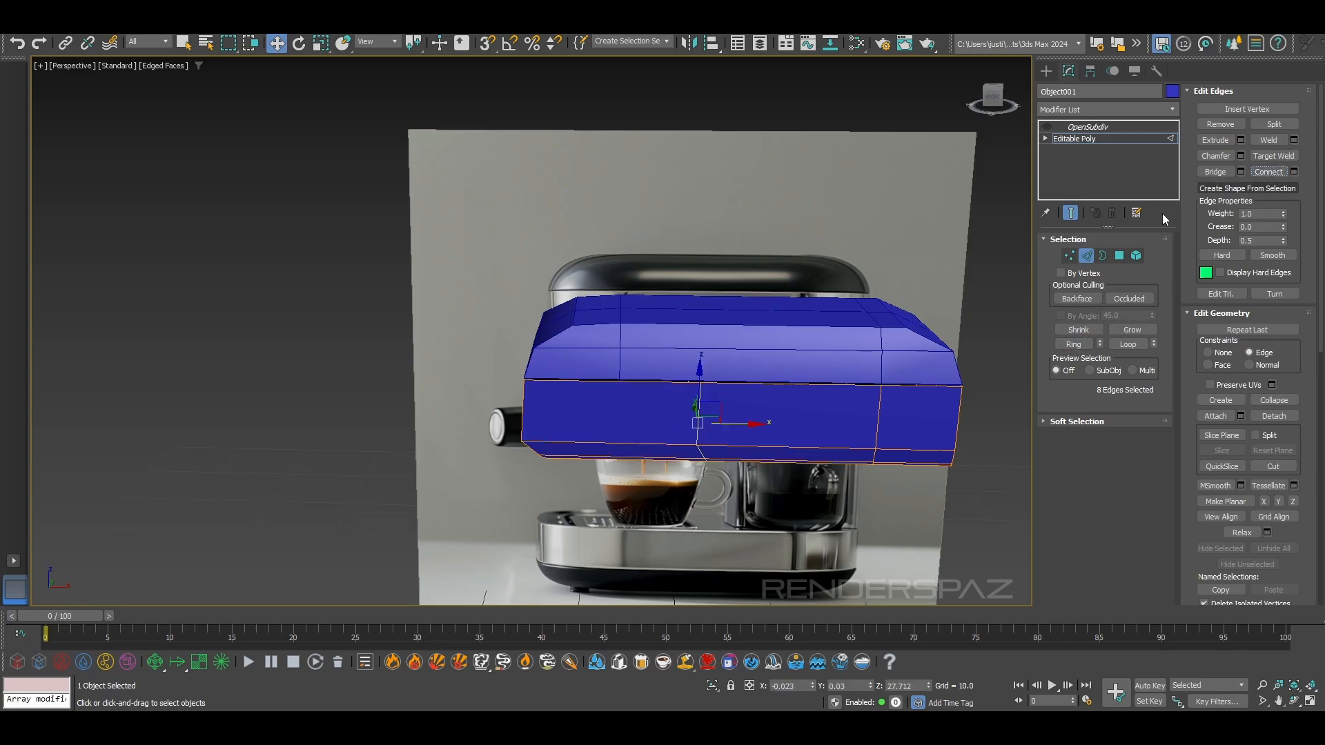
pyautogui.click(320, 43)
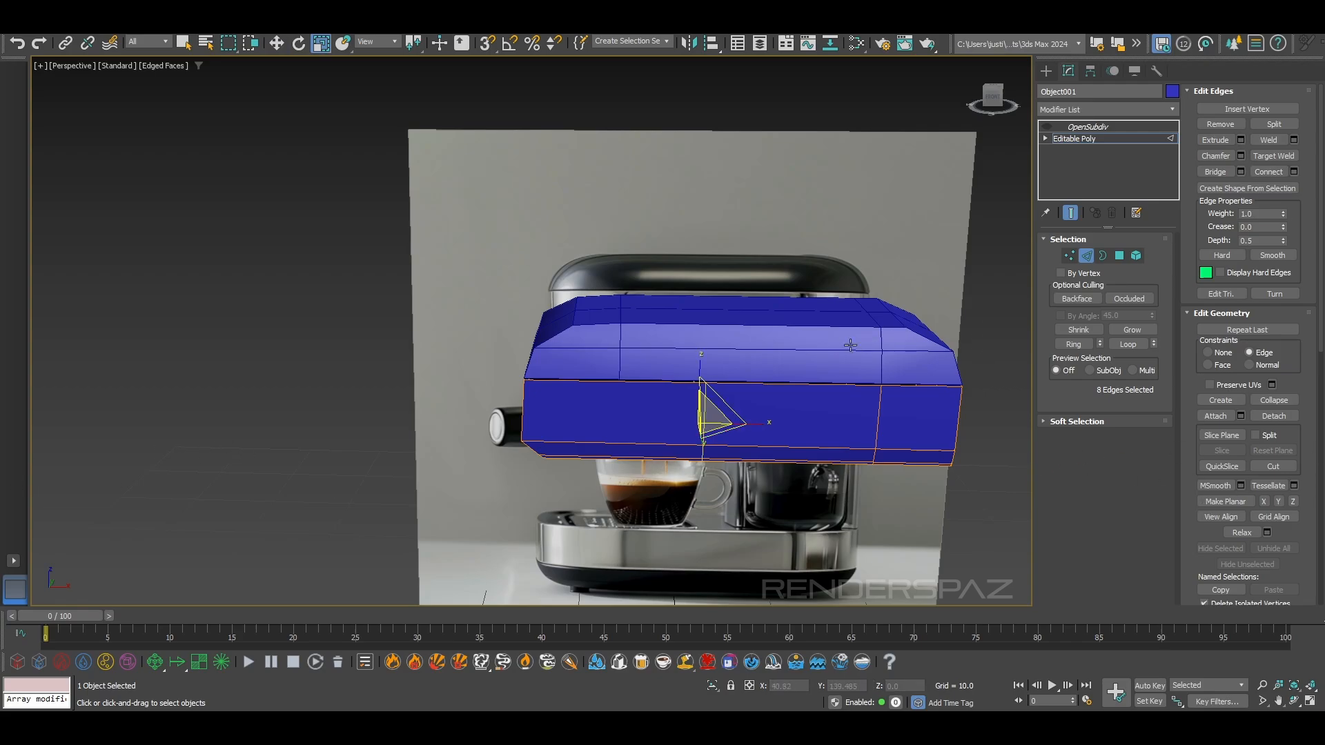
pyautogui.press('w')
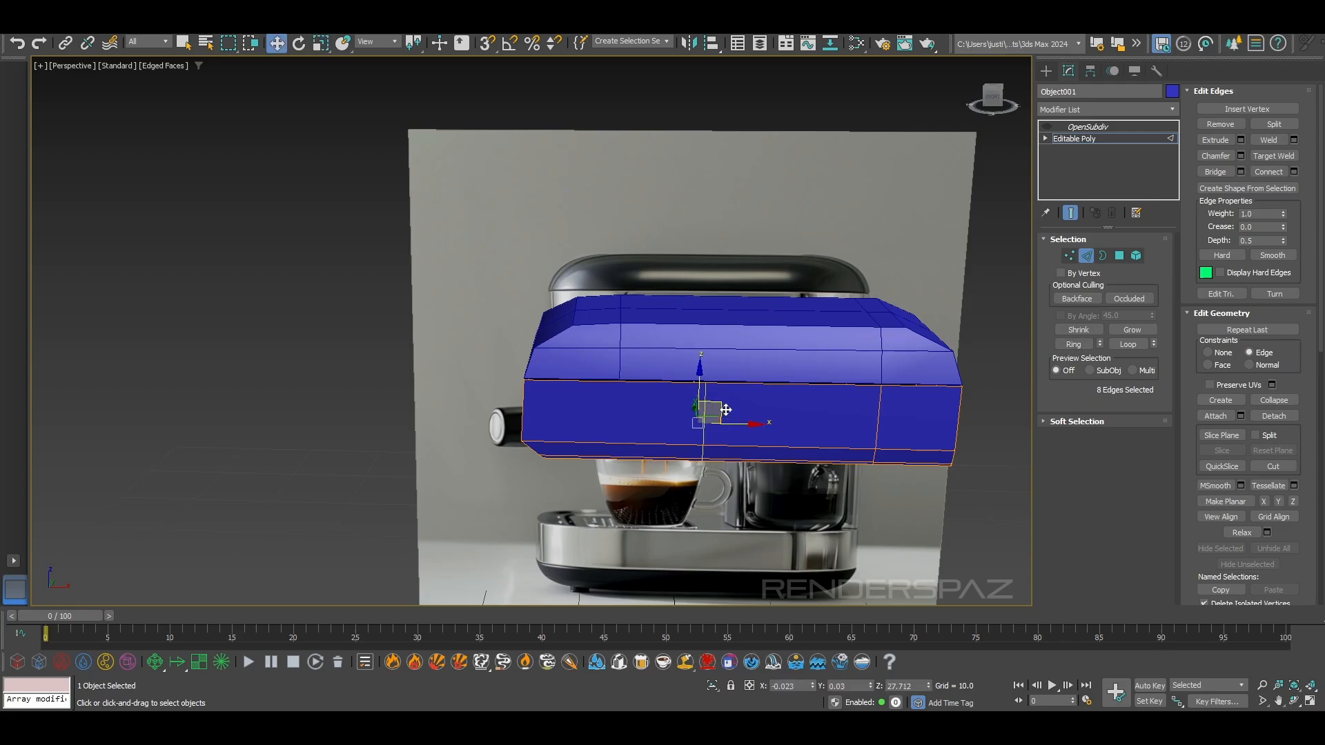
pyautogui.moveTo(734, 428); pyautogui.dragTo(655, 431)
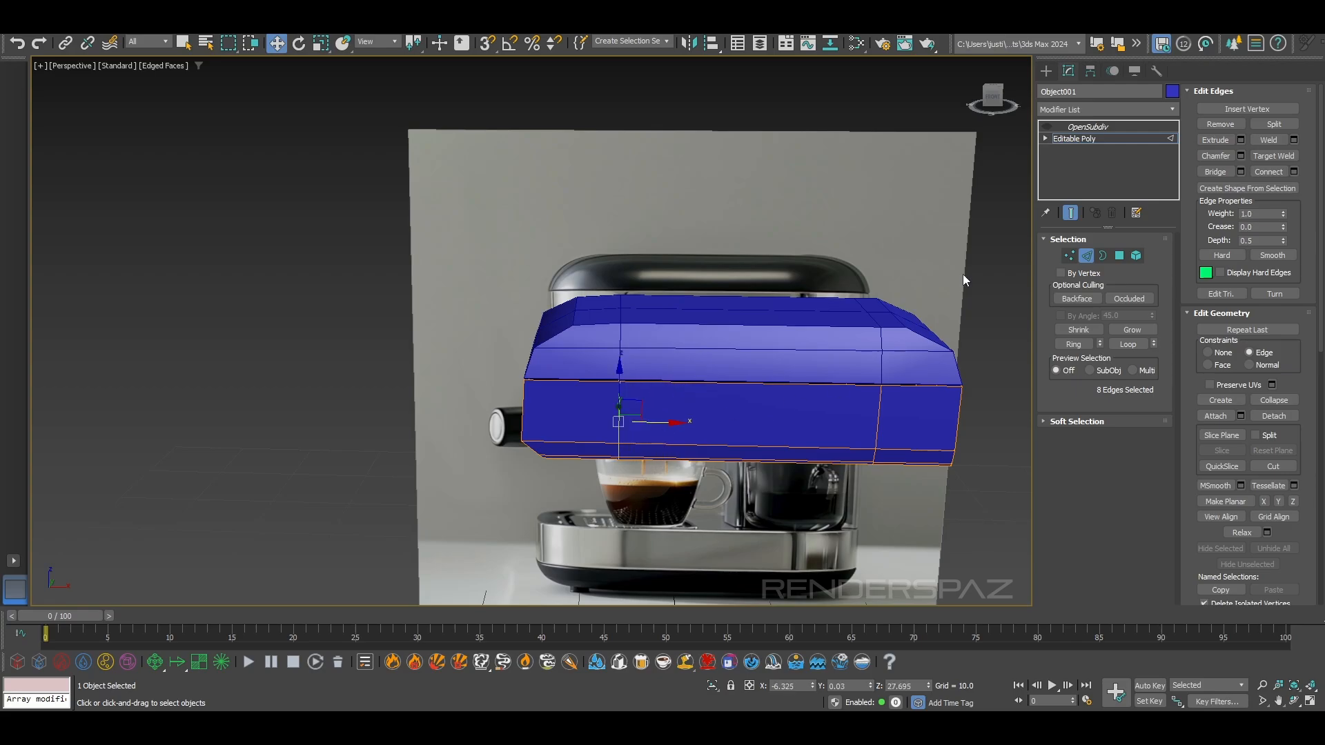
# Turn on the lid's OpenSubdiv smoothing, hide the edged faces, and examine the smoothed lid and housing band from several angles
pyautogui.click(1099, 257)
pyautogui.click(1102, 256)
pyautogui.click(774, 238)
pyautogui.click(746, 358)
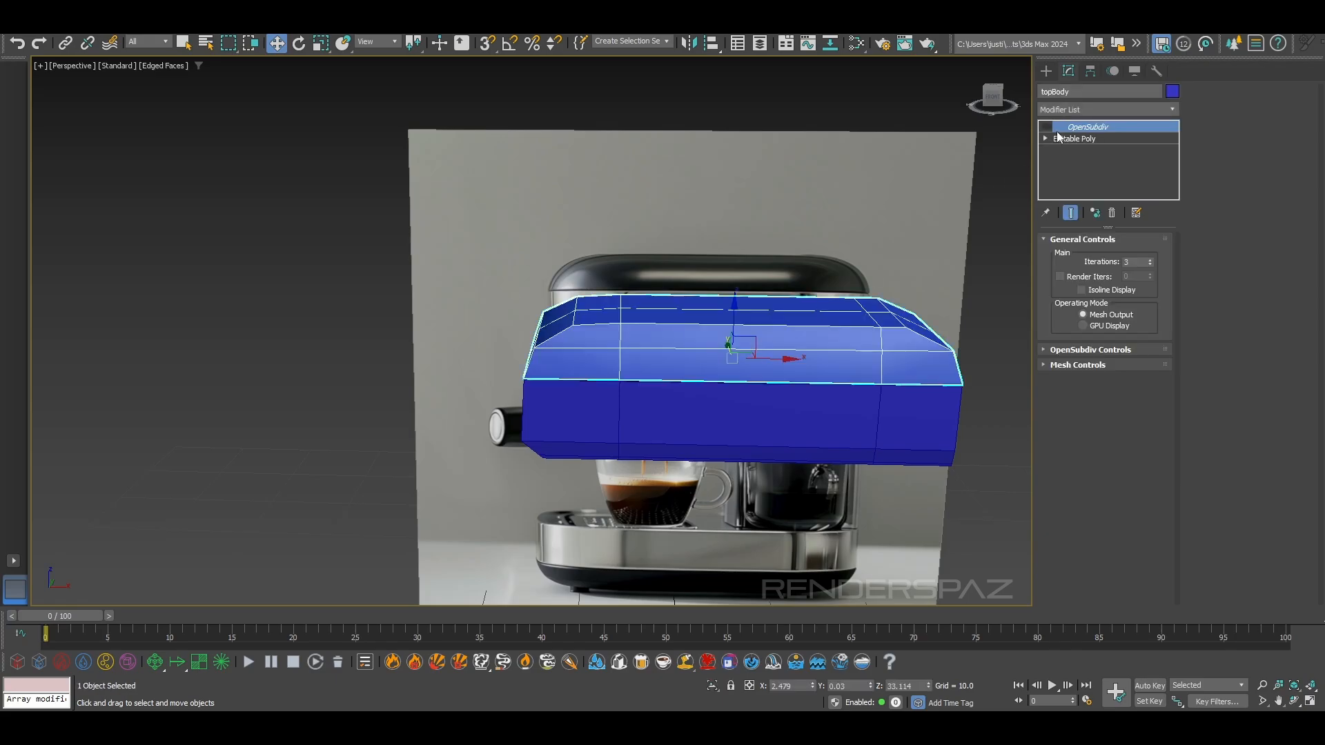
pyautogui.click(1046, 127)
pyautogui.click(785, 501)
pyautogui.press('F4')
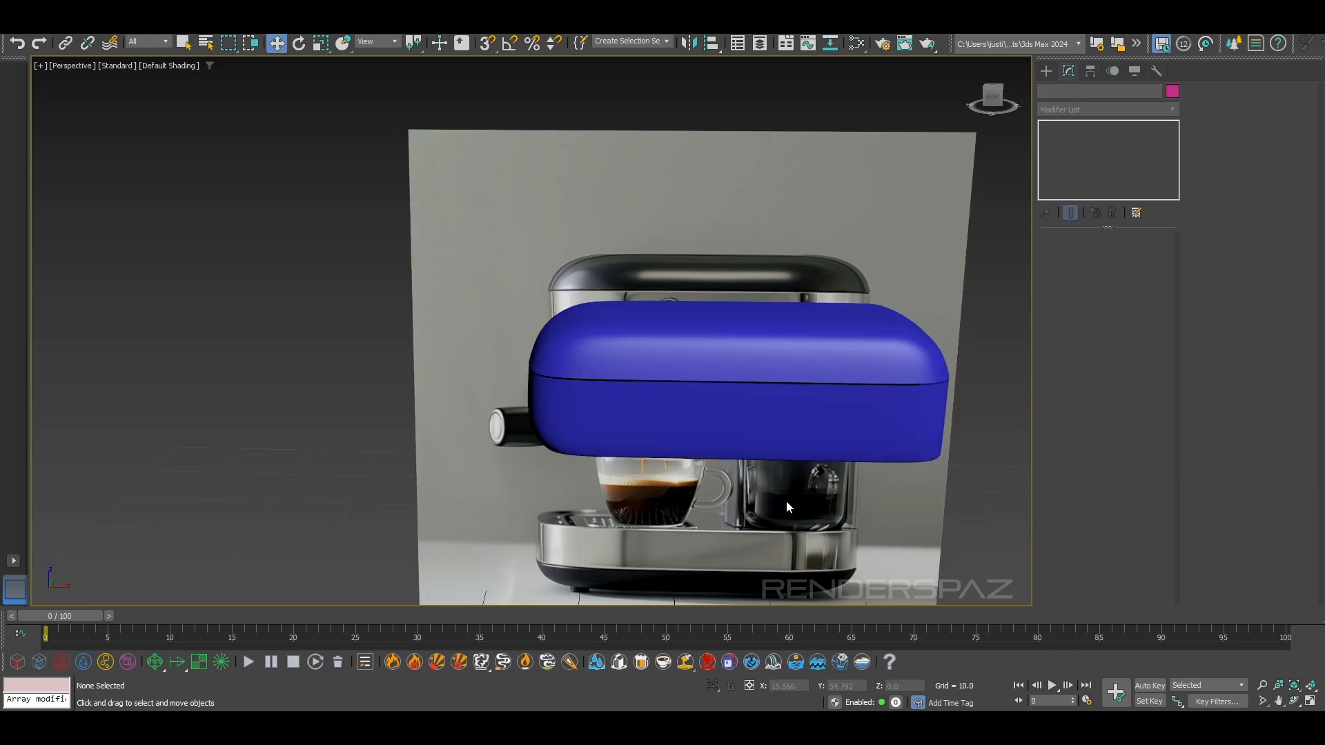
pyautogui.scroll(-3, 718, 474)
pyautogui.keyDown('alt'); pyautogui.moveTo(718, 474); pyautogui.dragTo(643, 433, button='middle'); pyautogui.keyUp('alt')
pyautogui.scroll(3, 561, 366)
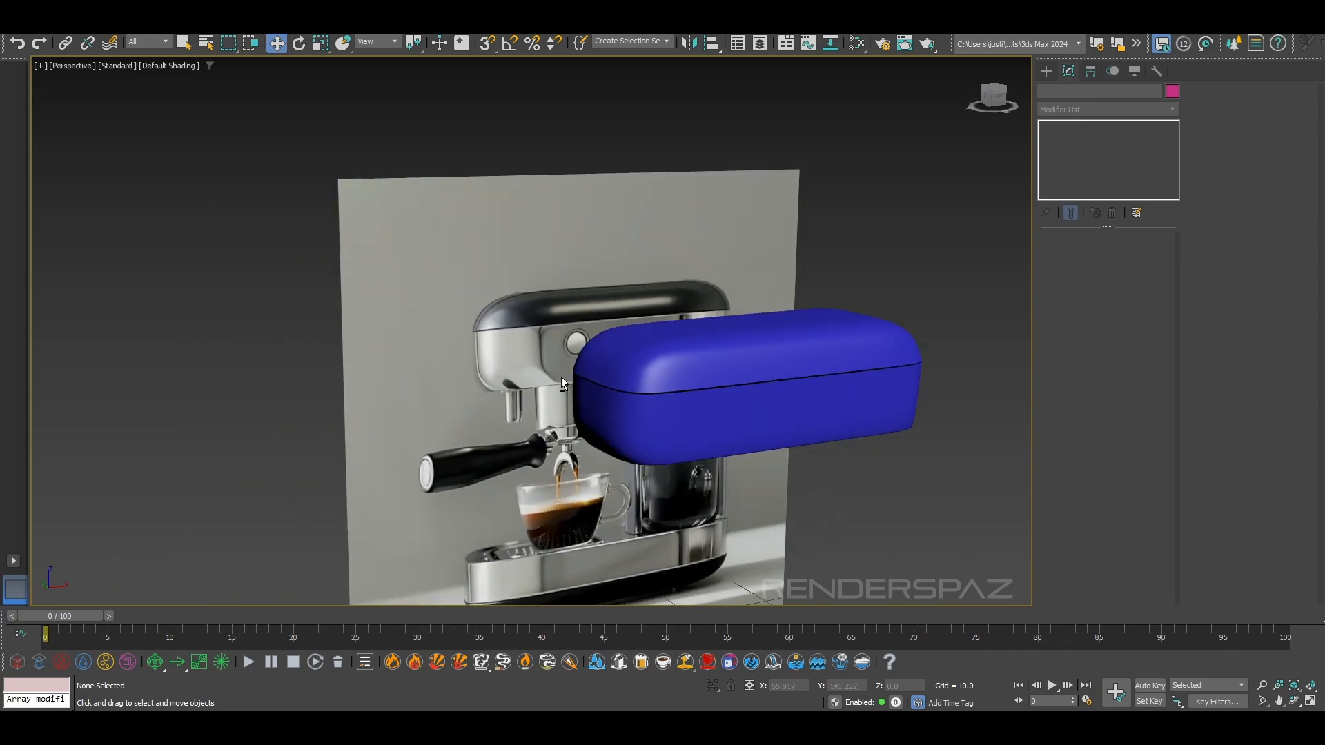
pyautogui.keyDown('alt'); pyautogui.moveTo(561, 366); pyautogui.dragTo(698, 167, button='middle'); pyautogui.keyUp('alt')
pyautogui.keyDown('alt'); pyautogui.moveTo(650, 204); pyautogui.dragTo(861, 430, button='middle'); pyautogui.keyUp('alt')
pyautogui.scroll(4, 736, 335)
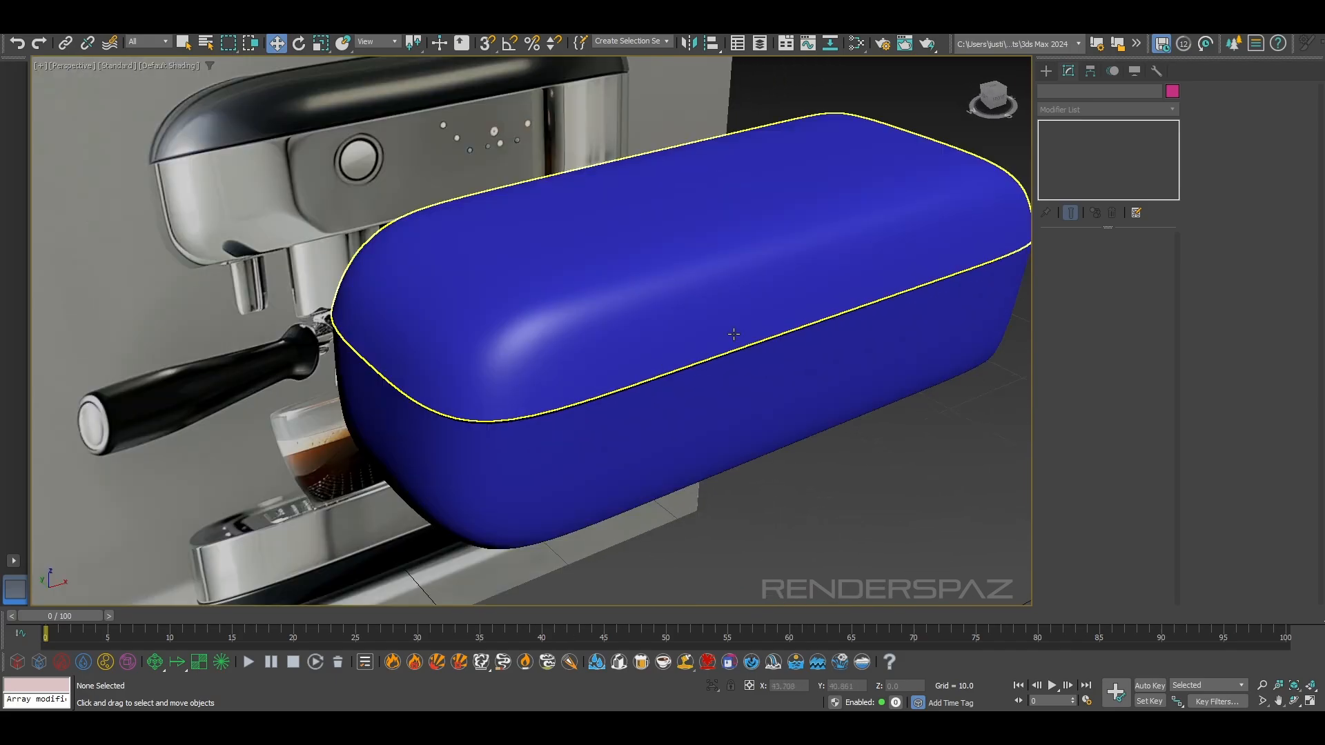
# Select the lid at edge level with smoothing shown and pick the lengthwise edges along its top
pyautogui.click(729, 330)
pyautogui.click(1073, 139)
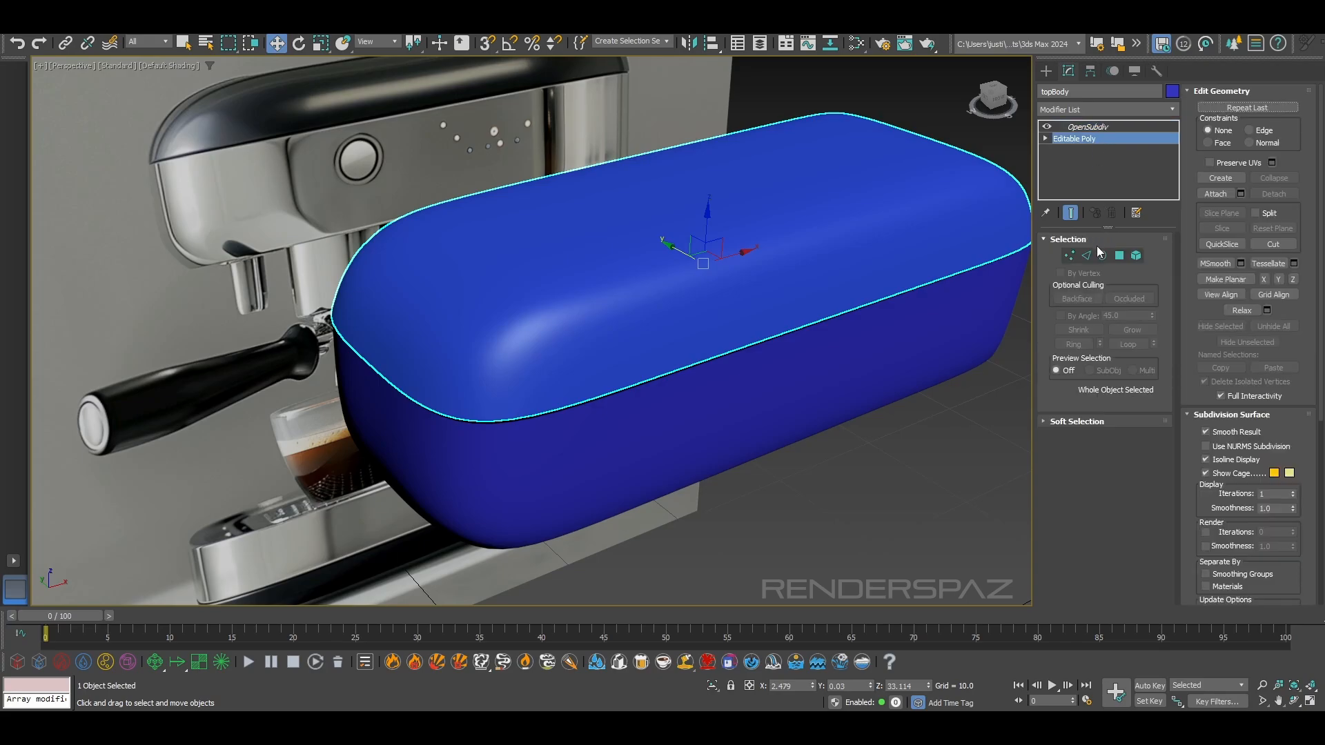
pyautogui.click(1086, 256)
pyautogui.click(727, 234)
pyautogui.keyDown('ctrl'); pyautogui.click(556, 288); pyautogui.keyUp('ctrl')
pyautogui.keyDown('alt'); pyautogui.moveTo(594, 304); pyautogui.dragTo(819, 172, button='middle'); pyautogui.keyUp('alt')
pyautogui.keyDown('ctrl'); pyautogui.click(794, 184); pyautogui.keyUp('ctrl')
pyautogui.keyDown('alt'); pyautogui.moveTo(606, 172); pyautogui.dragTo(515, 122, button='middle'); pyautogui.keyUp('alt')
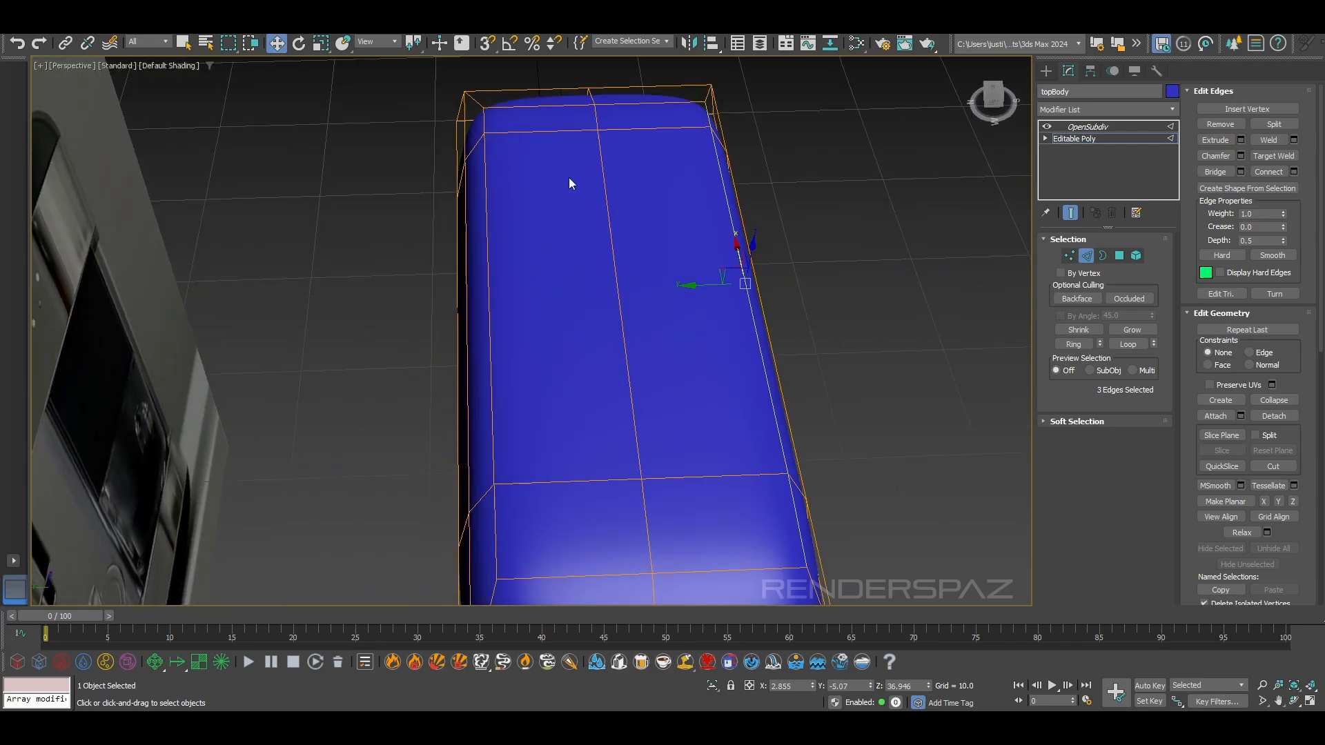
# Select the lid's central lengthwise loop, convert it to vertices, and scale it along Y
pyautogui.keyDown('ctrl'); pyautogui.click(485, 128); pyautogui.keyUp('ctrl')
pyautogui.keyDown('ctrl'); pyautogui.click(484, 180); pyautogui.keyUp('ctrl')
pyautogui.scroll(-5, 514, 387)
pyautogui.moveTo(524, 449); pyautogui.dragTo(541, 349, button='middle')
pyautogui.scroll(3, 541, 349)
pyautogui.keyDown('ctrl'); pyautogui.click(532, 360); pyautogui.keyUp('ctrl')
pyautogui.keyDown('ctrl'); pyautogui.click(1068, 255); pyautogui.keyUp('ctrl')
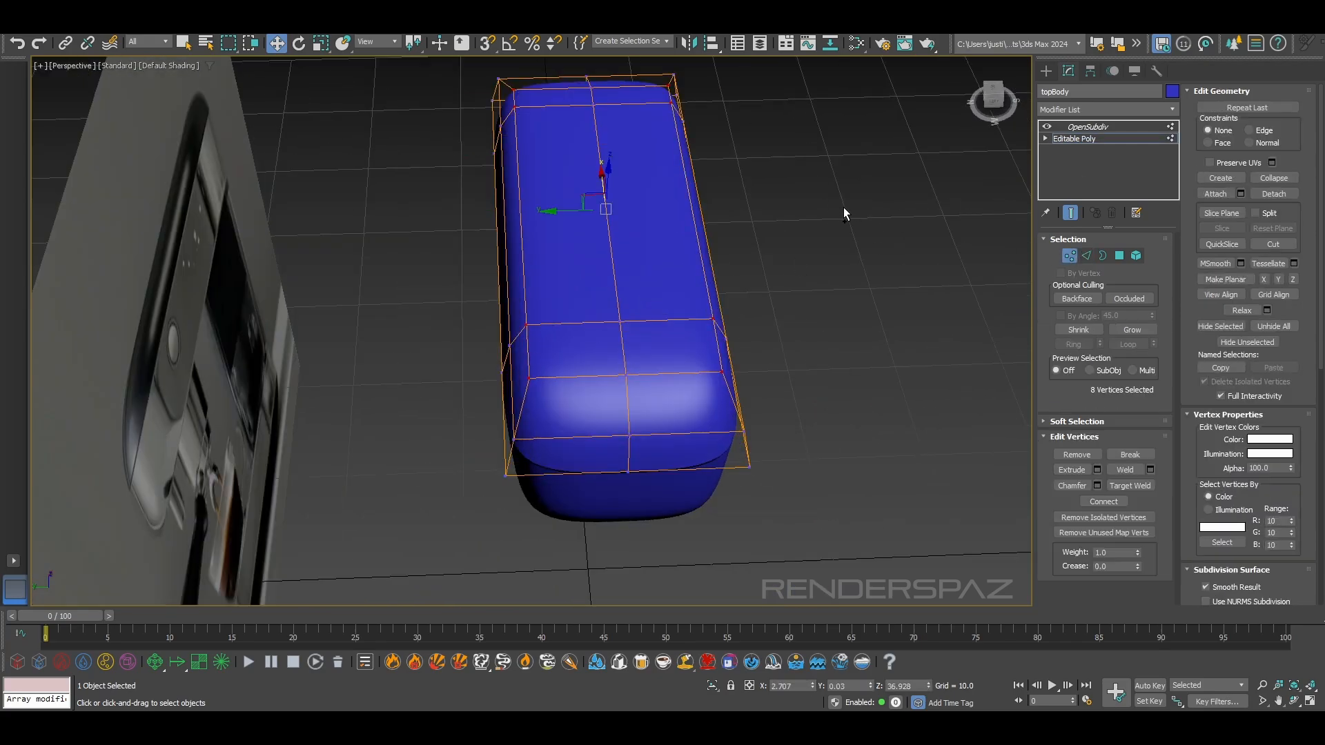
pyautogui.click(321, 43)
pyautogui.moveTo(541, 213); pyautogui.dragTo(556, 213)
pyautogui.keyDown('alt'); pyautogui.moveTo(556, 213); pyautogui.dragTo(600, 171, button='middle'); pyautogui.keyUp('alt')
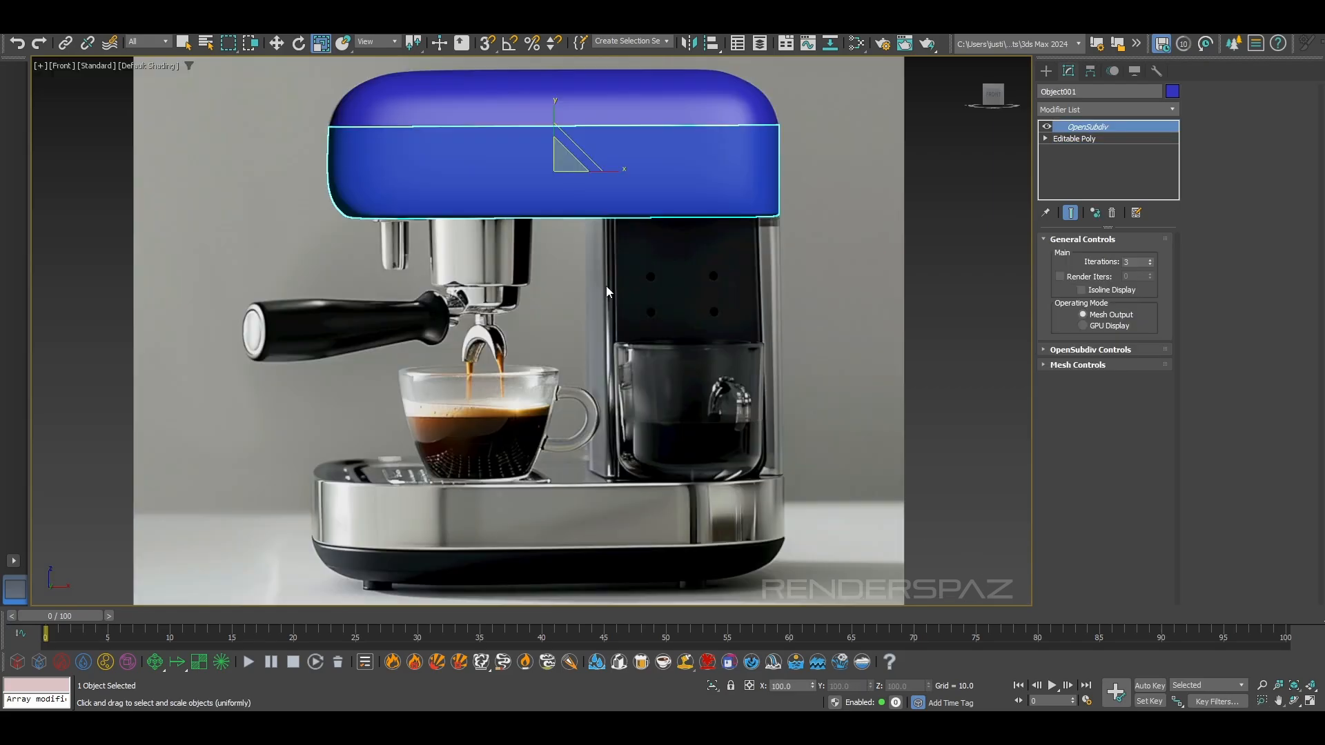
# Clone the housing band straight down onto the machine's base as one independent copy
pyautogui.press('w')
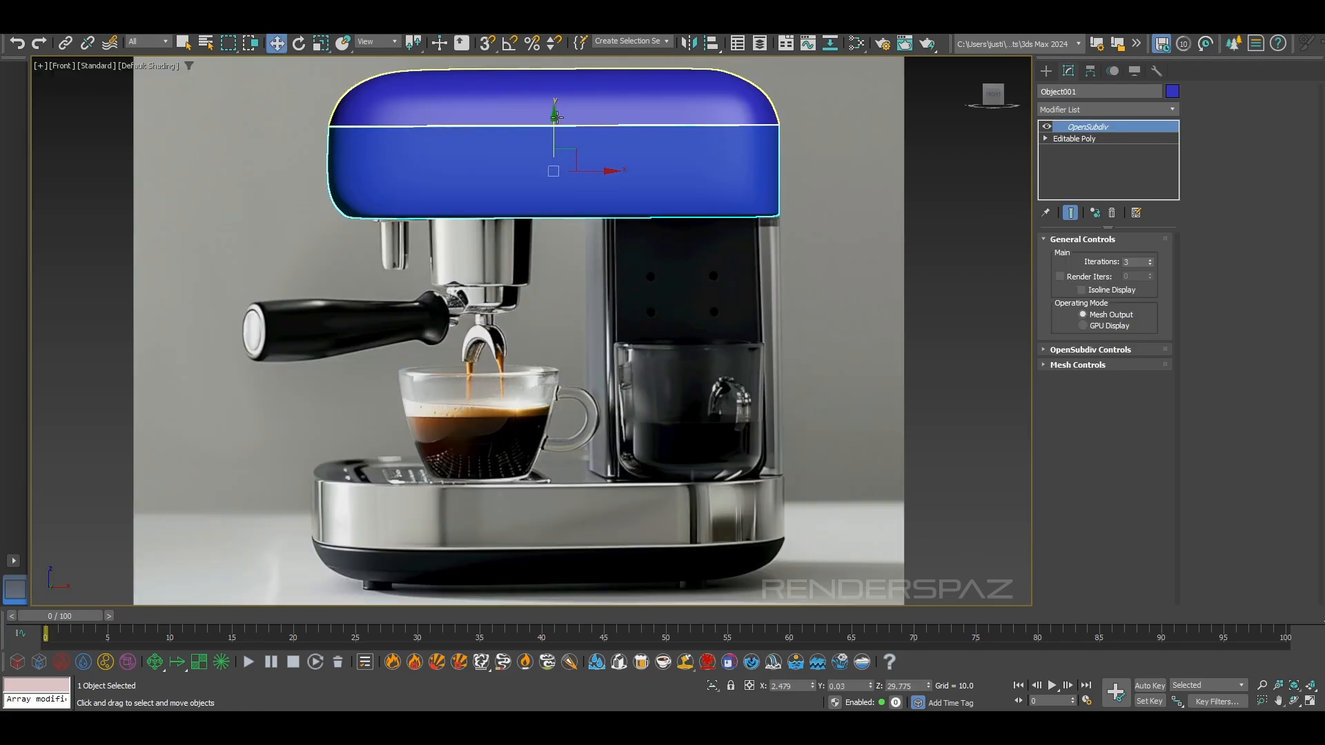
pyautogui.moveTo(555, 125)
pyautogui.keyDown('shift'); pyautogui.mouseDown()
pyautogui.moveTo(549, 619)
pyautogui.moveTo(554, 445)
pyautogui.moveTo(554, 460)
pyautogui.moveTo(630, 294)
pyautogui.moveTo(615, 410)
pyautogui.moveTo(635, 389)
pyautogui.moveTo(627, 454)
pyautogui.mouseUp(); pyautogui.keyUp('shift')
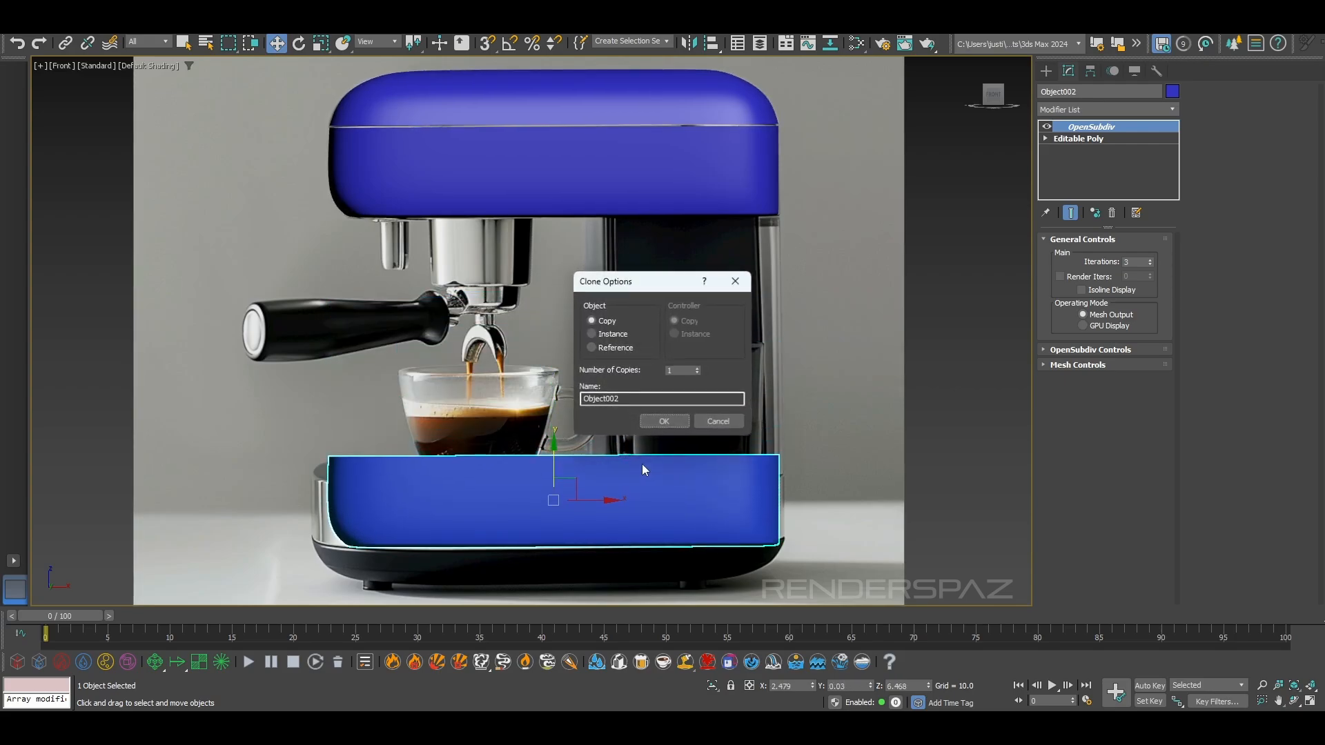
pyautogui.click(662, 421)
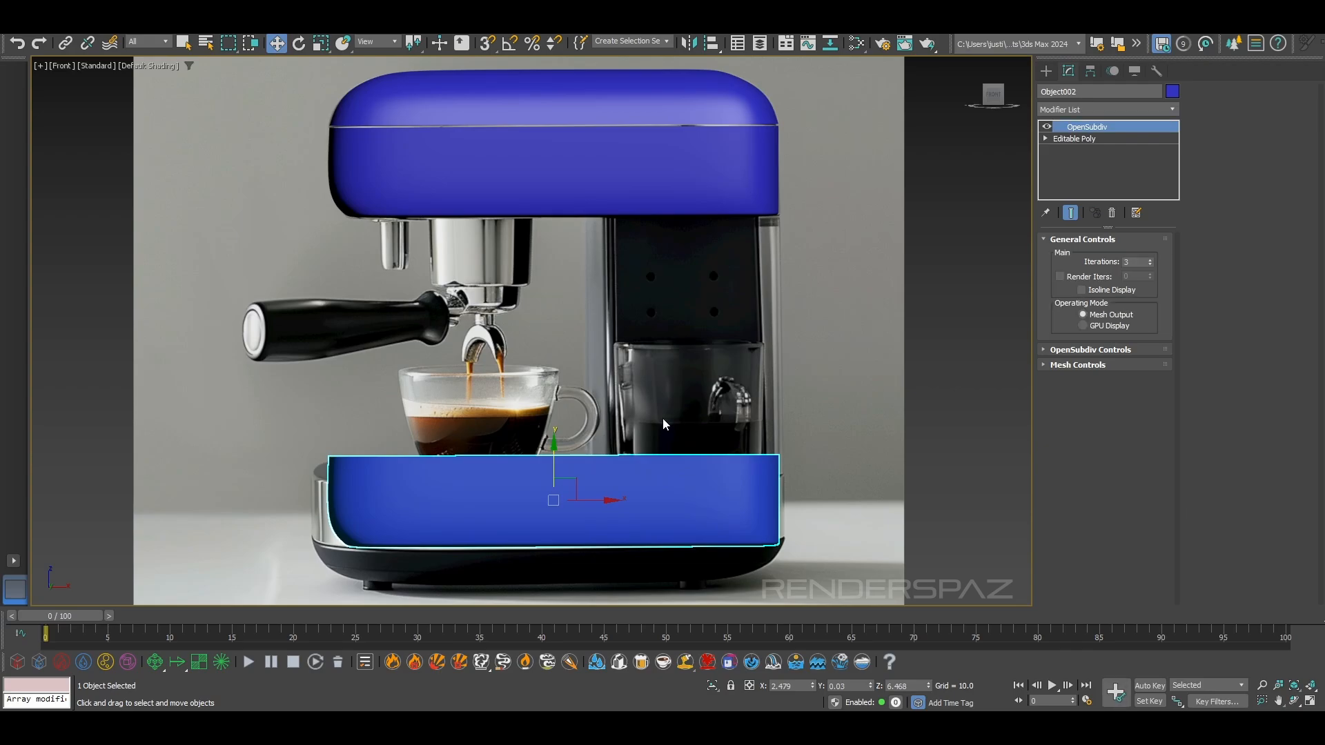
# Select the copied band's upper border edges and move them down along Z to reduce its height against the steel base
pyautogui.press('p')
pyautogui.moveTo(670, 405); pyautogui.dragTo(772, 352, button='middle')
pyautogui.click(1090, 139)
pyautogui.click(1086, 255)
pyautogui.doubleClick(802, 327)
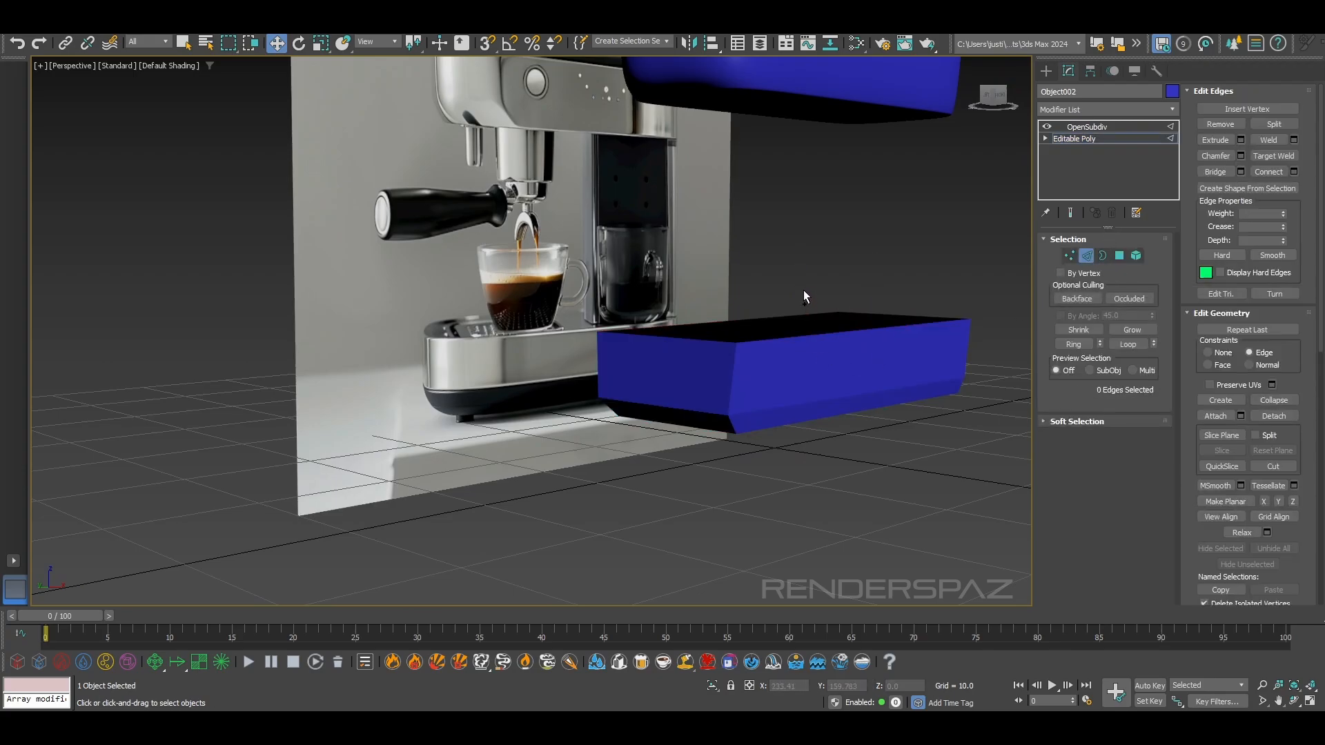
pyautogui.moveTo(798, 287); pyautogui.dragTo(797, 303)
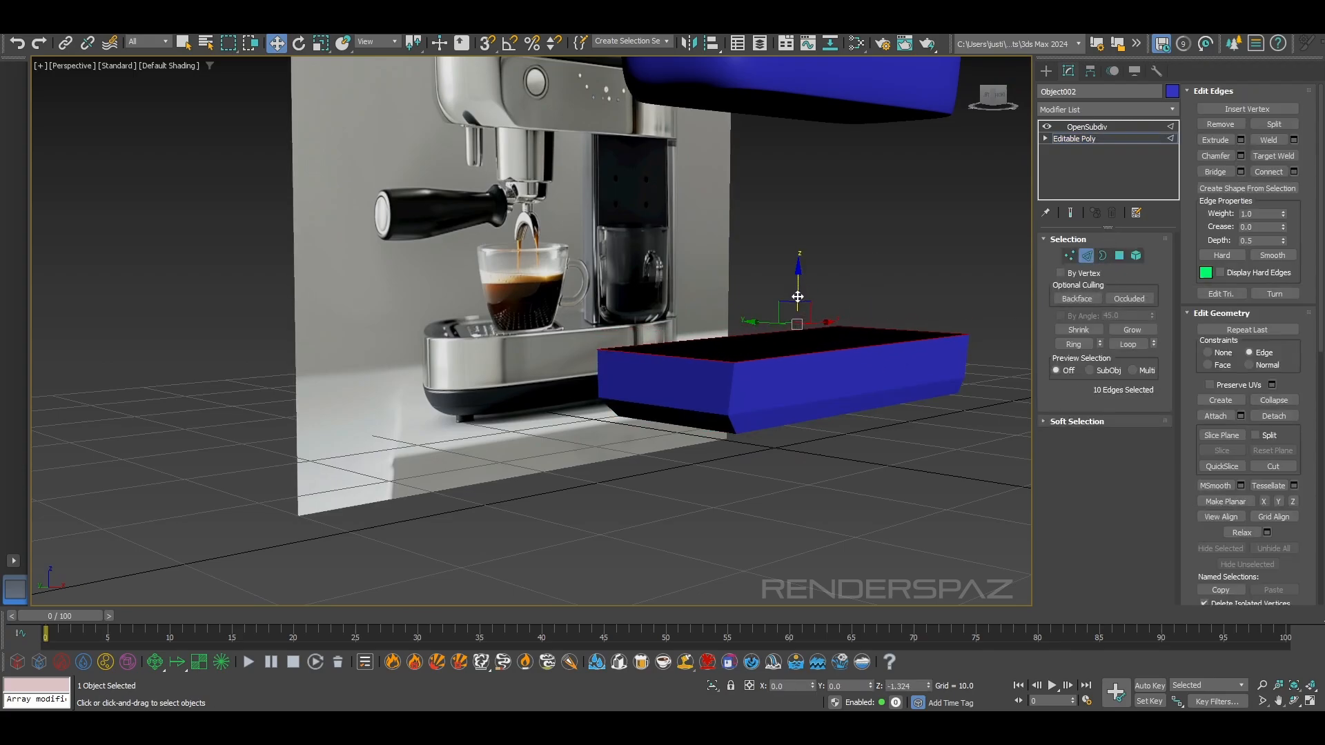
pyautogui.press('f')
pyautogui.moveTo(366, 453); pyautogui.dragTo(364, 353, button='middle')
pyautogui.click(1071, 214)
pyautogui.click(808, 273)
pyautogui.scroll(2, 416, 500)
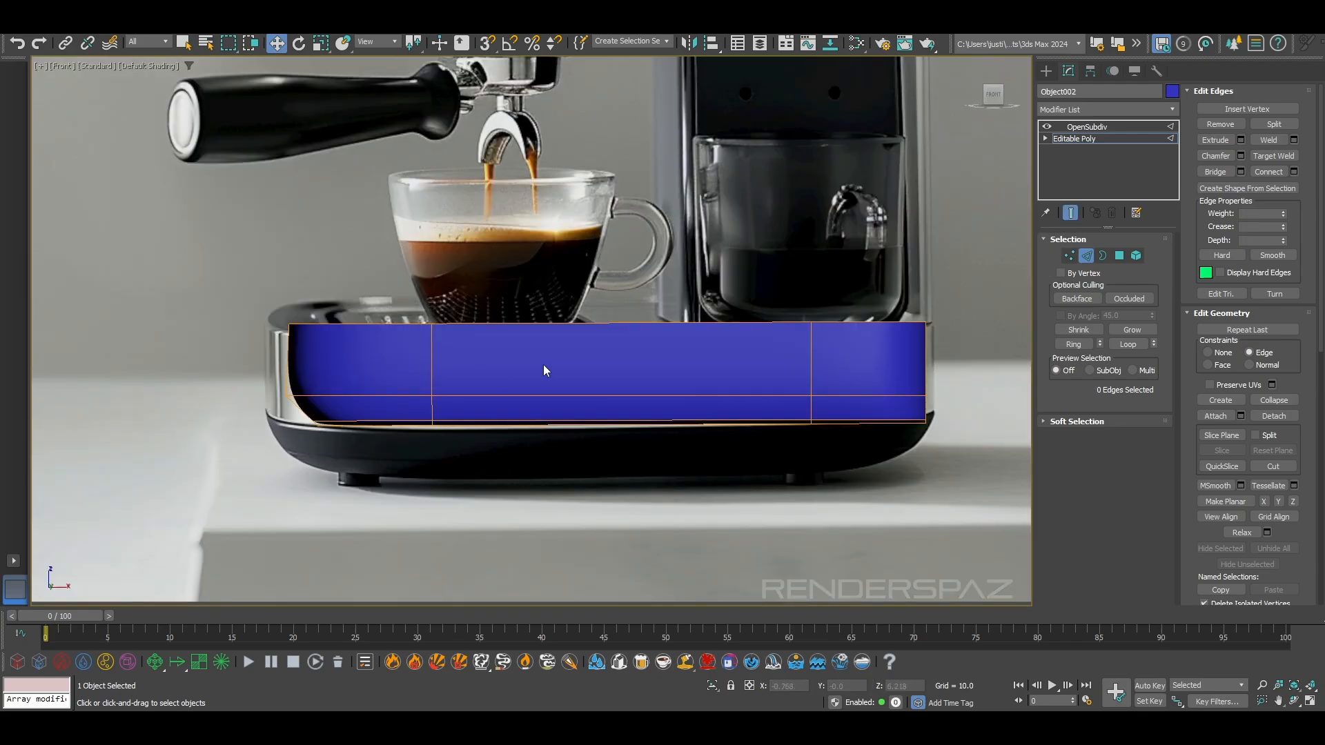
# Switch to vertex editing and move the base band's top row of vertices down to the steel base's upper edge
pyautogui.click(1069, 255)
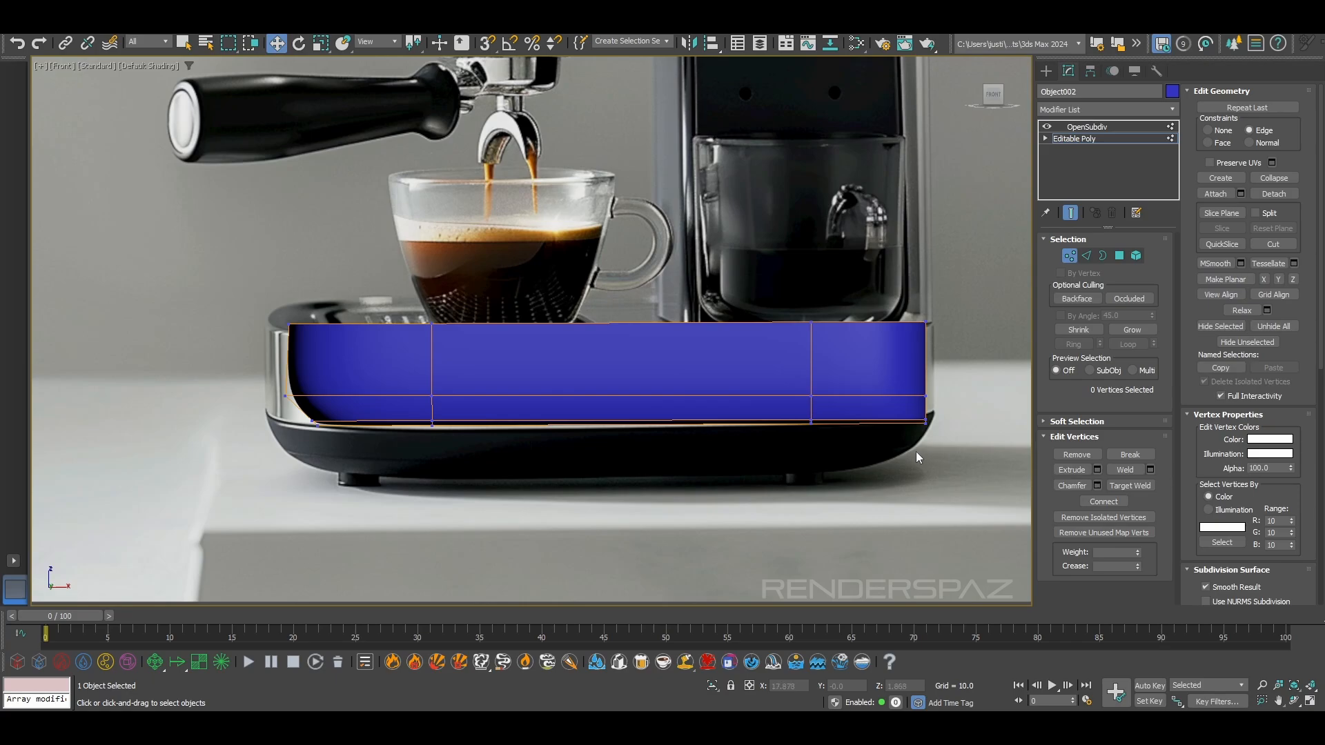
pyautogui.moveTo(285, 418); pyautogui.dragTo(283, 416)
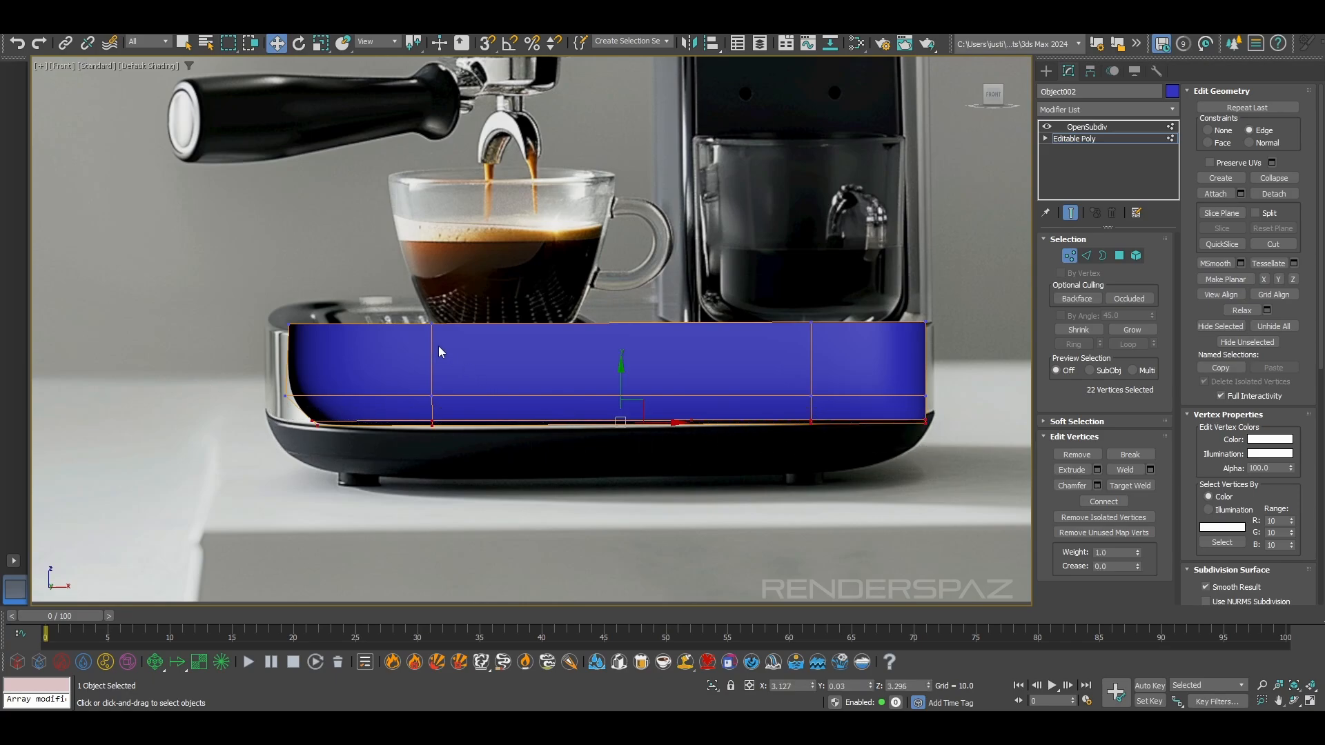
pyautogui.moveTo(675, 487); pyautogui.dragTo(1090, 494)
pyautogui.click(320, 45)
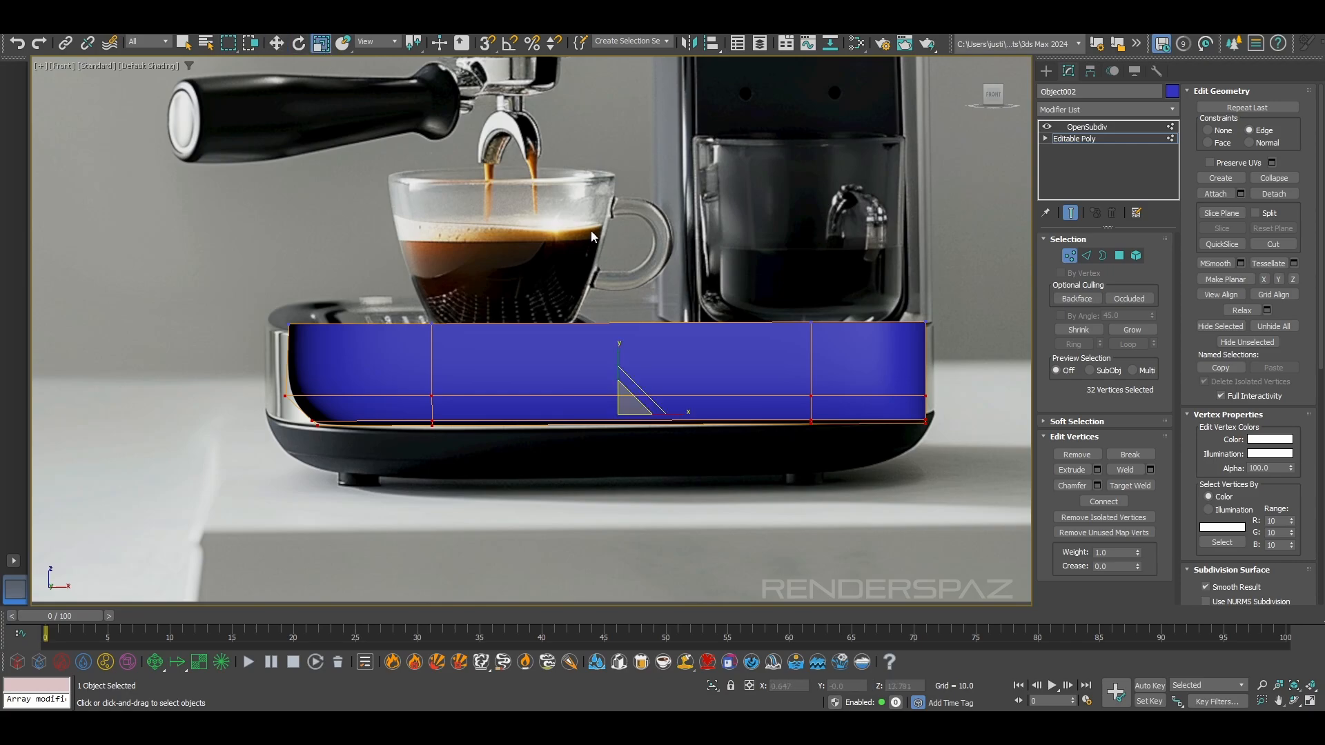
pyautogui.click(319, 263)
pyautogui.moveTo(168, 256); pyautogui.dragTo(476, 327)
pyautogui.moveTo(213, 207); pyautogui.dragTo(1077, 277)
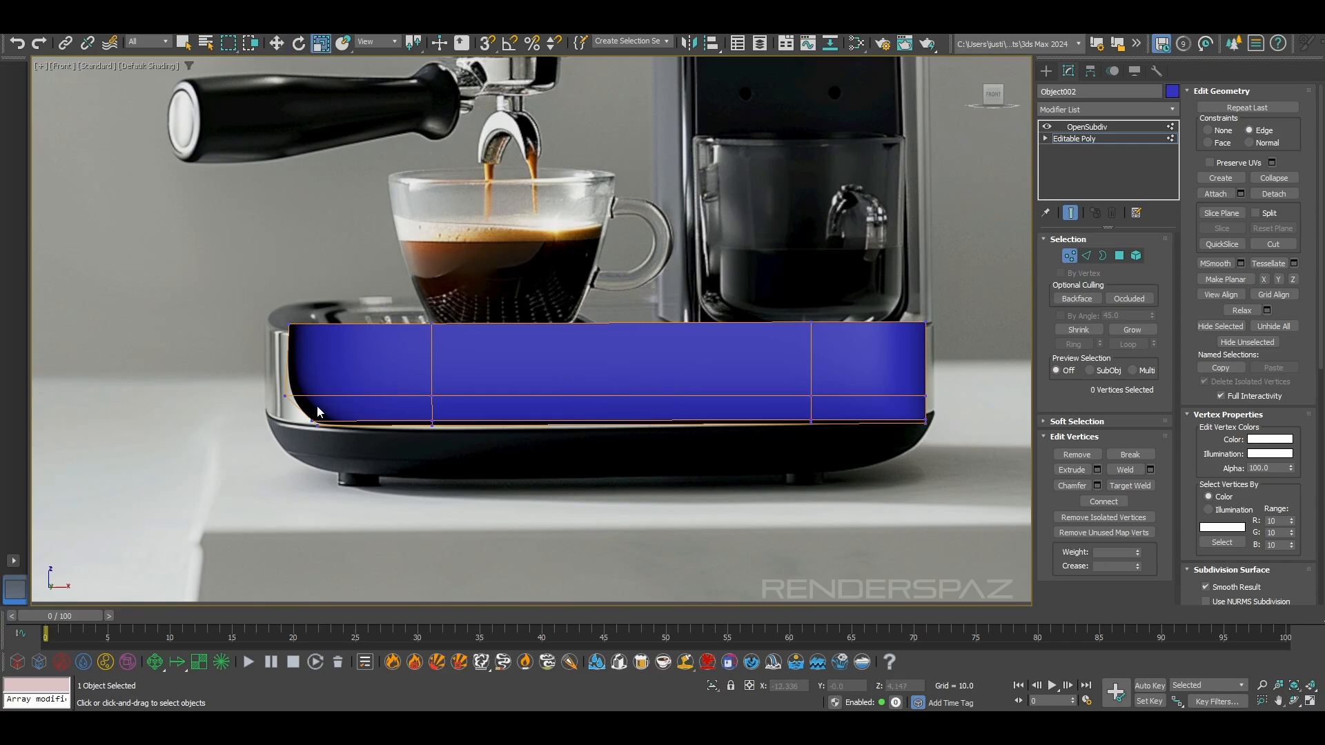
pyautogui.moveTo(1020, 332); pyautogui.dragTo(1021, 332)
pyautogui.press('w')
pyautogui.moveTo(614, 296)
pyautogui.mouseDown()
pyautogui.moveTo(616, 327)
pyautogui.moveTo(618, 308)
pyautogui.mouseUp()
pyautogui.click(1026, 460)
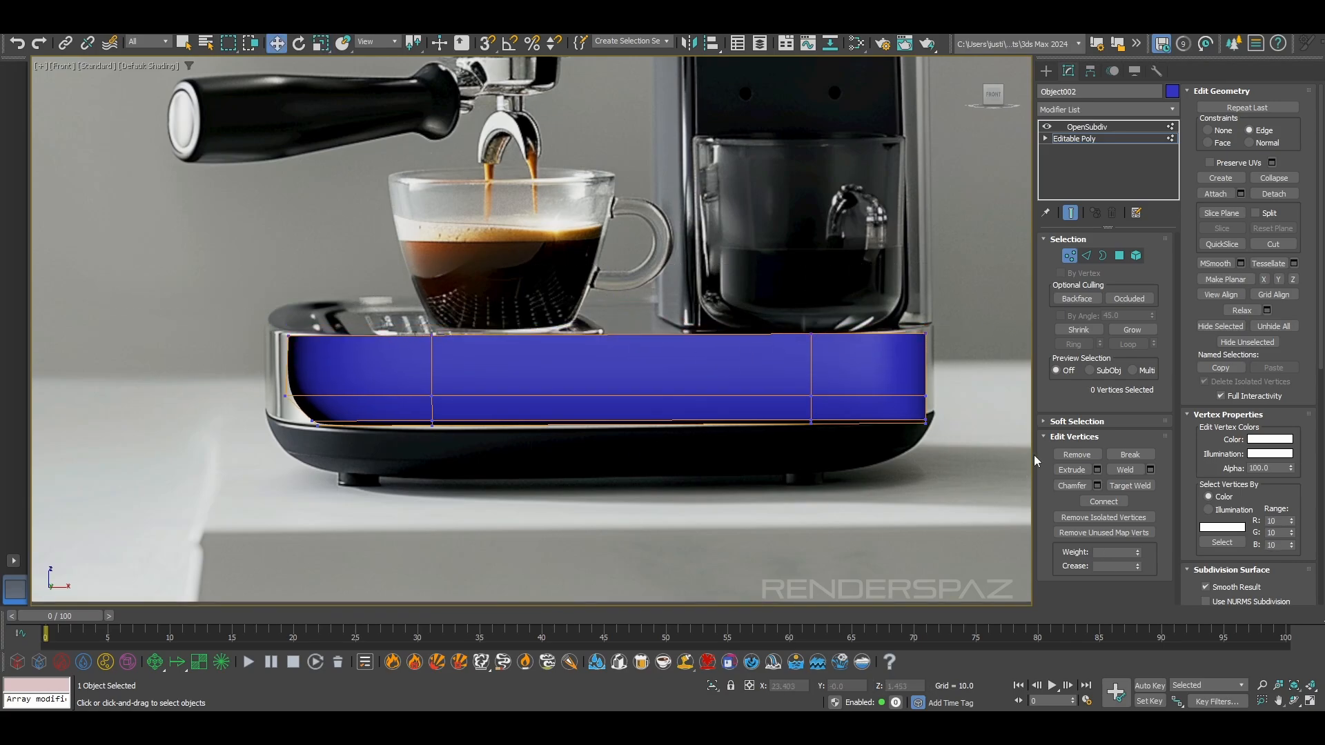
# Select the base band's lower vertex rows, set the editing constraint to None, and move them slightly down
pyautogui.moveTo(259, 378); pyautogui.dragTo(258, 379)
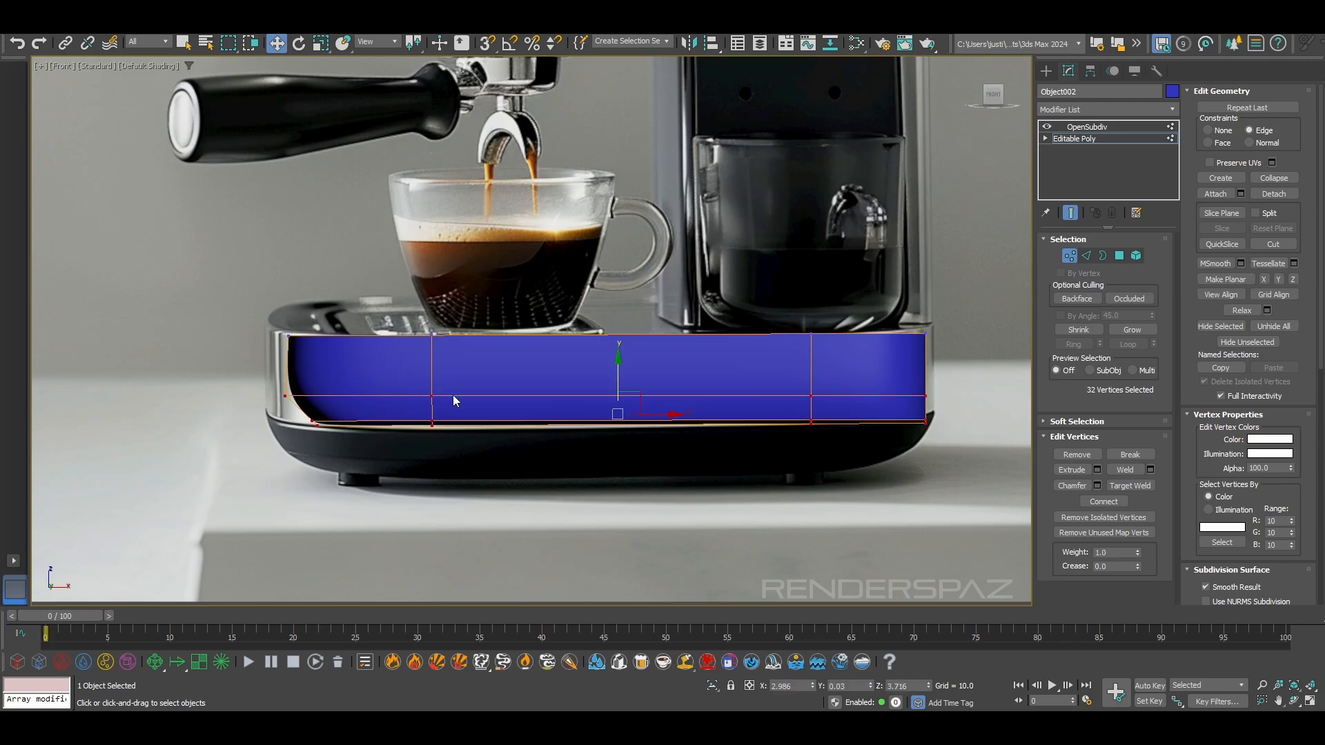
pyautogui.click(624, 390)
pyautogui.hotkey('ctrl', 'z')
pyautogui.moveTo(618, 390); pyautogui.dragTo(484, 387)
pyautogui.click(1069, 255)
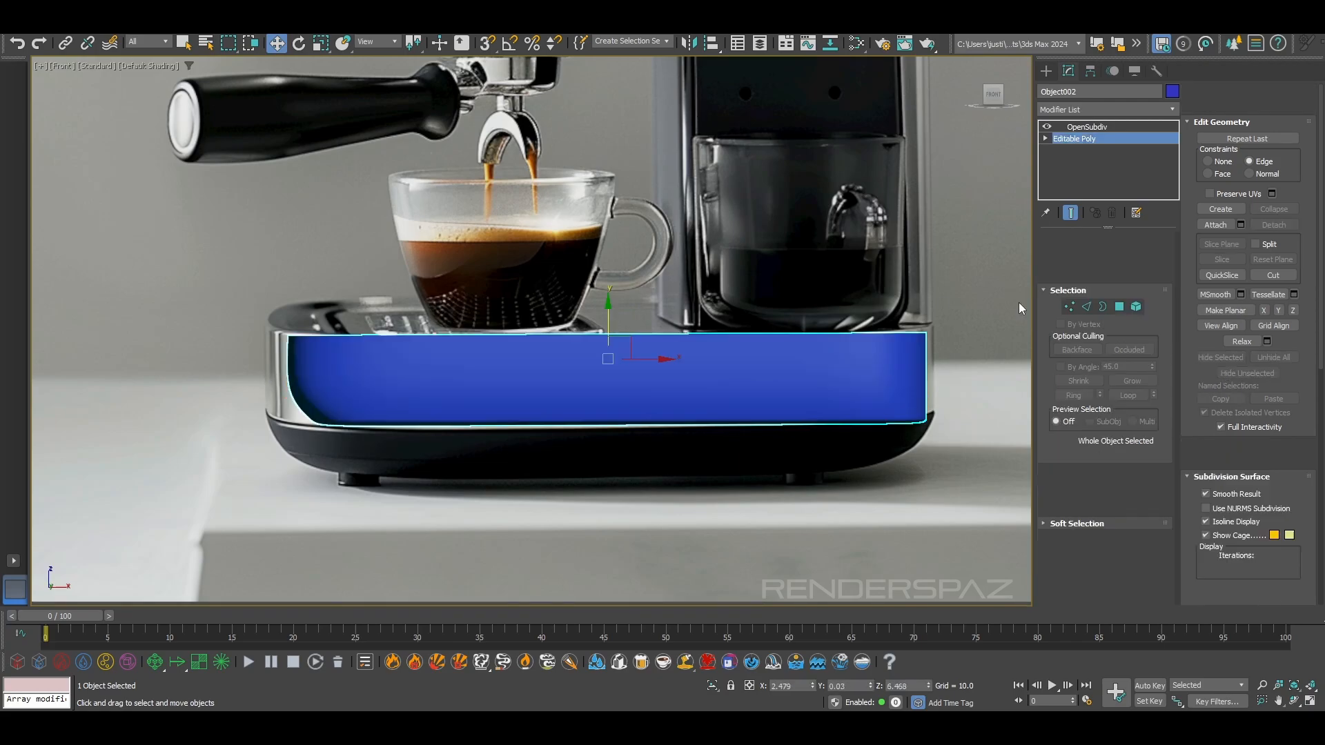
pyautogui.click(1070, 256)
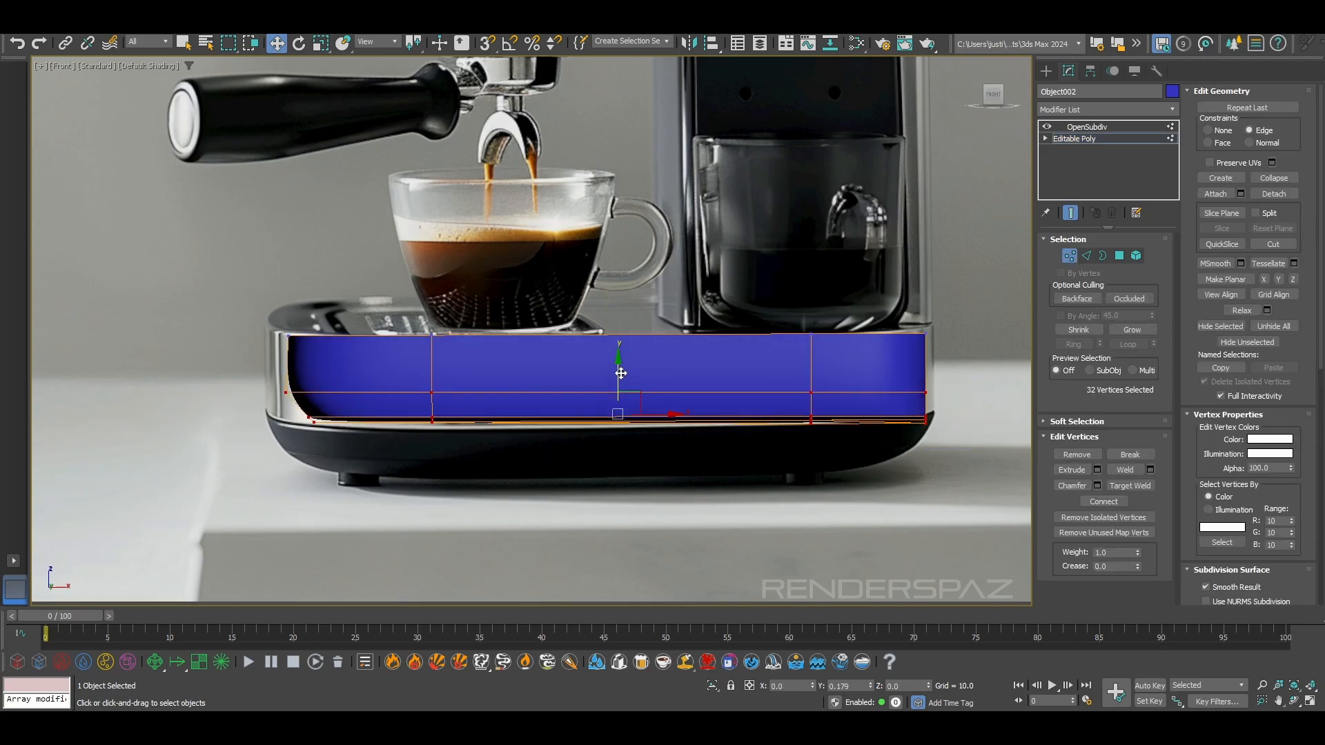
pyautogui.click(1208, 130)
pyautogui.moveTo(628, 376); pyautogui.dragTo(628, 382)
pyautogui.click(738, 450)
# Select the base band's six underside polygons, turn off OpenSubdiv, grow the selection by one ring, and delete it
pyautogui.keyDown('alt'); pyautogui.moveTo(738, 450); pyautogui.dragTo(839, 378, button='middle'); pyautogui.keyUp('alt')
pyautogui.click(1087, 257)
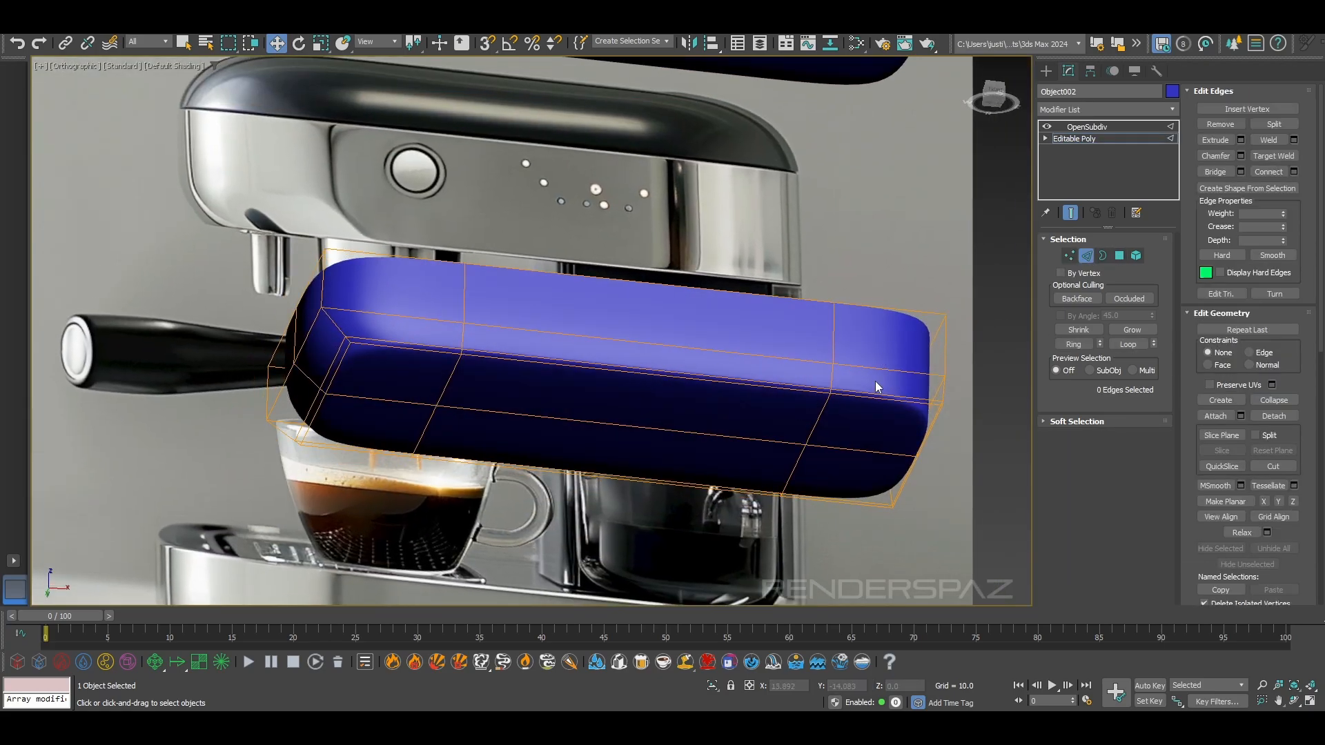
pyautogui.click(1119, 256)
pyautogui.click(674, 420)
pyautogui.keyDown('ctrl'); pyautogui.click(591, 449); pyautogui.keyUp('ctrl')
pyautogui.keyDown('ctrl'); pyautogui.click(319, 421); pyautogui.keyUp('ctrl')
pyautogui.keyDown('ctrl'); pyautogui.click(329, 365); pyautogui.keyUp('ctrl')
pyautogui.hotkey('ctrl', 'z')
pyautogui.click(604, 389)
pyautogui.keyDown('ctrl'); pyautogui.click(417, 388); pyautogui.keyUp('ctrl')
pyautogui.keyDown('ctrl'); pyautogui.click(390, 435); pyautogui.keyUp('ctrl')
pyautogui.keyDown('ctrl'); pyautogui.click(605, 437); pyautogui.keyUp('ctrl')
pyautogui.keyDown('ctrl'); pyautogui.click(838, 473); pyautogui.keyUp('ctrl')
pyautogui.keyDown('ctrl'); pyautogui.click(859, 435); pyautogui.keyUp('ctrl')
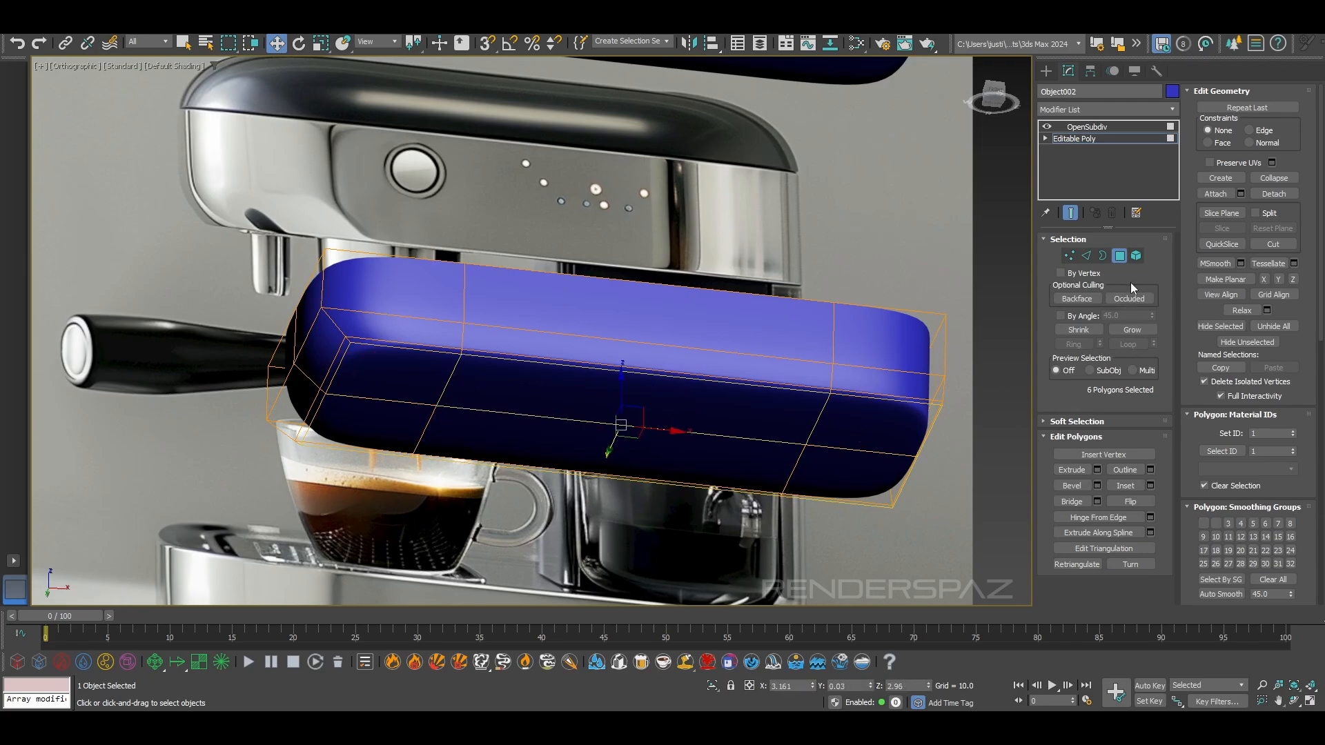
pyautogui.click(1046, 127)
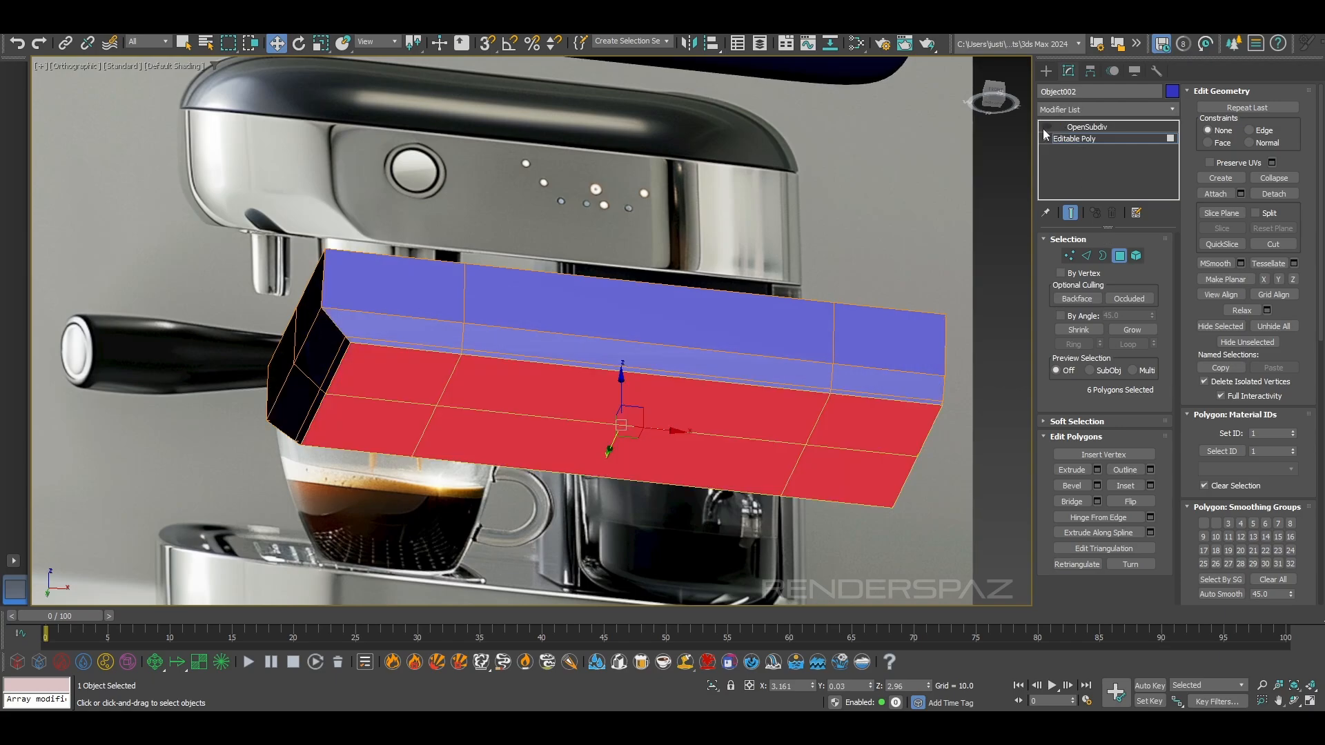
pyautogui.click(1138, 330)
pyautogui.press('Delete')
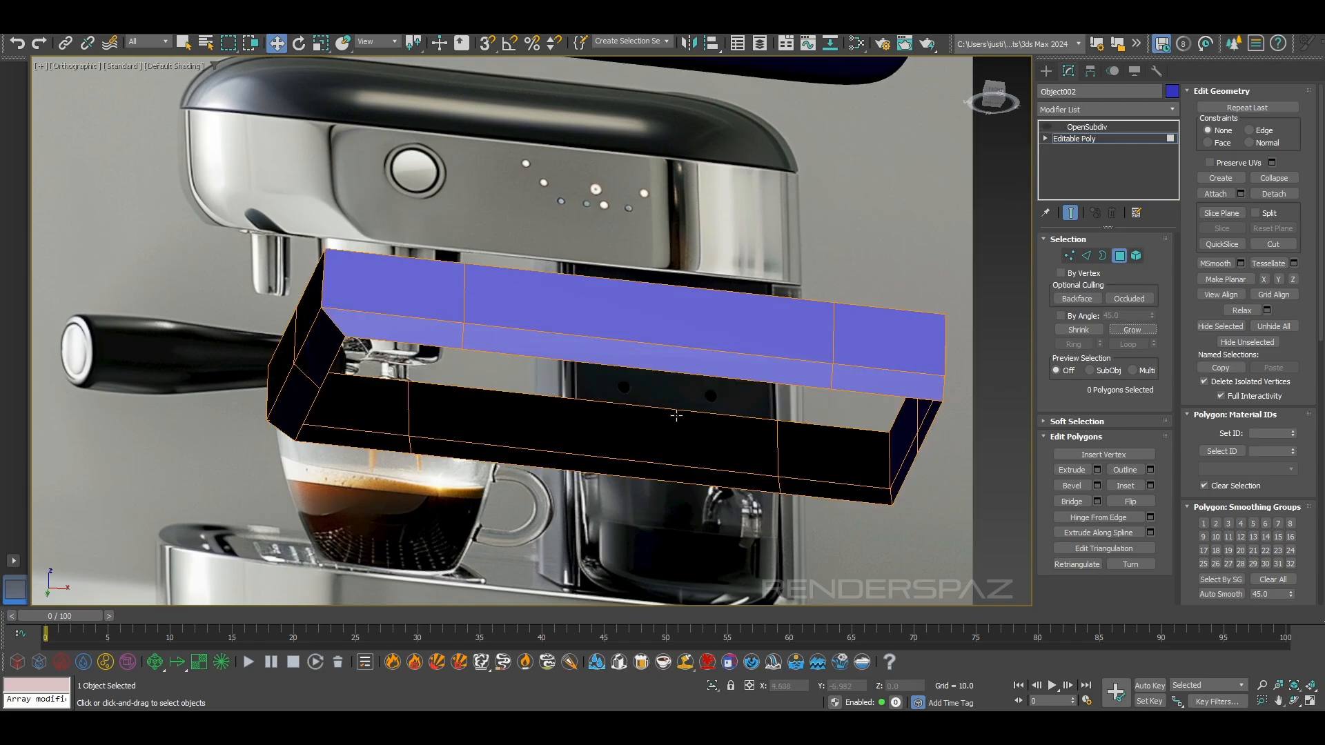
# Select the vertices at the base band's left end in front view and move them outward along X to the reference base's edge
pyautogui.scroll(-2, 681, 410)
pyautogui.keyDown('alt'); pyautogui.moveTo(690, 405); pyautogui.dragTo(679, 468, button='middle'); pyautogui.keyUp('alt')
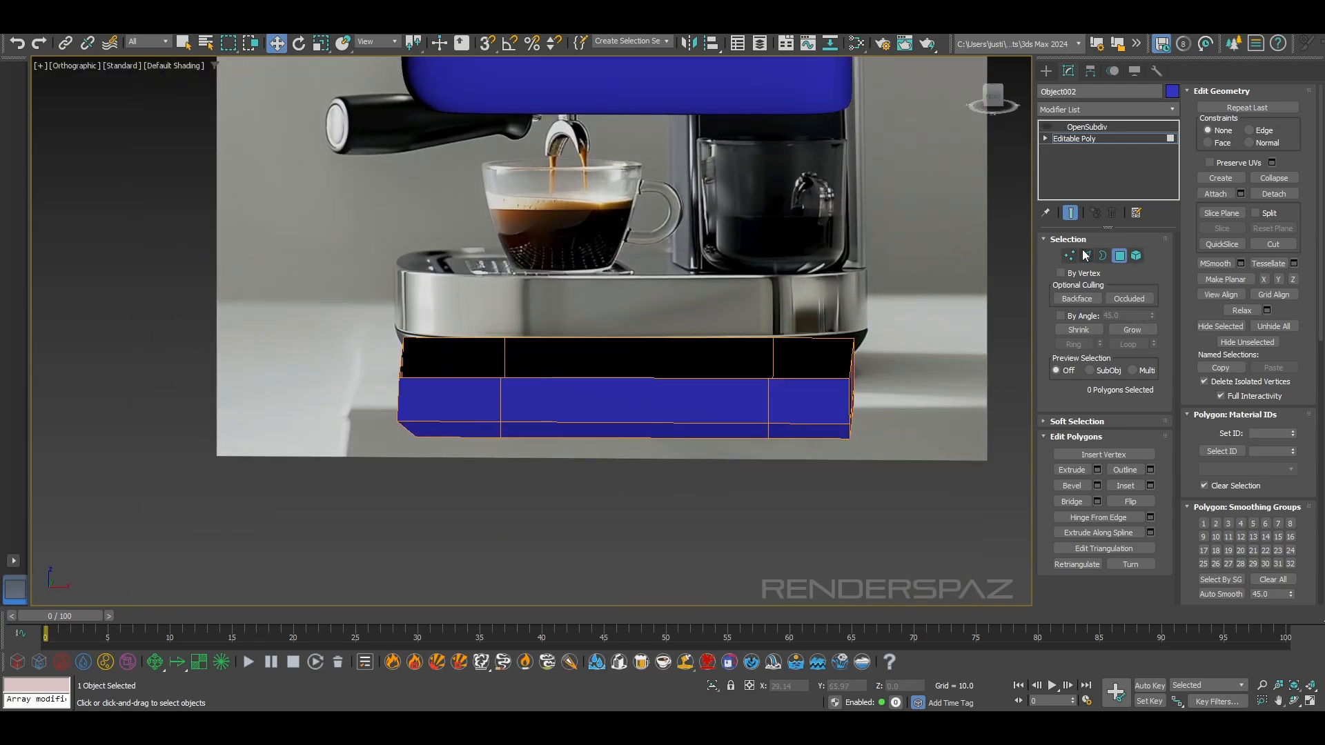
pyautogui.press('f')
pyautogui.scroll(5, 511, 352)
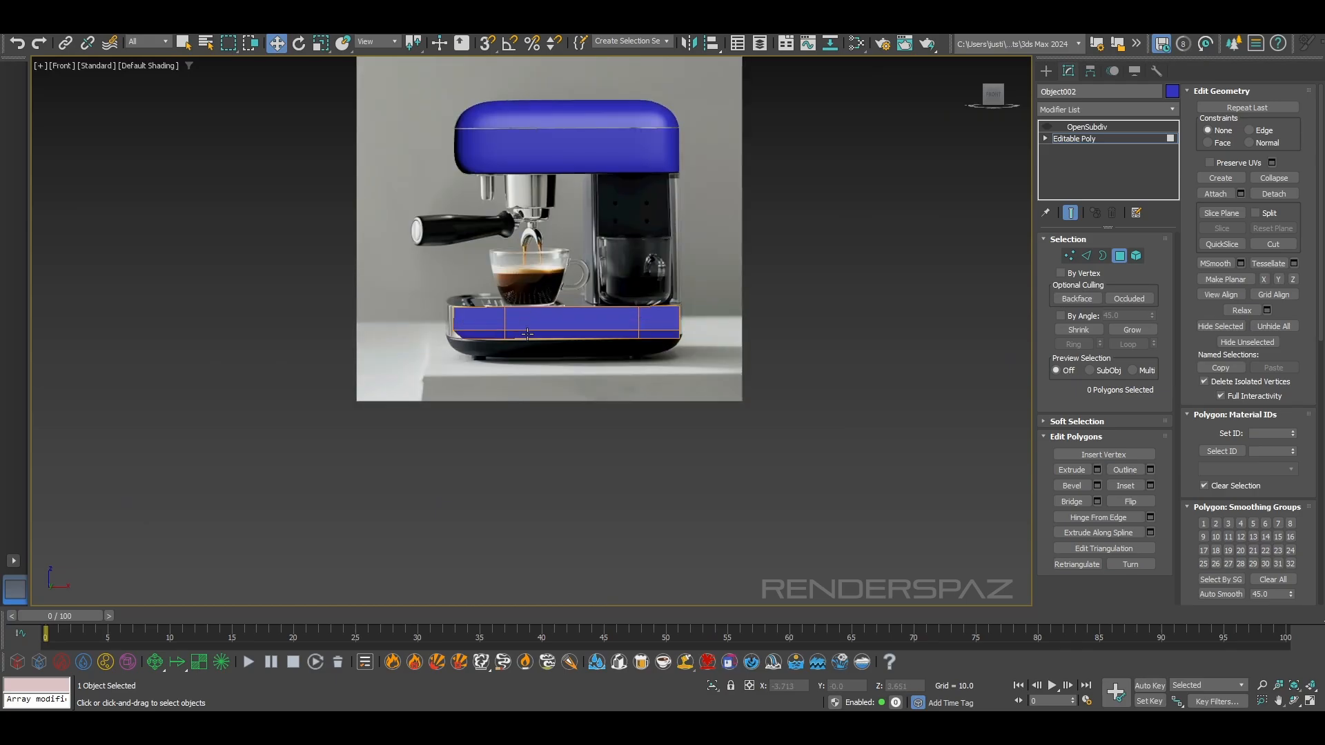
pyautogui.scroll(5, 524, 335)
pyautogui.press('1')
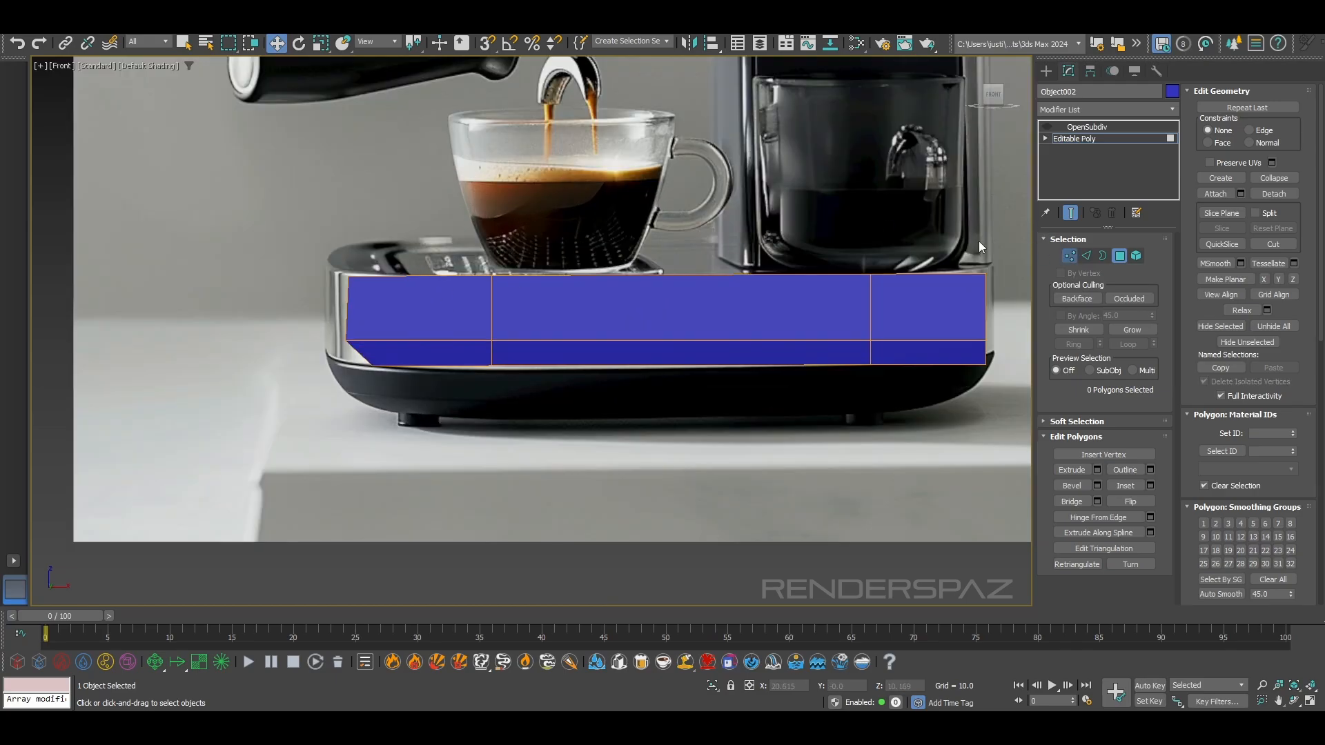
pyautogui.moveTo(406, 221); pyautogui.dragTo(409, 237, button='middle')
pyautogui.moveTo(410, 430); pyautogui.dragTo(408, 430)
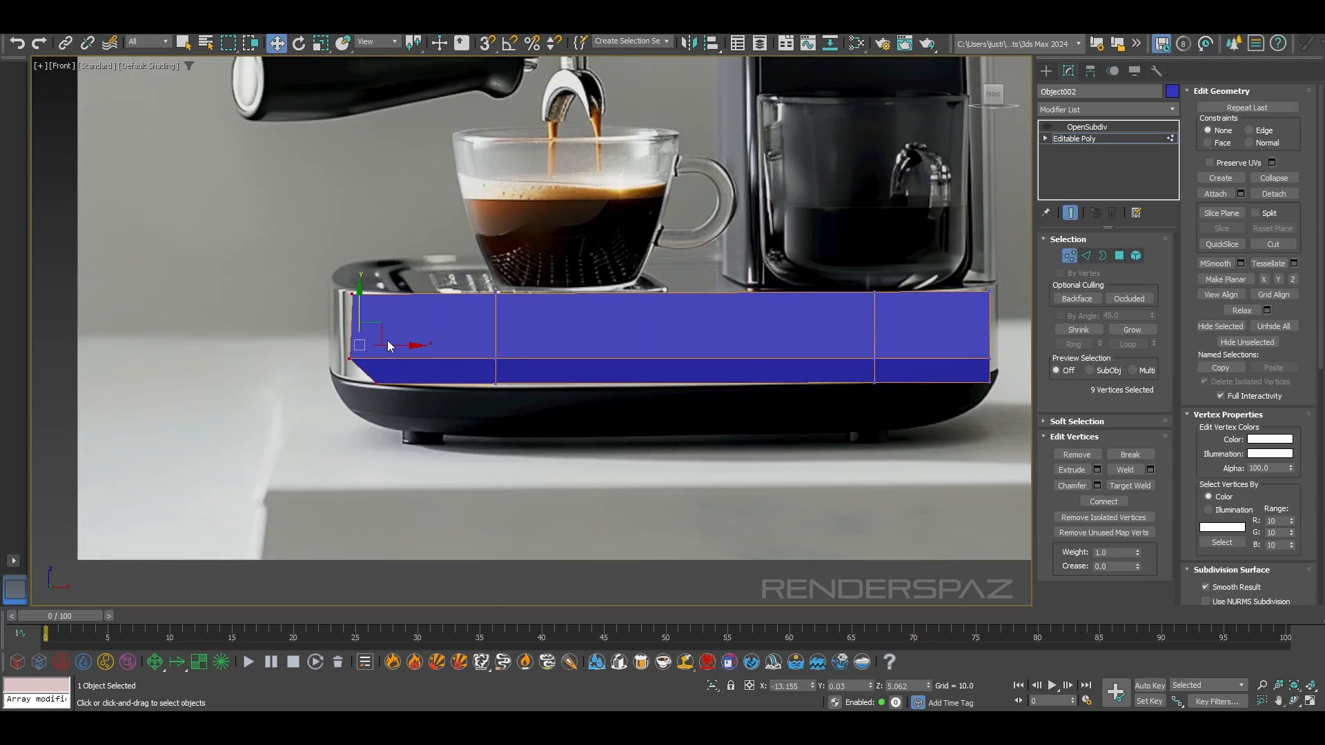
pyautogui.moveTo(395, 338); pyautogui.dragTo(378, 342)
pyautogui.scroll(-3, 615, 341)
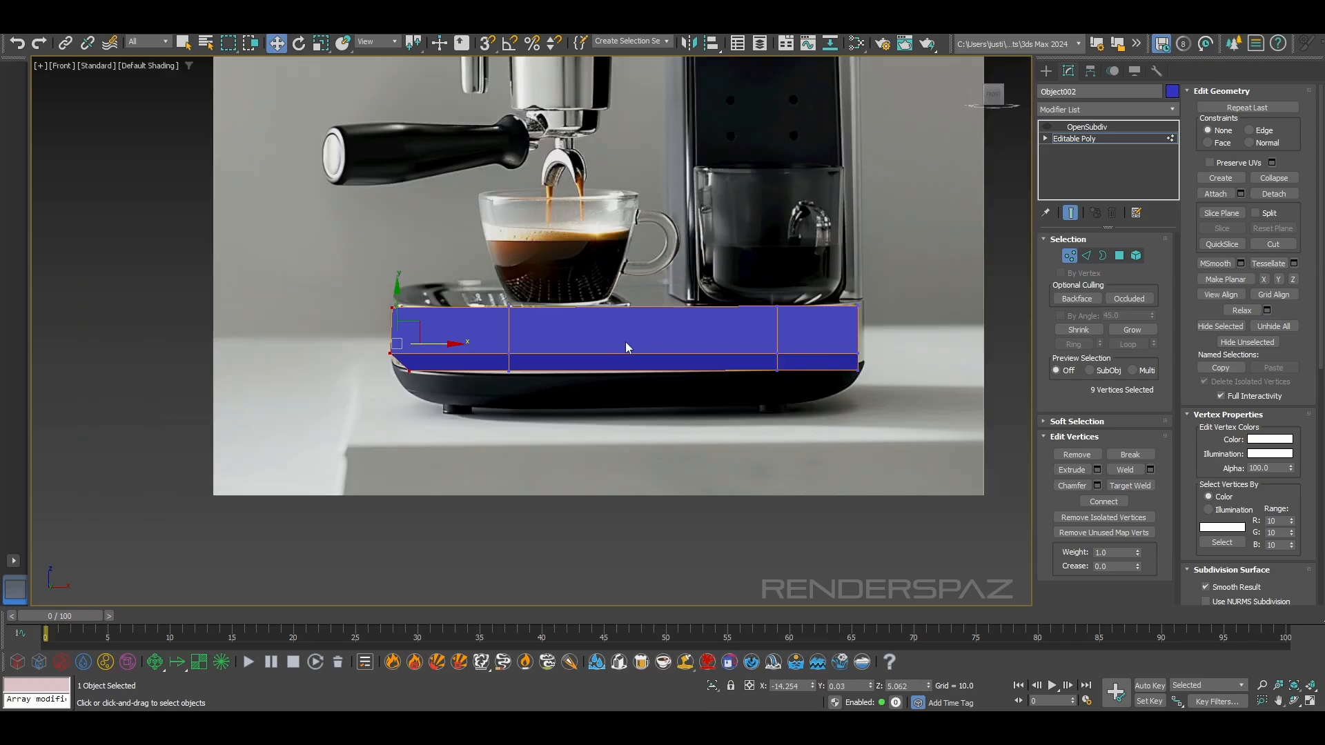
# Exit vertex editing on the base band and examine its outline against the reference base in front view, with and without edges shown
pyautogui.scroll(-5, 905, 406)
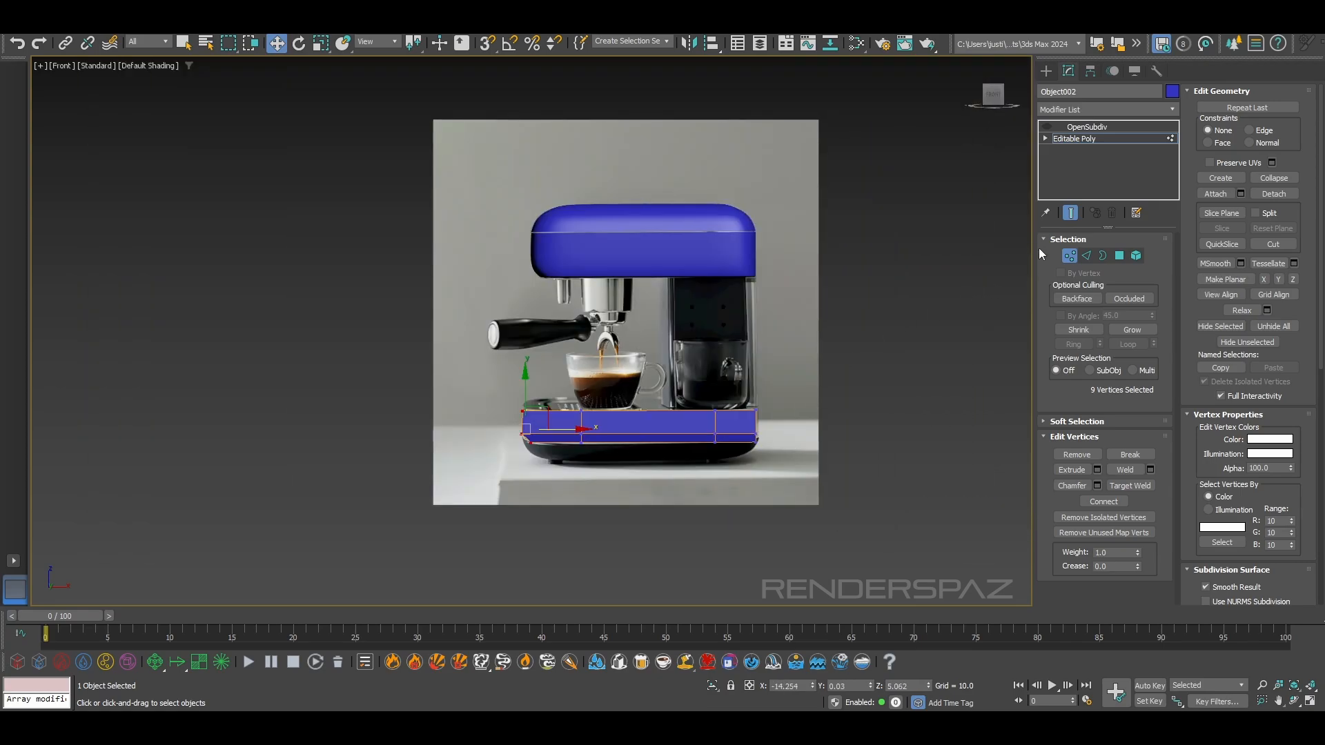
pyautogui.click(1070, 258)
pyautogui.click(1086, 127)
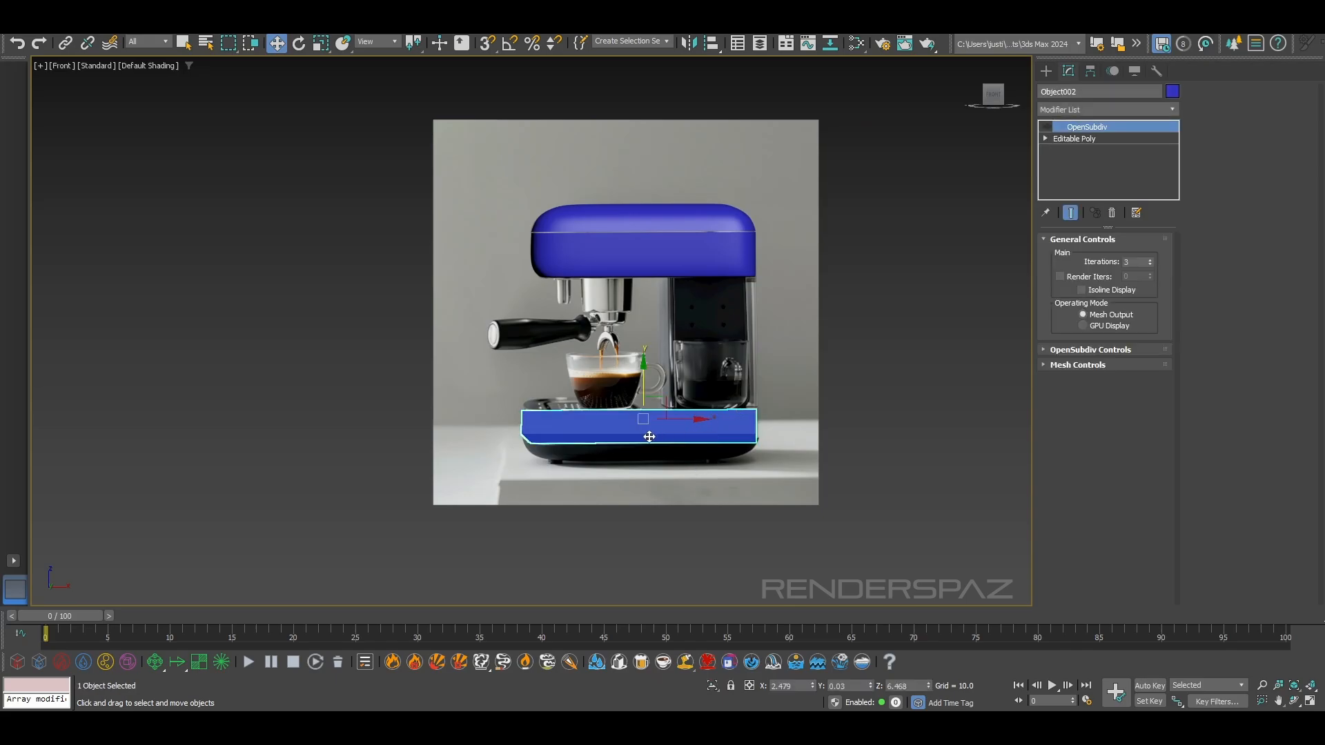
pyautogui.scroll(10, 641, 438)
pyautogui.press('F4')
pyautogui.scroll(-6, 612, 437)
pyautogui.scroll(3, 571, 426)
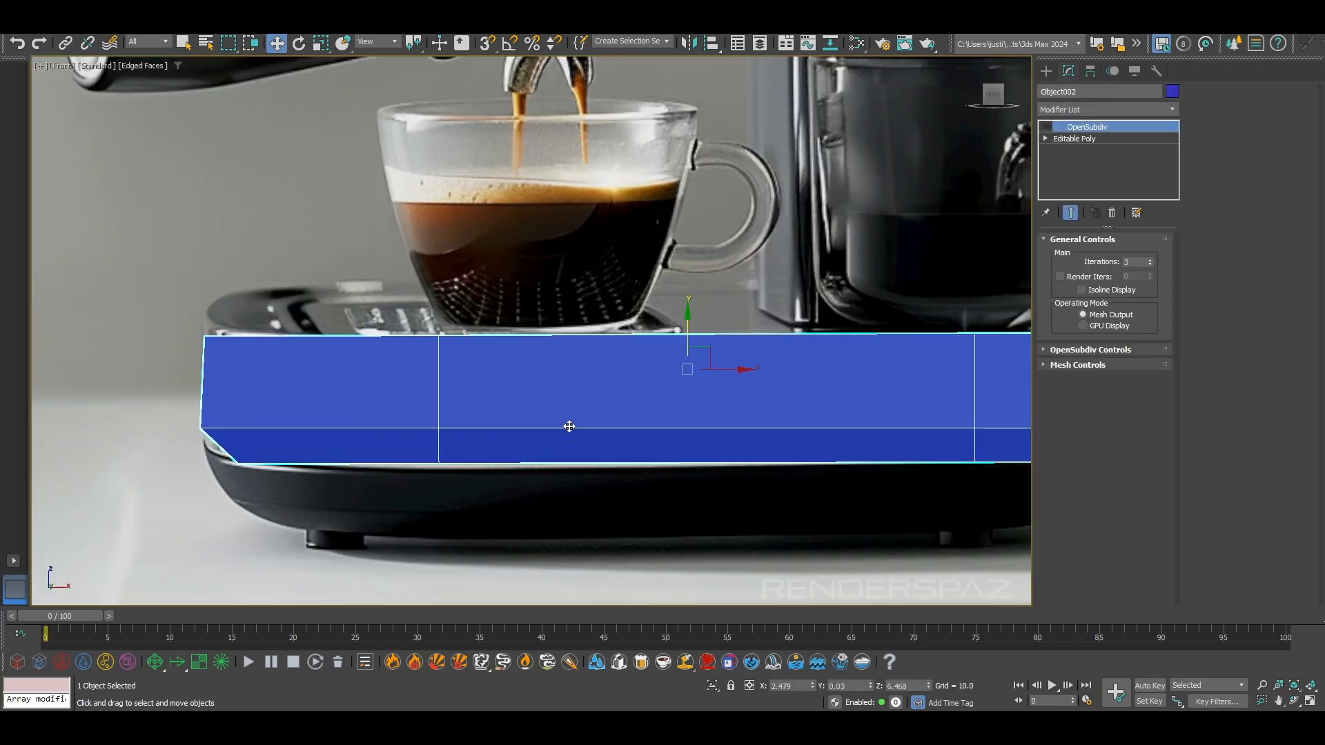
pyautogui.scroll(-1, 568, 423)
pyautogui.press('F4')
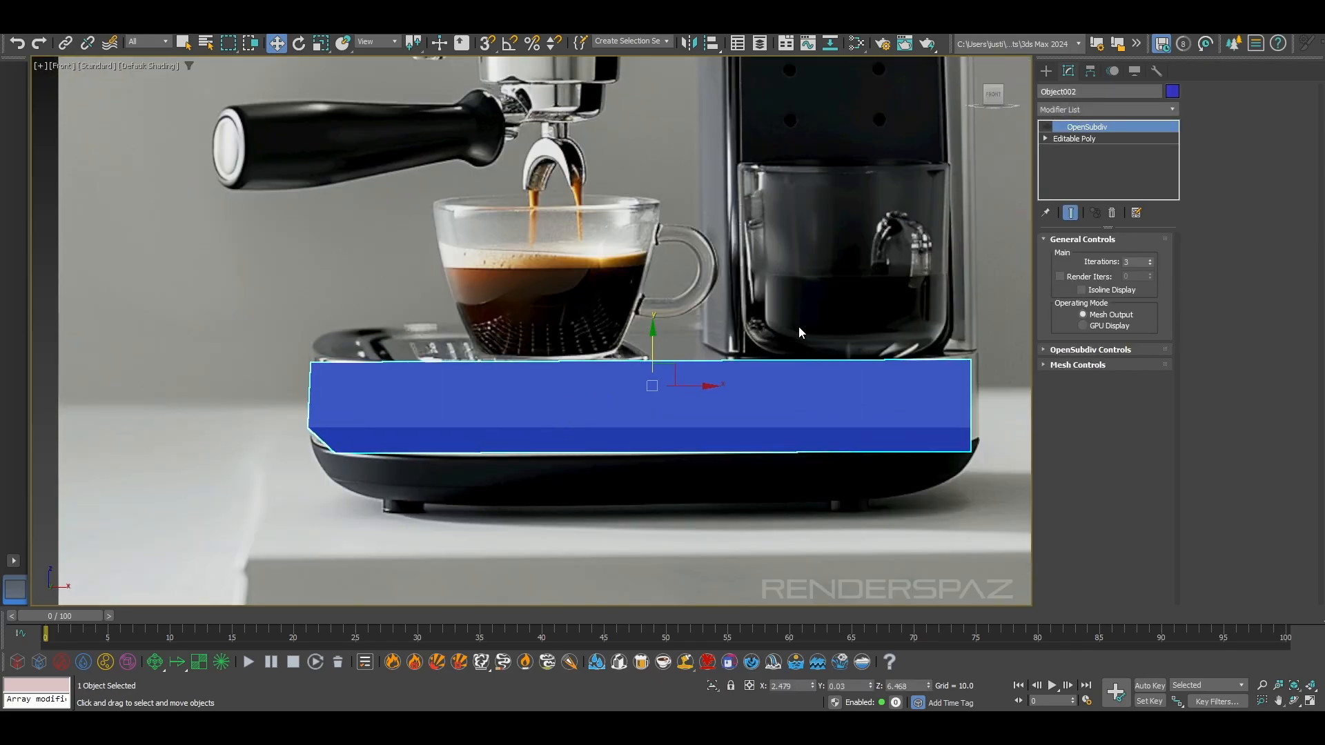
# Turn OpenSubdiv back on for the base band, then deselect it and view it in perspective
pyautogui.click(1091, 140)
pyautogui.click(1086, 255)
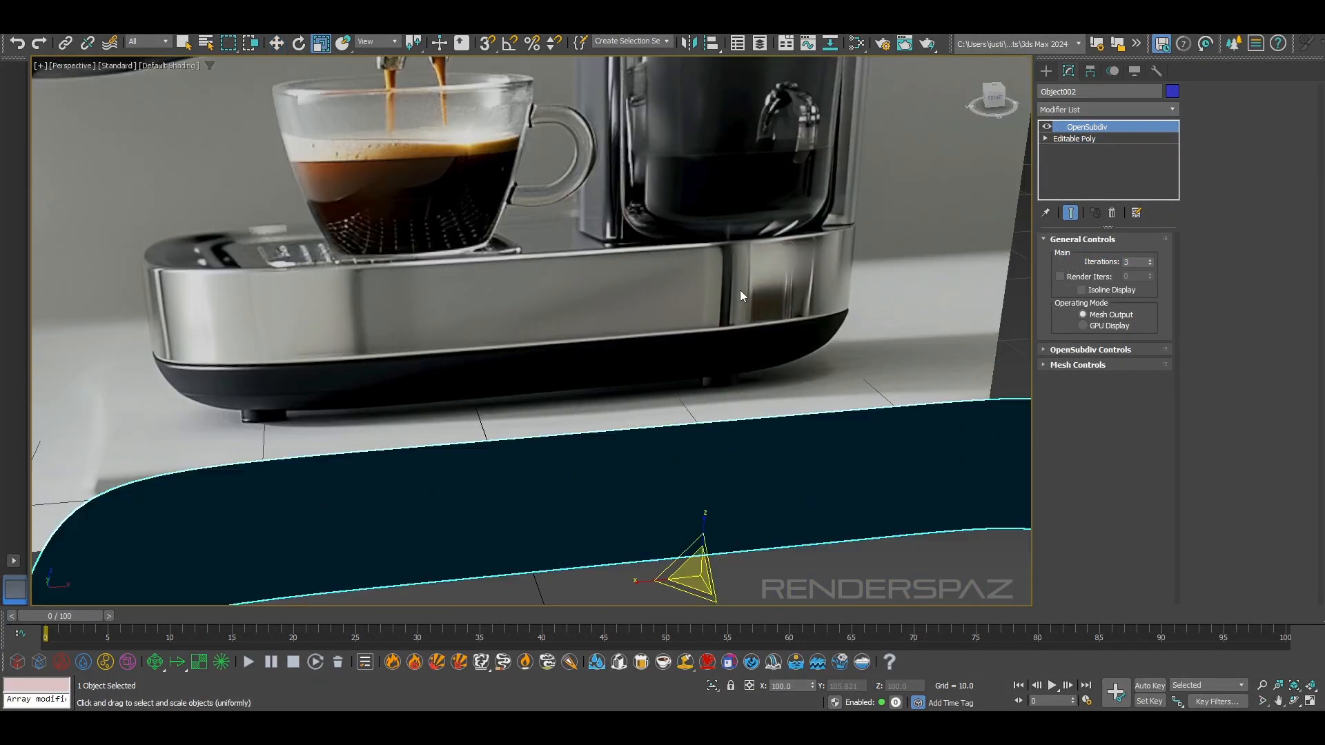
pyautogui.scroll(2, 740, 290)
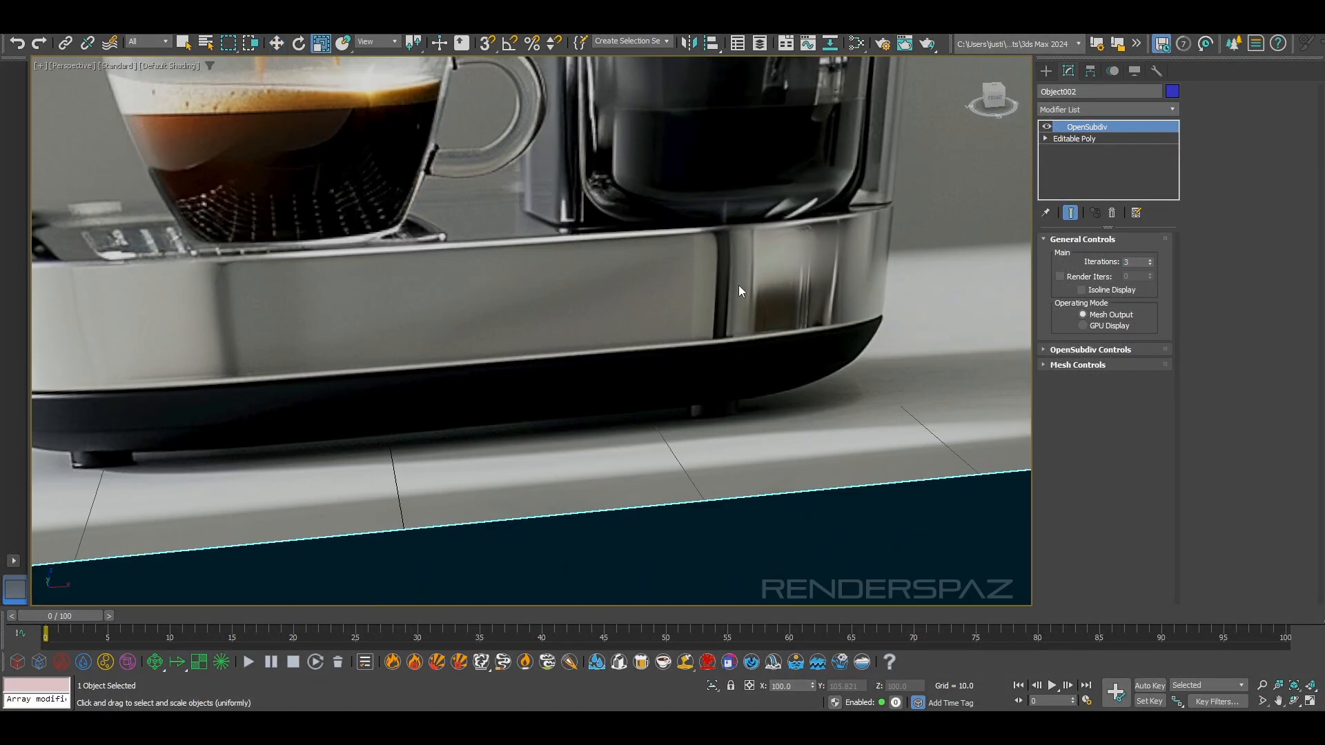
pyautogui.moveTo(739, 282); pyautogui.dragTo(713, 447, button='middle')
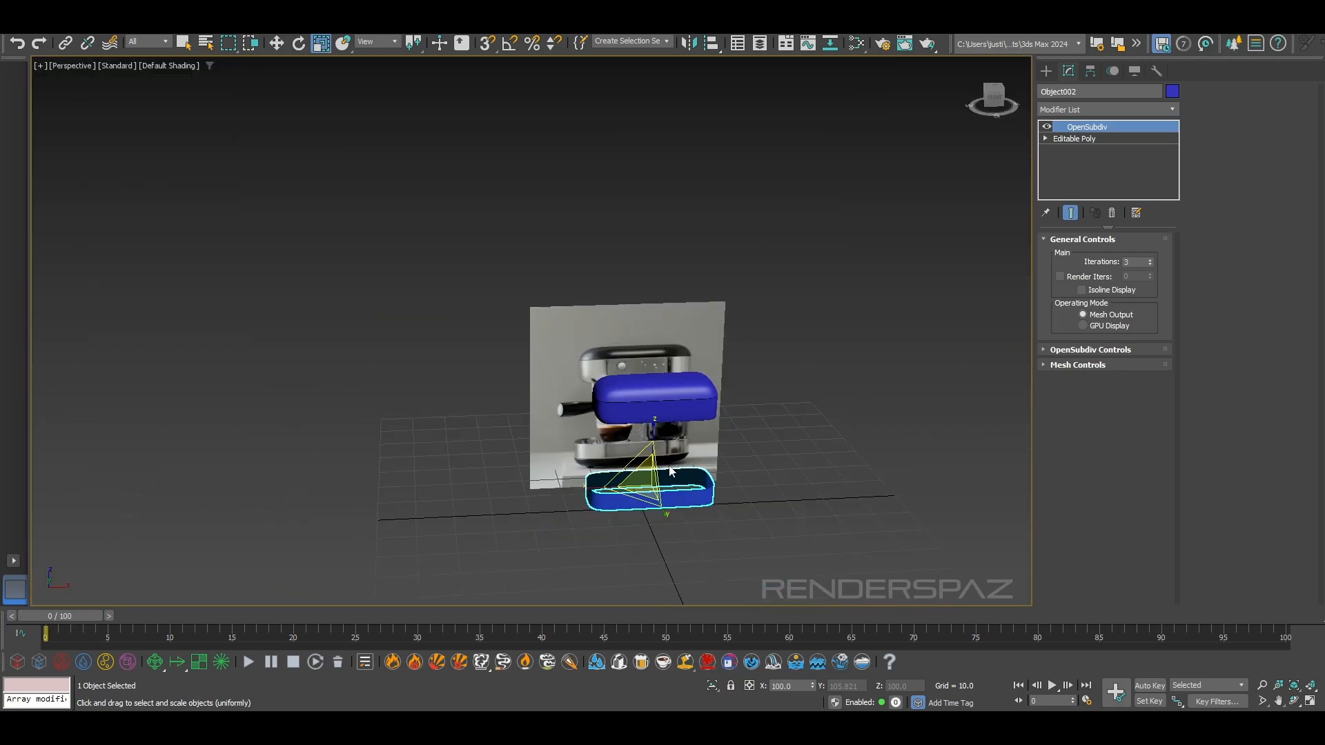
pyautogui.keyDown('alt'); pyautogui.moveTo(669, 472); pyautogui.dragTo(792, 406, button='middle'); pyautogui.keyUp('alt')
pyautogui.scroll(4, 674, 443)
pyautogui.scroll(3, 792, 406)
pyautogui.click(751, 557)
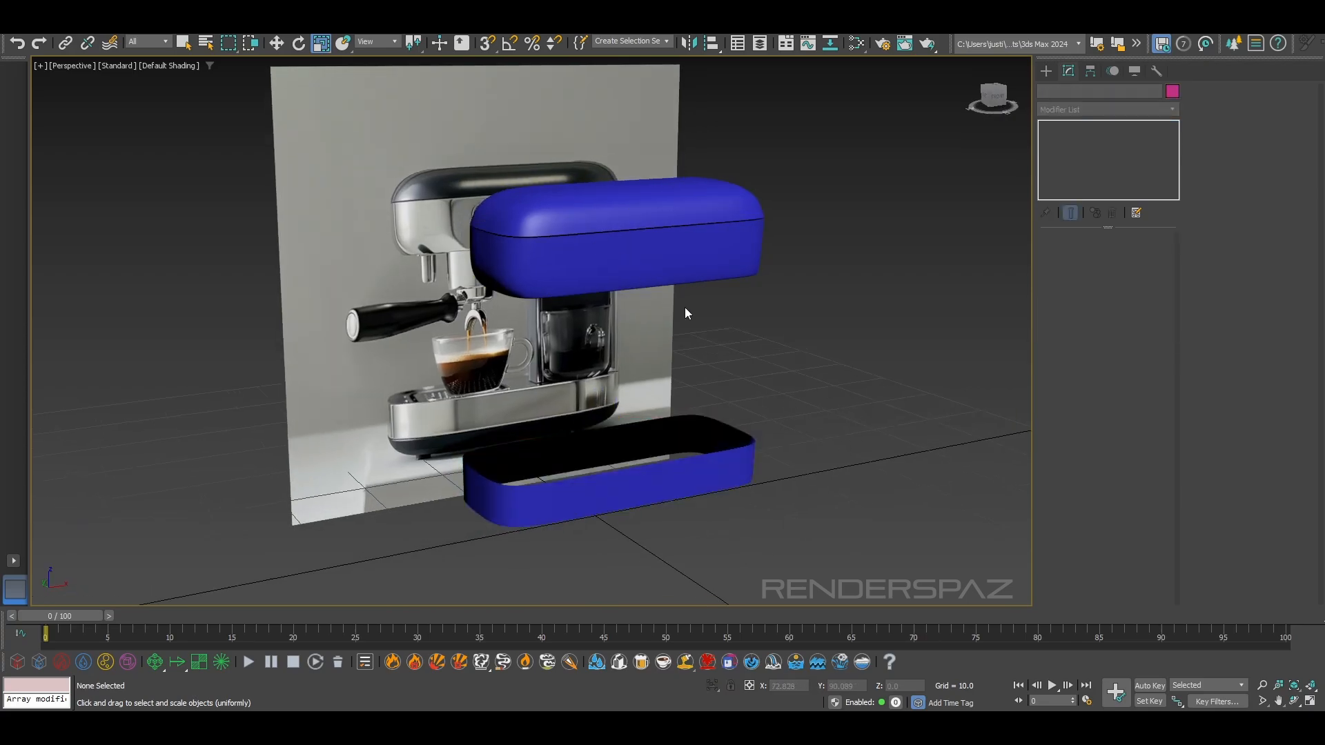
pyautogui.scroll(5, 682, 440)
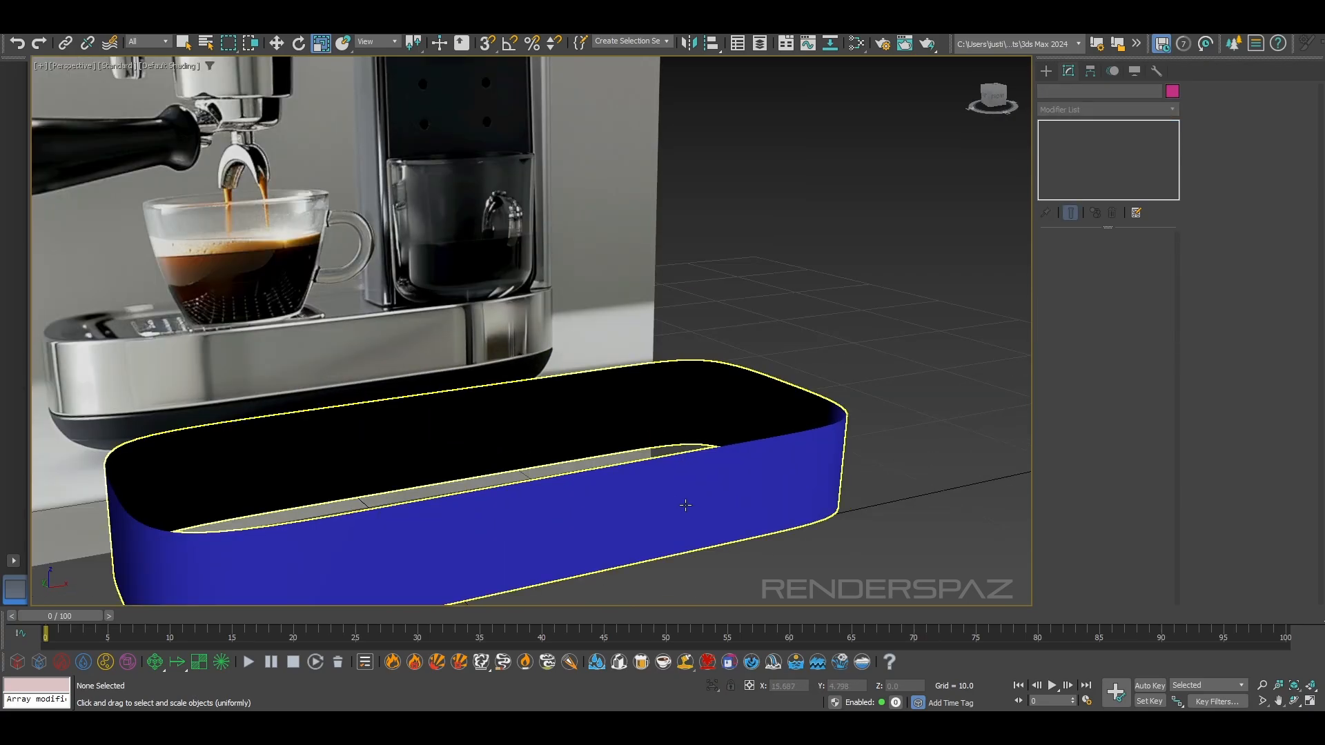
# Select the base band's open top border and cap it
pyautogui.click(685, 505)
pyautogui.click(1078, 139)
pyautogui.click(1102, 255)
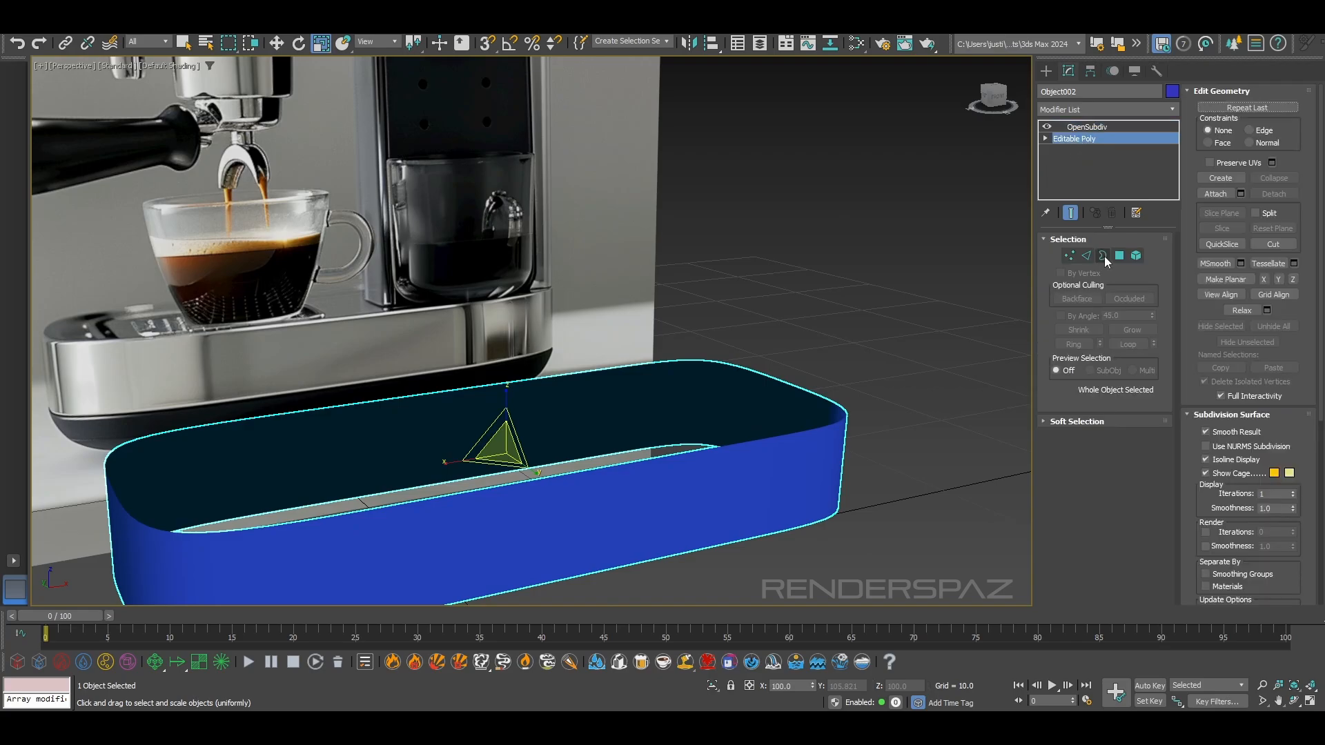
pyautogui.click(804, 431)
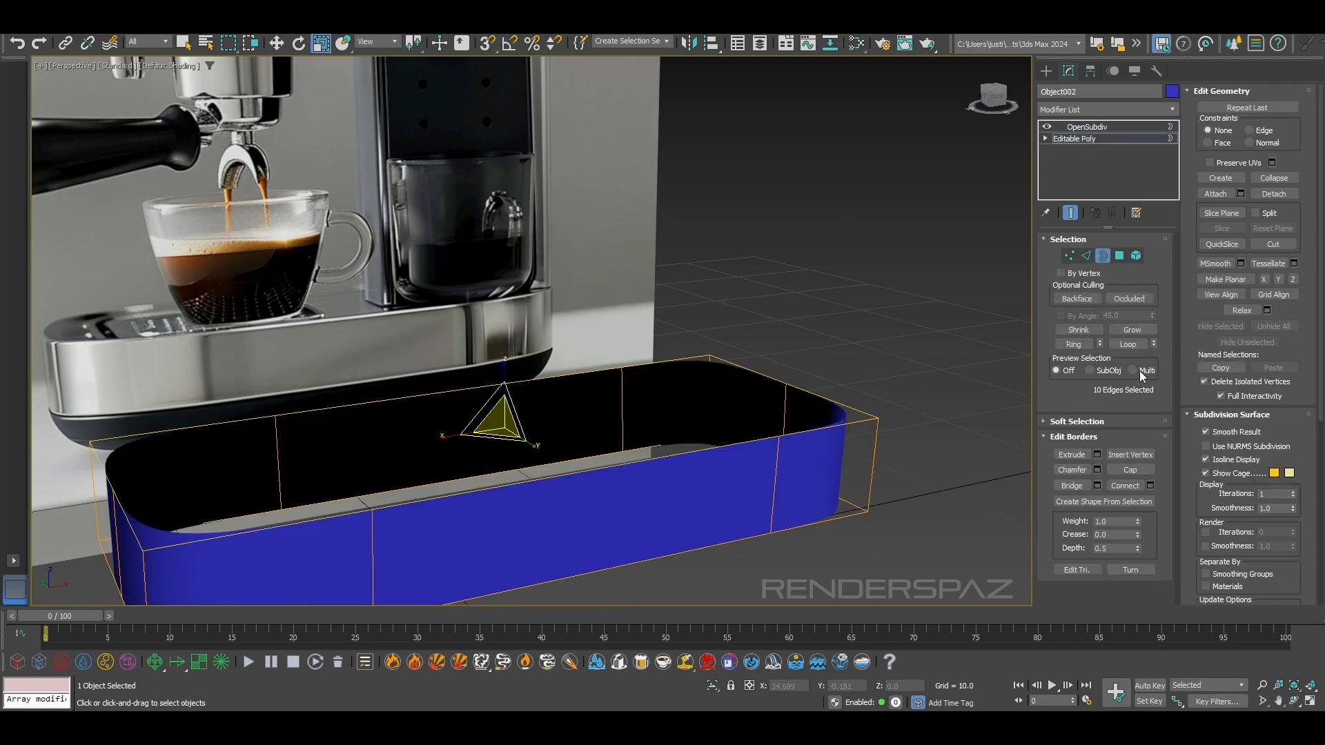
pyautogui.click(1130, 470)
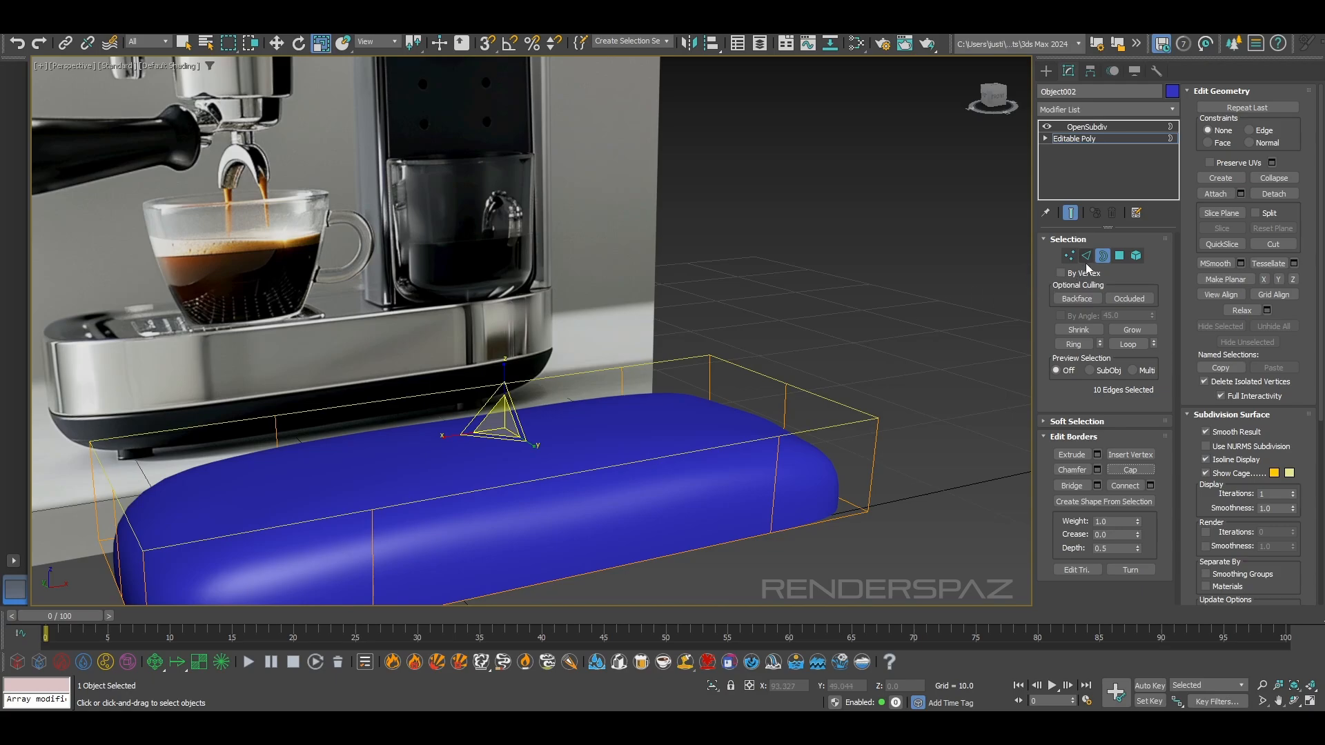
# Cut two edges across the base's top cap, joining the opposite vertices of its front and back sides near both ends
pyautogui.click(1119, 256)
pyautogui.scroll(-4, 640, 442)
pyautogui.moveTo(640, 442); pyautogui.dragTo(788, 327, button='middle')
pyautogui.scroll(4, 831, 290)
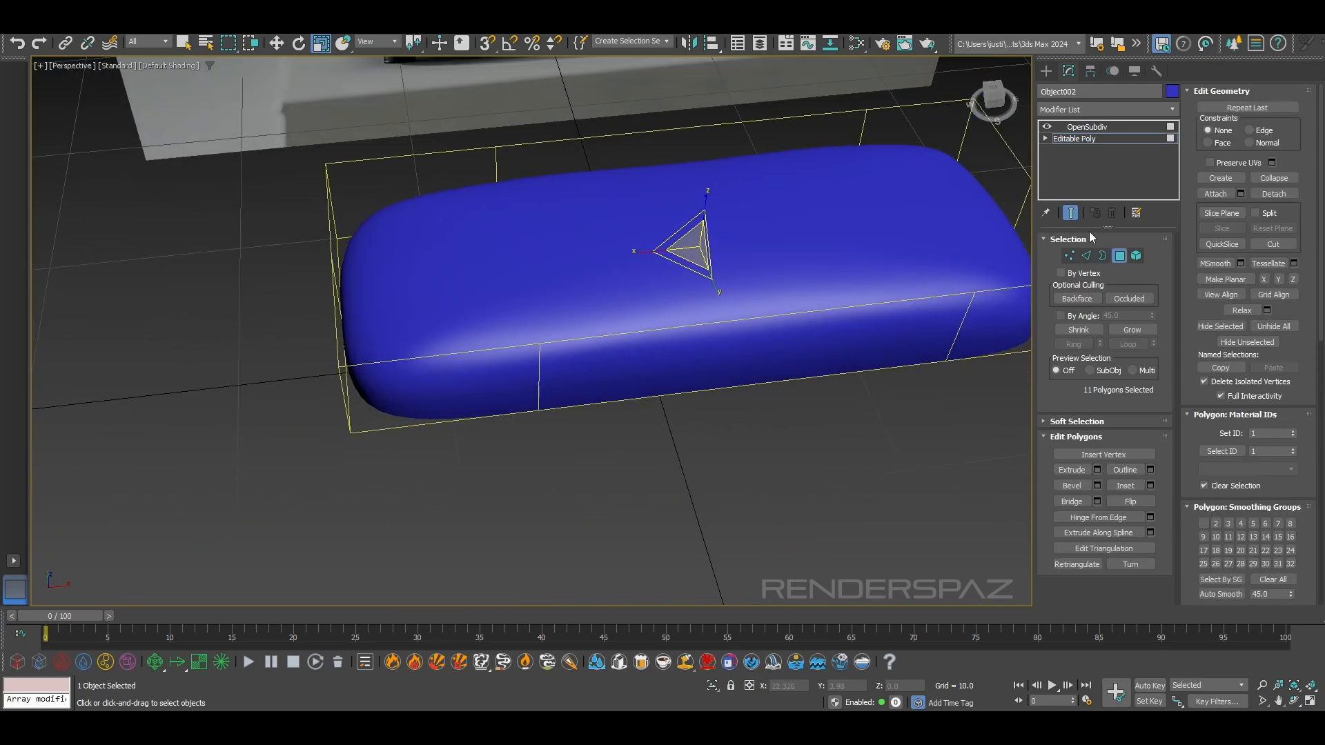
pyautogui.click(1069, 256)
pyautogui.click(1273, 243)
pyautogui.click(868, 109)
pyautogui.click(973, 293)
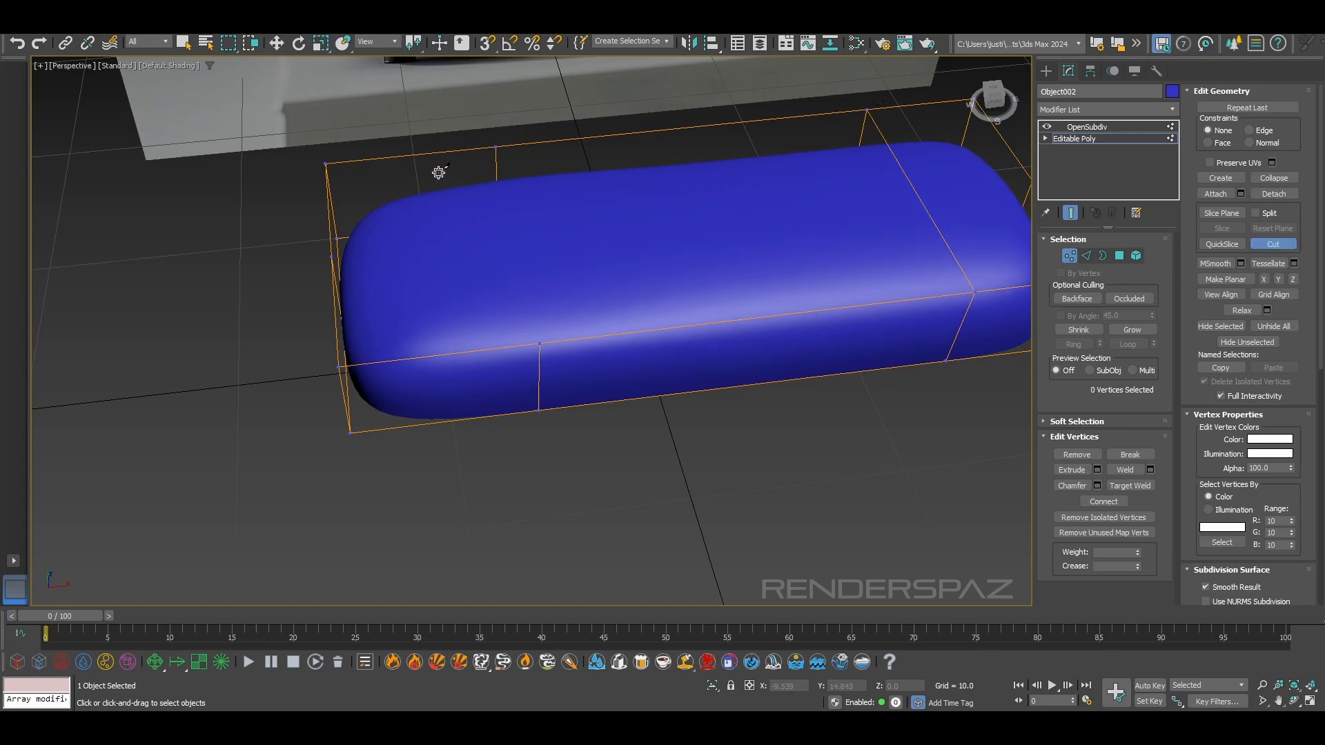
pyautogui.click(496, 146)
pyautogui.click(543, 342)
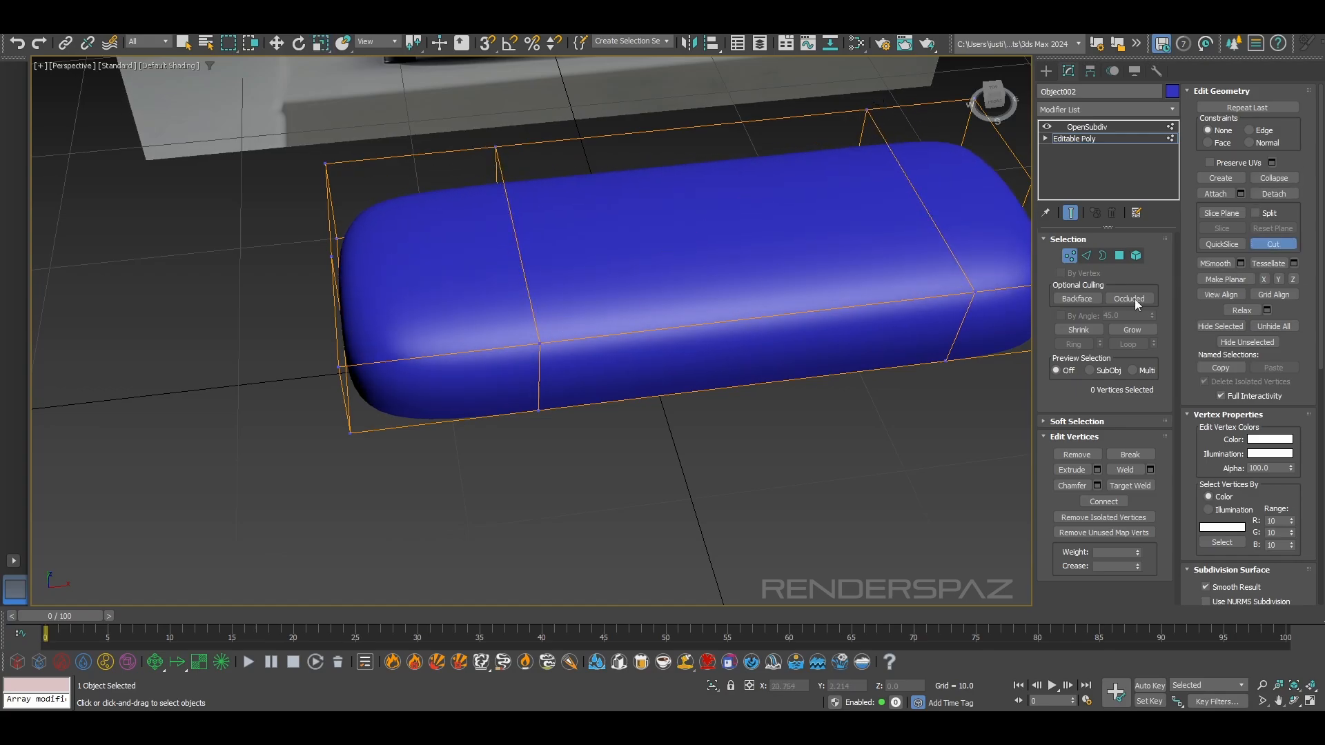
# Select the three polygons on the base's top cap and inset them as a group by 0.428
pyautogui.click(1120, 256)
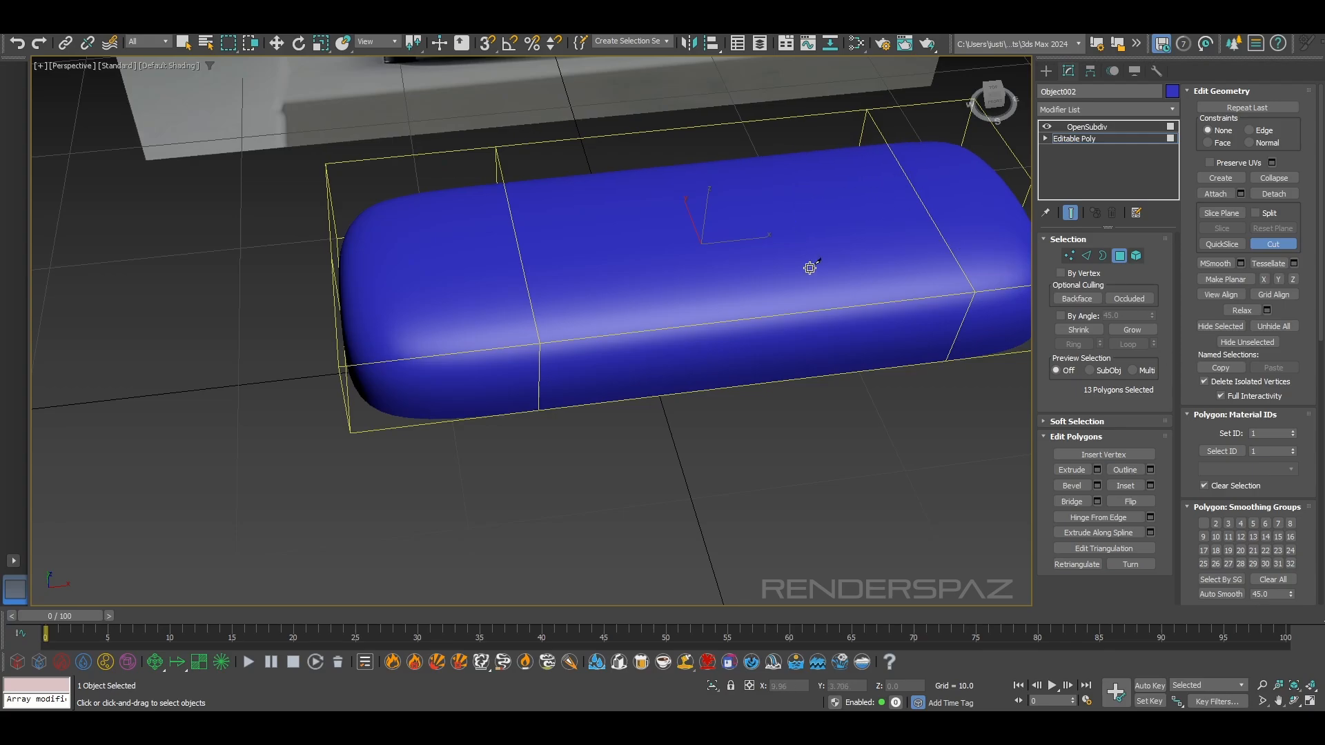
pyautogui.rightClick(771, 224)
pyautogui.click(772, 222)
pyautogui.keyDown('ctrl'); pyautogui.click(971, 189); pyautogui.keyUp('ctrl')
pyautogui.keyDown('ctrl'); pyautogui.click(350, 201); pyautogui.keyUp('ctrl')
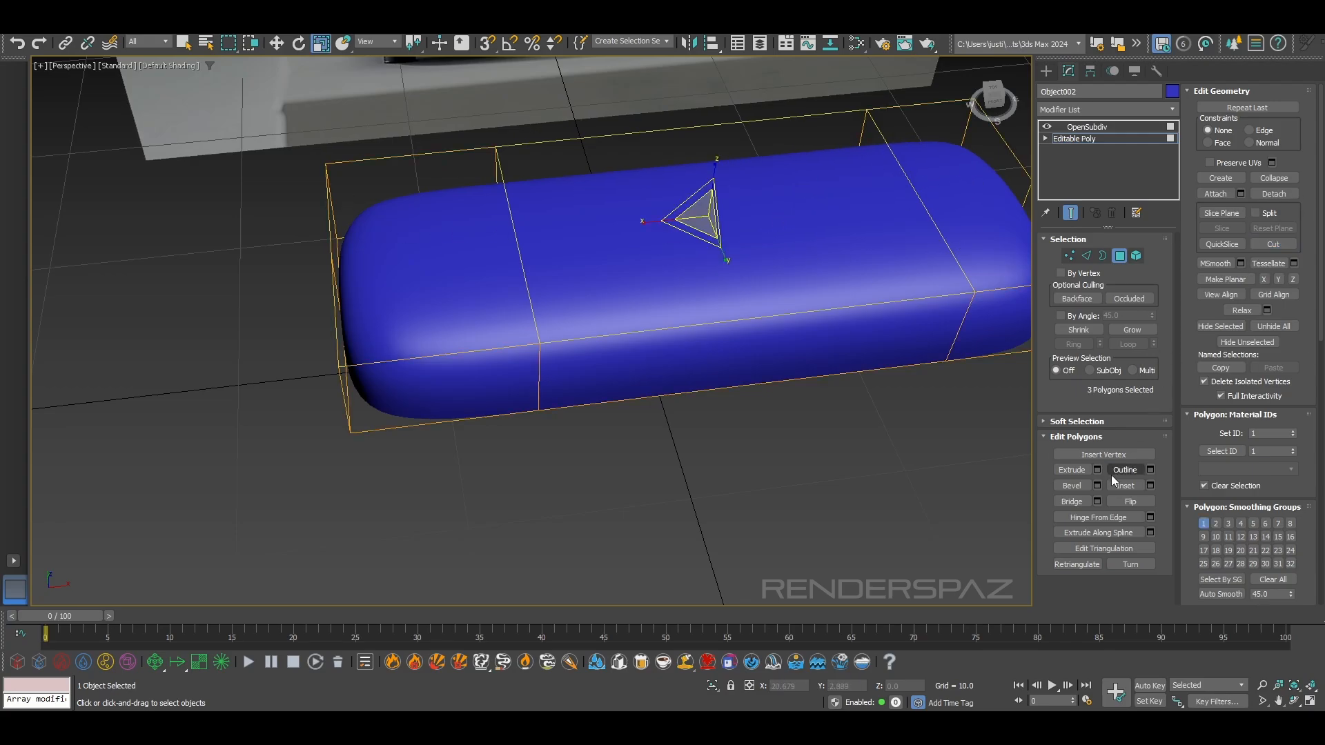
pyautogui.click(1150, 486)
pyautogui.moveTo(541, 358); pyautogui.dragTo(540, 400)
pyautogui.keyDown('alt'); pyautogui.moveTo(540, 400); pyautogui.dragTo(439, 418, button='middle'); pyautogui.keyUp('alt')
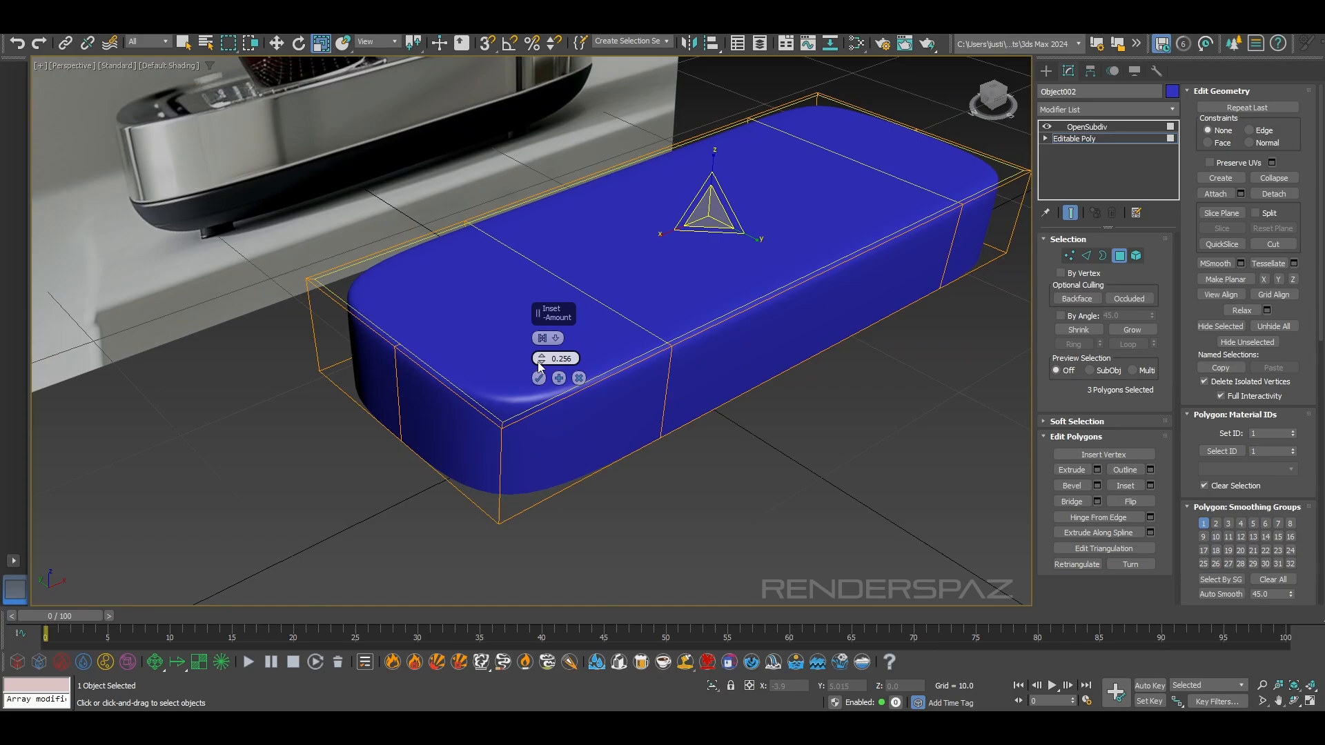
pyautogui.moveTo(538, 361); pyautogui.dragTo(542, 349)
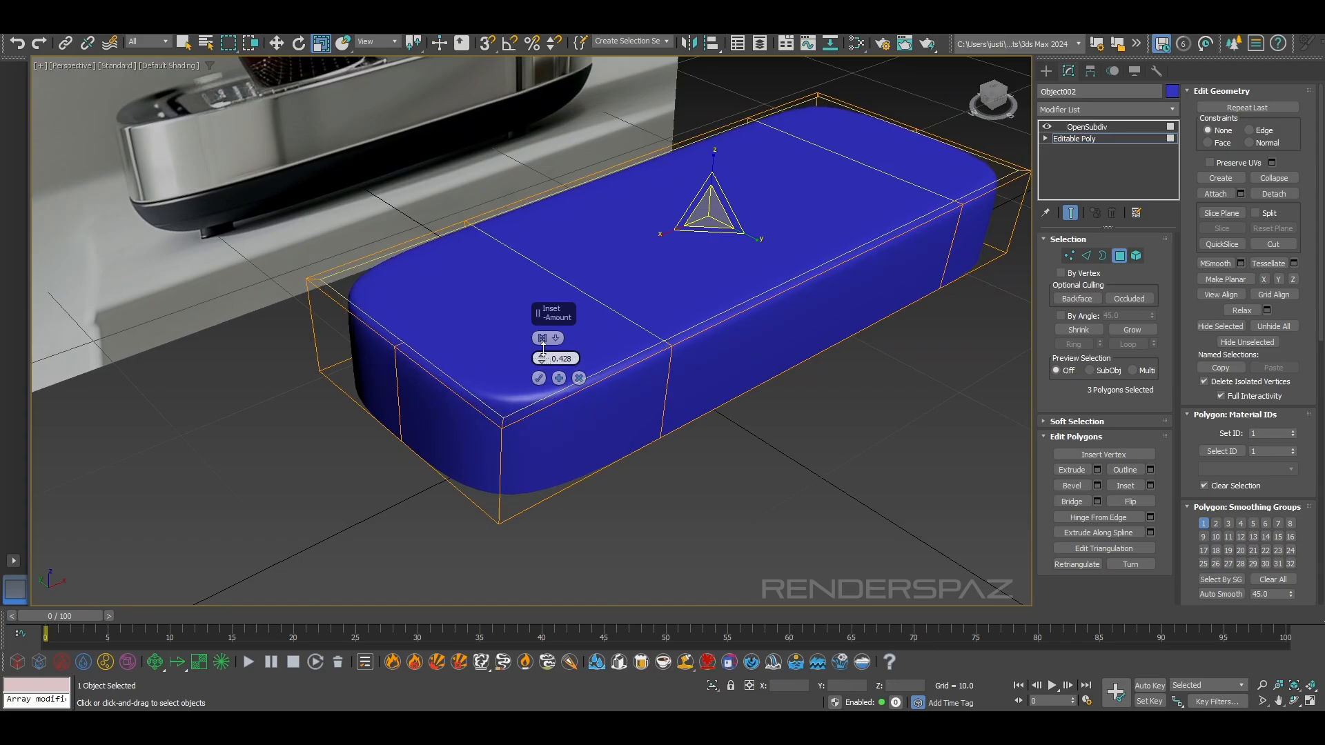
pyautogui.click(538, 378)
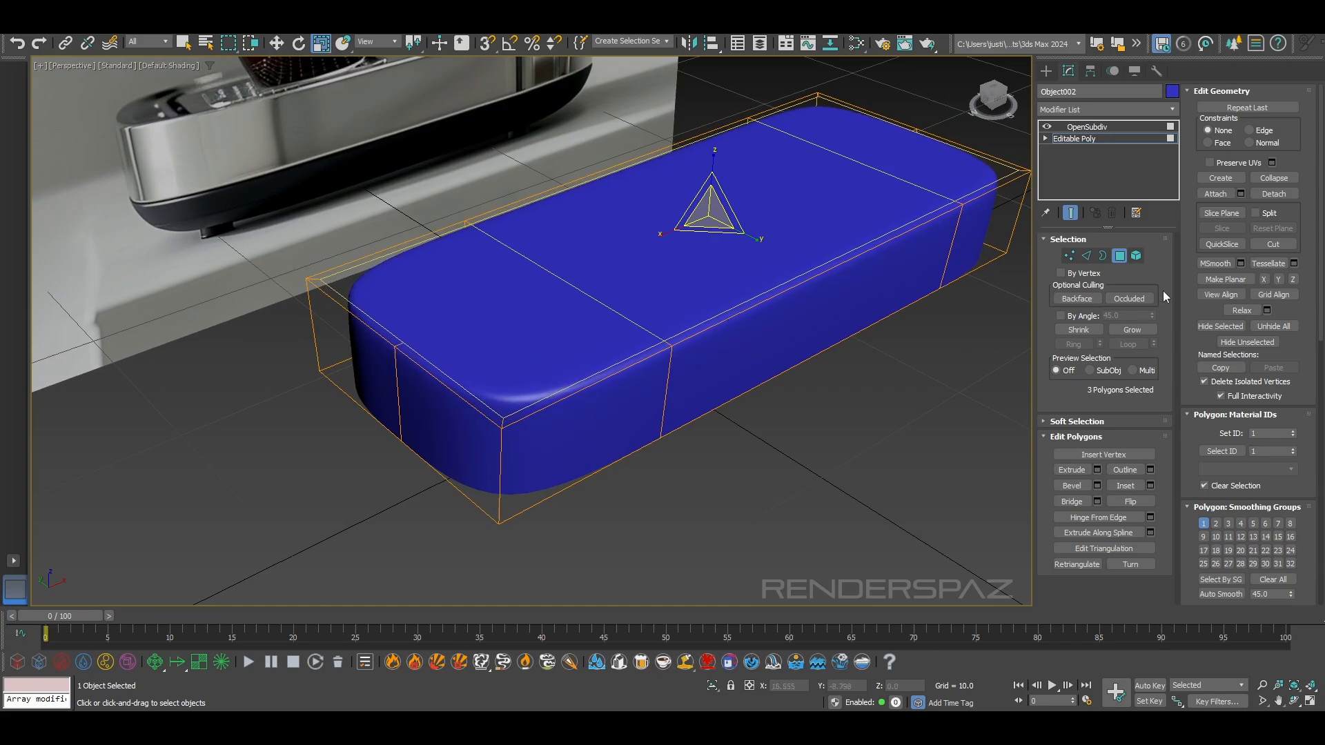
# Cut a lengthwise edge along the middle of the base's top, from one short end to the other
pyautogui.click(1070, 256)
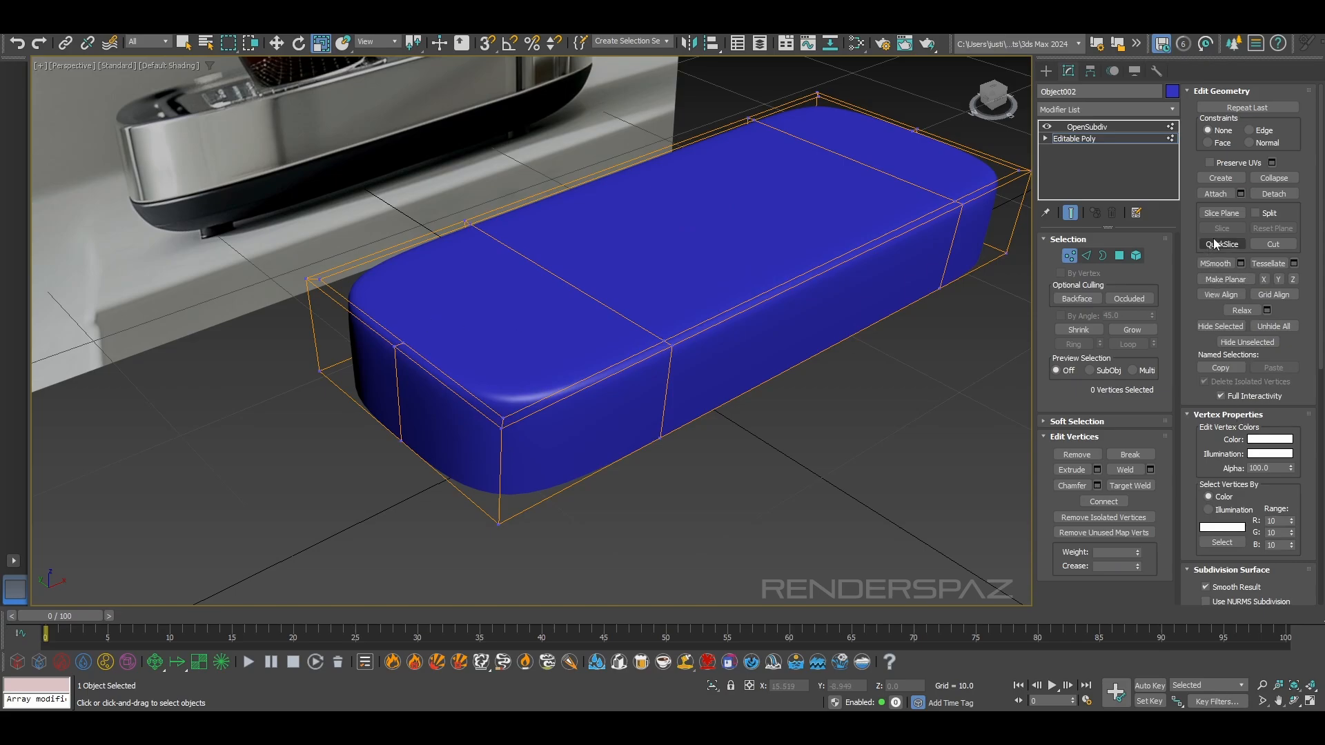
pyautogui.click(410, 342)
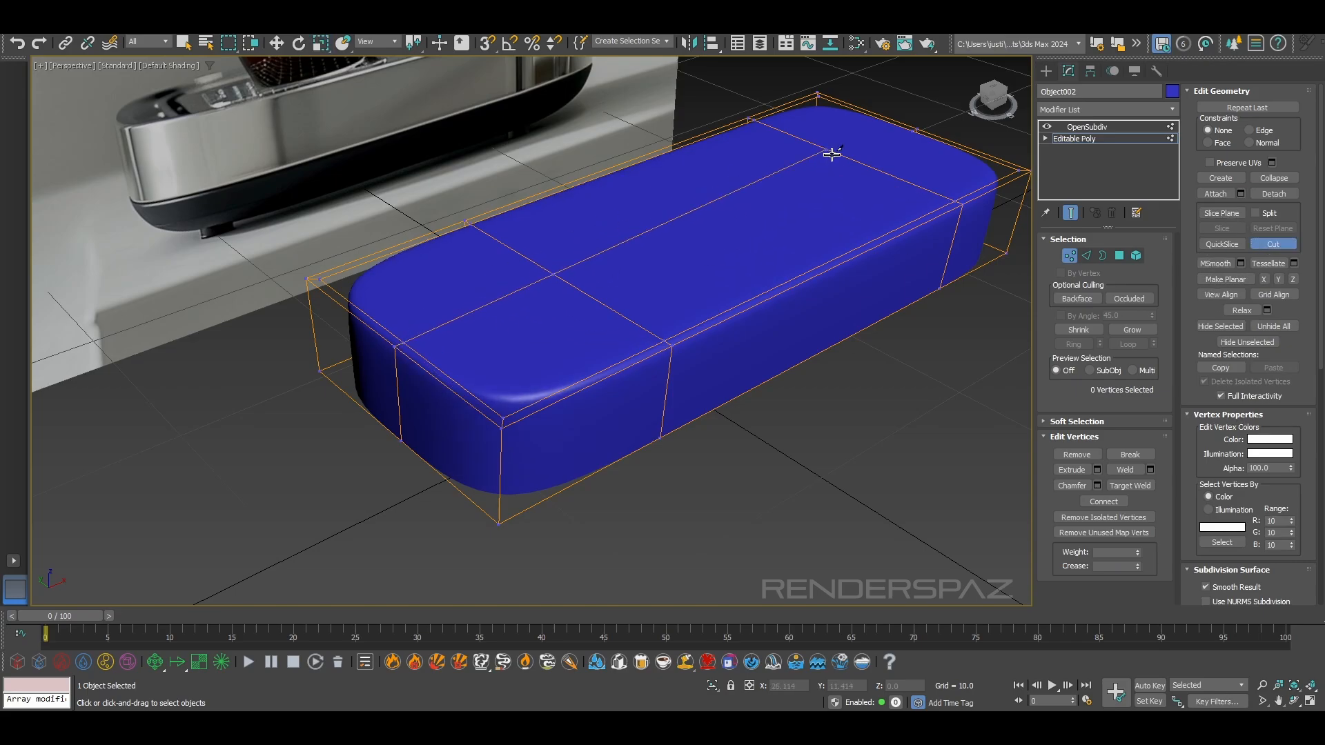
pyautogui.scroll(-6, 806, 278)
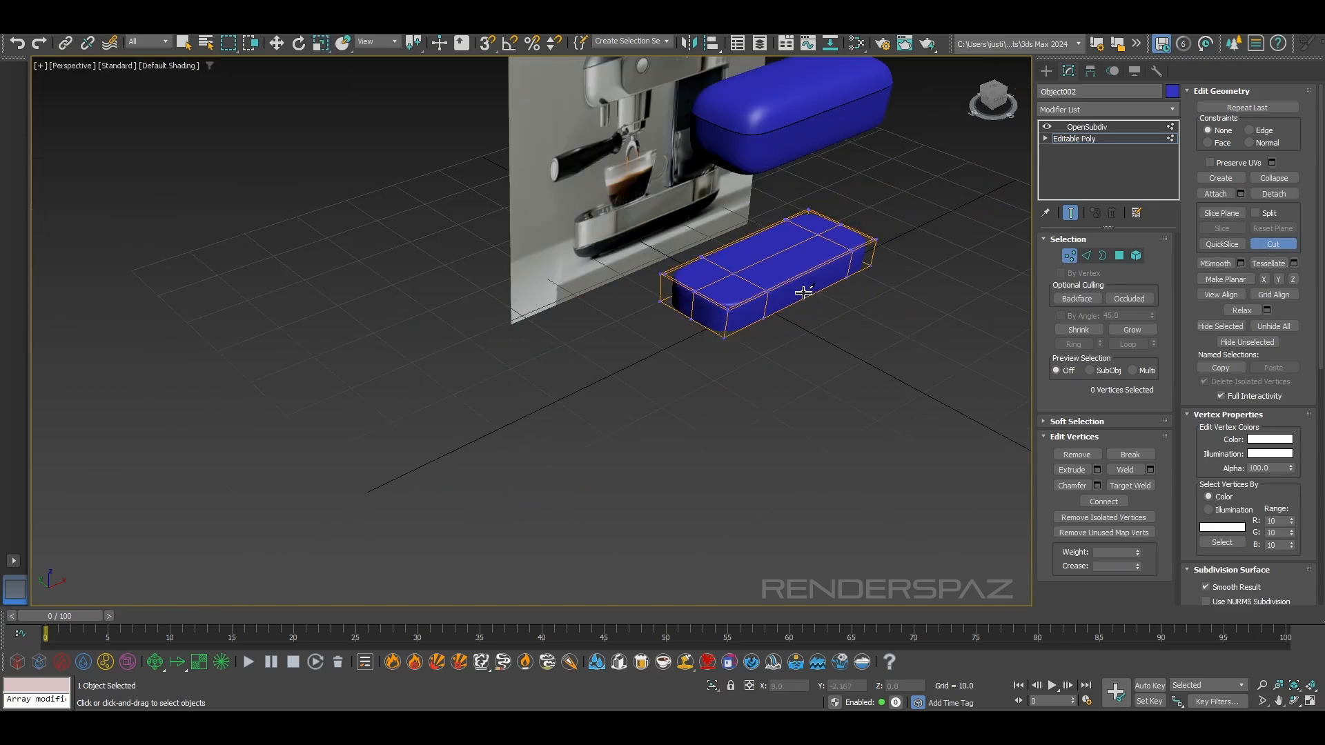
pyautogui.keyDown('alt'); pyautogui.moveTo(805, 292); pyautogui.dragTo(808, 276, button='middle'); pyautogui.keyUp('alt')
pyautogui.scroll(3, 821, 285)
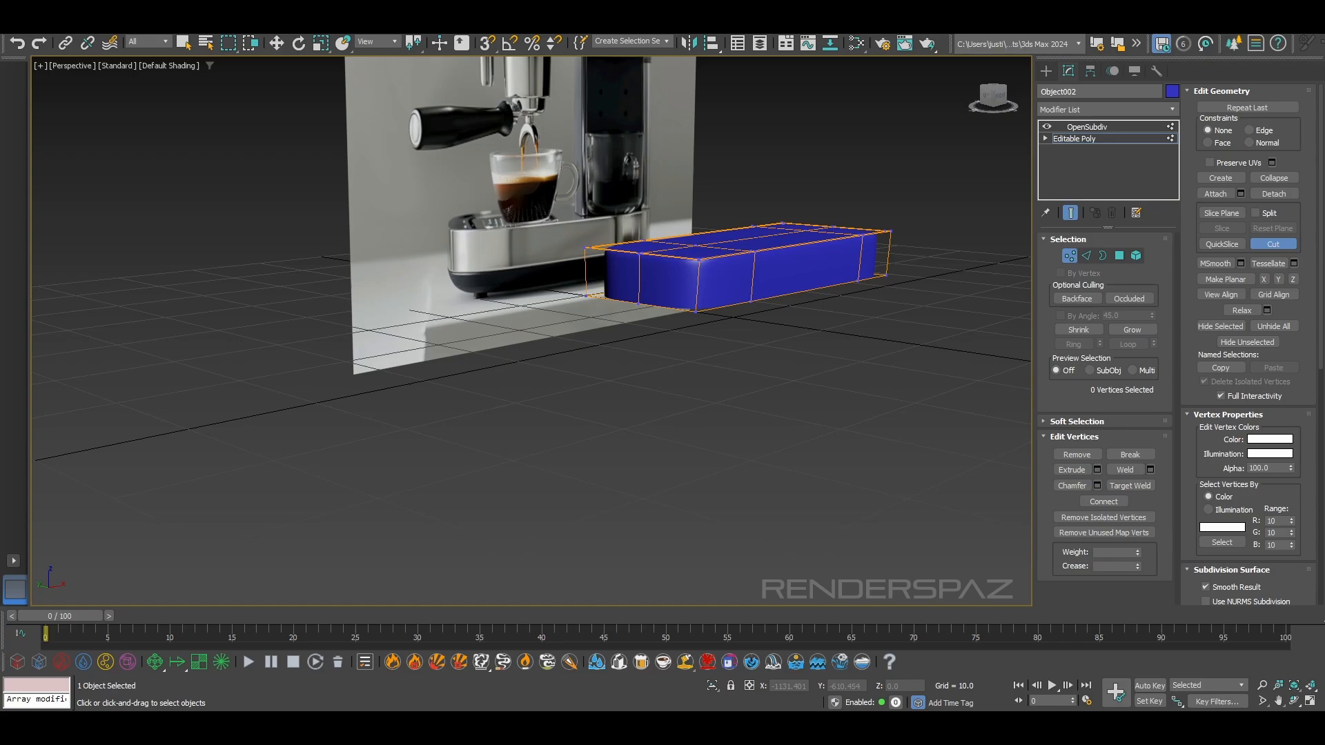
# Scale the base's eight bottom vertices outward across its depth to 104% and return to the OpenSubdiv level
pyautogui.moveTo(771, 200)
pyautogui.keyDown('alt'); pyautogui.mouseDown(button='middle')
pyautogui.moveTo(751, 222)
pyautogui.moveTo(727, 205)
pyautogui.moveTo(769, 204)
pyautogui.mouseUp(button='middle'); pyautogui.keyUp('alt')
pyautogui.scroll(5, 662, 291)
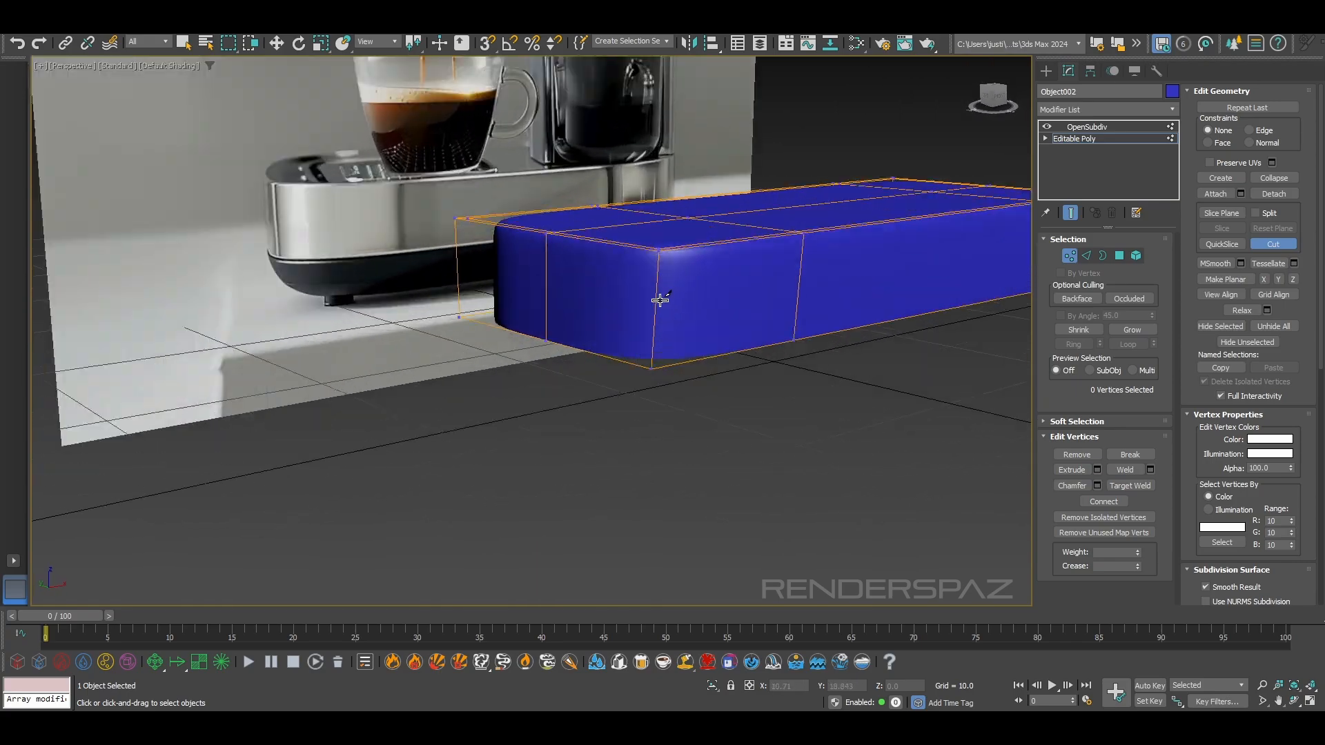
pyautogui.keyDown('alt'); pyautogui.moveTo(700, 304); pyautogui.dragTo(720, 306, button='middle'); pyautogui.keyUp('alt')
pyautogui.keyDown('alt'); pyautogui.rightClick(703, 305); pyautogui.keyUp('alt')
pyautogui.click(710, 391)
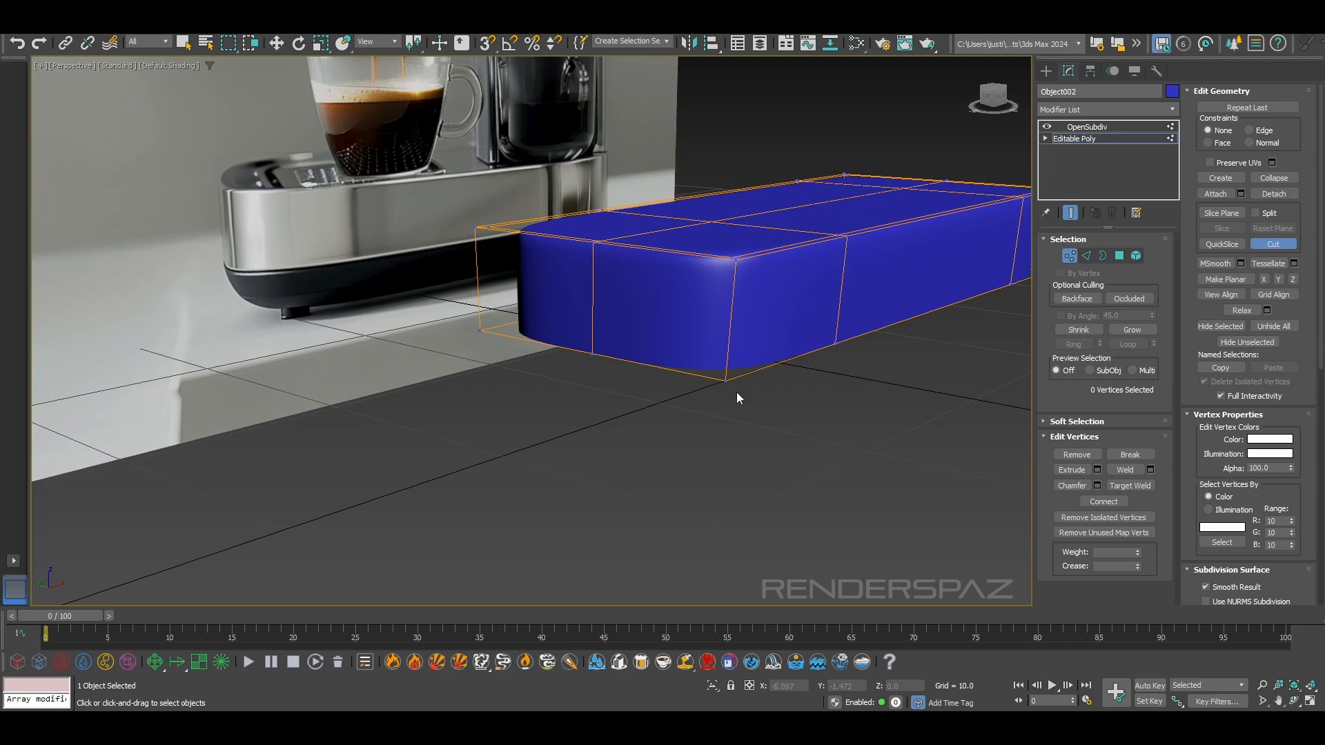
pyautogui.press('r')
pyautogui.click(725, 379)
pyautogui.keyDown('alt'); pyautogui.moveTo(742, 424); pyautogui.dragTo(674, 402, button='middle'); pyautogui.keyUp('alt')
pyautogui.press('f')
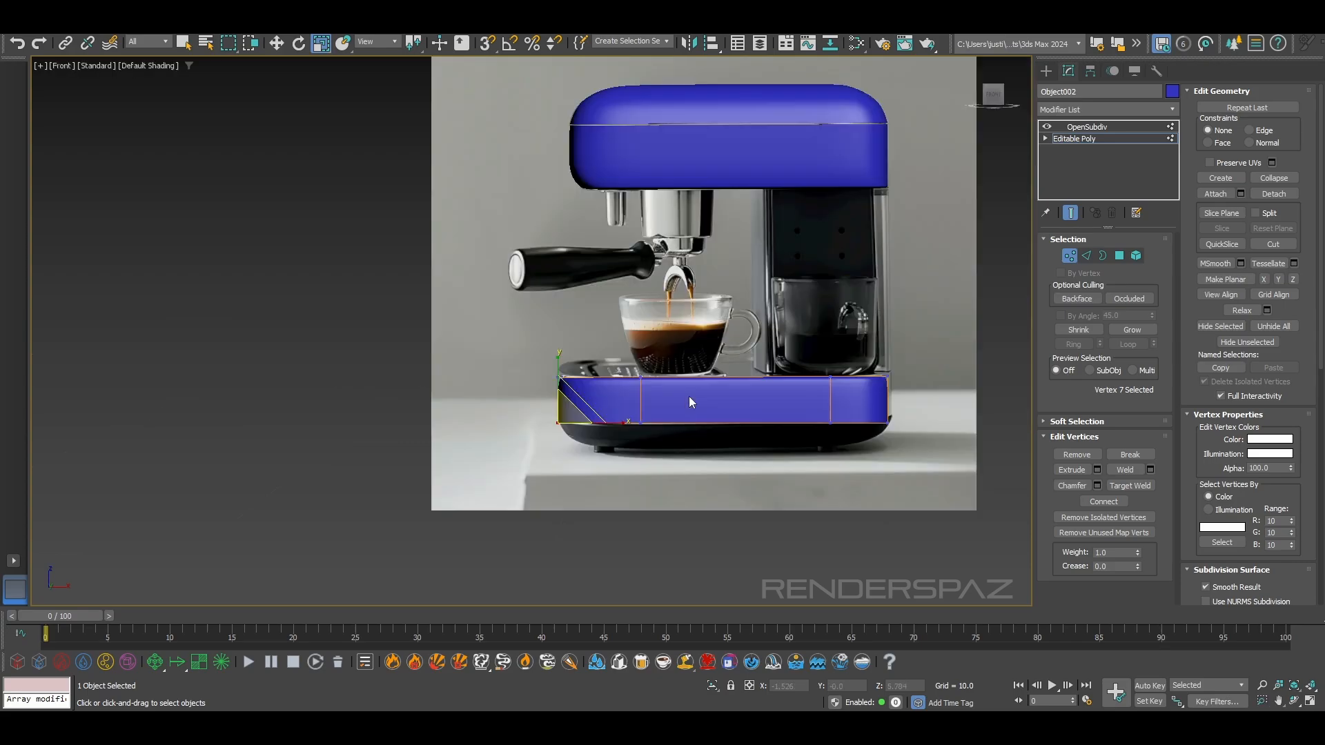
pyautogui.press('l')
pyautogui.scroll(-6, 671, 378)
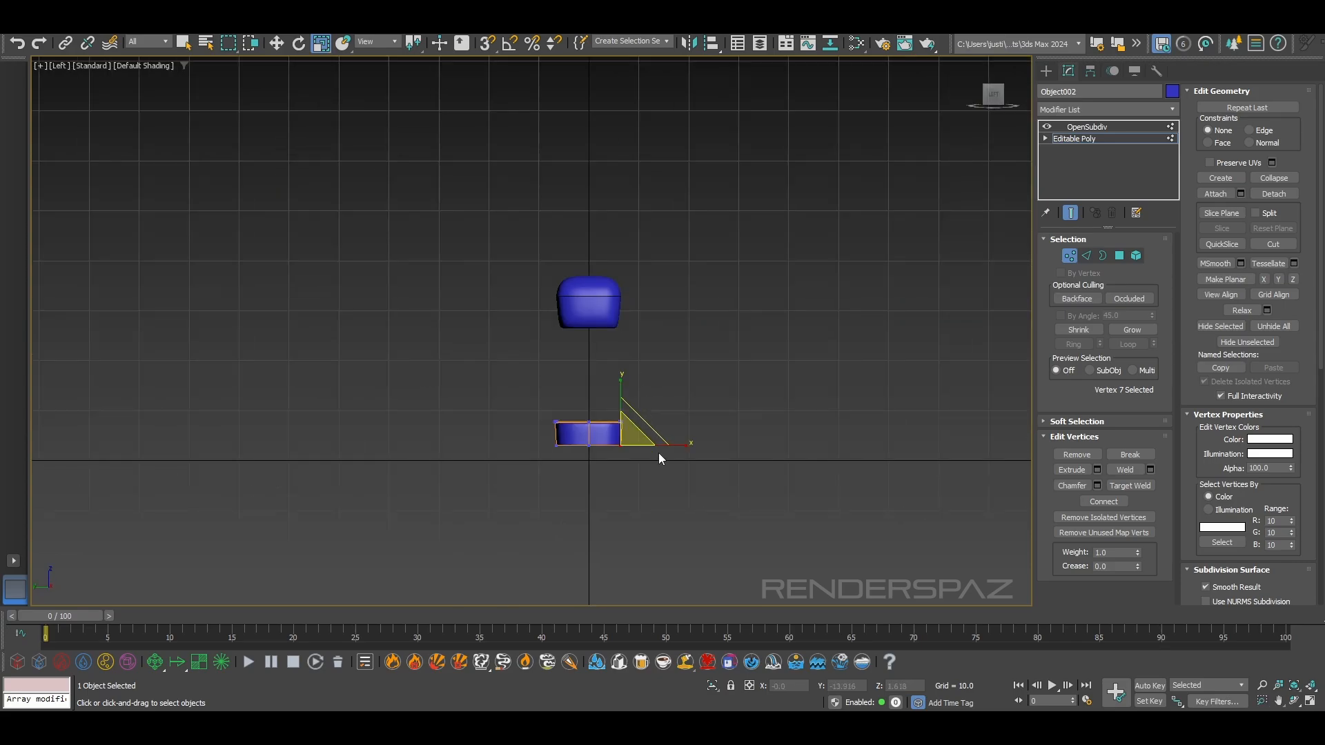
pyautogui.scroll(9, 653, 444)
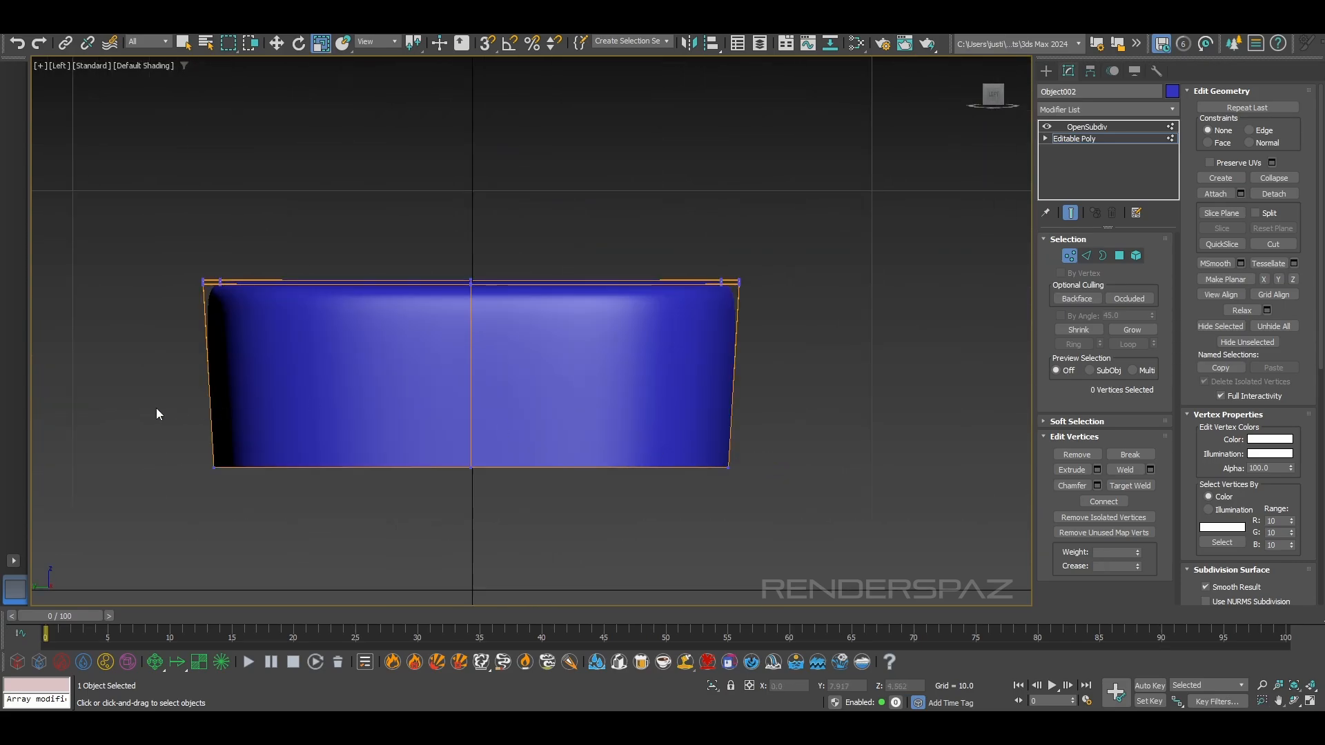
pyautogui.scroll(-2, 158, 408)
pyautogui.moveTo(160, 408); pyautogui.dragTo(239, 463)
pyautogui.keyDown('ctrl'); pyautogui.moveTo(472, 428); pyautogui.dragTo(581, 447); pyautogui.keyUp('ctrl')
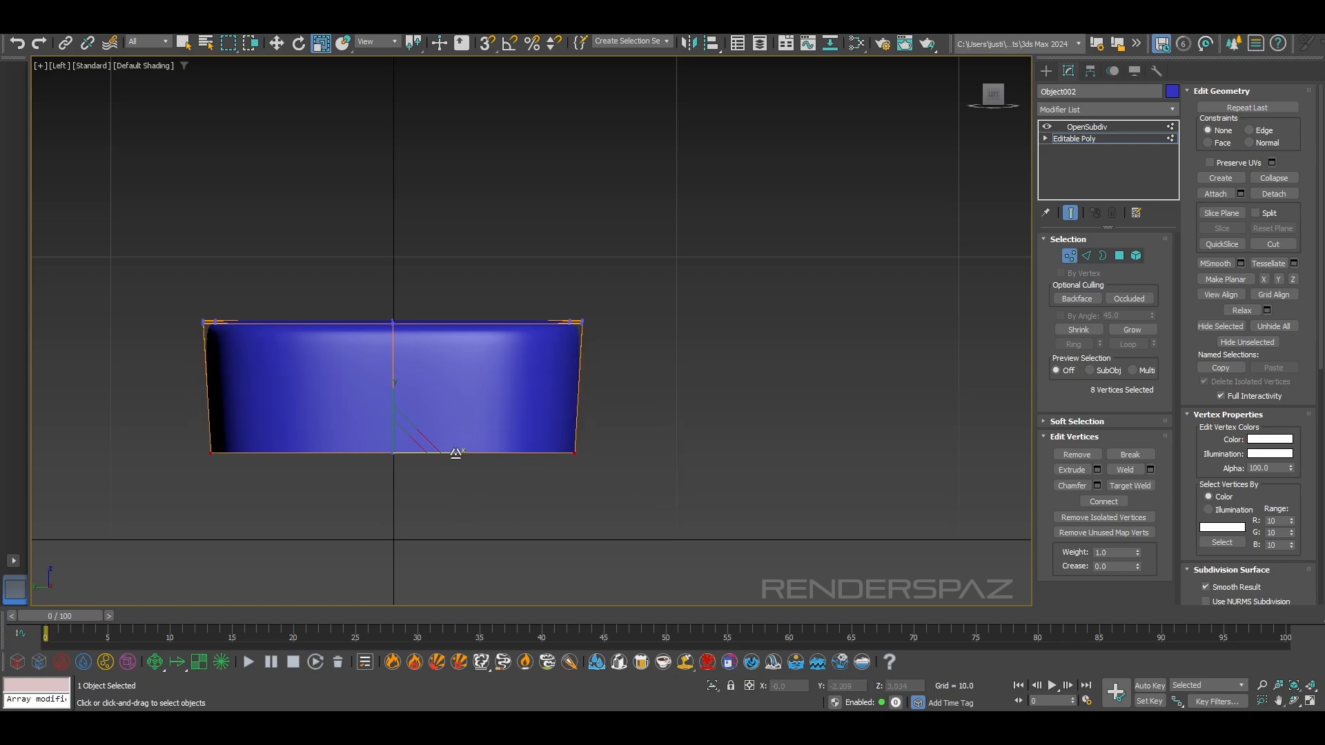
pyautogui.moveTo(451, 453); pyautogui.dragTo(452, 453)
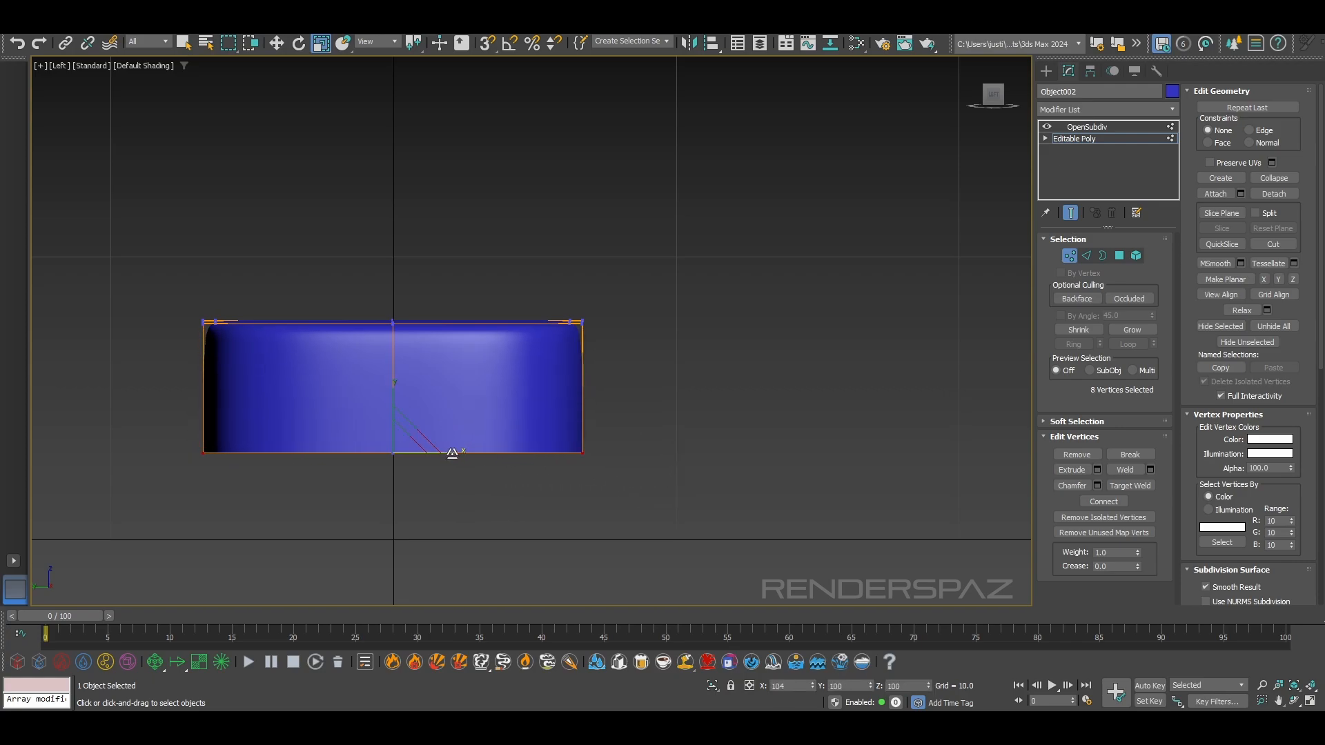
pyautogui.click(656, 404)
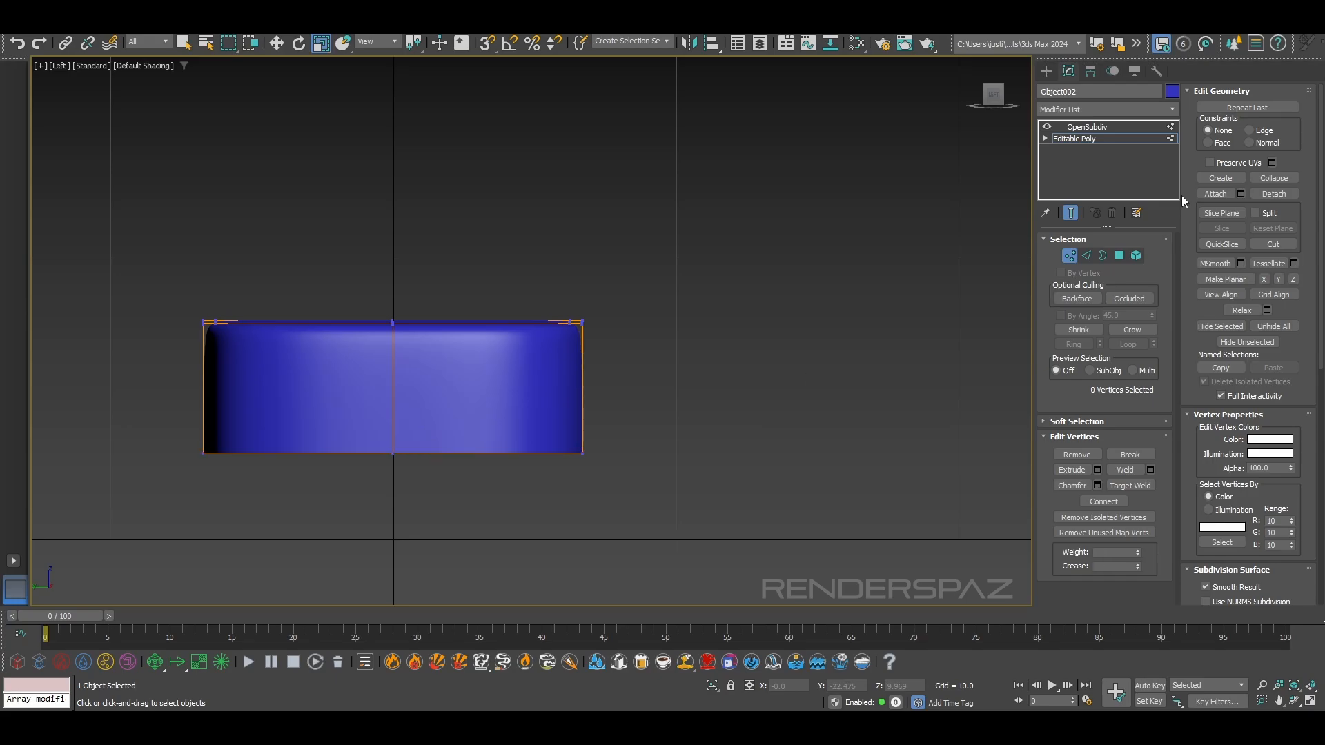
pyautogui.click(1066, 253)
pyautogui.click(768, 454)
pyautogui.click(561, 395)
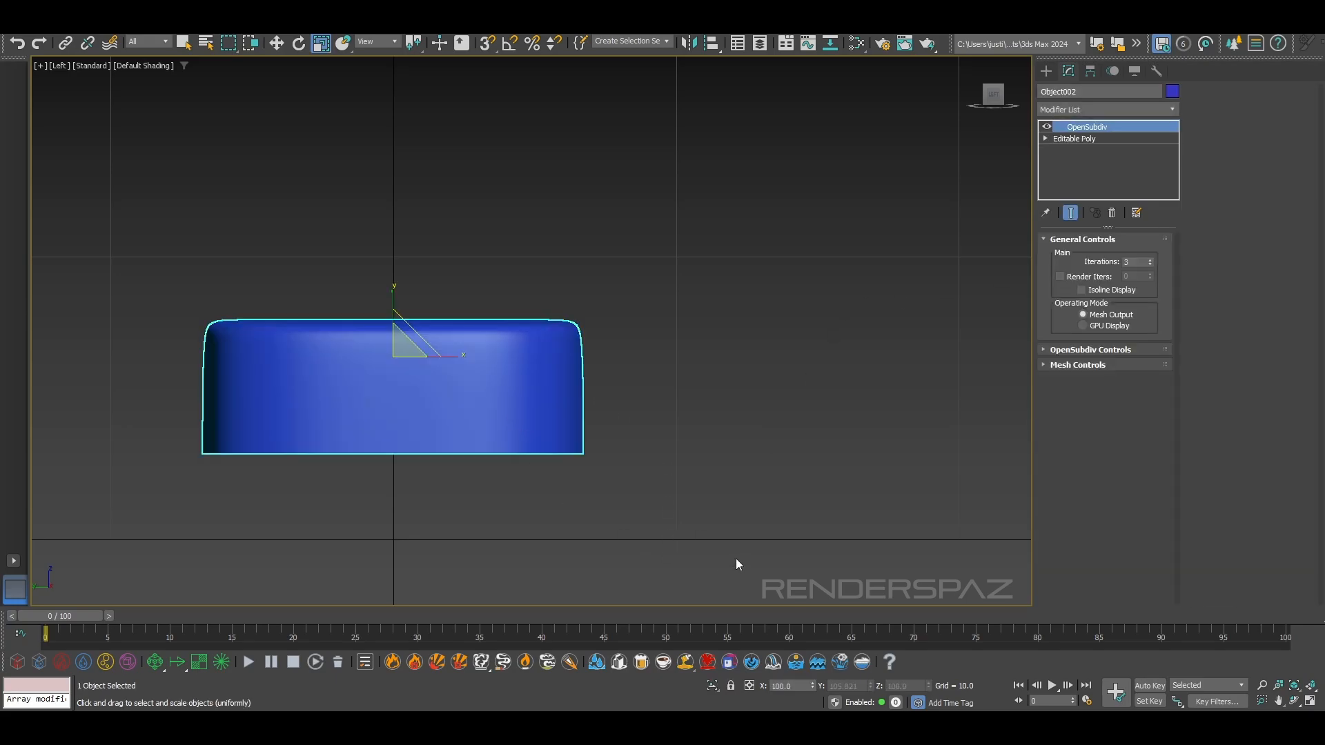
# Examine the smoothed base's rounded corners and top against the machine's base in the reference image
pyautogui.press('p')
pyautogui.scroll(-4, 665, 494)
pyautogui.scroll(5, 855, 492)
pyautogui.keyDown('alt'); pyautogui.moveTo(860, 494); pyautogui.dragTo(869, 505, button='middle'); pyautogui.keyUp('alt')
pyautogui.moveTo(694, 418); pyautogui.dragTo(697, 477, button='middle')
pyautogui.scroll(-5, 697, 442)
pyautogui.keyDown('alt'); pyautogui.moveTo(722, 321); pyautogui.dragTo(714, 398, button='middle'); pyautogui.keyUp('alt')
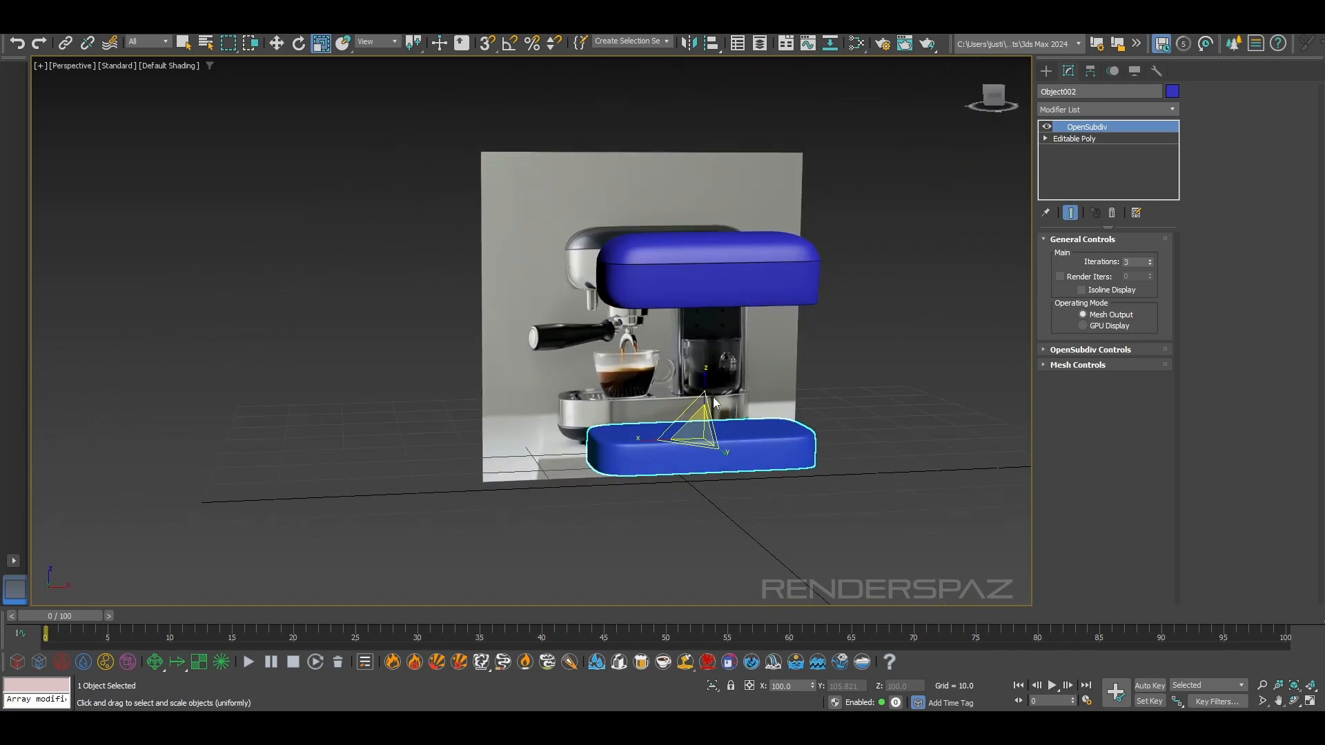
pyautogui.scroll(6, 774, 445)
pyautogui.scroll(-2, 772, 446)
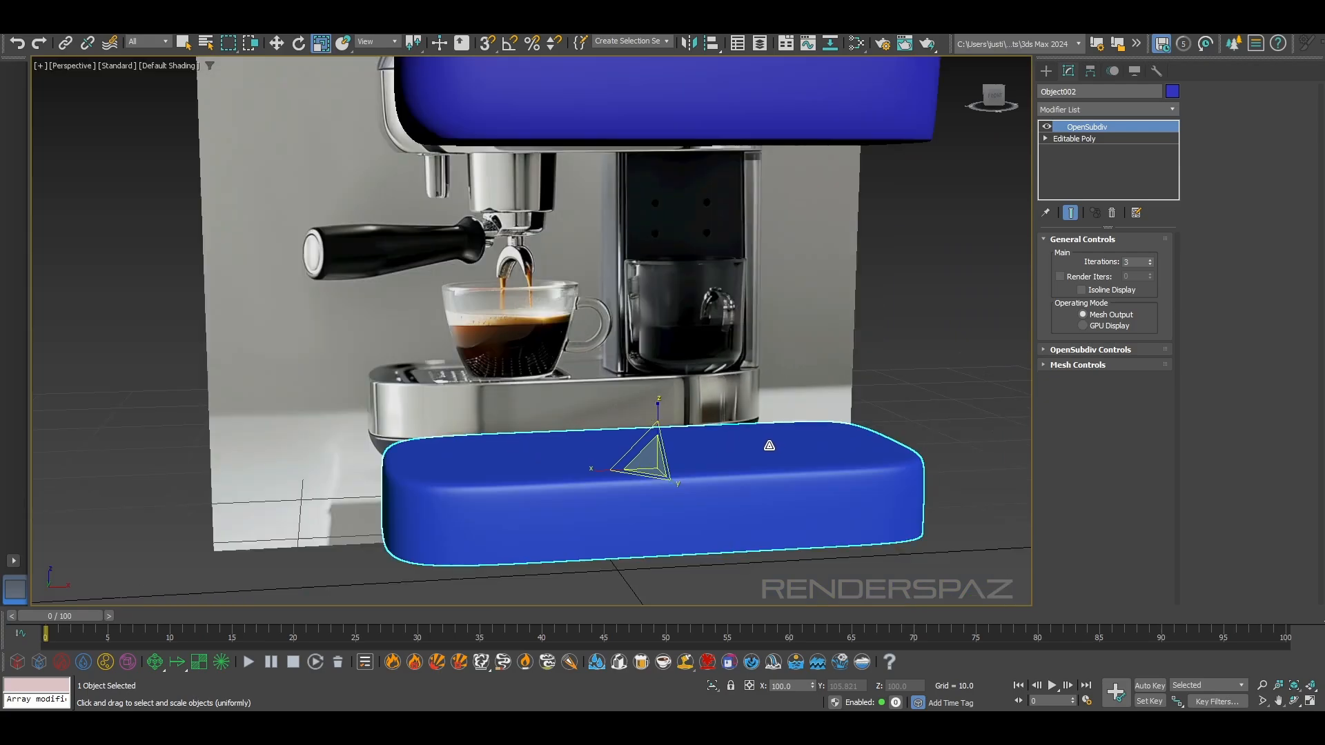
pyautogui.moveTo(716, 436)
pyautogui.mouseDown(button='middle')
pyautogui.moveTo(727, 320)
pyautogui.moveTo(734, 439)
pyautogui.mouseUp(button='middle')
pyautogui.keyDown('alt'); pyautogui.moveTo(681, 336); pyautogui.dragTo(679, 341, button='middle'); pyautogui.keyUp('alt')
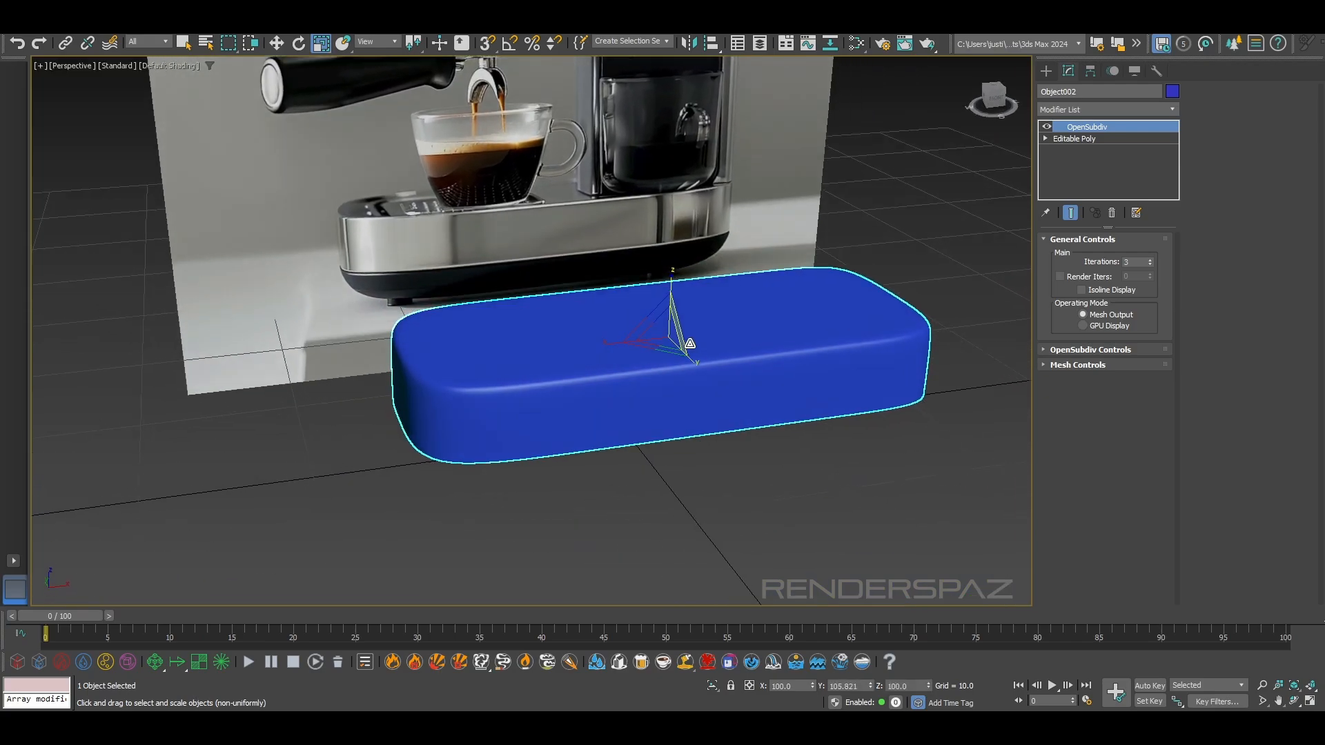
pyautogui.scroll(2, 395, 211)
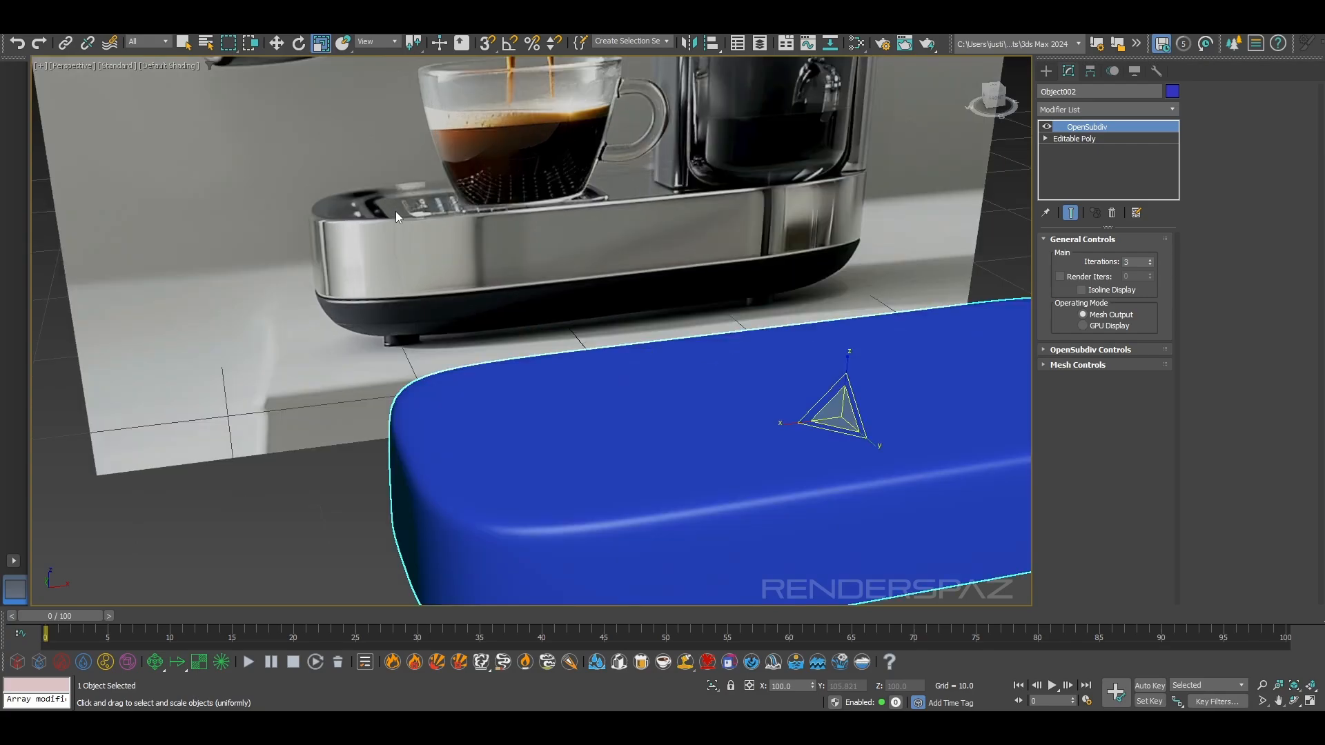
pyautogui.scroll(-3, 561, 504)
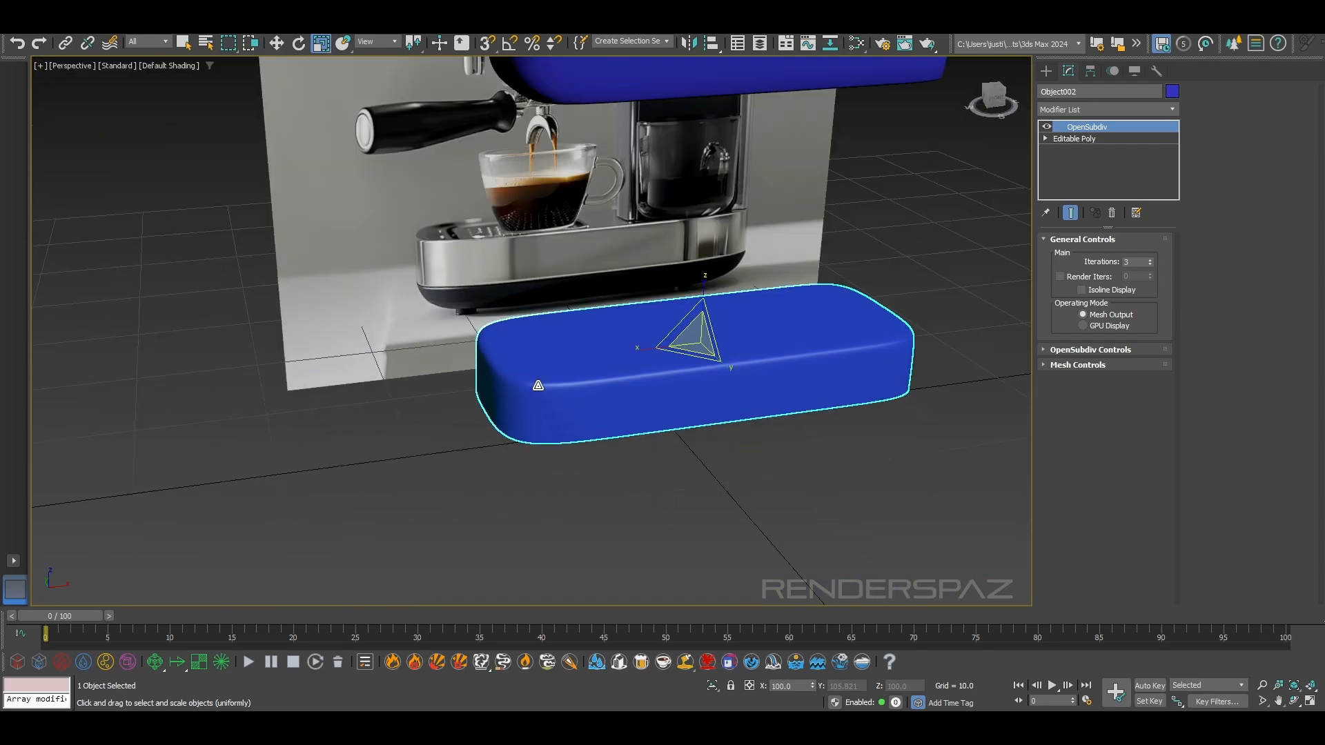
pyautogui.scroll(8, 297, 283)
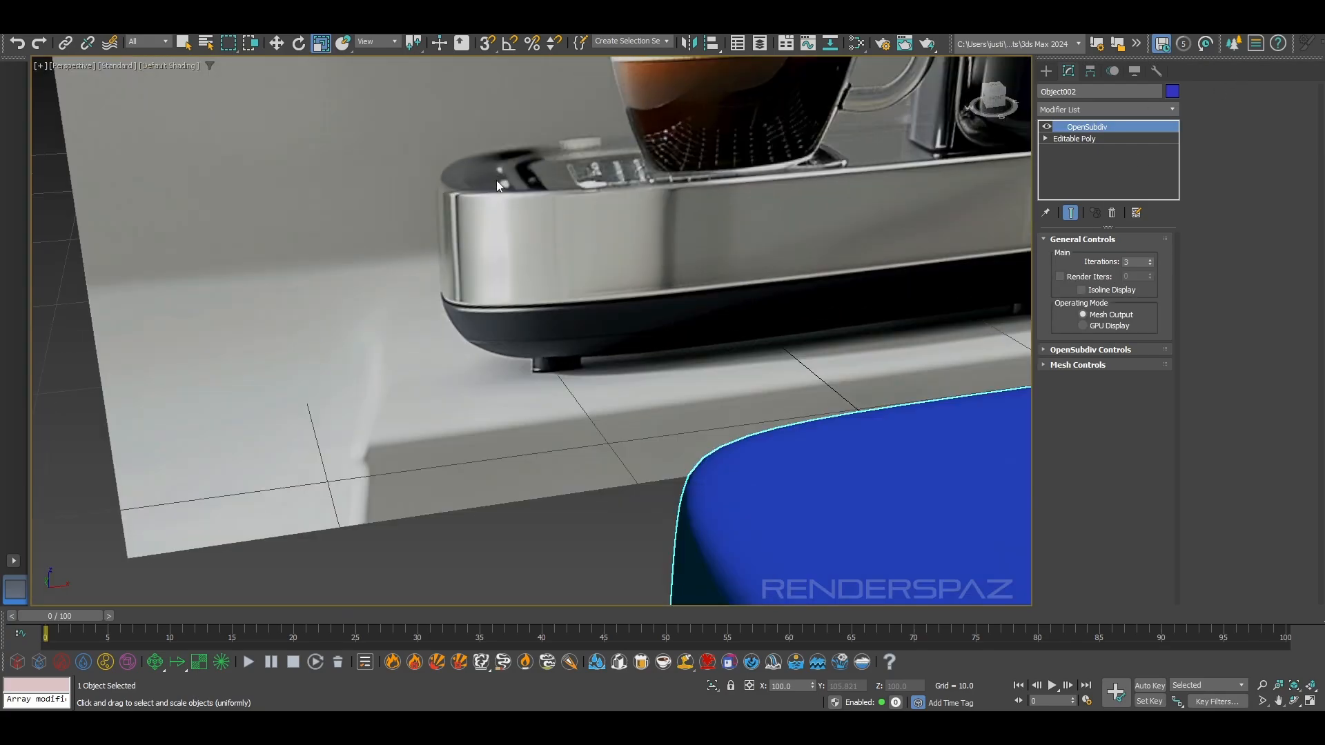
pyautogui.scroll(-6, 447, 214)
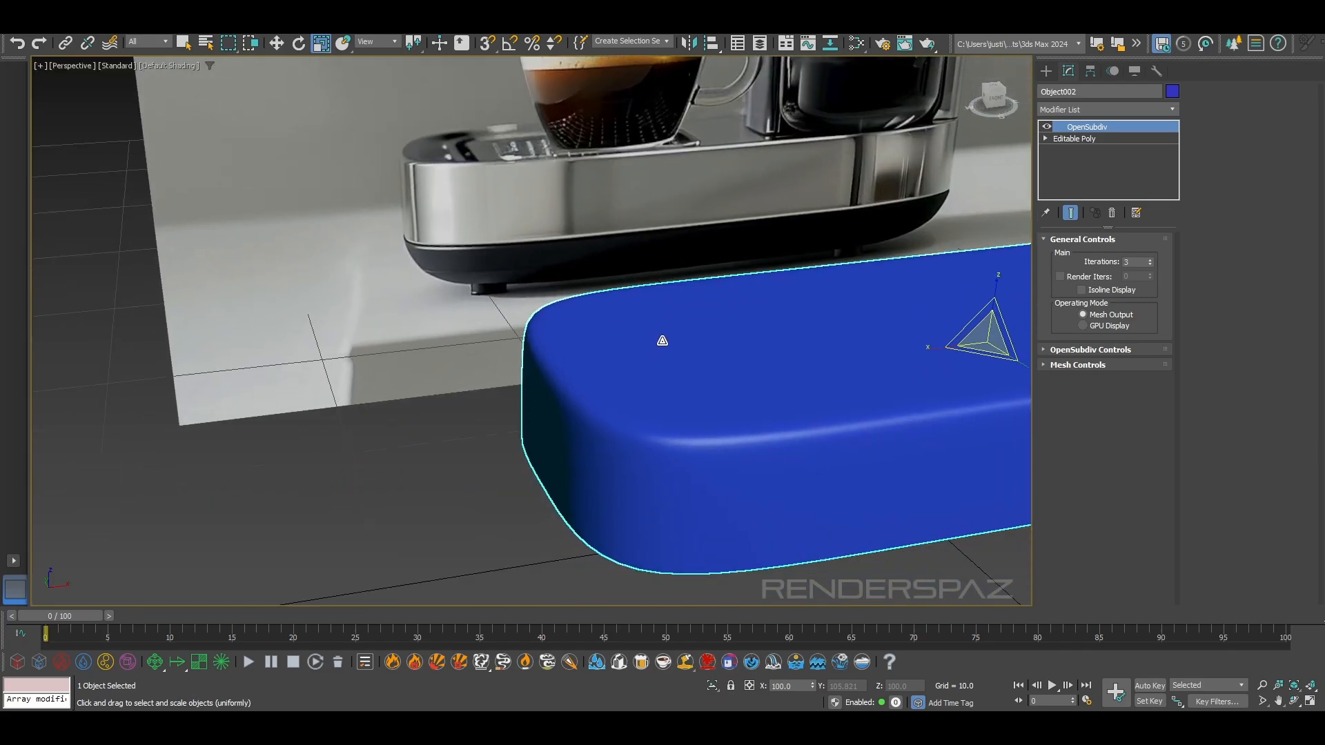
# Move the three middle vertices of the base's cup-side short end outward along X
pyautogui.click(1077, 139)
pyautogui.click(1069, 255)
pyautogui.keyDown('alt'); pyautogui.moveTo(688, 353); pyautogui.dragTo(685, 426, button='middle'); pyautogui.keyUp('alt')
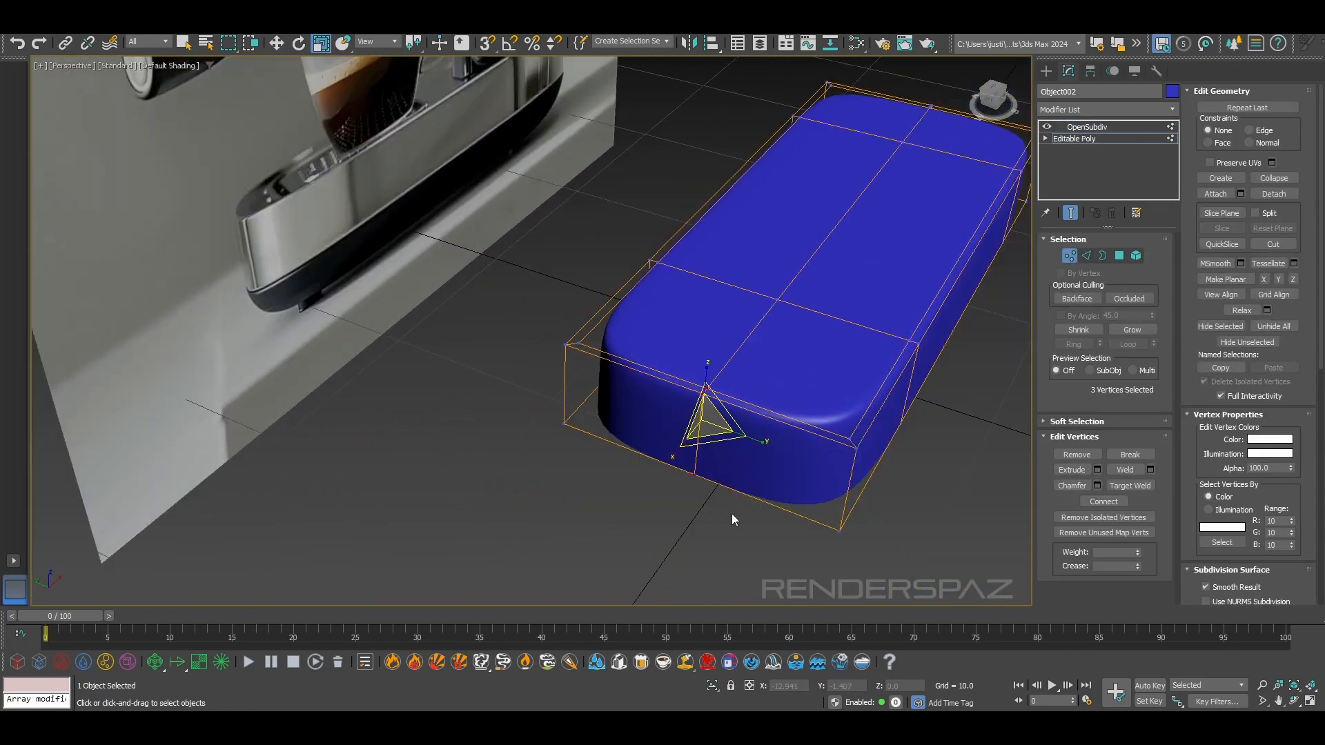
pyautogui.moveTo(734, 516); pyautogui.dragTo(734, 516)
pyautogui.scroll(5, 734, 515)
pyautogui.press('w')
pyautogui.moveTo(695, 359); pyautogui.dragTo(665, 360)
pyautogui.scroll(-5, 669, 372)
pyautogui.keyDown('alt'); pyautogui.moveTo(697, 421); pyautogui.dragTo(711, 359, button='middle'); pyautogui.keyUp('alt')
pyautogui.scroll(2, 700, 391)
pyautogui.moveTo(697, 377); pyautogui.dragTo(688, 377)
pyautogui.scroll(-3, 752, 385)
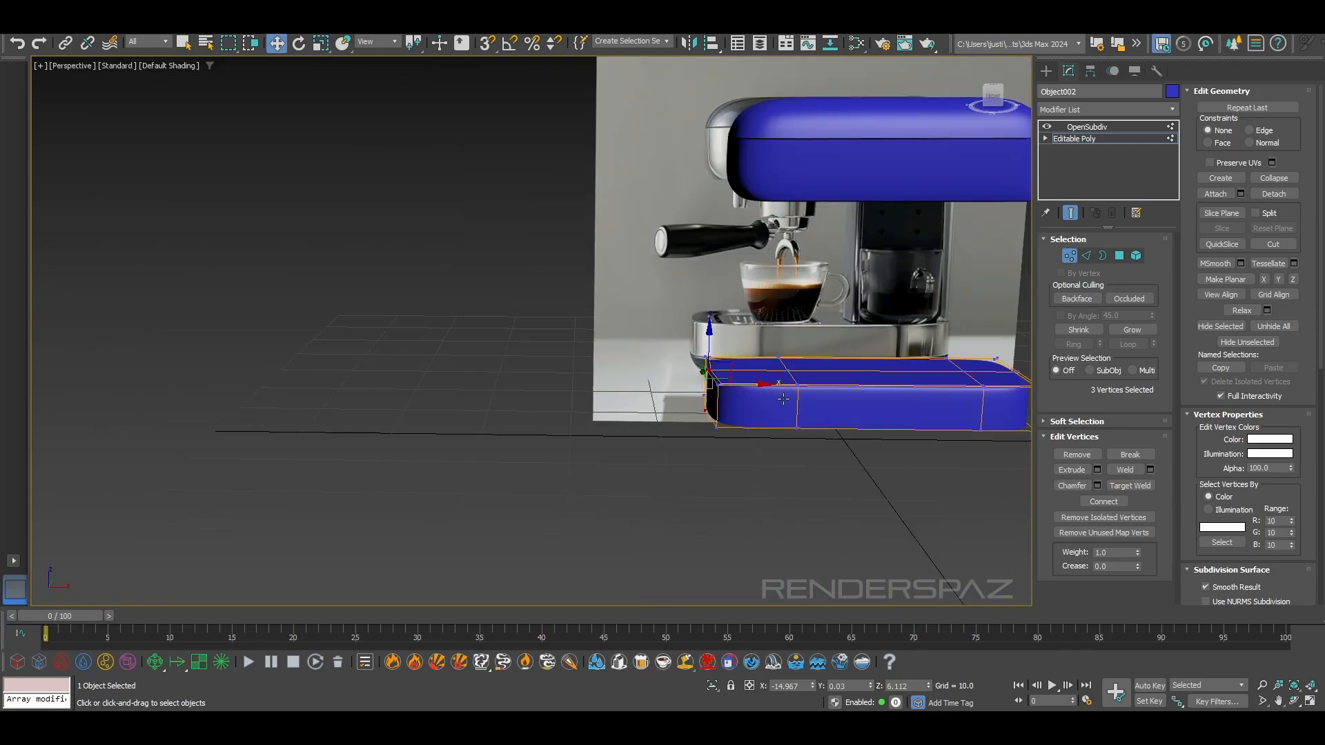
# Select the corner vertices of the base's cup-side end and move them inward along X by about 0.22
pyautogui.keyDown('alt'); pyautogui.moveTo(771, 387); pyautogui.dragTo(790, 432, button='middle'); pyautogui.keyUp('alt')
pyautogui.scroll(3, 743, 434)
pyautogui.moveTo(759, 507); pyautogui.dragTo(712, 469)
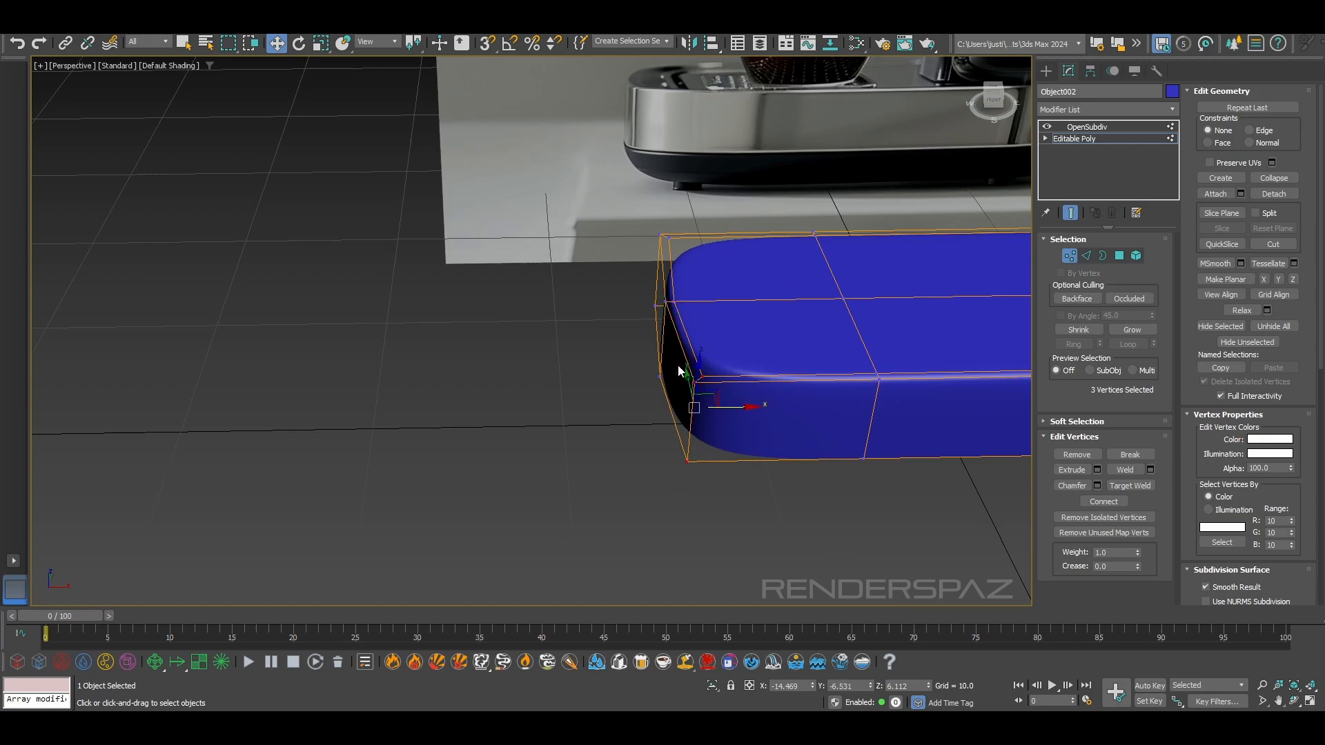
pyautogui.keyDown('alt'); pyautogui.moveTo(676, 362); pyautogui.dragTo(665, 255, button='middle'); pyautogui.keyUp('alt')
pyautogui.keyDown('ctrl'); pyautogui.moveTo(673, 216); pyautogui.dragTo(673, 218); pyautogui.keyUp('ctrl')
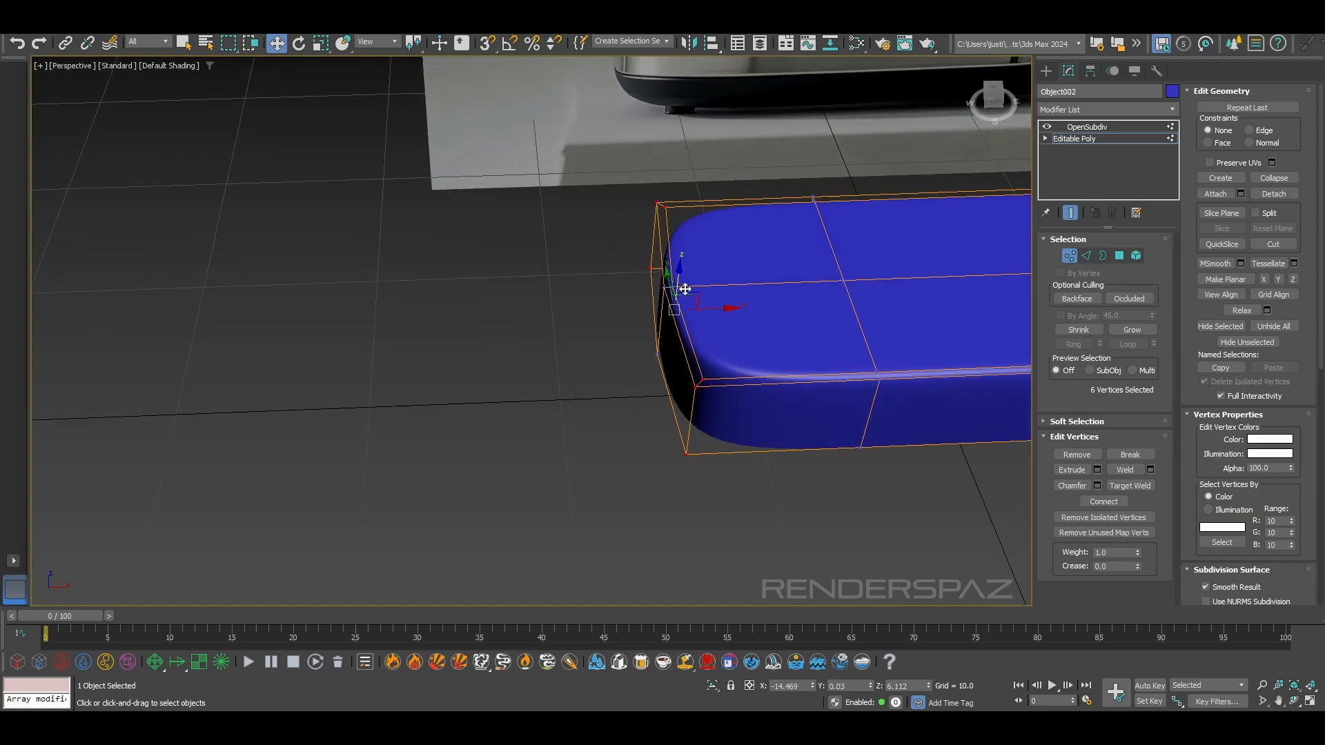
pyautogui.keyDown('alt'); pyautogui.moveTo(712, 304); pyautogui.dragTo(1008, 334, button='middle'); pyautogui.keyUp('alt')
pyautogui.keyDown('alt'); pyautogui.moveTo(918, 348); pyautogui.dragTo(871, 428, button='middle'); pyautogui.keyUp('alt')
pyautogui.click(859, 420)
pyautogui.click(814, 385)
pyautogui.press('t')
pyautogui.scroll(4, 402, 423)
pyautogui.scroll(4, 612, 512)
pyautogui.scroll(4, 665, 535)
pyautogui.moveTo(594, 504); pyautogui.dragTo(664, 548)
pyautogui.scroll(-3, 697, 542)
pyautogui.scroll(-10, 714, 310)
pyautogui.moveTo(706, 232); pyautogui.dragTo(706, 313, button='middle')
pyautogui.scroll(10, 705, 312)
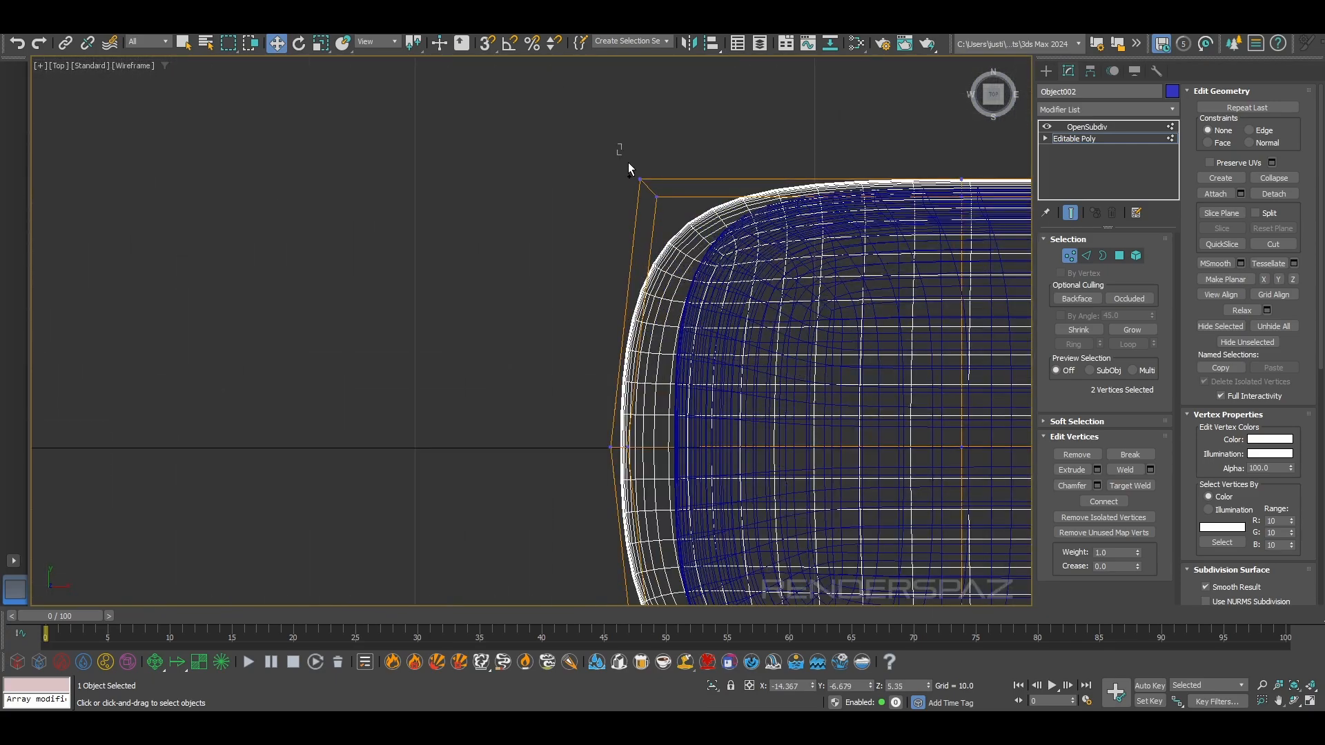
pyautogui.keyDown('ctrl'); pyautogui.click(611, 447); pyautogui.keyUp('ctrl')
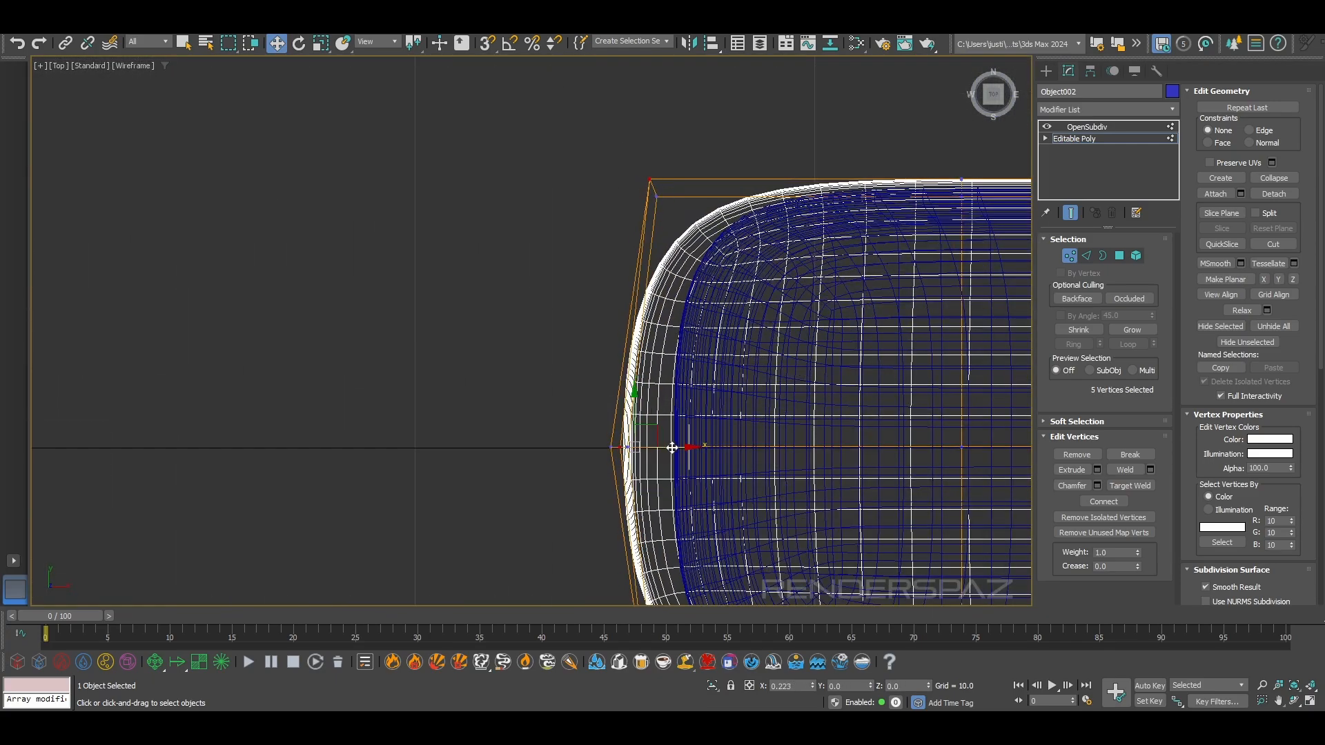
# Nudge the selected vertices of the base's cup-side end slightly outward along X in the top view
pyautogui.keyDown('alt'); pyautogui.moveTo(612, 453); pyautogui.dragTo(615, 507, button='middle'); pyautogui.keyUp('alt')
pyautogui.keyDown('ctrl'); pyautogui.click(608, 556); pyautogui.keyUp('ctrl')
pyautogui.keyDown('alt'); pyautogui.click(614, 374); pyautogui.keyUp('alt')
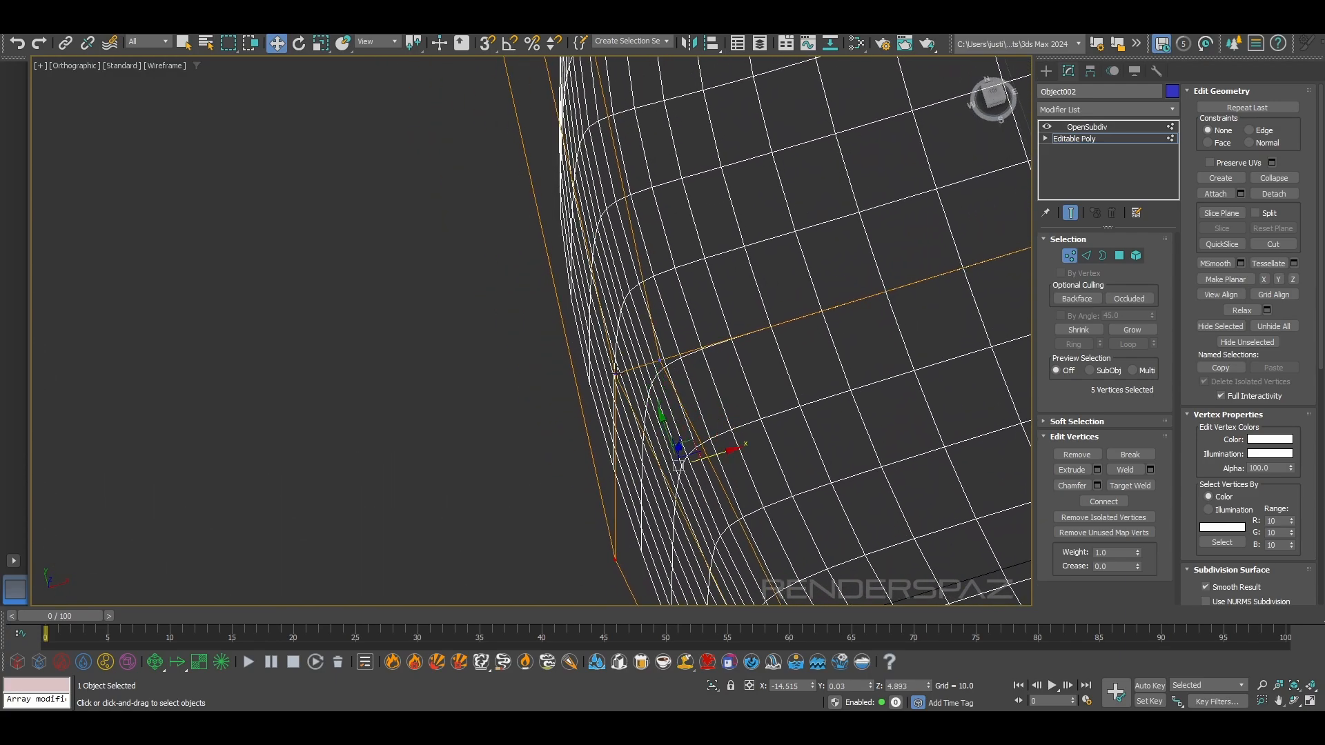
pyautogui.scroll(-9, 652, 405)
pyautogui.keyDown('alt'); pyautogui.moveTo(651, 405); pyautogui.dragTo(658, 390, button='middle'); pyautogui.keyUp('alt')
pyautogui.press('t')
pyautogui.scroll(8, 433, 333)
pyautogui.moveTo(528, 370); pyautogui.dragTo(515, 369)
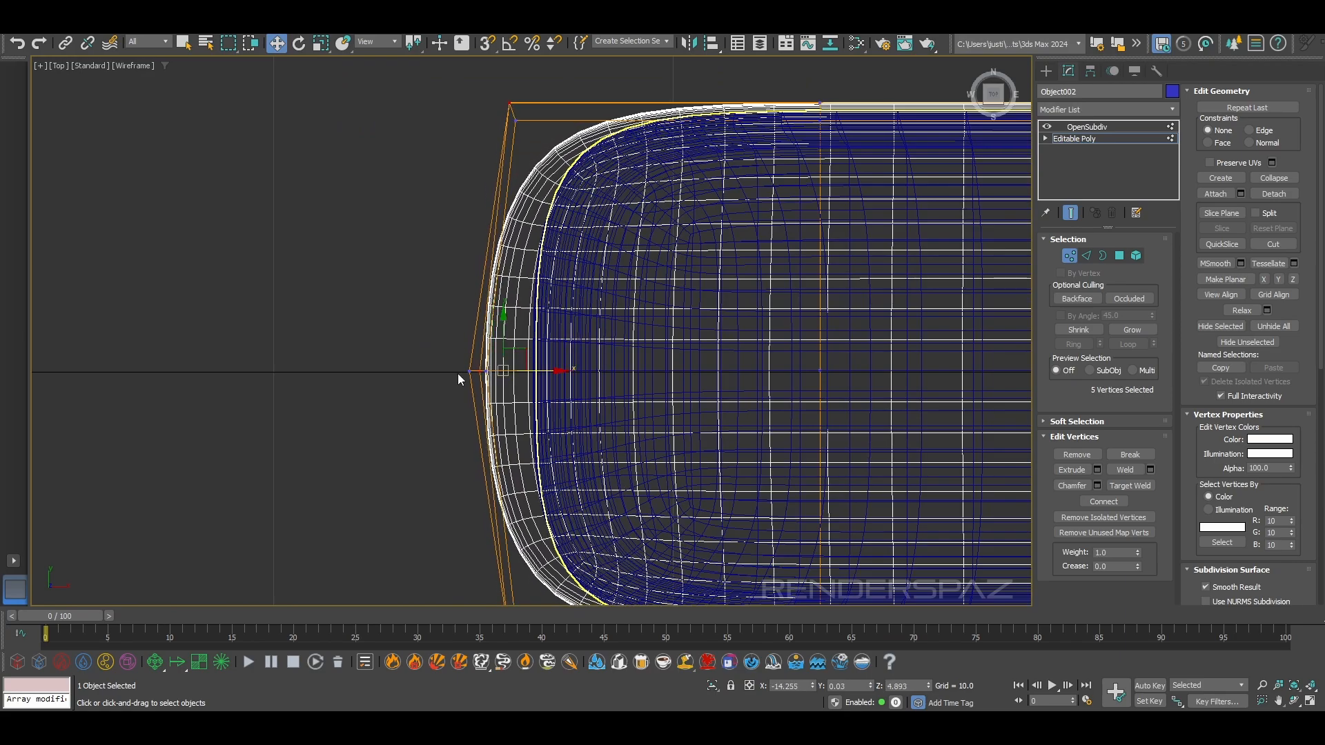
# Compare the base's reshaped cup-side end with the reference image in the perspective and front views
pyautogui.press('p')
pyautogui.moveTo(514, 372)
pyautogui.keyDown('alt'); pyautogui.mouseDown(button='middle')
pyautogui.moveTo(568, 383)
pyautogui.moveTo(556, 333)
pyautogui.mouseUp(button='middle'); pyautogui.keyUp('alt')
pyautogui.scroll(5, 636, 351)
pyautogui.moveTo(721, 336); pyautogui.dragTo(612, 347, button='middle')
pyautogui.moveTo(611, 352); pyautogui.dragTo(564, 421)
pyautogui.keyDown('alt'); pyautogui.moveTo(565, 422); pyautogui.dragTo(536, 367, button='middle'); pyautogui.keyUp('alt')
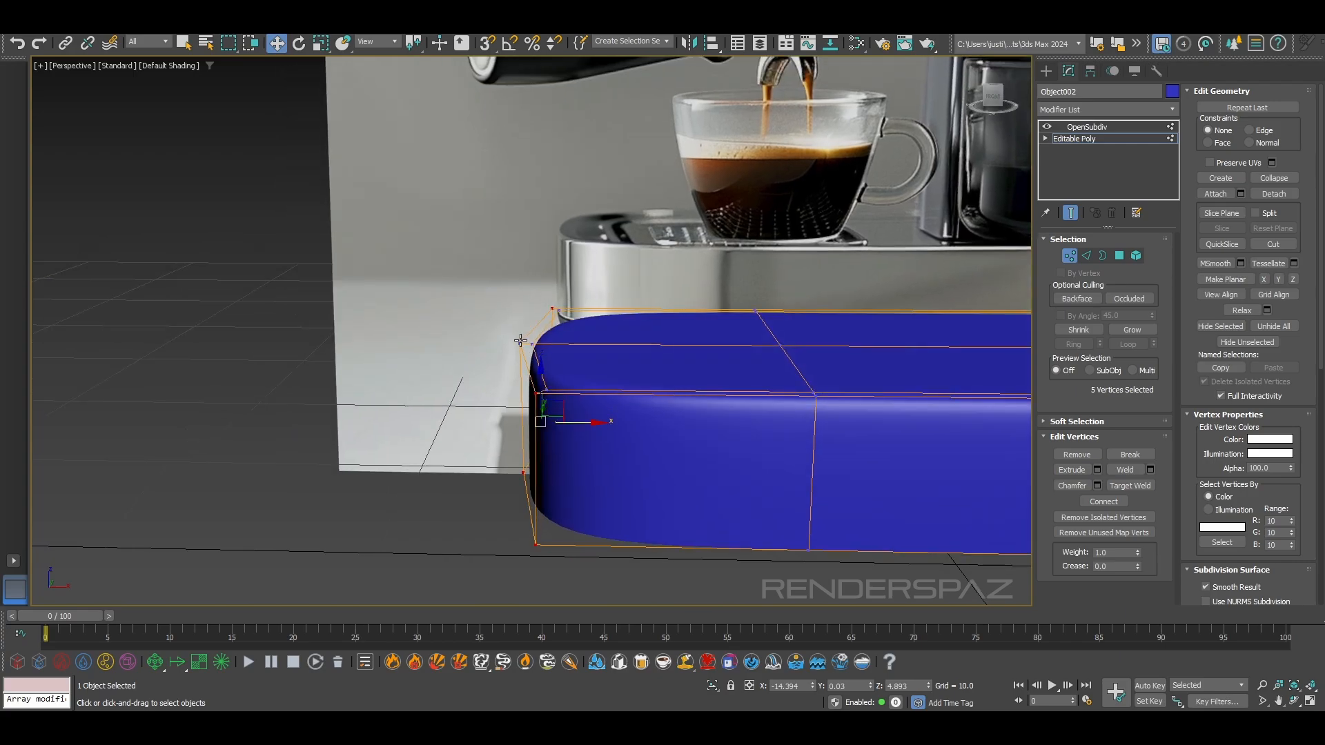
pyautogui.press('f')
pyautogui.scroll(10, 562, 420)
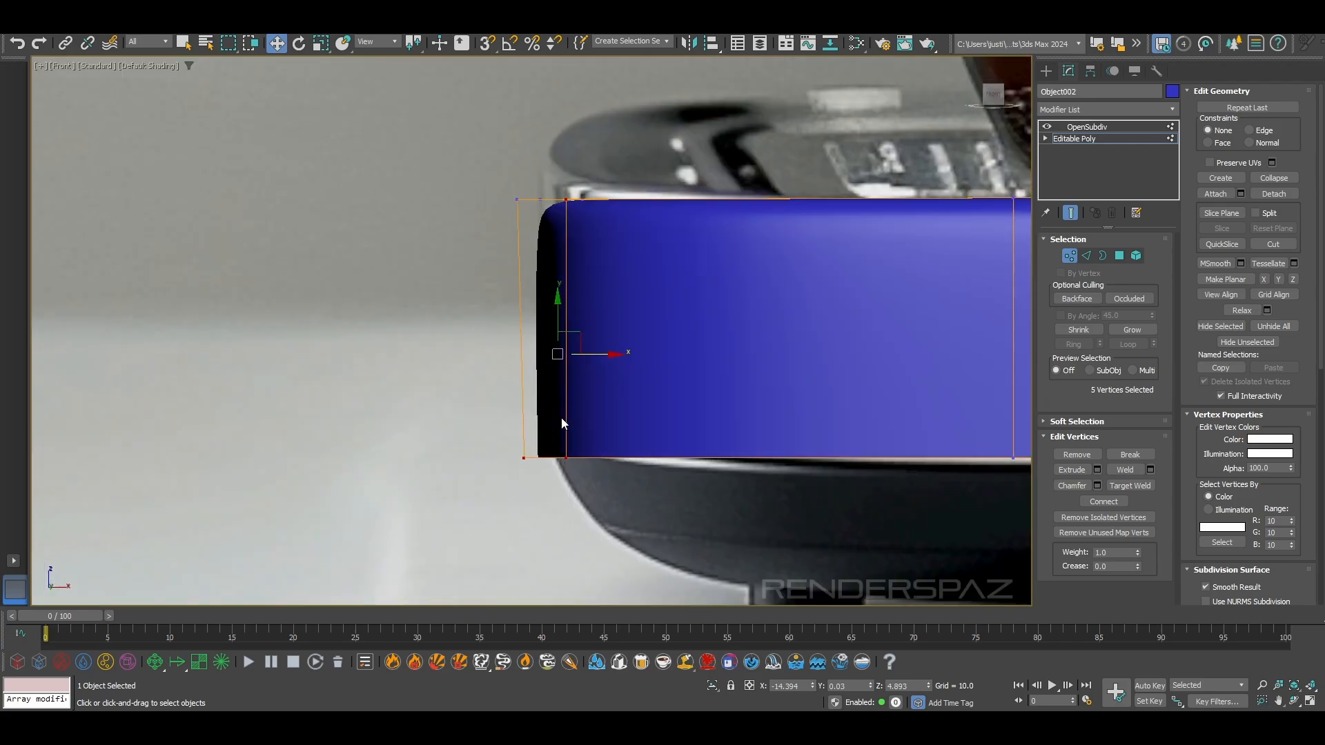
pyautogui.moveTo(442, 398); pyautogui.dragTo(504, 442)
pyautogui.moveTo(475, 211); pyautogui.dragTo(500, 269, button='middle')
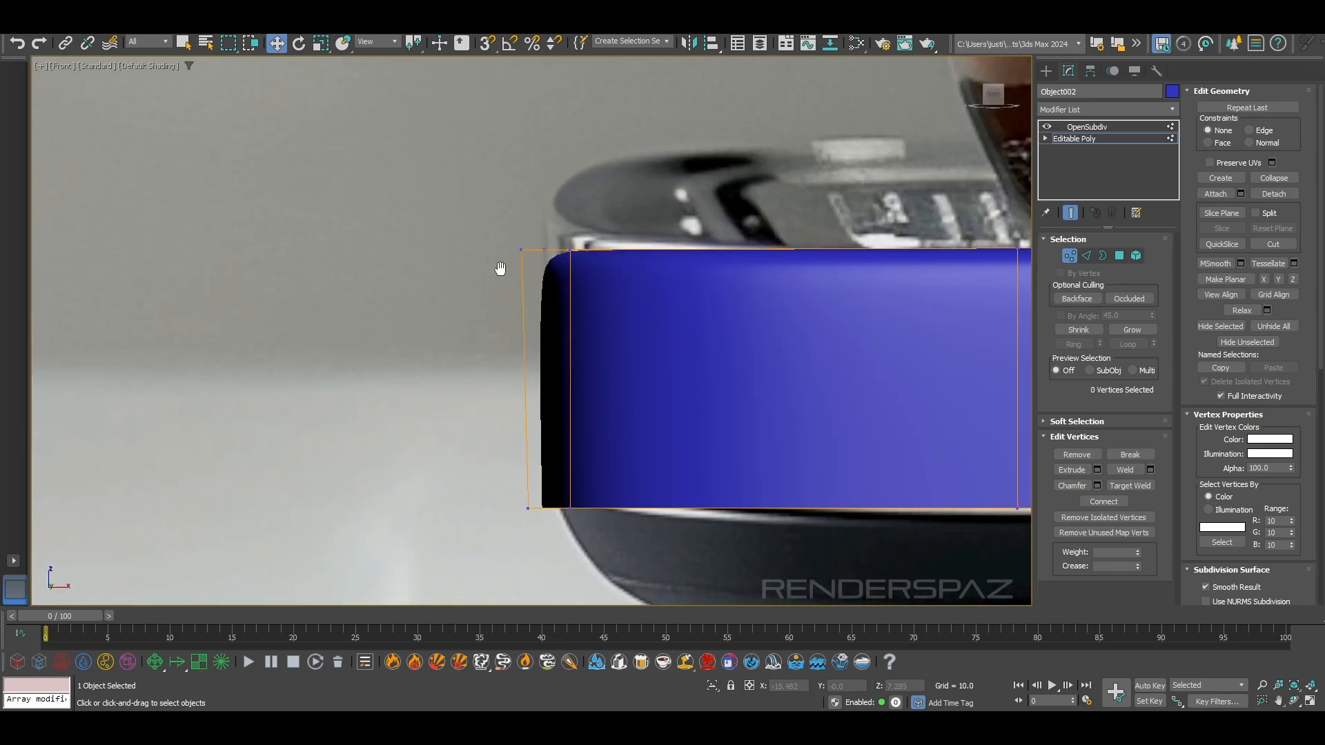
pyautogui.scroll(-6, 559, 299)
# Select the ring of vertical edges around the base's sides and connect them with one horizontal edge loop
pyautogui.press('2')
pyautogui.click(745, 308)
pyautogui.click(1072, 343)
pyautogui.click(1268, 171)
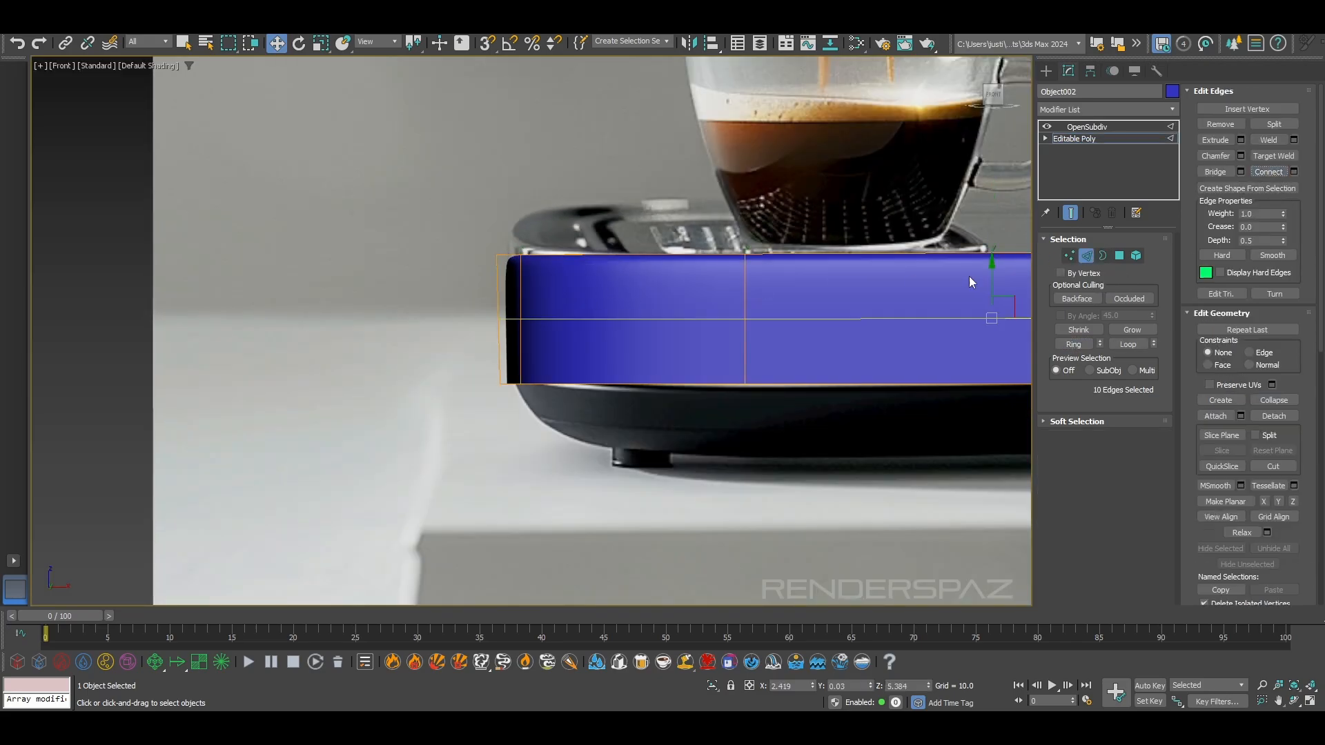
# Slide the new edge loop up by about 1.8 with the Edge constraint, close to the base's top border, and leave edge editing
pyautogui.moveTo(912, 282); pyautogui.dragTo(771, 304, button='middle')
pyautogui.moveTo(851, 305); pyautogui.dragTo(851, 283)
pyautogui.hotkey('ctrl', 'z')
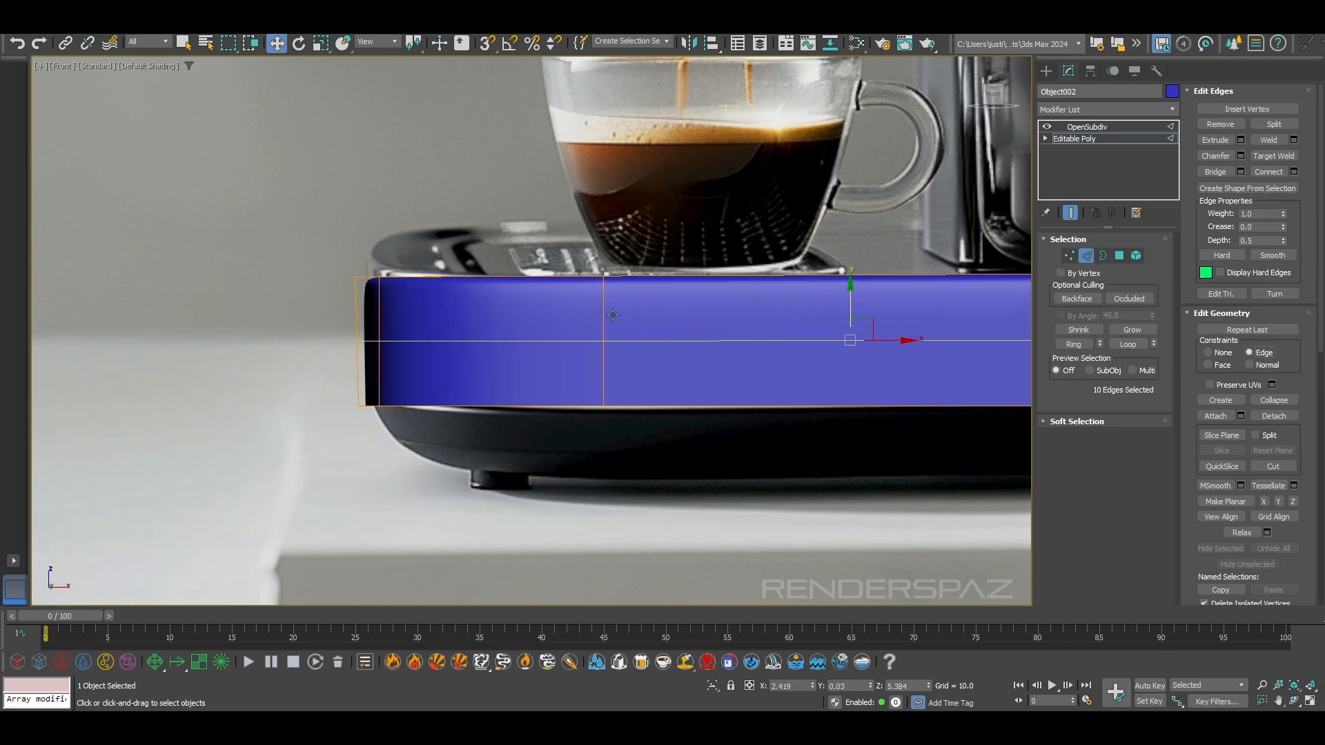
pyautogui.moveTo(850, 304); pyautogui.dragTo(884, 255)
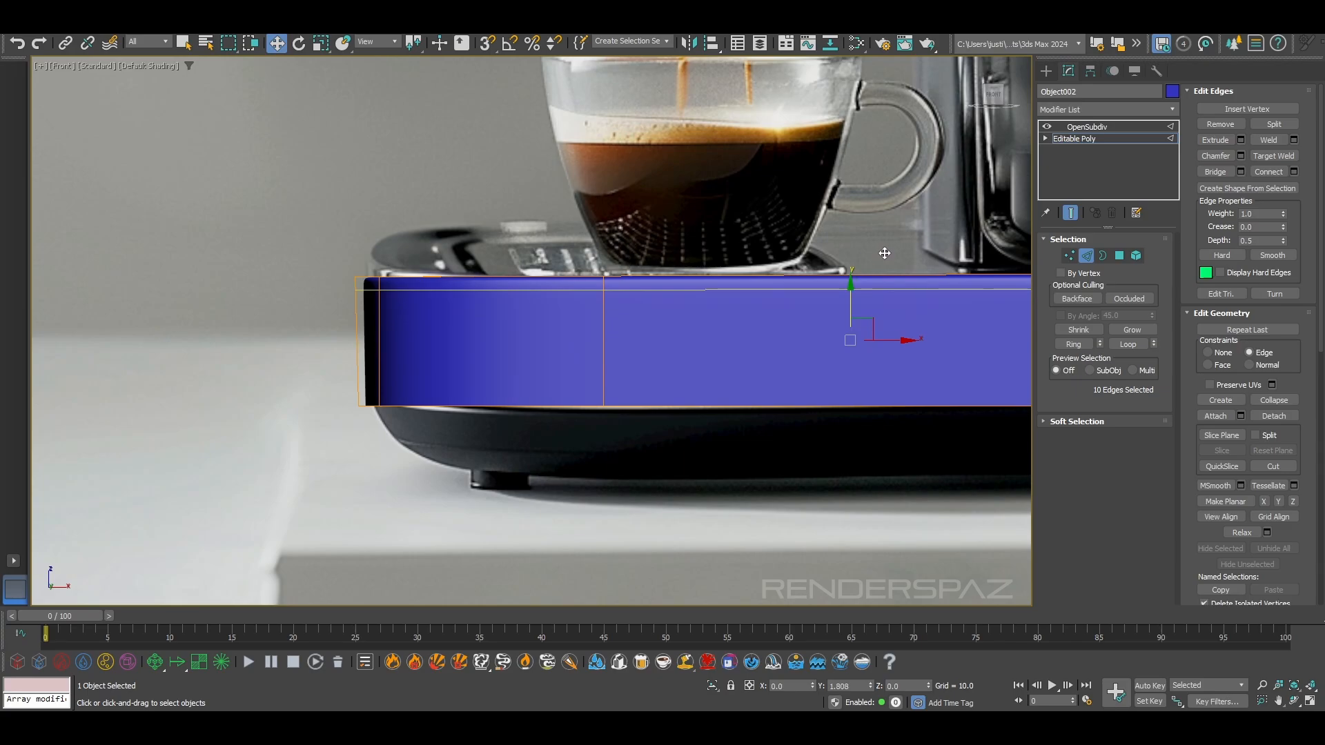
pyautogui.moveTo(885, 316); pyautogui.dragTo(580, 295, button='middle')
pyautogui.scroll(-2, 649, 299)
pyautogui.doubleClick(469, 360)
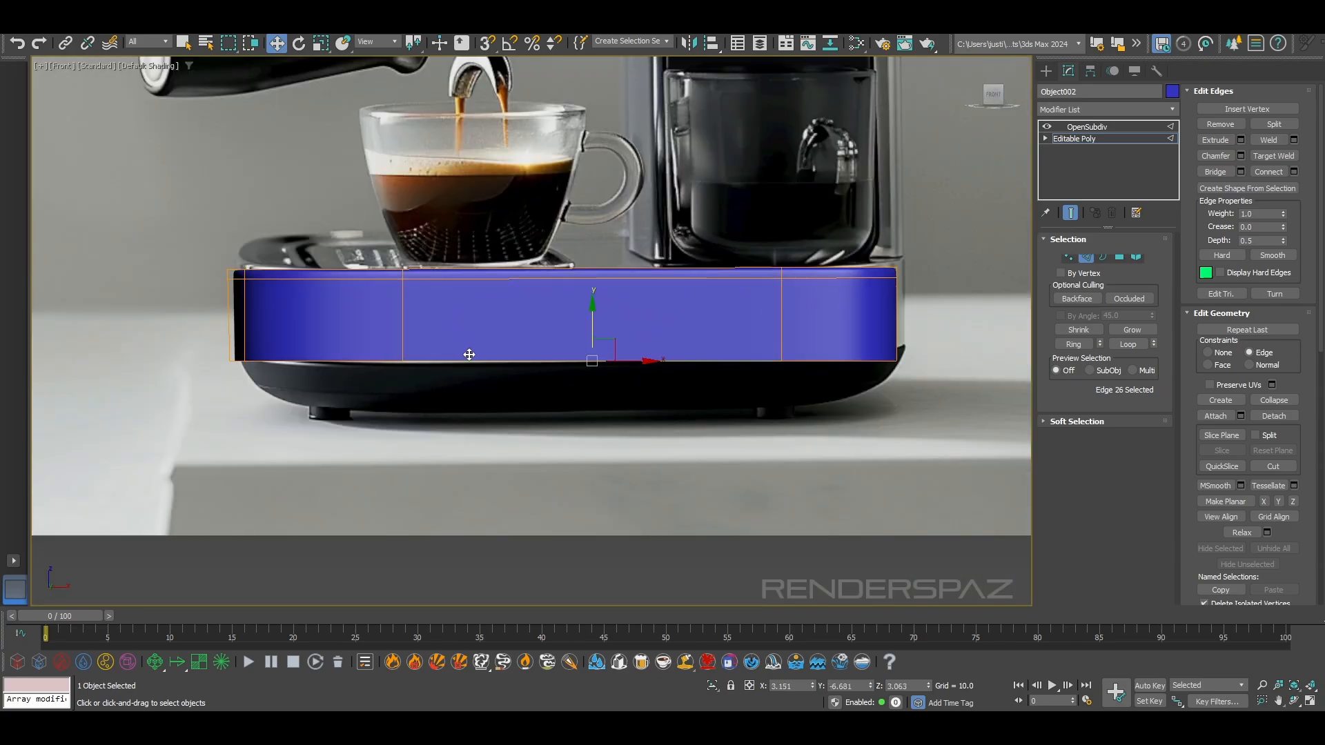
pyautogui.click(1021, 241)
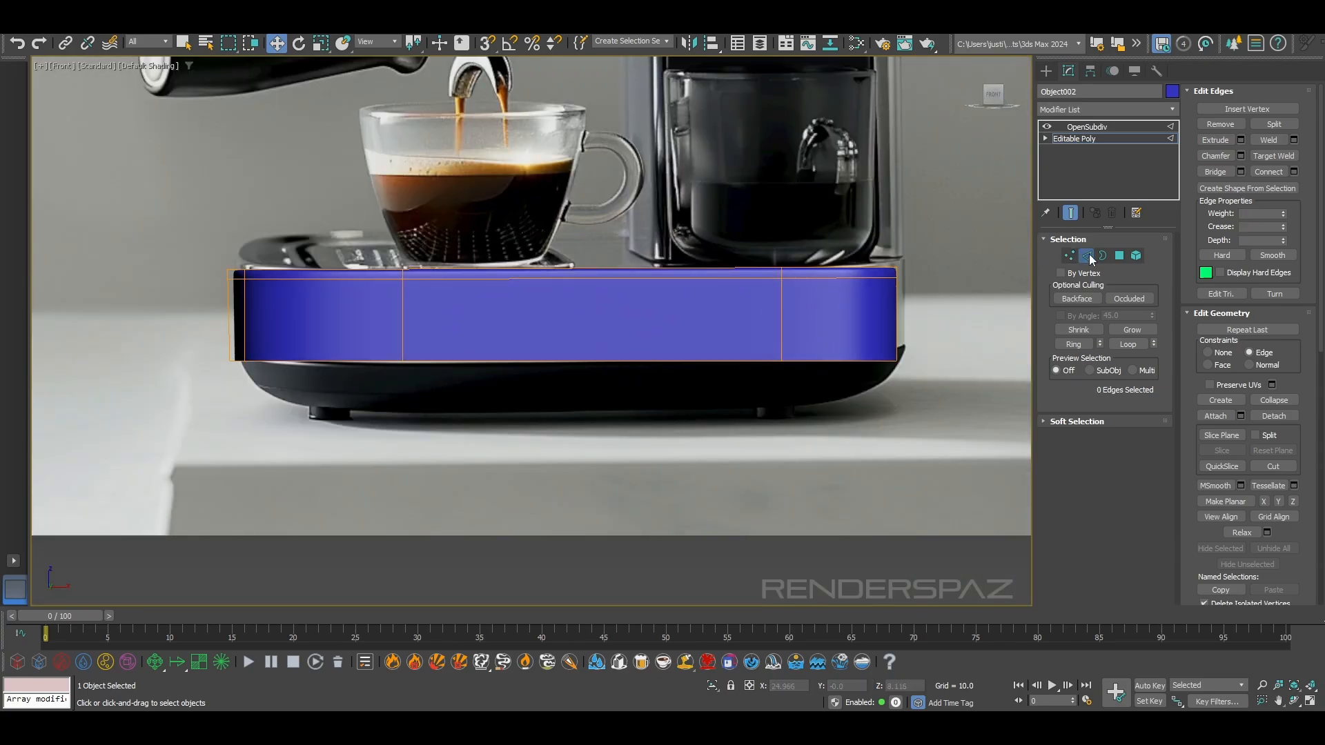
pyautogui.click(937, 304)
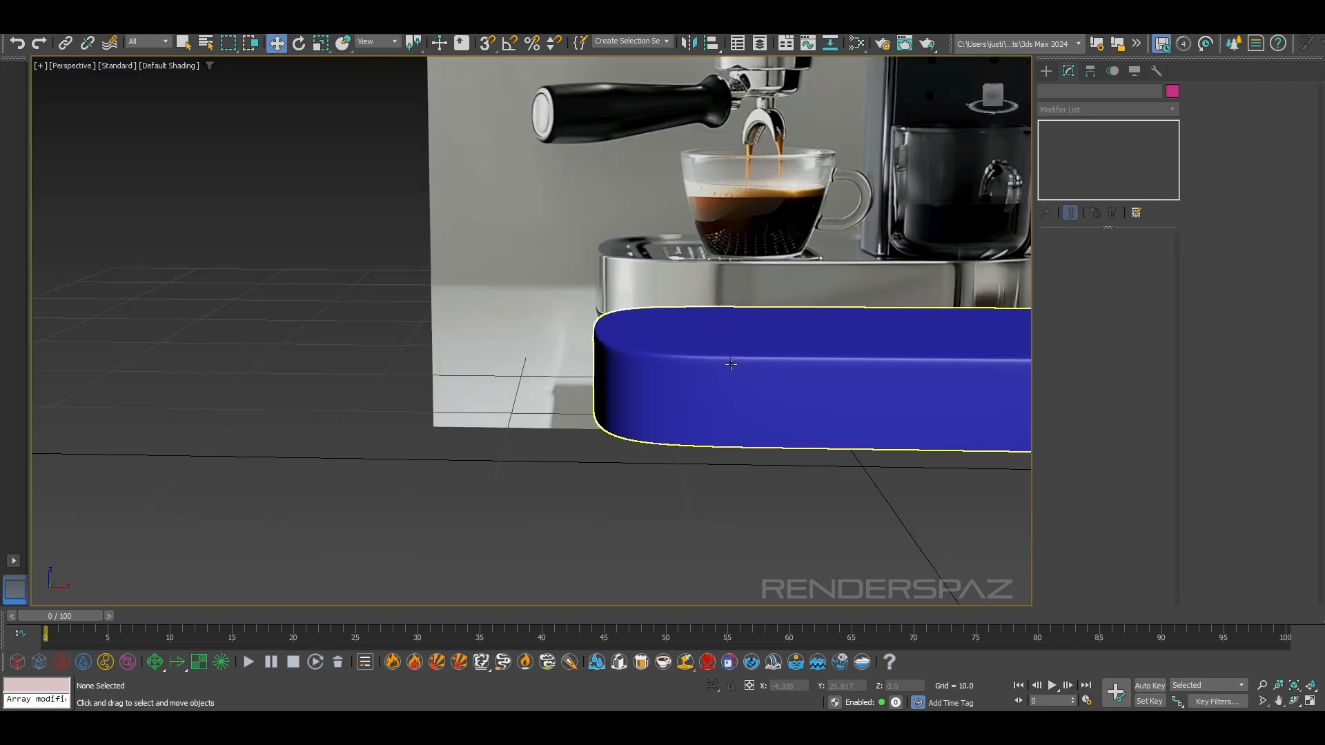
# Inspect the base with its tightened top edge in the perspective and front views against the reference image
pyautogui.scroll(-5, 730, 364)
pyautogui.scroll(4, 731, 364)
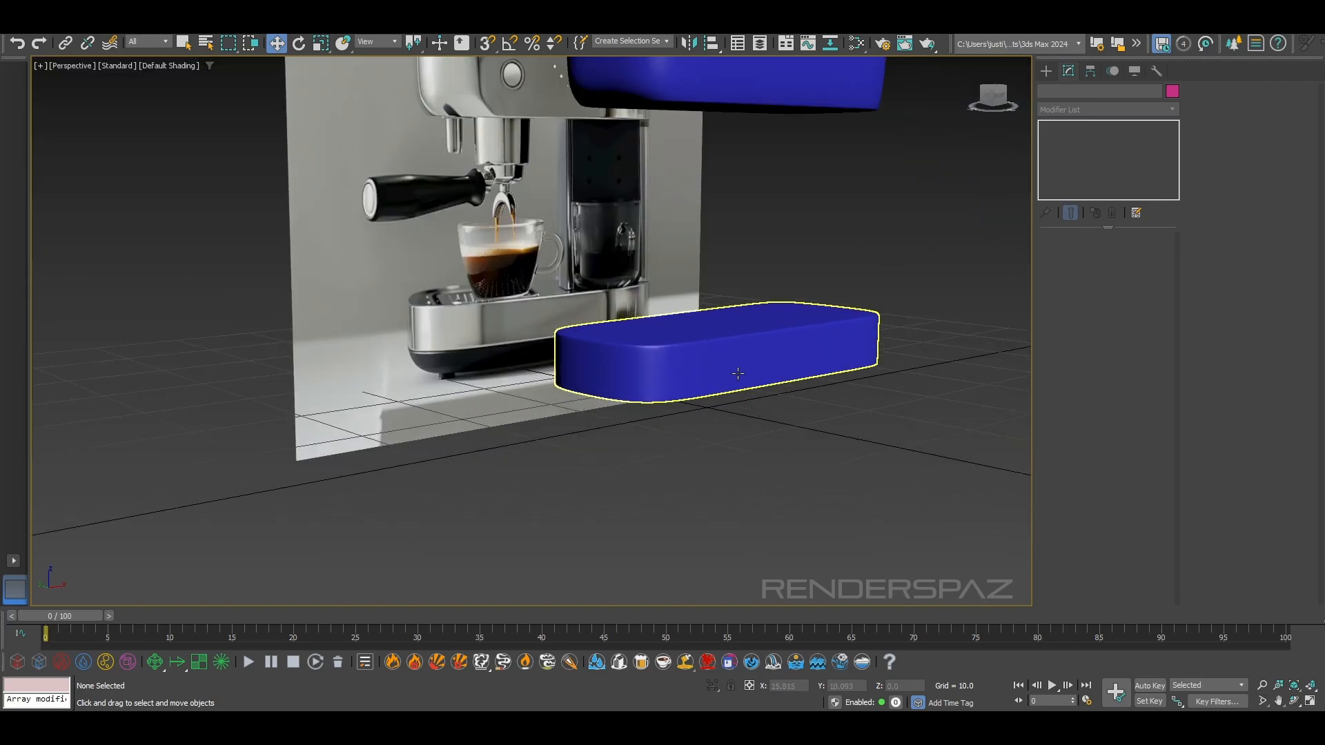
pyautogui.keyDown('alt'); pyautogui.moveTo(860, 347); pyautogui.dragTo(804, 340, button='middle'); pyautogui.keyUp('alt')
pyautogui.click(804, 340)
pyautogui.keyDown('alt'); pyautogui.moveTo(871, 402); pyautogui.dragTo(858, 397, button='middle'); pyautogui.keyUp('alt')
pyautogui.moveTo(798, 221); pyautogui.dragTo(971, 390, button='middle')
pyautogui.press('f')
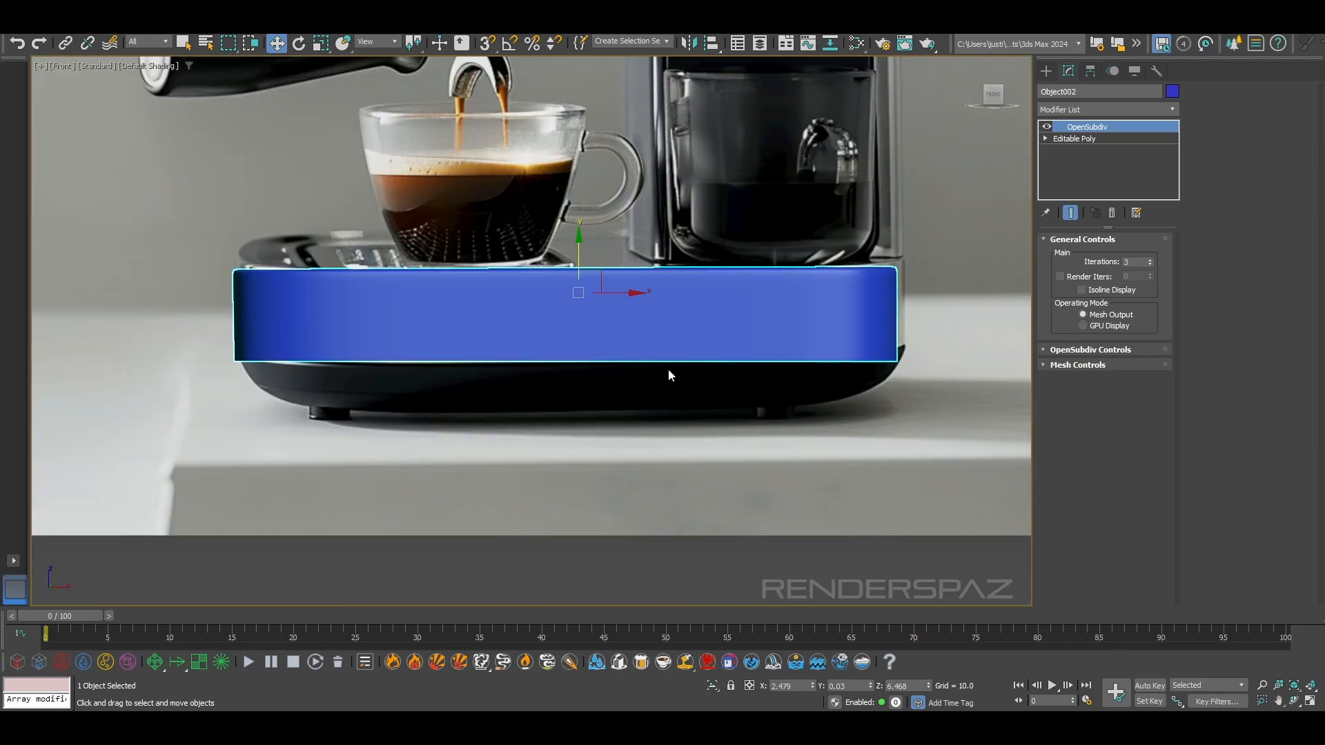
pyautogui.moveTo(705, 304); pyautogui.dragTo(686, 424, button='middle')
pyautogui.scroll(-3, 686, 425)
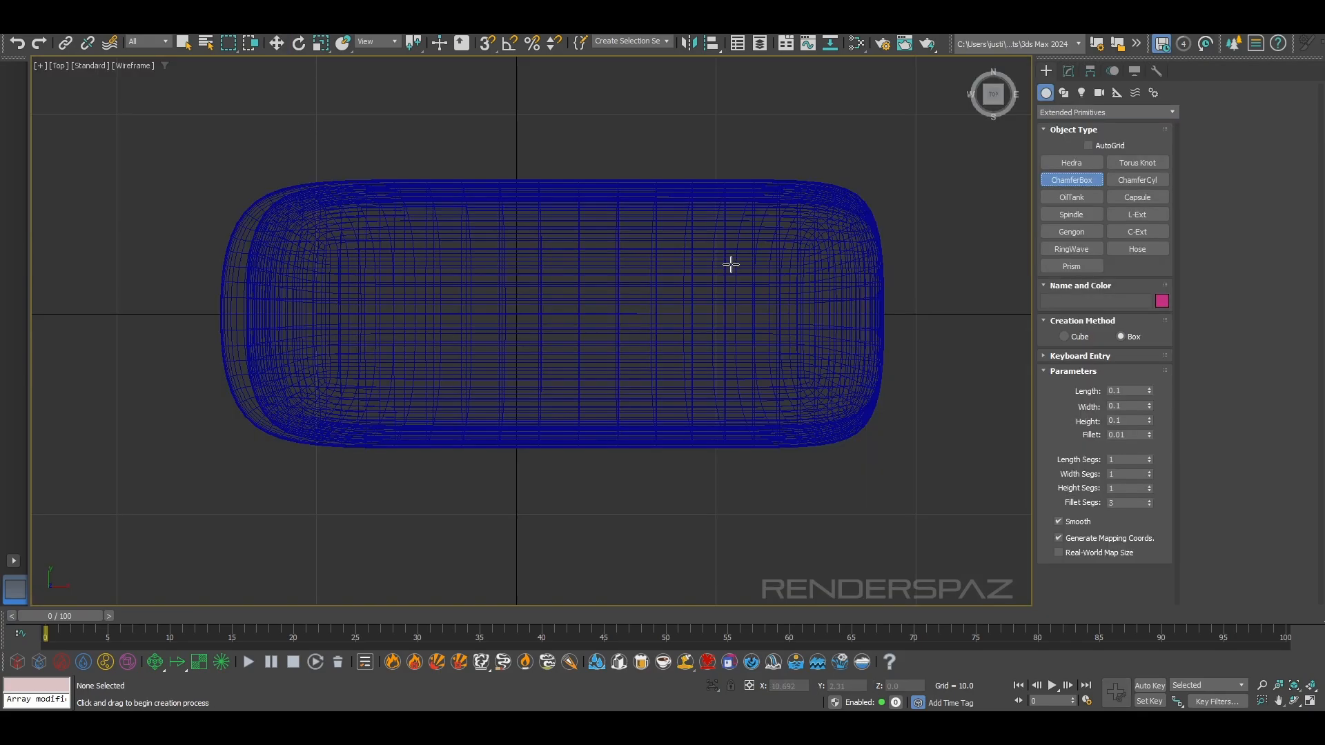
# Draw a thin chamfer box over the base's rear end in the top view, and set its length and width to 8
pyautogui.moveTo(695, 235); pyautogui.dragTo(856, 400)
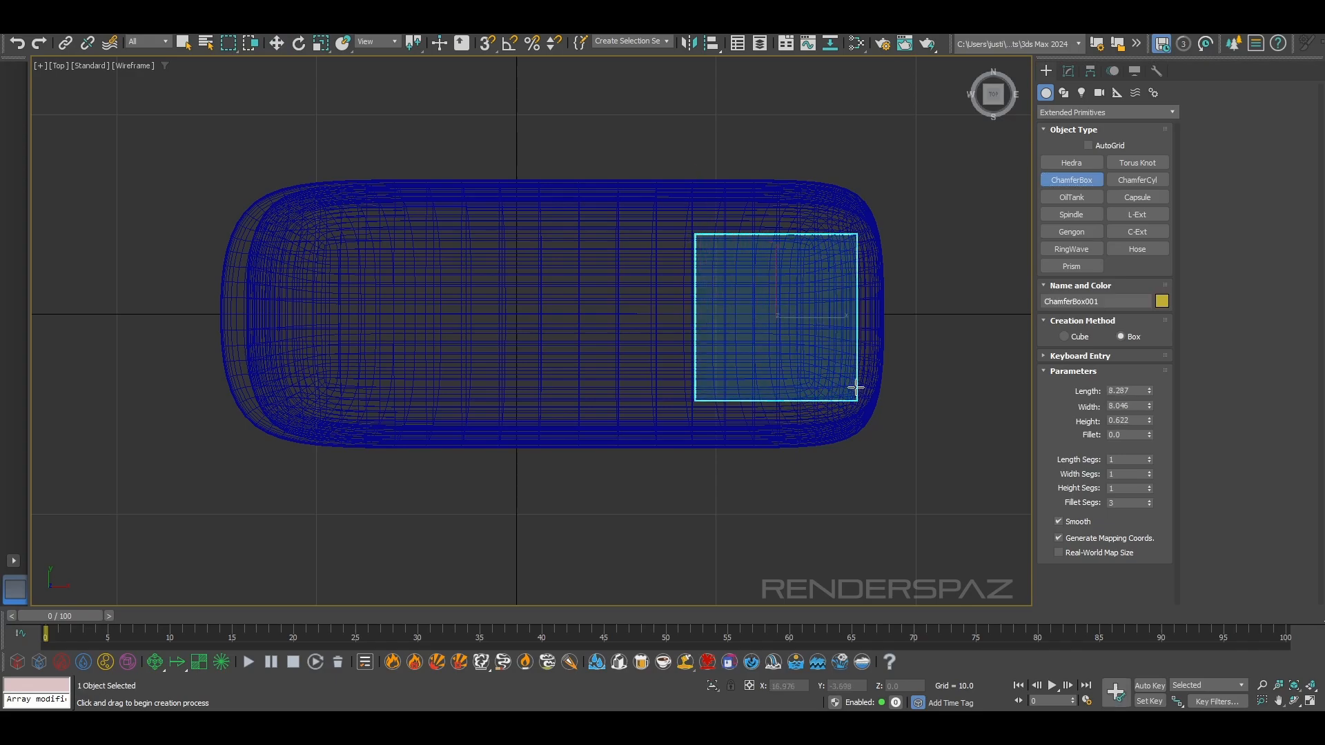
pyautogui.click(860, 378)
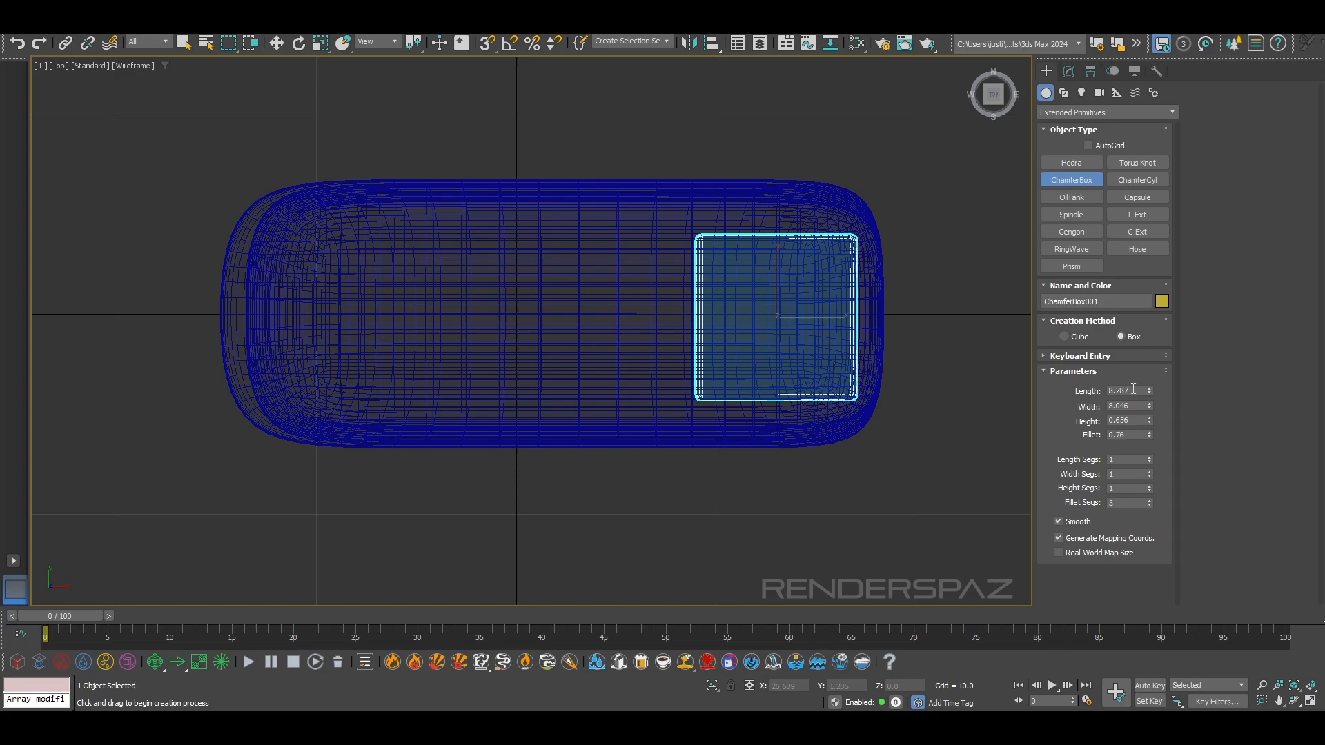
pyautogui.write('8')
pyautogui.press('Tab')
pyautogui.write('8')
pyautogui.press('Return')
pyautogui.press('w')
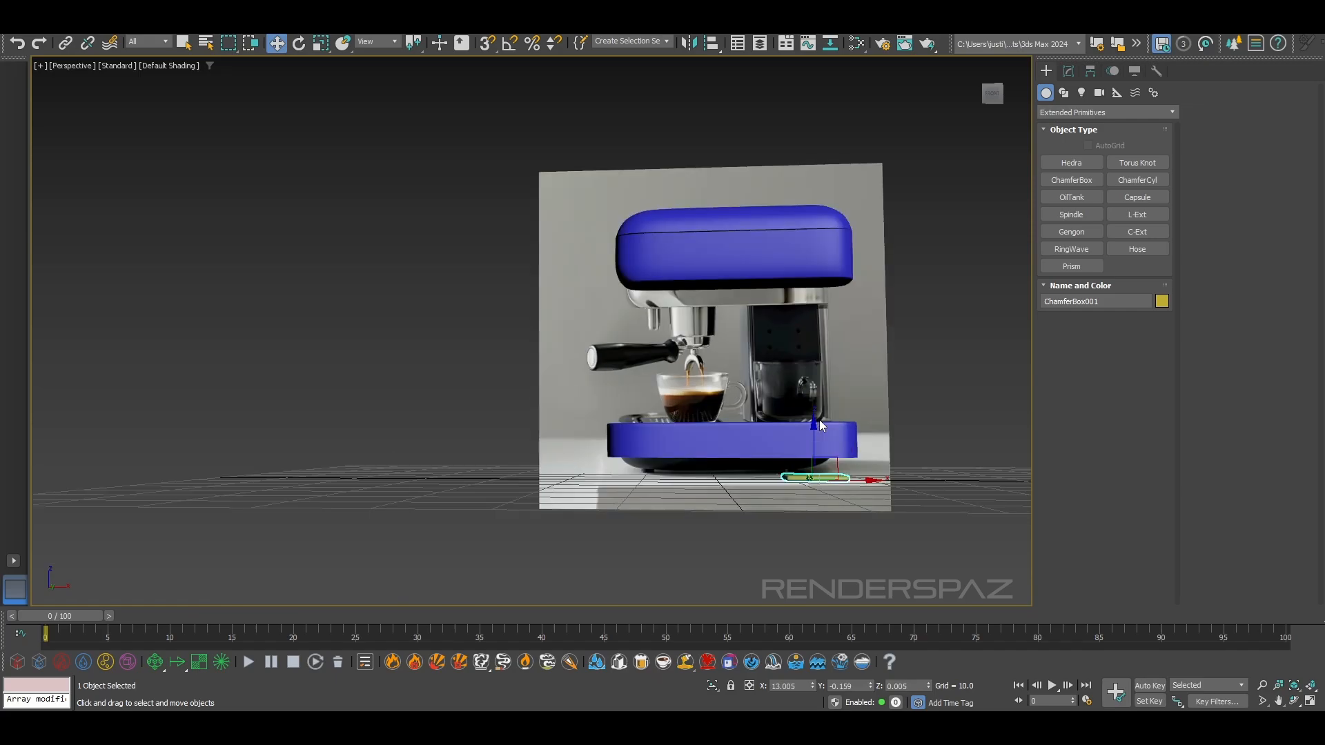
# Raise the chamfer box to about Z 7.674 so it rests on the base's top surface
pyautogui.scroll(5, 818, 419)
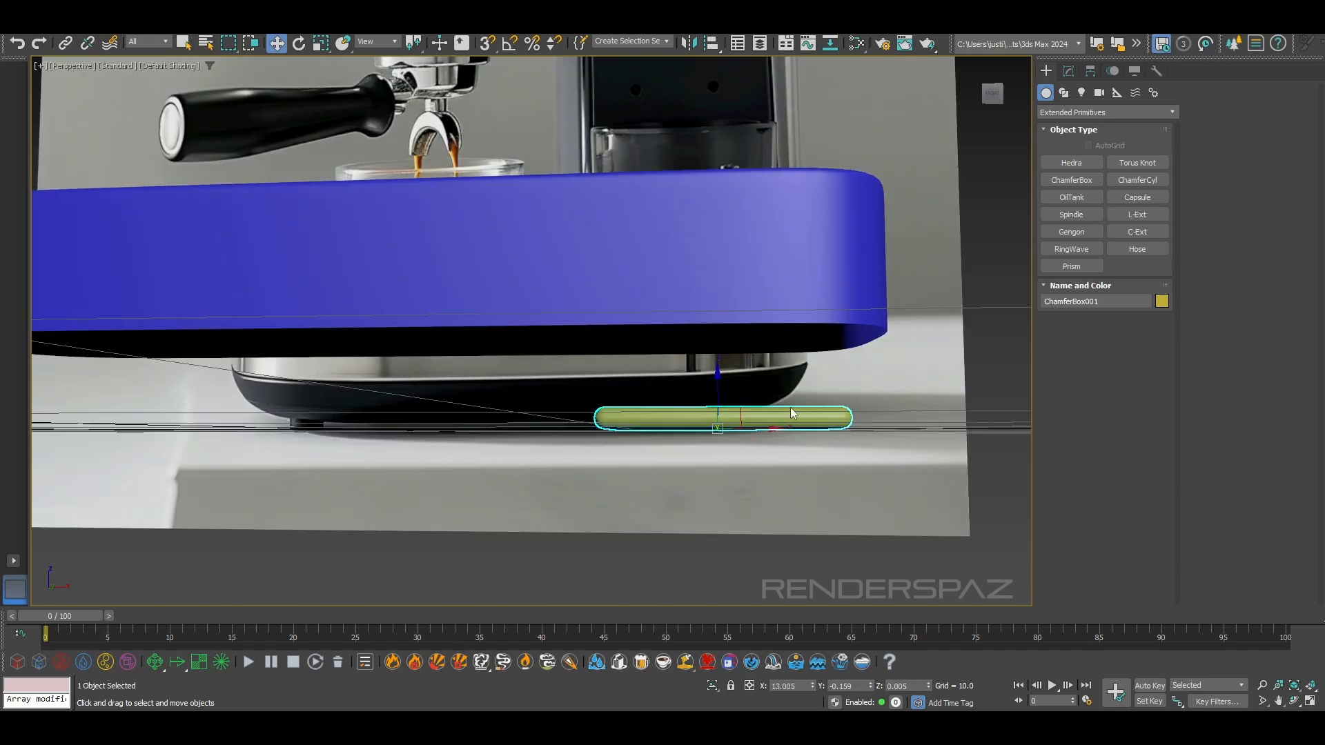
pyautogui.scroll(-5, 771, 343)
pyautogui.keyDown('alt'); pyautogui.moveTo(771, 343); pyautogui.dragTo(770, 419, button='middle'); pyautogui.keyUp('alt')
pyautogui.scroll(5, 770, 422)
pyautogui.moveTo(736, 441); pyautogui.dragTo(735, 315)
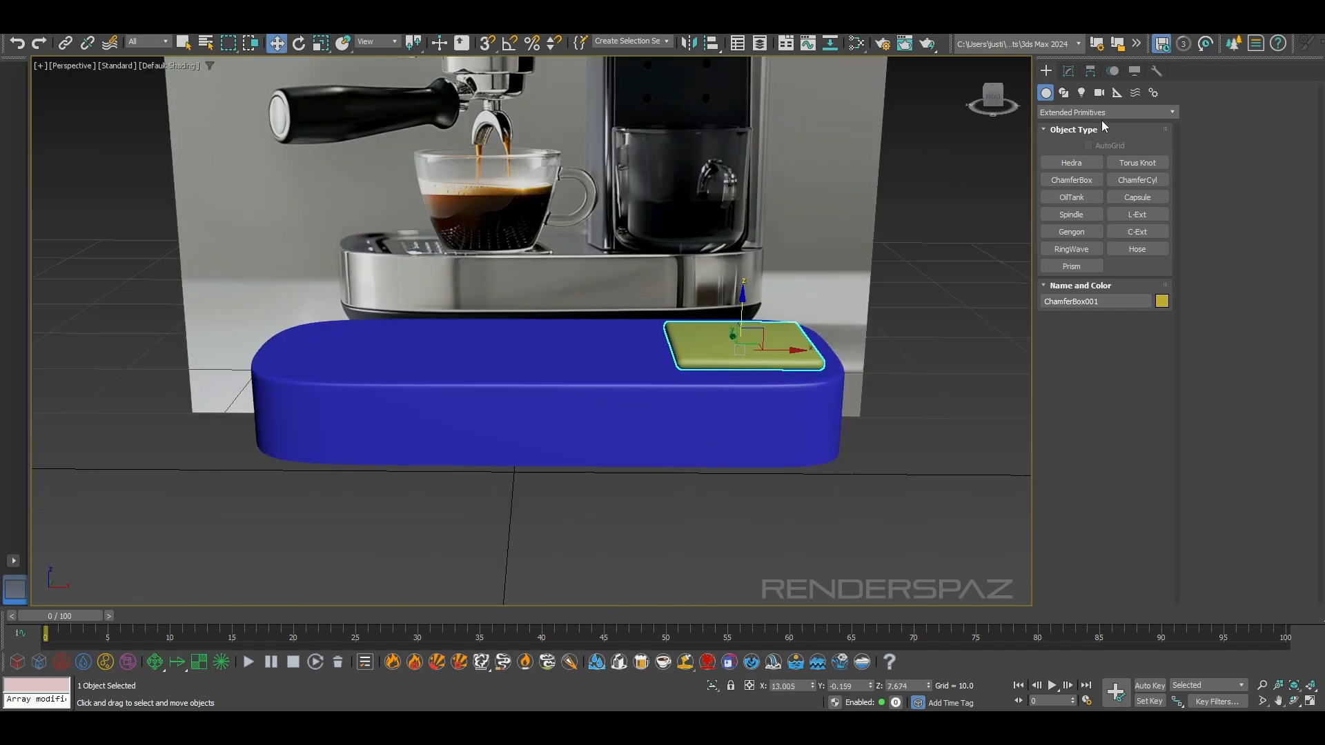
# Increase the chamfer box's height to about 19.745 to form a column reaching the upper body, with edged faces shown
pyautogui.click(1068, 71)
pyautogui.moveTo(1150, 290); pyautogui.dragTo(1154, 73)
pyautogui.scroll(-3, 835, 136)
pyautogui.moveTo(836, 136); pyautogui.dragTo(815, 220, button='middle')
pyautogui.moveTo(1148, 295)
pyautogui.mouseDown()
pyautogui.moveTo(1150, 247)
pyautogui.moveTo(1148, 276)
pyautogui.mouseUp()
pyautogui.keyDown('alt'); pyautogui.moveTo(789, 322); pyautogui.dragTo(881, 312, button='middle'); pyautogui.keyUp('alt')
pyautogui.scroll(4, 784, 379)
pyautogui.scroll(-4, 784, 379)
pyautogui.press('F4')
pyautogui.scroll(4, 791, 284)
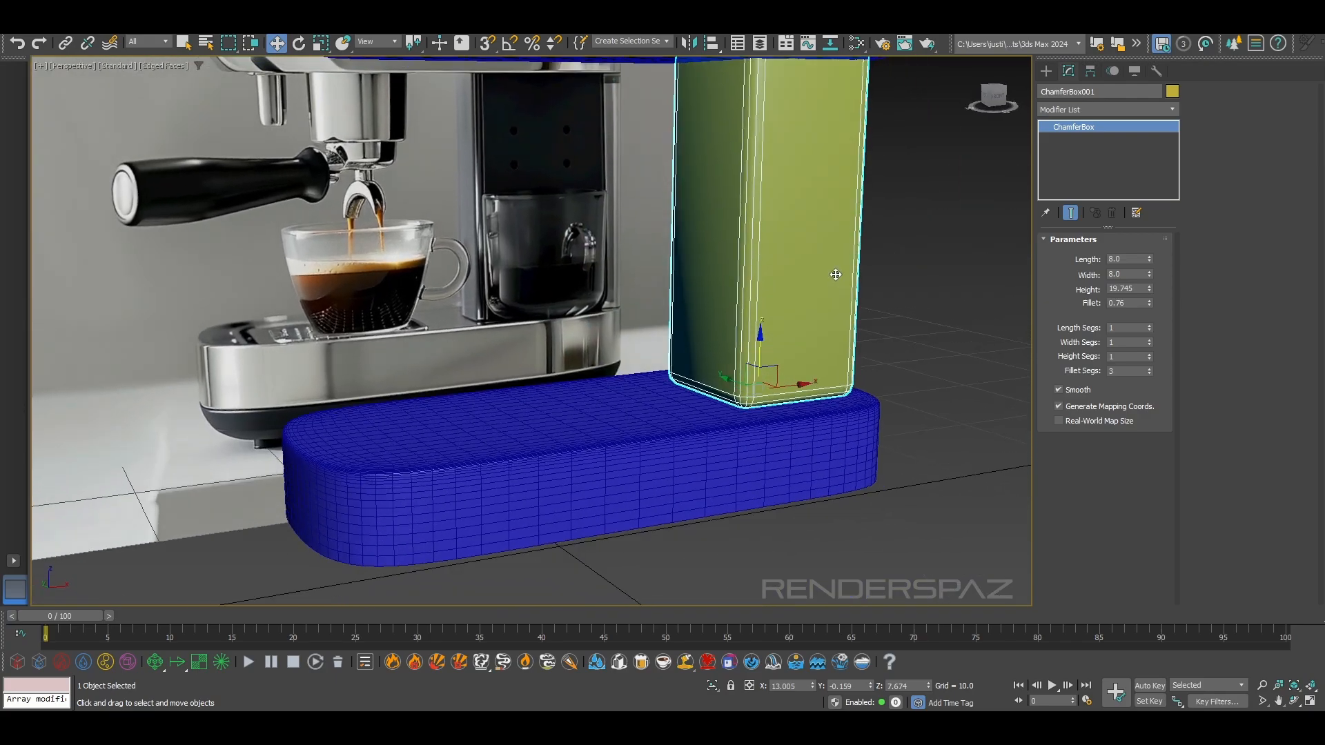
# Set the column's width to about 9.52 and its fillet to 0.6 in the front view against the reference image
pyautogui.scroll(-4, 845, 250)
pyautogui.keyDown('alt'); pyautogui.moveTo(845, 251); pyautogui.dragTo(768, 309, button='middle'); pyautogui.keyUp('alt')
pyautogui.press('f')
pyautogui.scroll(-4, 764, 261)
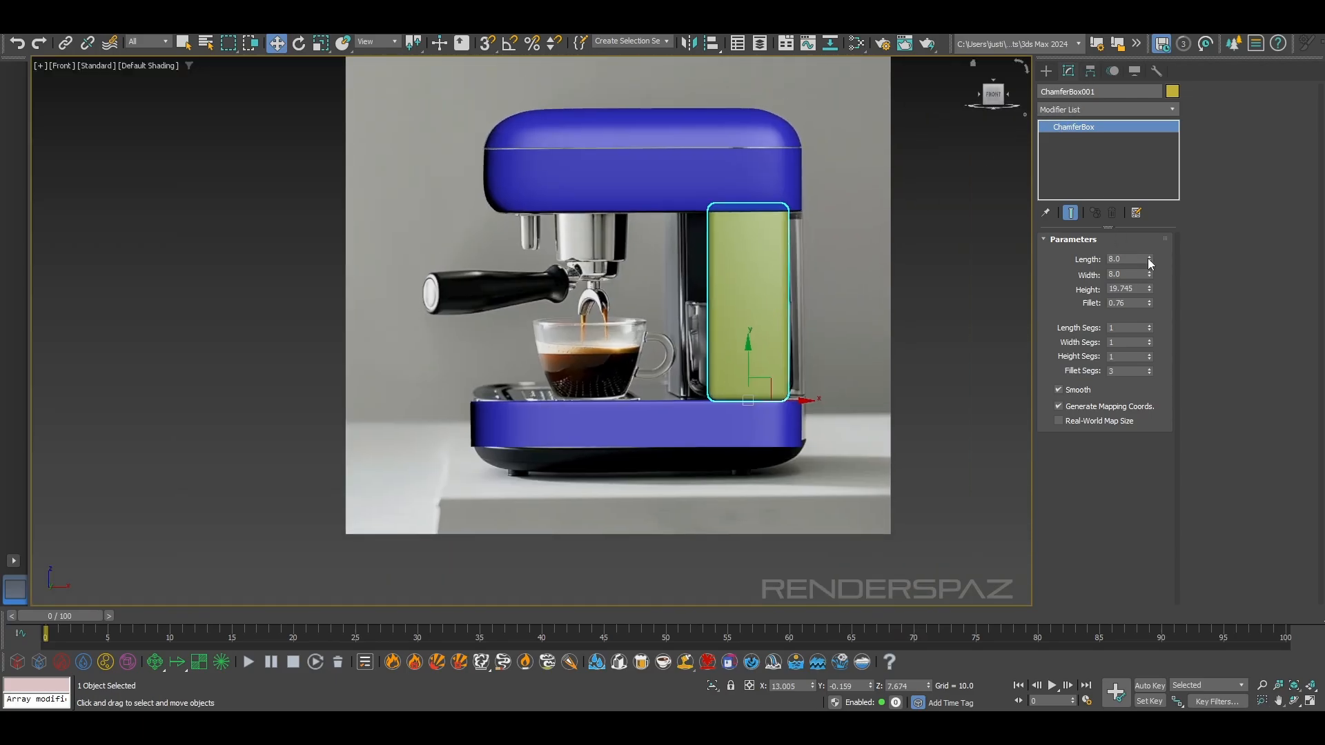
pyautogui.moveTo(1148, 274); pyautogui.dragTo(1089, 264)
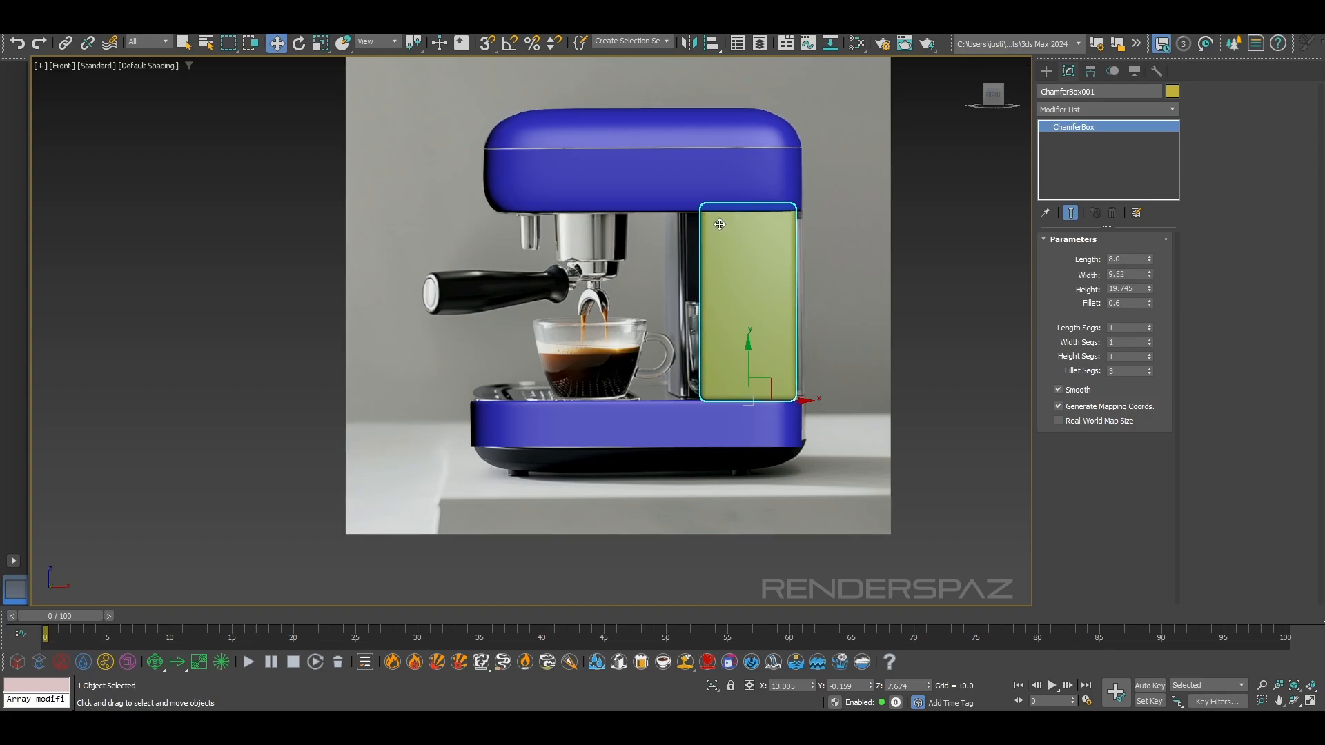
pyautogui.scroll(5, 746, 321)
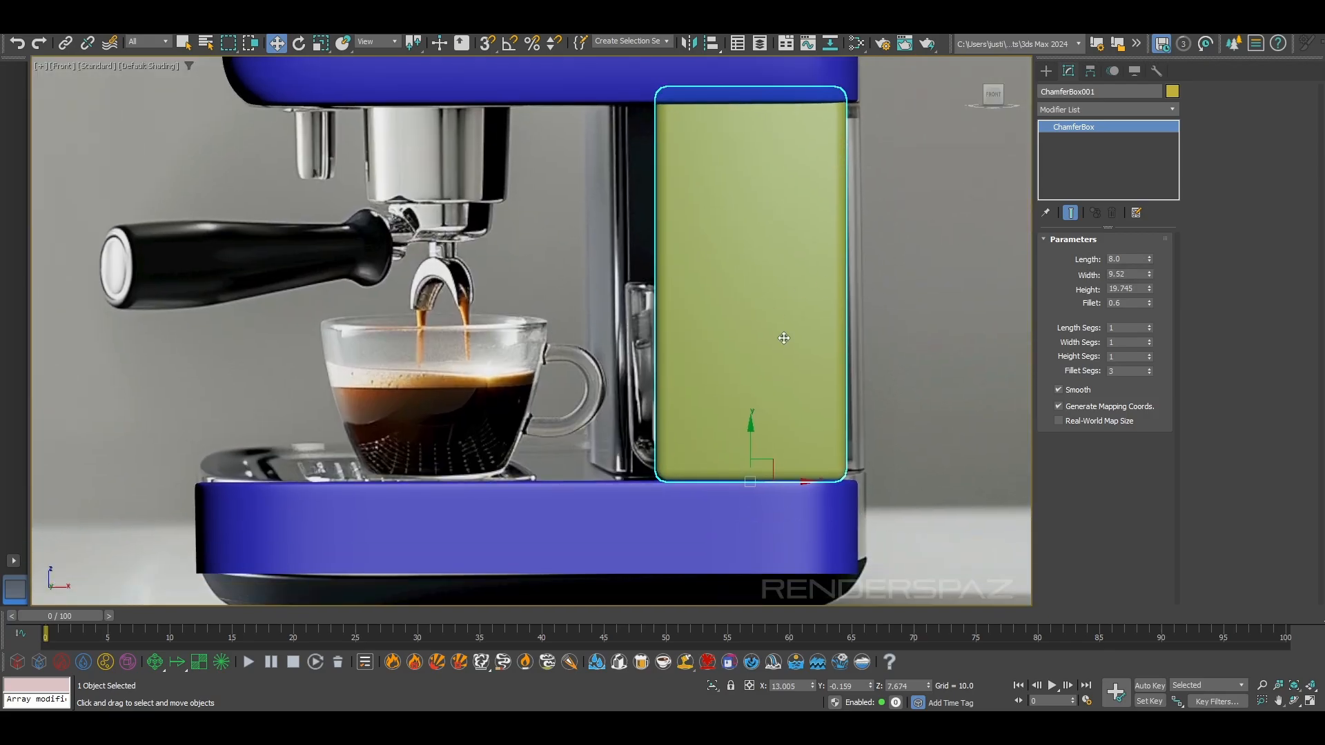
# Fit the column between base and upper body with width about 11.138 and height about 19.015, moved to about X 12.683
pyautogui.moveTo(771, 475); pyautogui.dragTo(746, 483)
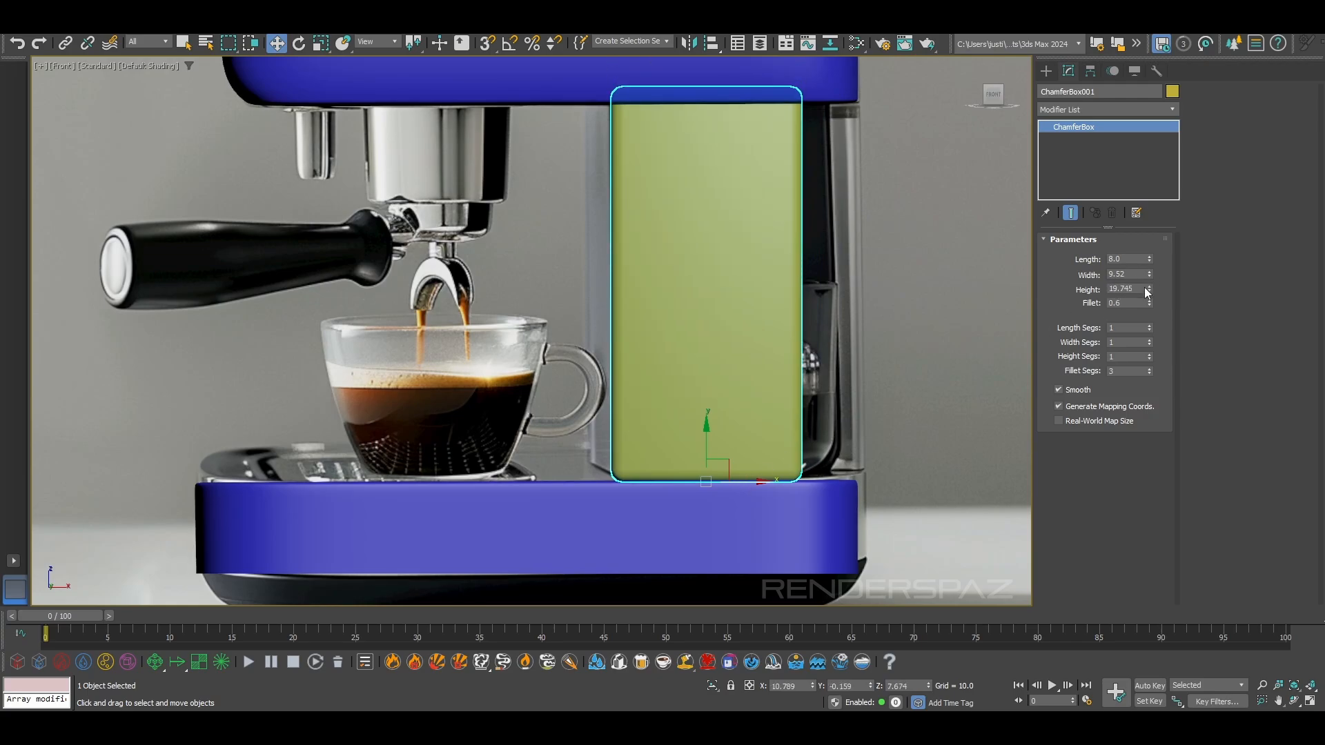
pyautogui.moveTo(1149, 290); pyautogui.dragTo(1152, 158)
pyautogui.moveTo(742, 486); pyautogui.dragTo(781, 492)
pyautogui.click(954, 528)
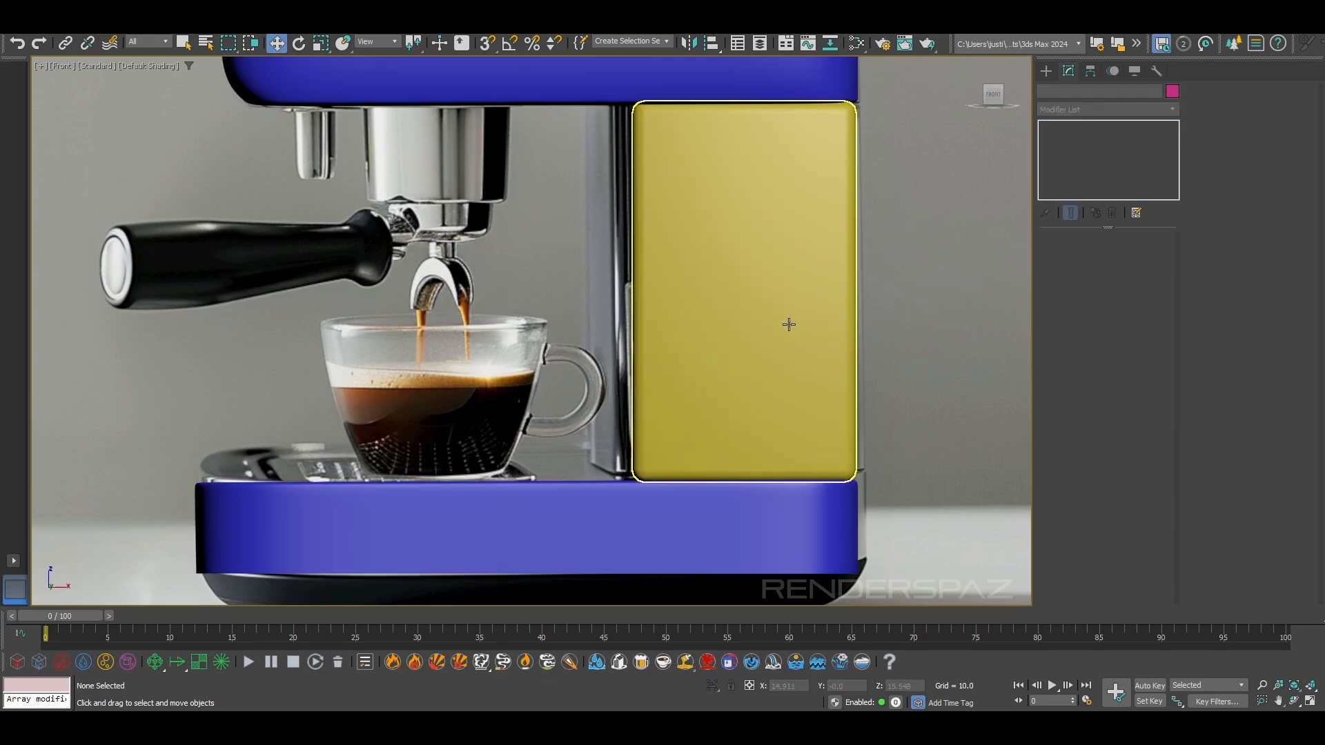
pyautogui.click(662, 275)
pyautogui.scroll(-2, 842, 337)
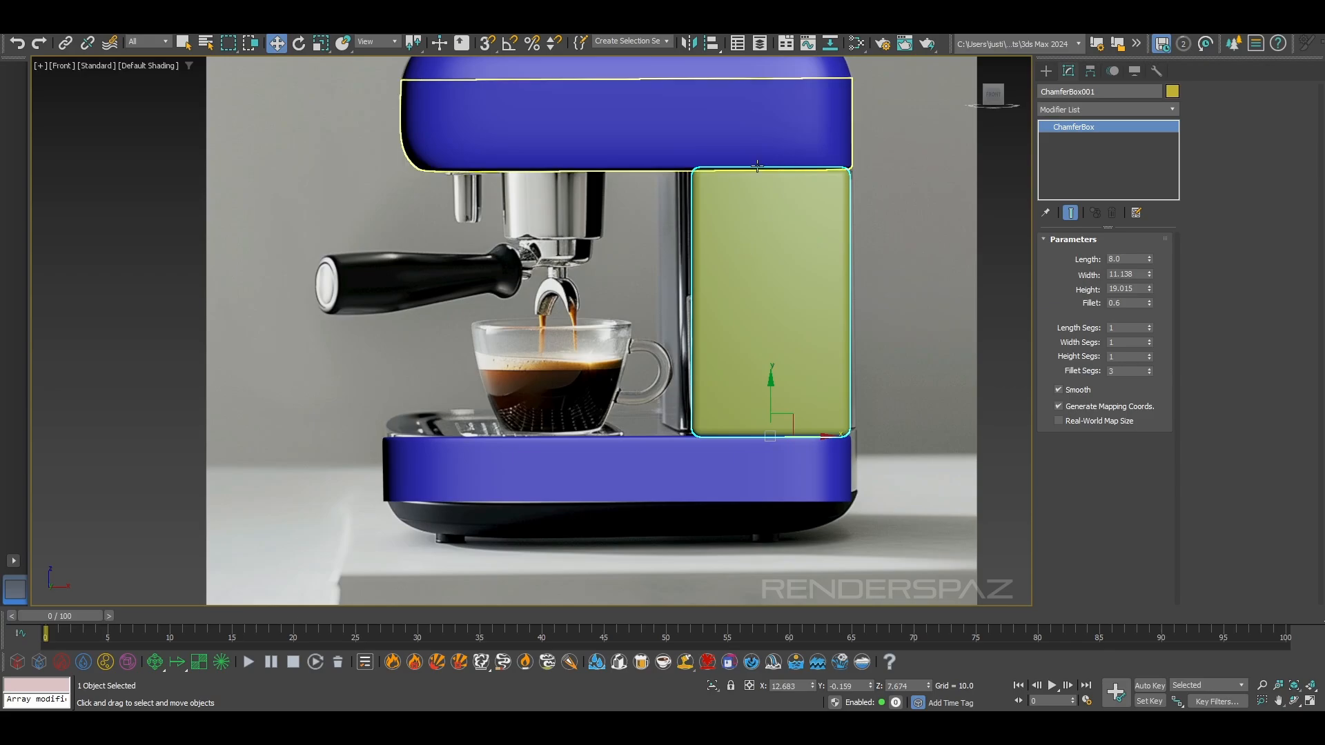
# Reduce the column's fillet segments to 1 and check its lower and upper corners in the perspective view
pyautogui.press('p')
pyautogui.scroll(5, 777, 342)
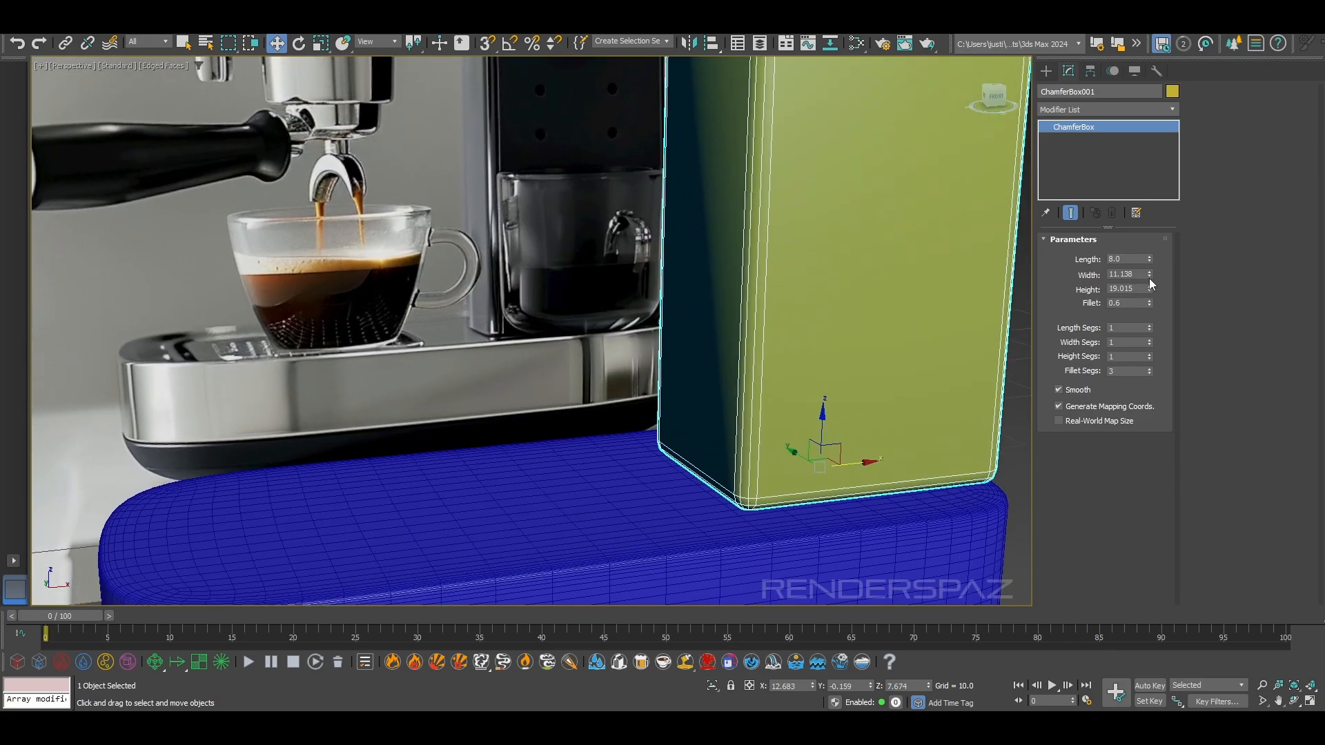
pyautogui.click(1150, 374)
pyautogui.click(1150, 374)
pyautogui.scroll(1, 618, 436)
pyautogui.keyDown('alt'); pyautogui.moveTo(617, 436); pyautogui.dragTo(786, 420, button='middle'); pyautogui.keyUp('alt')
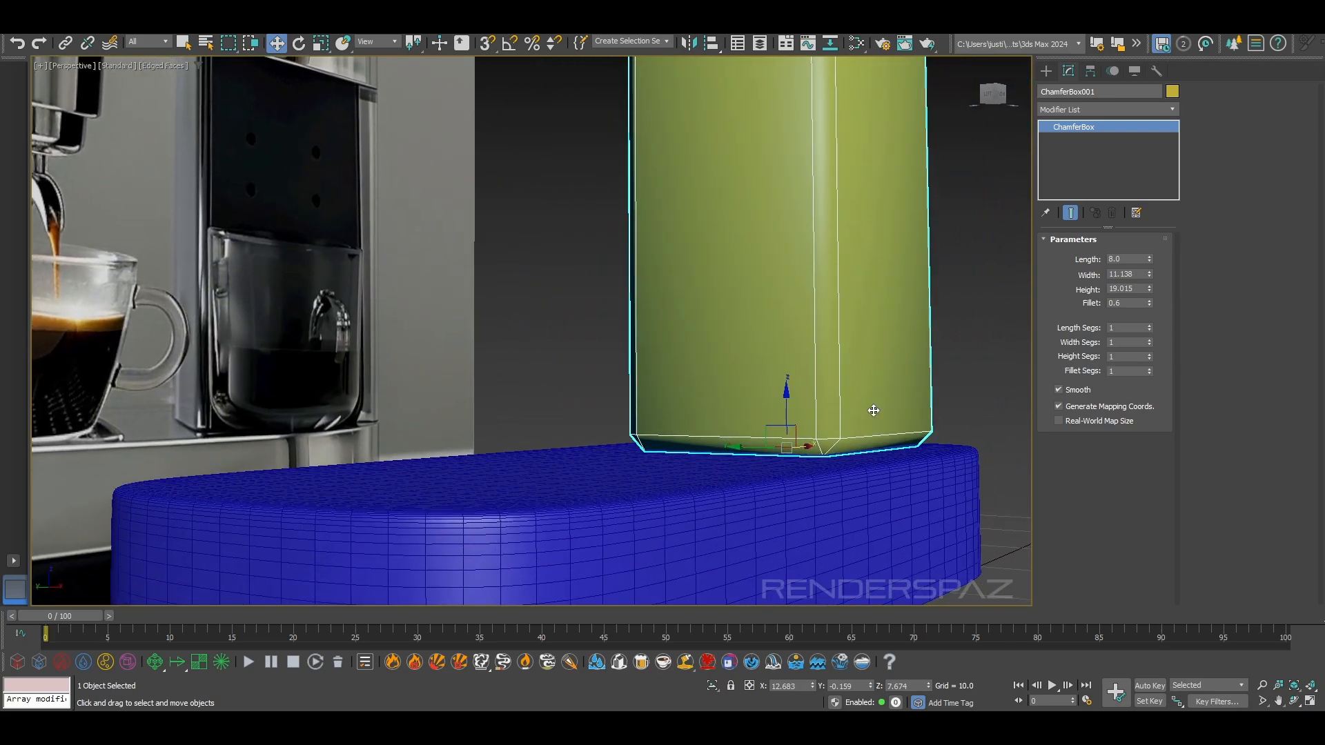
pyautogui.keyDown('alt'); pyautogui.moveTo(874, 165); pyautogui.dragTo(806, 342, button='middle'); pyautogui.keyUp('alt')
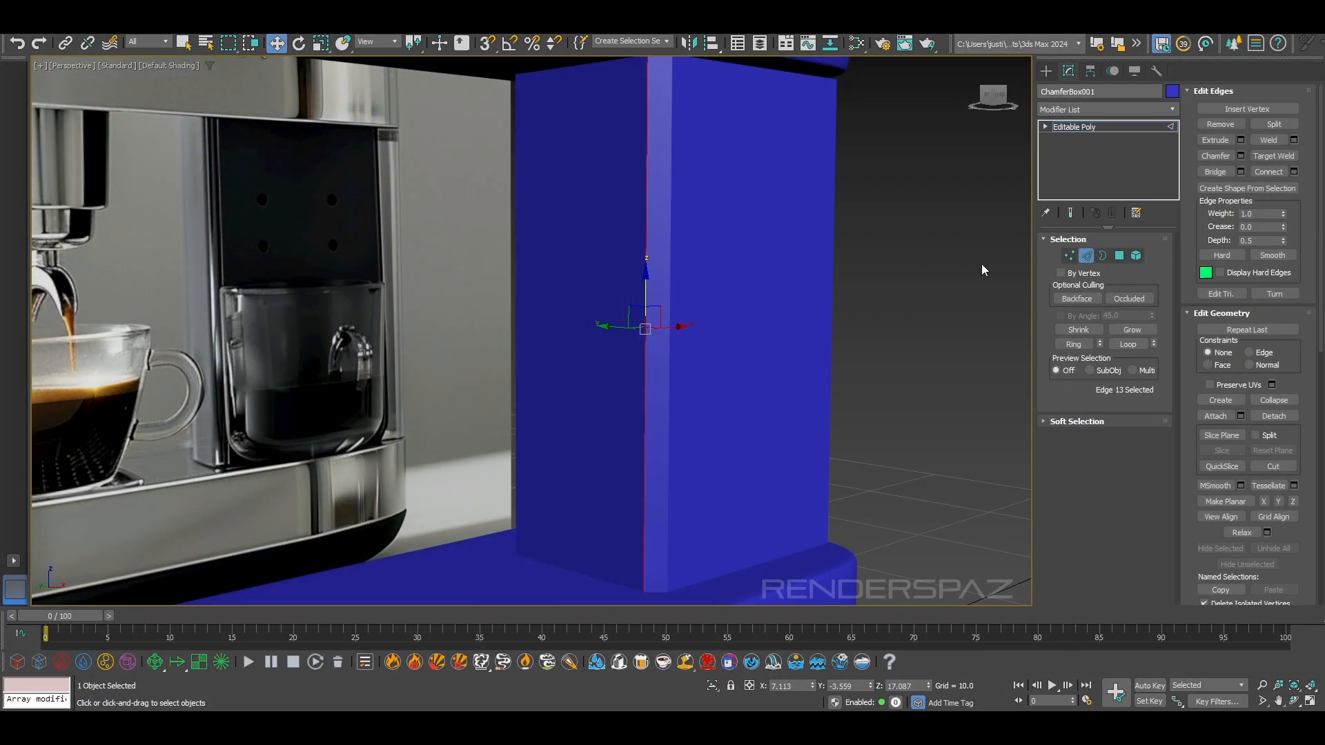
# Make the column an Editable Poly without end caps and paste the OpenSubdiv modifier onto it as an instance
pyautogui.click(984, 269)
pyautogui.rightClick(1081, 127)
pyautogui.click(1131, 147)
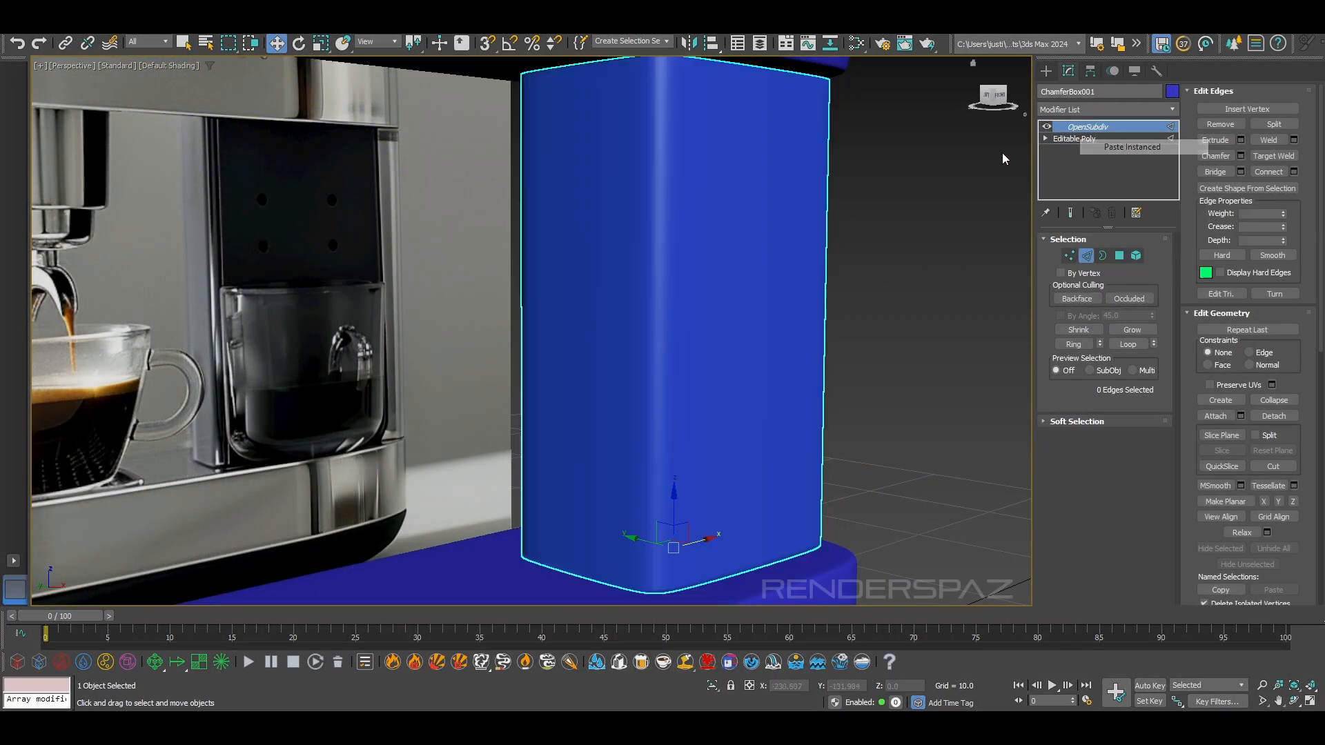
pyautogui.scroll(-5, 890, 204)
pyautogui.click(933, 276)
# Inspect the smoothed column and how it meets the base and upper body from several angles
pyautogui.keyDown('alt'); pyautogui.moveTo(905, 345); pyautogui.dragTo(812, 370, button='middle'); pyautogui.keyUp('alt')
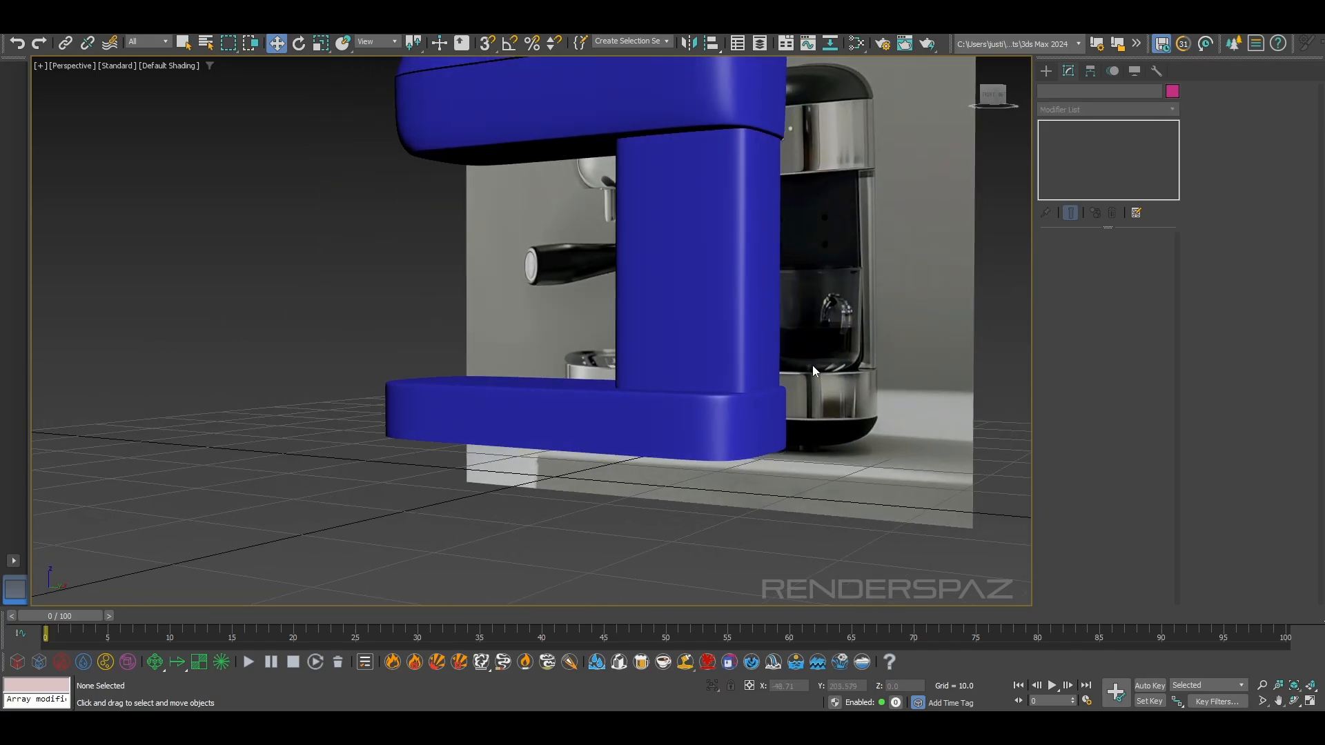
pyautogui.keyDown('alt'); pyautogui.moveTo(662, 189); pyautogui.dragTo(894, 441, button='middle'); pyautogui.keyUp('alt')
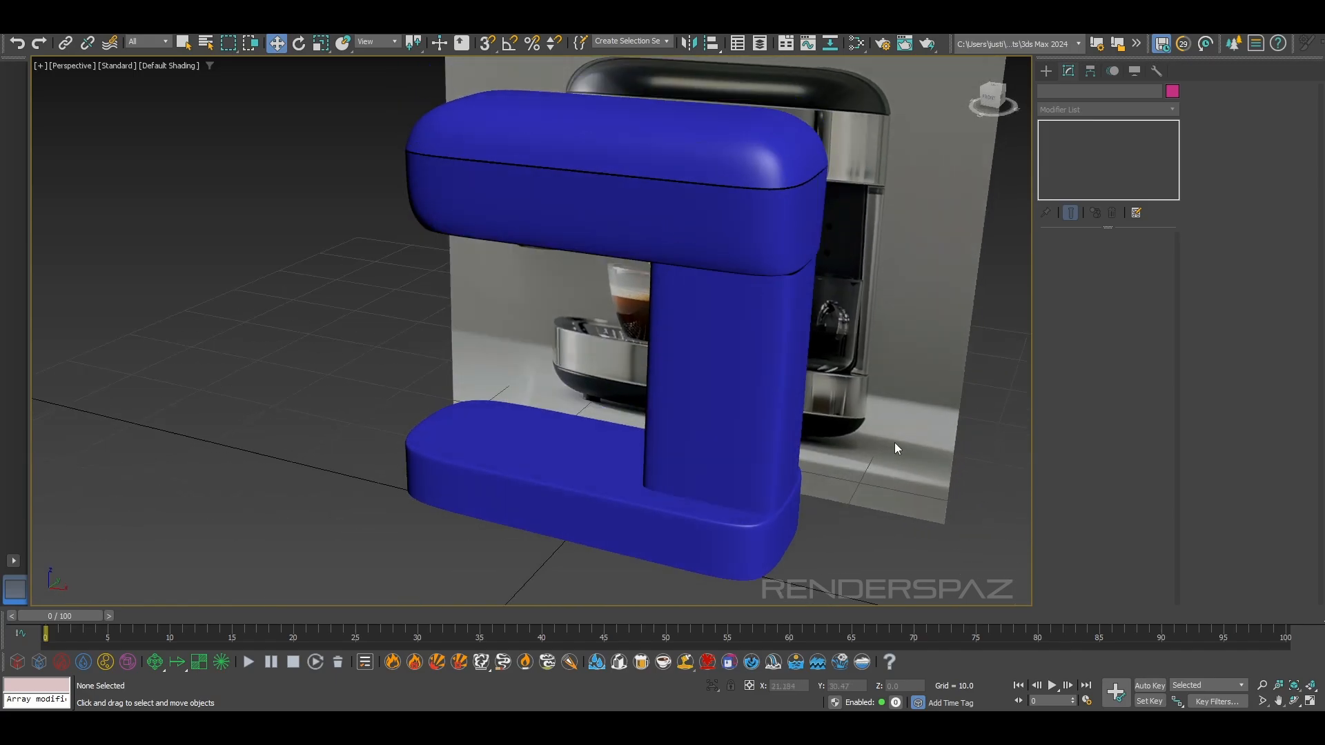
pyautogui.scroll(5, 832, 464)
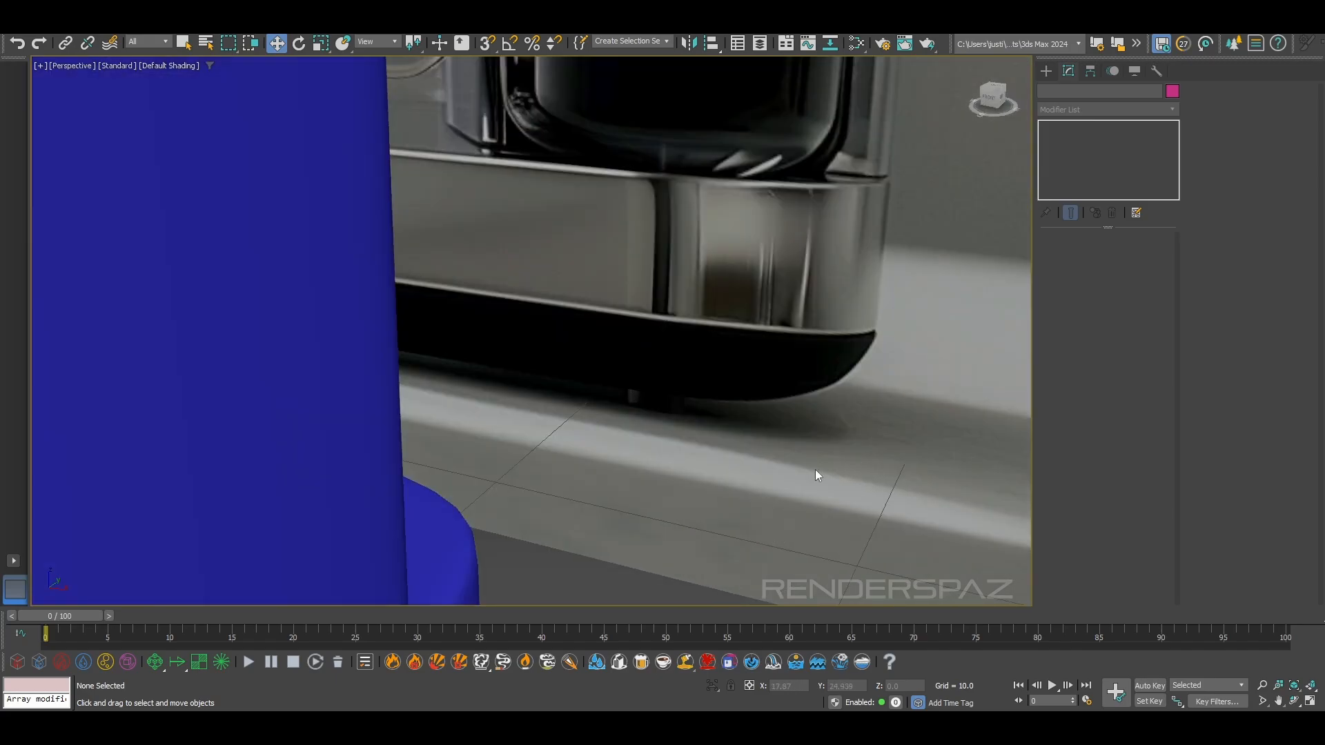
pyautogui.scroll(-2, 784, 474)
pyautogui.scroll(-4, 648, 469)
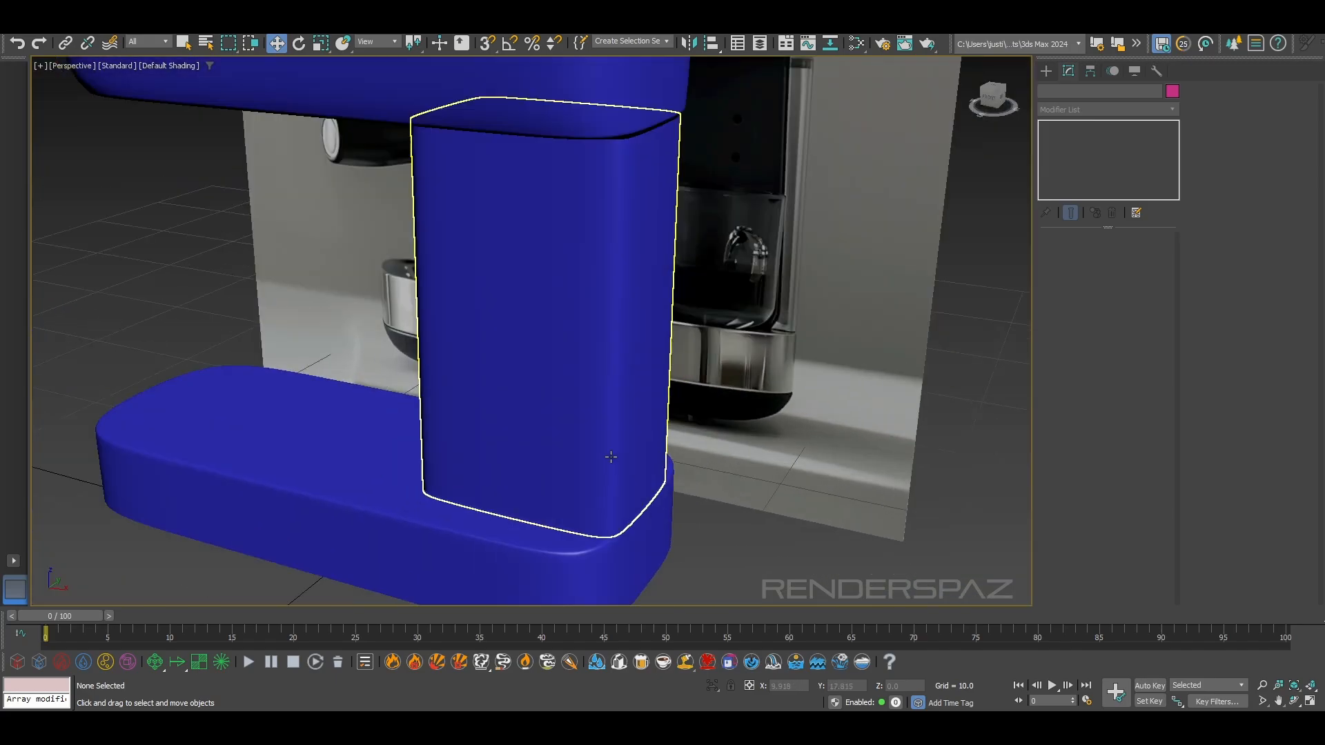
pyautogui.click(628, 406)
pyautogui.scroll(3, 628, 406)
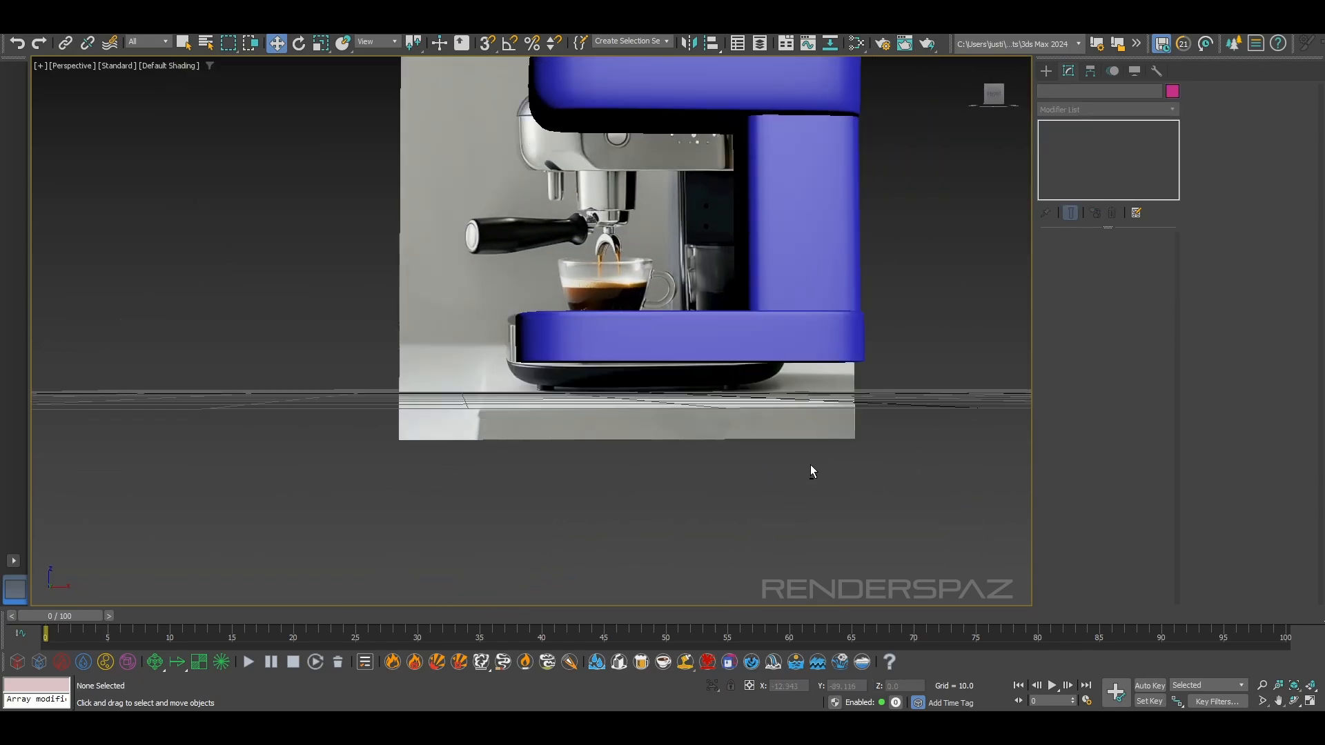
pyautogui.keyDown('alt'); pyautogui.moveTo(786, 220); pyautogui.dragTo(785, 240, button='middle'); pyautogui.keyUp('alt')
# Select the eight vertical edges along the column's corners at its Editable Poly level
pyautogui.click(781, 304)
pyautogui.keyDown('alt'); pyautogui.moveTo(781, 301); pyautogui.dragTo(817, 333, button='middle'); pyautogui.keyUp('alt')
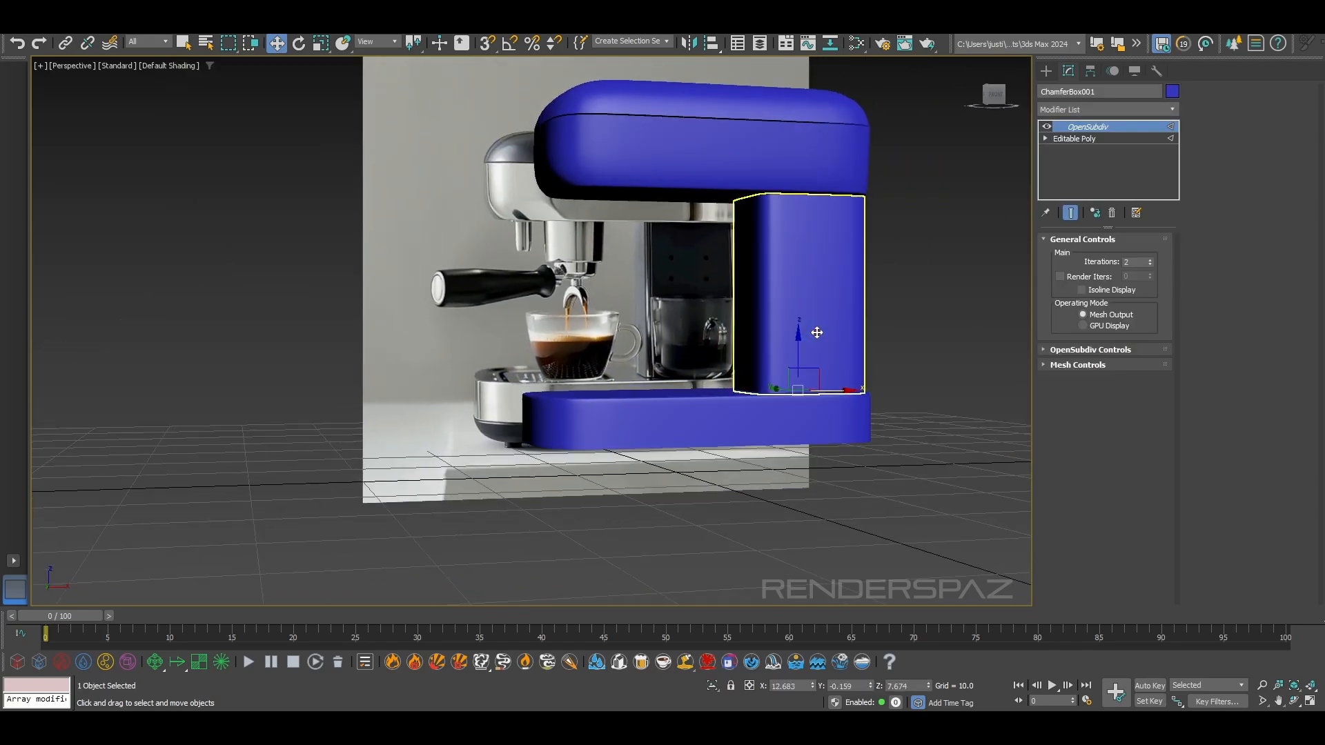
pyautogui.scroll(5, 817, 333)
pyautogui.click(1088, 138)
pyautogui.click(1086, 256)
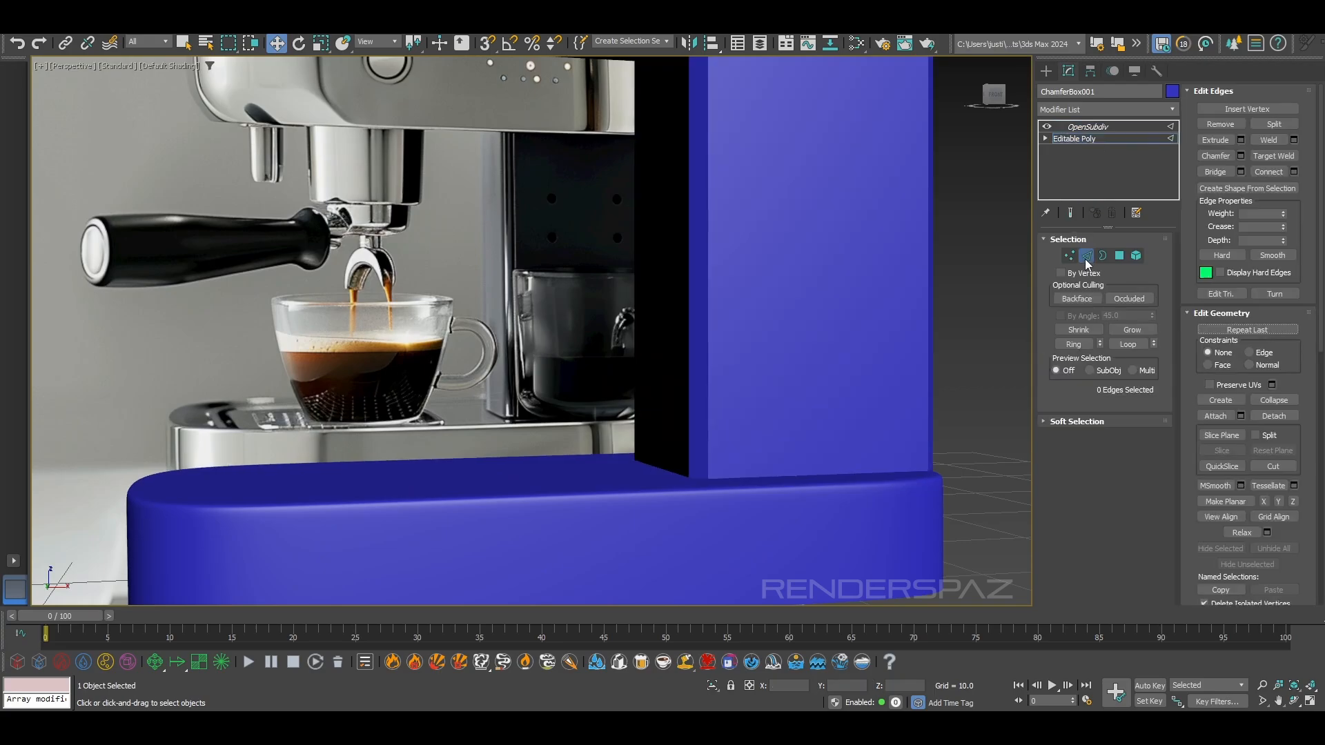
pyautogui.click(692, 378)
pyautogui.keyDown('ctrl'); pyautogui.click(690, 376); pyautogui.keyUp('ctrl')
pyautogui.keyDown('alt'); pyautogui.moveTo(690, 376); pyautogui.dragTo(973, 316, button='middle'); pyautogui.keyUp('alt')
pyautogui.keyDown('ctrl'); pyautogui.moveTo(974, 311); pyautogui.dragTo(1033, 280); pyautogui.keyUp('ctrl')
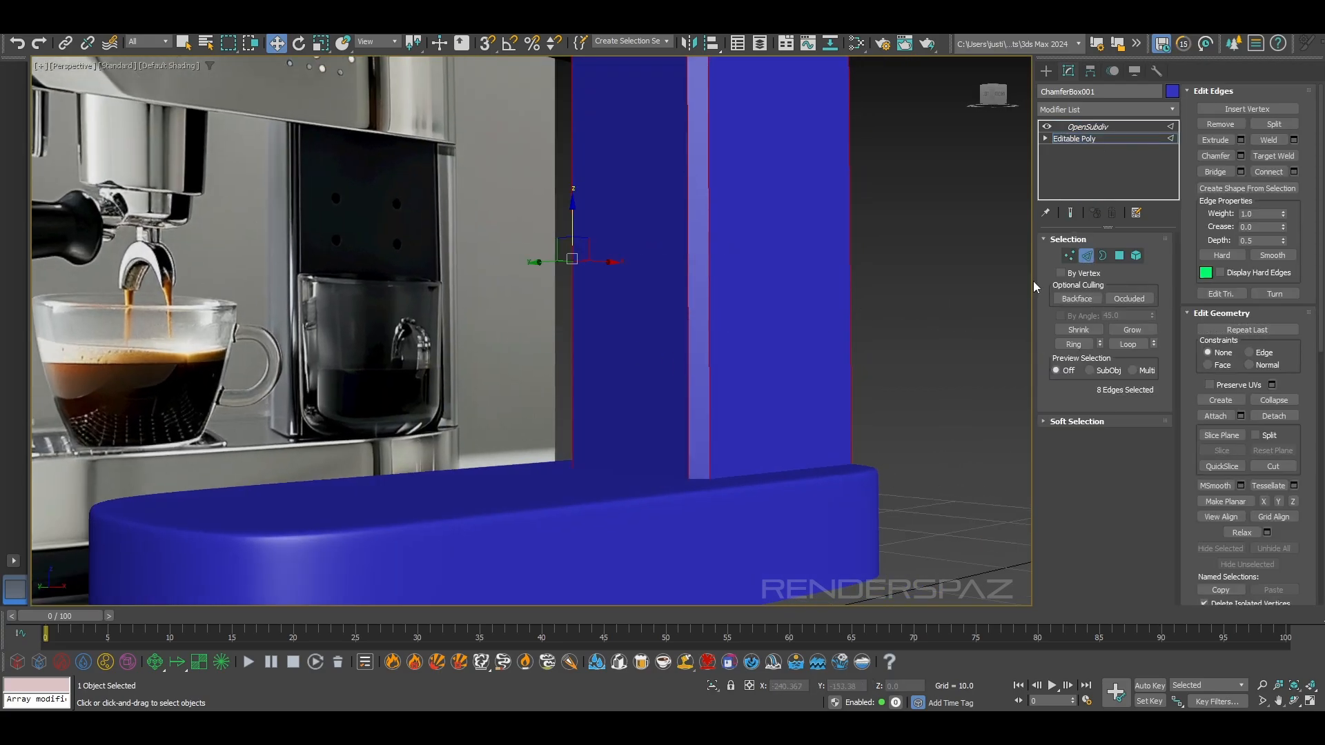
# Try chamfering the column's vertical corner edges by about 0.092 with one segment, and return to the OpenSubdiv level
pyautogui.click(1240, 157)
pyautogui.scroll(3, 593, 324)
pyautogui.moveTo(543, 343); pyautogui.dragTo(542, 357)
pyautogui.click(538, 478)
pyautogui.click(427, 361)
pyautogui.scroll(-5, 828, 218)
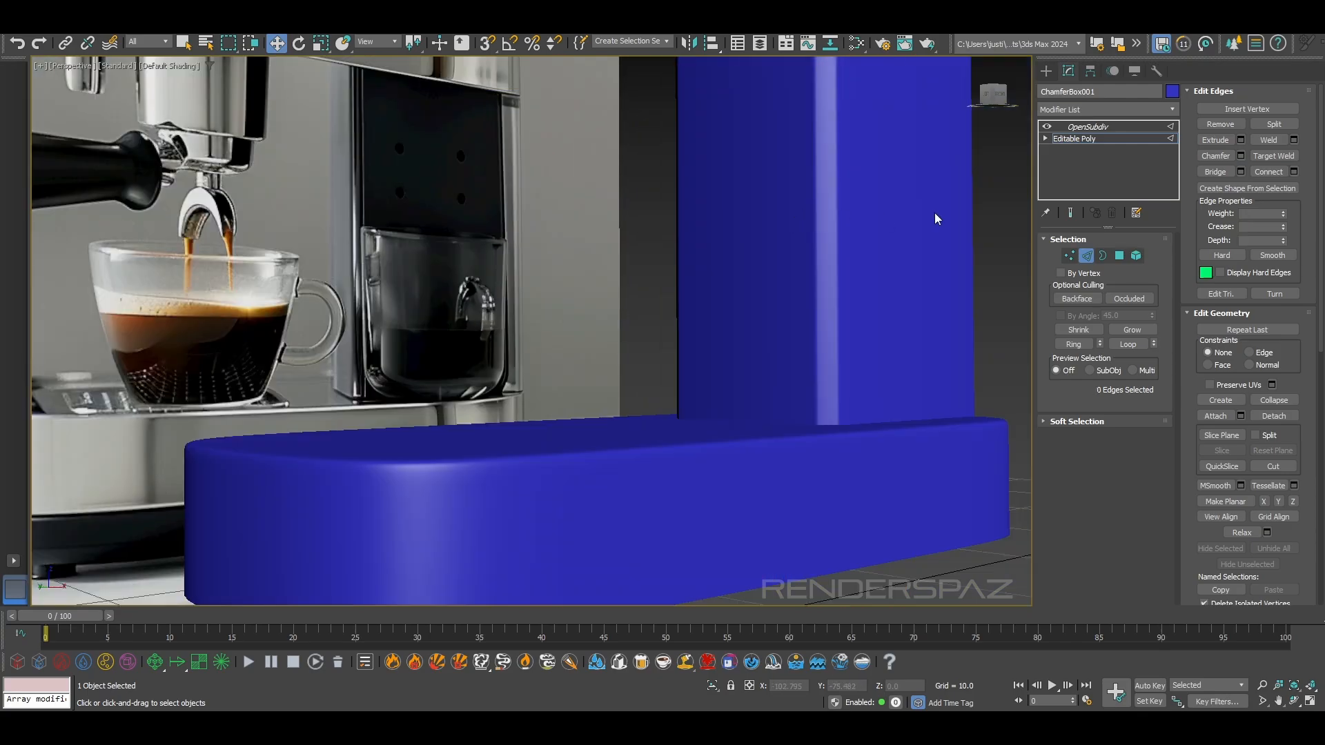
pyautogui.click(1054, 126)
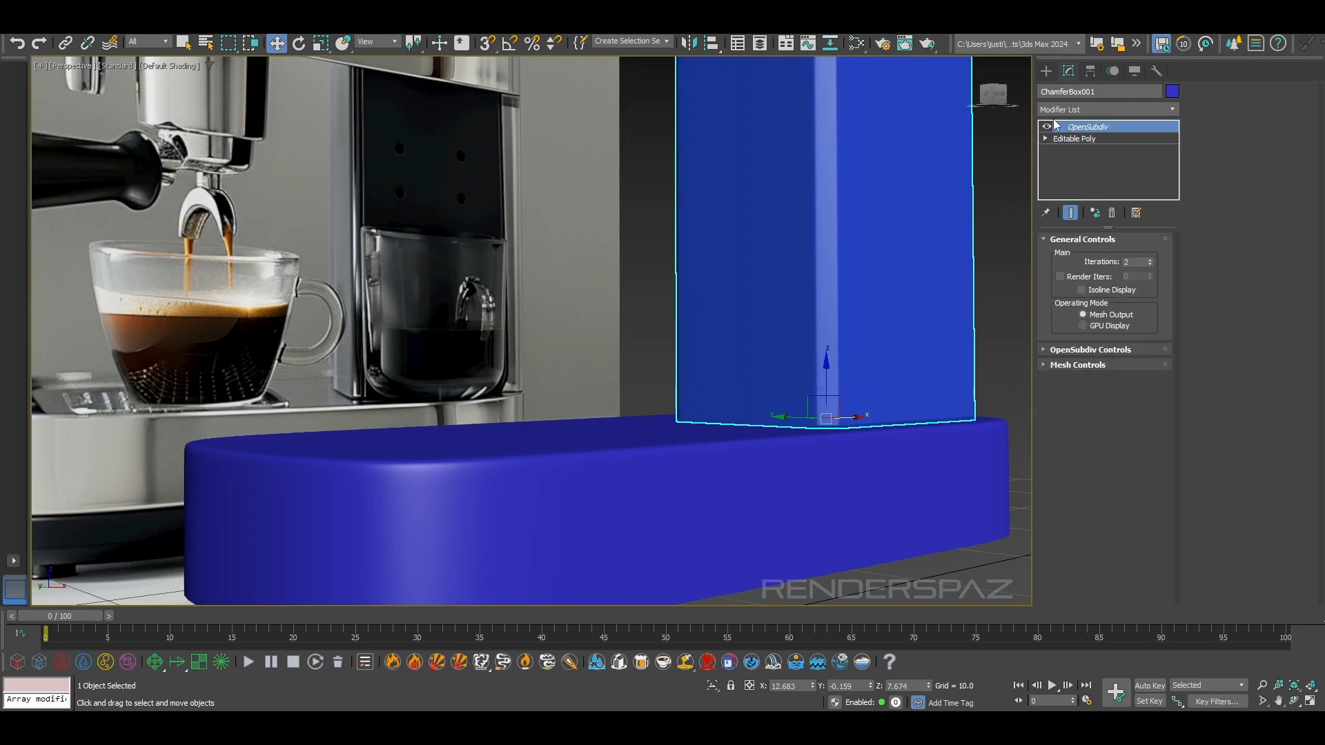
# Inspect the column's chamfered corners against the base and reference image in the perspective view
pyautogui.click(992, 208)
pyautogui.scroll(-5, 993, 211)
pyautogui.keyDown('alt'); pyautogui.moveTo(985, 234); pyautogui.dragTo(872, 305, button='middle'); pyautogui.keyUp('alt')
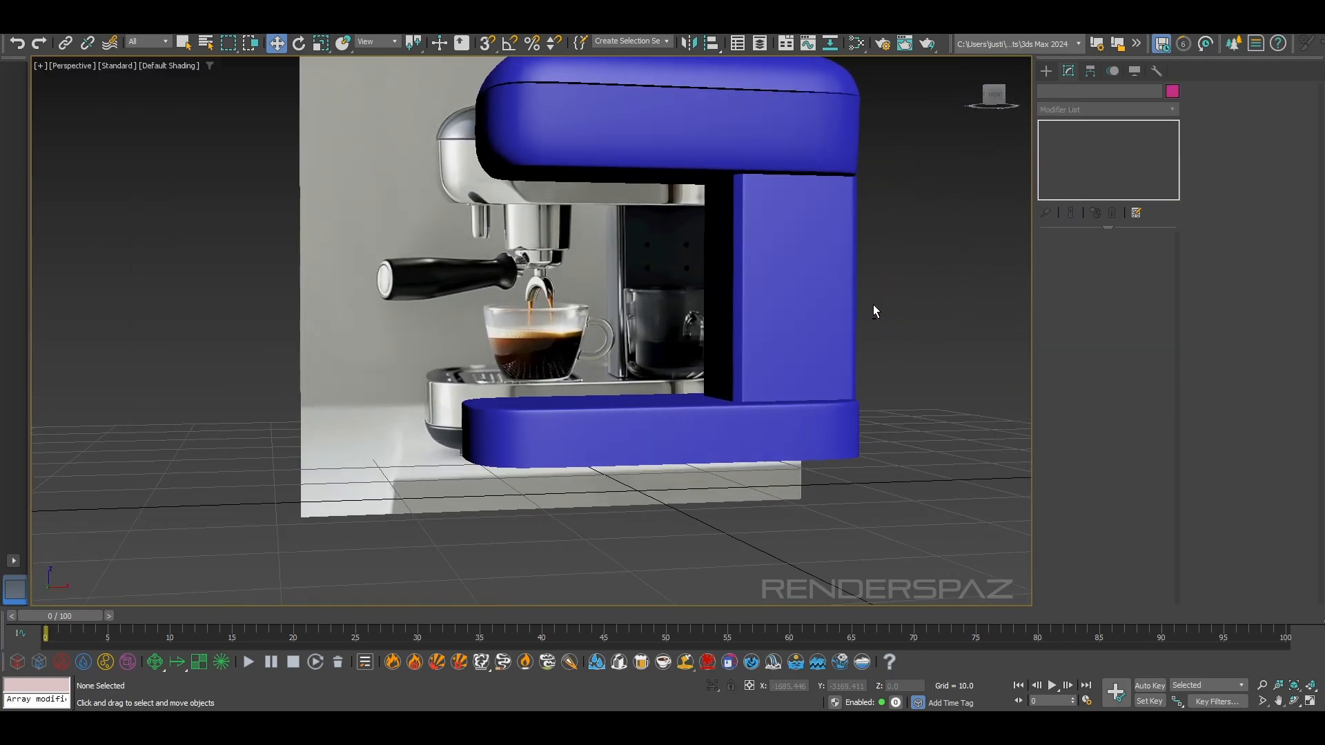
pyautogui.scroll(5, 762, 299)
pyautogui.scroll(4, 688, 345)
pyautogui.scroll(-3, 689, 345)
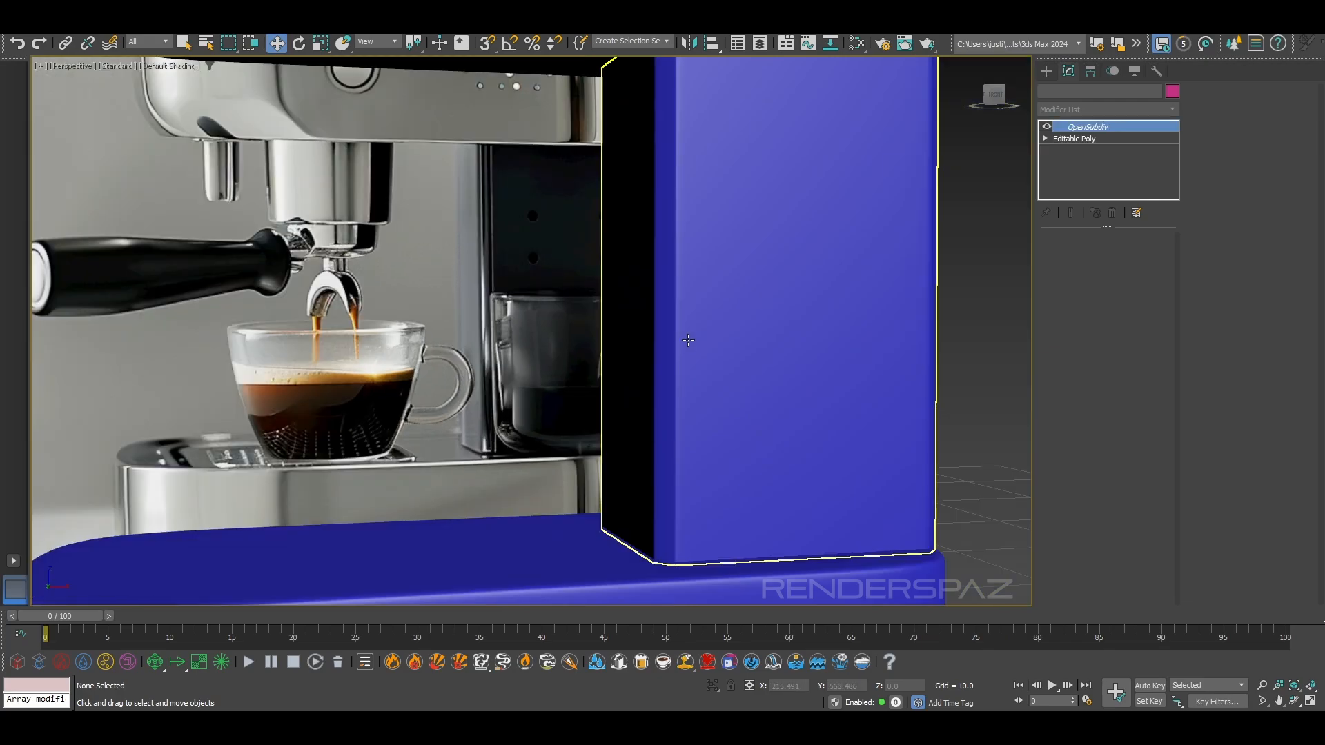
# Examine the column's corner edges with edged faces shown, and undo the chamfer on them
pyautogui.click(689, 345)
pyautogui.click(1101, 140)
pyautogui.click(1086, 256)
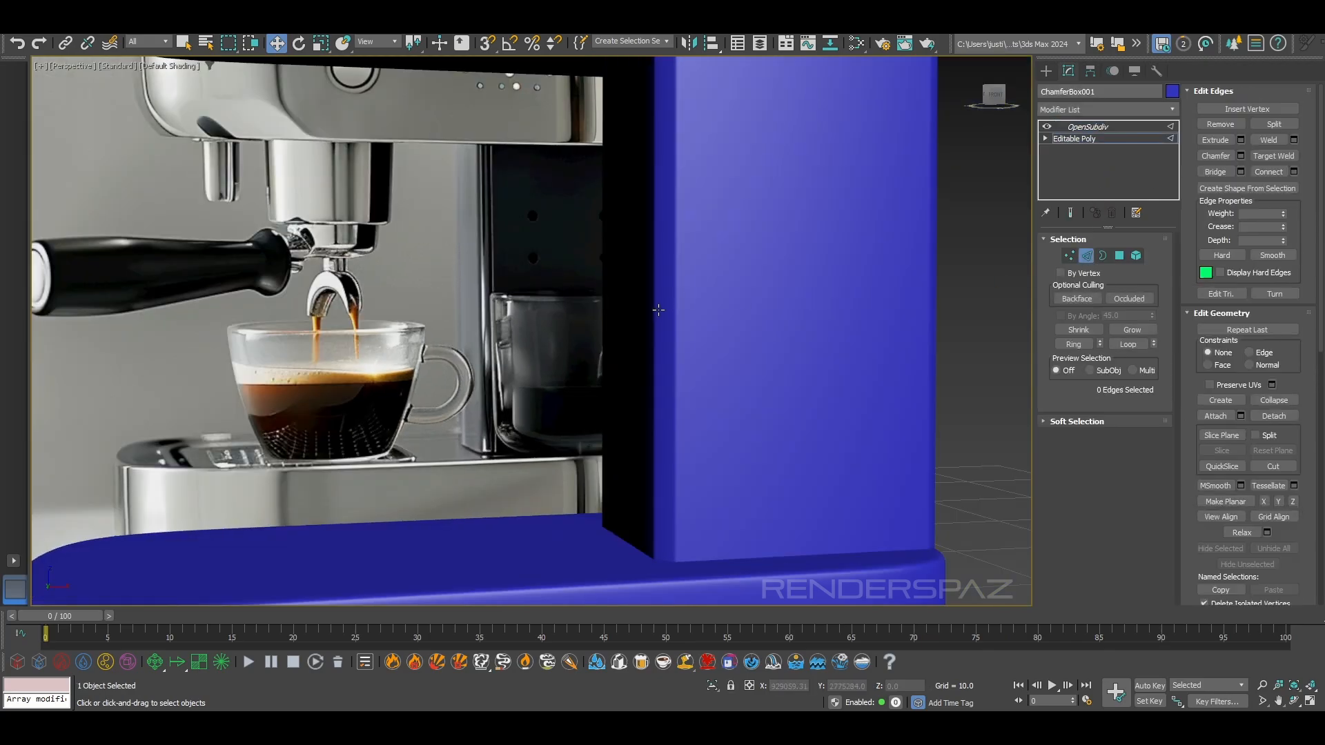
pyautogui.click(676, 325)
pyautogui.press('F4')
pyautogui.scroll(3, 676, 334)
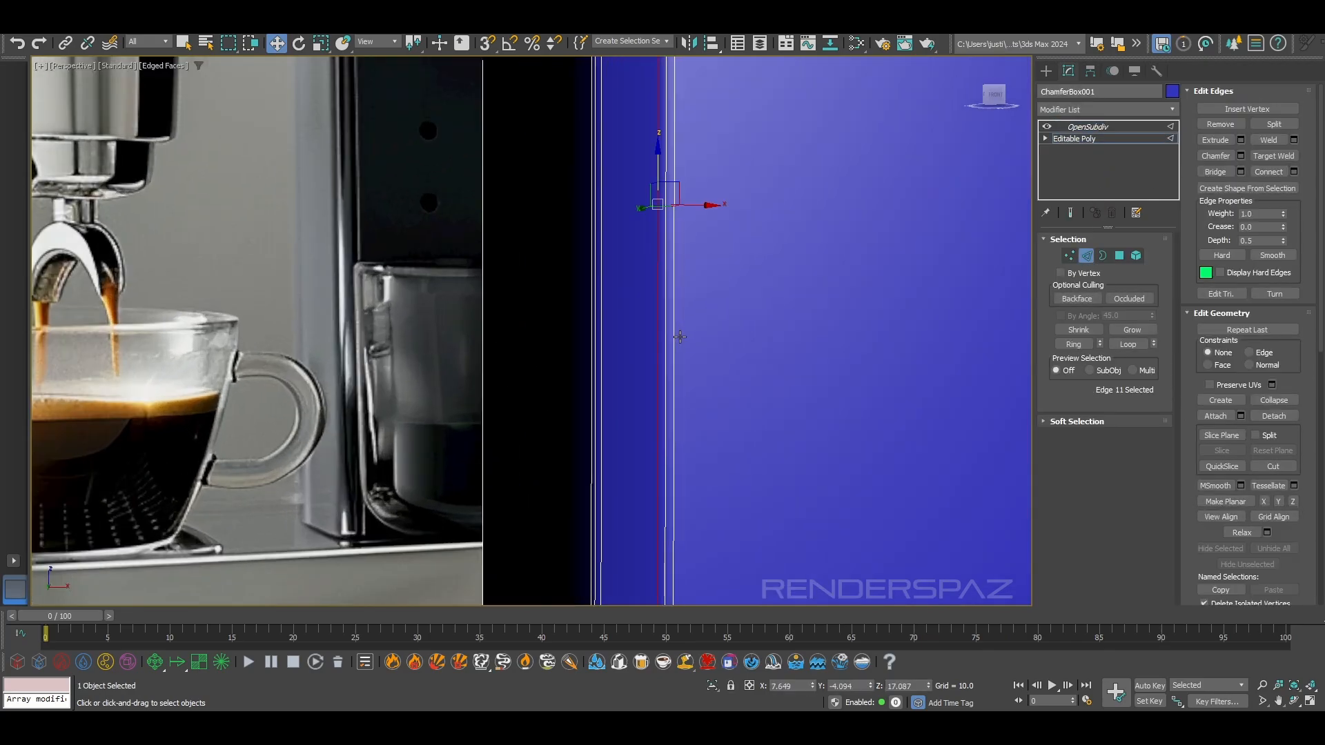
pyautogui.click(667, 338)
pyautogui.click(1087, 127)
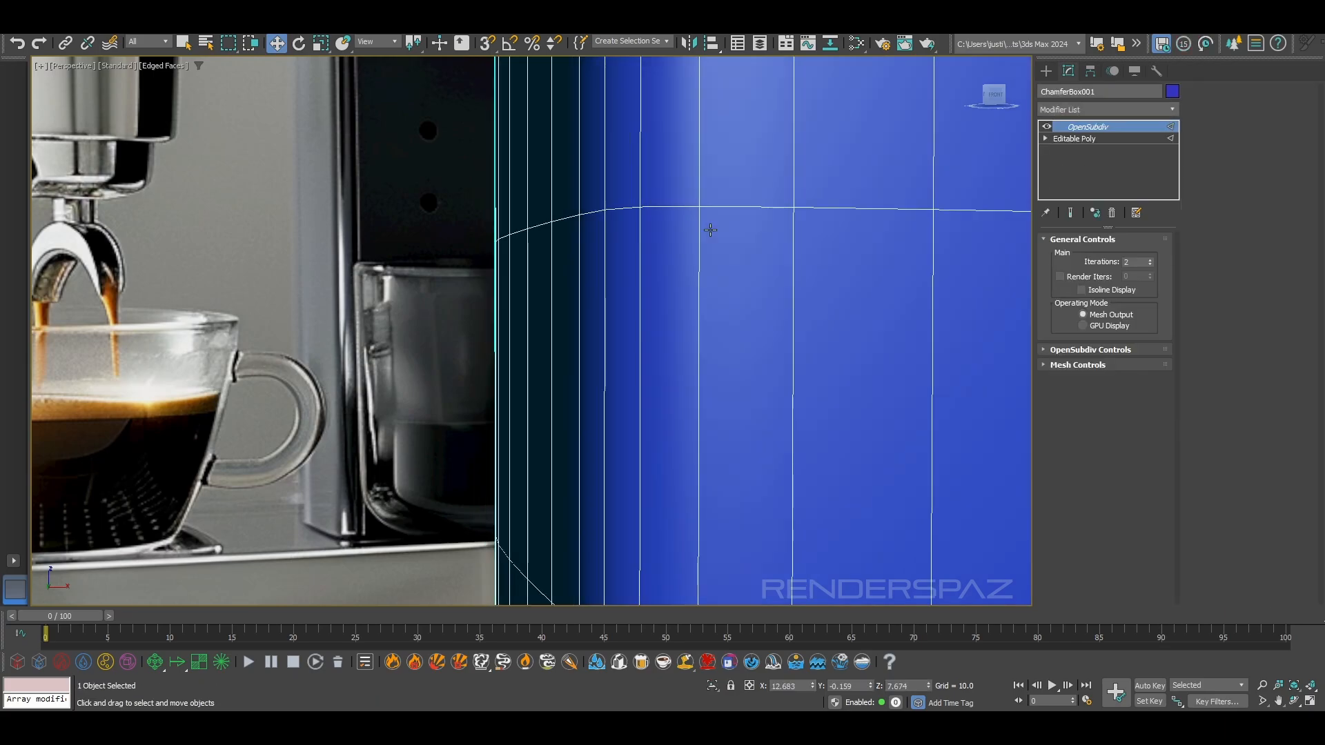
pyautogui.scroll(-3, 749, 206)
pyautogui.scroll(-5, 764, 258)
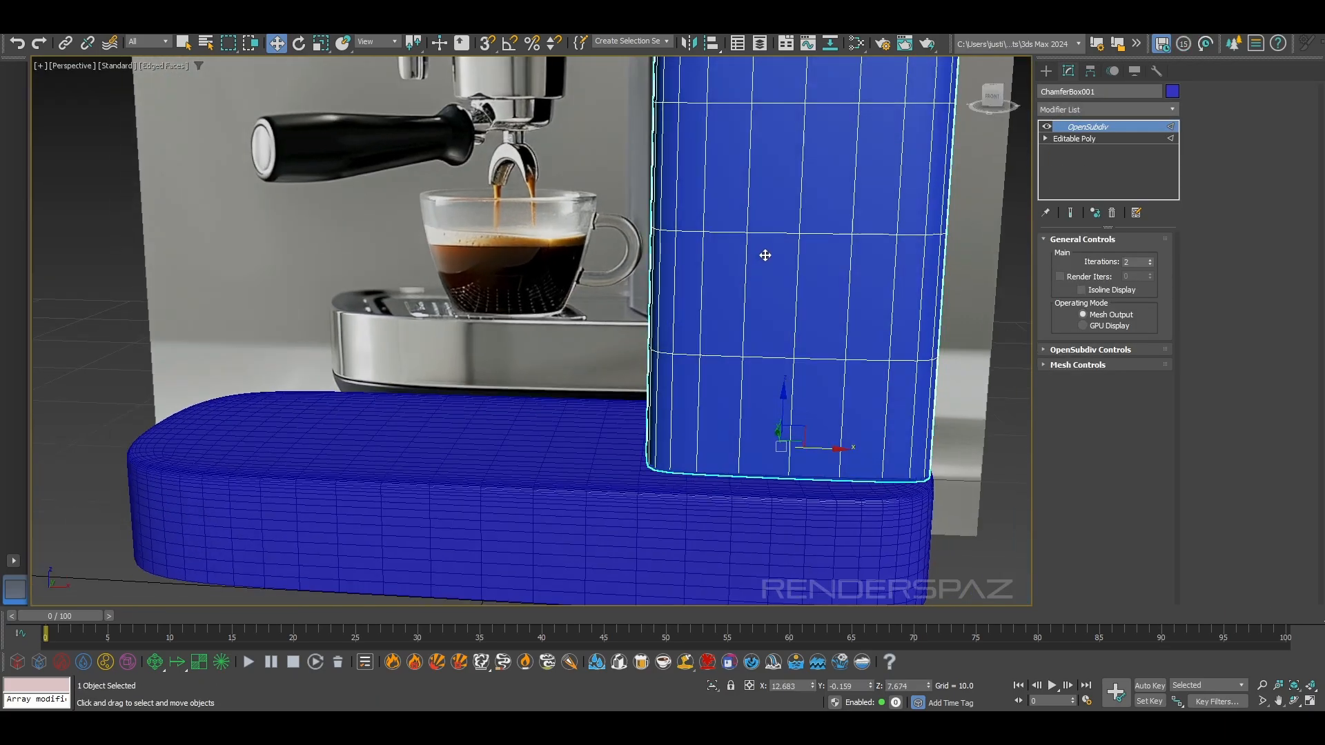
# Chamfer the column's eight vertical corner edges by about 0.264 with one segment
pyautogui.click(1079, 141)
pyautogui.click(1086, 255)
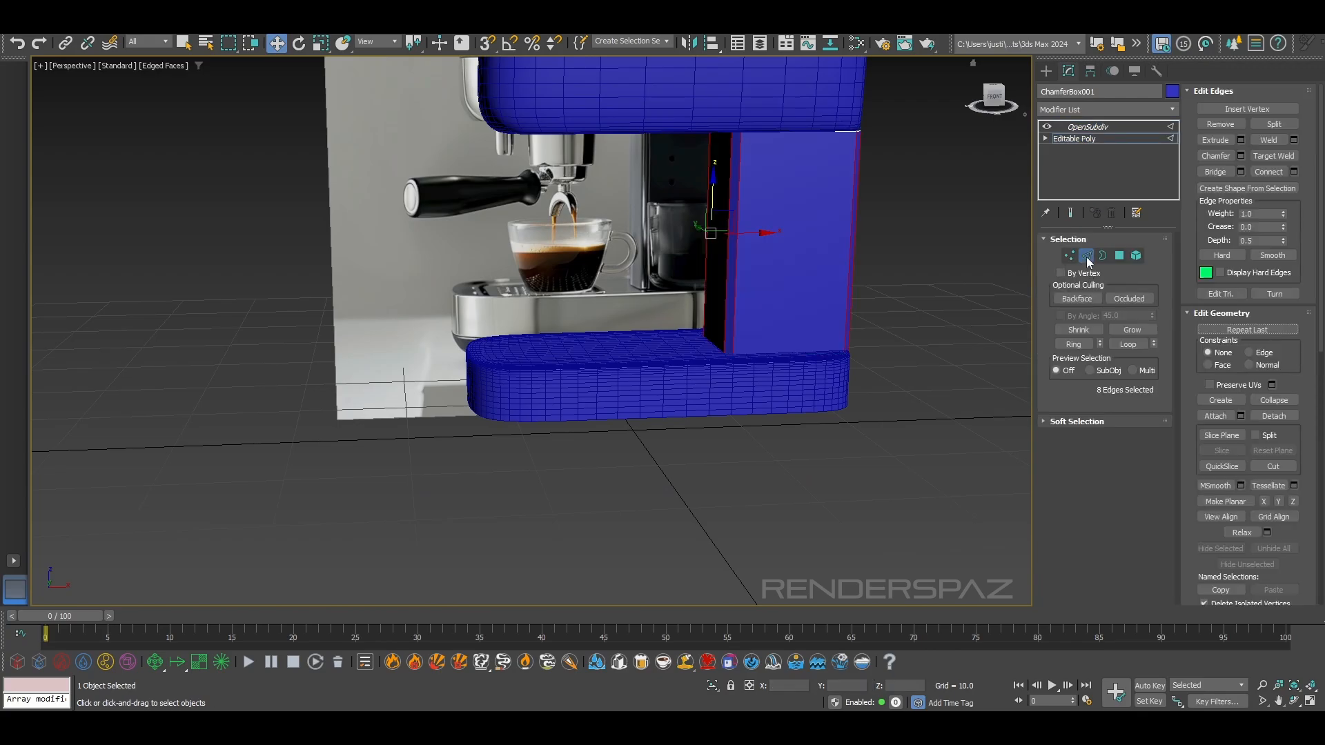
pyautogui.scroll(2, 792, 390)
pyautogui.keyDown('alt'); pyautogui.moveTo(792, 385); pyautogui.dragTo(713, 367, button='middle'); pyautogui.keyUp('alt')
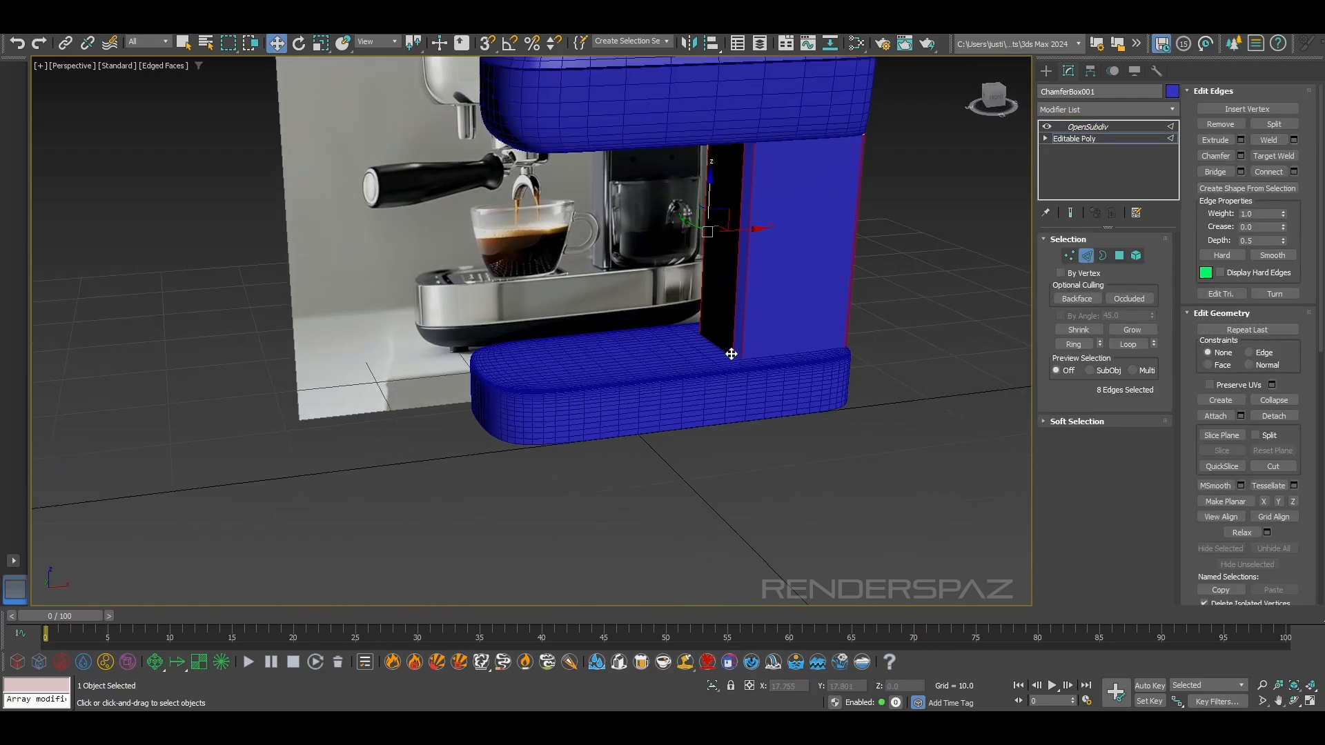
pyautogui.scroll(2, 731, 353)
pyautogui.click(1240, 156)
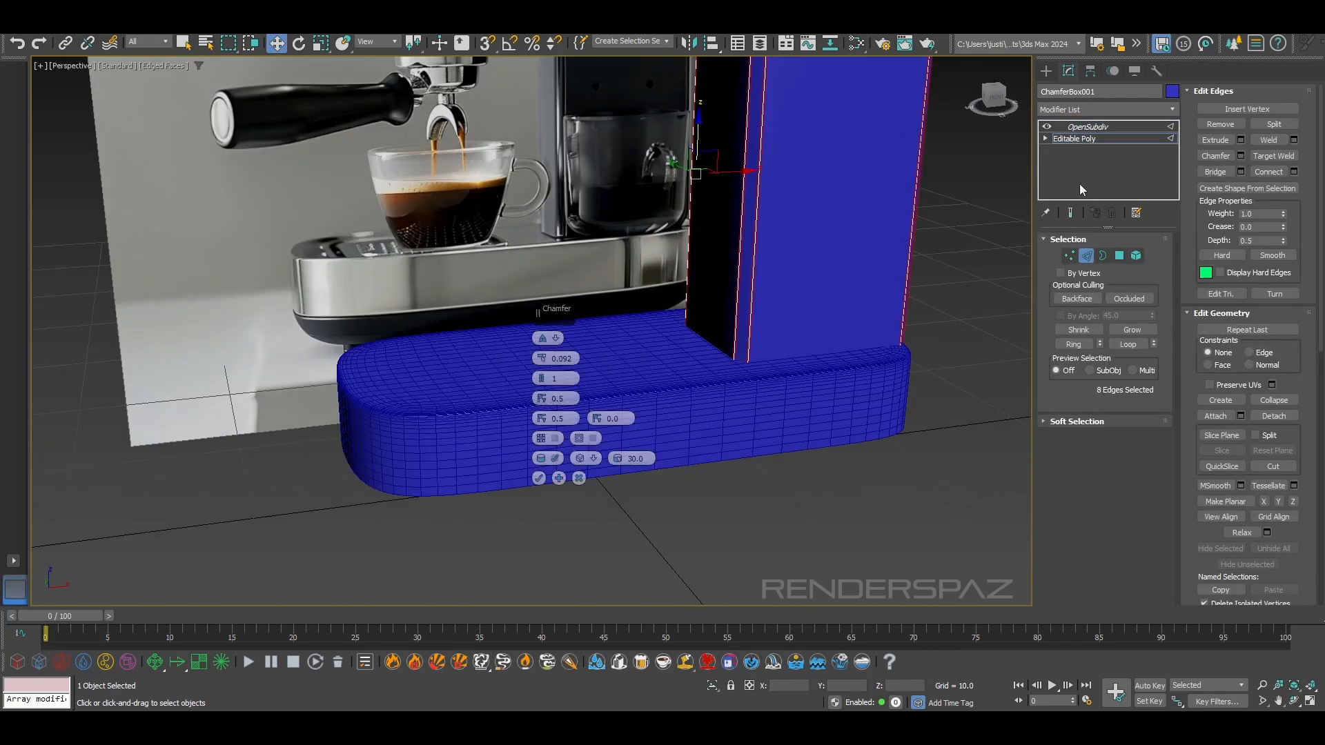
pyautogui.click(555, 339)
pyautogui.click(566, 360)
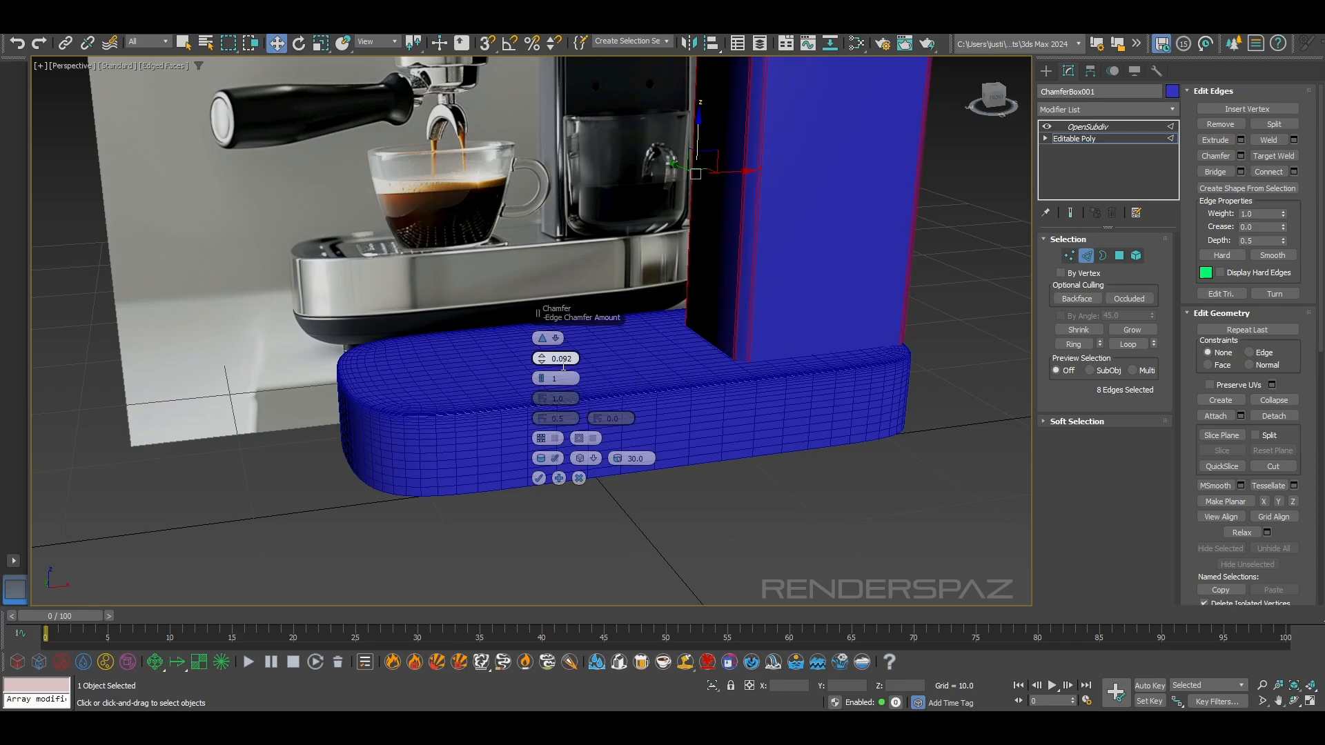
pyautogui.scroll(3, 710, 255)
pyautogui.moveTo(542, 358); pyautogui.dragTo(541, 342)
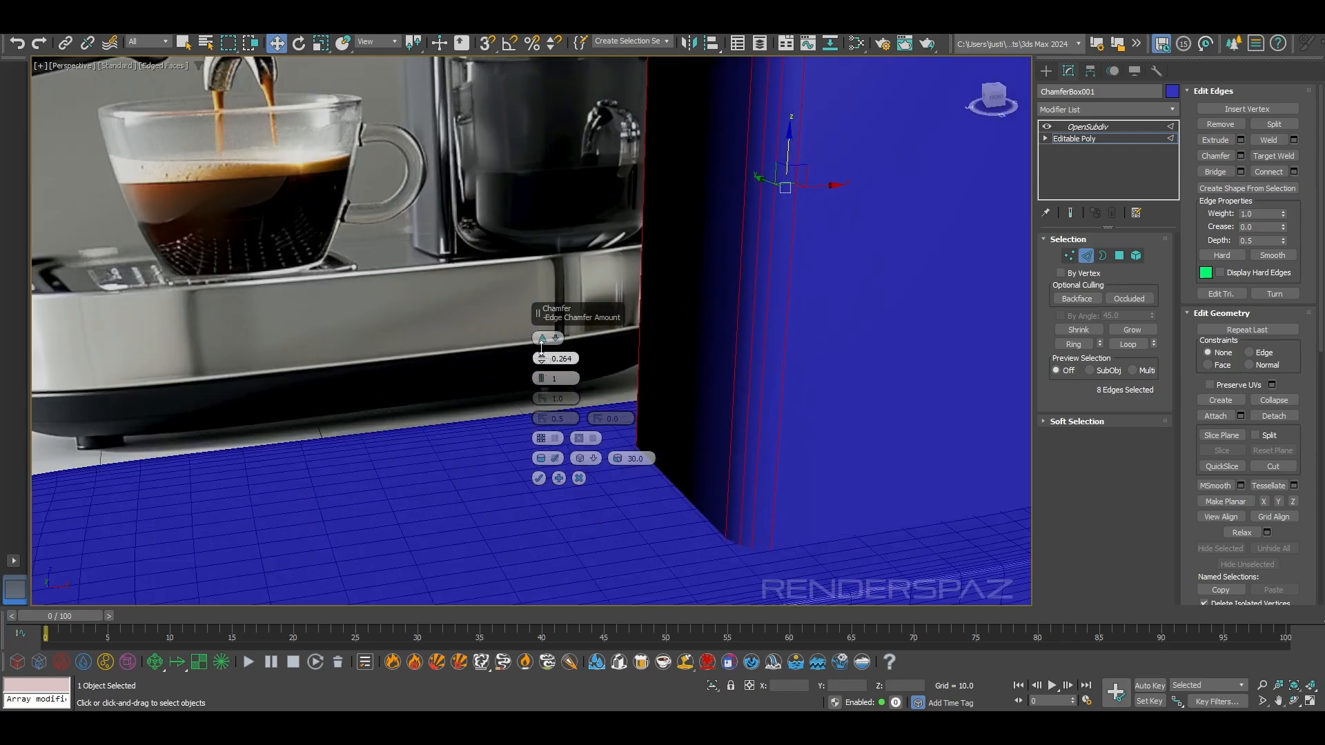
pyautogui.click(539, 478)
# Leave edge editing, return to the column's OpenSubdiv level, and inspect its smoothed corners without edged faces
pyautogui.scroll(-4, 880, 295)
pyautogui.moveTo(880, 294); pyautogui.dragTo(750, 331, button='middle')
pyautogui.click(1084, 256)
pyautogui.click(913, 225)
pyautogui.click(733, 251)
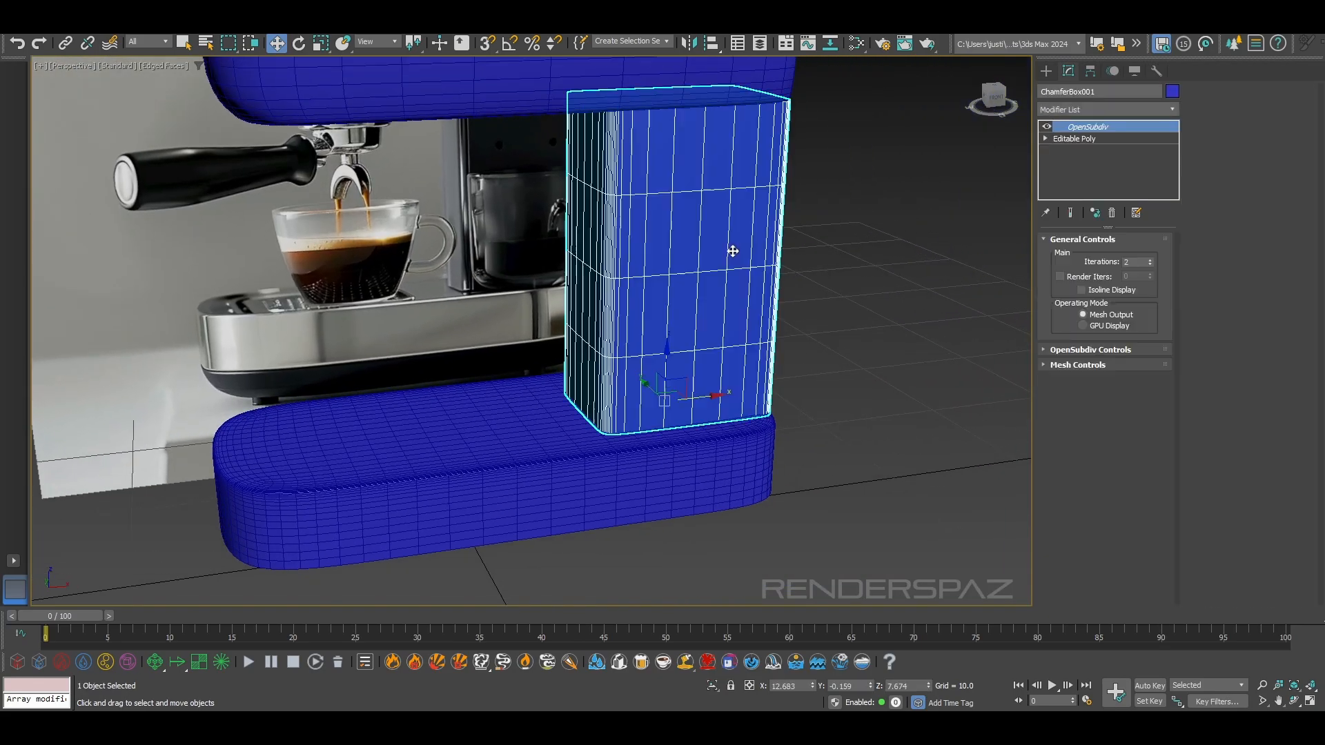
pyautogui.press('F4')
pyautogui.scroll(4, 803, 314)
pyautogui.scroll(-4, 803, 312)
pyautogui.keyDown('alt'); pyautogui.moveTo(833, 320); pyautogui.dragTo(929, 304, button='middle'); pyautogui.keyUp('alt')
# Try setting the column's Y position to 0
pyautogui.click(777, 312)
pyautogui.click(751, 314)
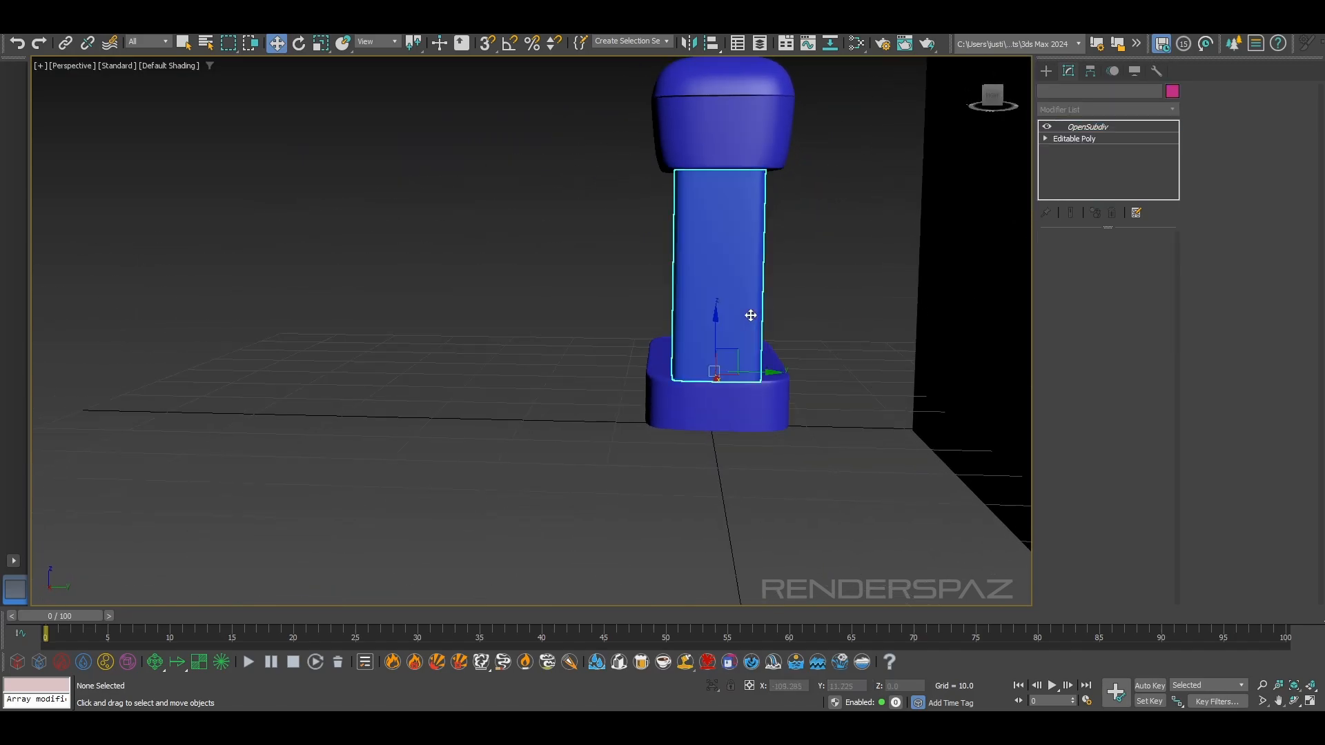
pyautogui.rightClick(870, 687)
pyautogui.click(812, 315)
pyautogui.keyDown('alt'); pyautogui.moveTo(811, 314); pyautogui.dragTo(766, 287, button='middle'); pyautogui.keyUp('alt')
# Try setting the Y position of the upper body's lower section to 0, and undo the latest changes
pyautogui.click(703, 166)
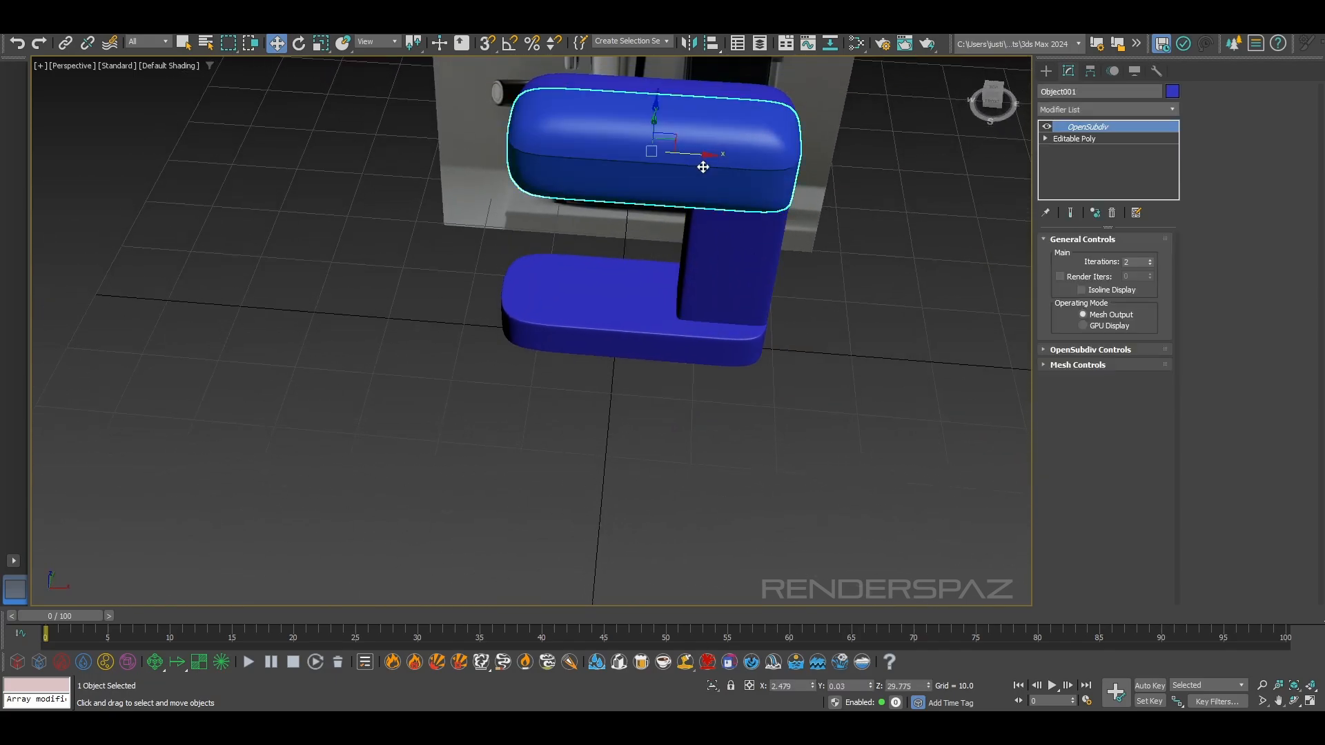
pyautogui.keyDown('alt'); pyautogui.moveTo(681, 244); pyautogui.dragTo(789, 273, button='middle'); pyautogui.keyUp('alt')
pyautogui.rightClick(869, 689)
pyautogui.click(793, 587)
pyautogui.click(655, 397)
pyautogui.click(796, 593)
pyautogui.hotkey('ctrl', 'z')
pyautogui.hotkey('ctrl', 'z')
pyautogui.hotkey('ctrl', 'z')
# Select all four machine parts and center each pivot to its object
pyautogui.scroll(-3, 756, 539)
pyautogui.scroll(5, 749, 527)
pyautogui.scroll(-5, 749, 527)
pyautogui.moveTo(749, 527)
pyautogui.keyDown('alt'); pyautogui.mouseDown(button='middle')
pyautogui.moveTo(746, 452)
pyautogui.moveTo(759, 514)
pyautogui.mouseUp(button='middle'); pyautogui.keyUp('alt')
pyautogui.moveTo(624, 196); pyautogui.dragTo(819, 566)
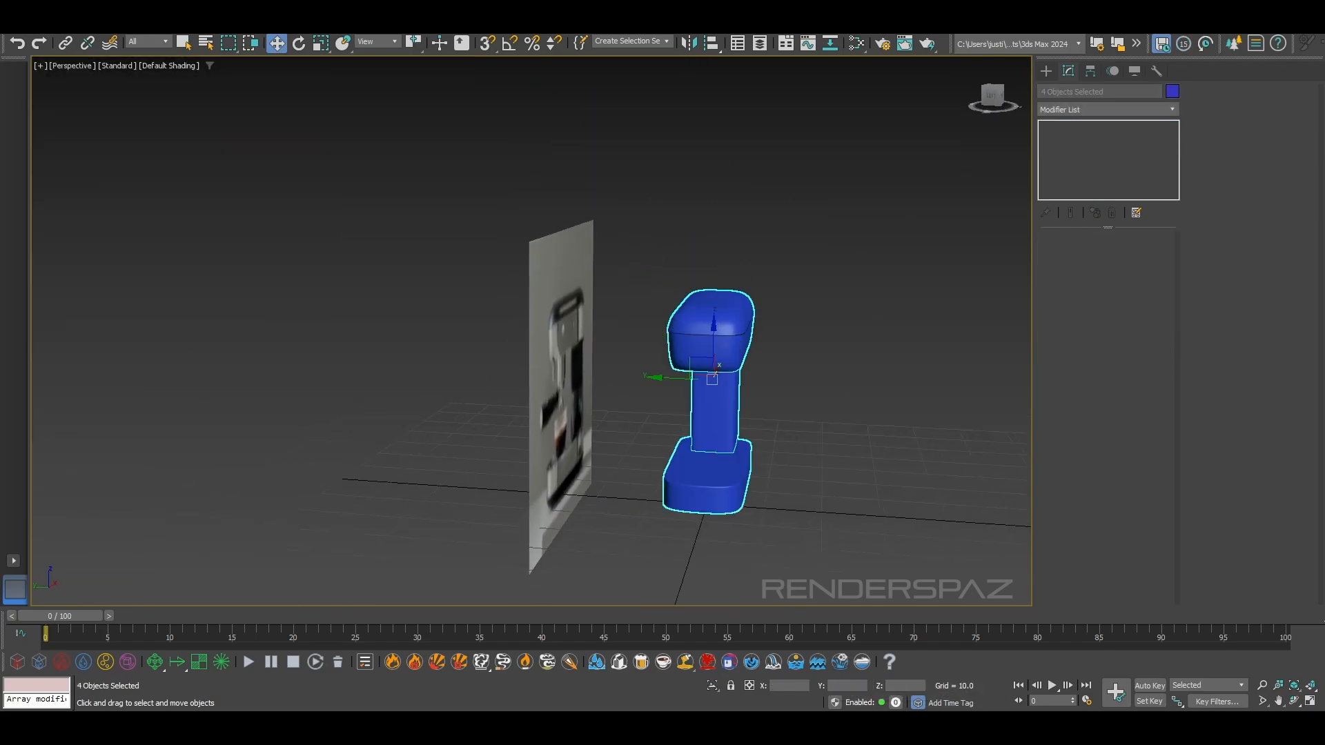
pyautogui.click(1090, 70)
pyautogui.click(1112, 168)
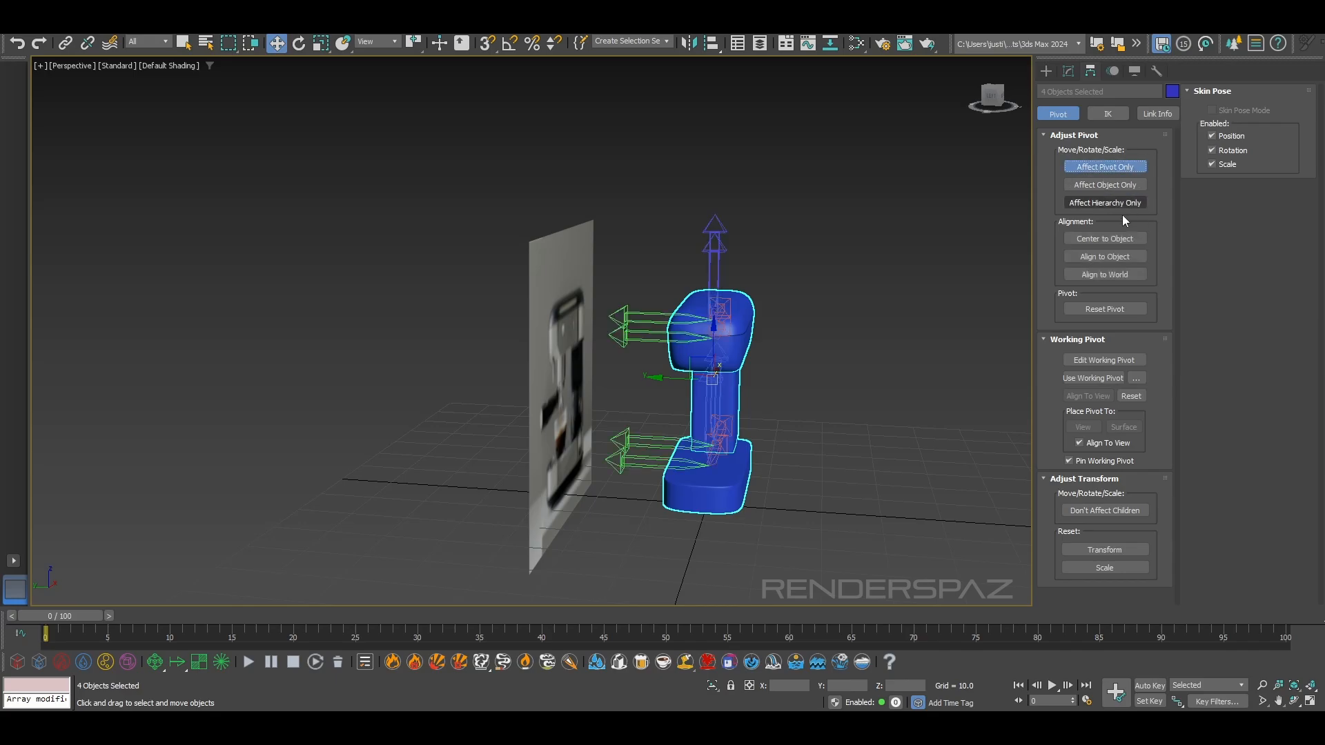
pyautogui.click(1119, 238)
pyautogui.click(1105, 167)
# Set the Y position of the base, the column and both upper body parts to 0
pyautogui.click(911, 271)
pyautogui.keyDown('alt'); pyautogui.moveTo(911, 272); pyautogui.dragTo(673, 449, button='middle'); pyautogui.keyUp('alt')
pyautogui.scroll(4, 673, 449)
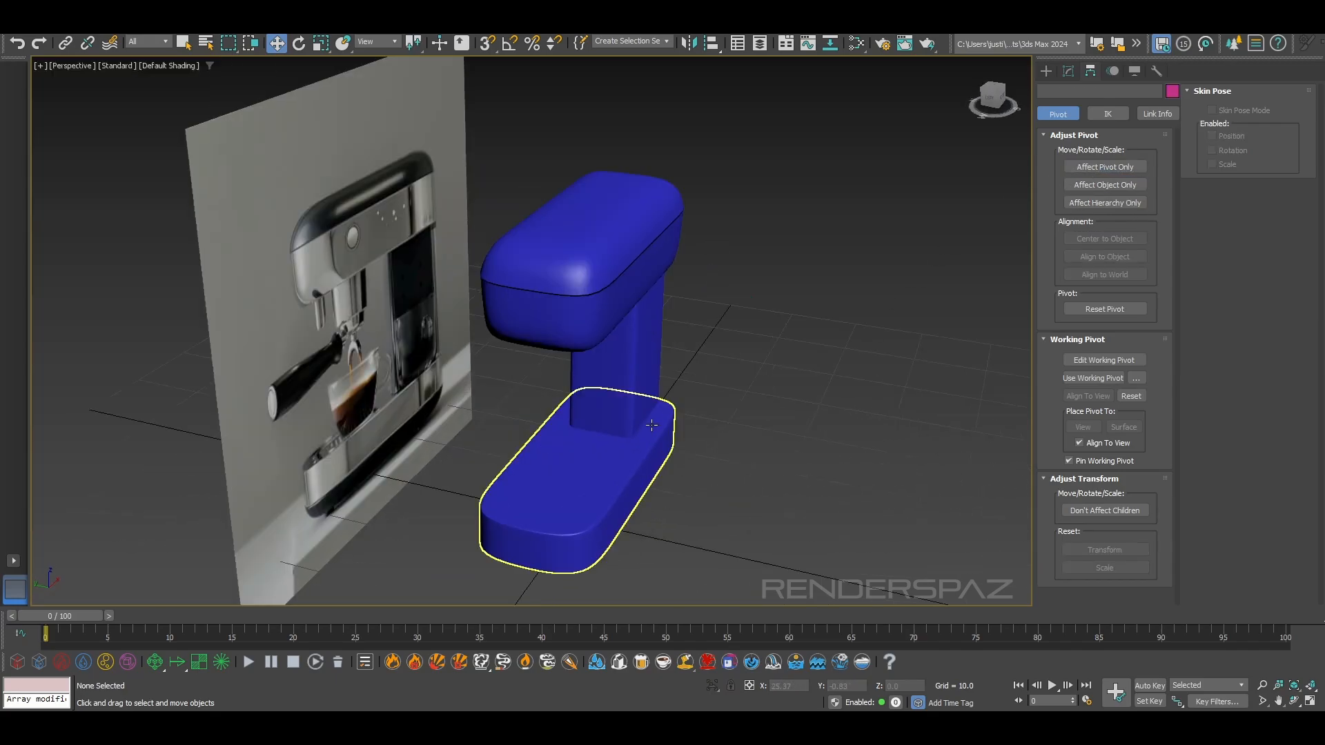
pyautogui.click(641, 485)
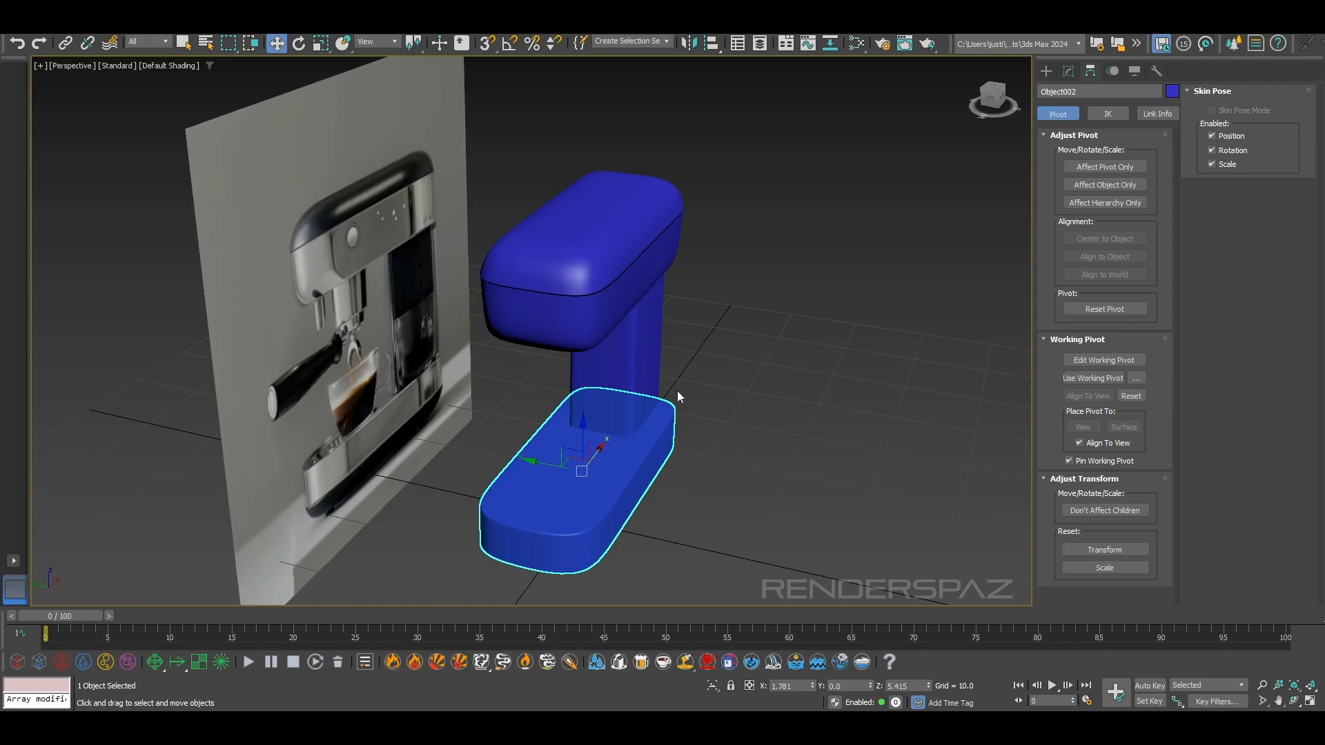
pyautogui.click(593, 382)
pyautogui.click(607, 269)
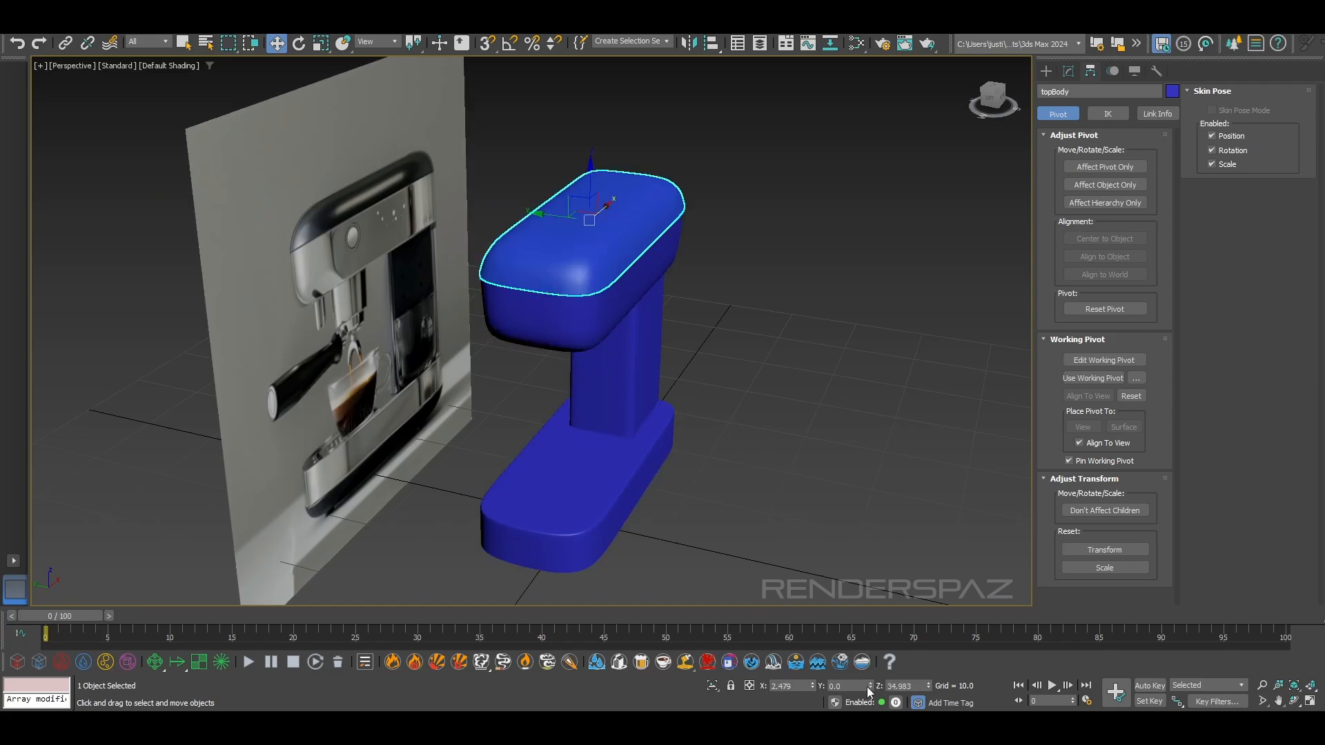
pyautogui.click(553, 328)
pyautogui.click(792, 410)
pyautogui.keyDown('alt'); pyautogui.moveTo(792, 411); pyautogui.dragTo(717, 354, button='middle'); pyautogui.keyUp('alt')
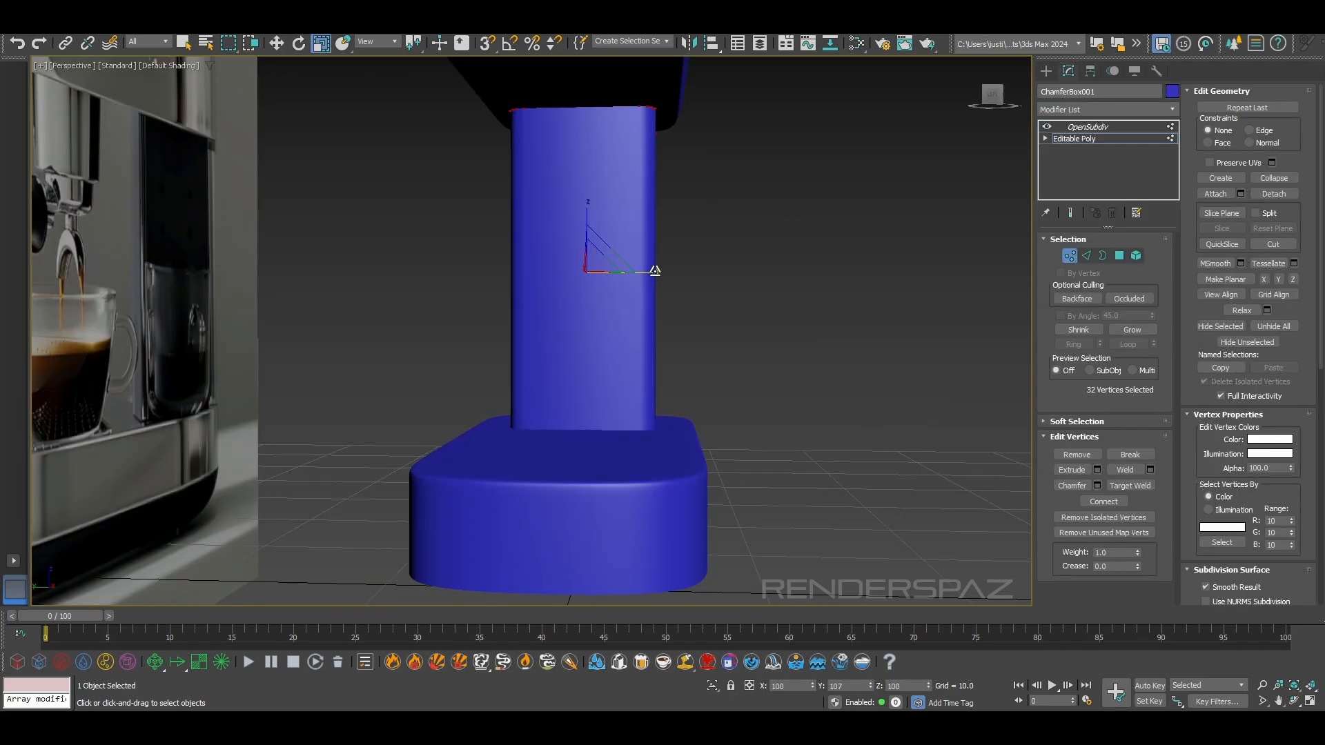
# Select all 32 of the column's vertices, scale them along Y to widen the column, and exit vertex editing
pyautogui.moveTo(652, 270); pyautogui.dragTo(663, 272)
pyautogui.keyDown('alt'); pyautogui.moveTo(662, 272); pyautogui.dragTo(549, 359, button='middle'); pyautogui.keyUp('alt')
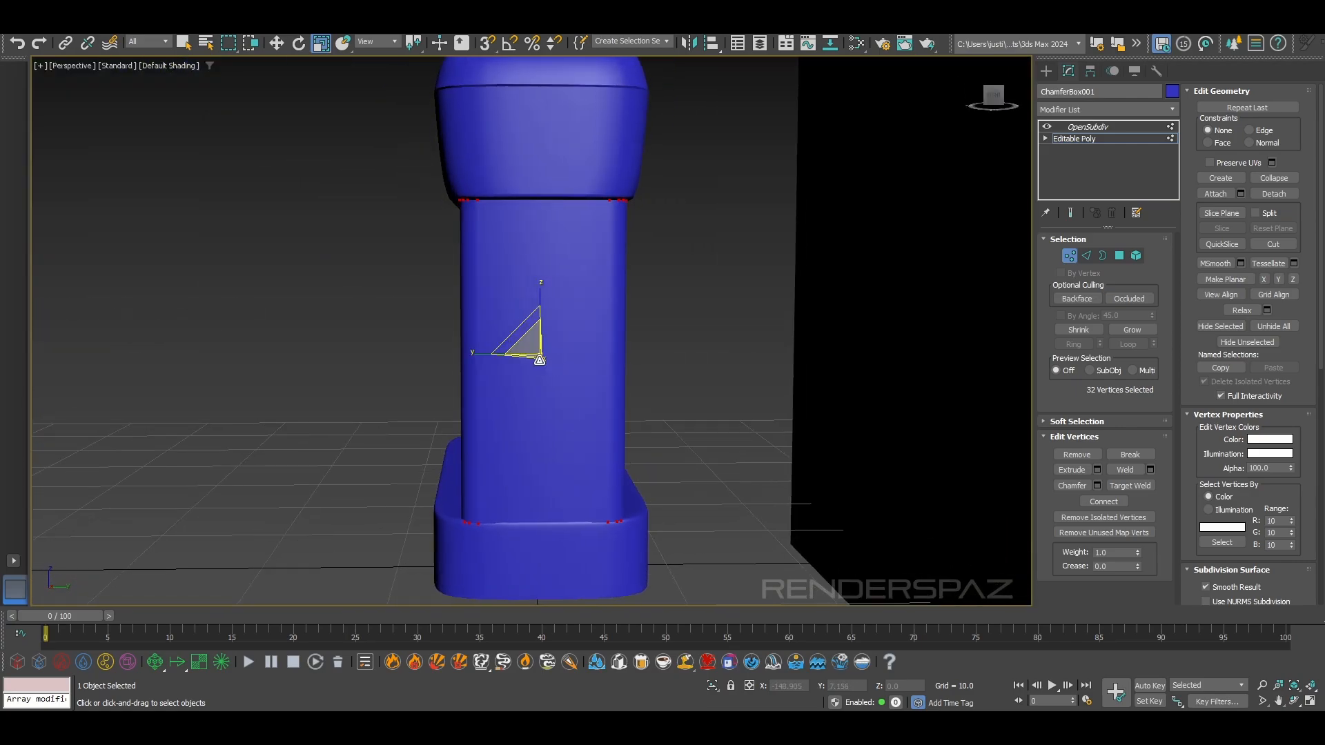
pyautogui.moveTo(485, 354); pyautogui.dragTo(488, 356)
pyautogui.keyDown('alt'); pyautogui.moveTo(520, 369); pyautogui.dragTo(532, 414, button='middle'); pyautogui.keyUp('alt')
pyautogui.keyDown('alt'); pyautogui.moveTo(560, 304); pyautogui.dragTo(680, 323, button='middle'); pyautogui.keyUp('alt')
pyautogui.scroll(-5, 680, 323)
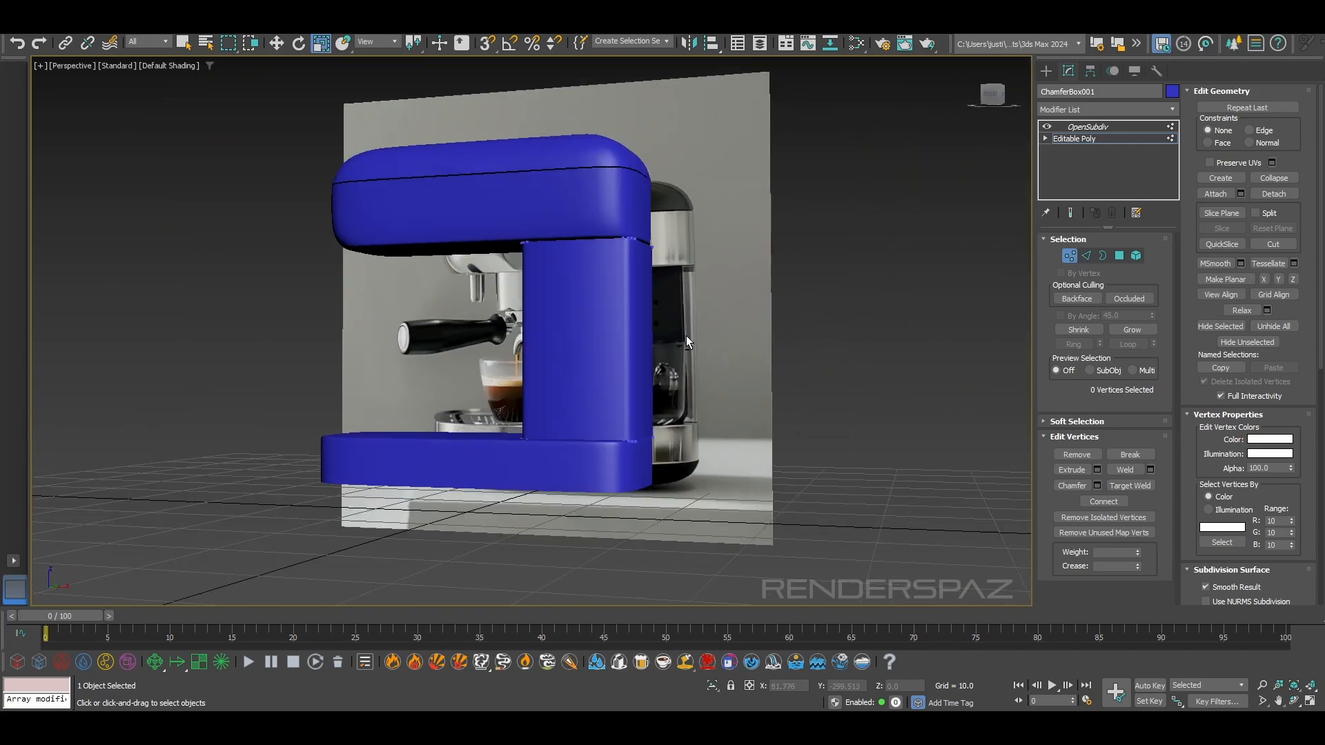
pyautogui.click(1064, 255)
pyautogui.click(802, 324)
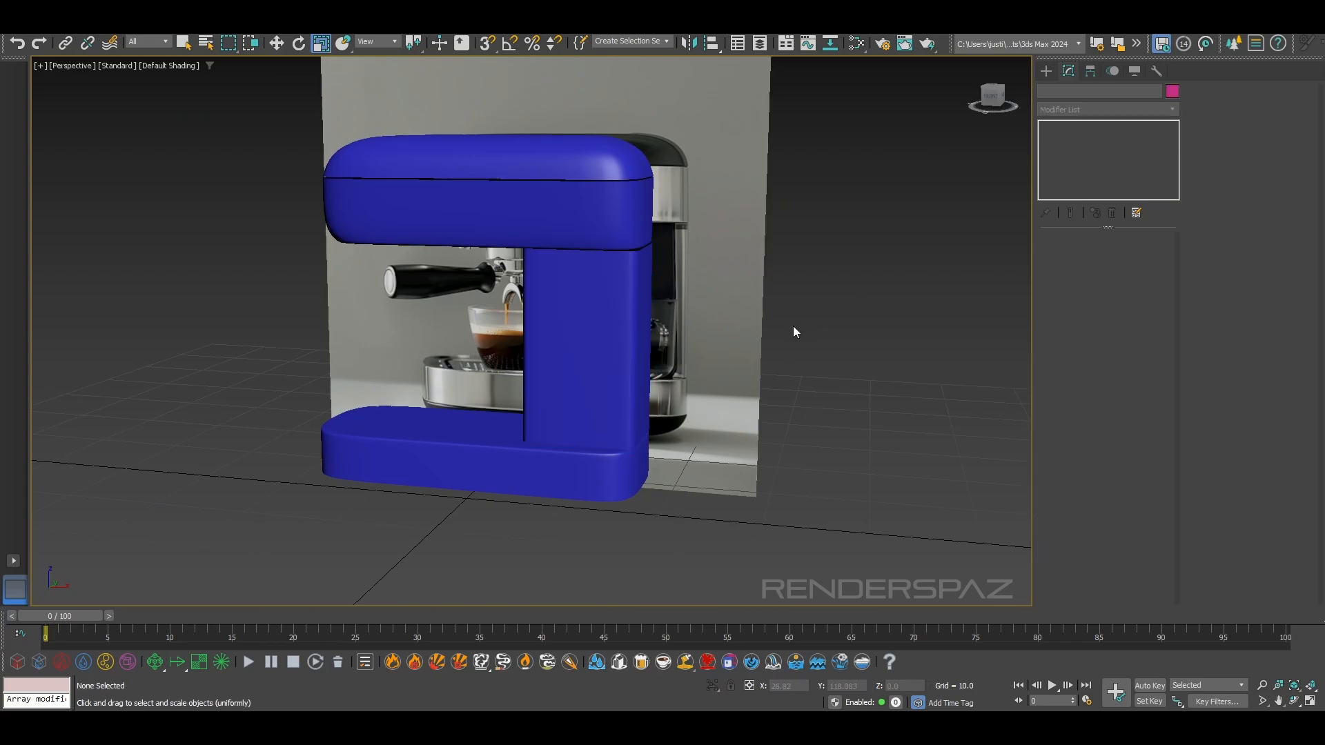
# Shift the column slightly along X to about 12.39, and deselect it
pyautogui.click(606, 369)
pyautogui.scroll(5, 605, 371)
pyautogui.press('w')
pyautogui.moveTo(615, 300); pyautogui.dragTo(610, 299)
pyautogui.click(805, 242)
# Inspect the column's back corners and its joints with the upper body and base
pyautogui.scroll(-5, 802, 304)
pyautogui.keyDown('alt'); pyautogui.moveTo(800, 357); pyautogui.dragTo(782, 385, button='middle'); pyautogui.keyUp('alt')
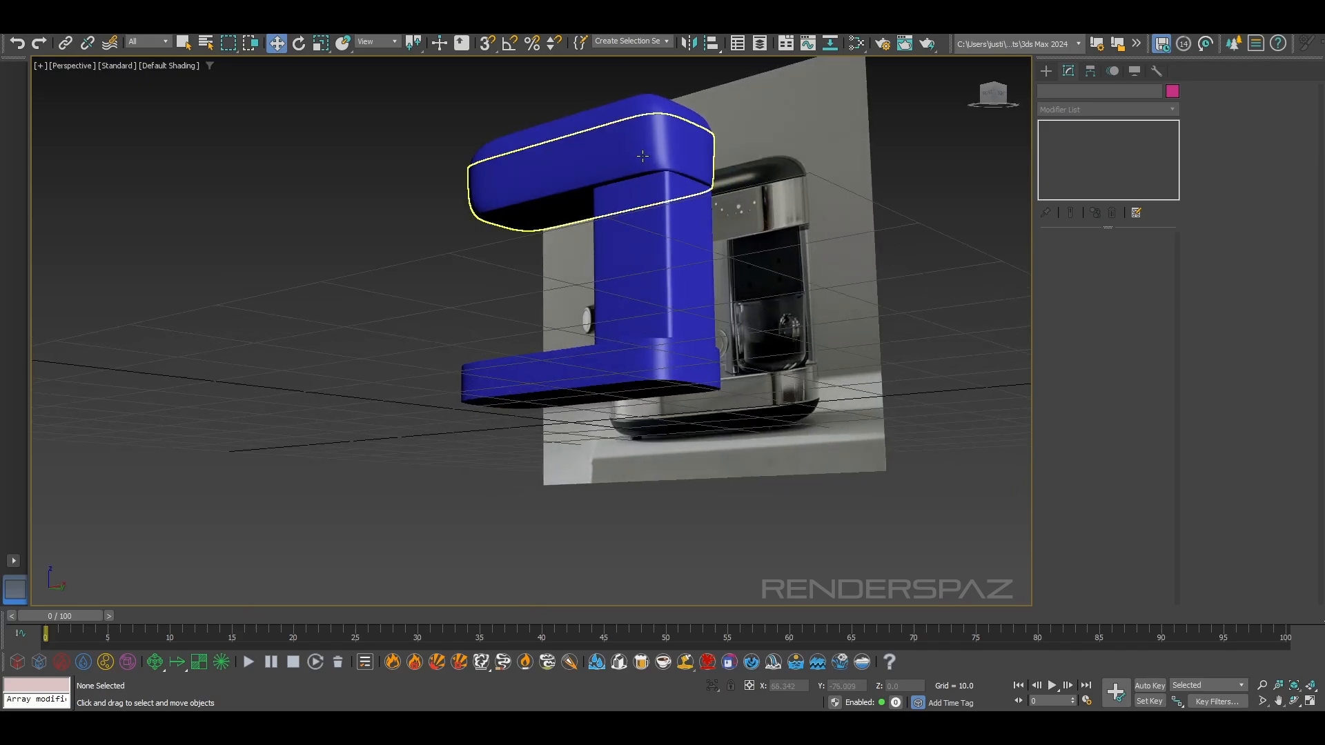
pyautogui.click(688, 223)
pyautogui.scroll(6, 689, 223)
pyautogui.scroll(-5, 715, 260)
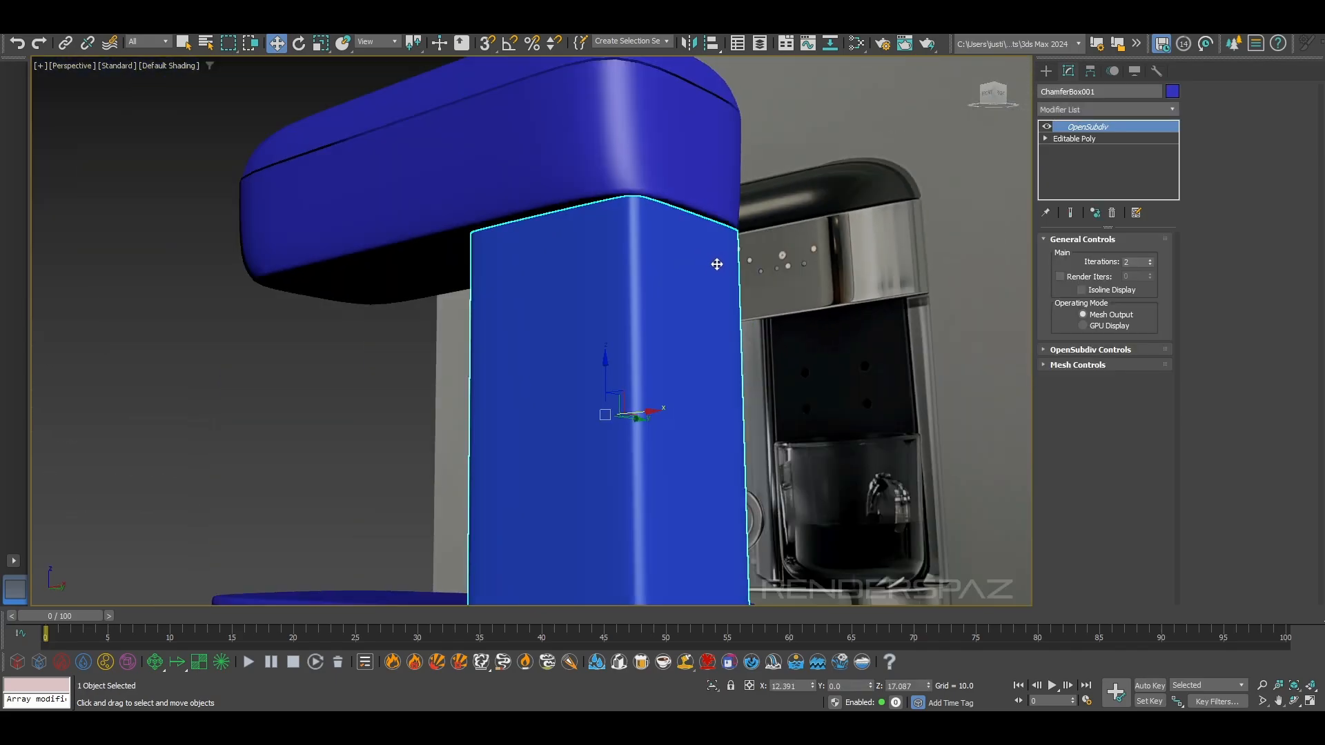
pyautogui.keyDown('alt'); pyautogui.moveTo(712, 286); pyautogui.dragTo(817, 339, button='middle'); pyautogui.keyUp('alt')
pyautogui.click(817, 338)
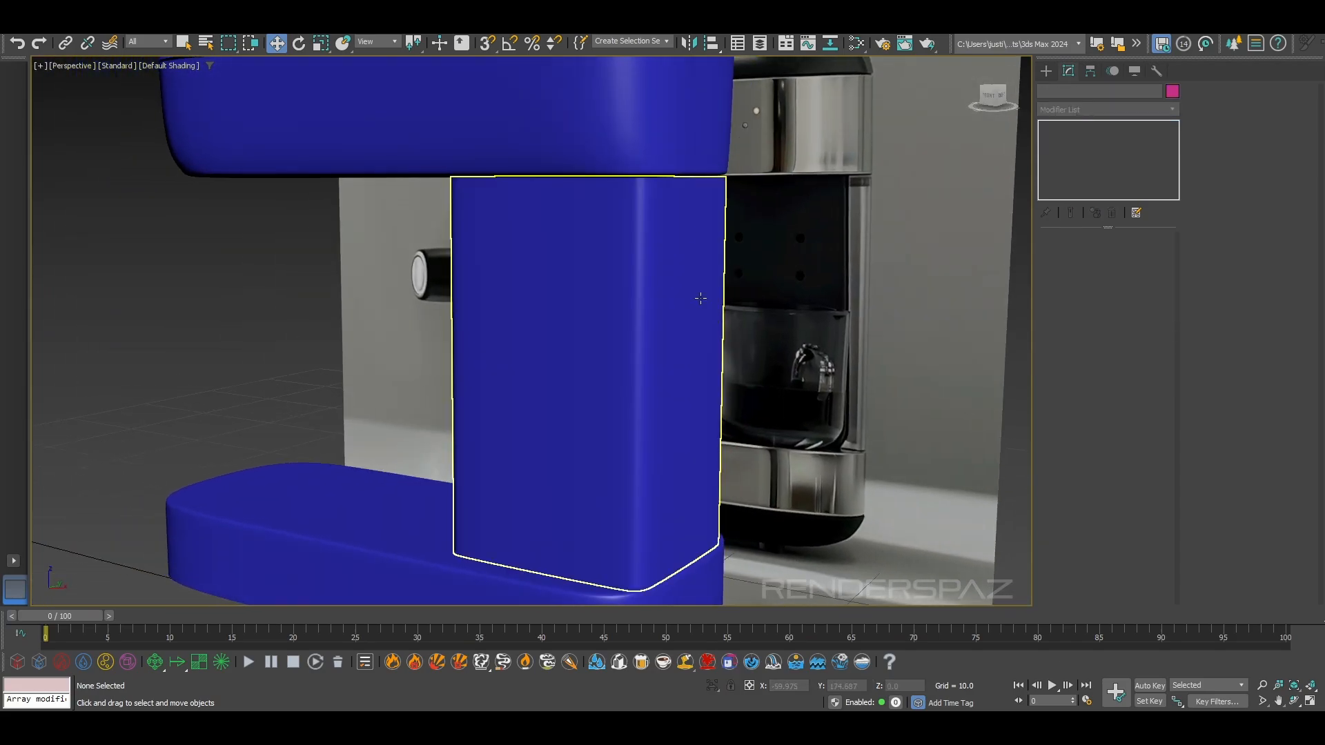
# Turn off OpenSubdiv smoothing on the upper body and column, and show edged faces
pyautogui.moveTo(682, 114); pyautogui.dragTo(646, 229, button='middle')
pyautogui.click(645, 228)
pyautogui.click(1046, 127)
pyautogui.press('F4')
pyautogui.moveTo(706, 333); pyautogui.dragTo(674, 191, button='middle')
pyautogui.click(611, 301)
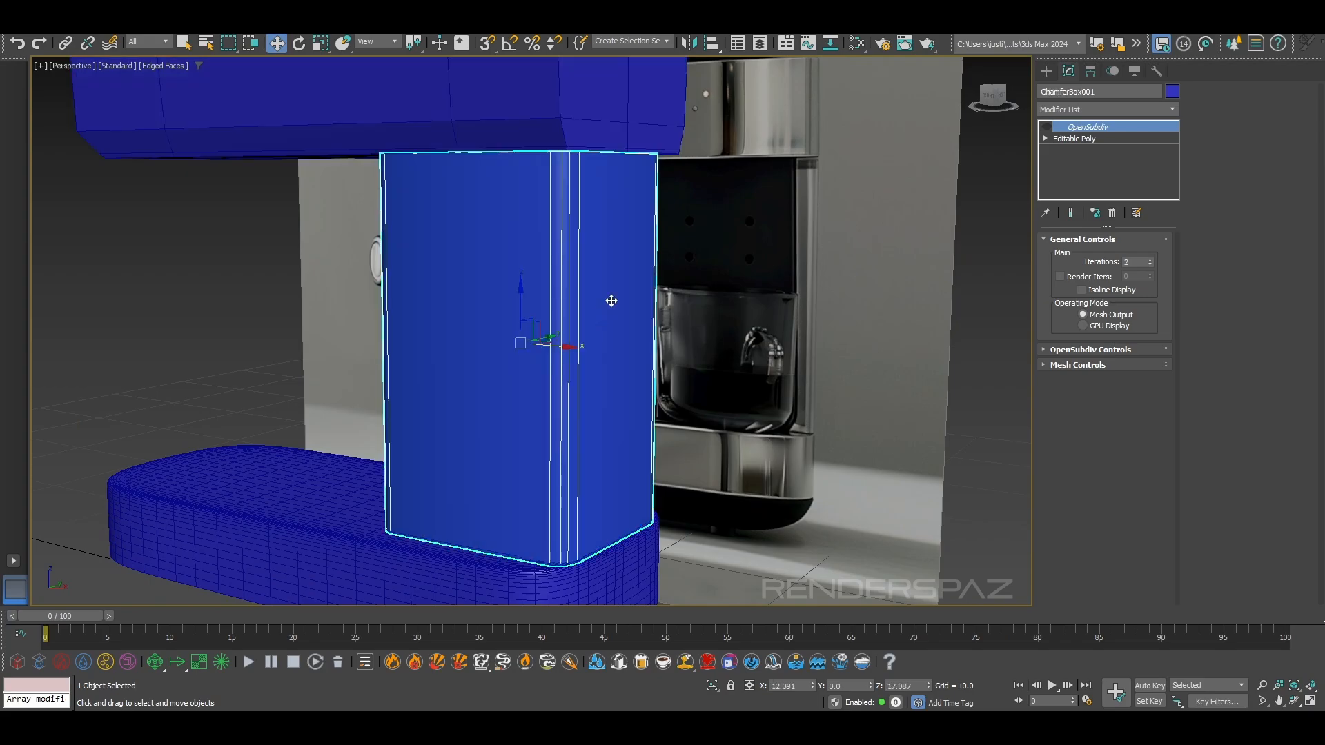
# Connect the top and bottom edges of the column's back face with one vertical edge down its middle
pyautogui.click(1104, 144)
pyautogui.click(1092, 256)
pyautogui.click(620, 152)
pyautogui.keyDown('alt'); pyautogui.moveTo(807, 344); pyautogui.dragTo(655, 355, button='middle'); pyautogui.keyUp('alt')
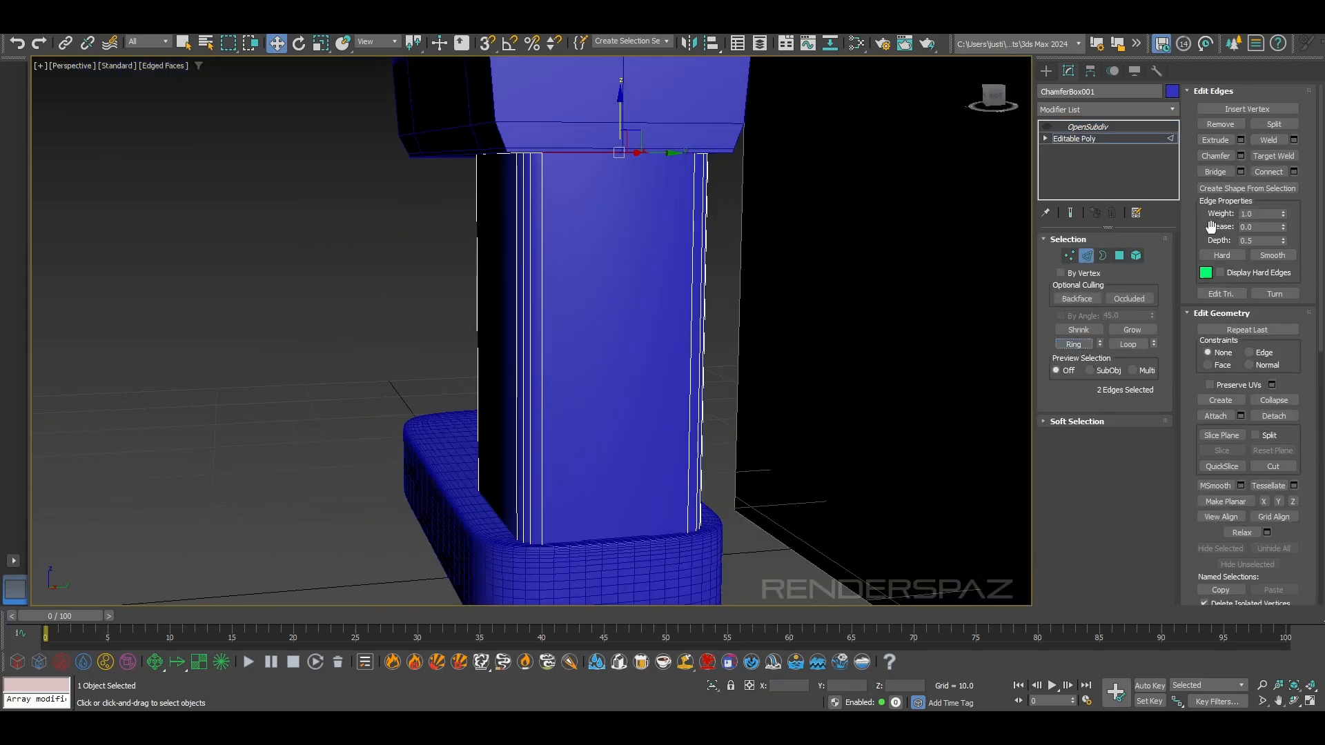
pyautogui.keyDown('alt'); pyautogui.moveTo(569, 383); pyautogui.dragTo(710, 373, button='middle'); pyautogui.keyUp('alt')
pyautogui.click(717, 372)
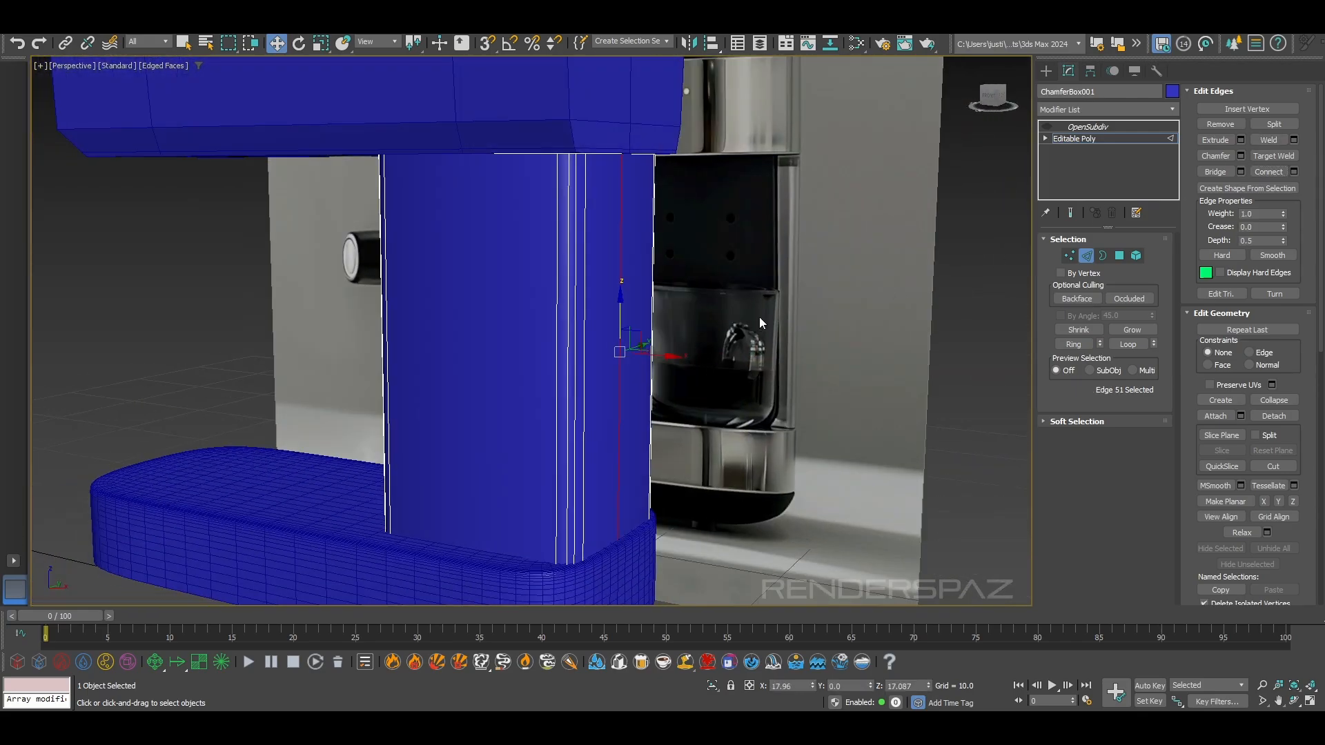
pyautogui.keyDown('alt'); pyautogui.moveTo(763, 322); pyautogui.dragTo(797, 292, button='middle'); pyautogui.keyUp('alt')
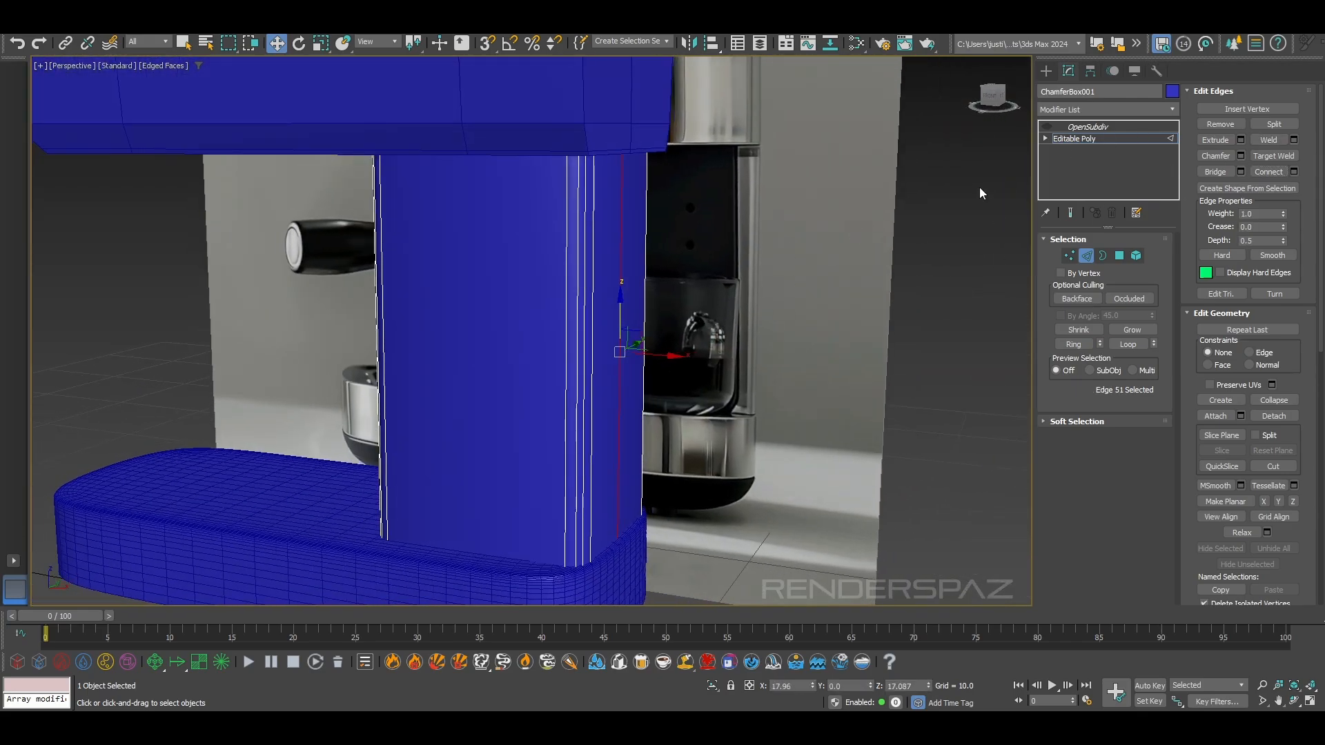
# Show the end result at the column's Editable Poly level, and turn OpenSubdiv smoothing back on
pyautogui.click(1070, 212)
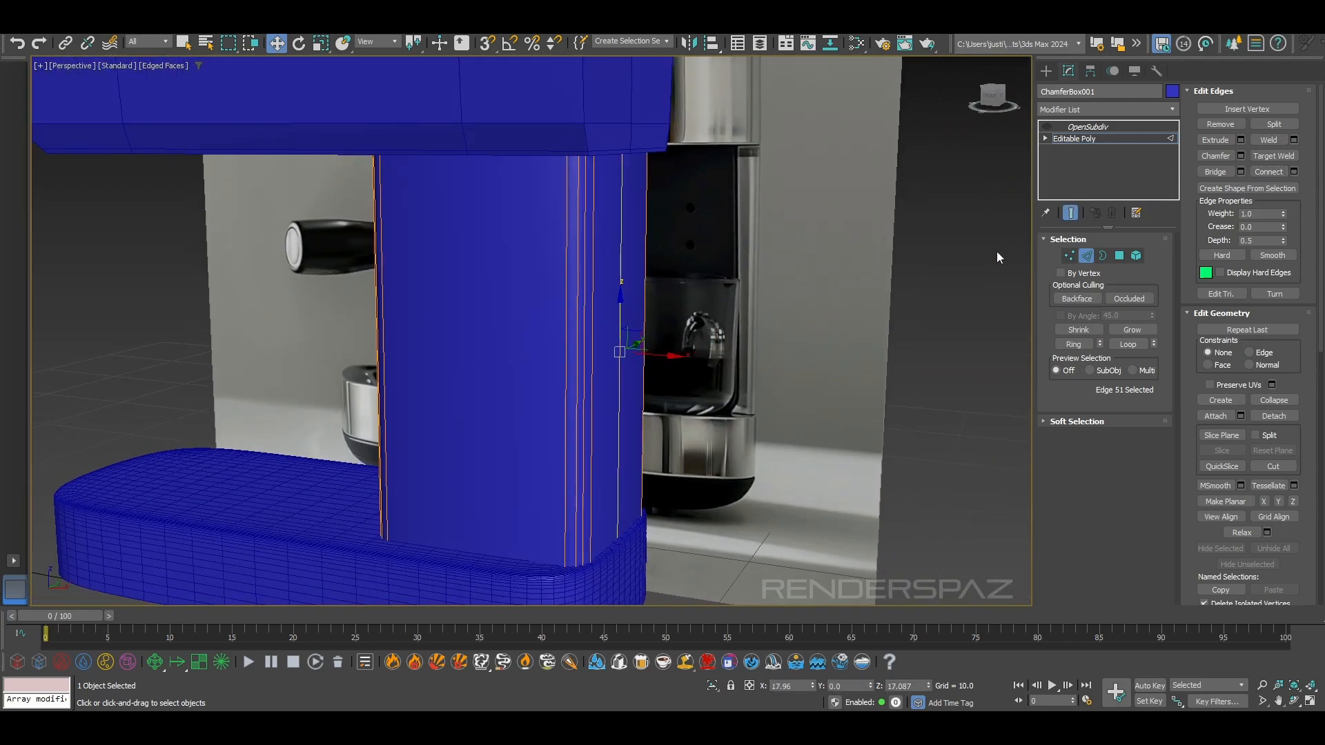
pyautogui.click(1054, 129)
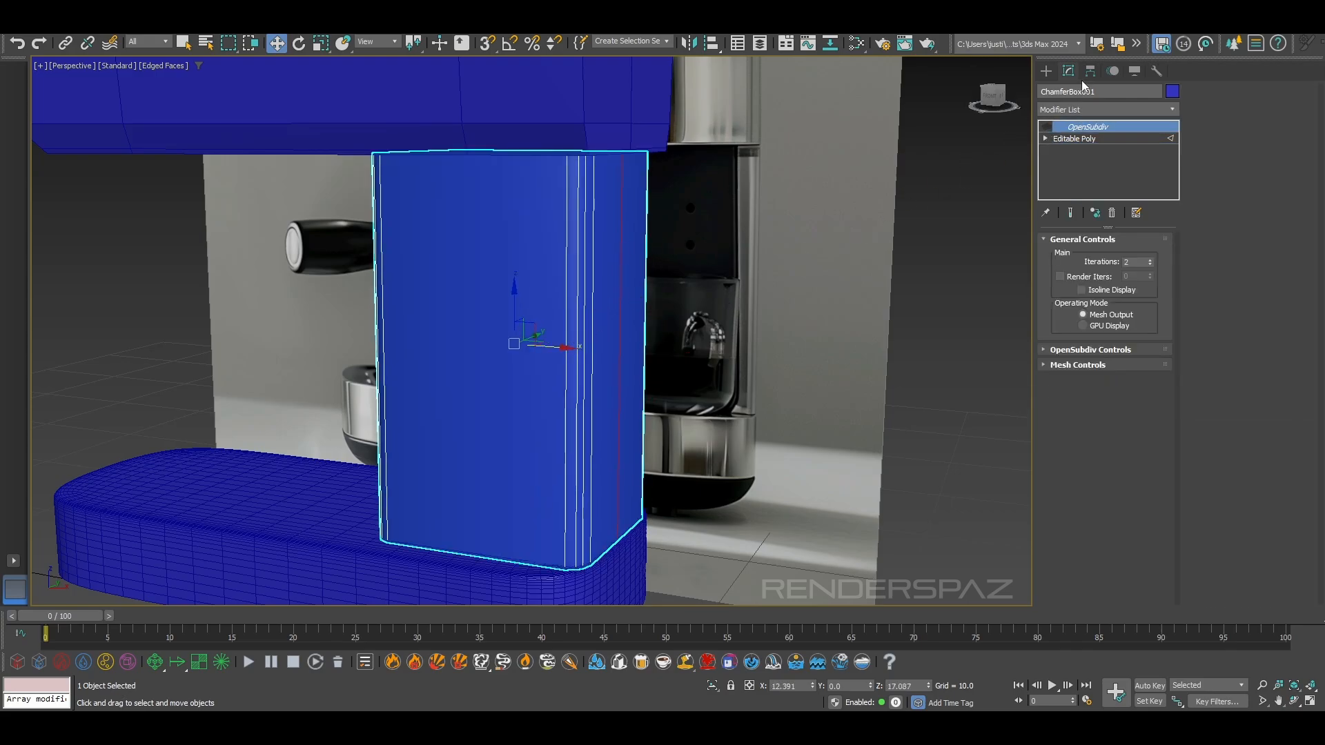
pyautogui.keyDown('alt'); pyautogui.moveTo(497, 304); pyautogui.dragTo(743, 297, button='middle'); pyautogui.keyUp('alt')
pyautogui.click(1083, 139)
pyautogui.keyDown('alt'); pyautogui.moveTo(862, 331); pyautogui.dragTo(975, 220, button='middle'); pyautogui.keyUp('alt')
pyautogui.click(1087, 256)
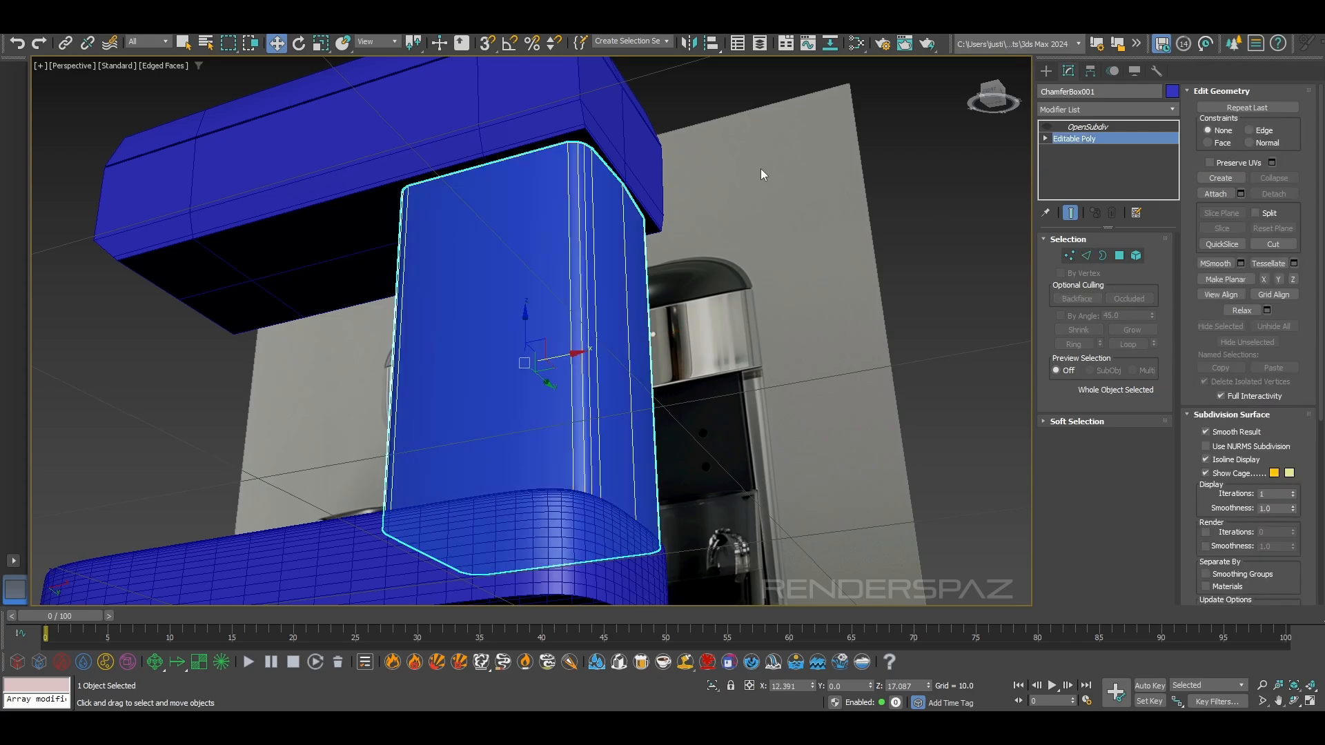
pyautogui.click(652, 155)
pyautogui.click(1047, 127)
pyautogui.keyDown('alt'); pyautogui.moveTo(677, 290); pyautogui.dragTo(704, 330, button='middle'); pyautogui.keyUp('alt')
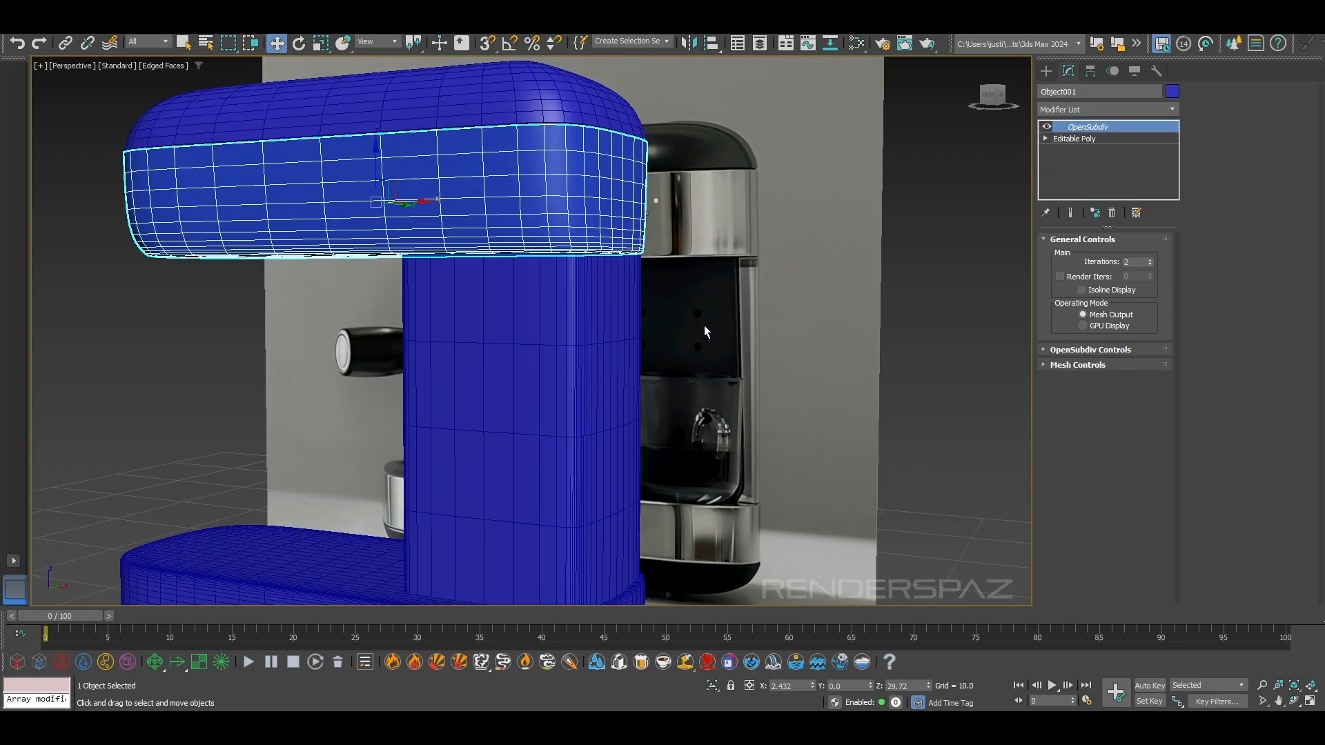
# Move the middle edge of the column's back face outward to about X 18.18, and hide edged faces
pyautogui.click(622, 398)
pyautogui.click(1095, 137)
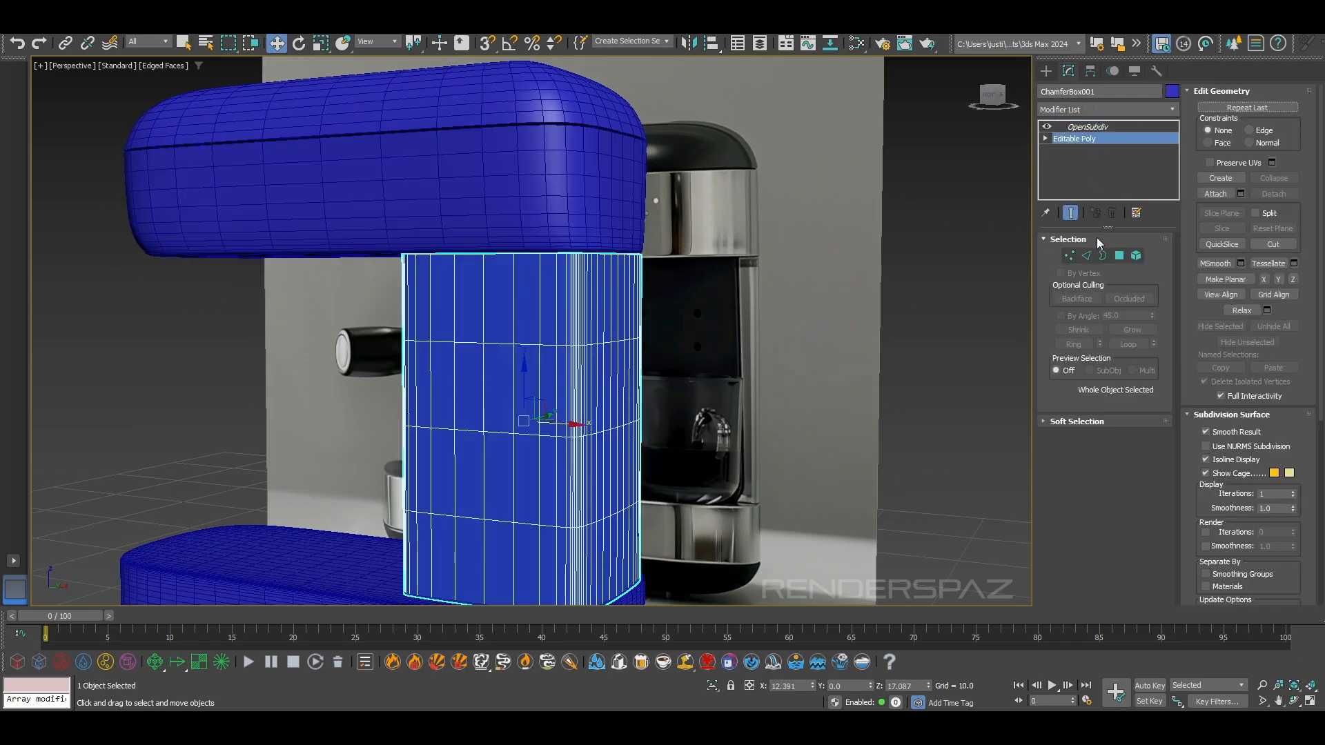
pyautogui.click(1089, 257)
pyautogui.keyDown('alt'); pyautogui.moveTo(639, 430); pyautogui.dragTo(636, 377, button='middle'); pyautogui.keyUp('alt')
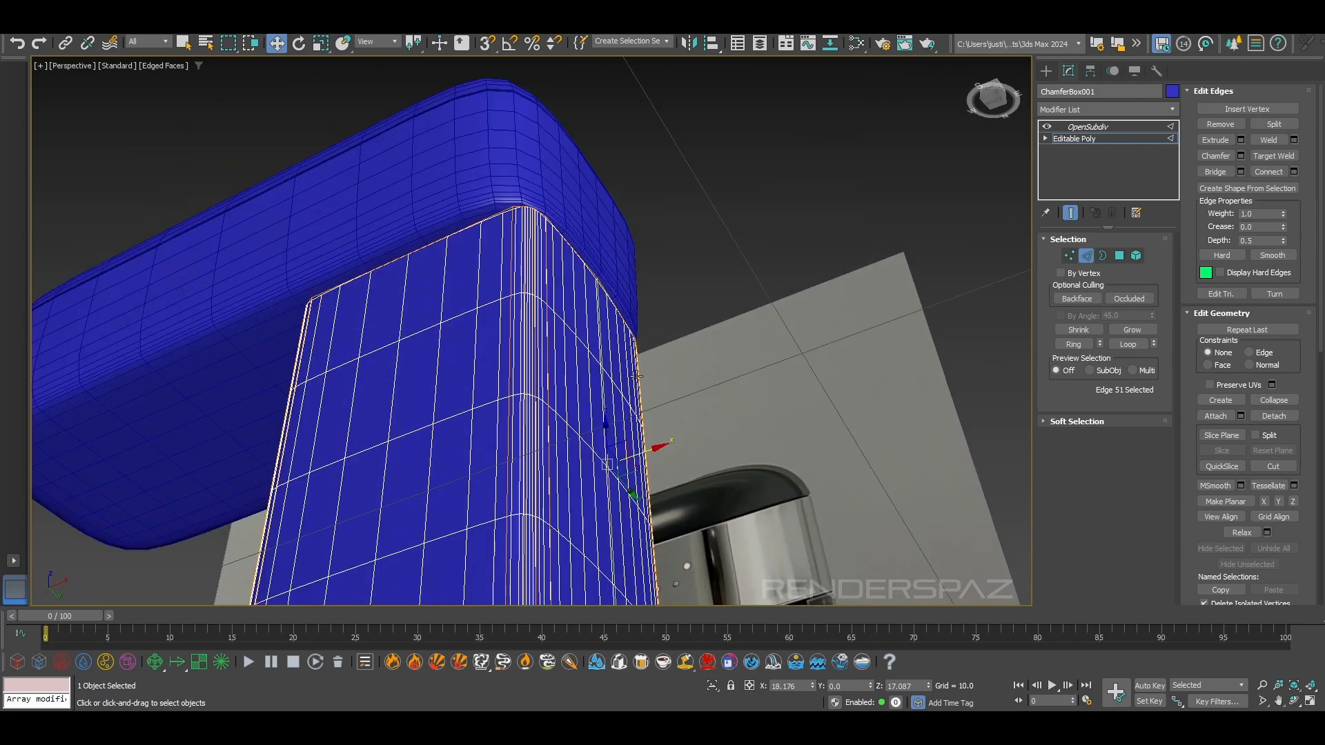
pyautogui.scroll(2, 636, 377)
pyautogui.press('F4')
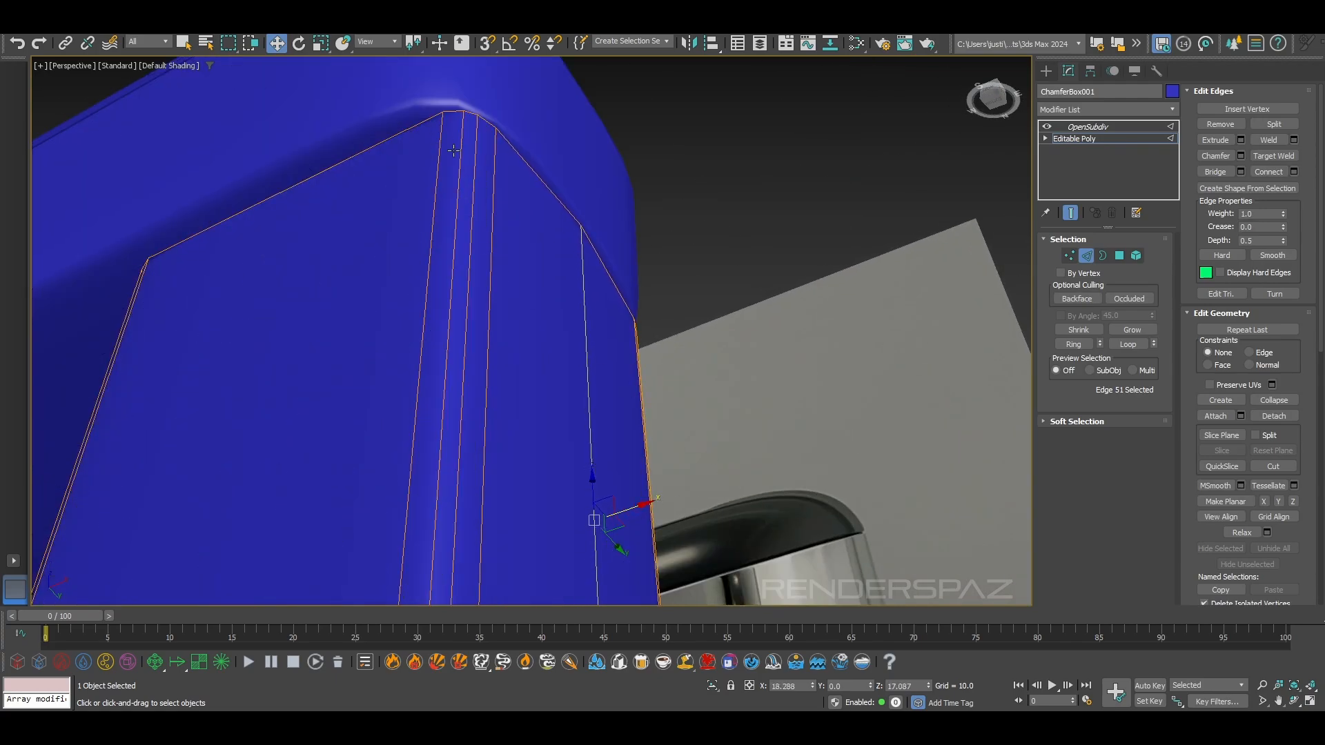
# Shift the column's eight back-corner edges by about -1.0 along X, and place the back's middle edge at about X 17.77
pyautogui.keyDown('ctrl'); pyautogui.click(441, 187); pyautogui.keyUp('ctrl')
pyautogui.keyDown('alt'); pyautogui.moveTo(639, 352); pyautogui.dragTo(668, 393, button='middle'); pyautogui.keyUp('alt')
pyautogui.scroll(-4, 668, 394)
pyautogui.keyDown('ctrl'); pyautogui.click(759, 312); pyautogui.keyUp('ctrl')
pyautogui.keyDown('alt'); pyautogui.moveTo(760, 314); pyautogui.dragTo(680, 383, button='middle'); pyautogui.keyUp('alt')
pyautogui.moveTo(596, 449); pyautogui.dragTo(609, 448)
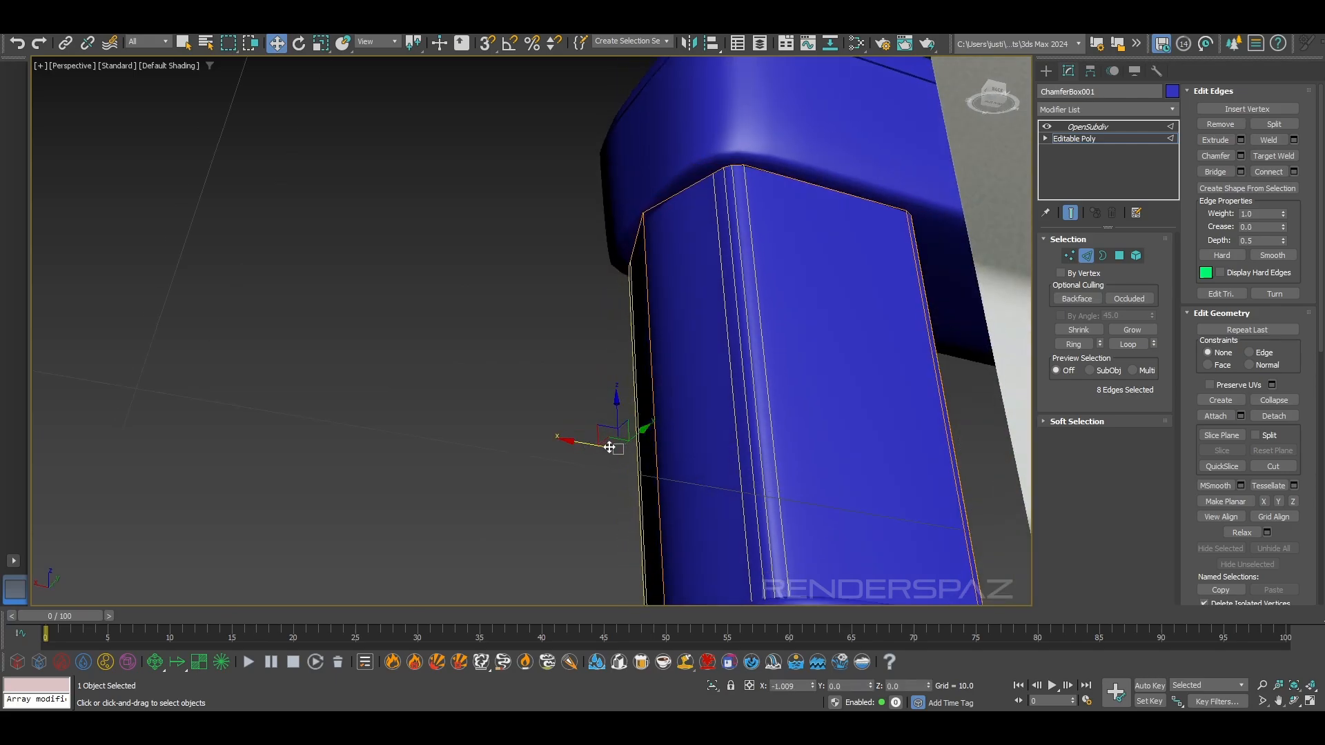
pyautogui.keyDown('alt'); pyautogui.moveTo(608, 447); pyautogui.dragTo(746, 383, button='middle'); pyautogui.keyUp('alt')
pyautogui.scroll(-5, 827, 442)
pyautogui.scroll(6, 747, 384)
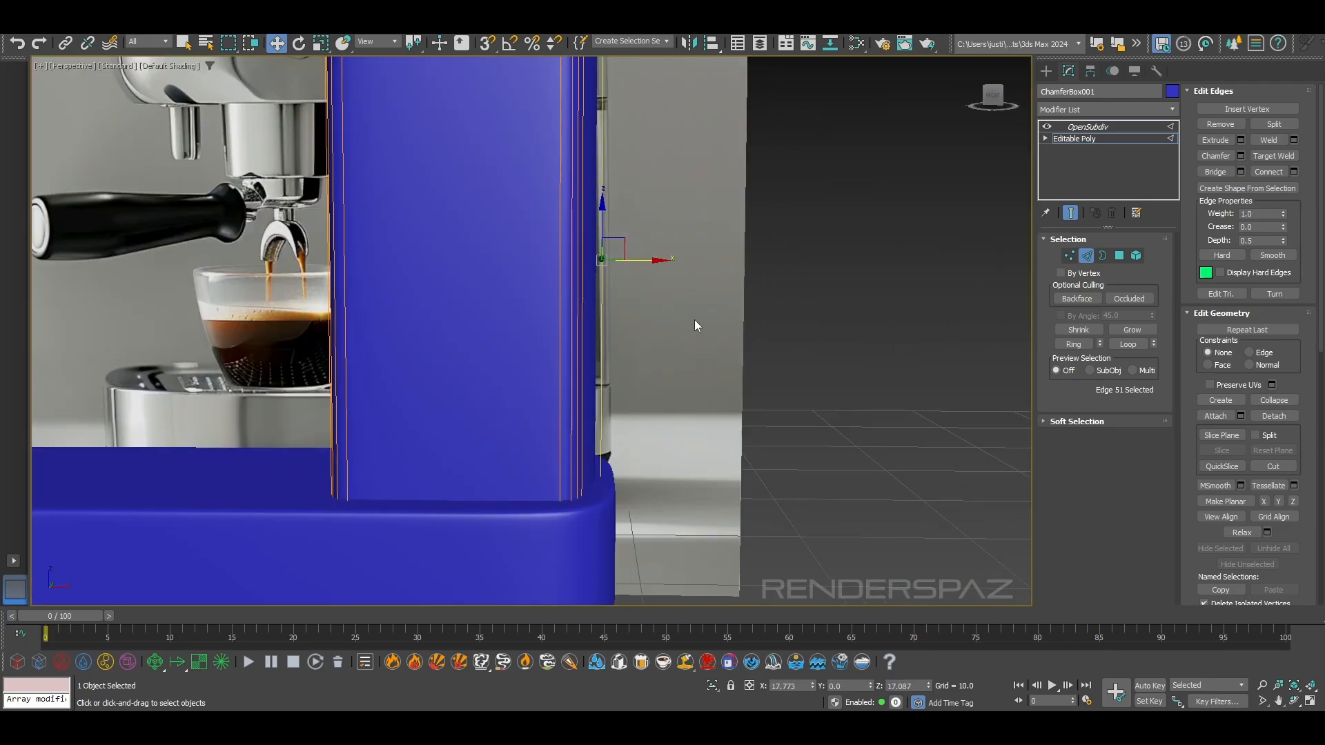
# Select the 18 vertices along the column's curved back and move them along X to about 17.36
pyautogui.click(1068, 256)
pyautogui.scroll(-6, 731, 369)
pyautogui.moveTo(623, 125); pyautogui.dragTo(623, 125)
pyautogui.scroll(5, 690, 341)
pyautogui.moveTo(679, 312); pyautogui.dragTo(695, 310)
pyautogui.scroll(-6, 706, 313)
pyautogui.keyDown('alt'); pyautogui.moveTo(733, 331); pyautogui.dragTo(683, 316, button='middle'); pyautogui.keyUp('alt')
pyautogui.scroll(-2, 760, 317)
pyautogui.scroll(2, 760, 317)
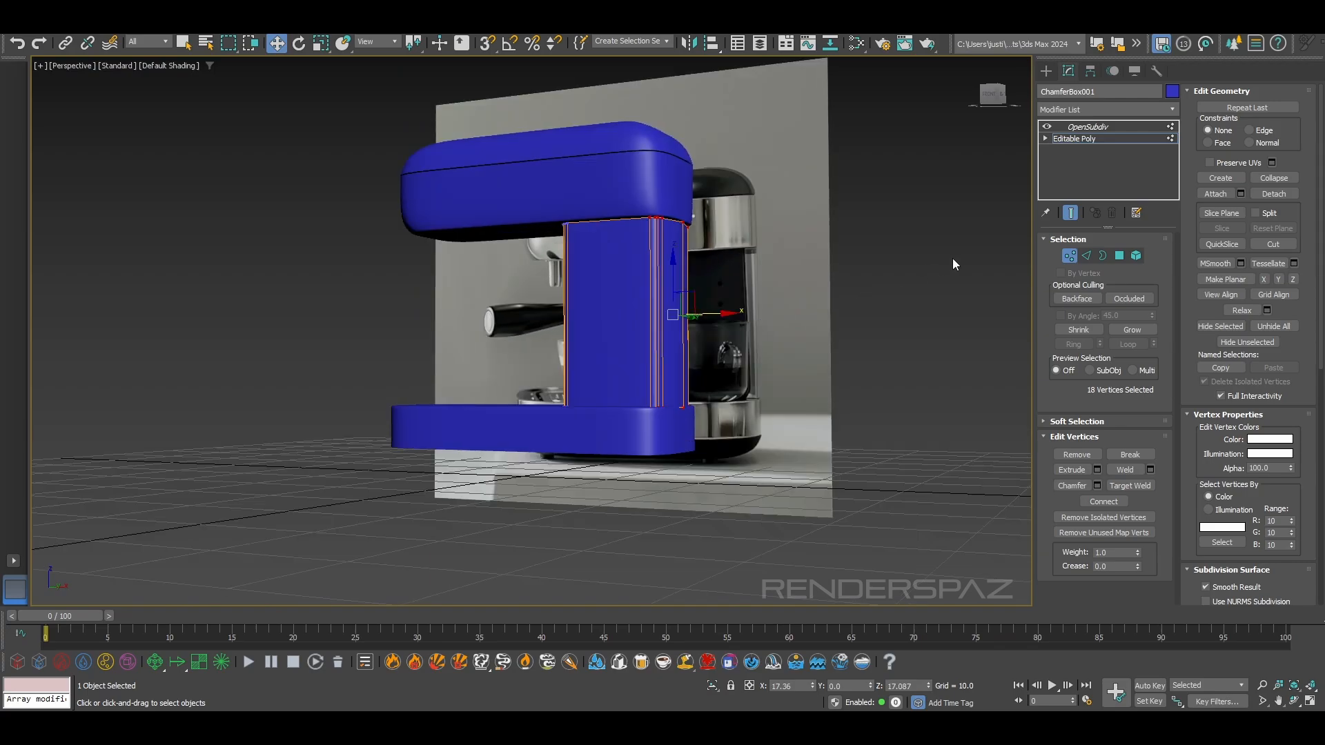
# Exit vertex editing, deselect the column, and inspect its curved back beneath the upper body
pyautogui.click(1068, 258)
pyautogui.click(939, 276)
pyautogui.moveTo(692, 458)
pyautogui.keyDown('alt'); pyautogui.mouseDown(button='middle')
pyautogui.moveTo(630, 428)
pyautogui.moveTo(567, 450)
pyautogui.moveTo(679, 458)
pyautogui.mouseUp(button='middle'); pyautogui.keyUp('alt')
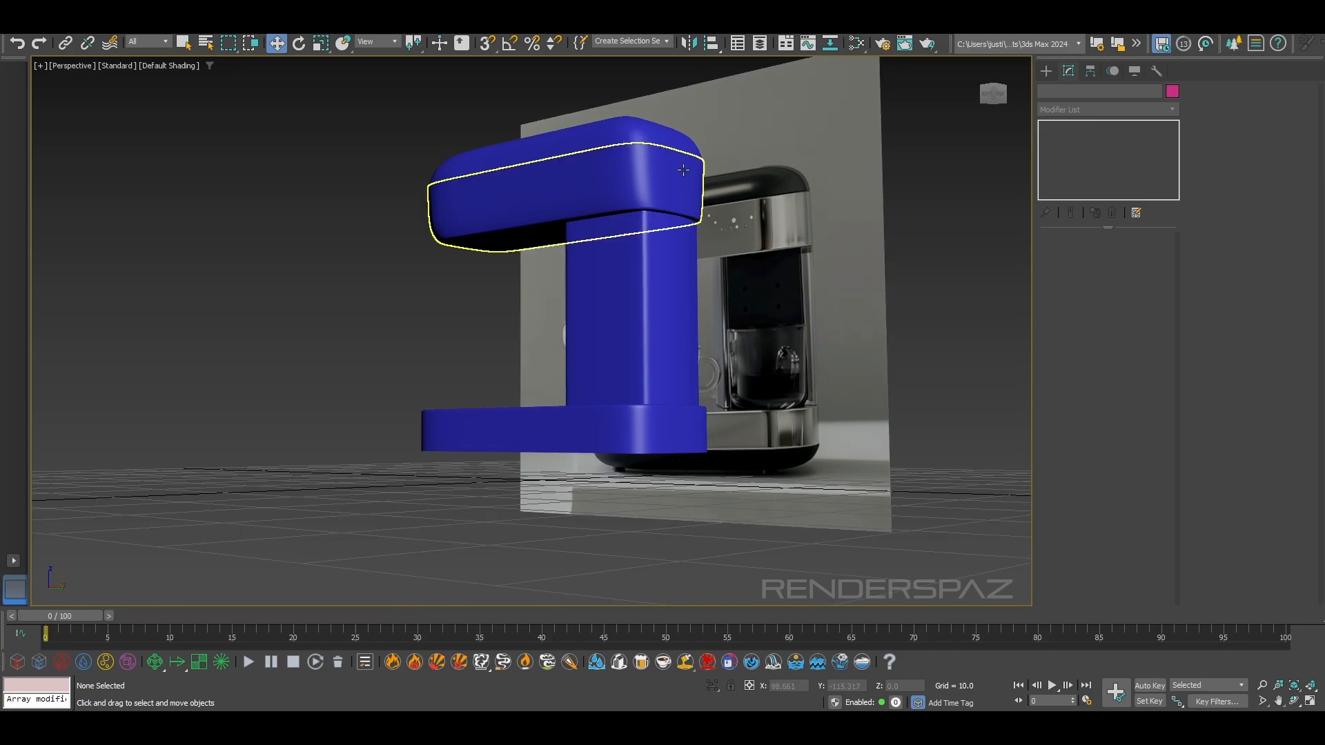
pyautogui.scroll(5, 680, 145)
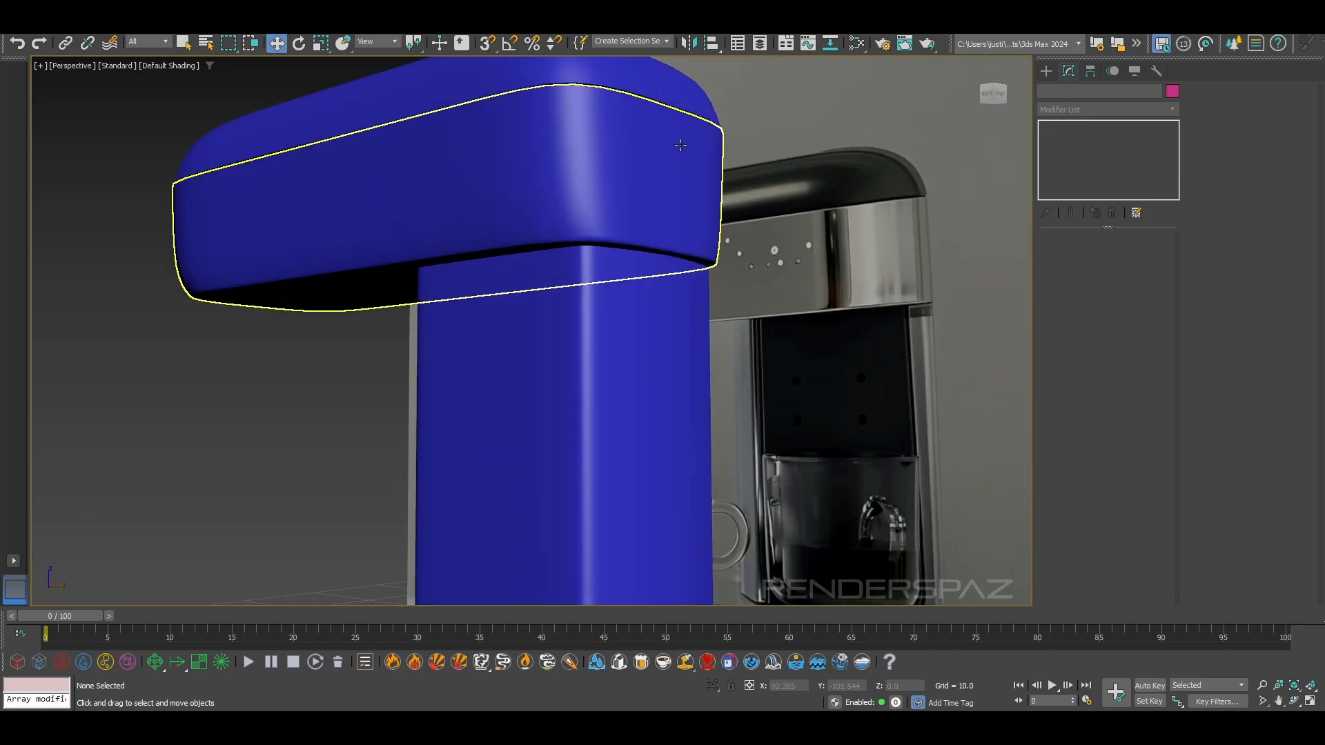
# Select the four vertices along the bottom back edge of the upper body's lower section and scale them along Y to about 103%
pyautogui.click(621, 172)
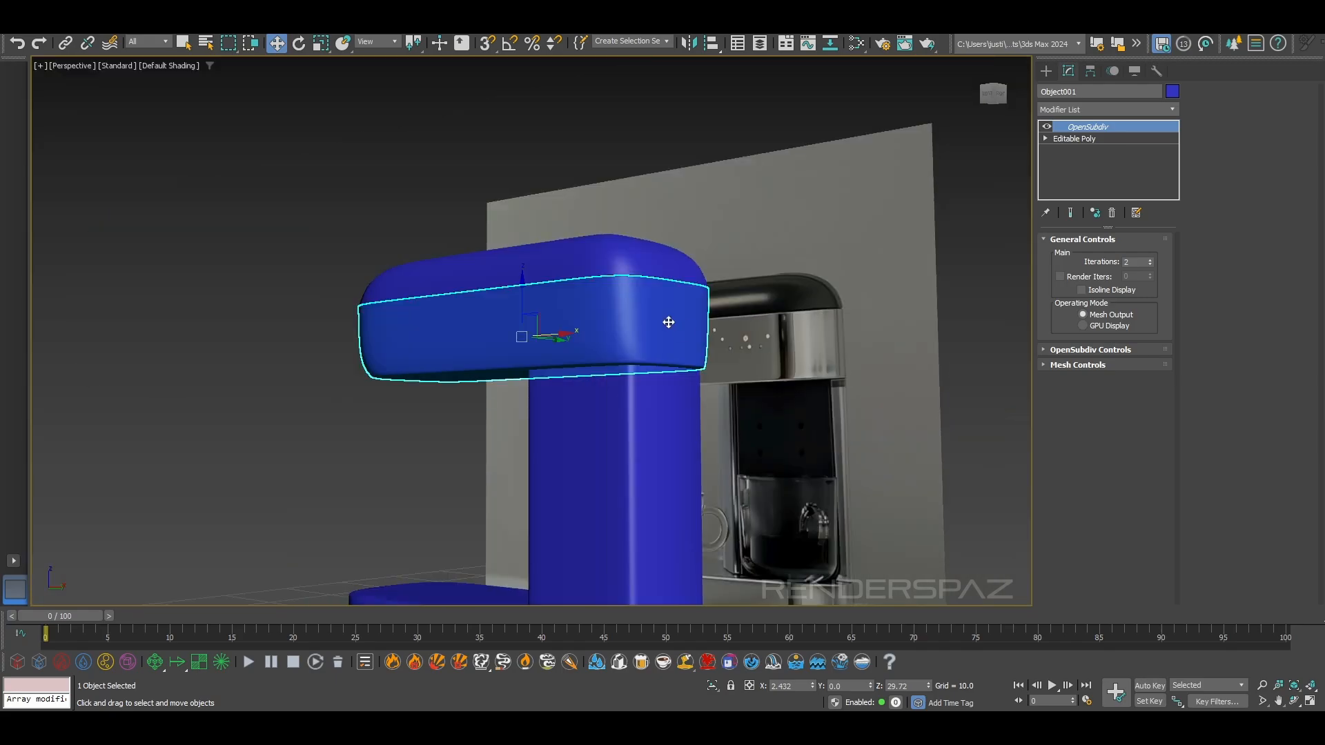
pyautogui.scroll(2, 572, 311)
pyautogui.keyDown('alt'); pyautogui.moveTo(649, 374); pyautogui.dragTo(639, 331, button='middle'); pyautogui.keyUp('alt')
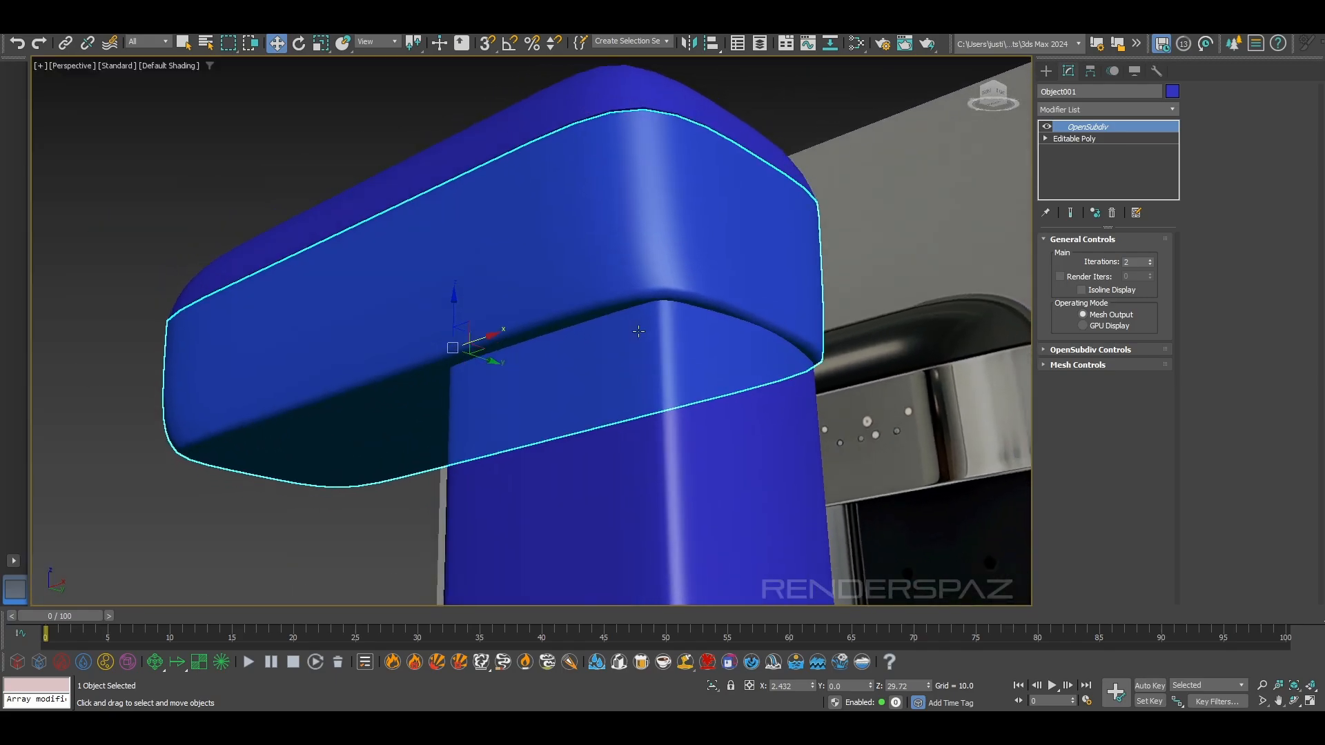
pyautogui.click(1079, 139)
pyautogui.click(1070, 255)
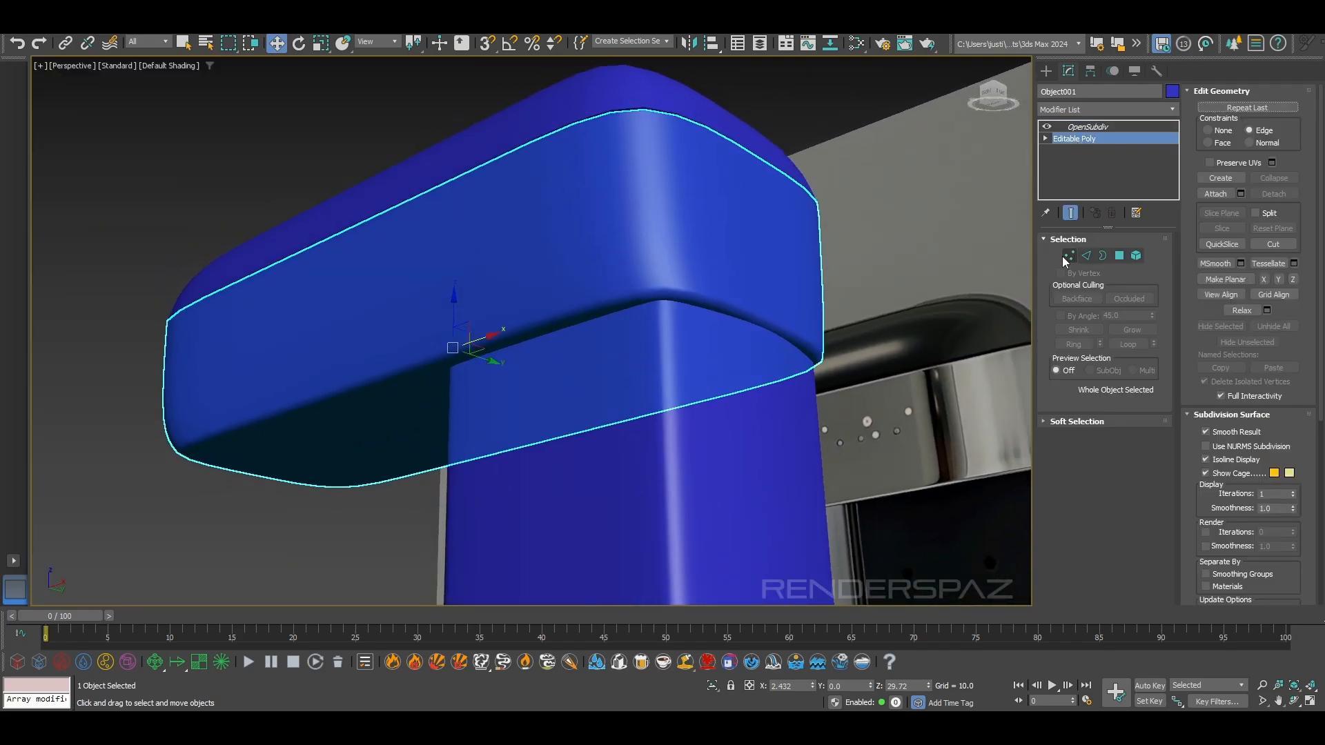
pyautogui.keyDown('alt'); pyautogui.moveTo(666, 274); pyautogui.dragTo(701, 139, button='middle'); pyautogui.keyUp('alt')
pyautogui.click(321, 44)
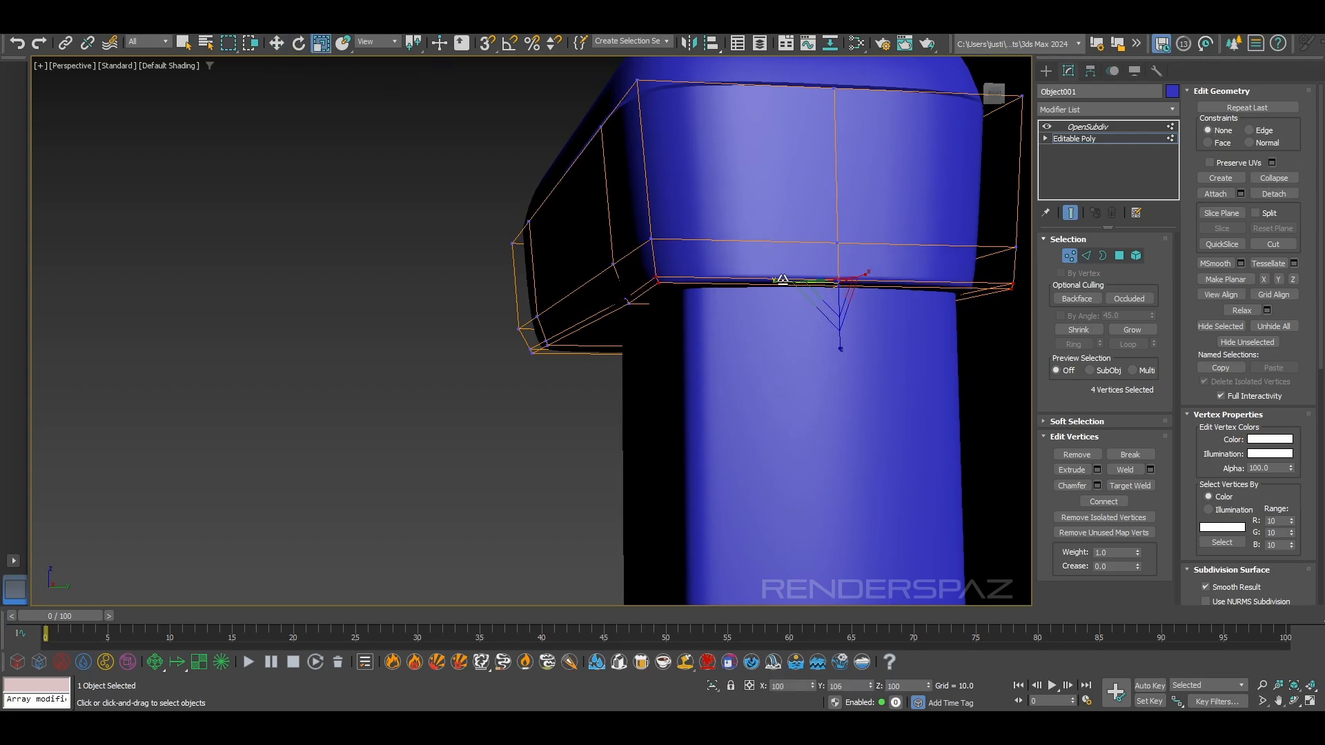
pyautogui.keyDown('alt'); pyautogui.moveTo(779, 297); pyautogui.dragTo(757, 235, button='middle'); pyautogui.keyUp('alt')
pyautogui.moveTo(797, 265); pyautogui.dragTo(787, 264)
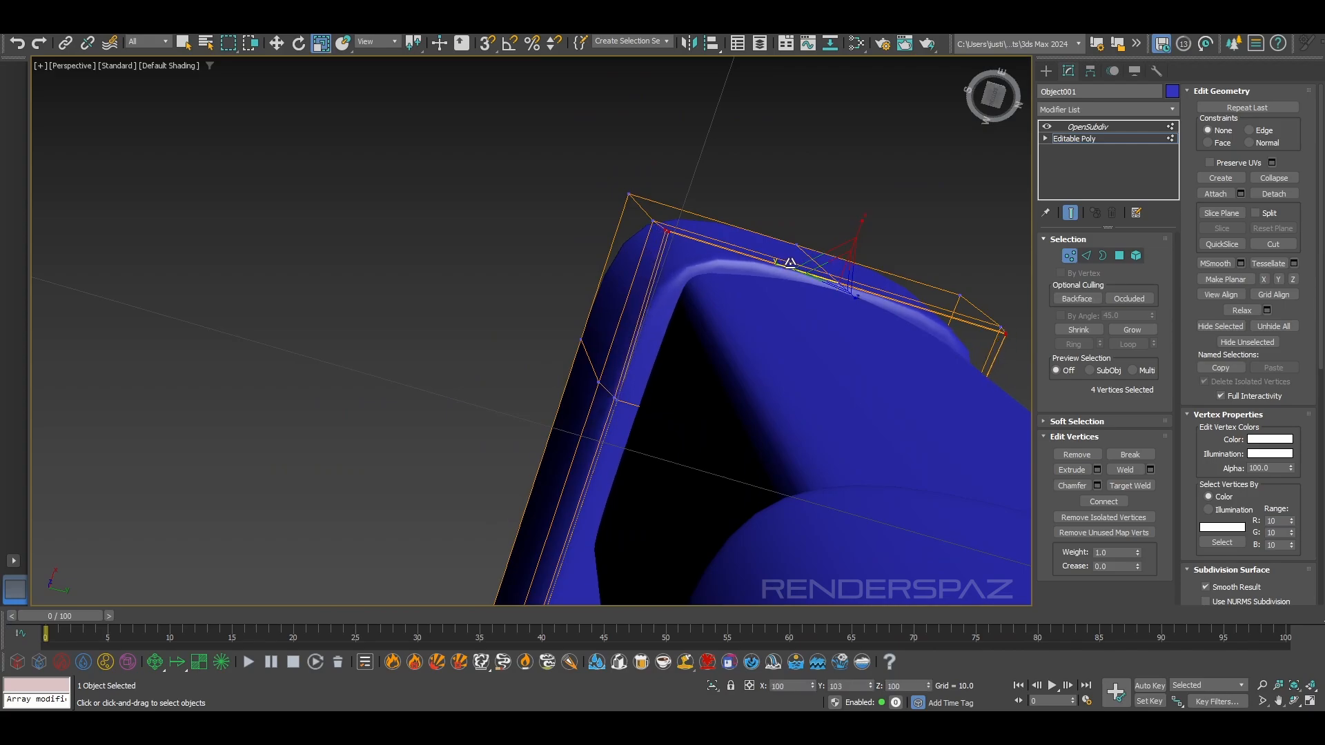
pyautogui.keyDown('alt'); pyautogui.moveTo(790, 264); pyautogui.dragTo(838, 331, button='middle'); pyautogui.keyUp('alt')
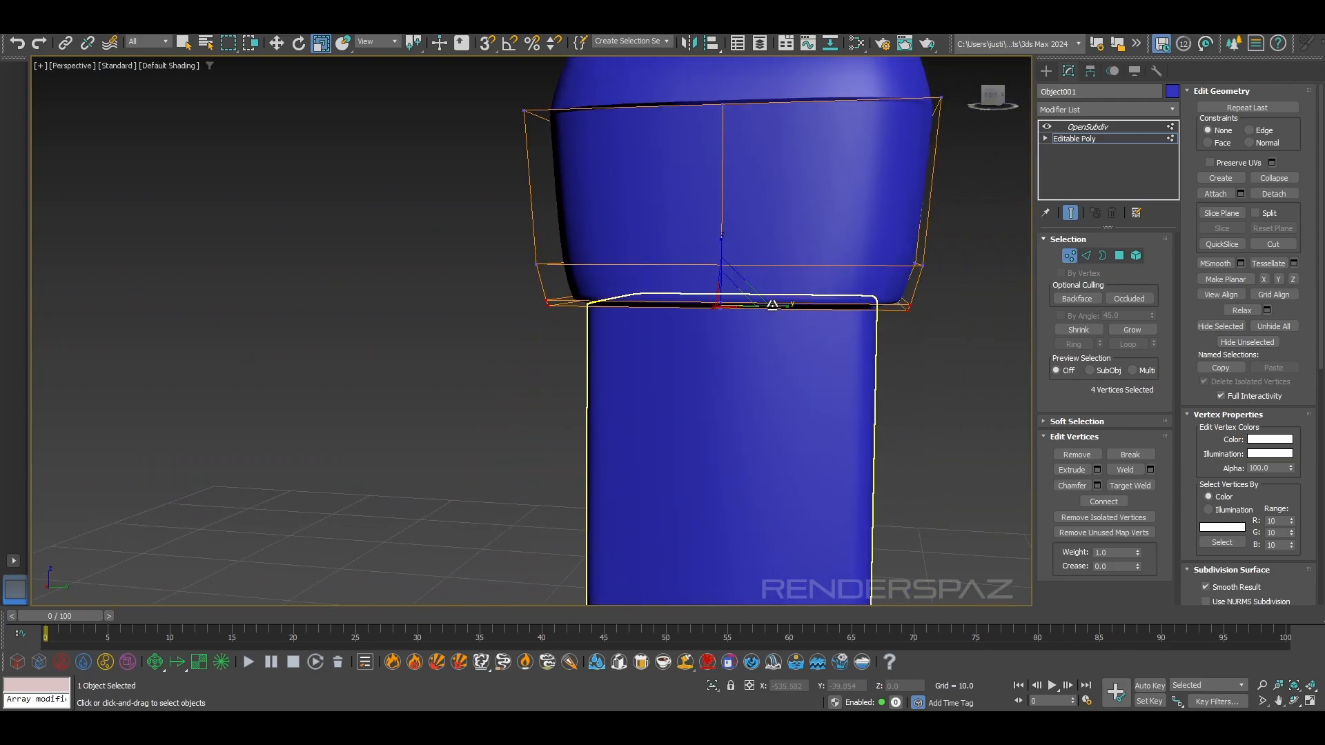
pyautogui.scroll(-5, 796, 332)
pyautogui.keyDown('alt'); pyautogui.moveTo(801, 339); pyautogui.dragTo(934, 338, button='middle'); pyautogui.keyUp('alt')
pyautogui.scroll(6, 781, 366)
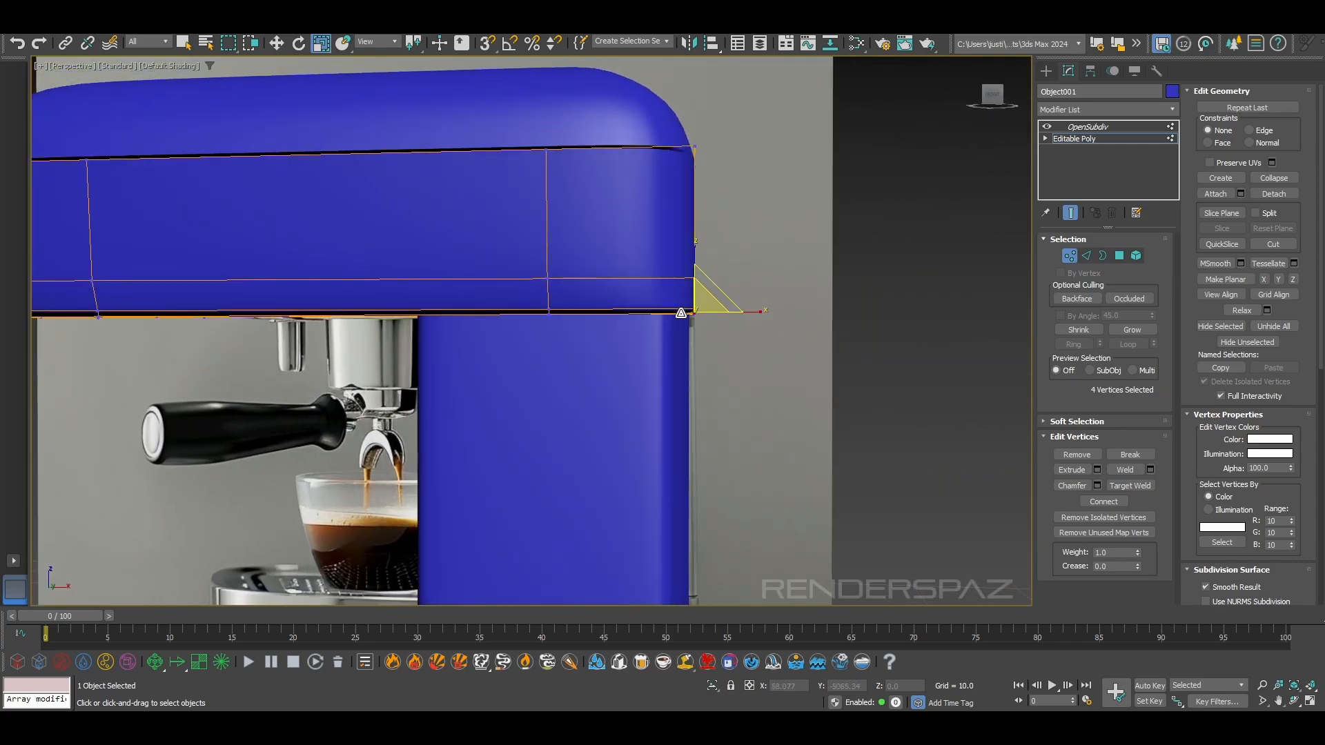
pyautogui.keyDown('alt'); pyautogui.moveTo(743, 346); pyautogui.dragTo(724, 310, button='middle'); pyautogui.keyUp('alt')
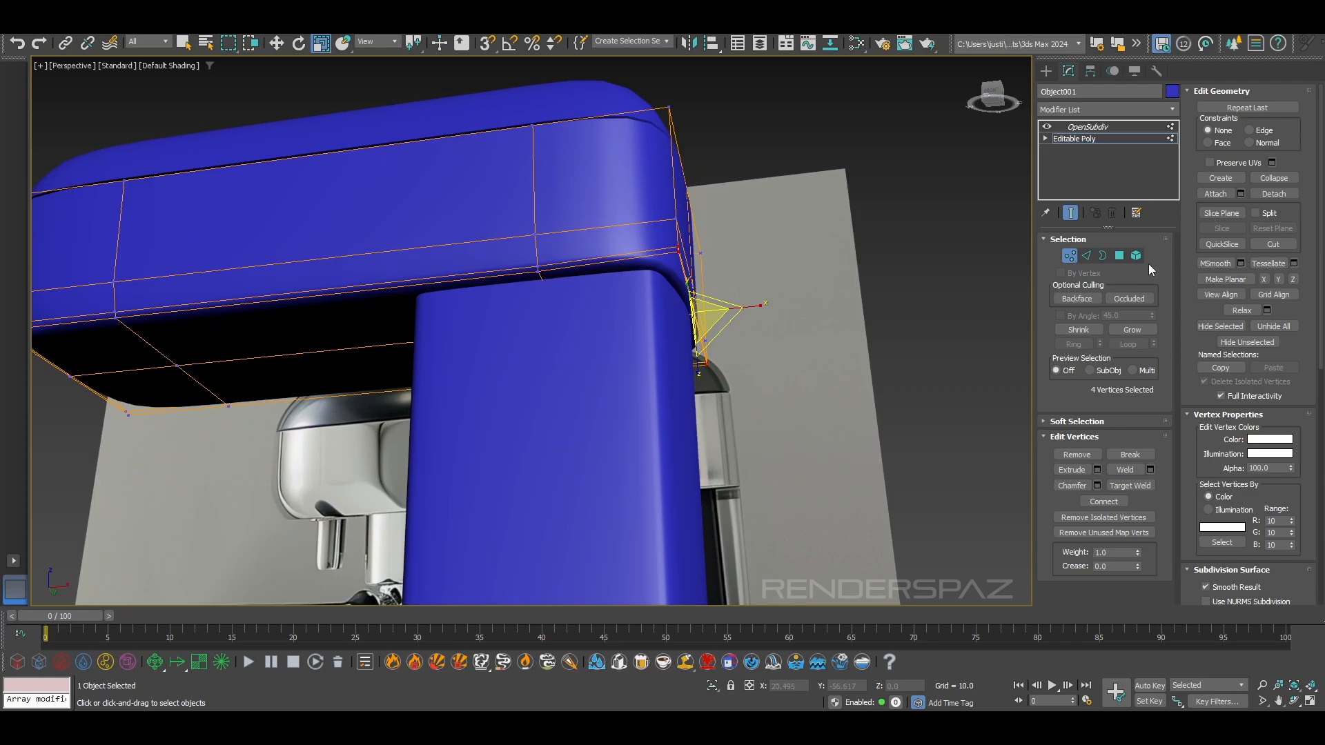
# Select nine vertices near the back of the upper body's lower section and scale them slightly along Y, undoing the first attempt
pyautogui.click(1086, 256)
pyautogui.keyDown('alt'); pyautogui.moveTo(683, 227); pyautogui.dragTo(1002, 289, button='middle'); pyautogui.keyUp('alt')
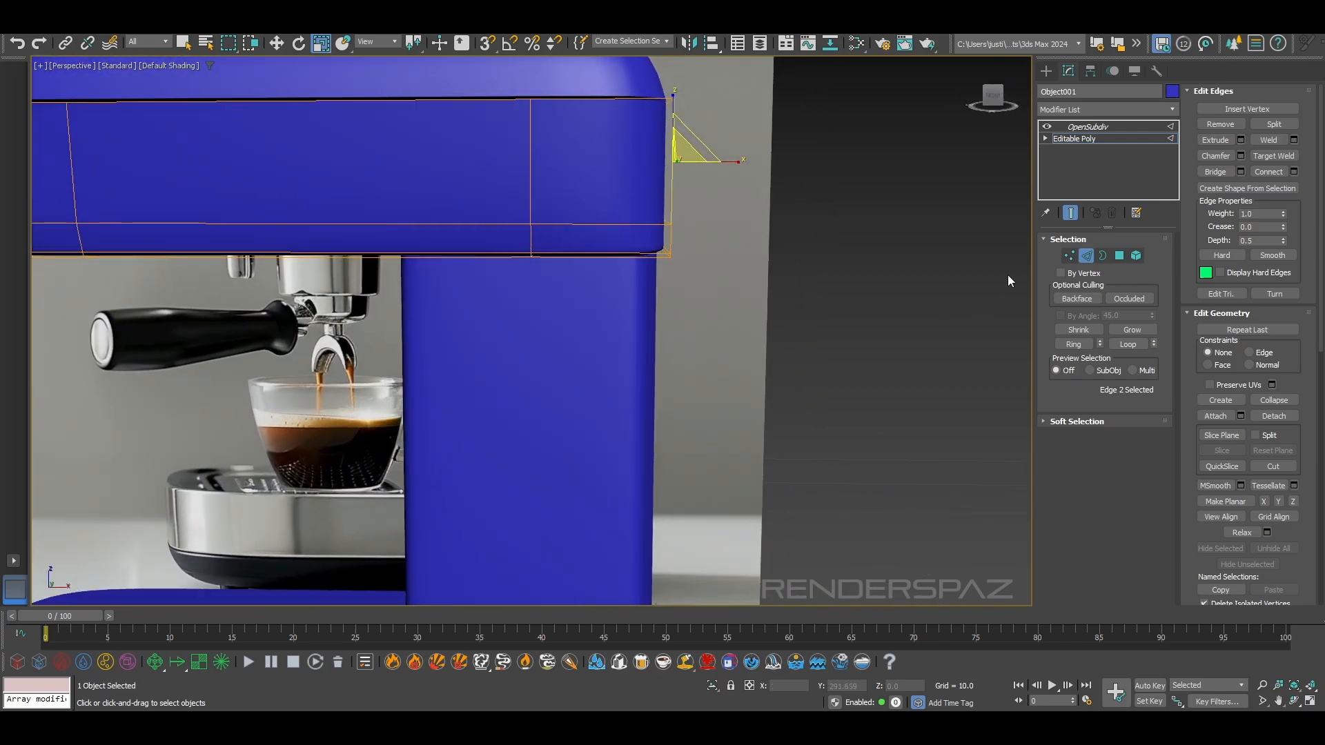
pyautogui.click(1069, 255)
pyautogui.keyDown('alt'); pyautogui.moveTo(444, 117); pyautogui.dragTo(490, 240, button='middle'); pyautogui.keyUp('alt')
pyautogui.scroll(4, 493, 280)
pyautogui.keyDown('alt'); pyautogui.moveTo(509, 338); pyautogui.dragTo(509, 318, button='middle'); pyautogui.keyUp('alt')
pyautogui.moveTo(556, 250); pyautogui.dragTo(553, 255)
pyautogui.hotkey('ctrl', 'z')
pyautogui.moveTo(429, 288); pyautogui.dragTo(434, 297, button='middle')
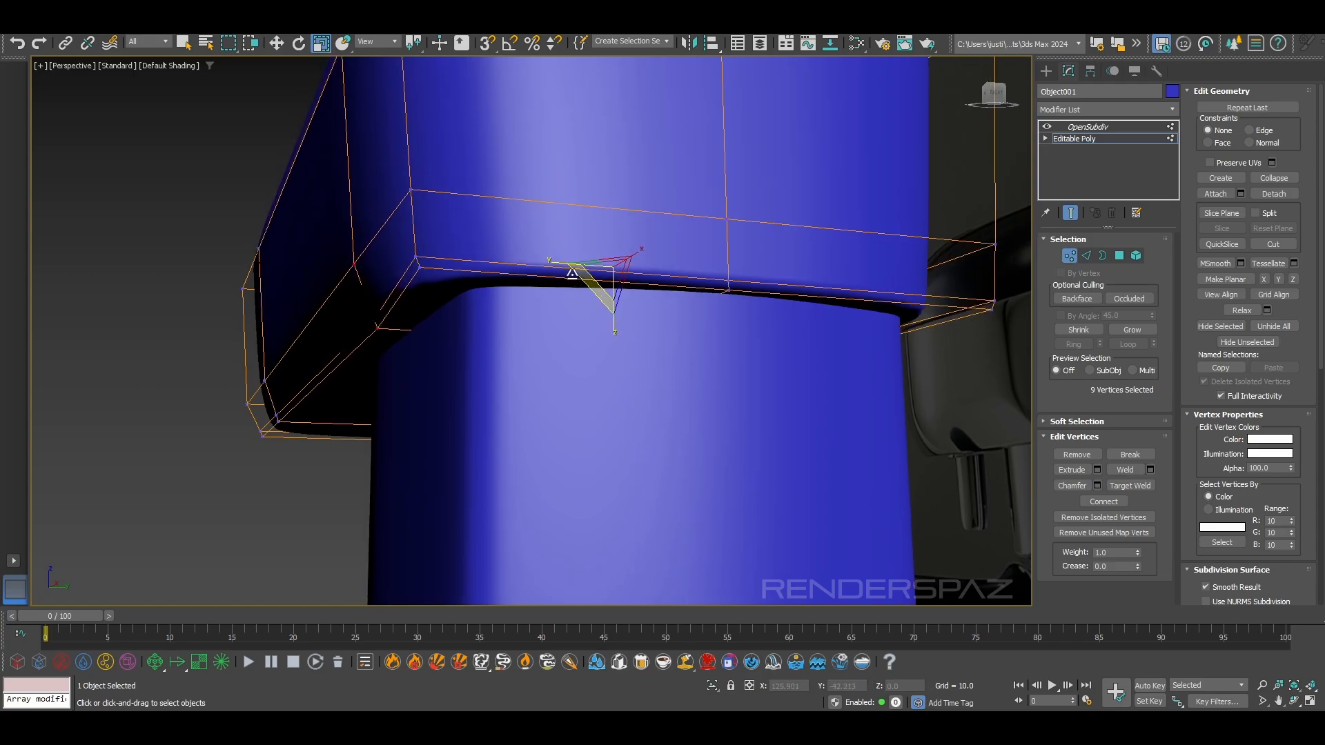
pyautogui.moveTo(566, 262); pyautogui.dragTo(564, 261)
pyautogui.scroll(-3, 550, 277)
pyautogui.keyDown('alt'); pyautogui.moveTo(549, 276); pyautogui.dragTo(638, 380, button='middle'); pyautogui.keyUp('alt')
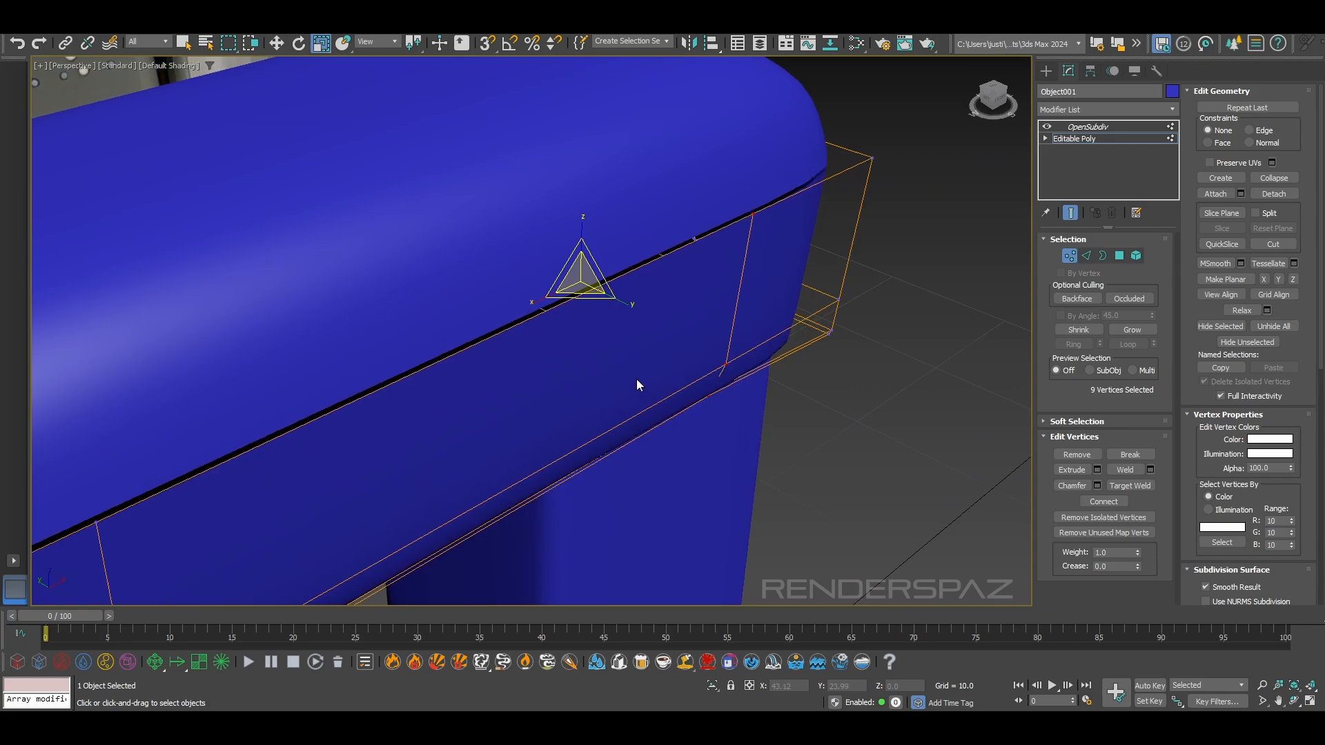
pyautogui.moveTo(625, 300); pyautogui.dragTo(625, 302)
pyautogui.keyDown('alt'); pyautogui.moveTo(625, 302); pyautogui.dragTo(687, 348, button='middle'); pyautogui.keyUp('alt')
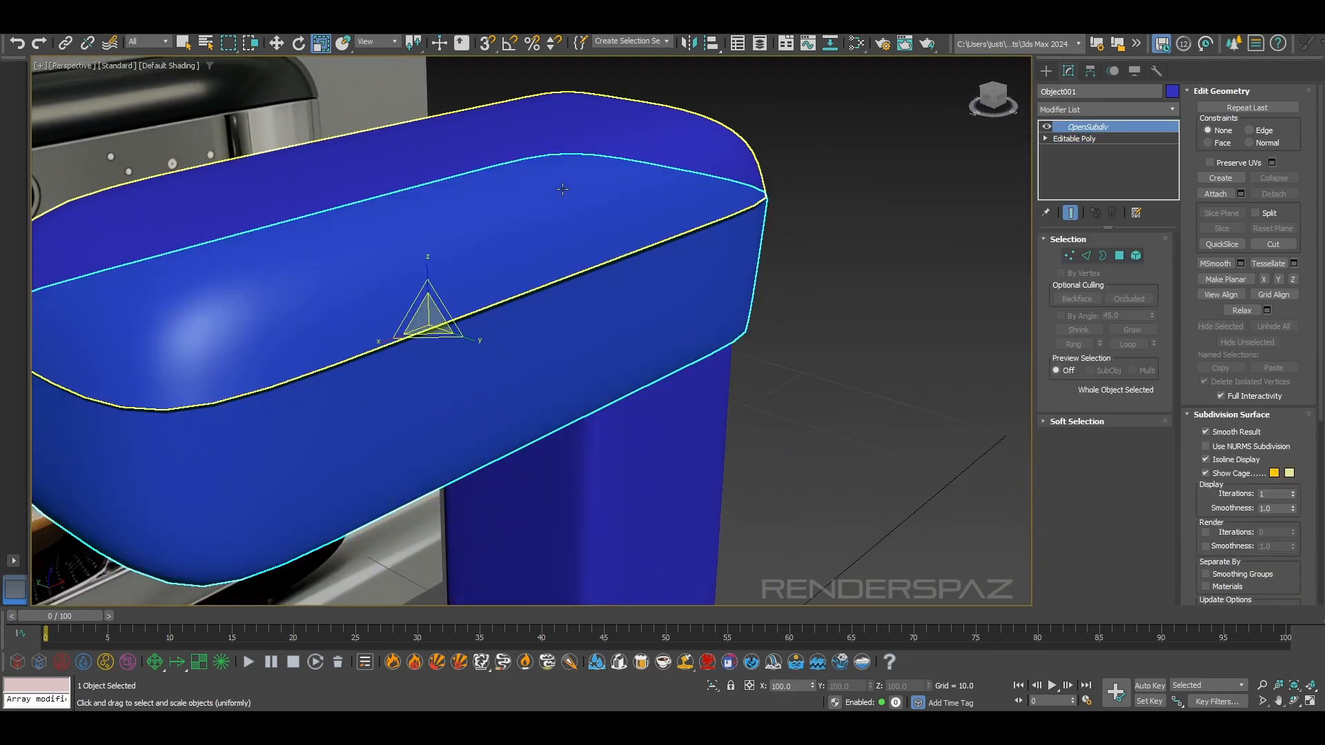
# Select seven vertices near the back of the top body, scale them slightly, and finish vertex editing with the part deselected
pyautogui.click(1076, 127)
pyautogui.click(1086, 138)
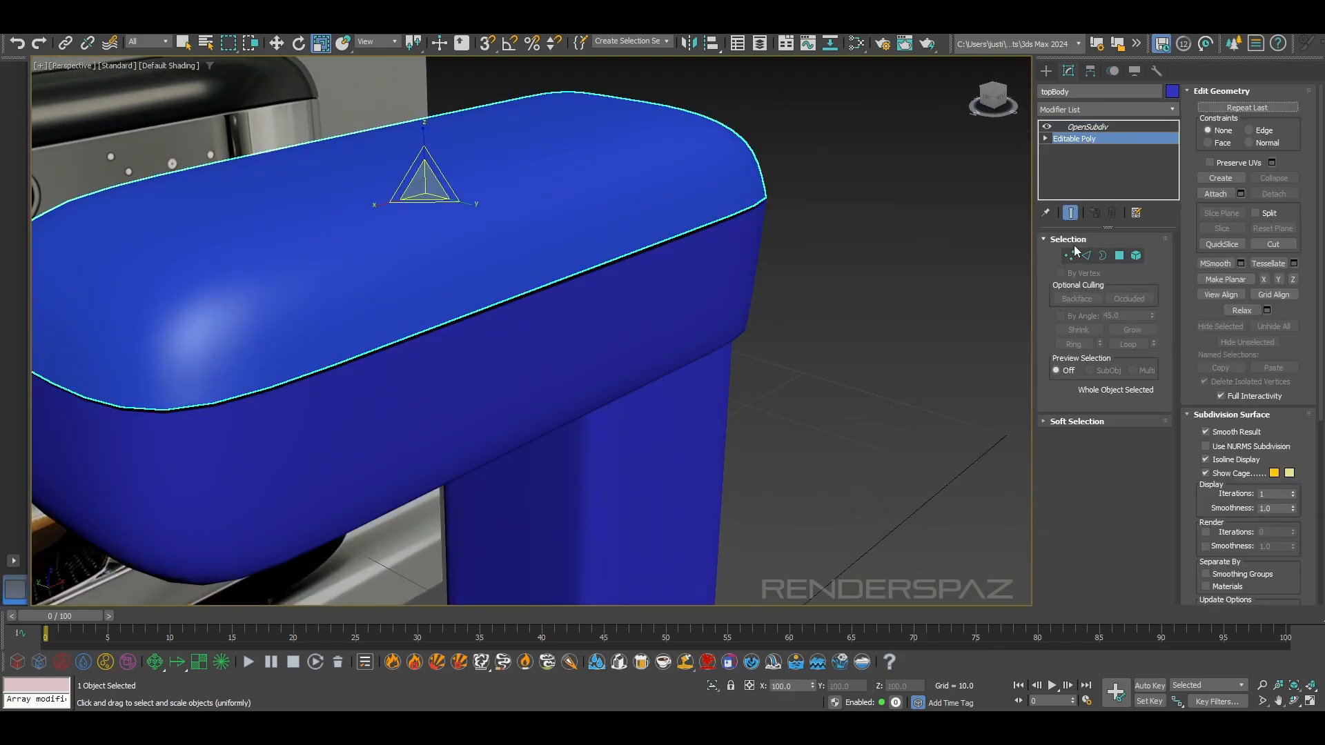
pyautogui.click(1071, 254)
pyautogui.keyDown('alt'); pyautogui.moveTo(738, 272); pyautogui.dragTo(627, 174, button='middle'); pyautogui.keyUp('alt')
pyautogui.scroll(-2, 627, 173)
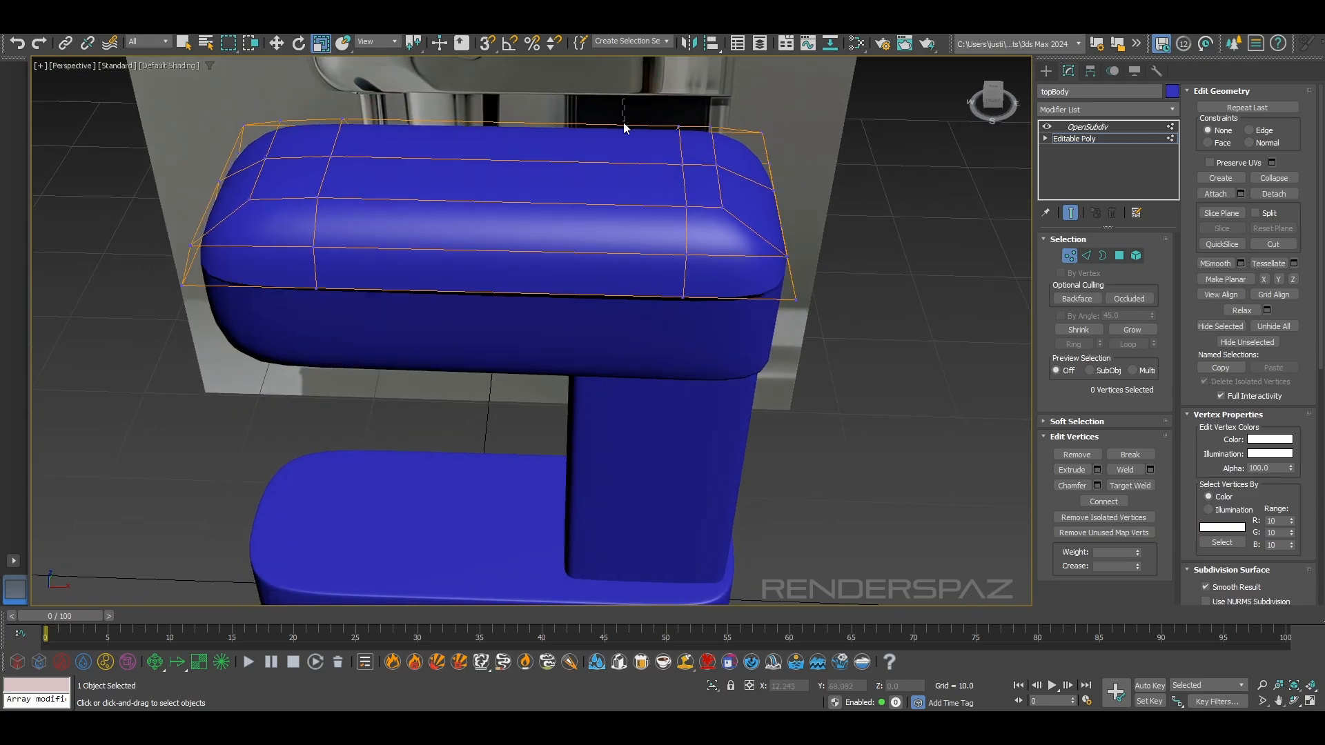
pyautogui.moveTo(697, 357); pyautogui.dragTo(696, 352)
pyautogui.keyDown('alt'); pyautogui.moveTo(695, 352); pyautogui.dragTo(569, 147, button='middle'); pyautogui.keyUp('alt')
pyautogui.scroll(4, 644, 227)
pyautogui.moveTo(539, 95); pyautogui.dragTo(539, 96)
pyautogui.press('F4')
pyautogui.keyDown('alt'); pyautogui.moveTo(540, 95); pyautogui.dragTo(725, 110, button='middle'); pyautogui.keyUp('alt')
pyautogui.scroll(-3, 866, 240)
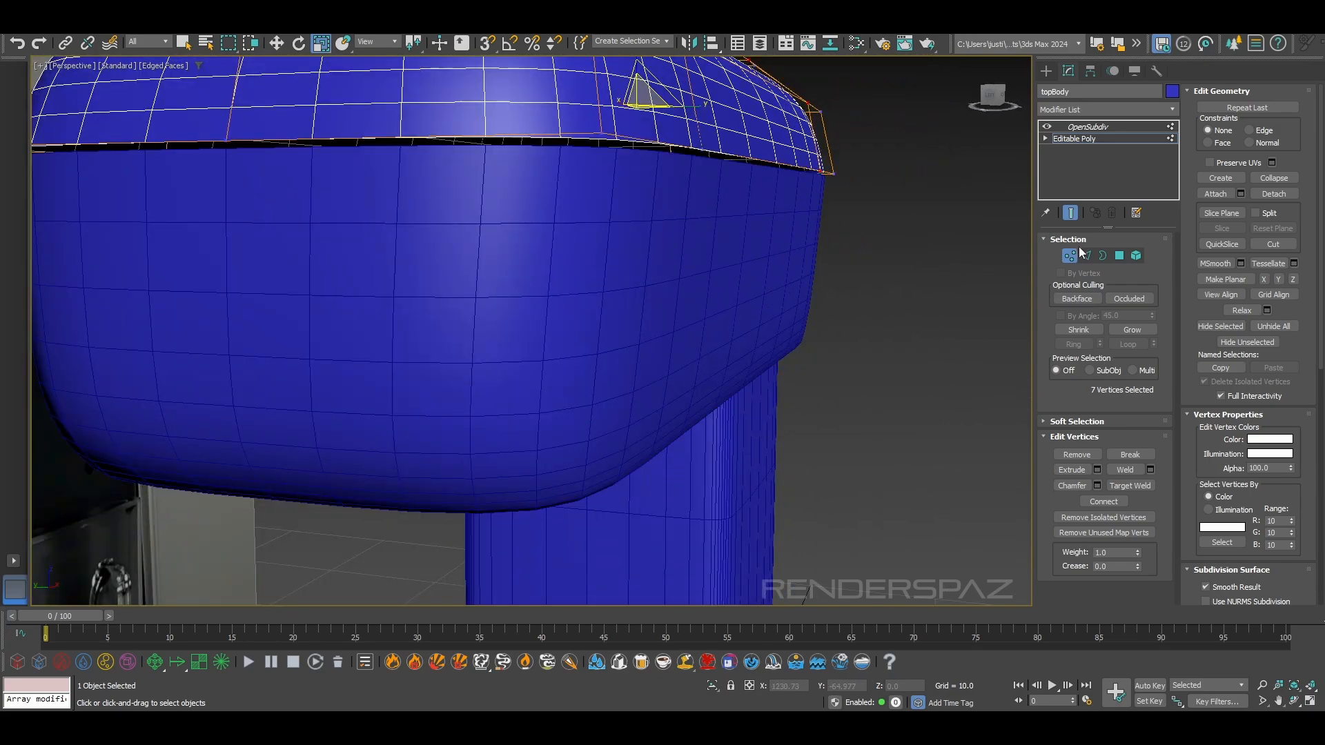
pyautogui.click(1070, 256)
pyautogui.click(914, 286)
# Hide edged faces and compare the upper body, column and base with the reference image in perspective and front views
pyautogui.scroll(-4, 837, 396)
pyautogui.moveTo(836, 395)
pyautogui.keyDown('alt'); pyautogui.mouseDown(button='middle')
pyautogui.moveTo(607, 396)
pyautogui.moveTo(770, 394)
pyautogui.moveTo(775, 378)
pyautogui.mouseUp(button='middle'); pyautogui.keyUp('alt')
pyautogui.press('F4')
pyautogui.scroll(-4, 745, 388)
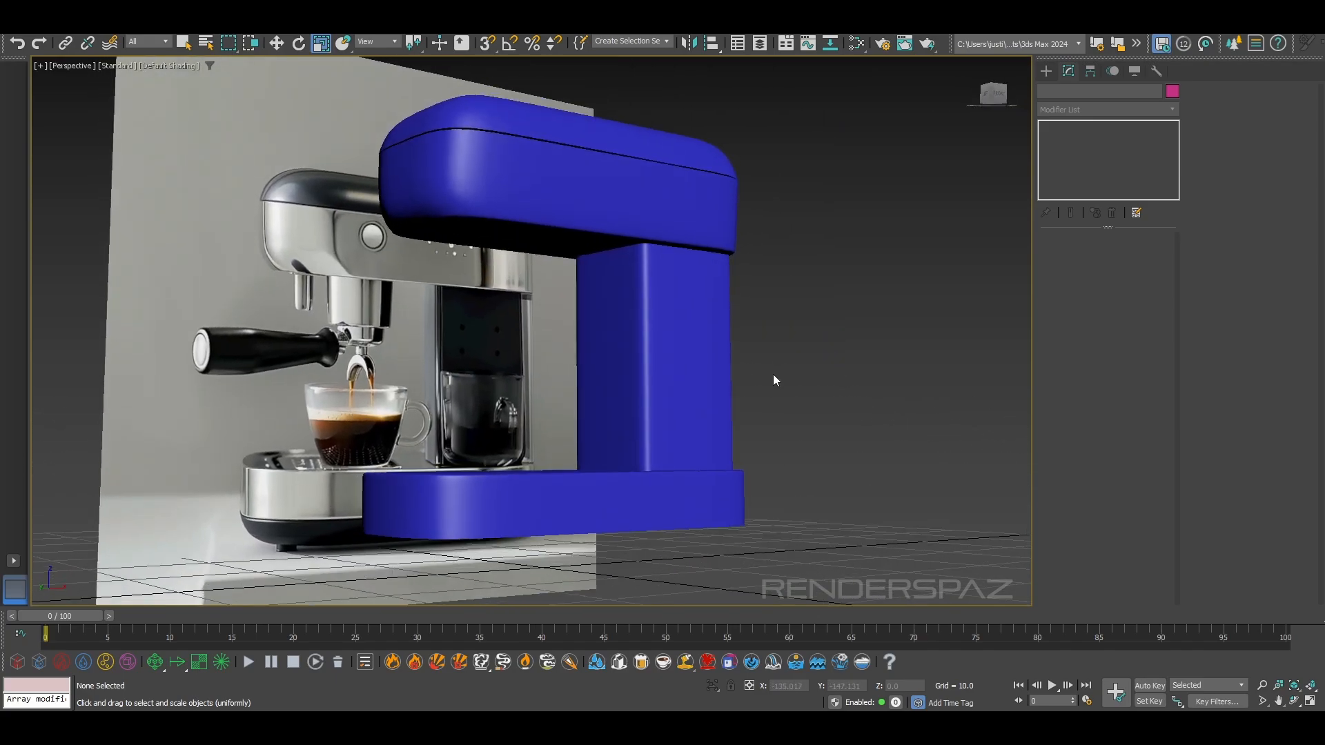
pyautogui.keyDown('alt'); pyautogui.moveTo(657, 577); pyautogui.dragTo(601, 591, button='middle'); pyautogui.keyUp('alt')
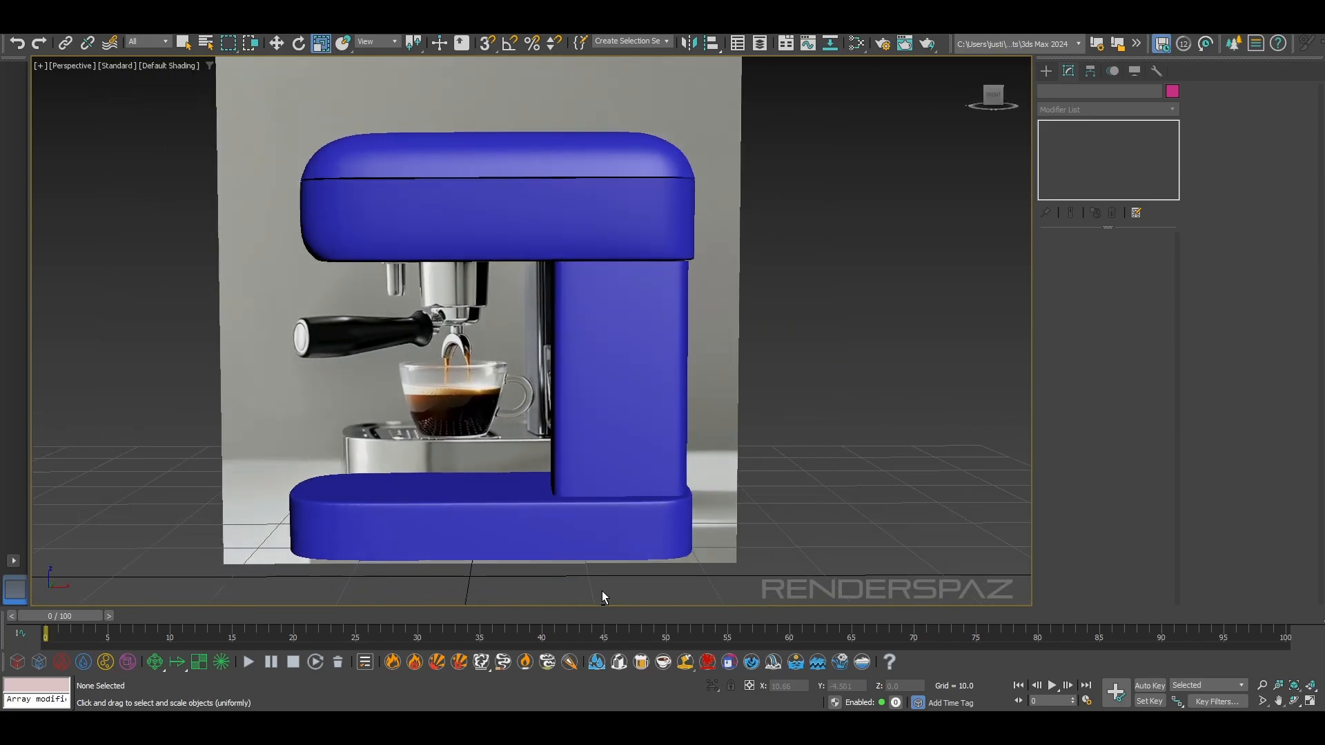
pyautogui.press('f')
pyautogui.moveTo(532, 352); pyautogui.dragTo(549, 493, button='middle')
pyautogui.scroll(3, 561, 308)
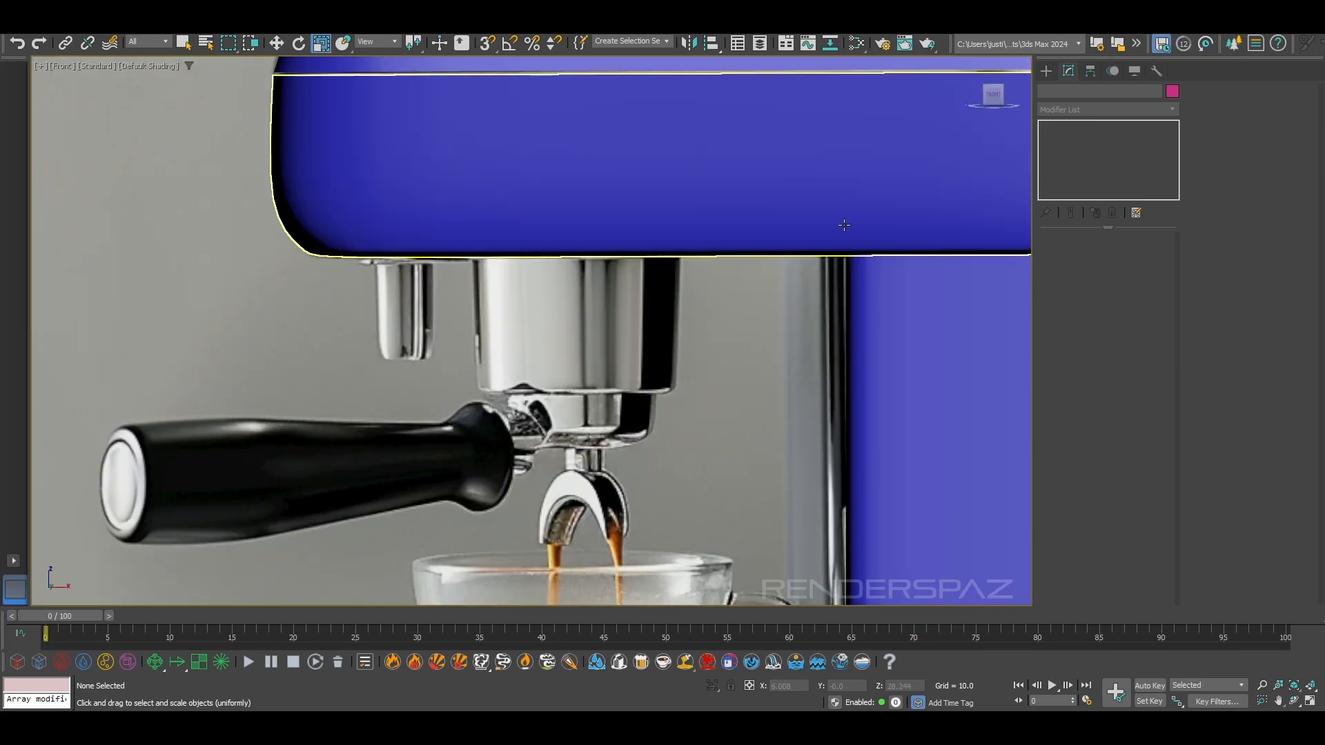
pyautogui.moveTo(754, 416); pyautogui.dragTo(532, 235, button='middle')
pyautogui.scroll(-3, 570, 285)
pyautogui.moveTo(423, 559); pyautogui.dragTo(501, 545, button='middle')
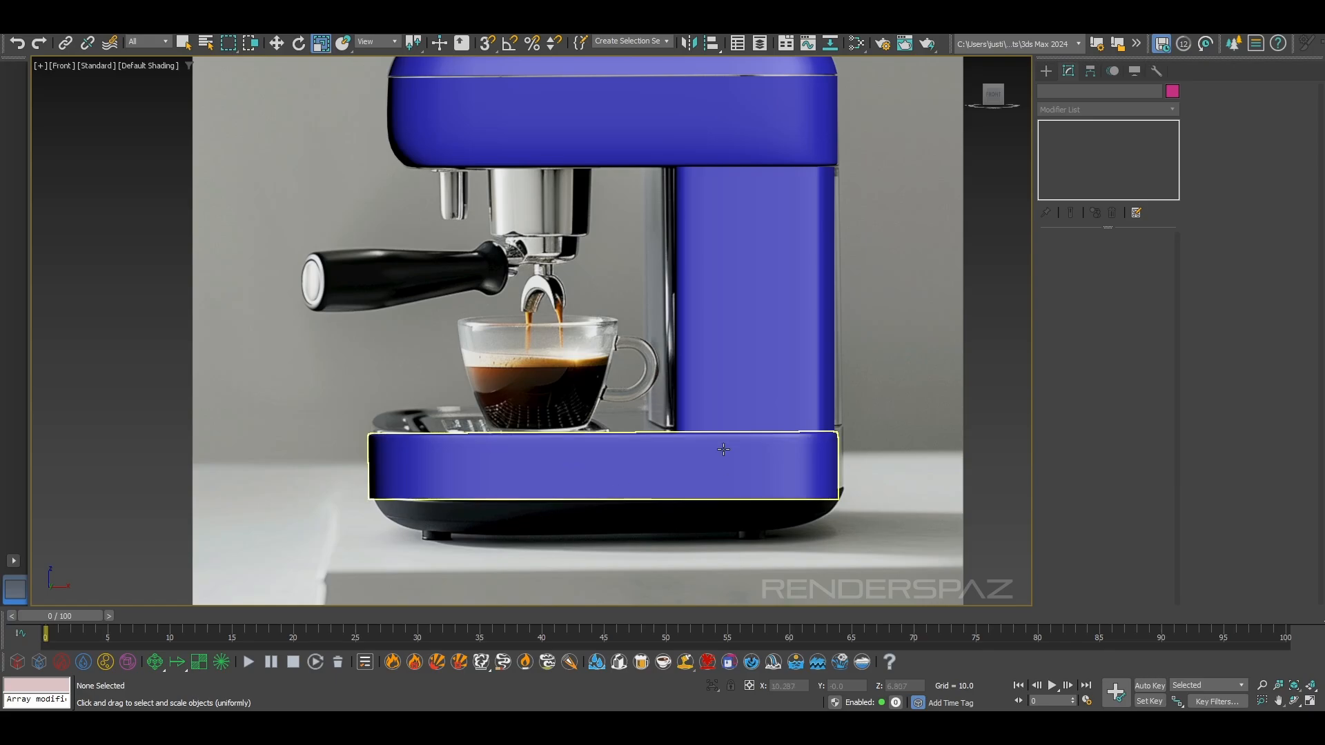
# Select the base's ten bottom vertices in the front view with edged faces shown, and convert the selection to the bottom border edges
pyautogui.click(793, 494)
pyautogui.scroll(3, 714, 507)
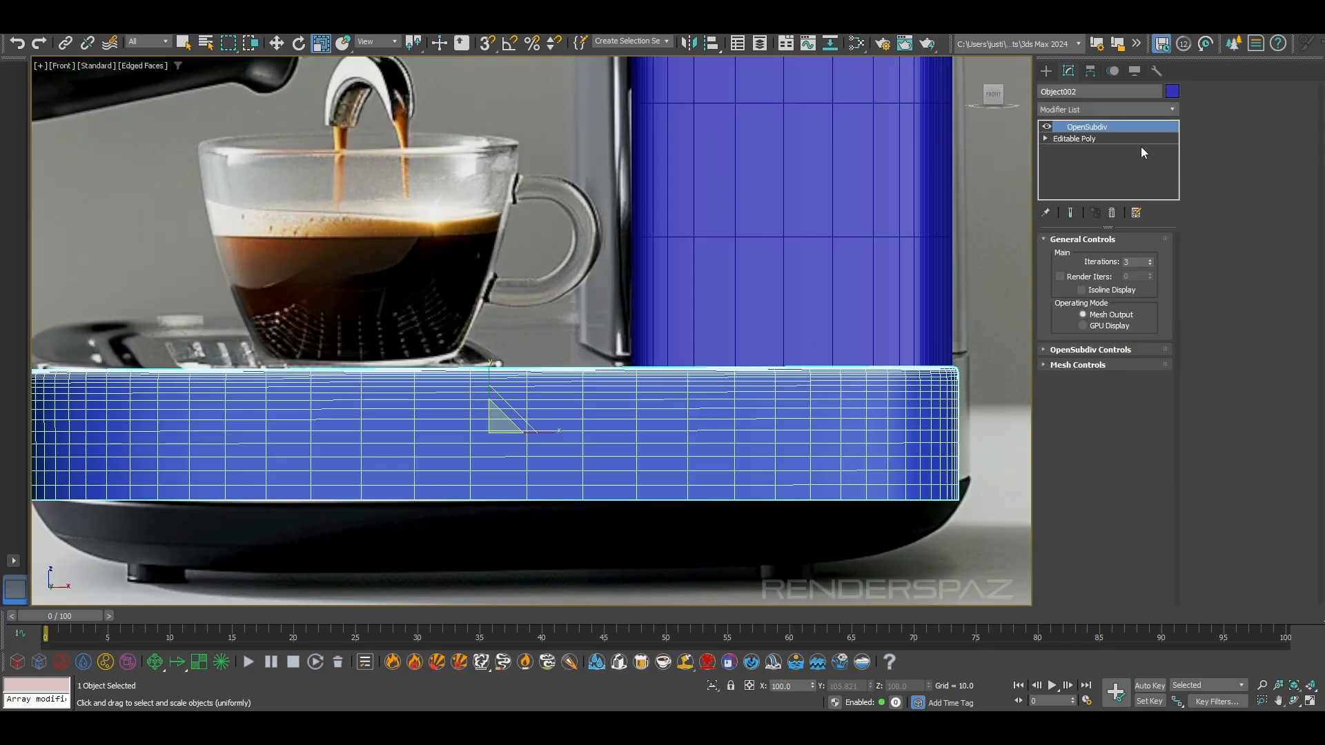
pyautogui.click(1080, 138)
pyautogui.press('1')
pyautogui.scroll(-2, 733, 464)
pyautogui.press('F4')
pyautogui.press('F3')
pyautogui.scroll(1, 370, 475)
pyautogui.press('F3')
pyautogui.moveTo(363, 466); pyautogui.dragTo(275, 443, button='middle')
pyautogui.moveTo(214, 424); pyautogui.dragTo(863, 505)
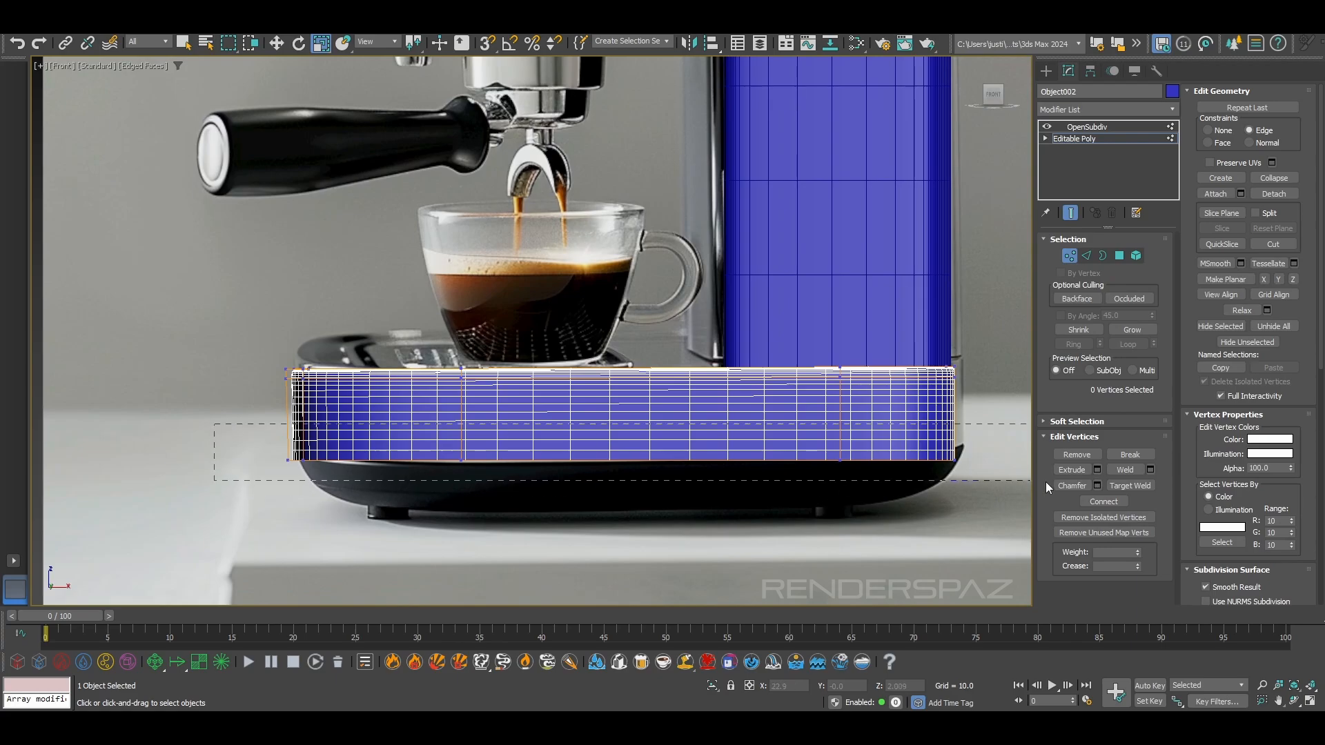
pyautogui.moveTo(1027, 478); pyautogui.dragTo(1026, 479)
pyautogui.scroll(3, 910, 487)
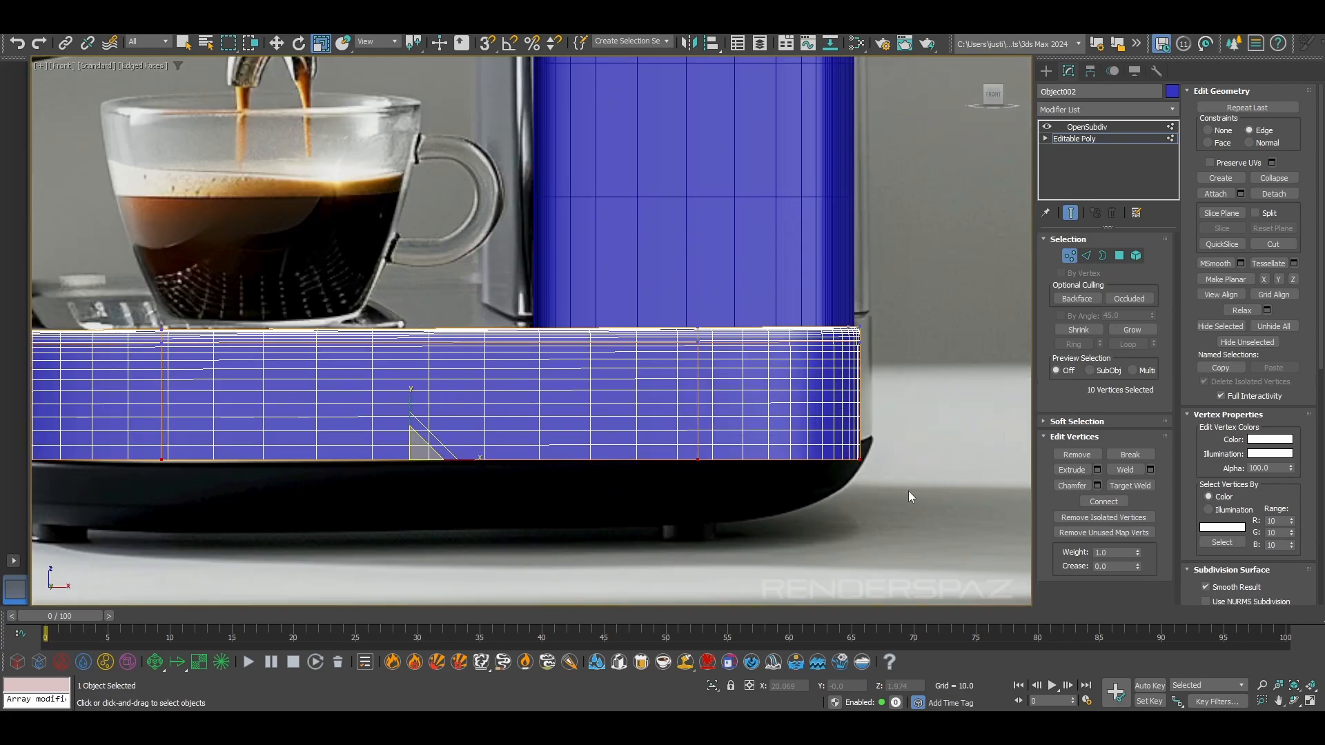
pyautogui.click(1086, 256)
# Set the edge constraint to None and extrude the base's ten bottom border edges downward over the dark underside in the reference
pyautogui.scroll(-3, 492, 487)
pyautogui.press('w')
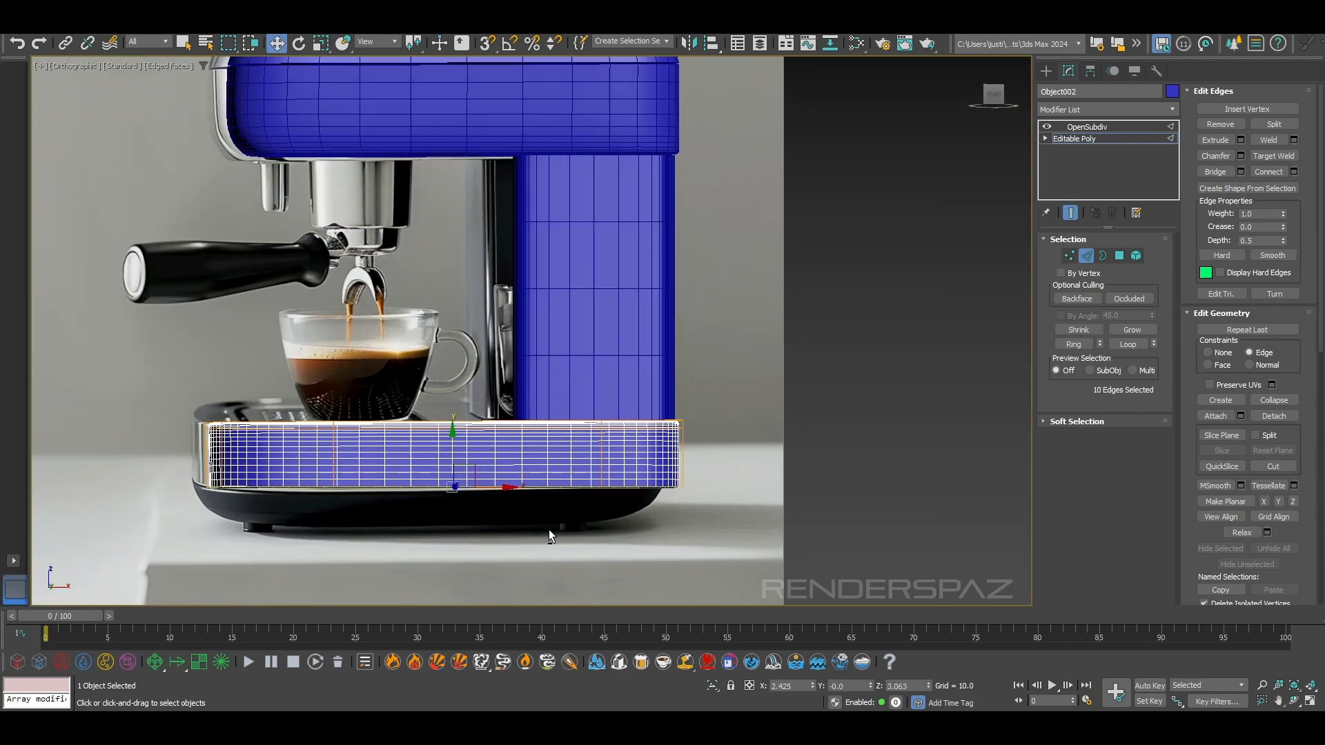
pyautogui.keyDown('alt'); pyautogui.moveTo(550, 540); pyautogui.dragTo(577, 485, button='middle'); pyautogui.keyUp('alt')
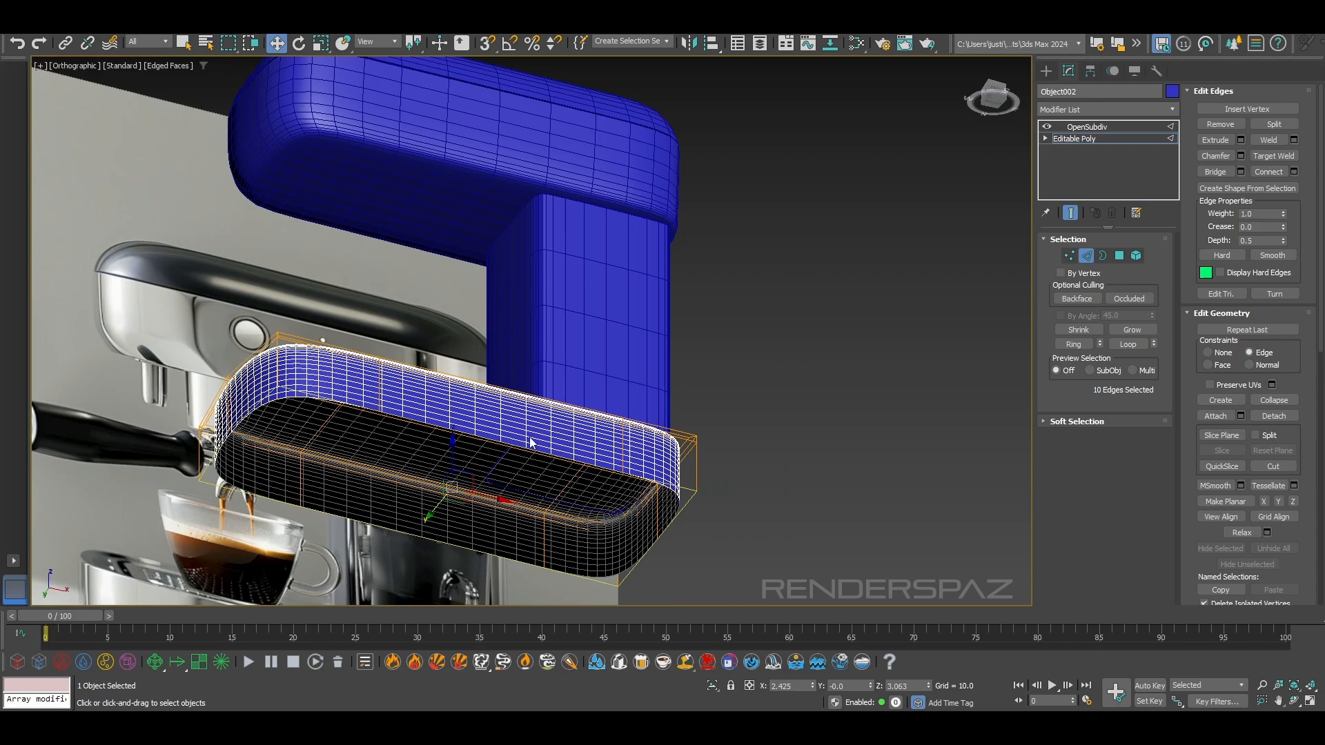
pyautogui.press('f')
pyautogui.scroll(10, 497, 393)
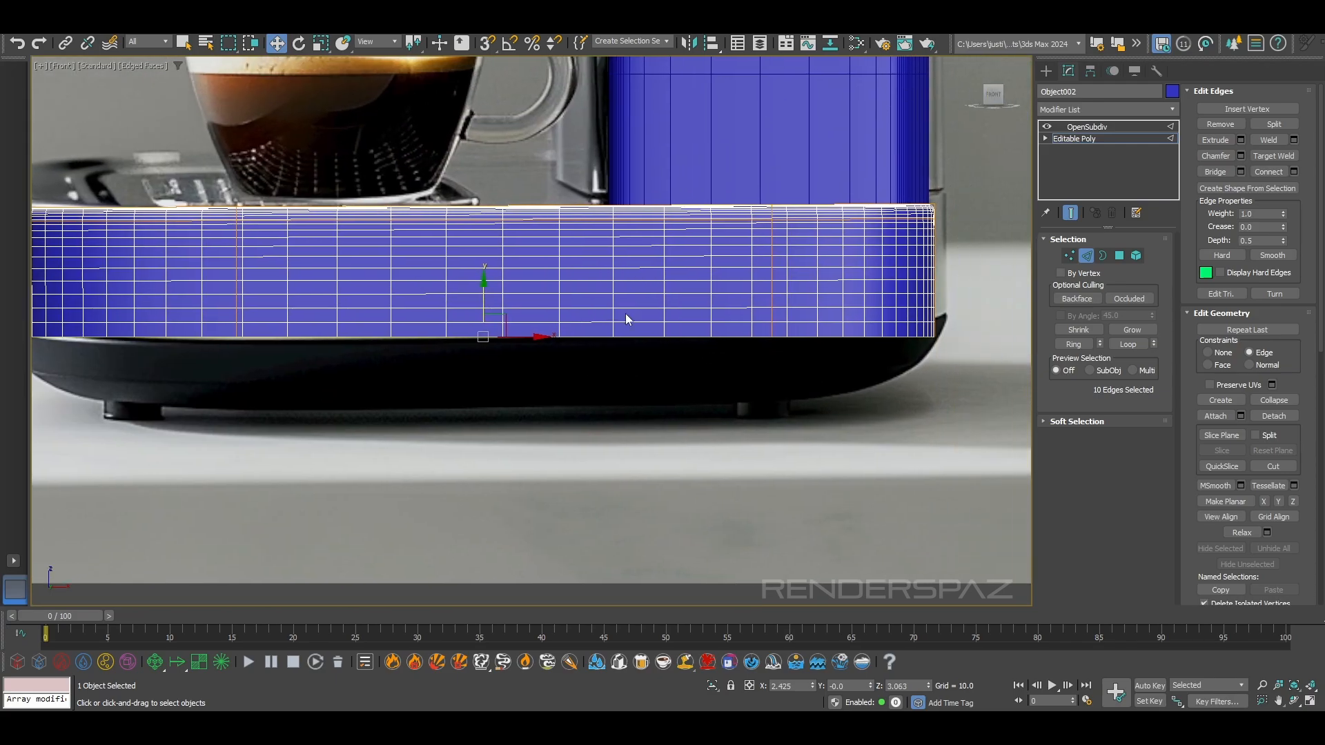
pyautogui.moveTo(672, 366); pyautogui.dragTo(686, 365, button='middle')
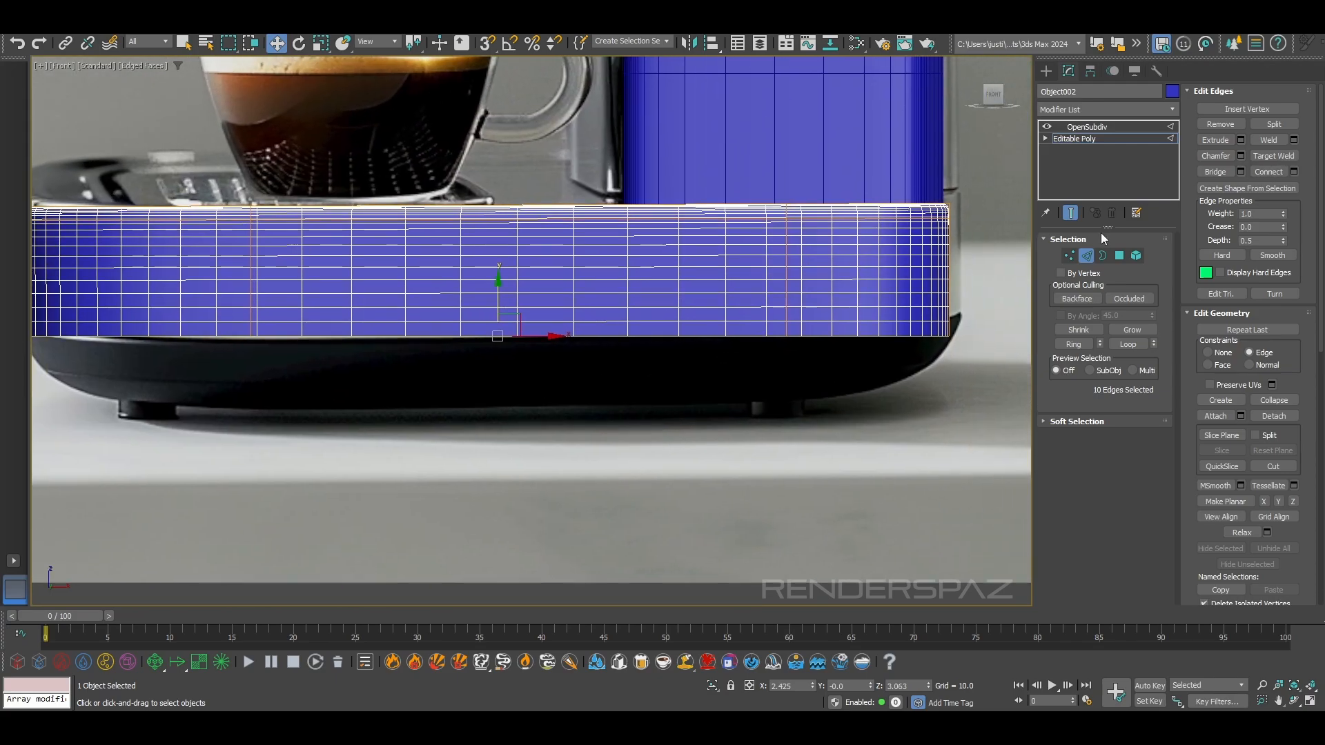
pyautogui.click(1207, 352)
pyautogui.moveTo(367, 437); pyautogui.dragTo(526, 453, button='middle')
pyautogui.moveTo(658, 307); pyautogui.dragTo(658, 382)
# Scale the extruded bottom edges inward to match the reference's tapered underside, and place them at about Z 0.68
pyautogui.click(321, 42)
pyautogui.moveTo(665, 399); pyautogui.dragTo(598, 422, button='middle')
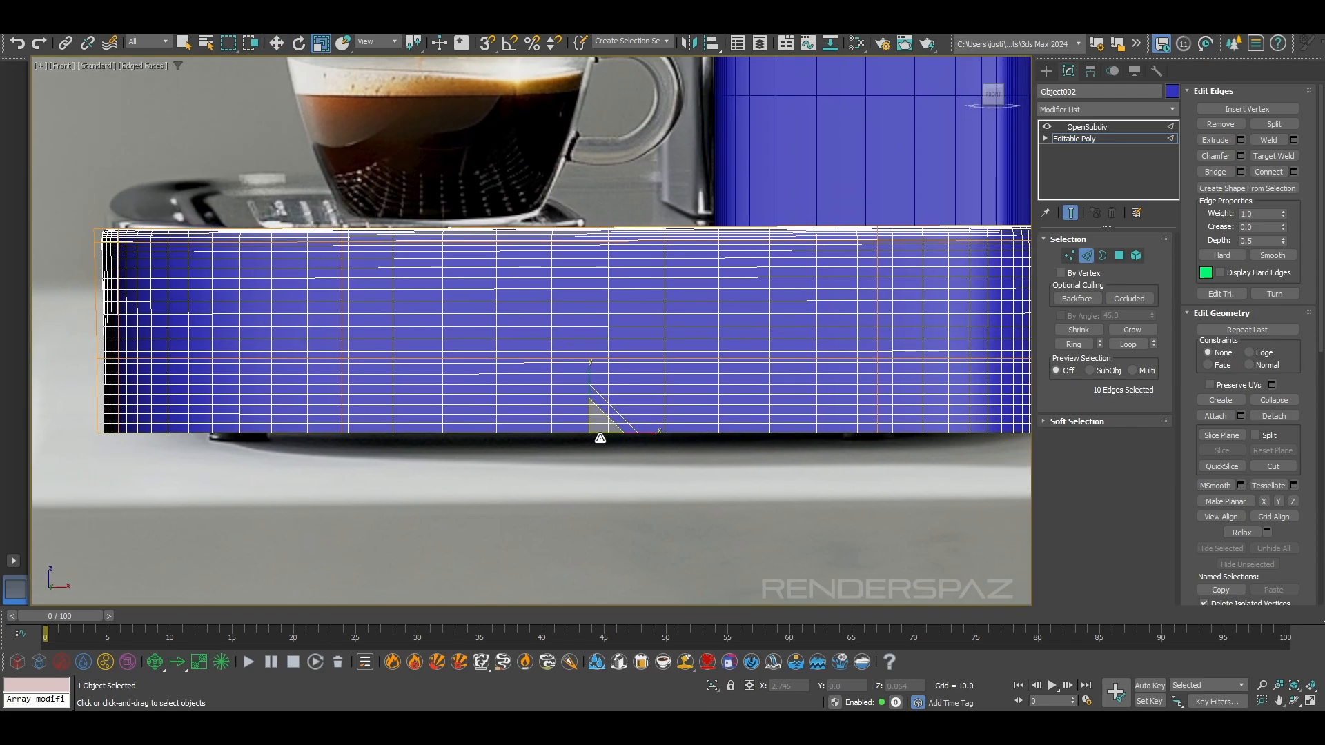
pyautogui.moveTo(599, 425); pyautogui.dragTo(591, 385)
pyautogui.press('w')
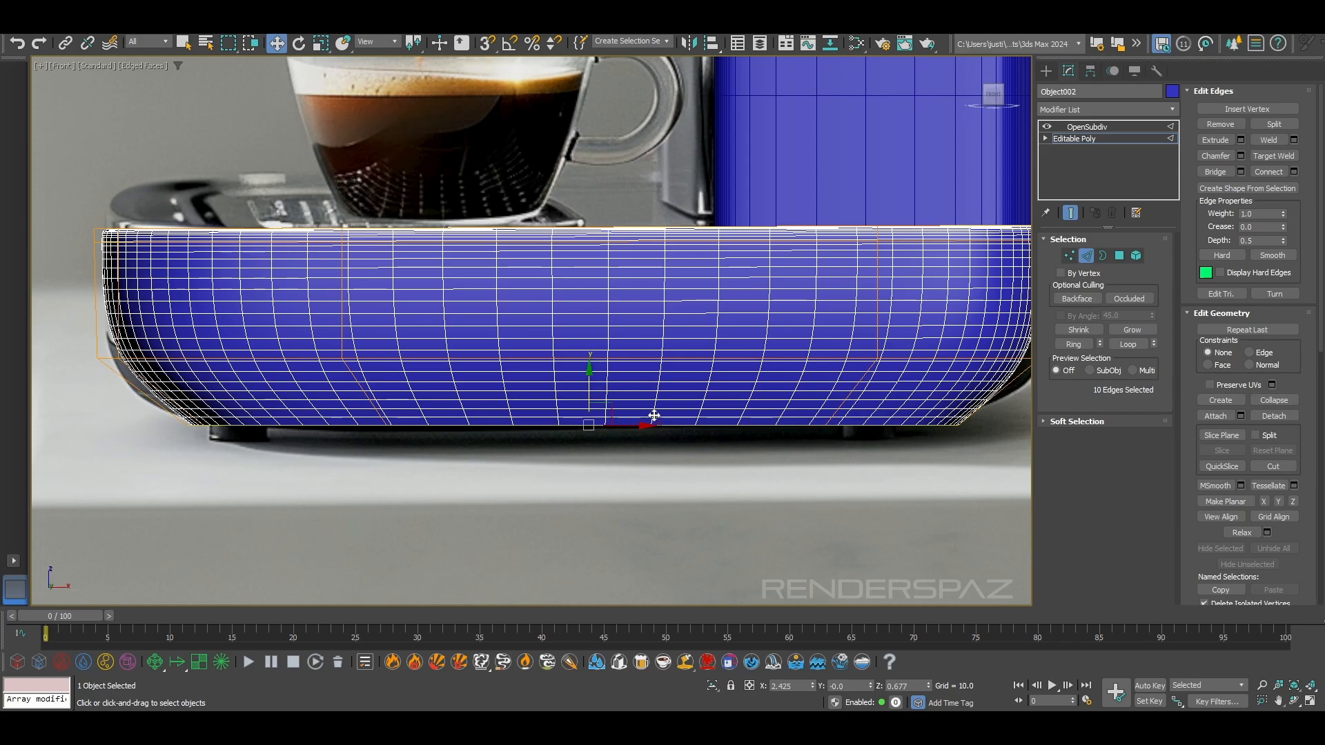
# Ring-select the ten slanted edges of the base's lower section and connect them with a horizontal edge loop
pyautogui.click(175, 352)
pyautogui.click(141, 394)
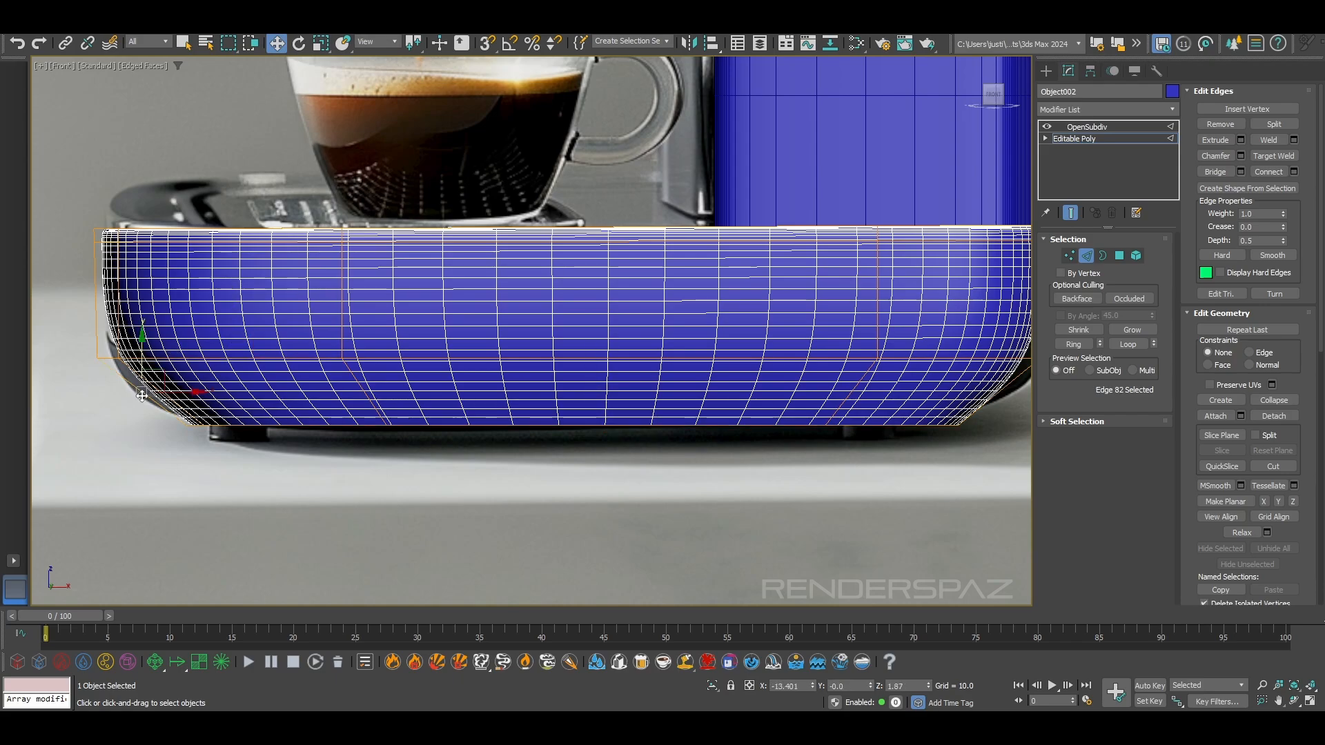
pyautogui.click(1074, 344)
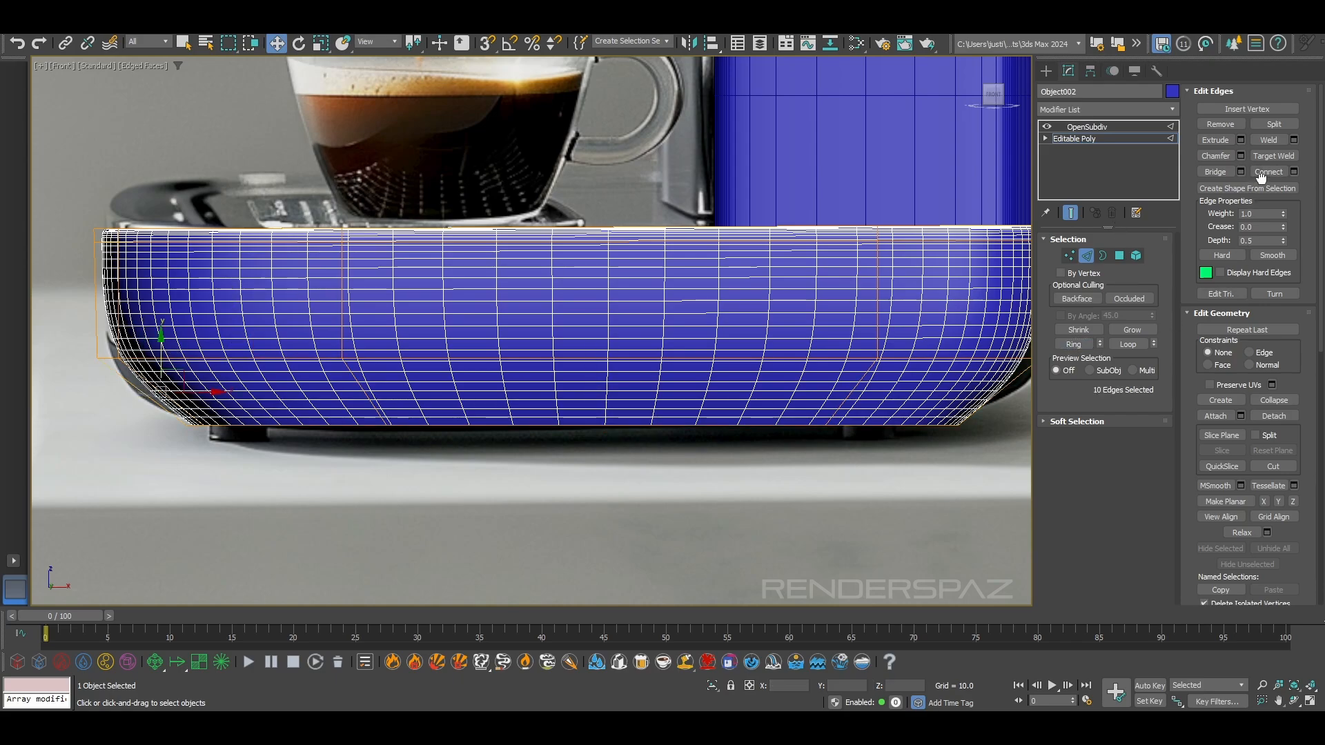
# Detach the base's tapered lower polygons as a separate object and give it an OpenSubdiv modifier with 2 iterations
pyautogui.keyDown('ctrl'); pyautogui.click(1119, 255); pyautogui.keyUp('ctrl')
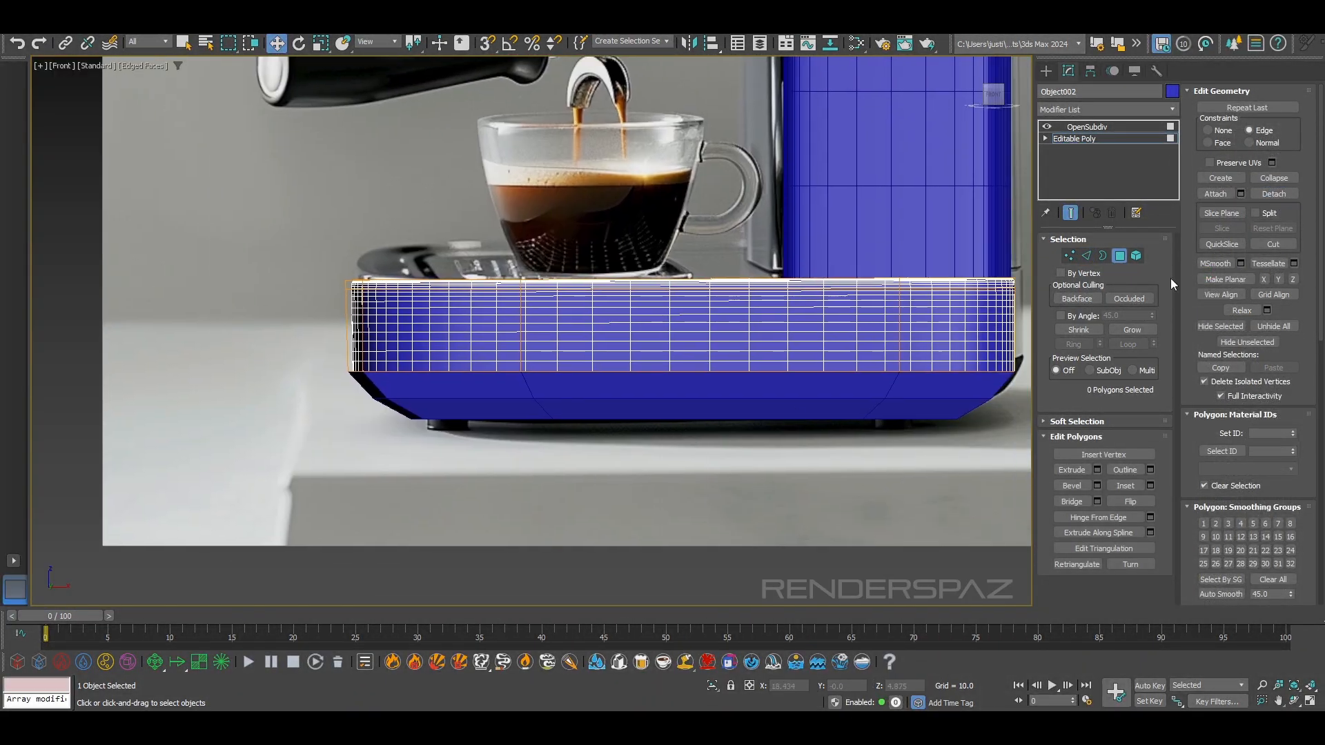
pyautogui.click(1123, 260)
pyautogui.click(872, 481)
pyautogui.click(875, 412)
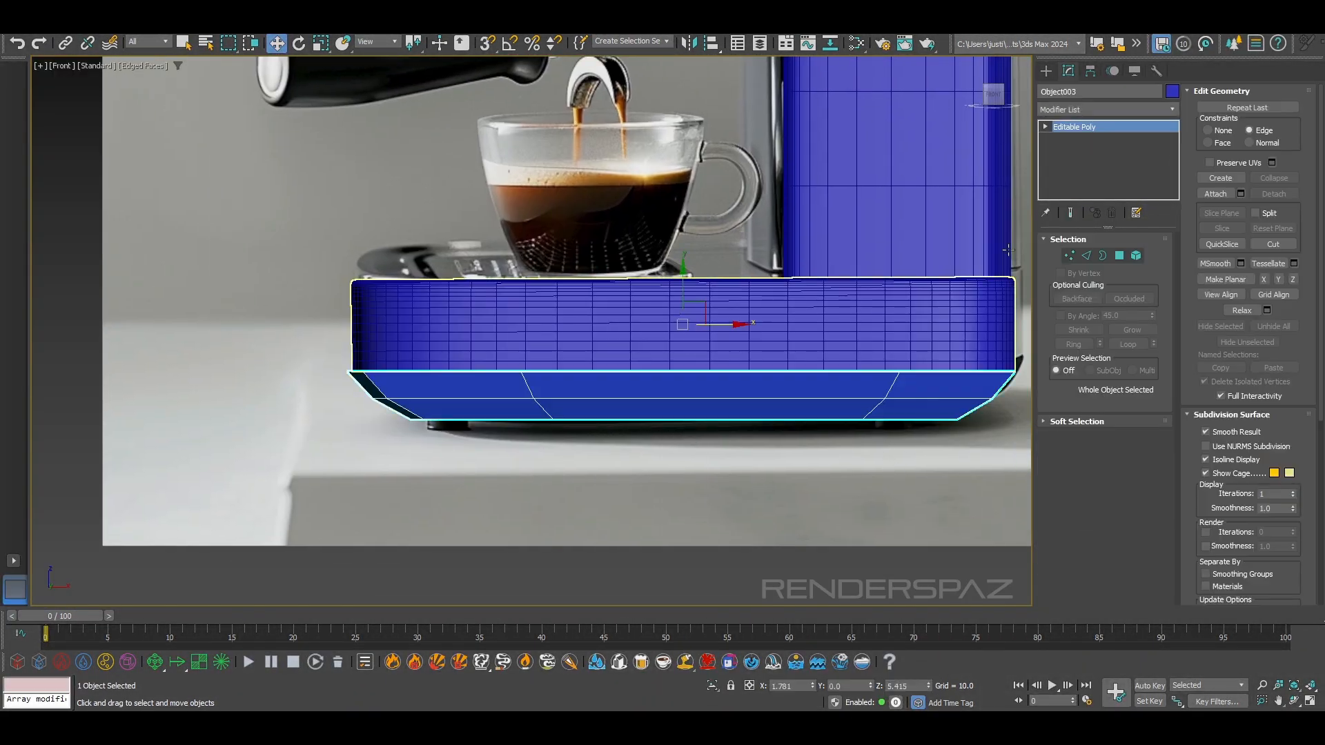
pyautogui.rightClick(1078, 127)
pyautogui.click(1115, 151)
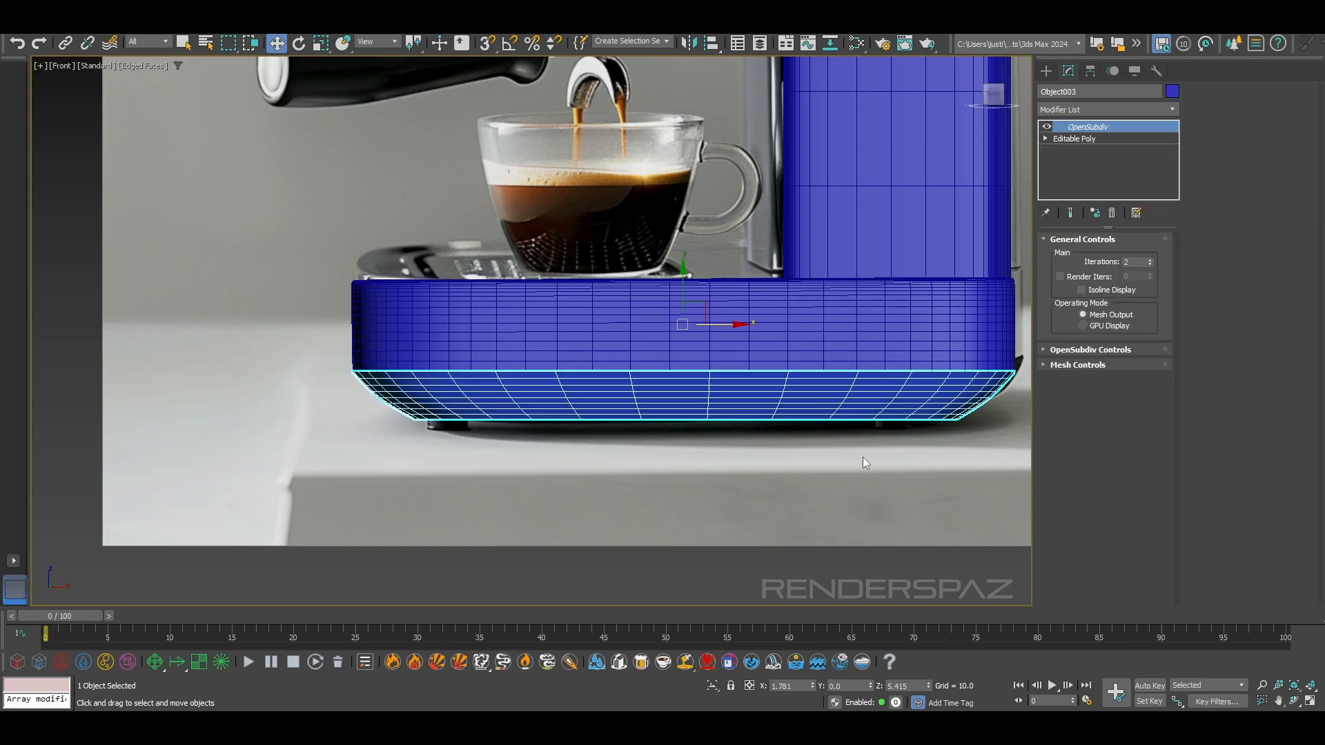
# Hide edged faces, deselect the detached underside, and inspect the whole machine in the perspective view
pyautogui.click(852, 452)
pyautogui.press('F4')
pyautogui.click(853, 411)
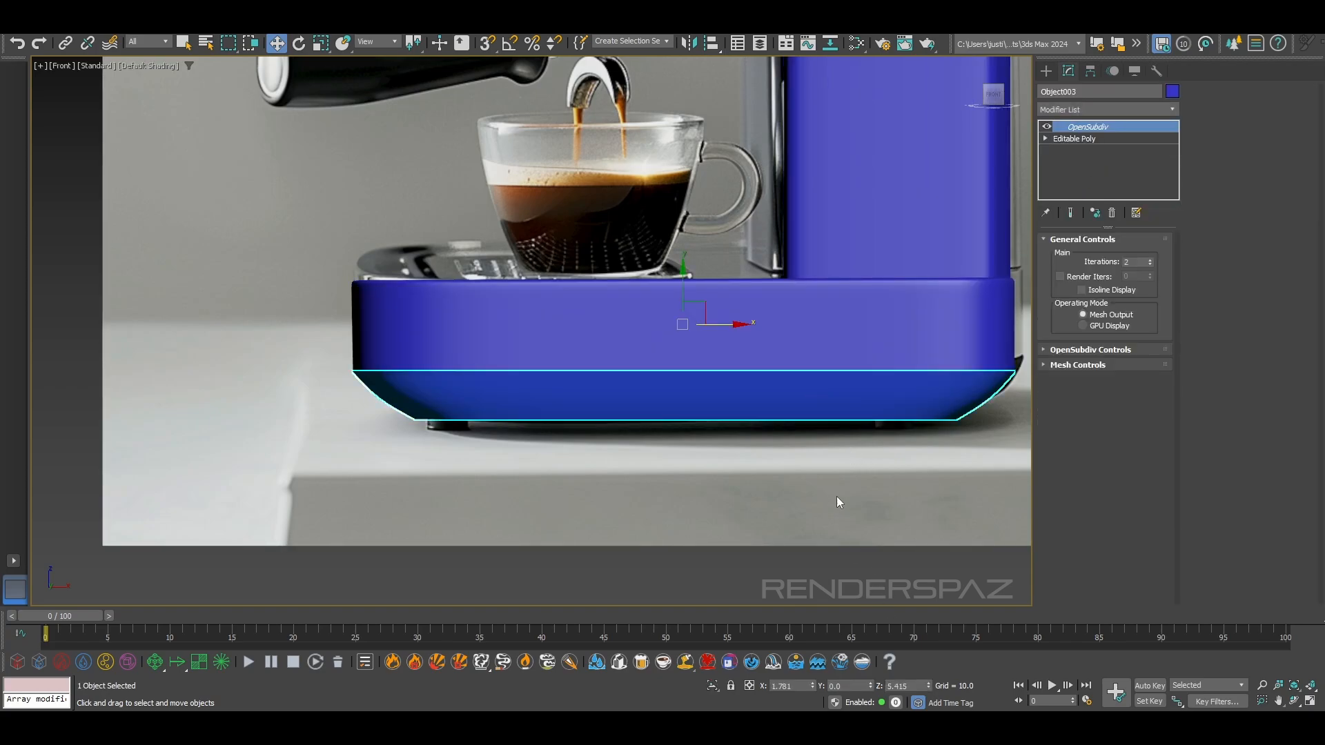
pyautogui.press('p')
pyautogui.scroll(-4, 775, 500)
pyautogui.keyDown('alt'); pyautogui.moveTo(776, 502); pyautogui.dragTo(806, 521, button='middle'); pyautogui.keyUp('alt')
pyautogui.click(725, 547)
pyautogui.keyDown('alt'); pyautogui.moveTo(724, 546); pyautogui.dragTo(607, 541, button='middle'); pyautogui.keyUp('alt')
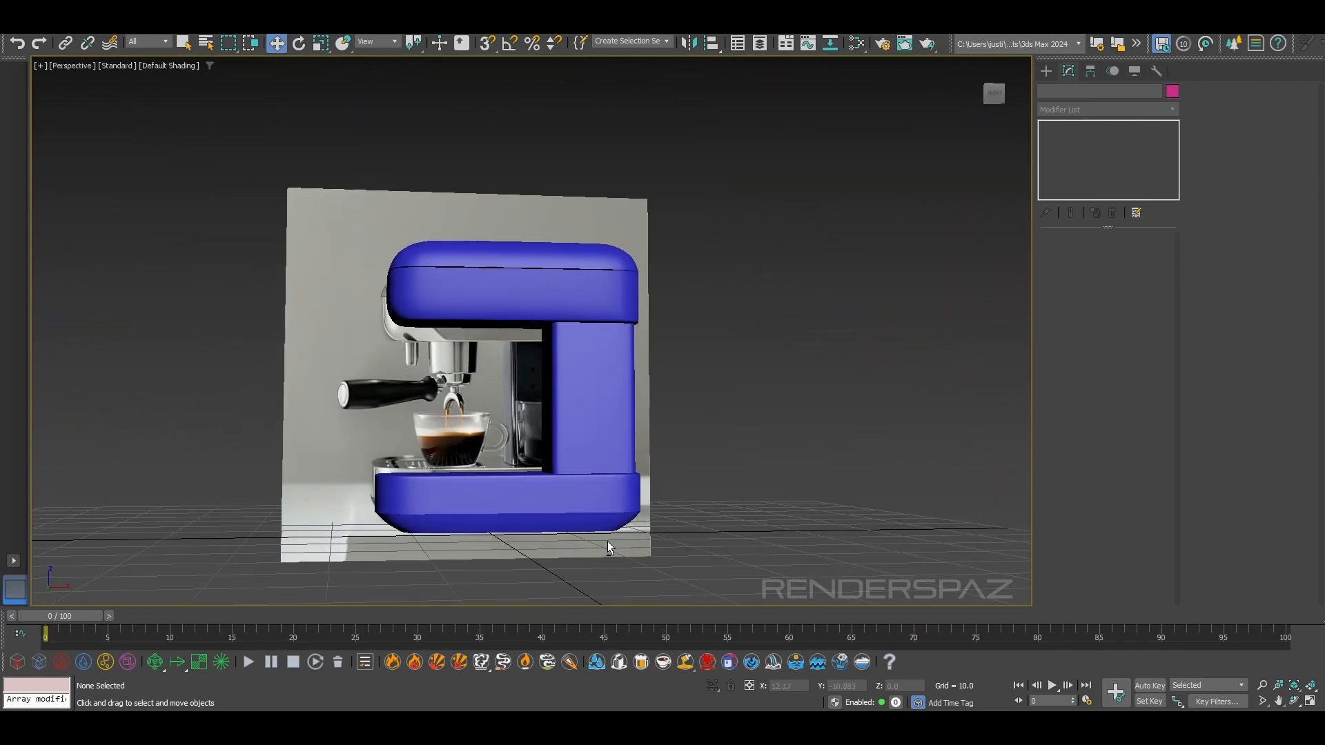
# Inspect the blocked-out body against the reference, focusing on the group head area beneath the upper body
pyautogui.keyDown('alt'); pyautogui.moveTo(584, 420); pyautogui.dragTo(707, 444, button='middle'); pyautogui.keyUp('alt')
pyautogui.scroll(4, 706, 444)
pyautogui.moveTo(607, 495); pyautogui.dragTo(610, 398, button='middle')
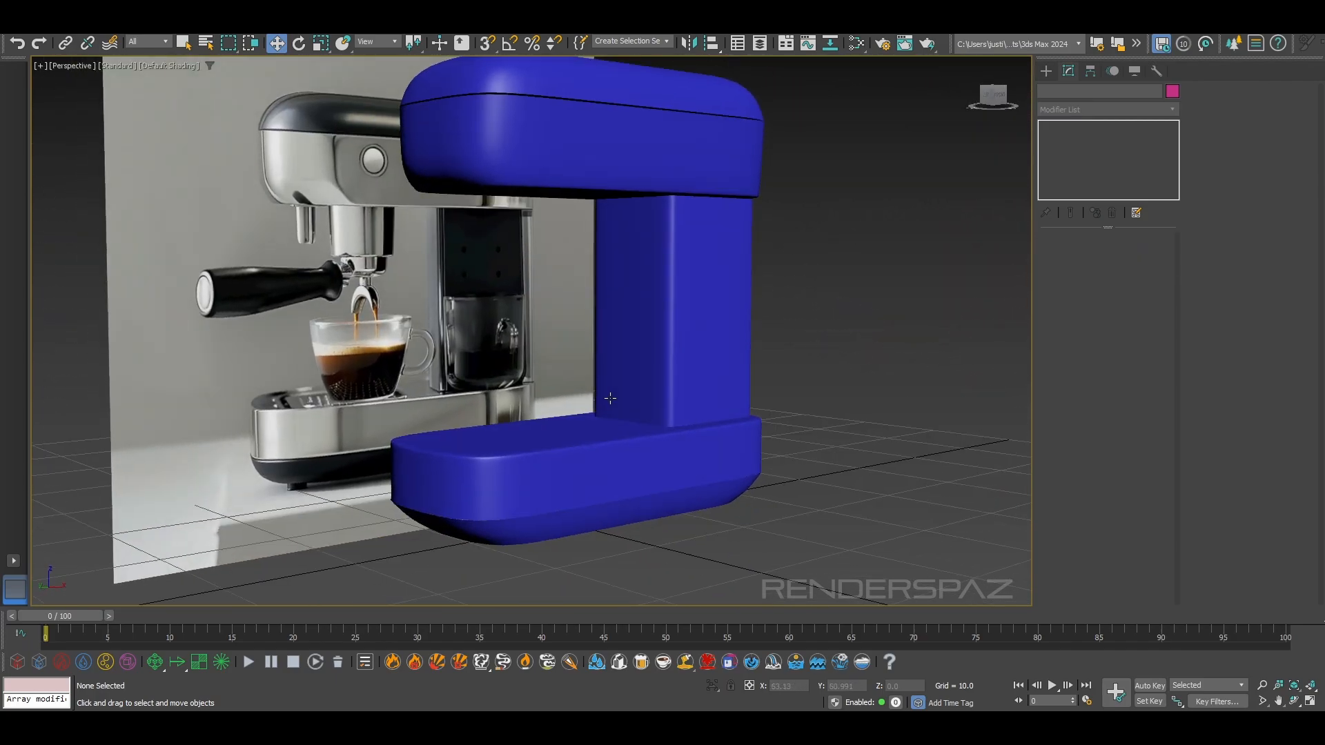
pyautogui.keyDown('alt'); pyautogui.moveTo(563, 322); pyautogui.dragTo(627, 247, button='middle'); pyautogui.keyUp('alt')
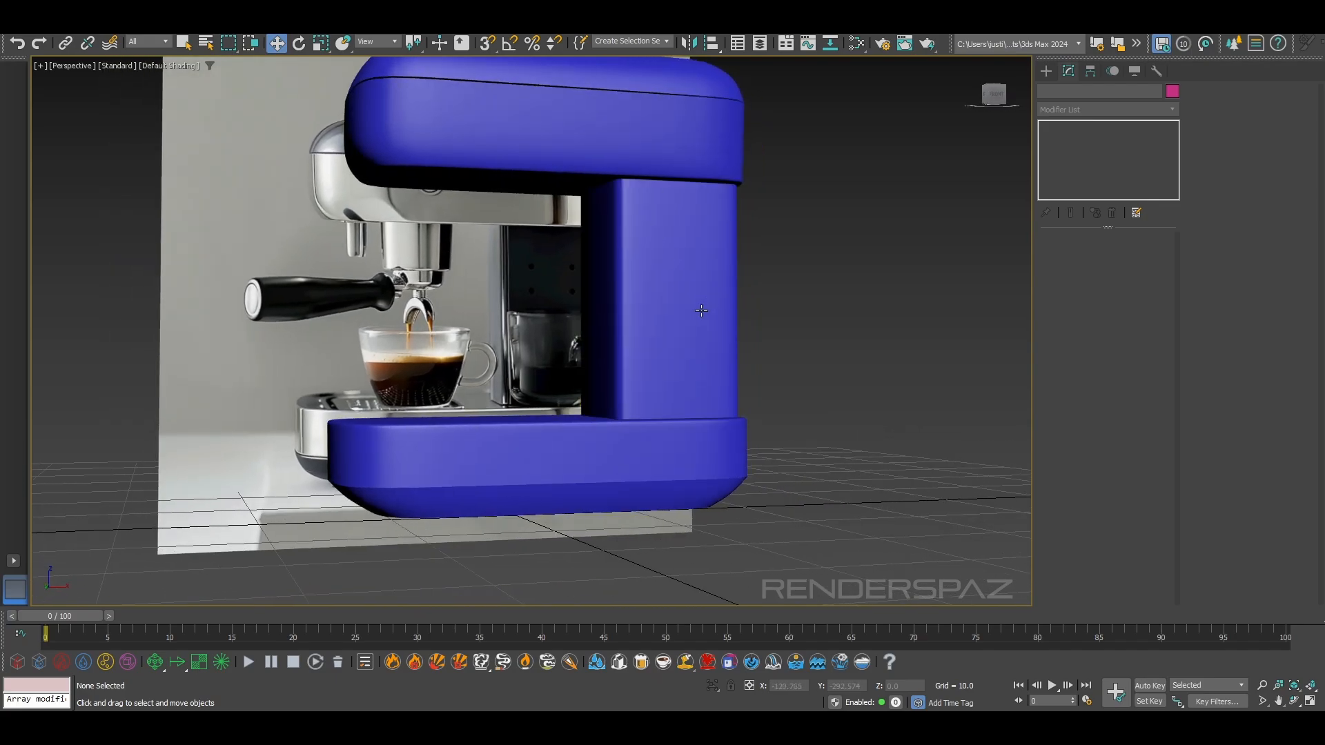
pyautogui.scroll(2, 480, 247)
pyautogui.keyDown('alt'); pyautogui.moveTo(640, 295); pyautogui.dragTo(695, 279, button='middle'); pyautogui.keyUp('alt')
pyautogui.press('g')
pyautogui.keyDown('alt'); pyautogui.moveTo(771, 331); pyautogui.dragTo(552, 344, button='middle'); pyautogui.keyUp('alt')
pyautogui.press('f')
pyautogui.scroll(3, 550, 343)
pyautogui.scroll(-3, 680, 151)
pyautogui.moveTo(680, 151); pyautogui.dragTo(543, 344, button='middle')
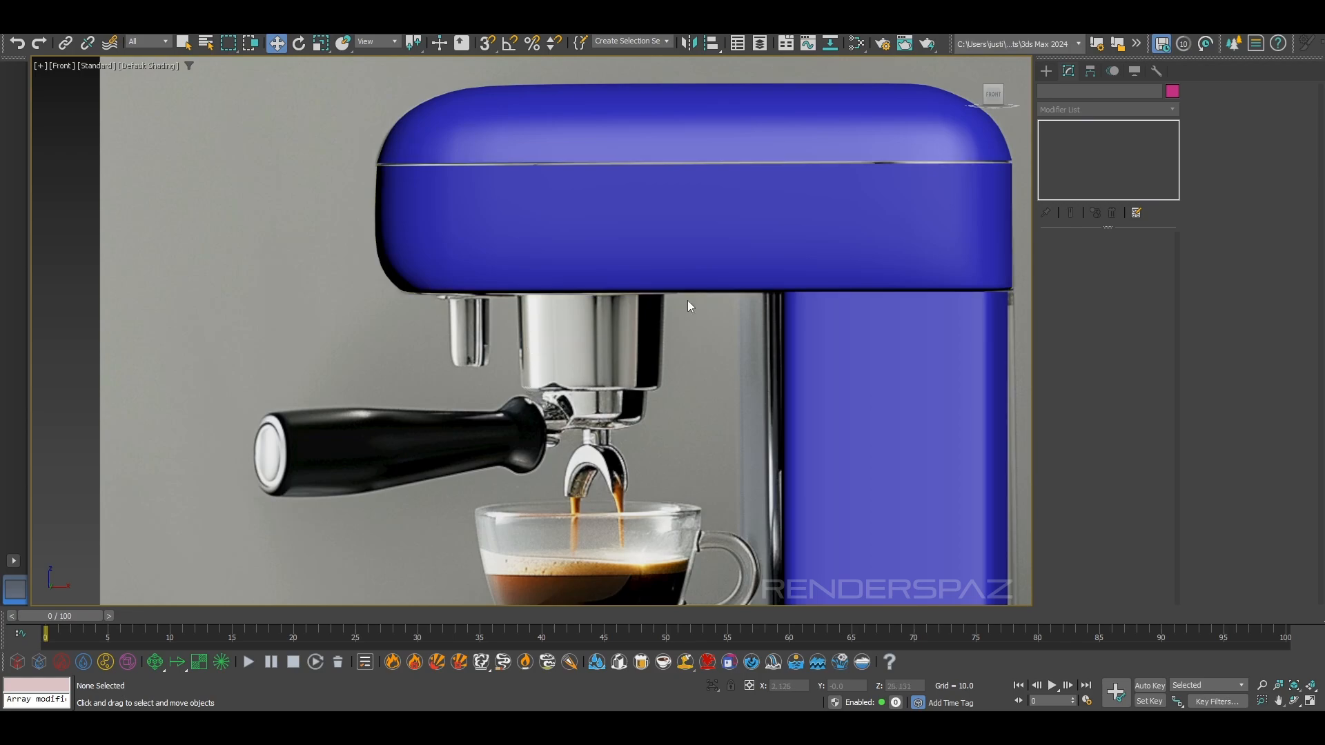
pyautogui.moveTo(543, 411); pyautogui.dragTo(573, 364, button='middle')
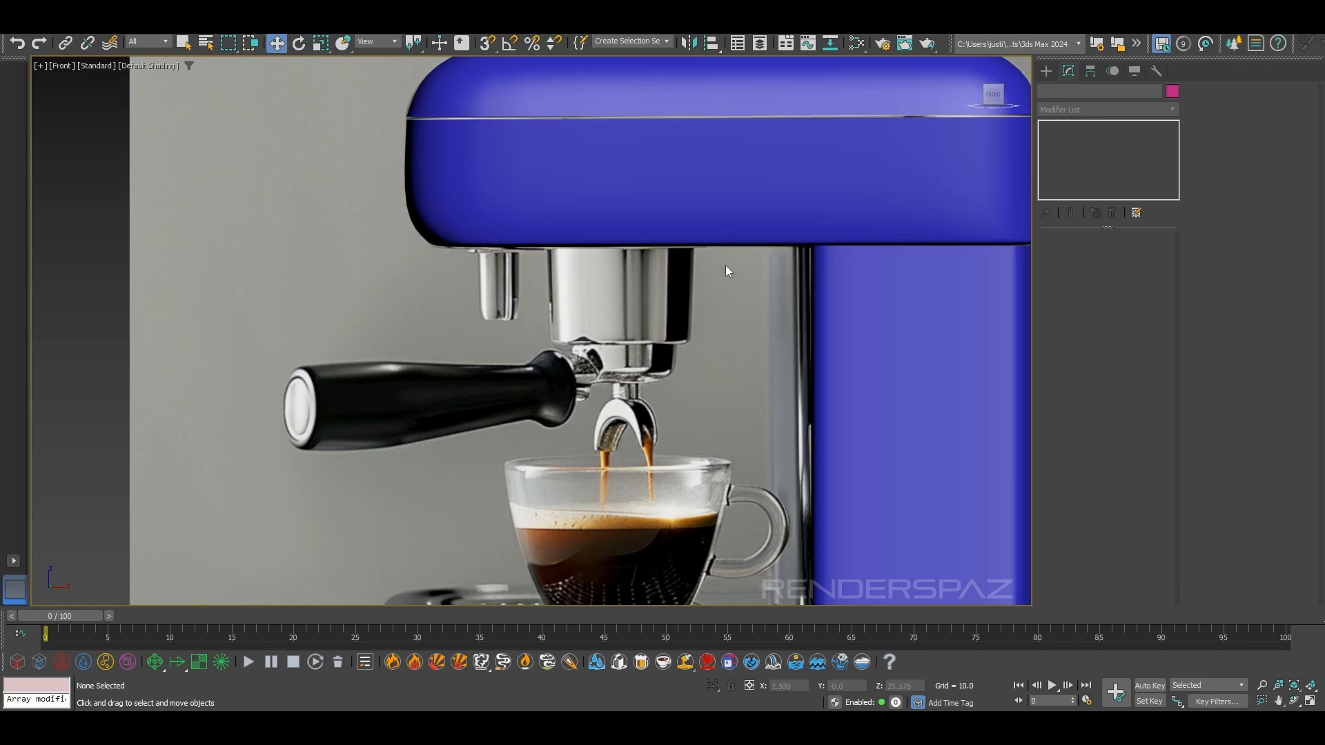
# Chamfer the front middle vertex on the upper body's underside into an octagon, with amount 2.632, 1 segment and depth -0.5
pyautogui.press('p')
pyautogui.scroll(-6, 720, 257)
pyautogui.keyDown('alt'); pyautogui.moveTo(599, 262); pyautogui.dragTo(643, 238, button='middle'); pyautogui.keyUp('alt')
pyautogui.scroll(6, 642, 238)
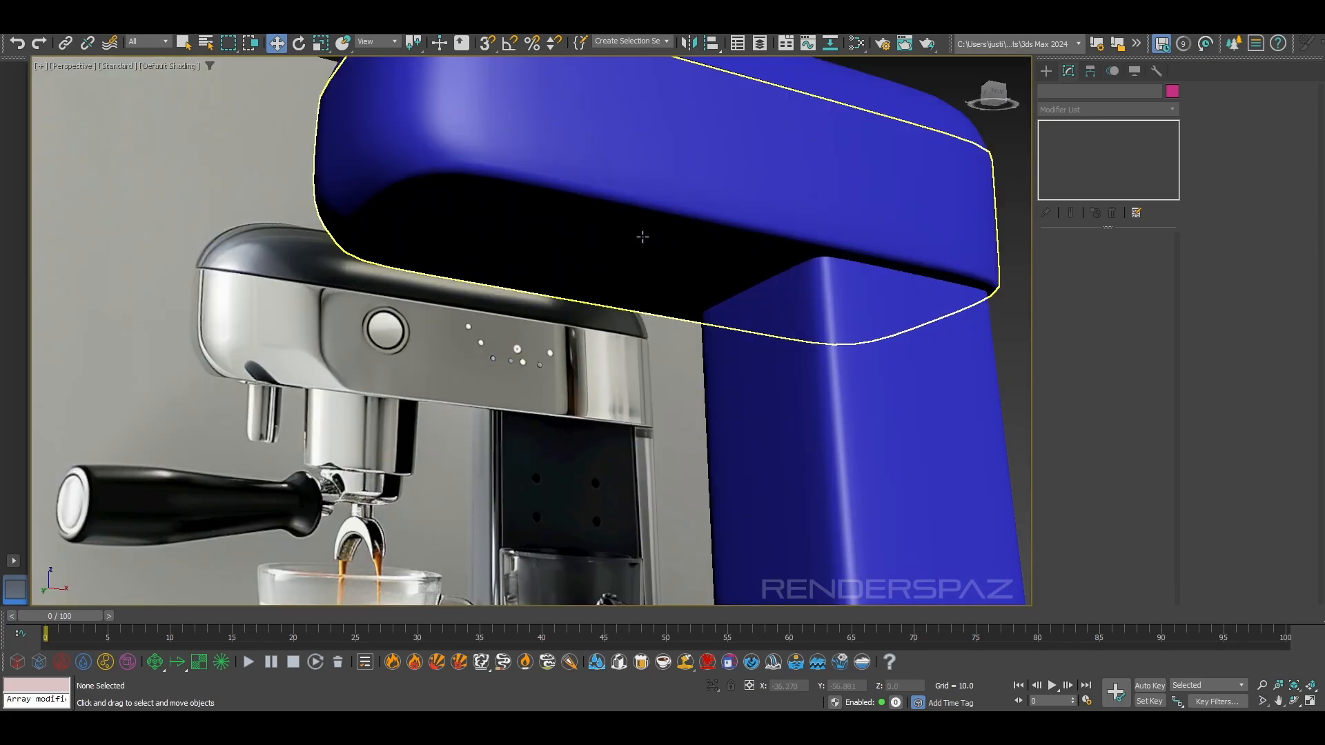
pyautogui.click(642, 238)
pyautogui.click(1080, 139)
pyautogui.click(1075, 259)
pyautogui.keyDown('alt'); pyautogui.moveTo(614, 242); pyautogui.dragTo(532, 251, button='middle'); pyautogui.keyUp('alt')
pyautogui.click(459, 307)
pyautogui.moveTo(486, 306)
pyautogui.keyDown('alt'); pyautogui.mouseDown(button='middle')
pyautogui.moveTo(547, 272)
pyautogui.moveTo(464, 308)
pyautogui.mouseUp(button='middle'); pyautogui.keyUp('alt')
pyautogui.scroll(3, 469, 312)
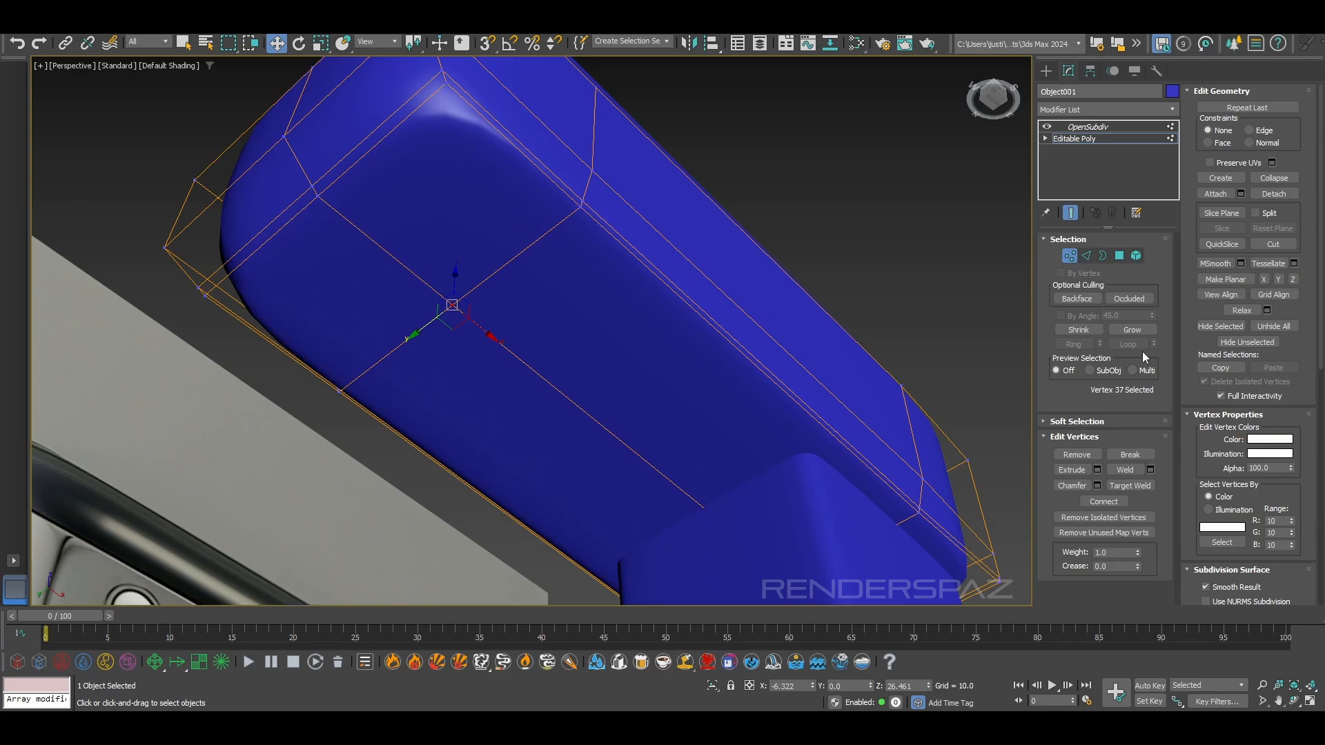
pyautogui.click(1097, 486)
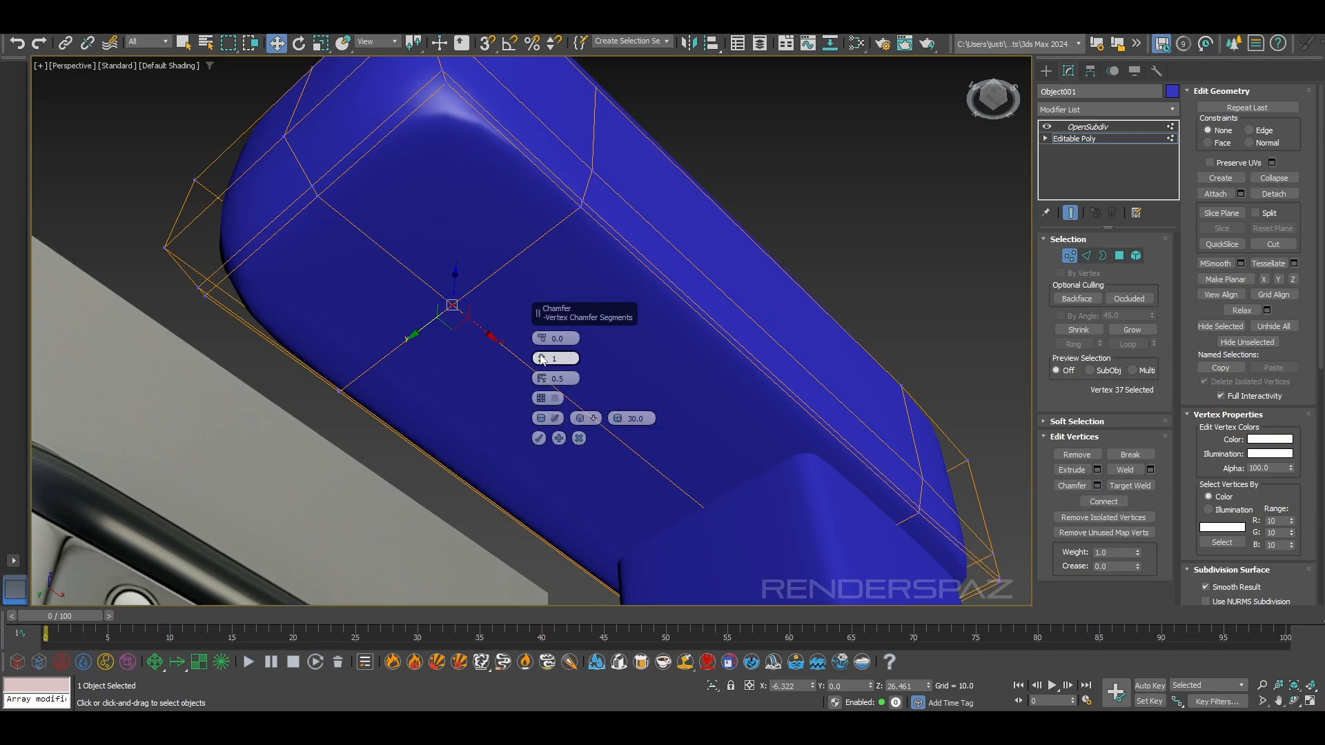
pyautogui.moveTo(541, 337); pyautogui.dragTo(540, 315)
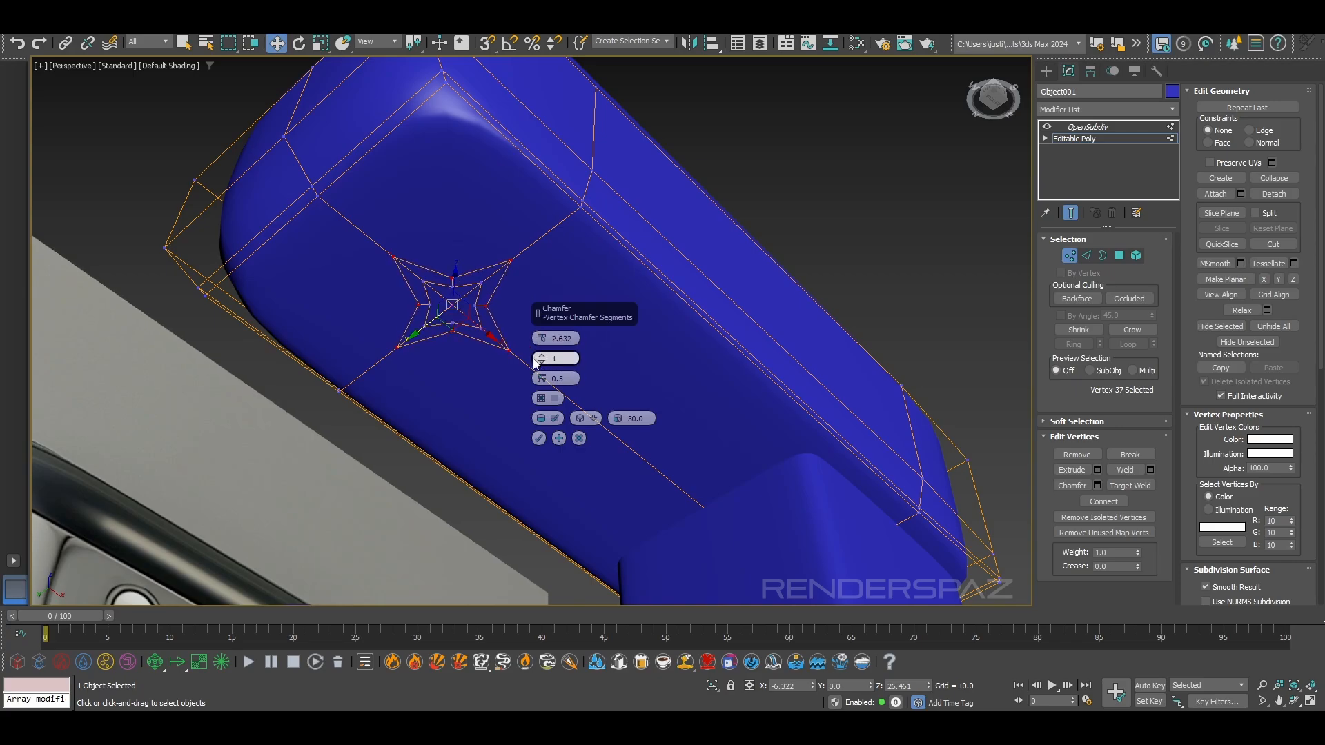
pyautogui.moveTo(541, 378); pyautogui.dragTo(556, 527)
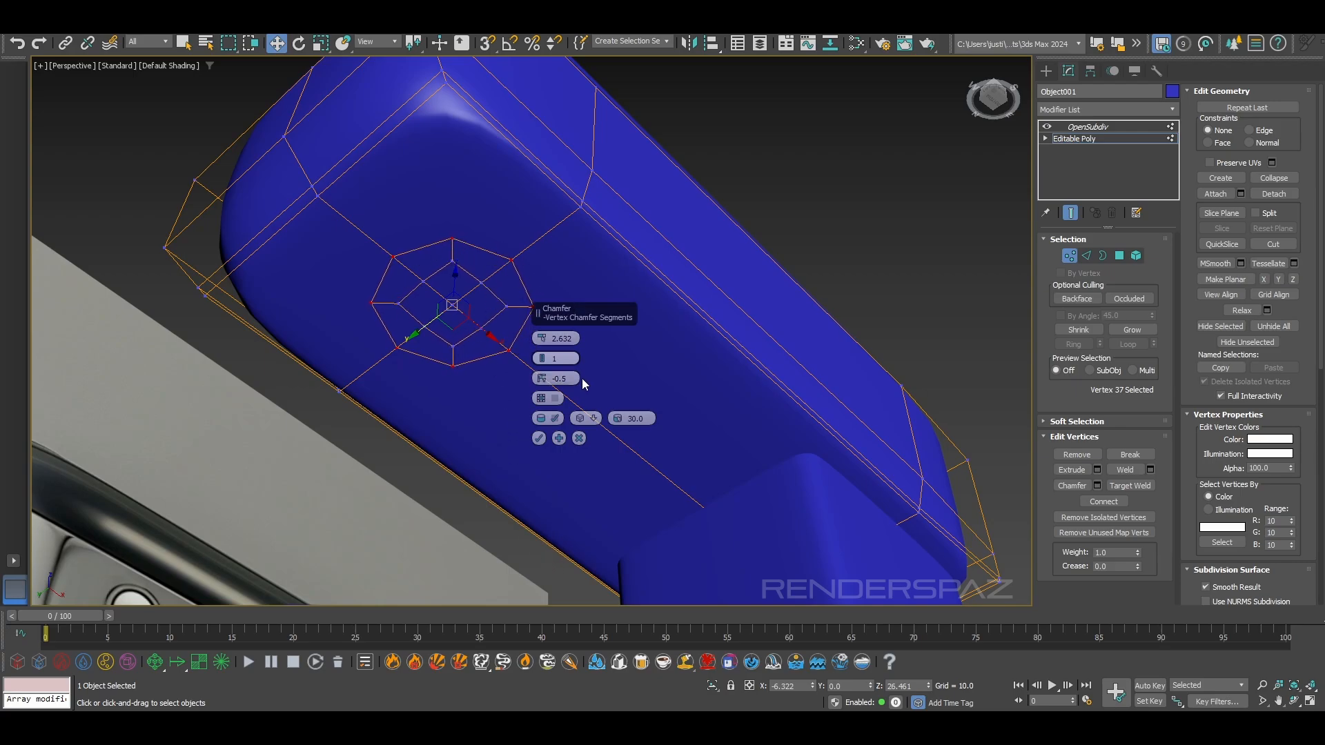
pyautogui.moveTo(544, 359); pyautogui.dragTo(543, 353)
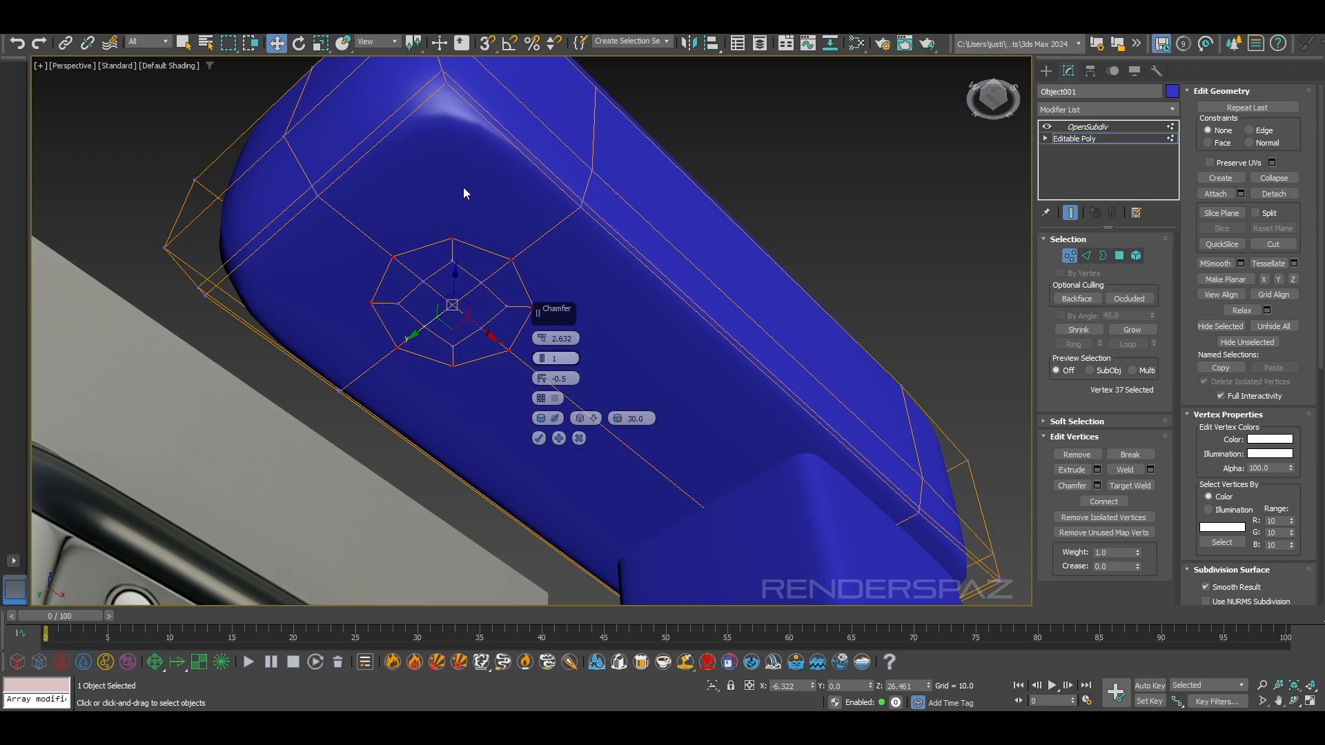
pyautogui.click(539, 438)
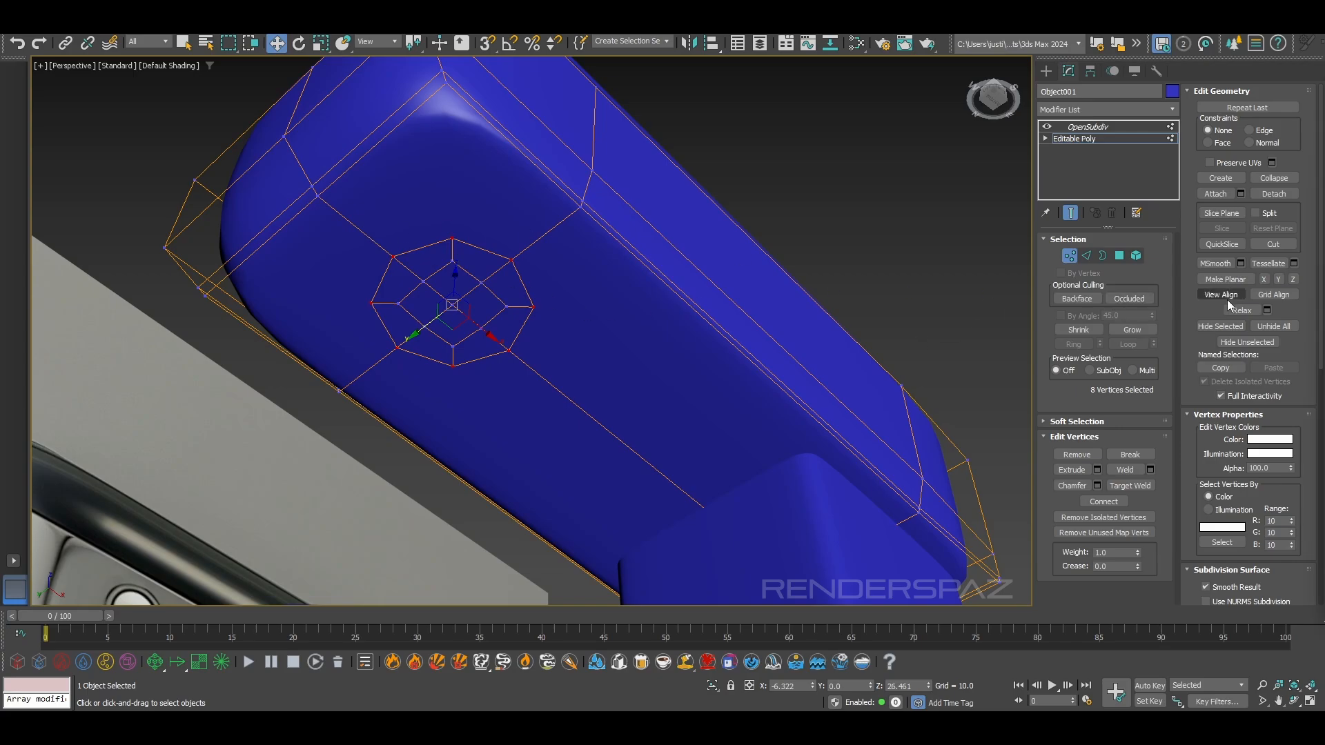
# Cut edges from the octagon's two front diagonal vertices to the front corners of the upper body's underside
pyautogui.click(1274, 243)
pyautogui.keyDown('alt'); pyautogui.moveTo(538, 201); pyautogui.dragTo(503, 304, button='middle'); pyautogui.keyUp('alt')
pyautogui.click(492, 319)
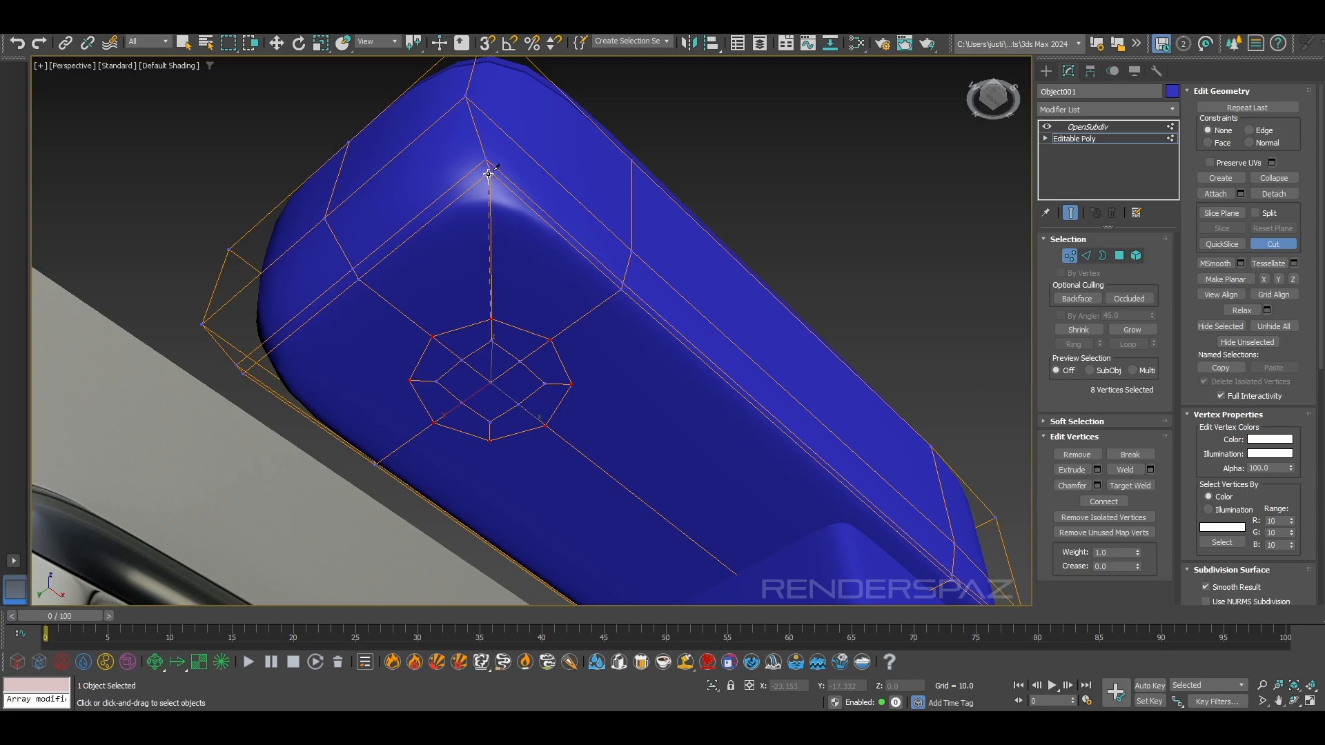
pyautogui.click(488, 179)
pyautogui.keyDown('alt'); pyautogui.moveTo(438, 375); pyautogui.dragTo(585, 352, button='middle'); pyautogui.keyUp('alt')
pyautogui.click(579, 355)
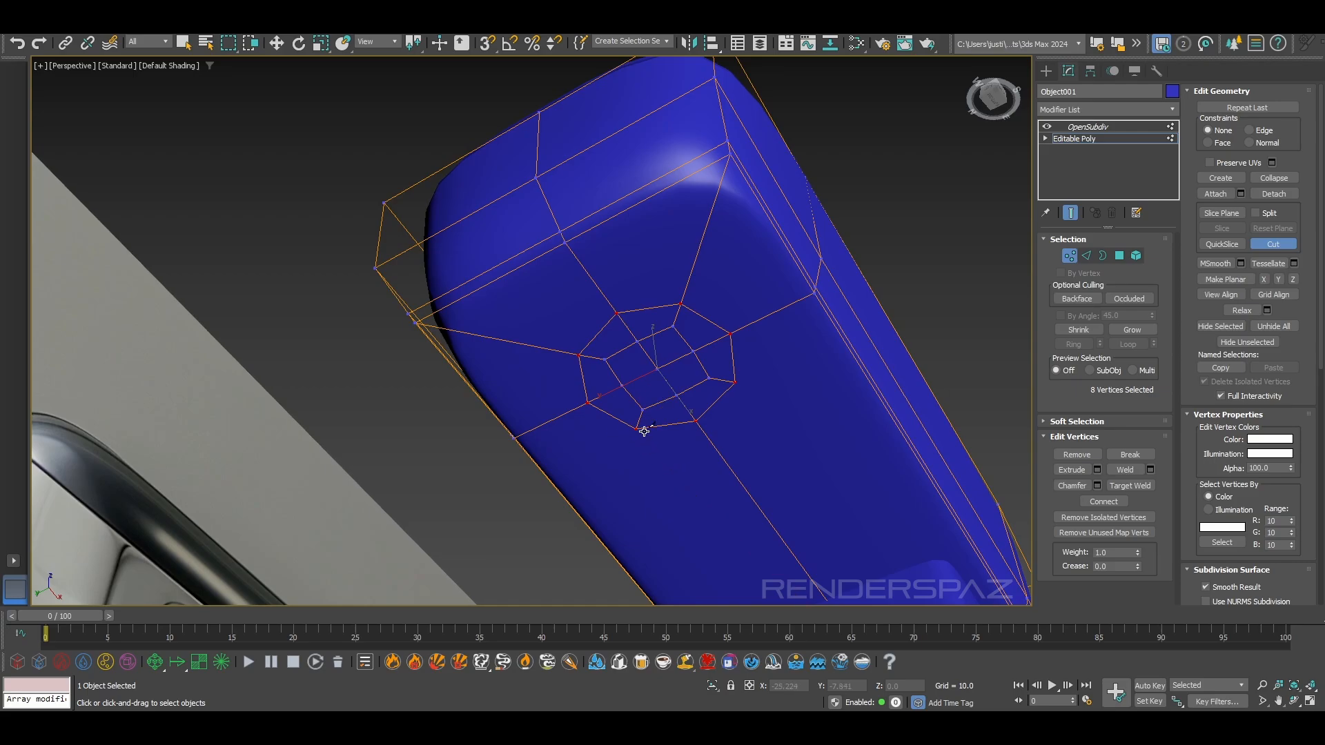
# Cut edges from the octagon's two rear diagonal vertices to the rear corners of the upper body's underside
pyautogui.keyDown('alt'); pyautogui.moveTo(636, 432); pyautogui.dragTo(583, 491, button='middle'); pyautogui.keyUp('alt')
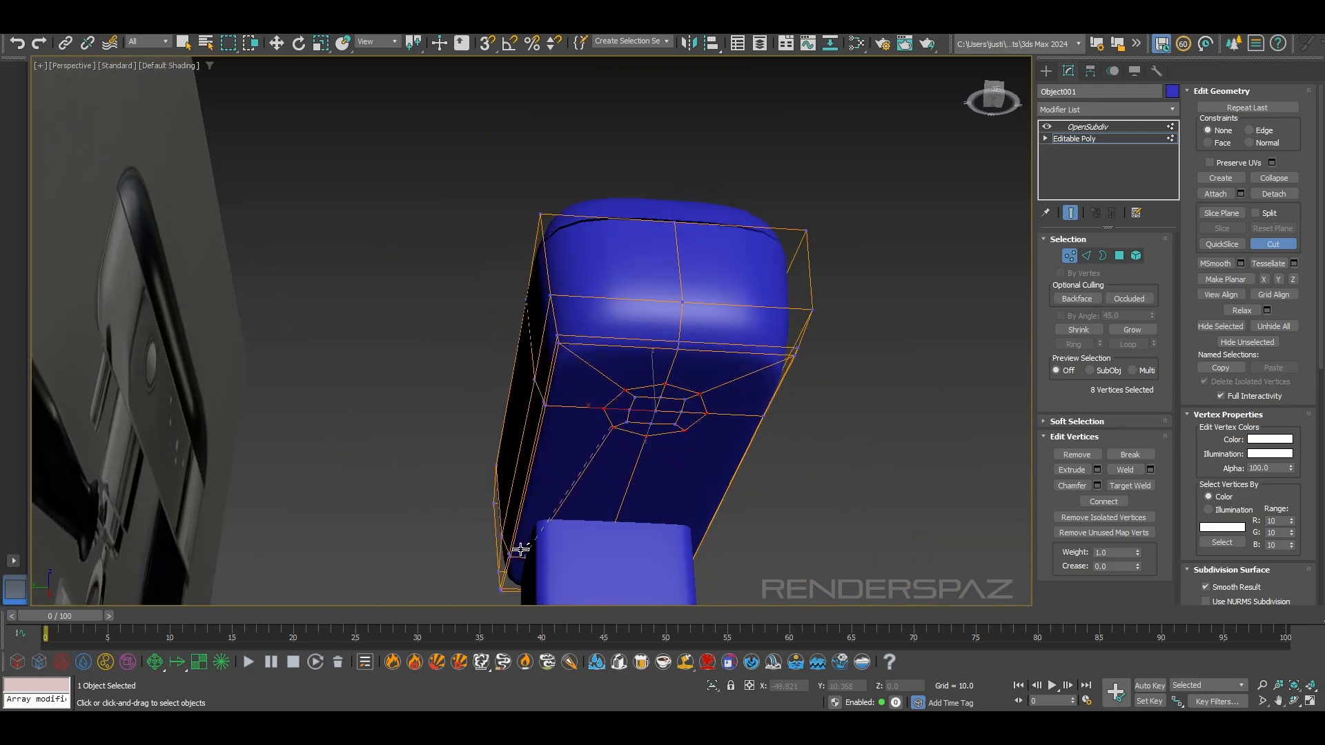
pyautogui.scroll(-3, 522, 545)
pyautogui.moveTo(522, 546); pyautogui.dragTo(681, 378, button='middle')
pyautogui.scroll(5, 682, 378)
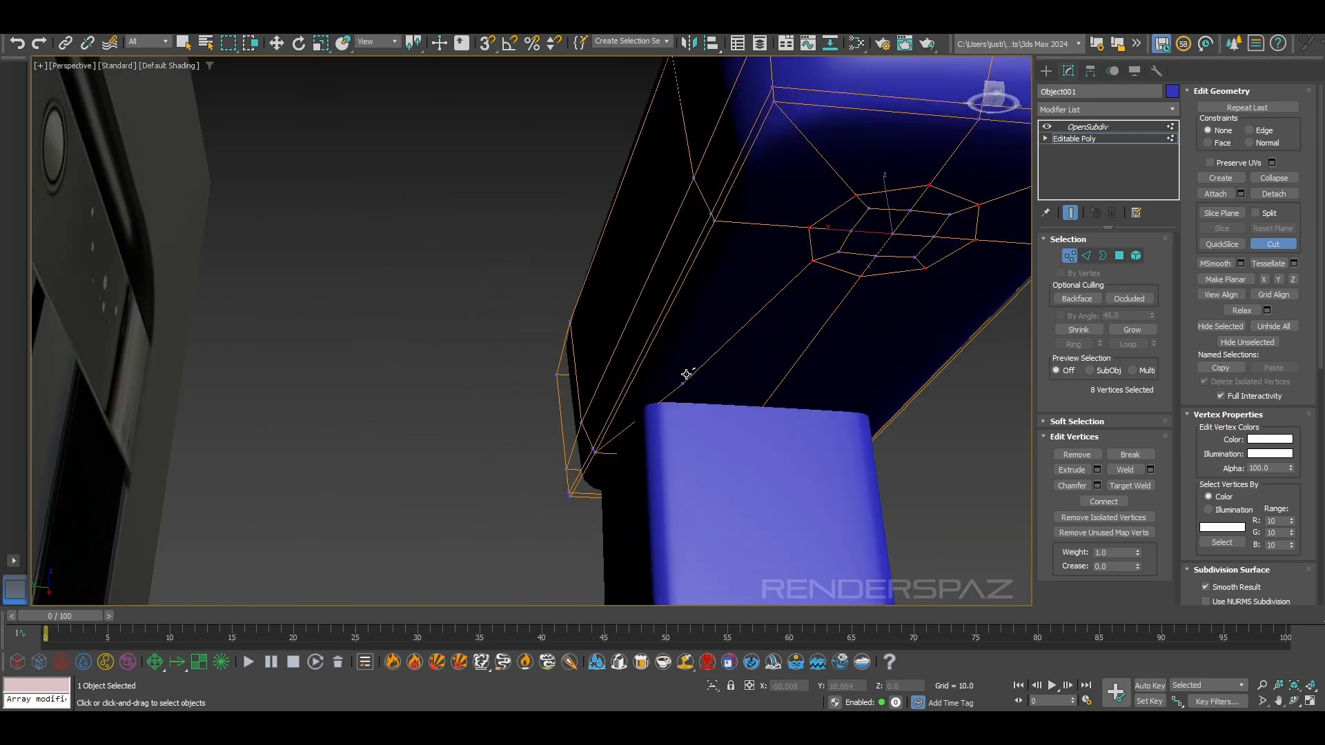
pyautogui.click(596, 453)
pyautogui.rightClick(597, 453)
pyautogui.moveTo(710, 439); pyautogui.dragTo(637, 266, button='middle')
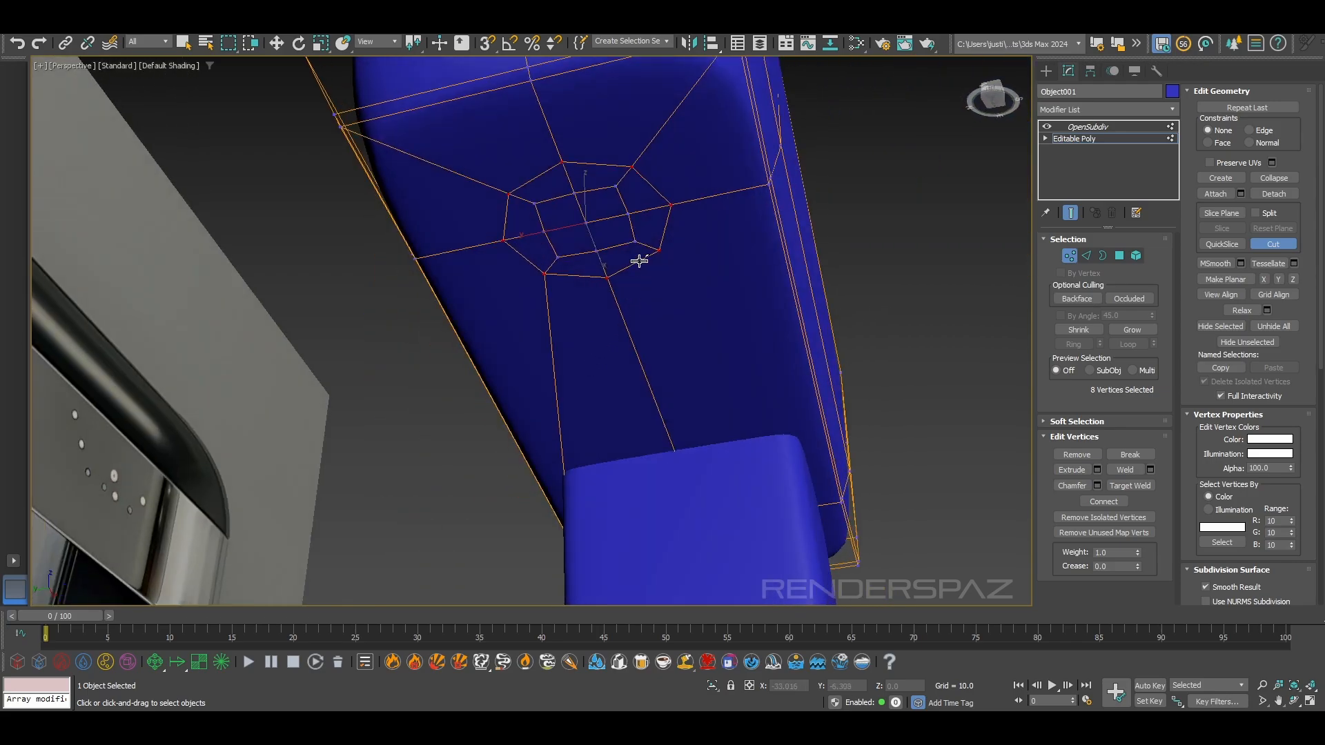
pyautogui.click(662, 251)
pyautogui.rightClick(873, 453)
pyautogui.click(662, 252)
pyautogui.click(840, 503)
pyautogui.rightClick(839, 502)
pyautogui.scroll(-4, 703, 315)
pyautogui.keyDown('alt'); pyautogui.moveTo(700, 310); pyautogui.dragTo(986, 166, button='middle'); pyautogui.keyUp('alt')
pyautogui.rightClick(656, 338)
# Select the octagon's four inner polygons, grow the selection to all 12 polygons, and scale them up
pyautogui.scroll(5, 646, 312)
pyautogui.scroll(-2, 690, 259)
pyautogui.scroll(4, 694, 280)
pyautogui.scroll(-4, 702, 248)
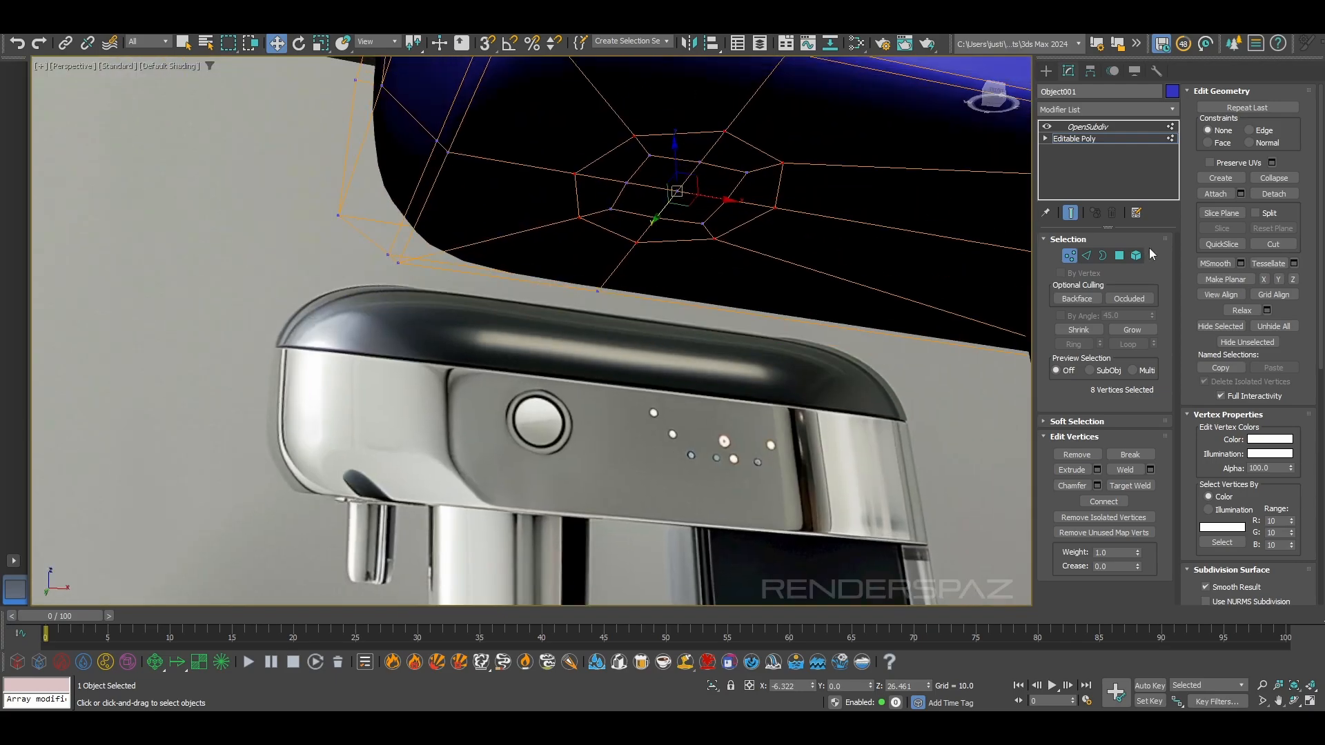
pyautogui.click(1102, 256)
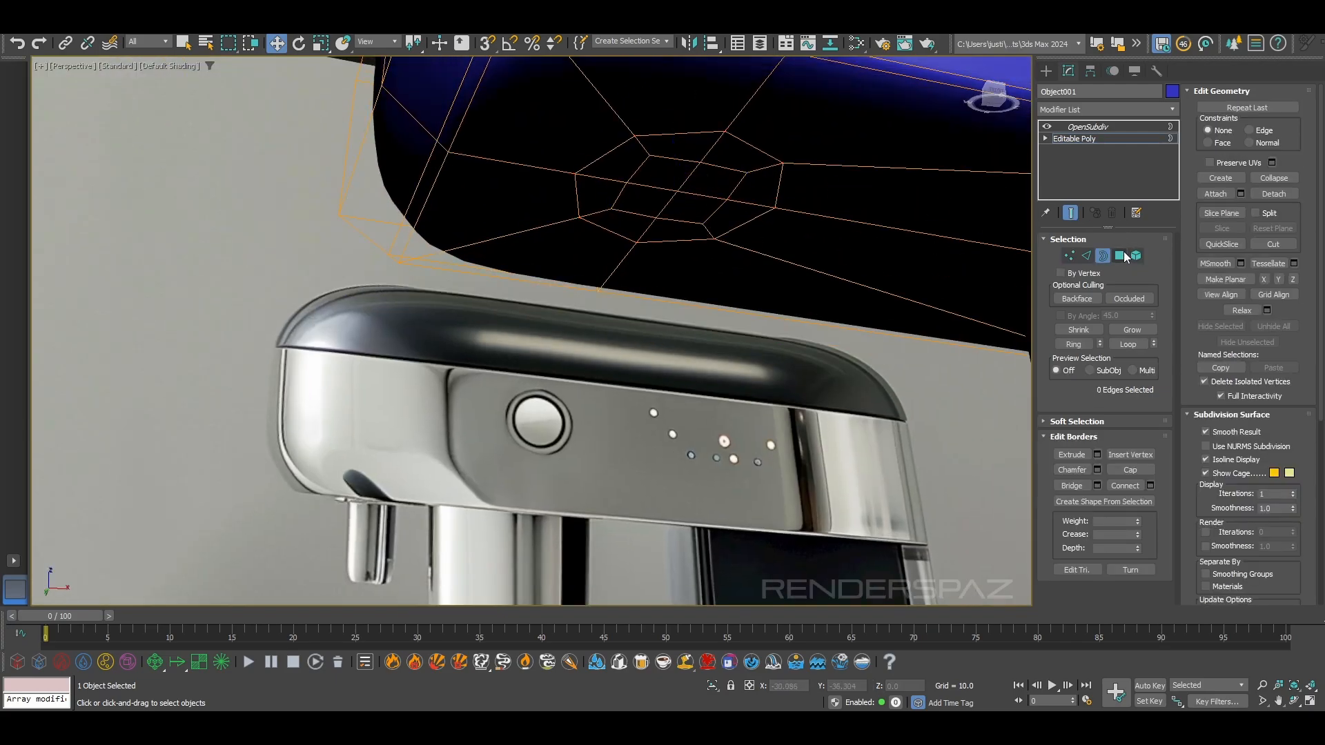
pyautogui.click(1121, 256)
pyautogui.click(707, 180)
pyautogui.keyDown('ctrl'); pyautogui.click(662, 175); pyautogui.keyUp('ctrl')
pyautogui.keyDown('ctrl'); pyautogui.click(650, 208); pyautogui.keyUp('ctrl')
pyautogui.keyDown('ctrl'); pyautogui.click(707, 212); pyautogui.keyUp('ctrl')
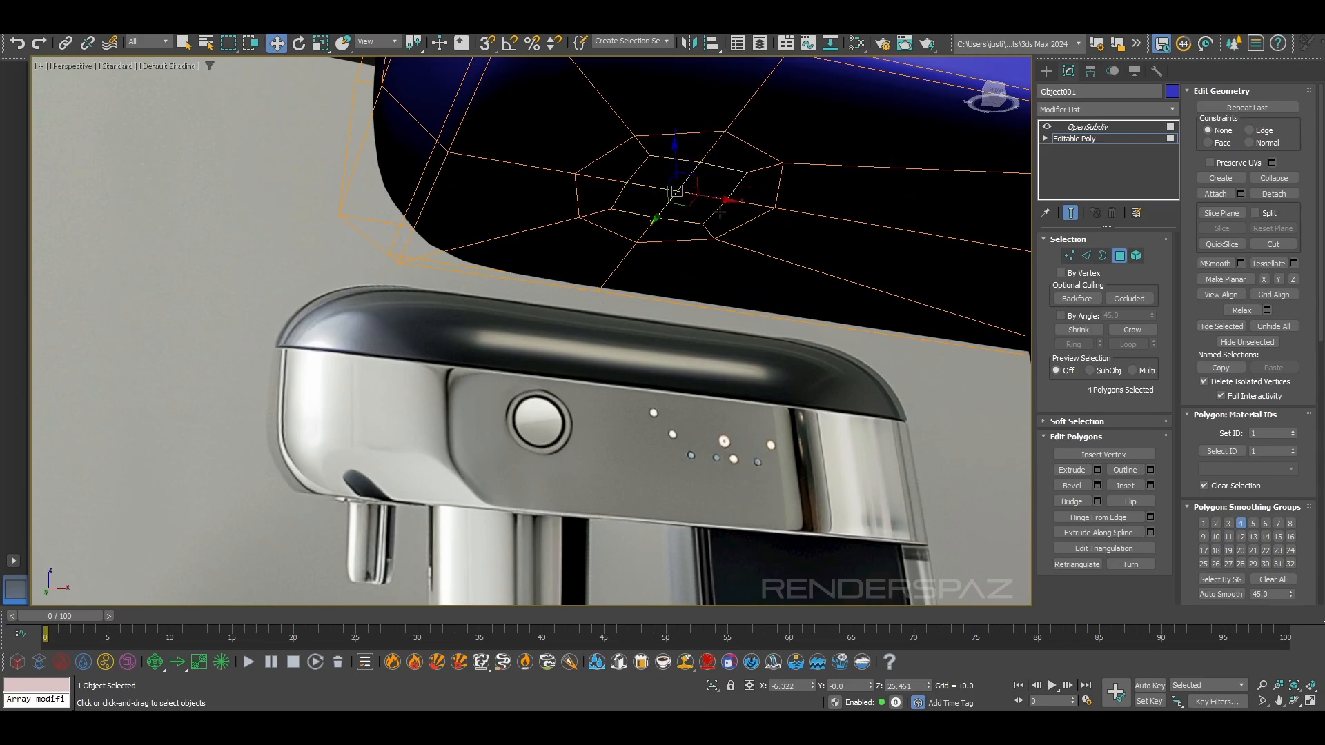
pyautogui.click(1132, 329)
pyautogui.click(319, 44)
pyautogui.moveTo(692, 187); pyautogui.dragTo(703, 175)
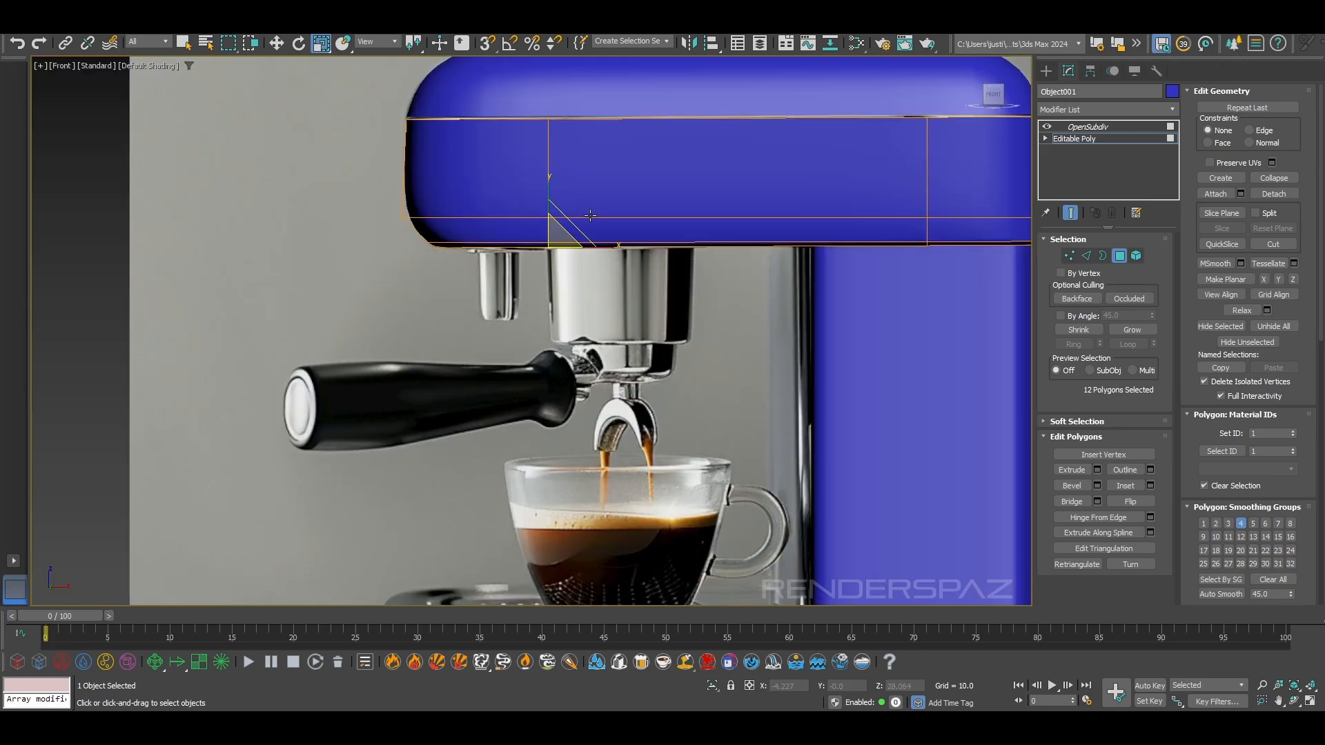
# Move the octagon's 12 polygons backward to about X -4.61, toward the reference's group head
pyautogui.scroll(3, 576, 269)
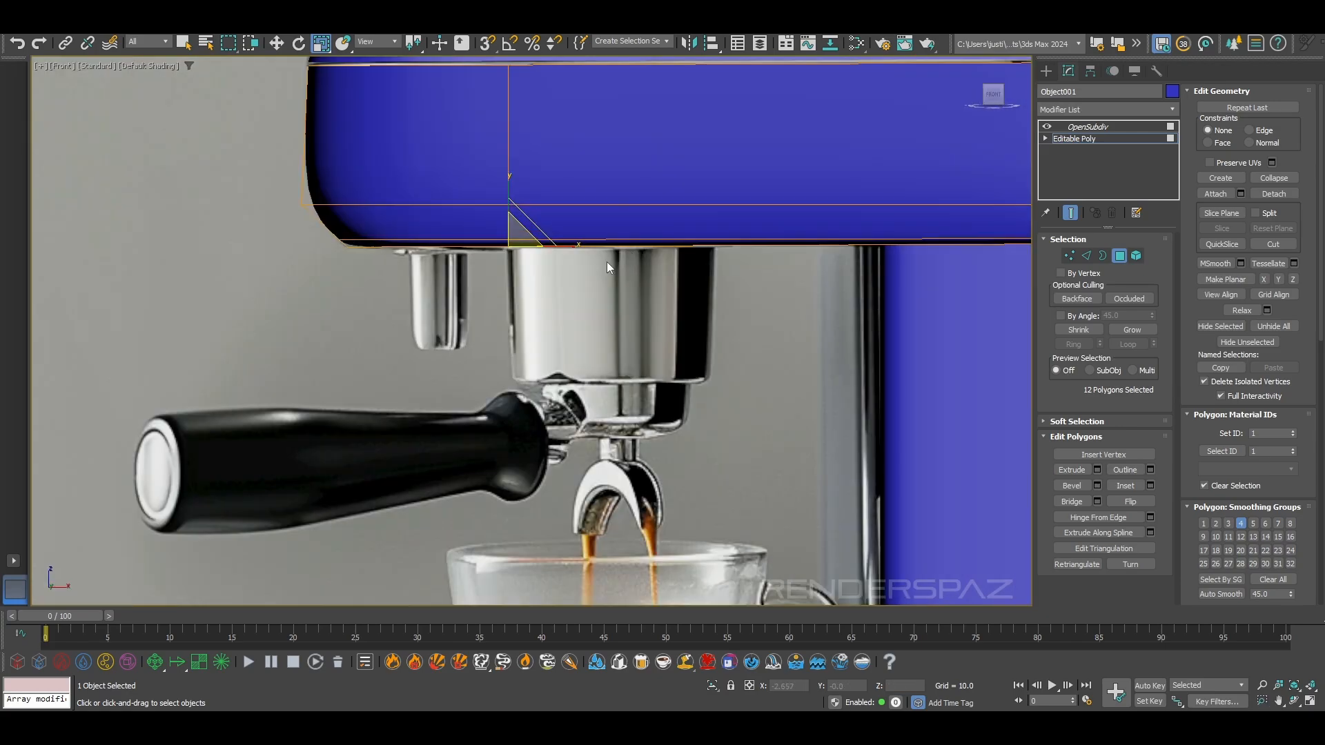
pyautogui.press('w')
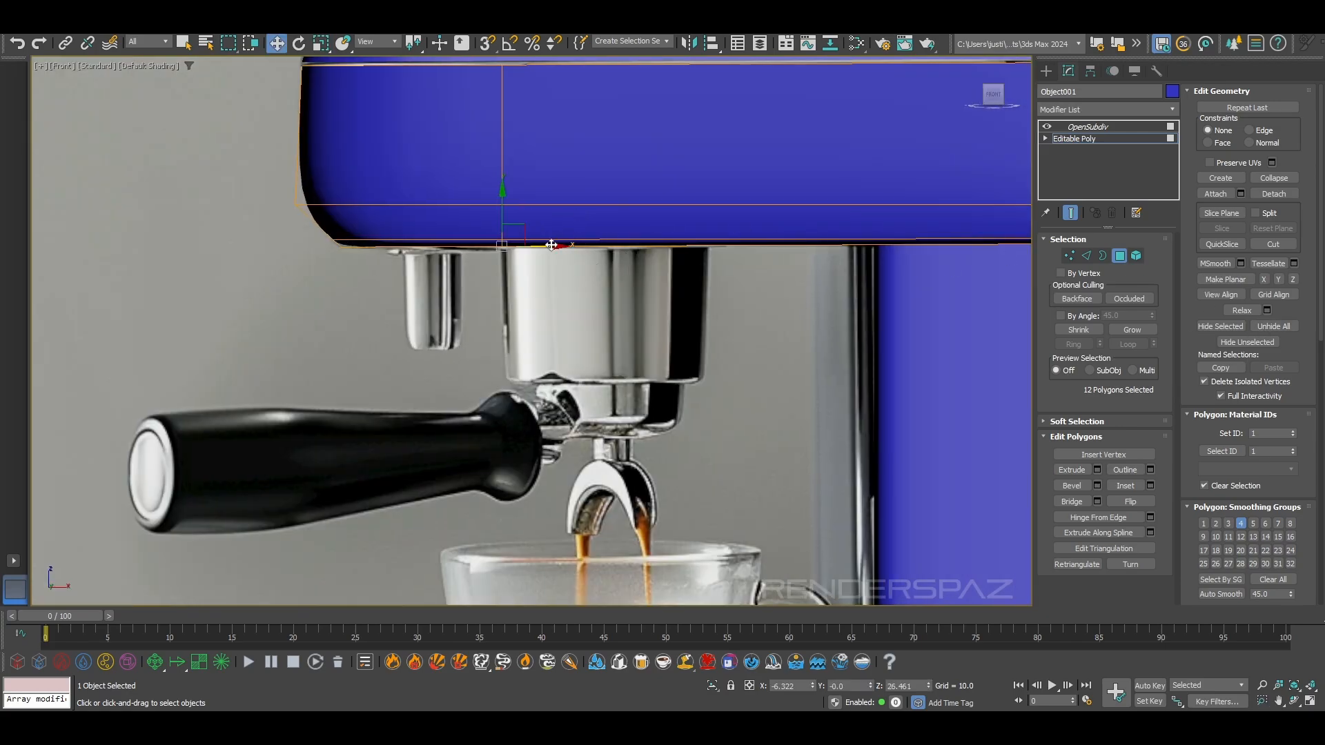
pyautogui.press('F3')
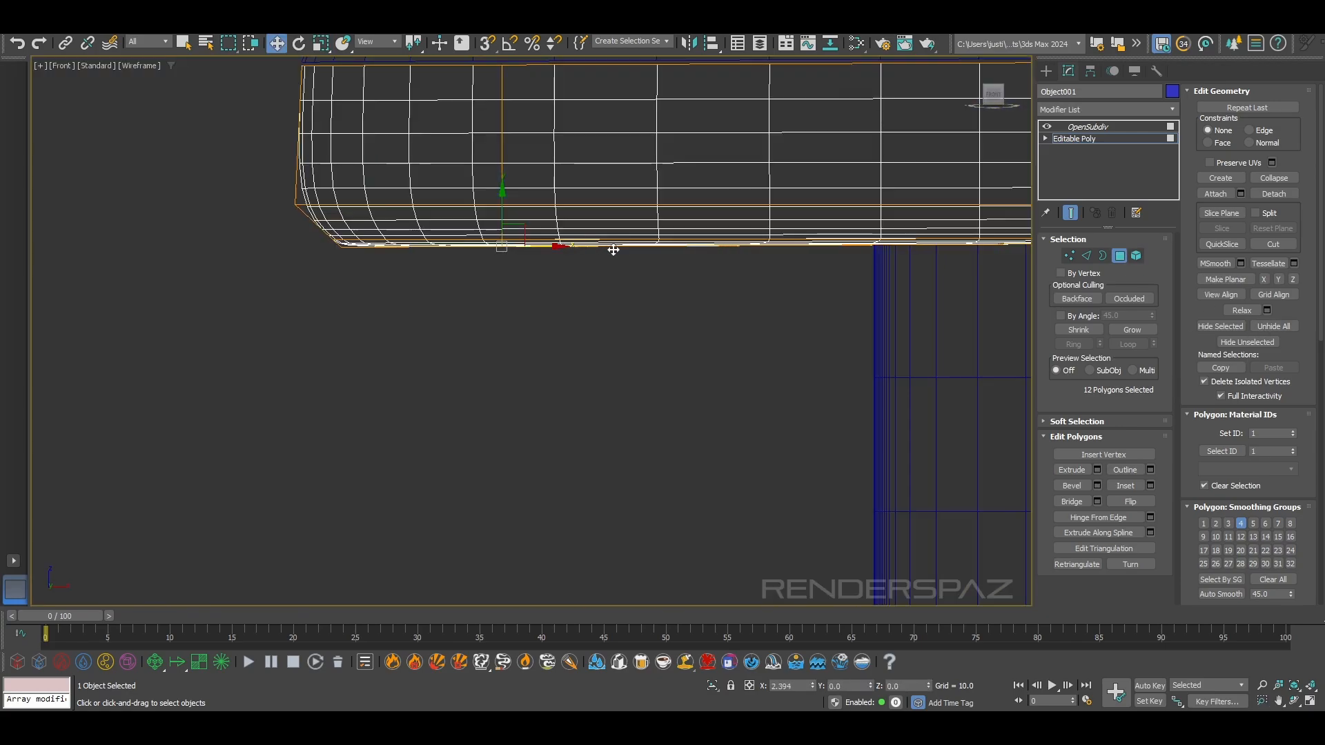
pyautogui.press('F3')
pyautogui.keyDown('alt'); pyautogui.moveTo(706, 261); pyautogui.dragTo(693, 235, button='middle'); pyautogui.keyUp('alt')
pyautogui.moveTo(551, 255); pyautogui.dragTo(596, 258)
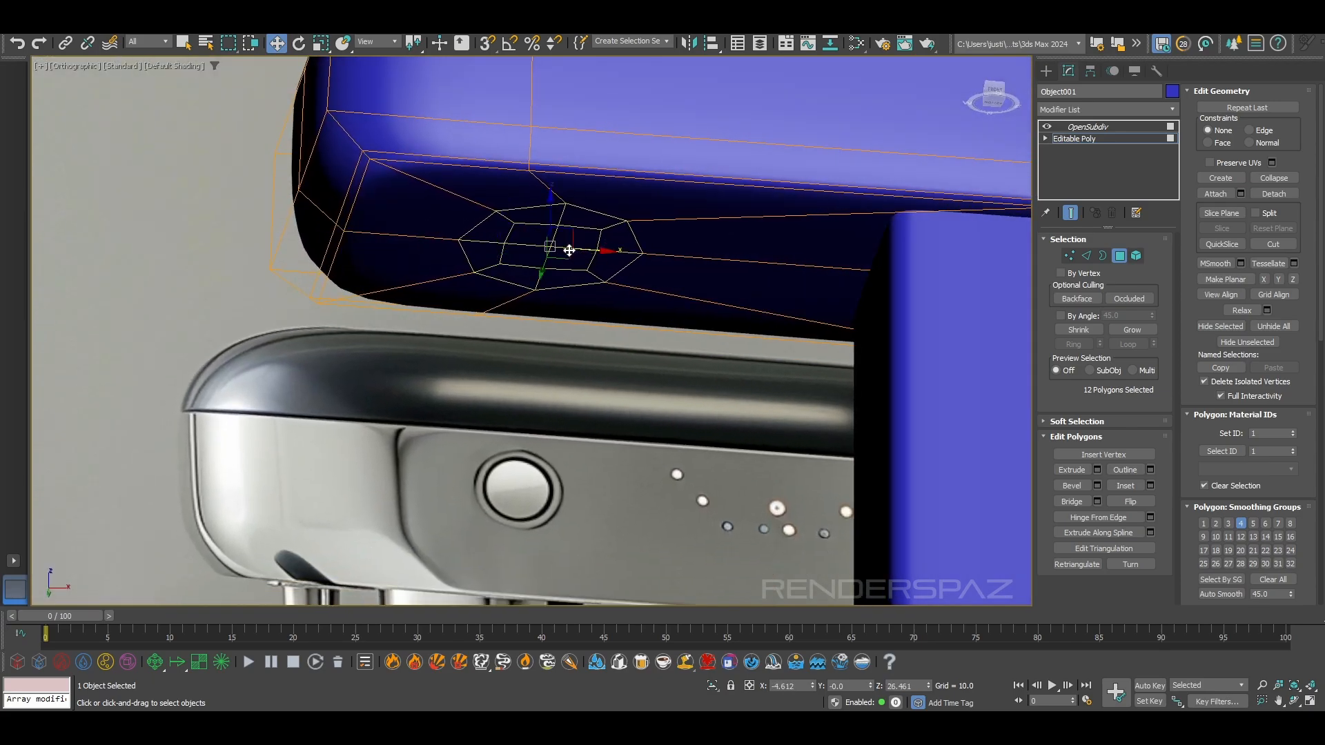
pyautogui.press('f')
pyautogui.scroll(10, 543, 254)
pyautogui.moveTo(733, 332); pyautogui.dragTo(840, 280, button='middle')
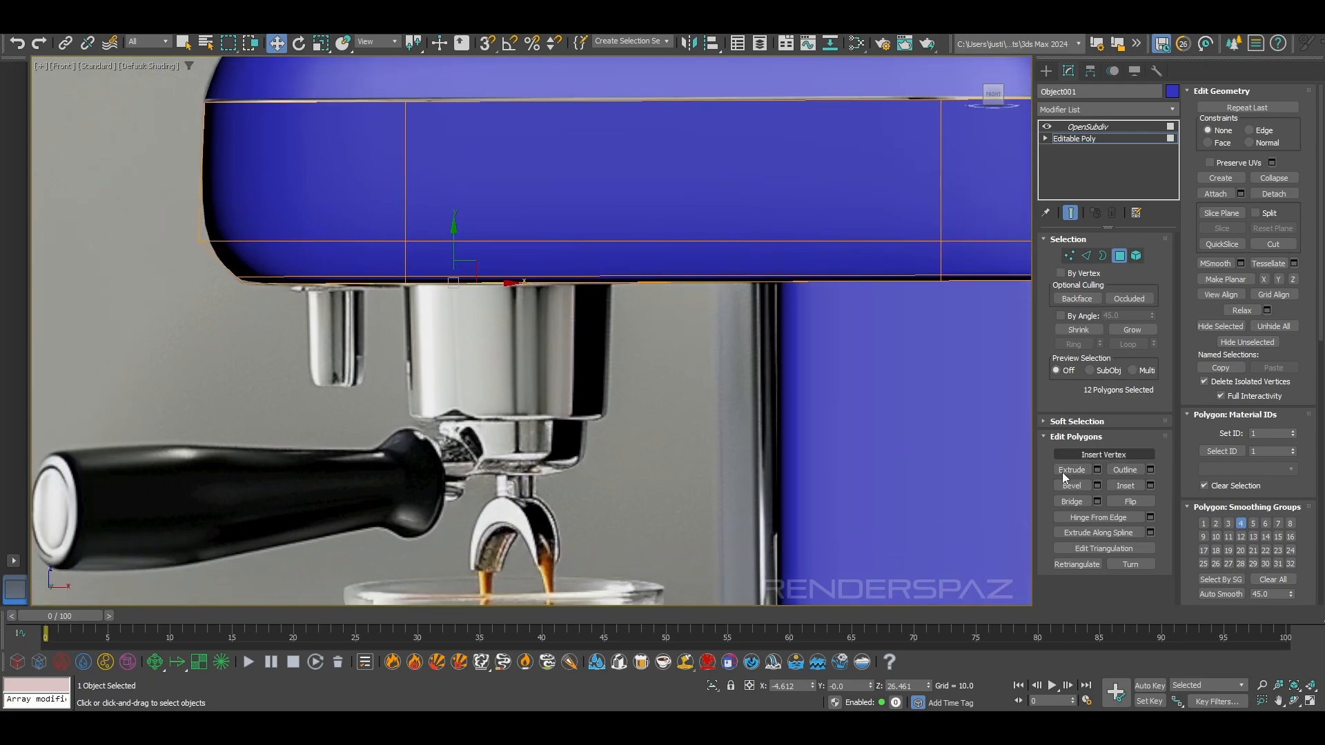
# Extrude the octagon's polygons slightly for a thin rim, and extrude them again downward to form the group head cylinder
pyautogui.click(1070, 473)
pyautogui.keyDown('alt'); pyautogui.moveTo(443, 284); pyautogui.dragTo(483, 281, button='middle'); pyautogui.keyUp('alt')
pyautogui.moveTo(482, 281)
pyautogui.mouseDown()
pyautogui.moveTo(477, 256)
pyautogui.moveTo(480, 283)
pyautogui.mouseUp()
pyautogui.hotkey('ctrl', 'z')
pyautogui.keyDown('alt'); pyautogui.moveTo(422, 285); pyautogui.dragTo(448, 266, button='middle'); pyautogui.keyUp('alt')
pyautogui.scroll(4, 449, 267)
pyautogui.moveTo(449, 265); pyautogui.dragTo(452, 260)
pyautogui.scroll(-5, 443, 281)
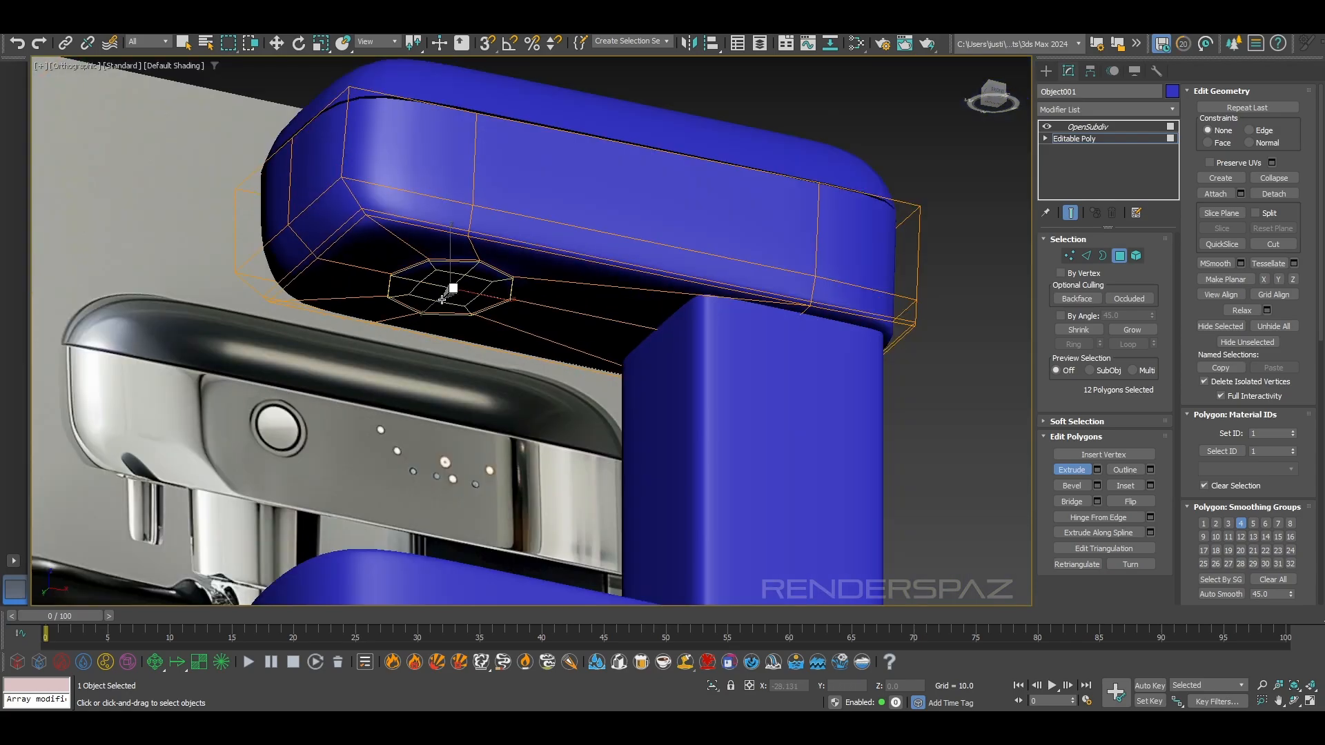
pyautogui.scroll(3, 442, 299)
pyautogui.scroll(-3, 444, 296)
pyautogui.scroll(5, 447, 292)
pyautogui.moveTo(453, 284); pyautogui.dragTo(482, 221)
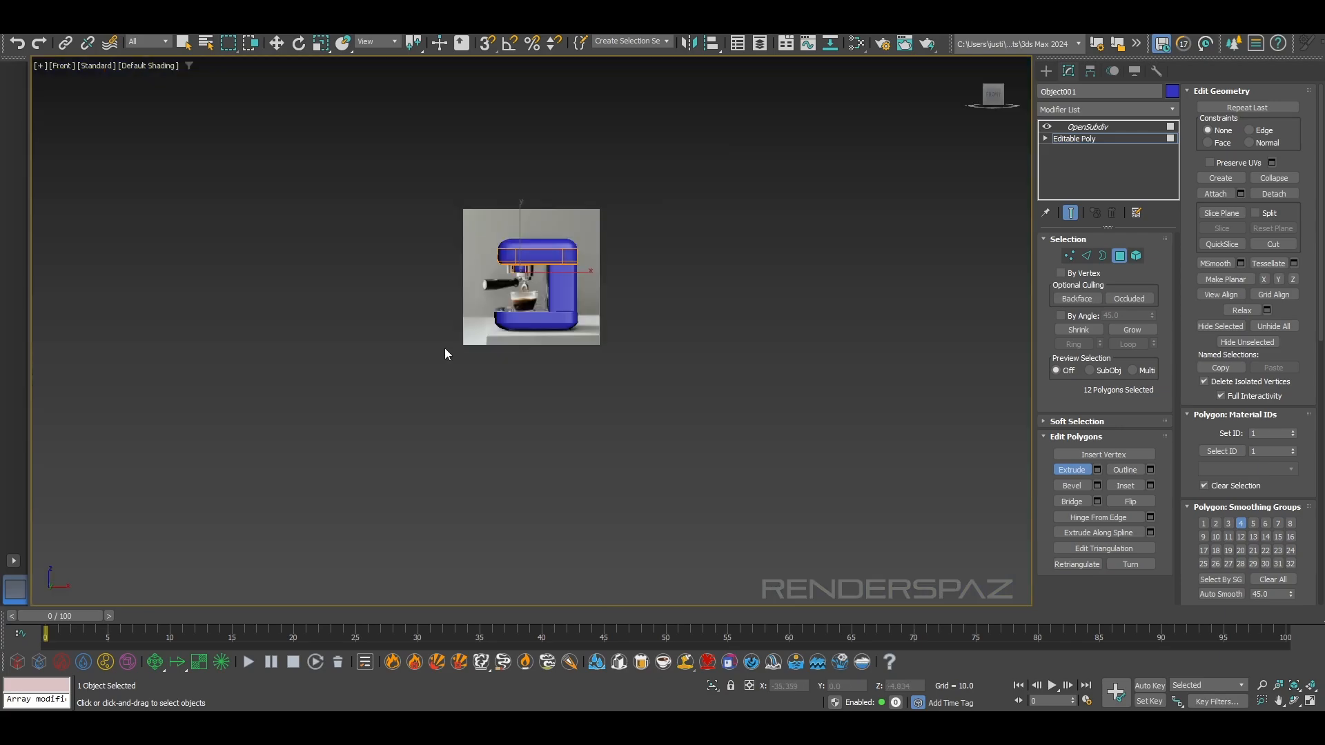
pyautogui.scroll(10, 503, 289)
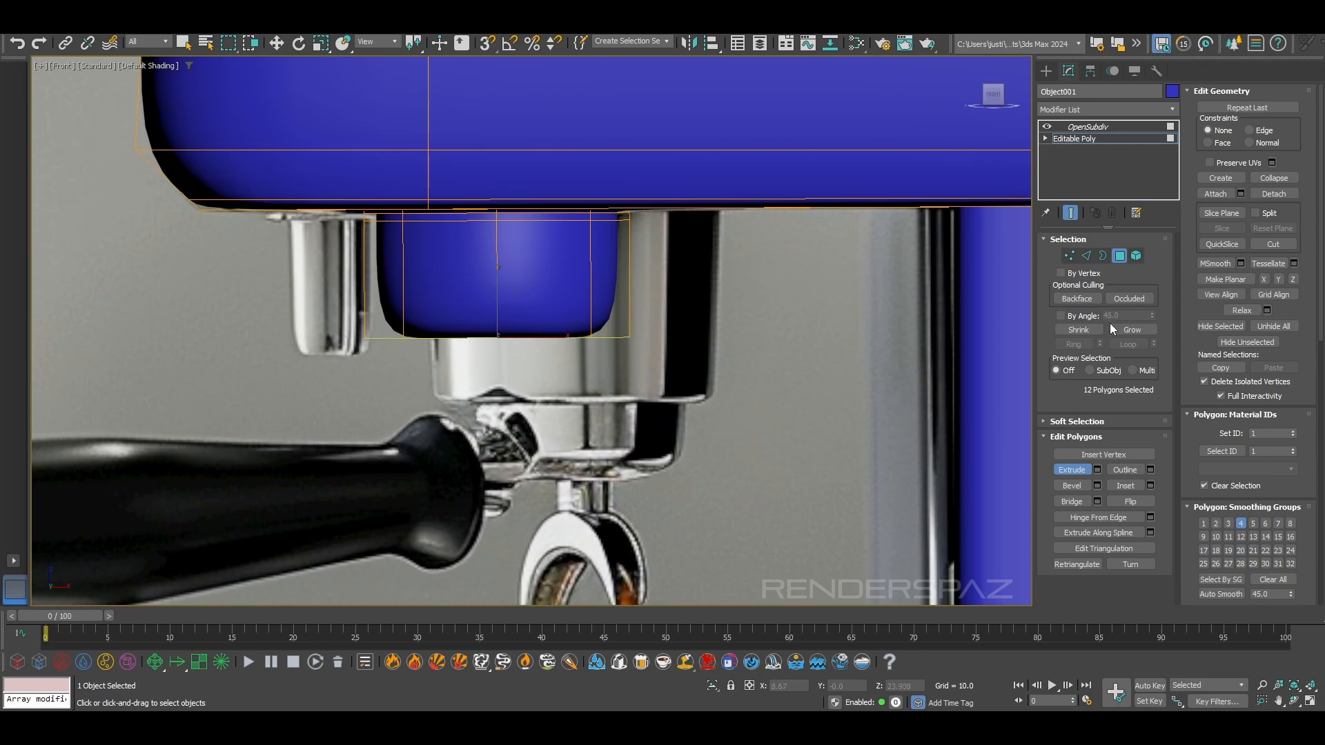
# Grow the selection to the group head's 36 polygons and scale them up toward the reference's width
pyautogui.click(1129, 328)
pyautogui.keyDown('alt'); pyautogui.moveTo(662, 362); pyautogui.dragTo(685, 338, button='middle'); pyautogui.keyUp('alt')
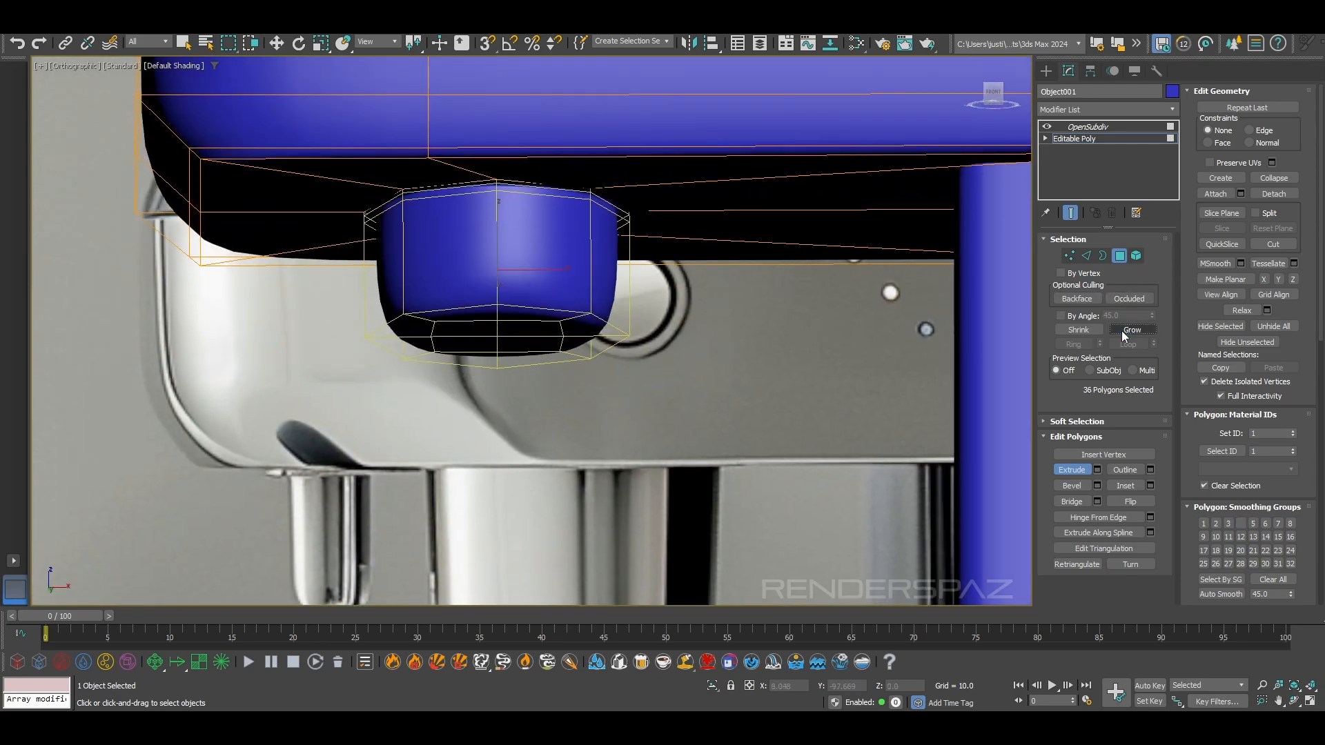
pyautogui.click(320, 43)
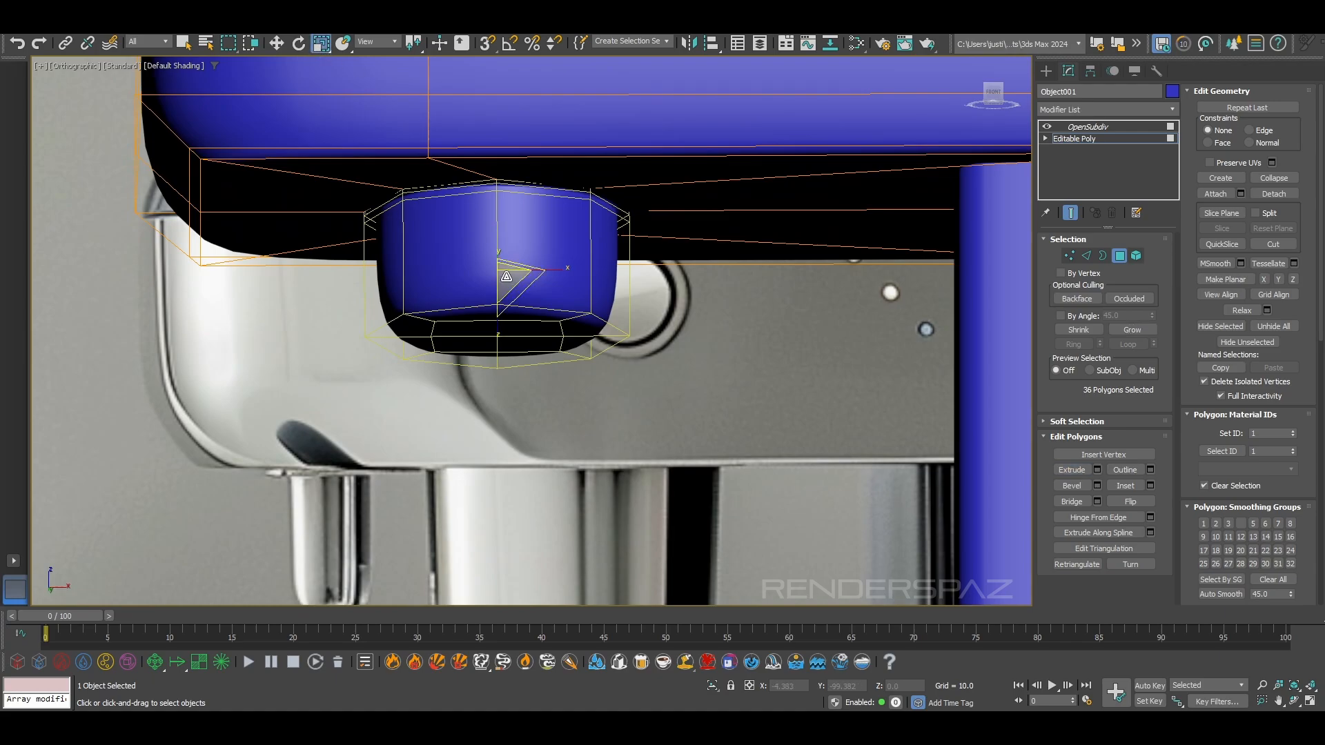
pyautogui.moveTo(506, 276); pyautogui.dragTo(516, 271)
pyautogui.press('f')
pyautogui.scroll(10, 514, 295)
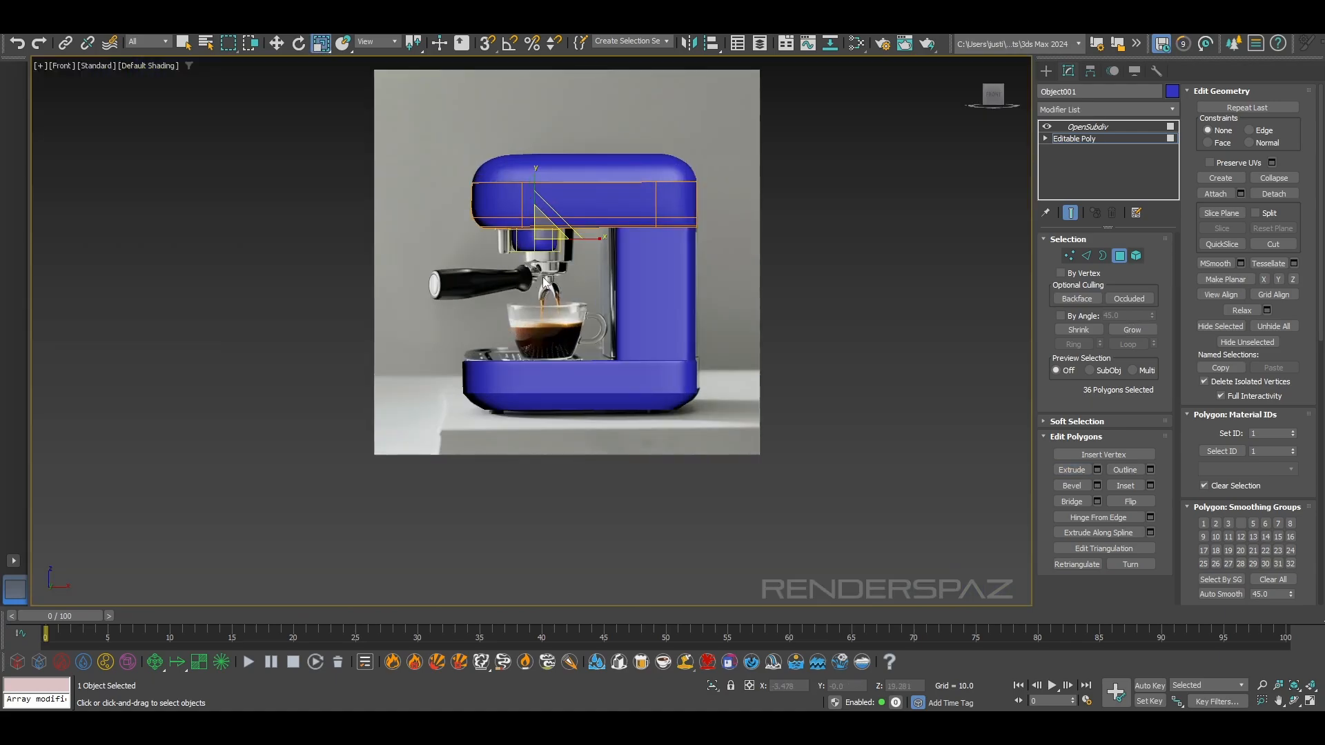
# Move the group head's 36 polygons along X to about -2.83 to align them with the reference
pyautogui.moveTo(503, 250); pyautogui.dragTo(570, 266)
pyautogui.press('w')
pyautogui.moveTo(566, 263); pyautogui.dragTo(552, 261, button='middle')
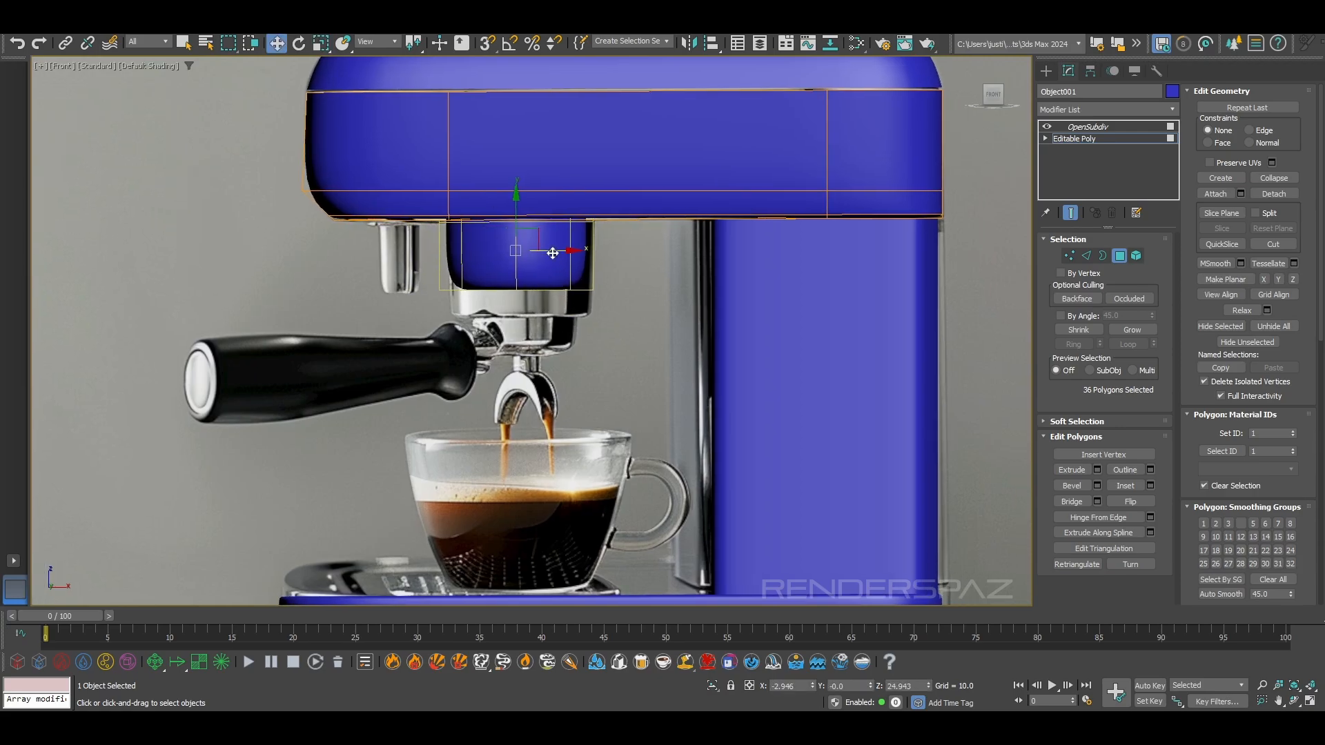
pyautogui.moveTo(552, 261); pyautogui.dragTo(555, 260)
pyautogui.keyDown('alt'); pyautogui.moveTo(556, 261); pyautogui.dragTo(598, 264, button='middle'); pyautogui.keyUp('alt')
# Select the group head's 12 bottom polygons and lower them to about Z 21.57 to match the reference's length
pyautogui.click(1067, 471)
pyautogui.press('w')
pyautogui.click(543, 280)
pyautogui.keyDown('ctrl'); pyautogui.click(532, 295); pyautogui.keyUp('ctrl')
pyautogui.keyDown('ctrl'); pyautogui.click(500, 291); pyautogui.keyUp('ctrl')
pyautogui.keyDown('ctrl'); pyautogui.click(495, 267); pyautogui.keyUp('ctrl')
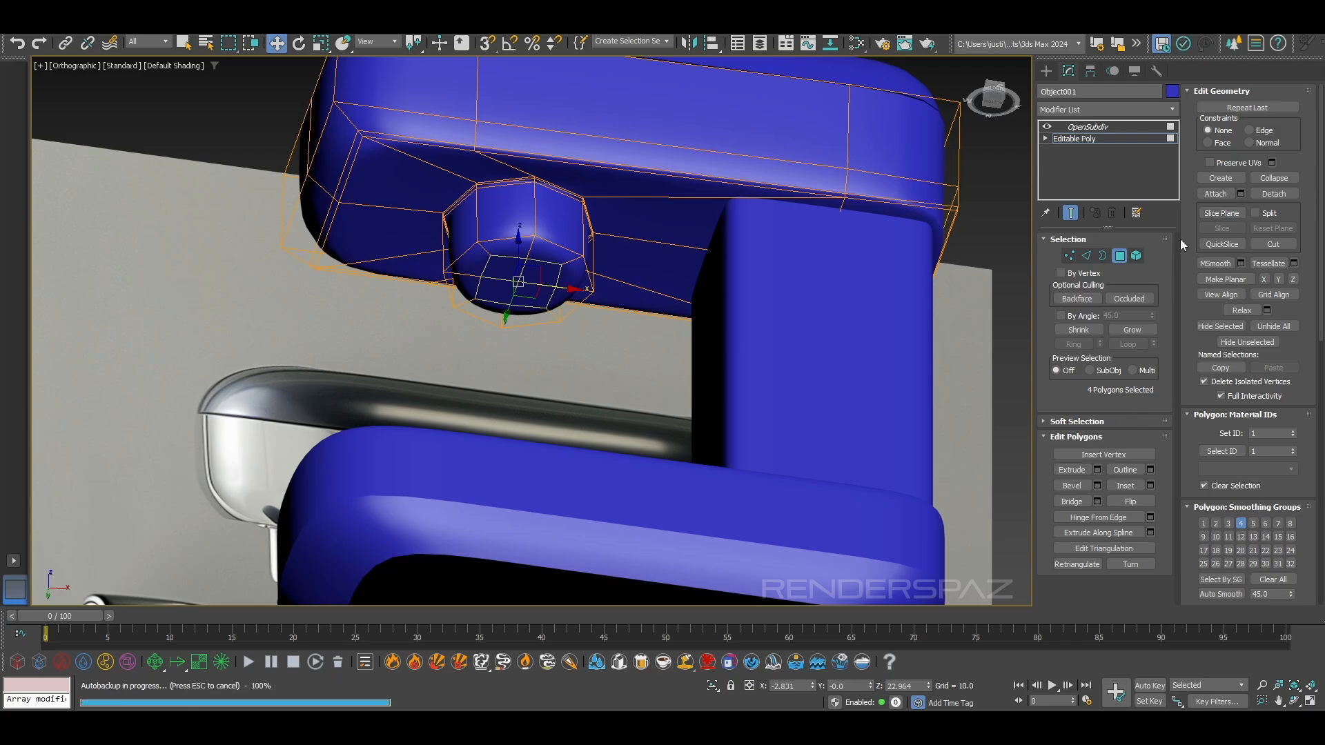
pyautogui.click(1125, 329)
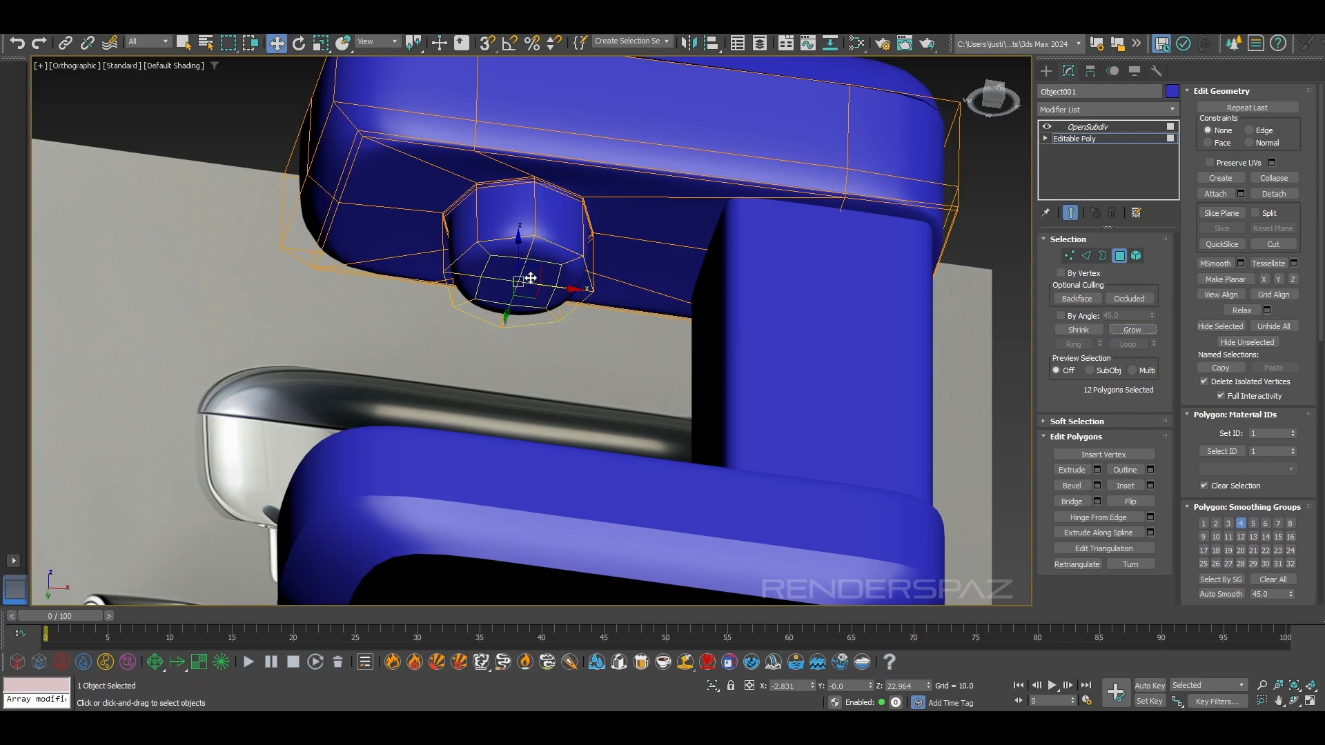
pyautogui.keyDown('alt'); pyautogui.moveTo(528, 286); pyautogui.dragTo(517, 277, button='middle'); pyautogui.keyUp('alt')
pyautogui.press('f')
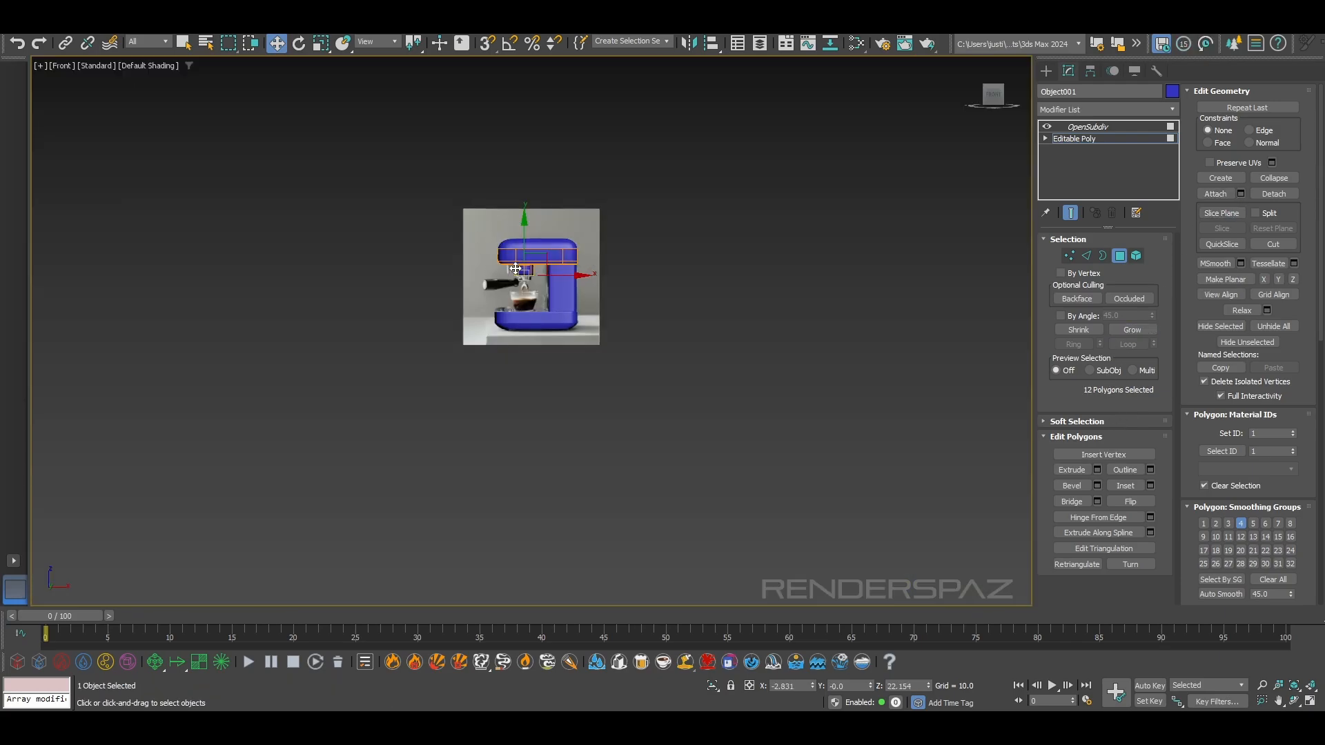
pyautogui.scroll(15, 540, 276)
pyautogui.moveTo(574, 274); pyautogui.dragTo(625, 292)
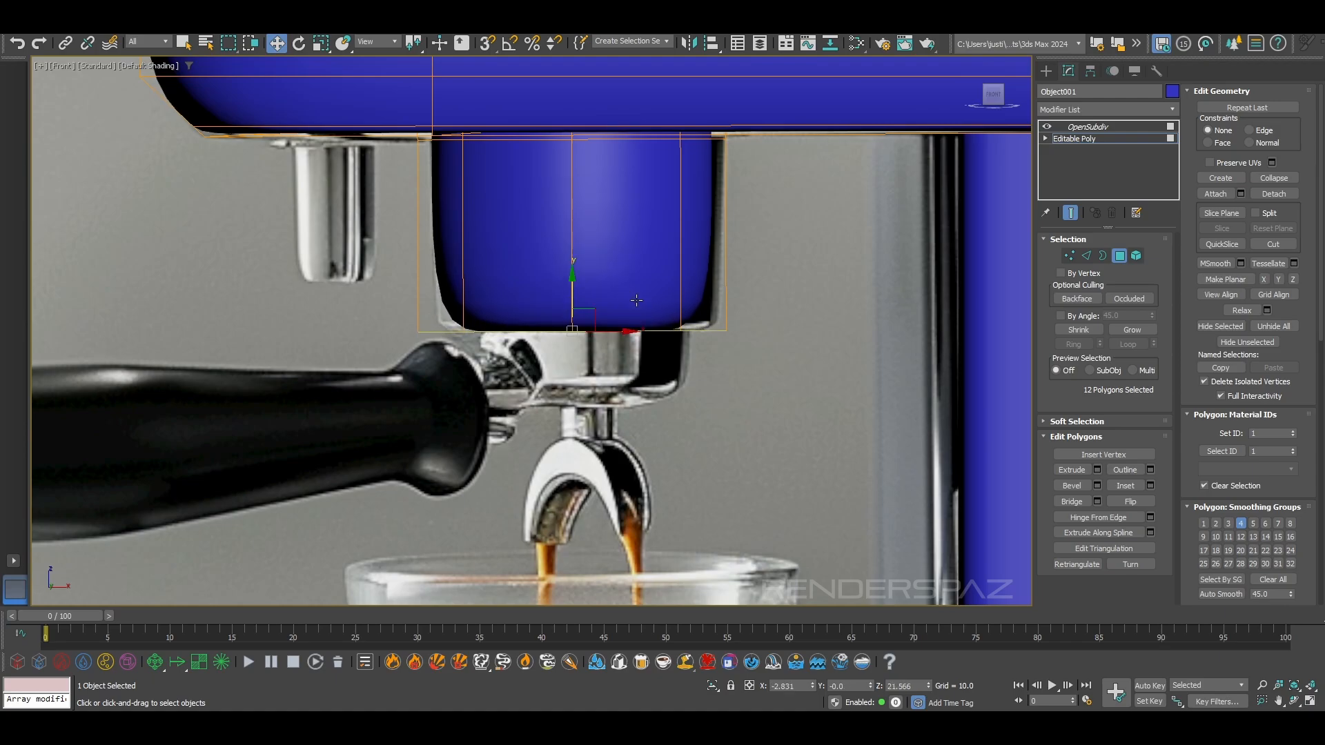
# Connect the group head's vertical edges with one horizontal loop and lower it to about Z 22.06, near the bottom edge
pyautogui.scroll(-2, 674, 291)
pyautogui.click(1086, 256)
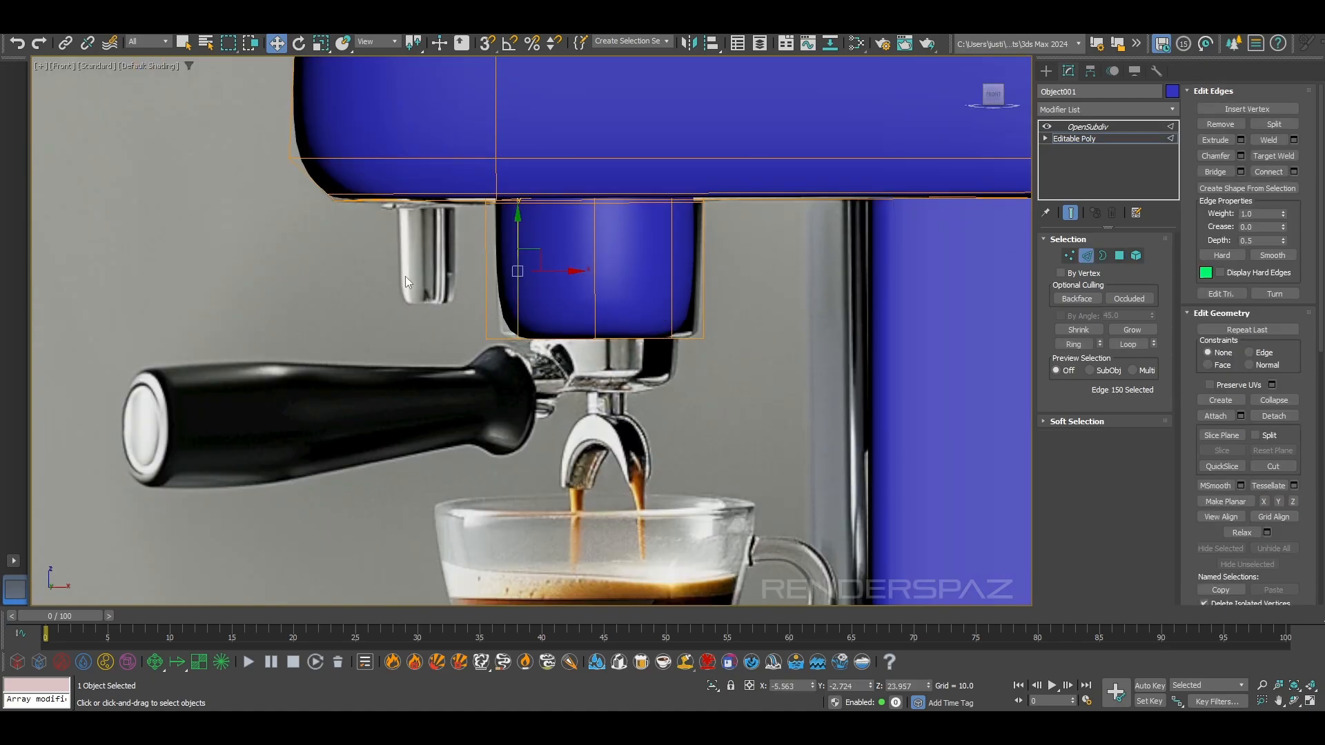
pyautogui.click(1268, 172)
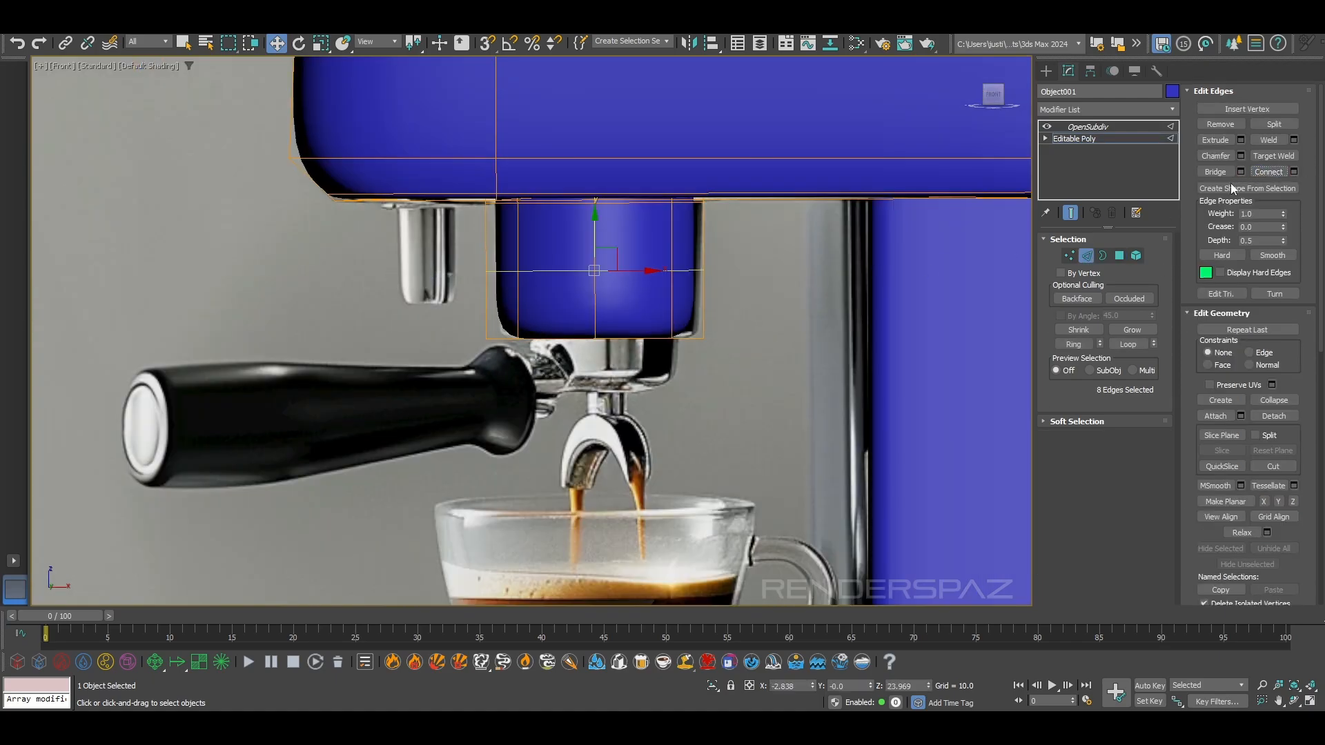
pyautogui.moveTo(594, 228); pyautogui.dragTo(598, 283)
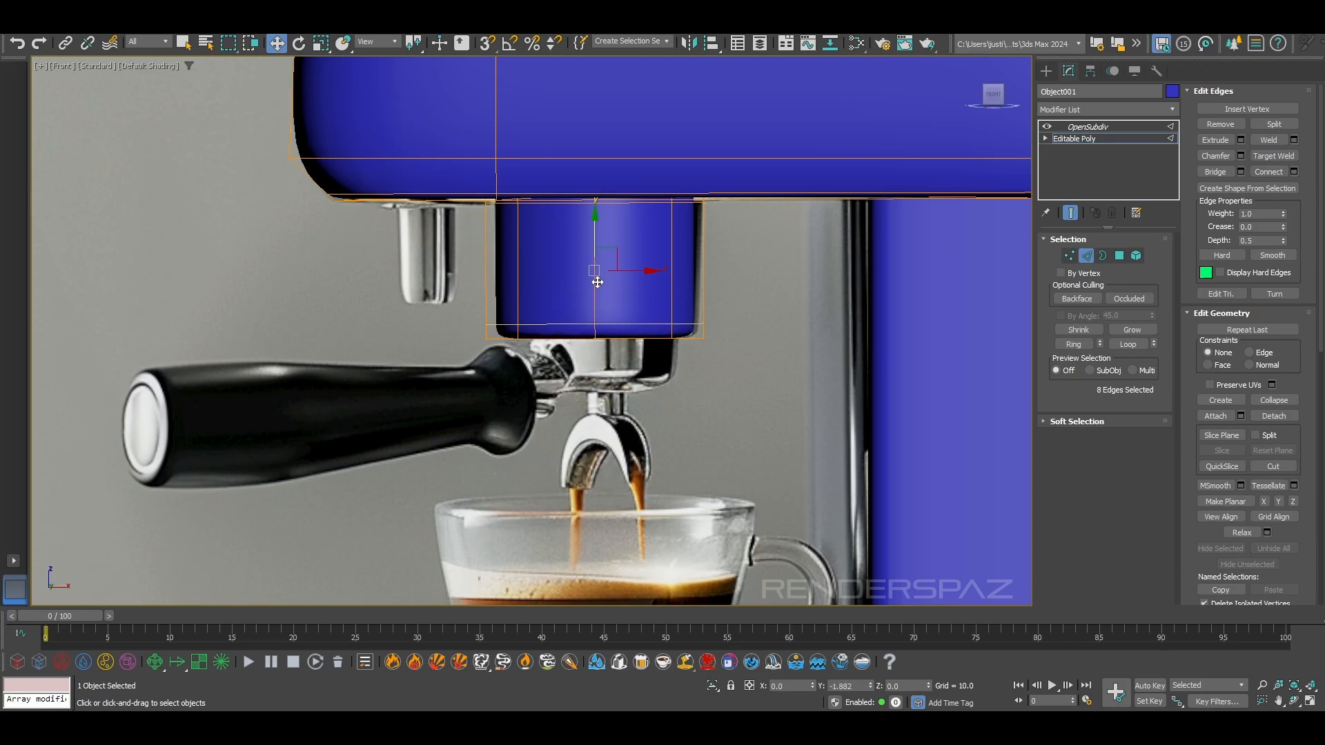
pyautogui.press('F3')
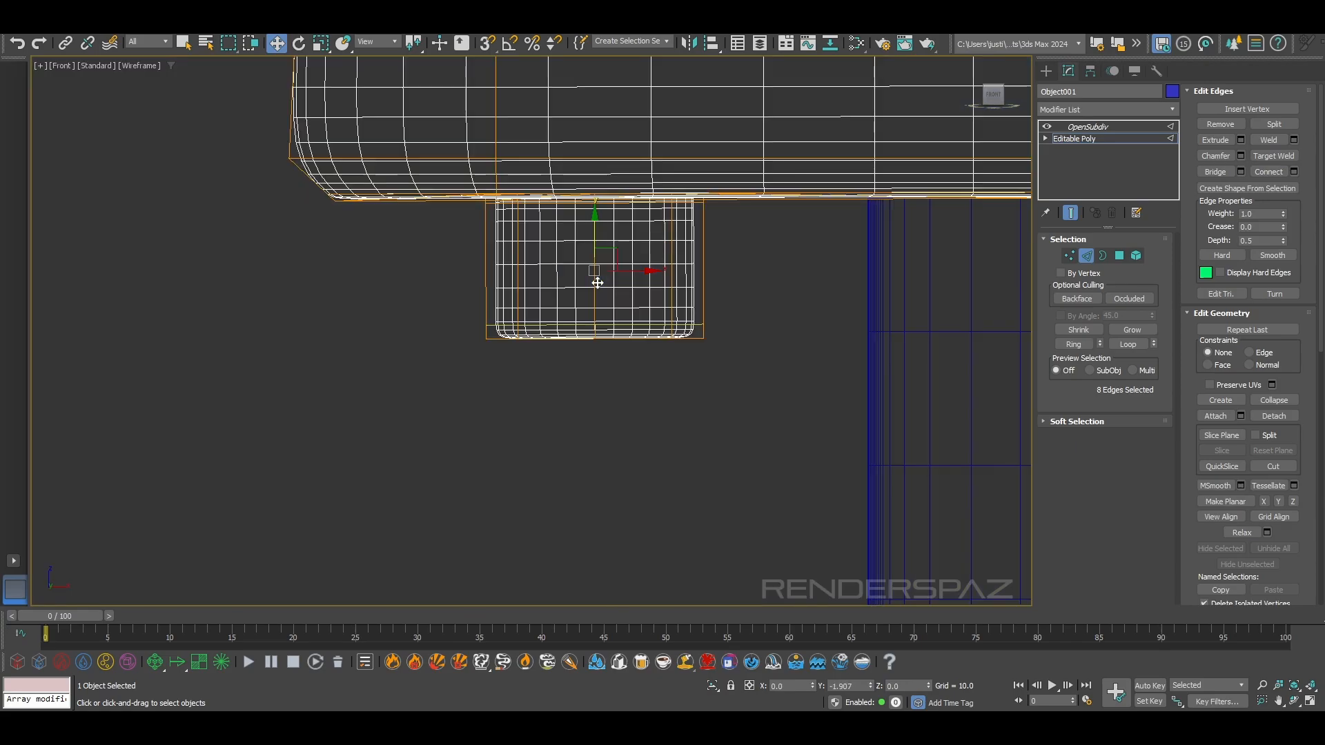
pyautogui.press('F4')
pyautogui.scroll(4, 649, 228)
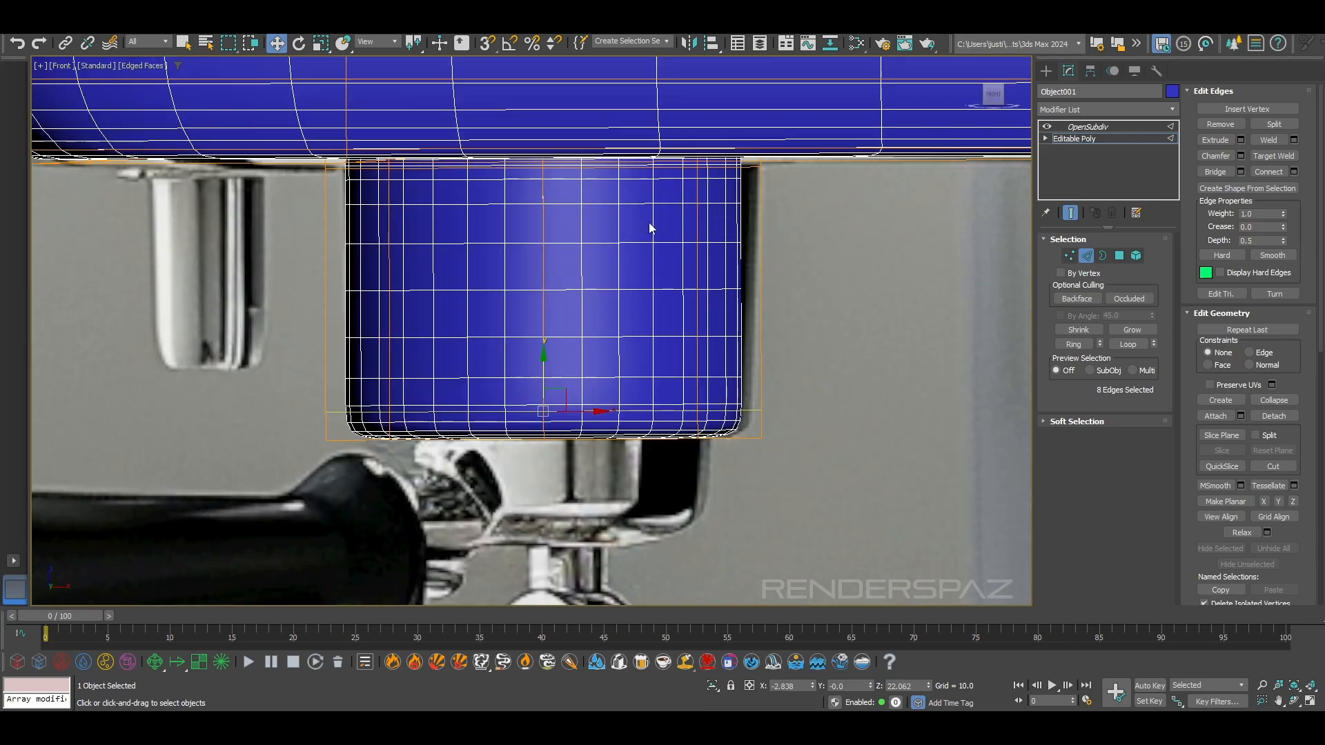
pyautogui.scroll(2, 702, 273)
pyautogui.scroll(-5, 751, 290)
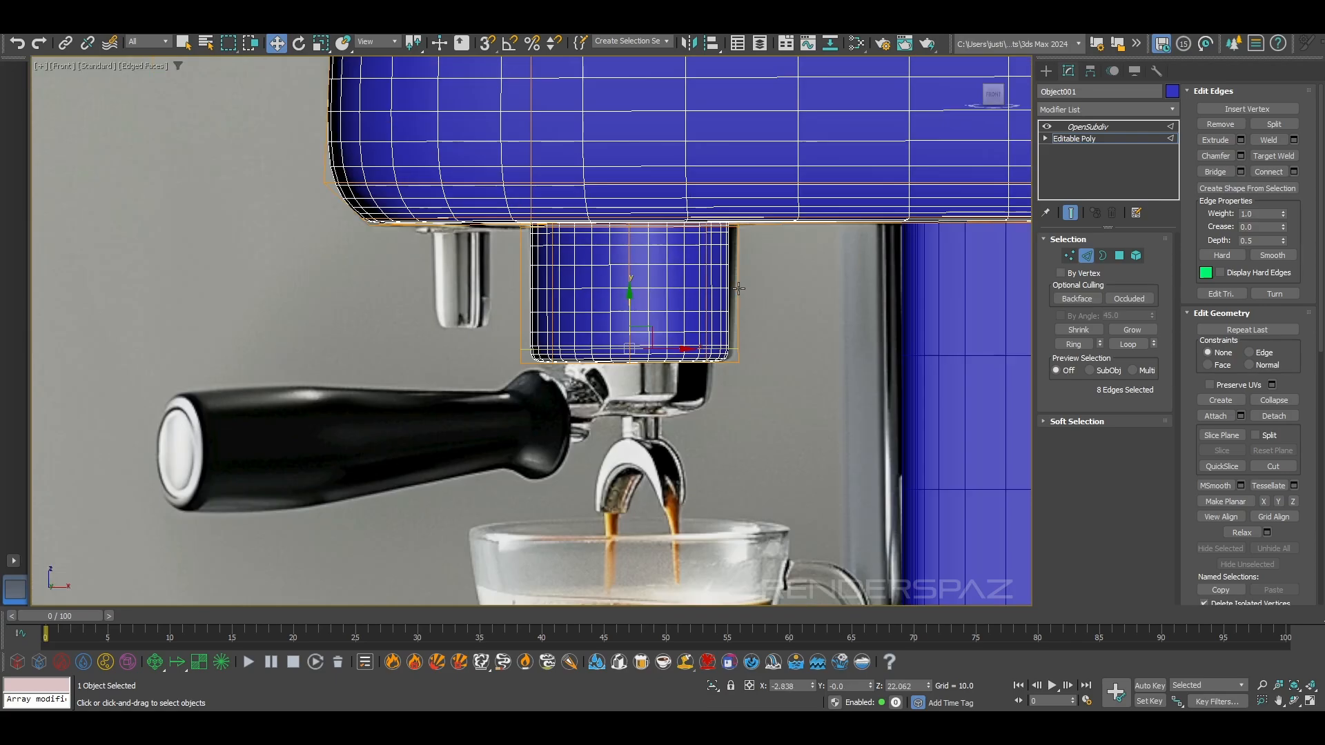
pyautogui.moveTo(737, 287); pyautogui.dragTo(727, 314, button='middle')
pyautogui.click(1085, 256)
pyautogui.click(715, 490)
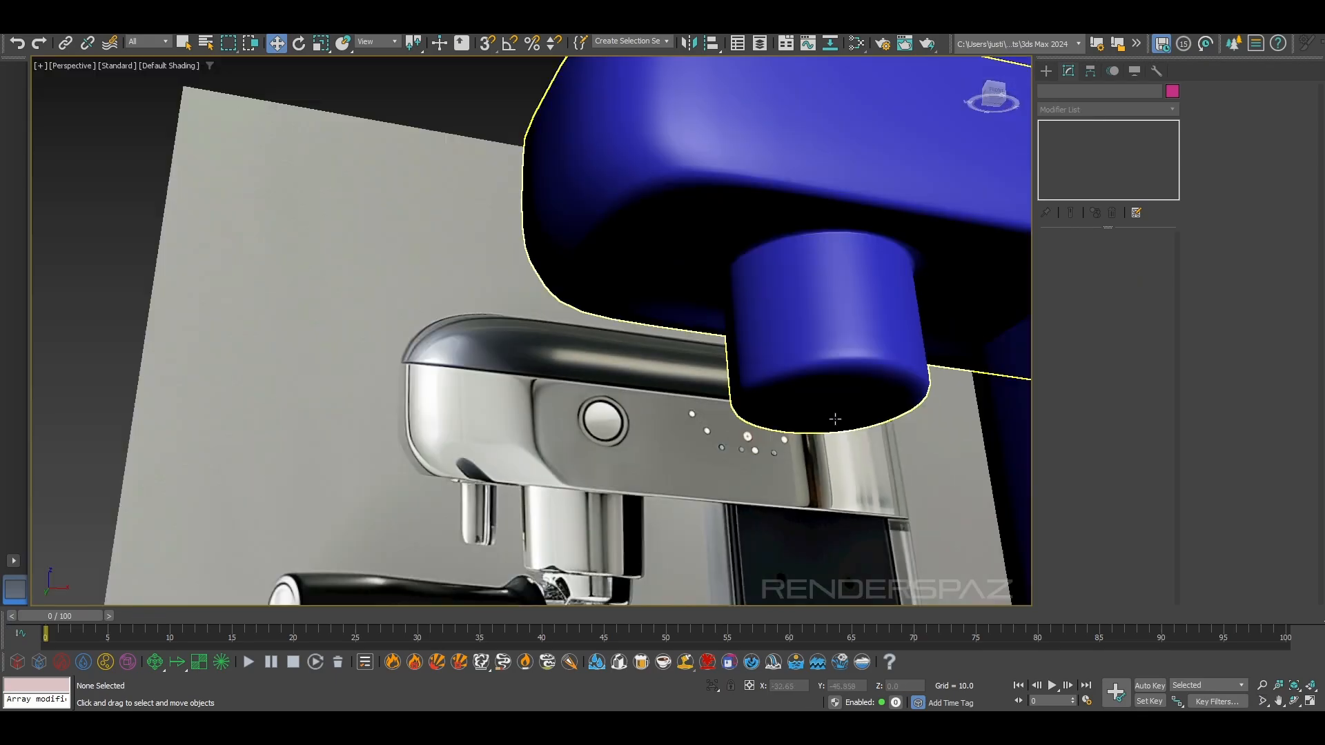
# Examine the smoothed group head from below, from the side and in the front view against the reference
pyautogui.scroll(3, 681, 347)
pyautogui.moveTo(798, 257)
pyautogui.mouseDown(button='middle')
pyautogui.moveTo(681, 347)
pyautogui.moveTo(828, 183)
pyautogui.mouseUp(button='middle')
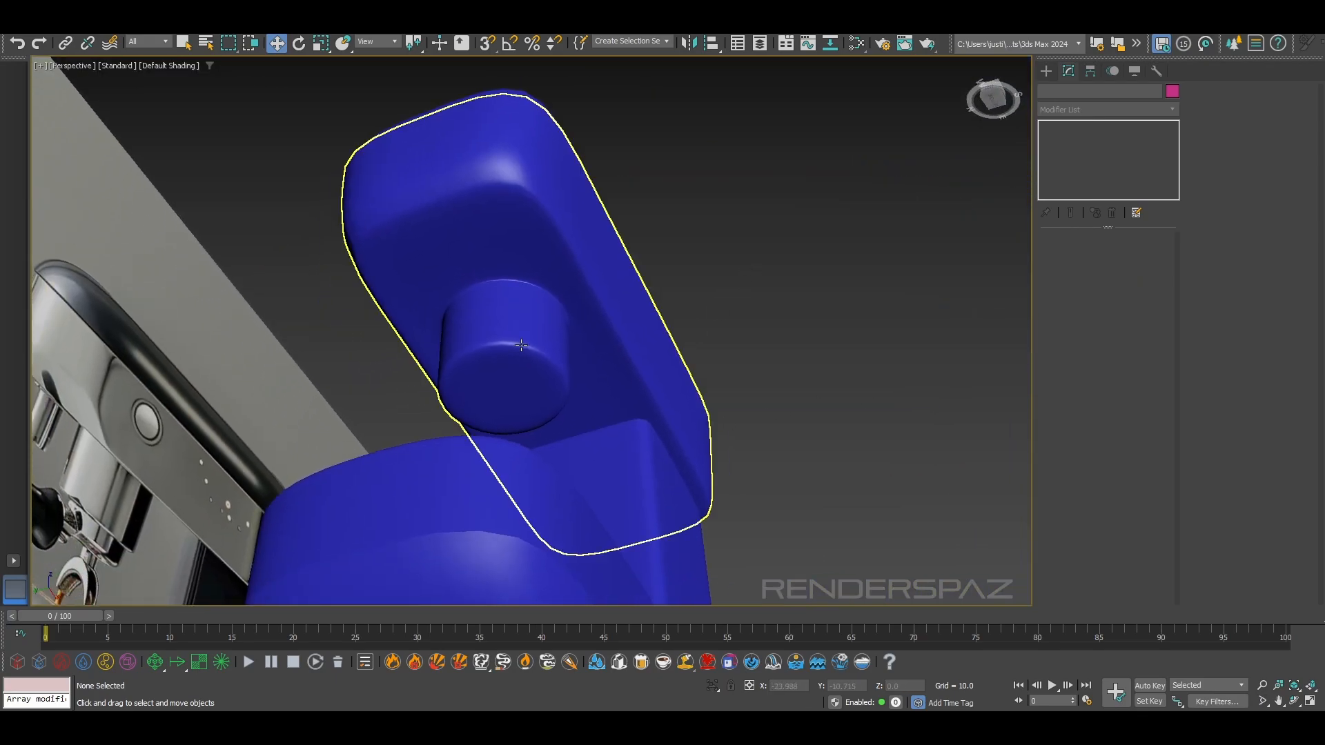
pyautogui.scroll(2, 529, 325)
pyautogui.click(530, 325)
pyautogui.scroll(-3, 529, 325)
pyautogui.keyDown('alt'); pyautogui.moveTo(787, 441); pyautogui.dragTo(626, 316, button='middle'); pyautogui.keyUp('alt')
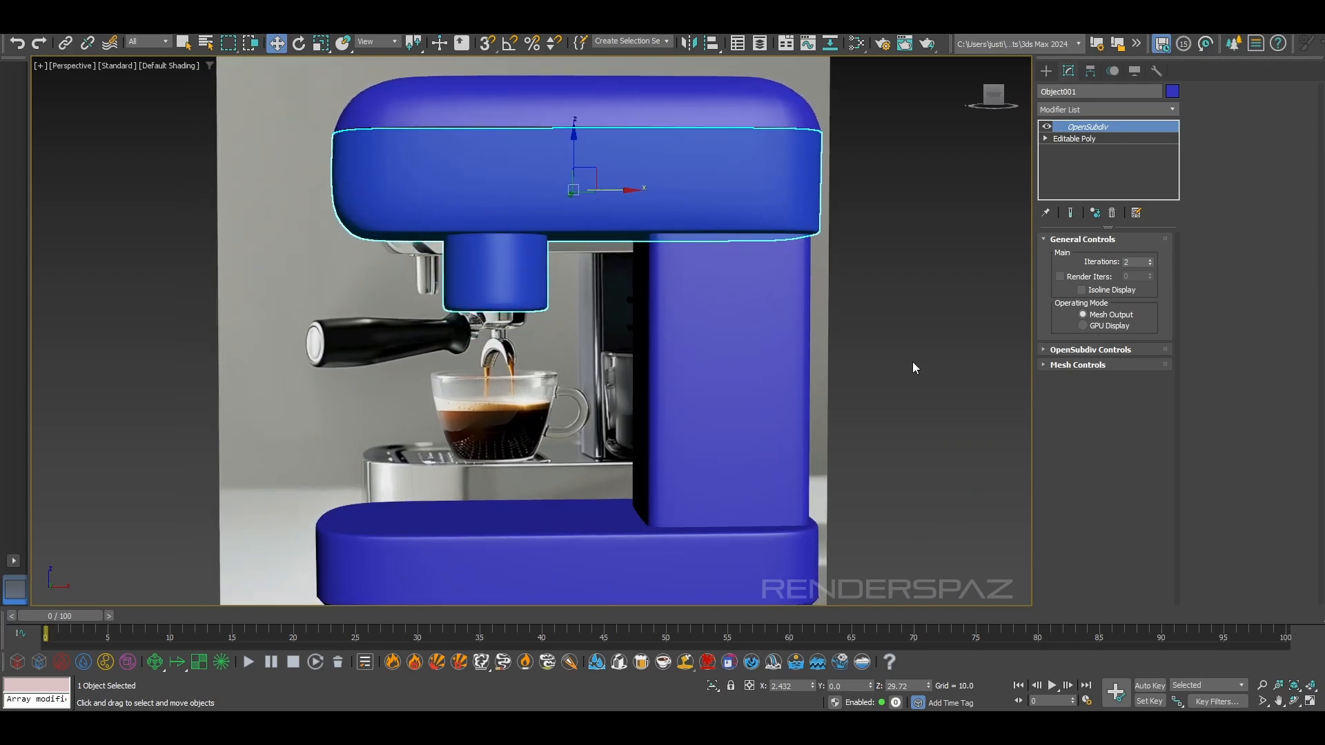
pyautogui.click(912, 367)
pyautogui.scroll(-3, 875, 387)
pyautogui.keyDown('alt'); pyautogui.moveTo(852, 388); pyautogui.dragTo(929, 392, button='middle'); pyautogui.keyUp('alt')
pyautogui.moveTo(687, 414); pyautogui.dragTo(608, 394, button='middle')
pyautogui.press('f')
pyautogui.press('F4')
pyautogui.scroll(10, 621, 379)
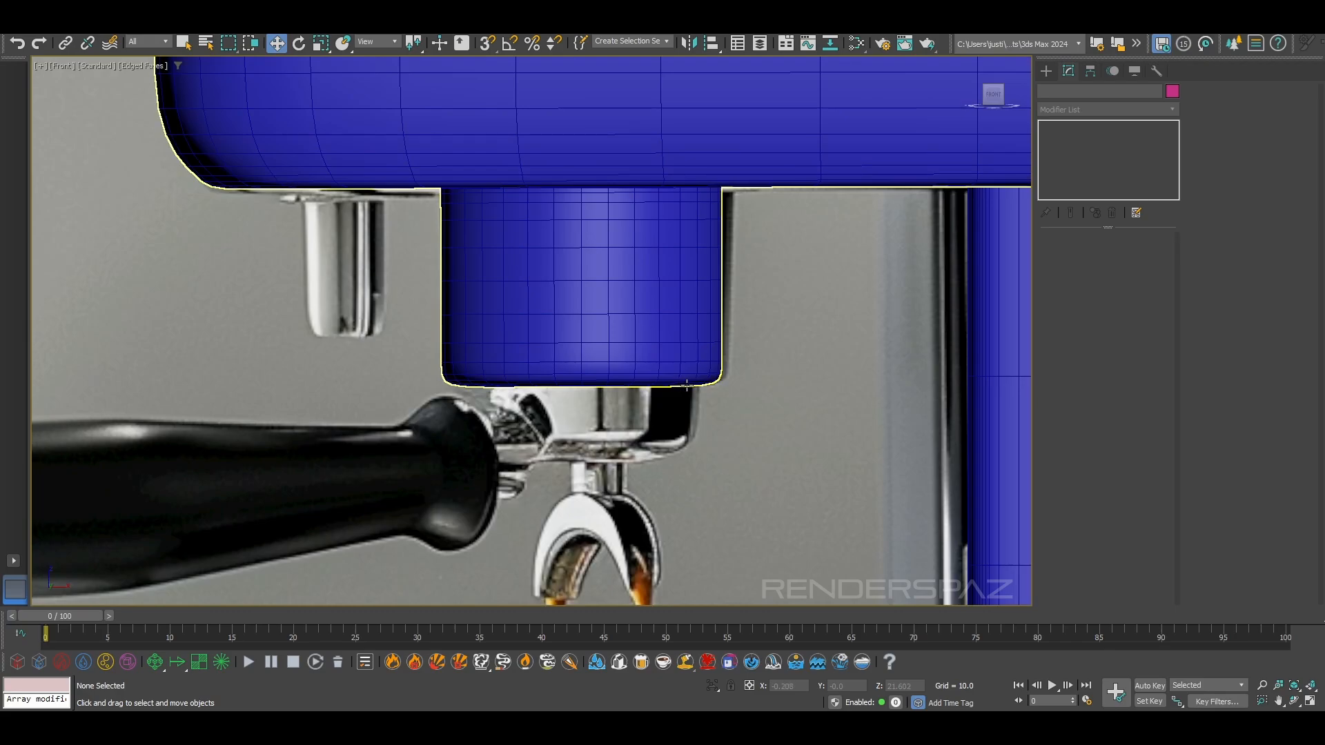
pyautogui.press('p')
pyautogui.keyDown('alt'); pyautogui.moveTo(679, 375); pyautogui.dragTo(700, 331, button='middle'); pyautogui.keyUp('alt')
pyautogui.scroll(8, 669, 381)
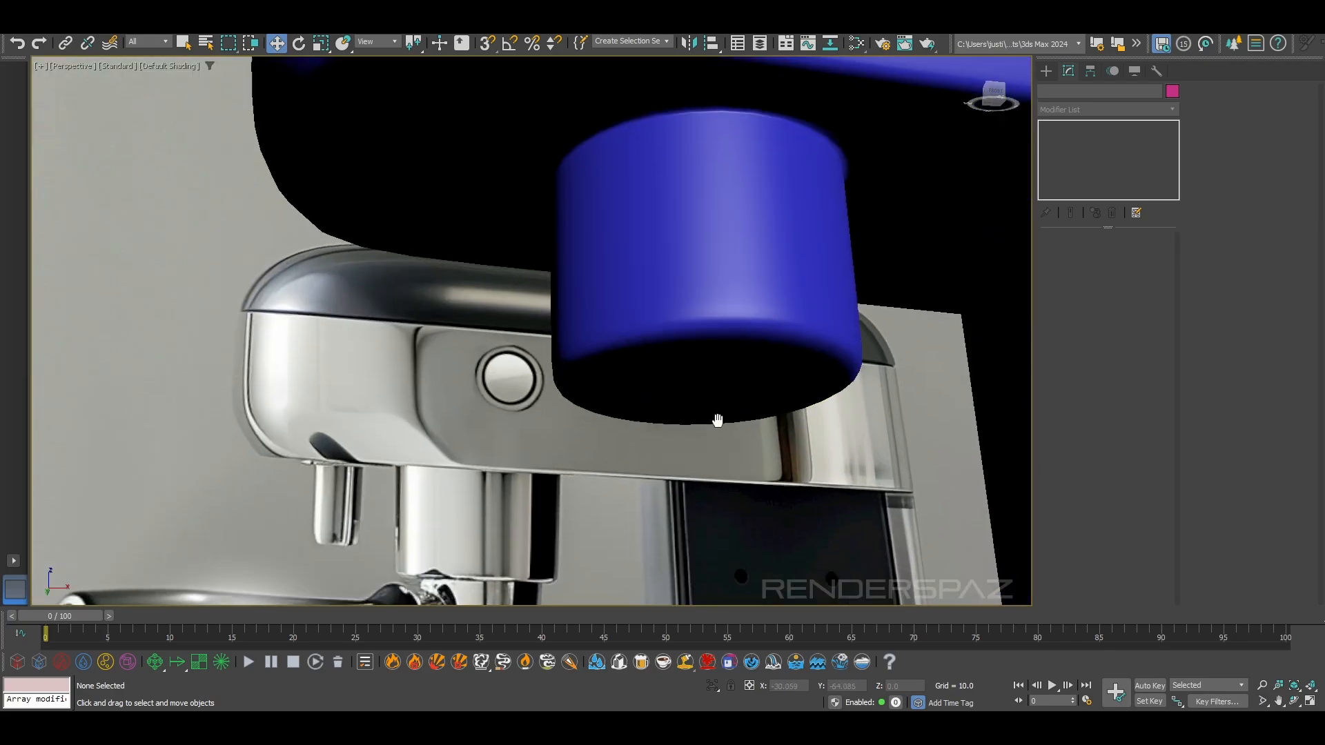
pyautogui.moveTo(719, 430); pyautogui.dragTo(686, 319, button='middle')
pyautogui.moveTo(674, 257); pyautogui.dragTo(651, 290, button='middle')
# Turn off the upper body's OpenSubdiv smoothing and display its Editable Poly cage with edged faces
pyautogui.click(655, 249)
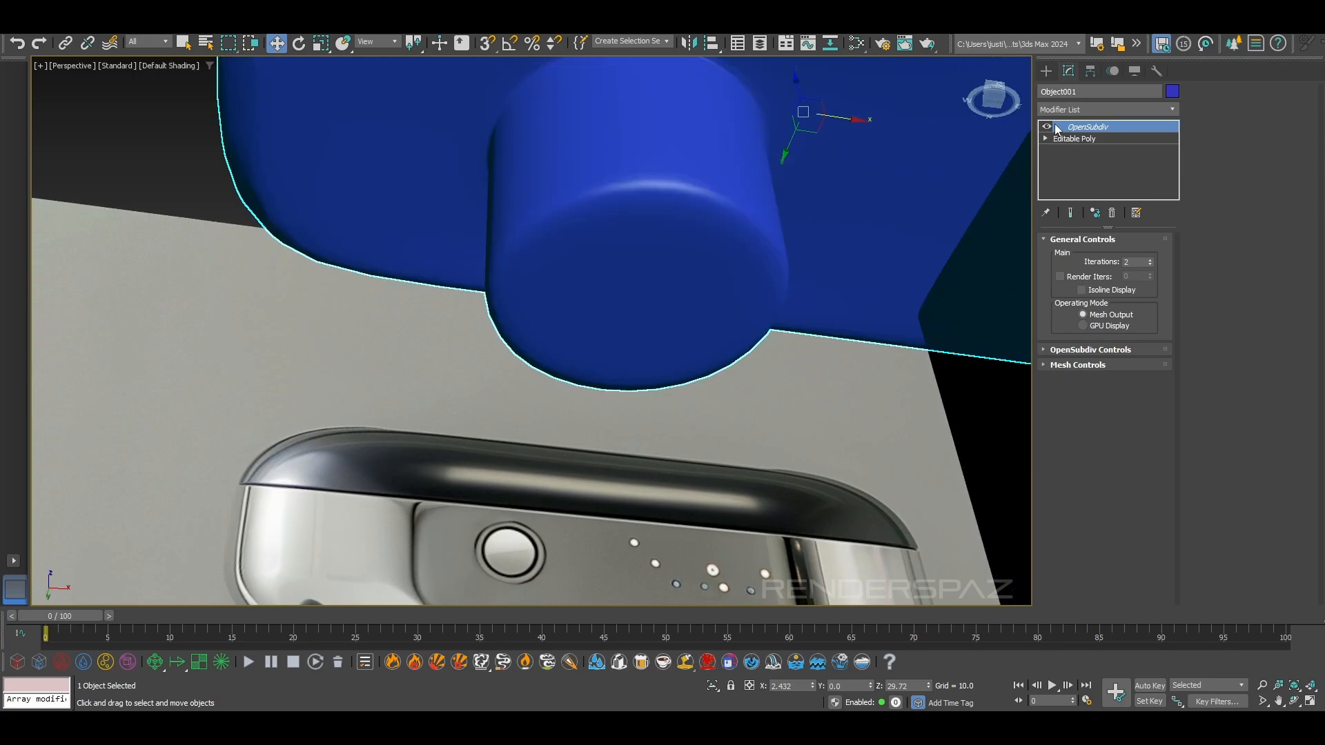
pyautogui.click(1048, 127)
pyautogui.press('F4')
pyautogui.click(1076, 138)
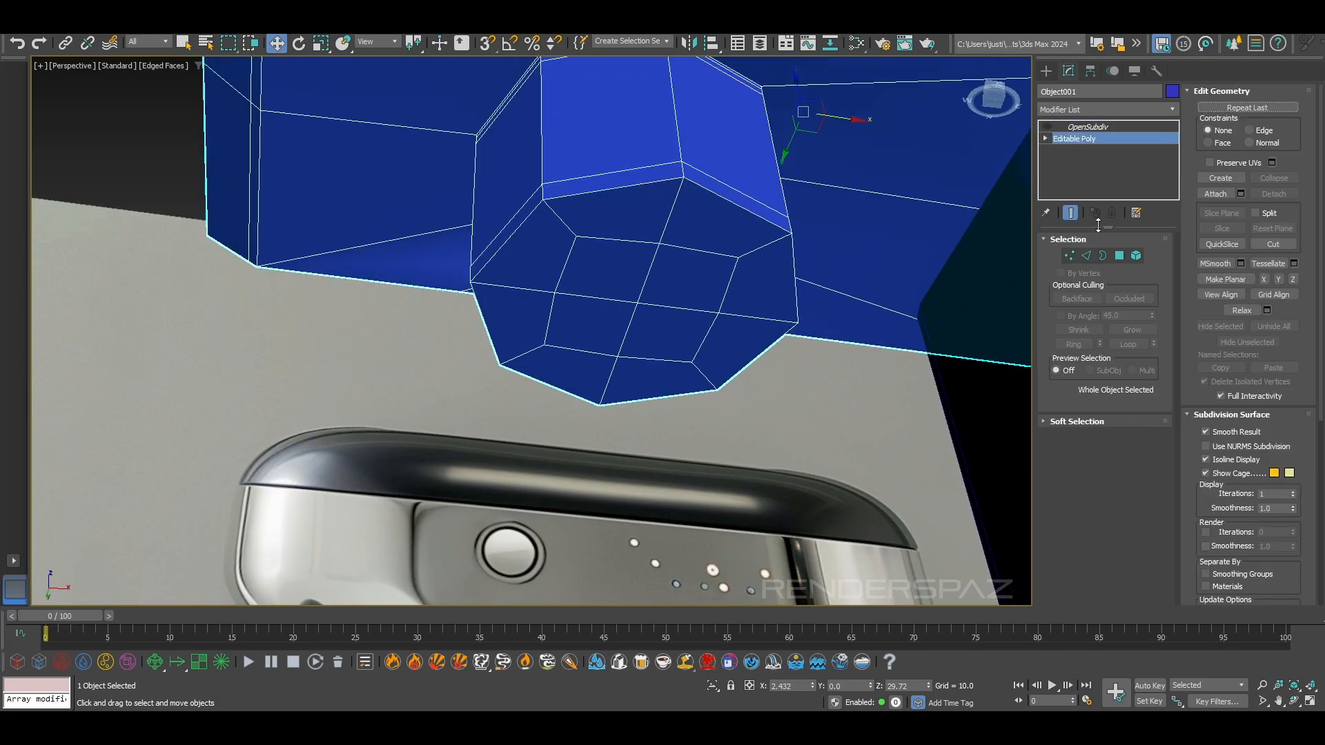
pyautogui.click(1103, 255)
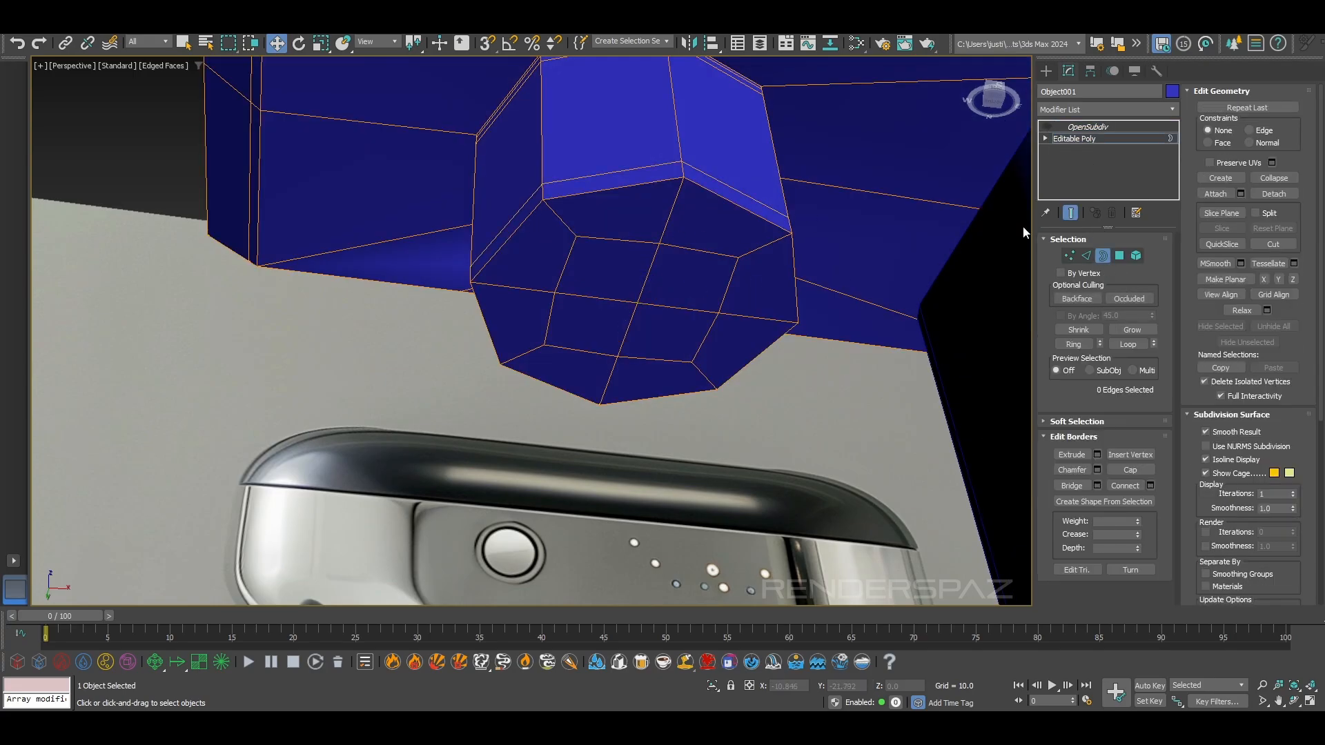
pyautogui.moveTo(673, 390); pyautogui.dragTo(664, 295, button='middle')
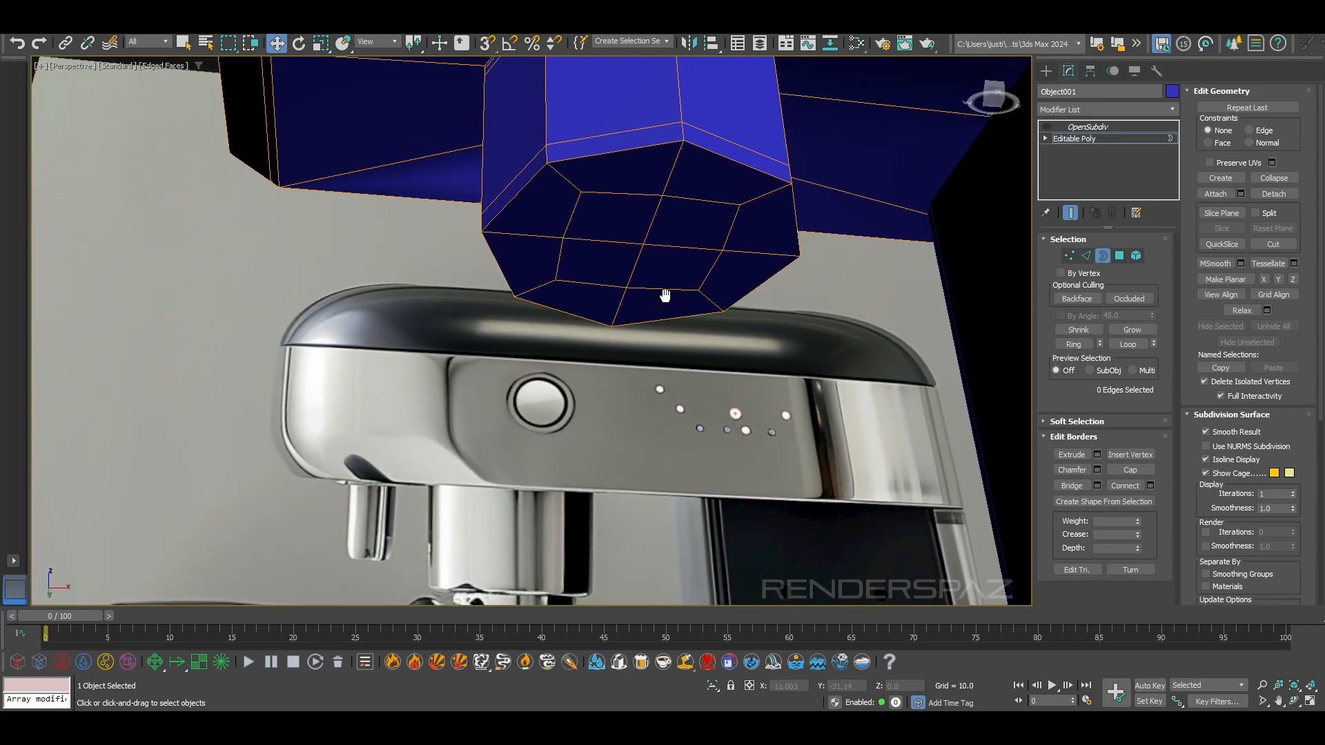
# Select the four centre polygons on the group head's underside and scale them up slightly
pyautogui.click(1118, 256)
pyautogui.click(676, 223)
pyautogui.keyDown('ctrl'); pyautogui.click(616, 221); pyautogui.keyUp('ctrl')
pyautogui.keyDown('ctrl'); pyautogui.click(618, 260); pyautogui.keyUp('ctrl')
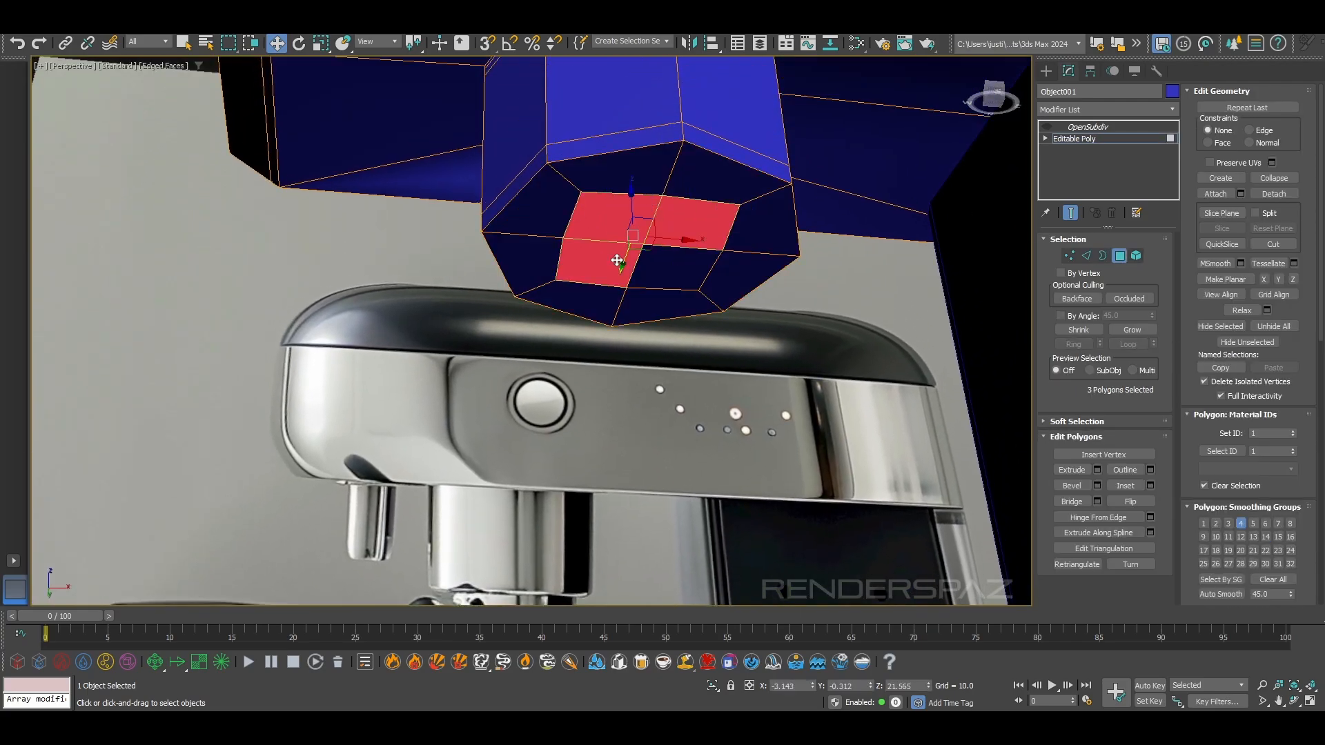
pyautogui.keyDown('ctrl'); pyautogui.click(671, 269); pyautogui.keyUp('ctrl')
pyautogui.press('r')
pyautogui.moveTo(643, 235); pyautogui.dragTo(652, 224)
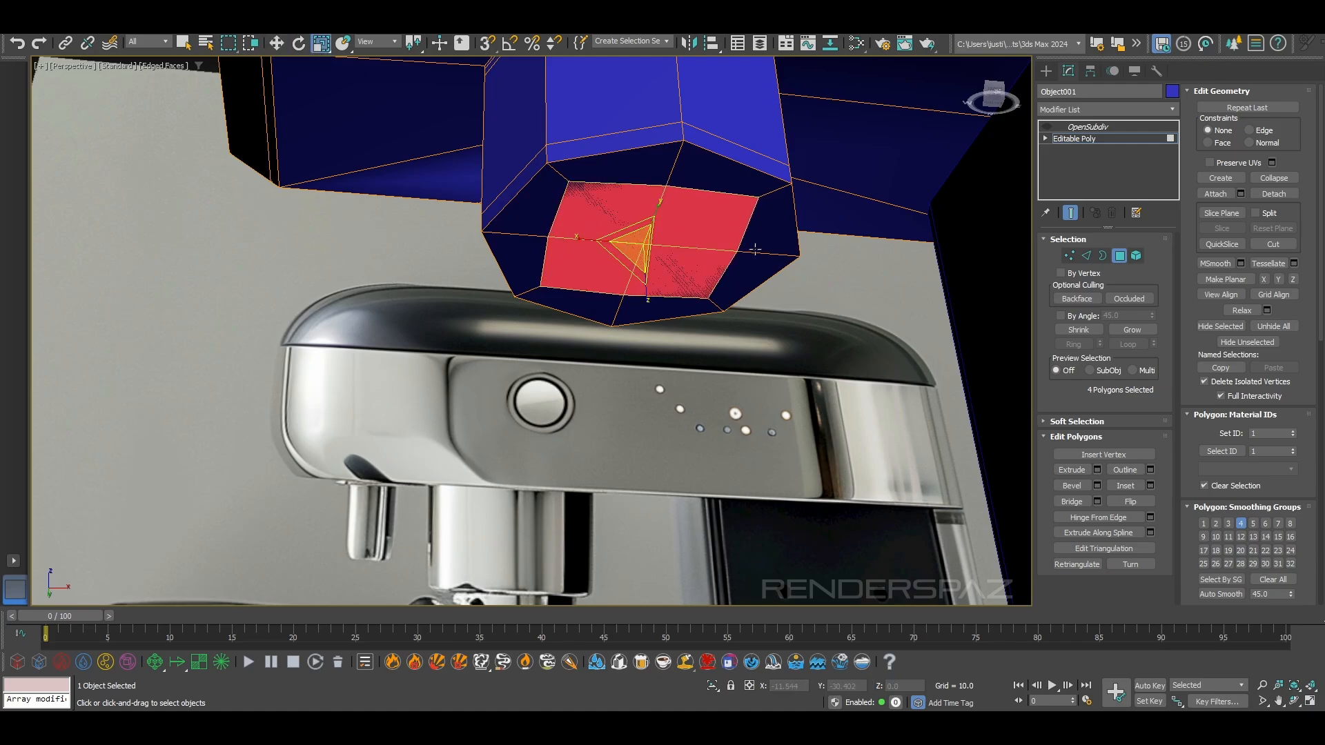
pyautogui.keyDown('alt'); pyautogui.moveTo(763, 251); pyautogui.dragTo(754, 227, button='middle'); pyautogui.keyUp('alt')
# Toggle the OpenSubdiv smoothing to compare the group head's underside, and undo the latest changes
pyautogui.click(1047, 127)
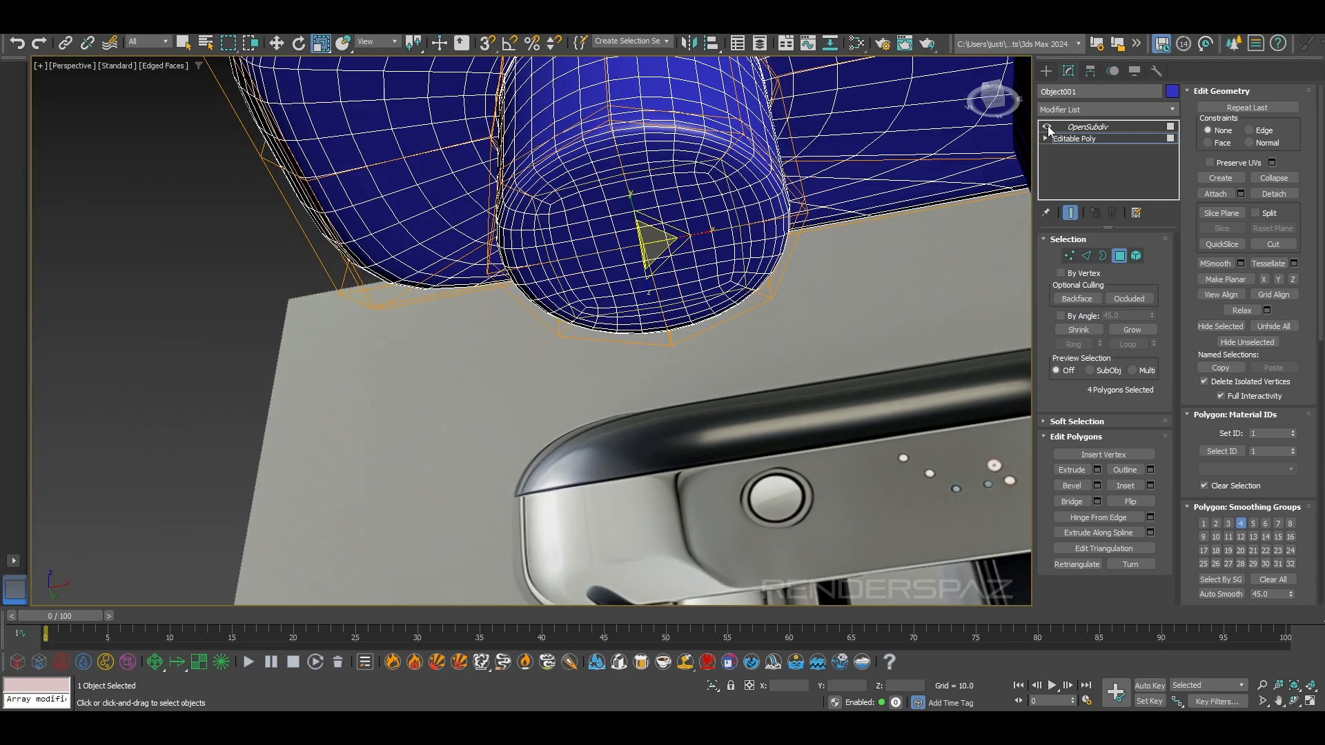
pyautogui.click(1047, 127)
pyautogui.keyDown('alt'); pyautogui.moveTo(682, 255); pyautogui.dragTo(679, 253, button='middle'); pyautogui.keyUp('alt')
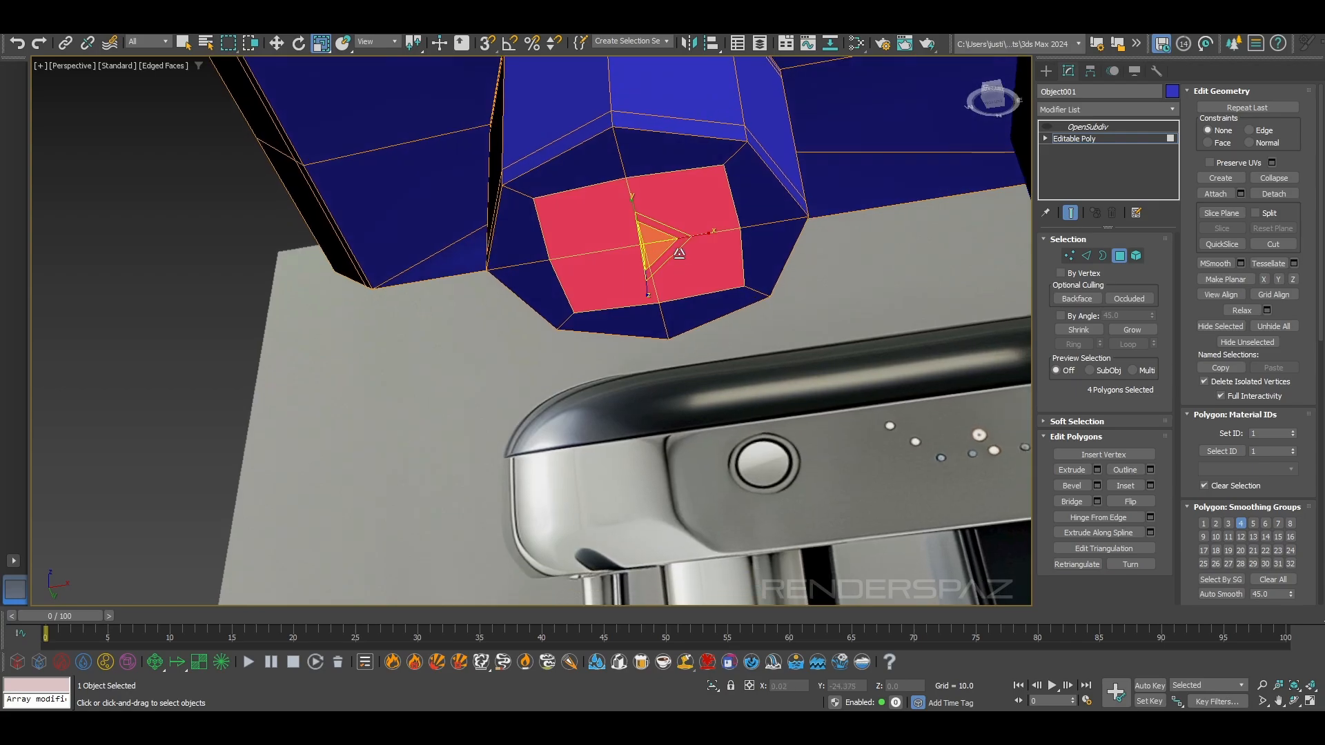
pyautogui.click(717, 216)
pyautogui.click(612, 293)
pyautogui.hotkey('ctrl', 'z')
pyautogui.hotkey('ctrl', 'z')
pyautogui.hotkey('ctrl', 'z')
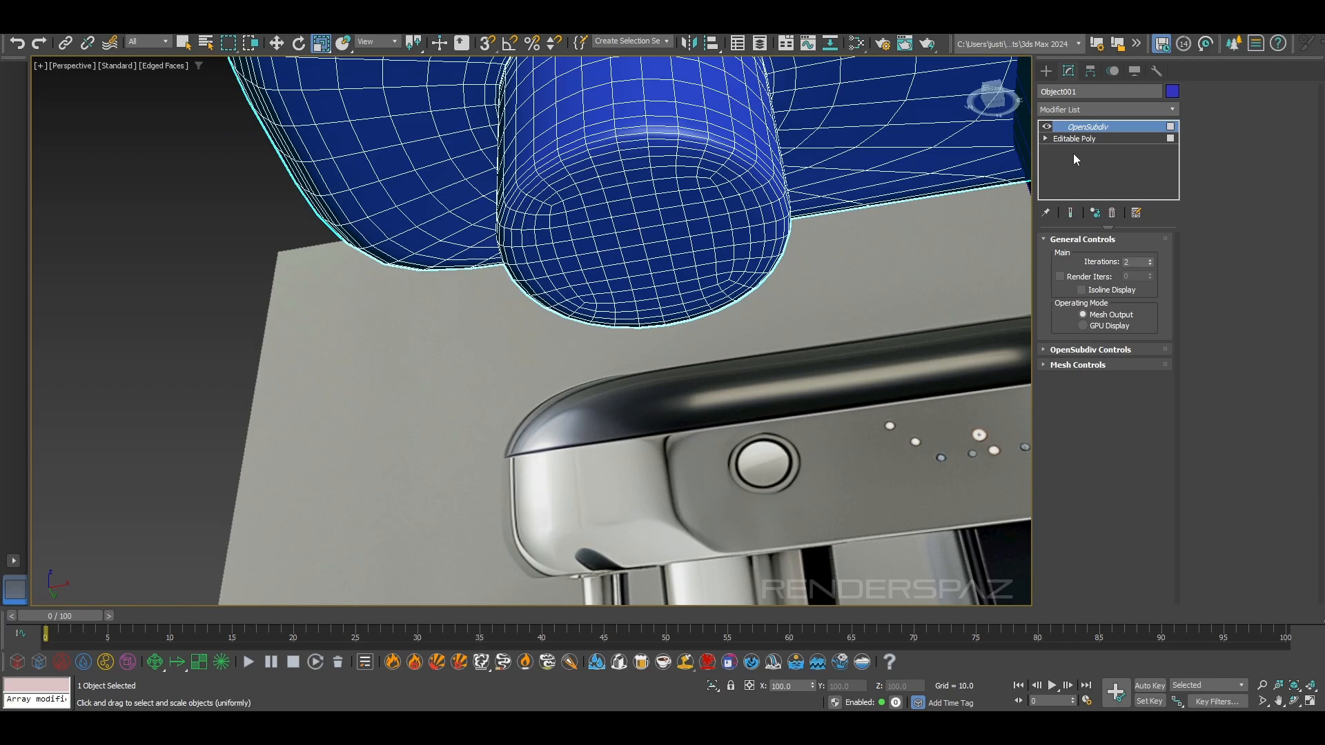
# Examine the smoothed group head against the reference and inspect the cage vertices on its underside
pyautogui.click(1074, 138)
pyautogui.keyDown('alt'); pyautogui.moveTo(690, 262); pyautogui.dragTo(710, 317, button='middle'); pyautogui.keyUp('alt')
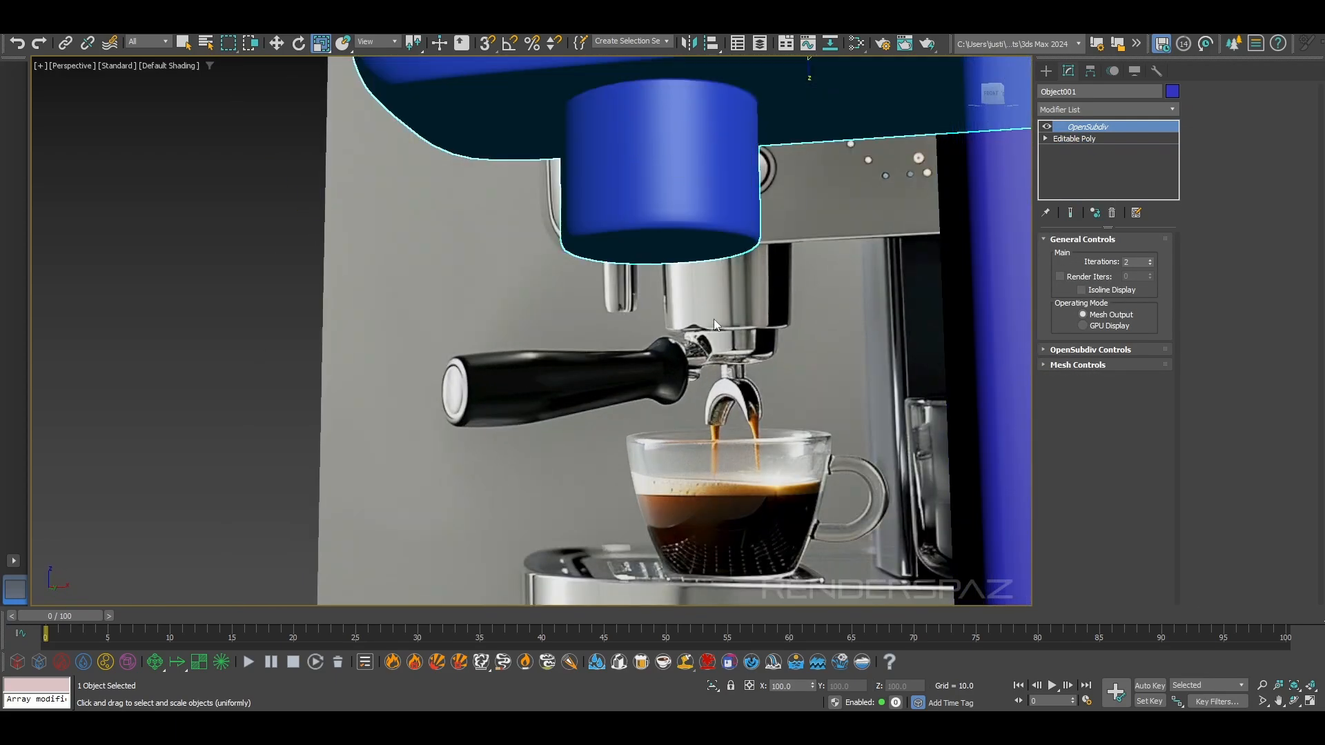
pyautogui.scroll(-3, 713, 318)
pyautogui.moveTo(713, 319)
pyautogui.keyDown('alt'); pyautogui.mouseDown(button='middle')
pyautogui.moveTo(748, 361)
pyautogui.moveTo(717, 322)
pyautogui.mouseUp(button='middle'); pyautogui.keyUp('alt')
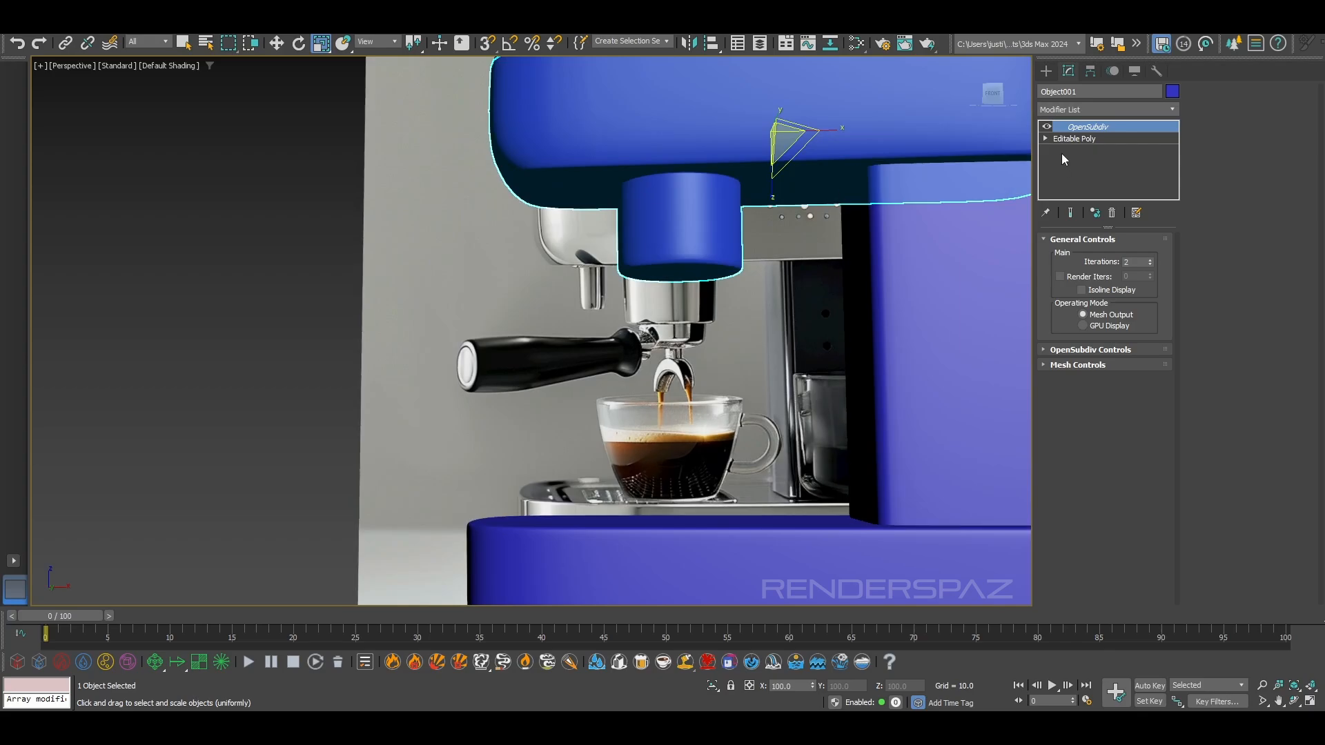
pyautogui.click(1096, 139)
pyautogui.click(1069, 256)
pyautogui.scroll(5, 641, 308)
pyautogui.moveTo(755, 259); pyautogui.dragTo(653, 379, button='middle')
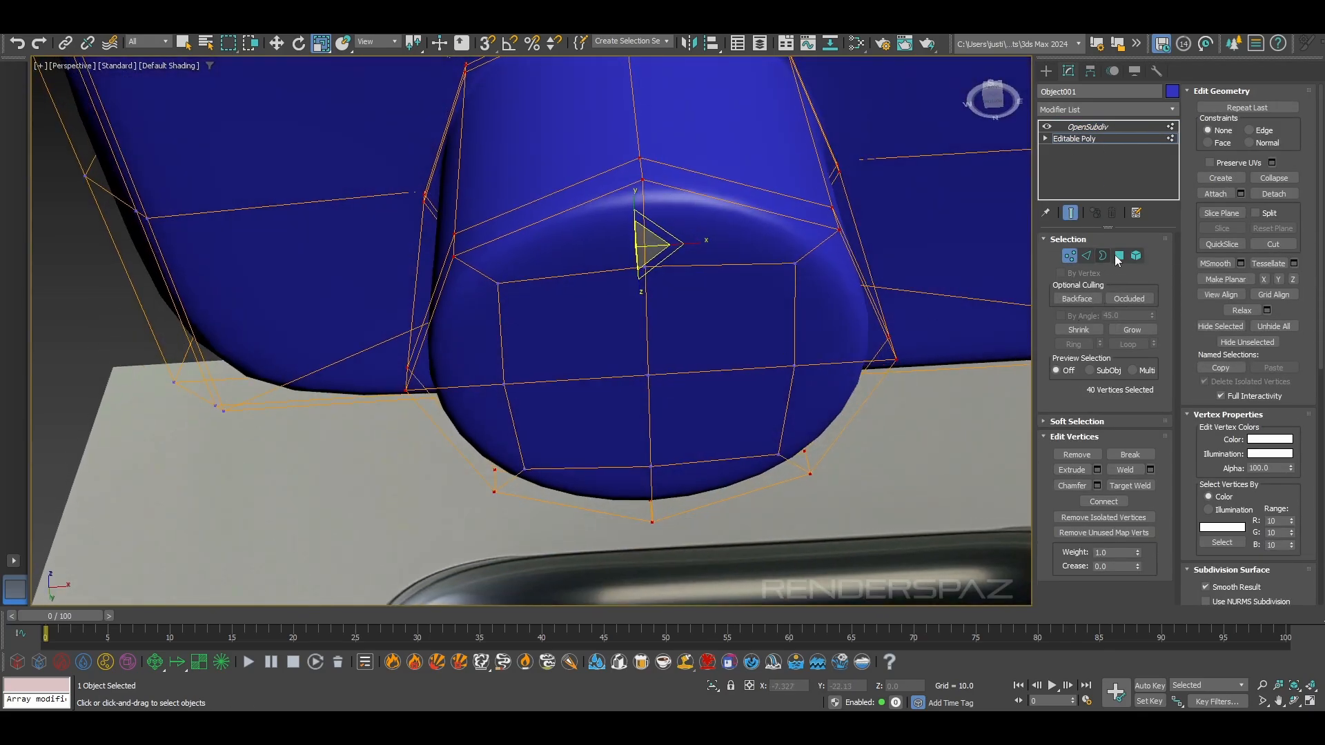
# Try to inset the 12 polygons on the group head's underside, and undo the inset
pyautogui.click(1118, 255)
pyautogui.click(761, 233)
pyautogui.keyDown('ctrl'); pyautogui.click(828, 297); pyautogui.keyUp('ctrl')
pyautogui.keyDown('ctrl'); pyautogui.click(774, 360); pyautogui.keyUp('ctrl')
pyautogui.keyDown('ctrl'); pyautogui.click(800, 402); pyautogui.keyUp('ctrl')
pyautogui.keyDown('ctrl'); pyautogui.click(738, 449); pyautogui.keyUp('ctrl')
pyautogui.keyDown('ctrl'); pyautogui.click(720, 482); pyautogui.keyUp('ctrl')
pyautogui.keyDown('ctrl'); pyautogui.click(609, 476); pyautogui.keyUp('ctrl')
pyautogui.keyDown('ctrl'); pyautogui.click(582, 417); pyautogui.keyUp('ctrl')
pyautogui.keyDown('ctrl'); pyautogui.click(466, 435); pyautogui.keyUp('ctrl')
pyautogui.keyDown('ctrl'); pyautogui.click(584, 318); pyautogui.keyUp('ctrl')
pyautogui.keyDown('ctrl'); pyautogui.click(584, 319); pyautogui.keyUp('ctrl')
pyautogui.keyDown('ctrl'); pyautogui.click(571, 255); pyautogui.keyUp('ctrl')
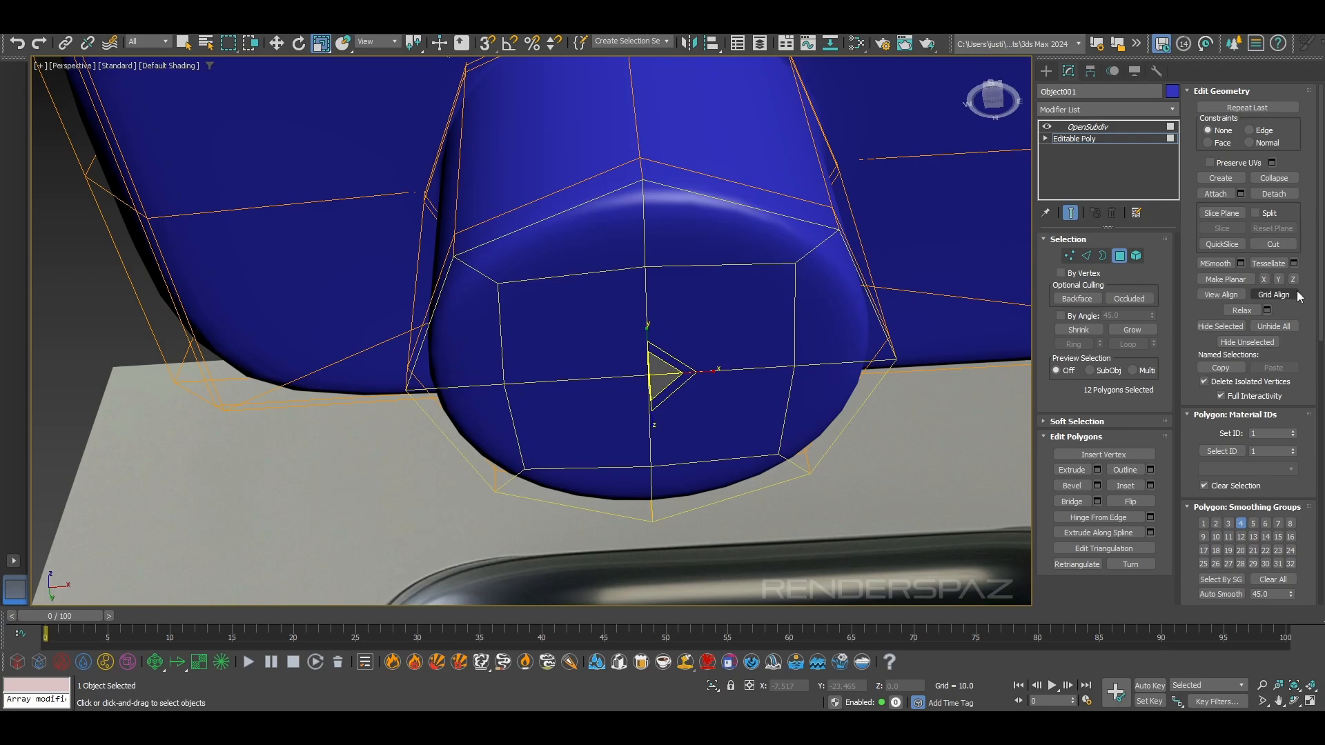
pyautogui.click(1125, 485)
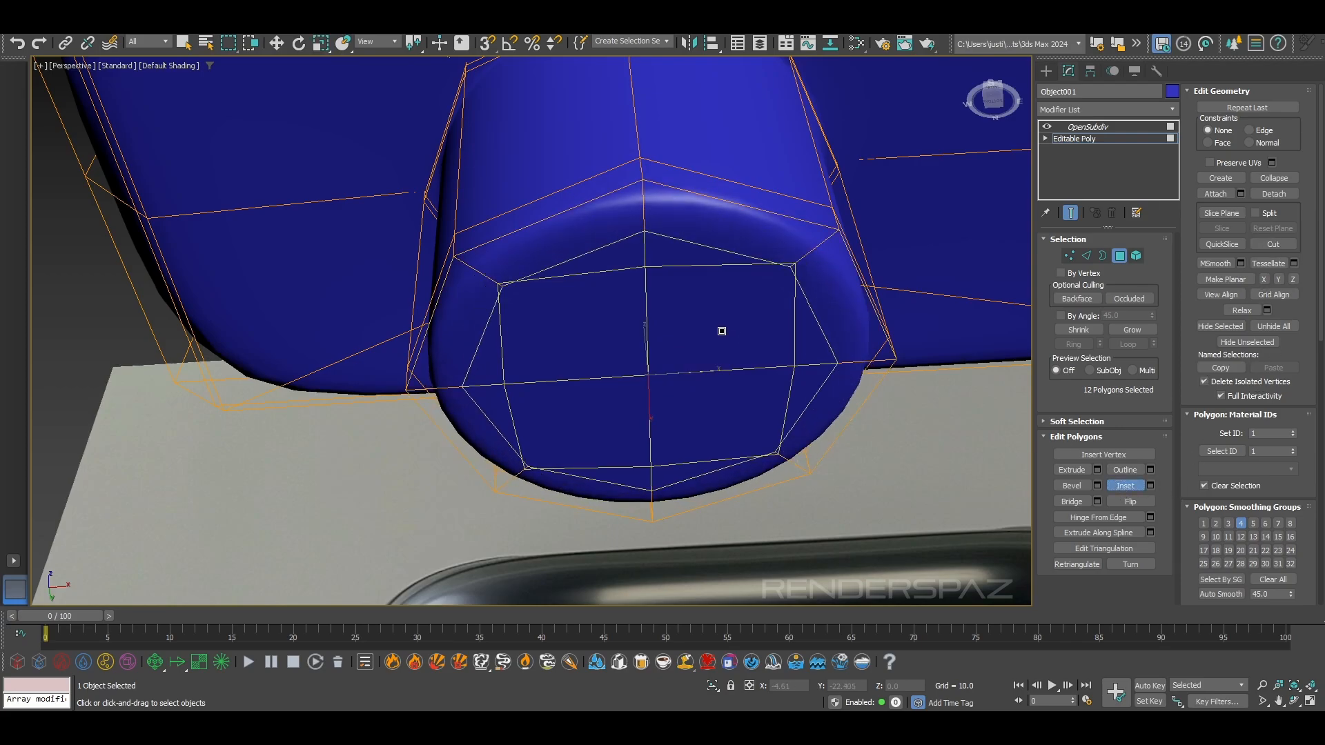
pyautogui.moveTo(721, 329); pyautogui.dragTo(716, 329)
pyautogui.hotkey('ctrl', 'z')
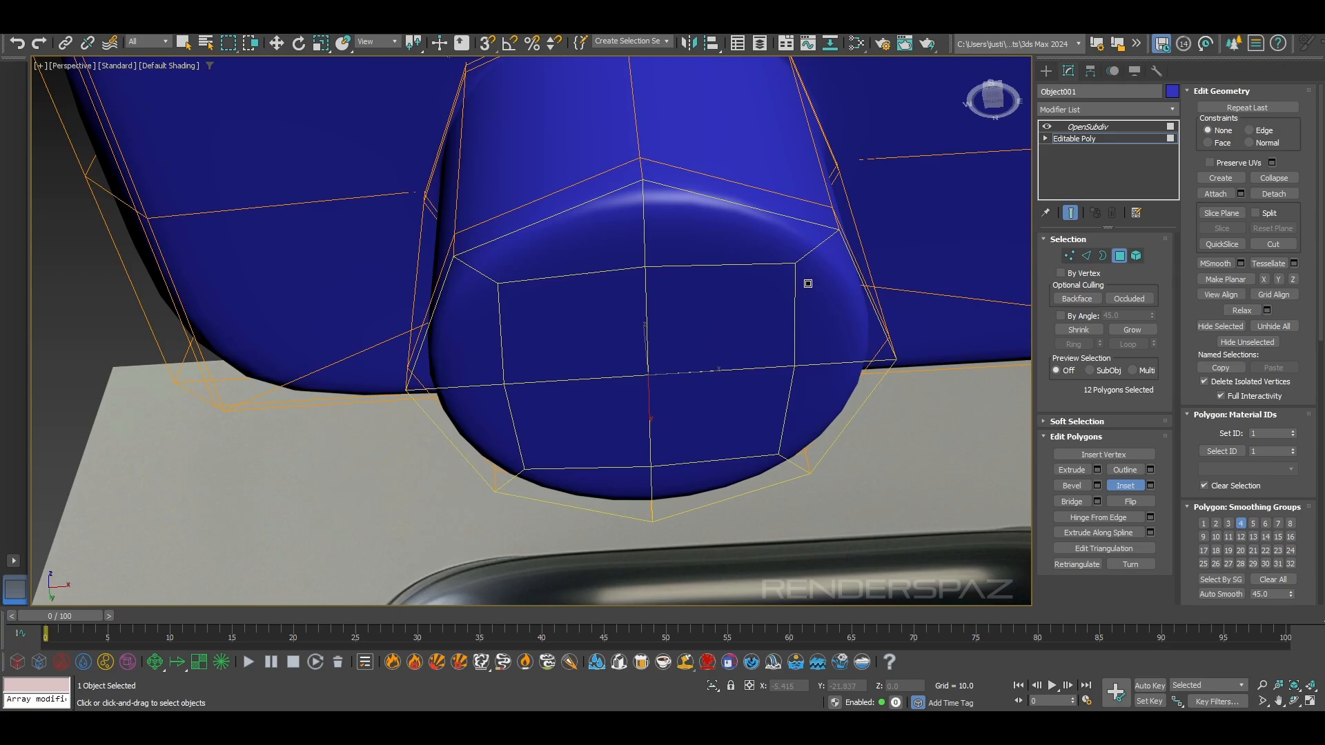
pyautogui.press('r')
# Remove the ring of eight inner edges from the group head's underside
pyautogui.click(1087, 256)
pyautogui.click(746, 266)
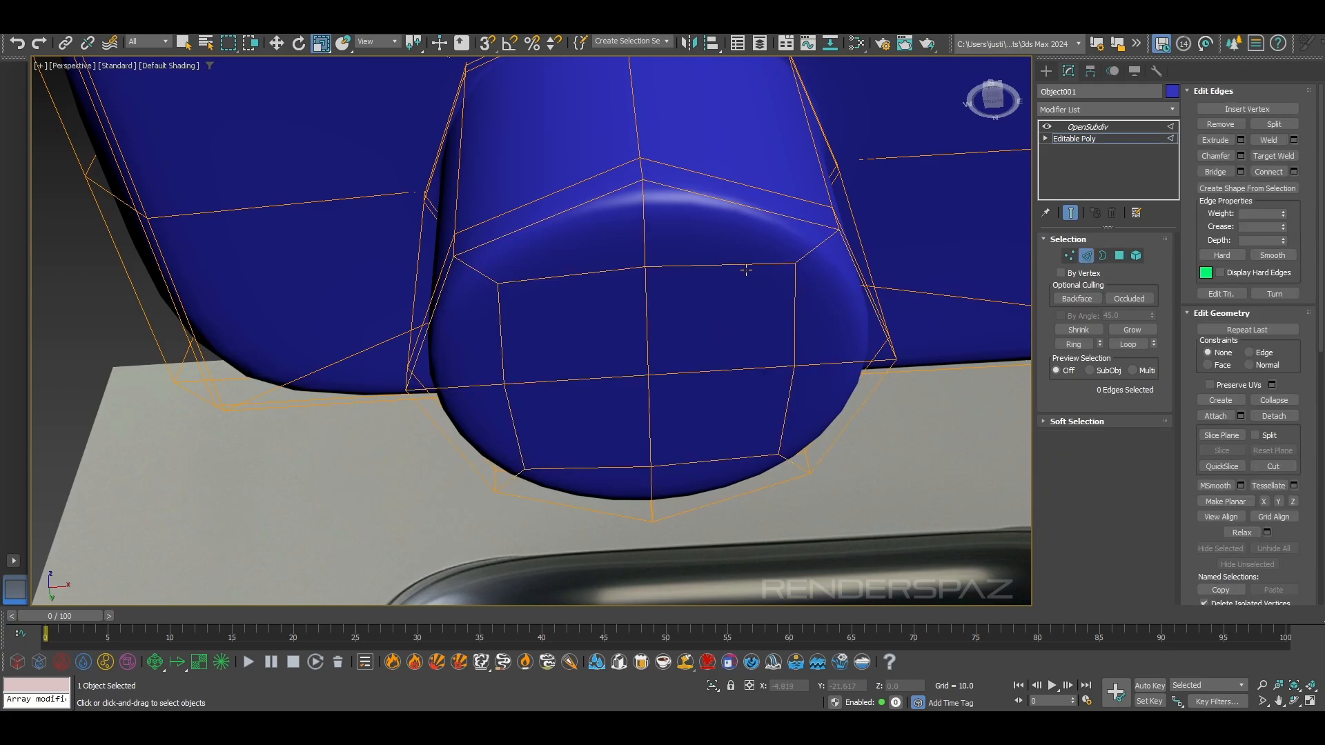
pyautogui.keyDown('ctrl'); pyautogui.click(797, 353); pyautogui.keyUp('ctrl')
pyautogui.keyDown('ctrl'); pyautogui.click(790, 398); pyautogui.keyUp('ctrl')
pyautogui.keyDown('ctrl'); pyautogui.click(731, 463); pyautogui.keyUp('ctrl')
pyautogui.keyDown('ctrl'); pyautogui.click(551, 465); pyautogui.keyUp('ctrl')
pyautogui.keyDown('ctrl'); pyautogui.click(514, 428); pyautogui.keyUp('ctrl')
pyautogui.keyDown('ctrl'); pyautogui.click(498, 351); pyautogui.keyUp('ctrl')
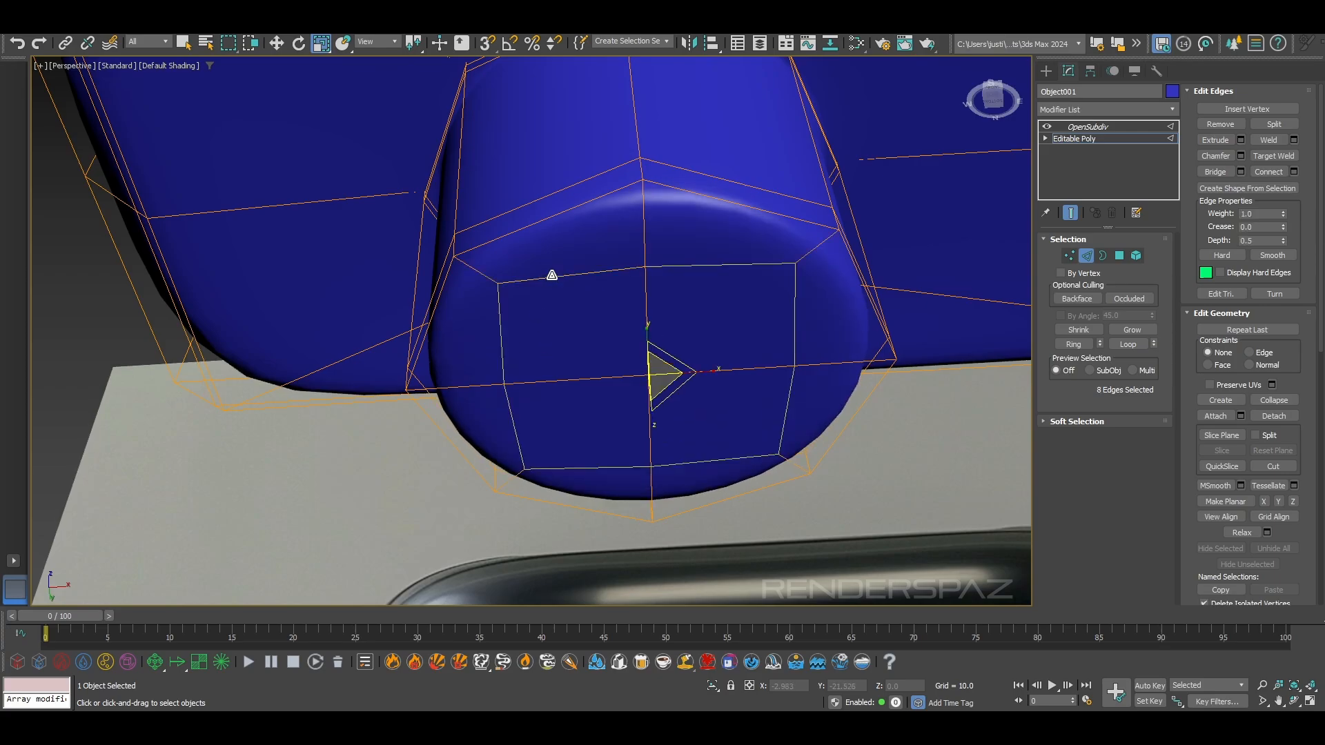
pyautogui.press('BackSpace')
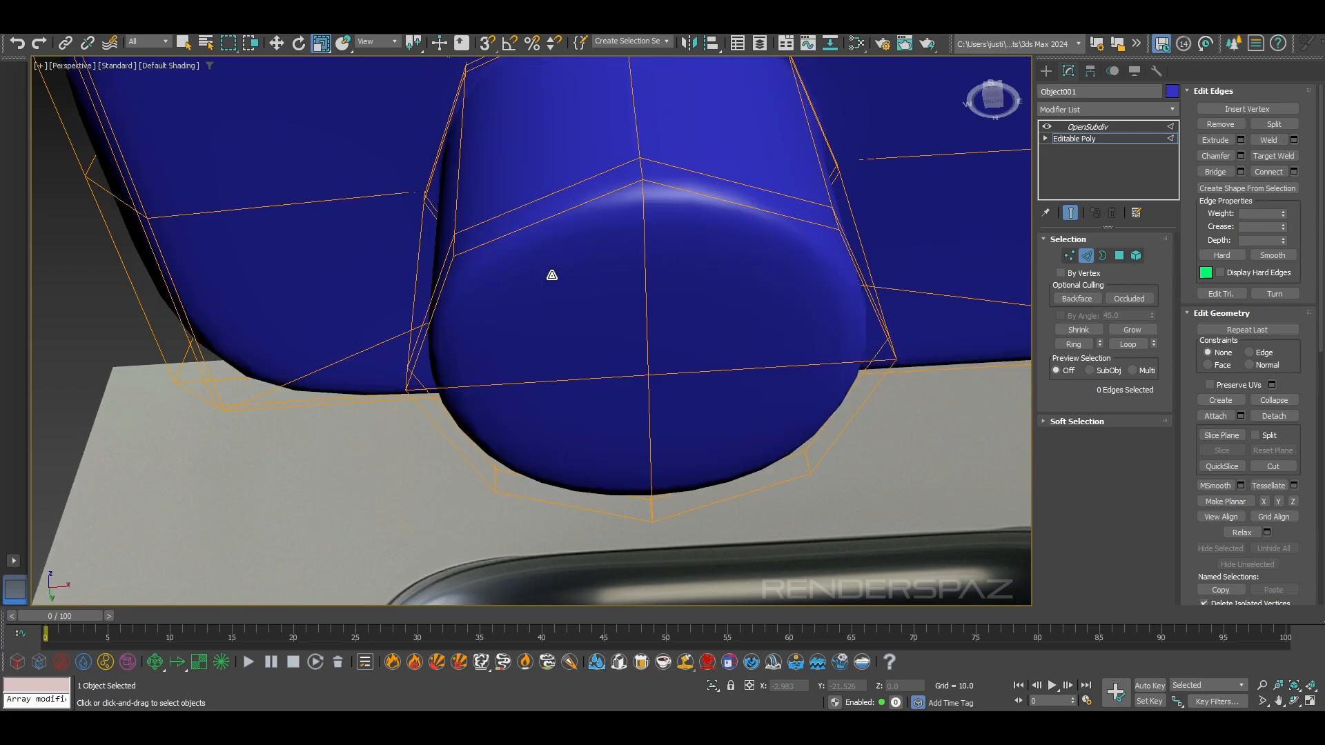
# Inset the four polygons on the group head's underside slightly, as one group
pyautogui.click(1070, 256)
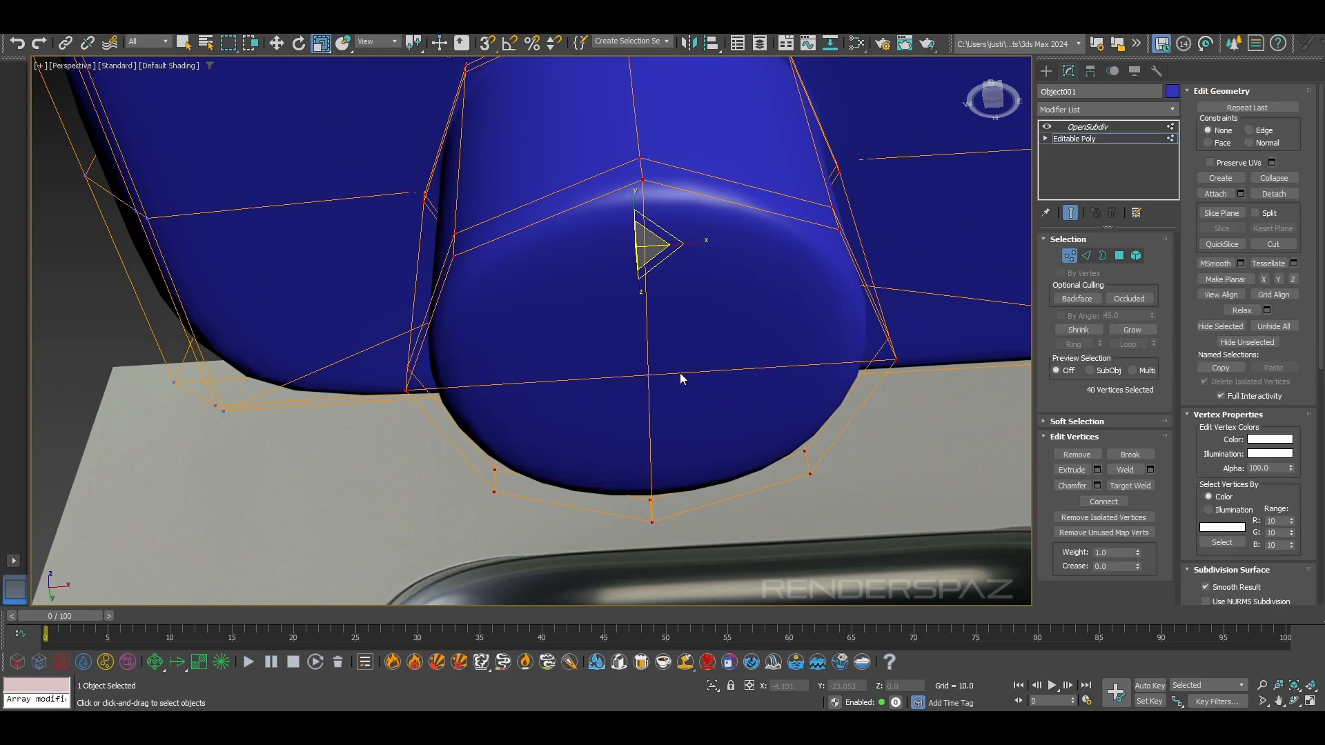
pyautogui.click(1119, 256)
pyautogui.click(734, 275)
pyautogui.keyDown('ctrl'); pyautogui.click(688, 405); pyautogui.keyUp('ctrl')
pyautogui.keyDown('ctrl'); pyautogui.click(495, 428); pyautogui.keyUp('ctrl')
pyautogui.keyDown('alt'); pyautogui.moveTo(495, 427); pyautogui.dragTo(585, 369, button='middle'); pyautogui.keyUp('alt')
pyautogui.keyDown('ctrl'); pyautogui.click(560, 300); pyautogui.keyUp('ctrl')
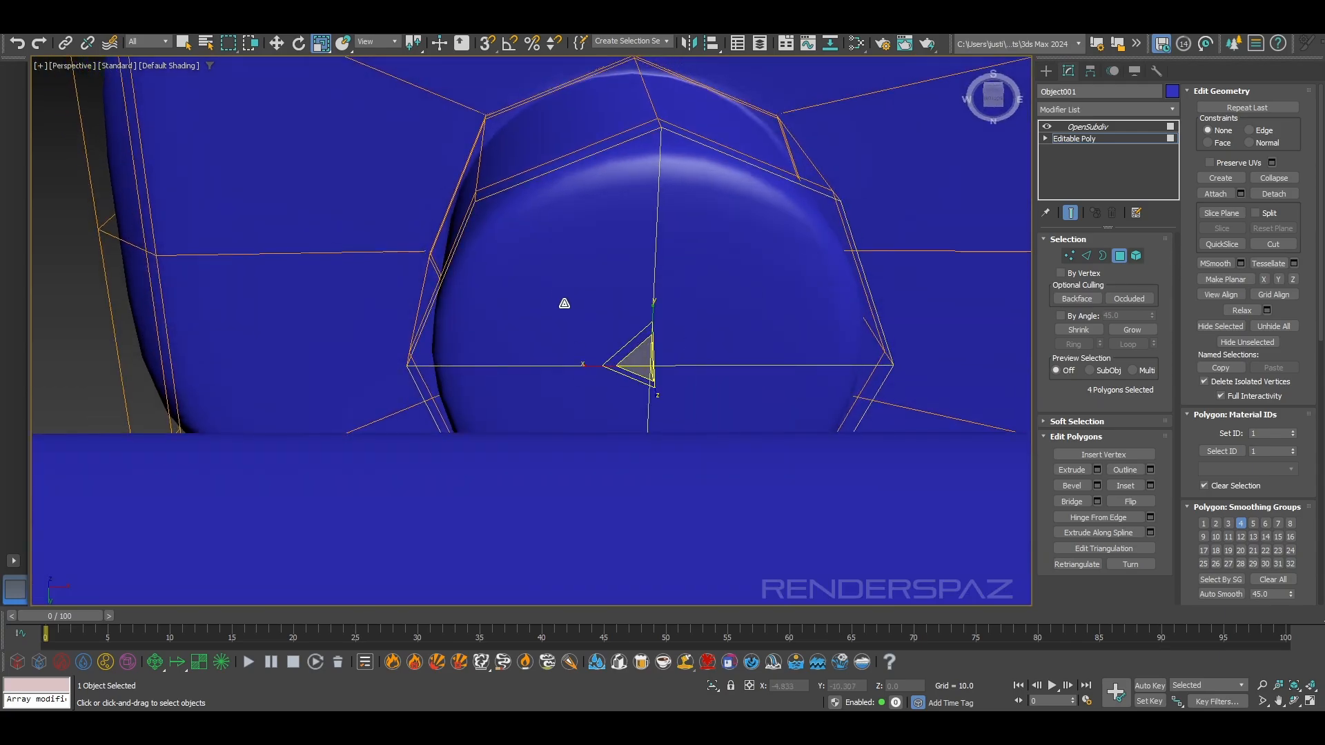
pyautogui.keyDown('alt'); pyautogui.moveTo(562, 302); pyautogui.dragTo(568, 318, button='middle'); pyautogui.keyUp('alt')
pyautogui.click(1124, 486)
pyautogui.moveTo(669, 287); pyautogui.dragTo(669, 287)
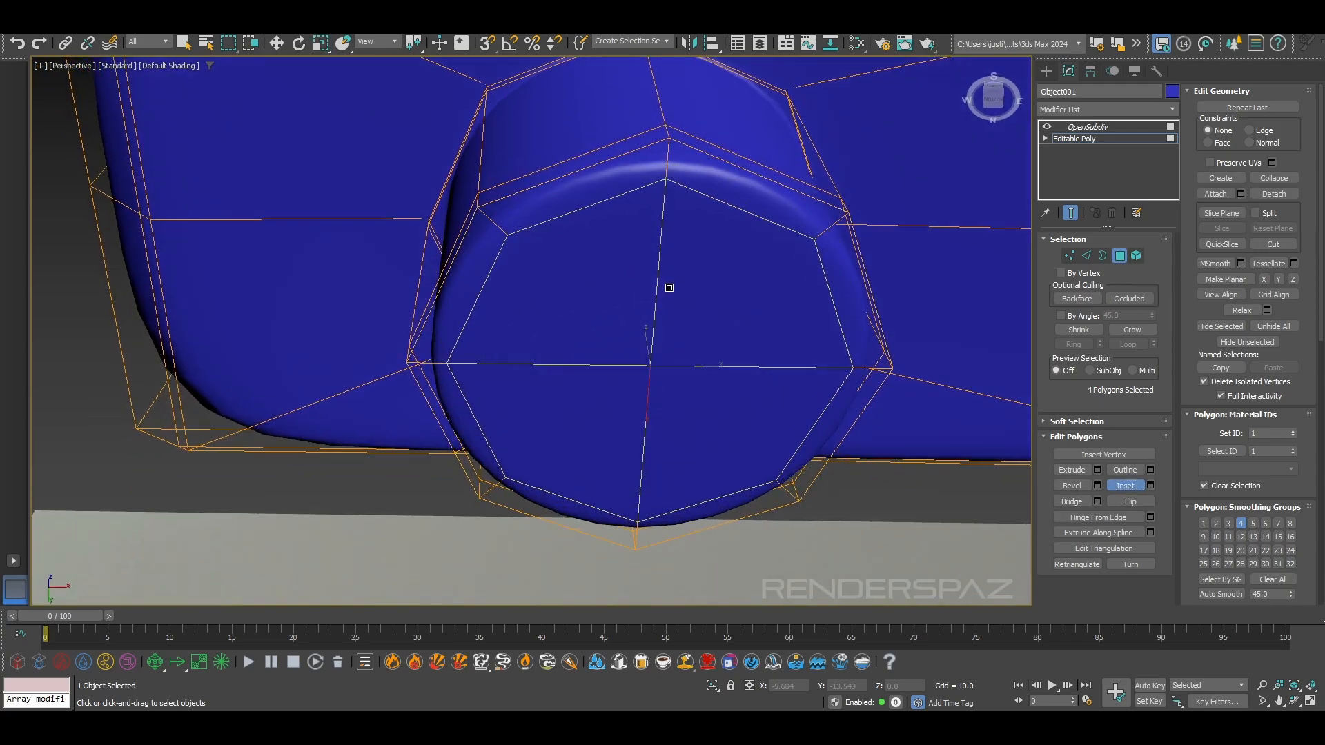
# Scale the four inset polygons down toward the centre of the group head's underside
pyautogui.moveTo(690, 279)
pyautogui.keyDown('alt'); pyautogui.mouseDown(button='middle')
pyautogui.moveTo(707, 283)
pyautogui.moveTo(701, 295)
pyautogui.mouseUp(button='middle'); pyautogui.keyUp('alt')
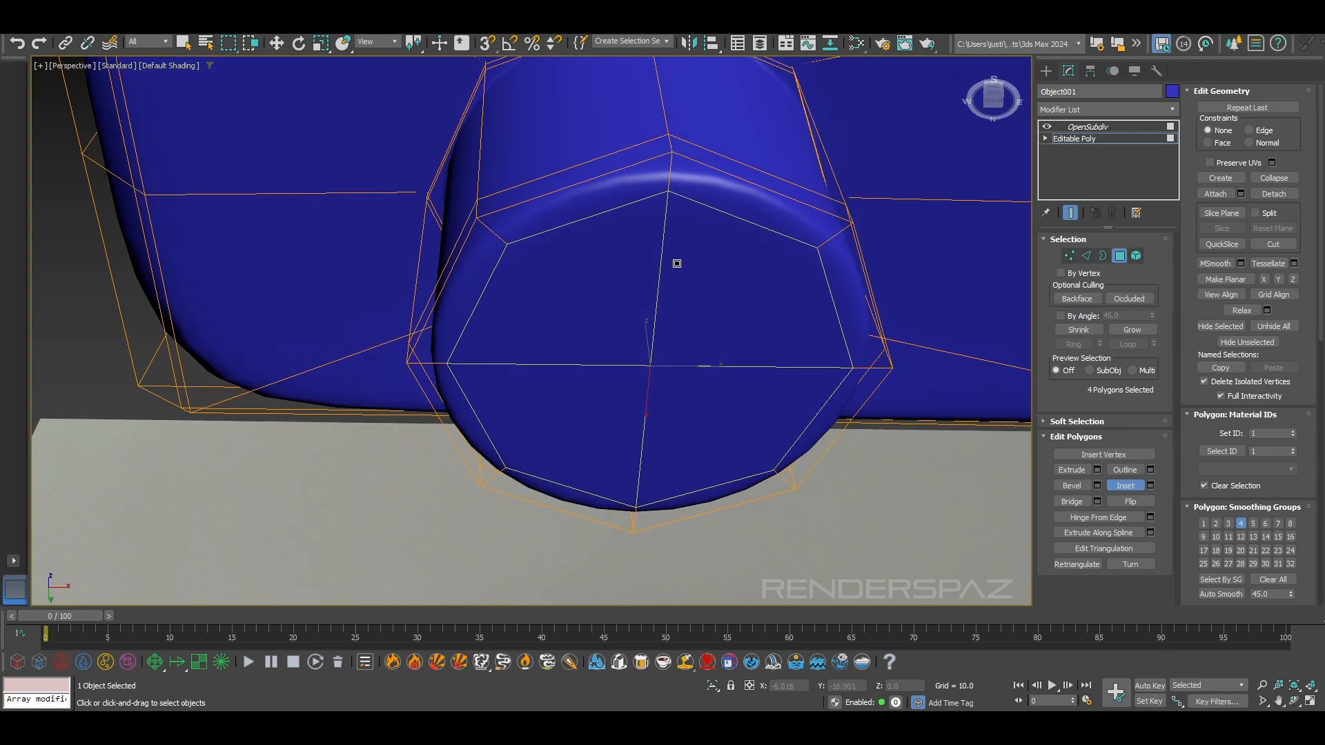
pyautogui.press('r')
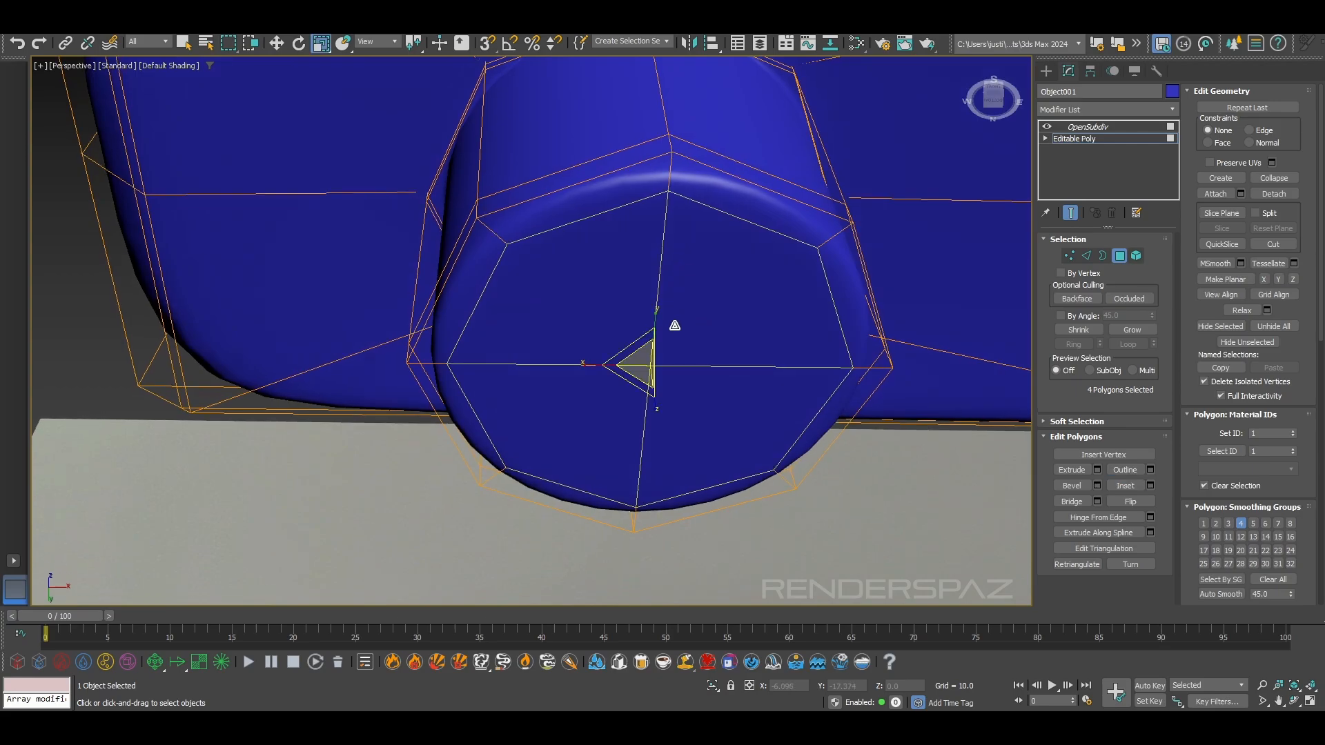
pyautogui.moveTo(645, 362); pyautogui.dragTo(643, 376)
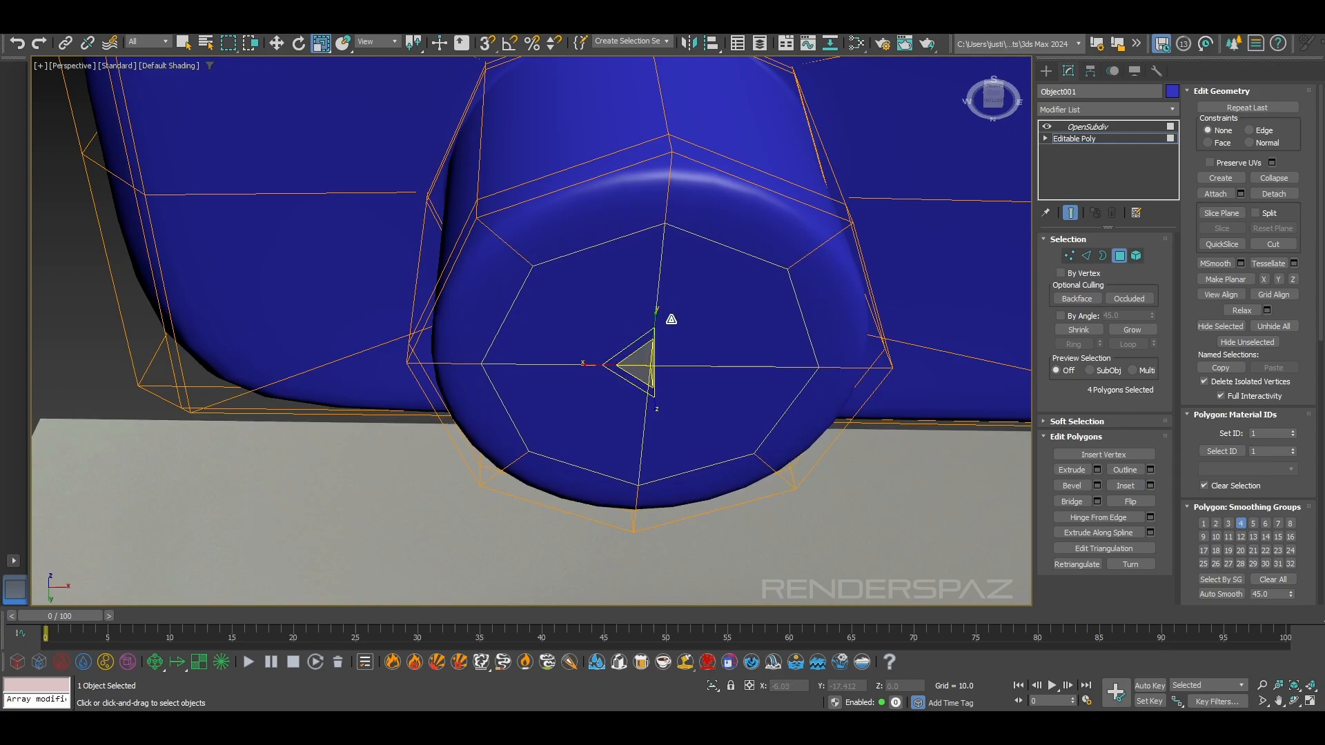
pyautogui.press('w')
pyautogui.keyDown('alt'); pyautogui.moveTo(657, 332); pyautogui.dragTo(641, 334, button='middle'); pyautogui.keyUp('alt')
pyautogui.moveTo(643, 339); pyautogui.dragTo(685, 308)
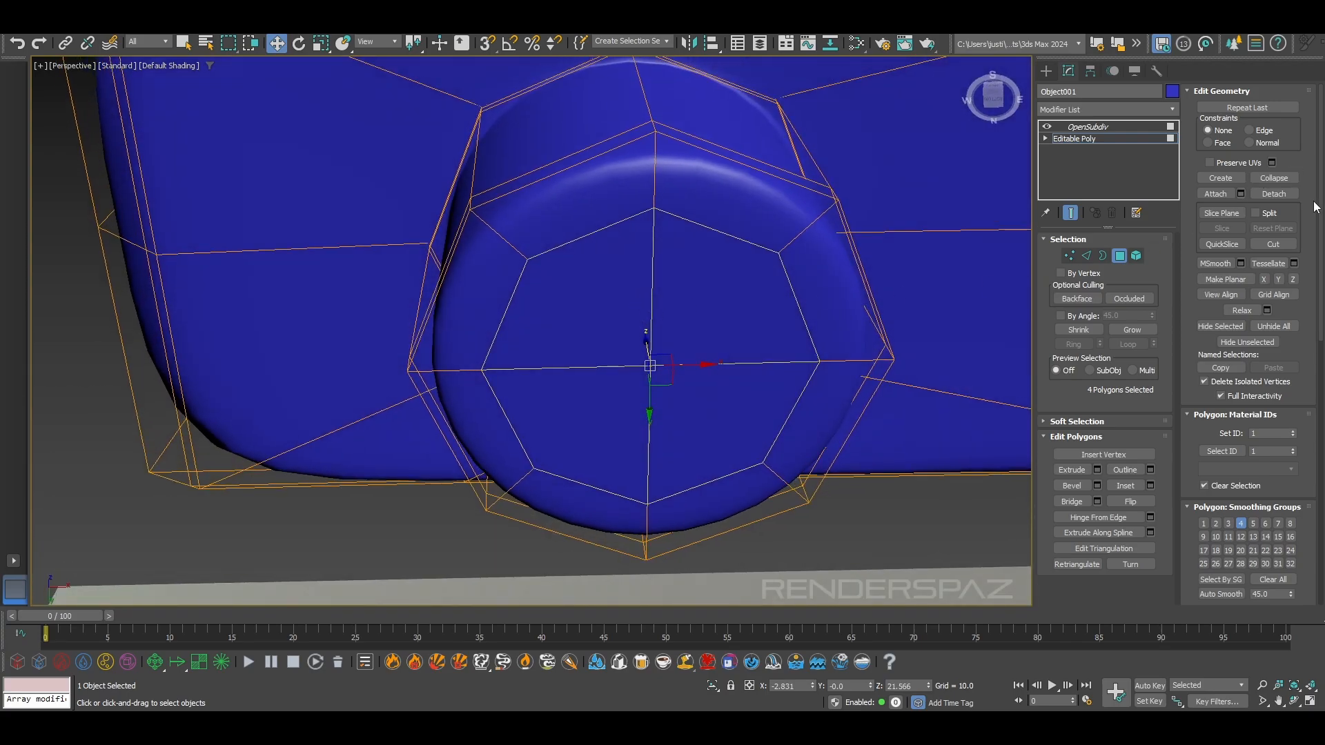
# Inset the four polygons on the group head's underside by 0.045
pyautogui.click(1148, 485)
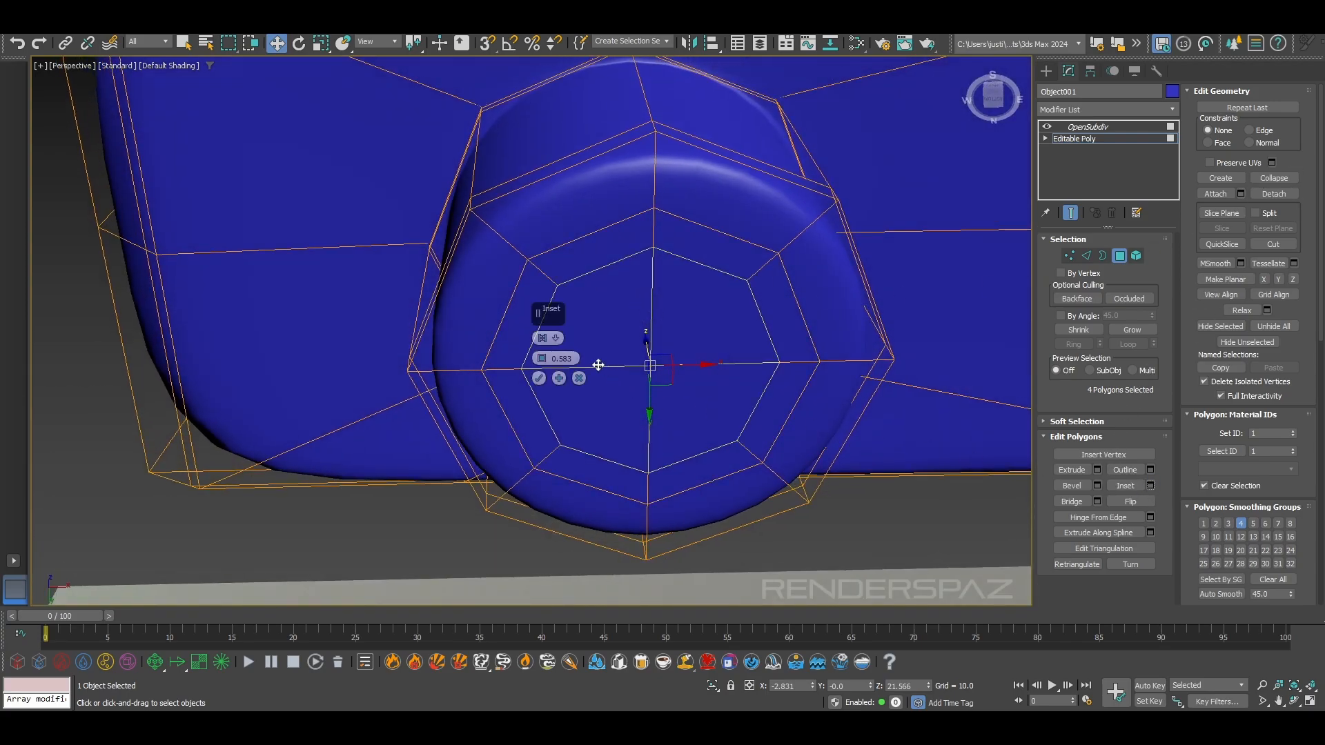
pyautogui.moveTo(544, 358); pyautogui.dragTo(538, 386)
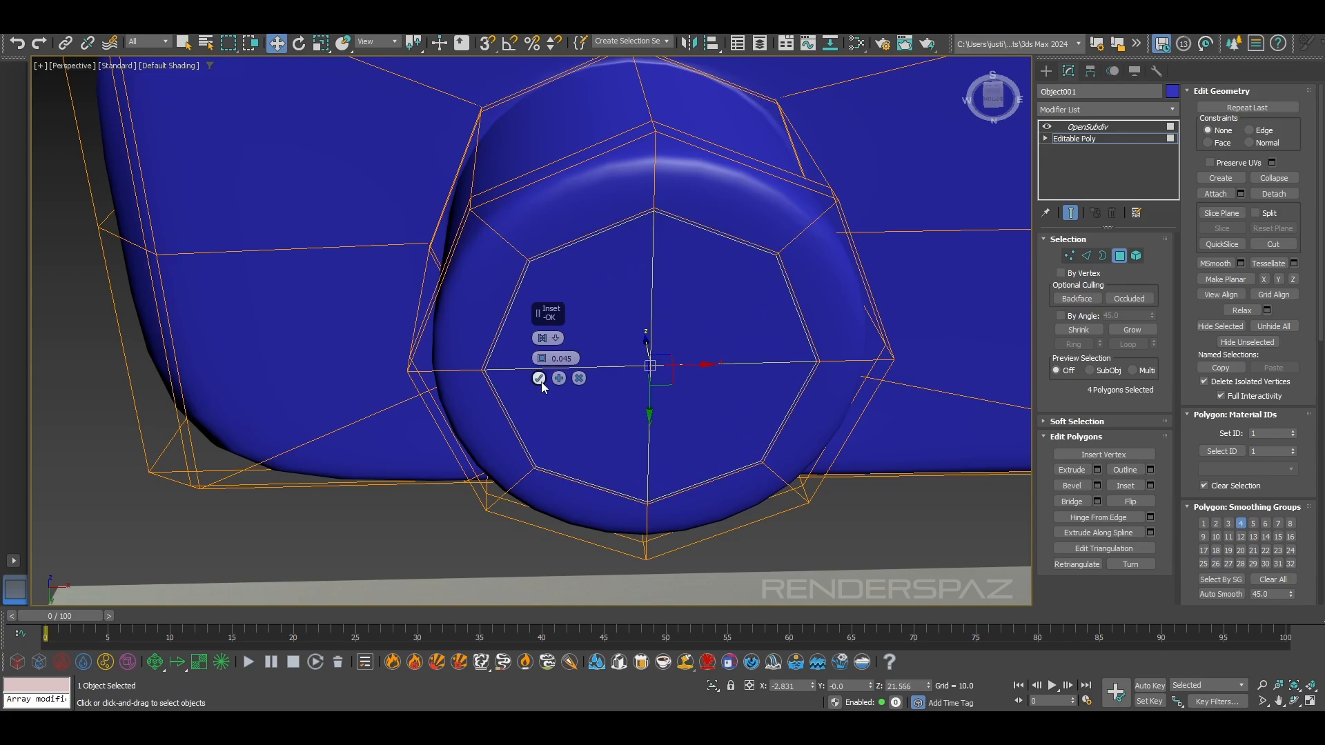
pyautogui.click(539, 378)
# Raise the four inset polygons about 1 unit into the group head to form a recess in its underside
pyautogui.keyDown('alt'); pyautogui.moveTo(610, 364); pyautogui.dragTo(661, 330, button='middle'); pyautogui.keyUp('alt')
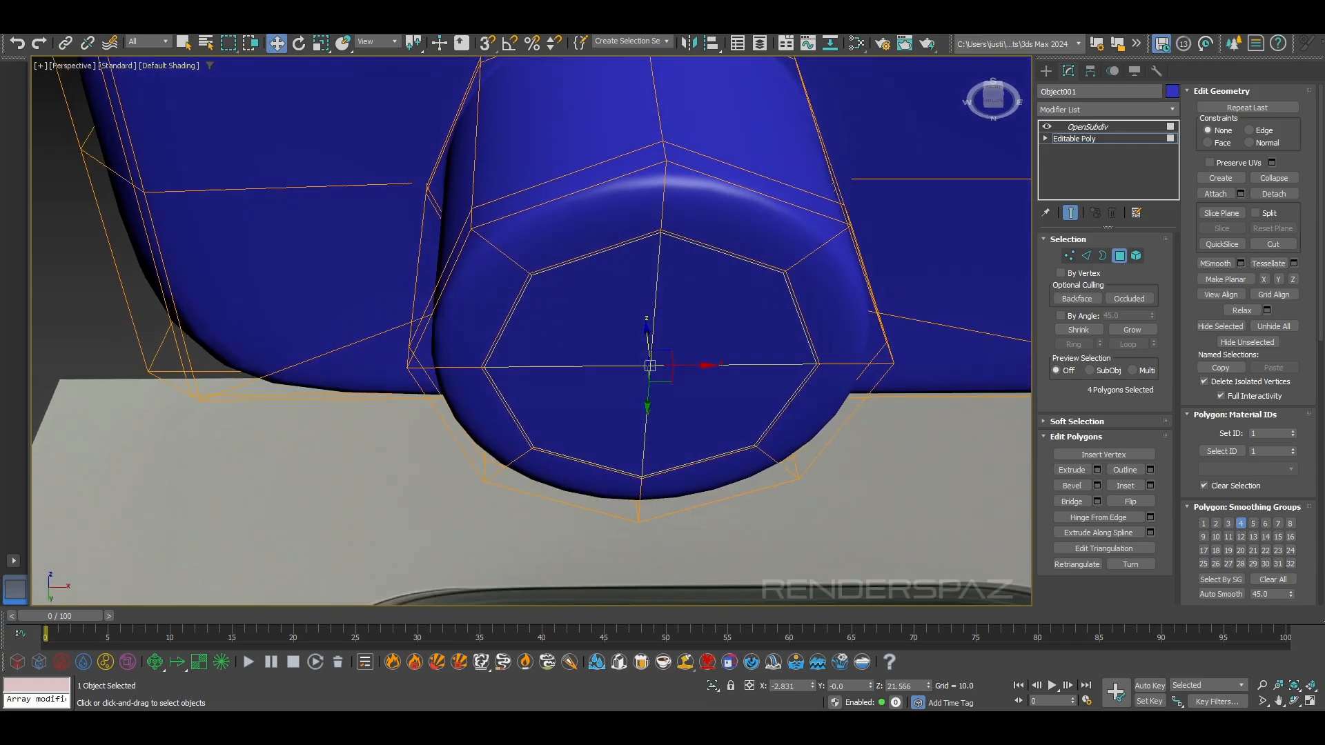
pyautogui.click(319, 44)
pyautogui.moveTo(662, 360); pyautogui.dragTo(665, 364)
pyautogui.press('w')
pyautogui.keyDown('alt'); pyautogui.moveTo(665, 364); pyautogui.dragTo(650, 340, button='middle'); pyautogui.keyUp('alt')
pyautogui.moveTo(650, 339); pyautogui.dragTo(649, 327)
pyautogui.moveTo(651, 306); pyautogui.dragTo(654, 289)
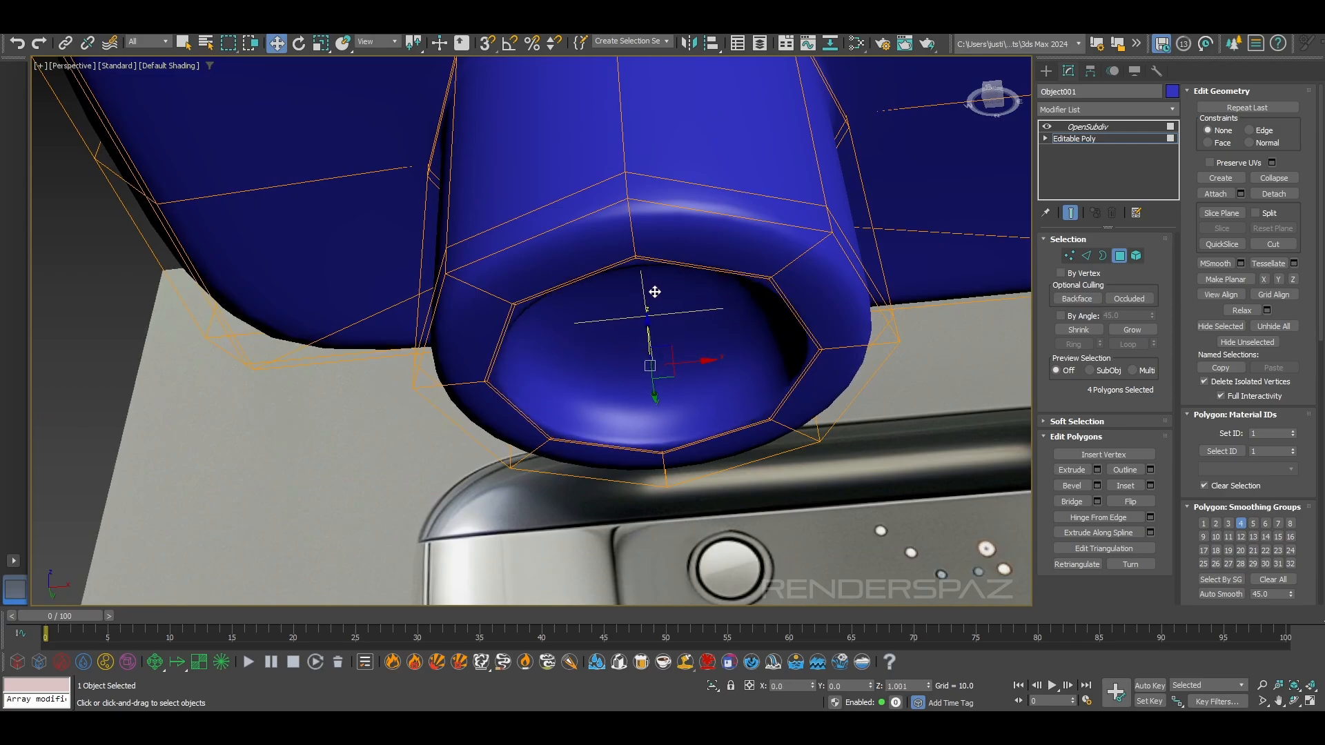
pyautogui.keyDown('alt'); pyautogui.moveTo(654, 288); pyautogui.dragTo(682, 290, button='middle'); pyautogui.keyUp('alt')
# Clone the four recessed polygons downward, below the group head, as a separate object
pyautogui.keyDown('shift'); pyautogui.moveTo(674, 198); pyautogui.dragTo(669, 387); pyautogui.keyUp('shift')
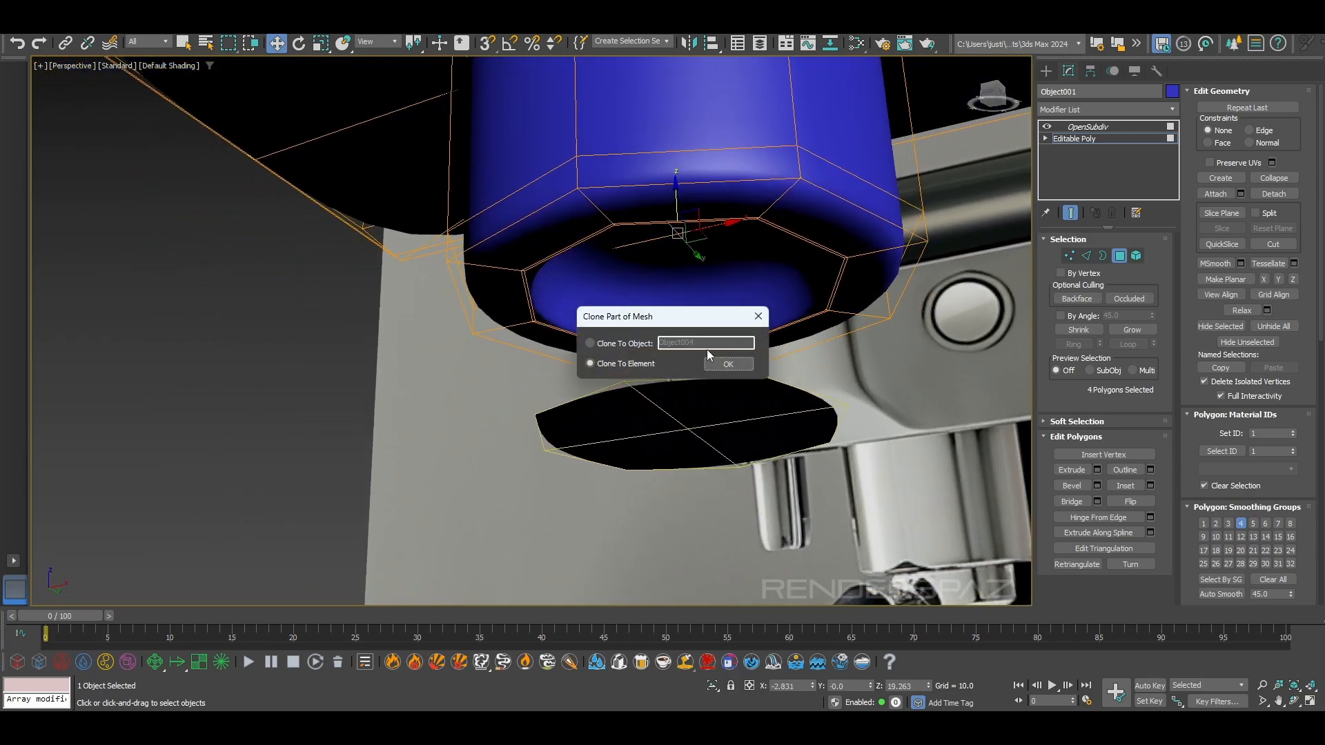
pyautogui.click(622, 347)
pyautogui.click(727, 364)
pyautogui.keyDown('alt'); pyautogui.moveTo(728, 363); pyautogui.dragTo(767, 253, button='middle'); pyautogui.keyUp('alt')
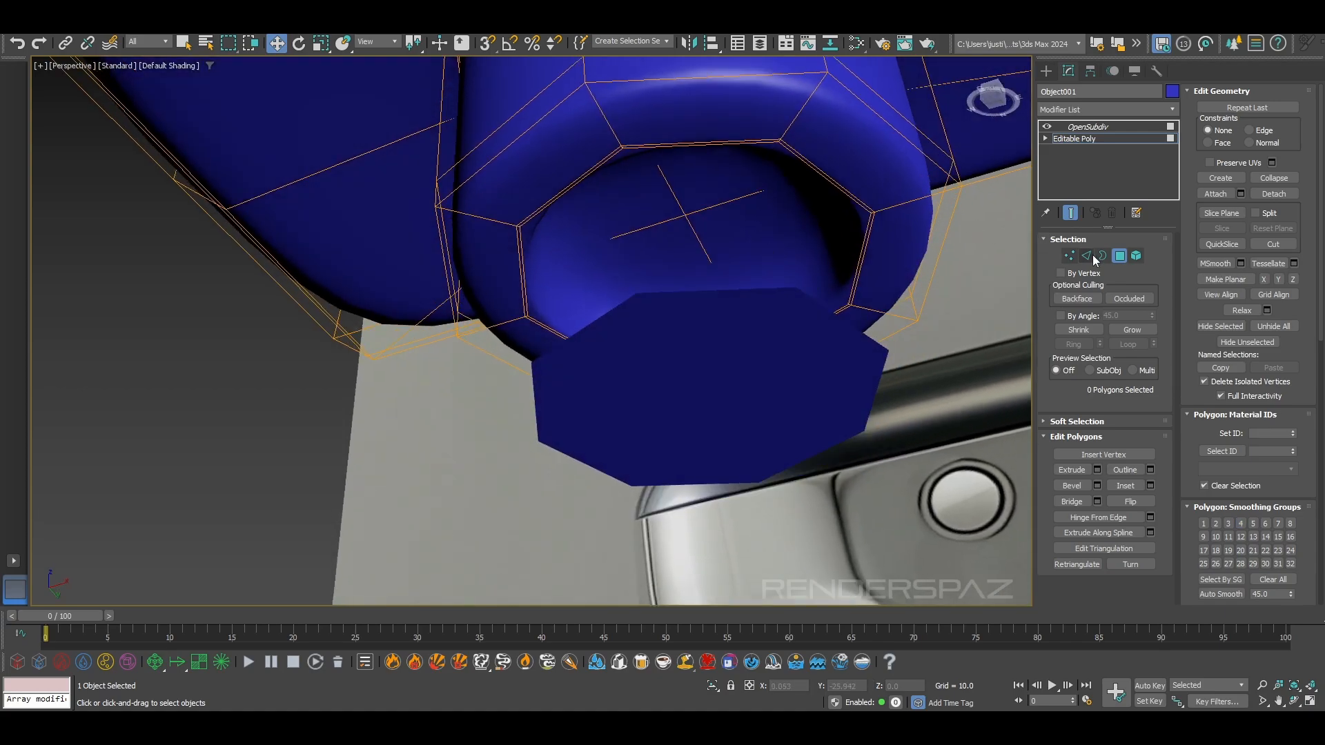
# Inset the four polygons inside the group head's recess by about 0.27
pyautogui.click(702, 195)
pyautogui.keyDown('shift'); pyautogui.click(627, 220); pyautogui.keyUp('shift')
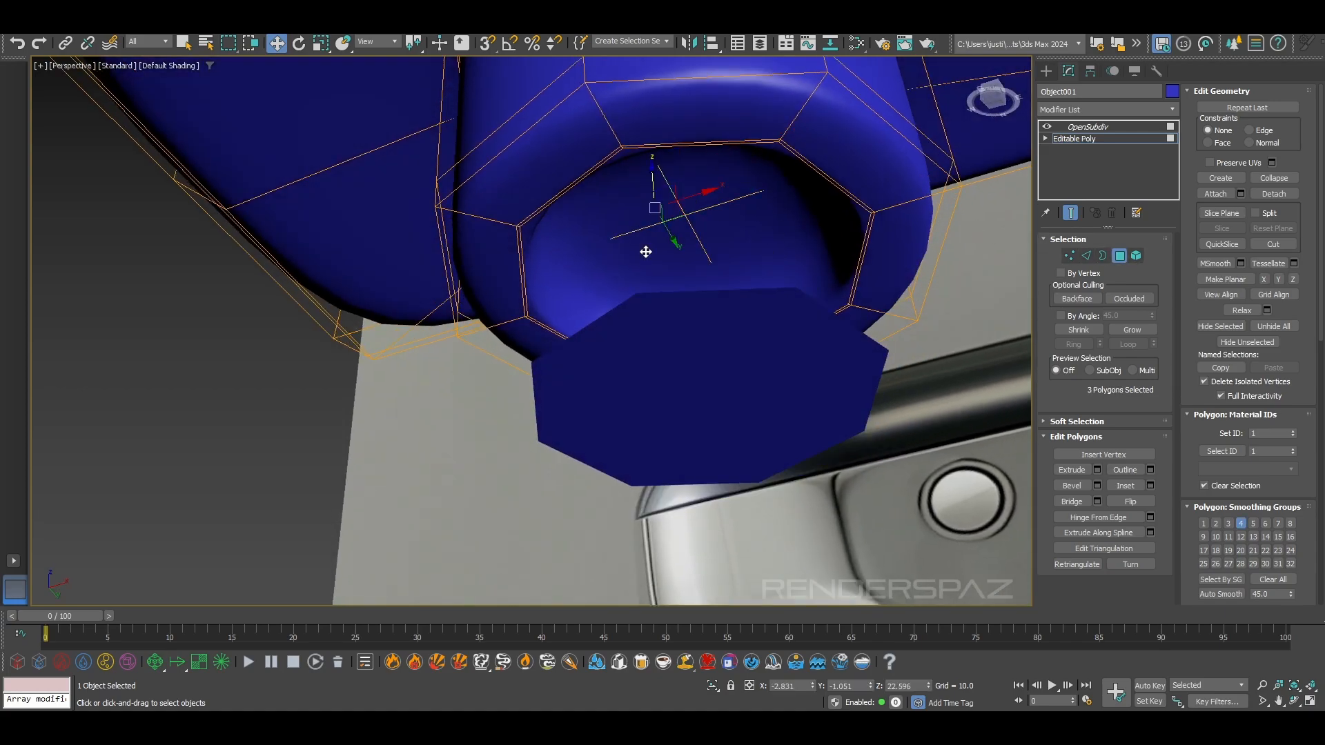
pyautogui.click(1150, 485)
pyautogui.moveTo(541, 358); pyautogui.dragTo(541, 345)
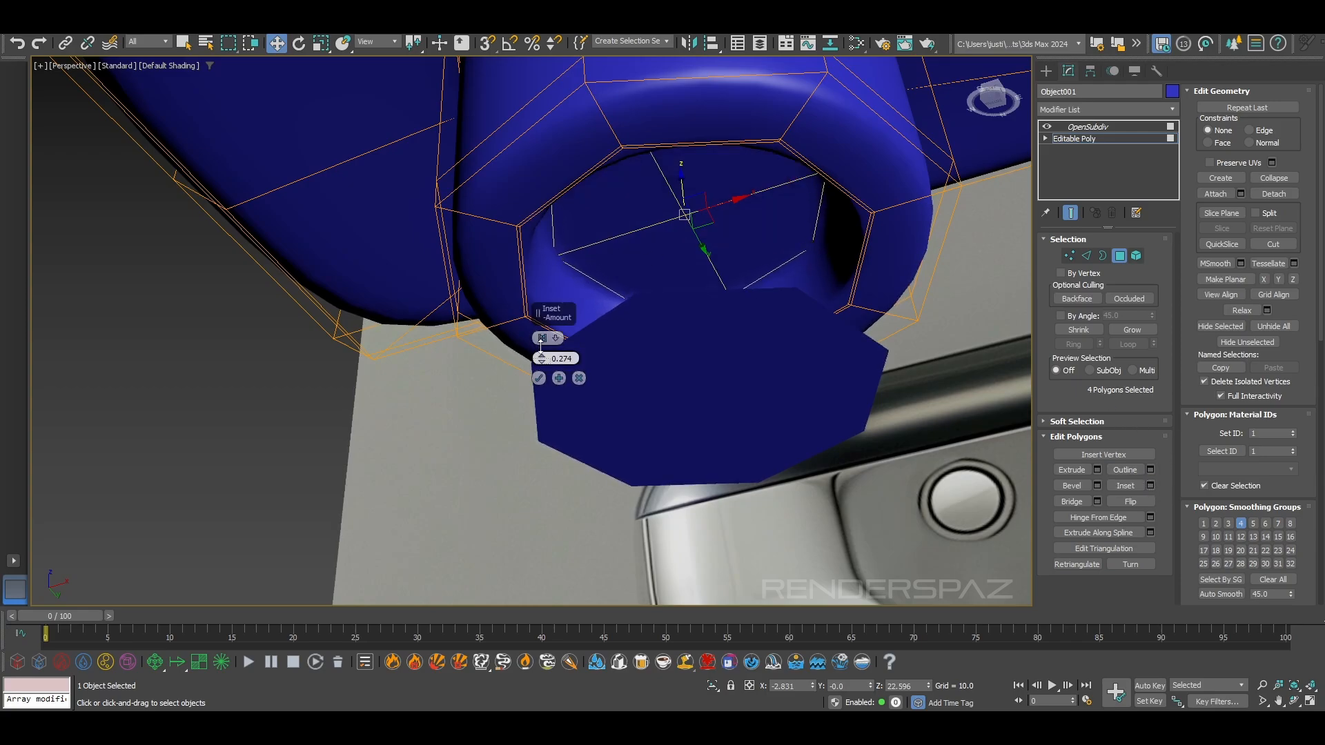
pyautogui.click(539, 379)
pyautogui.click(447, 164)
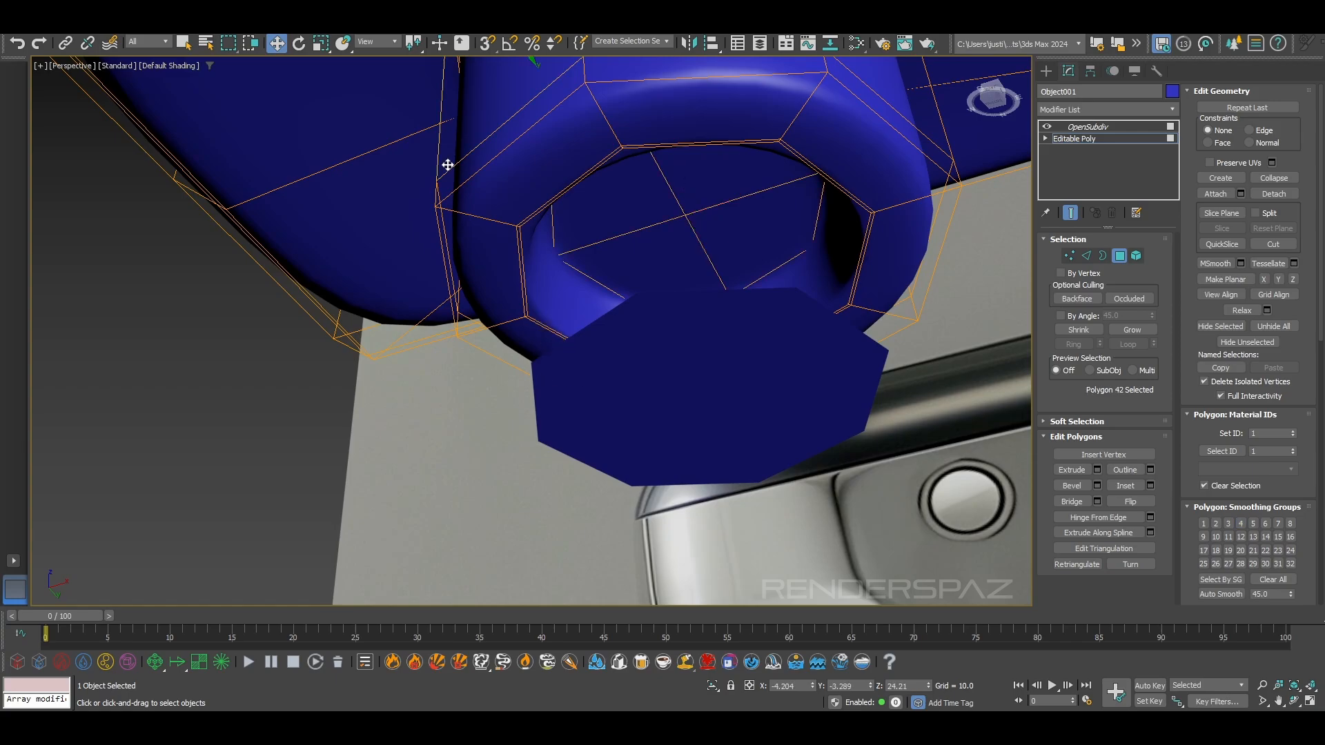
pyautogui.scroll(-3, 447, 164)
pyautogui.keyDown('alt'); pyautogui.moveTo(630, 290); pyautogui.dragTo(655, 337, button='middle'); pyautogui.keyUp('alt')
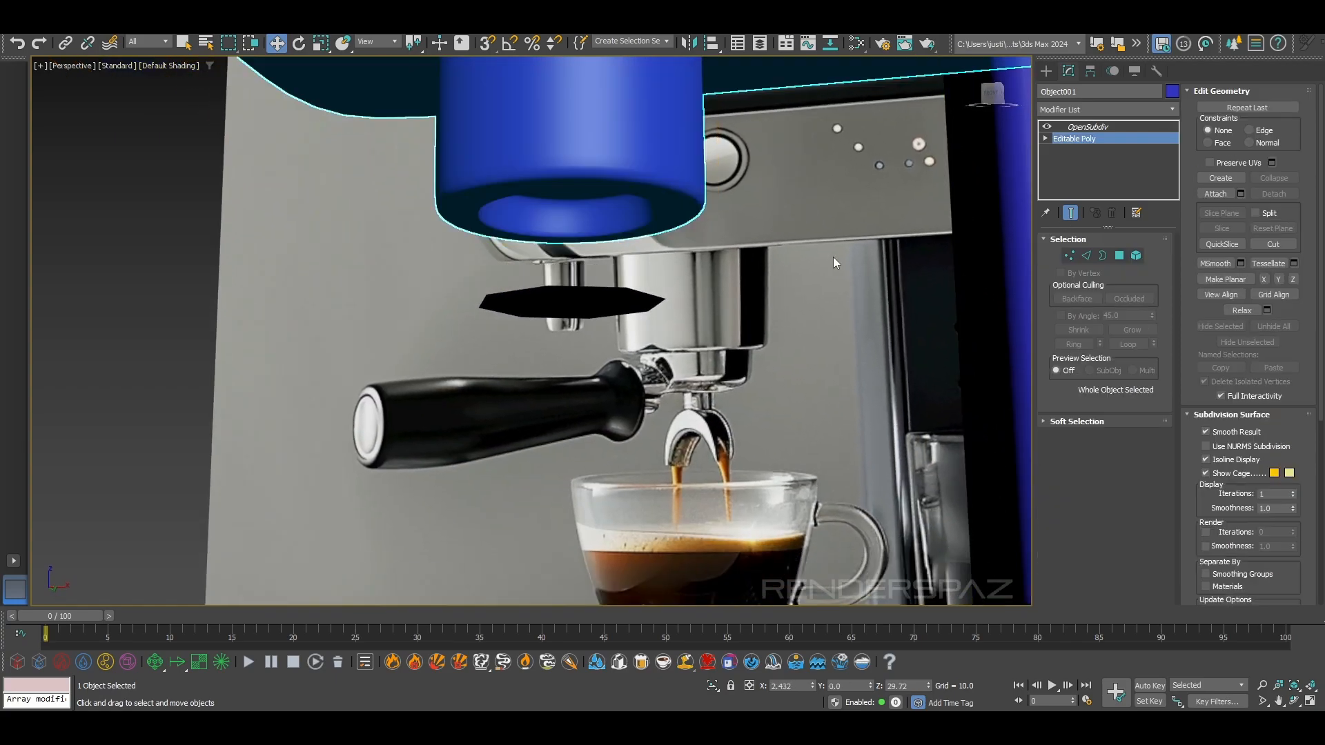
# Extend the cloned octagonal disc's open border upward in two stages, a thin band and a tall wall reaching into the recess
pyautogui.click(833, 257)
pyautogui.click(590, 303)
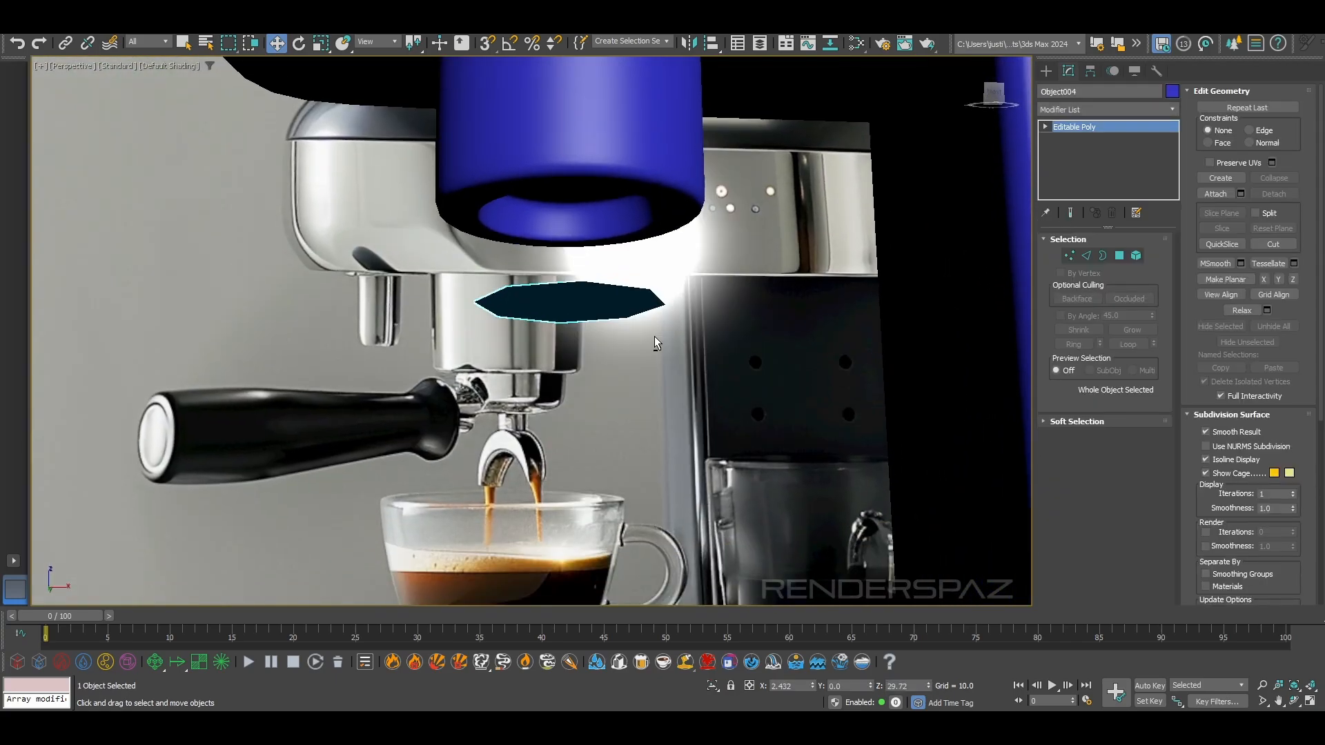
pyautogui.click(1086, 255)
pyautogui.click(628, 283)
pyautogui.click(627, 283)
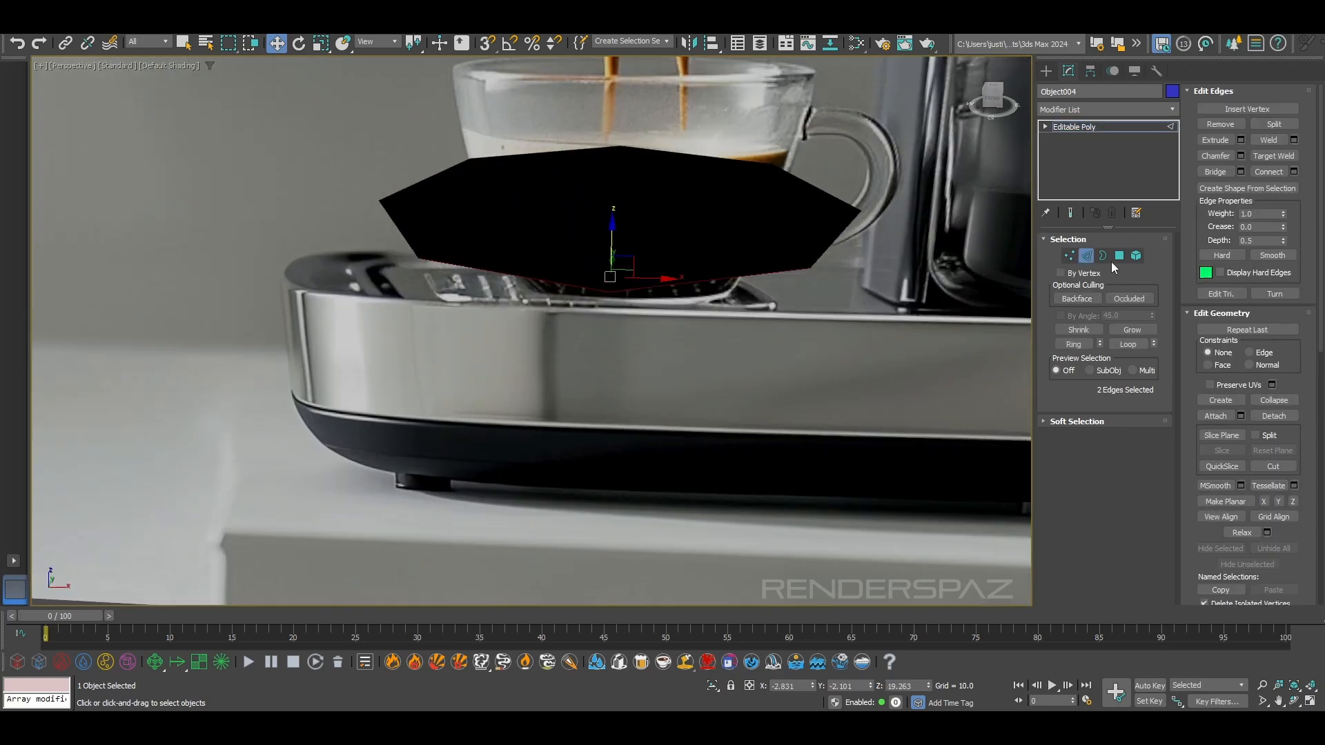
pyautogui.click(1103, 255)
pyautogui.click(538, 277)
pyautogui.keyDown('shift'); pyautogui.moveTo(615, 180); pyautogui.dragTo(610, 207); pyautogui.keyUp('shift')
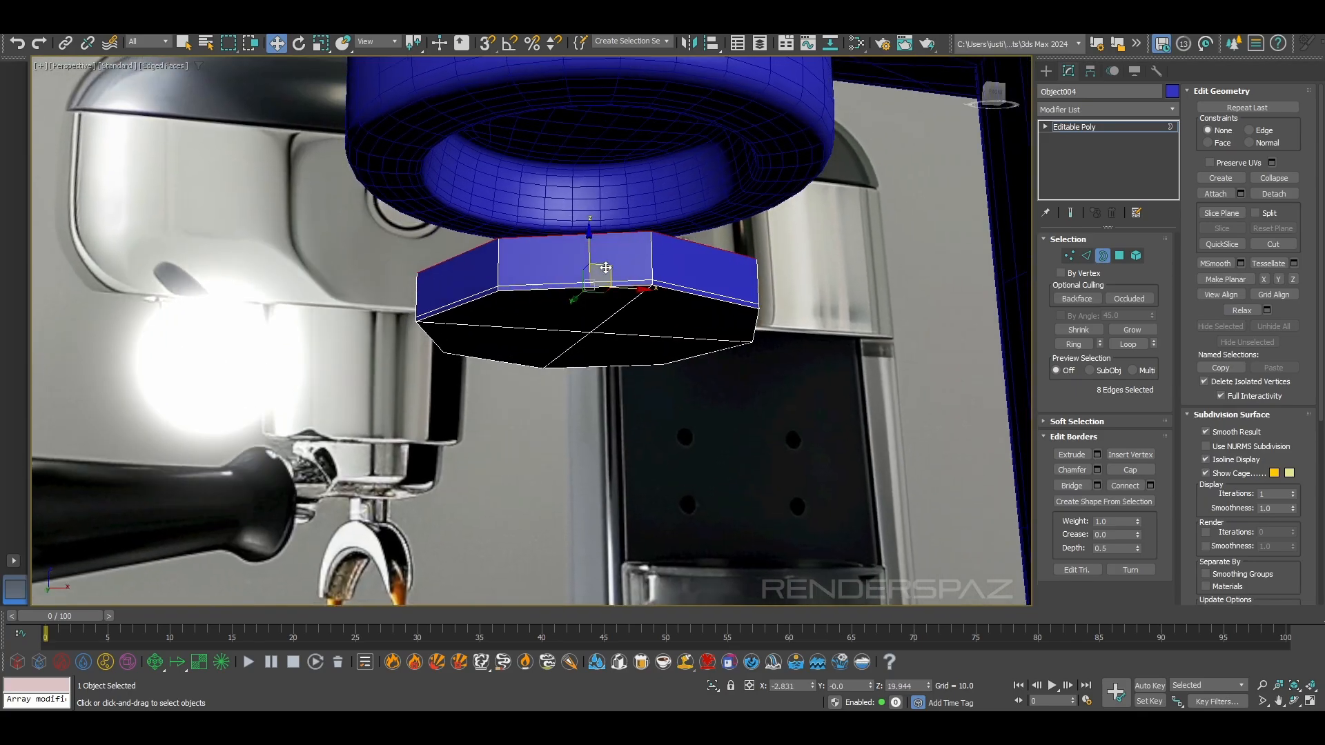
pyautogui.moveTo(591, 261); pyautogui.dragTo(597, 185)
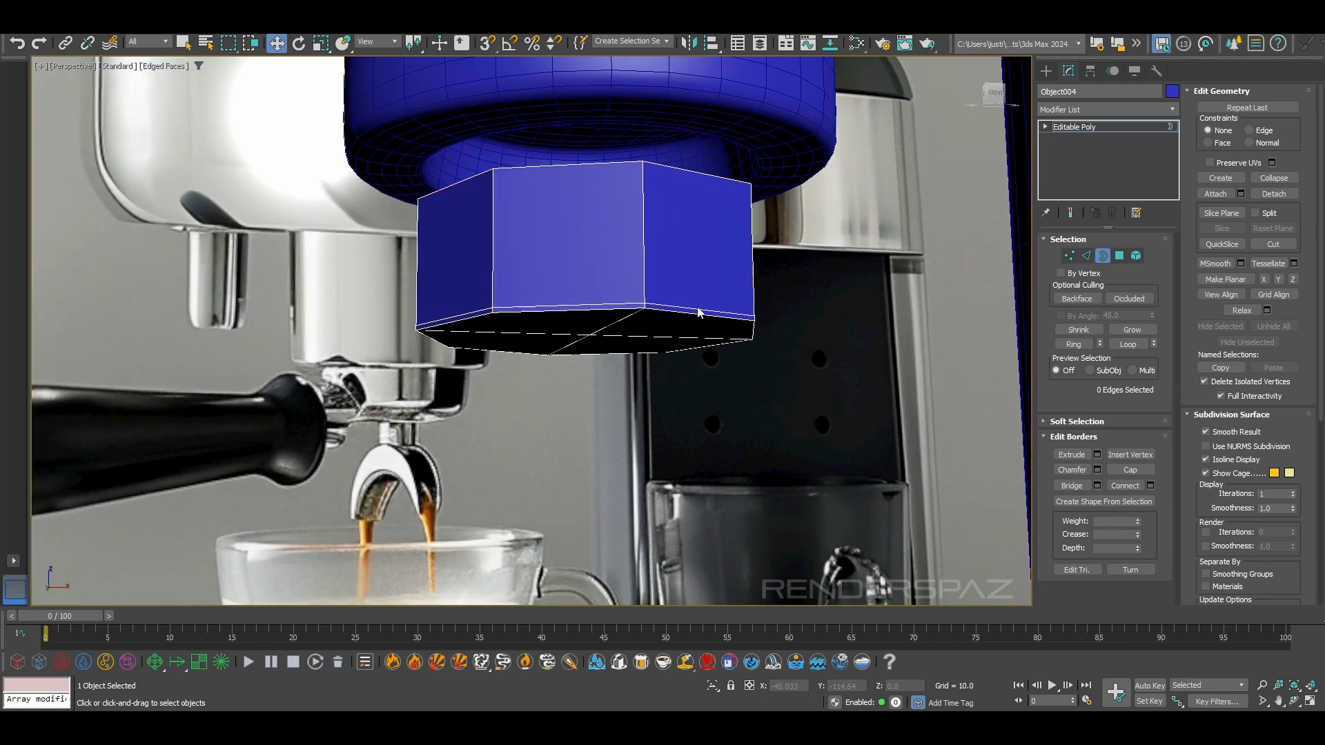
# Move the lower edge loop on the cloned octagonal piece's wall slightly upward, and select a polygon on its underside
pyautogui.click(1086, 255)
pyautogui.click(688, 310)
pyautogui.doubleClick(651, 301)
pyautogui.moveTo(586, 304); pyautogui.dragTo(588, 278)
pyautogui.click(588, 310)
pyautogui.keyDown('alt'); pyautogui.moveTo(591, 319); pyautogui.dragTo(602, 276, button='middle'); pyautogui.keyUp('alt')
pyautogui.click(676, 310)
pyautogui.doubleClick(676, 310)
pyautogui.keyDown('alt'); pyautogui.moveTo(698, 361); pyautogui.dragTo(958, 343, button='middle'); pyautogui.keyUp('alt')
pyautogui.click(1119, 255)
pyautogui.click(759, 345)
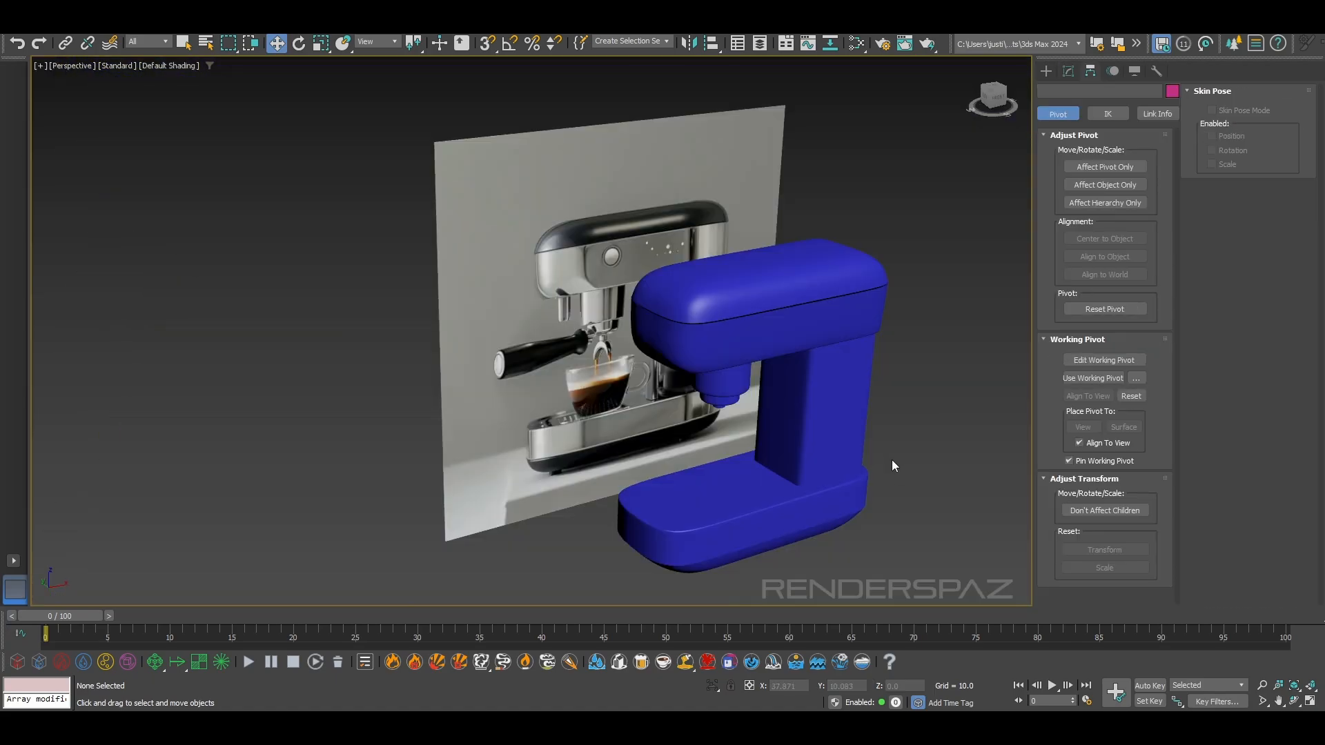
# Show the home grid in the perspective view around the whole espresso machine
pyautogui.keyDown('alt'); pyautogui.moveTo(891, 460); pyautogui.dragTo(733, 429, button='middle'); pyautogui.keyUp('alt')
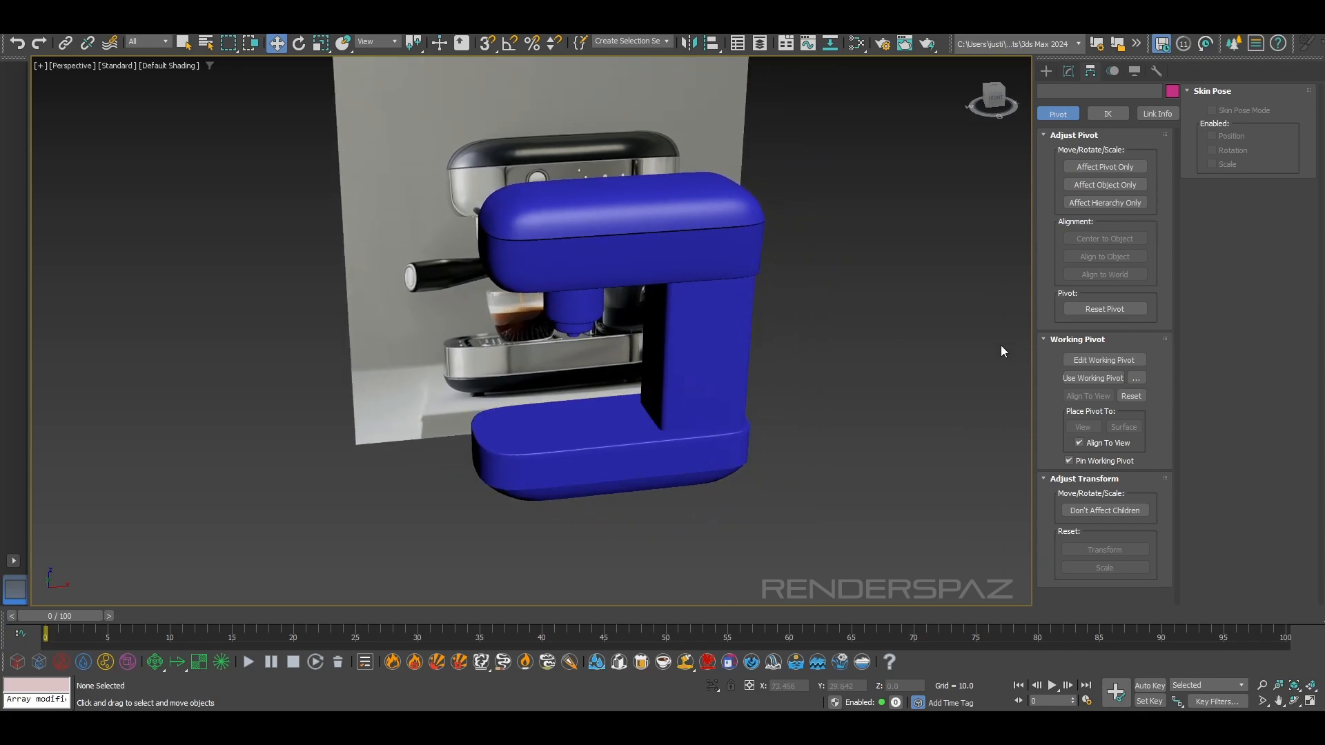
pyautogui.press('g')
pyautogui.keyDown('alt'); pyautogui.moveTo(850, 501); pyautogui.dragTo(743, 476, button='middle'); pyautogui.keyUp('alt')
pyautogui.scroll(3, 652, 413)
pyautogui.scroll(-3, 745, 427)
pyautogui.keyDown('alt'); pyautogui.moveTo(649, 393); pyautogui.dragTo(583, 367, button='middle'); pyautogui.keyUp('alt')
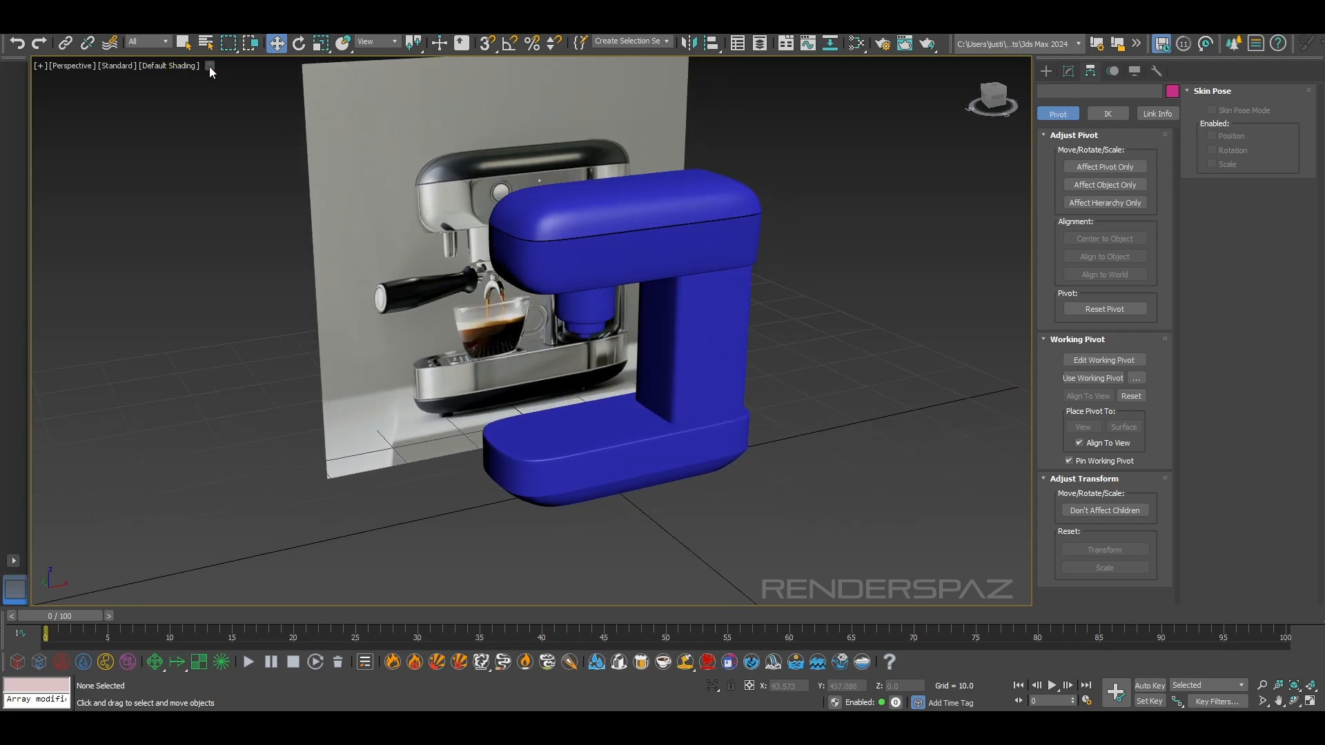
# Isolate the six blue espresso machine objects so the reference image is hidden
pyautogui.click(541, 418)
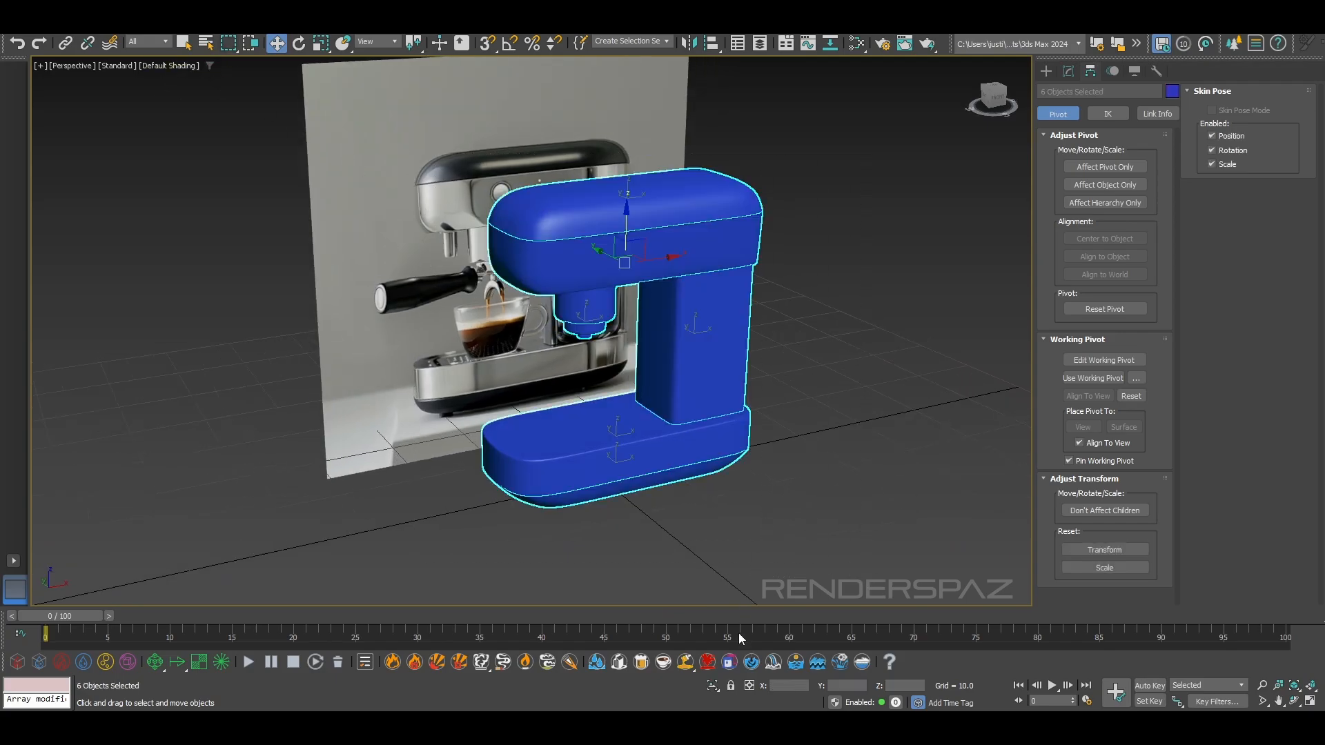
pyautogui.click(713, 689)
pyautogui.click(856, 507)
pyautogui.moveTo(861, 507); pyautogui.dragTo(830, 503, button='middle')
pyautogui.moveTo(804, 338); pyautogui.dragTo(796, 339, button='middle')
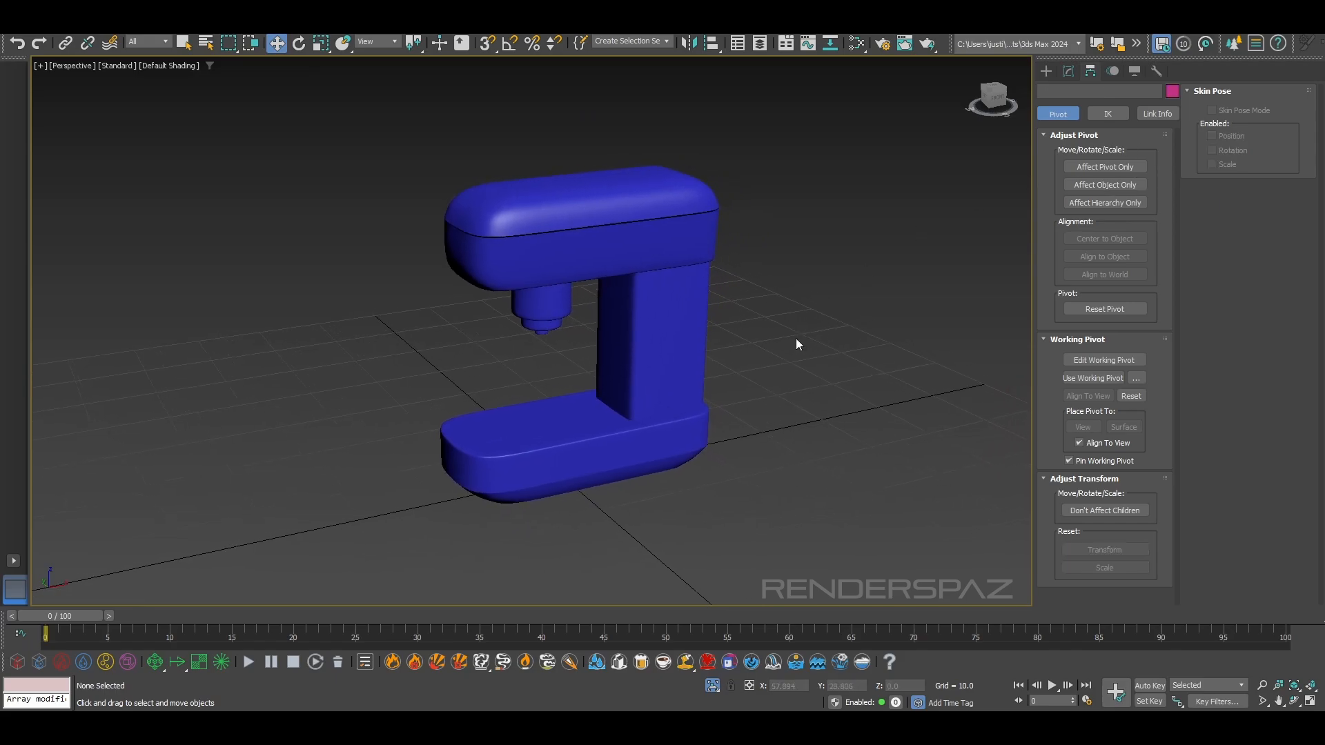
# Render the perspective view with Arnold, dock the Arnold RenderView beside the viewport and widen it
pyautogui.hotkey('shift', 'q')
pyautogui.click(1038, 238)
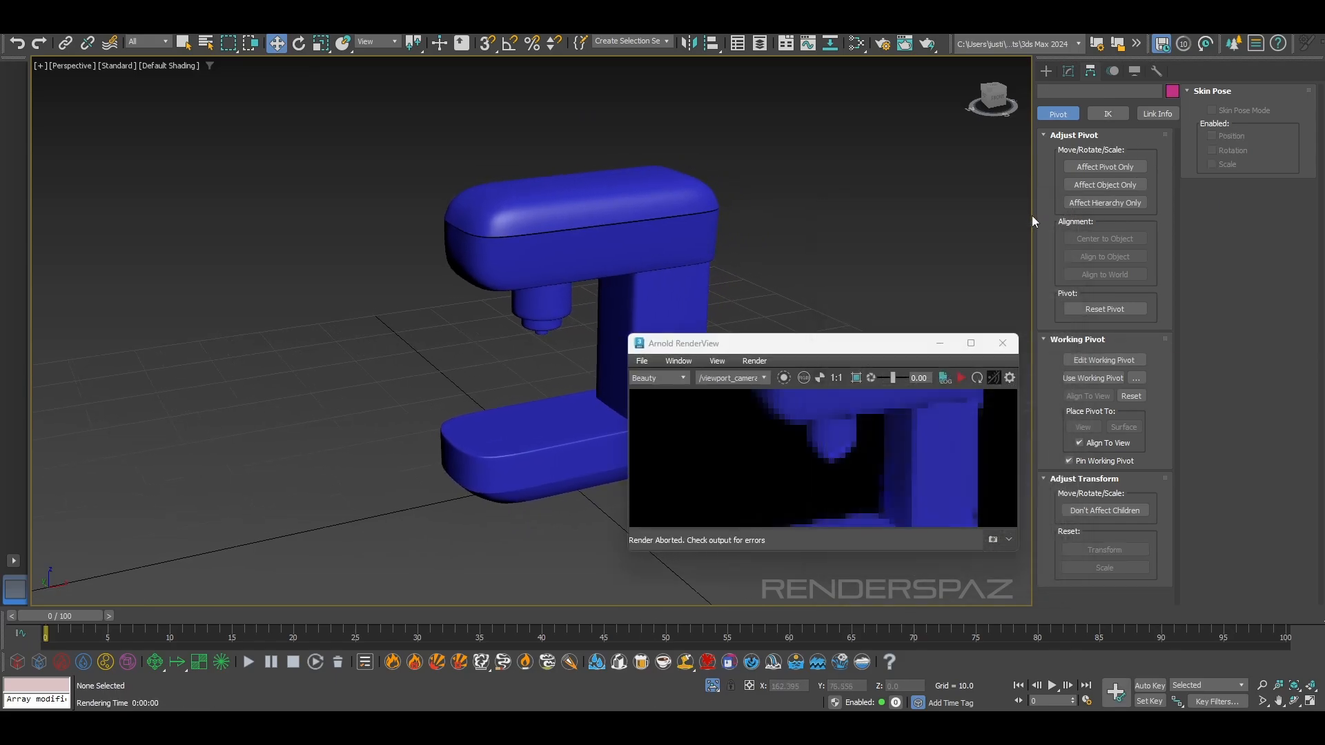
pyautogui.moveTo(935, 350); pyautogui.dragTo(1056, 304)
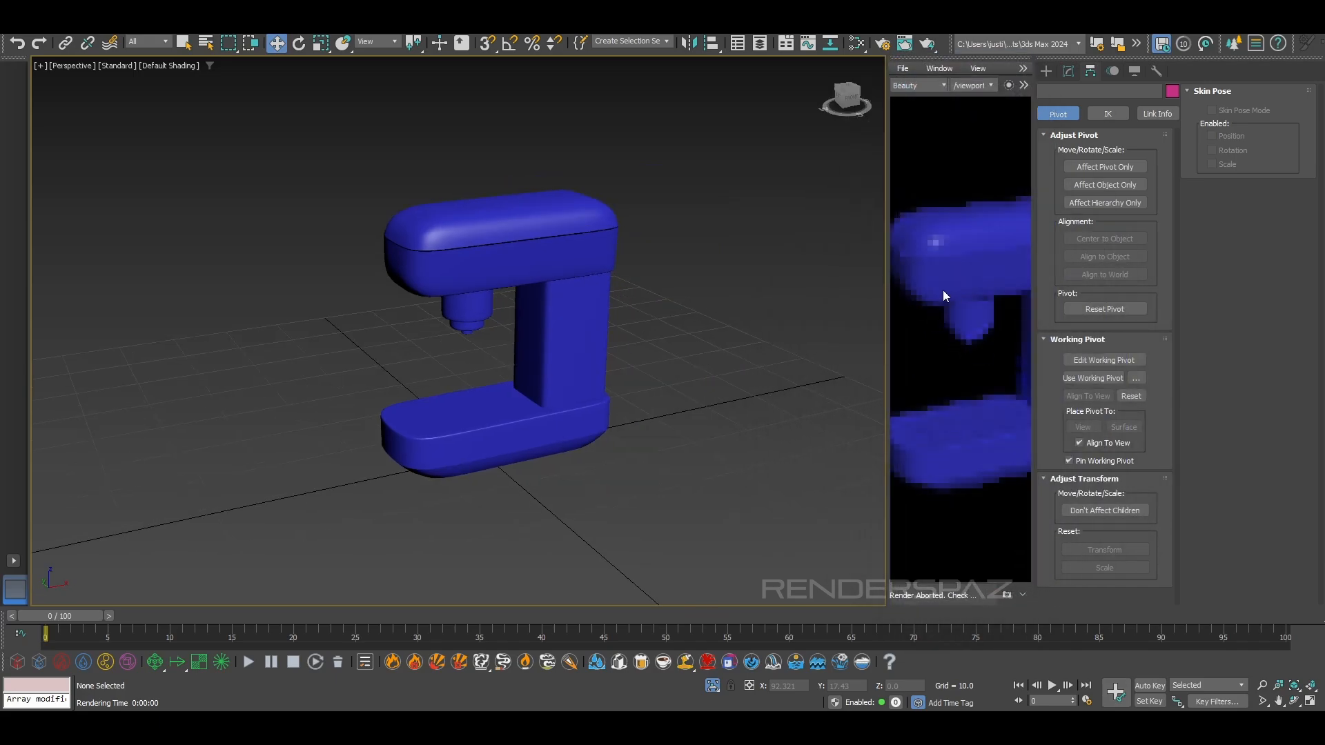
pyautogui.moveTo(888, 314); pyautogui.dragTo(724, 340)
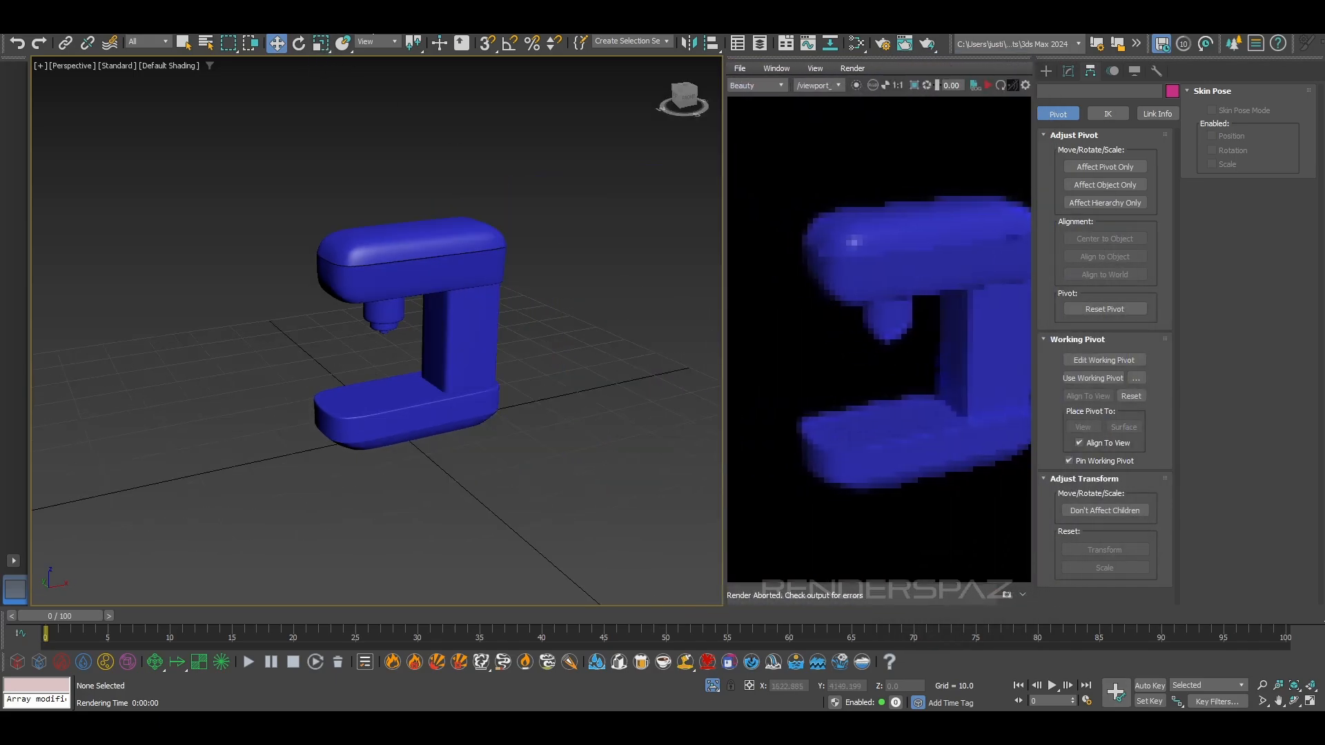
# Set the RenderView's test resolution to Fit Window Size and start the interactive render
pyautogui.click(417, 28)
pyautogui.click(799, 71)
pyautogui.click(785, 69)
pyautogui.moveTo(737, 69)
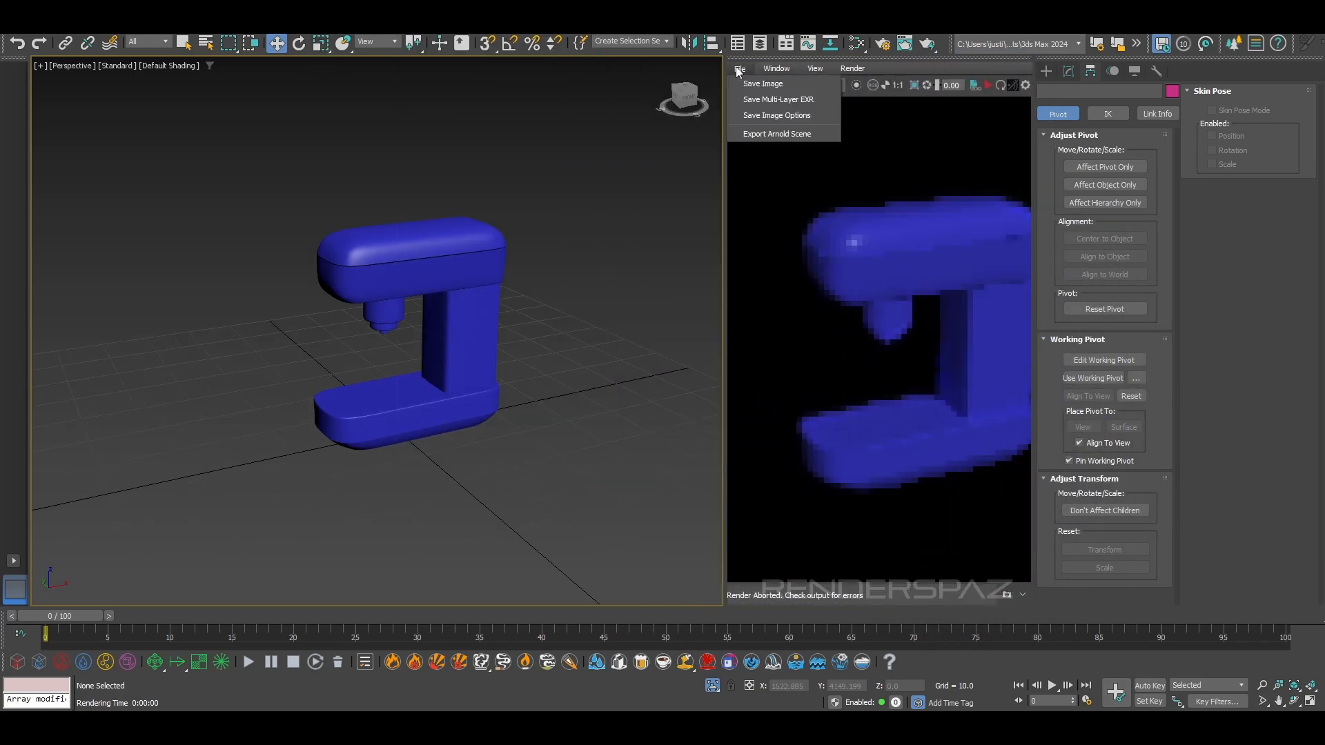
pyautogui.moveTo(818, 68)
pyautogui.moveTo(843, 198)
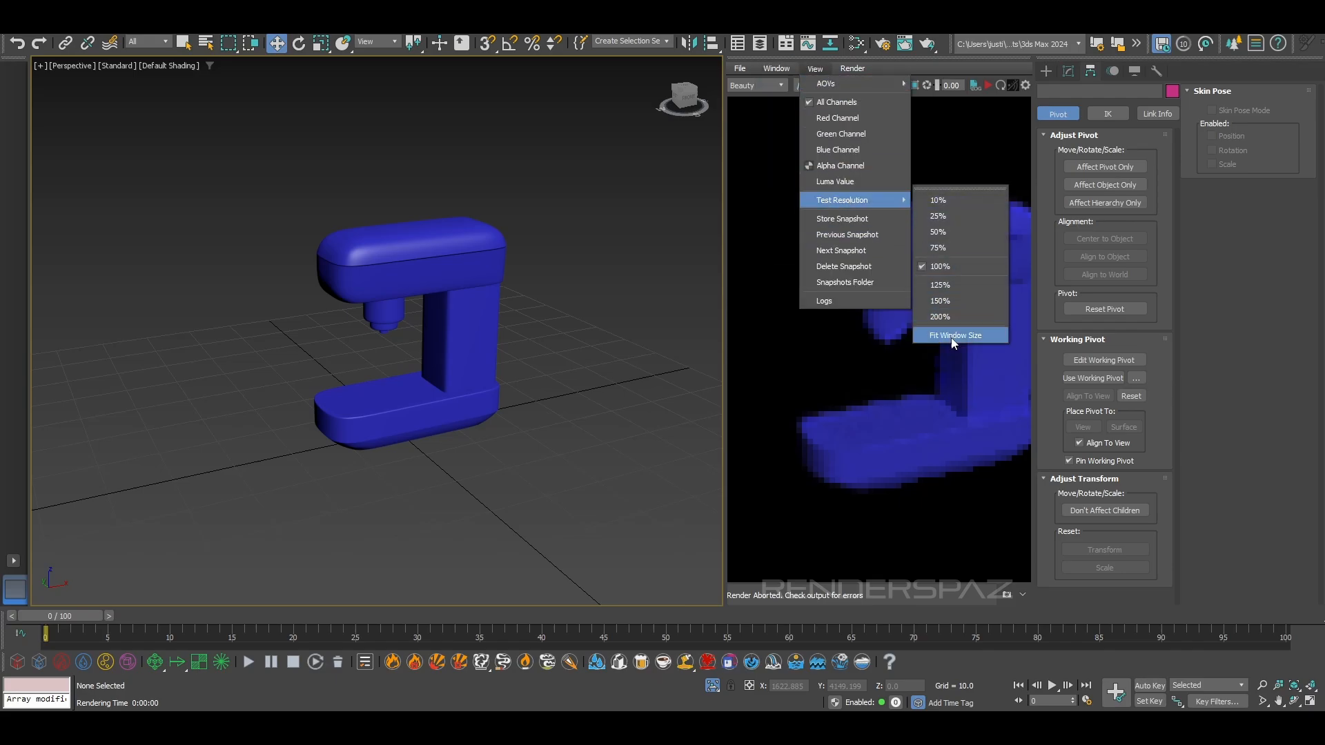
pyautogui.click(952, 336)
pyautogui.click(988, 85)
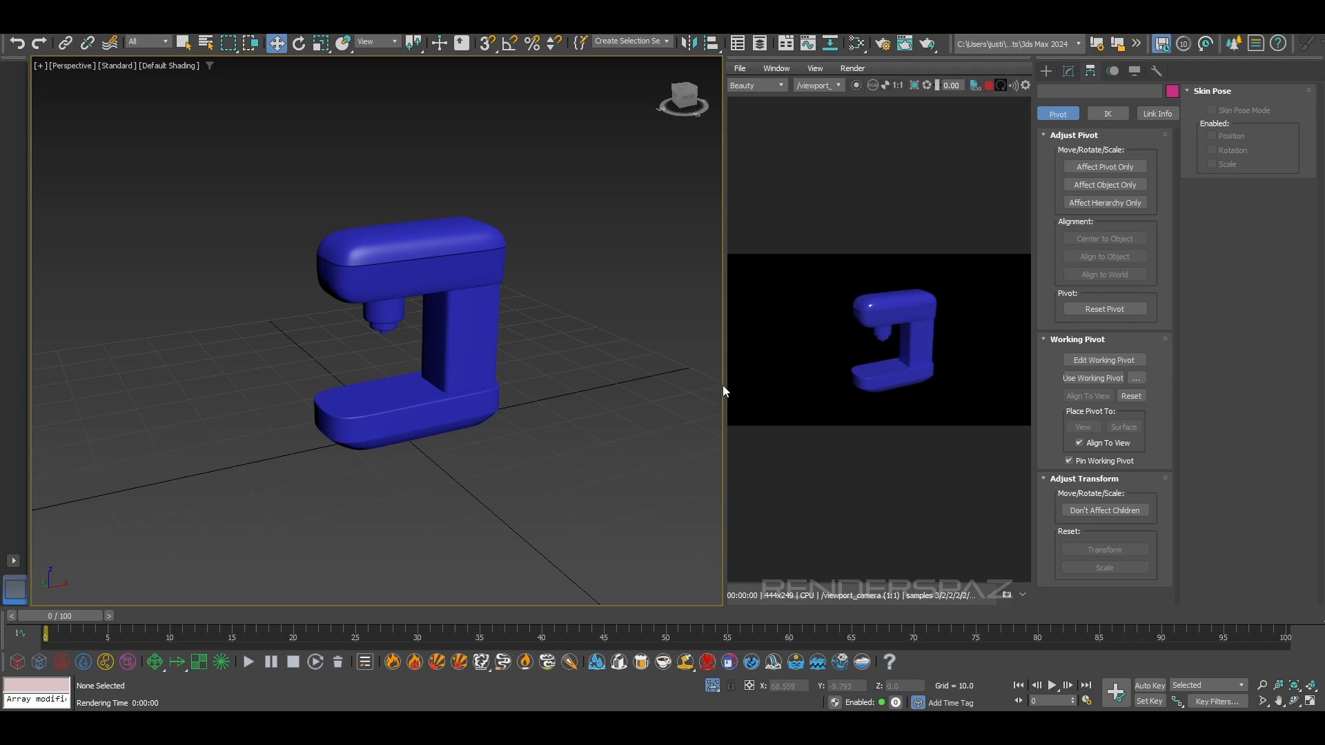
pyautogui.moveTo(721, 385); pyautogui.dragTo(752, 387)
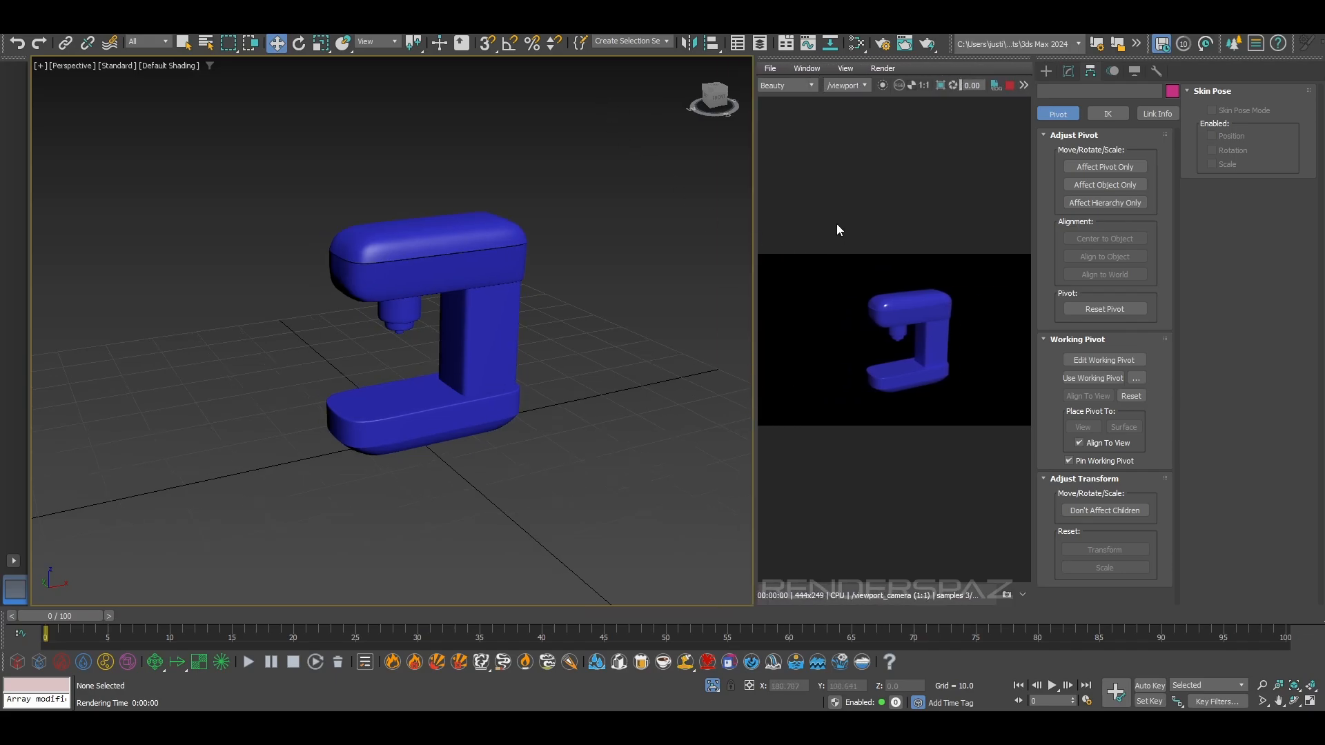
# Set the render output size to 800x600 in Render Setup
pyautogui.click(421, 26)
pyautogui.click(430, 94)
pyautogui.click(960, 427)
pyautogui.click(950, 440)
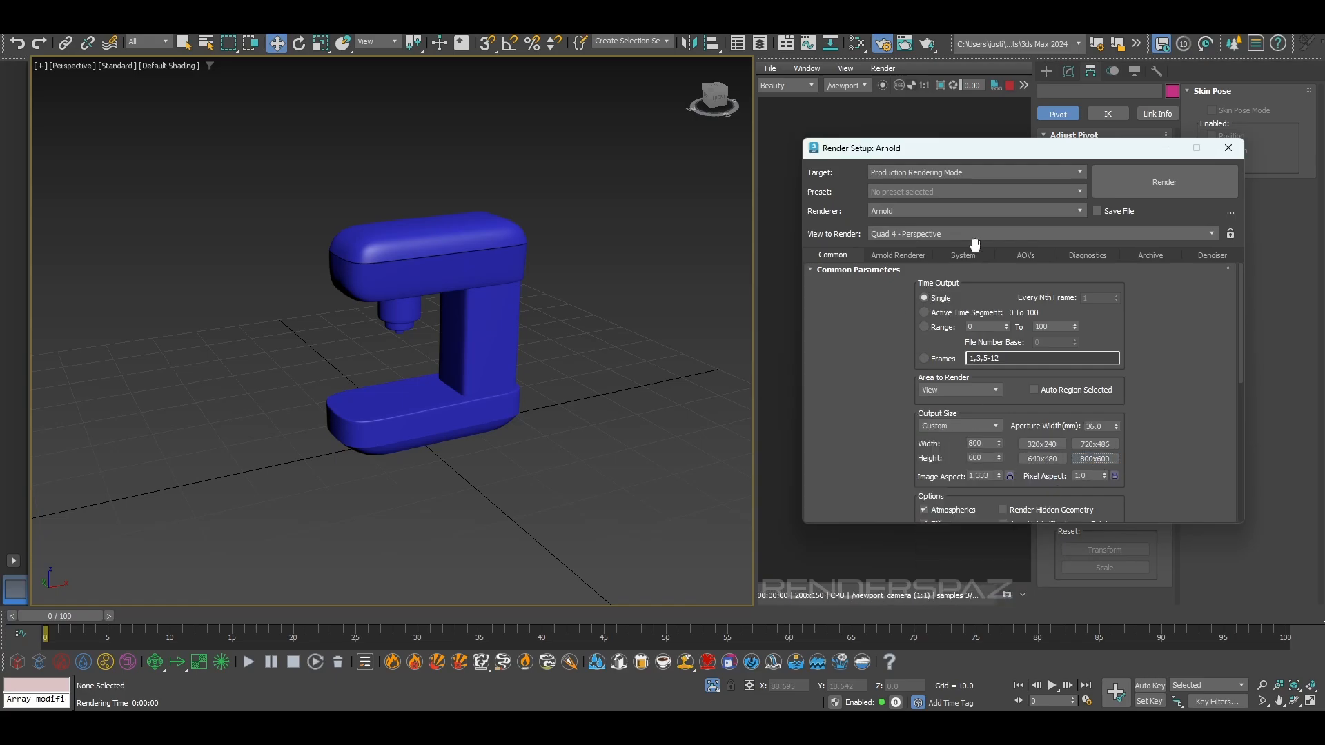
pyautogui.click(1228, 148)
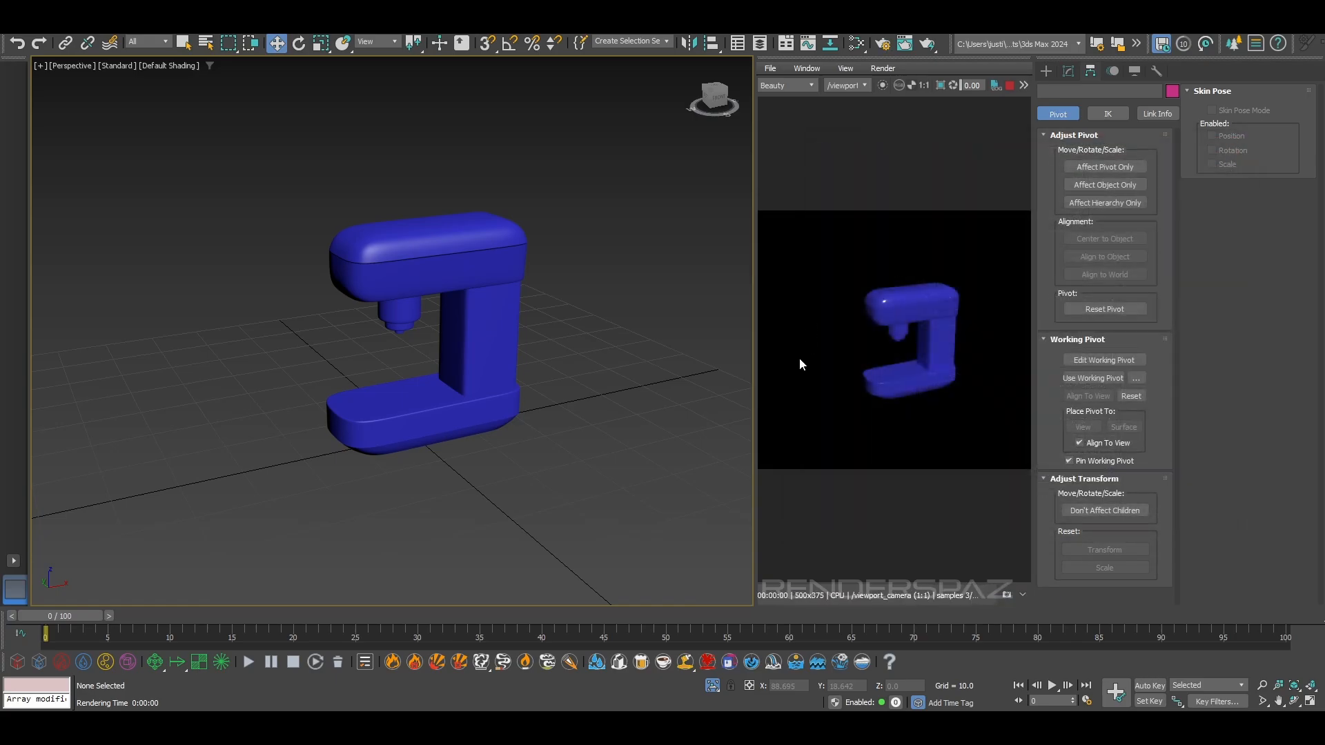
# Widen the docked RenderView, enlarge the rendered machine in it, and open its window display options
pyautogui.moveTo(752, 358); pyautogui.dragTo(721, 355)
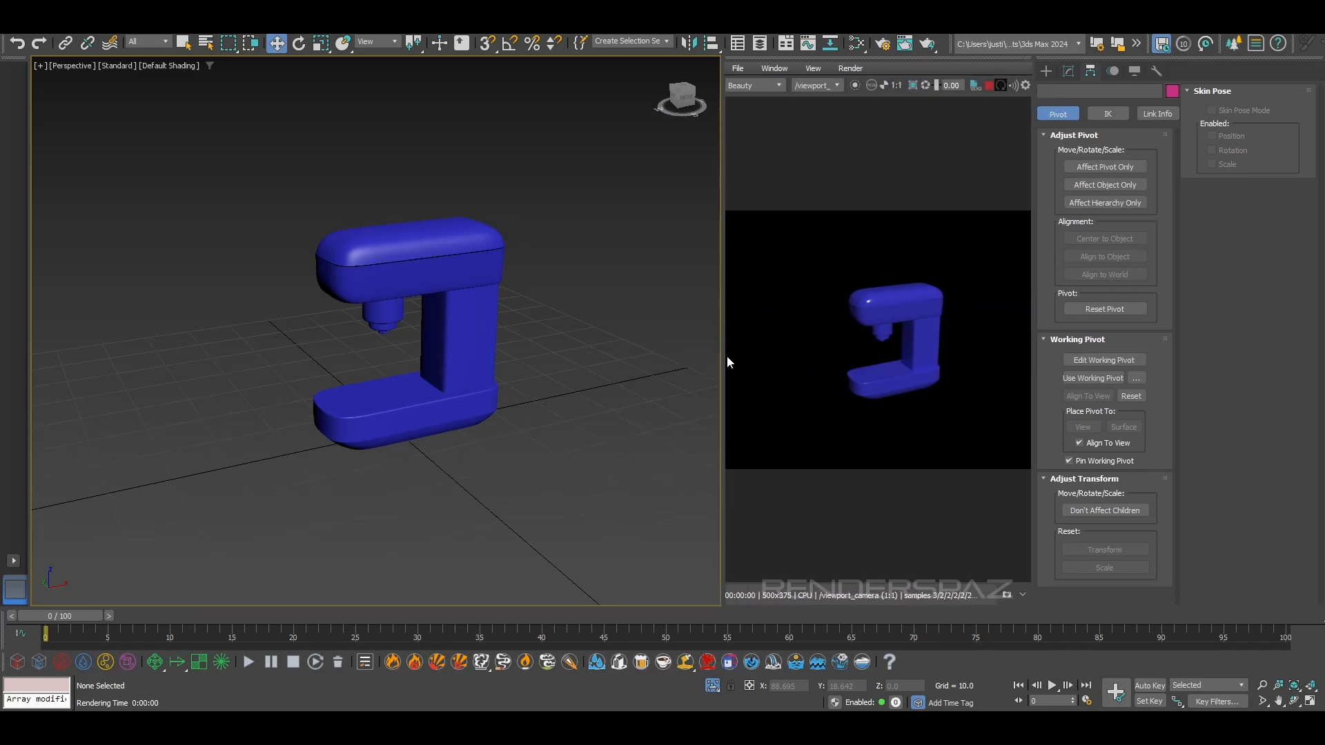
pyautogui.scroll(3, 900, 378)
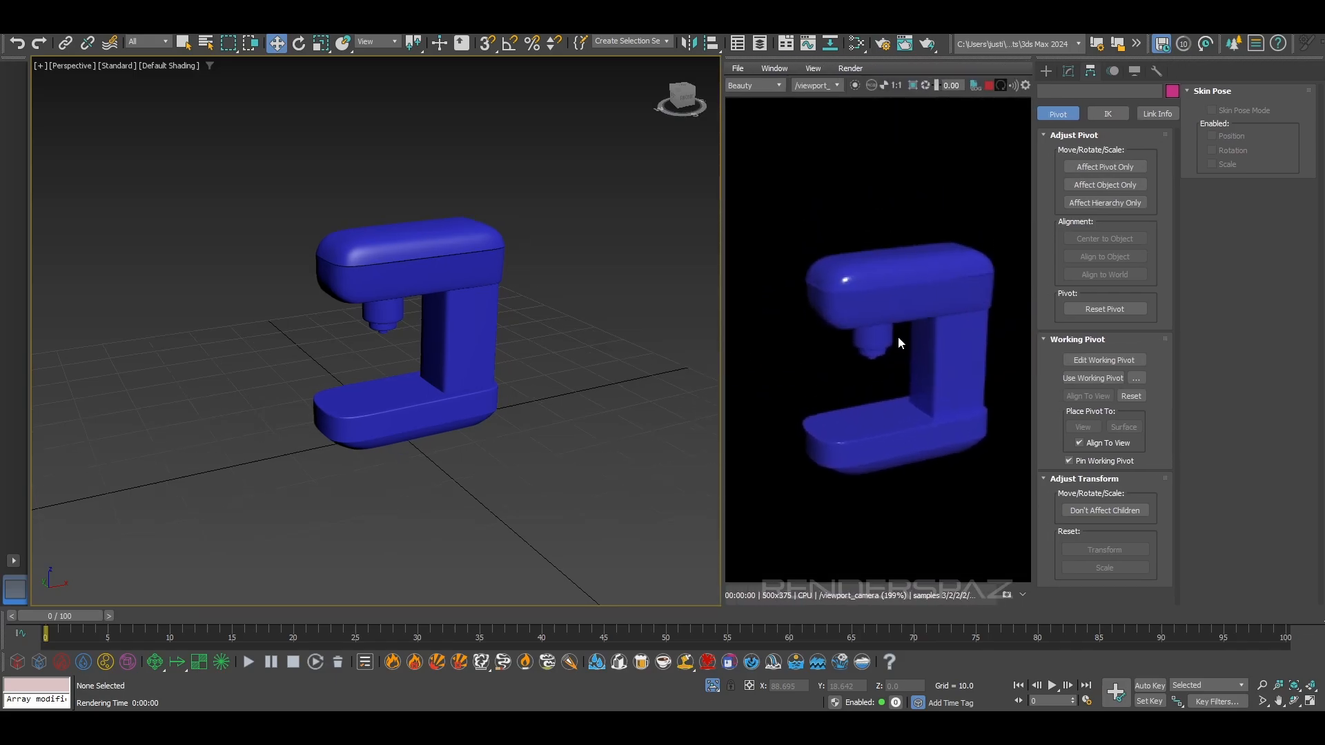
pyautogui.click(807, 69)
pyautogui.moveTo(766, 67)
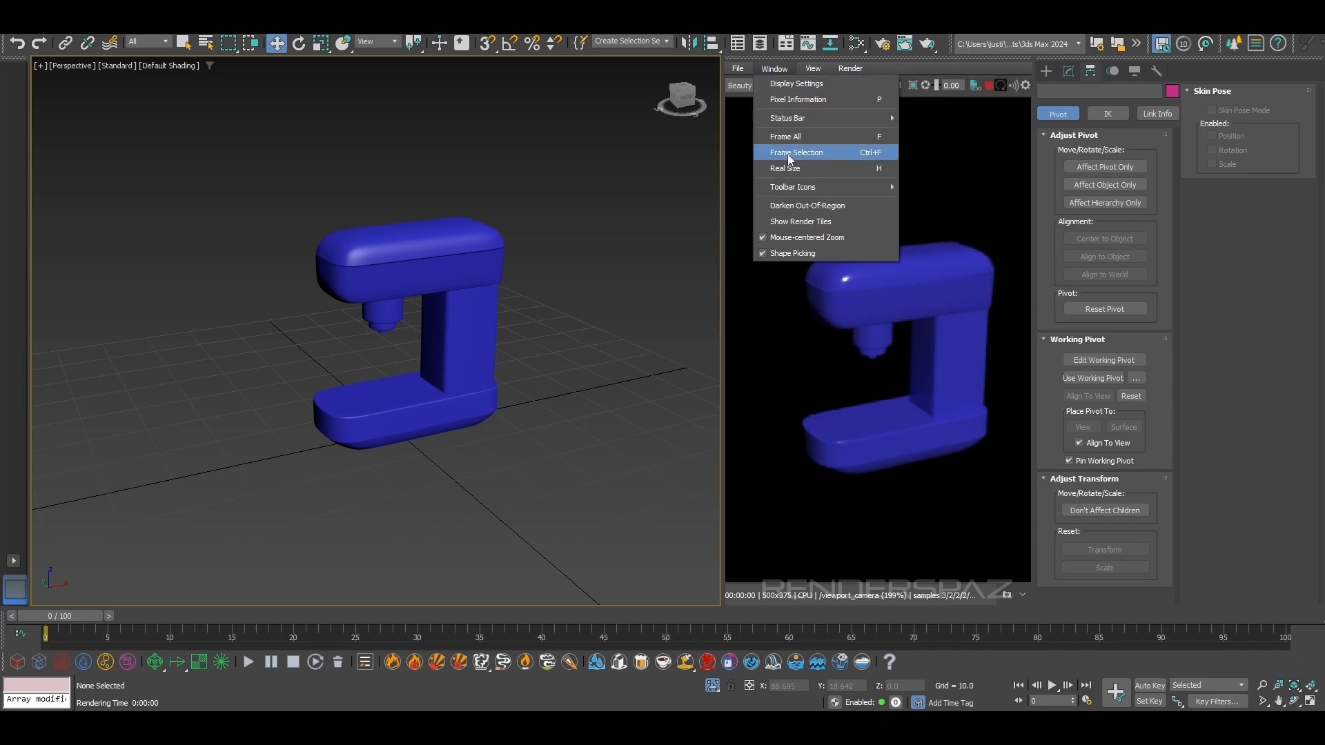
# Change the RenderView's test resolution and widen the docked RenderView beside the viewport
pyautogui.moveTo(813, 68)
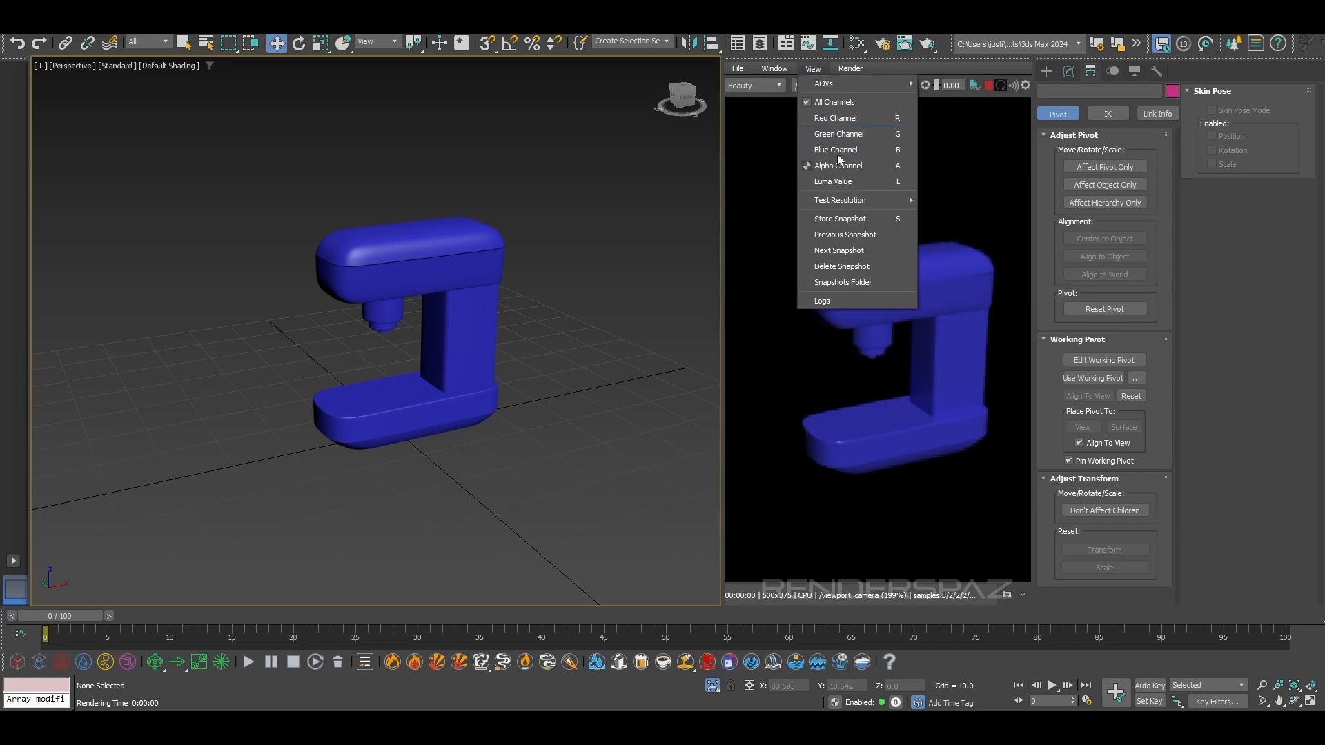
pyautogui.click(863, 185)
pyautogui.click(810, 69)
pyautogui.click(830, 175)
pyautogui.click(812, 71)
pyautogui.moveTo(859, 202)
pyautogui.click(957, 319)
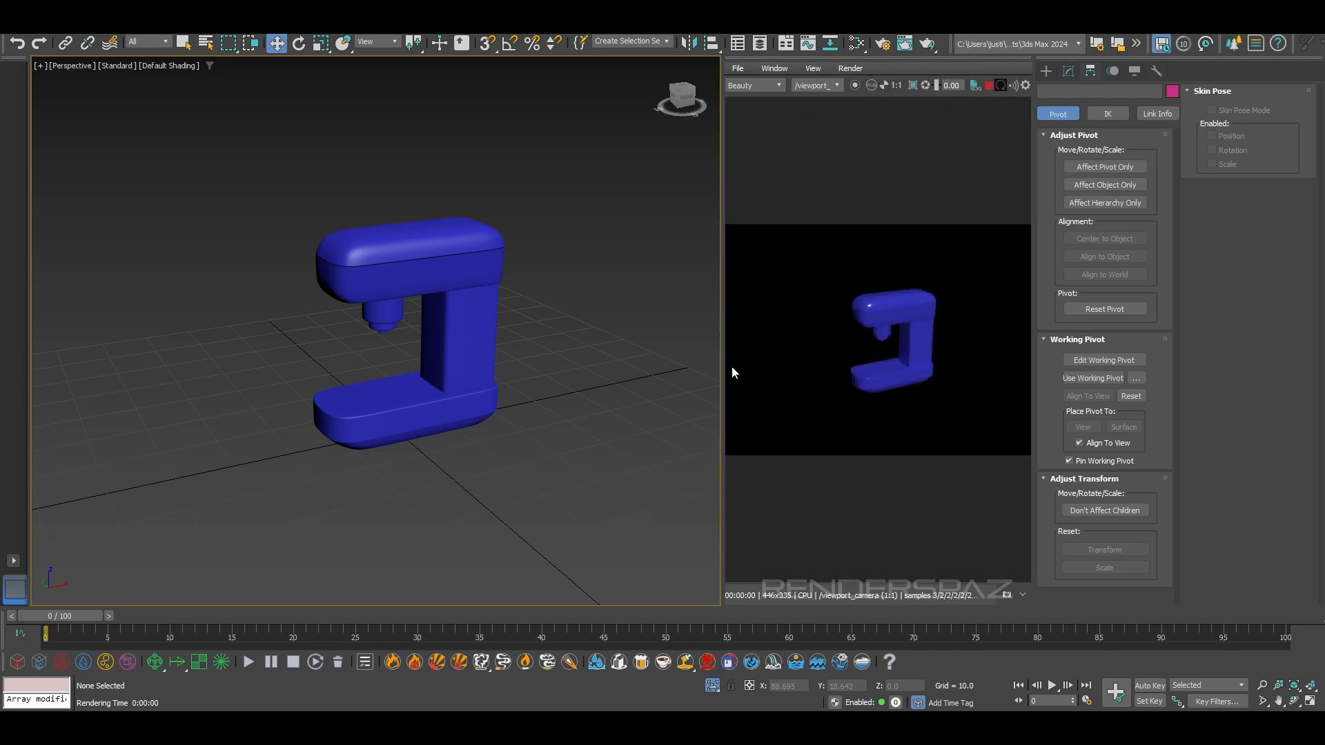
pyautogui.moveTo(720, 368); pyautogui.dragTo(687, 367)
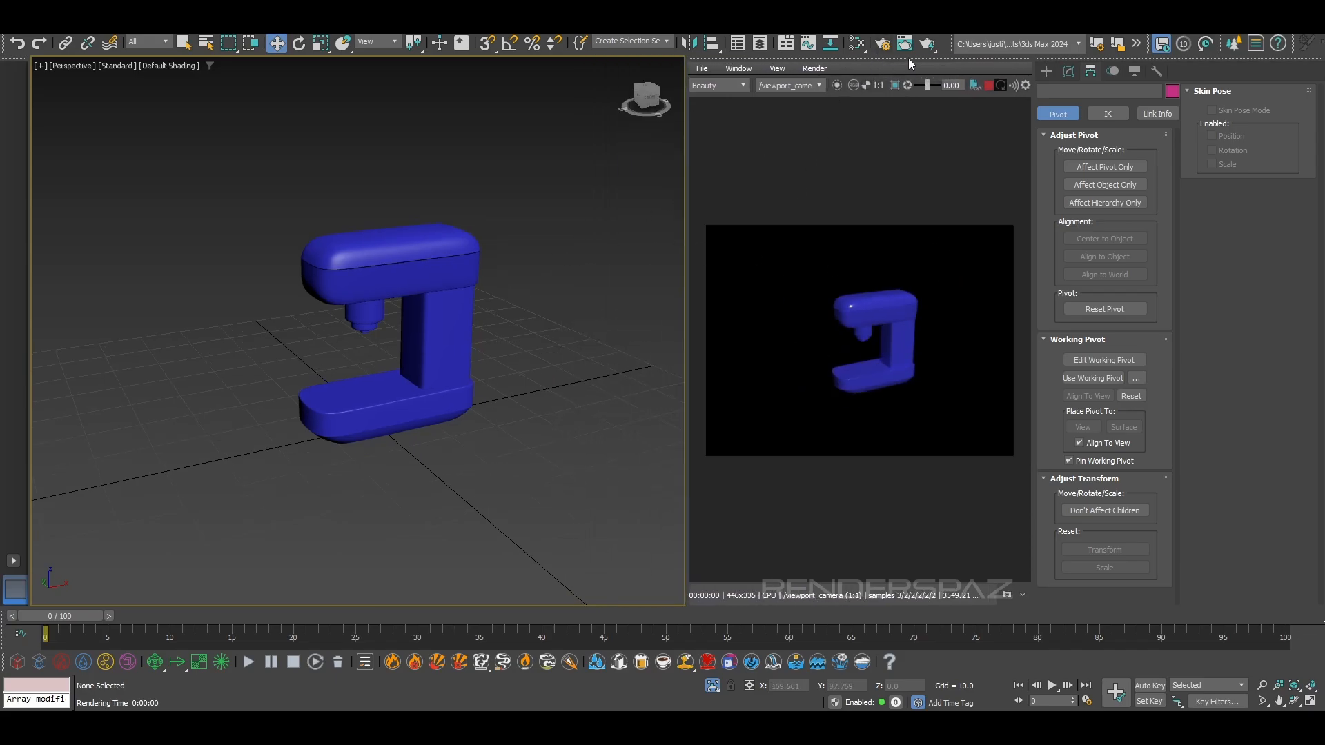
pyautogui.moveTo(908, 59); pyautogui.dragTo(728, 242)
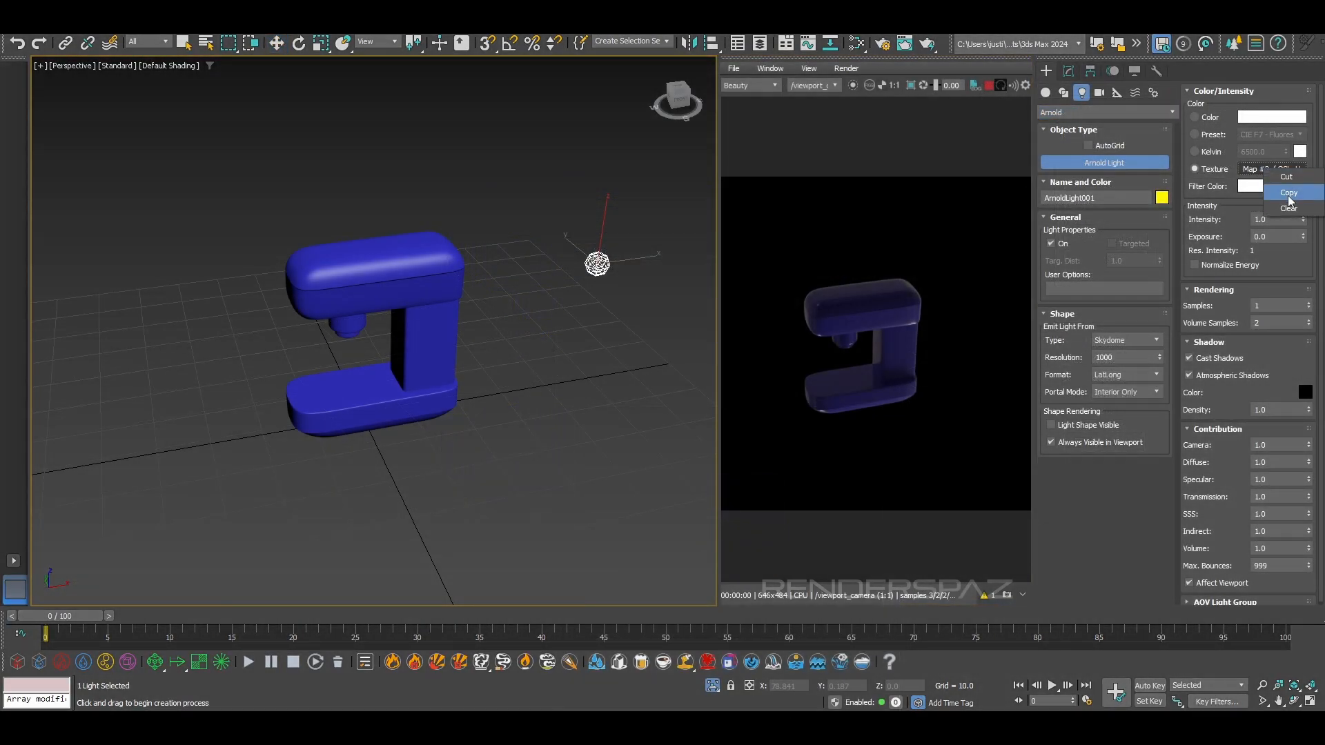
# Move the Arnold skydome light on the ground plane to about X 47.8, Y 43.0, away from the machine
pyautogui.moveTo(659, 262); pyautogui.dragTo(526, 341, button='middle')
pyautogui.scroll(5, 568, 298)
pyautogui.scroll(-5, 600, 260)
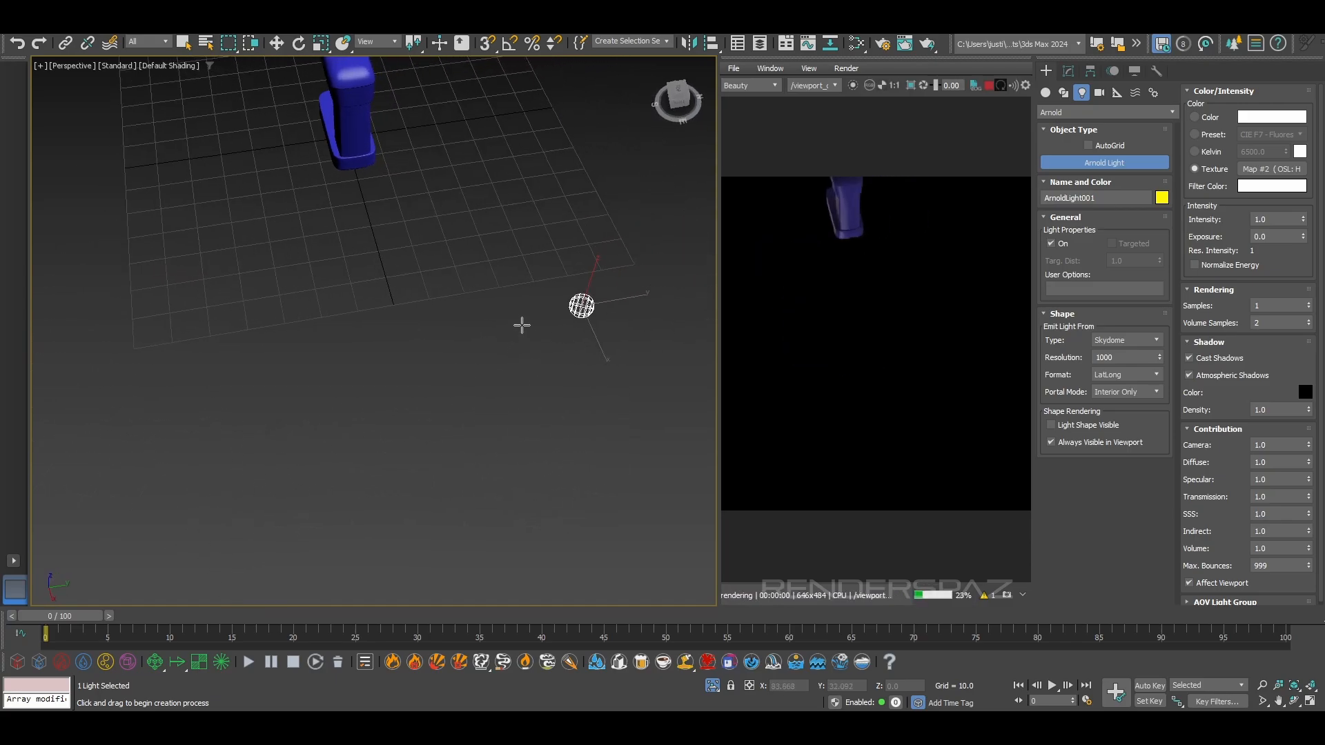
pyautogui.press('w')
pyautogui.moveTo(586, 306); pyautogui.dragTo(522, 225)
pyautogui.keyDown('alt'); pyautogui.moveTo(521, 225); pyautogui.dragTo(540, 321, button='middle'); pyautogui.keyUp('alt')
pyautogui.keyDown('alt'); pyautogui.moveTo(539, 320); pyautogui.dragTo(593, 300, button='middle'); pyautogui.keyUp('alt')
pyautogui.moveTo(476, 280); pyautogui.dragTo(478, 312, button='middle')
pyautogui.scroll(3, 562, 345)
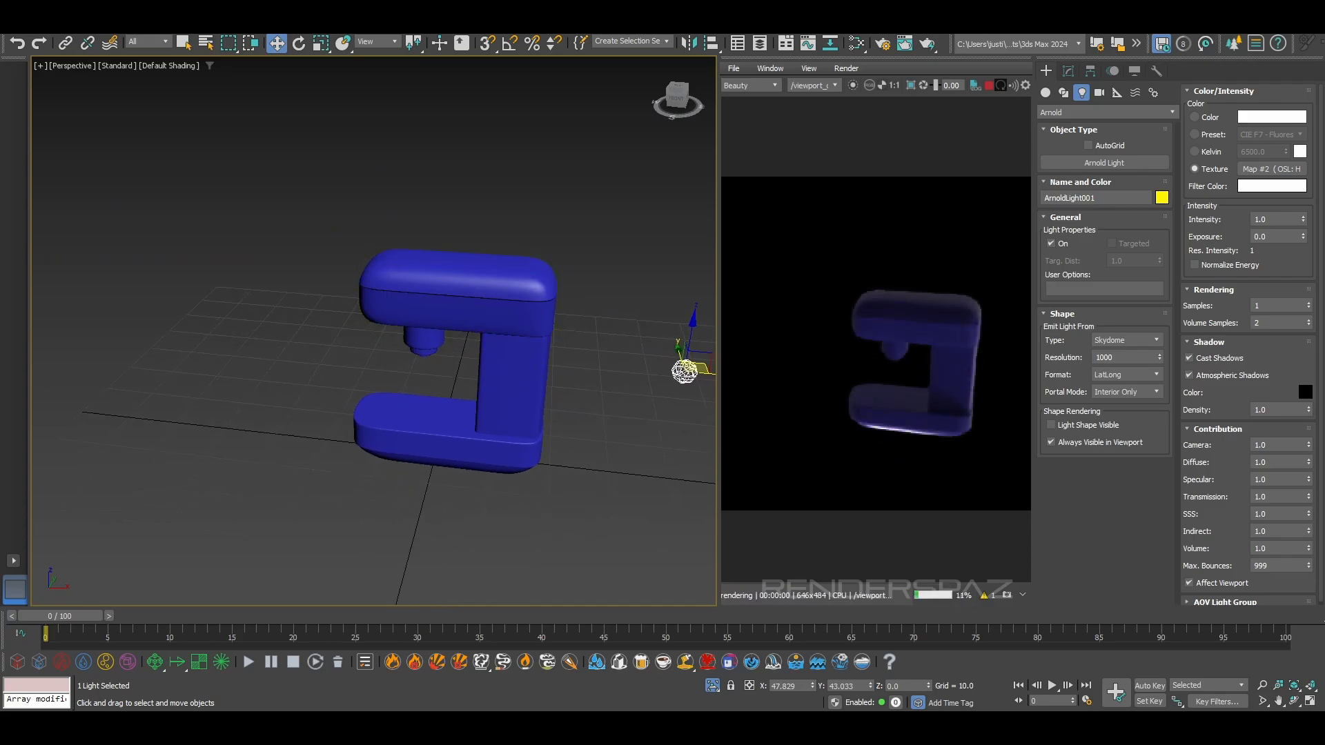
# Set the scene's color management mode to OCIO - 3ds Max Default and close the floating RenderView
pyautogui.click(419, 27)
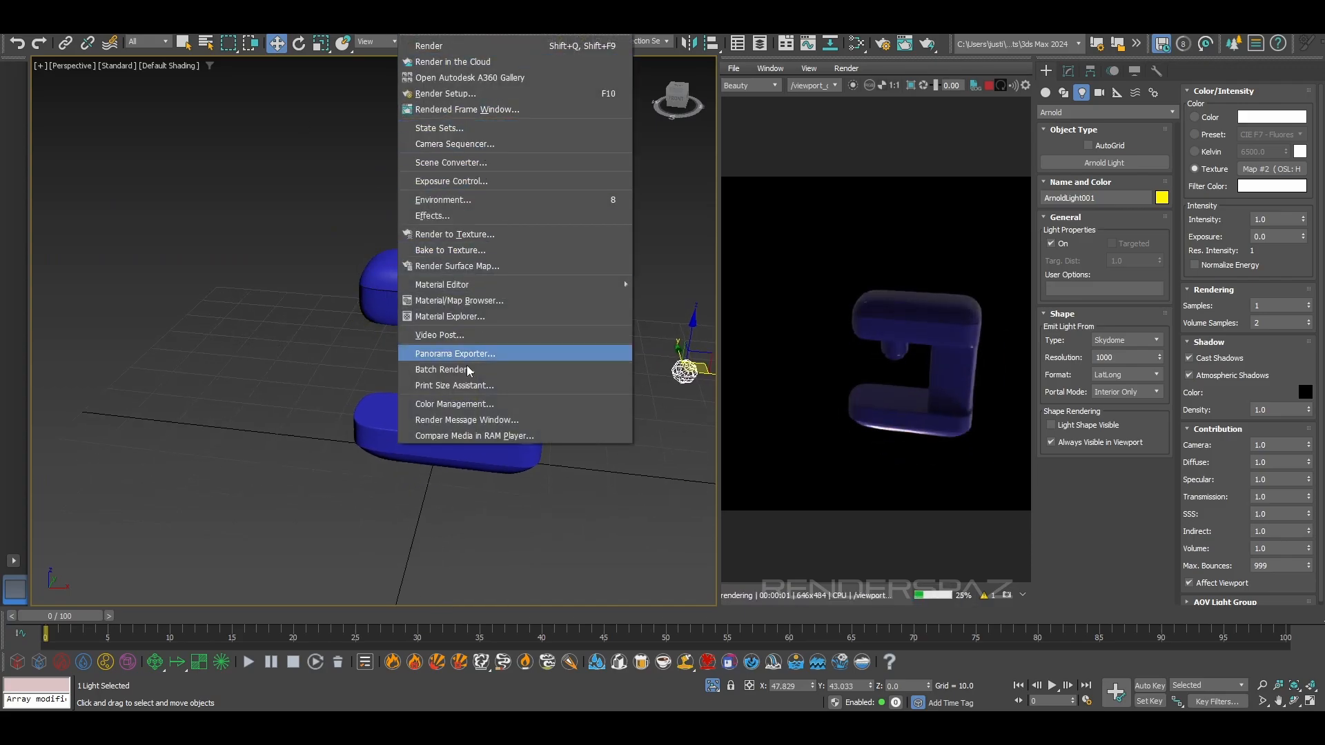
pyautogui.click(468, 405)
pyautogui.click(768, 159)
pyautogui.click(752, 184)
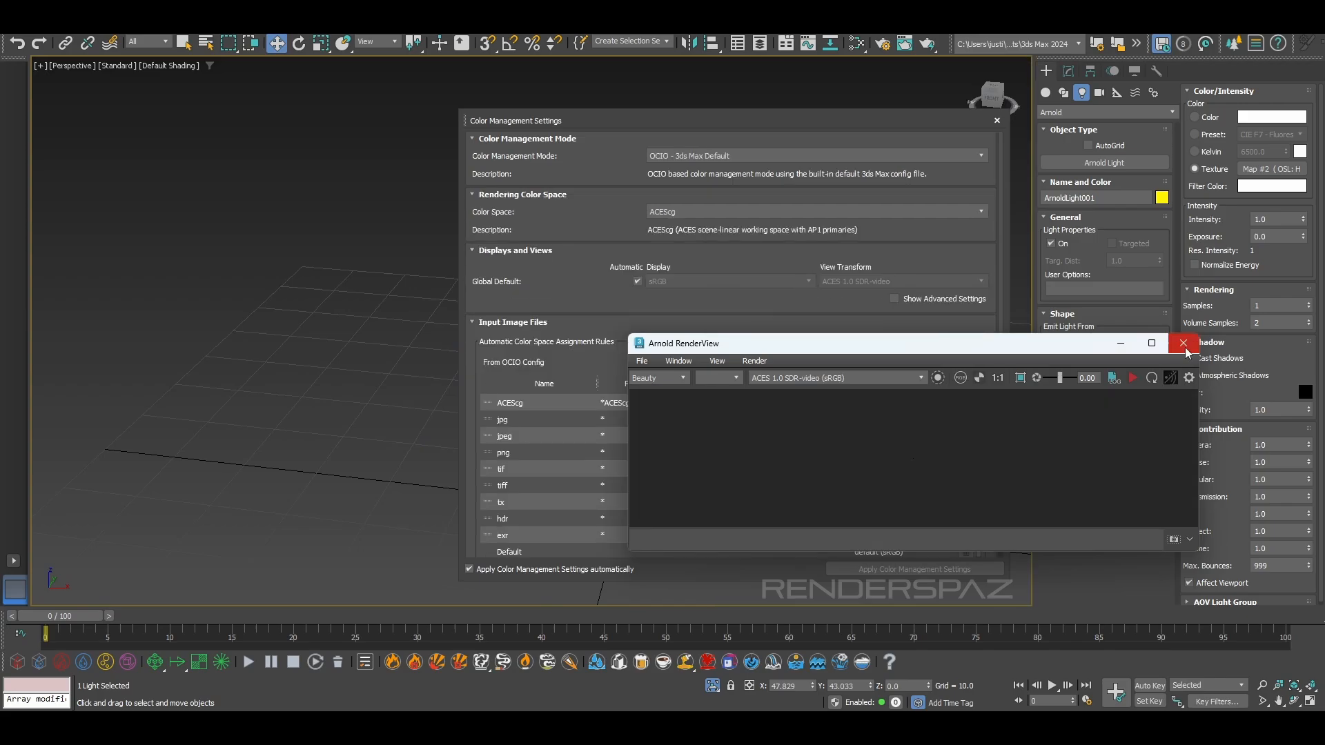
pyautogui.click(1183, 343)
# Save the current color management settings as the system defaults and close the settings
pyautogui.scroll(-2, 828, 414)
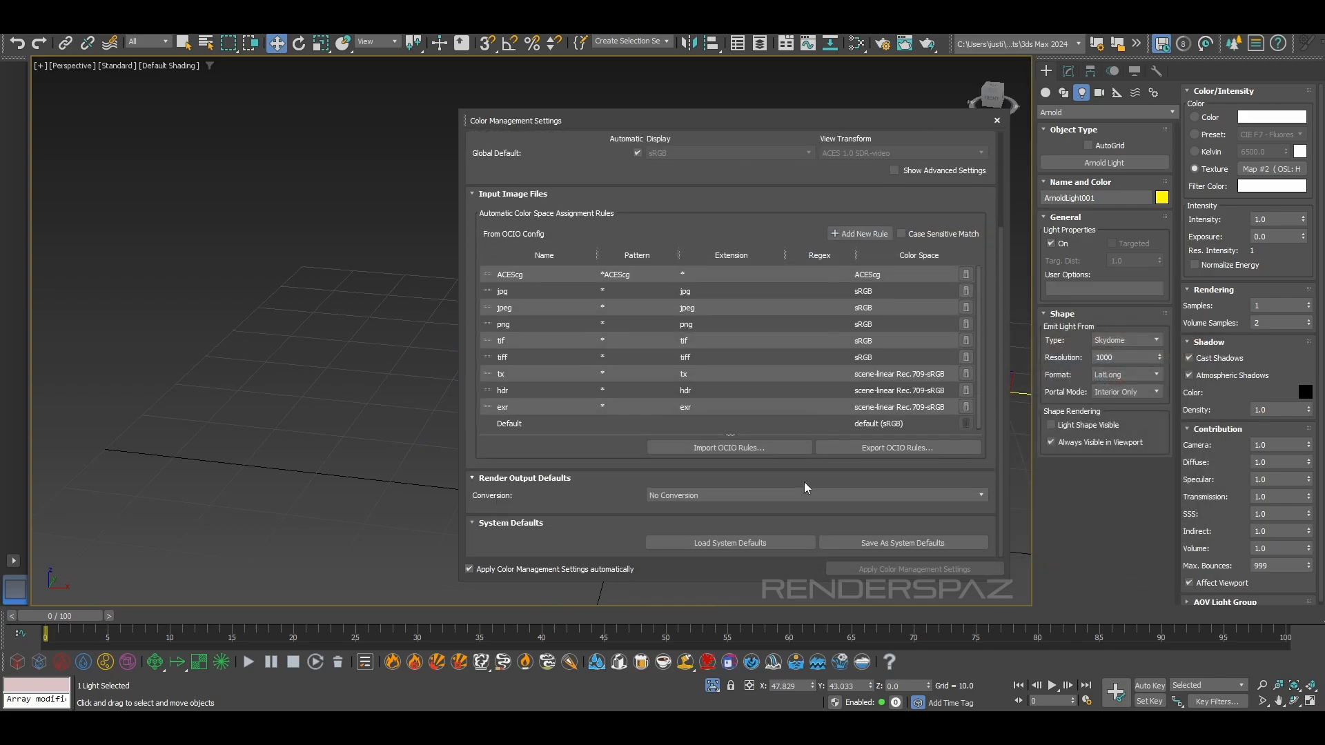
pyautogui.click(884, 544)
pyautogui.click(714, 375)
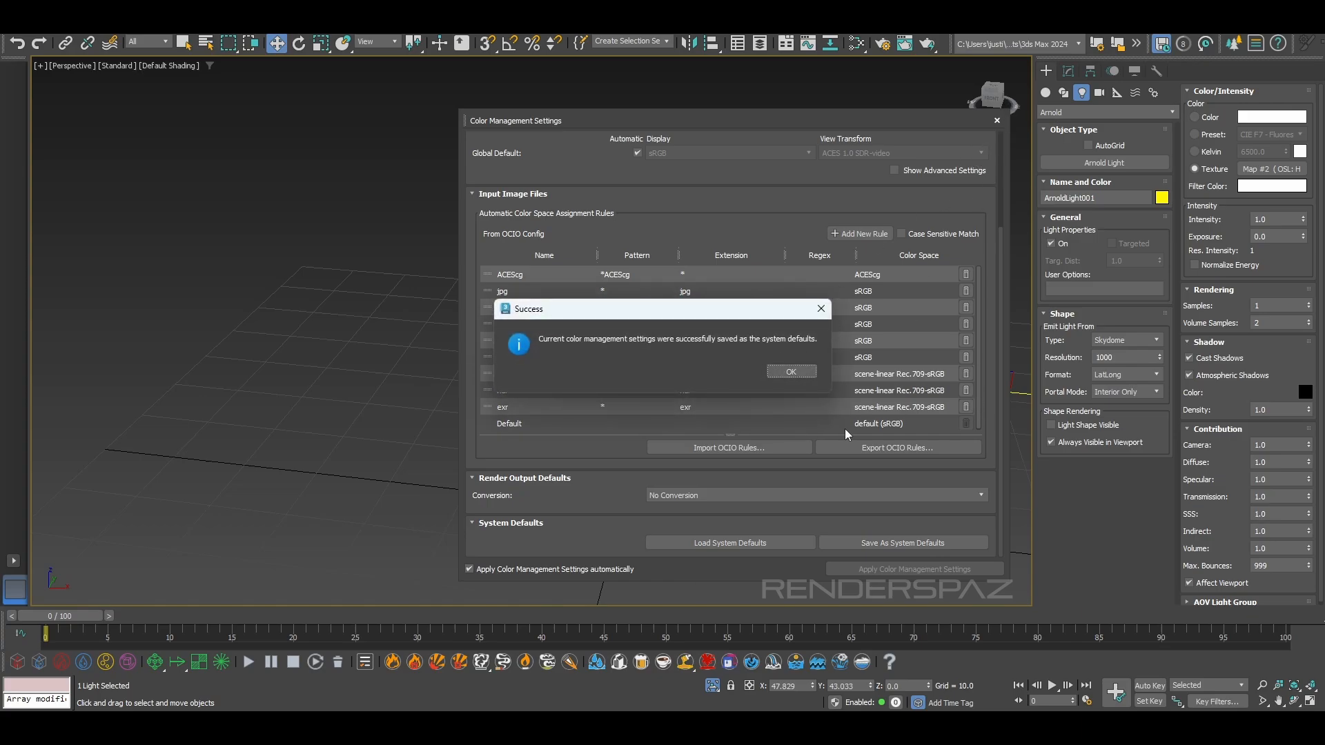
pyautogui.click(792, 373)
pyautogui.click(999, 121)
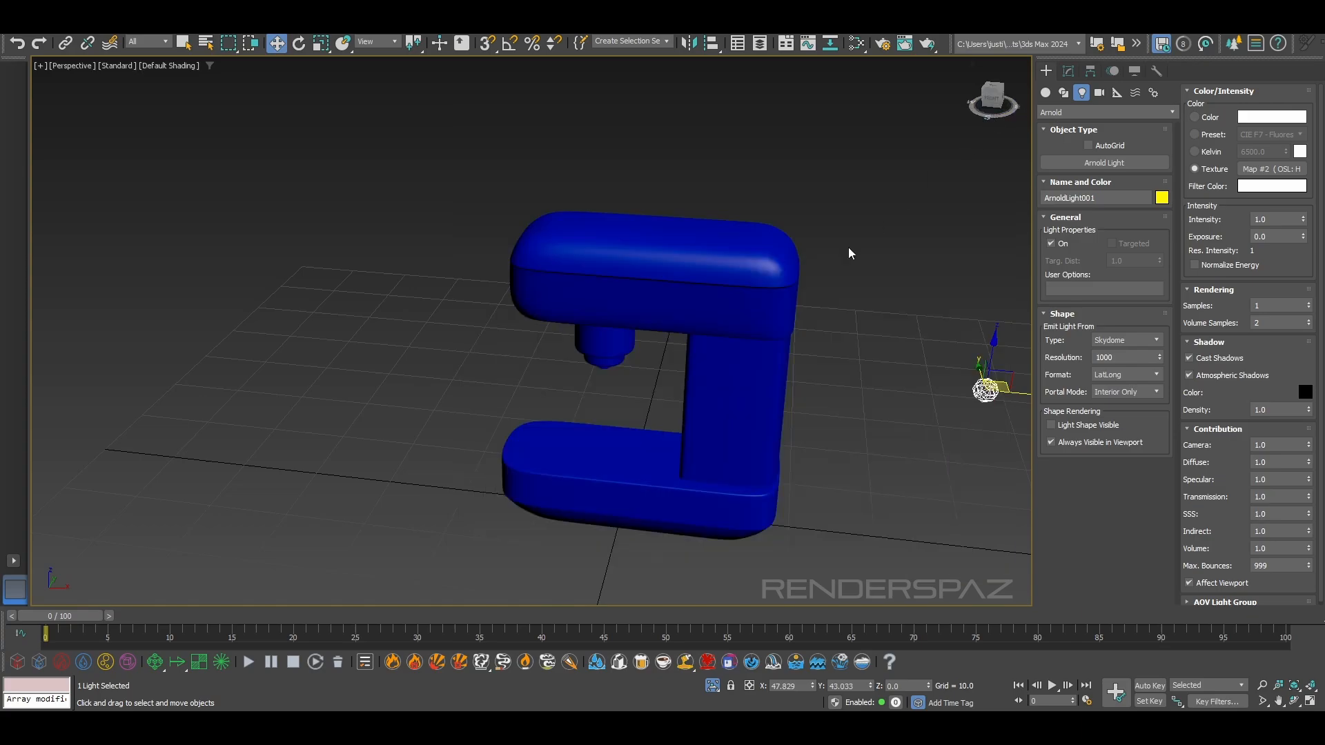
# Clear the texture map from the Arnold skydome light
pyautogui.moveTo(952, 423); pyautogui.dragTo(807, 376, button='middle')
pyautogui.click(855, 428)
pyautogui.keyDown('alt'); pyautogui.moveTo(862, 409); pyautogui.dragTo(878, 385); pyautogui.keyUp('alt')
pyautogui.keyDown('alt'); pyautogui.moveTo(878, 385); pyautogui.dragTo(880, 385, button='middle'); pyautogui.keyUp('alt')
pyautogui.click(858, 324)
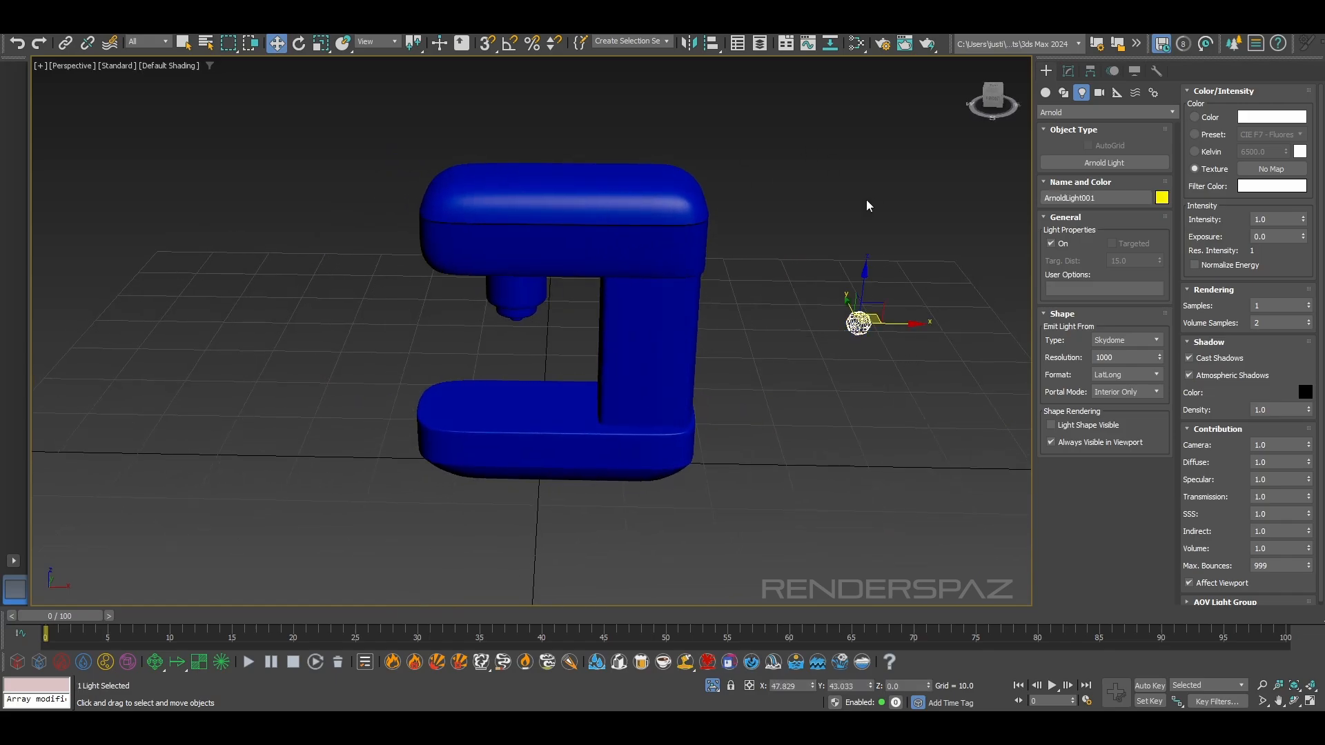
# Render the perspective view with Arnold and dock the RenderView beside the viewport
pyautogui.hotkey('shift', 'q')
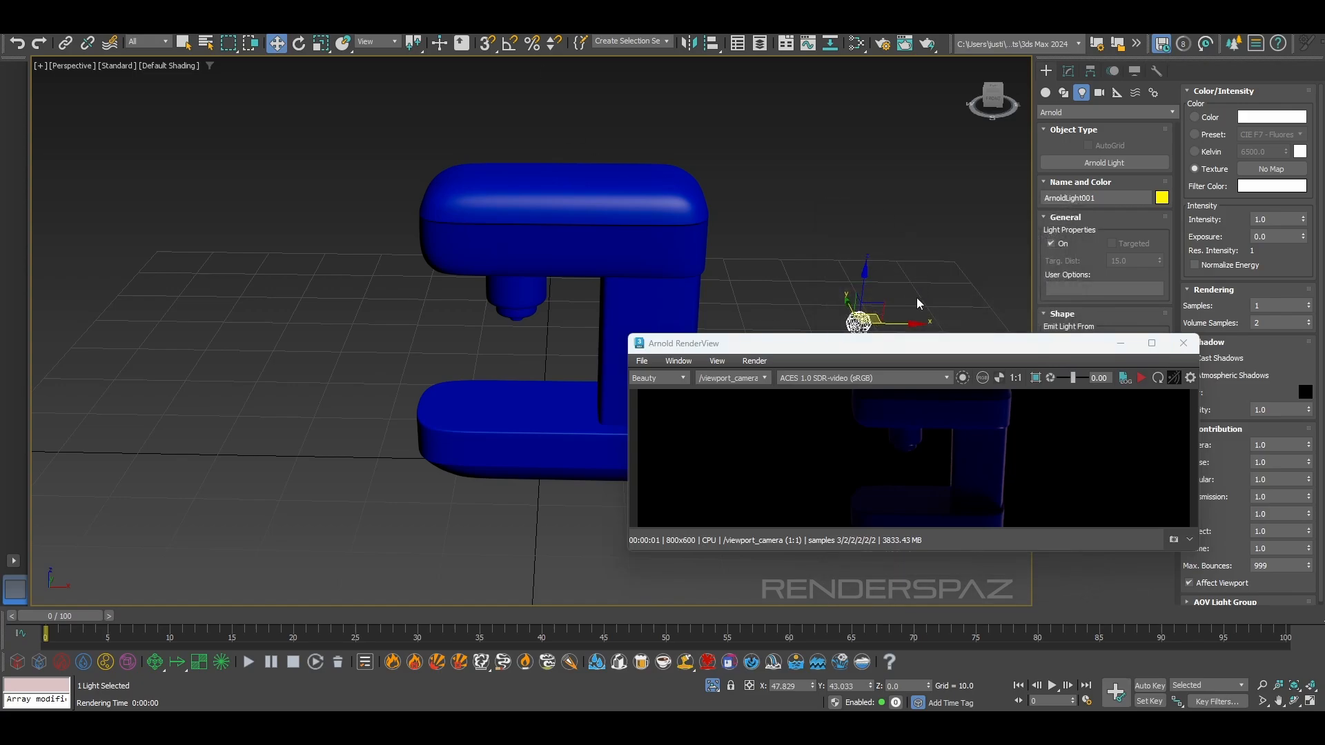
pyautogui.moveTo(902, 355); pyautogui.dragTo(682, 283)
# Set Arnold's bucket size to 16 in the Render Setup system settings
pyautogui.click(414, 27)
pyautogui.click(442, 77)
pyautogui.click(899, 257)
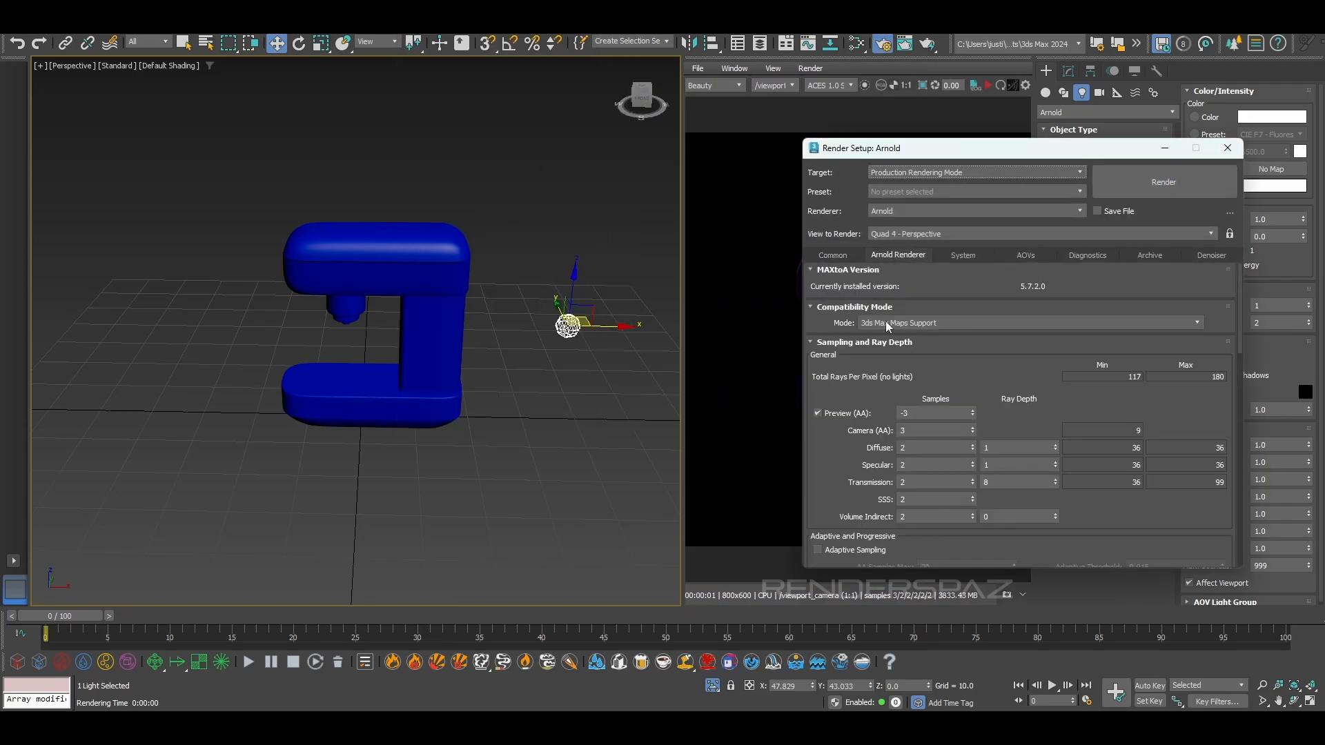
pyautogui.scroll(-10, 851, 400)
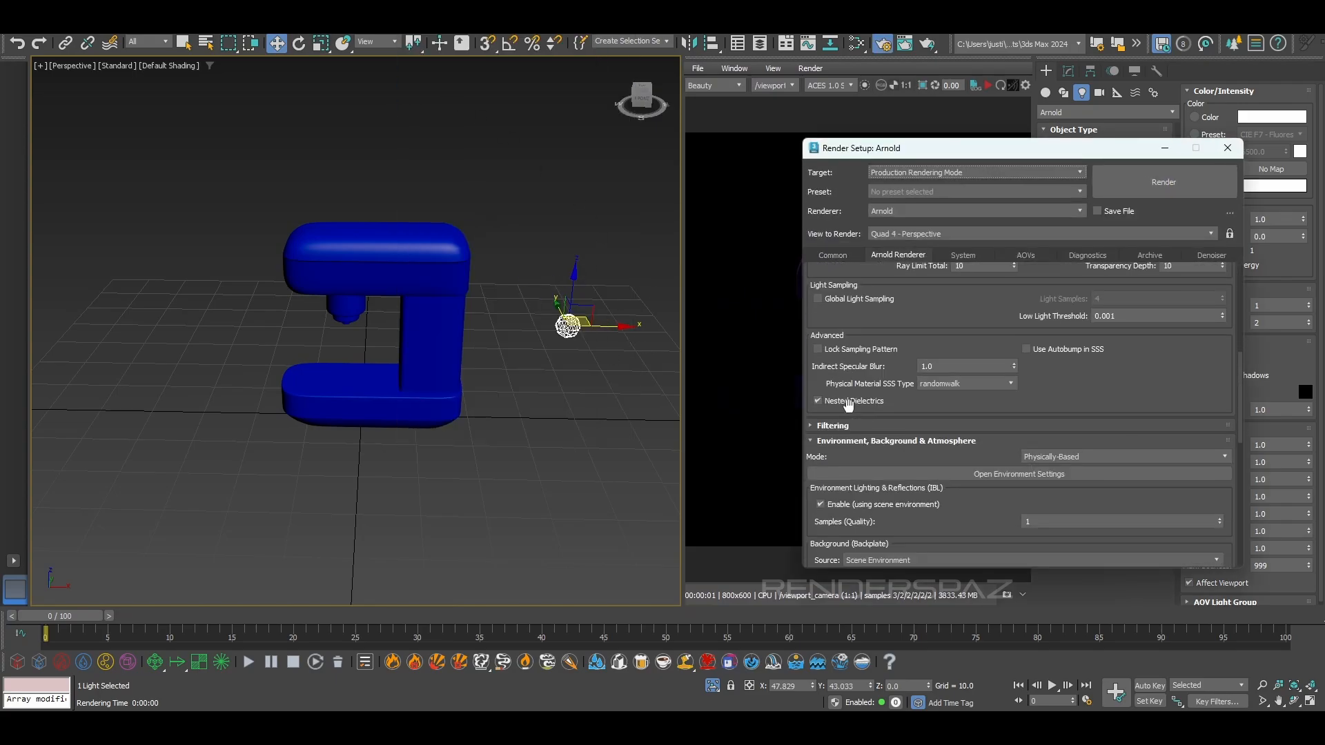
pyautogui.click(963, 255)
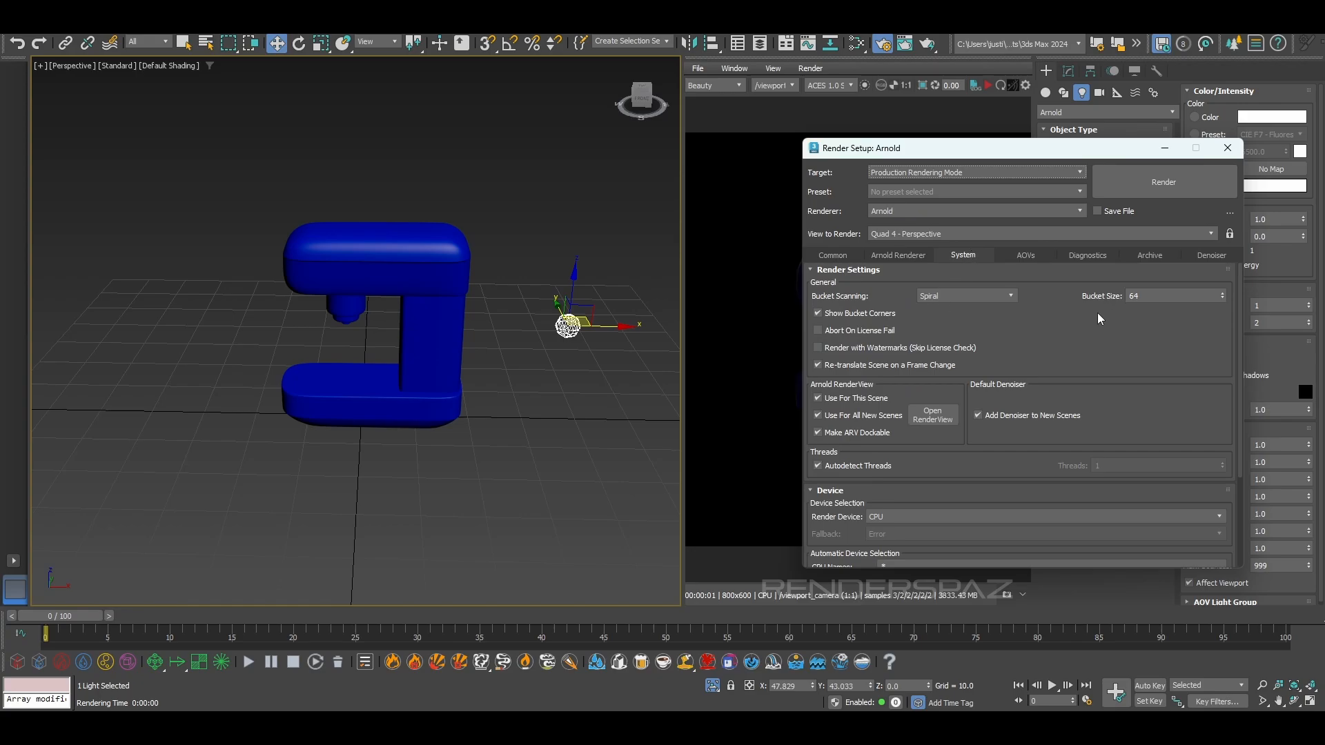
pyautogui.moveTo(1141, 304); pyautogui.dragTo(967, 290)
pyautogui.write('1')
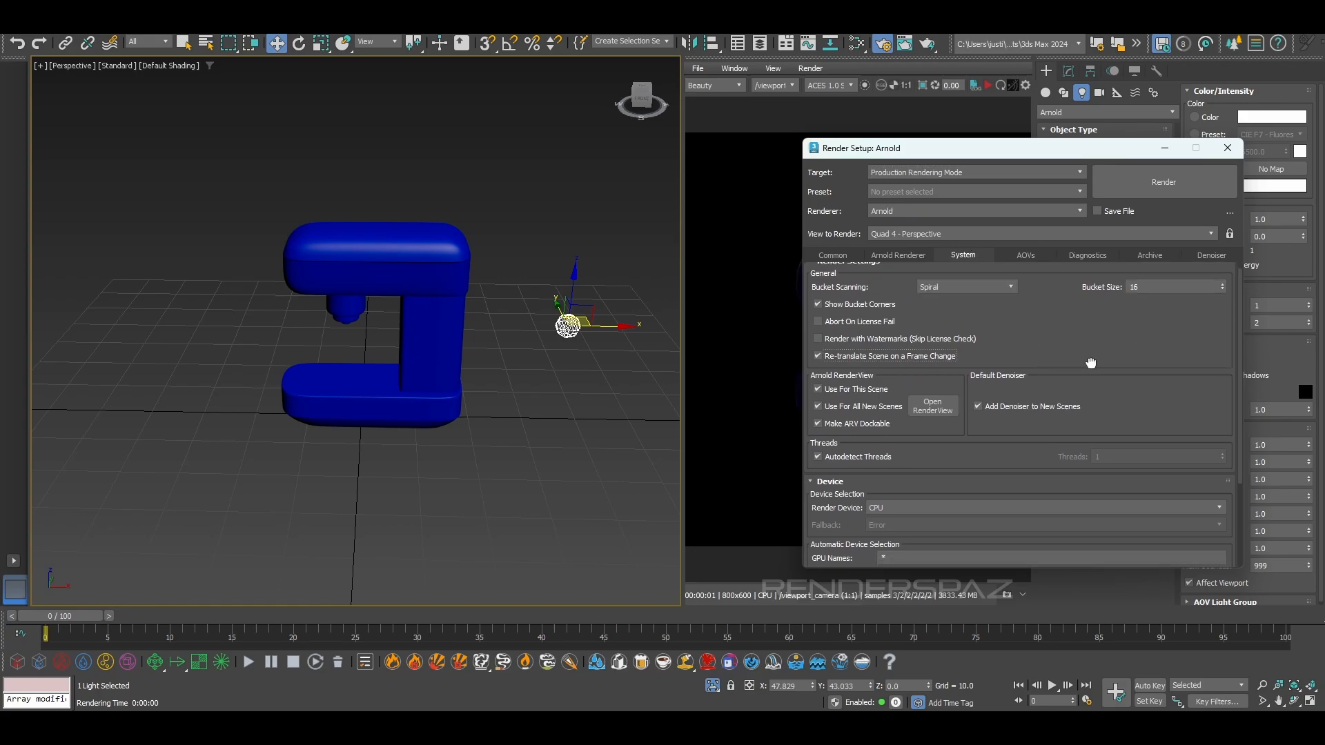
# Set Arnold's render device to GPU and dismiss the maps compatibility warning
pyautogui.click(932, 406)
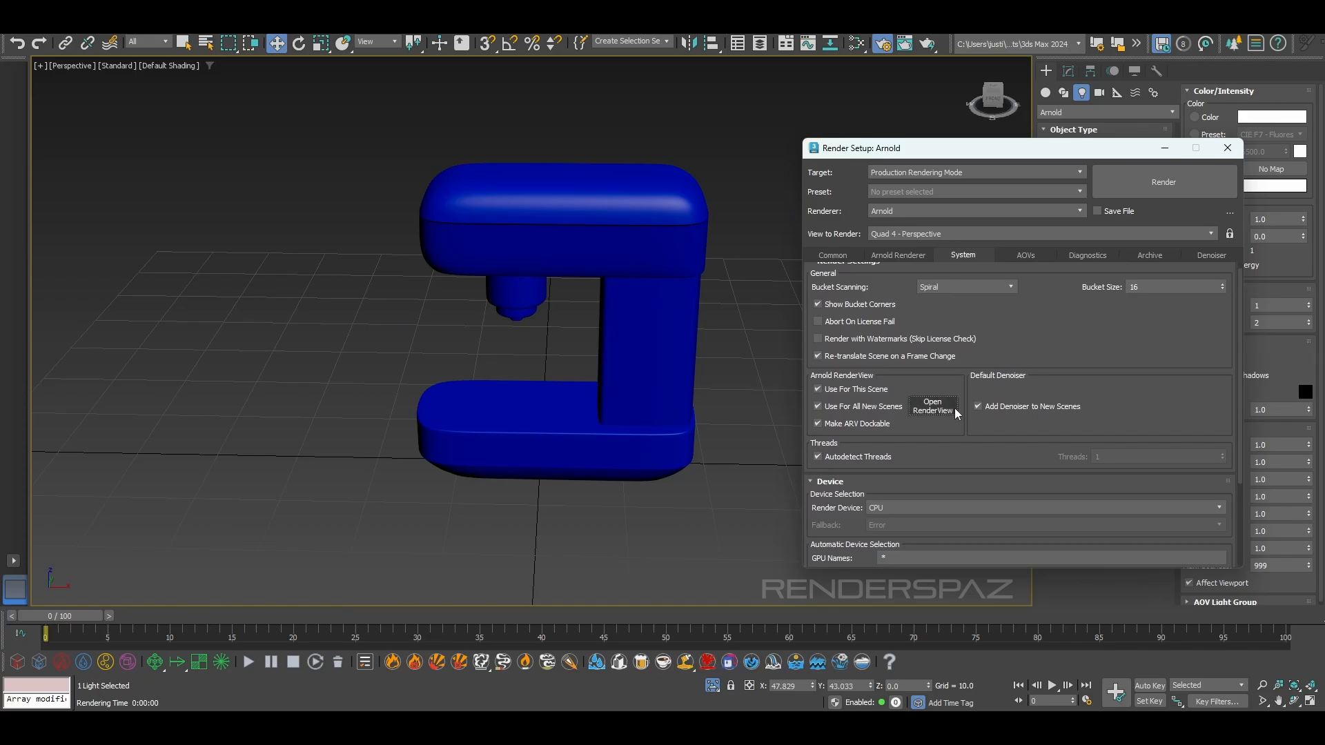
pyautogui.scroll(-3, 1120, 363)
pyautogui.click(899, 446)
pyautogui.click(882, 461)
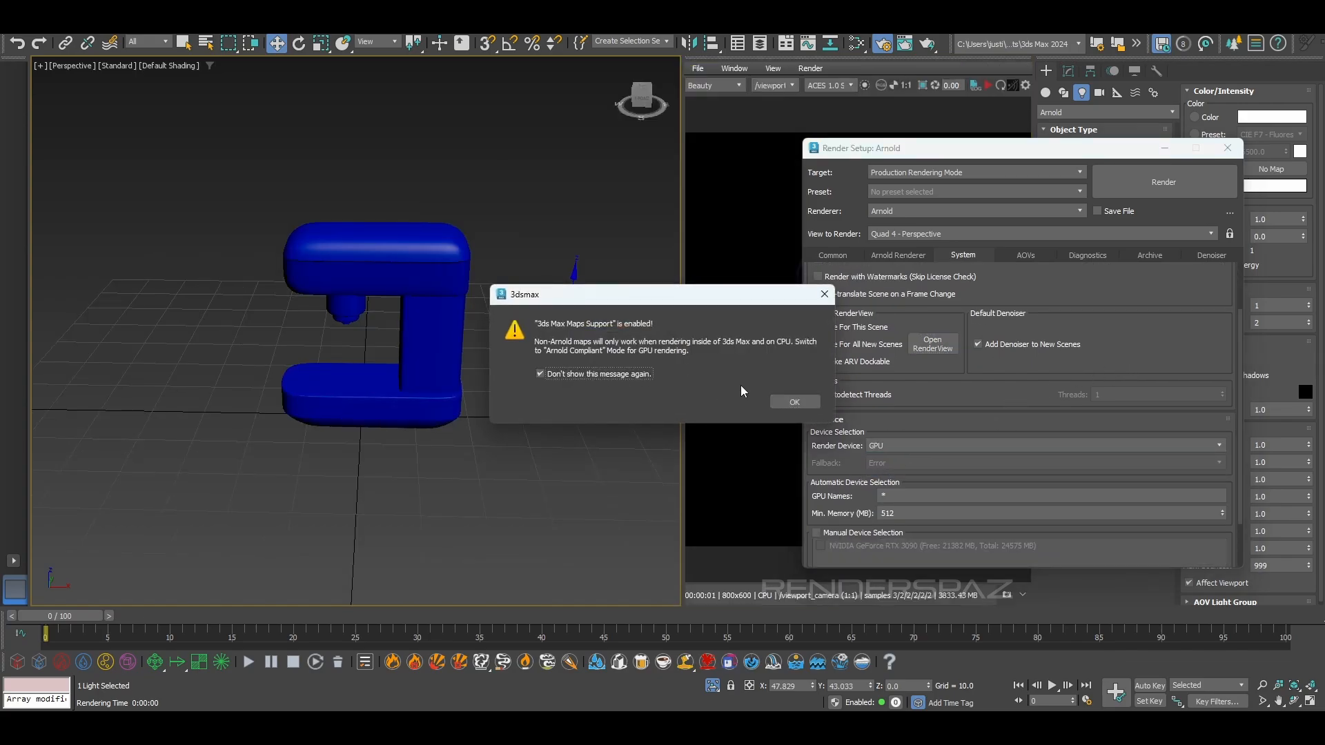
pyautogui.click(806, 401)
# Close Render Setup and start the interactive render in the docked RenderView
pyautogui.moveTo(448, 319); pyautogui.dragTo(427, 333, button='middle')
pyautogui.click(1227, 147)
pyautogui.click(990, 87)
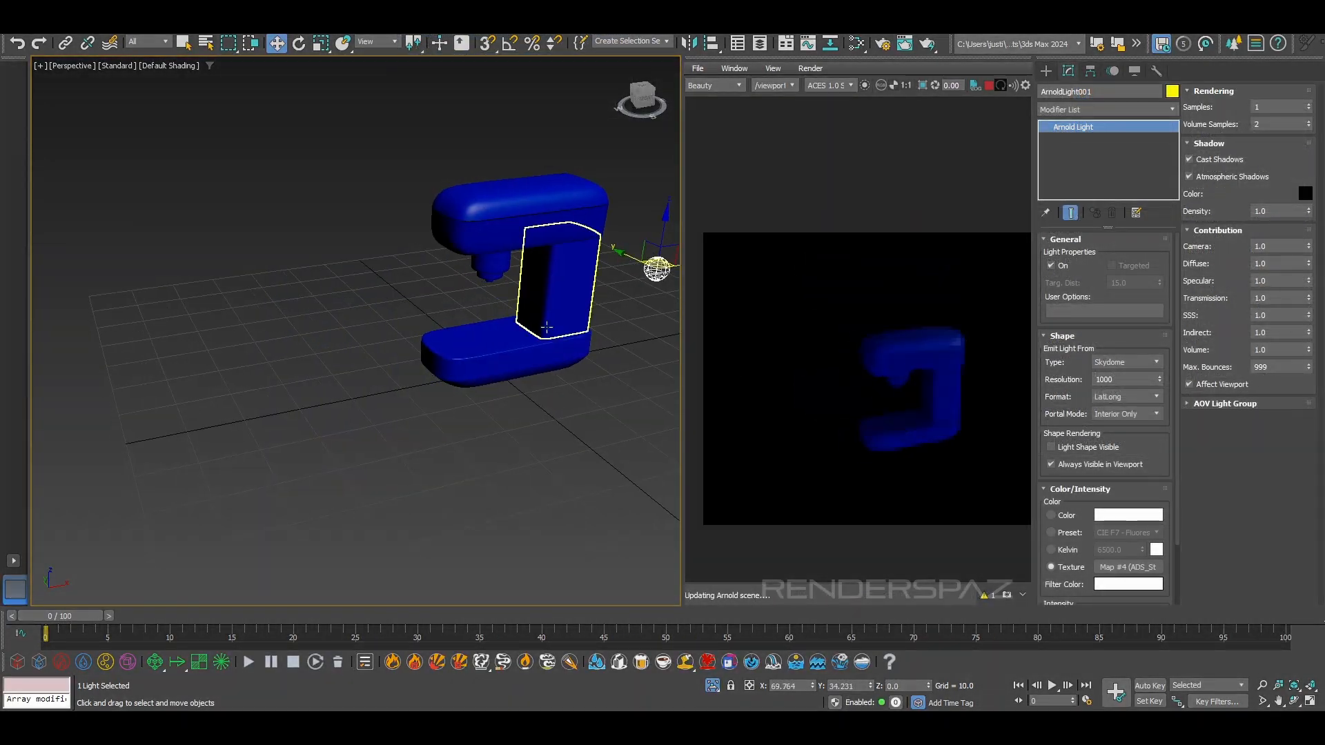
# Raise the skydome light's exposure to 2.1
pyautogui.keyDown('alt'); pyautogui.moveTo(482, 311); pyautogui.dragTo(447, 398, button='middle'); pyautogui.keyUp('alt')
pyautogui.rightClick(542, 412)
pyautogui.click(594, 394)
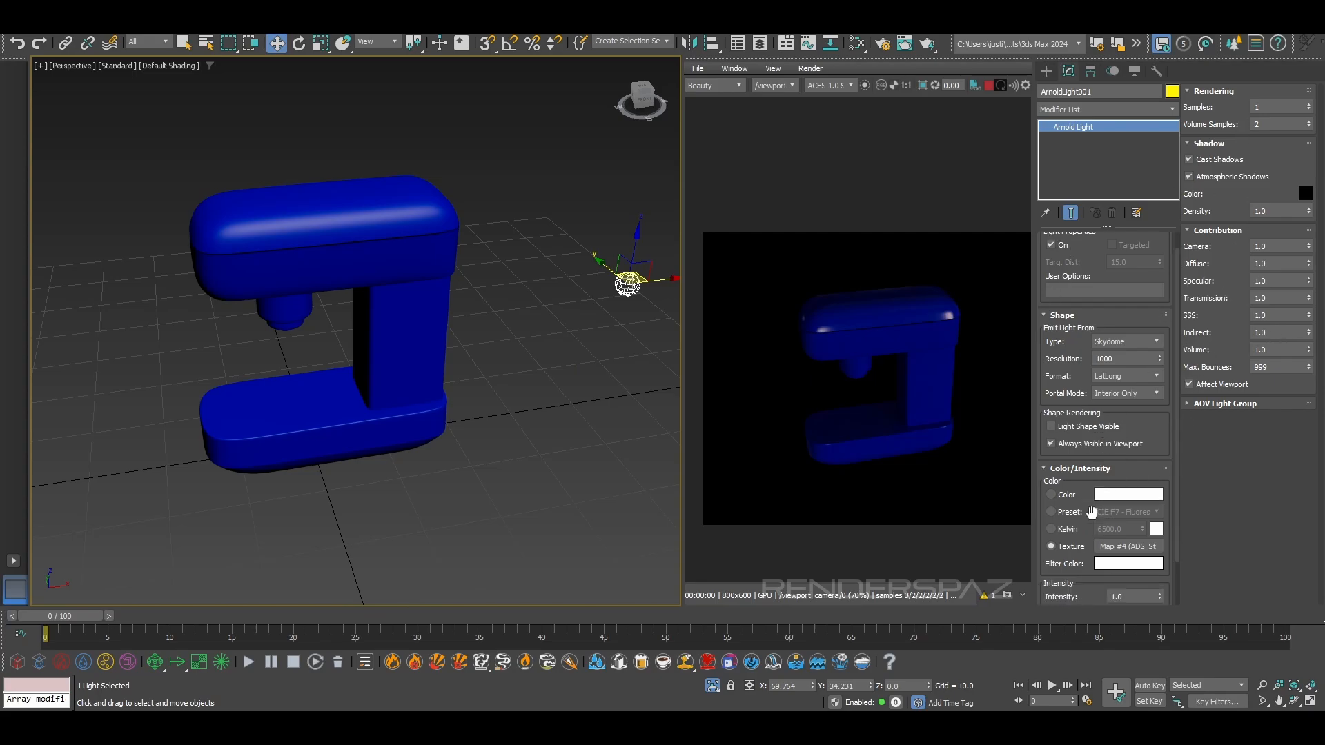
pyautogui.scroll(-3, 1091, 512)
pyautogui.moveTo(1160, 560); pyautogui.dragTo(1162, 548)
# Examine the lighting on the machine from several angles and up close in the Arnold render
pyautogui.keyDown('alt'); pyautogui.moveTo(391, 382); pyautogui.dragTo(441, 363, button='middle'); pyautogui.keyUp('alt')
pyautogui.moveTo(441, 363); pyautogui.dragTo(382, 343, button='middle')
pyautogui.rightClick(478, 419)
pyautogui.scroll(-5, 482, 410)
pyautogui.scroll(2, 928, 405)
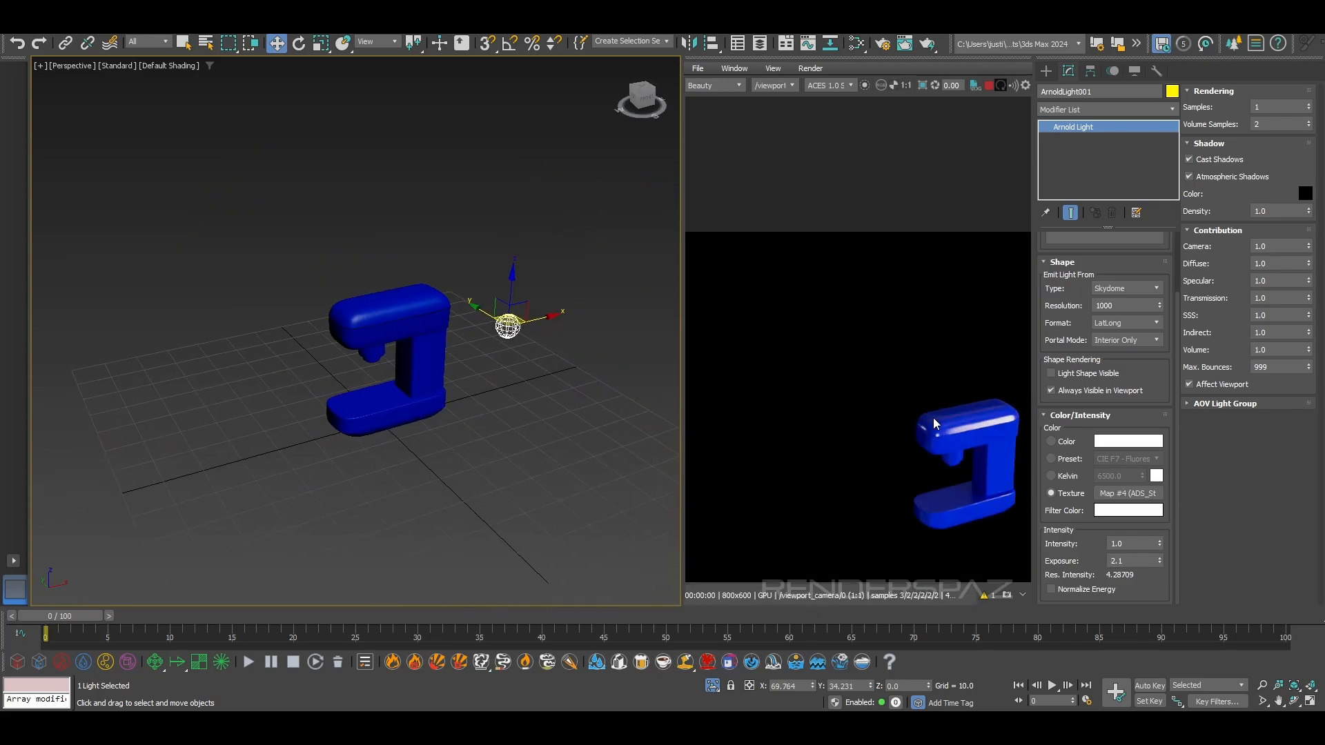
pyautogui.moveTo(930, 416); pyautogui.dragTo(857, 316, button='middle')
pyautogui.scroll(1, 876, 345)
pyautogui.scroll(-1, 902, 370)
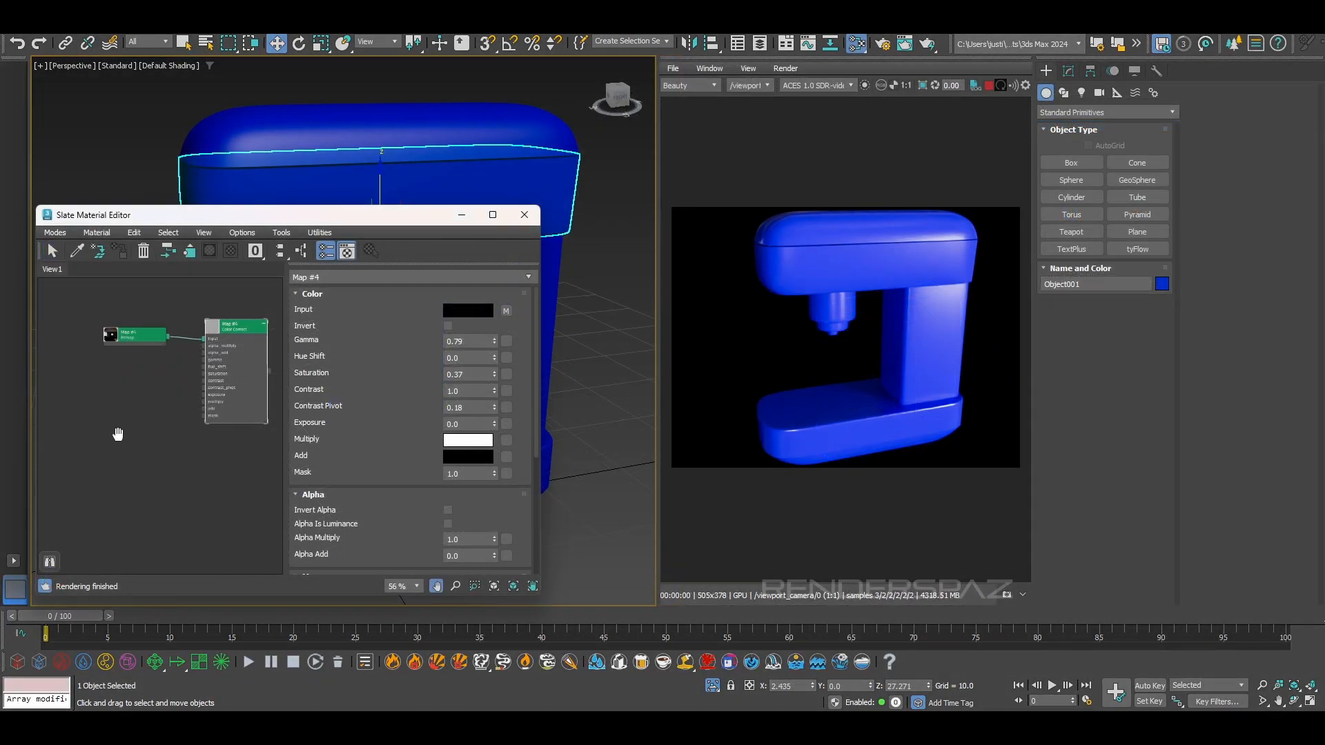
# Add an Arnold Standard Surface material in the Slate Material Editor
pyautogui.rightClick(117, 343)
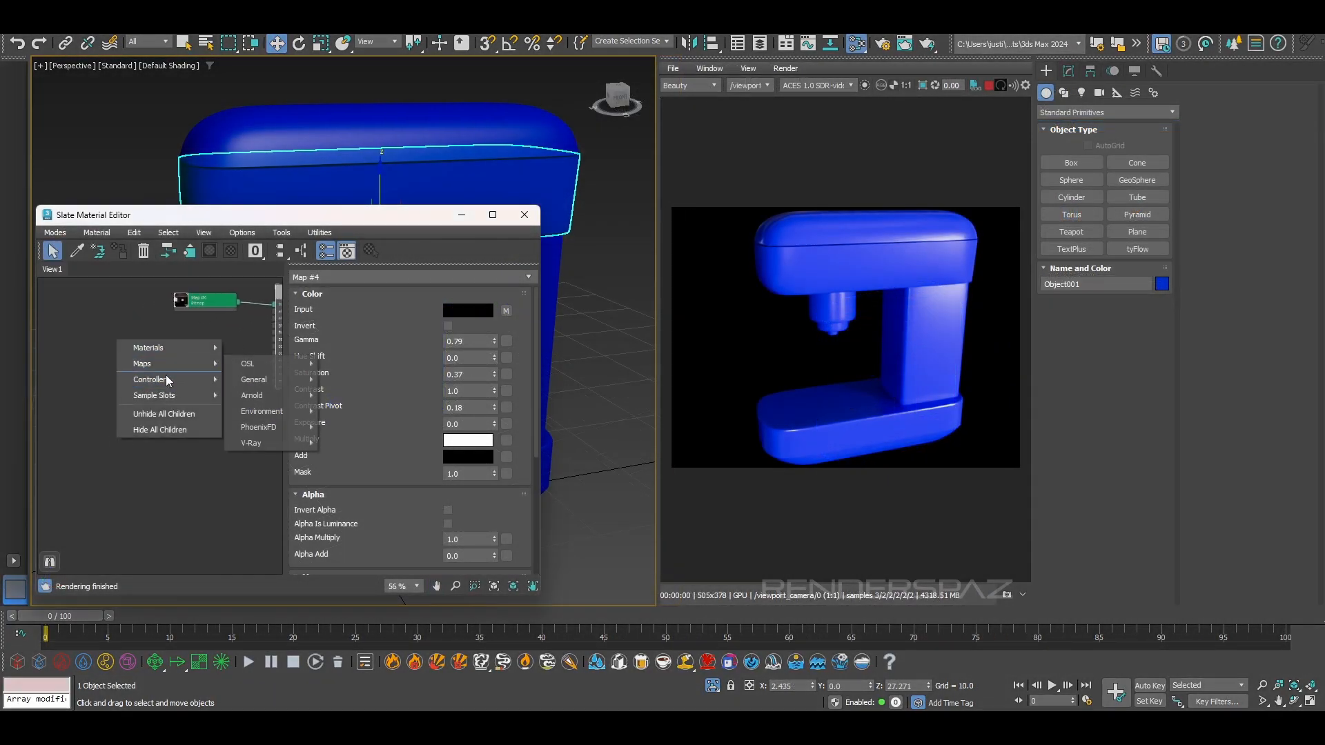
pyautogui.moveTo(176, 347)
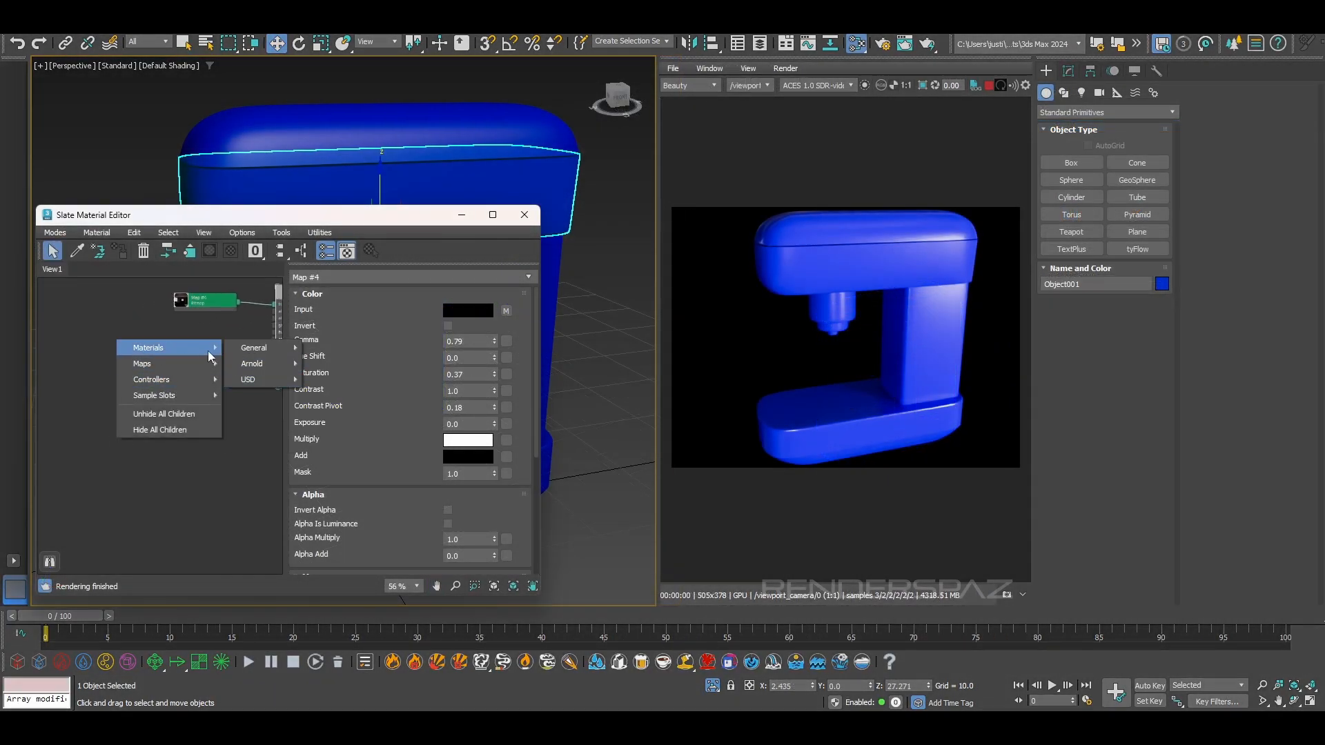
pyautogui.moveTo(256, 363)
pyautogui.moveTo(347, 411)
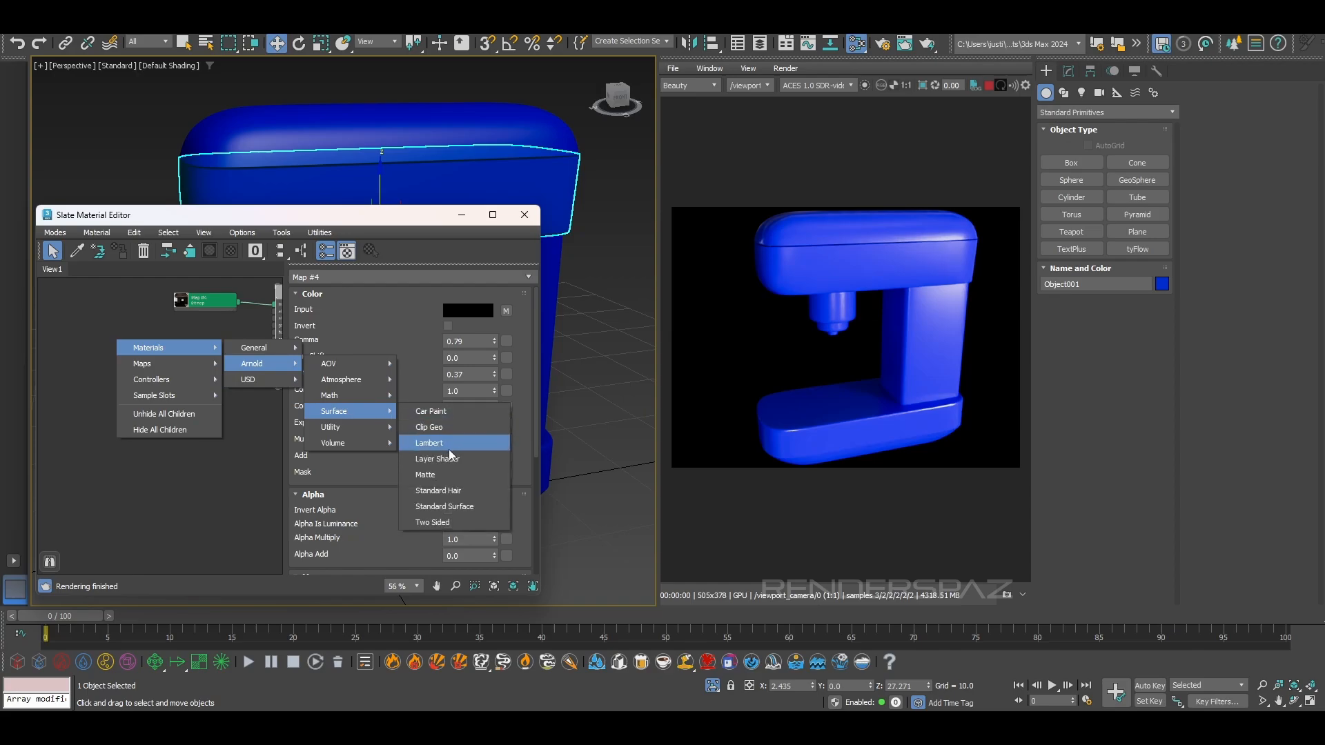
pyautogui.click(445, 507)
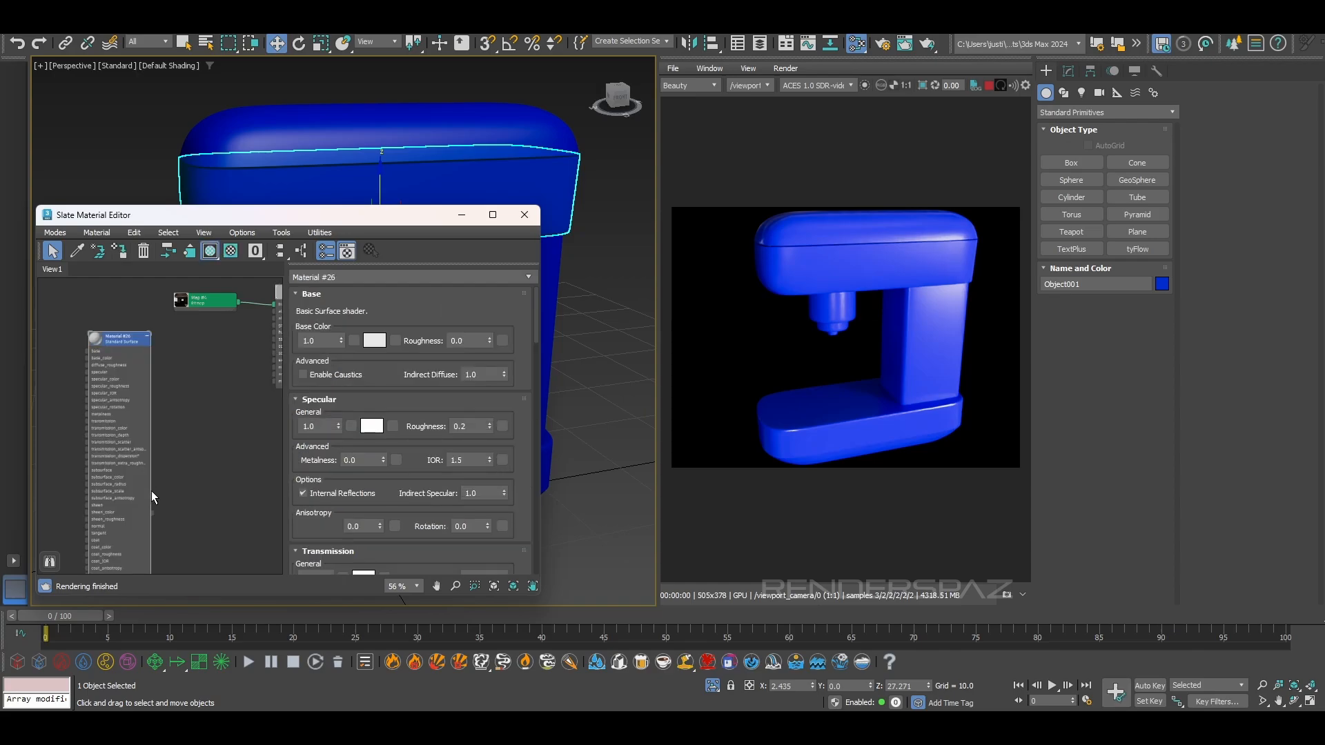
# Assign the Standard Surface material to the machine's lower head section with the group head, and to the upper base section
pyautogui.moveTo(152, 514); pyautogui.dragTo(372, 196)
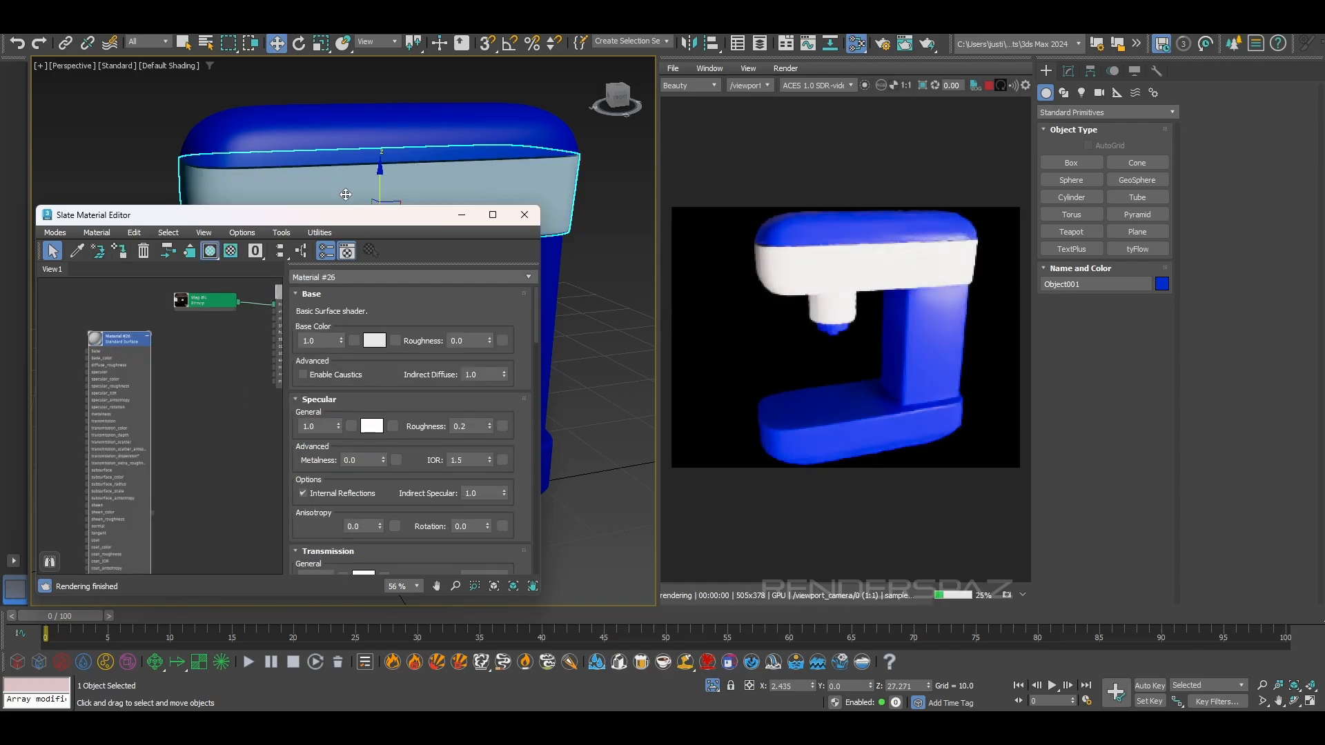
pyautogui.moveTo(253, 221); pyautogui.dragTo(275, 141)
pyautogui.moveTo(172, 436); pyautogui.dragTo(250, 520)
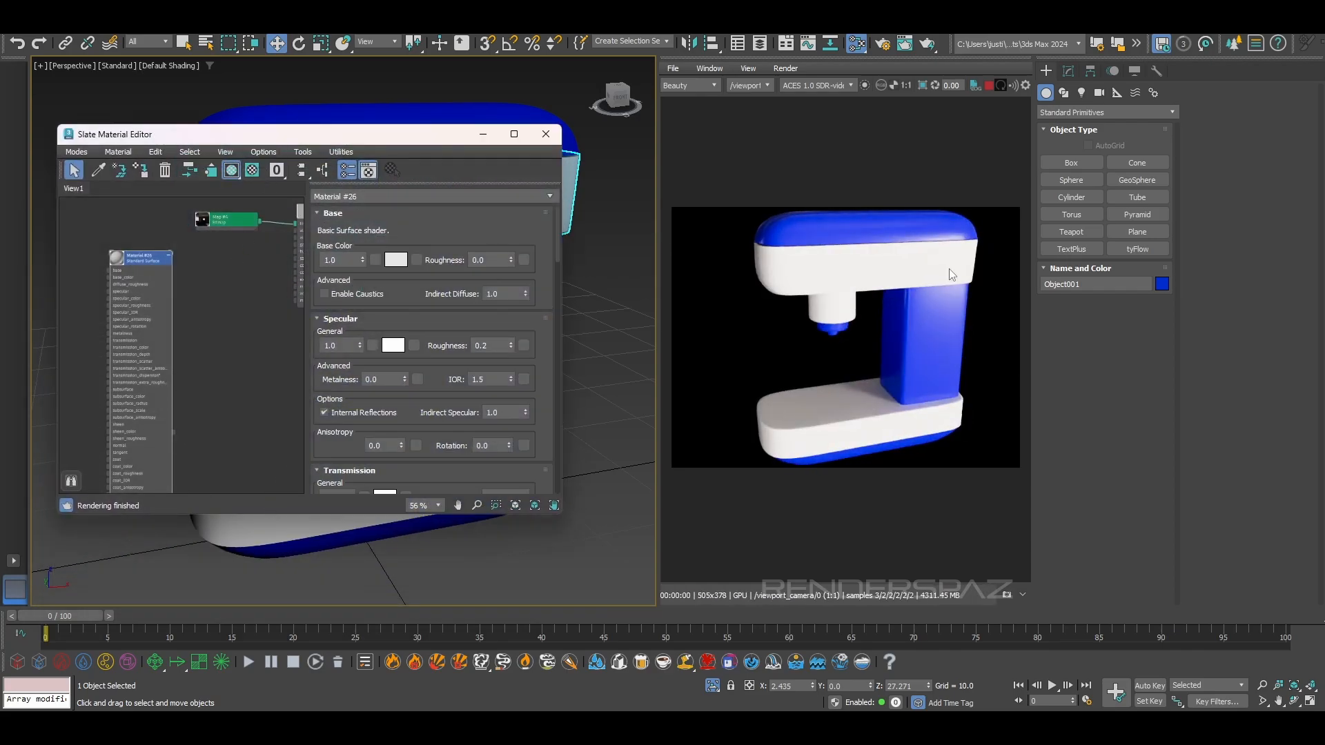
# Rename the Standard Surface material as Chrome
pyautogui.click(372, 197)
pyautogui.hotkey('ctrl', 'a')
pyautogui.press('BackSpace')
pyautogui.write('Chrome')
pyautogui.press('Return')
# Darken the Chrome material's base color to mid grey 6F6F6F
pyautogui.click(389, 258)
pyautogui.moveTo(172, 191); pyautogui.dragTo(172, 127)
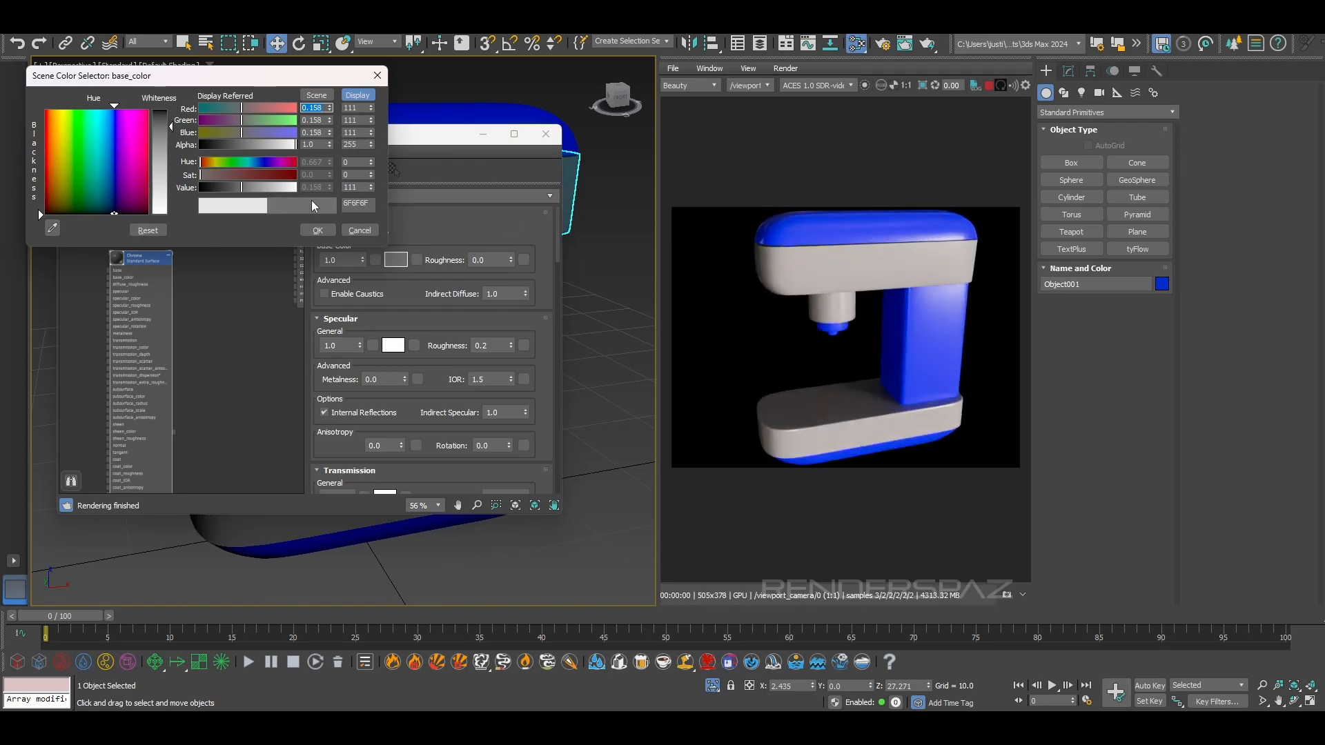
pyautogui.click(316, 231)
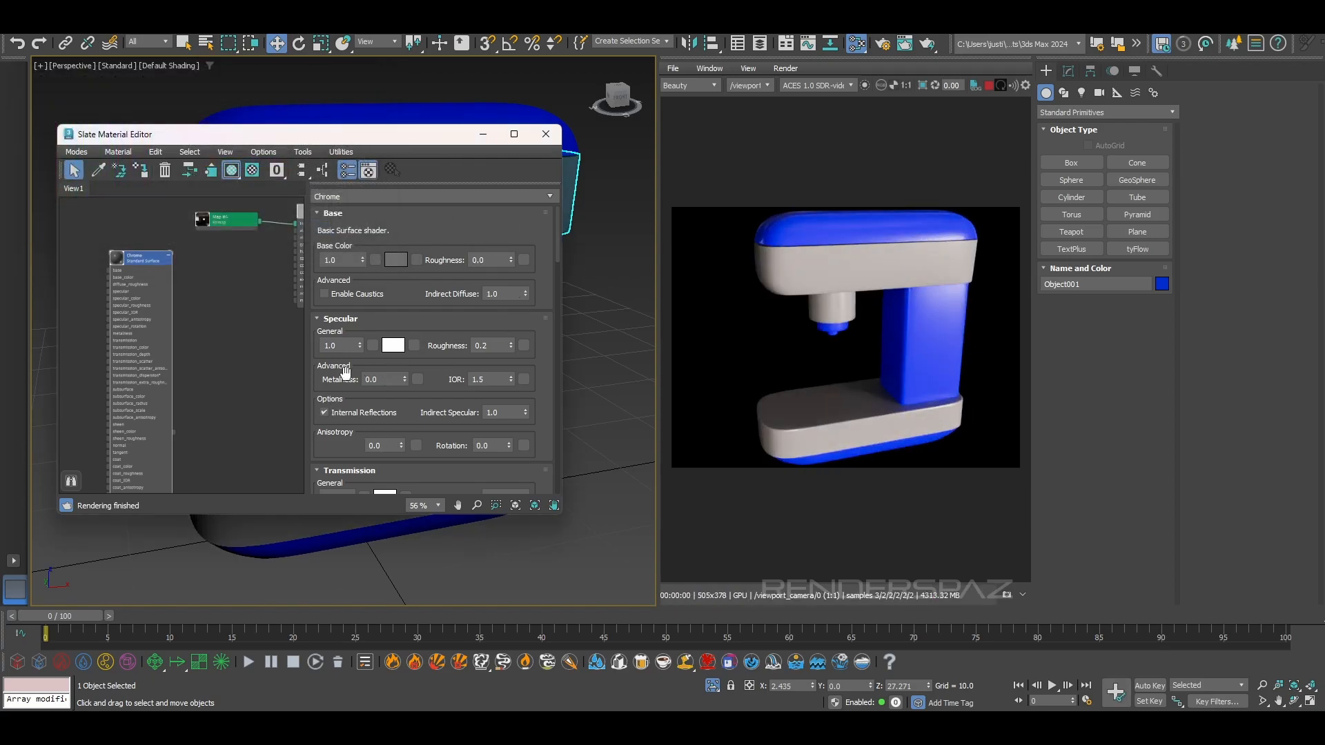
# Set the Chrome material's metalness to 1.0 and lighten its base color to light grey
pyautogui.moveTo(405, 379); pyautogui.dragTo(440, 258)
pyautogui.click(397, 260)
pyautogui.moveTo(172, 150); pyautogui.dragTo(173, 180)
pyautogui.click(318, 234)
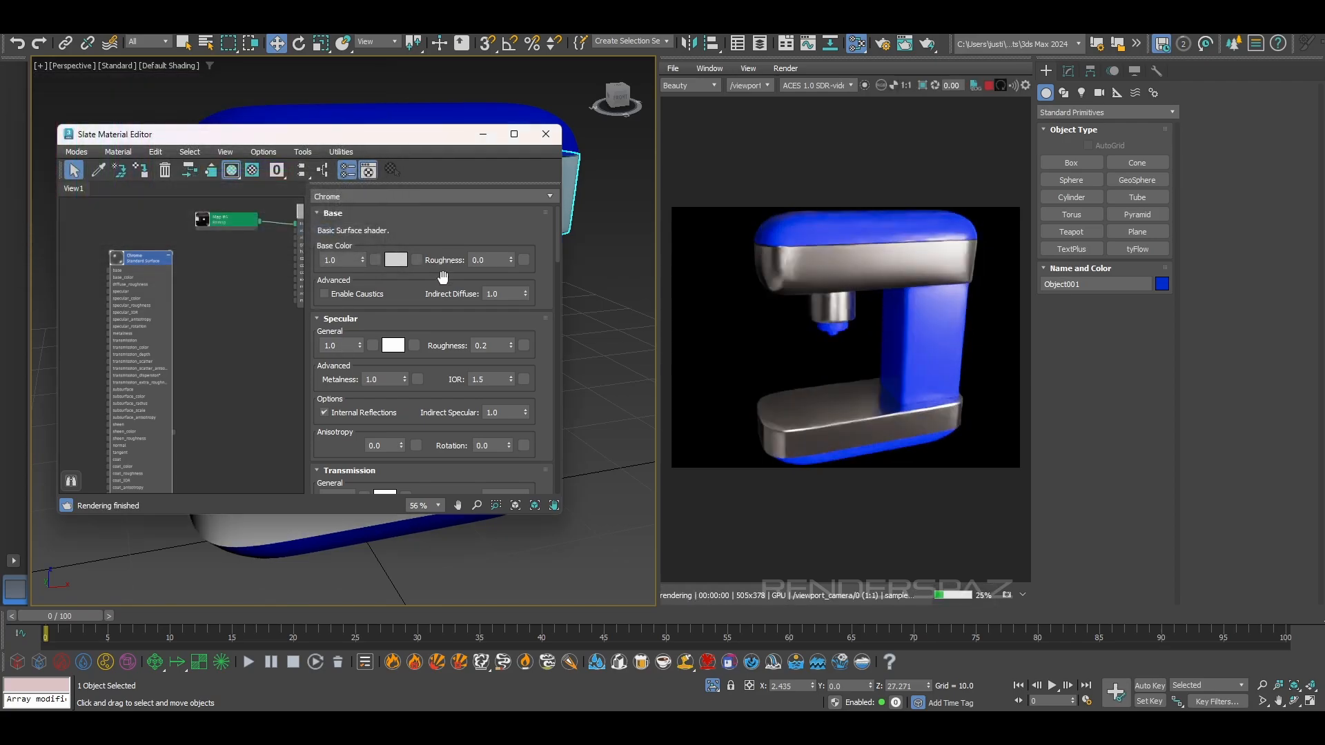
# Set the Chrome material's specular roughness to 0.065 and close the Slate Material Editor
pyautogui.keyDown('alt'); pyautogui.moveTo(621, 518); pyautogui.dragTo(541, 506, button='middle'); pyautogui.keyUp('alt')
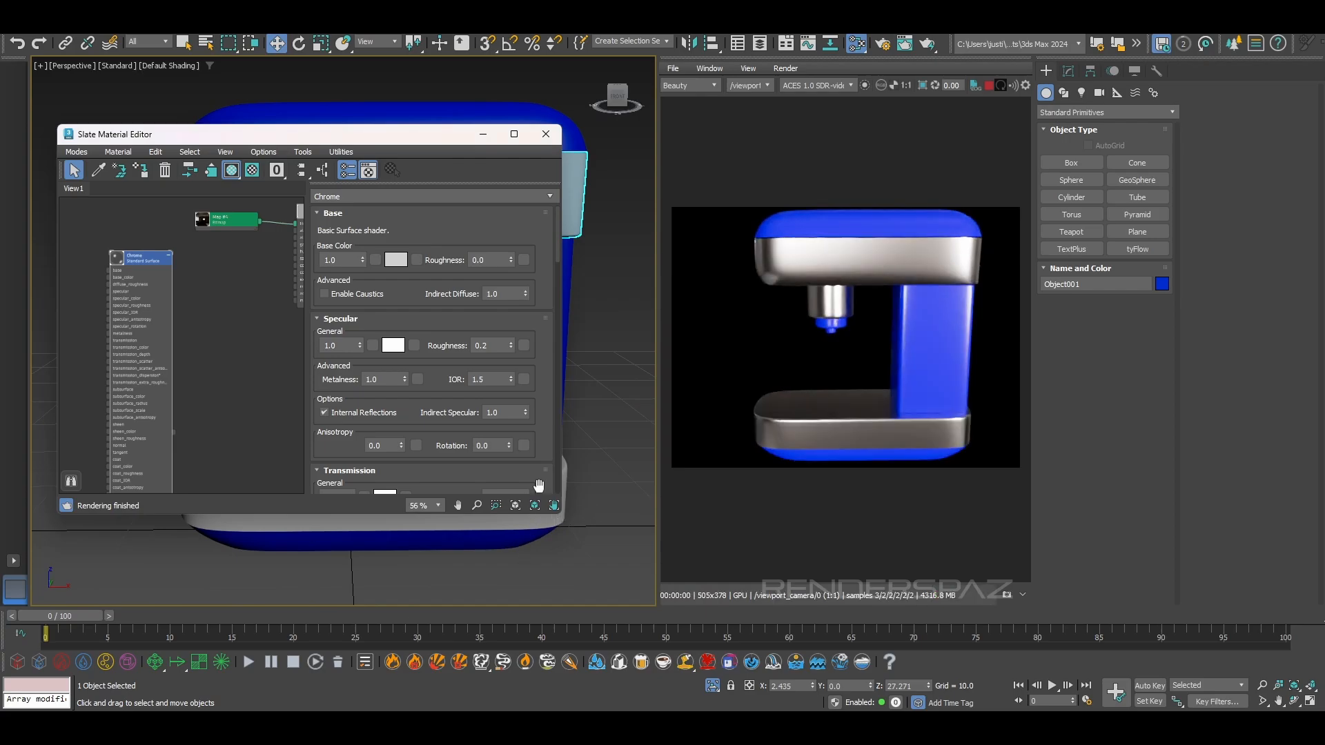
pyautogui.moveTo(510, 347); pyautogui.dragTo(515, 442)
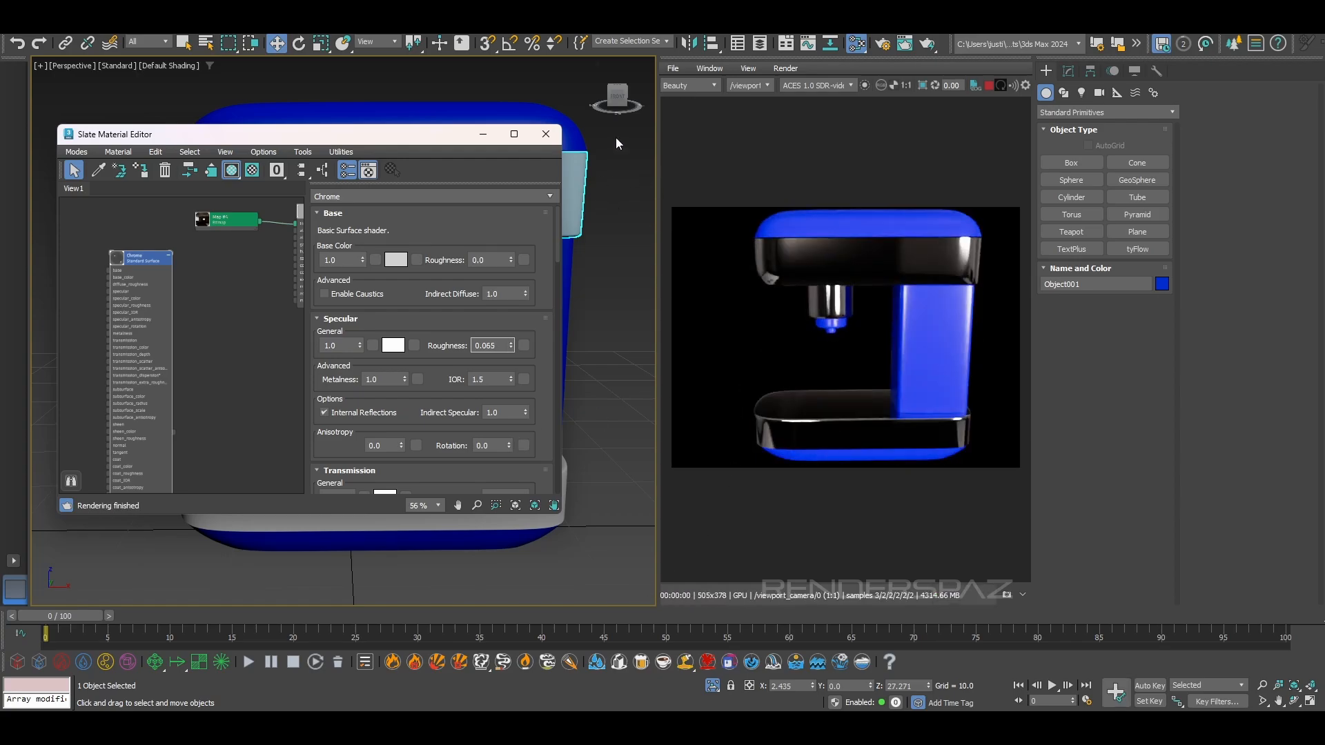
pyautogui.click(545, 137)
pyautogui.keyDown('alt'); pyautogui.moveTo(384, 429); pyautogui.dragTo(286, 314, button='middle'); pyautogui.keyUp('alt')
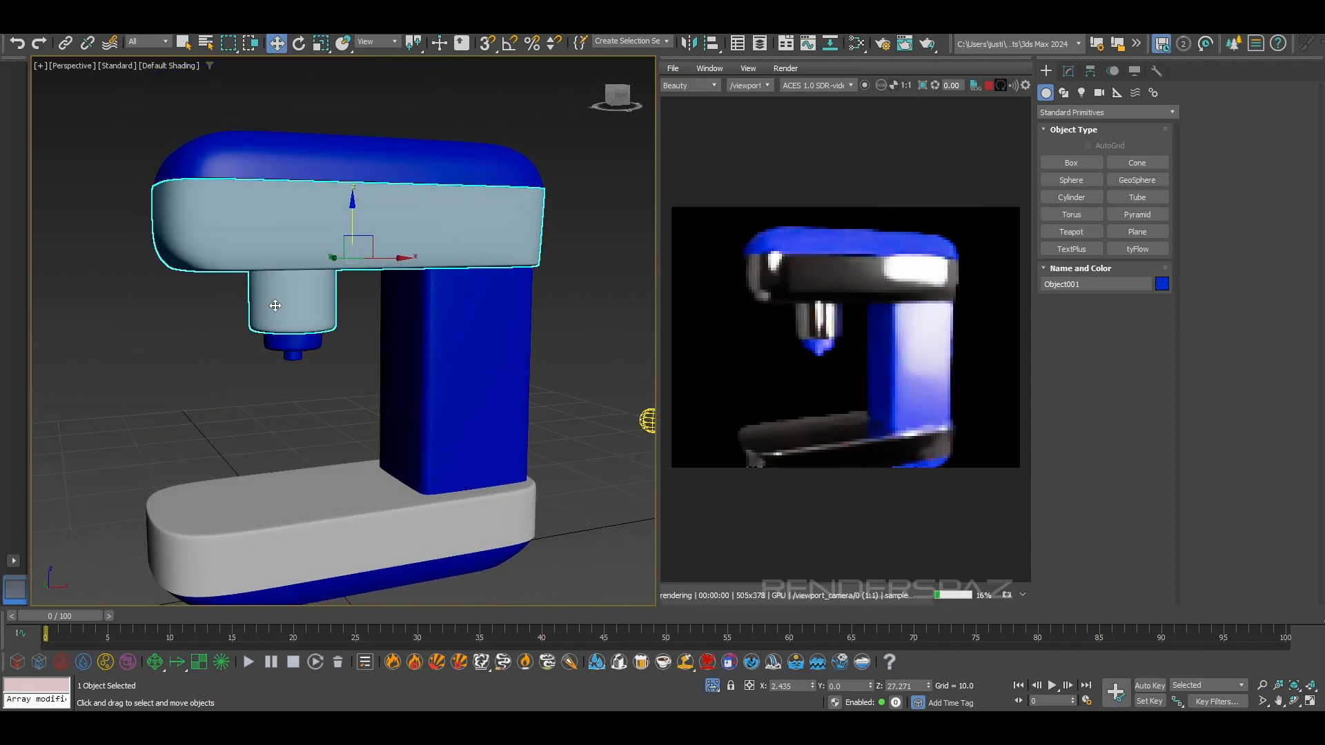
# Raise the Chrome material's specular roughness to 0.136
pyautogui.scroll(3, 286, 314)
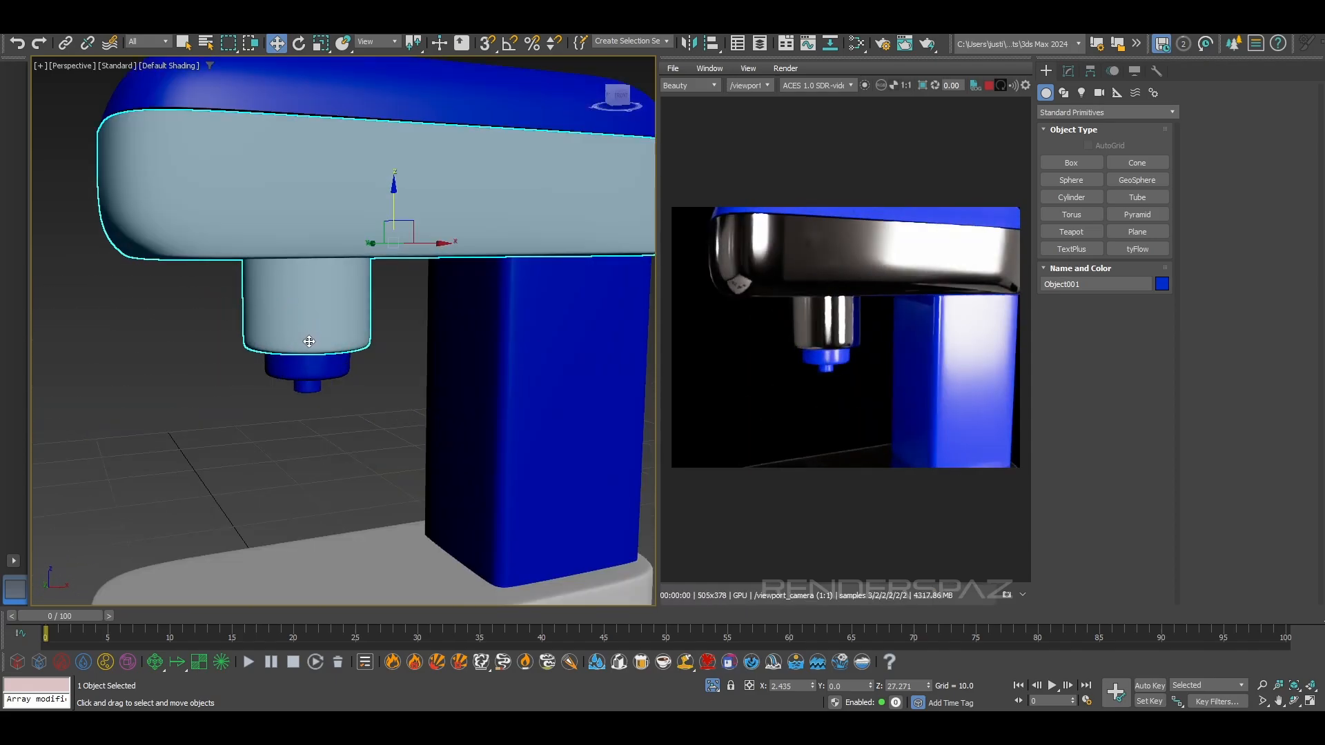
pyautogui.keyDown('alt'); pyautogui.moveTo(340, 320); pyautogui.dragTo(366, 370, button='middle'); pyautogui.keyUp('alt')
pyautogui.scroll(-5, 349, 357)
pyautogui.scroll(3, 379, 345)
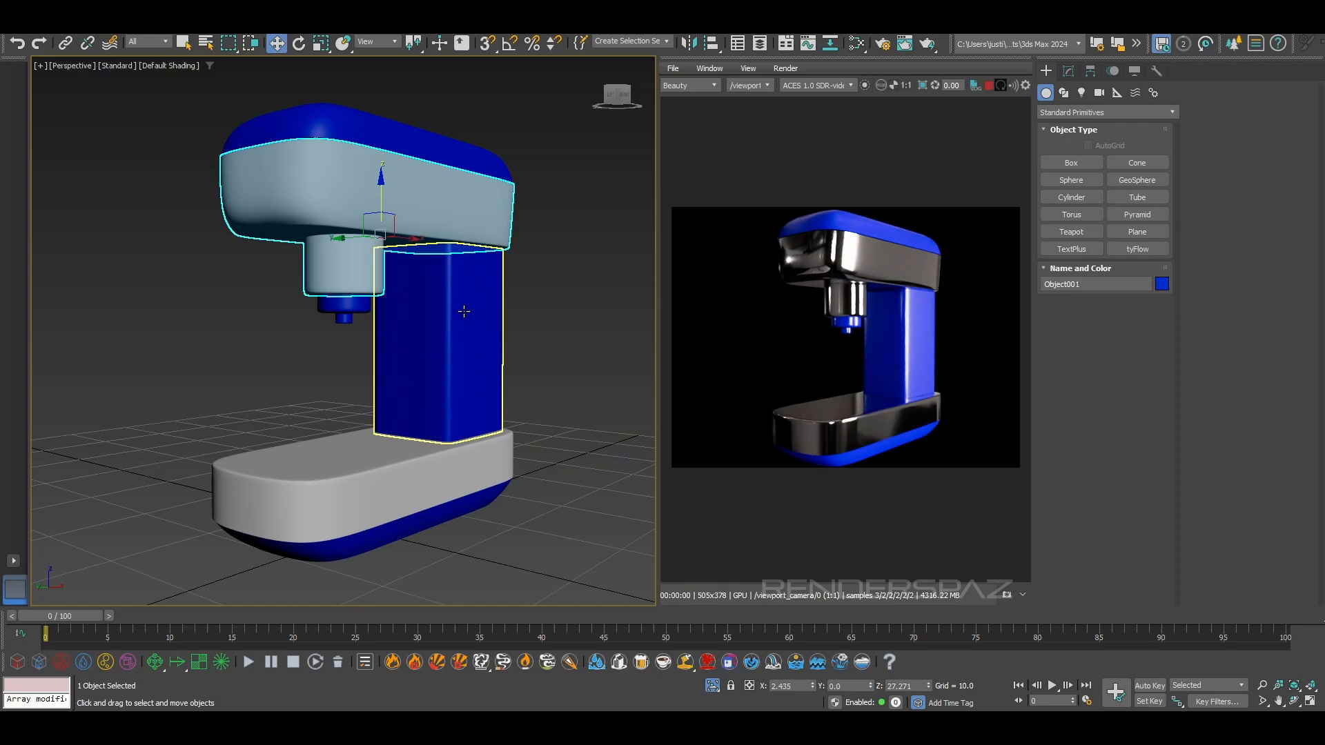
pyautogui.press('m')
pyautogui.moveTo(264, 270); pyautogui.dragTo(237, 311, button='middle')
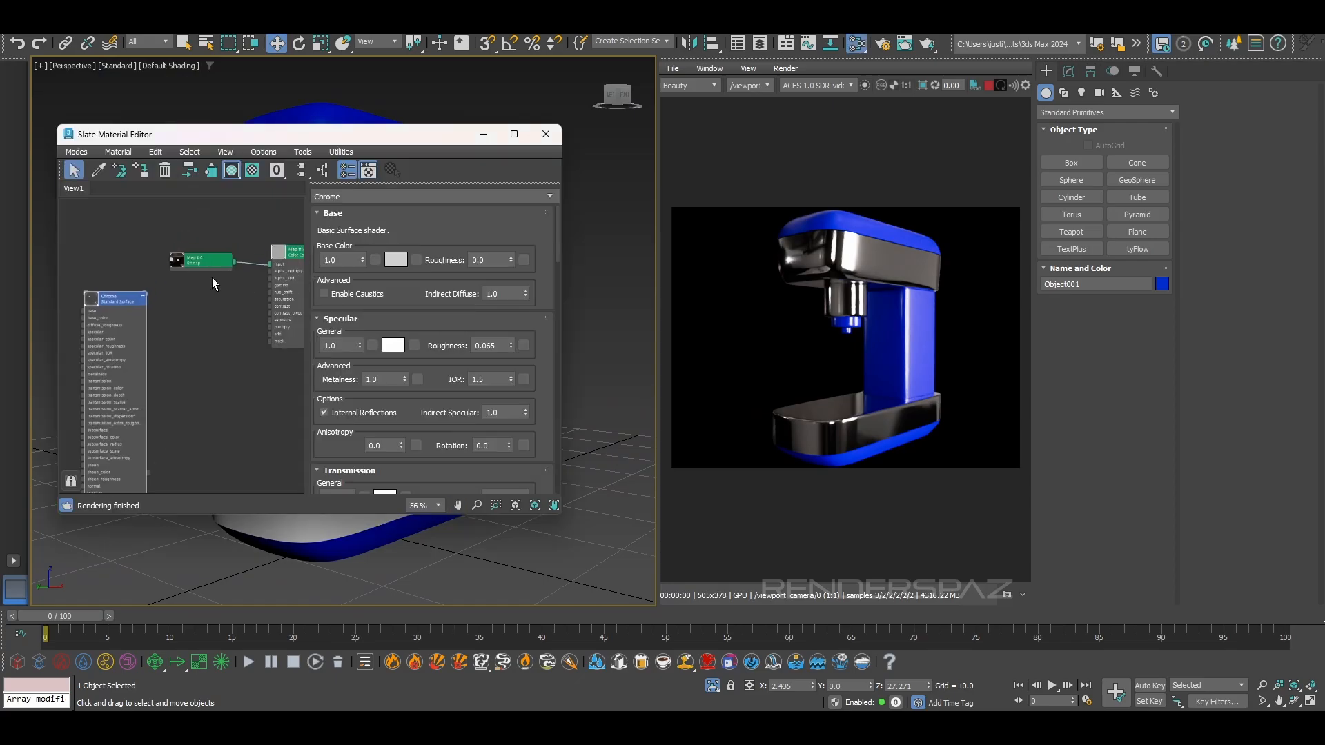
pyautogui.doubleClick(207, 259)
pyautogui.doubleClick(124, 305)
pyautogui.moveTo(512, 345); pyautogui.dragTo(508, 367)
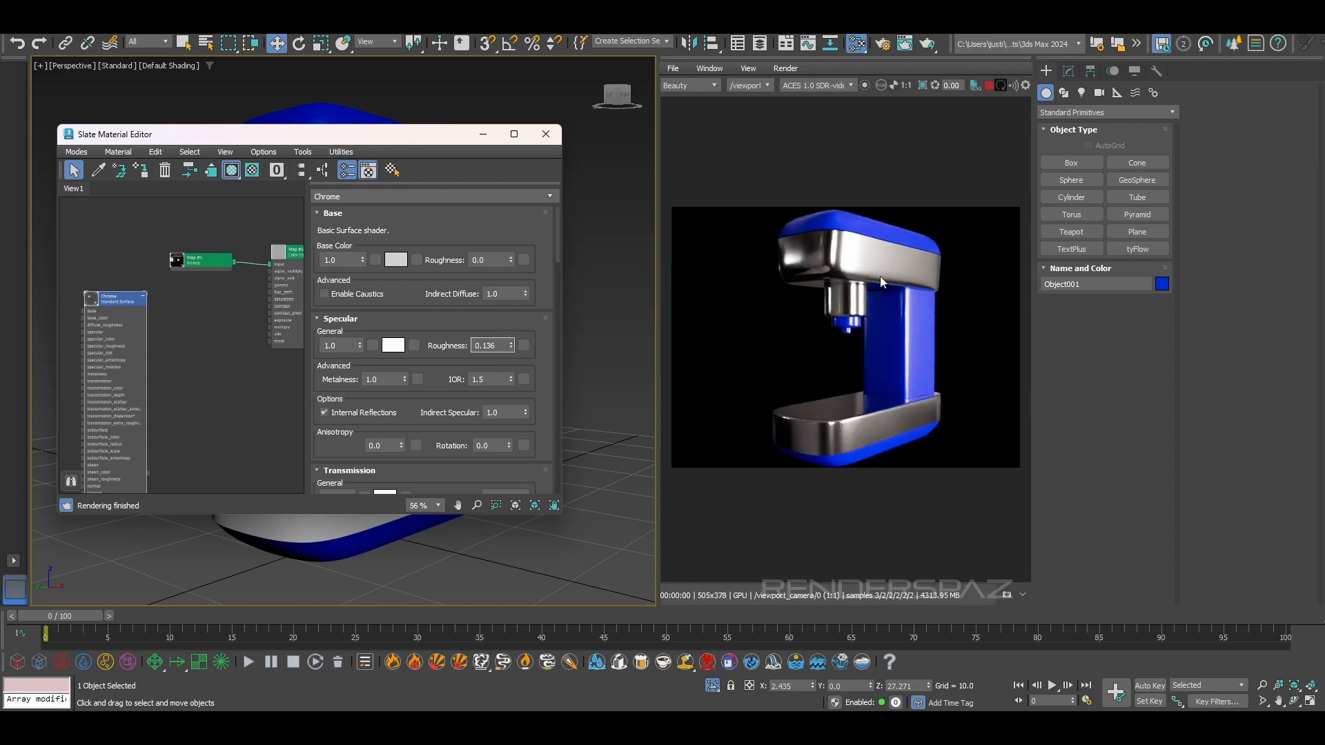
# Set the Chrome material's clearcoat weight to 1.0 and its specular roughness to 0.1
pyautogui.scroll(-9, 367, 419)
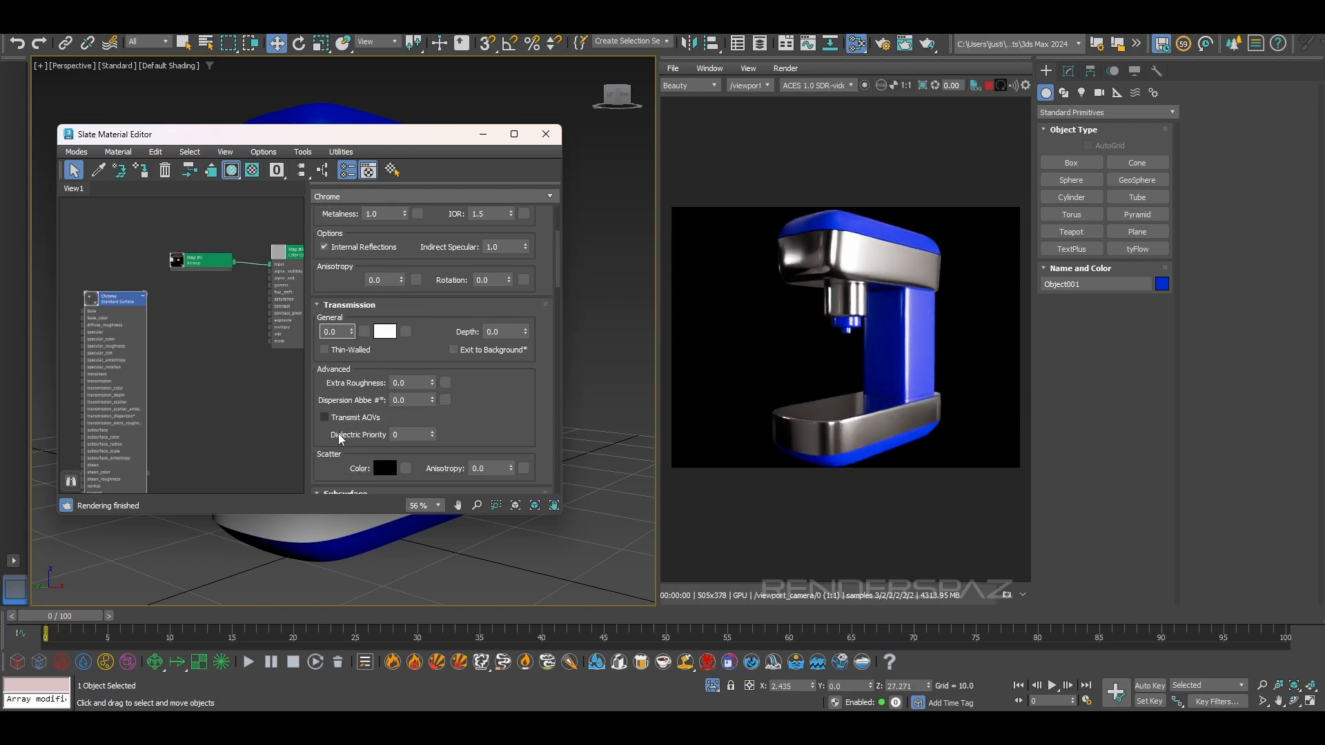
pyautogui.scroll(-3, 328, 427)
pyautogui.write('1')
pyautogui.press('Return')
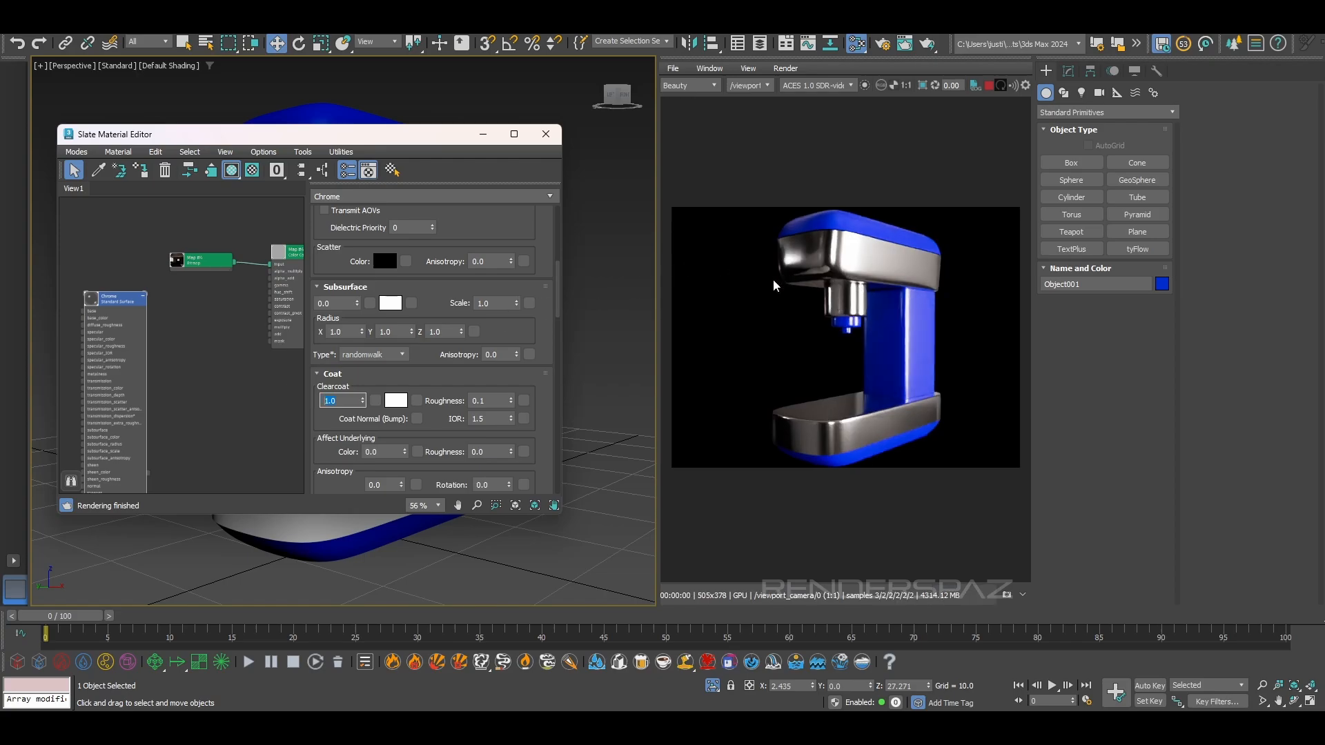
pyautogui.scroll(10, 493, 267)
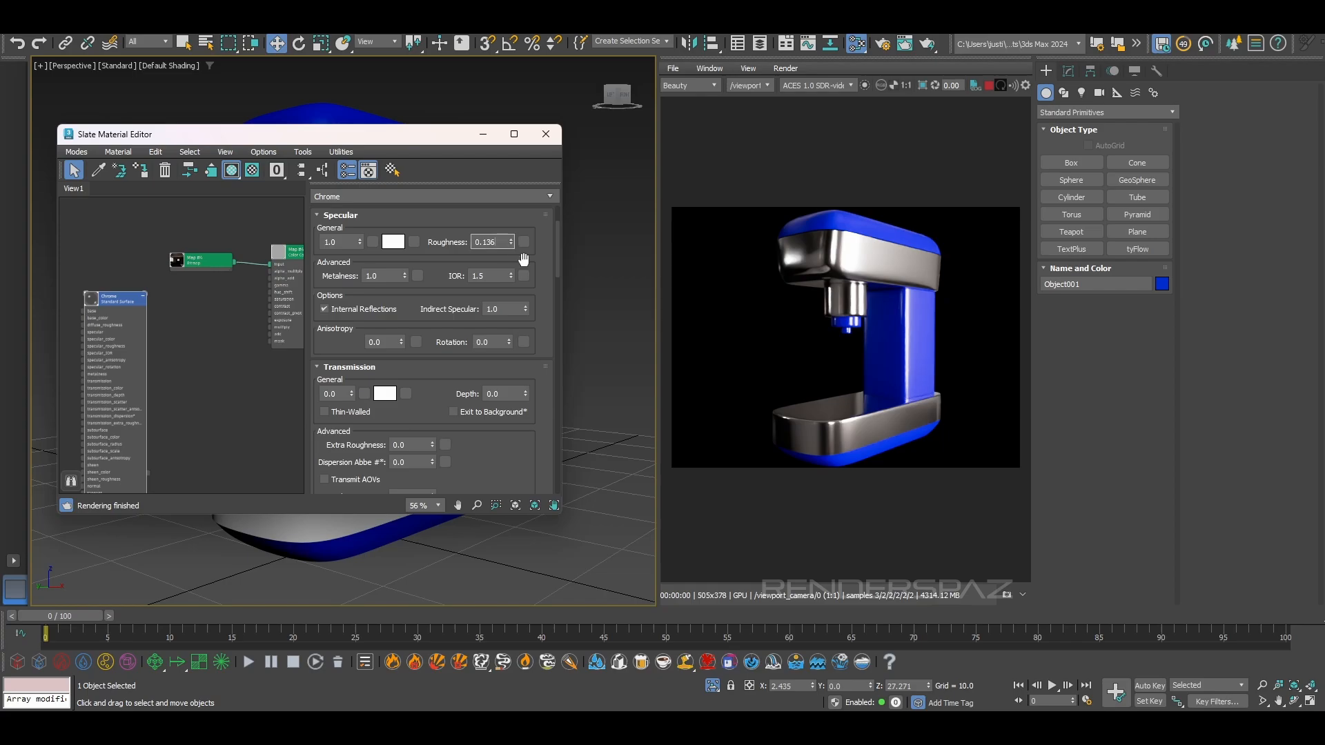
pyautogui.press('Return')
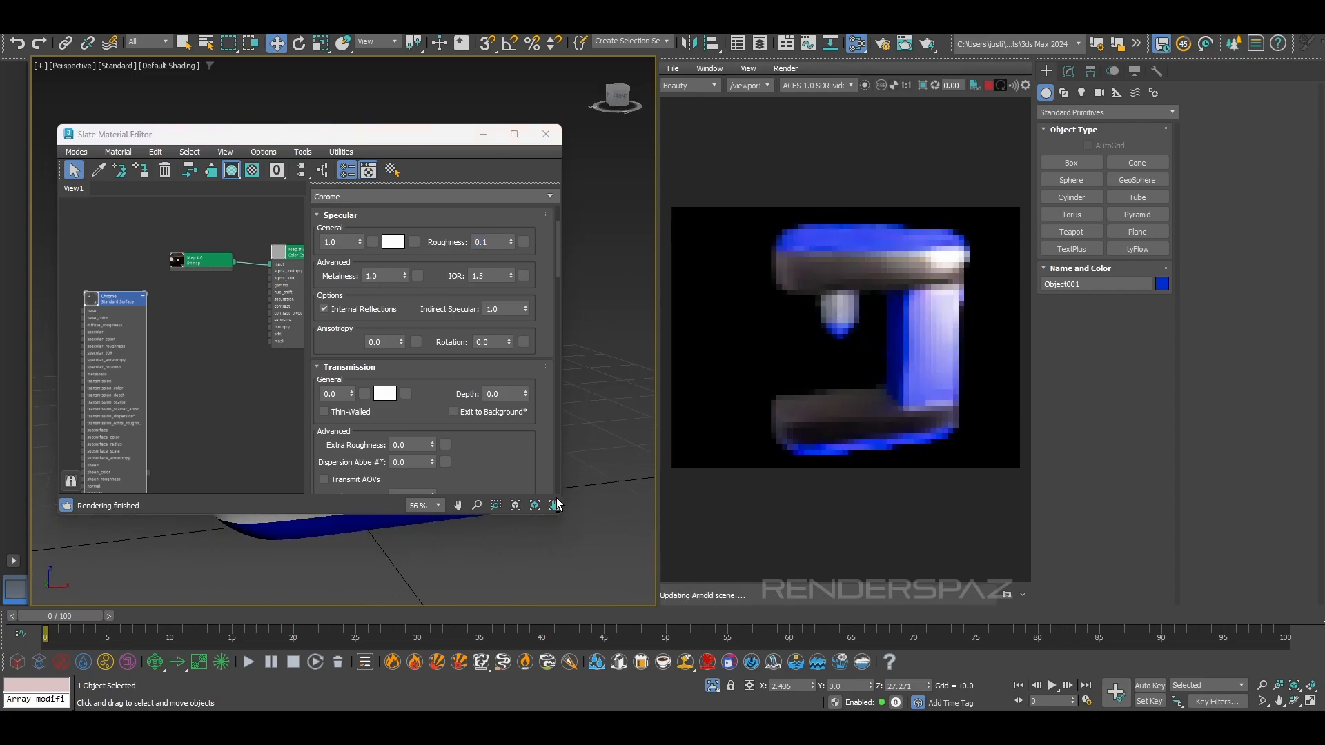
# Lower the Chrome material's metalness to 0.97 and inspect the machine's upper body in the render preview
pyautogui.moveTo(405, 275)
pyautogui.mouseDown()
pyautogui.moveTo(407, 308)
pyautogui.moveTo(414, 276)
pyautogui.mouseUp()
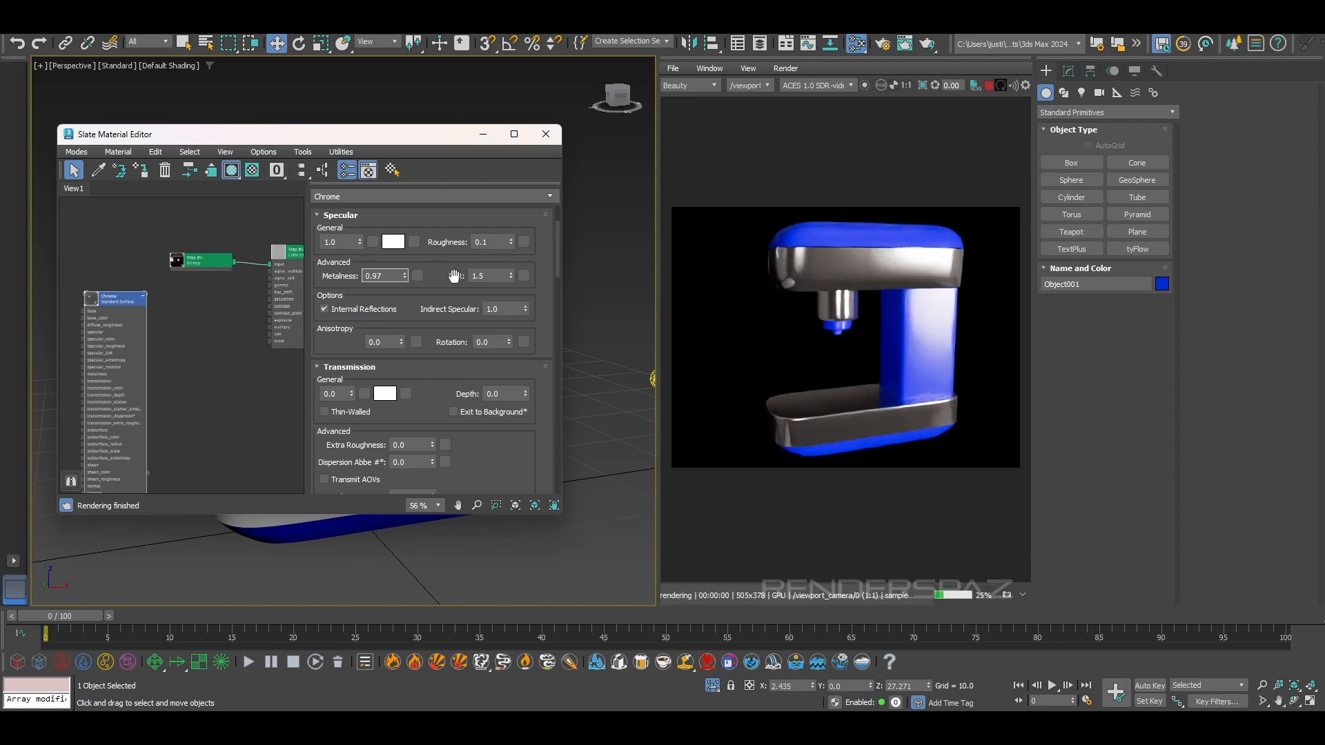
pyautogui.moveTo(690, 262); pyautogui.dragTo(741, 256)
pyautogui.scroll(6, 605, 249)
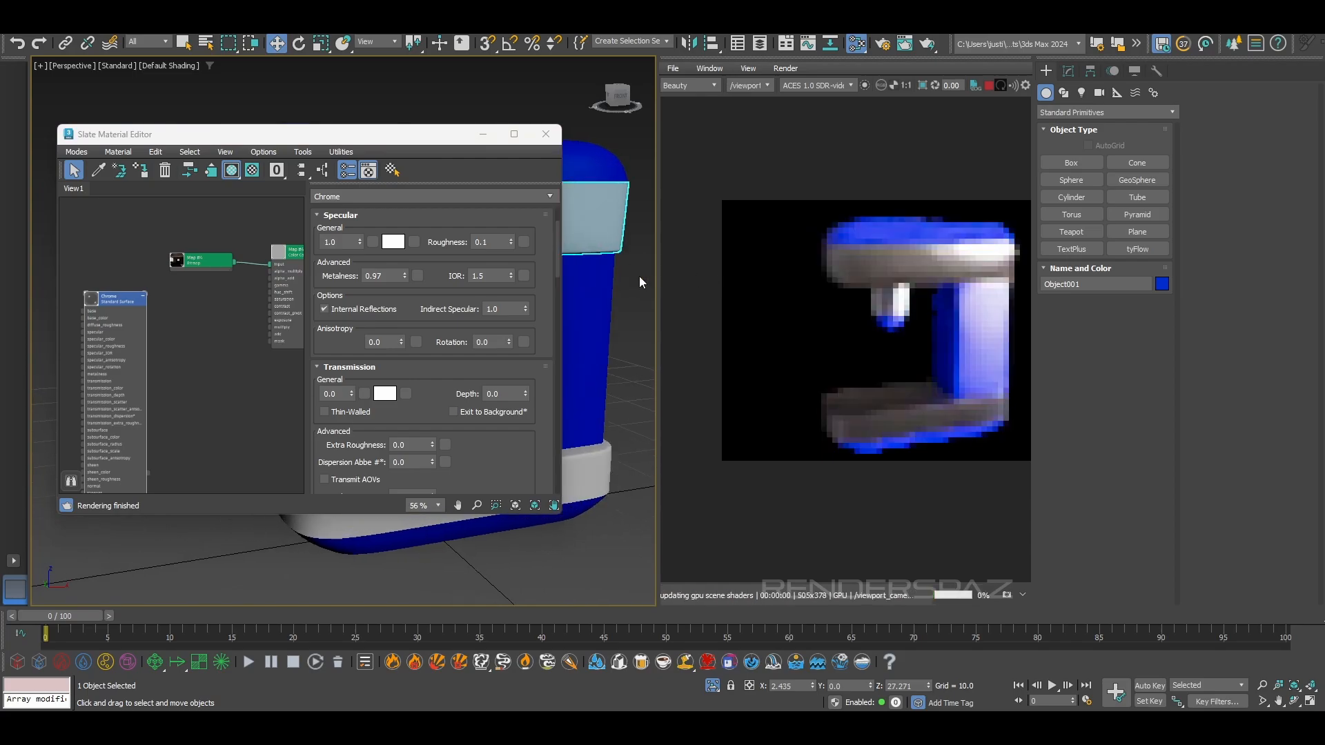
pyautogui.scroll(3, 617, 243)
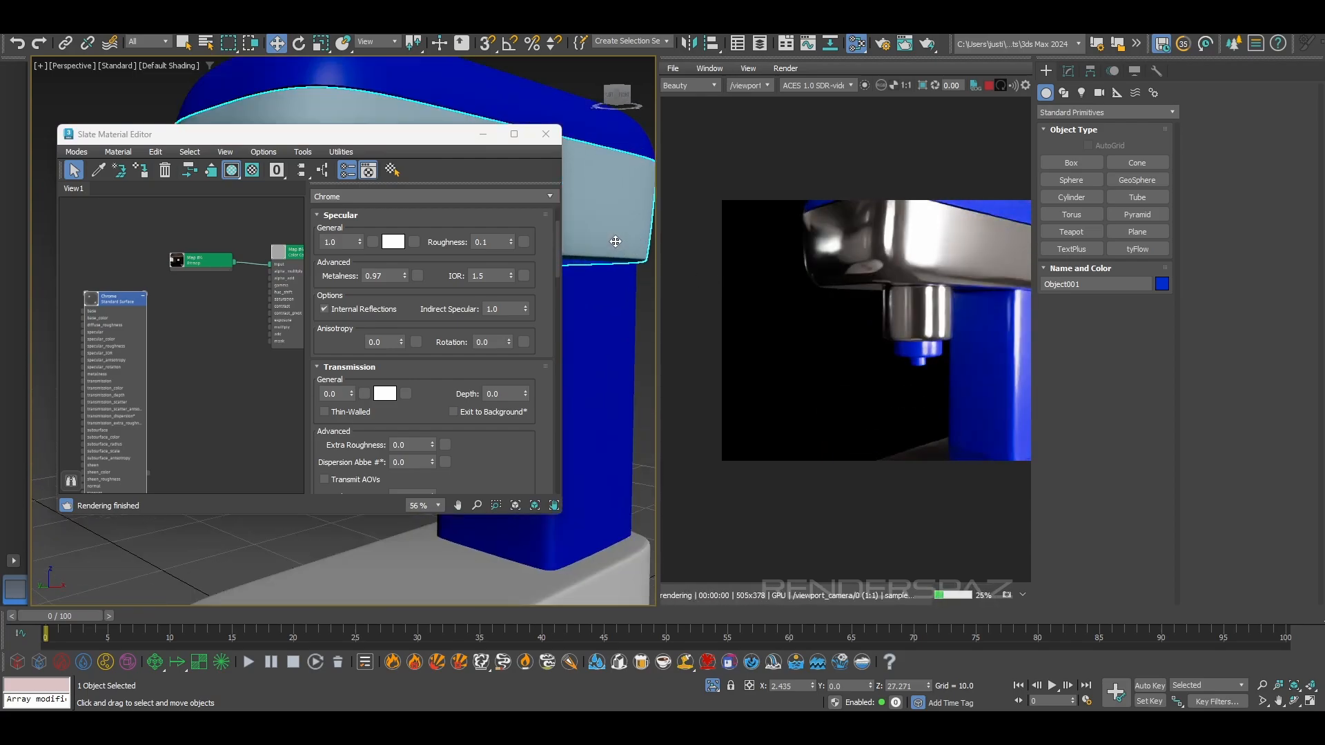
pyautogui.moveTo(908, 298); pyautogui.dragTo(838, 331)
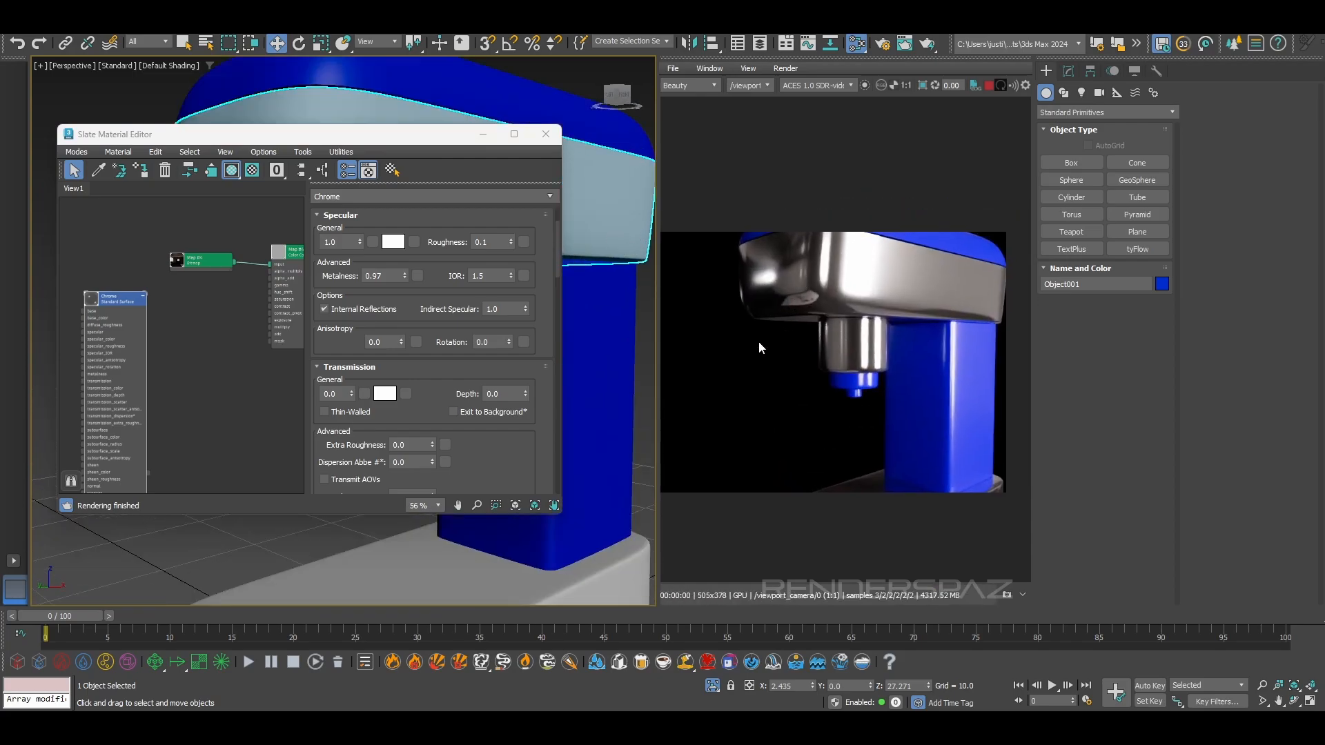
# Set the Chrome material's metalness to 1.0 and close the Slate Material Editor
pyautogui.rightClick(397, 278)
pyautogui.click(392, 276)
pyautogui.write('1')
pyautogui.press('Return')
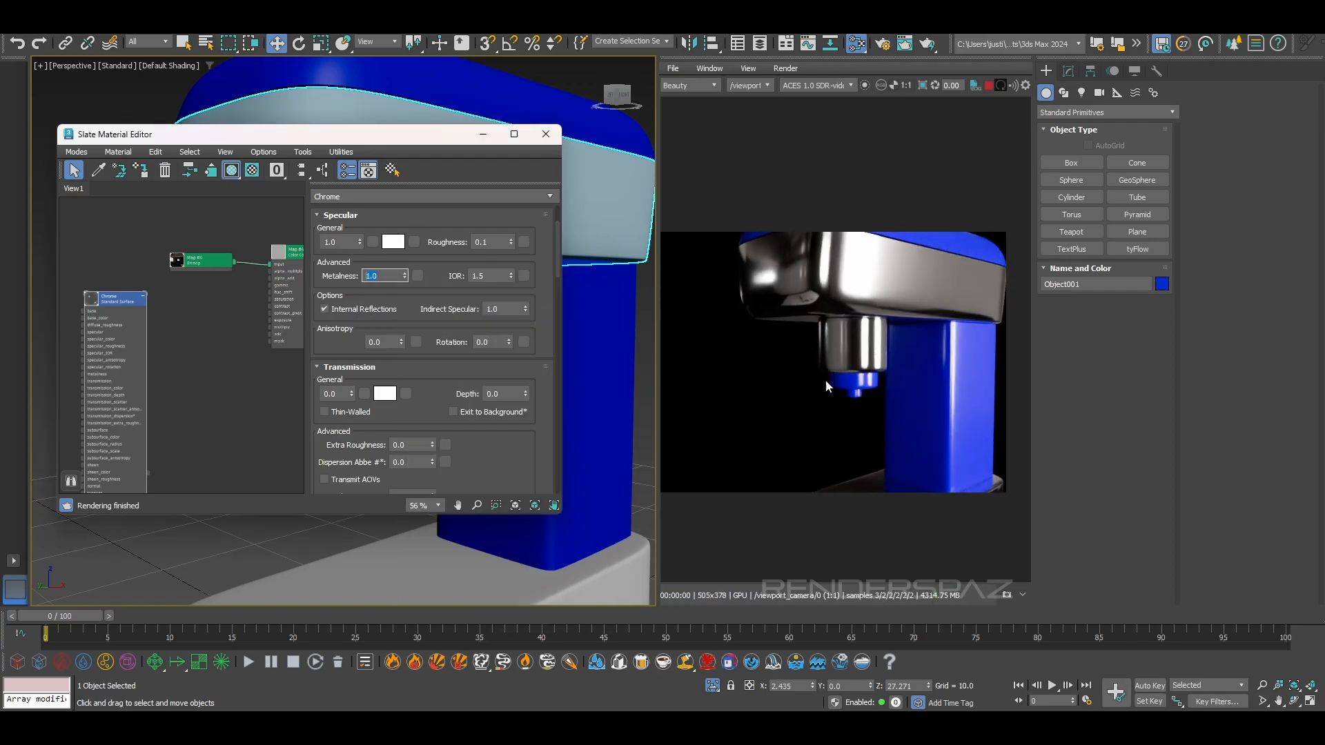
pyautogui.click(546, 140)
# Assign the Chrome material to the small stepped nozzle beneath the brew head and close the material editor
pyautogui.keyDown('alt'); pyautogui.moveTo(497, 419); pyautogui.dragTo(412, 401, button='middle'); pyautogui.keyUp('alt')
pyautogui.click(381, 355)
pyautogui.press('m')
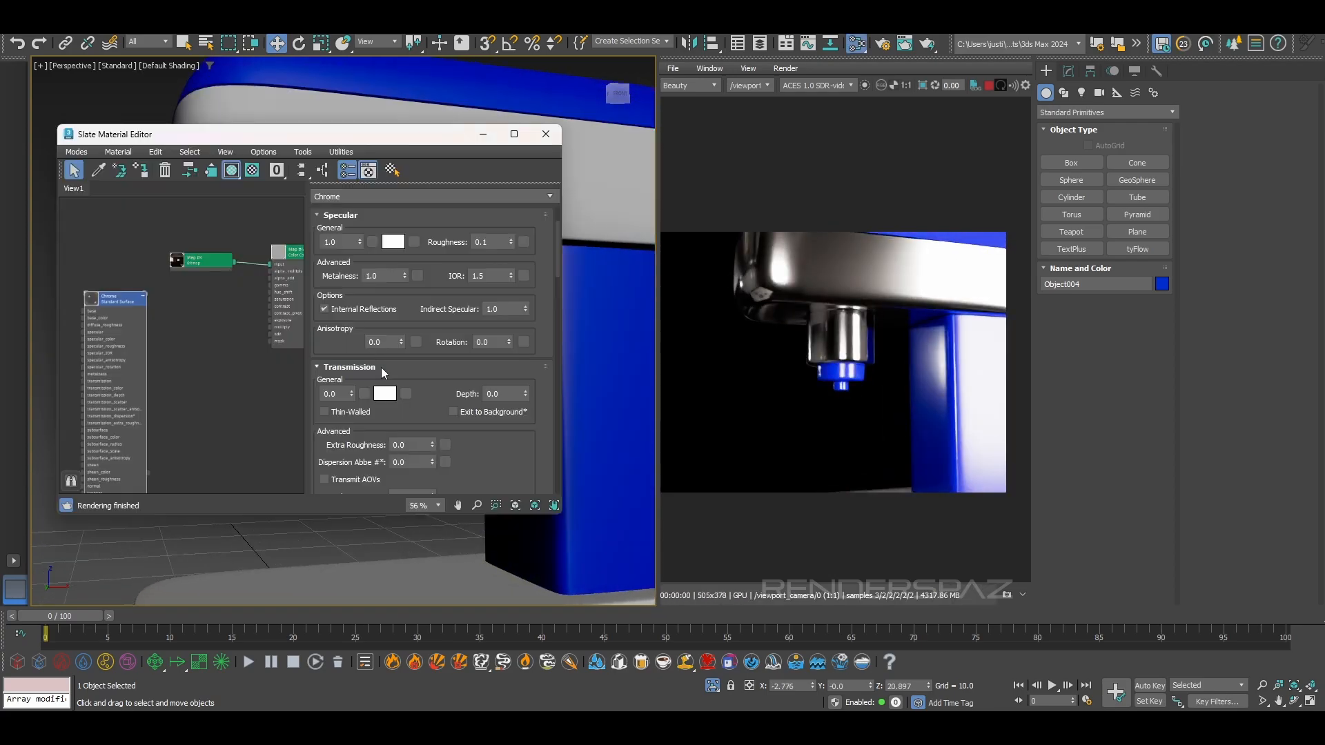
pyautogui.click(142, 171)
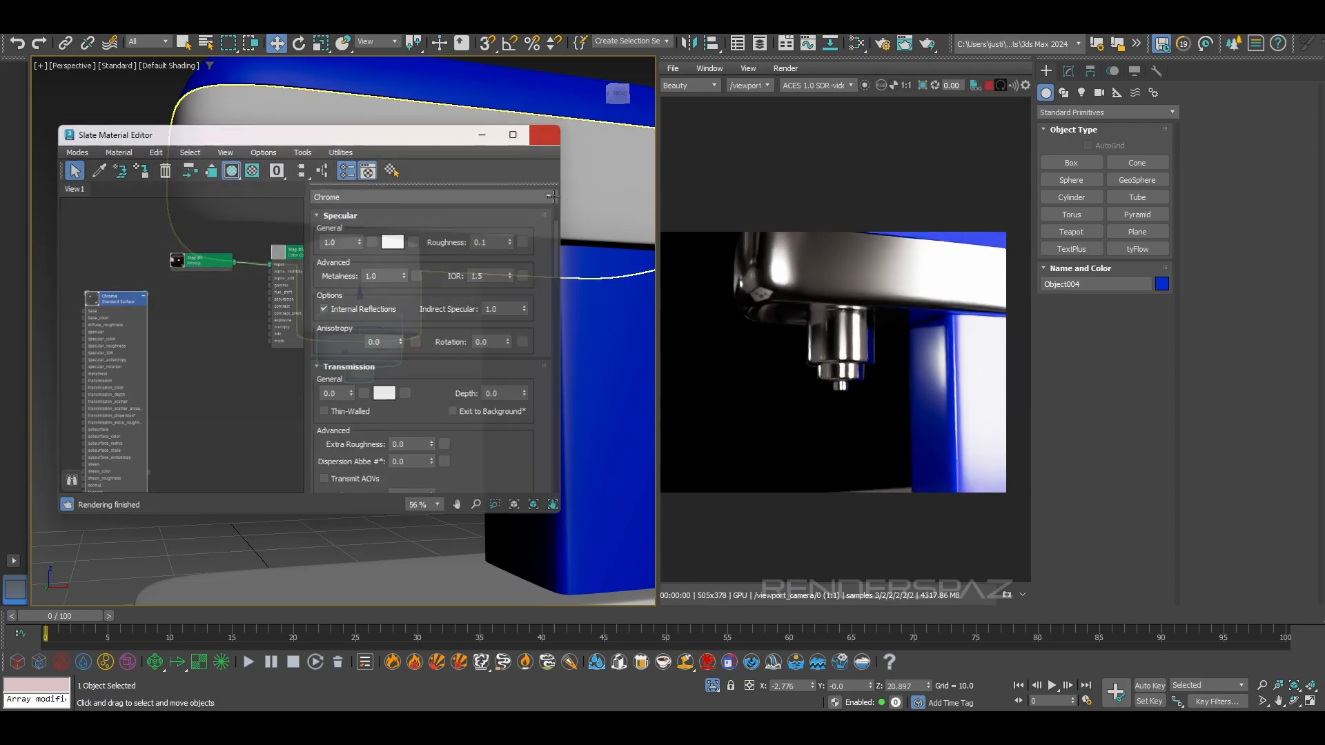
pyautogui.click(546, 135)
# Unhide all hidden objects to bring back the reference image plane behind the machine
pyautogui.scroll(-5, 482, 319)
pyautogui.keyDown('alt'); pyautogui.moveTo(481, 325); pyautogui.dragTo(455, 301, button='middle'); pyautogui.keyUp('alt')
pyautogui.moveTo(452, 394)
pyautogui.keyDown('alt'); pyautogui.mouseDown(button='middle')
pyautogui.moveTo(488, 364)
pyautogui.moveTo(496, 408)
pyautogui.moveTo(470, 414)
pyautogui.mouseUp(button='middle'); pyautogui.keyUp('alt')
pyautogui.keyDown('alt'); pyautogui.moveTo(440, 350); pyautogui.dragTo(449, 347, button='middle'); pyautogui.keyUp('alt')
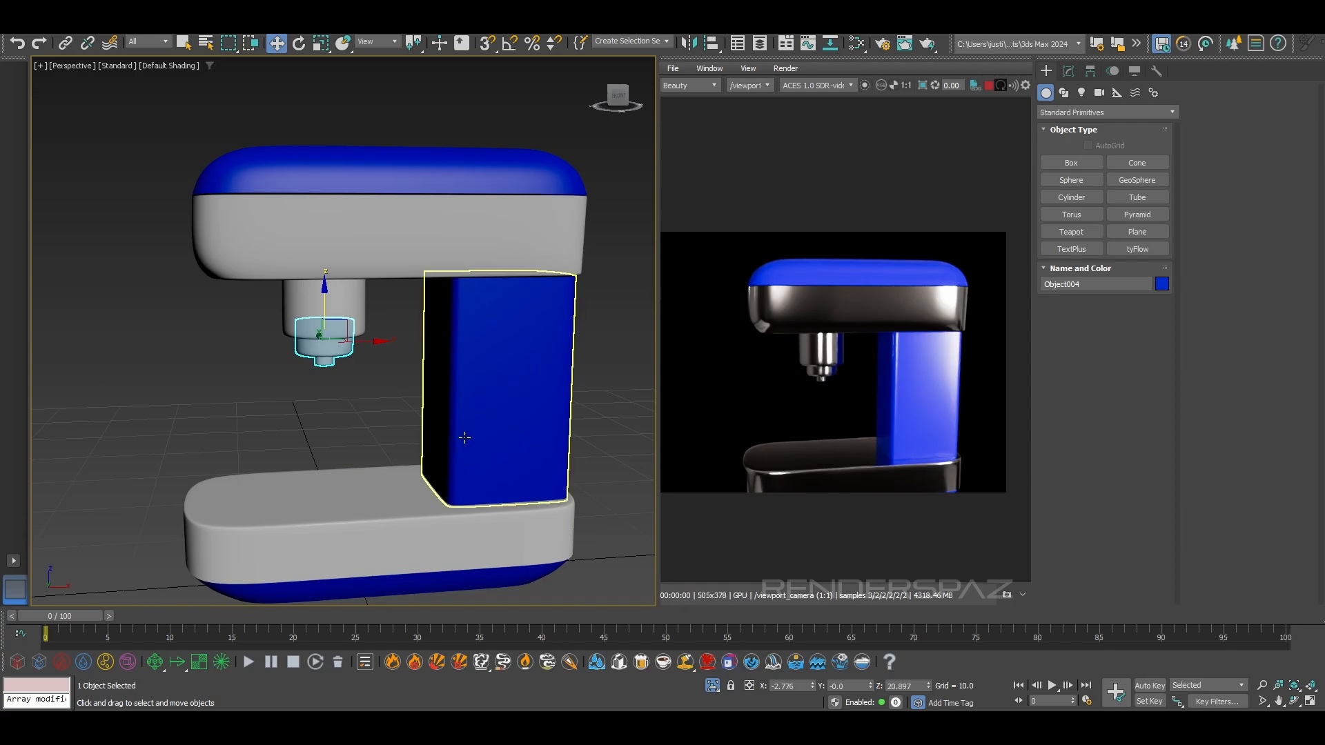
pyautogui.rightClick(584, 343)
pyautogui.click(610, 265)
pyautogui.scroll(-2, 428, 407)
pyautogui.moveTo(428, 407)
pyautogui.keyDown('alt'); pyautogui.mouseDown(button='middle')
pyautogui.moveTo(446, 409)
pyautogui.moveTo(404, 416)
pyautogui.mouseUp(button='middle'); pyautogui.keyUp('alt')
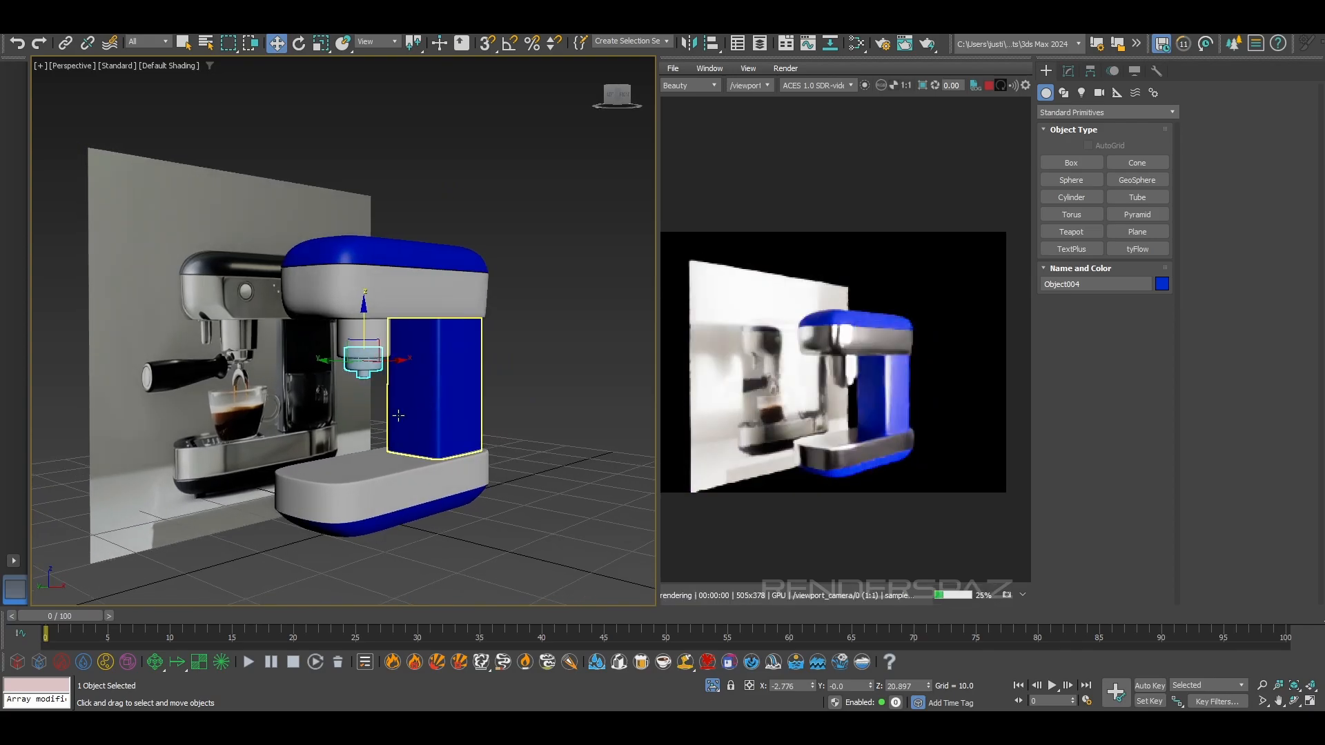
pyautogui.scroll(4, 405, 415)
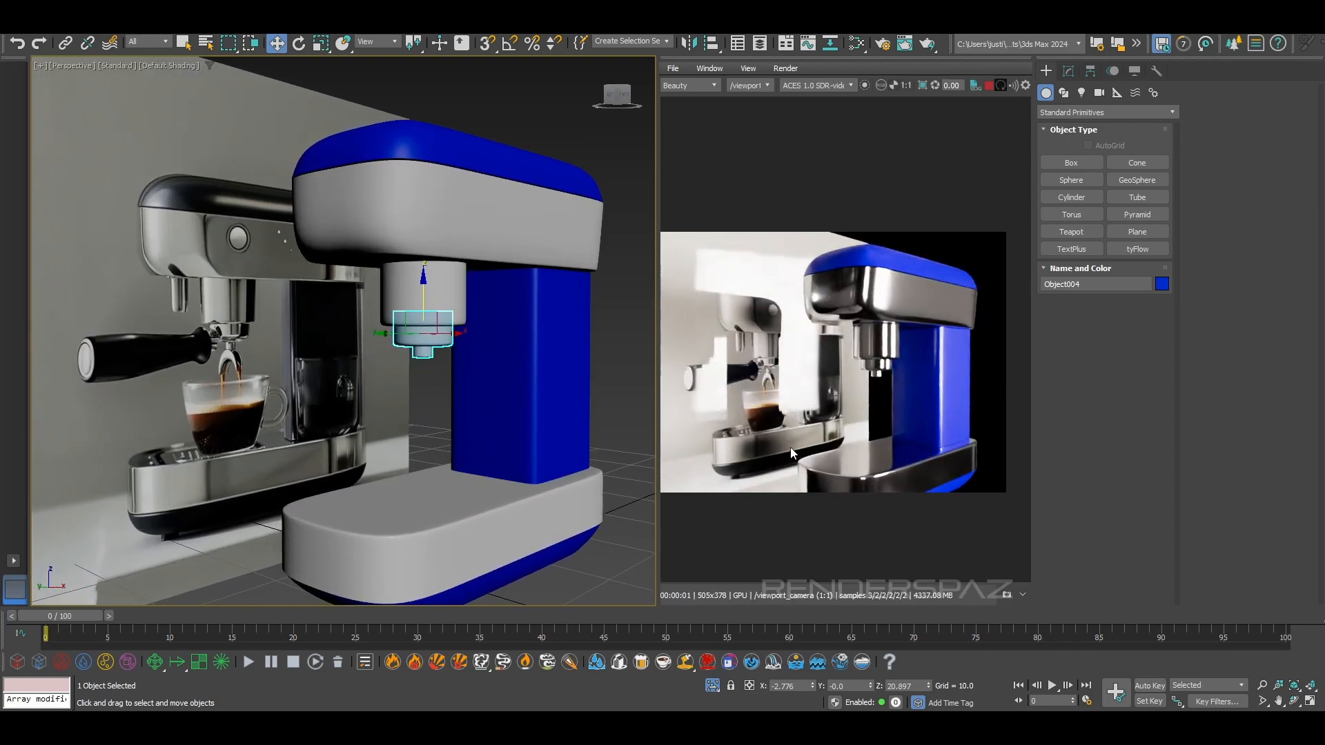
pyautogui.scroll(-4, 308, 393)
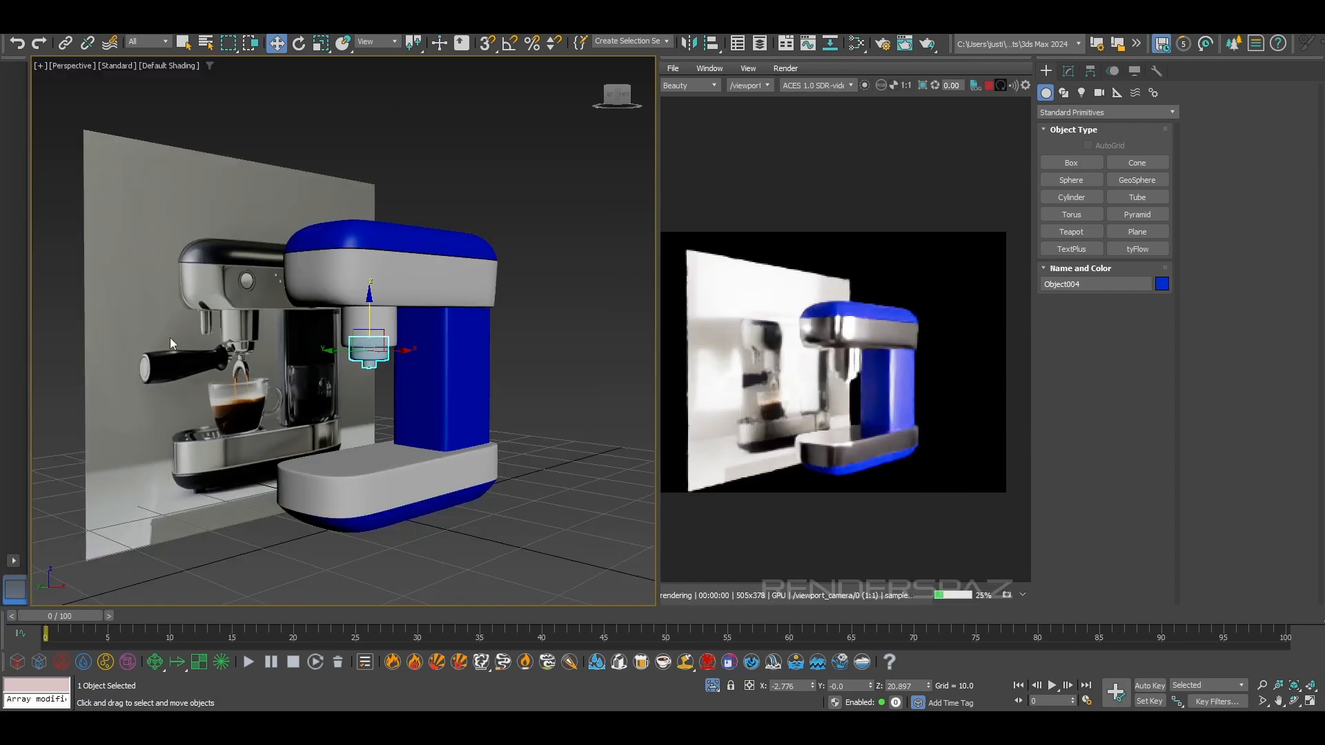
pyautogui.rightClick(238, 348)
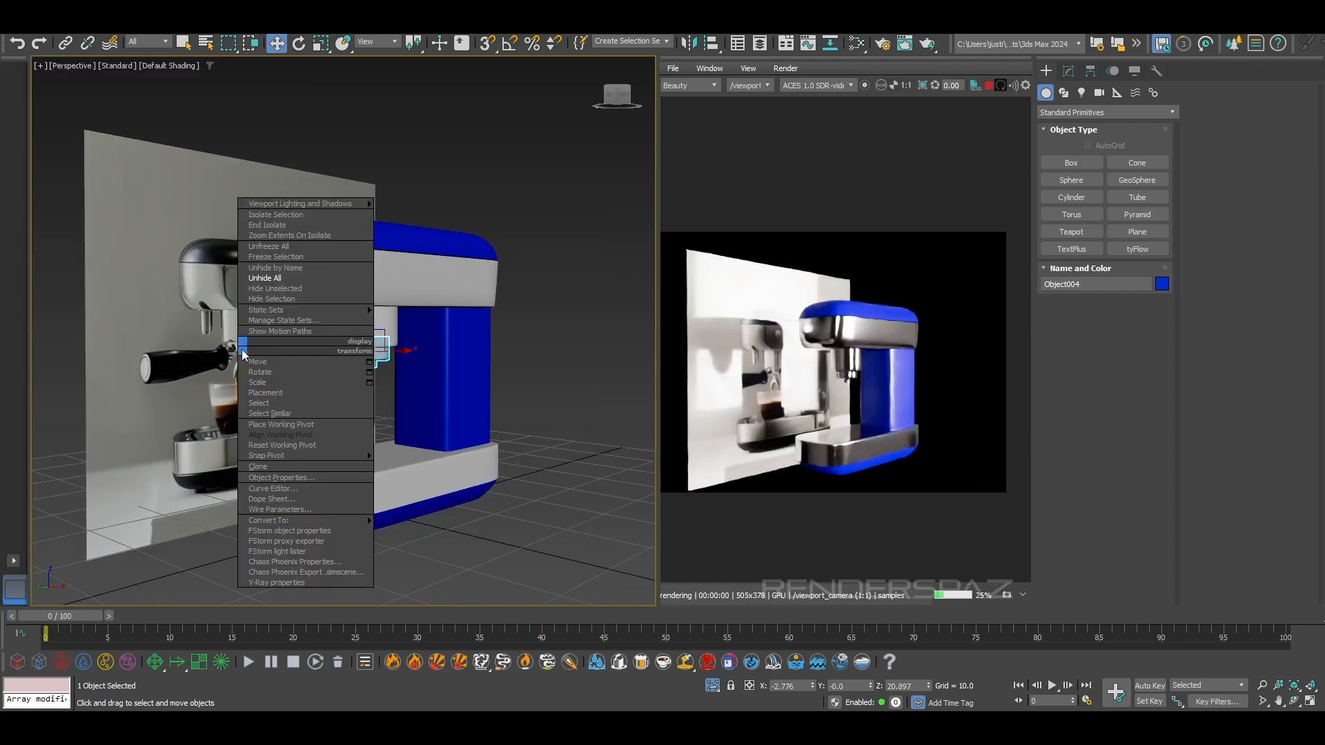
pyautogui.click(290, 279)
pyautogui.scroll(-3, 305, 380)
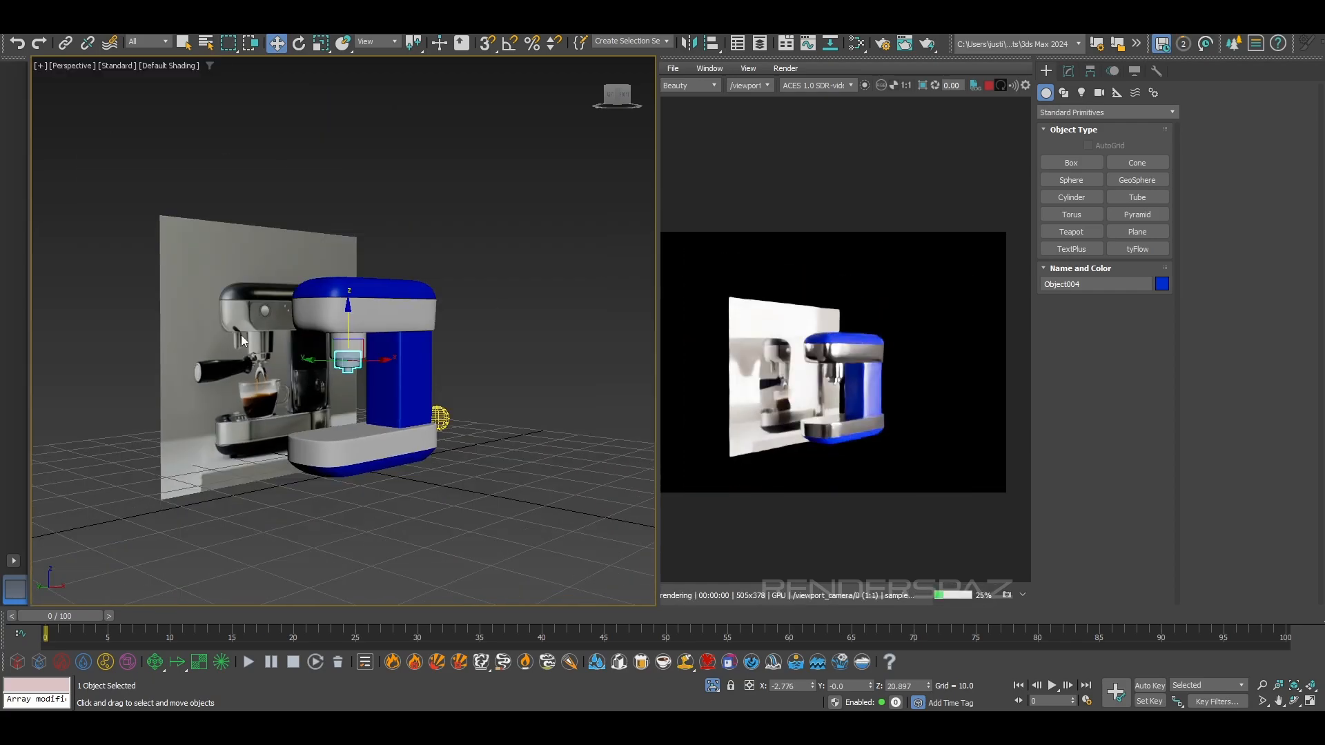
pyautogui.rightClick(375, 331)
pyautogui.click(267, 210)
# Load the reference plane's material into the Slate Material Editor, set its reflection weight to 0.0 and close the editor
pyautogui.click(219, 277)
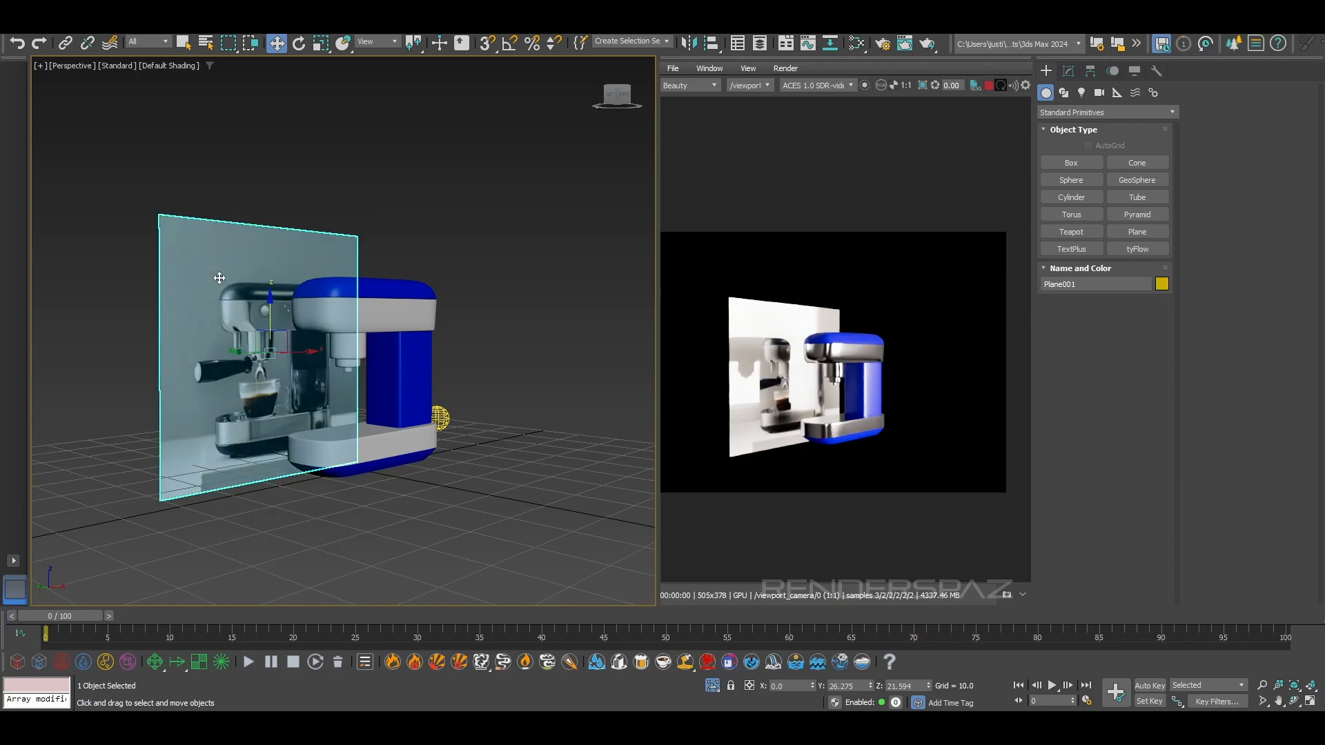
pyautogui.press('m')
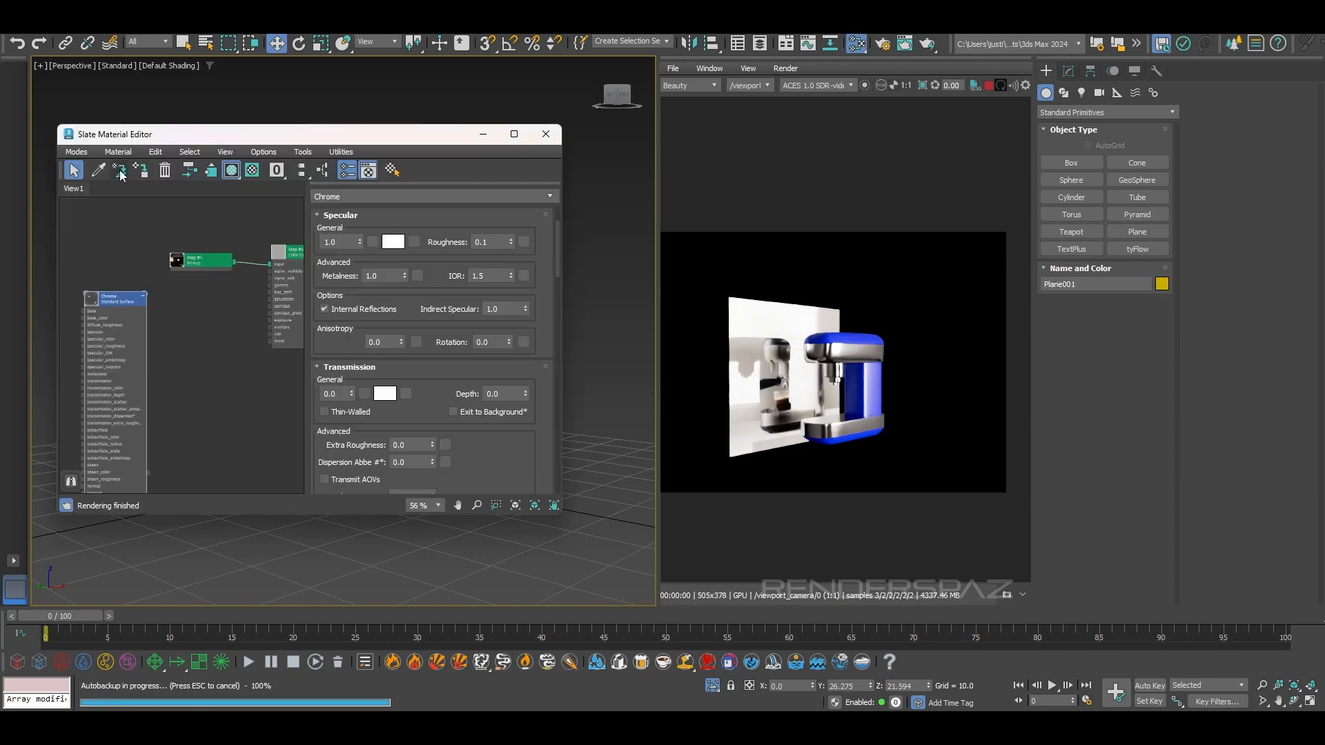
pyautogui.moveTo(254, 134); pyautogui.dragTo(563, 144)
pyautogui.click(218, 275)
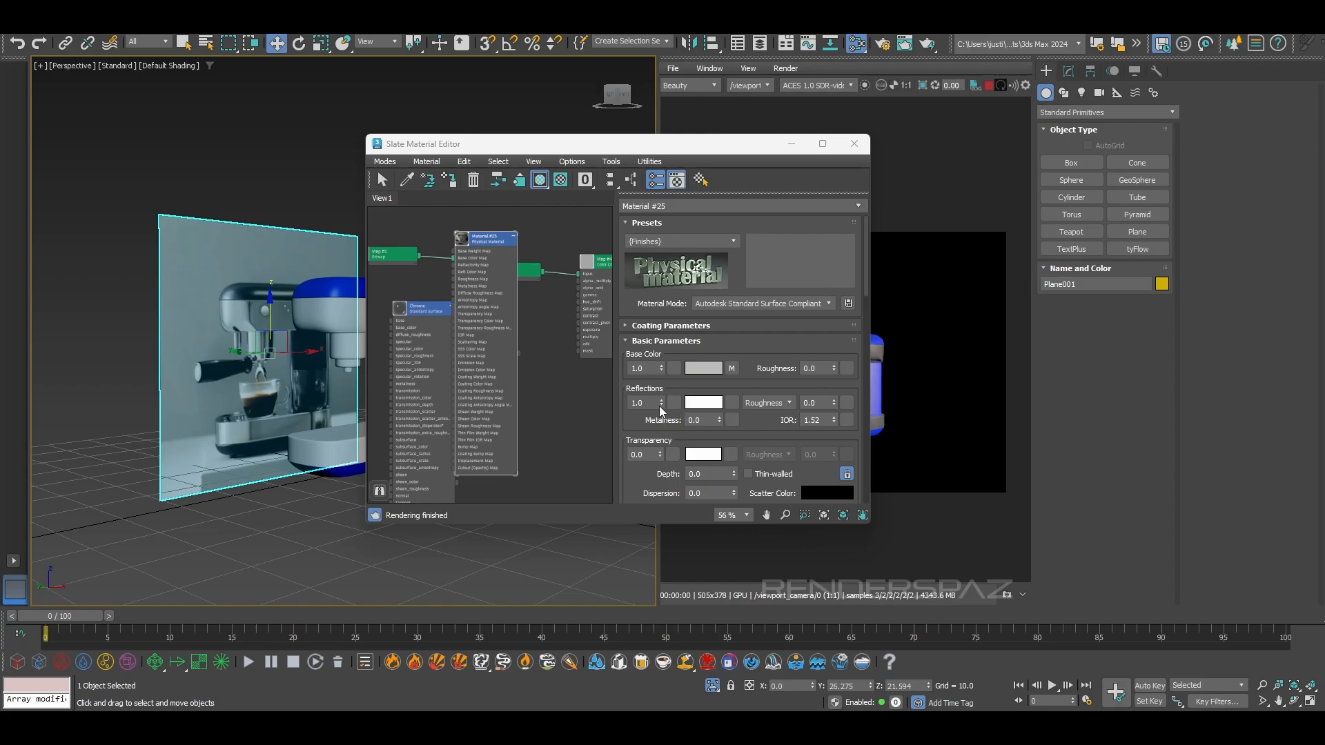
pyautogui.click(854, 143)
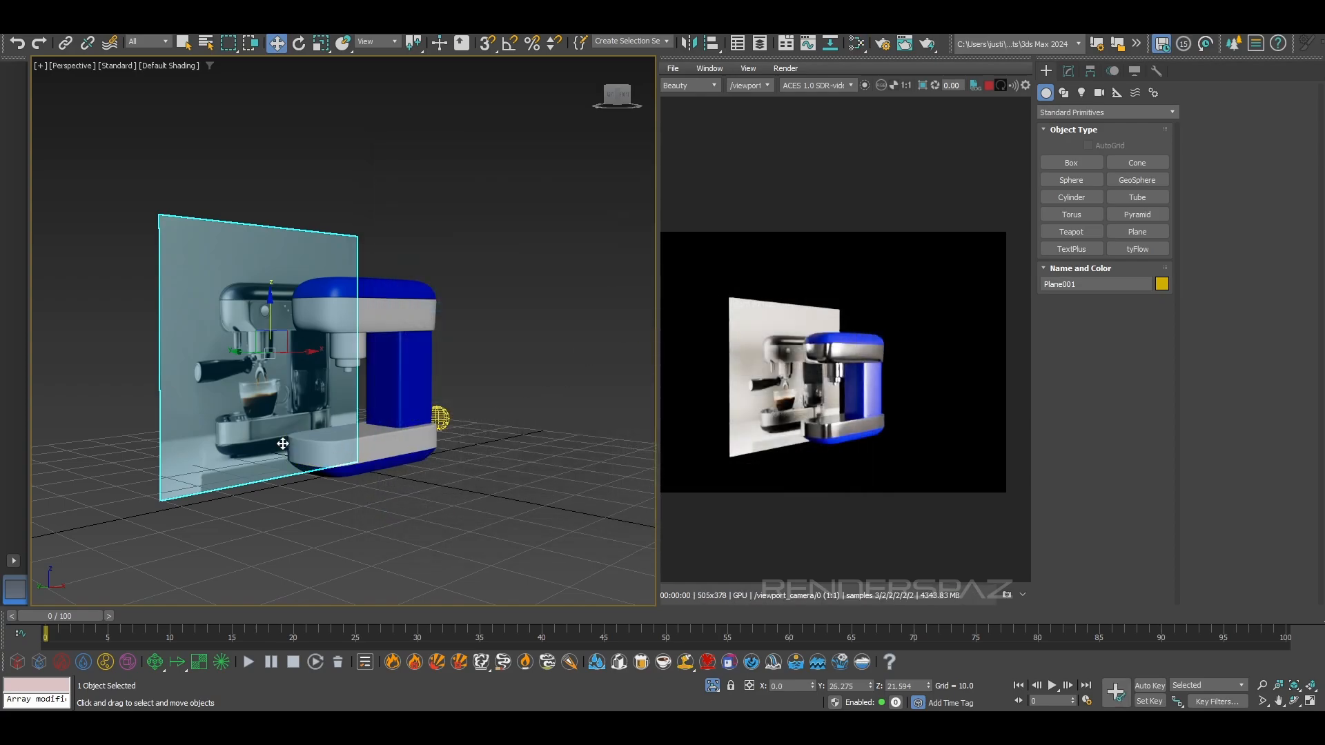
# Compare the reference photo's metal and coloured parts with the rendered machine, up close and from the front
pyautogui.scroll(4, 284, 442)
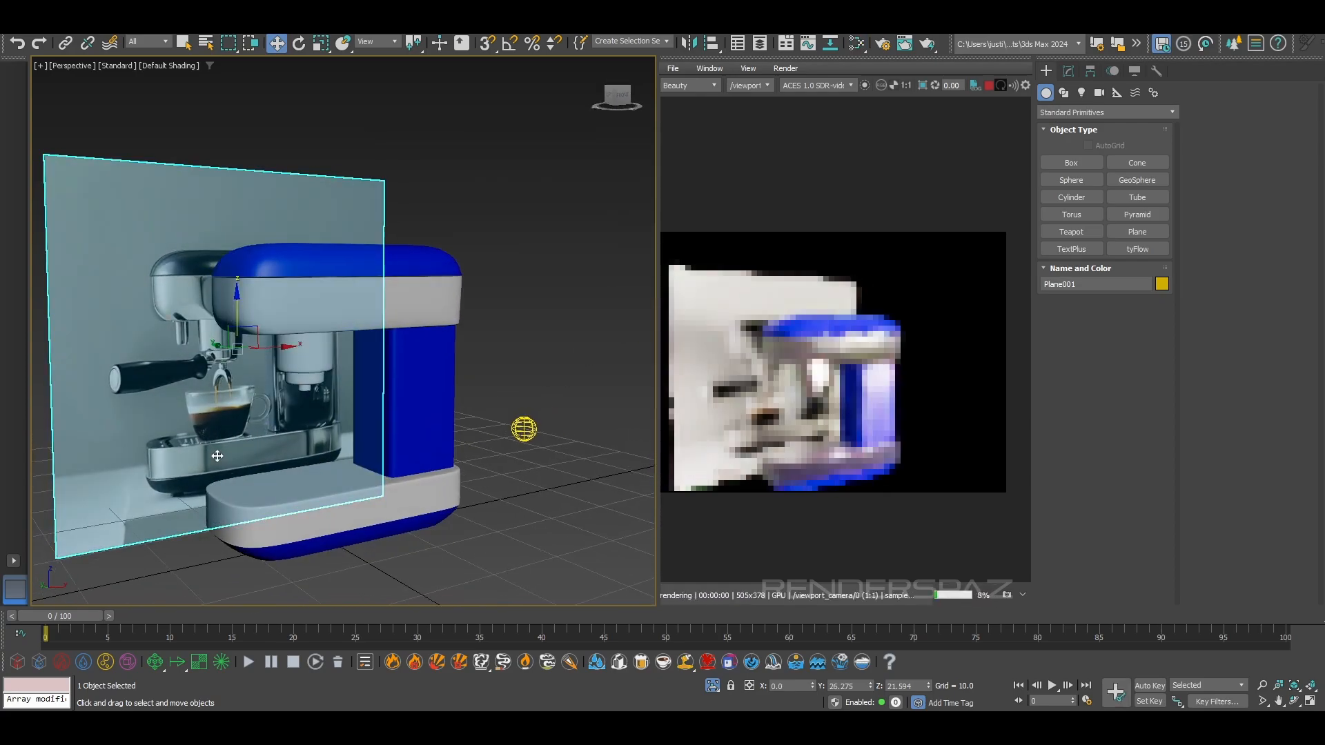
pyautogui.scroll(4, 221, 454)
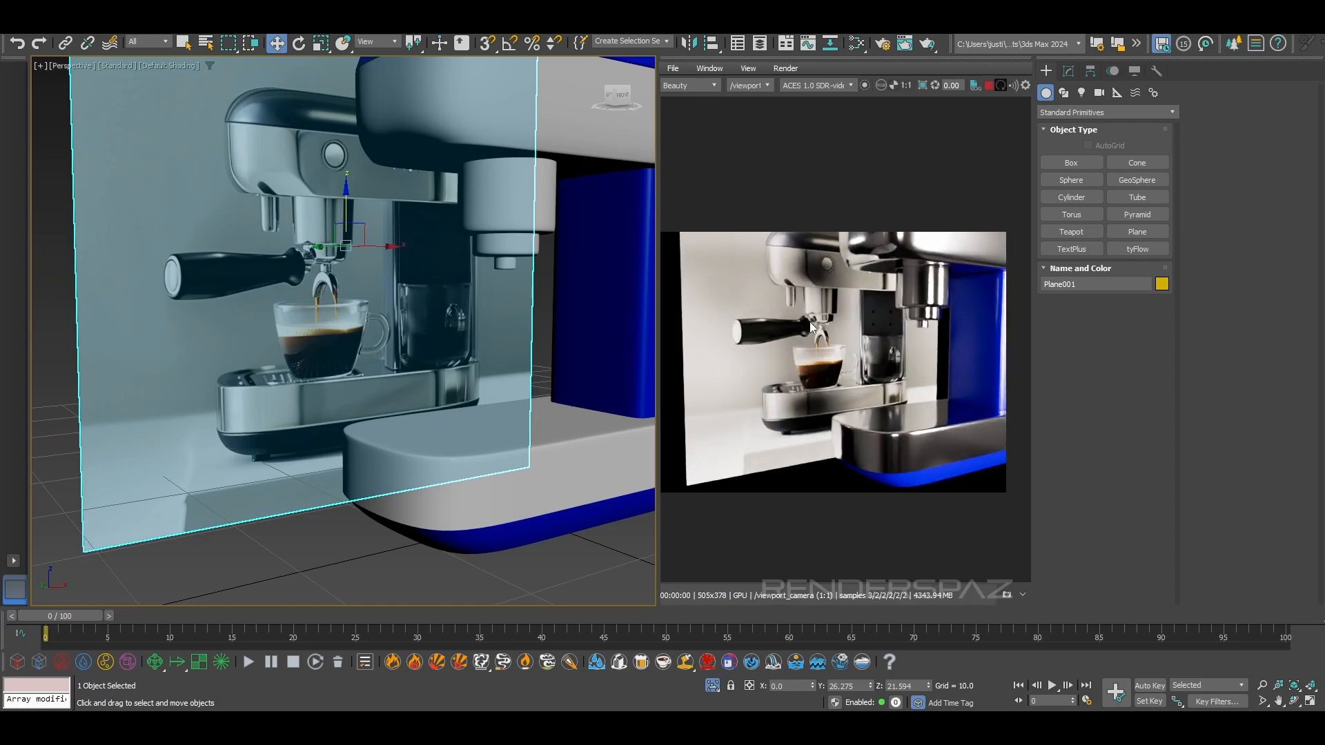
pyautogui.scroll(2, 818, 349)
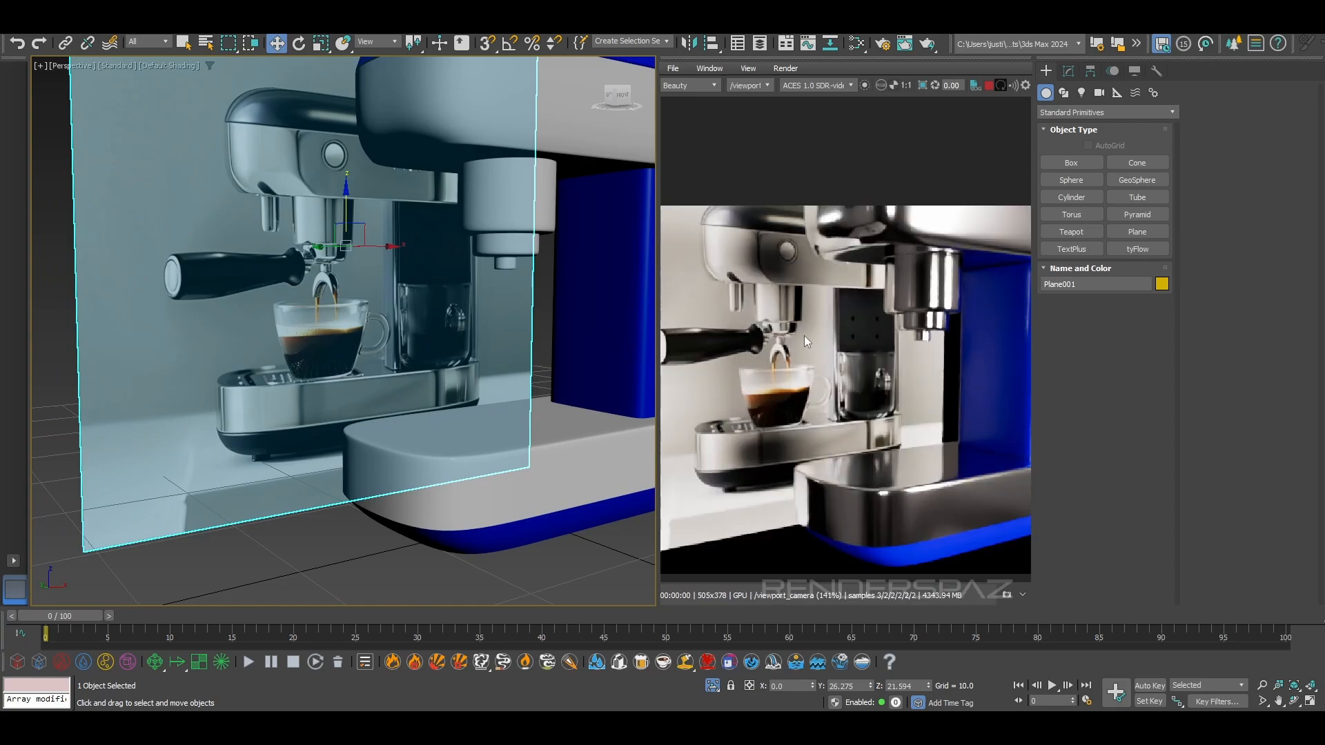
pyautogui.scroll(-2, 855, 316)
pyautogui.keyDown('alt'); pyautogui.moveTo(541, 392); pyautogui.dragTo(350, 439, button='middle'); pyautogui.keyUp('alt')
pyautogui.scroll(-5, 350, 439)
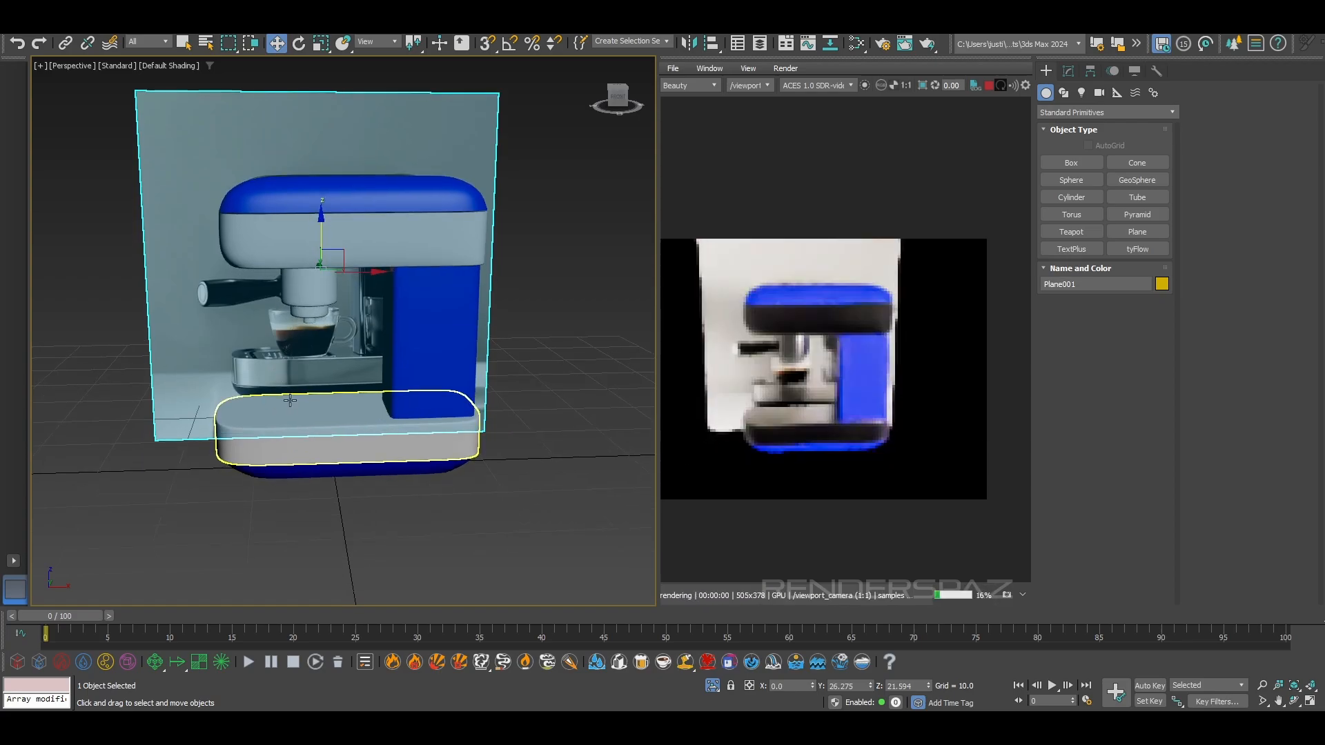
pyautogui.keyDown('alt'); pyautogui.moveTo(289, 400); pyautogui.dragTo(307, 349, button='middle'); pyautogui.keyUp('alt')
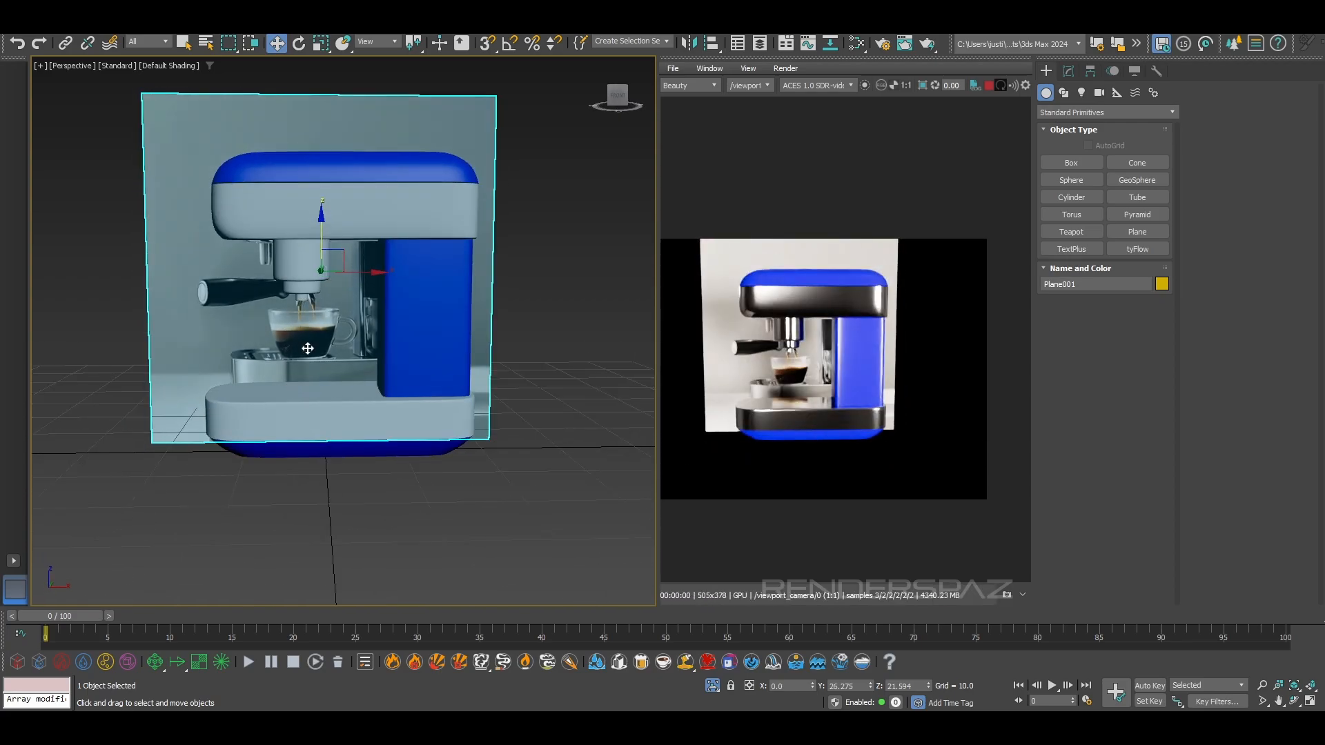
# Remove the reference plane's material and its bitmap node from the Slate Material Editor view
pyautogui.press('m')
pyautogui.scroll(-3, 507, 265)
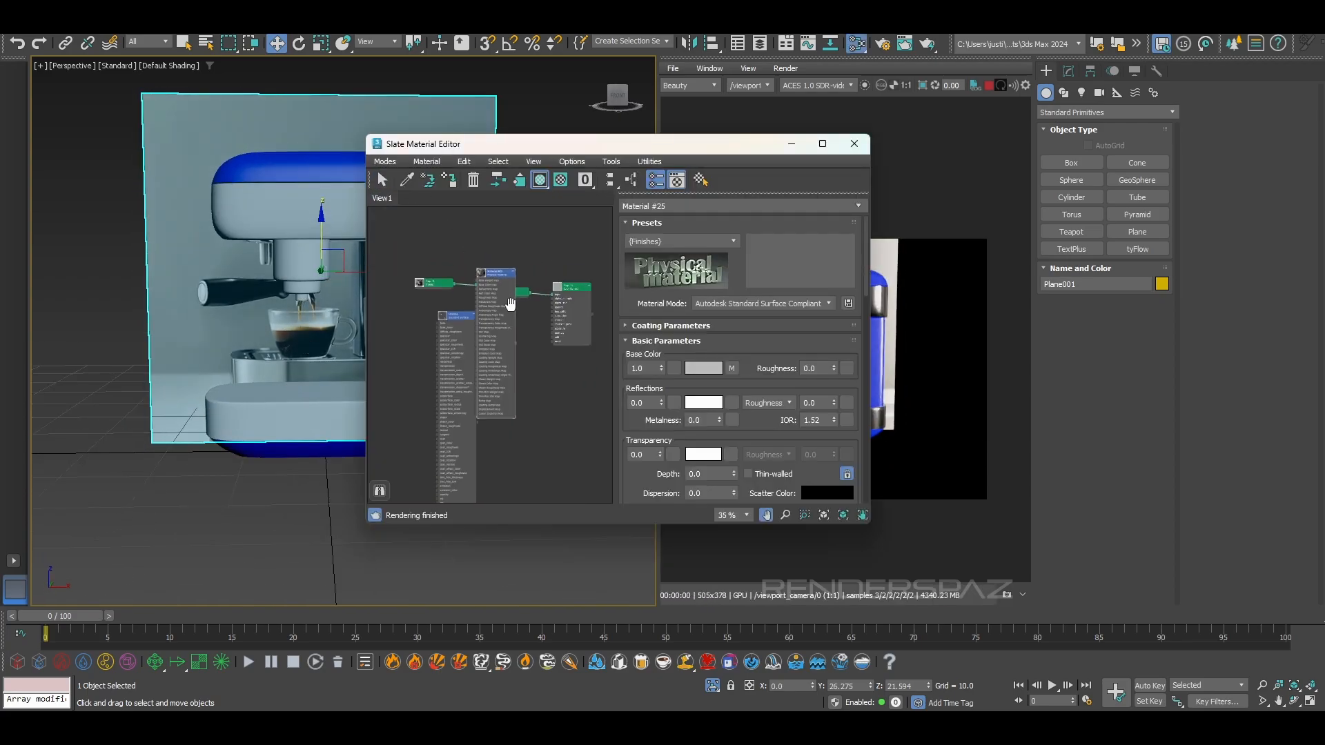
pyautogui.moveTo(496, 313); pyautogui.dragTo(415, 270)
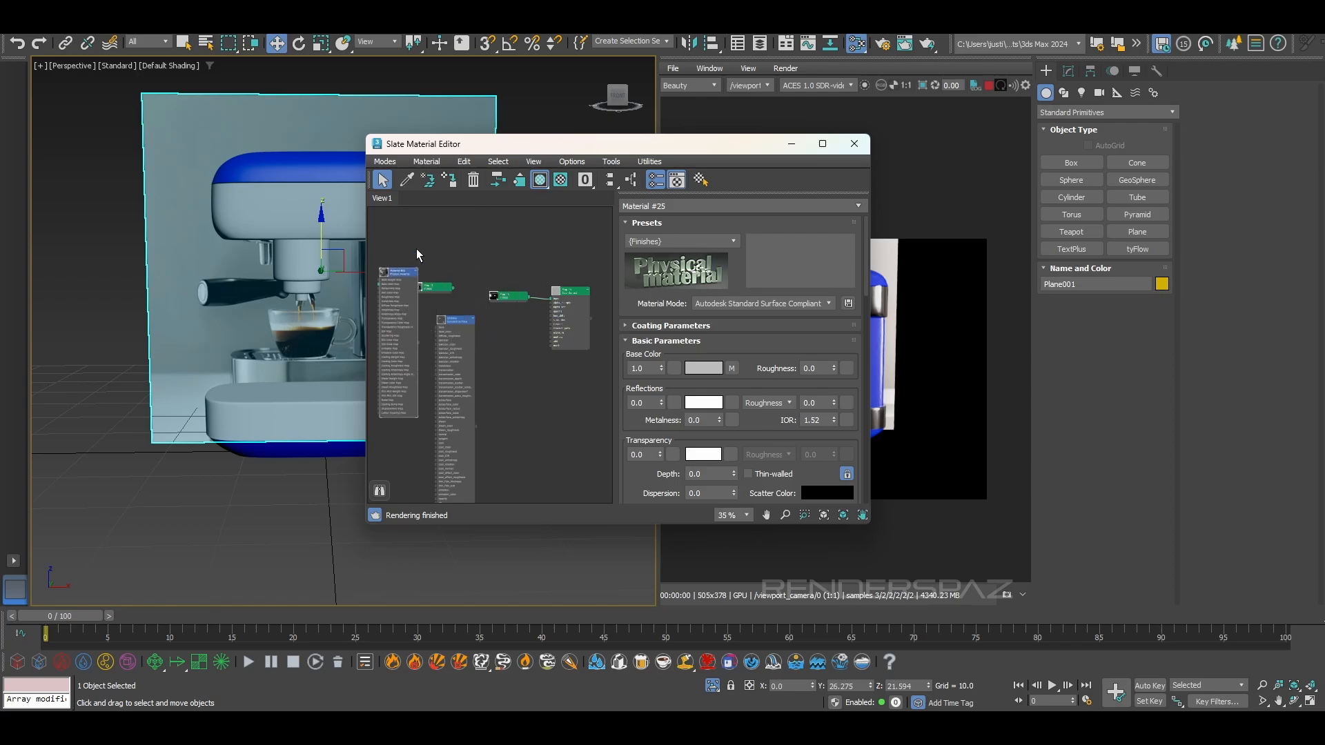
pyautogui.moveTo(452, 316); pyautogui.dragTo(448, 313)
pyautogui.press('Delete')
# Open the Chrome material's parameters and fine-tune its specular roughness
pyautogui.scroll(2, 446, 321)
pyautogui.doubleClick(449, 317)
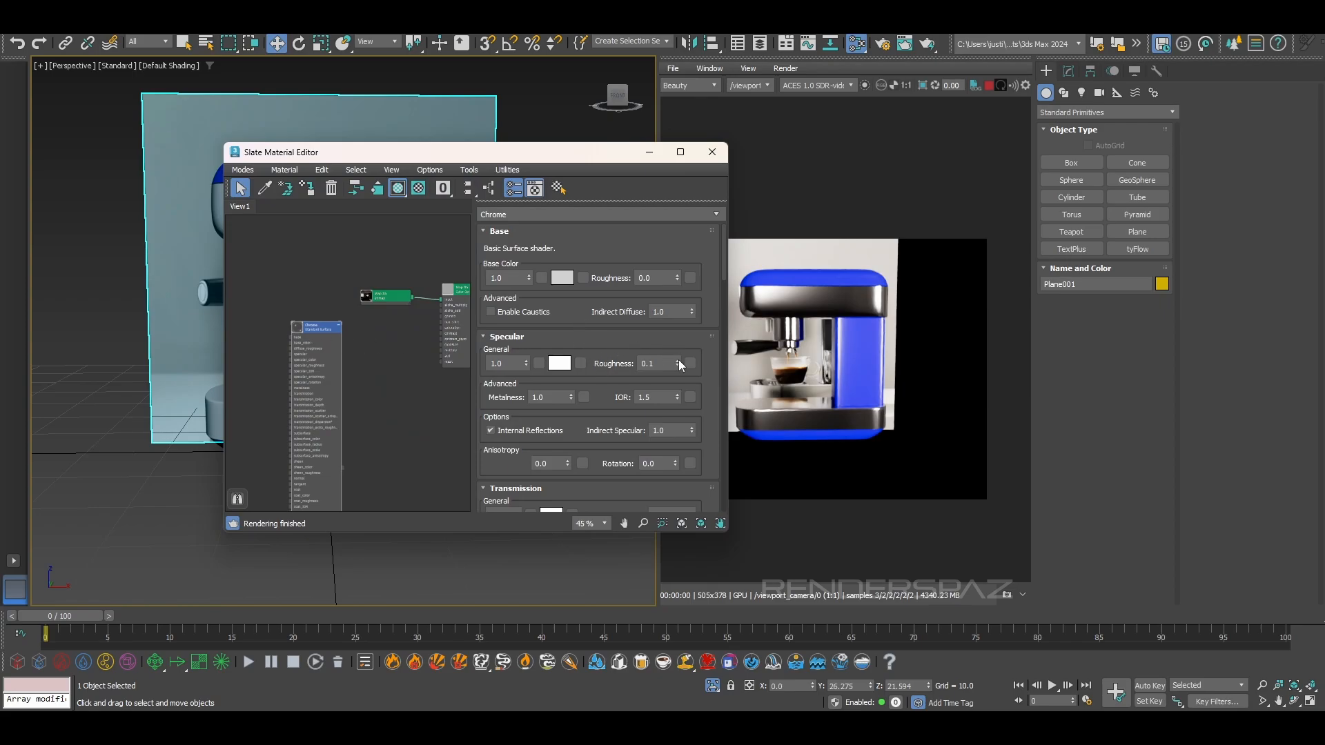
pyautogui.moveTo(678, 362); pyautogui.dragTo(681, 366)
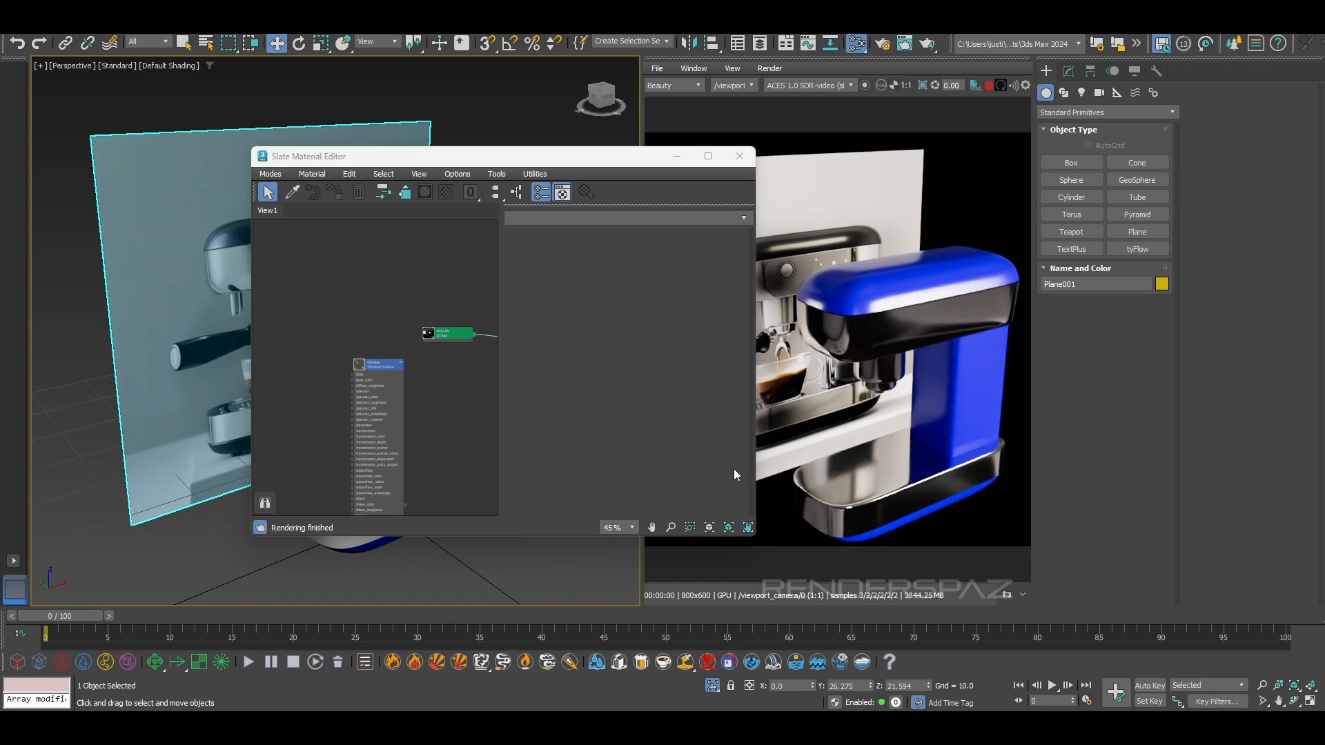
# Add an Arnold Car Paint surface material to the Slate view beside the Chrome node
pyautogui.moveTo(285, 322); pyautogui.dragTo(320, 292, button='middle')
pyautogui.rightClick(319, 292)
pyautogui.moveTo(362, 299)
pyautogui.moveTo(439, 312)
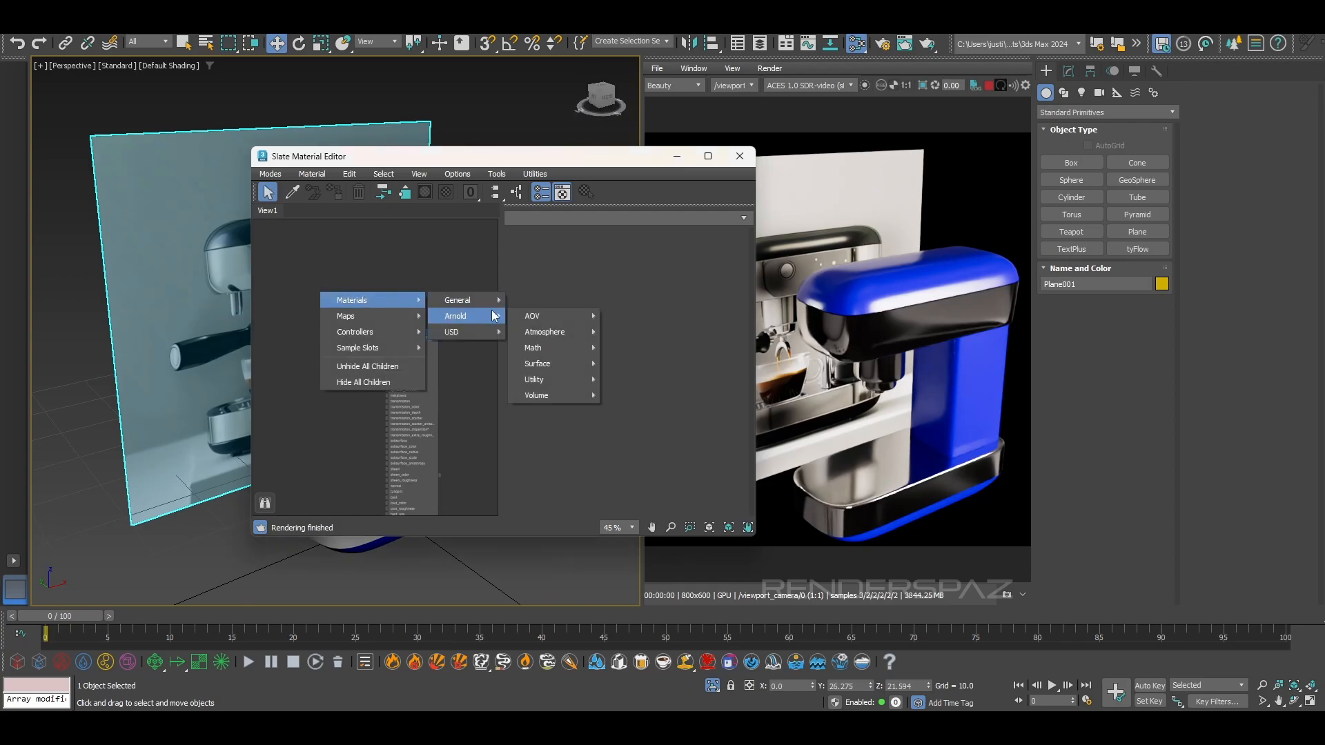
pyautogui.moveTo(552, 363)
pyautogui.click(610, 364)
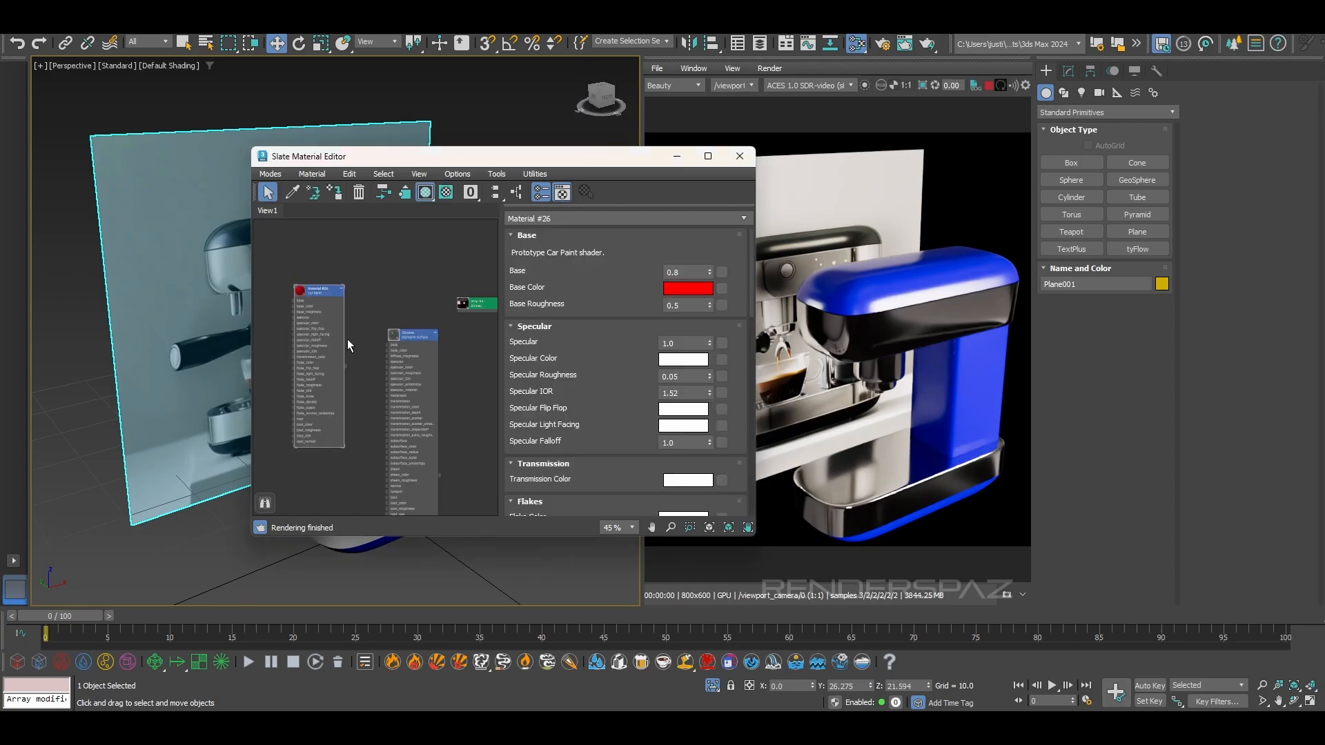
# Assign the Car Paint material to the espresso machine's top body
pyautogui.moveTo(468, 163); pyautogui.dragTo(663, 261)
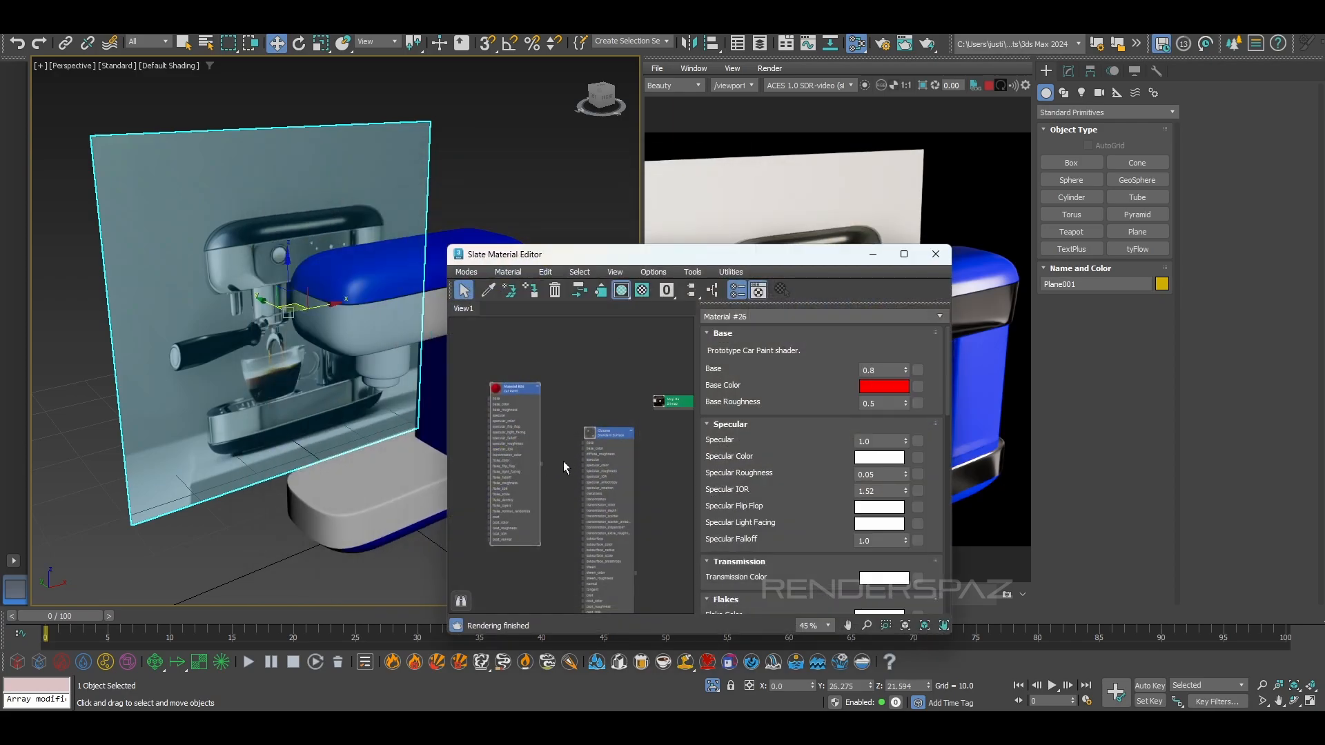
pyautogui.click(544, 458)
pyautogui.moveTo(589, 425); pyautogui.dragTo(361, 283)
# Assign the Car Paint material to the coloured bottom part of the machine's base and close the material editor
pyautogui.moveTo(757, 260); pyautogui.dragTo(574, 272)
pyautogui.moveTo(430, 473); pyautogui.dragTo(475, 425)
pyautogui.click(652, 269)
pyautogui.moveTo(685, 271); pyautogui.dragTo(602, 143)
pyautogui.moveTo(290, 460); pyautogui.dragTo(265, 426, button='middle')
pyautogui.keyDown('alt'); pyautogui.moveTo(238, 495); pyautogui.dragTo(194, 467, button='middle'); pyautogui.keyUp('alt')
pyautogui.scroll(3, 216, 459)
pyautogui.moveTo(326, 310); pyautogui.dragTo(246, 438)
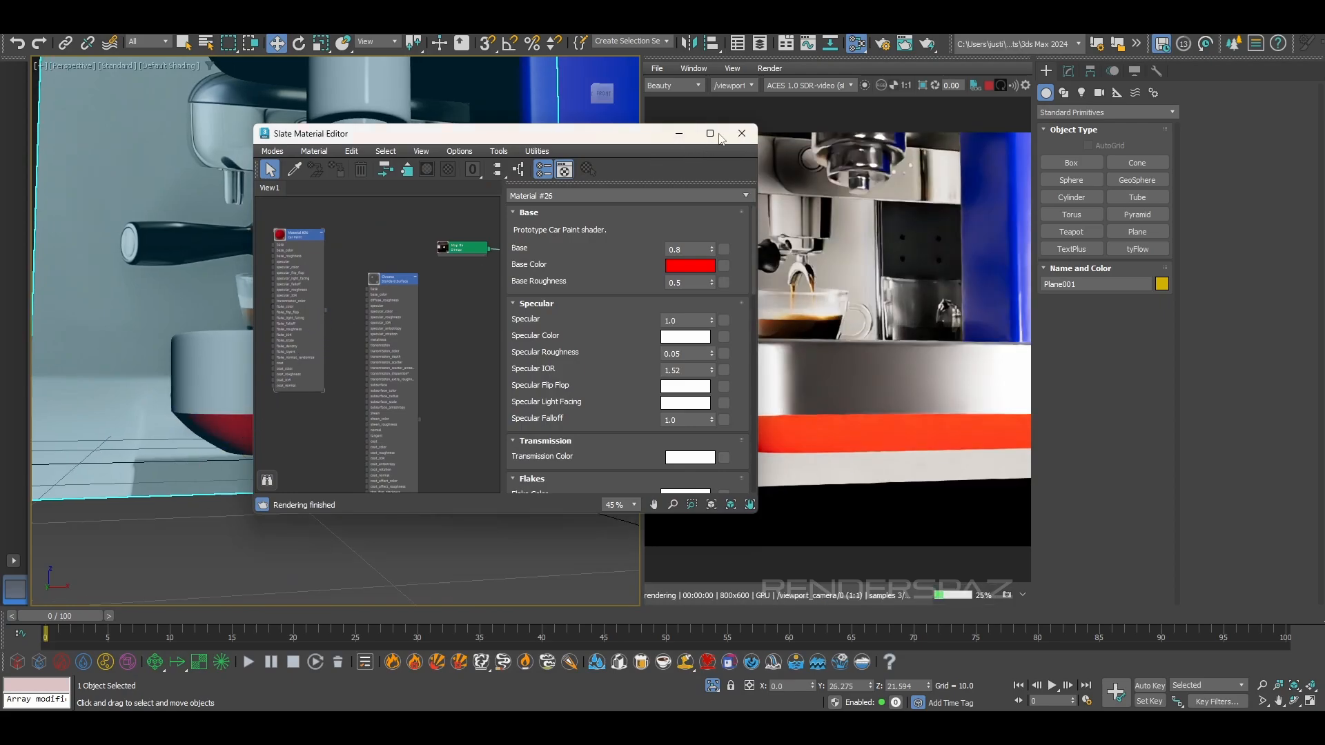
pyautogui.click(742, 134)
# Examine the car paint on the machine from several angles, ending close up on the top body beside the reference photo
pyautogui.keyDown('alt'); pyautogui.moveTo(350, 431); pyautogui.dragTo(414, 435, button='middle'); pyautogui.keyUp('alt')
pyautogui.scroll(-3, 374, 442)
pyautogui.scroll(-2, 414, 434)
pyautogui.keyDown('alt'); pyautogui.moveTo(414, 324); pyautogui.dragTo(482, 332, button='middle'); pyautogui.keyUp('alt')
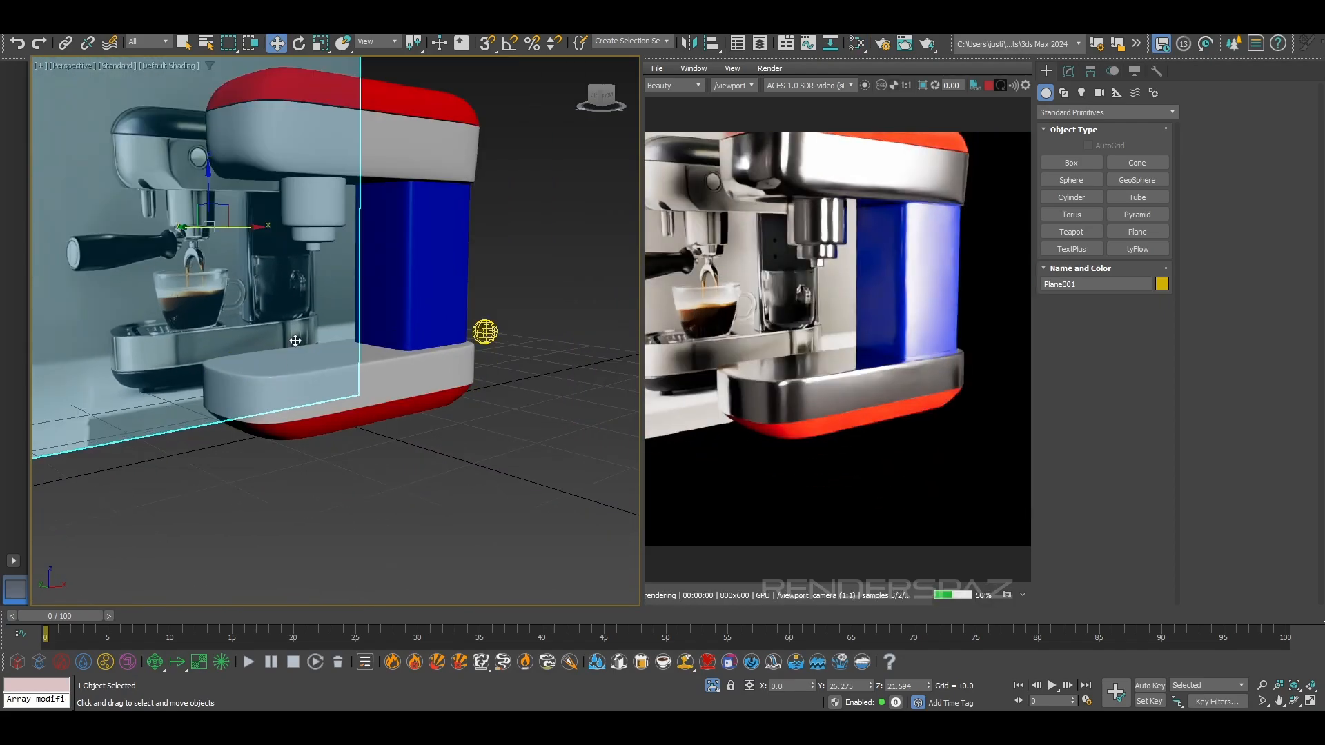
pyautogui.keyDown('alt'); pyautogui.moveTo(345, 227); pyautogui.dragTo(473, 267, button='middle'); pyautogui.keyUp('alt')
pyautogui.keyDown('alt'); pyautogui.moveTo(300, 286); pyautogui.dragTo(311, 318, button='middle'); pyautogui.keyUp('alt')
pyautogui.scroll(6, 311, 318)
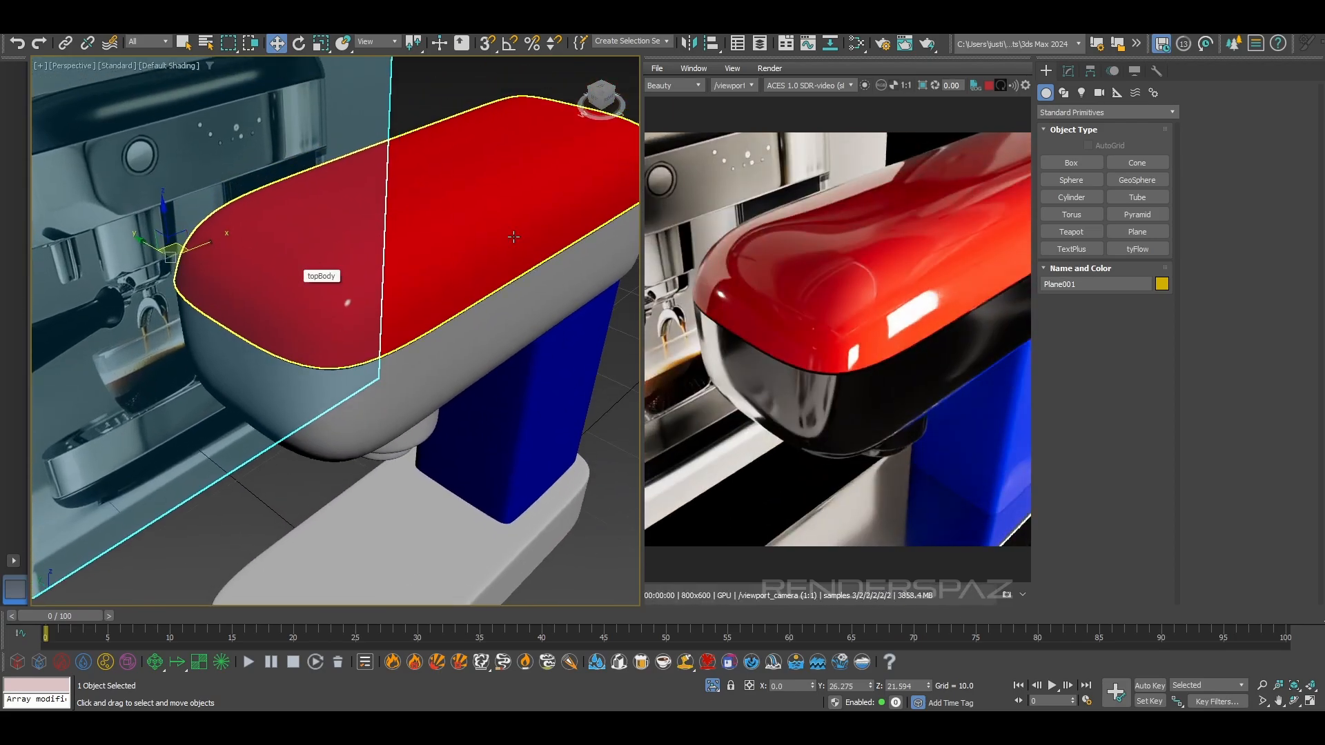
pyautogui.moveTo(376, 281); pyautogui.dragTo(582, 349, button='middle')
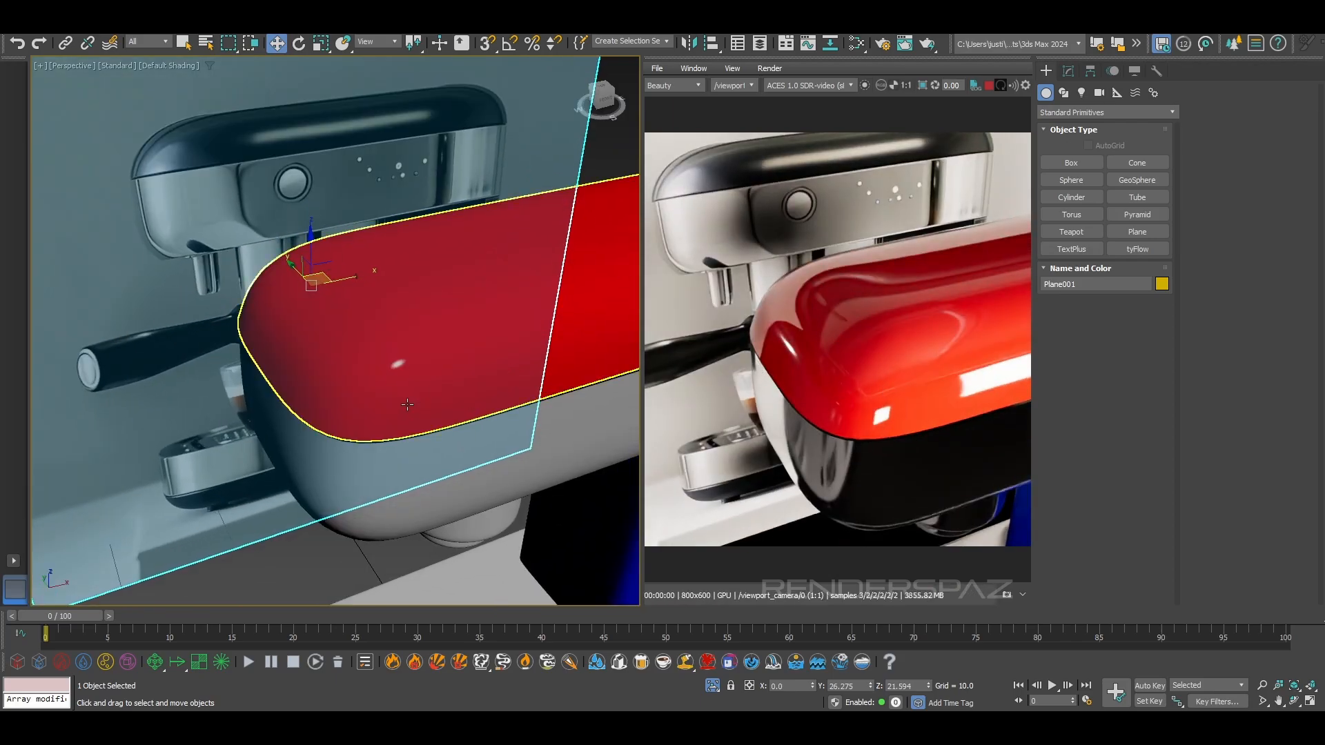
# Reopen the material editor and set the Car Paint base colour to a dark slate blue, RGB 41, 56, 66
pyautogui.press('m')
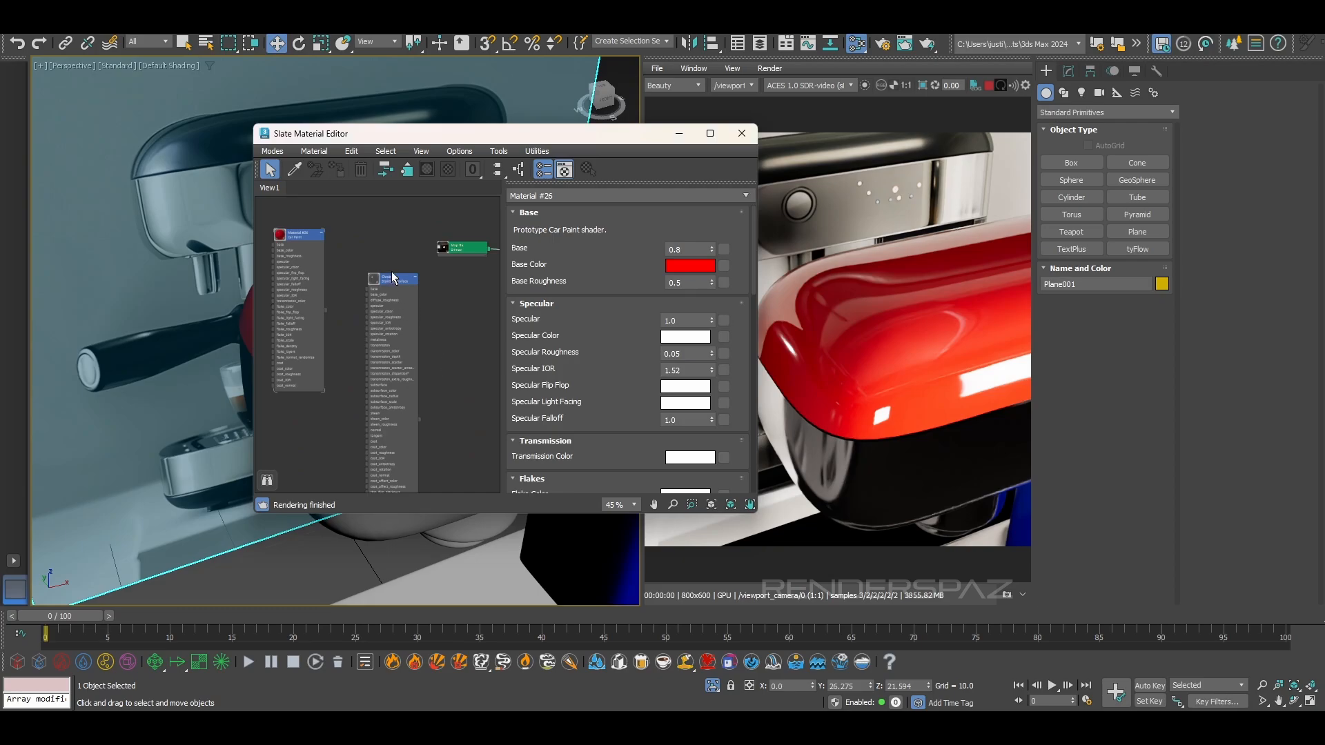
pyautogui.click(291, 232)
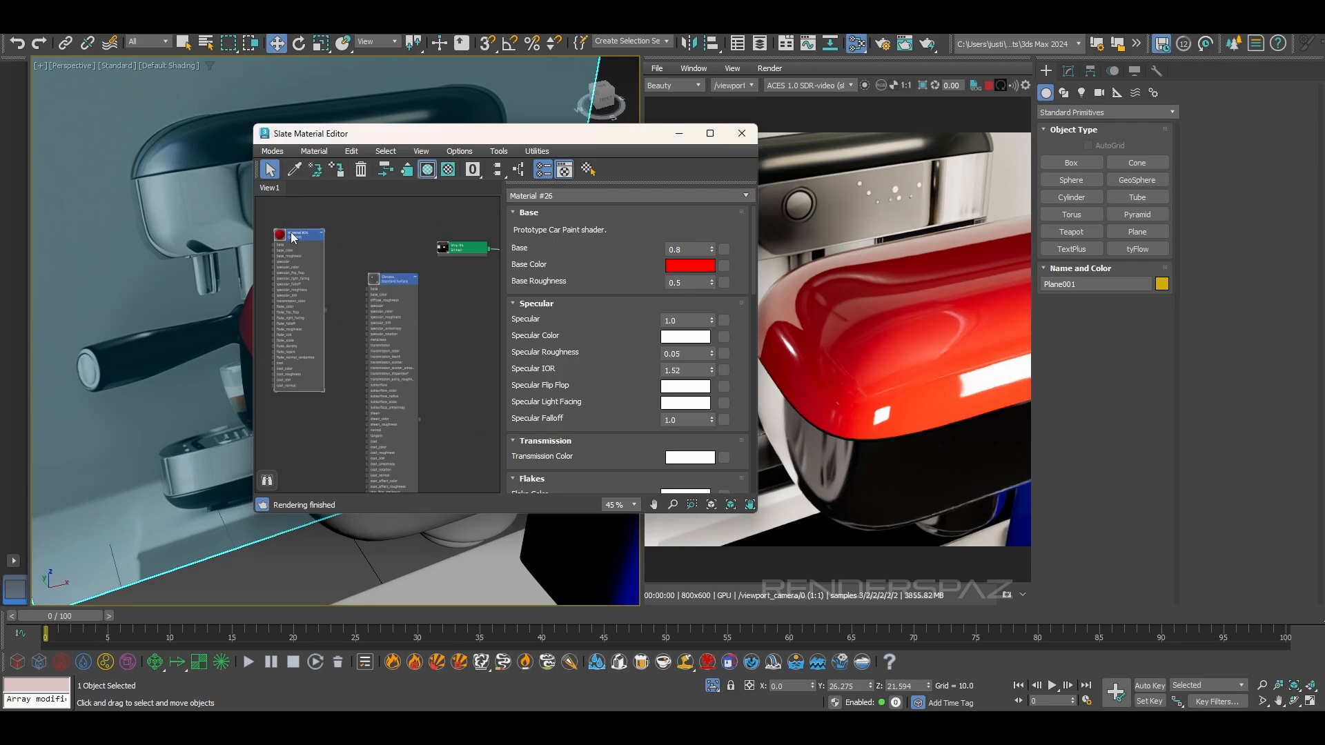
pyautogui.click(680, 268)
pyautogui.click(390, 214)
pyautogui.moveTo(388, 212); pyautogui.dragTo(388, 212)
pyautogui.moveTo(448, 141); pyautogui.dragTo(447, 131)
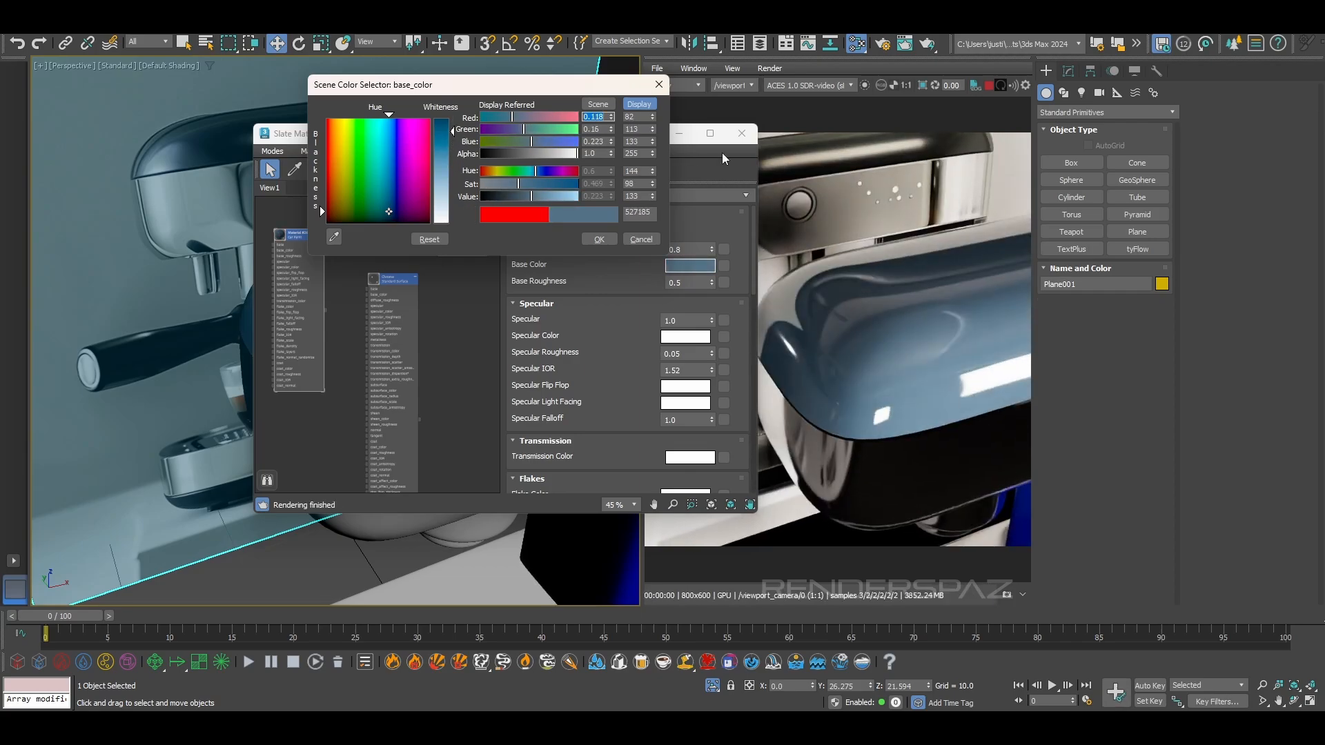
pyautogui.moveTo(535, 198); pyautogui.dragTo(516, 198)
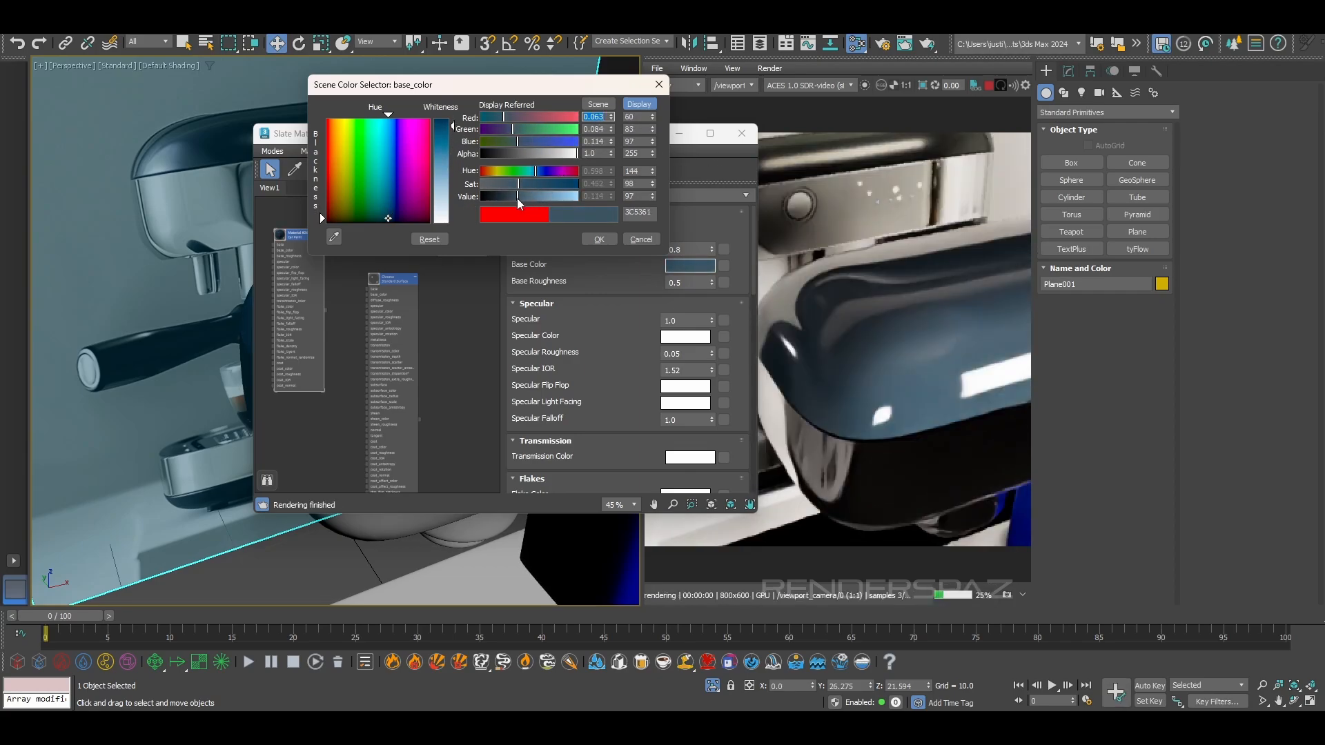
pyautogui.click(591, 239)
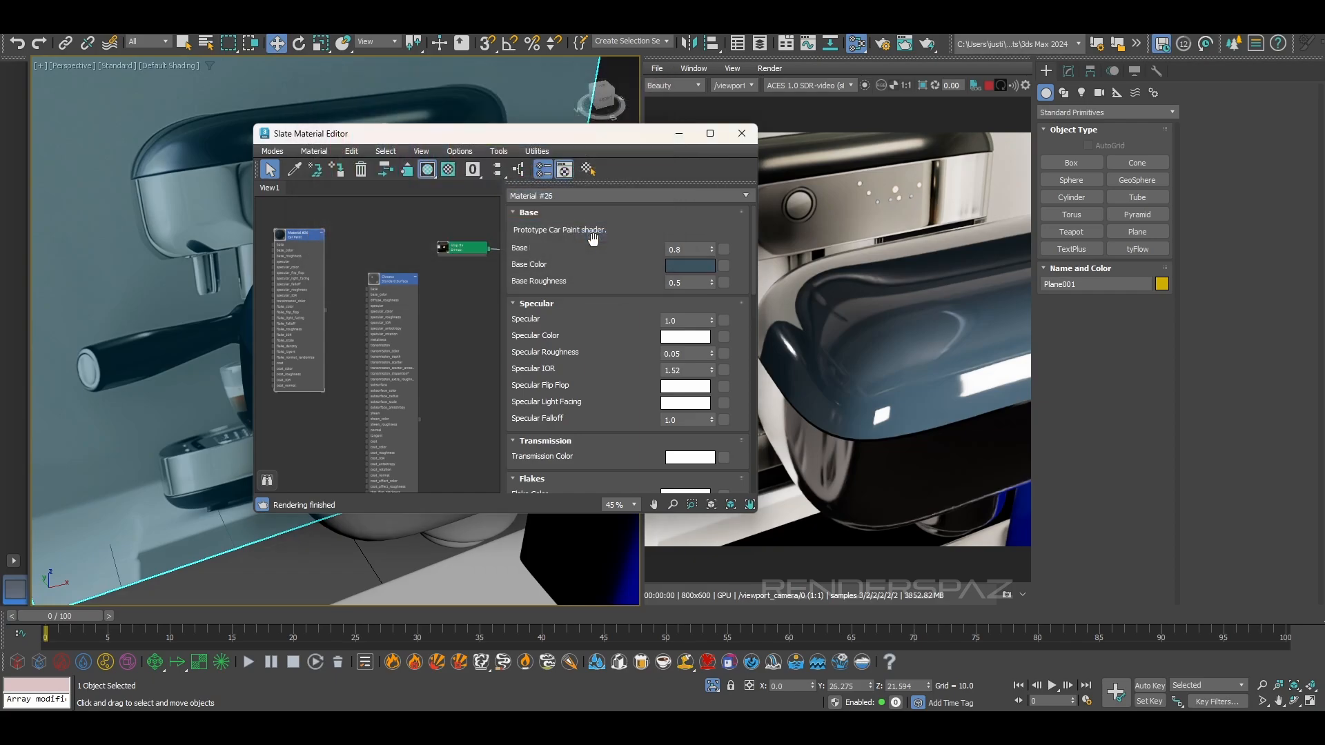
pyautogui.click(697, 263)
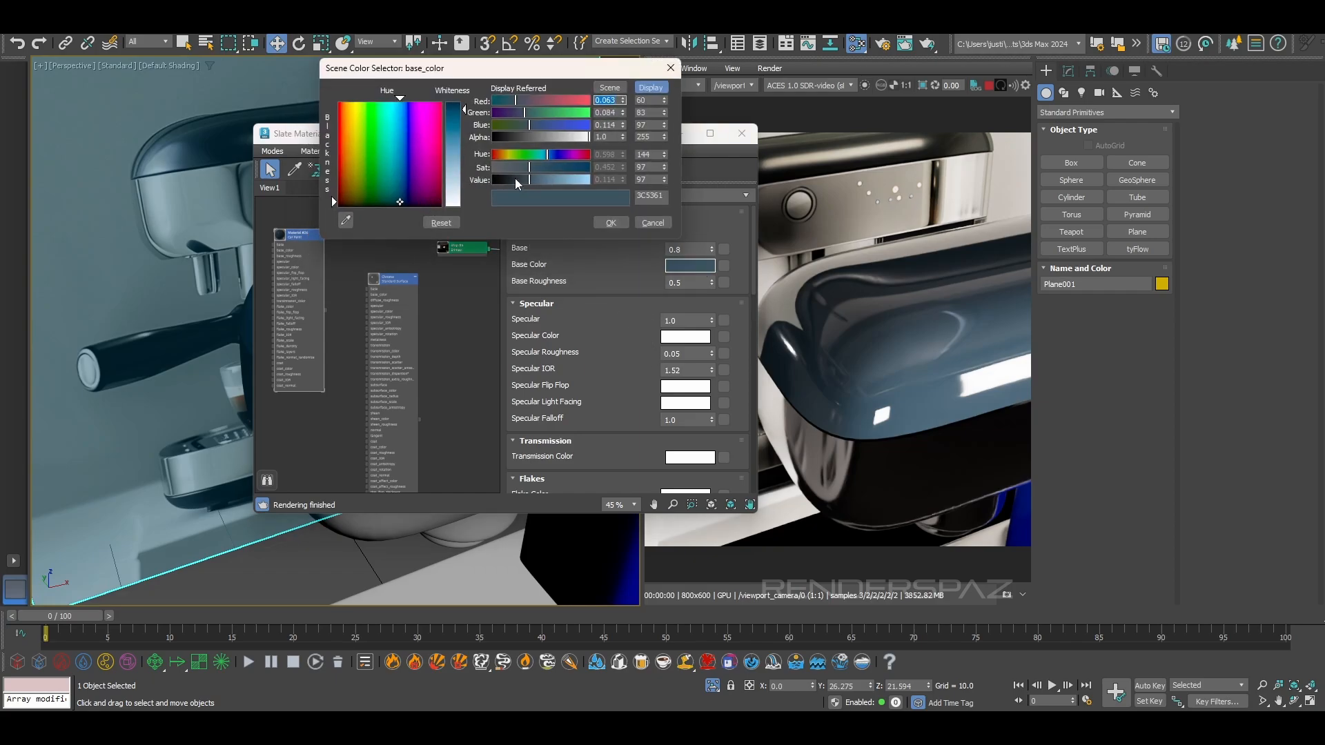
pyautogui.moveTo(530, 180); pyautogui.dragTo(518, 181)
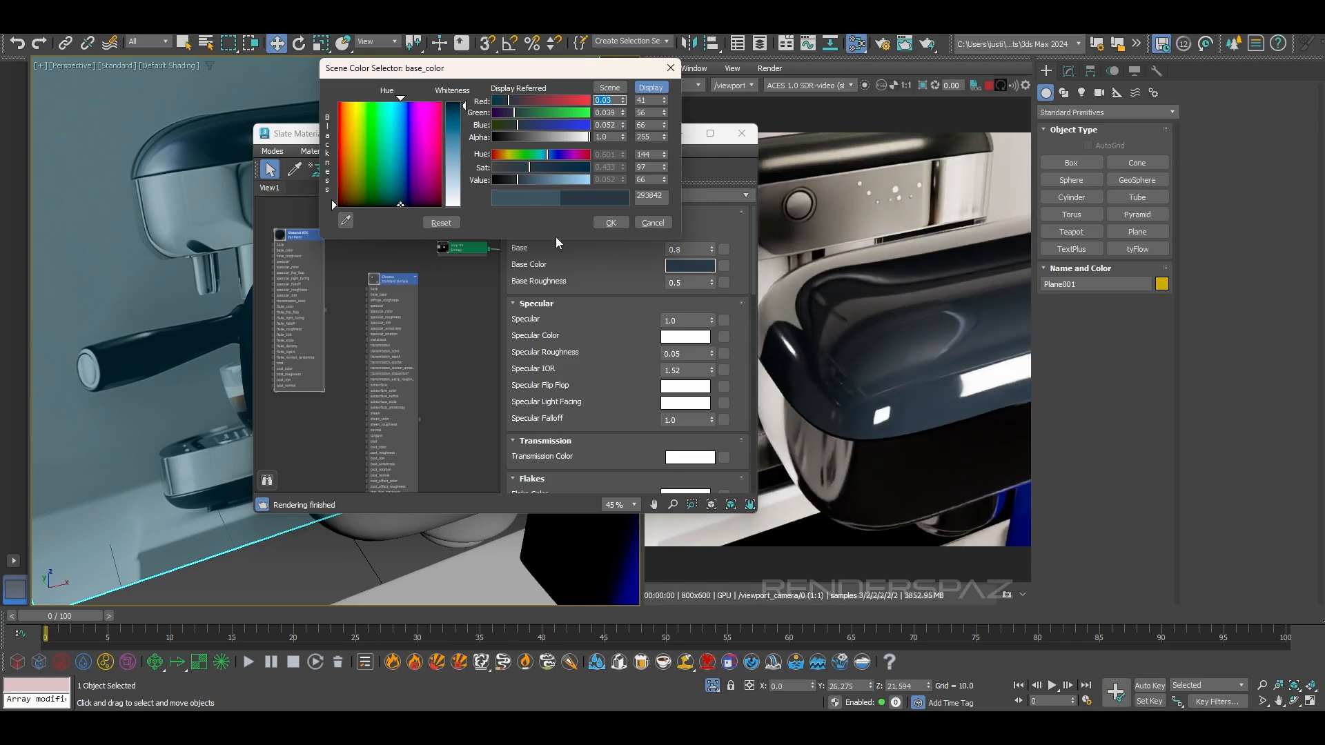
pyautogui.click(610, 223)
# Set the car paint's flake scale to 0.007 and density to 0.034, with a grey-blue flake colour of RGB 132, 145, 150
pyautogui.scroll(-3, 690, 414)
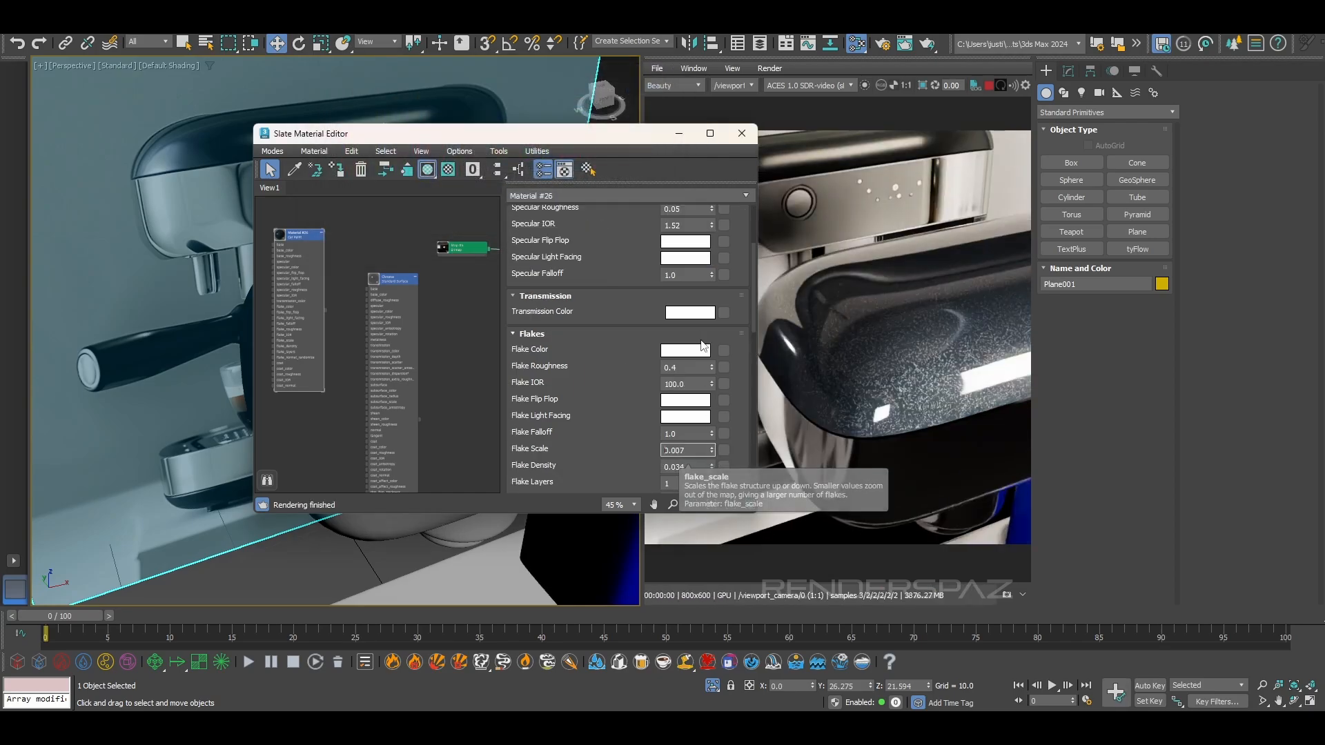
pyautogui.click(673, 350)
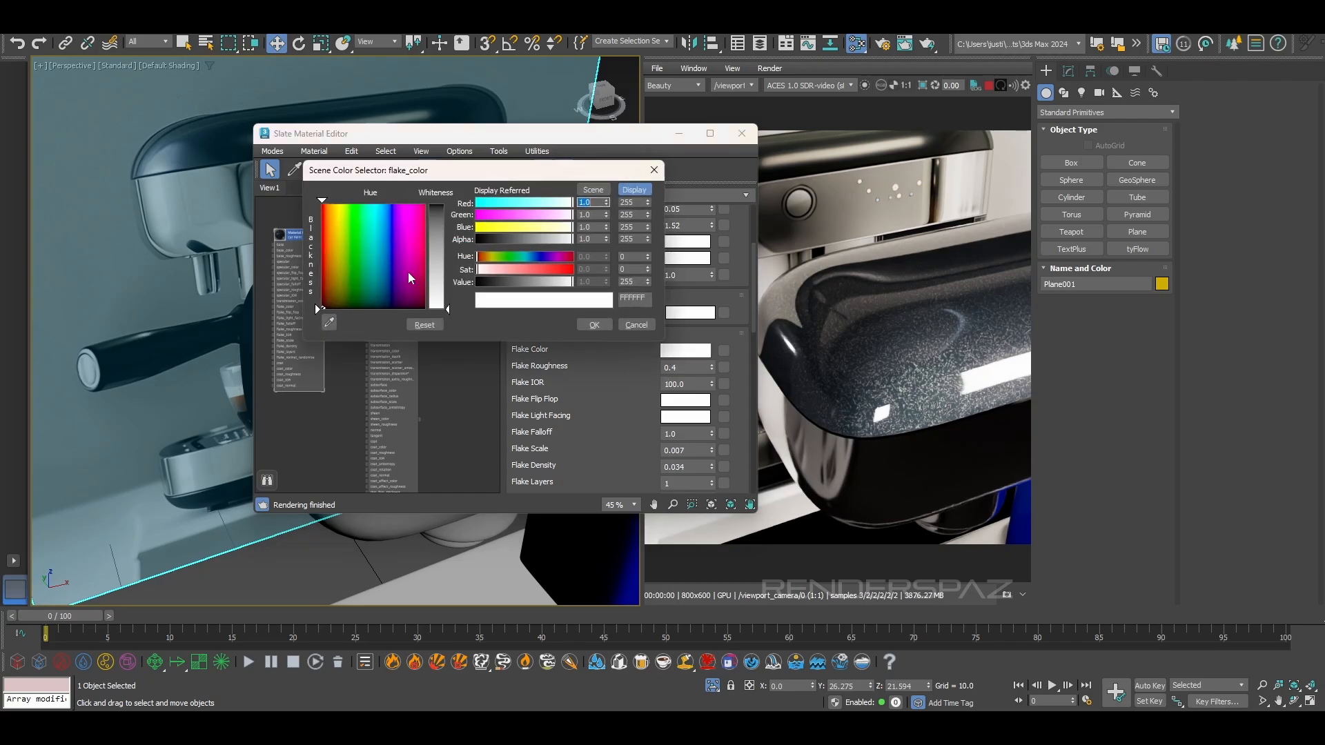
pyautogui.moveTo(448, 287)
pyautogui.mouseDown()
pyautogui.moveTo(448, 250)
pyautogui.moveTo(450, 266)
pyautogui.mouseUp()
pyautogui.moveTo(378, 297); pyautogui.dragTo(382, 283)
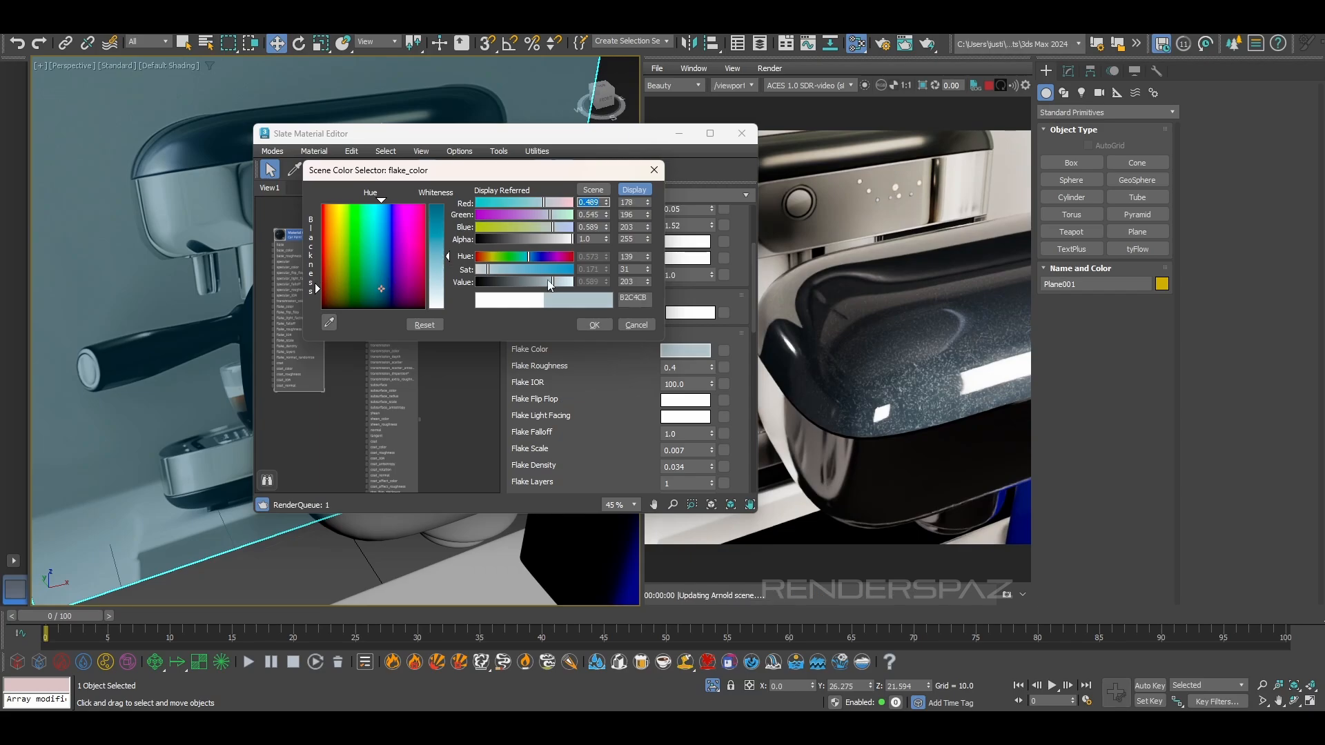
pyautogui.moveTo(556, 281); pyautogui.dragTo(533, 283)
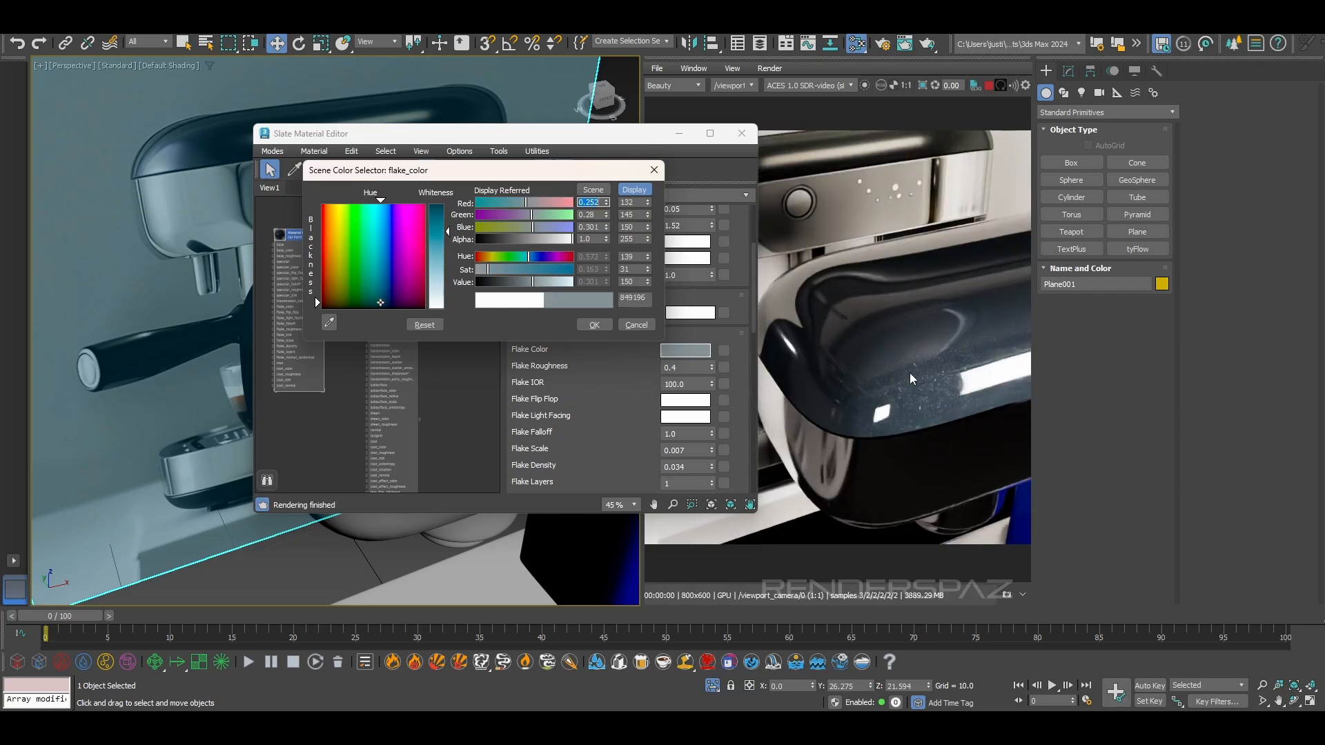
pyautogui.click(594, 324)
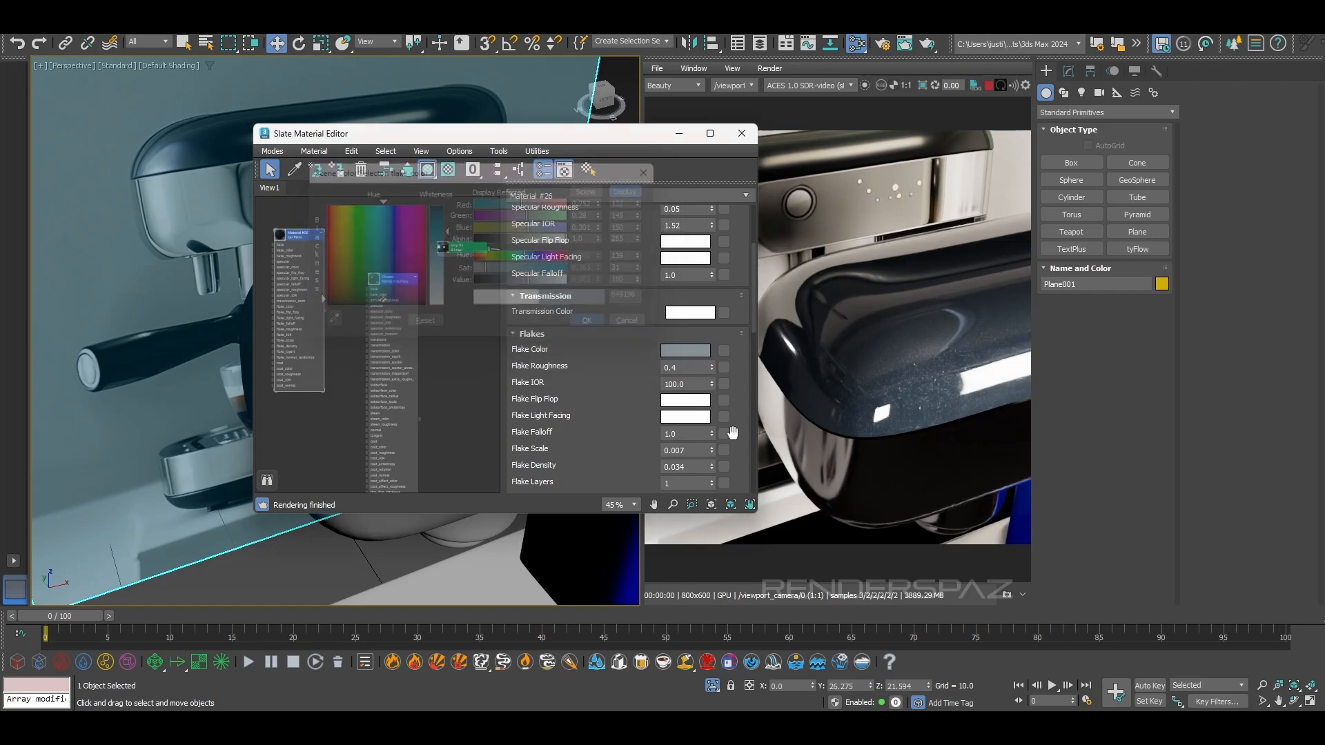
# Try a flake density of 1.0 on the car paint, inspect the render, and reduce the density to 0.5
pyautogui.scroll(-2, 897, 386)
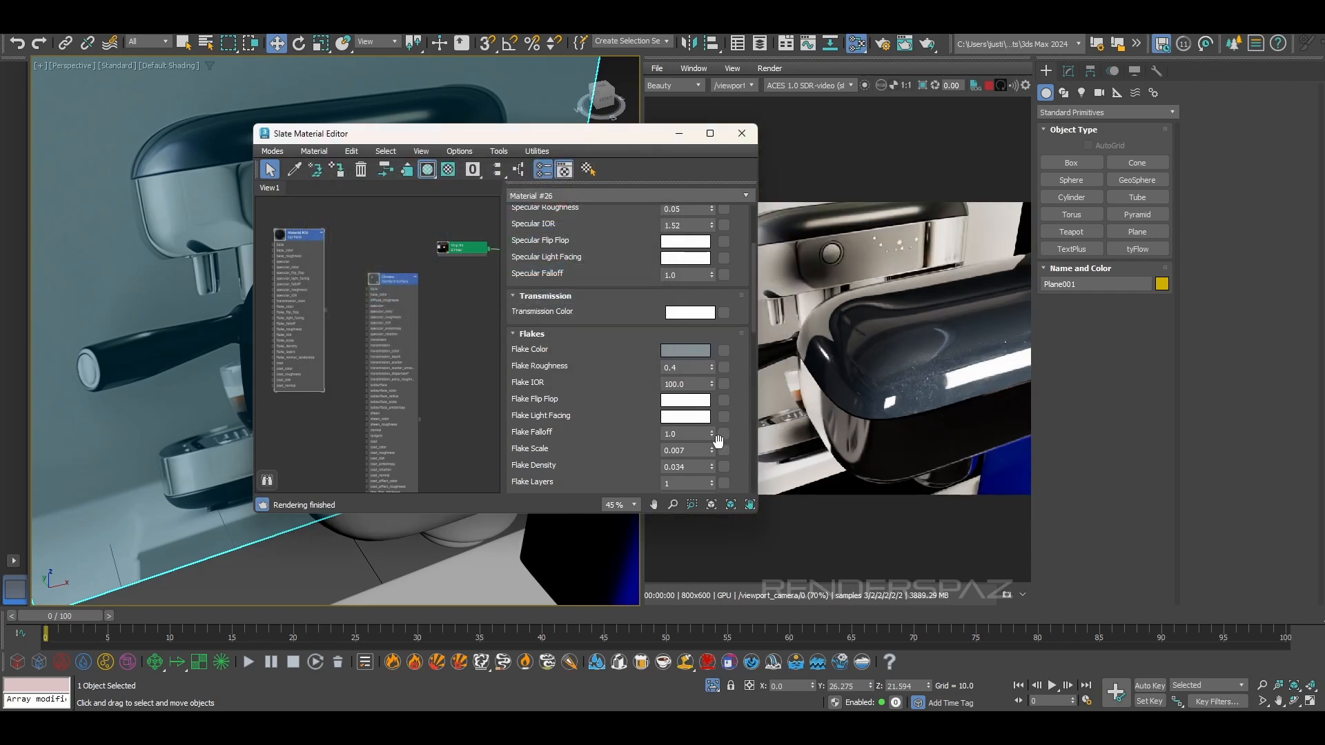
pyautogui.moveTo(712, 467); pyautogui.dragTo(528, 476)
pyautogui.write('1')
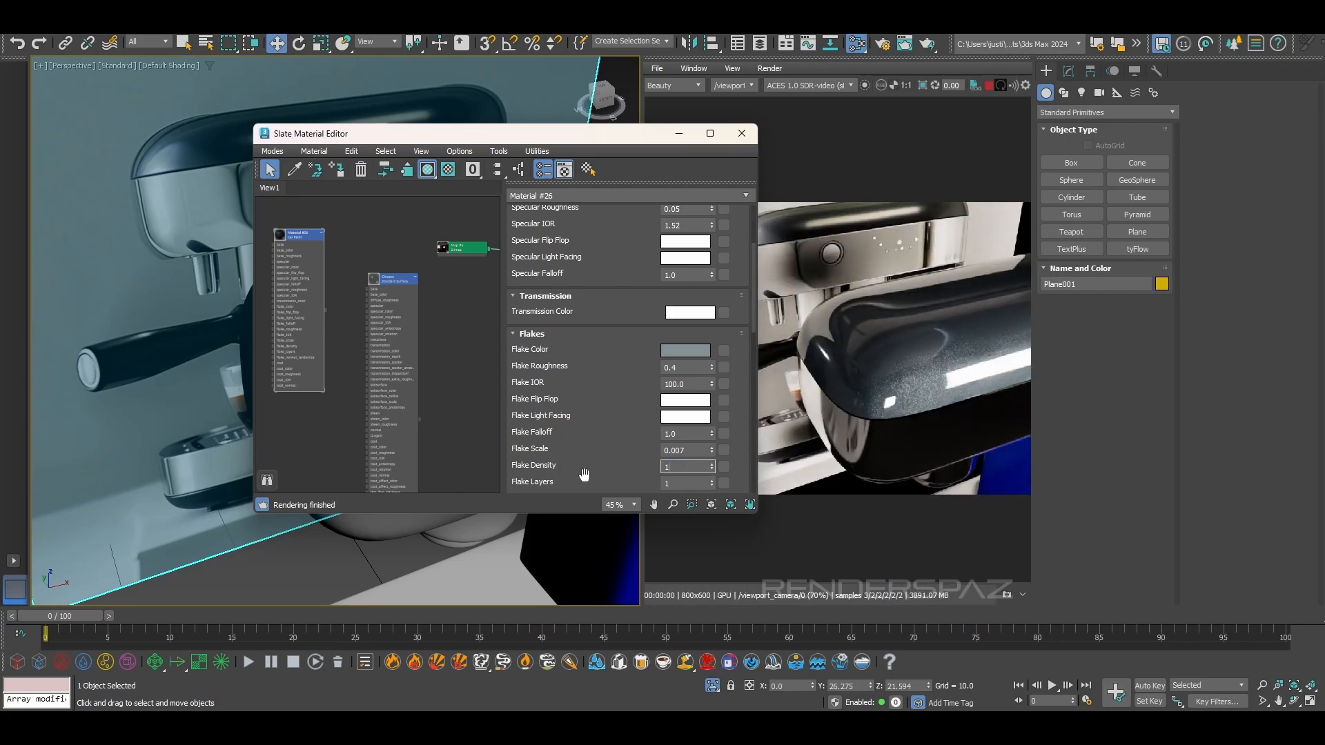
pyautogui.press('Return')
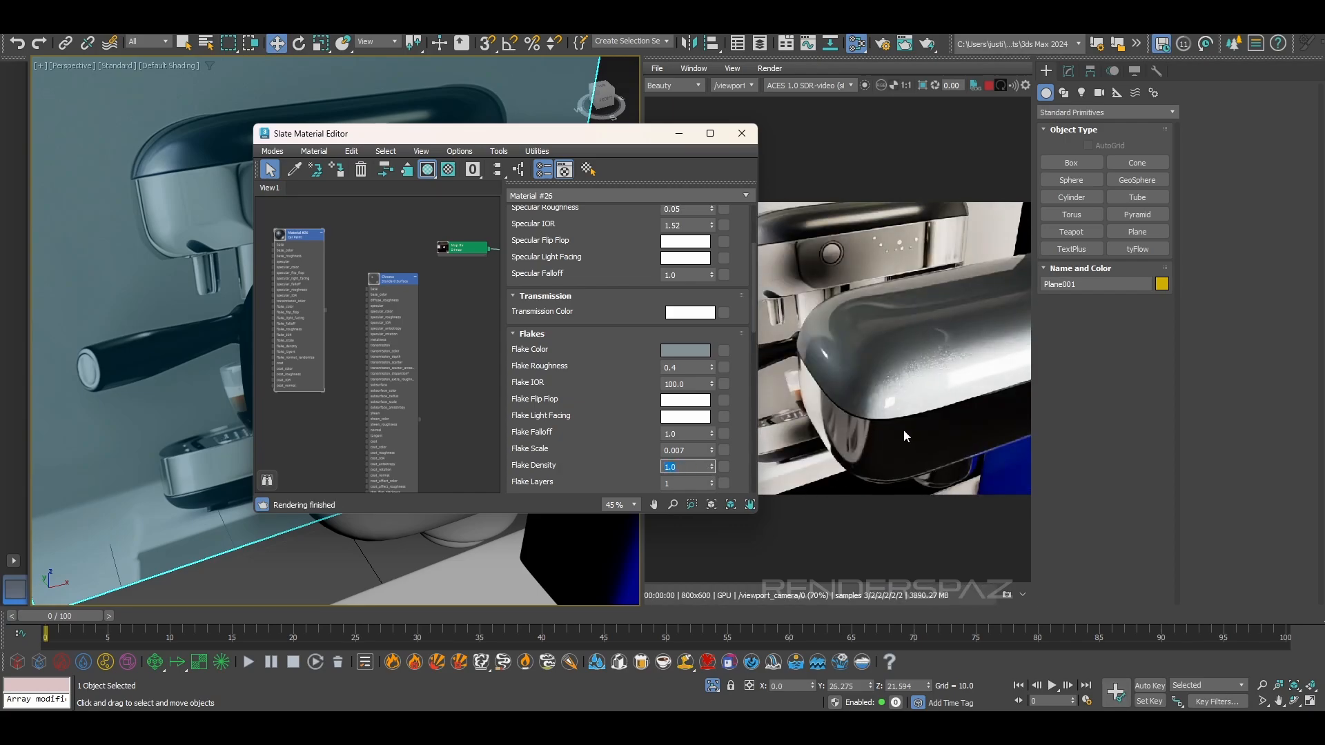
pyautogui.scroll(2, 921, 362)
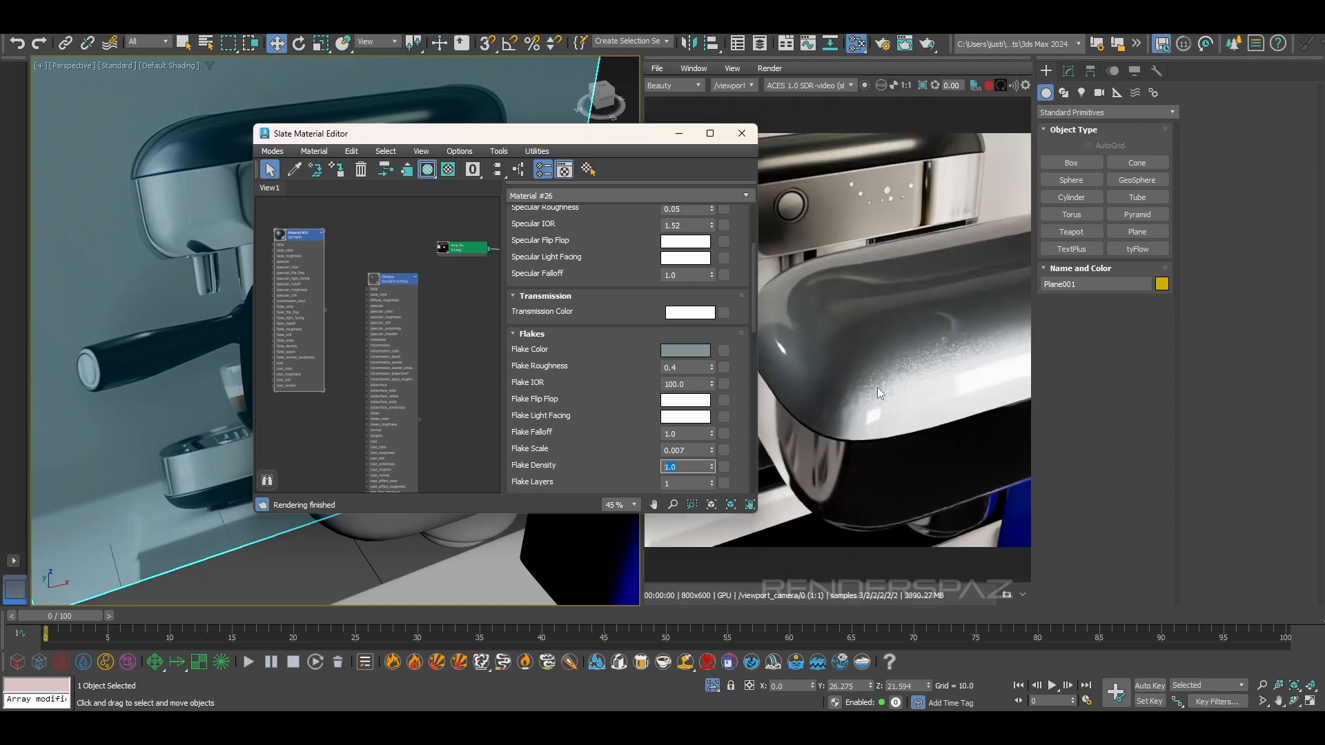
pyautogui.press('.')
pyautogui.press('5')
pyautogui.click(700, 464)
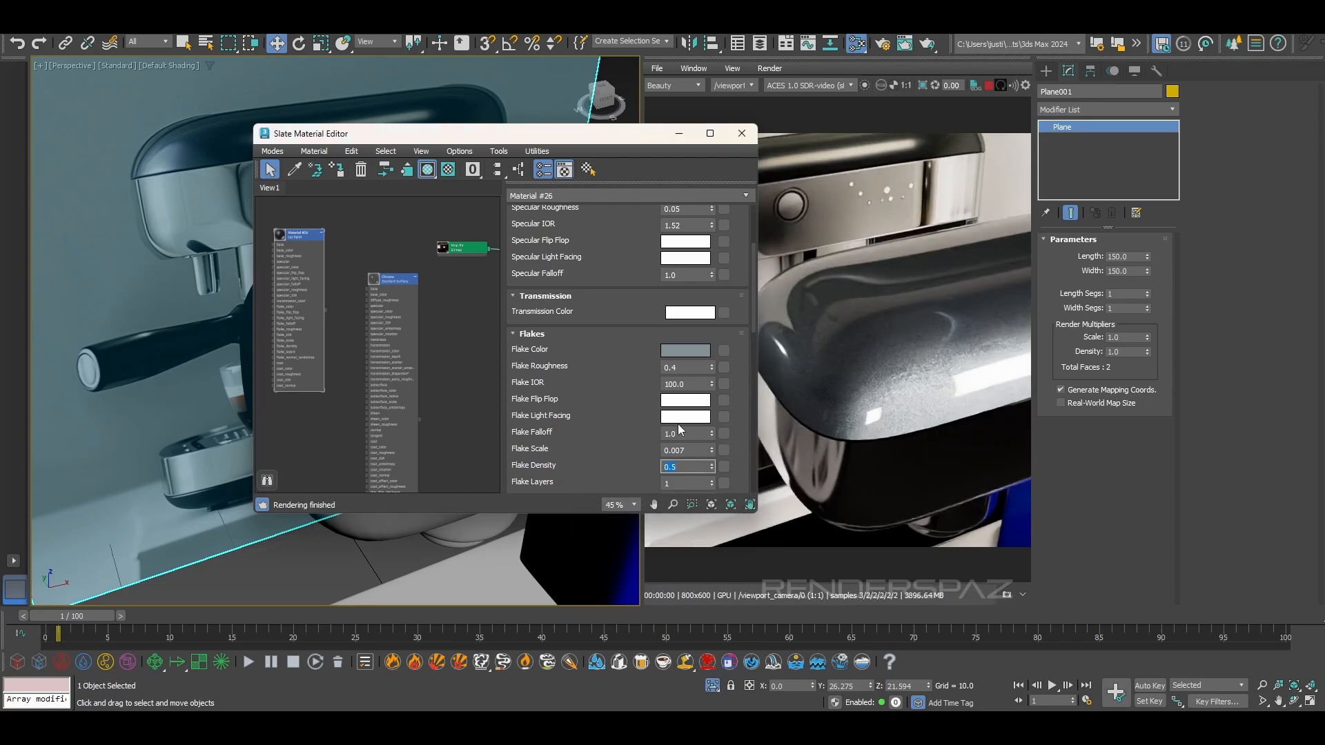
# Try a flake scale of 0.012 on the car paint and reduce it to 0.006
pyautogui.click(711, 448)
pyautogui.click(711, 448)
pyautogui.click(711, 448)
pyautogui.click(712, 448)
pyautogui.click(711, 449)
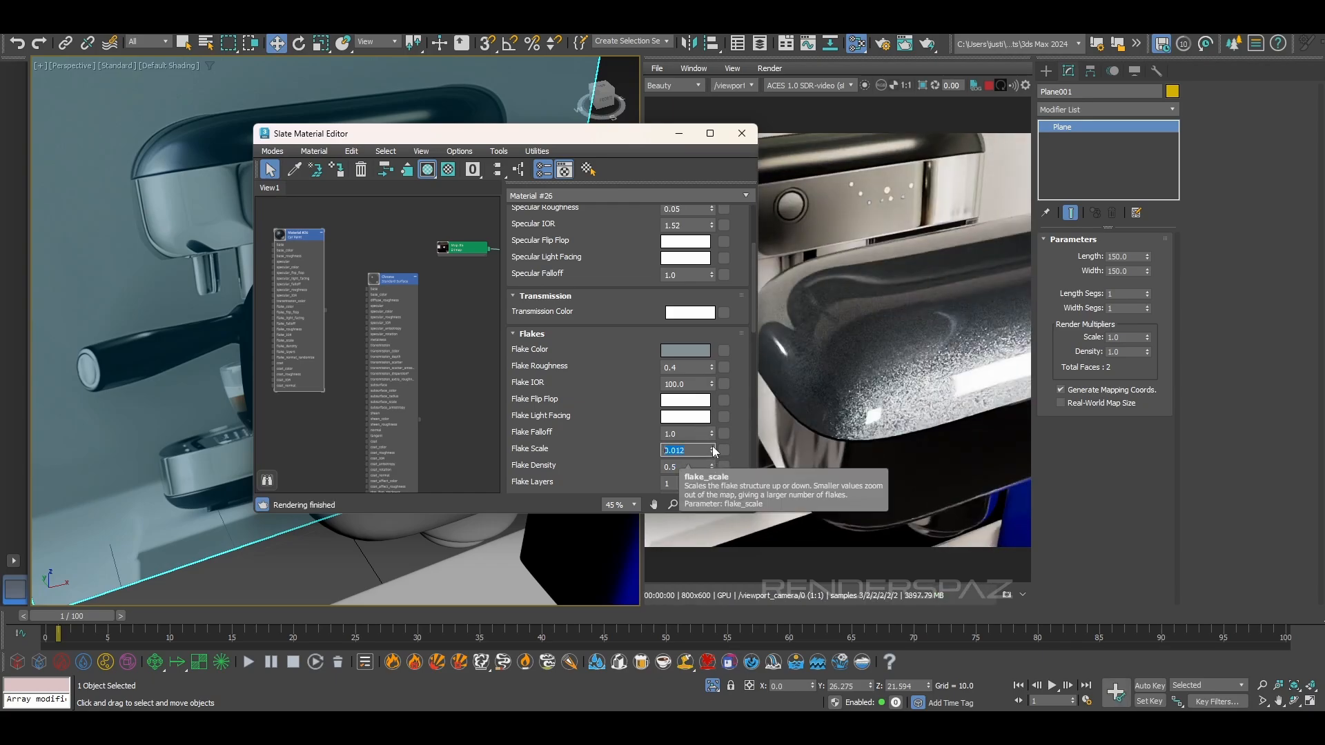
pyautogui.click(713, 452)
pyautogui.click(712, 453)
pyautogui.click(712, 453)
pyautogui.click(713, 453)
pyautogui.click(713, 452)
pyautogui.click(713, 453)
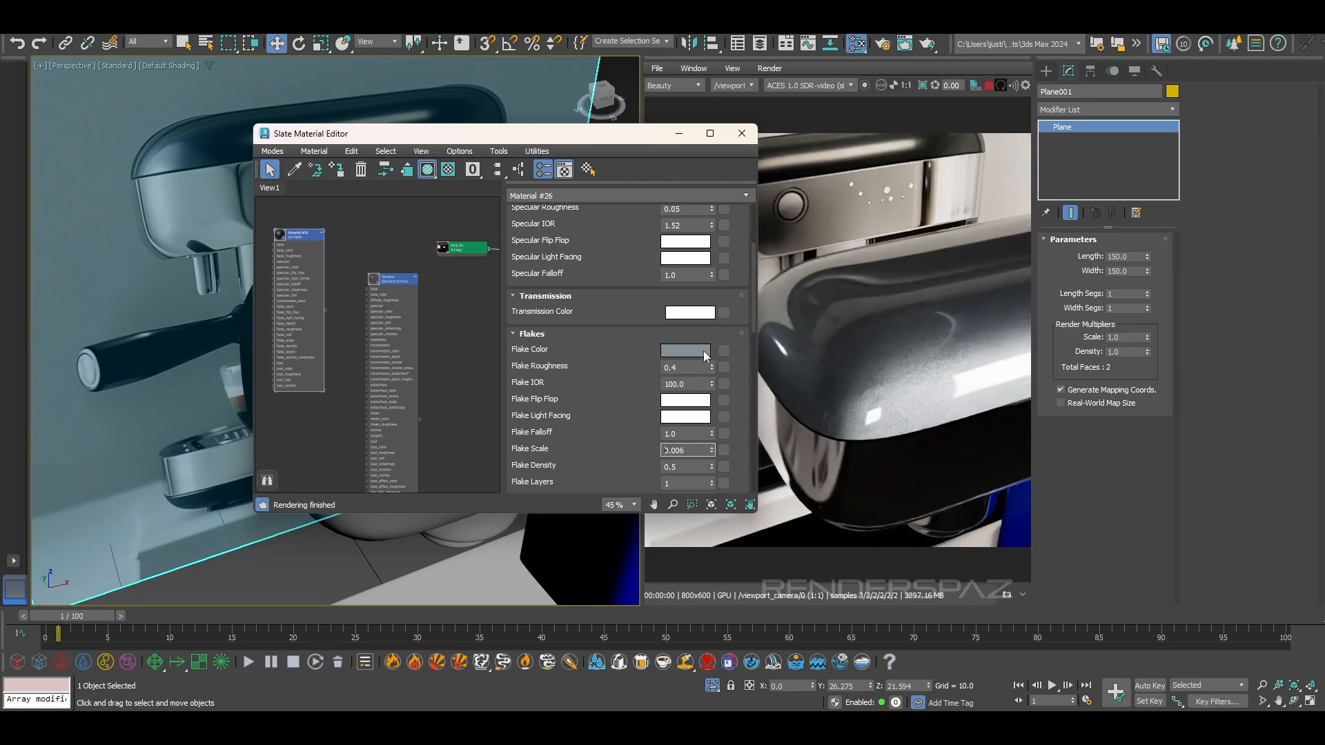
# Change the car paint's flake colour to a more saturated teal blue, RGB 83, 119, 132
pyautogui.click(705, 353)
pyautogui.moveTo(548, 267)
pyautogui.mouseDown()
pyautogui.moveTo(564, 266)
pyautogui.moveTo(558, 283)
pyautogui.moveTo(528, 268)
pyautogui.moveTo(544, 271)
pyautogui.mouseUp()
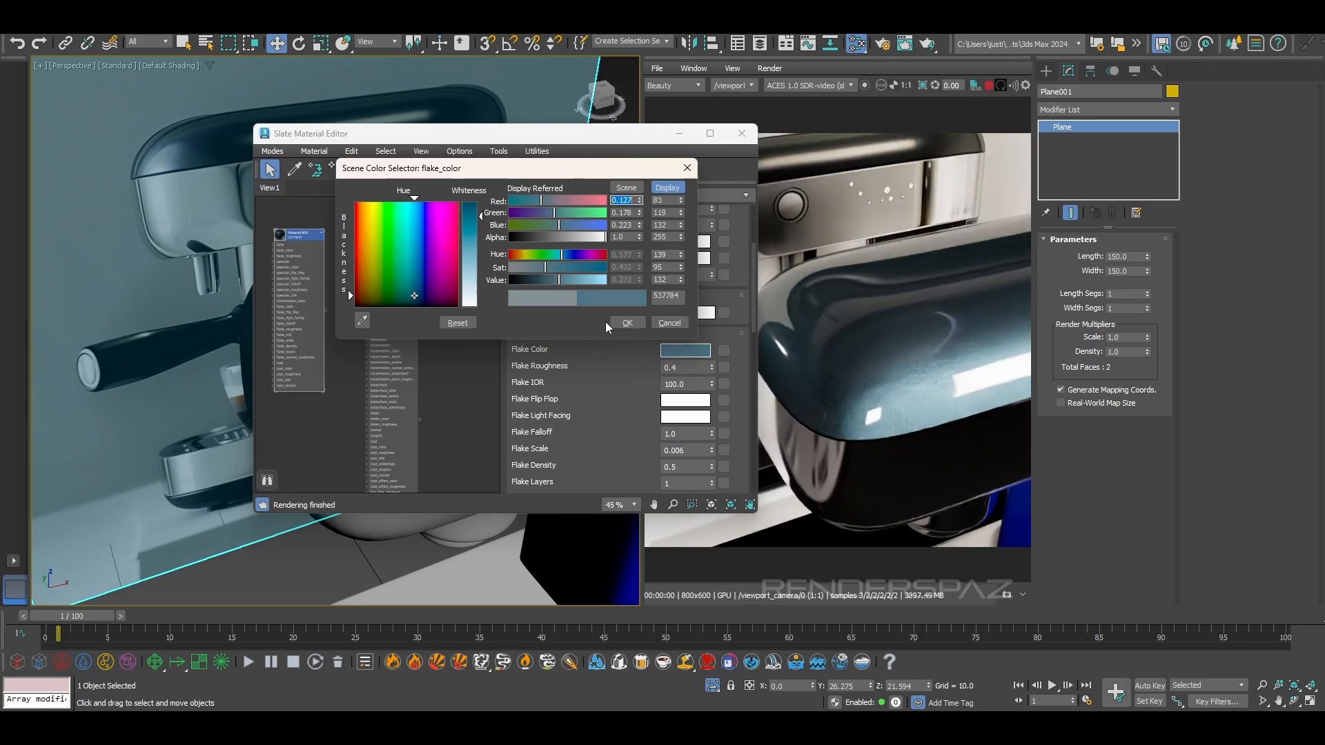
pyautogui.click(628, 323)
# Darken the car paint's base colour to near black, RGB 22, 25, 27
pyautogui.scroll(5, 683, 283)
pyautogui.click(692, 266)
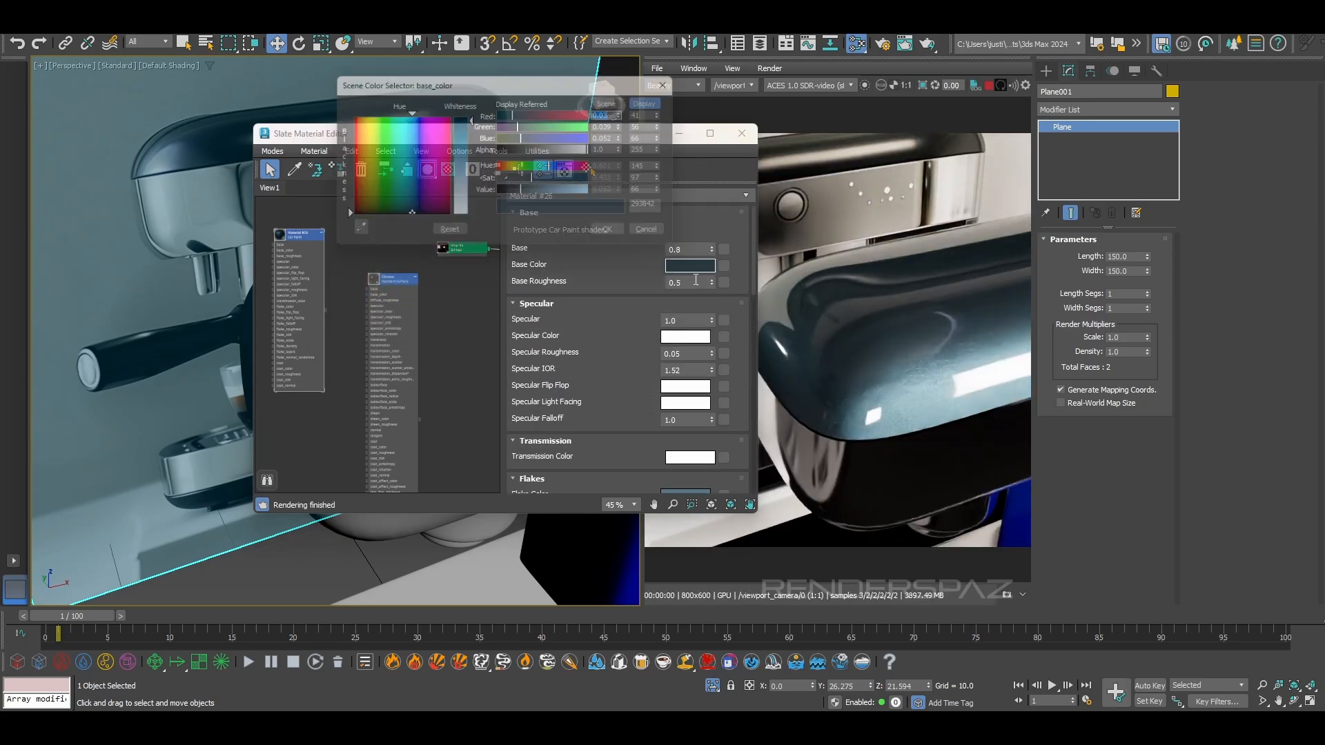
pyautogui.moveTo(547, 200); pyautogui.dragTo(511, 197)
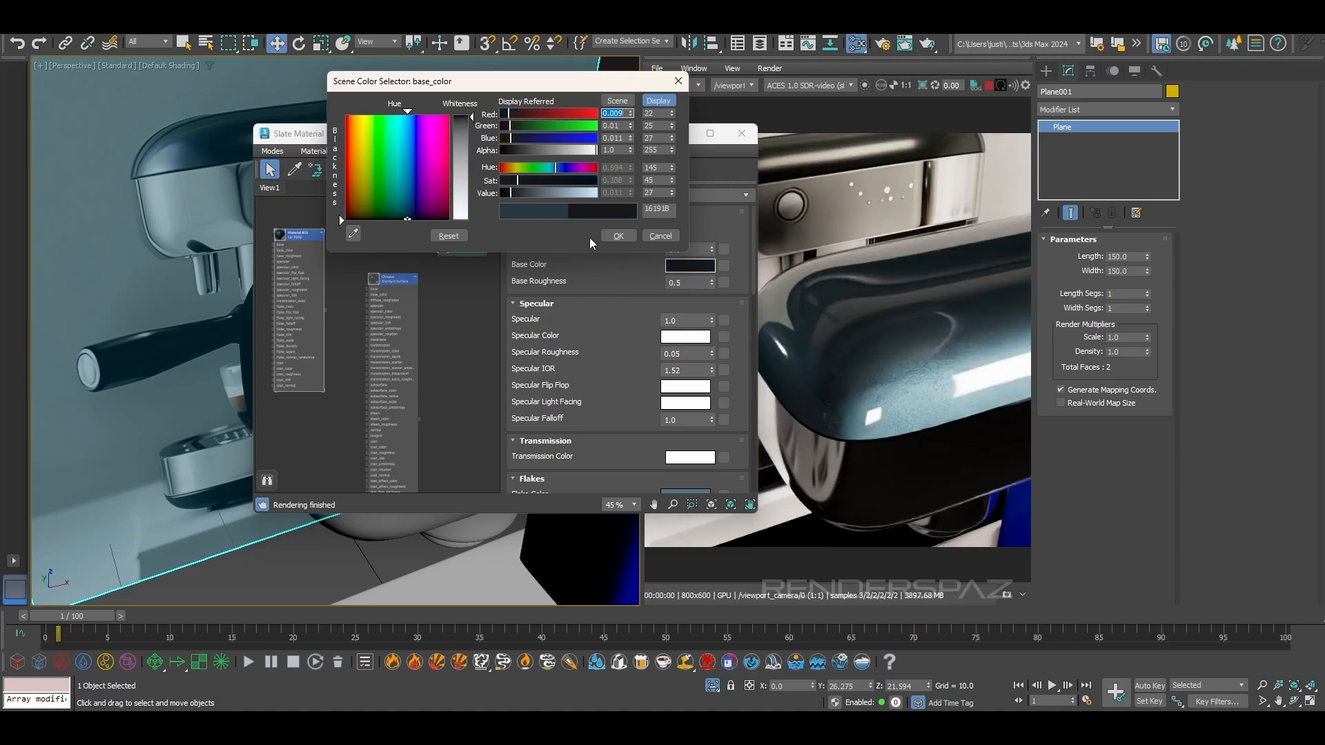
pyautogui.click(618, 236)
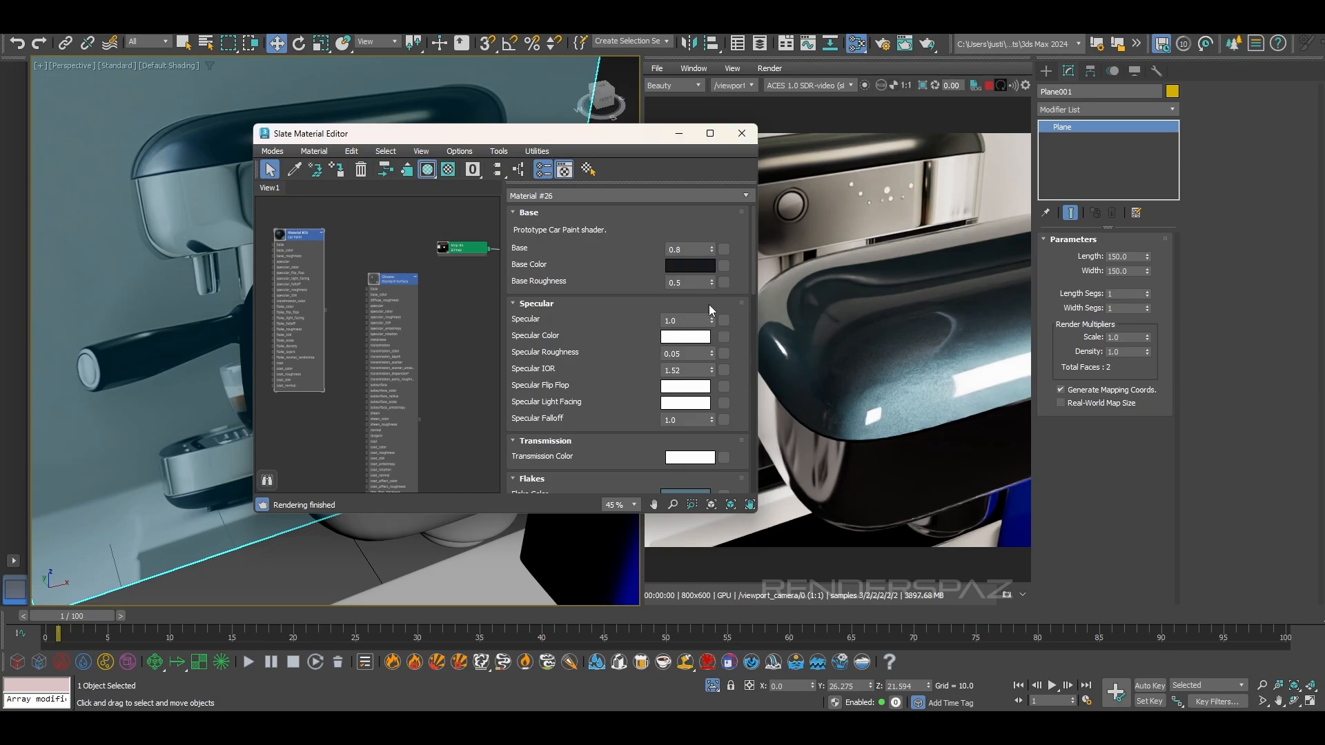
# Shift the car paint's flake colour to a muted slate blue, RGB 92, 107, 128
pyautogui.scroll(-3, 723, 374)
pyautogui.click(685, 433)
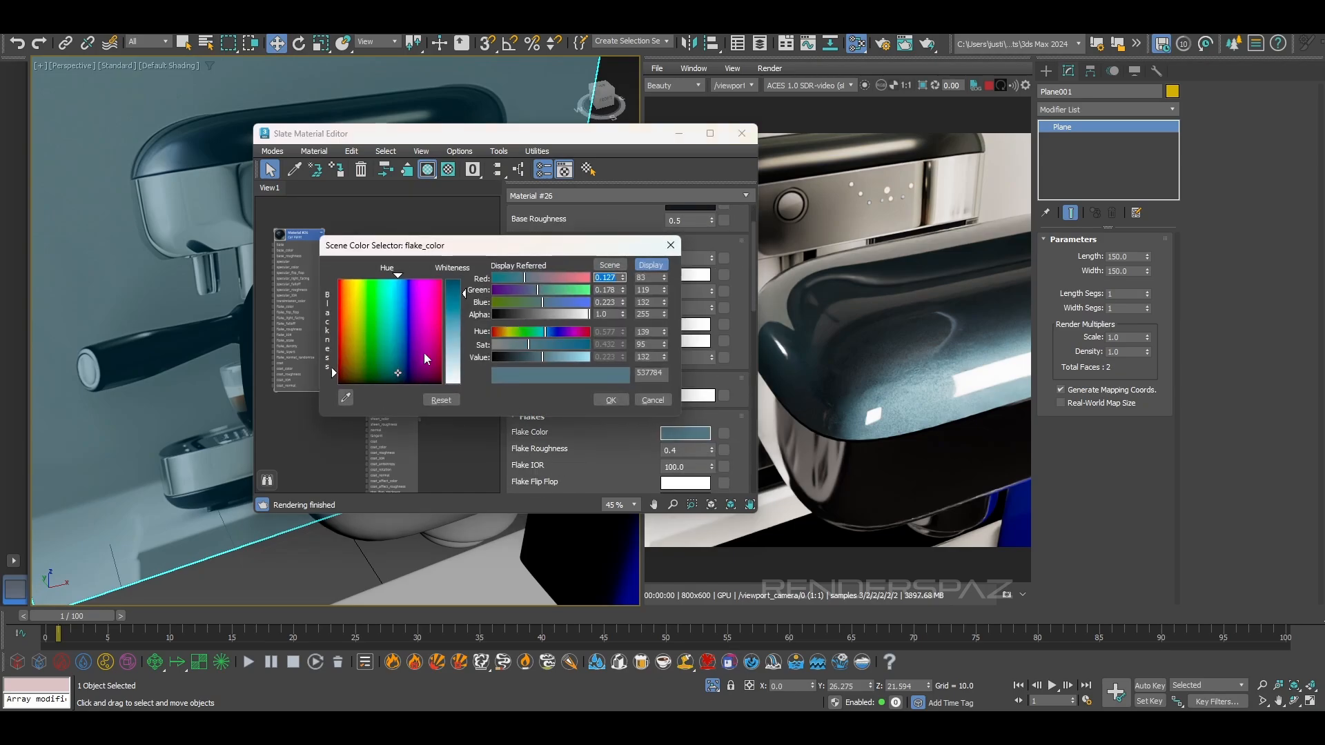
pyautogui.moveTo(395, 372); pyautogui.dragTo(403, 375)
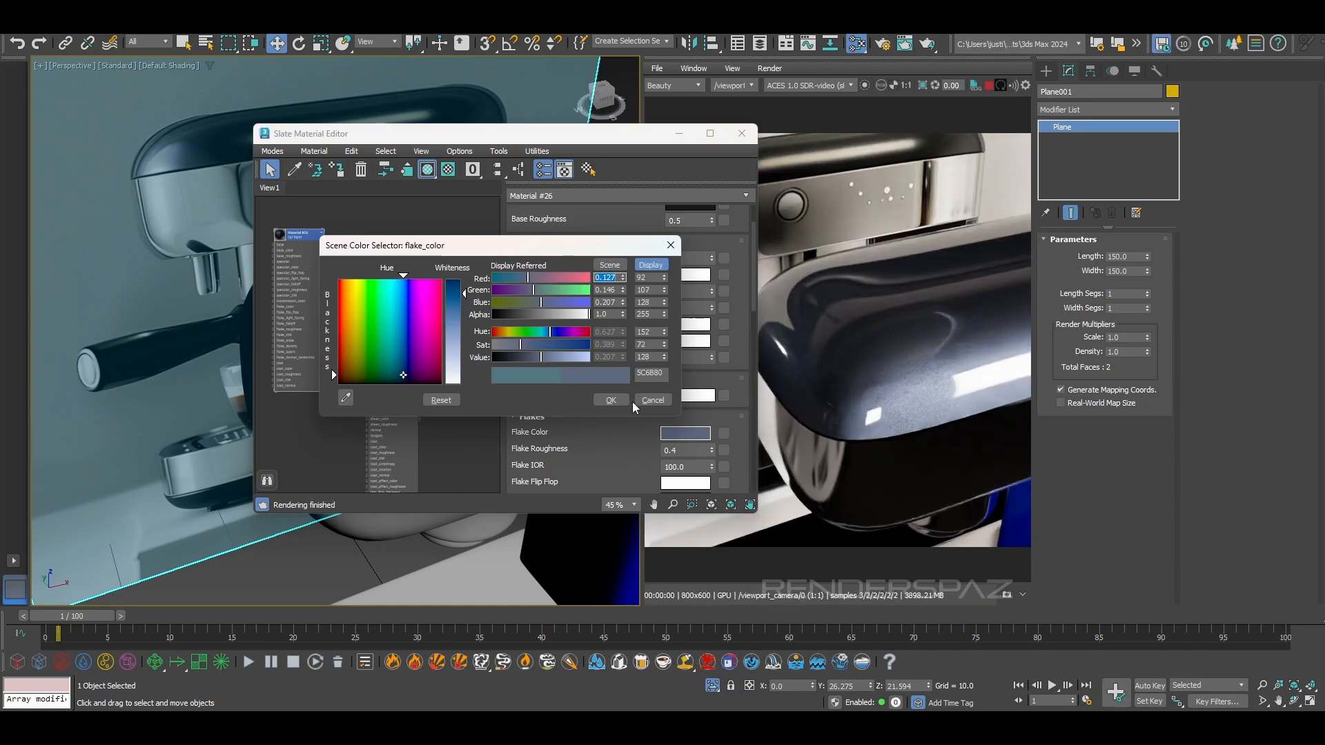
pyautogui.click(612, 401)
# Try a flake density of 0.1, inspect the paint up close, and set the density back to 0.5
pyautogui.scroll(-3, 687, 451)
pyautogui.click(693, 468)
pyautogui.write('1')
pyautogui.press('Return')
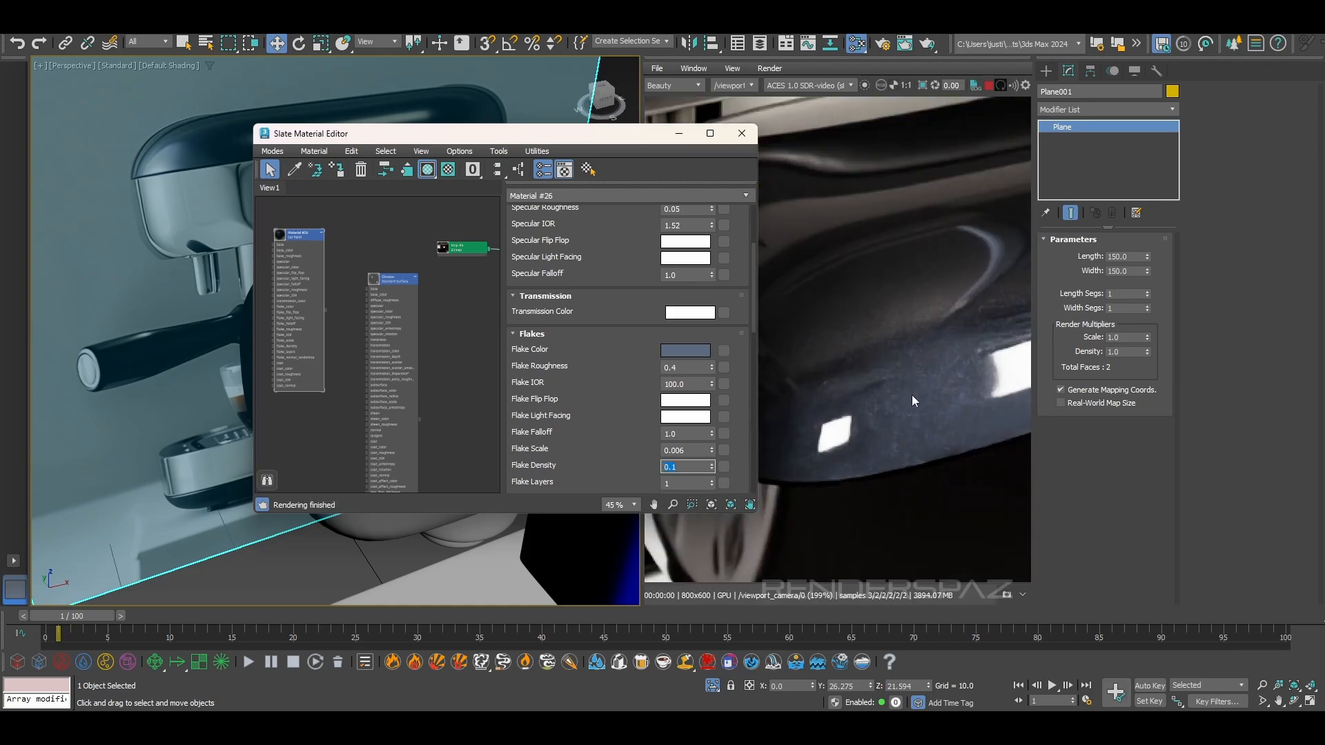
pyautogui.click(689, 468)
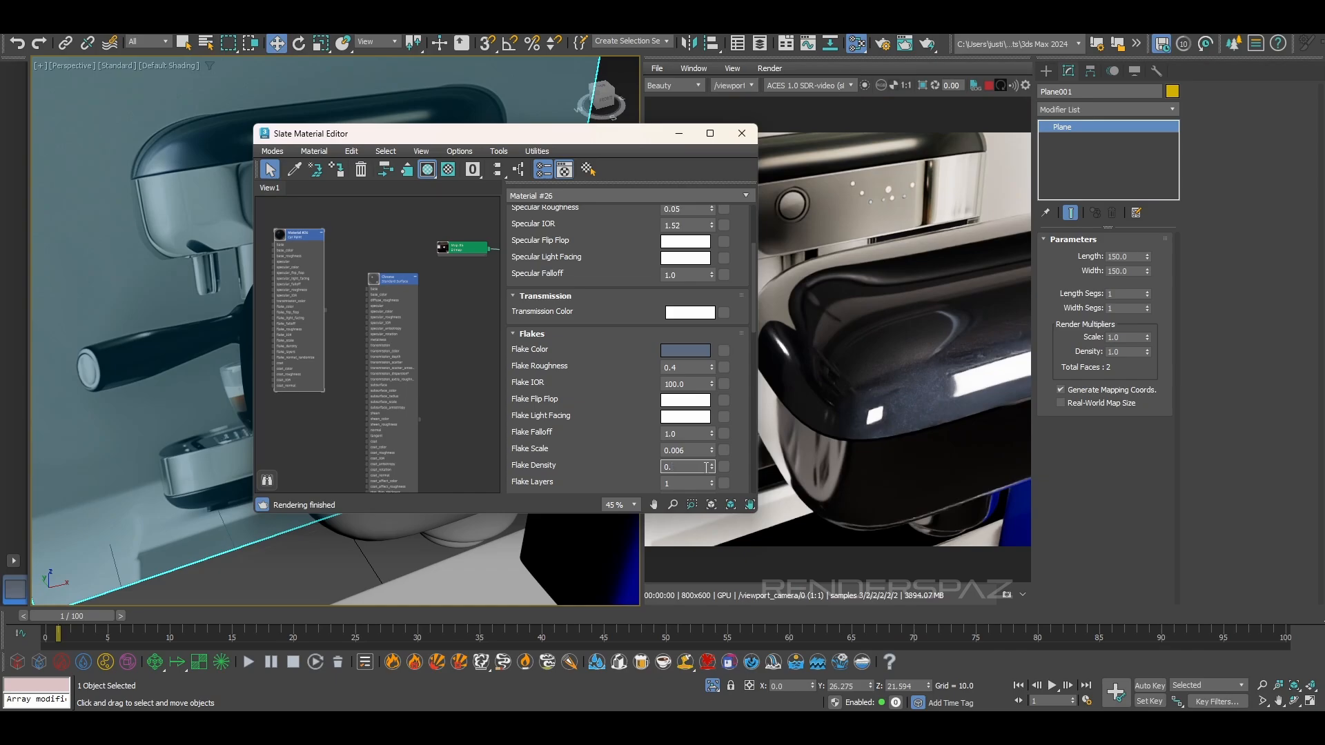
pyautogui.press('Return')
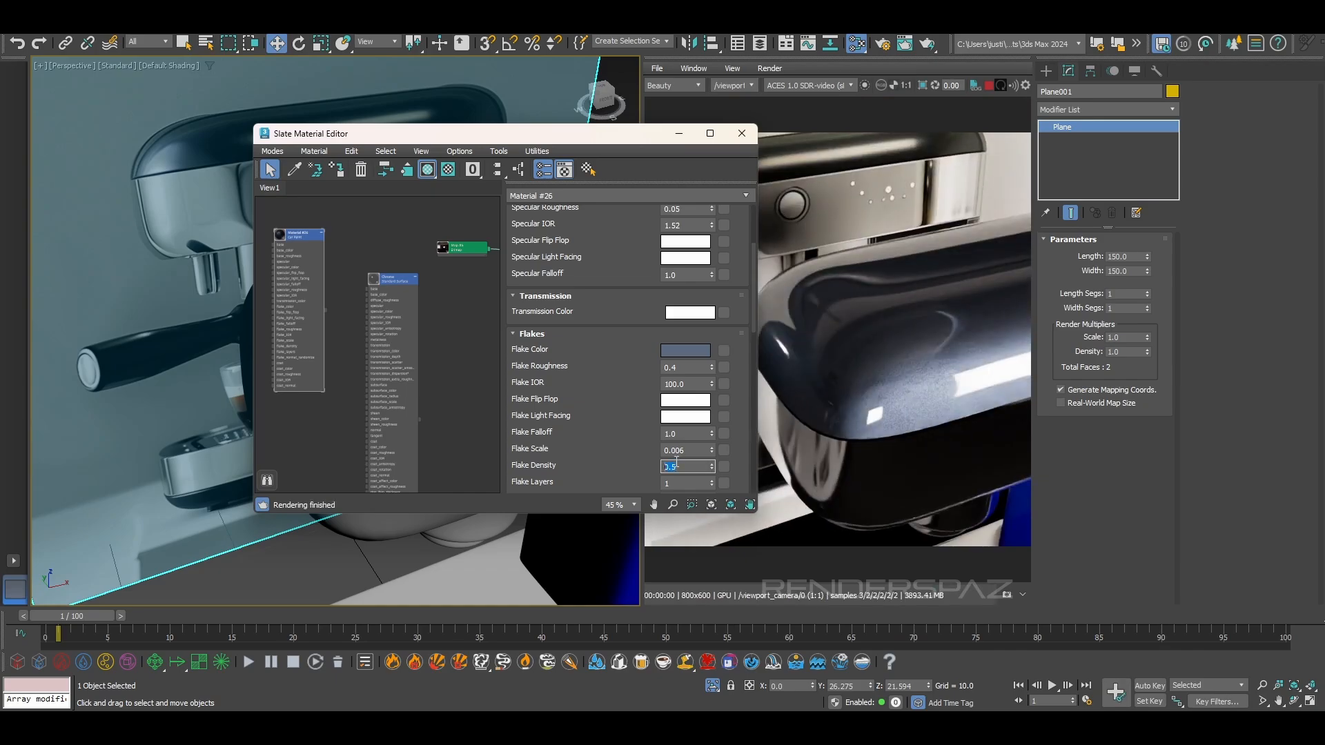
# Set the car paint's flake scale to 0.009 and inspect the flakes up close in the render
pyautogui.click(712, 452)
pyautogui.moveTo(711, 453); pyautogui.dragTo(718, 533)
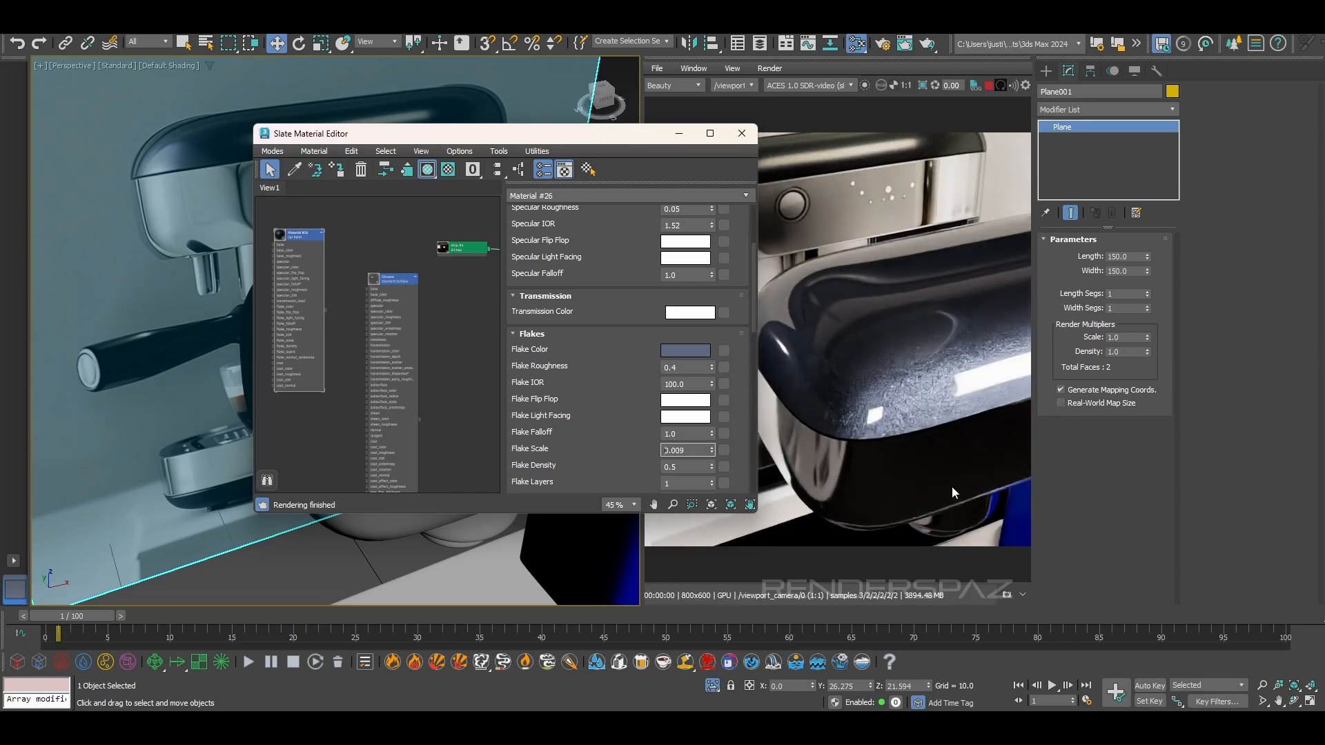
pyautogui.scroll(3, 889, 371)
pyautogui.scroll(-3, 869, 390)
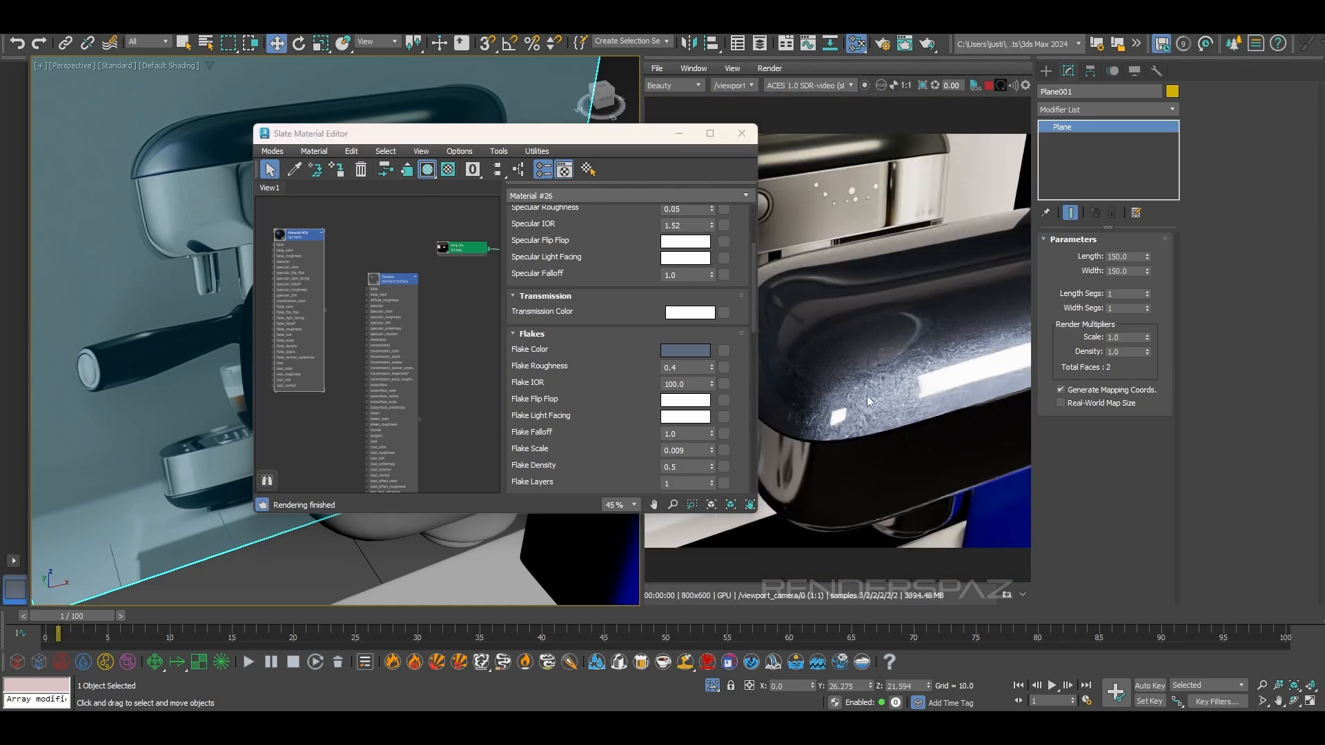
# Inspect the flaked paint on the machine's top cover from several angles and distances in the viewport and the interactive render
pyautogui.moveTo(863, 395); pyautogui.dragTo(878, 394, button='middle')
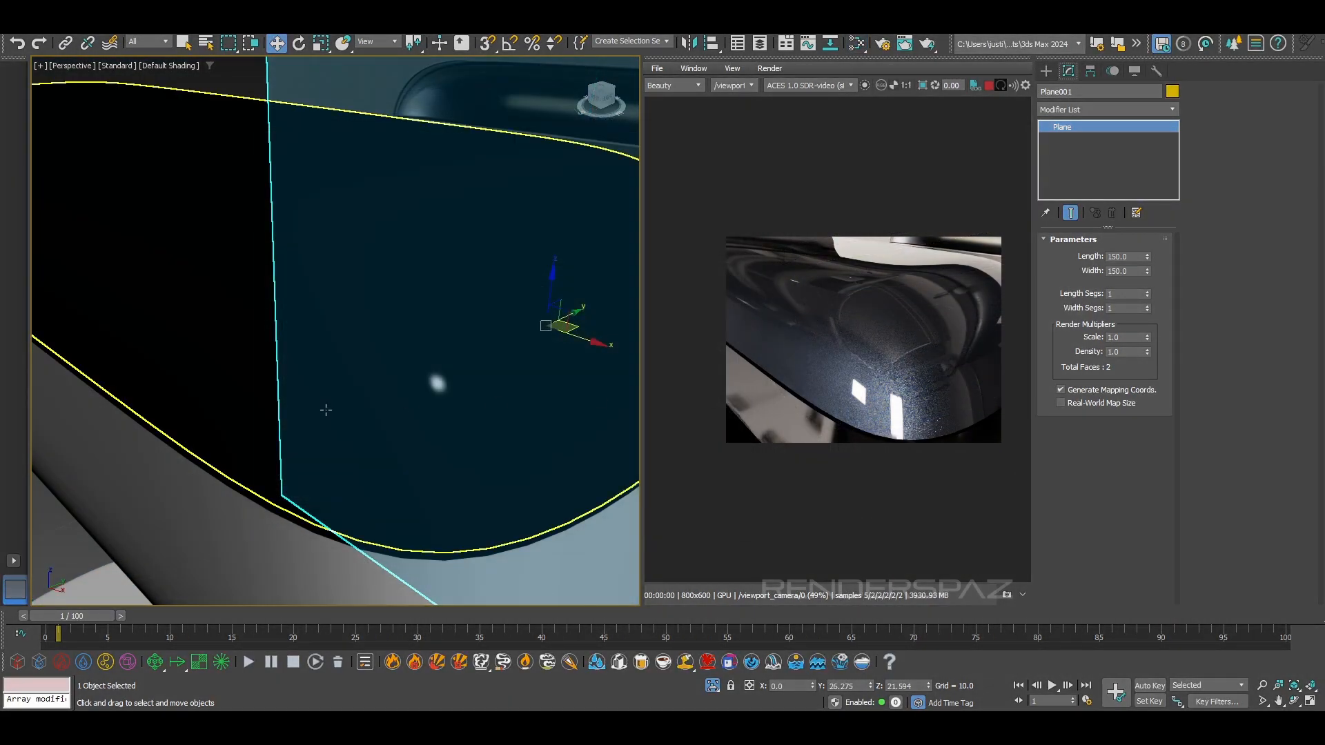
pyautogui.keyDown('alt'); pyautogui.moveTo(326, 410); pyautogui.dragTo(310, 366, button='middle'); pyautogui.keyUp('alt')
pyautogui.scroll(-5, 187, 354)
pyautogui.moveTo(207, 364); pyautogui.dragTo(1295, 384, button='middle')
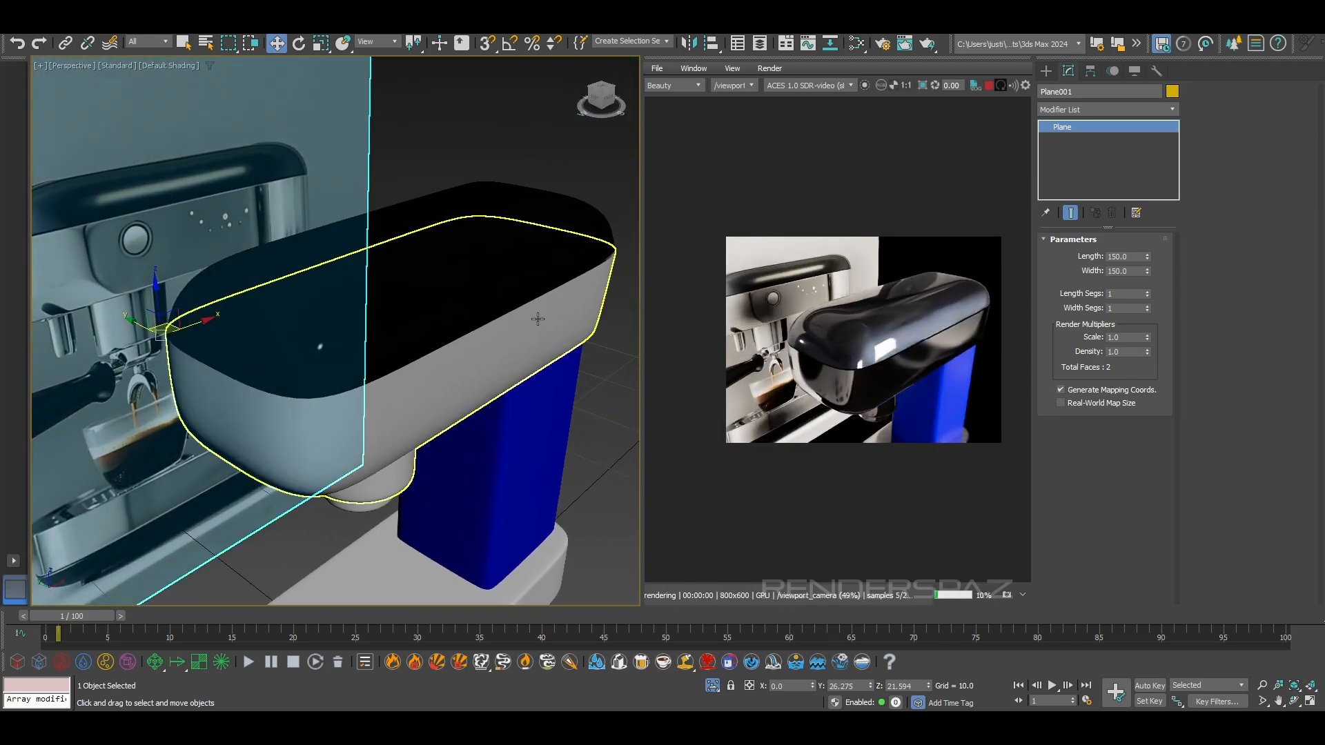
pyautogui.scroll(2, 930, 289)
pyautogui.keyDown('alt'); pyautogui.moveTo(510, 366); pyautogui.dragTo(481, 342, button='middle'); pyautogui.keyUp('alt')
pyautogui.scroll(3, 486, 259)
pyautogui.keyDown('alt'); pyautogui.moveTo(486, 259); pyautogui.dragTo(563, 354, button='middle'); pyautogui.keyUp('alt')
pyautogui.scroll(3, 594, 334)
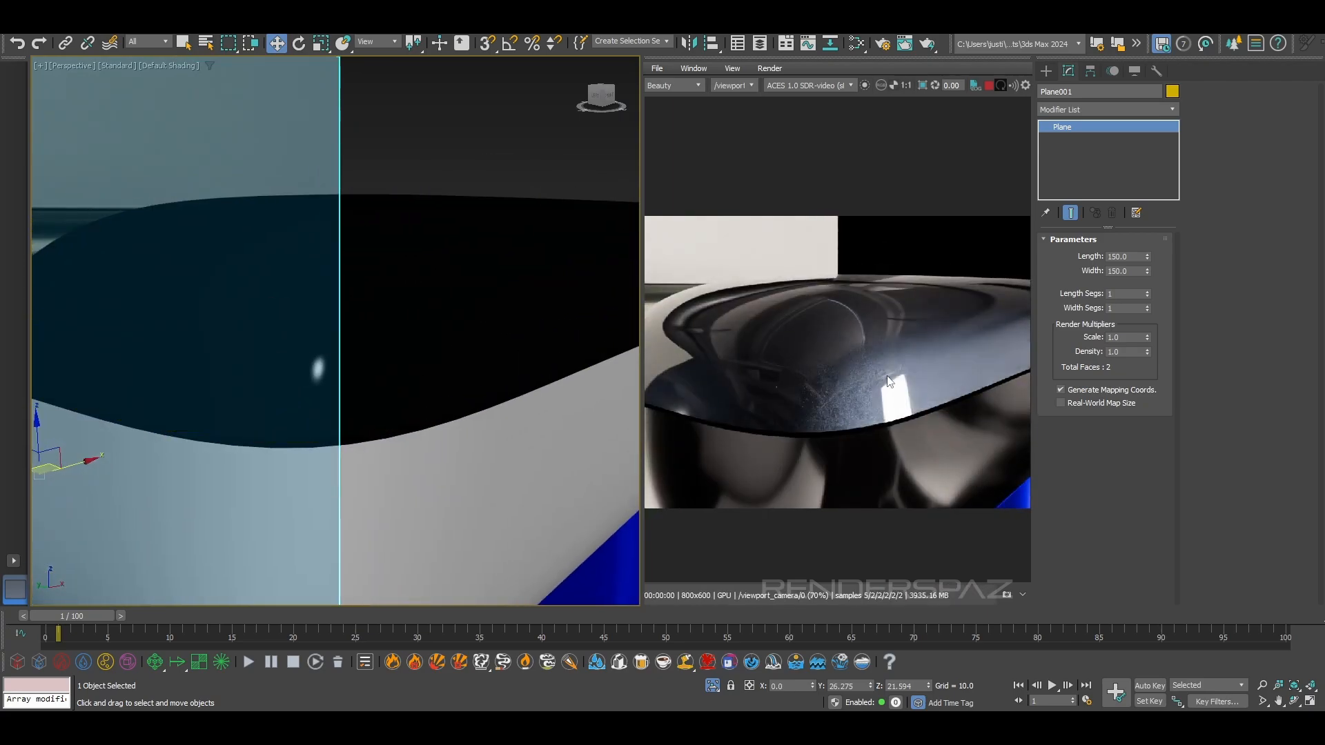
pyautogui.moveTo(437, 380)
pyautogui.keyDown('alt'); pyautogui.mouseDown(button='middle')
pyautogui.moveTo(423, 453)
pyautogui.moveTo(416, 376)
pyautogui.mouseUp(button='middle'); pyautogui.keyUp('alt')
pyautogui.scroll(-1, 429, 429)
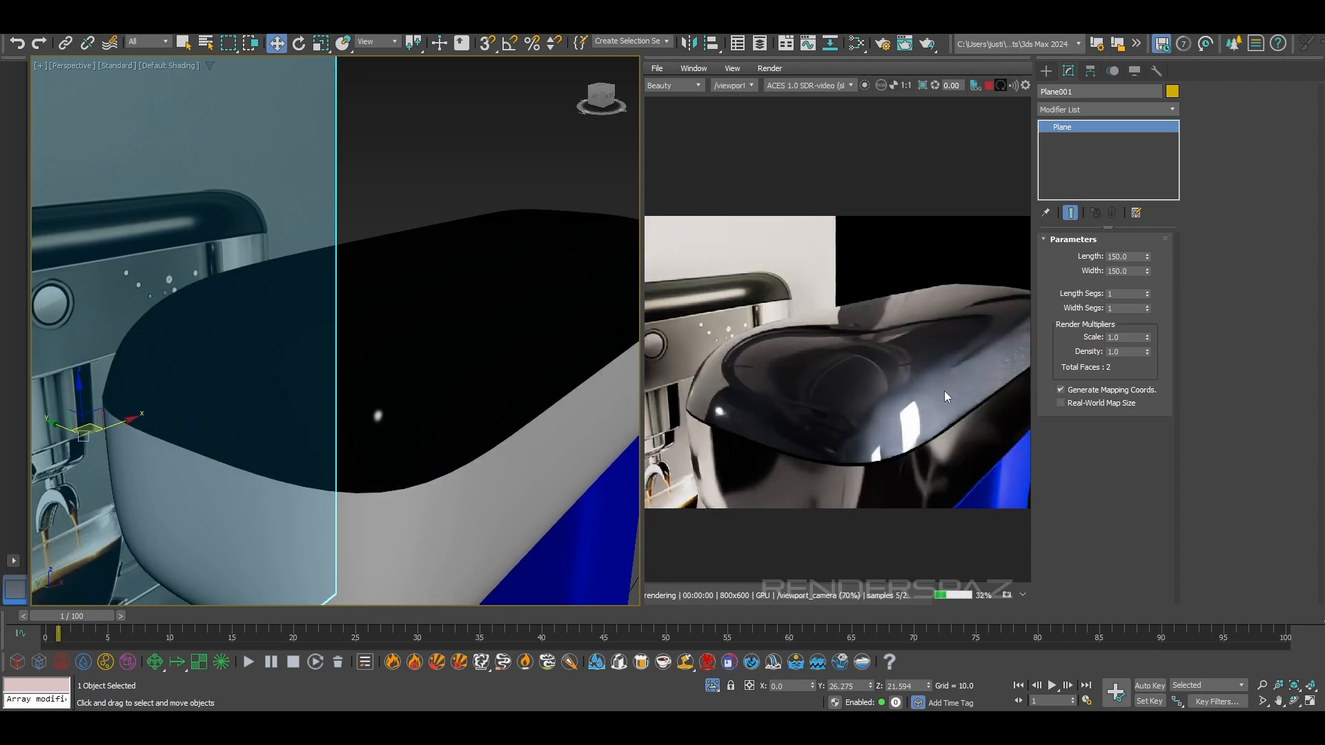
pyautogui.scroll(2, 966, 393)
pyautogui.moveTo(820, 462); pyautogui.dragTo(905, 438, button='middle')
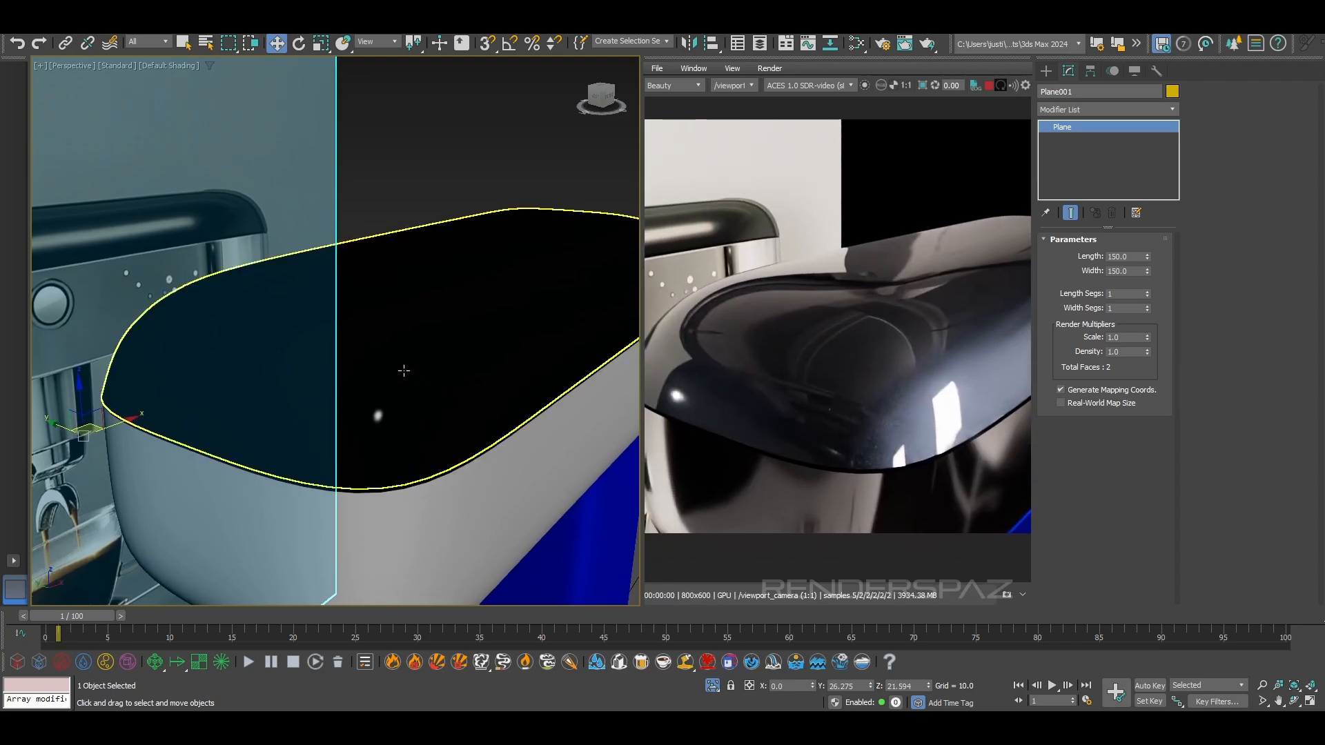
# Connect a new Arnold Bump 3D map to the car paint's coat_normal input
pyautogui.press('m')
pyautogui.moveTo(398, 373); pyautogui.dragTo(425, 395, button='middle')
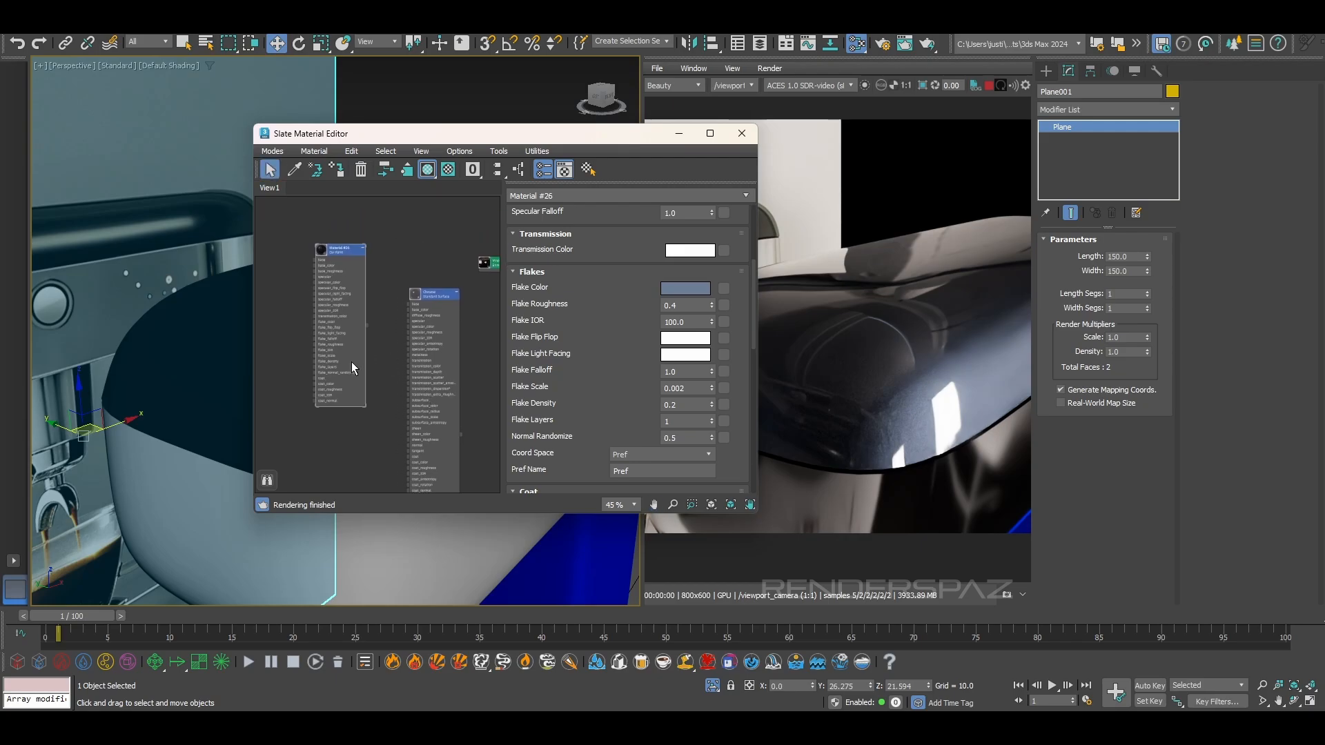
pyautogui.scroll(5, 410, 414)
pyautogui.scroll(2, 424, 366)
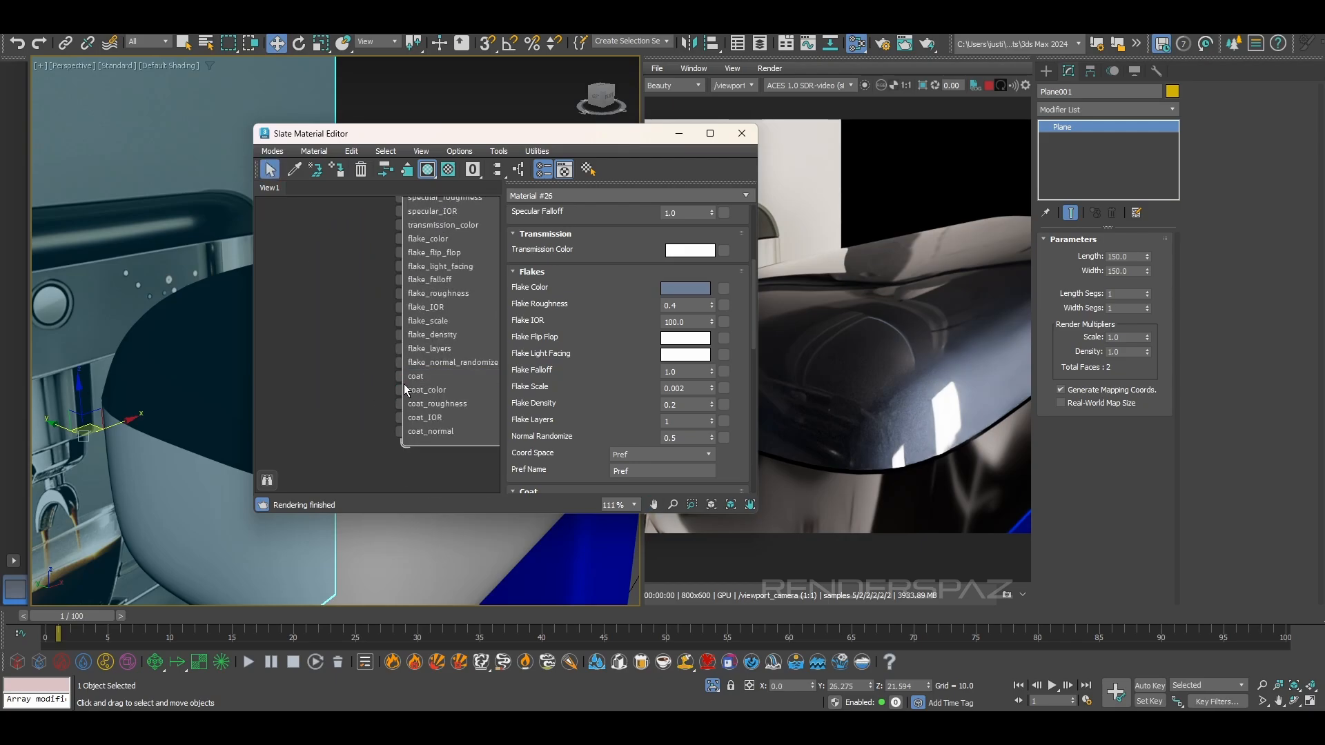
pyautogui.moveTo(398, 438); pyautogui.dragTo(295, 455)
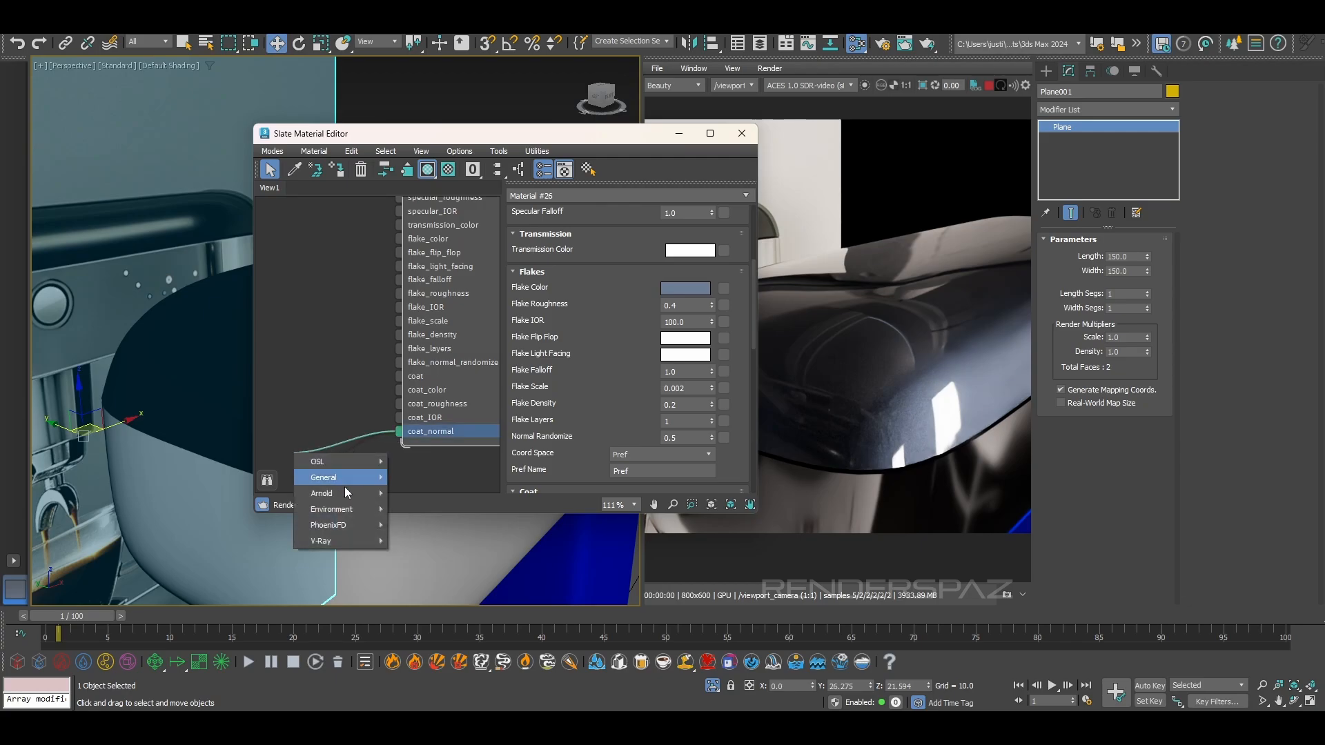
pyautogui.moveTo(345, 493)
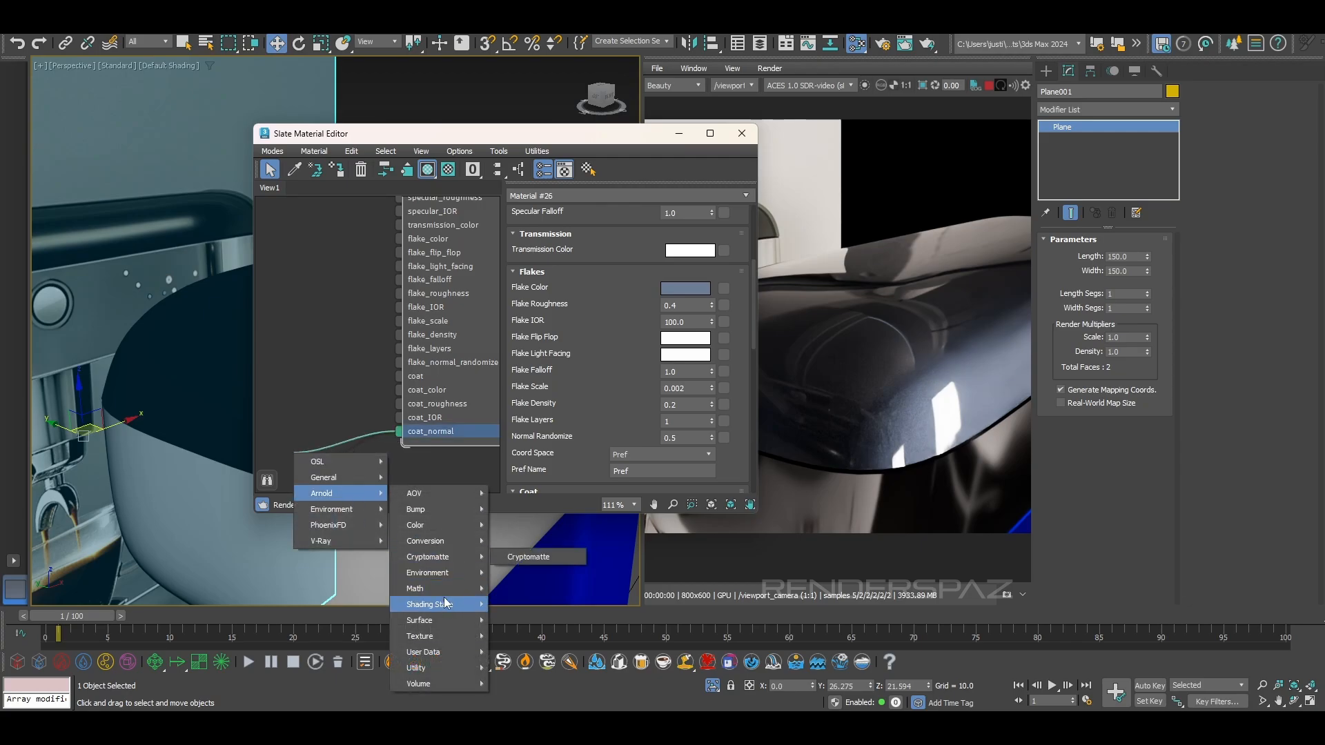
pyautogui.moveTo(443, 520)
pyautogui.click(525, 525)
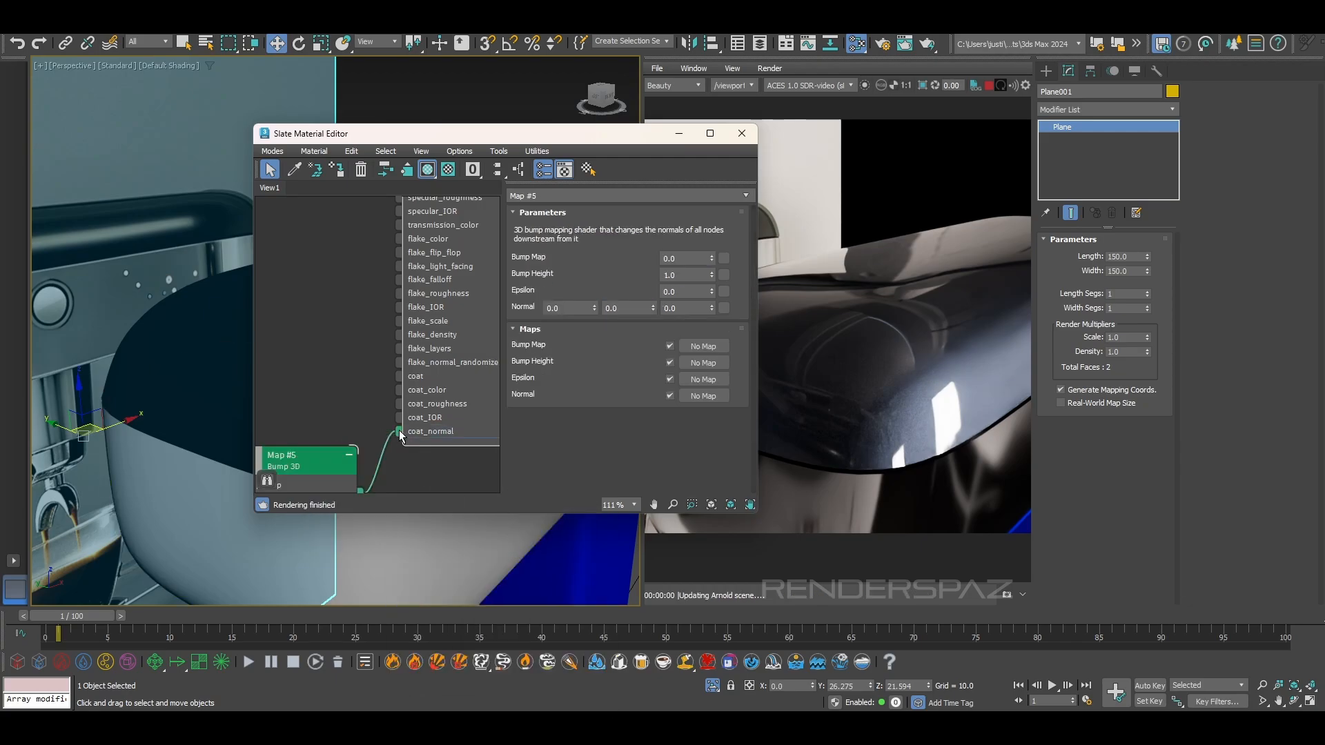
# Connect a new Arnold Noise texture to the Bump 3D map's bump_map input and check the coat bumps in the render
pyautogui.moveTo(332, 419); pyautogui.dragTo(461, 316, button='middle')
pyautogui.moveTo(360, 382); pyautogui.dragTo(334, 366)
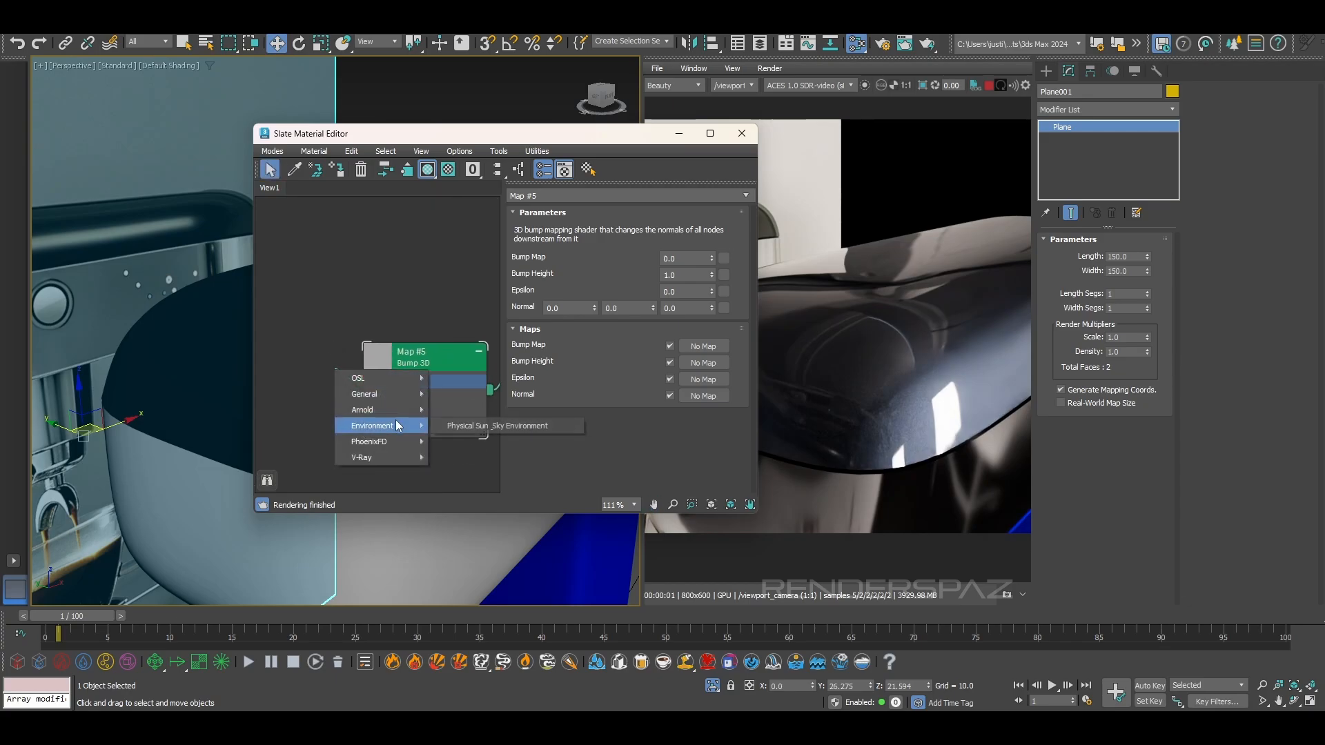
pyautogui.moveTo(387, 410)
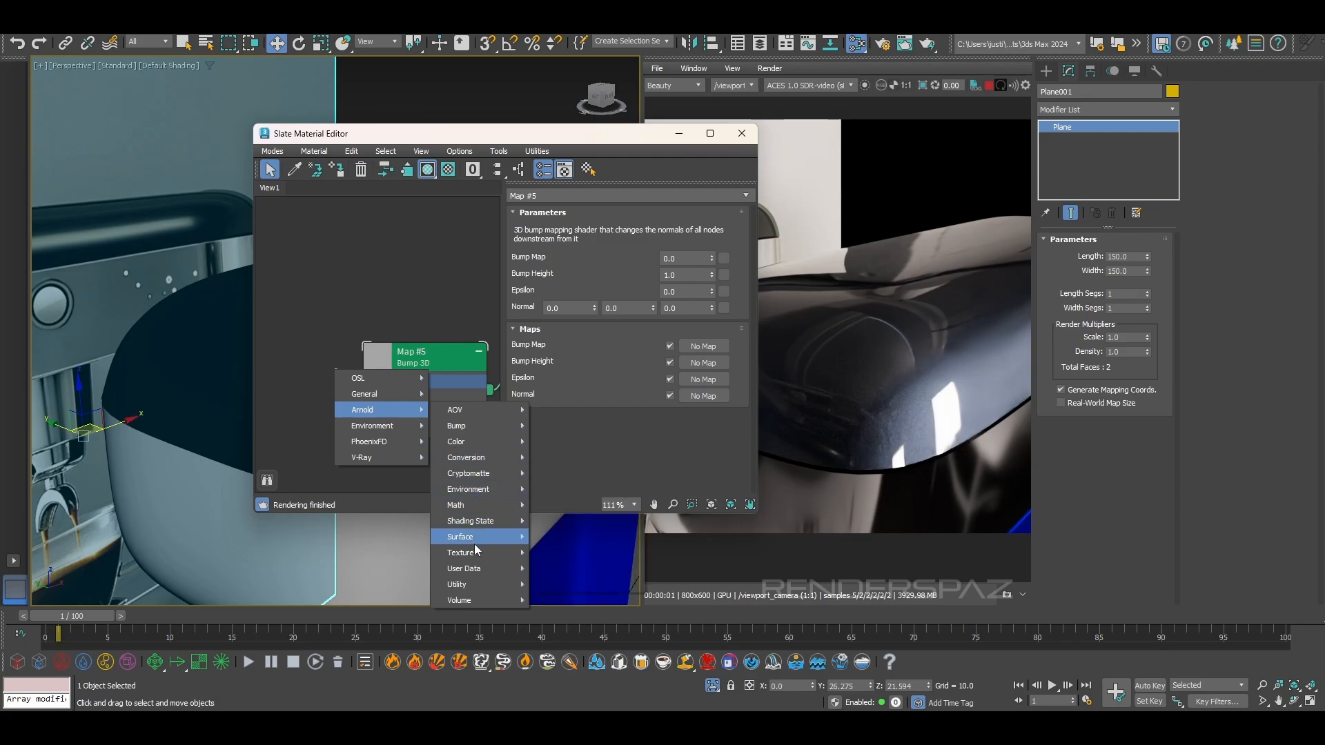
pyautogui.moveTo(478, 553)
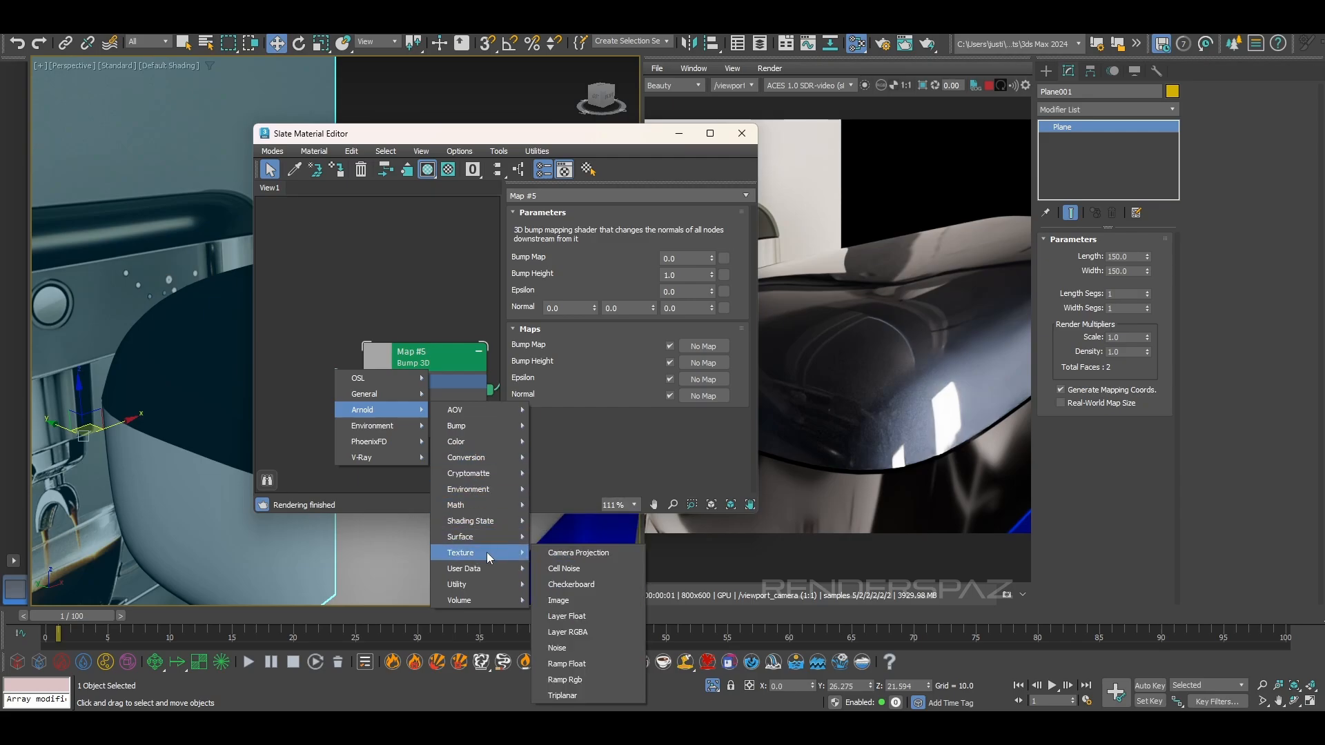
pyautogui.click(557, 648)
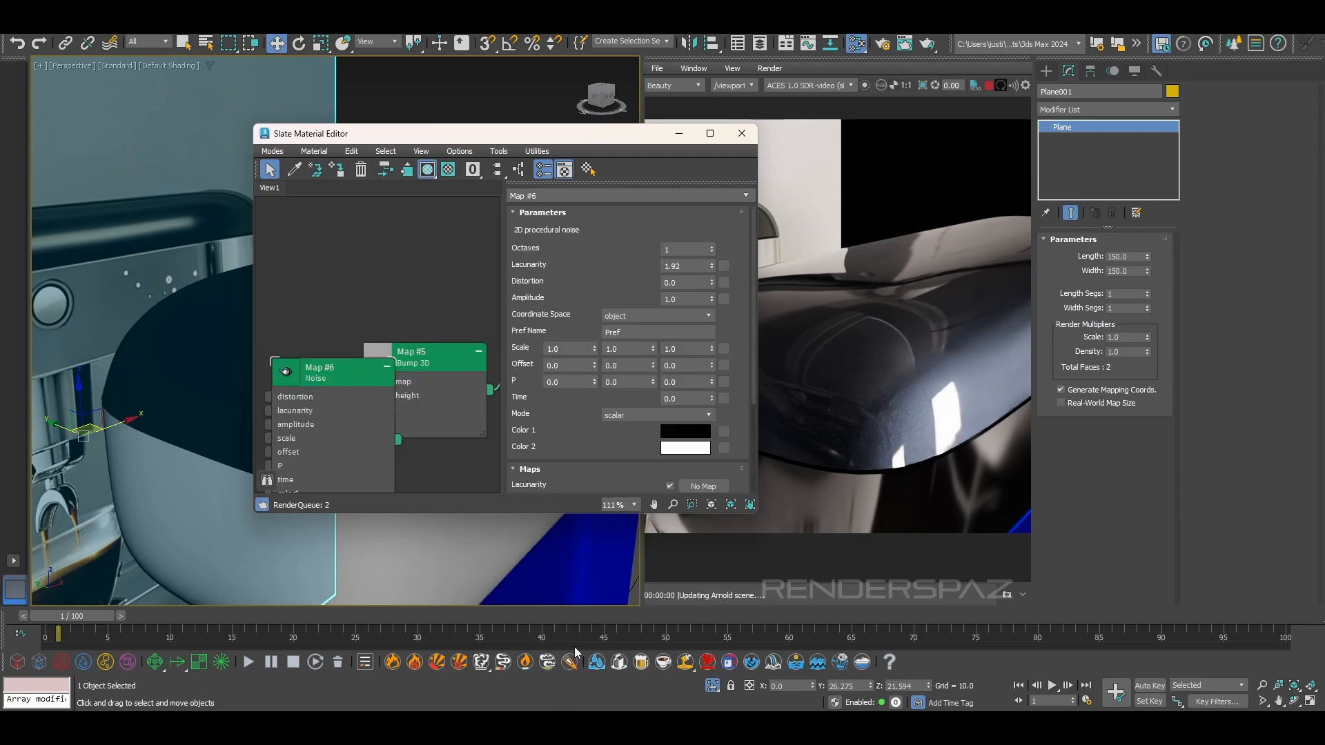
pyautogui.scroll(-2, 974, 352)
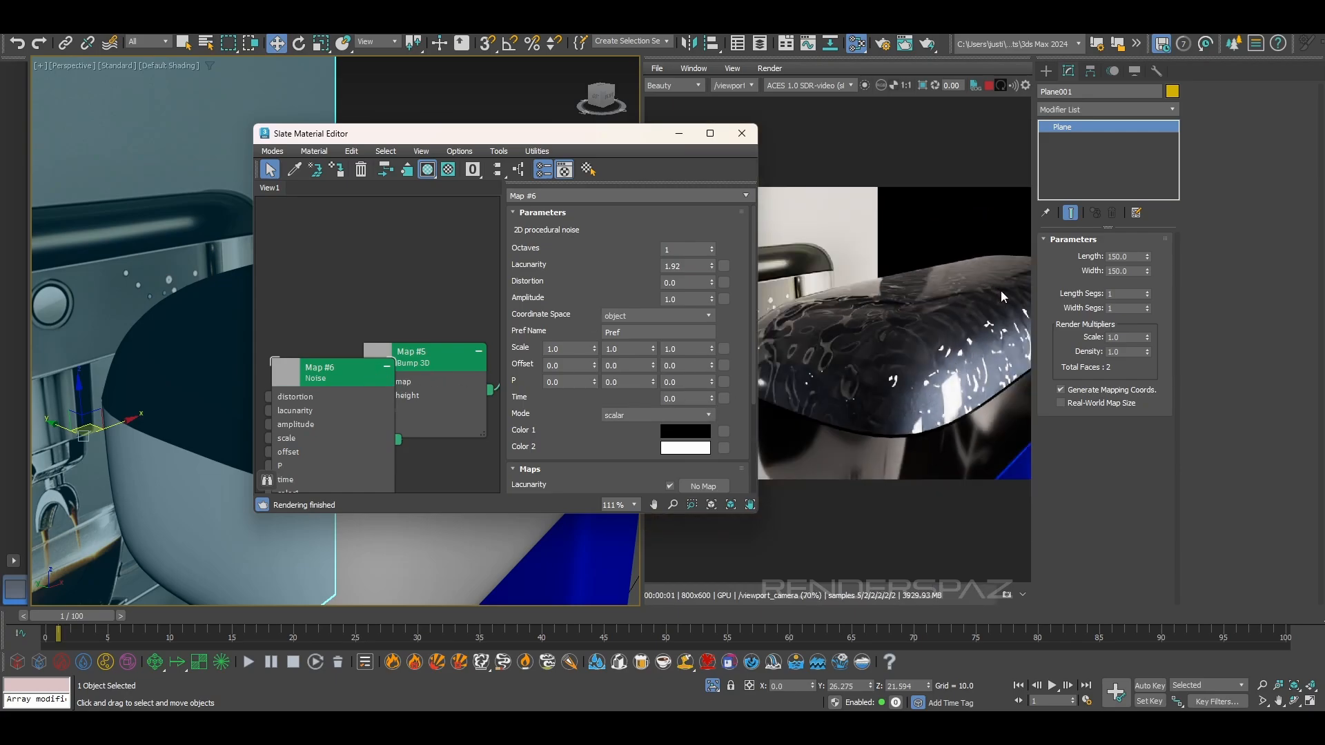
pyautogui.scroll(2, 983, 337)
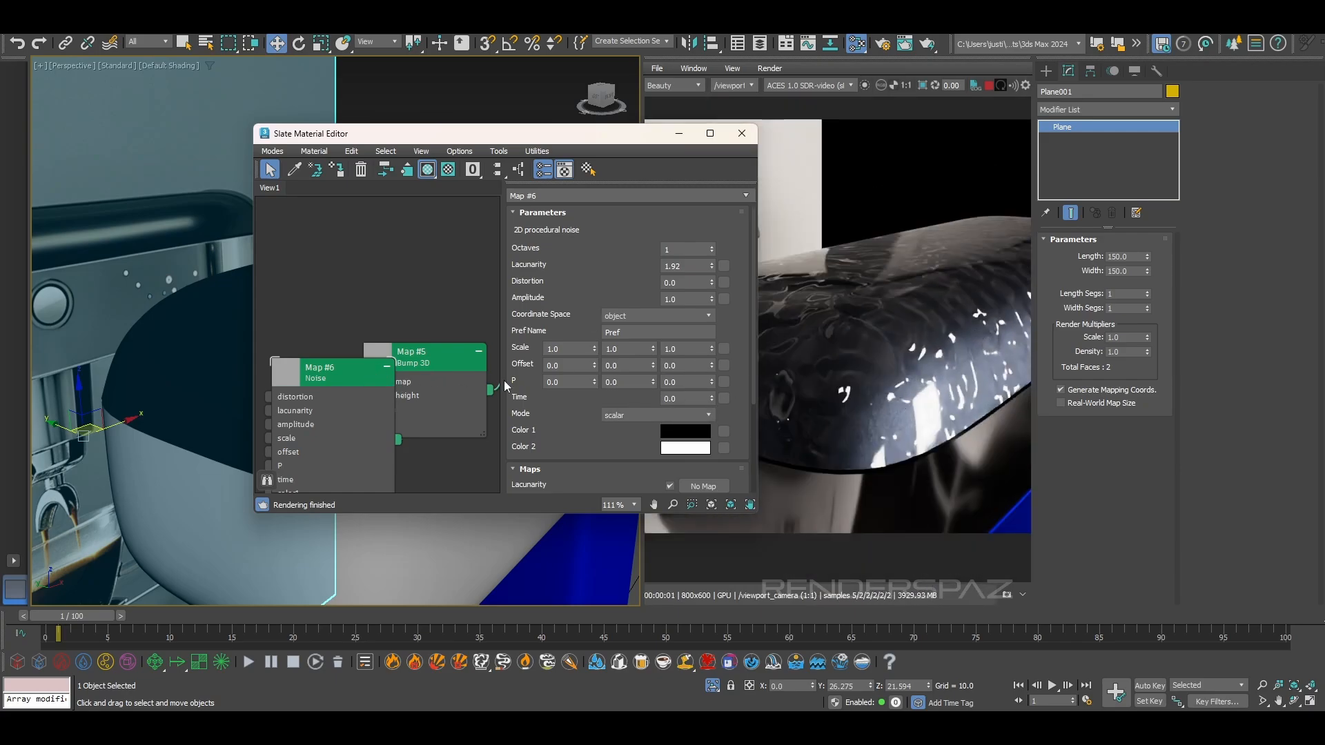
# Arrange the Noise and Bump 3D nodes beside the car paint material and open the material's parameters
pyautogui.moveTo(297, 385); pyautogui.dragTo(317, 347, button='middle')
pyautogui.moveTo(355, 341); pyautogui.dragTo(266, 298)
pyautogui.scroll(-1, 269, 301)
pyautogui.moveTo(354, 350); pyautogui.dragTo(265, 503, button='middle')
pyautogui.scroll(-1, 378, 341)
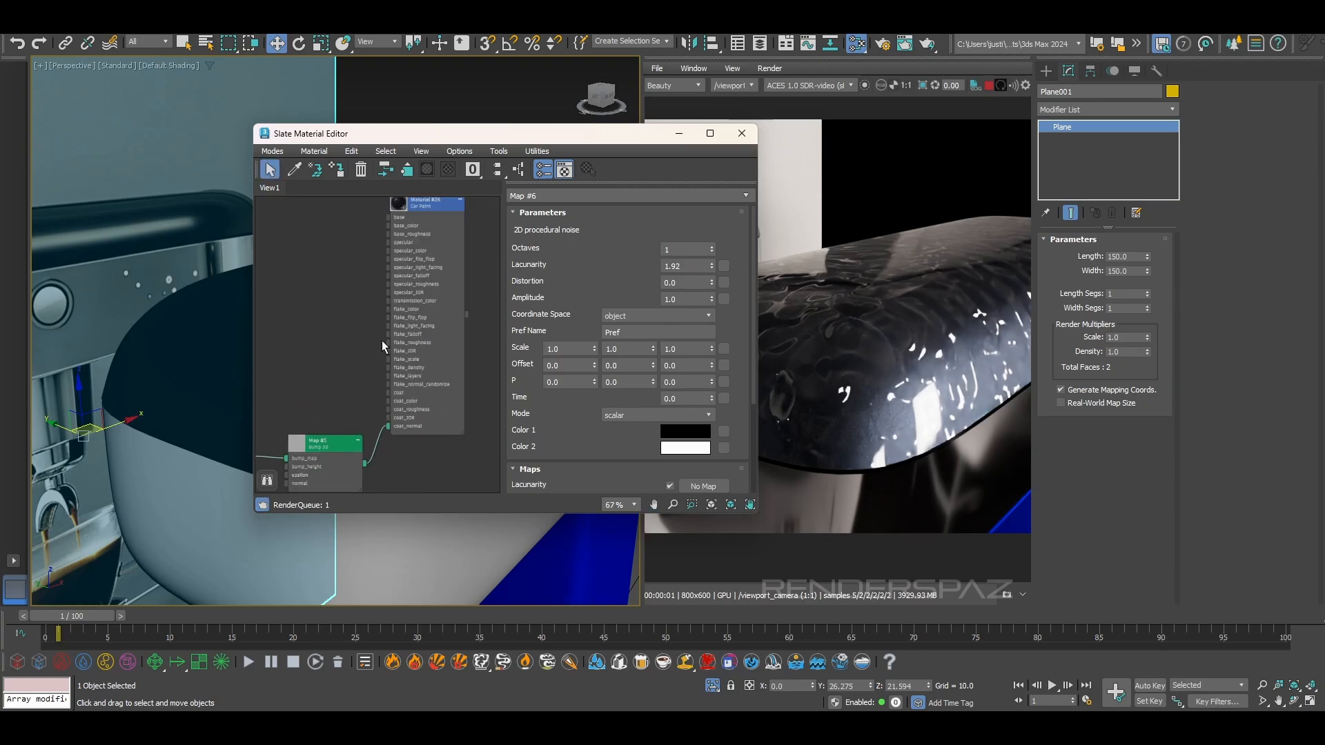
pyautogui.doubleClick(437, 320)
pyautogui.scroll(-2, 437, 317)
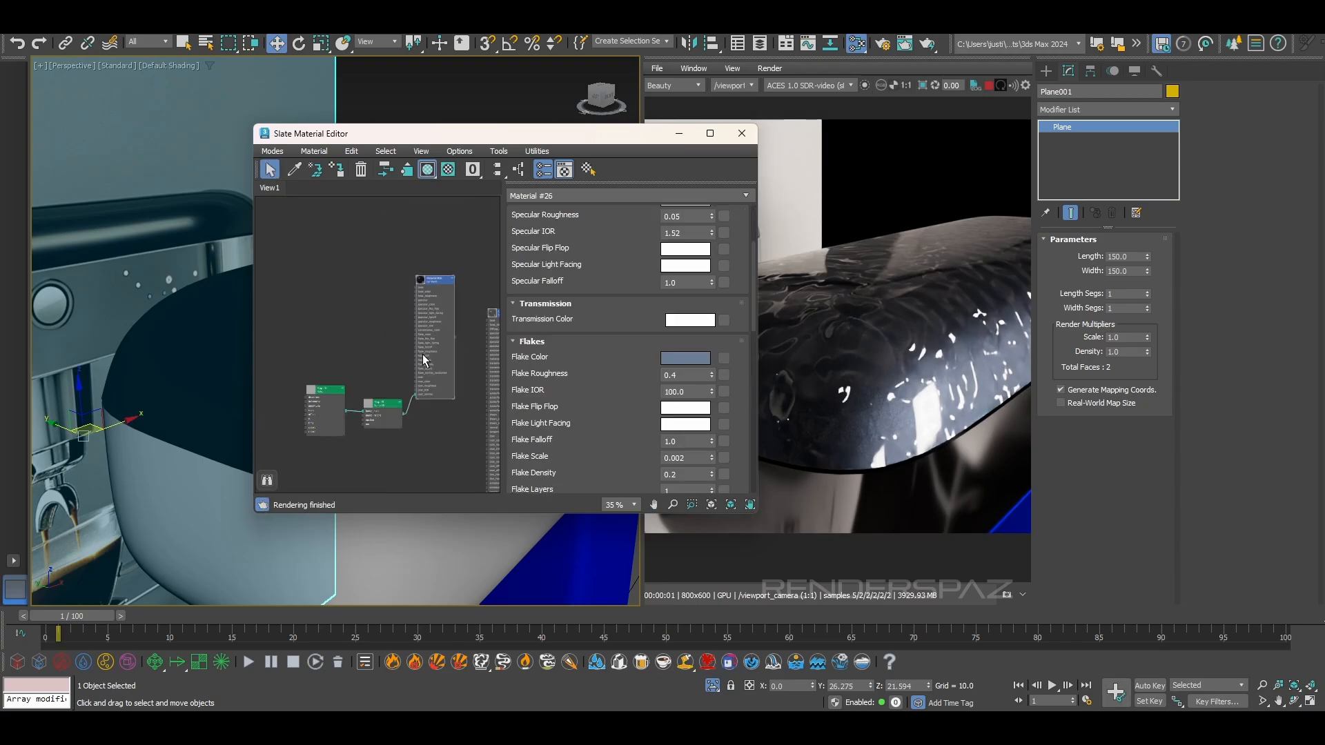
pyautogui.scroll(1, 399, 373)
pyautogui.moveTo(373, 408); pyautogui.dragTo(345, 343)
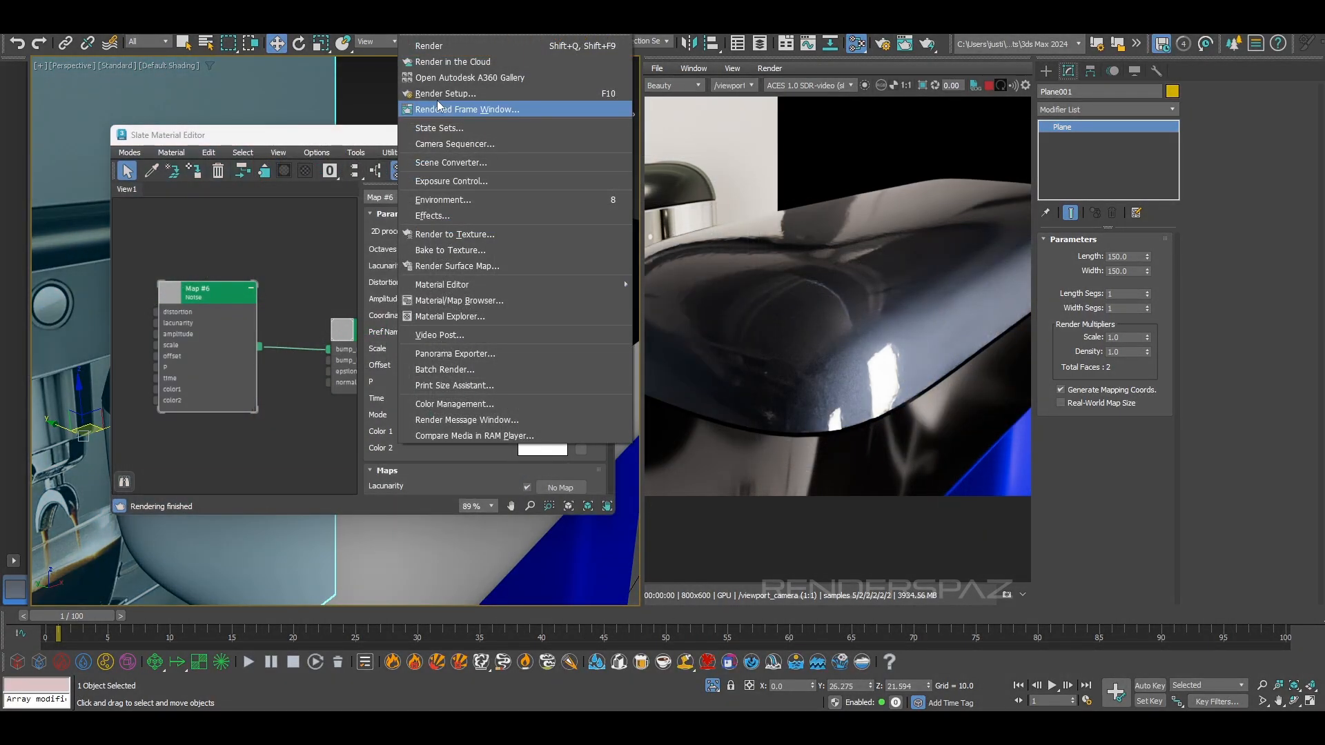
# Raise the Arnold Camera (AA) samples to 16 and inspect the cleaner paint in the interactive render
pyautogui.click(439, 94)
pyautogui.click(928, 431)
pyautogui.press('BackSpace')
pyautogui.write('16')
pyautogui.press('Return')
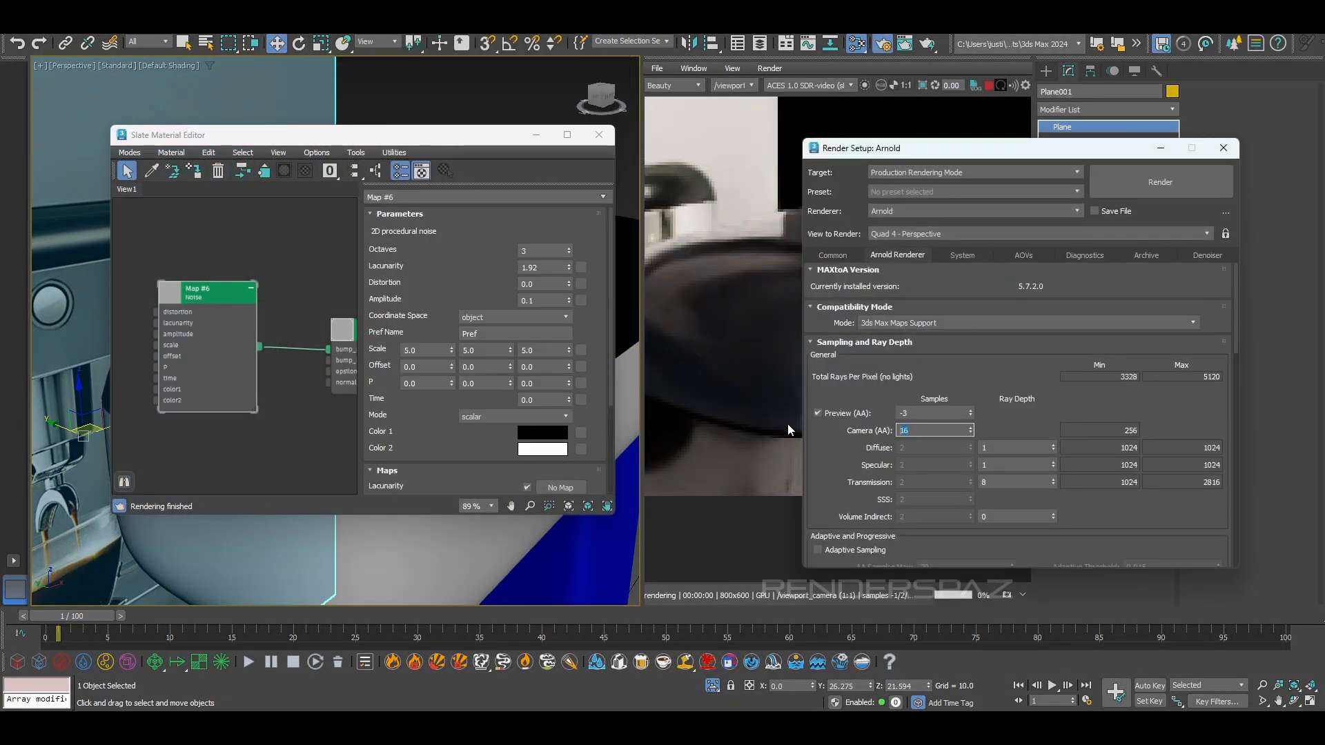
pyautogui.click(1224, 148)
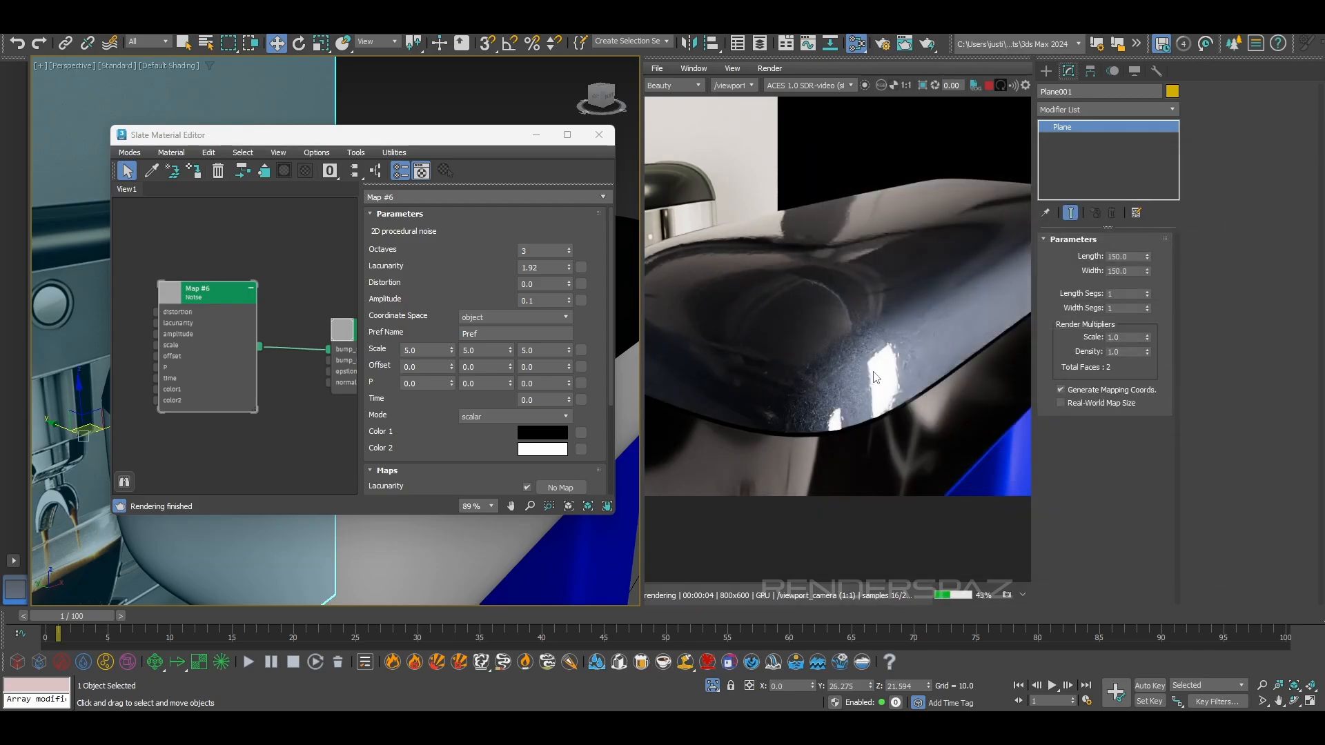
pyautogui.scroll(5, 859, 388)
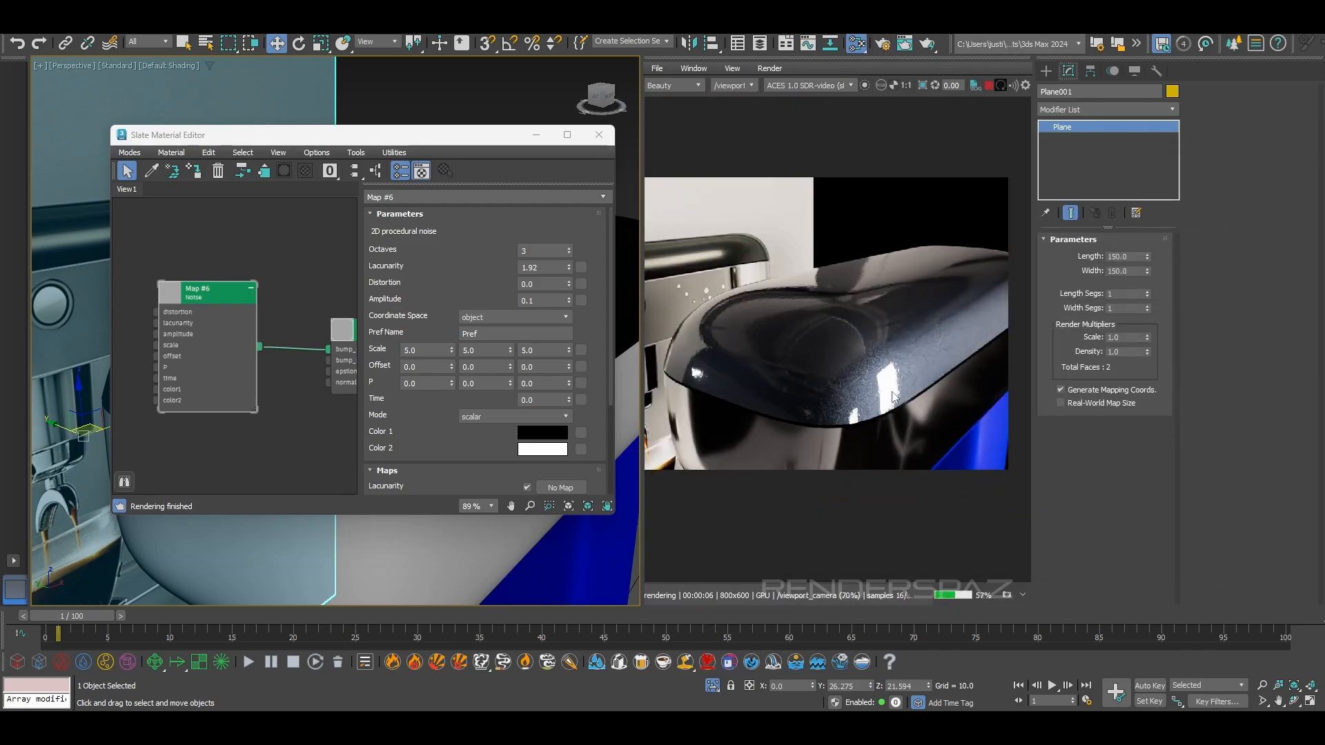
pyautogui.scroll(-5, 885, 392)
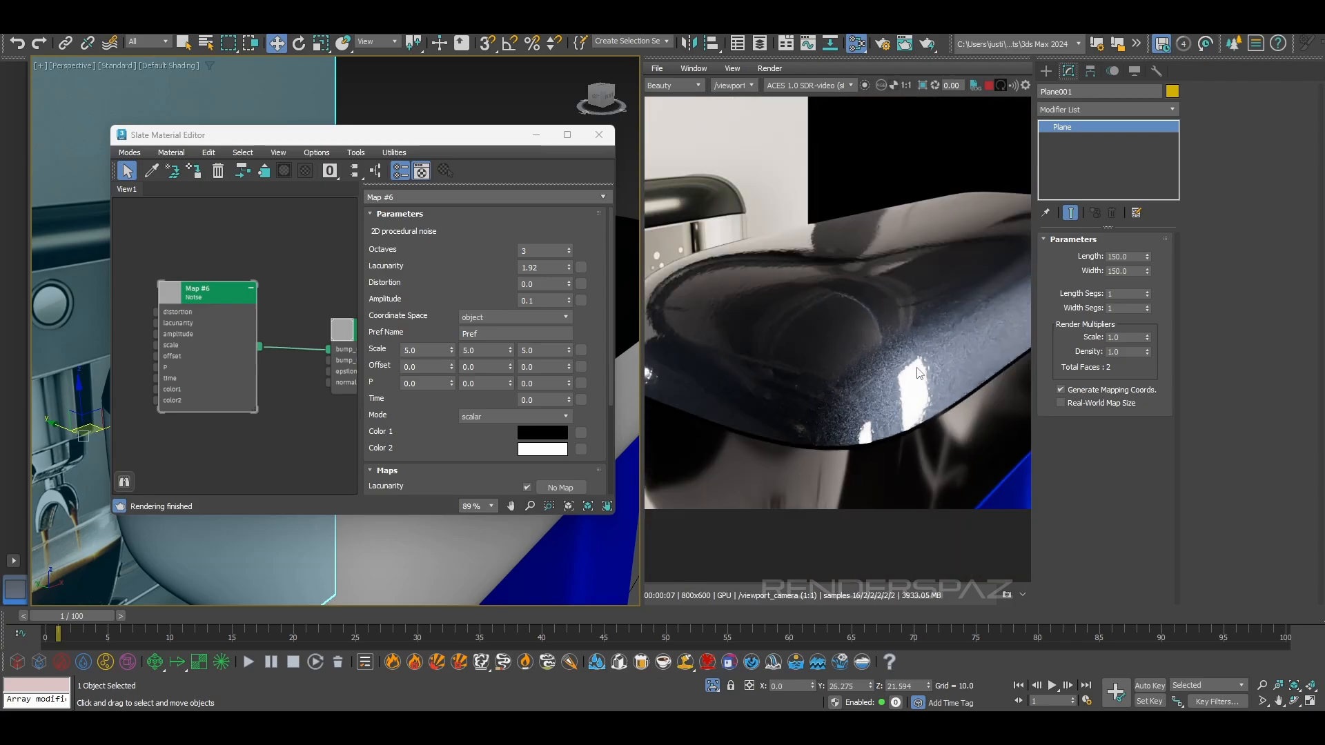
# Set the noise map's octaves to 2 and its scale to 2.0 on all three axes, and inspect the coat up close
pyautogui.click(569, 253)
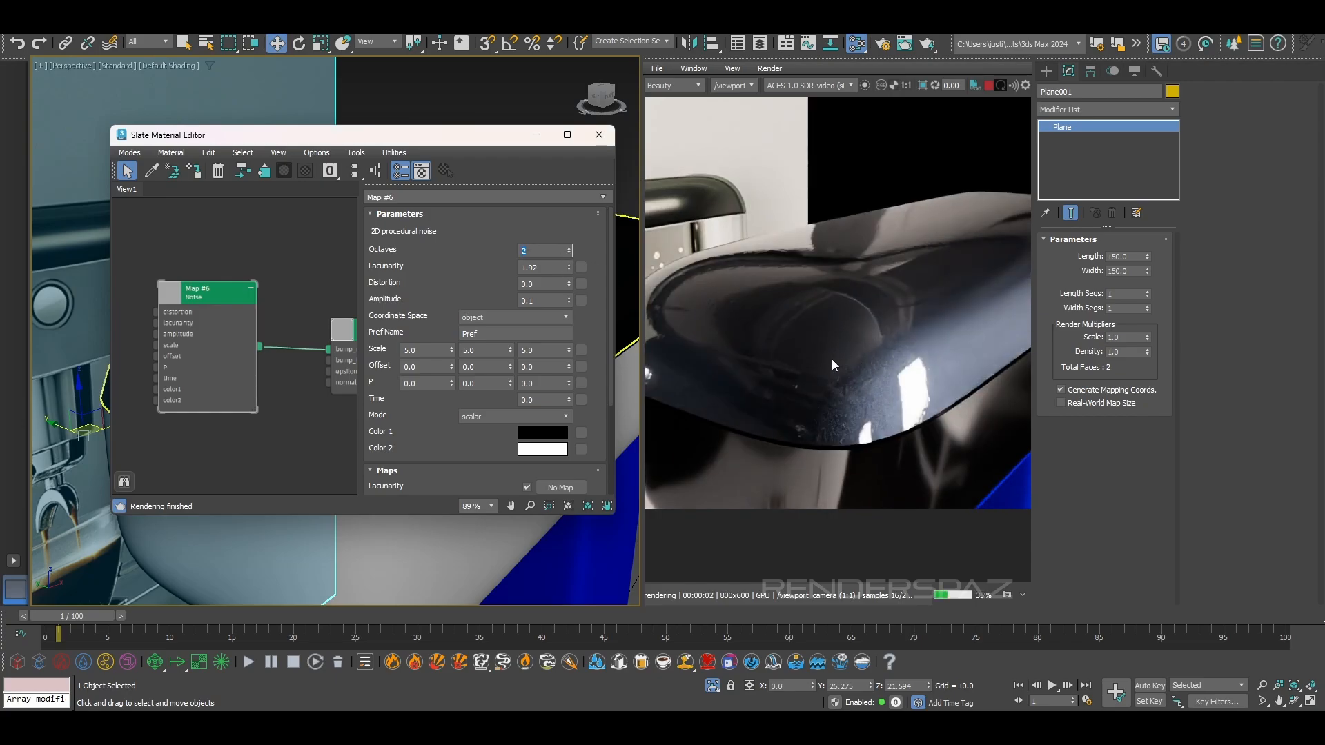
pyautogui.click(435, 353)
pyautogui.write('2')
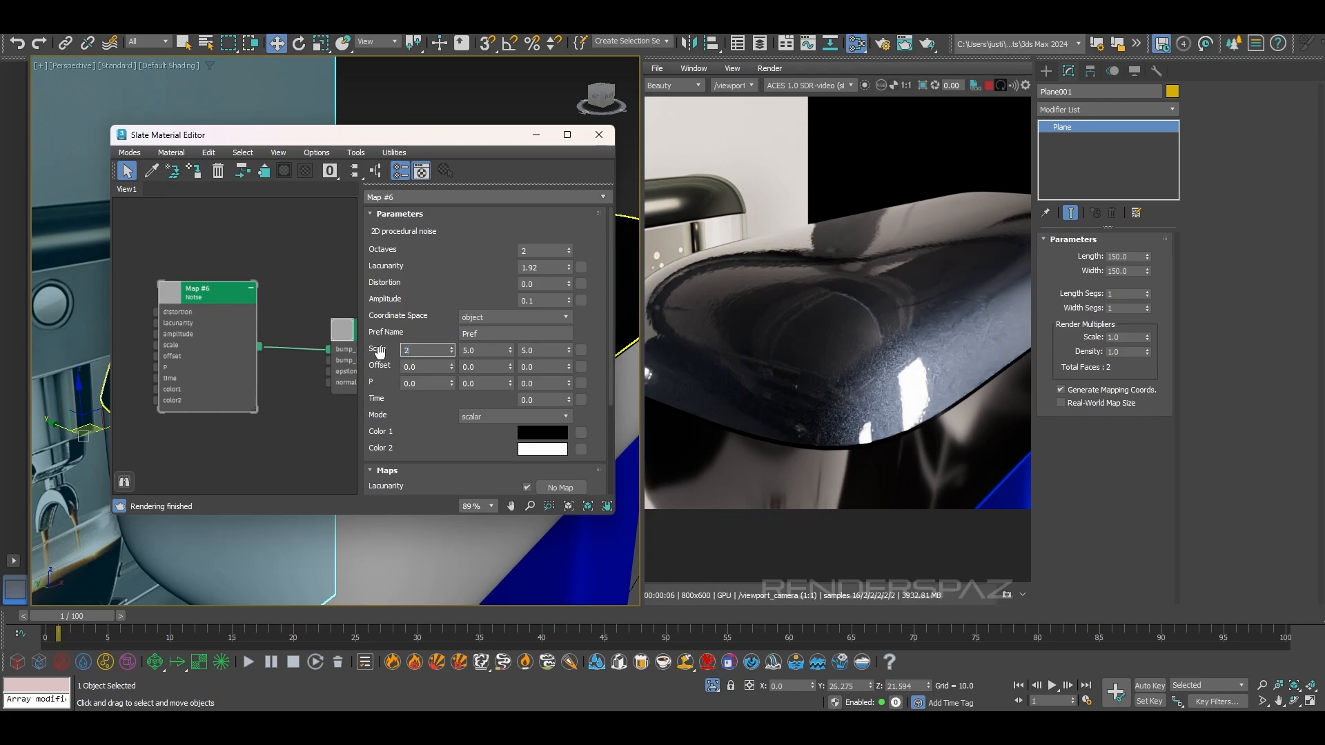
pyautogui.press('Return')
pyautogui.press('Tab')
pyautogui.write('2')
pyautogui.press('Return')
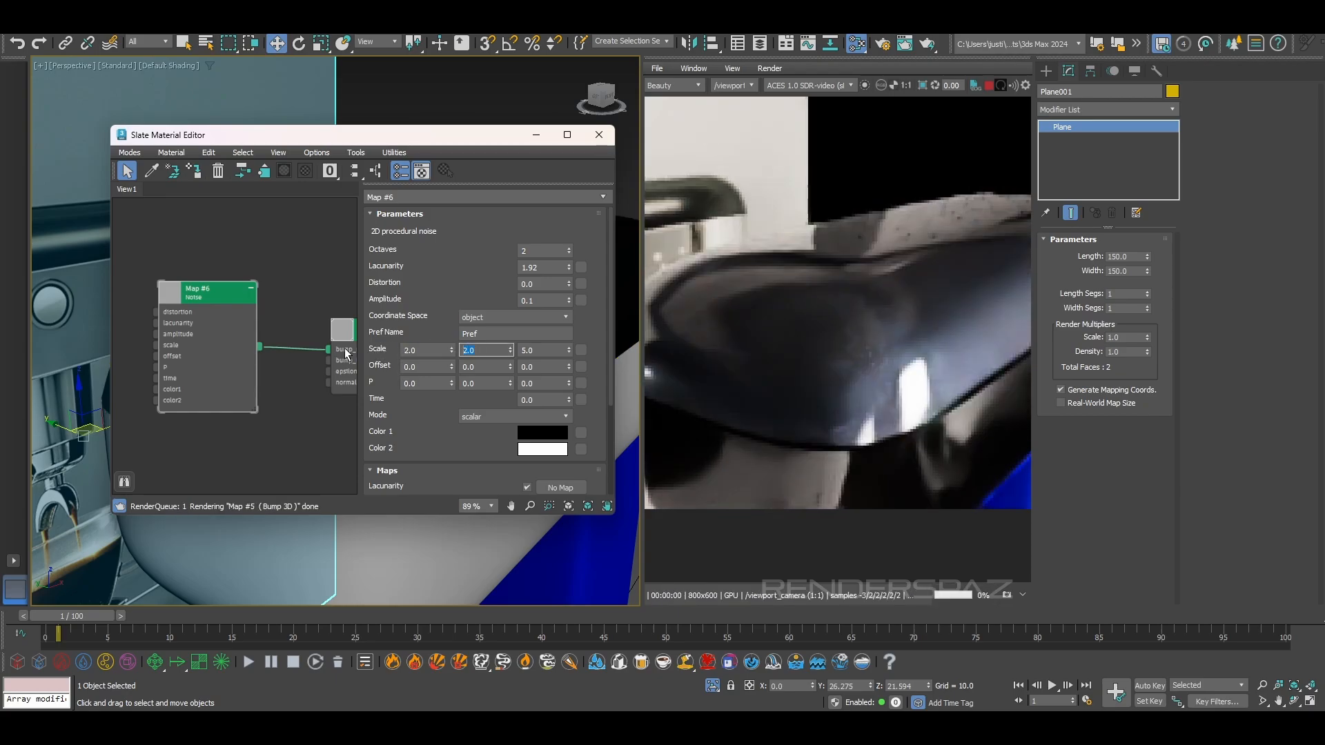
pyautogui.press('Tab')
pyautogui.write('2')
pyautogui.press('Return')
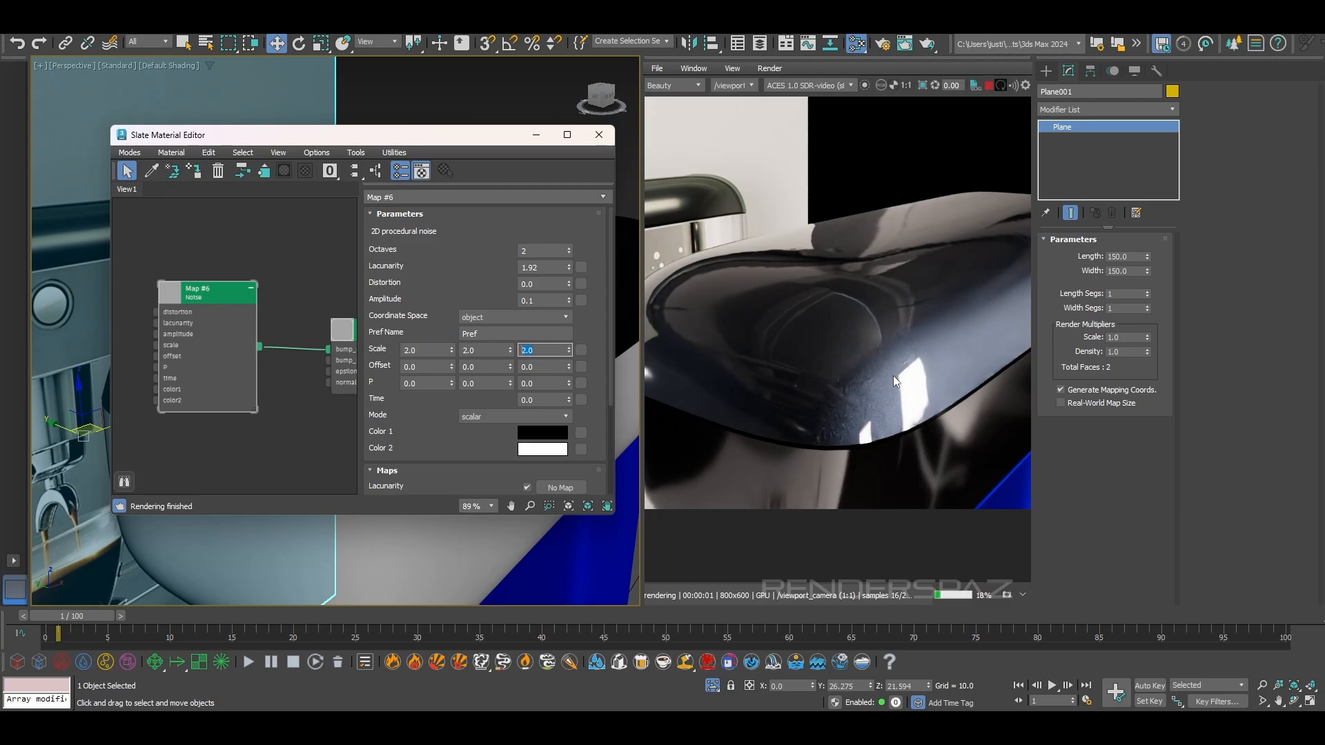
pyautogui.scroll(2, 920, 392)
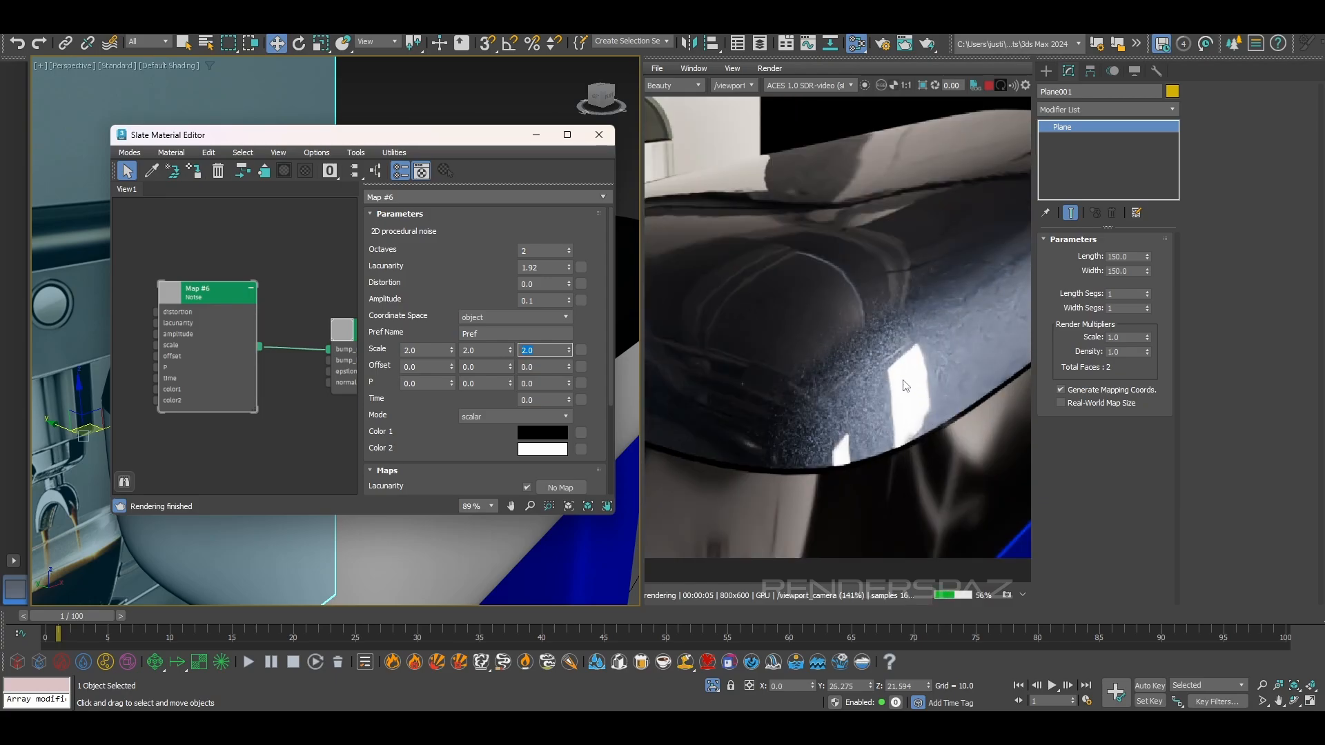
# Set the noise map's scale to 8.0 on all three axes and compare the coat in the render near and far
pyautogui.click(442, 349)
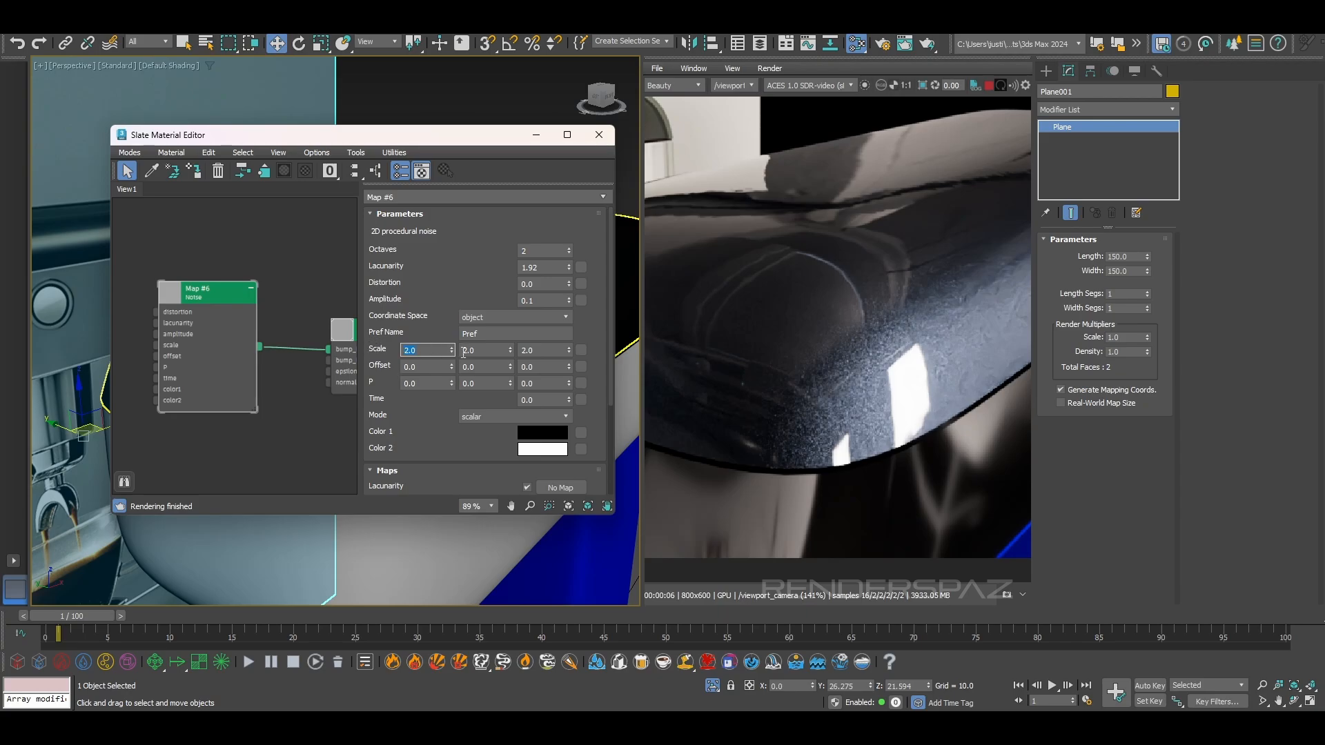
pyautogui.press('Tab')
pyautogui.write('8')
pyautogui.press('Tab')
pyautogui.write('8')
pyautogui.press('Return')
pyautogui.scroll(-2, 997, 364)
pyautogui.scroll(1, 973, 364)
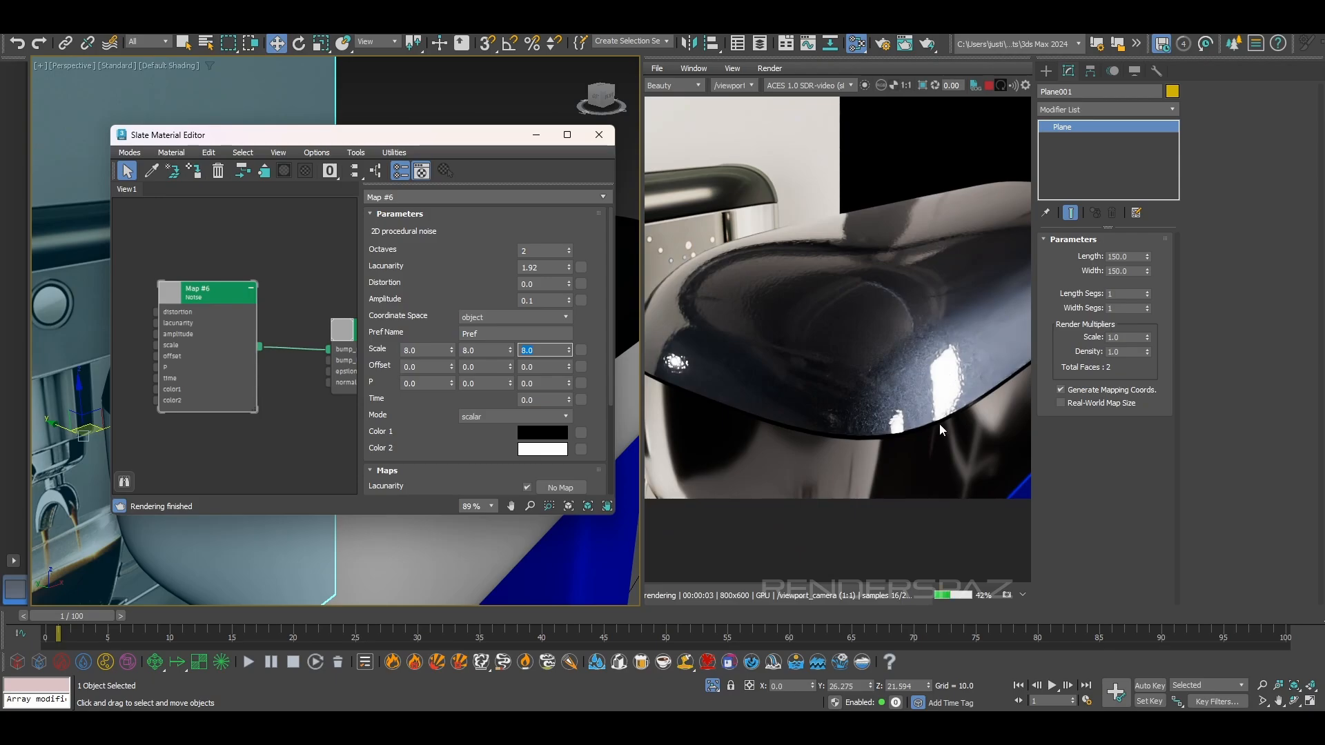
pyautogui.scroll(2, 900, 411)
pyautogui.scroll(-3, 900, 411)
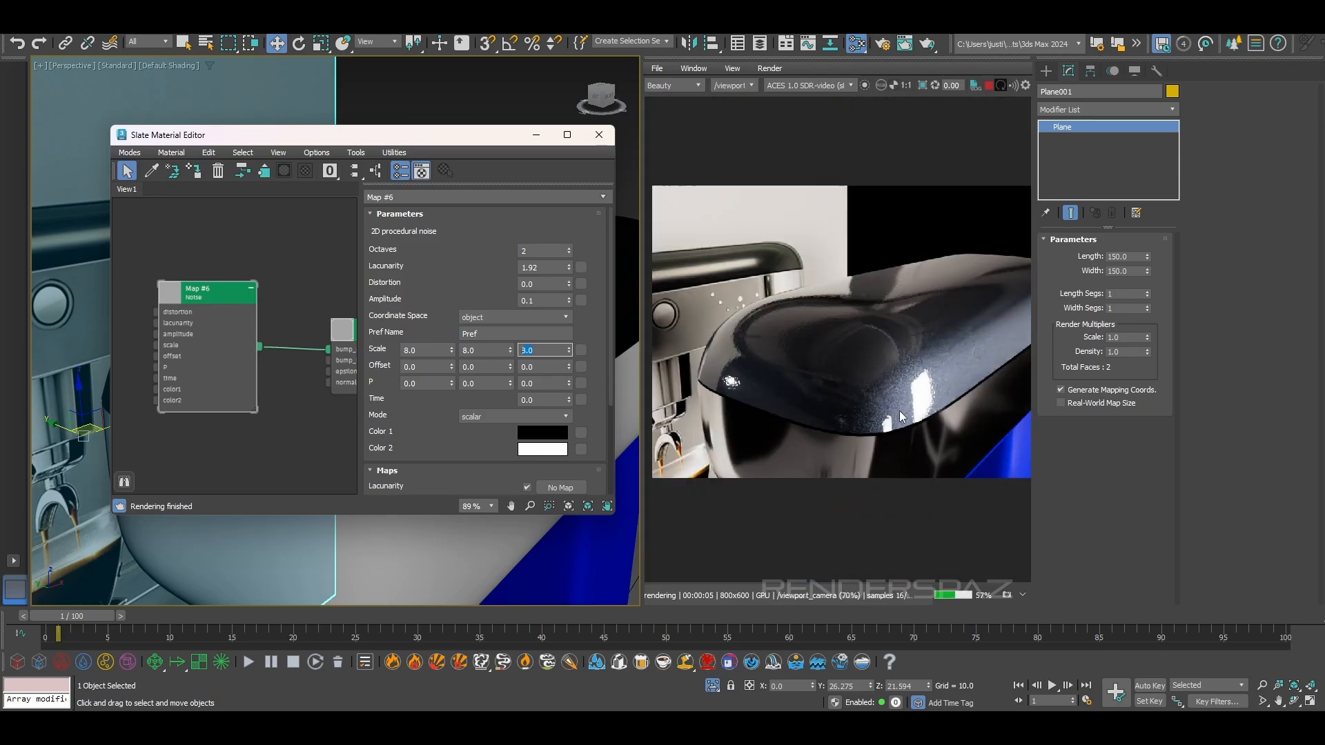
# Review the parameters of the noise map, the Bump 3D map and the car paint material down to its coat settings
pyautogui.scroll(-1, 424, 424)
pyautogui.scroll(-2, 424, 424)
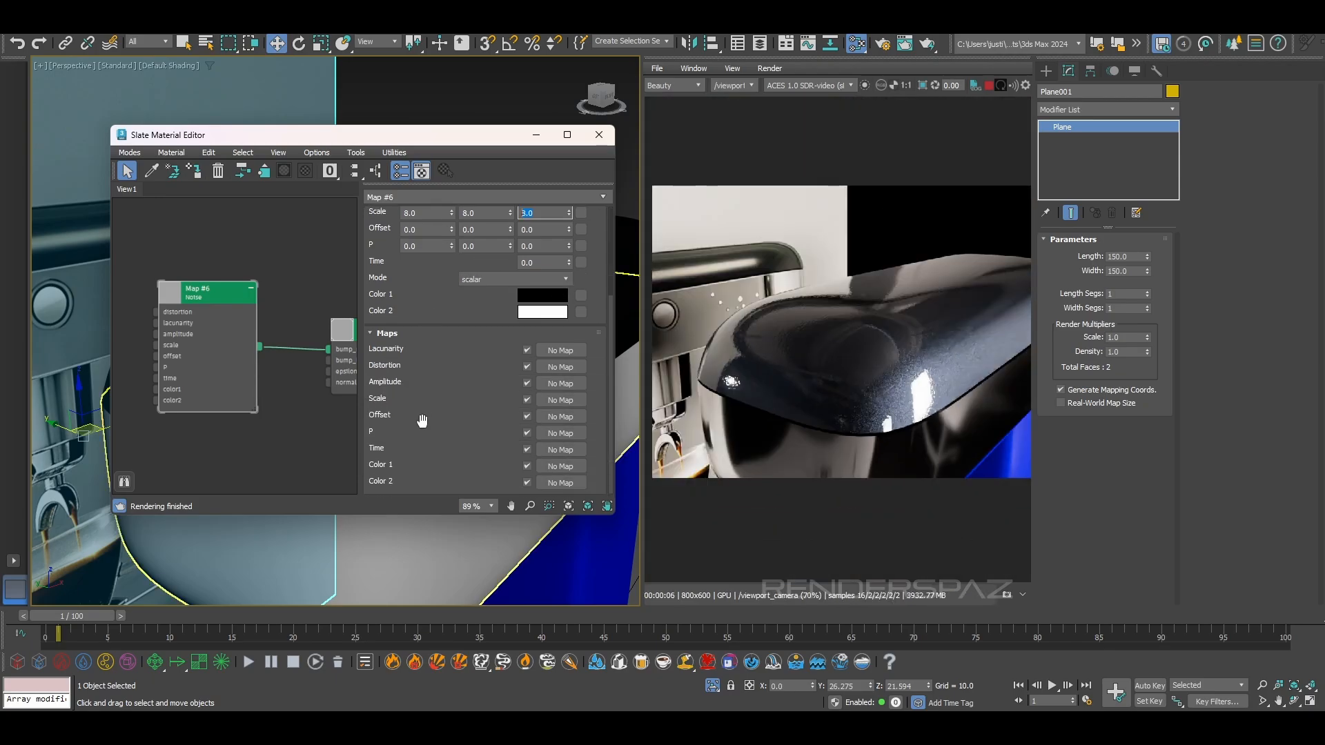
pyautogui.moveTo(255, 385); pyautogui.dragTo(153, 399, button='middle')
pyautogui.doubleClick(264, 373)
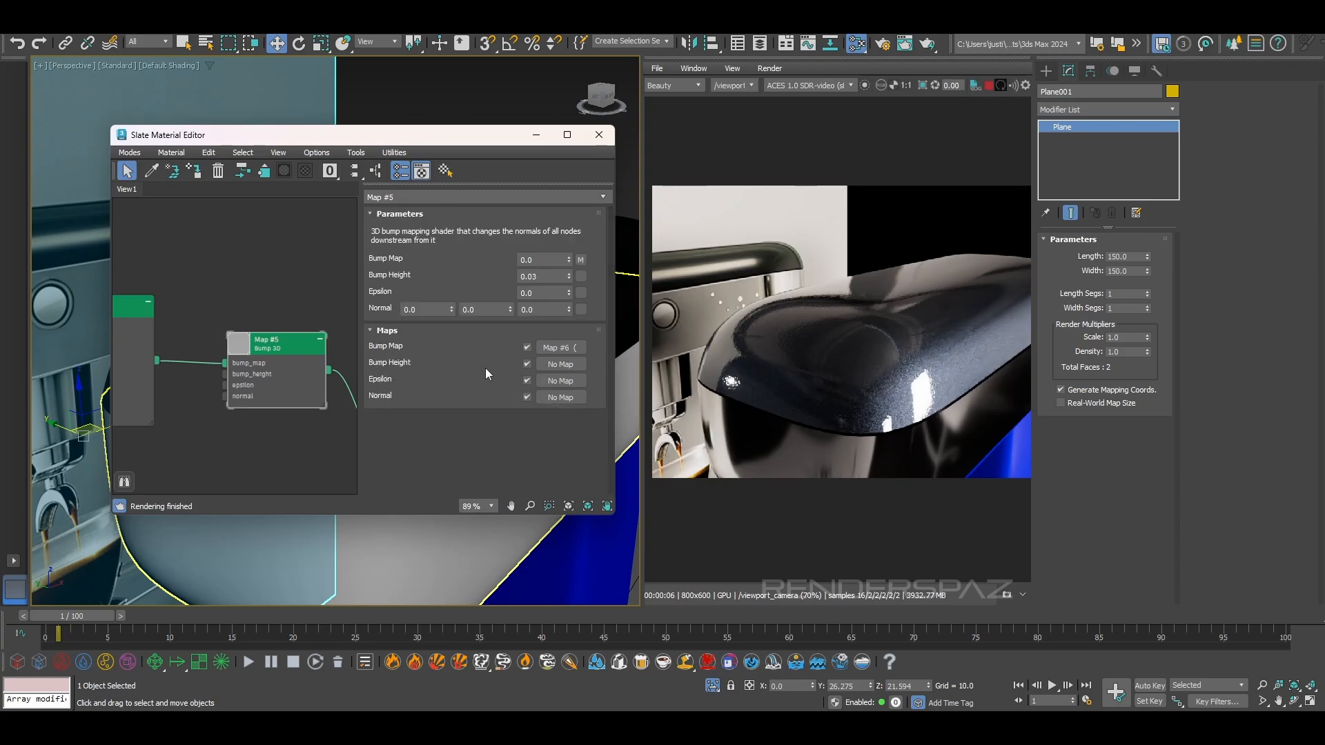
pyautogui.moveTo(251, 383); pyautogui.dragTo(102, 345, button='middle')
pyautogui.doubleClick(268, 412)
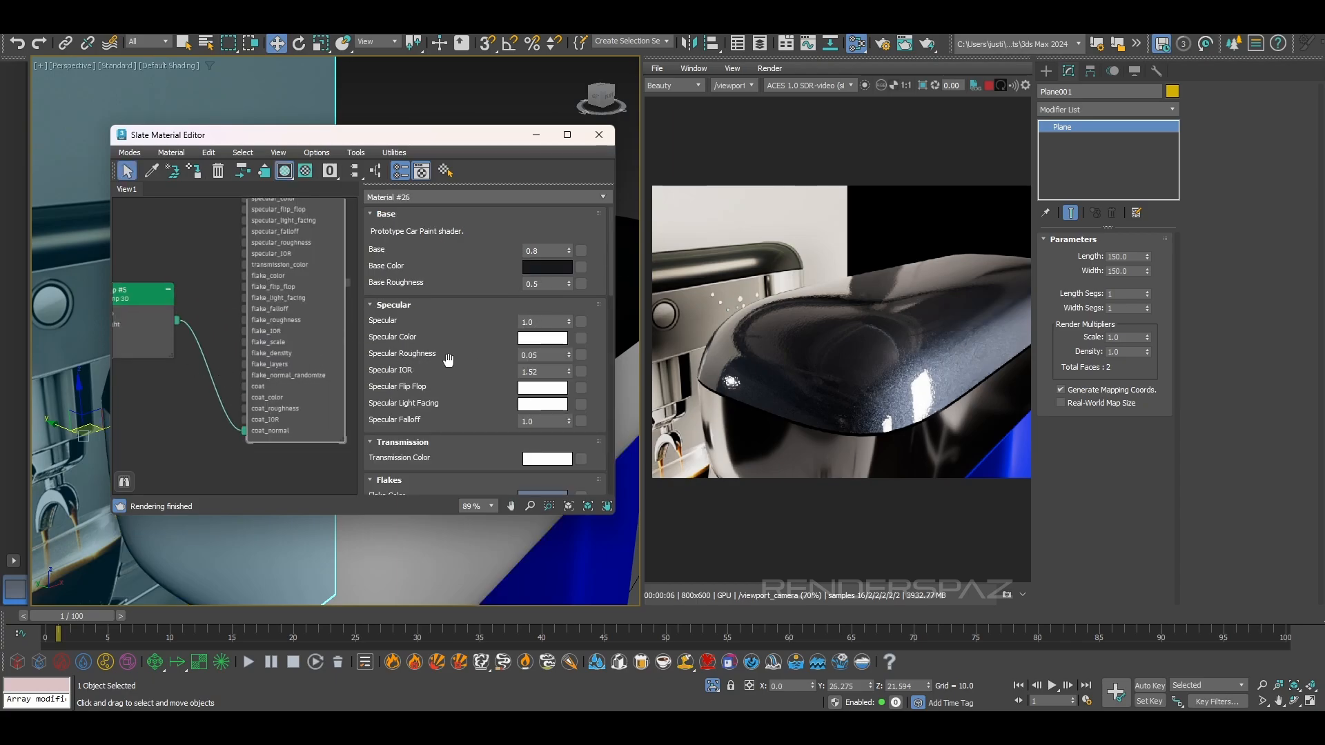
pyautogui.scroll(-10, 448, 353)
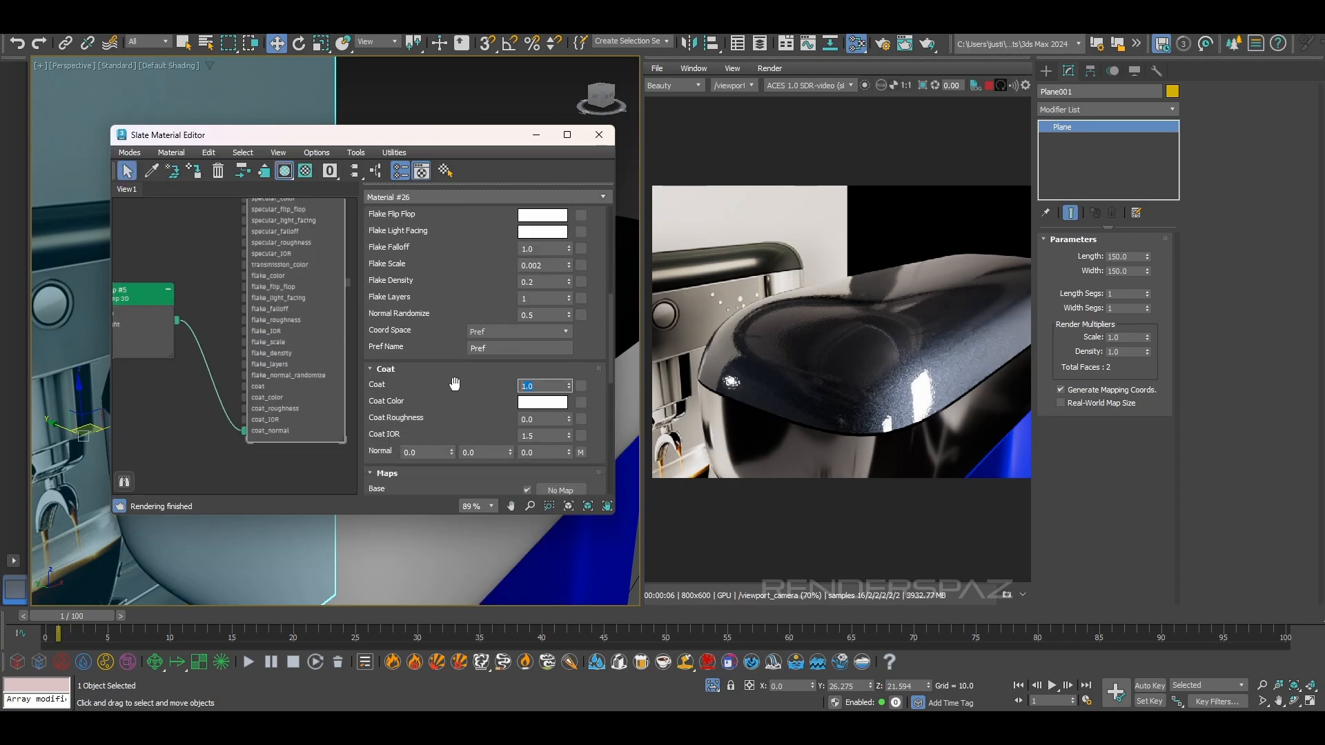
# Set the coat weight of the car paint material to 0.5
pyautogui.press('Return')
pyautogui.click(538, 402)
pyautogui.click(520, 366)
pyautogui.click(545, 384)
pyautogui.write('.5')
pyautogui.press('Return')
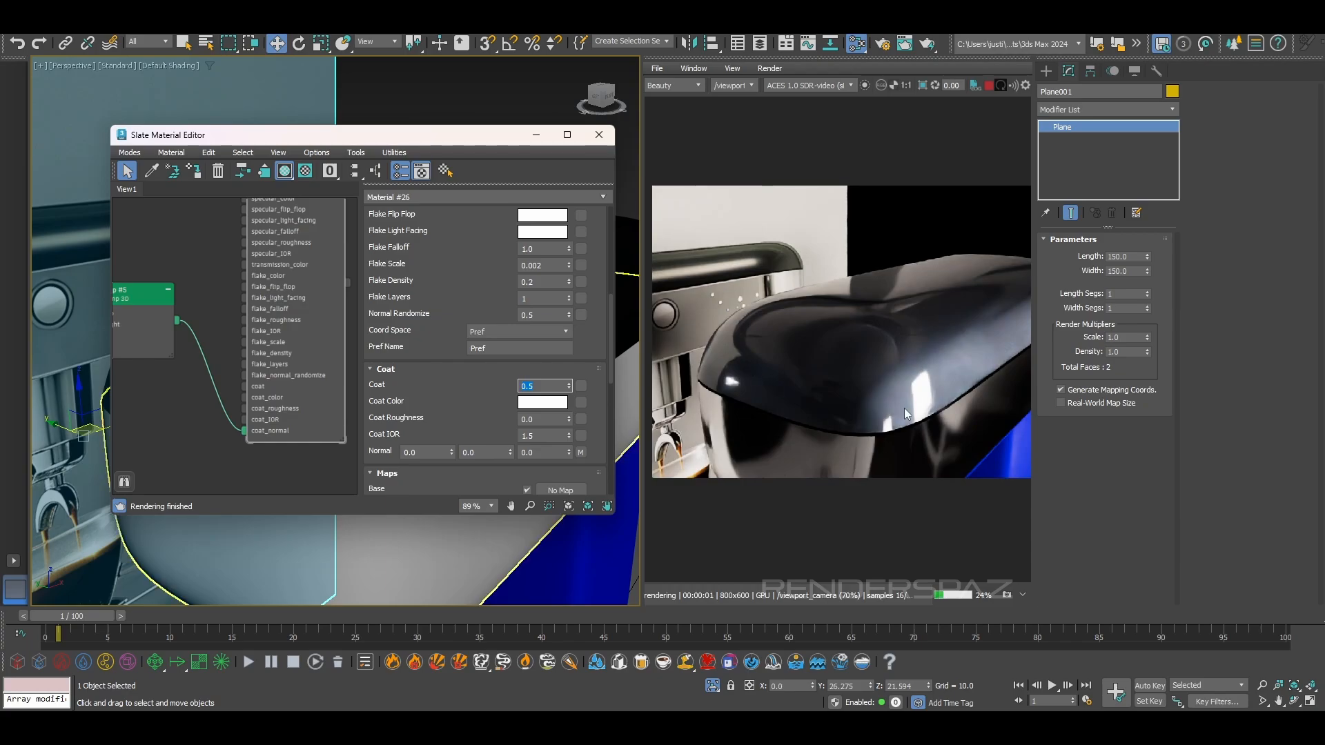
# Raise the car paint's coat roughness to 0.020 and inspect the whole machine in the interactive render
pyautogui.click(567, 420)
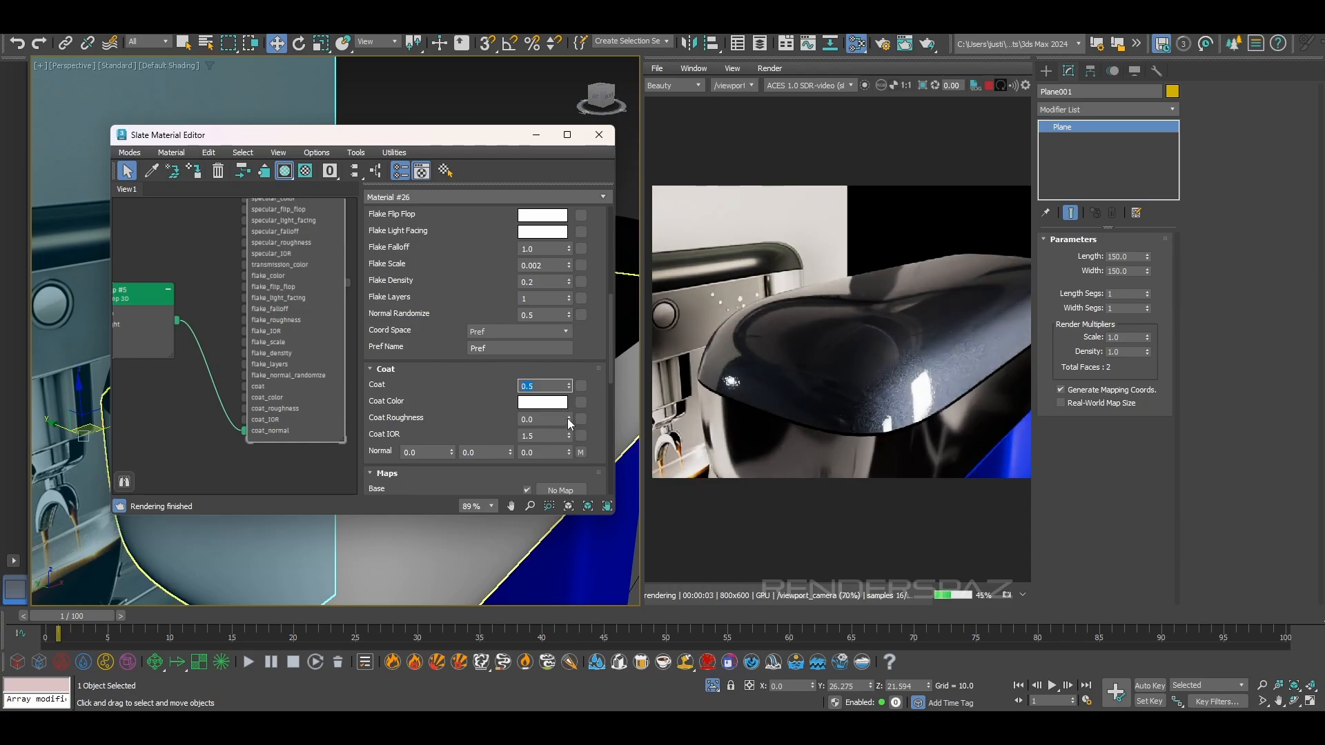
pyautogui.moveTo(571, 401); pyautogui.dragTo(571, 400)
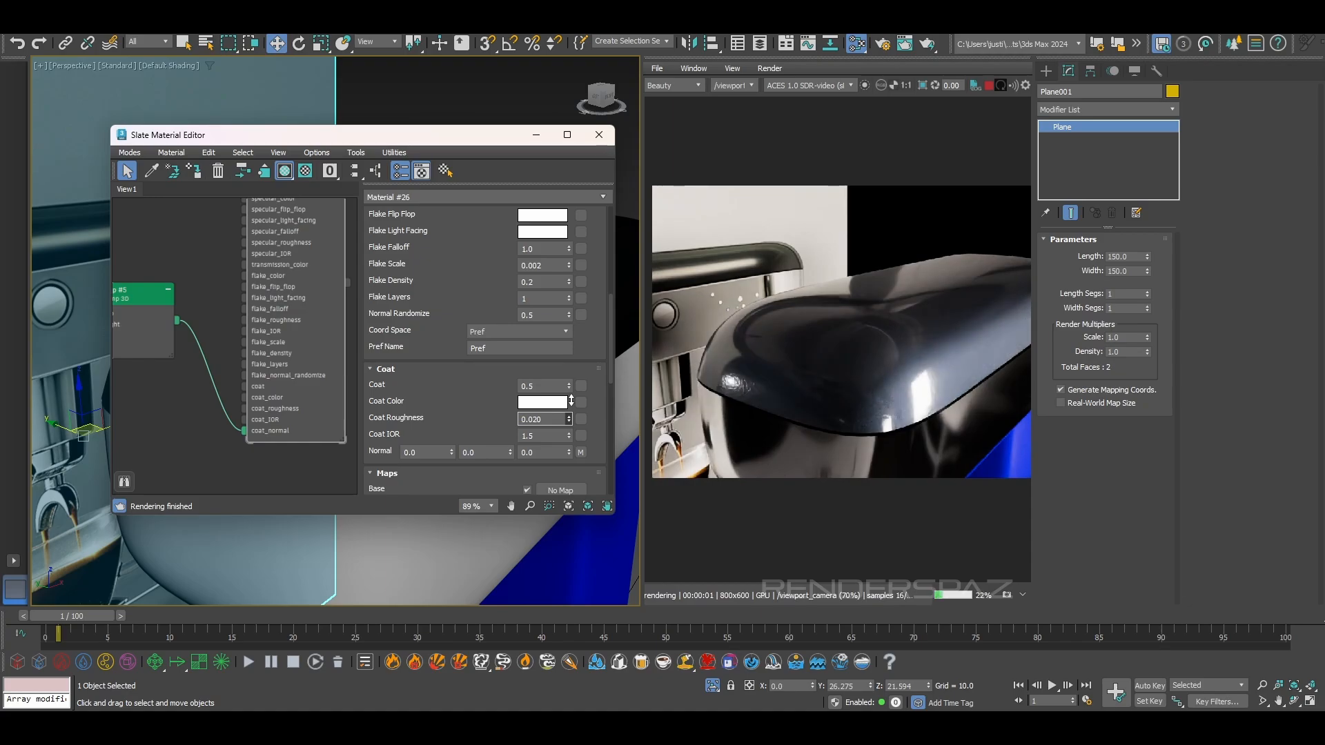
pyautogui.moveTo(570, 399); pyautogui.dragTo(570, 399)
pyautogui.press('m')
pyautogui.moveTo(375, 414)
pyautogui.keyDown('alt'); pyautogui.mouseDown(button='middle')
pyautogui.moveTo(438, 410)
pyautogui.moveTo(357, 423)
pyautogui.mouseUp(button='middle'); pyautogui.keyUp('alt')
pyautogui.scroll(-8, 357, 423)
pyautogui.keyDown('alt'); pyautogui.moveTo(524, 429); pyautogui.dragTo(453, 454, button='middle'); pyautogui.keyUp('alt')
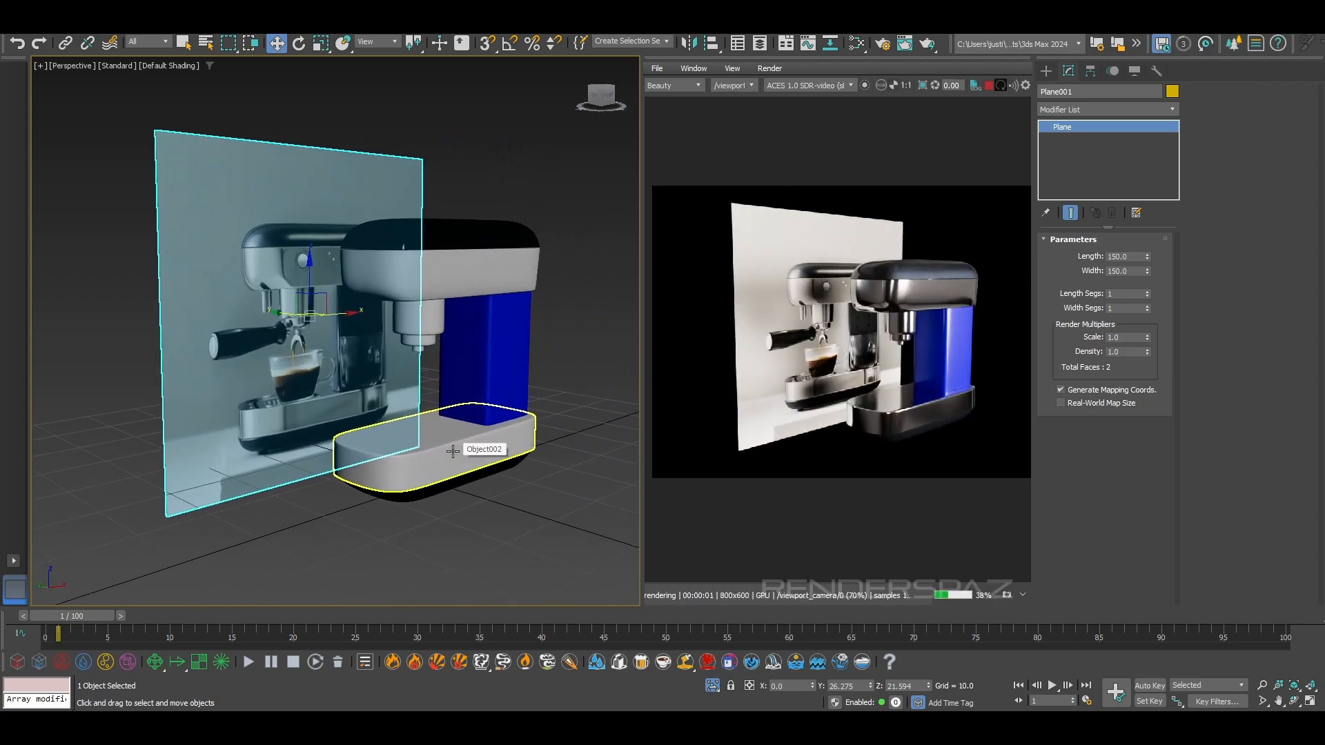
pyautogui.scroll(2, 940, 358)
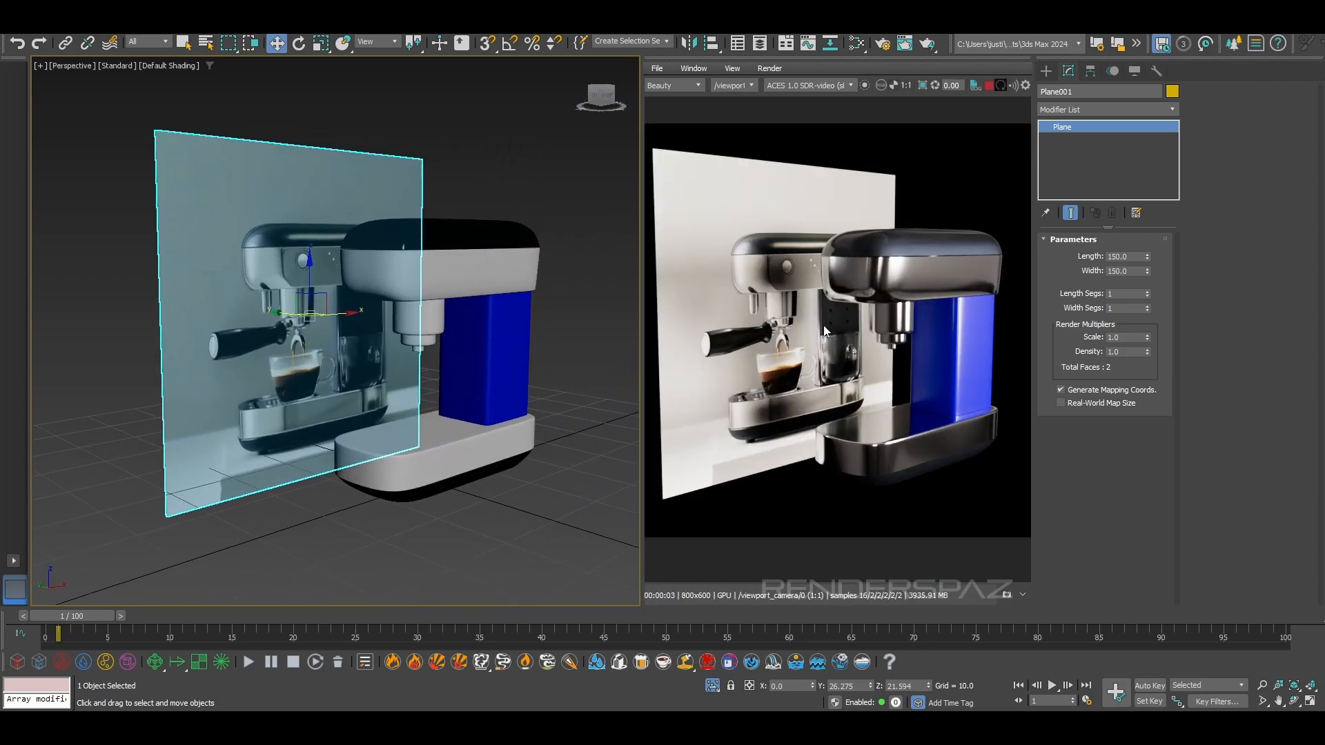
pyautogui.moveTo(931, 455); pyautogui.dragTo(909, 437, button='middle')
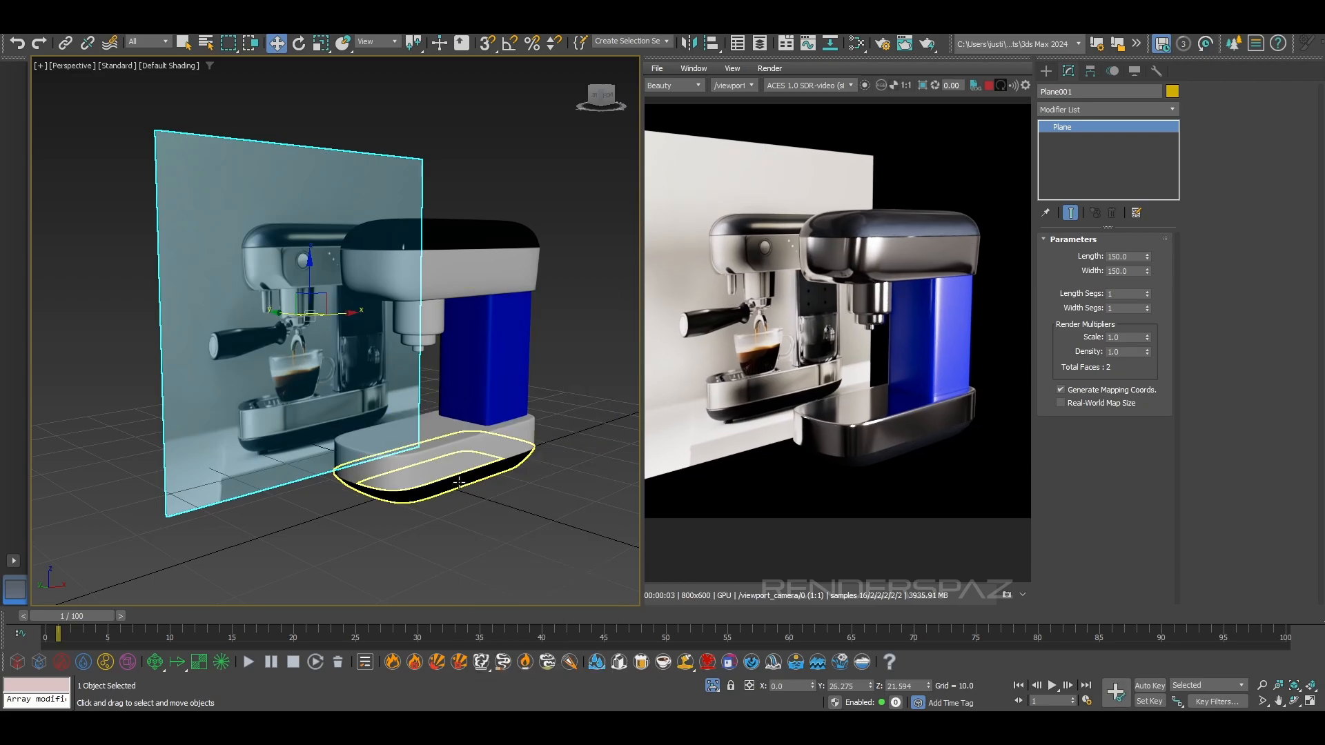
# Select the blue column between the machine's head and base and display the viewport with edged faces
pyautogui.click(537, 456)
pyautogui.scroll(4, 502, 383)
pyautogui.click(478, 360)
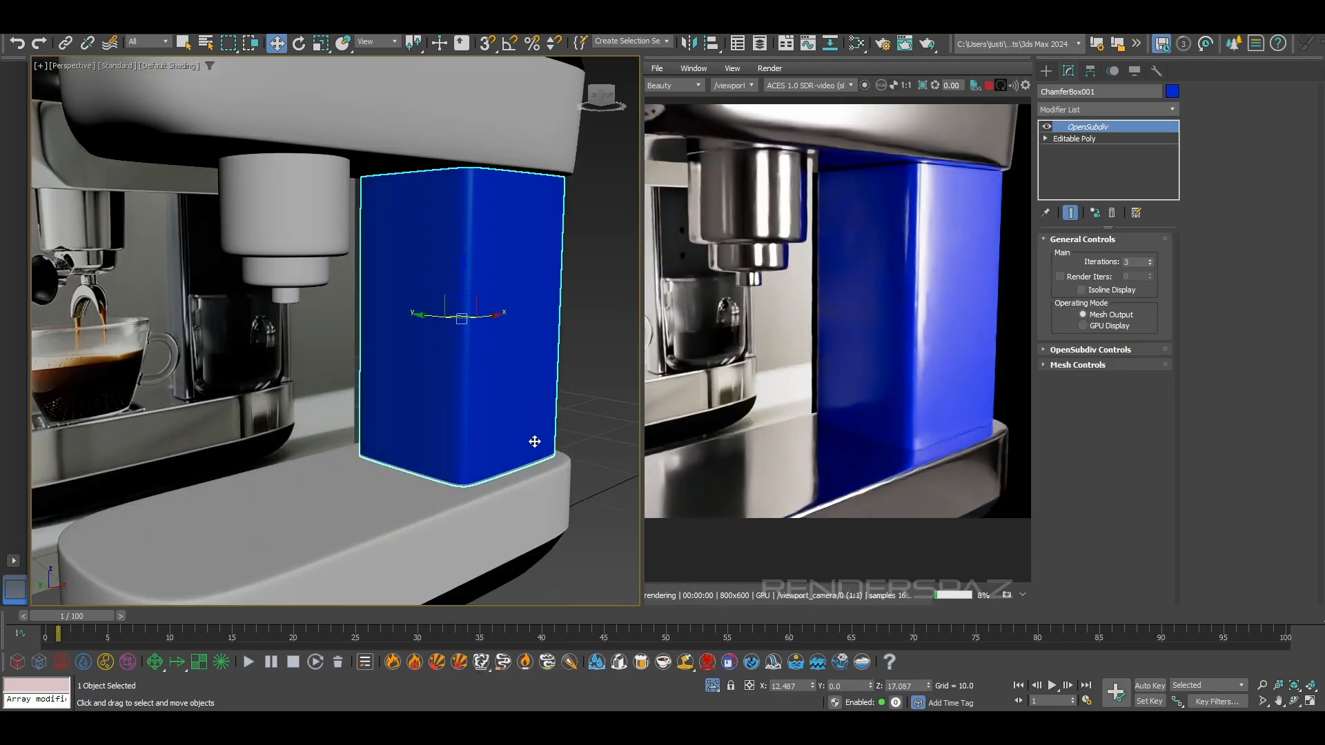
pyautogui.moveTo(518, 294)
pyautogui.keyDown('alt'); pyautogui.mouseDown(button='middle')
pyautogui.moveTo(450, 307)
pyautogui.moveTo(472, 283)
pyautogui.mouseUp(button='middle'); pyautogui.keyUp('alt')
pyautogui.scroll(3, 472, 284)
pyautogui.press('F3')
pyautogui.press('F3')
pyautogui.press('F4')
pyautogui.keyDown('alt'); pyautogui.moveTo(536, 227); pyautogui.dragTo(573, 231, button='middle'); pyautogui.keyUp('alt')
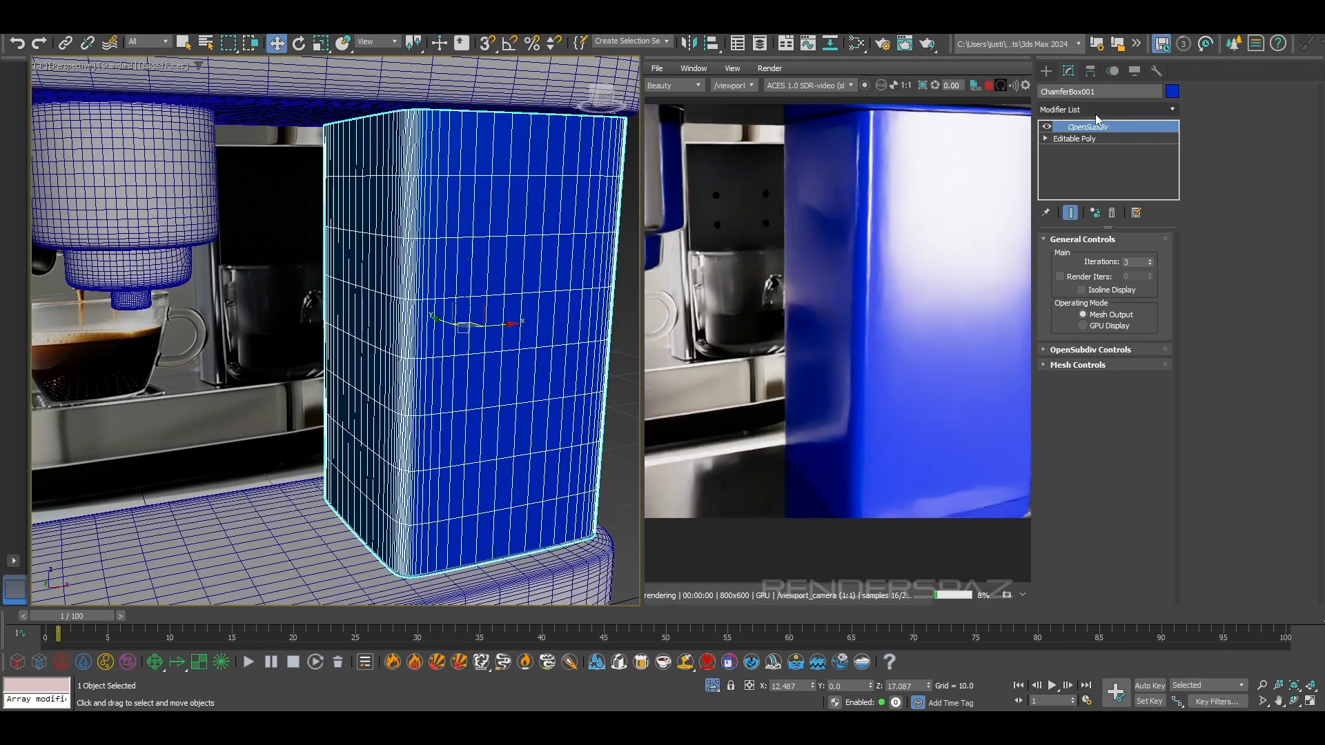
# Add a Shell modifier to the blue column beneath OpenSubdiv, with an inner amount of 0.1 and an outer amount of 0.0
pyautogui.click(1095, 110)
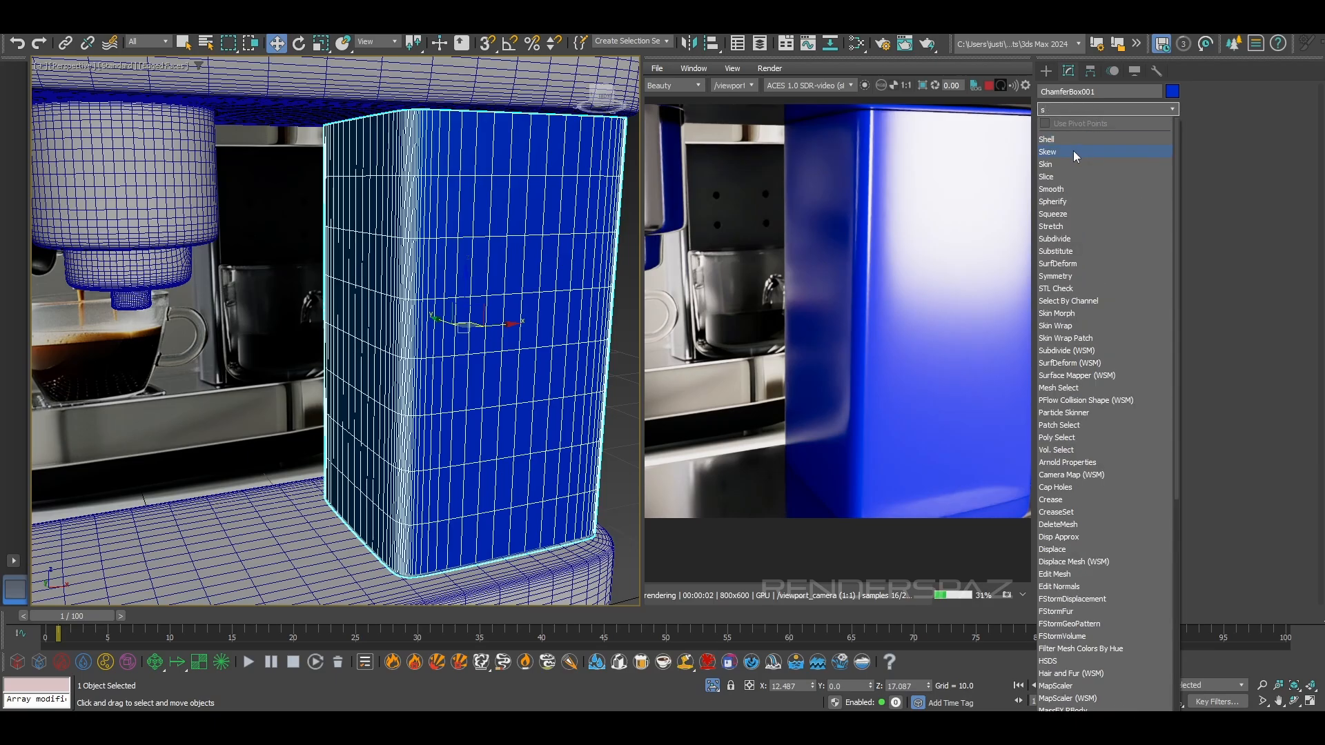
pyautogui.click(1072, 143)
pyautogui.moveTo(1097, 127); pyautogui.dragTo(1104, 153)
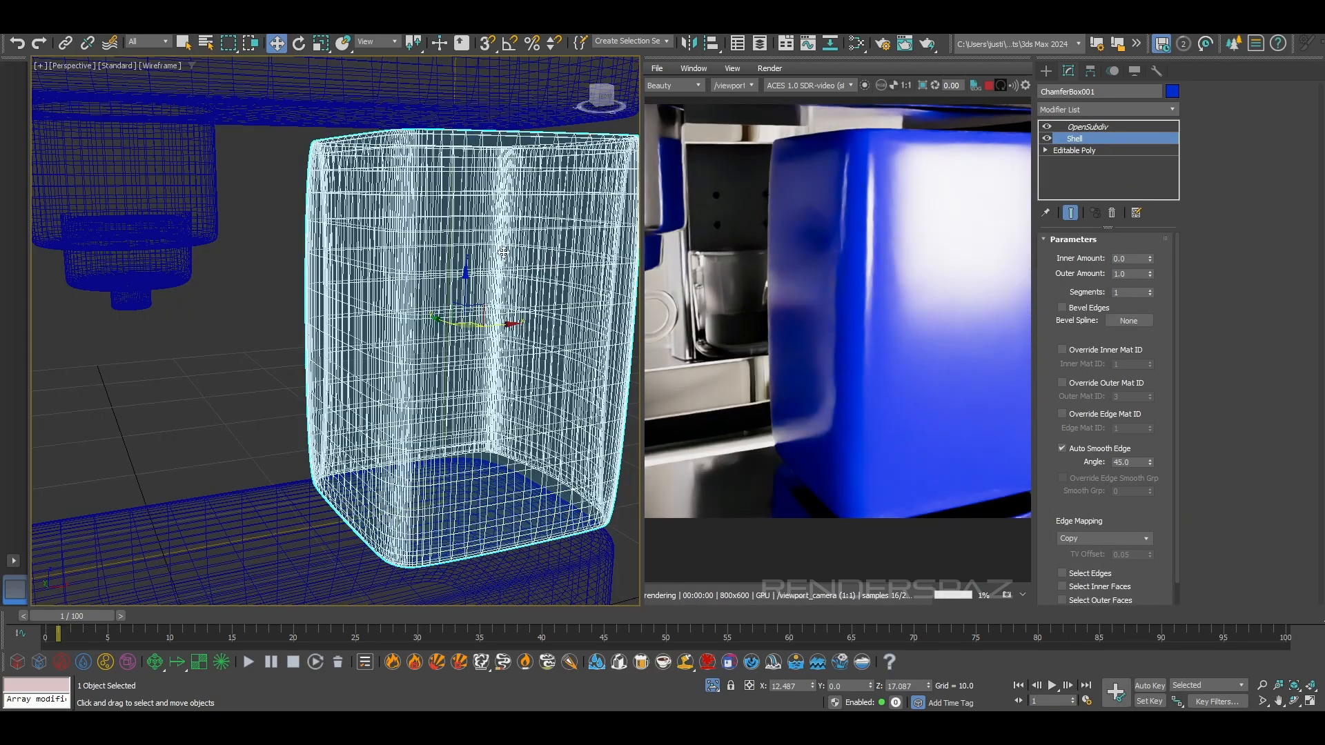
pyautogui.keyDown('alt'); pyautogui.moveTo(555, 266); pyautogui.dragTo(538, 310, button='middle'); pyautogui.keyUp('alt')
pyautogui.moveTo(1150, 275); pyautogui.dragTo(1121, 462)
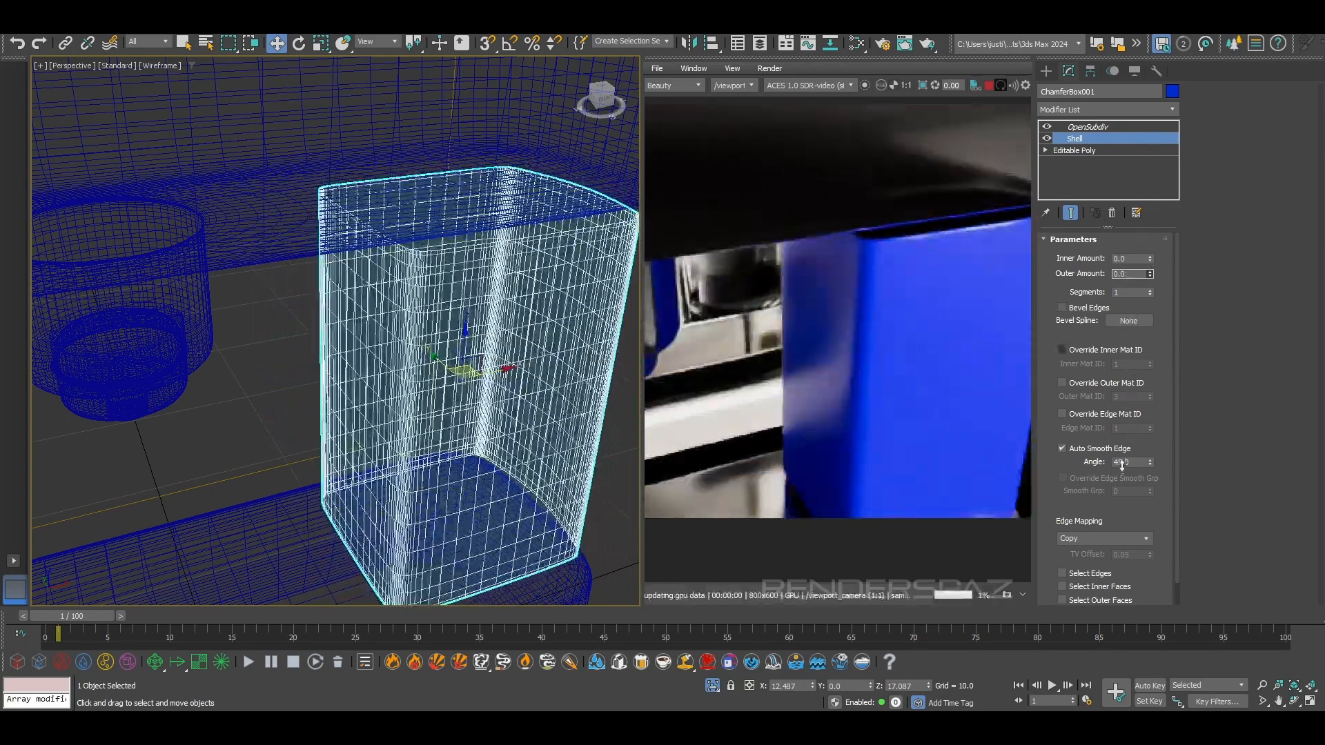
pyautogui.moveTo(1150, 260); pyautogui.dragTo(1152, 193)
pyautogui.keyDown('alt'); pyautogui.moveTo(470, 400); pyautogui.dragTo(524, 255, button='middle'); pyautogui.keyUp('alt')
pyautogui.scroll(-2, 491, 377)
pyautogui.press('F3')
pyautogui.keyDown('alt'); pyautogui.moveTo(534, 353); pyautogui.dragTo(580, 350, button='middle'); pyautogui.keyUp('alt')
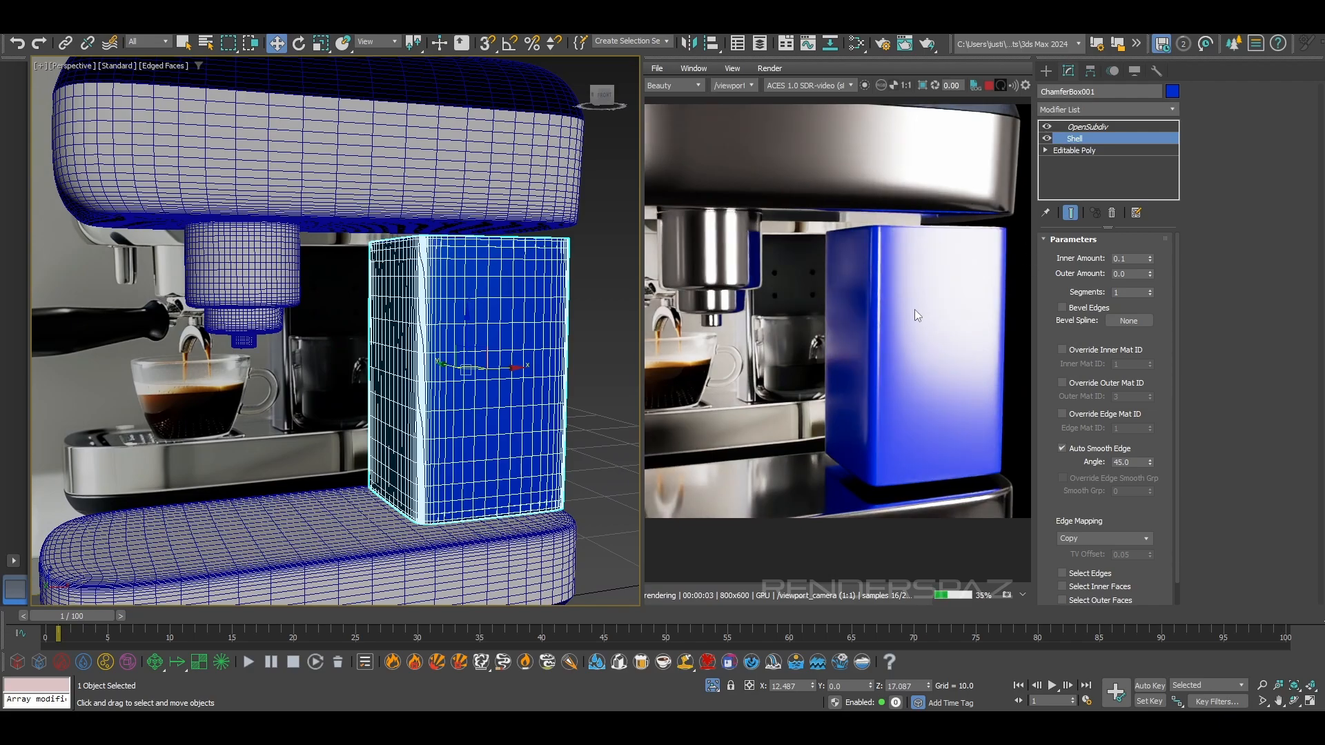
# Scale the column up vertically so its ends reach into the machine's head and base, and deselect it
pyautogui.click(321, 43)
pyautogui.moveTo(456, 332); pyautogui.dragTo(469, 321)
pyautogui.keyDown('alt'); pyautogui.moveTo(448, 429); pyautogui.dragTo(284, 424, button='middle'); pyautogui.keyUp('alt')
pyautogui.scroll(-5, 284, 424)
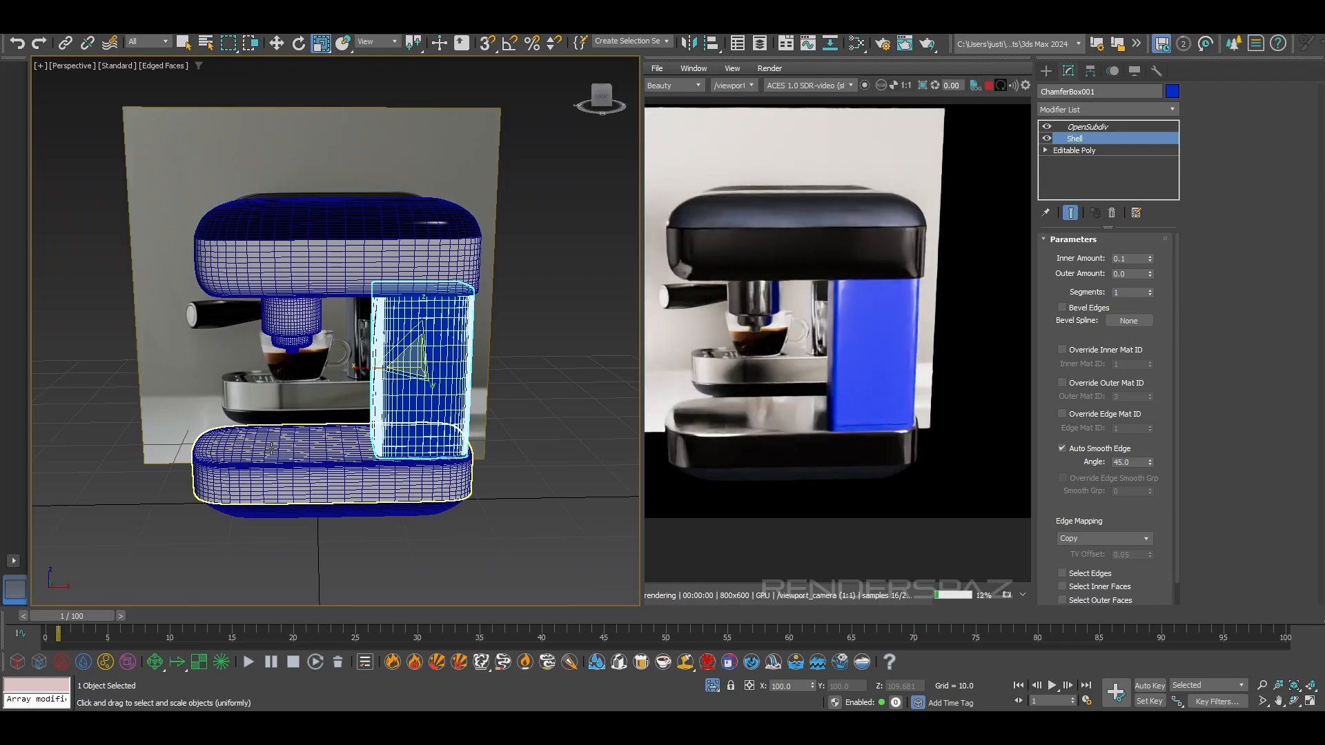
pyautogui.click(76, 250)
pyautogui.scroll(6, 429, 402)
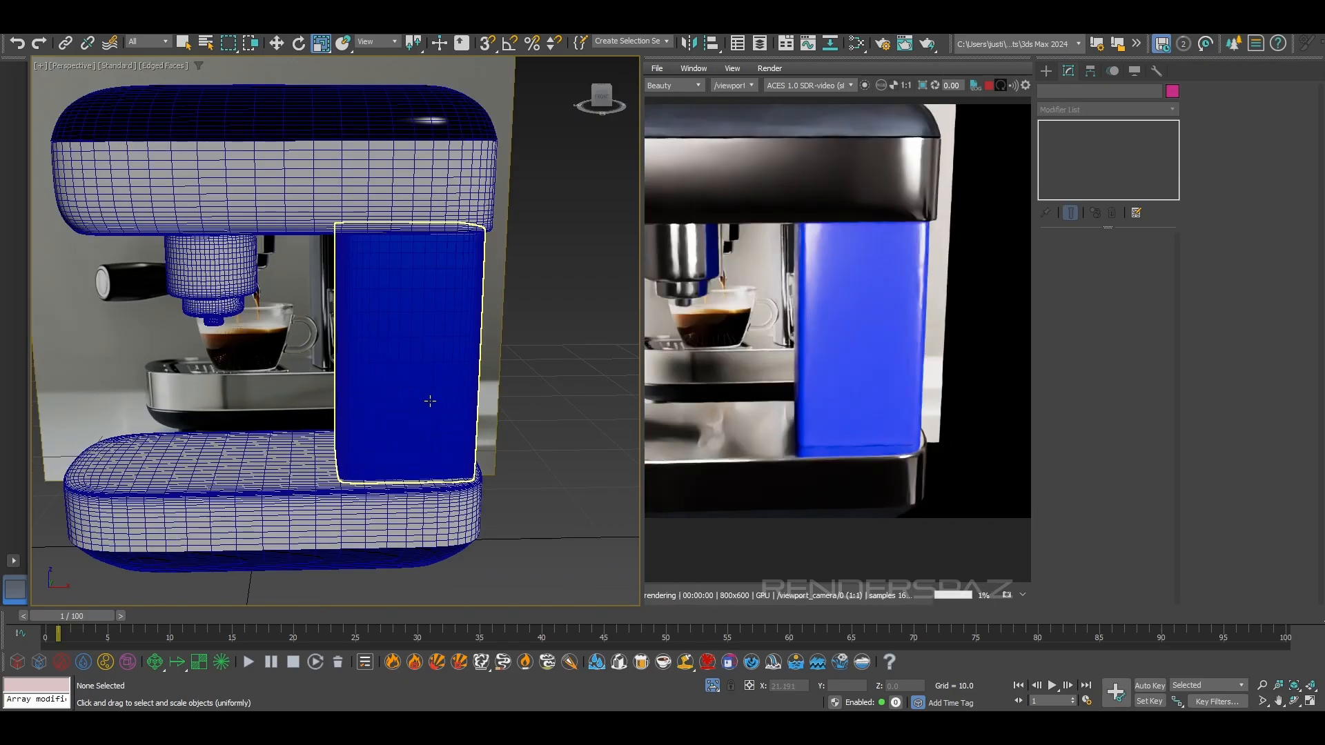
# Select the column and set its Shell inner amount to 0.003
pyautogui.click(418, 376)
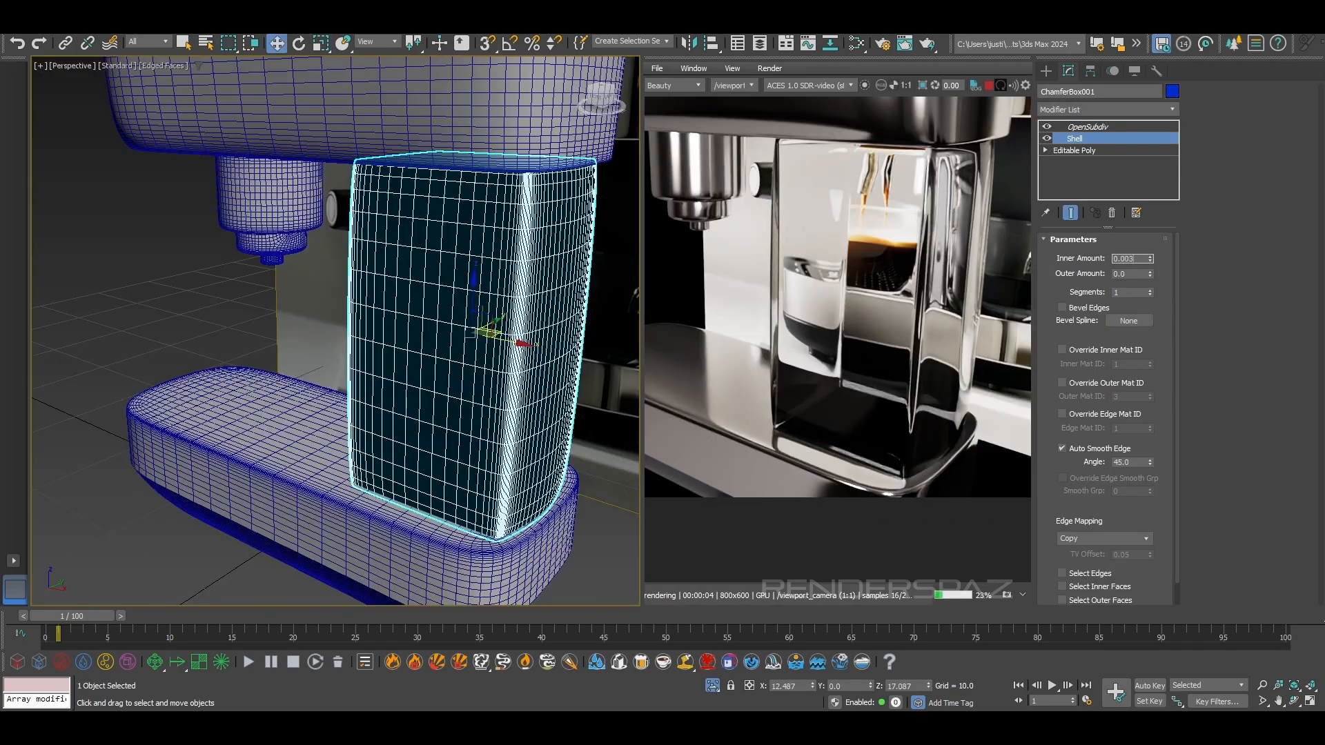
pyautogui.press('Return')
pyautogui.click(401, 299)
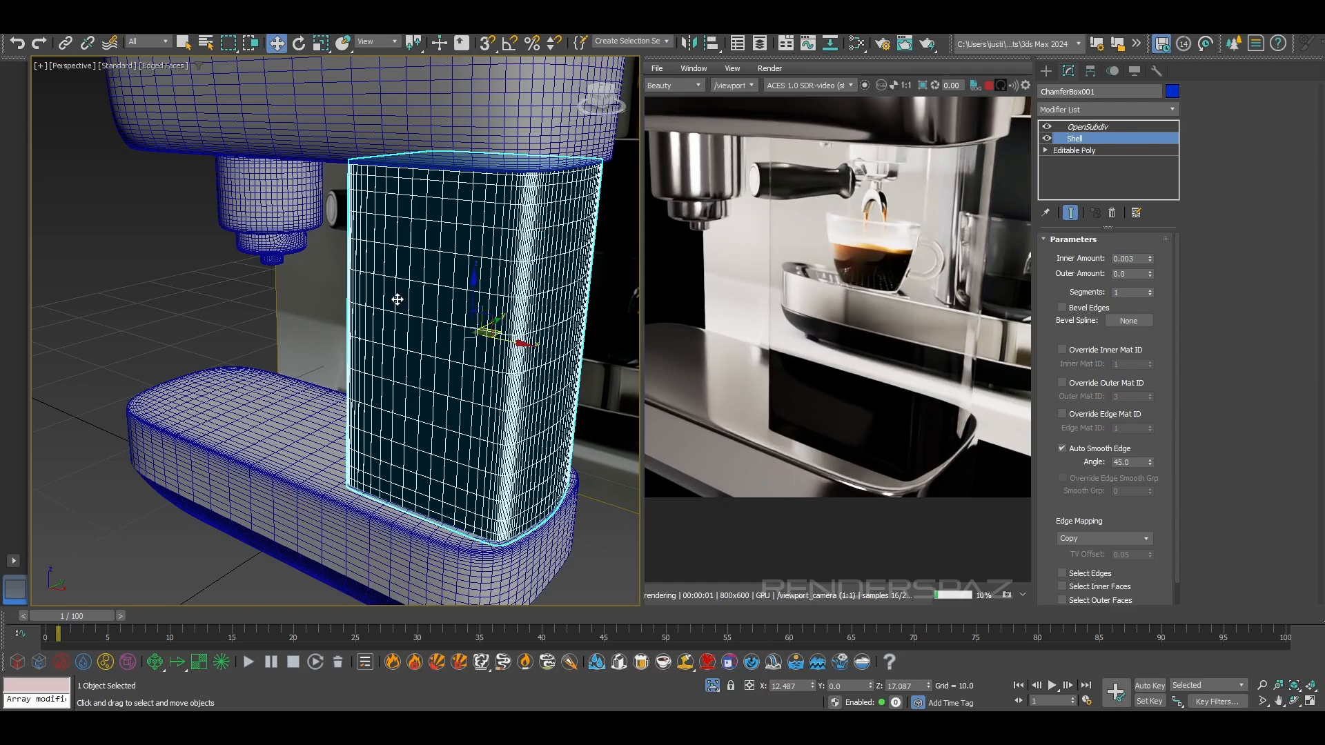
# Try the Thin-Walled transmission option on the column's glass material and switch it back off
pyautogui.press('m')
pyautogui.click(387, 474)
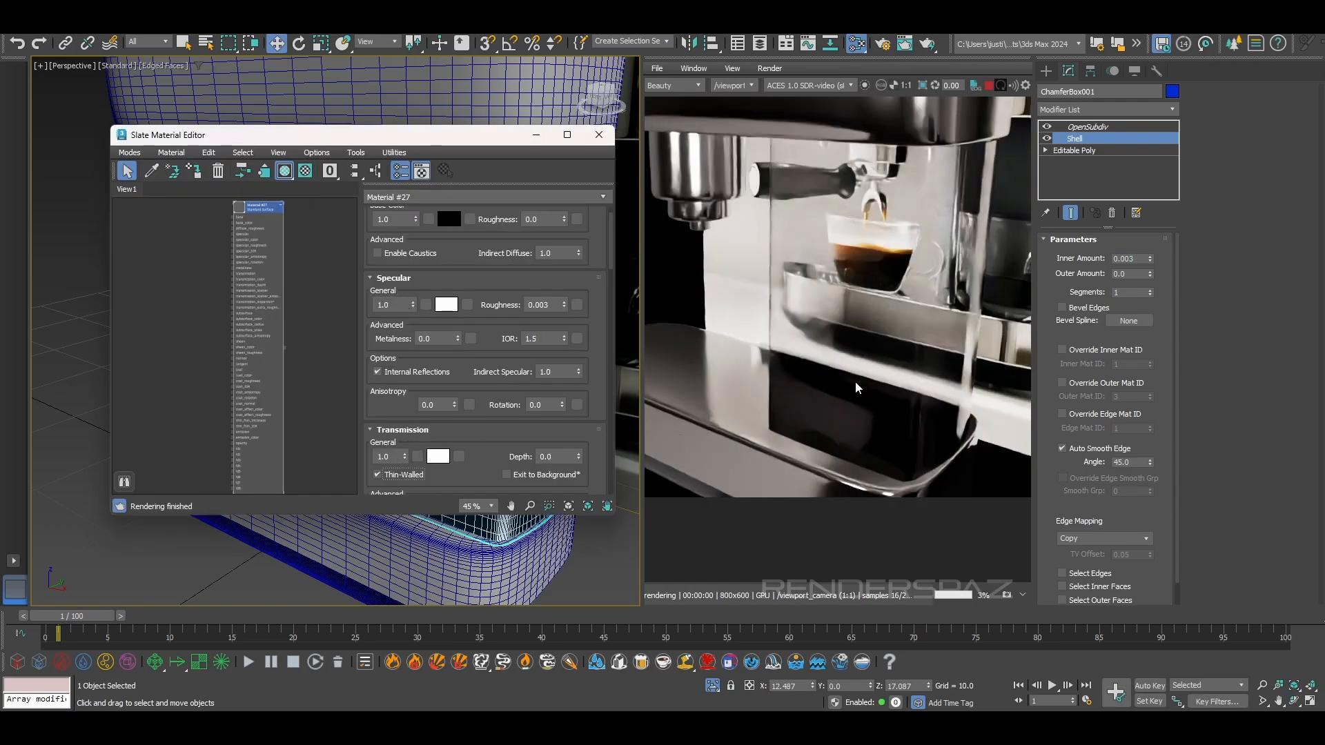
pyautogui.click(393, 475)
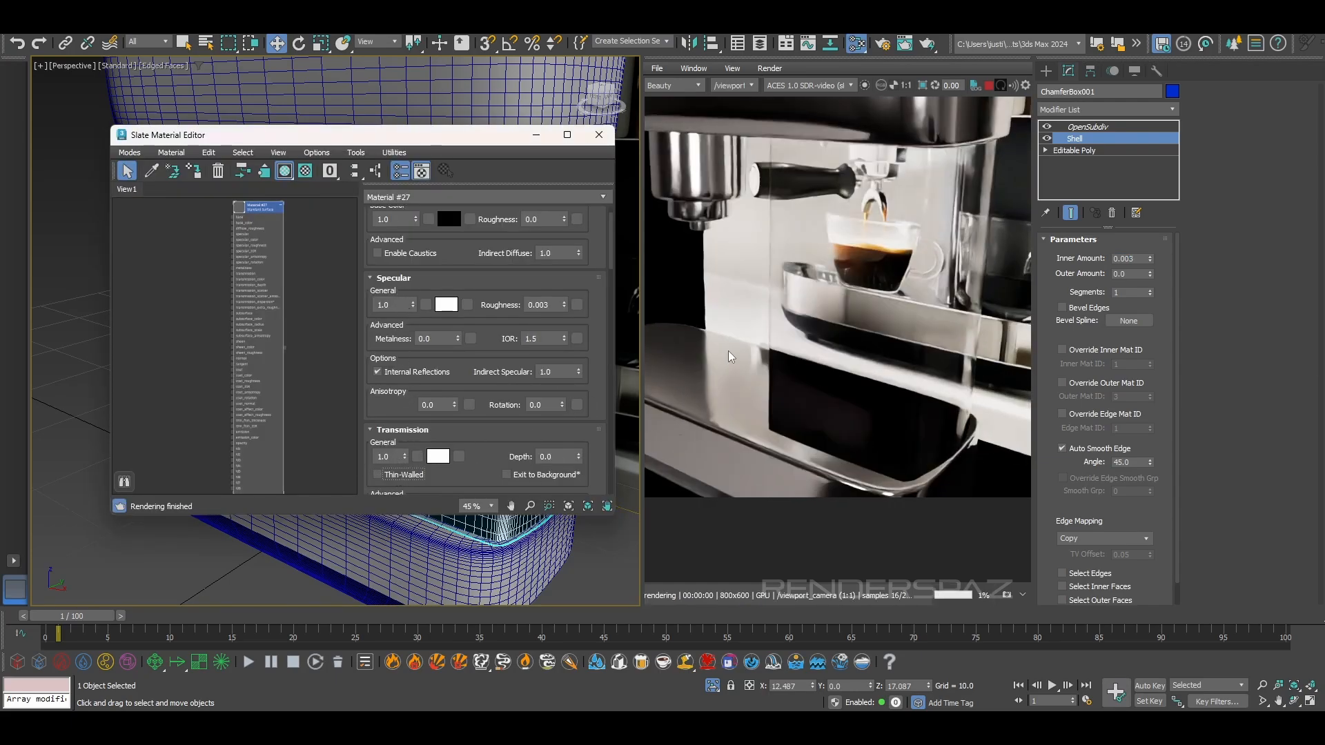
pyautogui.click(598, 135)
# Examine the glass column's refraction and the dark area behind it in the interactive render
pyautogui.keyDown('alt'); pyautogui.moveTo(513, 289); pyautogui.dragTo(587, 266, button='middle'); pyautogui.keyUp('alt')
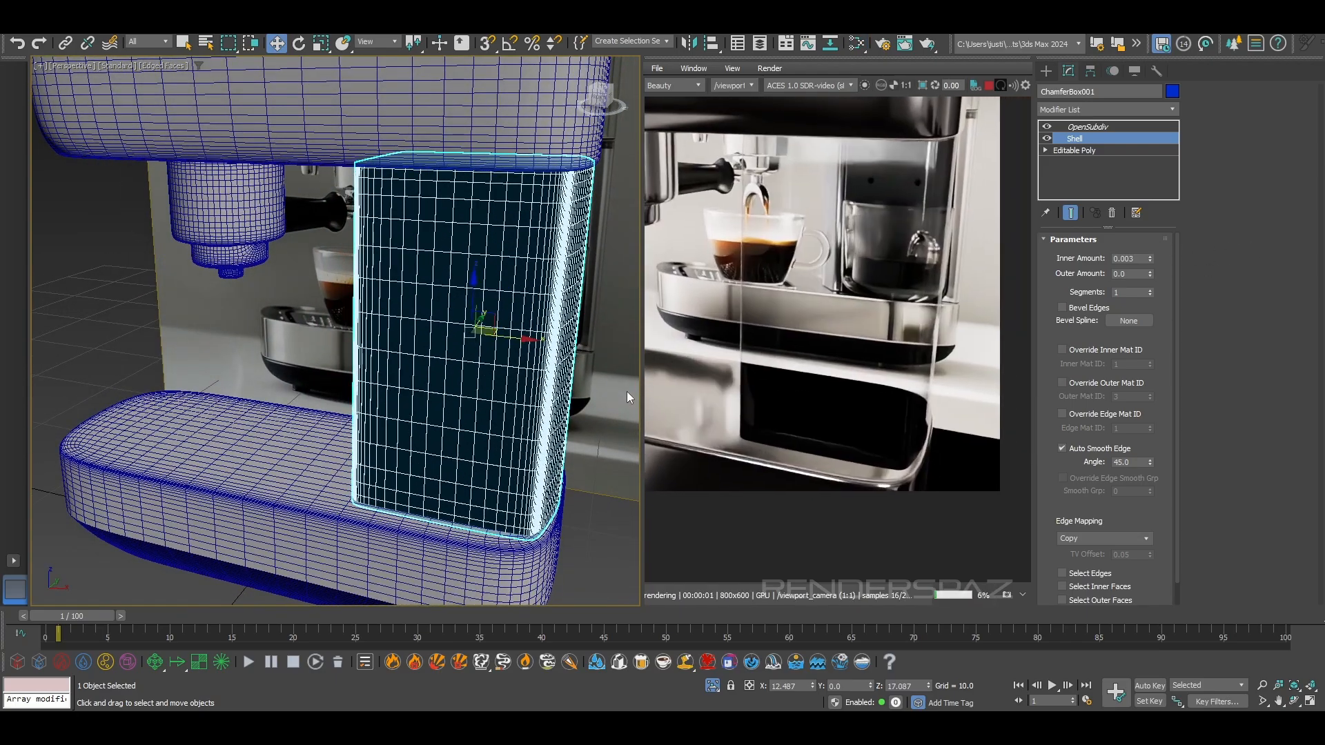
pyautogui.scroll(3, 384, 349)
pyautogui.keyDown('alt'); pyautogui.moveTo(384, 349); pyautogui.dragTo(398, 349, button='middle'); pyautogui.keyUp('alt')
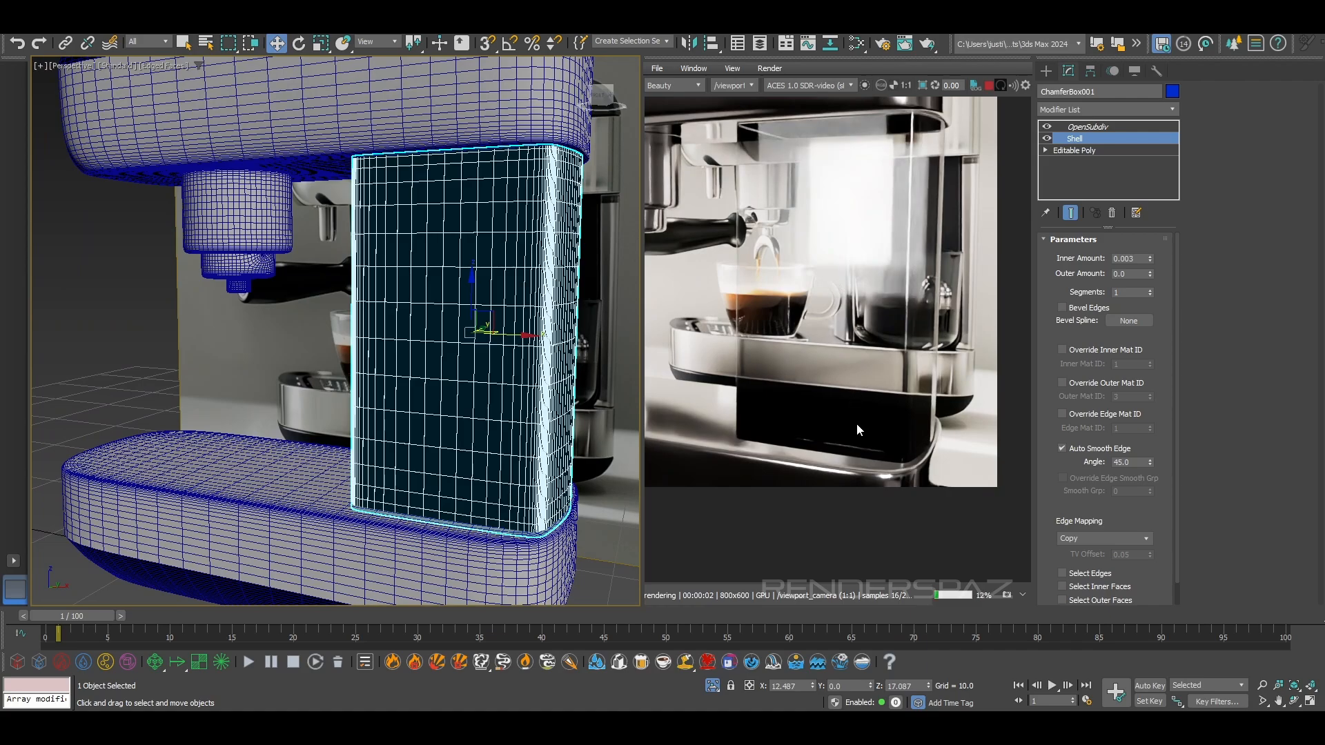
pyautogui.moveTo(835, 438); pyautogui.dragTo(830, 474, button='middle')
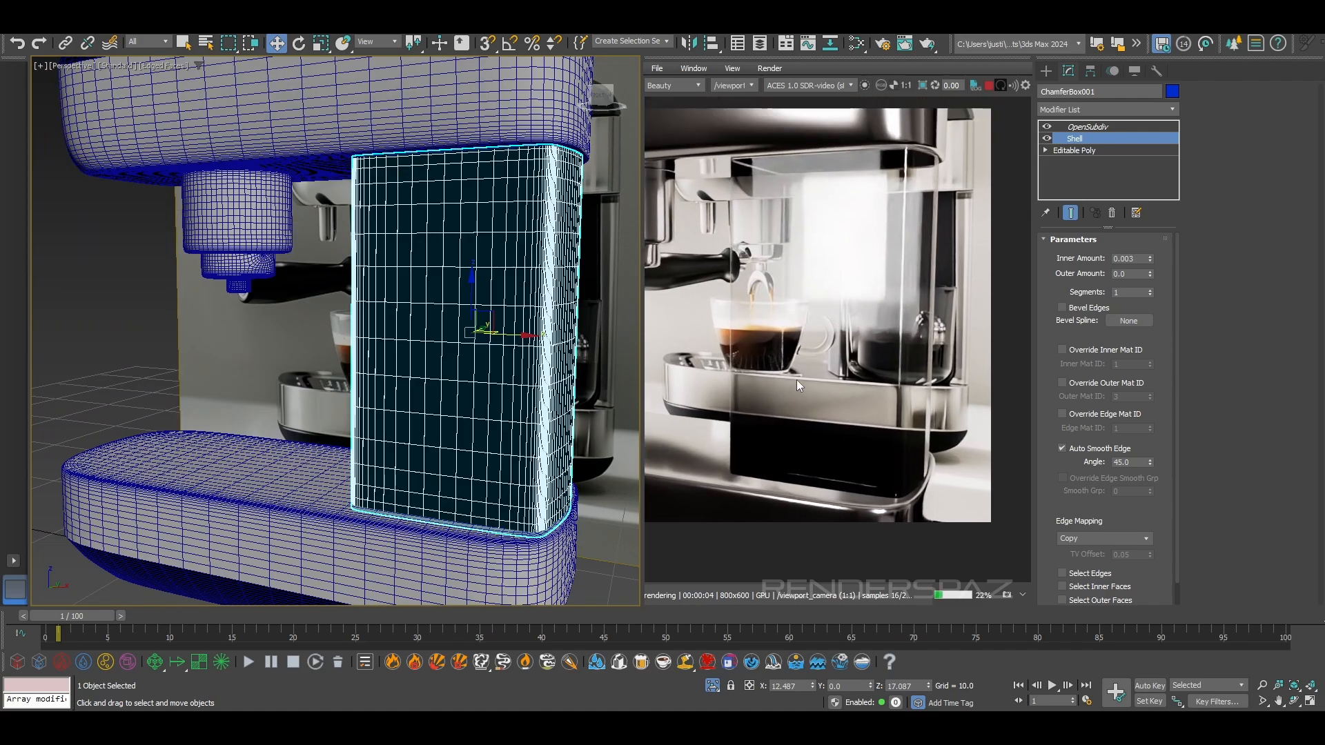
pyautogui.scroll(-2, 817, 216)
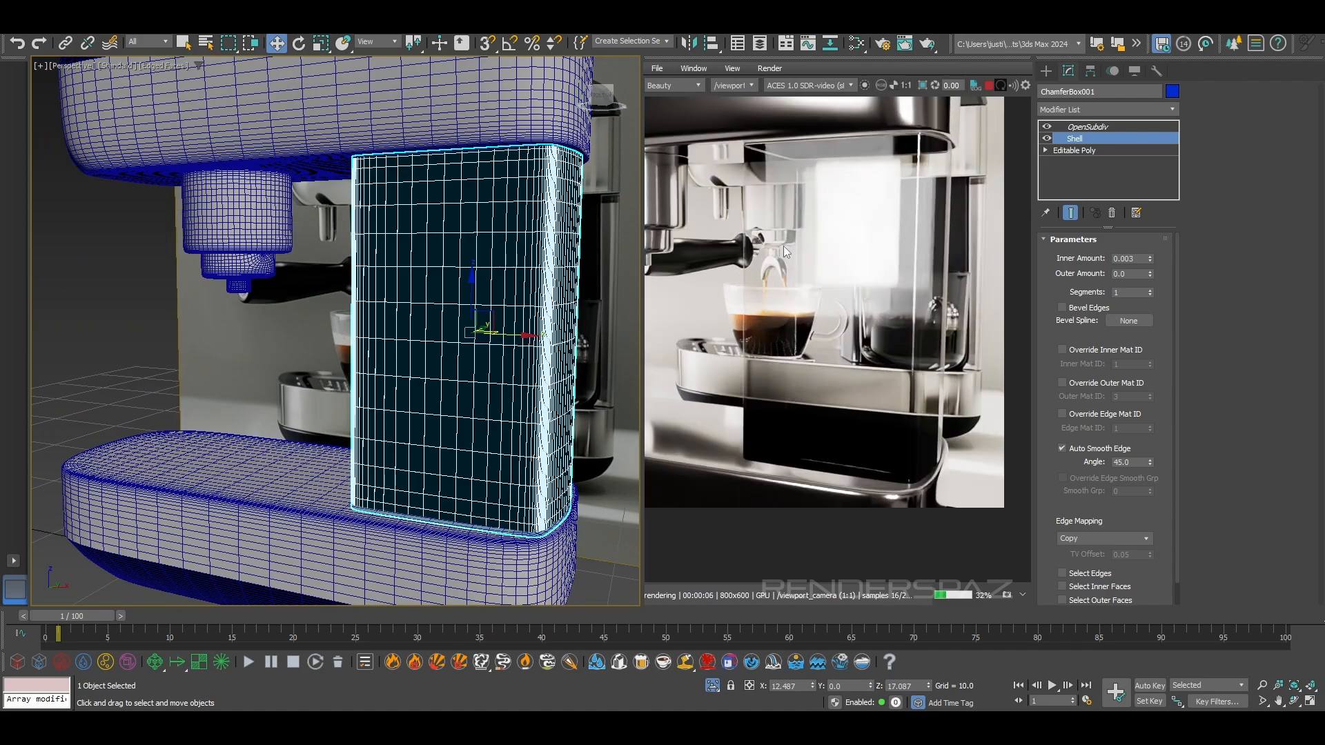
pyautogui.moveTo(850, 187); pyautogui.dragTo(858, 237, button='middle')
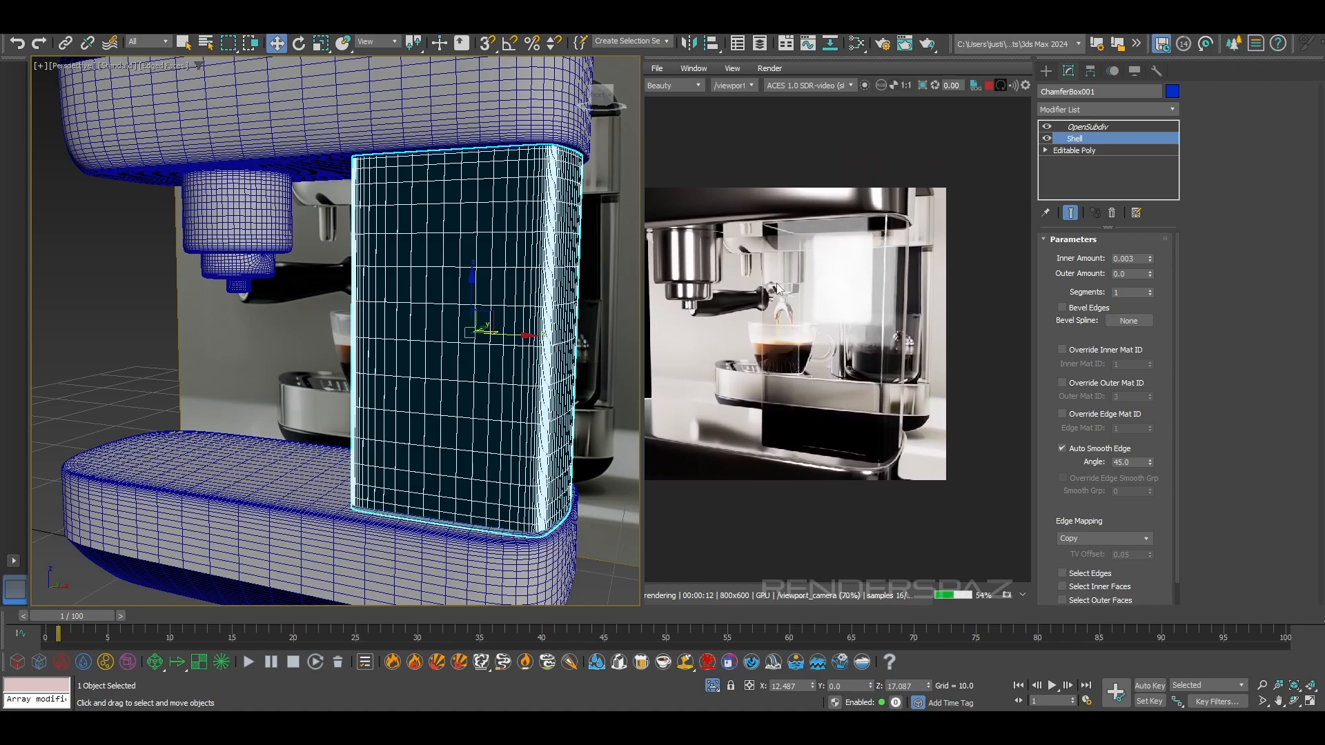
pyautogui.scroll(2, 778, 289)
pyautogui.moveTo(777, 289); pyautogui.dragTo(816, 274, button='middle')
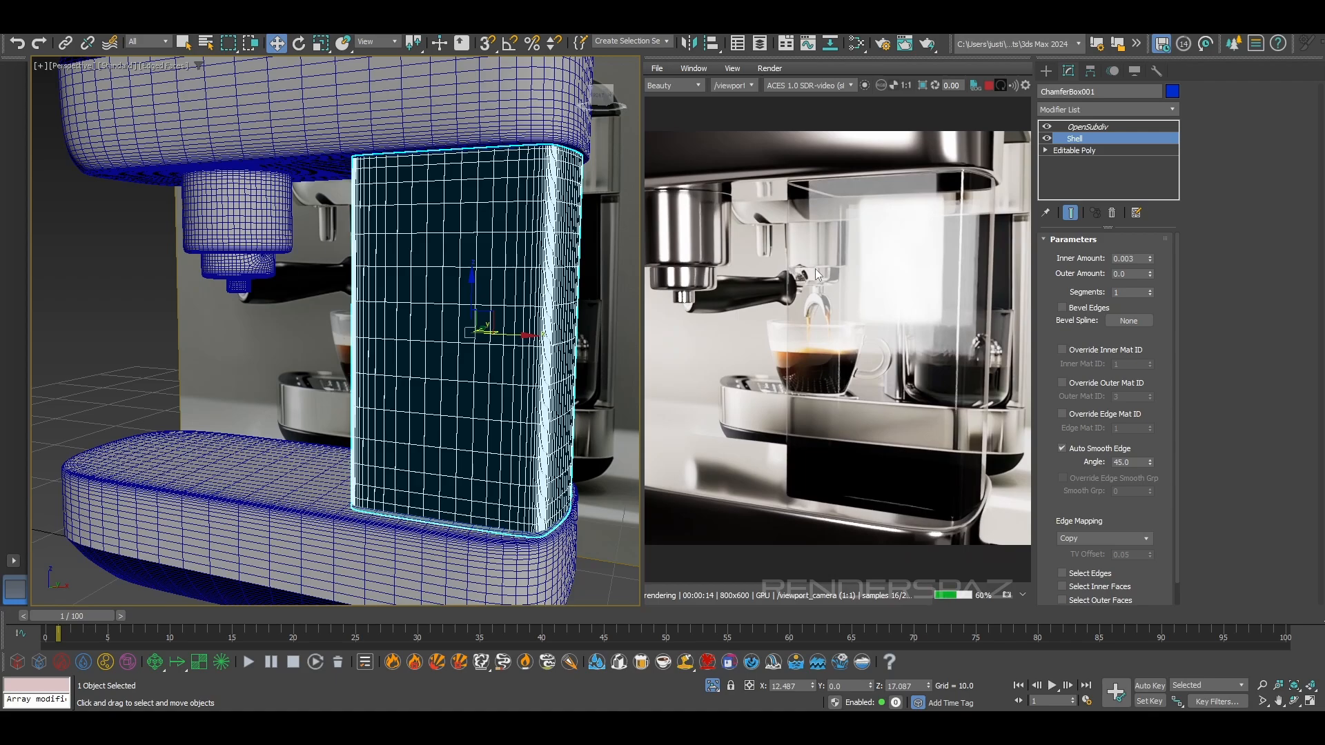
# Set the specular ray depth to 4 in the Arnold render settings
pyautogui.click(416, 29)
pyautogui.click(433, 92)
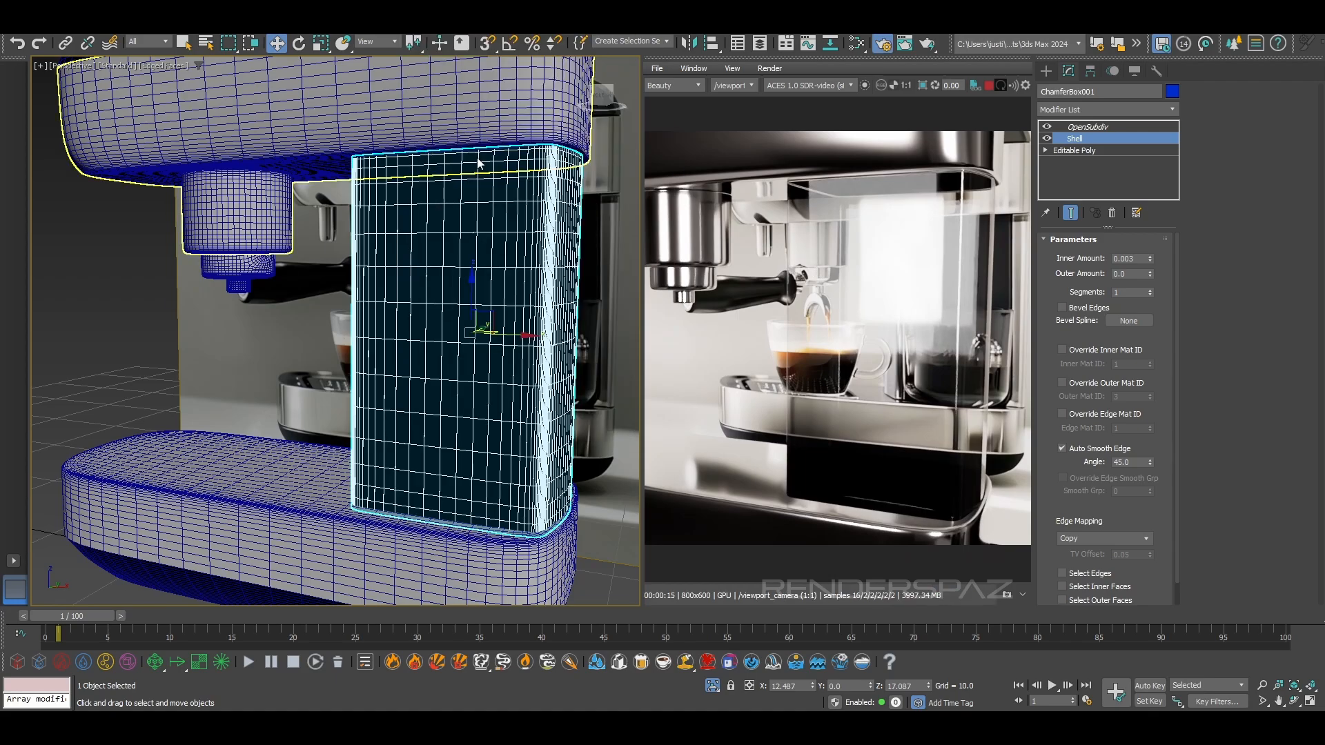
pyautogui.moveTo(945, 149); pyautogui.dragTo(372, 140)
pyautogui.click(435, 442)
pyautogui.click(431, 456)
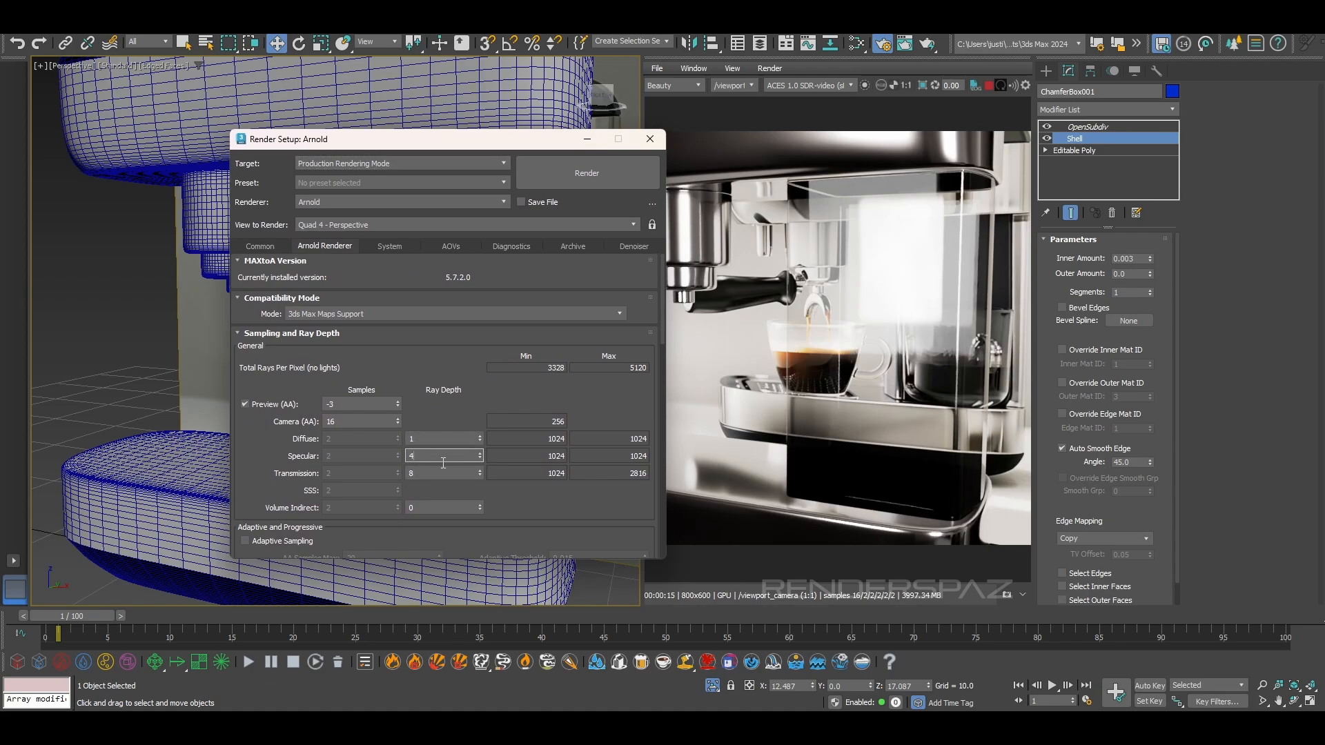
pyautogui.press('Return')
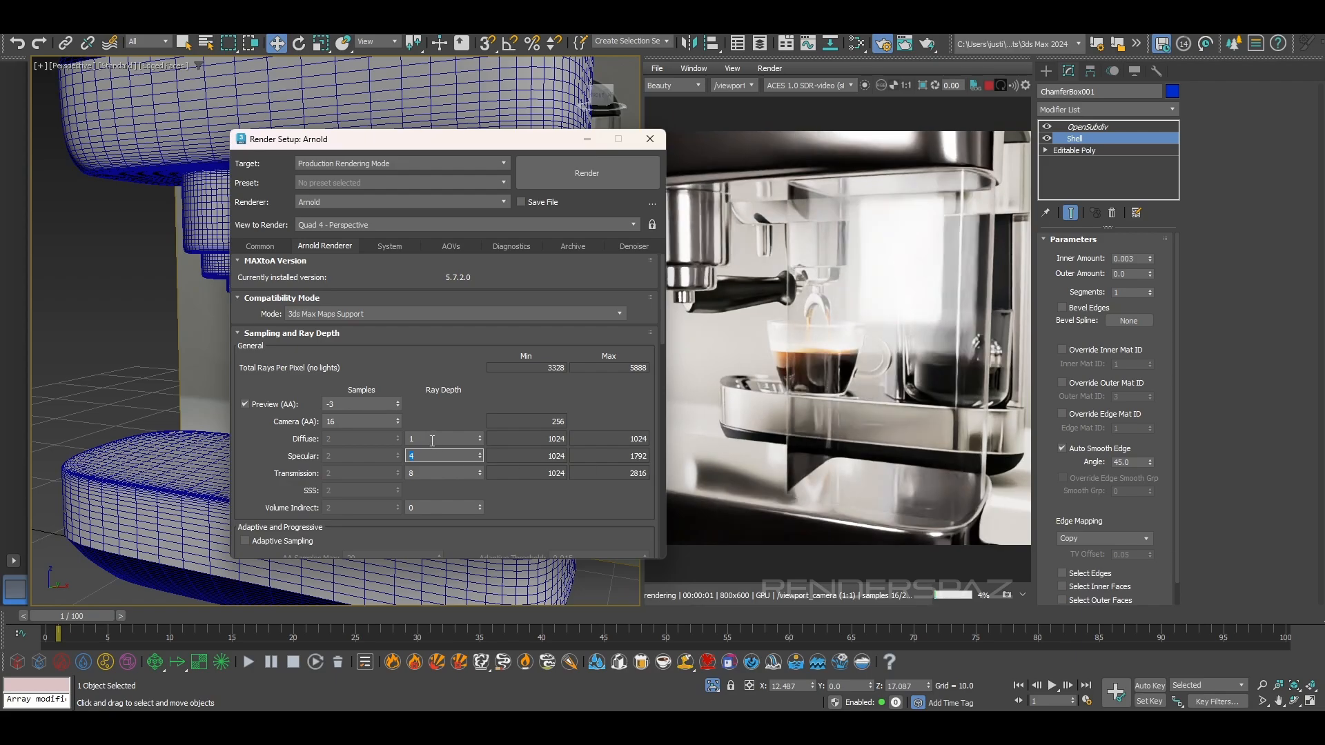
pyautogui.press('Return')
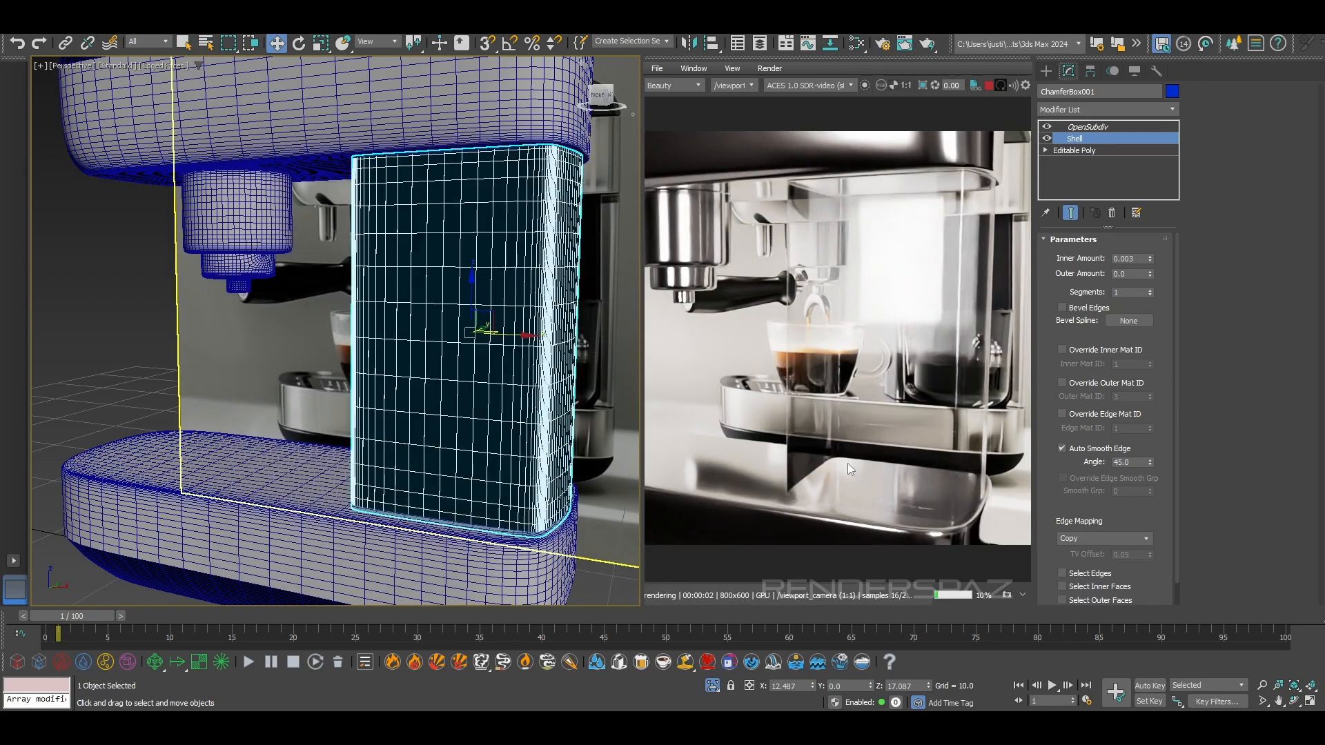
# Examine the clear column and its reflections in the render from several angles with nothing selected
pyautogui.moveTo(540, 417)
pyautogui.keyDown('alt'); pyautogui.mouseDown(button='middle')
pyautogui.moveTo(495, 461)
pyautogui.moveTo(366, 420)
pyautogui.moveTo(319, 428)
pyautogui.moveTo(552, 434)
pyautogui.mouseUp(button='middle'); pyautogui.keyUp('alt')
pyautogui.scroll(-5, 538, 431)
pyautogui.keyDown('alt'); pyautogui.moveTo(324, 349); pyautogui.dragTo(445, 438, button='middle'); pyautogui.keyUp('alt')
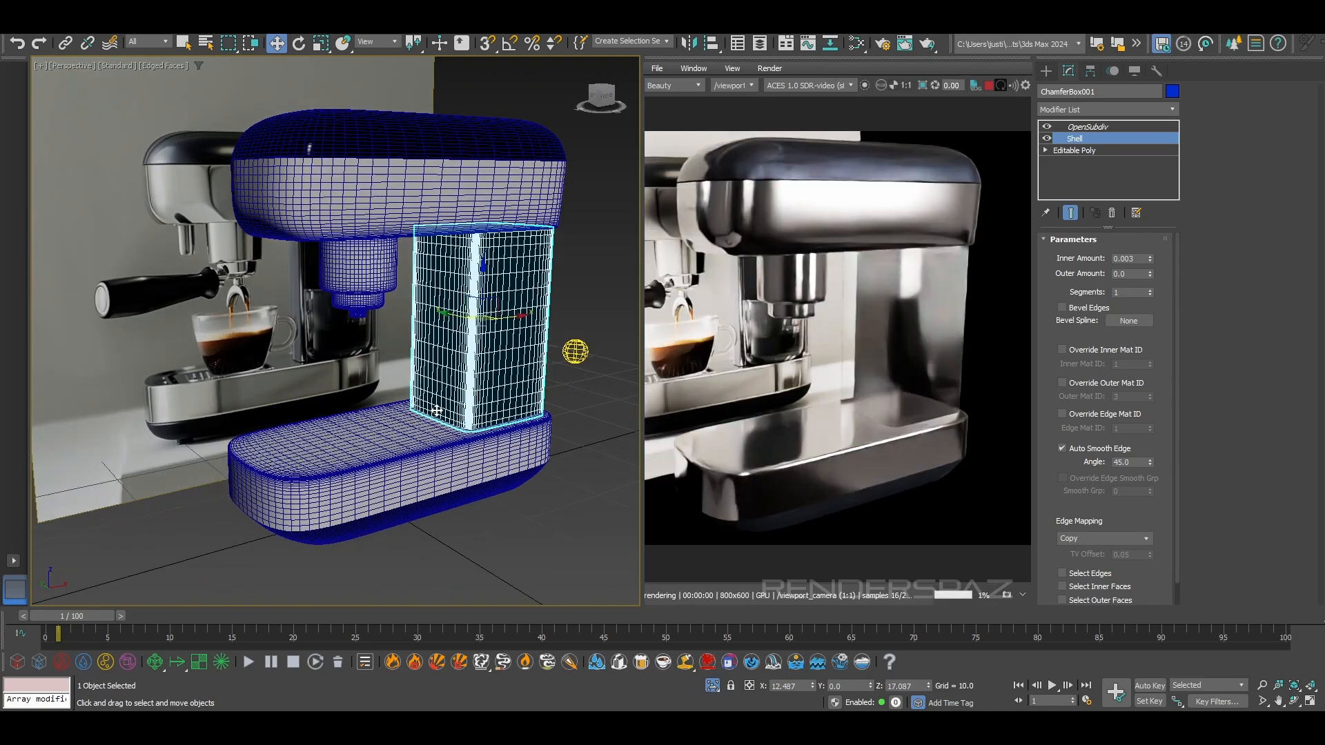
pyautogui.click(525, 535)
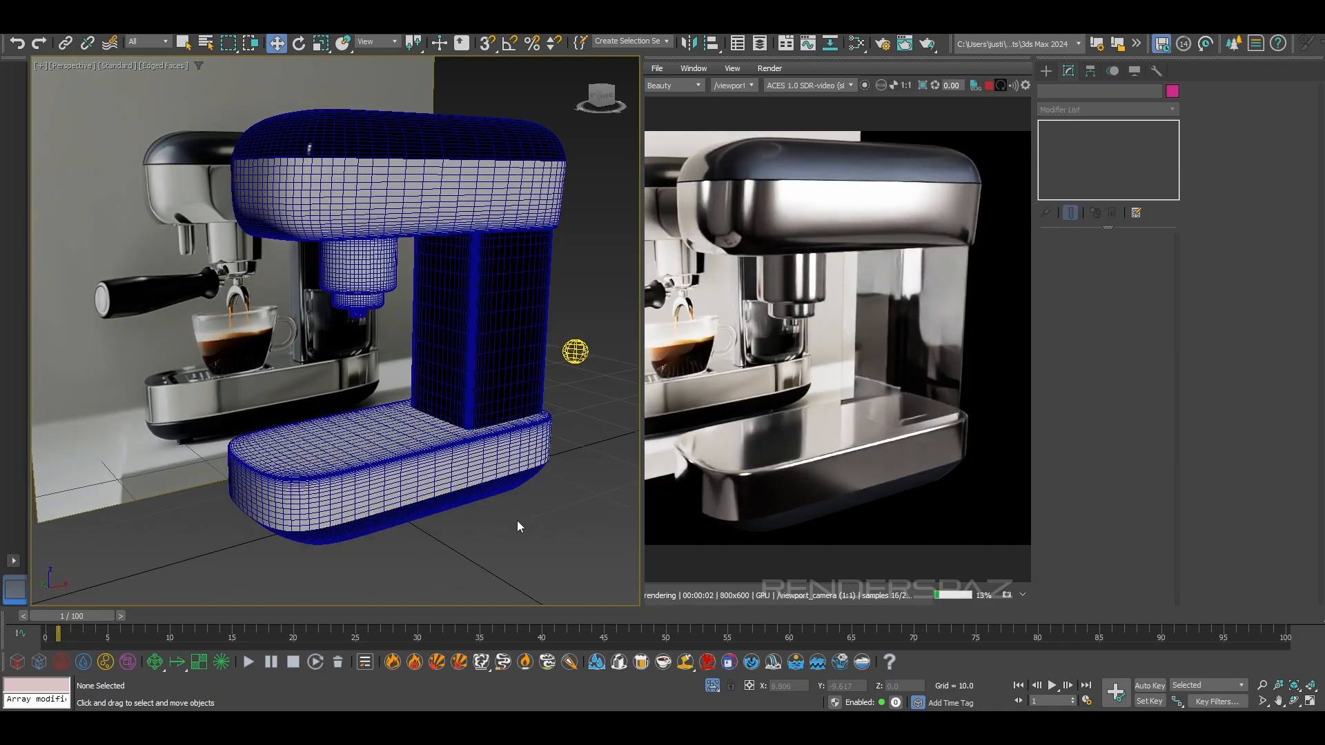
pyautogui.keyDown('alt'); pyautogui.moveTo(518, 526); pyautogui.dragTo(496, 526, button='middle'); pyautogui.keyUp('alt')
pyautogui.moveTo(386, 519); pyautogui.dragTo(479, 515, button='middle')
pyautogui.scroll(5, 452, 421)
pyautogui.moveTo(454, 331); pyautogui.dragTo(466, 381, button='middle')
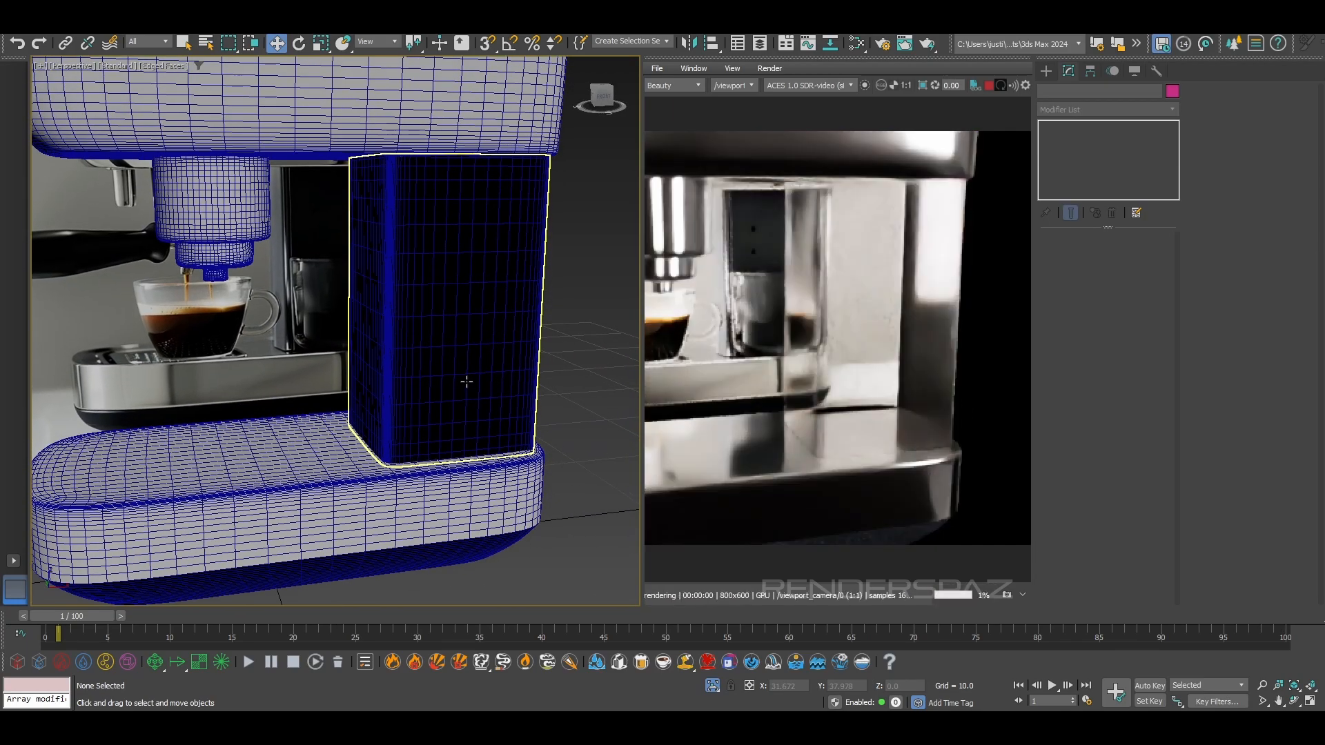
# Set the transmission depth of the column's glass material to 1.14
pyautogui.click(455, 369)
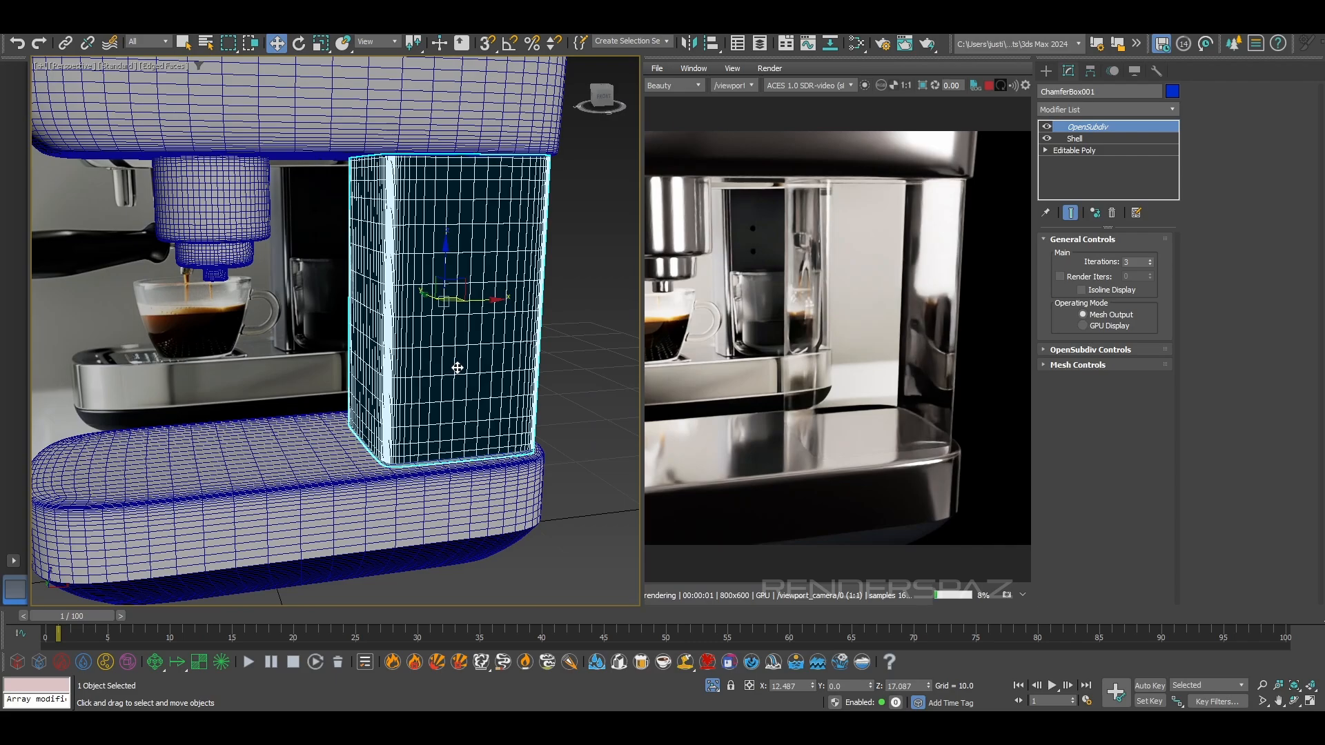
pyautogui.press('m')
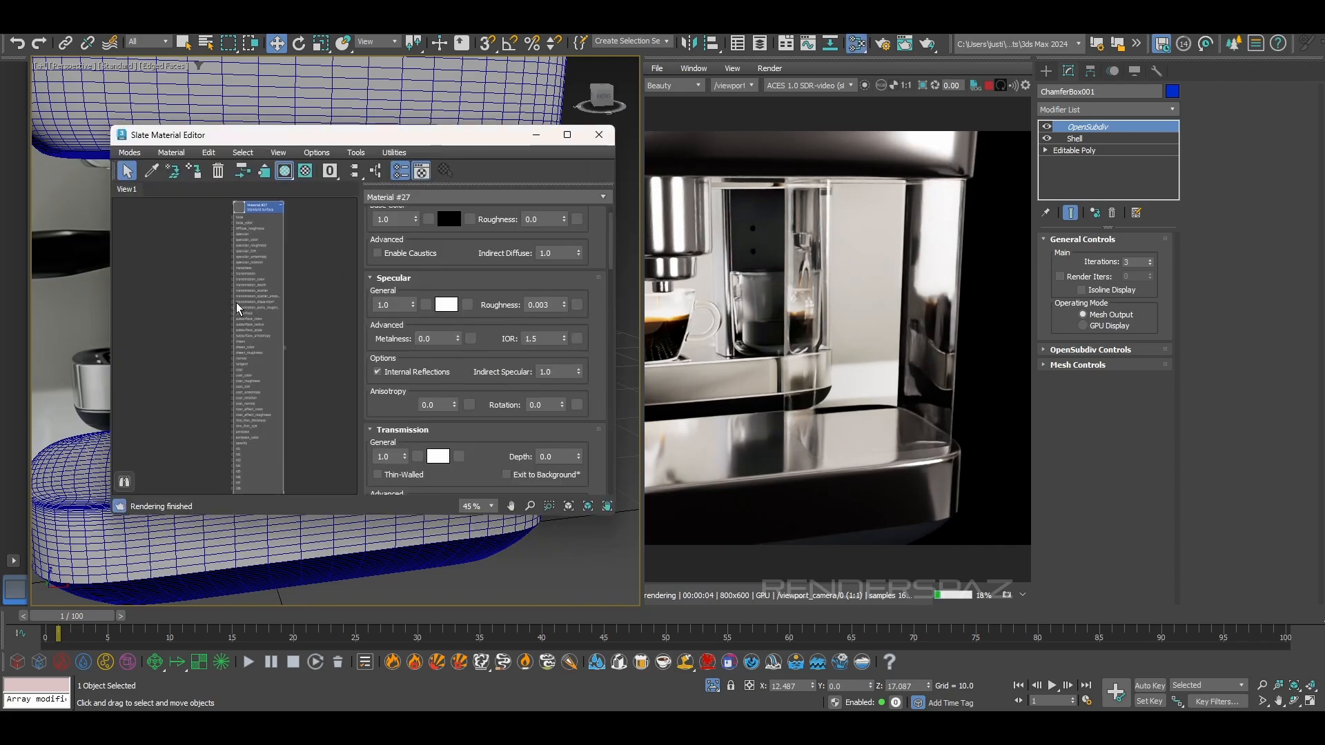
pyautogui.scroll(-3, 379, 399)
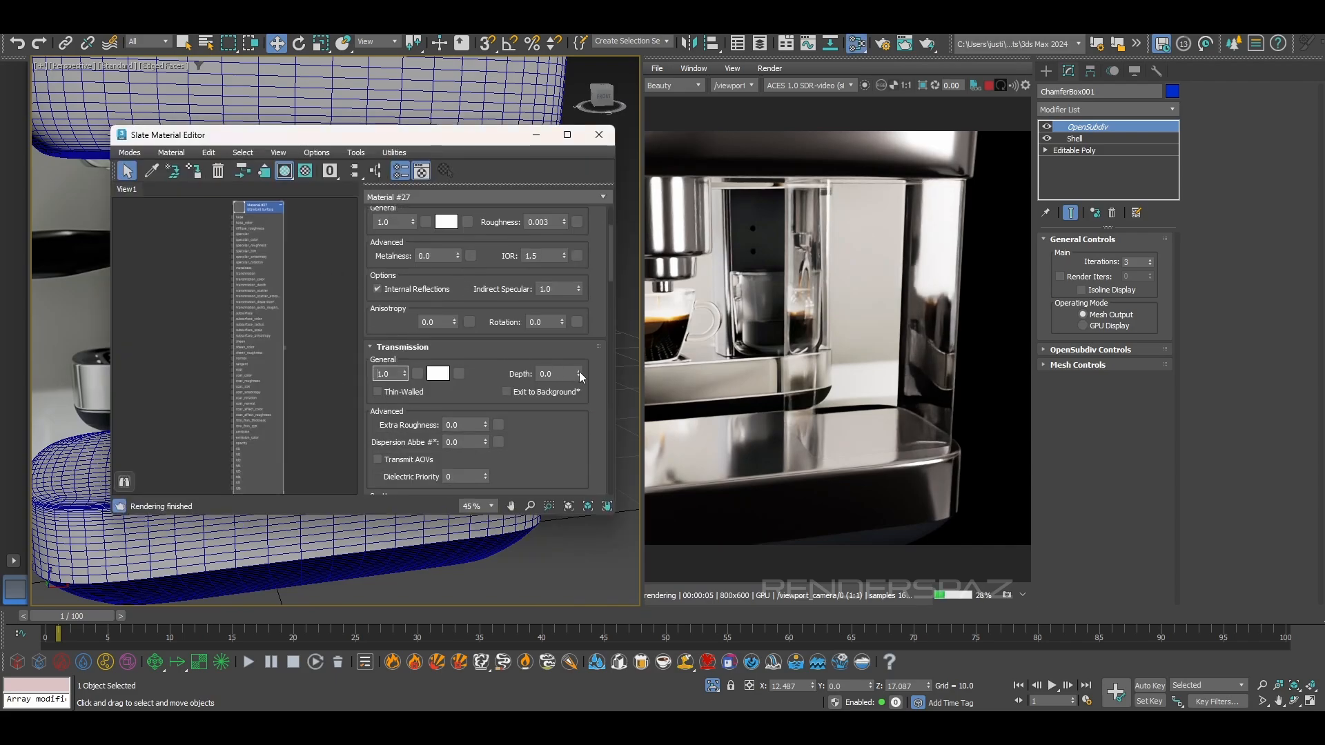
pyautogui.moveTo(581, 373); pyautogui.dragTo(593, 313)
pyautogui.click(438, 373)
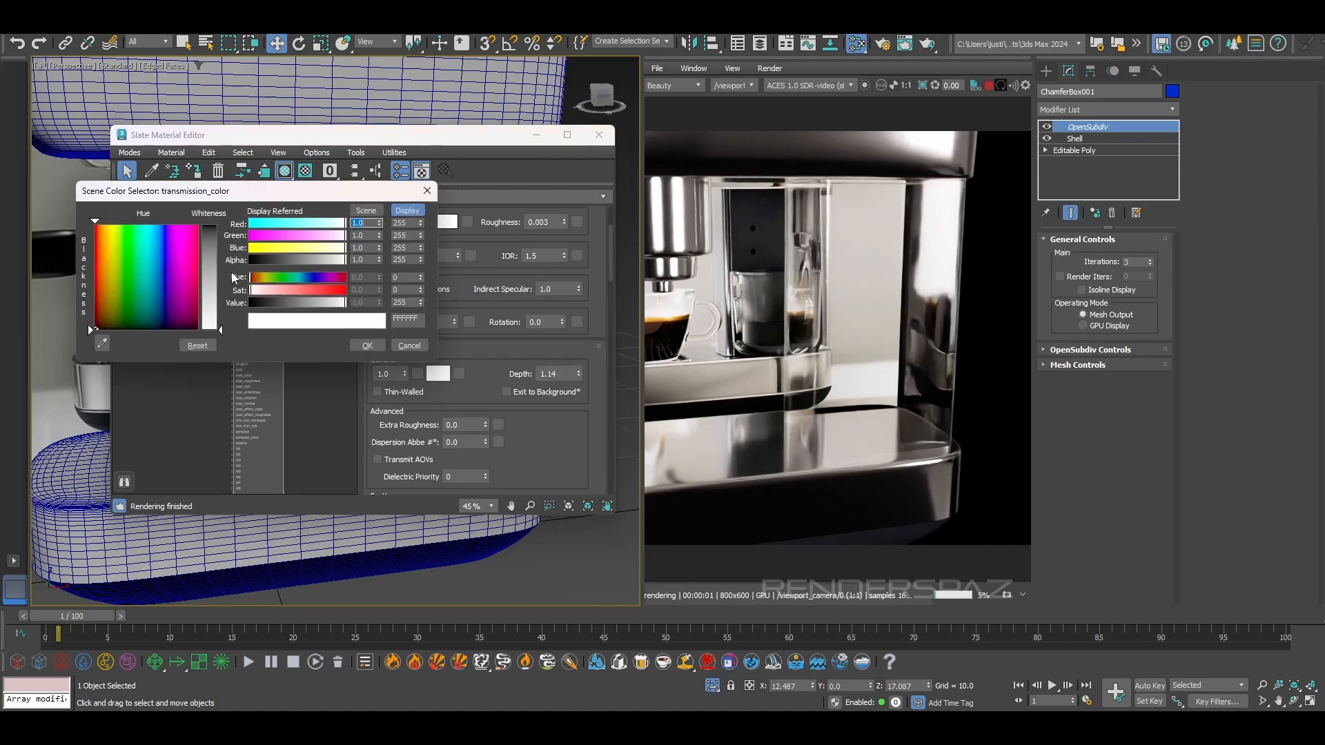
pyautogui.moveTo(221, 267); pyautogui.dragTo(220, 247)
pyautogui.moveTo(297, 302); pyautogui.dragTo(358, 268)
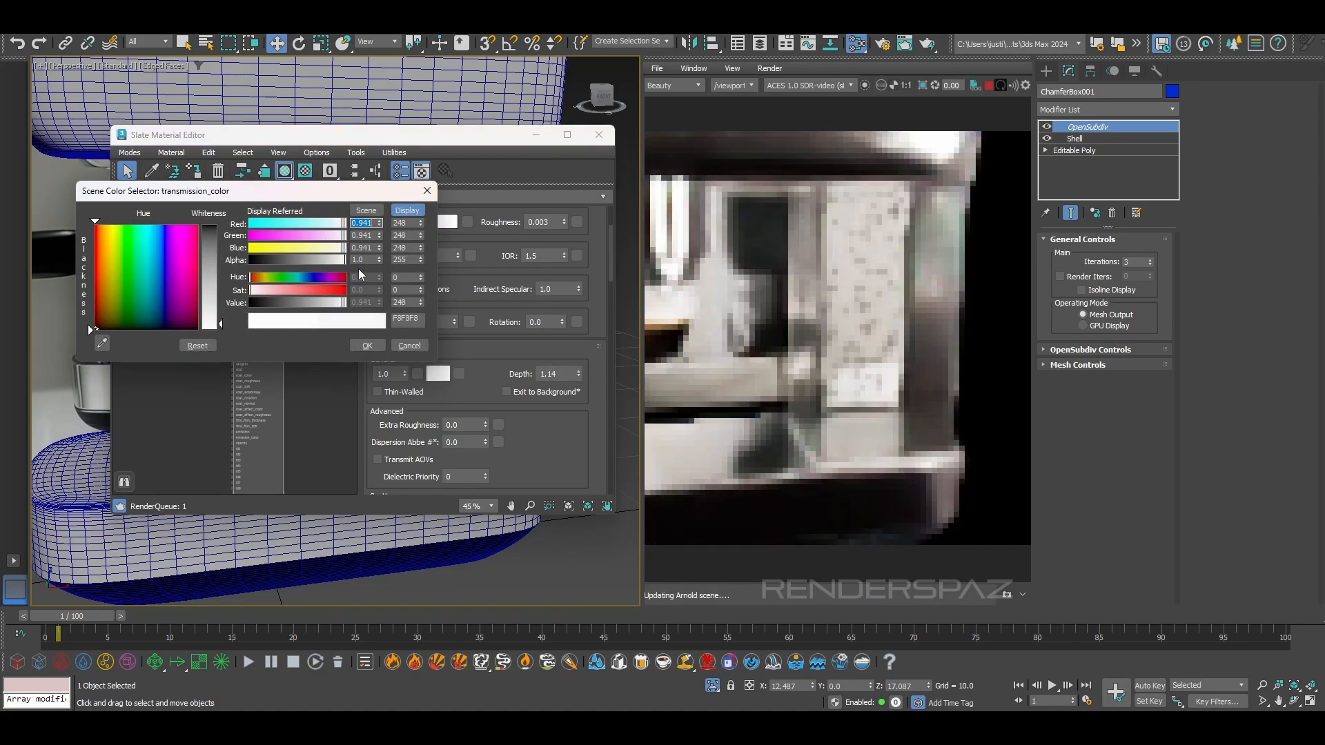
pyautogui.click(413, 346)
# Set the glass material's transmission weight to 0.44 and its transmission depth to 6.409
pyautogui.moveTo(405, 374); pyautogui.dragTo(415, 407)
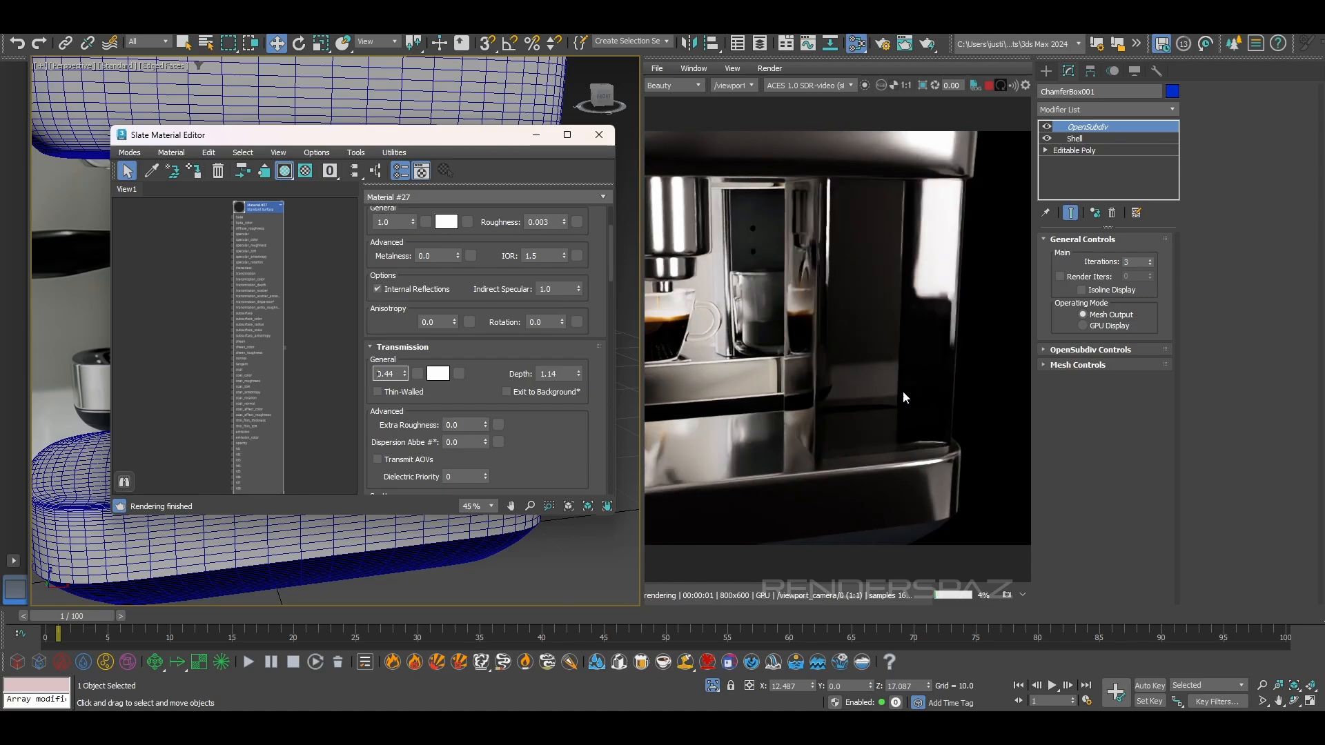
pyautogui.moveTo(578, 373); pyautogui.dragTo(636, 697)
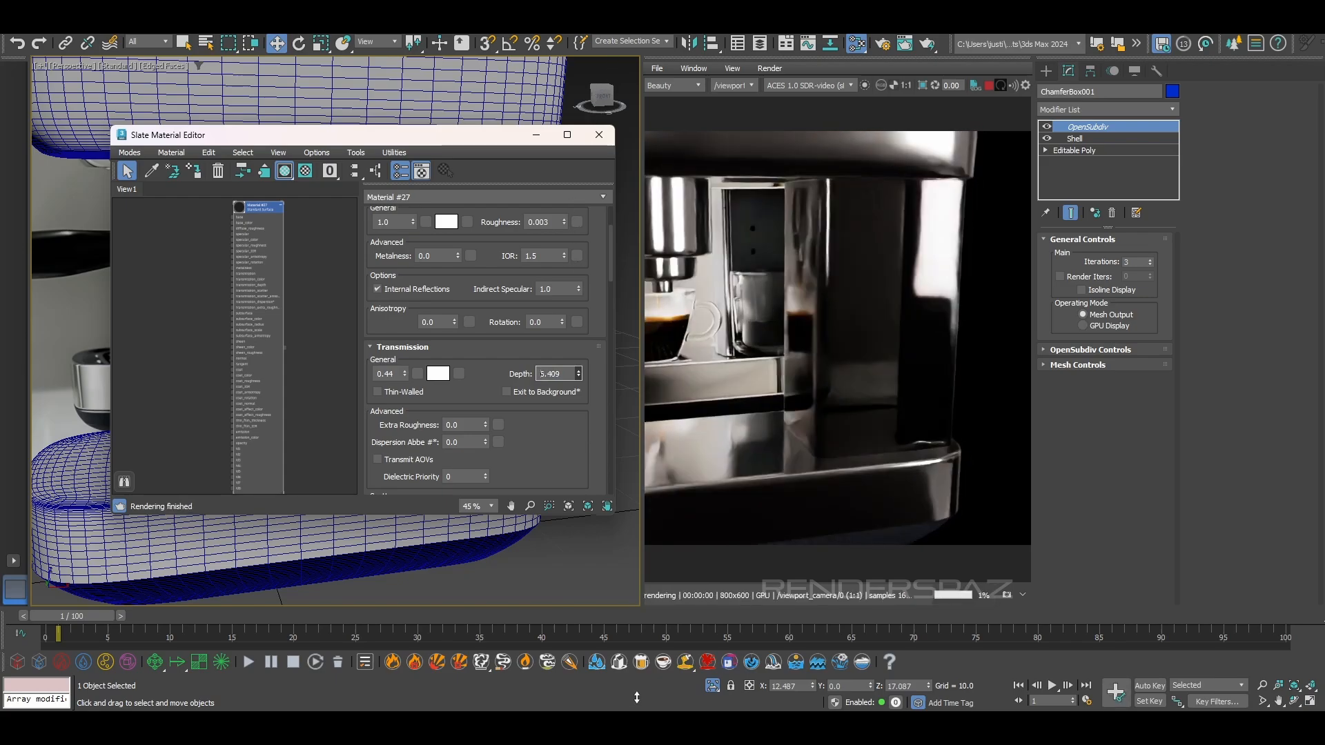
# Change the glass material's transmission color to bright cyan and reset its transmission depth to 0
pyautogui.click(444, 376)
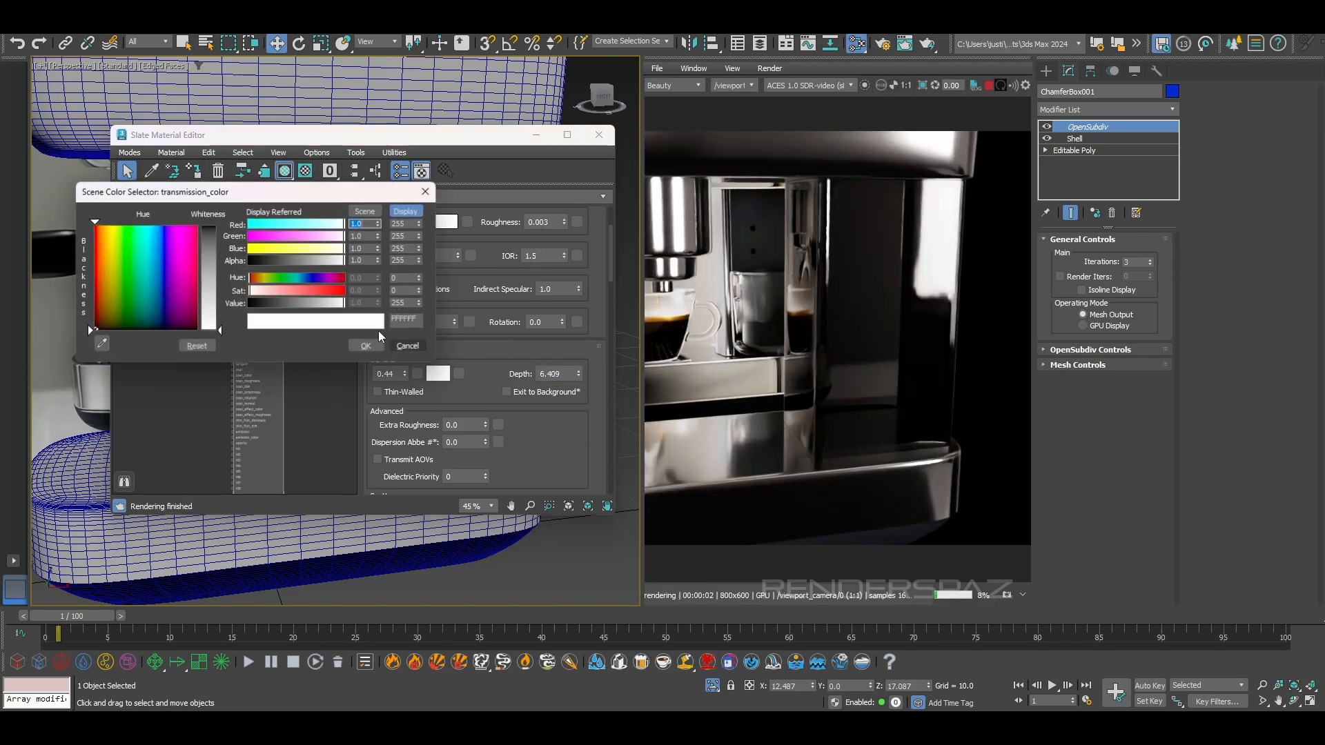
pyautogui.click(213, 261)
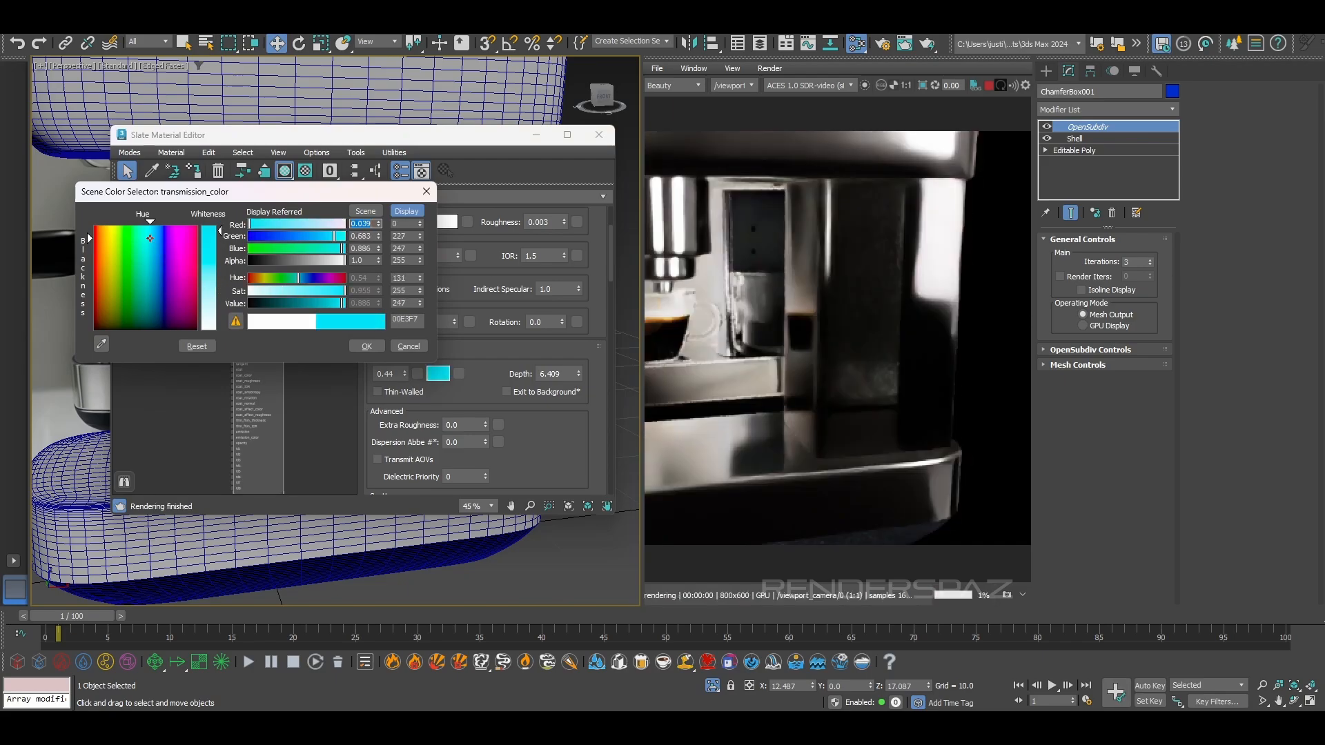
pyautogui.click(367, 346)
pyautogui.rightClick(578, 373)
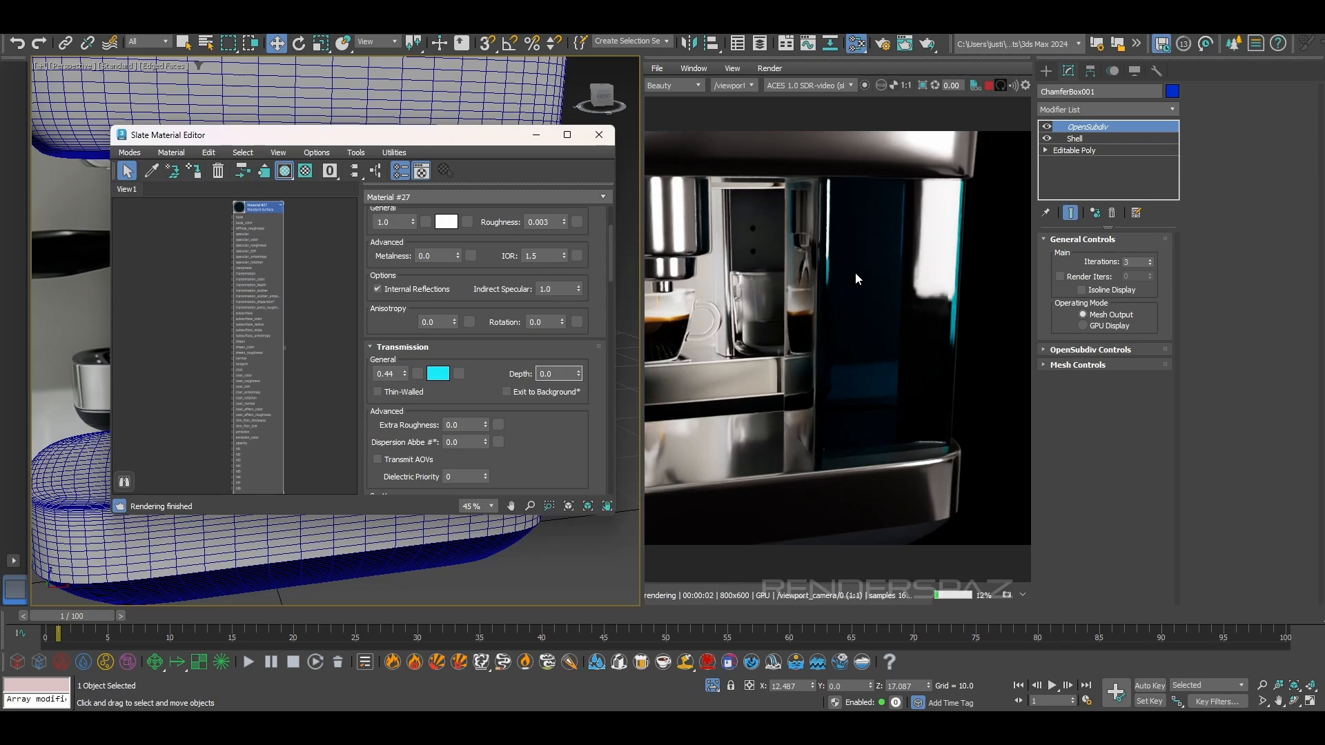
# Set the glass material's transmission color to white and its transmission weight to 0.42, and close the material editor
pyautogui.click(436, 375)
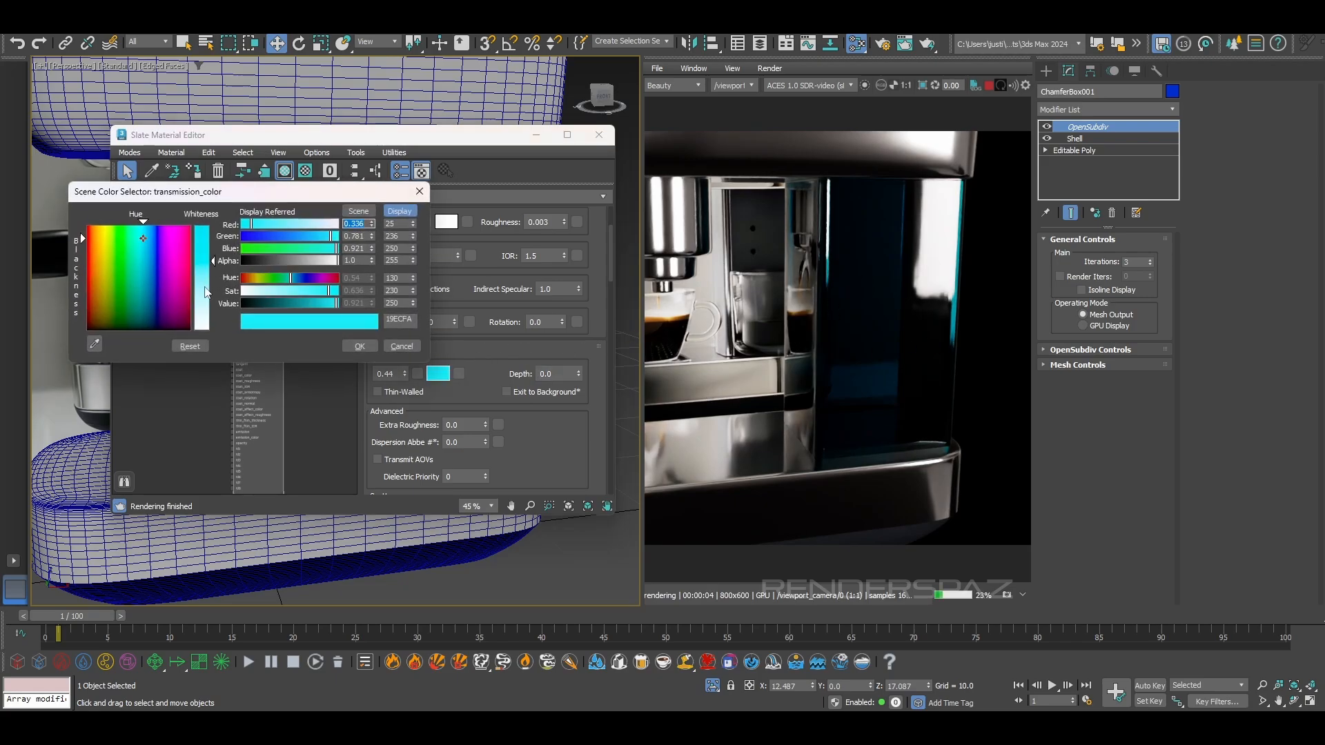
pyautogui.moveTo(206, 288); pyautogui.dragTo(208, 331)
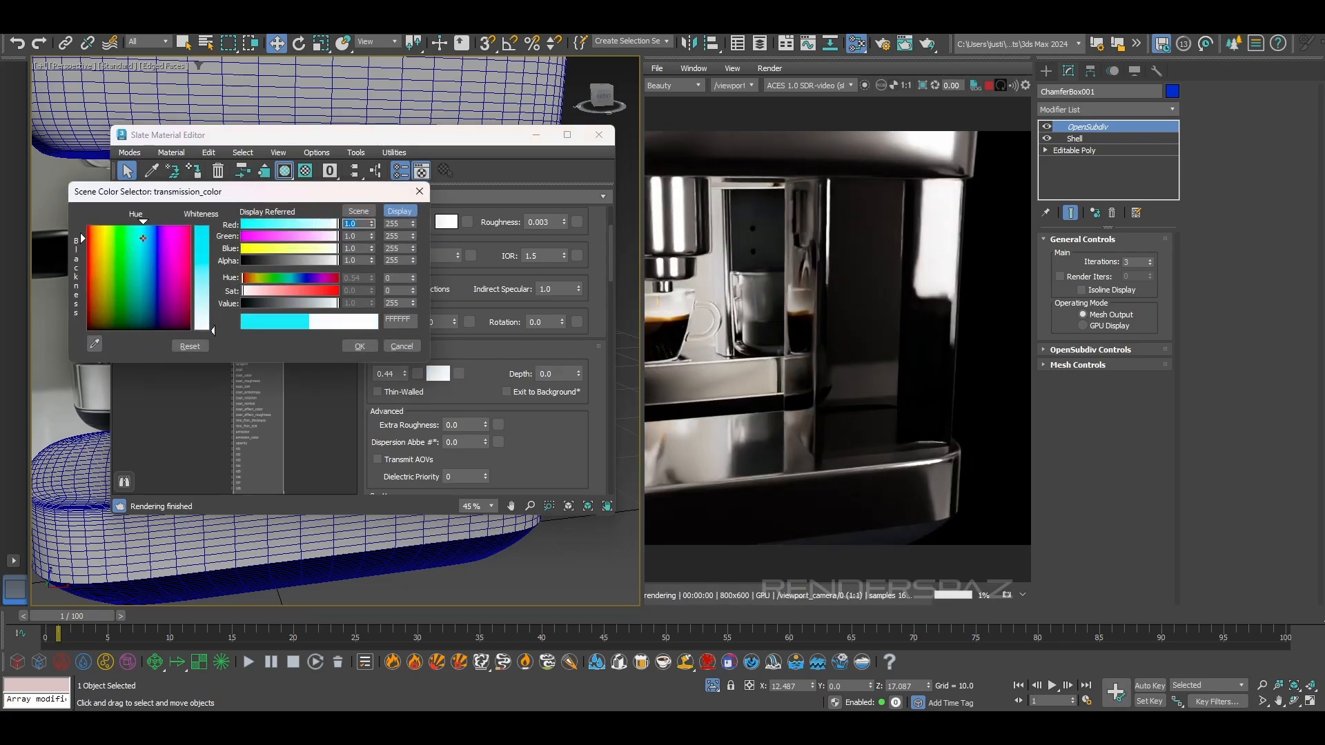
pyautogui.click(360, 347)
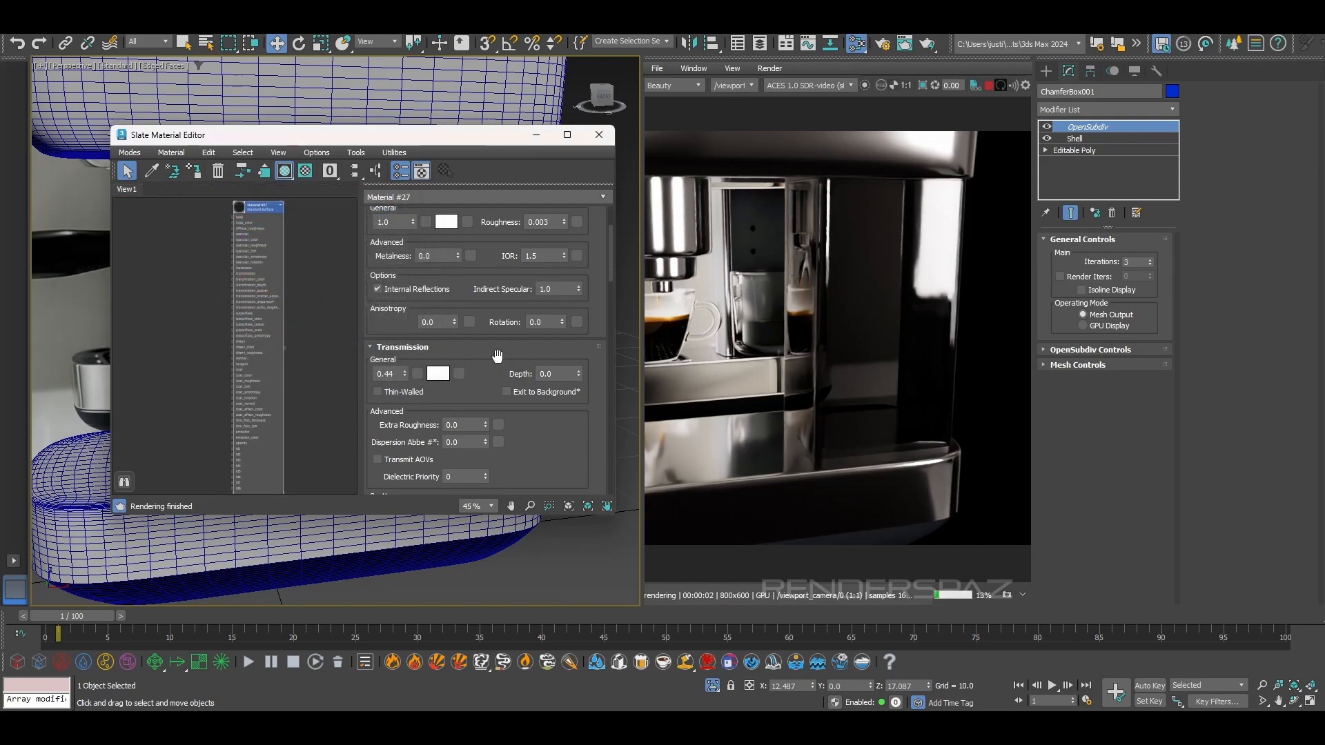
pyautogui.moveTo(406, 374); pyautogui.dragTo(407, 376)
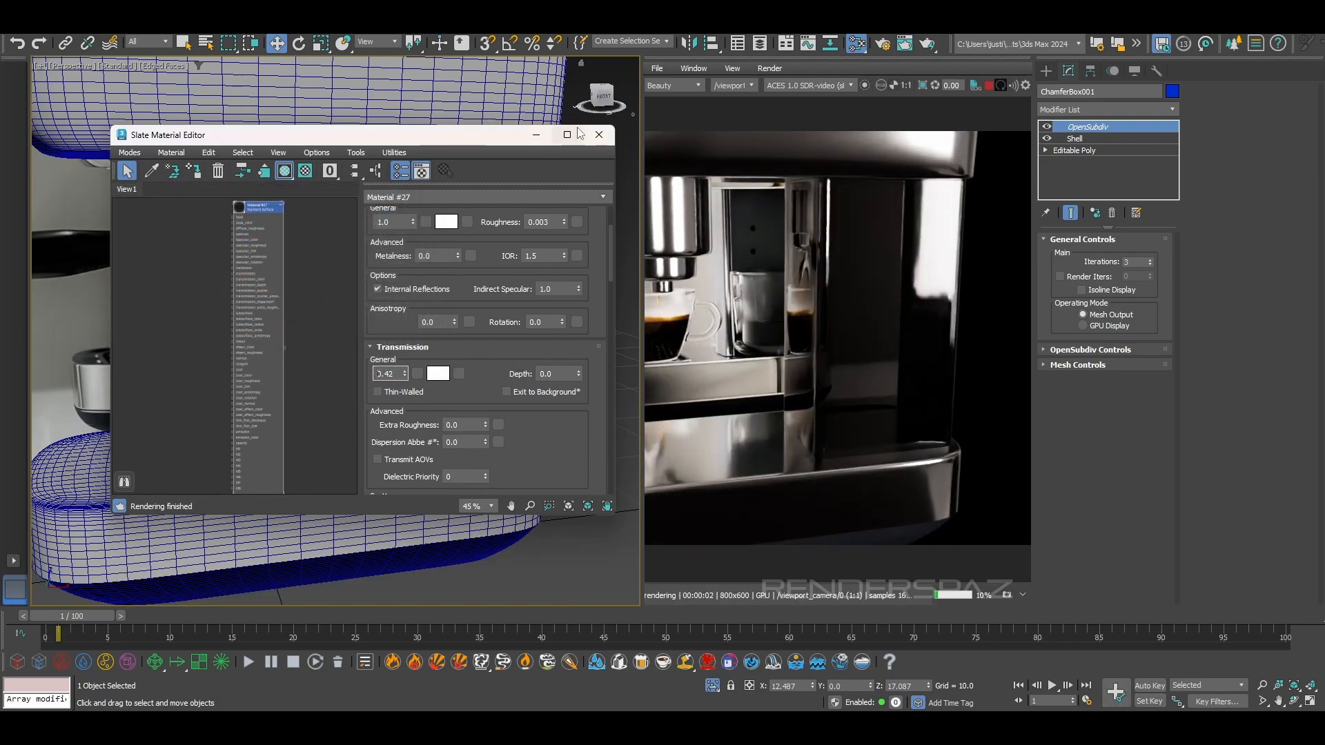
pyautogui.click(599, 136)
# In the front view, disable the column's OpenSubdiv modifier and hide the edged faces
pyautogui.keyDown('alt'); pyautogui.moveTo(579, 352); pyautogui.dragTo(438, 416, button='middle'); pyautogui.keyUp('alt')
pyautogui.scroll(-4, 392, 411)
pyautogui.scroll(4, 440, 414)
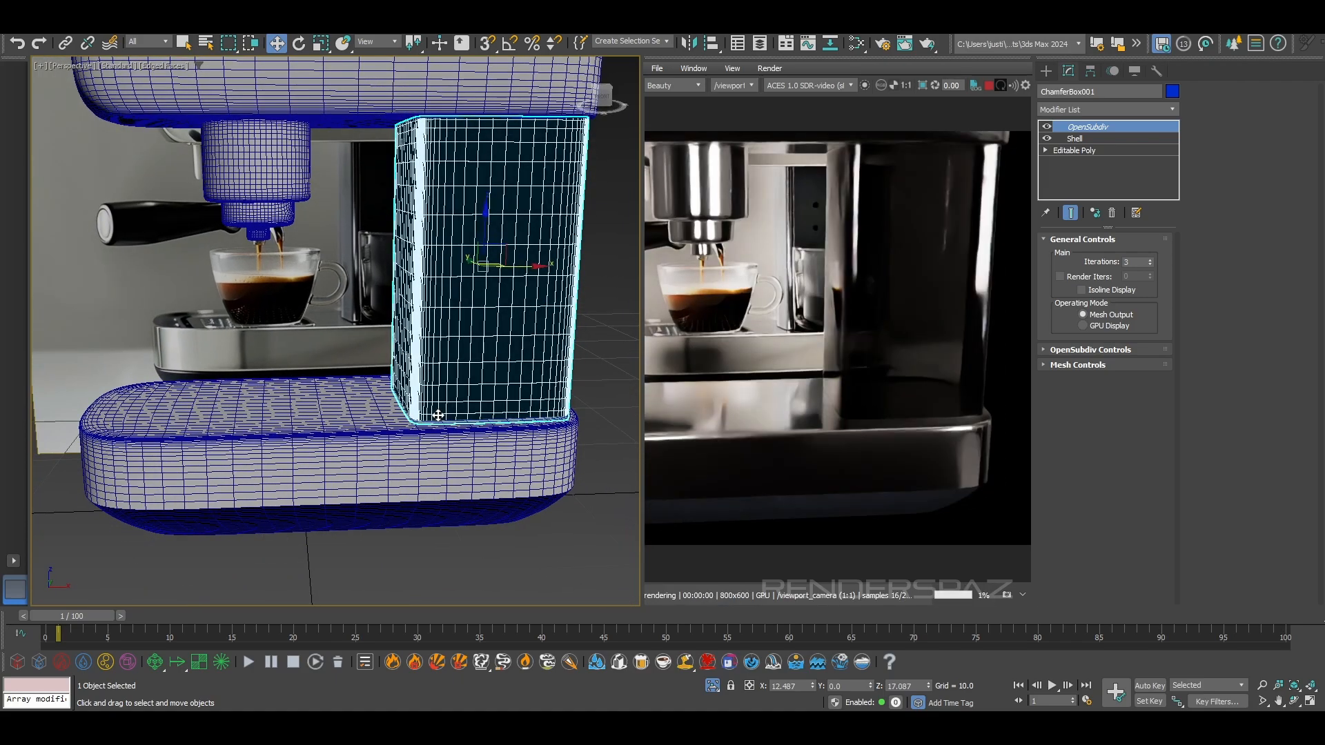
pyautogui.moveTo(452, 349); pyautogui.dragTo(436, 310, button='middle')
pyautogui.scroll(3, 410, 297)
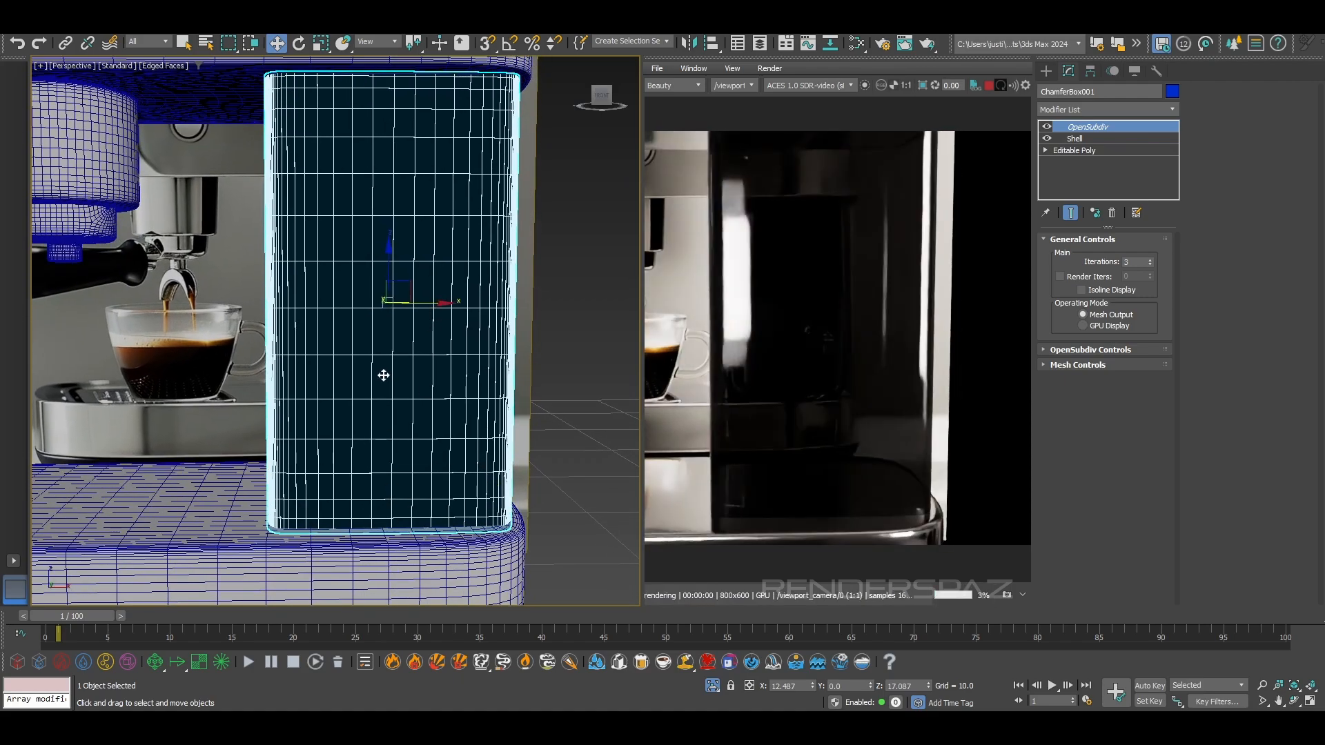
pyautogui.press('f')
pyautogui.scroll(5, 464, 345)
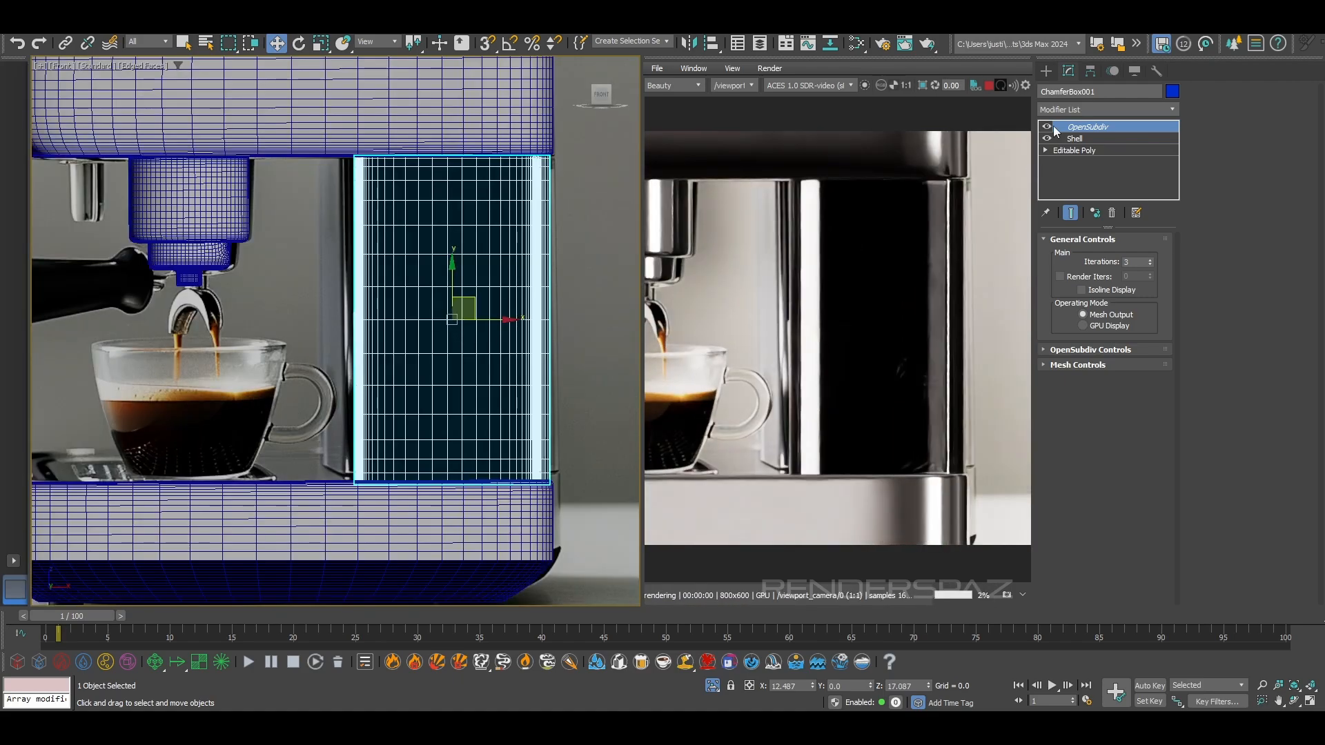
pyautogui.click(1047, 127)
pyautogui.press('F4')
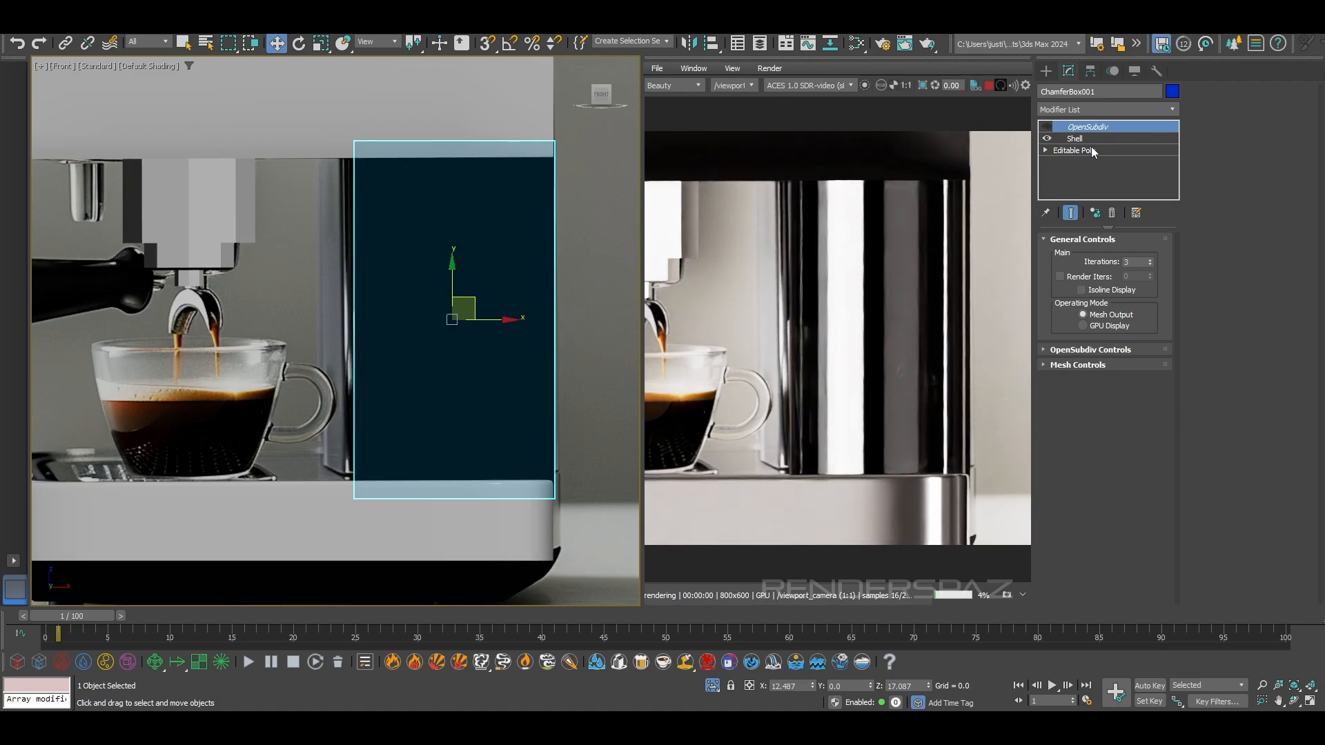
# At the column's Editable Poly level, select the polygons forming the narrow vertical strip along its outer side
pyautogui.click(1091, 151)
pyautogui.scroll(-2, 445, 311)
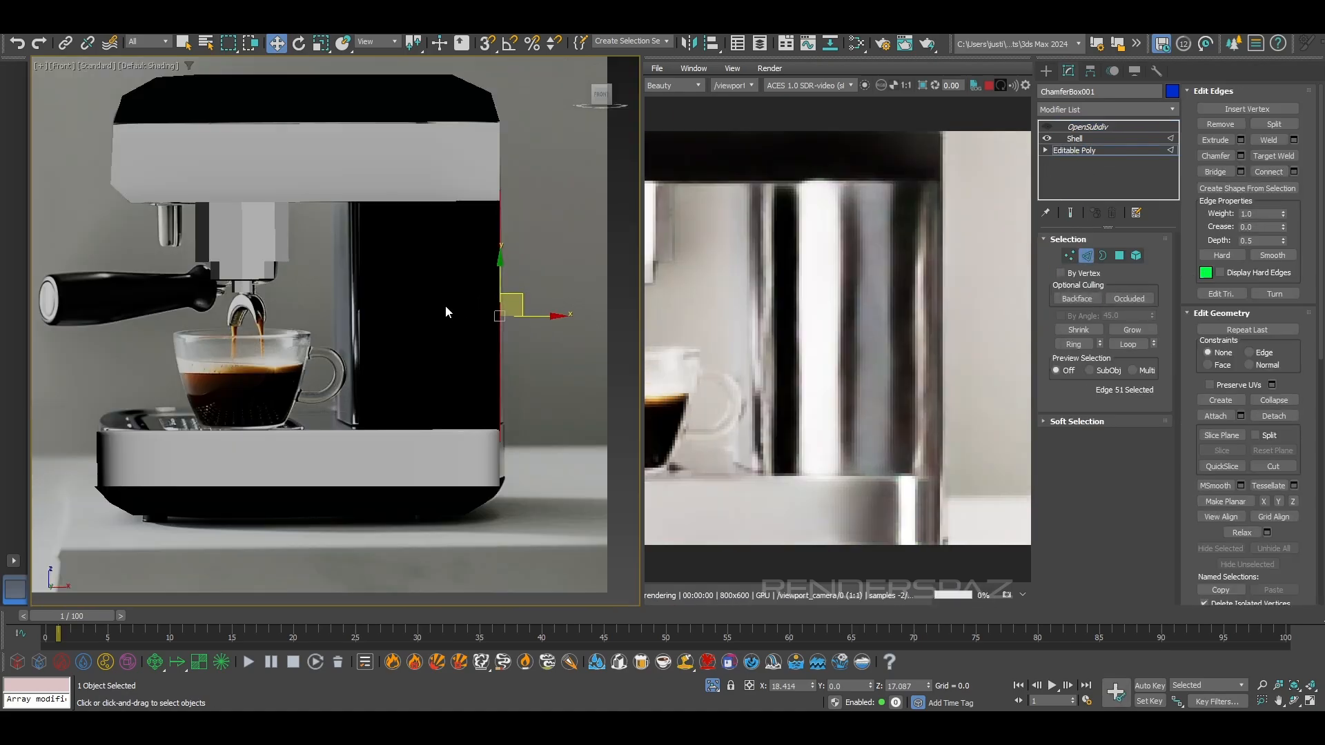
pyautogui.scroll(-2, 446, 307)
pyautogui.click(465, 492)
pyautogui.press('F4')
pyautogui.moveTo(439, 415)
pyautogui.mouseDown(button='middle')
pyautogui.moveTo(425, 376)
pyautogui.moveTo(428, 414)
pyautogui.mouseUp(button='middle')
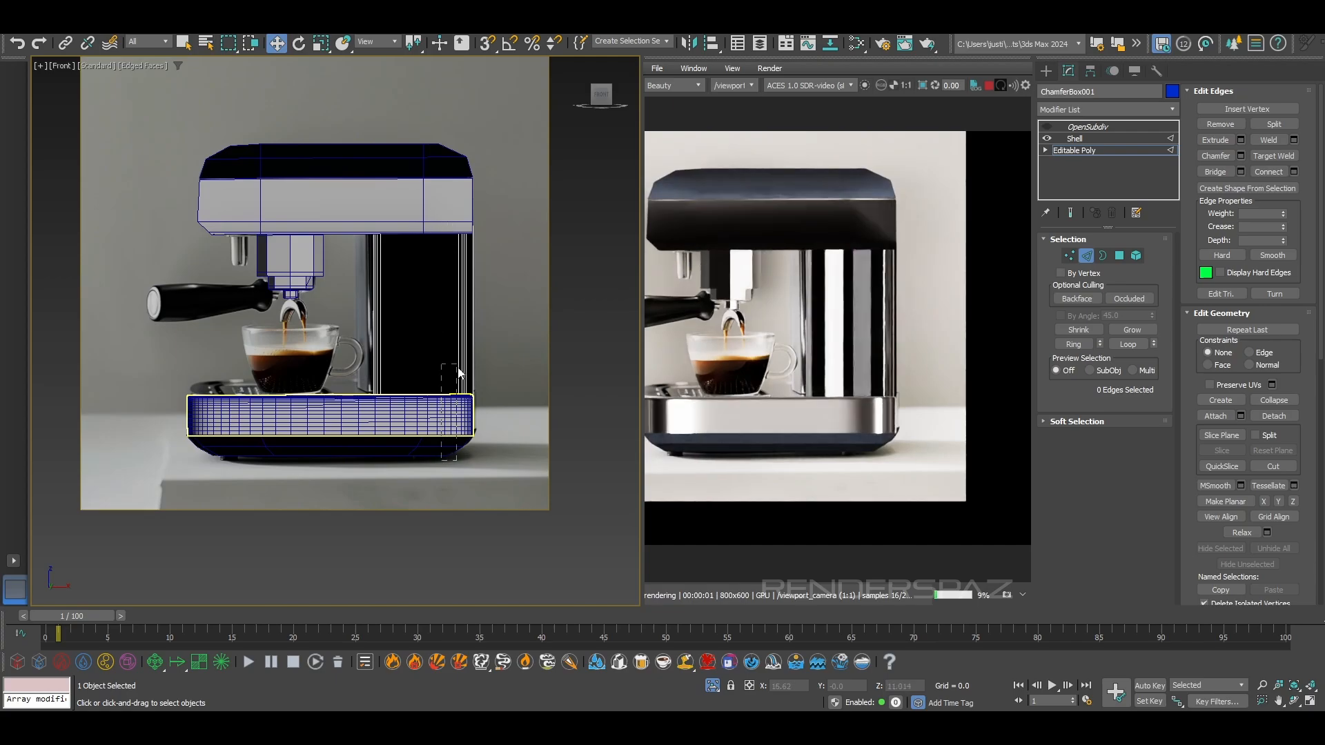
pyautogui.scroll(3, 495, 387)
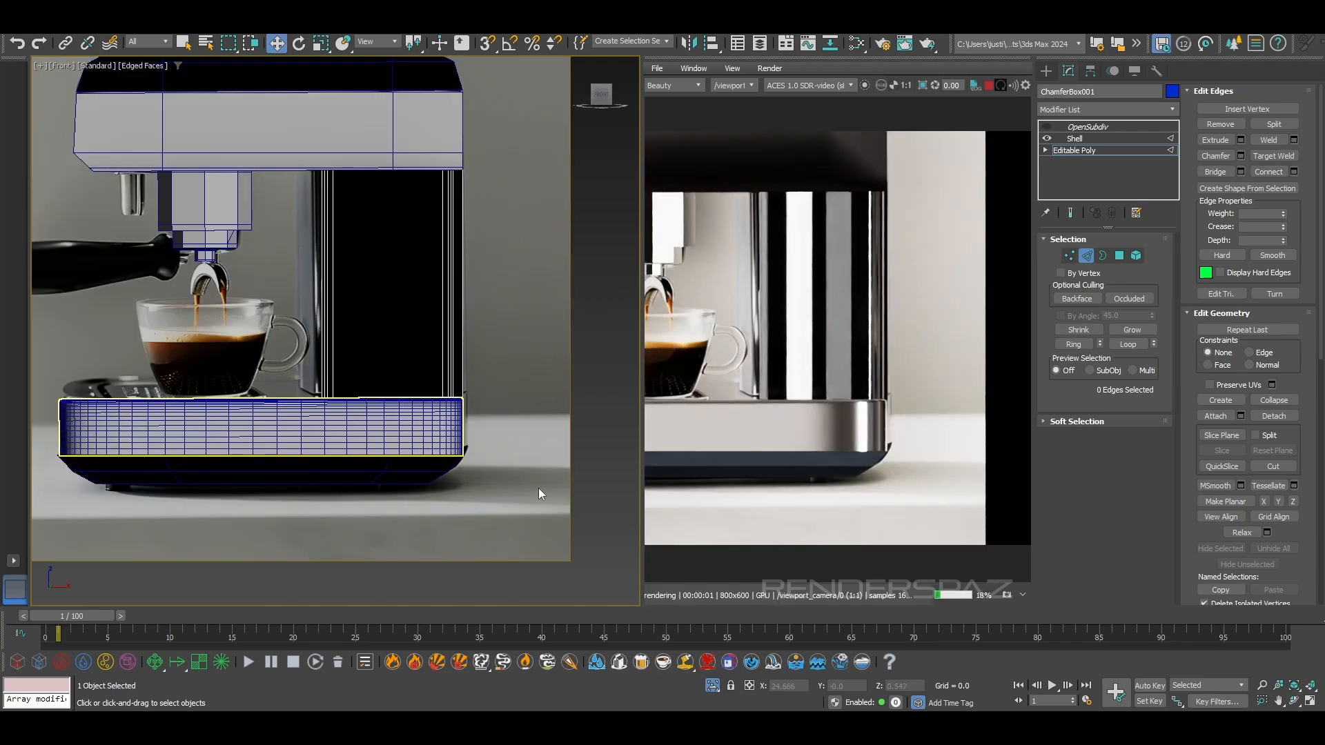
pyautogui.moveTo(447, 147); pyautogui.dragTo(446, 147)
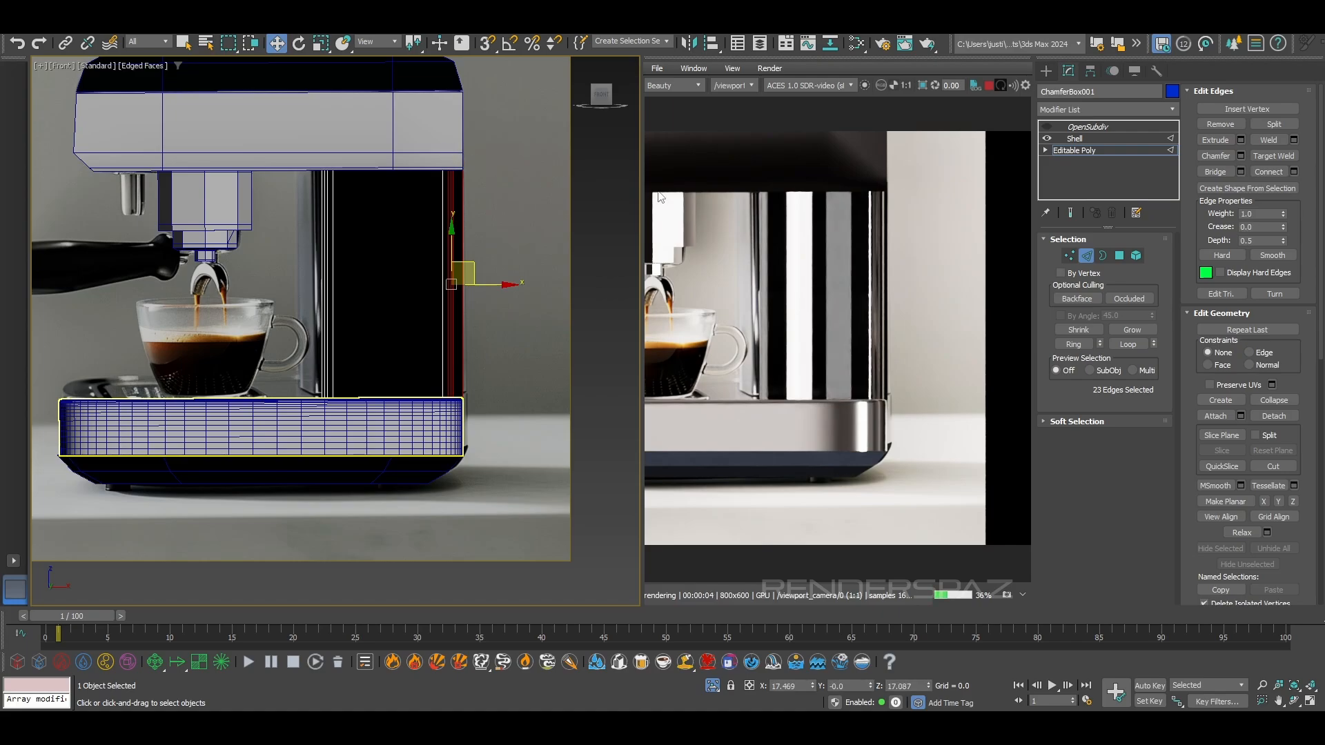
pyautogui.click(1120, 256)
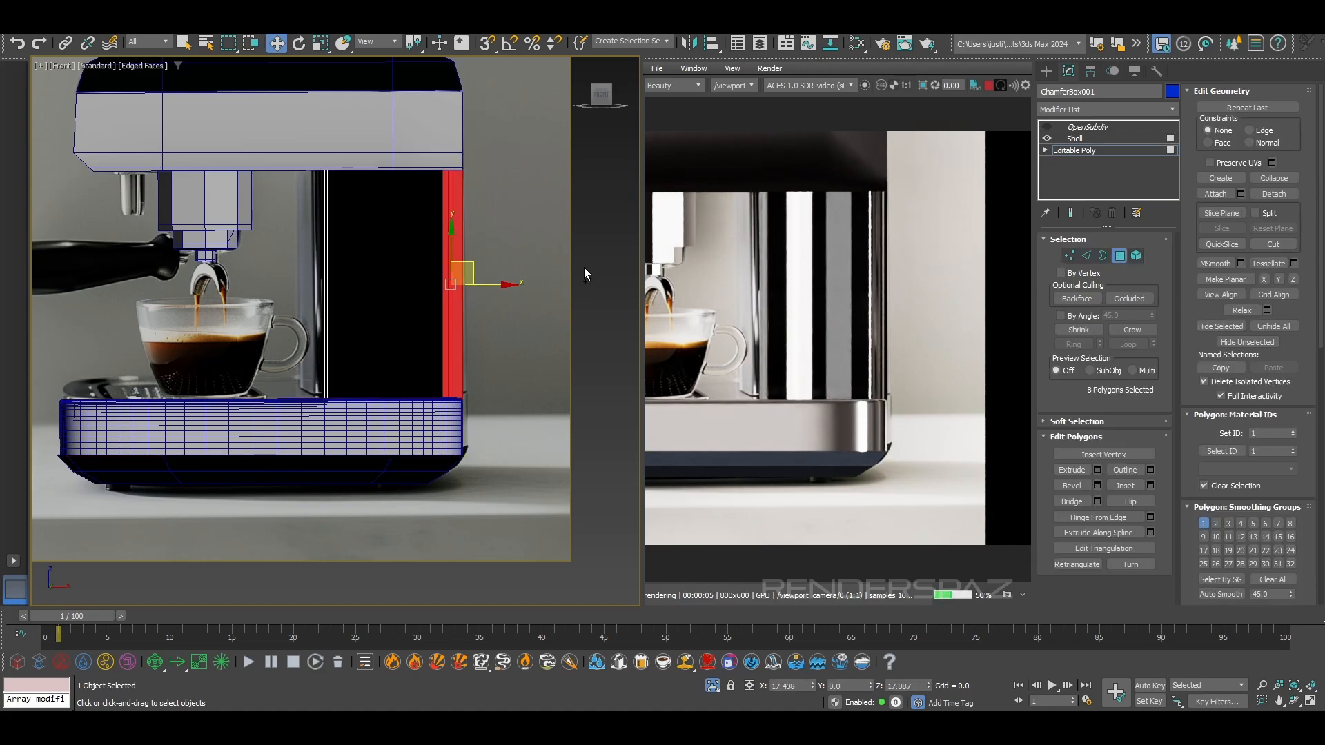
# Assign the Chrome material to the column's selected outer-side polygons in the Slate Material Editor
pyautogui.press('p')
pyautogui.scroll(5, 442, 257)
pyautogui.keyDown('alt'); pyautogui.moveTo(442, 257); pyautogui.dragTo(488, 334, button='middle'); pyautogui.keyUp('alt')
pyautogui.press('m')
pyautogui.scroll(-5, 276, 278)
pyautogui.moveTo(276, 278); pyautogui.dragTo(250, 367, button='middle')
pyautogui.scroll(4, 303, 317)
pyautogui.doubleClick(263, 275)
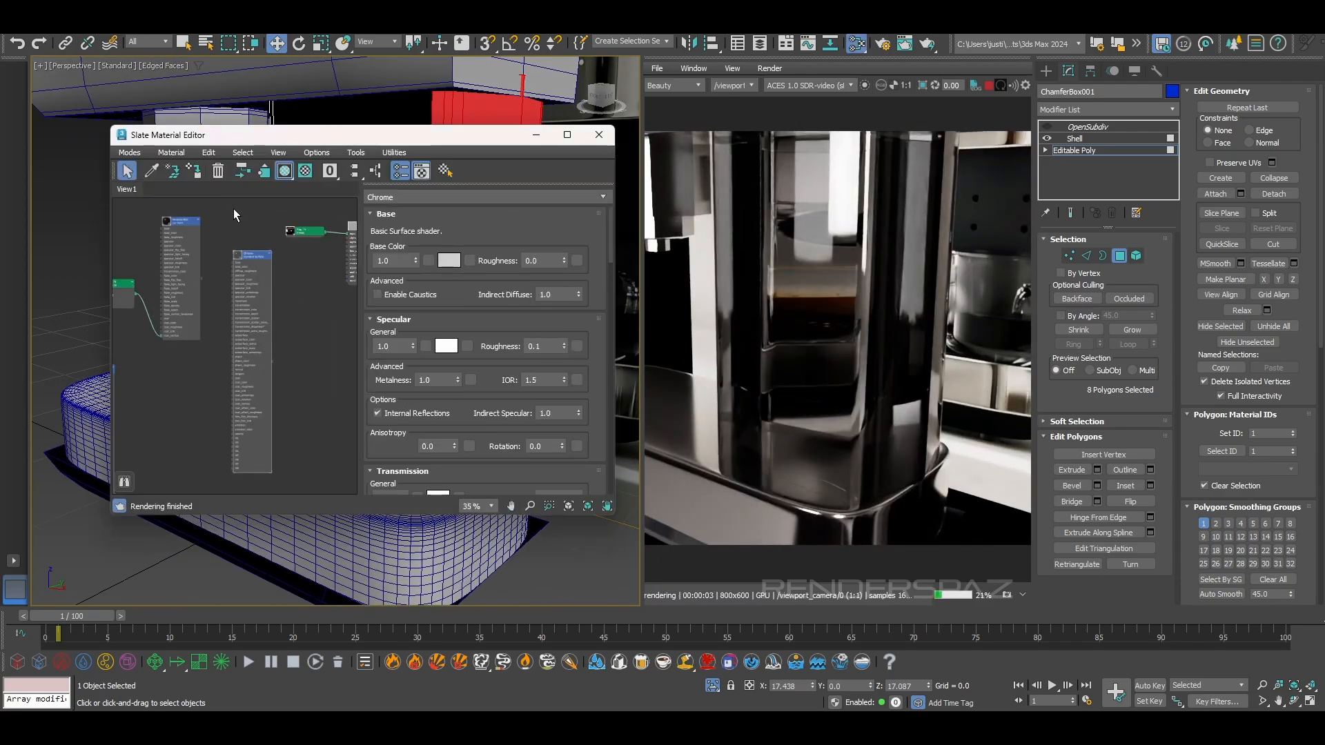
pyautogui.click(190, 173)
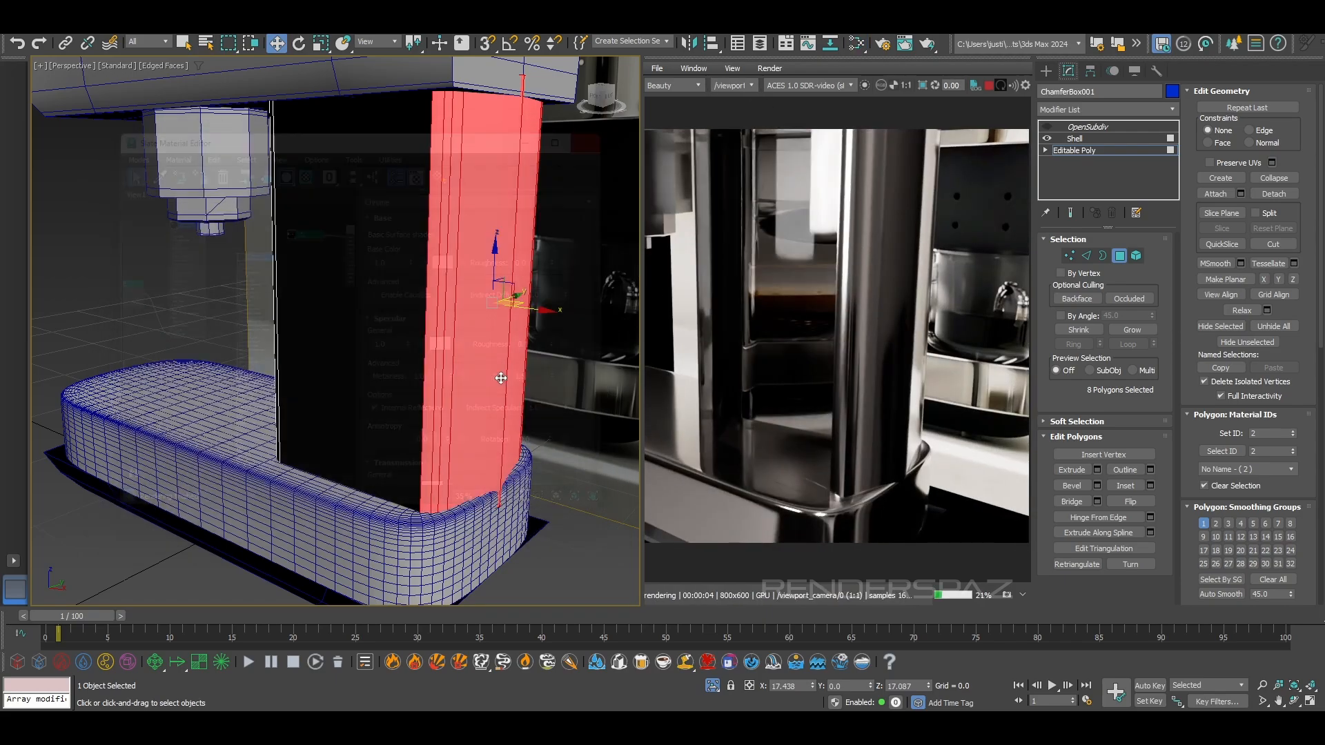
# Leave polygon editing on the column, deselect it and hide the edged faces in the perspective view
pyautogui.scroll(-5, 335, 331)
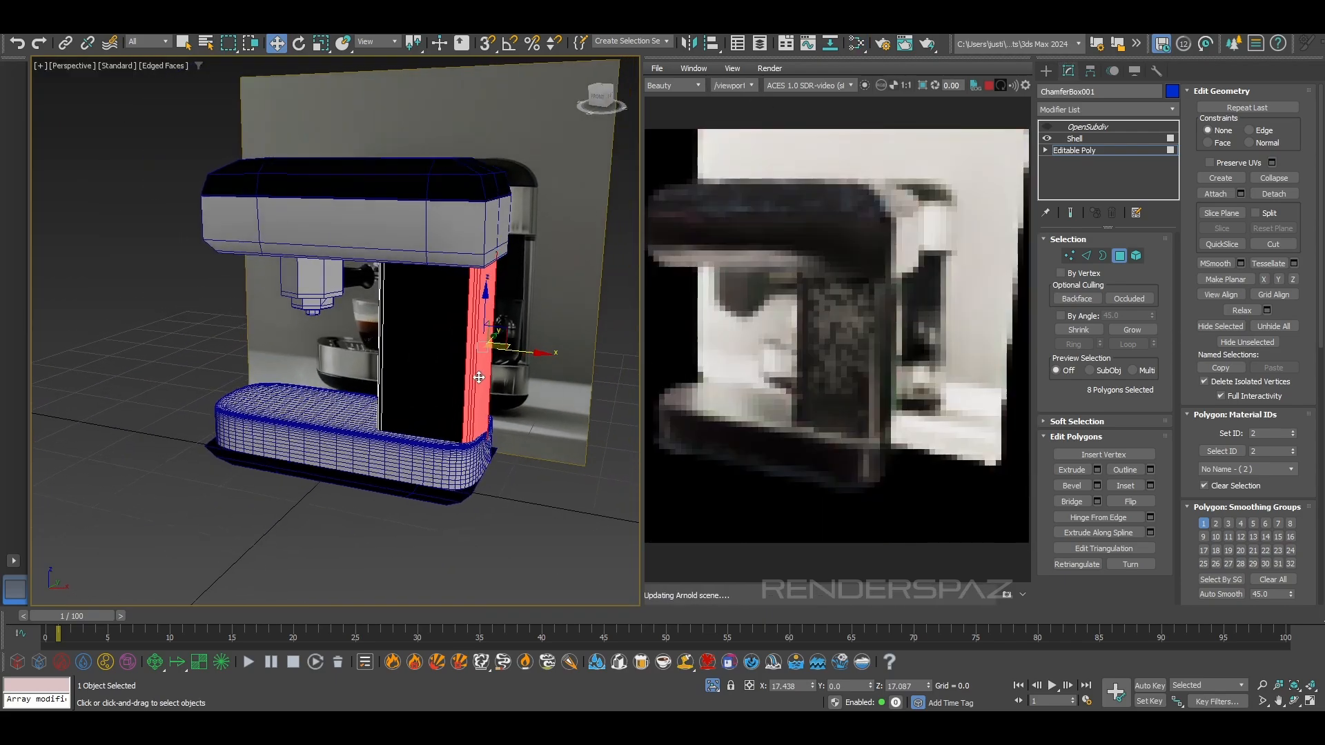
pyautogui.click(516, 445)
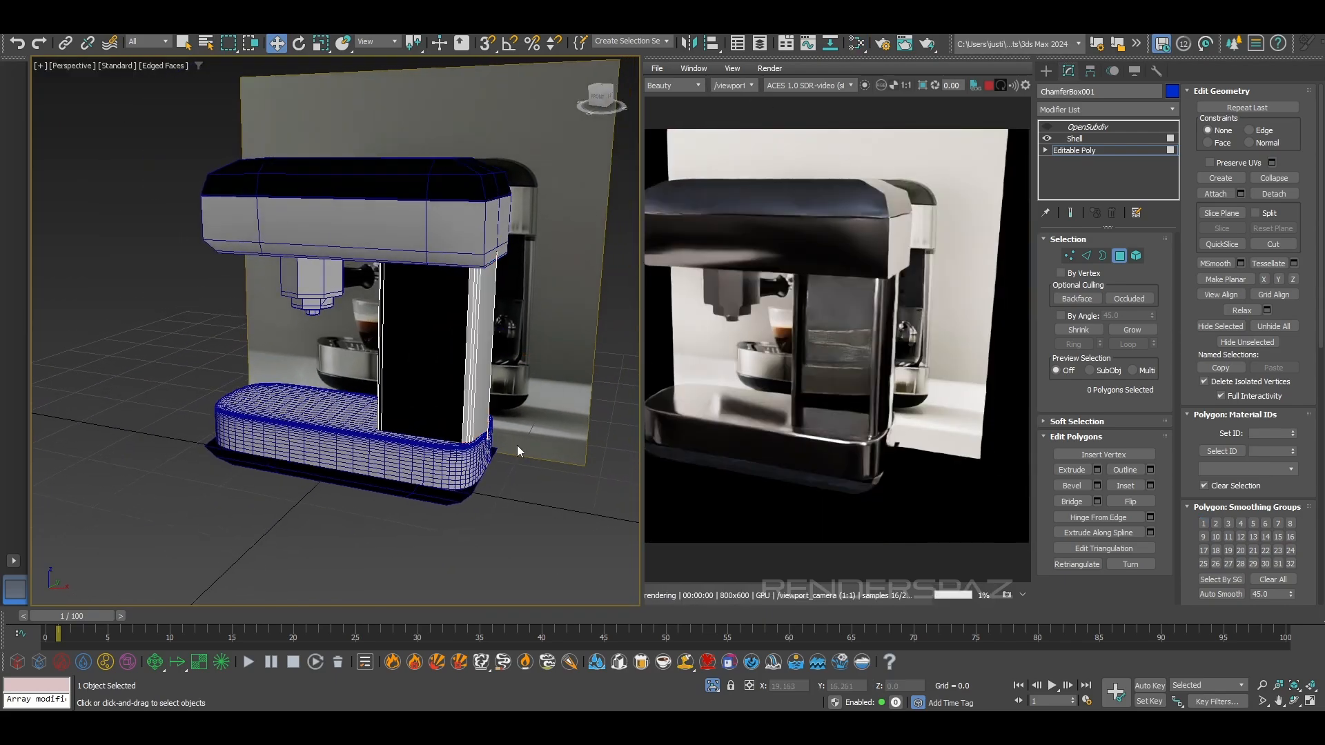
pyautogui.click(1119, 258)
pyautogui.click(576, 500)
pyautogui.keyDown('alt'); pyautogui.moveTo(407, 414); pyautogui.dragTo(469, 422, button='middle'); pyautogui.keyUp('alt')
pyautogui.scroll(4, 469, 414)
pyautogui.press('F4')
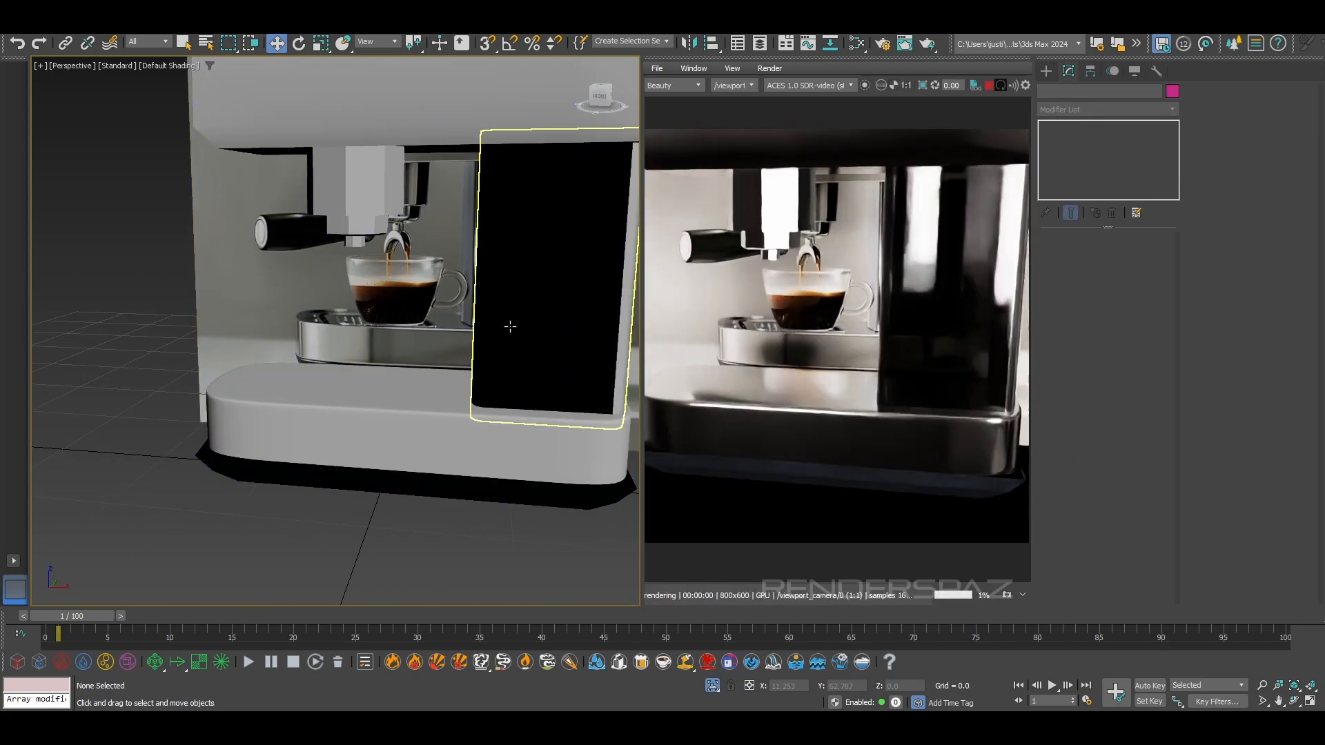
# Re-enable the column's OpenSubdiv modifier and inspect the join between its glass and chrome from several angles
pyautogui.click(508, 329)
pyautogui.scroll(2, 483, 325)
pyautogui.moveTo(499, 330); pyautogui.dragTo(396, 370, button='middle')
pyautogui.press('F4')
pyautogui.press('F4')
pyautogui.scroll(-3, 442, 408)
pyautogui.moveTo(447, 414)
pyautogui.keyDown('alt'); pyautogui.mouseDown(button='middle')
pyautogui.moveTo(500, 399)
pyautogui.moveTo(445, 393)
pyautogui.mouseUp(button='middle'); pyautogui.keyUp('alt')
pyautogui.moveTo(489, 337); pyautogui.dragTo(398, 360, button='middle')
pyautogui.scroll(4, 398, 360)
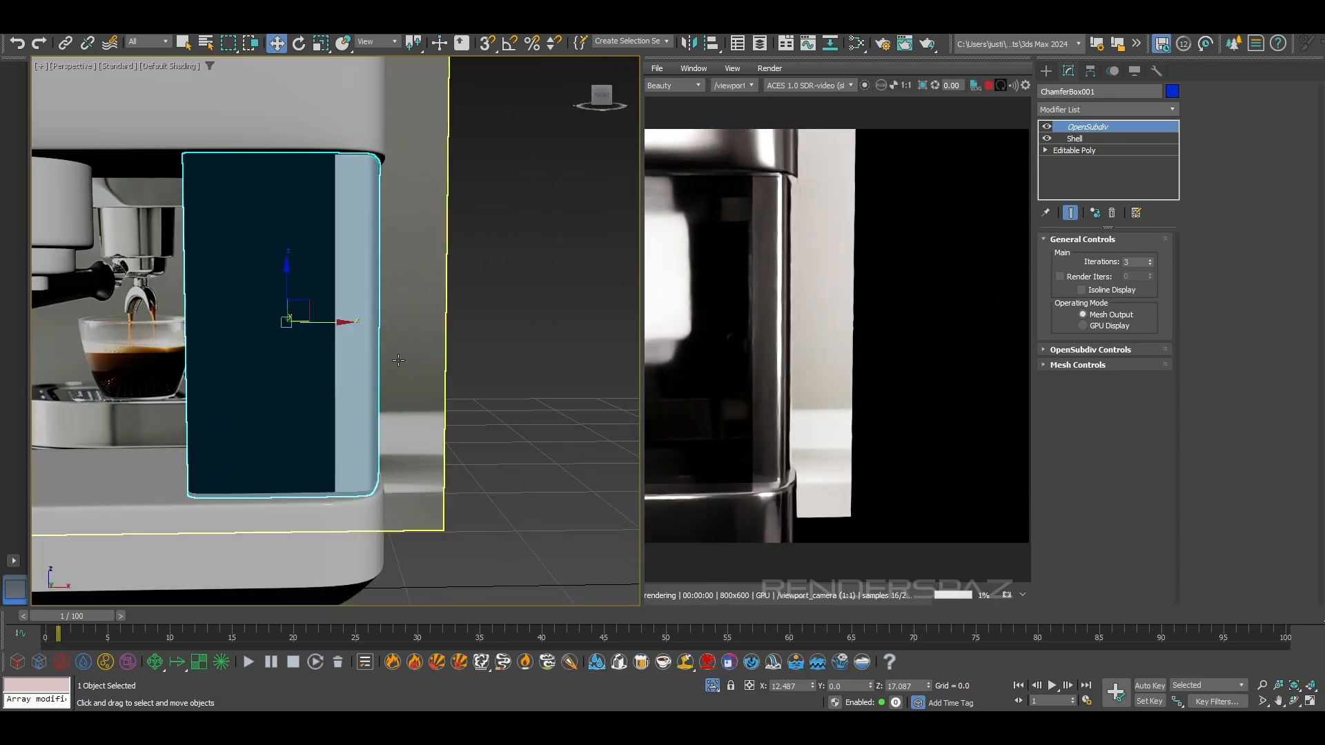
pyautogui.keyDown('alt'); pyautogui.moveTo(483, 407); pyautogui.dragTo(406, 426, button='middle'); pyautogui.keyUp('alt')
pyautogui.moveTo(280, 482); pyautogui.dragTo(398, 438, button='middle')
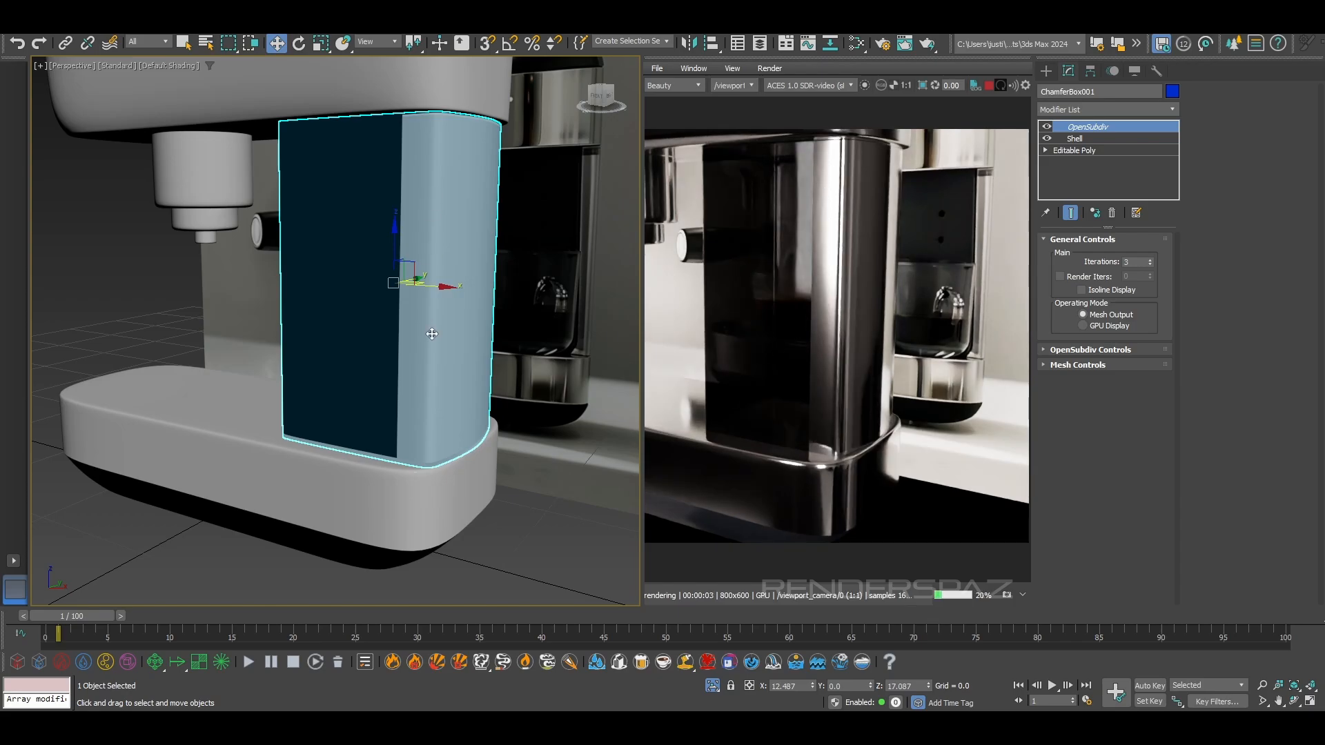
# Examine the whole espresso machine and its base in the interactive render from the opposite side
pyautogui.scroll(-3, 429, 418)
pyautogui.keyDown('alt'); pyautogui.moveTo(415, 441); pyautogui.dragTo(478, 447, button='middle'); pyautogui.keyUp('alt')
pyautogui.click(473, 487)
pyautogui.keyDown('alt'); pyautogui.moveTo(347, 502); pyautogui.dragTo(352, 476, button='middle'); pyautogui.keyUp('alt')
pyautogui.click(431, 414)
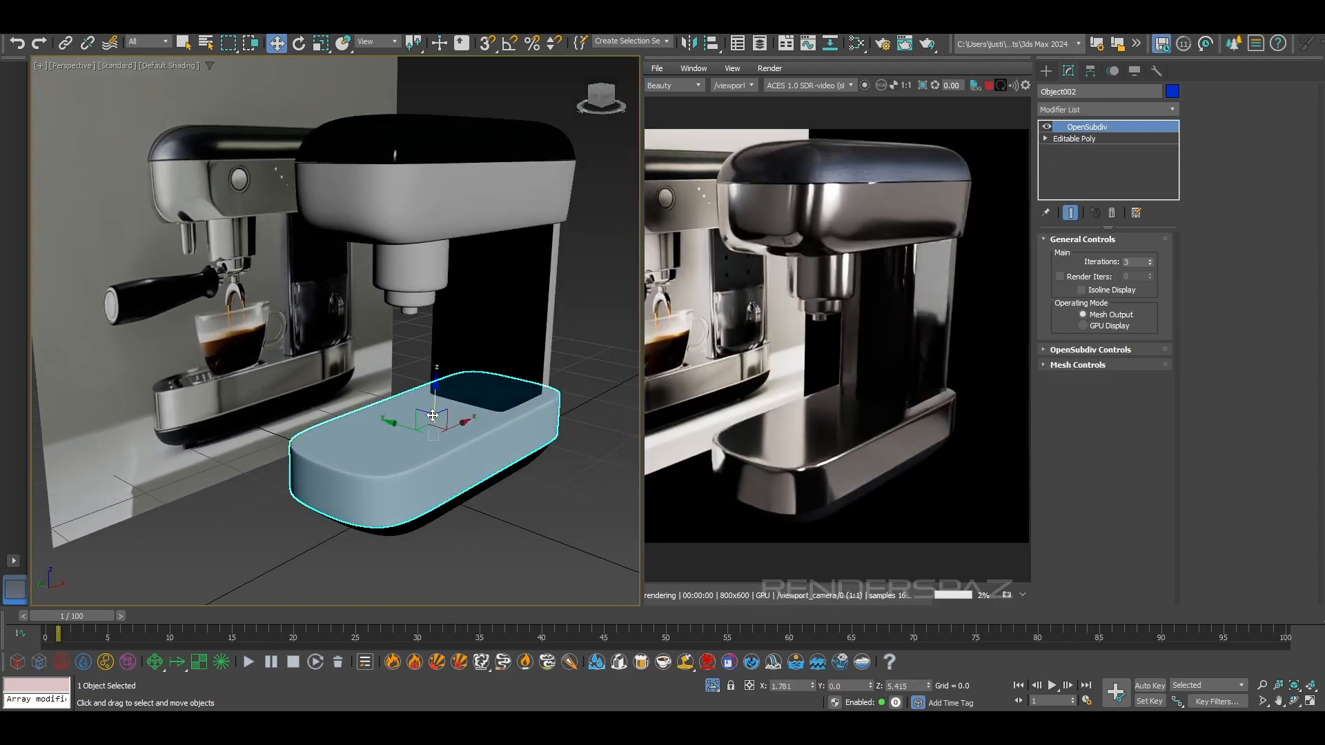
pyautogui.scroll(-5, 372, 448)
pyautogui.scroll(3, 396, 445)
# Set the custom backplate color in the Arnold render settings to white (FFFFFF) and close the settings
pyautogui.keyDown('alt'); pyautogui.moveTo(424, 468); pyautogui.dragTo(371, 485, button='middle'); pyautogui.keyUp('alt')
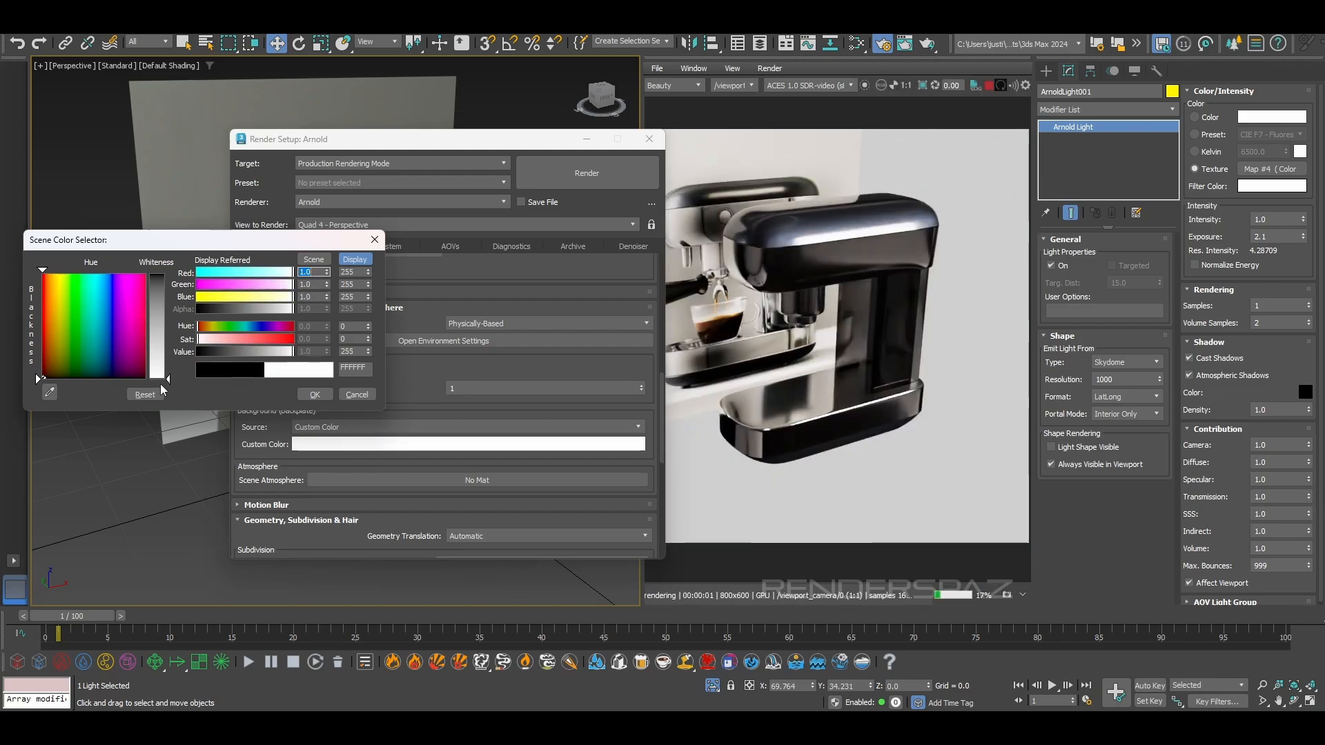
pyautogui.click(315, 394)
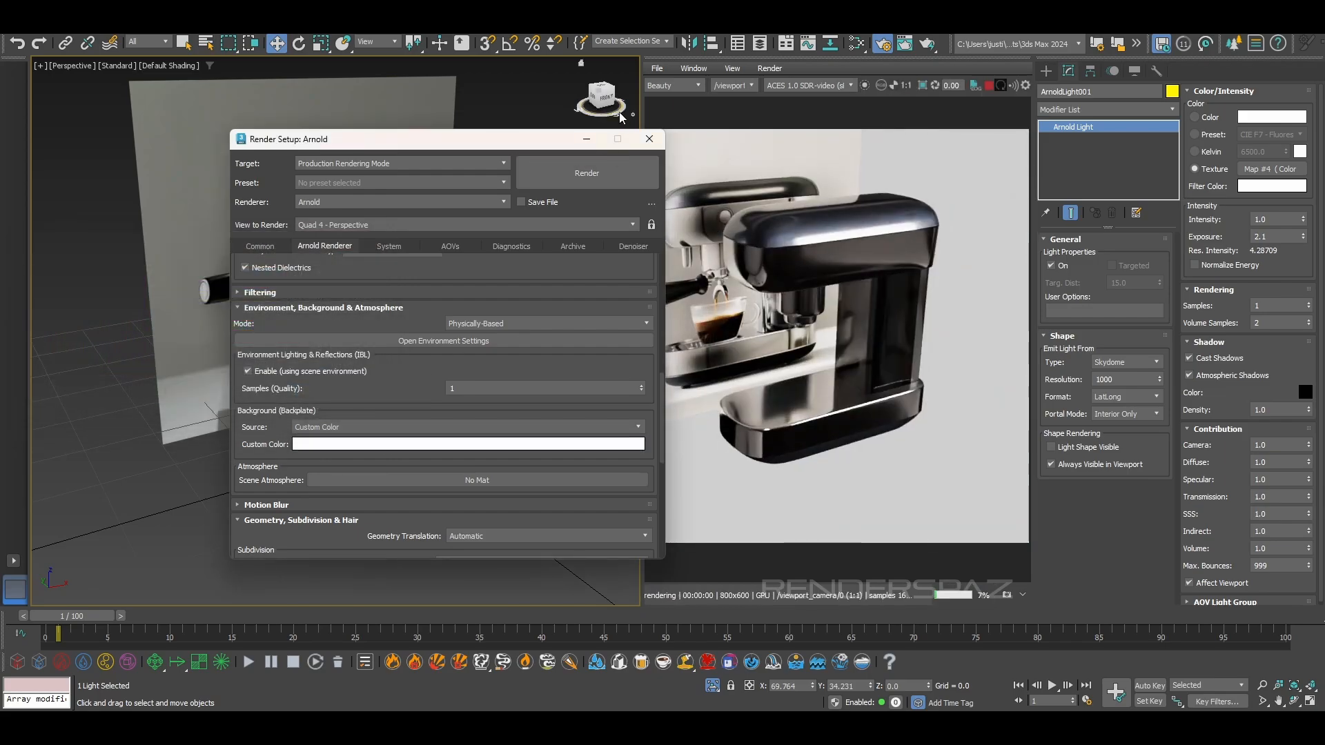
pyautogui.click(649, 140)
# Open the parameters of the studio lighting HDR bitmap in the Slate Material Editor
pyautogui.keyDown('alt'); pyautogui.moveTo(296, 348); pyautogui.dragTo(307, 375, button='middle'); pyautogui.keyUp('alt')
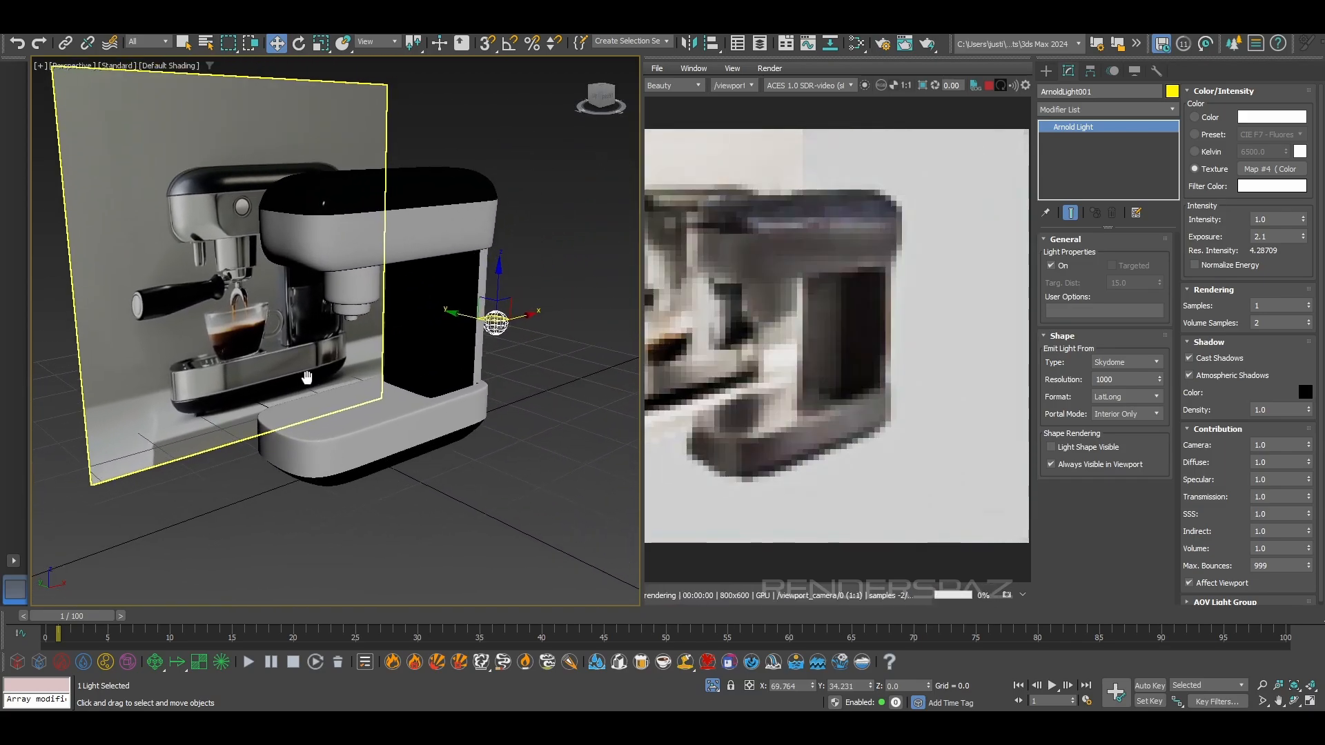
pyautogui.press('m')
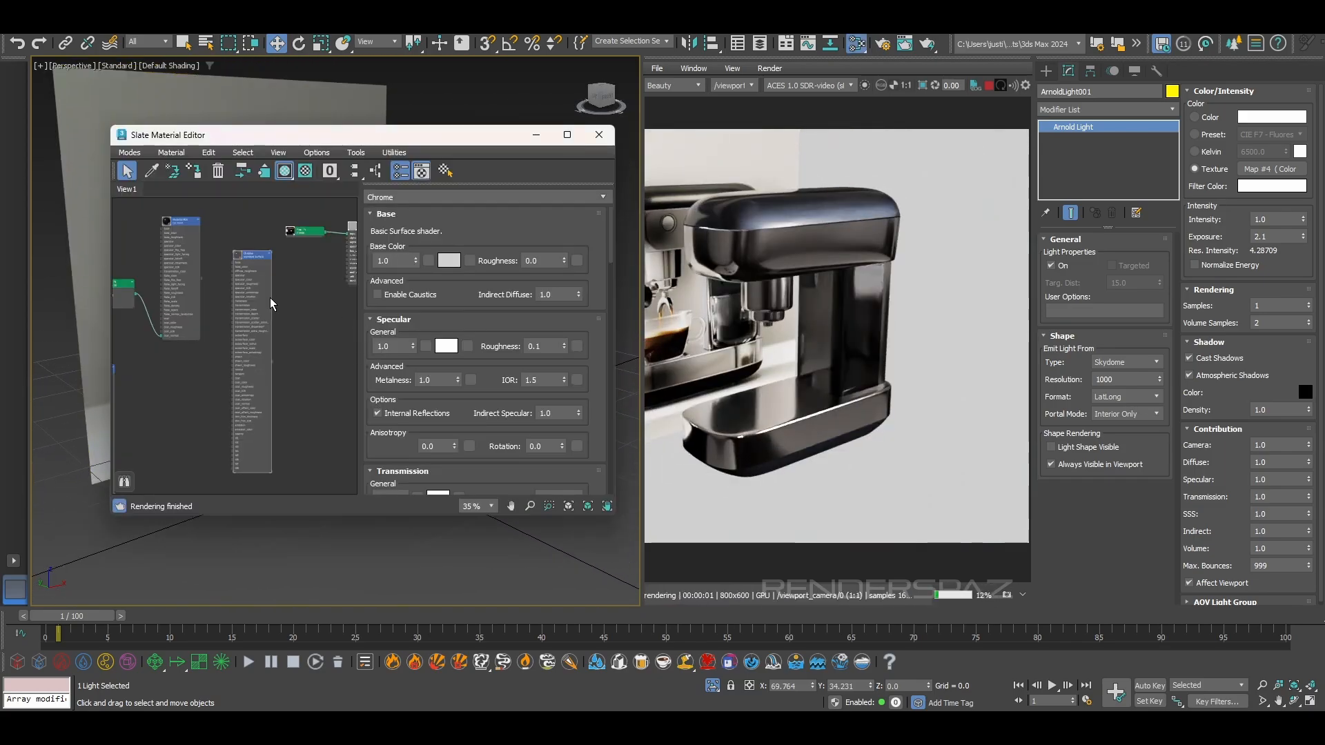
pyautogui.scroll(-1, 267, 301)
pyautogui.scroll(1, 267, 309)
pyautogui.scroll(1, 294, 227)
pyautogui.moveTo(294, 224); pyautogui.dragTo(242, 292, button='middle')
pyautogui.doubleClick(240, 294)
pyautogui.scroll(2, 221, 298)
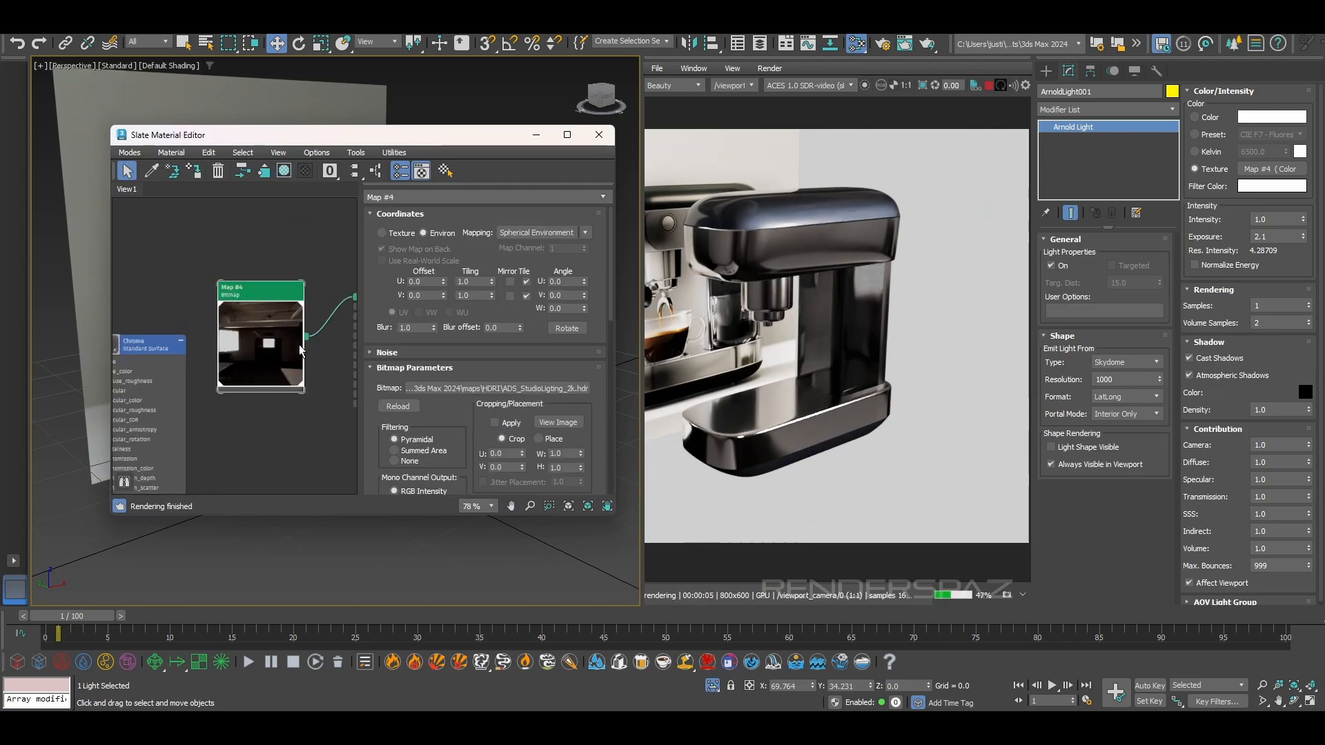
pyautogui.scroll(-1, 399, 342)
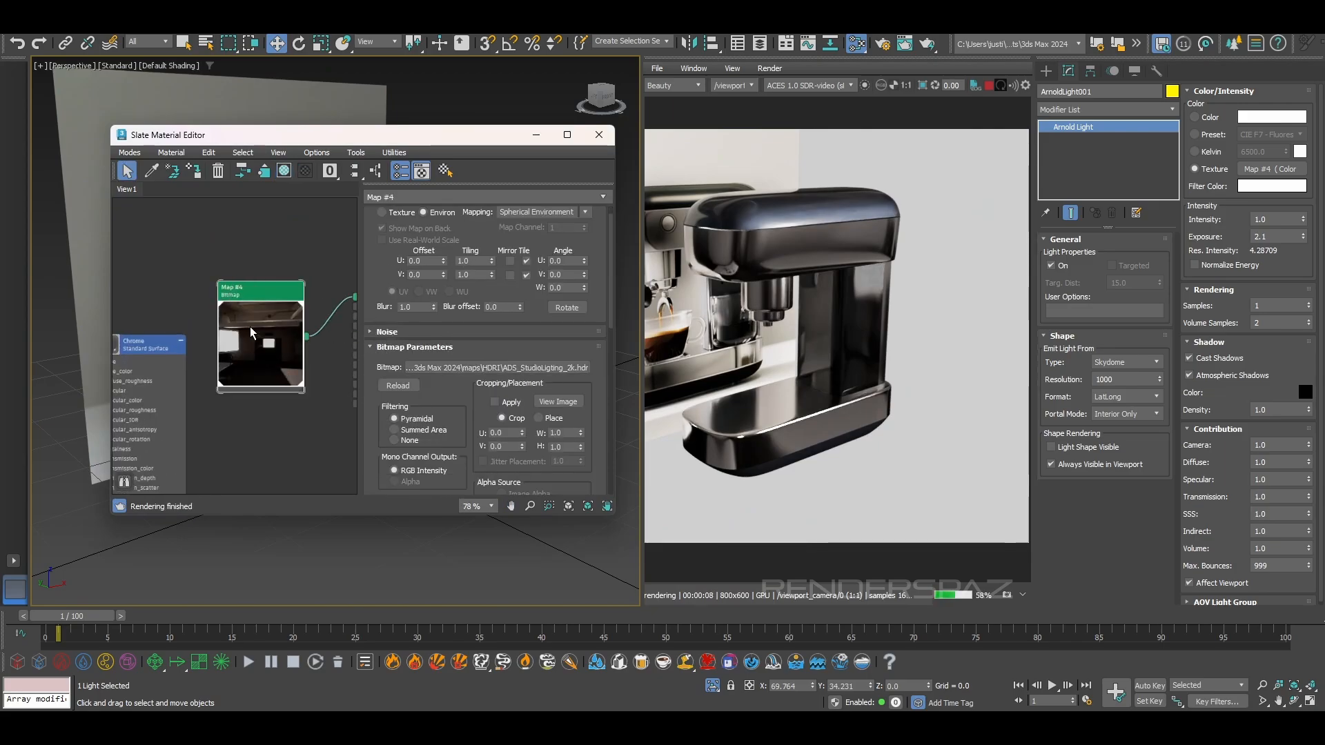
# Open the Color Correct map attached to the studio HDR bitmap and set its gamma to 0.54
pyautogui.scroll(-3, 256, 333)
pyautogui.moveTo(276, 351); pyautogui.dragTo(214, 377, button='middle')
pyautogui.doubleClick(272, 354)
pyautogui.scroll(4, 224, 364)
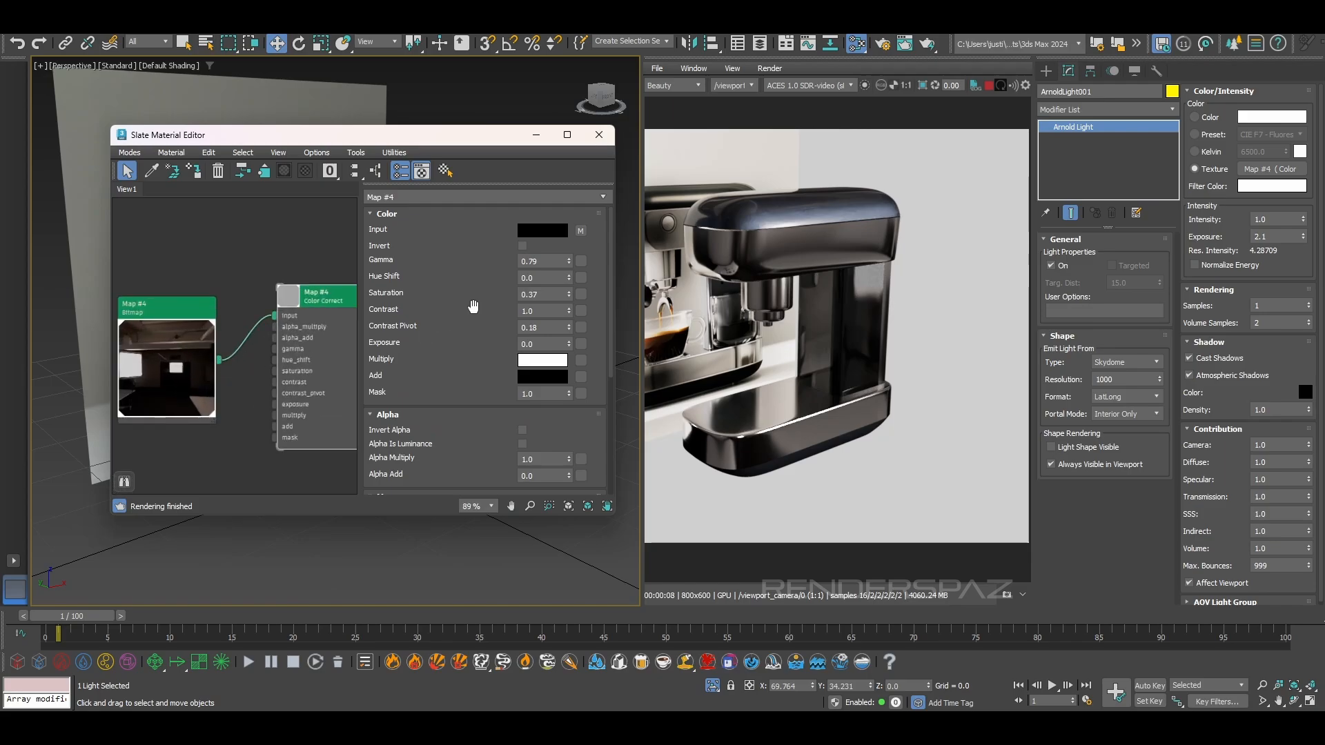
pyautogui.moveTo(569, 263); pyautogui.dragTo(567, 281)
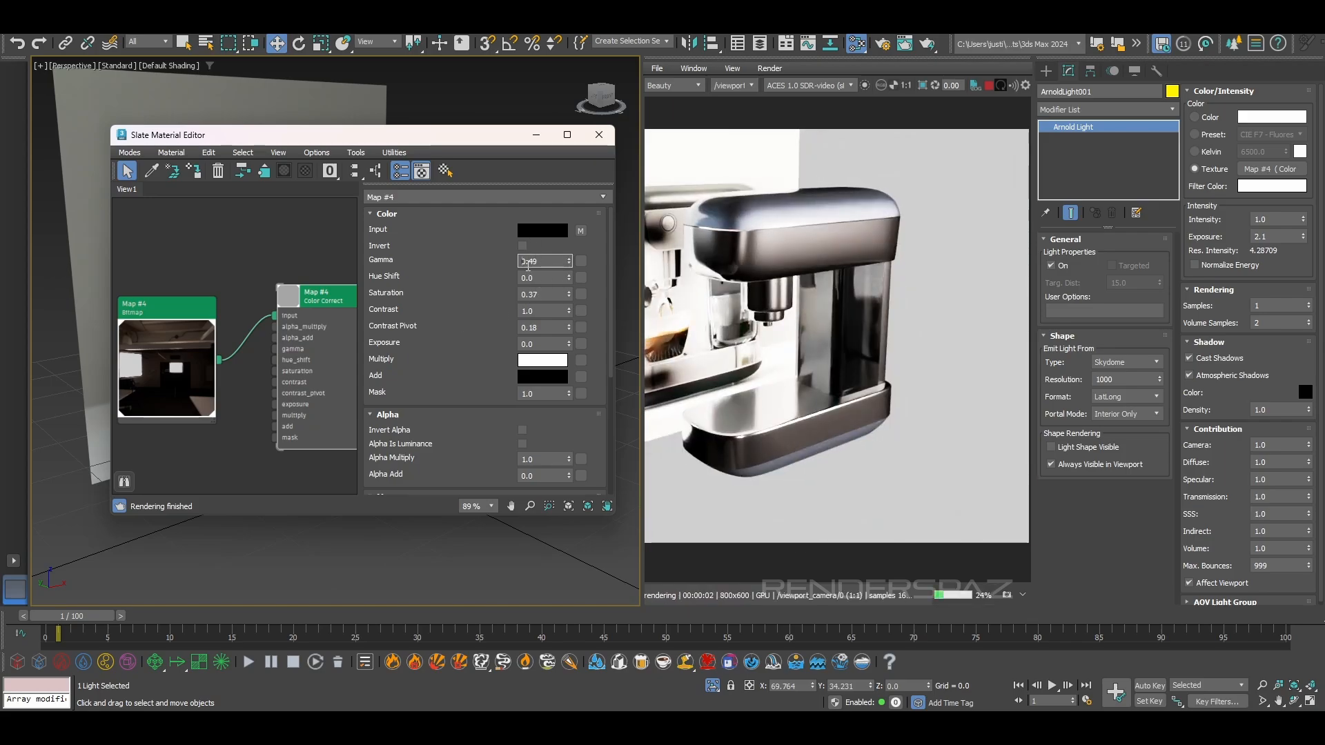
pyautogui.moveTo(568, 264); pyautogui.dragTo(567, 261)
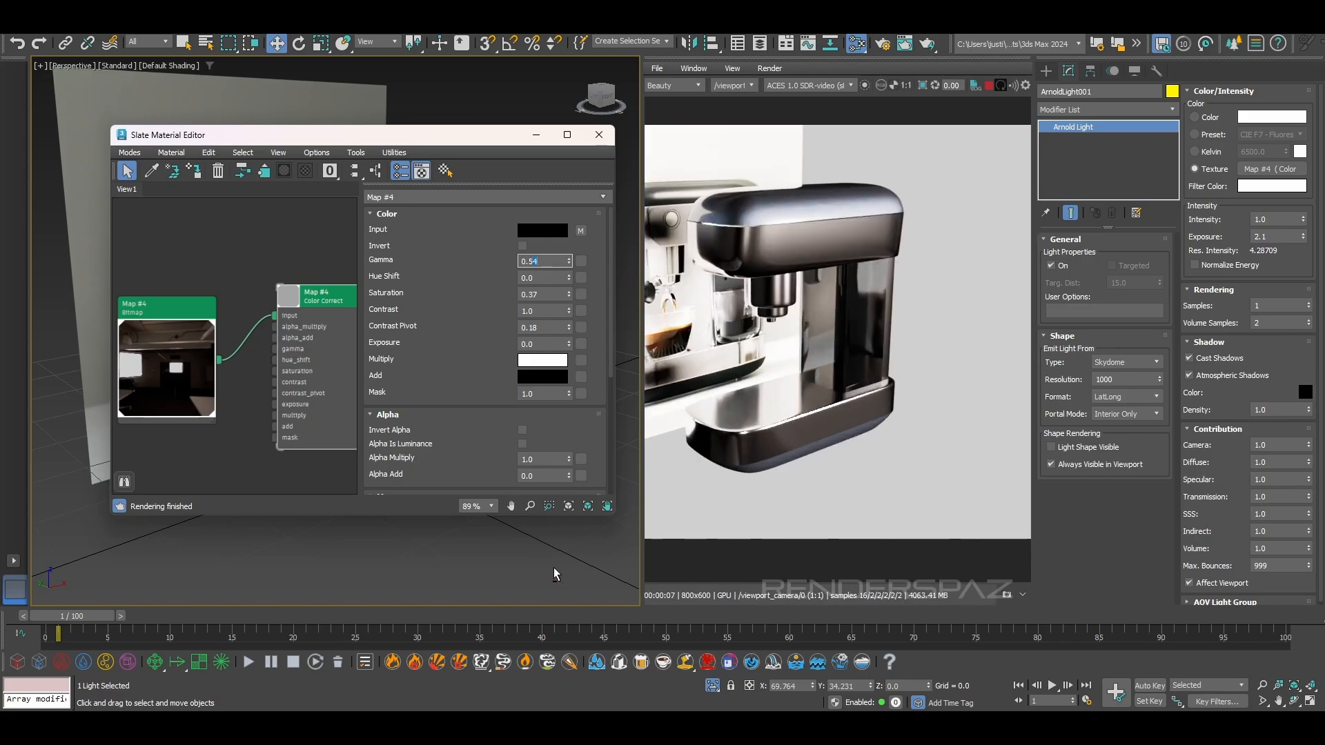
# Set the skydome light's exposure to 1.0
pyautogui.keyDown('alt'); pyautogui.moveTo(554, 570); pyautogui.dragTo(615, 565, button='middle'); pyautogui.keyUp('alt')
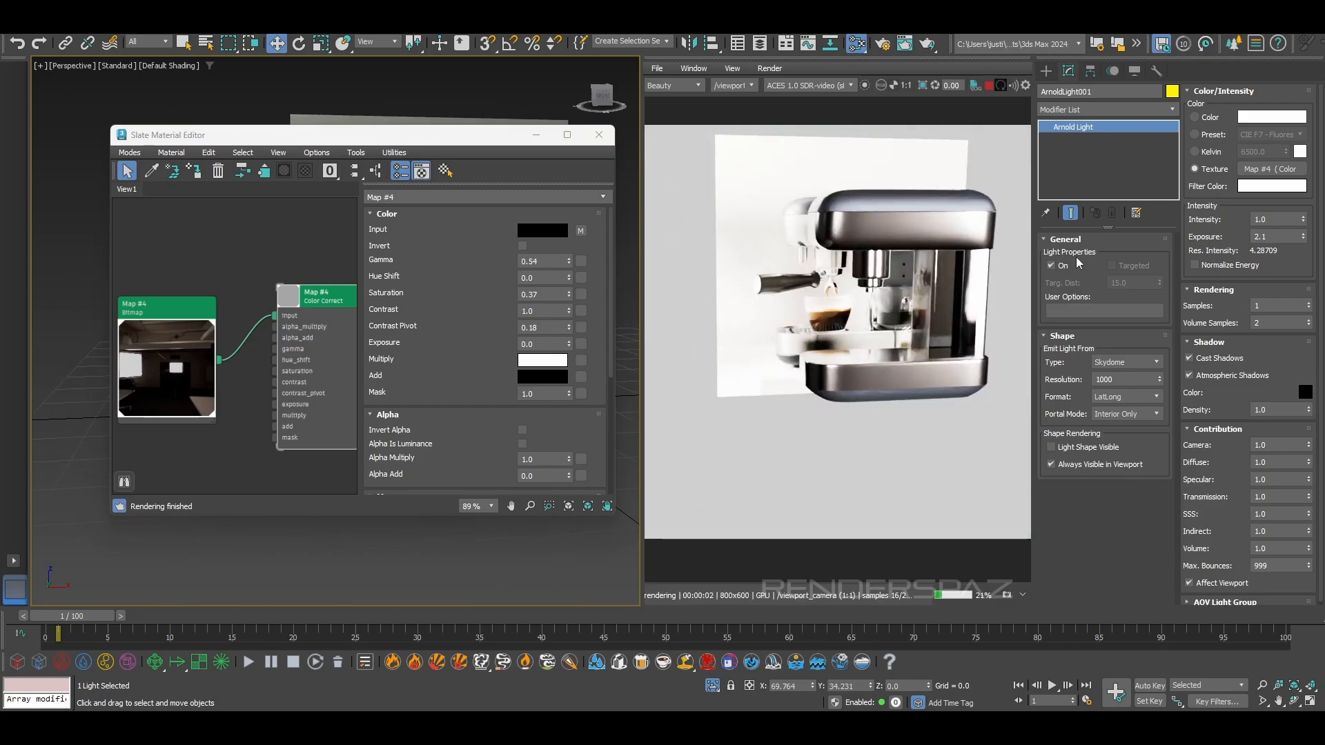
pyautogui.moveTo(1305, 240); pyautogui.dragTo(1304, 270)
pyautogui.moveTo(1282, 241); pyautogui.dragTo(1165, 249)
pyautogui.write('1')
pyautogui.press('Return')
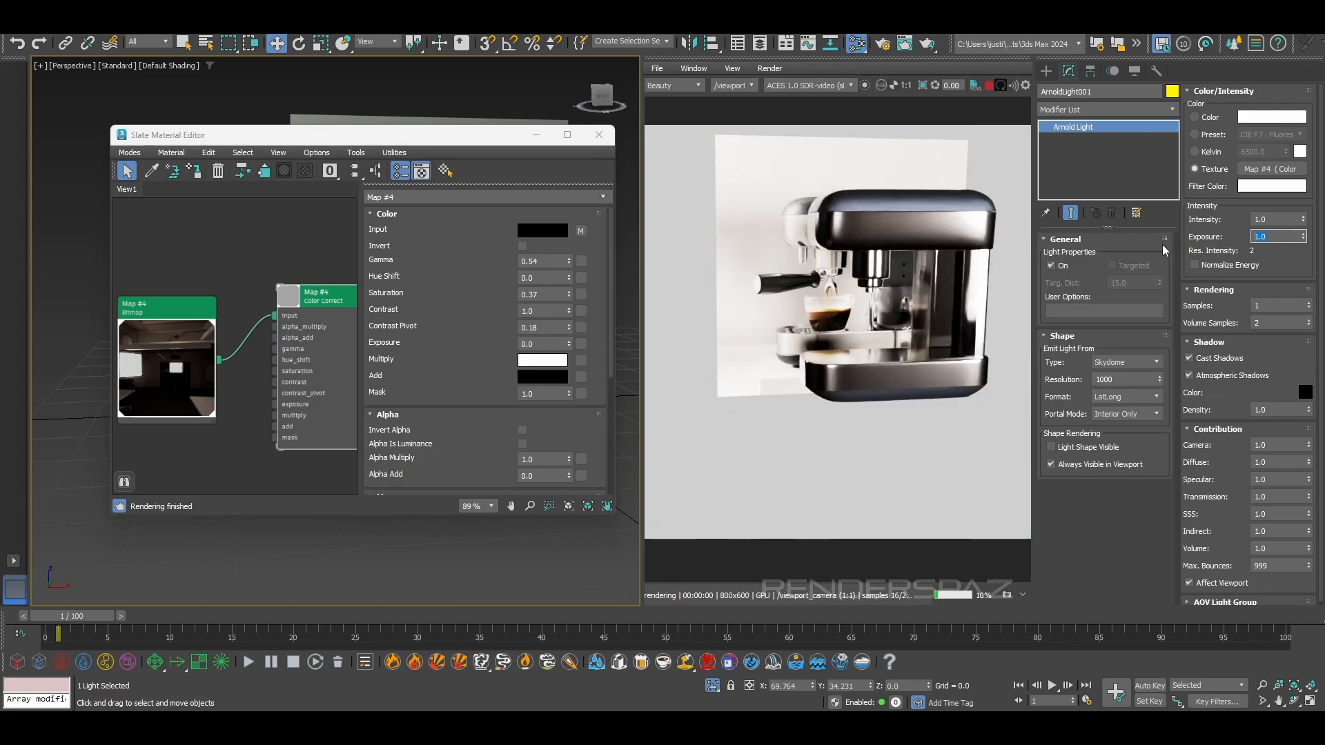
# Try specular contributions of 0.48 and 0.2 on the skydome light, and settle on 0.8
pyautogui.moveTo(1309, 481); pyautogui.dragTo(1313, 502)
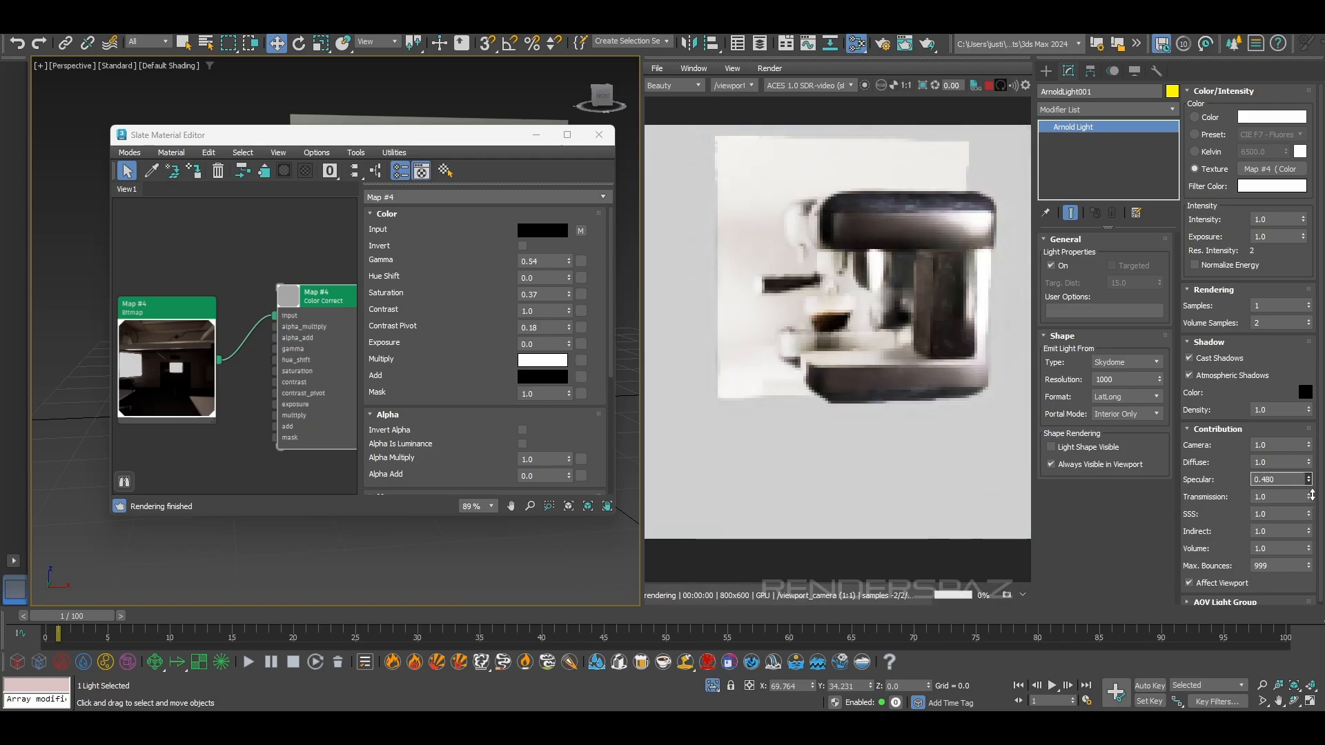
pyautogui.doubleClick(1287, 480)
pyautogui.write('0.')
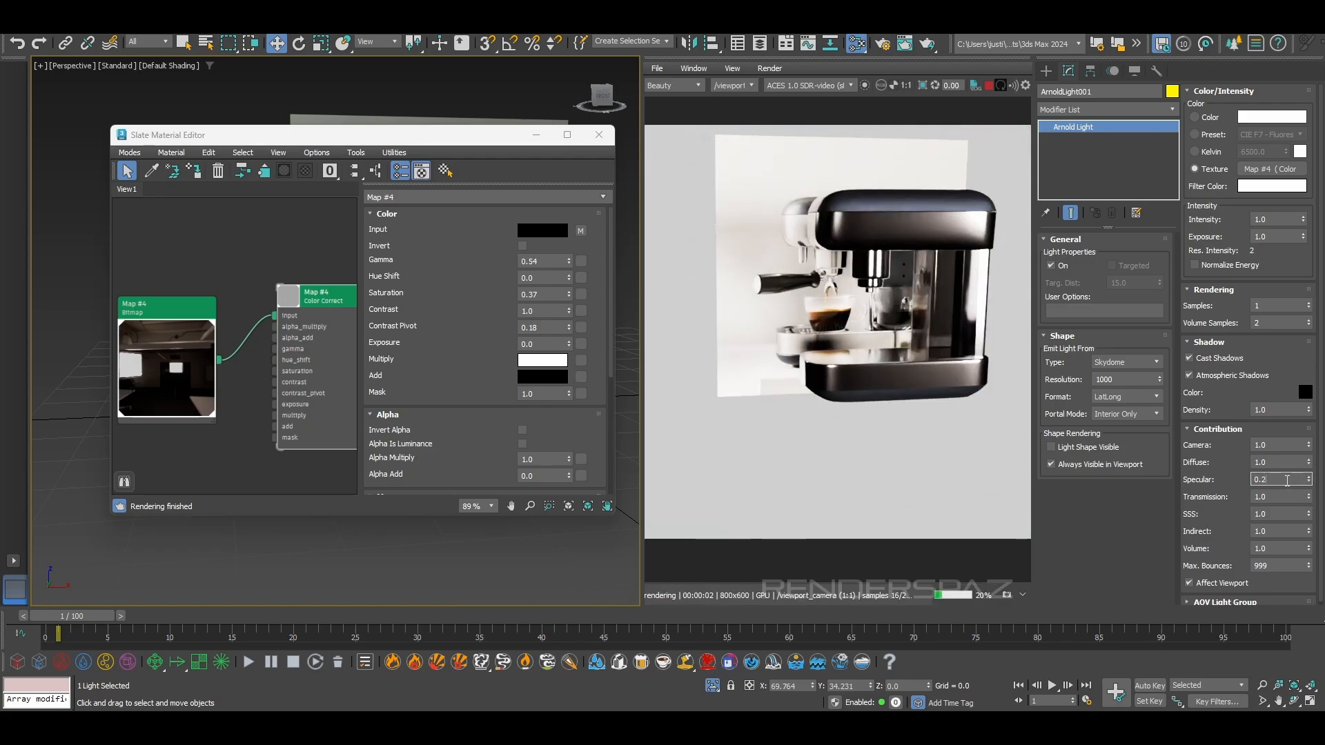
pyautogui.write('2')
pyautogui.press('Return')
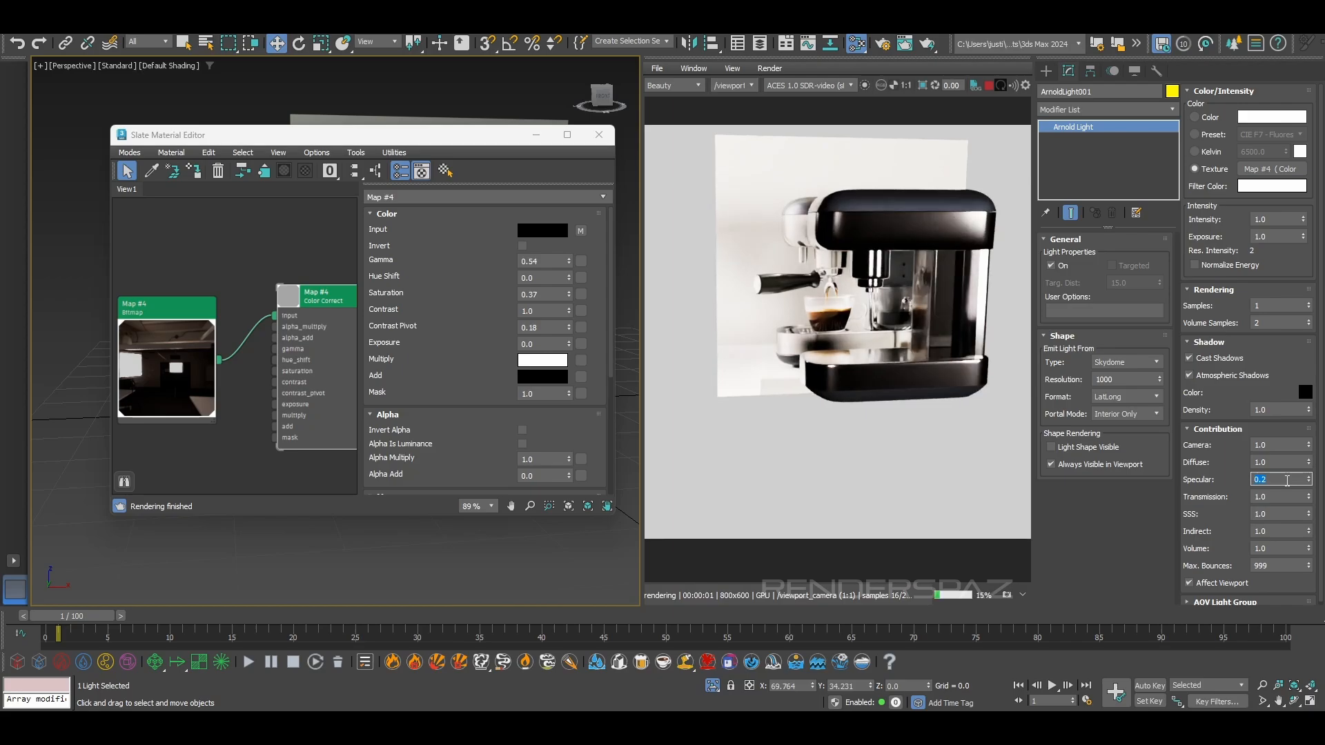
pyautogui.write('.8')
pyautogui.press('Return')
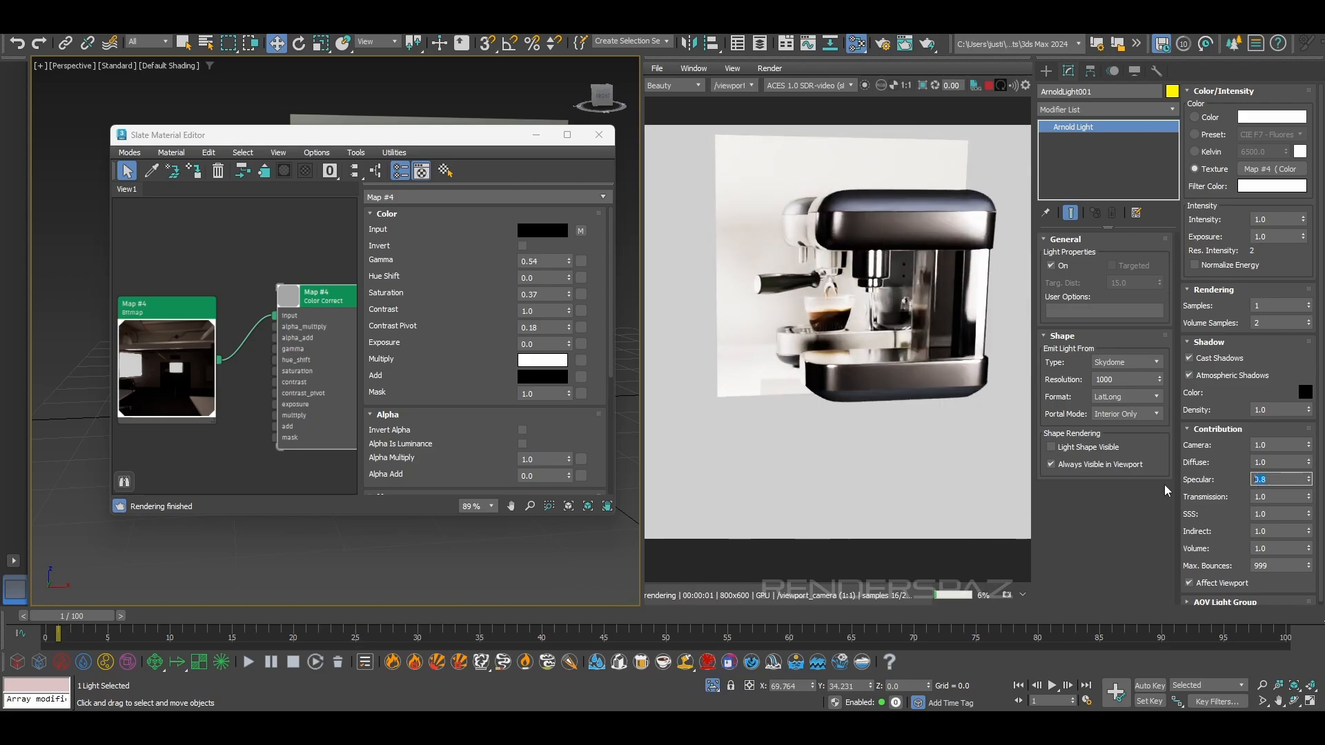
# Close the material editor and raise the skydome light's exposure to 2.4 while viewing the machine at an angle
pyautogui.click(599, 135)
pyautogui.keyDown('alt'); pyautogui.moveTo(456, 255); pyautogui.dragTo(524, 284, button='middle'); pyautogui.keyUp('alt')
pyautogui.moveTo(525, 284); pyautogui.dragTo(358, 247, button='middle')
pyautogui.scroll(3, 400, 282)
pyautogui.moveTo(355, 320); pyautogui.dragTo(276, 272, button='middle')
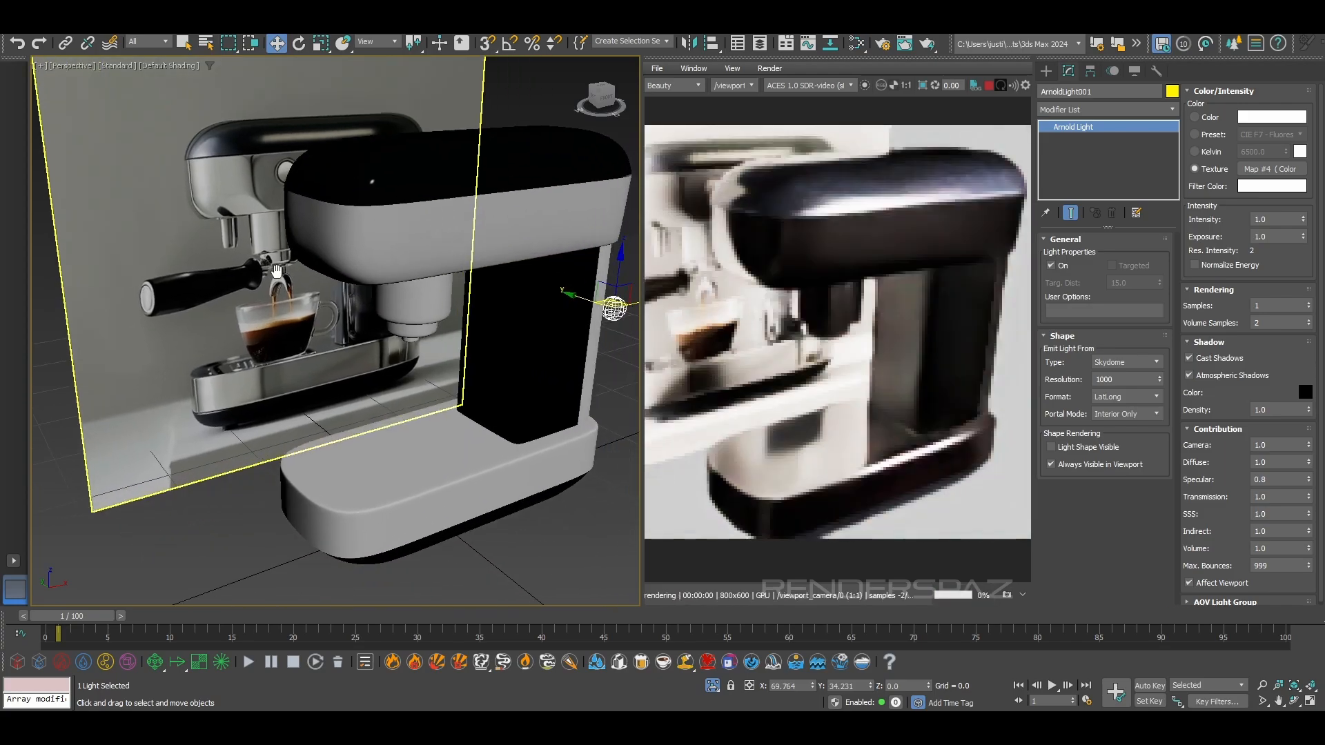
pyautogui.keyDown('alt'); pyautogui.moveTo(283, 357); pyautogui.dragTo(301, 336, button='middle'); pyautogui.keyUp('alt')
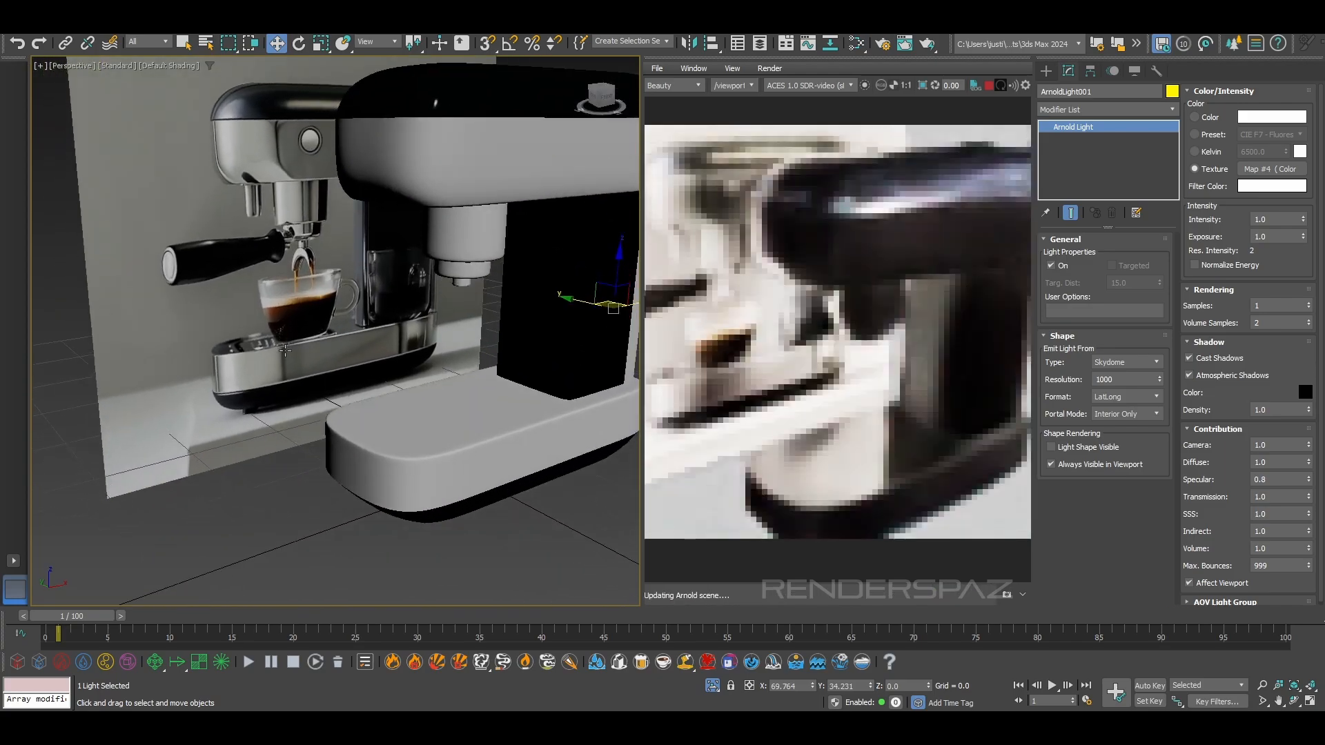
pyautogui.moveTo(441, 283); pyautogui.dragTo(356, 316, button='middle')
pyautogui.moveTo(1302, 239); pyautogui.dragTo(1308, 229)
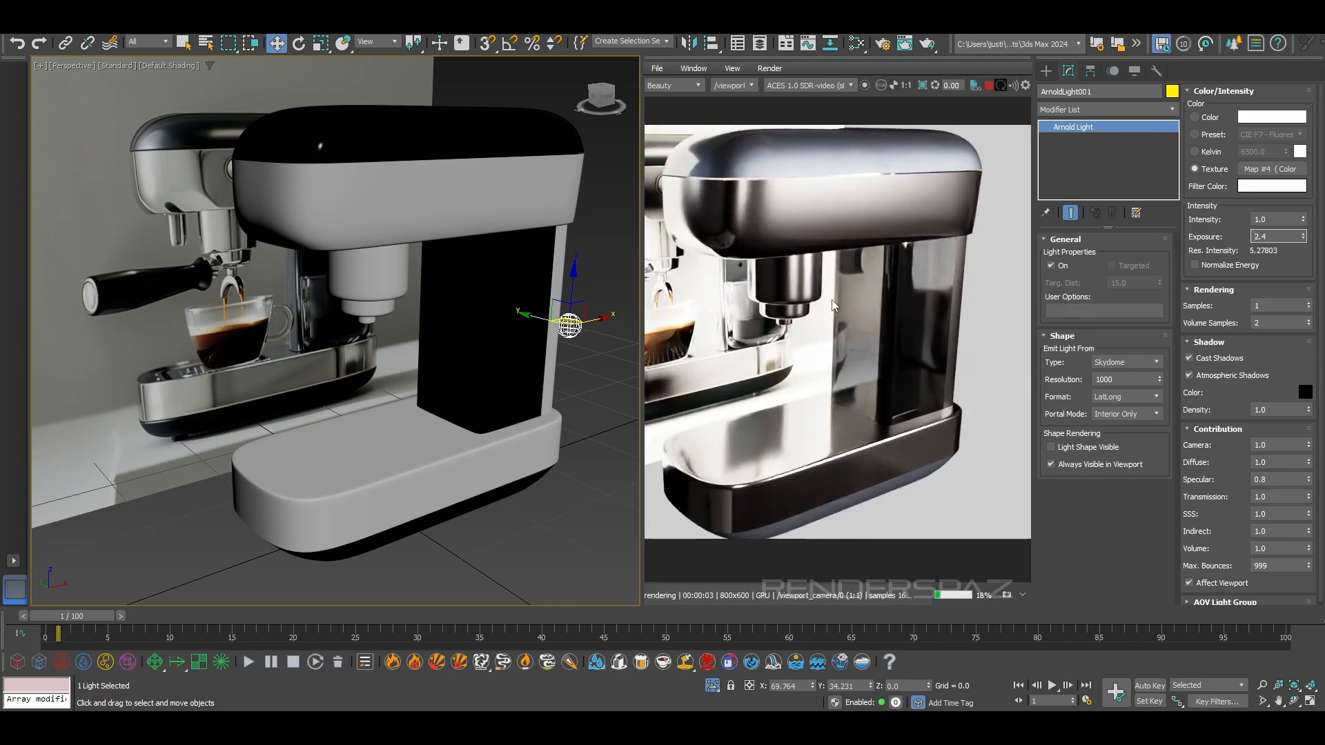
# Reopen the HDR's Color Correct map in the Slate Material Editor and set its gamma to 1.0
pyautogui.click(399, 465)
pyautogui.press('m')
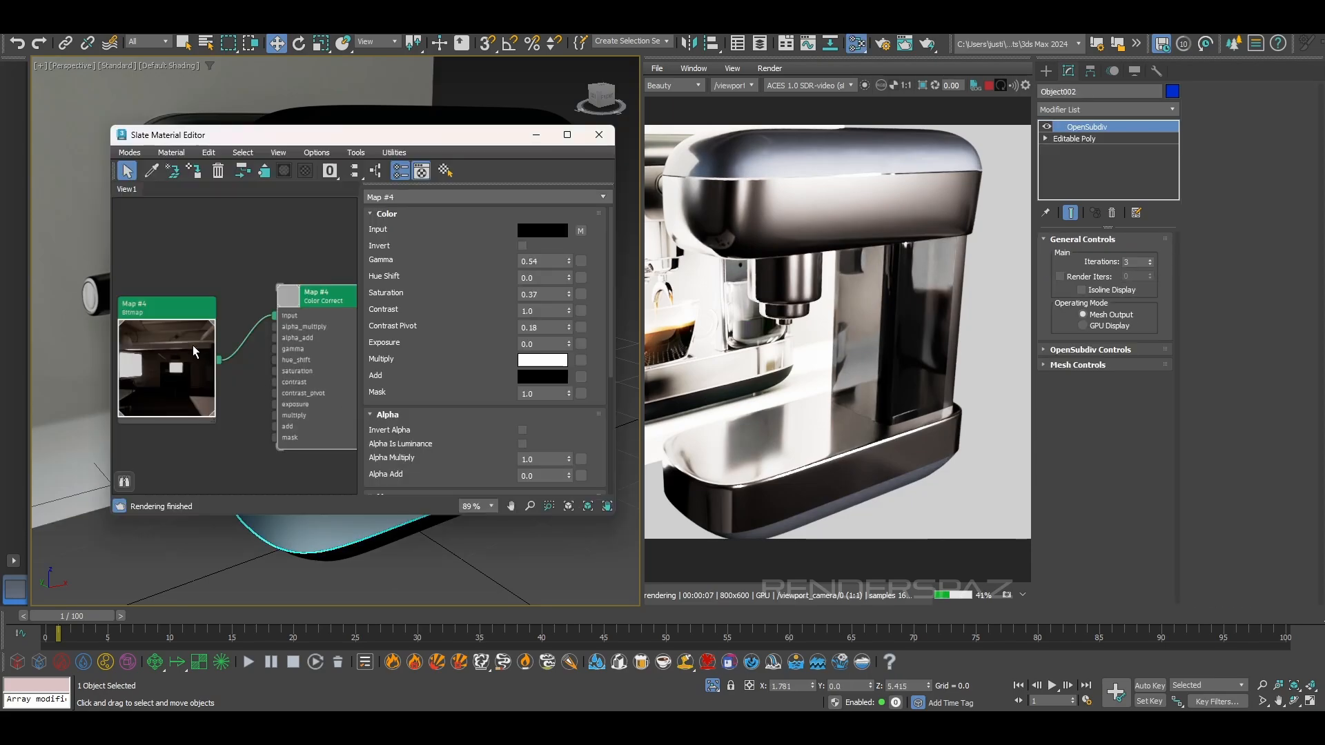
pyautogui.scroll(2, 216, 357)
pyautogui.doubleClick(164, 366)
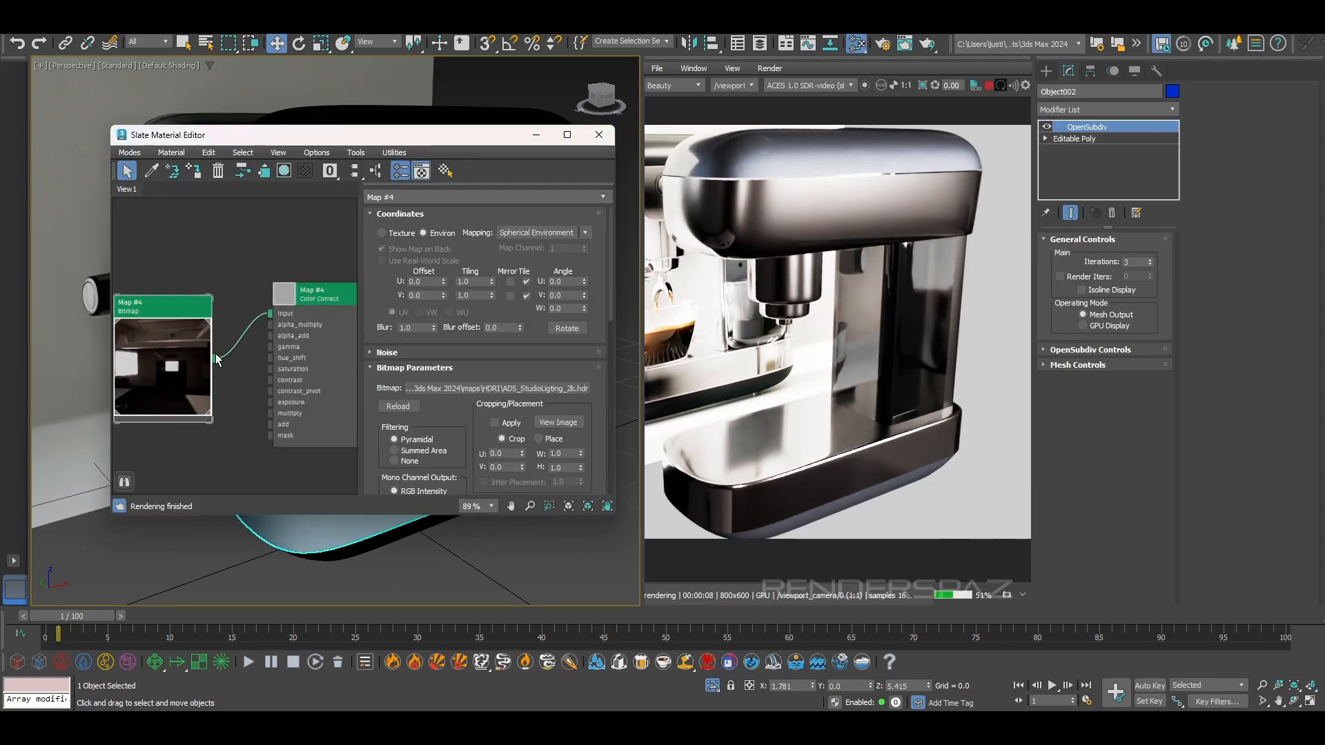
pyautogui.doubleClick(286, 322)
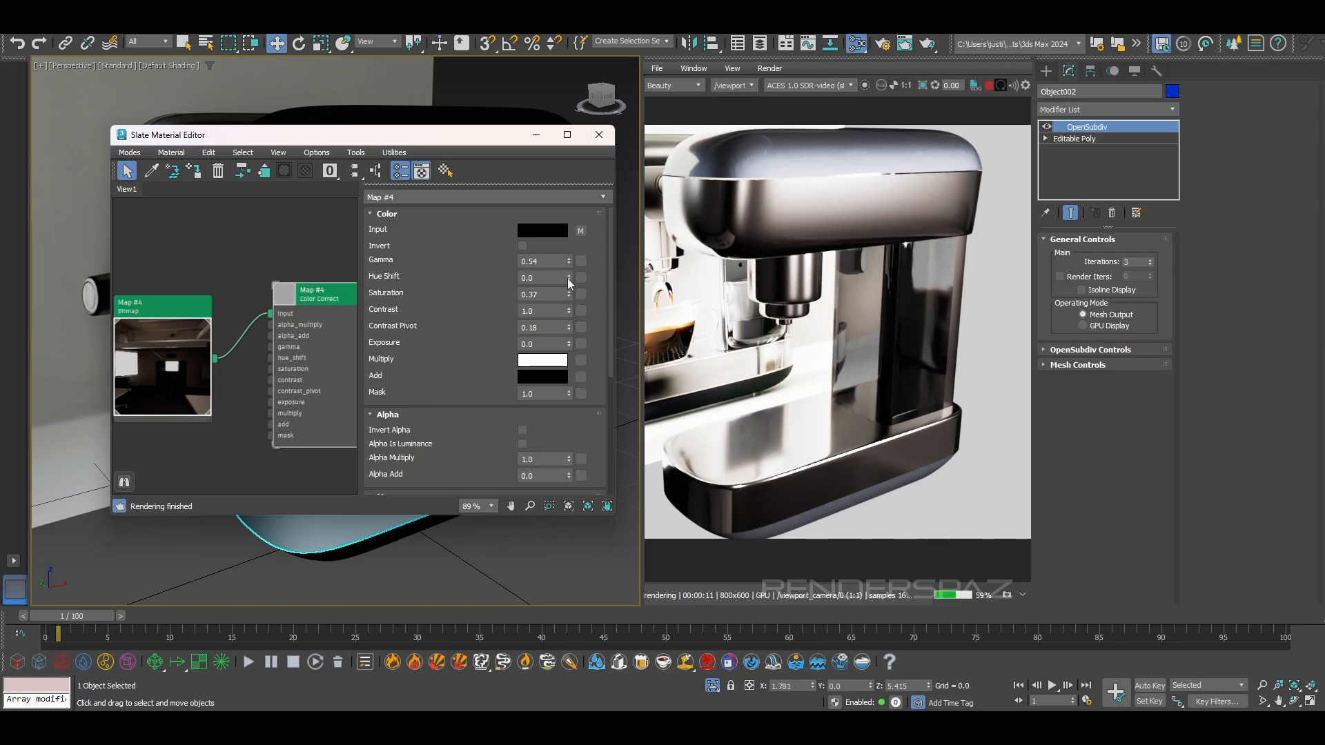
pyautogui.moveTo(569, 261); pyautogui.dragTo(573, 254)
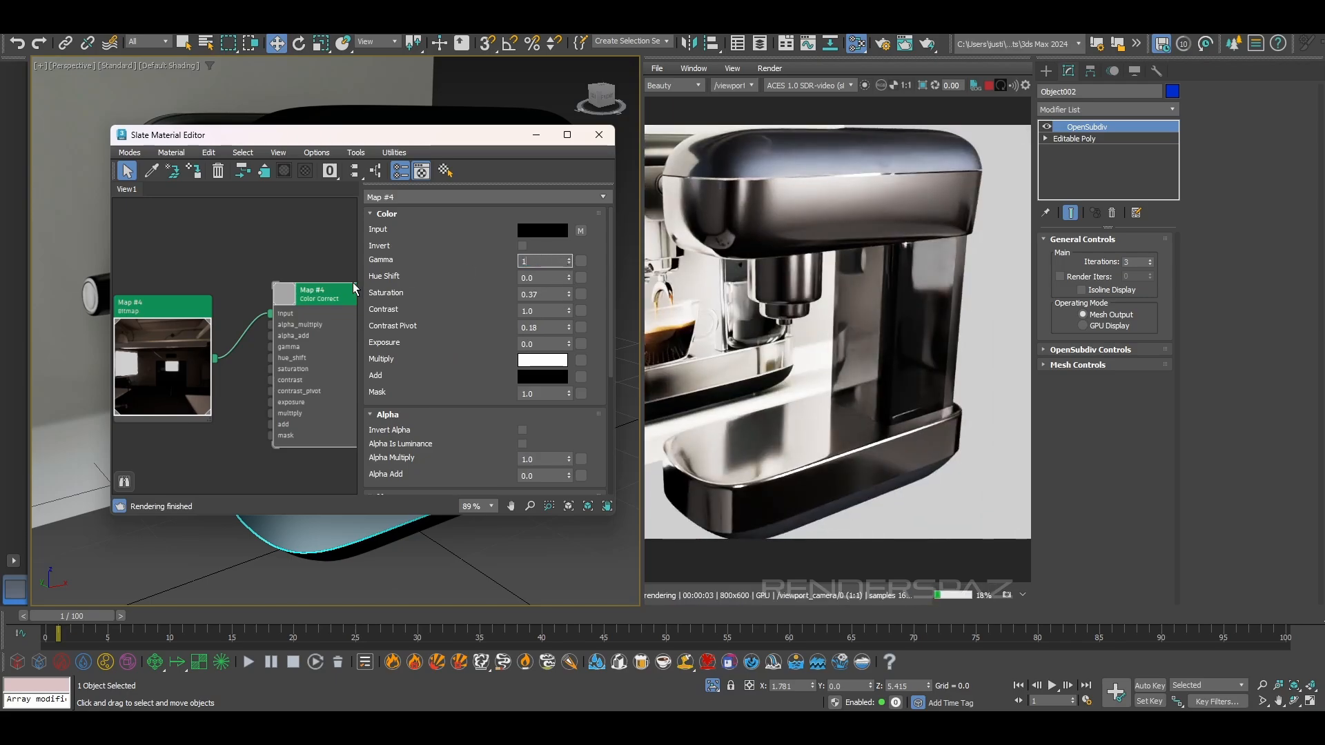
pyautogui.press('Return')
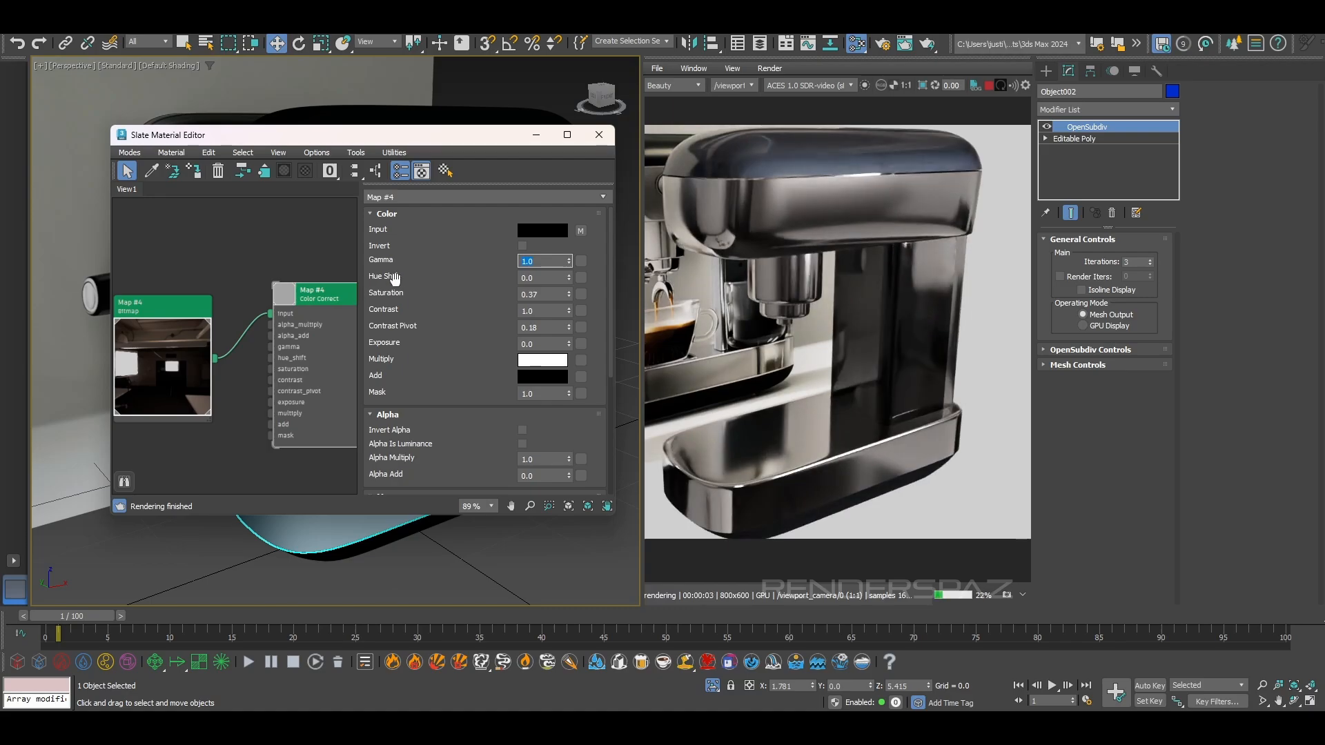
# Set the Color Correct map's exposure to 0.5
pyautogui.moveTo(568, 343); pyautogui.dragTo(576, 301)
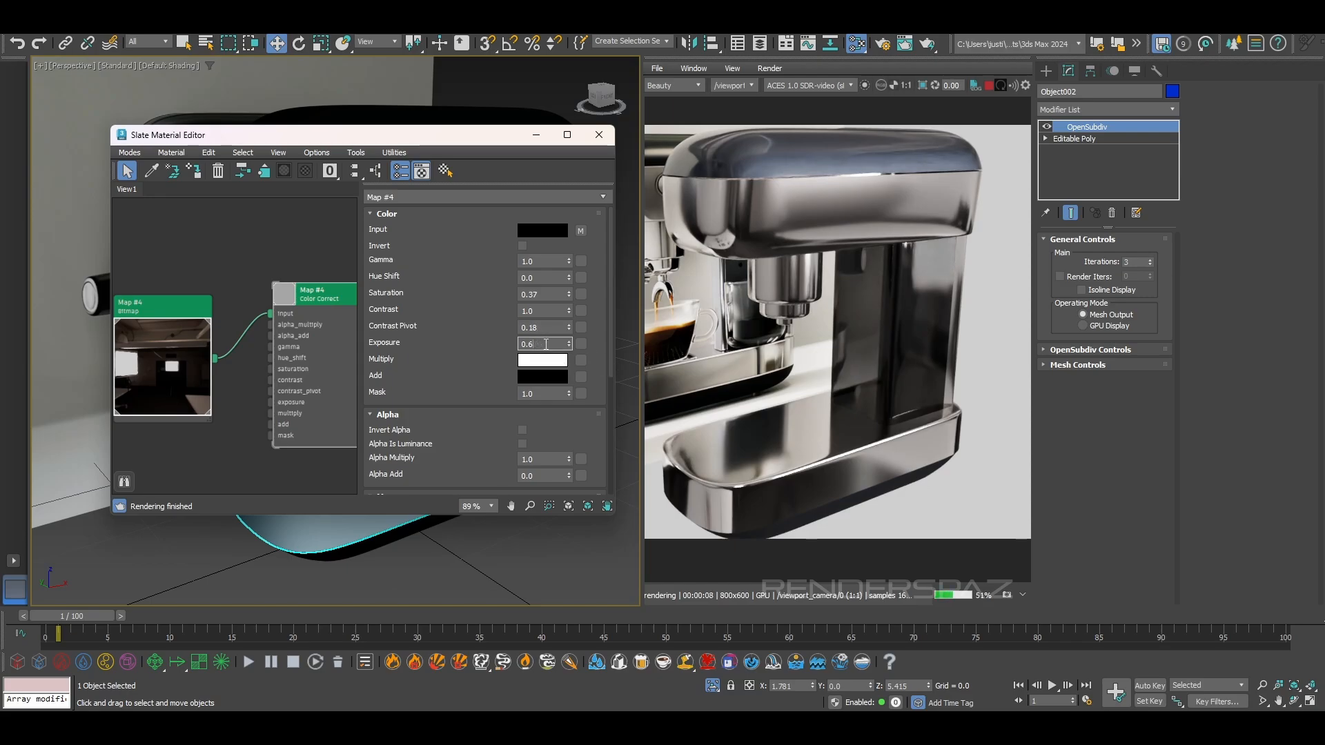
pyautogui.write('5')
pyautogui.press('Return')
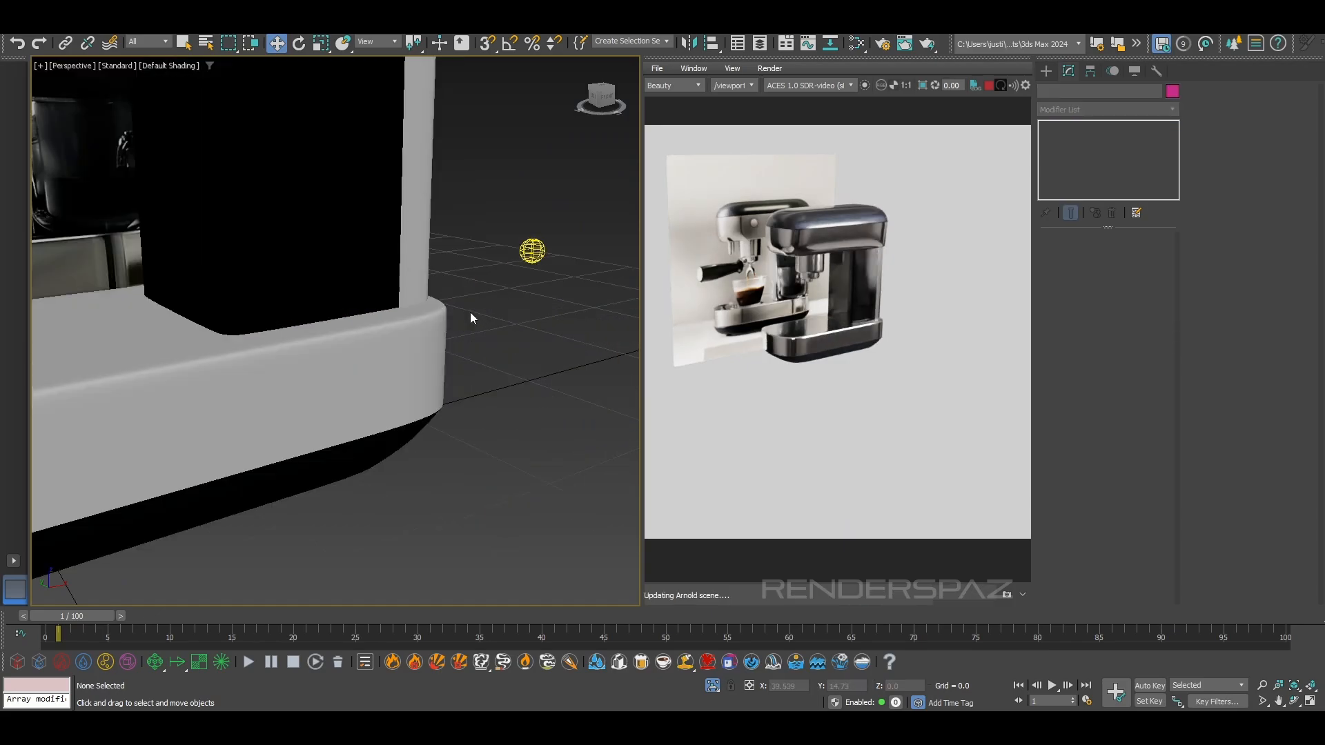
# Try an exposure of 1.0 on the skydome light and undo the change
pyautogui.scroll(-3, 470, 311)
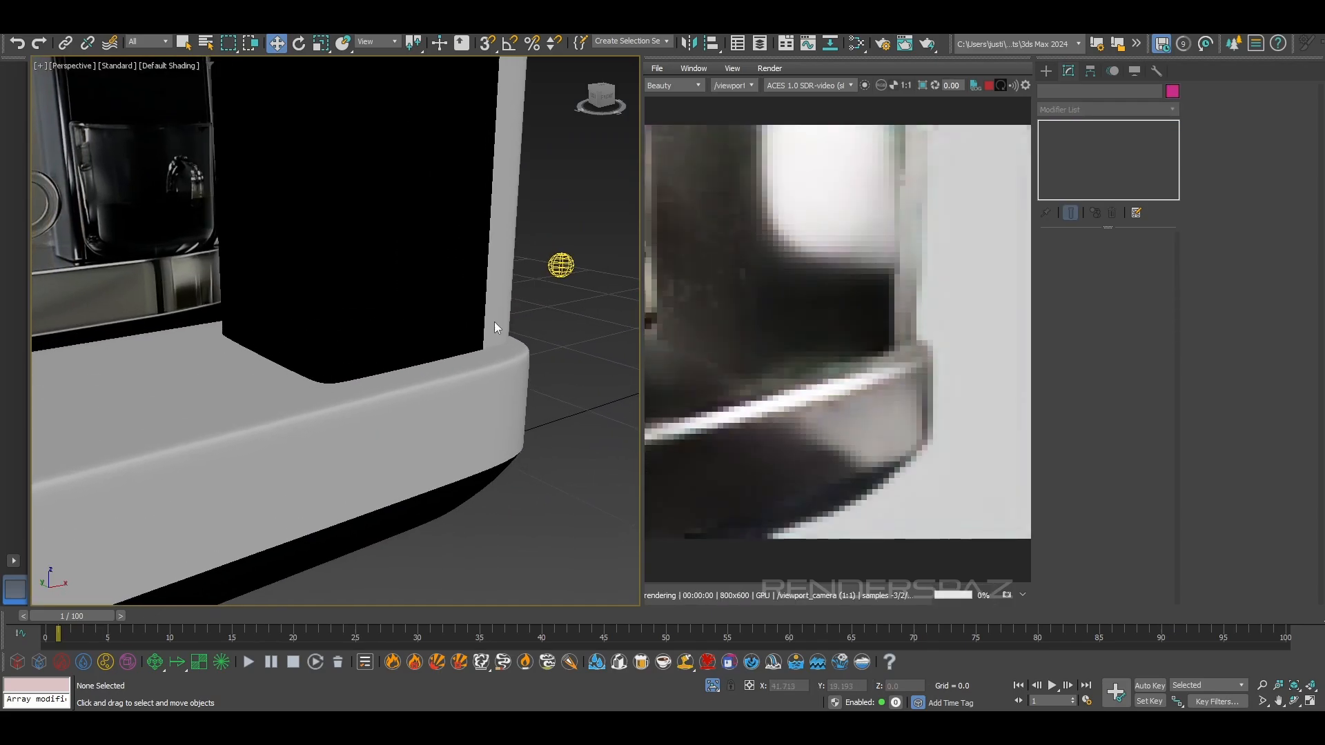
pyautogui.click(551, 276)
pyautogui.doubleClick(1278, 237)
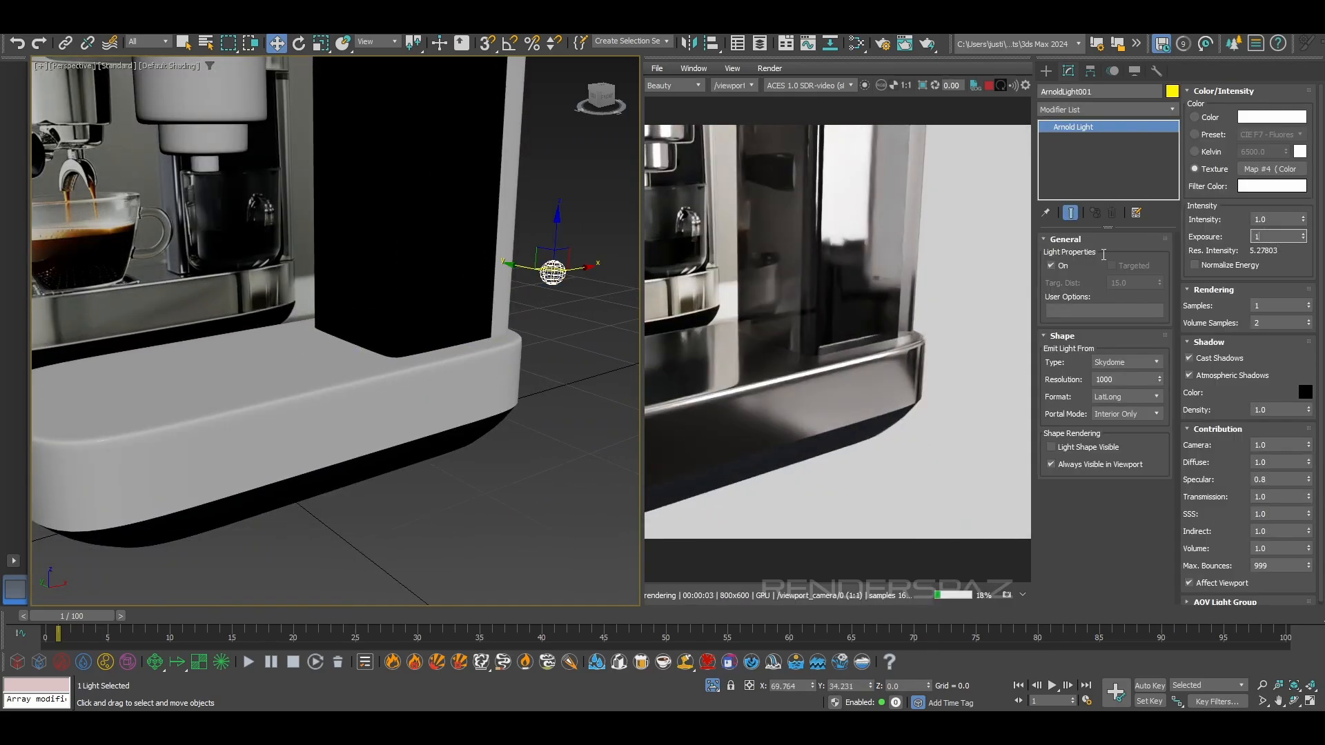
pyautogui.press('Return')
pyautogui.scroll(-5, 450, 338)
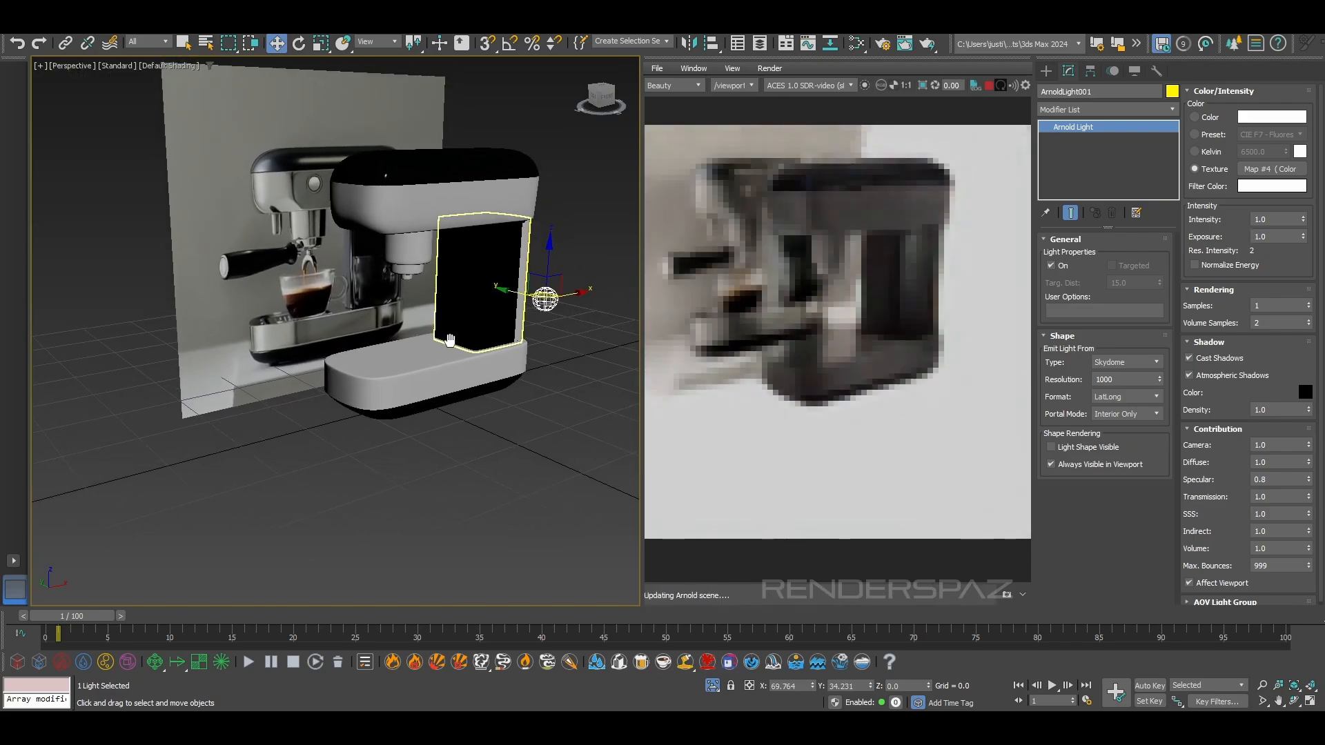
pyautogui.moveTo(450, 339); pyautogui.dragTo(493, 387, button='middle')
pyautogui.hotkey('ctrl', 'z')
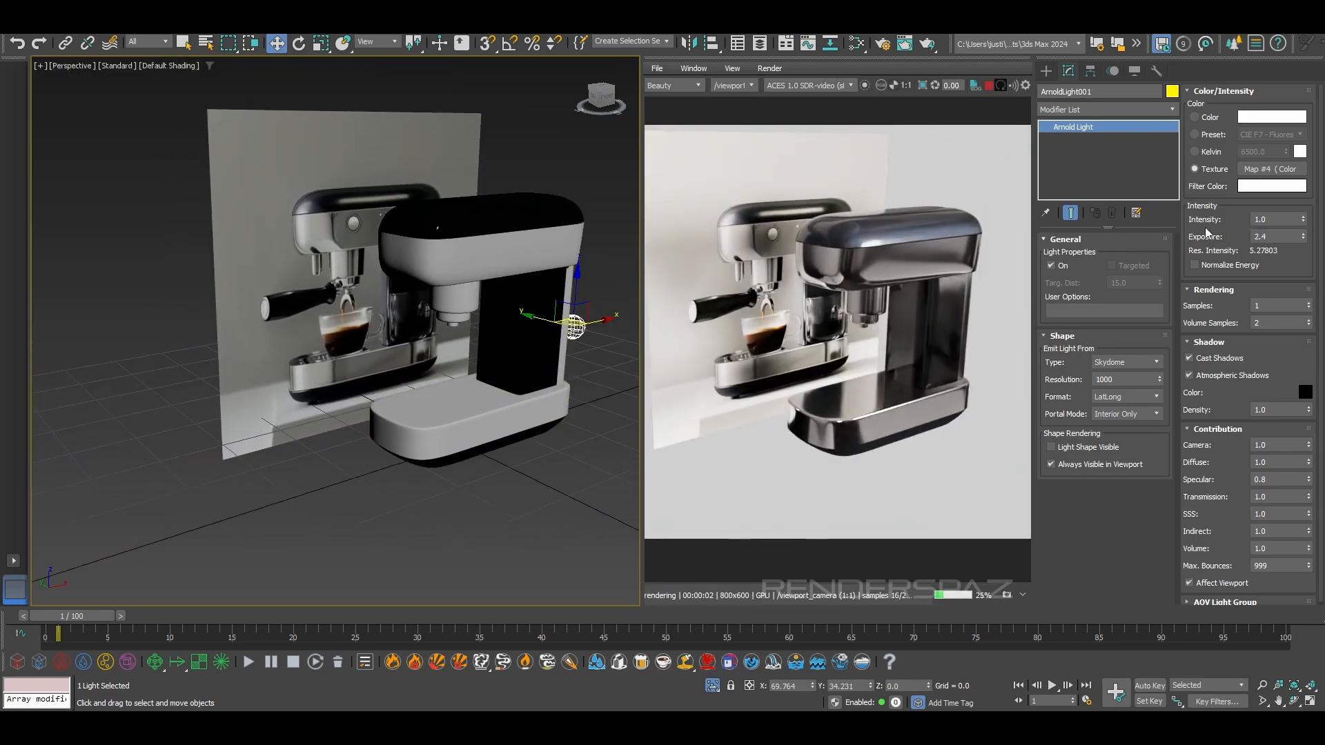
# Set the skydome light's exposure to 2.5 and deselect the light
pyautogui.click(1271, 239)
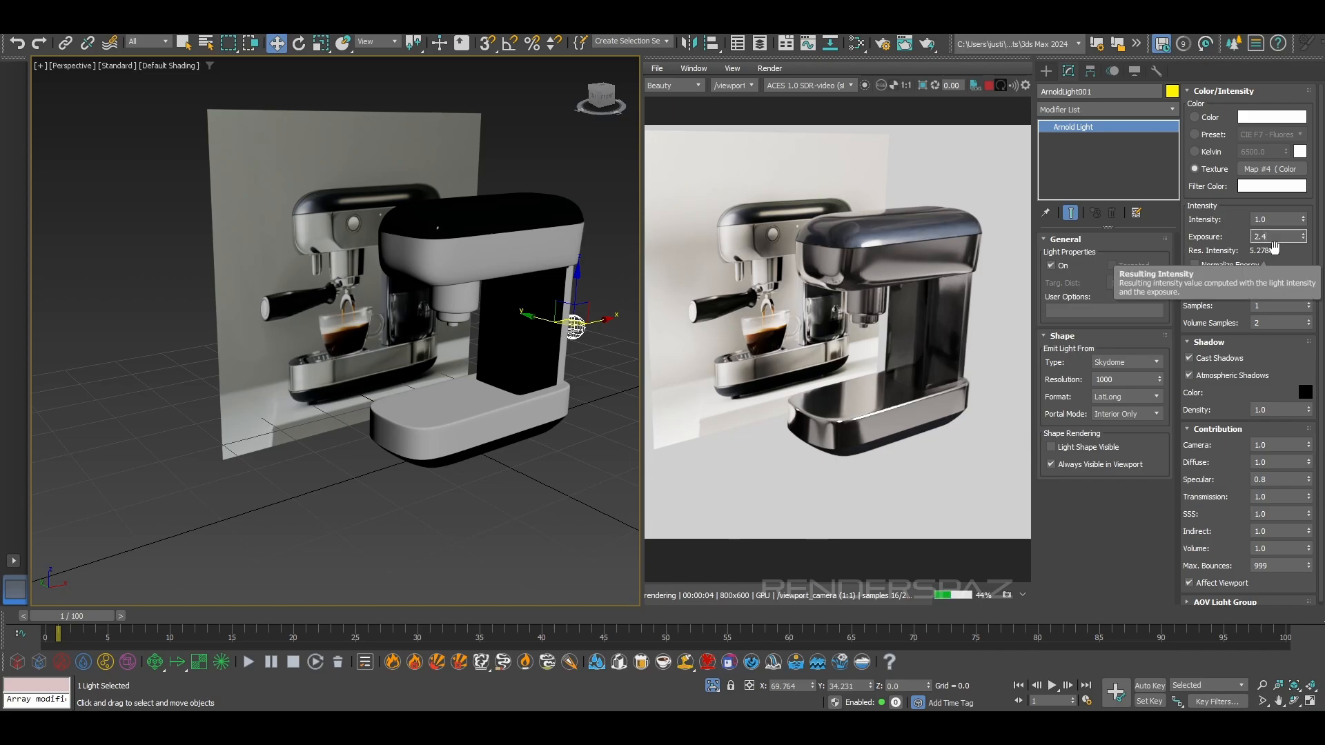
pyautogui.press('Return')
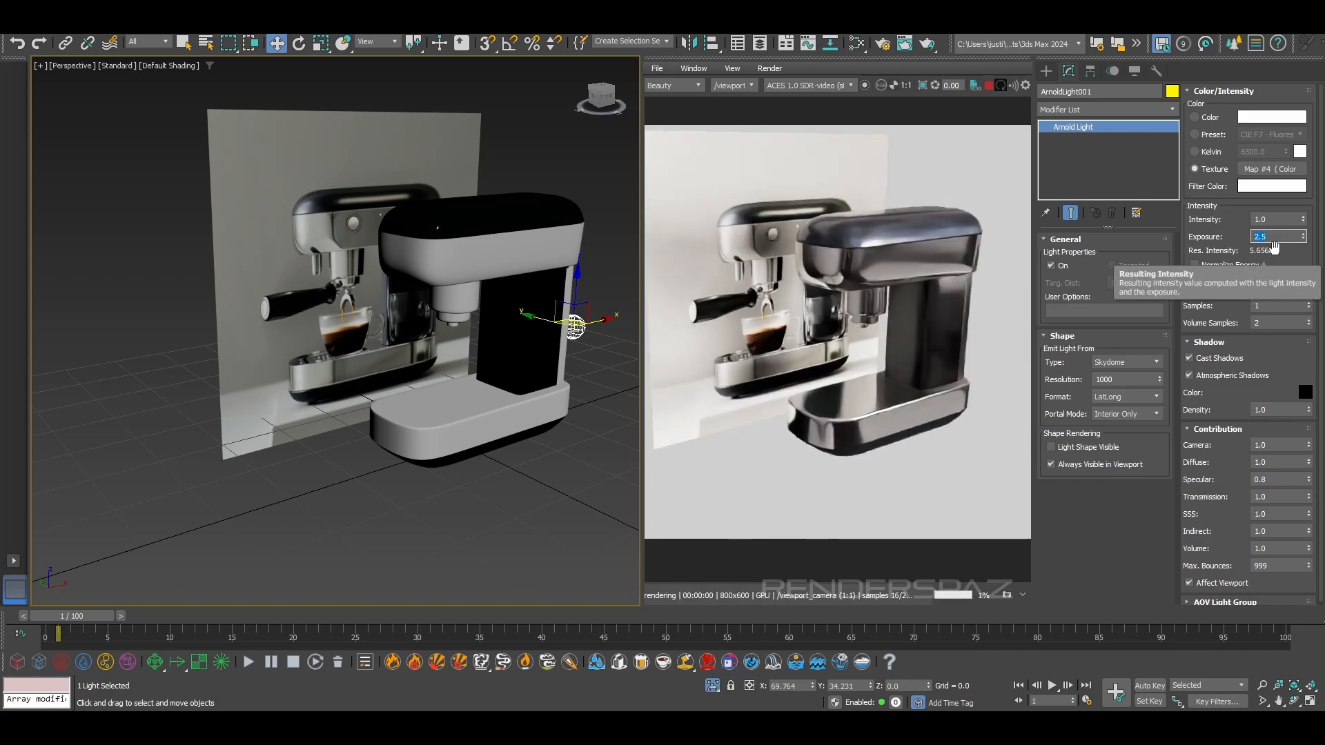
pyautogui.click(456, 489)
# Examine the reflections and surface quality of the machine's upper head and dark top cover in the interactive render
pyautogui.scroll(10, 425, 457)
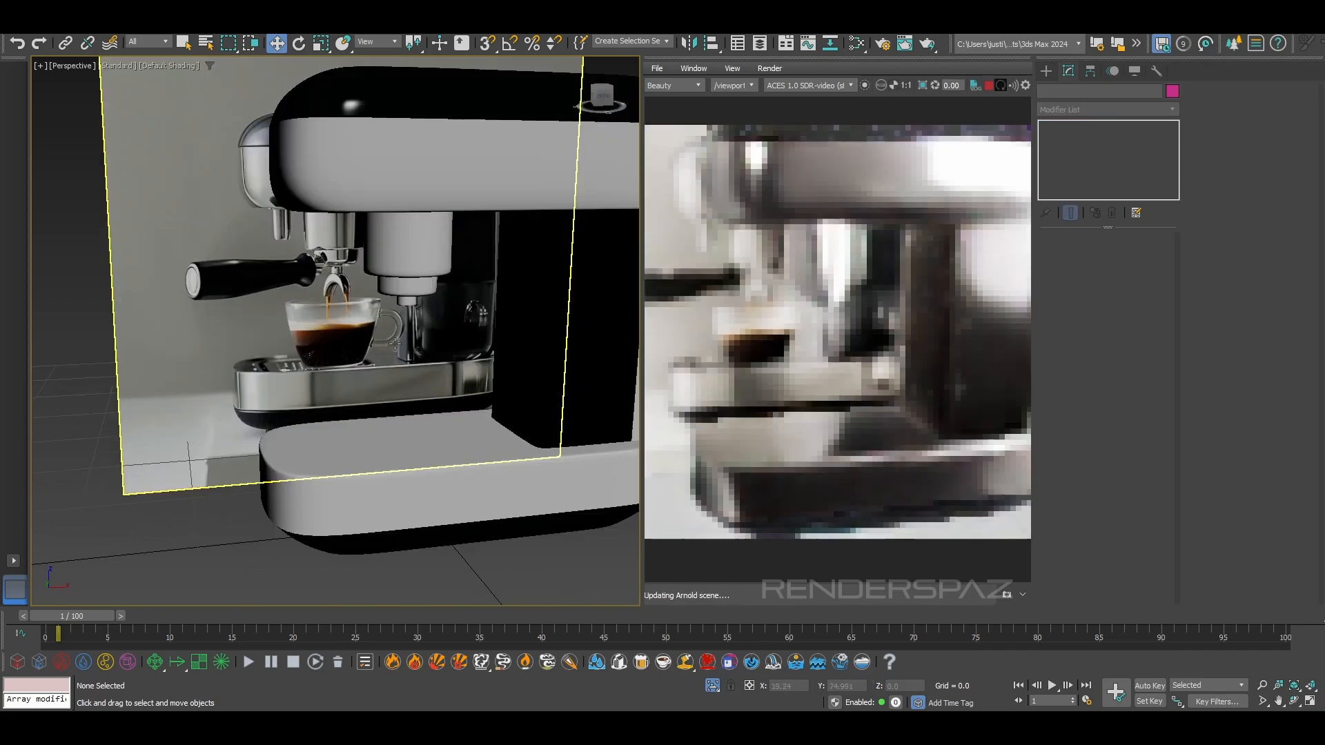
pyautogui.moveTo(340, 235); pyautogui.dragTo(314, 407, button='middle')
pyautogui.scroll(3, 332, 304)
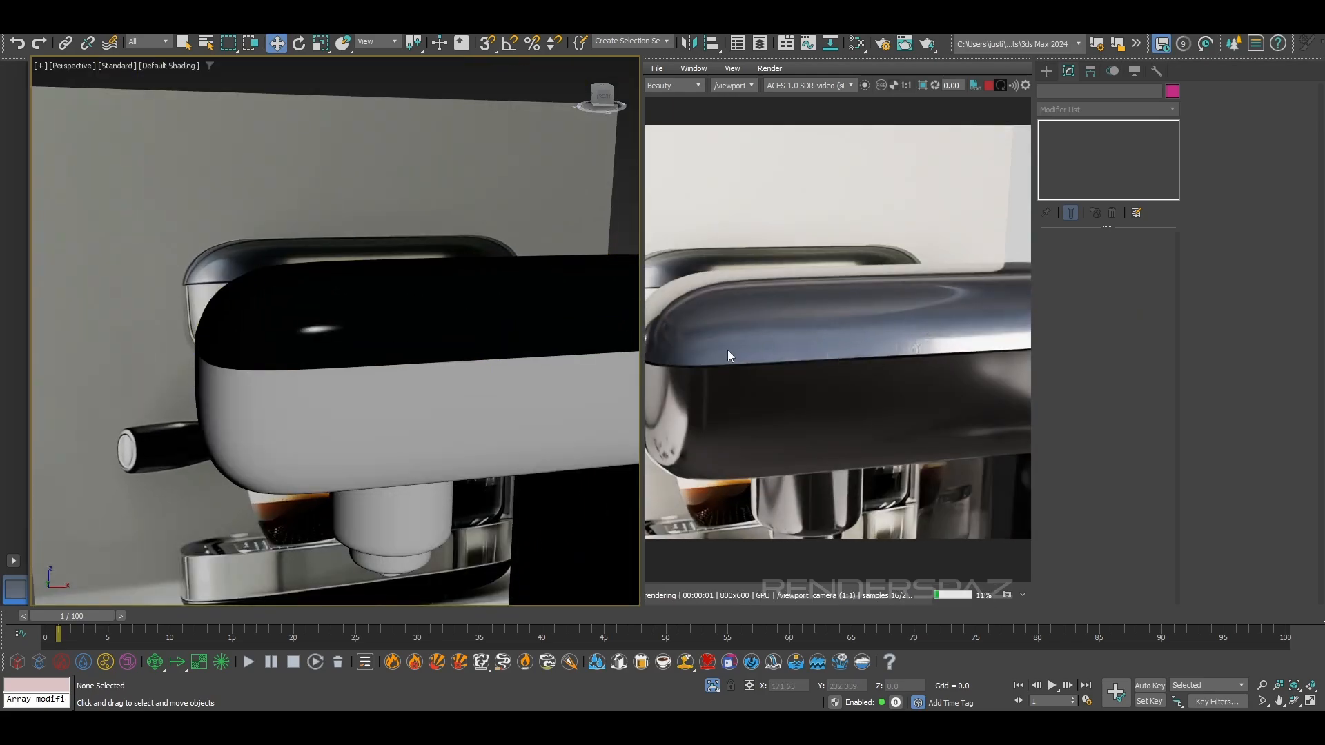
pyautogui.scroll(2, 727, 350)
pyautogui.moveTo(962, 350); pyautogui.dragTo(876, 352, button='middle')
pyautogui.scroll(-2, 855, 350)
pyautogui.moveTo(747, 353); pyautogui.dragTo(802, 359, button='middle')
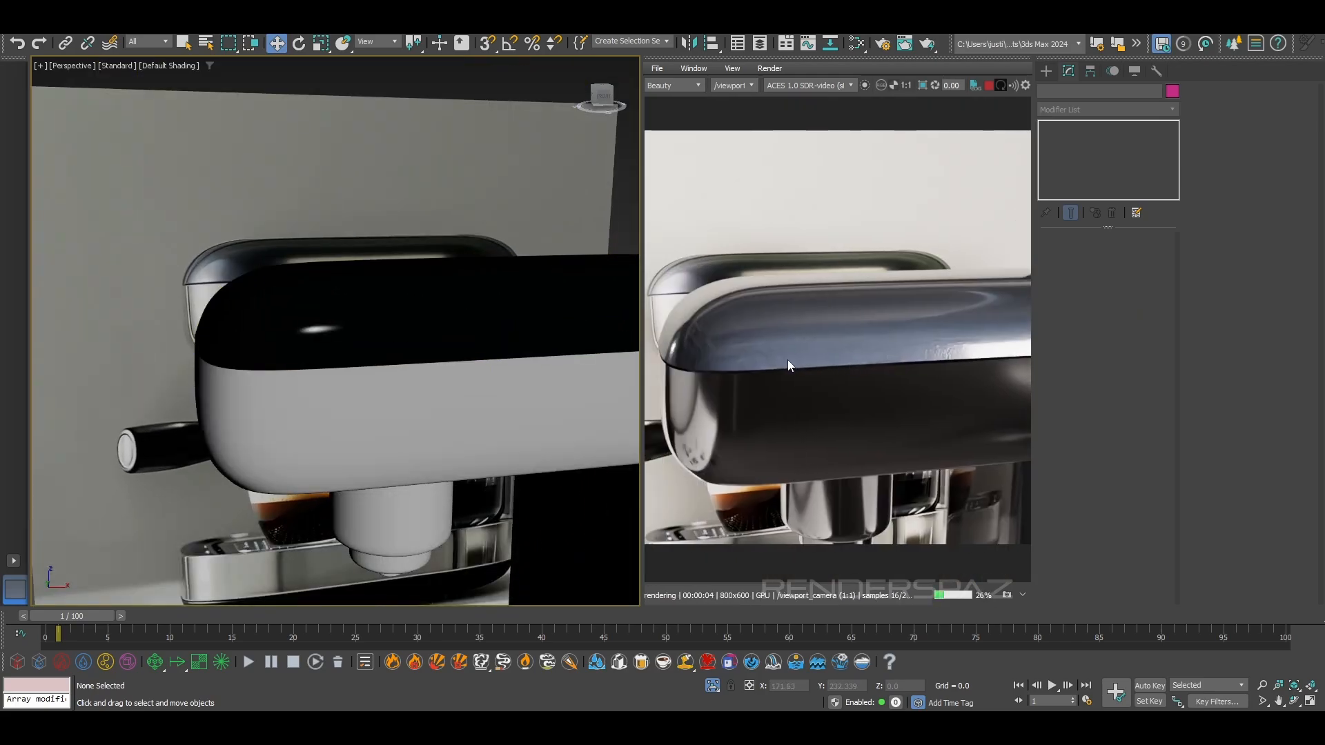
pyautogui.scroll(2, 693, 362)
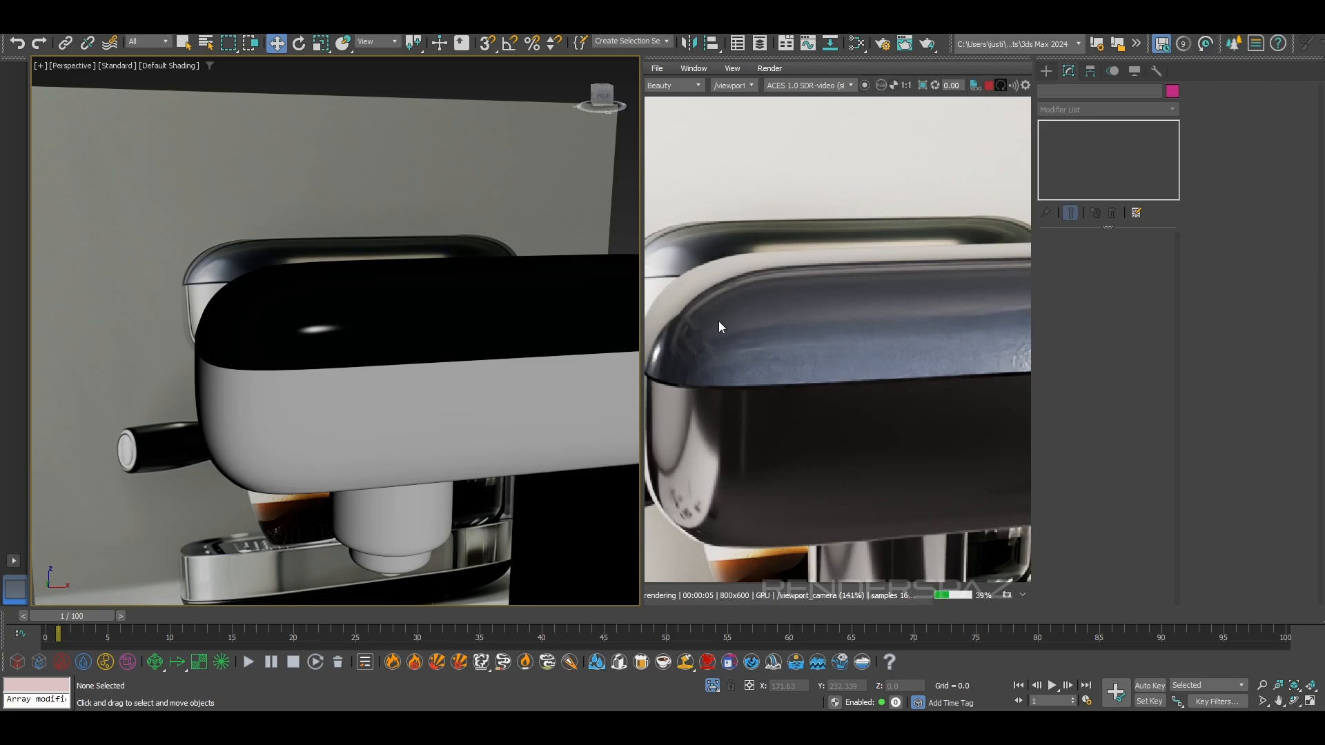
pyautogui.moveTo(718, 321); pyautogui.dragTo(764, 268, button='middle')
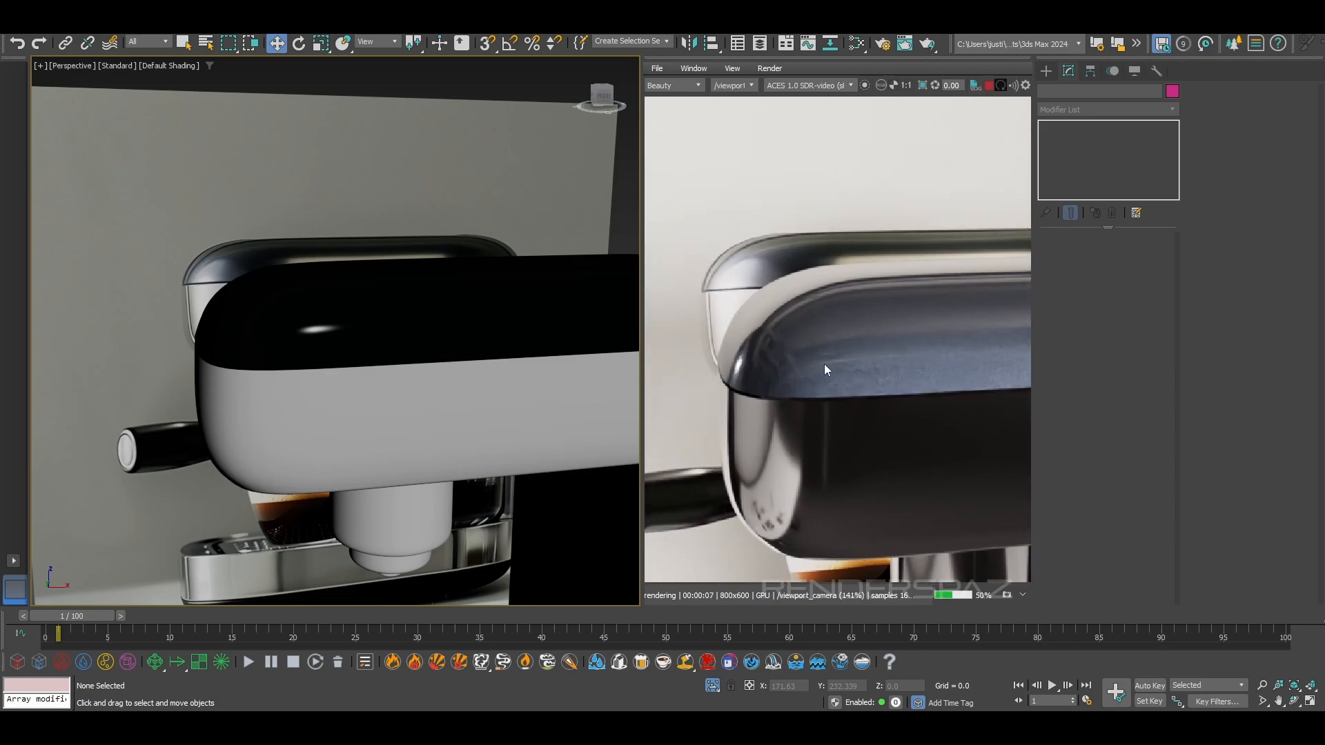
pyautogui.scroll(-2, 821, 409)
pyautogui.scroll(2, 781, 464)
pyautogui.scroll(-1, 787, 470)
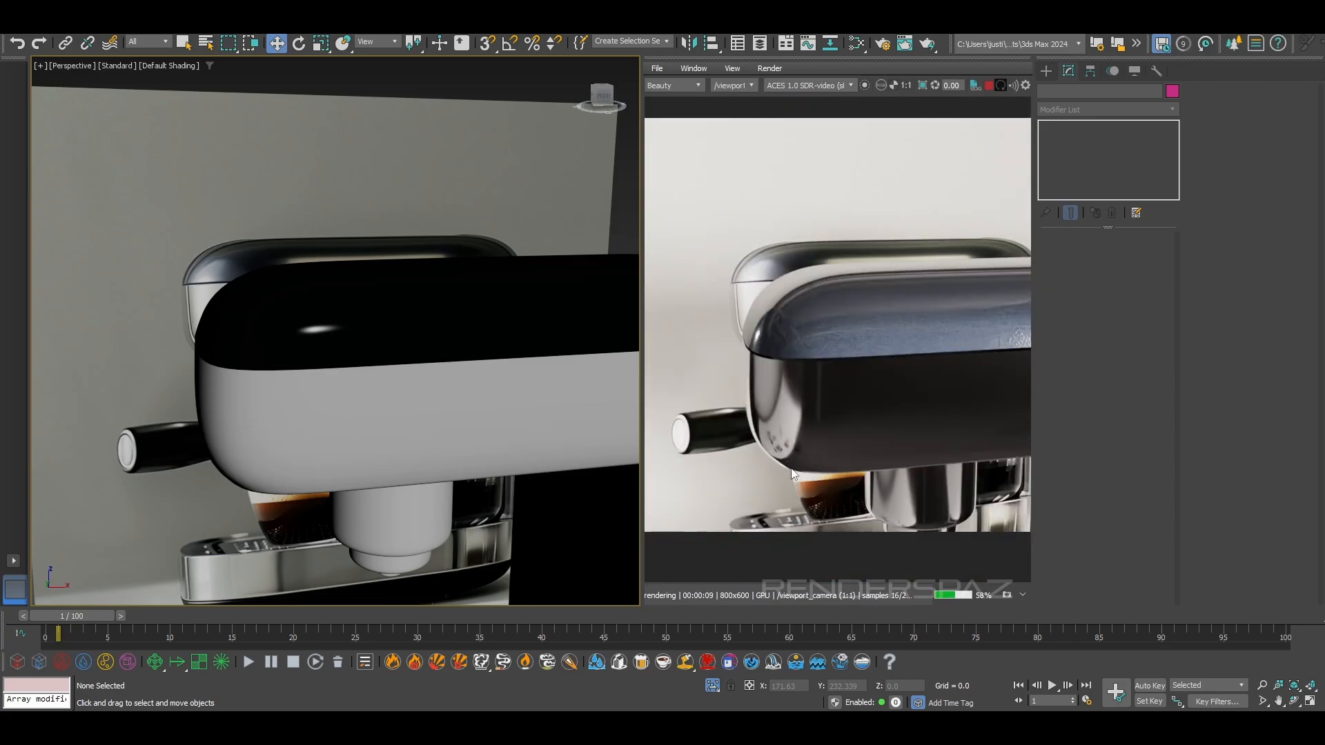
pyautogui.moveTo(898, 468); pyautogui.dragTo(836, 368, button='middle')
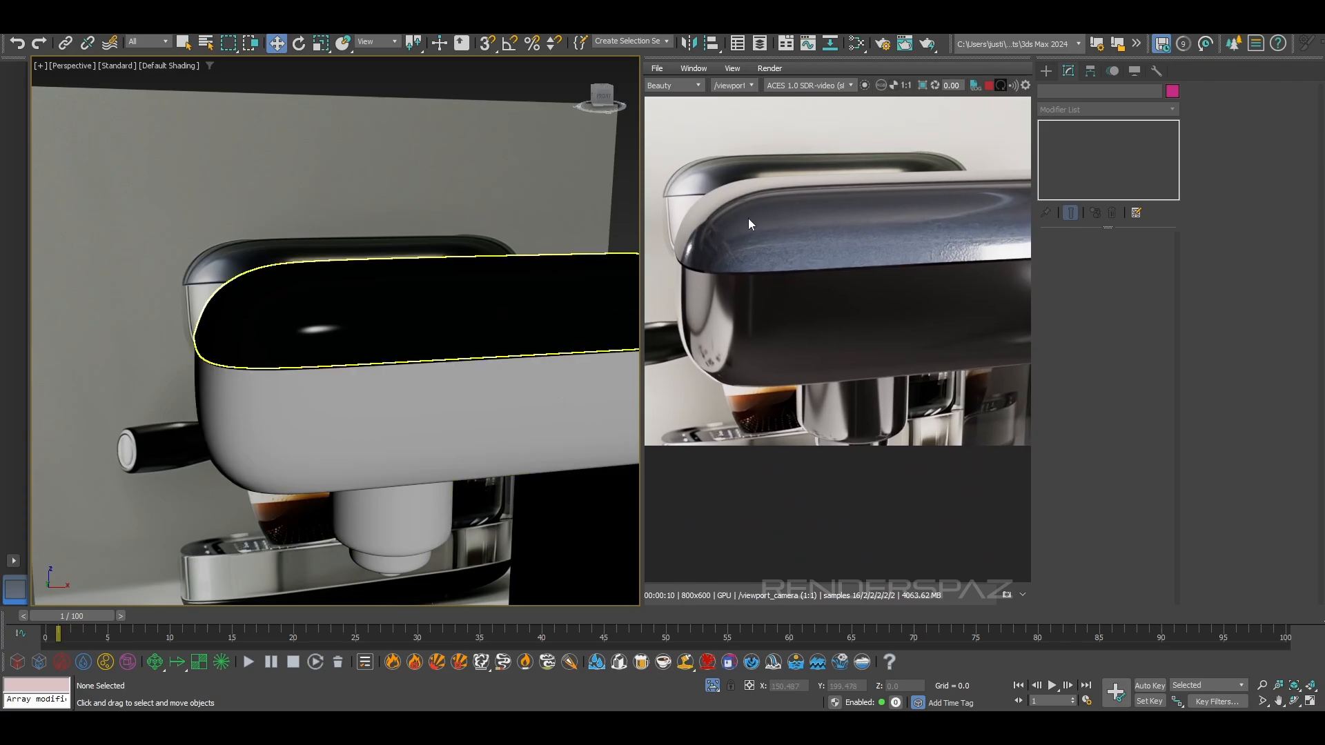
pyautogui.scroll(1, 930, 267)
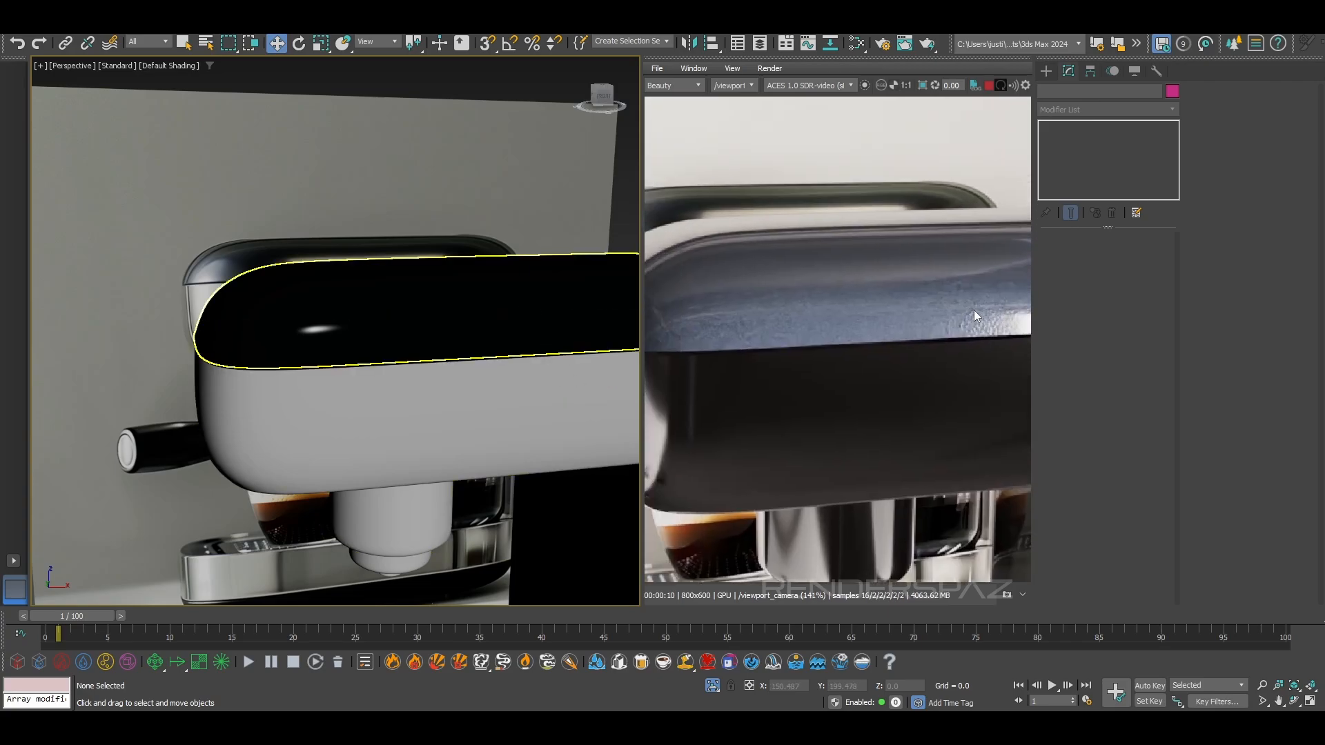
pyautogui.scroll(-1, 890, 334)
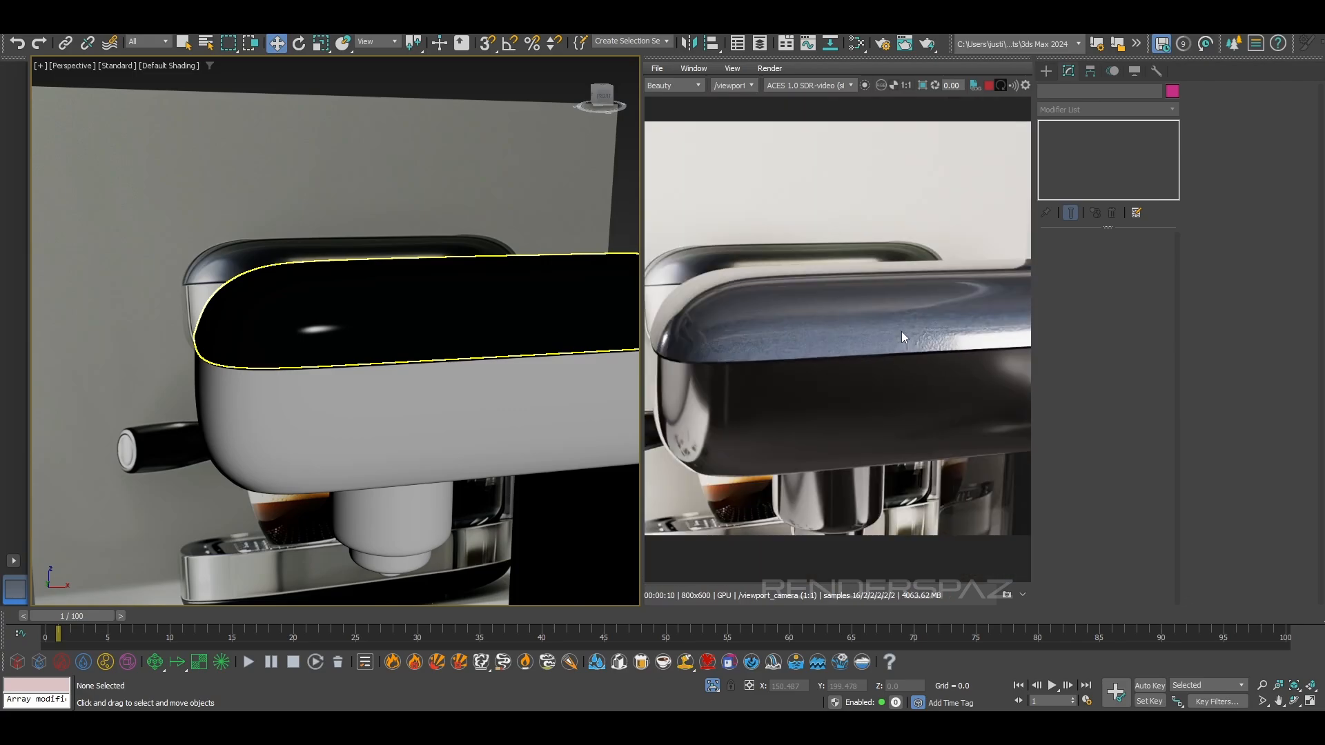
# Open the Arnold Renderer settings in Render Setup and enable Progressive Render
pyautogui.click(418, 26)
pyautogui.click(432, 94)
pyautogui.scroll(-1, 301, 407)
pyautogui.scroll(-2, 300, 405)
pyautogui.click(275, 432)
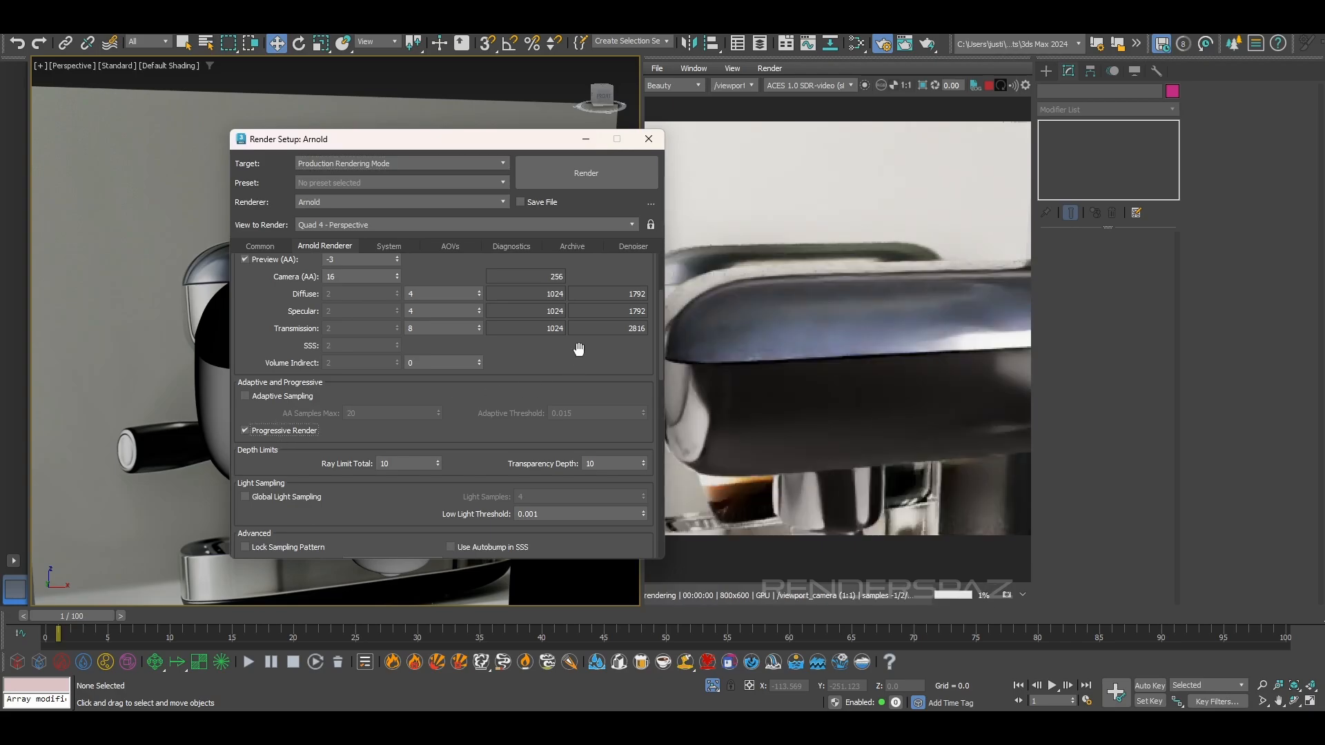
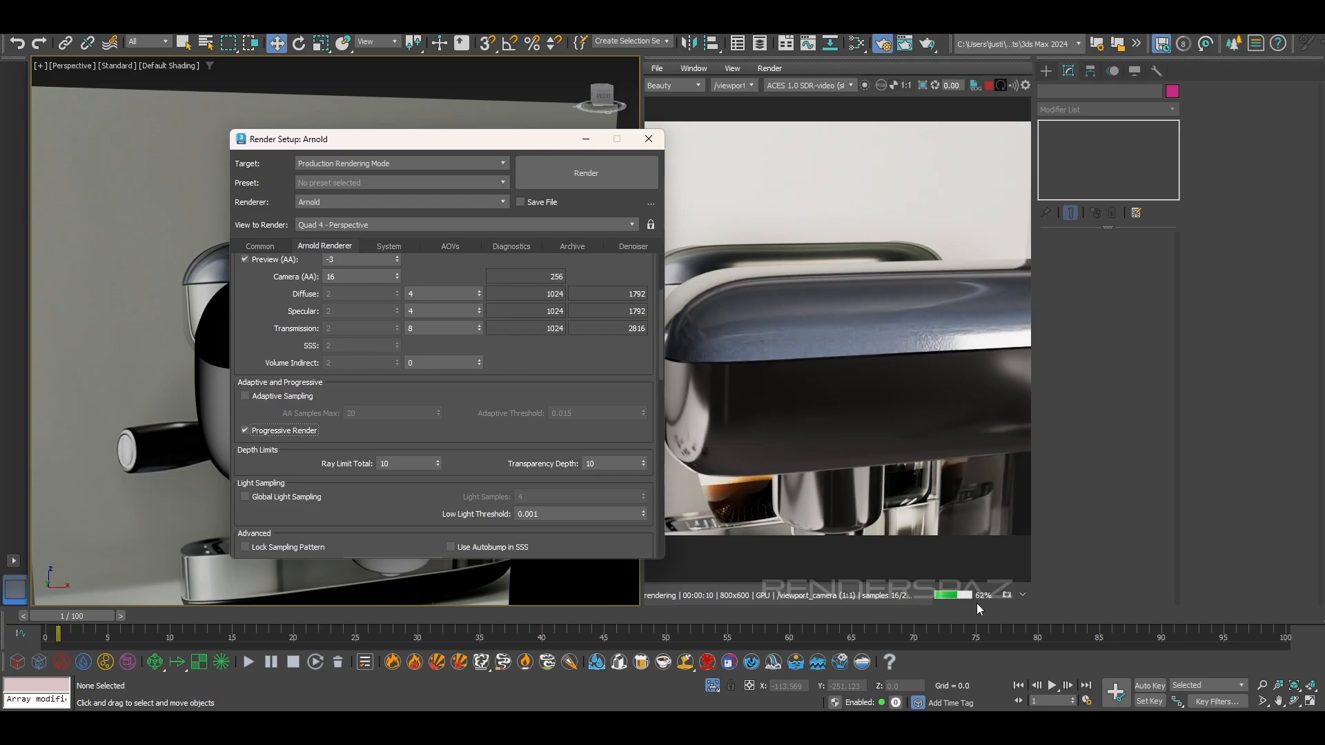
# Set the Camera (AA) samples to 24 and close the Render Setup window
pyautogui.click(352, 278)
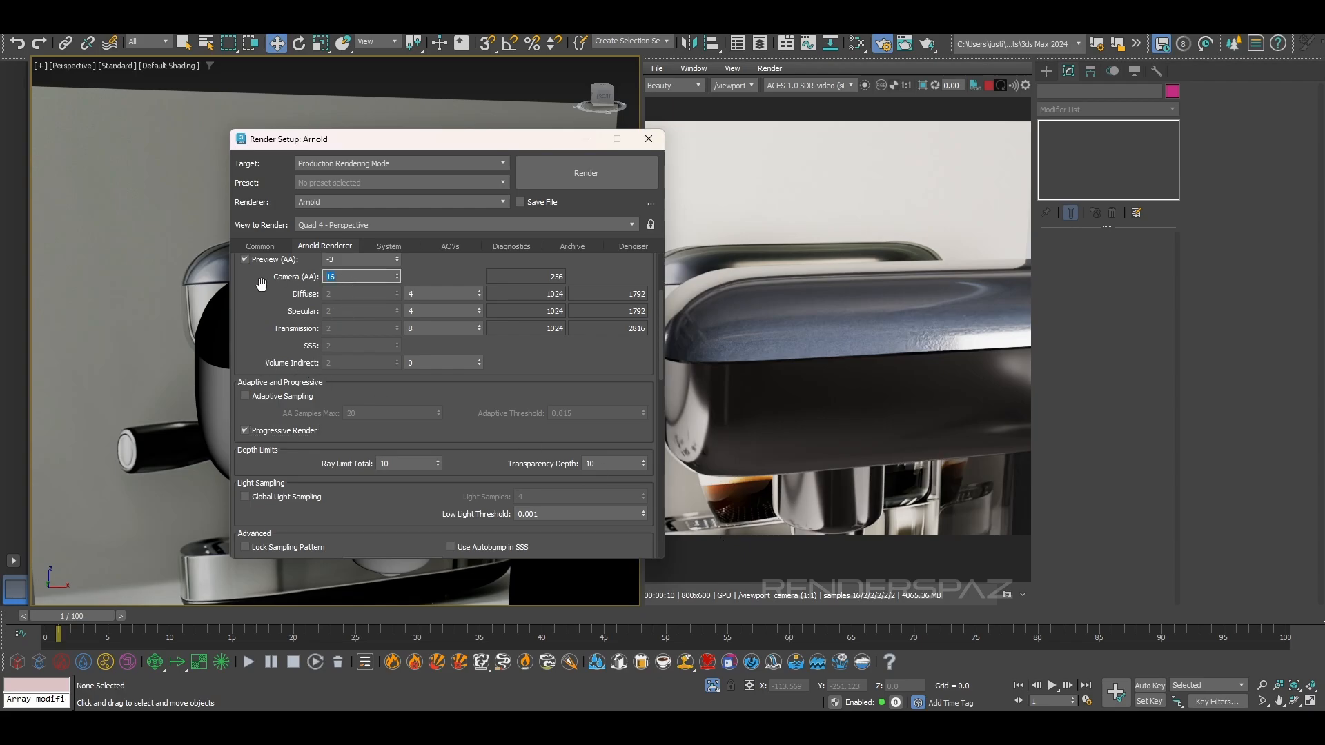
pyautogui.press('Return')
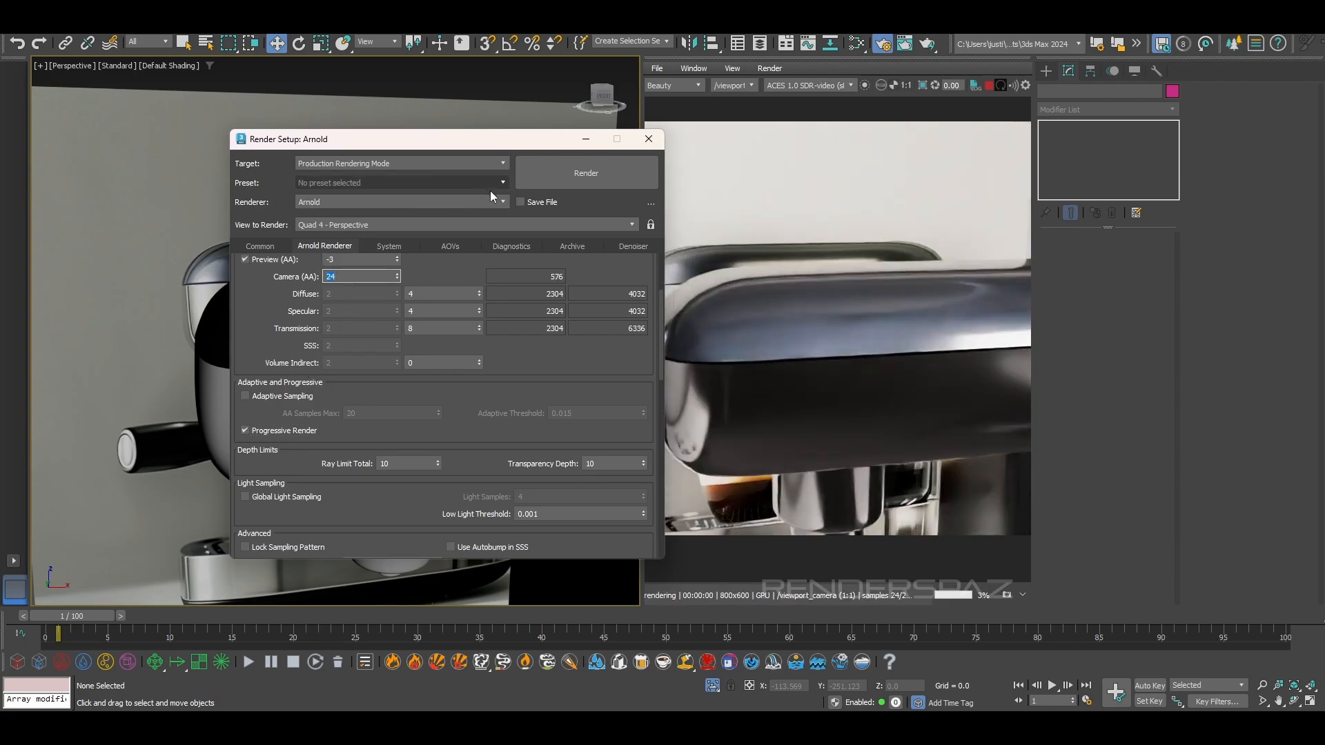
pyautogui.click(649, 140)
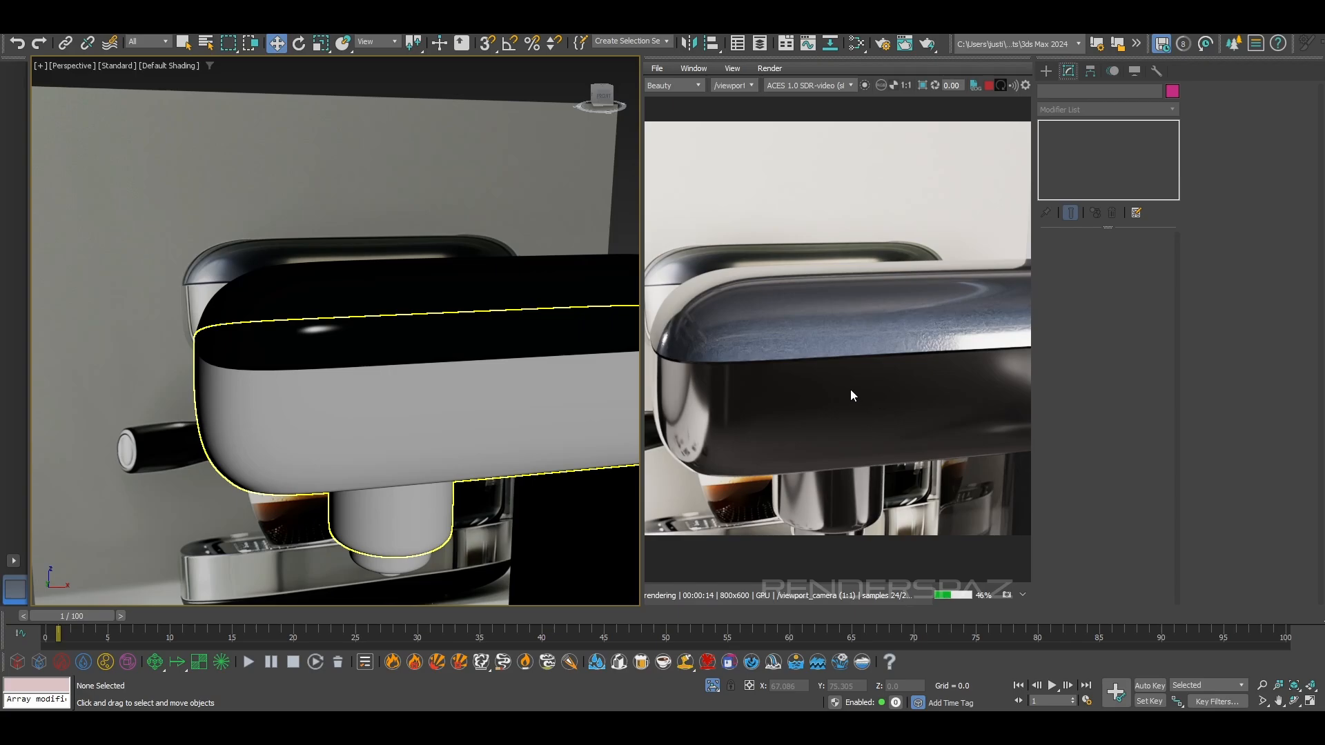
# Examine the glossy head up close and the whole machine with the new sampling in the interactive render
pyautogui.scroll(2, 900, 343)
pyautogui.scroll(-2, 900, 343)
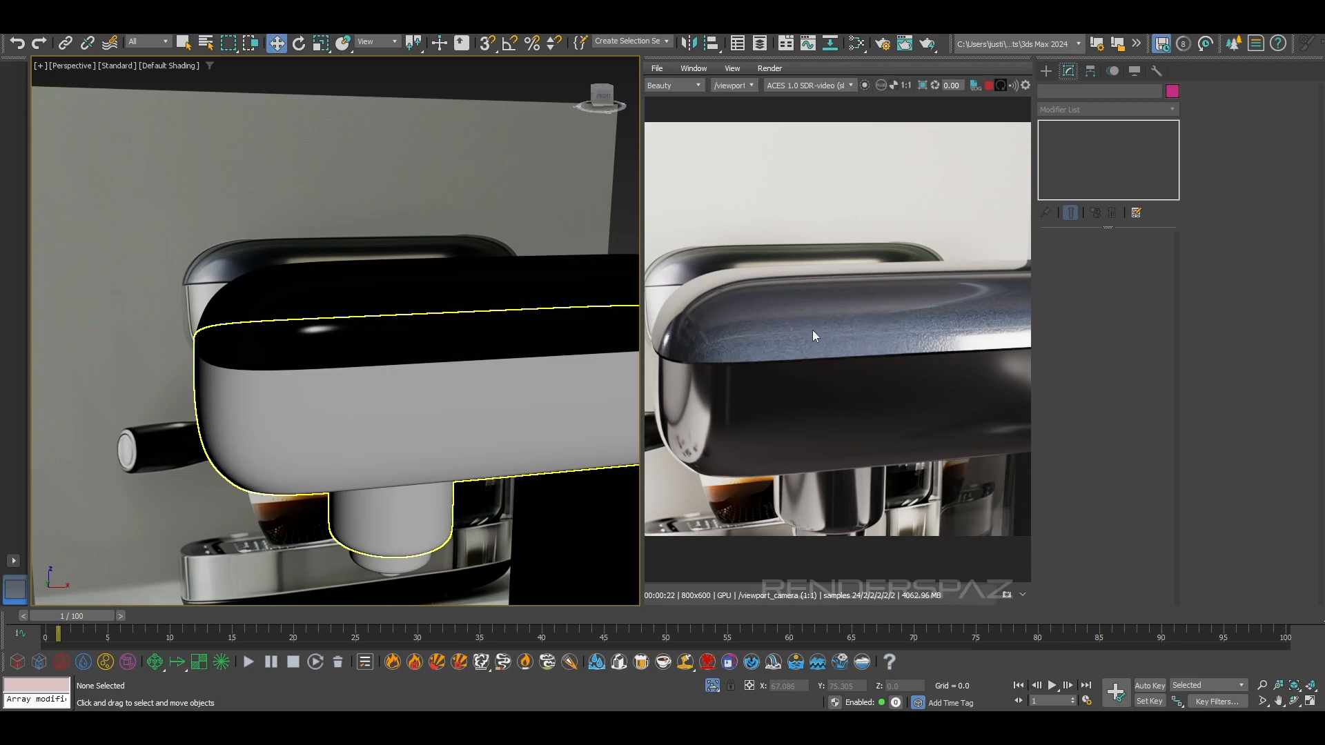
pyautogui.keyDown('alt'); pyautogui.moveTo(491, 429); pyautogui.dragTo(441, 388, button='middle'); pyautogui.keyUp('alt')
pyautogui.scroll(-4, 455, 367)
pyautogui.moveTo(441, 388)
pyautogui.mouseDown(button='middle')
pyautogui.moveTo(408, 334)
pyautogui.moveTo(426, 388)
pyautogui.mouseUp(button='middle')
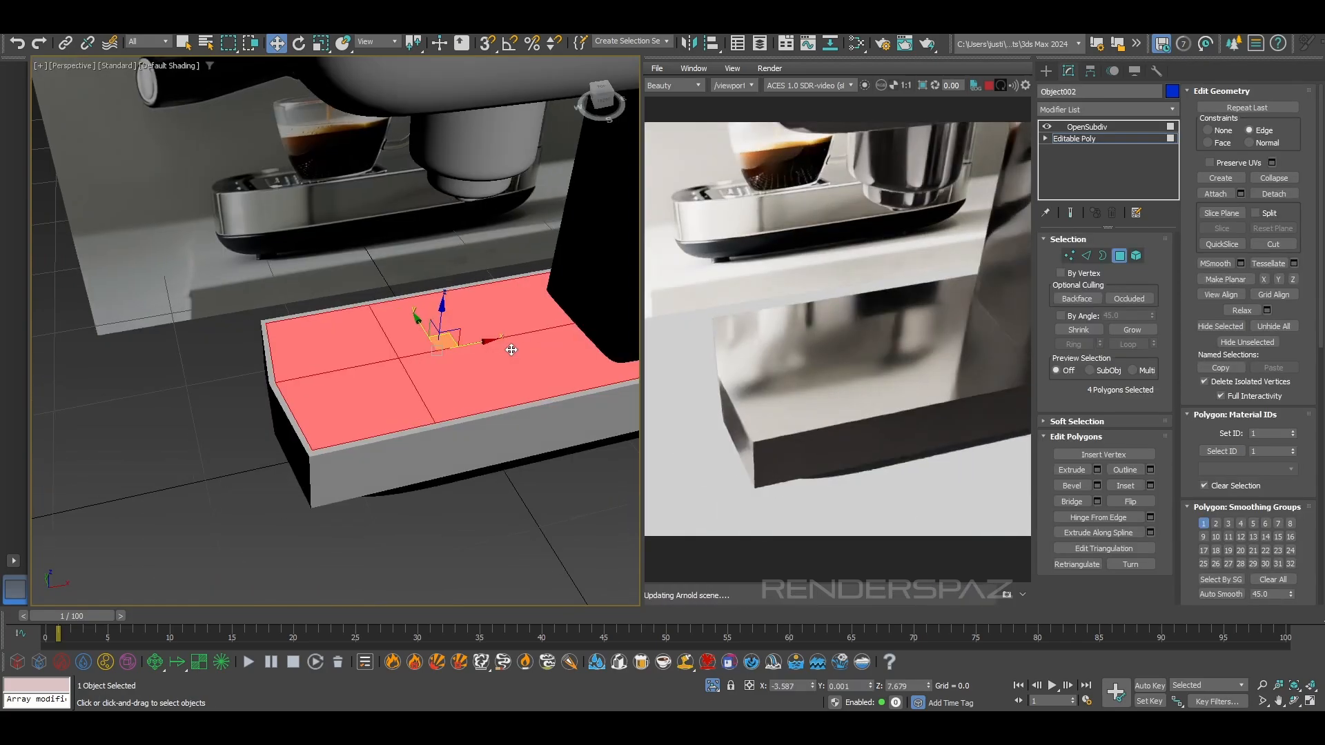
pyautogui.keyDown('alt'); pyautogui.moveTo(511, 350); pyautogui.dragTo(514, 348, button='middle'); pyautogui.keyUp('alt')
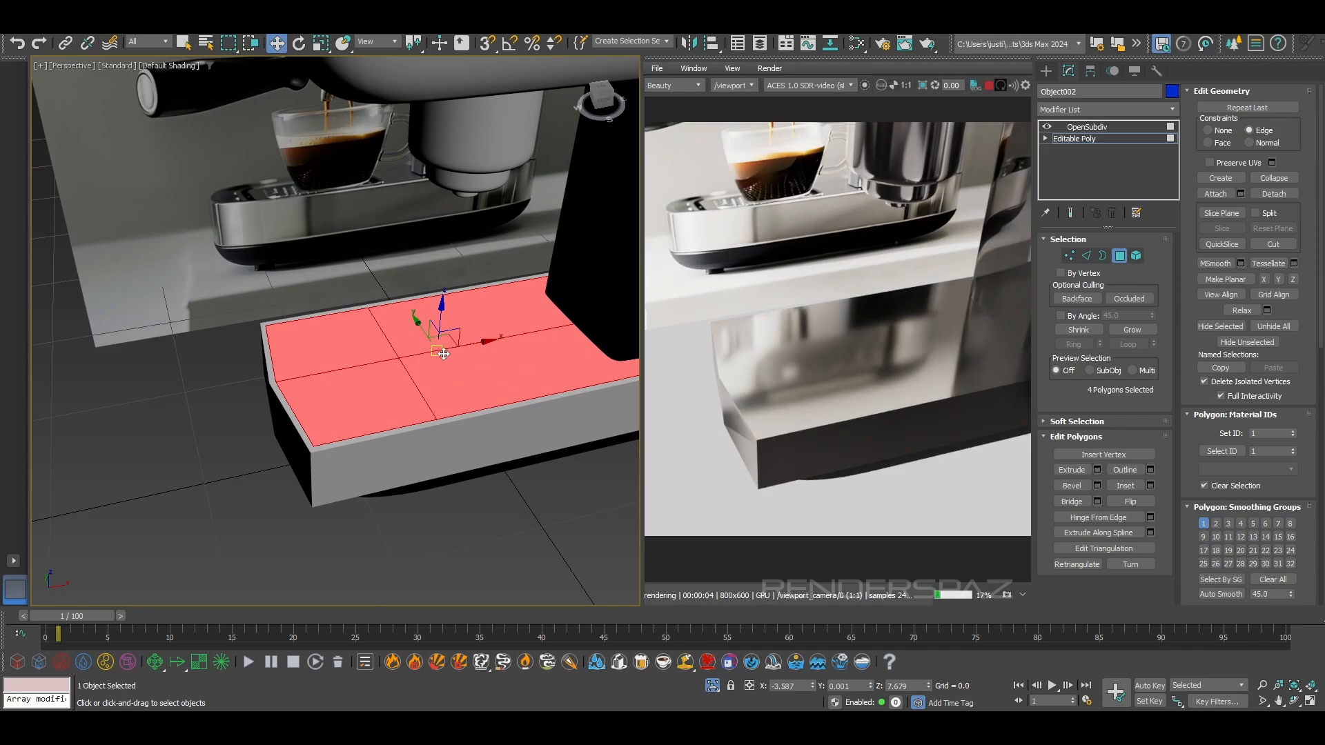
# Stop the interactive render and connect the base block's lengthwise edges with a new edge loop across its middle
pyautogui.keyDown('alt'); pyautogui.moveTo(552, 383); pyautogui.dragTo(539, 402, button='middle'); pyautogui.keyUp('alt')
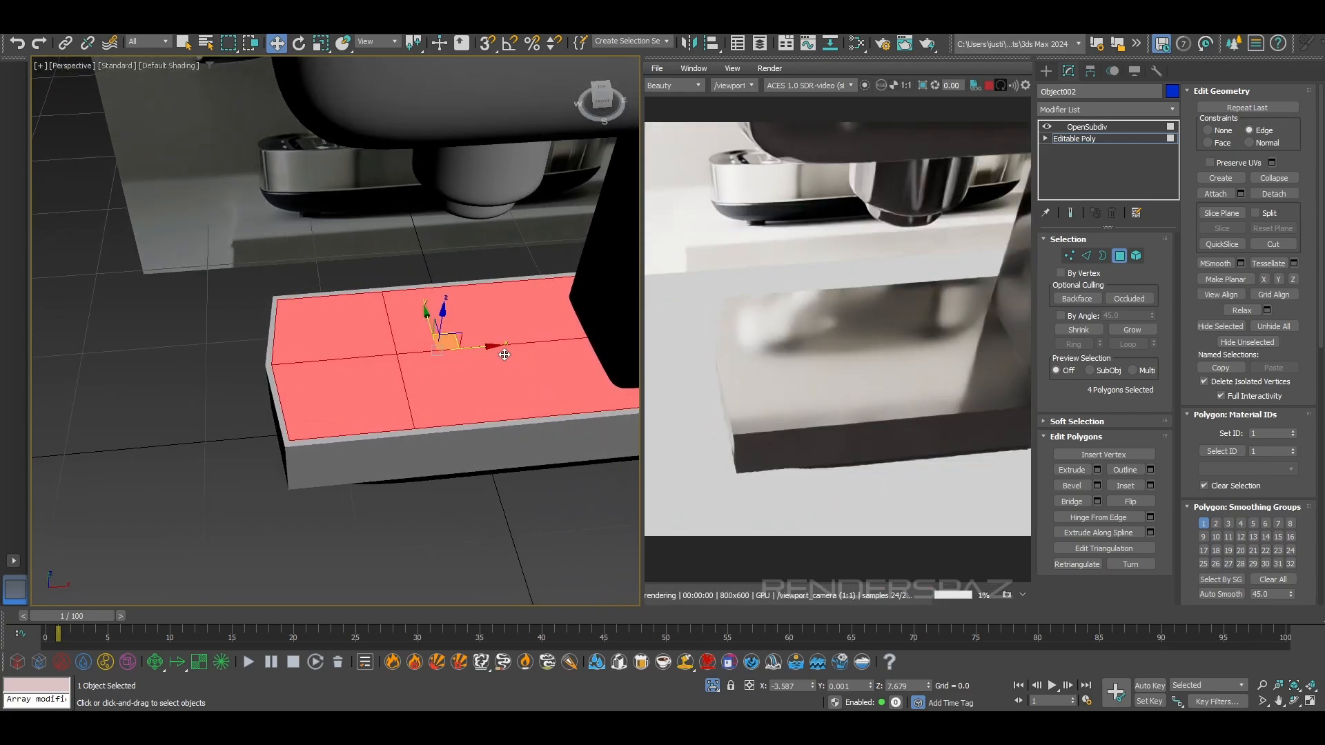
pyautogui.click(1088, 256)
pyautogui.moveTo(462, 437); pyautogui.dragTo(386, 433, button='middle')
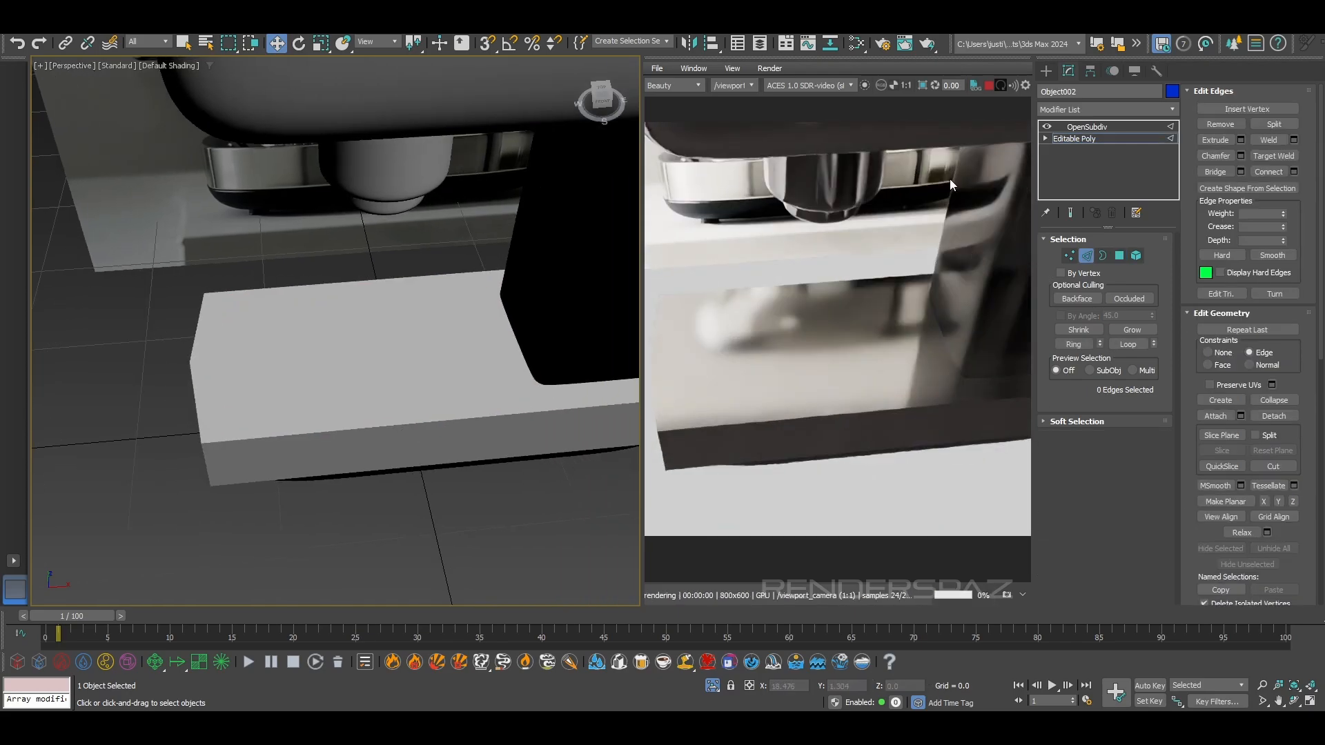
pyautogui.click(986, 83)
pyautogui.scroll(-3, 372, 448)
pyautogui.moveTo(412, 471); pyautogui.dragTo(404, 305)
pyautogui.press('F3')
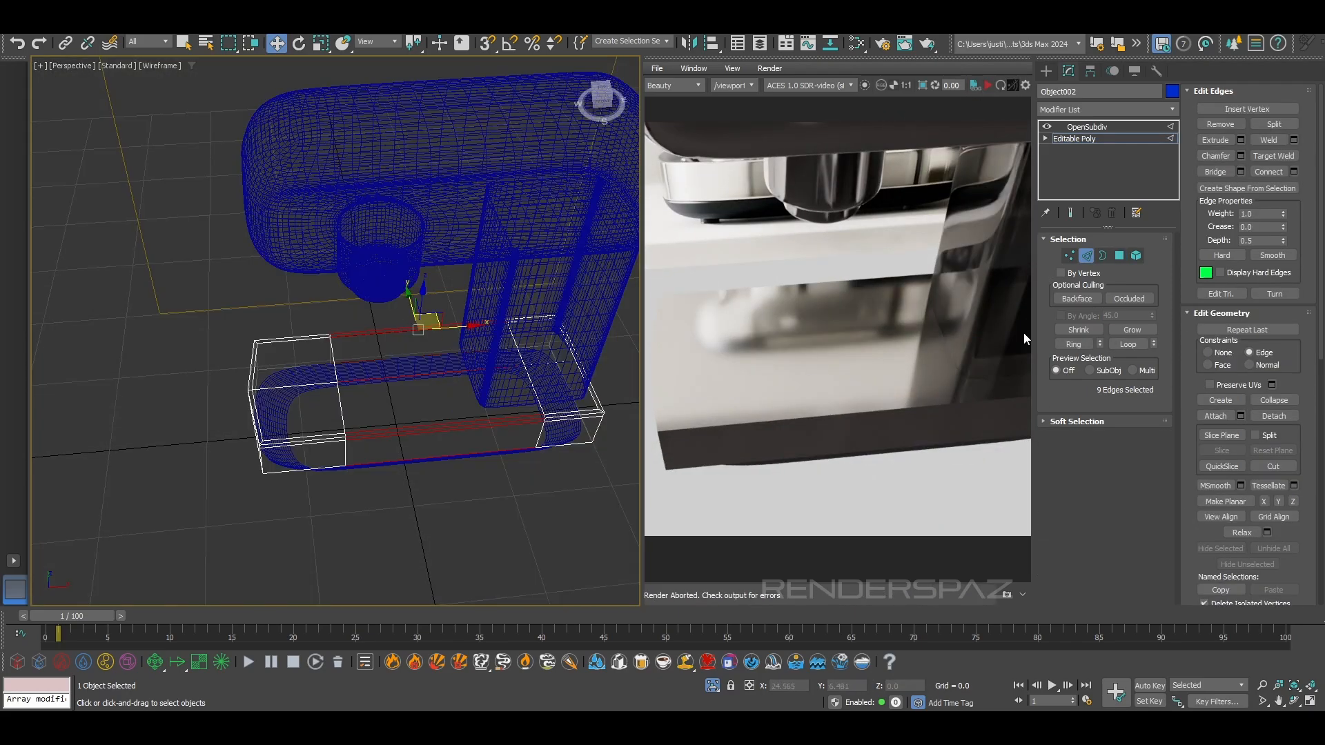
pyautogui.click(1269, 173)
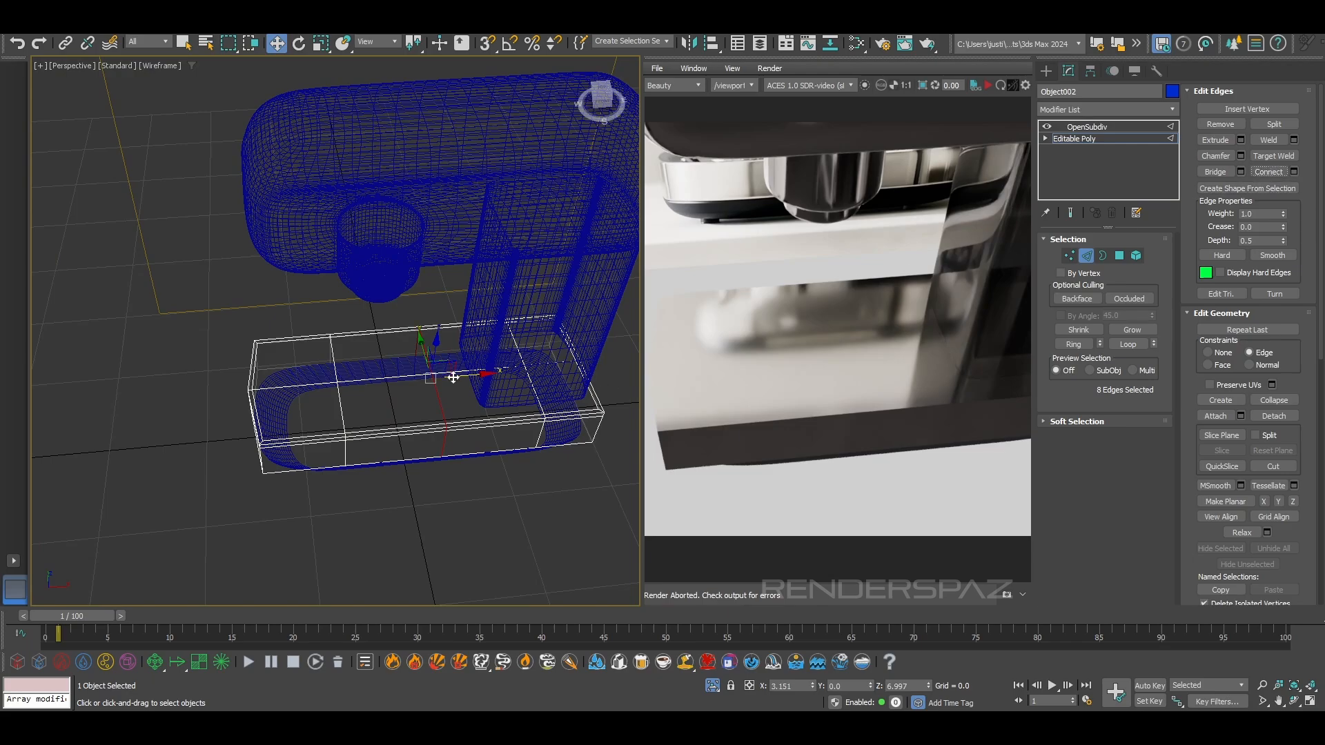
# Slide the new edge loop along the base toward its front end and select the existing loop nearest the front
pyautogui.press('F3')
pyautogui.moveTo(430, 378); pyautogui.dragTo(438, 378)
pyautogui.moveTo(439, 378)
pyautogui.keyDown('alt'); pyautogui.mouseDown(button='middle')
pyautogui.moveTo(418, 360)
pyautogui.moveTo(435, 338)
pyautogui.moveTo(433, 375)
pyautogui.mouseUp(button='middle'); pyautogui.keyUp('alt')
pyautogui.moveTo(446, 379); pyautogui.dragTo(447, 381)
pyautogui.press('F3')
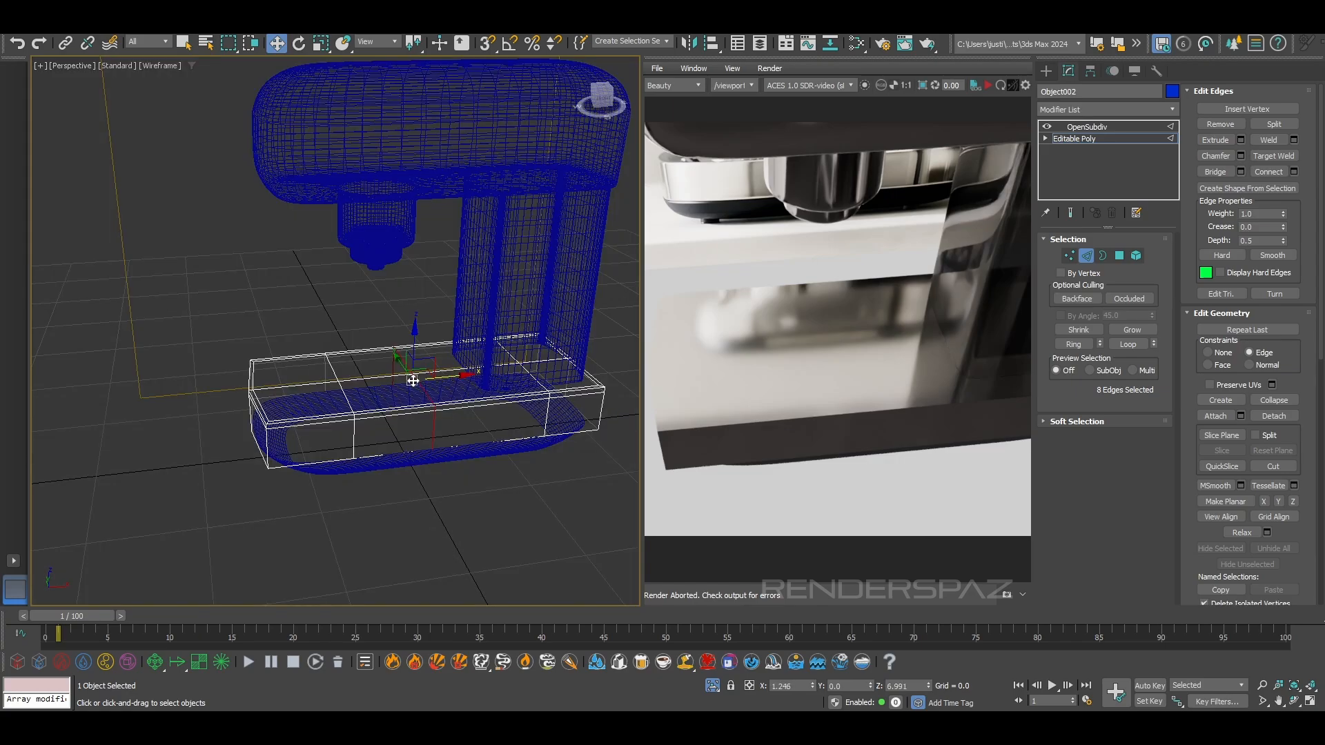
pyautogui.keyDown('alt'); pyautogui.moveTo(384, 397); pyautogui.dragTo(380, 412, button='middle'); pyautogui.keyUp('alt')
pyautogui.moveTo(327, 428); pyautogui.dragTo(368, 398)
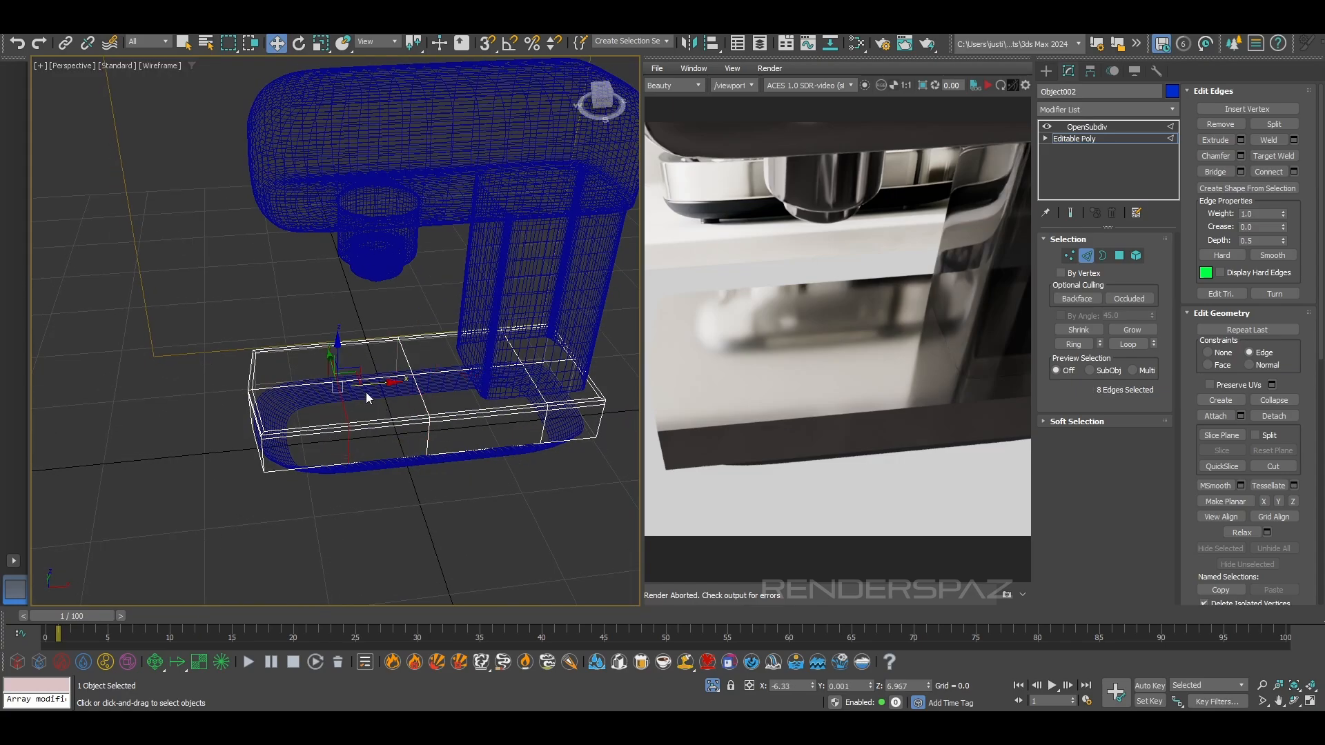
# Show the subdivided end result on the base, and try shifting the front edge loop before undoing the move
pyautogui.click(1070, 213)
pyautogui.scroll(3, 404, 399)
pyautogui.keyDown('alt'); pyautogui.moveTo(403, 400); pyautogui.dragTo(363, 363, button='middle'); pyautogui.keyUp('alt')
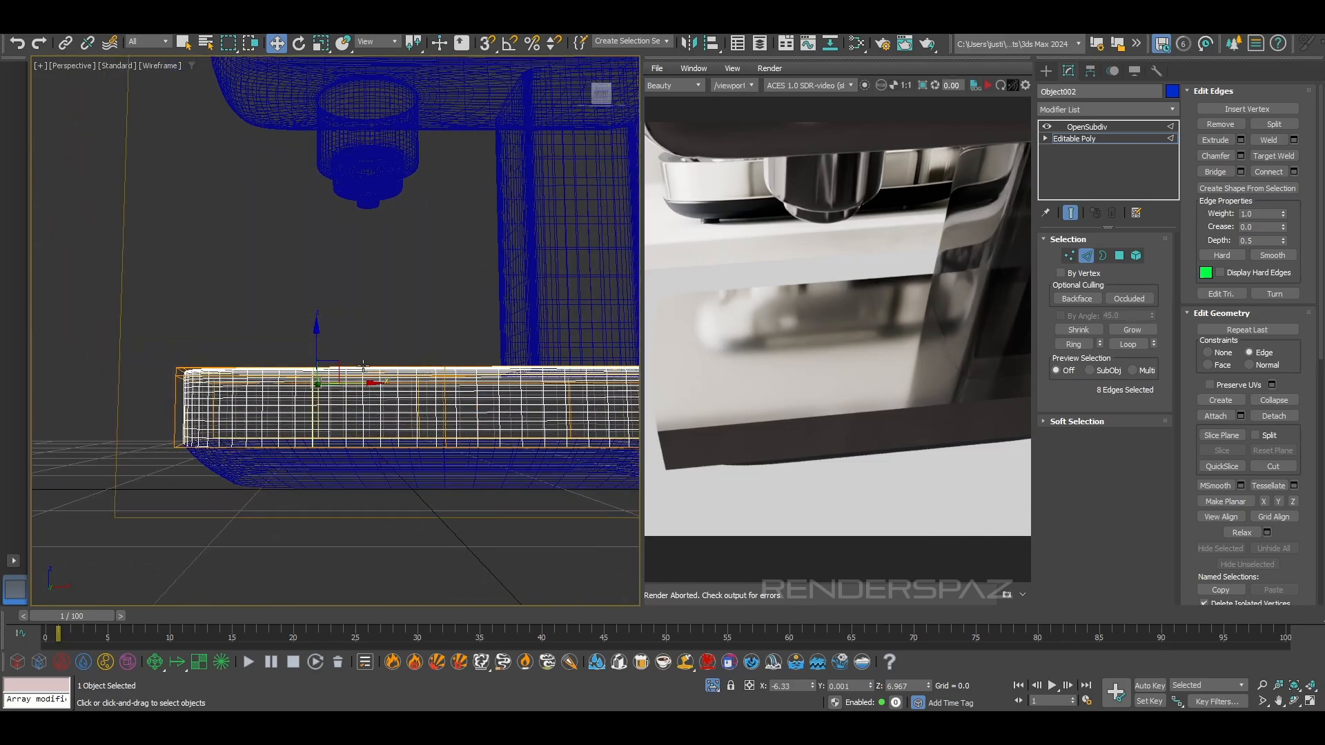
pyautogui.moveTo(347, 383); pyautogui.dragTo(350, 383)
pyautogui.moveTo(350, 383)
pyautogui.keyDown('alt'); pyautogui.mouseDown(button='middle')
pyautogui.moveTo(351, 463)
pyautogui.moveTo(449, 427)
pyautogui.moveTo(479, 394)
pyautogui.moveTo(428, 412)
pyautogui.moveTo(411, 400)
pyautogui.mouseUp(button='middle'); pyautogui.keyUp('alt')
pyautogui.hotkey('ctrl', 'z')
pyautogui.press('F3')
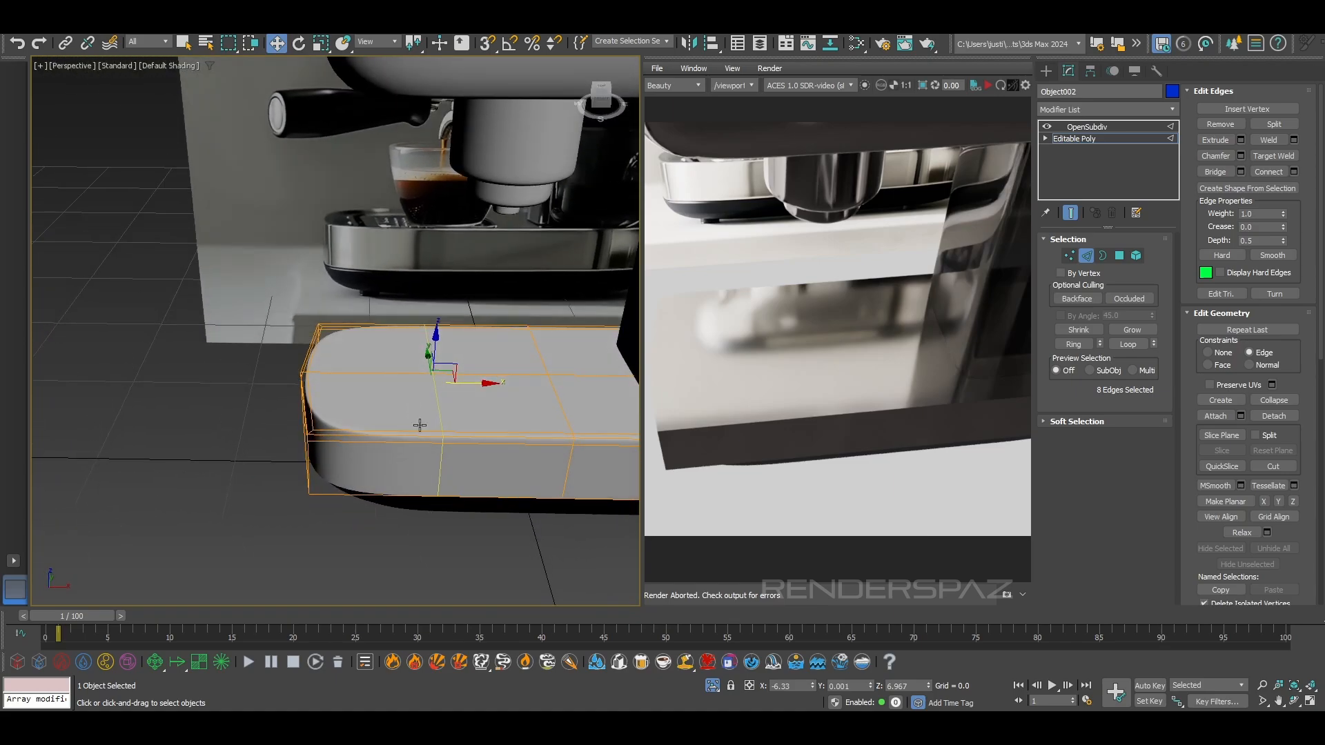
# Select the four polygons on the top face of the base's front section
pyautogui.click(1119, 255)
pyautogui.click(396, 395)
pyautogui.keyDown('ctrl'); pyautogui.click(396, 396); pyautogui.keyUp('ctrl')
pyautogui.keyDown('ctrl'); pyautogui.click(391, 361); pyautogui.keyUp('ctrl')
pyautogui.keyDown('ctrl'); pyautogui.click(501, 351); pyautogui.keyUp('ctrl')
pyautogui.moveTo(532, 421); pyautogui.dragTo(430, 461, button='middle')
pyautogui.click(1088, 256)
pyautogui.doubleClick(459, 500)
pyautogui.click(336, 431)
pyautogui.click(1118, 256)
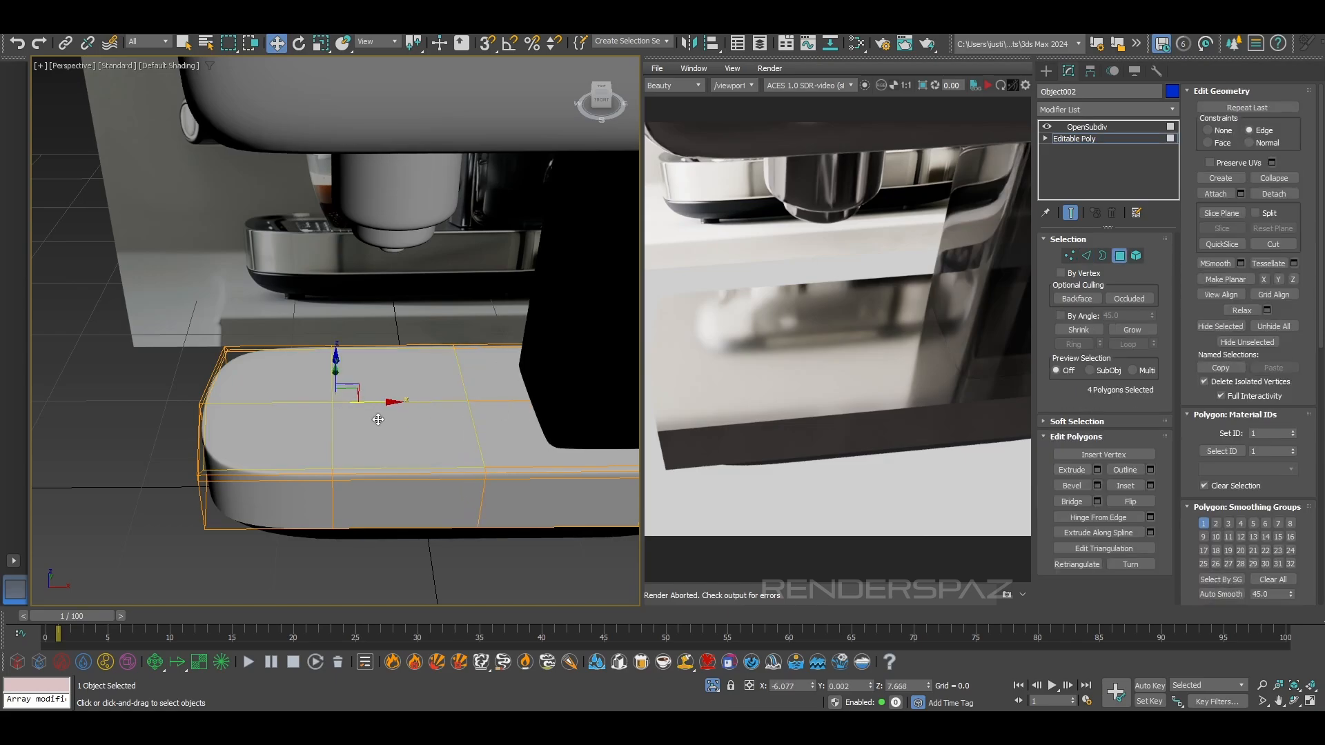
pyautogui.click(277, 441)
# Inset the four selected top polygons of the base and set the editing constraint to None
pyautogui.click(1125, 485)
pyautogui.moveTo(384, 400); pyautogui.dragTo(386, 407)
pyautogui.press('w')
pyautogui.keyDown('alt'); pyautogui.moveTo(378, 412); pyautogui.dragTo(444, 433, button='middle'); pyautogui.keyUp('alt')
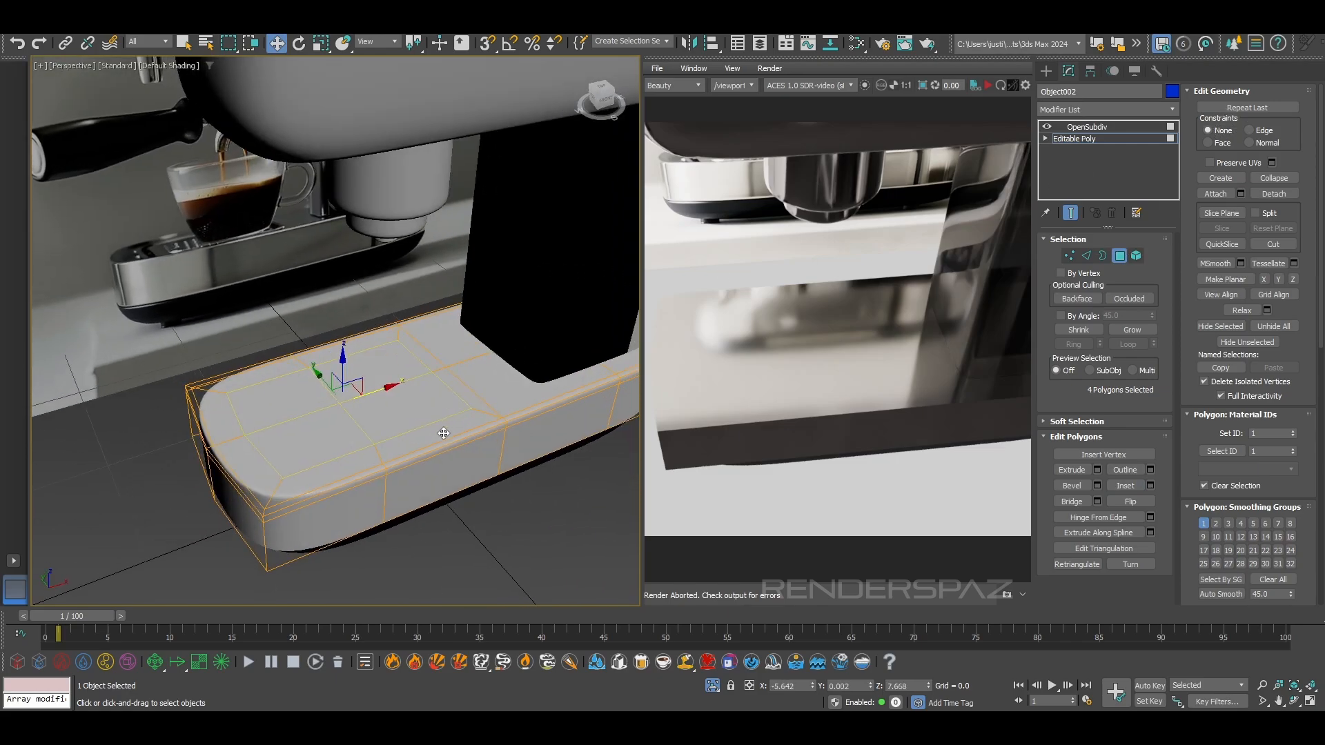
pyautogui.scroll(5, 339, 361)
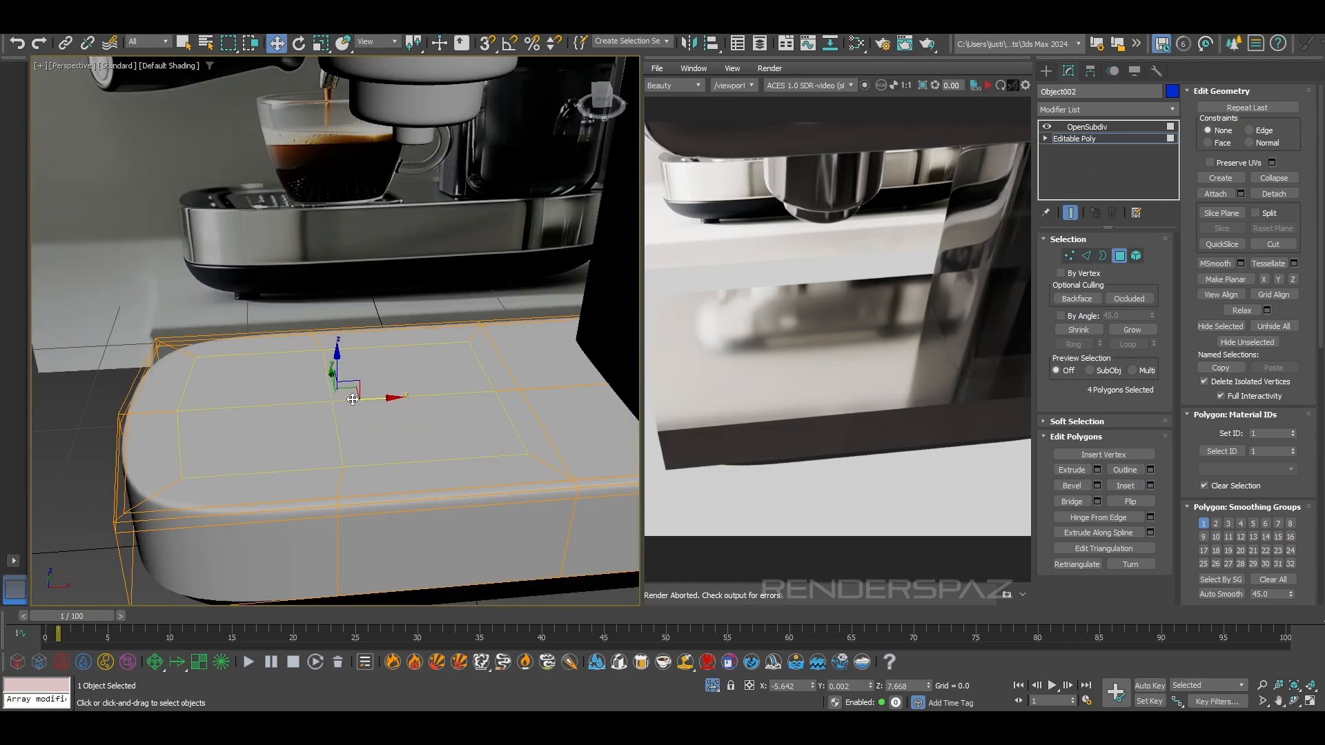
# Try lowering the inset polygons on top of the base and undo the move
pyautogui.moveTo(339, 361); pyautogui.dragTo(342, 369)
pyautogui.keyDown('alt'); pyautogui.moveTo(343, 371); pyautogui.dragTo(418, 437, button='middle'); pyautogui.keyUp('alt')
pyautogui.scroll(3, 302, 419)
pyautogui.hotkey('ctrl', 'z')
pyautogui.hotkey('ctrl', 'z')
pyautogui.keyDown('alt'); pyautogui.moveTo(329, 403); pyautogui.dragTo(366, 409, button='middle'); pyautogui.keyUp('alt')
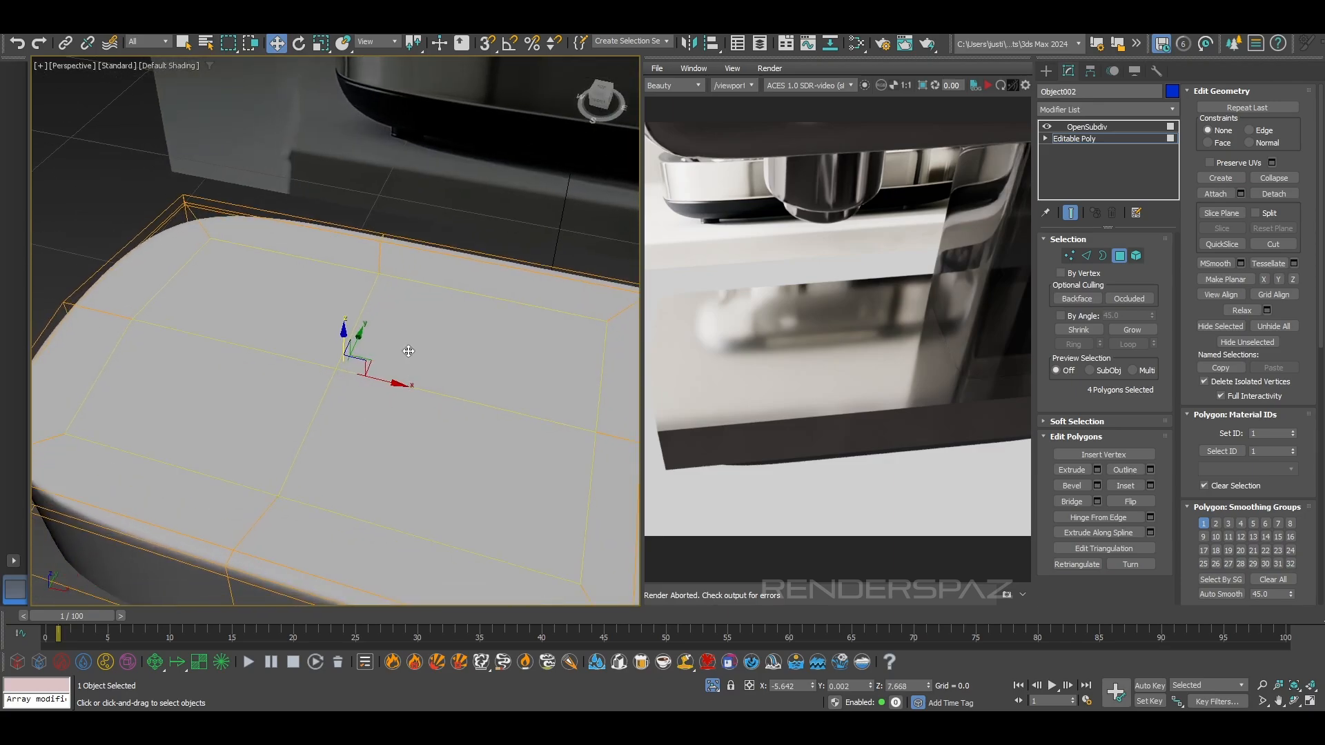
# Push the inset polygons down into a recess in the base's top and scale its floor inward for sloped walls
pyautogui.click(320, 43)
pyautogui.moveTo(351, 371)
pyautogui.mouseDown()
pyautogui.moveTo(347, 345)
pyautogui.moveTo(351, 369)
pyautogui.mouseUp()
pyautogui.press('w')
pyautogui.press('r')
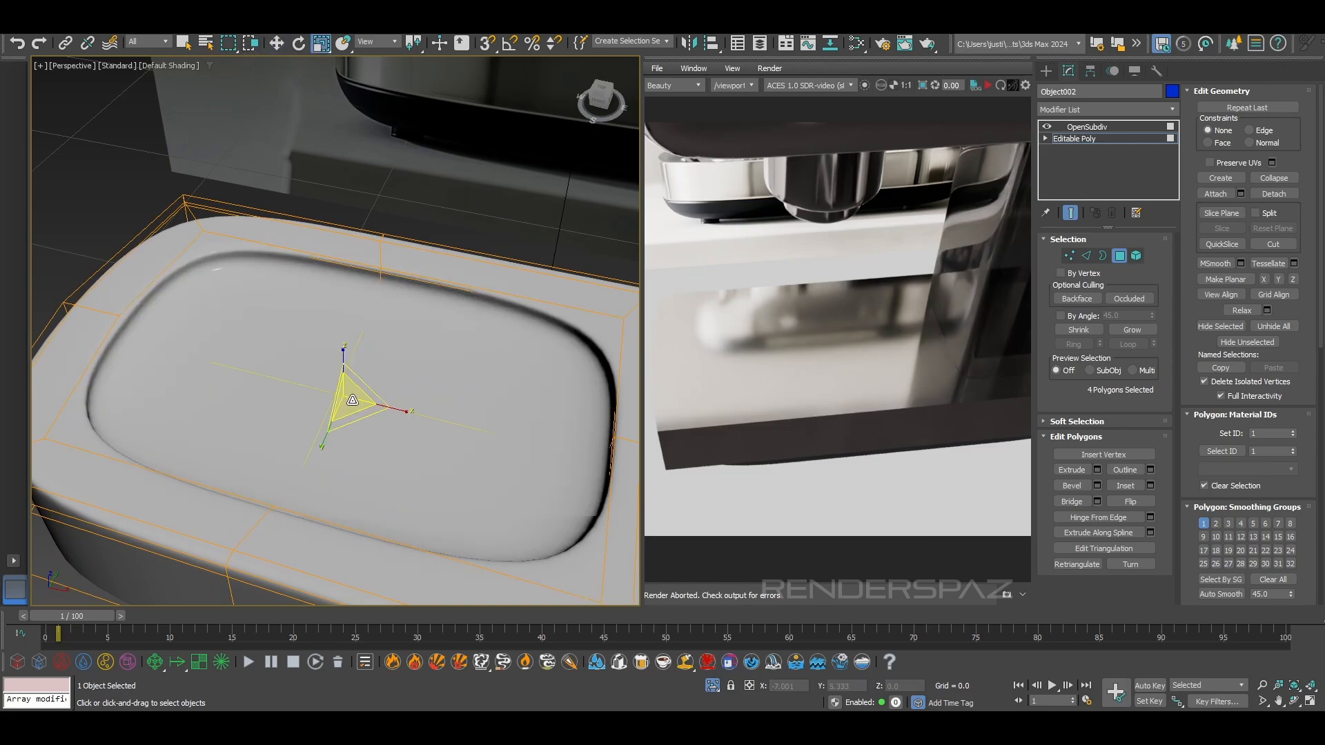
pyautogui.keyDown('alt'); pyautogui.moveTo(352, 400); pyautogui.dragTo(354, 407, button='middle'); pyautogui.keyUp('alt')
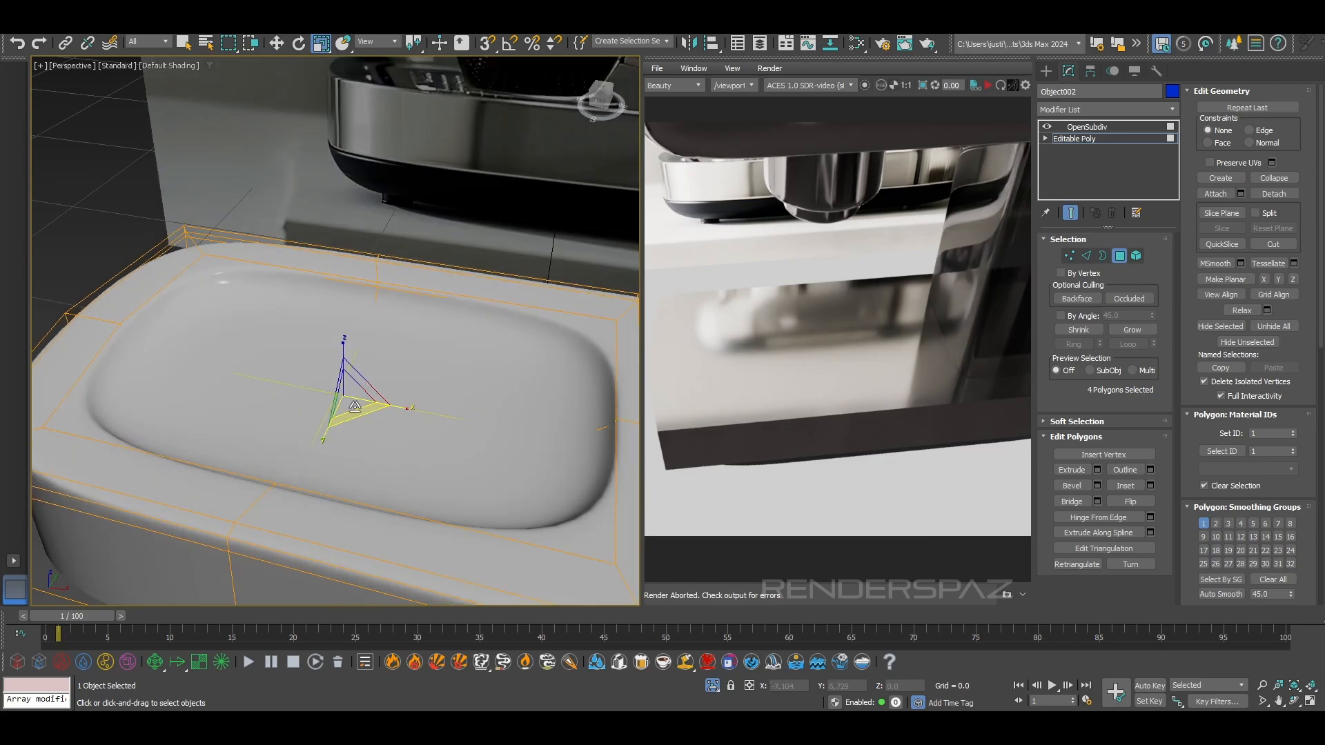
pyautogui.press('w')
pyautogui.moveTo(339, 358)
pyautogui.mouseDown()
pyautogui.moveTo(344, 374)
pyautogui.moveTo(343, 355)
pyautogui.mouseUp()
pyautogui.hotkey('ctrl', 'z')
pyautogui.moveTo(395, 374)
pyautogui.keyDown('alt'); pyautogui.mouseDown(button='middle')
pyautogui.moveTo(409, 365)
pyautogui.moveTo(383, 380)
pyautogui.mouseUp(button='middle'); pyautogui.keyUp('alt')
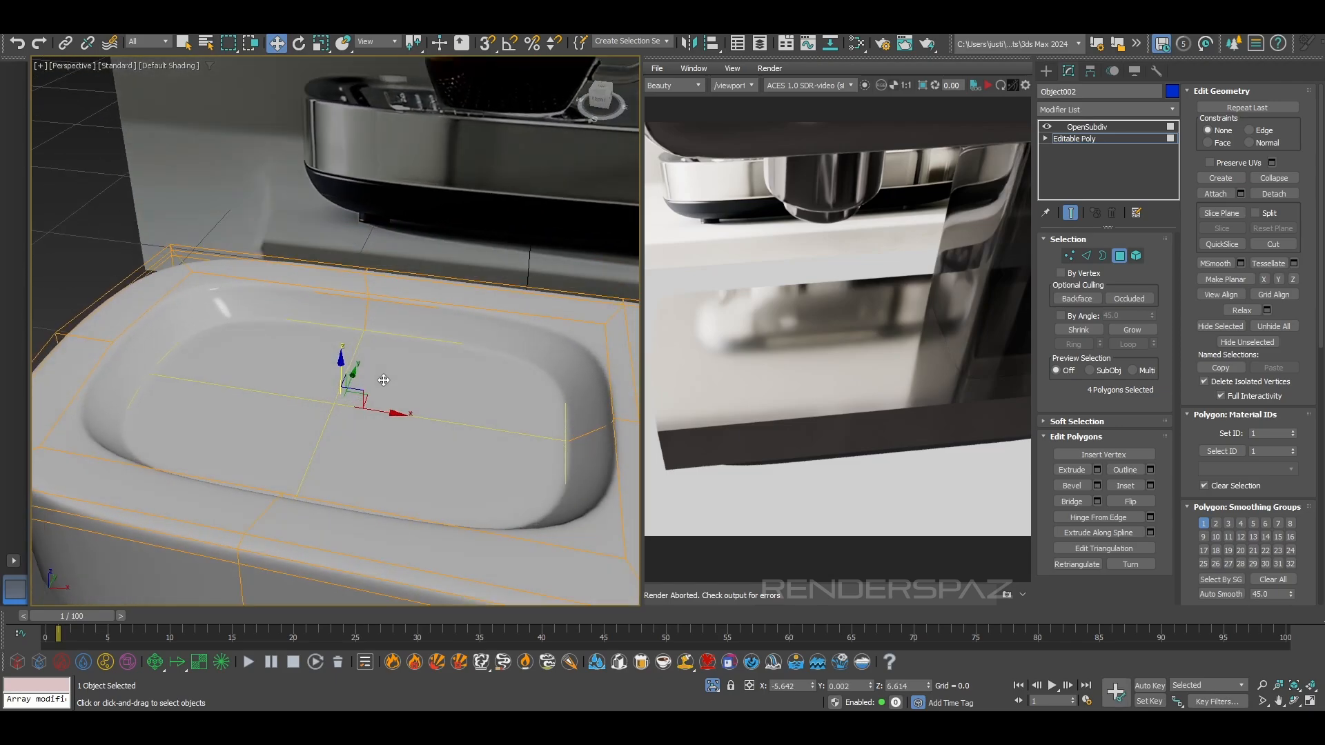
# Grow the recess floor selection to include the side walls and raise it to about Z 7.13
pyautogui.click(1132, 329)
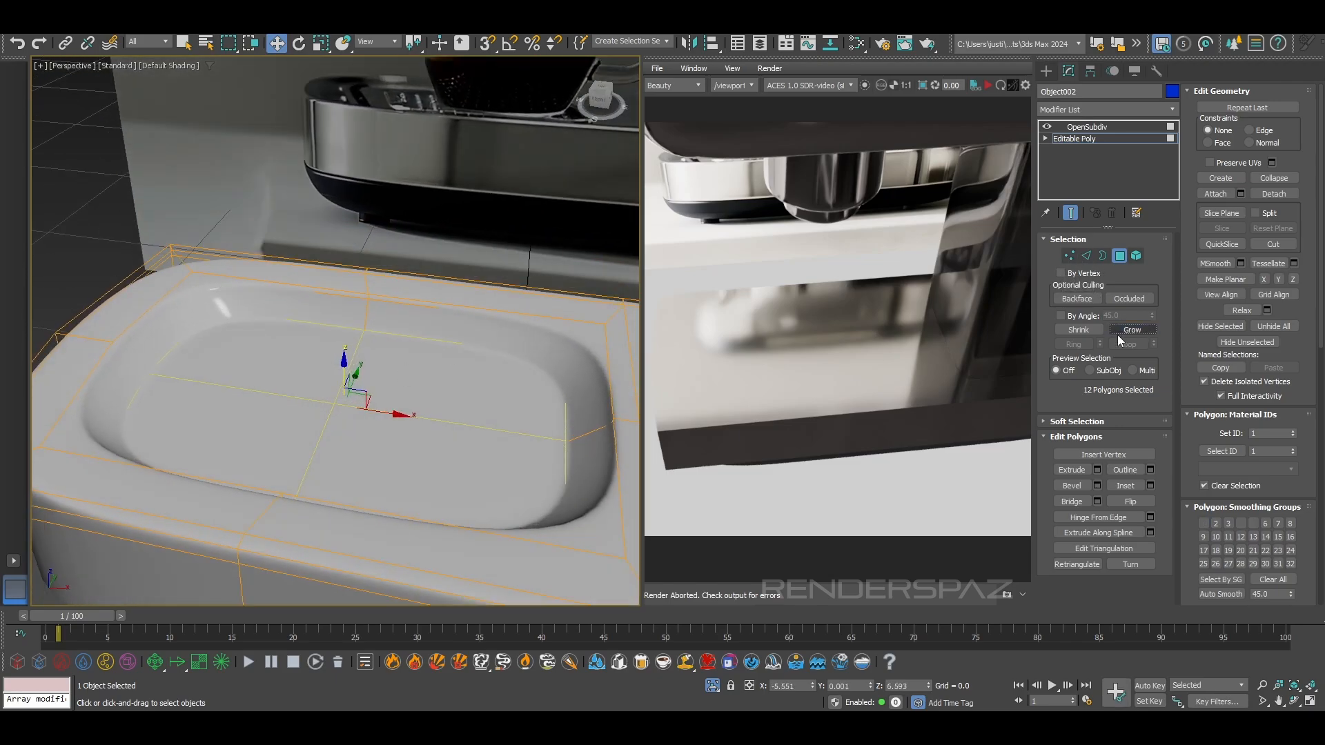
pyautogui.moveTo(342, 364); pyautogui.dragTo(346, 355)
pyautogui.keyDown('alt'); pyautogui.moveTo(351, 366); pyautogui.dragTo(453, 372, button='middle'); pyautogui.keyUp('alt')
pyautogui.scroll(2, 366, 389)
pyautogui.press('F4')
pyautogui.press('F4')
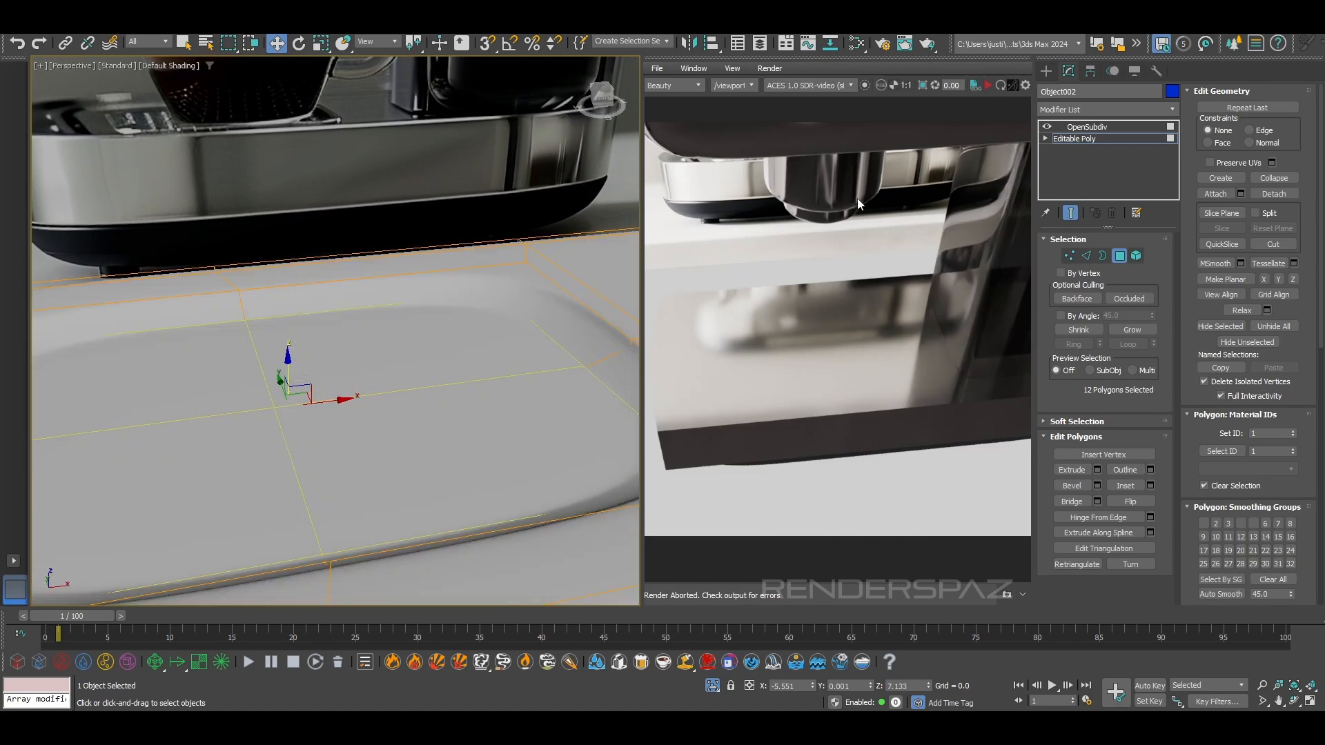
# Examine the recess's corner polygons in wireframe with OpenSubdiv turned off, and restore the smoothed, shaded display
pyautogui.click(1047, 127)
pyautogui.scroll(5, 427, 372)
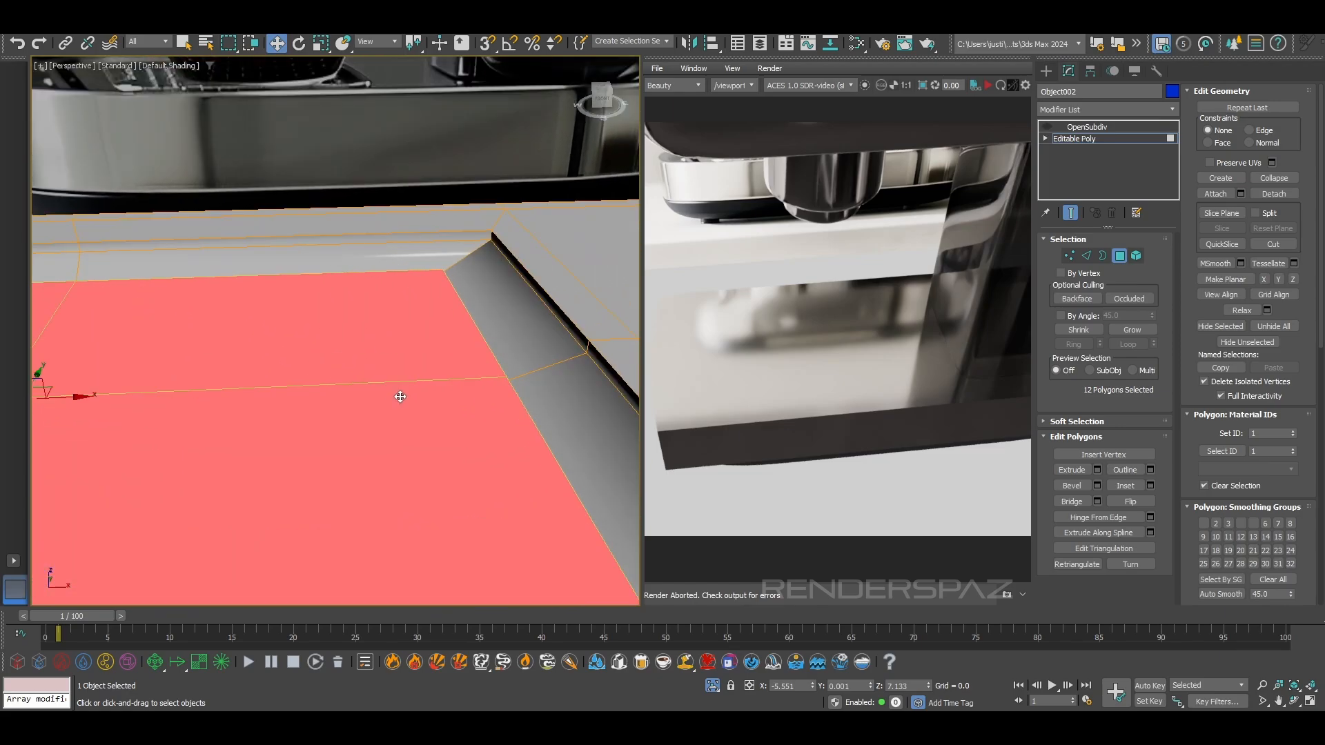
pyautogui.press('F3')
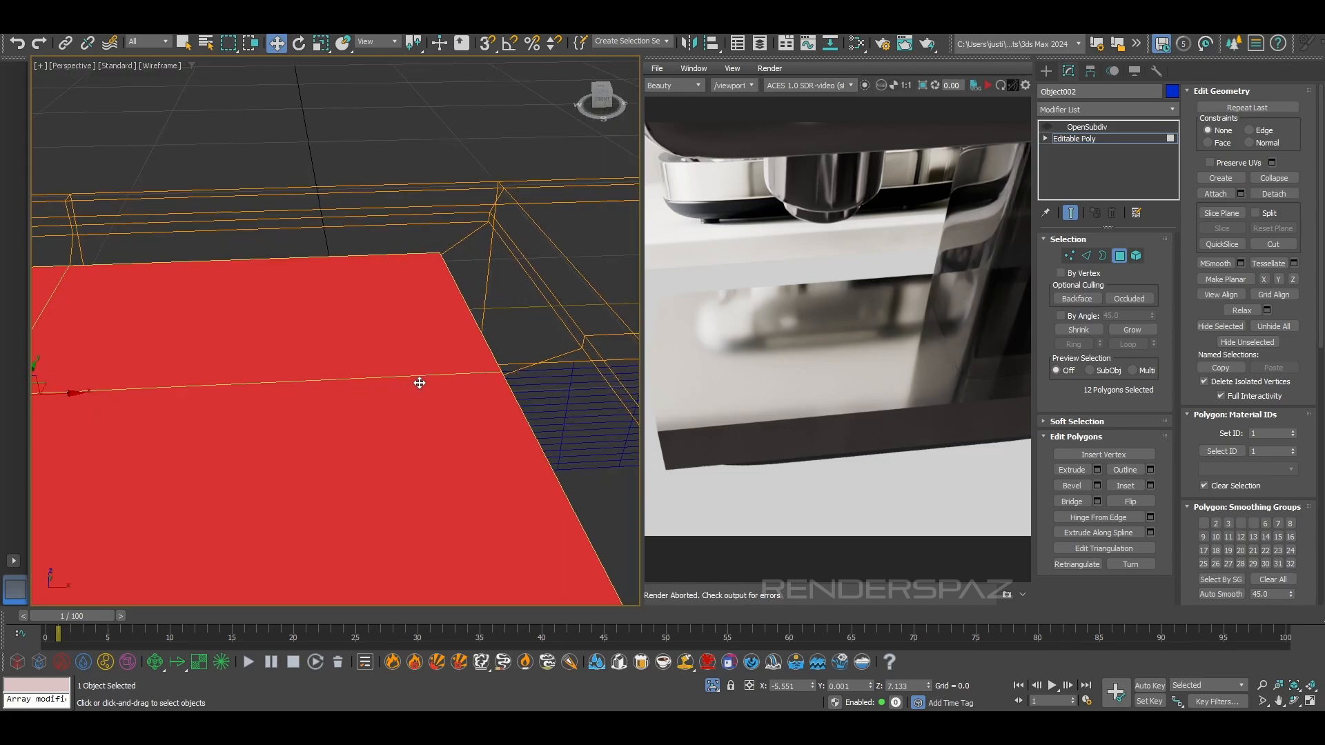
pyautogui.click(490, 399)
pyautogui.click(488, 371)
pyautogui.keyDown('alt'); pyautogui.moveTo(491, 368); pyautogui.dragTo(459, 361, button='middle'); pyautogui.keyUp('alt')
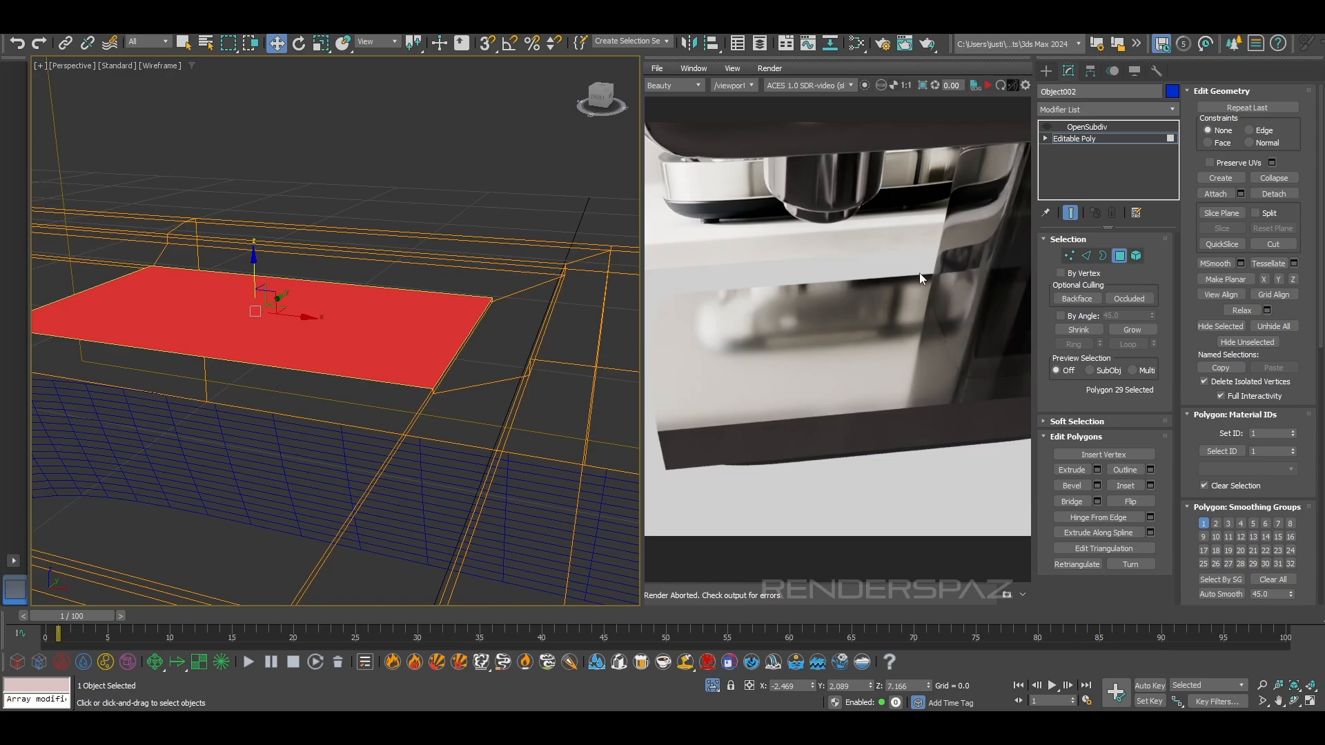
pyautogui.hotkey('ctrl', 'z')
pyautogui.hotkey('ctrl', 'z')
pyautogui.hotkey('ctrl', 'z')
pyautogui.scroll(-2, 501, 329)
pyautogui.press('F3')
pyautogui.press('F3')
pyautogui.scroll(2, 525, 323)
pyautogui.press('F3')
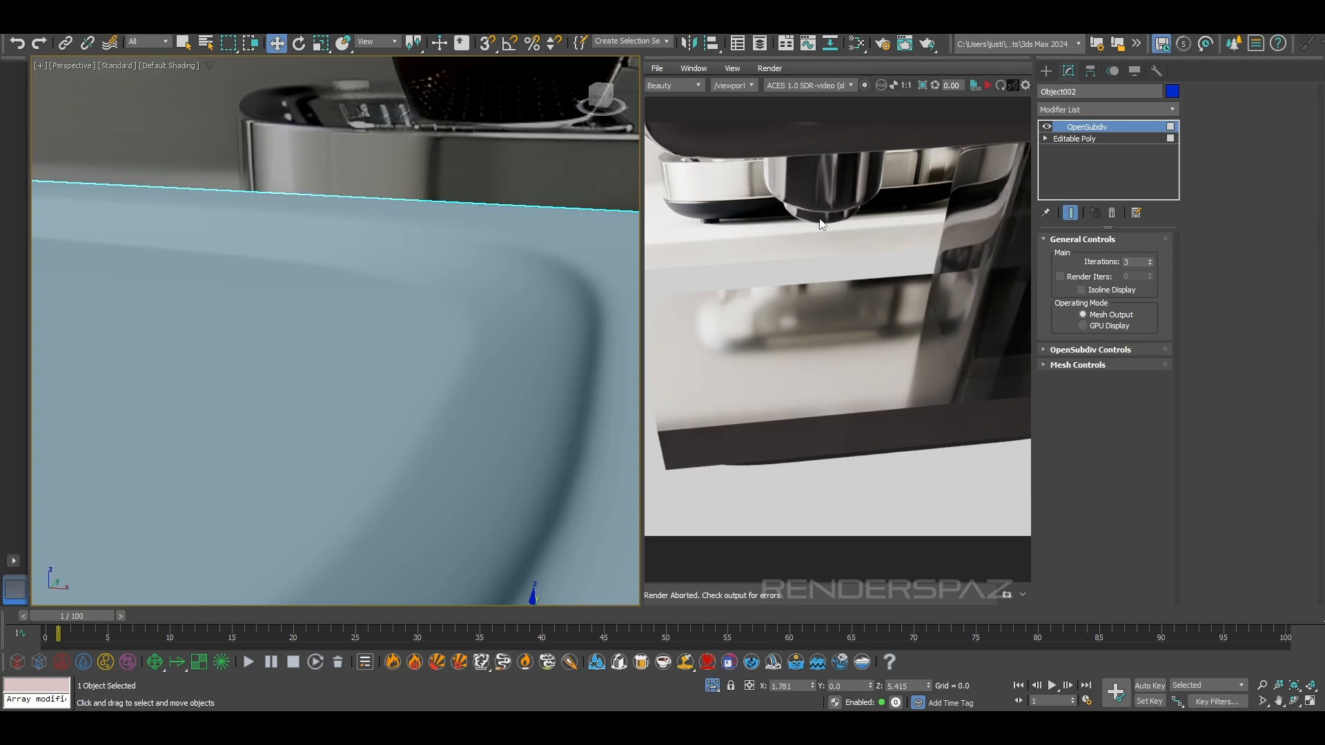
# Select the eight-edge loop around the recess floor and raise it to about Z 7.18
pyautogui.click(1101, 138)
pyautogui.click(1104, 241)
pyautogui.click(1086, 255)
pyautogui.click(457, 360)
pyautogui.scroll(-2, 443, 361)
pyautogui.doubleClick(428, 416)
pyautogui.keyDown('alt'); pyautogui.moveTo(427, 416); pyautogui.dragTo(247, 374, button='middle'); pyautogui.keyUp('alt')
pyautogui.moveTo(55, 312); pyautogui.dragTo(58, 304)
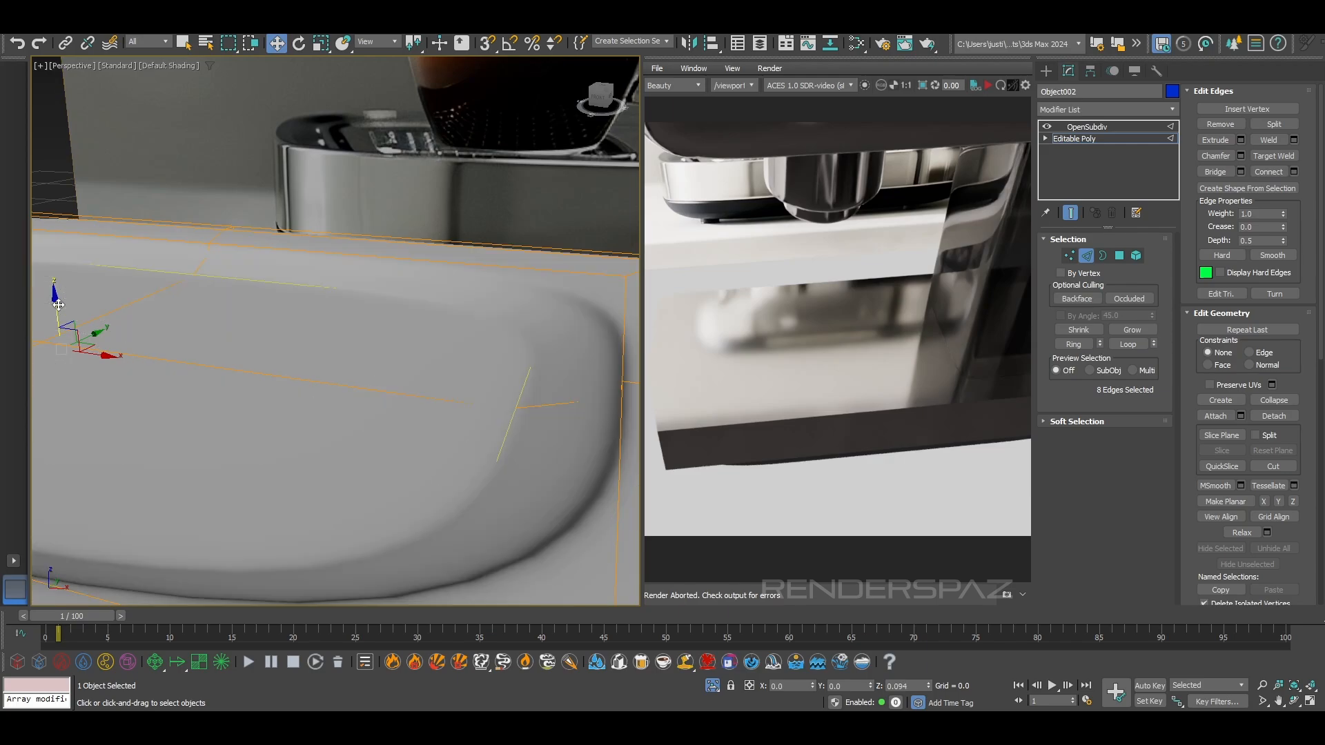
pyautogui.press('F4')
# Show the unsmoothed base mesh with edged faces and lower the recess floor's edge loop to about Z 7.15
pyautogui.press('F4')
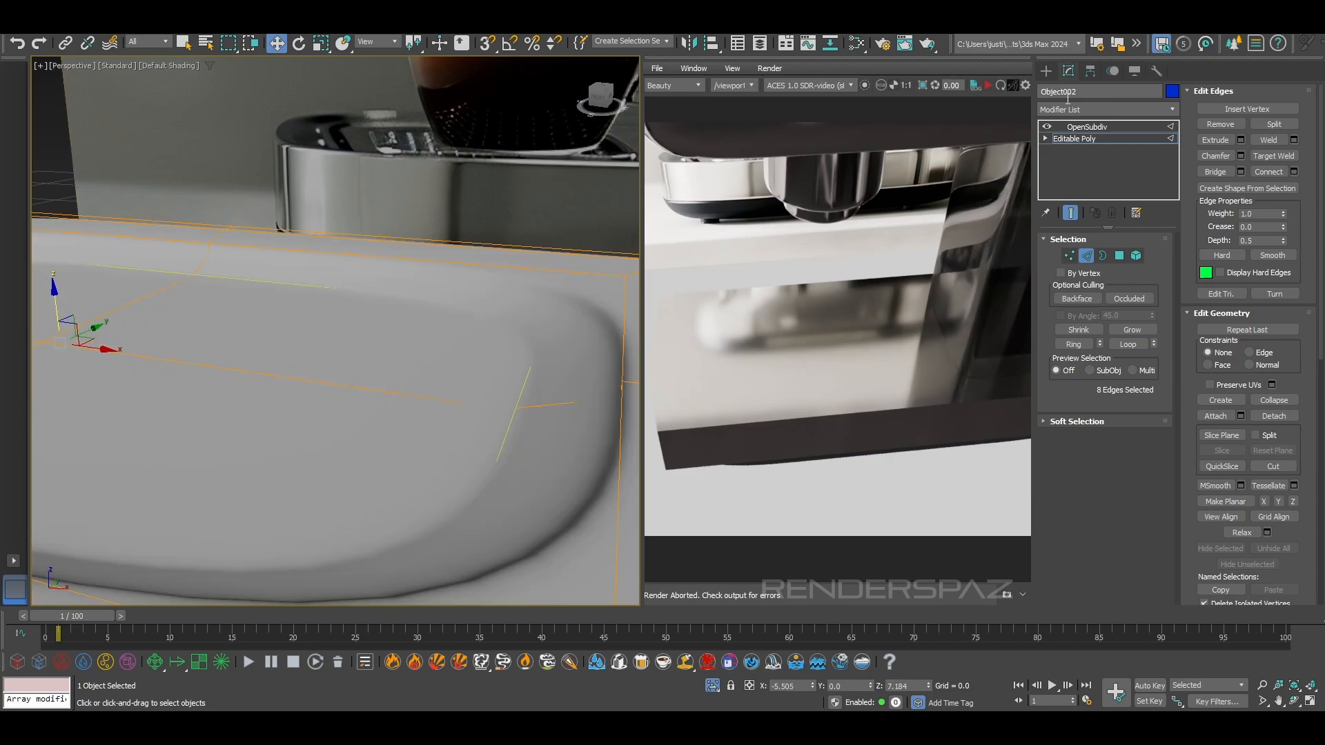
pyautogui.click(1069, 214)
pyautogui.moveTo(569, 358)
pyautogui.keyDown('alt'); pyautogui.mouseDown(button='middle')
pyautogui.moveTo(529, 358)
pyautogui.moveTo(560, 325)
pyautogui.moveTo(441, 262)
pyautogui.moveTo(237, 326)
pyautogui.moveTo(209, 308)
pyautogui.mouseUp(button='middle'); pyautogui.keyUp('alt')
pyautogui.press('F4')
pyautogui.moveTo(74, 233); pyautogui.dragTo(208, 286, button='middle')
pyautogui.scroll(-3, 181, 249)
pyautogui.scroll(2, 211, 296)
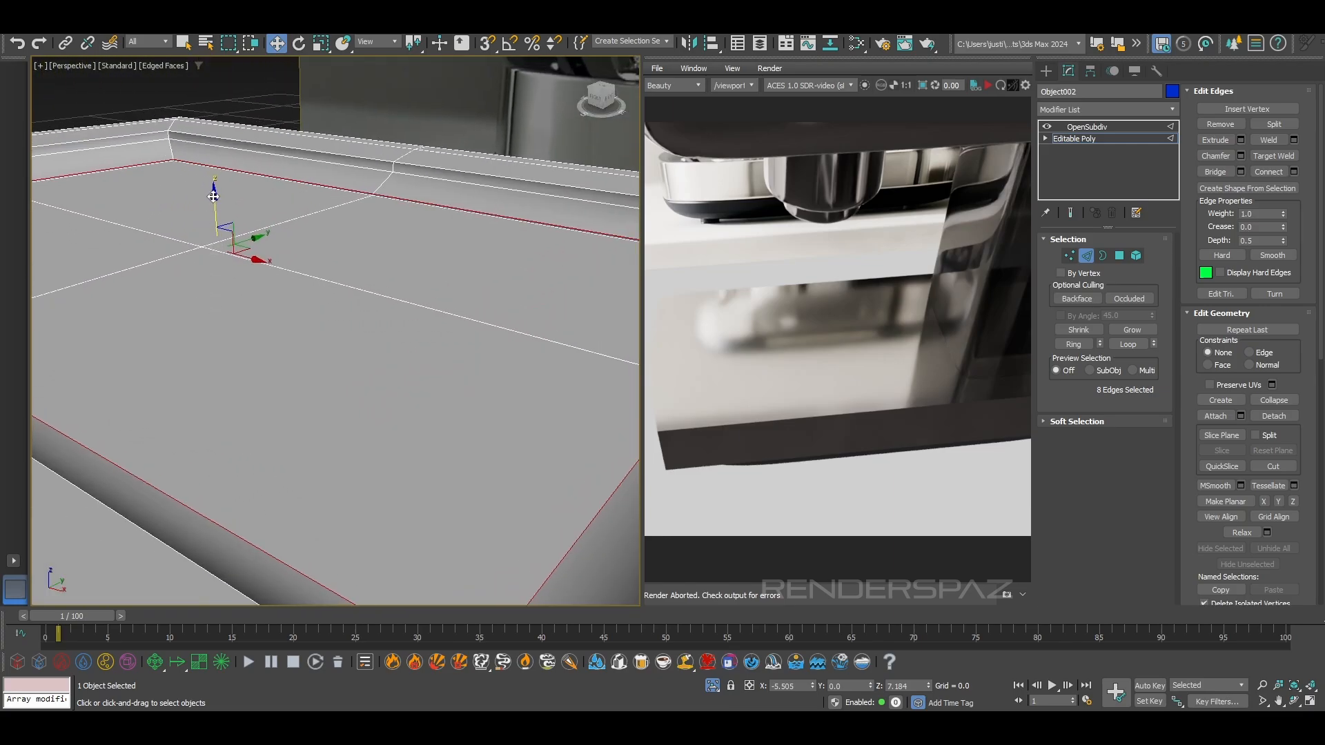
pyautogui.moveTo(216, 205); pyautogui.dragTo(219, 208)
pyautogui.keyDown('alt'); pyautogui.moveTo(278, 322); pyautogui.dragTo(399, 246, button='middle'); pyautogui.keyUp('alt')
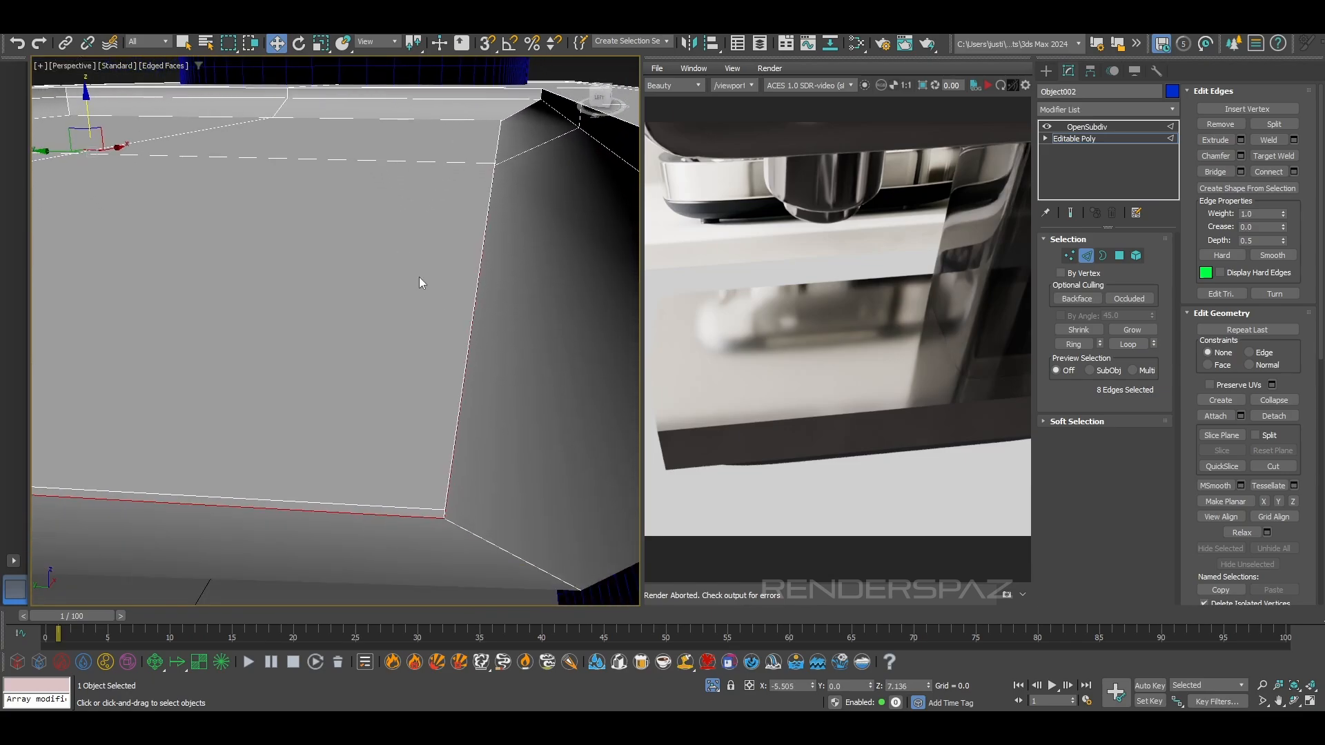
pyautogui.moveTo(930, 684); pyautogui.dragTo(931, 674)
pyautogui.scroll(-1, 428, 304)
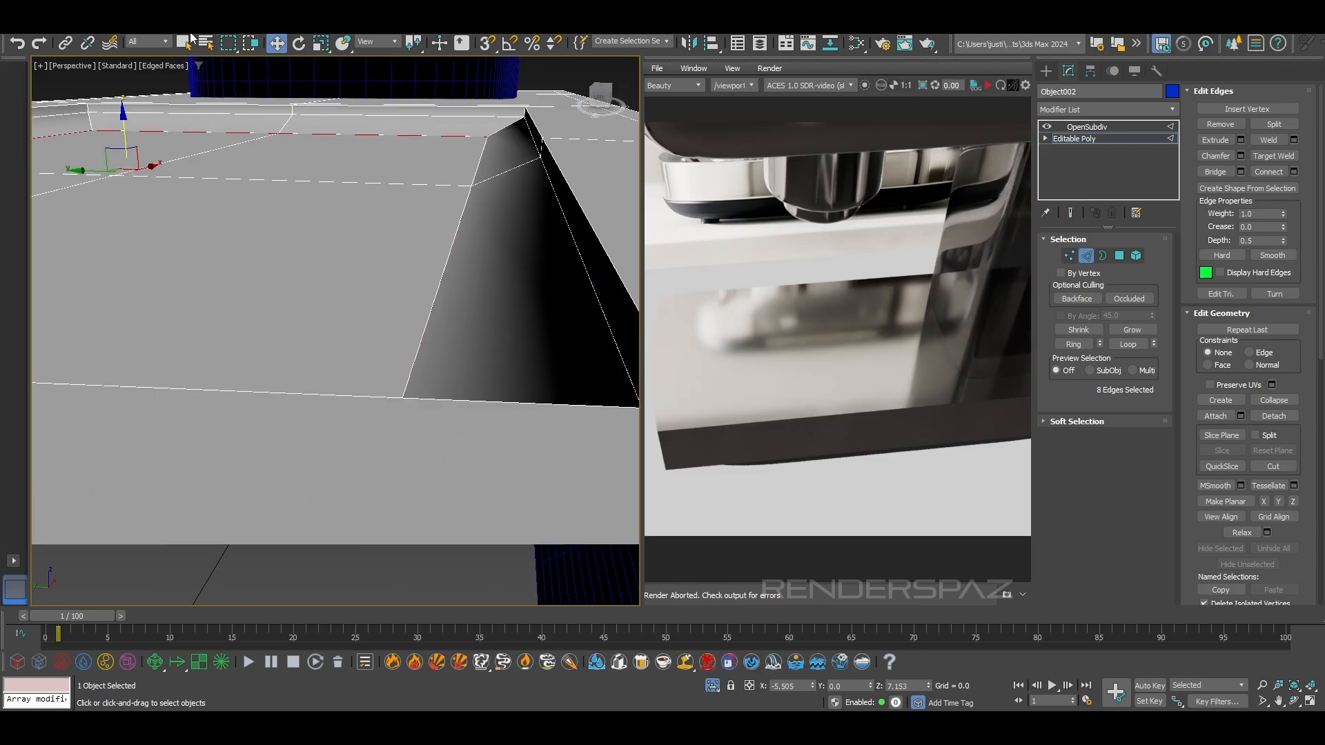
# Scale the edge loop around the recess floor uniformly outward to about 105%
pyautogui.click(320, 43)
pyautogui.scroll(4, 137, 157)
pyautogui.scroll(2, 137, 157)
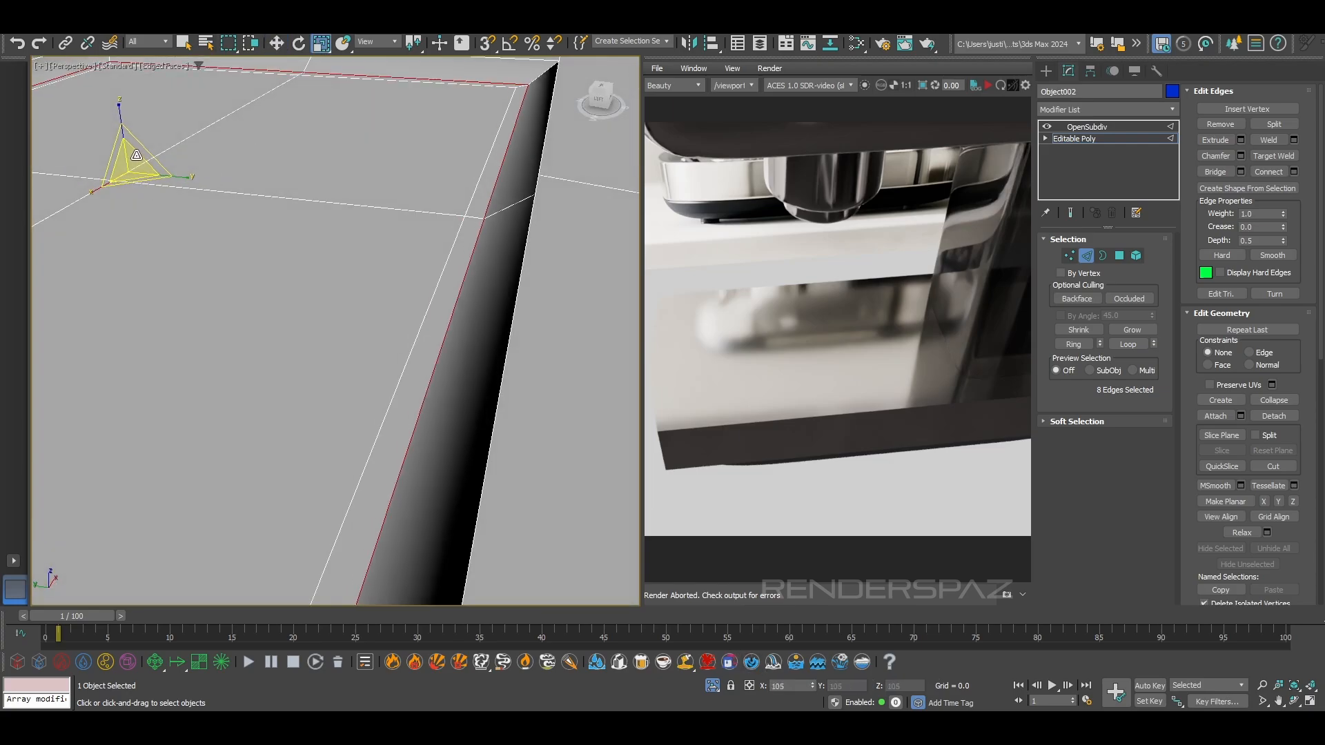
pyautogui.moveTo(136, 157); pyautogui.dragTo(137, 158)
pyautogui.keyDown('alt'); pyautogui.moveTo(373, 293); pyautogui.dragTo(415, 285, button='middle'); pyautogui.keyUp('alt')
# Return to the OpenSubdiv level, hide the edged faces, and examine the smoothed recess against the reference image's drip tray
pyautogui.scroll(-3, 417, 309)
pyautogui.click(1087, 126)
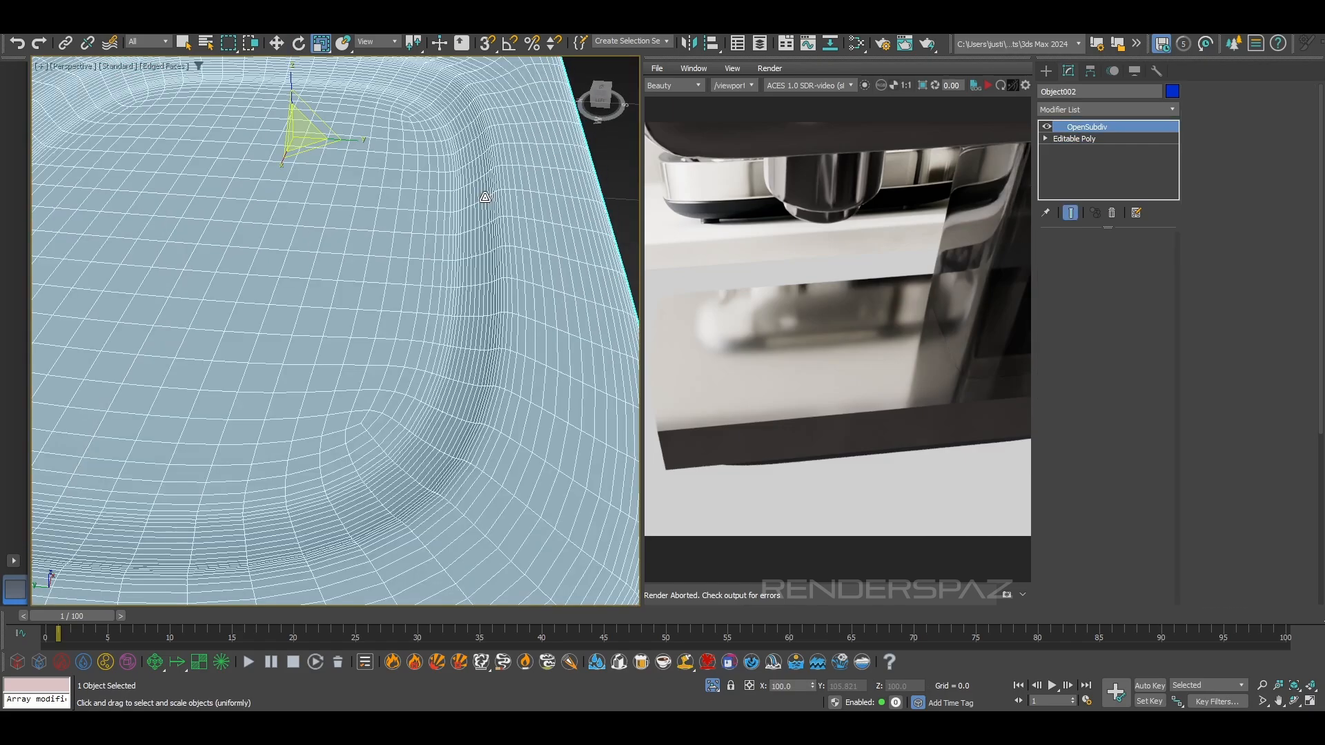
pyautogui.press('F4')
pyautogui.scroll(-3, 489, 272)
pyautogui.keyDown('alt'); pyautogui.moveTo(559, 350); pyautogui.dragTo(392, 249, button='middle'); pyautogui.keyUp('alt')
pyautogui.scroll(5, 336, 176)
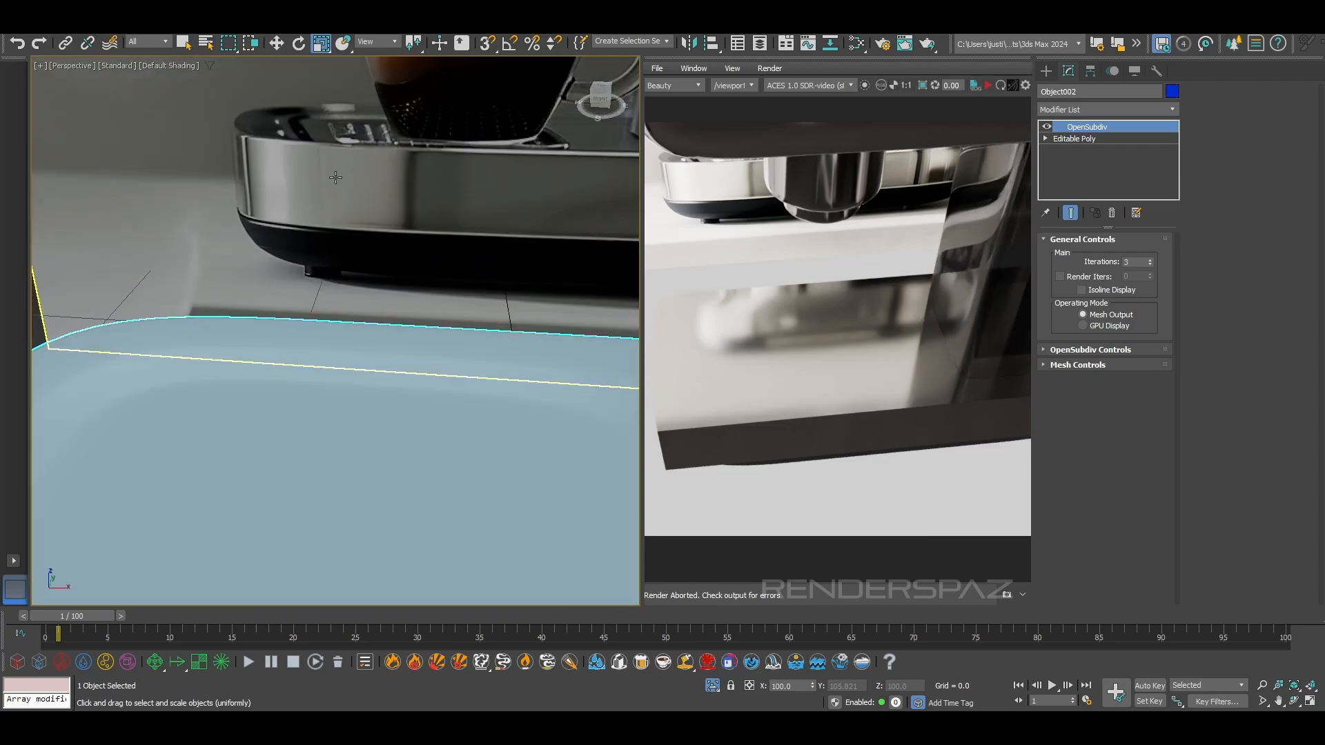
pyautogui.scroll(-4, 349, 407)
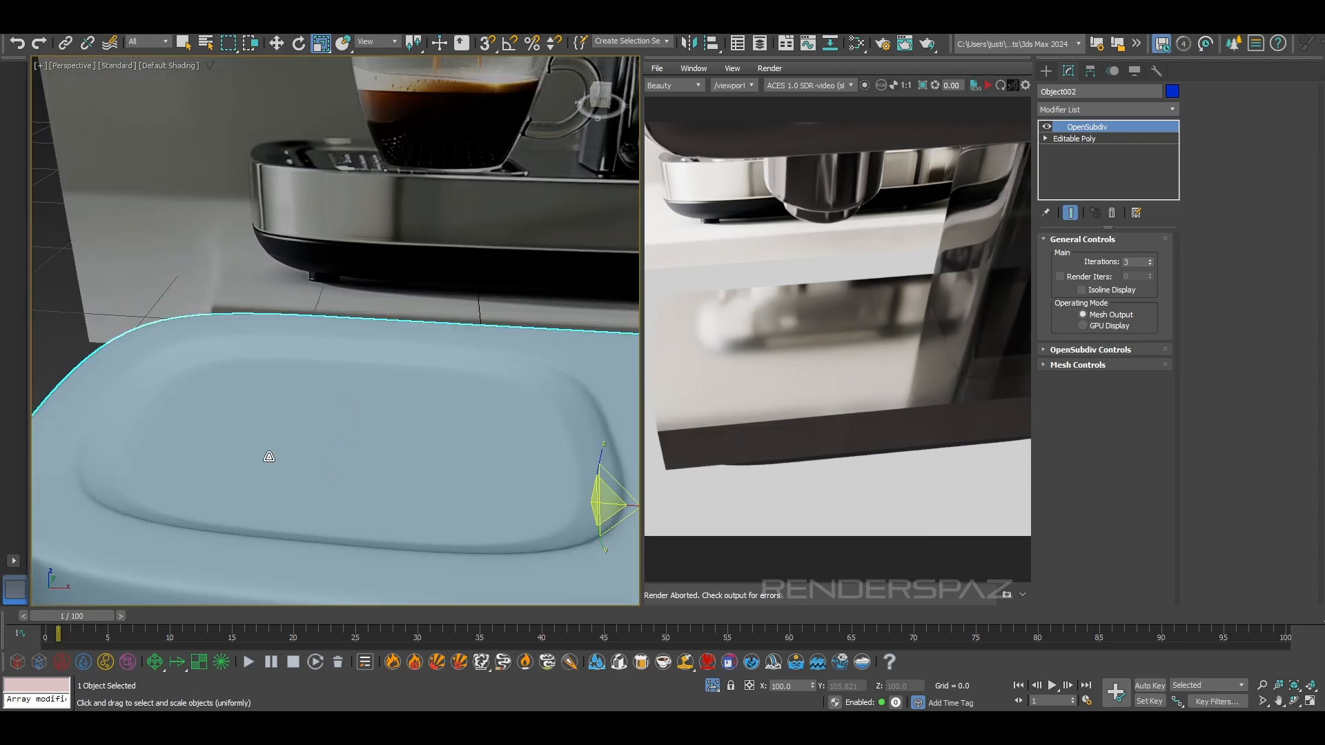
# Switch the base to edge editing on its Editable Poly level and show edged faces
pyautogui.keyDown('alt'); pyautogui.moveTo(310, 459); pyautogui.dragTo(349, 281, button='middle'); pyautogui.keyUp('alt')
pyautogui.scroll(-4, 317, 465)
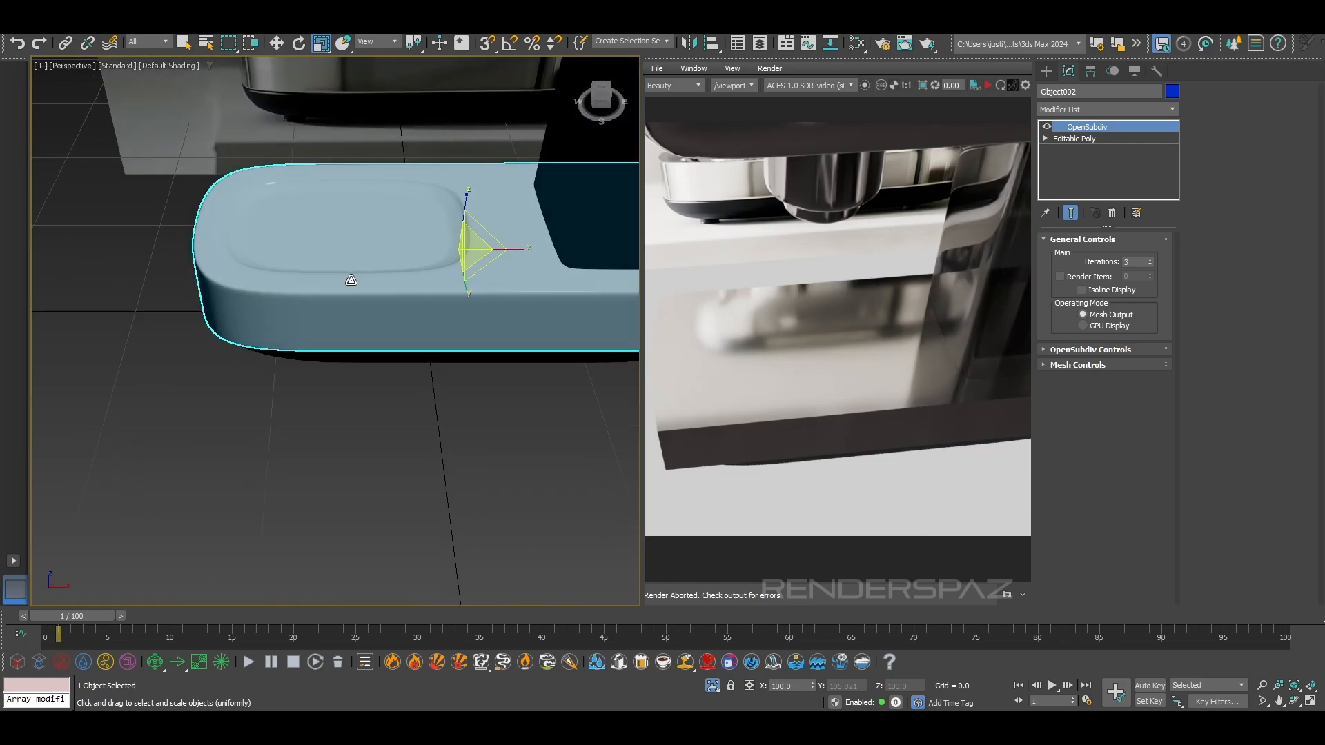
pyautogui.click(1088, 138)
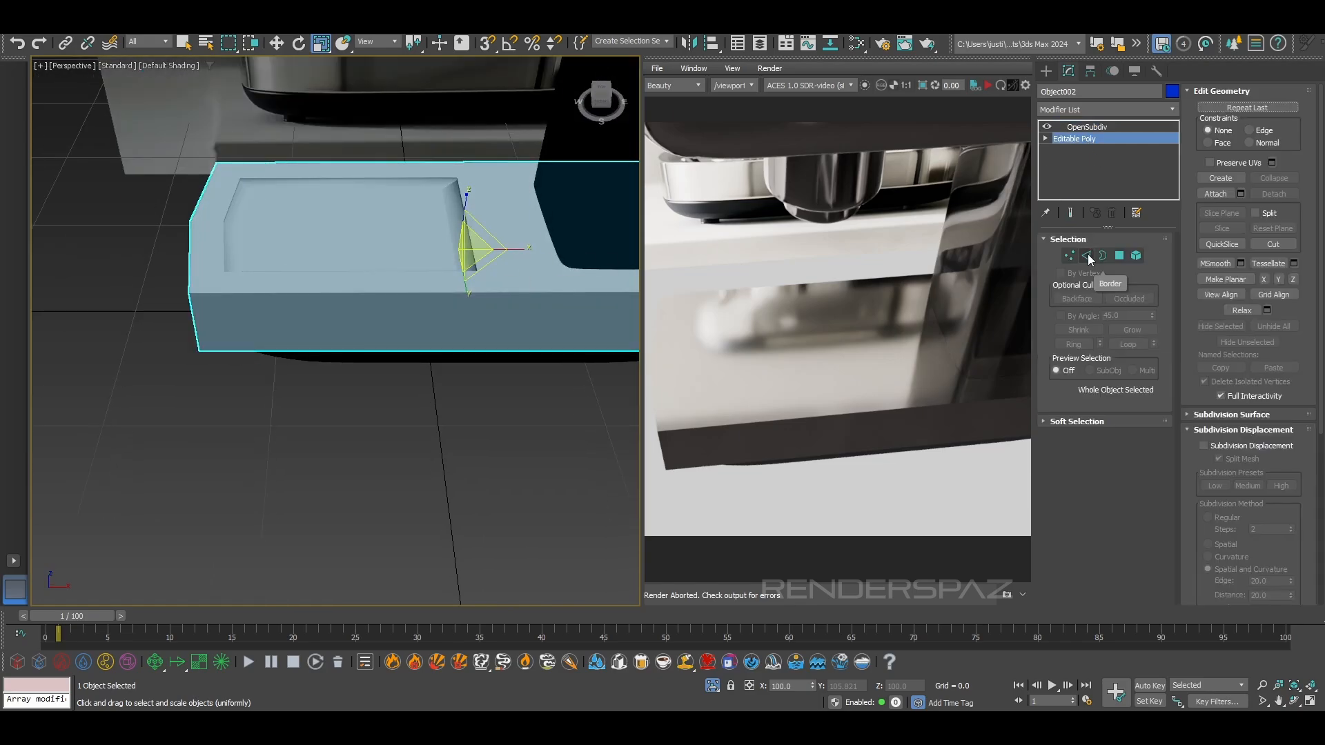
pyautogui.click(1086, 256)
pyautogui.moveTo(339, 444); pyautogui.dragTo(357, 65)
pyautogui.press('F4')
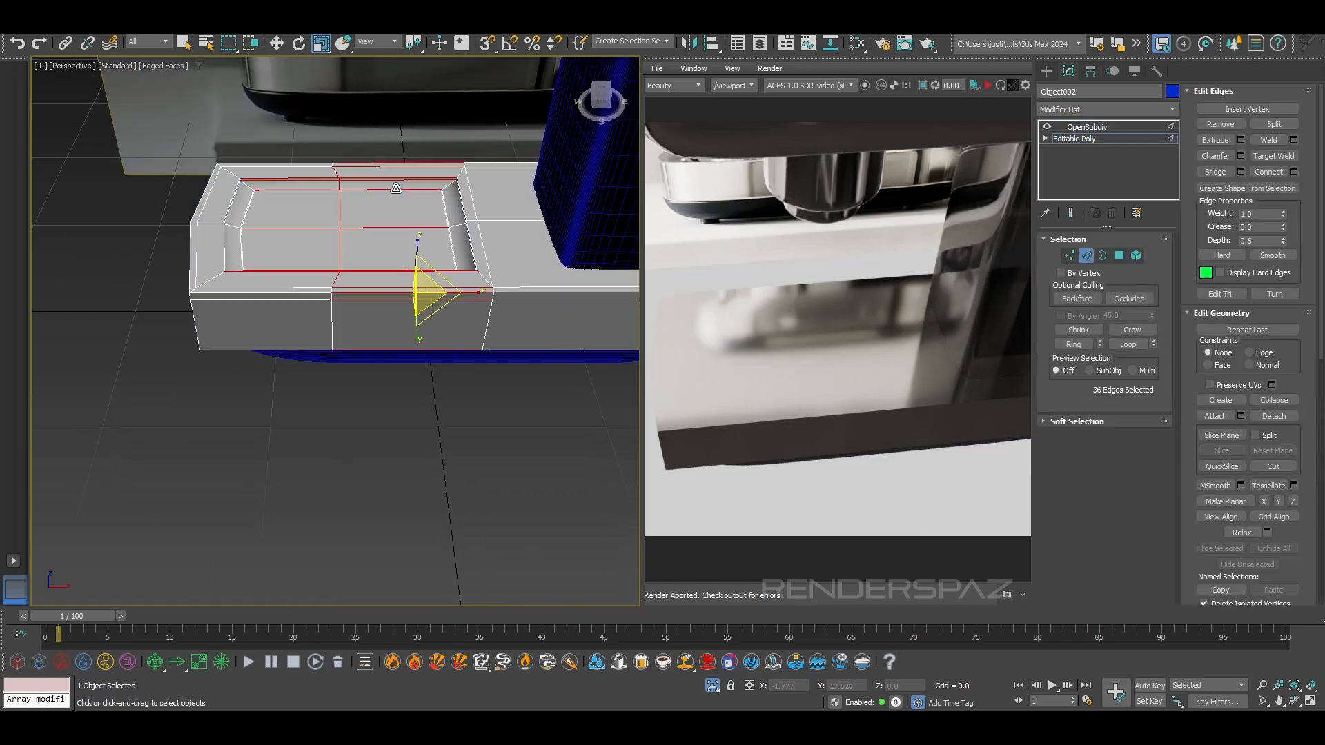
# Show the smoothed result and connect the lengthwise edges between the base's rounded end and the recess's middle loop, adding a crosswise edge loop
pyautogui.click(1070, 213)
pyautogui.scroll(3, 272, 388)
pyautogui.click(272, 387)
pyautogui.moveTo(207, 372); pyautogui.dragTo(225, 512, button='middle')
pyautogui.moveTo(231, 92); pyautogui.dragTo(229, 93)
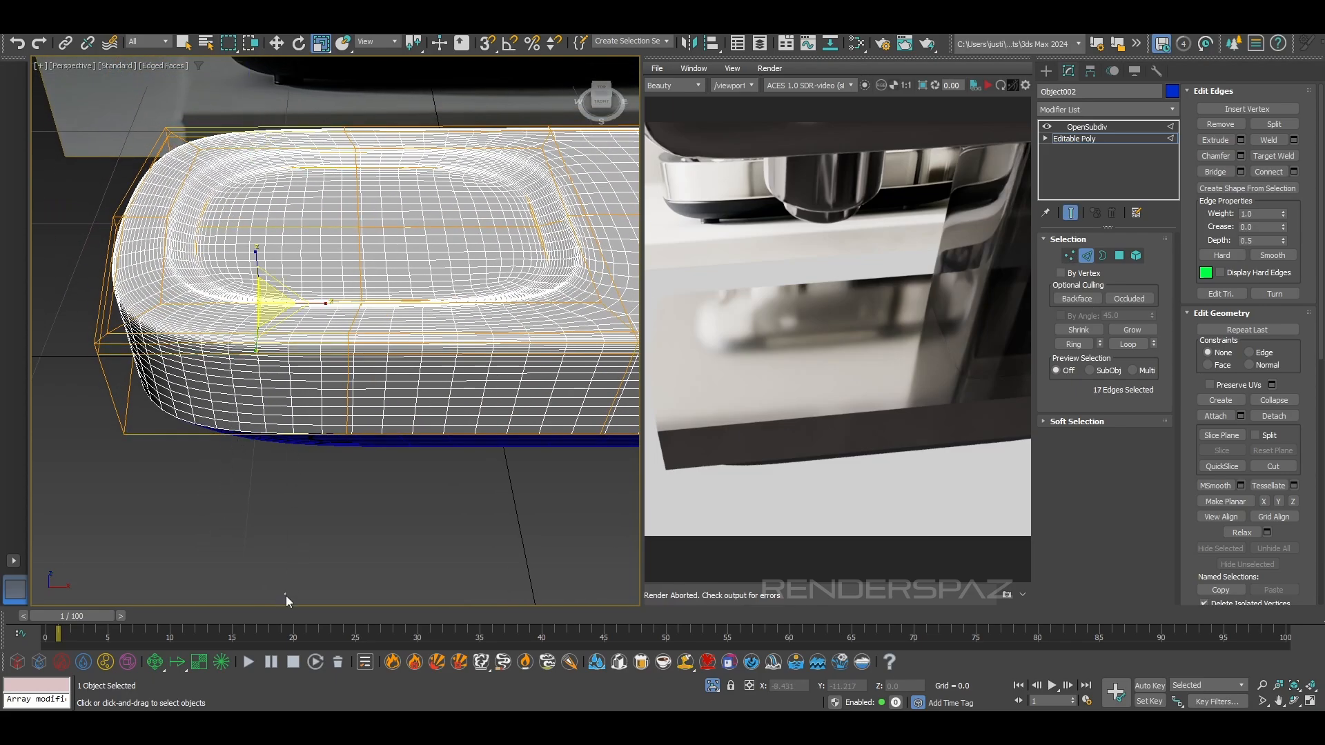
pyautogui.moveTo(238, 166); pyautogui.dragTo(229, 55)
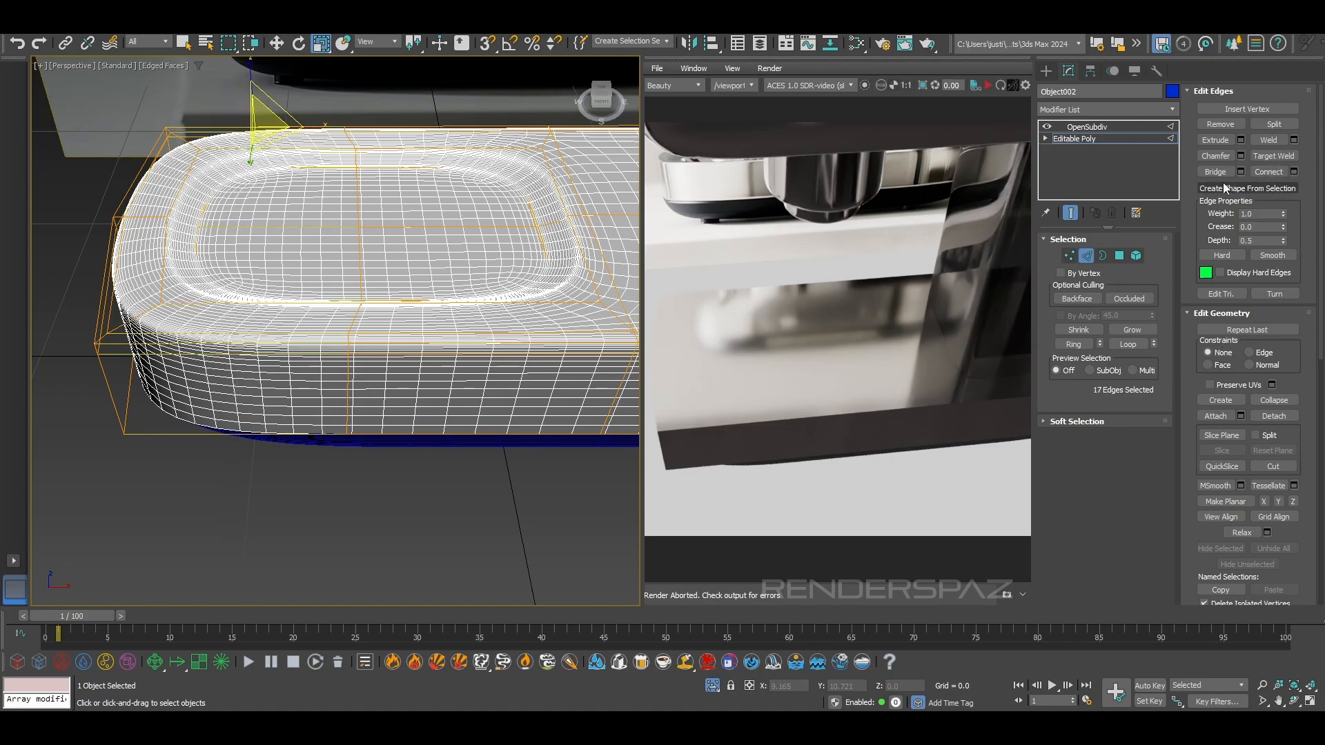
pyautogui.click(1276, 175)
pyautogui.scroll(2, 325, 301)
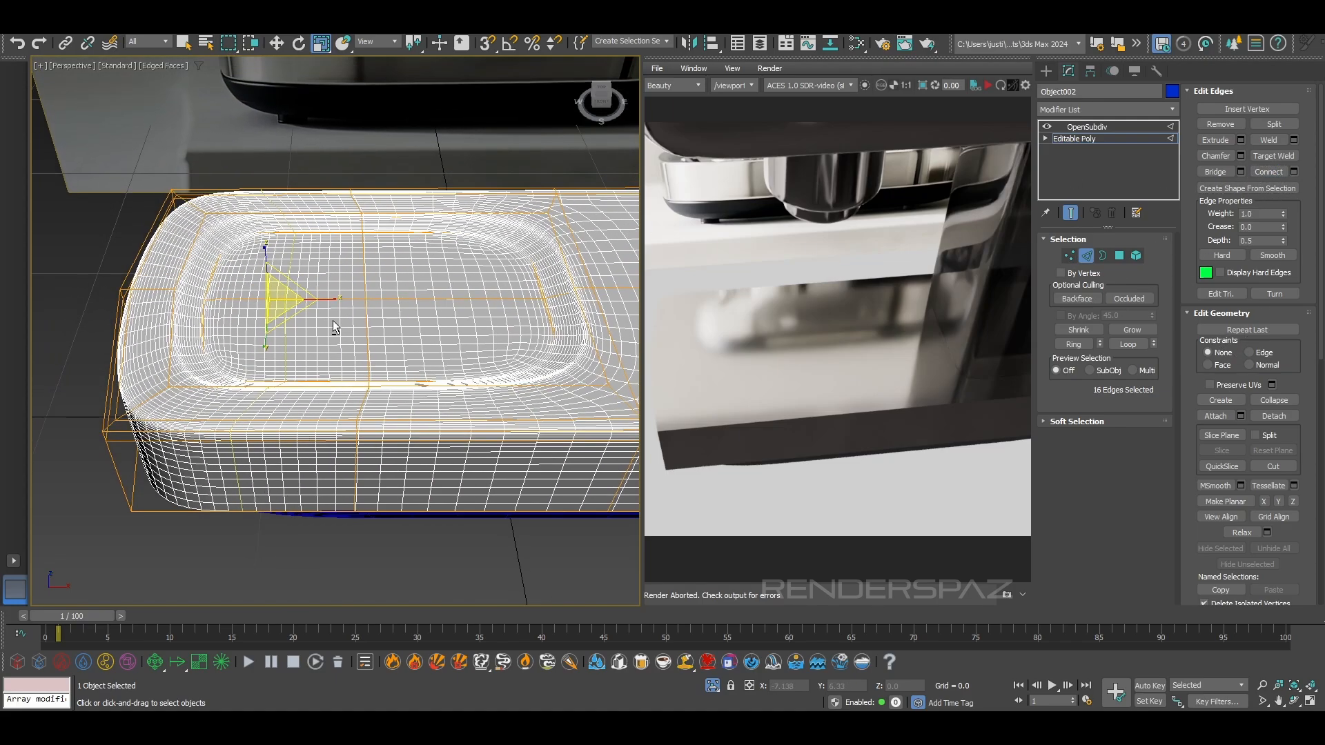
# Straighten the added crosswise loop and the recess's middle loop by scaling them nearly flat along X, with edged faces hidden
pyautogui.moveTo(324, 301); pyautogui.dragTo(191, 297)
pyautogui.moveTo(839, 358); pyautogui.dragTo(737, 362)
pyautogui.press('F4')
pyautogui.scroll(-3, 418, 339)
pyautogui.moveTo(419, 341)
pyautogui.keyDown('alt'); pyautogui.mouseDown(button='middle')
pyautogui.moveTo(621, 334)
pyautogui.moveTo(433, 354)
pyautogui.moveTo(433, 503)
pyautogui.mouseUp(button='middle'); pyautogui.keyUp('alt')
pyautogui.click(433, 502)
pyautogui.hotkey('ctrl', 'z')
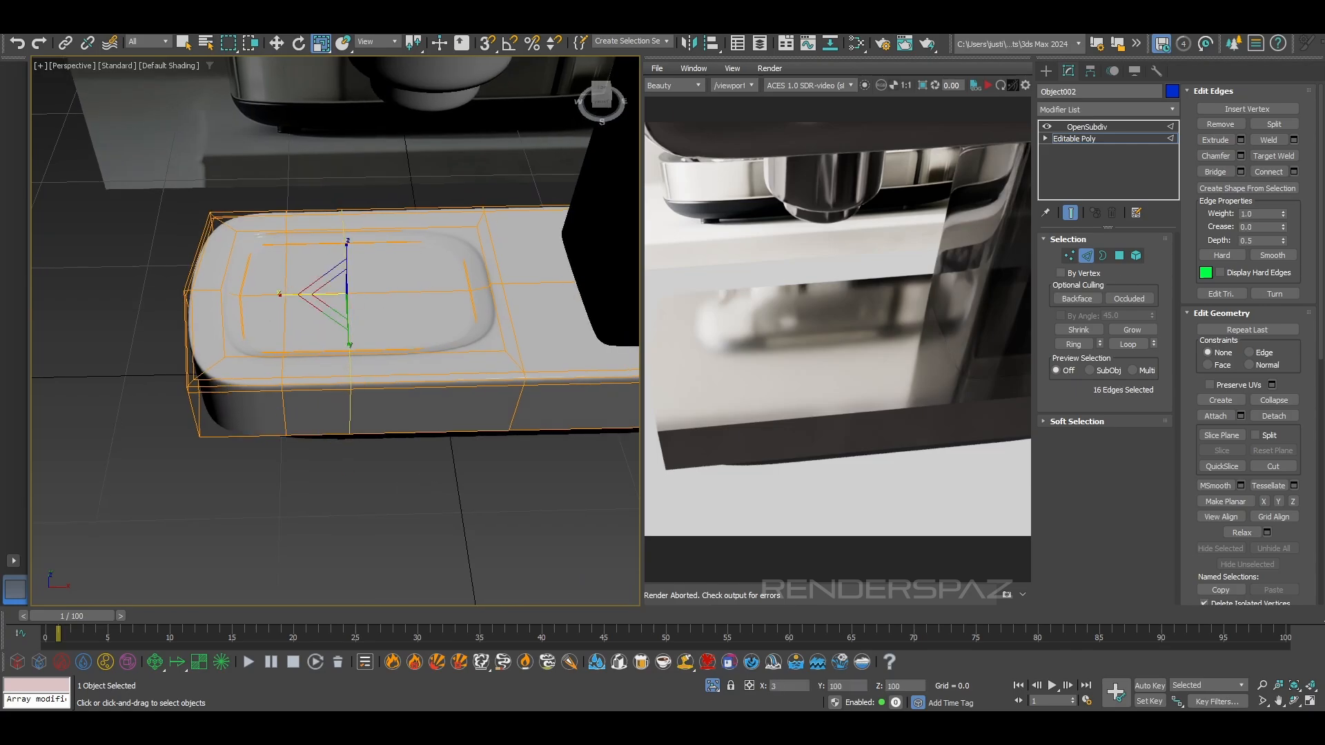
# Connect a crosswise edge loop on the recess's column side, and slide it and the opposite loop outward along X toward the recess ends
pyautogui.keyDown('ctrl'); pyautogui.moveTo(471, 182); pyautogui.dragTo(417, 187); pyautogui.keyUp('ctrl')
pyautogui.click(1260, 173)
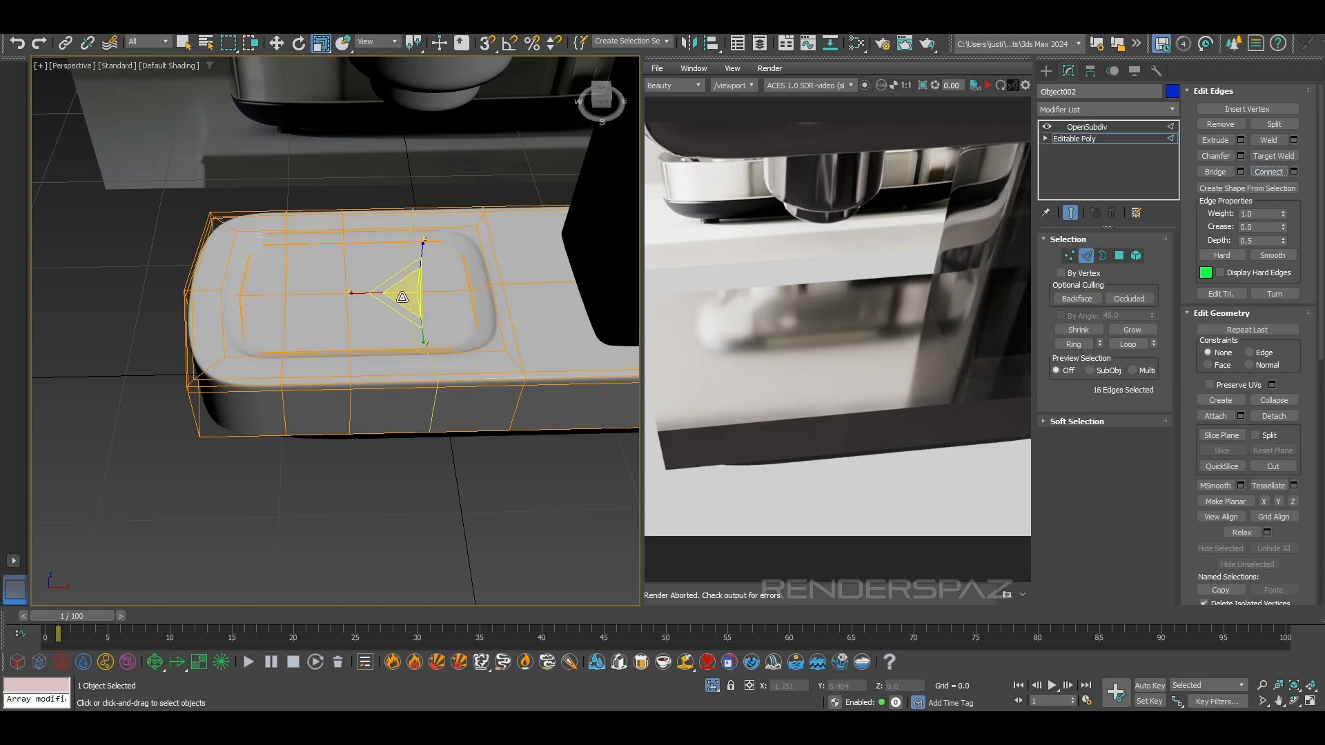
pyautogui.press('w')
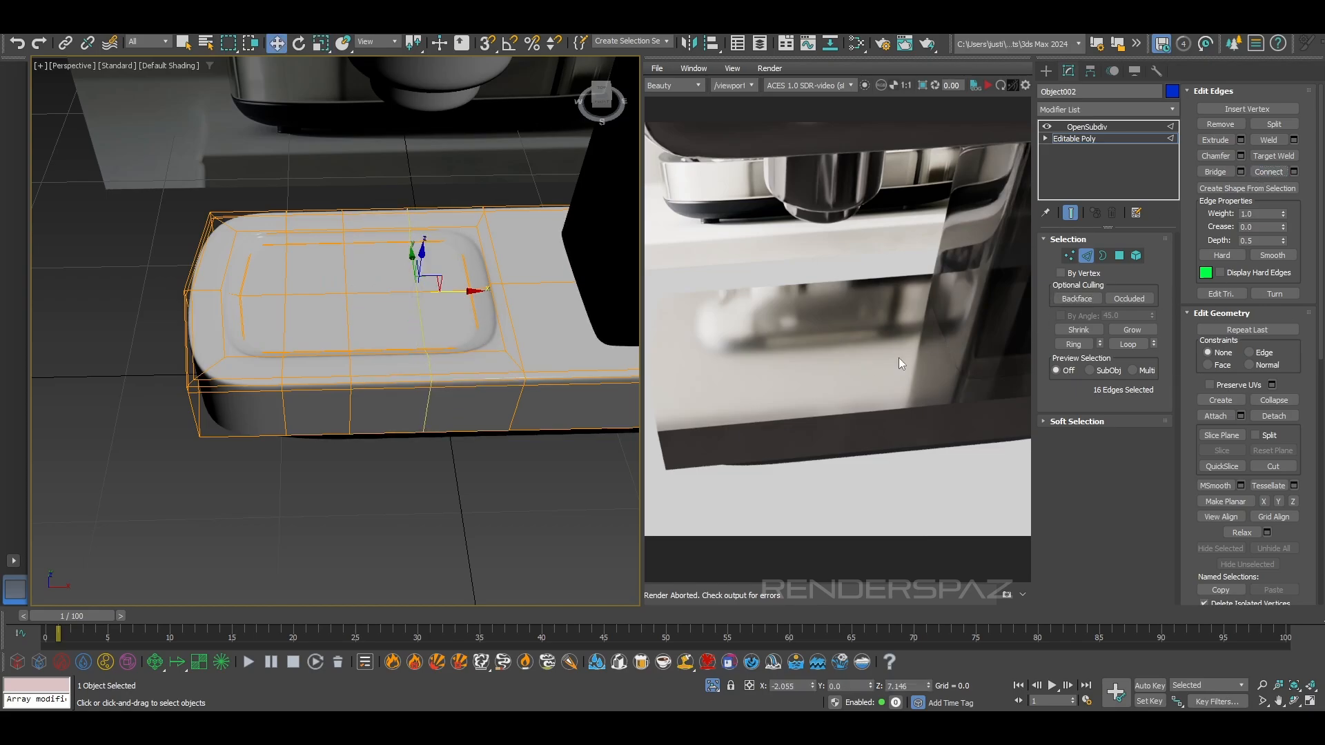
pyautogui.moveTo(450, 291); pyautogui.dragTo(489, 303)
pyautogui.doubleClick(283, 406)
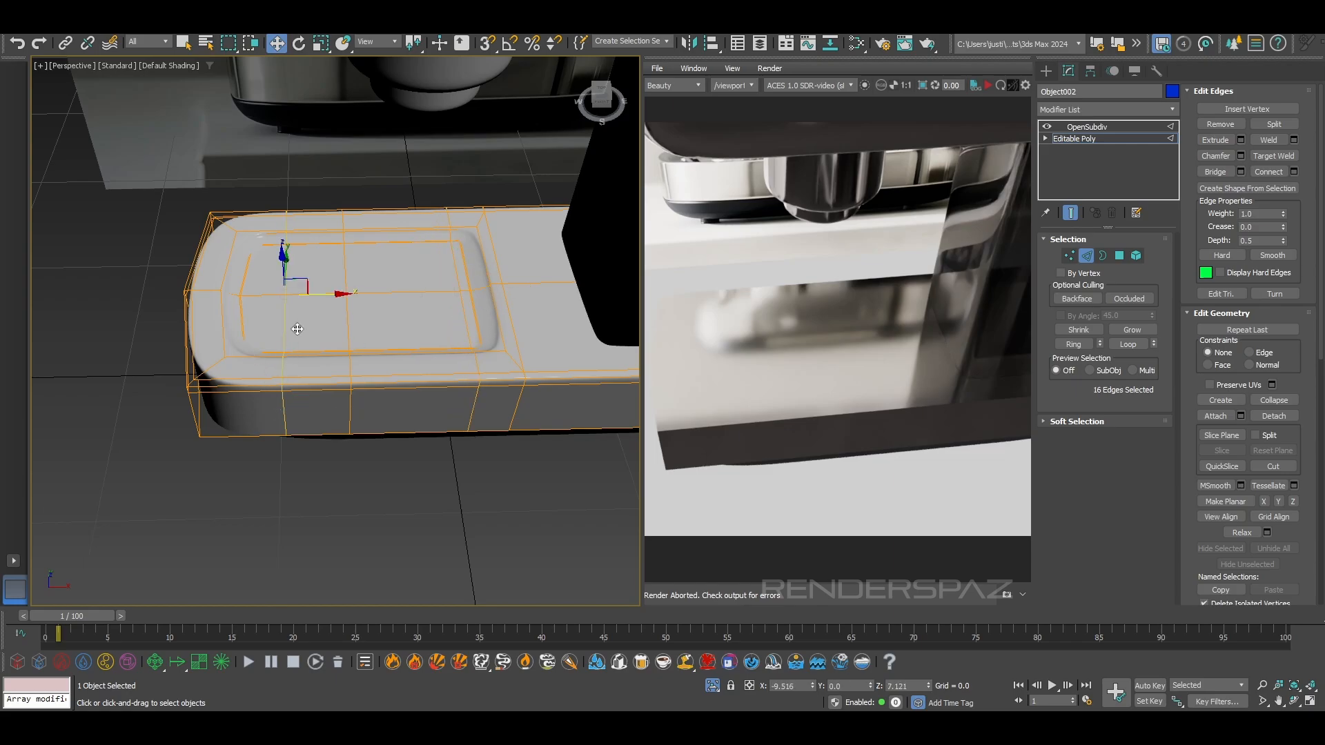
pyautogui.moveTo(316, 294); pyautogui.dragTo(288, 292)
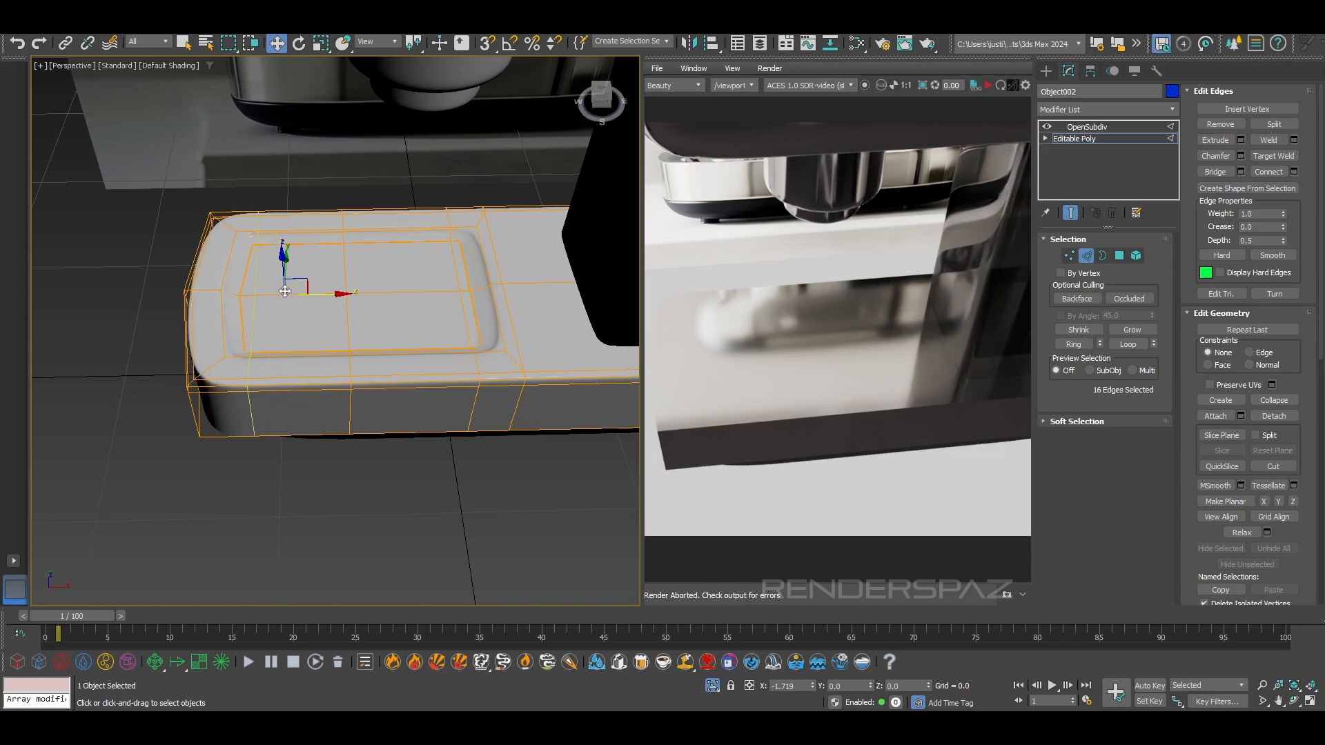
# Reduce the rounded-end loop selection to its five outer edges and move them about 2 units along X toward the column
pyautogui.doubleClick(252, 437)
pyautogui.keyDown('alt'); pyautogui.moveTo(252, 528); pyautogui.dragTo(296, 549, button='middle'); pyautogui.keyUp('alt')
pyautogui.keyDown('alt'); pyautogui.moveTo(324, 365); pyautogui.dragTo(324, 365); pyautogui.keyUp('alt')
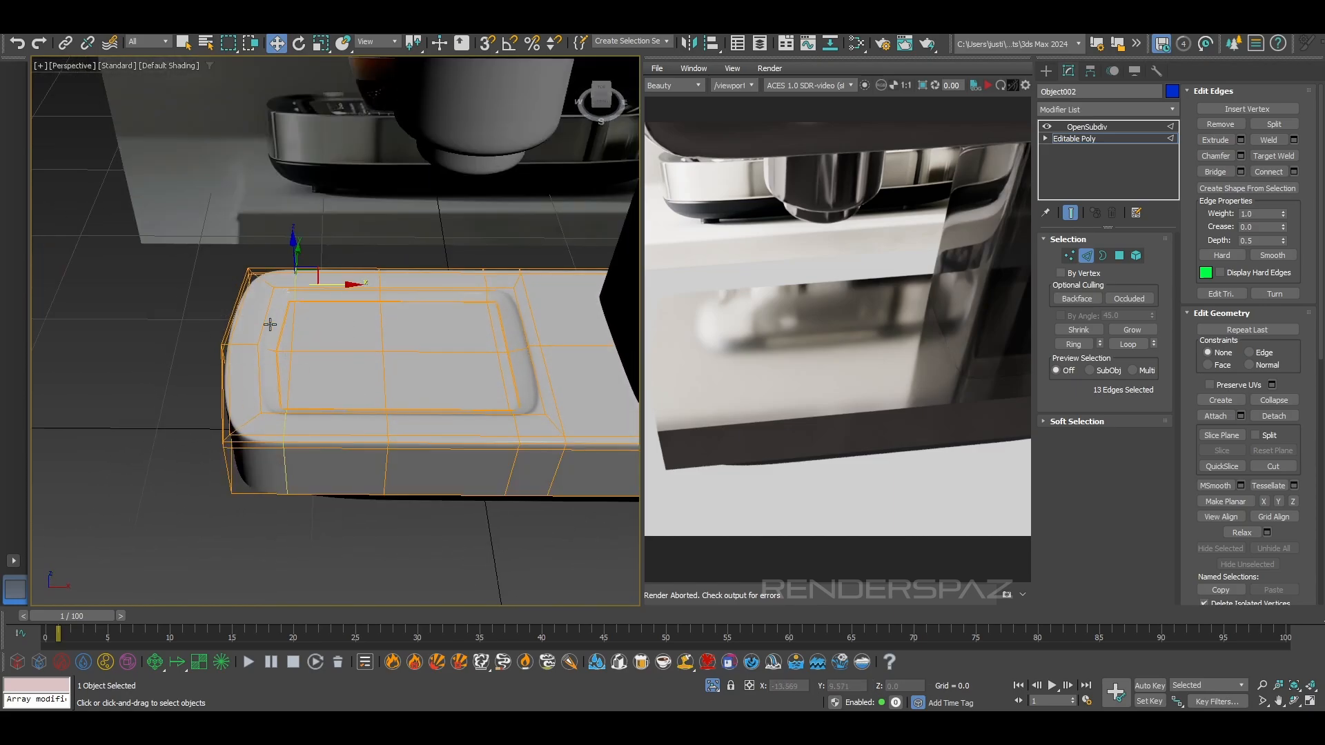
pyautogui.keyDown('alt'); pyautogui.moveTo(324, 352); pyautogui.dragTo(311, 394, button='middle'); pyautogui.keyUp('alt')
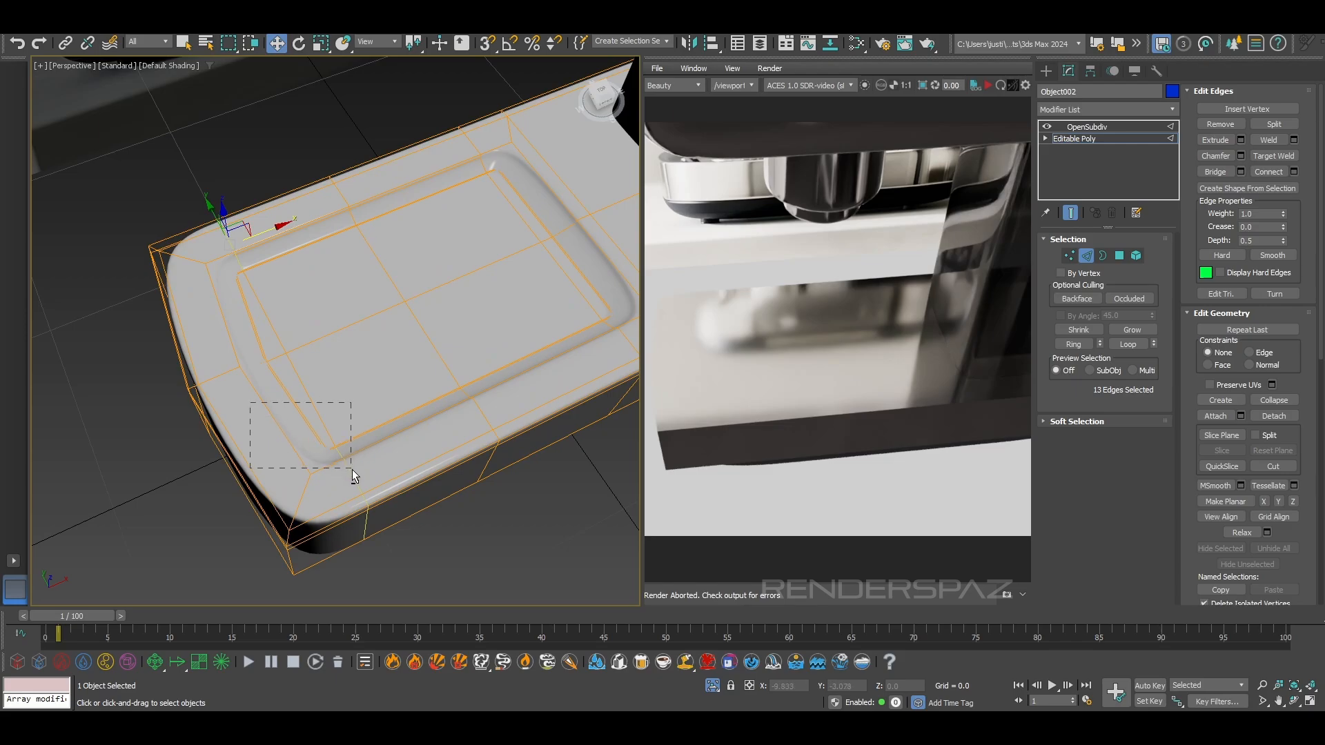
pyautogui.moveTo(285, 349); pyautogui.dragTo(328, 405, button='middle')
pyautogui.keyDown('alt'); pyautogui.moveTo(270, 312); pyautogui.dragTo(270, 311); pyautogui.keyUp('alt')
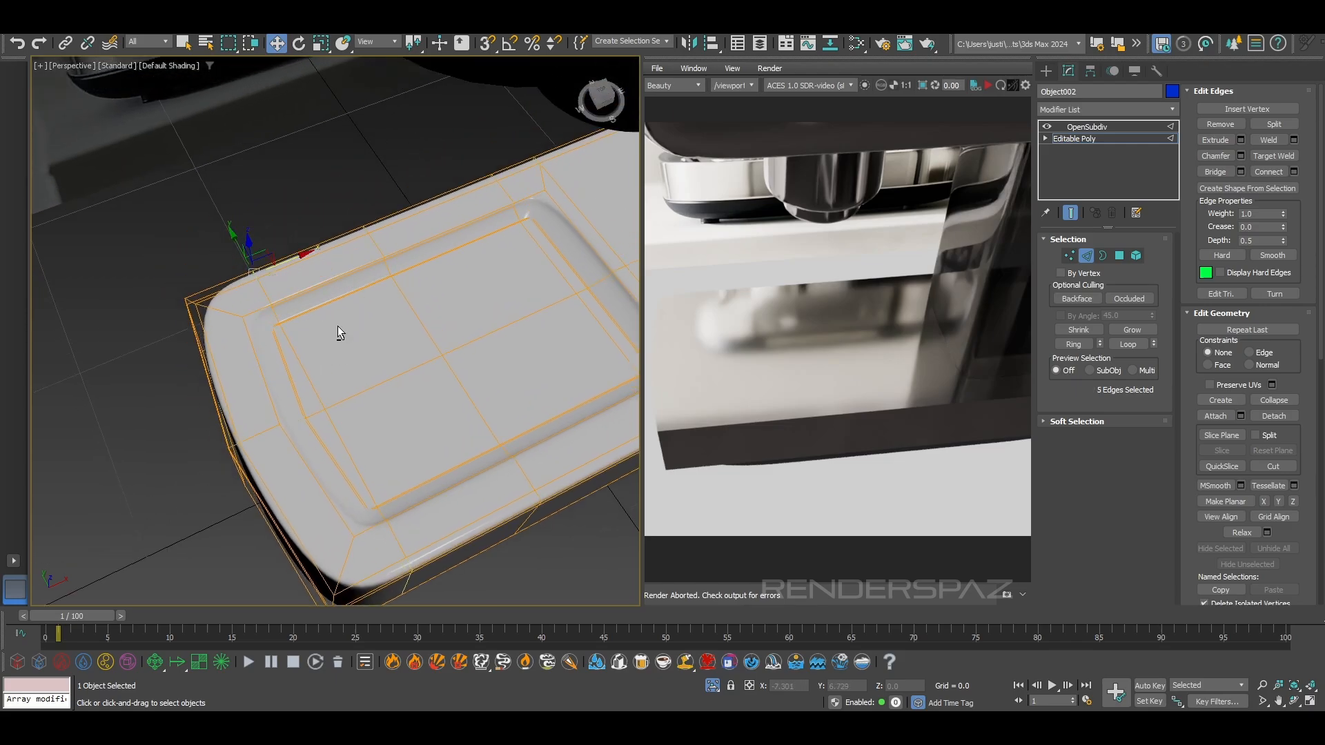
pyautogui.moveTo(294, 264); pyautogui.dragTo(340, 249)
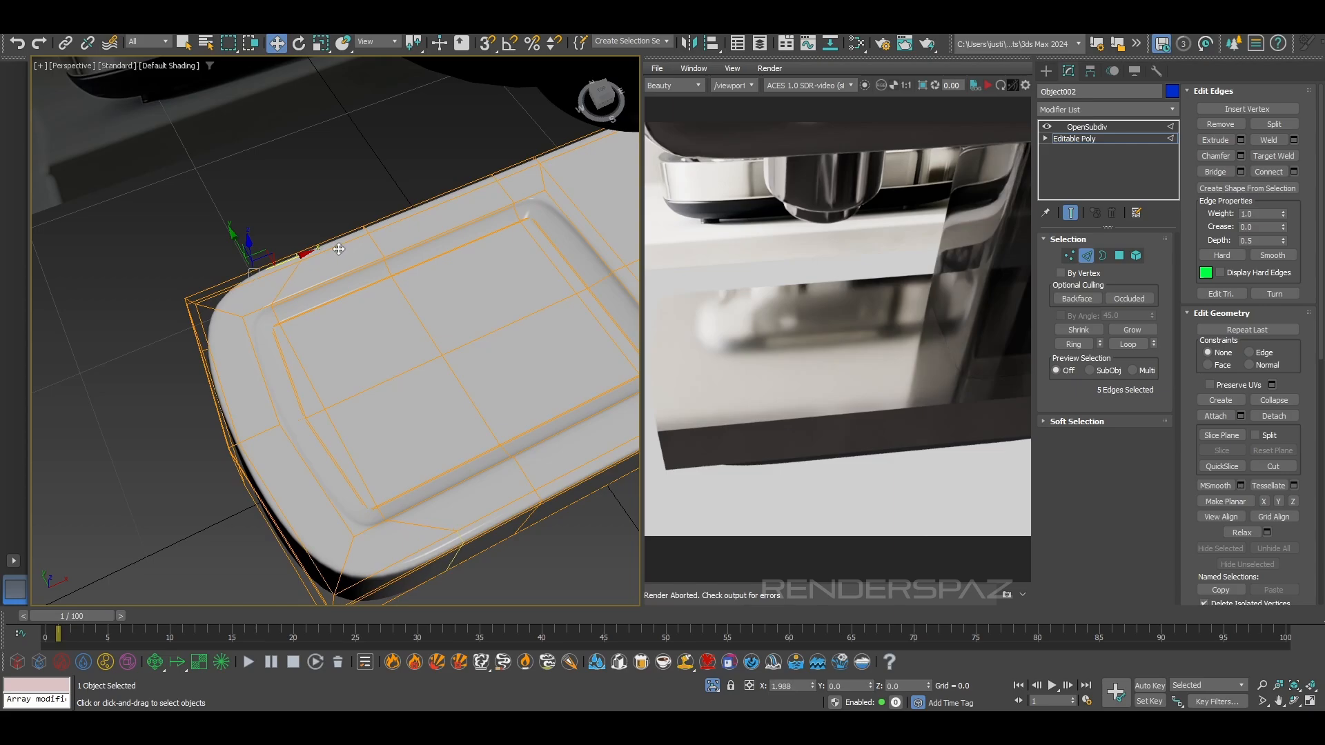
# Examine the reshaped base and recess against the reference image, leave edge editing, and clear the selection
pyautogui.keyDown('alt'); pyautogui.moveTo(404, 379); pyautogui.dragTo(303, 386, button='middle'); pyautogui.keyUp('alt')
pyautogui.scroll(4, 387, 359)
pyautogui.scroll(-4, 556, 359)
pyautogui.keyDown('alt'); pyautogui.moveTo(556, 358); pyautogui.dragTo(405, 431, button='middle'); pyautogui.keyUp('alt')
pyautogui.scroll(1, 387, 429)
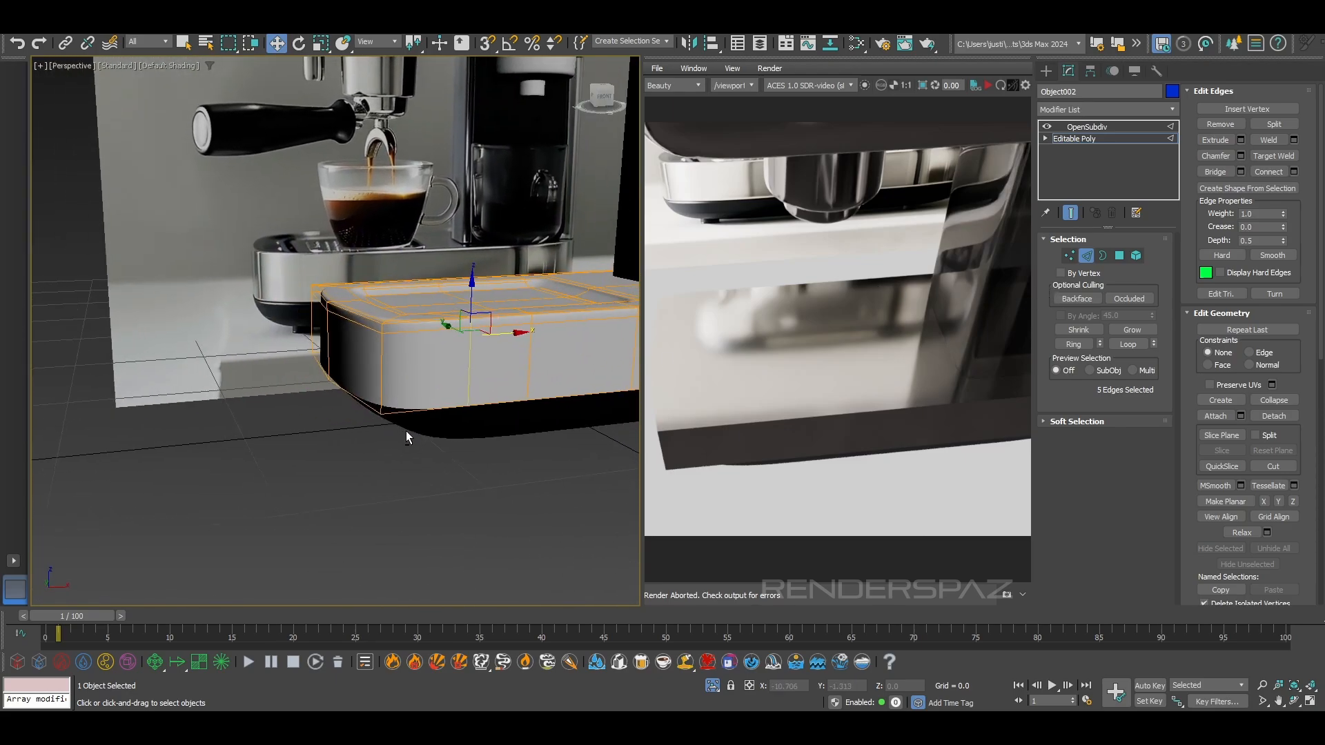
pyautogui.click(1087, 255)
pyautogui.click(473, 450)
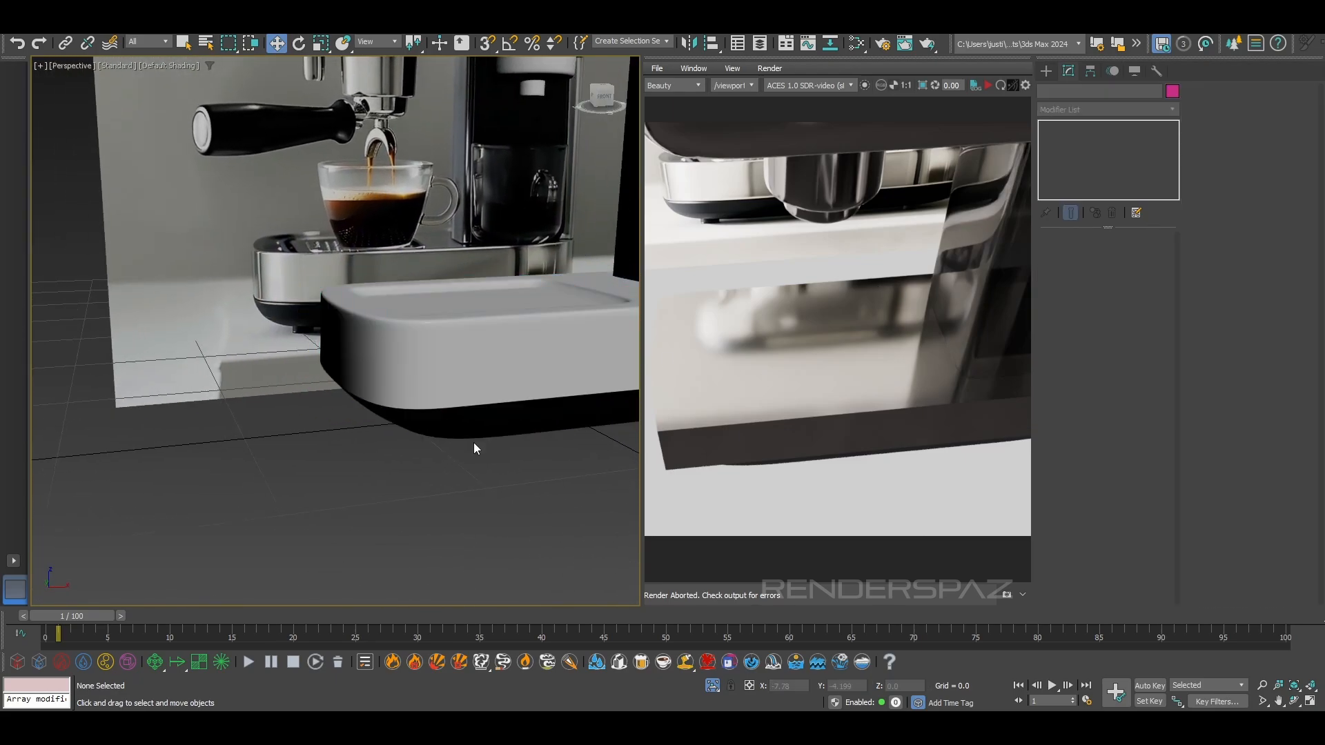
# Select the dark underside part, show edged faces, turn off its OpenSubdiv, and enter edge editing on its Editable Poly
pyautogui.click(467, 417)
pyautogui.press('F4')
pyautogui.moveTo(519, 464); pyautogui.dragTo(476, 454, button='middle')
pyautogui.click(1047, 128)
pyautogui.keyDown('alt'); pyautogui.moveTo(428, 345); pyautogui.dragTo(359, 393, button='middle'); pyautogui.keyUp('alt')
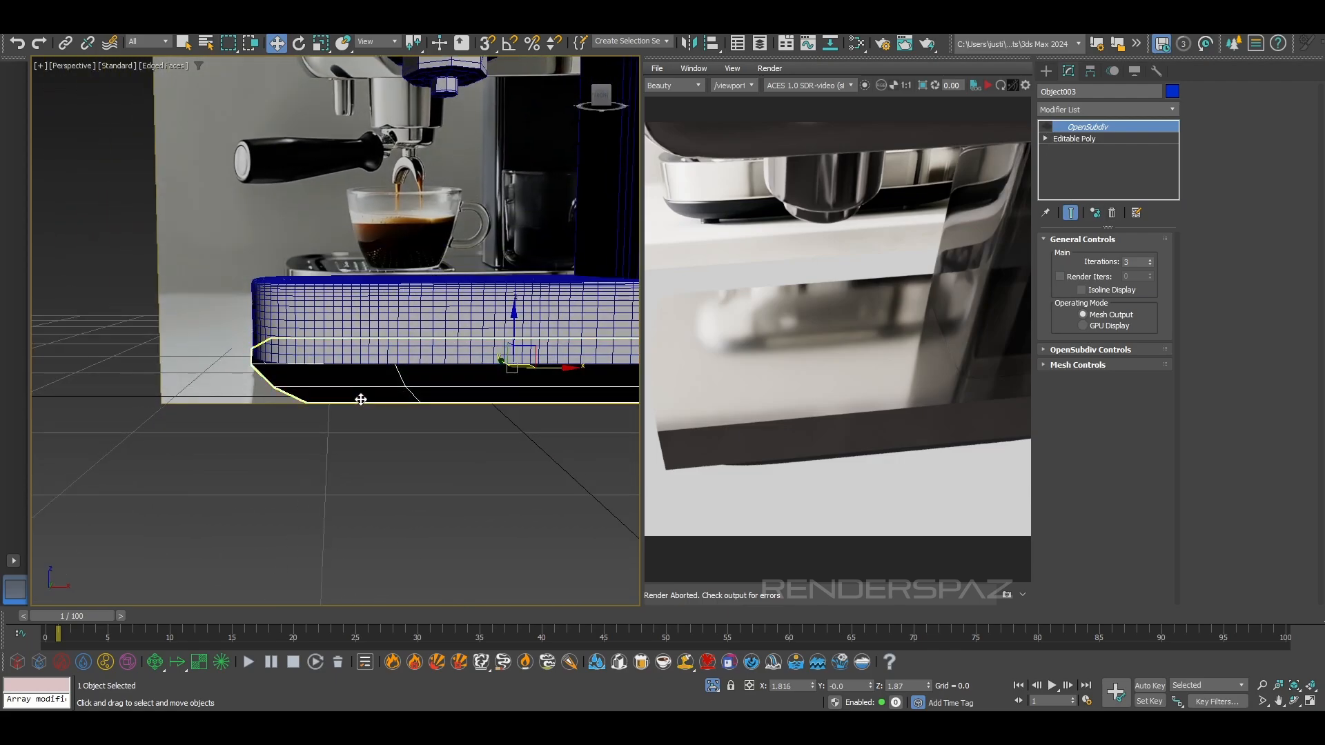
pyautogui.click(1087, 139)
pyautogui.click(1086, 255)
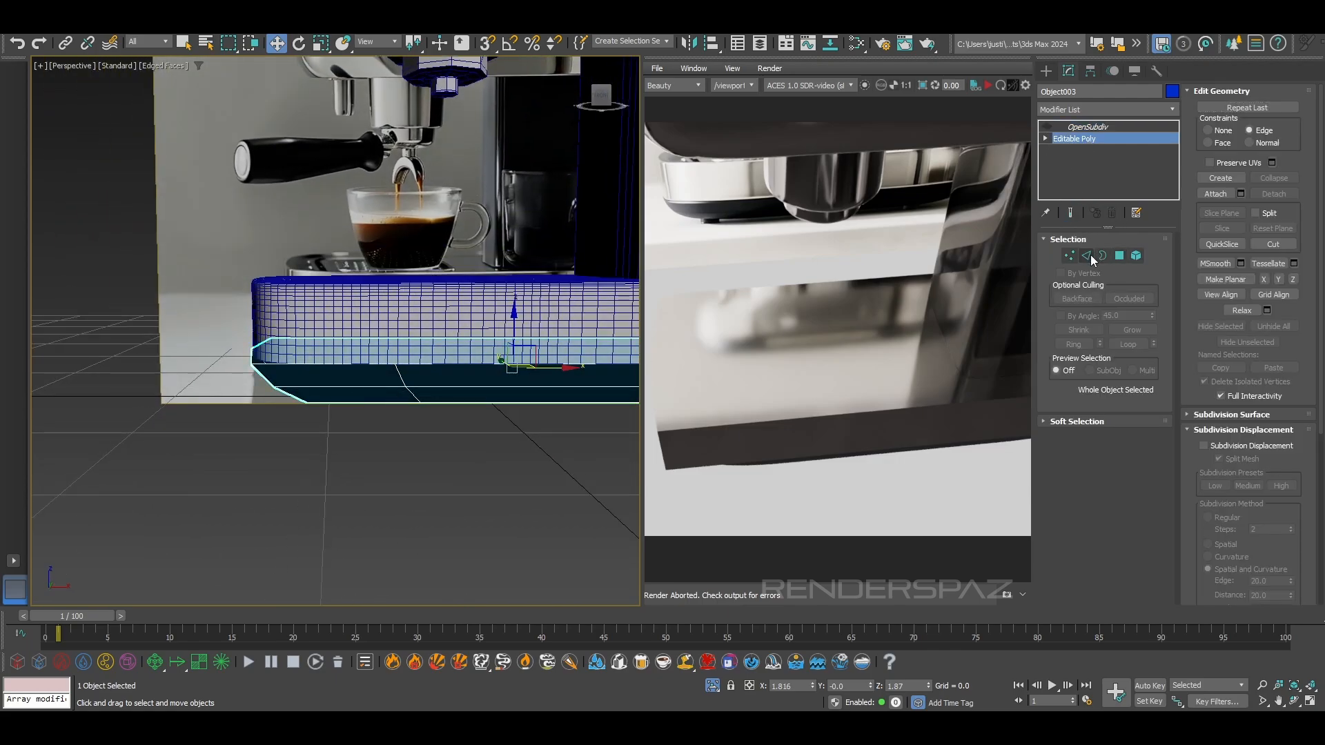
# Select two edges on the underside part's sloping side, activate uniform scaling, and show the end result of the modifier stack
pyautogui.keyDown('alt'); pyautogui.moveTo(388, 398); pyautogui.dragTo(416, 372, button='middle'); pyautogui.keyUp('alt')
pyautogui.click(416, 372)
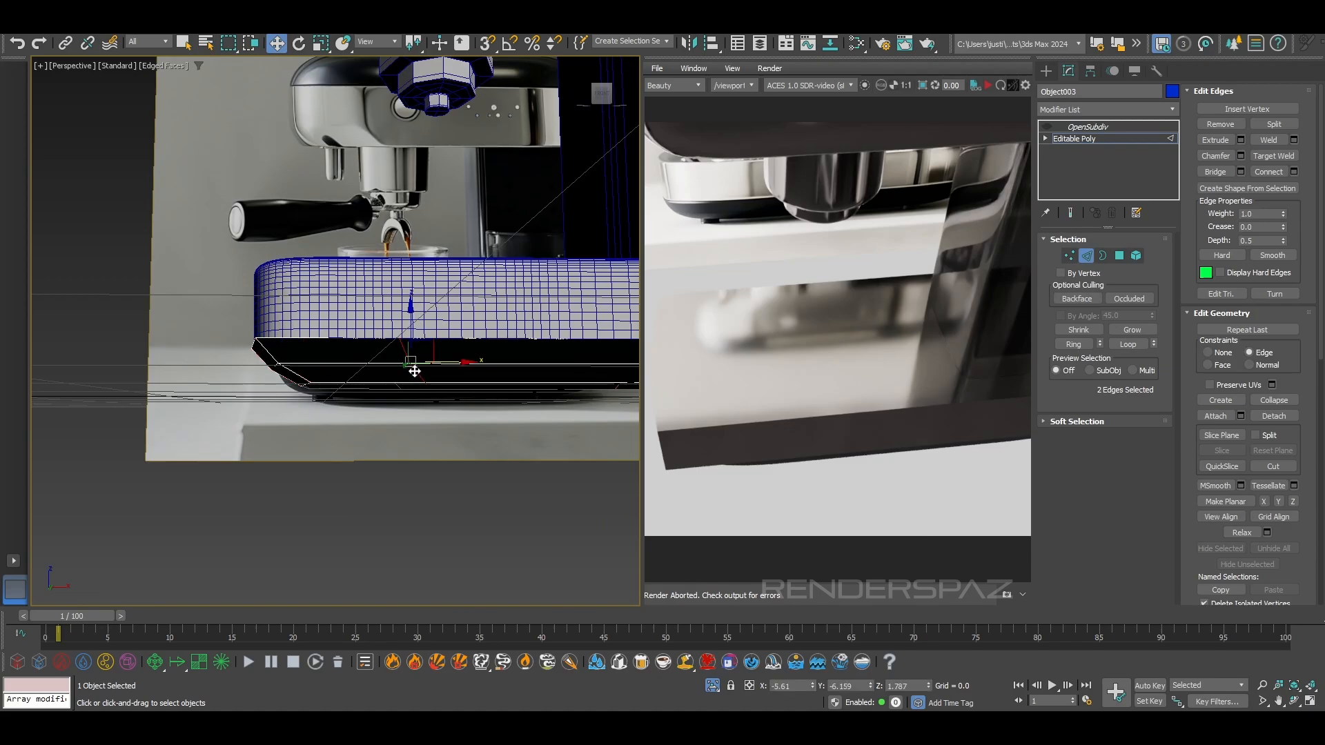
pyautogui.press('r')
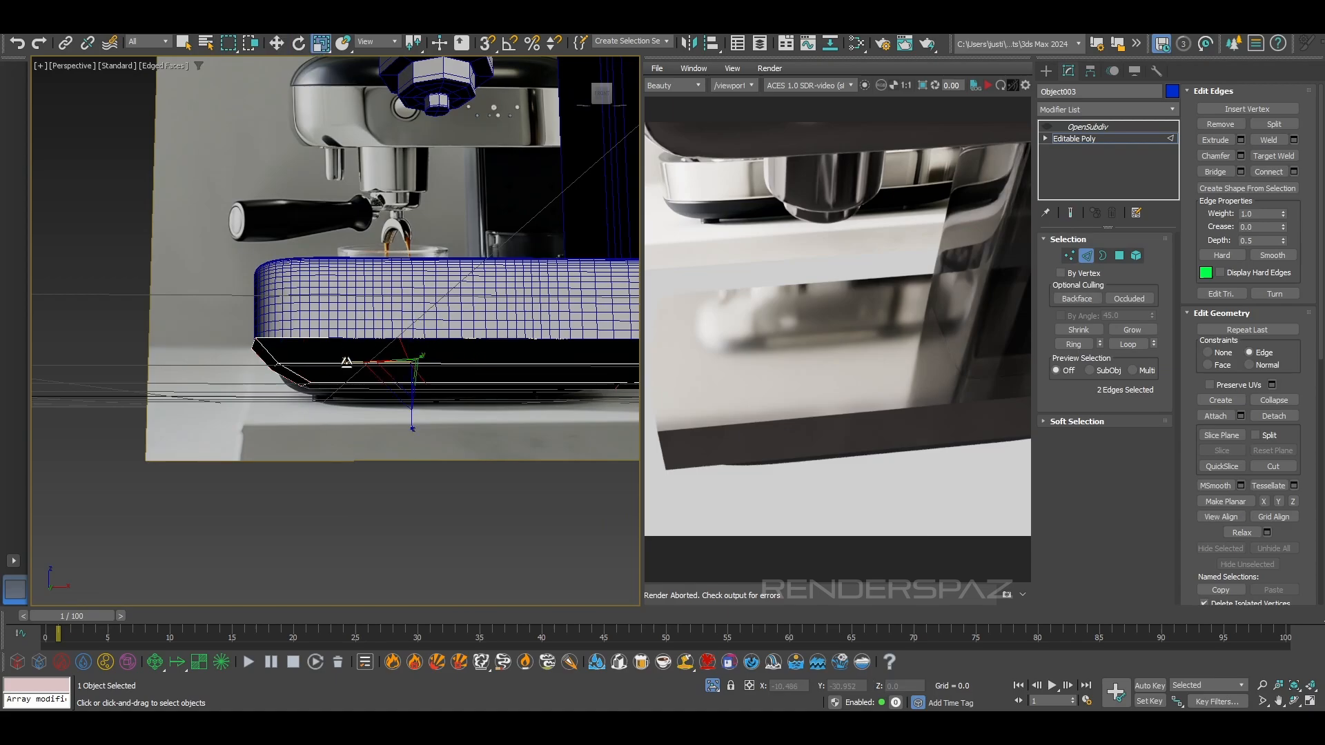
pyautogui.moveTo(963, 325); pyautogui.dragTo(966, 323)
pyautogui.keyDown('alt'); pyautogui.moveTo(300, 364); pyautogui.dragTo(302, 384, button='middle'); pyautogui.keyUp('alt')
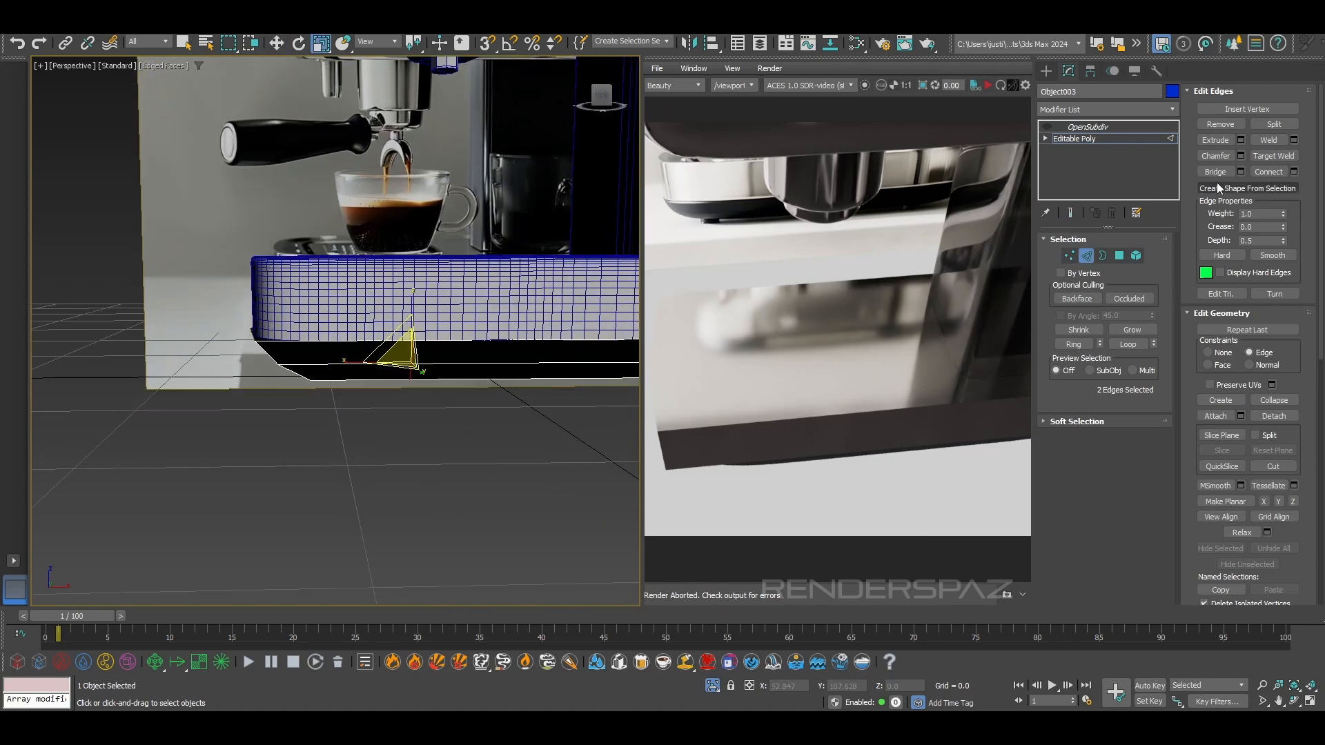
pyautogui.click(1070, 212)
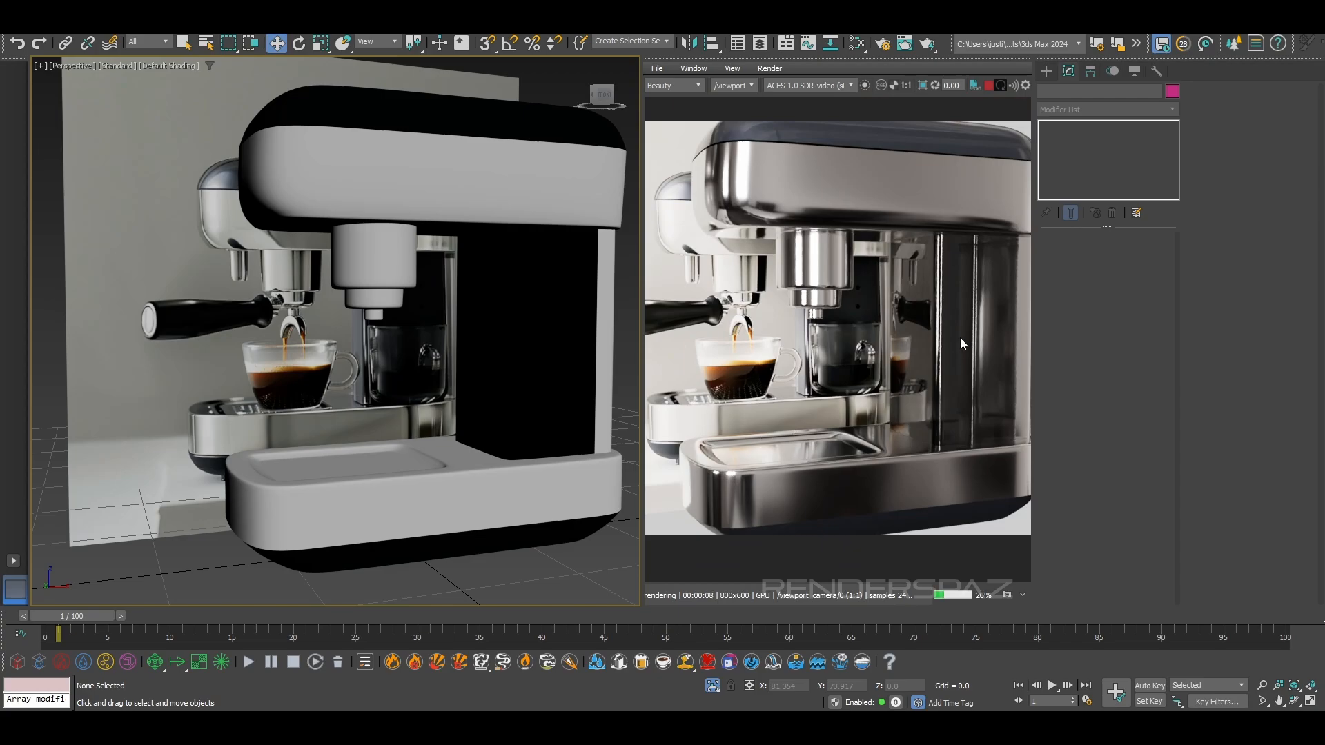
# Examine the whole machine and its interactive render from several angles against the reference image
pyautogui.keyDown('alt'); pyautogui.moveTo(523, 425); pyautogui.dragTo(500, 400, button='middle'); pyautogui.keyUp('alt')
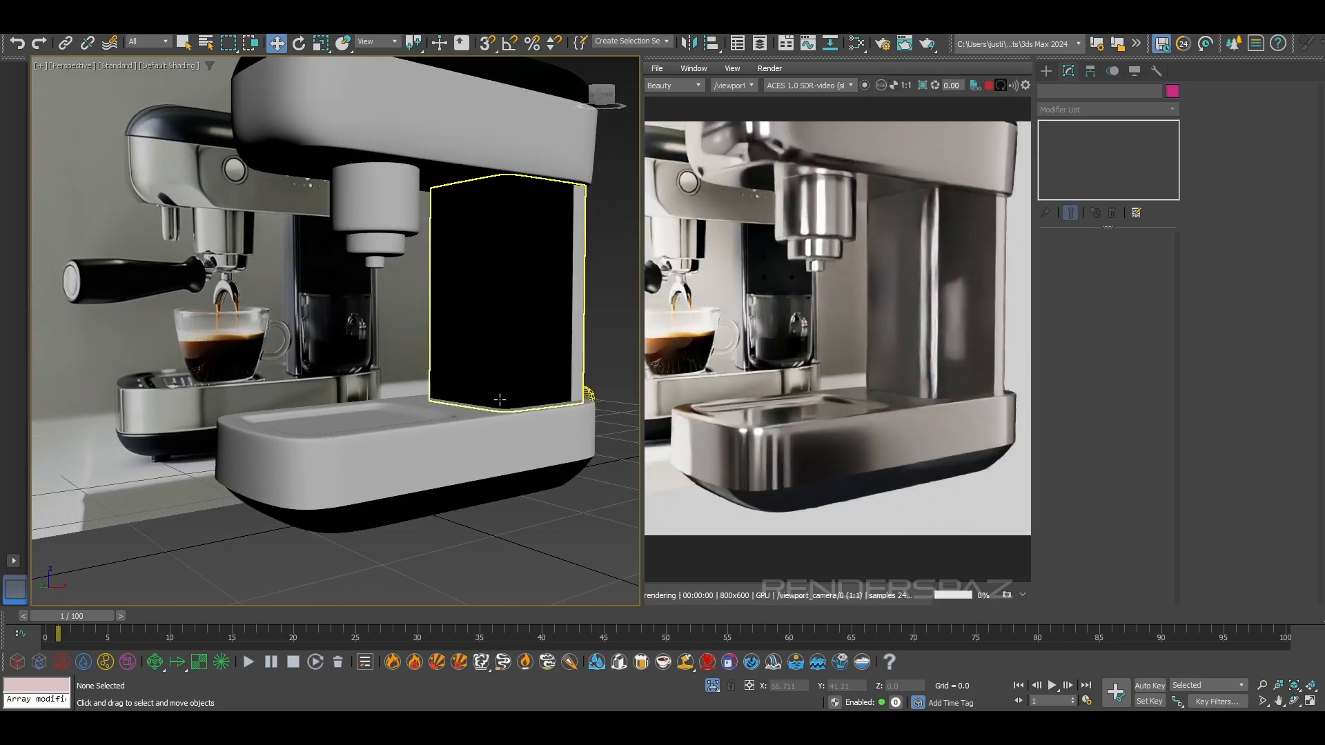
pyautogui.moveTo(509, 305); pyautogui.dragTo(543, 396, button='middle')
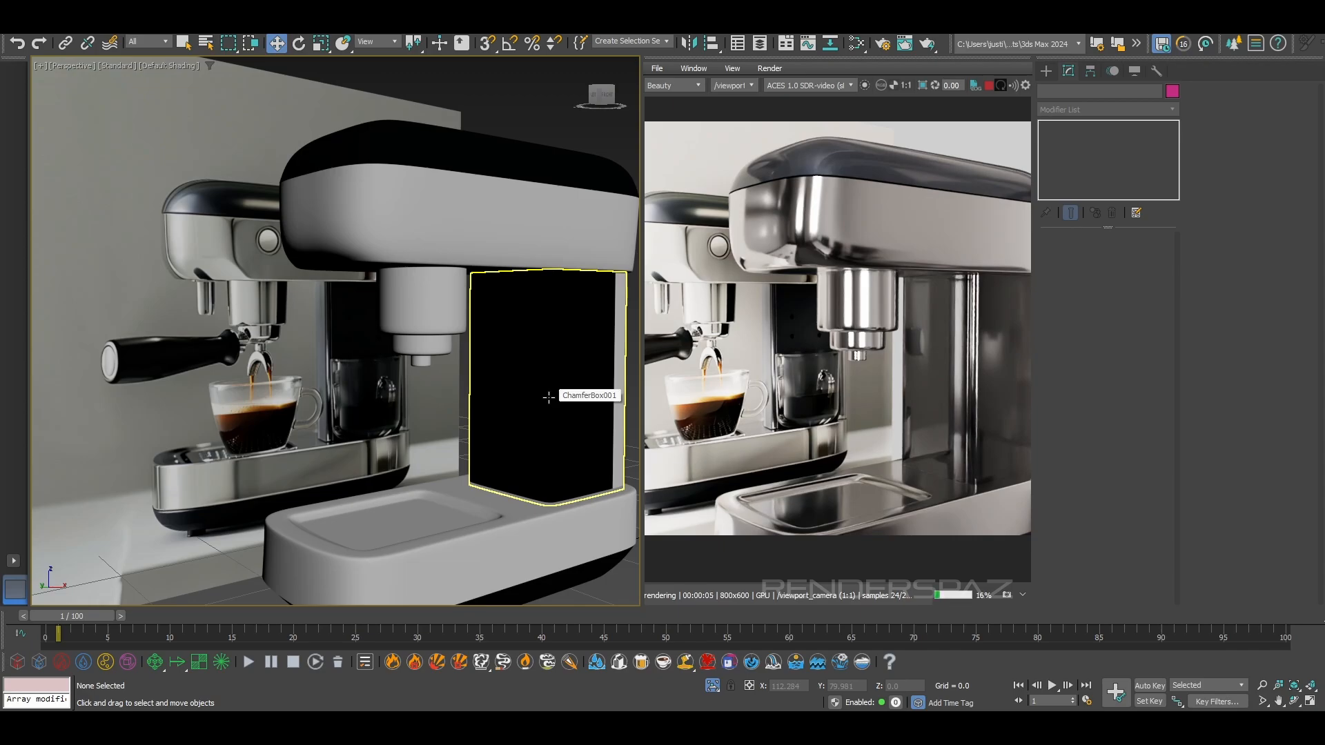
pyautogui.keyDown('alt'); pyautogui.moveTo(531, 300); pyautogui.dragTo(416, 279, button='middle'); pyautogui.keyUp('alt')
pyautogui.scroll(-4, 437, 280)
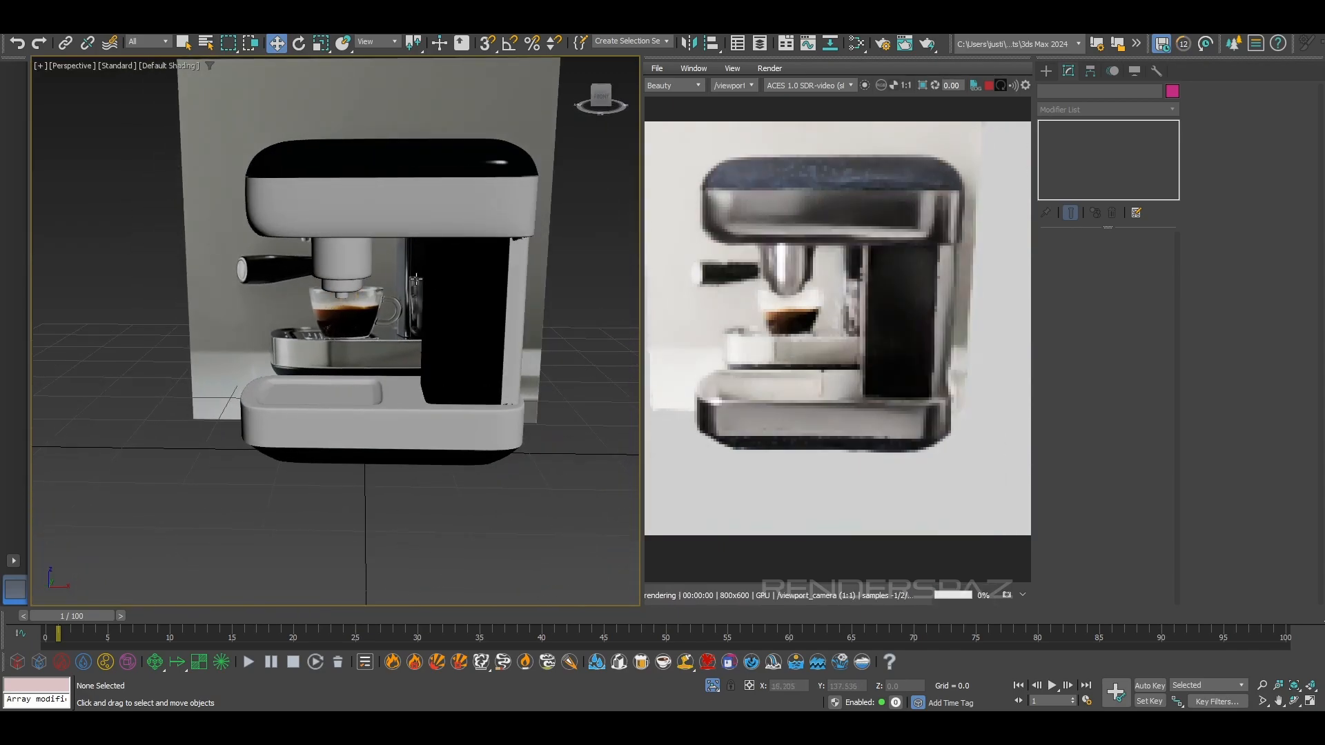
pyautogui.rightClick(628, 429)
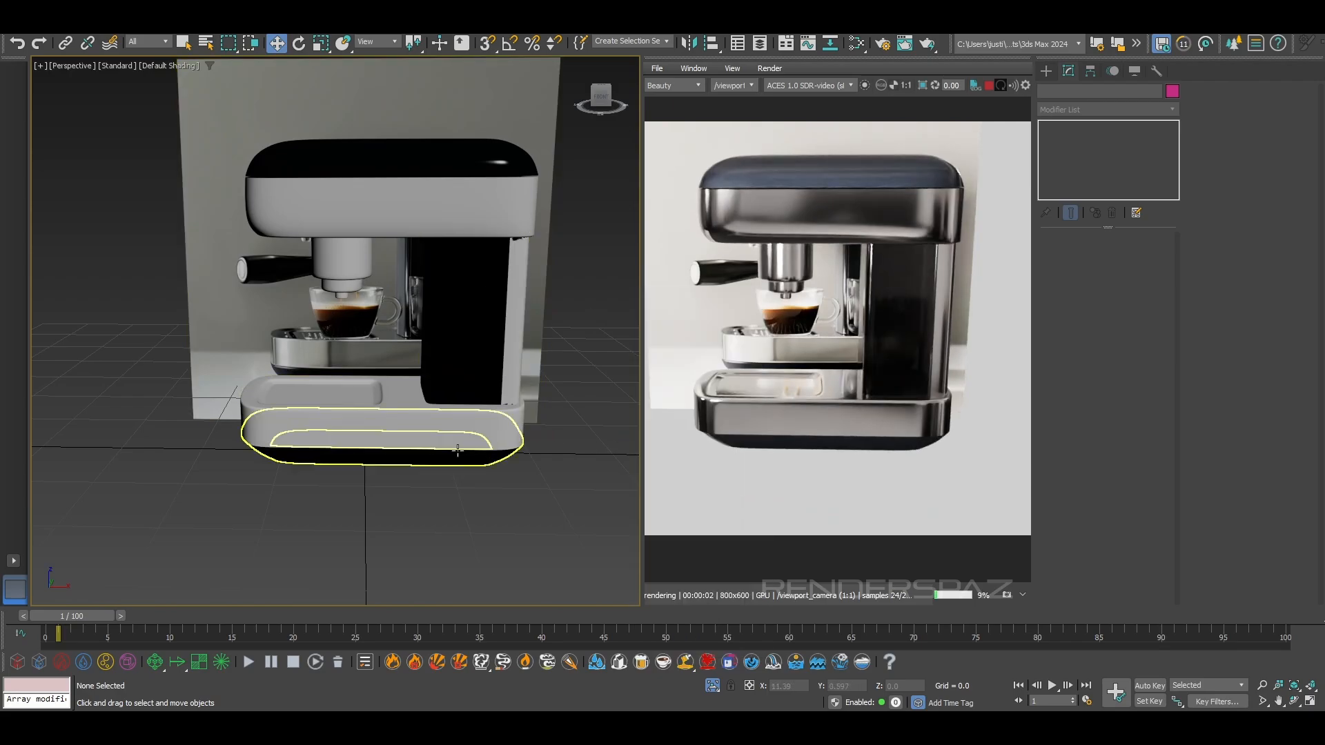
# Select the topBody cover, show edged faces, turn off its OpenSubdiv, and enter border editing on its Editable Poly
pyautogui.scroll(5, 440, 205)
pyautogui.moveTo(435, 139); pyautogui.dragTo(446, 283, button='middle')
pyautogui.click(448, 285)
pyautogui.scroll(2, 450, 286)
pyautogui.press('F4')
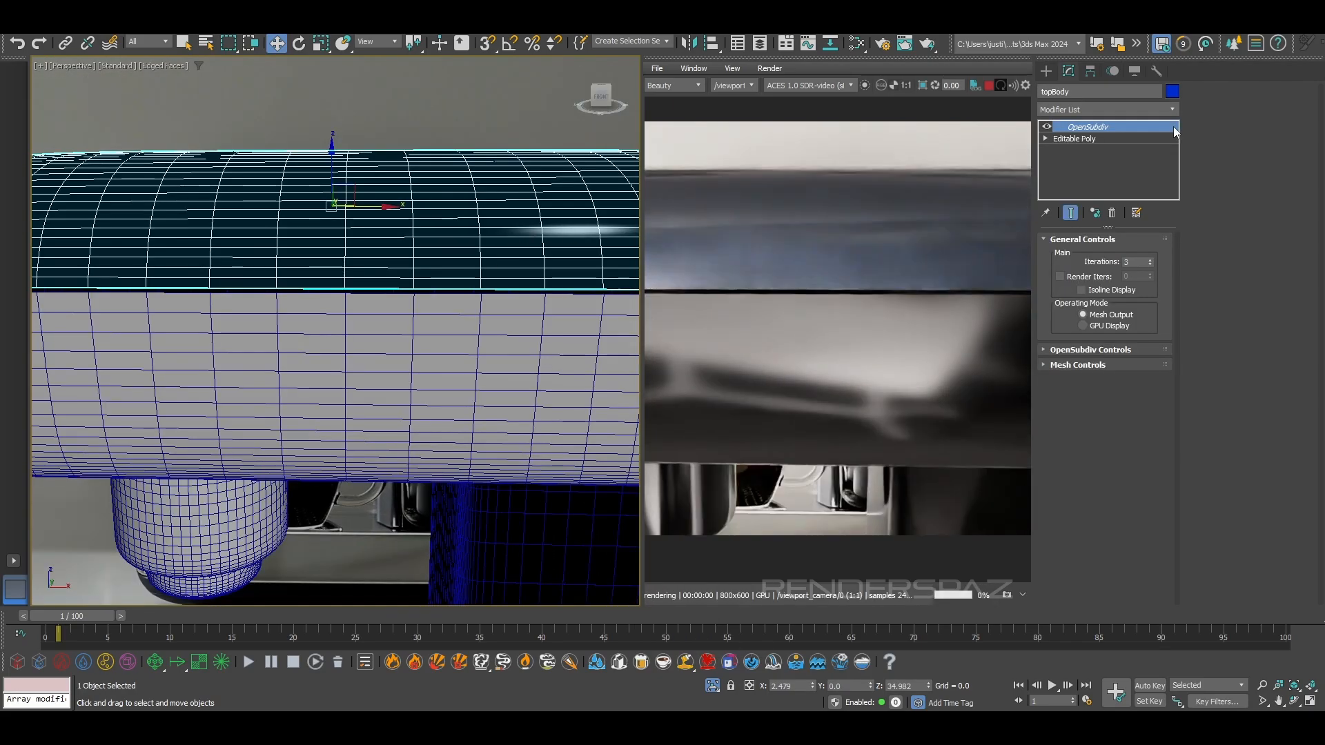
pyautogui.click(1047, 127)
pyautogui.click(1071, 139)
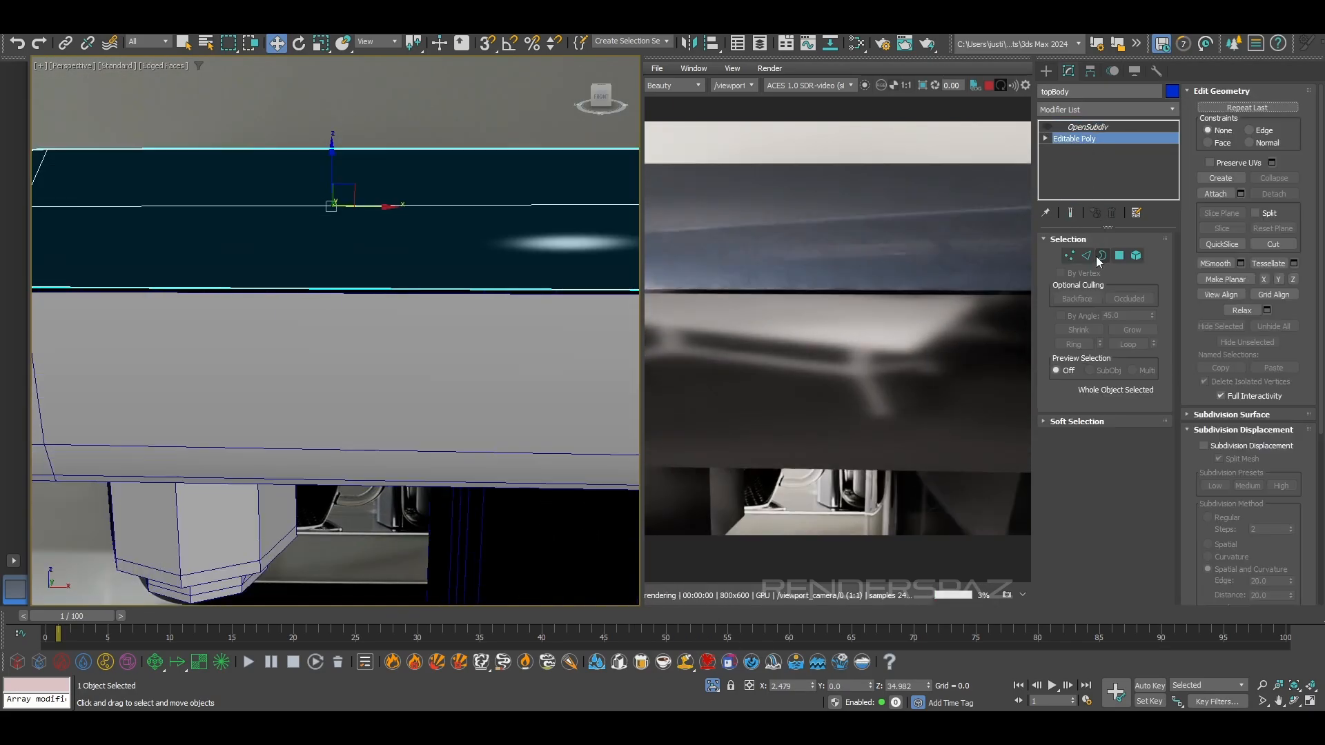
pyautogui.click(1102, 256)
# Select the cover's open lower border and extrude it slightly inward by scaling in wireframe view, forming a narrow lip
pyautogui.click(522, 288)
pyautogui.scroll(-4, 524, 287)
pyautogui.keyDown('alt'); pyautogui.moveTo(405, 287); pyautogui.dragTo(476, 265, button='middle'); pyautogui.keyUp('alt')
pyautogui.click(321, 46)
pyautogui.scroll(5, 479, 289)
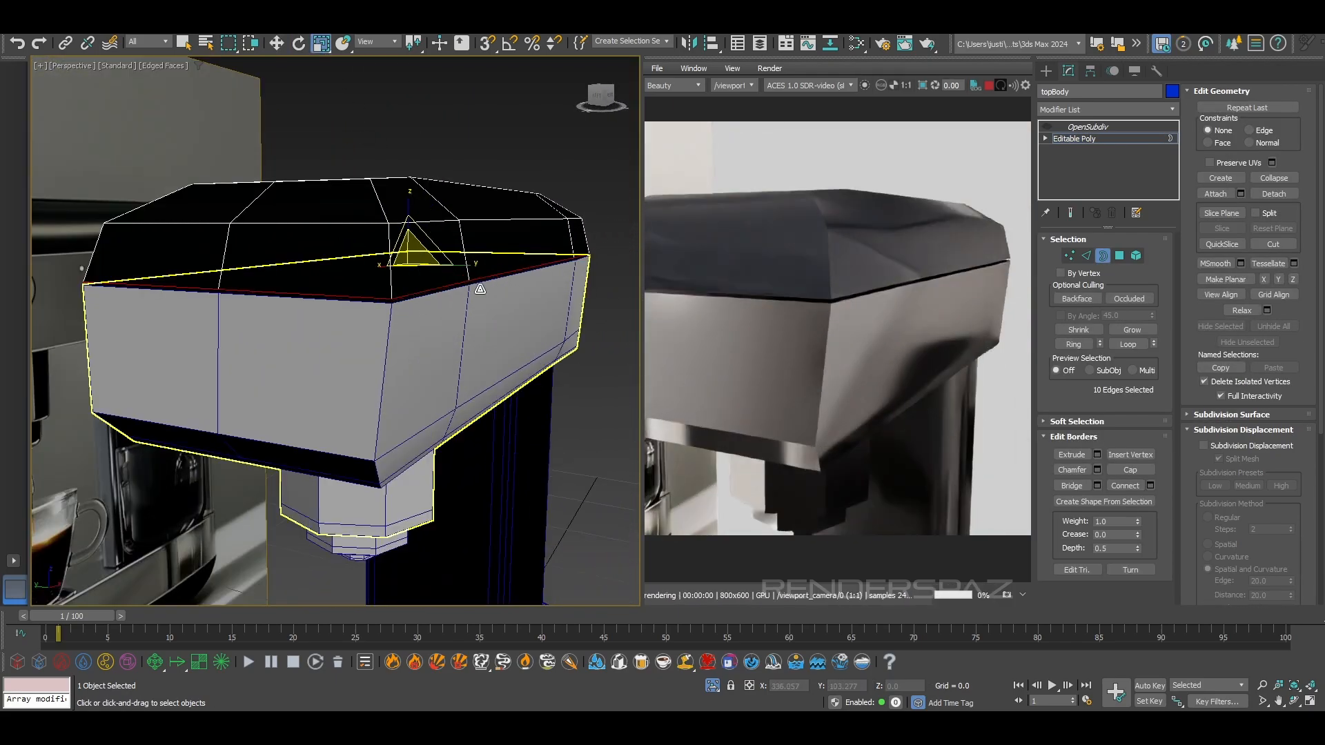
pyautogui.press('F3')
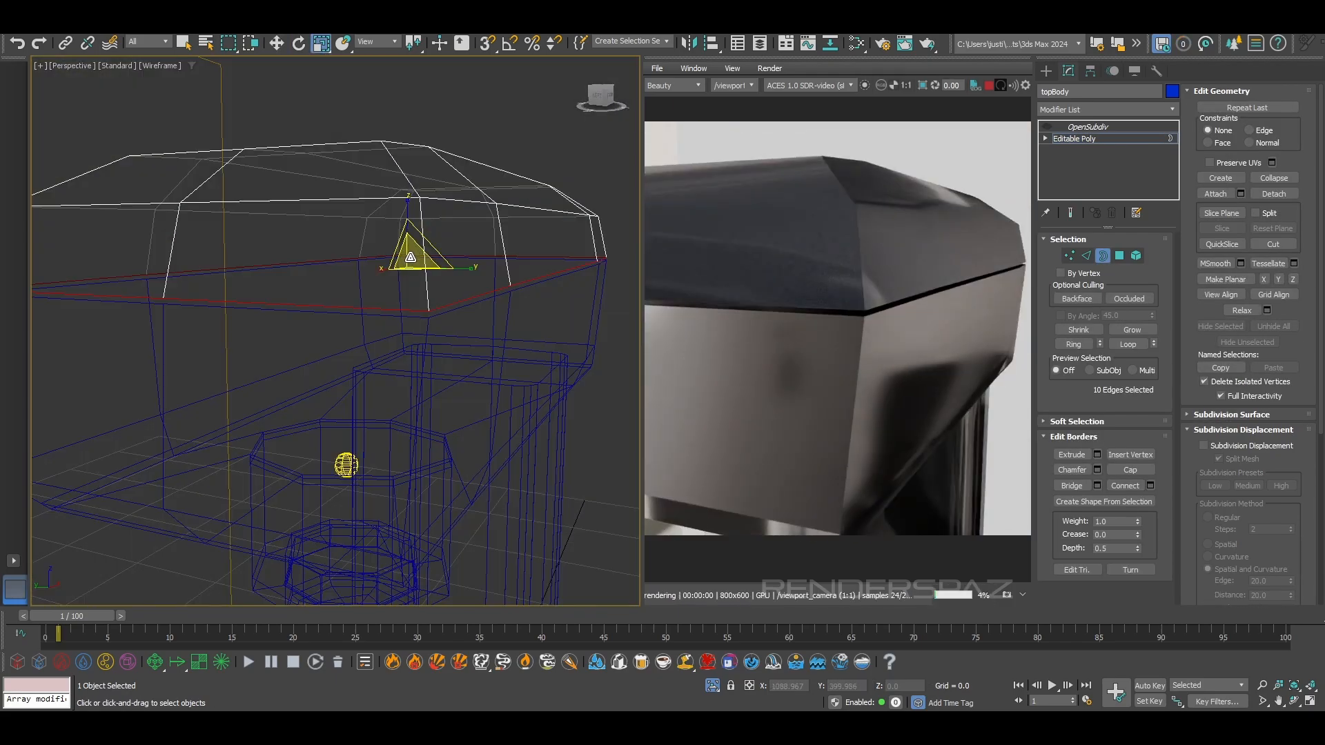
pyautogui.keyDown('shift'); pyautogui.moveTo(407, 251); pyautogui.dragTo(409, 229); pyautogui.keyUp('shift')
pyautogui.press('w')
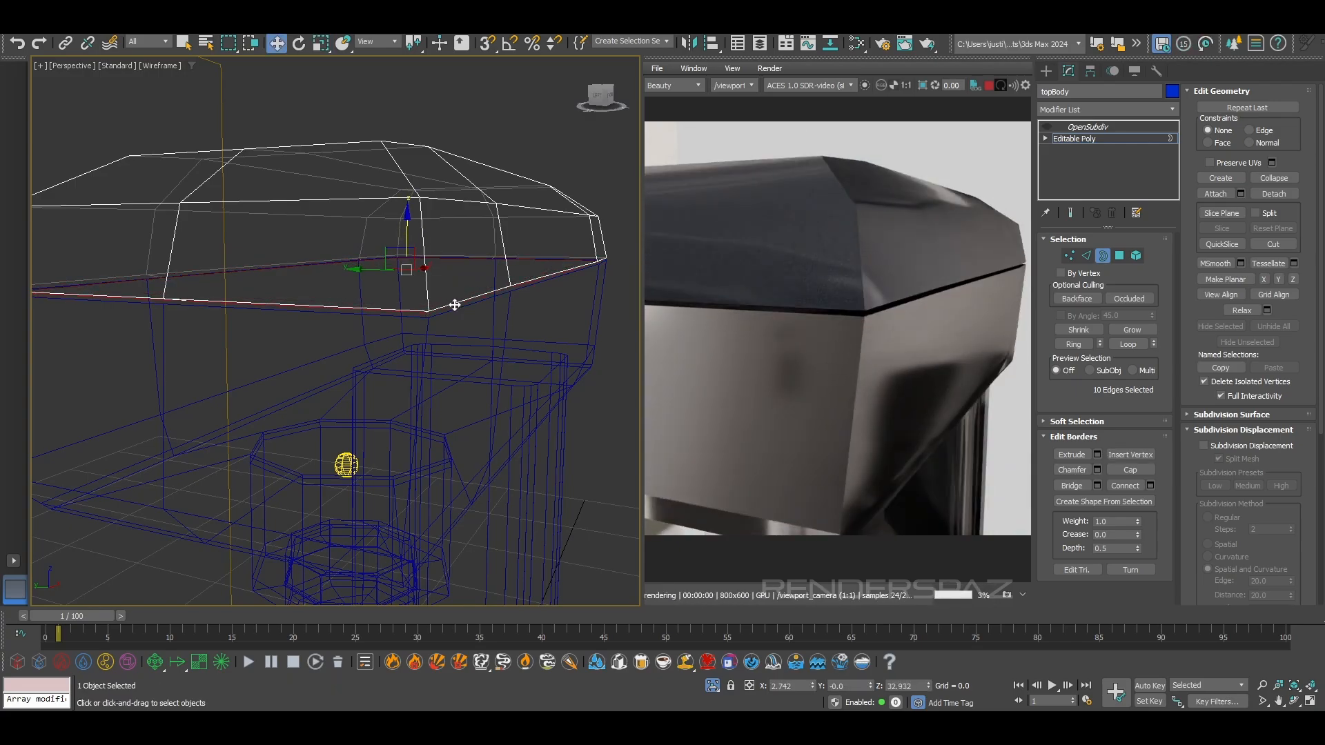
pyautogui.keyDown('alt'); pyautogui.moveTo(455, 305); pyautogui.dragTo(705, 272, button='middle'); pyautogui.keyUp('alt')
# Chamfer the ten border edges at the cover's lower rim with the Tri type, an amount of 0.038 and one segment
pyautogui.press('2')
pyautogui.scroll(5, 449, 289)
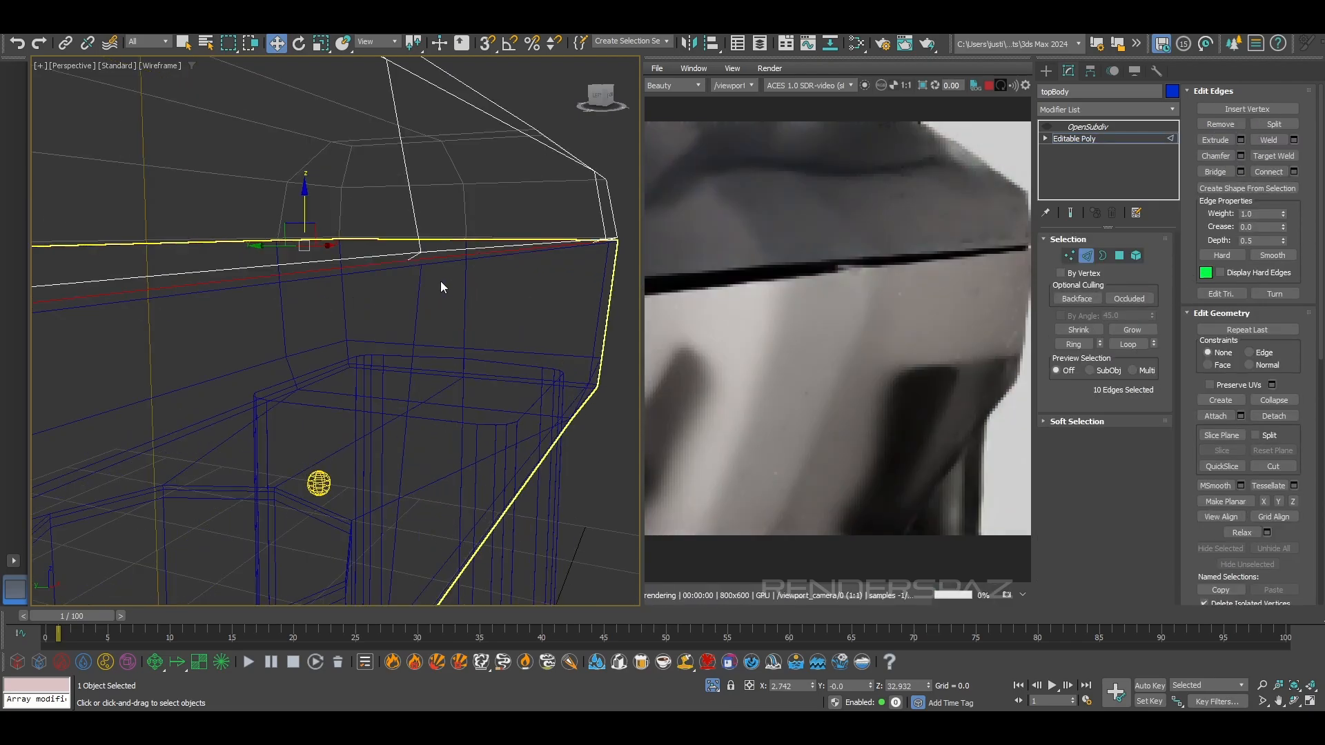
pyautogui.keyDown('alt'); pyautogui.moveTo(277, 299); pyautogui.dragTo(274, 297, button='middle'); pyautogui.keyUp('alt')
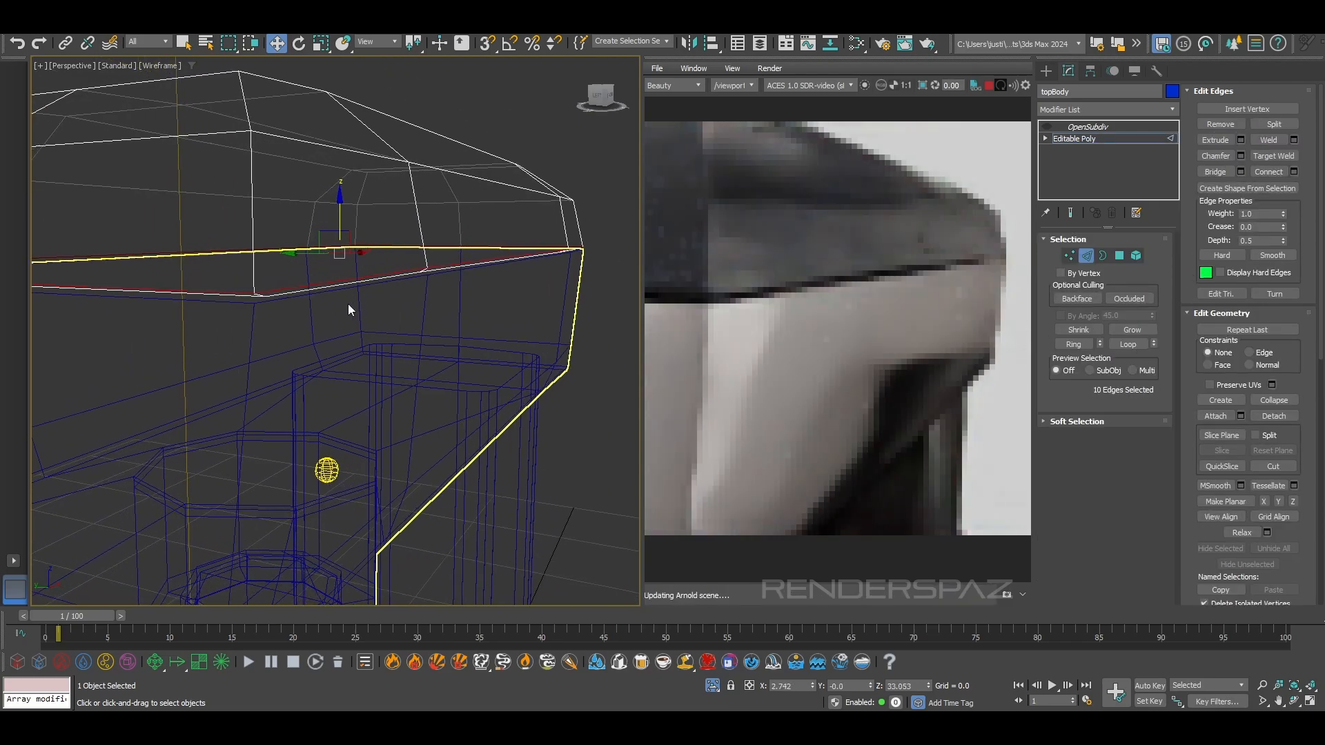
pyautogui.click(1240, 156)
pyautogui.click(358, 340)
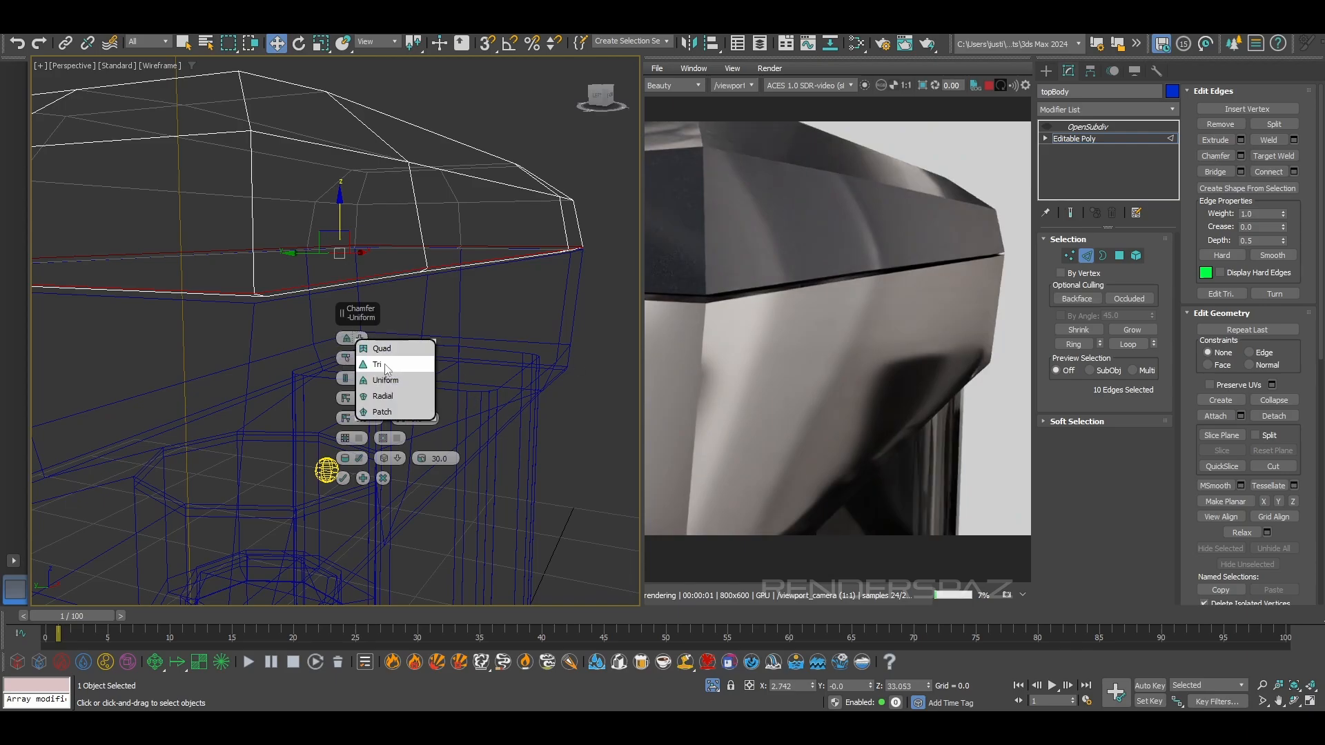
pyautogui.click(384, 365)
pyautogui.moveTo(345, 359)
pyautogui.mouseDown()
pyautogui.moveTo(346, 345)
pyautogui.moveTo(345, 357)
pyautogui.mouseUp()
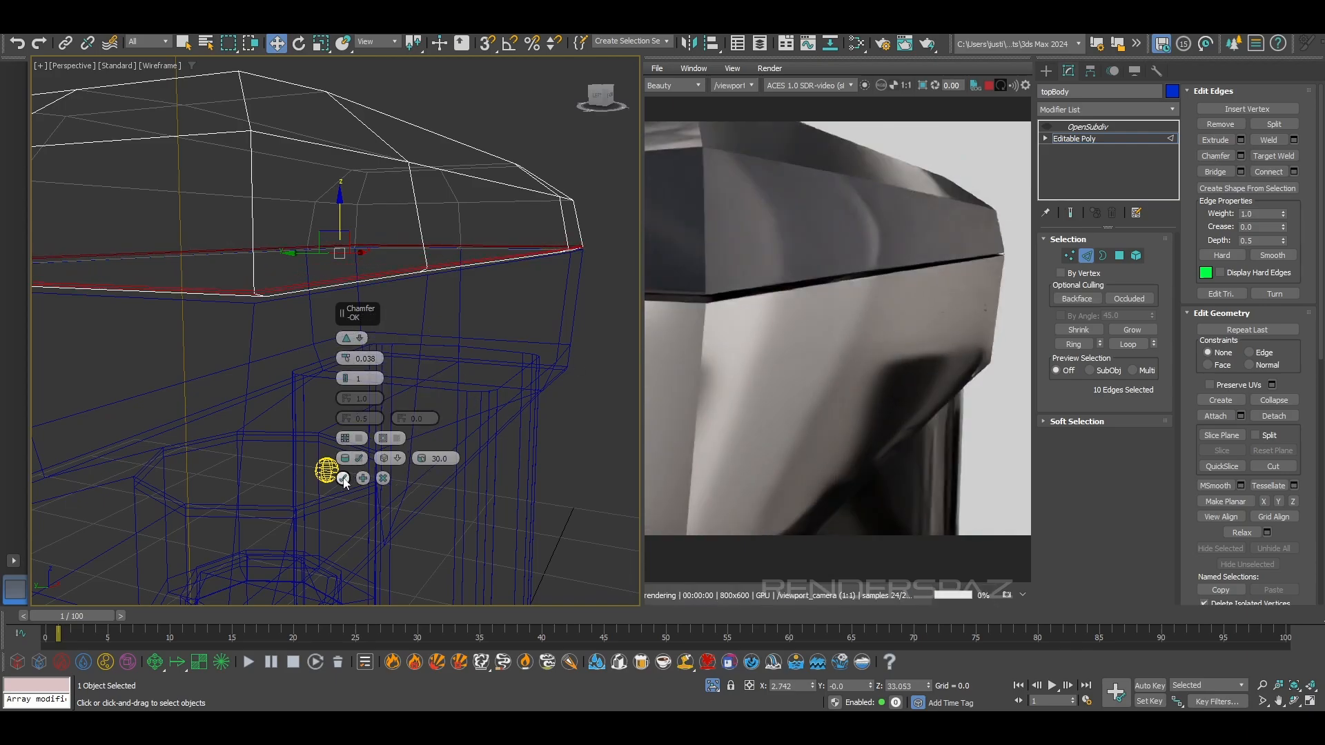
pyautogui.click(343, 478)
# Leave edge editing, return to shaded display, reselect the topBody cover and turn its OpenSubdiv on
pyautogui.scroll(-4, 449, 352)
pyautogui.scroll(1, 441, 262)
pyautogui.rightClick(440, 173)
pyautogui.rightClick(443, 161)
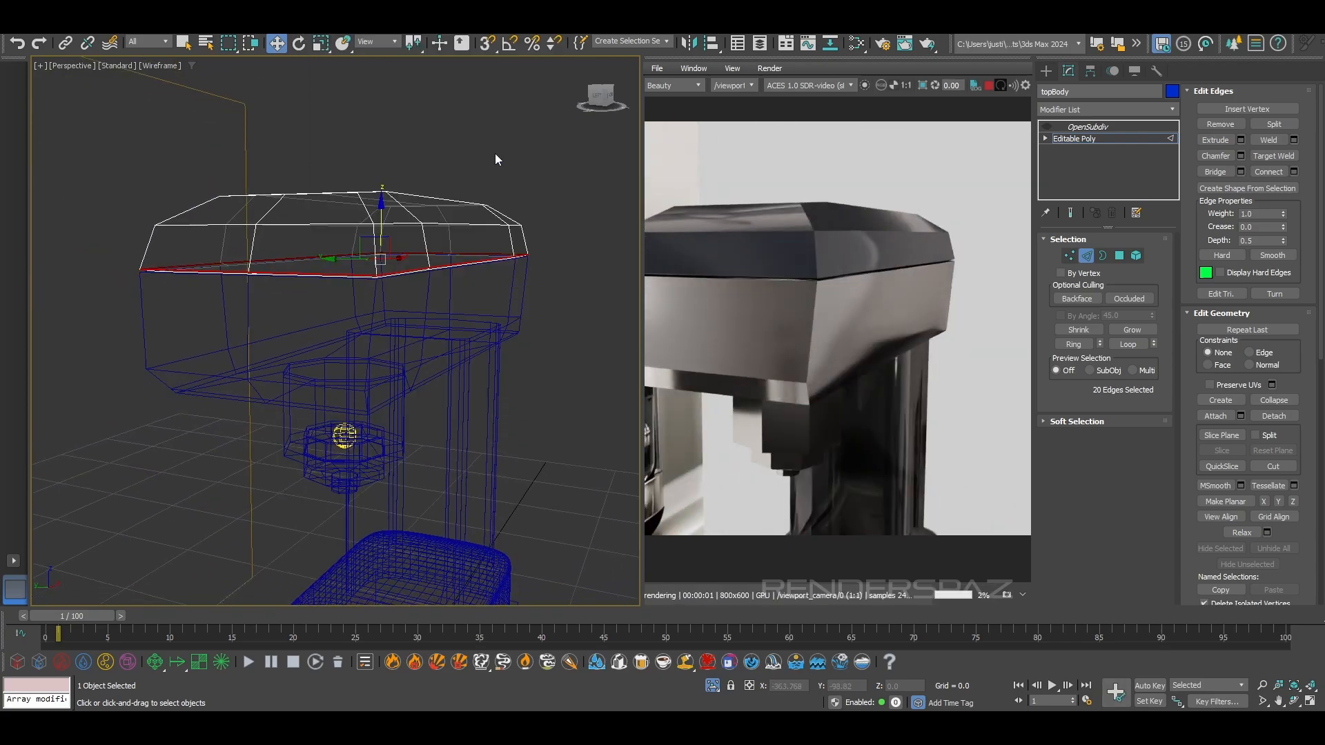
pyautogui.click(1089, 257)
pyautogui.click(532, 151)
pyautogui.scroll(4, 455, 270)
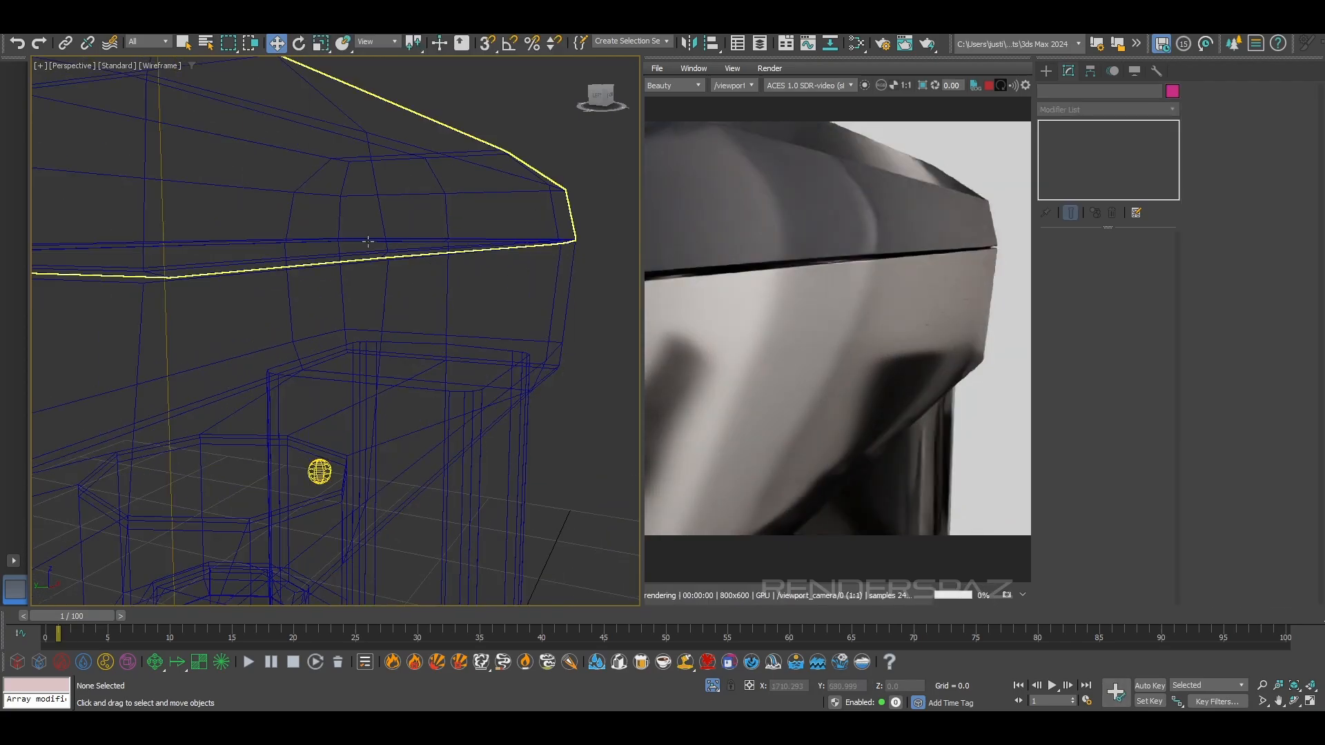
pyautogui.press('F3')
pyautogui.click(357, 205)
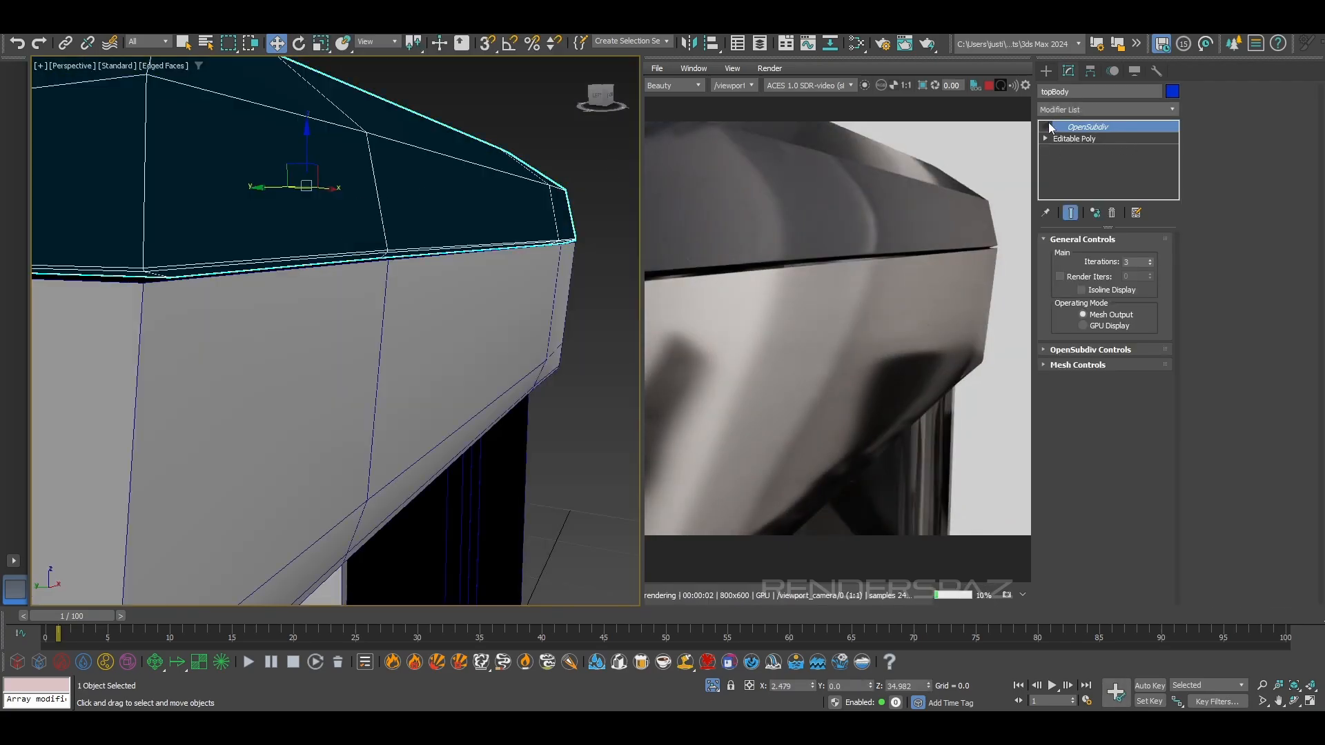
pyautogui.click(1047, 127)
# Hide the edged faces and examine the smoothed cover's lower rim in the viewport and the interactive render
pyautogui.scroll(-2, 306, 395)
pyautogui.moveTo(305, 395)
pyautogui.keyDown('alt'); pyautogui.mouseDown(button='middle')
pyautogui.moveTo(308, 422)
pyautogui.moveTo(338, 393)
pyautogui.moveTo(432, 387)
pyautogui.mouseUp(button='middle'); pyautogui.keyUp('alt')
pyautogui.press('F4')
pyautogui.keyDown('alt'); pyautogui.moveTo(428, 322); pyautogui.dragTo(414, 313, button='middle'); pyautogui.keyUp('alt')
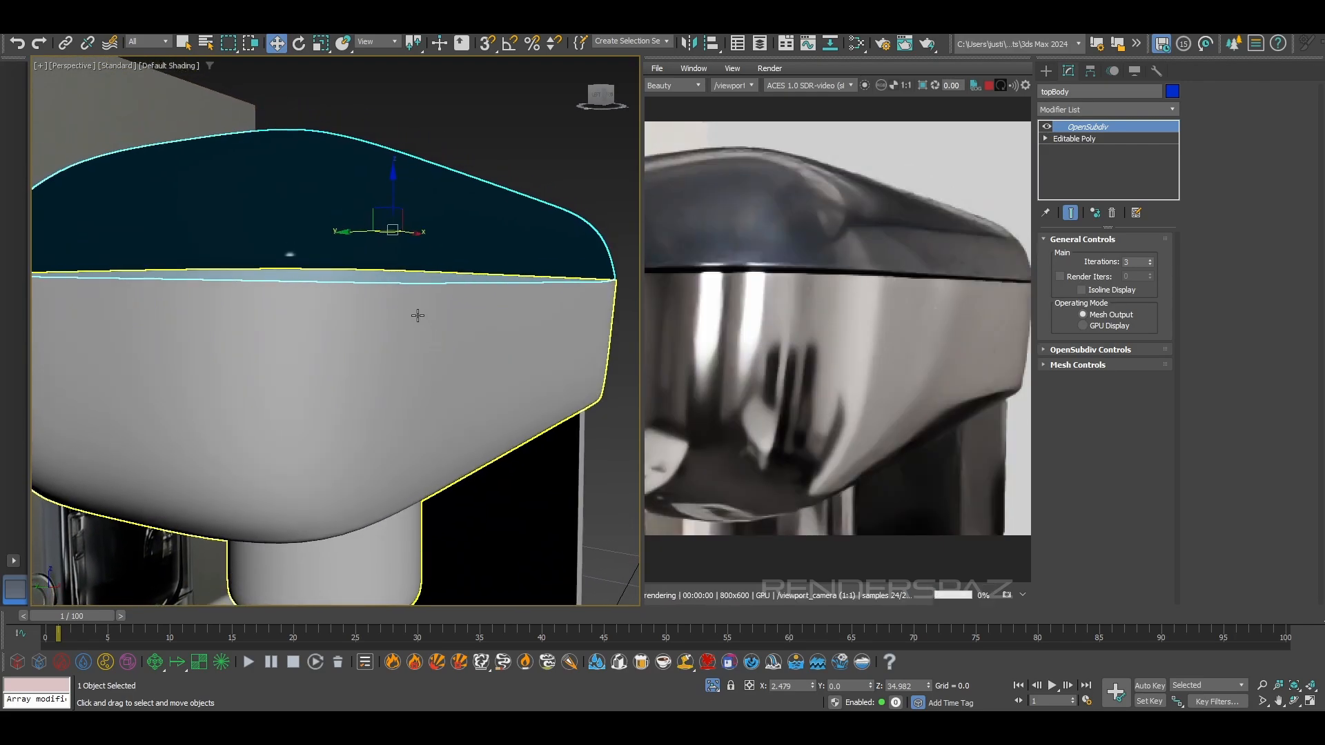
pyautogui.scroll(2, 780, 258)
pyautogui.scroll(-2, 800, 271)
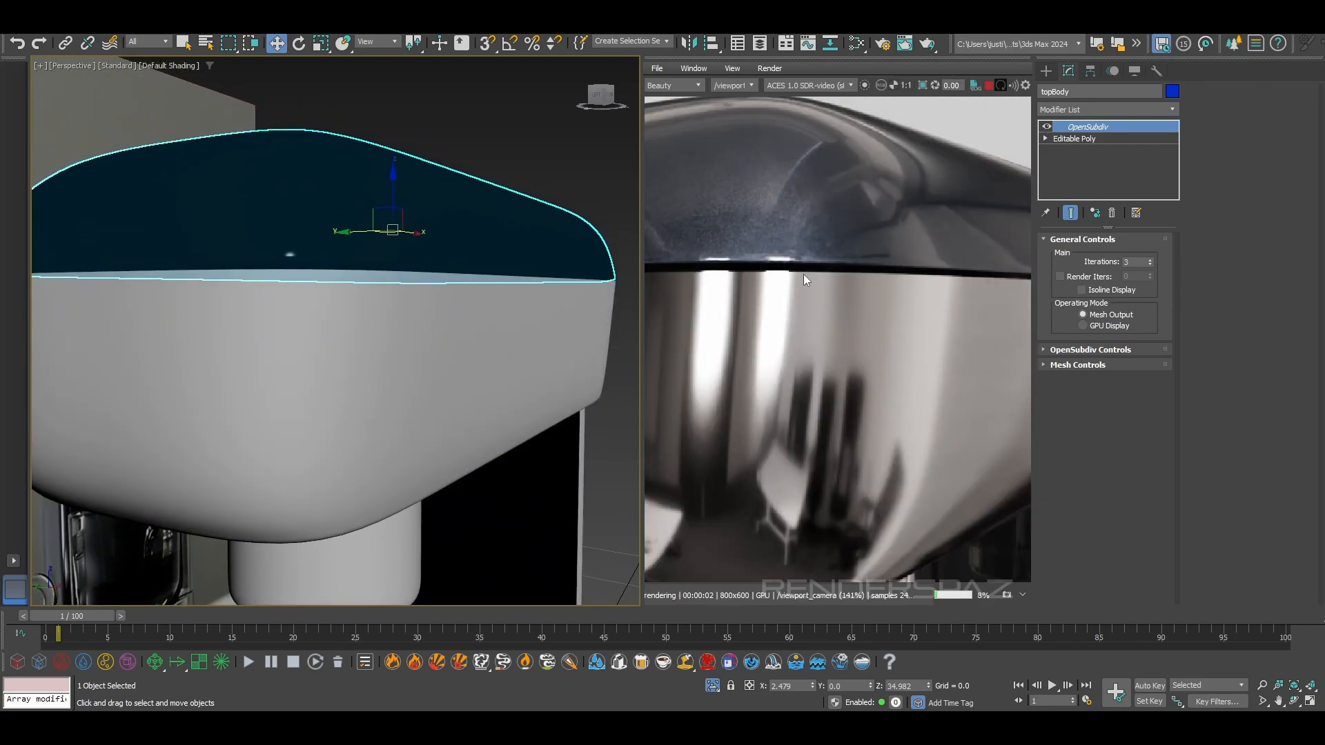
pyautogui.keyDown('alt'); pyautogui.moveTo(301, 392); pyautogui.dragTo(427, 361, button='middle'); pyautogui.keyUp('alt')
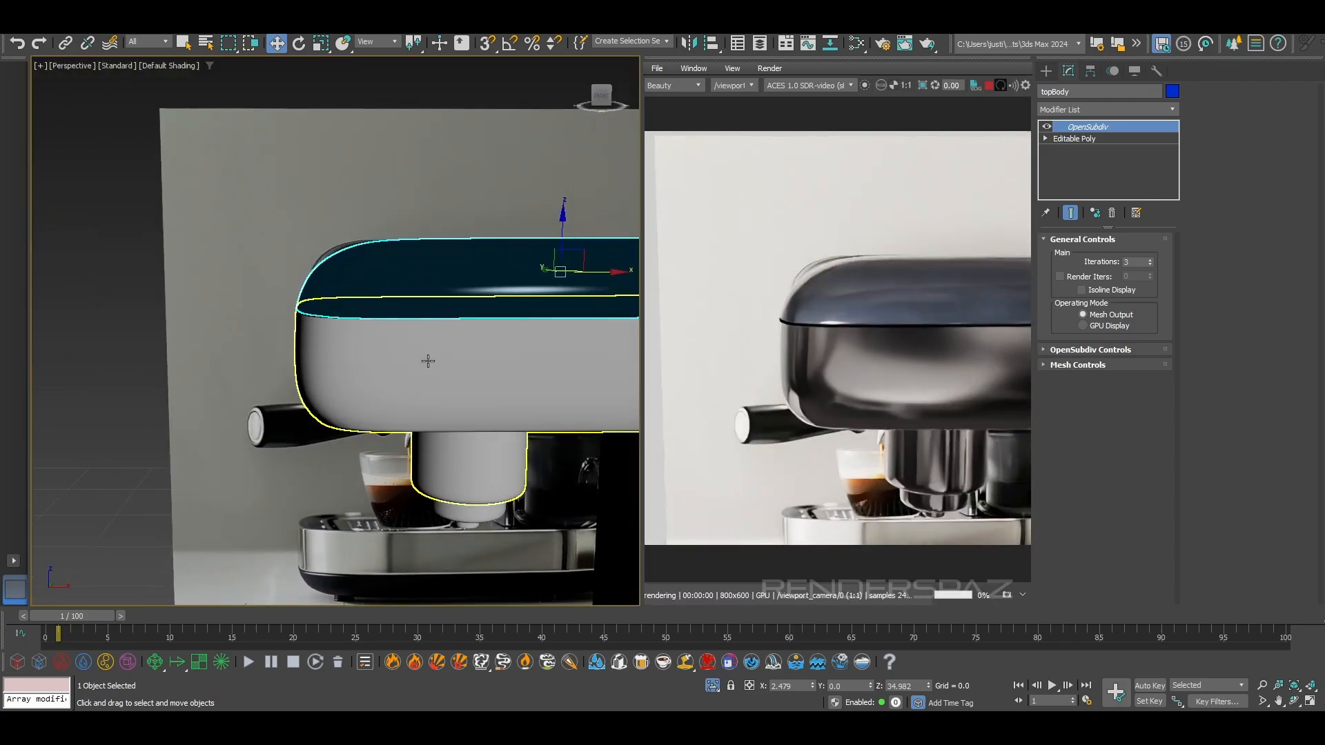
# Select the Object001 body below the cover, show edged faces, and enter border editing on its Editable Poly with the upper border selected
pyautogui.click(399, 389)
pyautogui.scroll(3, 393, 373)
pyautogui.press('F4')
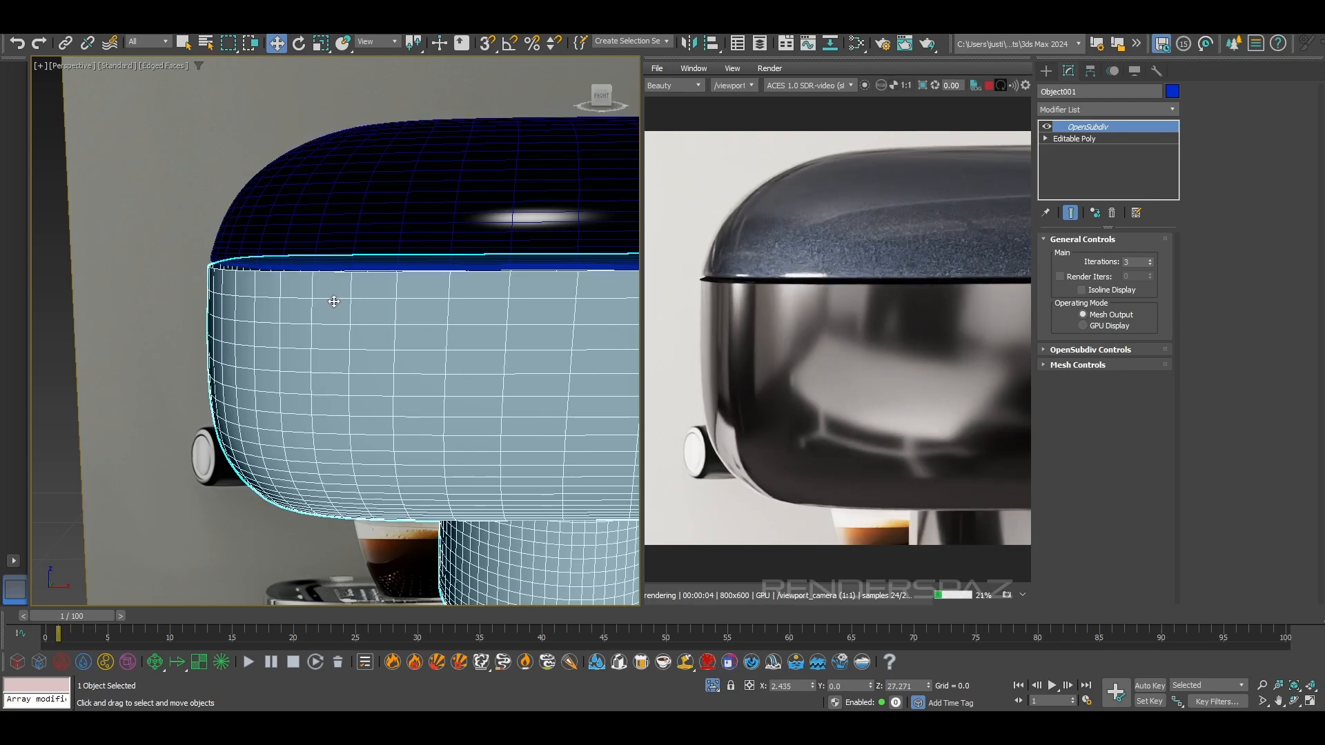
pyautogui.scroll(-2, 352, 311)
pyautogui.click(1087, 138)
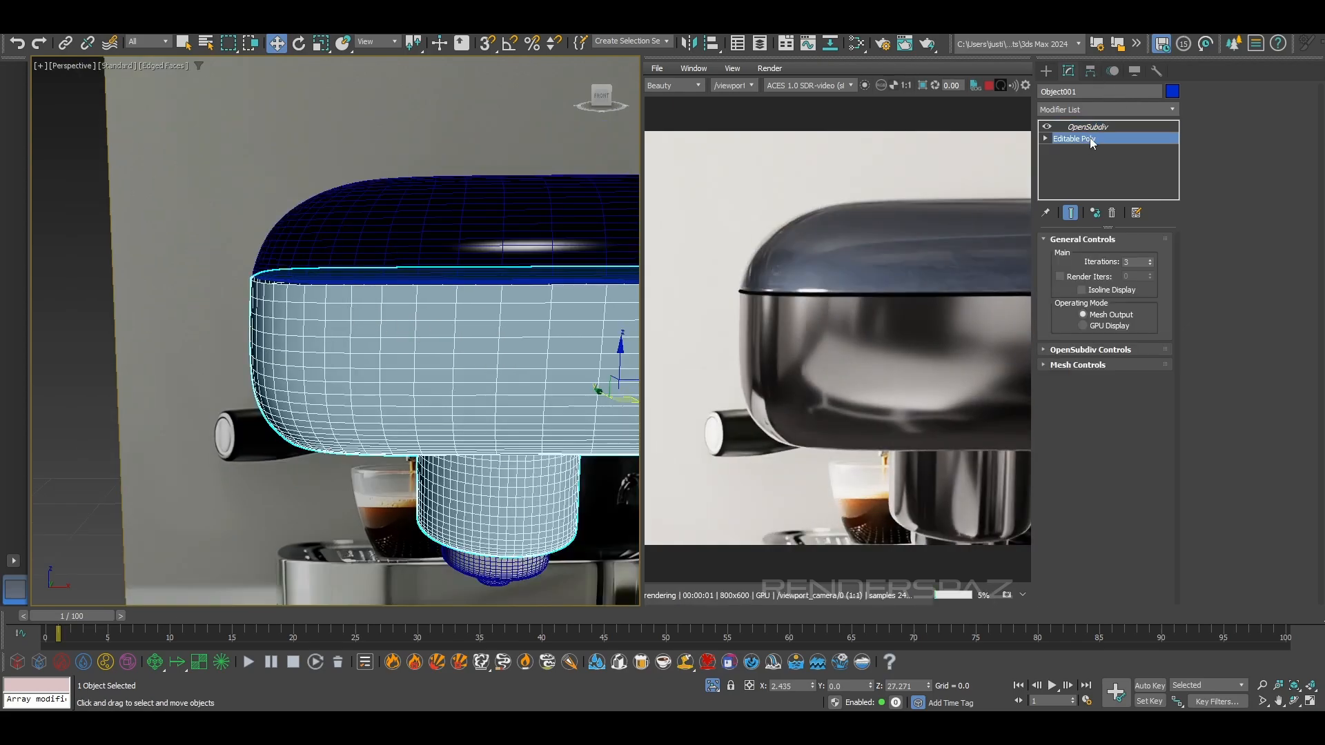
pyautogui.click(1103, 254)
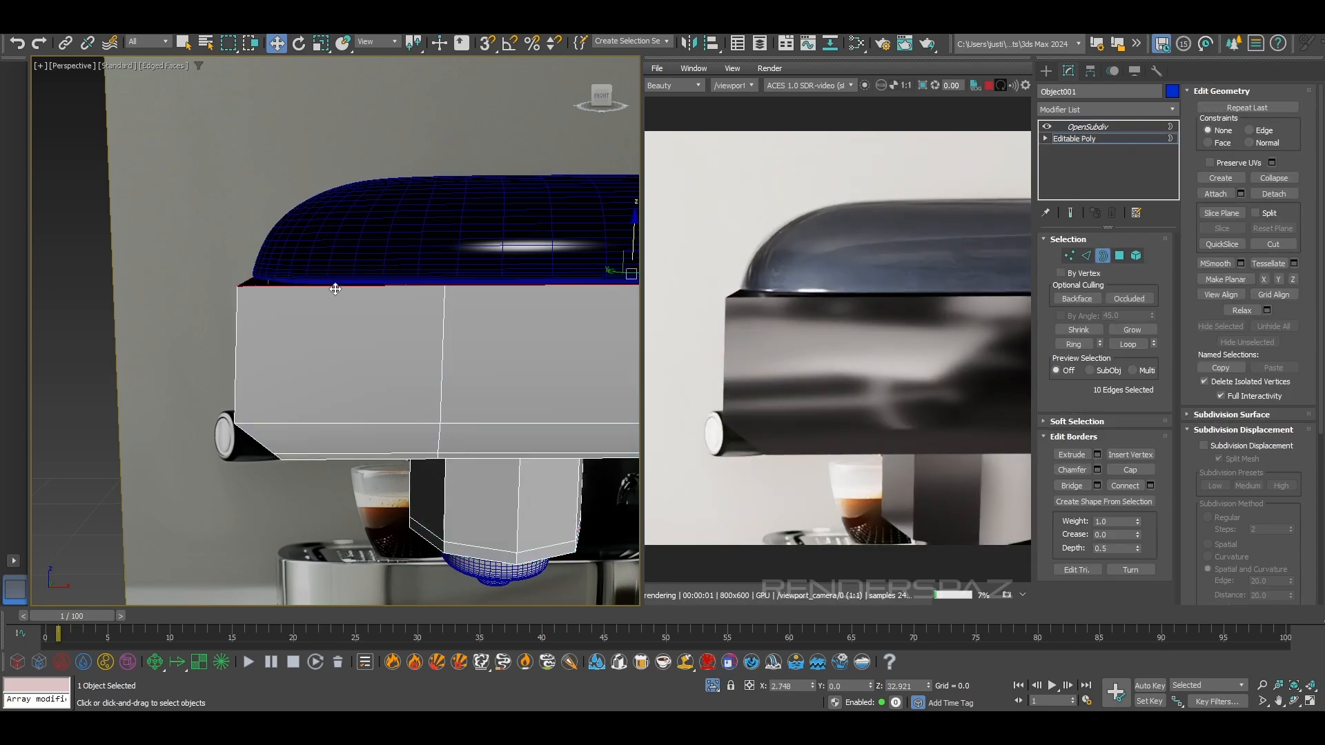
# Extrude the body's open upper border slightly inward by uniform scaling to about 99%, forming a narrow lip under the cover
pyautogui.keyDown('alt'); pyautogui.moveTo(336, 289); pyautogui.dragTo(358, 319, button='middle'); pyautogui.keyUp('alt')
pyautogui.click(322, 47)
pyautogui.moveTo(633, 284); pyautogui.dragTo(598, 286, button='middle')
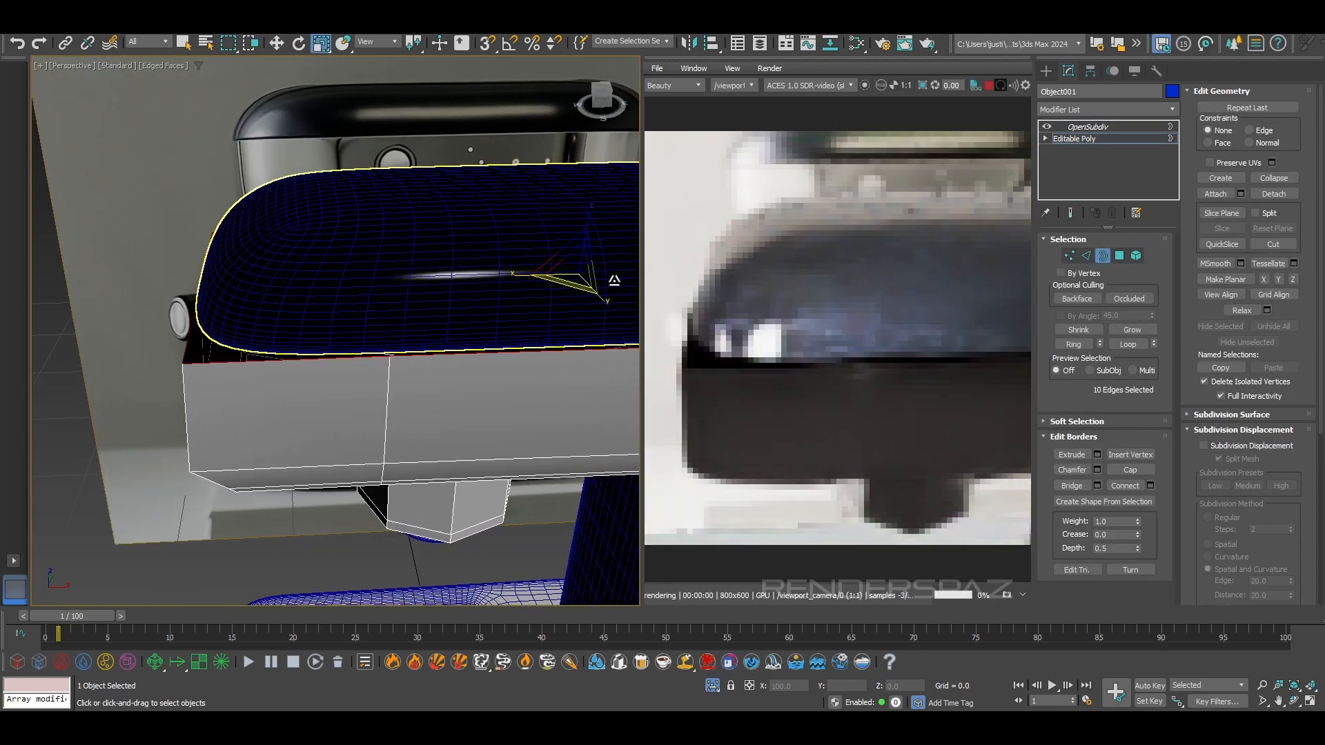
pyautogui.moveTo(572, 265); pyautogui.dragTo(575, 267)
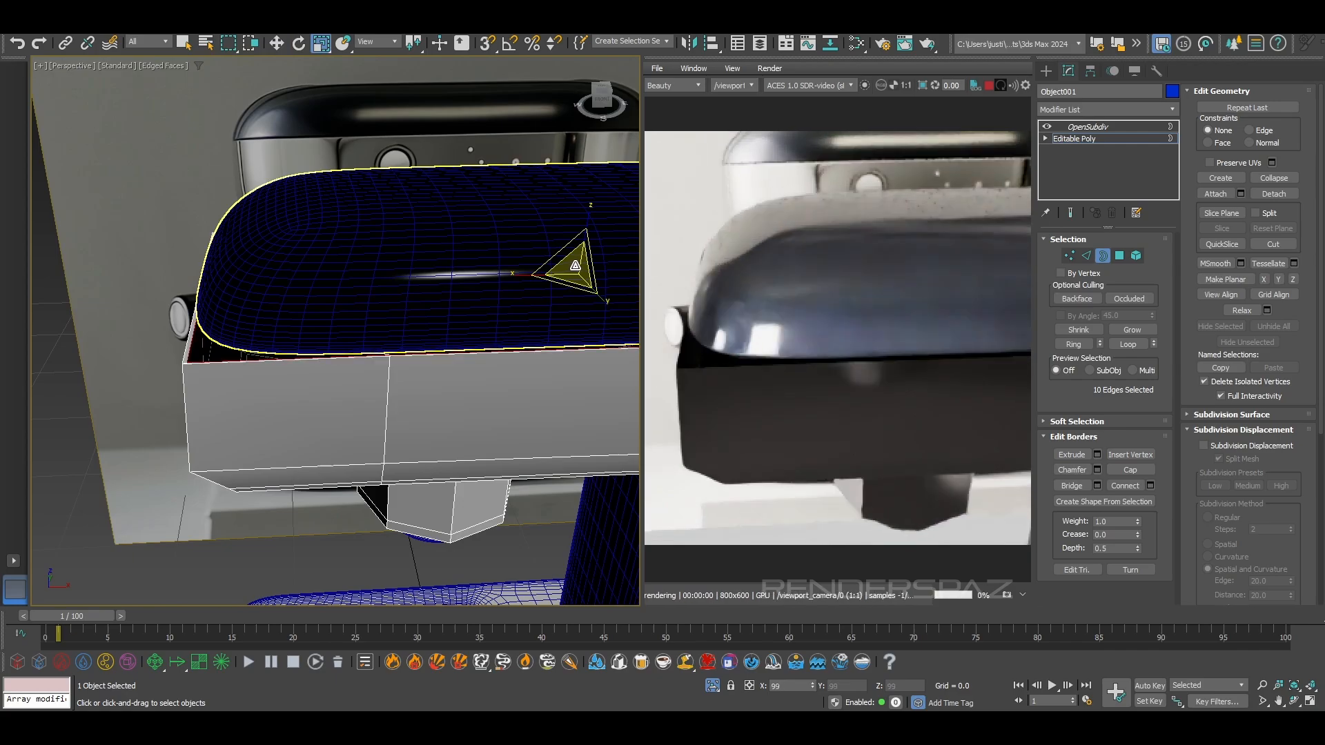
pyautogui.keyDown('alt'); pyautogui.moveTo(575, 266); pyautogui.dragTo(612, 263, button='middle'); pyautogui.keyUp('alt')
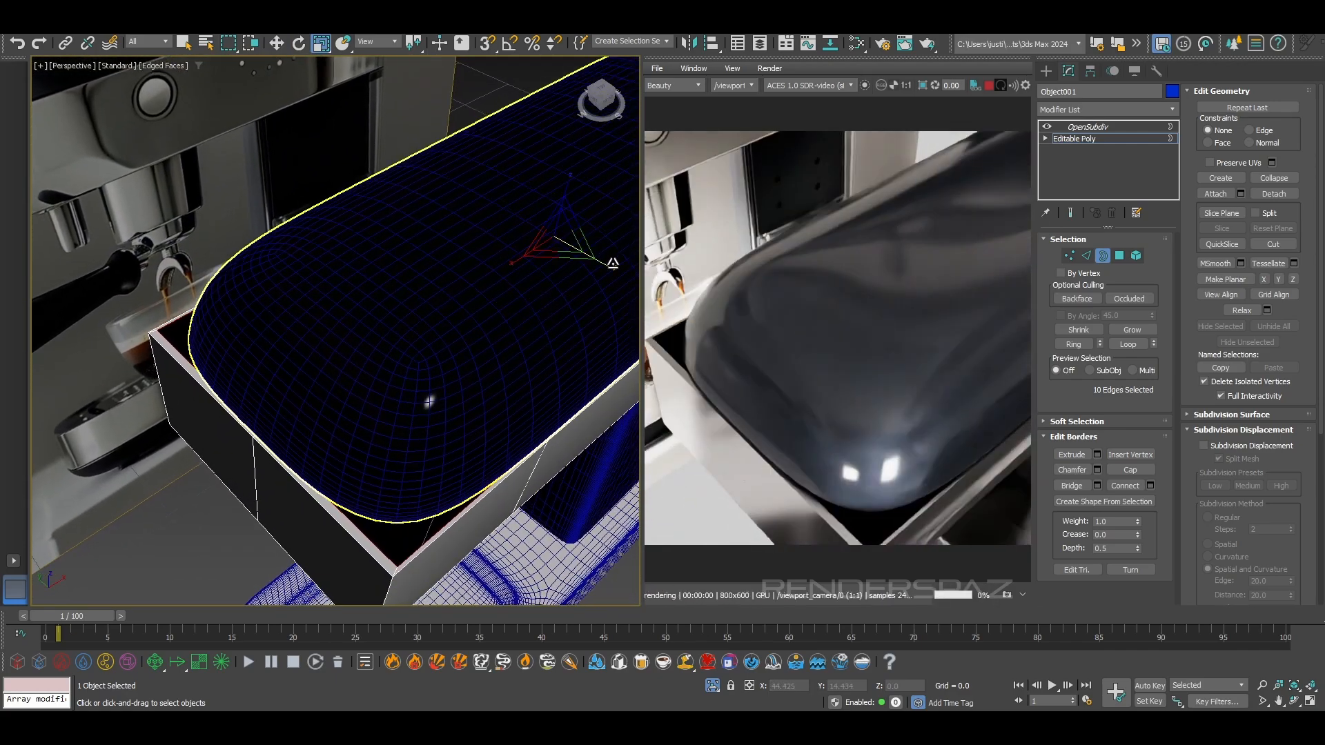
pyautogui.moveTo(610, 265); pyautogui.dragTo(612, 262)
pyautogui.keyDown('alt'); pyautogui.moveTo(457, 433); pyautogui.dragTo(452, 409, button='middle'); pyautogui.keyUp('alt')
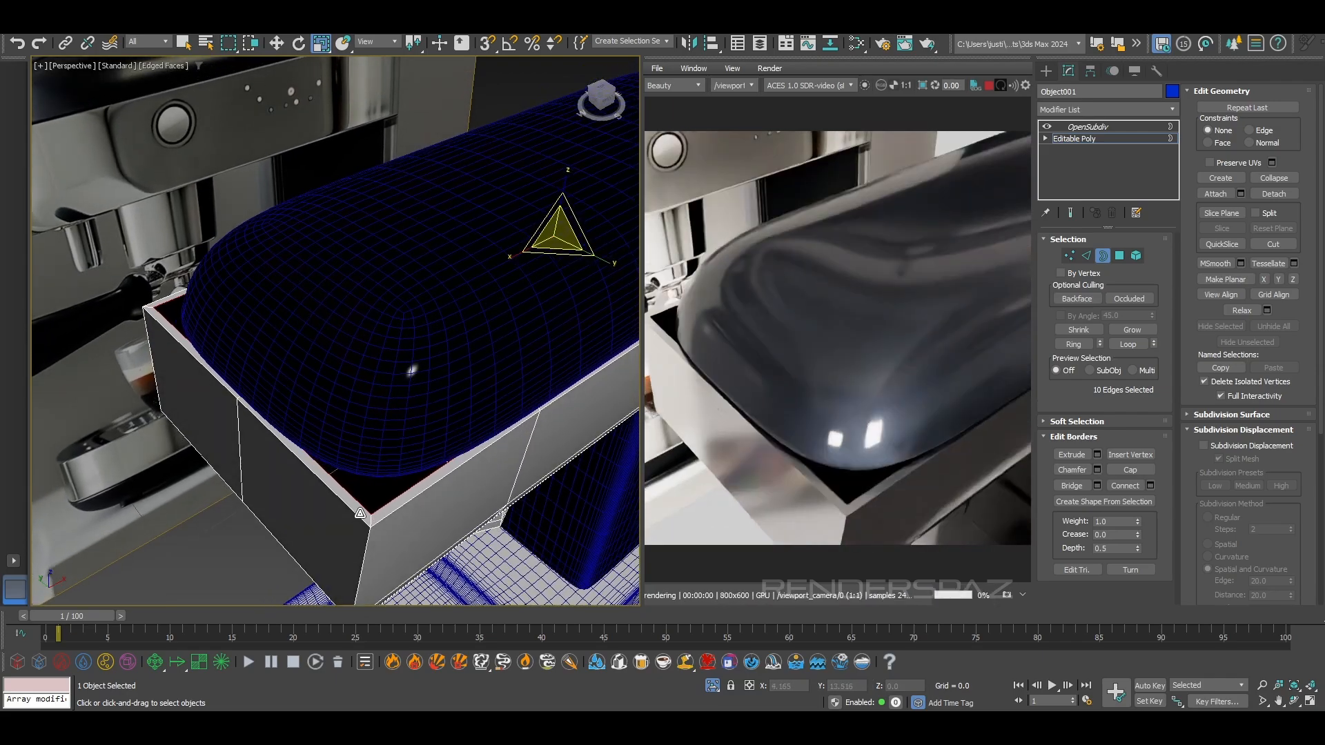
# Chamfer the ten outer edges of the body's upper rim with the Tri type, an amount of 0.046 and one segment
pyautogui.click(1086, 257)
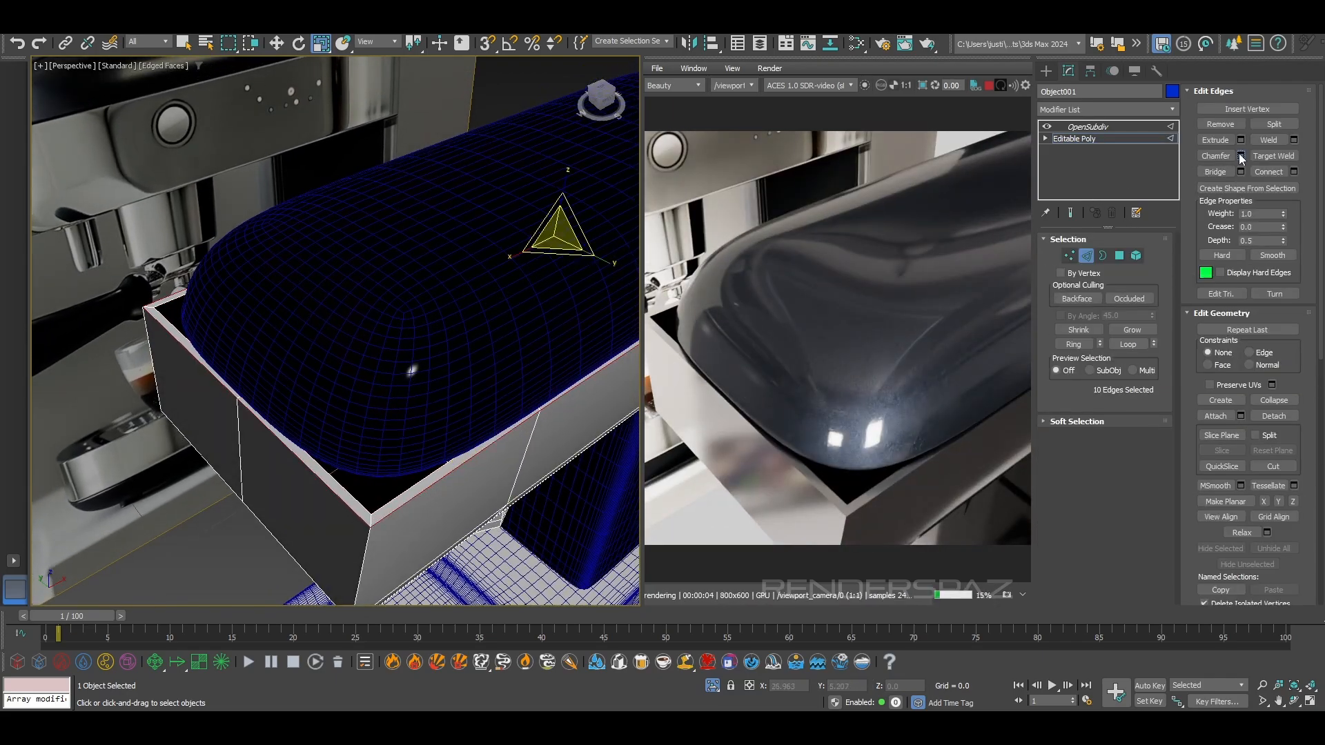
pyautogui.click(1240, 156)
pyautogui.click(356, 337)
pyautogui.click(411, 378)
pyautogui.scroll(3, 341, 506)
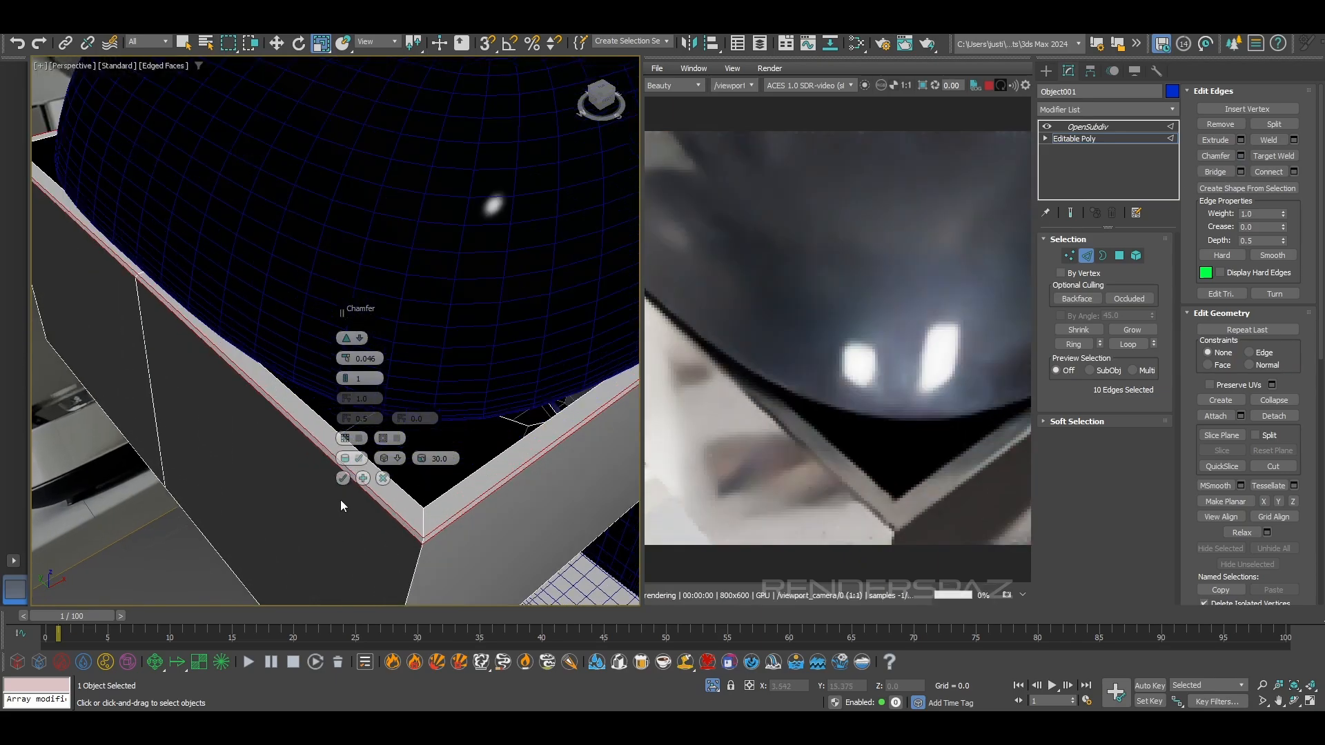
pyautogui.click(345, 479)
# Leave edge editing on the body, clear the selection and hide the edged faces
pyautogui.scroll(-5, 260, 405)
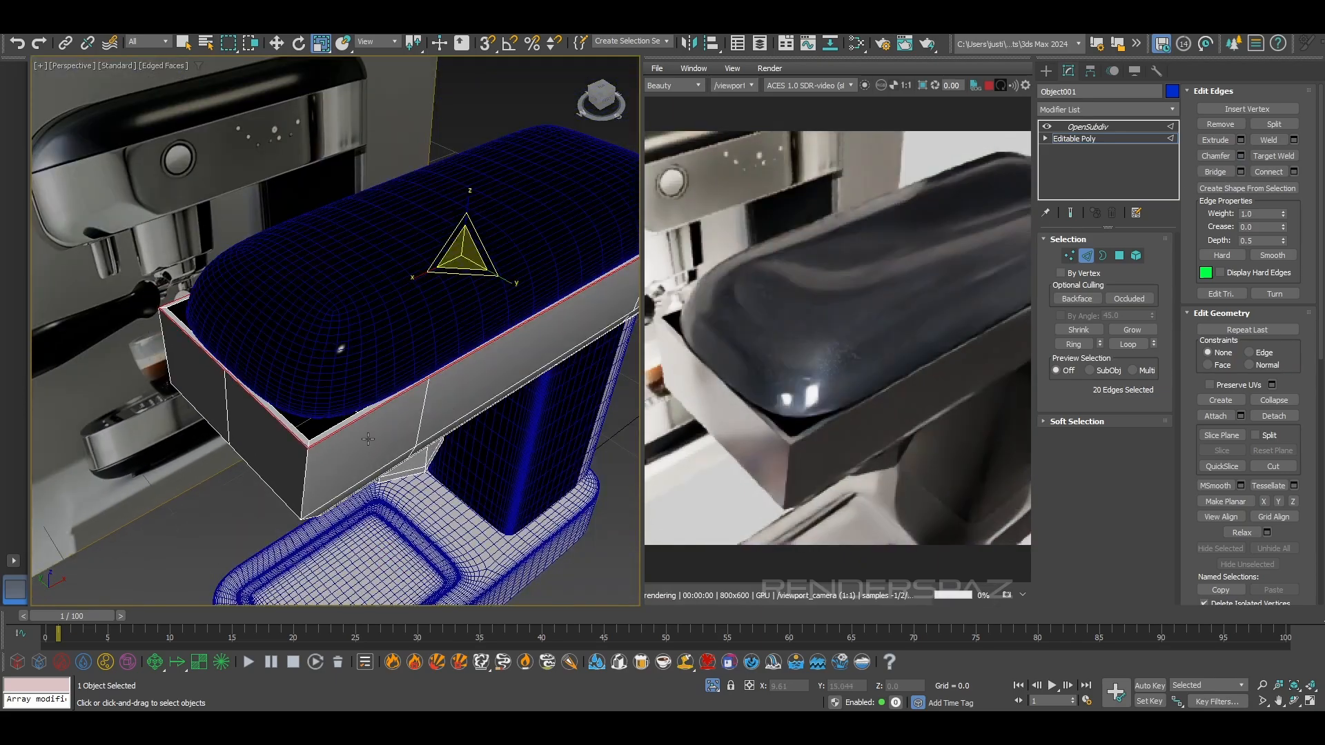
pyautogui.keyDown('alt'); pyautogui.moveTo(369, 444); pyautogui.dragTo(376, 386, button='middle'); pyautogui.keyUp('alt')
pyautogui.click(1091, 260)
pyautogui.click(452, 176)
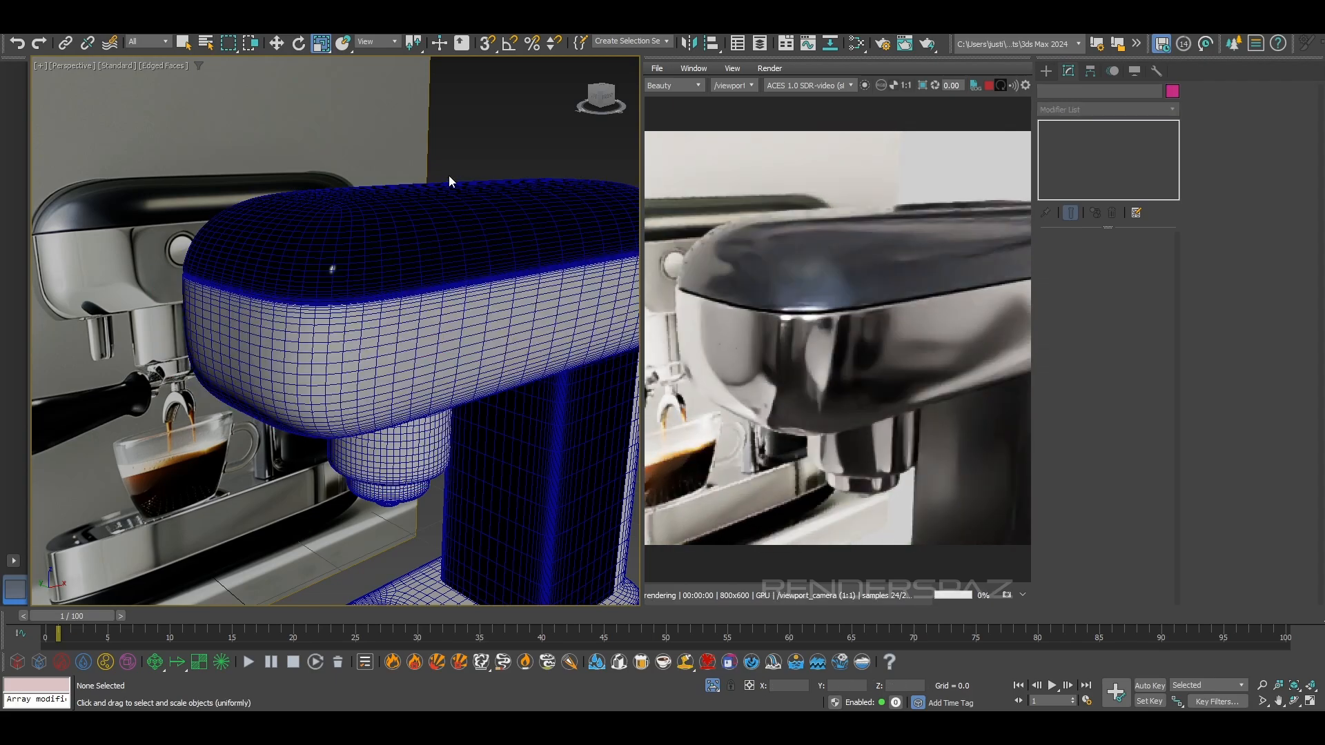
pyautogui.press('F4')
# Examine the seam between cover and body, and the whole machine, in the viewport and interactive render
pyautogui.scroll(6, 345, 331)
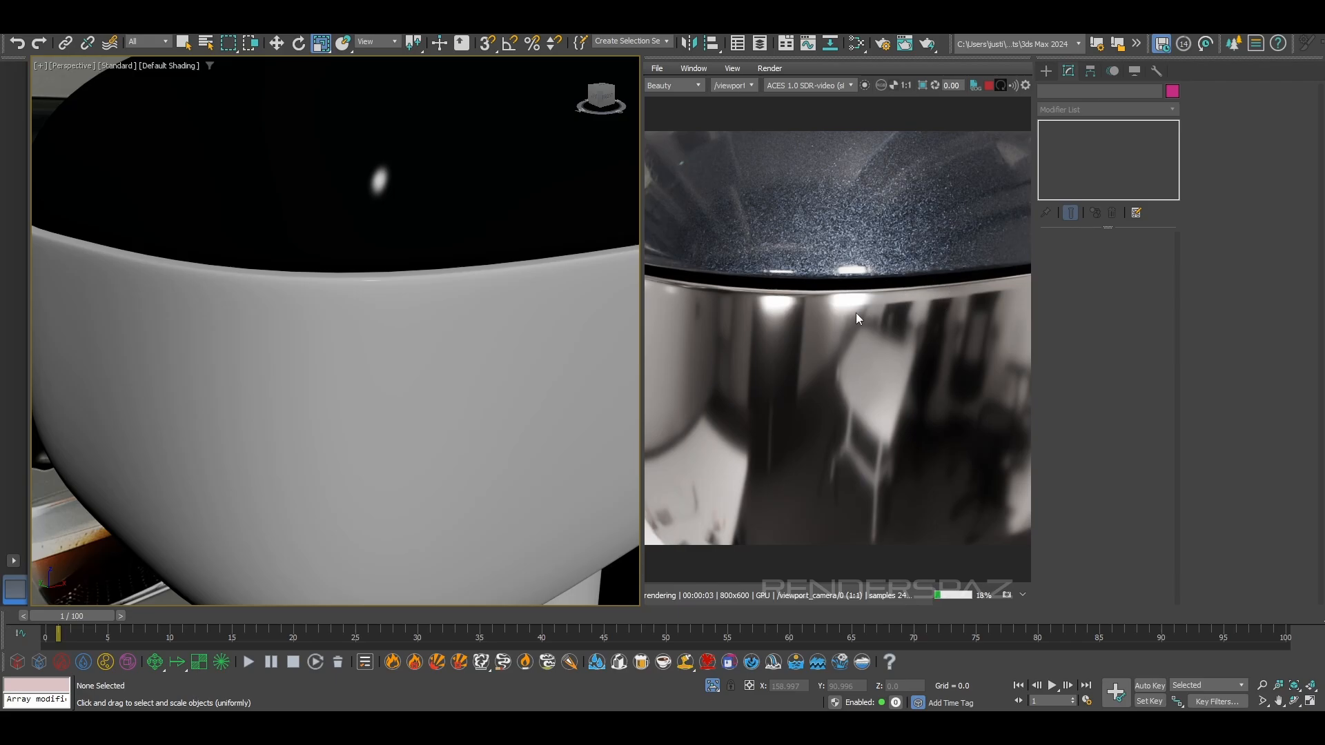
pyautogui.scroll(-2, 746, 310)
pyautogui.scroll(2, 825, 295)
pyautogui.scroll(-2, 762, 301)
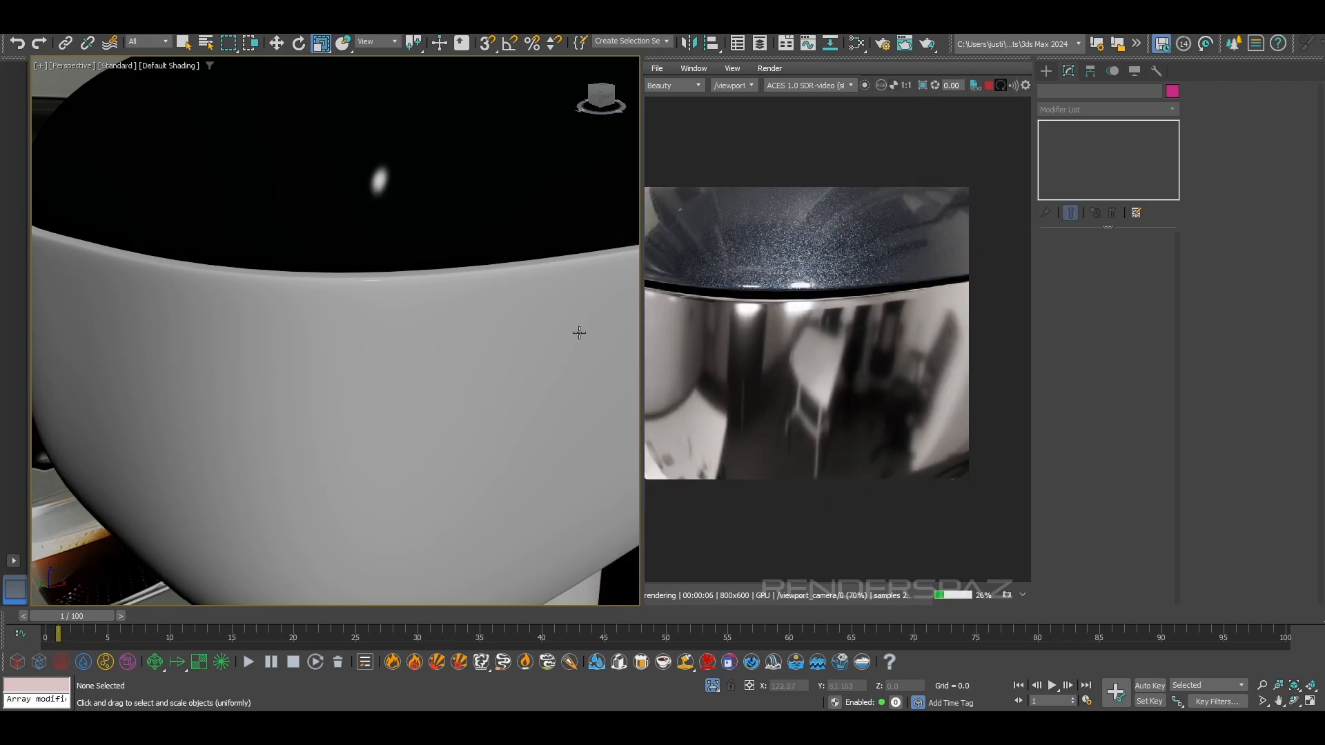
pyautogui.scroll(-3, 432, 331)
pyautogui.keyDown('alt'); pyautogui.moveTo(432, 331); pyautogui.dragTo(606, 364, button='middle'); pyautogui.keyUp('alt')
pyautogui.scroll(-4, 450, 328)
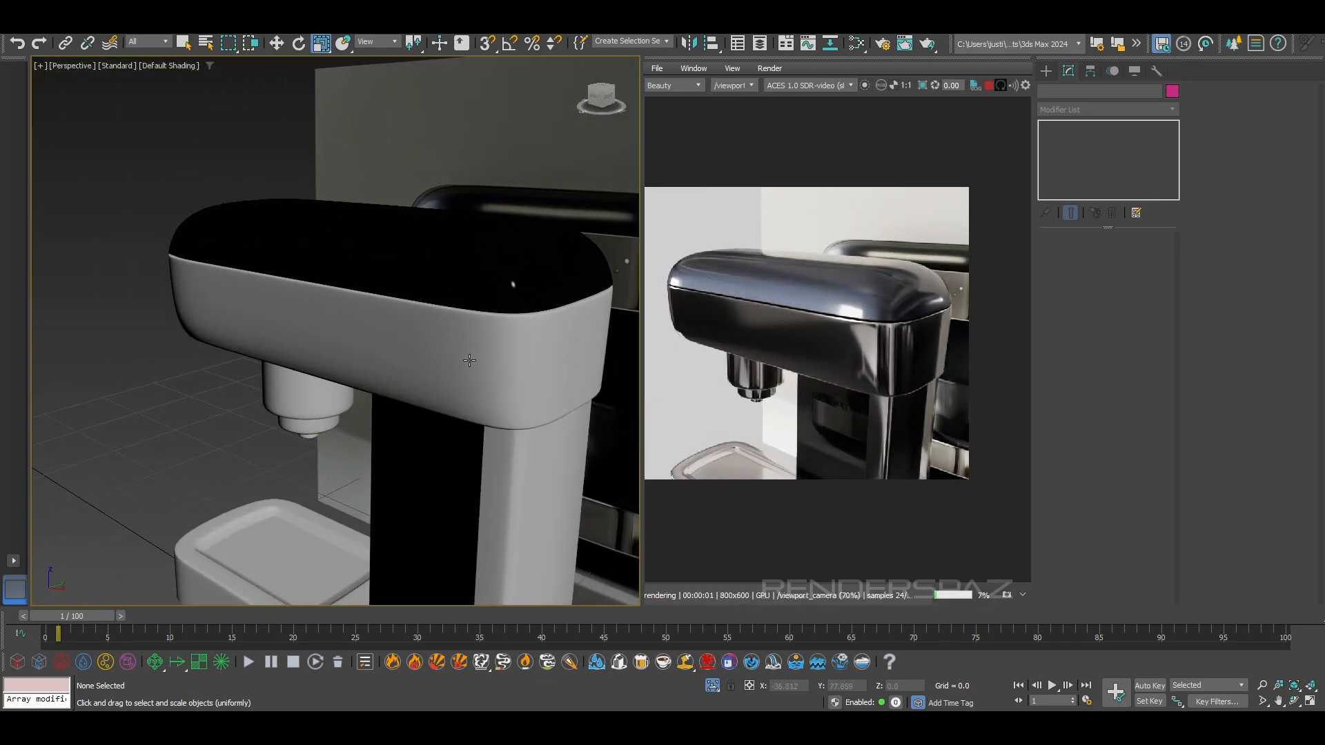
pyautogui.scroll(2, 871, 329)
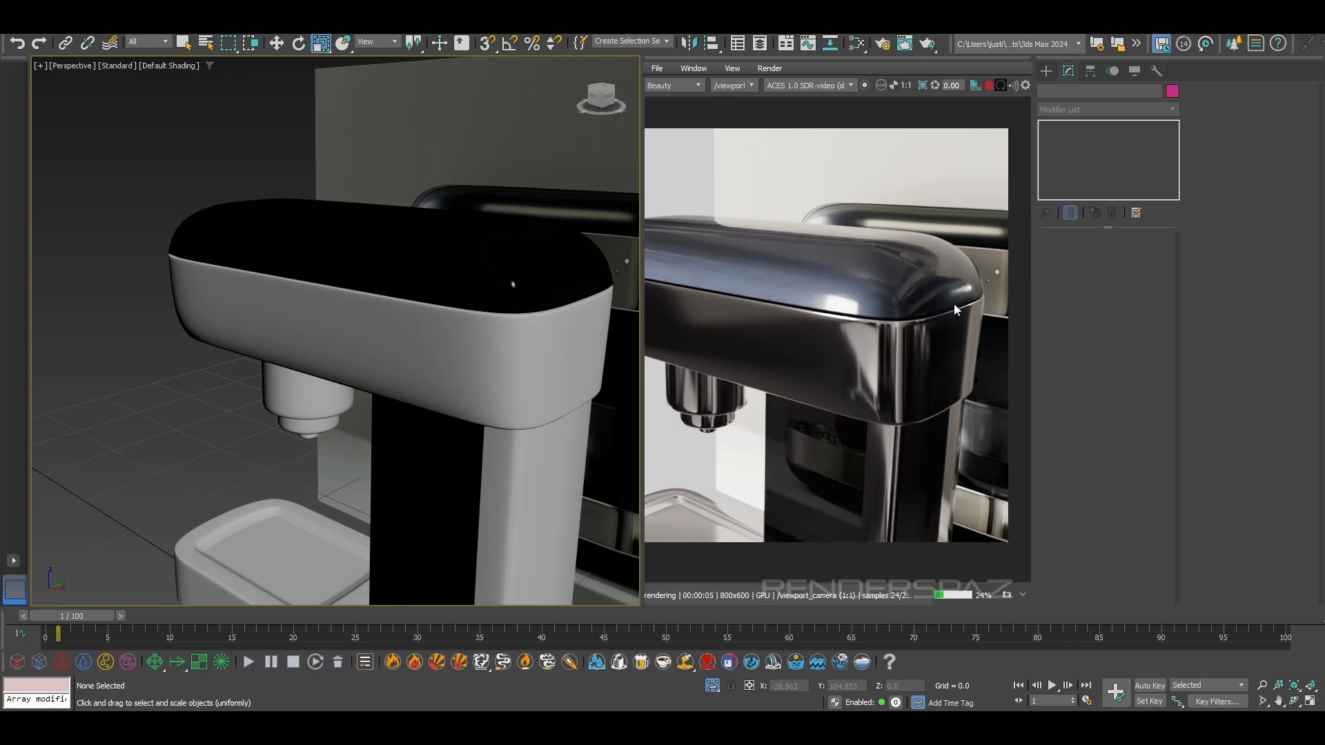
pyautogui.scroll(-10, 418, 430)
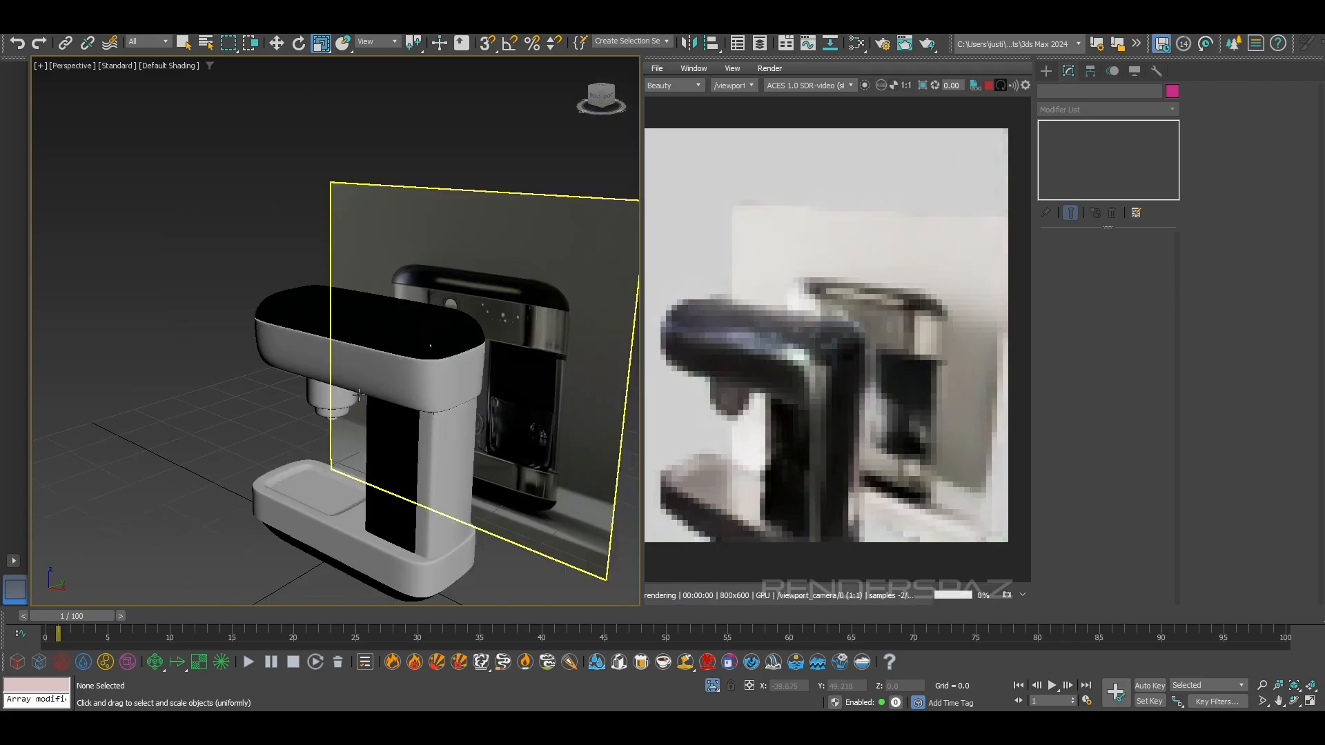
pyautogui.scroll(10, 458, 405)
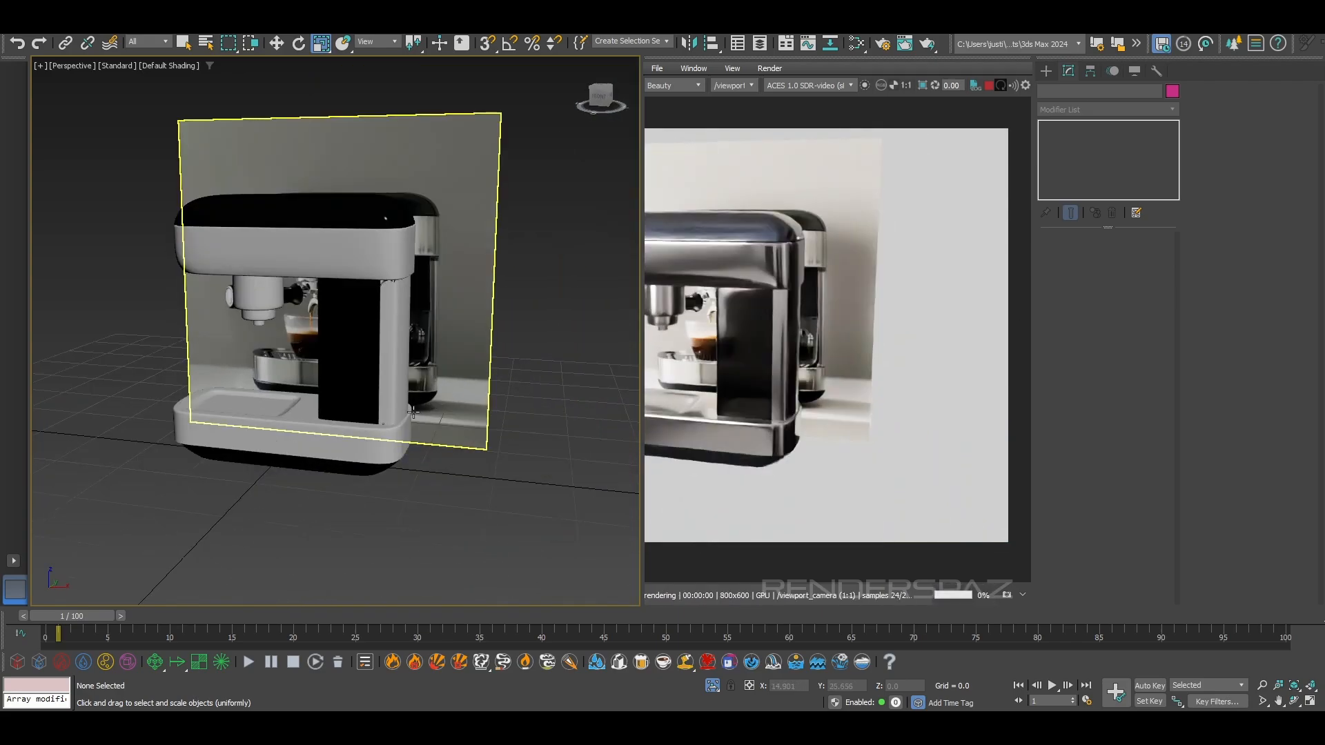
# Show edged faces, select the Object003 underside part's open border in border editing, and switch to wireframe display
pyautogui.click(386, 370)
pyautogui.press('F4')
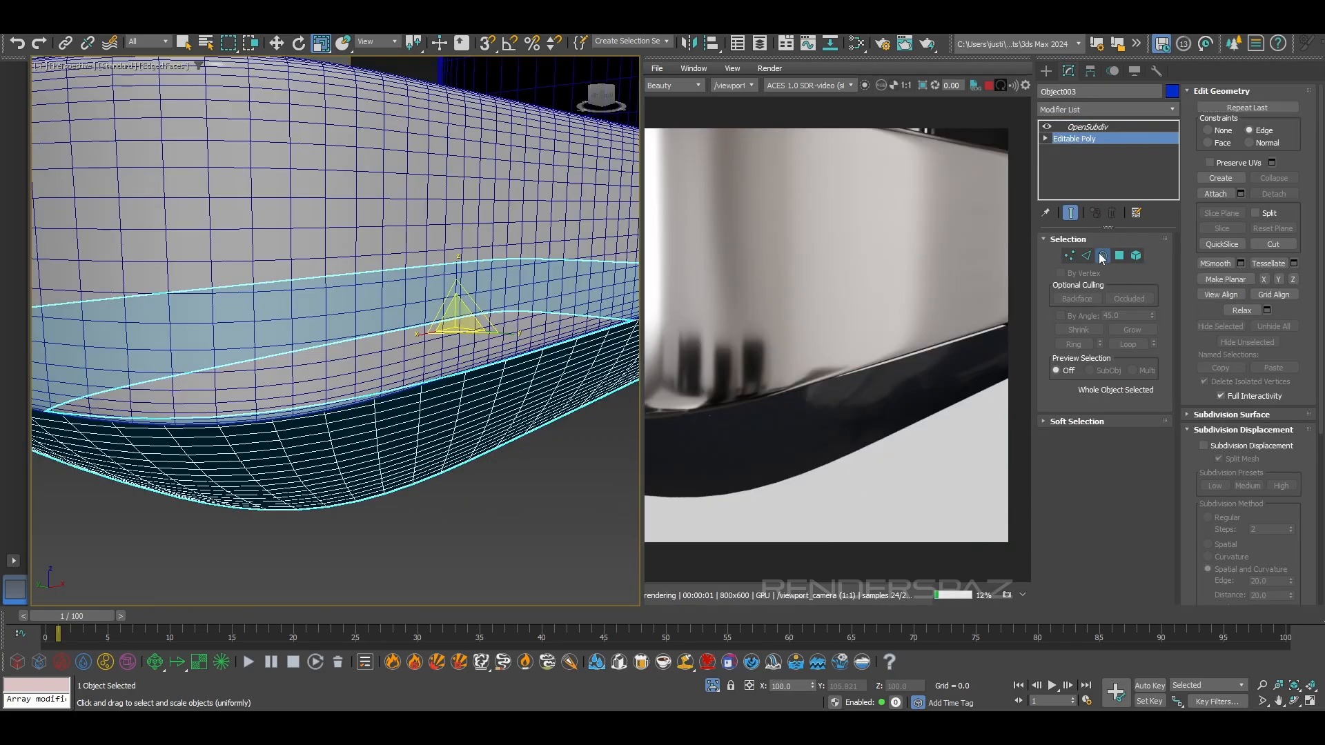
pyautogui.press('3')
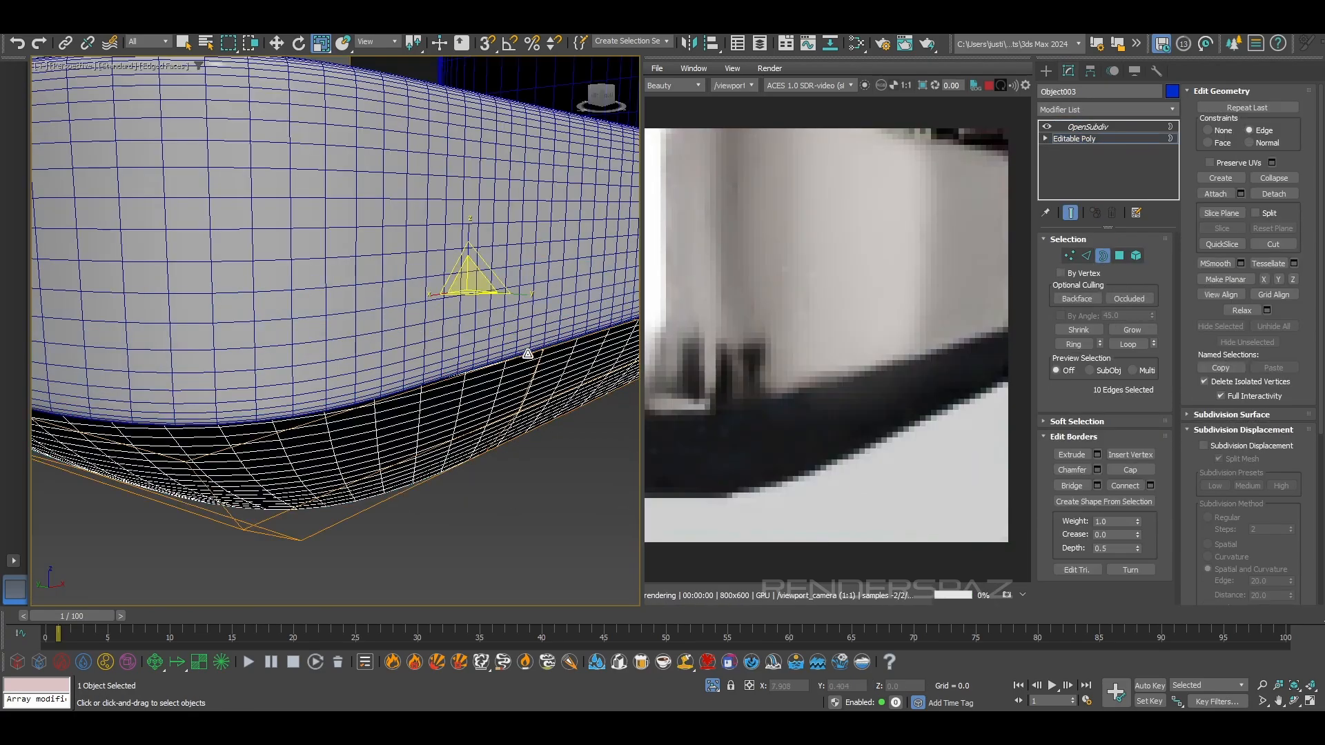
pyautogui.press('F3')
pyautogui.scroll(-4, 472, 288)
pyautogui.keyDown('alt'); pyautogui.moveTo(473, 241); pyautogui.dragTo(465, 293, button='middle'); pyautogui.keyUp('alt')
pyautogui.moveTo(474, 283); pyautogui.dragTo(474, 292)
pyautogui.hotkey('ctrl', 'z')
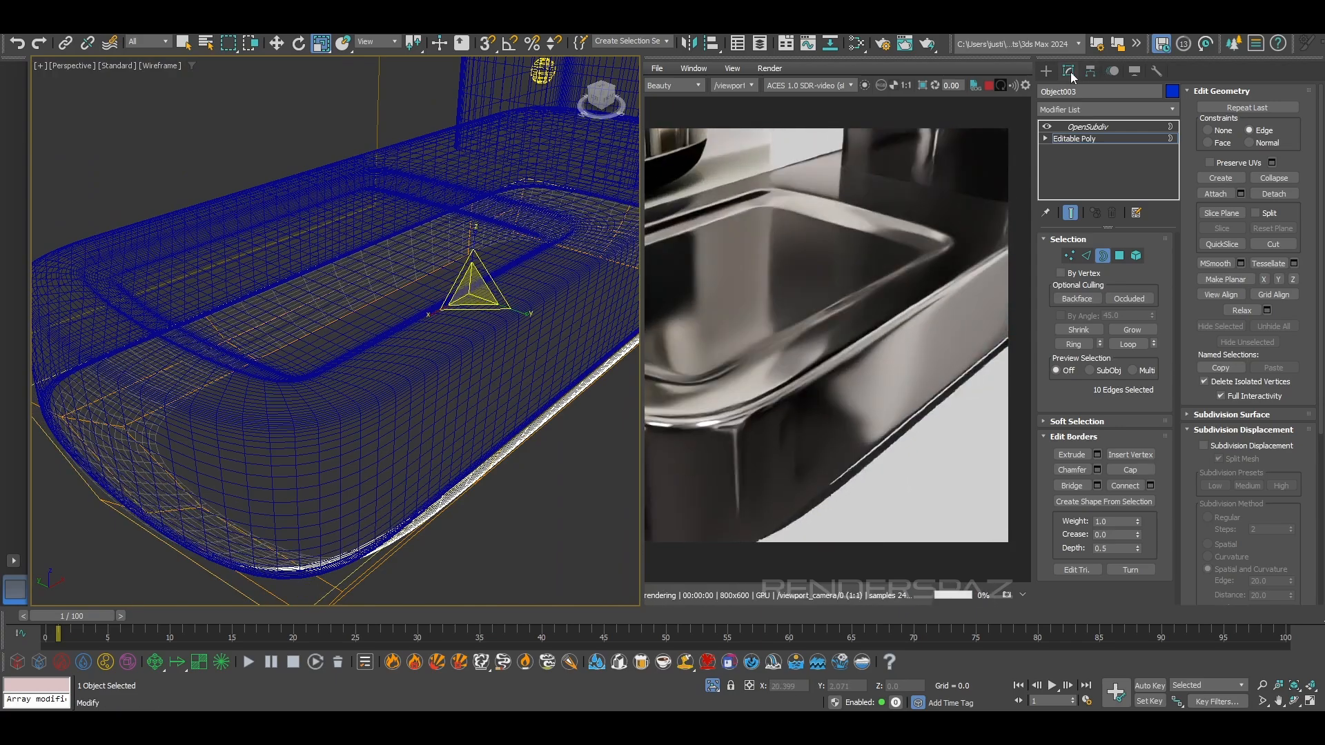
# Turn off the underside part's OpenSubdiv, set constraints to None, and extrude its open border inward by uniform scaling into a lip
pyautogui.click(1045, 127)
pyautogui.keyDown('alt'); pyautogui.moveTo(503, 356); pyautogui.dragTo(541, 351, button='middle'); pyautogui.keyUp('alt')
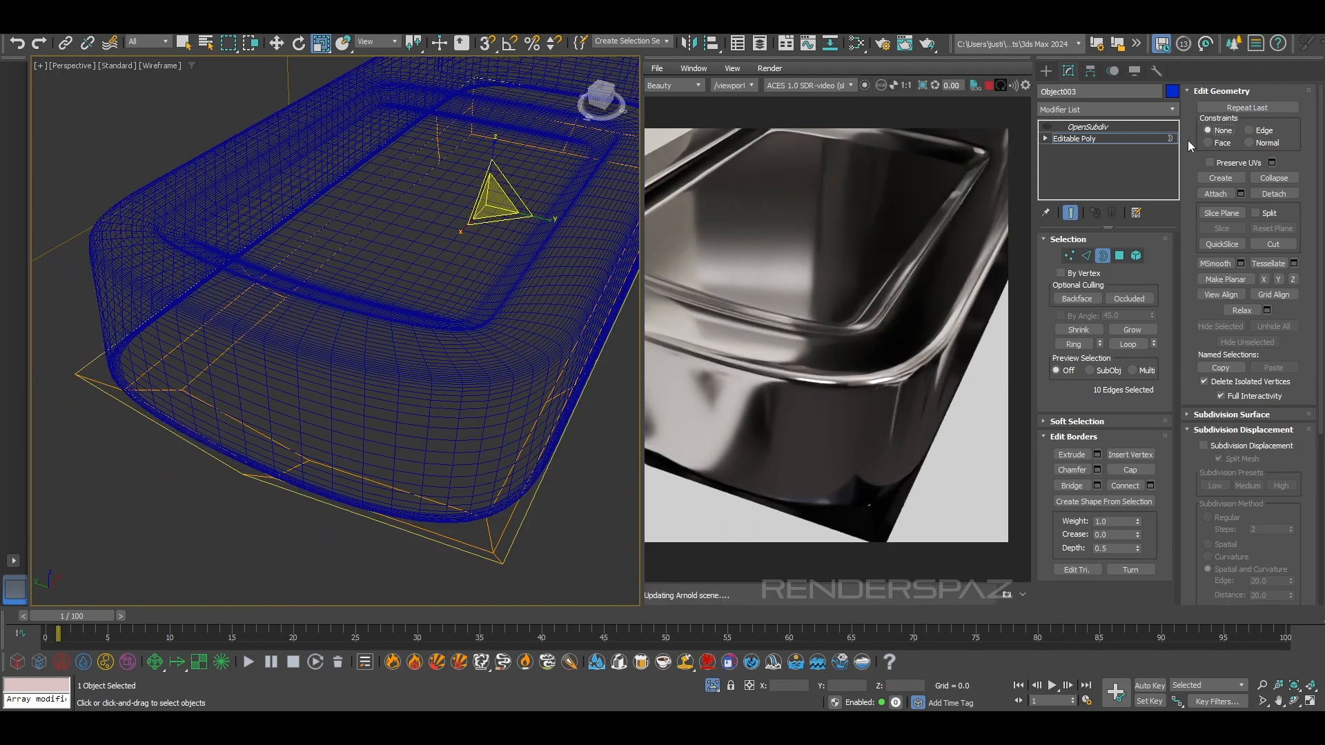
pyautogui.keyDown('shift'); pyautogui.moveTo(499, 202); pyautogui.dragTo(501, 206); pyautogui.keyUp('shift')
pyautogui.keyDown('alt'); pyautogui.moveTo(503, 365); pyautogui.dragTo(506, 326, button='middle'); pyautogui.keyUp('alt')
pyautogui.scroll(3, 507, 316)
pyautogui.press('F3')
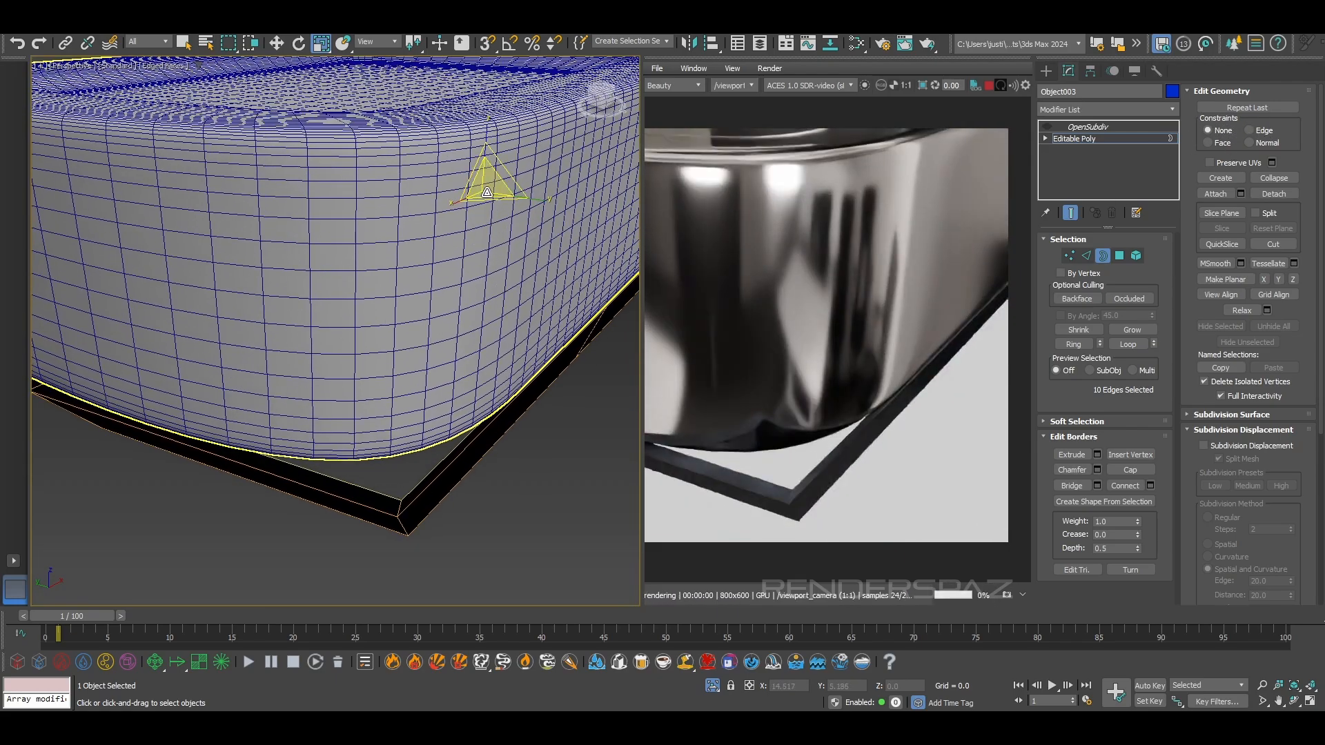
pyautogui.moveTo(541, 199); pyautogui.dragTo(539, 197)
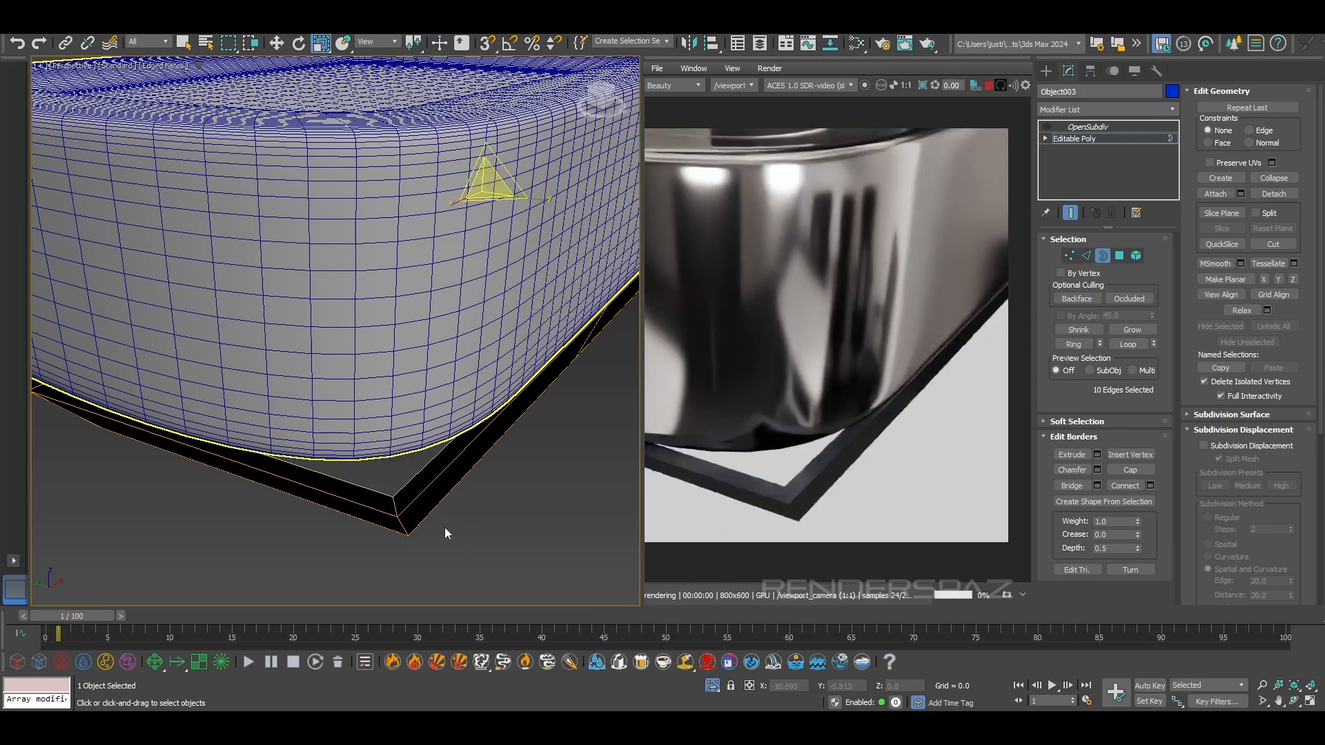
# Chamfer the lip edges of the underside part with the Tri chamfer type and an amount of 0.056
pyautogui.click(418, 490)
pyautogui.click(1083, 256)
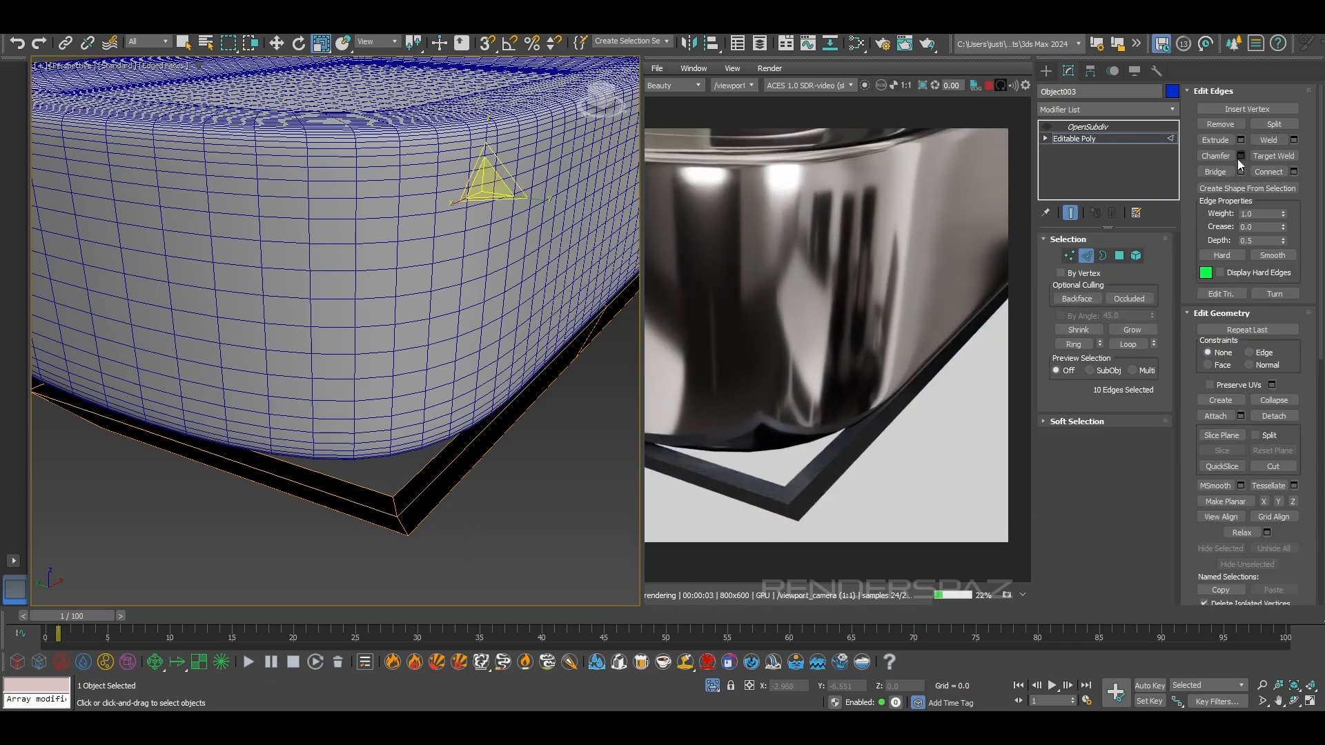
pyautogui.click(354, 338)
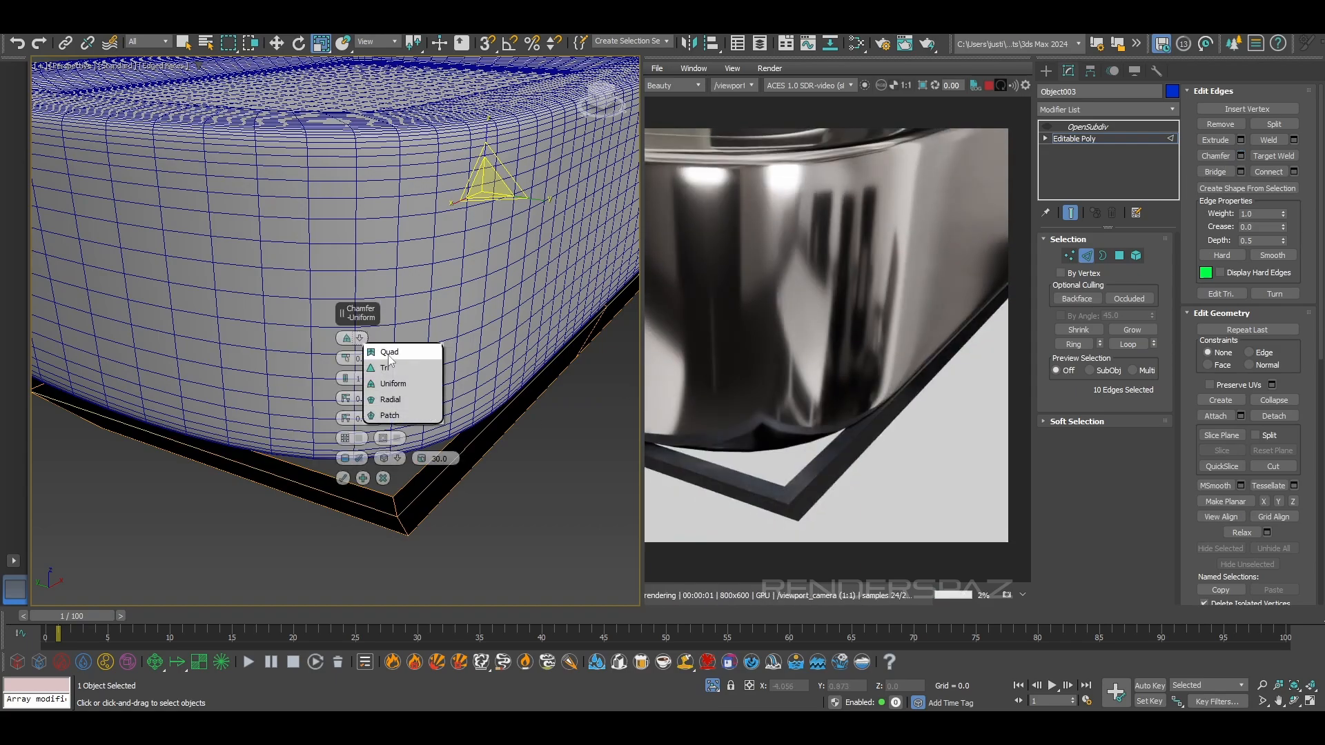
pyautogui.click(386, 370)
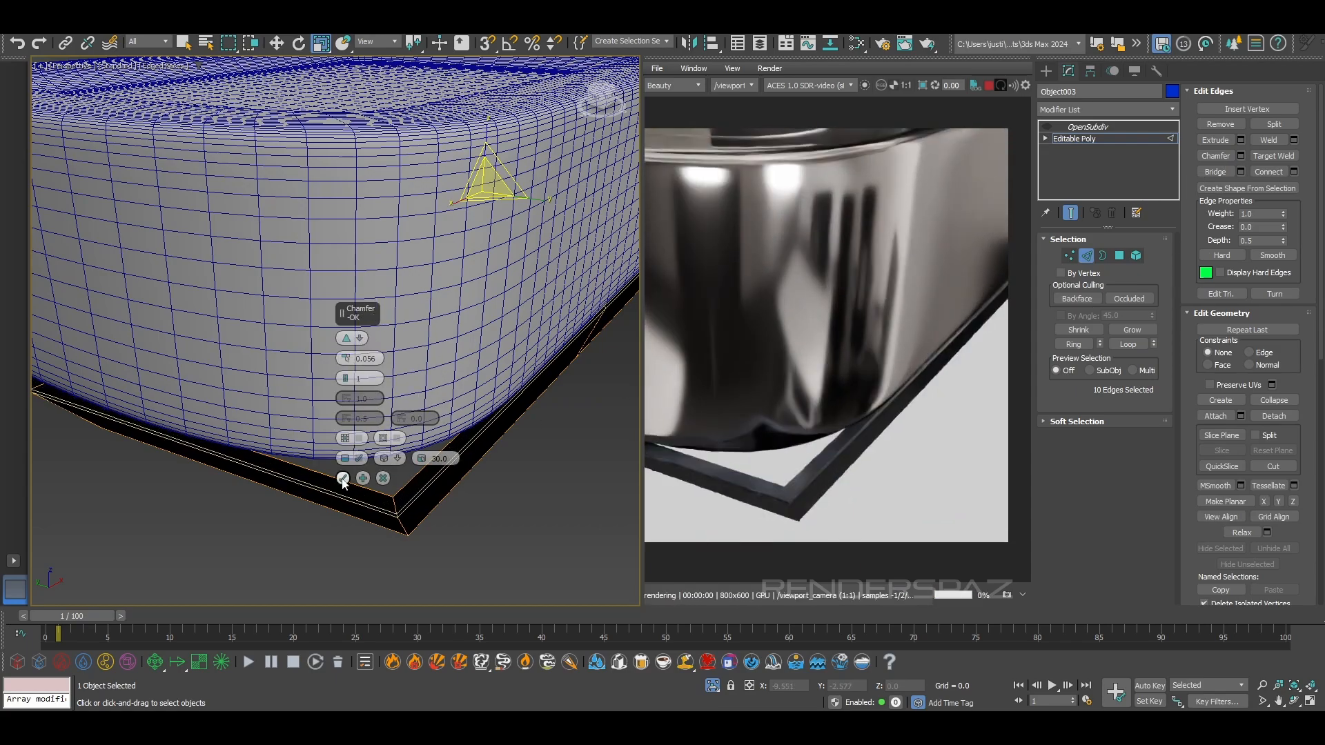
pyautogui.click(342, 478)
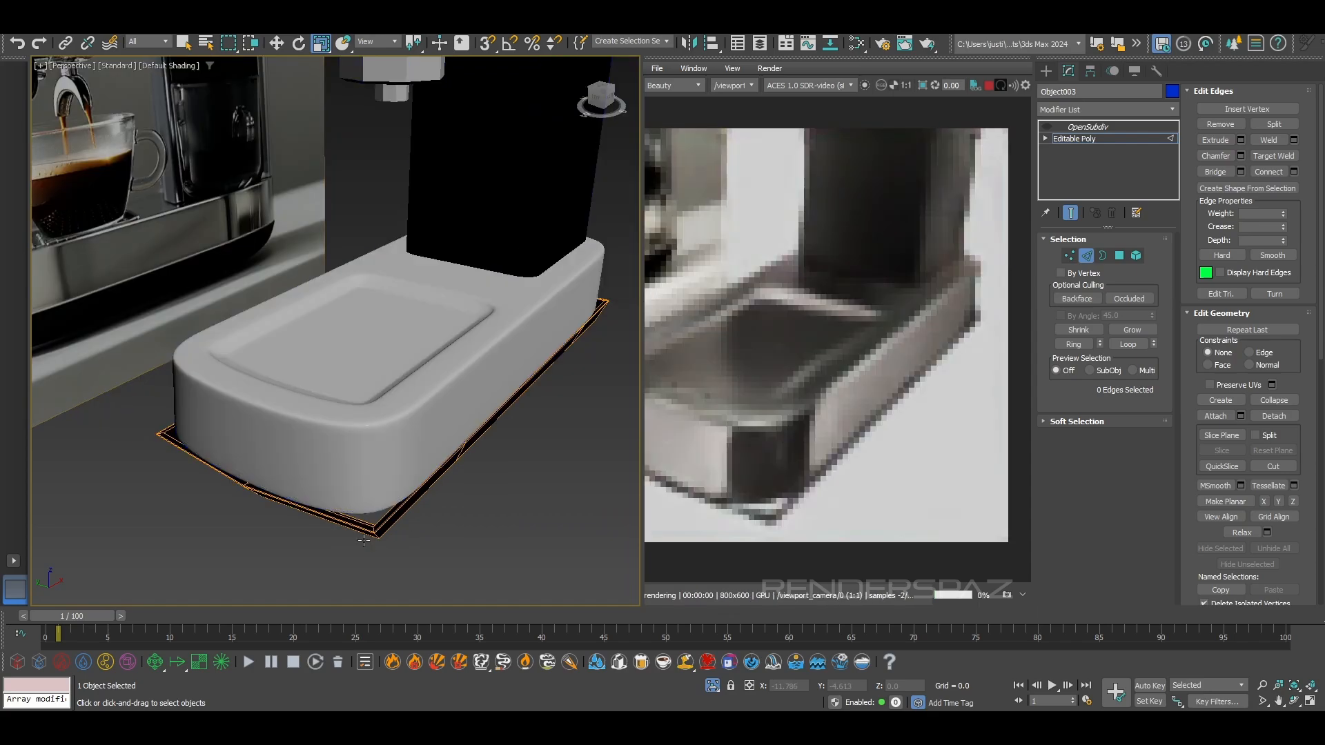
pyautogui.press('F4')
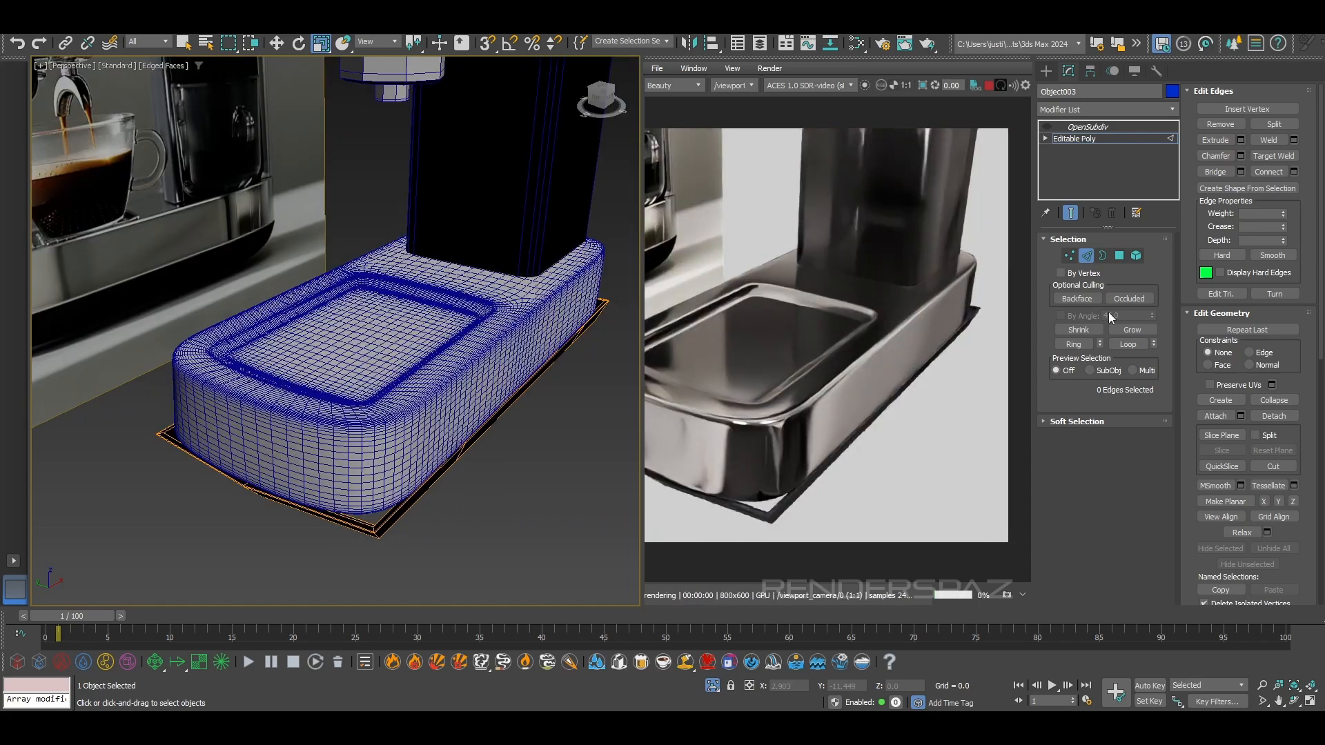
# Leave edge editing, reselect the underside part, turn its OpenSubdiv back on and hide the edged faces
pyautogui.click(1091, 255)
pyautogui.click(509, 497)
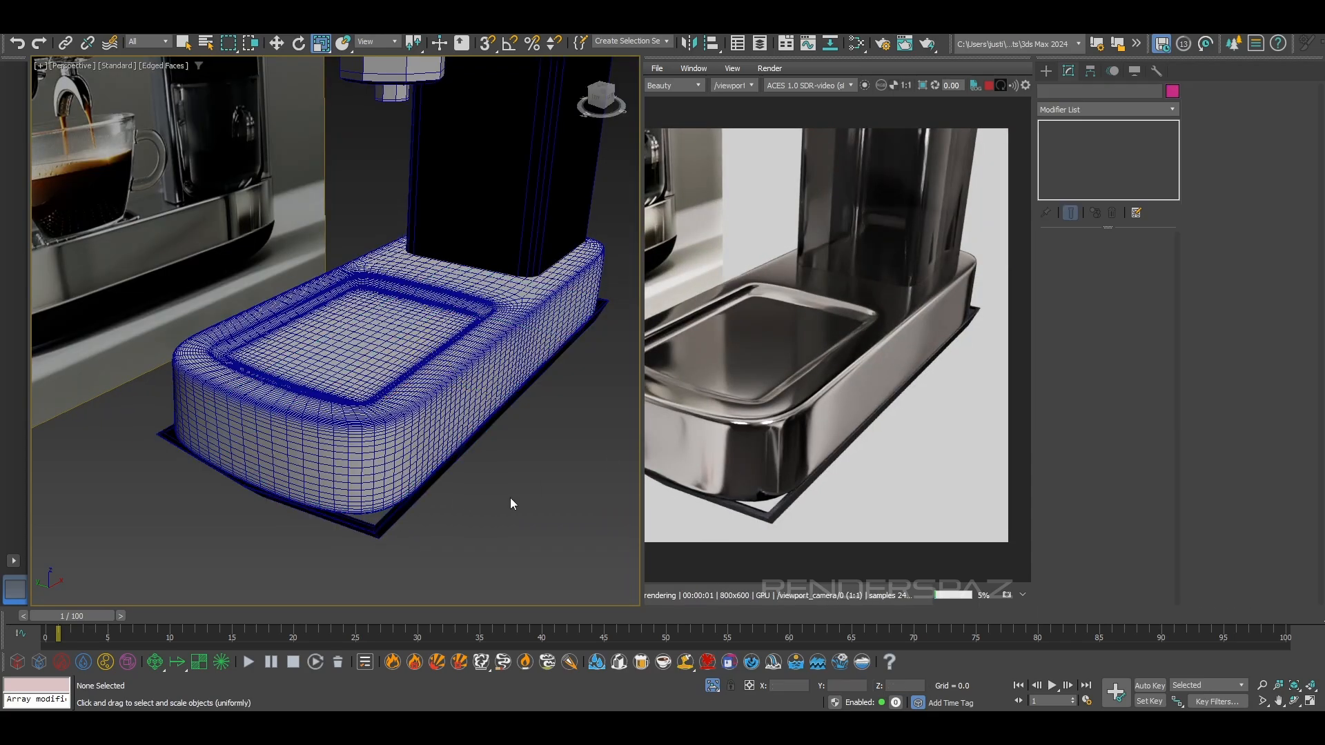
pyautogui.click(387, 528)
pyautogui.click(1048, 127)
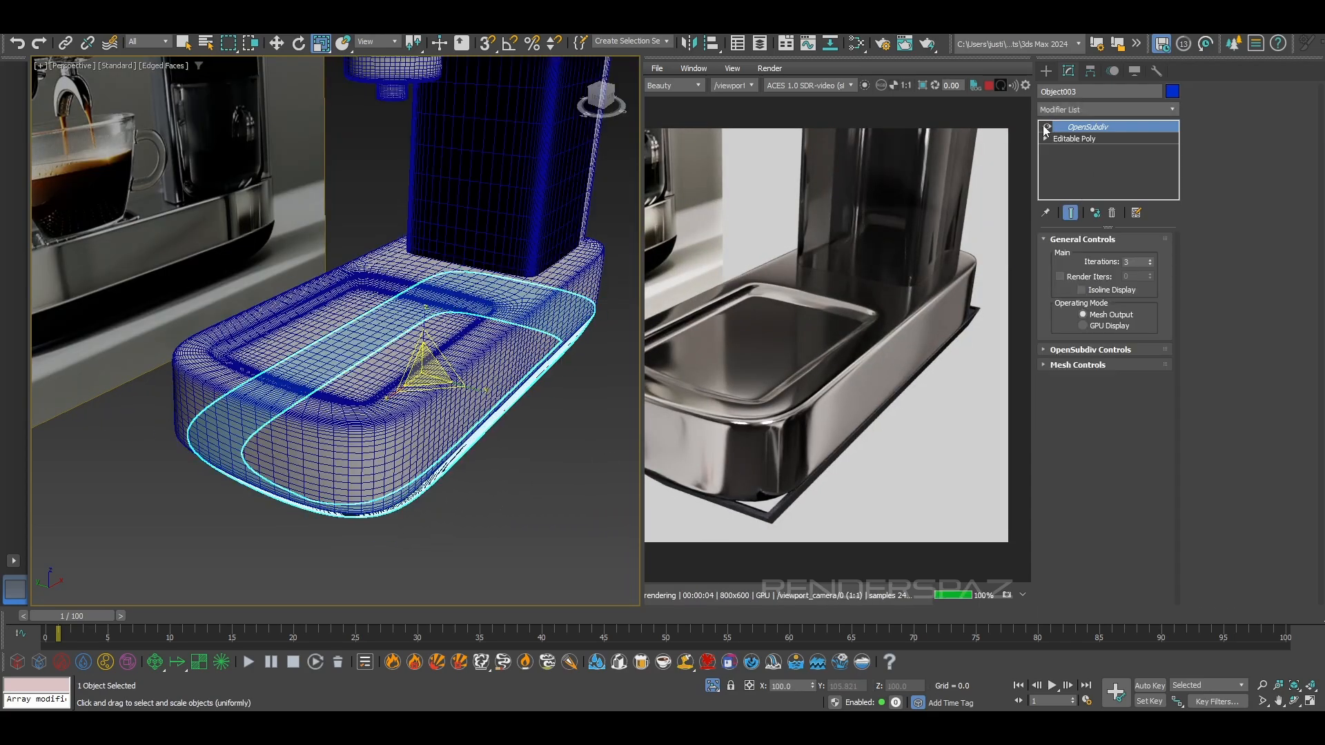
pyautogui.moveTo(376, 472)
pyautogui.keyDown('alt'); pyautogui.mouseDown(button='middle')
pyautogui.moveTo(499, 436)
pyautogui.moveTo(362, 435)
pyautogui.moveTo(416, 447)
pyautogui.mouseUp(button='middle'); pyautogui.keyUp('alt')
pyautogui.press('F4')
# Examine the fit between the underside part and the base's corner in the viewport and interactive render
pyautogui.scroll(2, 852, 395)
pyautogui.moveTo(852, 395); pyautogui.dragTo(765, 399, button='middle')
pyautogui.keyDown('alt'); pyautogui.moveTo(376, 335); pyautogui.dragTo(426, 340, button='middle'); pyautogui.keyUp('alt')
pyautogui.scroll(8, 542, 443)
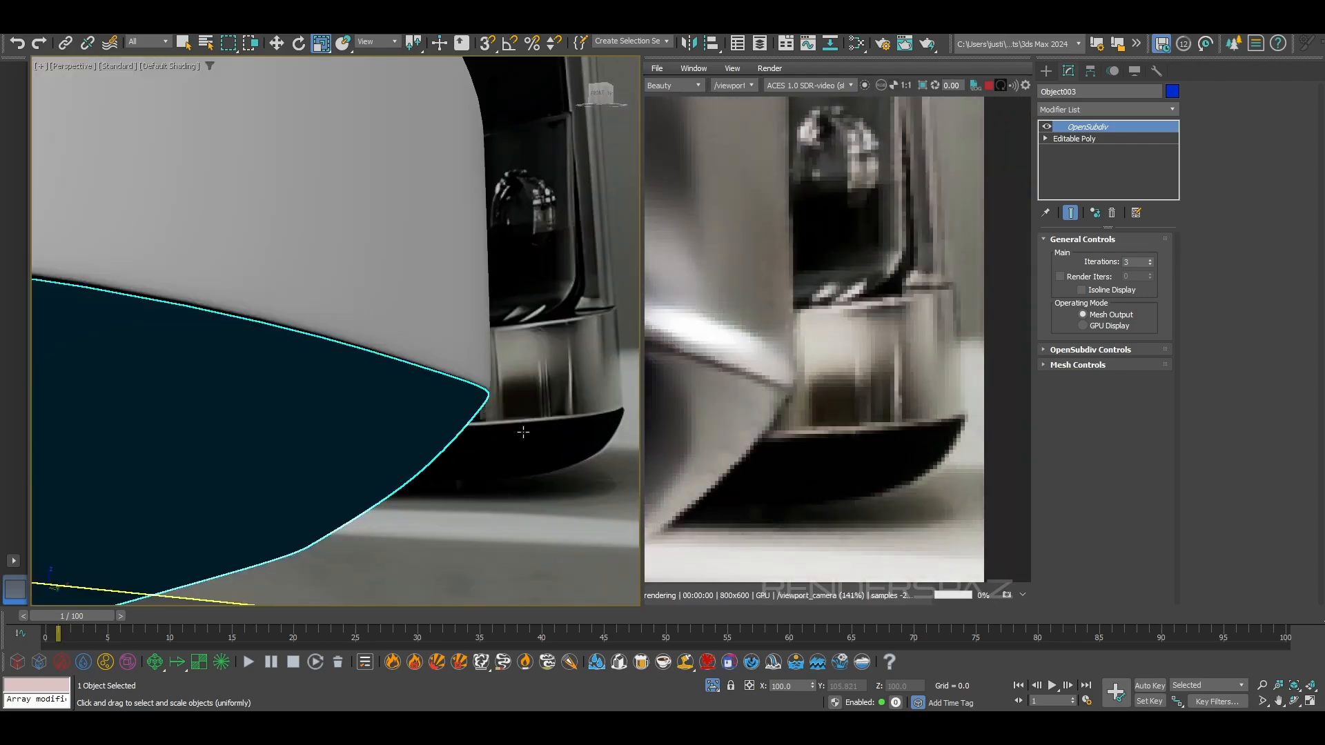
pyautogui.scroll(-5, 514, 430)
pyautogui.keyDown('alt'); pyautogui.moveTo(504, 441); pyautogui.dragTo(442, 431, button='middle'); pyautogui.keyUp('alt')
pyautogui.scroll(5, 436, 429)
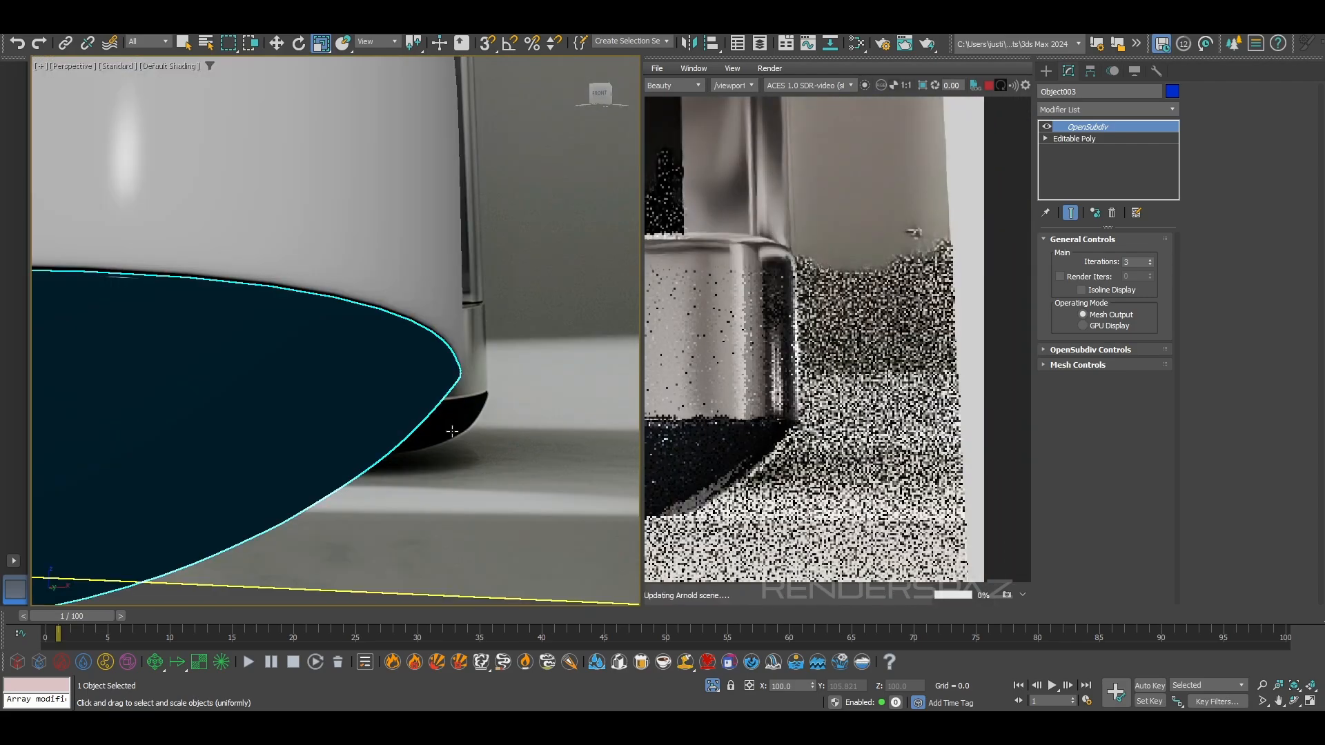
# Show edged faces and select the underside part's vertices at one end of the base in vertex editing
pyautogui.press('F4')
pyautogui.scroll(-5, 434, 427)
pyautogui.click(1078, 127)
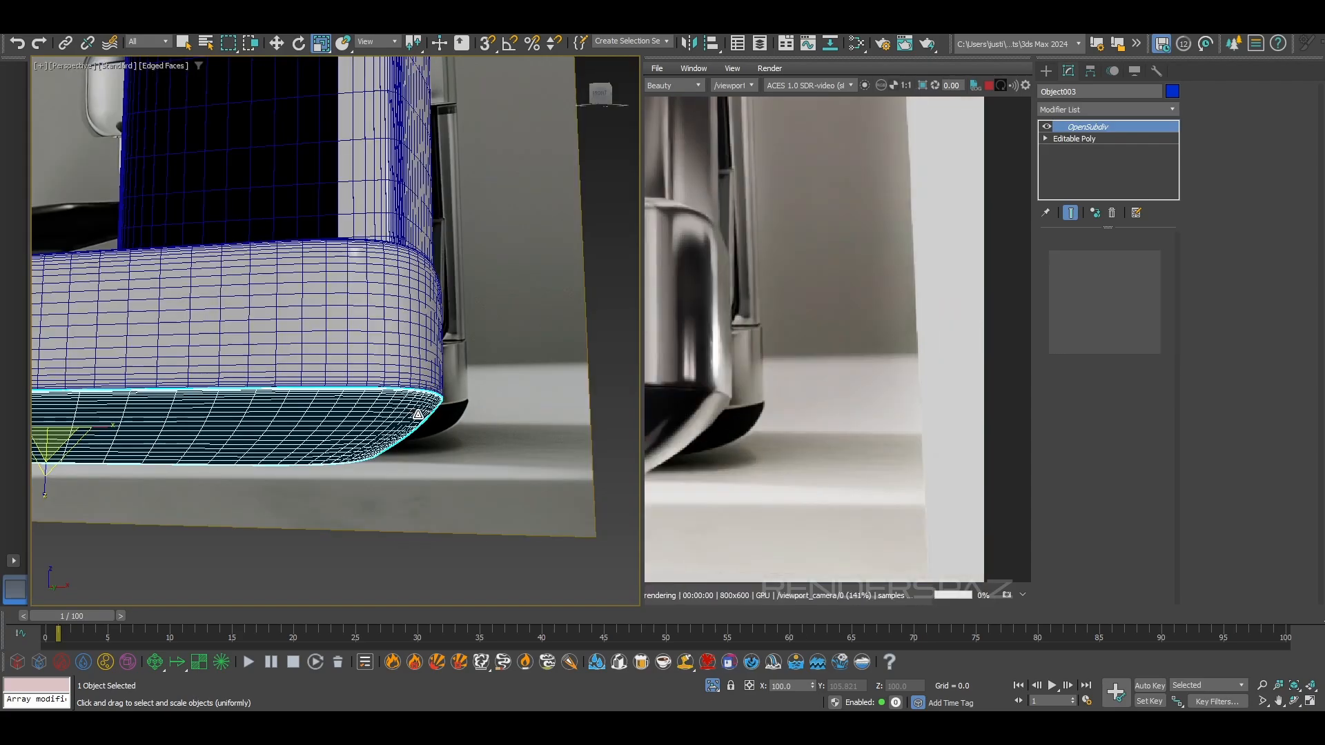
pyautogui.click(1070, 256)
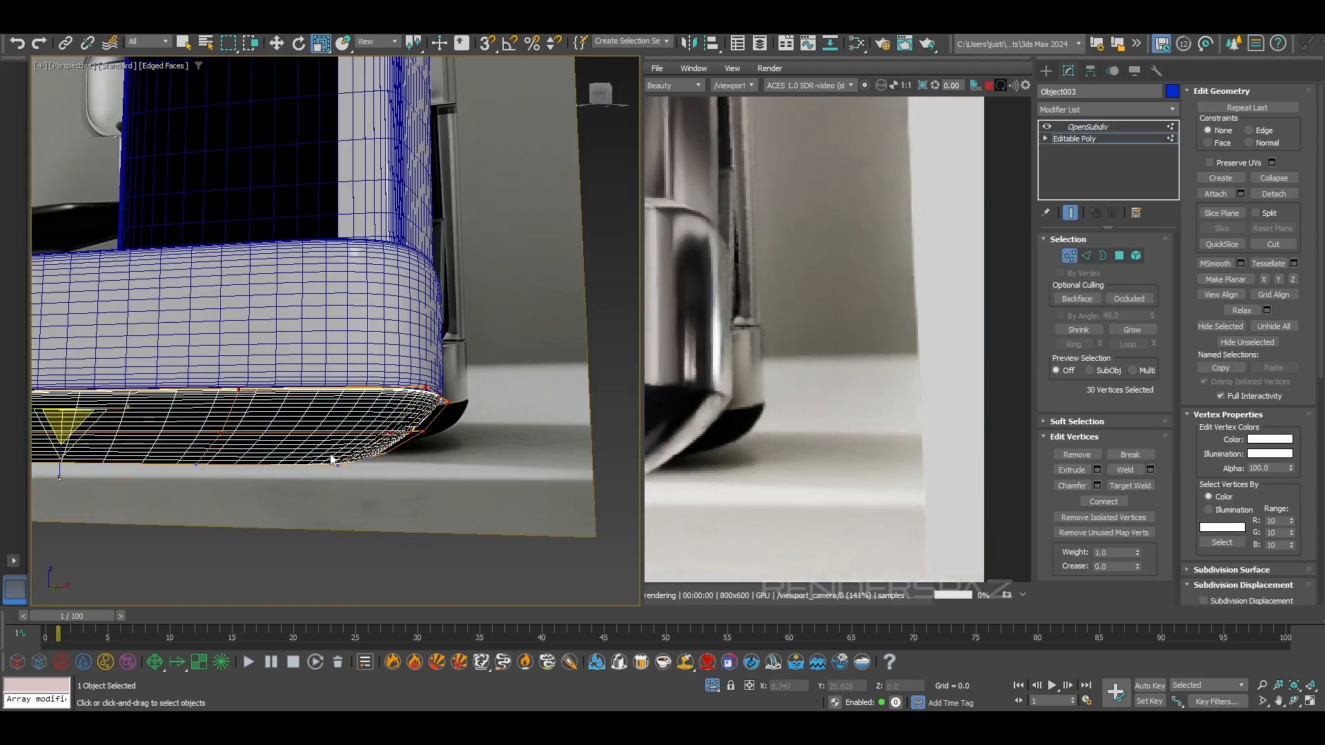
pyautogui.moveTo(459, 522); pyautogui.dragTo(329, 335)
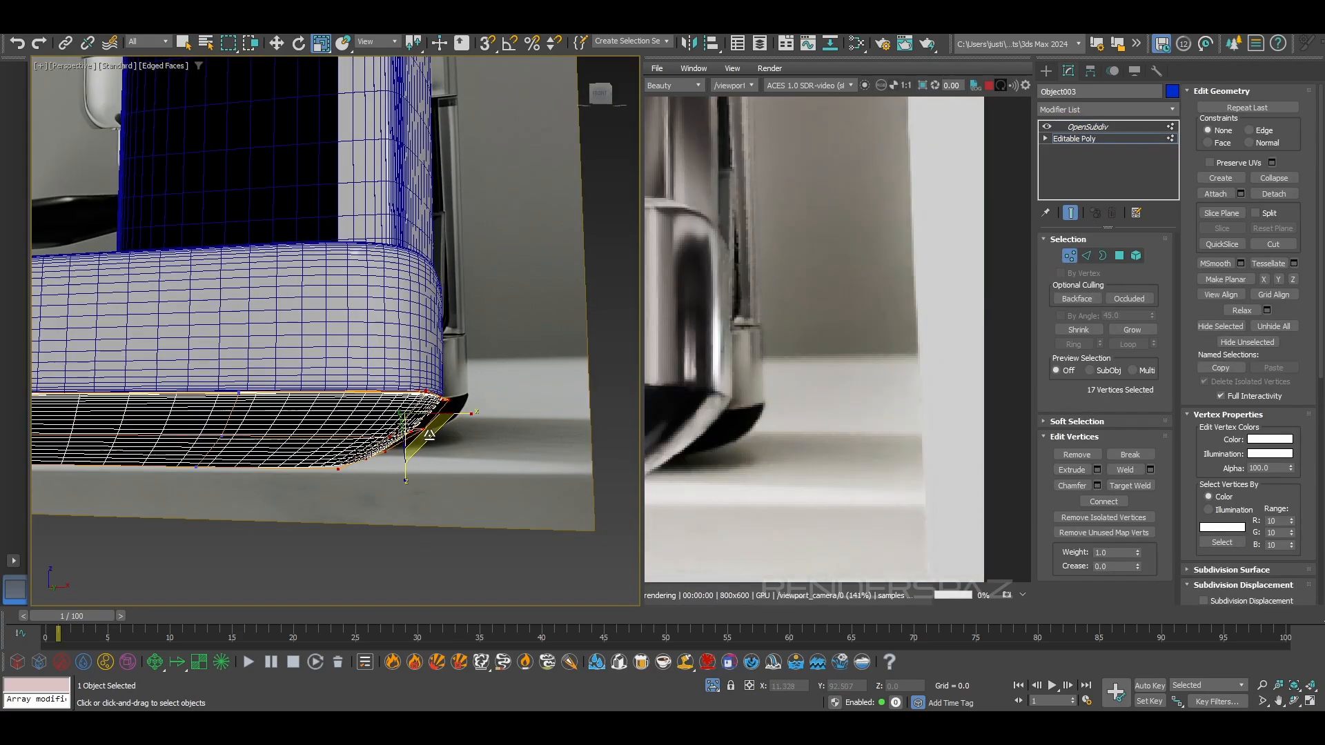
# Hide edged faces and move the selected end vertices so the underside rim follows the base's lower edge
pyautogui.scroll(5, 426, 439)
pyautogui.press('F4')
pyautogui.moveTo(420, 408)
pyautogui.keyDown('alt'); pyautogui.mouseDown(button='middle')
pyautogui.moveTo(412, 388)
pyautogui.moveTo(414, 402)
pyautogui.mouseUp(button='middle'); pyautogui.keyUp('alt')
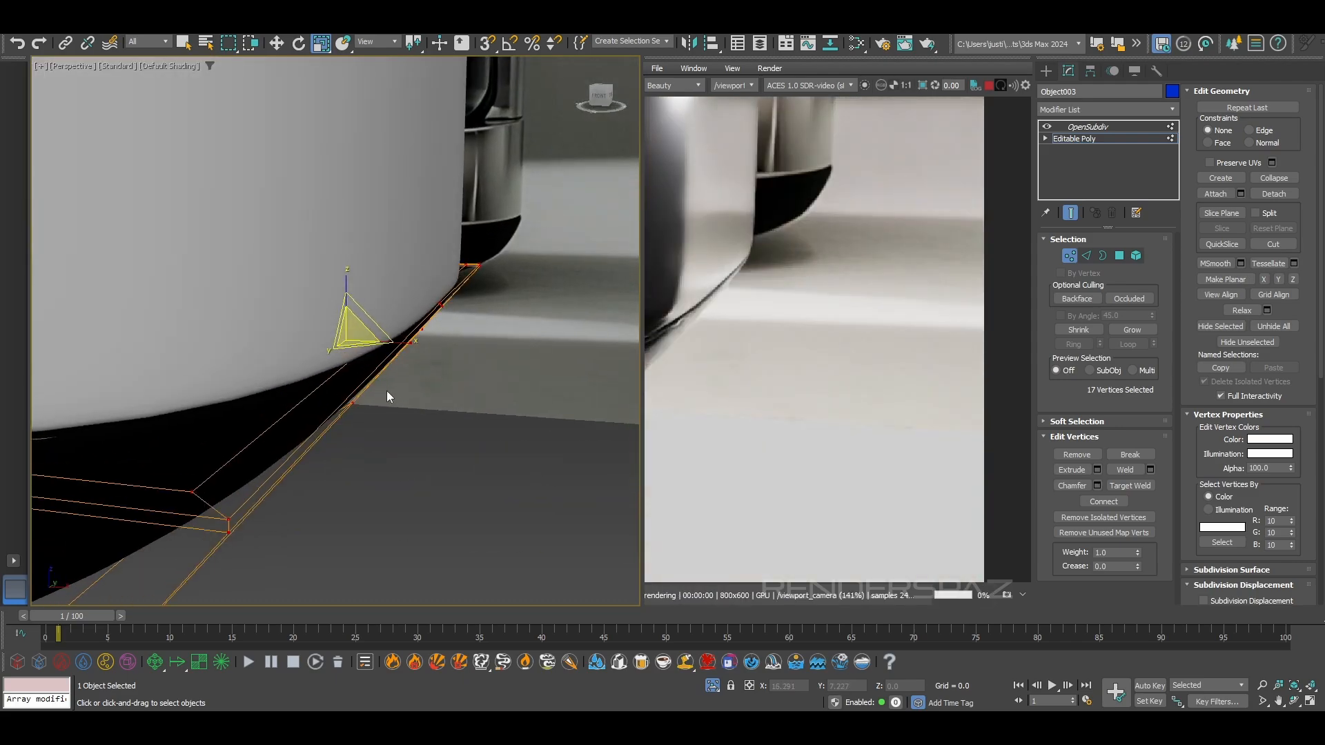
pyautogui.moveTo(390, 344); pyautogui.dragTo(393, 340)
pyautogui.keyDown('alt'); pyautogui.moveTo(393, 341); pyautogui.dragTo(365, 439, button='middle'); pyautogui.keyUp('alt')
pyautogui.moveTo(468, 345); pyautogui.dragTo(464, 344)
pyautogui.scroll(2, 760, 351)
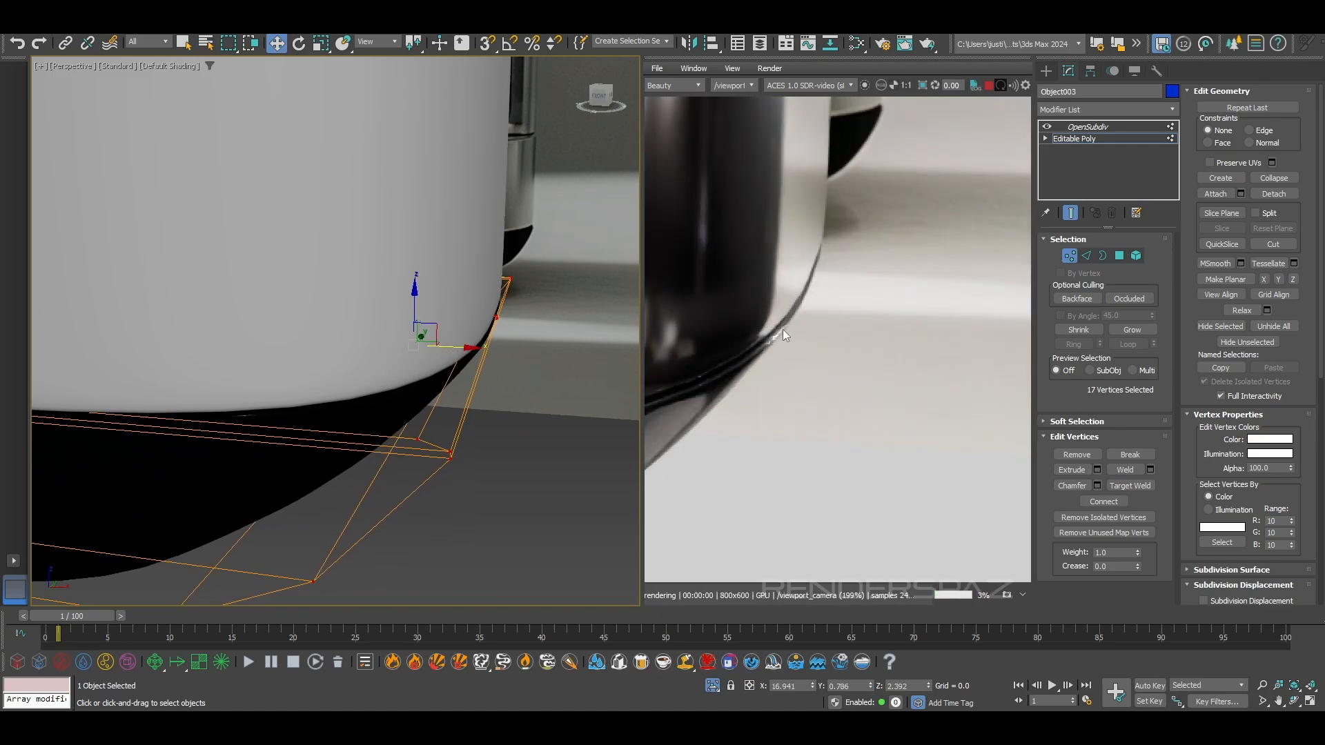
# Select the underside part's vertices at the opposite end and move them along X to fit the base's edge
pyautogui.scroll(-2, 777, 332)
pyautogui.moveTo(308, 440); pyautogui.dragTo(614, 284, button='middle')
pyautogui.scroll(-3, 369, 389)
pyautogui.scroll(-3, 614, 284)
pyautogui.moveTo(418, 400); pyautogui.dragTo(386, 324, button='middle')
pyautogui.scroll(-2, 393, 353)
pyautogui.keyDown('alt'); pyautogui.moveTo(292, 307); pyautogui.dragTo(241, 305, button='middle'); pyautogui.keyUp('alt')
pyautogui.moveTo(166, 263); pyautogui.dragTo(264, 338)
pyautogui.moveTo(505, 444); pyautogui.dragTo(505, 444)
pyautogui.keyDown('alt'); pyautogui.moveTo(505, 444); pyautogui.dragTo(522, 399, button='middle'); pyautogui.keyUp('alt')
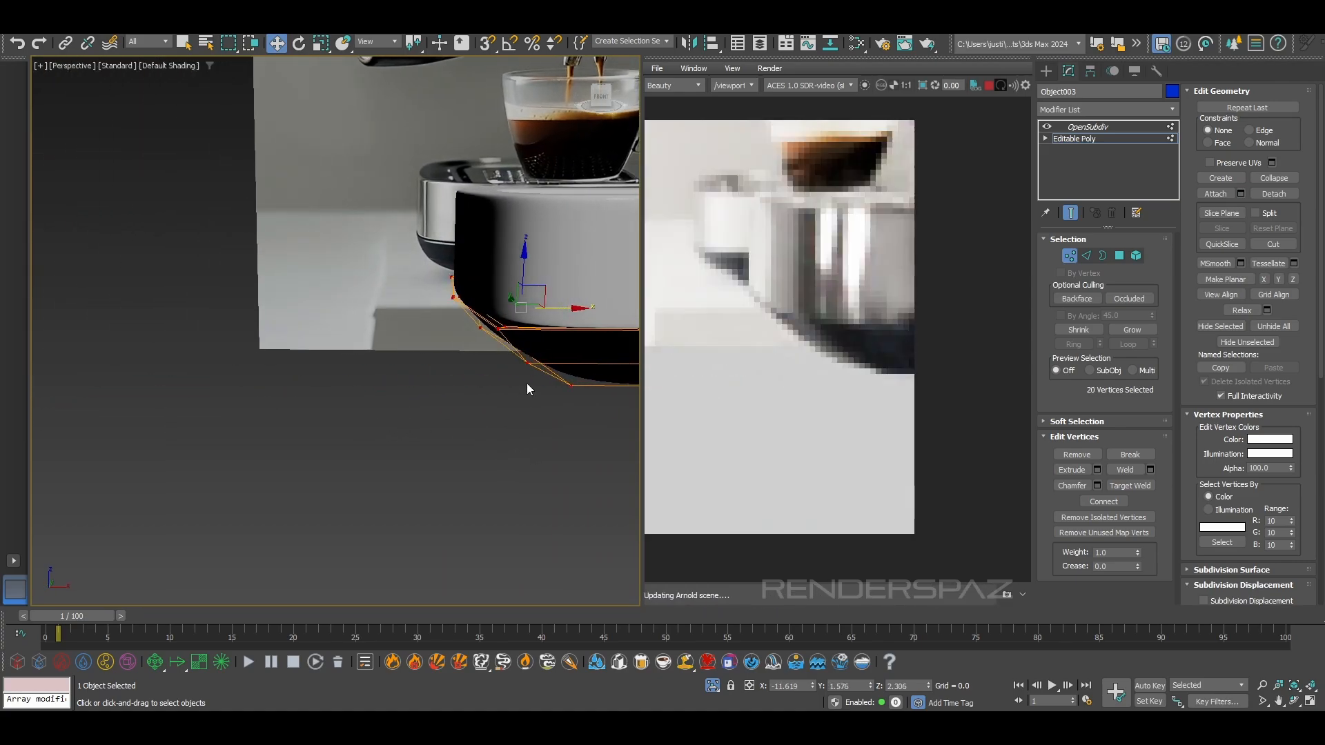
pyautogui.moveTo(544, 310); pyautogui.dragTo(543, 311)
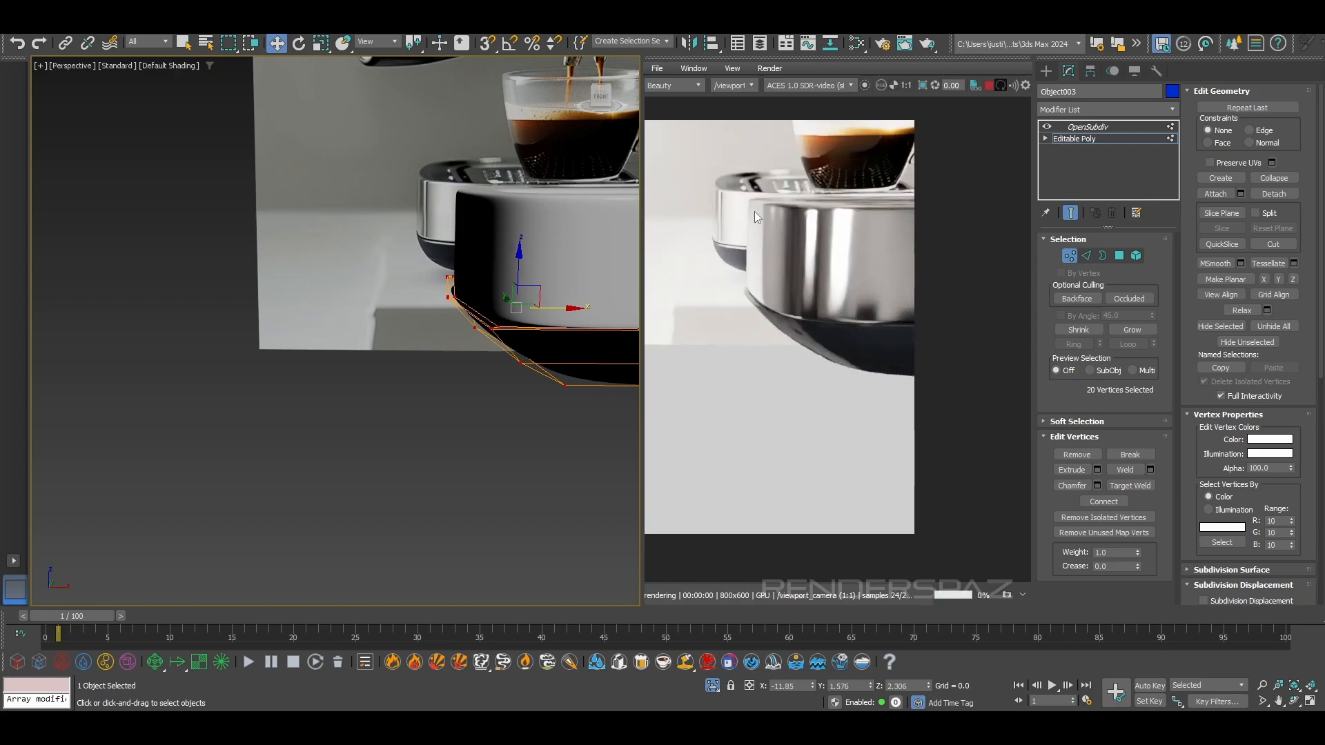
# Widen the perspective viewport, show edged faces and open the upper body for edge editing around the brew head
pyautogui.moveTo(501, 405)
pyautogui.keyDown('alt'); pyautogui.mouseDown(button='middle')
pyautogui.moveTo(420, 414)
pyautogui.moveTo(496, 449)
pyautogui.moveTo(557, 409)
pyautogui.moveTo(520, 392)
pyautogui.moveTo(608, 386)
pyautogui.moveTo(487, 395)
pyautogui.mouseUp(button='middle'); pyautogui.keyUp('alt')
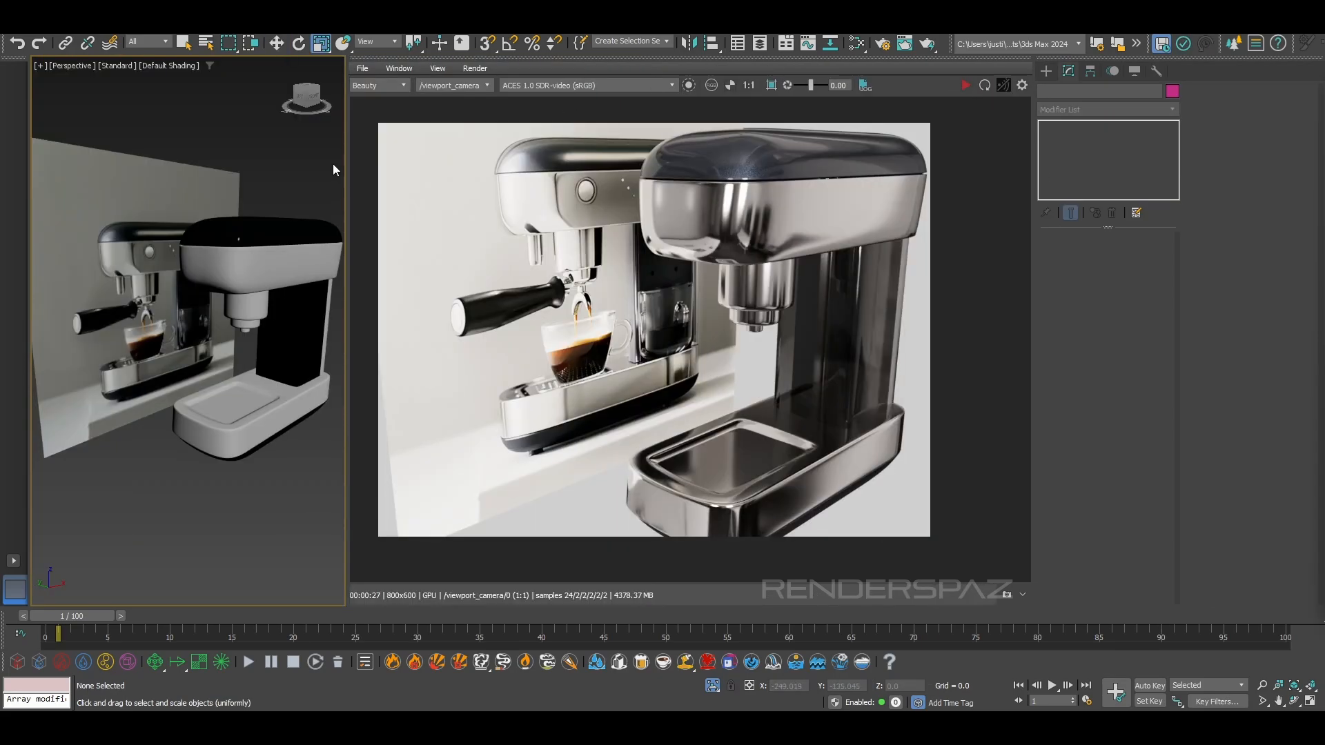
pyautogui.moveTo(347, 180); pyautogui.dragTo(565, 181)
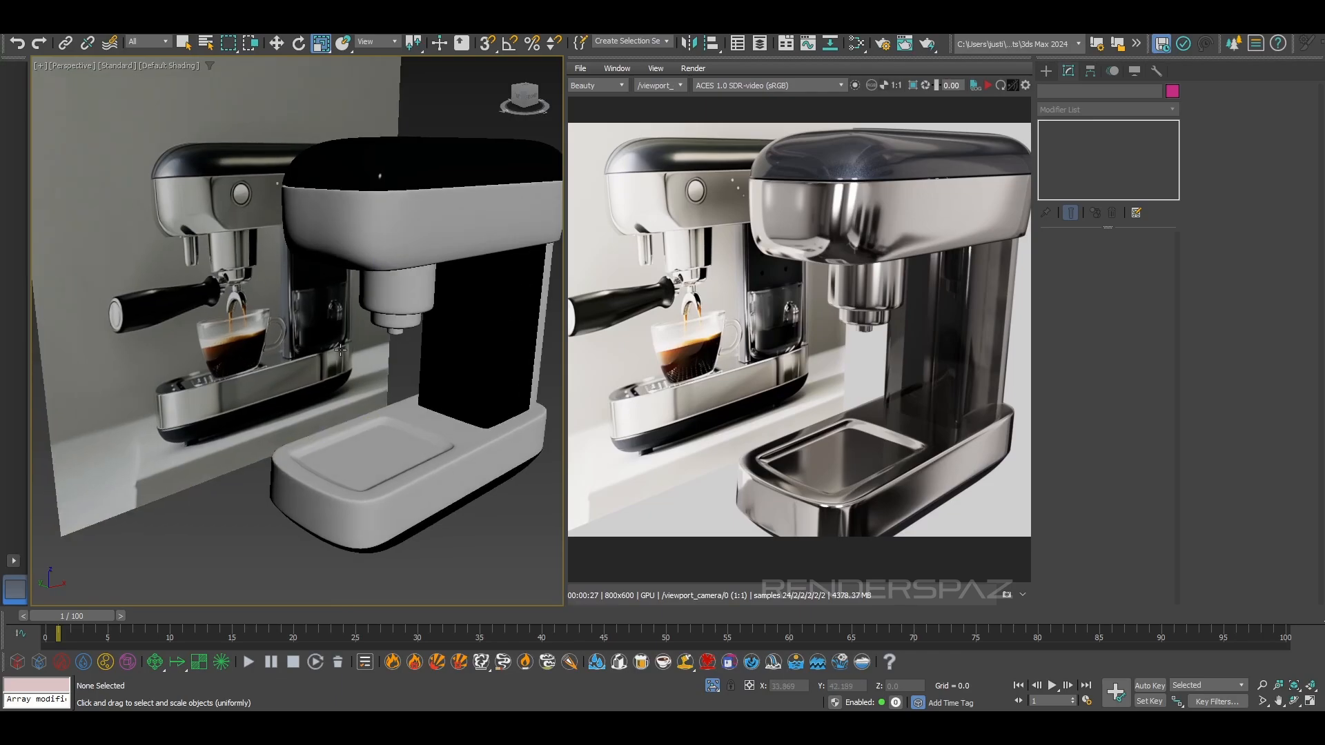
pyautogui.scroll(10, 341, 351)
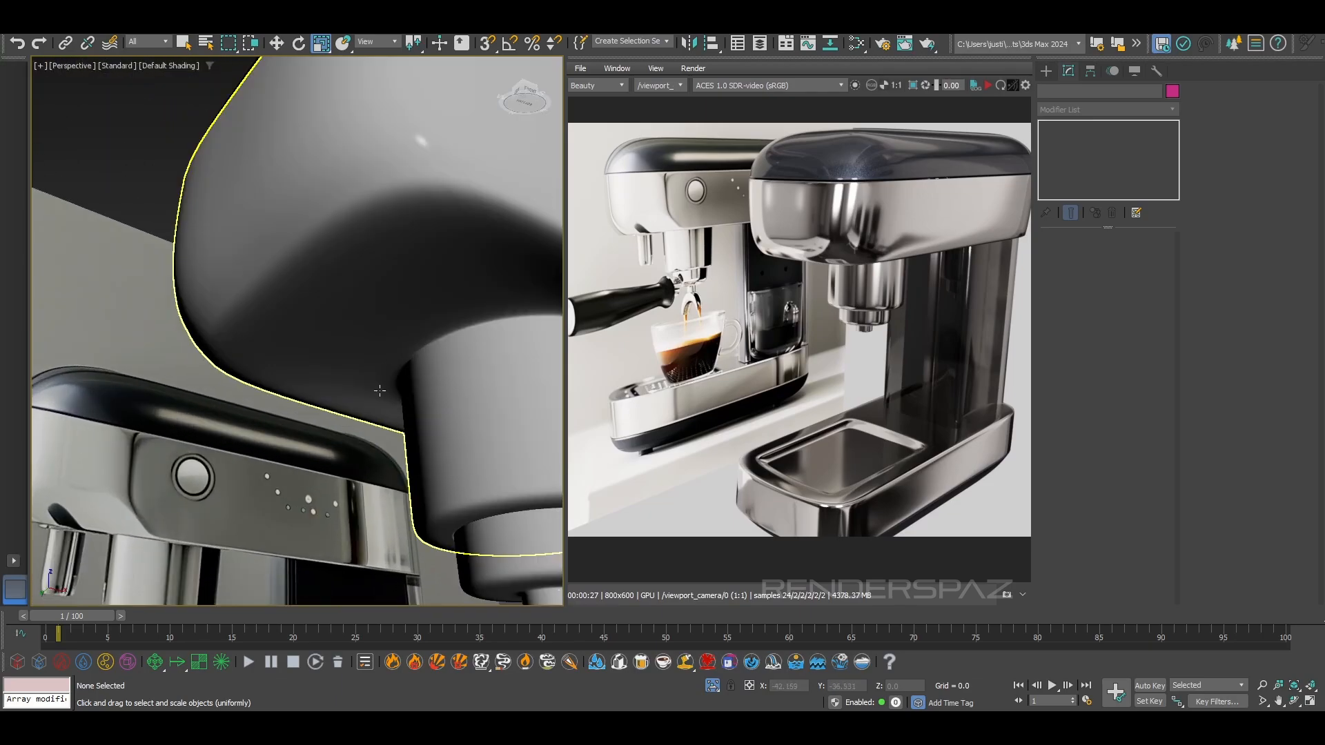
pyautogui.press('F4')
pyautogui.scroll(-4, 381, 378)
pyautogui.click(417, 266)
pyautogui.keyDown('alt'); pyautogui.moveTo(381, 379); pyautogui.dragTo(391, 295, button='middle'); pyautogui.keyUp('alt')
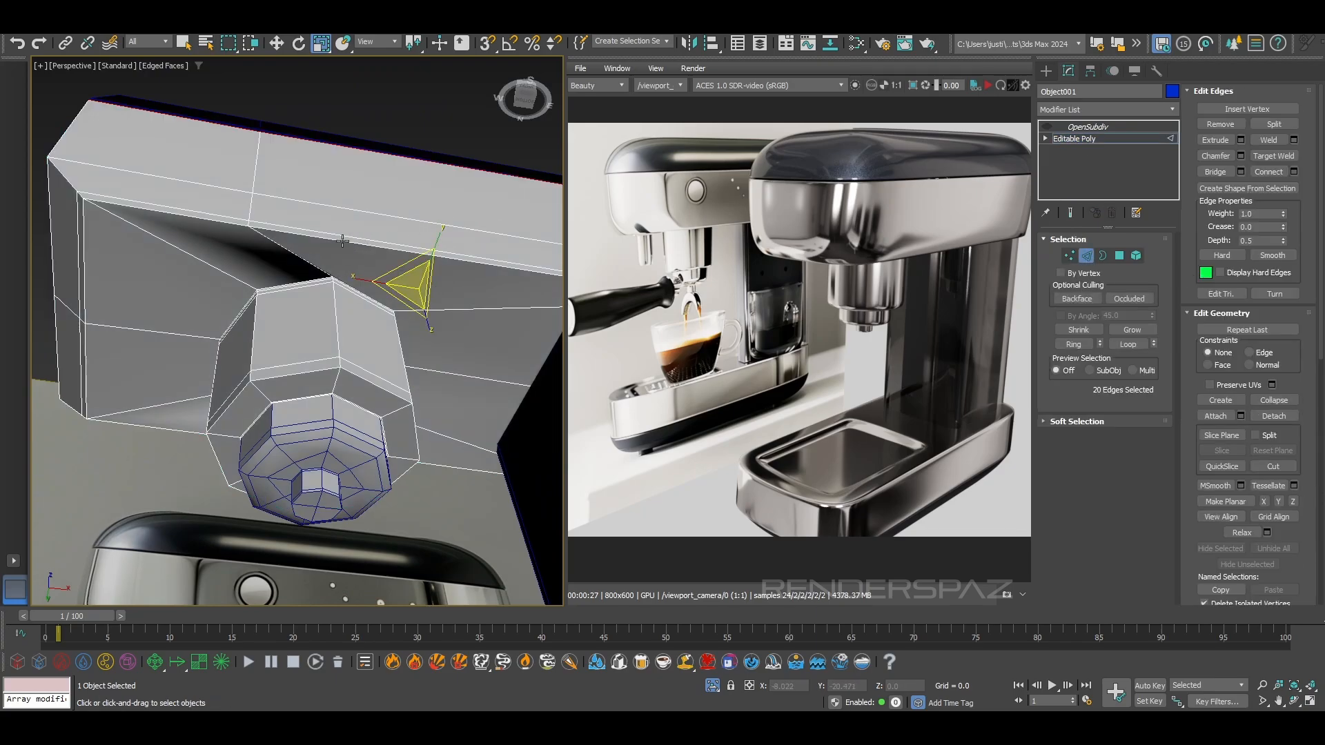
# Select the upper body's vertices around the brew head junction in vertex editing, using front and perspective views
pyautogui.keyDown('alt'); pyautogui.moveTo(298, 253); pyautogui.dragTo(300, 256, button='middle'); pyautogui.keyUp('alt')
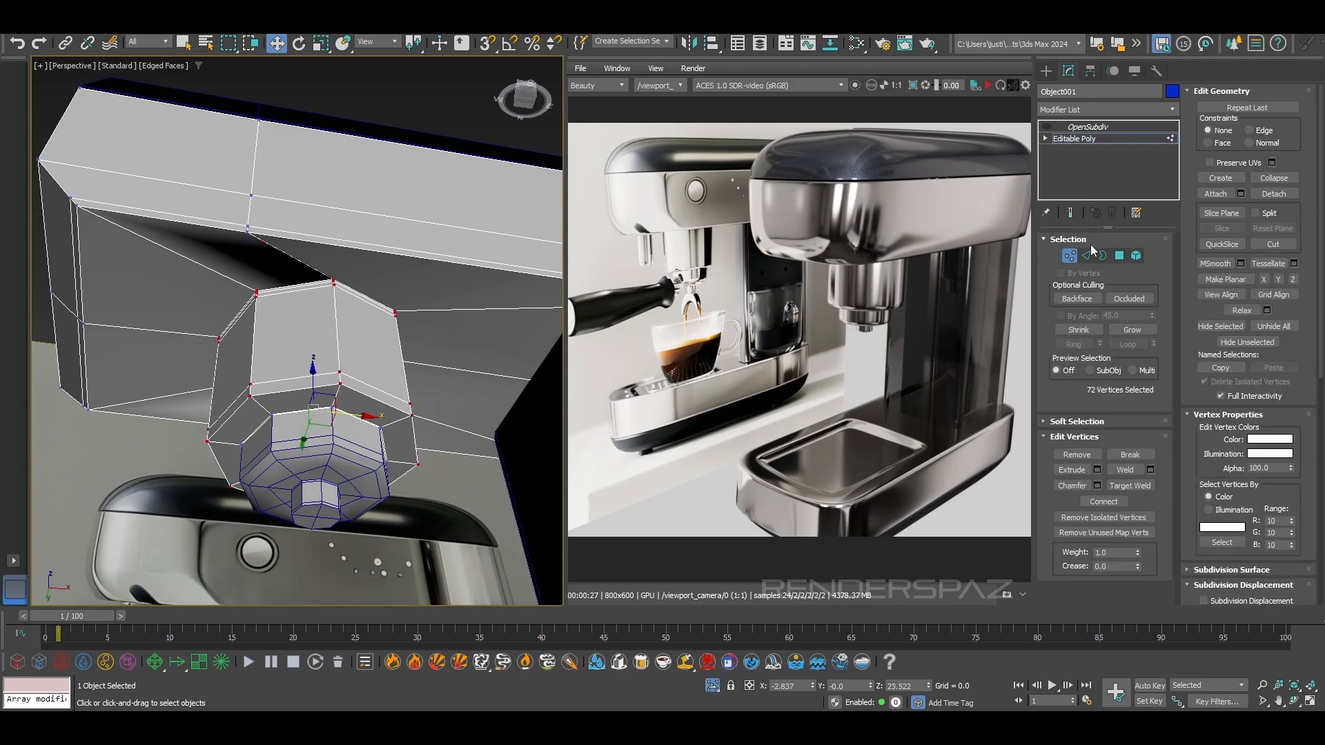
pyautogui.scroll(-5, 349, 343)
pyautogui.keyDown('alt'); pyautogui.moveTo(348, 344); pyautogui.dragTo(269, 297, button='middle'); pyautogui.keyUp('alt')
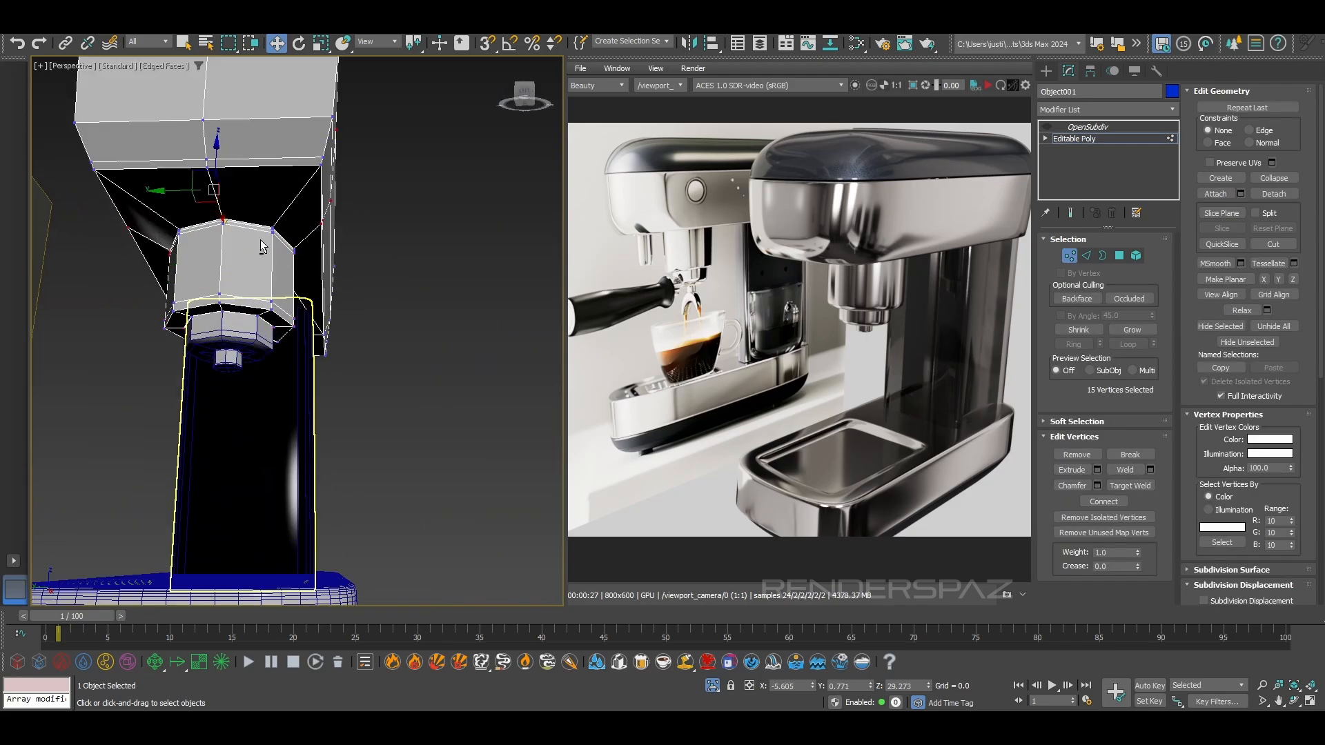
pyautogui.press('f')
pyautogui.moveTo(89, 154); pyautogui.dragTo(263, 230)
pyautogui.press('p')
pyautogui.keyDown('alt'); pyautogui.moveTo(262, 230); pyautogui.dragTo(258, 372, button='middle'); pyautogui.keyUp('alt')
pyautogui.moveTo(258, 376); pyautogui.dragTo(255, 393)
pyautogui.scroll(3, 255, 393)
pyautogui.keyDown('alt'); pyautogui.moveTo(256, 393); pyautogui.dragTo(402, 307, button='middle'); pyautogui.keyUp('alt')
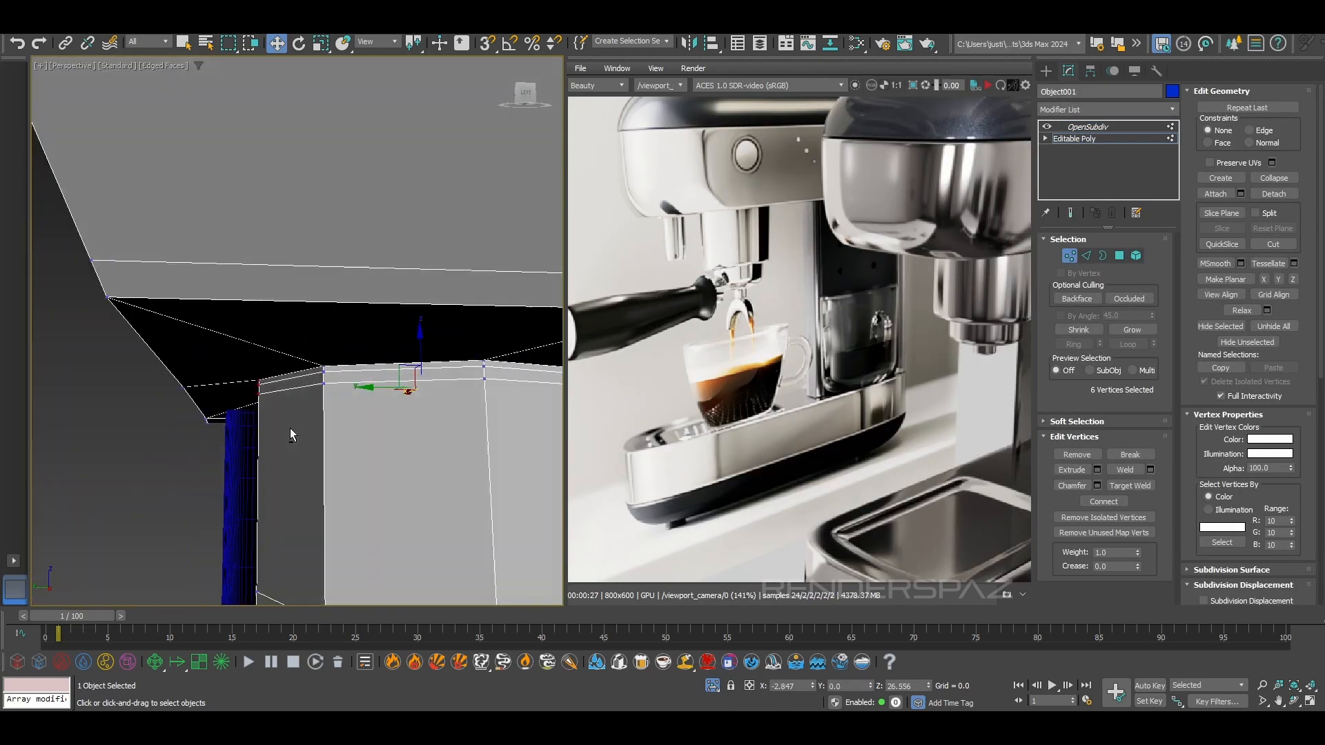
# Select the collar ring element of the Object005 cylinder beneath the upper body and adjust its height
pyautogui.keyDown('alt'); pyautogui.moveTo(290, 429); pyautogui.dragTo(266, 386, button='middle'); pyautogui.keyUp('alt')
pyautogui.moveTo(417, 352); pyautogui.dragTo(417, 360)
pyautogui.keyDown('alt'); pyautogui.moveTo(417, 365); pyautogui.dragTo(325, 375, button='middle'); pyautogui.keyUp('alt')
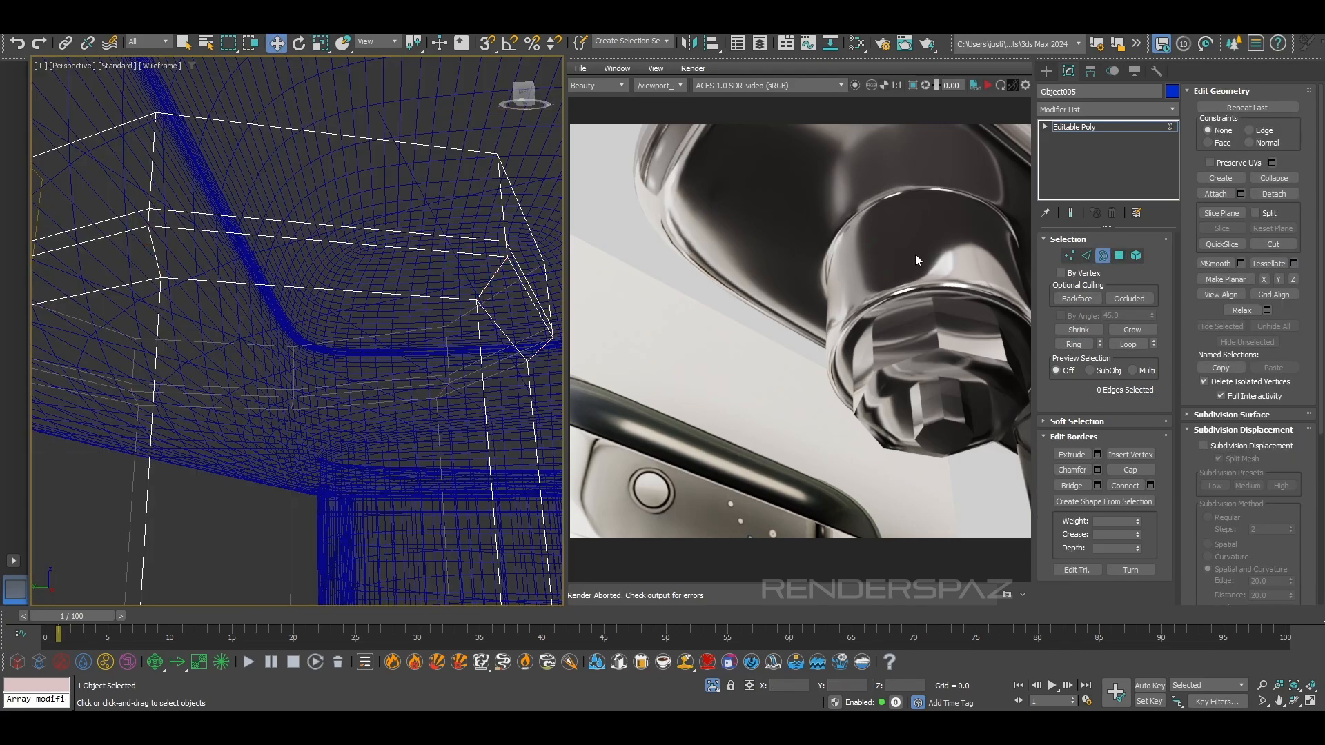
pyautogui.keyDown('shift'); pyautogui.moveTo(366, 298); pyautogui.dragTo(368, 294); pyautogui.keyUp('shift')
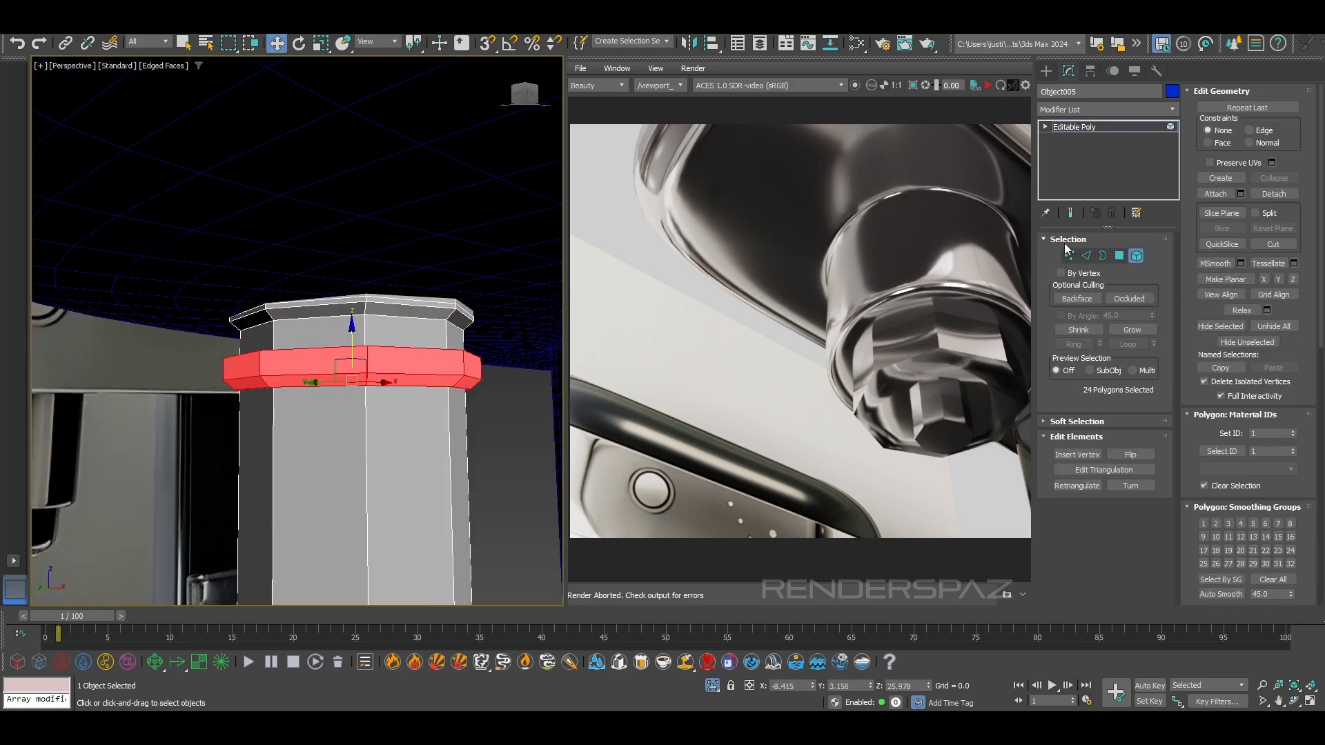
pyautogui.press('2')
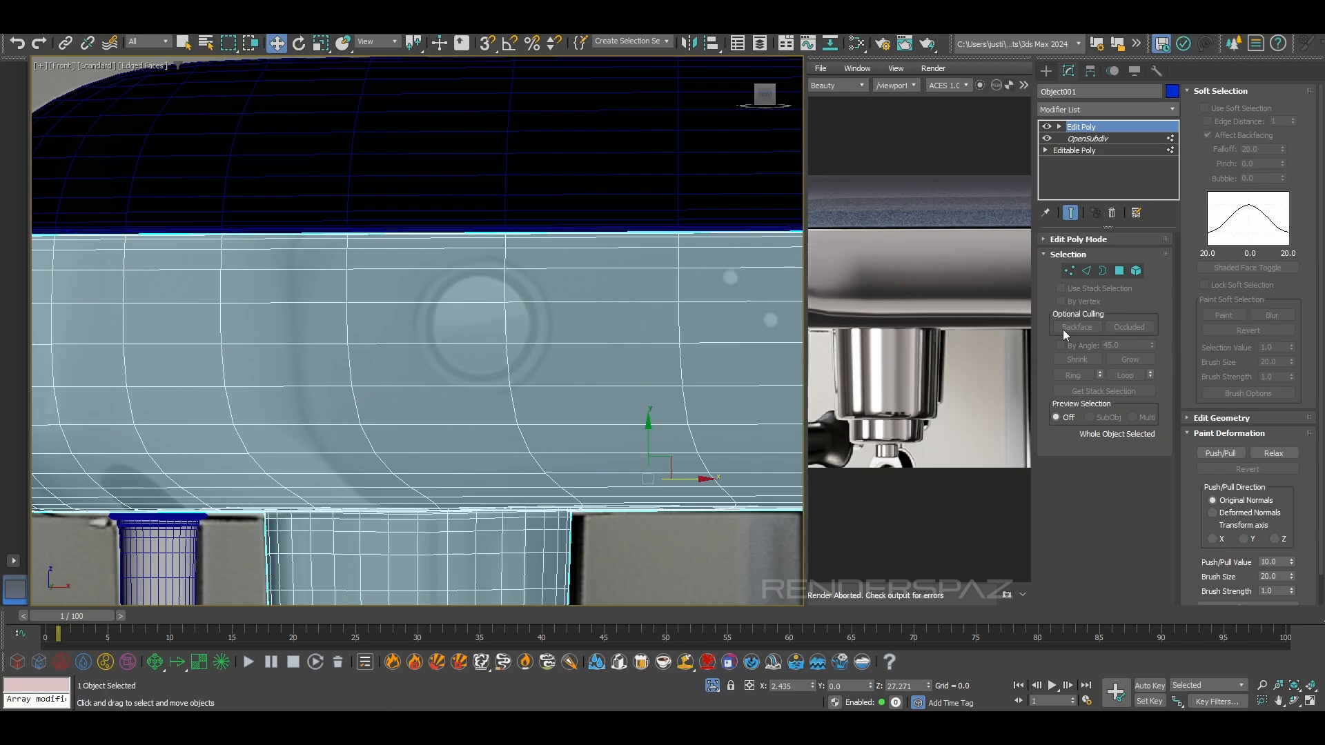
# Cut a hexagonal outline around the reference button on the upper body's Edit Poly in vertex editing
pyautogui.press('1')
pyautogui.scroll(2, 518, 265)
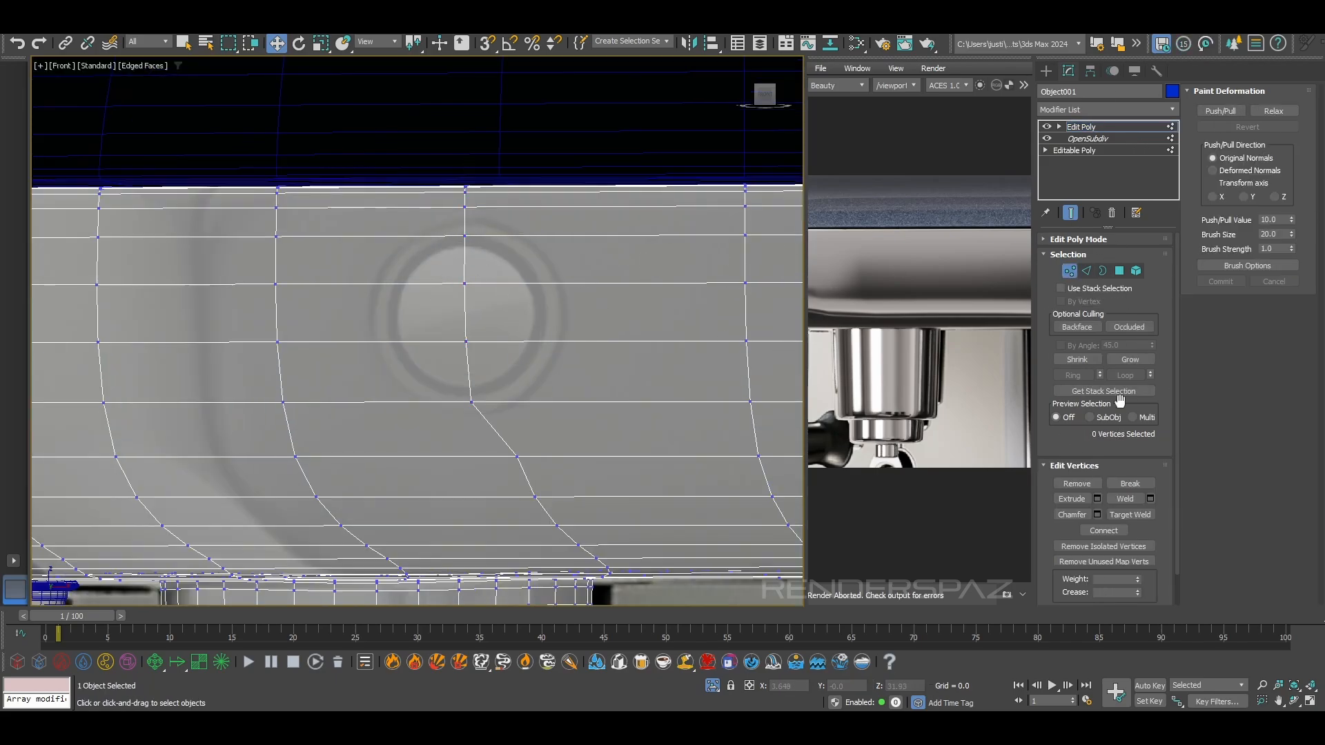
pyautogui.scroll(-1, 1220, 123)
pyautogui.click(1273, 245)
pyautogui.scroll(2, 549, 186)
pyautogui.moveTo(550, 186); pyautogui.dragTo(530, 214, button='middle')
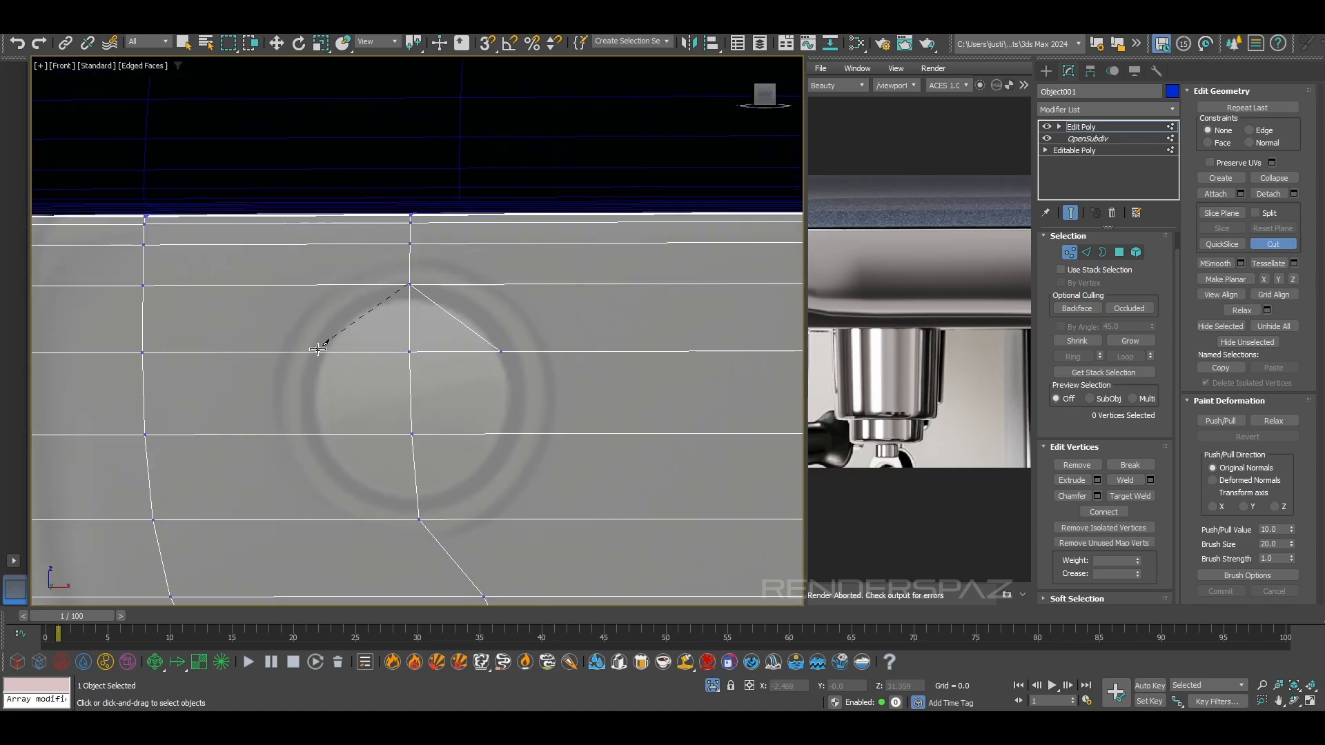
pyautogui.click(419, 520)
pyautogui.click(507, 434)
pyautogui.click(501, 351)
pyautogui.scroll(-2, 521, 367)
pyautogui.moveTo(521, 368)
pyautogui.mouseDown(button='middle')
pyautogui.moveTo(506, 384)
pyautogui.moveTo(537, 374)
pyautogui.mouseUp(button='middle')
pyautogui.rightClick(538, 374)
# Add an OpenSubdiv modifier above the body's Edit Poly, preview the button hole, and turn its effect off
pyautogui.moveTo(464, 424); pyautogui.dragTo(502, 421, button='middle')
pyautogui.press('2')
pyautogui.click(1068, 109)
pyautogui.press('o')
pyautogui.press('Return')
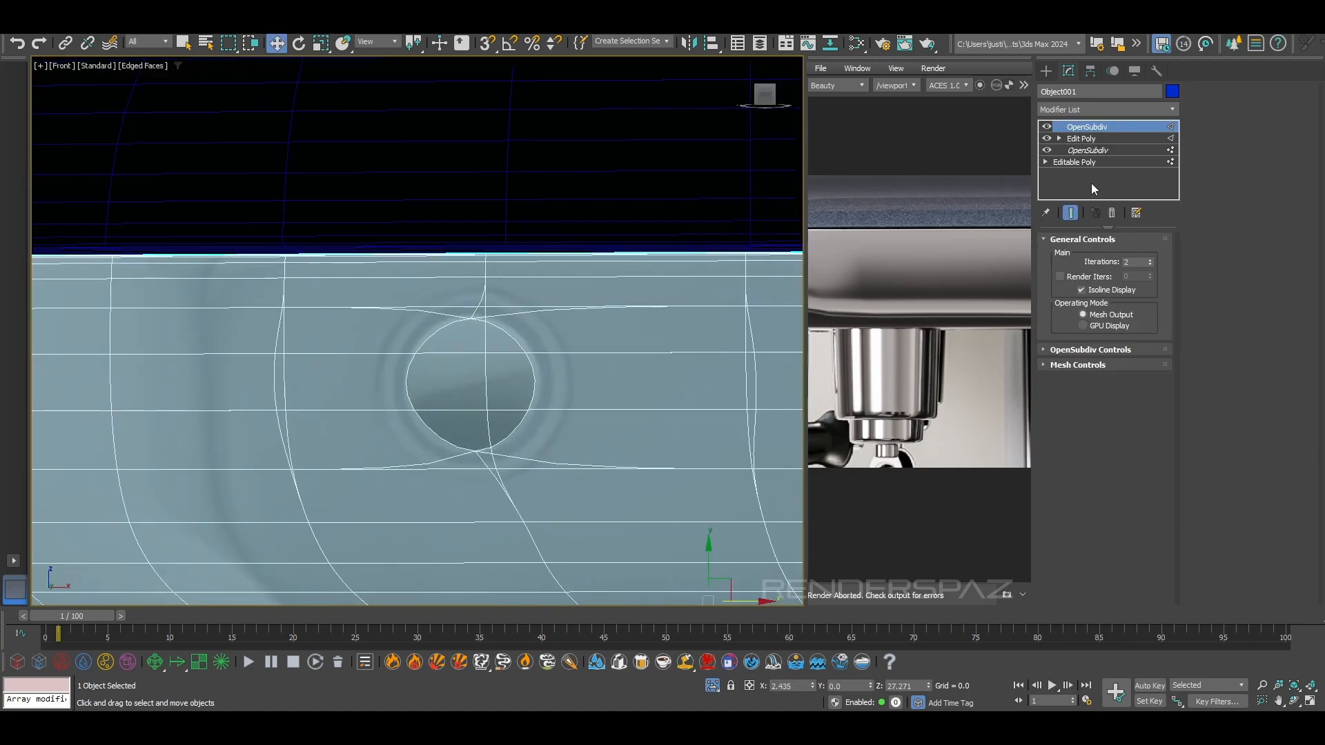
pyautogui.click(1047, 127)
# Move the hexagonal hole's vertices with Edge constraints in the Edit Poly to match the reference button's outline
pyautogui.scroll(2, 470, 371)
pyautogui.click(1074, 163)
pyautogui.click(763, 402)
pyautogui.click(1081, 138)
pyautogui.press('1')
pyautogui.click(456, 290)
pyautogui.moveTo(487, 287); pyautogui.dragTo(483, 287)
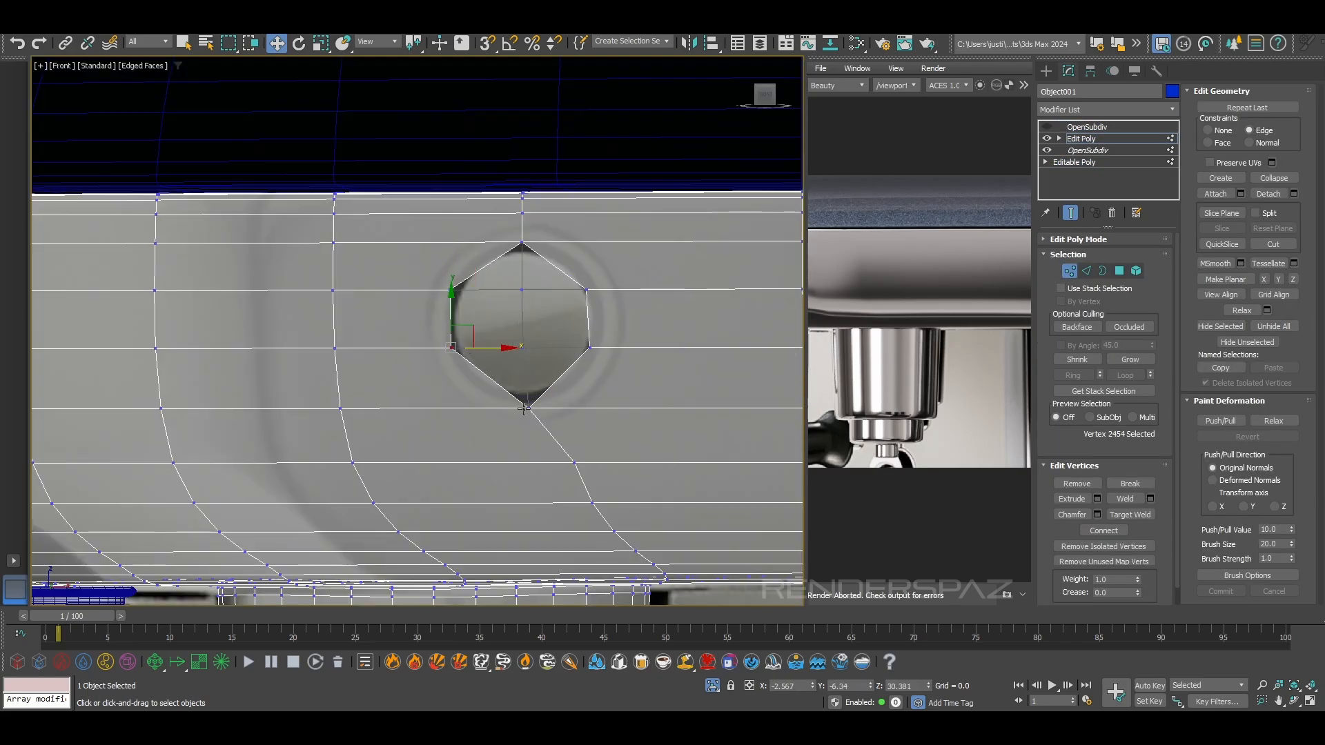
# Select the button hole's border and extrude it inward along Y into the body
pyautogui.press('3')
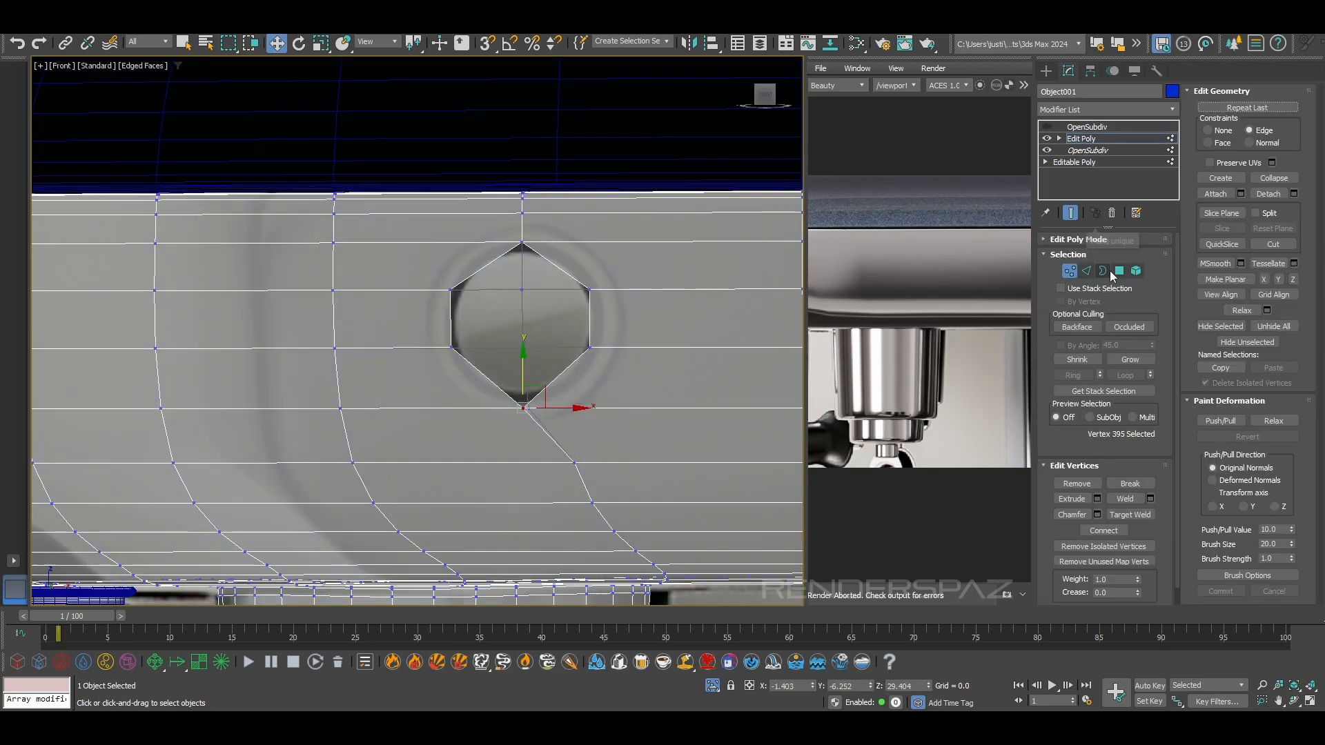
pyautogui.press('p')
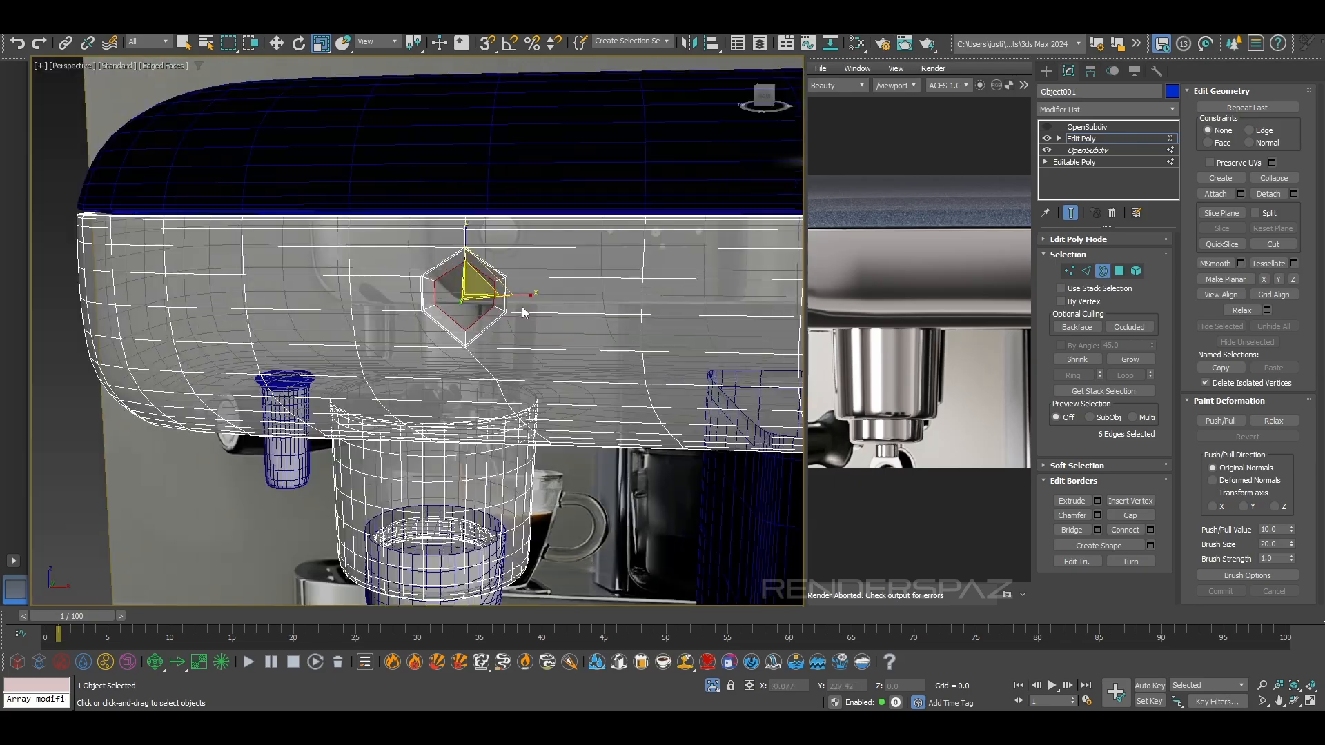
pyautogui.press('f')
# Round out the button hole by adjusting its rim vertices, toggling OpenSubdiv to check the smoothed shape
pyautogui.click(1046, 127)
pyautogui.press('Return')
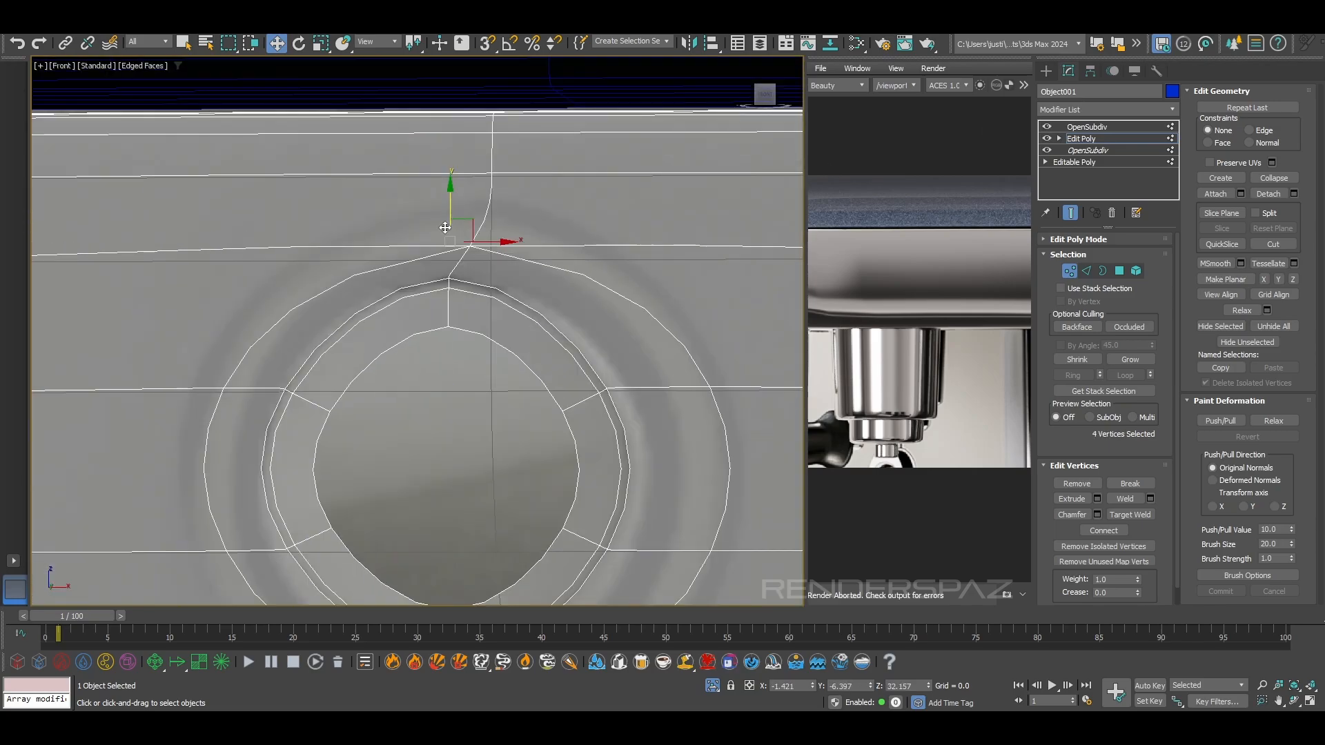
pyautogui.scroll(-4, 445, 227)
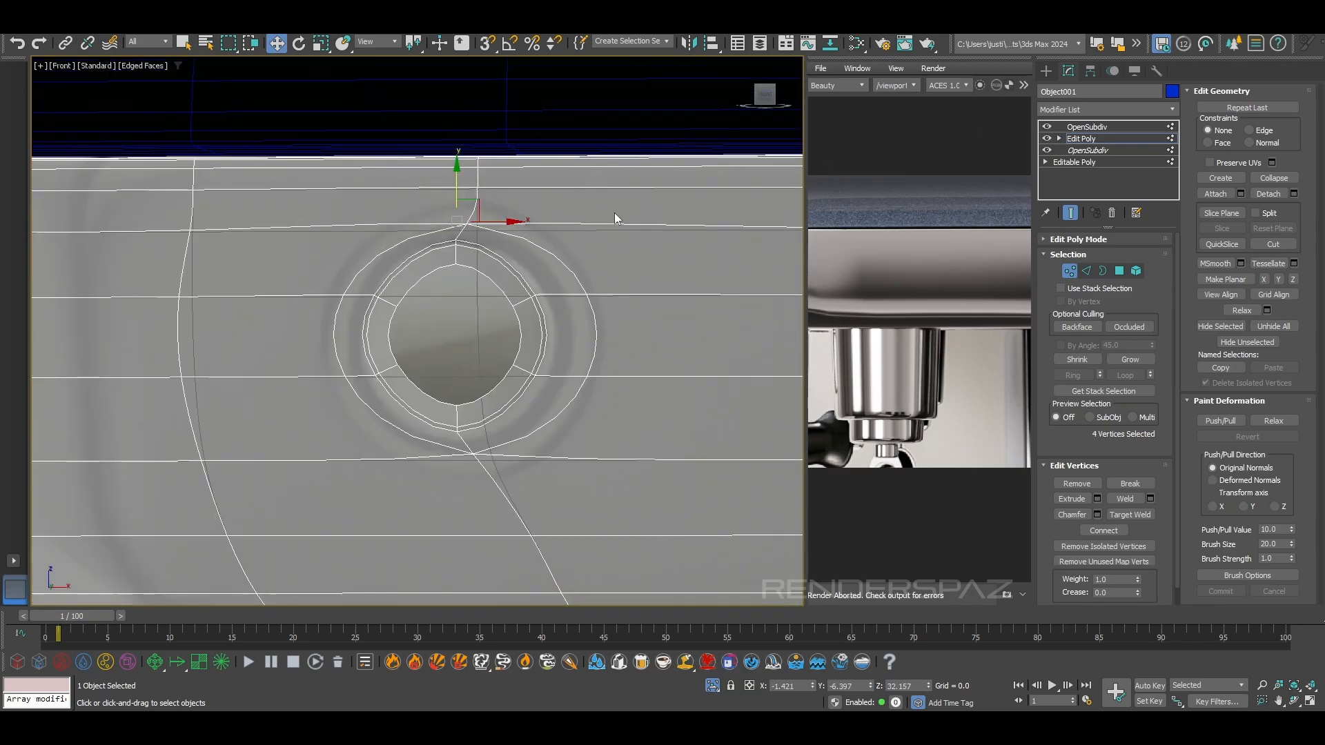
pyautogui.click(1046, 126)
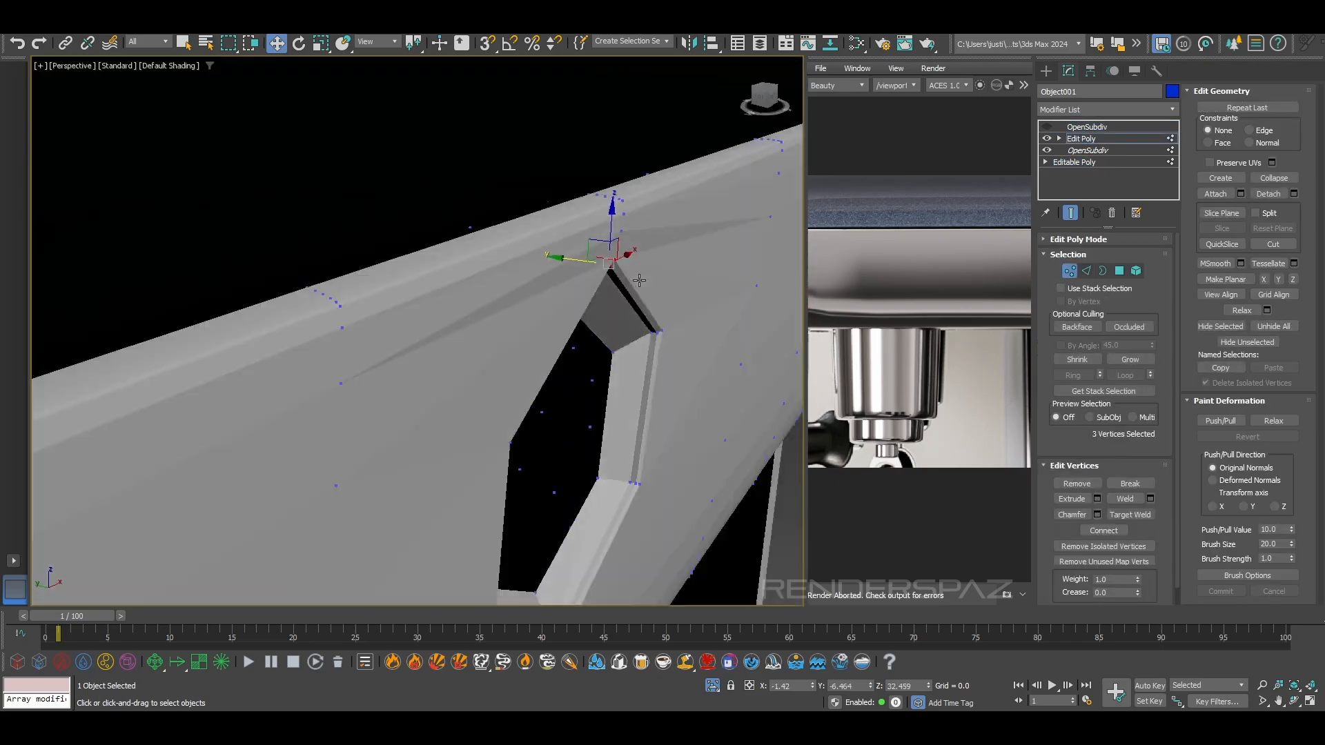
pyautogui.keyDown('alt'); pyautogui.moveTo(639, 279); pyautogui.dragTo(609, 295, button='middle'); pyautogui.keyUp('alt')
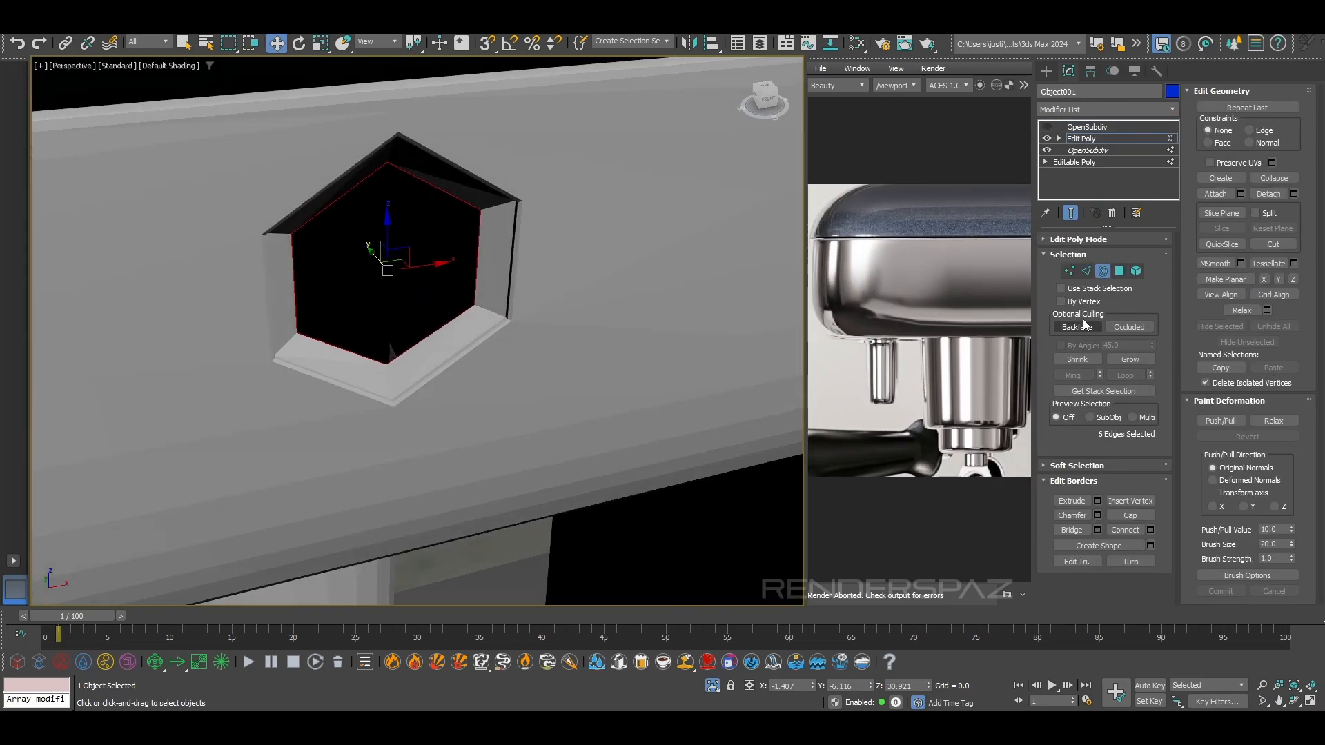
# Cut edges between the corners of the detached hexagonal button face
pyautogui.click(421, 274)
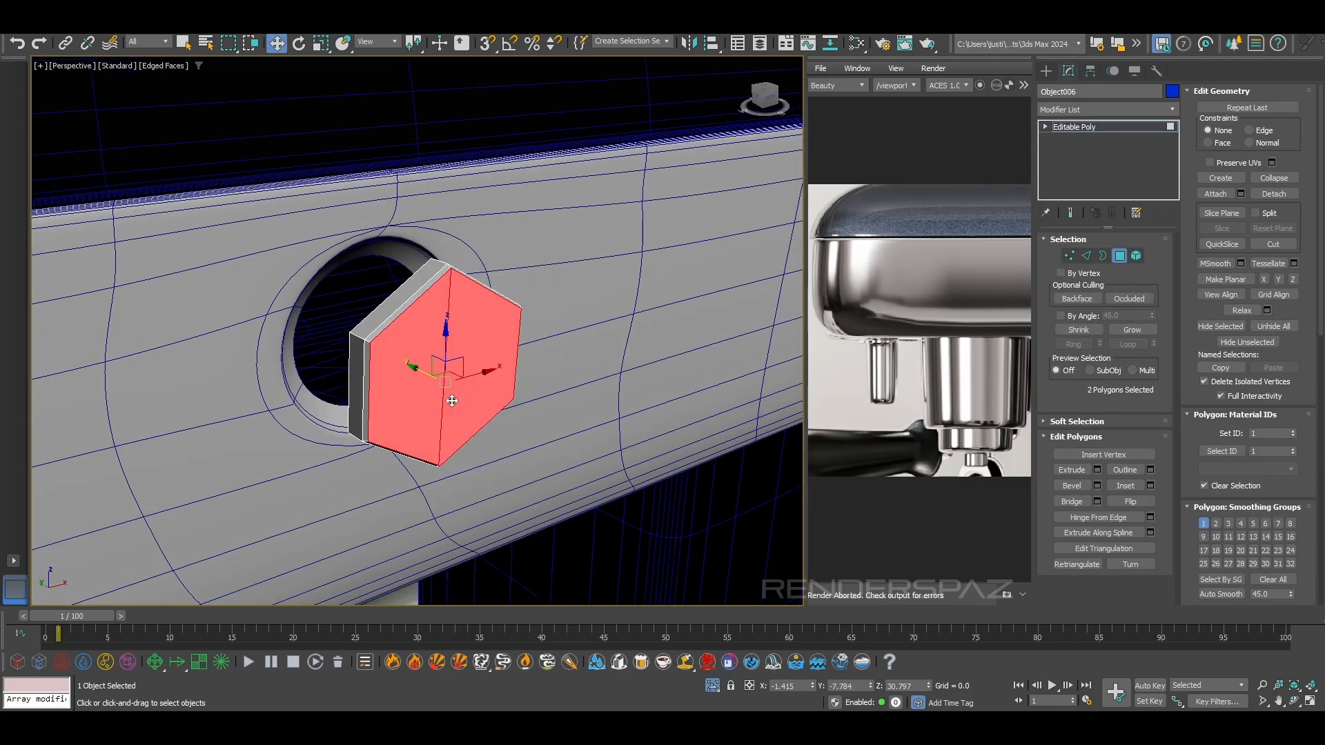
pyautogui.keyDown('alt'); pyautogui.moveTo(496, 376); pyautogui.dragTo(459, 365, button='middle'); pyautogui.keyUp('alt')
pyautogui.click(482, 380)
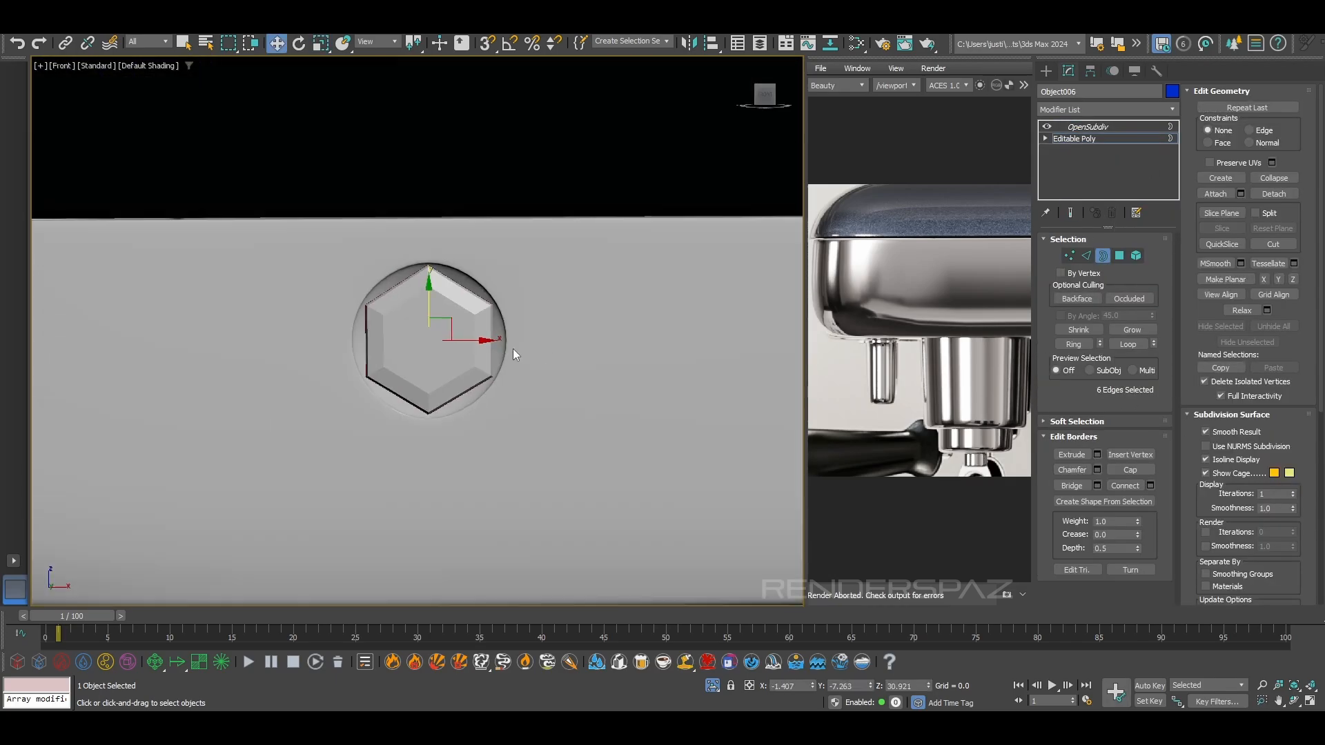
# Rotate the button in the Left view to match the body's slope and seat it inside the round hole
pyautogui.press('l')
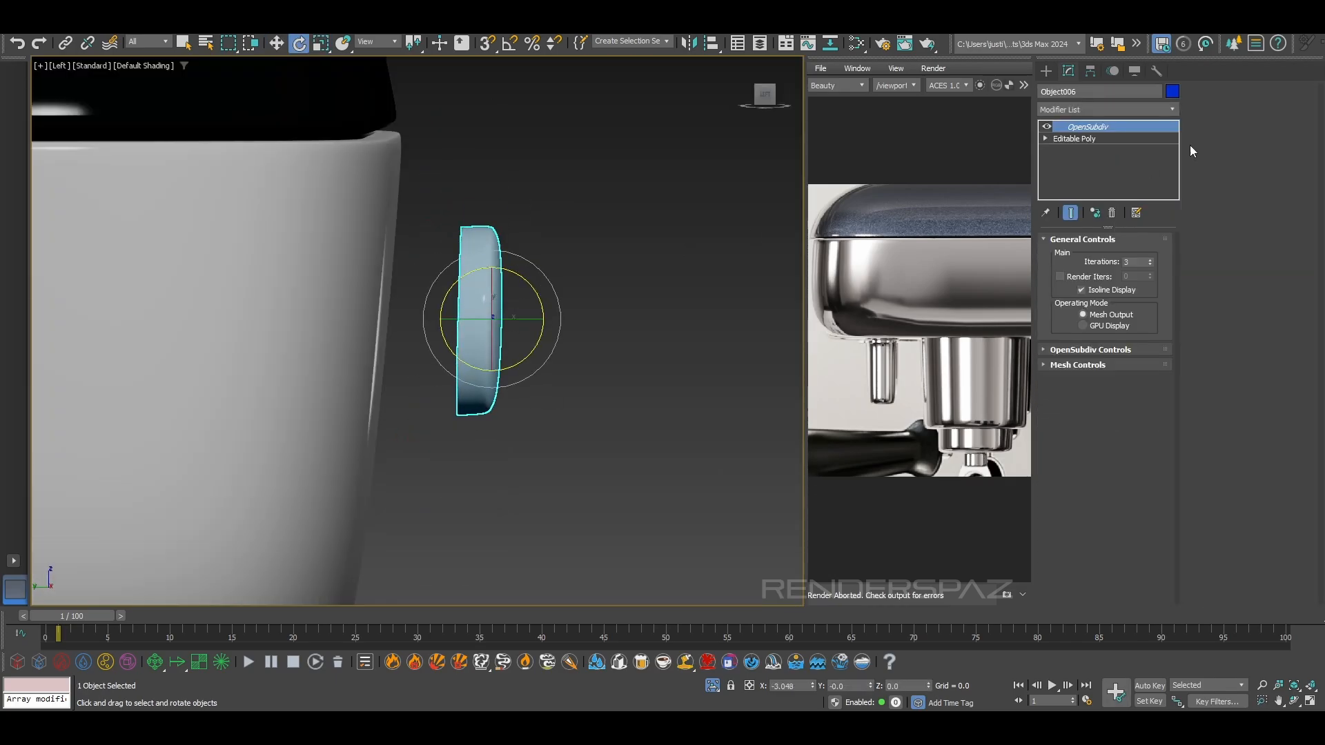
pyautogui.press('r')
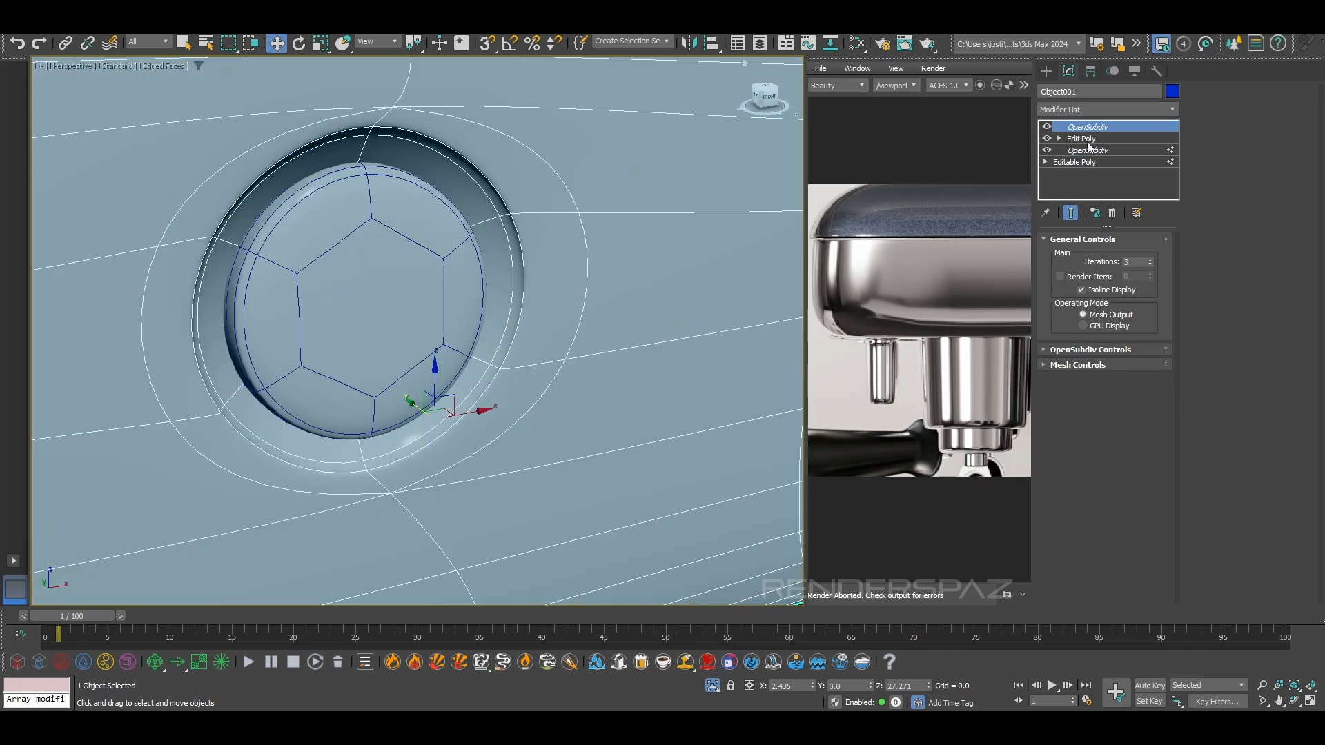
pyautogui.click(1080, 139)
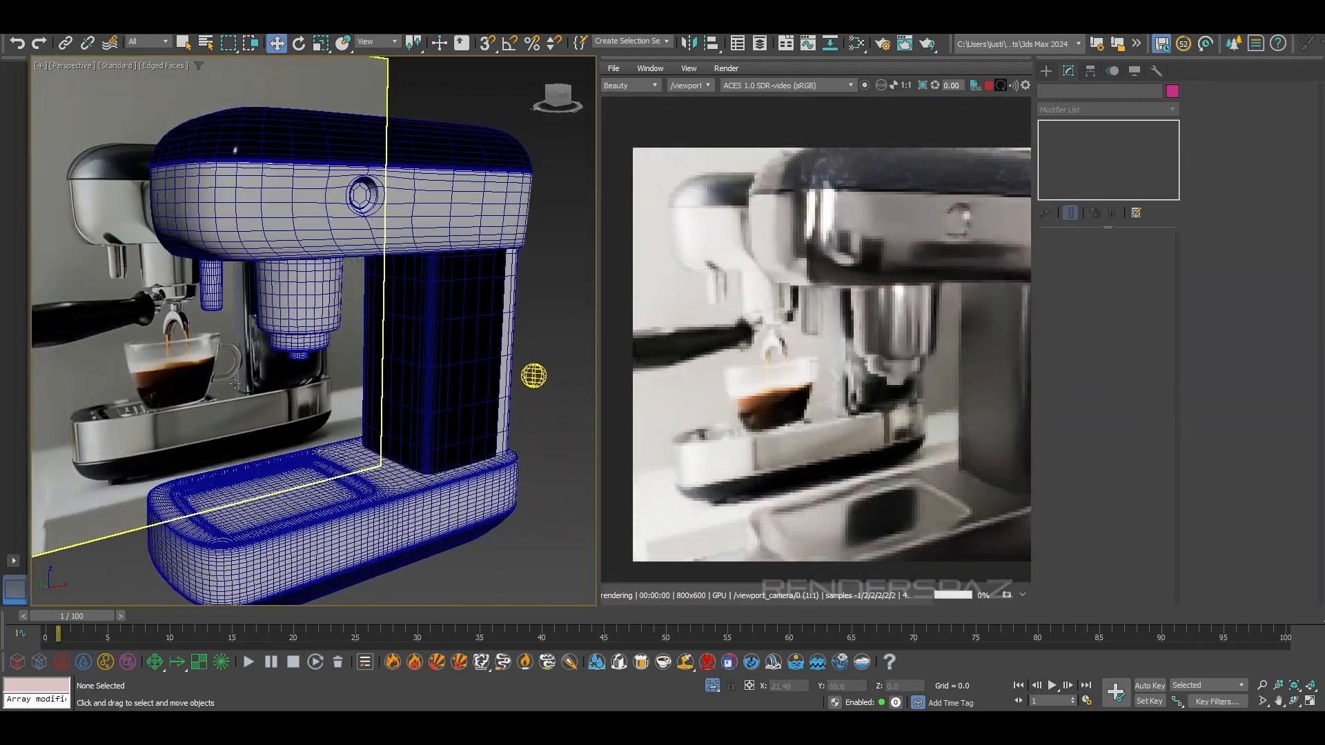
# Check the button's fit in the hole from the front and open the body's Edit Poly with its OpenSubdiv turned off
pyautogui.rightClick(341, 298)
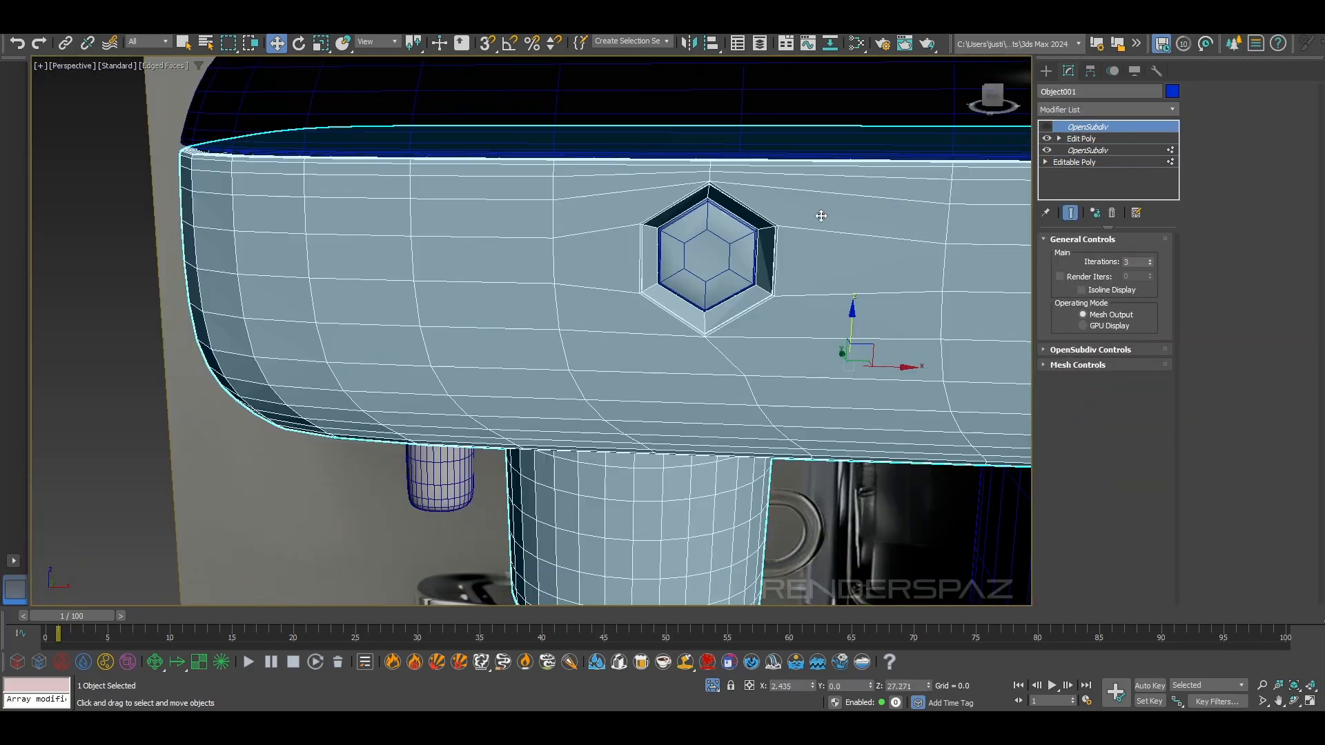
pyautogui.click(1104, 138)
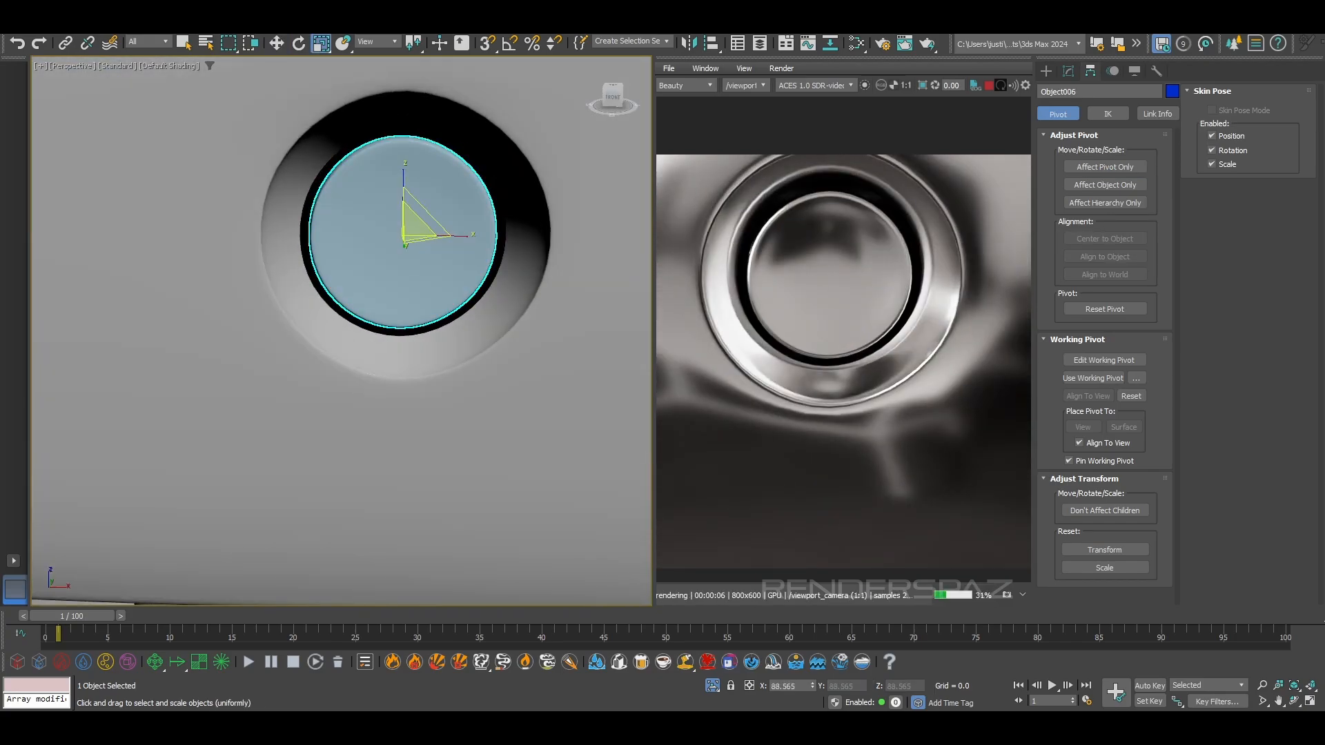
pyautogui.press('f')
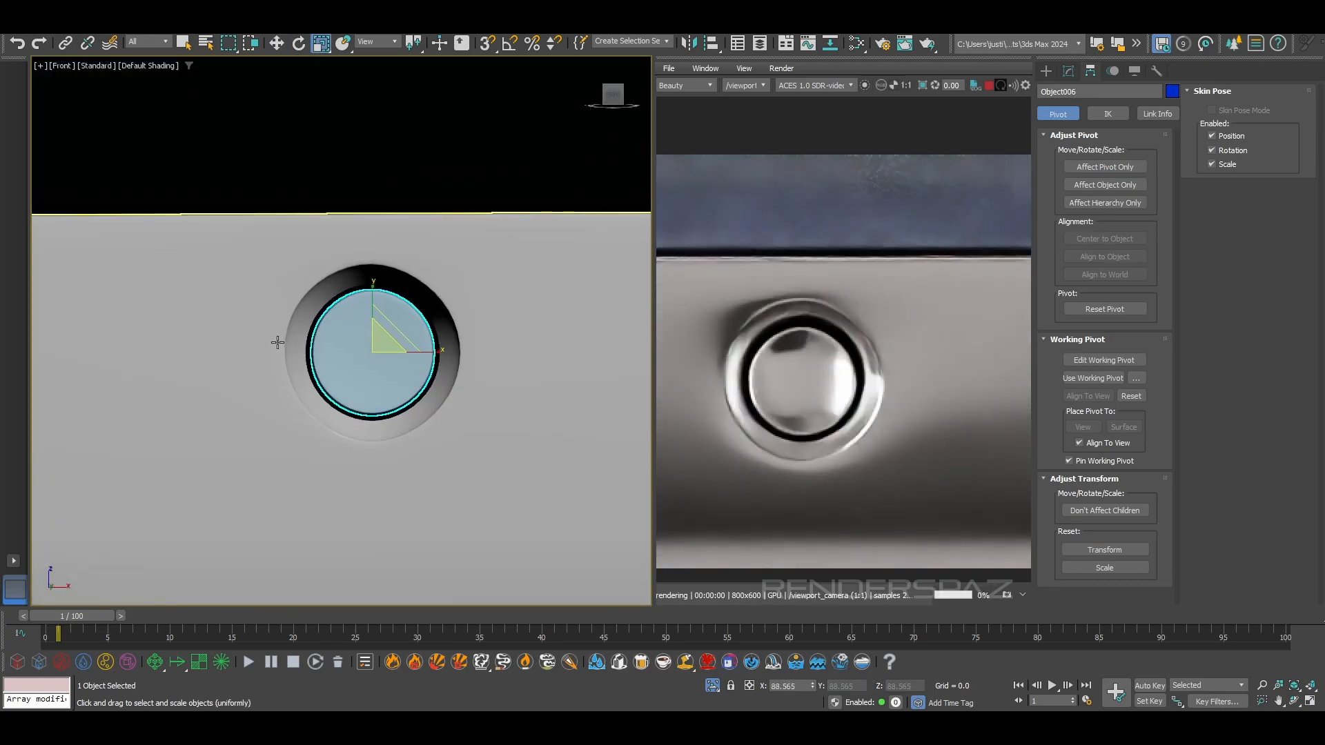
pyautogui.press('F4')
pyautogui.click(1068, 71)
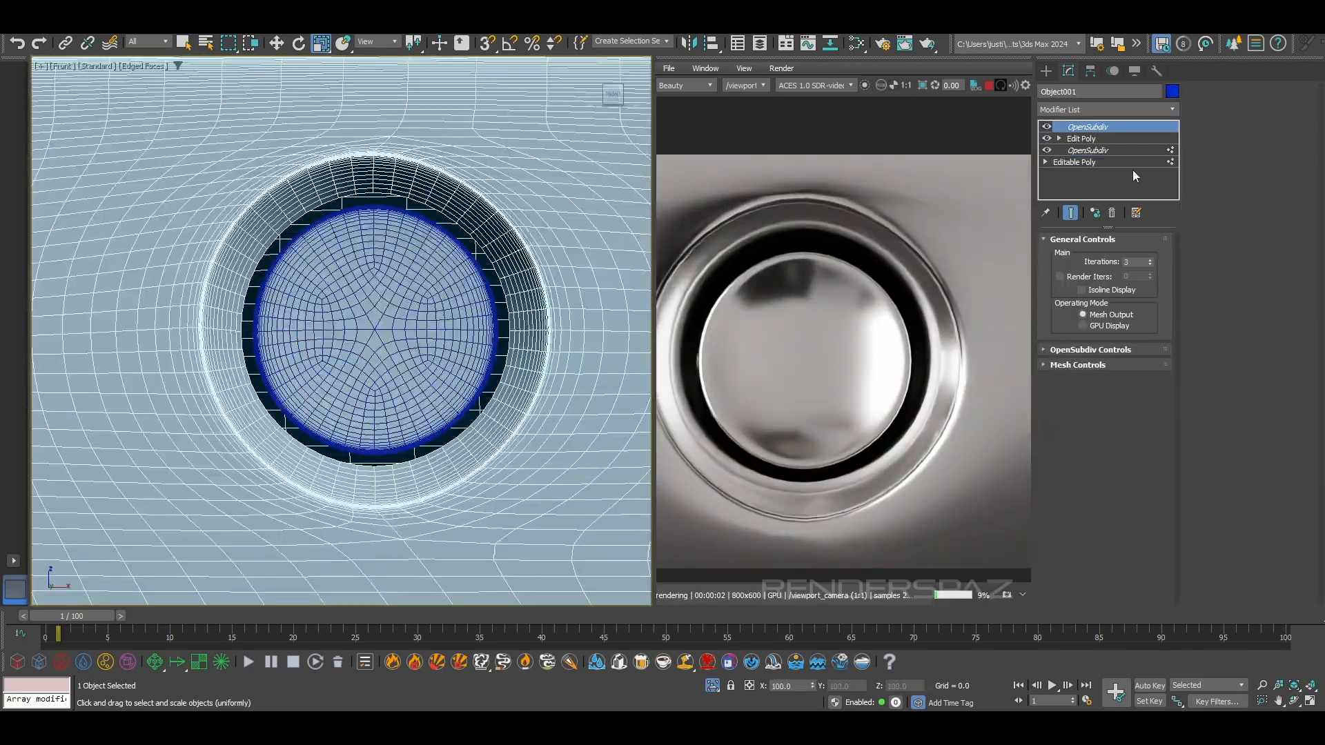
pyautogui.click(1080, 138)
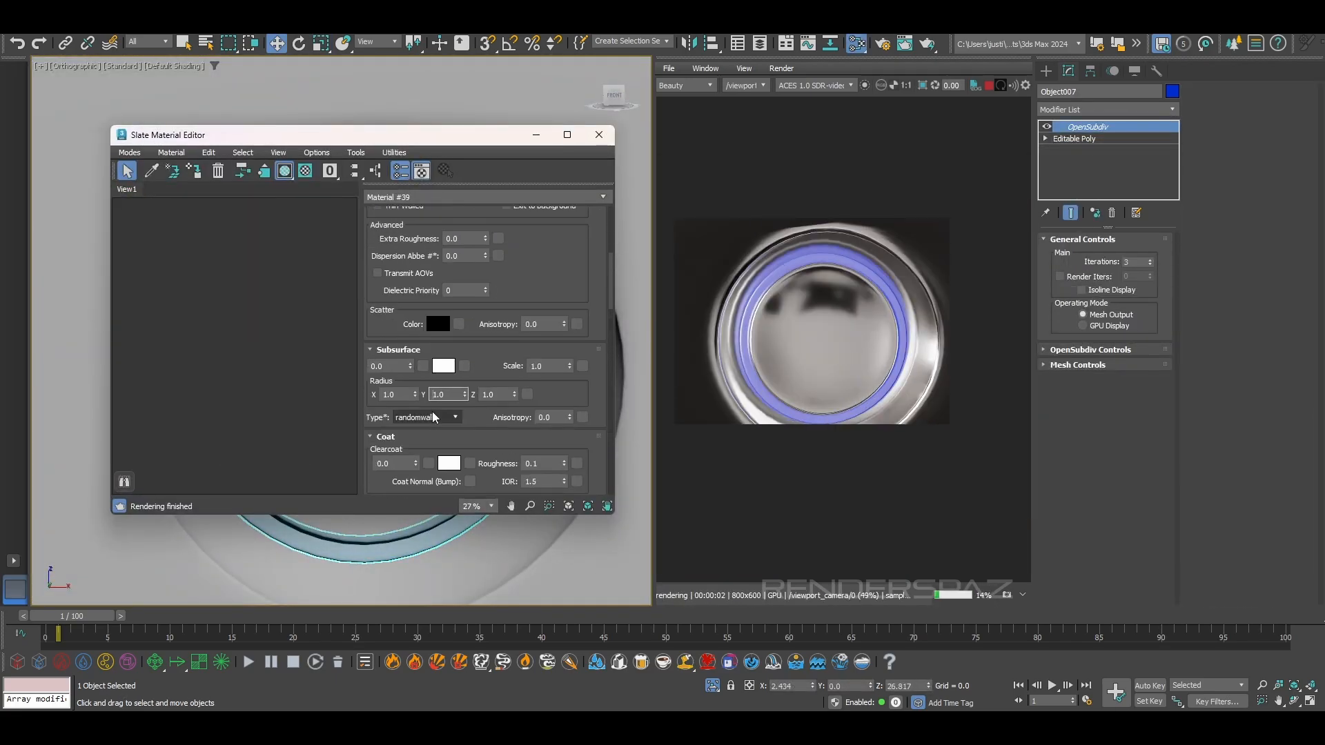
# Set the button ring material's emission to 18.635 and change its emission color to cyan 00EBFF
pyautogui.scroll(-10, 406, 301)
pyautogui.scroll(-1, 388, 458)
pyautogui.moveTo(410, 391); pyautogui.dragTo(409, 365)
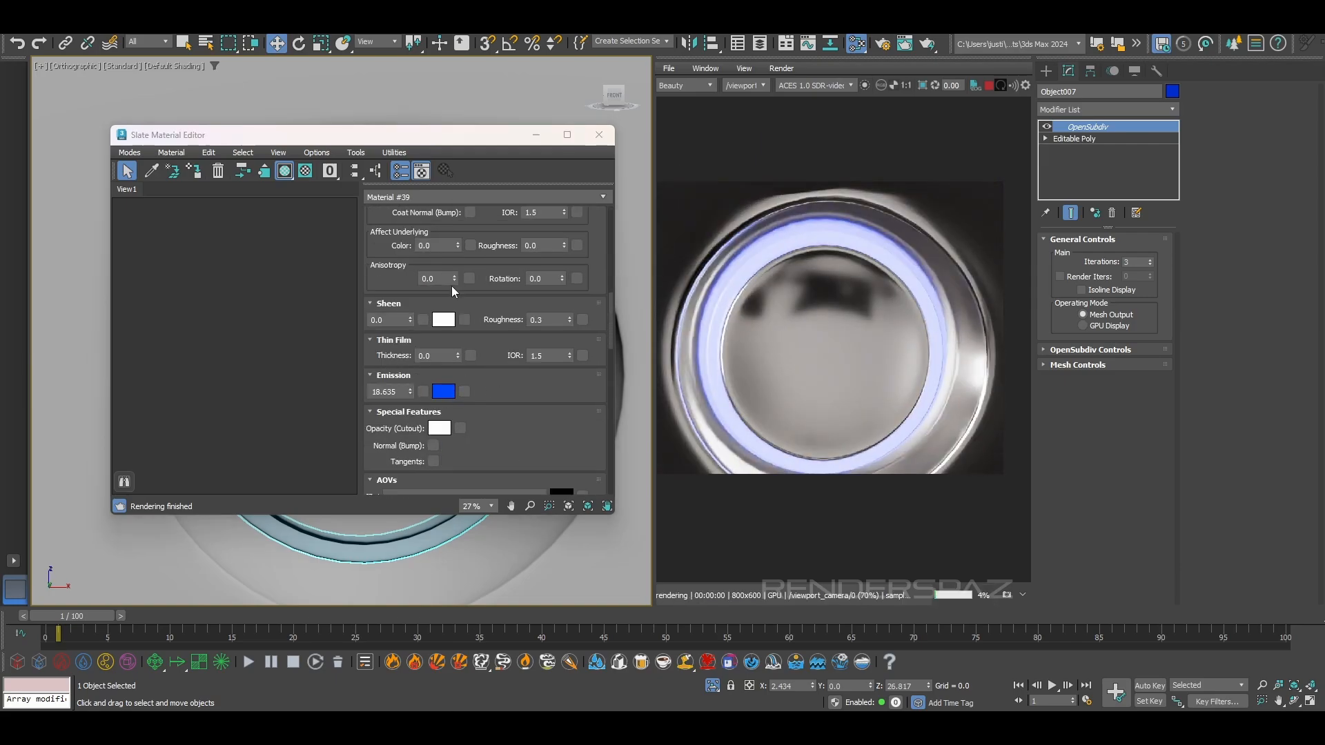
pyautogui.click(446, 393)
pyautogui.moveTo(169, 174); pyautogui.dragTo(157, 174)
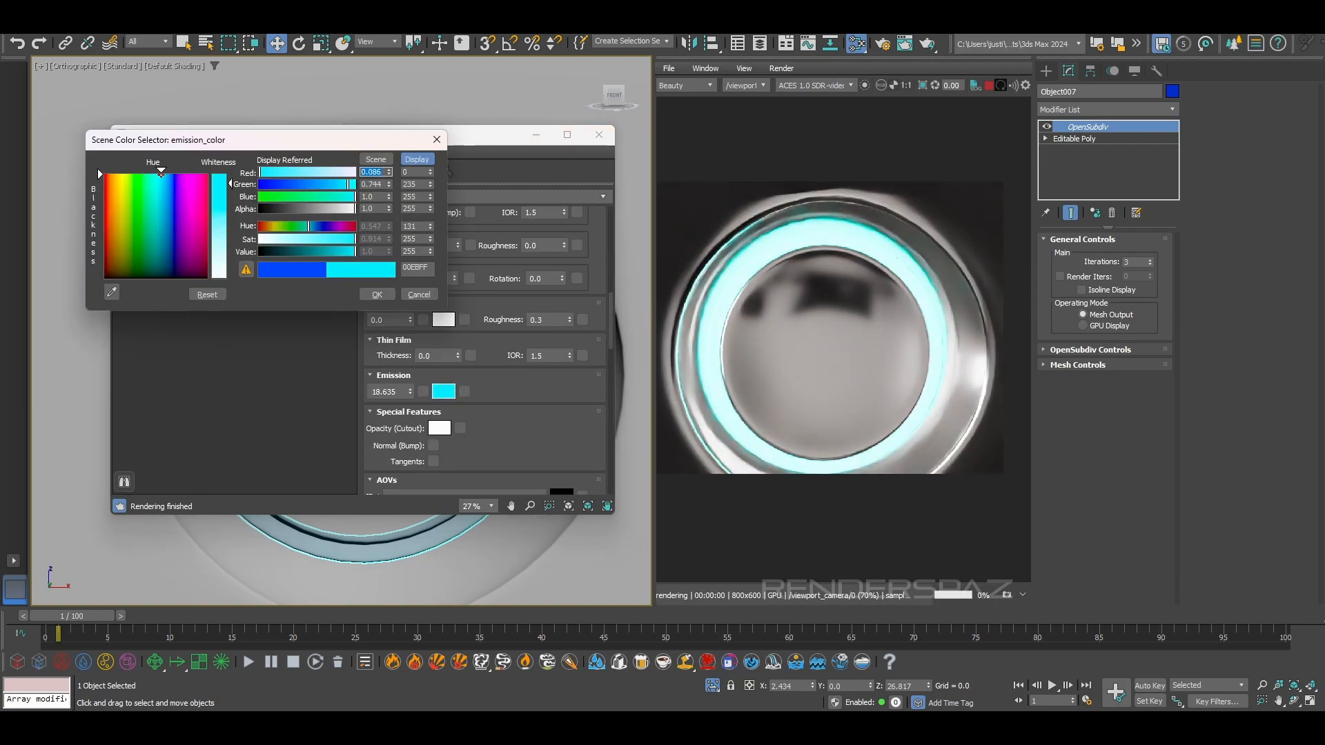
pyautogui.click(376, 293)
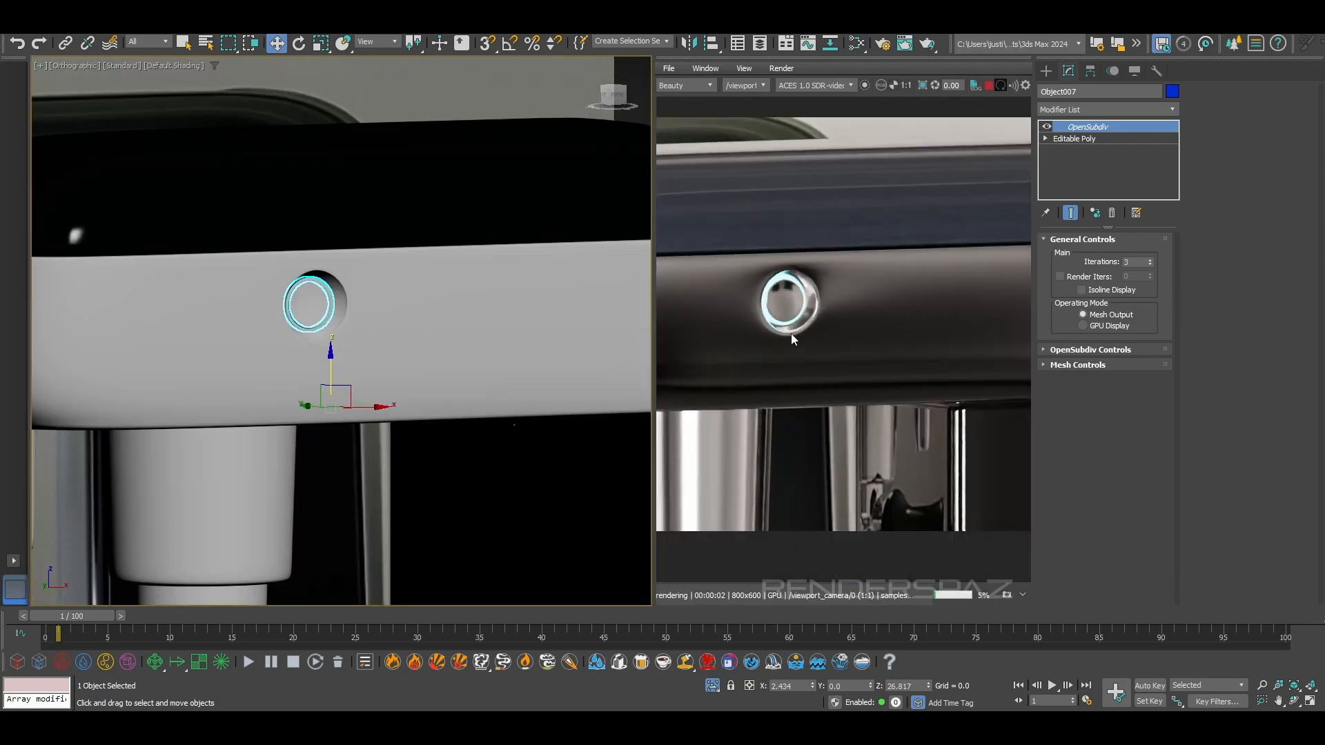
# Scale the eight floor polygons of the base's tray recess and detach them as a separate object
pyautogui.click(1083, 151)
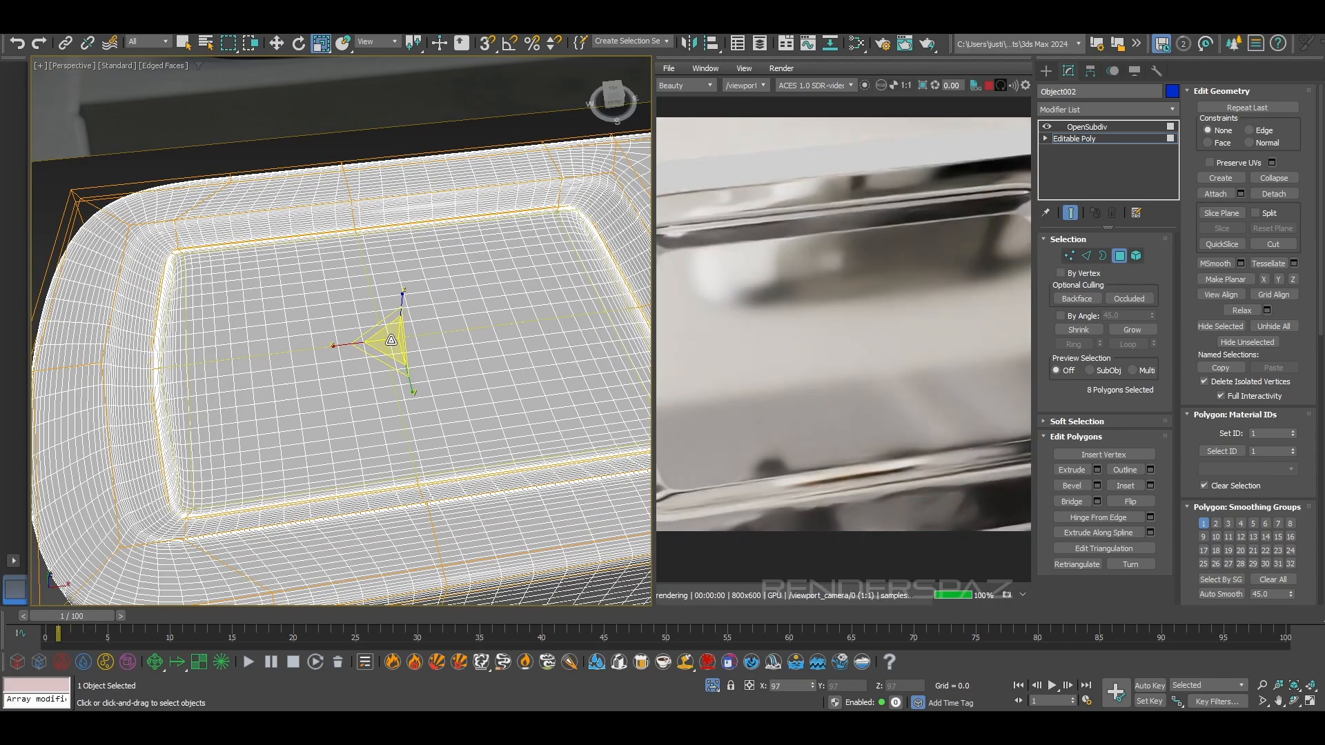
pyautogui.keyDown('alt'); pyautogui.moveTo(392, 345); pyautogui.dragTo(338, 376, button='middle'); pyautogui.keyUp('alt')
pyautogui.keyDown('alt'); pyautogui.moveTo(552, 390); pyautogui.dragTo(444, 384, button='middle'); pyautogui.keyUp('alt')
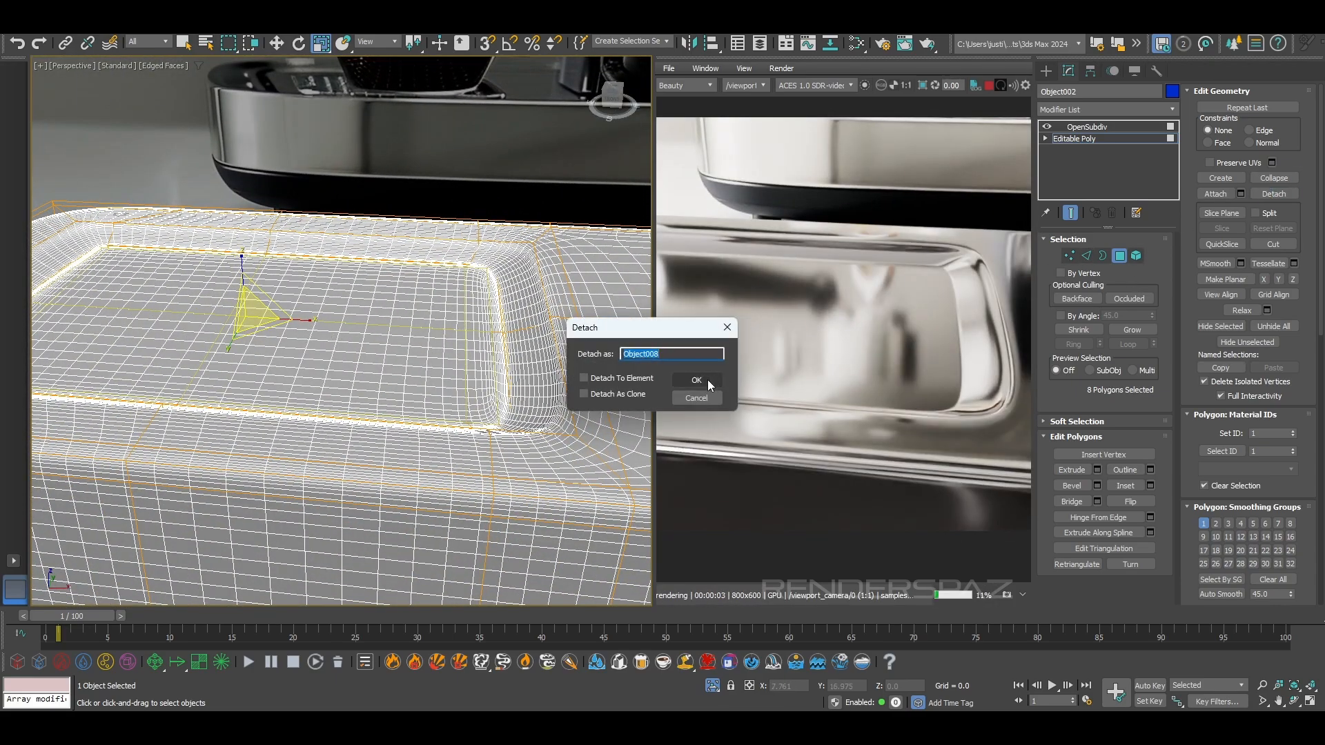
pyautogui.click(713, 384)
pyautogui.keyDown('alt'); pyautogui.moveTo(462, 403); pyautogui.dragTo(577, 331, button='middle'); pyautogui.keyUp('alt')
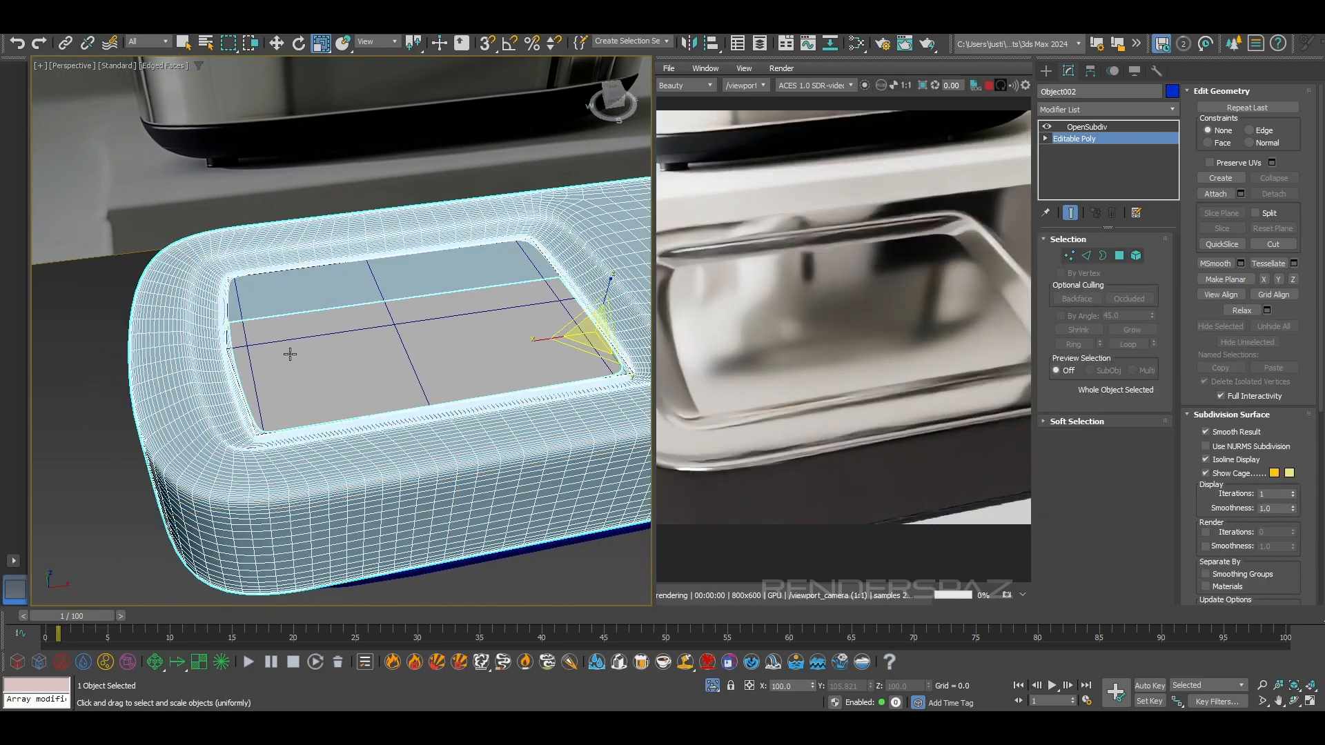
pyautogui.hotkey('ctrl', 'b')
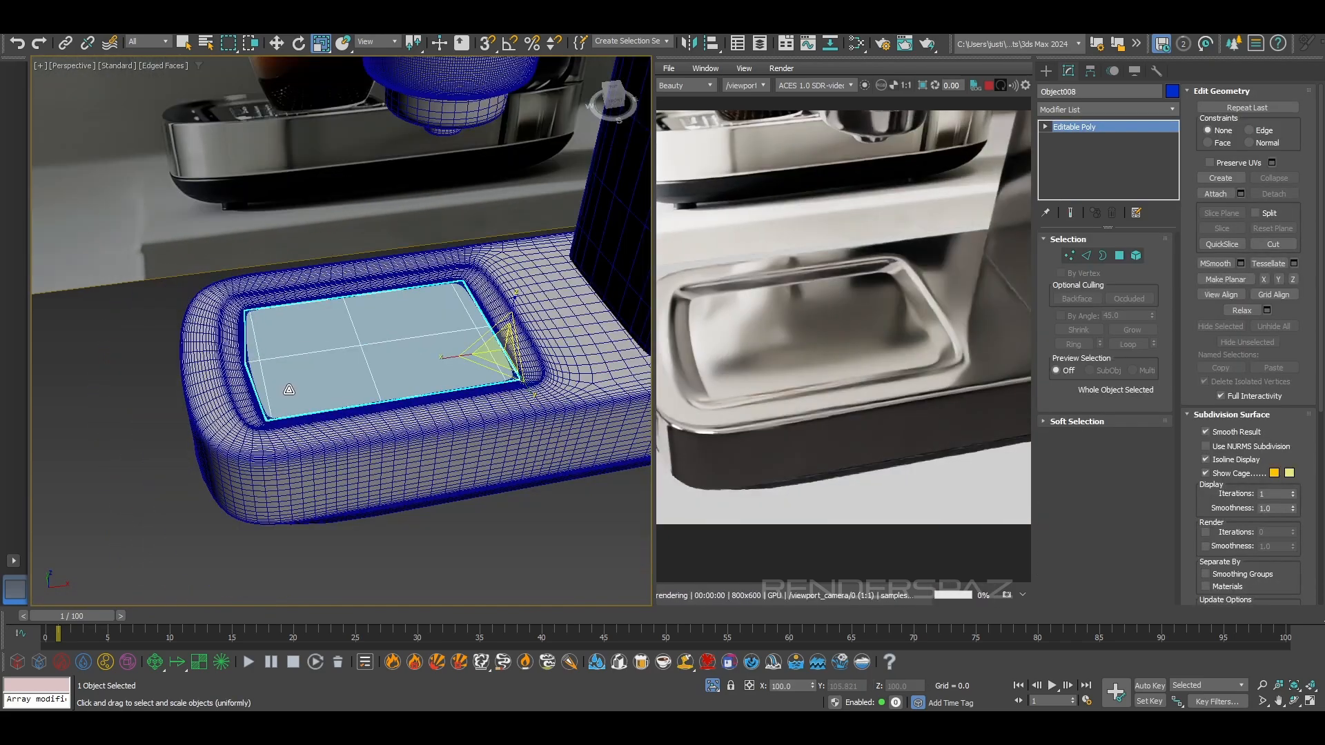
# Select the detached tray panel's border and adjust its height along Z to line up with the recess edge
pyautogui.scroll(4, 289, 390)
pyautogui.moveTo(552, 331); pyautogui.dragTo(437, 358, button='middle')
pyautogui.scroll(-3, 437, 358)
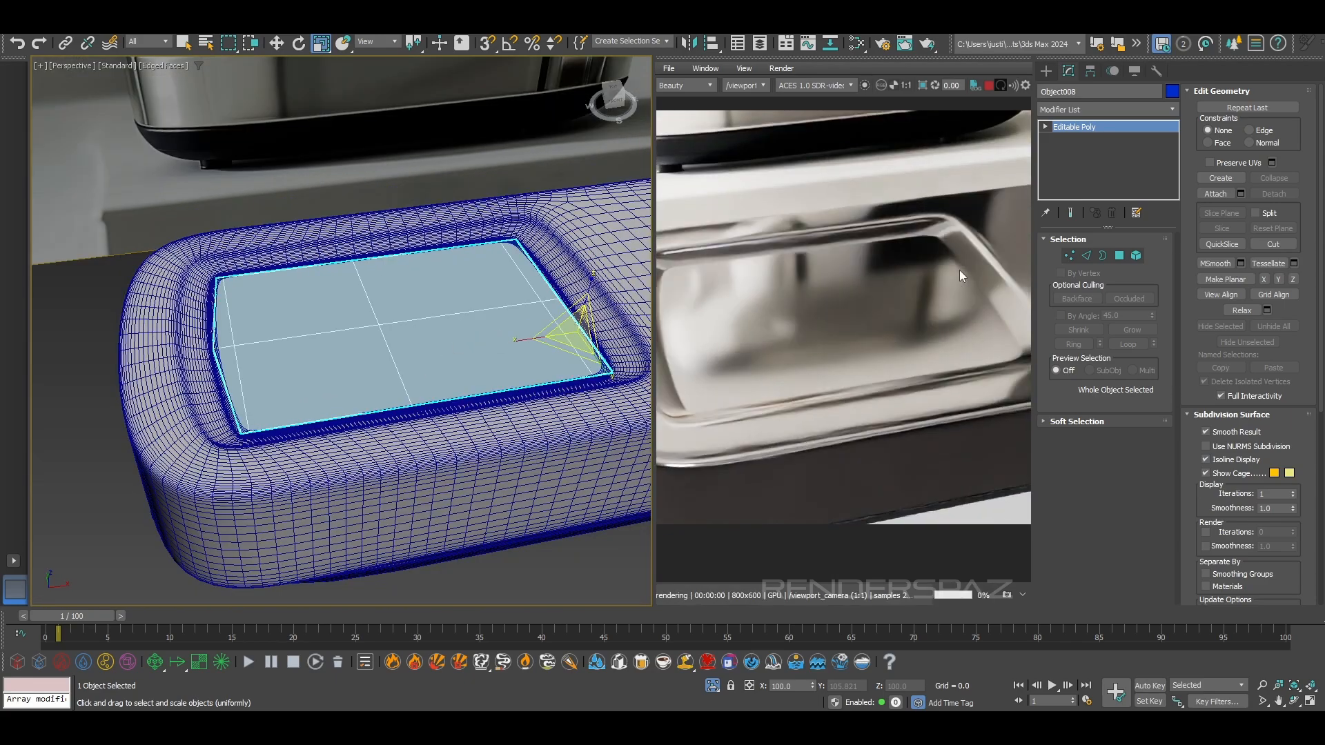
pyautogui.click(1103, 256)
pyautogui.scroll(4, 349, 369)
pyautogui.press('w')
pyautogui.moveTo(442, 284); pyautogui.dragTo(441, 261)
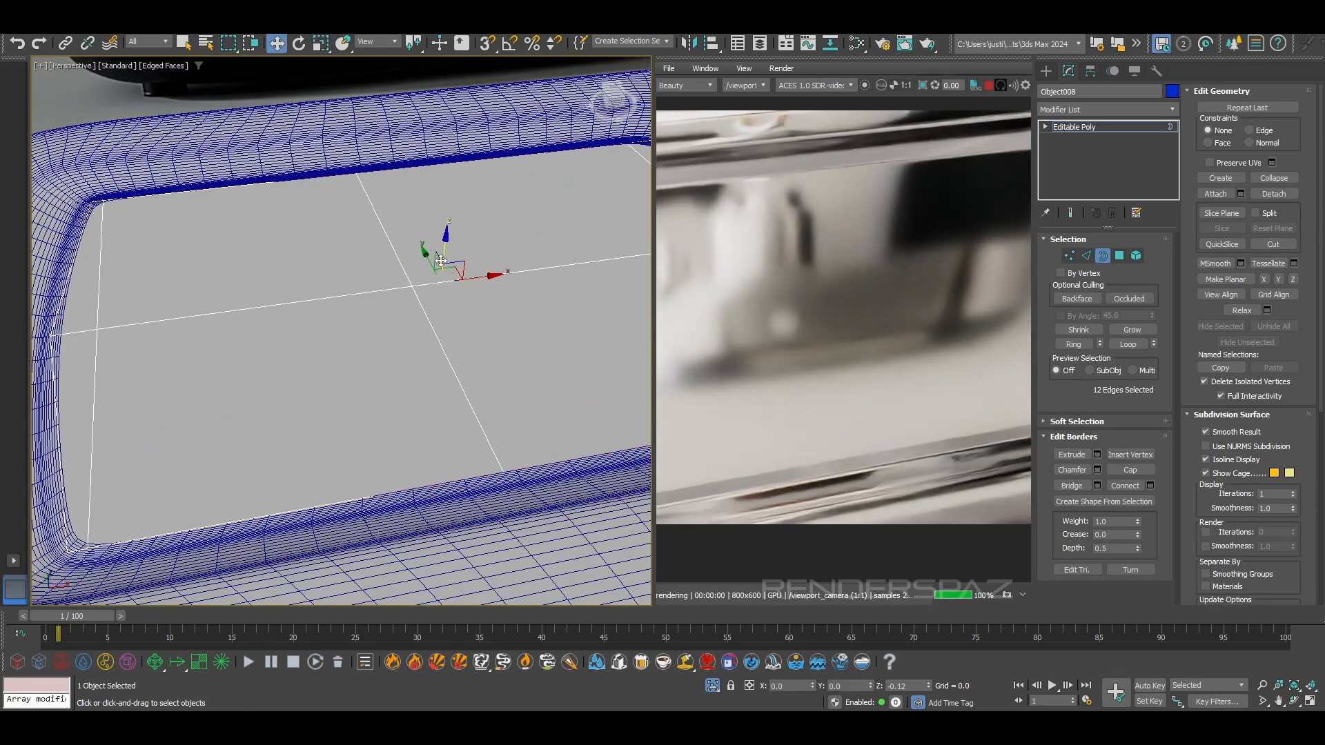
pyautogui.scroll(-4, 420, 293)
pyautogui.press('F3')
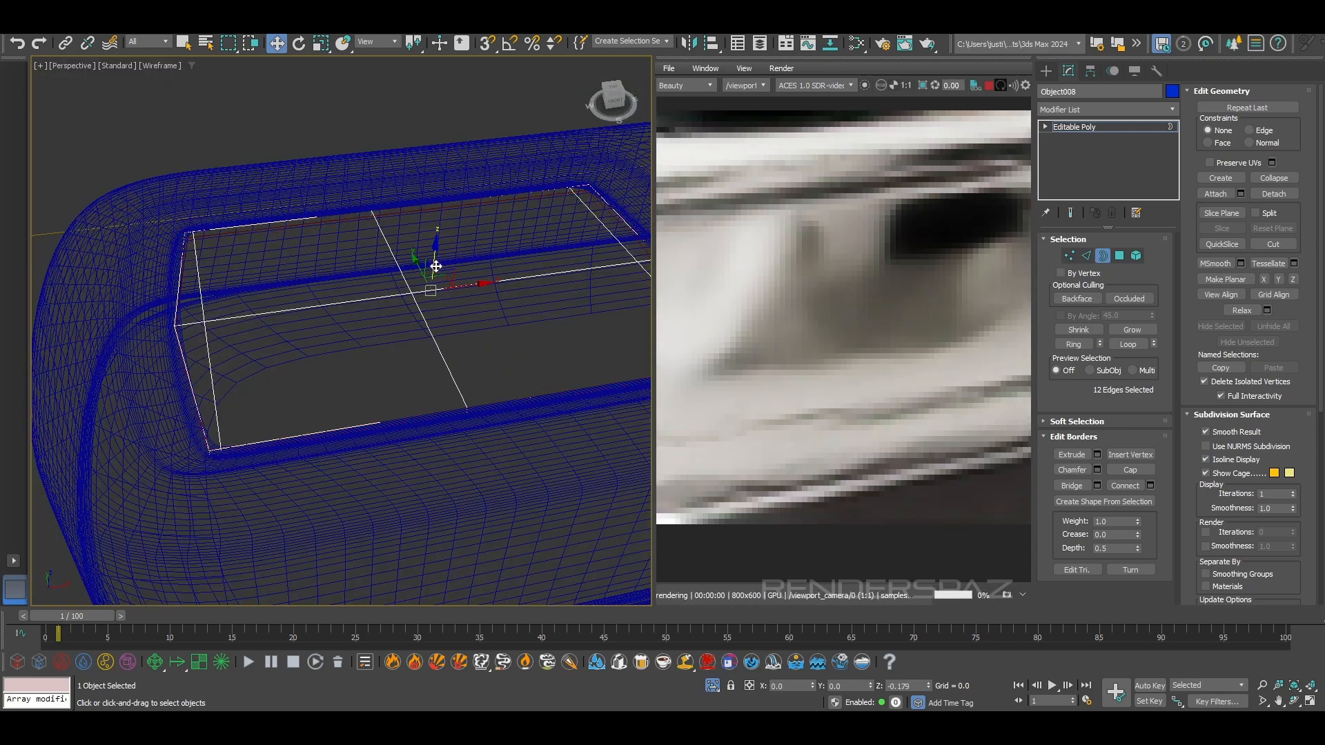
pyautogui.scroll(-3, 434, 266)
pyautogui.moveTo(417, 288); pyautogui.dragTo(389, 307, button='middle')
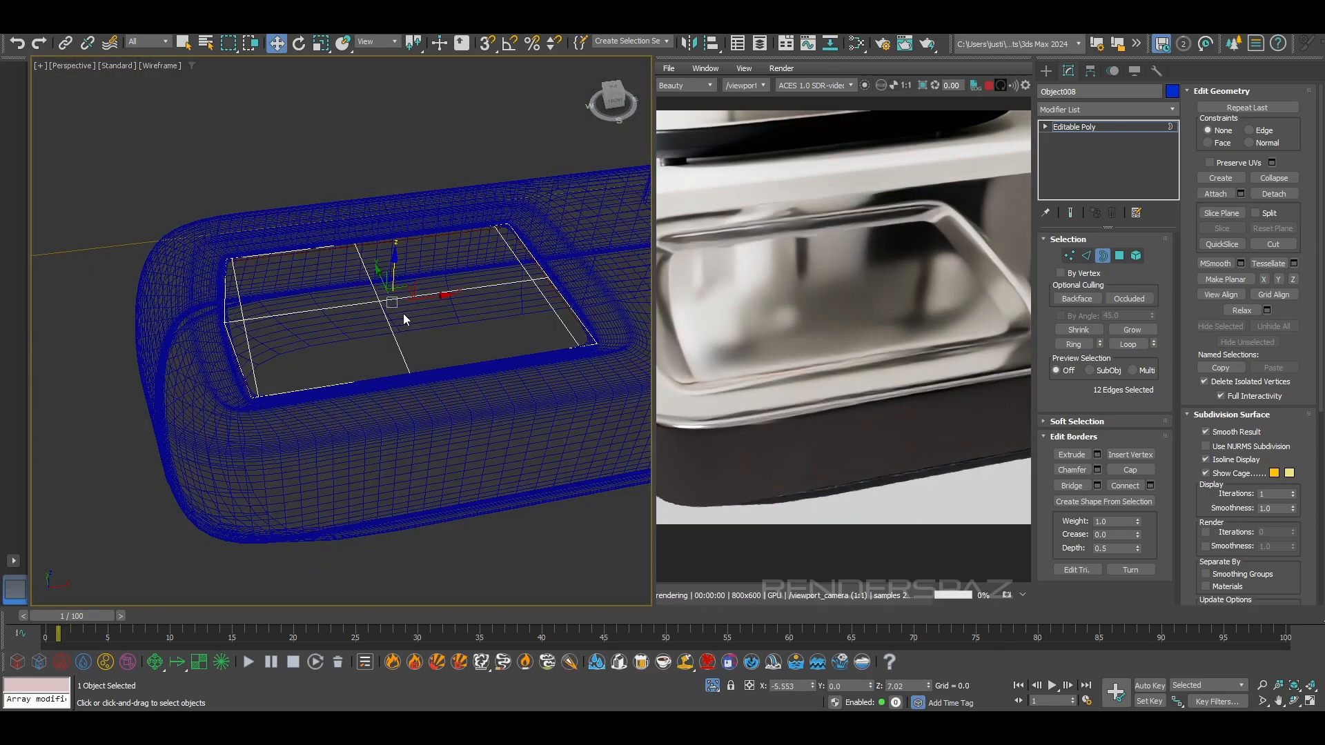
pyautogui.scroll(3, 349, 333)
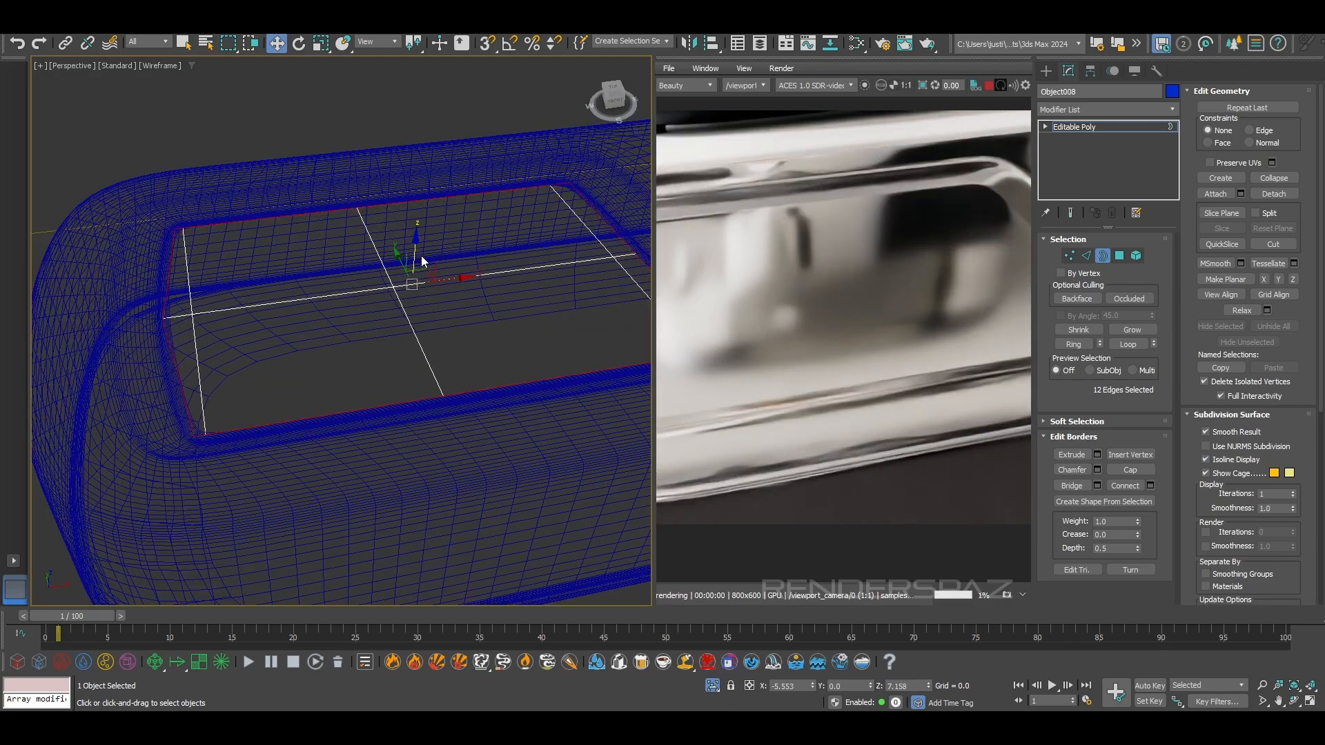
# Add a Shell modifier to the tray panel with an inner amount of 0.15
pyautogui.click(1118, 110)
pyautogui.write('sh')
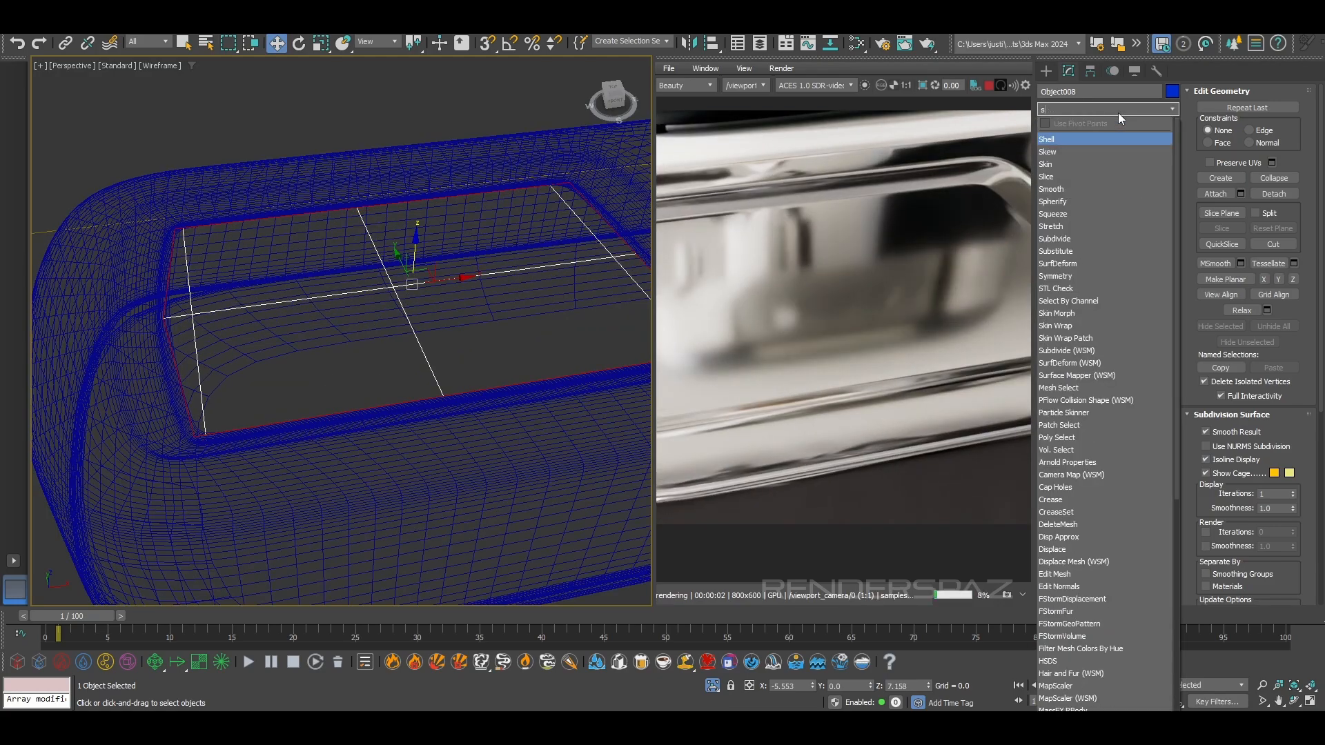
pyautogui.click(1063, 136)
pyautogui.rightClick(1149, 258)
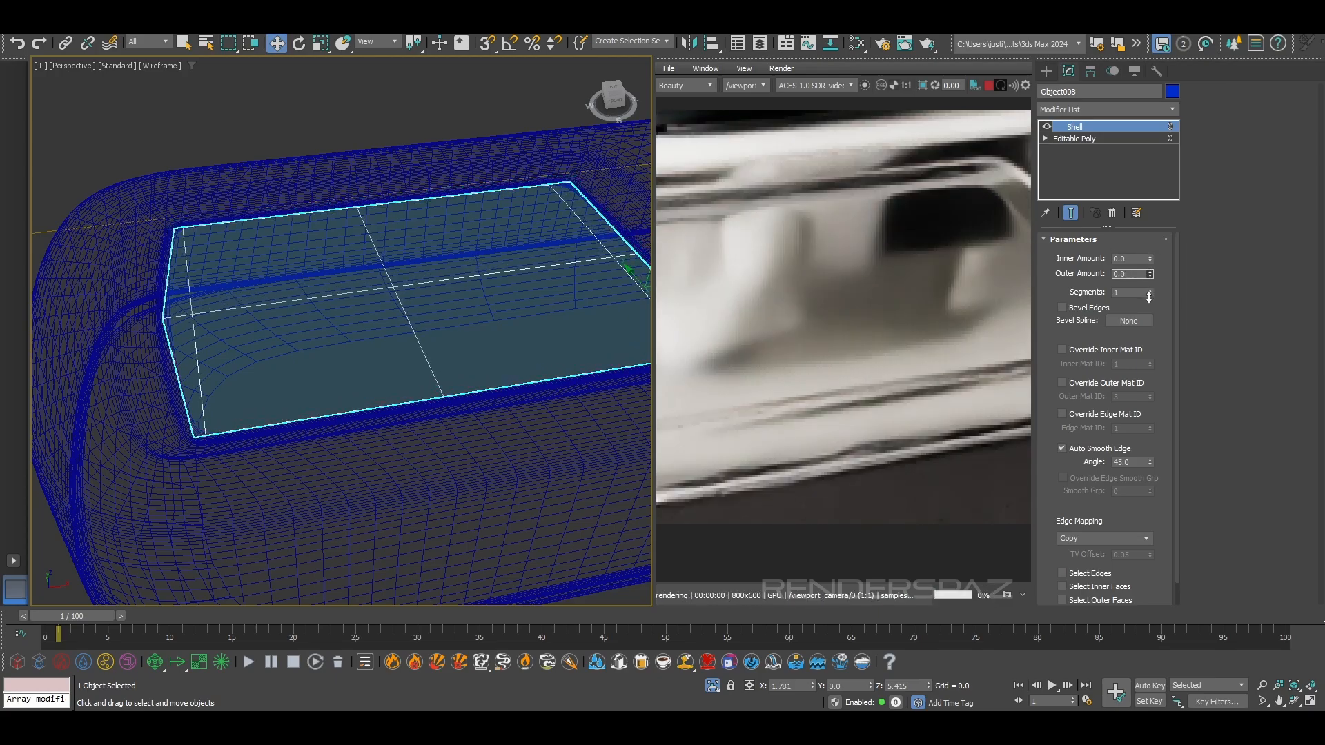
pyautogui.moveTo(1148, 259); pyautogui.dragTo(1146, 249)
pyautogui.press('F3')
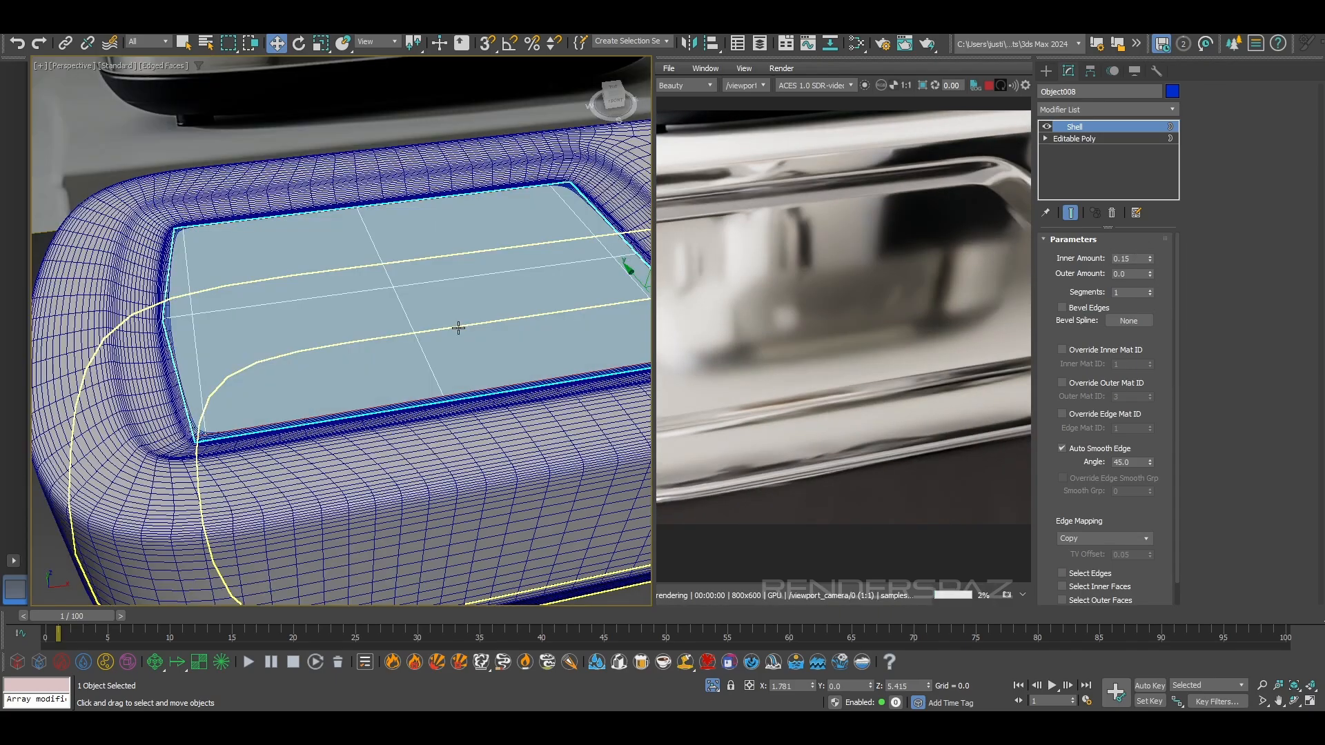
# Paste the copied OpenSubdiv modifier as an instance above the tray panel's Shell and view it without edges
pyautogui.rightClick(1081, 140)
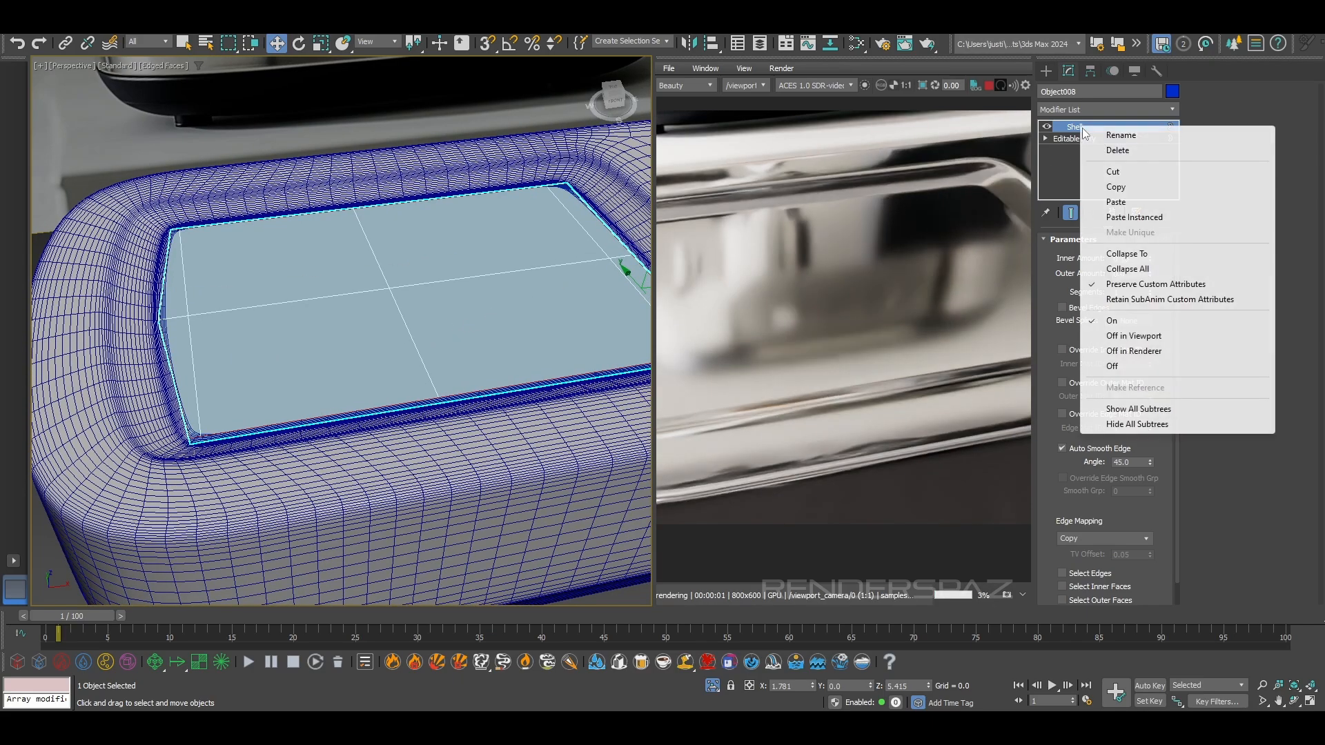
pyautogui.click(1111, 215)
pyautogui.press('F4')
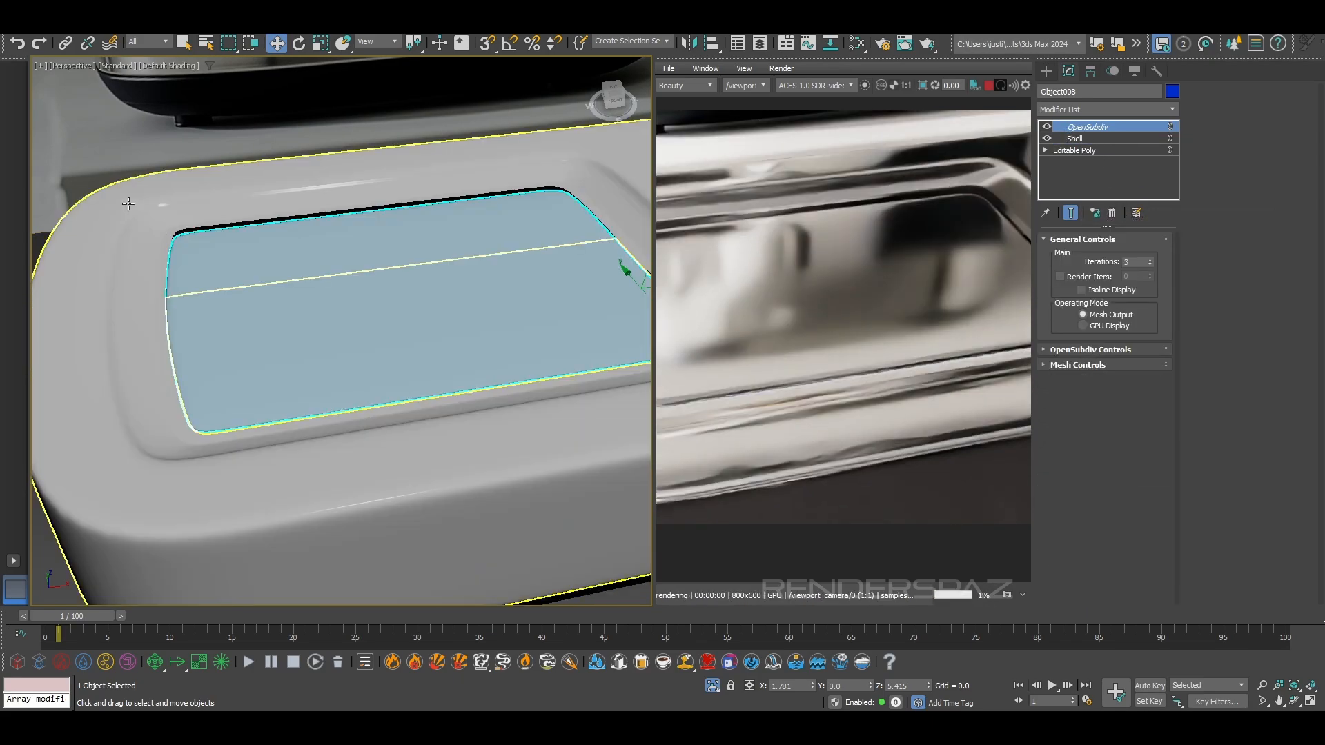
# Move the tray panel slightly along Z to 5.444 inside the base's recess
pyautogui.scroll(-4, 211, 248)
pyautogui.keyDown('alt'); pyautogui.moveTo(221, 263); pyautogui.dragTo(163, 192, button='middle'); pyautogui.keyUp('alt')
pyautogui.scroll(3, 290, 301)
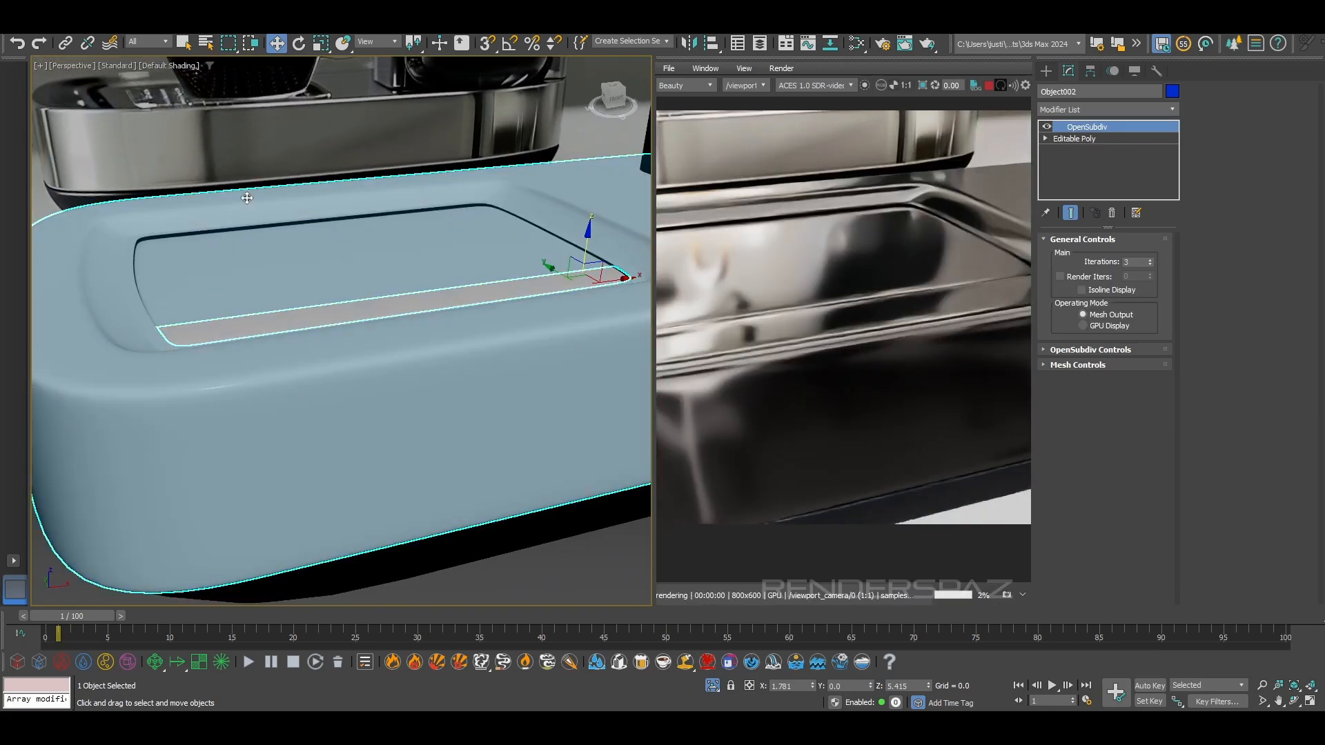
pyautogui.moveTo(586, 241)
pyautogui.mouseDown()
pyautogui.moveTo(590, 229)
pyautogui.moveTo(590, 252)
pyautogui.mouseUp()
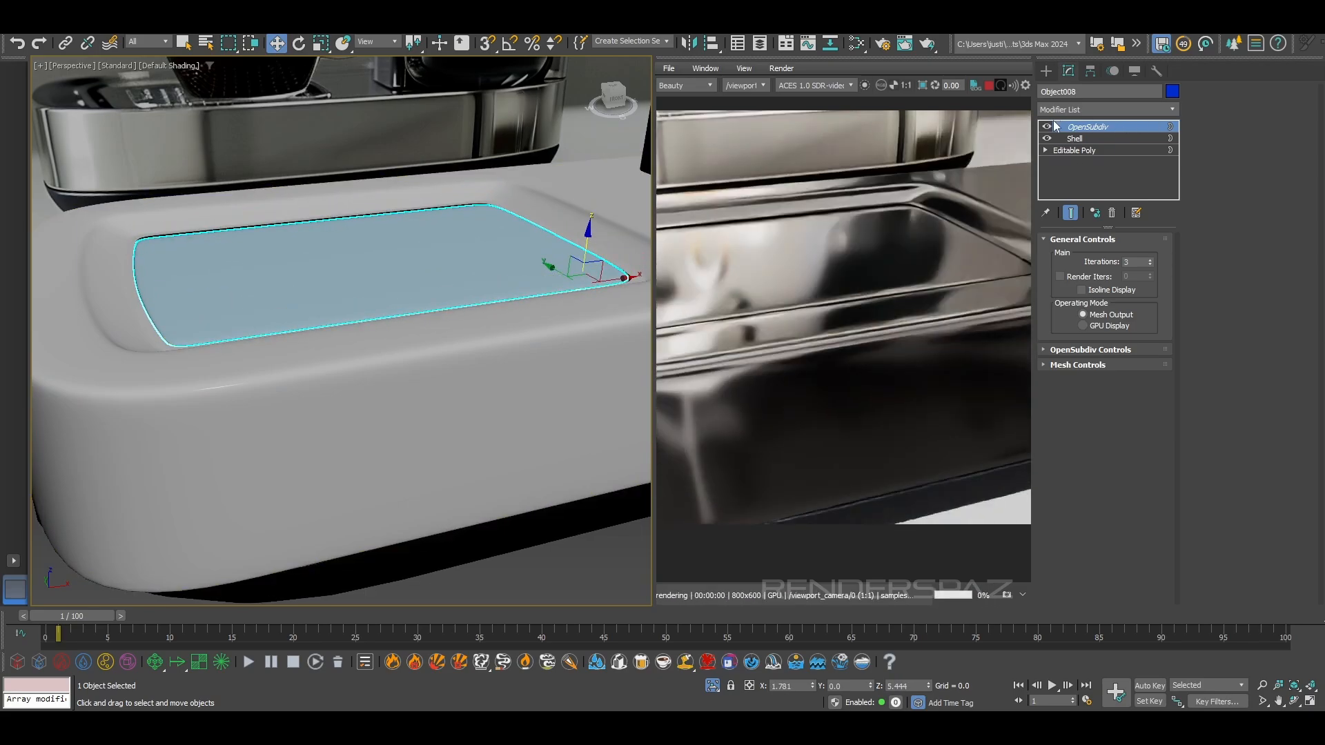
# Turn off the tray panel's OpenSubdiv and examine its shelled edges against the recess in wireframe
pyautogui.click(1047, 126)
pyautogui.scroll(3, 414, 331)
pyautogui.moveTo(414, 331); pyautogui.dragTo(538, 338, button='middle')
pyautogui.press('F3')
pyautogui.scroll(1, 258, 340)
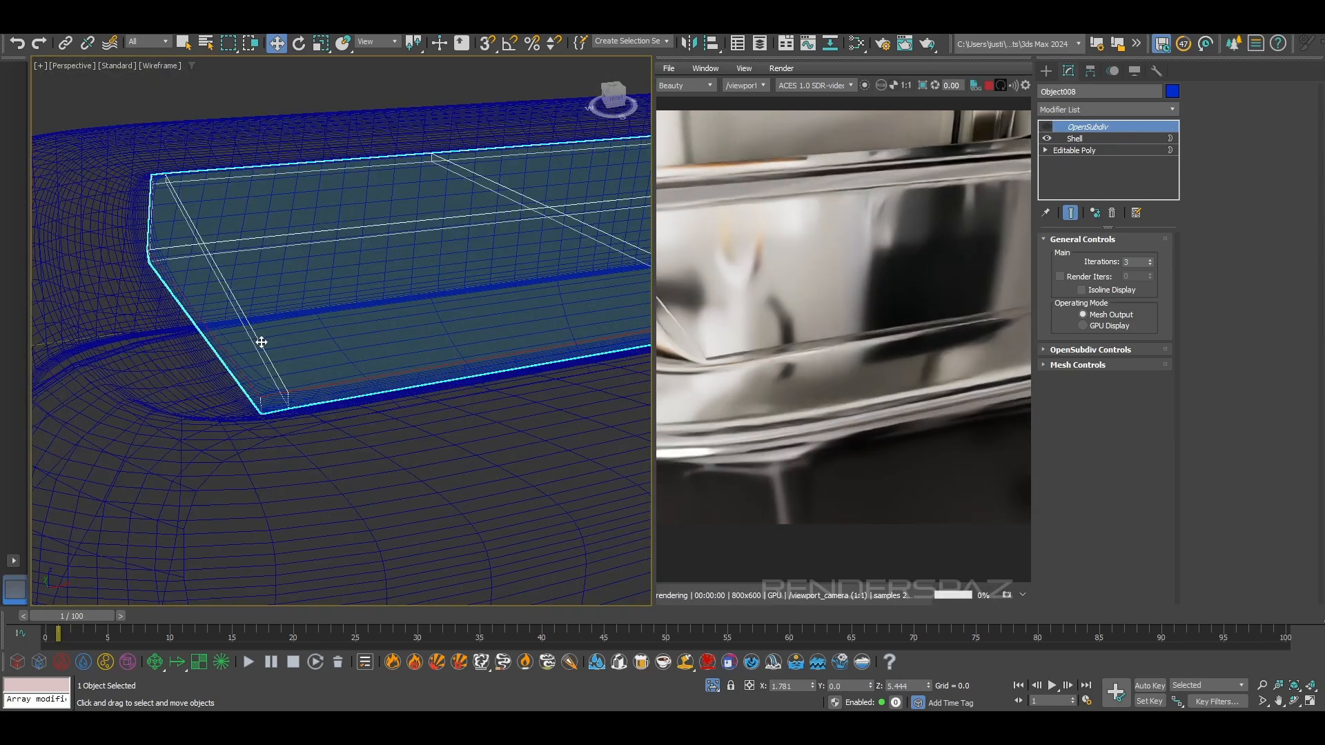
pyautogui.click(285, 412)
pyautogui.click(298, 334)
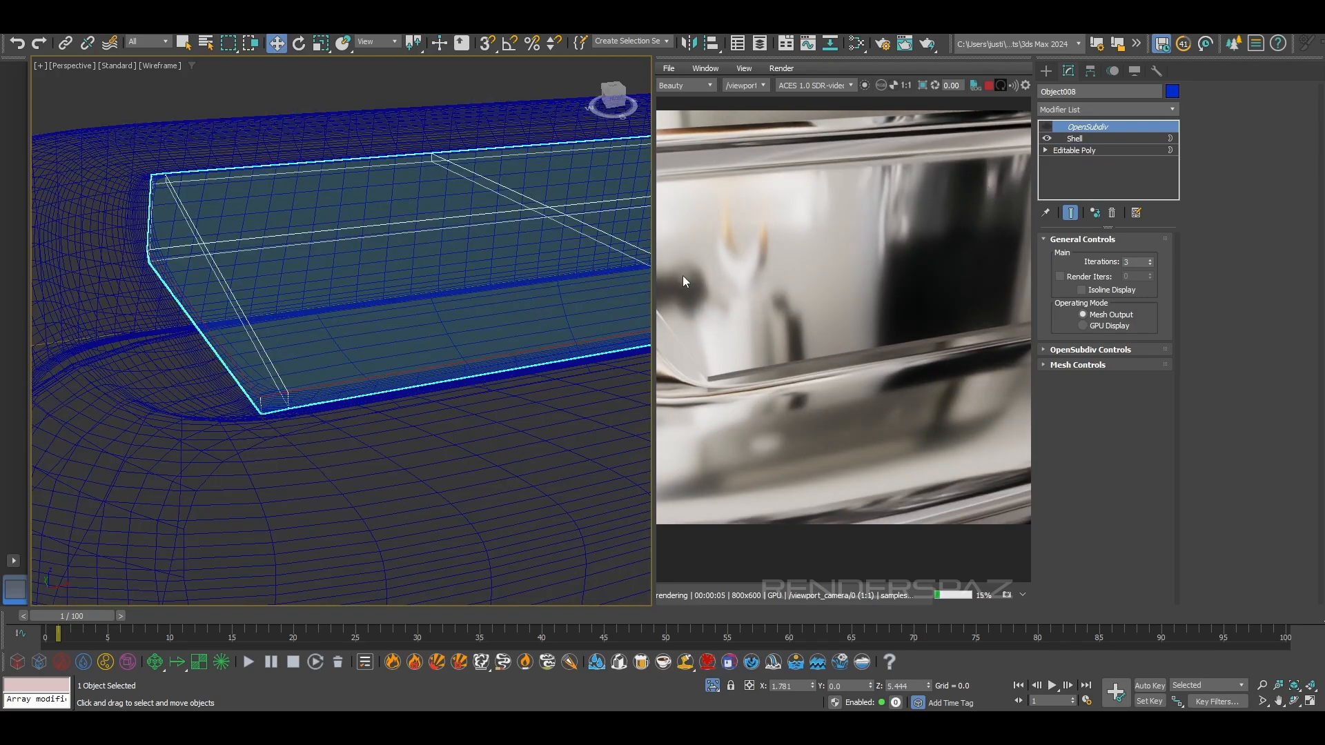
pyautogui.keyDown('alt'); pyautogui.moveTo(456, 310); pyautogui.dragTo(454, 342, button='middle'); pyautogui.keyUp('alt')
pyautogui.keyDown('alt'); pyautogui.moveTo(211, 321); pyautogui.dragTo(221, 360, button='middle'); pyautogui.keyUp('alt')
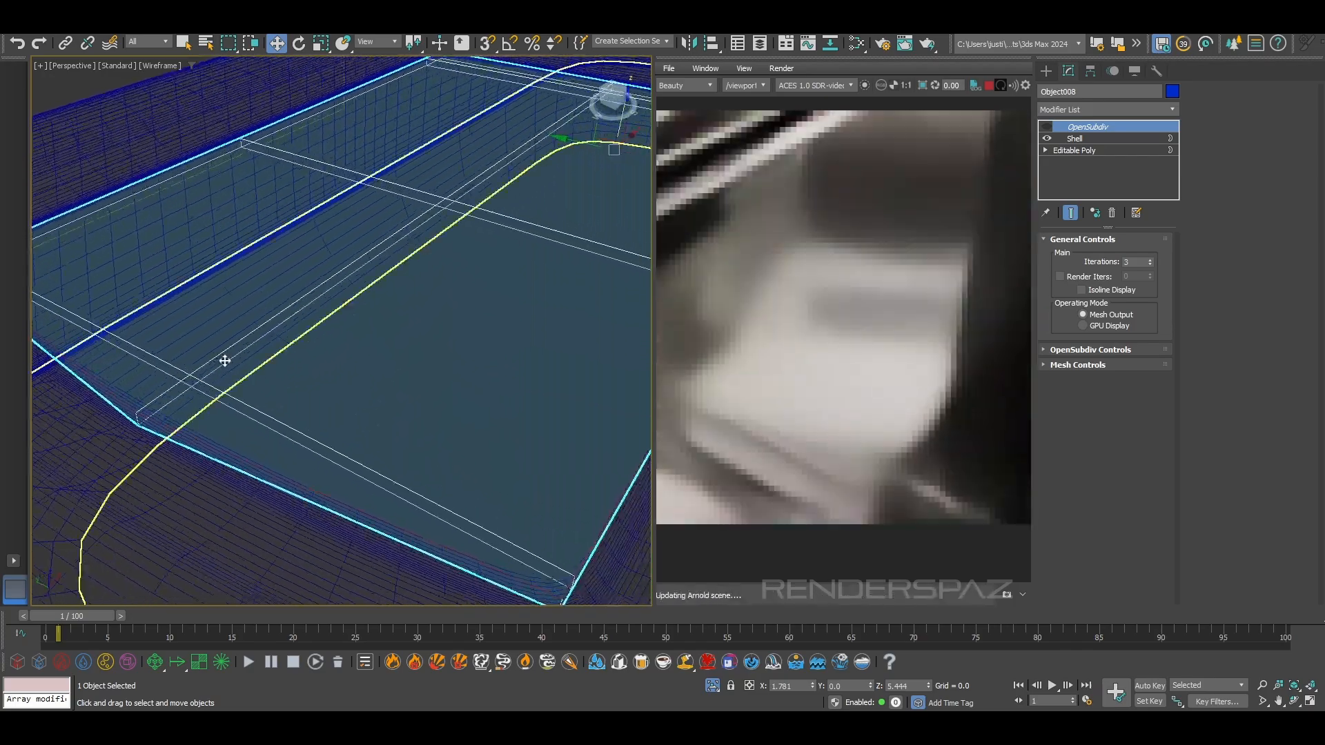
pyautogui.press('z')
pyautogui.click(1080, 153)
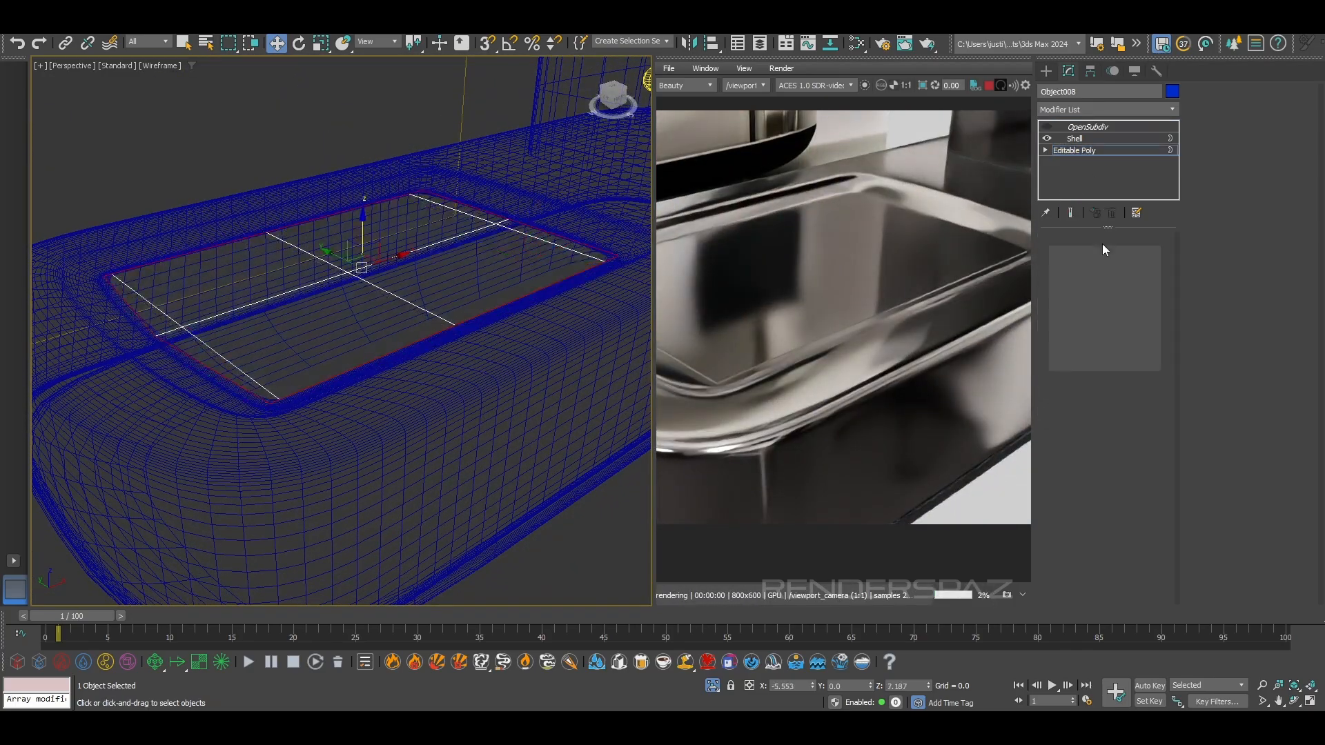
pyautogui.click(1102, 255)
pyautogui.click(1120, 255)
pyautogui.click(250, 331)
pyautogui.hotkey('ctrl', 'a')
pyautogui.keyDown('alt'); pyautogui.moveTo(189, 313); pyautogui.dragTo(297, 271, button='middle'); pyautogui.keyUp('alt')
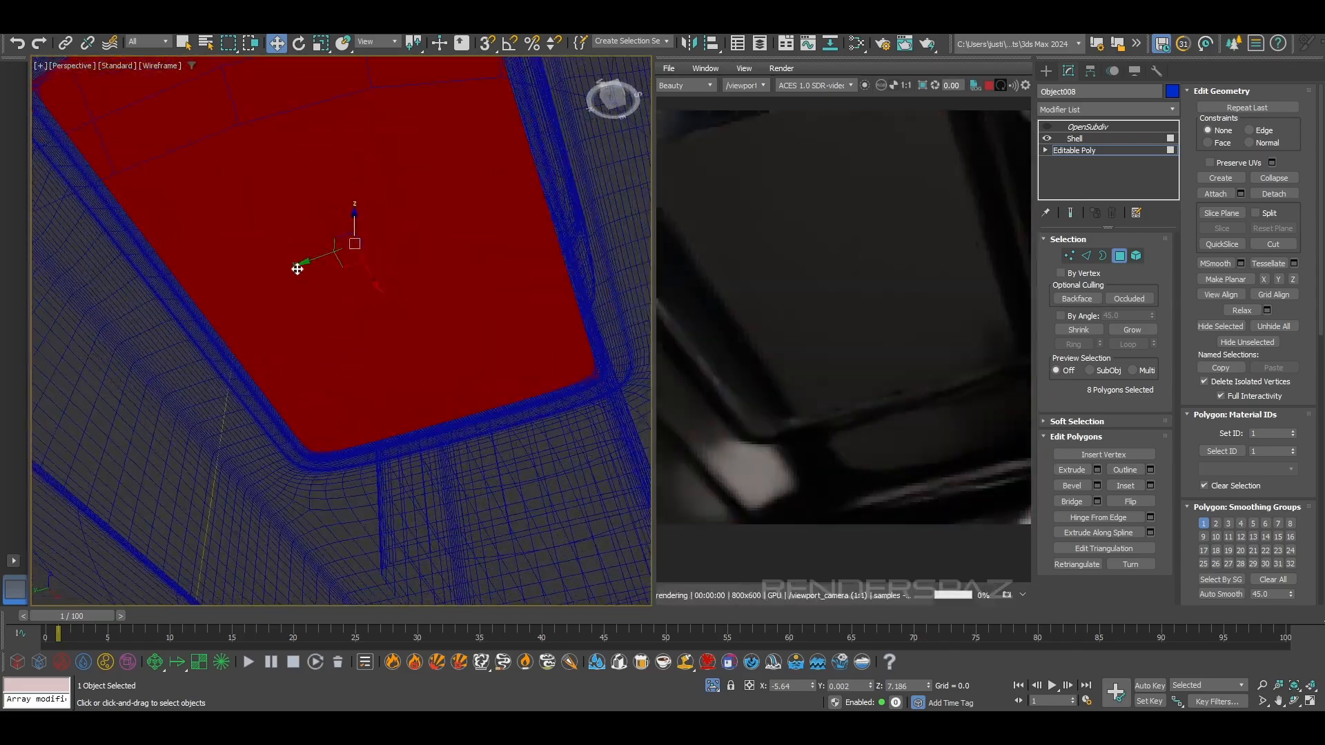
pyautogui.scroll(-2, 383, 278)
pyautogui.keyDown('alt'); pyautogui.moveTo(383, 277); pyautogui.dragTo(366, 372, button='middle'); pyautogui.keyUp('alt')
pyautogui.scroll(-4, 384, 311)
# Add an Edit Poly modifier directly above the tray panel's Shell
pyautogui.click(1072, 139)
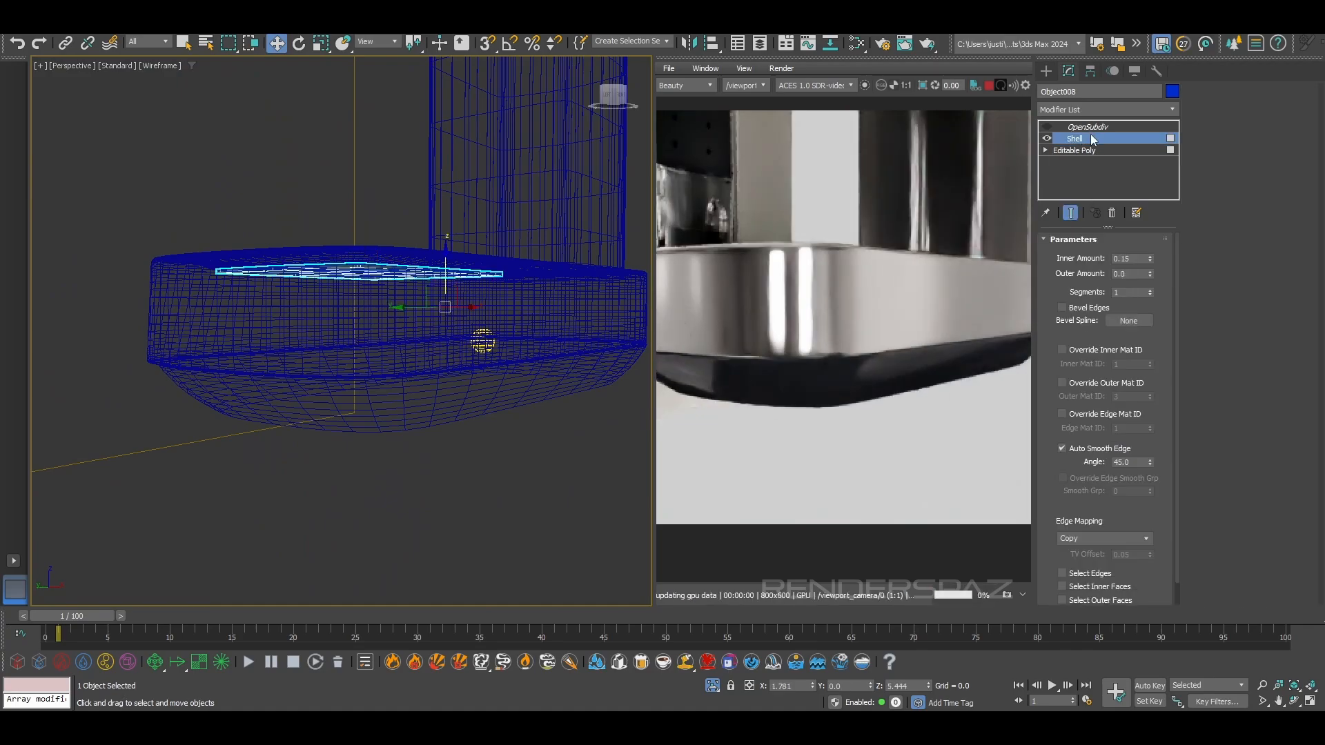
pyautogui.click(1082, 109)
pyautogui.write('e')
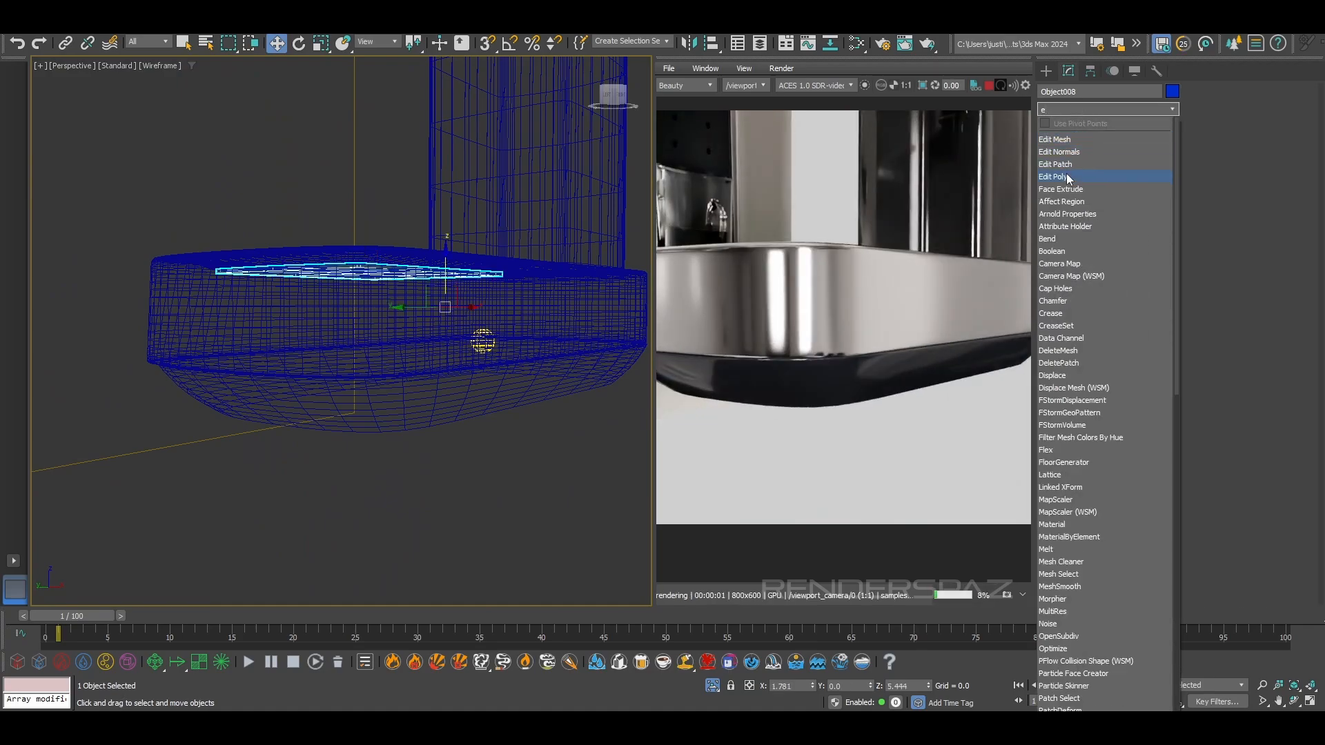
pyautogui.click(1066, 176)
# Select all polygons on the upper face of the tray panel, including the narrow strips along its edges
pyautogui.keyDown('alt'); pyautogui.moveTo(428, 276); pyautogui.dragTo(386, 387, button='middle'); pyautogui.keyUp('alt')
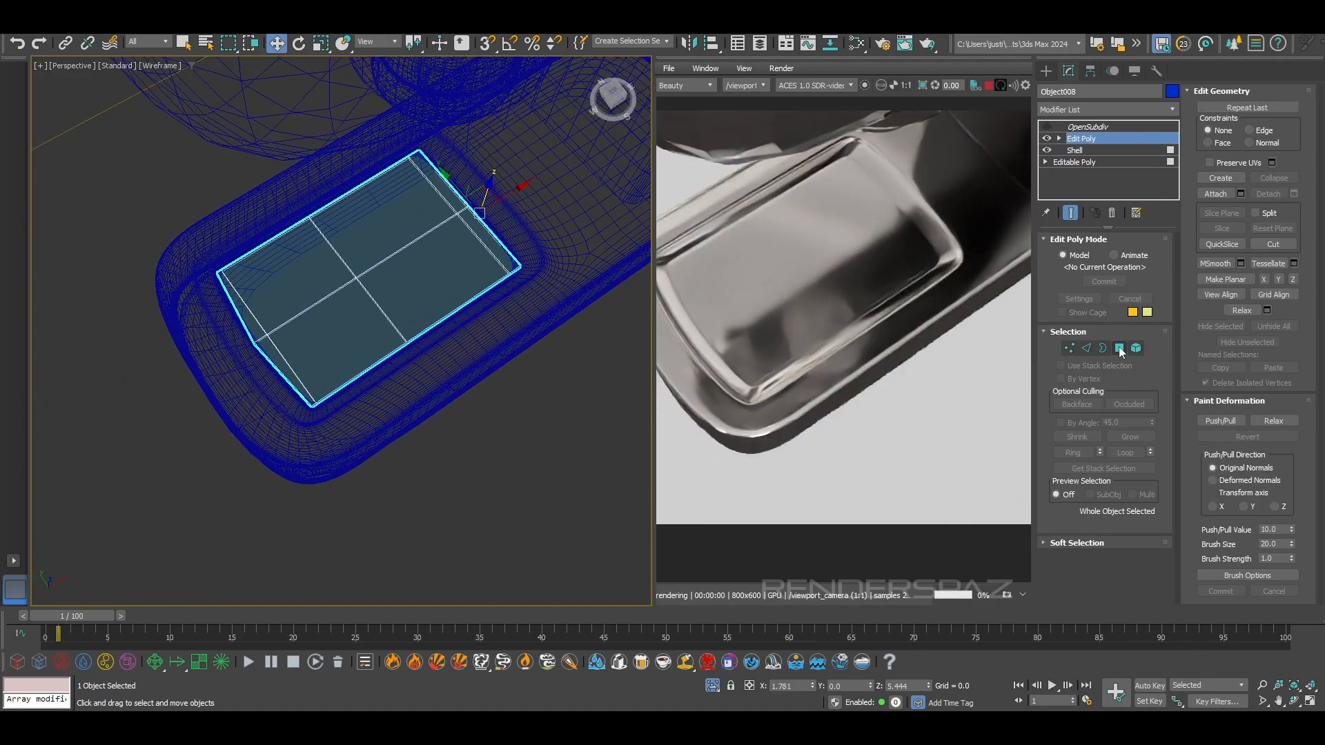
pyautogui.click(1119, 349)
pyautogui.click(376, 296)
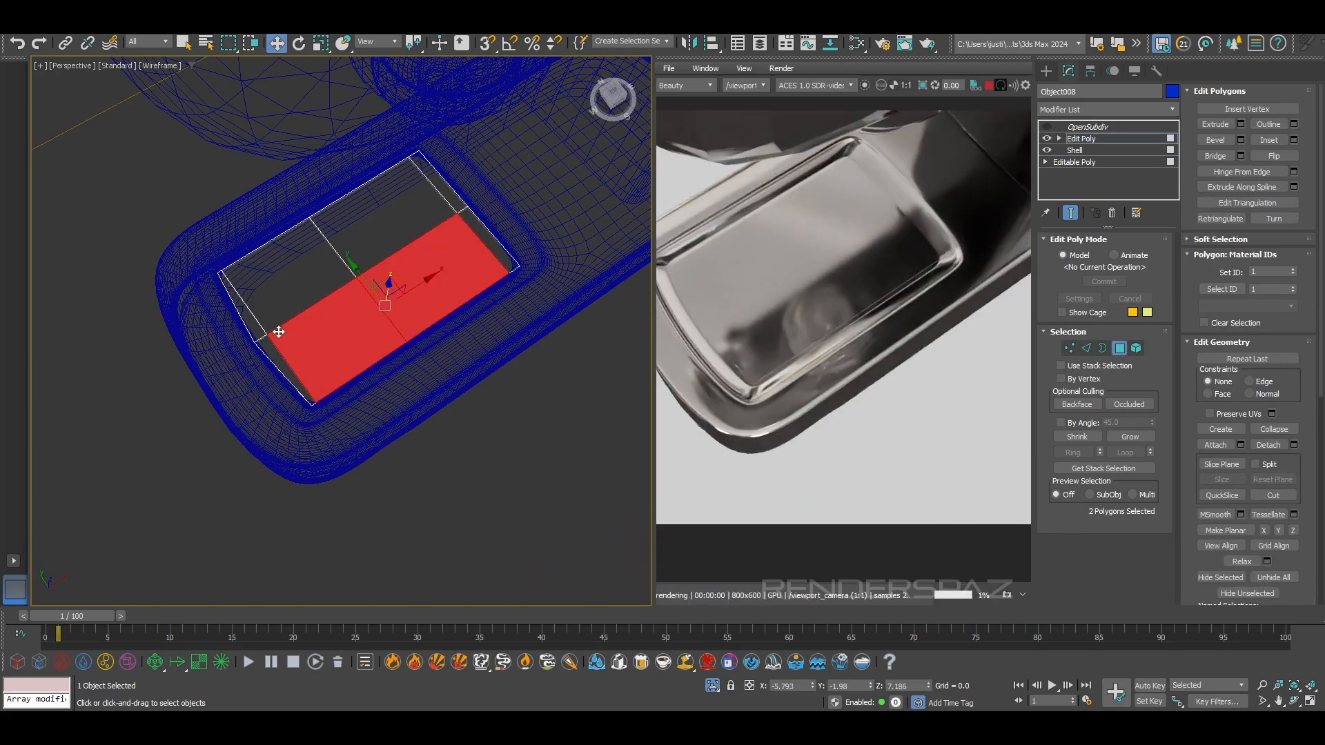
pyautogui.scroll(4, 277, 332)
pyautogui.keyDown('ctrl'); pyautogui.click(196, 303); pyautogui.keyUp('ctrl')
pyautogui.keyDown('ctrl'); pyautogui.click(277, 226); pyautogui.keyUp('ctrl')
pyautogui.moveTo(528, 93); pyautogui.dragTo(317, 293, button='middle')
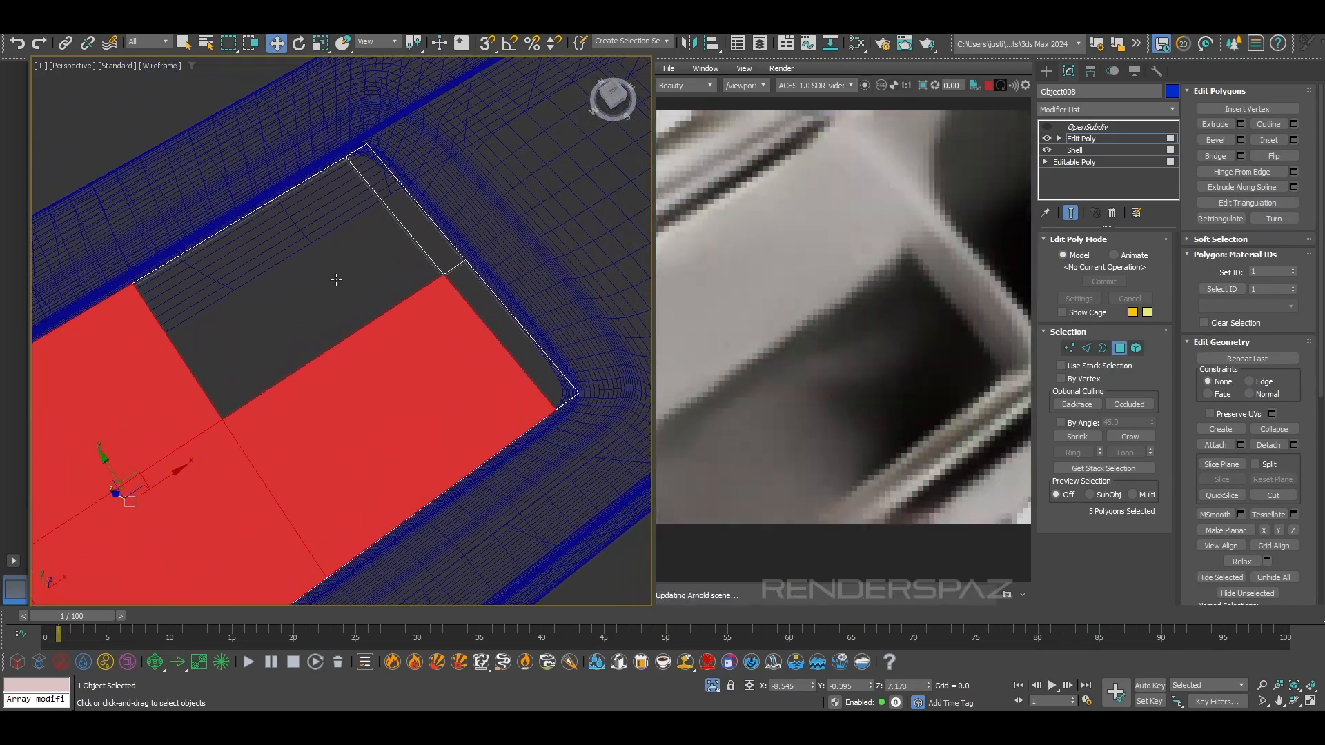
pyautogui.keyDown('ctrl'); pyautogui.click(332, 284); pyautogui.keyUp('ctrl')
pyautogui.keyDown('ctrl'); pyautogui.click(483, 357); pyautogui.keyUp('ctrl')
# Add all polygons on the underside of the tray panel to the selection
pyautogui.keyDown('alt'); pyautogui.moveTo(508, 346); pyautogui.dragTo(484, 226, button='middle'); pyautogui.keyUp('alt')
pyautogui.keyDown('alt'); pyautogui.moveTo(436, 397); pyautogui.dragTo(394, 408, button='middle'); pyautogui.keyUp('alt')
pyautogui.keyDown('ctrl'); pyautogui.click(376, 419); pyautogui.keyUp('ctrl')
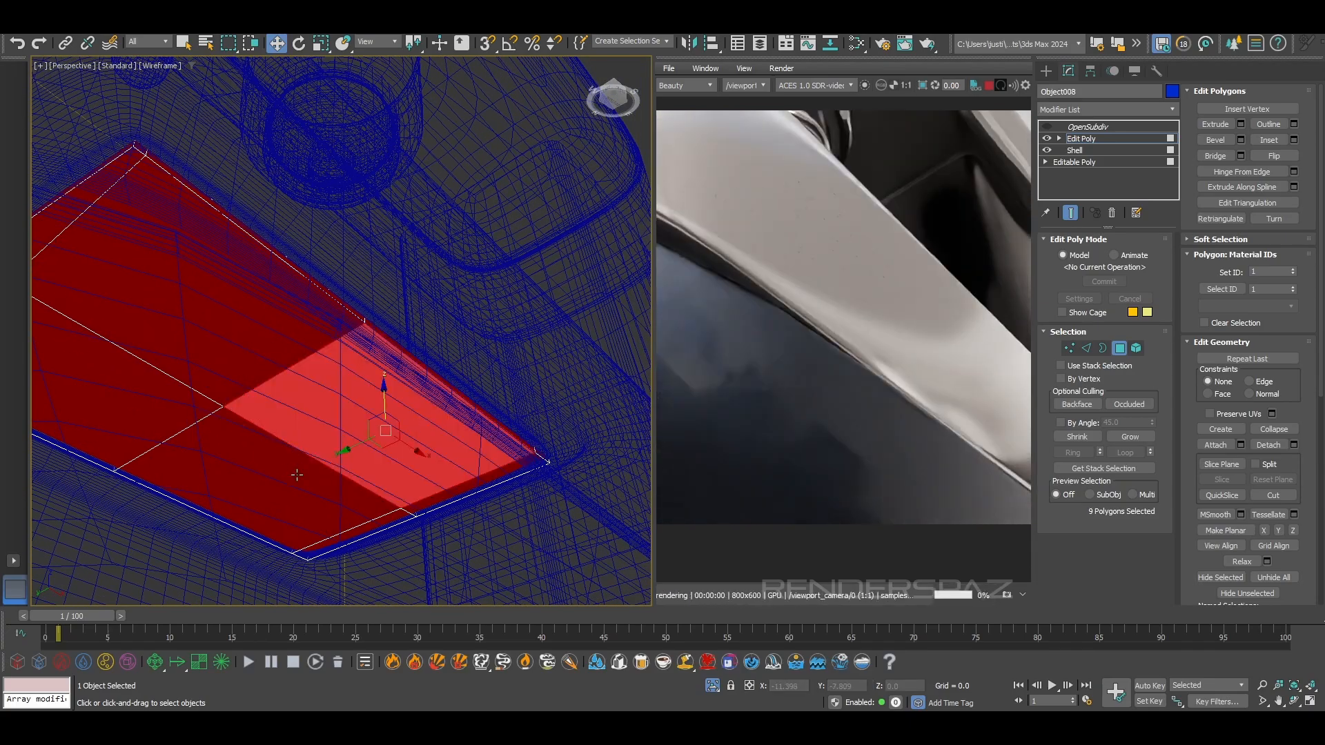
pyautogui.keyDown('ctrl'); pyautogui.click(316, 508); pyautogui.keyUp('ctrl')
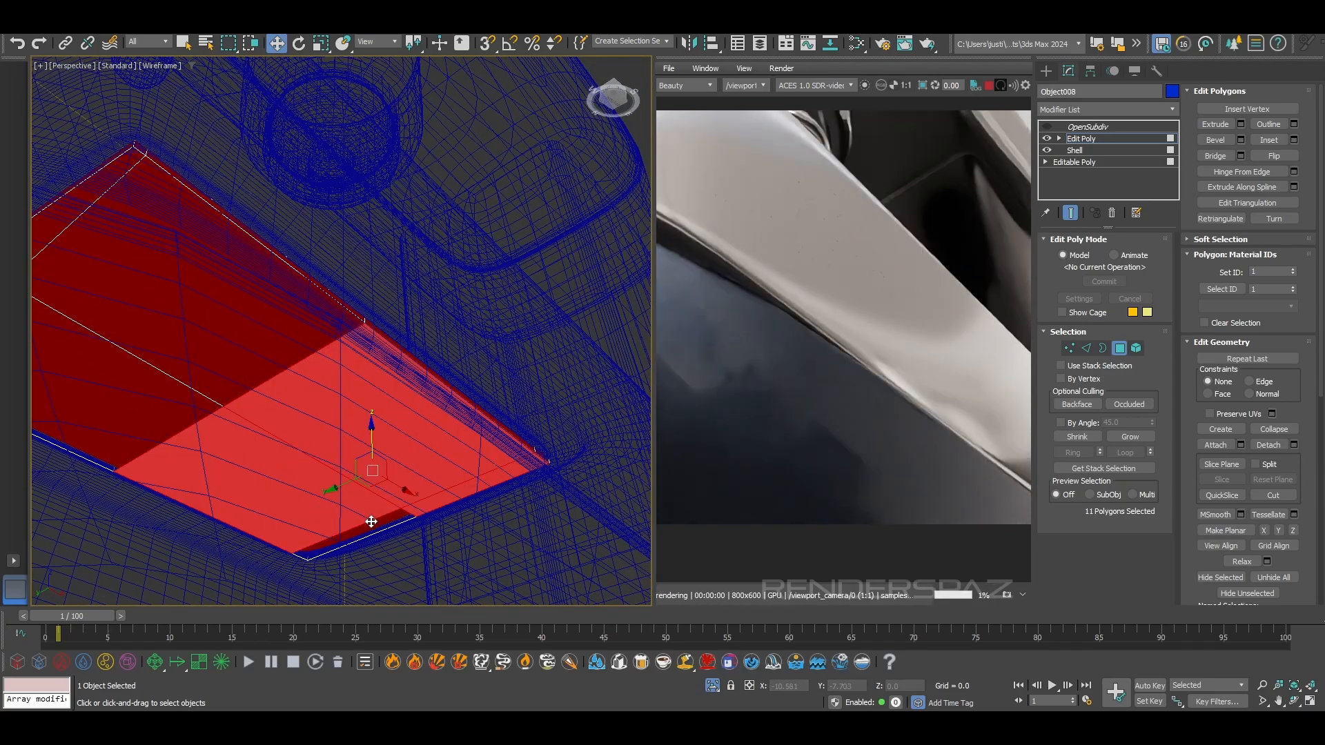
pyautogui.keyDown('ctrl'); pyautogui.click(214, 314); pyautogui.keyUp('ctrl')
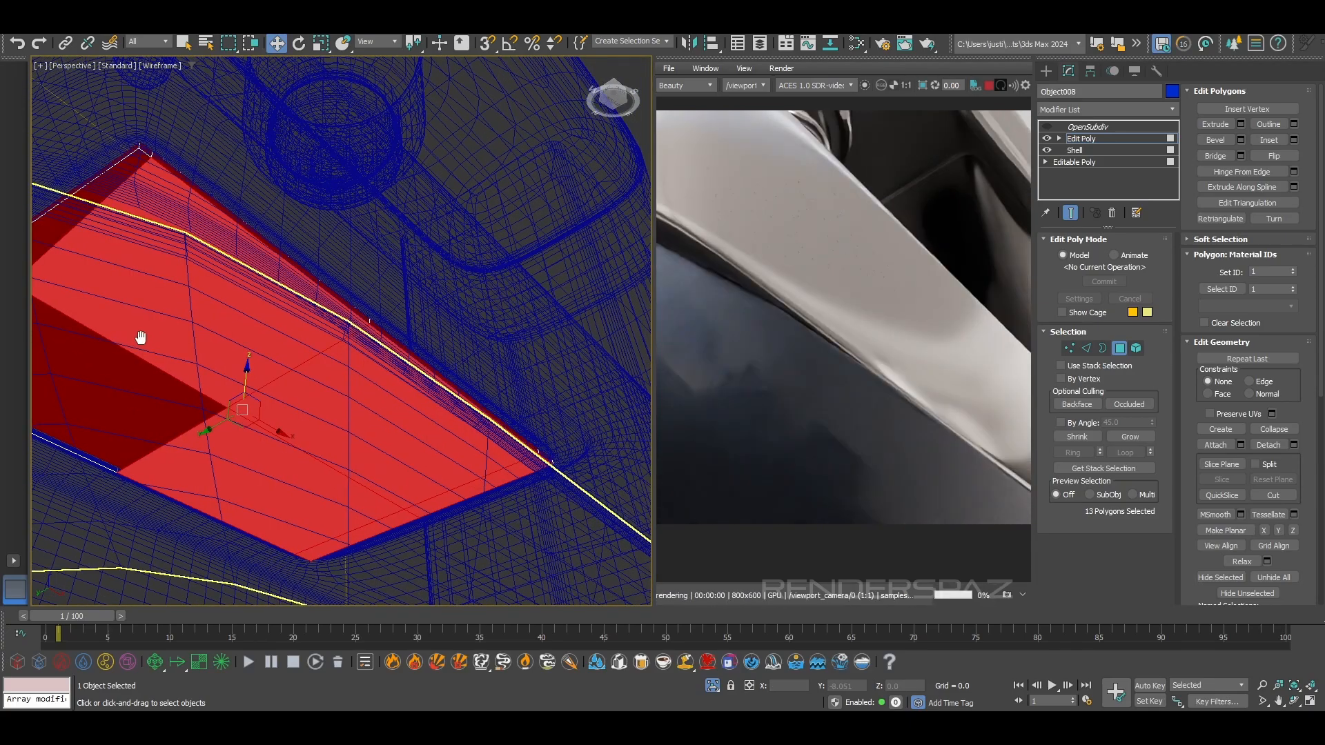
pyautogui.keyDown('alt'); pyautogui.moveTo(215, 314); pyautogui.dragTo(241, 412, button='middle'); pyautogui.keyUp('alt')
pyautogui.keyDown('ctrl'); pyautogui.click(111, 300); pyautogui.keyUp('ctrl')
# Inset the selected upper and lower faces of the tray panel by 0.037 and leave polygon editing
pyautogui.keyDown('alt'); pyautogui.moveTo(162, 252); pyautogui.dragTo(194, 525, button='middle'); pyautogui.keyUp('alt')
pyautogui.scroll(2, 192, 525)
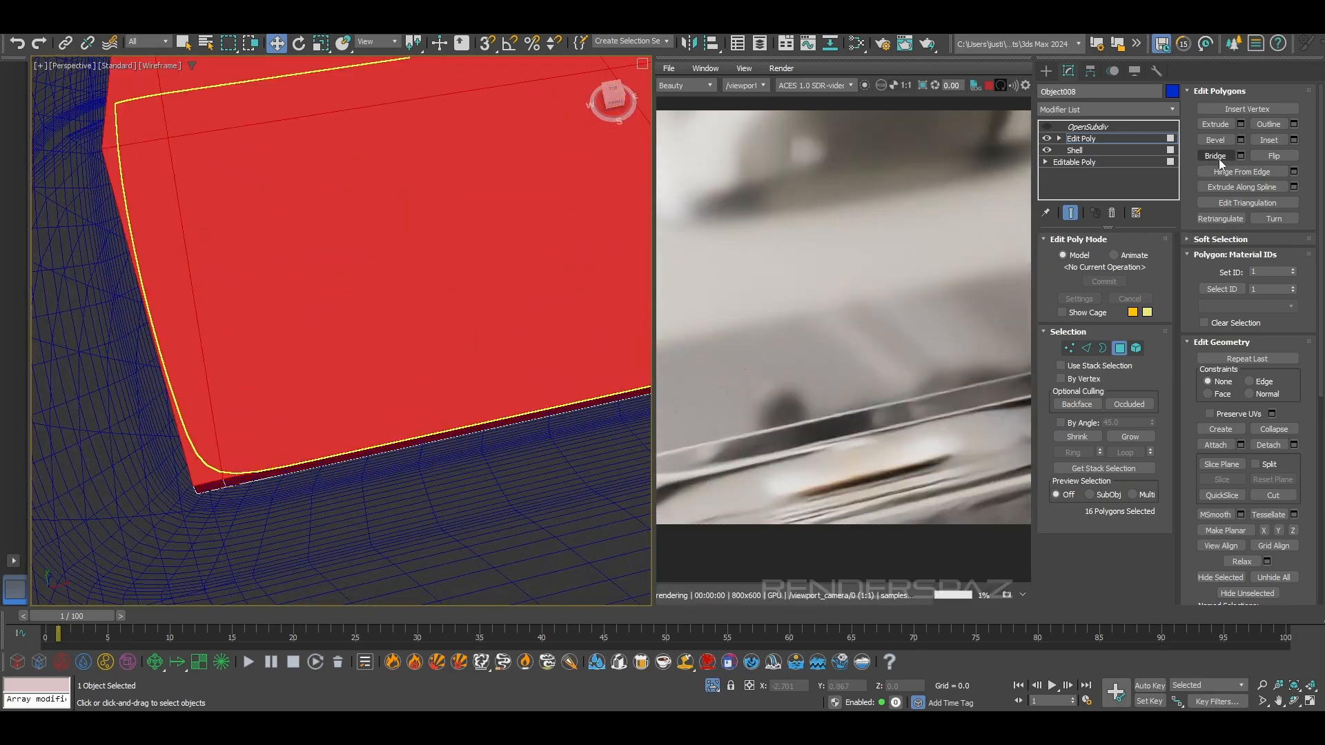
pyautogui.click(1295, 142)
pyautogui.moveTo(352, 360); pyautogui.dragTo(350, 359)
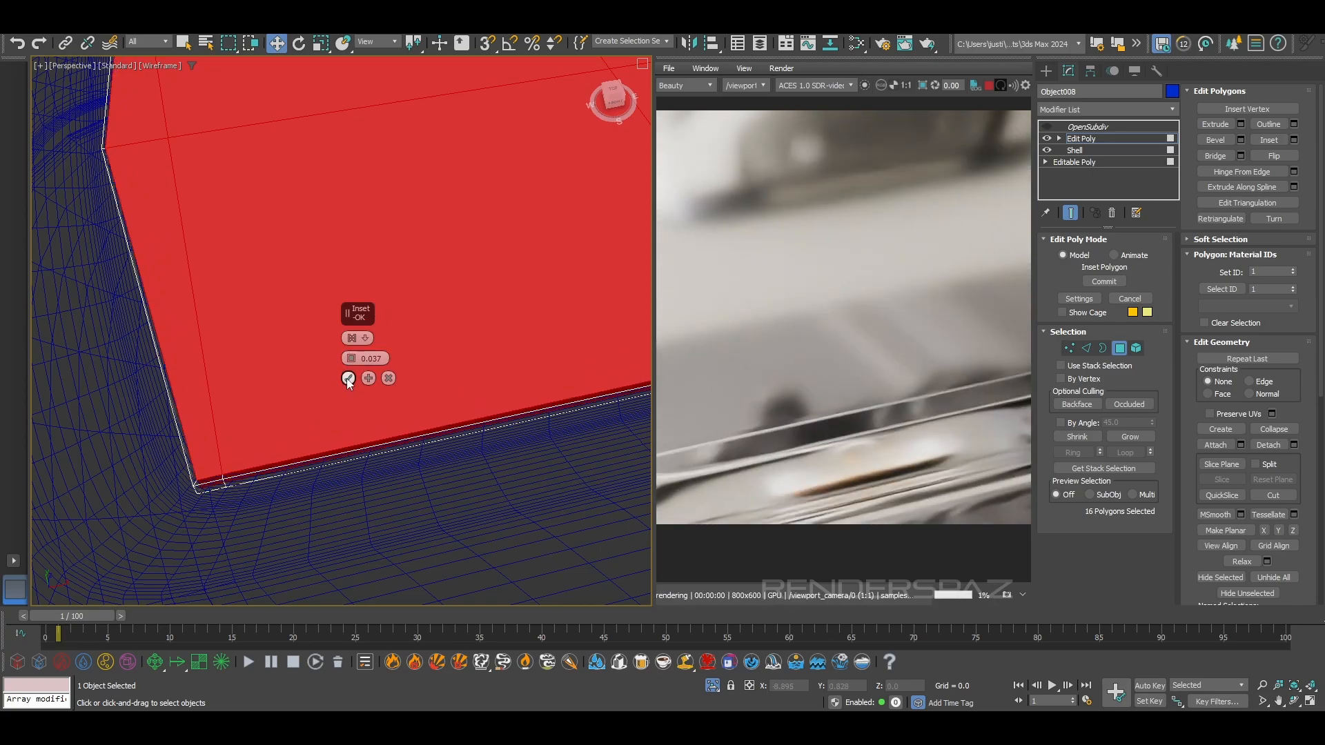
pyautogui.click(210, 331)
pyautogui.scroll(-6, 209, 332)
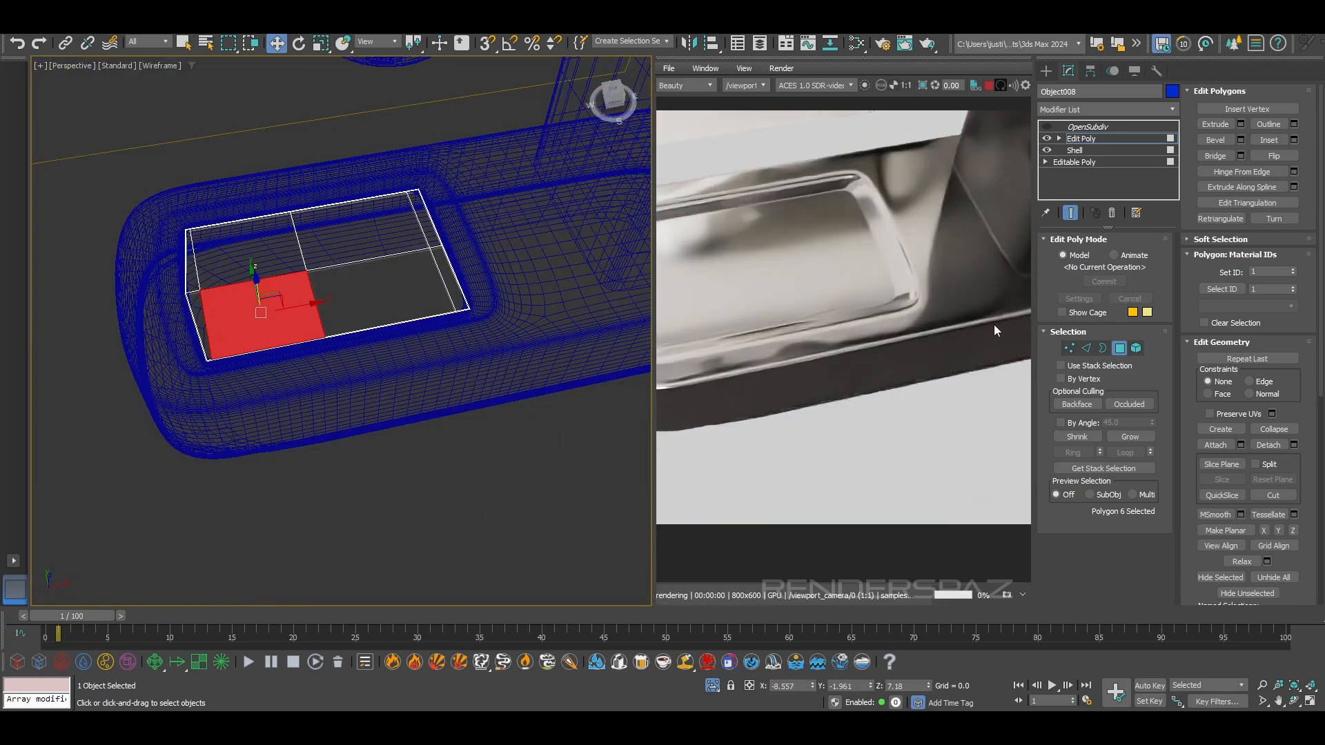
pyautogui.click(1119, 349)
# Turn the tray panel's OpenSubdiv back on and check its rounded fit in the recess, shaded without edges
pyautogui.click(461, 448)
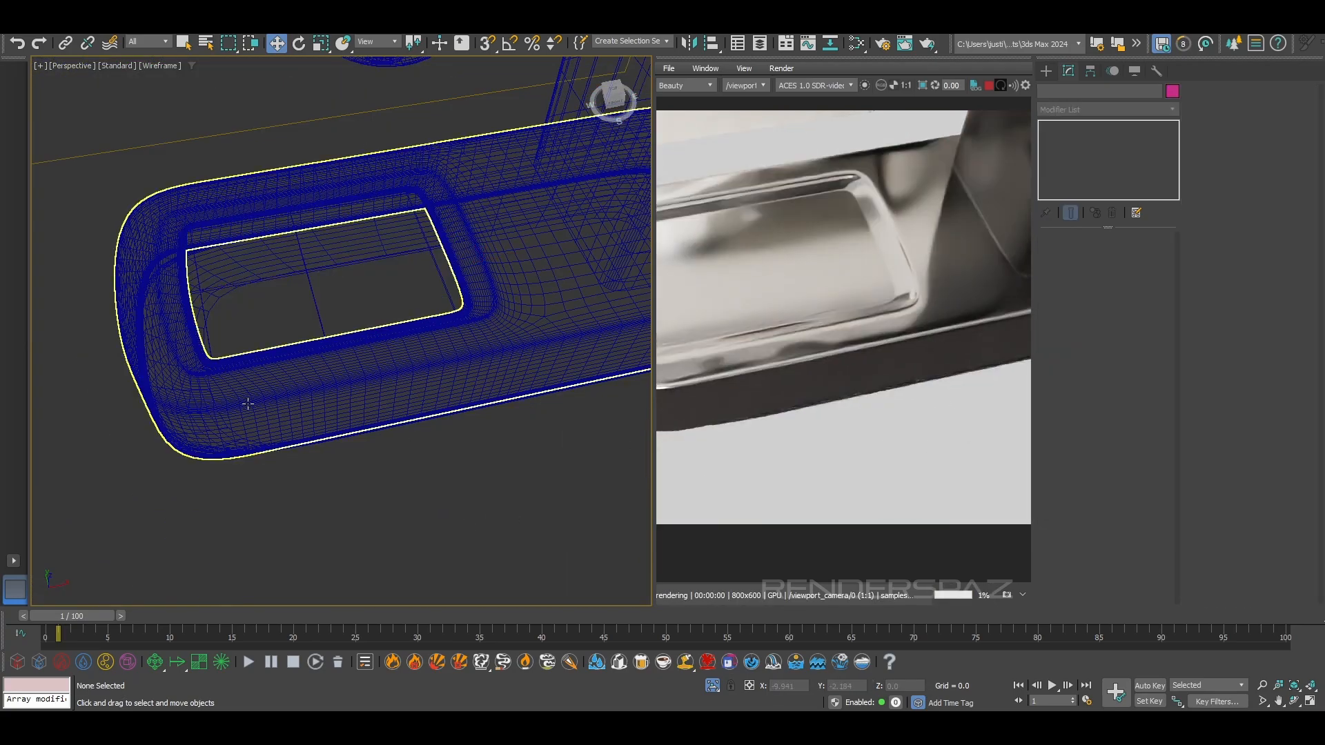
pyautogui.press('F3')
pyautogui.click(296, 304)
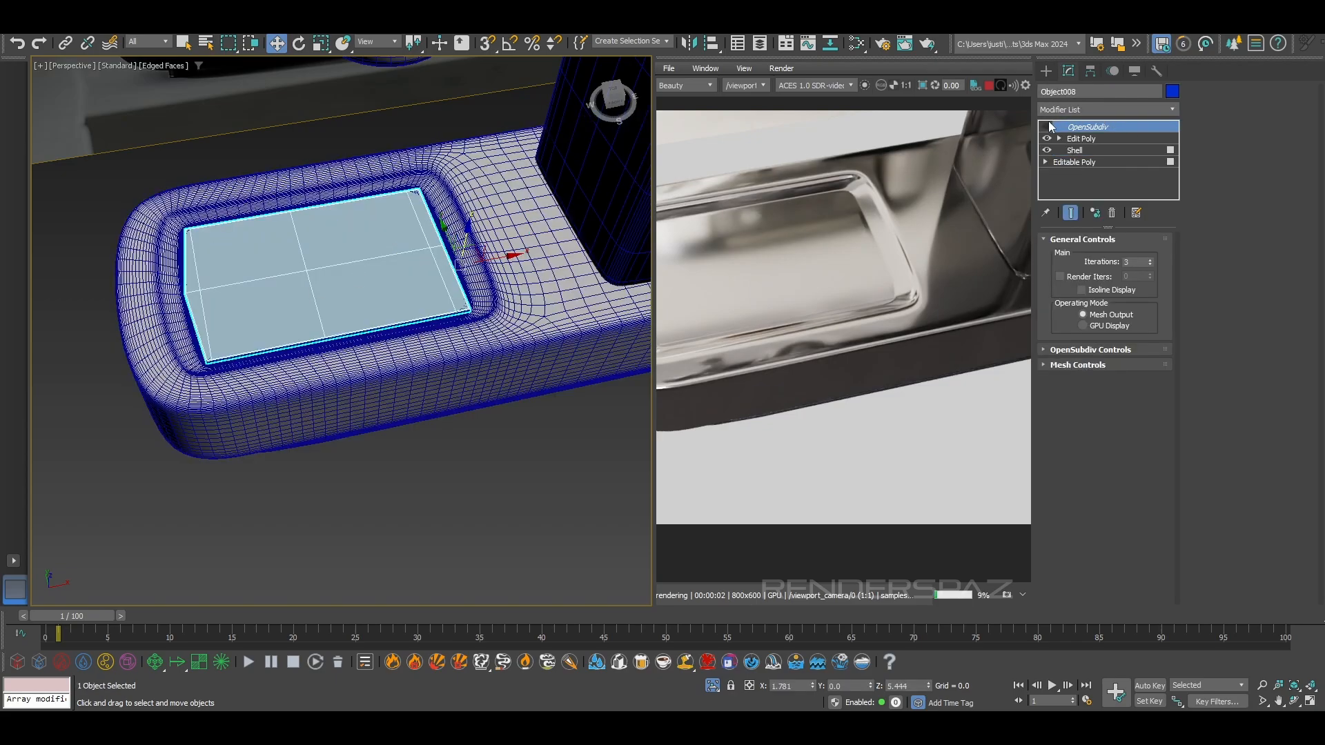
pyautogui.press('F4')
pyautogui.click(470, 502)
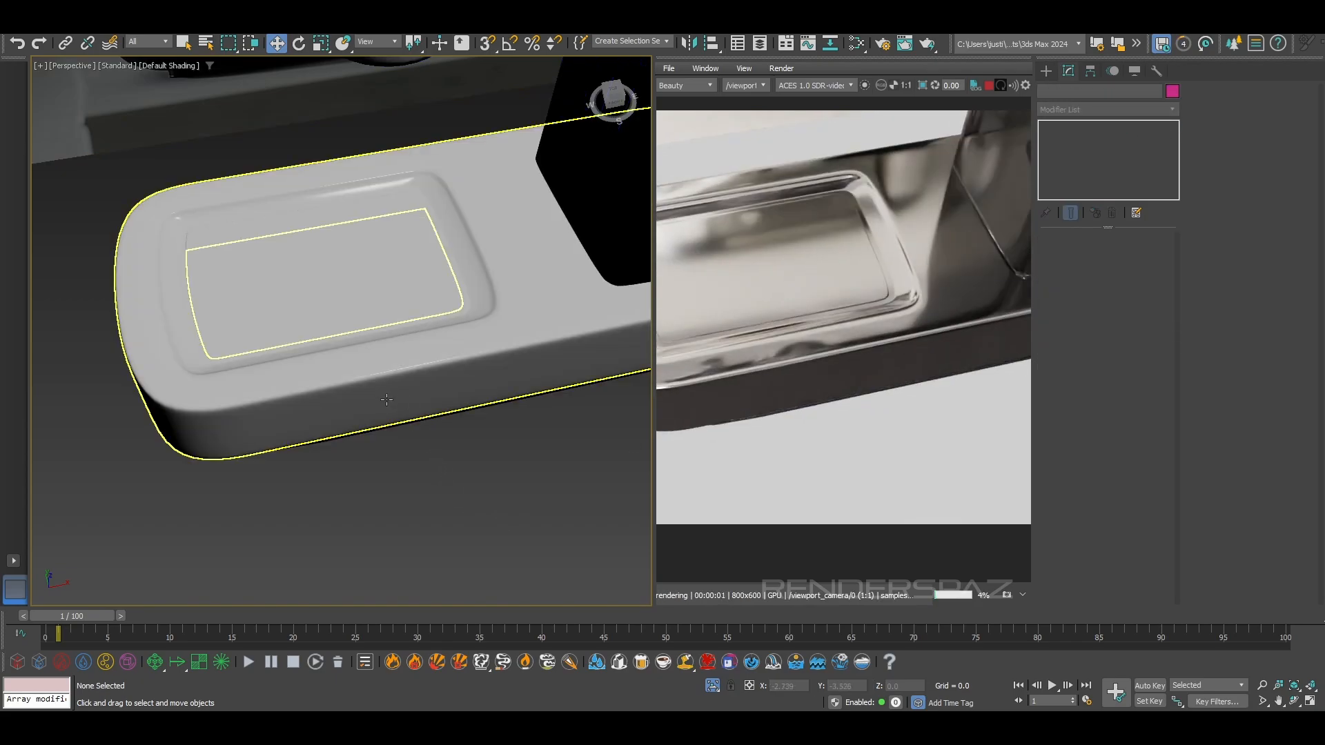
pyautogui.keyDown('alt'); pyautogui.moveTo(319, 379); pyautogui.dragTo(387, 360, button='middle'); pyautogui.keyUp('alt')
pyautogui.scroll(8, 387, 361)
pyautogui.click(435, 257)
pyautogui.scroll(-5, 421, 320)
pyautogui.moveTo(420, 319); pyautogui.dragTo(440, 446, button='middle')
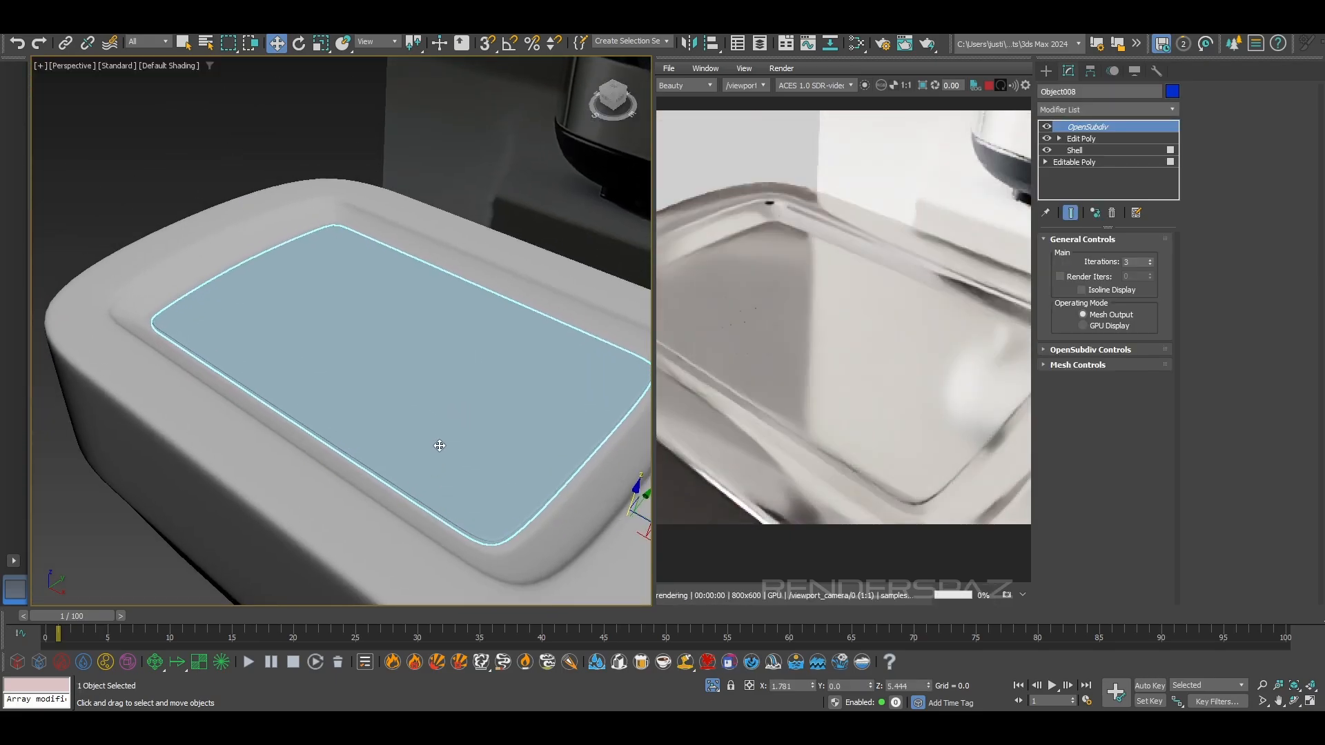
pyautogui.scroll(3, 439, 446)
# Center the tray panel's pivot to the object
pyautogui.click(1091, 71)
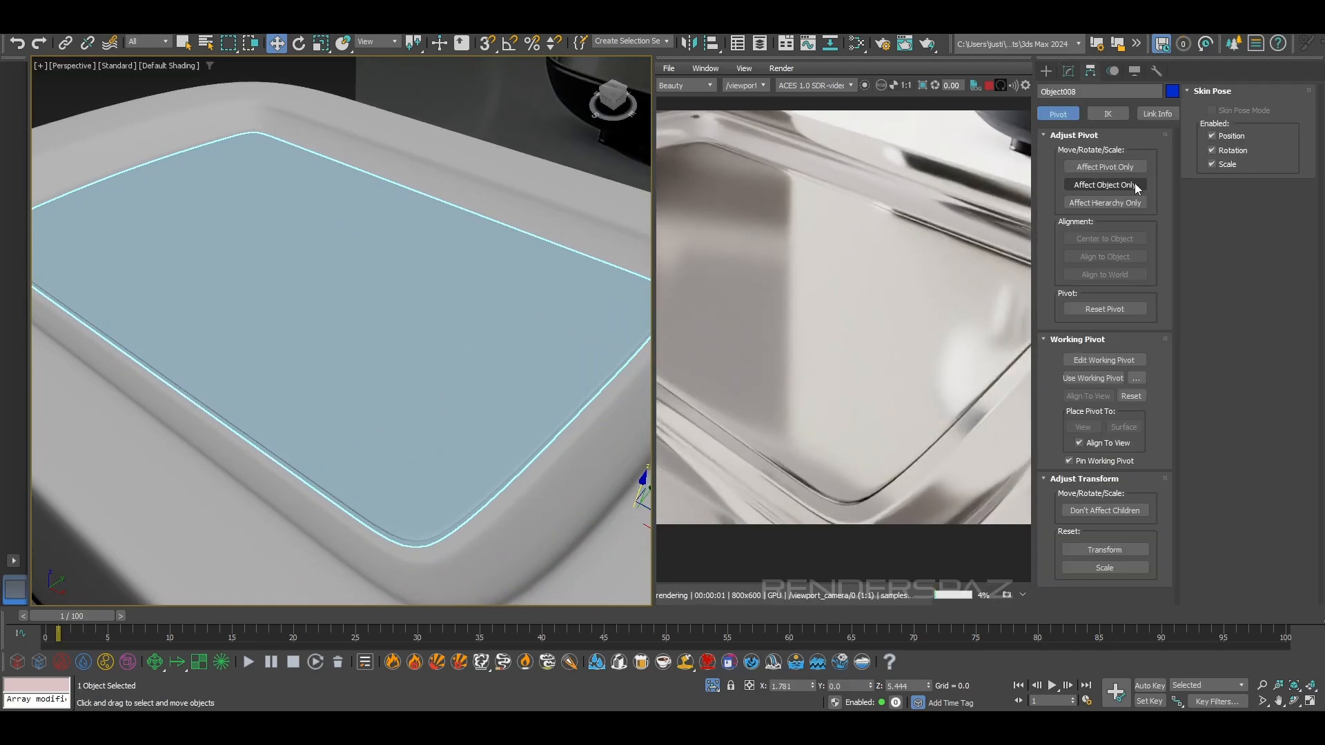
pyautogui.click(1111, 167)
pyautogui.click(1128, 243)
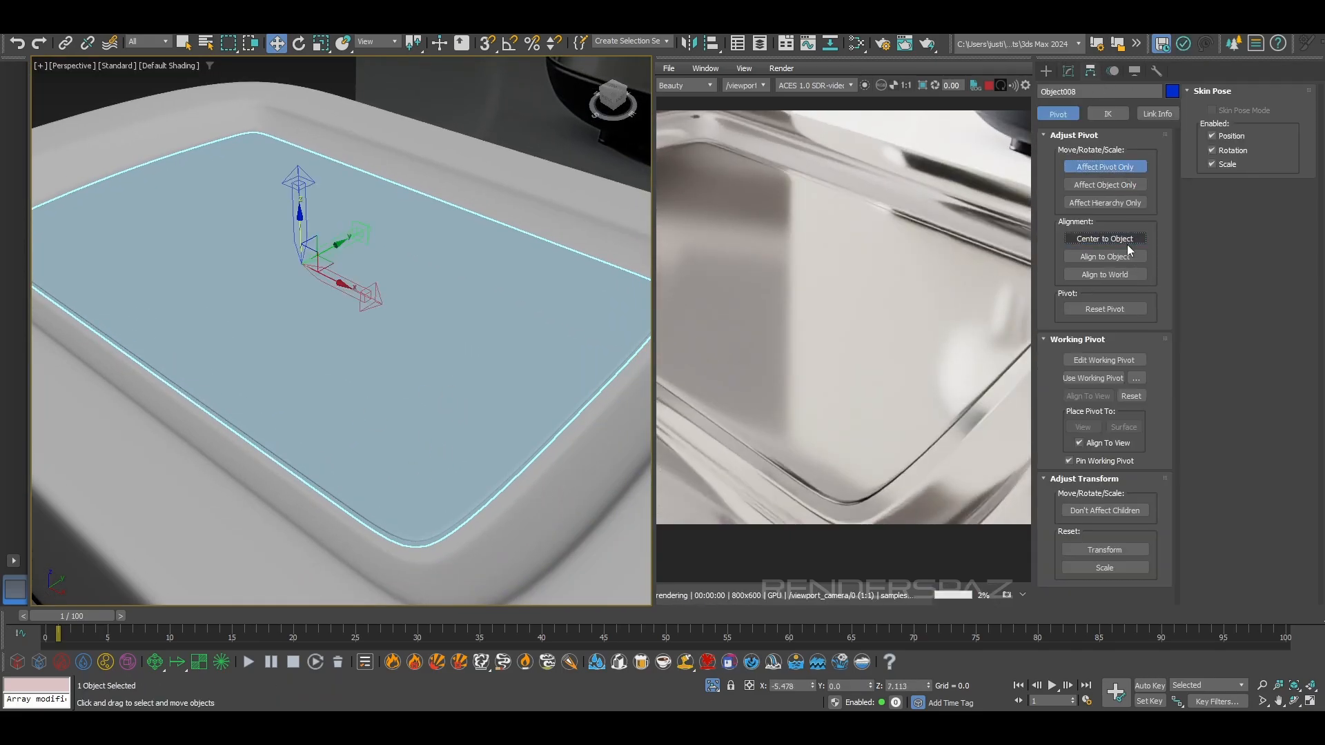
pyautogui.click(1104, 167)
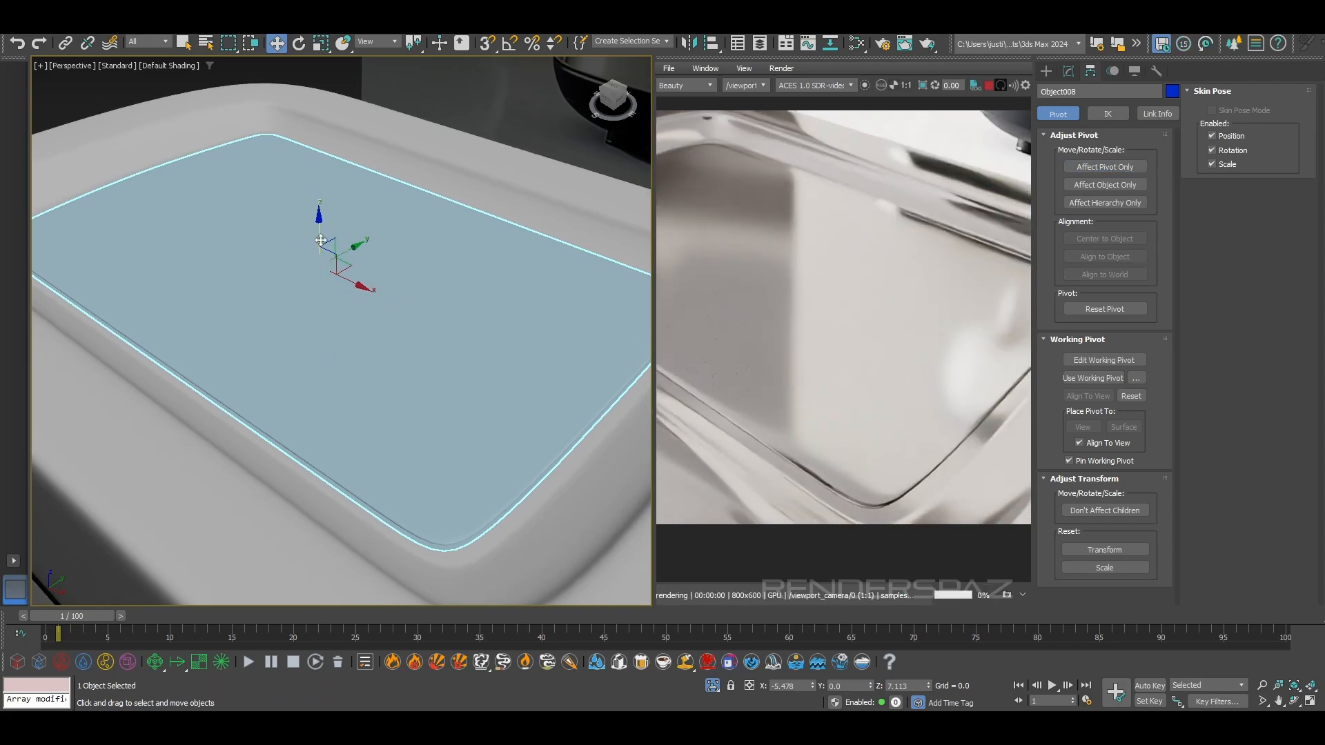
# Lower the tray panel slightly along Z to 7.093 so it sits deeper in the recess
pyautogui.moveTo(321, 239); pyautogui.dragTo(322, 246)
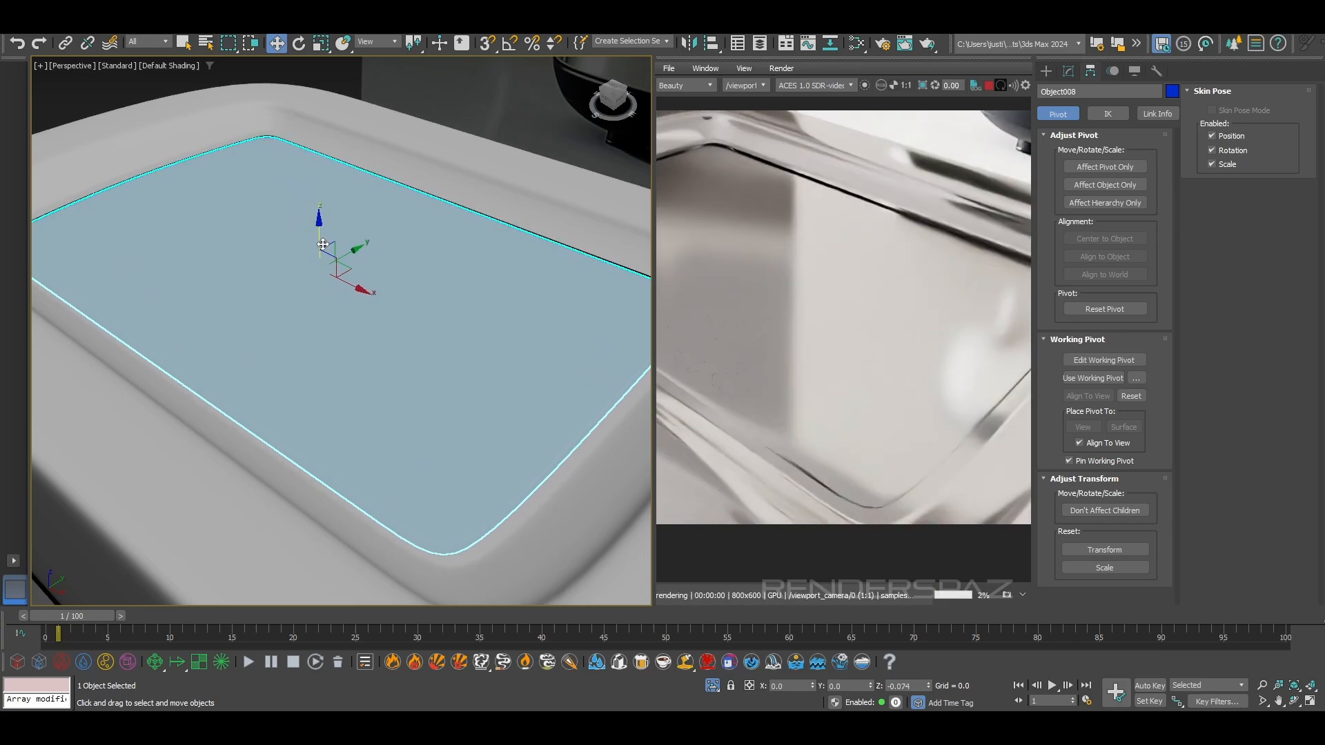
pyautogui.moveTo(322, 244); pyautogui.dragTo(322, 243)
pyautogui.moveTo(297, 228); pyautogui.dragTo(359, 331, button='middle')
pyautogui.scroll(5, 344, 269)
# Isolate the tray panel in the top view and place a column of 11 cylinders of radius 0.182 along its short edge
pyautogui.press('F4')
pyautogui.moveTo(276, 189); pyautogui.dragTo(372, 295, button='middle')
pyautogui.scroll(3, 371, 294)
pyautogui.click(420, 211)
pyautogui.click(398, 335)
pyautogui.scroll(-5, 399, 335)
pyautogui.moveTo(441, 482); pyautogui.dragTo(385, 461, button='middle')
pyautogui.scroll(3, 385, 460)
pyautogui.moveTo(388, 461); pyautogui.dragTo(387, 455)
pyautogui.keyDown('alt'); pyautogui.moveTo(389, 455); pyautogui.dragTo(298, 255, button='middle'); pyautogui.keyUp('alt')
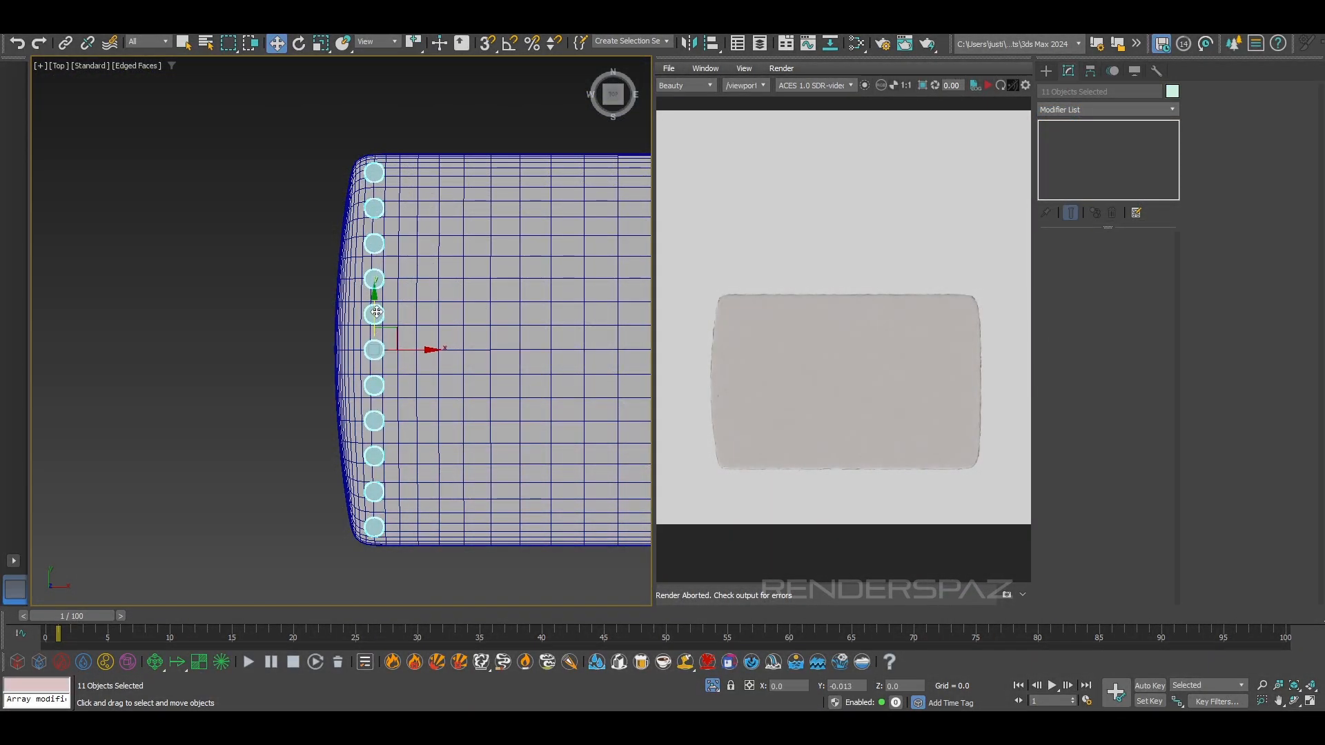
# Clone the cylinder column once as a copy, staggered about 0.54 along X and 0.33 along Y
pyautogui.scroll(3, 373, 136)
pyautogui.moveTo(393, 402); pyautogui.dragTo(380, 207, button='middle')
pyautogui.scroll(-3, 376, 290)
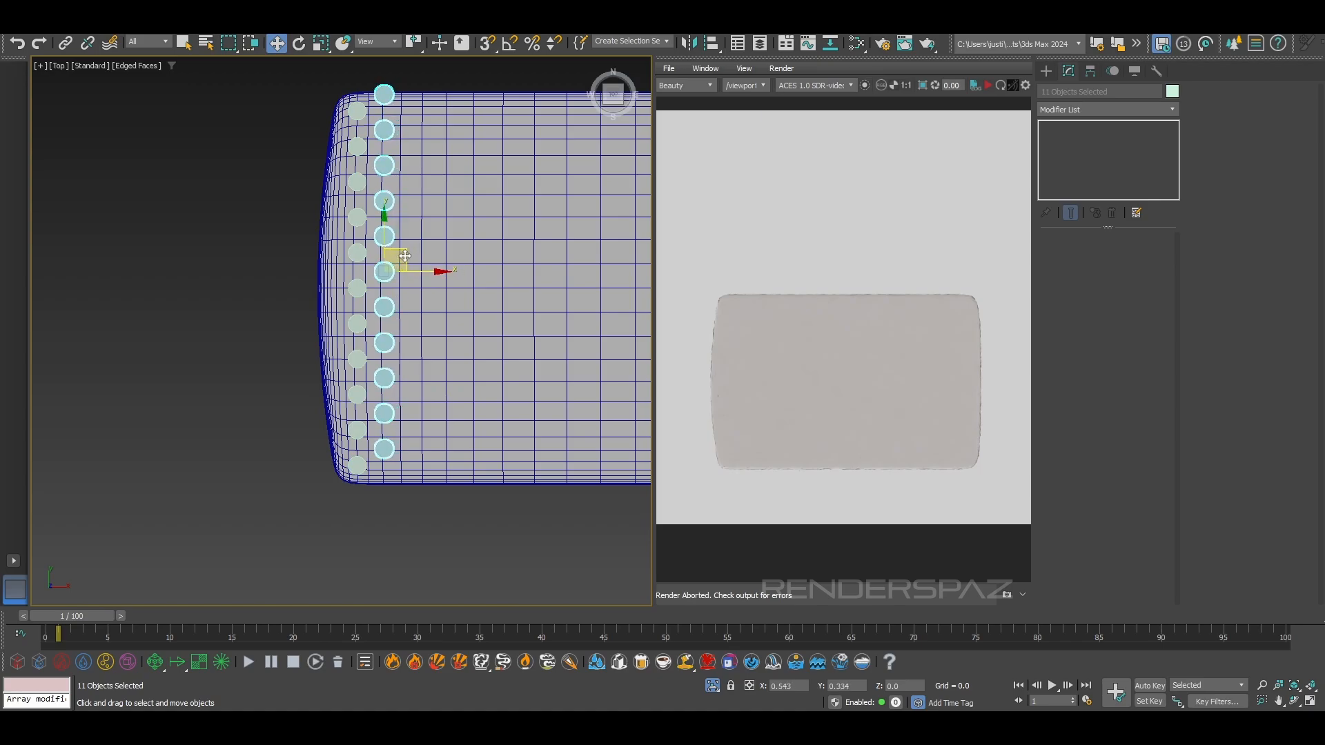
pyautogui.keyDown('shift'); pyautogui.moveTo(405, 256); pyautogui.dragTo(407, 256); pyautogui.keyUp('shift')
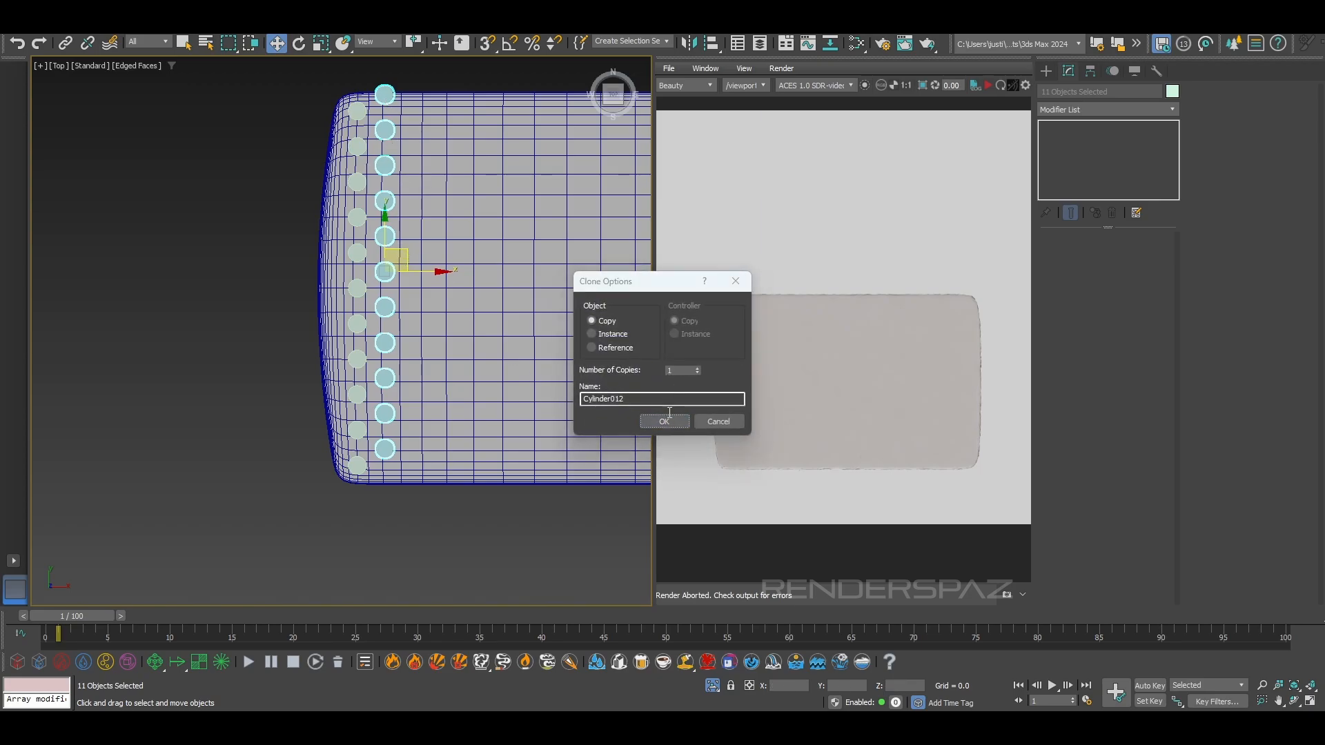
pyautogui.press('Return')
# Delete the second column's end cylinder that overhangs the panel's edge
pyautogui.click(376, 102)
pyautogui.click(384, 96)
pyautogui.press('Delete')
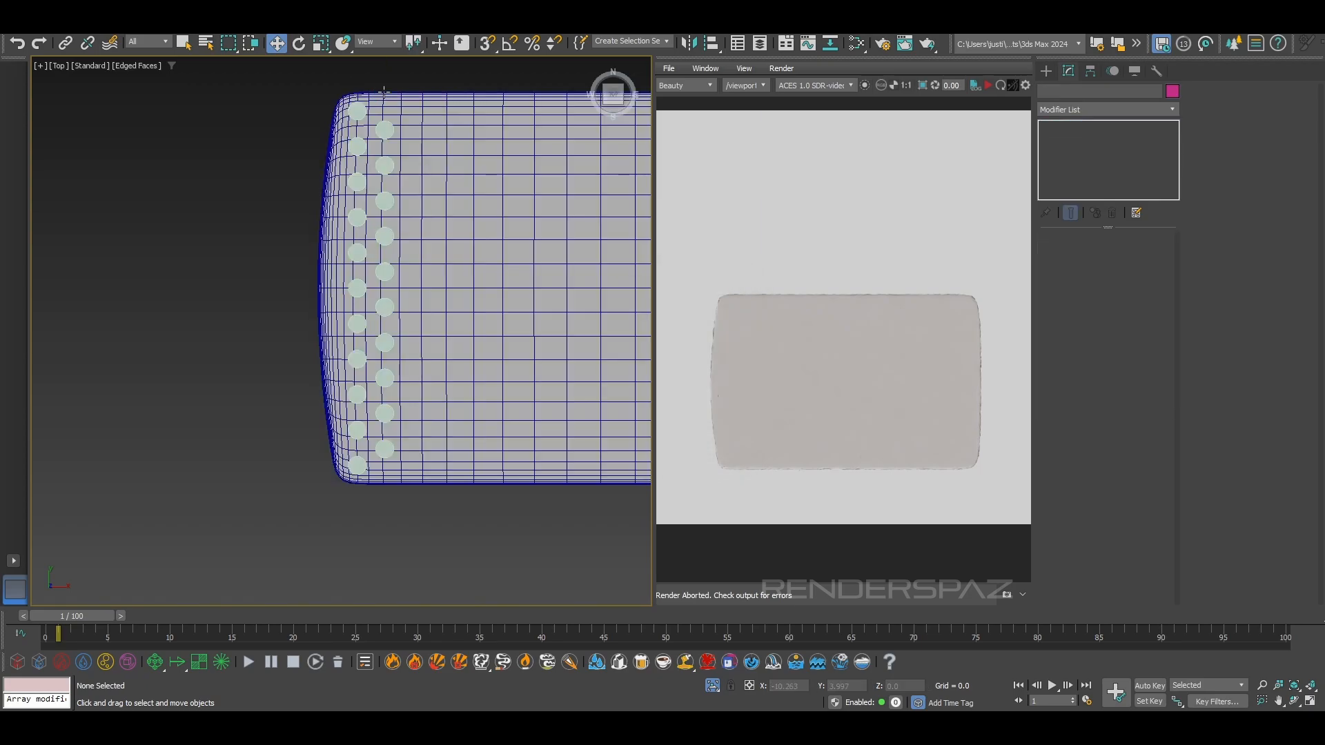
pyautogui.click(357, 111)
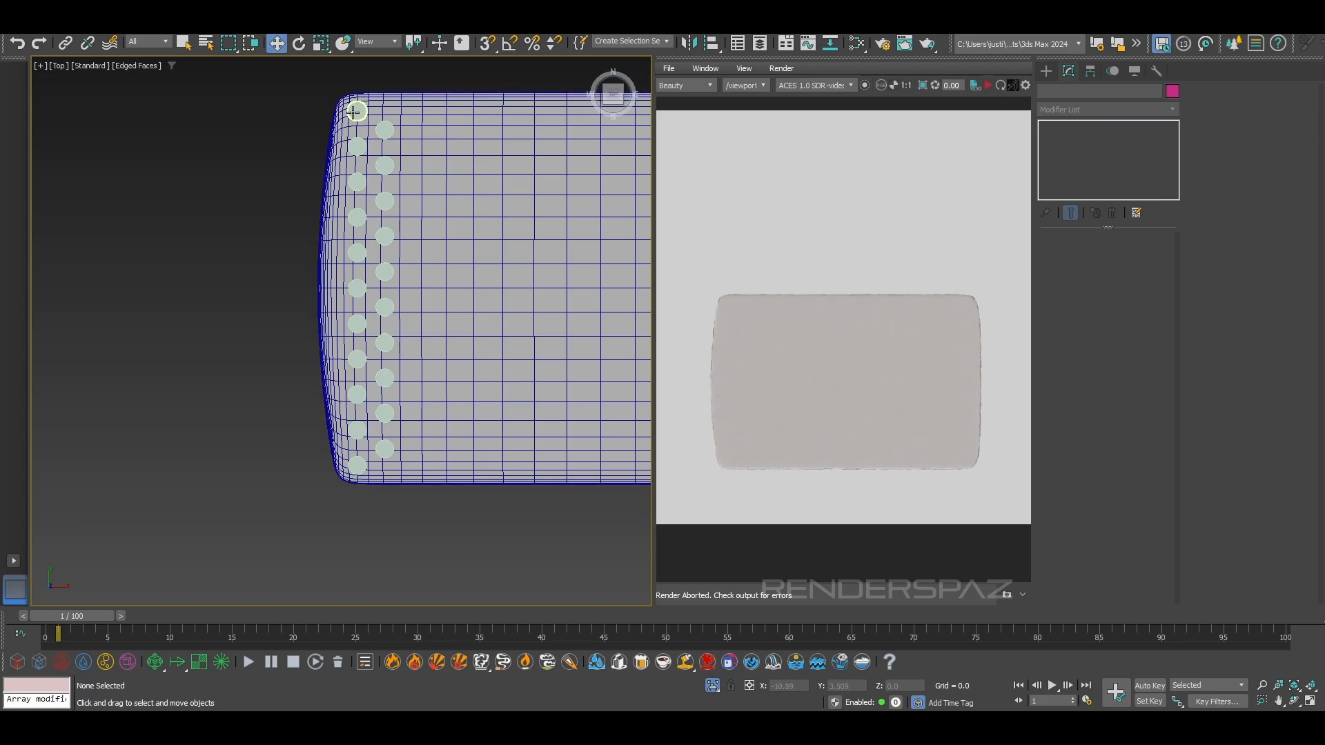
pyautogui.rightClick(529, 265)
pyautogui.moveTo(590, 435)
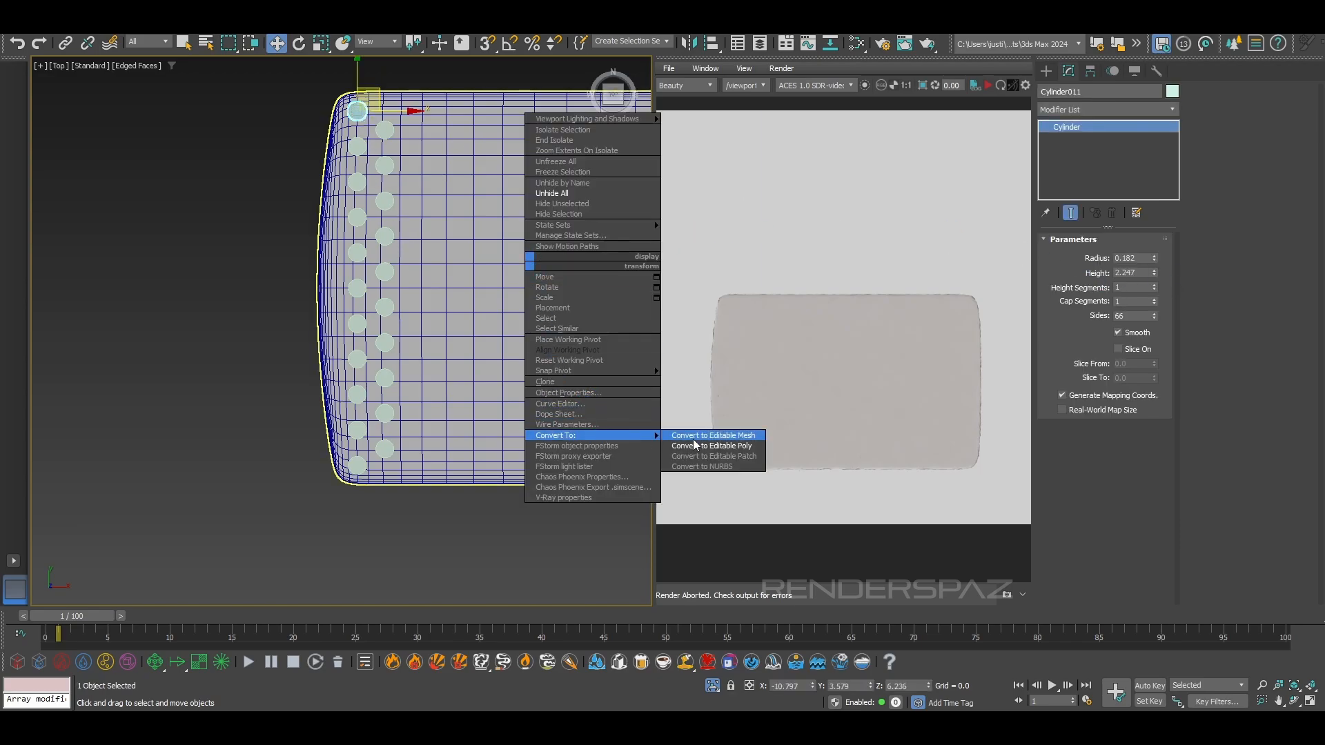
pyautogui.click(256, 75)
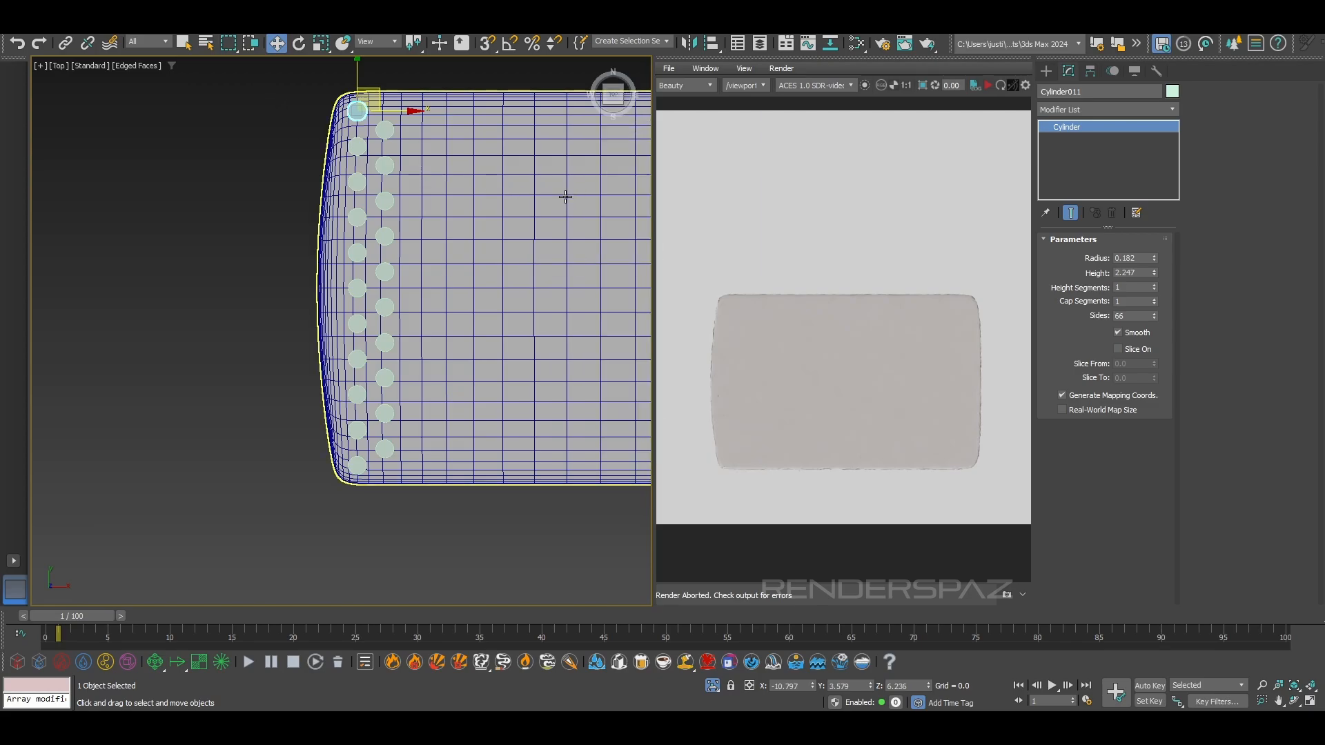
pyautogui.click(578, 281)
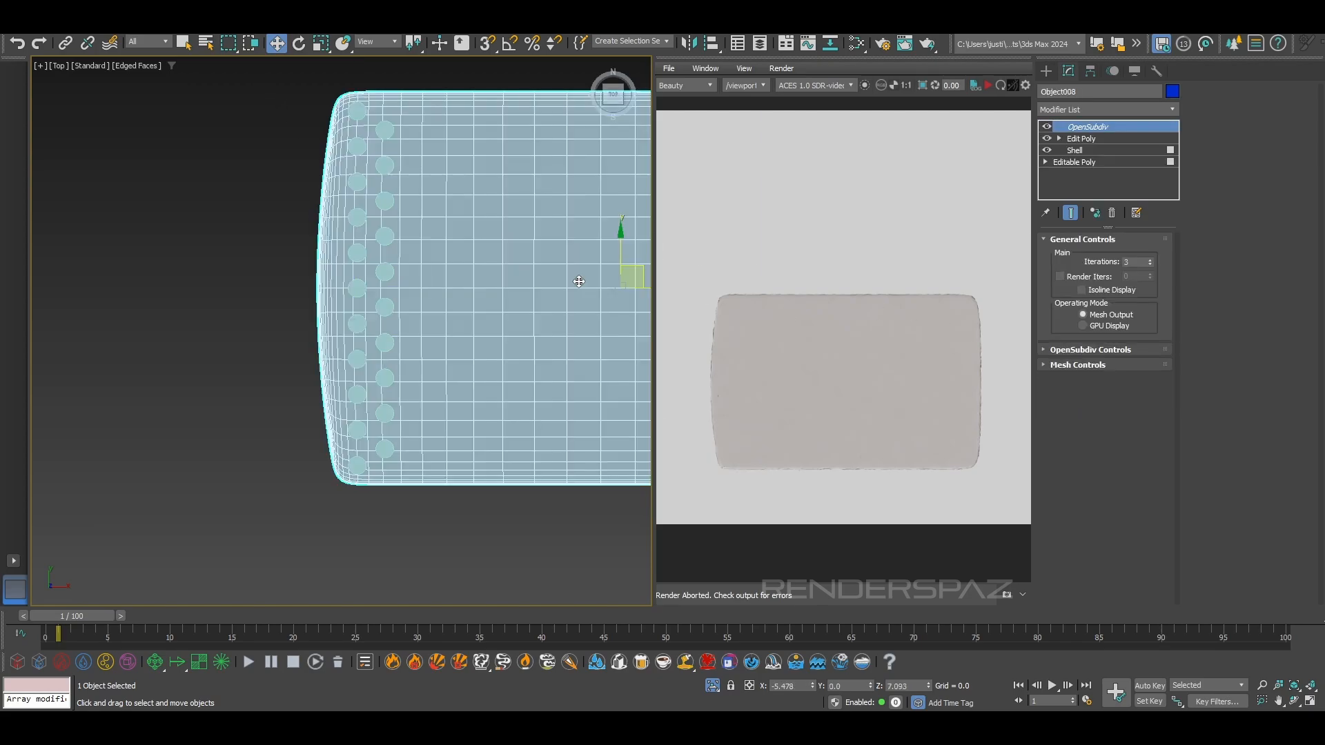
# Convert the uppermost cylinder of the first column to an Editable Poly
pyautogui.click(357, 113)
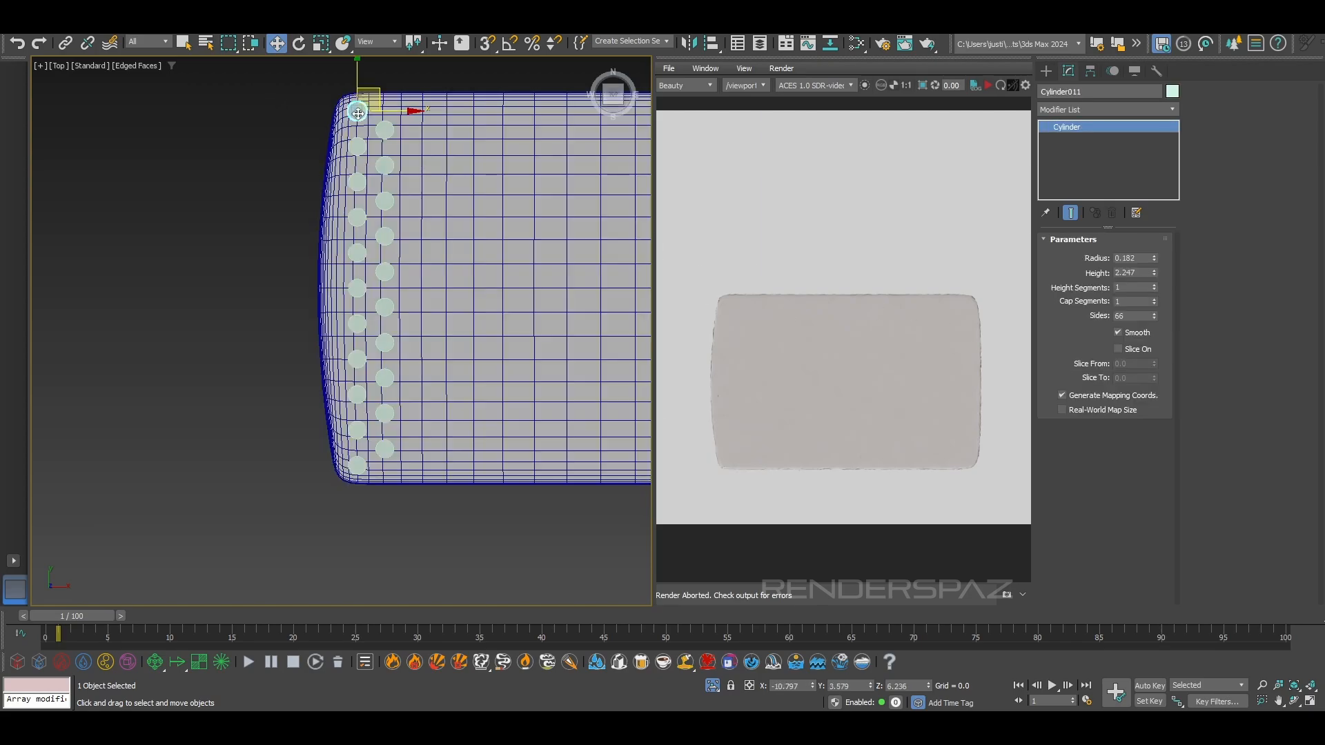
pyautogui.rightClick(396, 174)
pyautogui.moveTo(502, 349)
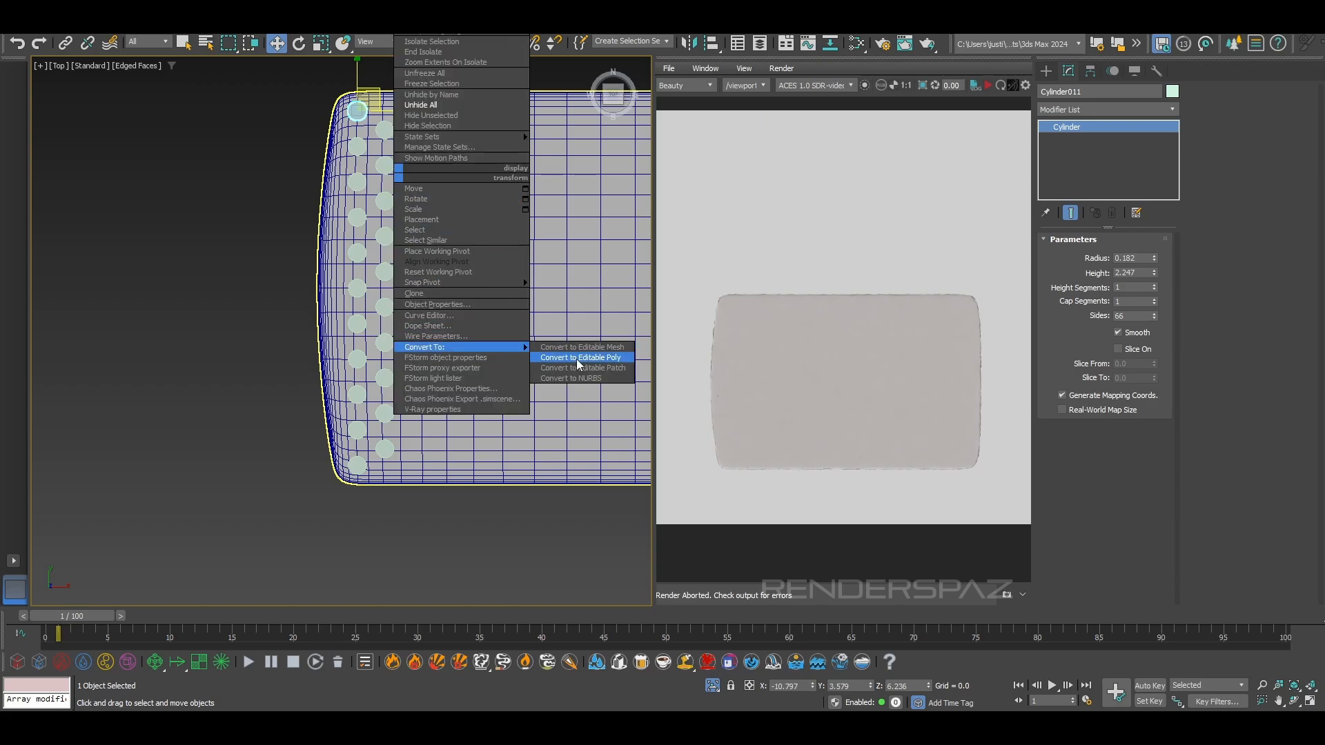
pyautogui.click(578, 357)
# Attach all the other cylinders, Cylinder001 through Cylinder021, to the converted cylinder, leaving the tray panel out
pyautogui.click(1201, 196)
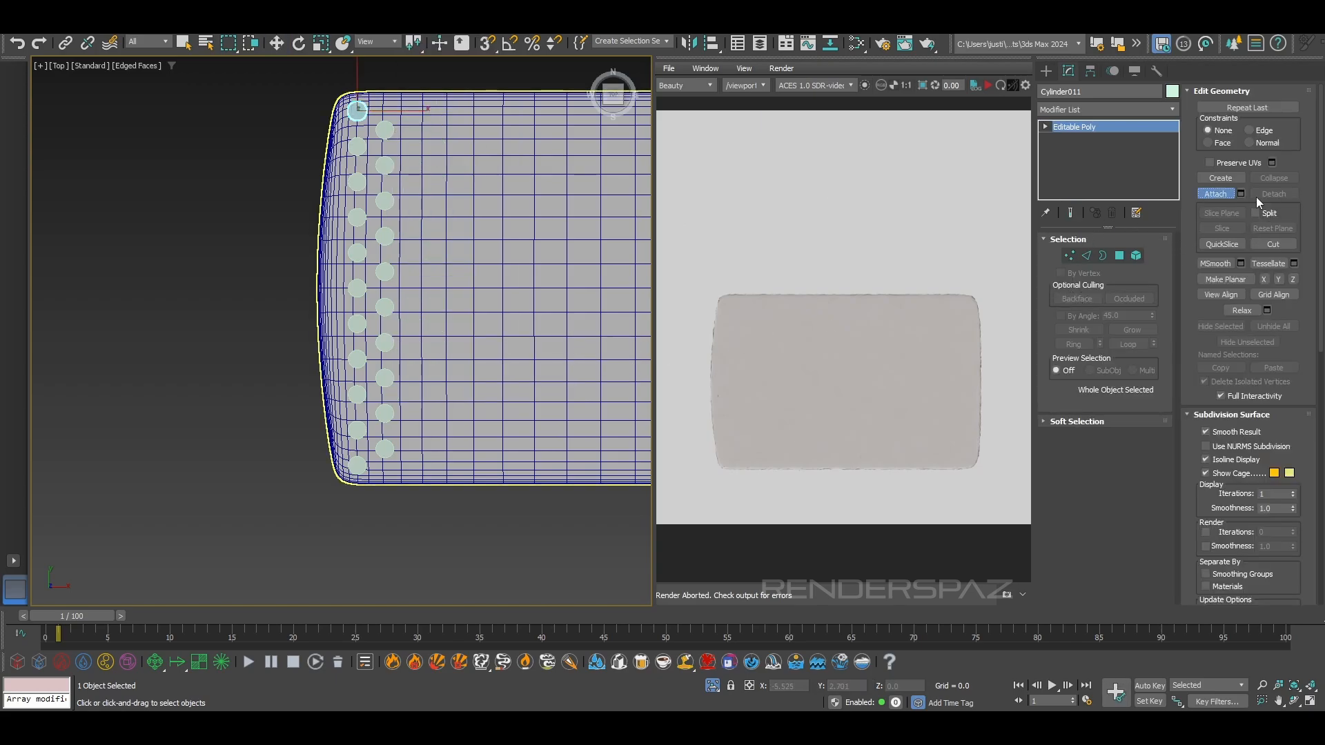
pyautogui.click(1240, 194)
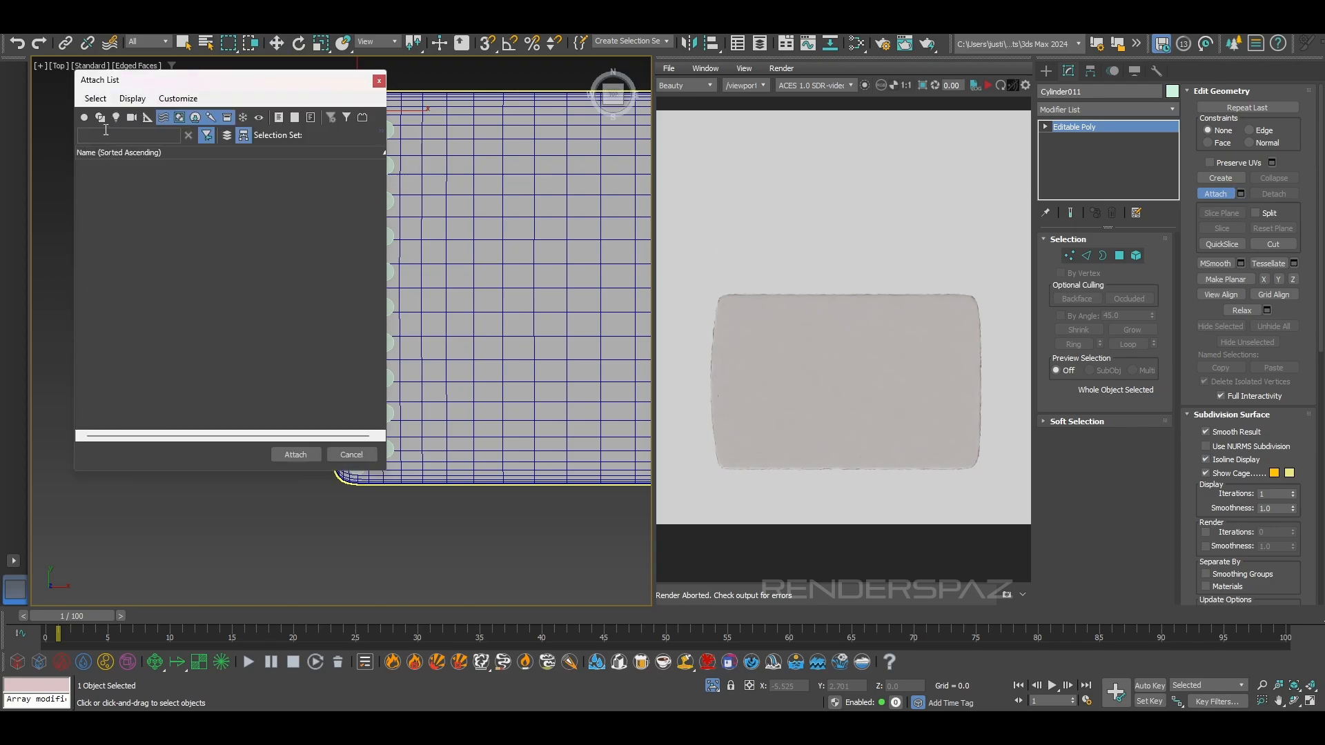
pyautogui.click(83, 117)
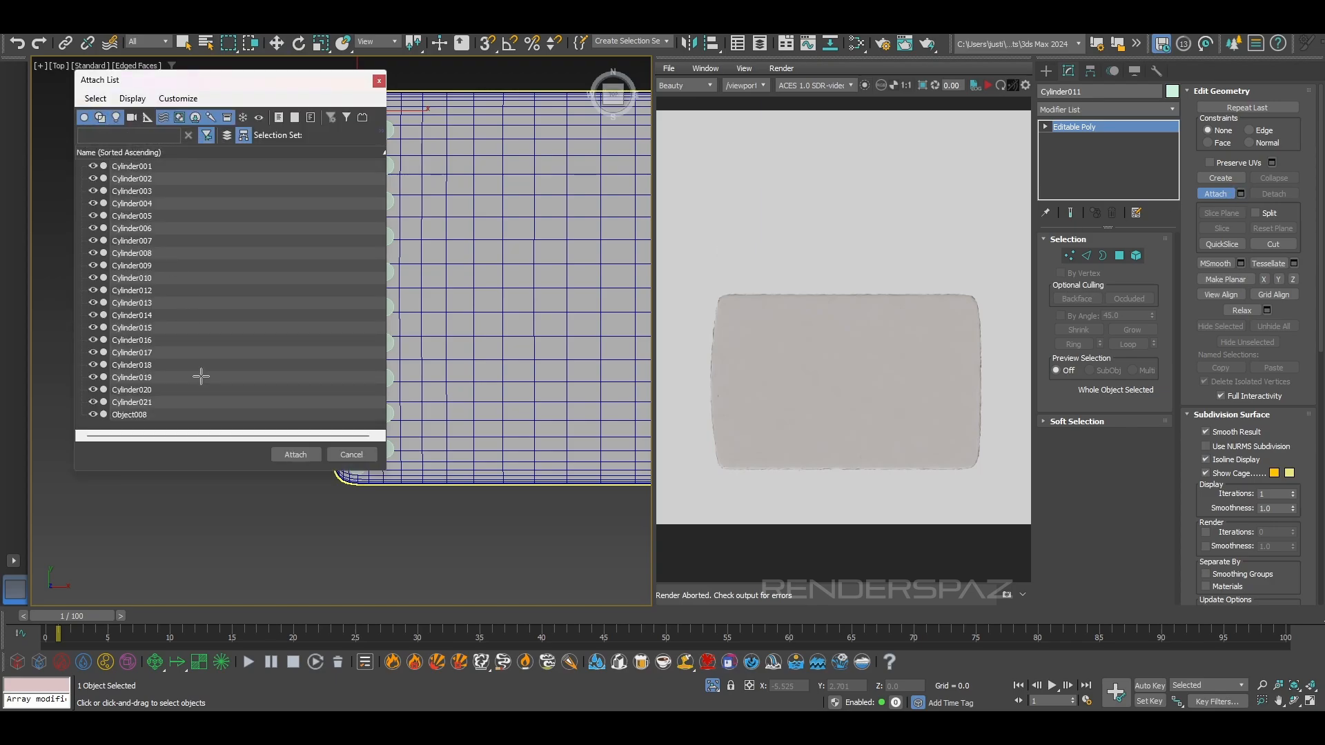
pyautogui.click(128, 167)
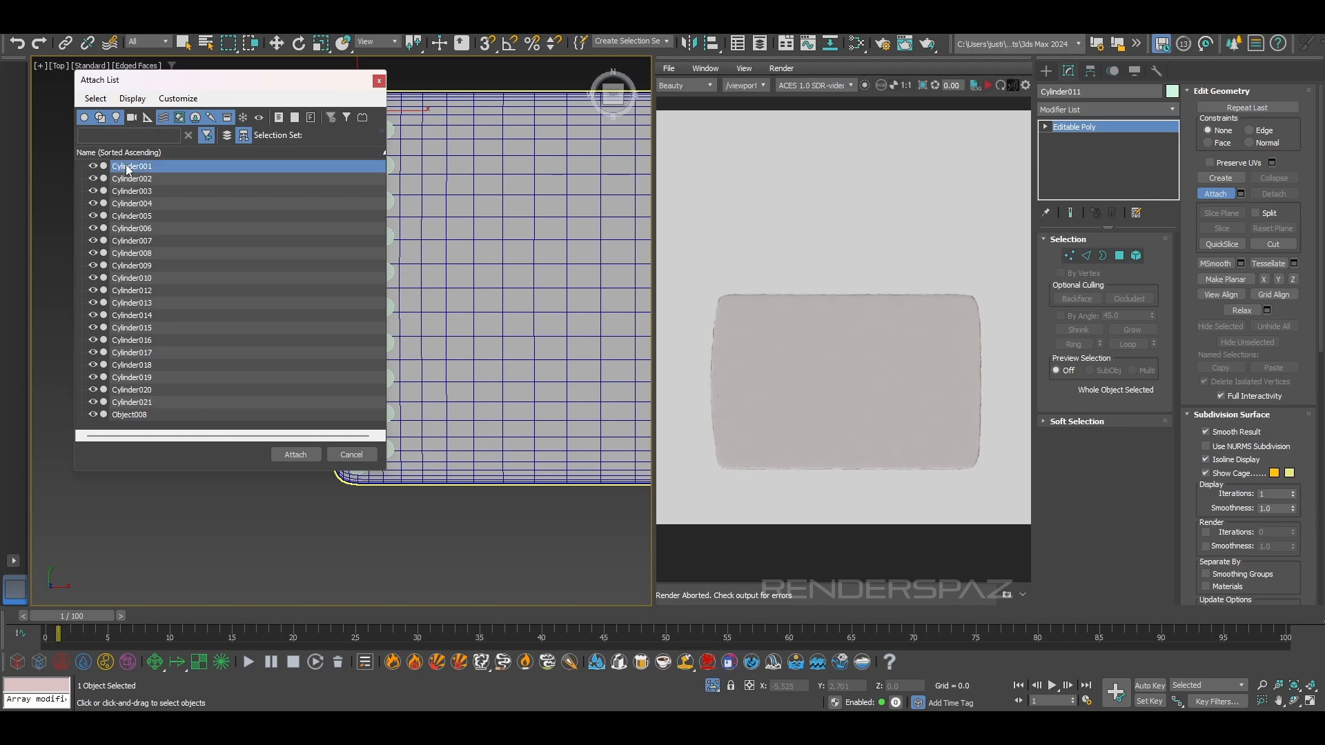
pyautogui.keyDown('shift'); pyautogui.click(146, 403); pyautogui.keyUp('shift')
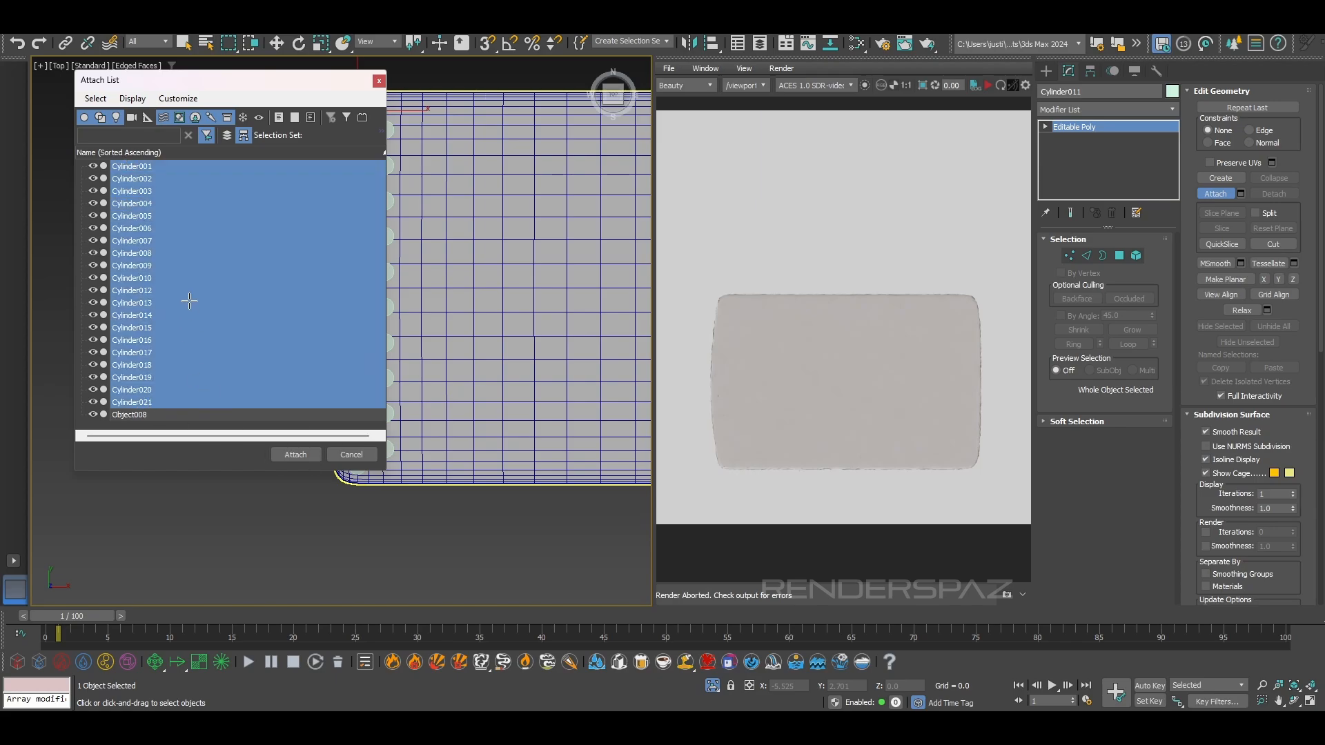
pyautogui.click(296, 454)
# Try cloning the attached double column as 8 copies spaced about 1.13 along X, and undo the cloning
pyautogui.moveTo(464, 276); pyautogui.dragTo(363, 306, button='middle')
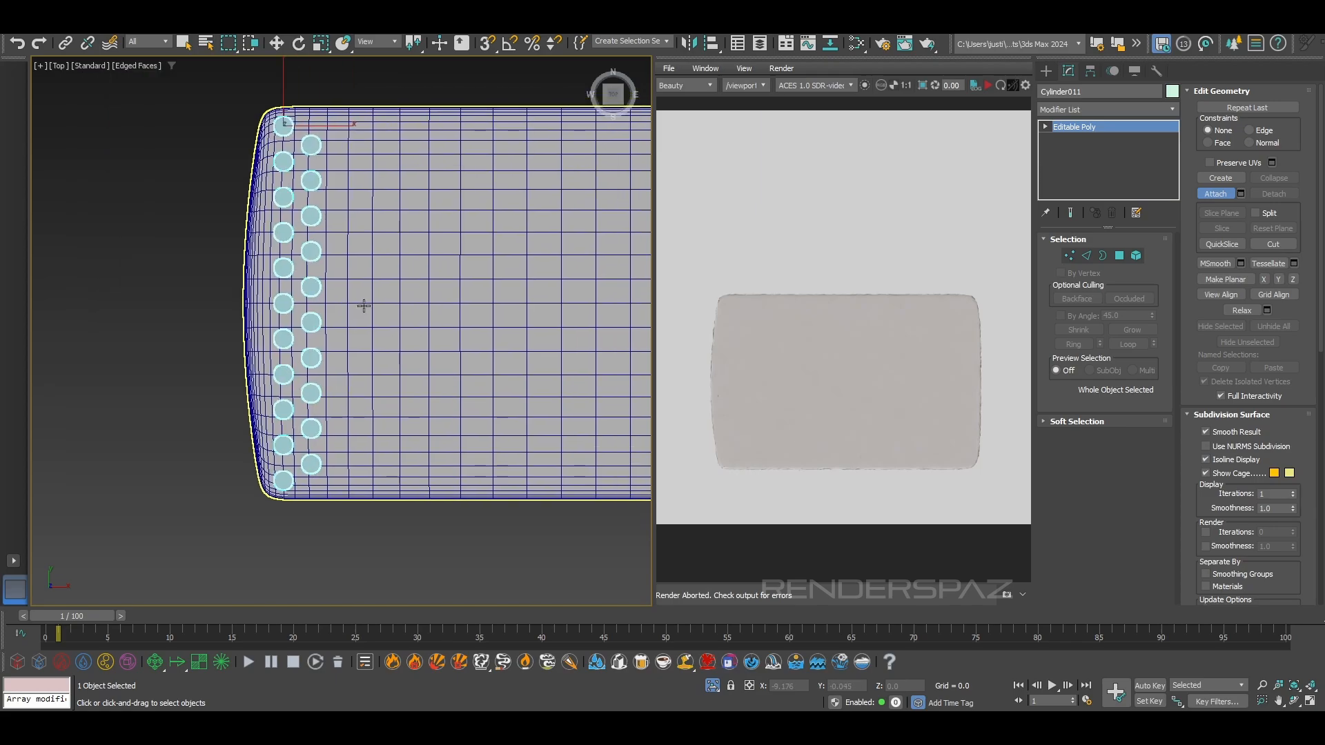
pyautogui.scroll(-2, 363, 306)
pyautogui.press('w')
pyautogui.keyDown('shift'); pyautogui.moveTo(351, 175); pyautogui.dragTo(390, 176); pyautogui.keyUp('shift')
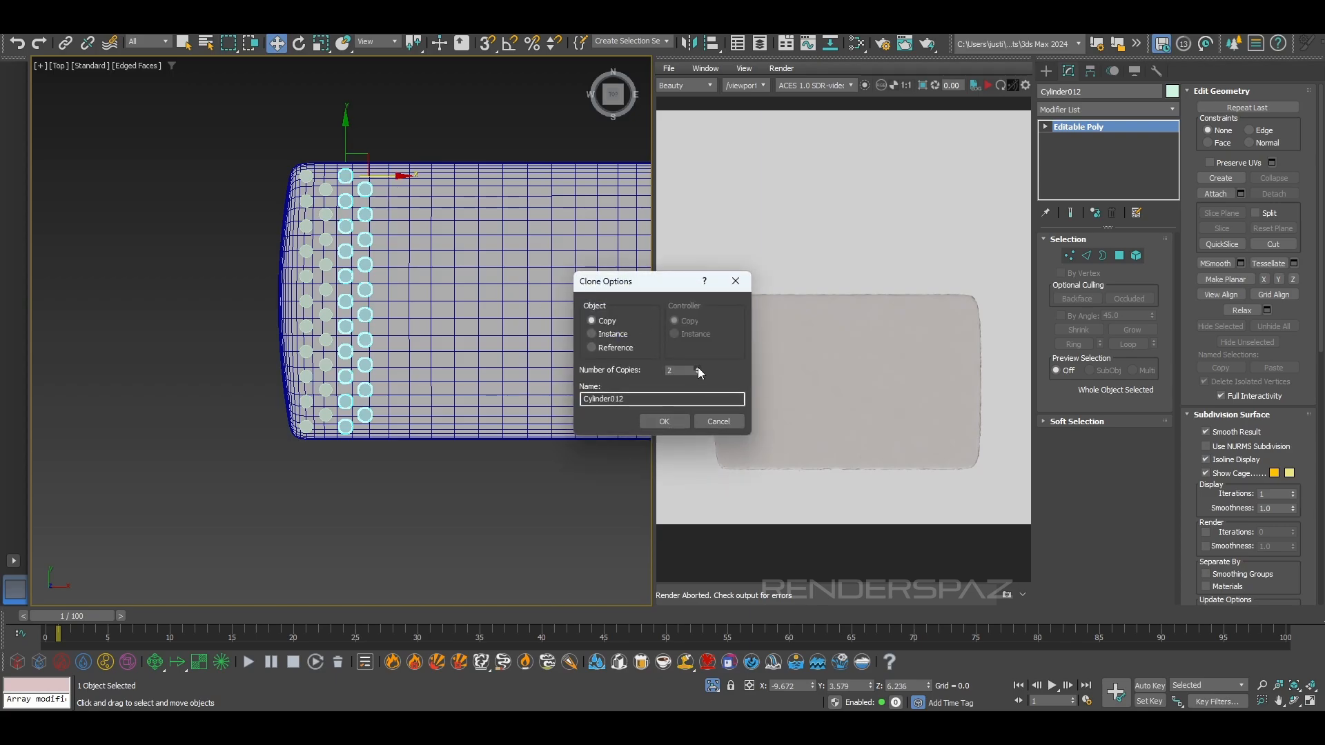
pyautogui.click(664, 421)
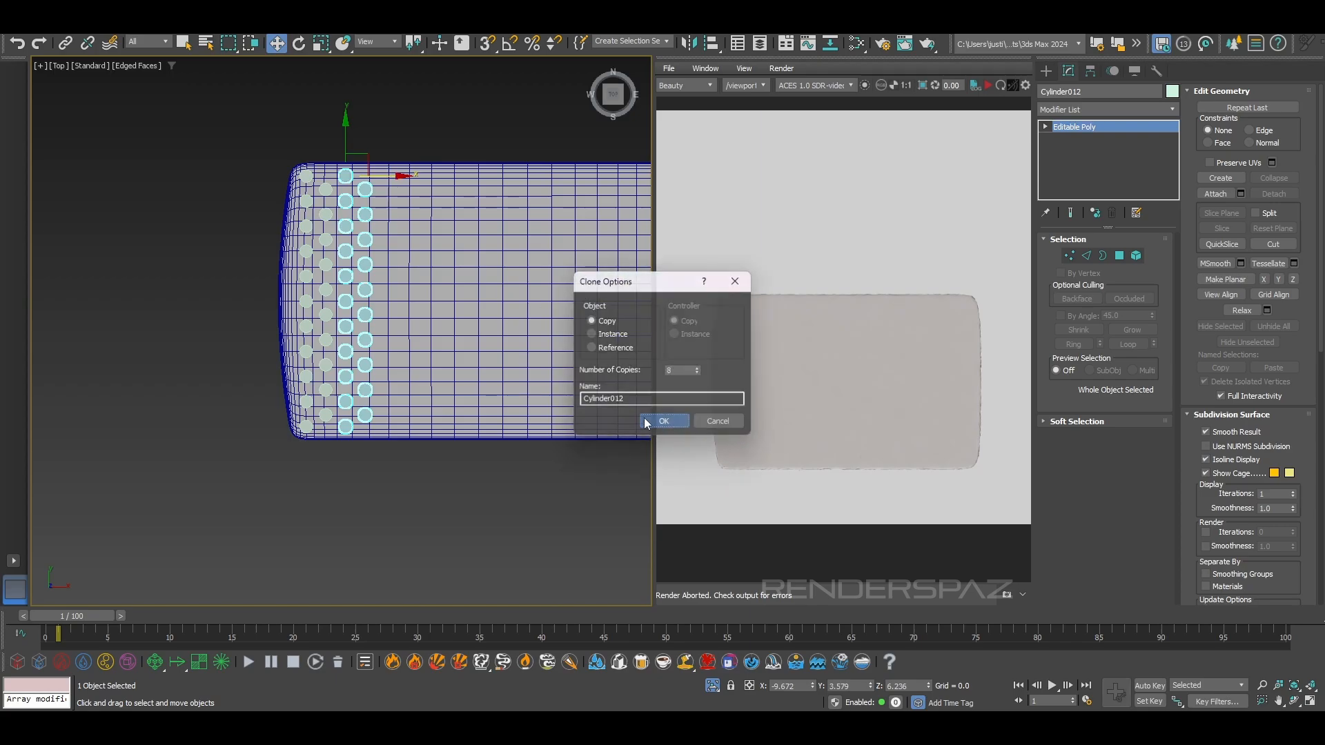
pyautogui.moveTo(467, 439); pyautogui.dragTo(364, 439, button='middle')
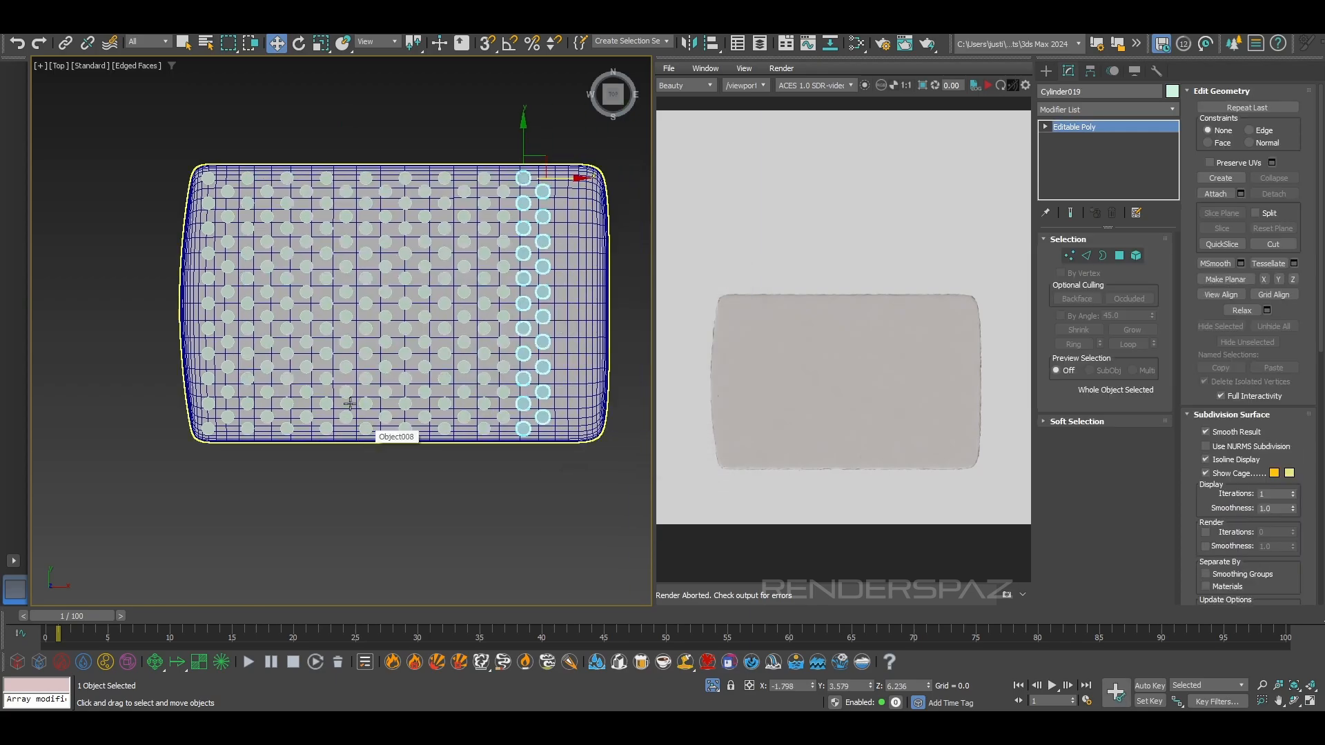
pyautogui.hotkey('ctrl', 'z')
pyautogui.hotkey('ctrl', 'z')
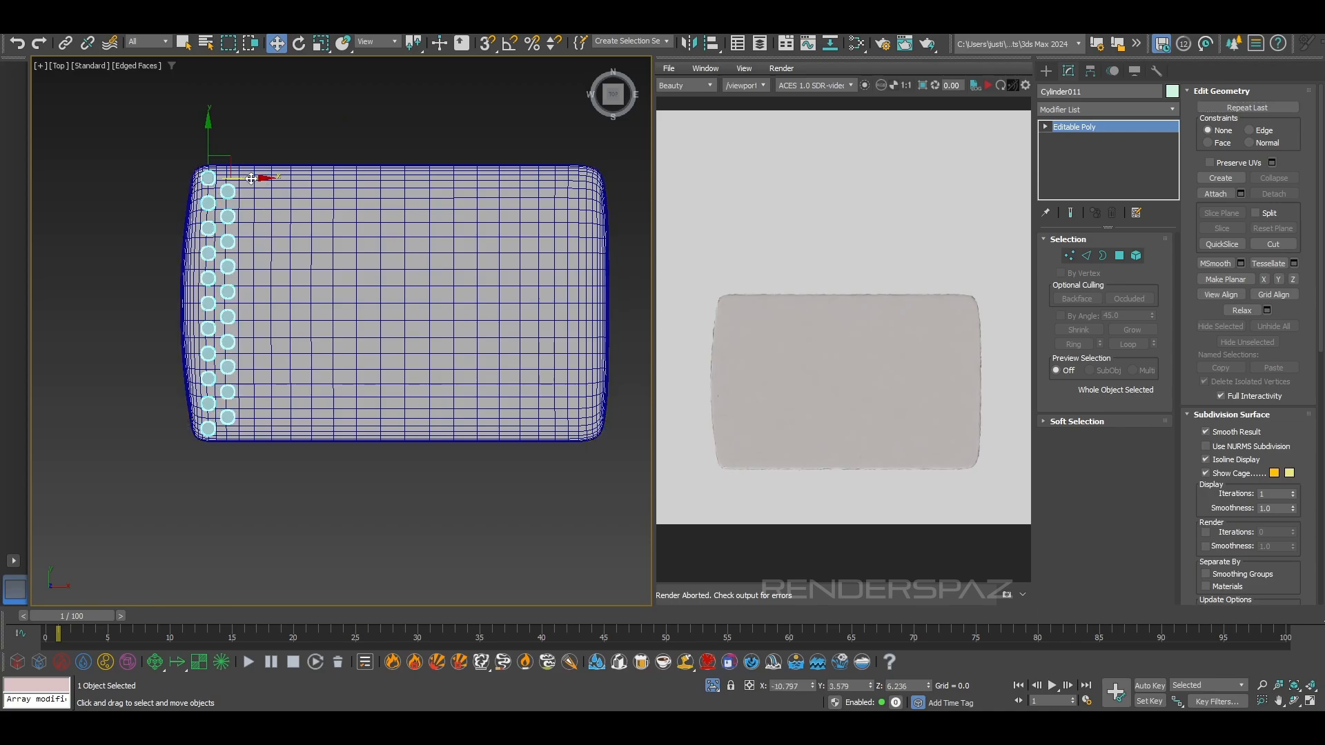
# Clone the double column as copies spaced about 1.128 along X across the panel, and delete the surplus beyond its far edge
pyautogui.keyDown('shift'); pyautogui.moveTo(251, 179); pyautogui.dragTo(290, 181); pyautogui.keyUp('shift')
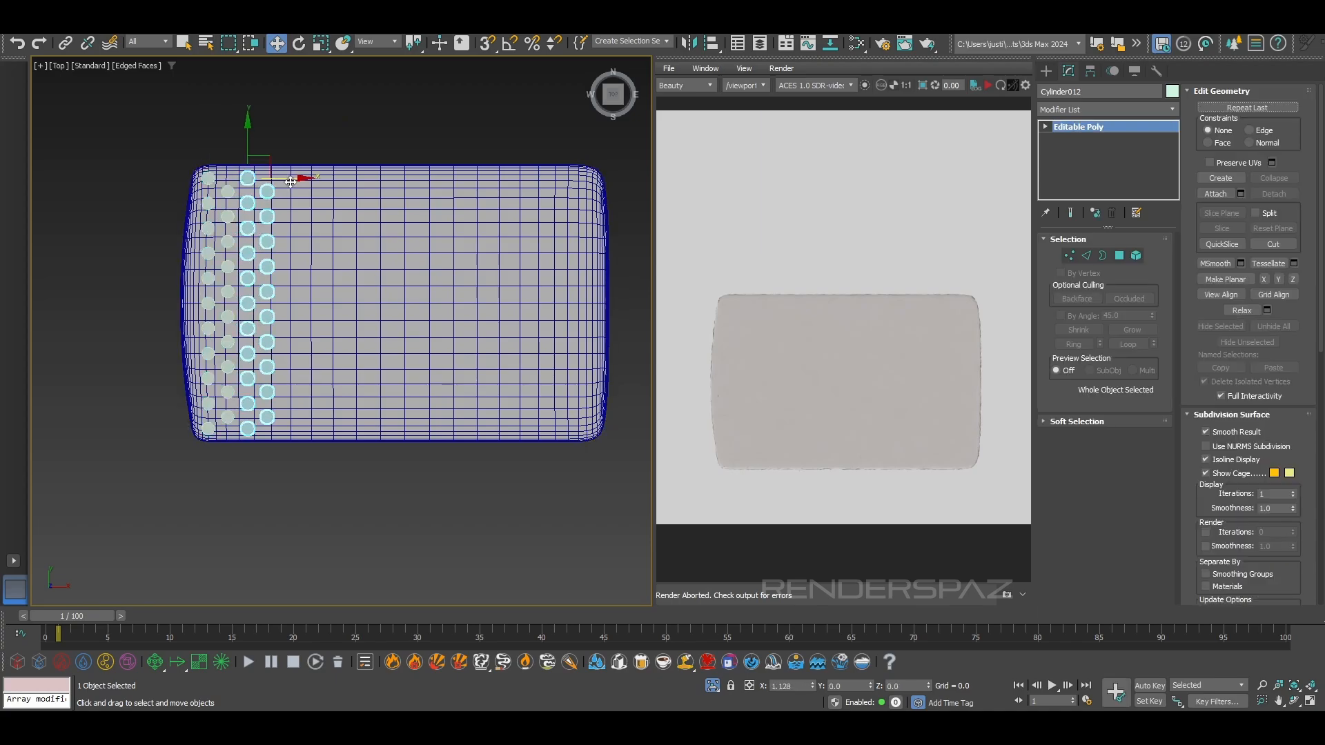
pyautogui.keyDown('shift'); pyautogui.moveTo(290, 181); pyautogui.dragTo(291, 182); pyautogui.keyUp('shift')
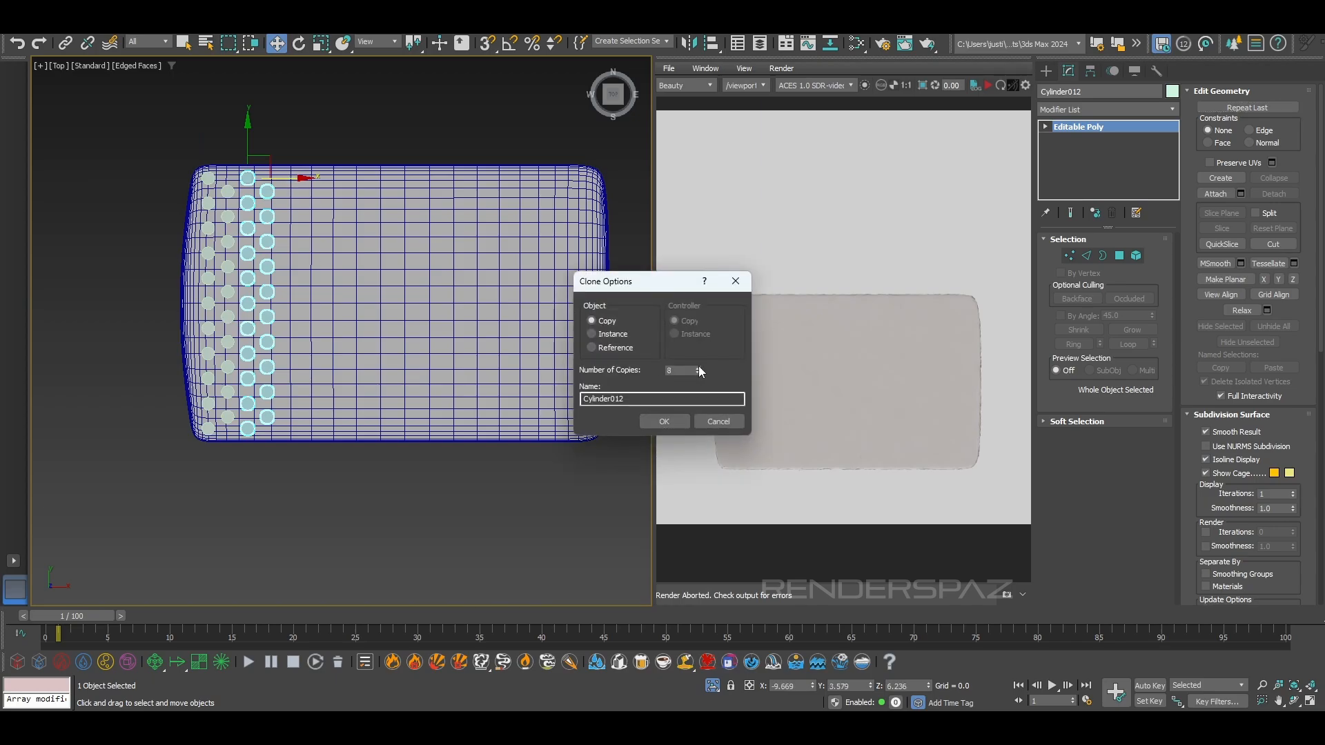
pyautogui.click(671, 422)
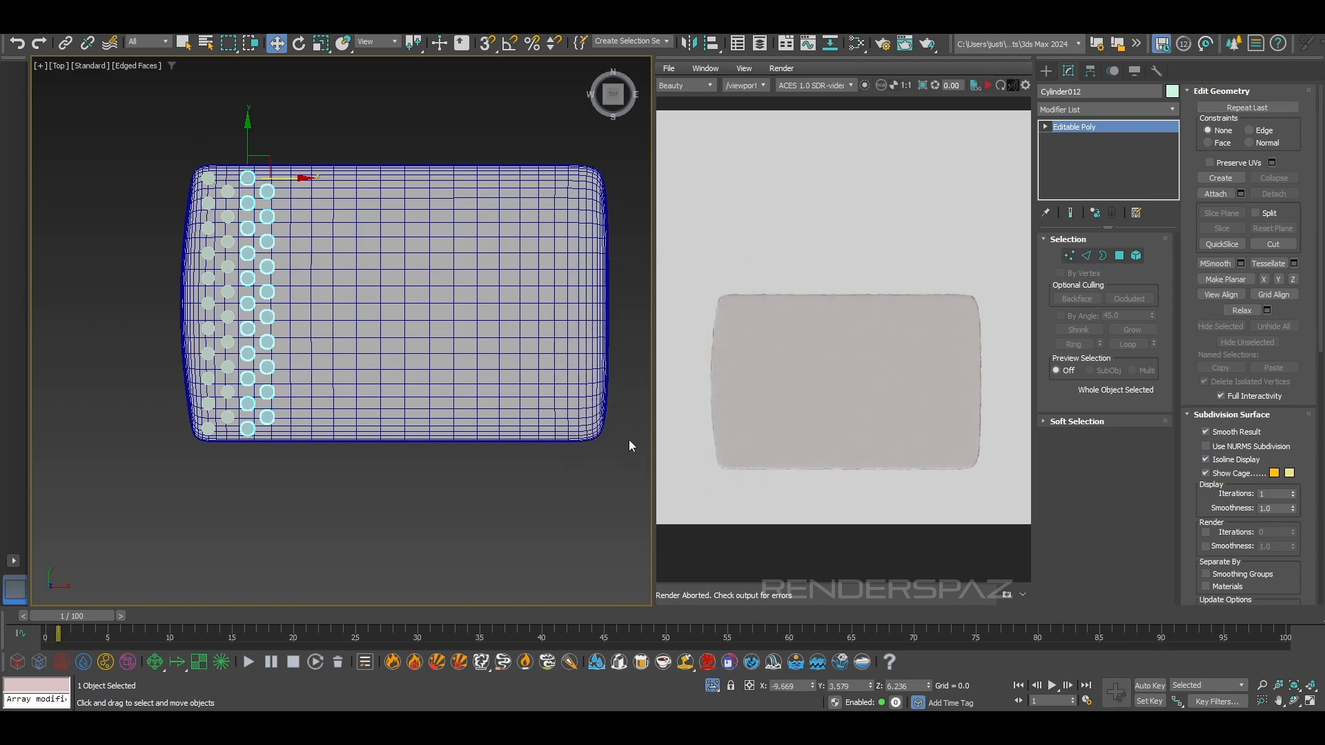
pyautogui.moveTo(557, 455); pyautogui.dragTo(298, 459, button='middle')
pyautogui.moveTo(591, 494); pyautogui.dragTo(364, 166)
pyautogui.press('Delete')
# In the perspective view, attach the double columns on the panel's far-X half to a double column near its middle
pyautogui.moveTo(295, 414); pyautogui.dragTo(419, 487, button='middle')
pyautogui.press('p')
pyautogui.scroll(-3, 408, 395)
pyautogui.keyDown('alt'); pyautogui.moveTo(409, 396); pyautogui.dragTo(411, 301, button='middle'); pyautogui.keyUp('alt')
pyautogui.moveTo(411, 301); pyautogui.dragTo(440, 405, button='middle')
pyautogui.click(449, 332)
pyautogui.keyDown('alt'); pyautogui.moveTo(449, 333); pyautogui.dragTo(480, 406, button='middle'); pyautogui.keyUp('alt')
pyautogui.click(1214, 193)
pyautogui.click(478, 316)
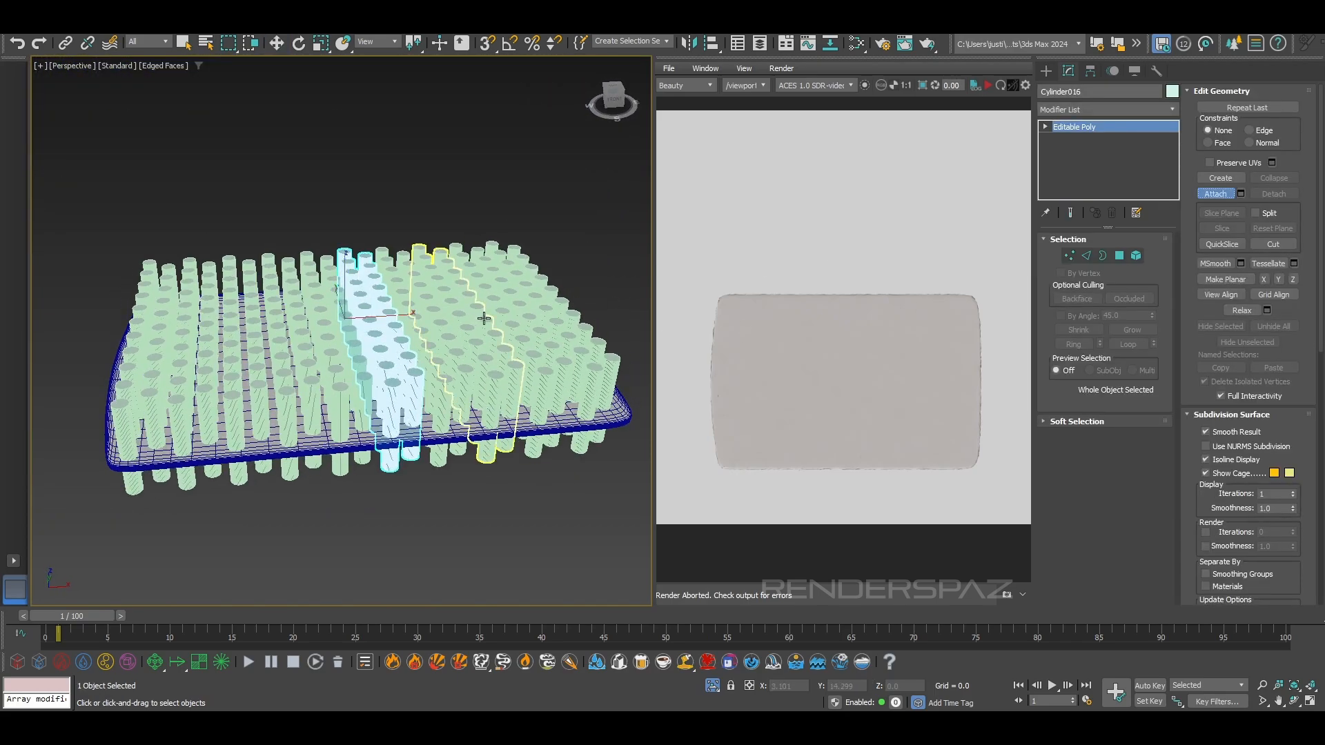
pyautogui.click(504, 312)
pyautogui.click(524, 308)
pyautogui.click(539, 307)
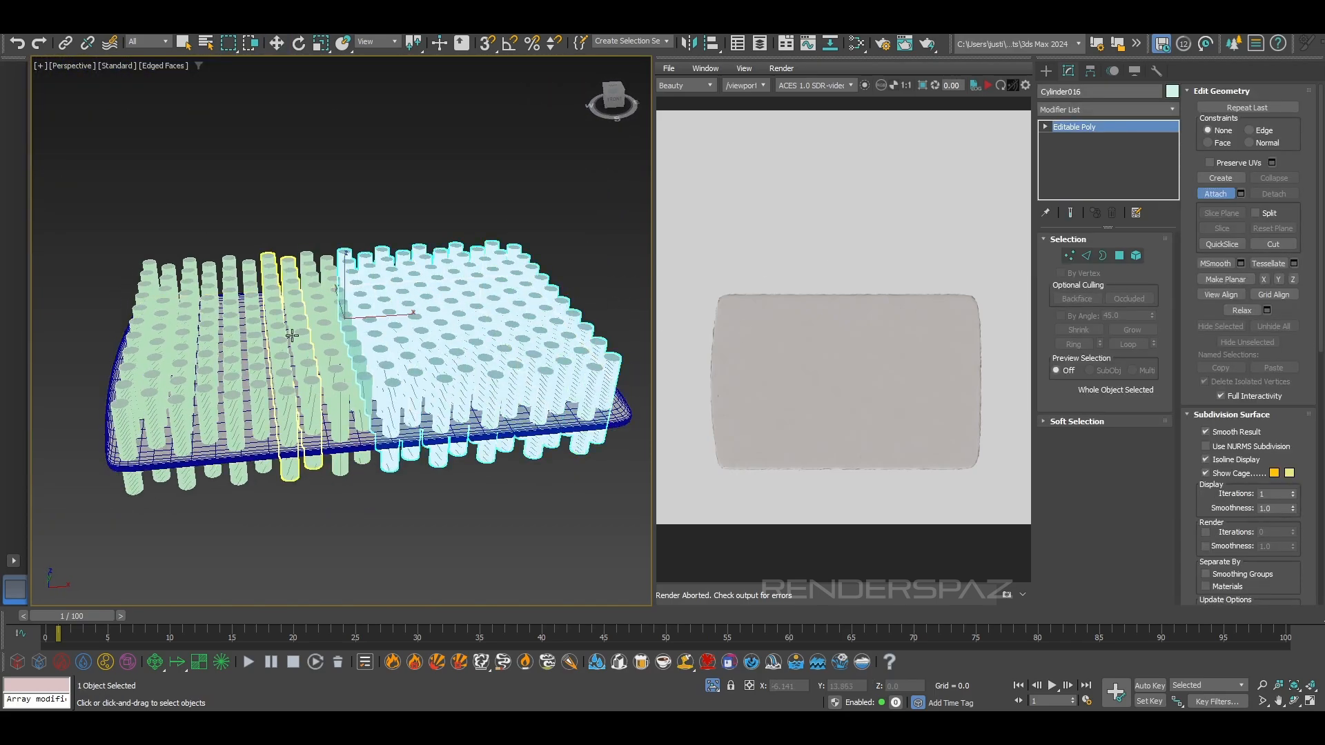
# Attach the remaining double columns toward the panel's starting edge so all cylinders form one object
pyautogui.click(338, 331)
pyautogui.click(289, 340)
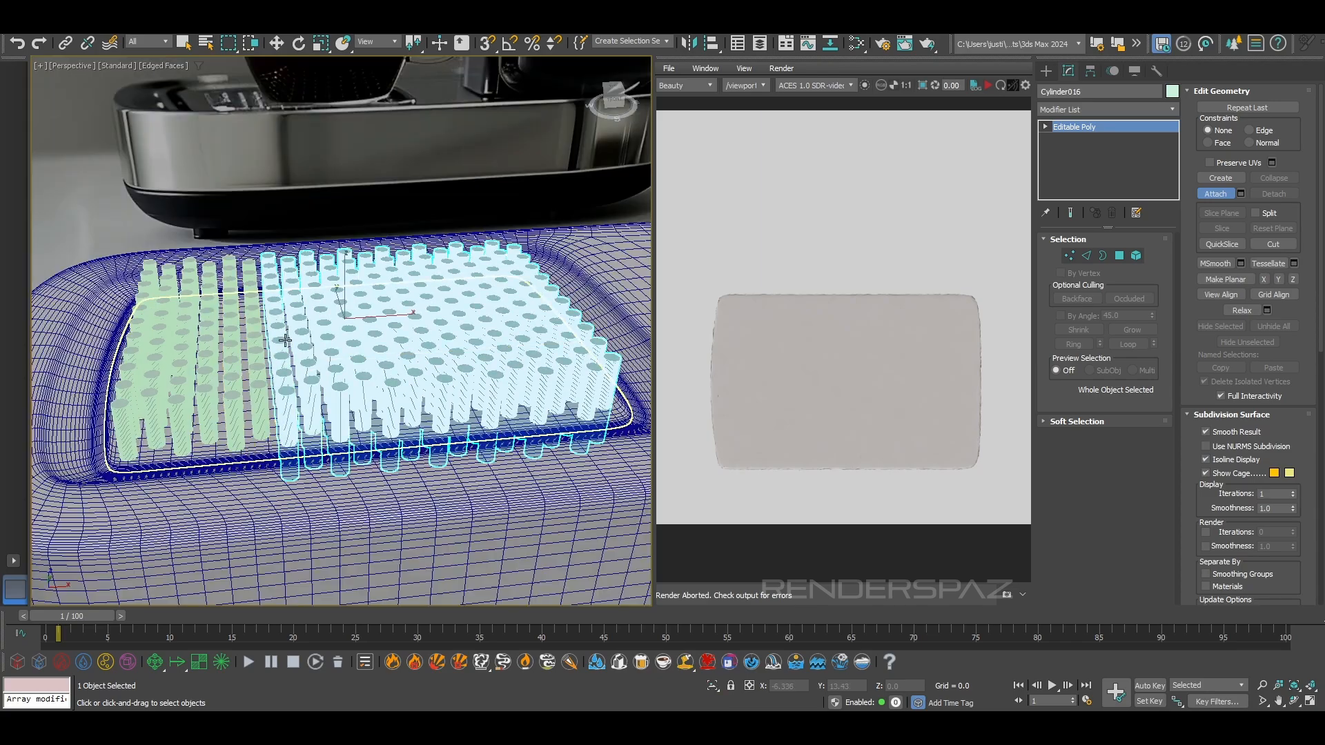
pyautogui.hotkey('ctrl', 'z')
pyautogui.click(253, 346)
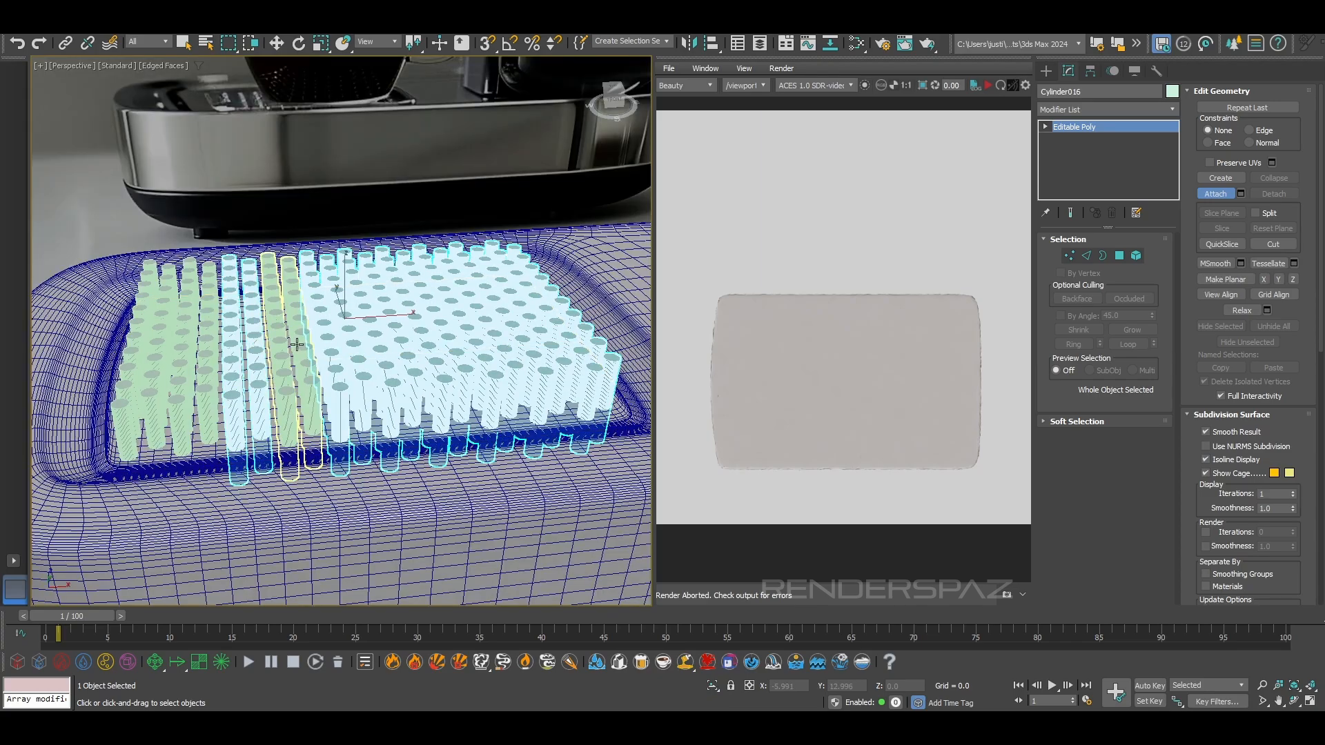
pyautogui.hotkey('ctrl', 'z')
pyautogui.click(309, 351)
pyautogui.click(256, 357)
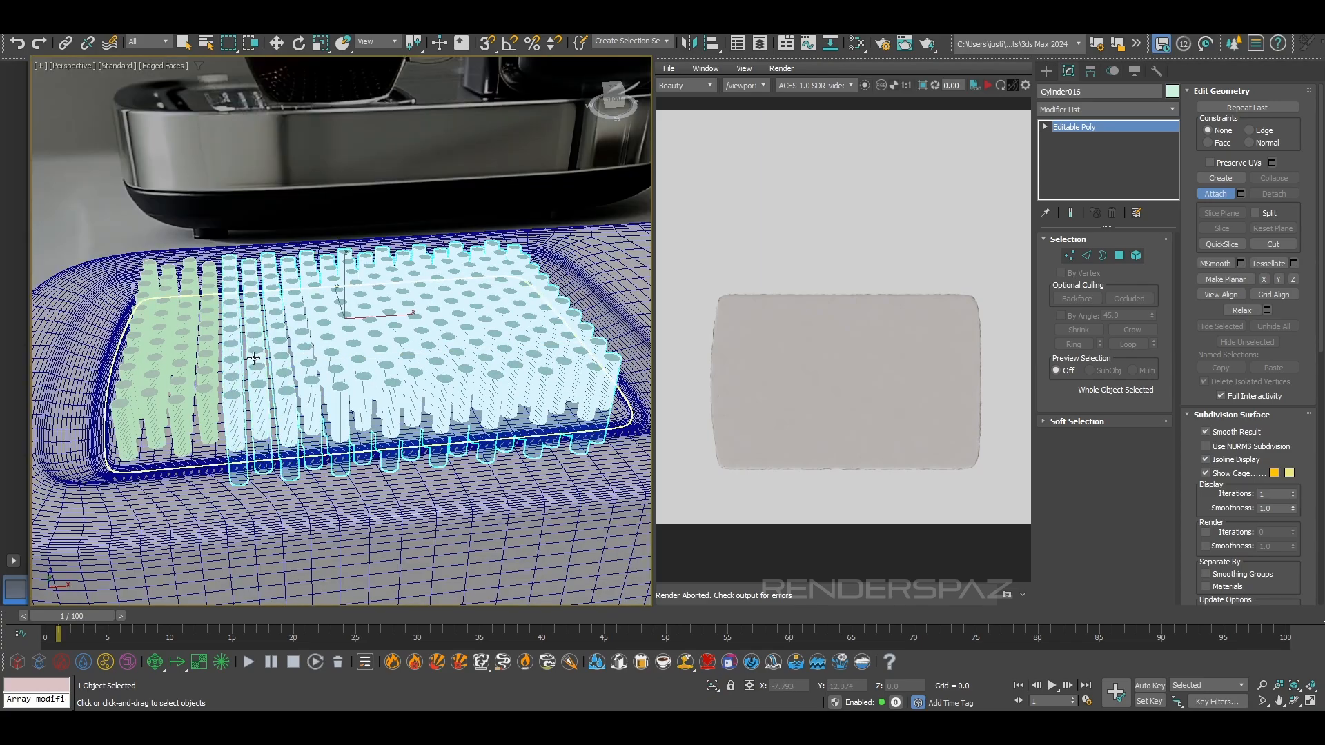
pyautogui.click(205, 367)
pyautogui.click(159, 374)
# Isolate the combined cylinder object together with the tray panel and clear the selection
pyautogui.press('w')
pyautogui.scroll(-3, 198, 409)
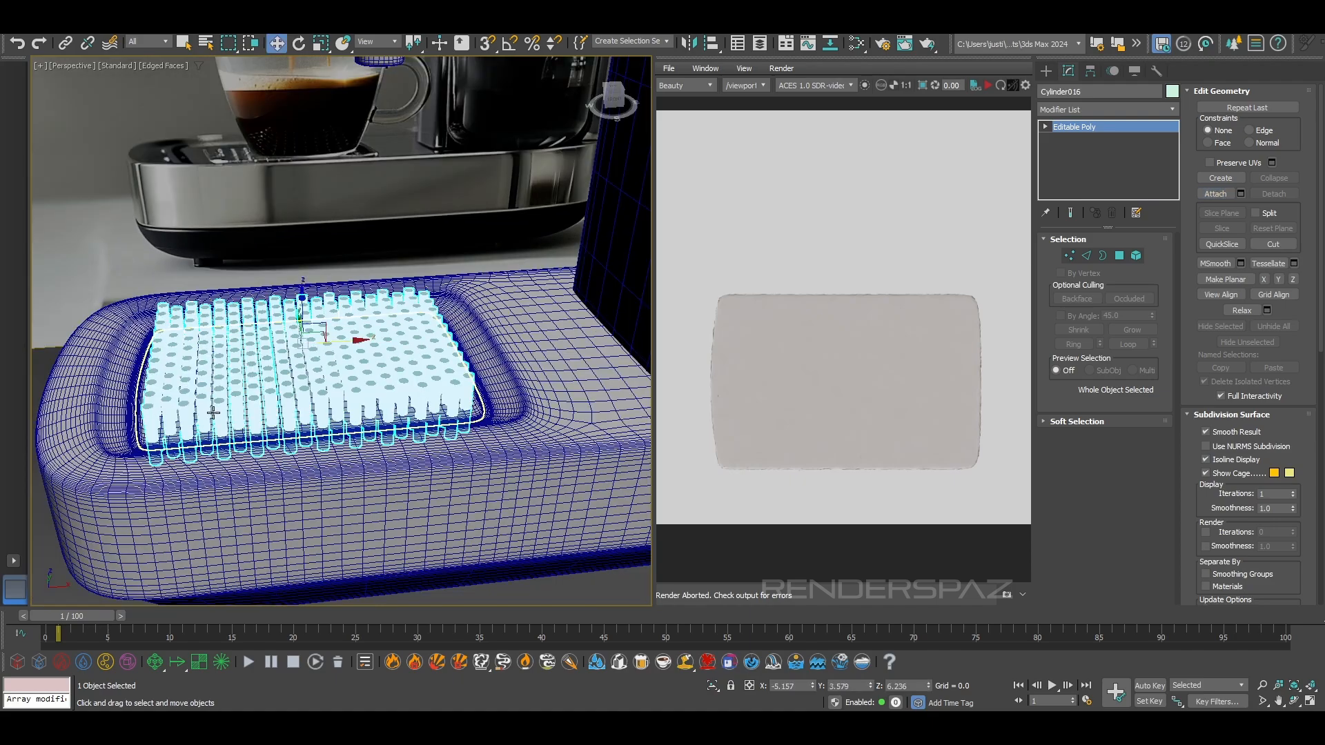
pyautogui.keyDown('alt'); pyautogui.moveTo(273, 461); pyautogui.dragTo(292, 479, button='middle'); pyautogui.keyUp('alt')
pyautogui.keyDown('ctrl'); pyautogui.click(156, 439); pyautogui.keyUp('ctrl')
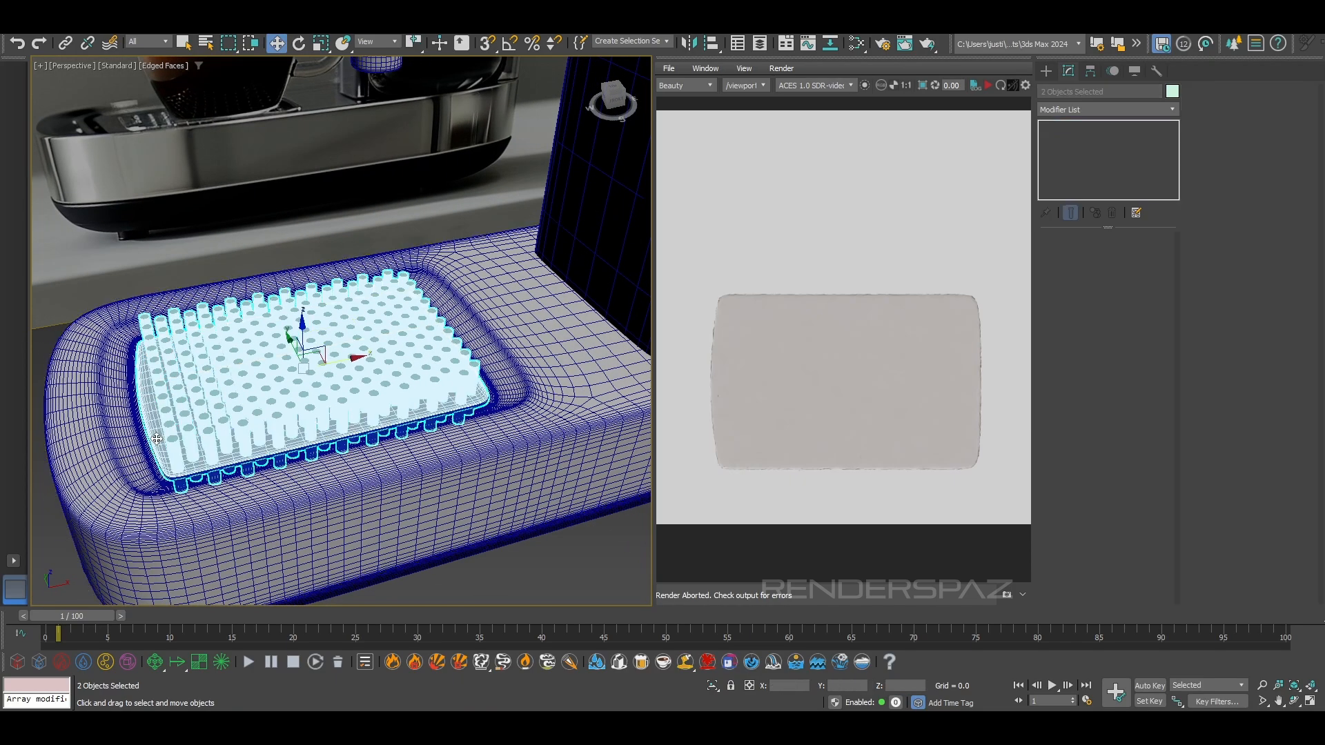
pyautogui.click(712, 687)
pyautogui.click(519, 553)
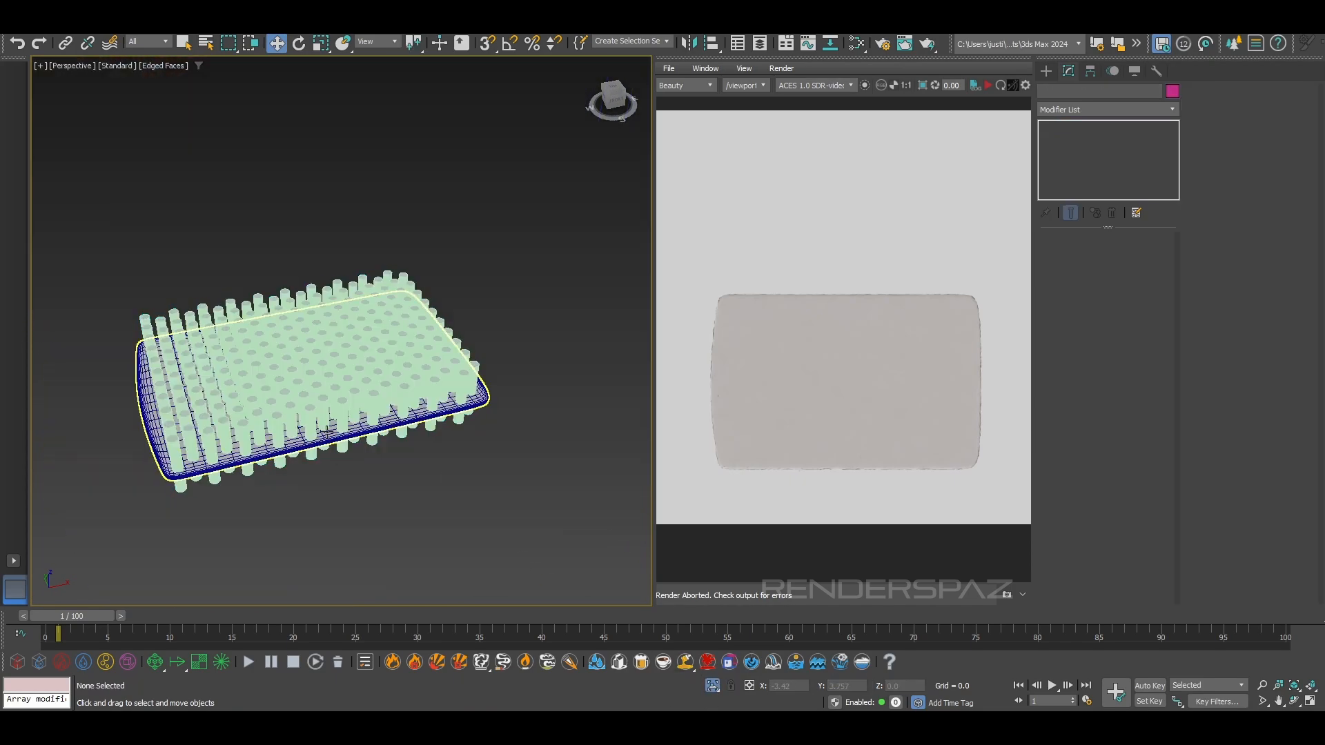
# Add a Boolean modifier to the tray panel and subtract the combined cylinder object to cut the hole pattern
pyautogui.click(327, 439)
pyautogui.click(1112, 111)
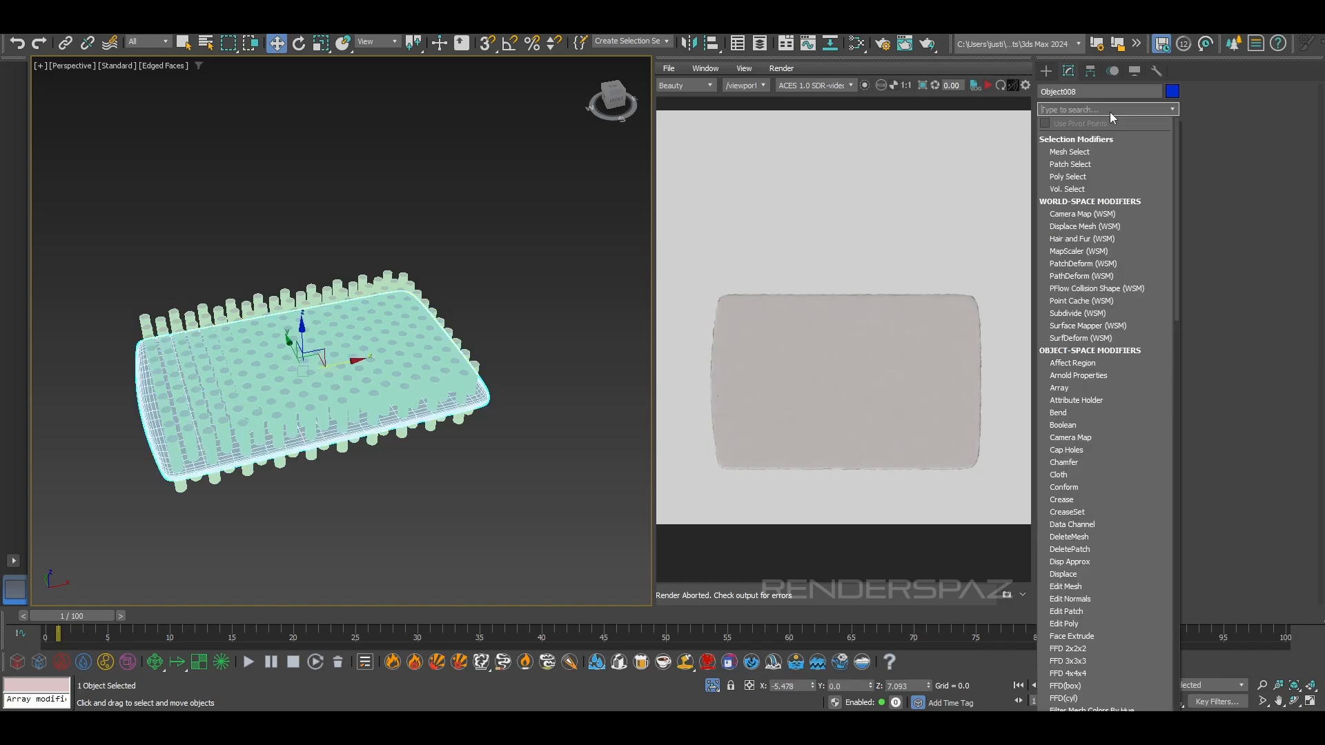
pyautogui.write('b')
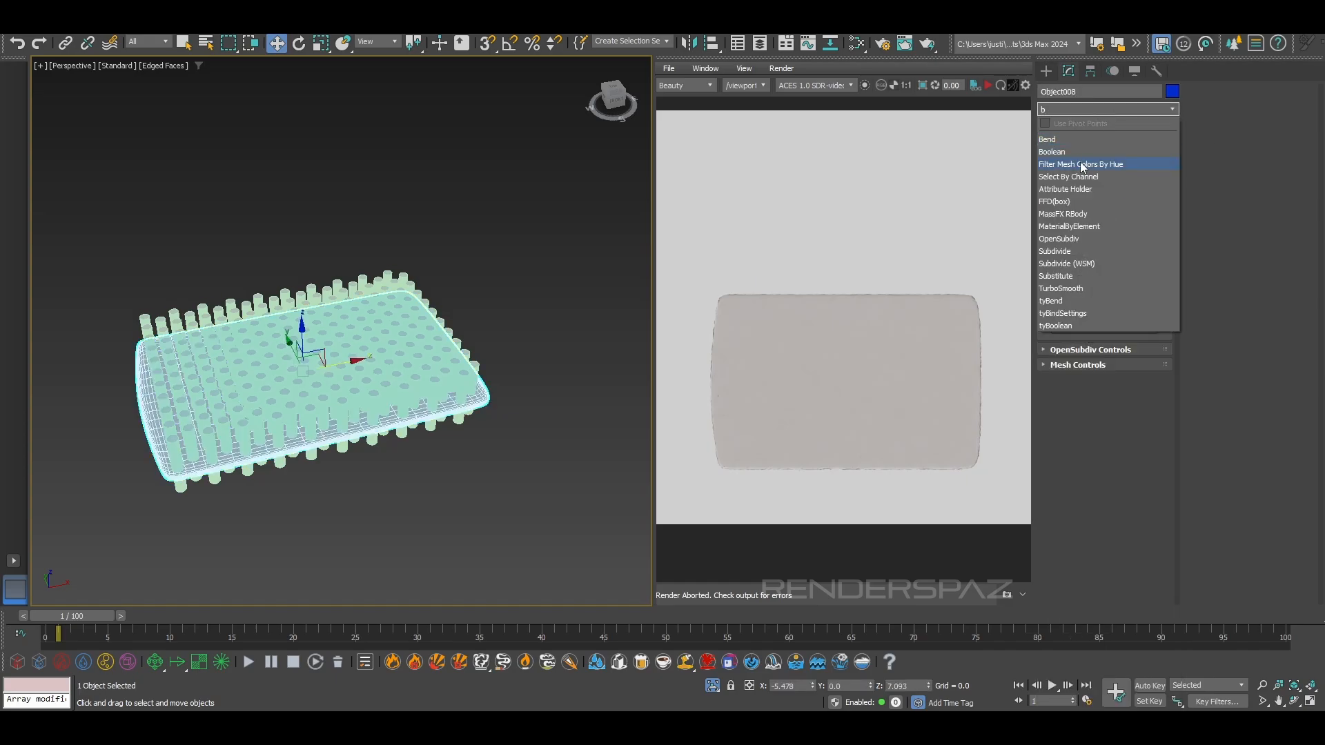
pyautogui.press('Escape')
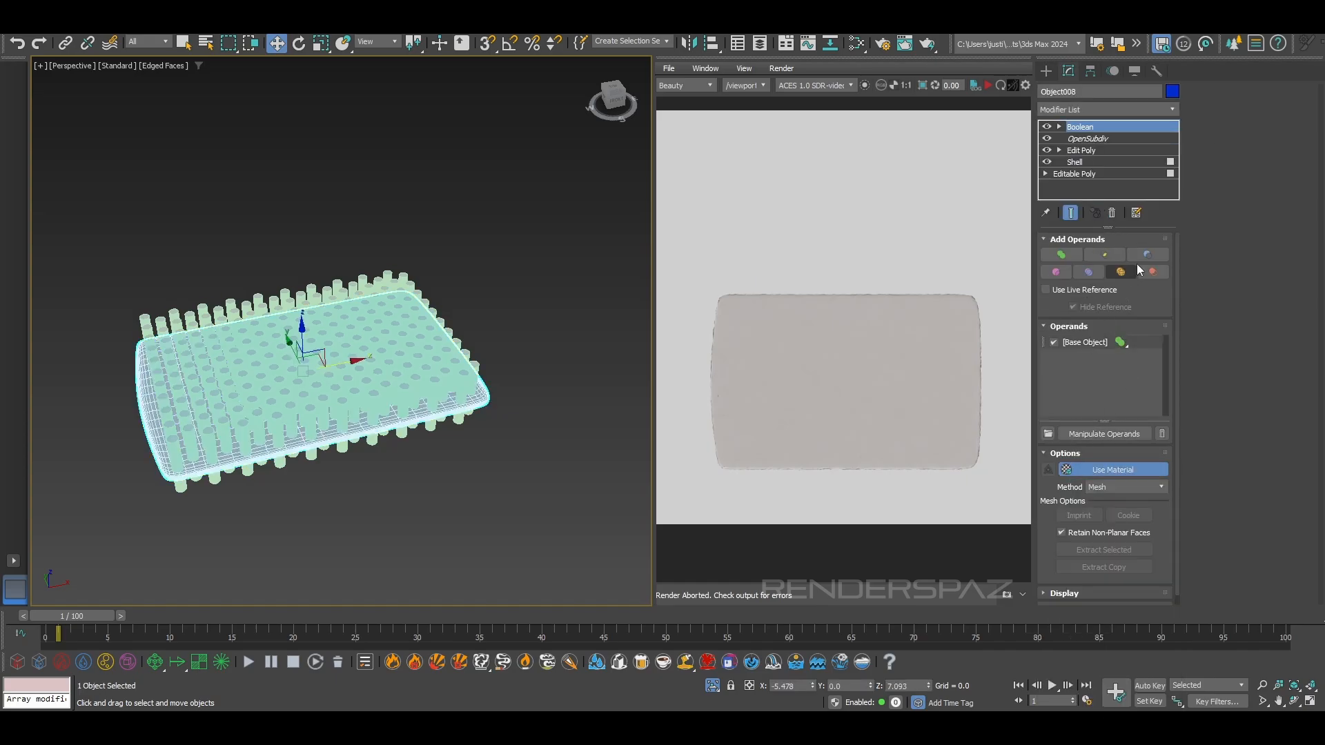
pyautogui.click(1148, 255)
pyautogui.click(454, 340)
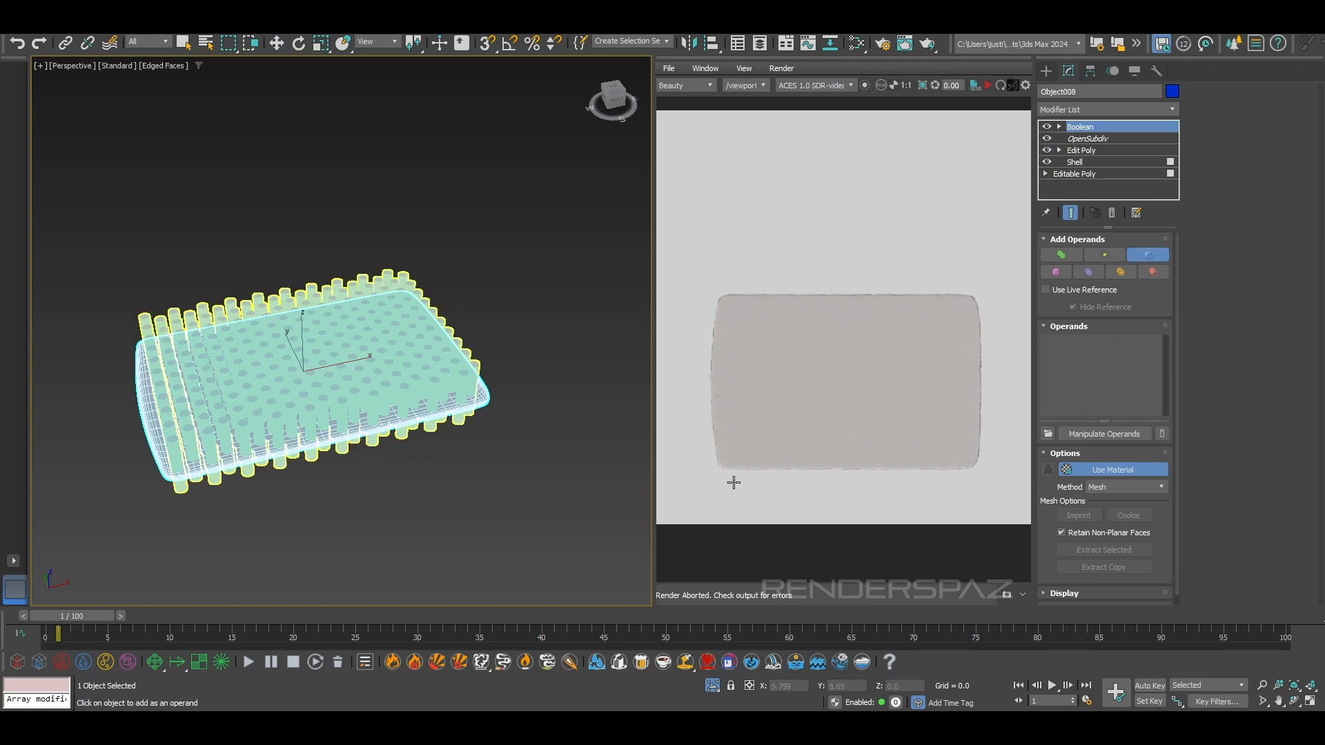
pyautogui.click(368, 435)
# Examine the cut holes in the tray panel up close, with and without the wireframe edges
pyautogui.scroll(3, 362, 436)
pyautogui.moveTo(361, 429)
pyautogui.keyDown('alt'); pyautogui.mouseDown(button='middle')
pyautogui.moveTo(361, 479)
pyautogui.moveTo(339, 392)
pyautogui.mouseUp(button='middle'); pyautogui.keyUp('alt')
pyautogui.scroll(3, 350, 455)
pyautogui.press('F4')
pyautogui.scroll(-3, 350, 455)
pyautogui.scroll(5, 521, 354)
pyautogui.press('F4')
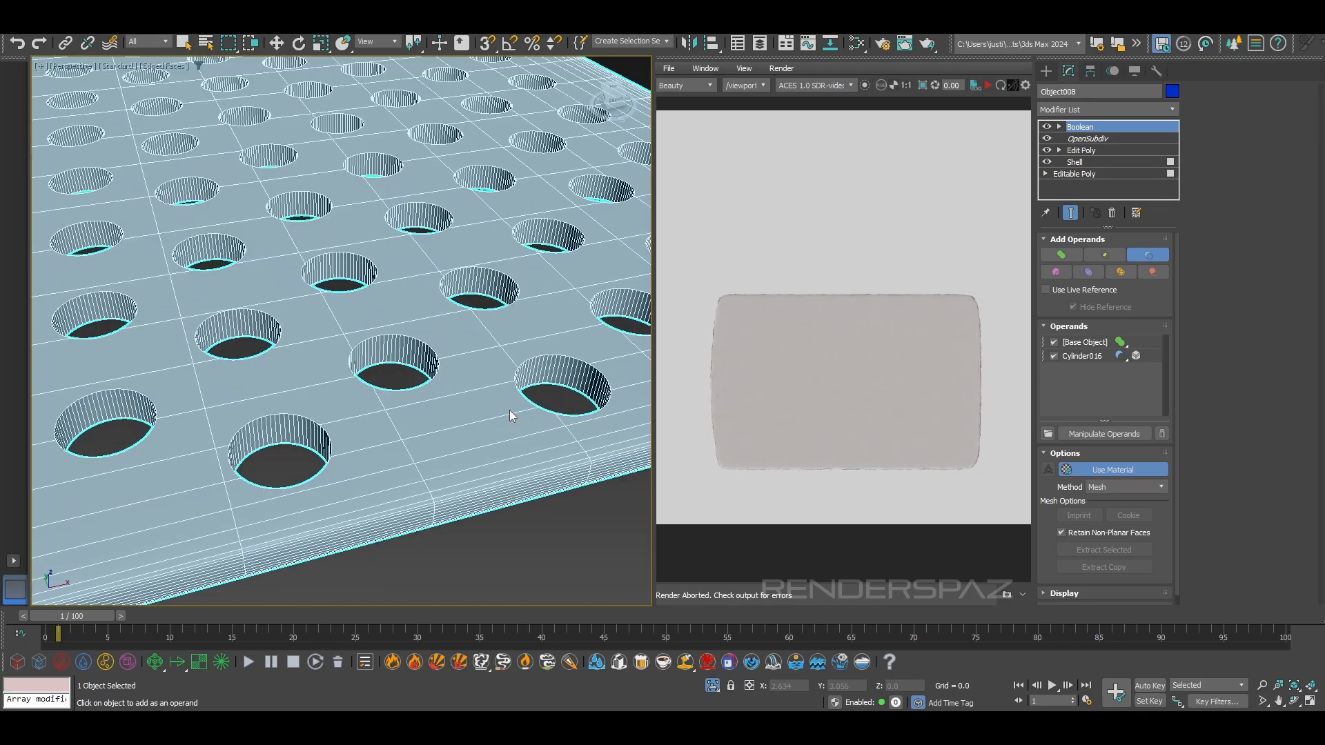
# Check the Boolean modifier's operand display choices and its object creation options
pyautogui.scroll(-1, 1069, 407)
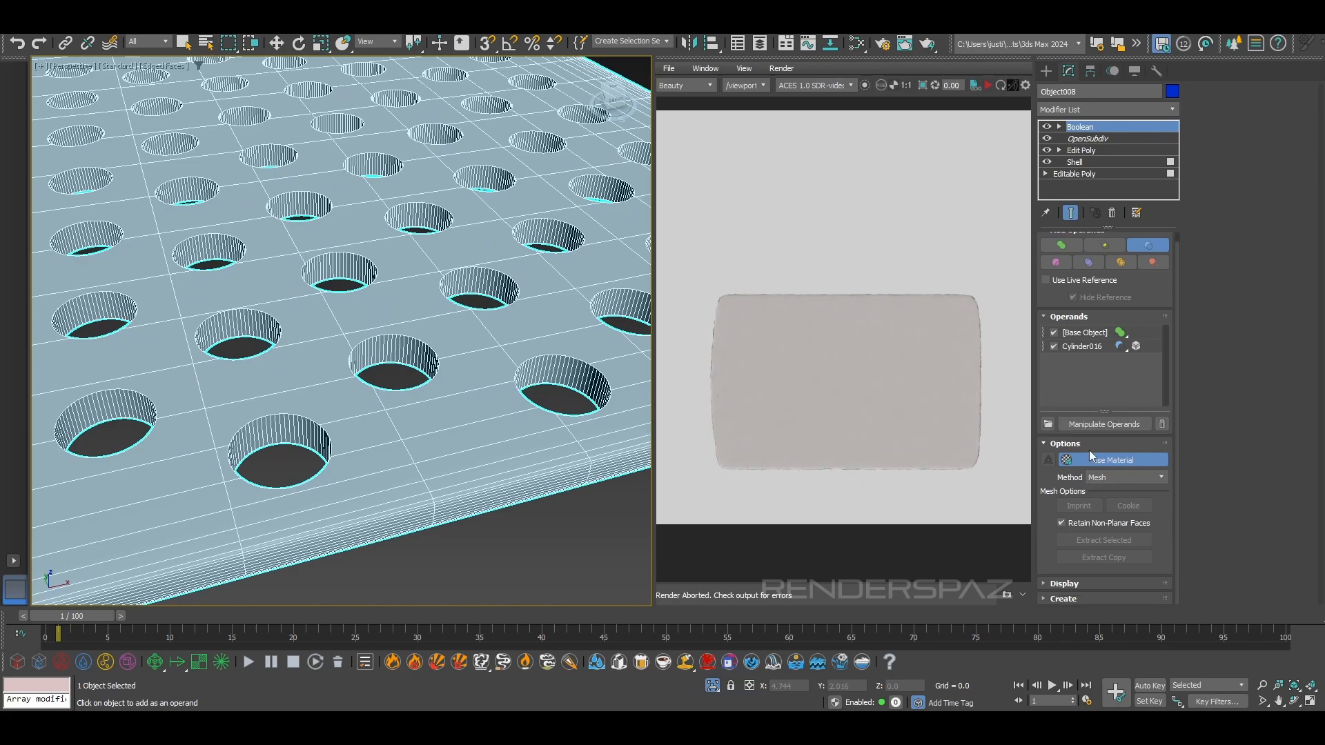
pyautogui.click(1076, 586)
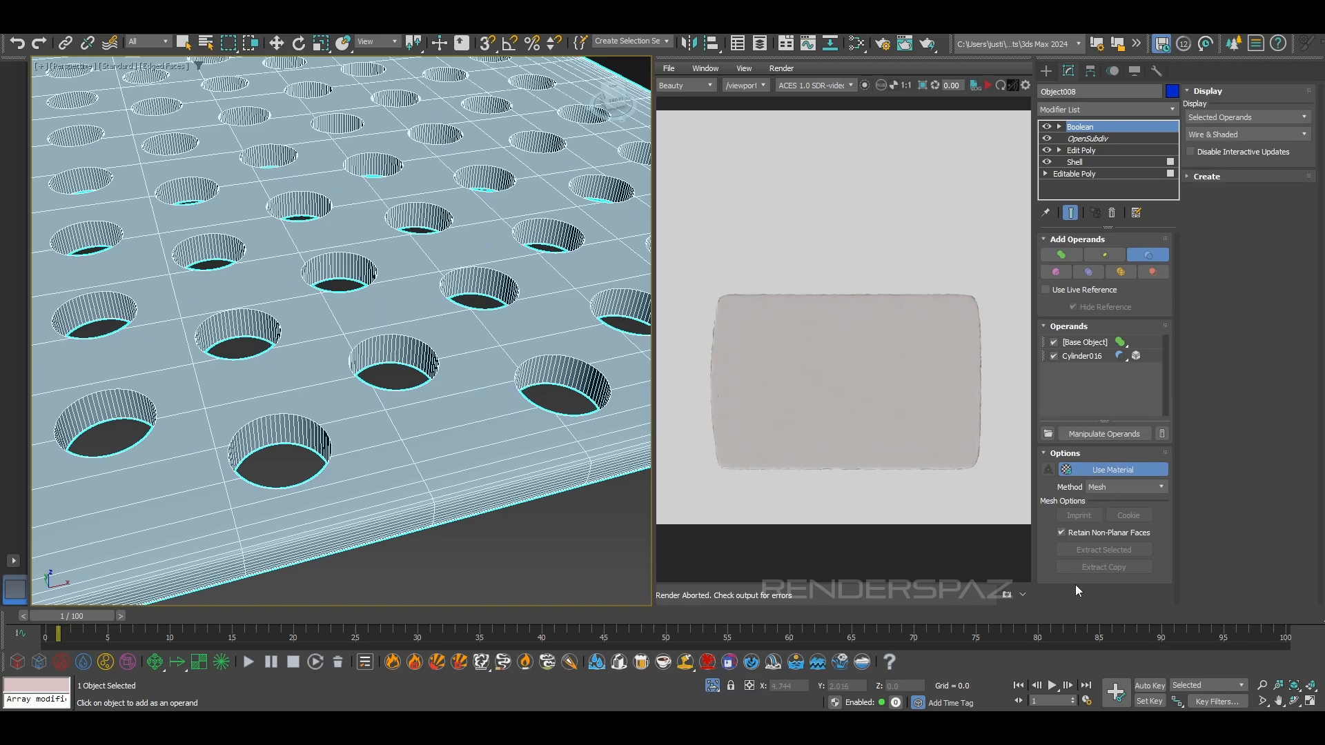
pyautogui.click(1242, 117)
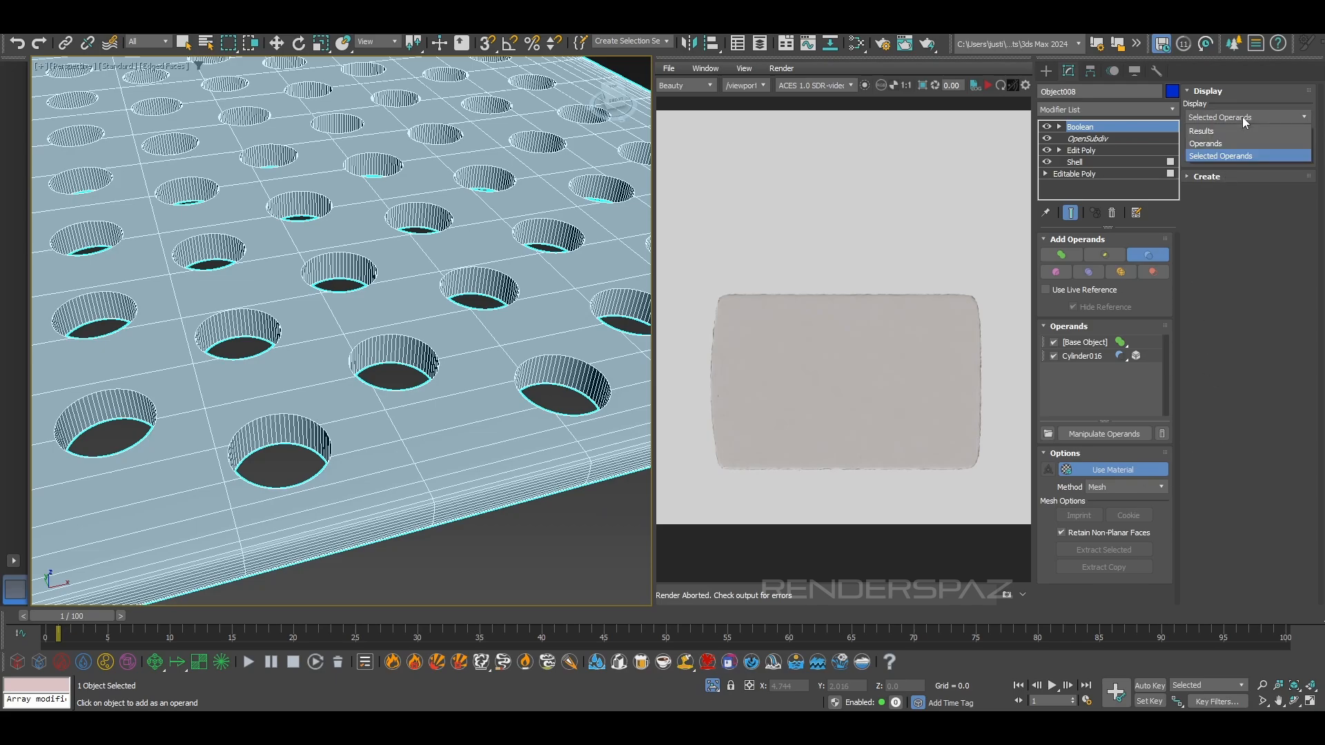
pyautogui.click(1241, 117)
pyautogui.click(1239, 179)
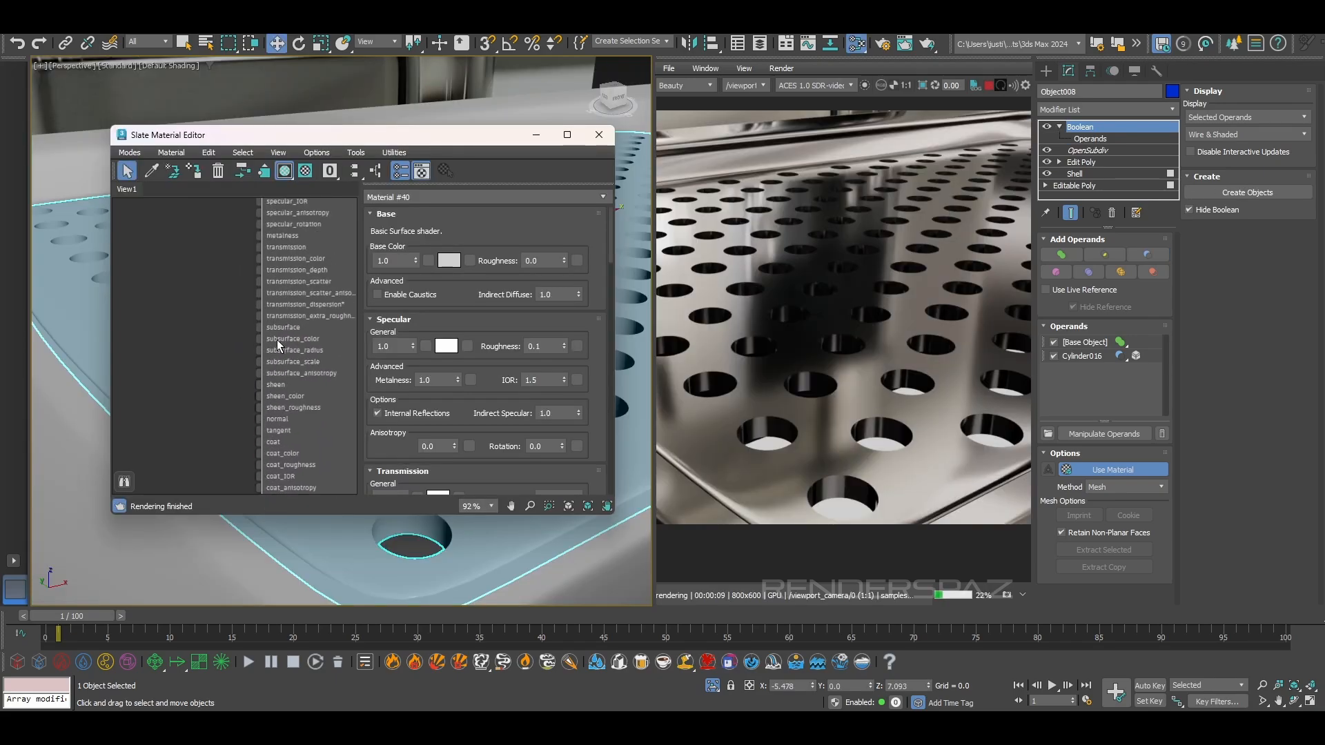
# Connect an Arnold Round Corners map to the normal input of Material #40 and inspect the hole edges in the render
pyautogui.scroll(-1, 276, 338)
pyautogui.moveTo(260, 412); pyautogui.dragTo(204, 449)
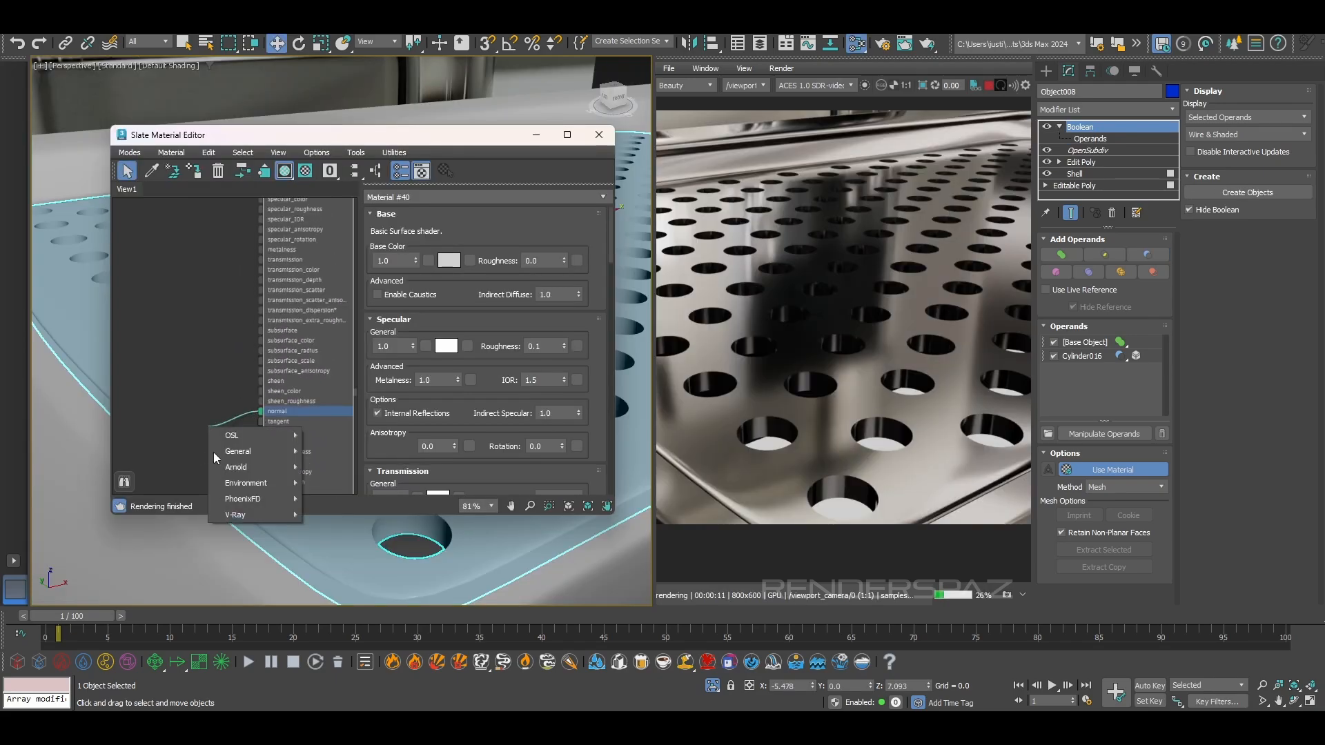
pyautogui.moveTo(258, 466)
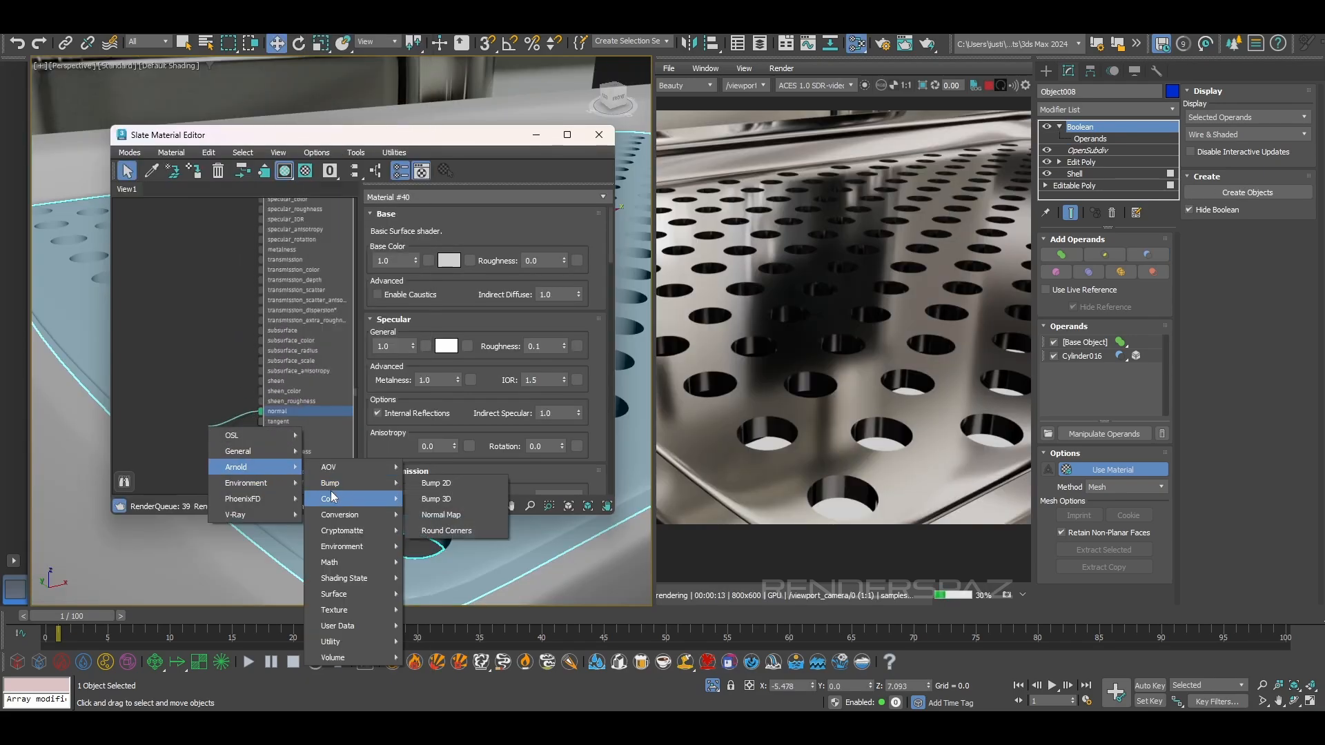
pyautogui.click(445, 530)
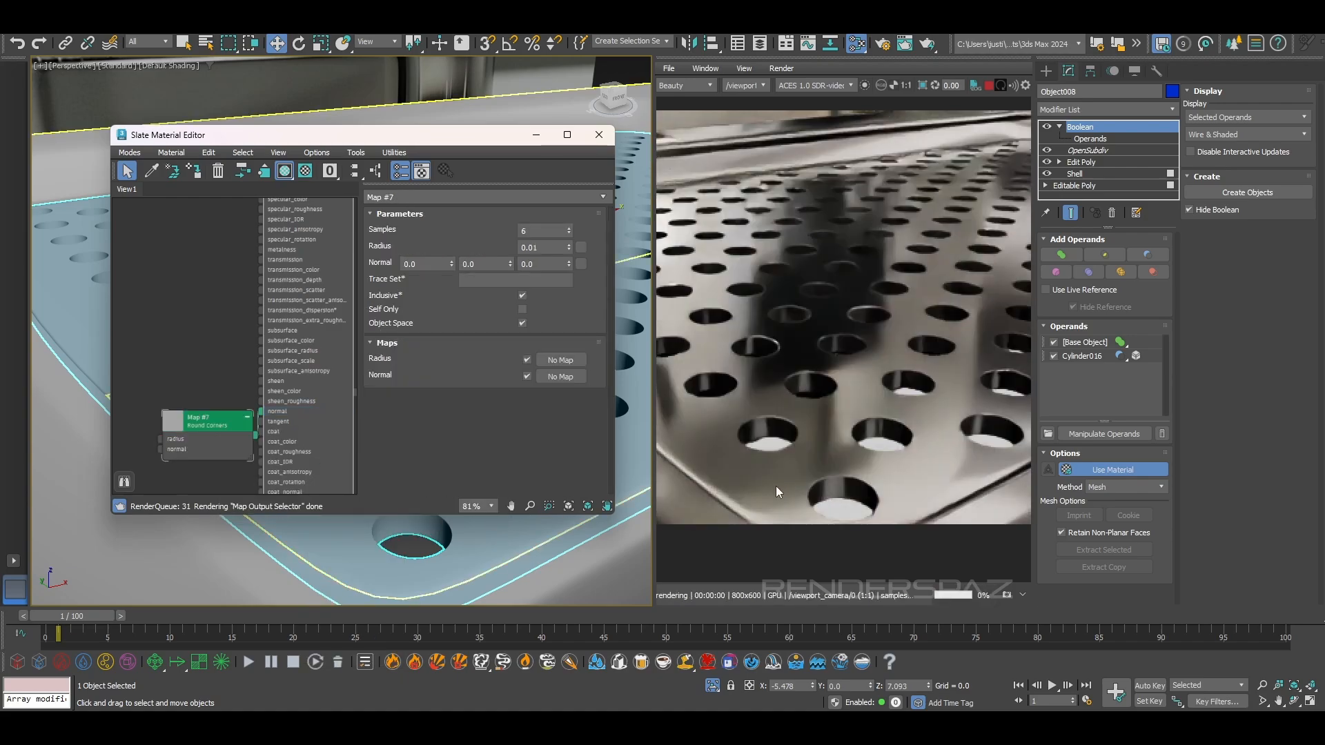
pyautogui.scroll(5, 811, 378)
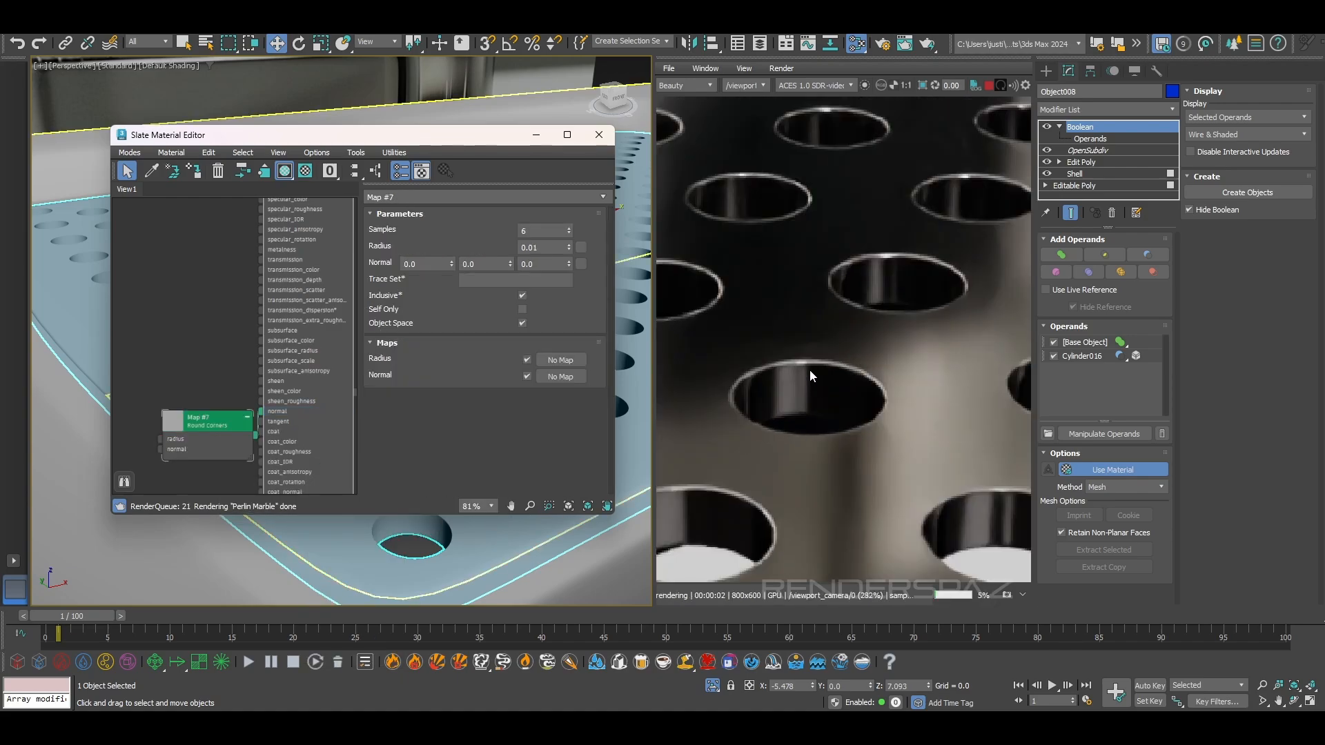
pyautogui.scroll(-3, 852, 410)
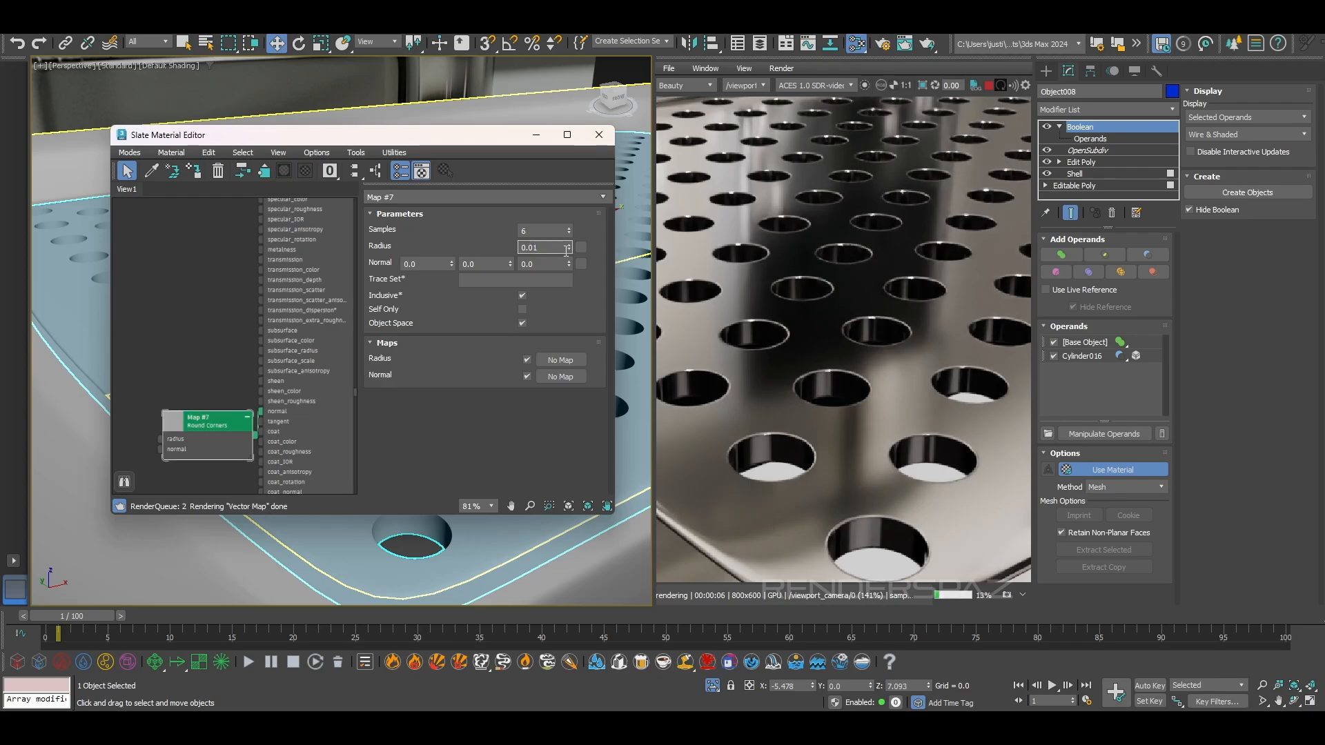
# Try Round Corners radius values of 0.05 and 0.02 and compare the hole edges in the render
pyautogui.press('BackSpace')
pyautogui.write('5')
pyautogui.press('Return')
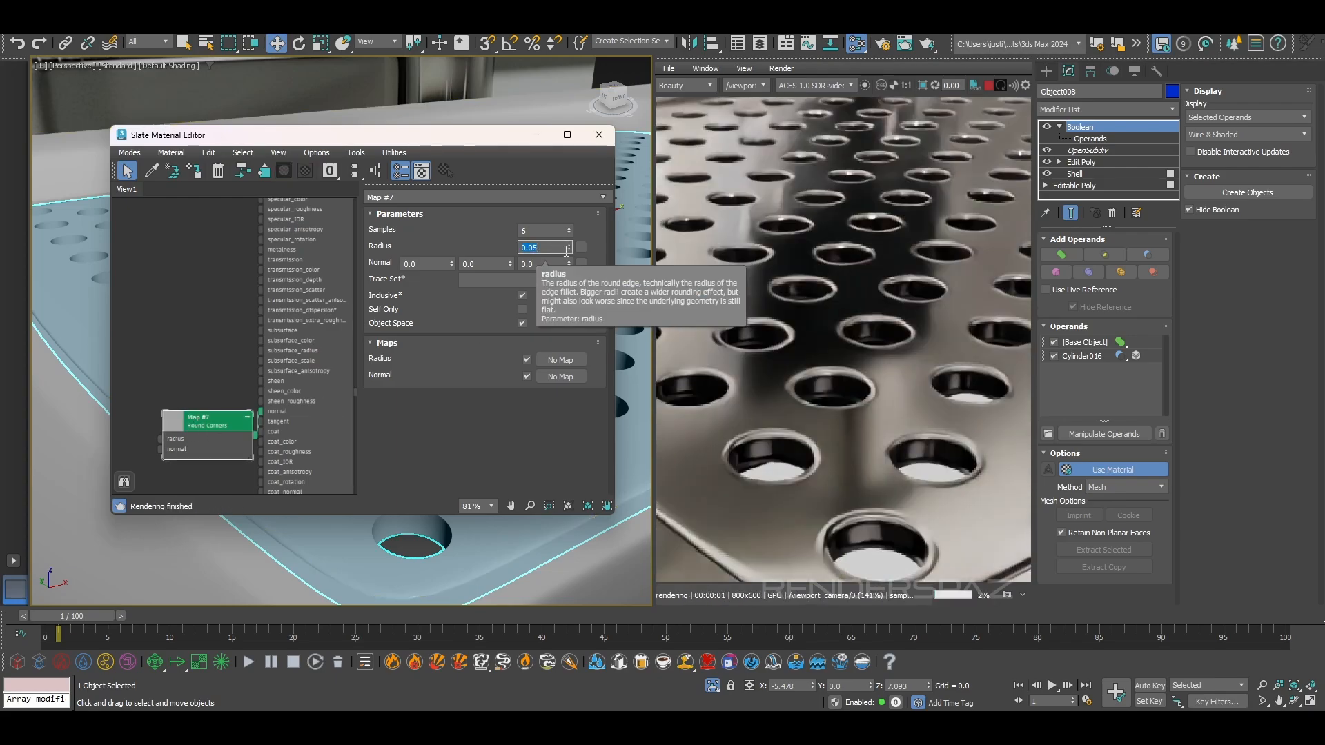
pyautogui.click(553, 254)
pyautogui.press('BackSpace')
pyautogui.write('2')
pyautogui.press('Return')
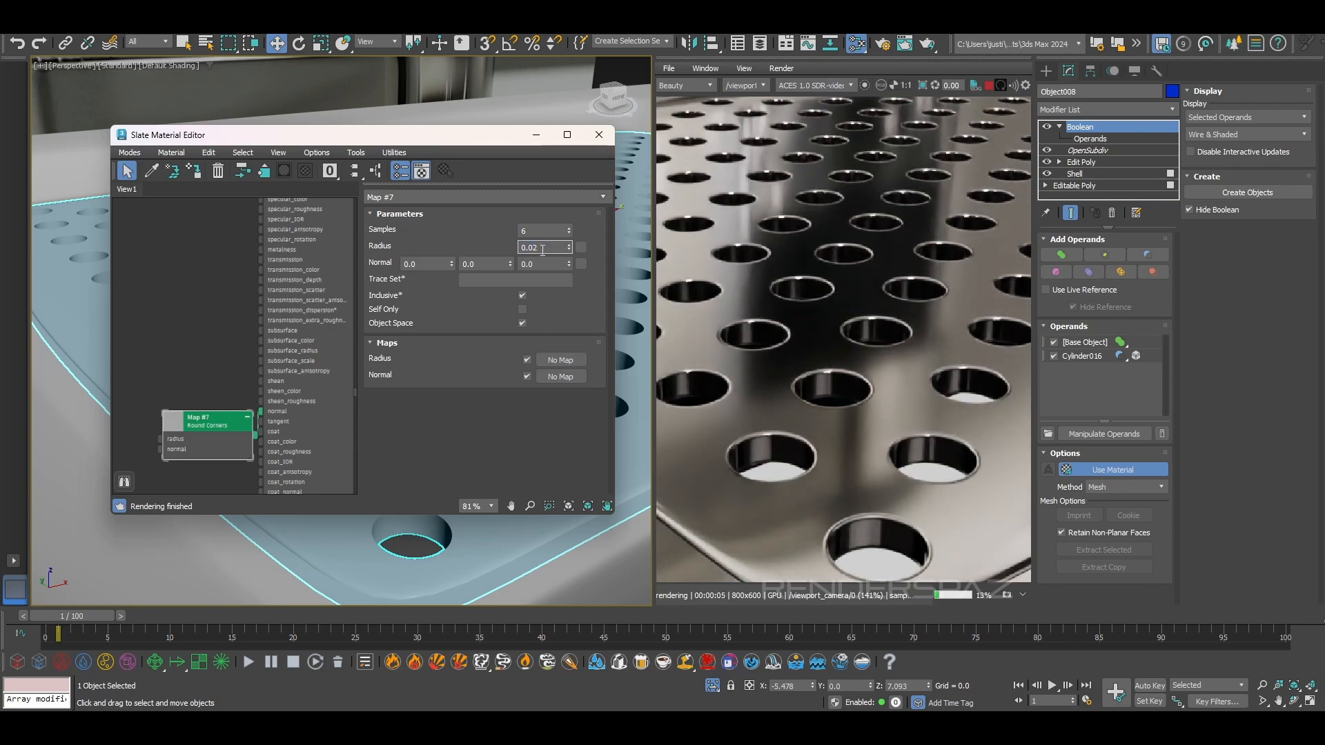
# Set the Round Corners map's radius to 0.015 and close the material editor
pyautogui.press('1')
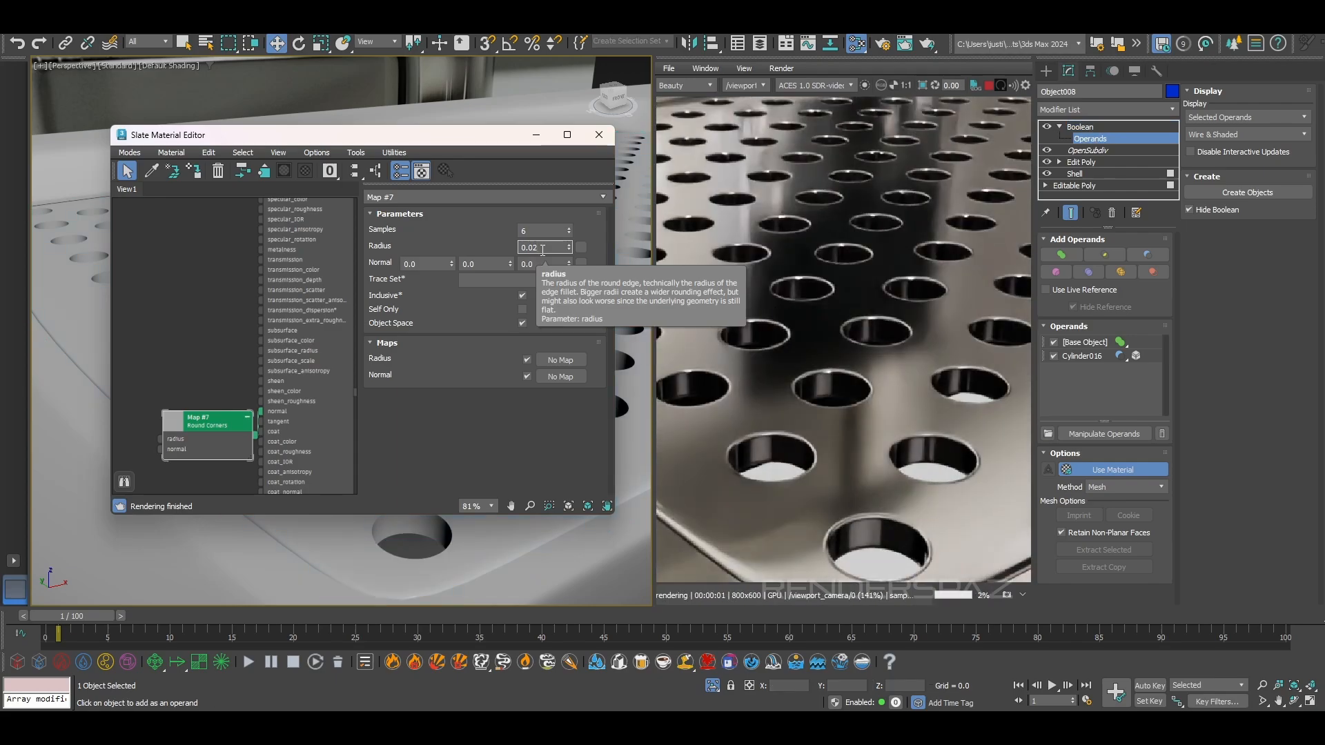
pyautogui.click(542, 249)
pyautogui.click(569, 249)
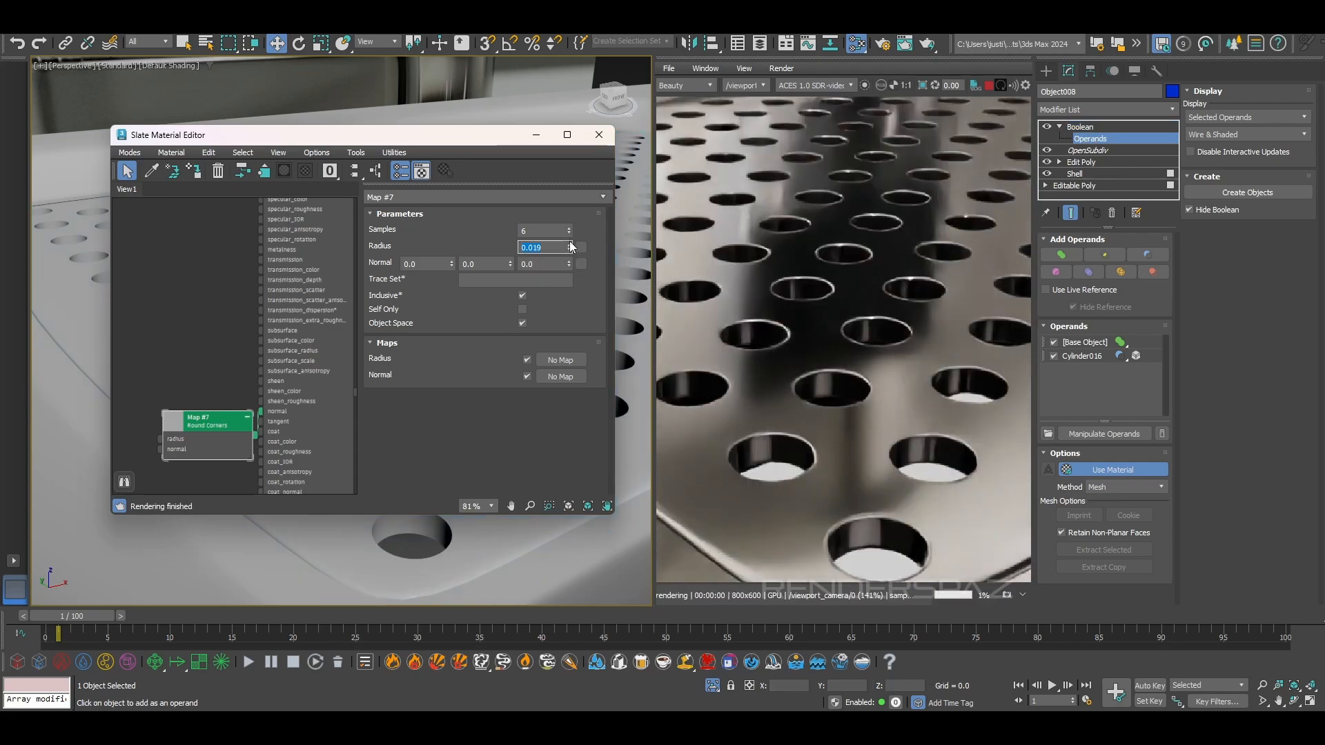
pyautogui.click(569, 251)
pyautogui.click(569, 251)
pyautogui.click(569, 251)
pyautogui.click(570, 251)
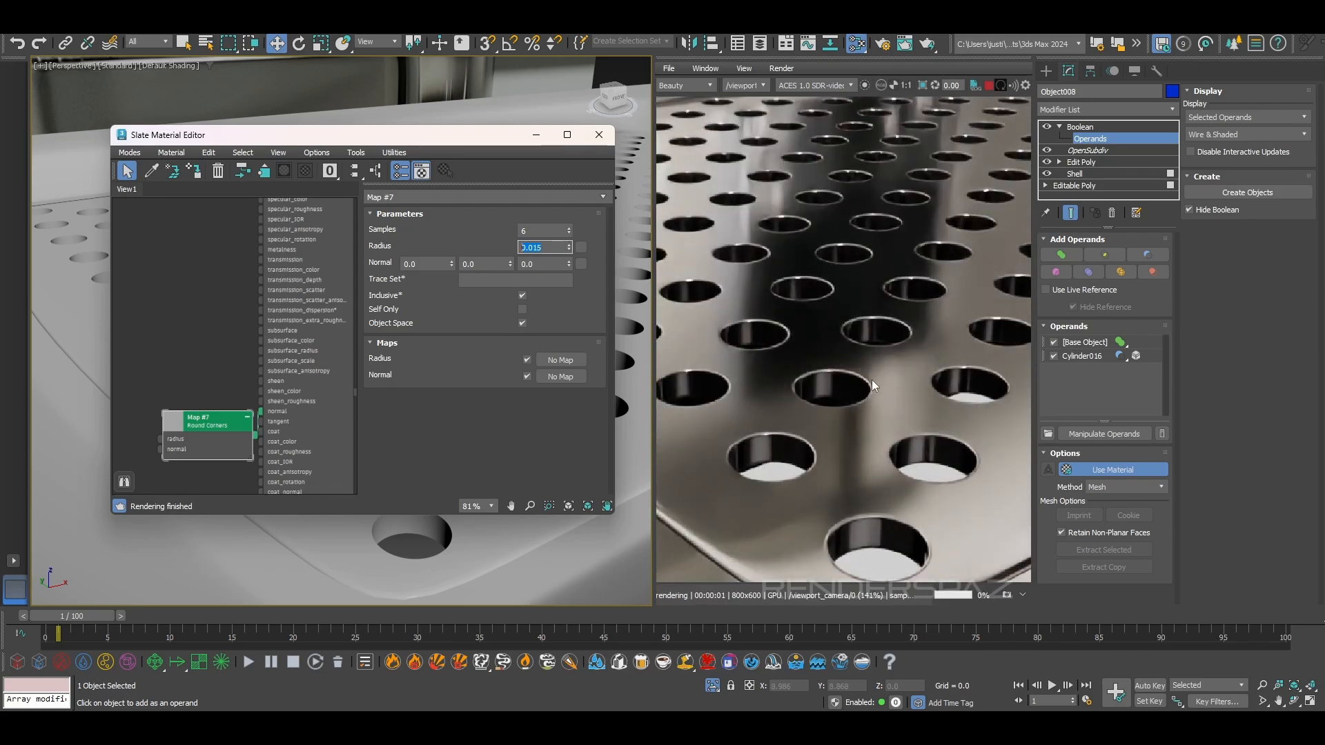
pyautogui.scroll(-2, 872, 380)
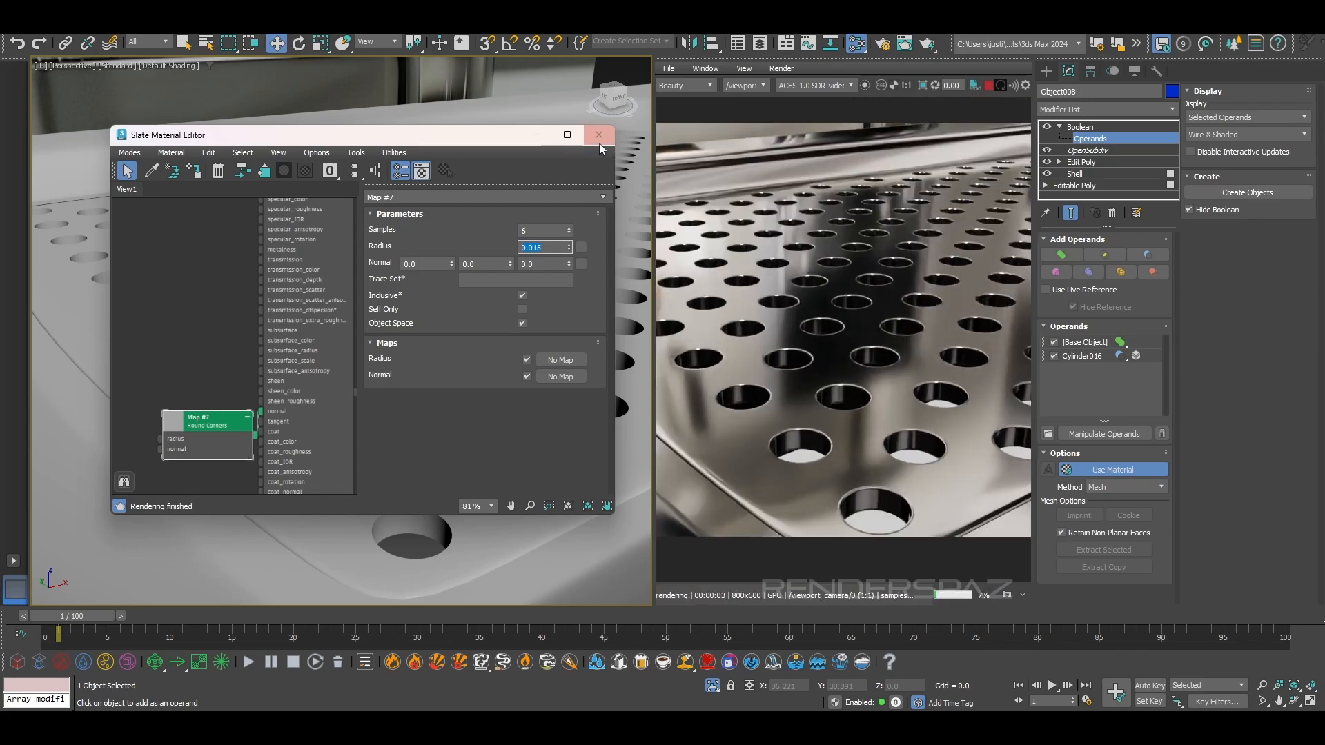
pyautogui.click(600, 142)
# Examine the perforated tray panel and the surrounding base up close and from farther away in the viewport and render
pyautogui.keyDown('alt'); pyautogui.moveTo(499, 367); pyautogui.dragTo(342, 395, button='middle'); pyautogui.keyUp('alt')
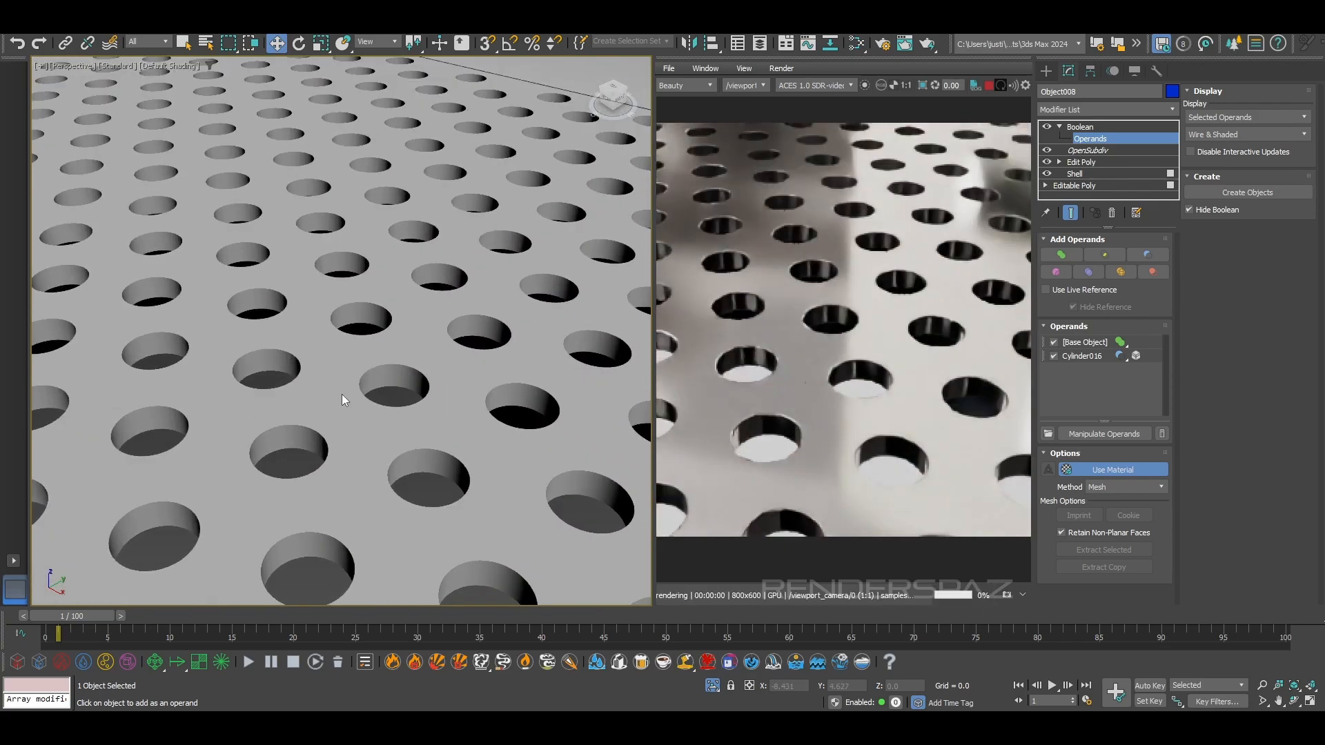
pyautogui.scroll(5, 410, 379)
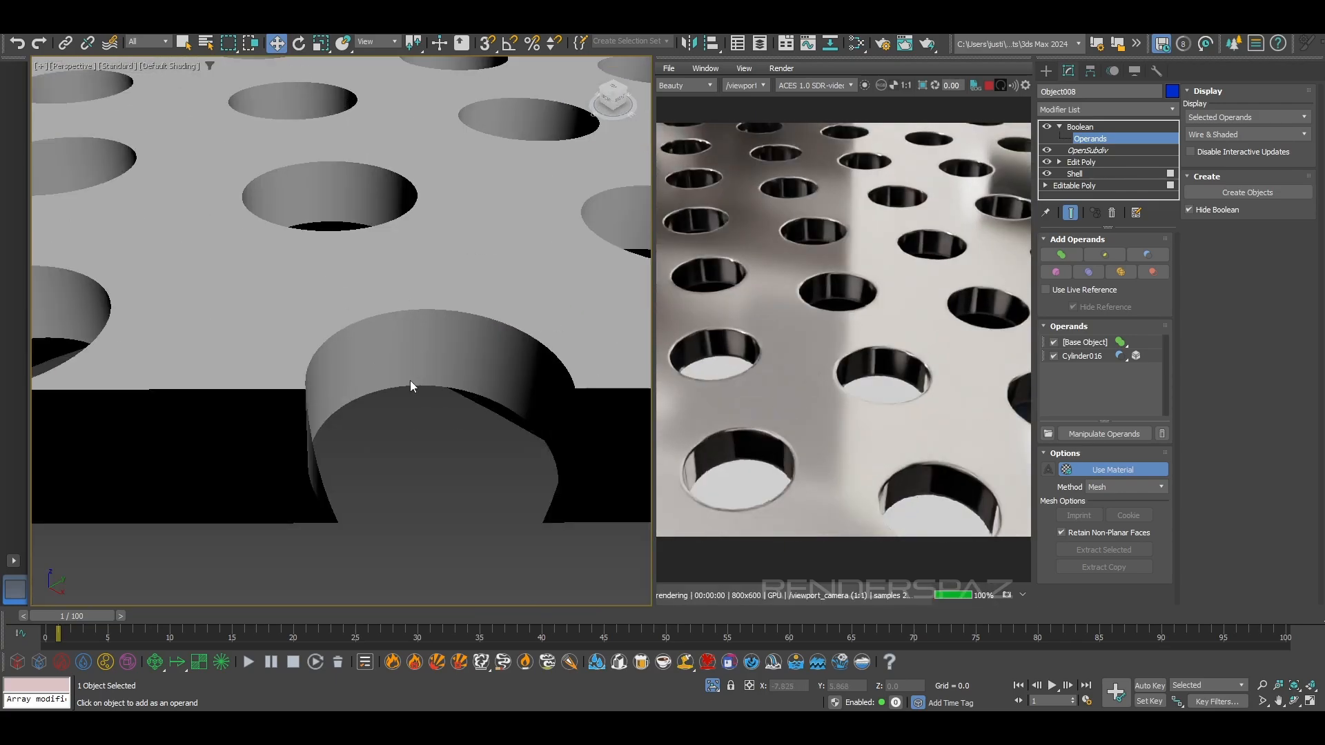
pyautogui.keyDown('alt'); pyautogui.moveTo(412, 380); pyautogui.dragTo(510, 320, button='middle'); pyautogui.keyUp('alt')
pyautogui.scroll(-5, 404, 407)
pyautogui.scroll(3, 408, 320)
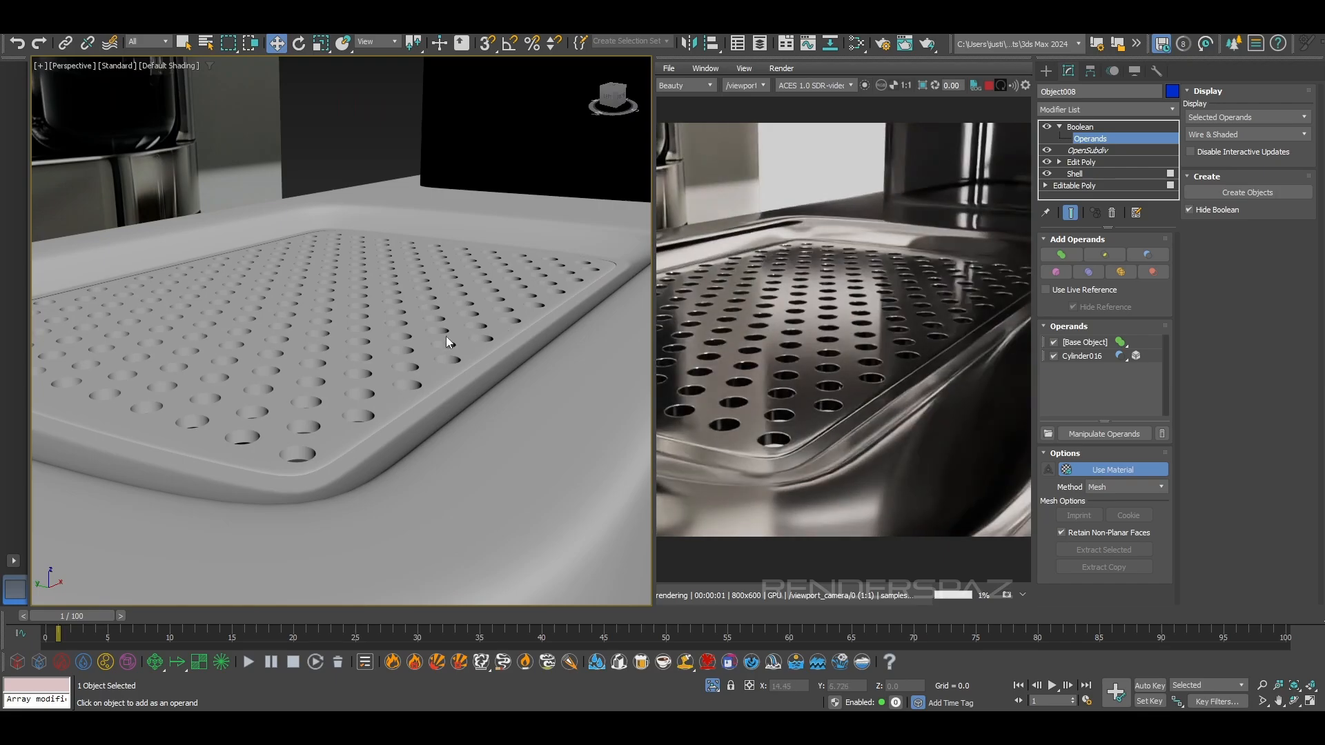
pyautogui.scroll(2, 868, 366)
pyautogui.scroll(-2, 865, 358)
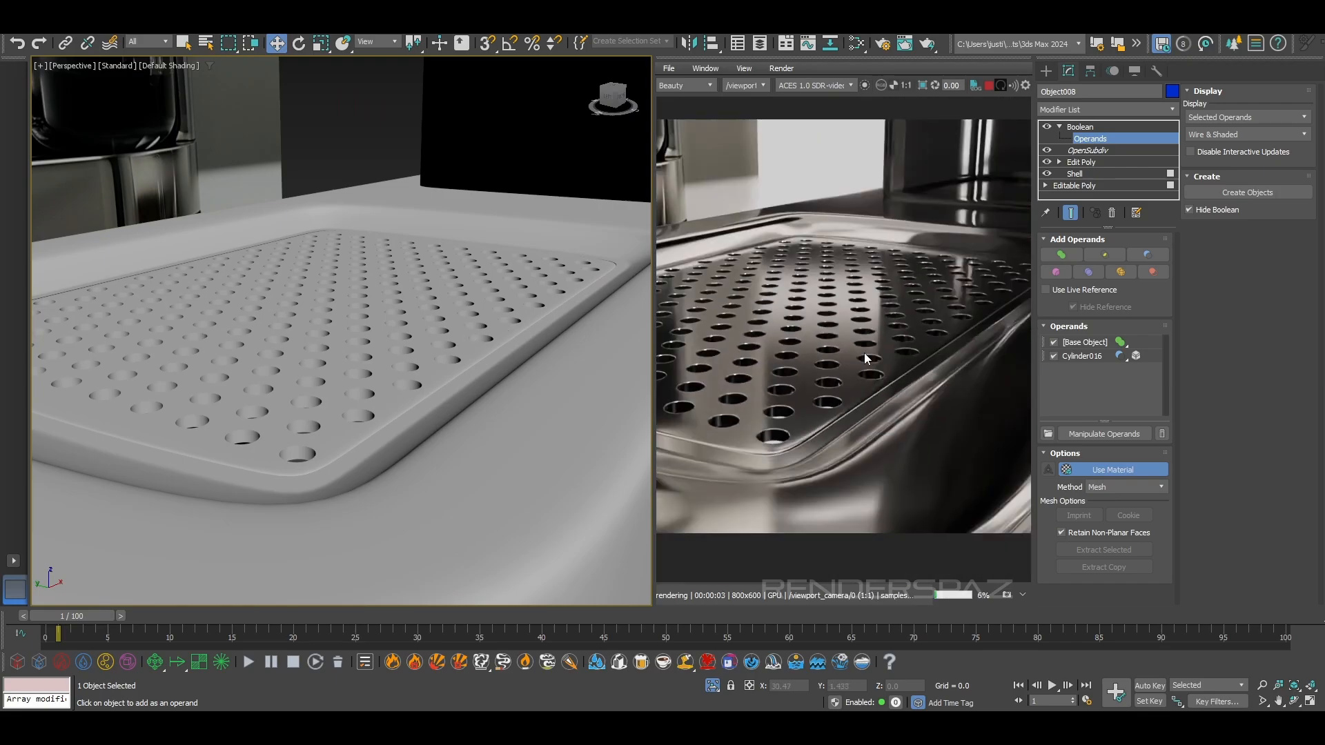
pyautogui.scroll(-3, 280, 278)
pyautogui.keyDown('alt'); pyautogui.moveTo(280, 277); pyautogui.dragTo(420, 371, button='middle'); pyautogui.keyUp('alt')
pyautogui.scroll(-4, 391, 356)
pyautogui.moveTo(382, 485); pyautogui.dragTo(414, 492, button='middle')
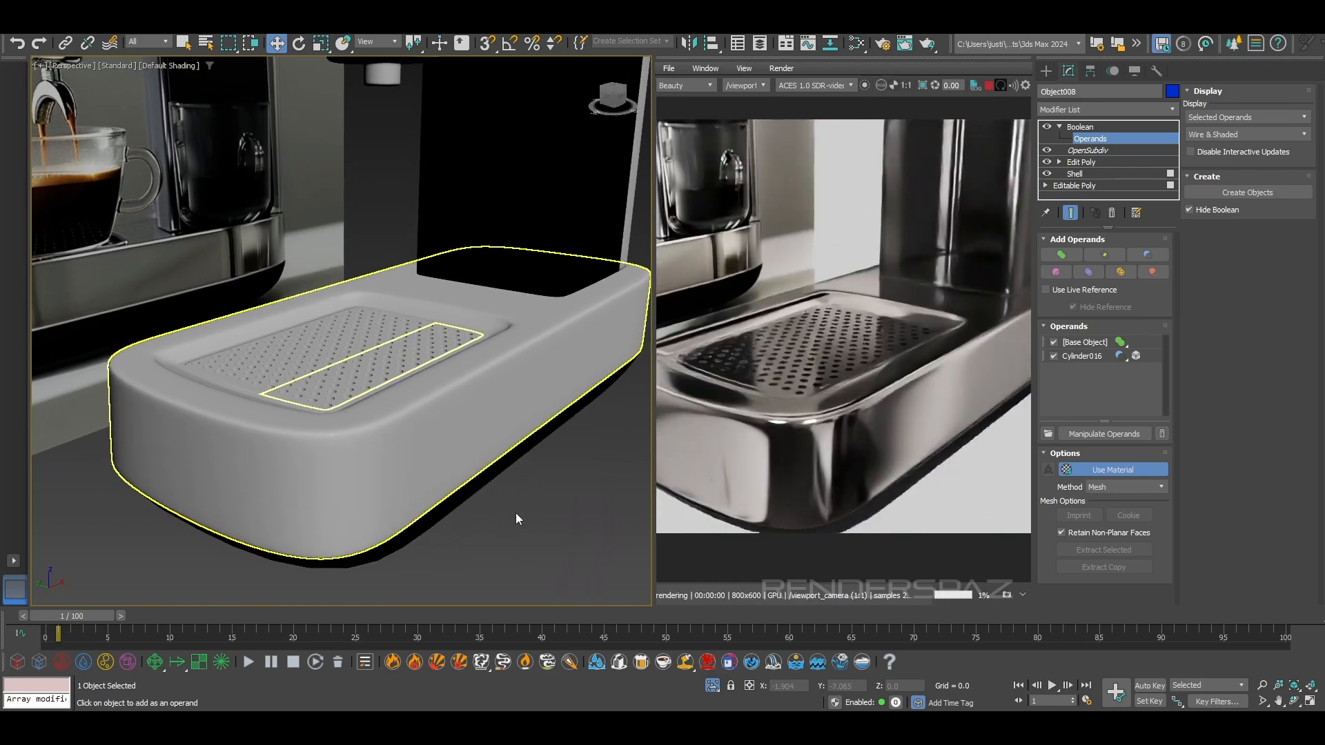
pyautogui.press('1')
pyautogui.scroll(6, 394, 453)
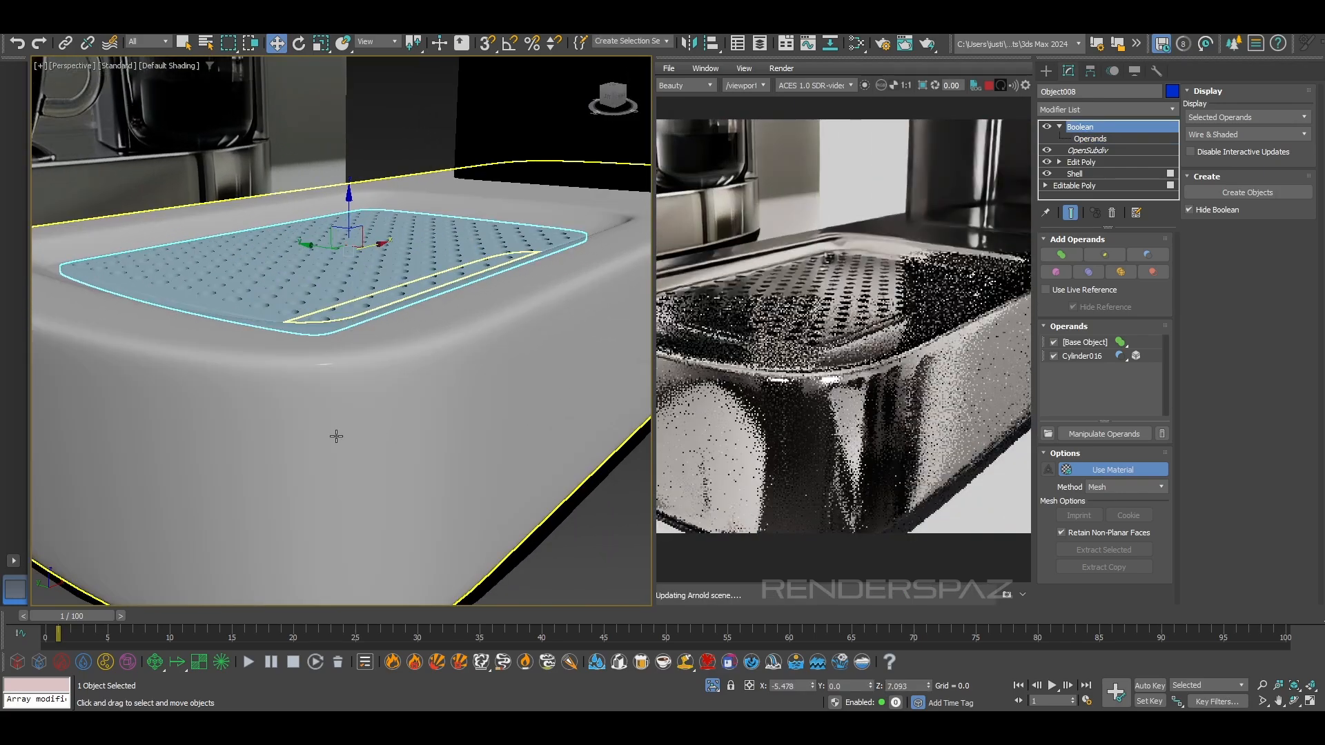
pyautogui.scroll(-2, 879, 370)
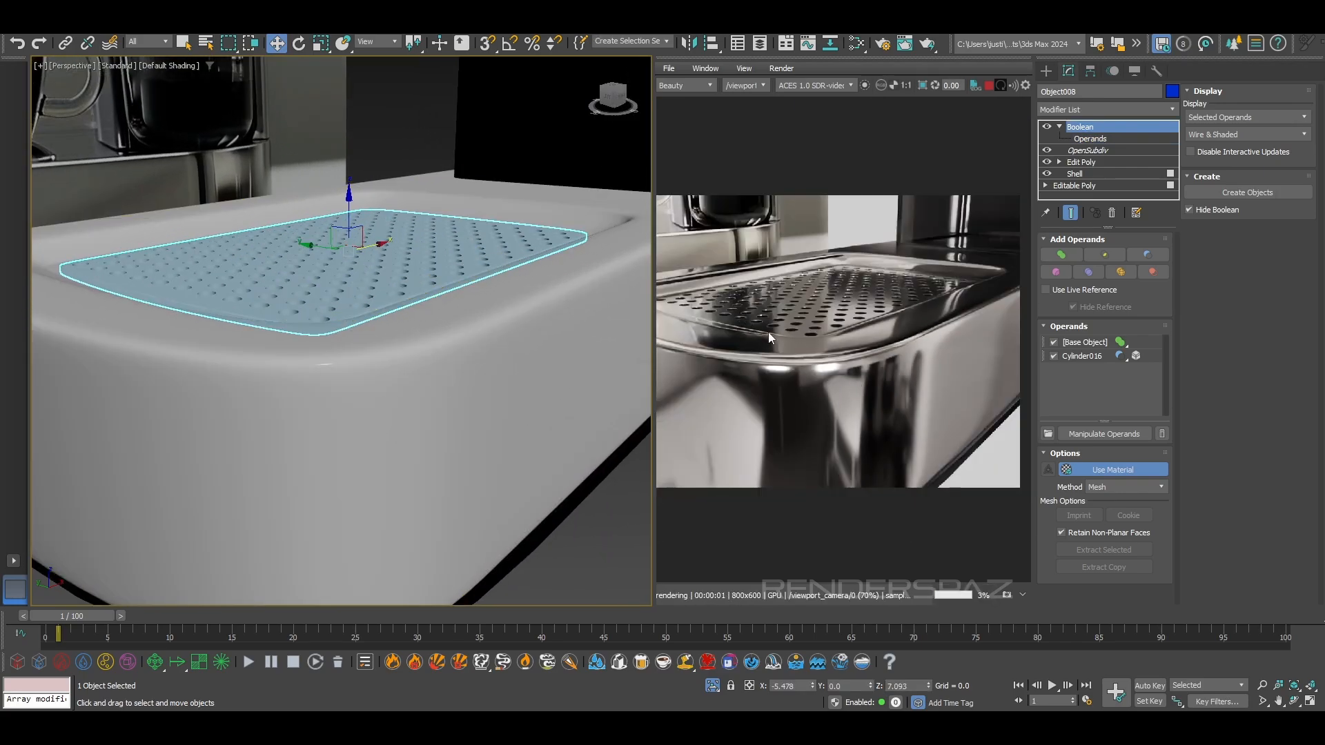
# Select the machine's base body and look through the existing material nodes in the Slate Material Editor
pyautogui.keyDown('alt'); pyautogui.moveTo(342, 379); pyautogui.dragTo(420, 474, button='middle'); pyautogui.keyUp('alt')
pyautogui.click(419, 463)
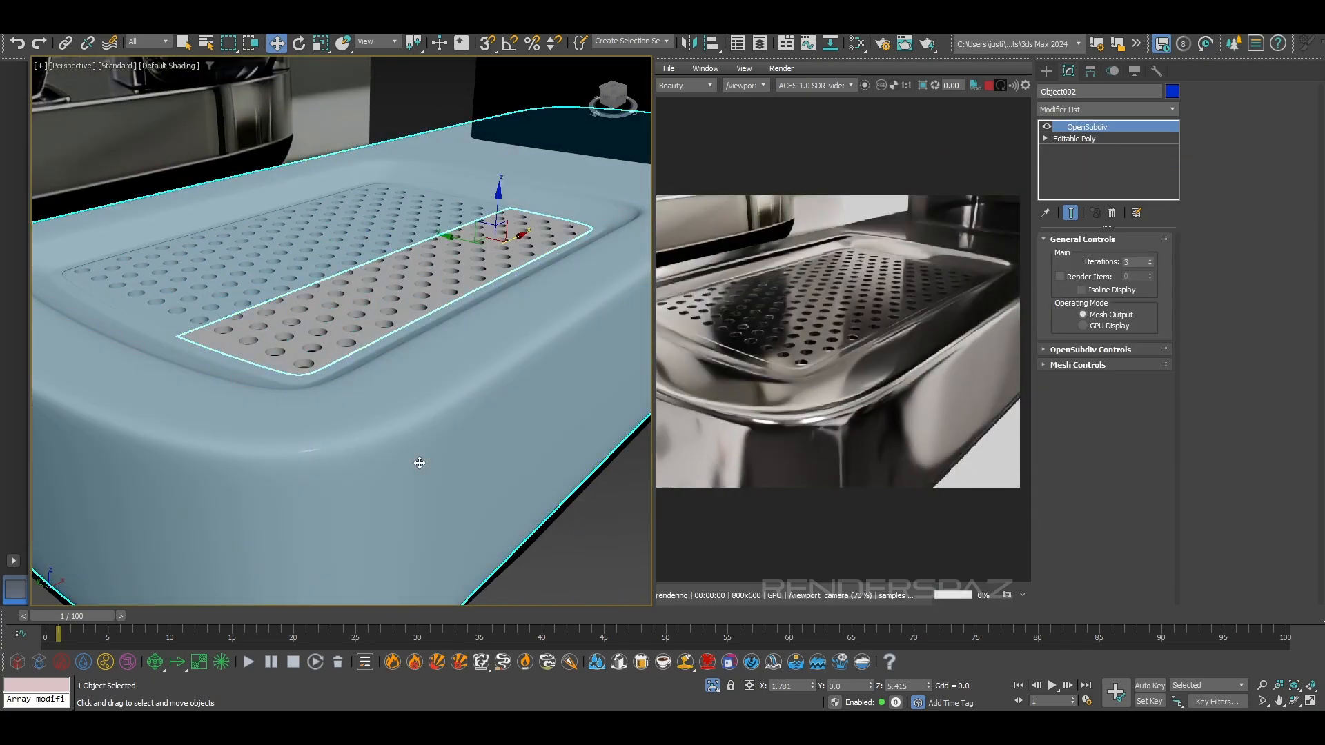
pyautogui.press('m')
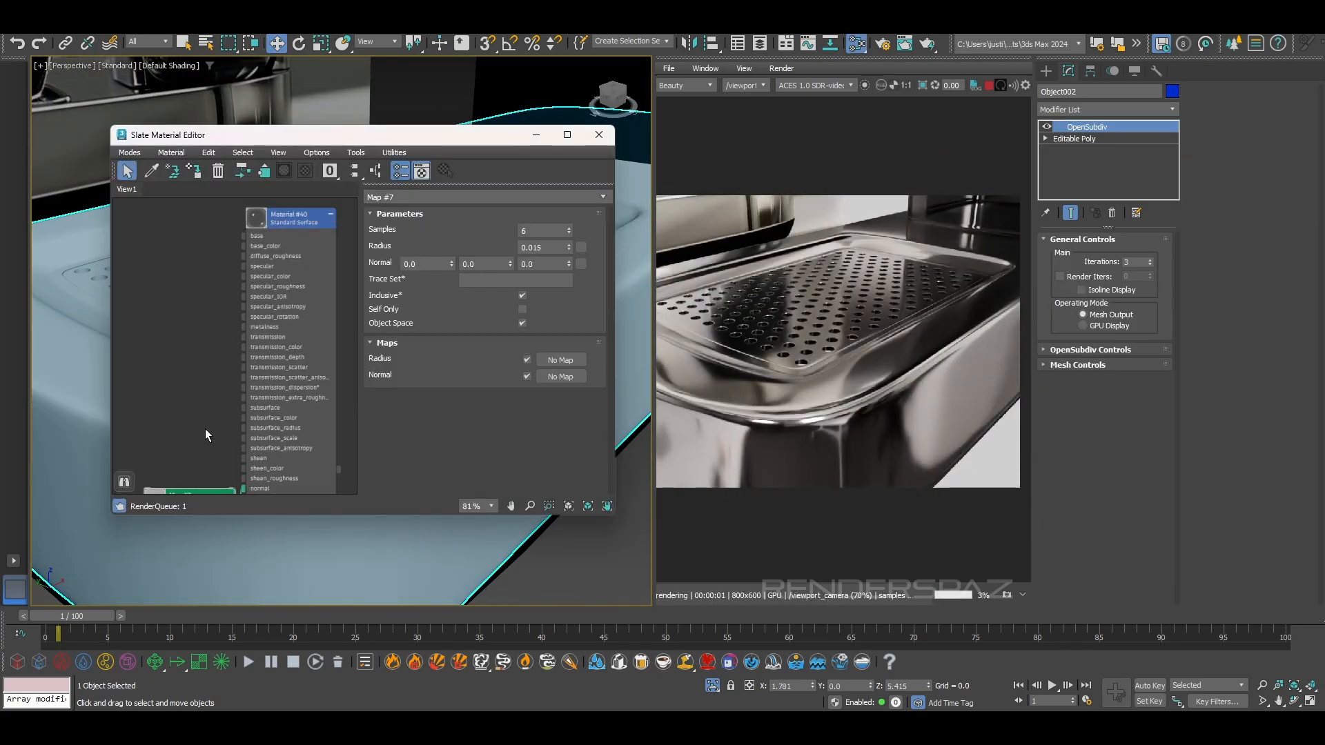
pyautogui.scroll(-2, 203, 407)
pyautogui.moveTo(293, 359); pyautogui.dragTo(134, 367, button='middle')
pyautogui.moveTo(276, 381); pyautogui.dragTo(216, 390, button='middle')
pyautogui.scroll(-1, 217, 391)
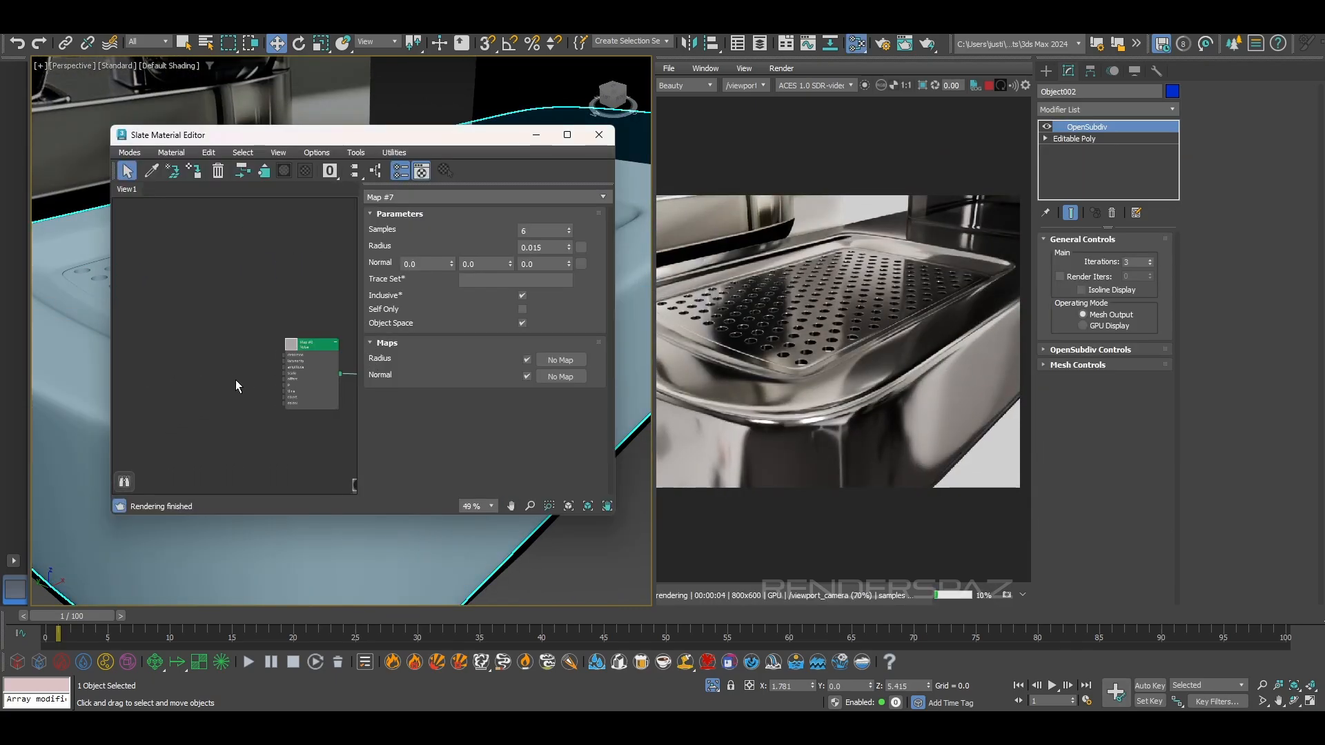
pyautogui.scroll(-1, 229, 376)
pyautogui.moveTo(342, 378); pyautogui.dragTo(159, 320, button='middle')
pyautogui.moveTo(191, 445); pyautogui.dragTo(228, 369, button='middle')
pyautogui.scroll(1, 236, 362)
pyautogui.scroll(-2, 862, 412)
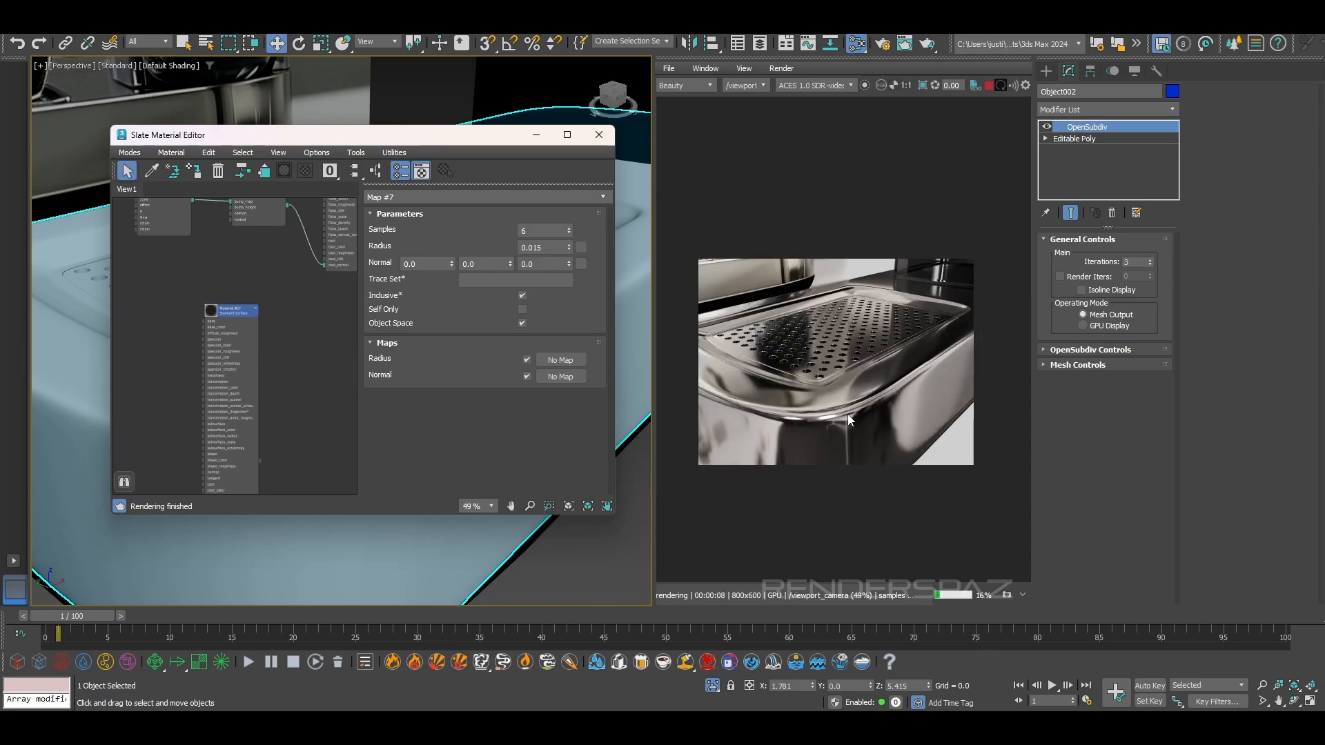
pyautogui.scroll(2, 847, 413)
pyautogui.scroll(-2, 847, 411)
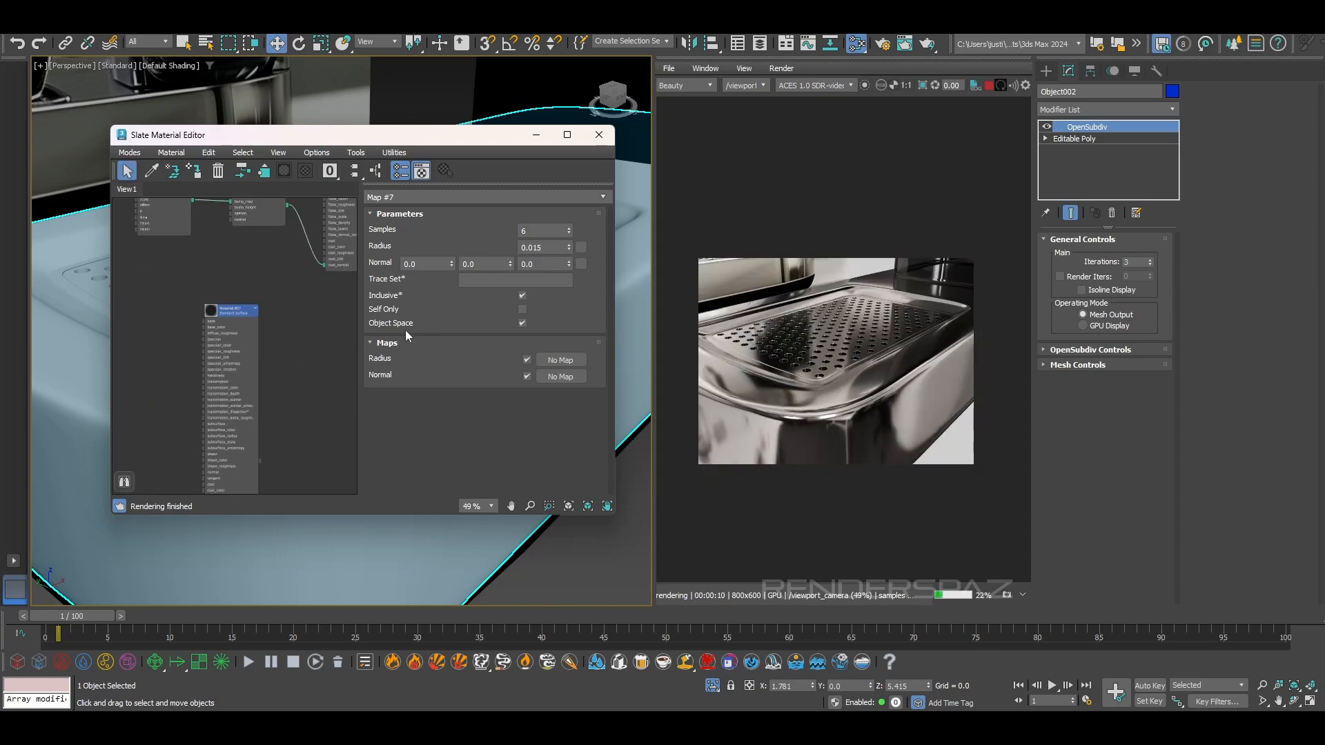
# Add a new Arnold Standard Surface material to the material graph
pyautogui.rightClick(268, 445)
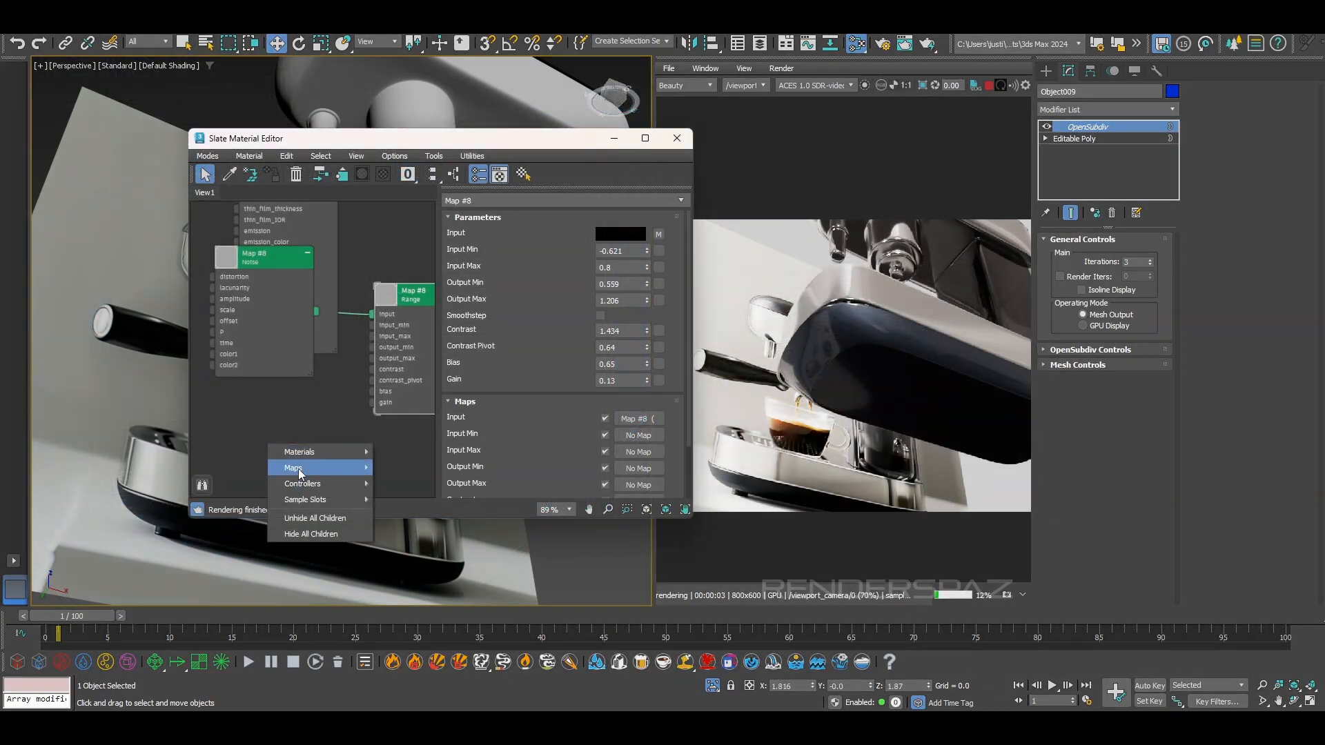
pyautogui.moveTo(309, 451)
pyautogui.moveTo(426, 469)
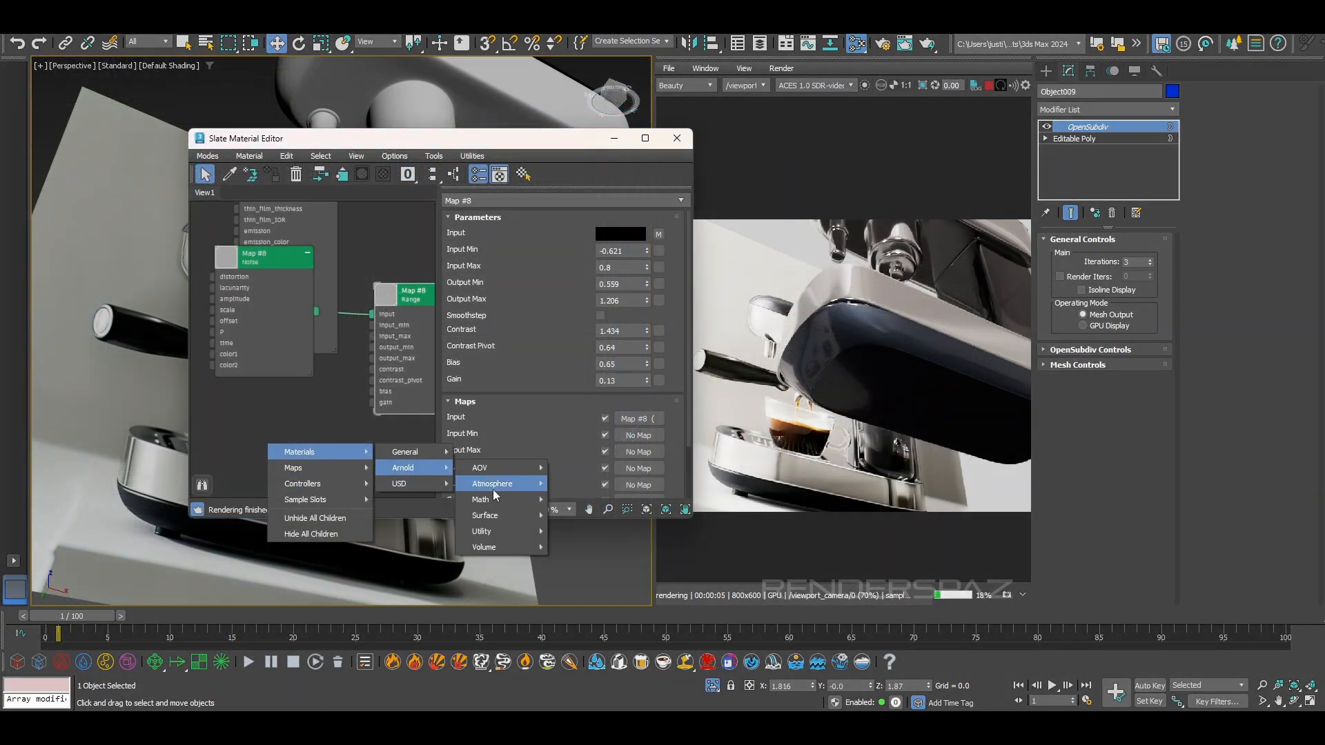
pyautogui.moveTo(491, 516)
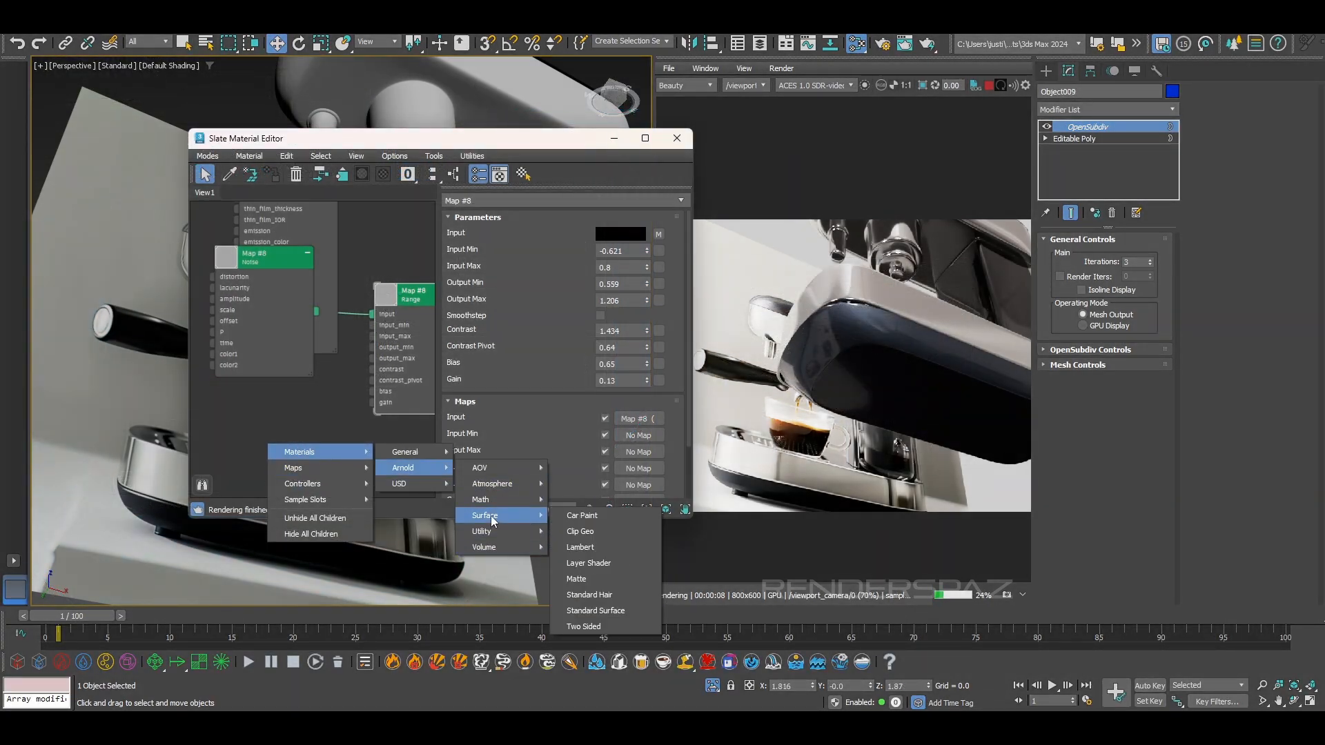
pyautogui.click(595, 611)
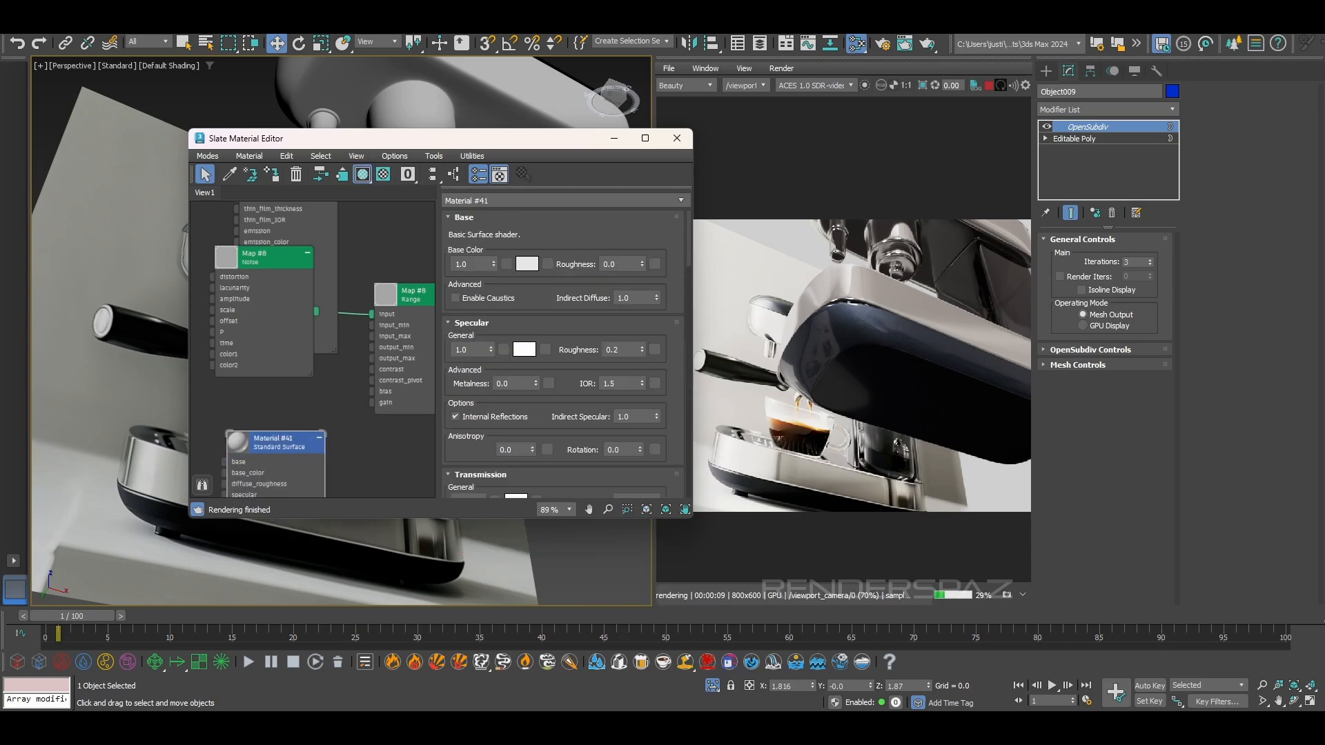
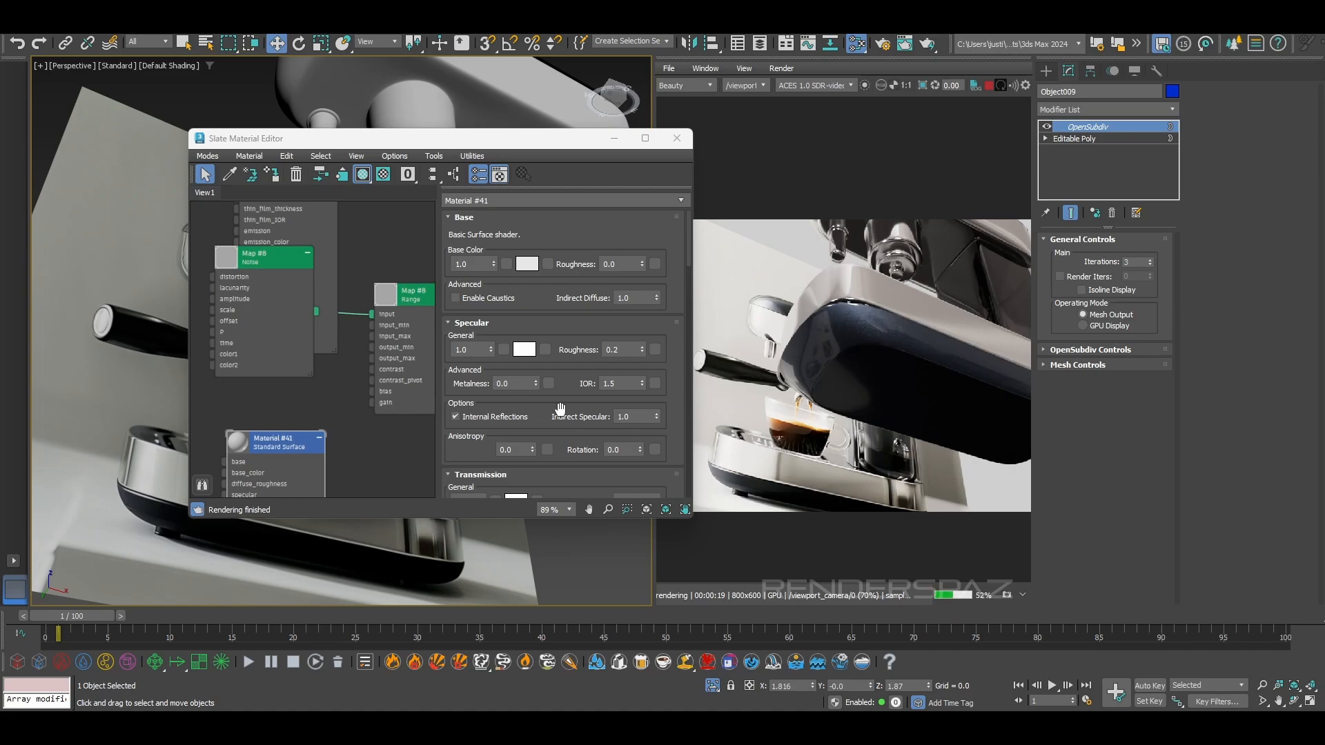
# Assign Material #41 to the selected dark base part and set its base color to a dark grey of 0.092
pyautogui.click(273, 175)
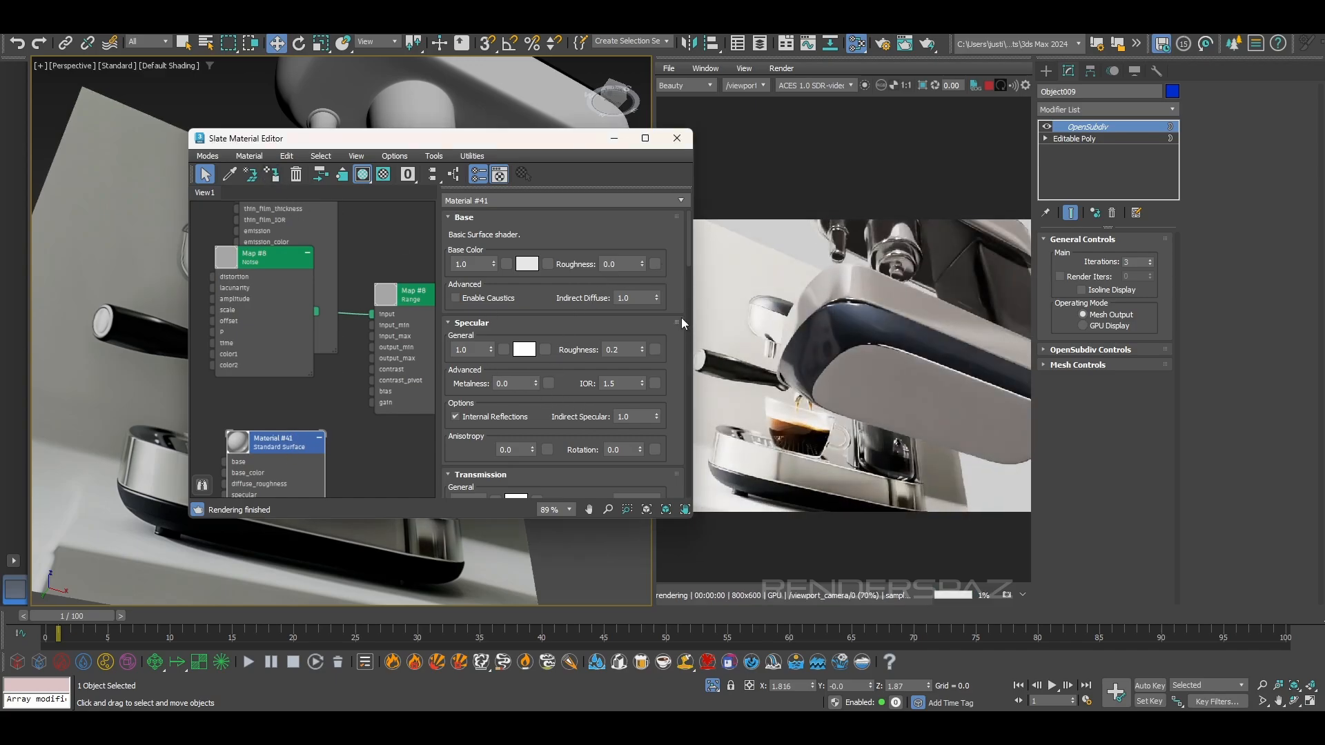
pyautogui.click(526, 264)
pyautogui.moveTo(149, 69); pyautogui.dragTo(147, 168)
pyautogui.moveTo(280, 73); pyautogui.dragTo(280, 80)
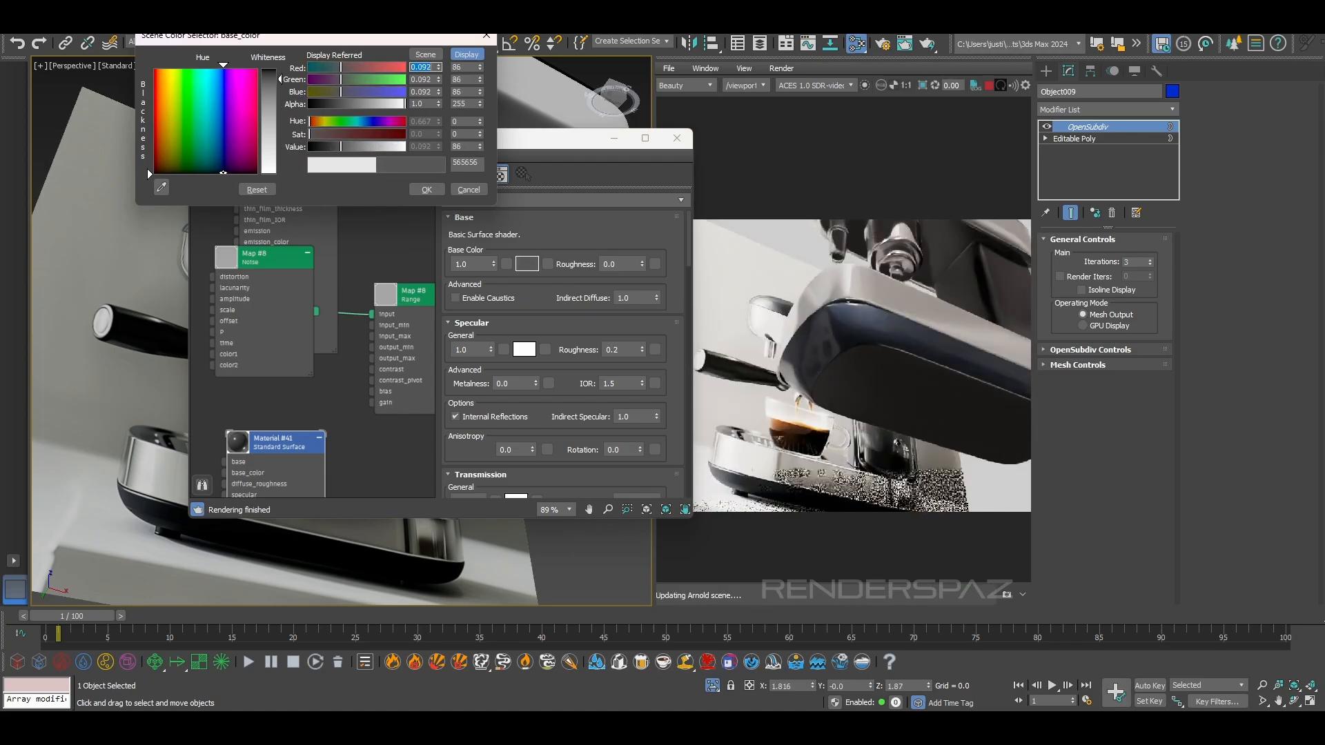
pyautogui.click(416, 191)
# Fine-tune the dark grey base color of Material #41 and set its specular color to a mid grey of 0.296
pyautogui.keyDown('alt'); pyautogui.moveTo(340, 561); pyautogui.dragTo(391, 618, button='middle'); pyautogui.keyUp('alt')
pyautogui.scroll(3, 365, 550)
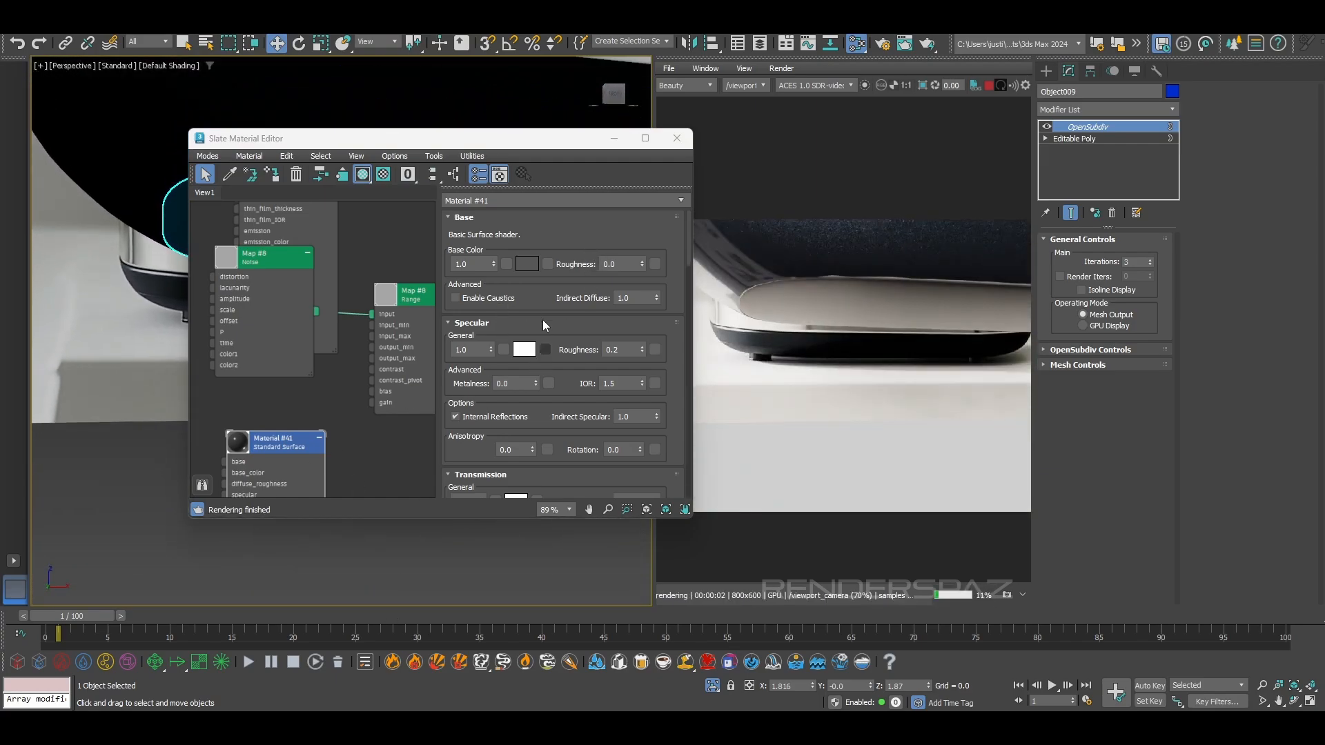
pyautogui.click(527, 264)
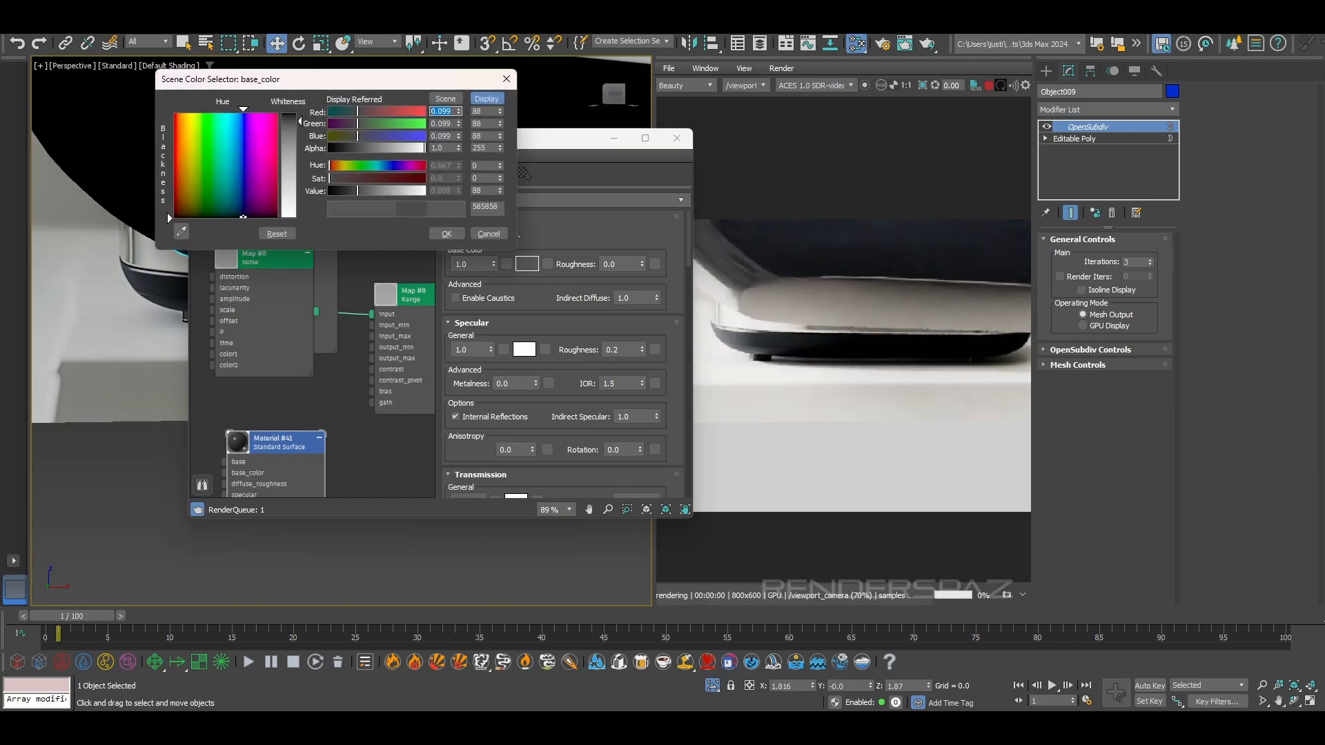
pyautogui.click(446, 234)
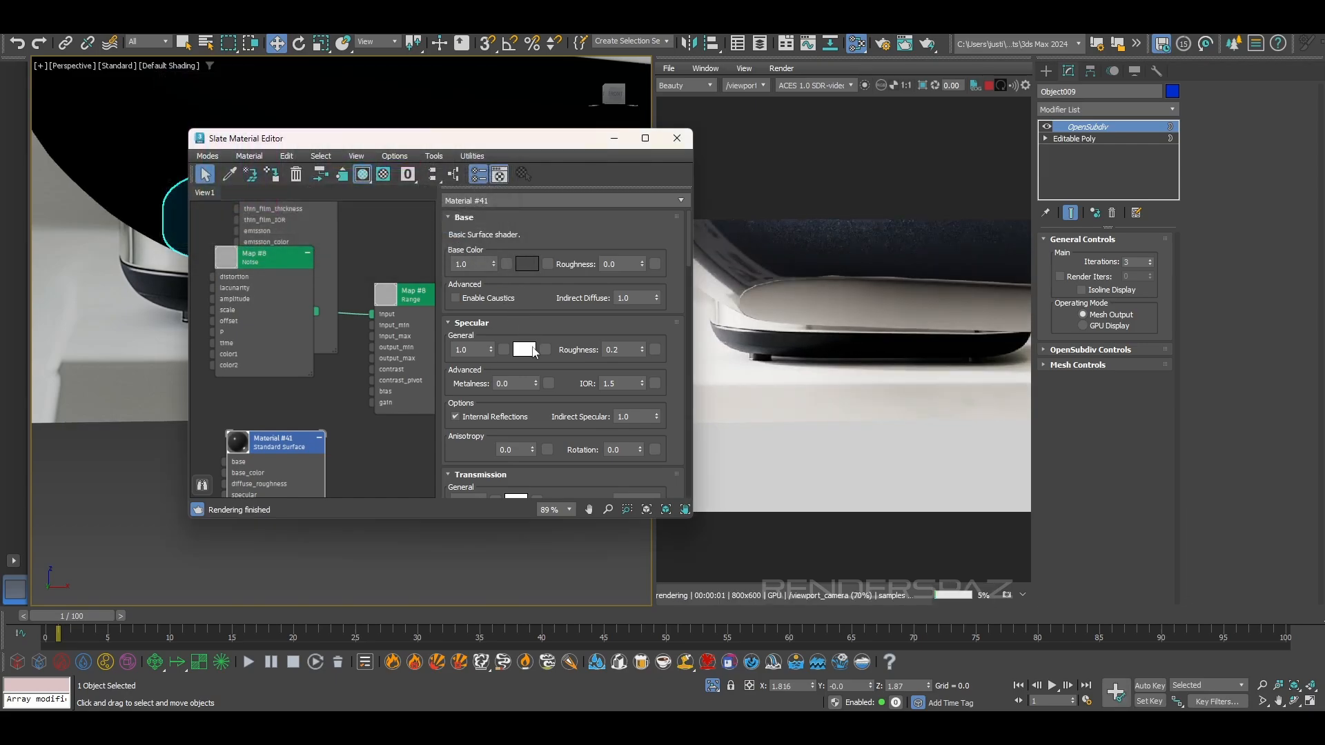
pyautogui.click(524, 349)
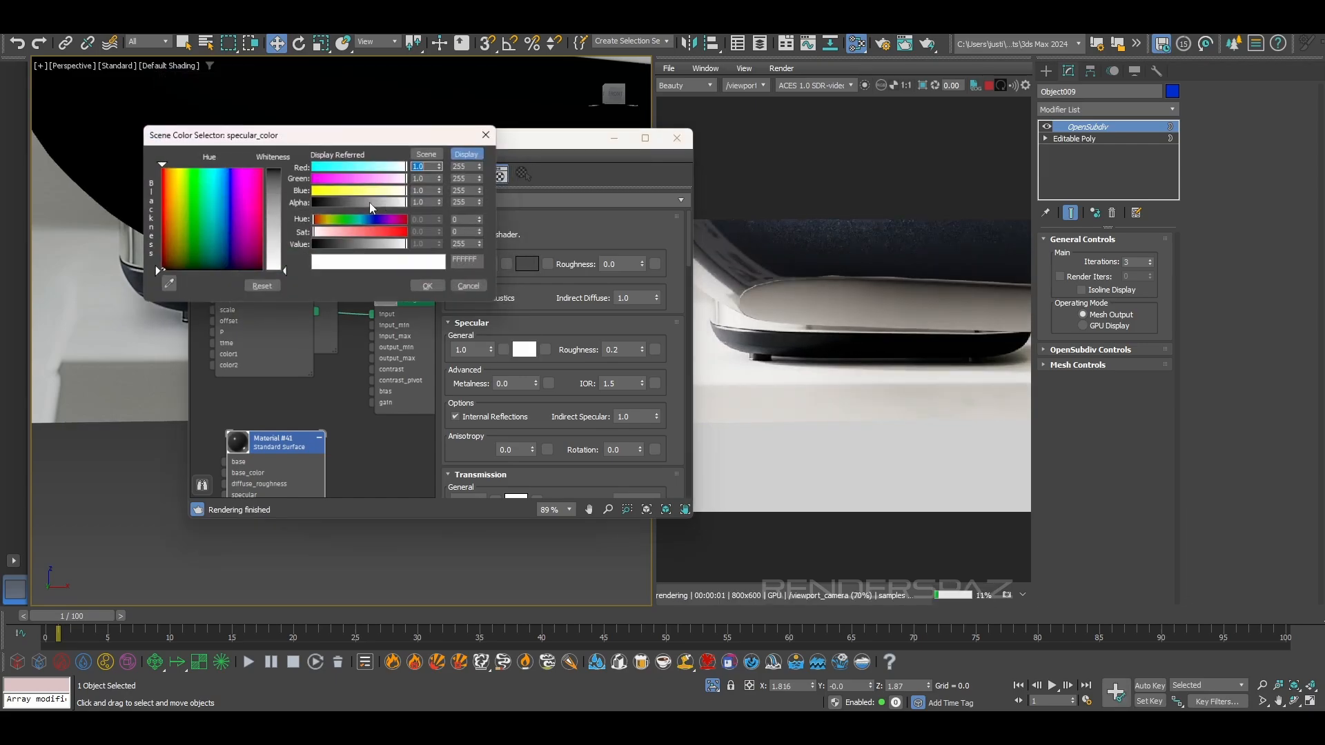
pyautogui.click(431, 289)
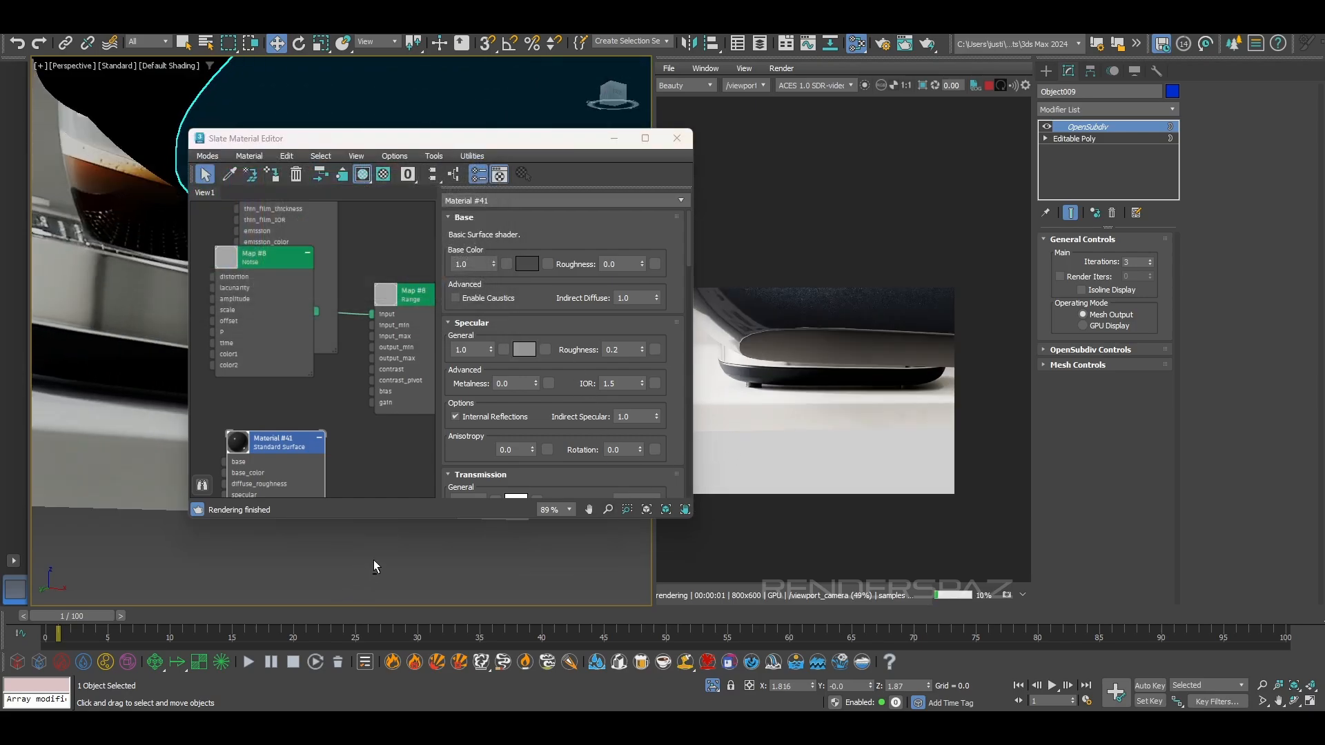
# Examine the dark part's surface up close in the render preview and close the material editor
pyautogui.keyDown('alt'); pyautogui.moveTo(382, 557); pyautogui.dragTo(254, 643, button='middle'); pyautogui.keyUp('alt')
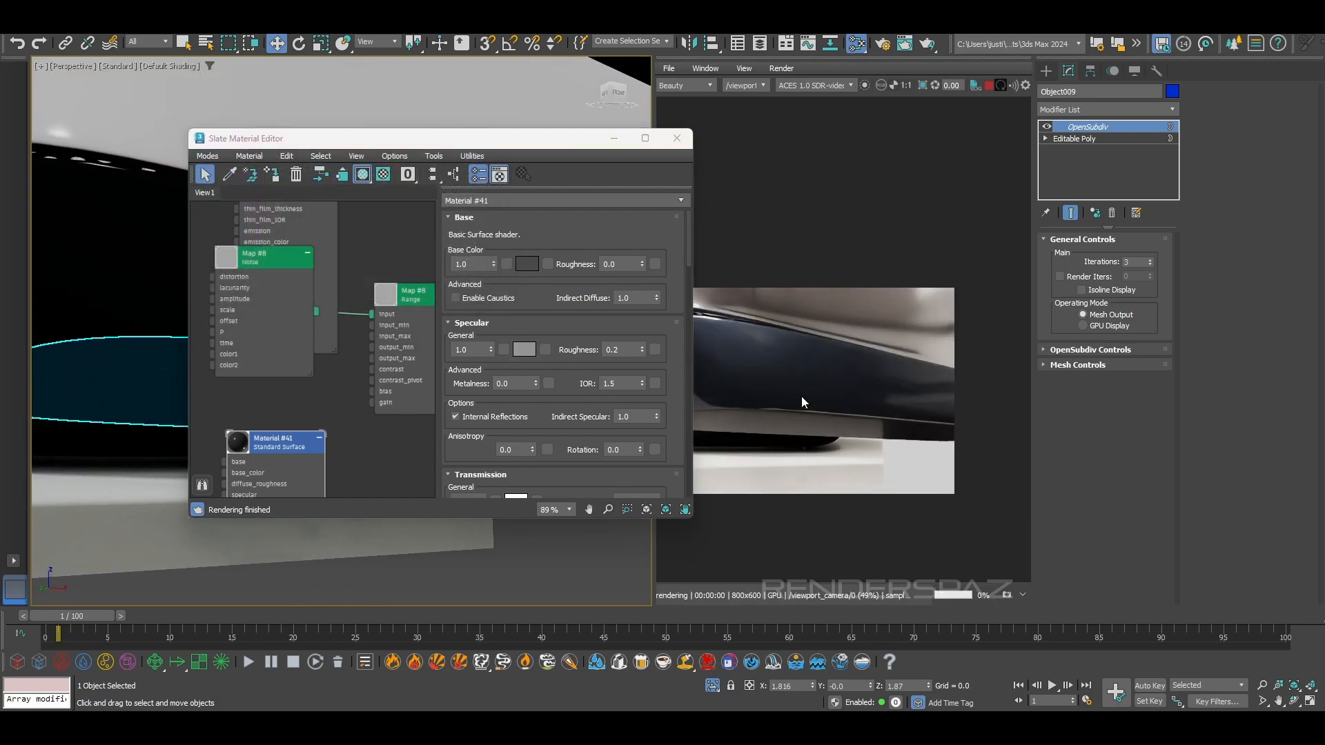
pyautogui.scroll(2, 804, 386)
pyautogui.moveTo(825, 387); pyautogui.dragTo(829, 374, button='middle')
pyautogui.scroll(1, 829, 374)
pyautogui.scroll(-1, 830, 288)
pyautogui.scroll(1, 814, 280)
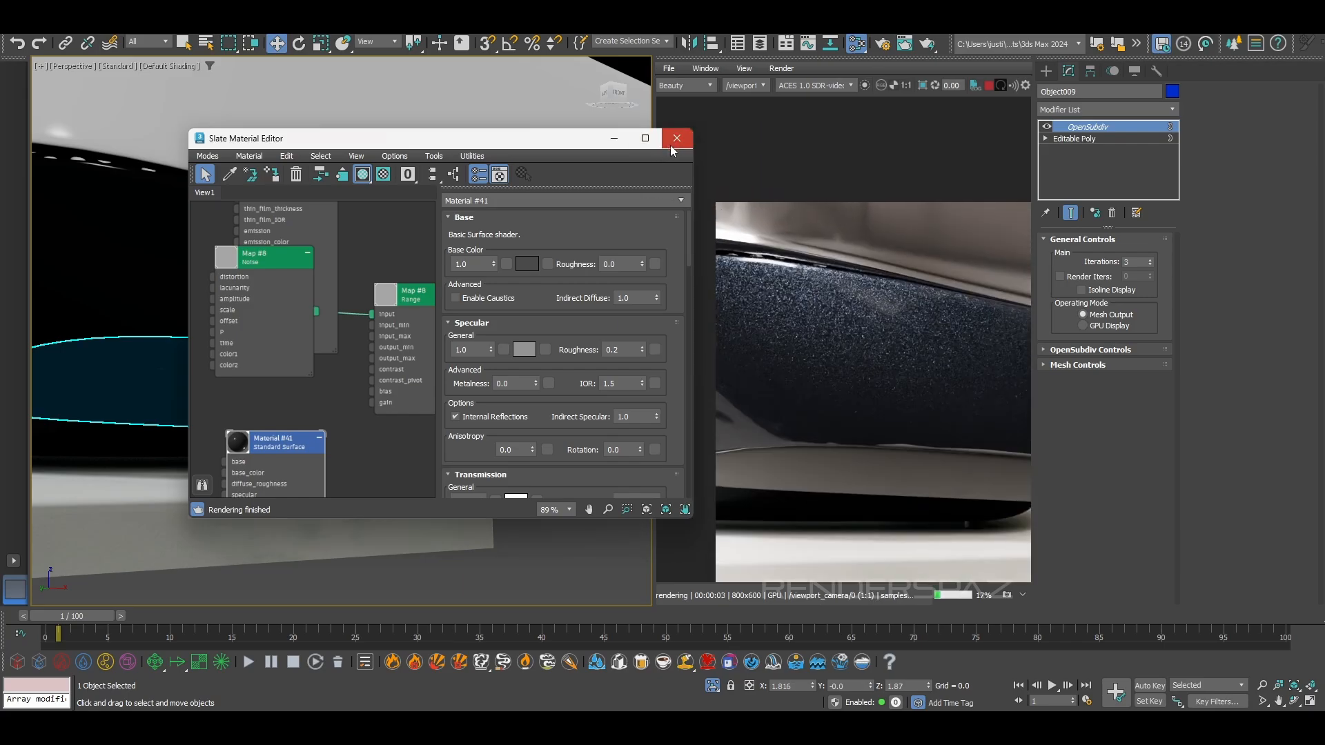
pyautogui.click(676, 138)
# Uniformly scale the perforated drip grate down slightly so a thin gap separates it from the tray recess
pyautogui.scroll(-2, 446, 458)
pyautogui.scroll(-3, 435, 463)
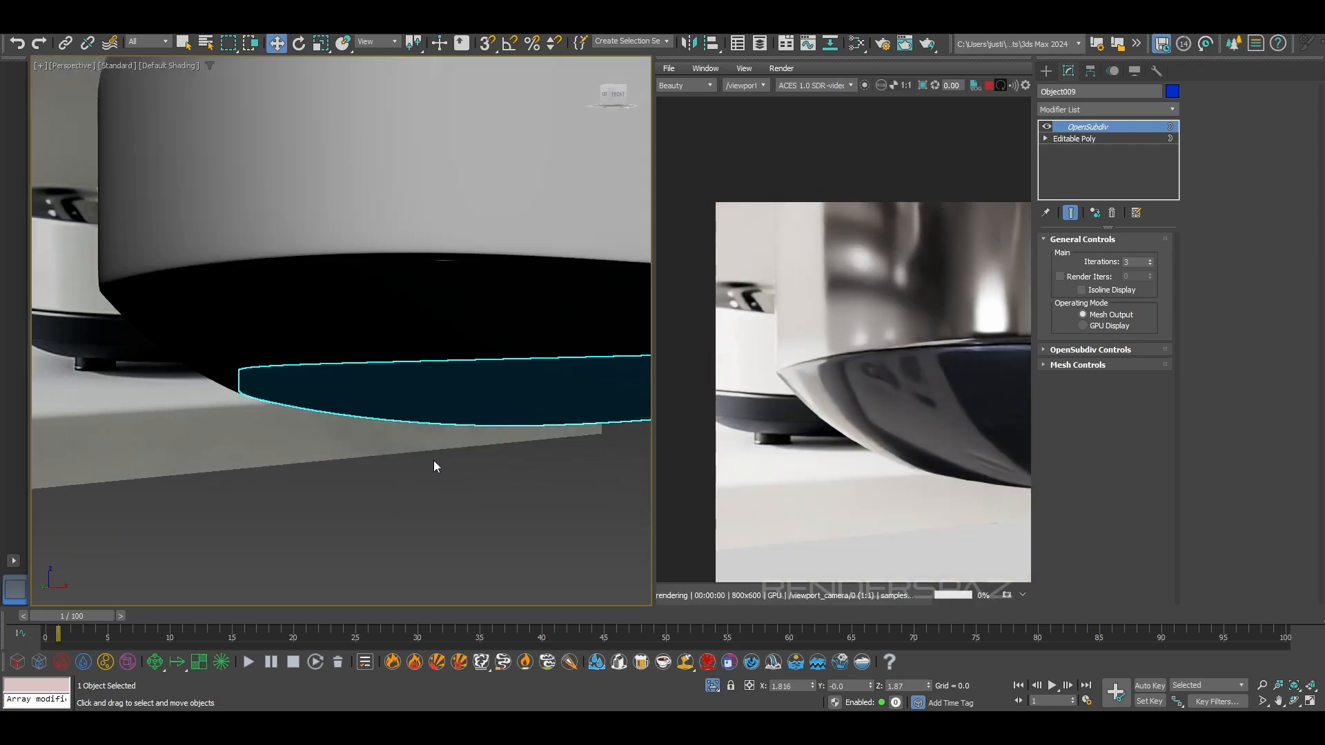
pyautogui.scroll(-3, 426, 461)
pyautogui.keyDown('alt'); pyautogui.moveTo(426, 467); pyautogui.dragTo(291, 512, button='middle'); pyautogui.keyUp('alt')
pyautogui.keyDown('alt'); pyautogui.moveTo(407, 479); pyautogui.dragTo(417, 520, button='middle'); pyautogui.keyUp('alt')
pyautogui.scroll(1, 416, 518)
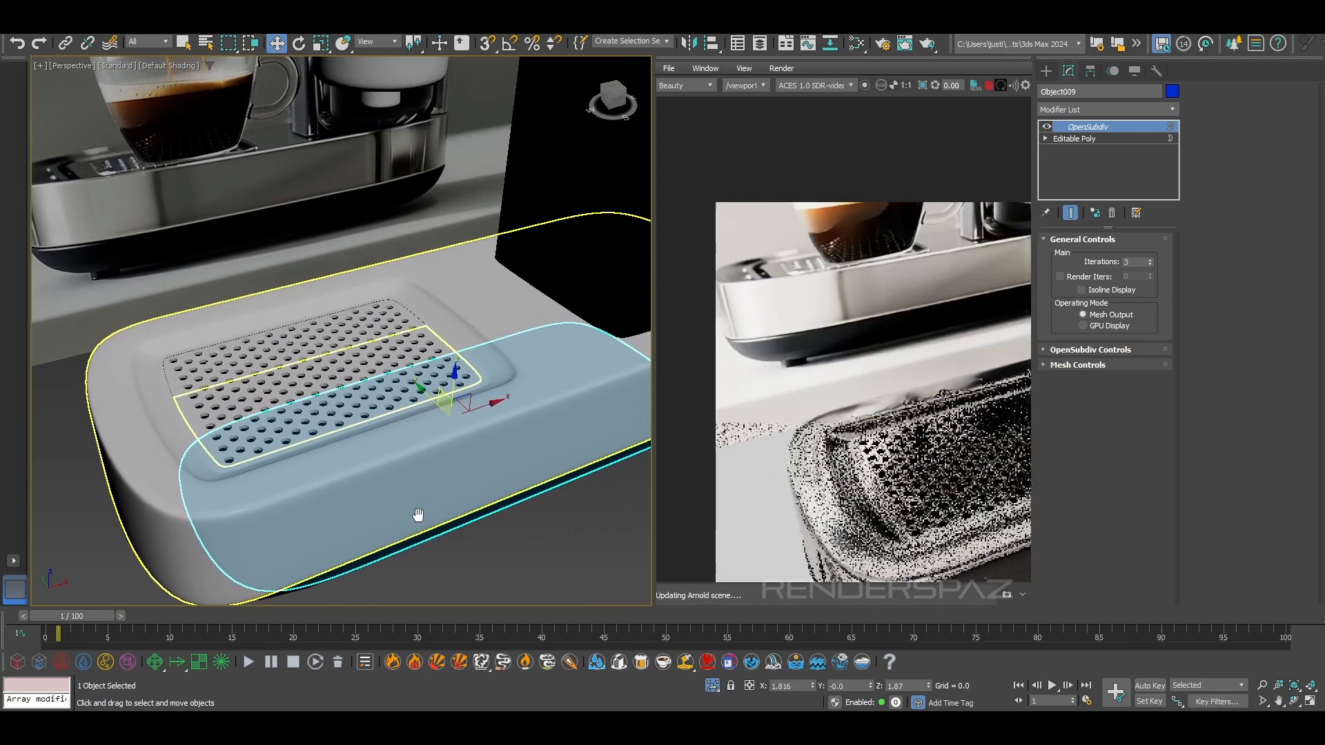
pyautogui.scroll(2, 265, 438)
pyautogui.click(264, 440)
pyautogui.keyDown('alt'); pyautogui.moveTo(263, 441); pyautogui.dragTo(248, 508, button='middle'); pyautogui.keyUp('alt')
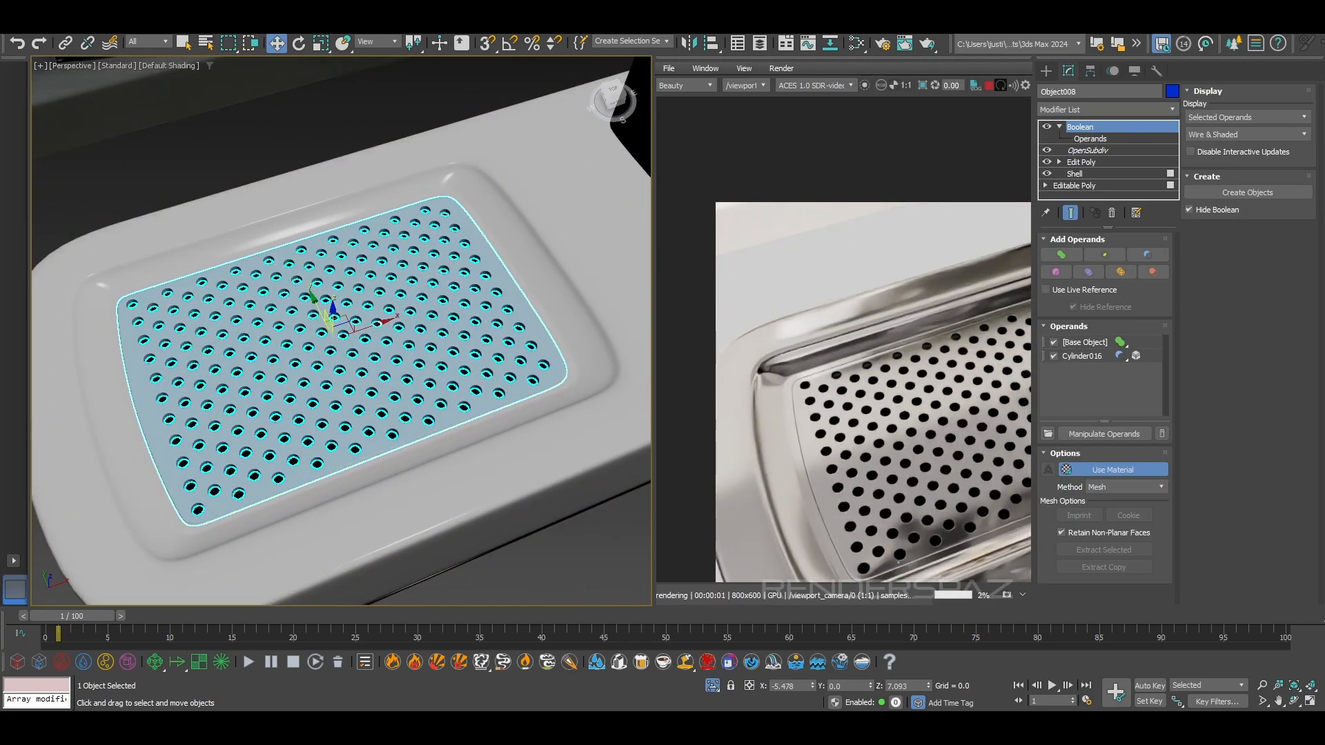
pyautogui.click(322, 44)
pyautogui.moveTo(331, 343); pyautogui.dragTo(330, 347)
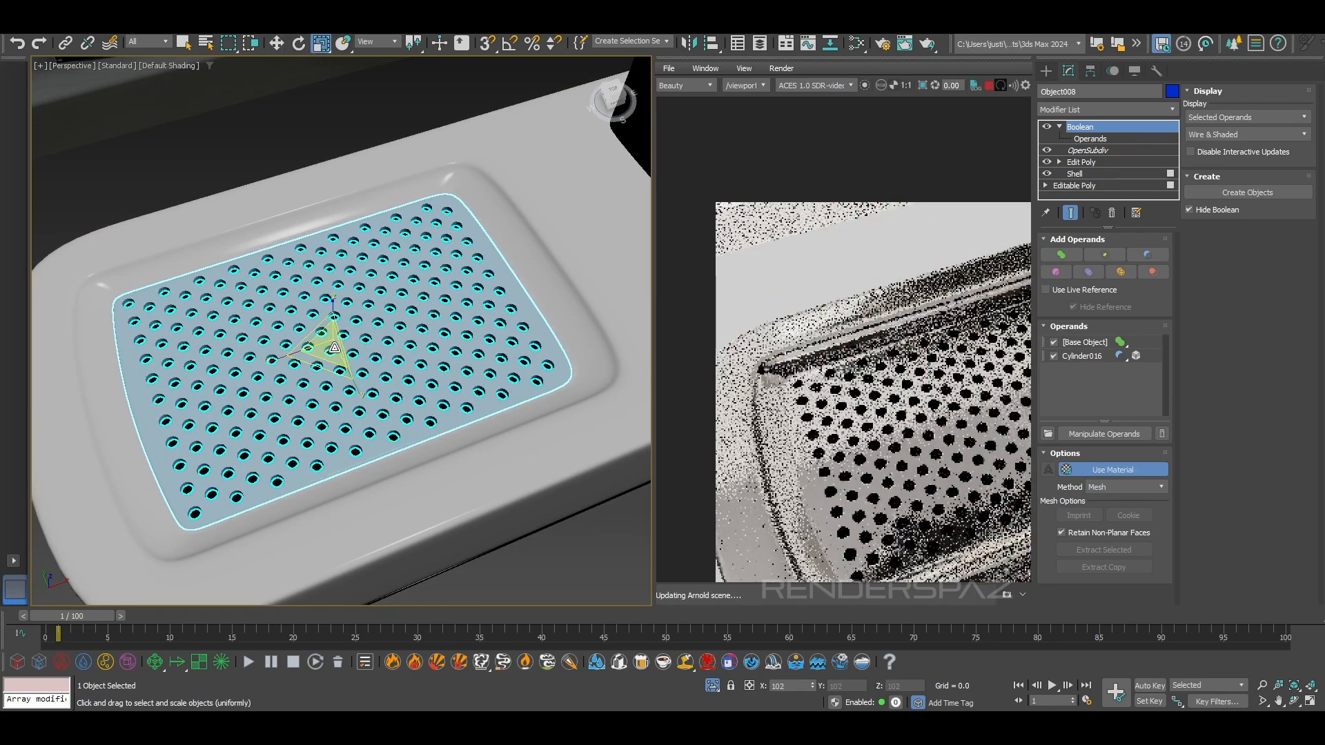
pyautogui.moveTo(335, 348); pyautogui.dragTo(334, 350)
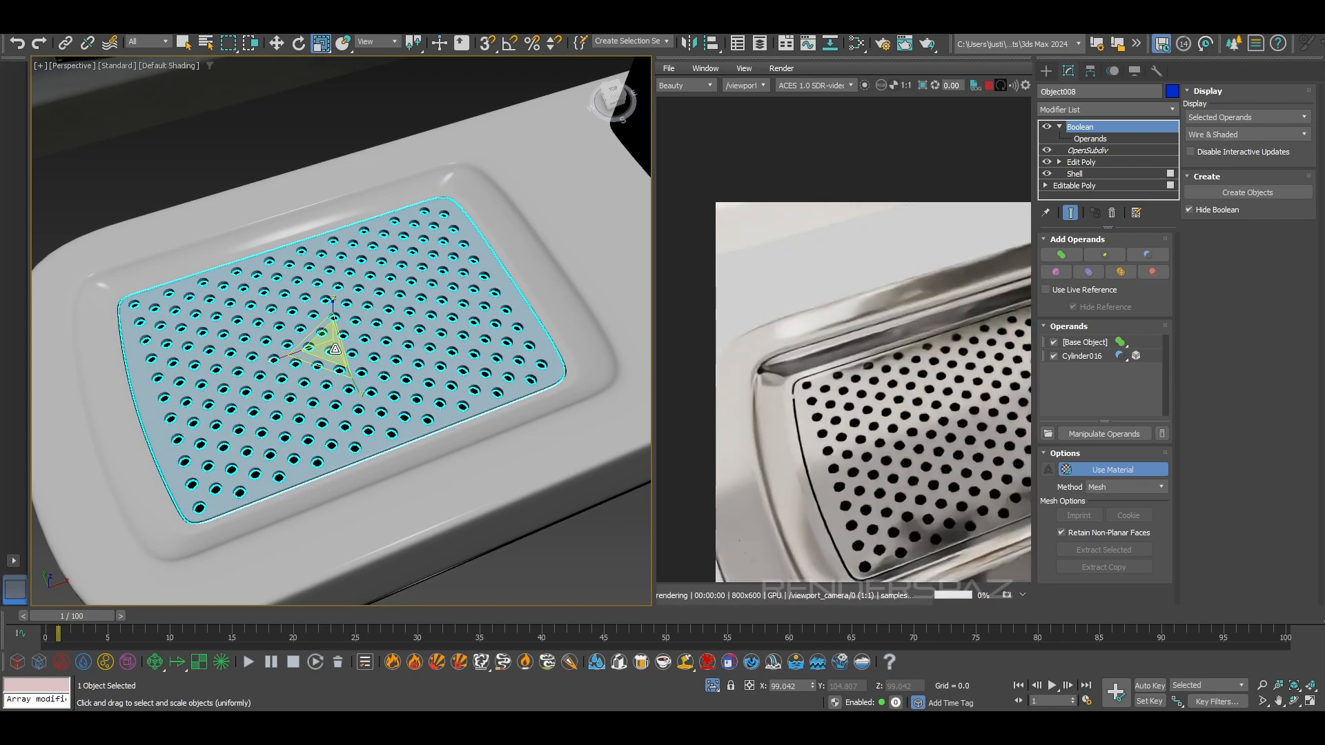
# Deselect the drip grate and bring the glass cup model into the scene on top of the drip tray
pyautogui.moveTo(390, 447); pyautogui.dragTo(207, 414, button='middle')
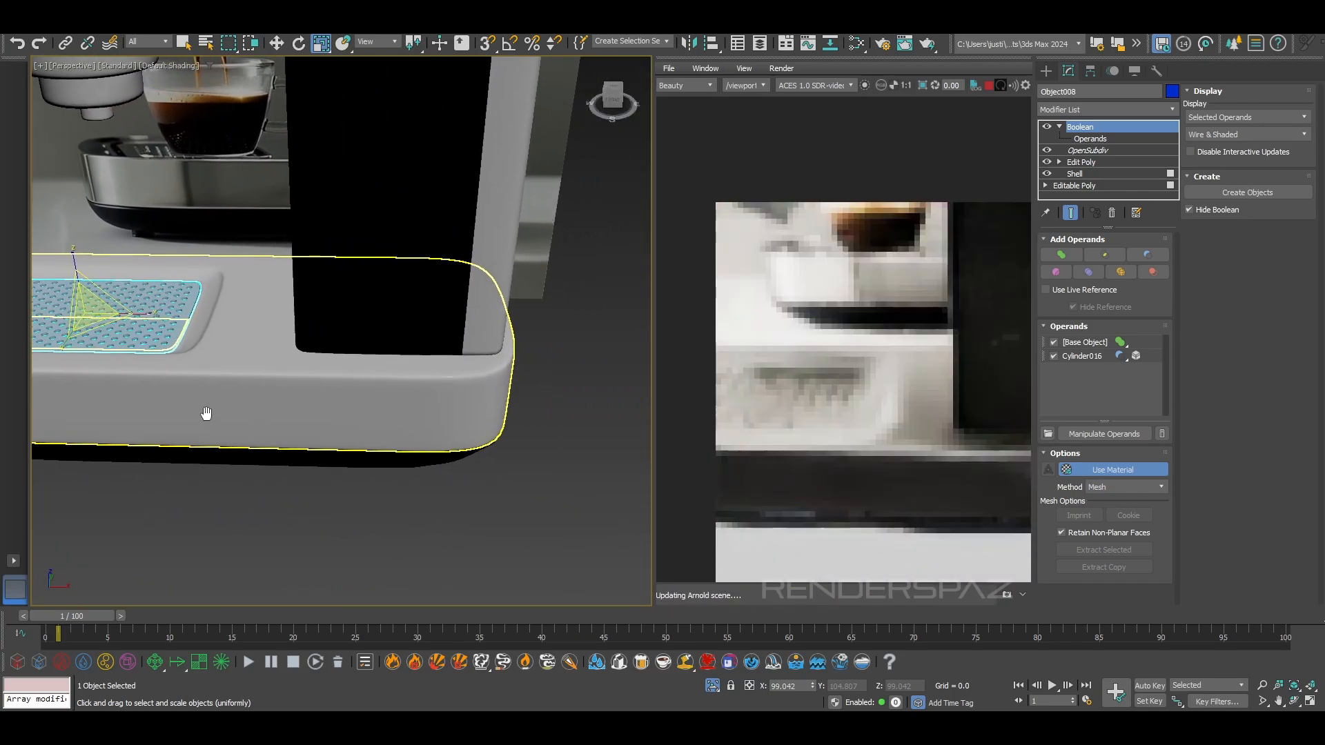
pyautogui.keyDown('alt'); pyautogui.moveTo(332, 444); pyautogui.dragTo(255, 437, button='middle'); pyautogui.keyUp('alt')
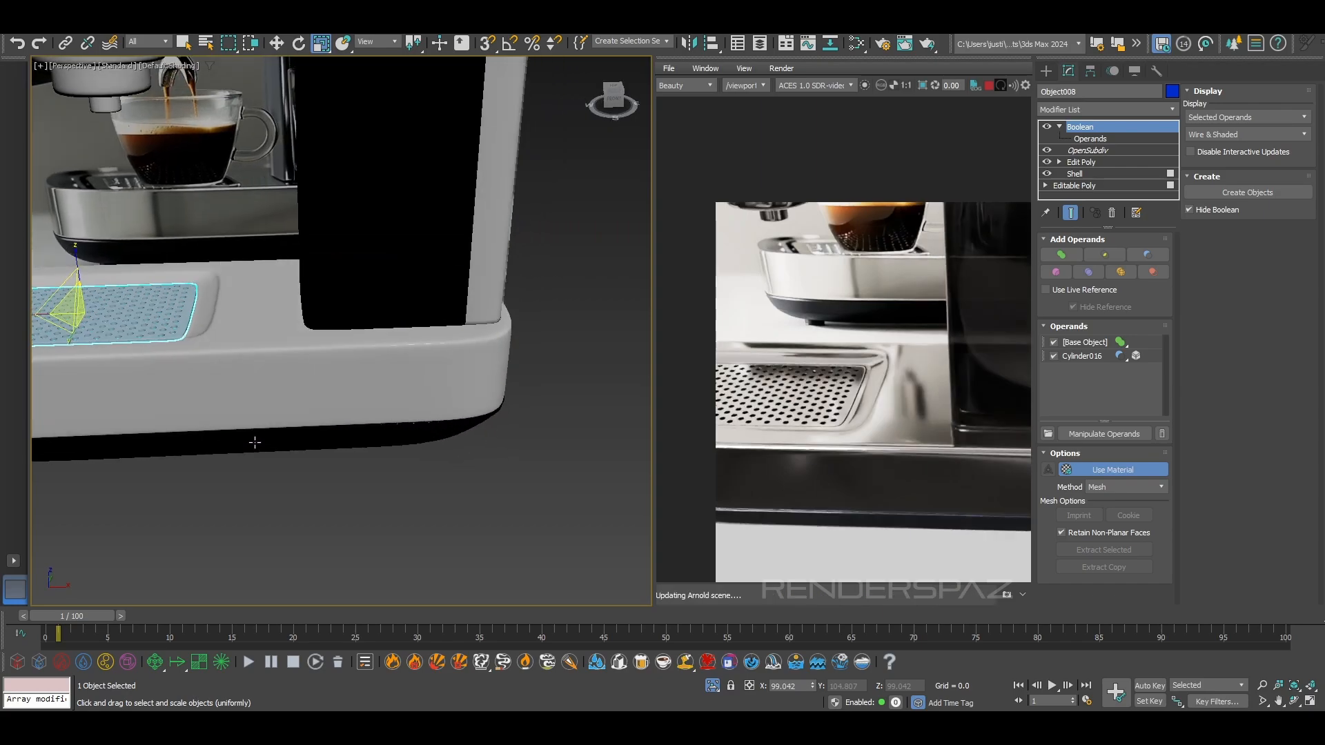
pyautogui.click(420, 498)
pyautogui.keyDown('alt'); pyautogui.moveTo(433, 514); pyautogui.dragTo(556, 507, button='middle'); pyautogui.keyUp('alt')
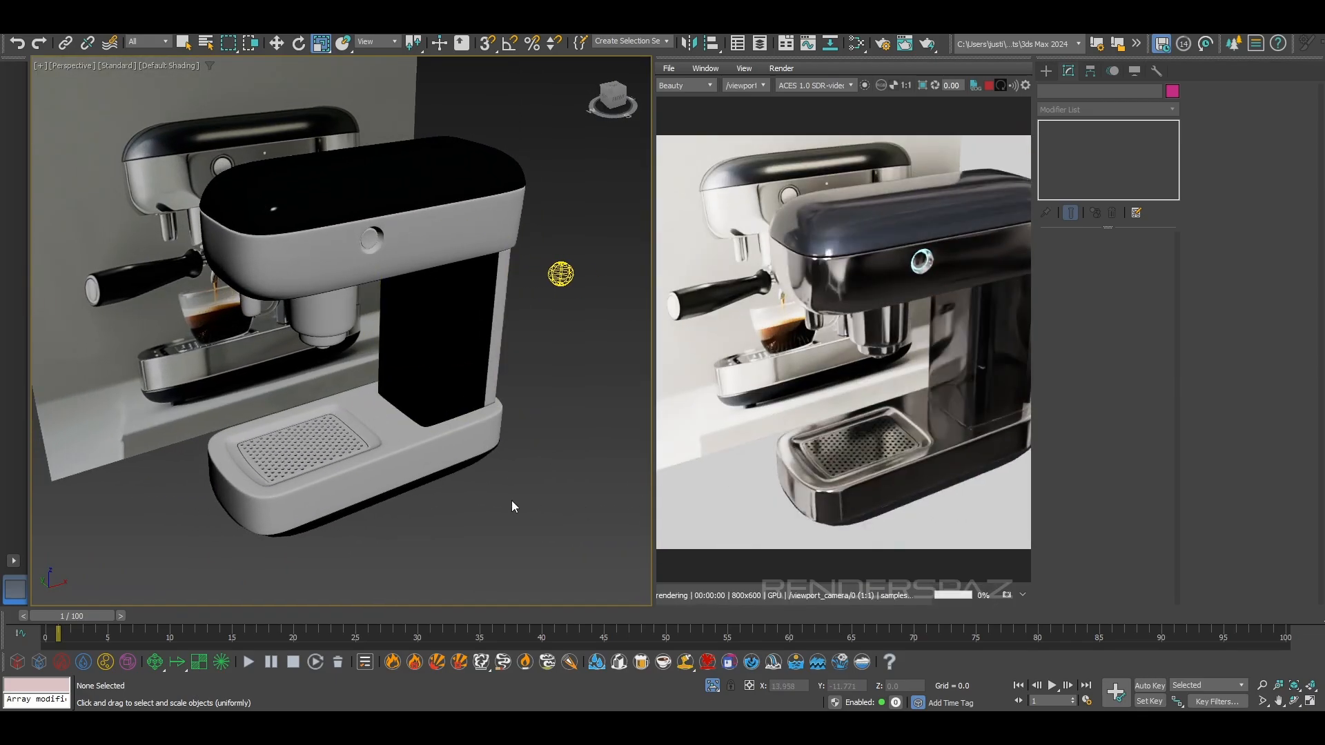
pyautogui.keyDown('alt'); pyautogui.moveTo(500, 494); pyautogui.dragTo(558, 485, button='middle'); pyautogui.keyUp('alt')
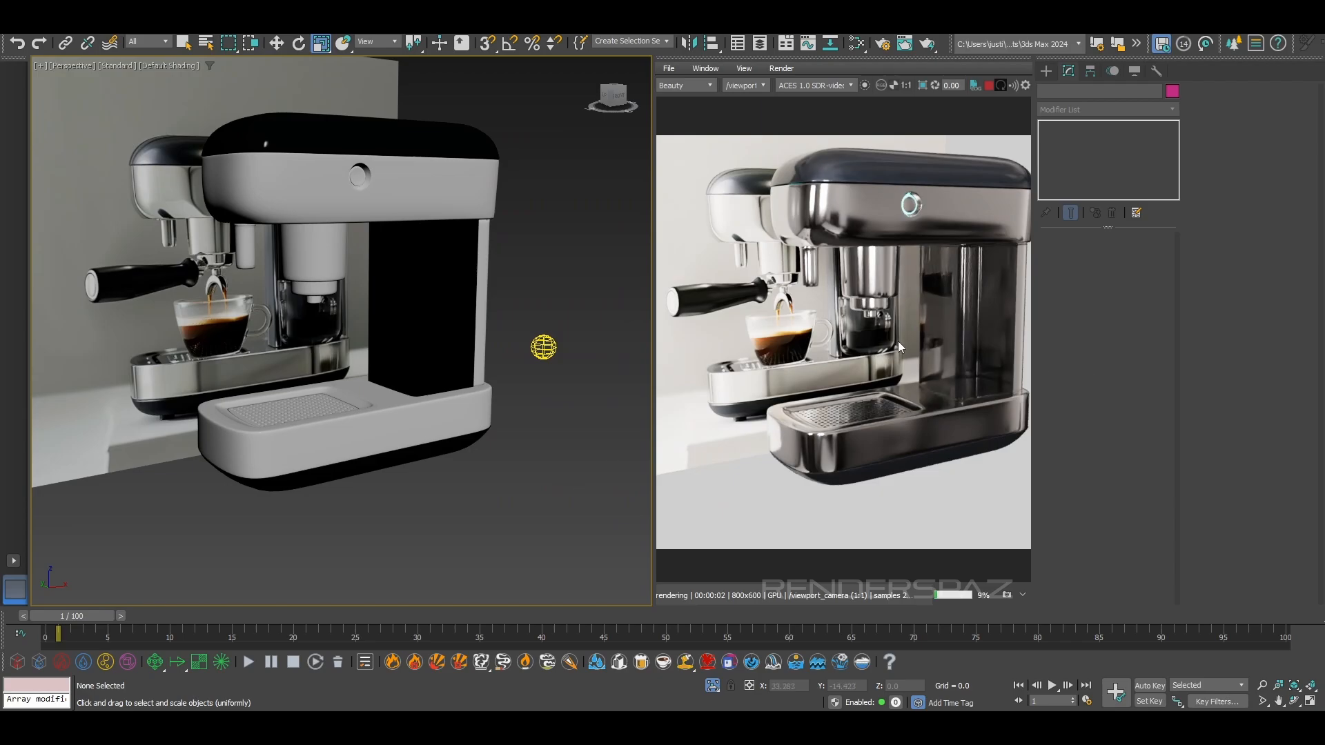
pyautogui.click(9, 33)
pyautogui.moveTo(53, 222)
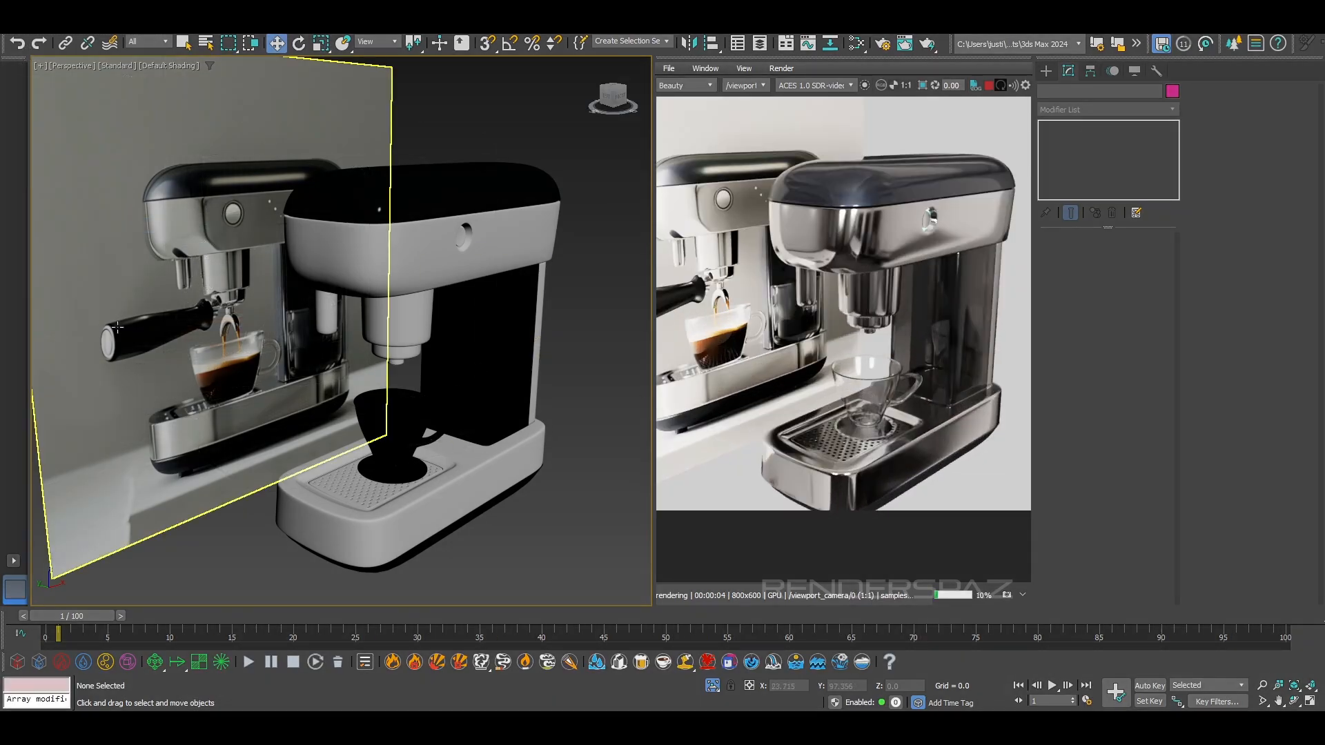
# Hide the reference image plane behind the coffee machine
pyautogui.click(113, 321)
pyautogui.rightClick(114, 322)
pyautogui.click(156, 276)
# Create a ground plane about 168 long and 172 wide beneath the coffee machine
pyautogui.moveTo(375, 445); pyautogui.dragTo(283, 394, button='middle')
pyautogui.scroll(-5, 308, 378)
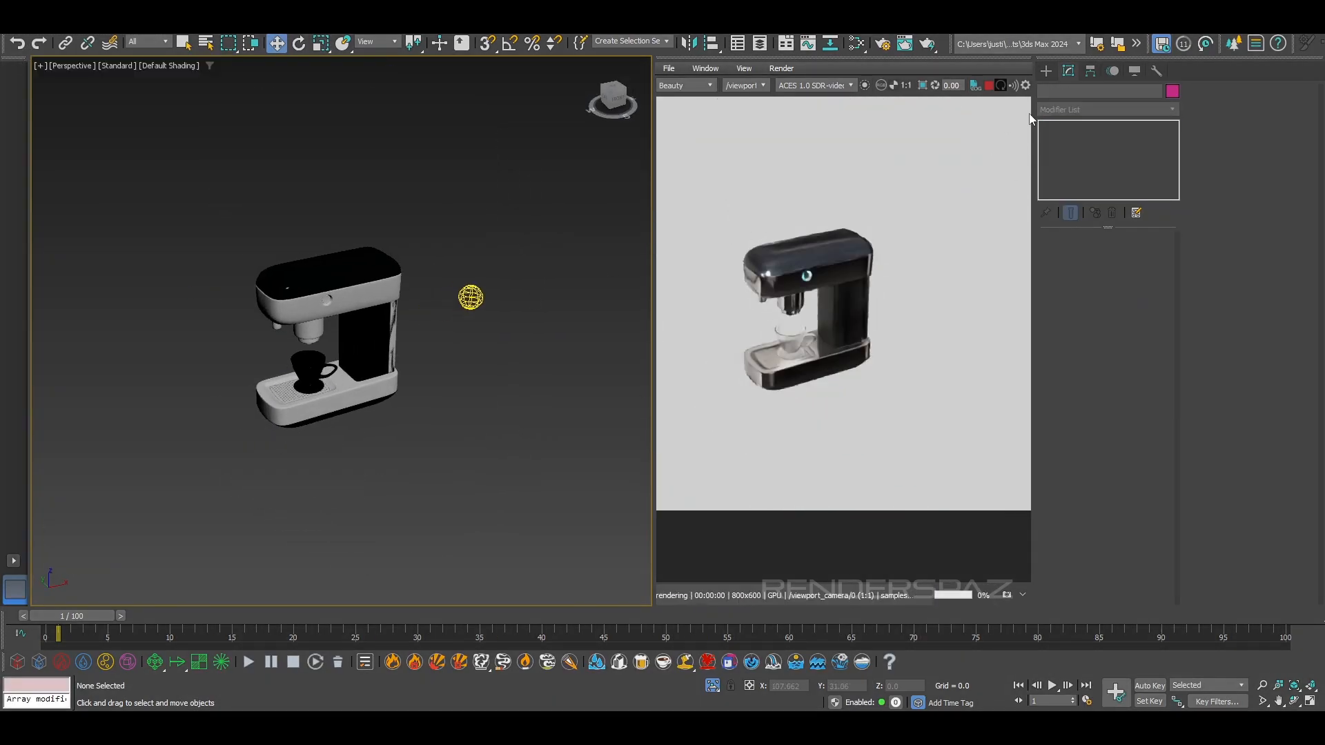
pyautogui.click(1046, 71)
pyautogui.click(1043, 93)
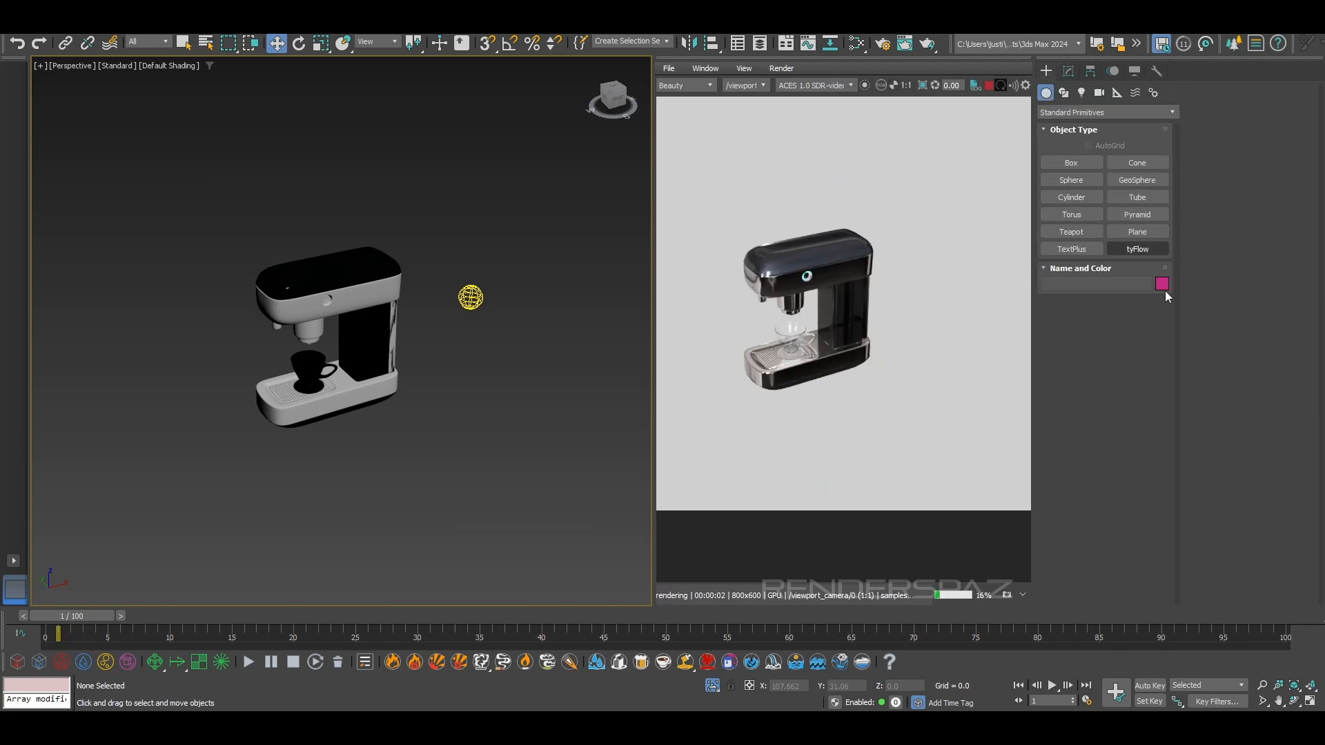
pyautogui.click(1137, 231)
pyautogui.keyDown('alt'); pyautogui.moveTo(473, 363); pyautogui.dragTo(186, 251, button='middle'); pyautogui.keyUp('alt')
pyautogui.moveTo(150, 245); pyautogui.dragTo(648, 550)
# Add a new Arnold Standard Surface material in the Slate Material Editor
pyautogui.keyDown('alt'); pyautogui.moveTo(508, 515); pyautogui.dragTo(310, 348, button='middle'); pyautogui.keyUp('alt')
pyautogui.scroll(4, 402, 388)
pyautogui.scroll(2, 360, 378)
pyautogui.scroll(3, 304, 346)
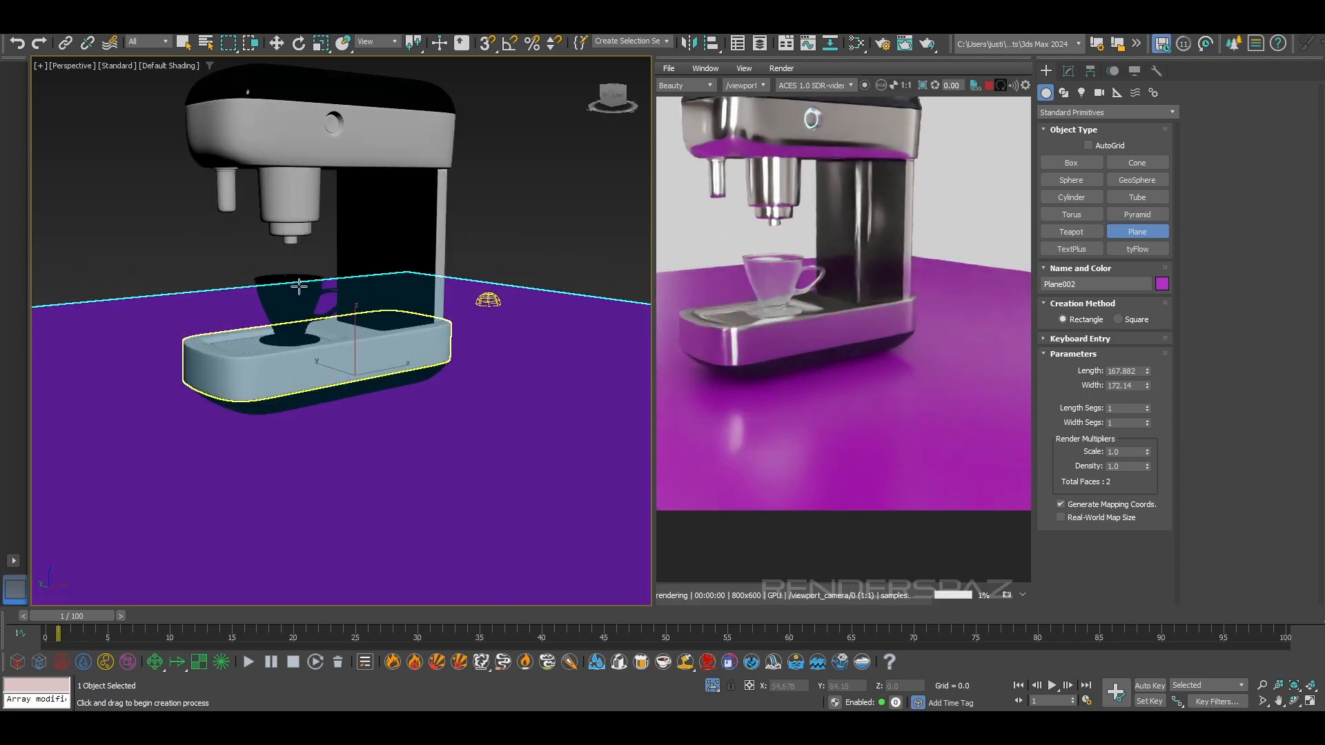
pyautogui.scroll(5, 297, 285)
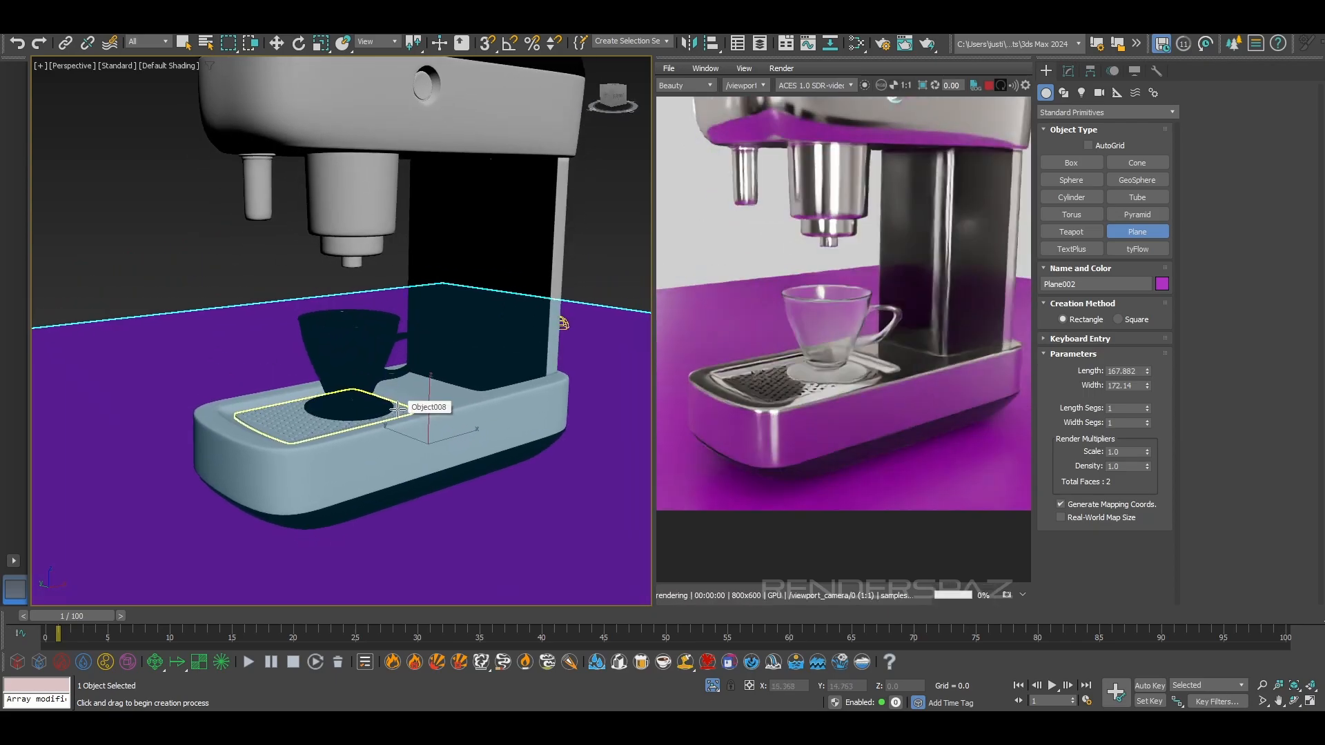
pyautogui.press('m')
pyautogui.scroll(-3, 716, 395)
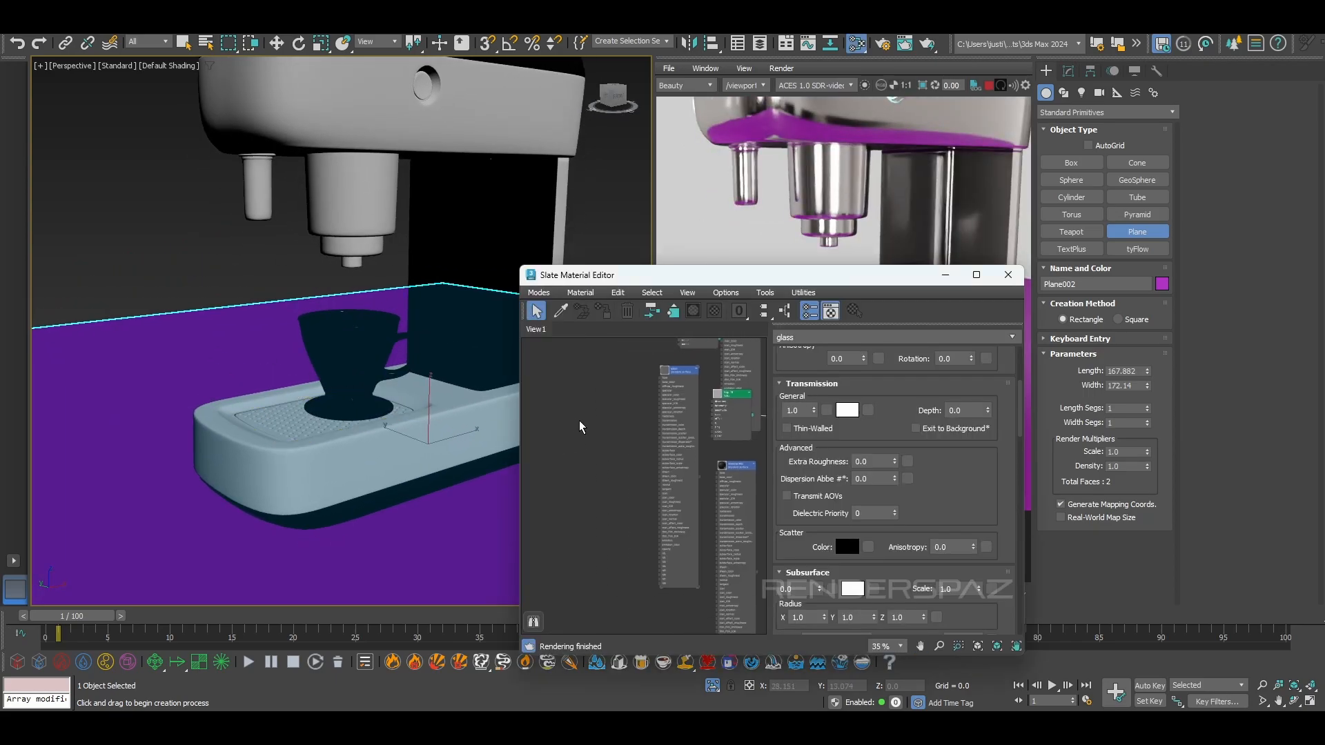
pyautogui.rightClick(576, 423)
pyautogui.moveTo(619, 431)
pyautogui.moveTo(711, 448)
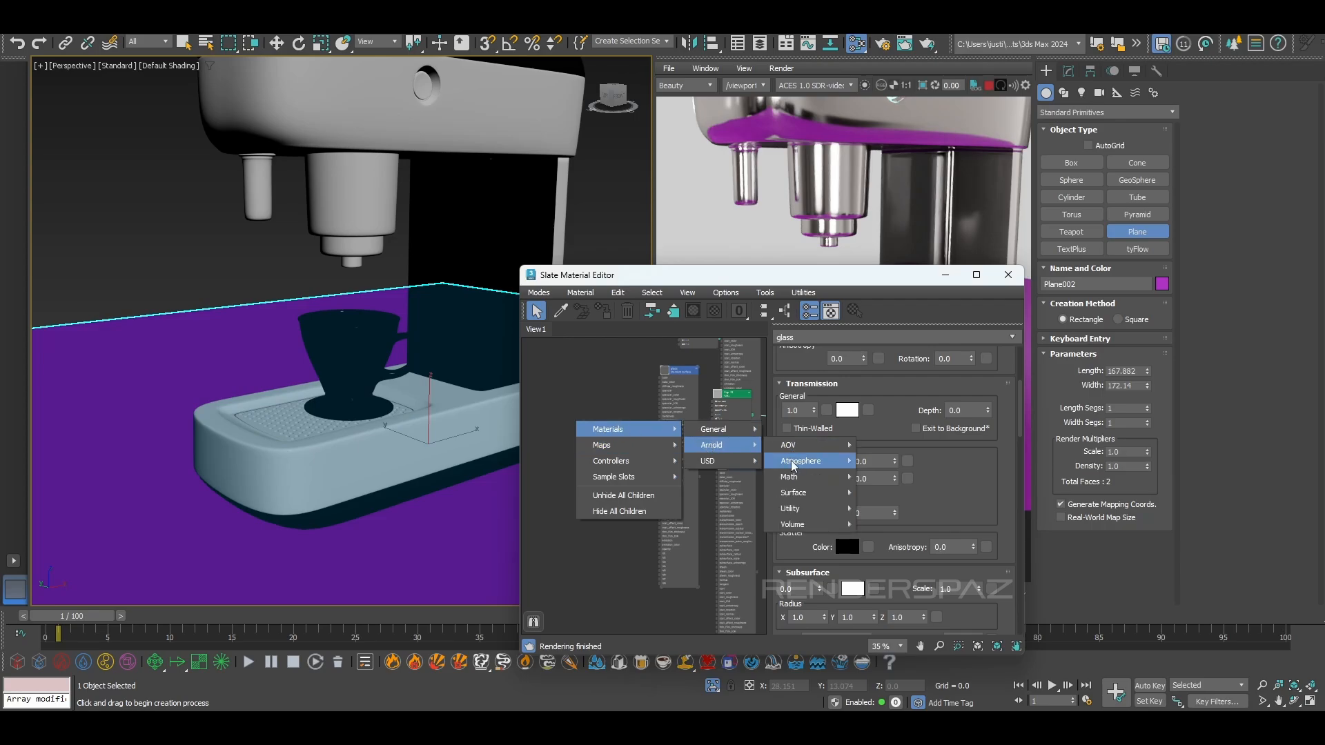
pyautogui.moveTo(808, 493)
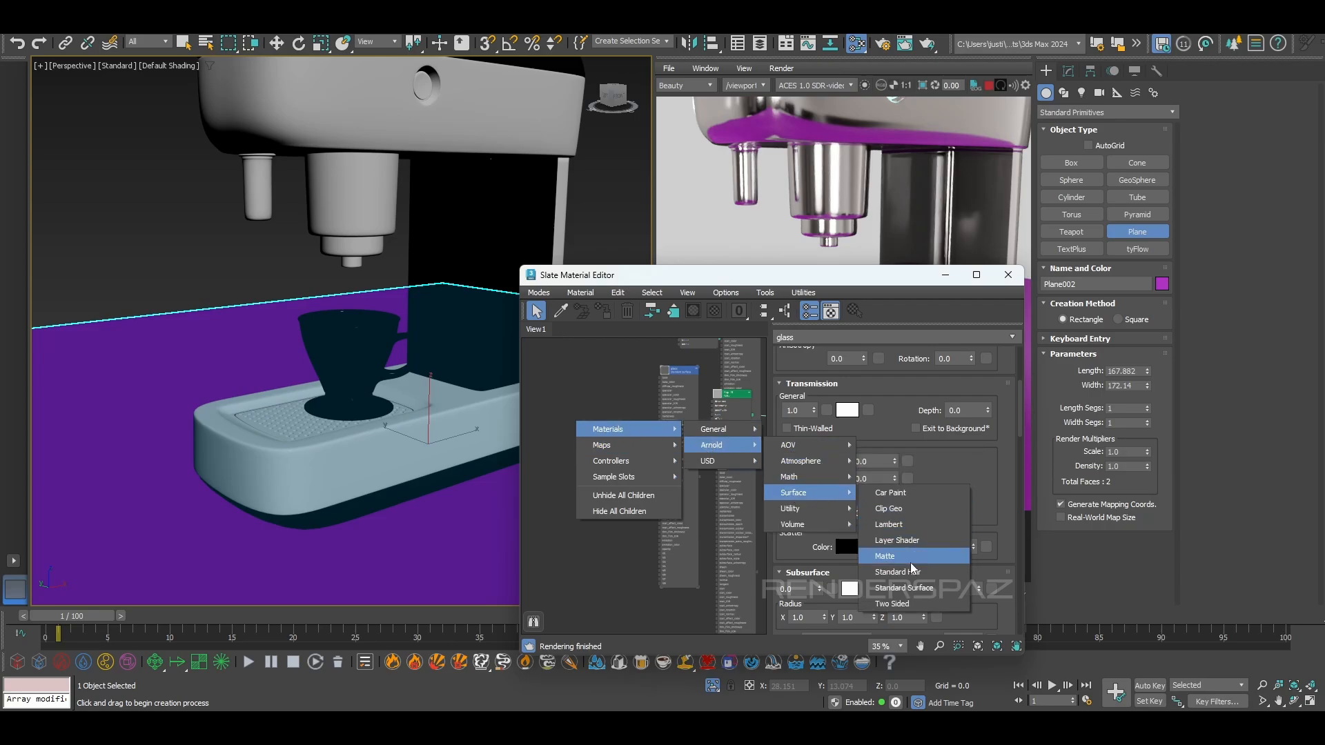
pyautogui.click(909, 588)
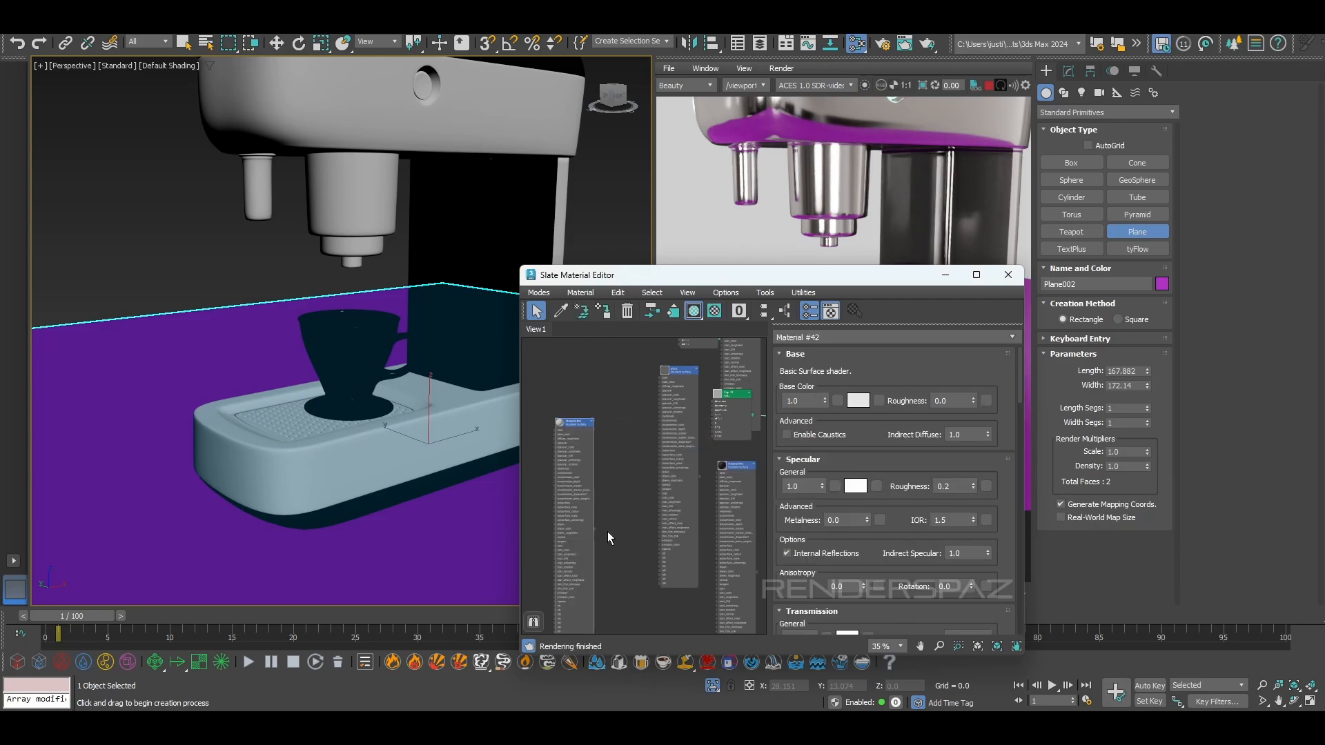
# Apply the new Standard Surface material to the ground plane and close the material editor
pyautogui.moveTo(594, 530); pyautogui.dragTo(207, 592)
pyautogui.moveTo(899, 278); pyautogui.dragTo(433, 419)
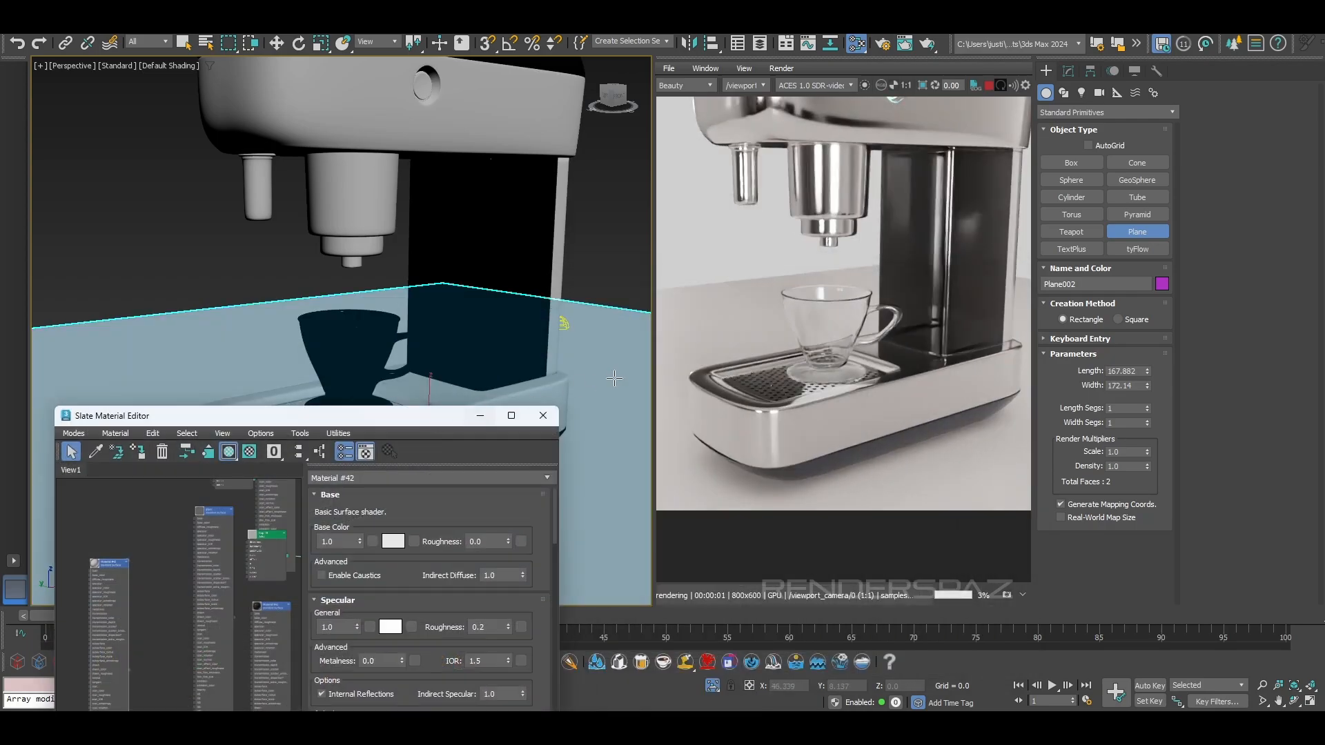
pyautogui.click(543, 416)
# Add an Arnold Properties modifier to the ground plane and enable its visibility override
pyautogui.moveTo(476, 340); pyautogui.dragTo(427, 338, button='middle')
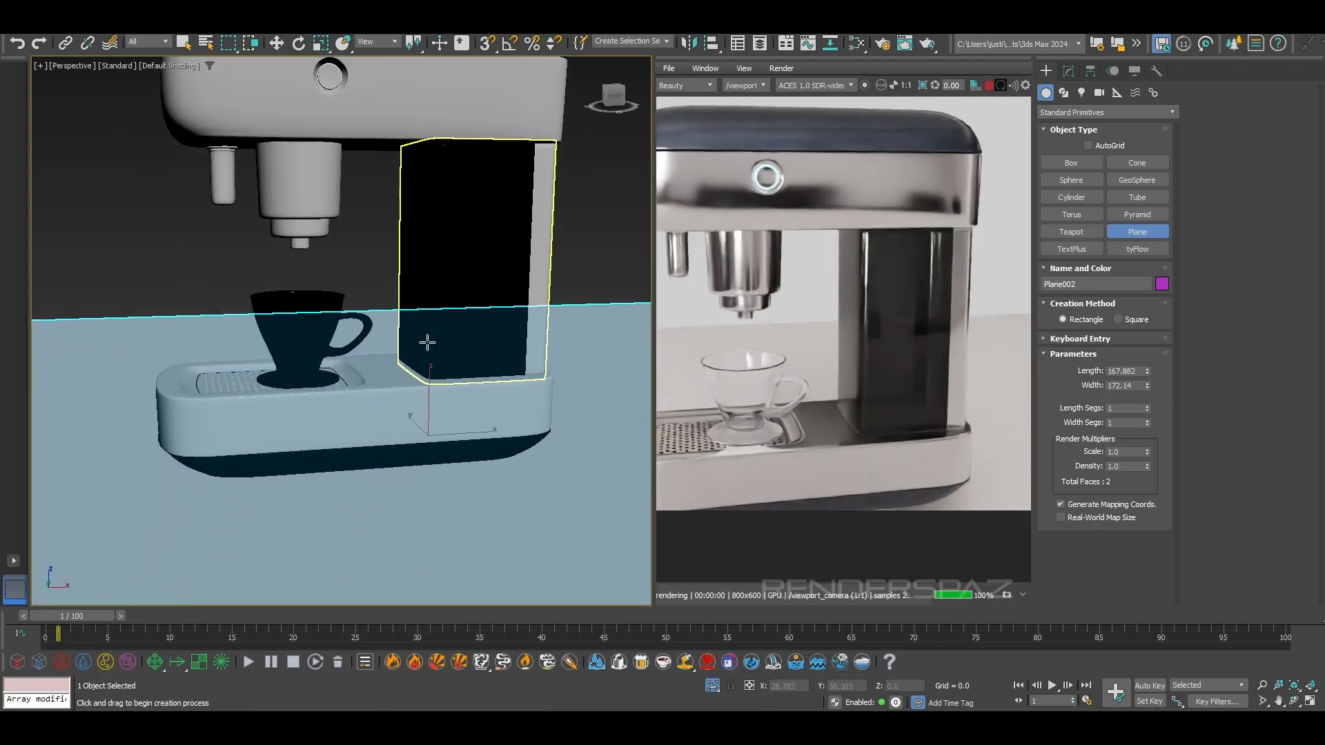
pyautogui.scroll(-3, 427, 338)
pyautogui.press('w')
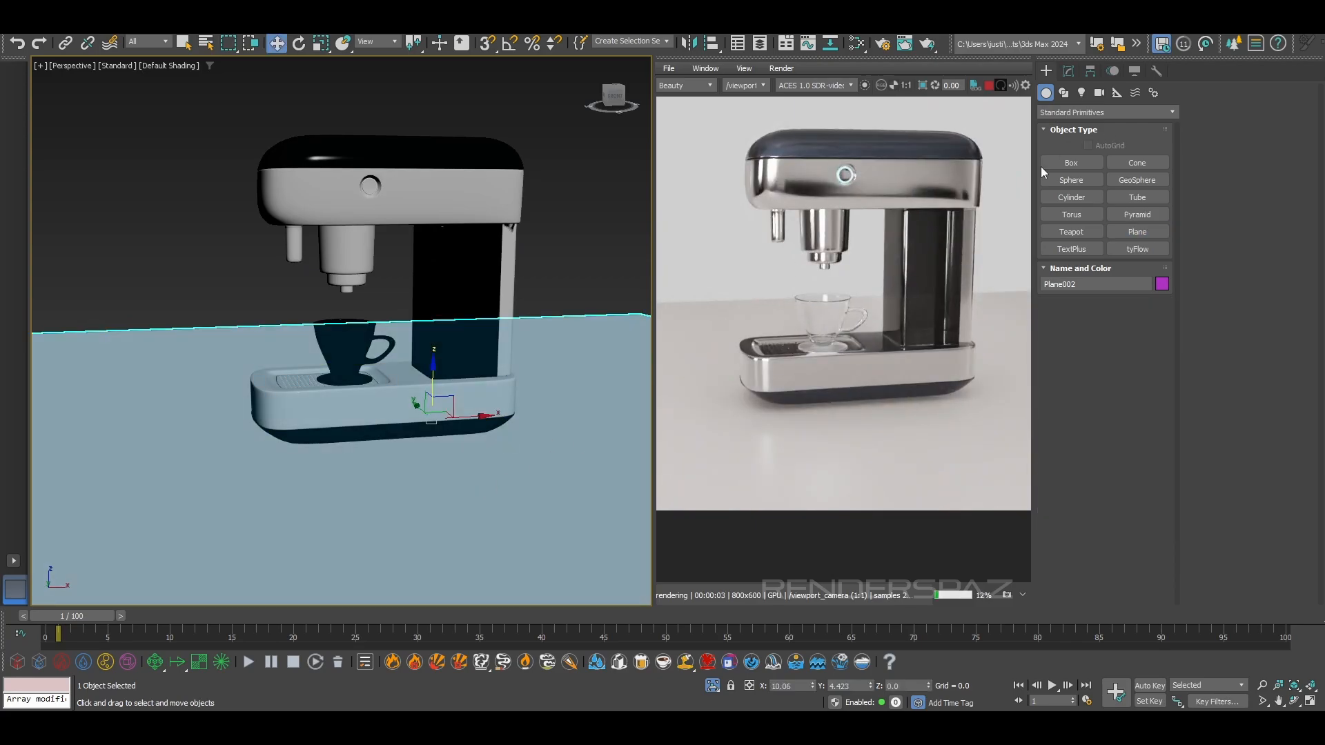
pyautogui.click(1067, 71)
pyautogui.click(1104, 109)
pyautogui.write('arn')
pyautogui.click(1066, 152)
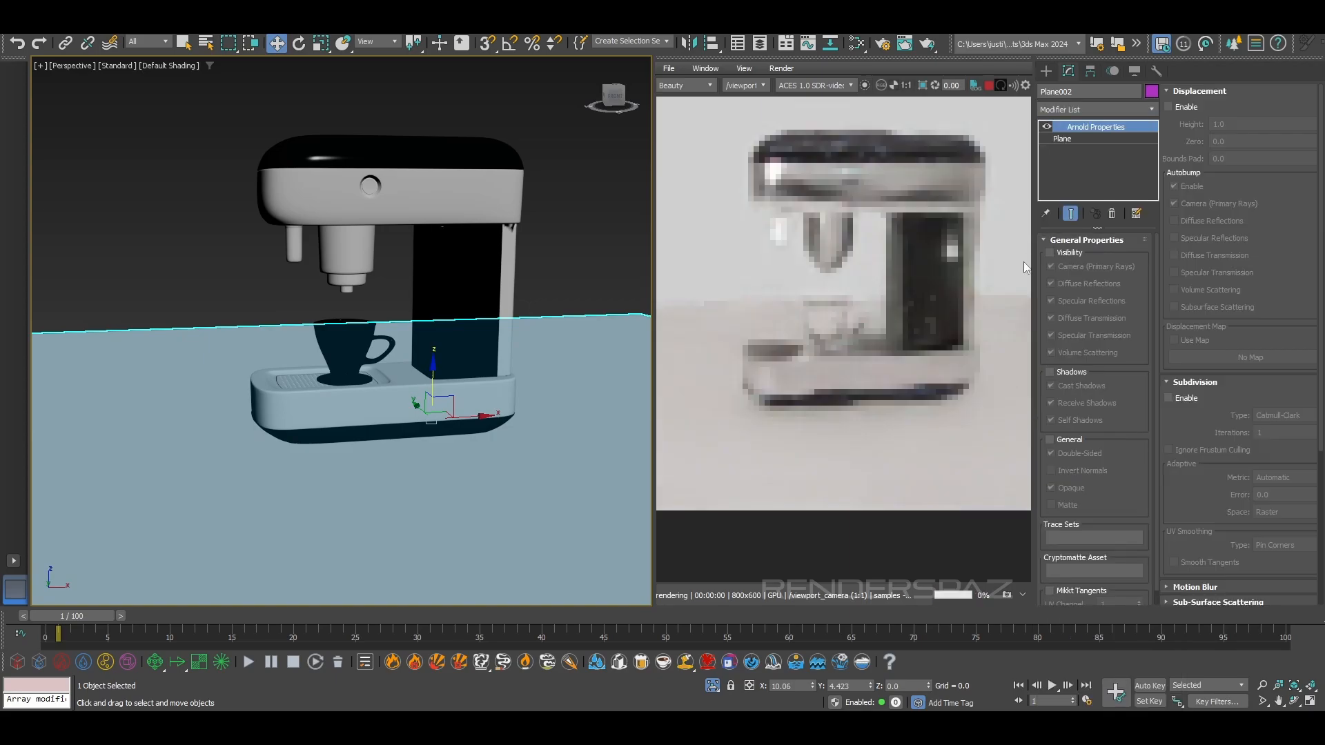
pyautogui.click(1068, 253)
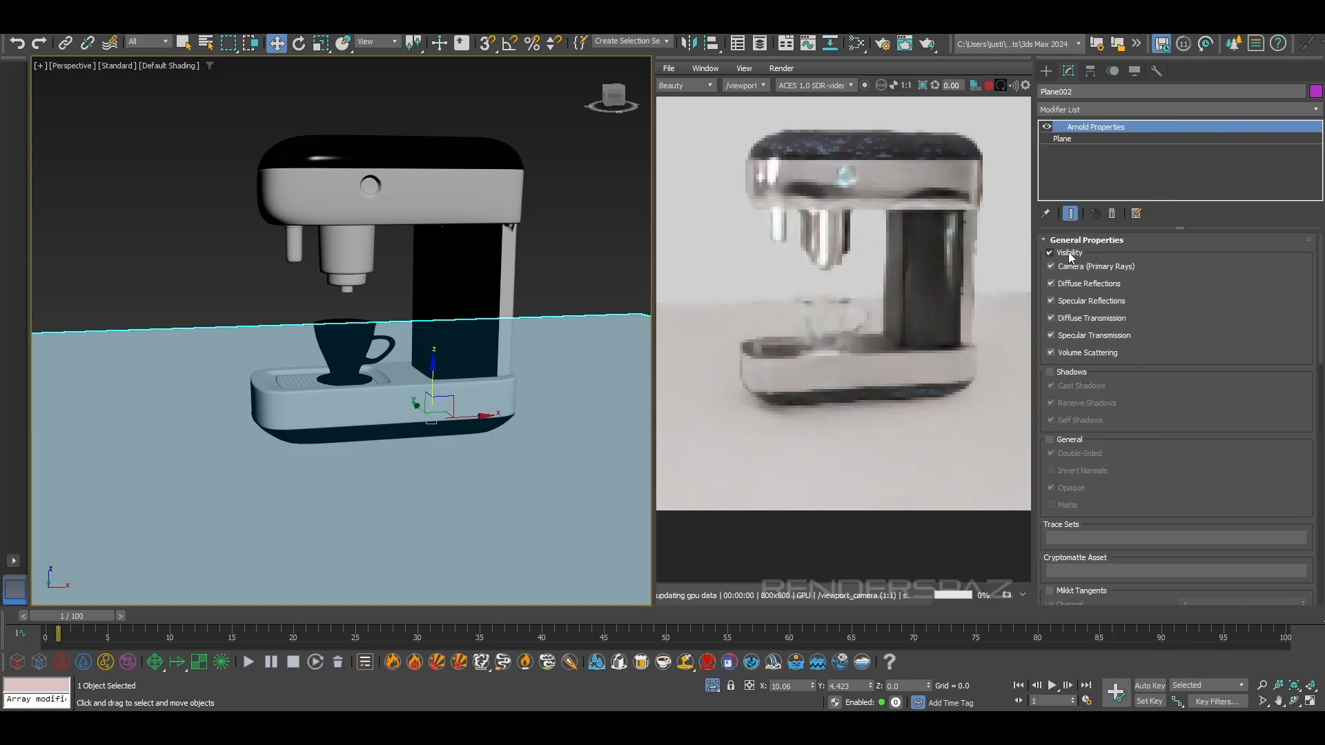
# Try switching the ground plane's diffuse reflections, specular reflections and camera visibility off and back on
pyautogui.click(1066, 284)
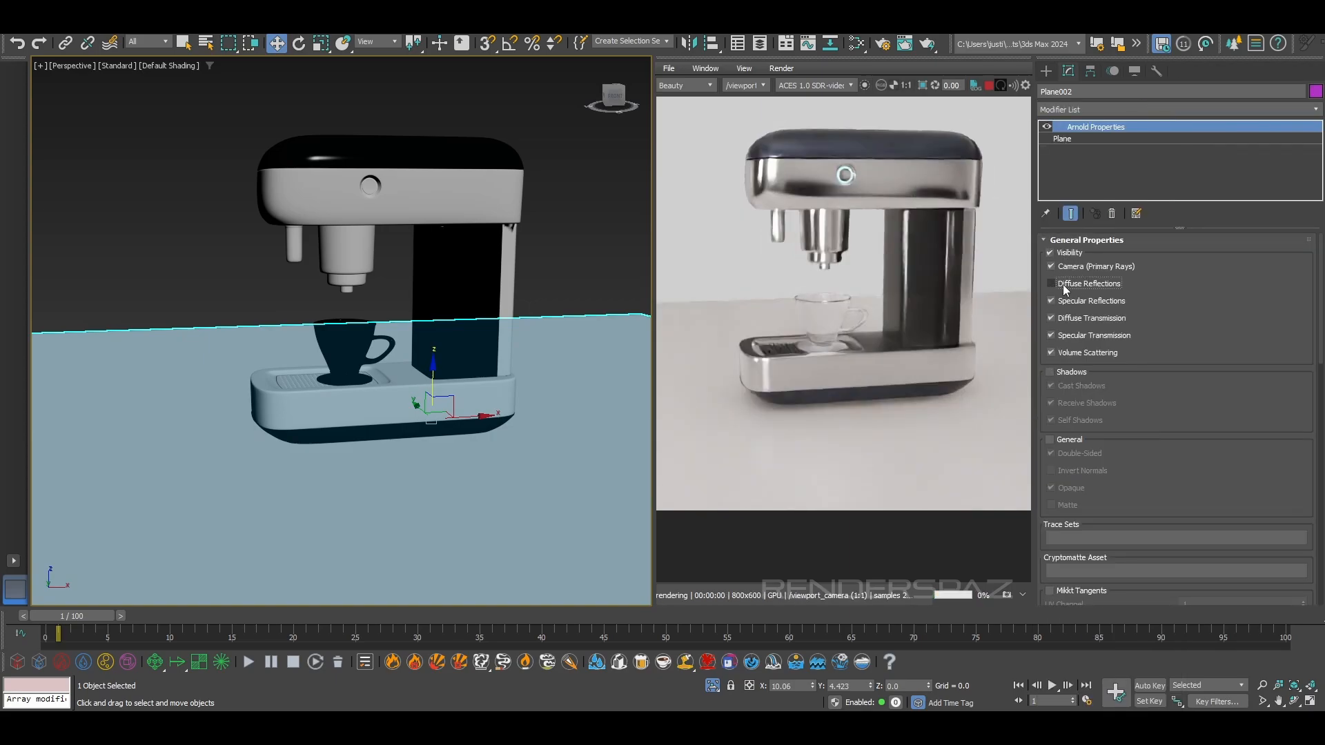
pyautogui.click(1066, 302)
pyautogui.click(1068, 284)
pyautogui.click(1066, 302)
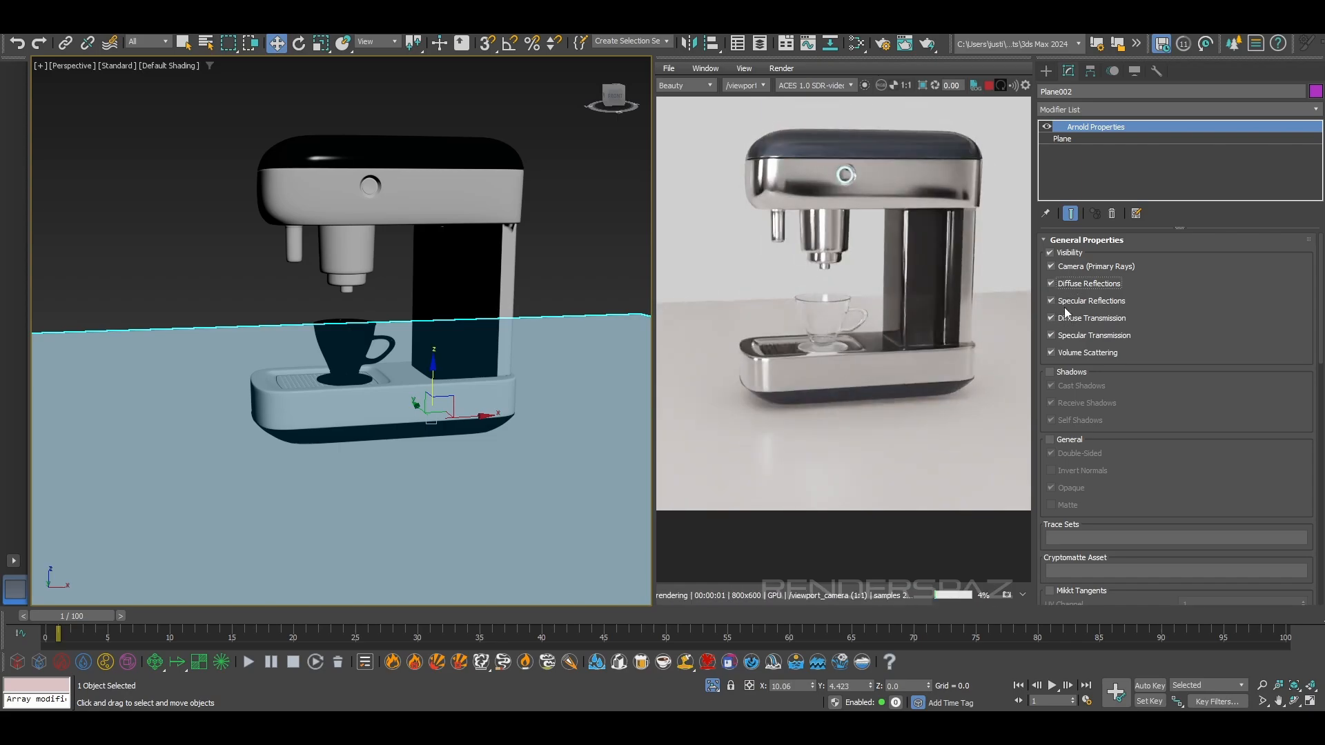
pyautogui.click(1051, 264)
pyautogui.click(1051, 264)
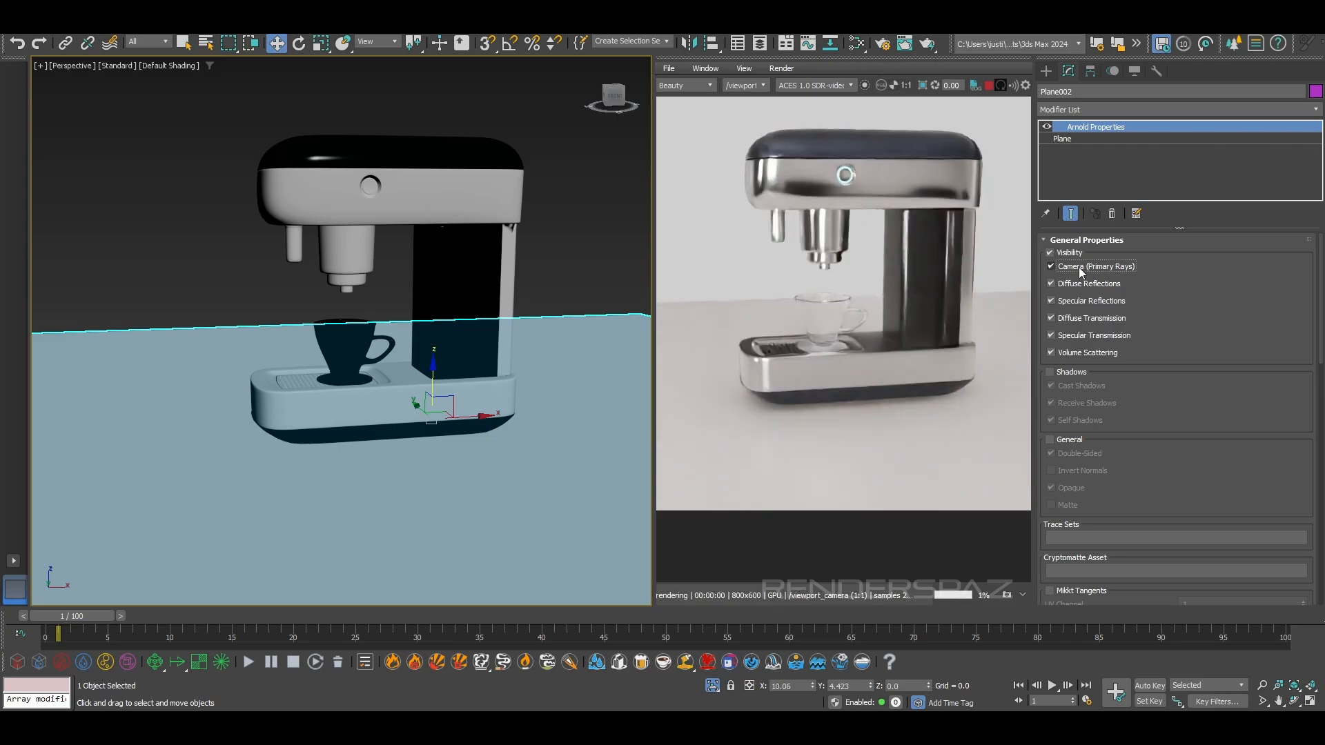
# Compare the render with the ground plane's specular and diffuse reflections switched off and on again
pyautogui.click(1052, 301)
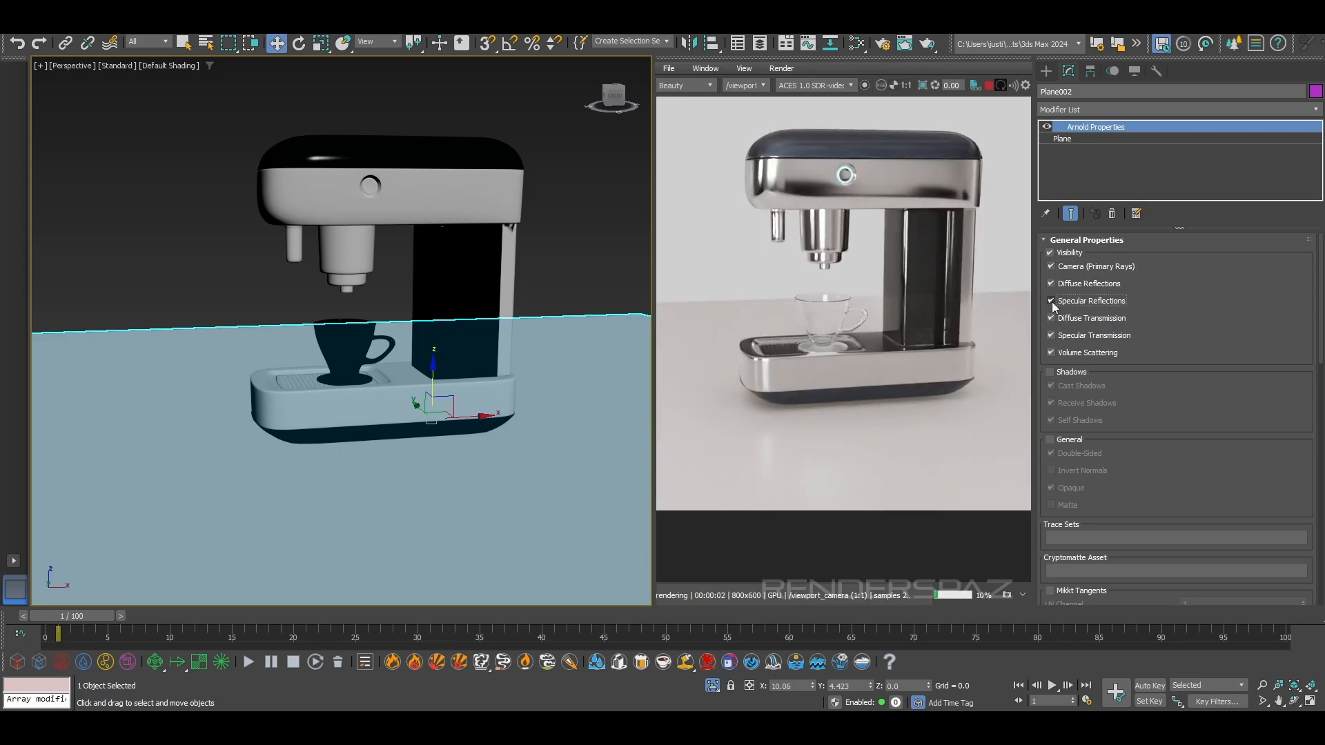
pyautogui.click(1050, 284)
pyautogui.click(1050, 302)
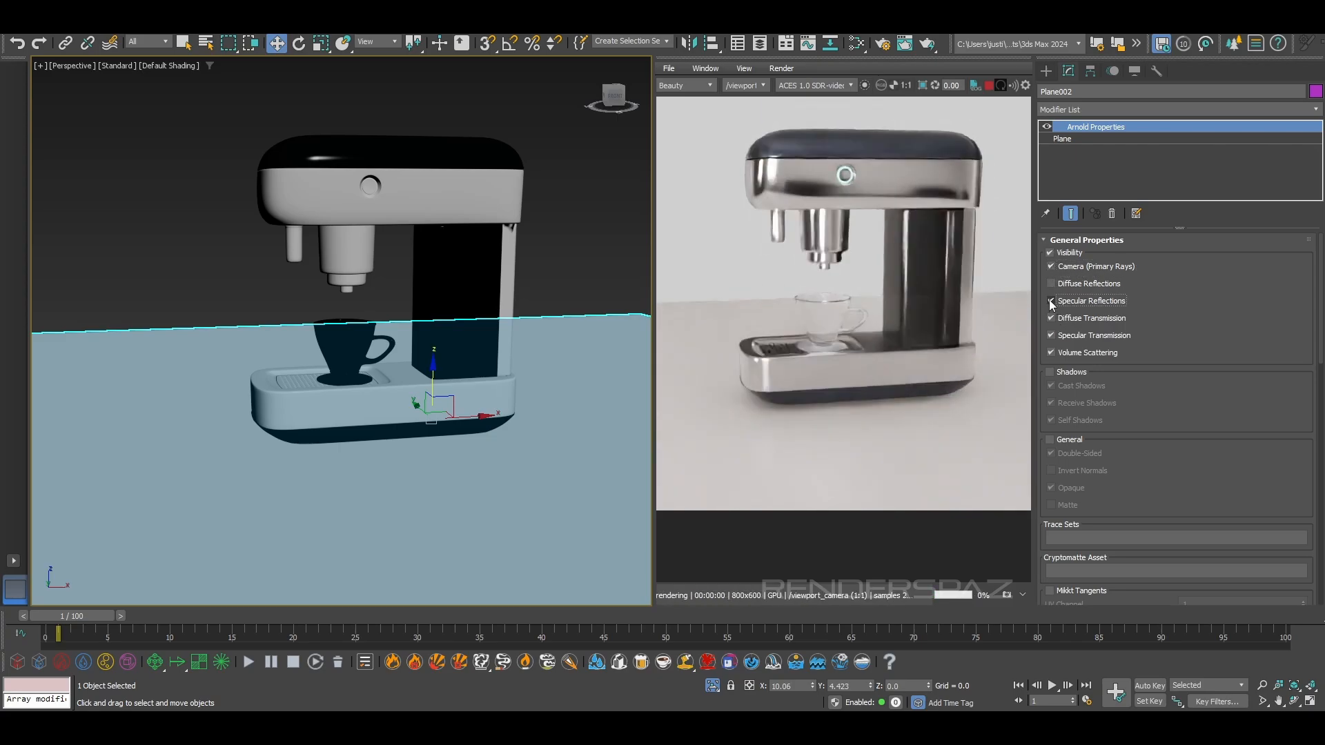
pyautogui.click(1050, 283)
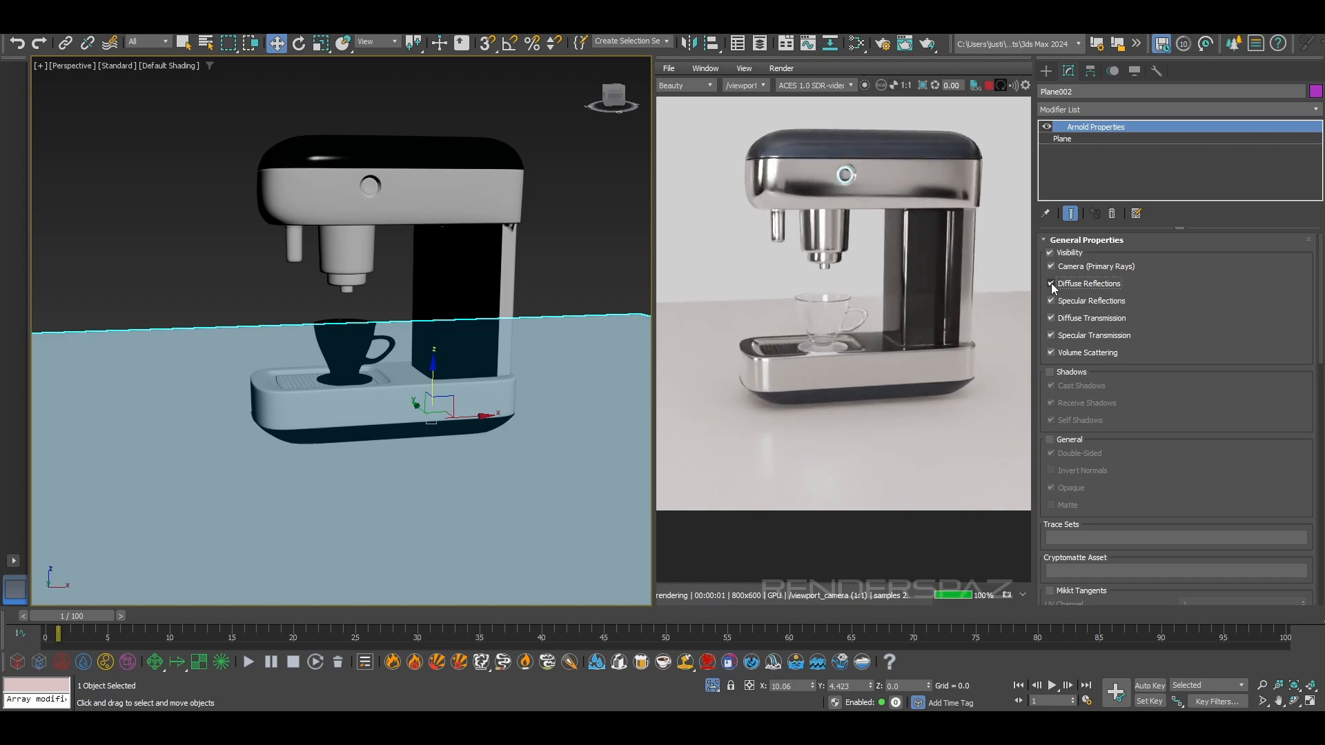
pyautogui.click(1048, 298)
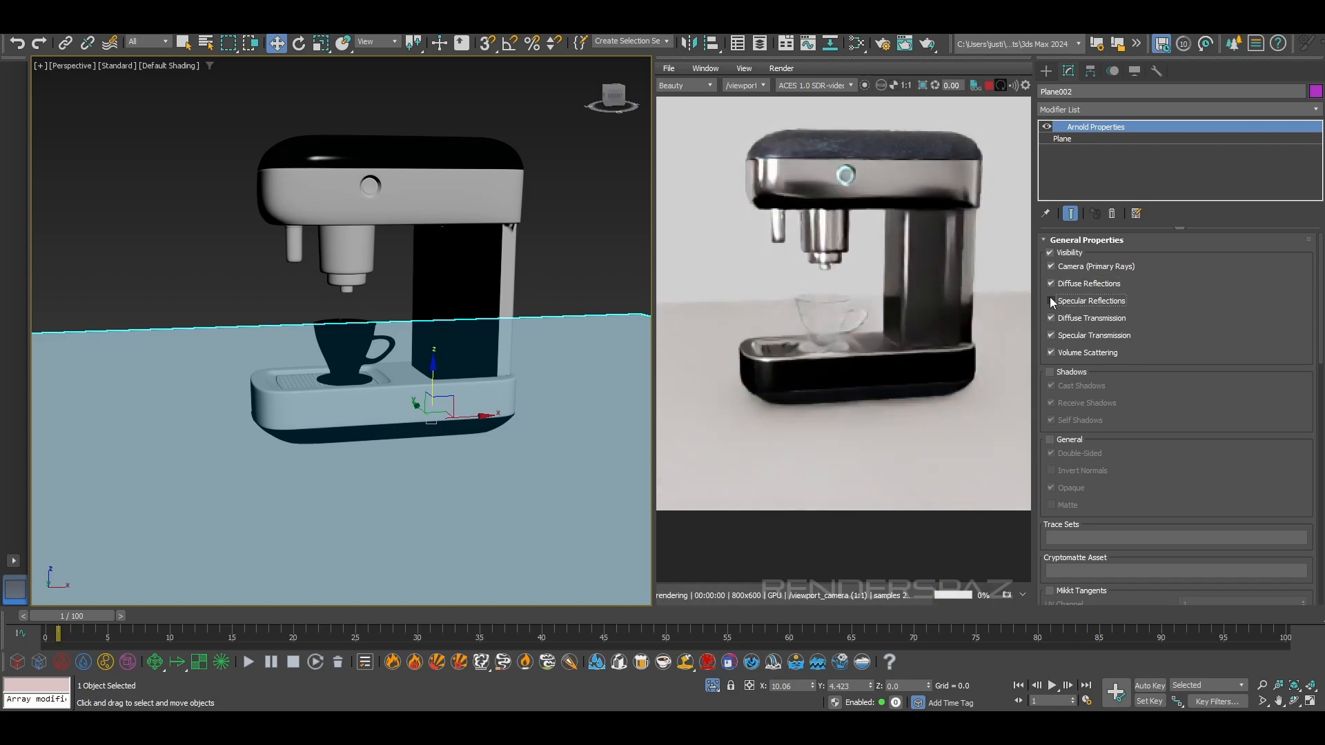
pyautogui.click(1049, 301)
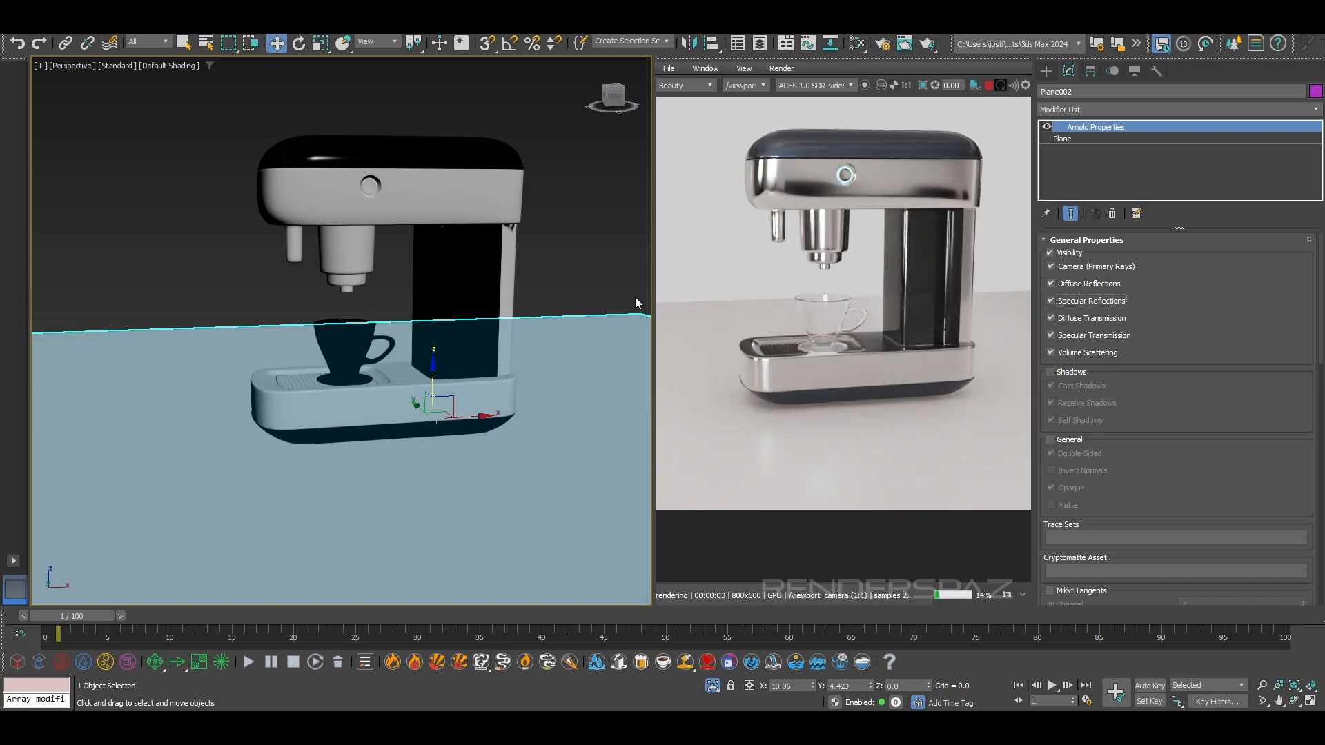
# Inspect the cup, drip tray and machine body in the live render from several angles
pyautogui.keyDown('alt'); pyautogui.moveTo(557, 389); pyautogui.dragTo(419, 405, button='middle'); pyautogui.keyUp('alt')
pyautogui.scroll(3, 419, 405)
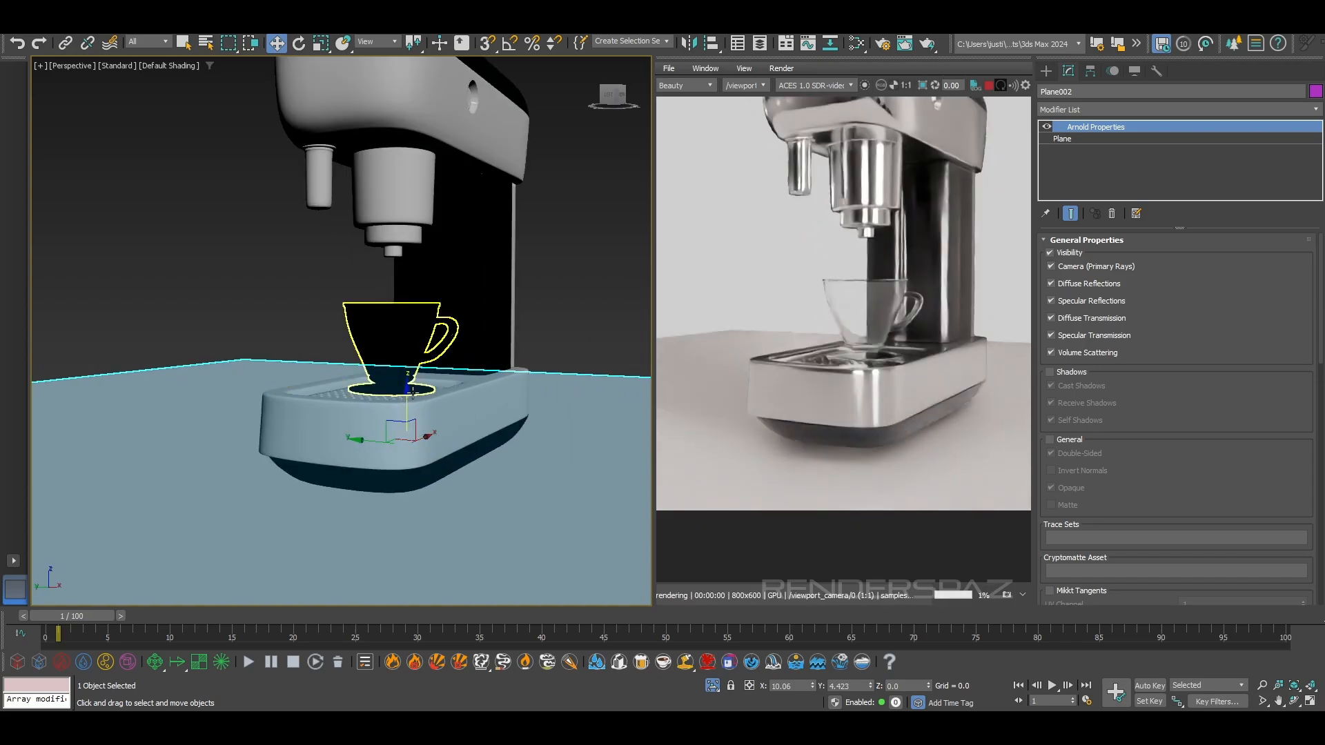
pyautogui.keyDown('alt'); pyautogui.moveTo(557, 305); pyautogui.dragTo(494, 309, button='middle'); pyautogui.keyUp('alt')
pyautogui.moveTo(494, 309); pyautogui.dragTo(464, 394, button='middle')
pyautogui.moveTo(464, 395); pyautogui.dragTo(458, 366, button='middle')
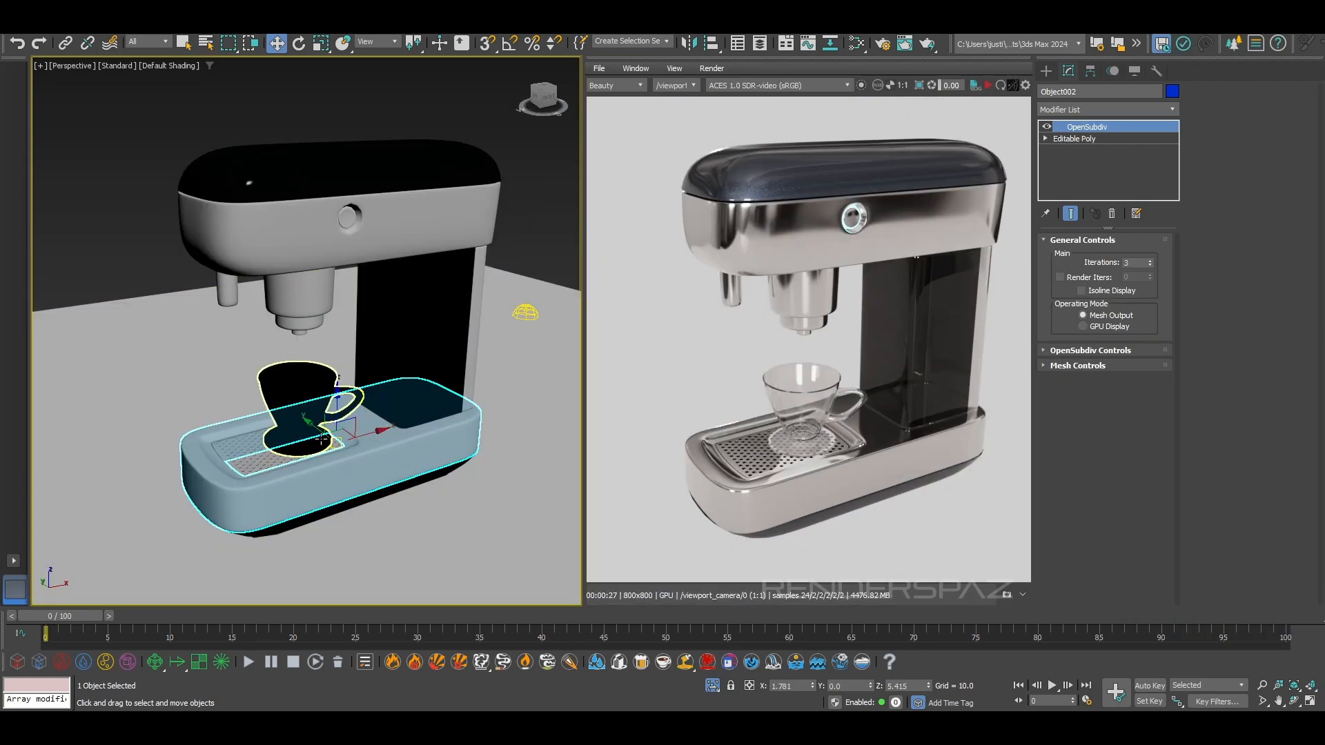
# Hide the ground plane
pyautogui.click(475, 471)
pyautogui.rightClick(475, 472)
pyautogui.click(521, 424)
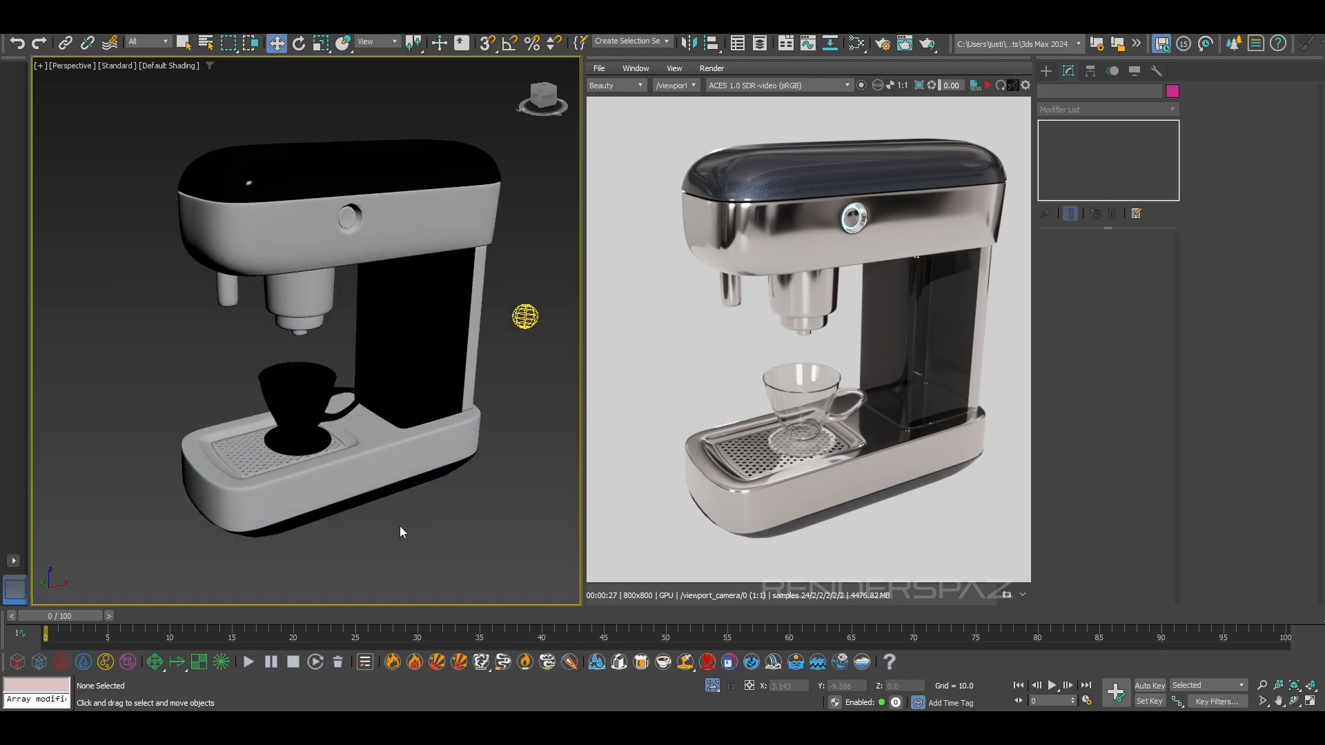
# Unhide all objects and examine the portafilter handle on the reference image plane up close
pyautogui.scroll(-4, 449, 497)
pyautogui.rightClick(449, 495)
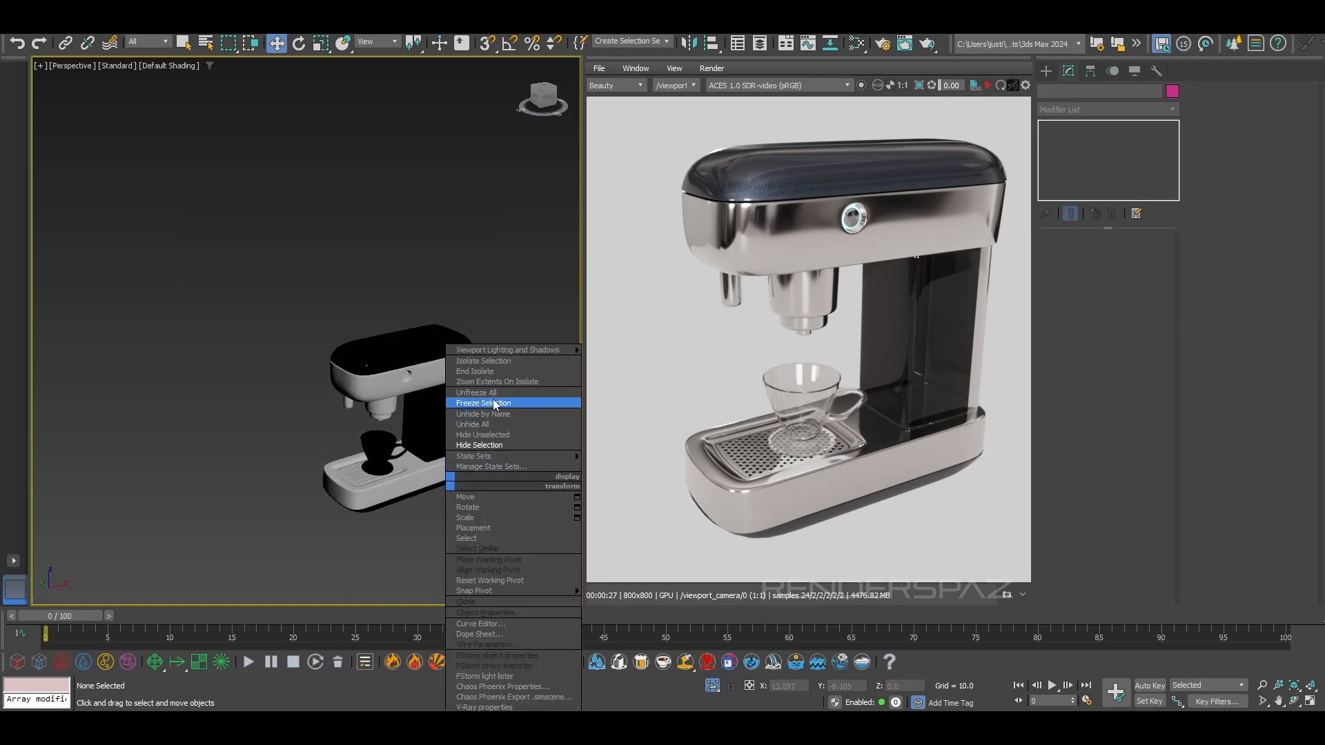
pyautogui.click(497, 426)
pyautogui.scroll(5, 270, 405)
pyautogui.scroll(-2, 272, 441)
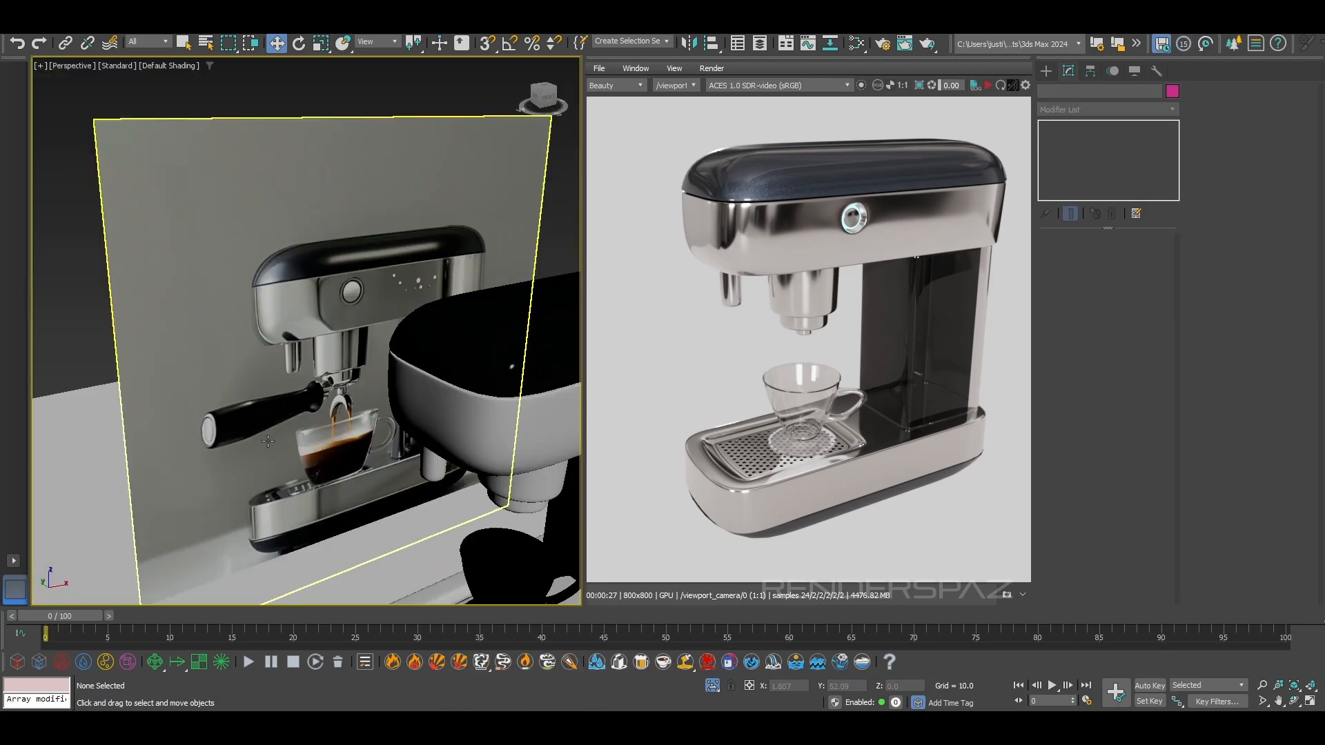
pyautogui.scroll(5, 274, 406)
pyautogui.scroll(-8, 274, 405)
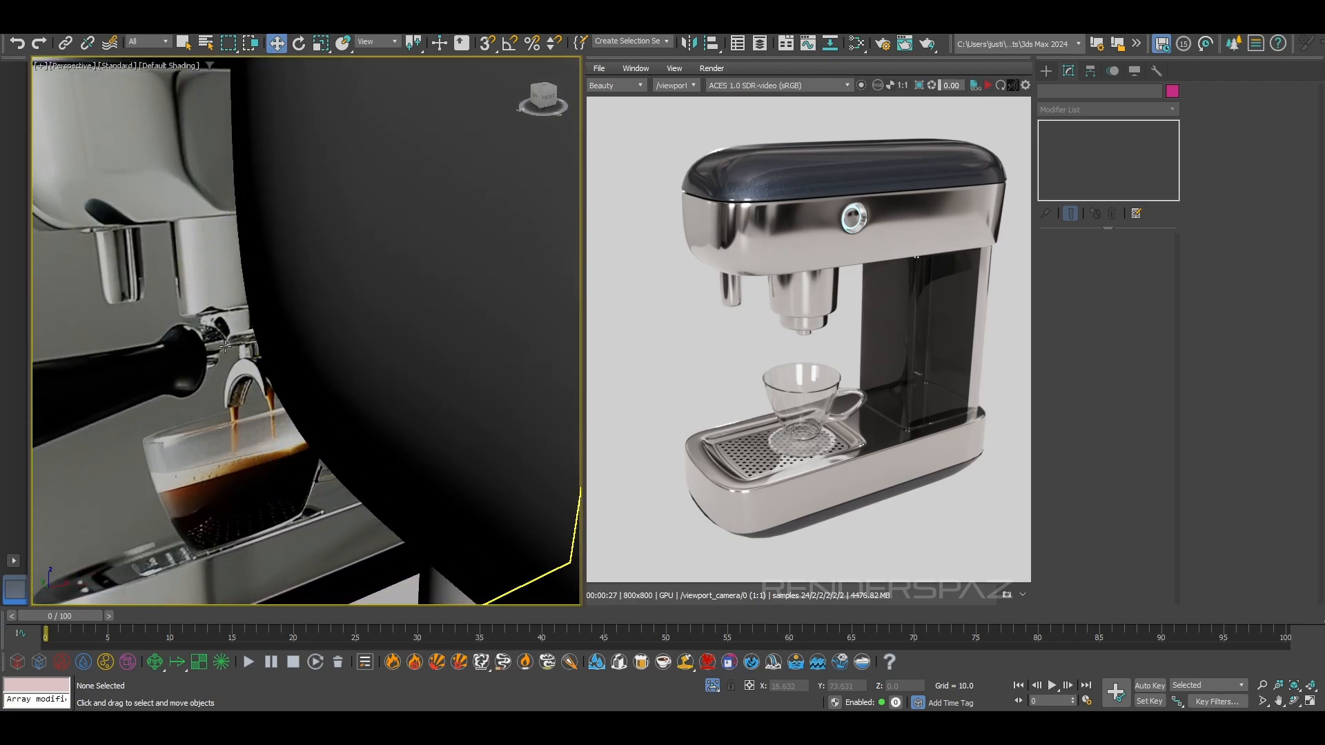
pyautogui.scroll(3, 341, 350)
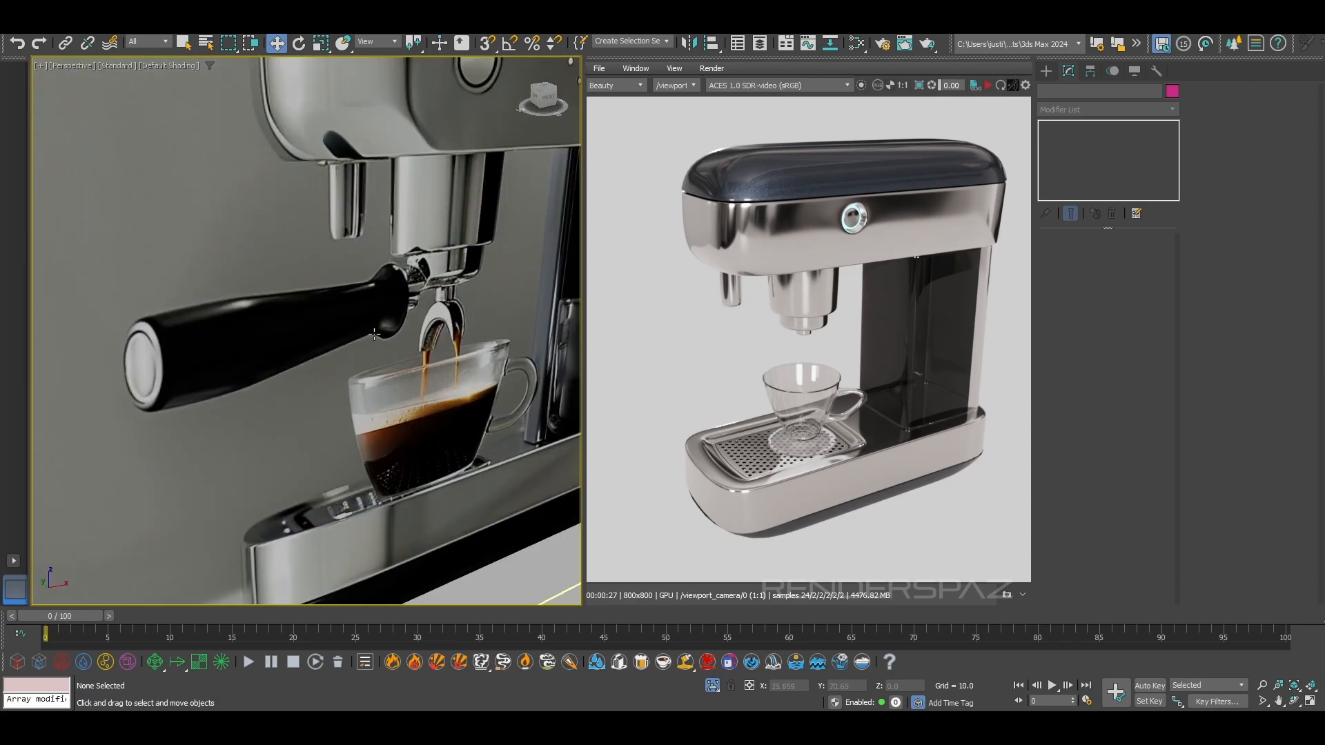
pyautogui.scroll(-5, 365, 325)
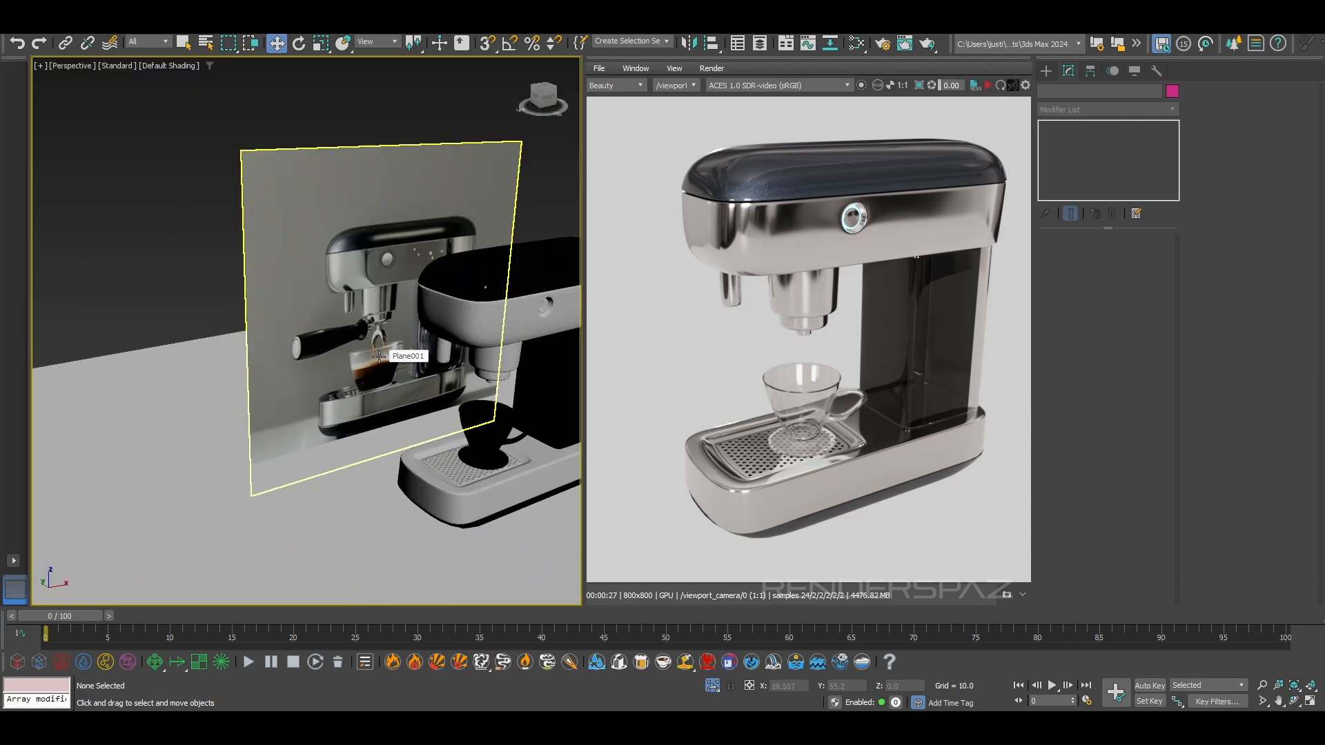
# Set the viewport to a wireframe Left view, framing the empty space above the espresso machine
pyautogui.press('f')
pyautogui.press('F3')
pyautogui.scroll(-3, 283, 386)
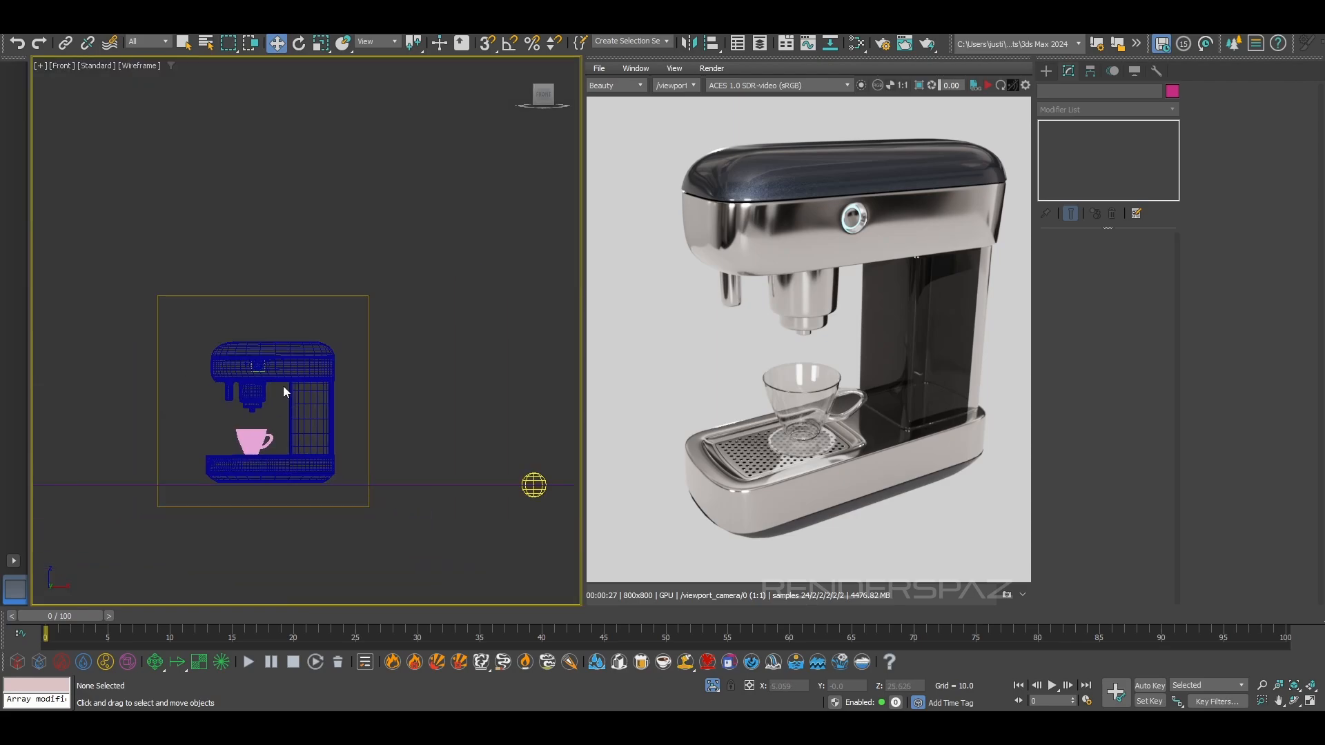
pyautogui.press('l')
pyautogui.moveTo(291, 354); pyautogui.dragTo(559, 412, button='middle')
pyautogui.scroll(-2, 458, 396)
pyautogui.moveTo(447, 414); pyautogui.dragTo(223, 412, button='middle')
pyautogui.scroll(-2, 373, 425)
pyautogui.scroll(-2, 373, 420)
pyautogui.scroll(1, 362, 367)
pyautogui.moveTo(363, 369)
pyautogui.mouseDown(button='middle')
pyautogui.moveTo(347, 482)
pyautogui.moveTo(372, 372)
pyautogui.mouseUp(button='middle')
pyautogui.scroll(6, 352, 469)
pyautogui.scroll(-1, 351, 469)
pyautogui.scroll(2, 372, 371)
pyautogui.moveTo(458, 441); pyautogui.dragTo(452, 440, button='middle')
pyautogui.moveTo(324, 414); pyautogui.dragTo(303, 398, button='middle')
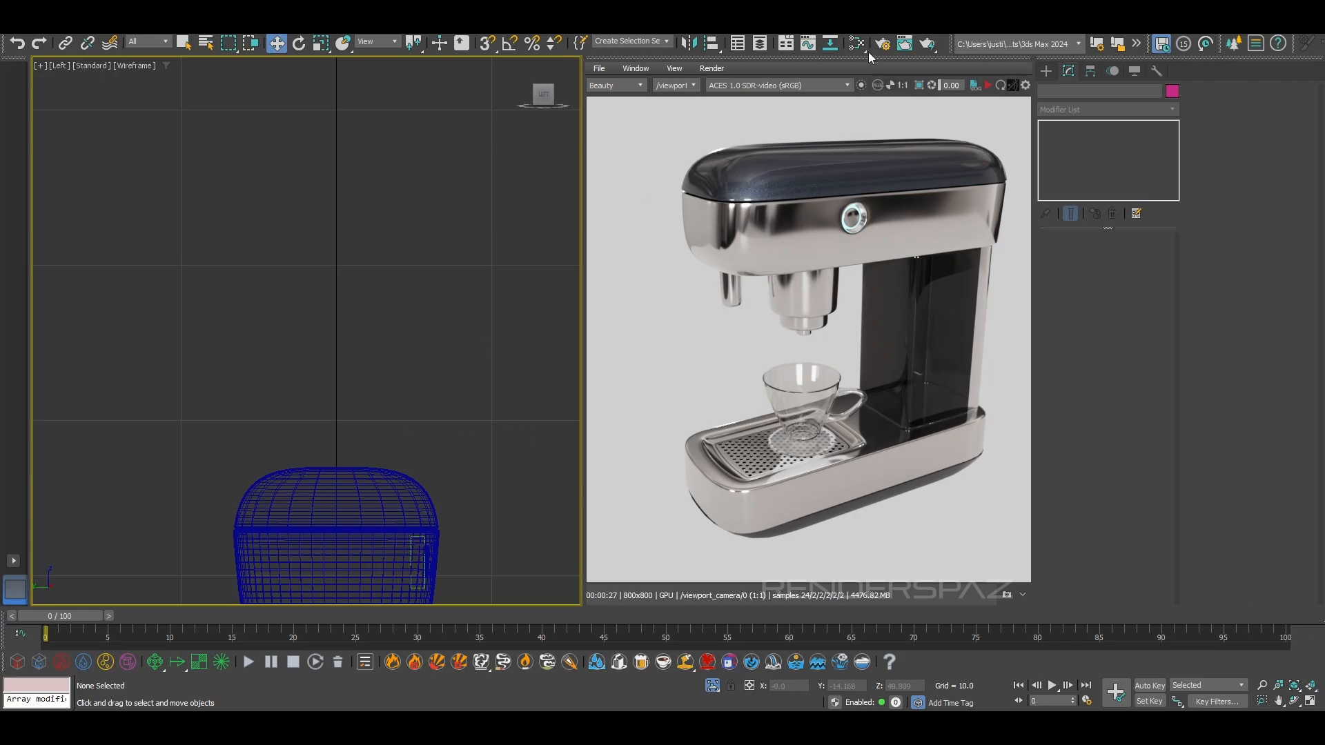
# Draw a curved line as the handle's half profile above the machine, about 11 units tall, starting and ending on the vertical centre line
pyautogui.click(1046, 71)
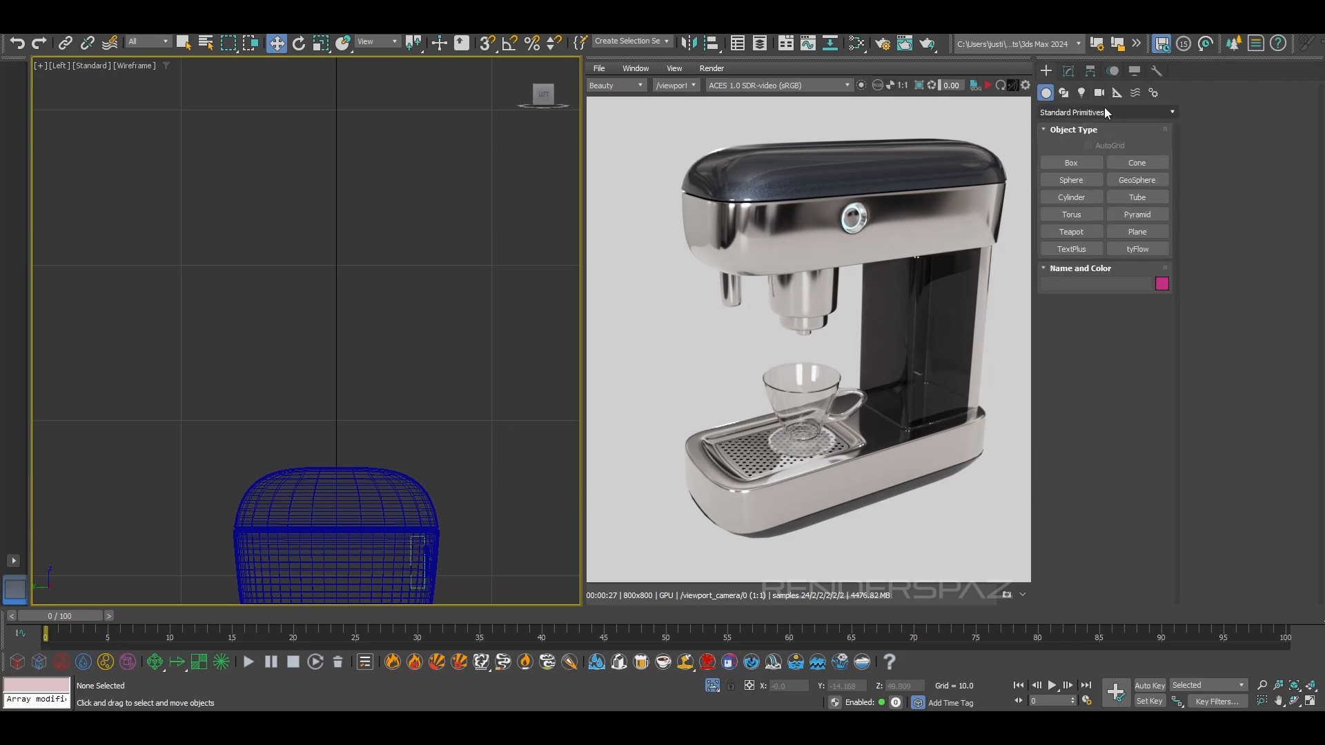
pyautogui.click(1063, 92)
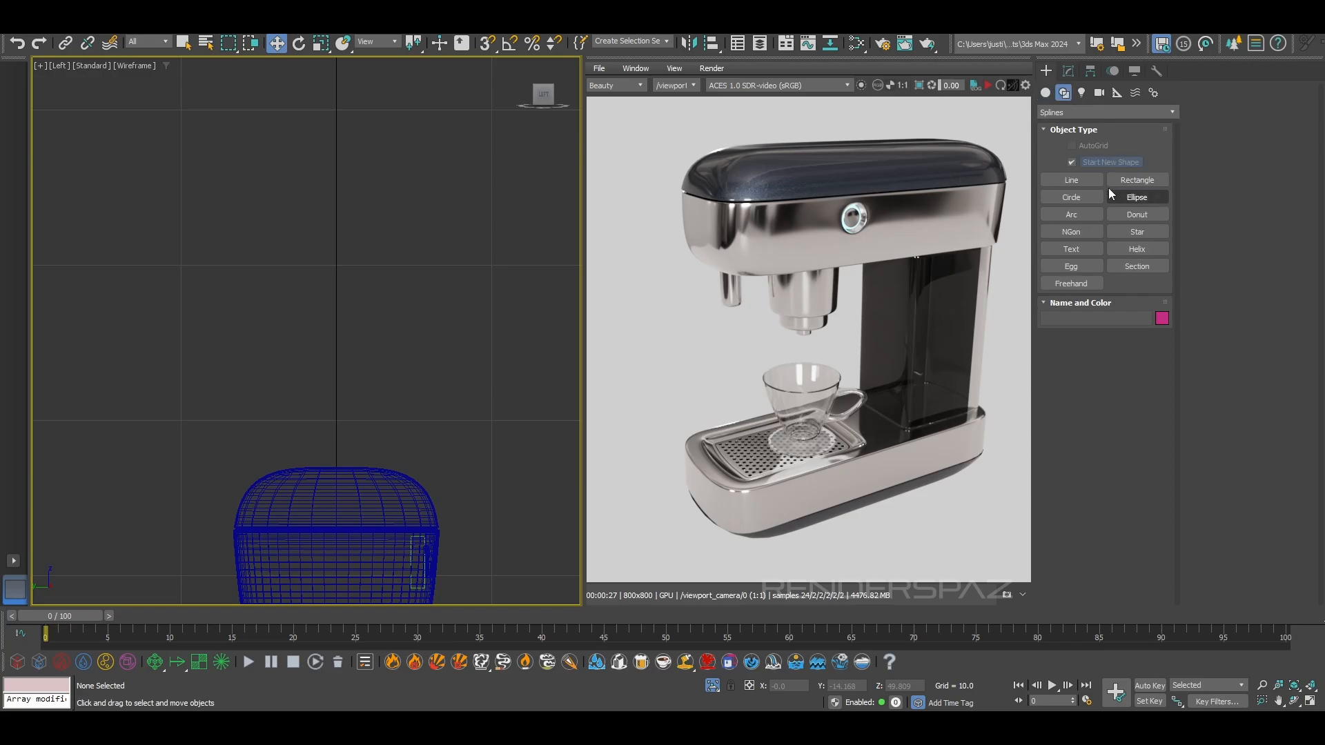
pyautogui.click(335, 206)
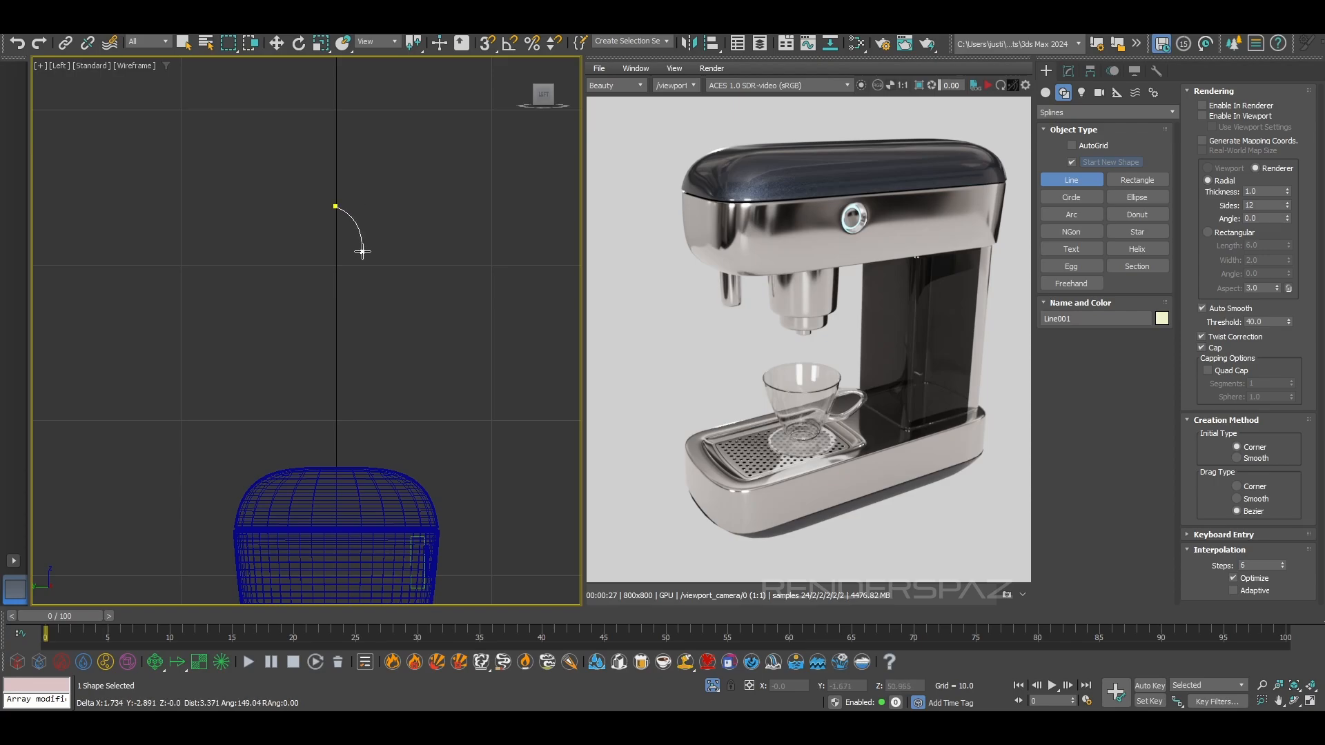
pyautogui.moveTo(360, 252); pyautogui.dragTo(353, 271)
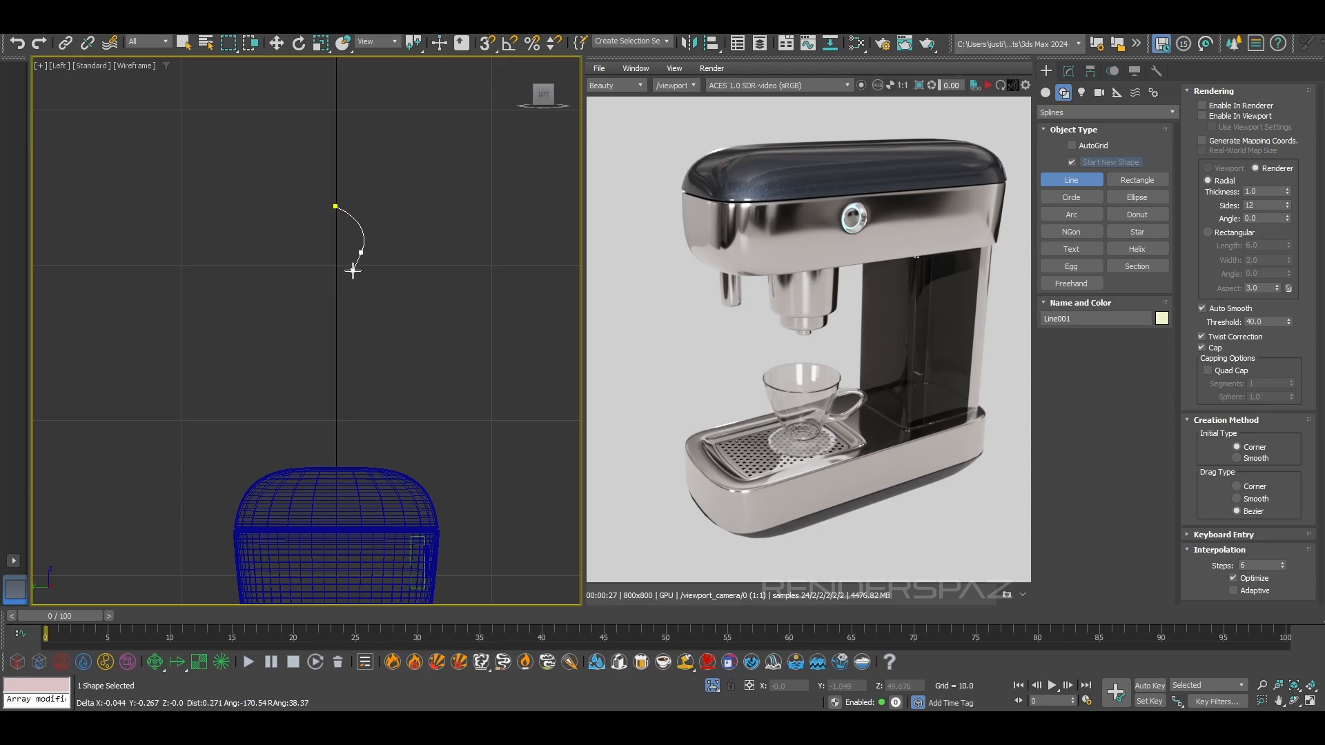
pyautogui.click(349, 308)
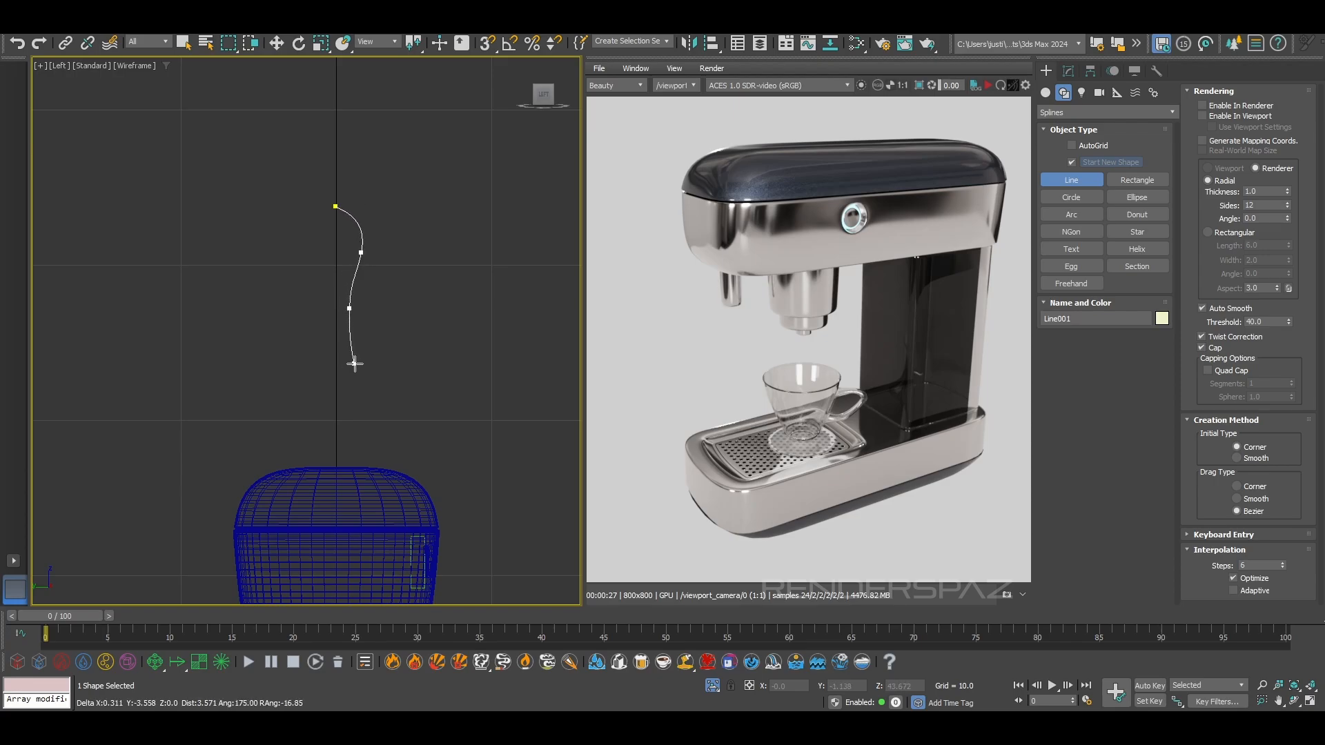
pyautogui.scroll(2, 349, 364)
pyautogui.moveTo(348, 370); pyautogui.dragTo(363, 381)
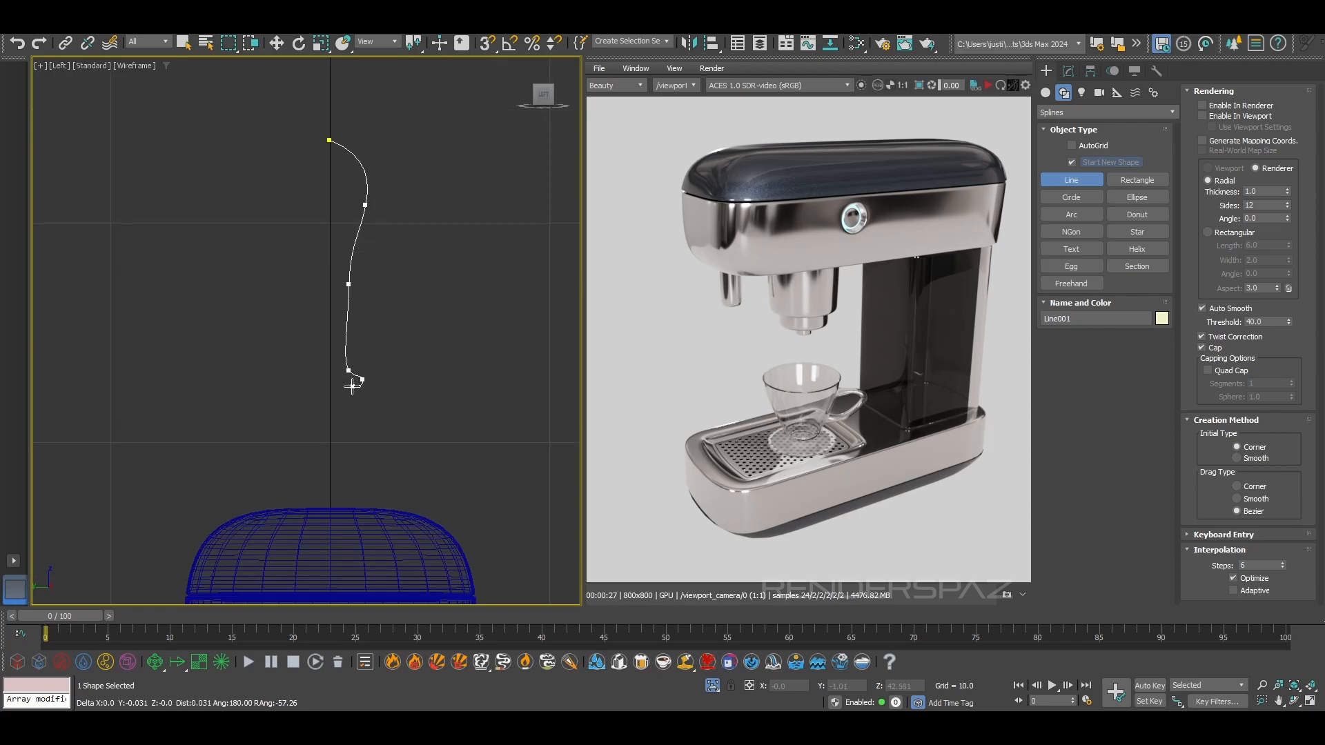
pyautogui.click(351, 386)
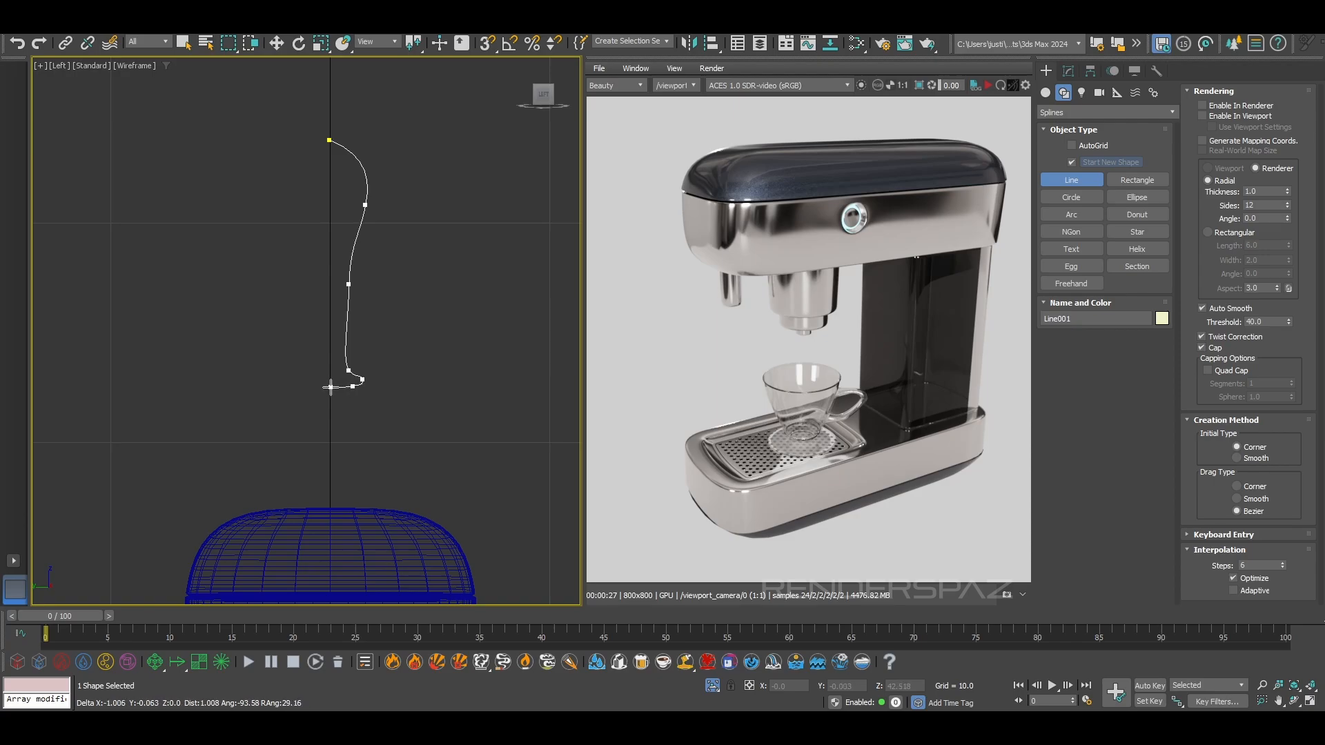
pyautogui.click(331, 387)
pyautogui.press('w')
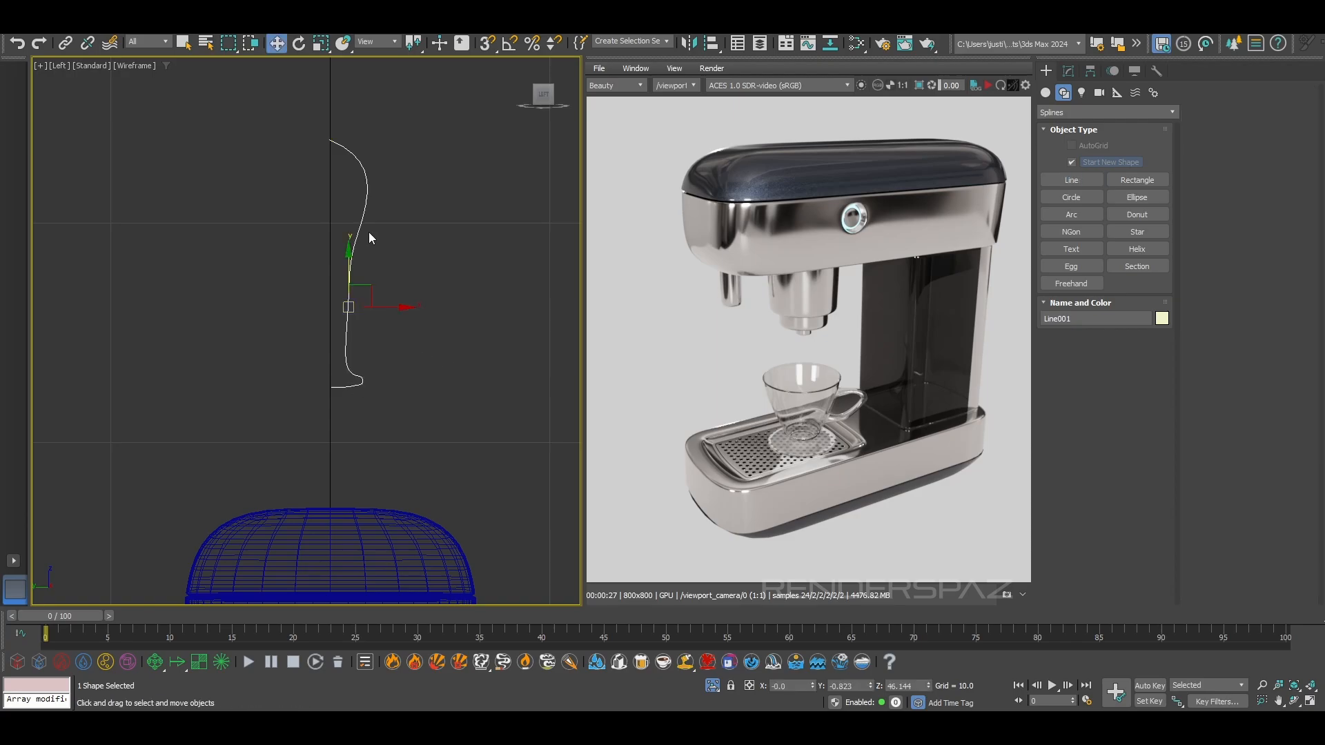
# Add a Lathe modifier to the handle profile and set its alignment to Min
pyautogui.moveTo(442, 350); pyautogui.dragTo(491, 374, button='middle')
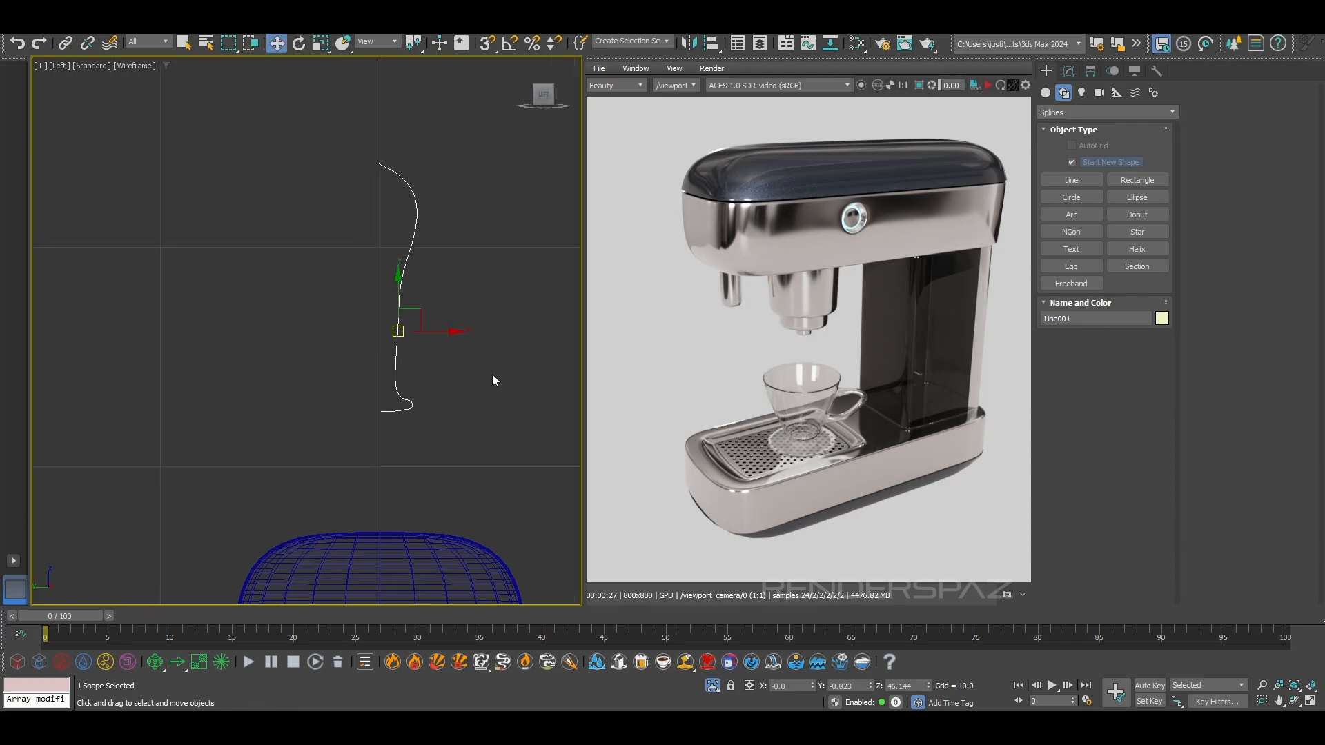
pyautogui.click(1075, 71)
pyautogui.click(1079, 113)
pyautogui.write('le')
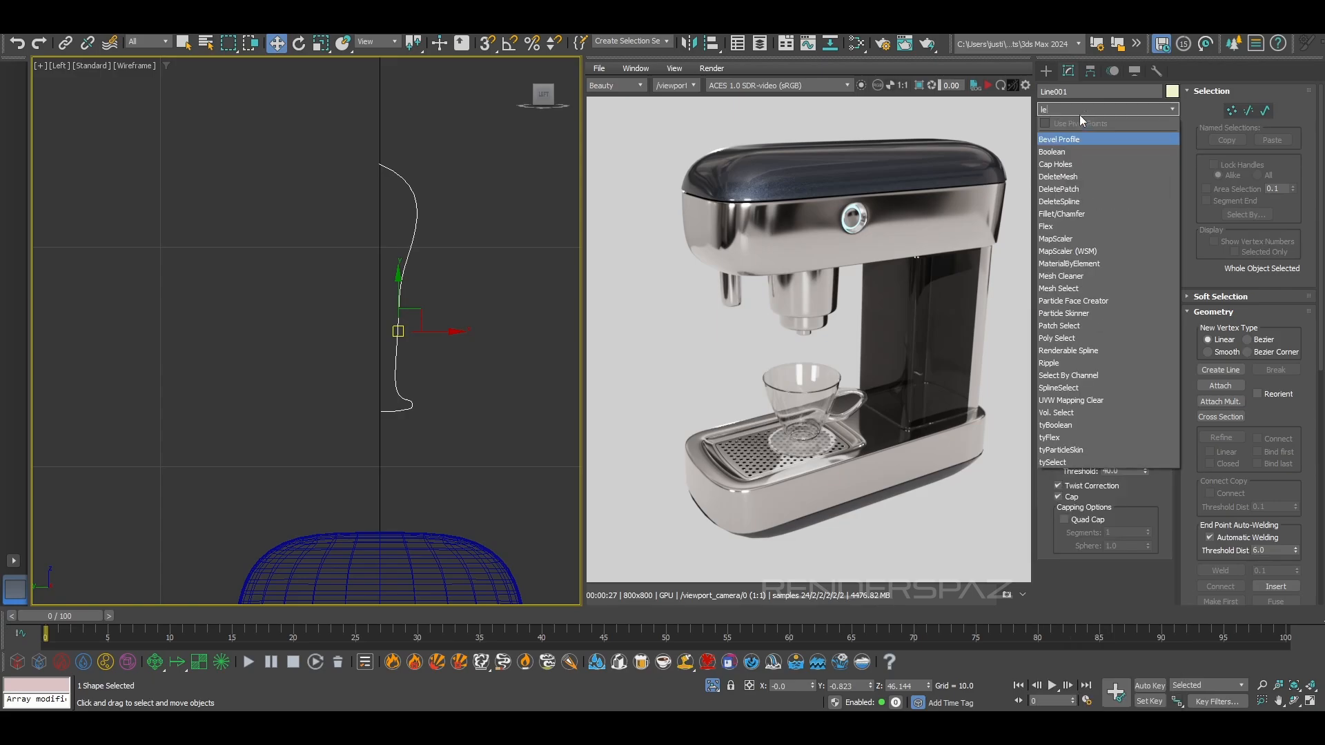
pyautogui.click(1057, 139)
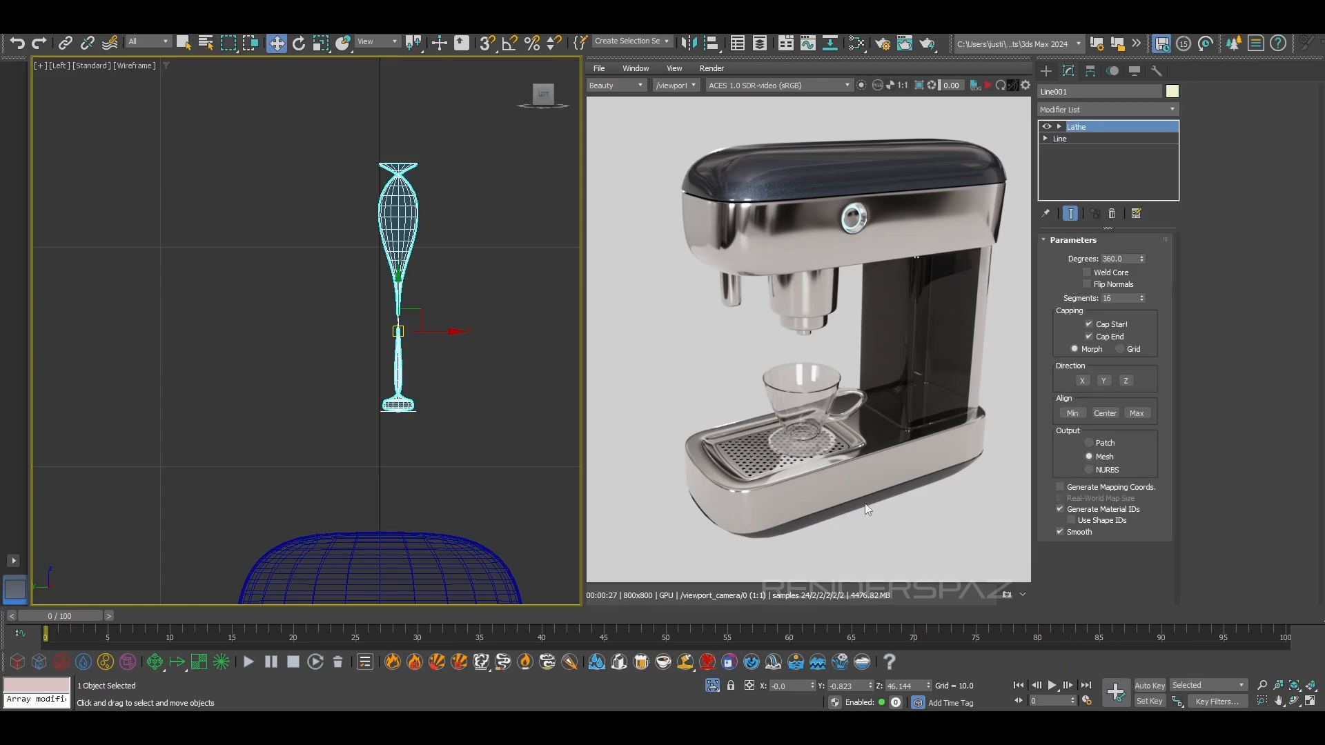
pyautogui.click(1073, 412)
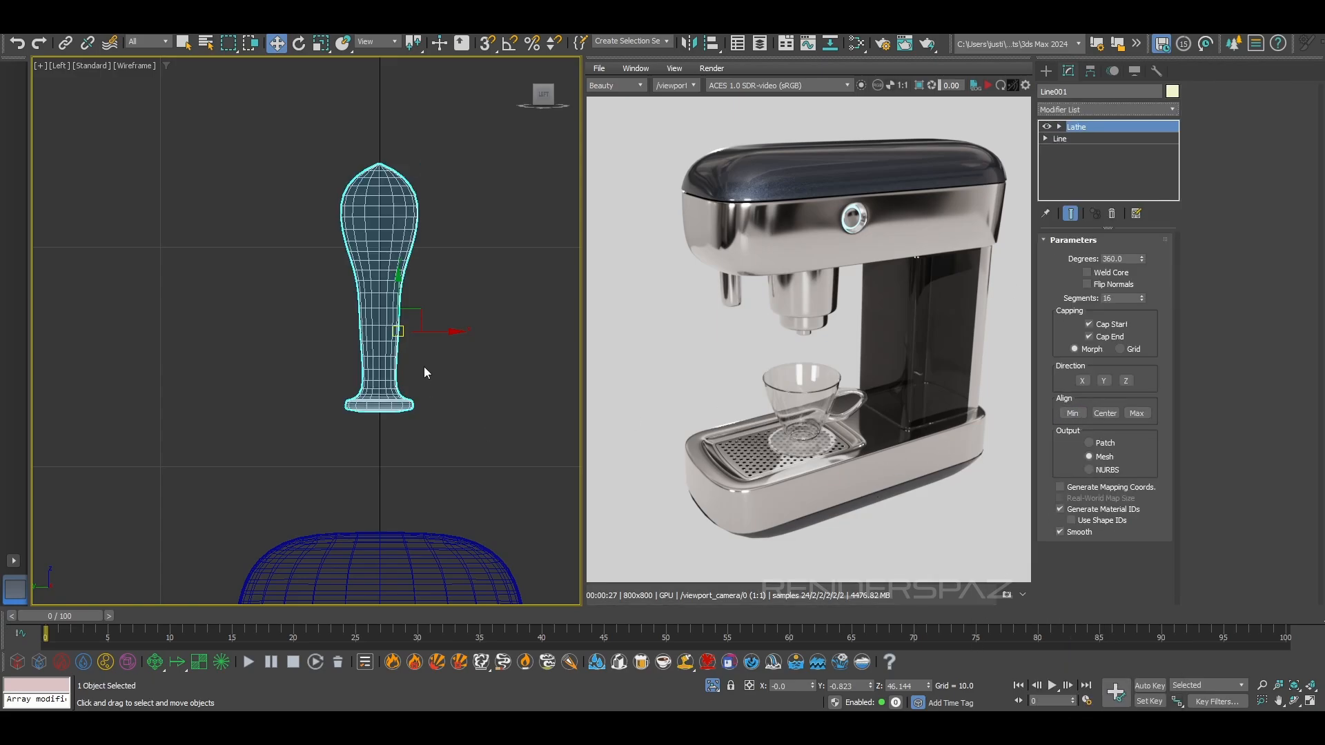
# Activate the Lathe's Axis sub-level and check the handle's shape in perspective, front and left views
pyautogui.press('p')
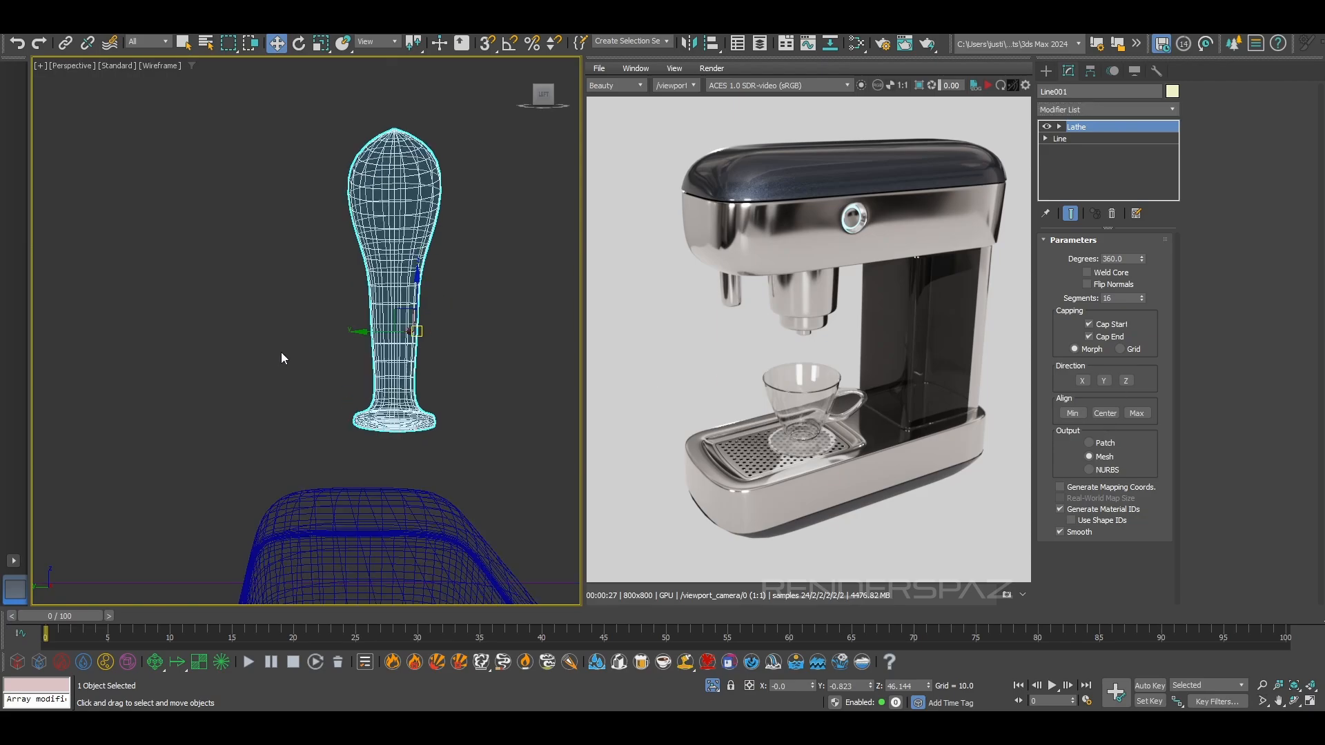
pyautogui.press('F3')
pyautogui.scroll(-3, 402, 331)
pyautogui.moveTo(402, 331)
pyautogui.keyDown('alt'); pyautogui.mouseDown(button='middle')
pyautogui.moveTo(511, 362)
pyautogui.moveTo(450, 348)
pyautogui.moveTo(455, 376)
pyautogui.moveTo(483, 373)
pyautogui.mouseUp(button='middle'); pyautogui.keyUp('alt')
pyautogui.click(1060, 126)
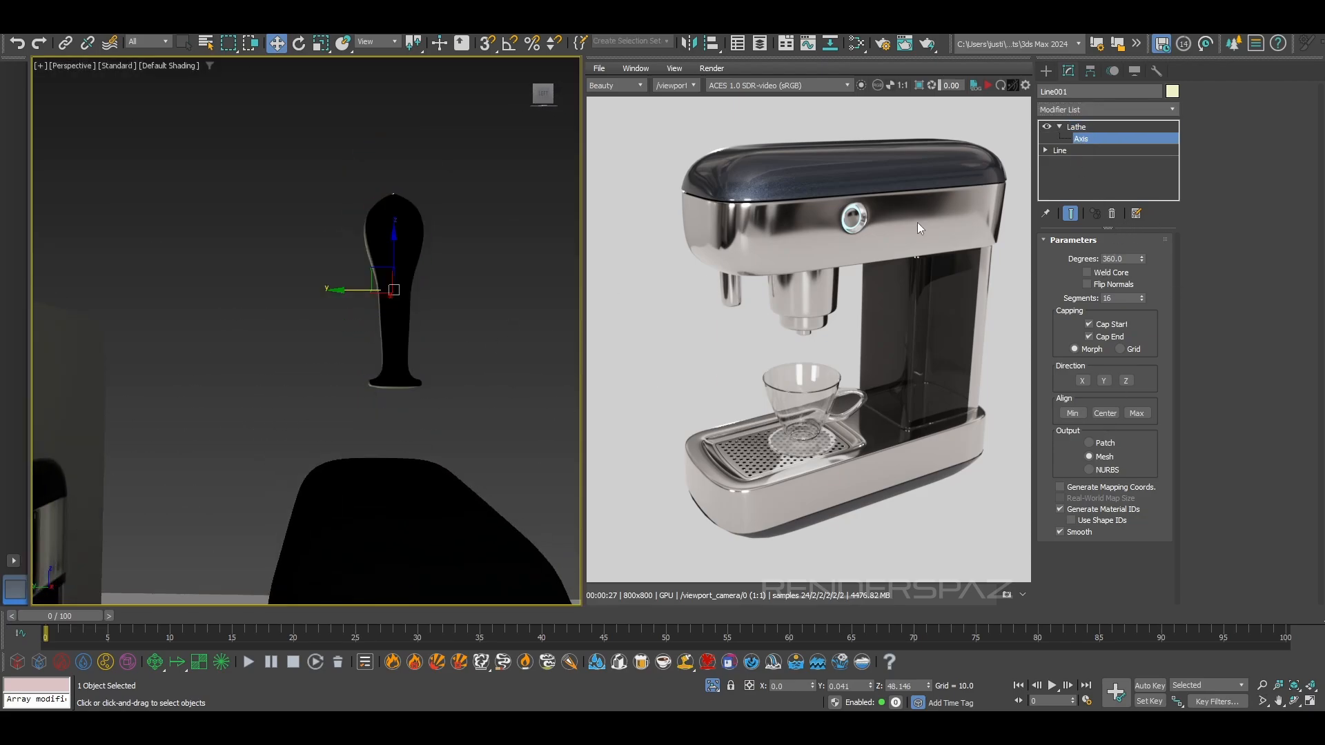
pyautogui.press('f')
pyautogui.scroll(6, 432, 473)
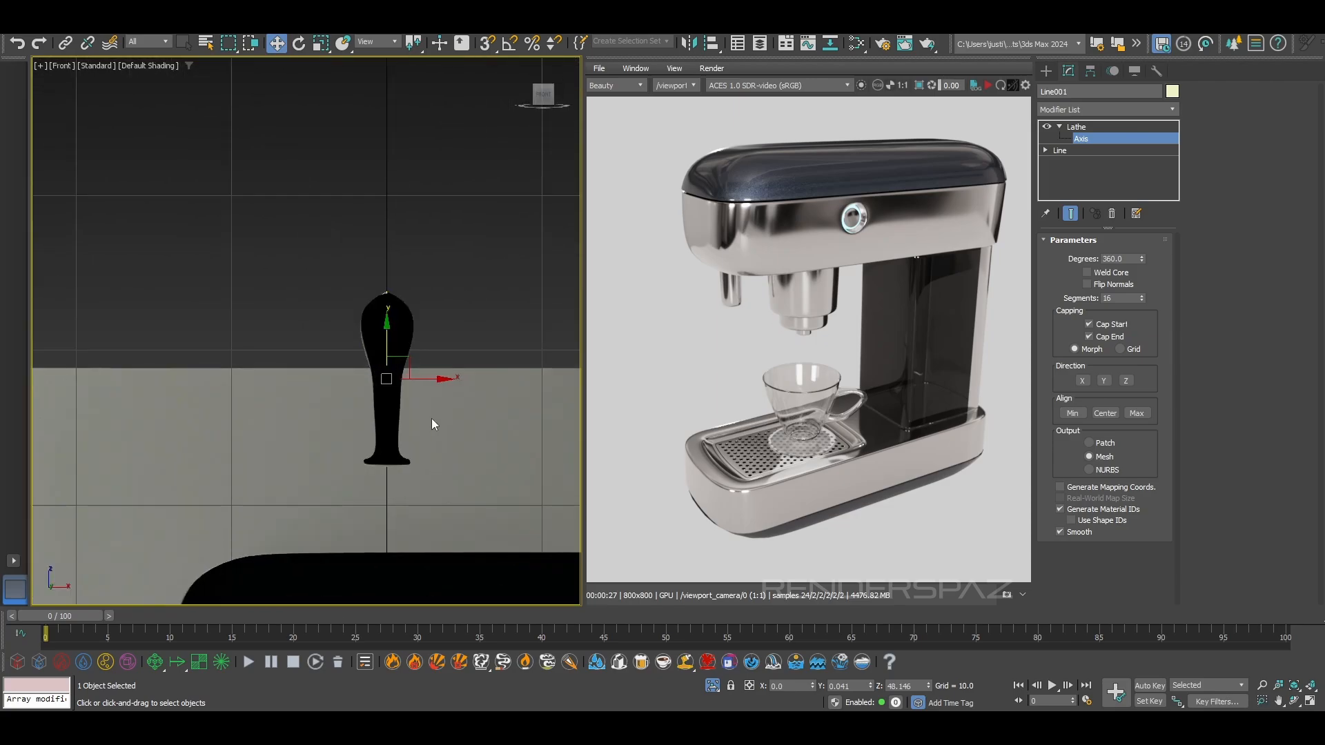
pyautogui.press('F3')
pyautogui.press('l')
pyautogui.scroll(4, 424, 430)
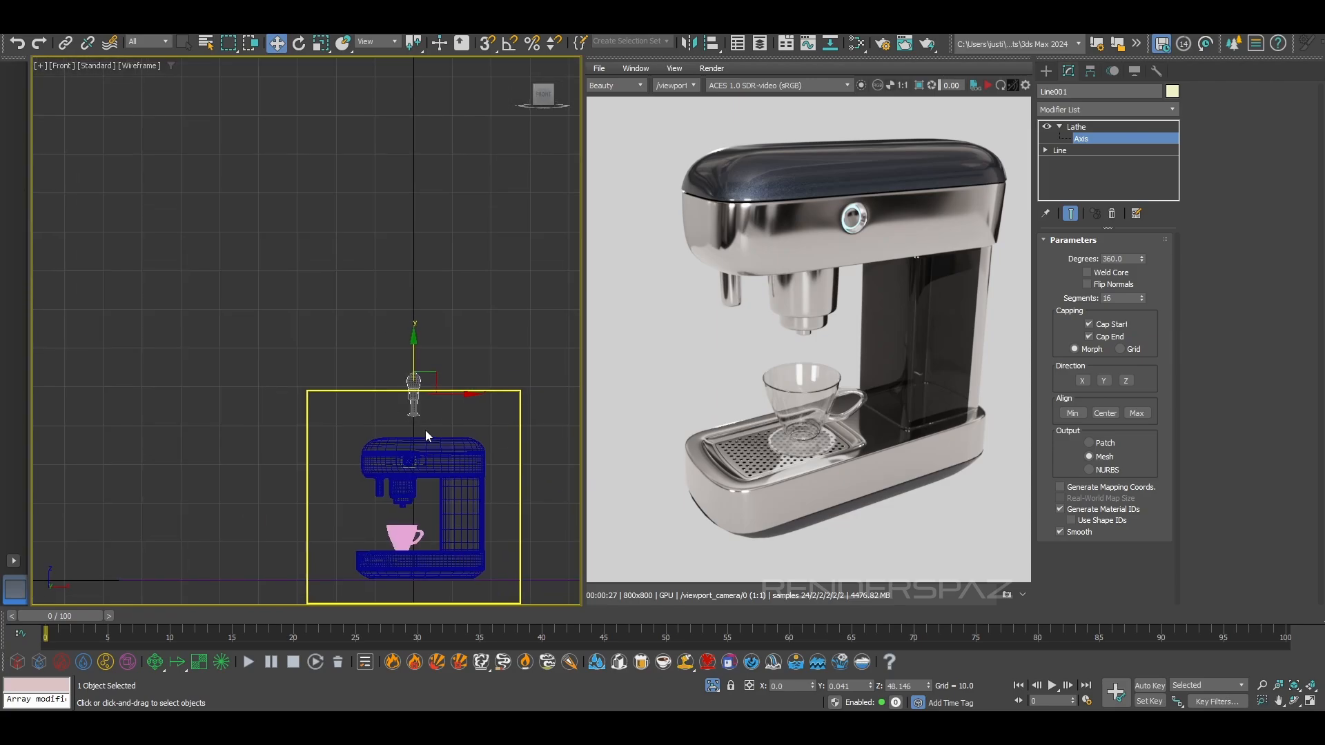
pyautogui.scroll(4, 422, 426)
pyautogui.press('F3')
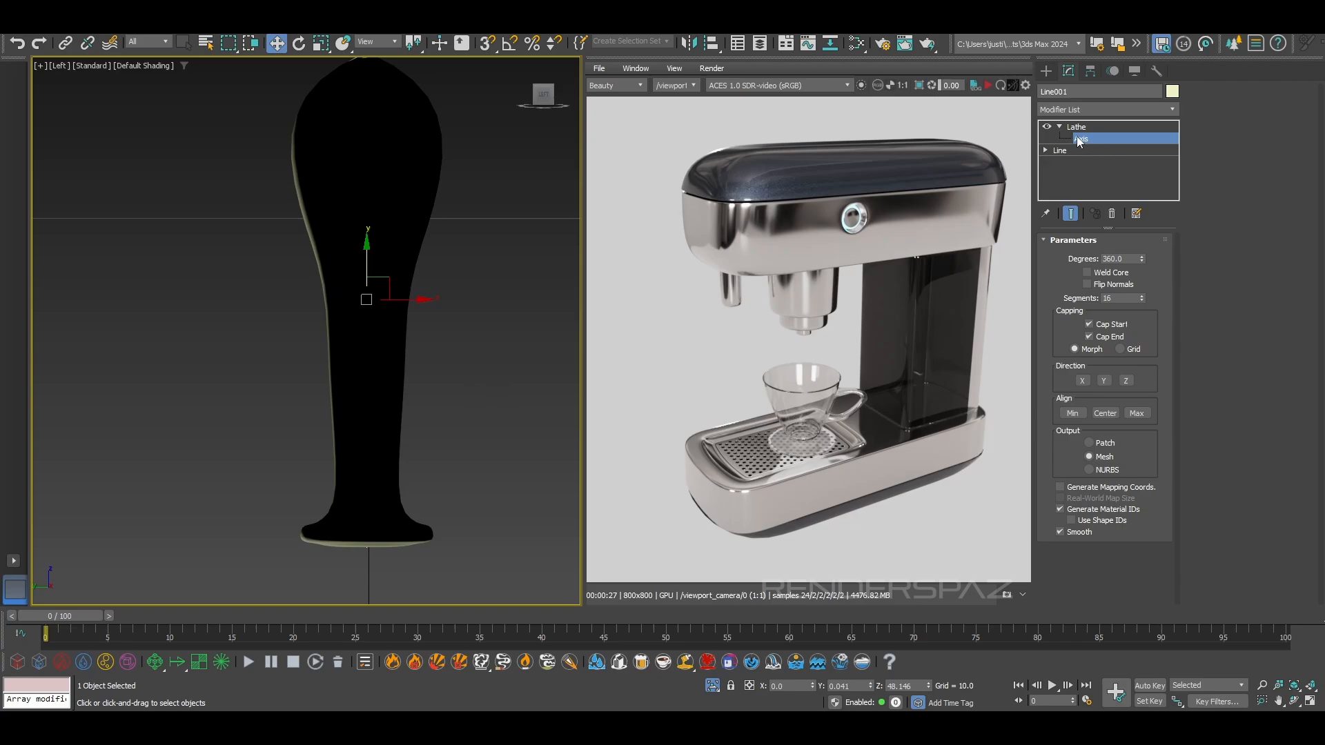
# Edit the handle profile's vertices with the lathed result displayed, and set the bottom end vertex's Y position to 0
pyautogui.click(1059, 151)
pyautogui.click(1229, 112)
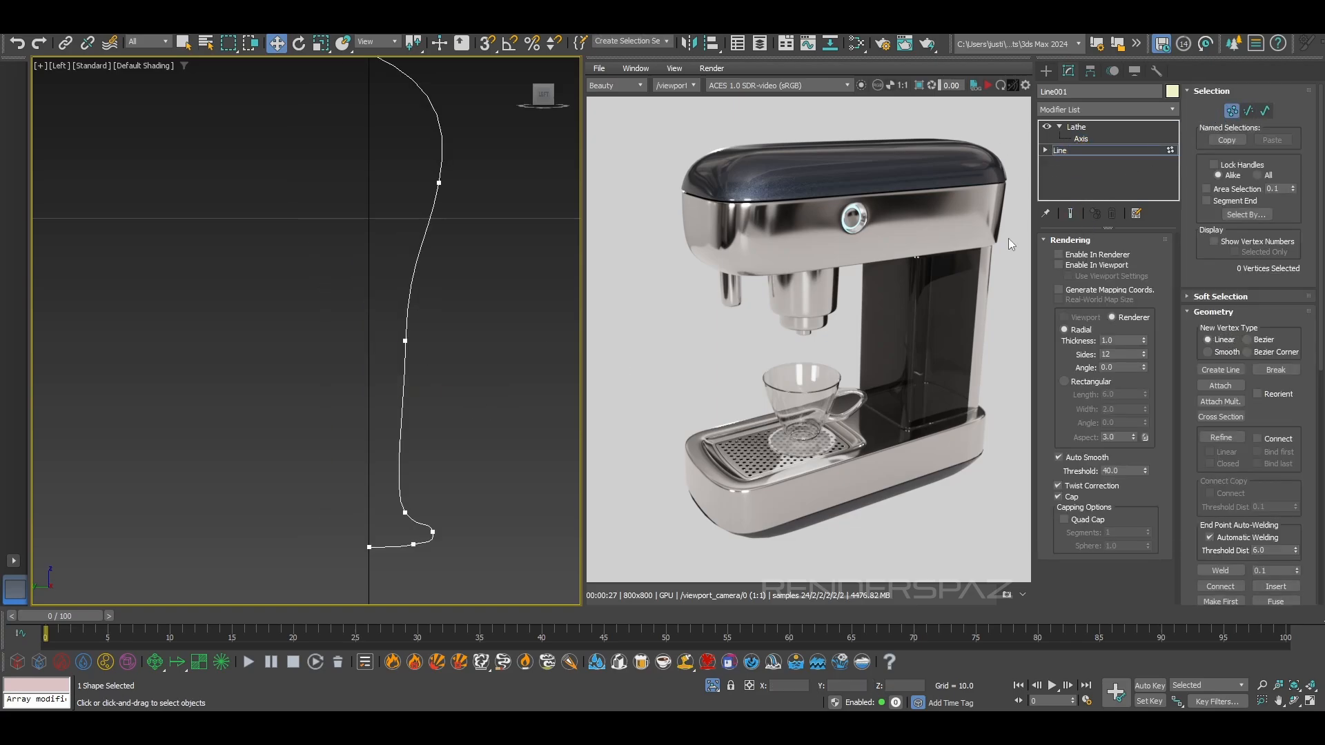
pyautogui.click(1073, 212)
pyautogui.moveTo(343, 532); pyautogui.dragTo(382, 570)
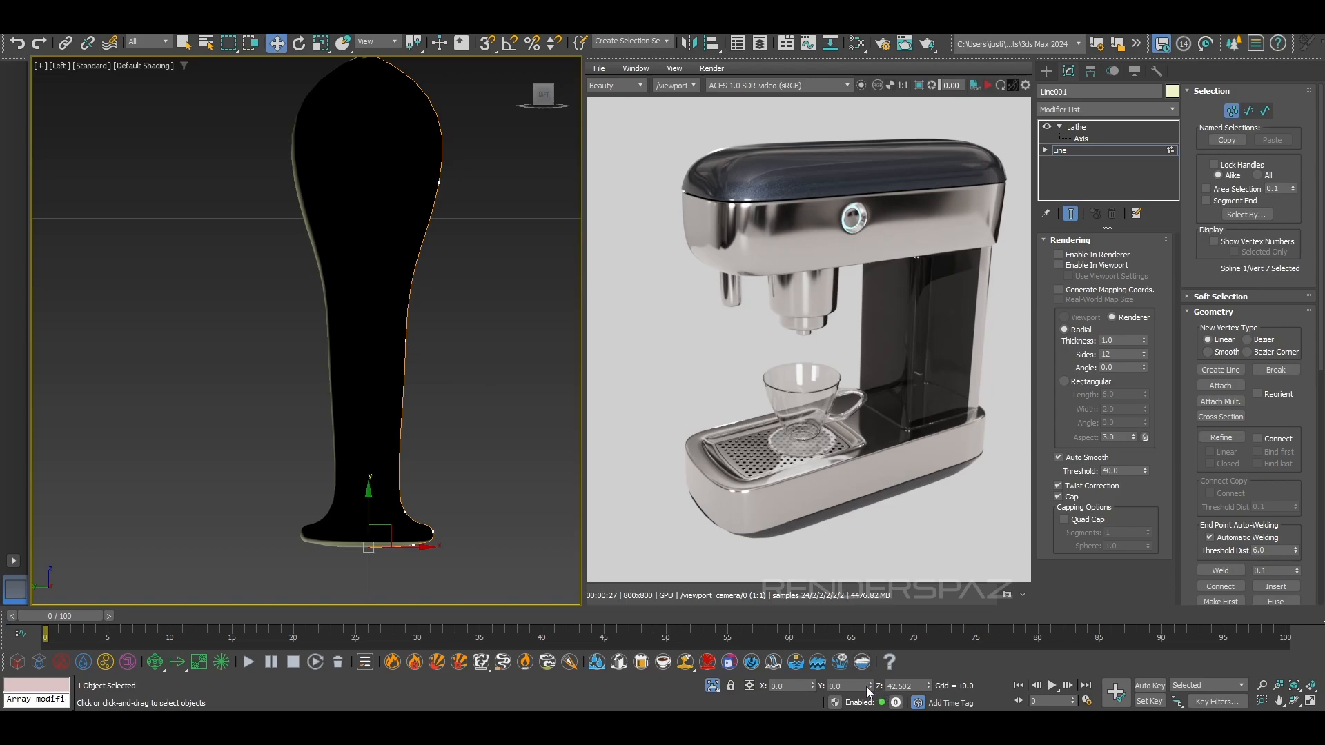
# Select the top end vertex of the handle profile and set its Y position to 0
pyautogui.moveTo(432, 89); pyautogui.dragTo(452, 262, button='middle')
pyautogui.moveTo(304, 169); pyautogui.dragTo(430, 247)
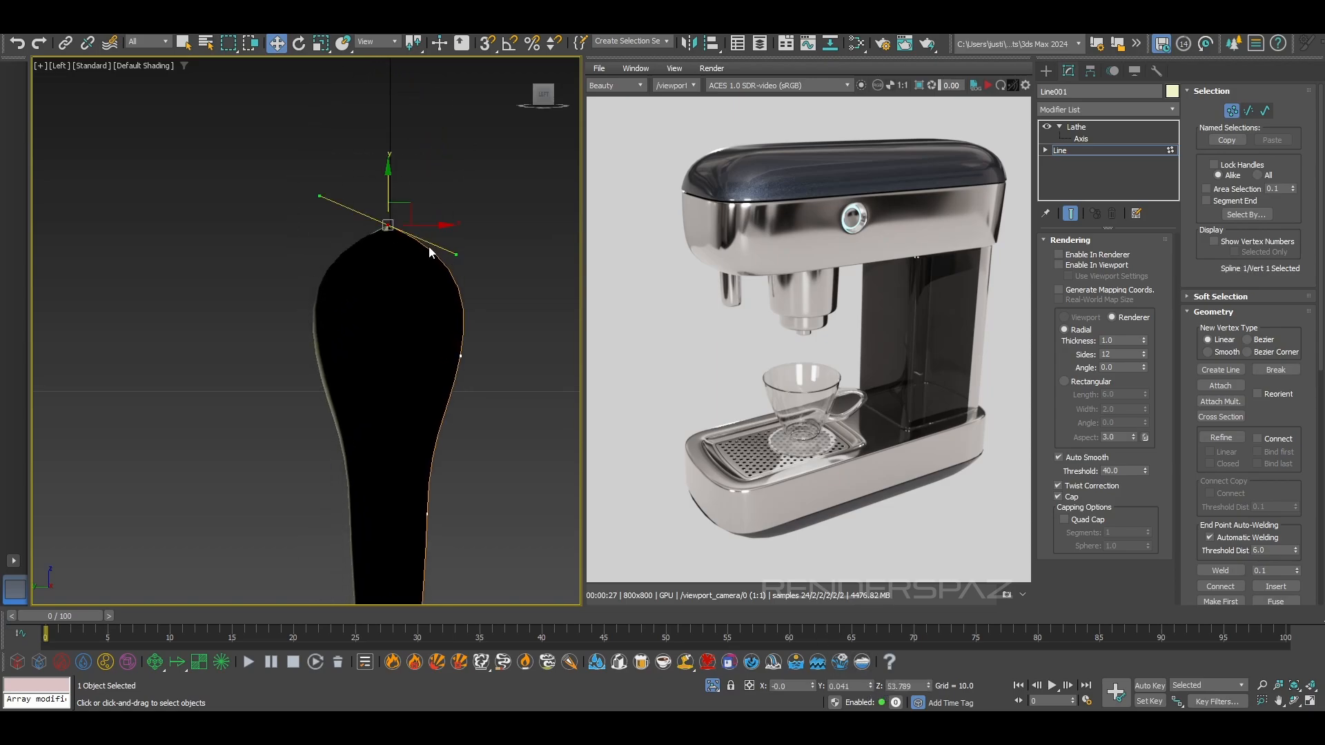
pyautogui.rightClick(422, 223)
pyautogui.click(318, 139)
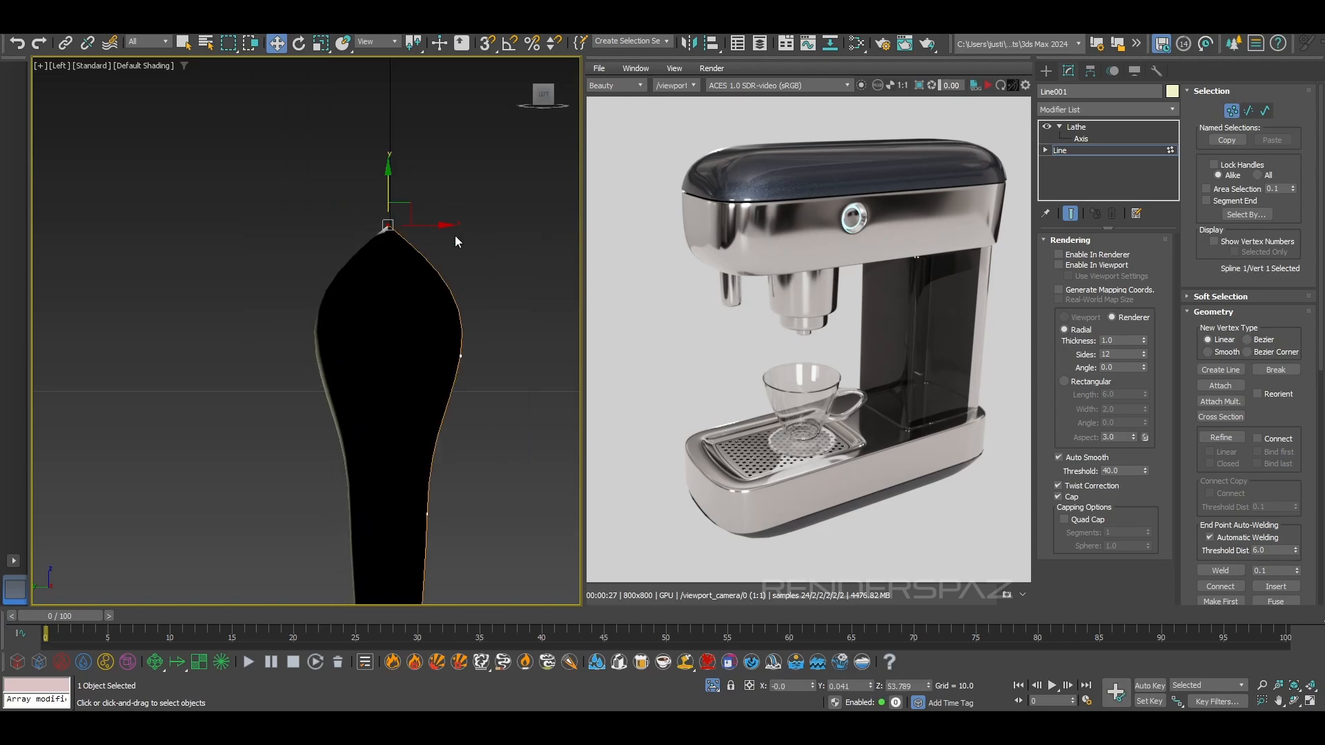
pyautogui.hotkey('ctrl', 'z')
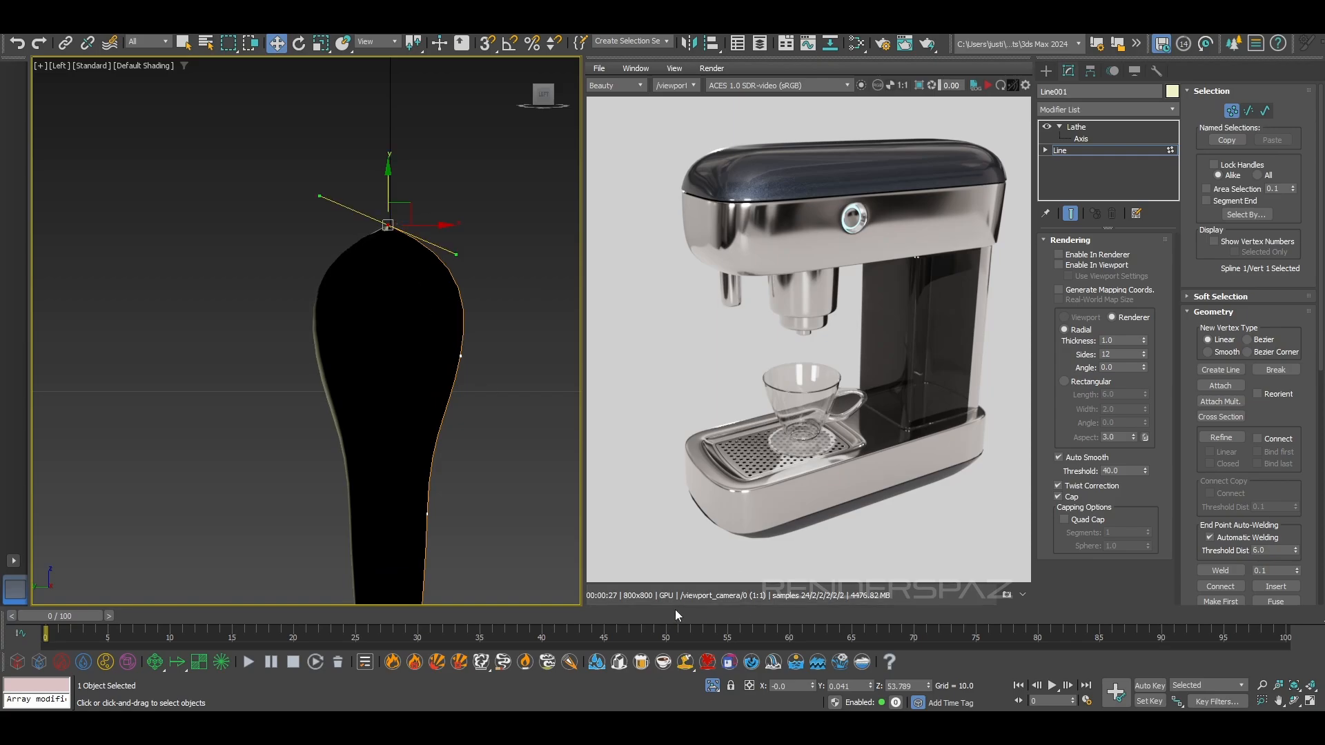
pyautogui.rightClick(867, 686)
pyautogui.moveTo(535, 357); pyautogui.dragTo(487, 303, button='middle')
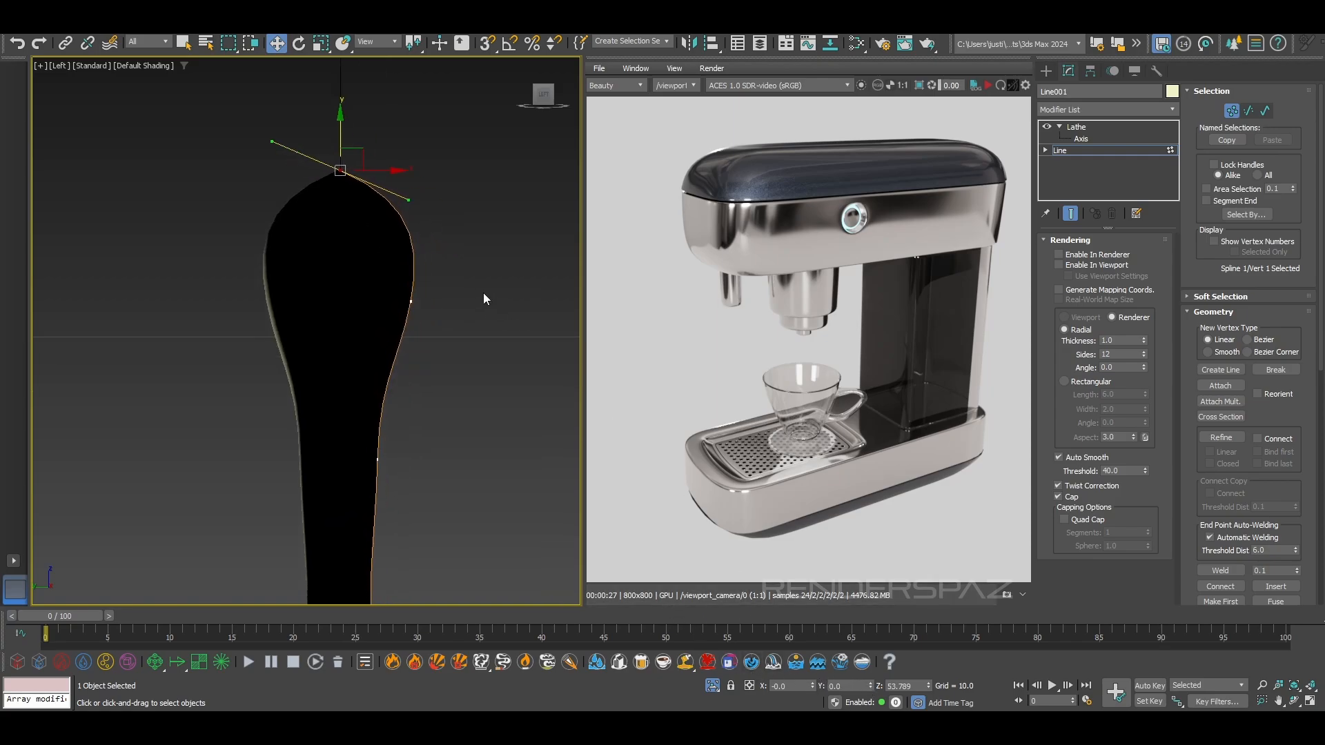
# Enable Weld Core and Flip Normals on the Lathe modifier and check the handle's tip in perspective
pyautogui.click(1074, 127)
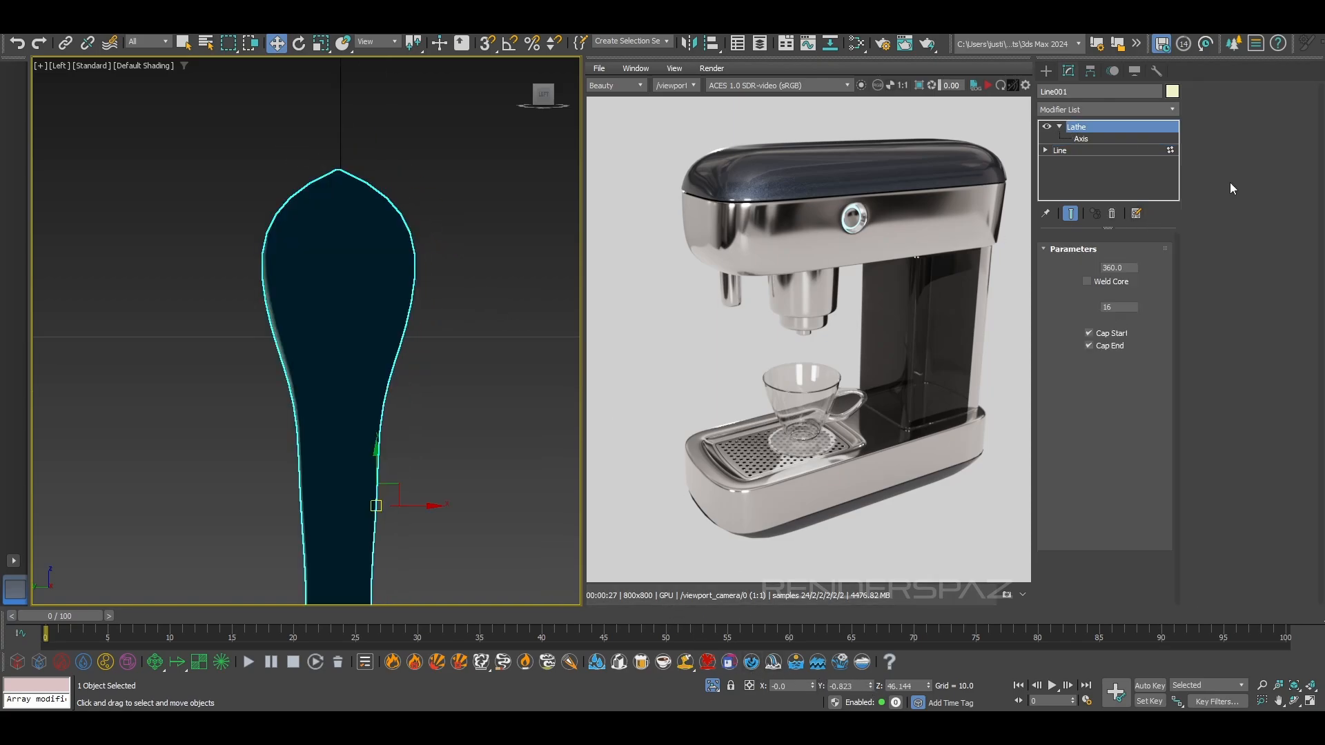
pyautogui.click(1098, 283)
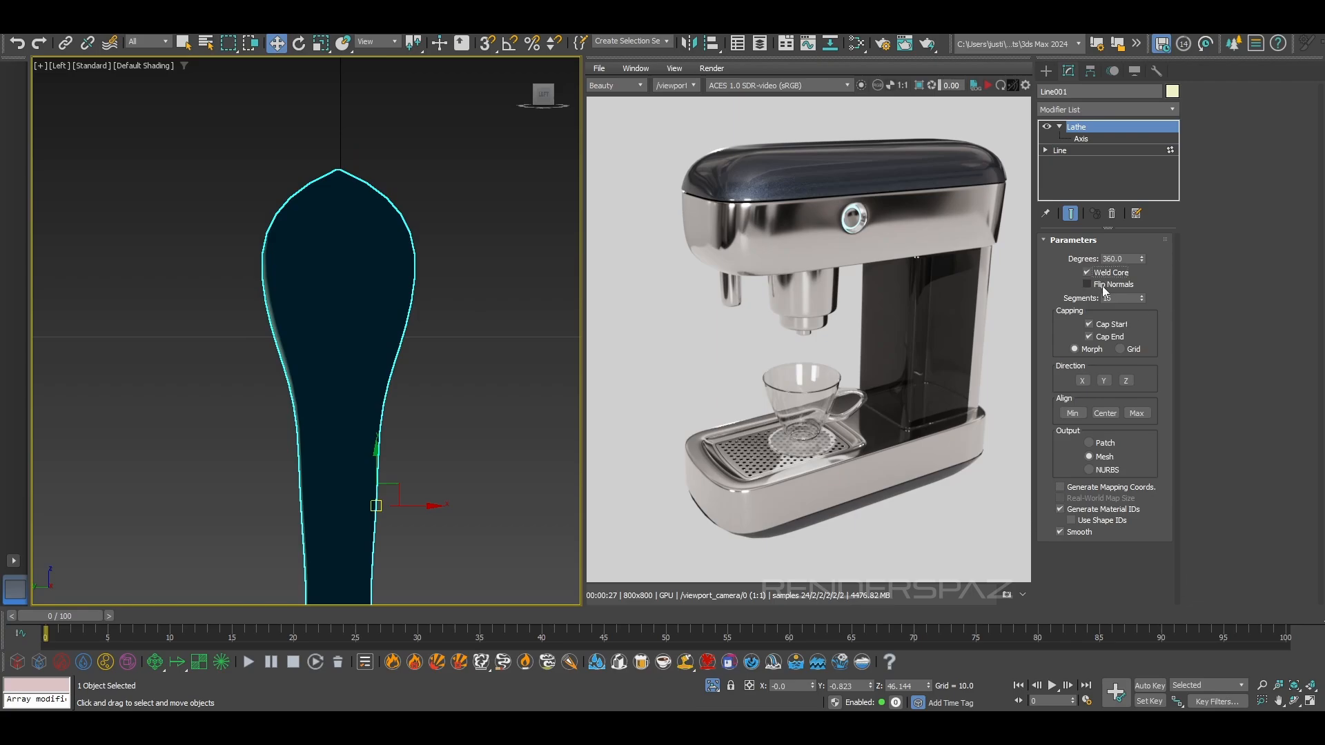
pyautogui.click(459, 225)
pyautogui.scroll(-4, 392, 405)
pyautogui.moveTo(392, 404); pyautogui.dragTo(361, 216, button='middle')
pyautogui.press('p')
pyautogui.click(361, 216)
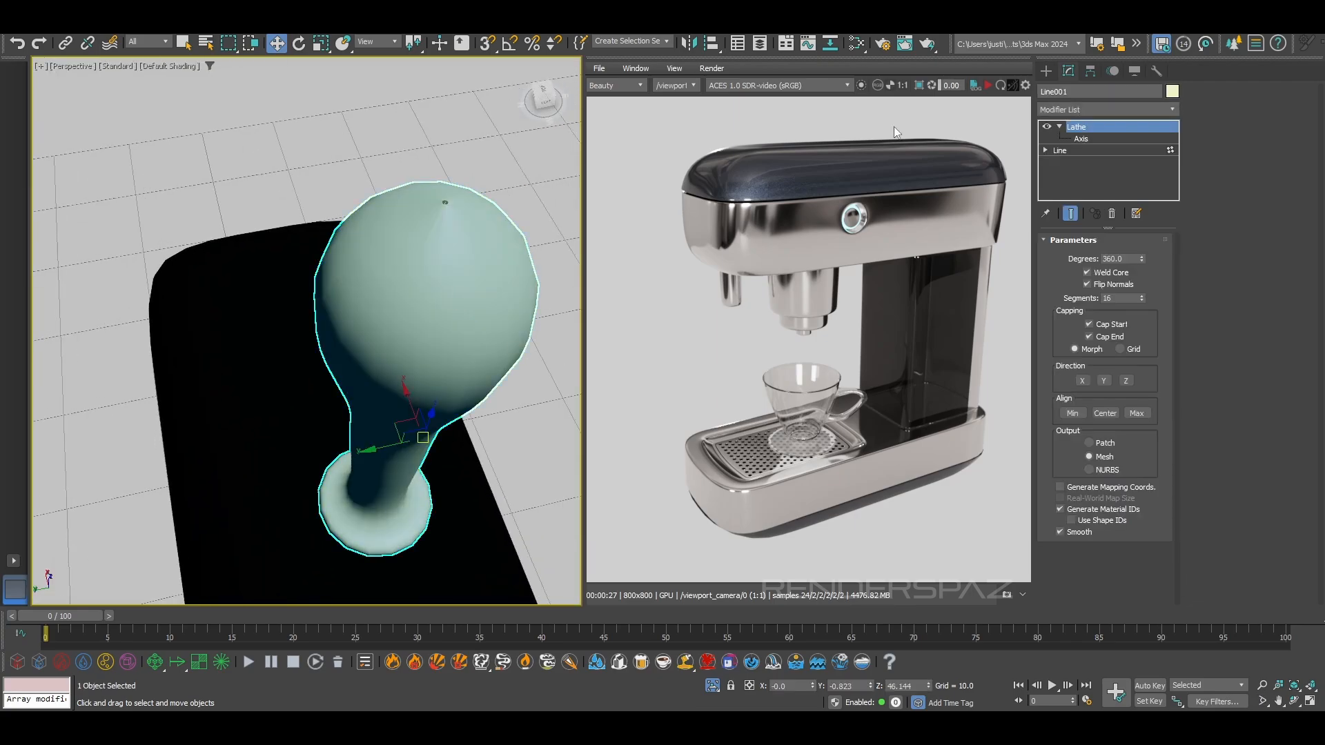
# Try to close the gap at the handle's tip by nudging the profile's top vertex slightly along Y
pyautogui.click(1081, 138)
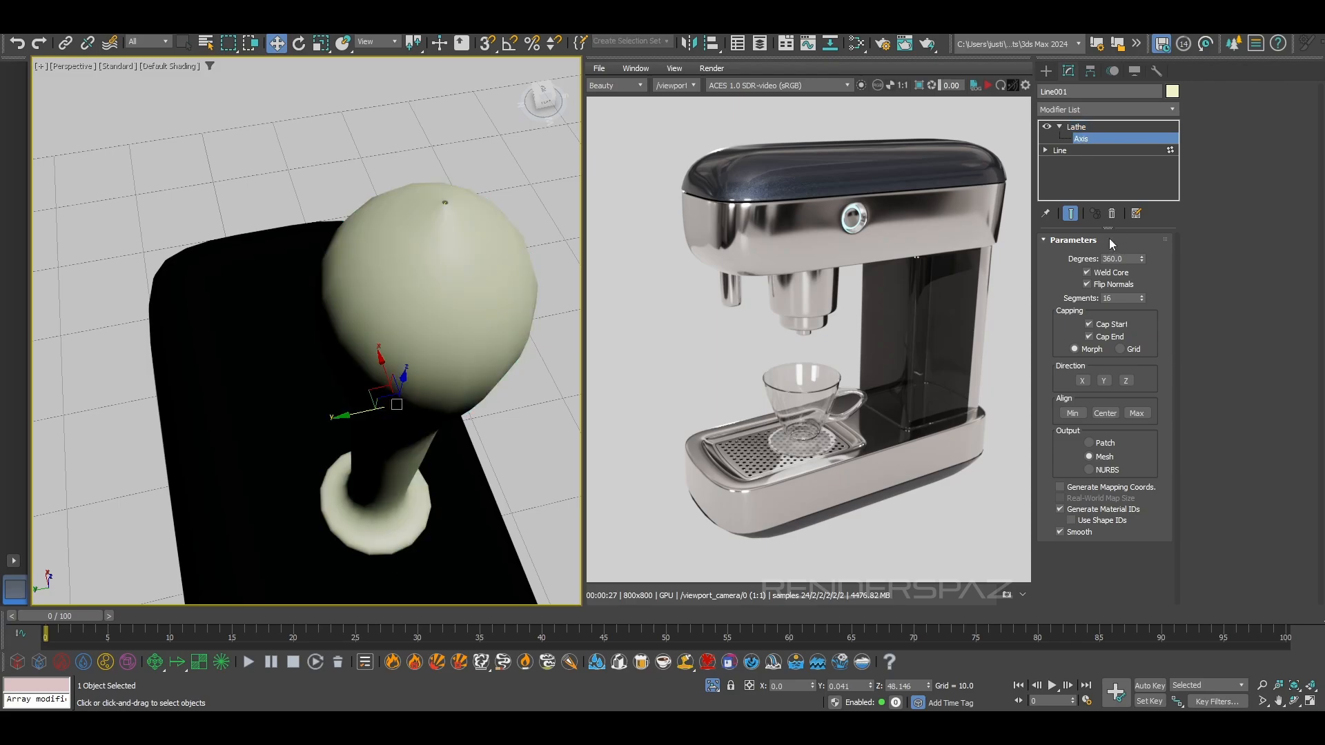
pyautogui.click(1077, 127)
pyautogui.click(1060, 151)
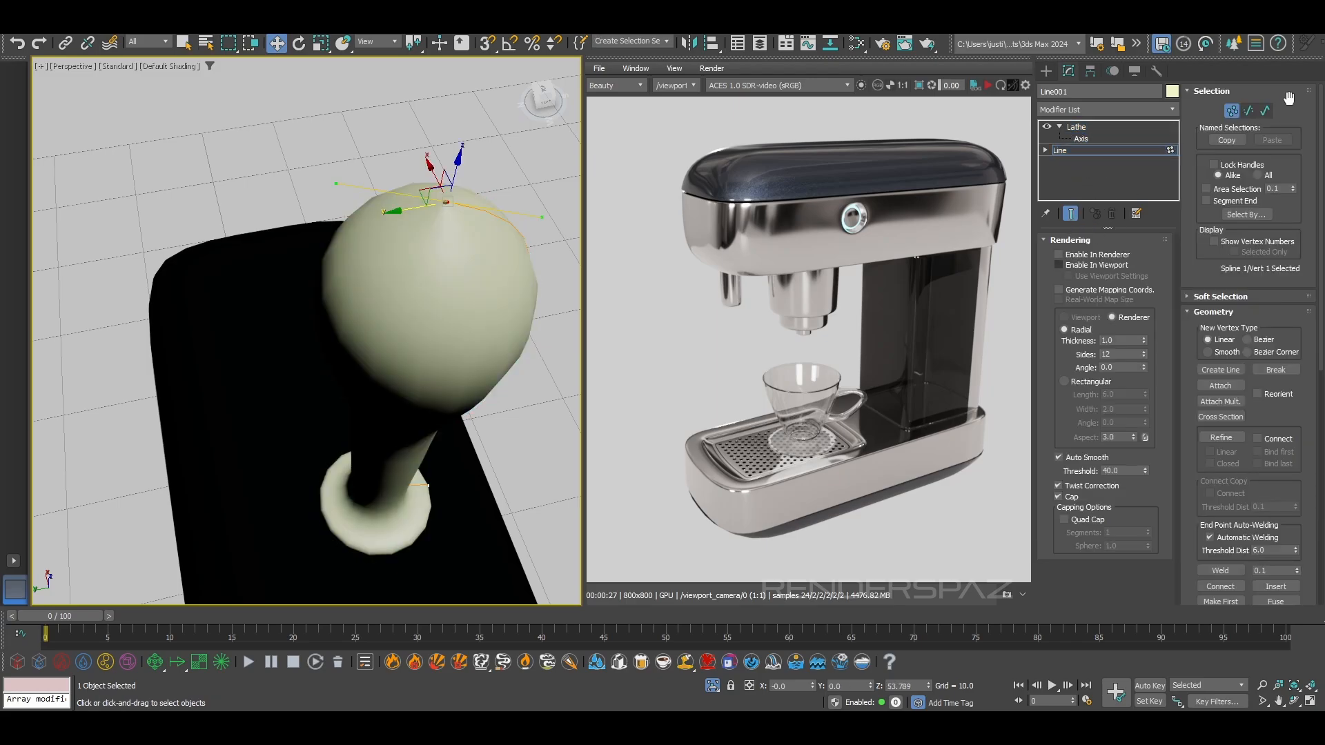
pyautogui.rightClick(444, 199)
pyautogui.click(442, 199)
pyautogui.moveTo(419, 207); pyautogui.dragTo(416, 209)
pyautogui.keyDown('alt'); pyautogui.moveTo(476, 290); pyautogui.dragTo(517, 181, button='middle'); pyautogui.keyUp('alt')
# Nudge the vertex at the centre of the handle's base along Y, and reset its Y position to 0
pyautogui.scroll(-4, 465, 352)
pyautogui.keyDown('alt'); pyautogui.moveTo(465, 352); pyautogui.dragTo(441, 295, button='middle'); pyautogui.keyUp('alt')
pyautogui.scroll(3, 436, 334)
pyautogui.scroll(4, 515, 356)
pyautogui.click(503, 352)
pyautogui.moveTo(503, 352)
pyautogui.keyDown('alt'); pyautogui.mouseDown(button='middle')
pyautogui.moveTo(518, 337)
pyautogui.moveTo(499, 333)
pyautogui.mouseUp(button='middle'); pyautogui.keyUp('alt')
pyautogui.scroll(4, 498, 332)
pyautogui.scroll(-3, 499, 345)
pyautogui.moveTo(479, 350); pyautogui.dragTo(475, 351)
pyautogui.rightClick(869, 687)
pyautogui.keyDown('alt'); pyautogui.moveTo(507, 400); pyautogui.dragTo(446, 357, button='middle'); pyautogui.keyUp('alt')
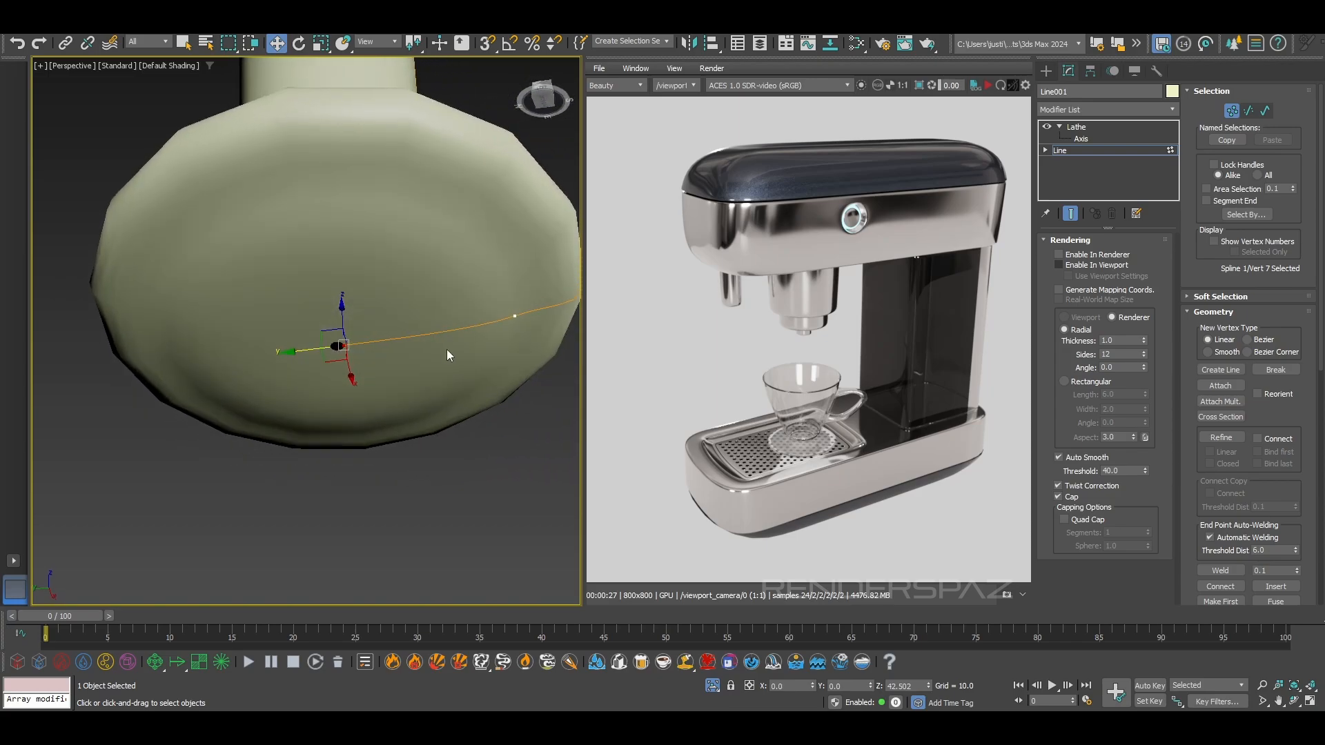
# Shift the Lathe axis to Y -0.002 and turn off Flip Normals, keeping Weld Core on
pyautogui.click(1100, 136)
pyautogui.scroll(-4, 469, 376)
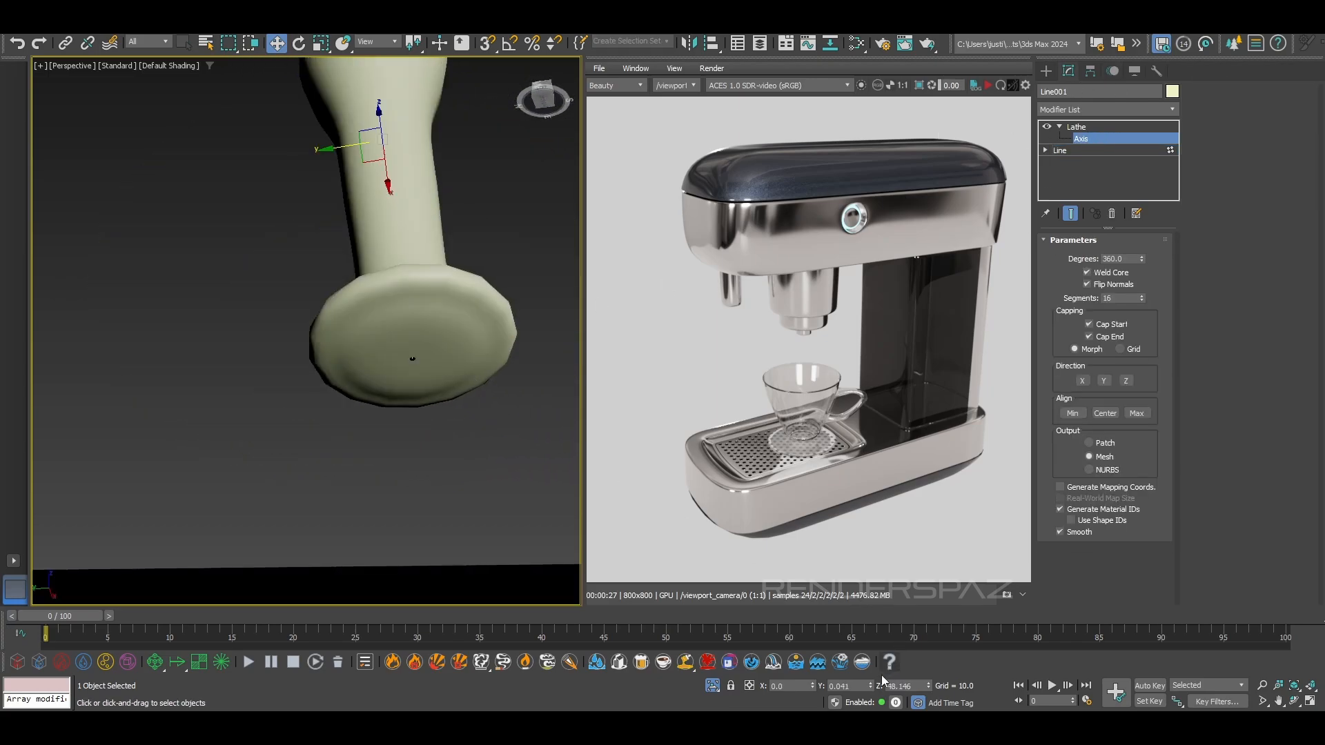
pyautogui.moveTo(870, 686); pyautogui.dragTo(870, 688)
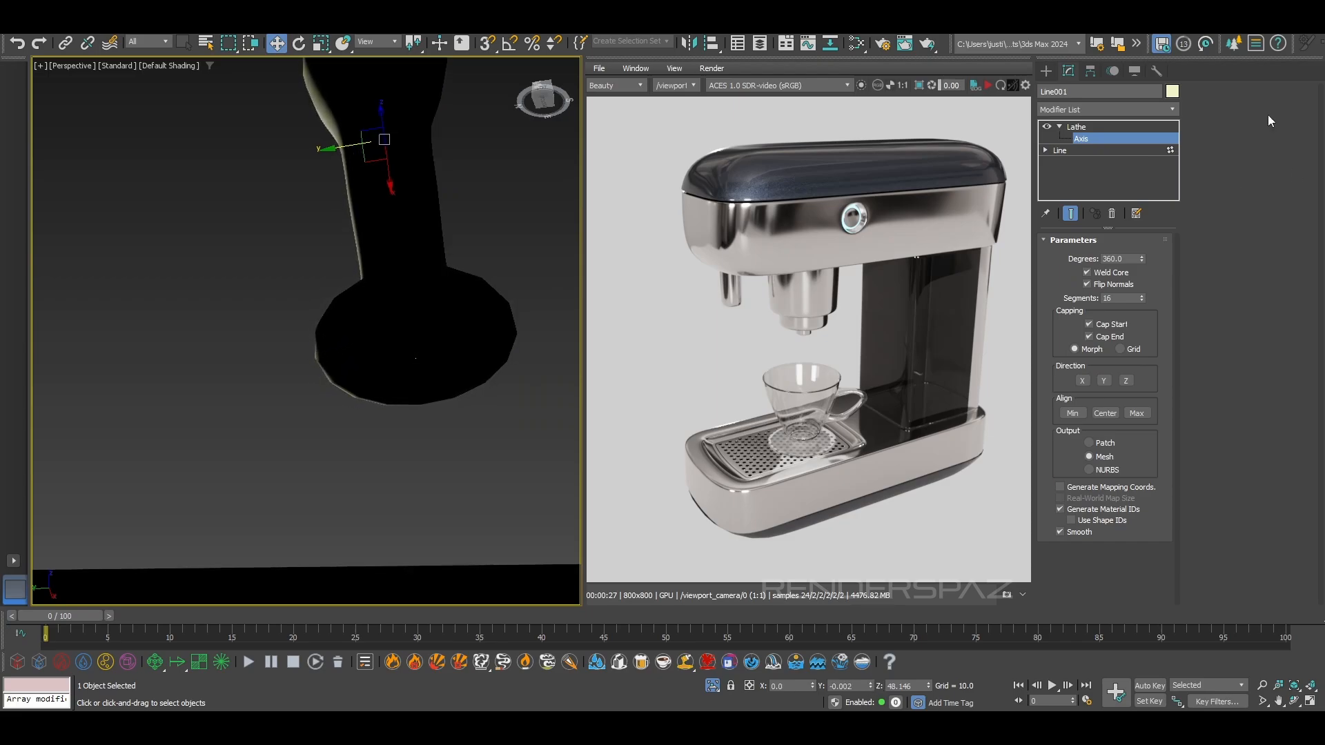
pyautogui.click(1110, 273)
pyautogui.click(1112, 285)
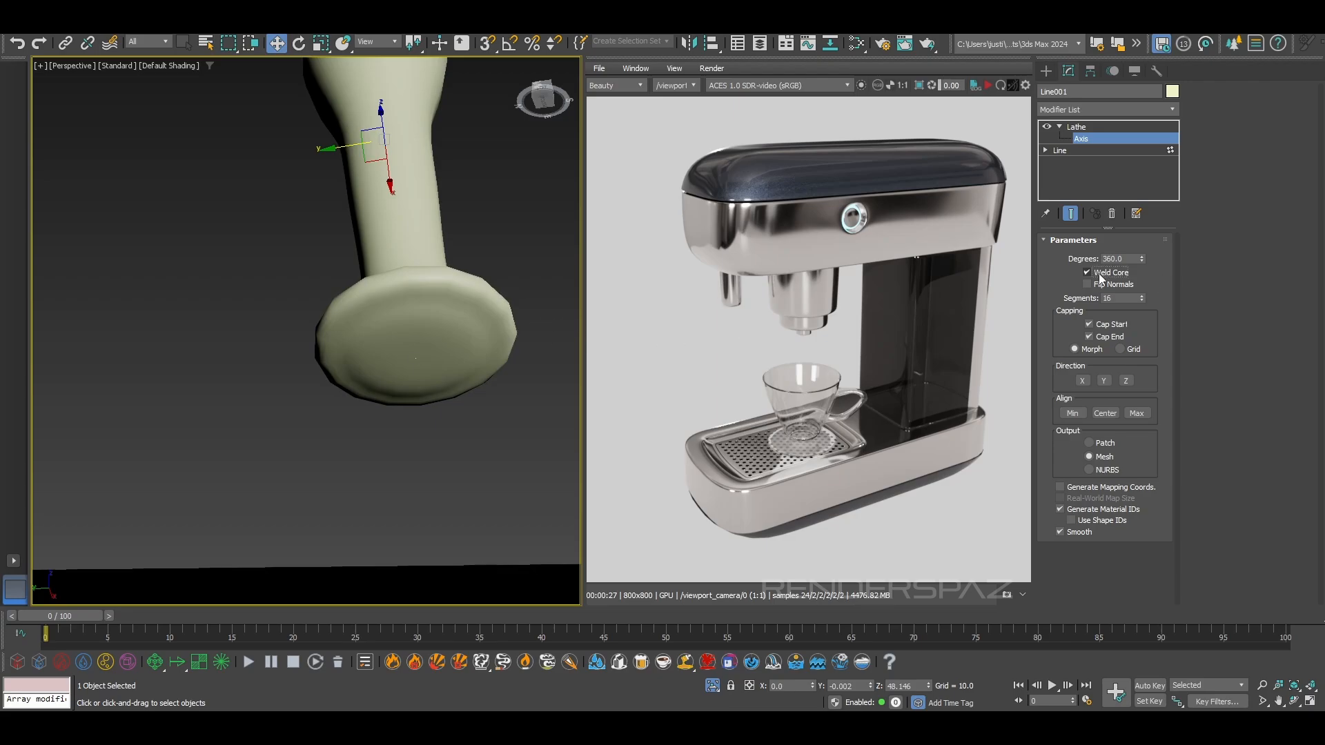
# Select the profile's top vertex at the handle's tip and reset its Y position to 0
pyautogui.keyDown('alt'); pyautogui.moveTo(407, 147); pyautogui.dragTo(438, 262, button='middle'); pyautogui.keyUp('alt')
pyautogui.scroll(3, 425, 303)
pyautogui.scroll(-7, 407, 224)
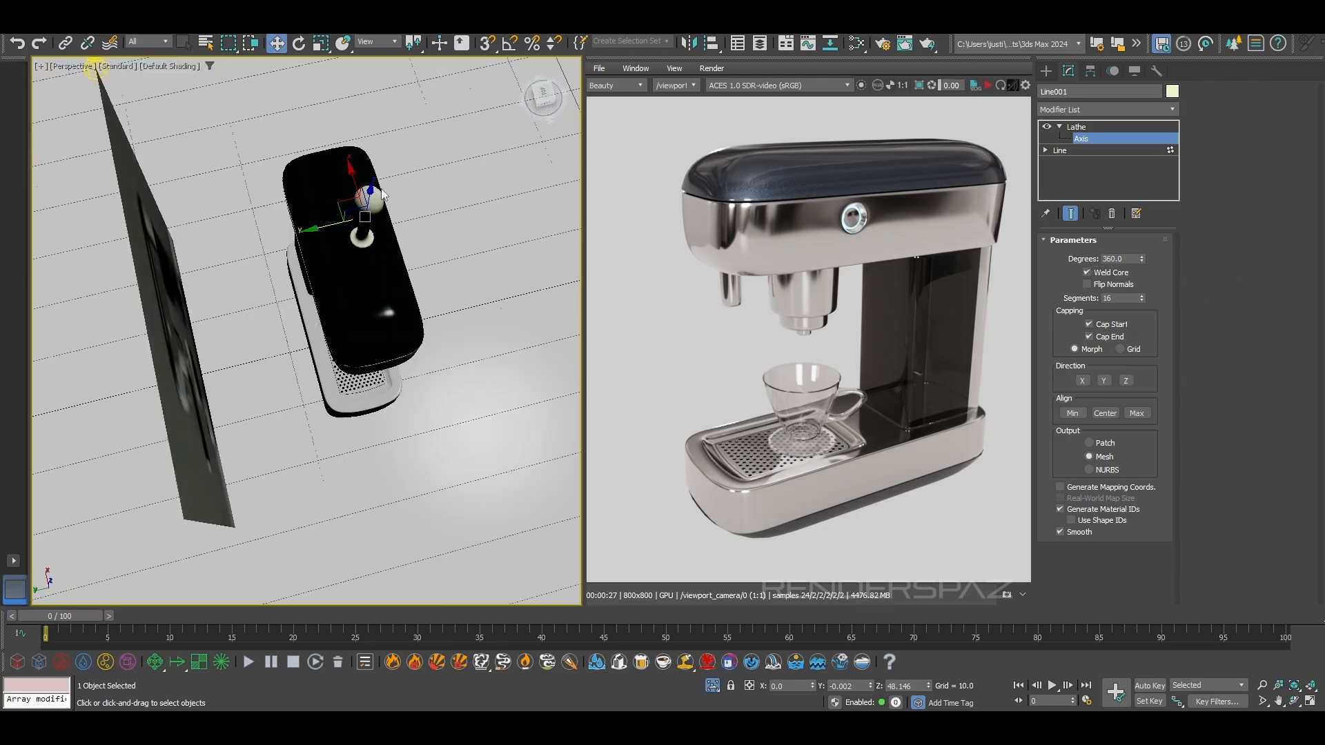
pyautogui.scroll(4, 388, 181)
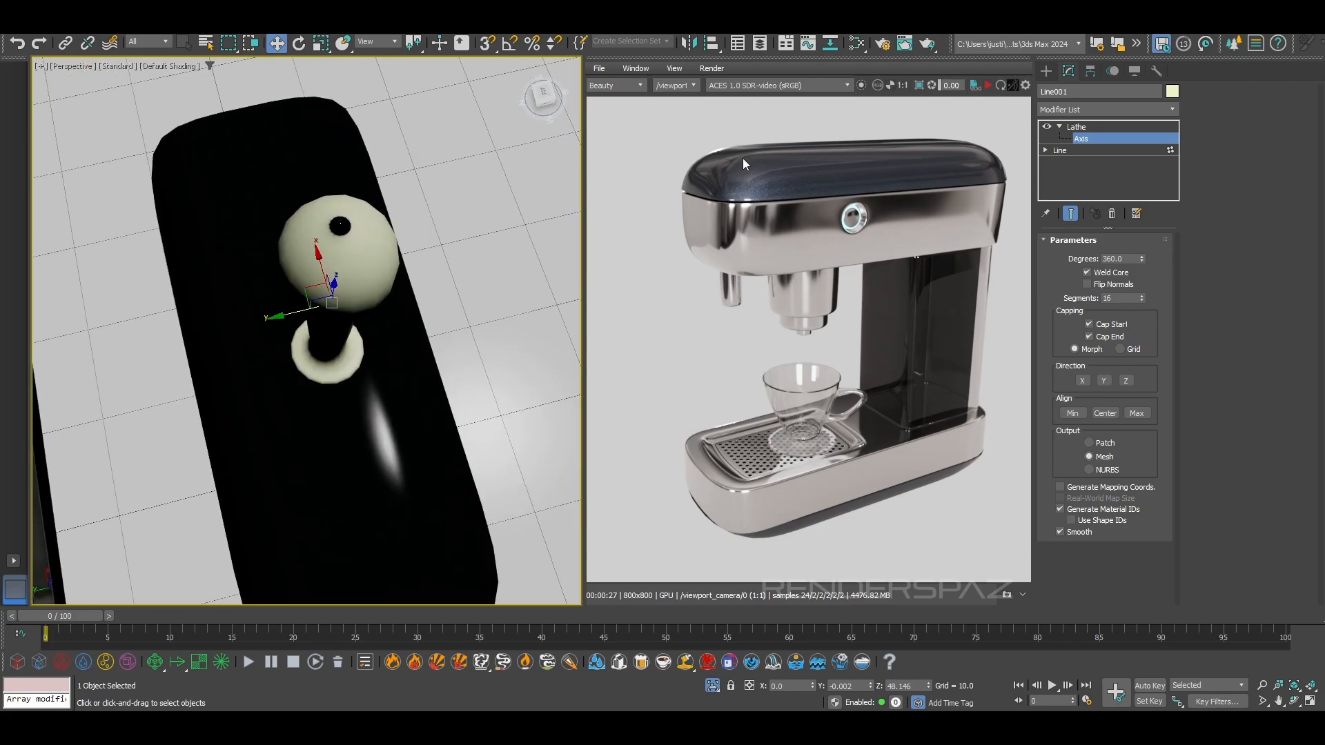
pyautogui.click(1061, 149)
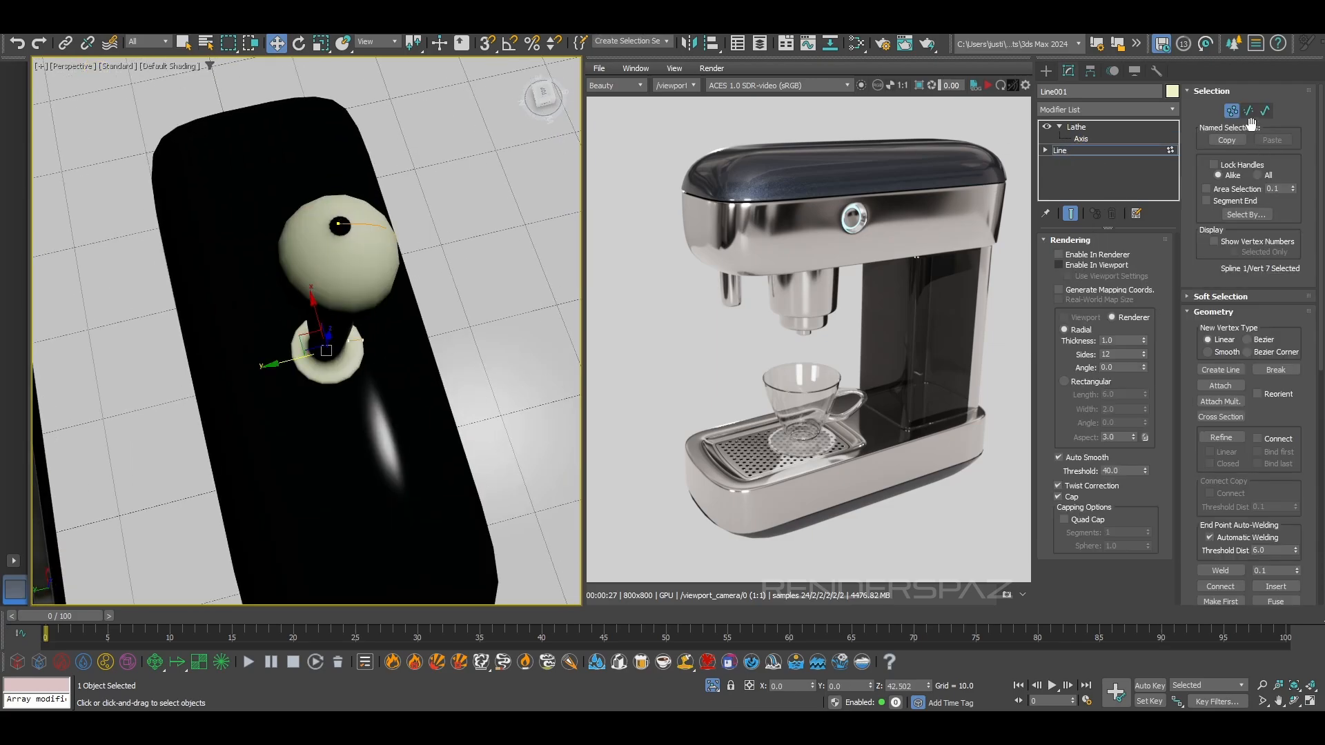
pyautogui.click(339, 224)
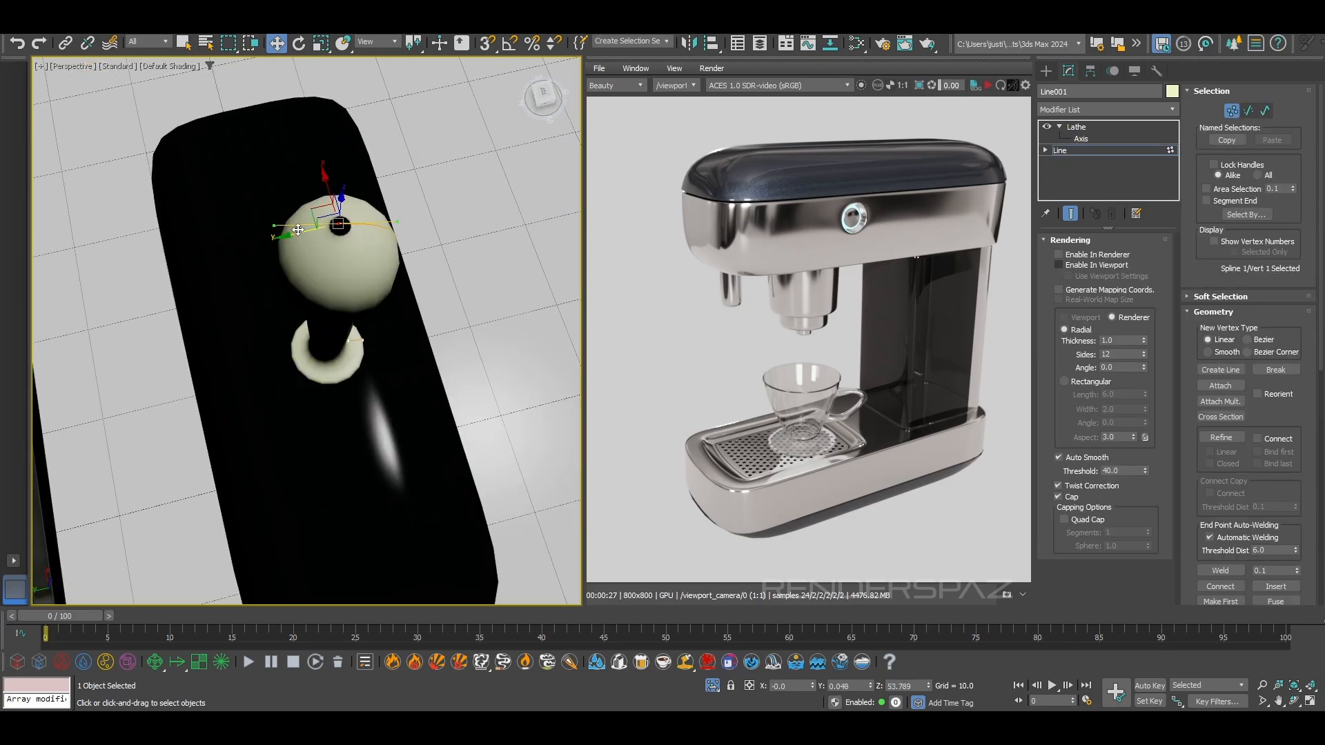
pyautogui.moveTo(297, 234); pyautogui.dragTo(300, 233)
pyautogui.rightClick(869, 689)
pyautogui.keyDown('alt'); pyautogui.moveTo(364, 483); pyautogui.dragTo(357, 300, button='middle'); pyautogui.keyUp('alt')
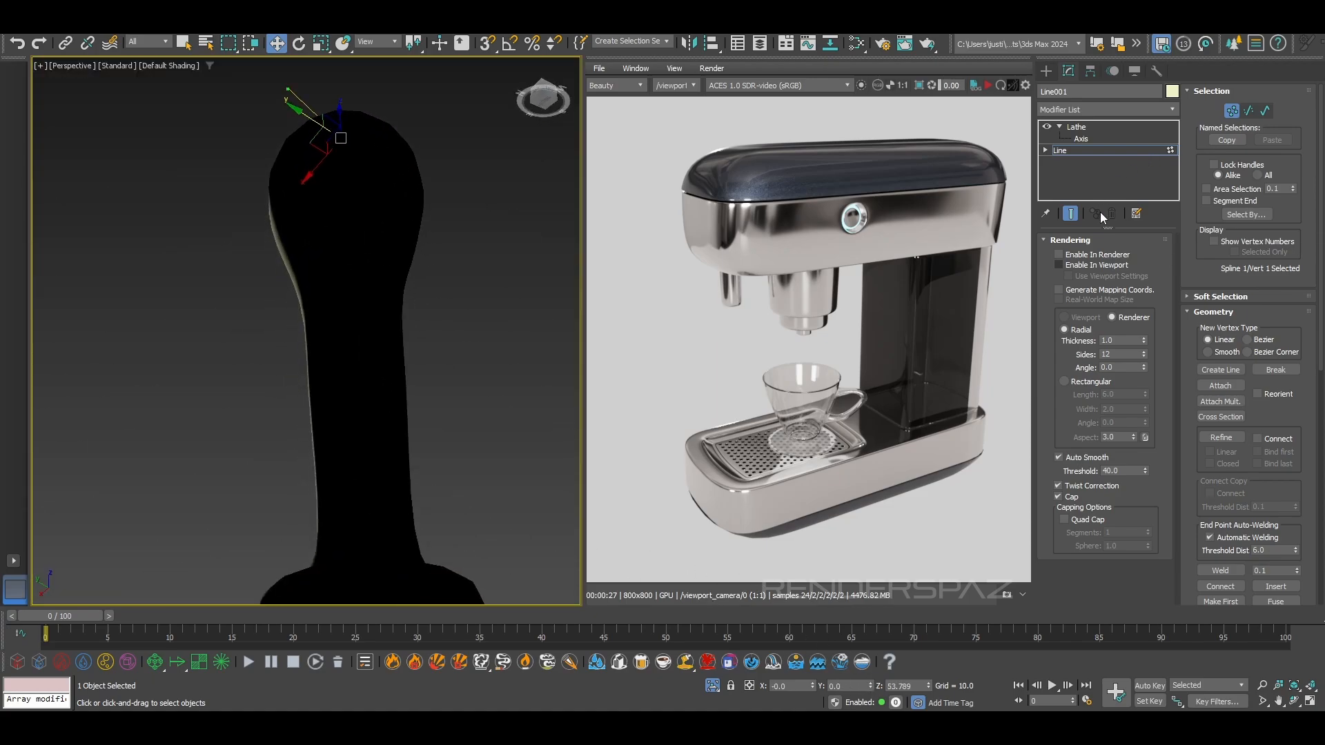
# Turn on Weld Core and Flip Normals for the handle's Lathe and check the surface in perspective
pyautogui.click(1081, 139)
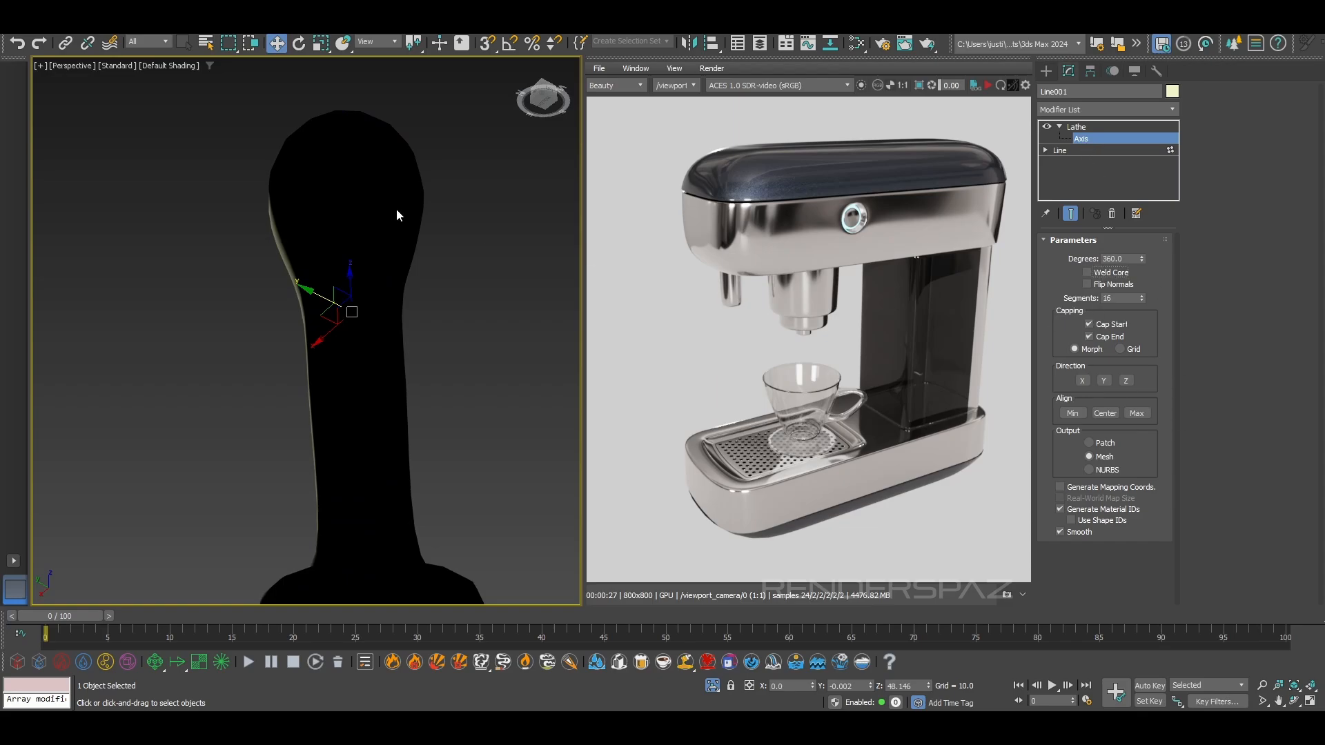
pyautogui.keyDown('alt'); pyautogui.moveTo(396, 210); pyautogui.dragTo(411, 281, button='middle'); pyautogui.keyUp('alt')
pyautogui.click(1087, 272)
pyautogui.keyDown('alt'); pyautogui.moveTo(491, 234); pyautogui.dragTo(407, 387, button='middle'); pyautogui.keyUp('alt')
pyautogui.scroll(-4, 455, 288)
pyautogui.scroll(3, 400, 384)
# Convert the lathed handle to an Editable Poly
pyautogui.rightClick(454, 295)
pyautogui.rightClick(413, 367)
pyautogui.moveTo(474, 544)
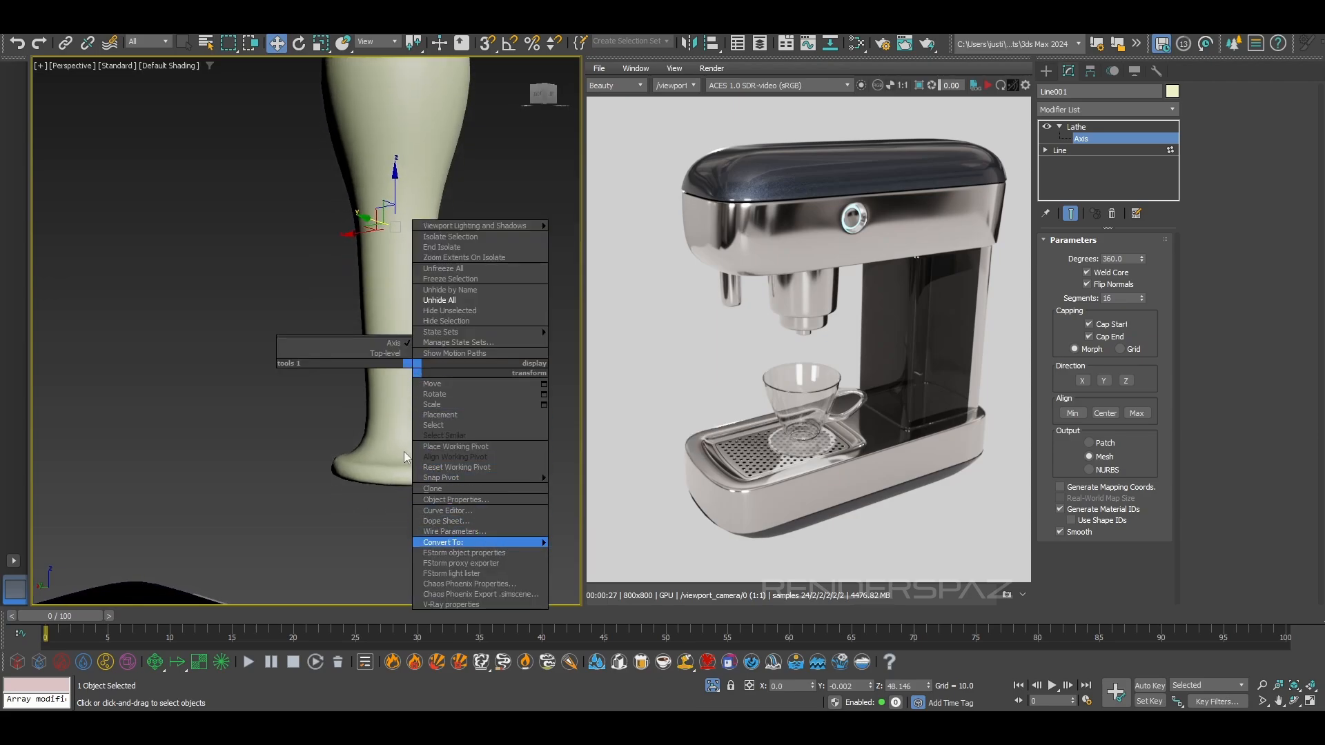
pyautogui.press('F4')
pyautogui.rightClick(406, 396)
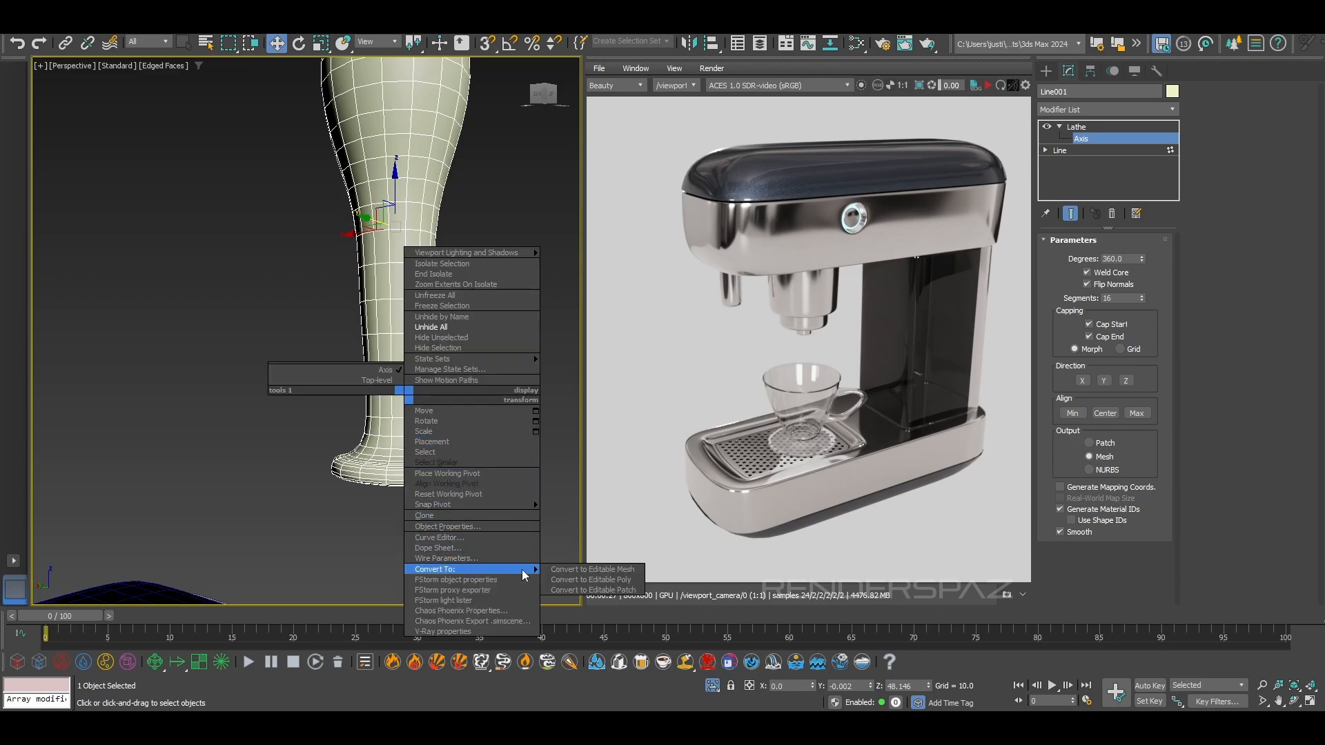
pyautogui.click(553, 577)
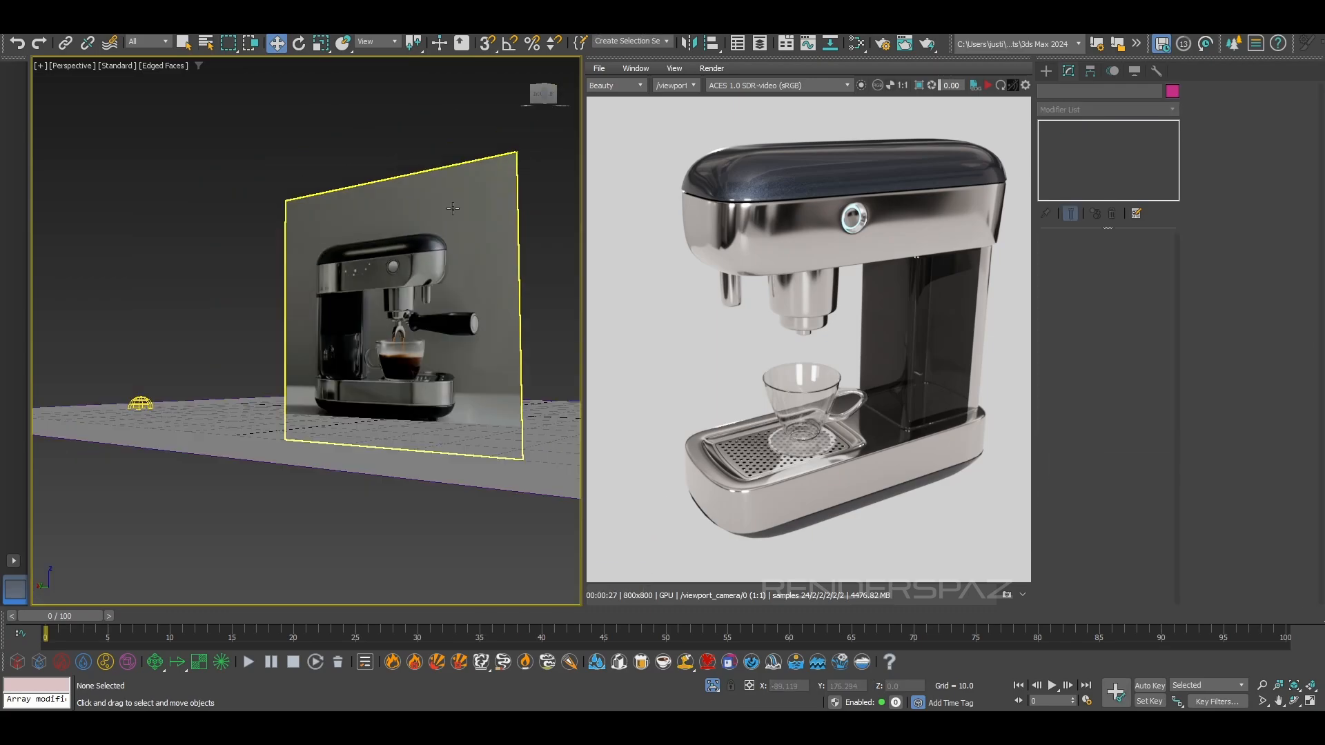
pyautogui.press('F4')
# Select the converted handle in wireframe display, activate its vertex level and switch to the Front view
pyautogui.scroll(5, 454, 209)
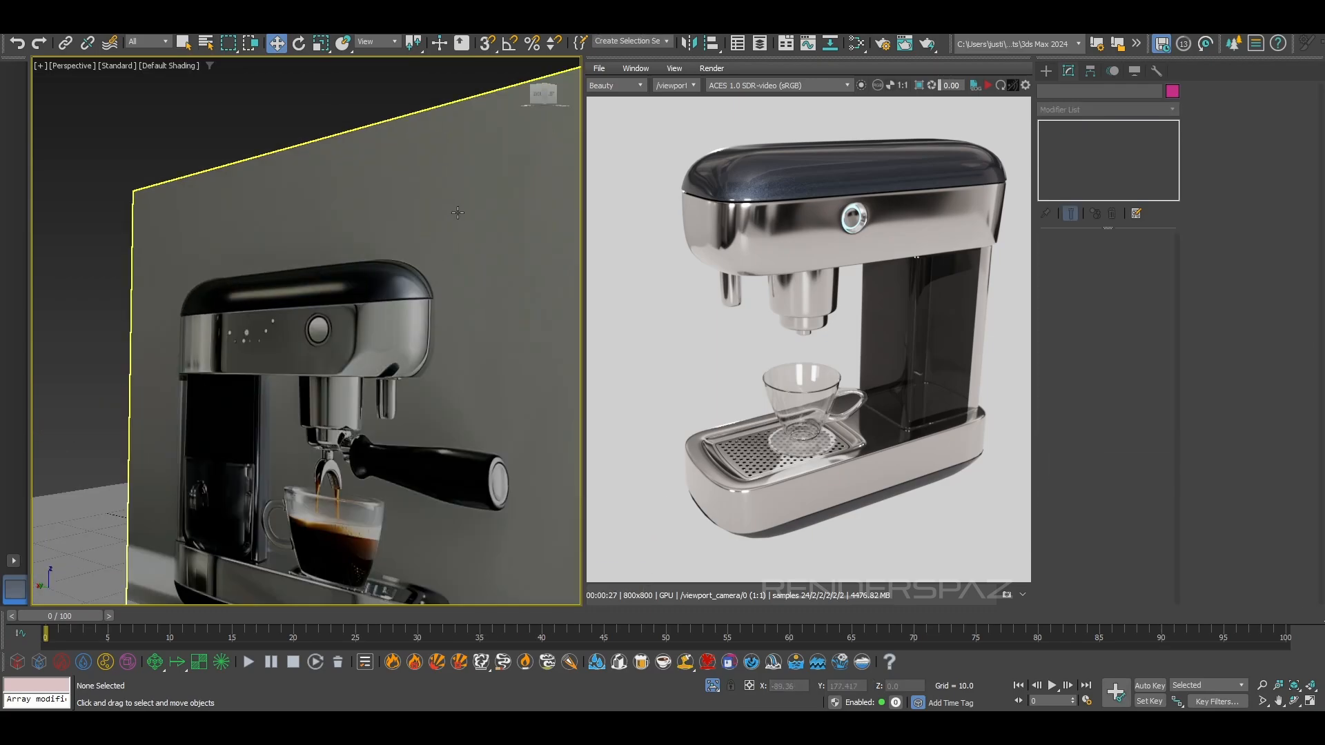
pyautogui.scroll(-5, 480, 350)
pyautogui.press('F3')
pyautogui.scroll(3, 481, 254)
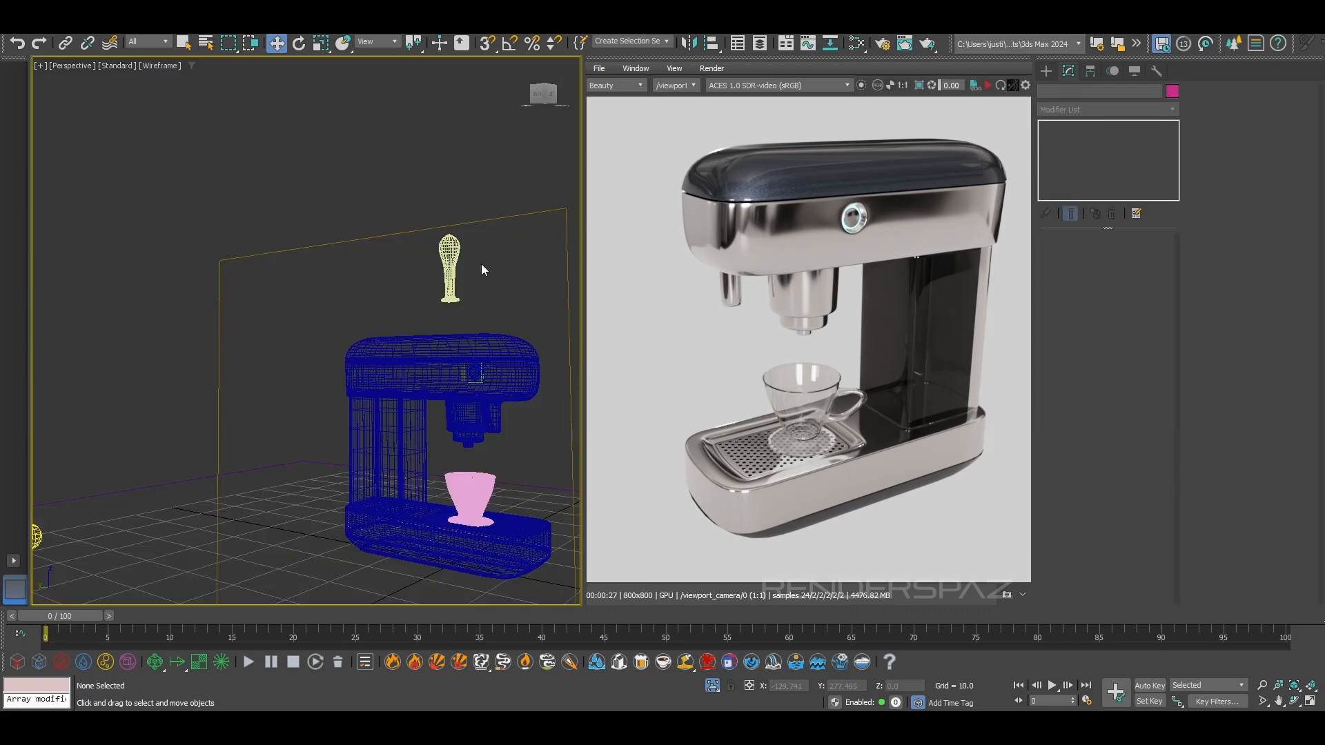
pyautogui.click(448, 268)
pyautogui.scroll(5, 448, 269)
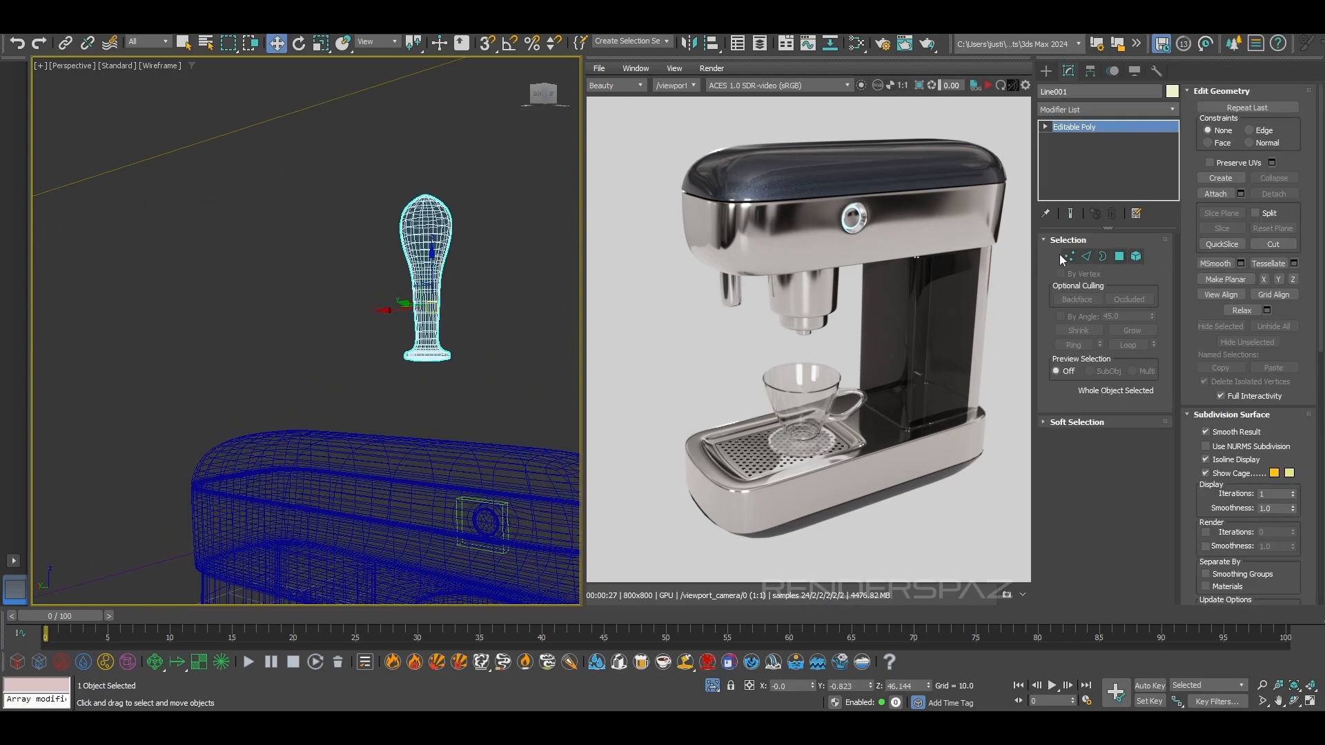
pyautogui.click(1068, 256)
pyautogui.scroll(2, 470, 236)
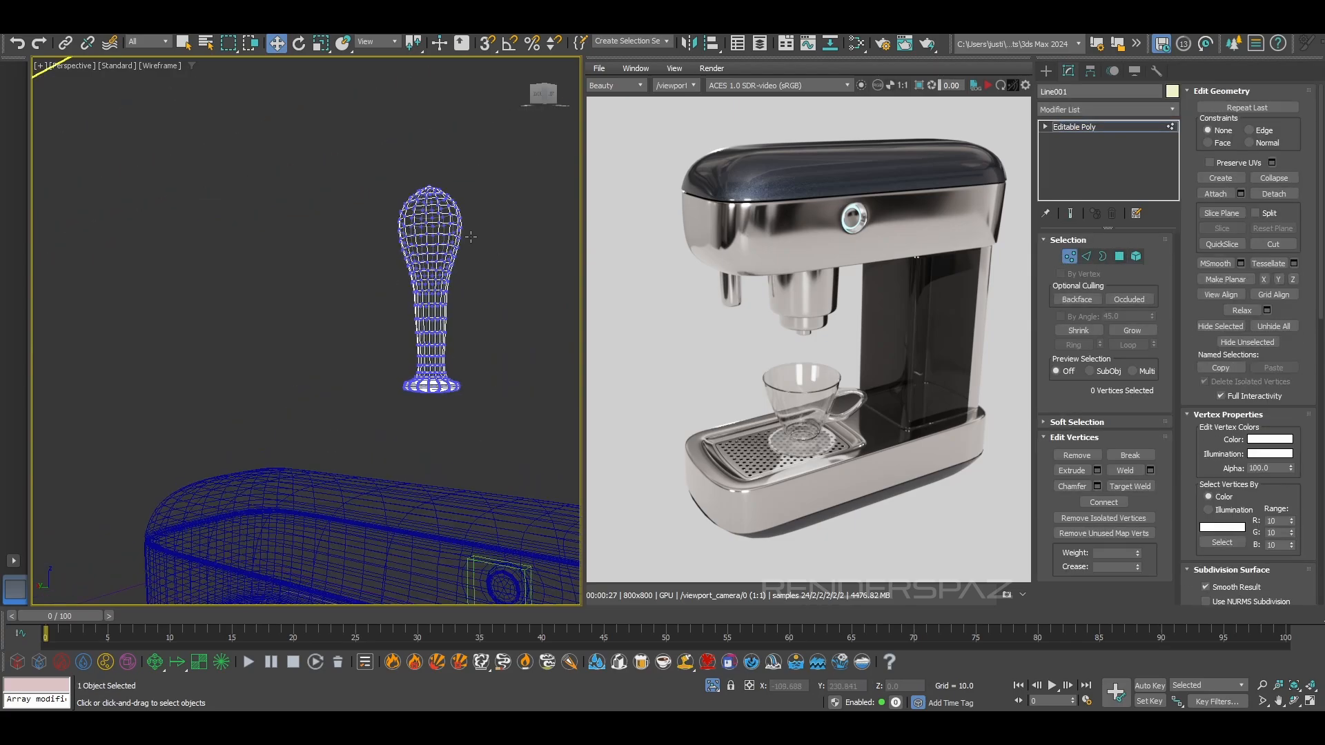
pyautogui.scroll(-5, 470, 236)
pyautogui.press('f')
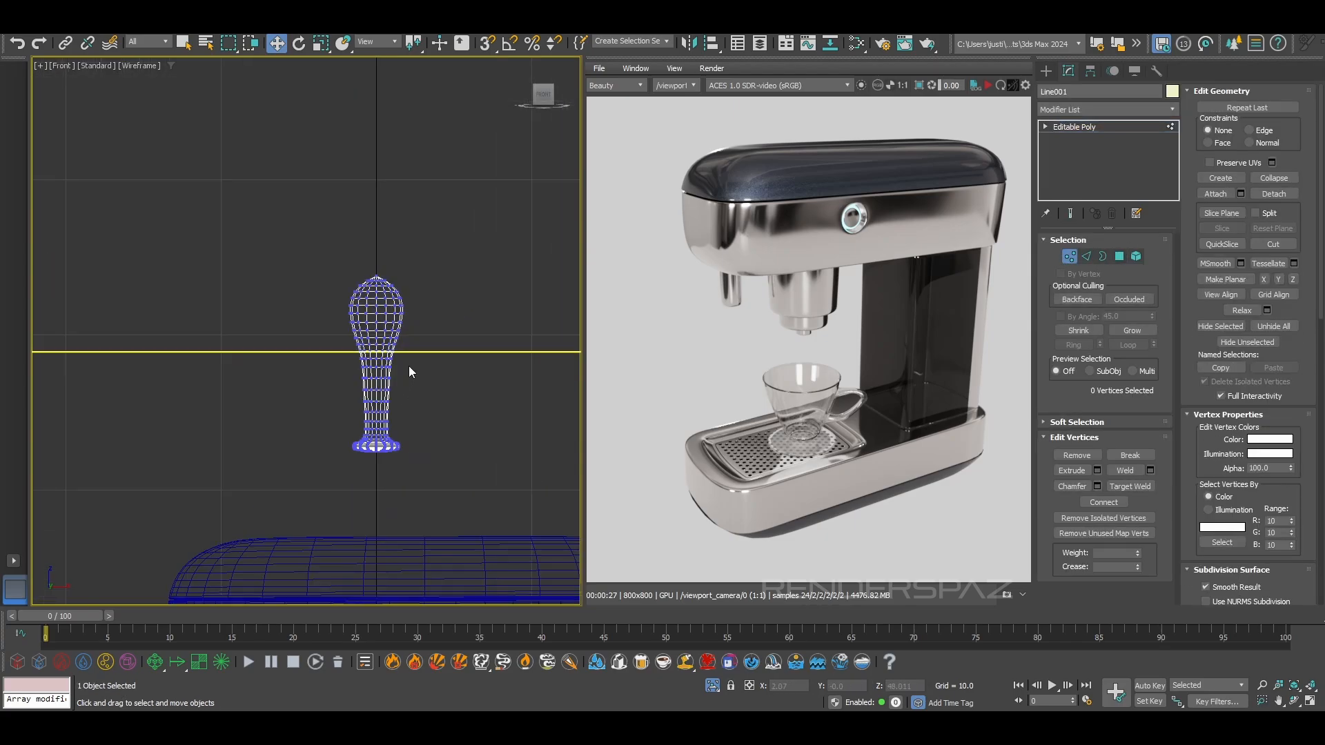
# Undo the Editable Poly conversion to get back the handle's Lathe modifier and profile line
pyautogui.hotkey('ctrl', 'z')
pyautogui.hotkey('ctrl', 'z')
pyautogui.hotkey('ctrl', 'z')
pyautogui.hotkey('ctrl', 'z')
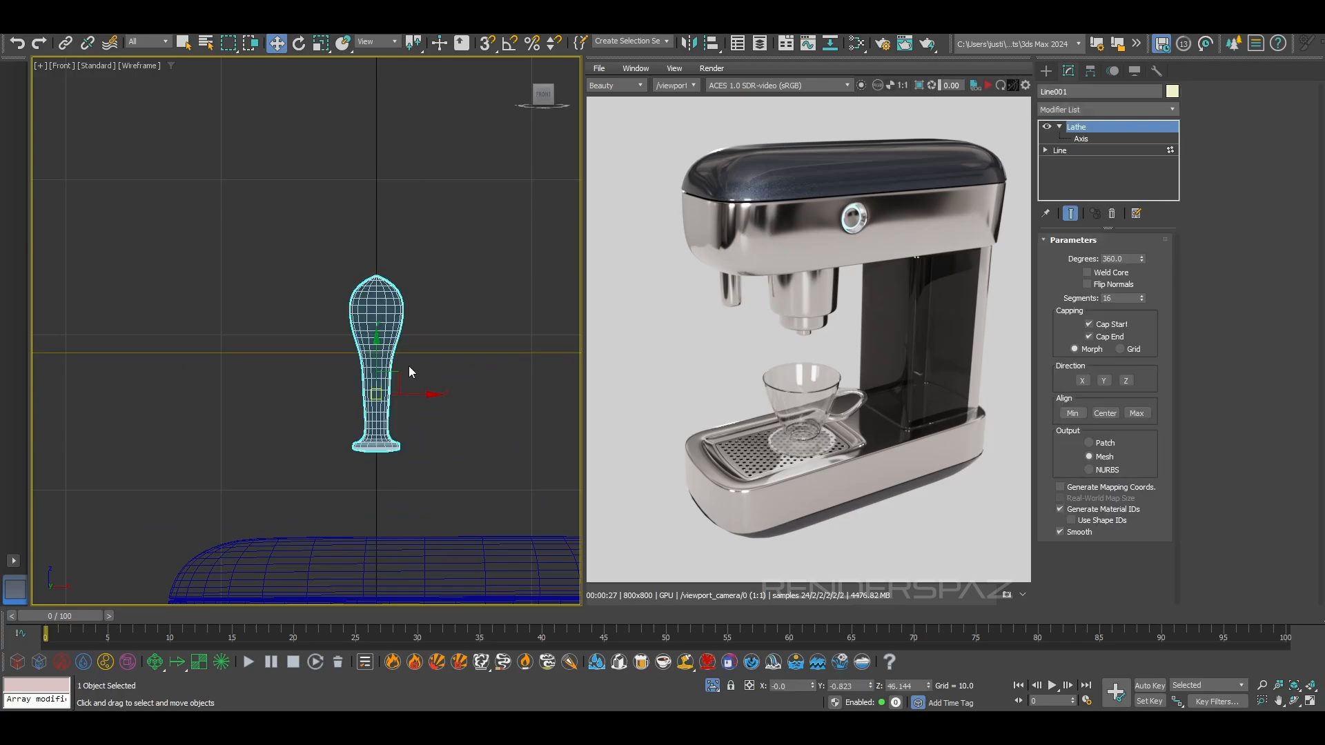
pyautogui.hotkey('ctrl', 'y')
pyautogui.hotkey('ctrl', 'y')
pyautogui.hotkey('ctrl', 'z')
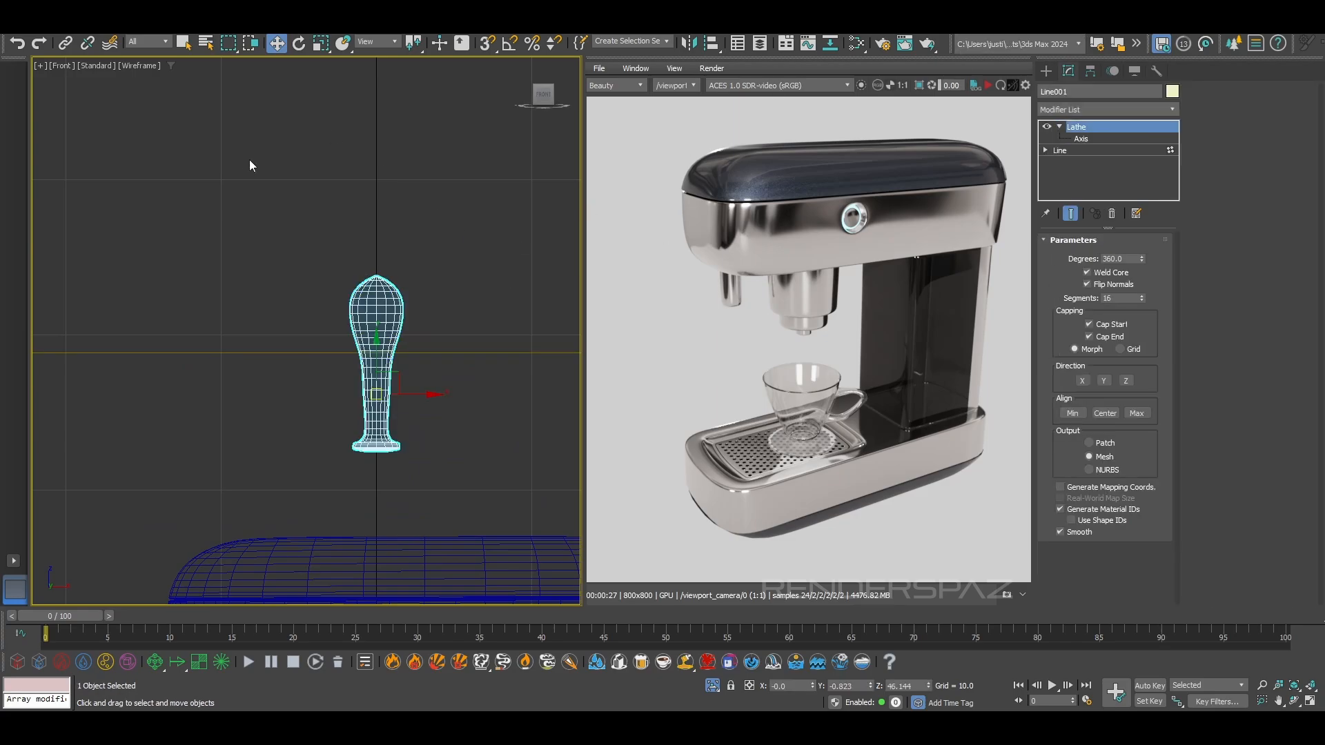
# Display the handle shaded and activate vertex editing on its profile line beneath the Lathe
pyautogui.press('F3')
pyautogui.scroll(5, 376, 283)
pyautogui.press('F3')
pyautogui.press('F3')
pyautogui.moveTo(491, 384); pyautogui.dragTo(481, 339, button='middle')
pyautogui.click(1094, 148)
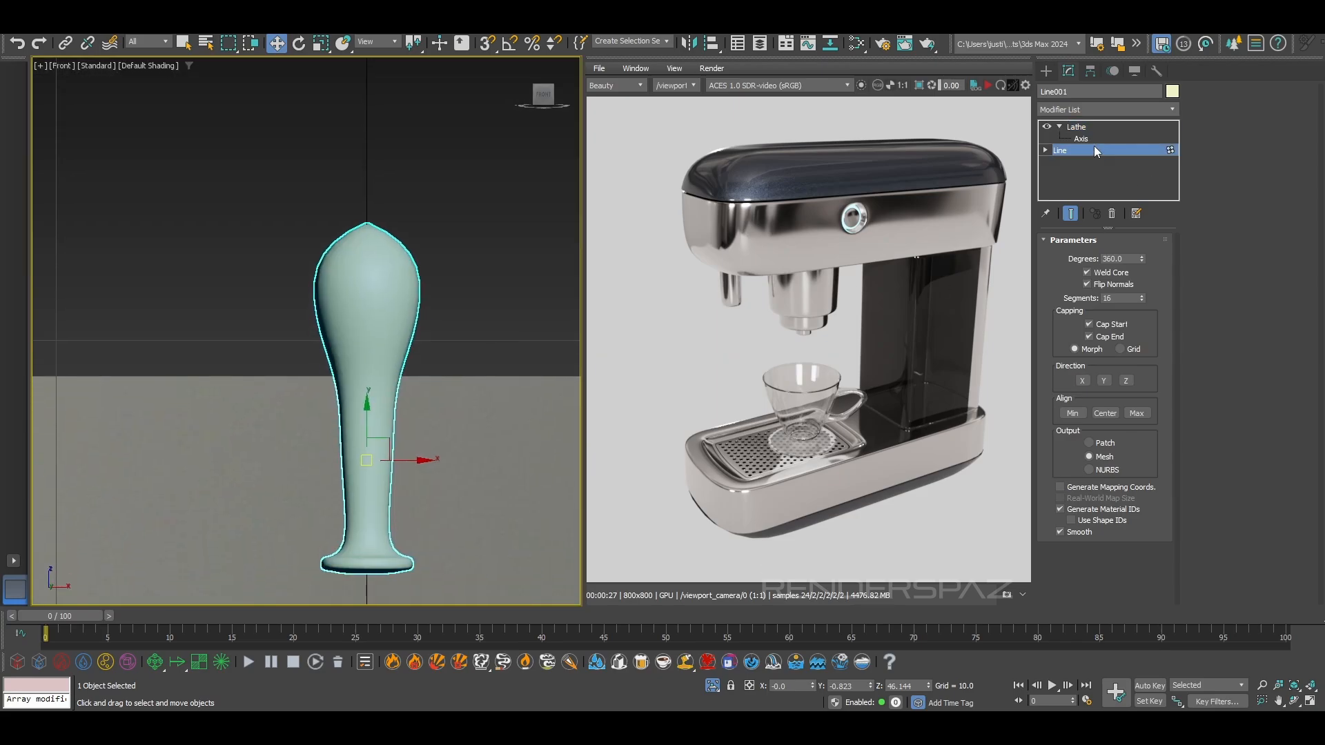
pyautogui.click(1081, 139)
pyautogui.click(1080, 154)
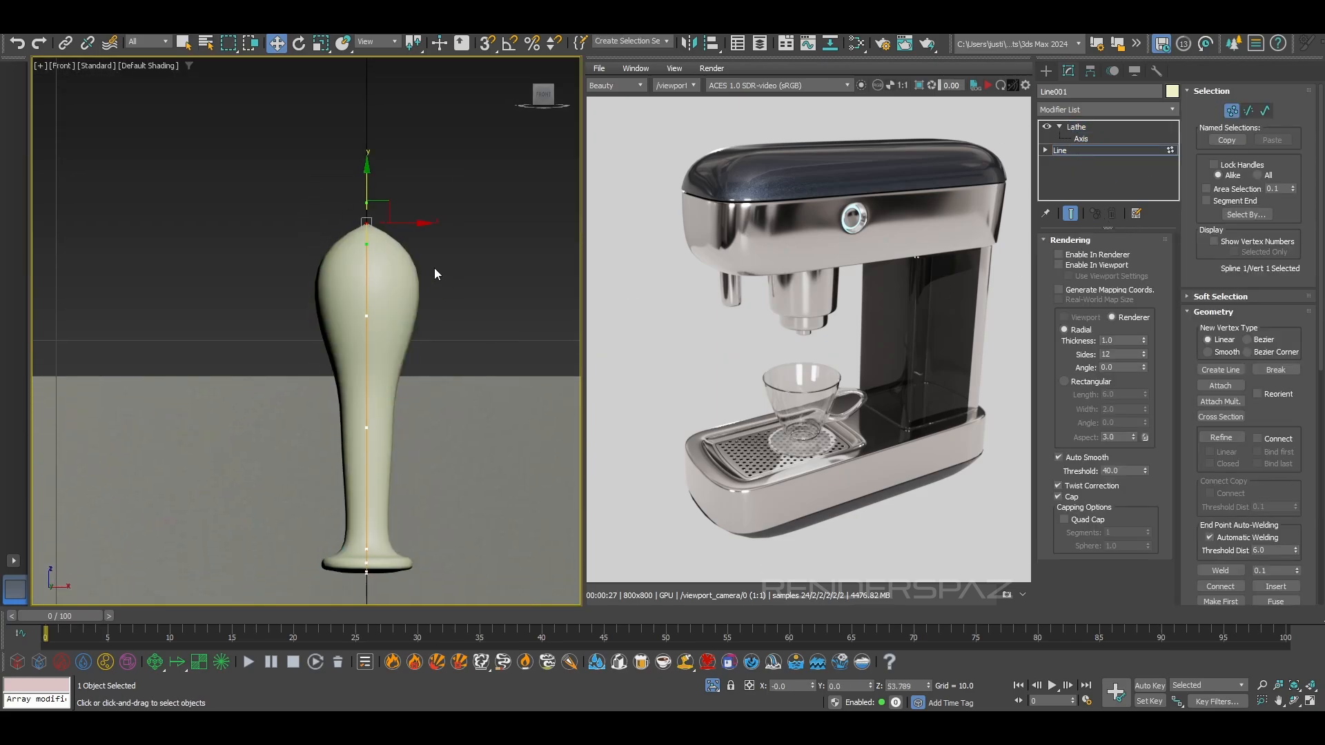
# In the Left view, select the profile vertex at the handle's widest part and reset its tangents
pyautogui.press('l')
pyautogui.scroll(4, 419, 226)
pyautogui.click(384, 256)
pyautogui.scroll(-1, 414, 265)
pyautogui.moveTo(396, 198); pyautogui.dragTo(396, 195)
pyautogui.rightClick(382, 272)
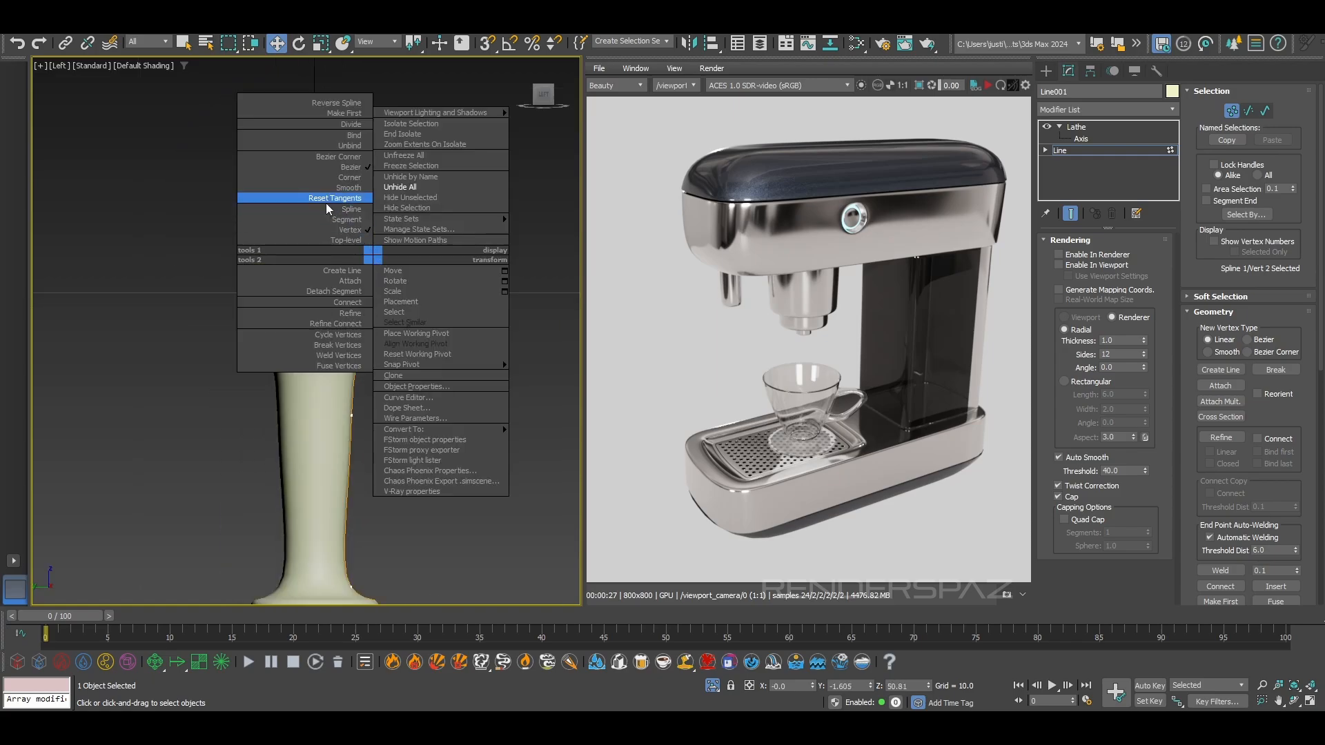
pyautogui.click(347, 199)
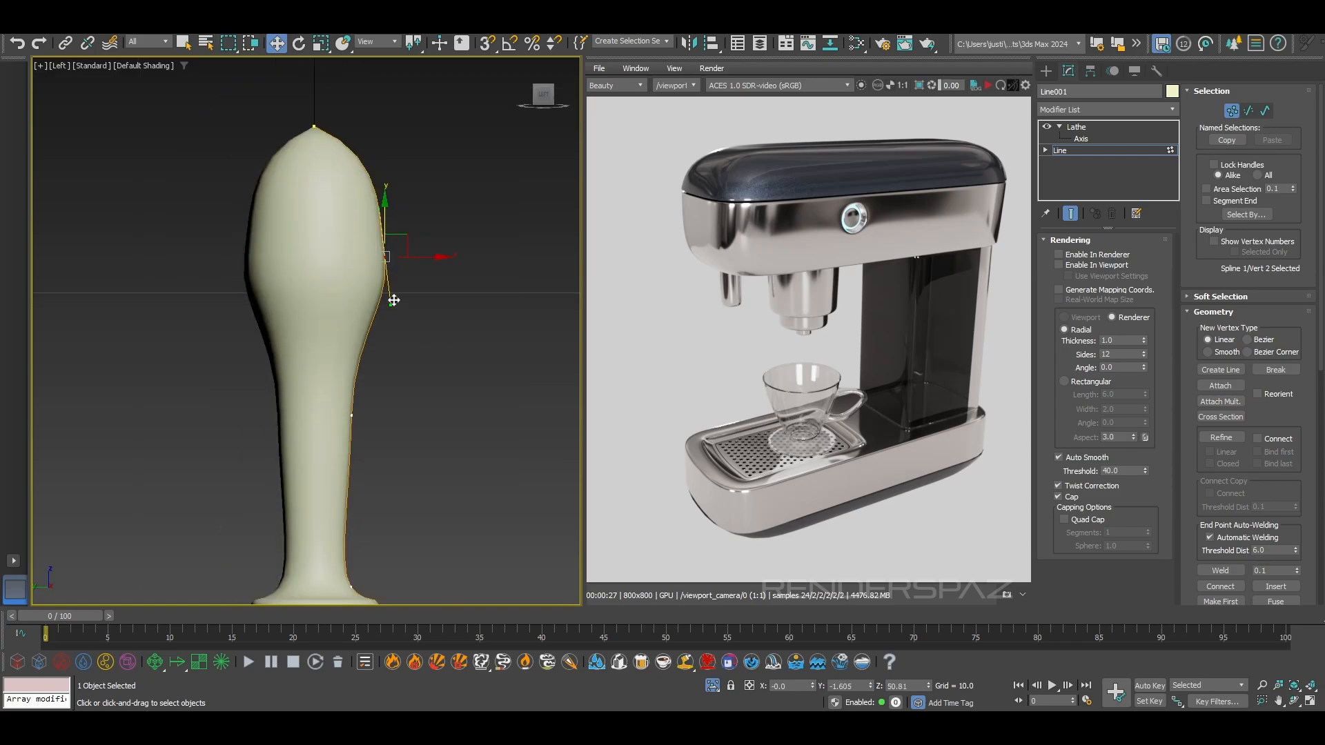
# Slim the handle's bulb by moving the vertex at its widest part inward and adjusting its lower tangent
pyautogui.moveTo(391, 302); pyautogui.dragTo(383, 321)
pyautogui.hotkey('ctrl', 'z')
pyautogui.moveTo(409, 259); pyautogui.dragTo(403, 259)
pyautogui.moveTo(382, 304)
pyautogui.mouseDown()
pyautogui.moveTo(372, 315)
pyautogui.moveTo(377, 304)
pyautogui.mouseUp()
# Round off the handle's tip by lowering the top profile vertex and levelling its tangent
pyautogui.click(321, 84)
pyautogui.click(313, 122)
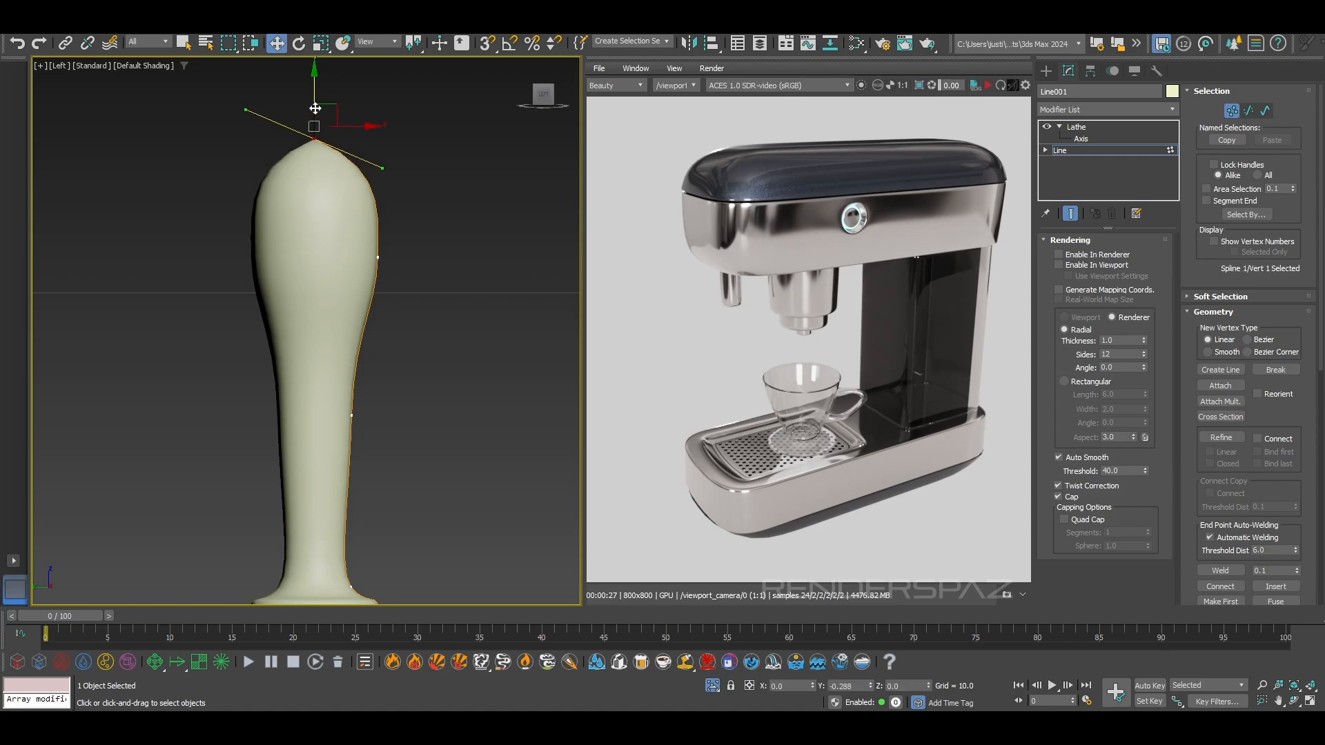
pyautogui.moveTo(247, 98); pyautogui.dragTo(242, 126)
pyautogui.scroll(-4, 404, 242)
pyautogui.scroll(2, 399, 286)
# Slim the handle's neck by moving its profile vertex inward, converting it to Smooth and lowering it, and pull the bulb vertex inward
pyautogui.click(373, 340)
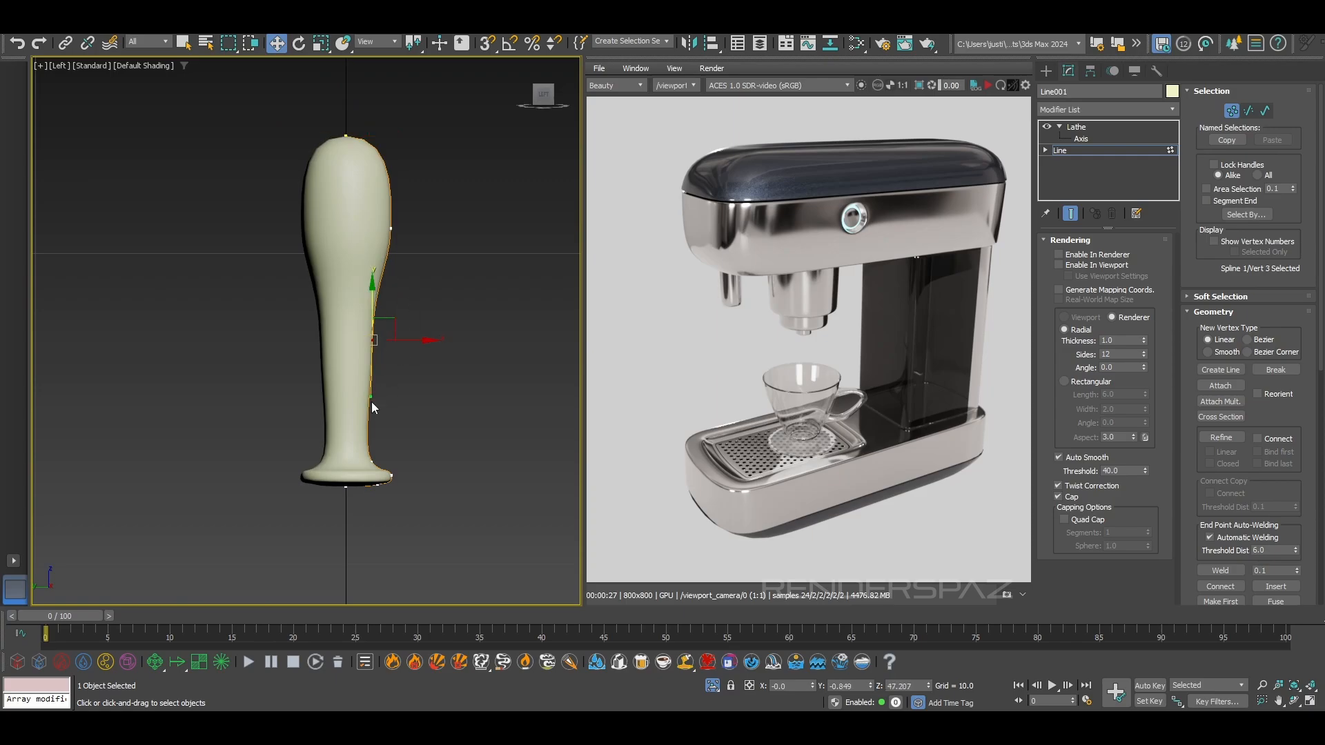
pyautogui.moveTo(402, 339); pyautogui.dragTo(393, 339)
pyautogui.rightClick(369, 296)
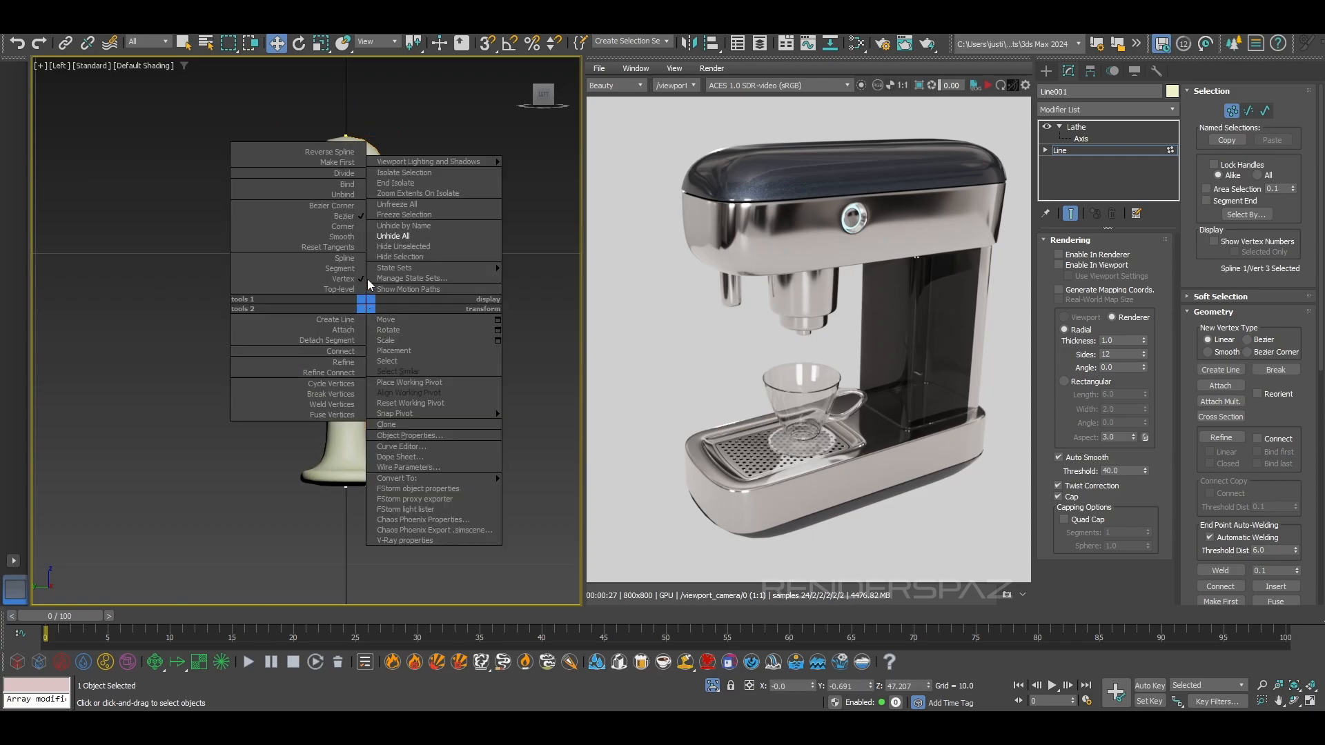
pyautogui.click(352, 237)
pyautogui.moveTo(390, 317)
pyautogui.mouseDown()
pyautogui.moveTo(378, 280)
pyautogui.moveTo(399, 272)
pyautogui.moveTo(390, 338)
pyautogui.mouseUp()
pyautogui.moveTo(391, 228); pyautogui.dragTo(399, 226)
# Shorten the handle by raising the four profile vertices that form its flared base
pyautogui.click(368, 359)
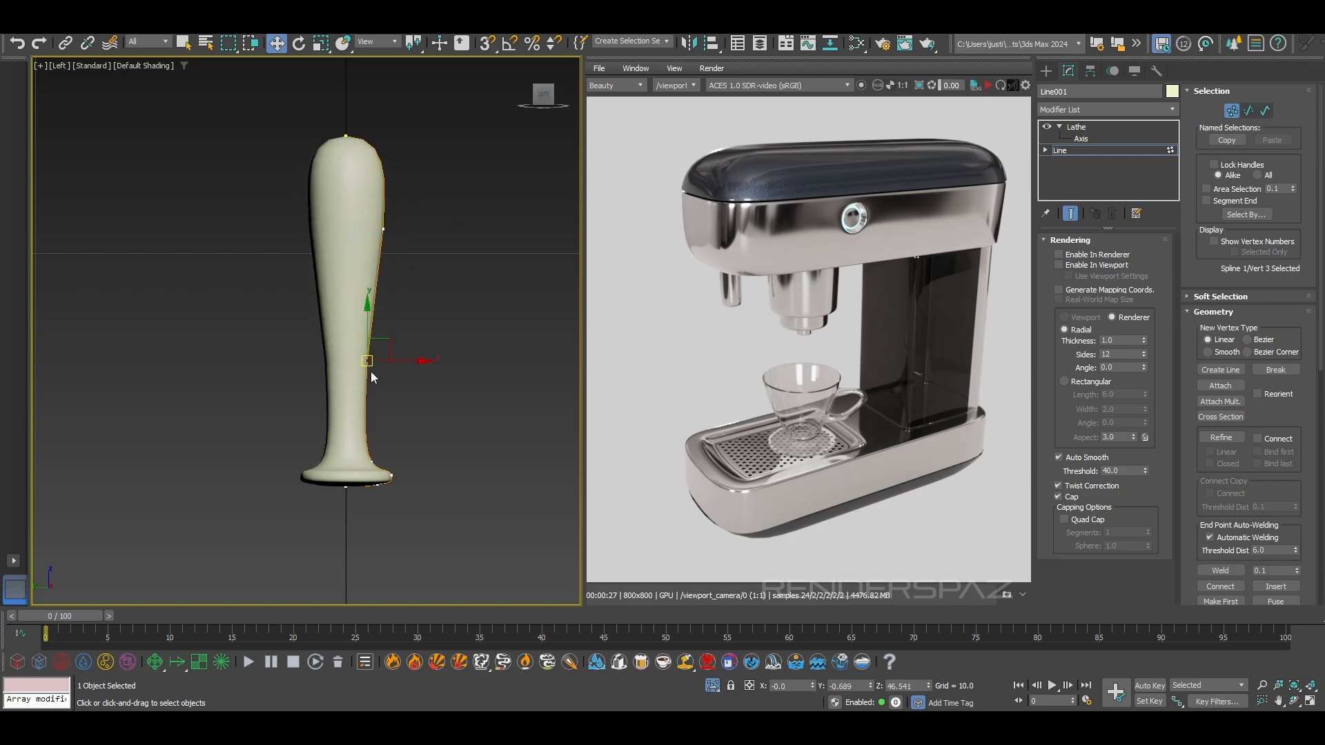
pyautogui.moveTo(319, 449); pyautogui.dragTo(374, 450)
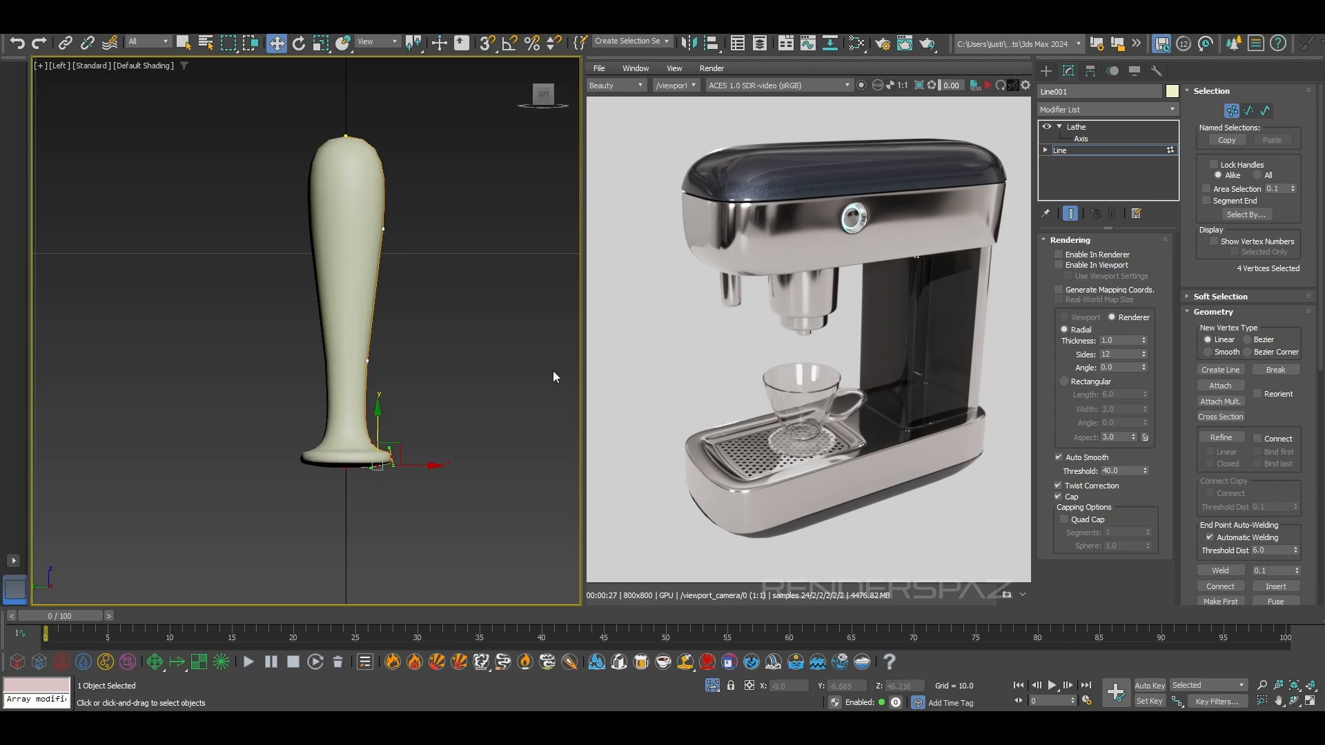
pyautogui.rightClick(401, 395)
# Compare the handle's shape with the portafilter handle in the reference image, then return to the Left view
pyautogui.press('p')
pyautogui.keyDown('alt'); pyautogui.moveTo(415, 331); pyautogui.dragTo(277, 380, button='middle'); pyautogui.keyUp('alt')
pyautogui.scroll(6, 401, 374)
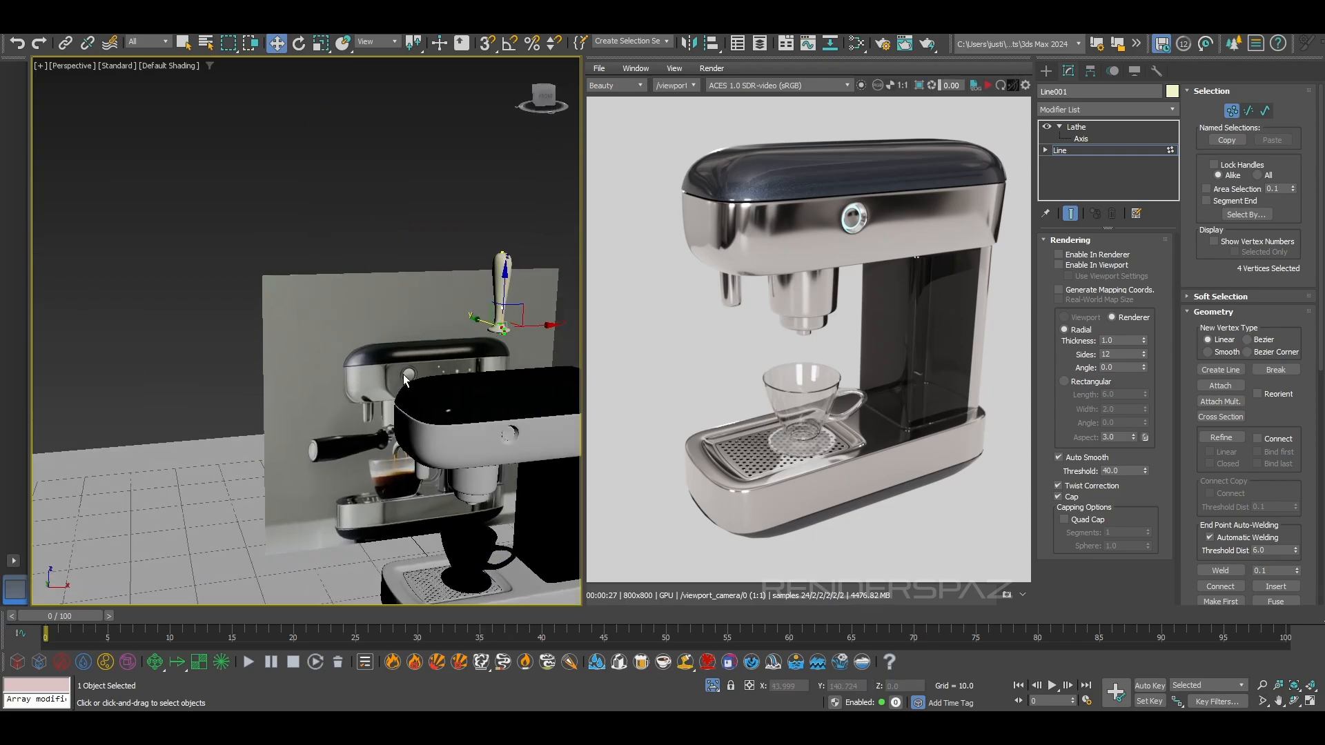
pyautogui.scroll(6, 360, 461)
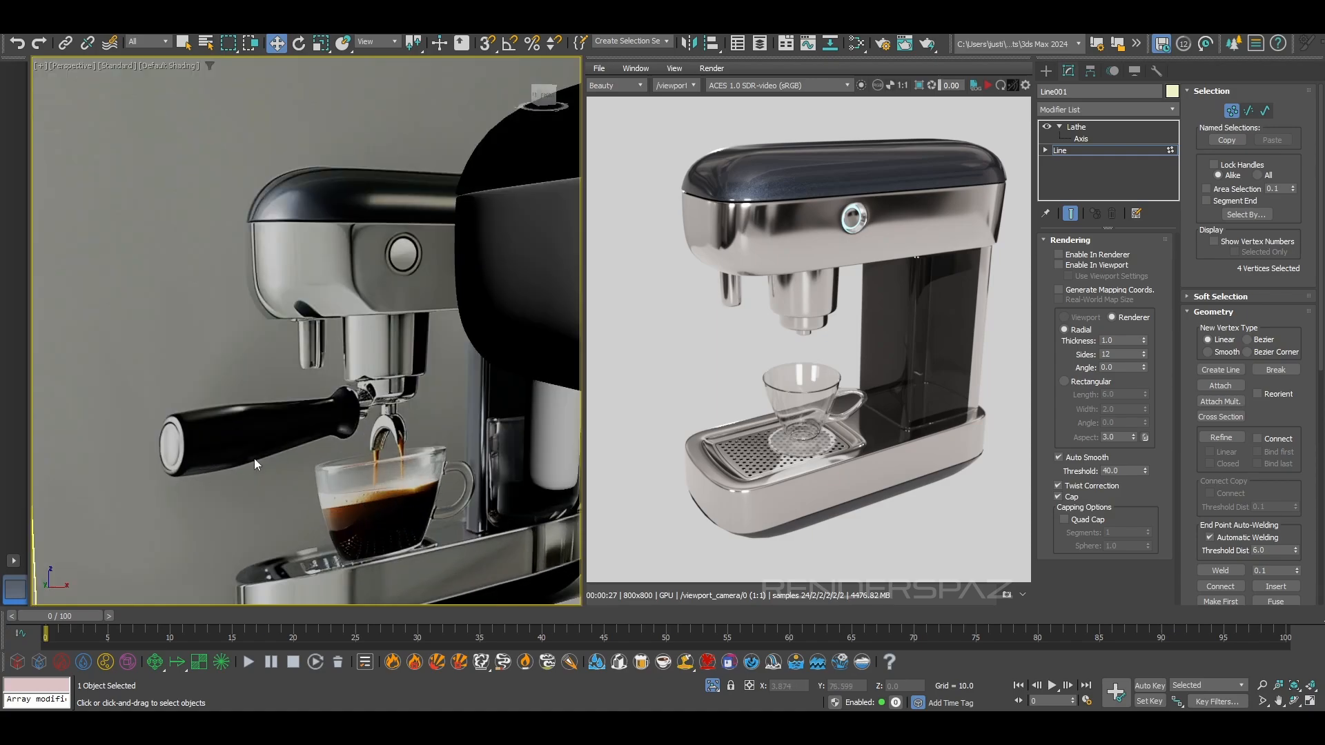
pyautogui.moveTo(338, 392); pyautogui.dragTo(234, 485, button='middle')
pyautogui.scroll(-4, 234, 485)
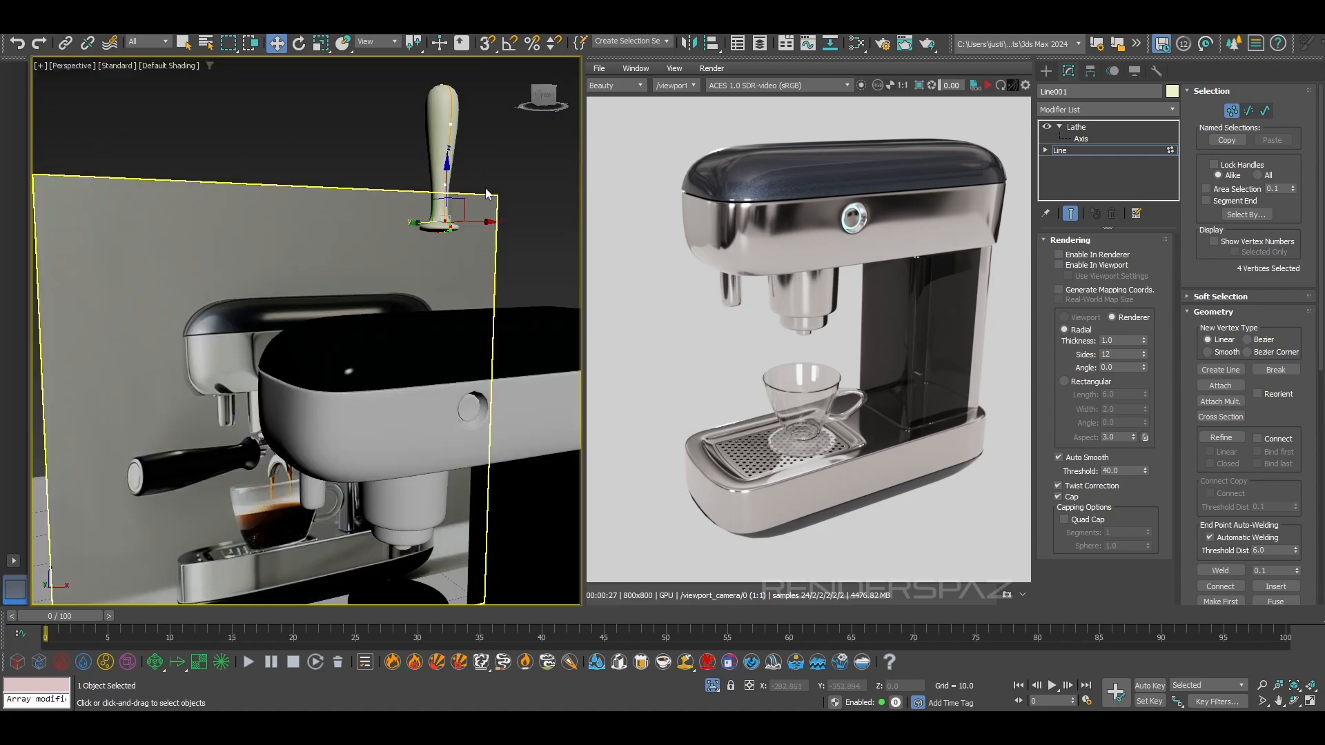
pyautogui.scroll(4, 487, 189)
pyautogui.scroll(-2, 422, 234)
pyautogui.keyDown('alt'); pyautogui.moveTo(422, 234); pyautogui.dragTo(407, 251, button='middle'); pyautogui.keyUp('alt')
pyautogui.scroll(4, 383, 201)
pyautogui.scroll(-4, 383, 209)
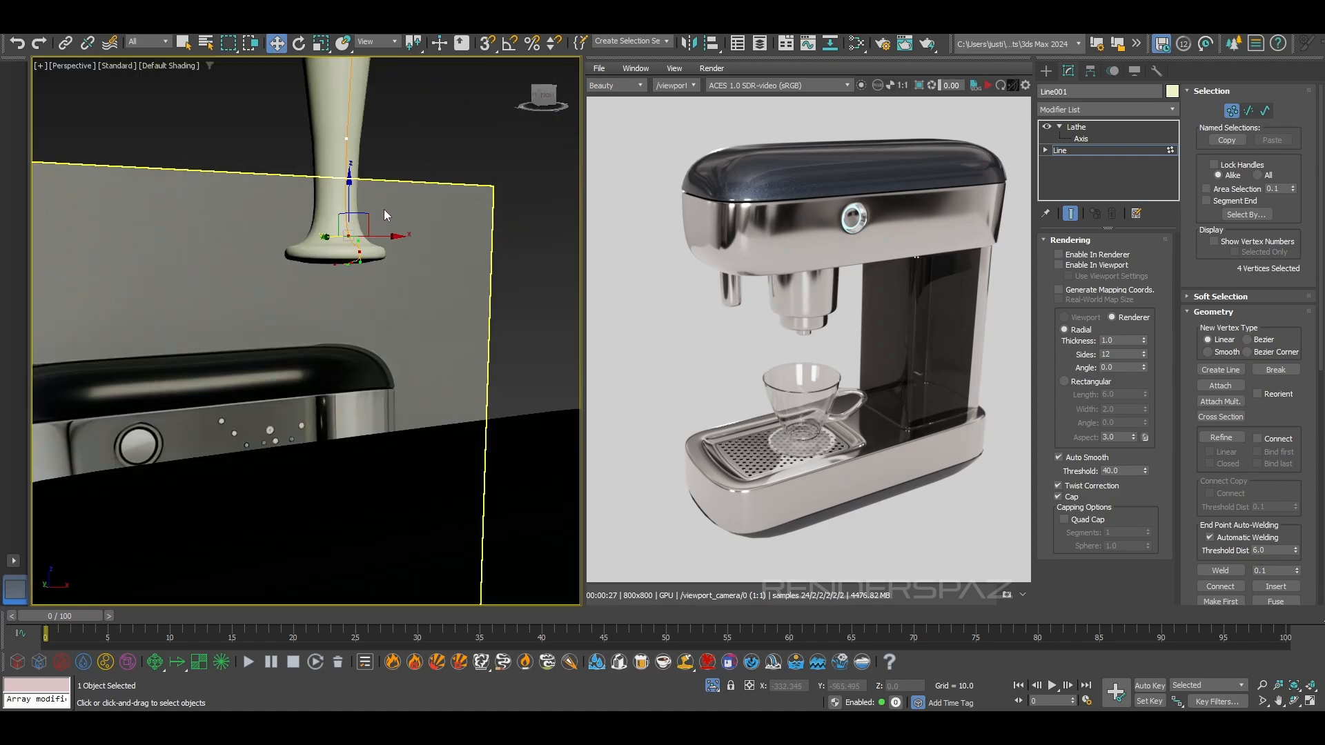
pyautogui.press('f')
pyautogui.scroll(3, 433, 433)
pyautogui.moveTo(433, 439); pyautogui.dragTo(418, 337, button='middle')
pyautogui.press('l')
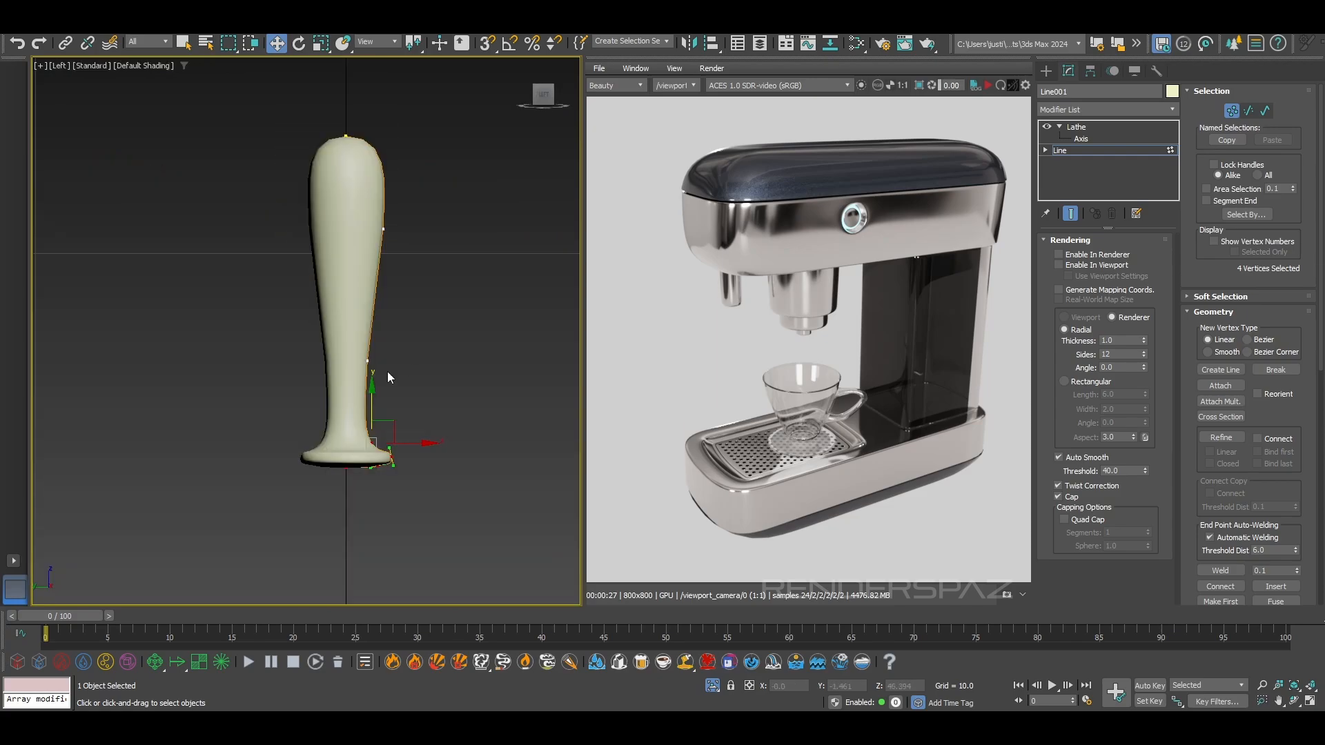
pyautogui.scroll(5, 386, 338)
pyautogui.scroll(-3, 387, 338)
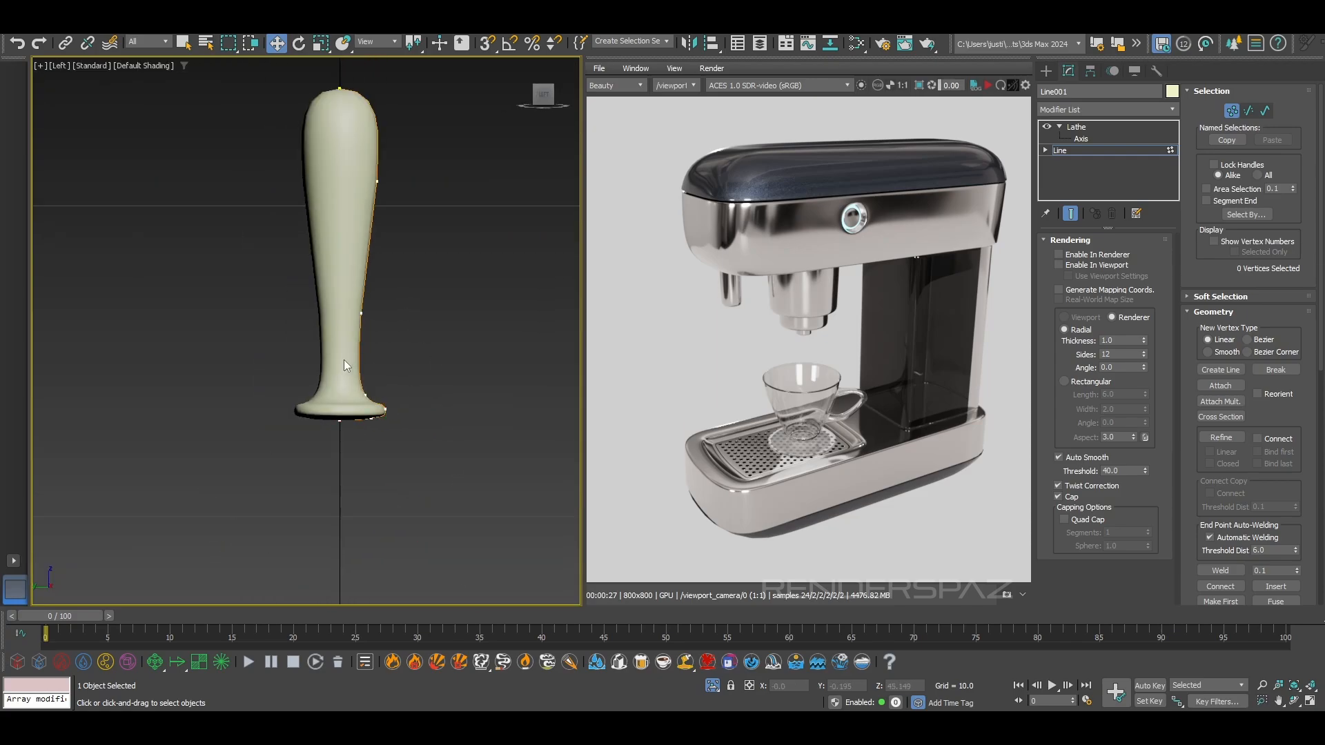
# Thicken the handle's lower neck by moving the two profile vertices above its base outward
pyautogui.scroll(3, 378, 337)
pyautogui.moveTo(431, 376); pyautogui.dragTo(450, 376)
pyautogui.moveTo(440, 295); pyautogui.dragTo(453, 416, button='middle')
pyautogui.click(412, 334)
pyautogui.click(405, 335)
pyautogui.moveTo(424, 336); pyautogui.dragTo(433, 336)
pyautogui.moveTo(443, 188); pyautogui.dragTo(444, 429, button='middle')
pyautogui.scroll(-4, 444, 429)
# Reshape the handle's bulb by tilting its profile vertex's lower tangent inward and moving the vertex slightly up and inward
pyautogui.moveTo(415, 291); pyautogui.dragTo(433, 361)
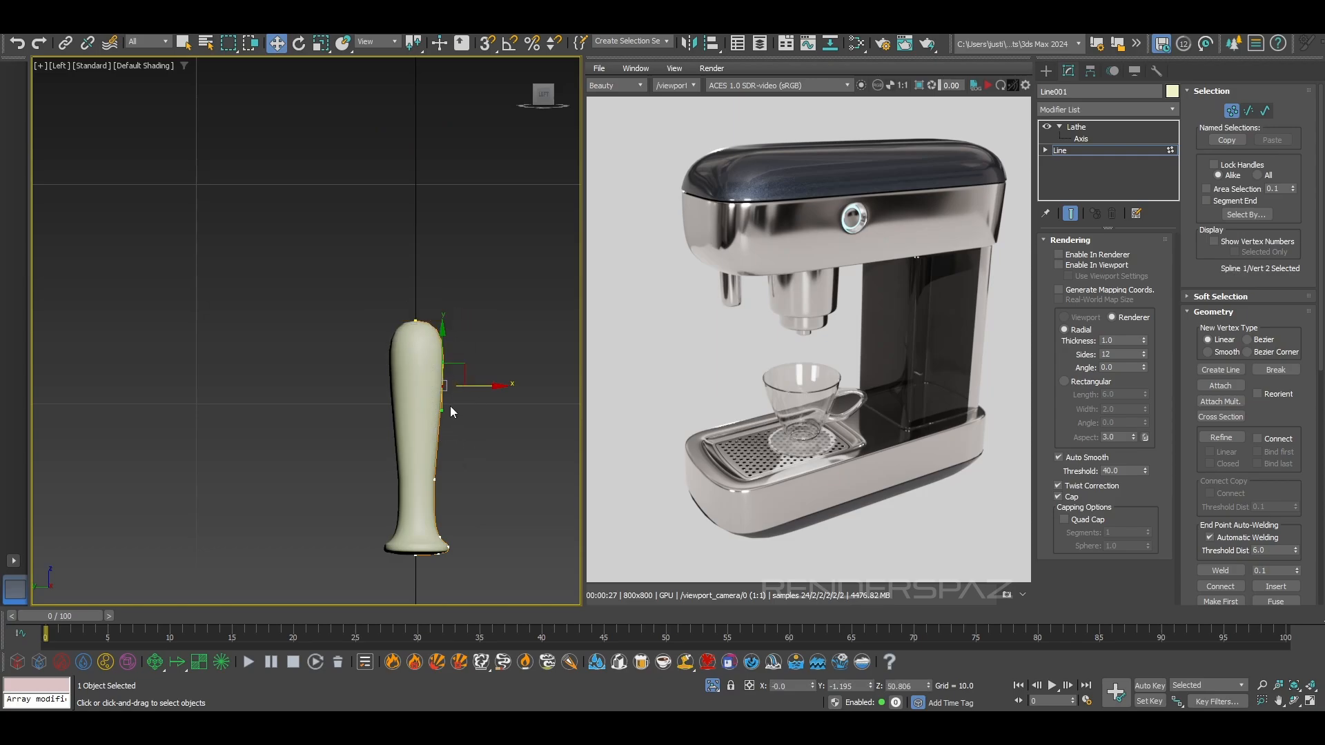
pyautogui.scroll(2, 450, 407)
pyautogui.moveTo(432, 411); pyautogui.dragTo(431, 411)
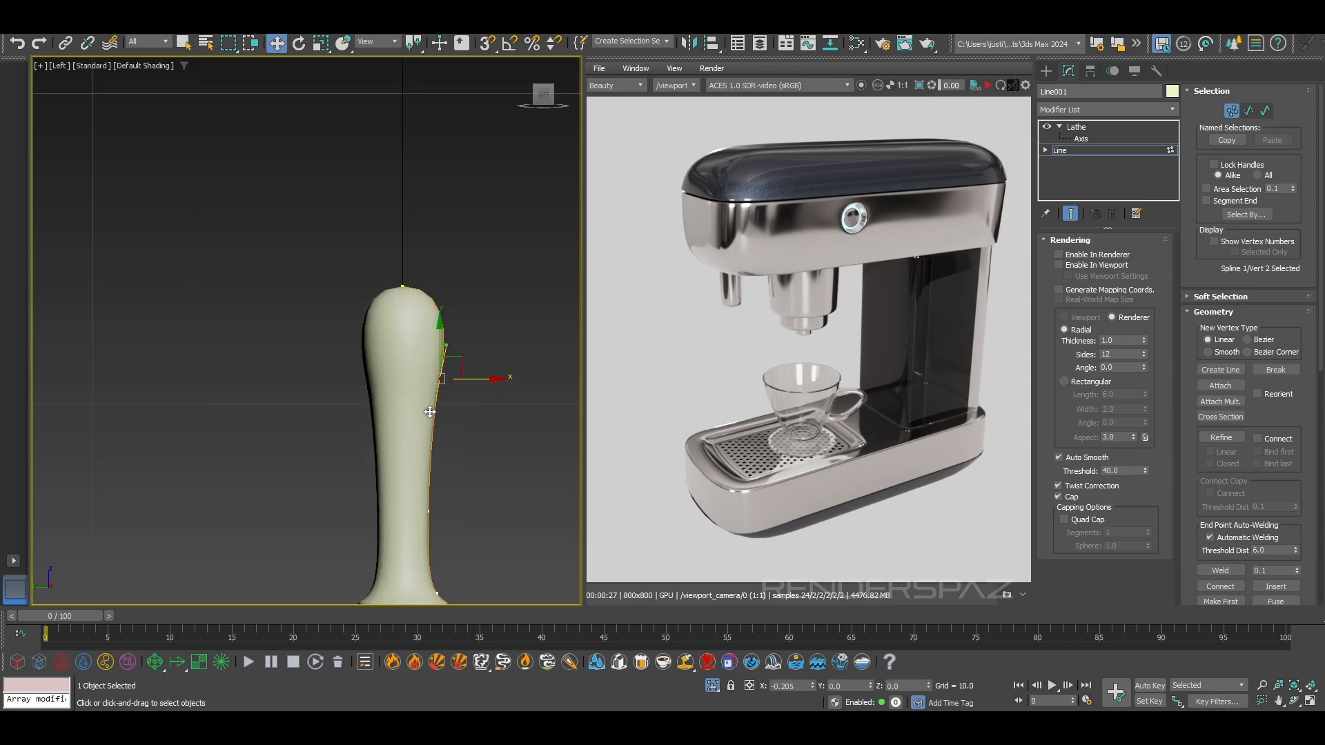
pyautogui.moveTo(460, 356); pyautogui.dragTo(456, 344)
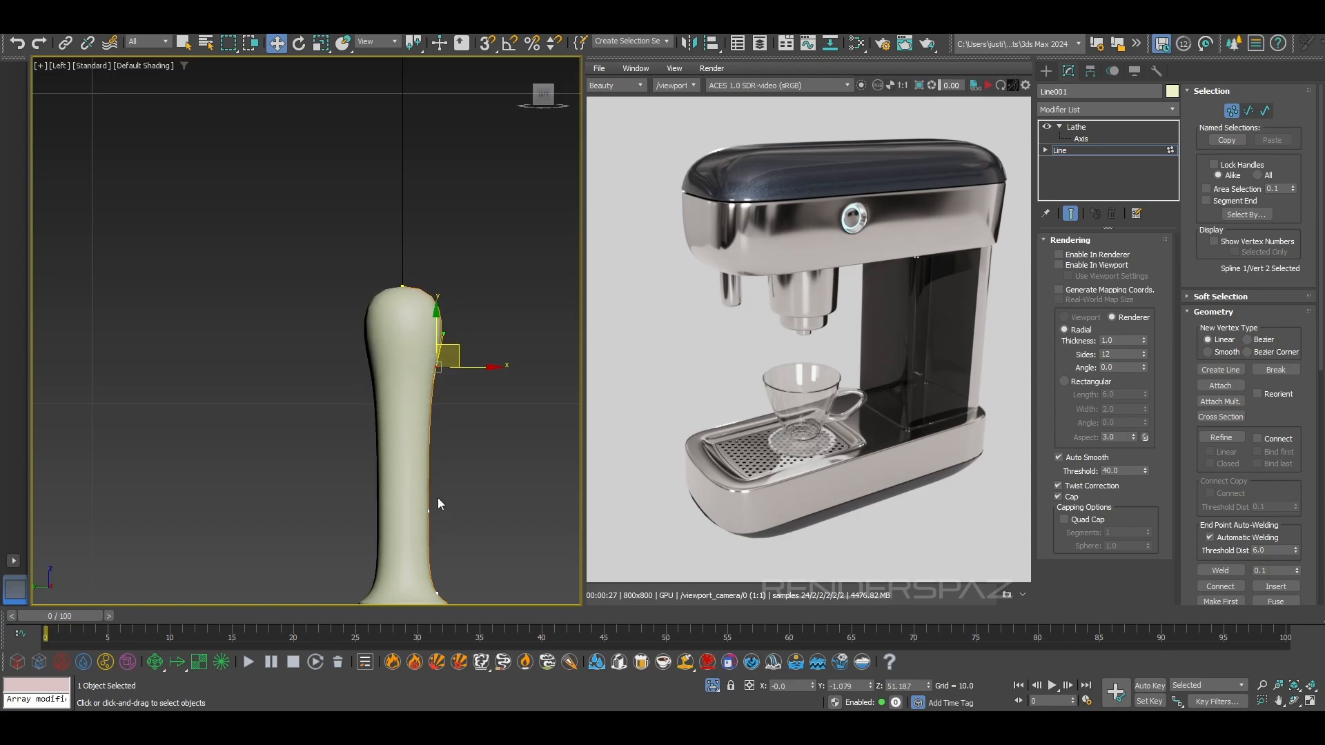
# Finish the profile edit by returning to the Lathe level, and check the handle beside the reference image in Perspective
pyautogui.scroll(-3, 455, 386)
pyautogui.click(1070, 213)
pyautogui.click(424, 231)
pyautogui.click(1076, 127)
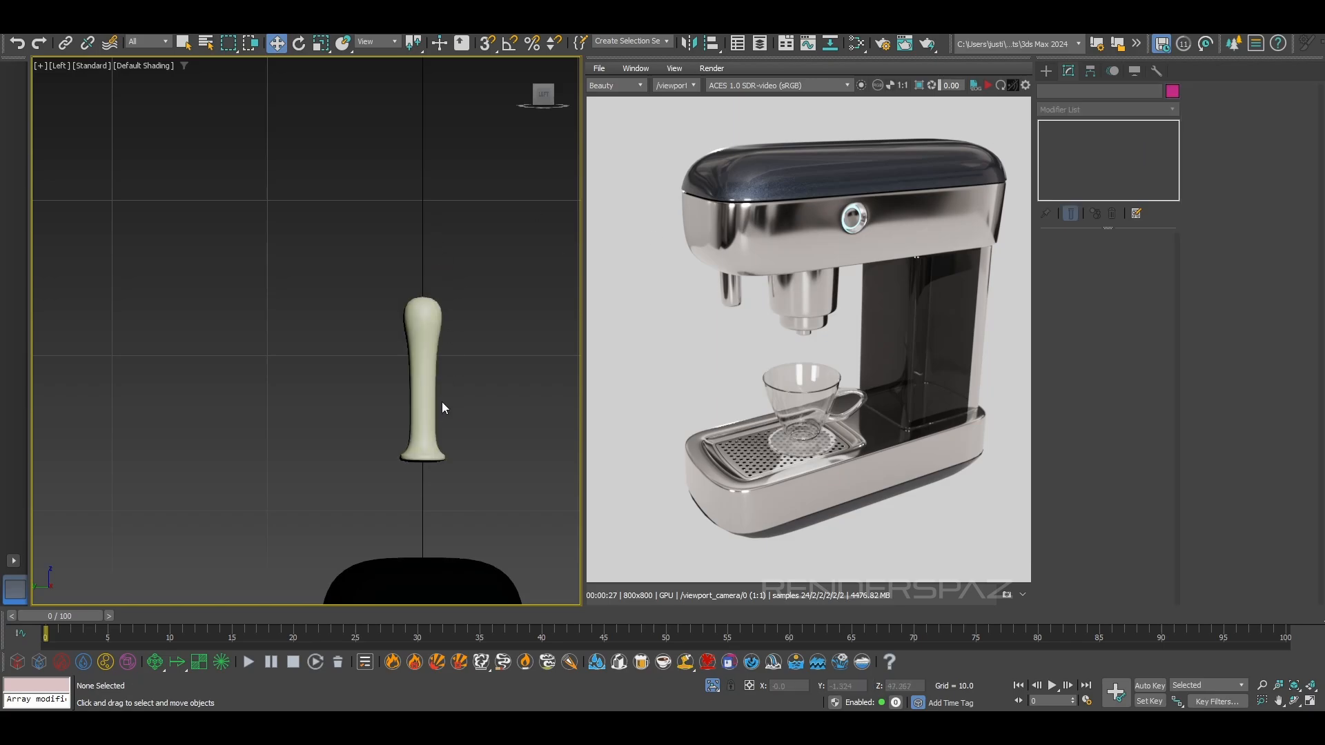
pyautogui.press('p')
pyautogui.scroll(-4, 449, 403)
pyautogui.keyDown('alt'); pyautogui.moveTo(458, 383); pyautogui.dragTo(402, 436, button='middle'); pyautogui.keyUp('alt')
pyautogui.moveTo(402, 436); pyautogui.dragTo(376, 307, button='middle')
pyautogui.keyDown('alt'); pyautogui.moveTo(376, 307); pyautogui.dragTo(391, 316, button='middle'); pyautogui.keyUp('alt')
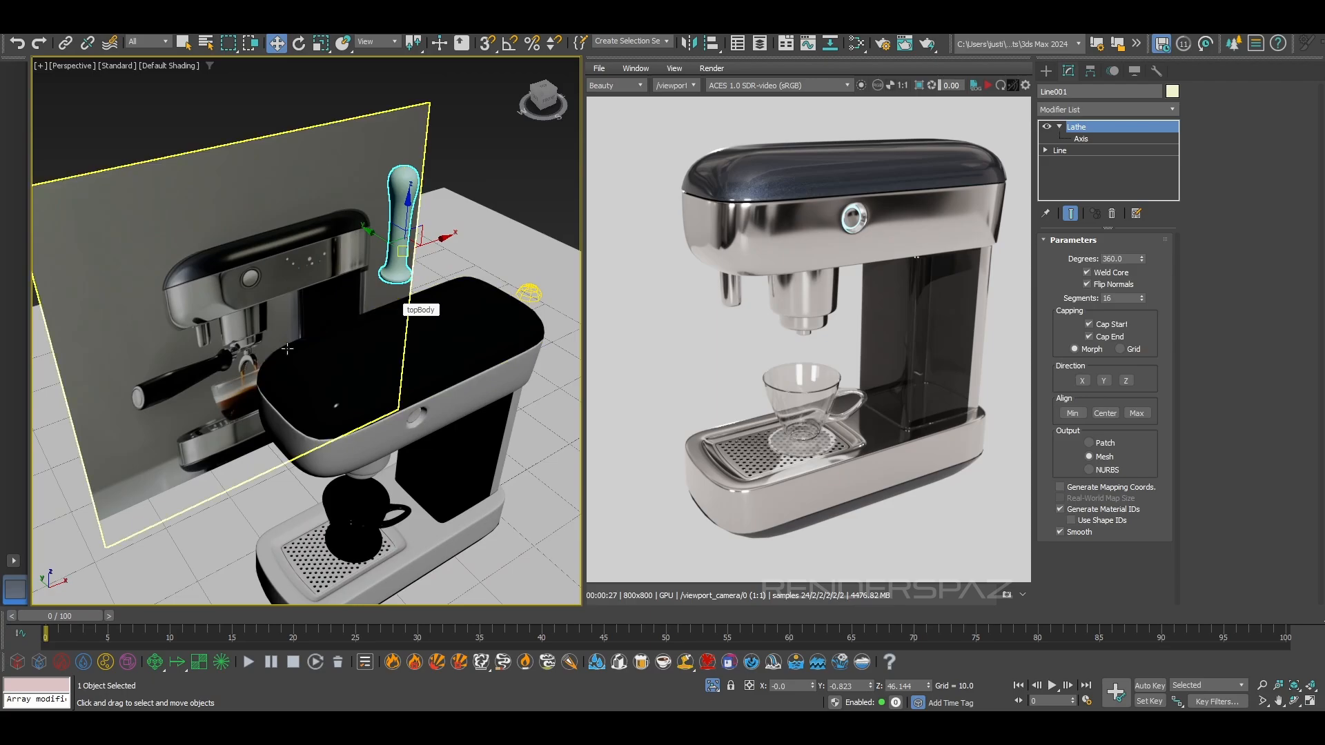
# Show the handle's mesh edges in the viewport and convert the handle to an Editable Poly
pyautogui.scroll(8, 392, 307)
pyautogui.keyDown('alt'); pyautogui.moveTo(393, 291); pyautogui.dragTo(406, 338, button='middle'); pyautogui.keyUp('alt')
pyautogui.scroll(2, 447, 309)
pyautogui.press('F4')
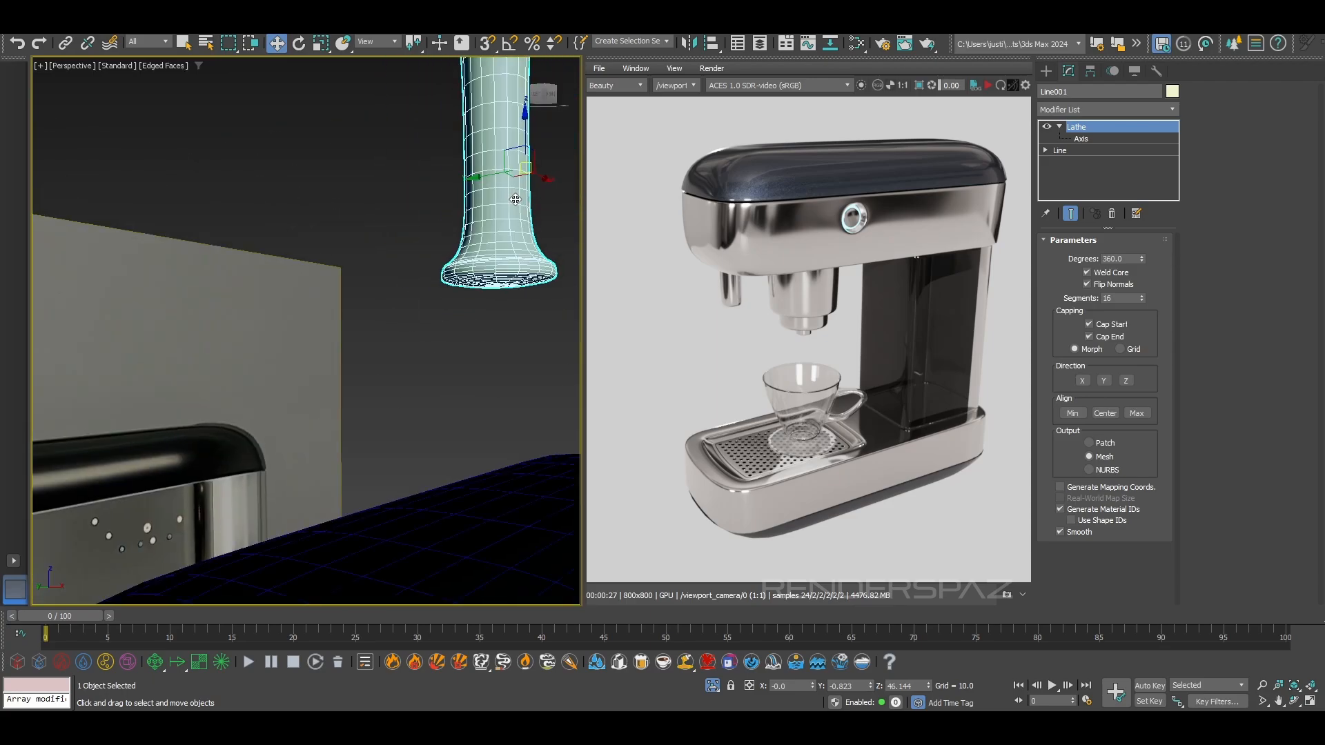
pyautogui.moveTo(507, 207); pyautogui.dragTo(447, 266, button='middle')
pyautogui.rightClick(446, 267)
pyautogui.moveTo(505, 445)
pyautogui.click(624, 451)
pyautogui.keyDown('alt'); pyautogui.moveTo(420, 270); pyautogui.dragTo(437, 243, button='middle'); pyautogui.keyUp('alt')
pyautogui.scroll(4, 439, 273)
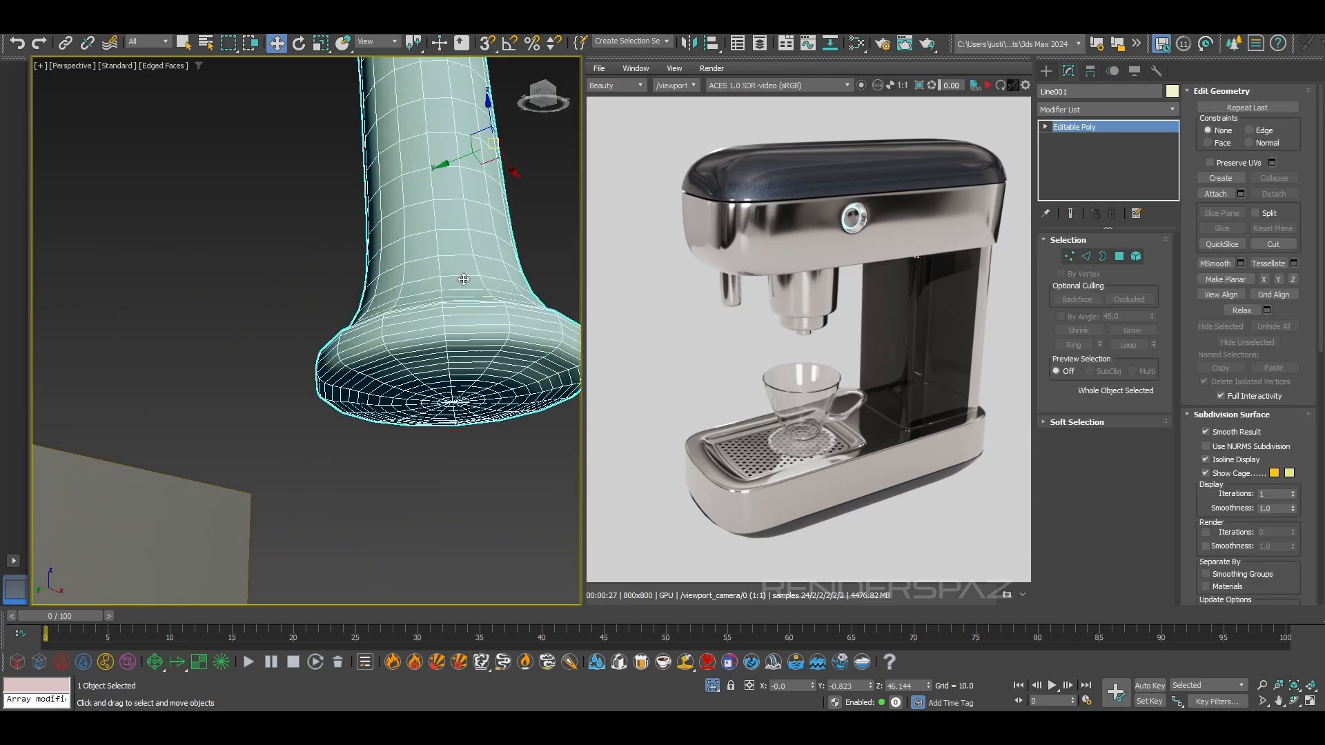
# Try to move the centre vertex at the handle's rounded tip
pyautogui.keyDown('alt'); pyautogui.moveTo(445, 404); pyautogui.dragTo(458, 340, button='middle'); pyautogui.keyUp('alt')
pyautogui.moveTo(469, 285); pyautogui.dragTo(335, 254, button='middle')
pyautogui.scroll(2, 335, 253)
pyautogui.click(1069, 257)
pyautogui.click(365, 258)
pyautogui.keyDown('alt'); pyautogui.moveTo(362, 283); pyautogui.dragTo(453, 325, button='middle'); pyautogui.keyUp('alt')
pyautogui.click(494, 273)
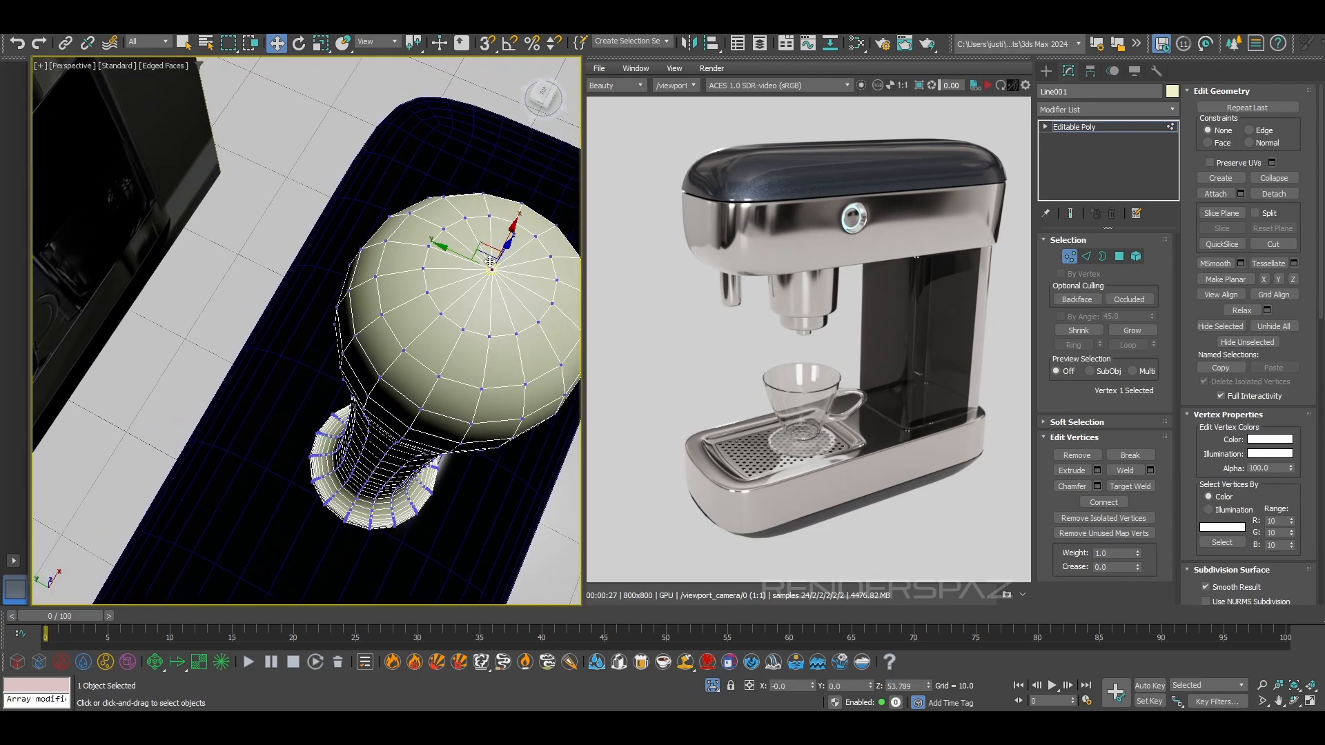
pyautogui.moveTo(495, 273); pyautogui.dragTo(484, 262)
pyautogui.hotkey('ctrl', 'z')
# Select the polygons around the centre of the handle's base and grow the selection to a disc of six rings
pyautogui.keyDown('alt'); pyautogui.moveTo(476, 403); pyautogui.dragTo(433, 331, button='middle'); pyautogui.keyUp('alt')
pyautogui.moveTo(433, 331); pyautogui.dragTo(343, 71, button='middle')
pyautogui.scroll(-5, 342, 69)
pyautogui.keyDown('alt'); pyautogui.moveTo(383, 359); pyautogui.dragTo(318, 440, button='middle'); pyautogui.keyUp('alt')
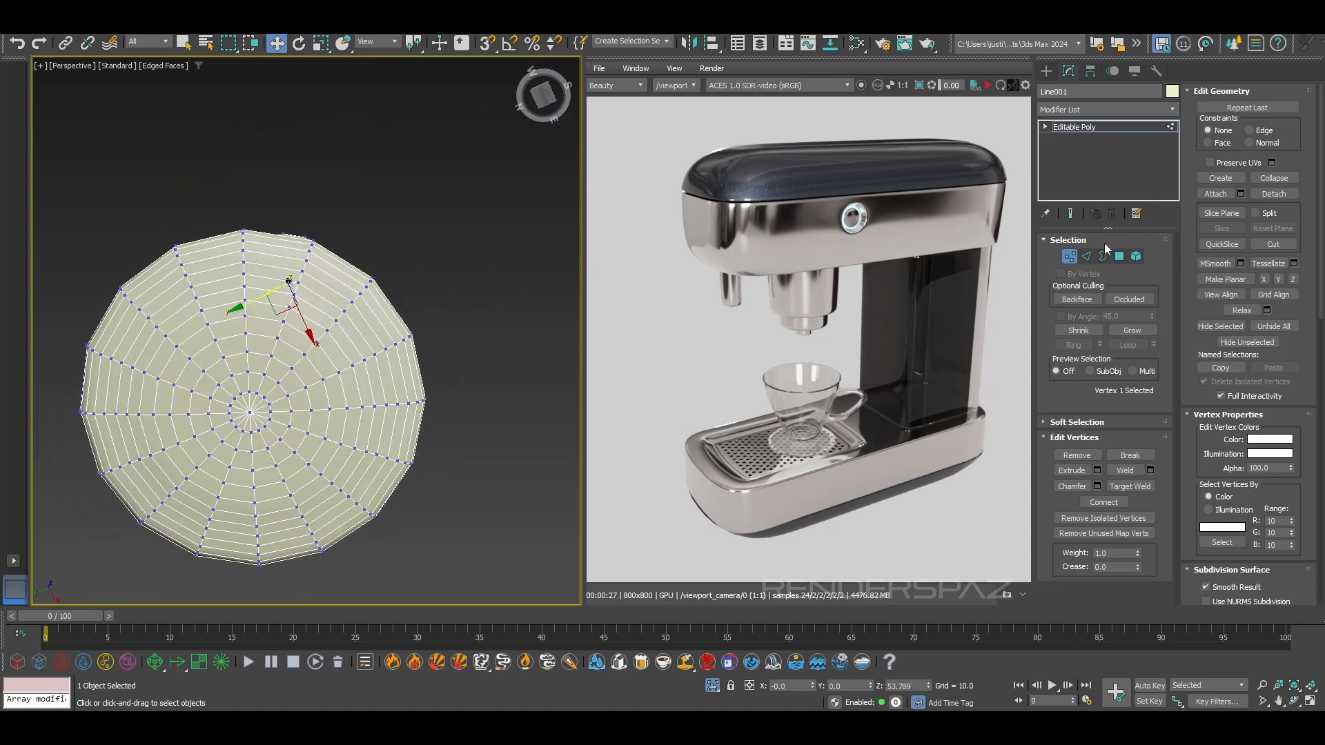
pyautogui.click(1086, 256)
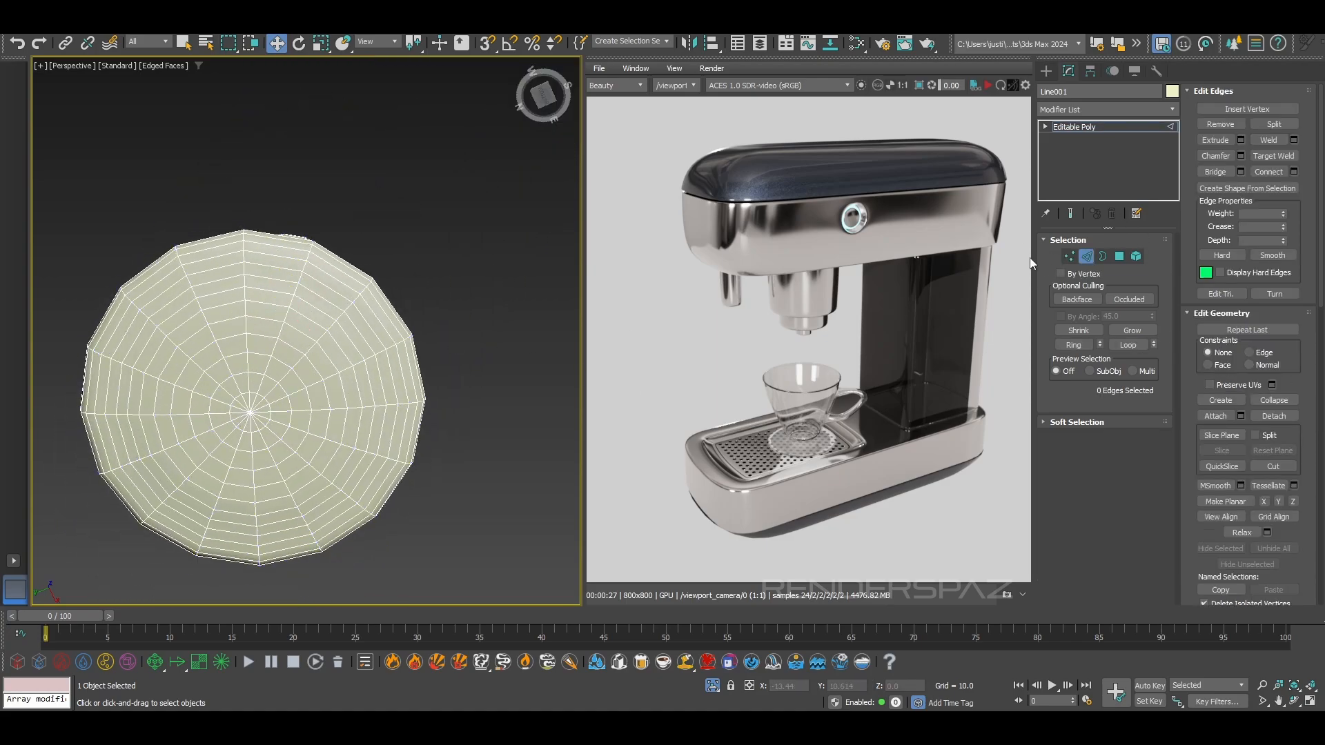
pyautogui.click(1069, 257)
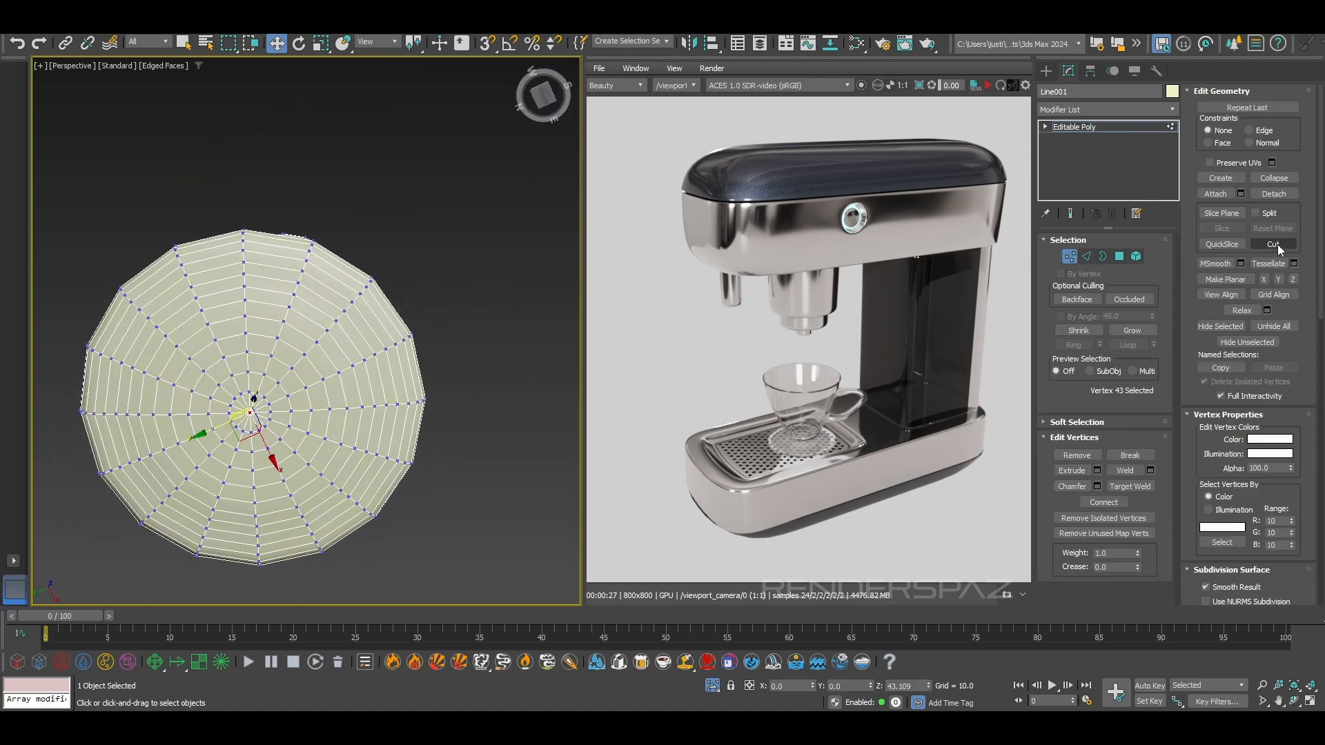
pyautogui.keyDown('ctrl'); pyautogui.click(1119, 257); pyautogui.keyUp('ctrl')
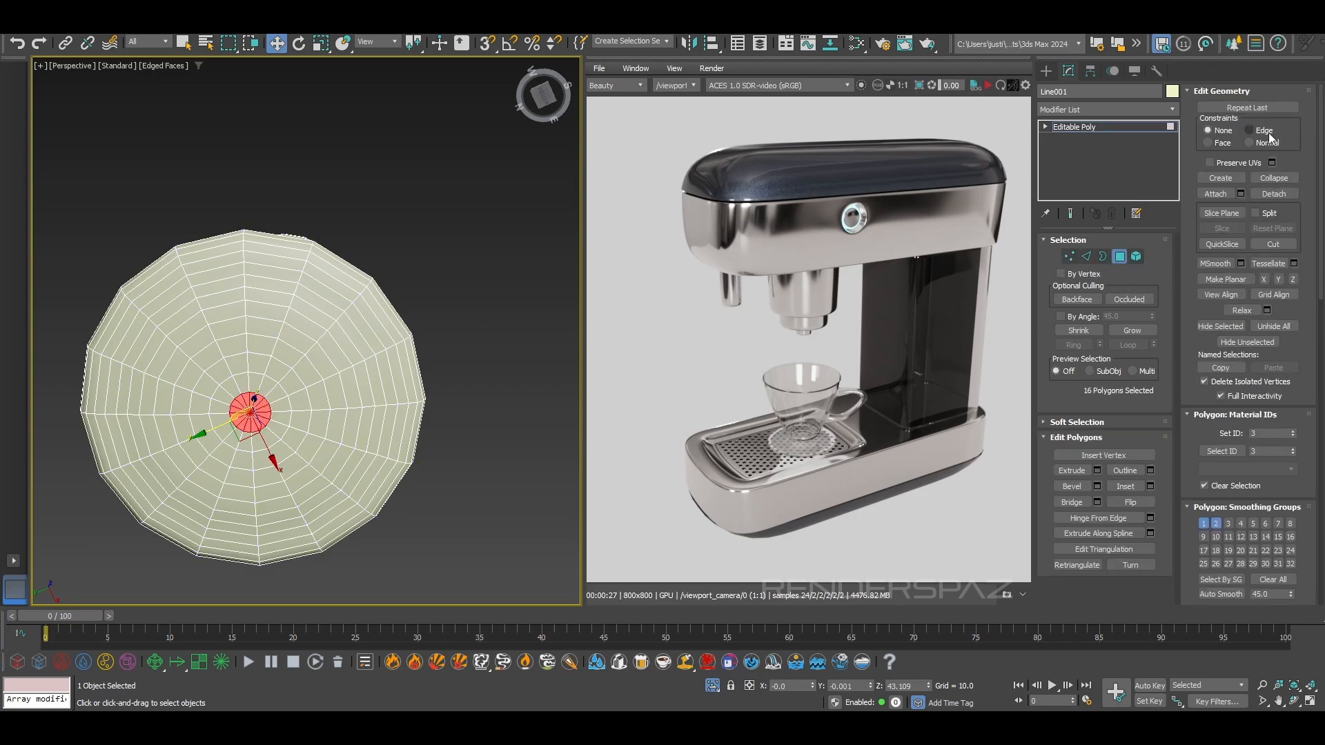
pyautogui.click(1129, 331)
pyautogui.click(1129, 331)
pyautogui.click(1129, 331)
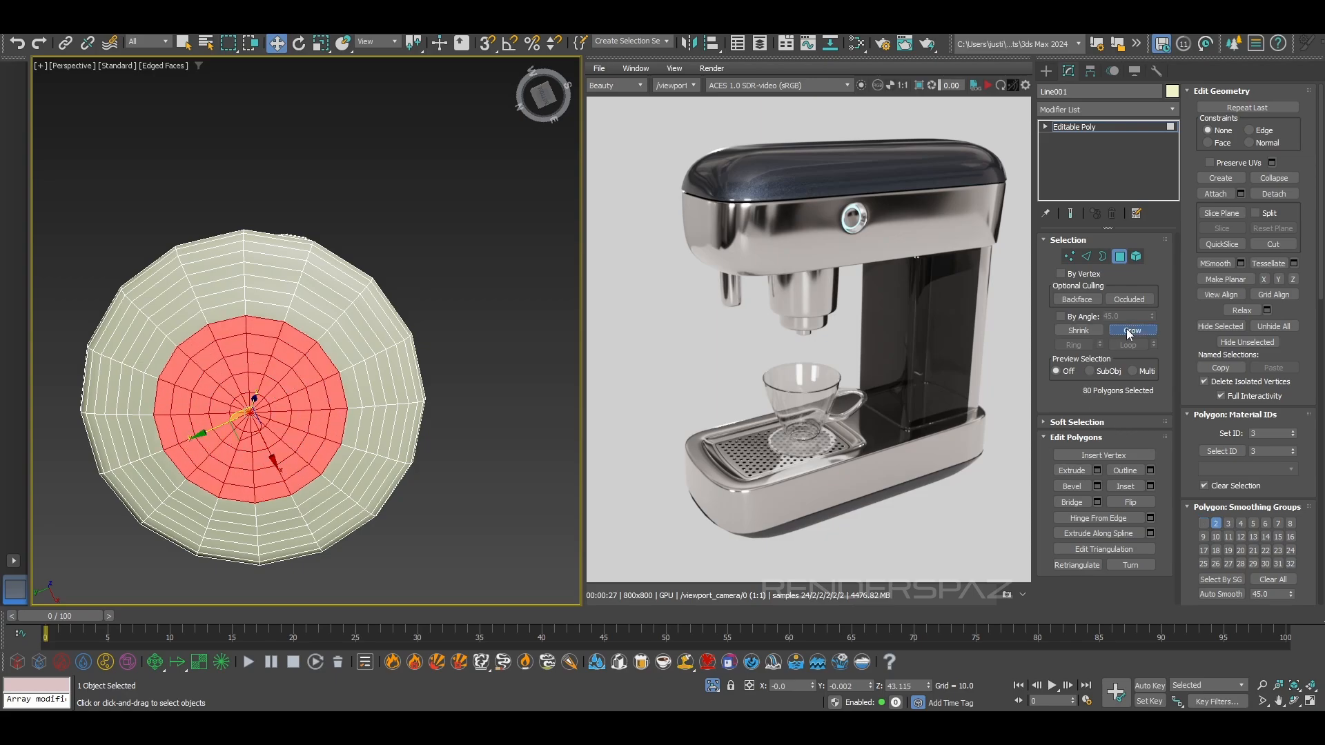
pyautogui.click(1129, 332)
pyautogui.click(1129, 332)
# Extrude the selected base disc downward into a cylindrical stub about 0.8 units long
pyautogui.keyDown('alt'); pyautogui.moveTo(566, 465); pyautogui.dragTo(449, 381, button='middle'); pyautogui.keyUp('alt')
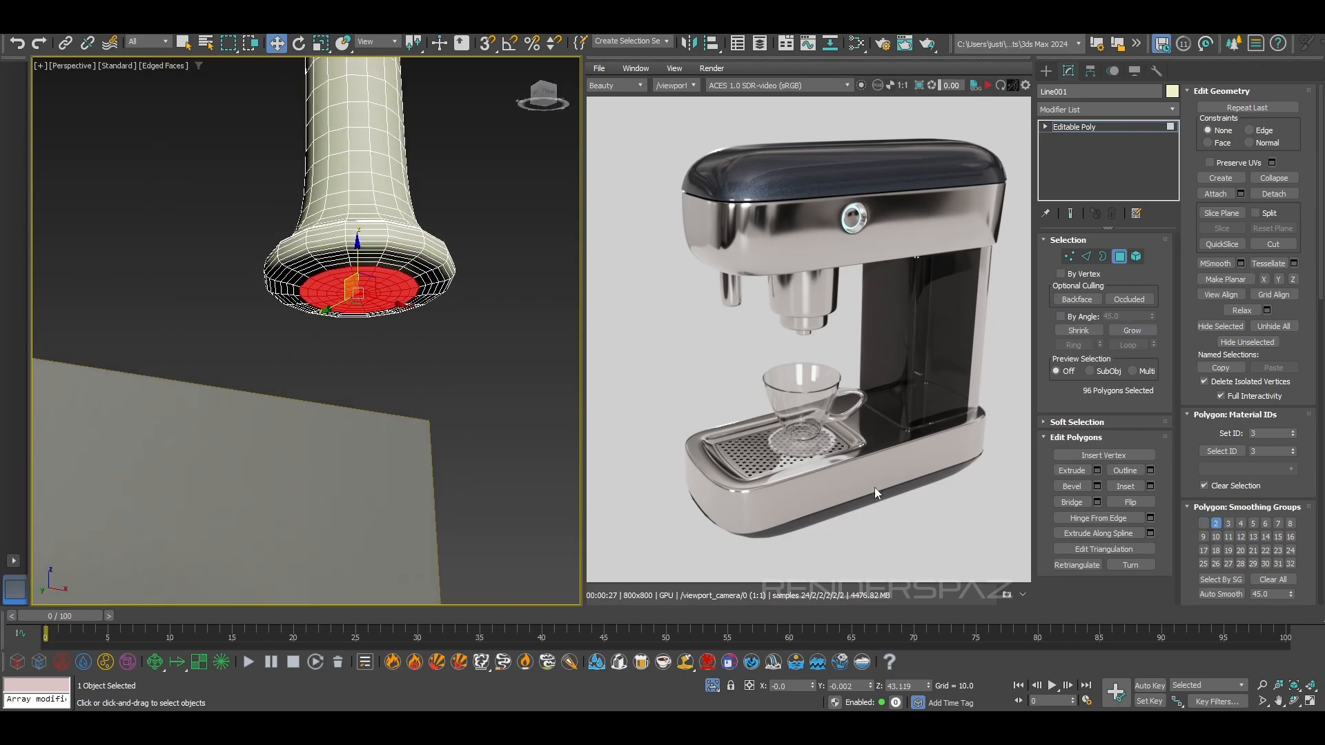
pyautogui.click(1066, 472)
pyautogui.moveTo(343, 293); pyautogui.dragTo(345, 291)
pyautogui.keyDown('alt'); pyautogui.moveTo(486, 335); pyautogui.dragTo(366, 358, button='middle'); pyautogui.keyUp('alt')
pyautogui.press('w')
pyautogui.scroll(5, 391, 349)
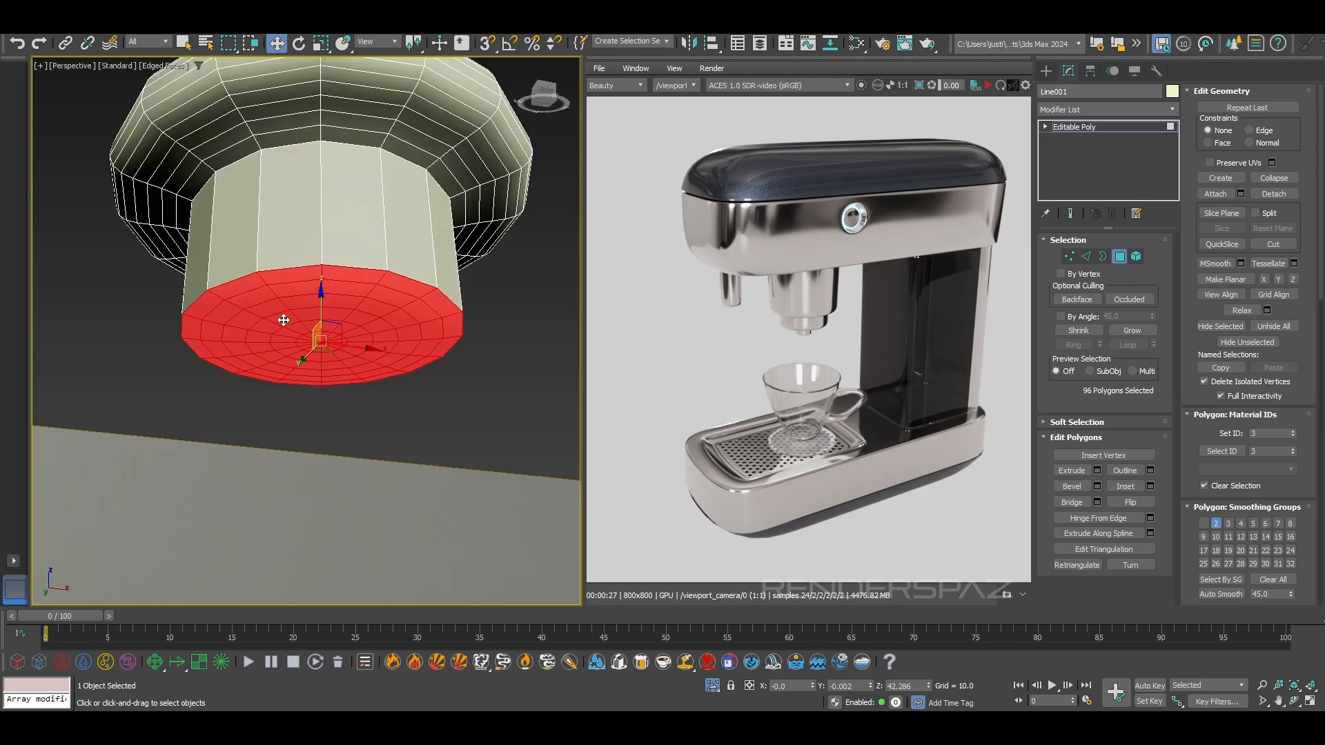
pyautogui.keyDown('alt'); pyautogui.moveTo(299, 315); pyautogui.dragTo(301, 307, button='middle'); pyautogui.keyUp('alt')
# Chamfer the edge loop around the stub's lower rim with a Tri chamfer of 0.021 and one segment
pyautogui.click(1091, 256)
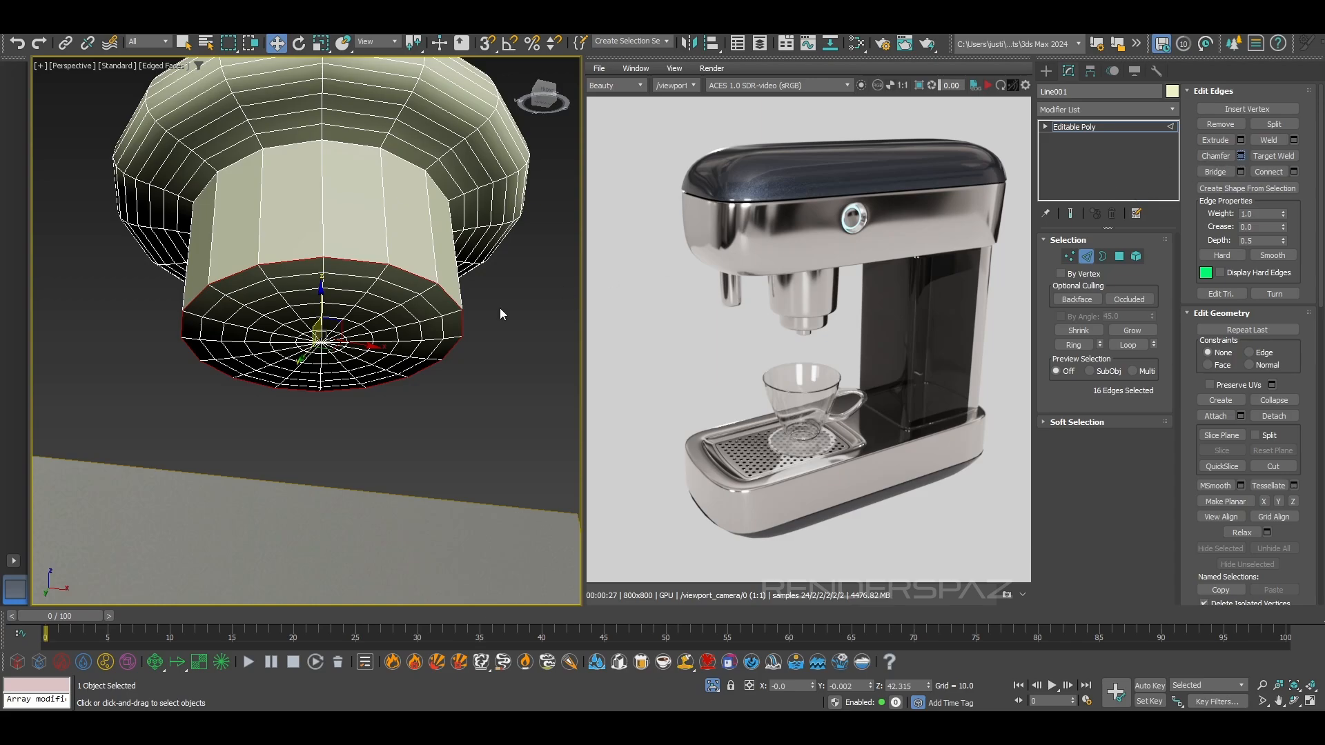
pyautogui.hotkey('ctrl', 'shift', 'c')
pyautogui.click(331, 338)
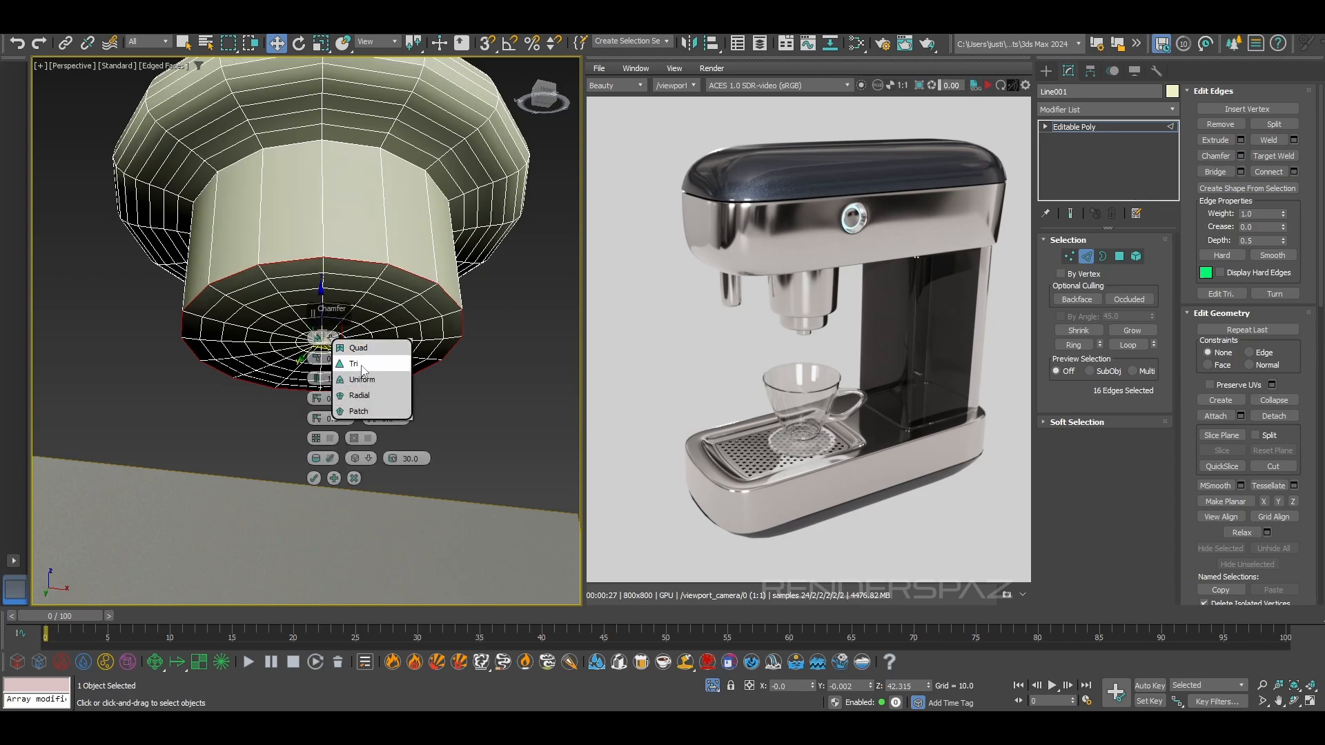
pyautogui.click(360, 364)
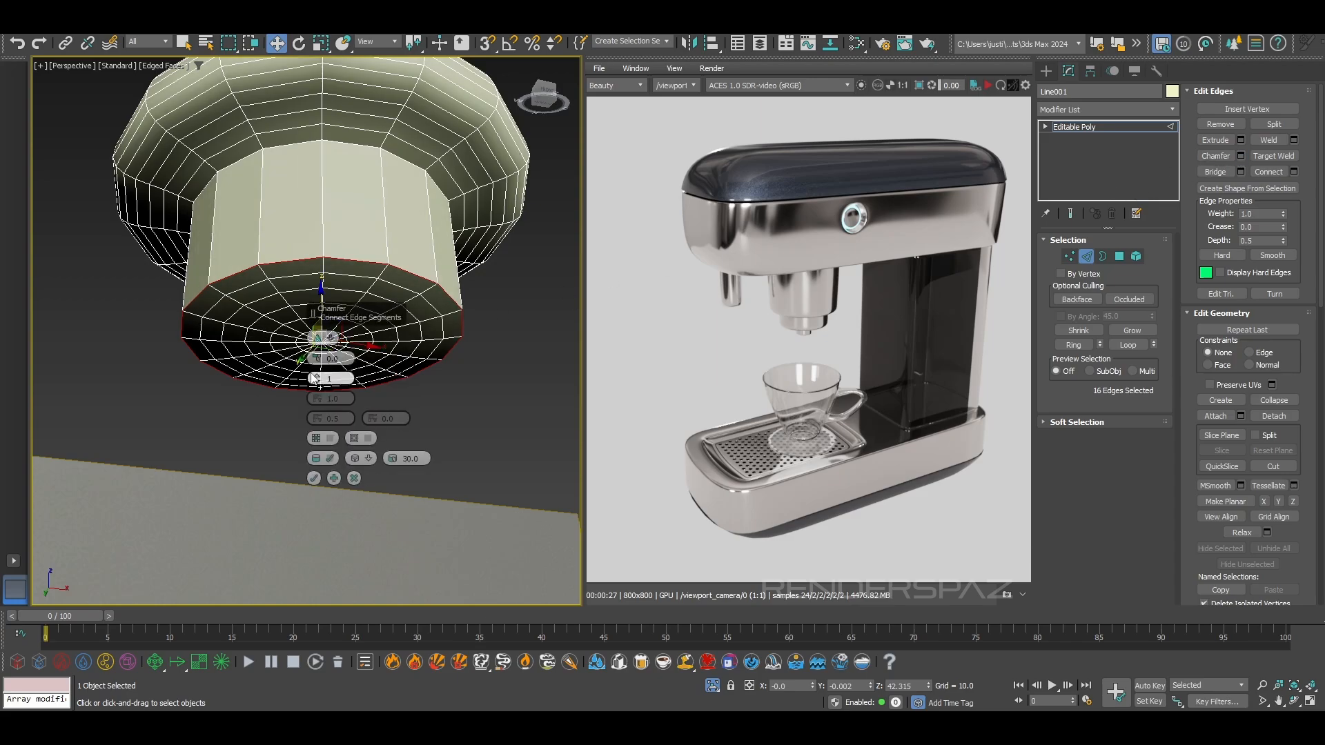
pyautogui.moveTo(316, 362); pyautogui.dragTo(316, 358)
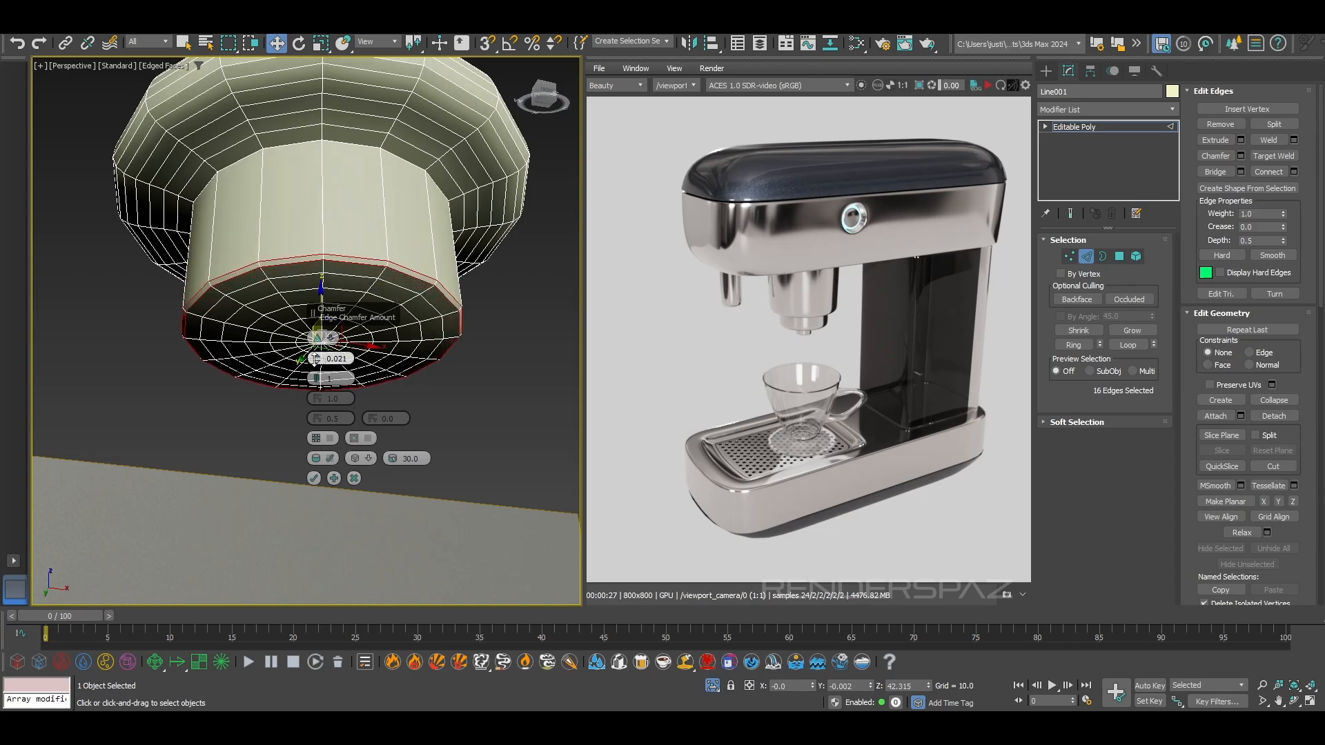
pyautogui.click(313, 476)
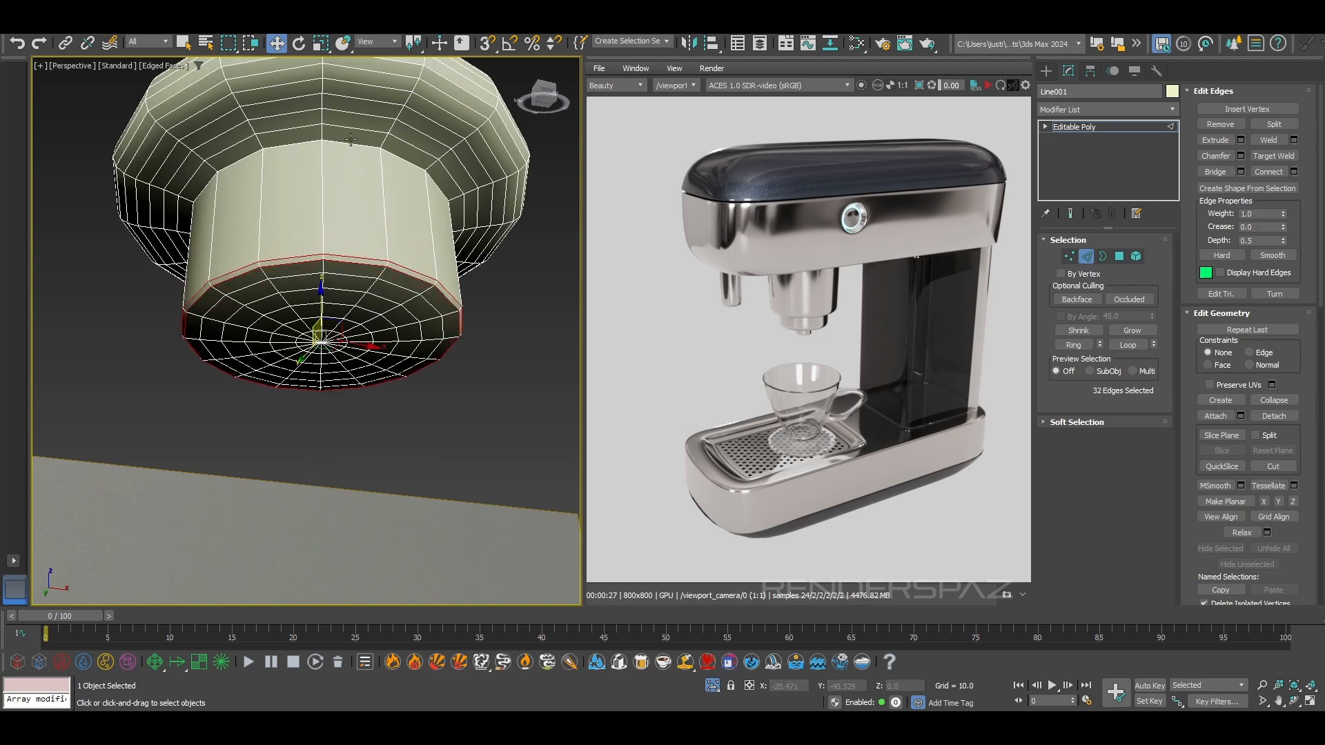
# Chamfer the edge loop where the stub meets the handle's flared base
pyautogui.doubleClick(391, 138)
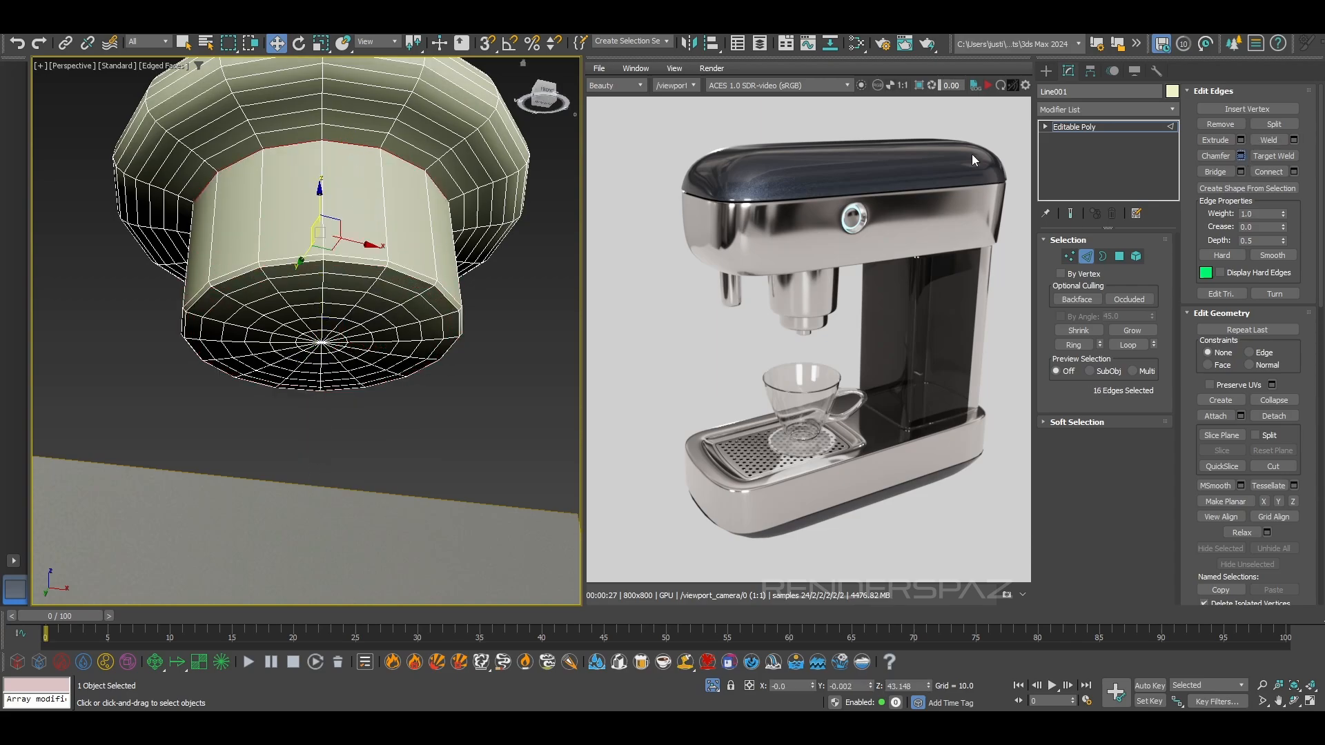
pyautogui.click(315, 478)
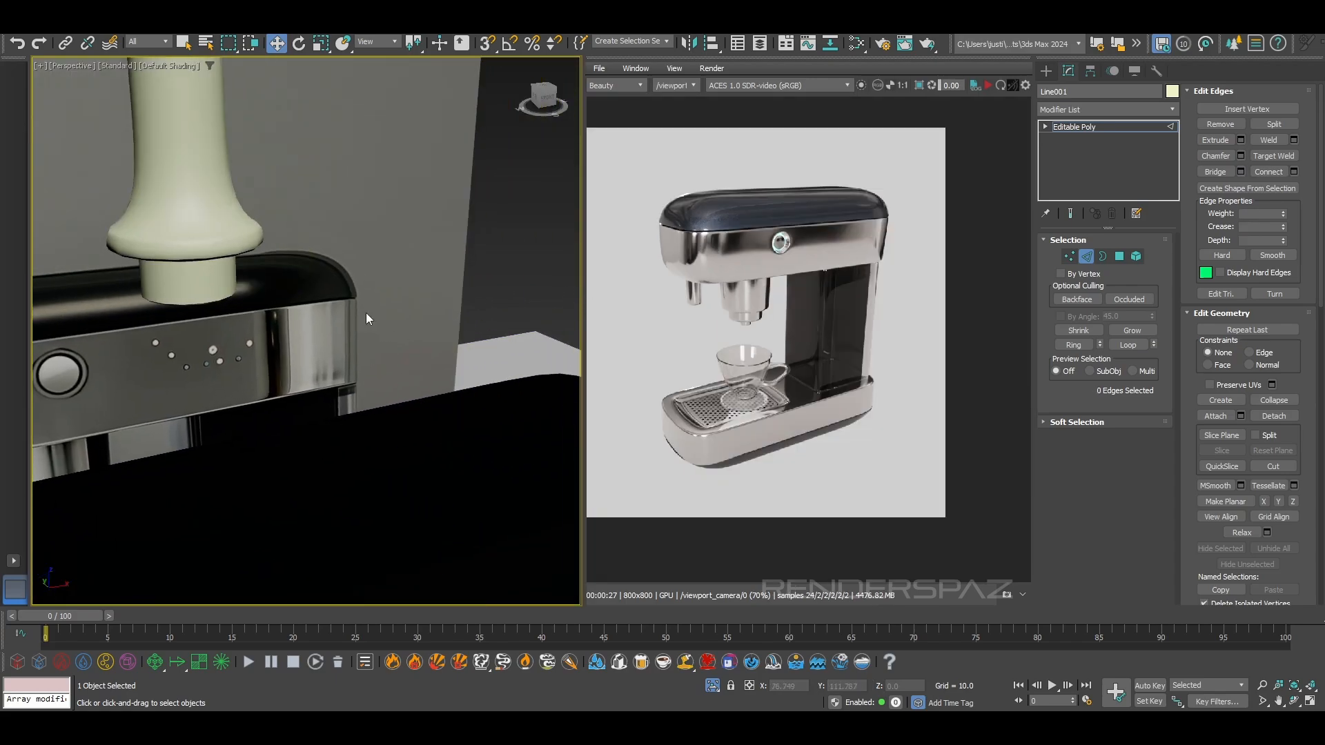
pyautogui.keyDown('alt'); pyautogui.moveTo(364, 311); pyautogui.dragTo(428, 248, button='middle'); pyautogui.keyUp('alt')
# Leave edge editing and reselect the whole handle in plain shading, viewed beside the reference image
pyautogui.click(1086, 256)
pyautogui.click(325, 161)
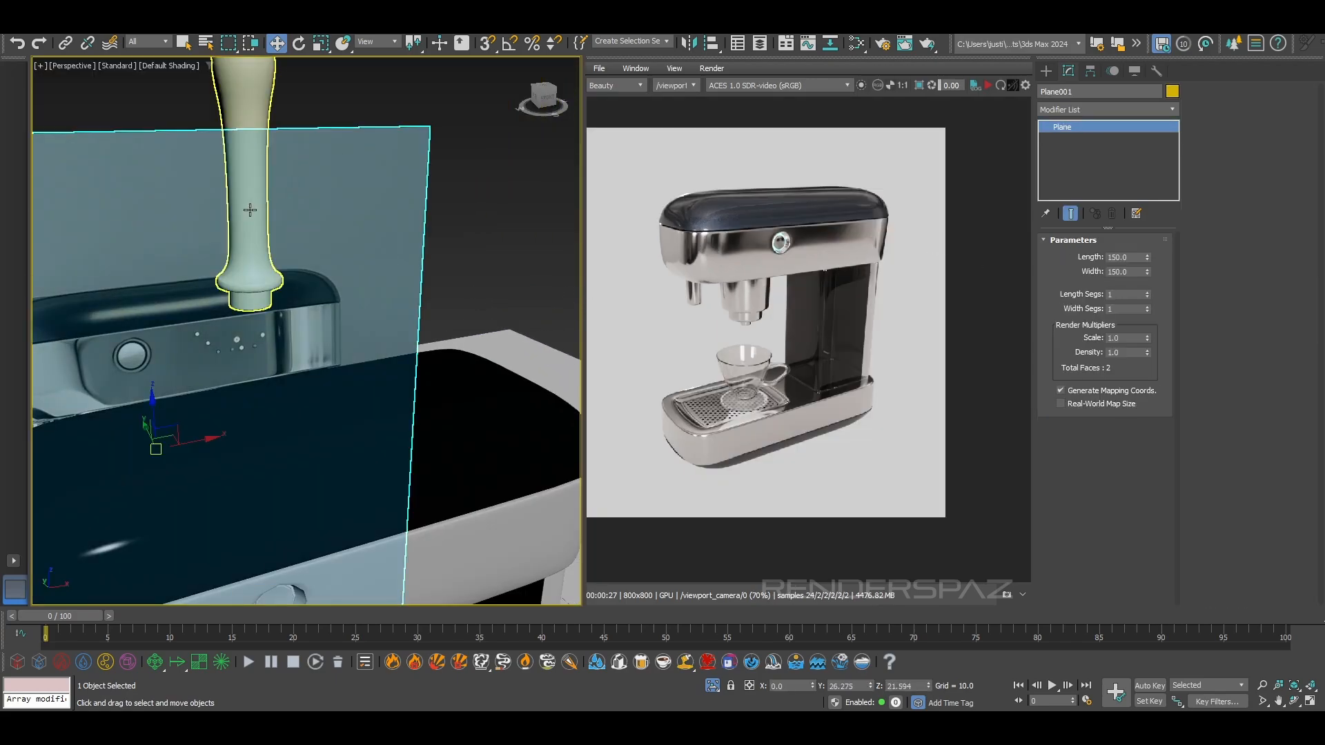
pyautogui.click(260, 205)
pyautogui.scroll(-4, 260, 207)
pyautogui.keyDown('alt'); pyautogui.moveTo(297, 266); pyautogui.dragTo(421, 272, button='middle'); pyautogui.keyUp('alt')
pyautogui.keyDown('alt'); pyautogui.moveTo(421, 272); pyautogui.dragTo(367, 320, button='middle'); pyautogui.keyUp('alt')
pyautogui.scroll(3, 367, 320)
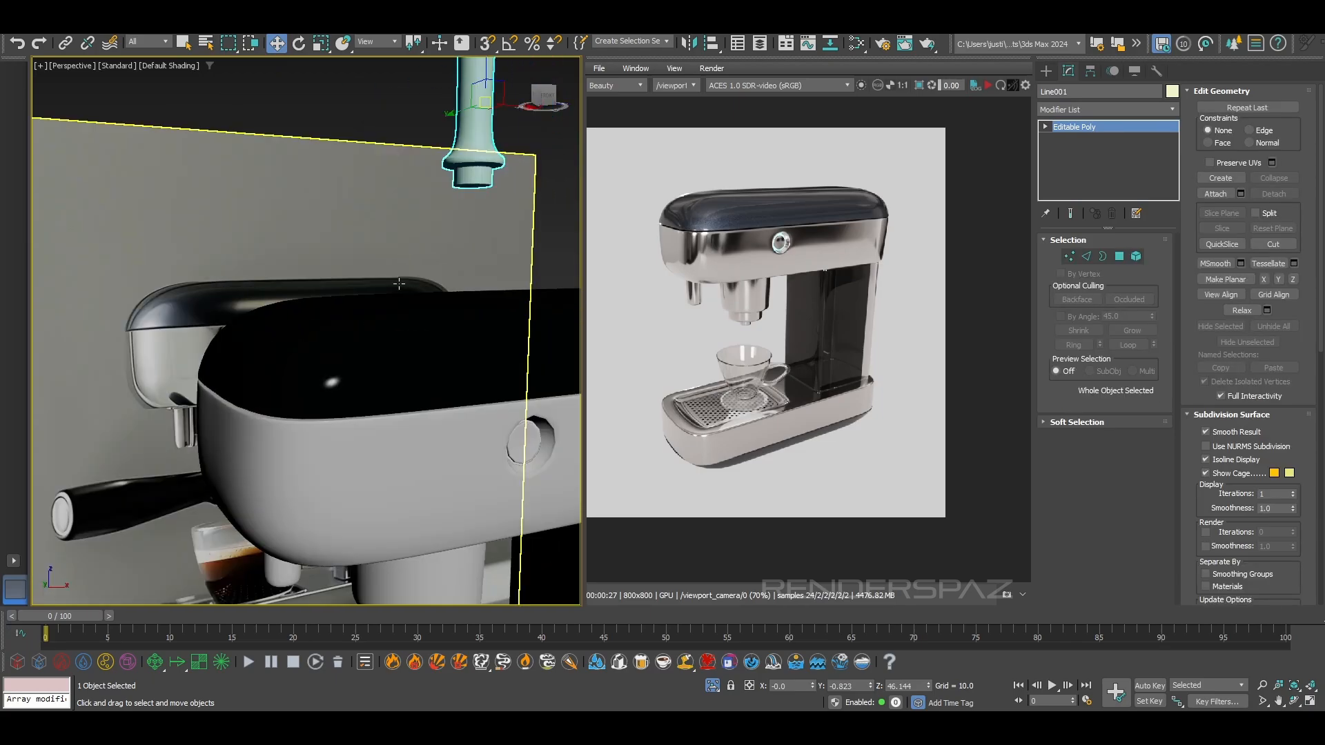
# Select all the vertices around the stub's lower end and frame them in the left wireframe view
pyautogui.keyDown('alt'); pyautogui.moveTo(440, 258); pyautogui.dragTo(566, 209, button='middle'); pyautogui.keyUp('alt')
pyautogui.scroll(3, 407, 200)
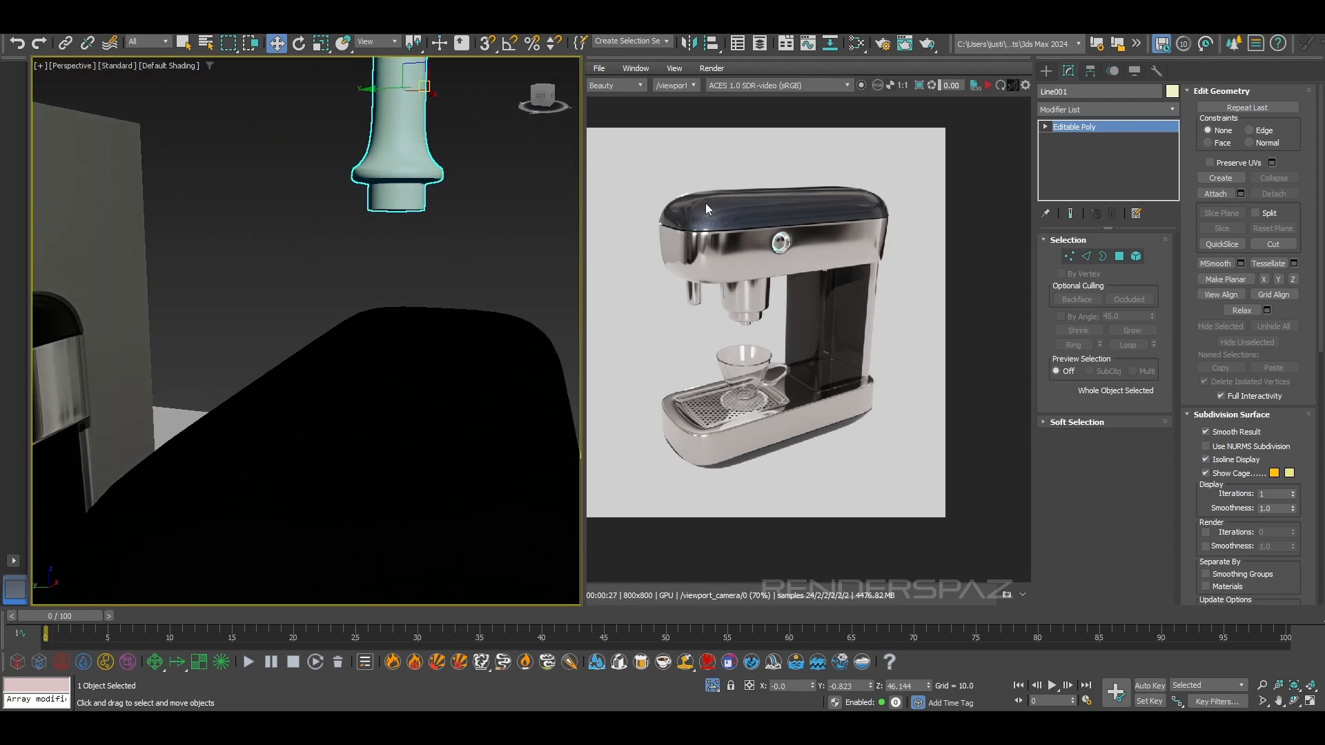
pyautogui.click(1068, 257)
pyautogui.press('f')
pyautogui.scroll(3, 327, 291)
pyautogui.moveTo(470, 483); pyautogui.dragTo(400, 279, button='middle')
pyautogui.press('l')
pyautogui.scroll(-5, 400, 404)
pyautogui.scroll(12, 409, 424)
pyautogui.moveTo(476, 235); pyautogui.dragTo(389, 222)
pyautogui.hotkey('ctrl', 'z')
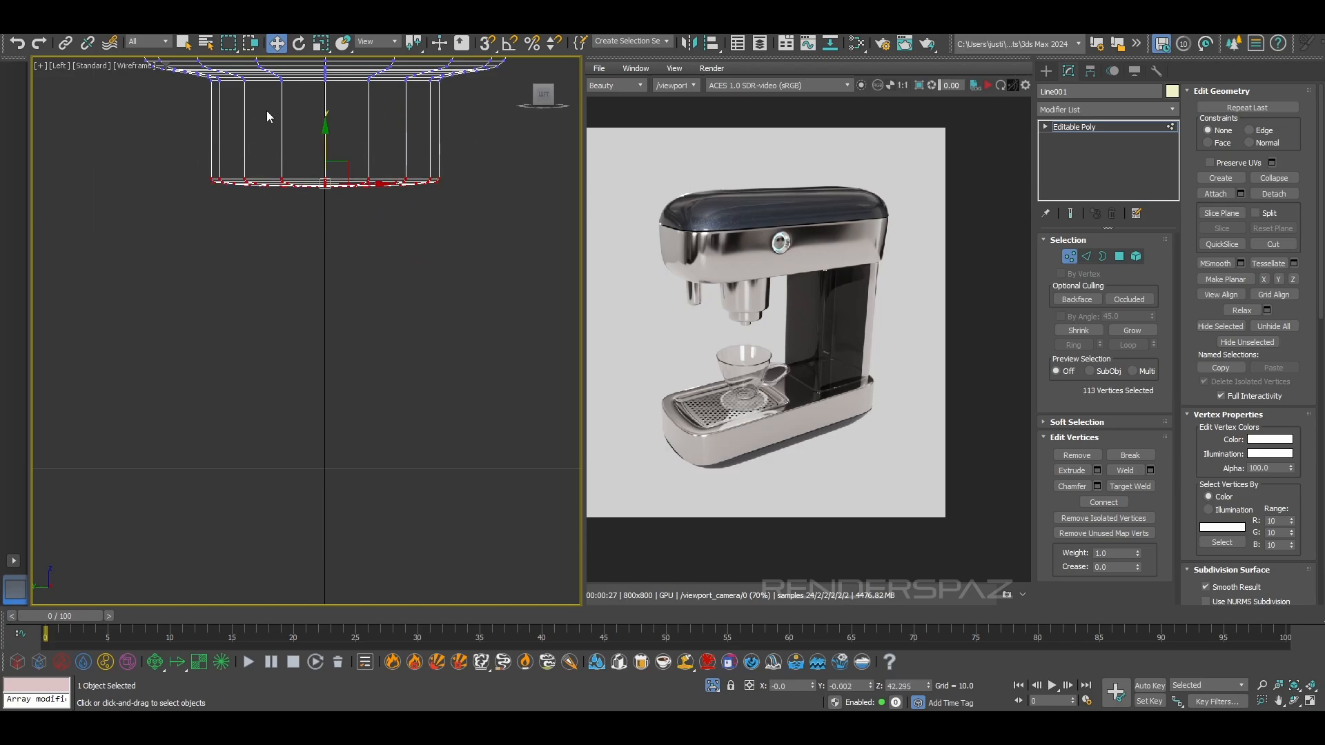
# Rotate the stub's end vertices about 33° into a slanted cut and lower them about 0.38 units
pyautogui.click(296, 44)
pyautogui.moveTo(371, 169); pyautogui.dragTo(380, 204)
pyautogui.hotkey('ctrl', 'z')
pyautogui.moveTo(364, 151); pyautogui.dragTo(377, 201)
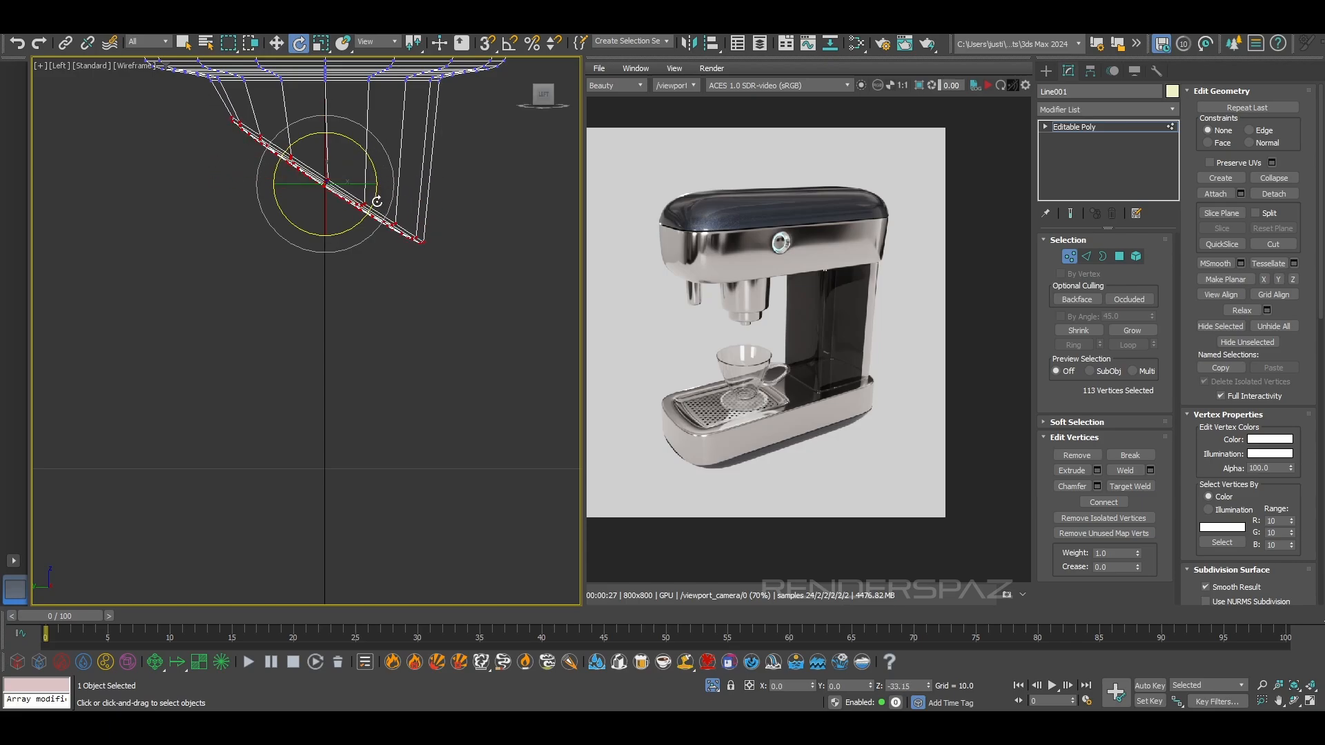
pyautogui.press('w')
pyautogui.moveTo(324, 156); pyautogui.dragTo(321, 198)
pyautogui.scroll(-3, 321, 198)
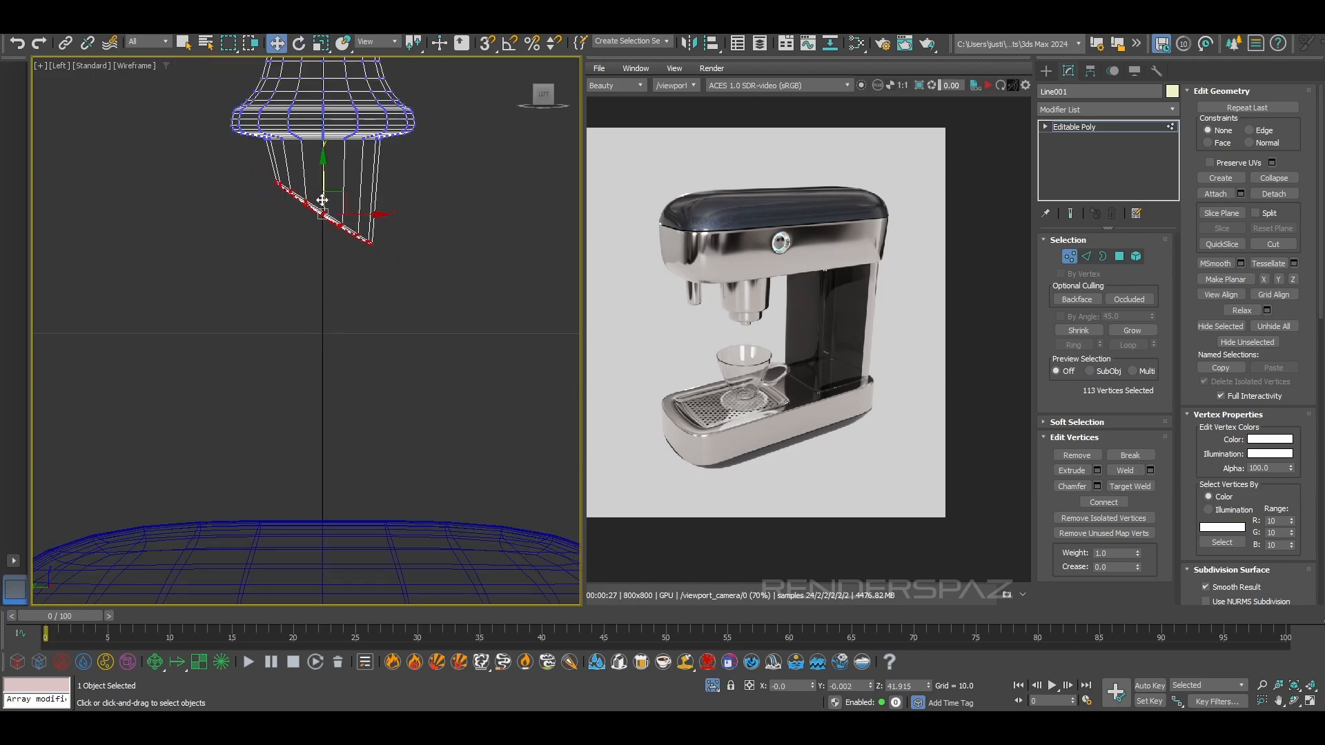
# Leave vertex editing and reselect the whole handle in the shaded perspective view
pyautogui.press('F3')
pyautogui.click(435, 269)
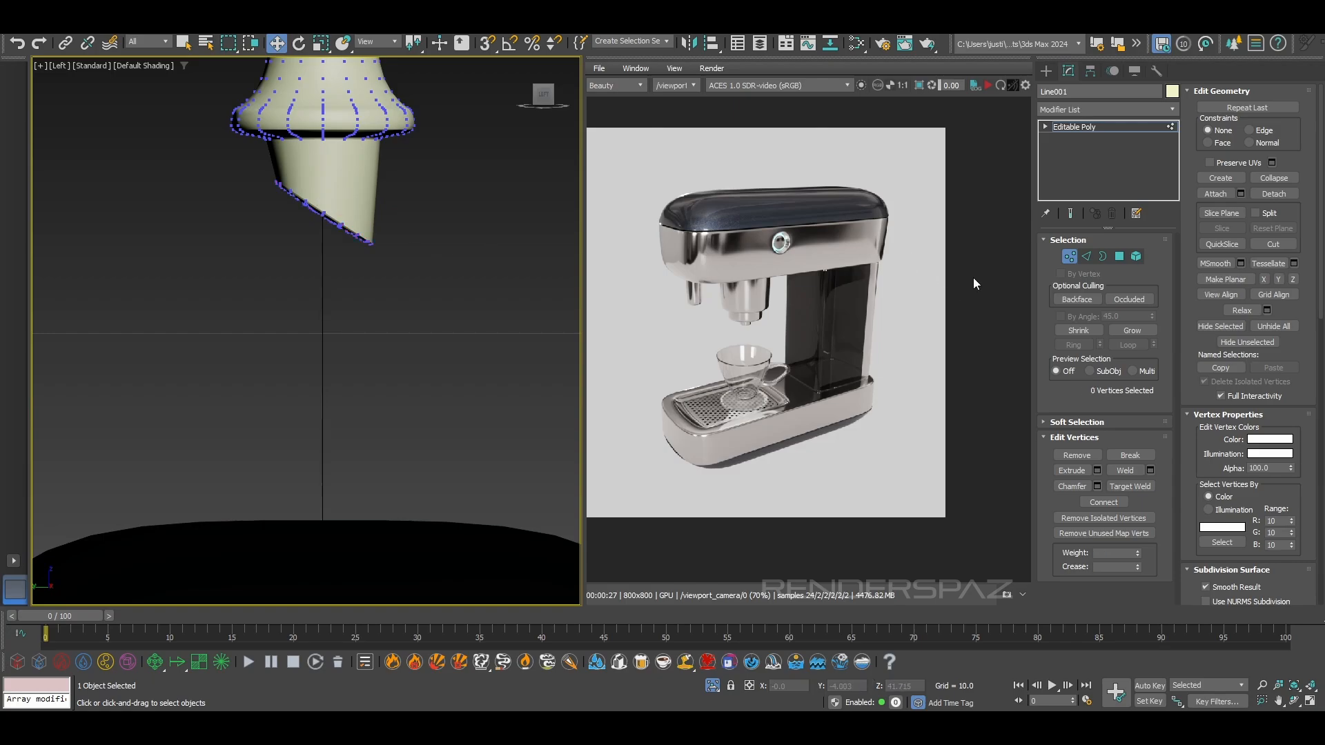
pyautogui.click(1071, 258)
pyautogui.click(319, 280)
pyautogui.press('p')
pyautogui.scroll(-4, 356, 201)
pyautogui.keyDown('alt'); pyautogui.moveTo(378, 206); pyautogui.dragTo(410, 274, button='middle'); pyautogui.keyUp('alt')
pyautogui.click(366, 168)
pyautogui.scroll(-5, 381, 192)
pyautogui.keyDown('alt'); pyautogui.moveTo(380, 192); pyautogui.dragTo(331, 215, button='middle'); pyautogui.keyUp('alt')
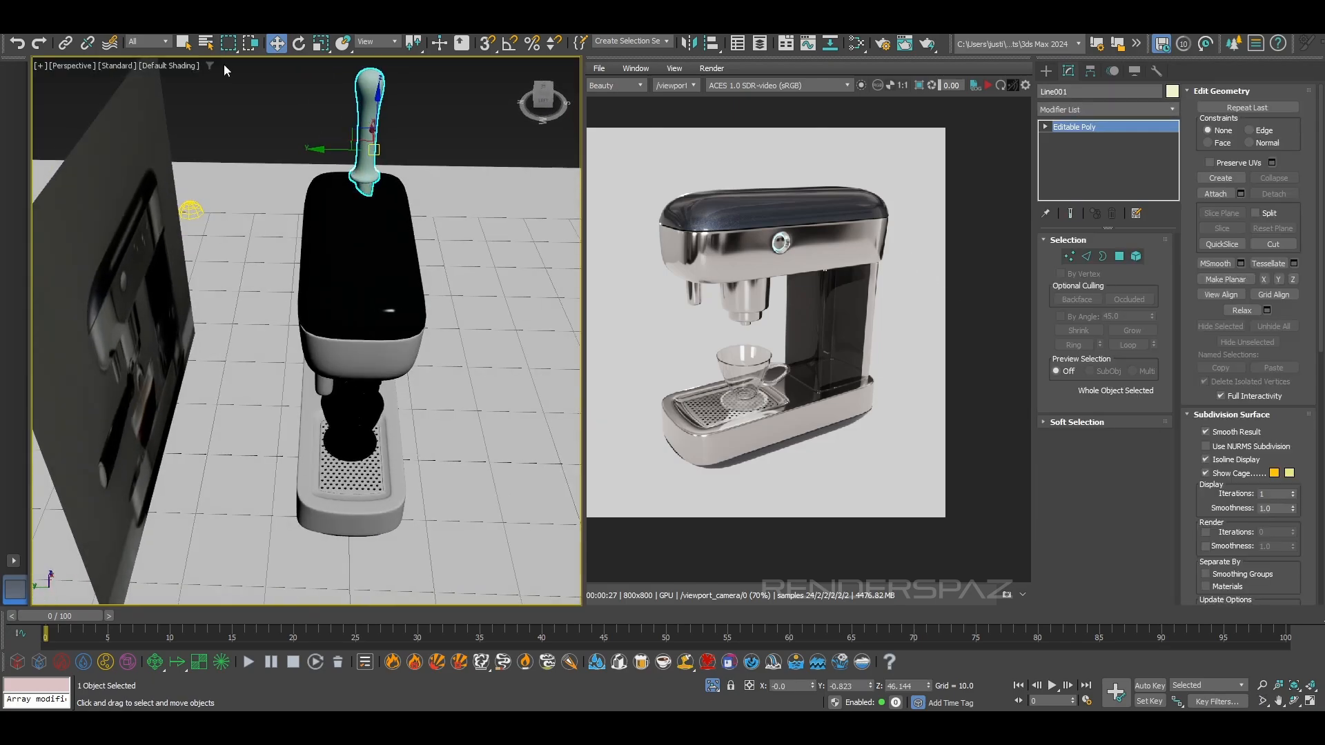
# Turn on angle snap and rotate the handle to lie horizontally, with its slanted stub facing the machine's group head
pyautogui.click(298, 43)
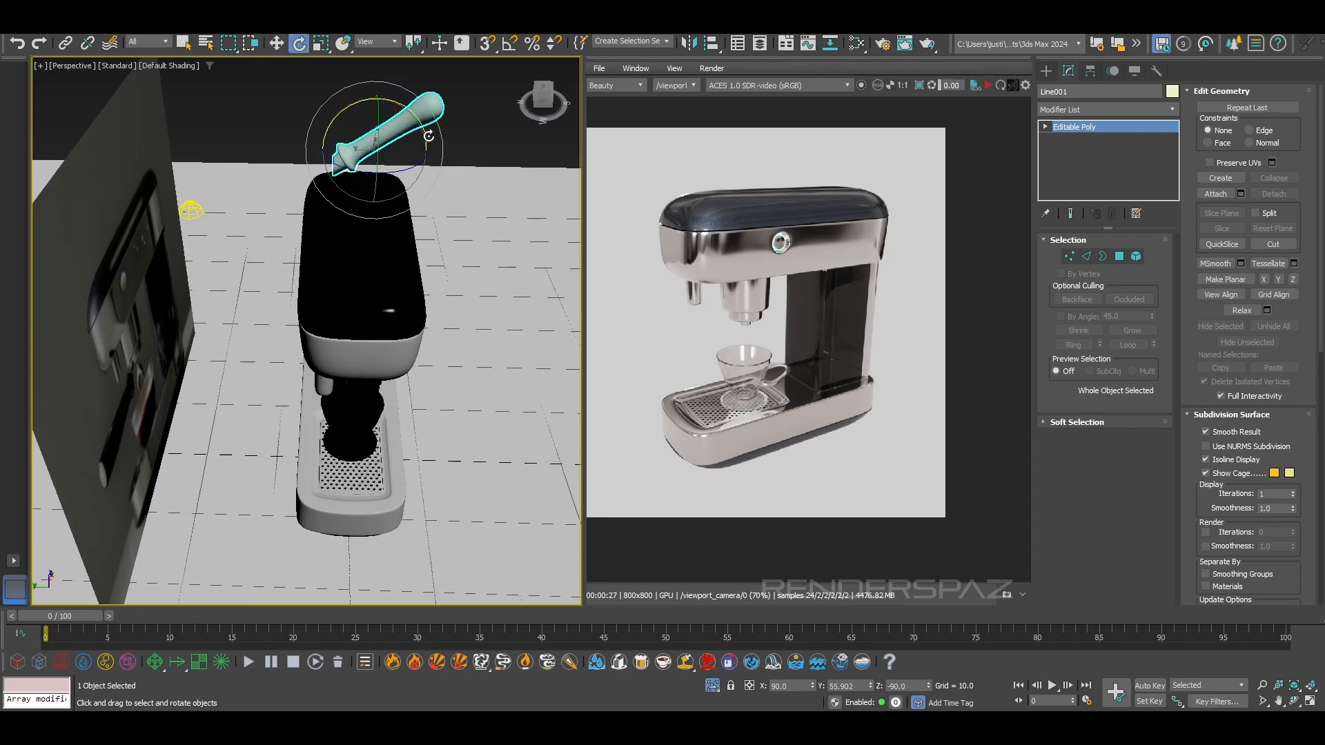
pyautogui.click(485, 42)
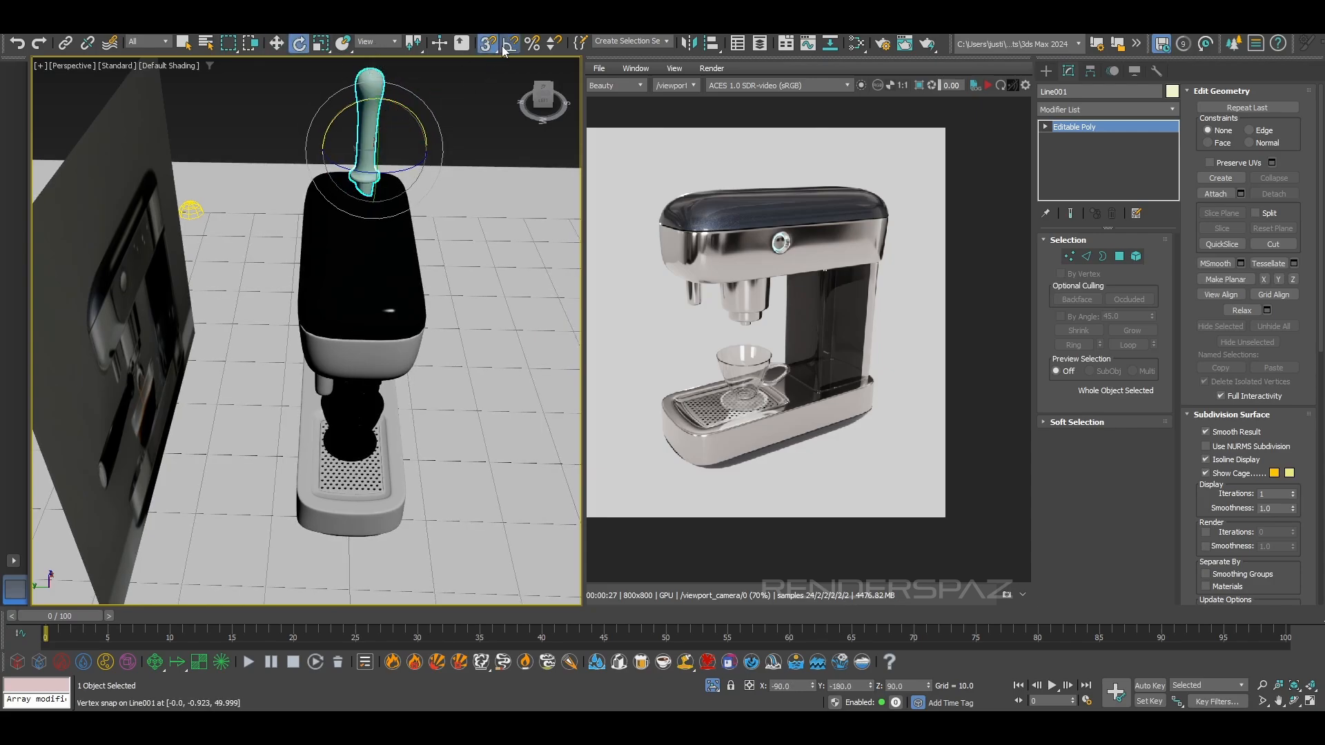
pyautogui.moveTo(411, 111); pyautogui.dragTo(453, 159)
pyautogui.click(482, 49)
pyautogui.hotkey('ctrl', 'z')
pyautogui.moveTo(444, 201)
pyautogui.keyDown('alt'); pyautogui.mouseDown(button='middle')
pyautogui.moveTo(447, 168)
pyautogui.moveTo(442, 178)
pyautogui.mouseUp(button='middle'); pyautogui.keyUp('alt')
pyautogui.moveTo(398, 156); pyautogui.dragTo(357, 169)
pyautogui.keyDown('alt'); pyautogui.moveTo(495, 197); pyautogui.dragTo(417, 208, button='middle'); pyautogui.keyUp('alt')
pyautogui.scroll(-5, 430, 238)
pyautogui.scroll(5, 417, 209)
# Move the horizontal handle down from above the machine to the level of the group head's lower ring
pyautogui.press('w')
pyautogui.moveTo(433, 205); pyautogui.dragTo(349, 428)
pyautogui.keyDown('alt'); pyautogui.moveTo(349, 428); pyautogui.dragTo(328, 359, button='middle'); pyautogui.keyUp('alt')
pyautogui.scroll(5, 358, 490)
pyautogui.moveTo(359, 490); pyautogui.dragTo(488, 416, button='middle')
pyautogui.scroll(-6, 376, 482)
pyautogui.scroll(4, 441, 428)
pyautogui.keyDown('alt'); pyautogui.moveTo(365, 397); pyautogui.dragTo(419, 438, button='middle'); pyautogui.keyUp('alt')
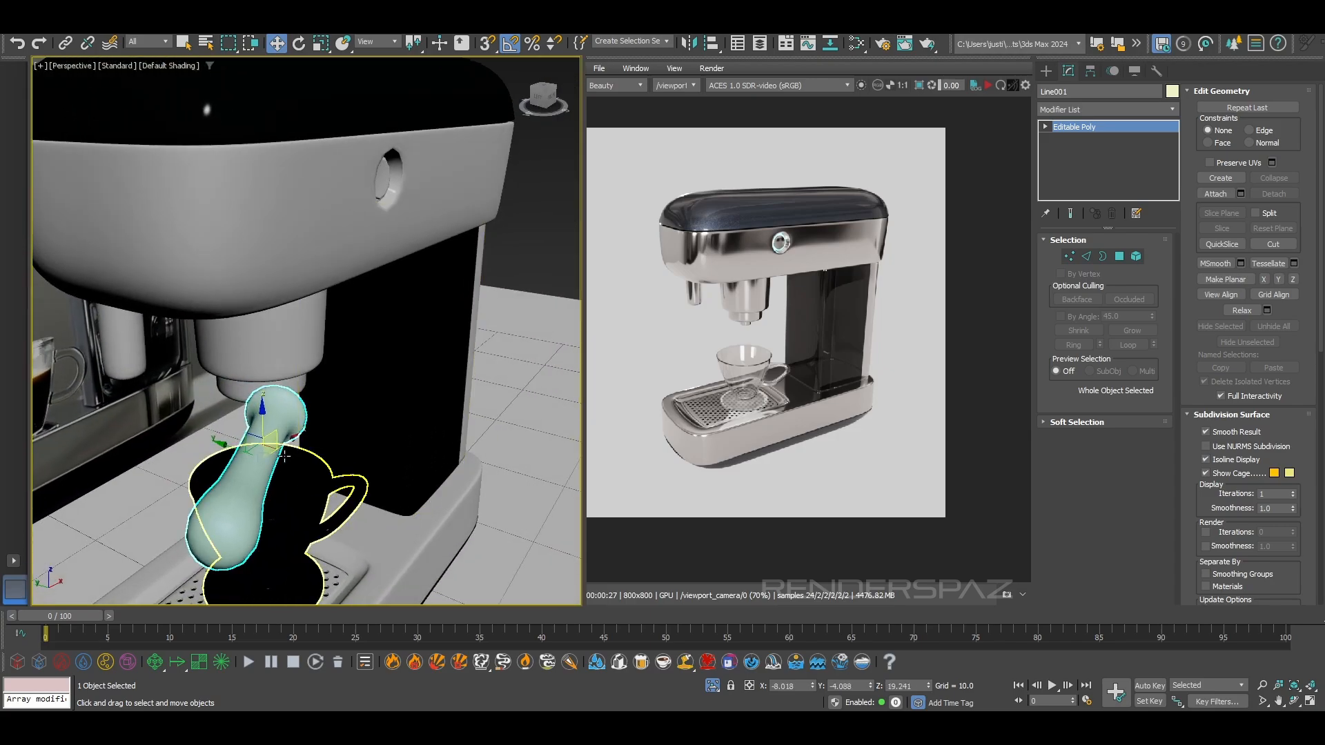
# Fine-tune the handle's position to about X -8.68, Y -2.81, Z 19.87, against the group head's lower ring
pyautogui.keyDown('alt'); pyautogui.moveTo(284, 456); pyautogui.dragTo(400, 383, button='middle'); pyautogui.keyUp('alt')
pyautogui.scroll(3, 403, 378)
pyautogui.moveTo(397, 371); pyautogui.dragTo(359, 368)
pyautogui.keyDown('alt'); pyautogui.moveTo(358, 368); pyautogui.dragTo(314, 311, button='middle'); pyautogui.keyUp('alt')
pyautogui.moveTo(314, 311); pyautogui.dragTo(262, 329, button='middle')
pyautogui.scroll(3, 354, 399)
pyautogui.moveTo(218, 398); pyautogui.dragTo(220, 368)
pyautogui.keyDown('alt'); pyautogui.moveTo(253, 364); pyautogui.dragTo(258, 376, button='middle'); pyautogui.keyUp('alt')
pyautogui.moveTo(247, 412); pyautogui.dragTo(239, 409)
pyautogui.moveTo(240, 410)
pyautogui.keyDown('alt'); pyautogui.mouseDown(button='middle')
pyautogui.moveTo(263, 437)
pyautogui.moveTo(263, 416)
pyautogui.mouseUp(button='middle'); pyautogui.keyUp('alt')
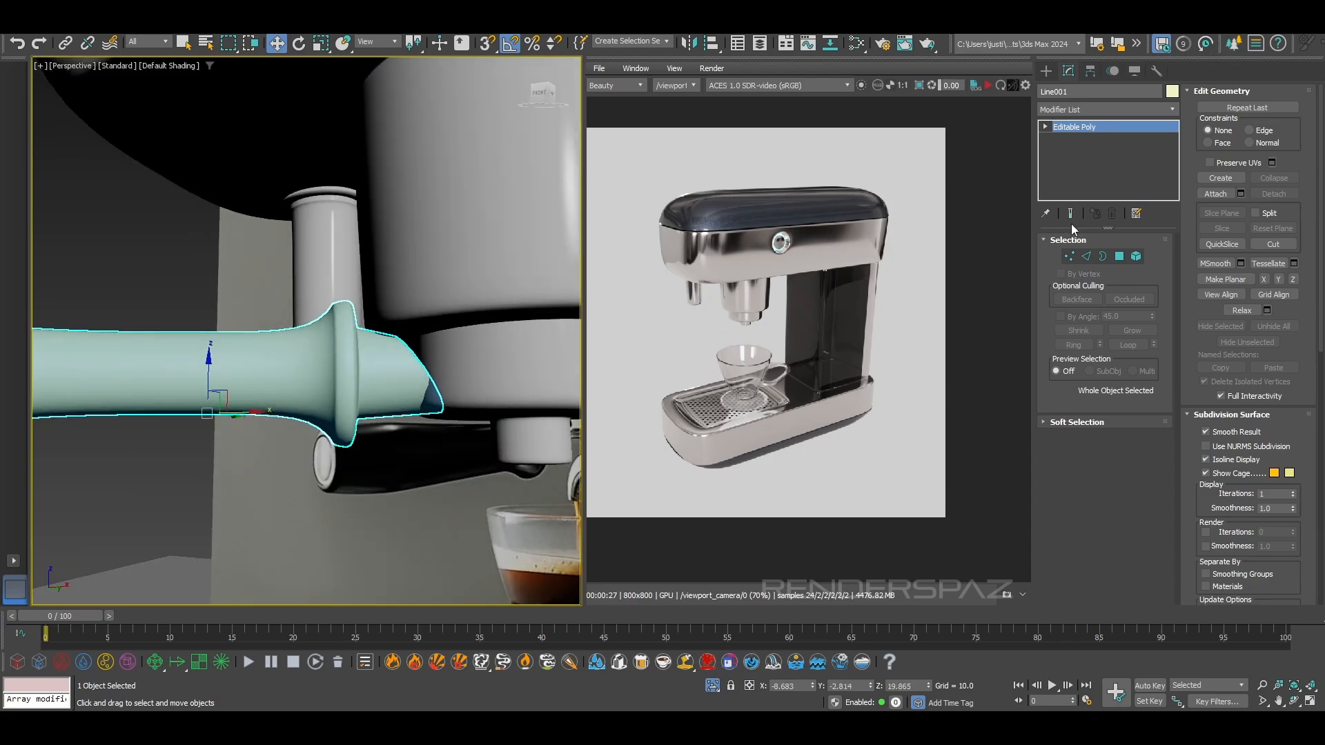
# Extend the stub's slanted end vertices about 0.425 units along X into the group head
pyautogui.click(1069, 257)
pyautogui.keyDown('alt'); pyautogui.moveTo(497, 414); pyautogui.dragTo(469, 418, button='middle'); pyautogui.keyUp('alt')
pyautogui.moveTo(389, 331); pyautogui.dragTo(390, 331)
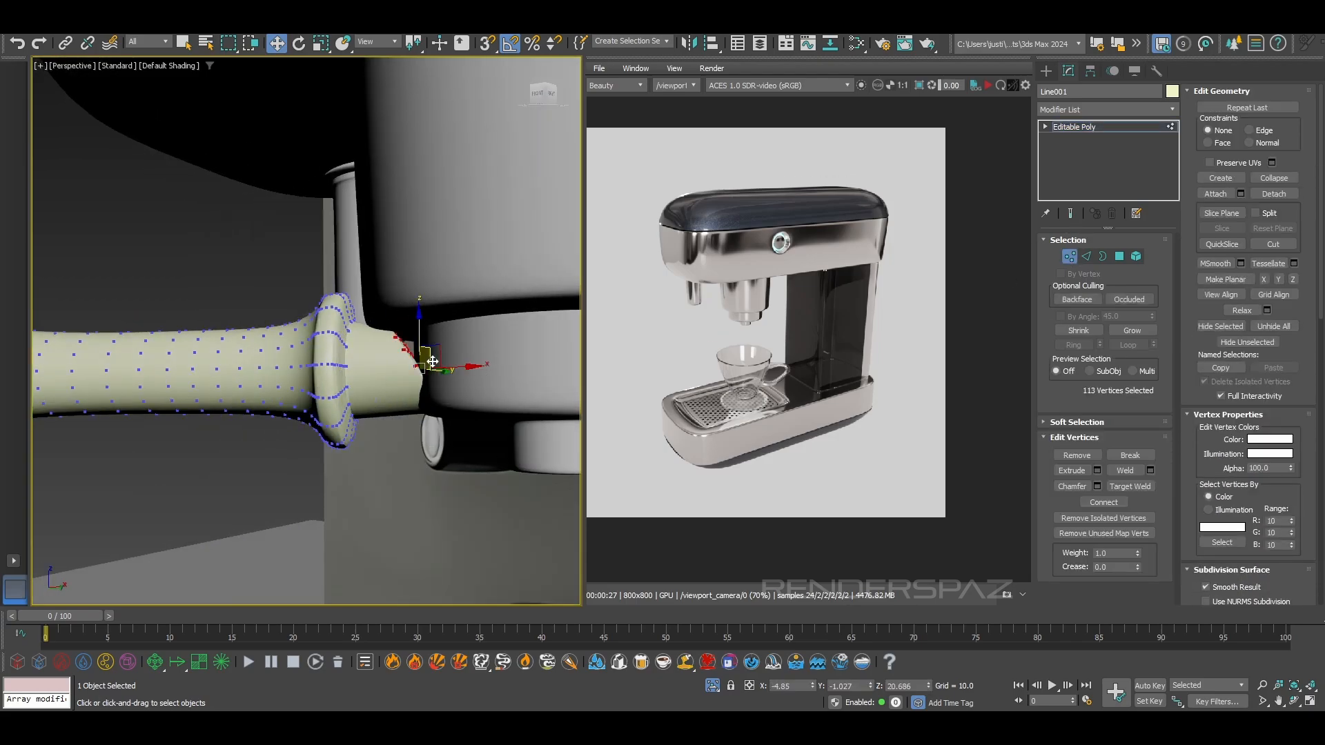
pyautogui.moveTo(449, 368)
pyautogui.mouseDown()
pyautogui.moveTo(506, 368)
pyautogui.moveTo(470, 374)
pyautogui.mouseUp()
pyautogui.press('F3')
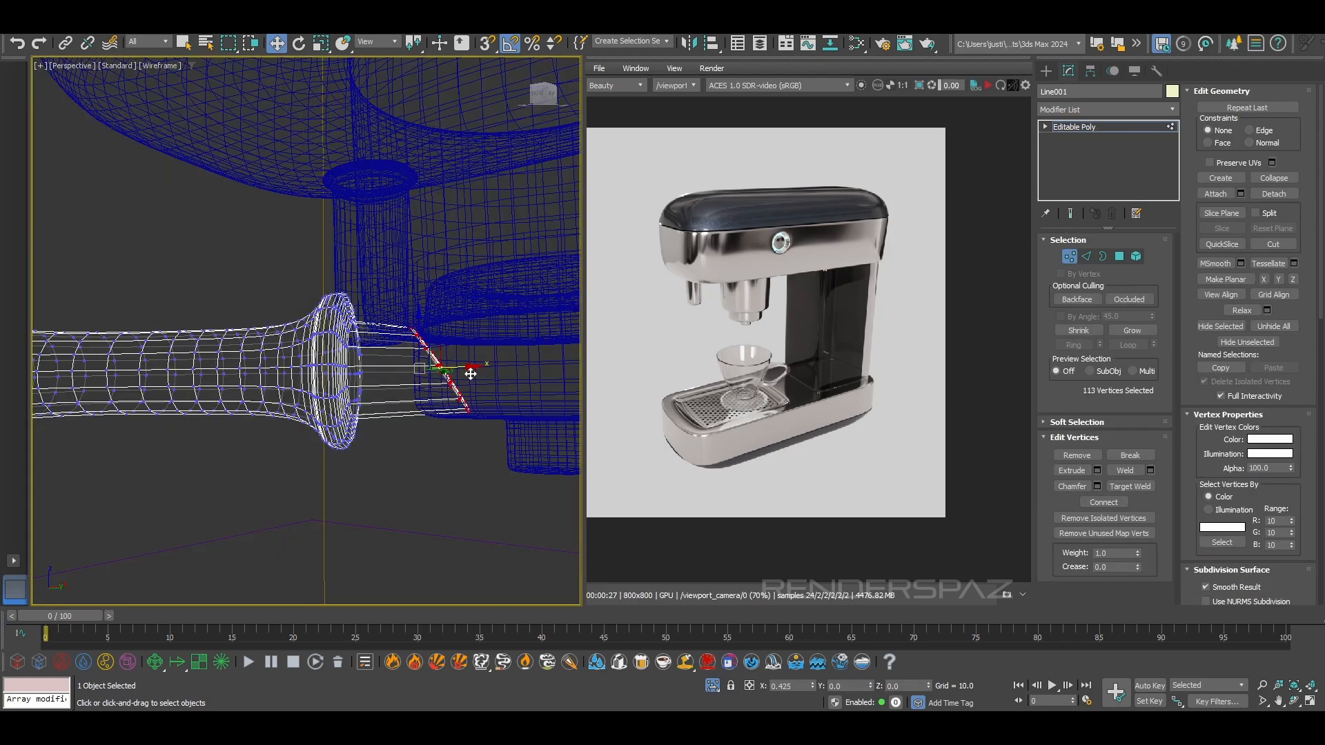
# Leave vertex editing and lower the whole handle about 0.66 units
pyautogui.scroll(-3, 427, 340)
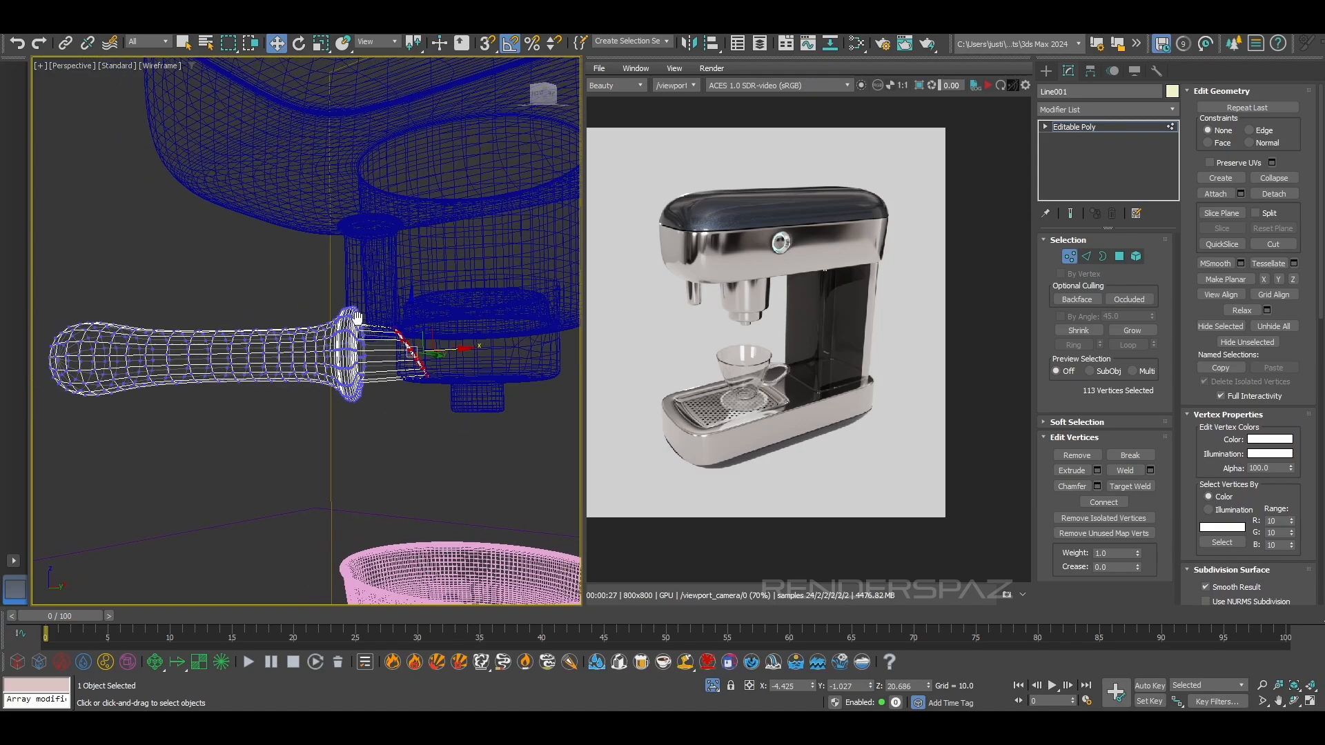
pyautogui.click(1068, 257)
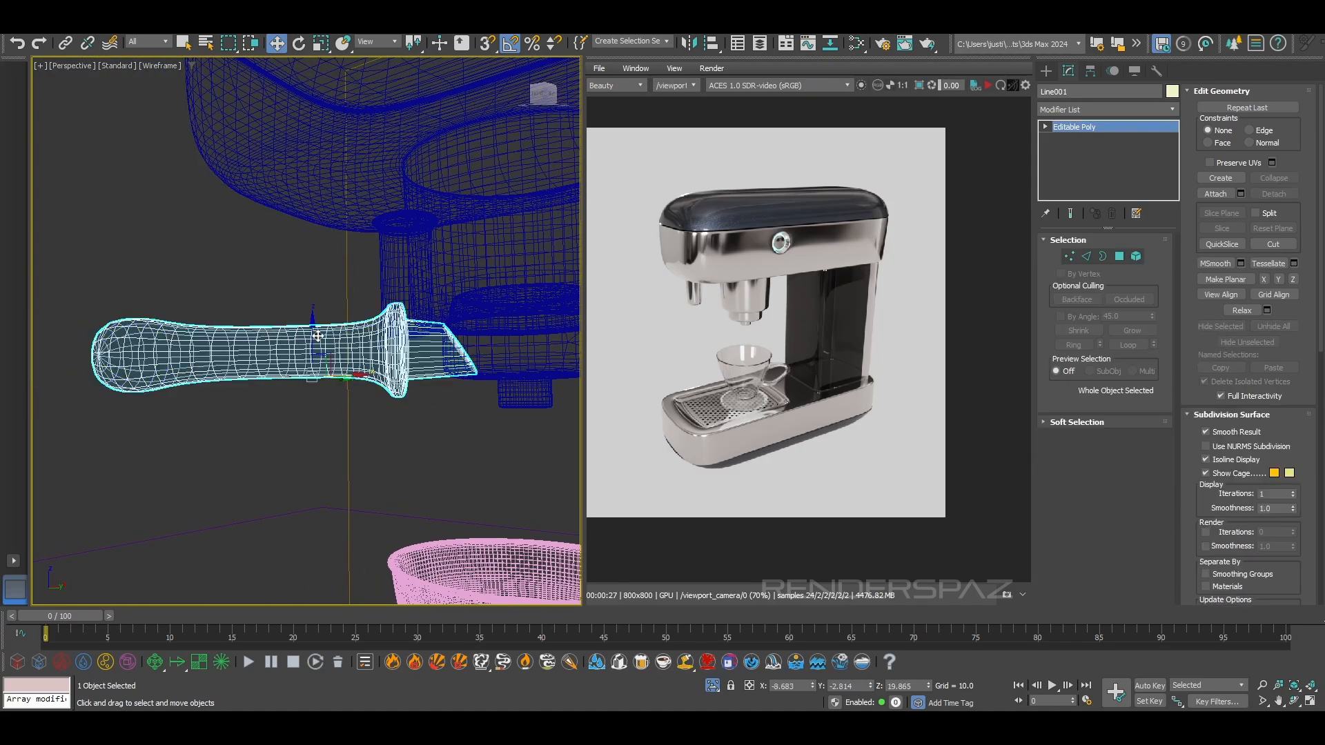
pyautogui.moveTo(316, 333); pyautogui.dragTo(313, 354)
pyautogui.press('F3')
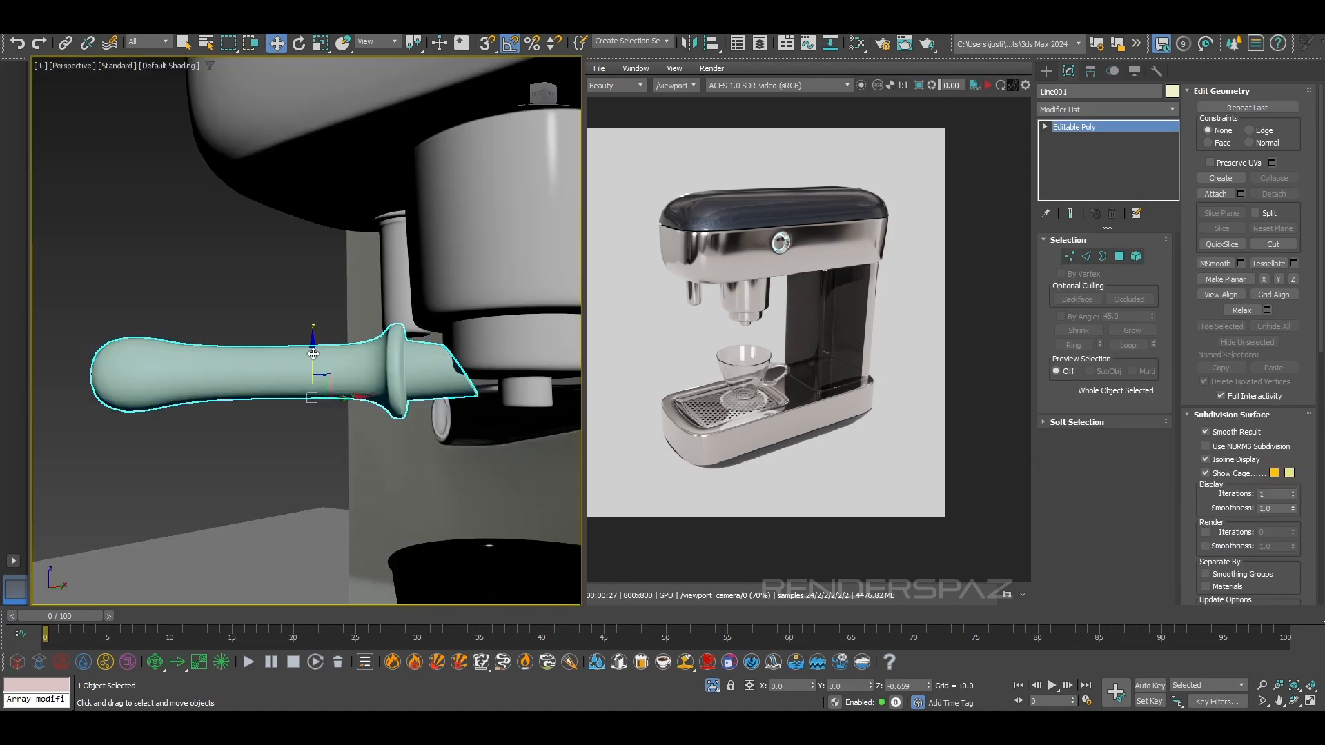
# Shift the handle about 0.42 units in X and -0.26 units in Y, closer to the group head
pyautogui.moveTo(469, 388)
pyautogui.mouseDown(button='middle')
pyautogui.moveTo(420, 365)
pyautogui.moveTo(438, 331)
pyautogui.moveTo(452, 376)
pyautogui.mouseUp(button='middle')
pyautogui.scroll(3, 428, 363)
pyautogui.scroll(3, 386, 348)
pyautogui.moveTo(119, 410); pyautogui.dragTo(373, 417, button='middle')
pyautogui.scroll(-8, 374, 417)
pyautogui.scroll(6, 373, 417)
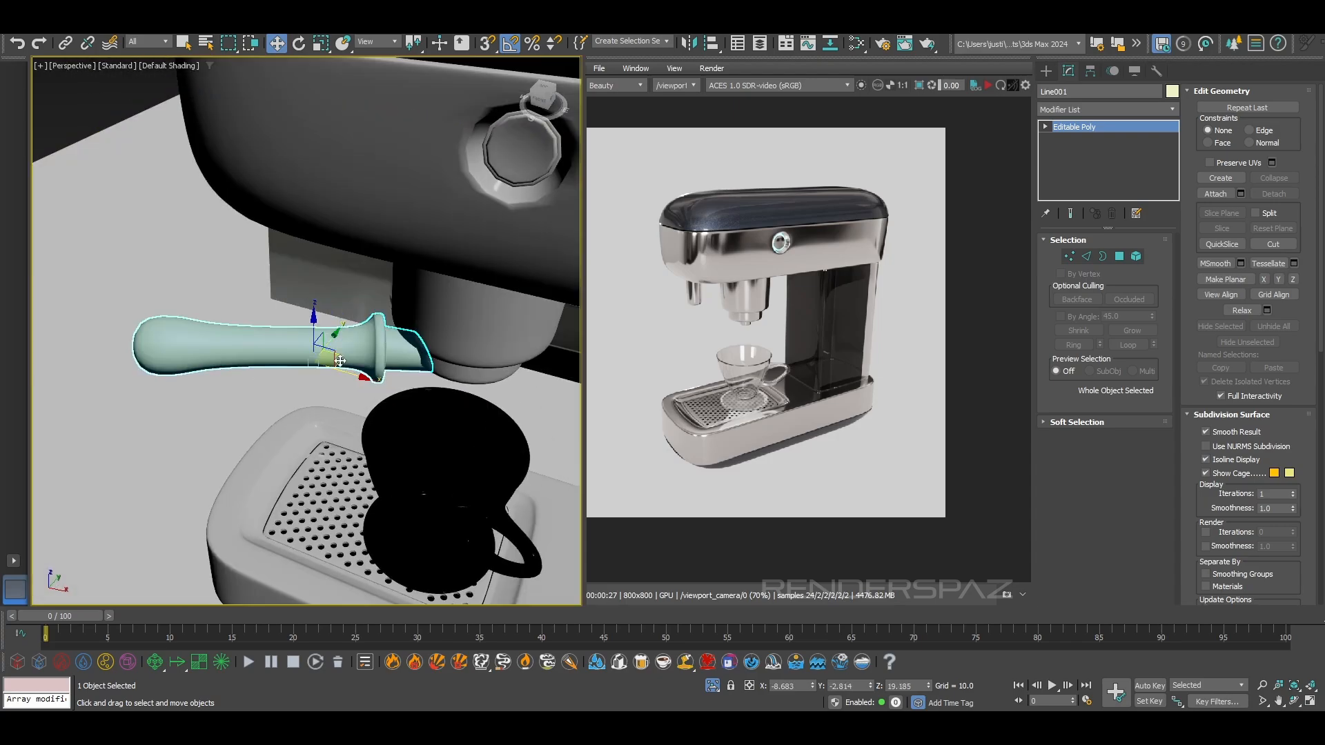
pyautogui.moveTo(345, 360); pyautogui.dragTo(345, 364)
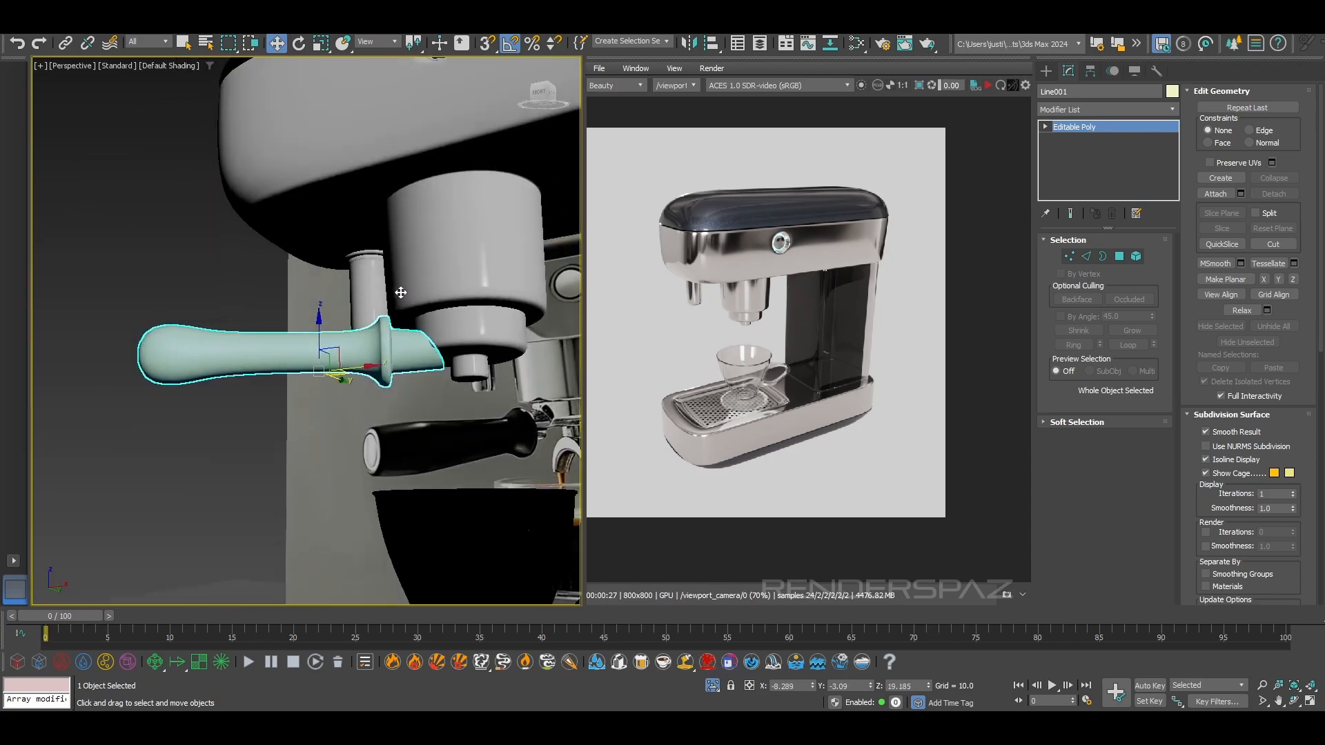
# Return to vertex editing and push the stub's slanted end vertices about 0.1 units along X towards the group head
pyautogui.keyDown('alt'); pyautogui.moveTo(401, 292); pyautogui.dragTo(431, 288, button='middle'); pyautogui.keyUp('alt')
pyautogui.click(1070, 257)
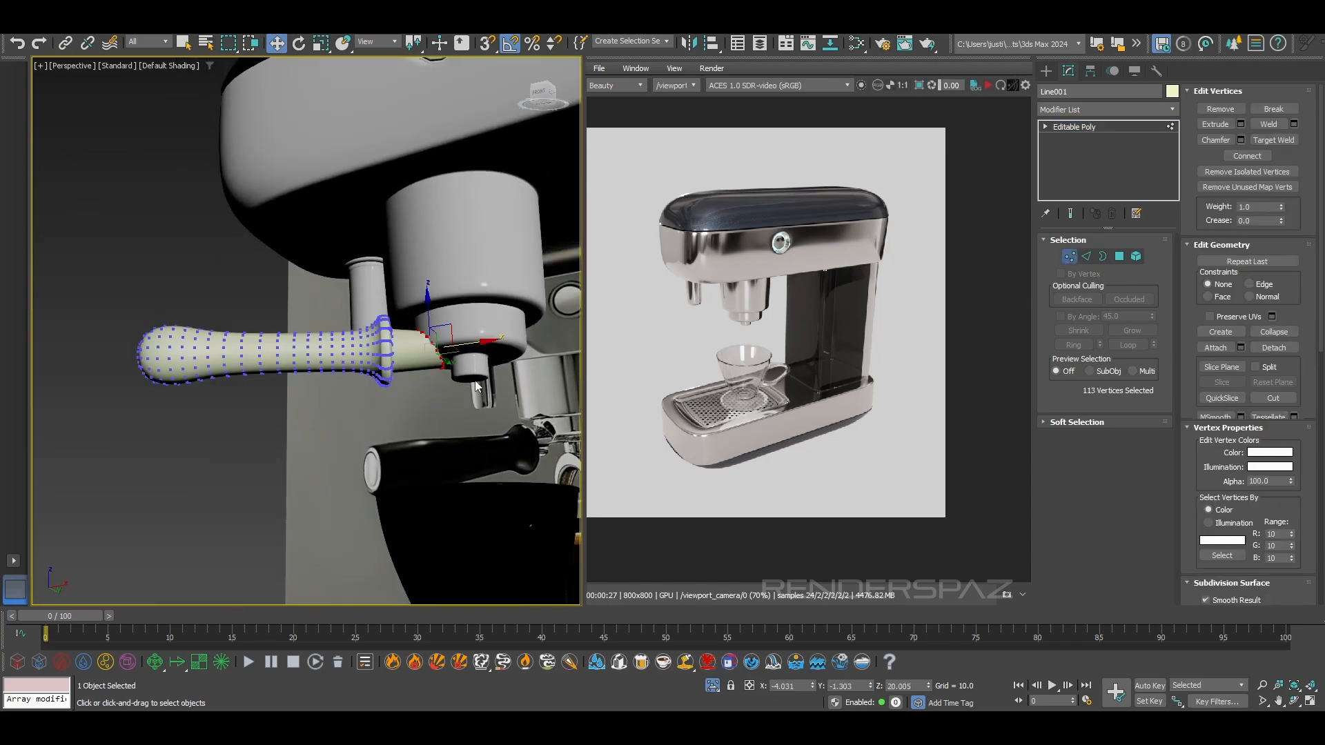
pyautogui.scroll(5, 501, 383)
pyautogui.keyDown('alt'); pyautogui.moveTo(499, 384); pyautogui.dragTo(438, 378, button='middle'); pyautogui.keyUp('alt')
pyautogui.click(380, 443)
pyautogui.scroll(-3, 381, 444)
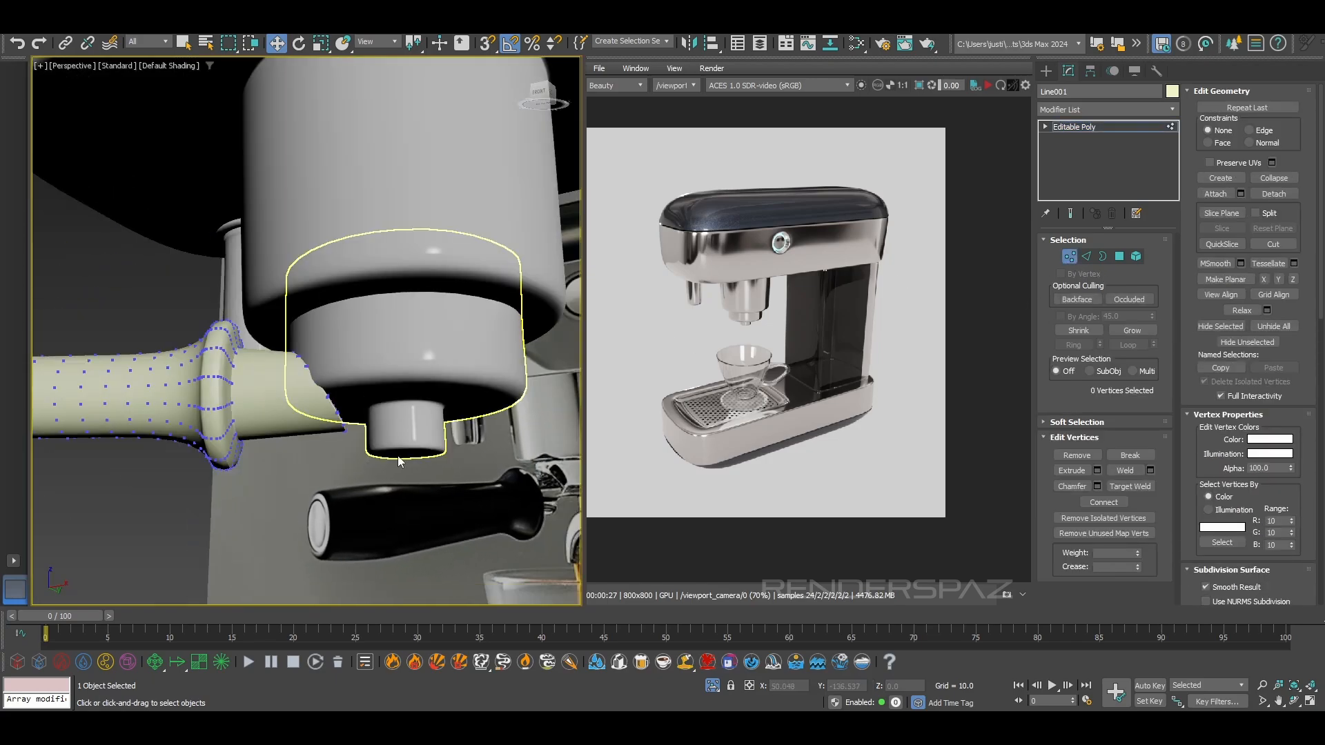
pyautogui.moveTo(306, 379); pyautogui.dragTo(307, 380)
pyautogui.keyDown('alt'); pyautogui.moveTo(373, 396); pyautogui.dragTo(374, 421, button='middle'); pyautogui.keyUp('alt')
pyautogui.moveTo(367, 396); pyautogui.dragTo(372, 396)
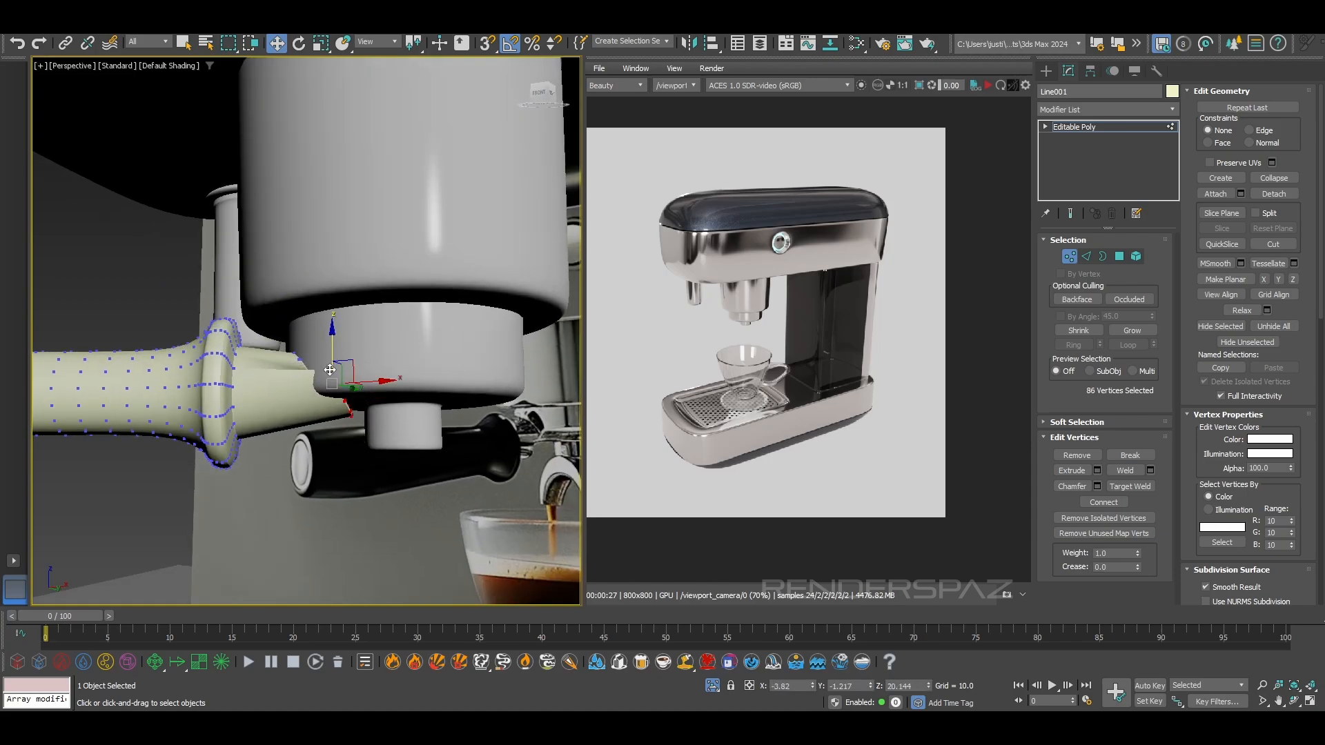
pyautogui.moveTo(324, 348); pyautogui.dragTo(328, 340)
pyautogui.keyDown('alt'); pyautogui.moveTo(344, 372); pyautogui.dragTo(269, 247, button='middle'); pyautogui.keyUp('alt')
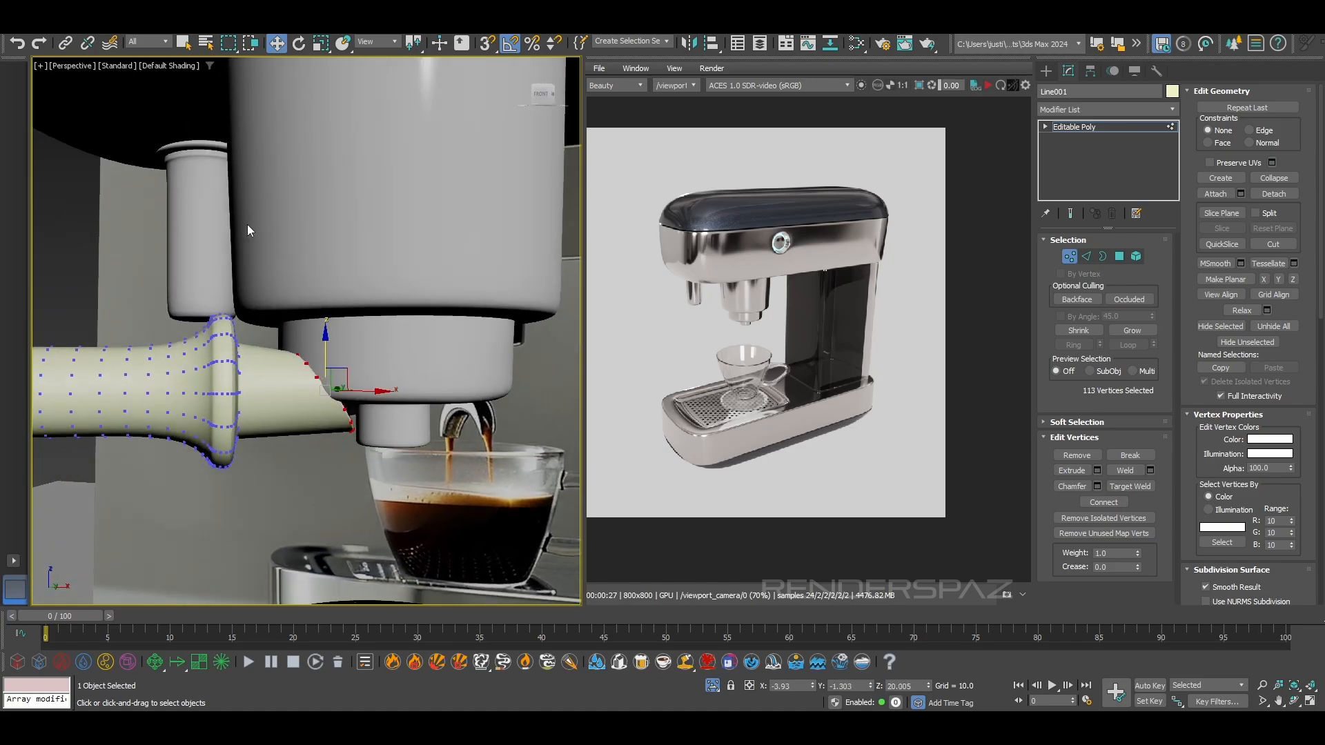
# Scale the stub's end vertices down to about 78% and reposition them at the group head
pyautogui.click(319, 43)
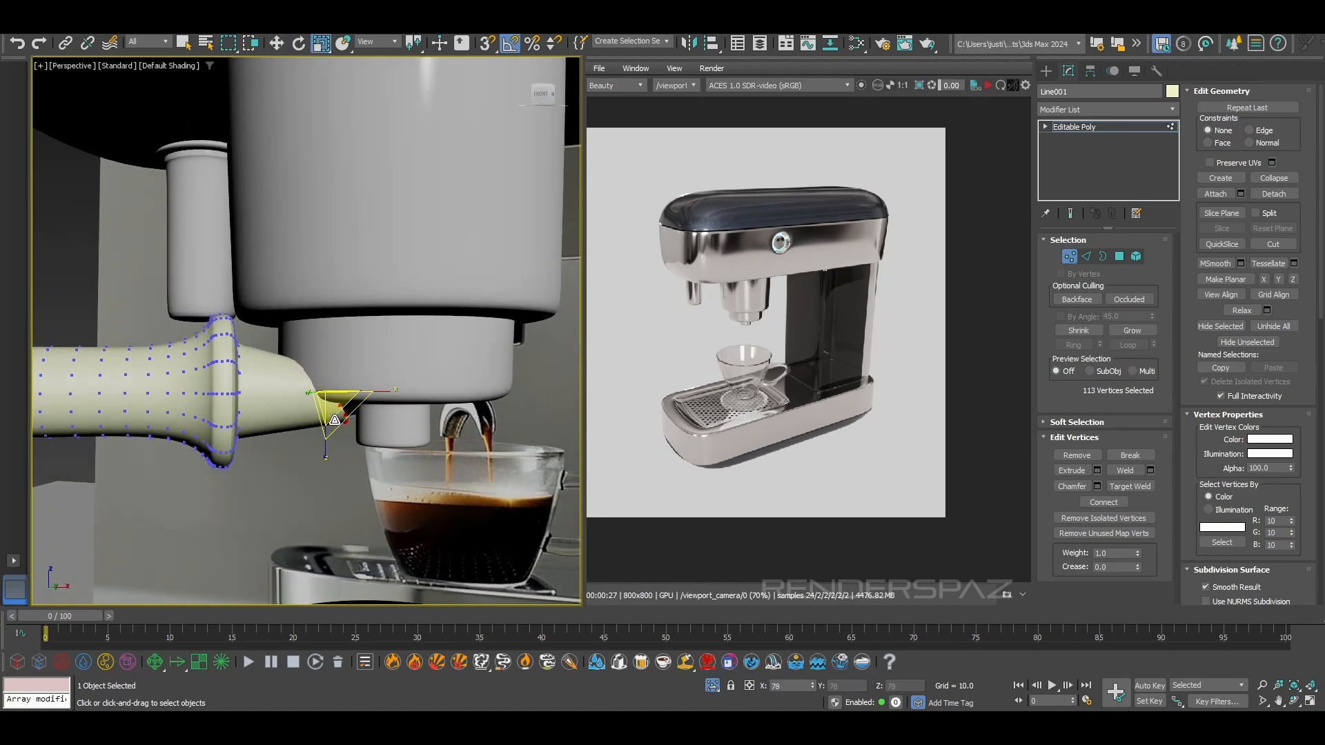
pyautogui.press('w')
pyautogui.keyDown('alt'); pyautogui.moveTo(343, 418); pyautogui.dragTo(338, 388, button='middle'); pyautogui.keyUp('alt')
pyautogui.moveTo(330, 365); pyautogui.dragTo(347, 374)
# Select the vertices at the stub's lower tip and raise them about 0.15 units
pyautogui.keyDown('alt'); pyautogui.moveTo(347, 373); pyautogui.dragTo(396, 412, button='middle'); pyautogui.keyUp('alt')
pyautogui.scroll(5, 396, 411)
pyautogui.keyDown('alt'); pyautogui.moveTo(419, 360); pyautogui.dragTo(462, 457, button='middle'); pyautogui.keyUp('alt')
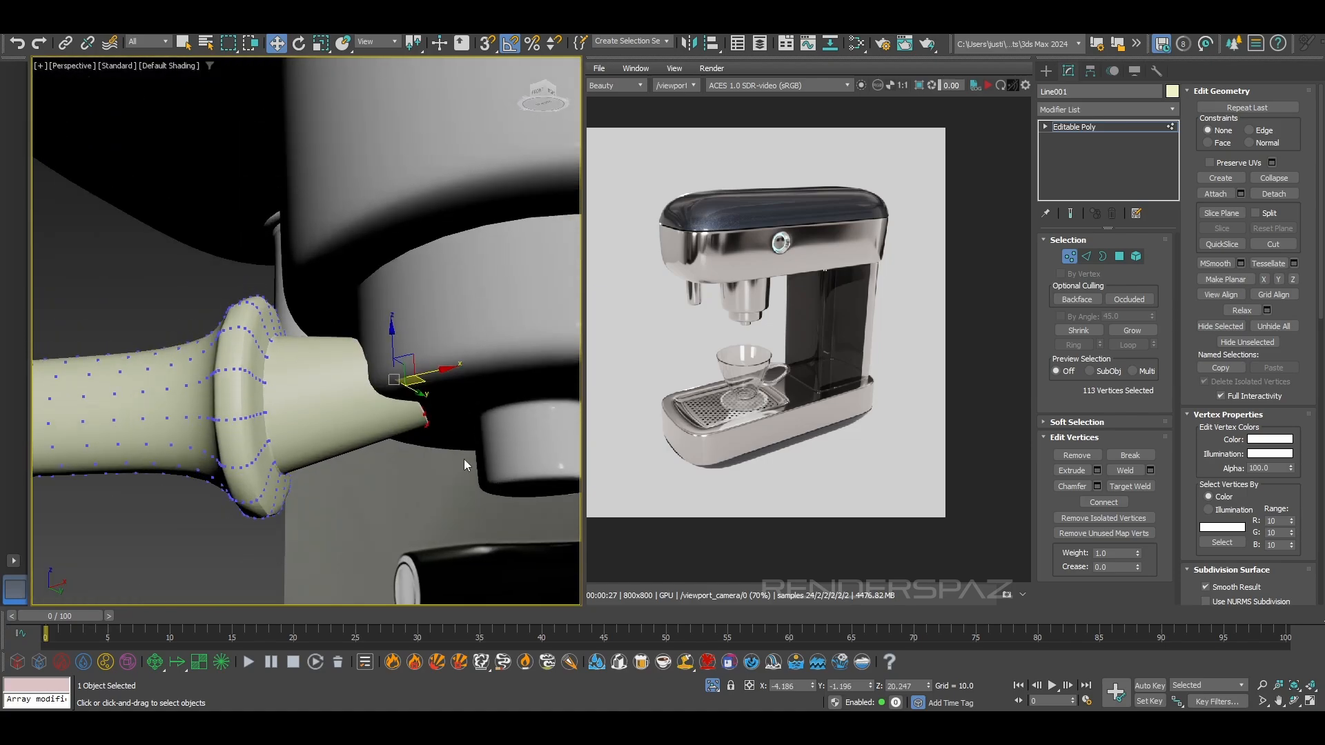
pyautogui.moveTo(405, 402); pyautogui.dragTo(404, 398)
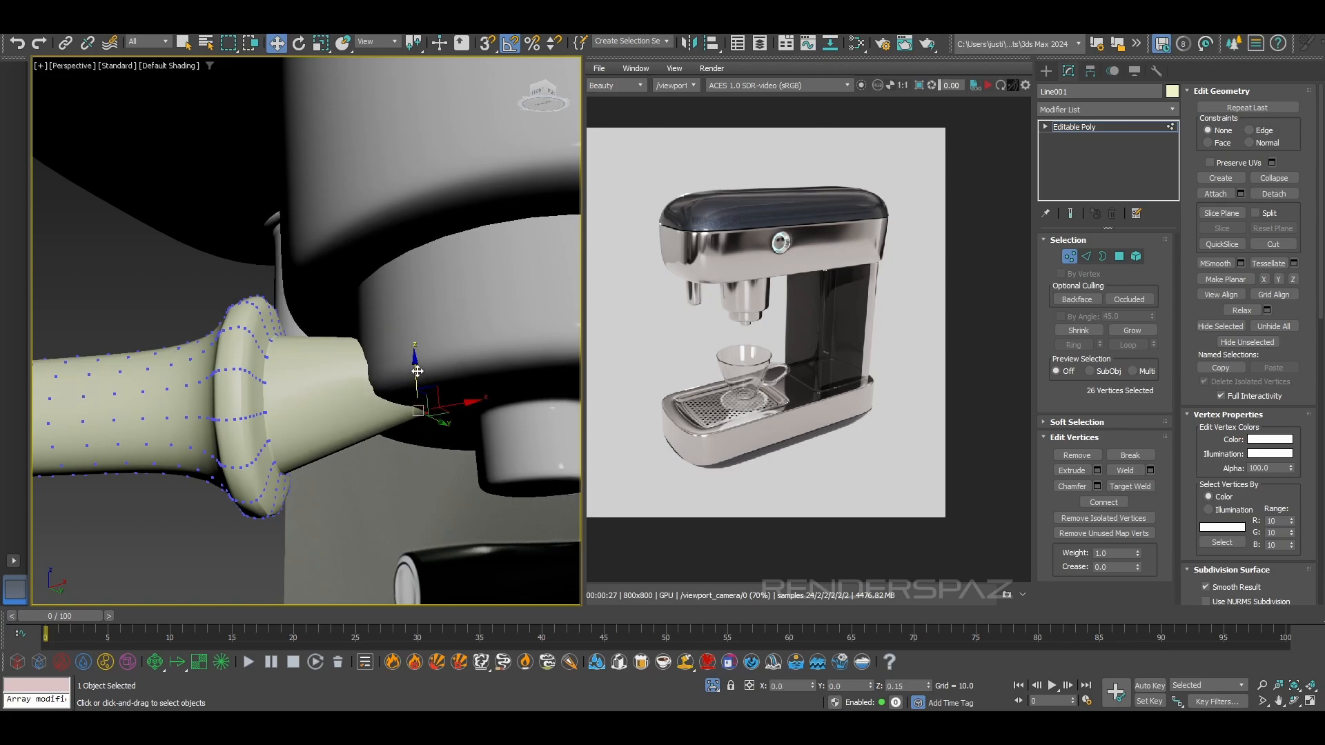
pyautogui.keyDown('alt'); pyautogui.moveTo(425, 398); pyautogui.dragTo(371, 394, button='middle'); pyautogui.keyUp('alt')
# Leave vertex editing, reselect the whole handle and raise it about 0.1 units
pyautogui.scroll(-5, 485, 441)
pyautogui.scroll(-3, 421, 450)
pyautogui.scroll(3, 371, 394)
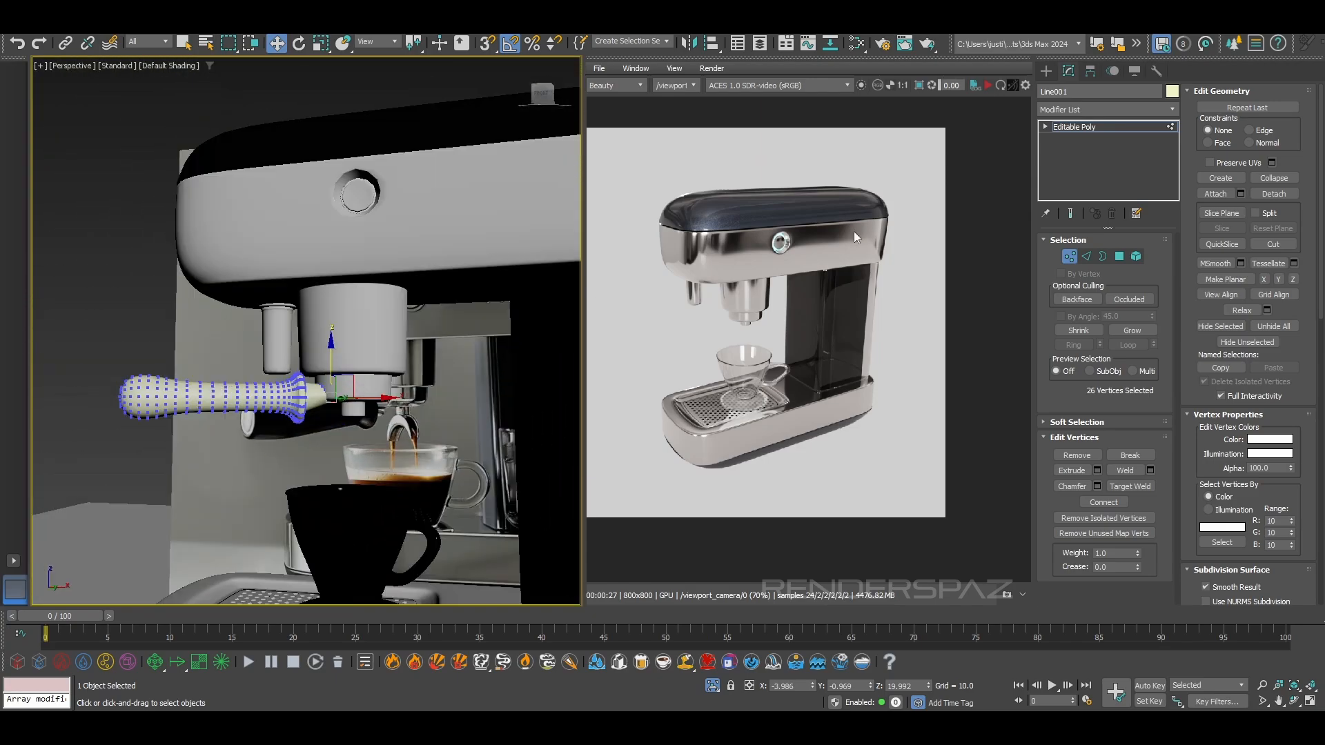
pyautogui.click(1066, 258)
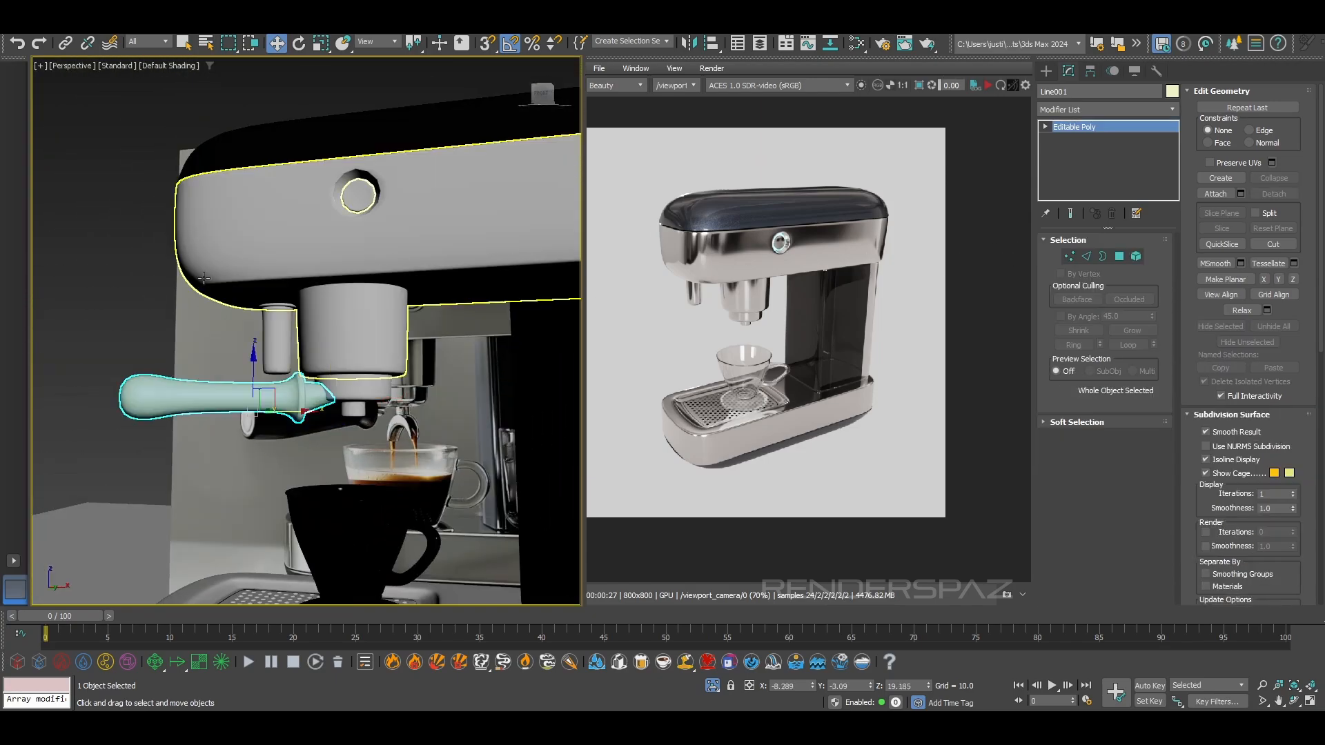
pyautogui.click(427, 249)
pyautogui.click(279, 402)
pyautogui.keyDown('alt'); pyautogui.moveTo(298, 442); pyautogui.dragTo(350, 463, button='middle'); pyautogui.keyUp('alt')
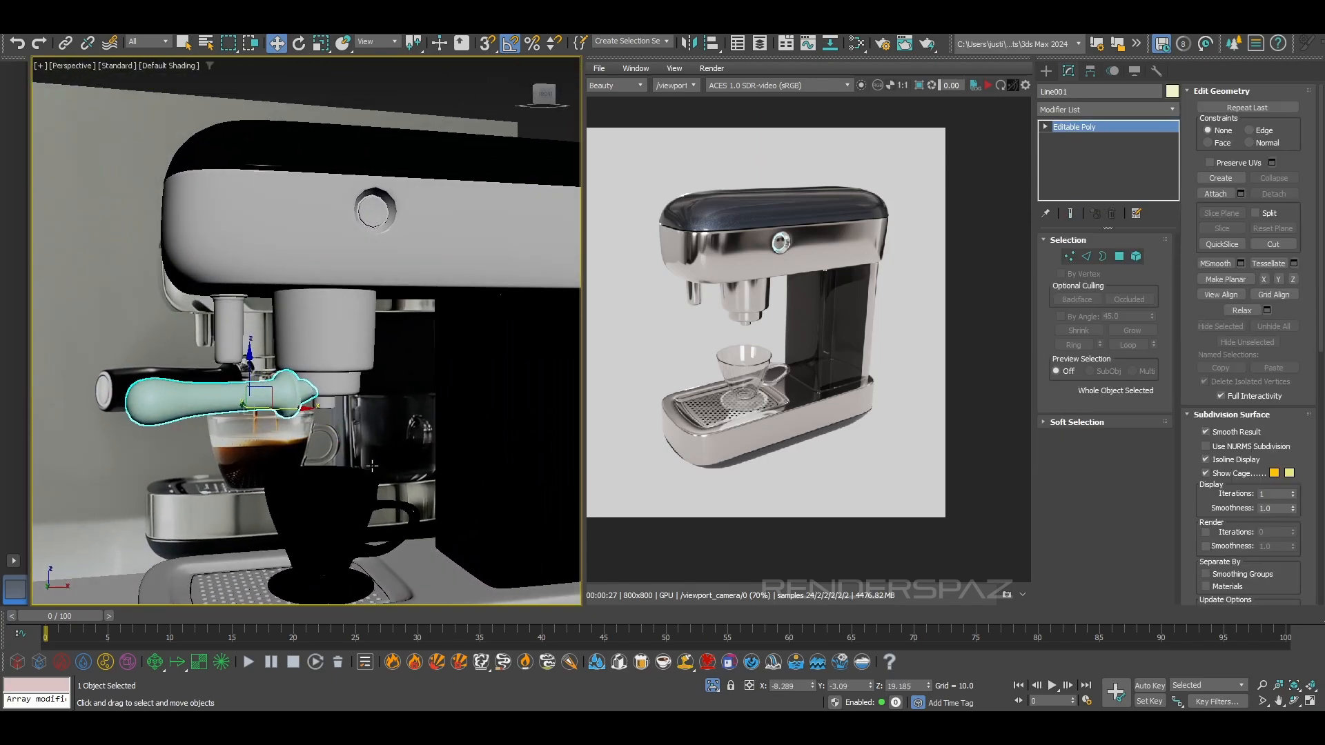
pyautogui.scroll(4, 267, 407)
pyautogui.keyDown('alt'); pyautogui.moveTo(214, 363); pyautogui.dragTo(328, 401, button='middle'); pyautogui.keyUp('alt')
pyautogui.scroll(-3, 292, 399)
# Rotate the handle slightly counterclockwise in the top wireframe view, angling it further out from the machine's front
pyautogui.press('t')
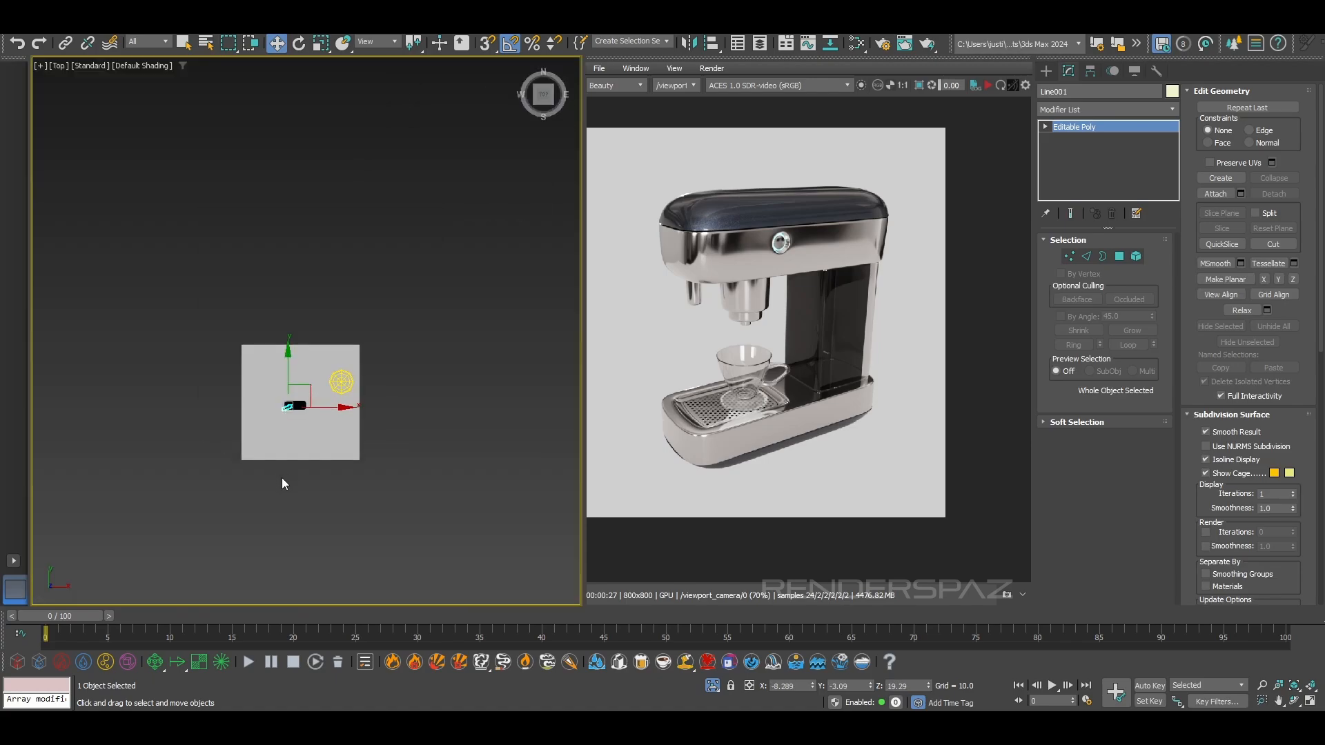
pyautogui.scroll(5, 292, 411)
pyautogui.press('F3')
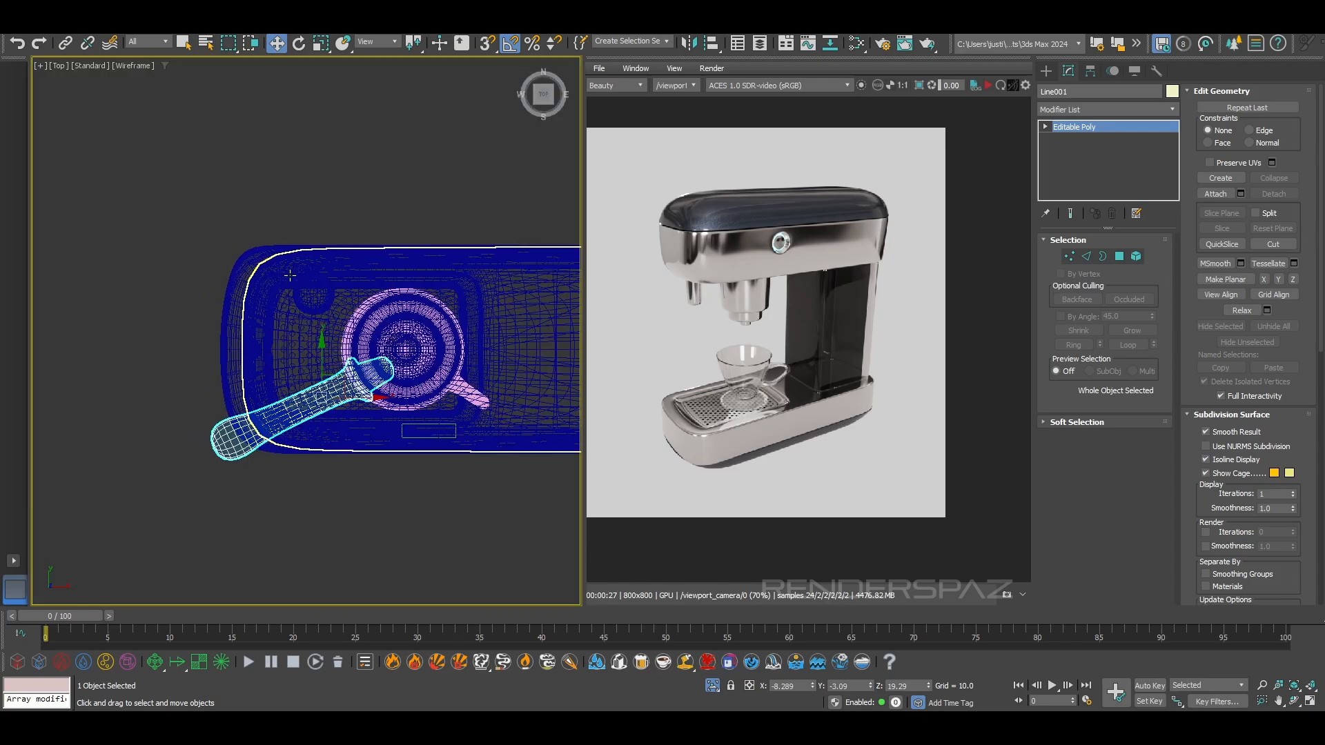
pyautogui.click(298, 45)
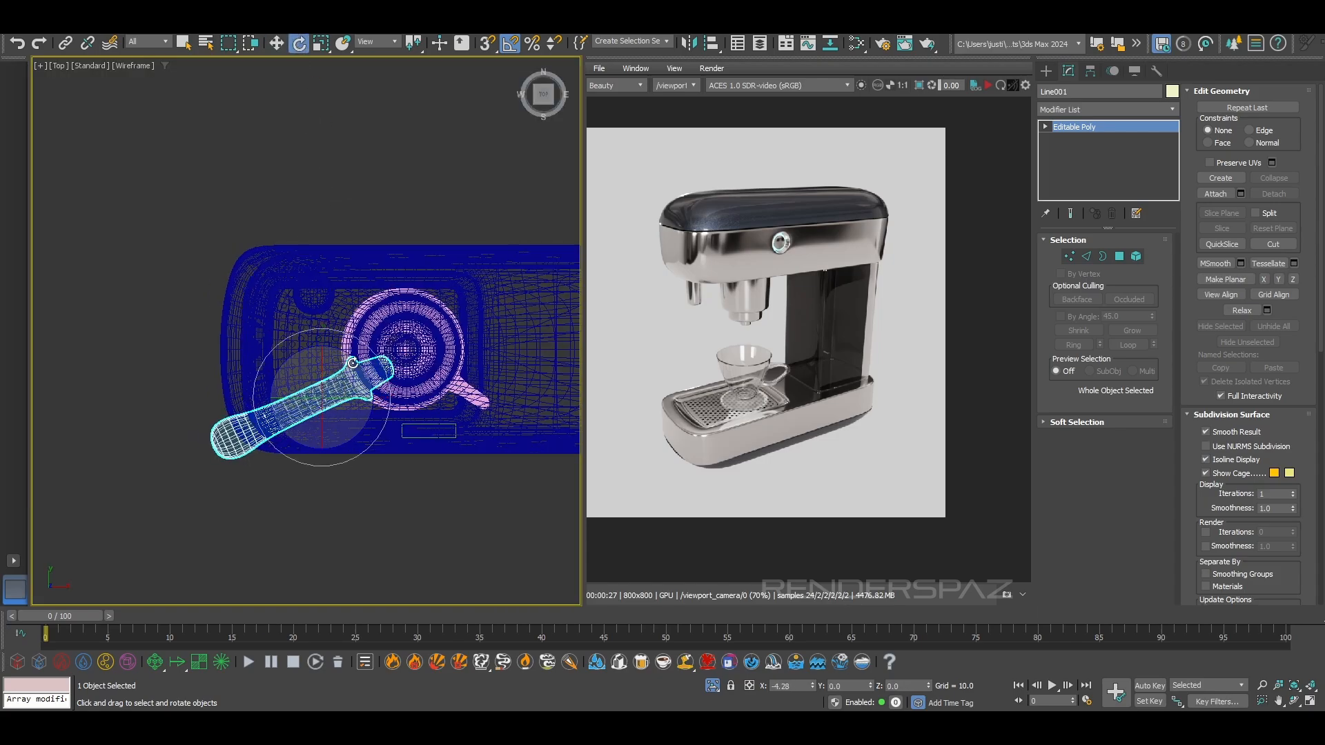
pyautogui.moveTo(367, 369); pyautogui.dragTo(365, 367)
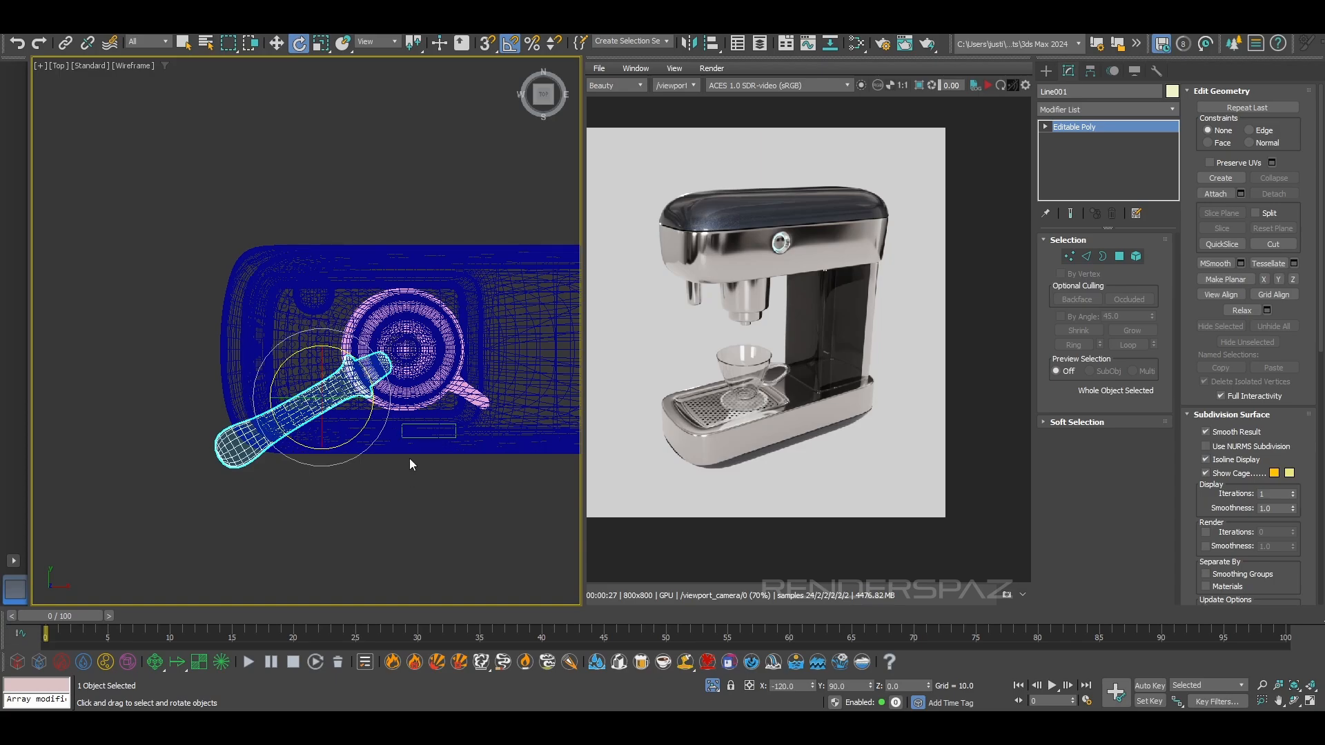
# Examine the handle's angle and its joint with the group head in the shaded perspective view
pyautogui.press('p')
pyautogui.keyDown('alt'); pyautogui.moveTo(382, 479); pyautogui.dragTo(407, 386, button='middle'); pyautogui.keyUp('alt')
pyautogui.scroll(-3, 407, 414)
pyautogui.press('F3')
pyautogui.moveTo(413, 576); pyautogui.dragTo(400, 344, button='middle')
pyautogui.keyDown('alt'); pyautogui.moveTo(400, 343); pyautogui.dragTo(299, 309, button='middle'); pyautogui.keyUp('alt')
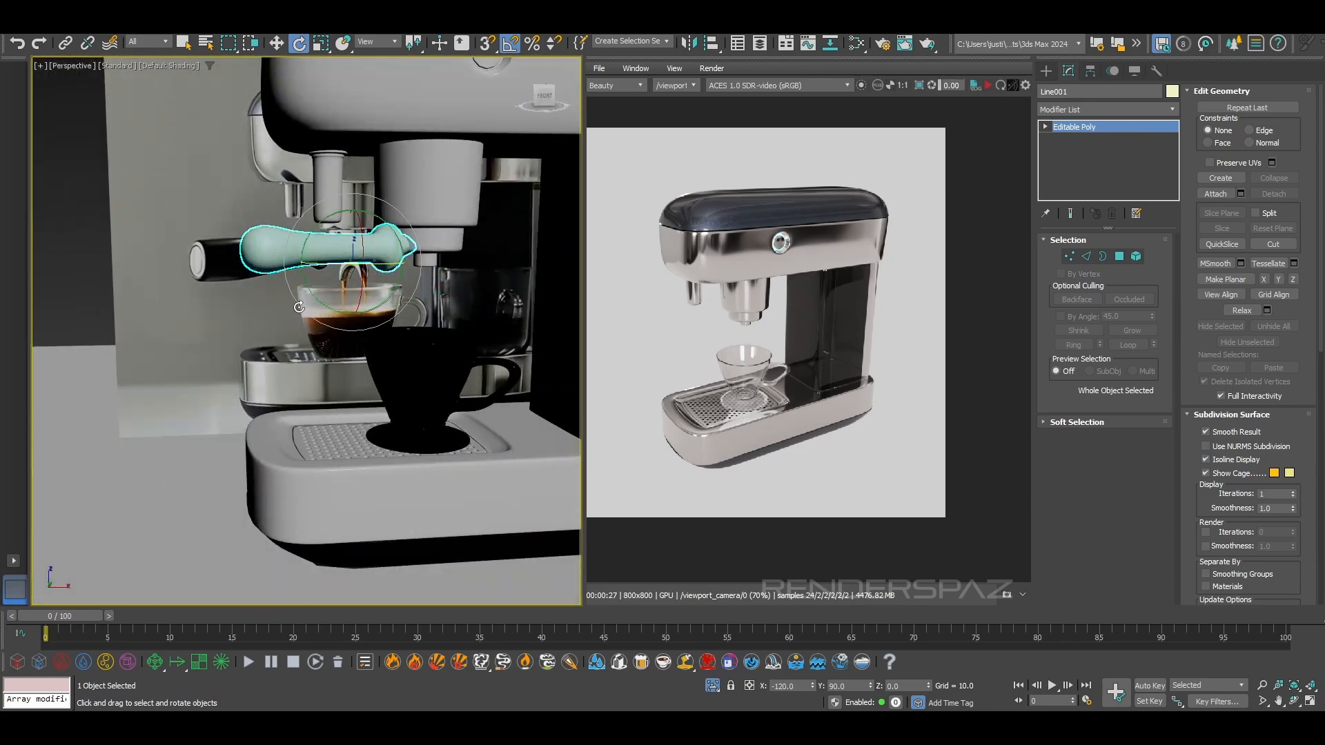
pyautogui.click(301, 46)
pyautogui.keyDown('alt'); pyautogui.moveTo(360, 230); pyautogui.dragTo(307, 263, button='middle'); pyautogui.keyUp('alt')
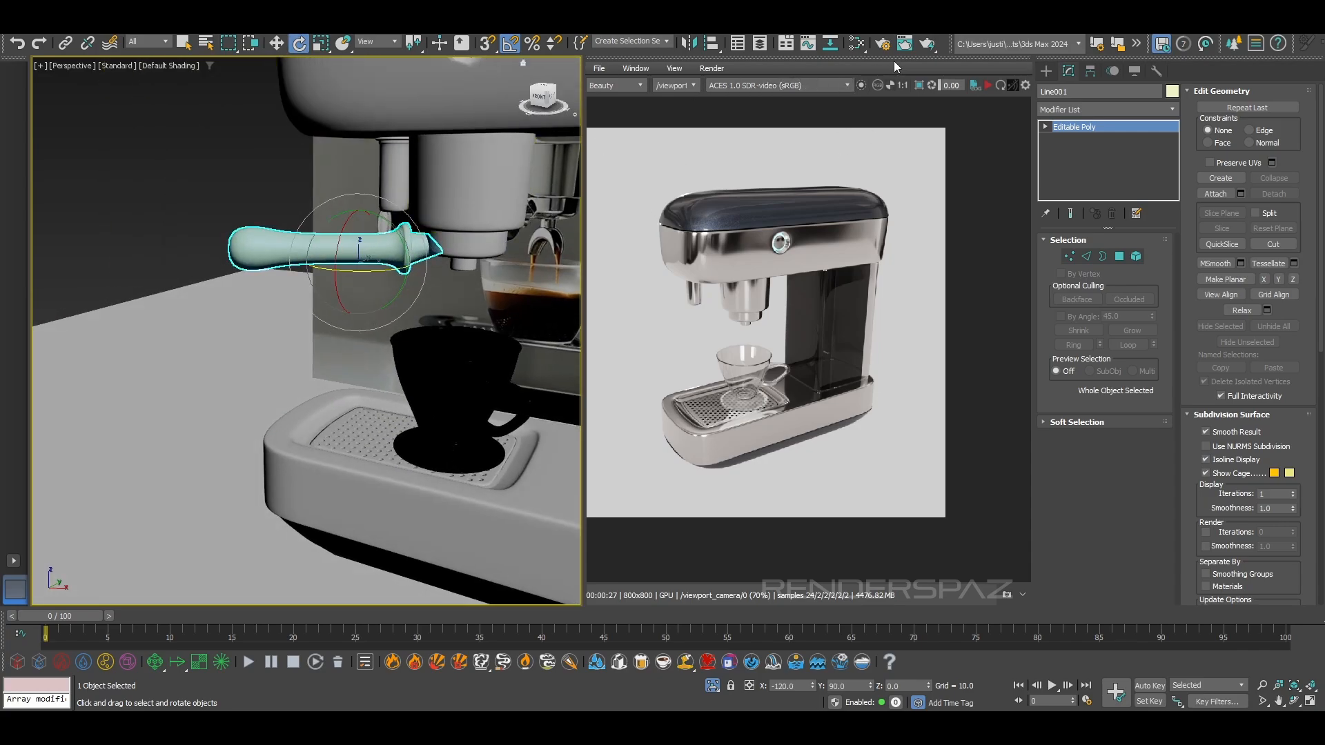
# Adjust only the handle's pivot, moving it to the stub's tip at the joint with the group head
pyautogui.click(278, 45)
pyautogui.scroll(4, 461, 181)
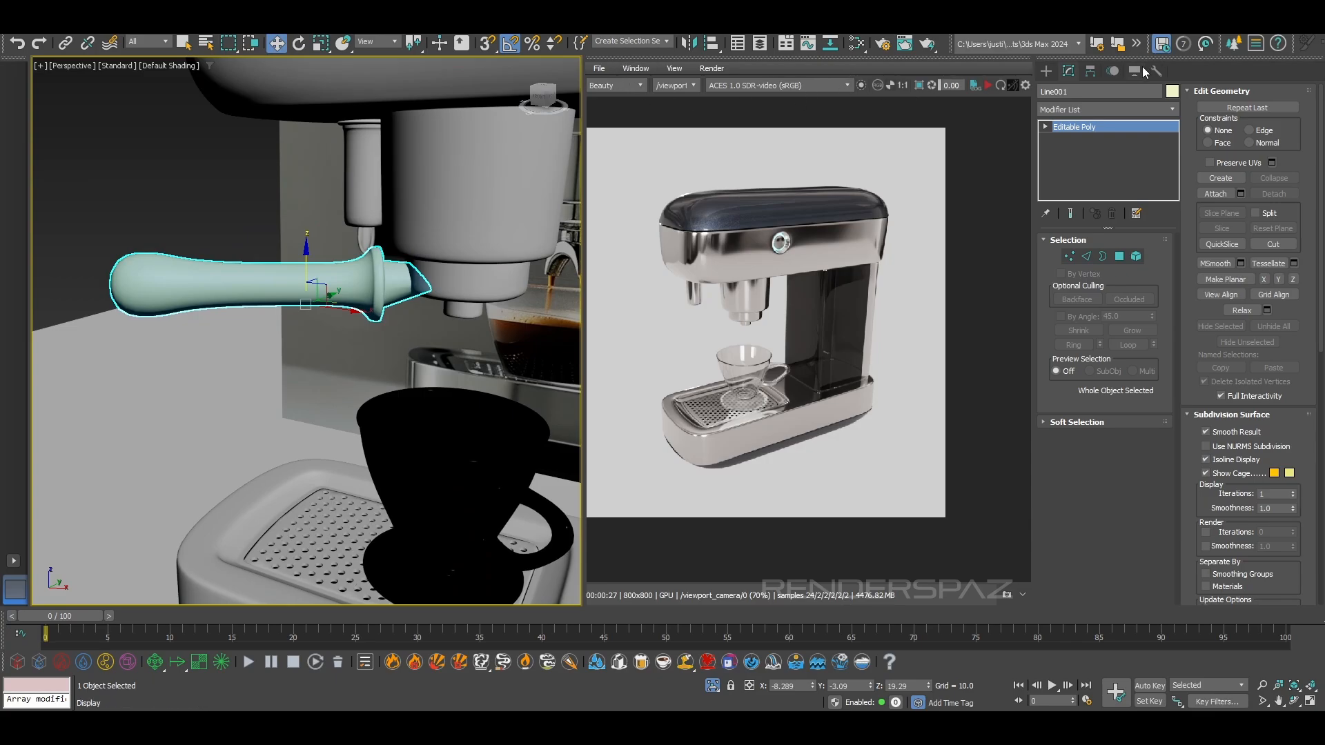
pyautogui.click(1118, 70)
pyautogui.click(1093, 70)
pyautogui.click(1104, 166)
pyautogui.keyDown('alt'); pyautogui.moveTo(345, 290); pyautogui.dragTo(339, 316, button='middle'); pyautogui.keyUp('alt')
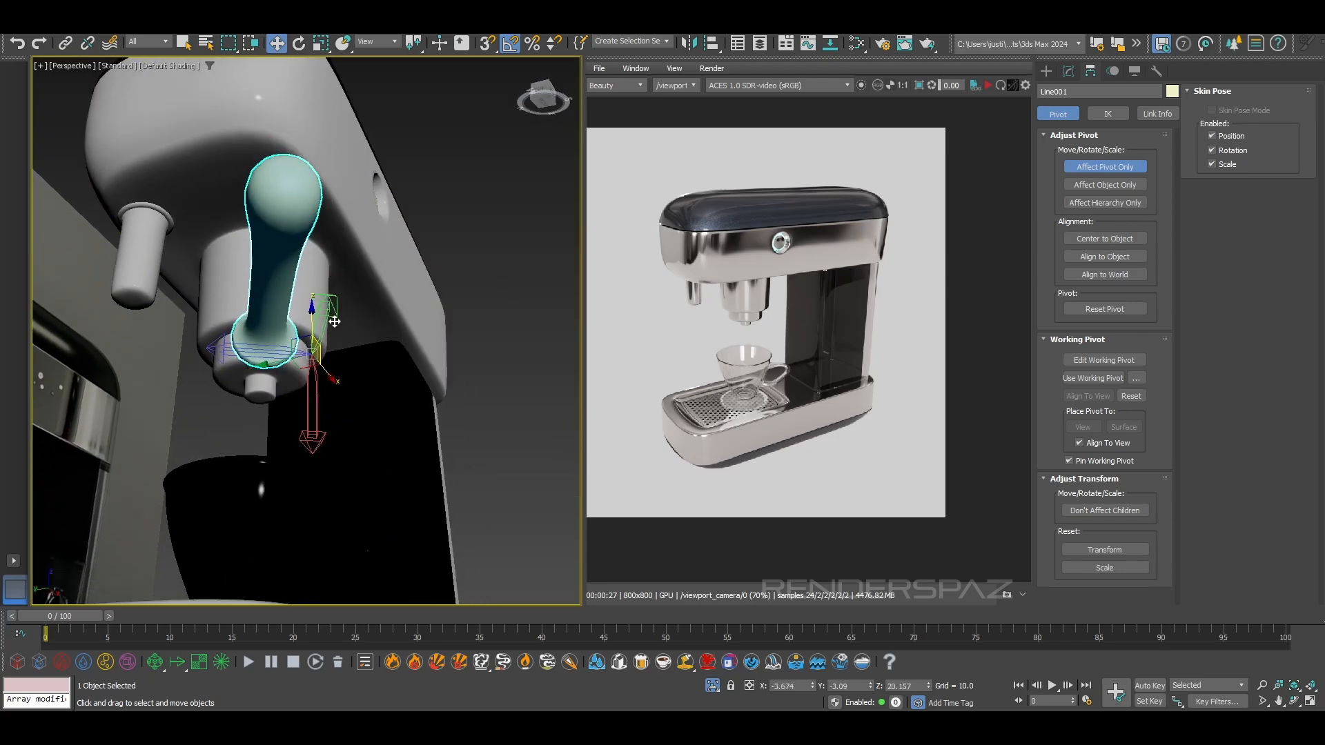
pyautogui.scroll(5, 302, 352)
pyautogui.scroll(-3, 355, 311)
pyautogui.moveTo(334, 340); pyautogui.dragTo(249, 345)
pyautogui.keyDown('alt'); pyautogui.moveTo(249, 345); pyautogui.dragTo(198, 420, button='middle'); pyautogui.keyUp('alt')
pyautogui.moveTo(497, 276); pyautogui.dragTo(401, 331, button='middle')
pyautogui.click(298, 43)
pyautogui.moveTo(434, 170); pyautogui.dragTo(350, 189, button='middle')
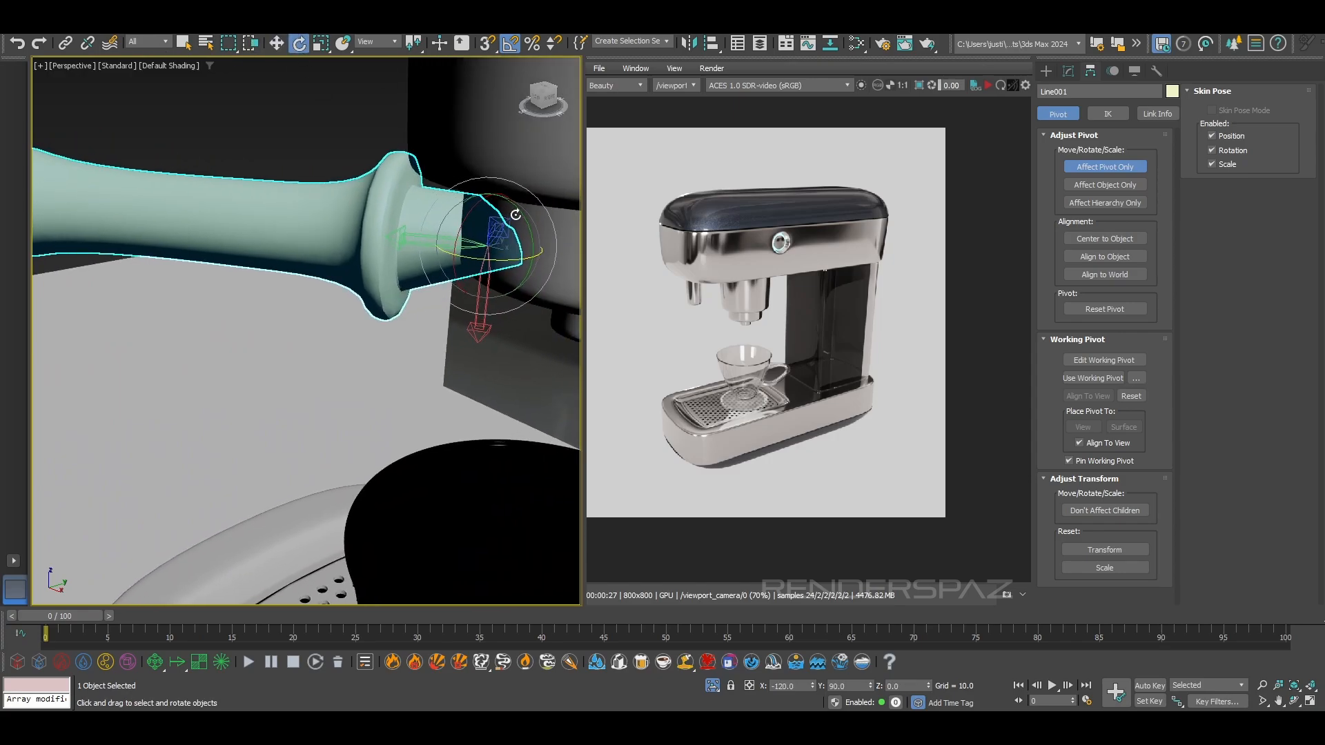
pyautogui.click(1076, 167)
# Set the reference coordinate system to Local and try rotating the handle about its repositioned pivot
pyautogui.click(388, 42)
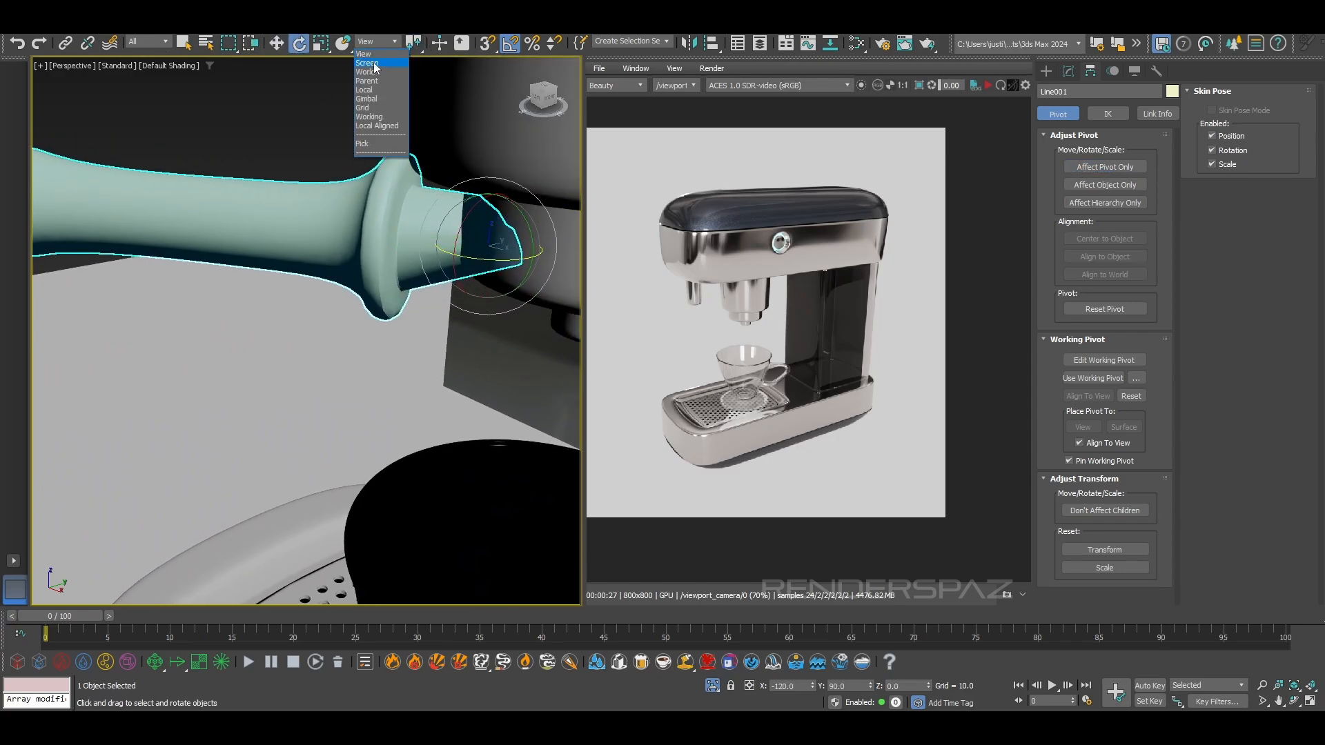
pyautogui.click(376, 90)
pyautogui.moveTo(525, 207)
pyautogui.mouseDown()
pyautogui.moveTo(513, 198)
pyautogui.moveTo(522, 204)
pyautogui.mouseUp()
pyautogui.moveTo(500, 225)
pyautogui.keyDown('alt'); pyautogui.mouseDown(button='middle')
pyautogui.moveTo(521, 210)
pyautogui.moveTo(482, 235)
pyautogui.mouseUp(button='middle'); pyautogui.keyUp('alt')
pyautogui.hotkey('ctrl', 'z')
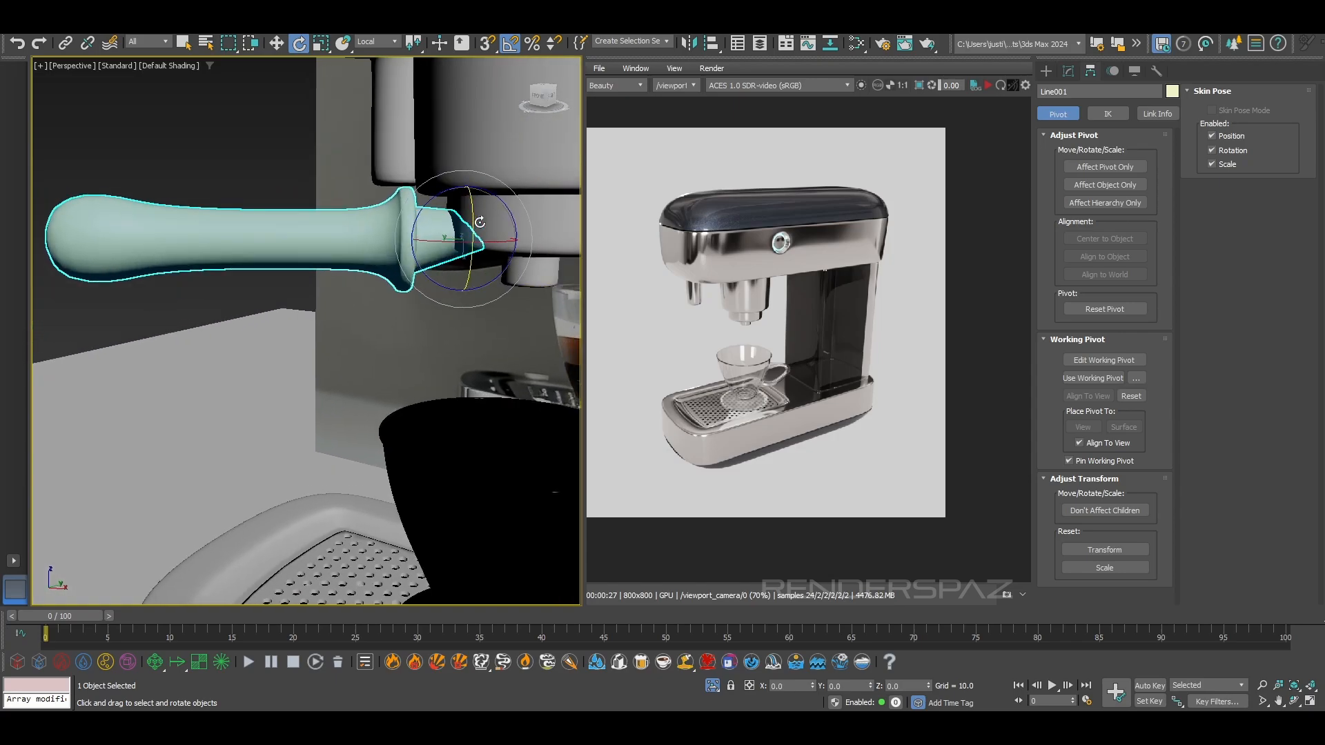
pyautogui.moveTo(489, 193); pyautogui.dragTo(490, 187)
pyautogui.scroll(-4, 483, 220)
pyautogui.keyDown('alt'); pyautogui.moveTo(400, 220); pyautogui.dragTo(450, 226, button='middle'); pyautogui.keyUp('alt')
pyautogui.hotkey('ctrl', 'z')
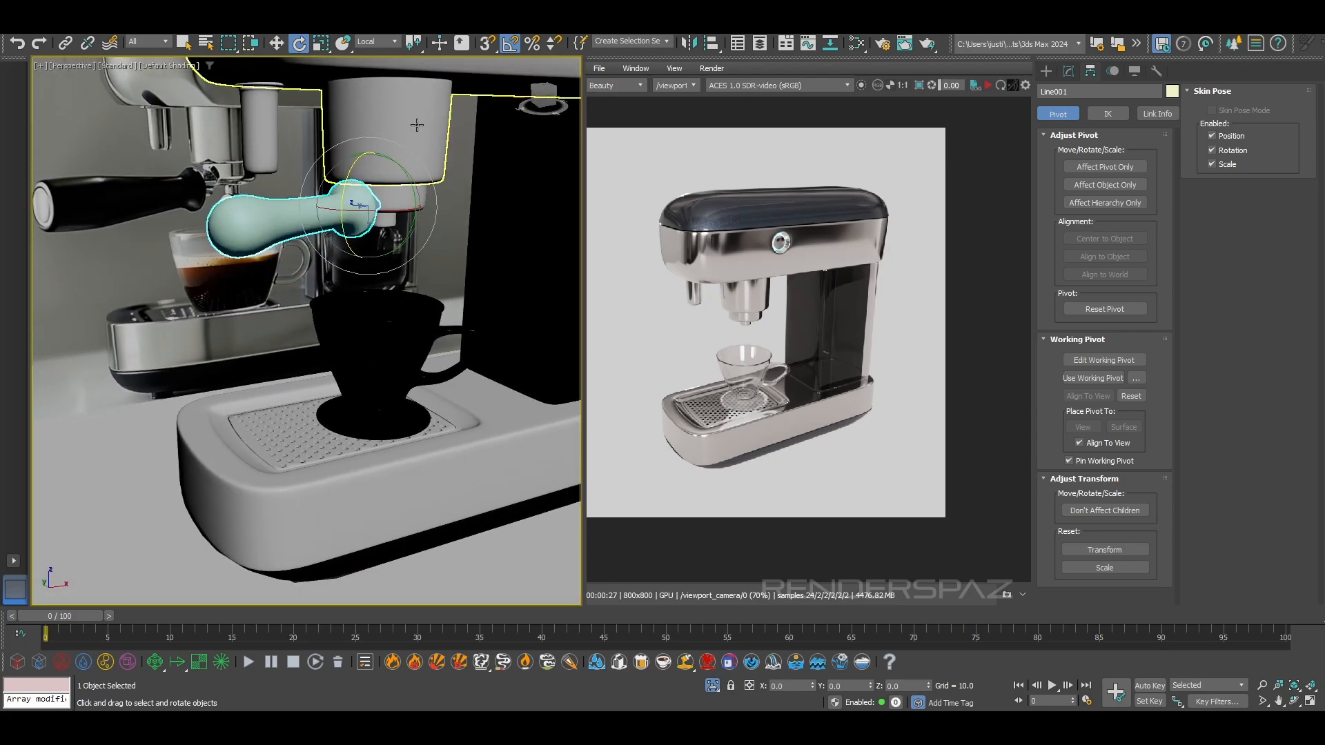
# Turn off angle snapping and rotate the handle freely about its pivot so its free end tilts downward
pyautogui.press('z')
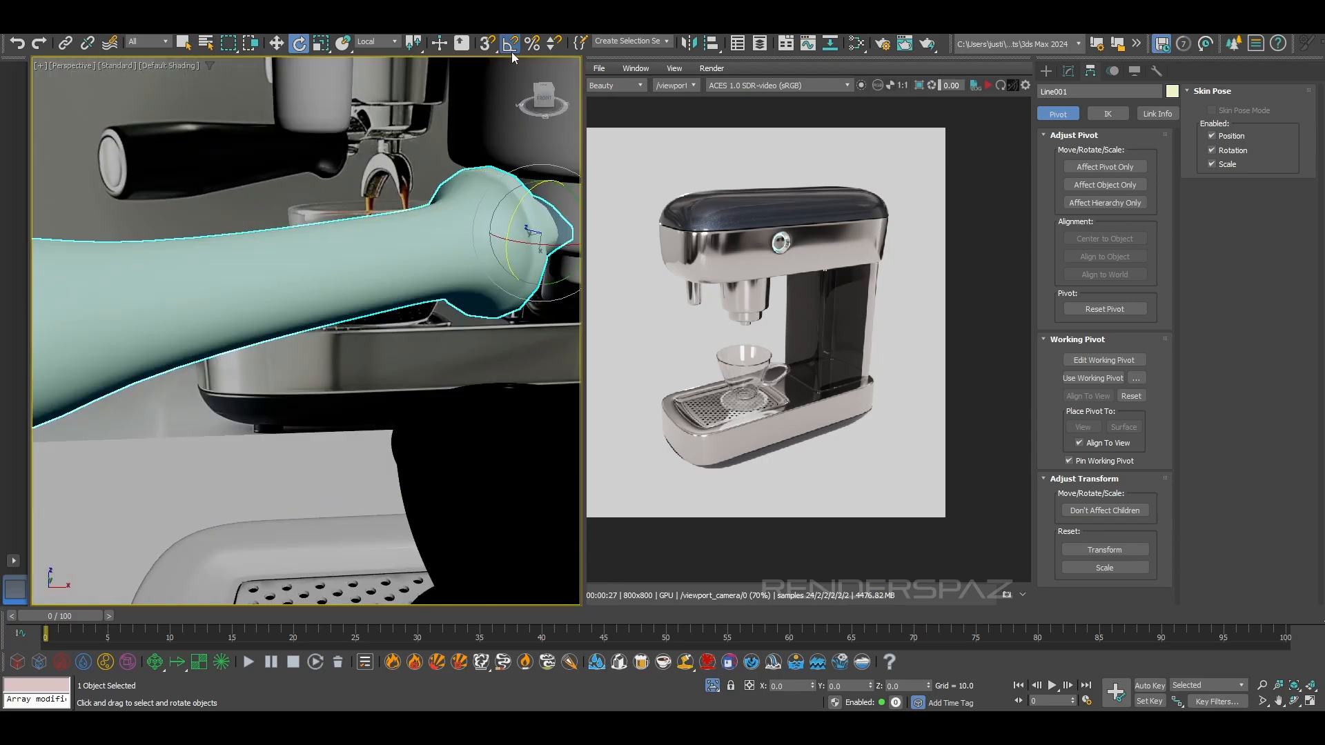
pyautogui.scroll(-6, 509, 254)
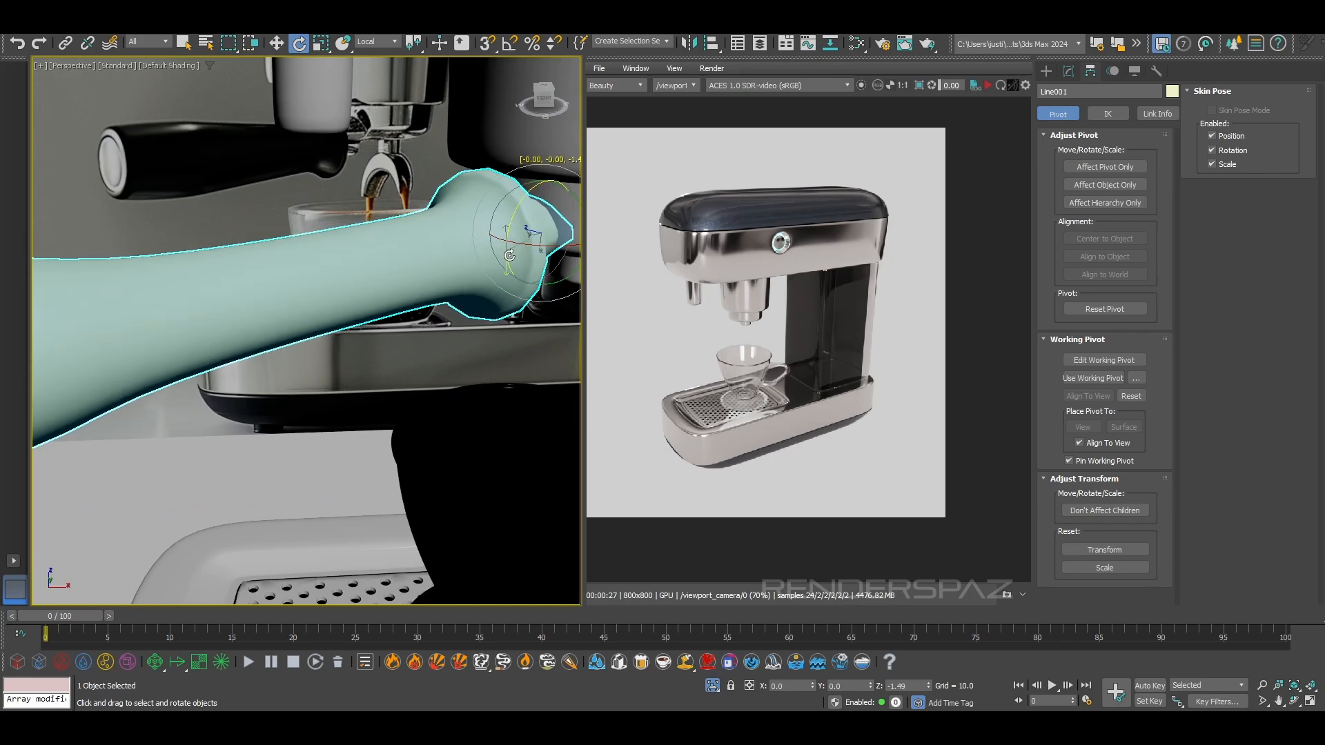
pyautogui.keyDown('alt'); pyautogui.moveTo(519, 311); pyautogui.dragTo(440, 316, button='middle'); pyautogui.keyUp('alt')
pyautogui.click(275, 225)
pyautogui.click(461, 296)
pyautogui.scroll(3, 428, 290)
pyautogui.scroll(-4, 387, 289)
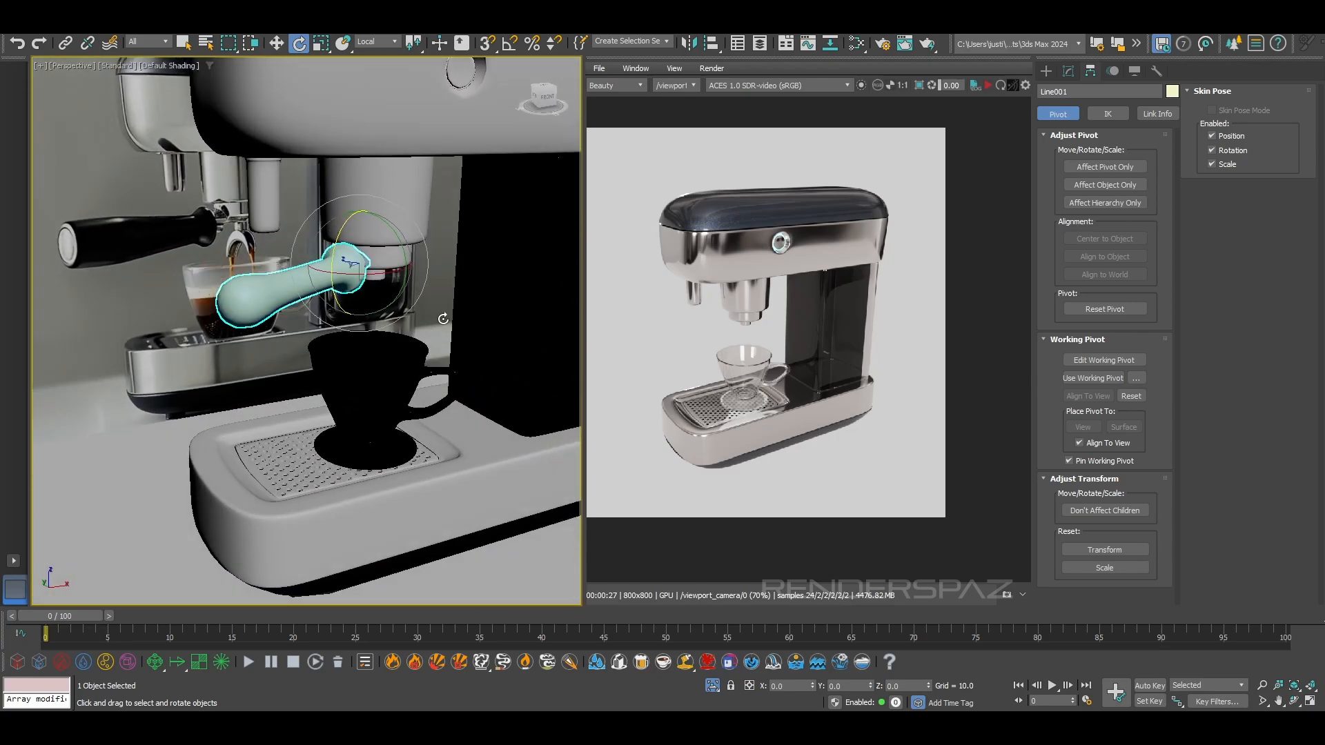
# Show edged faces in the perspective view and rename the handle object as Handle
pyautogui.moveTo(364, 300); pyautogui.dragTo(292, 322, button='middle')
pyautogui.scroll(4, 412, 307)
pyautogui.press('F4')
pyautogui.moveTo(380, 335); pyautogui.dragTo(433, 343, button='middle')
pyautogui.scroll(-4, 313, 286)
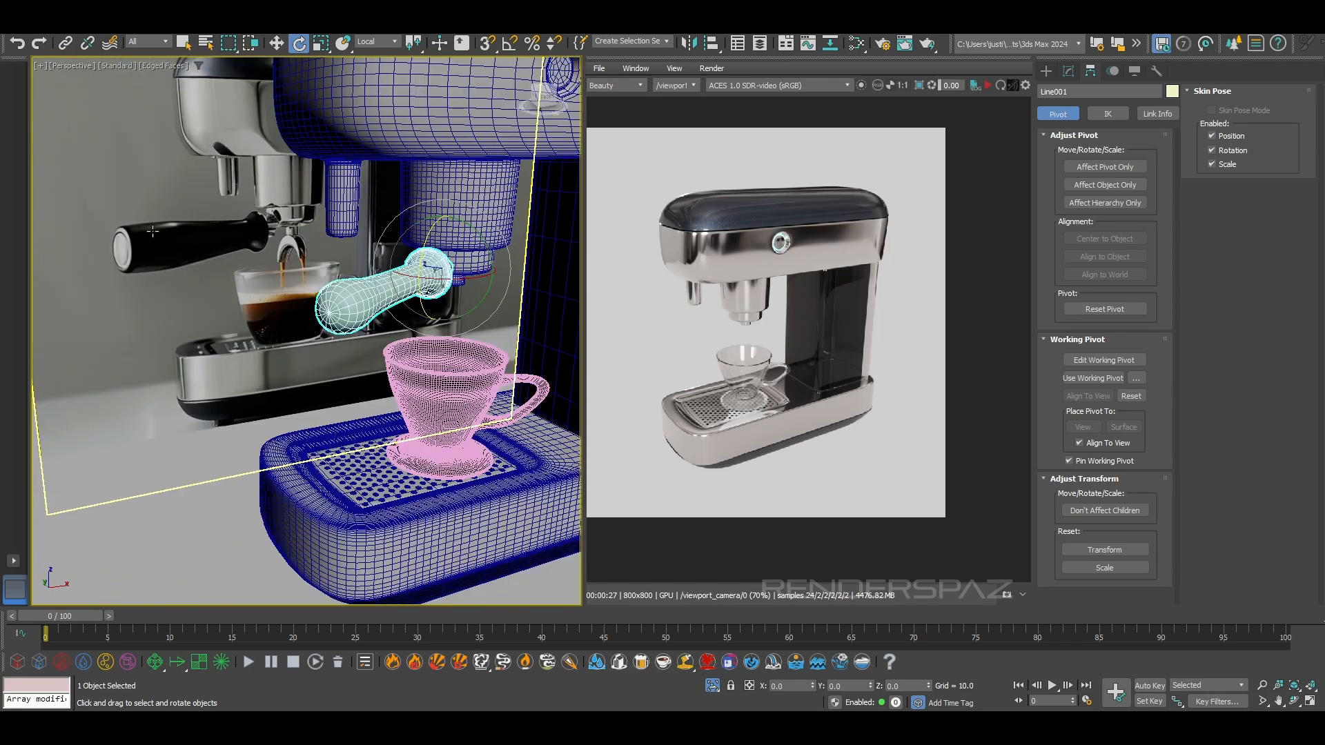
pyautogui.scroll(3, 338, 317)
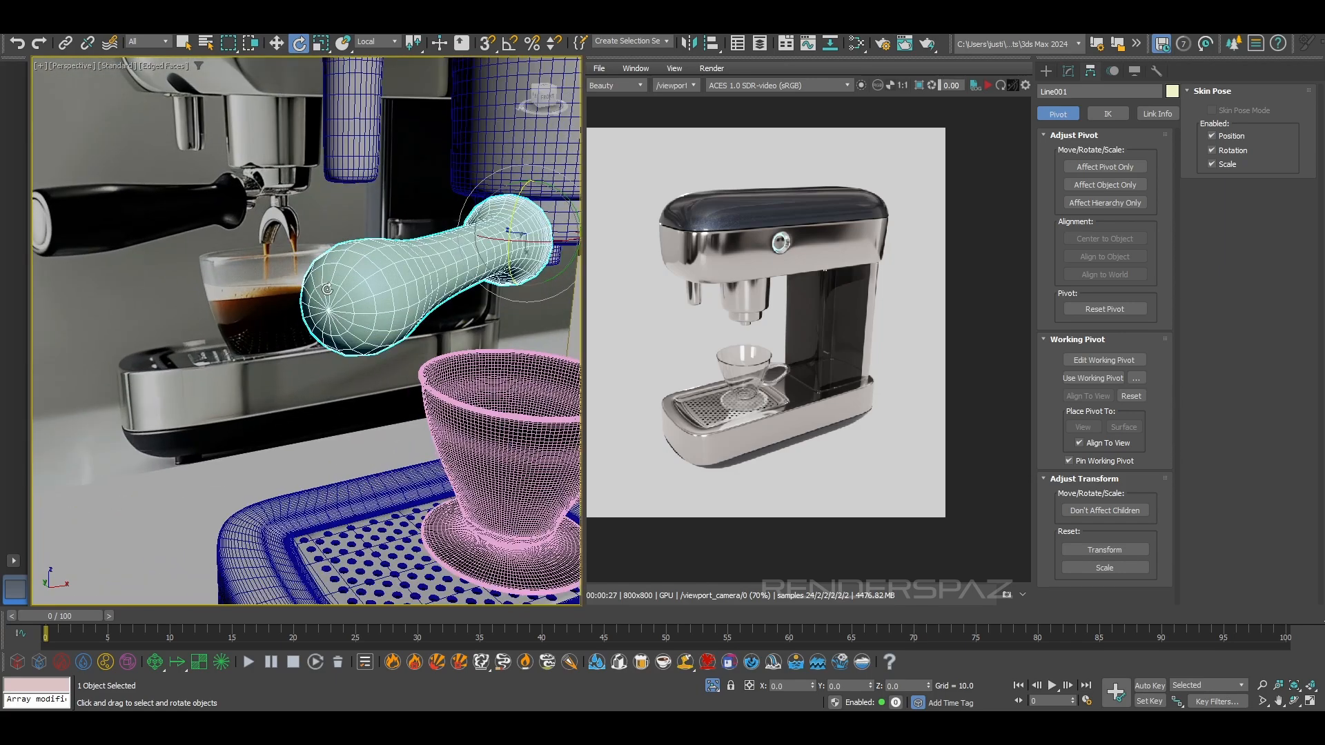
pyautogui.click(1068, 71)
pyautogui.moveTo(1077, 92); pyautogui.dragTo(930, 76)
pyautogui.write('Handle')
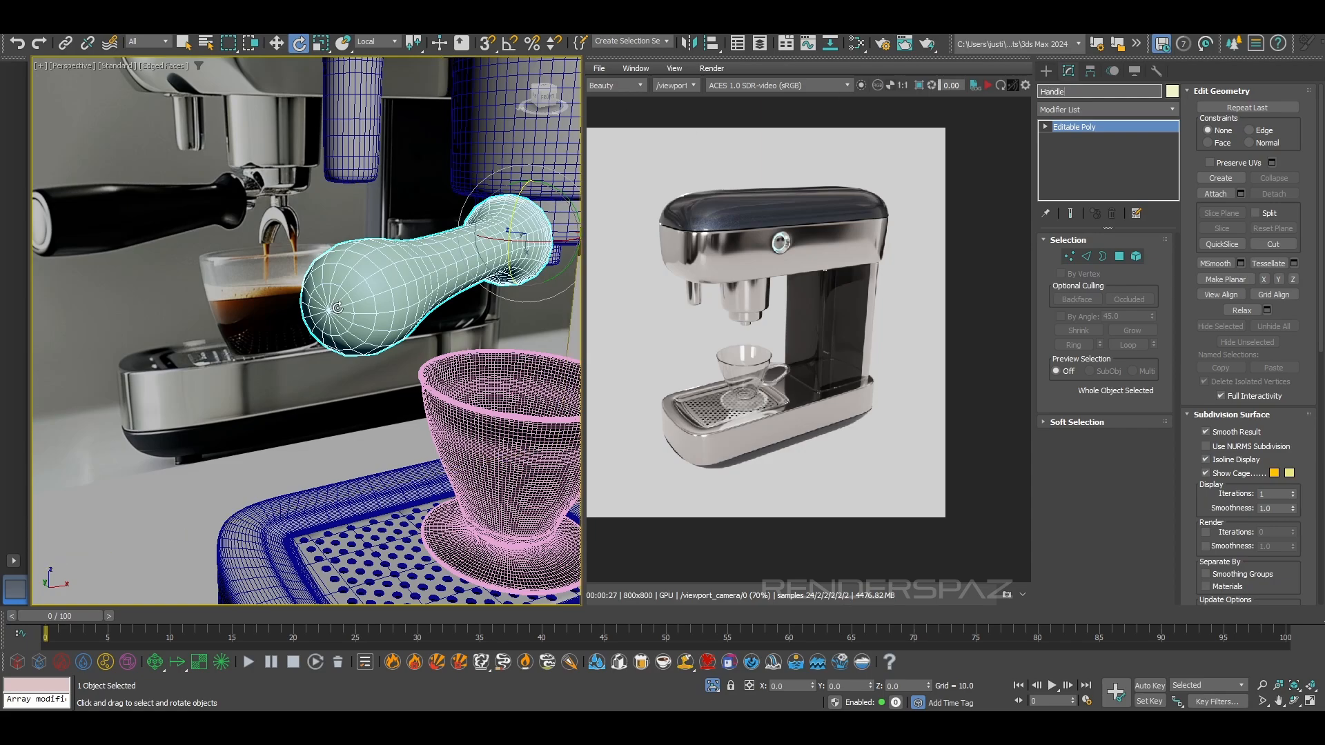
# Select the polygons around the centre of the handle's free end and grow the selection by one ring
pyautogui.click(1071, 257)
pyautogui.click(331, 312)
pyautogui.click(1117, 257)
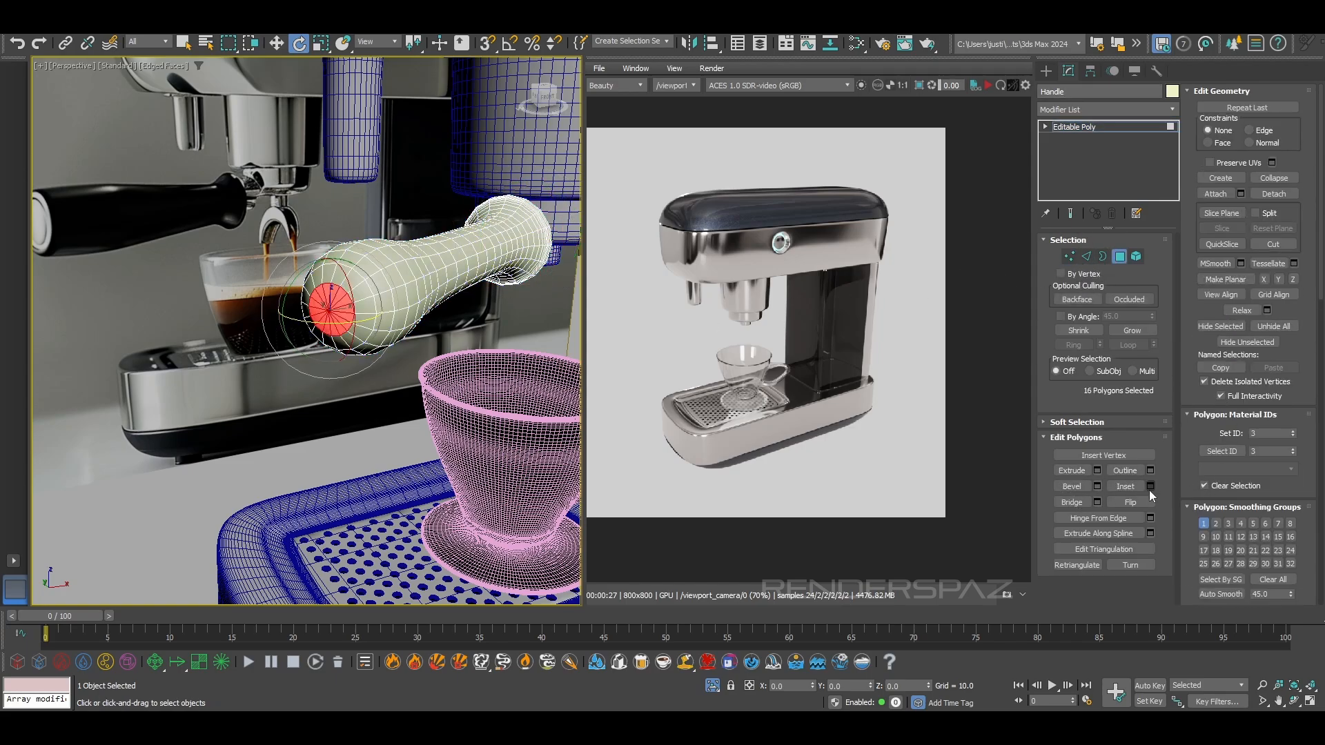
pyautogui.click(1131, 330)
pyautogui.scroll(10, 365, 281)
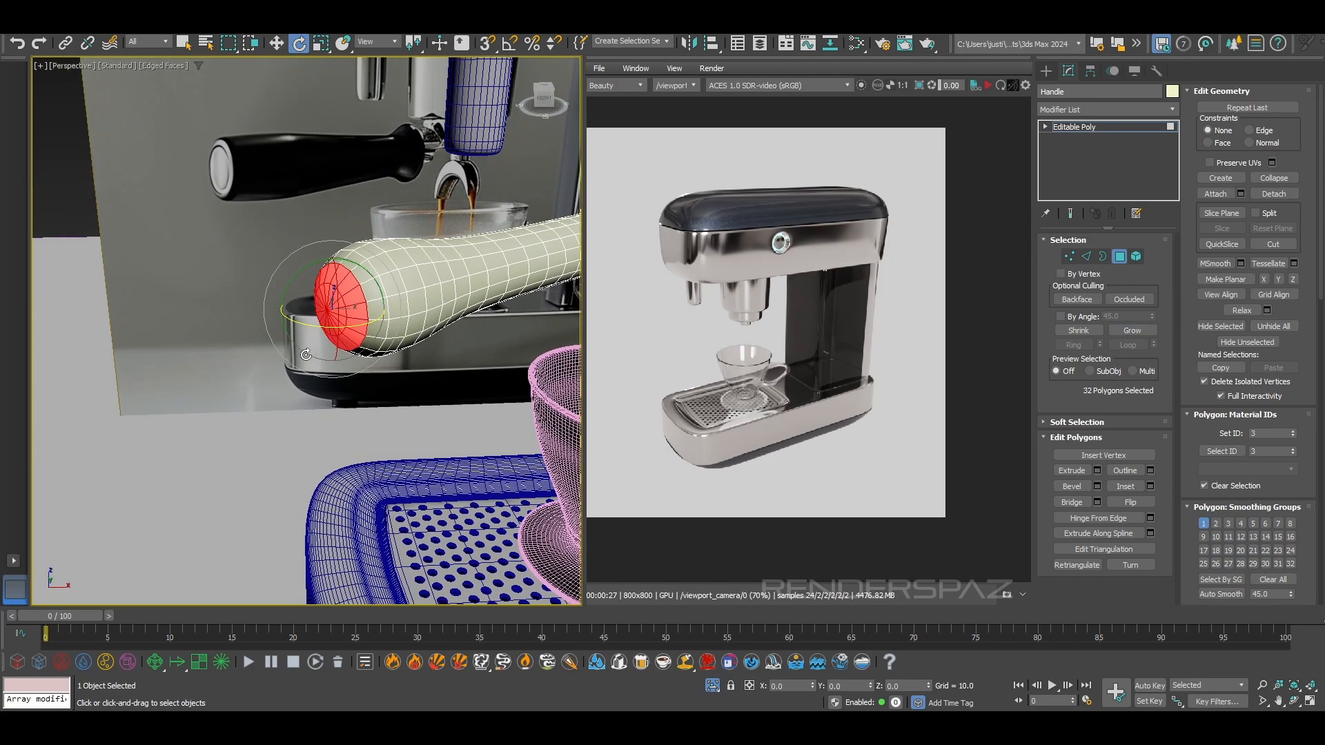
# Flatten the selected end polygons by scaling them along their local Z axis
pyautogui.press('w')
pyautogui.press('r')
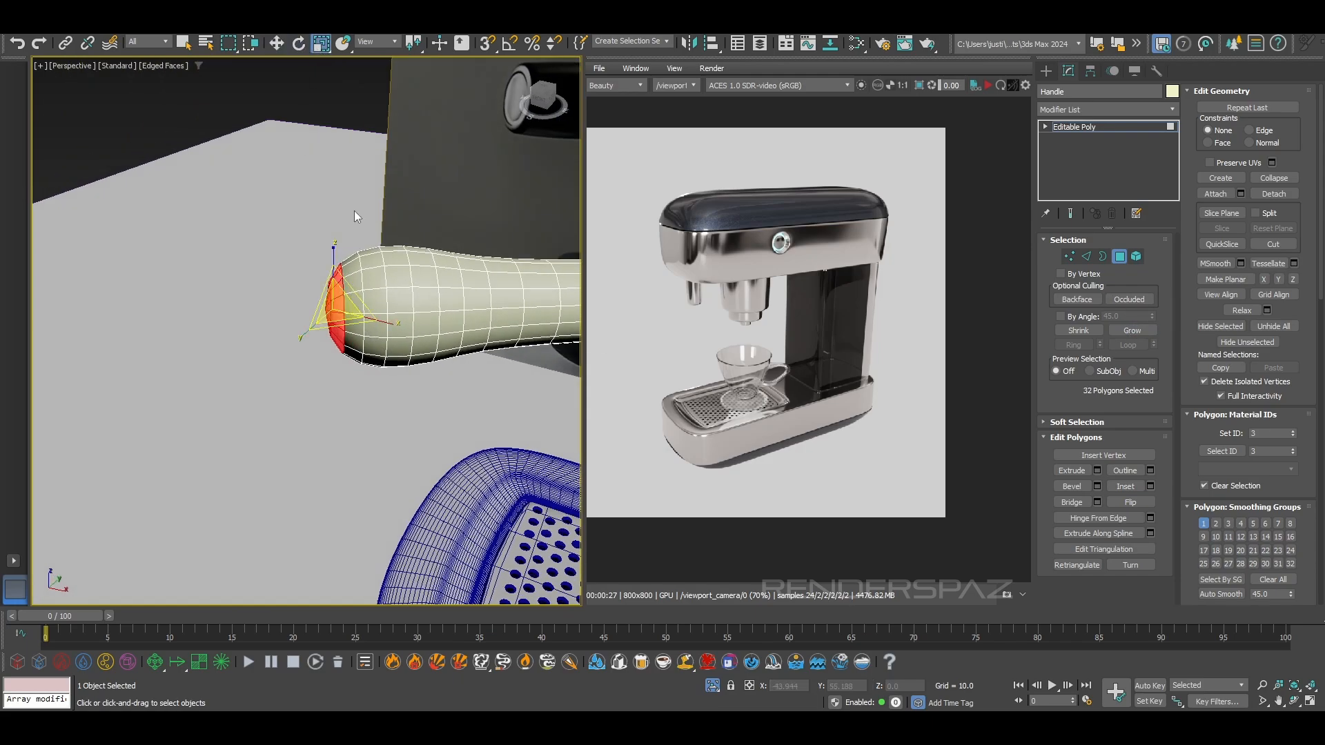
pyautogui.click(376, 41)
pyautogui.click(368, 90)
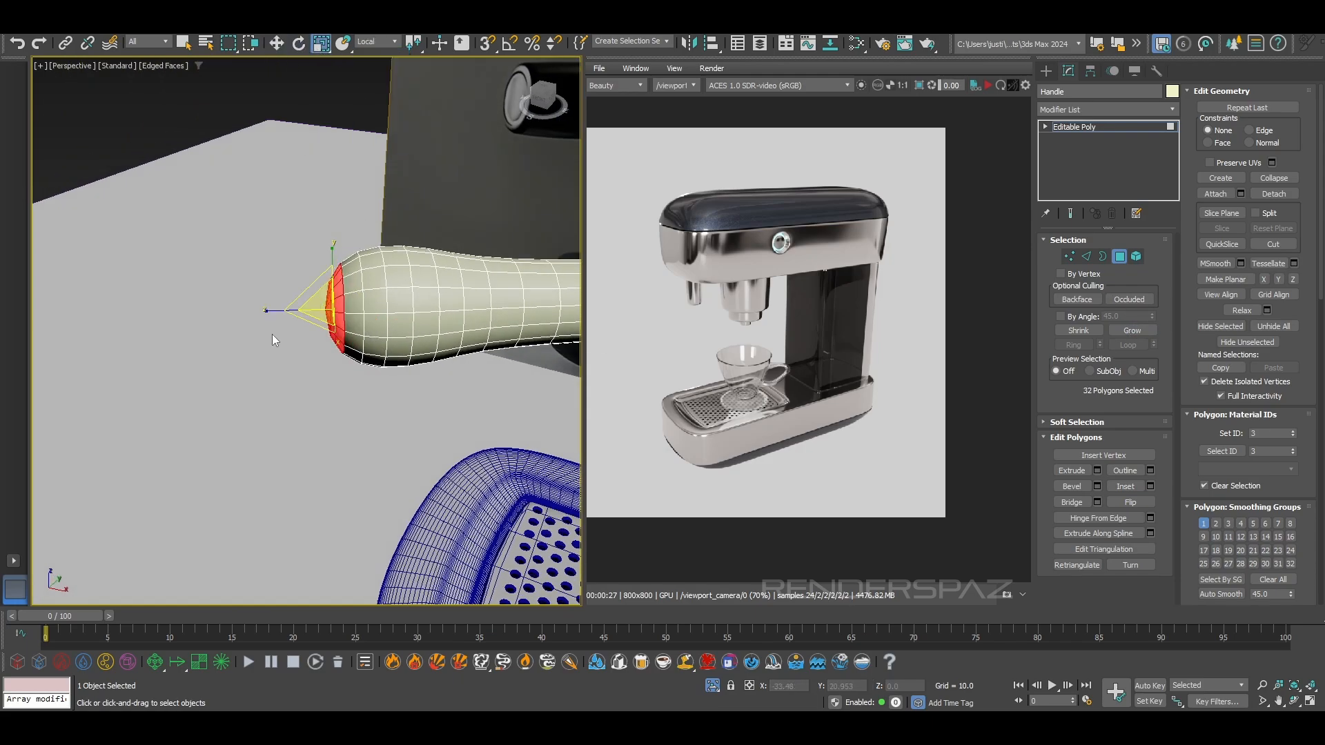
pyautogui.moveTo(266, 308); pyautogui.dragTo(1221, 308)
# Move the flattened end cap slightly inward along its local Z axis
pyautogui.press('w')
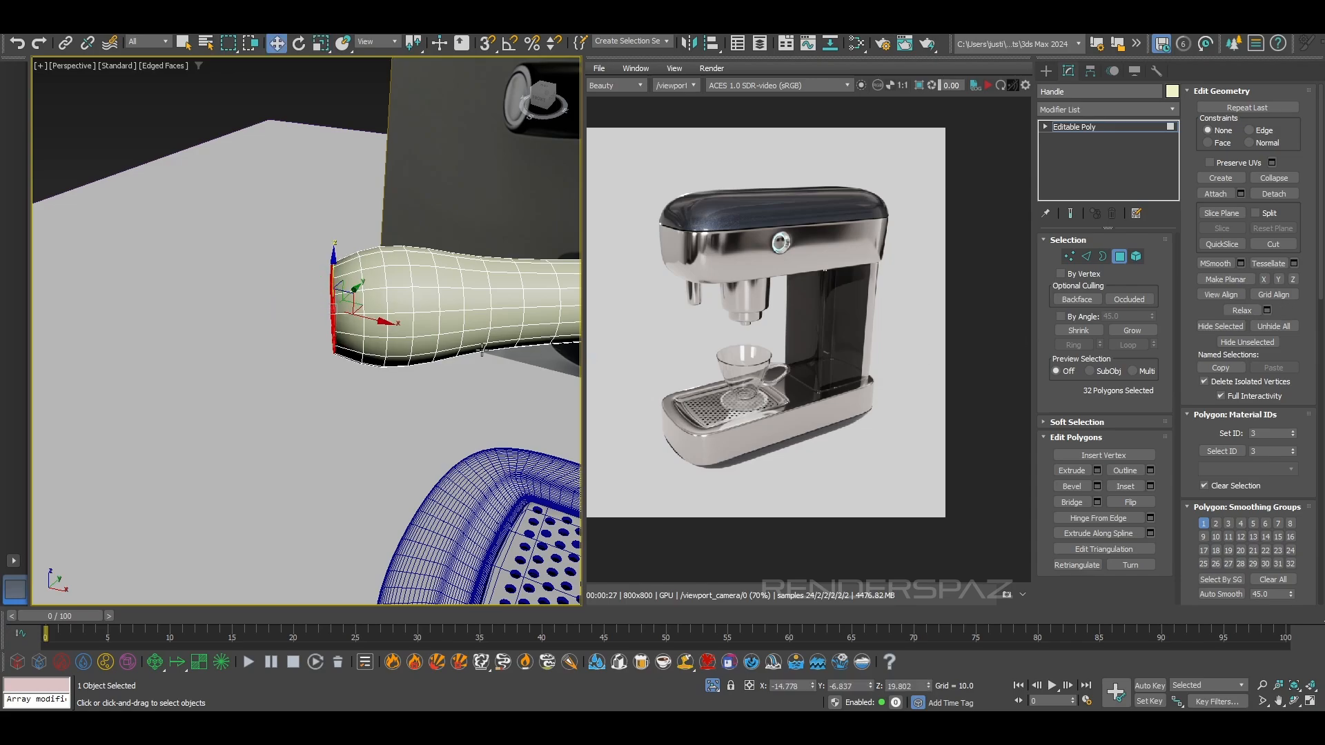
pyautogui.keyDown('alt'); pyautogui.moveTo(491, 348); pyautogui.dragTo(488, 400, button='middle'); pyautogui.keyUp('alt')
pyautogui.click(373, 44)
pyautogui.click(364, 90)
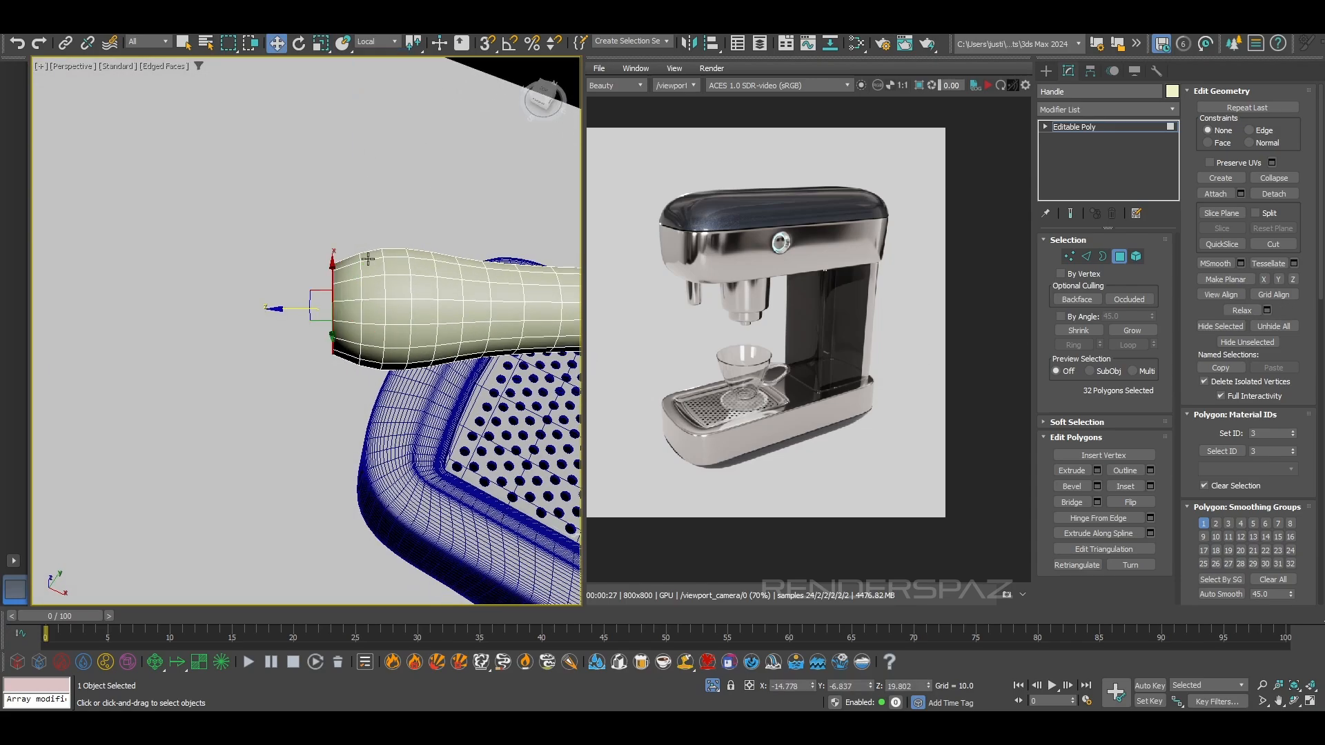
pyautogui.moveTo(266, 307); pyautogui.dragTo(275, 307)
pyautogui.keyDown('alt'); pyautogui.moveTo(303, 338); pyautogui.dragTo(431, 320, button='middle'); pyautogui.keyUp('alt')
pyautogui.scroll(-5, 349, 298)
pyautogui.scroll(5, 360, 314)
pyautogui.scroll(1, 431, 319)
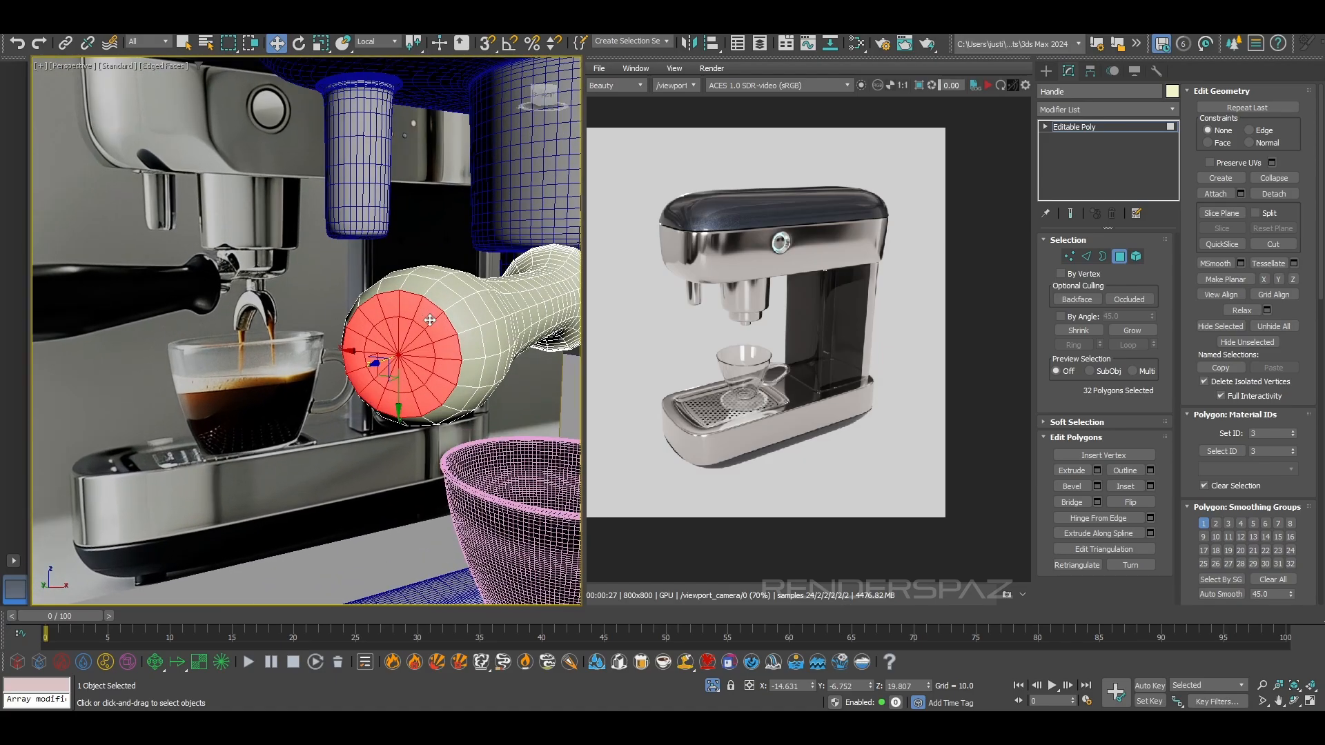
# Chamfer the border edge loop of the flattened end cap by 0.021 with one segment
pyautogui.click(1085, 257)
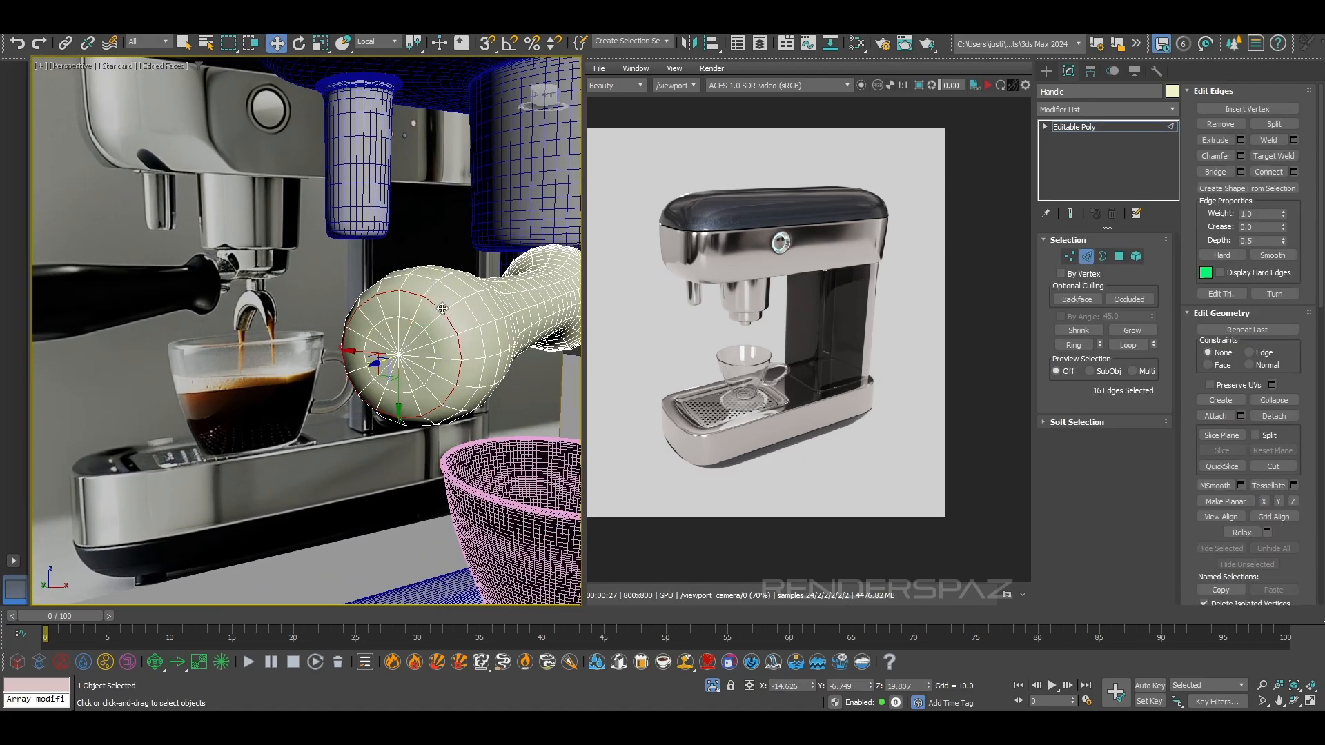
pyautogui.scroll(2, 402, 340)
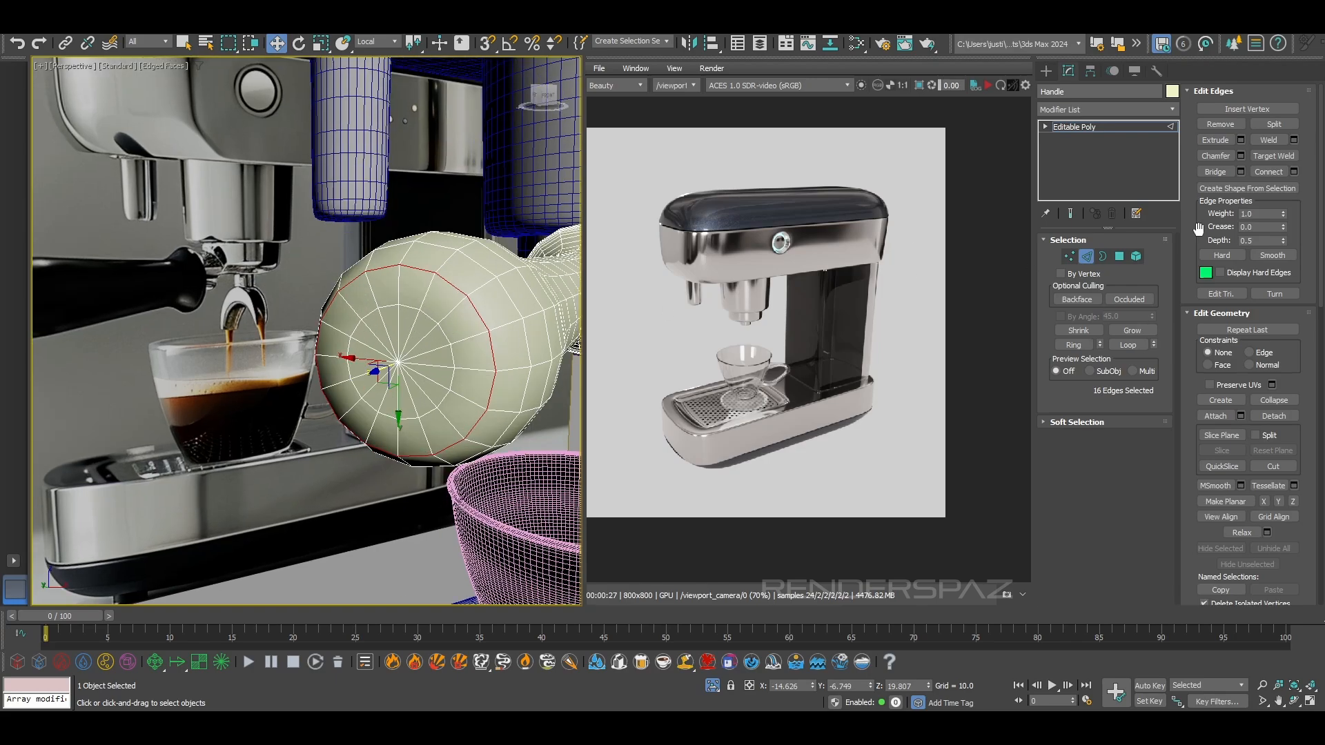
pyautogui.click(1240, 155)
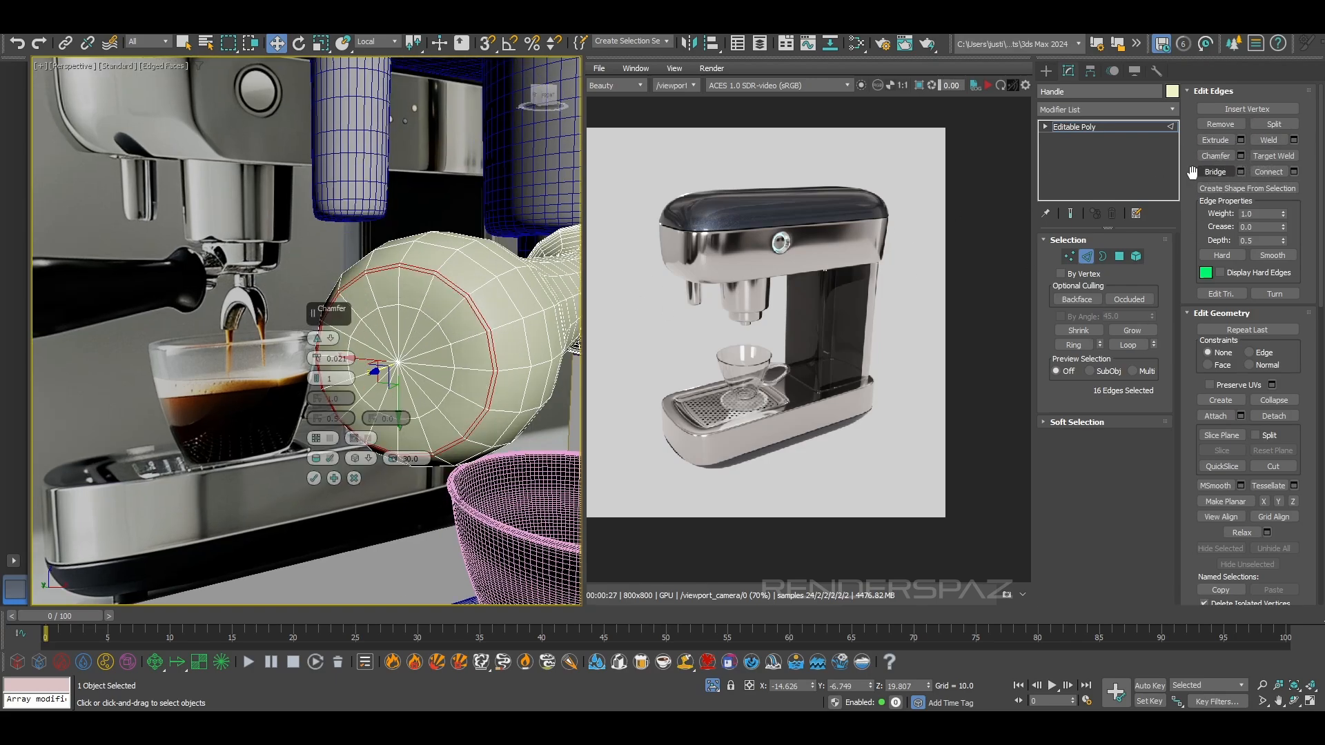
pyautogui.click(315, 479)
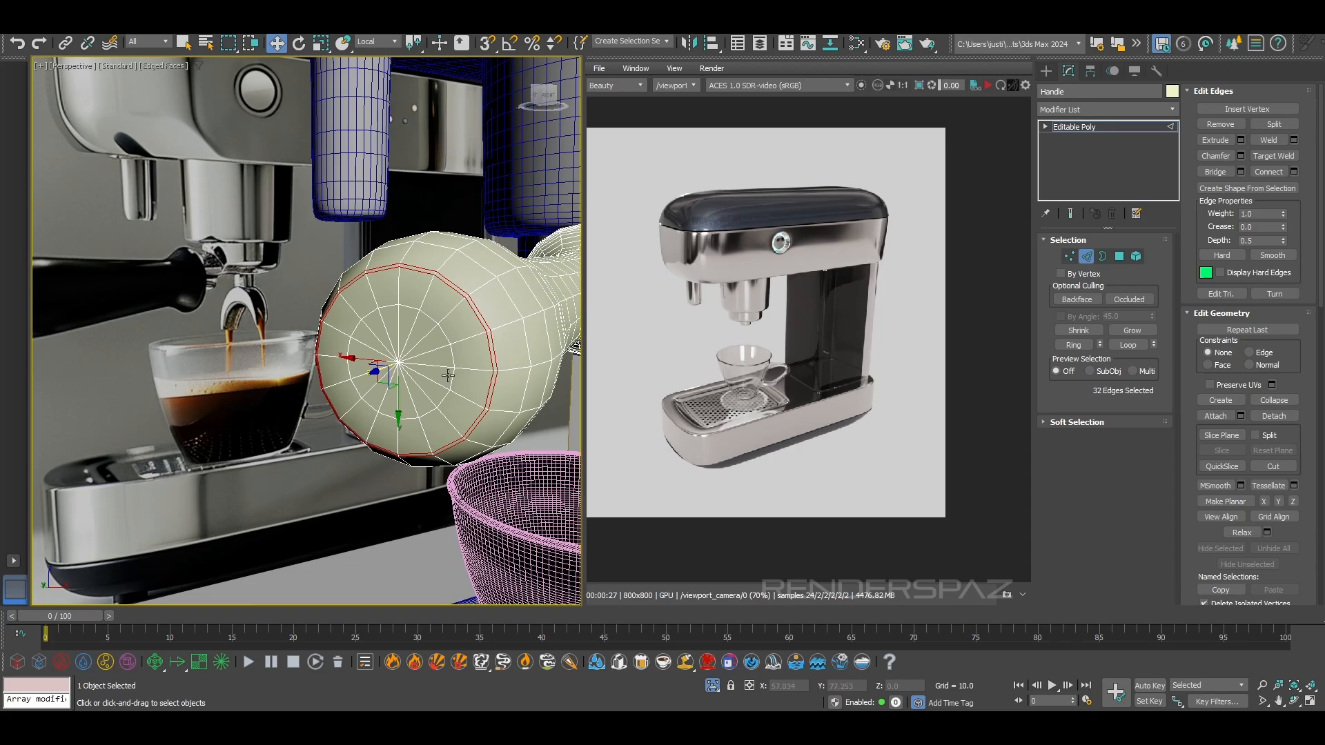
pyautogui.click(398, 363)
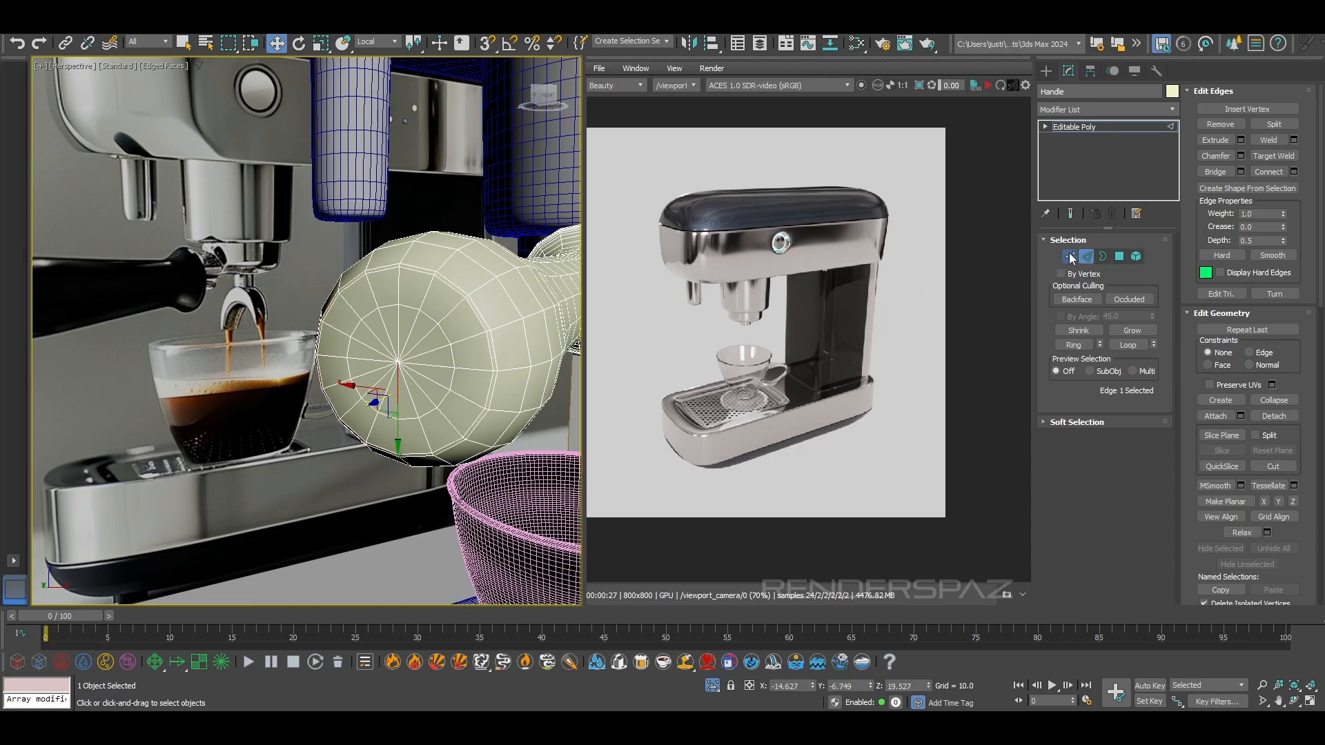
pyautogui.click(1069, 257)
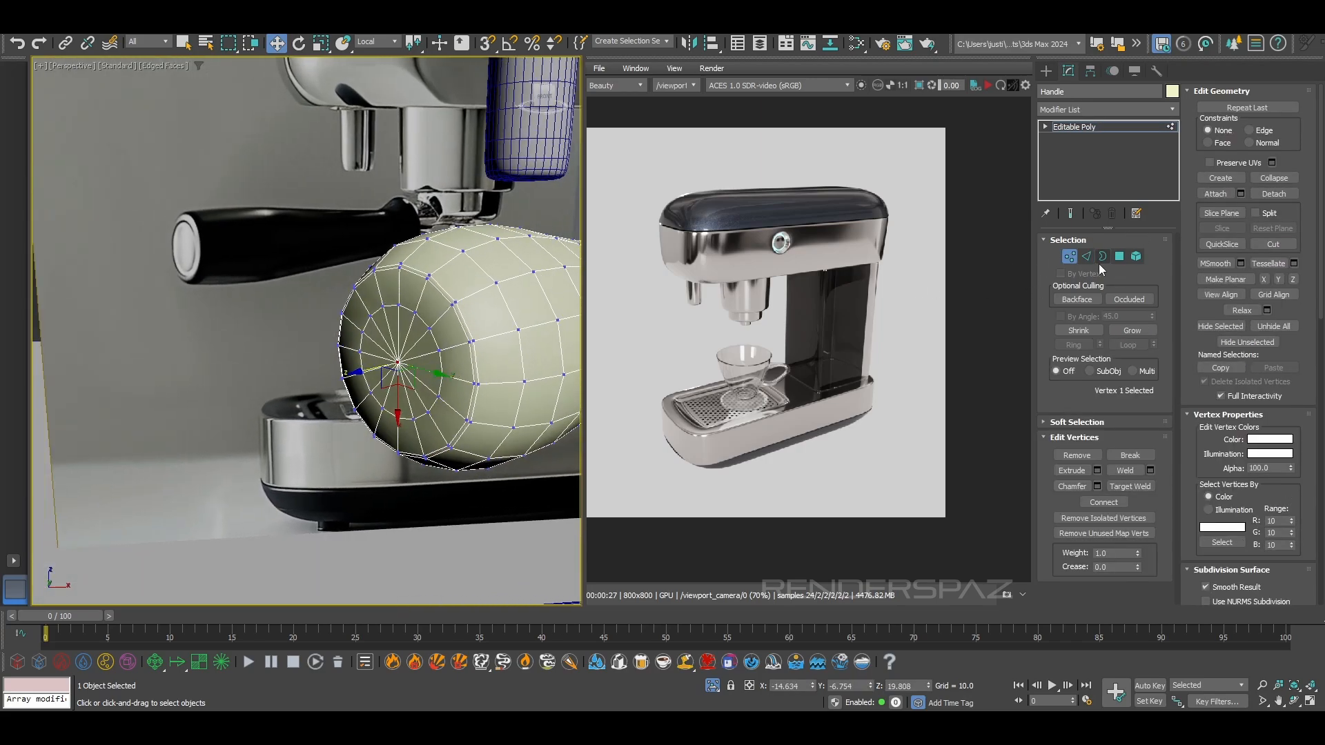
pyautogui.click(1130, 330)
pyautogui.keyDown('alt'); pyautogui.moveTo(441, 366); pyautogui.dragTo(481, 321, button='middle'); pyautogui.keyUp('alt')
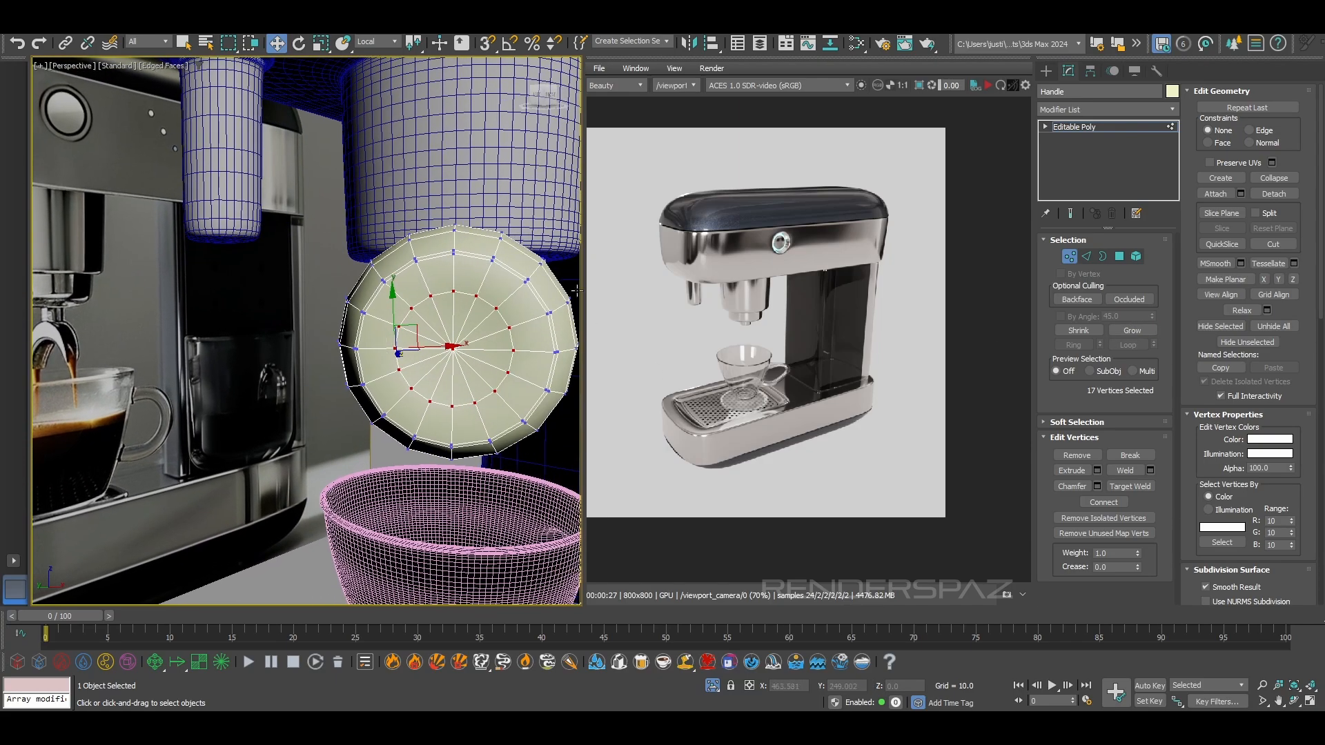
# Connect the ring of outer radial edges on the end cap to add a new edge loop
pyautogui.press('2')
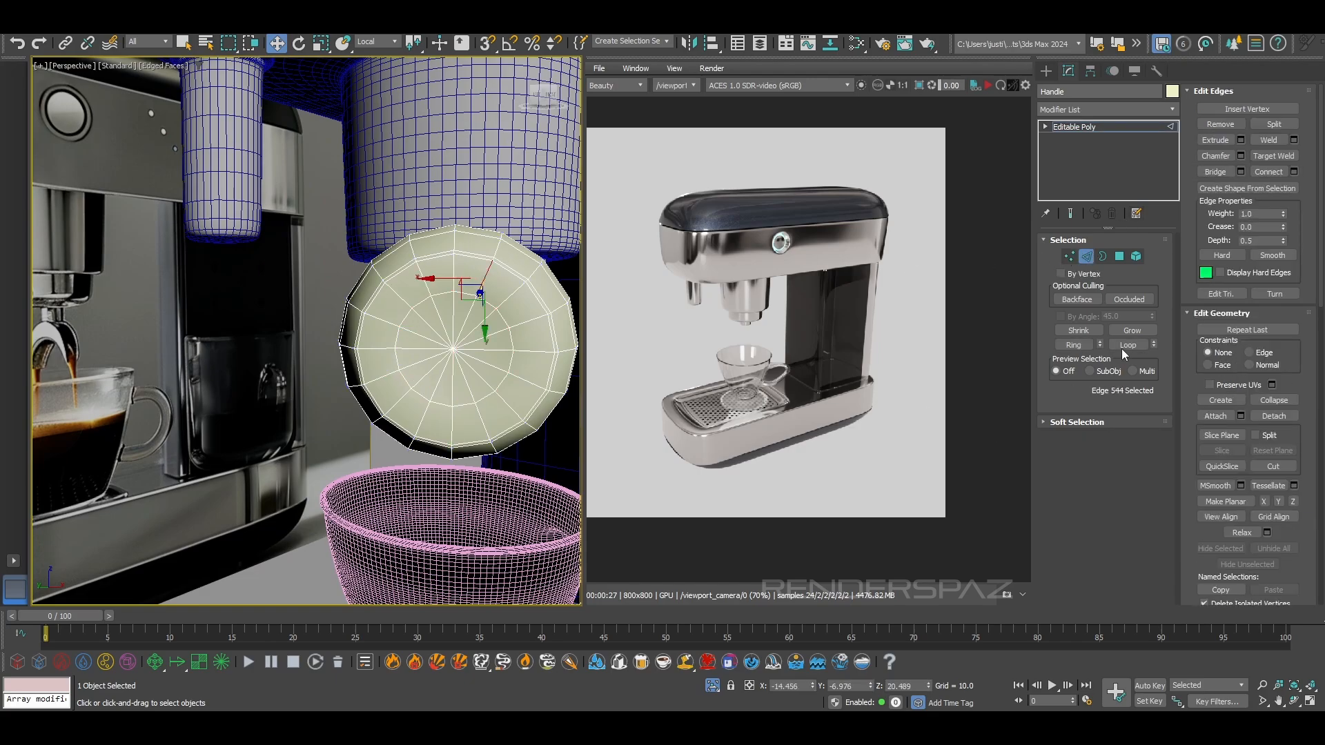
pyautogui.click(1060, 345)
pyautogui.click(1270, 178)
pyautogui.keyDown('alt'); pyautogui.moveTo(452, 382); pyautogui.dragTo(535, 375, button='middle'); pyautogui.keyUp('alt')
pyautogui.scroll(5, 455, 346)
pyautogui.scroll(-5, 441, 321)
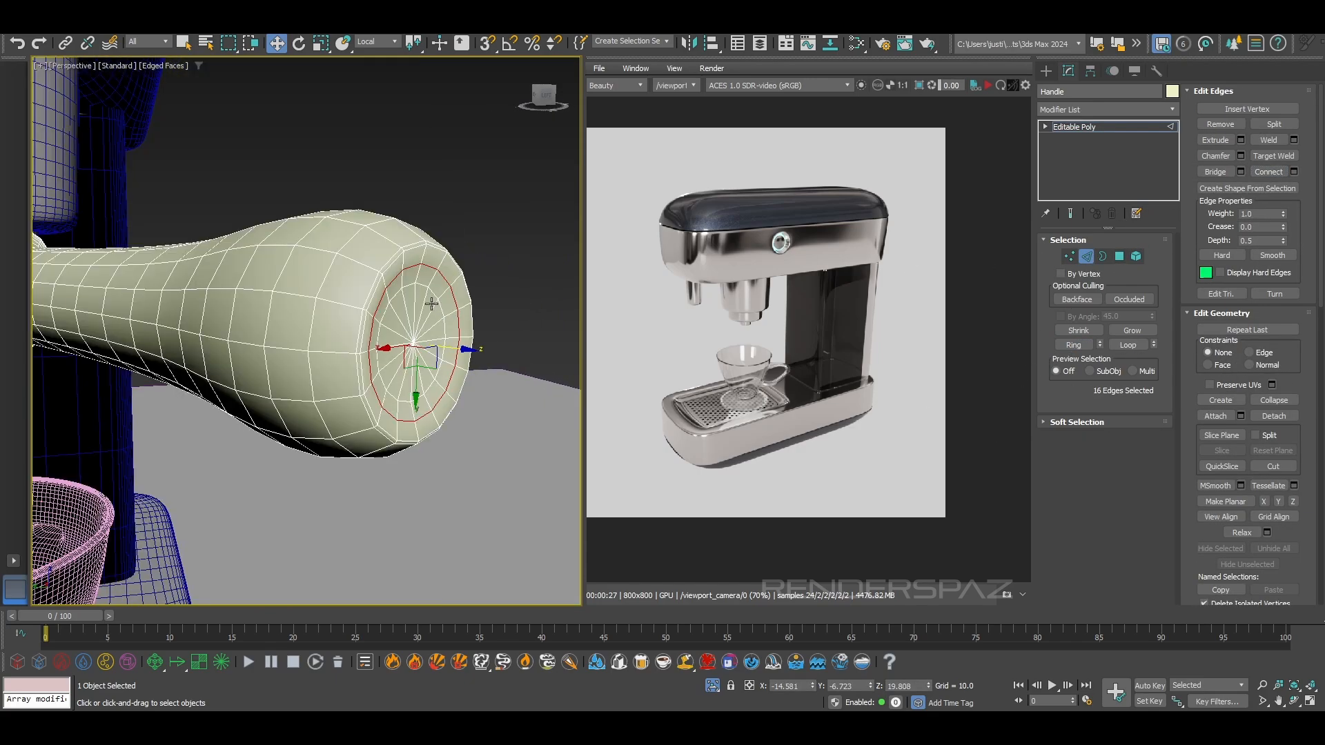
# Chamfer the new end-cap edge loop by 0.021 into two closely spaced loops
pyautogui.click(1241, 156)
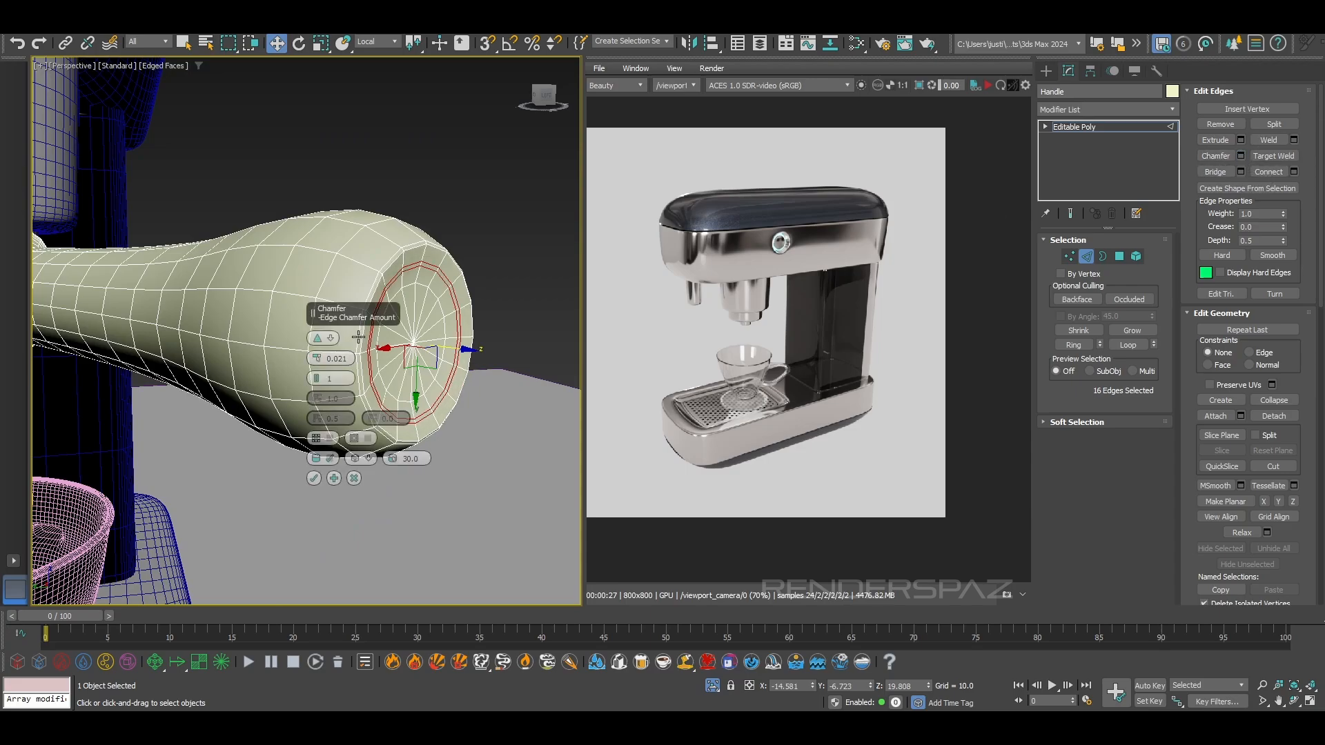
pyautogui.moveTo(317, 358); pyautogui.dragTo(317, 346)
pyautogui.click(318, 475)
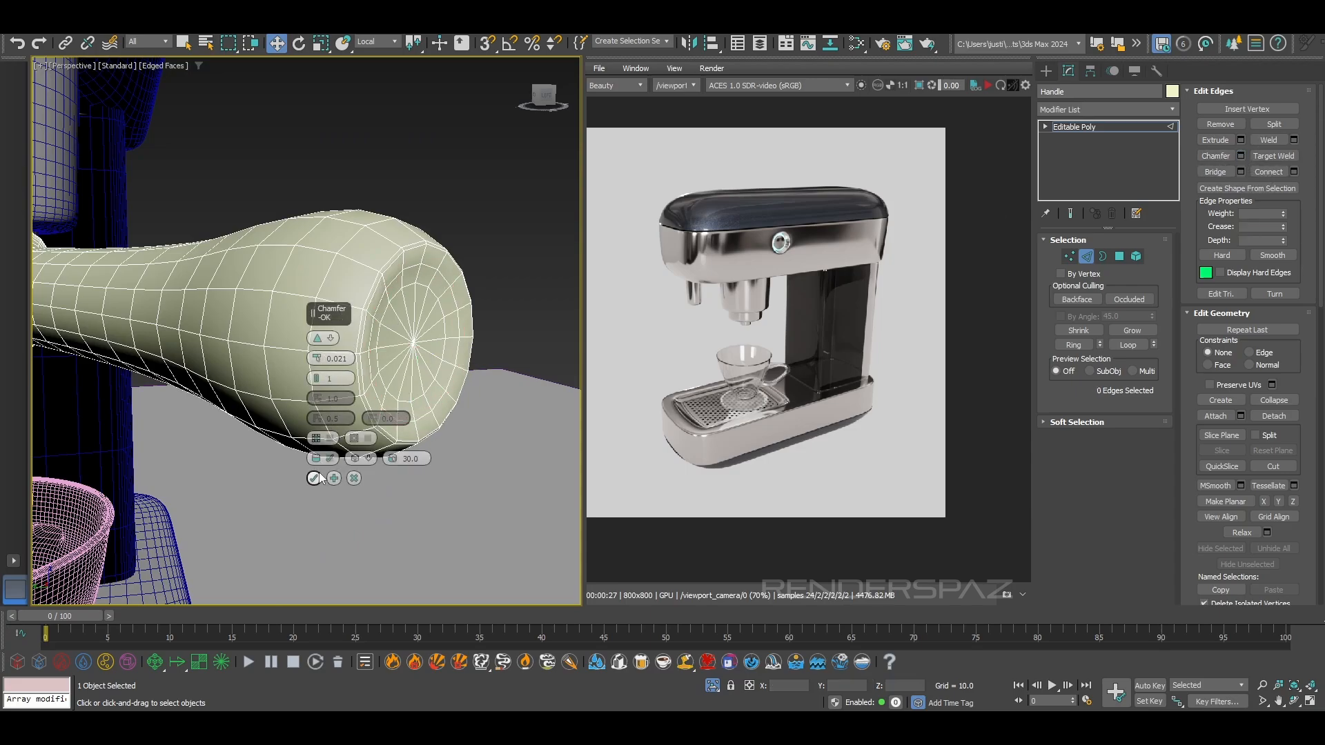
pyautogui.hotkey('ctrl', 'z')
pyautogui.click(314, 477)
pyautogui.scroll(3, 412, 295)
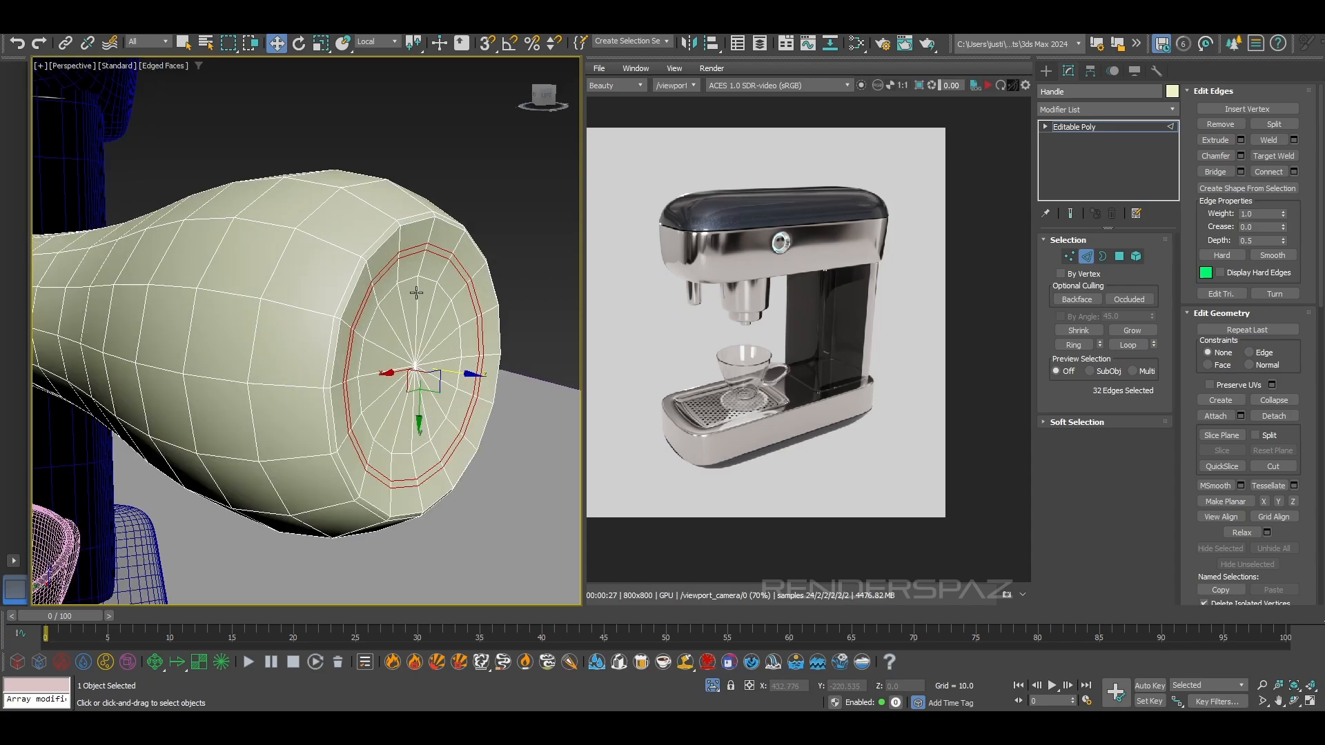
# Select the narrow polygon ring between the chamfered loops and push it into the end cap as a groove
pyautogui.click(455, 260)
pyautogui.click(1086, 345)
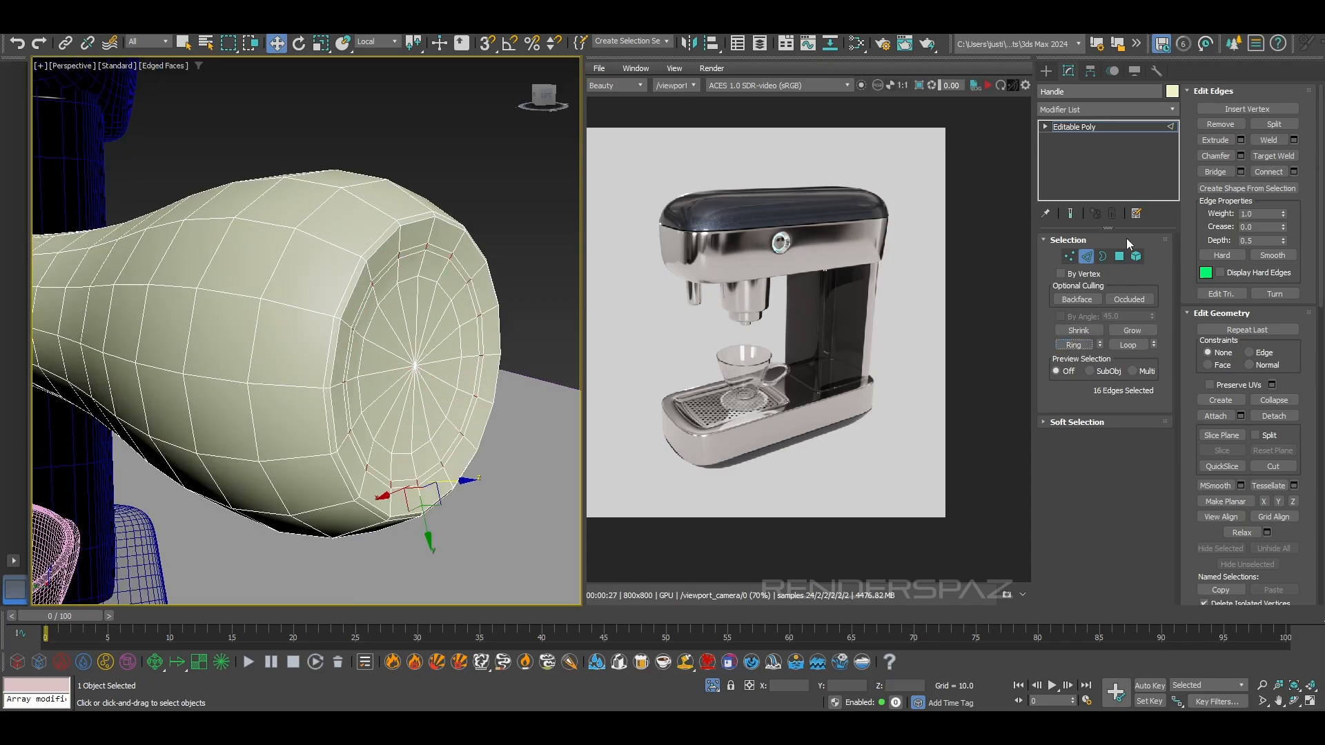
pyautogui.keyDown('ctrl'); pyautogui.click(1119, 256); pyautogui.keyUp('ctrl')
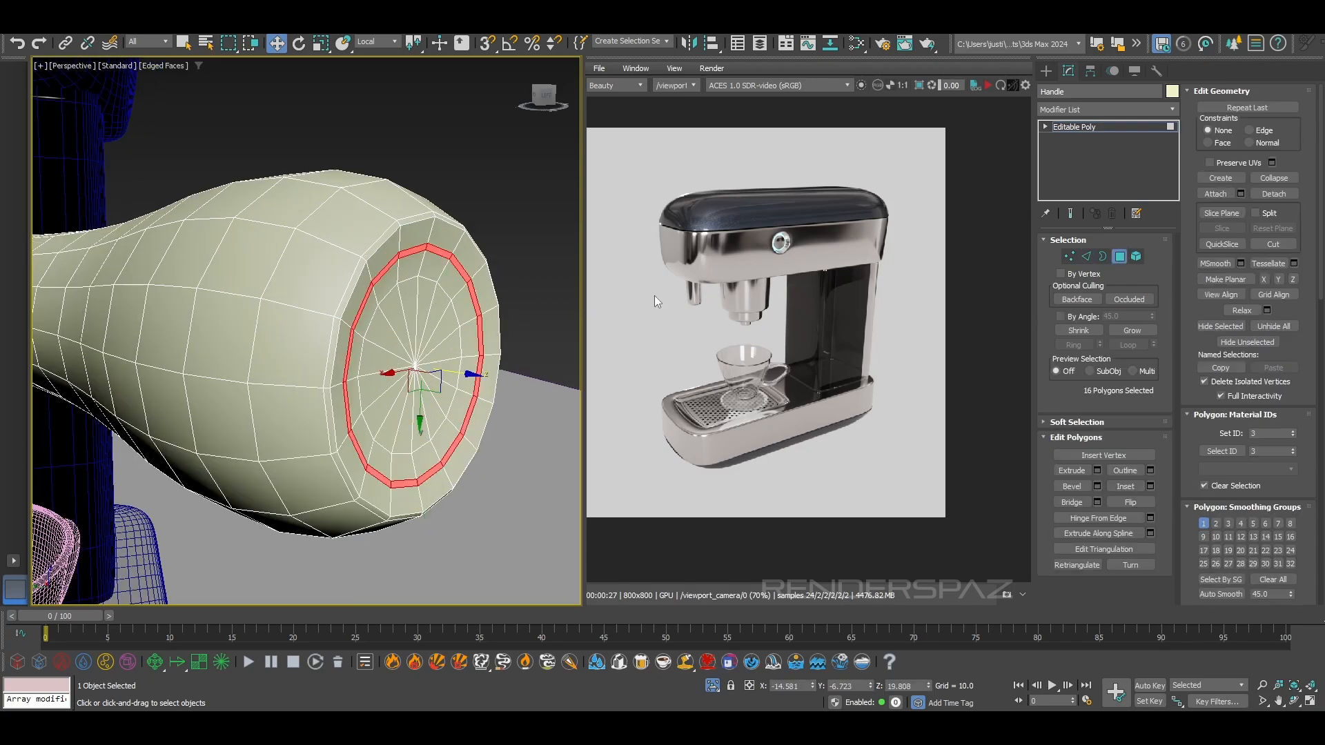
pyautogui.keyDown('alt'); pyautogui.moveTo(451, 383); pyautogui.dragTo(454, 389, button='middle'); pyautogui.keyUp('alt')
pyautogui.moveTo(461, 382); pyautogui.dragTo(451, 378)
pyautogui.scroll(8, 450, 376)
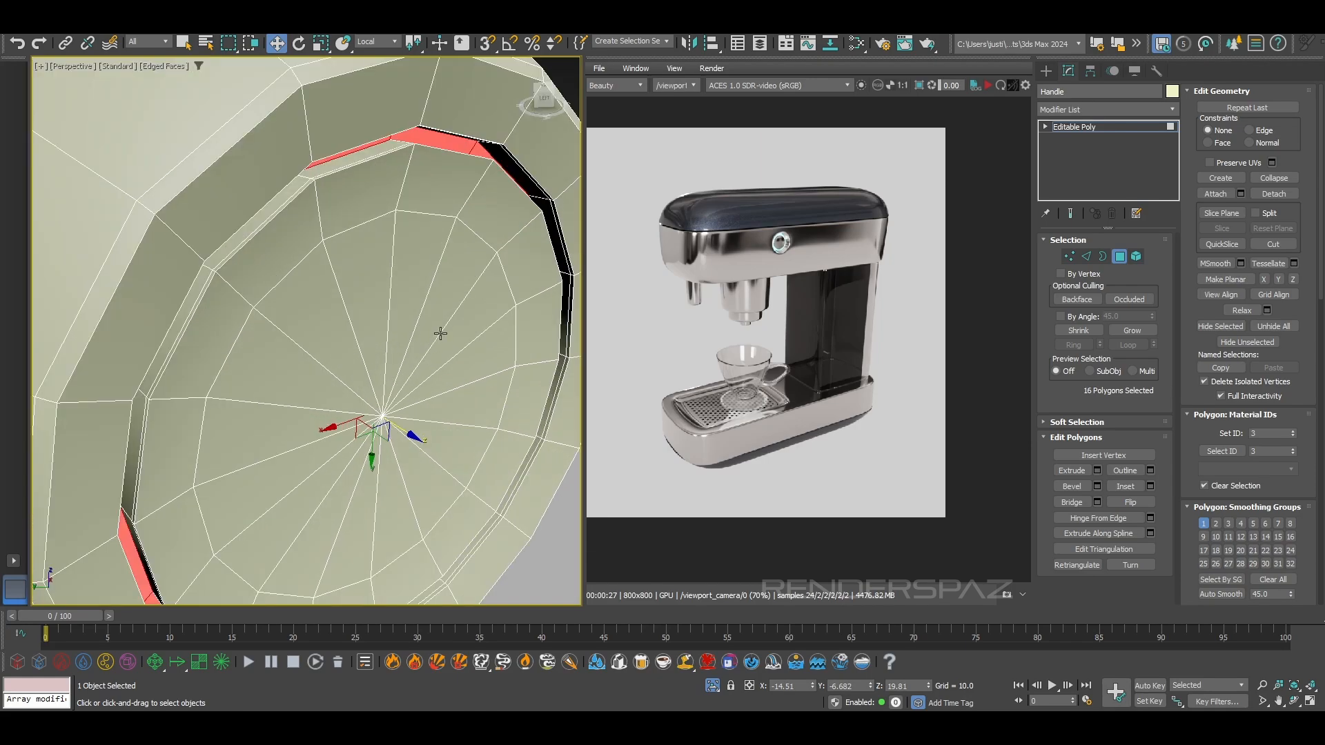
# Inspect the end-cap groove in wireframe and finish polygon editing on the handle
pyautogui.press('F3')
pyautogui.moveTo(408, 440); pyautogui.dragTo(409, 434)
pyautogui.scroll(3, 470, 224)
pyautogui.click(462, 204)
pyautogui.scroll(3, 464, 160)
pyautogui.scroll(-2, 464, 159)
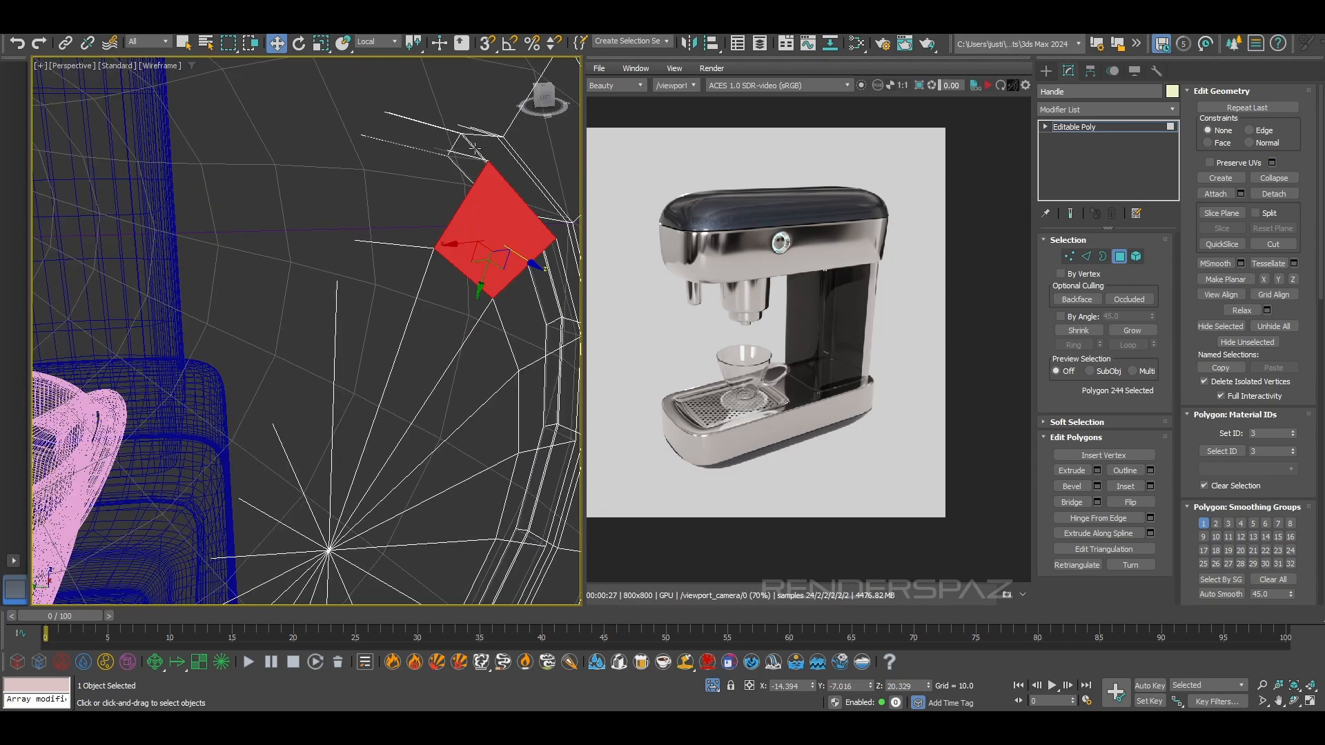
pyautogui.scroll(-5, 503, 157)
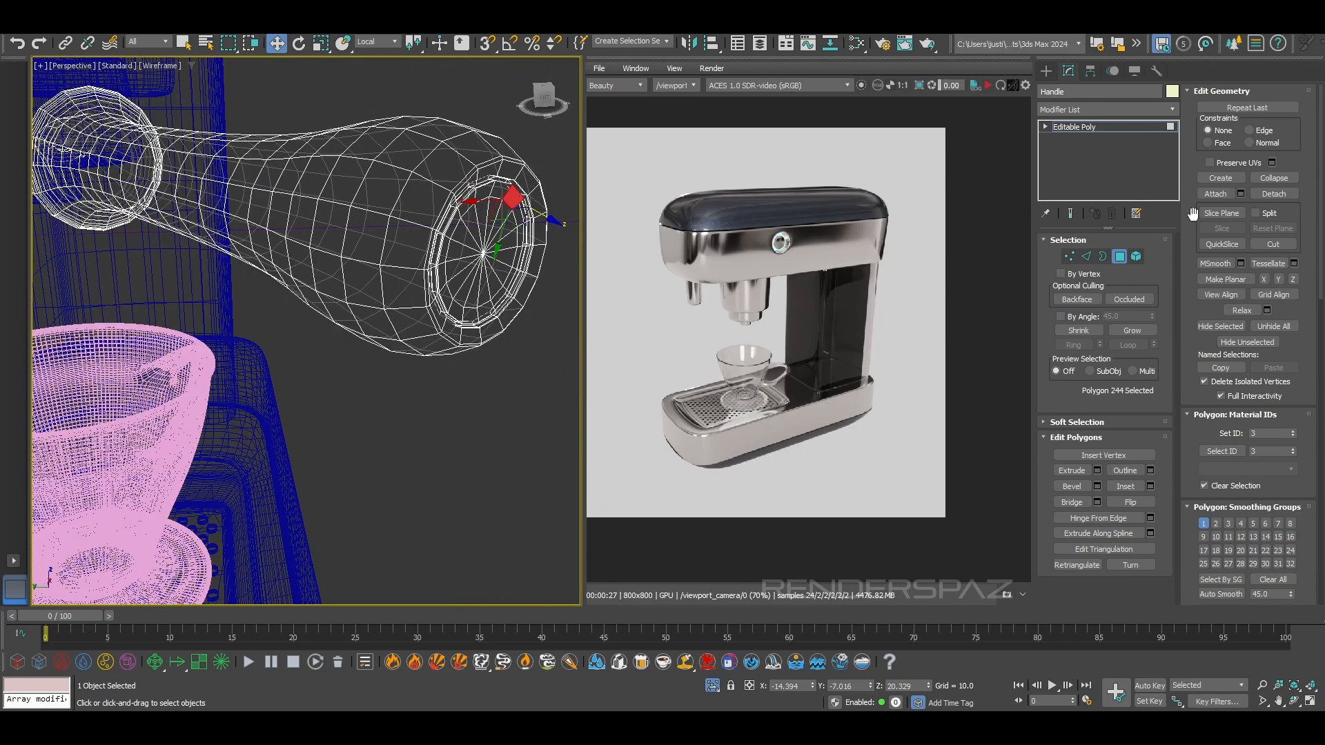
pyautogui.click(1119, 258)
pyautogui.scroll(-5, 444, 325)
pyautogui.keyDown('alt'); pyautogui.moveTo(440, 321); pyautogui.dragTo(333, 278, button='middle'); pyautogui.keyUp('alt')
pyautogui.press('F3')
# Copy the OpenSubdiv modifier from the machine's upper body and paste it onto the handle
pyautogui.click(343, 202)
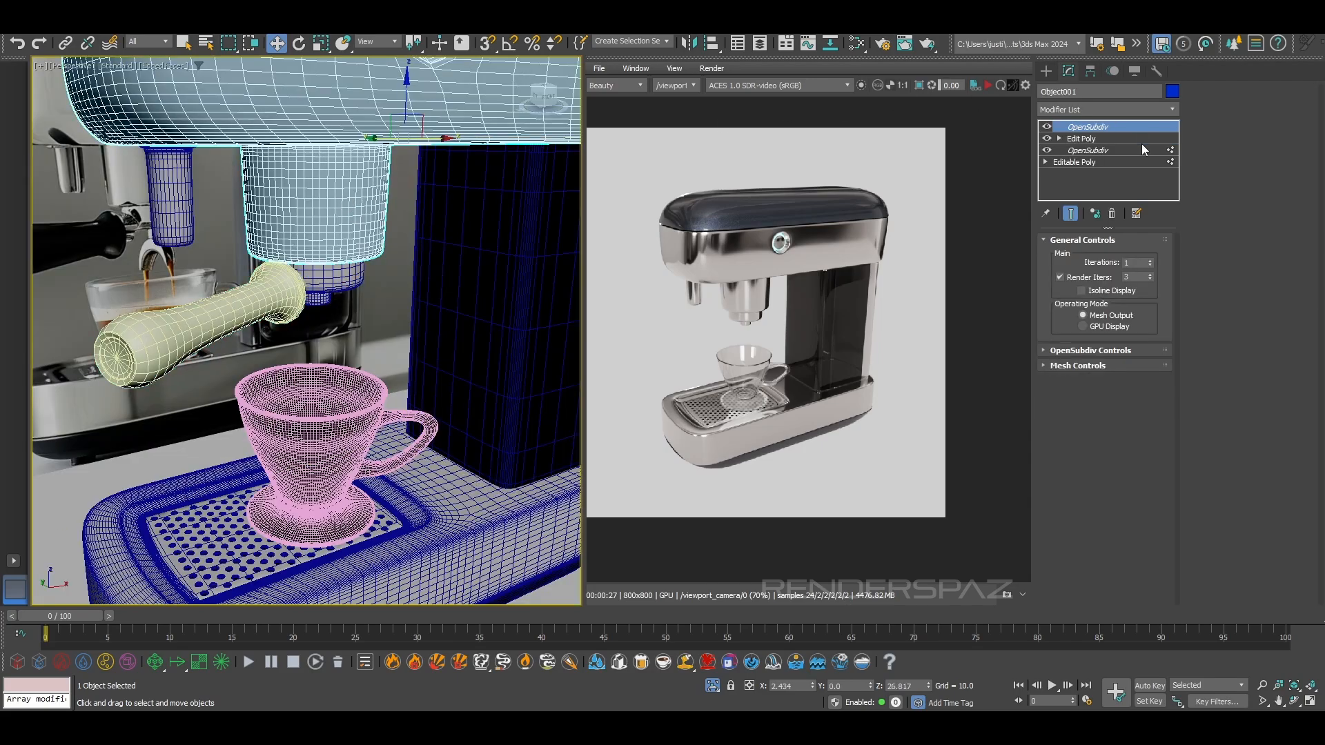
pyautogui.rightClick(1111, 128)
pyautogui.click(1127, 181)
pyautogui.click(256, 304)
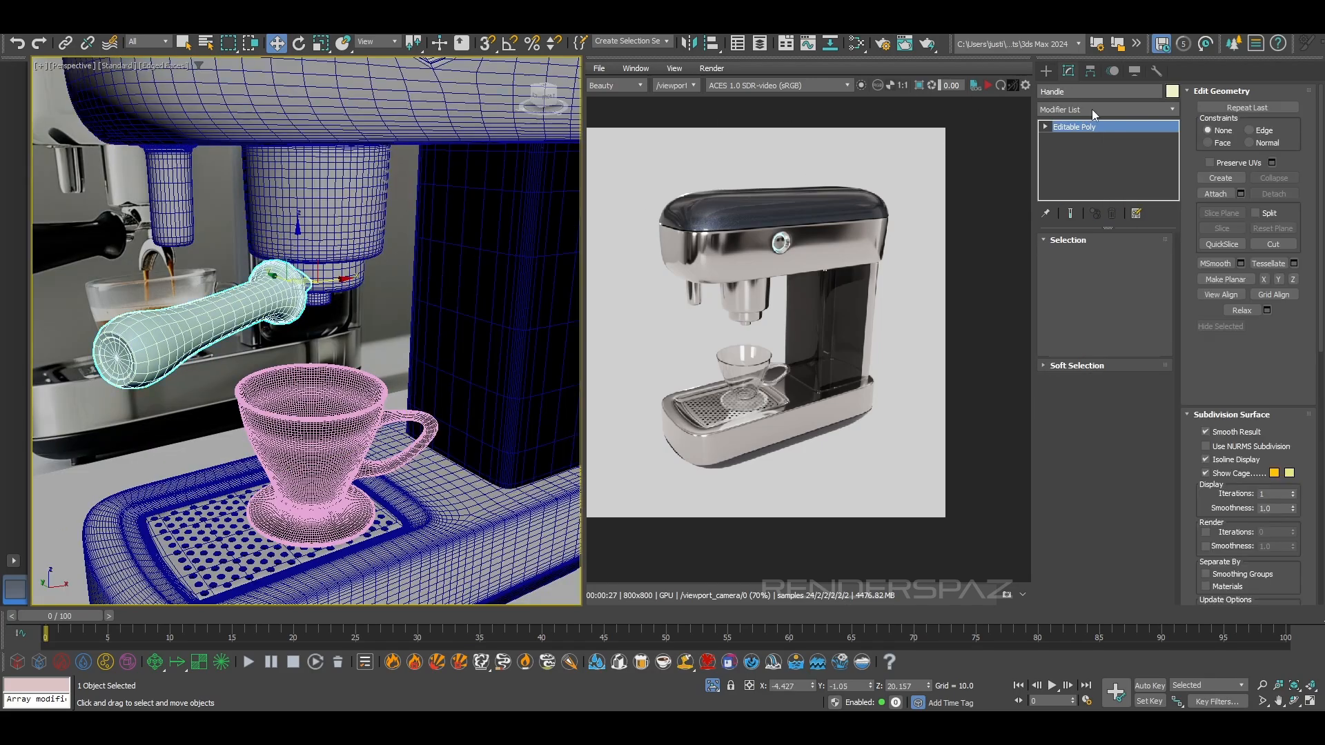
pyautogui.rightClick(1089, 128)
pyautogui.click(1119, 193)
# Examine the smoothed handle and its end-cap groove without edged faces, comparing its shape with the handle in the reference photo
pyautogui.press('F4')
pyautogui.scroll(4, 273, 369)
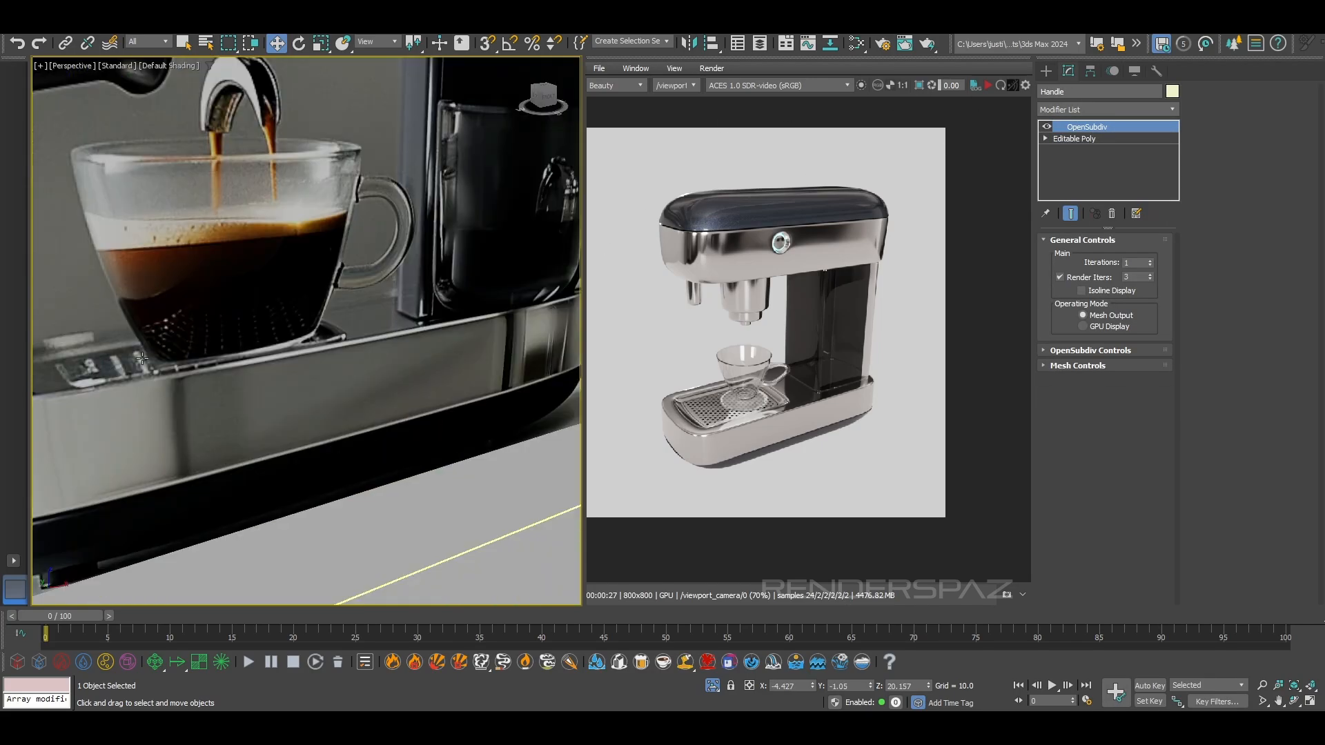
pyautogui.scroll(-4, 273, 370)
pyautogui.click(343, 316)
pyautogui.scroll(2, 275, 373)
pyautogui.moveTo(344, 315)
pyautogui.mouseDown(button='middle')
pyautogui.moveTo(275, 372)
pyautogui.moveTo(492, 300)
pyautogui.mouseUp(button='middle')
pyautogui.scroll(-2, 288, 347)
pyautogui.moveTo(288, 347); pyautogui.dragTo(338, 318, button='middle')
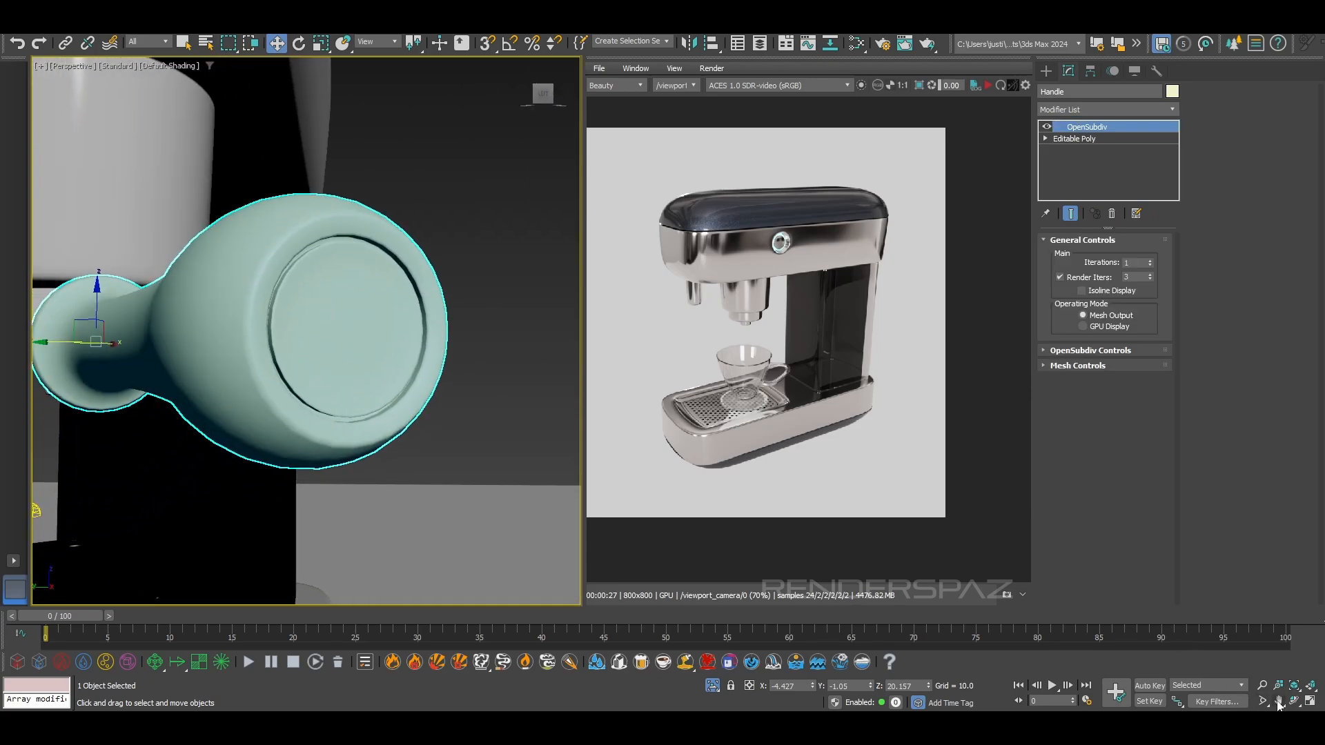
pyautogui.click(1261, 686)
pyautogui.moveTo(274, 305); pyautogui.dragTo(274, 270)
pyautogui.moveTo(357, 267); pyautogui.dragTo(240, 268)
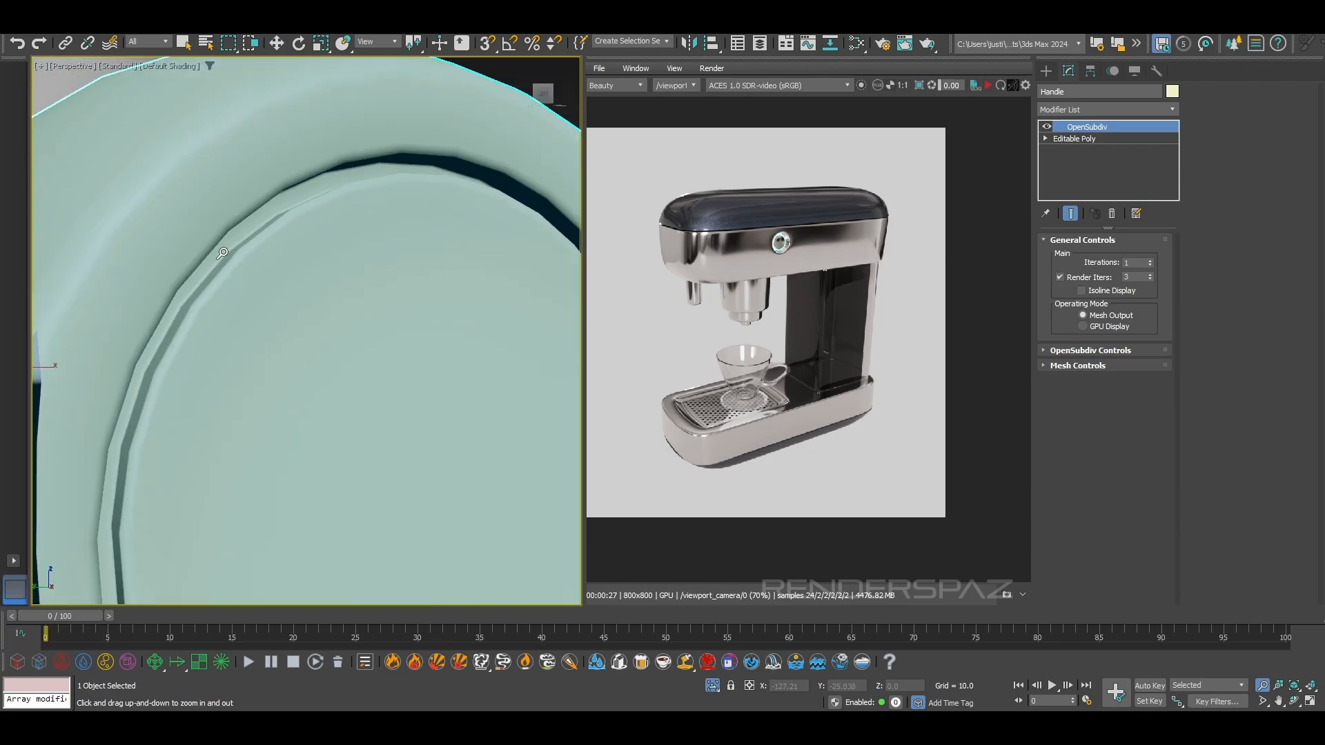
pyautogui.press('z')
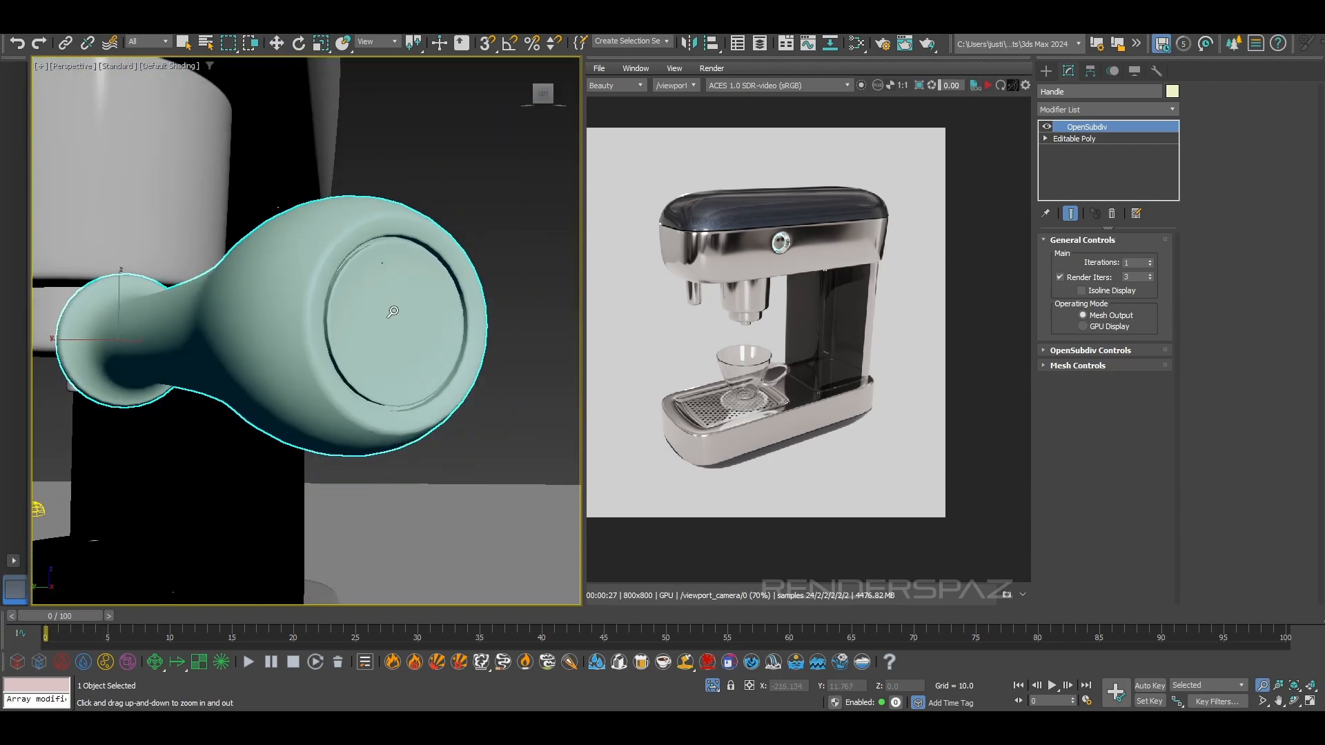
pyautogui.press('w')
pyautogui.keyDown('alt'); pyautogui.moveTo(393, 354); pyautogui.dragTo(274, 391, button='middle'); pyautogui.keyUp('alt')
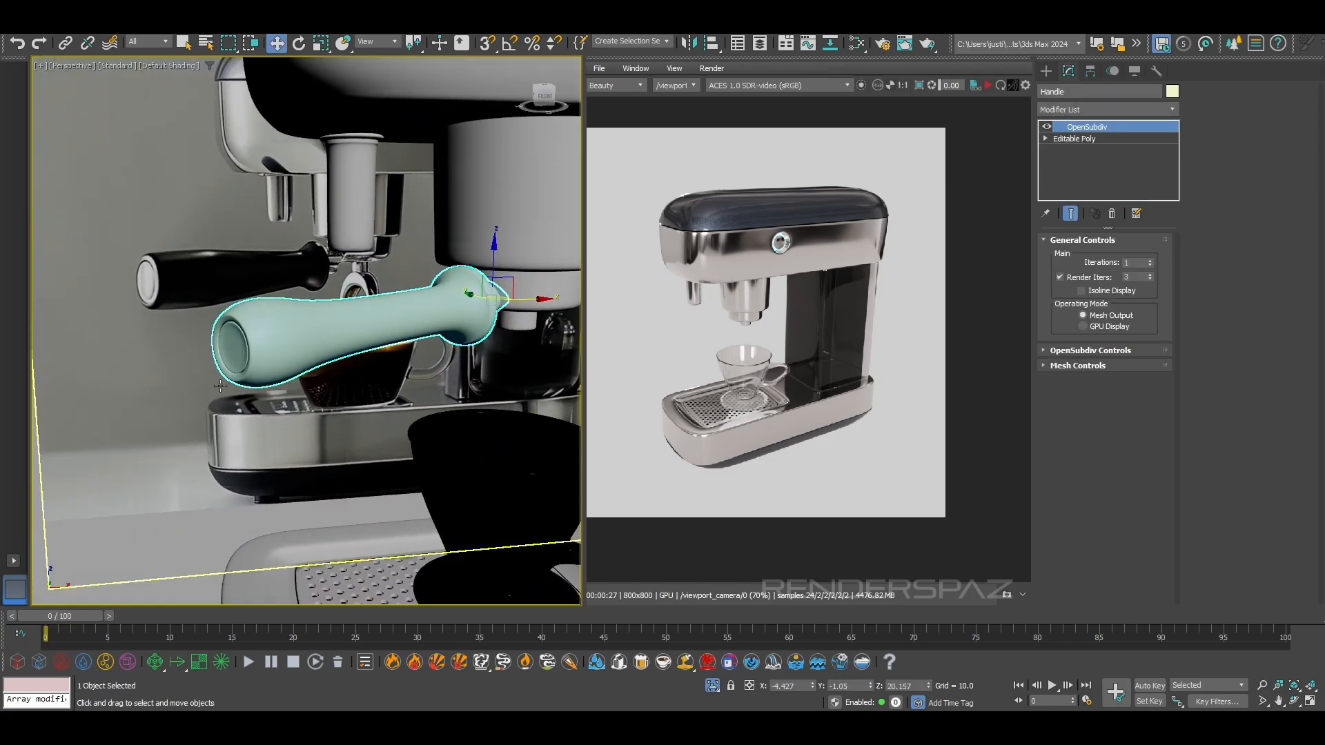
pyautogui.scroll(2, 234, 344)
pyautogui.scroll(-2, 439, 299)
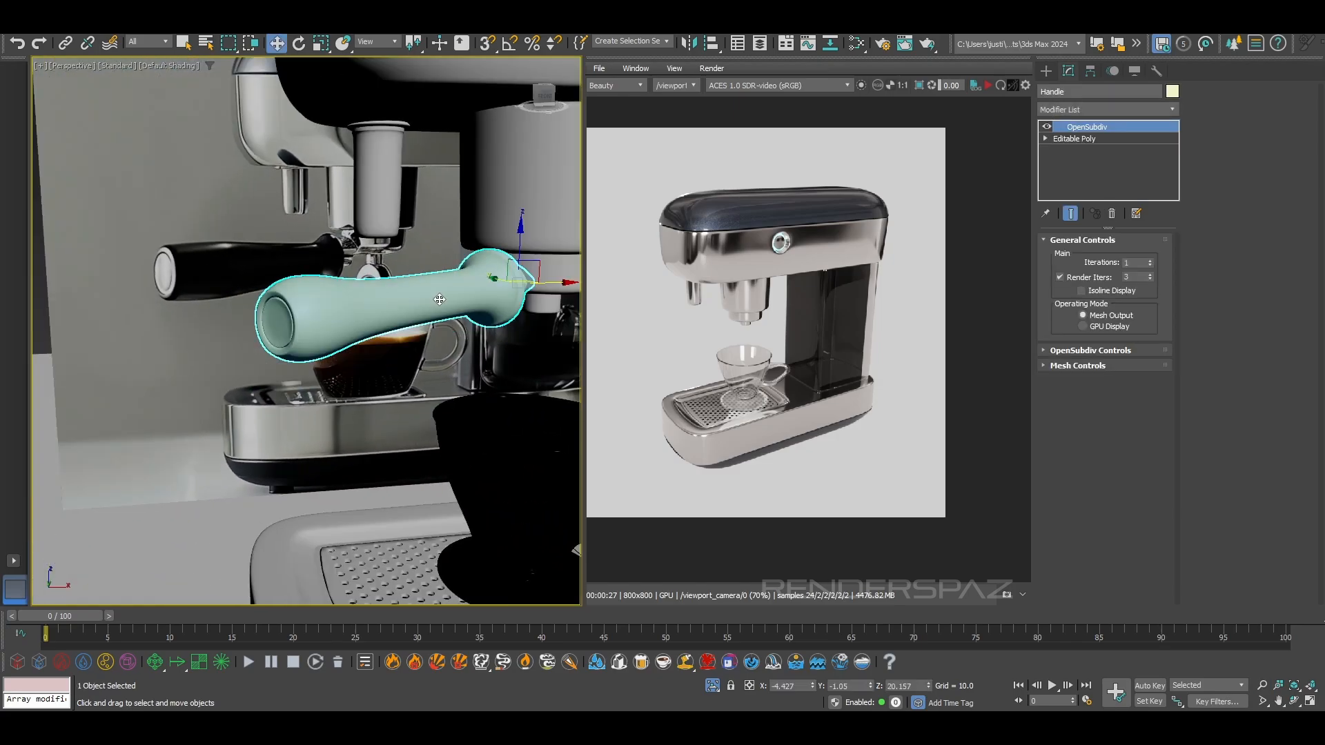
pyautogui.moveTo(427, 312)
pyautogui.keyDown('alt'); pyautogui.mouseDown(button='middle')
pyautogui.moveTo(370, 334)
pyautogui.moveTo(435, 319)
pyautogui.moveTo(423, 297)
pyautogui.moveTo(396, 308)
pyautogui.moveTo(421, 297)
pyautogui.mouseUp(button='middle'); pyautogui.keyUp('alt')
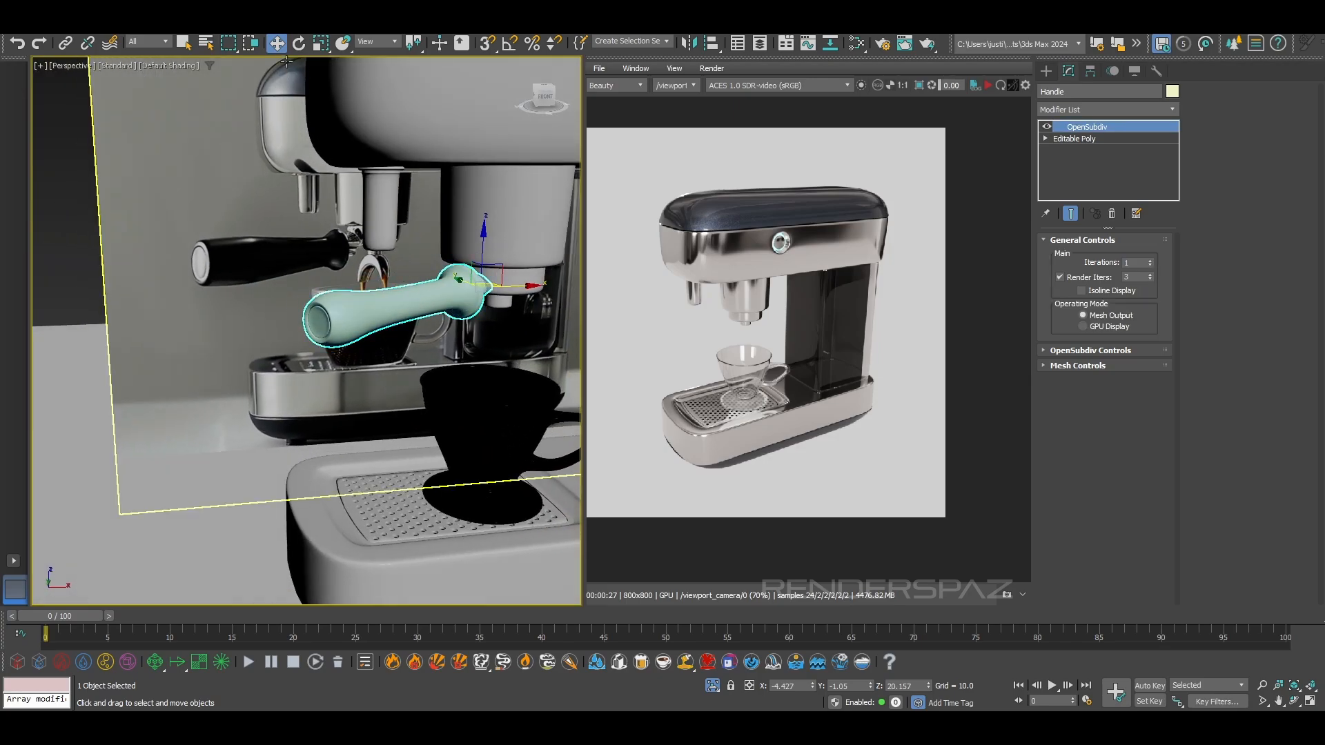
# Scale the handle up uniformly to about 103.87 percent
pyautogui.click(321, 43)
pyautogui.keyDown('alt'); pyautogui.moveTo(455, 303); pyautogui.dragTo(469, 349, button='middle'); pyautogui.keyUp('alt')
pyautogui.scroll(5, 320, 305)
pyautogui.keyDown('alt'); pyautogui.moveTo(321, 305); pyautogui.dragTo(290, 327, button='middle'); pyautogui.keyUp('alt')
pyautogui.scroll(-4, 276, 304)
pyautogui.scroll(5, 218, 323)
pyautogui.scroll(-2, 218, 323)
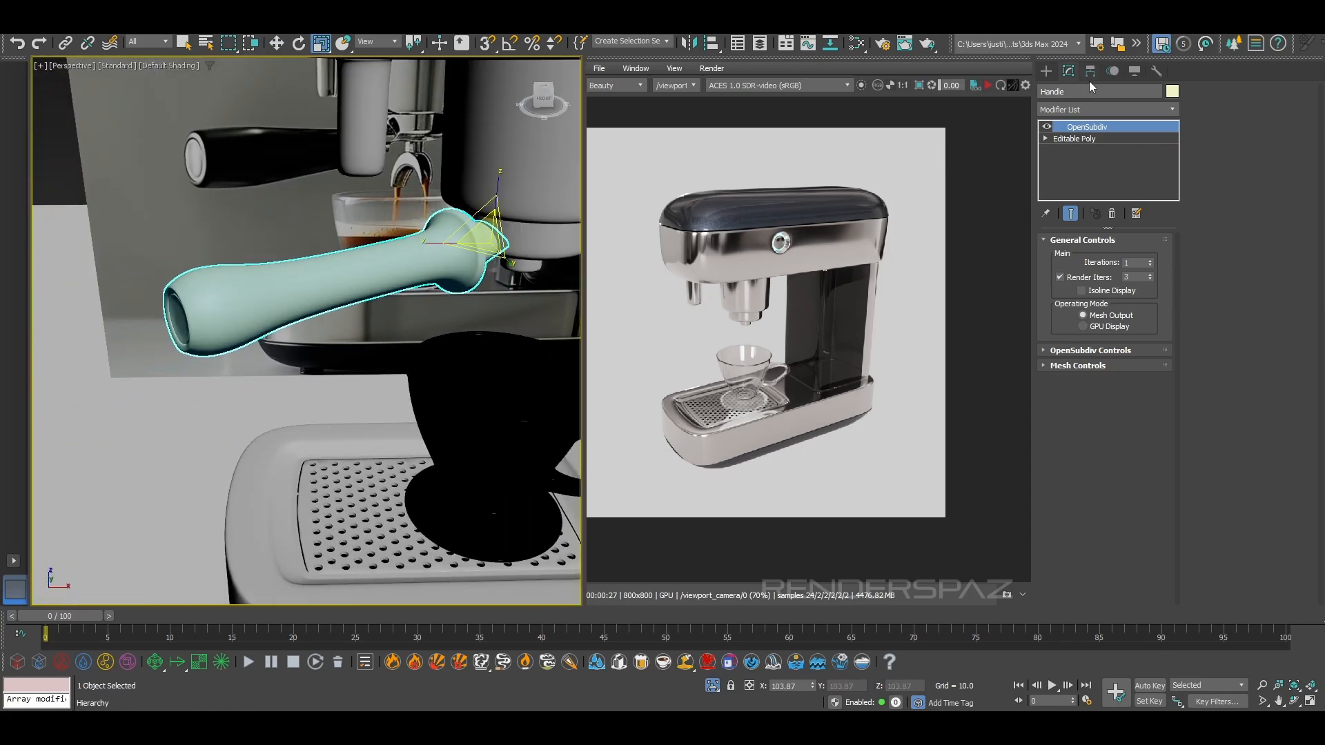
# Try a Push modifier beneath OpenSubdiv on the handle, settling on a push value of 0.03
pyautogui.click(1081, 111)
pyautogui.write('pu')
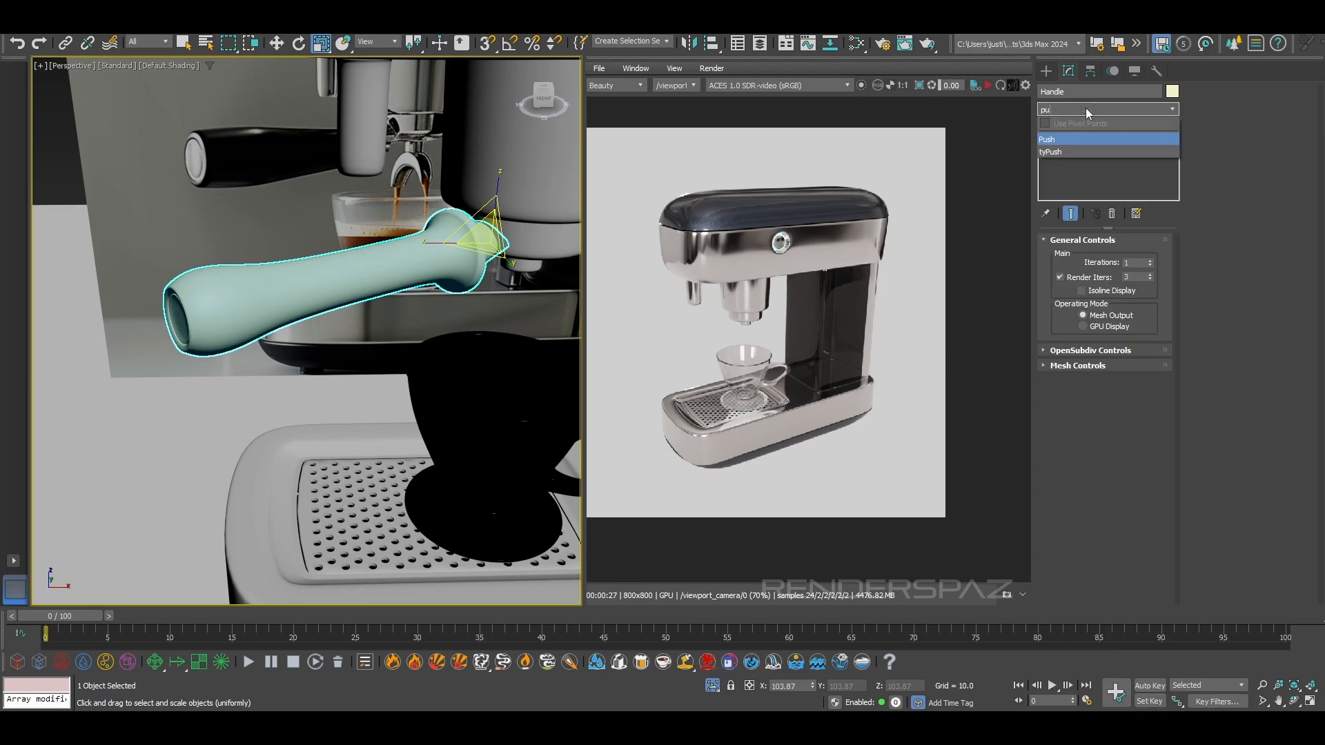
pyautogui.click(1070, 141)
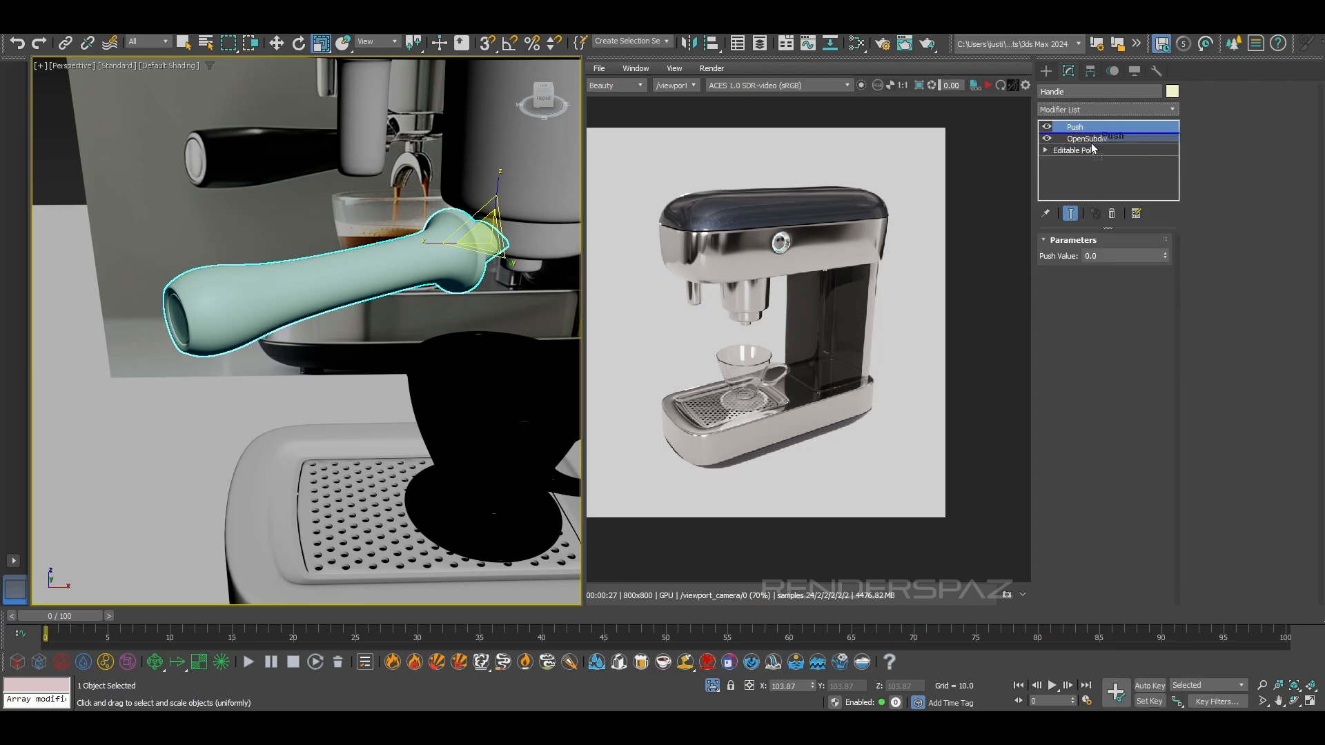
pyautogui.moveTo(1163, 256); pyautogui.dragTo(1166, 241)
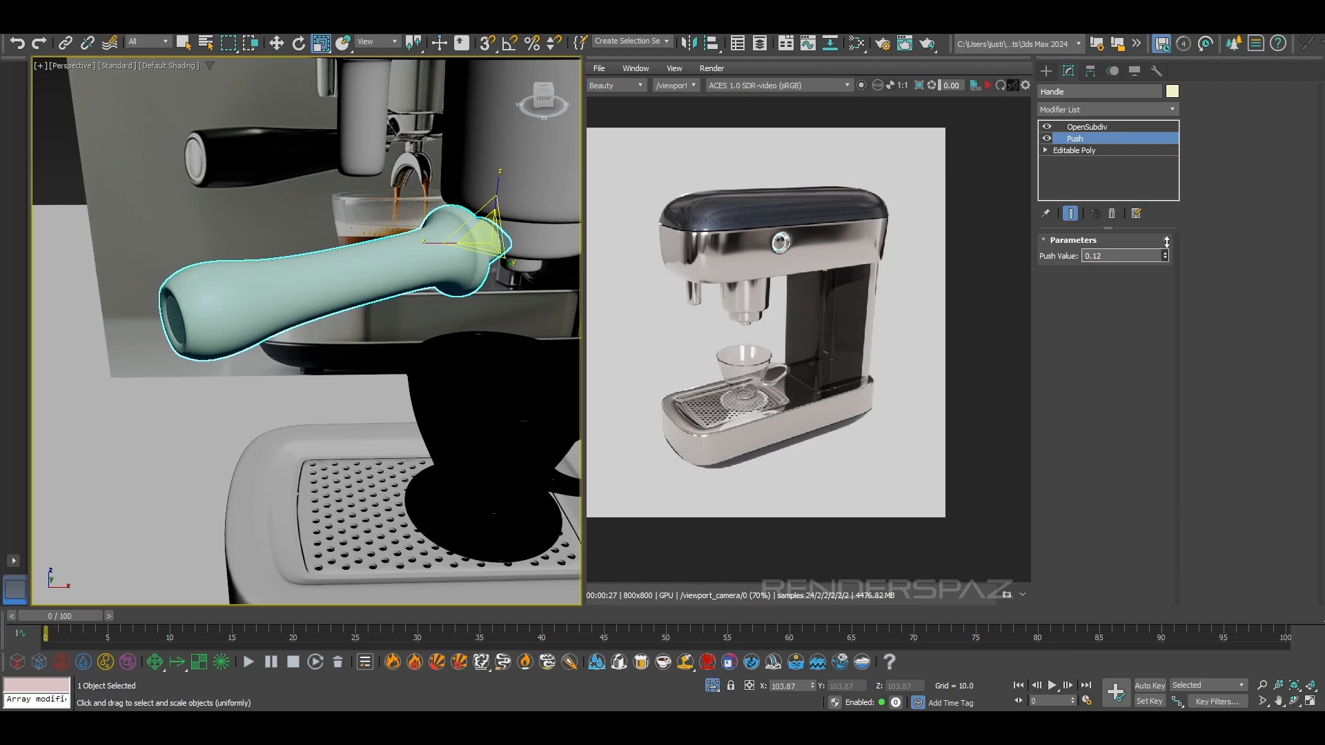
pyautogui.keyDown('alt'); pyautogui.moveTo(94, 372); pyautogui.dragTo(156, 346, button='middle'); pyautogui.keyUp('alt')
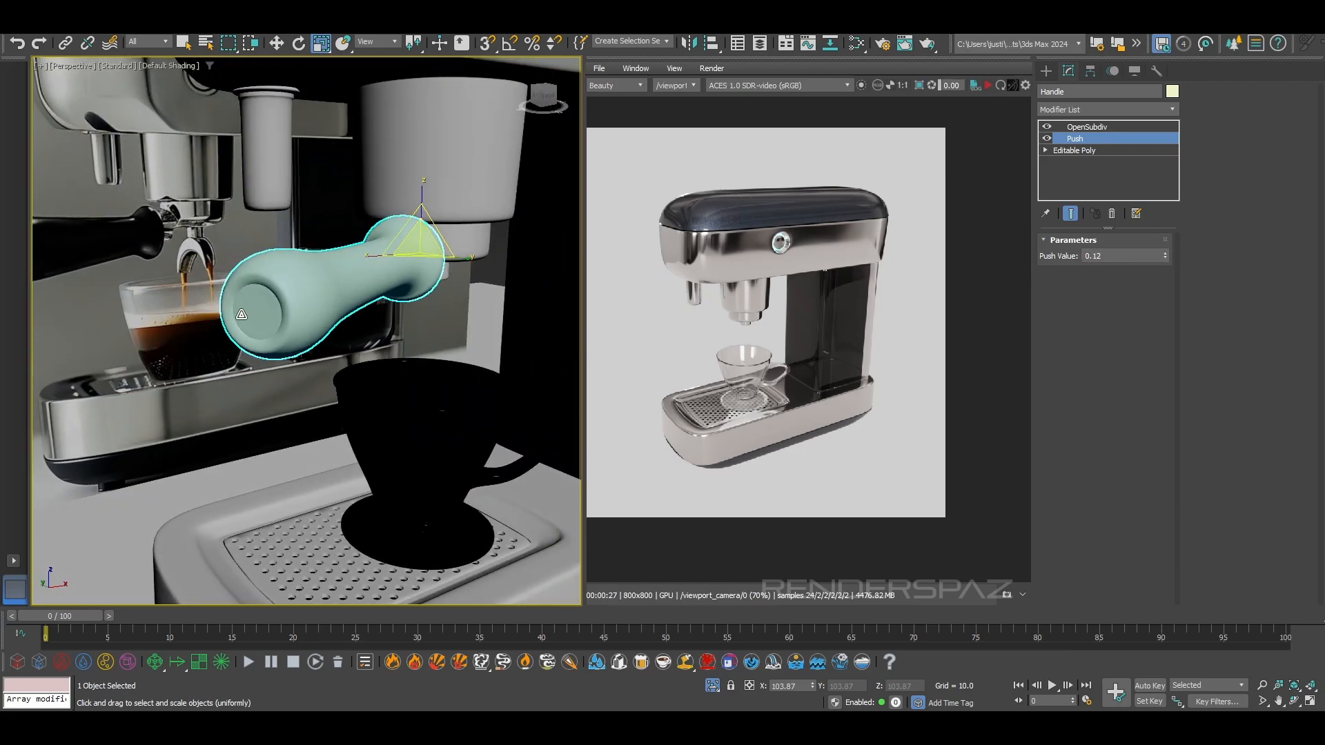
pyautogui.scroll(4, 244, 311)
pyautogui.moveTo(1164, 255); pyautogui.dragTo(1163, 265)
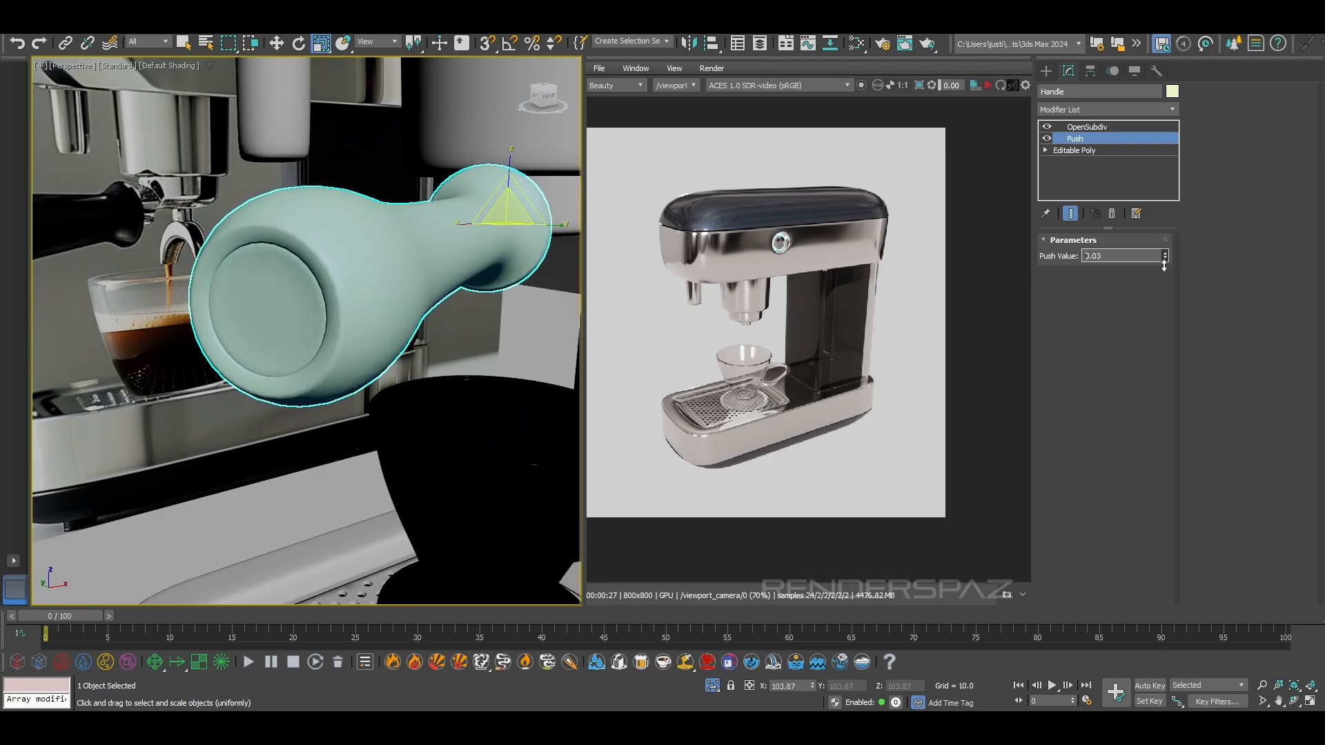
# Compare the pushed handle with the reference photo and delete its Push modifier
pyautogui.keyDown('alt'); pyautogui.moveTo(442, 386); pyautogui.dragTo(369, 450, button='middle'); pyautogui.keyUp('alt')
pyautogui.scroll(-6, 368, 450)
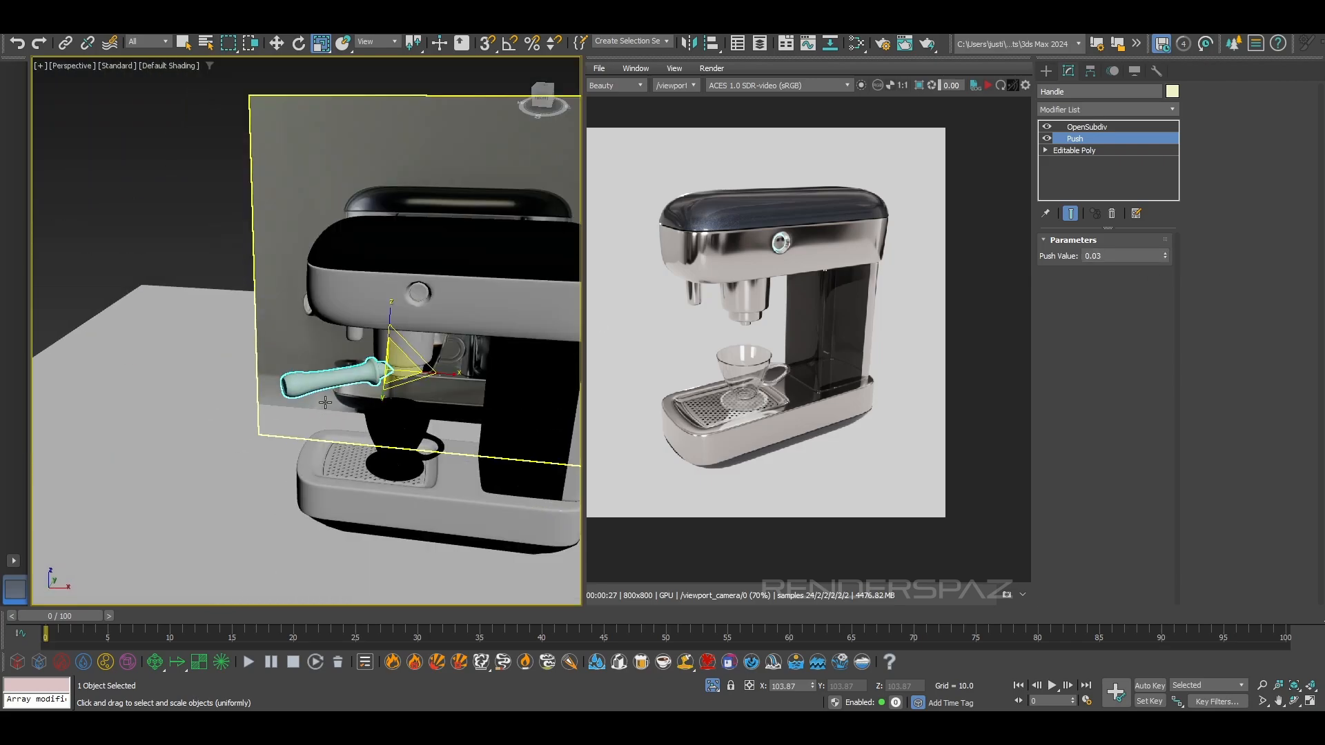
pyautogui.click(197, 320)
pyautogui.keyDown('alt'); pyautogui.moveTo(452, 476); pyautogui.dragTo(526, 429, button='middle'); pyautogui.keyUp('alt')
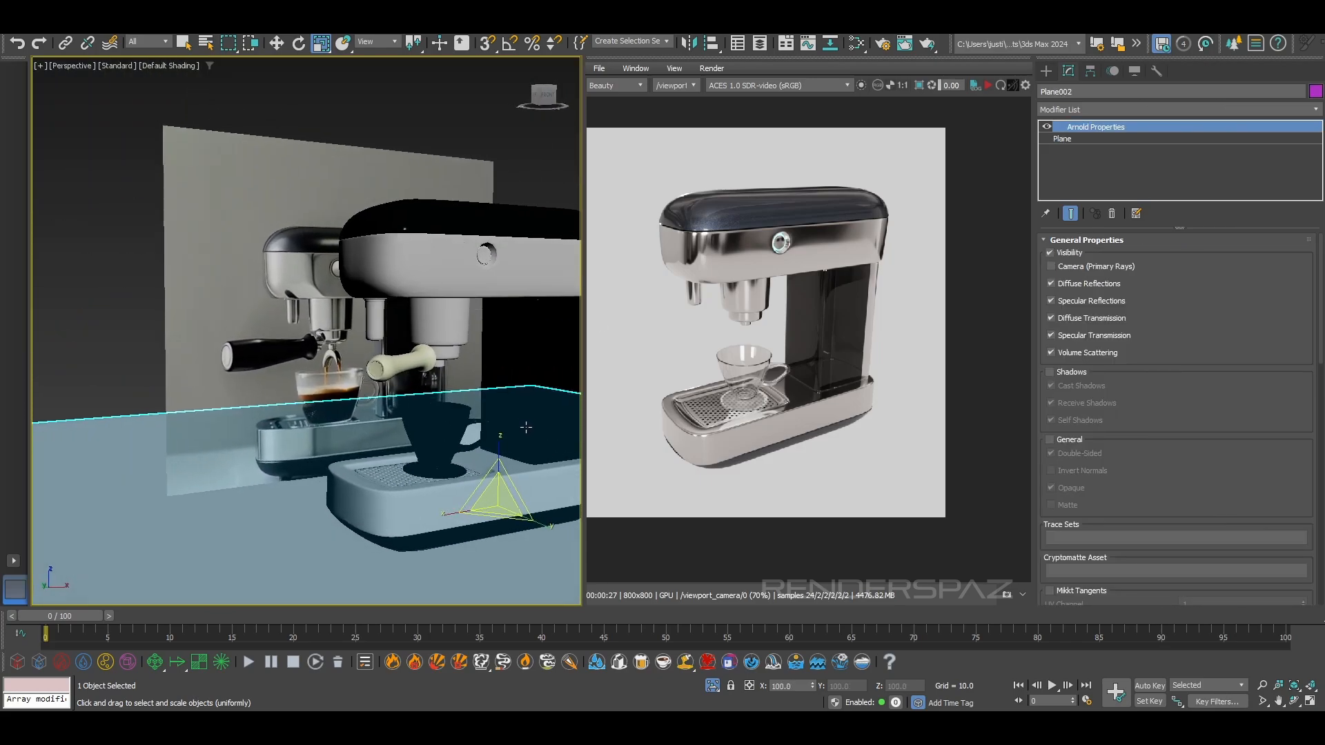
pyautogui.scroll(3, 442, 345)
pyautogui.click(410, 378)
pyautogui.press('z')
pyautogui.keyDown('alt'); pyautogui.moveTo(258, 369); pyautogui.dragTo(373, 362, button='middle'); pyautogui.keyUp('alt')
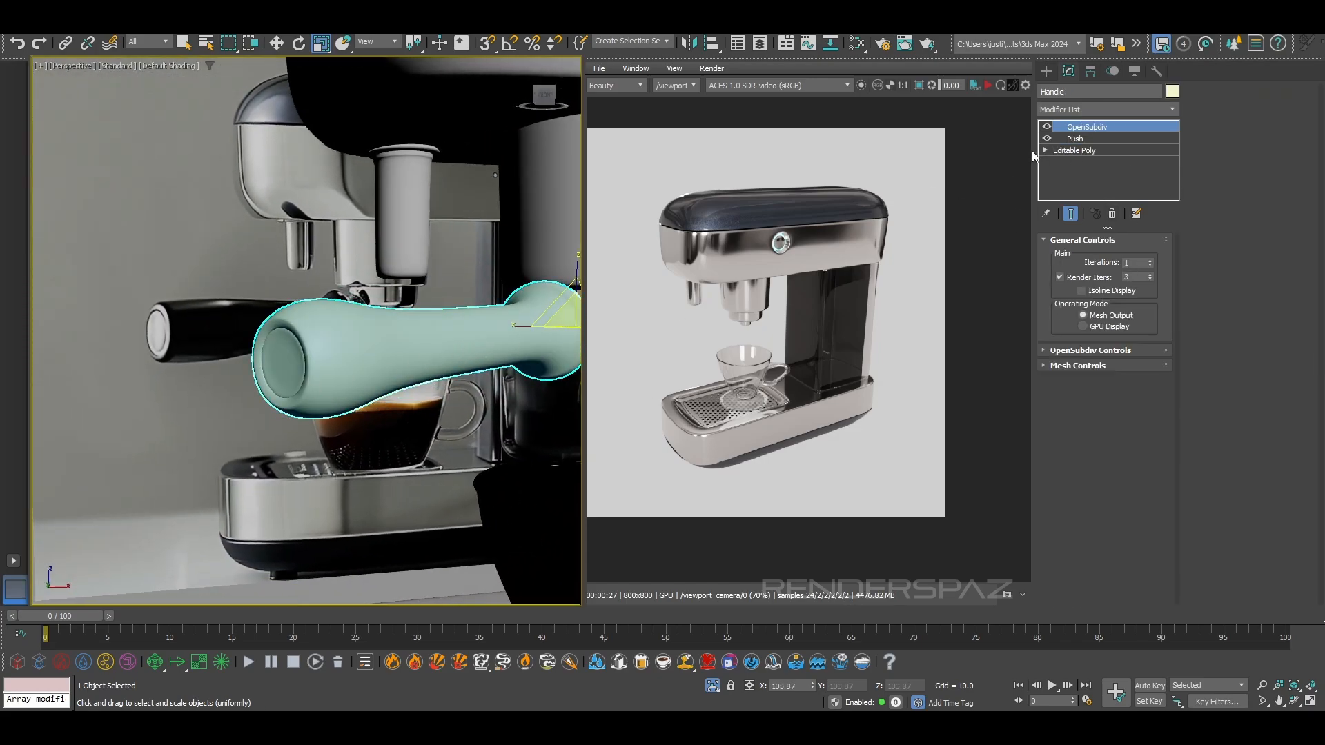
pyautogui.click(1083, 140)
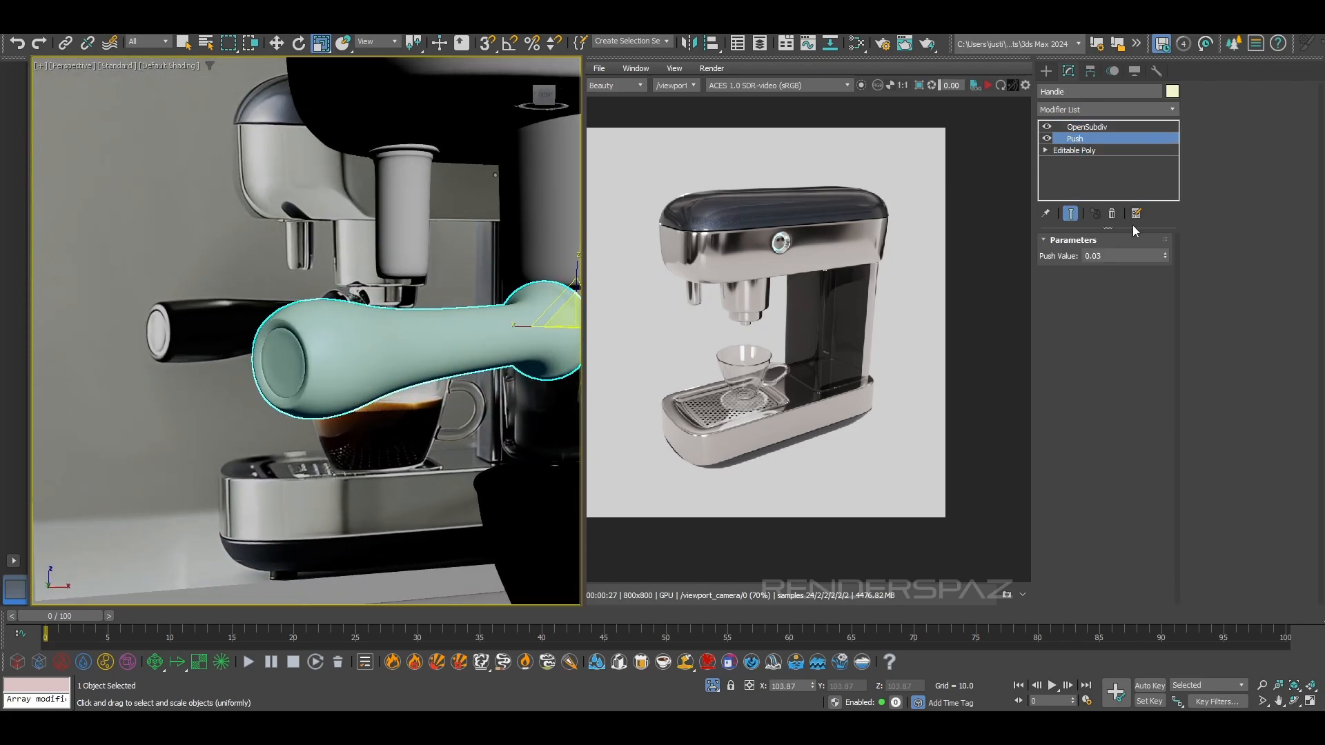
pyautogui.click(1112, 214)
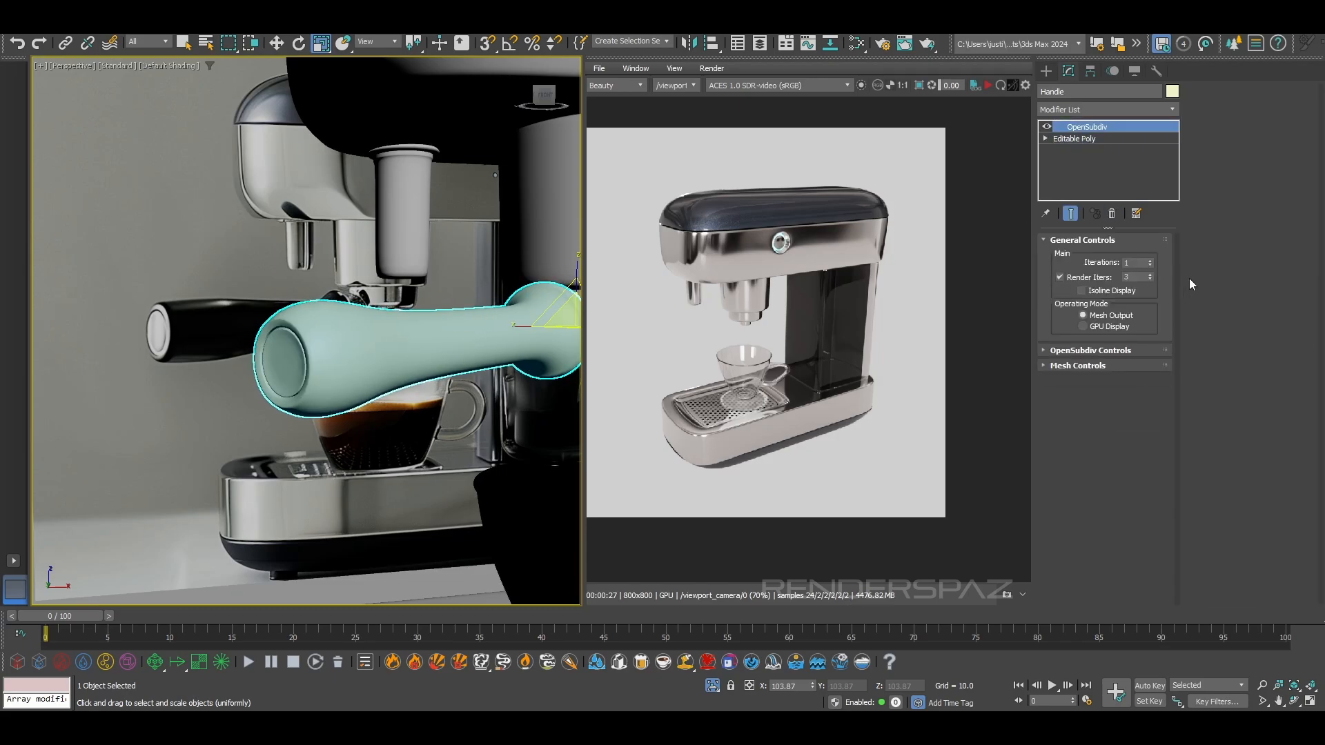
# Select the inner circular edge loop on the handle's end cap and switch to its 16 vertices
pyautogui.click(1078, 141)
pyautogui.click(1071, 257)
pyautogui.keyDown('alt'); pyautogui.moveTo(469, 328); pyautogui.dragTo(366, 341, button='middle'); pyautogui.keyUp('alt')
pyautogui.click(222, 233)
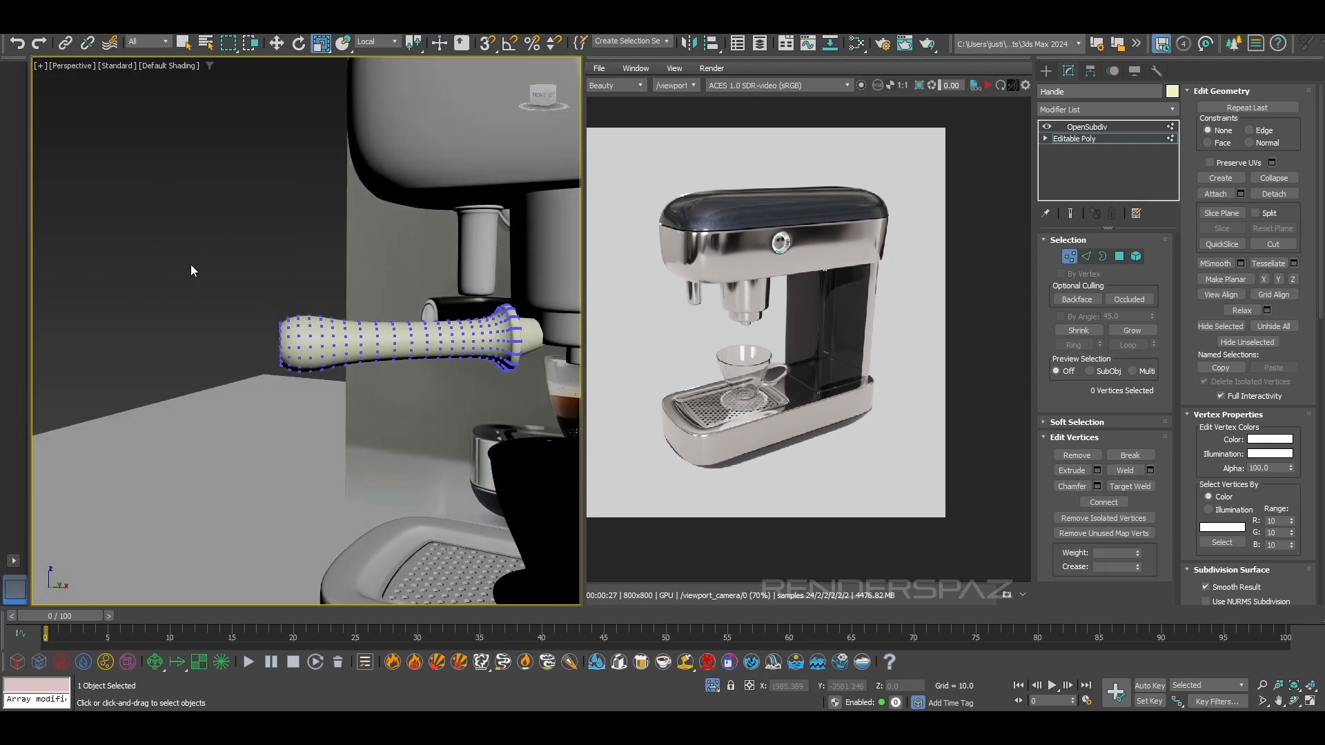
pyautogui.keyDown('alt'); pyautogui.moveTo(202, 296); pyautogui.dragTo(274, 367, button='middle'); pyautogui.keyUp('alt')
pyautogui.scroll(5, 273, 367)
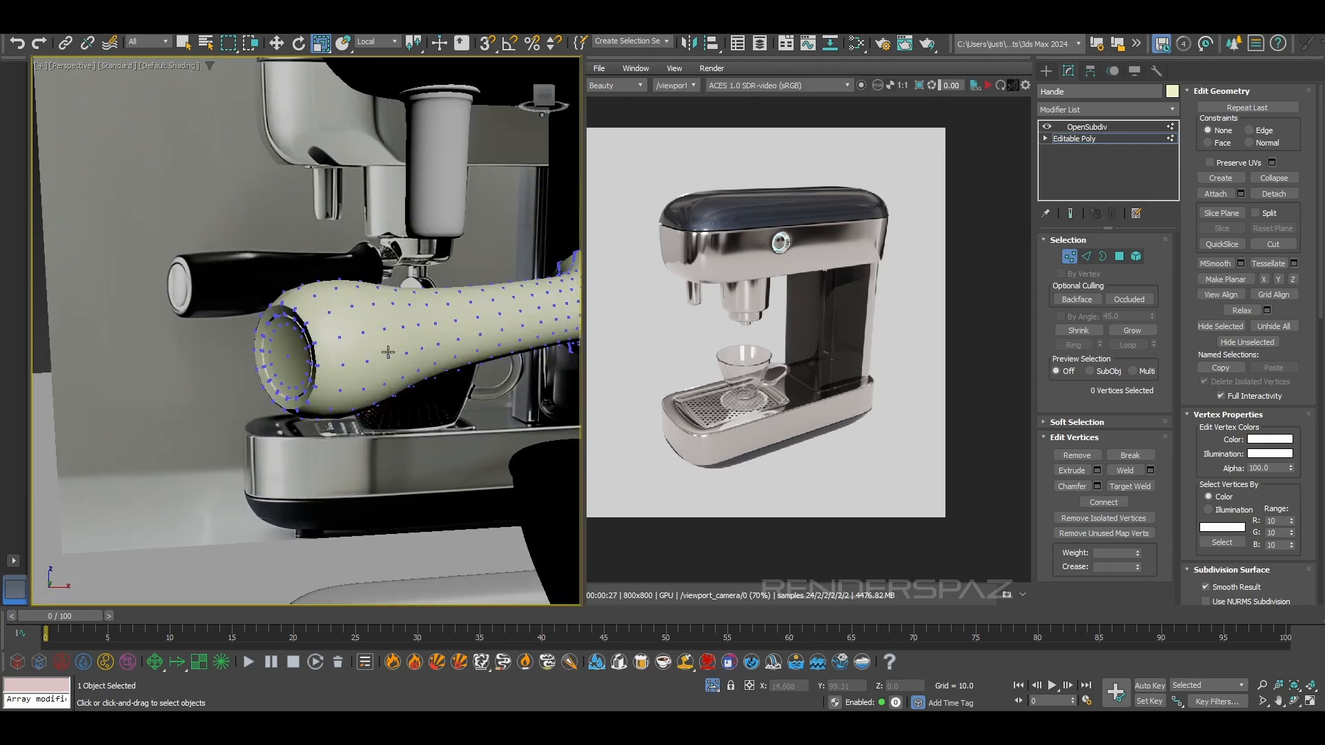
pyautogui.click(1093, 256)
pyautogui.press('F3')
pyautogui.click(325, 294)
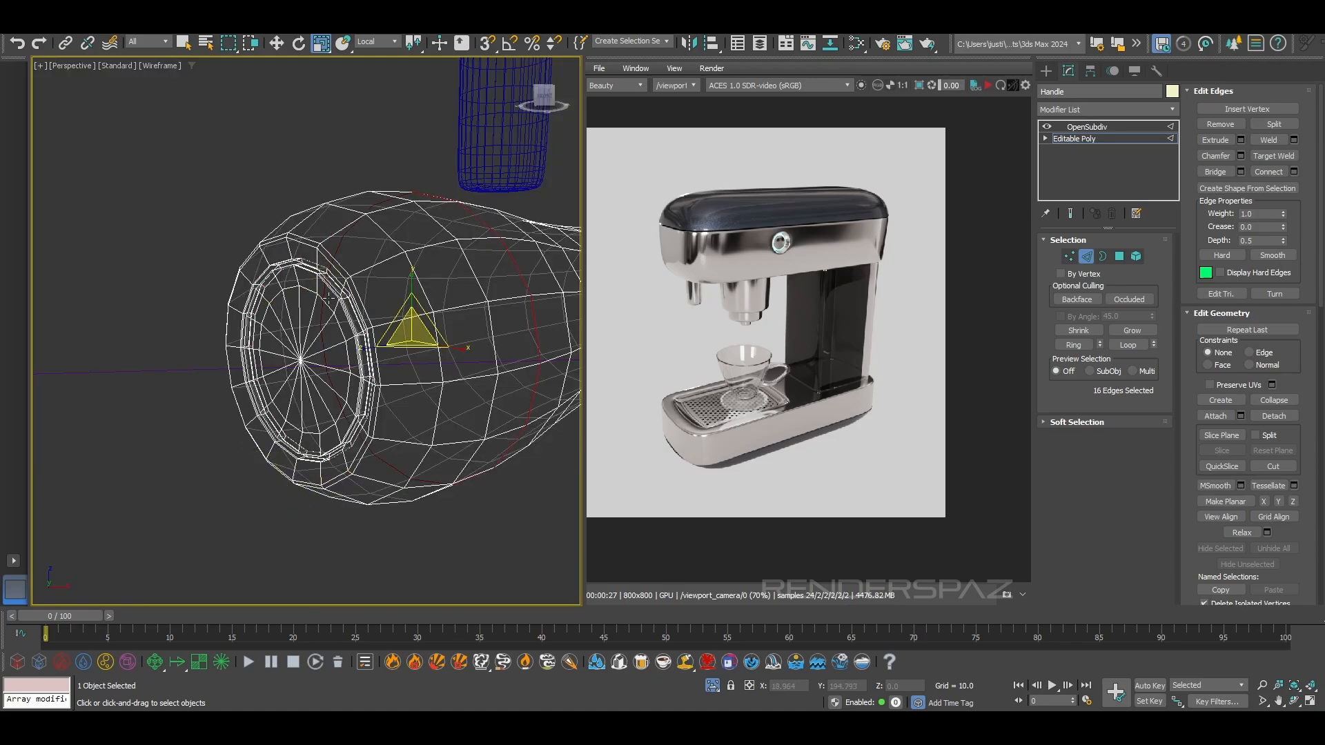
pyautogui.doubleClick(326, 301)
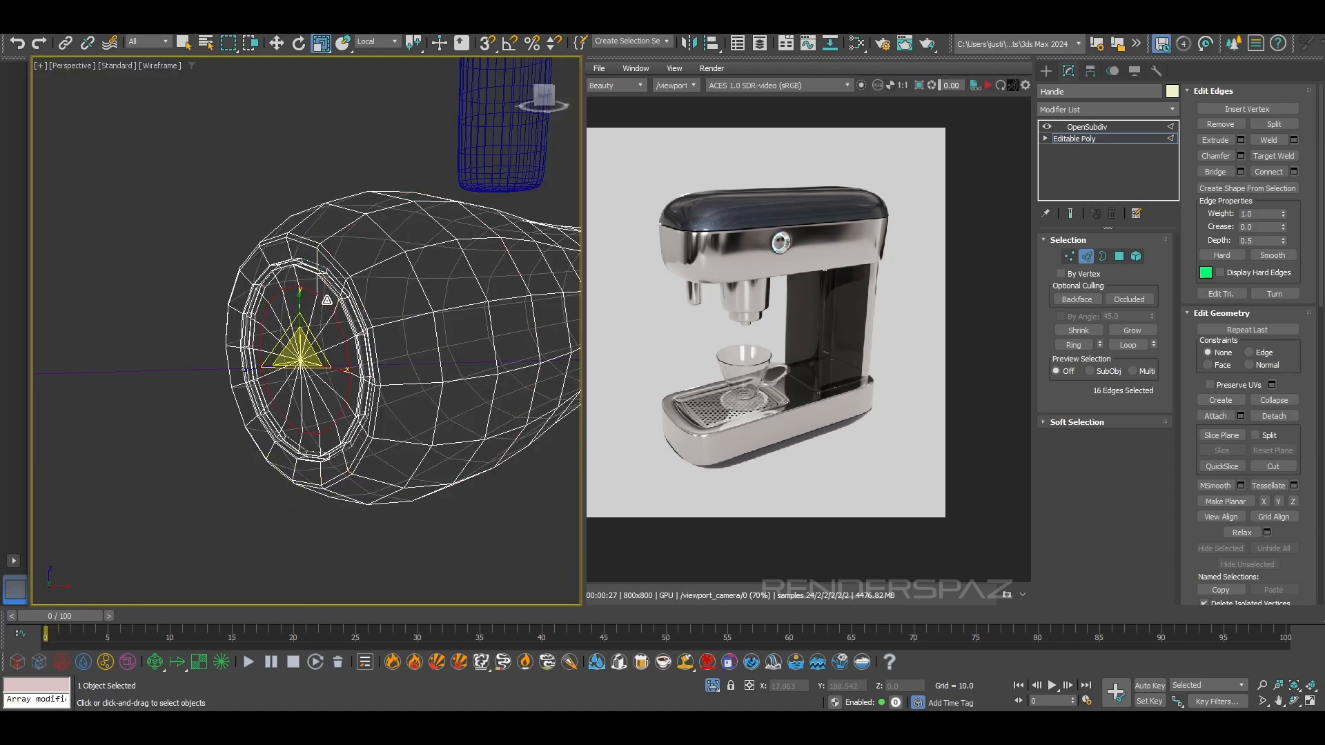
pyautogui.click(1068, 256)
pyautogui.press('F3')
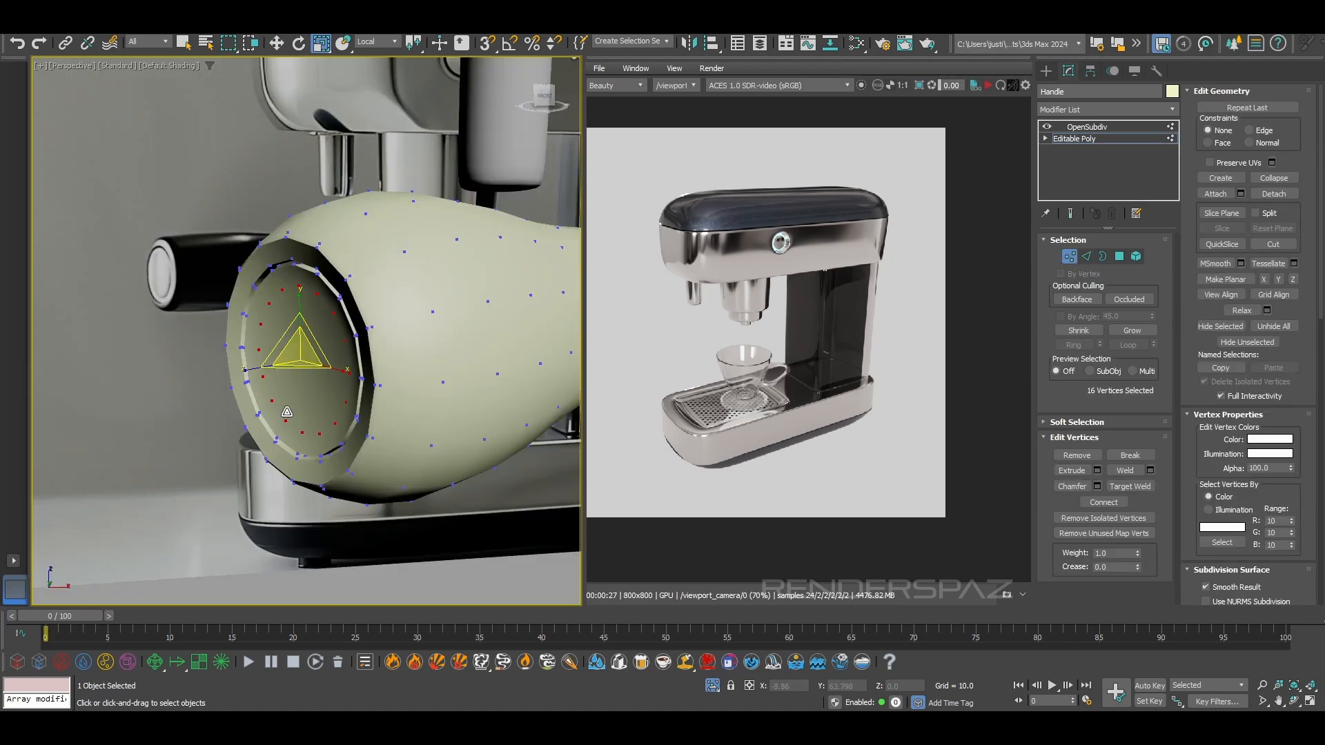
# Turn on Soft Selection for the end-cap vertices and view its falloff along the whole handle in wireframe
pyautogui.click(1076, 422)
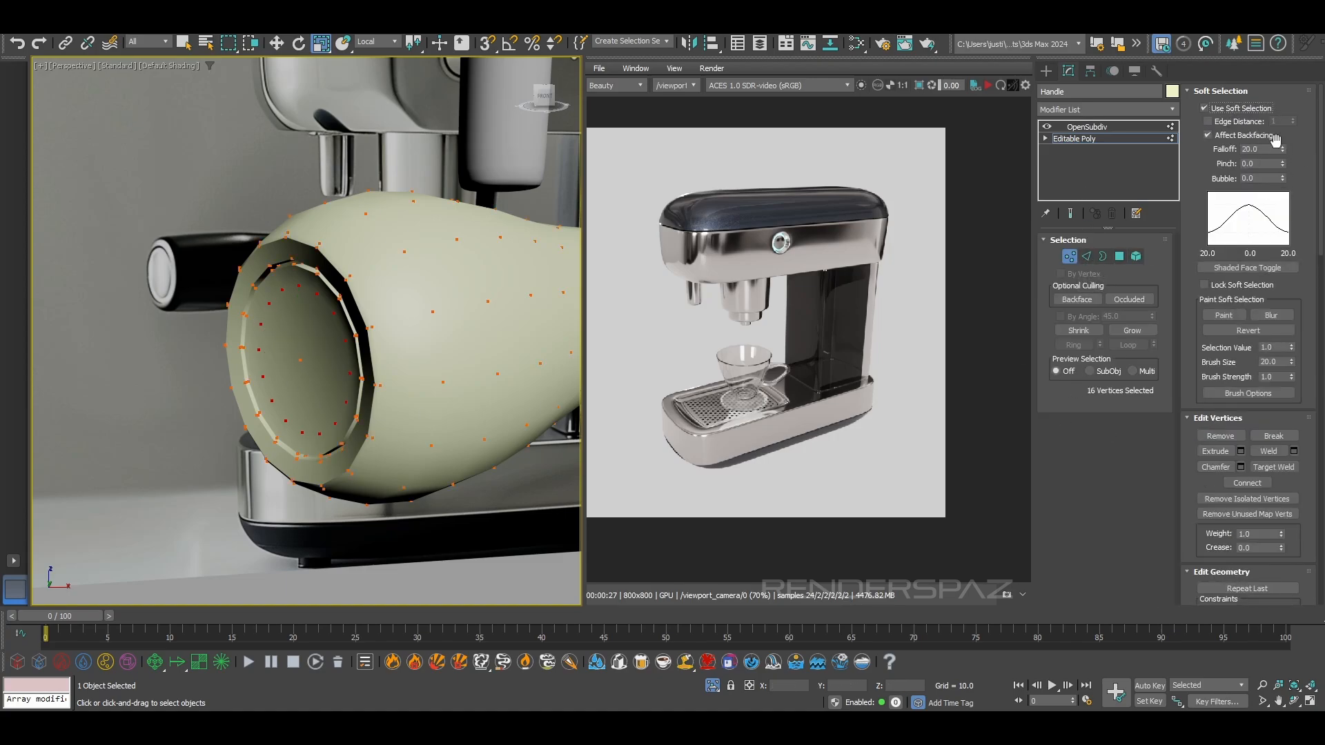
pyautogui.scroll(-7, 369, 296)
pyautogui.press('F3')
pyautogui.press('F3')
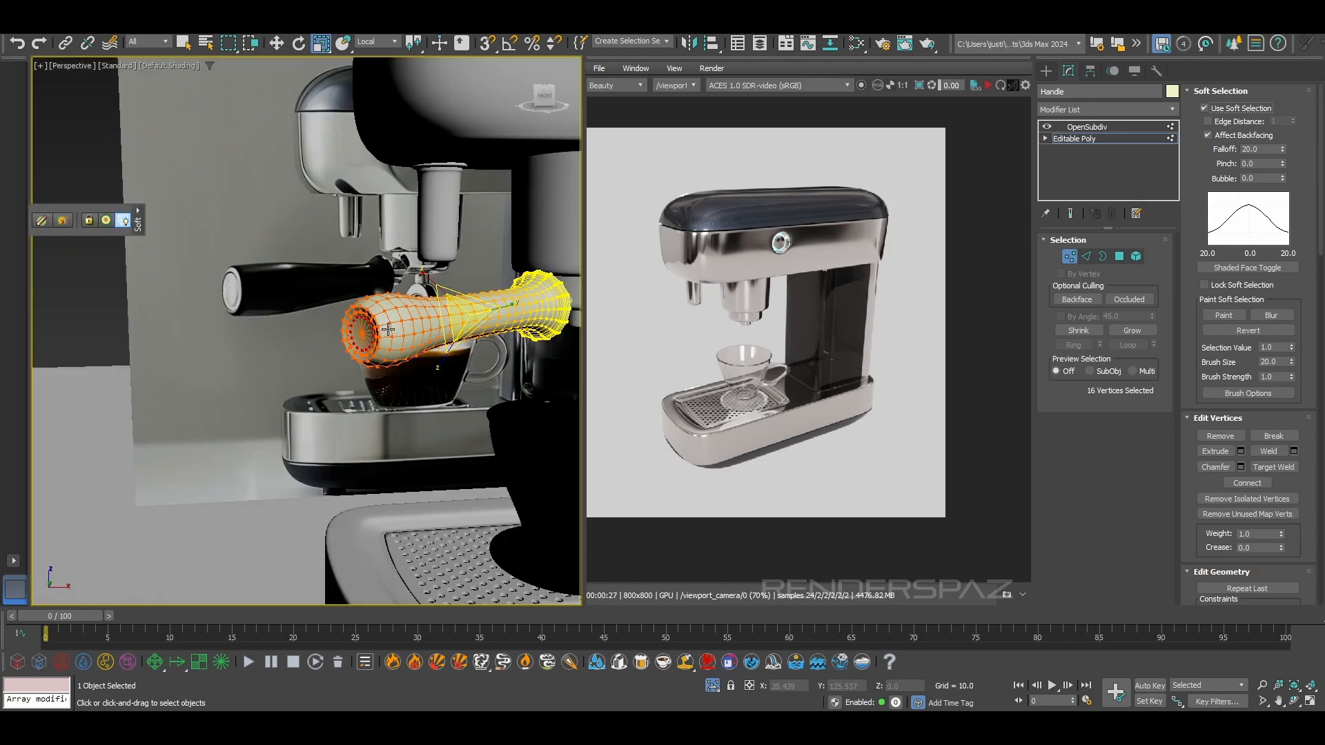
pyautogui.press('F3')
pyautogui.moveTo(569, 338)
pyautogui.mouseDown(button='middle')
pyautogui.moveTo(428, 402)
pyautogui.moveTo(316, 369)
pyautogui.mouseUp(button='middle')
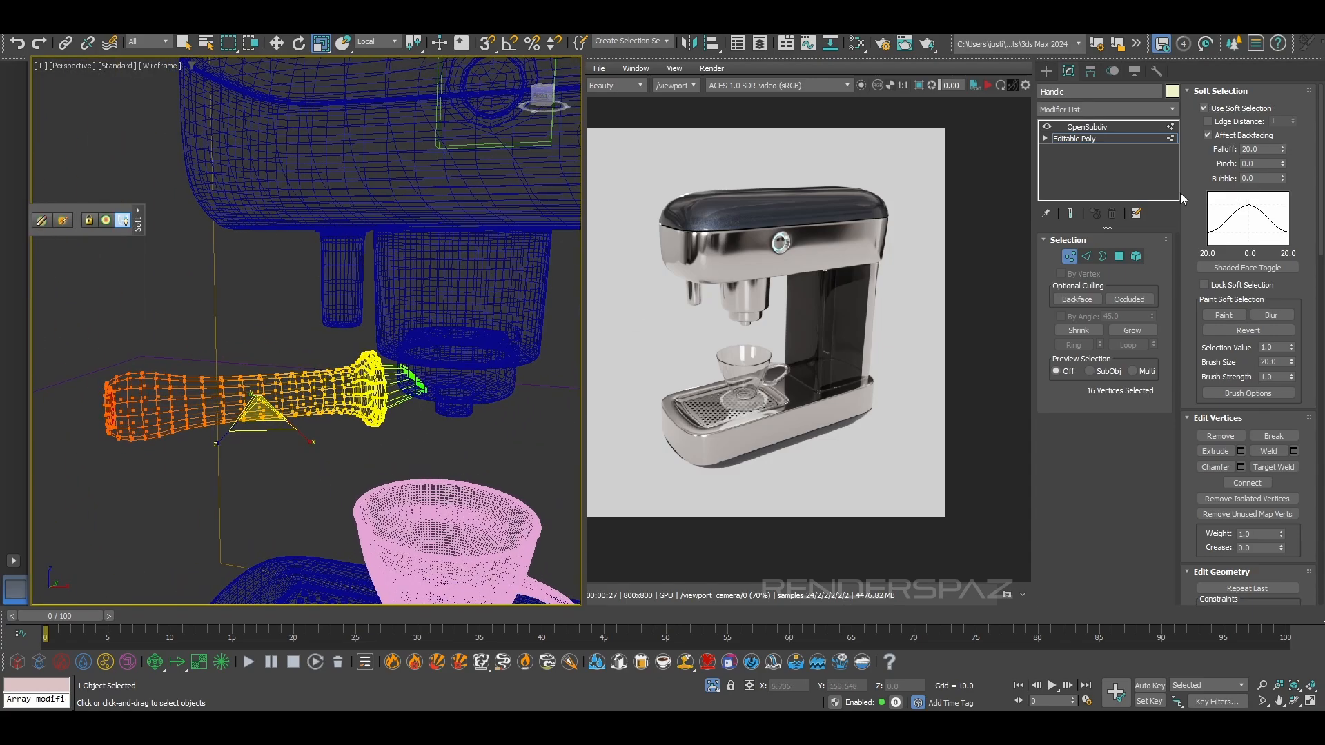
# Try scaling up the handle's end with the soft selection falloff of 20.0, and undo the change
pyautogui.moveTo(253, 414); pyautogui.dragTo(255, 393)
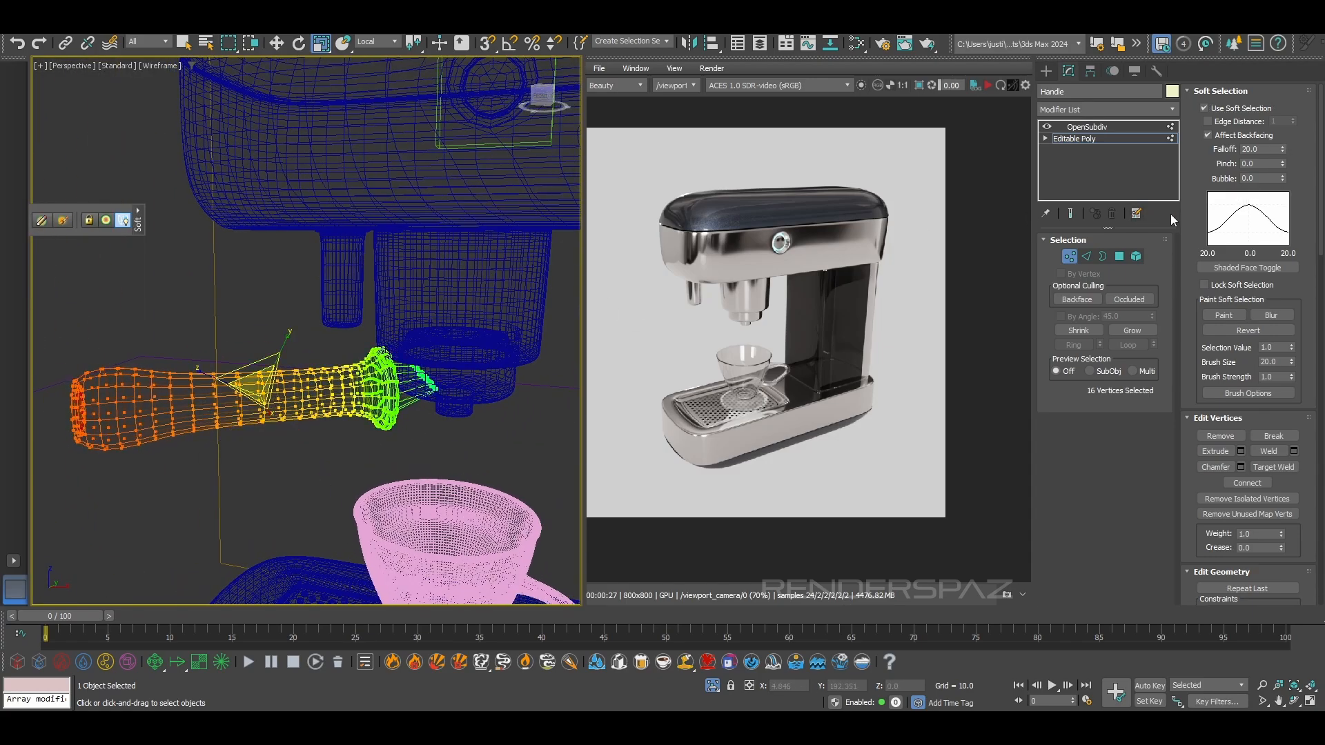
pyautogui.rightClick(237, 308)
pyautogui.click(183, 329)
pyautogui.hotkey('ctrl', 'z')
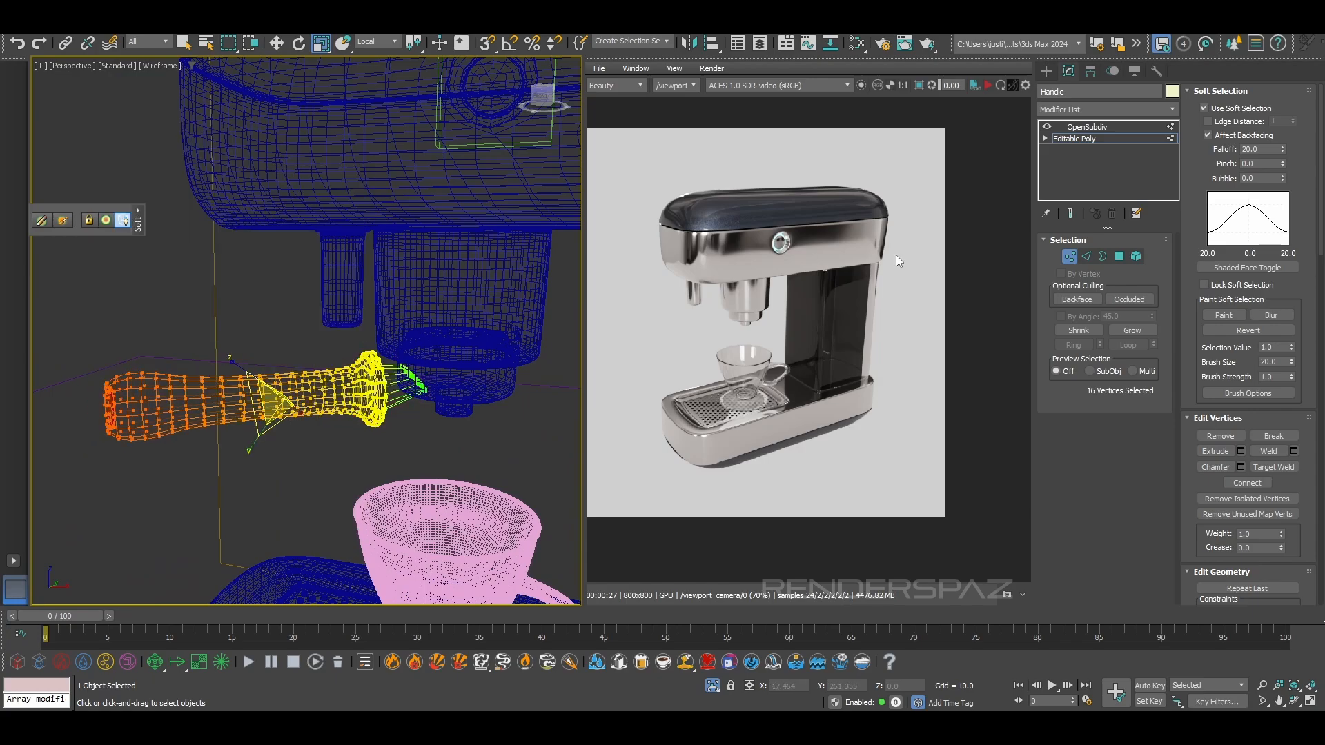
# Set the soft selection falloff to 7.6, scale up the handle's end section and check its proportions against the reference
pyautogui.moveTo(1281, 149); pyautogui.dragTo(1271, 195)
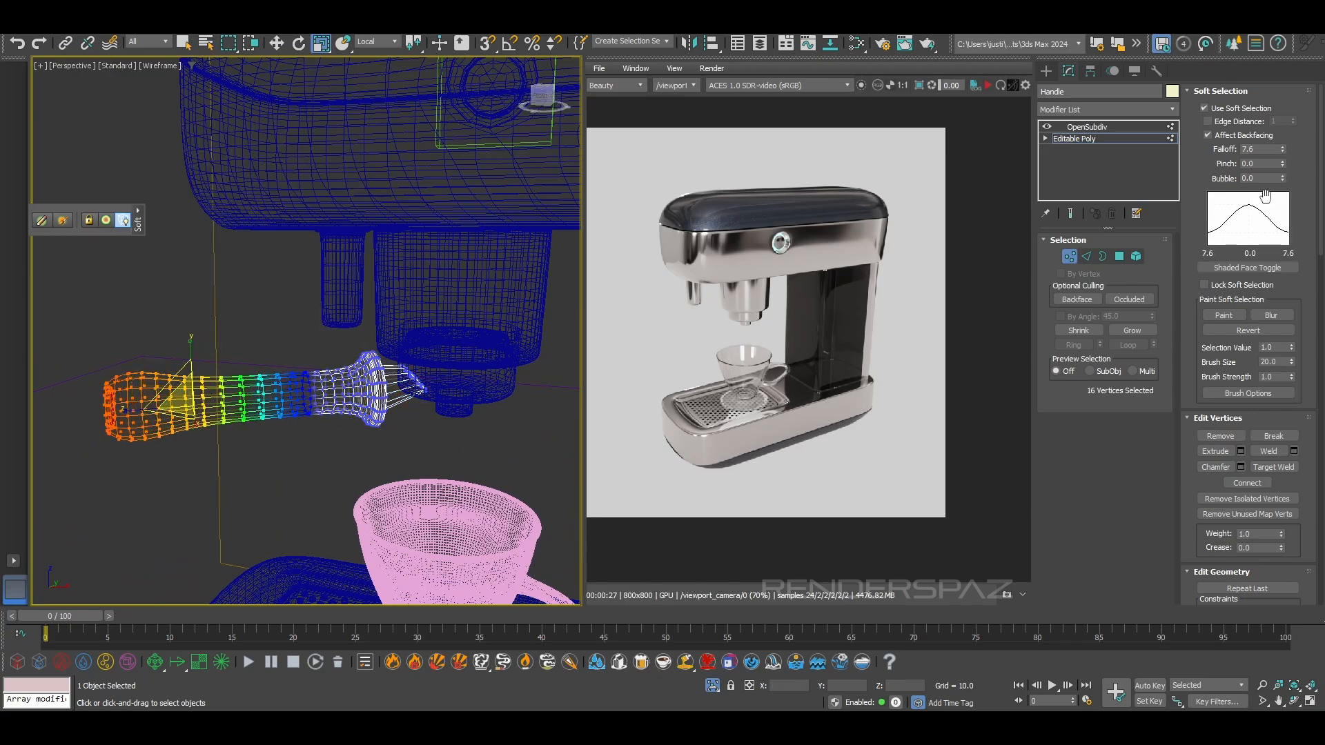
pyautogui.moveTo(166, 407); pyautogui.dragTo(193, 381)
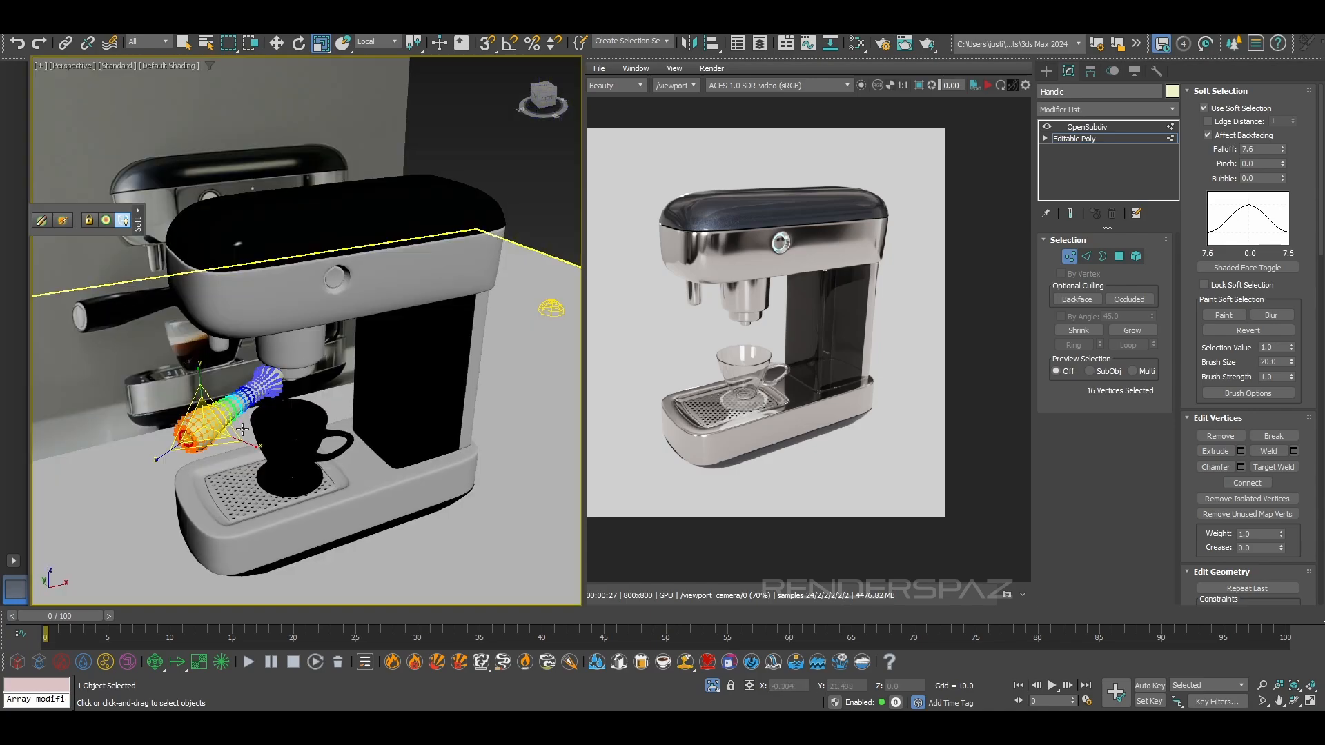
pyautogui.keyDown('alt'); pyautogui.moveTo(242, 430); pyautogui.dragTo(180, 395, button='middle'); pyautogui.keyUp('alt')
pyautogui.scroll(3, 178, 395)
pyautogui.scroll(2, 220, 425)
pyautogui.moveTo(219, 426); pyautogui.dragTo(263, 416)
pyautogui.keyDown('alt'); pyautogui.moveTo(185, 116); pyautogui.dragTo(242, 112, button='middle'); pyautogui.keyUp('alt')
pyautogui.hotkey('ctrl', 'z')
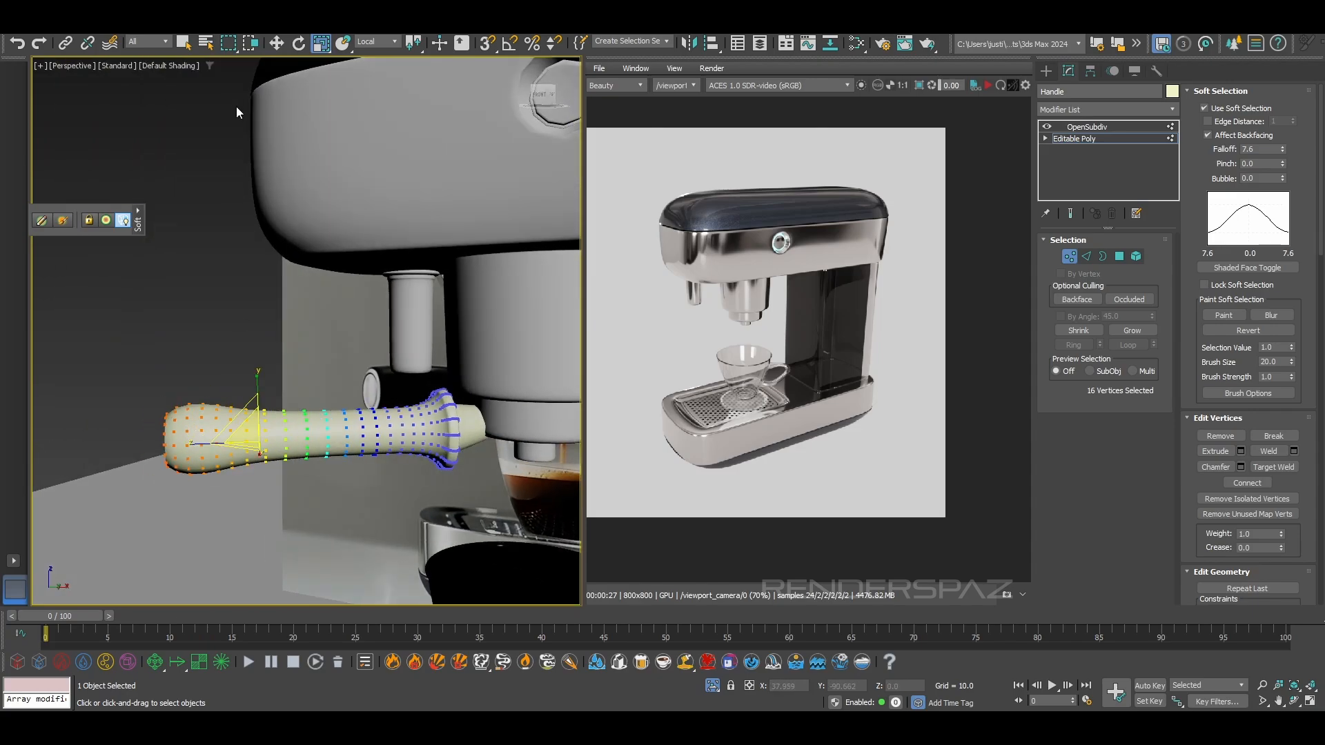
# Scale up the handle's soft-selected end section further, set the Move tool to the View coordinate system and exit vertex editing
pyautogui.click(369, 41)
pyautogui.click(365, 42)
pyautogui.moveTo(238, 436)
pyautogui.mouseDown()
pyautogui.moveTo(261, 417)
pyautogui.moveTo(241, 428)
pyautogui.mouseUp()
pyautogui.press('w')
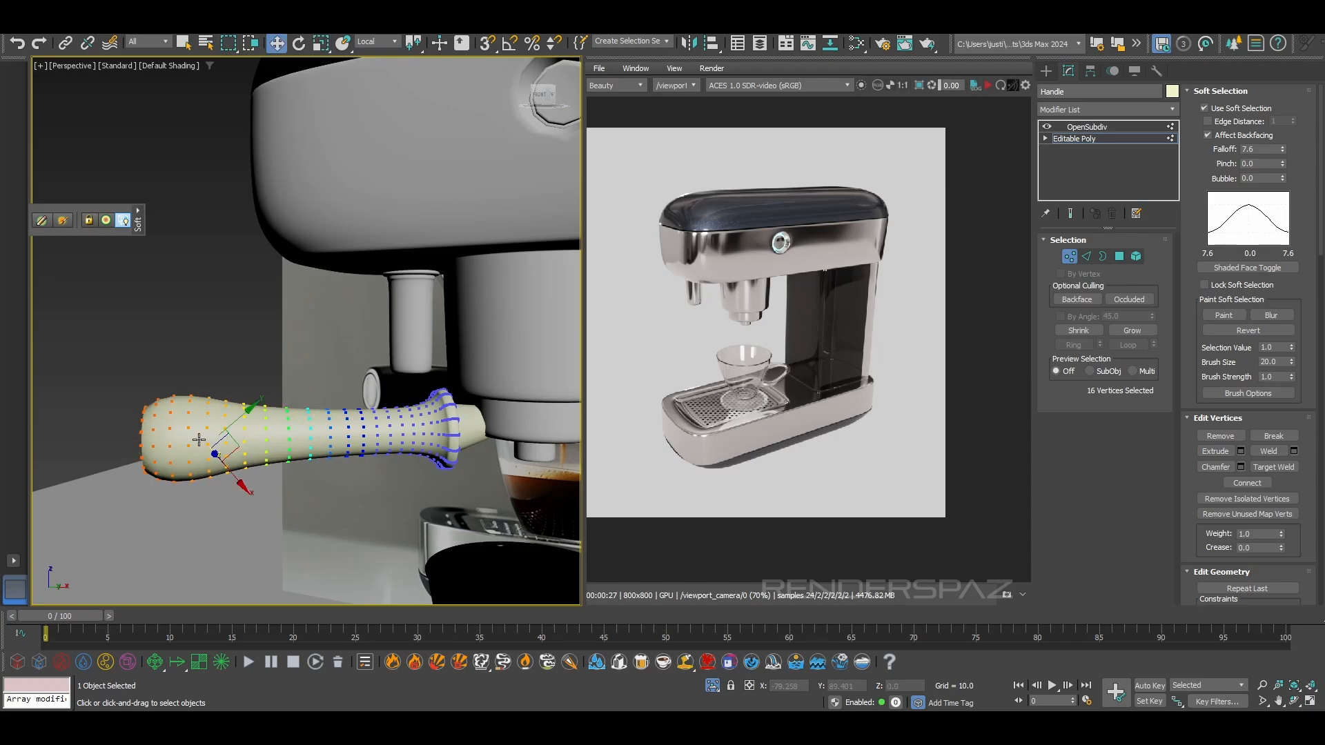
pyautogui.click(367, 55)
pyautogui.keyDown('alt'); pyautogui.moveTo(243, 456); pyautogui.dragTo(219, 530, button='middle'); pyautogui.keyUp('alt')
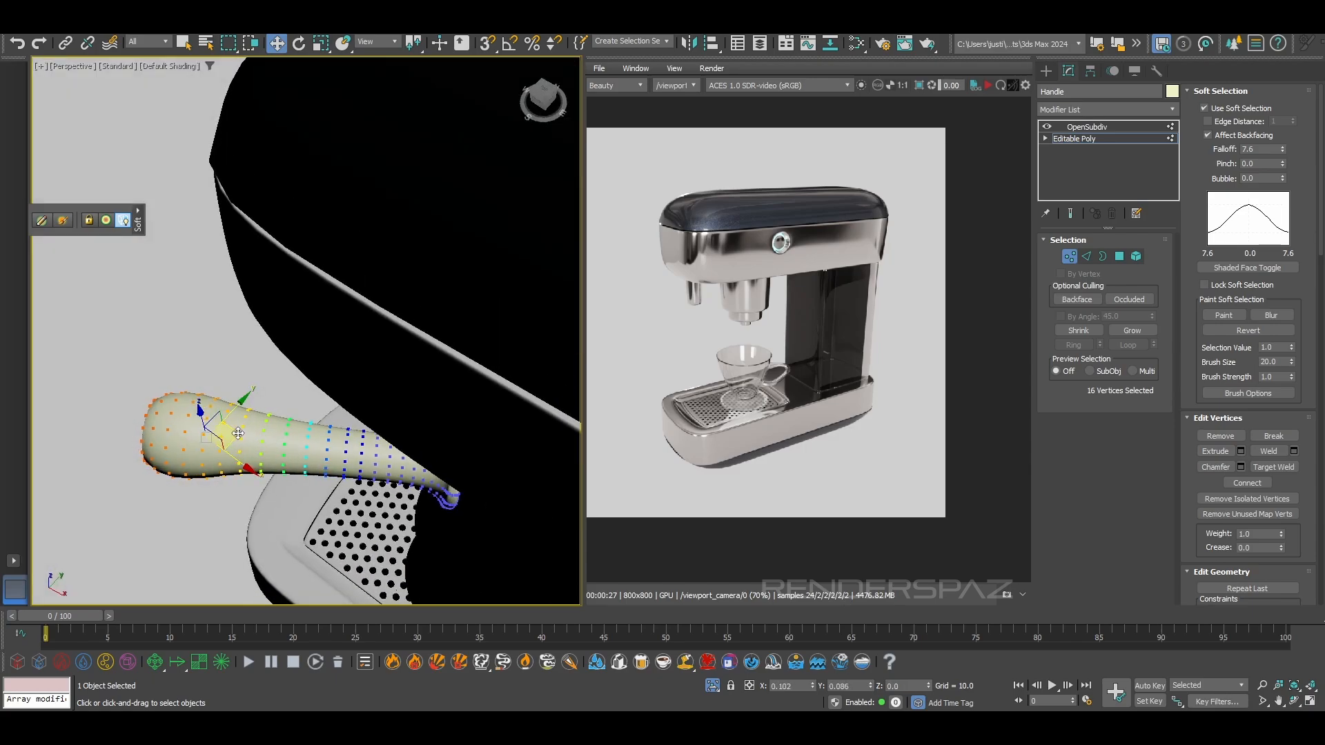
pyautogui.keyDown('alt'); pyautogui.moveTo(233, 434); pyautogui.dragTo(273, 348, button='middle'); pyautogui.keyUp('alt')
pyautogui.click(1070, 256)
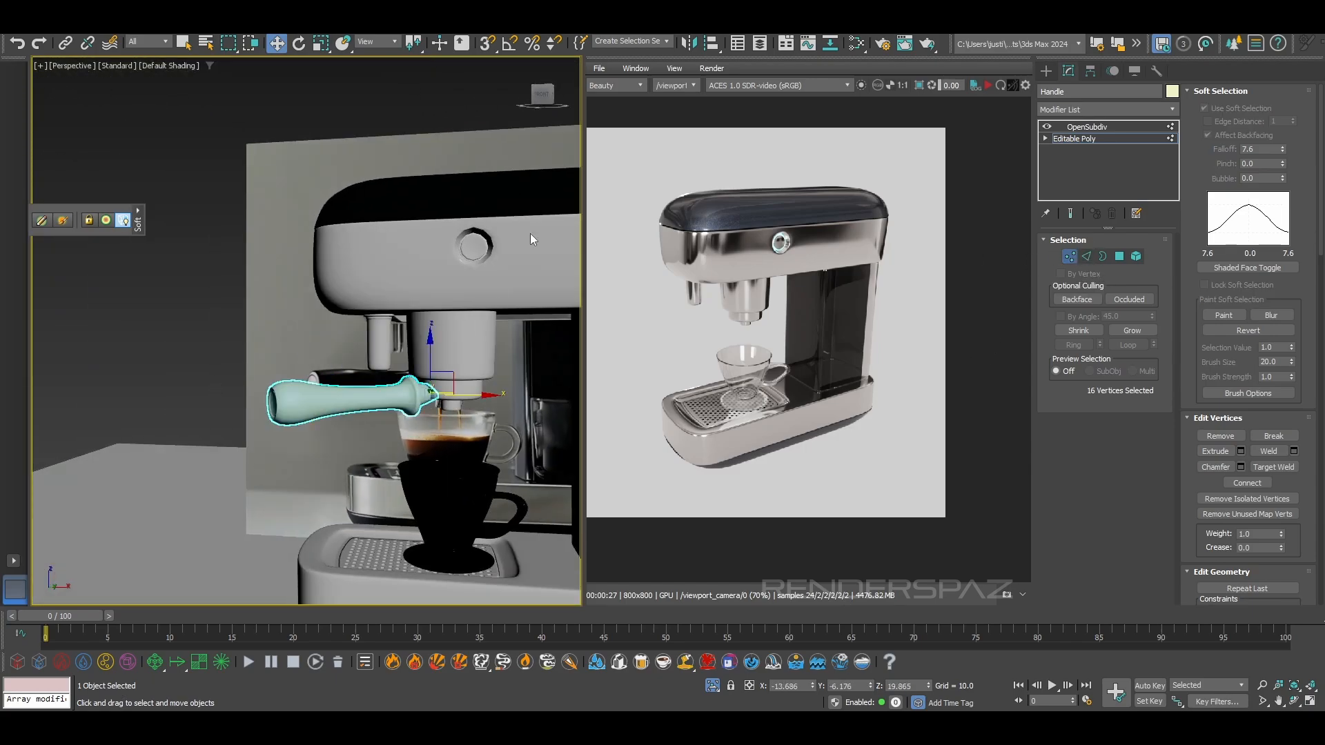
# Deselect the handle, compare its overall shape with the reference photo, and select it again
pyautogui.click(225, 304)
pyautogui.scroll(-4, 276, 449)
pyautogui.keyDown('alt'); pyautogui.moveTo(269, 480); pyautogui.dragTo(326, 505, button='middle'); pyautogui.keyUp('alt')
pyautogui.scroll(5, 326, 505)
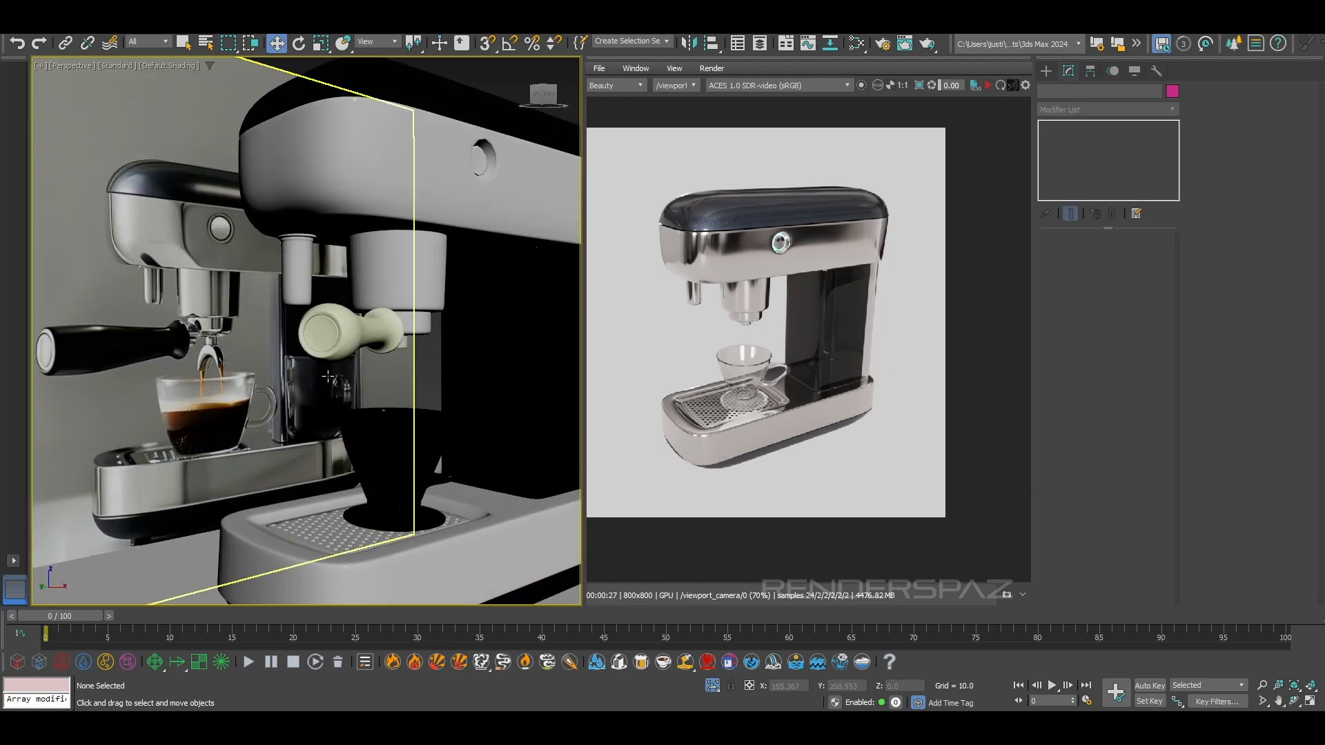
pyautogui.click(349, 328)
pyautogui.keyDown('alt'); pyautogui.moveTo(425, 407); pyautogui.dragTo(350, 406, button='middle'); pyautogui.keyUp('alt')
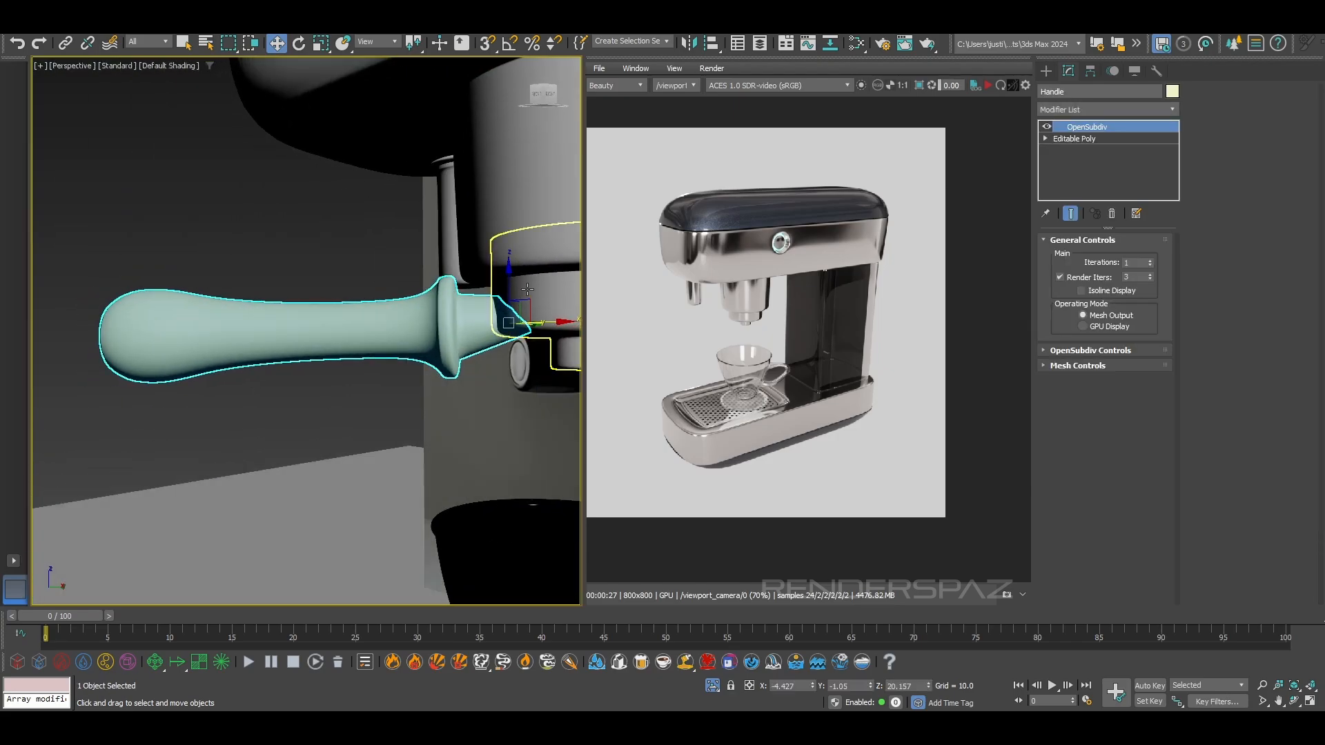
# Examine where the handle's tapered neck meets the machine's brew group and compare the joint with the reference photo
pyautogui.scroll(3, 536, 310)
pyautogui.keyDown('alt'); pyautogui.moveTo(533, 345); pyautogui.dragTo(538, 284, button='middle'); pyautogui.keyUp('alt')
pyautogui.scroll(5, 411, 336)
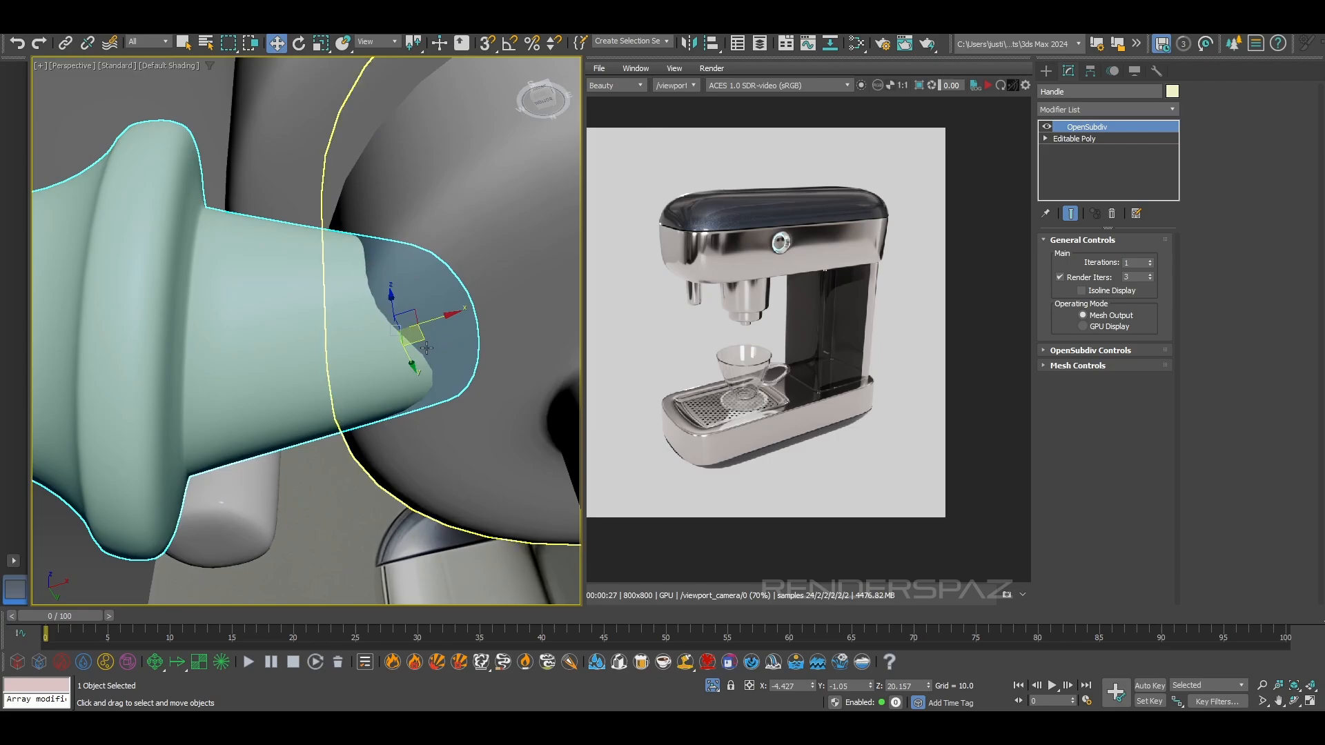
pyautogui.scroll(-2, 385, 390)
pyautogui.keyDown('alt'); pyautogui.moveTo(386, 381); pyautogui.dragTo(378, 448, button='middle'); pyautogui.keyUp('alt')
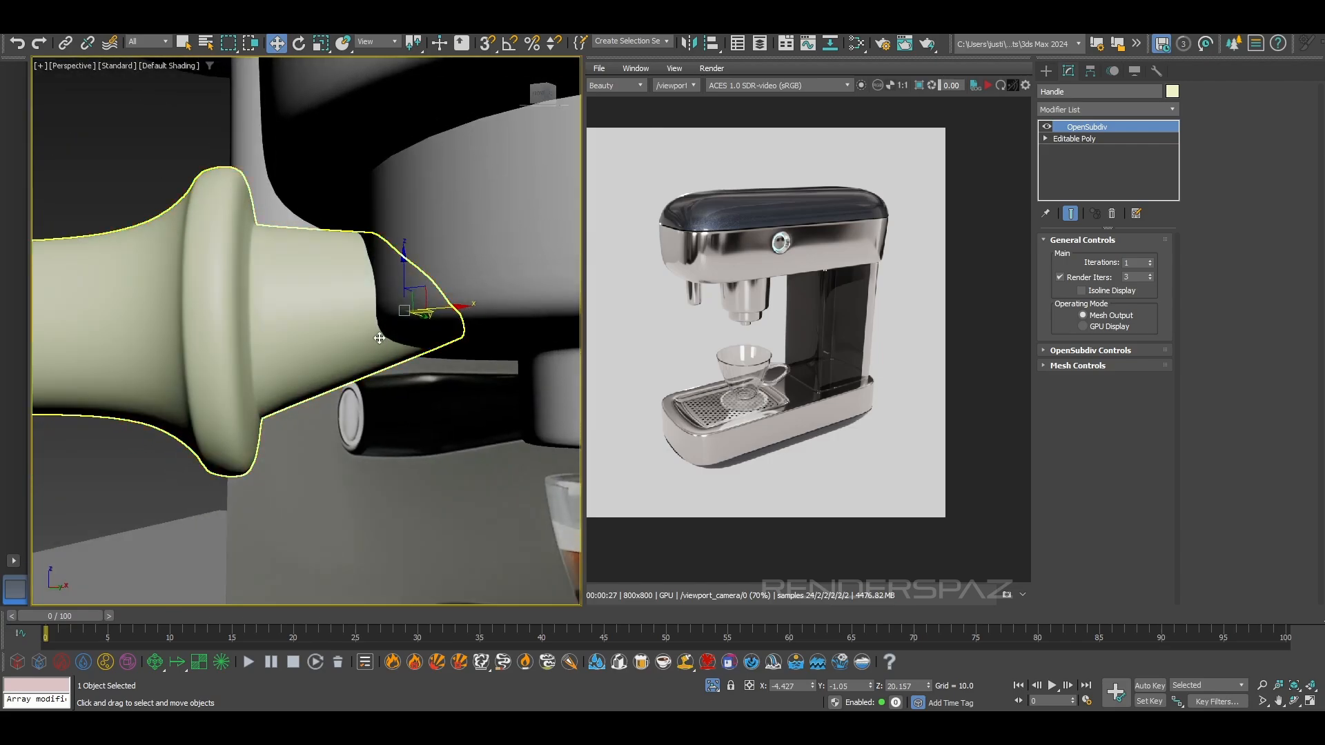
pyautogui.keyDown('alt'); pyautogui.moveTo(372, 344); pyautogui.dragTo(407, 353, button='middle'); pyautogui.keyUp('alt')
pyautogui.scroll(-4, 407, 354)
pyautogui.scroll(-3, 406, 353)
pyautogui.click(271, 263)
pyautogui.click(270, 355)
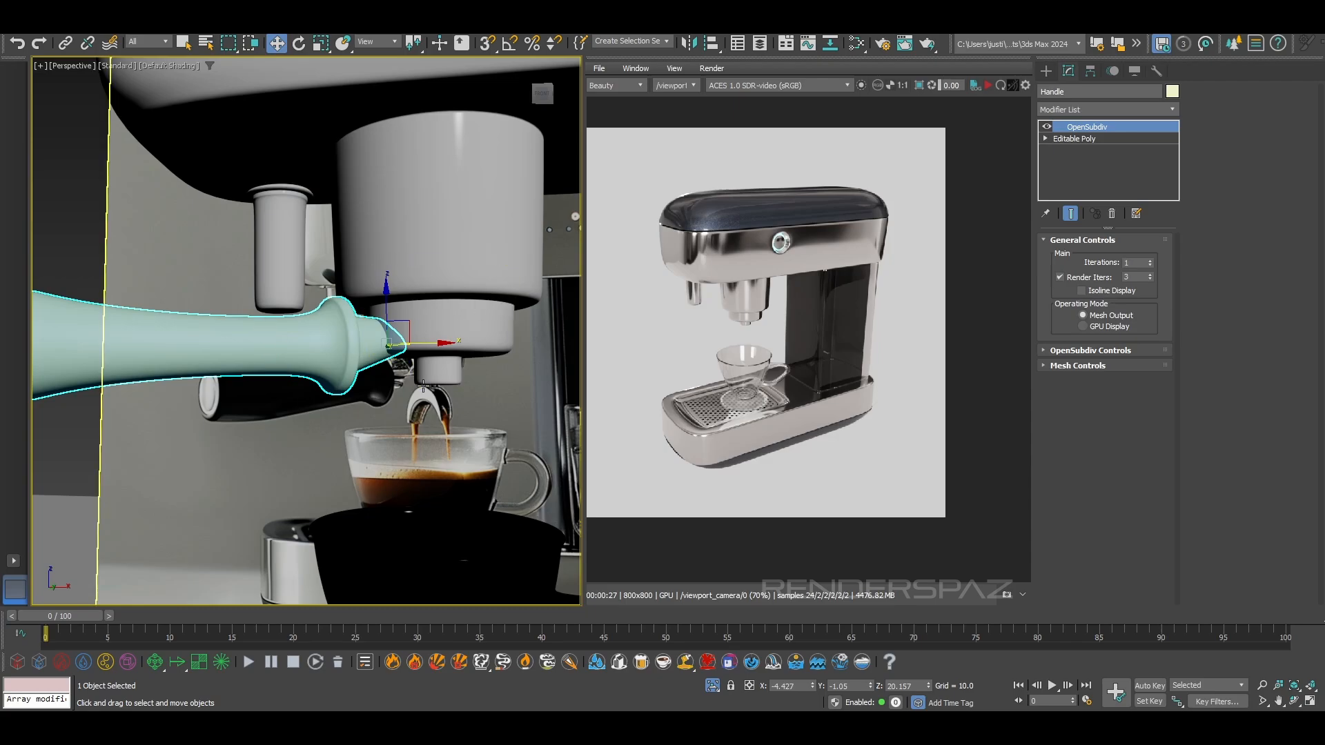
pyautogui.scroll(3, 349, 359)
pyautogui.keyDown('alt'); pyautogui.moveTo(448, 309); pyautogui.dragTo(419, 300, button='middle'); pyautogui.keyUp('alt')
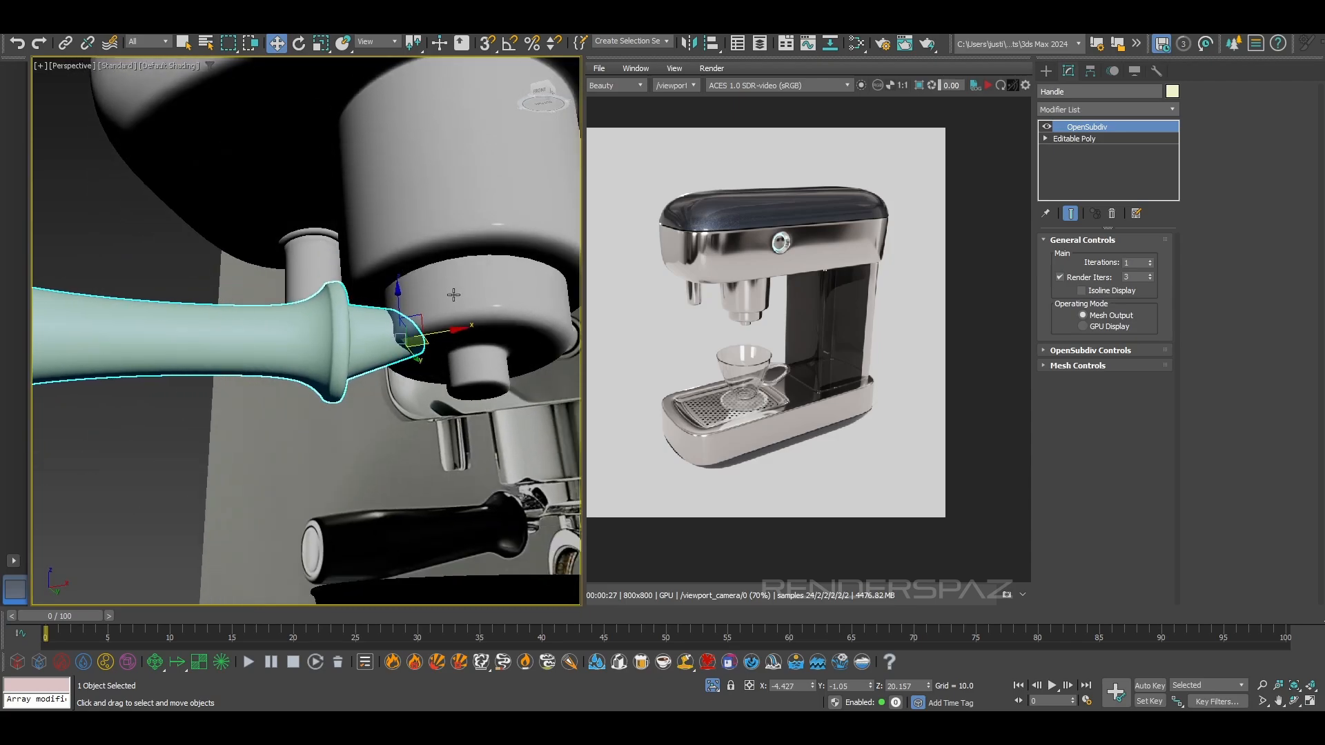
pyautogui.scroll(3, 419, 301)
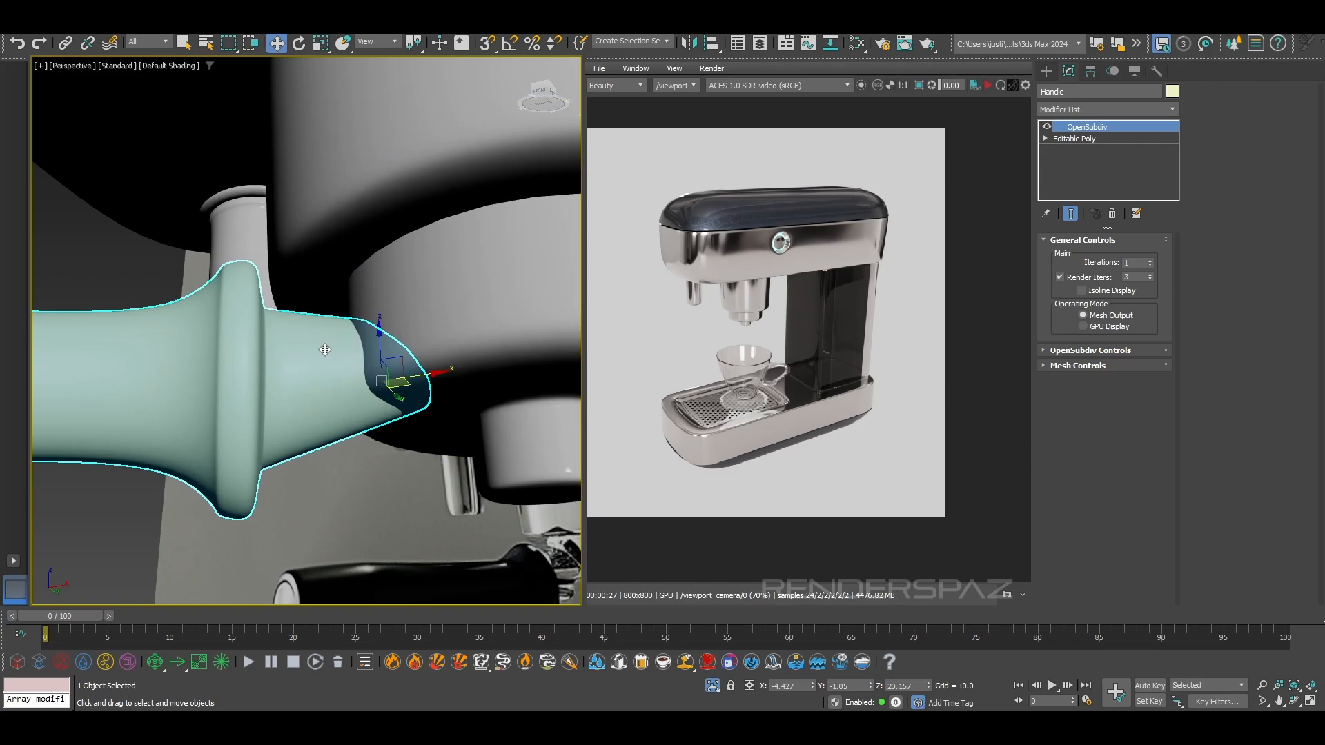
# Display edged faces and add an Edit Poly modifier above OpenSubdiv on the handle
pyautogui.keyDown('alt'); pyautogui.moveTo(301, 377); pyautogui.dragTo(293, 398, button='middle'); pyautogui.keyUp('alt')
pyautogui.press('F4')
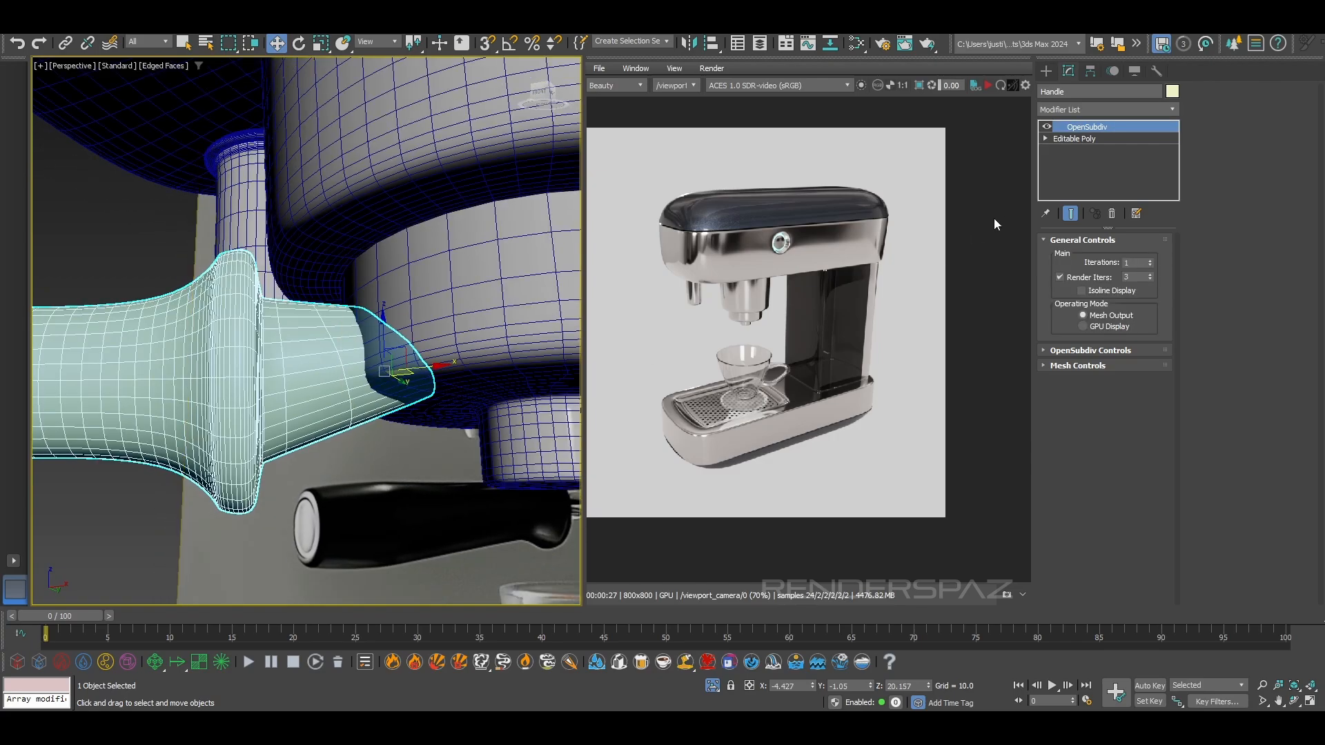
pyautogui.click(1112, 109)
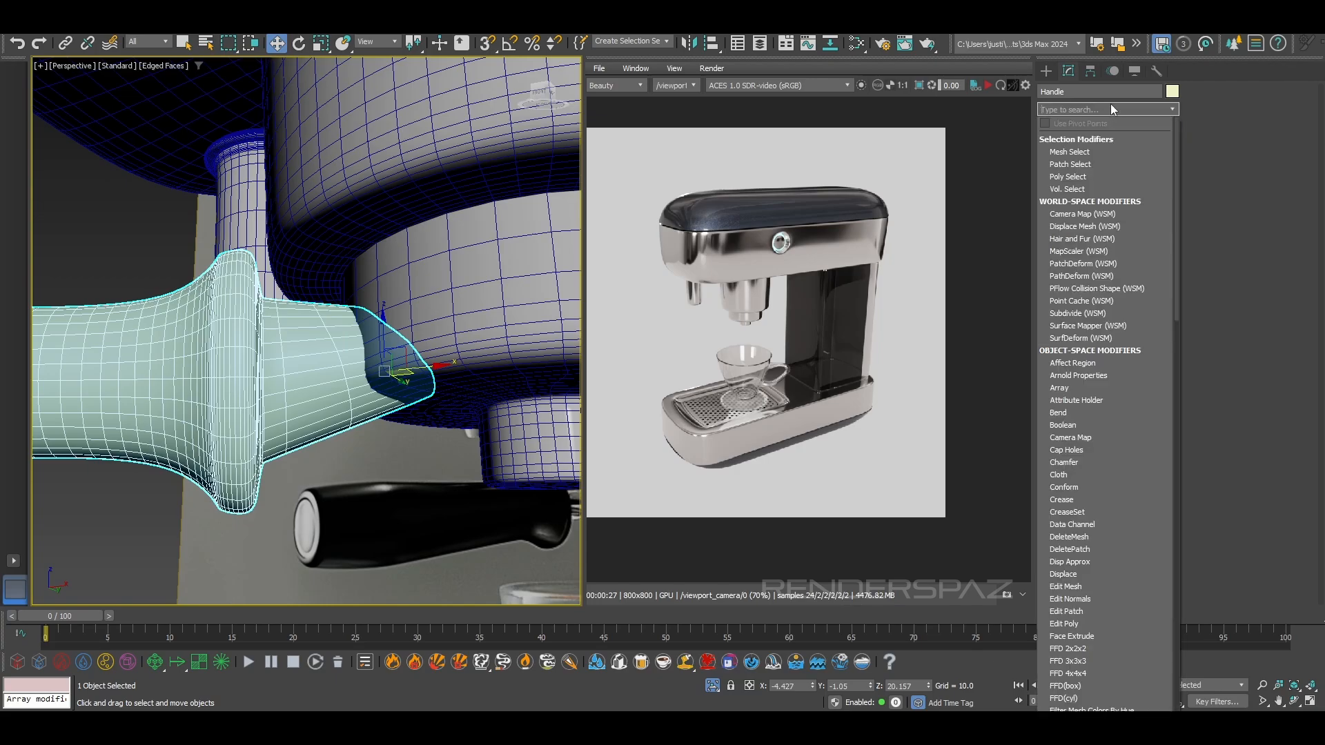
pyautogui.write('e')
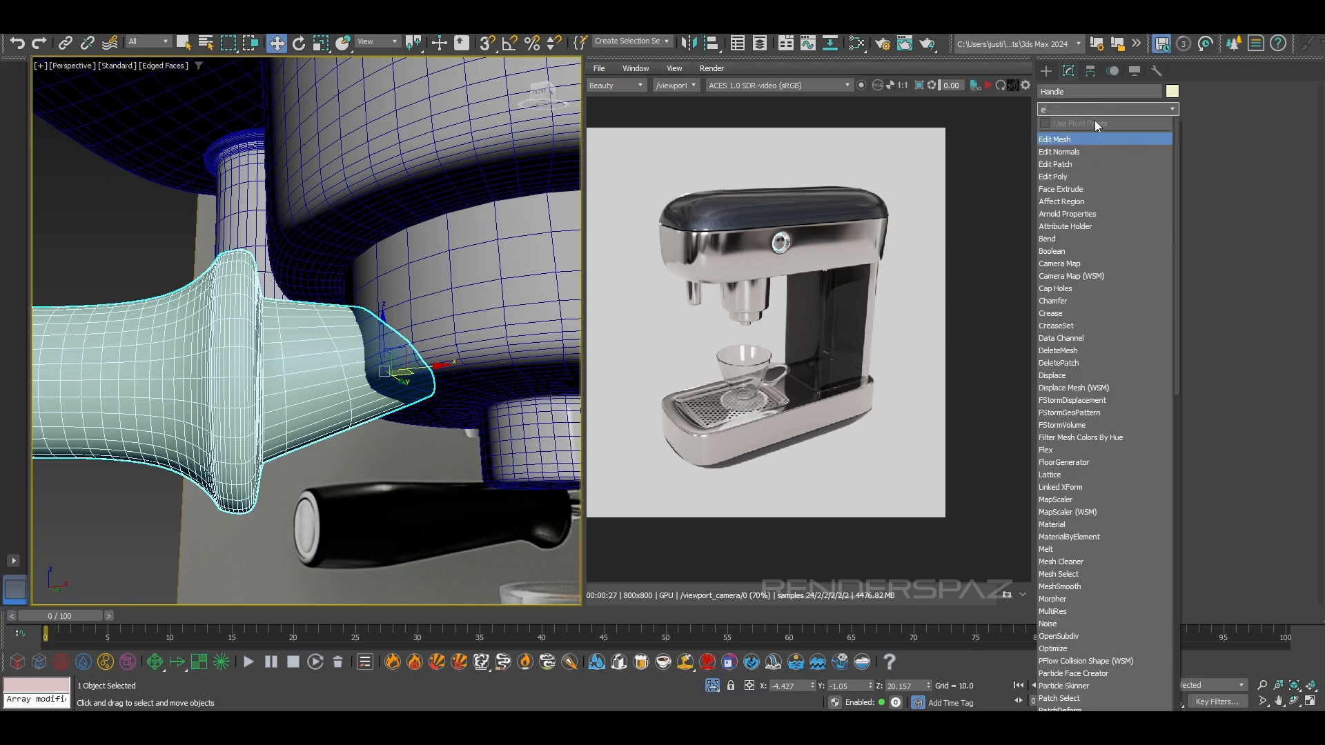
pyautogui.click(1057, 176)
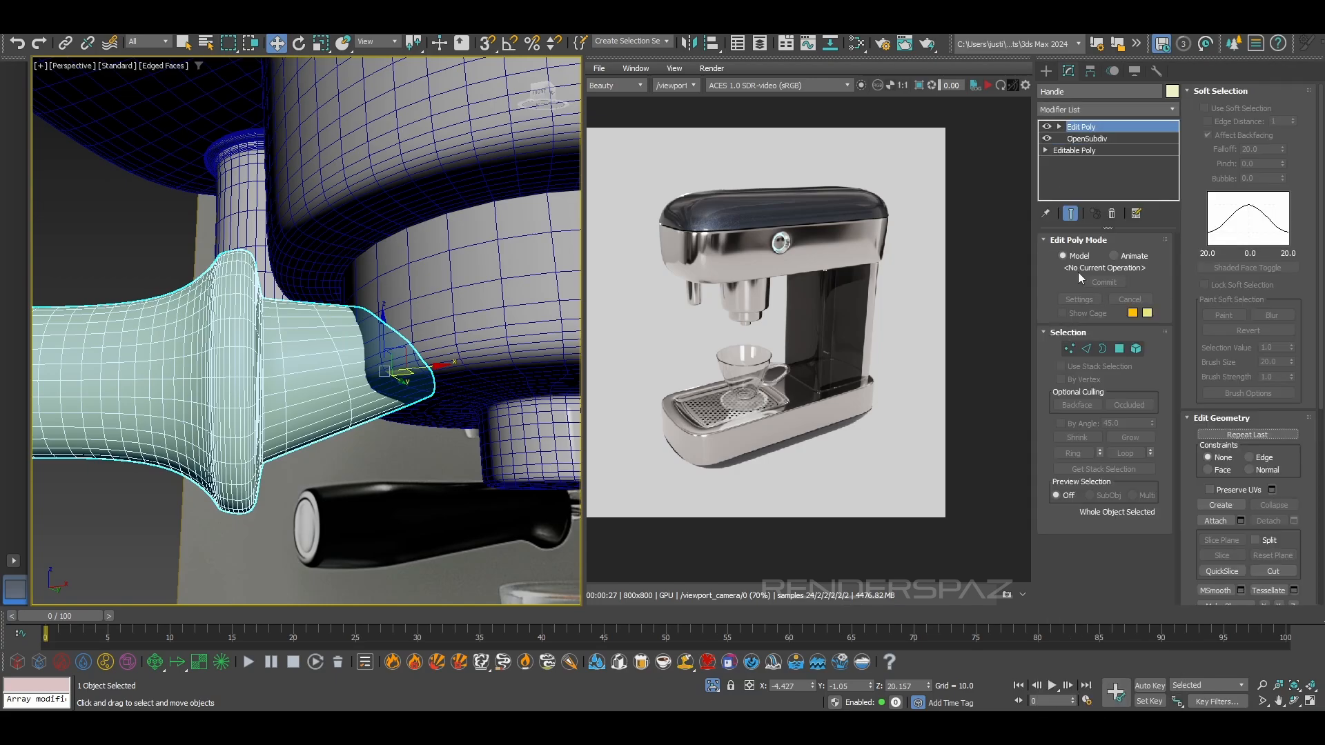
# Select the centre vertex at the tip of the handle's tapered neck in wireframe and convert it to a polygon selection
pyautogui.click(1070, 350)
pyautogui.press('F3')
pyautogui.keyDown('alt'); pyautogui.moveTo(441, 358); pyautogui.dragTo(421, 376, button='middle'); pyautogui.keyUp('alt')
pyautogui.click(413, 333)
pyautogui.scroll(5, 413, 334)
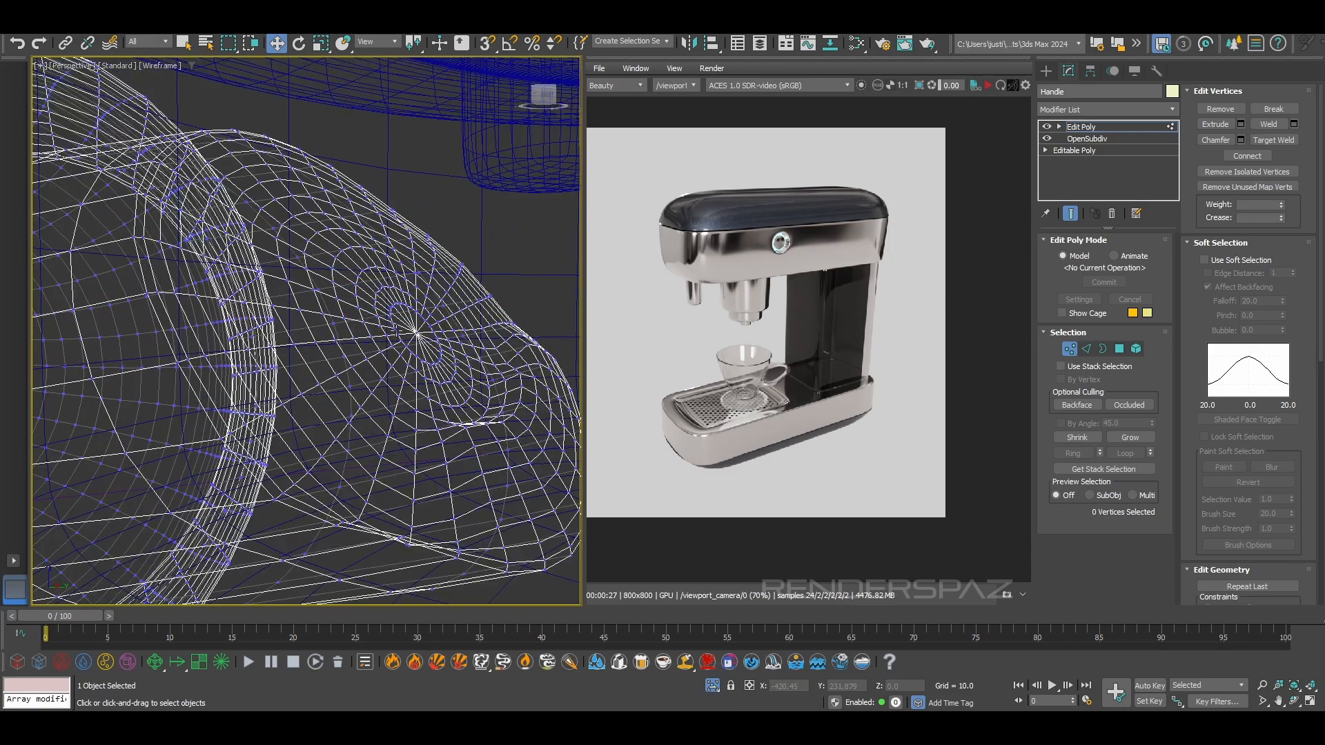
pyautogui.keyDown('ctrl'); pyautogui.click(1119, 349); pyautogui.keyUp('ctrl')
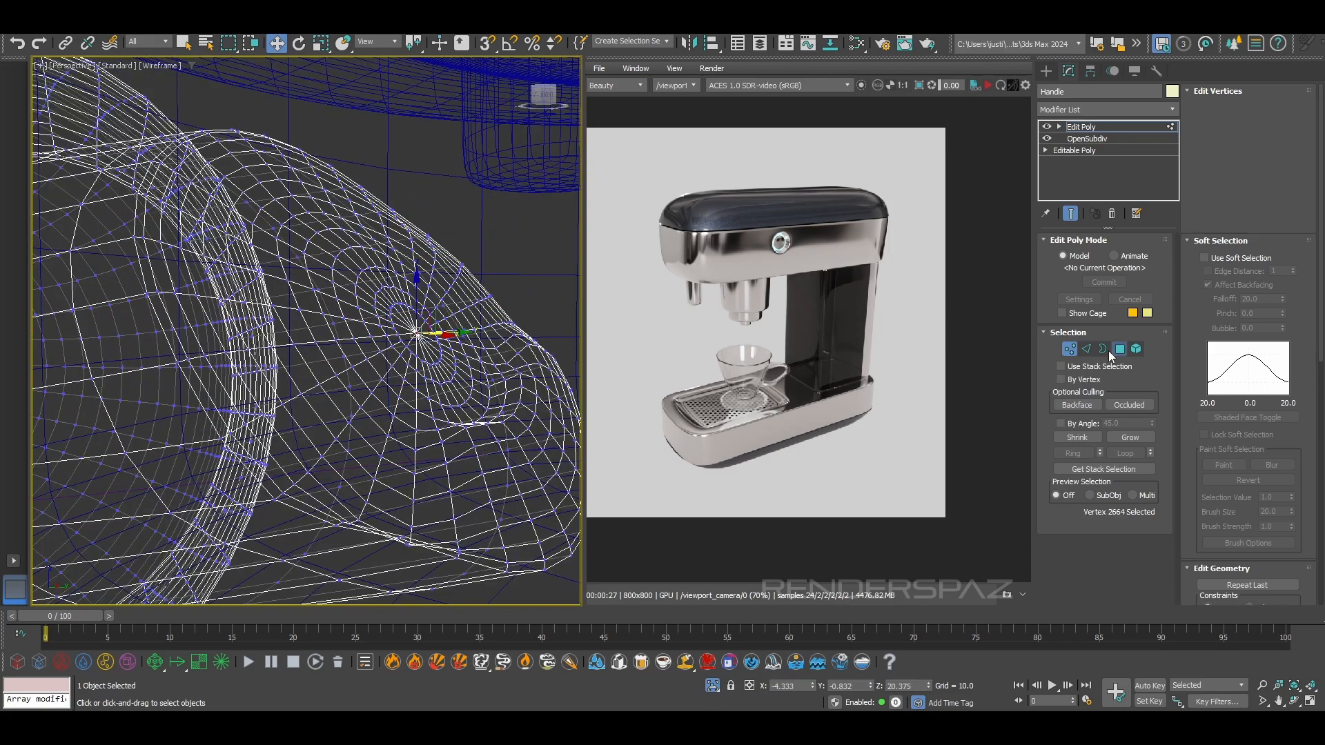
# Grow the polygon selection from the tip until it covers the whole tapered neck up to the handle's collar
pyautogui.click(1141, 439)
pyautogui.click(1141, 439)
pyautogui.click(1141, 439)
pyautogui.scroll(-5, 219, 337)
pyautogui.keyDown('alt'); pyautogui.moveTo(172, 339); pyautogui.dragTo(254, 330, button='middle'); pyautogui.keyUp('alt')
pyautogui.press('F3')
pyautogui.click(1129, 436)
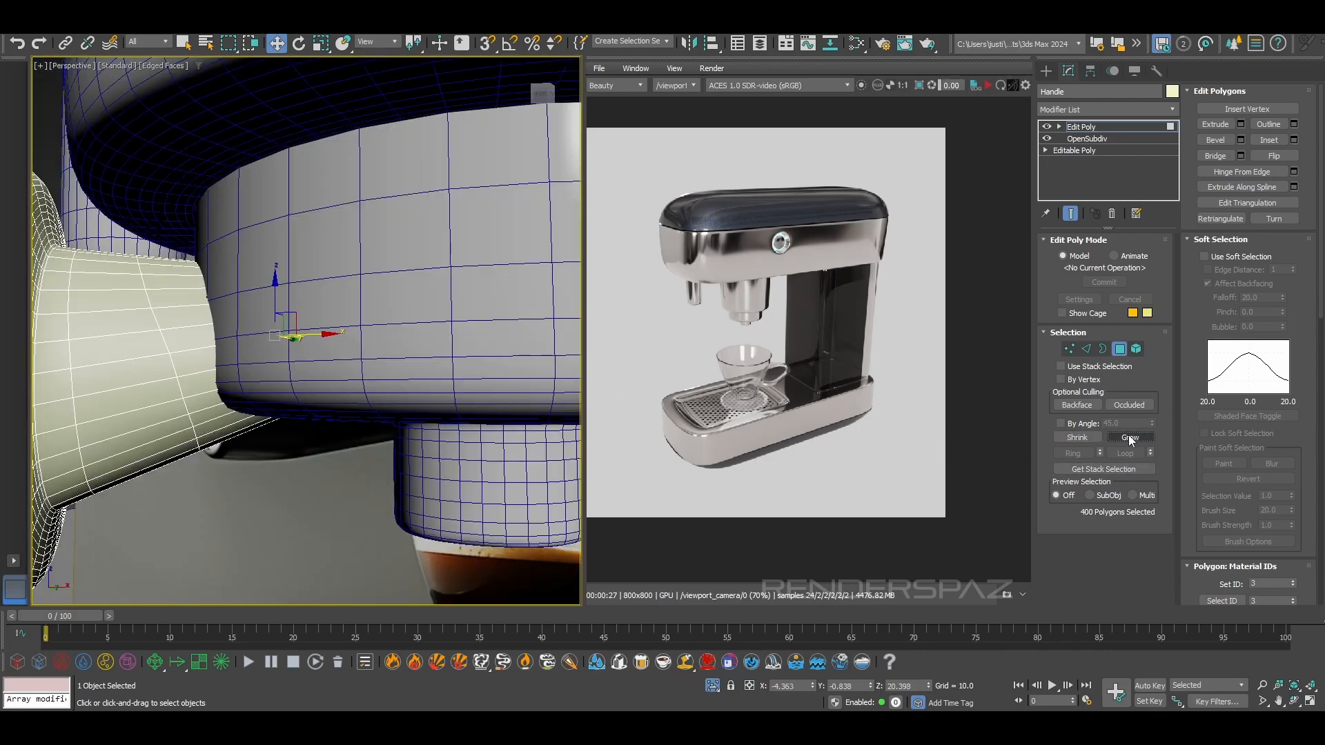
pyautogui.click(1129, 436)
pyautogui.click(1130, 436)
pyautogui.click(1130, 436)
pyautogui.click(1129, 436)
pyautogui.click(1129, 436)
pyautogui.click(1129, 436)
pyautogui.scroll(-4, 304, 342)
pyautogui.keyDown('alt'); pyautogui.moveTo(303, 342); pyautogui.dragTo(323, 364, button='middle'); pyautogui.keyUp('alt')
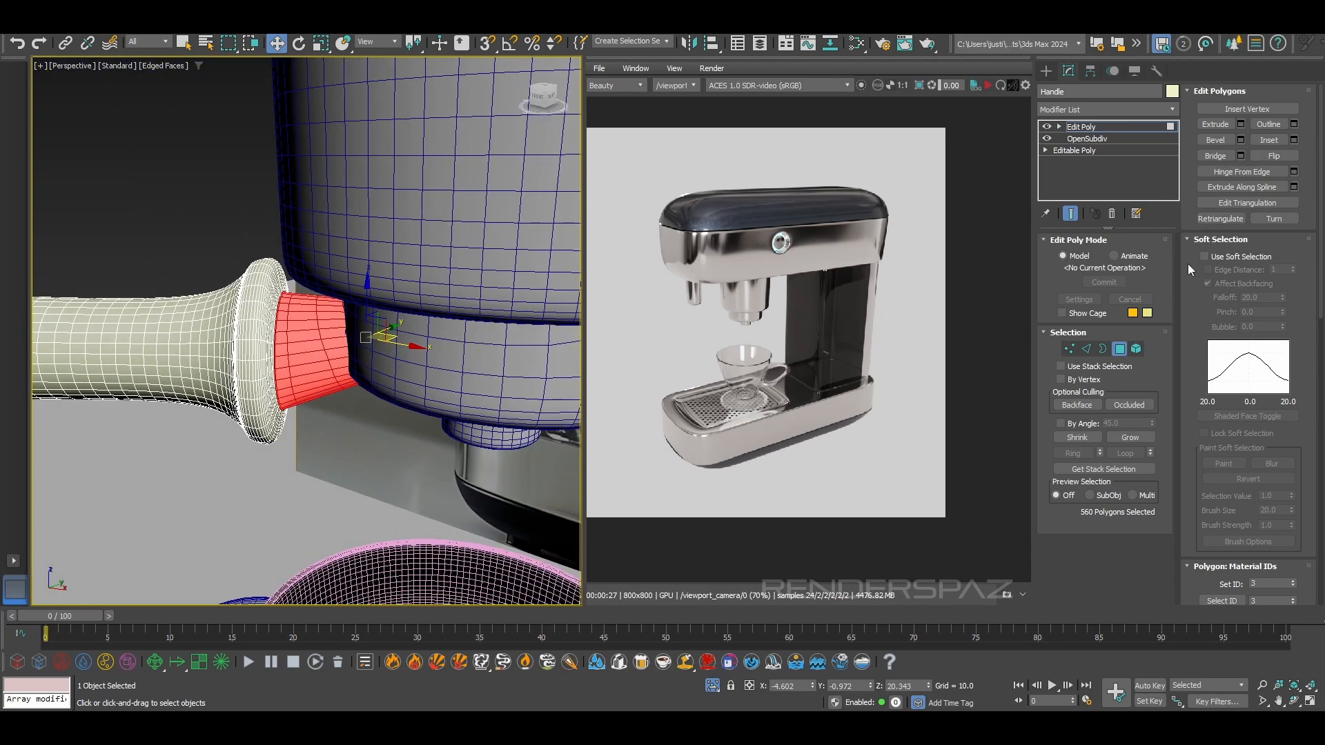
# Detach the selected neck polygons to an element and exit polygon editing on the handle
pyautogui.click(1189, 238)
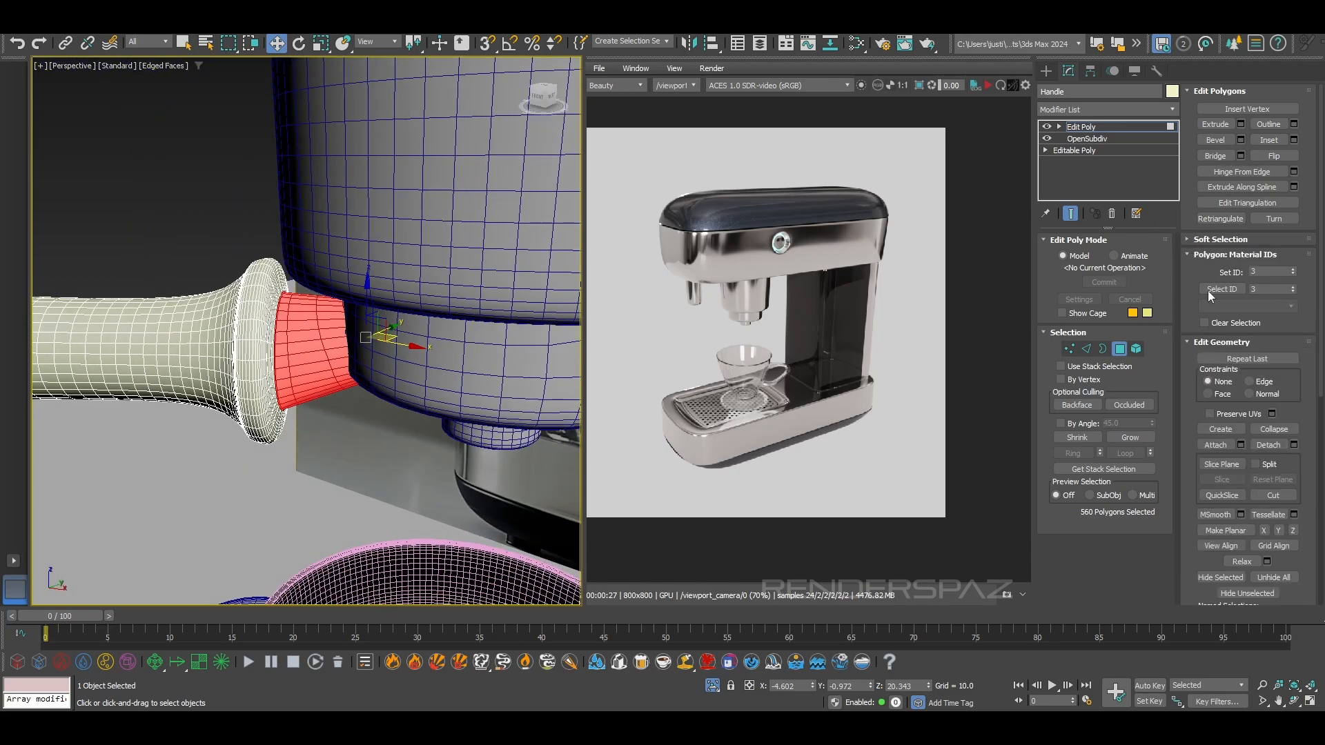
pyautogui.click(1294, 445)
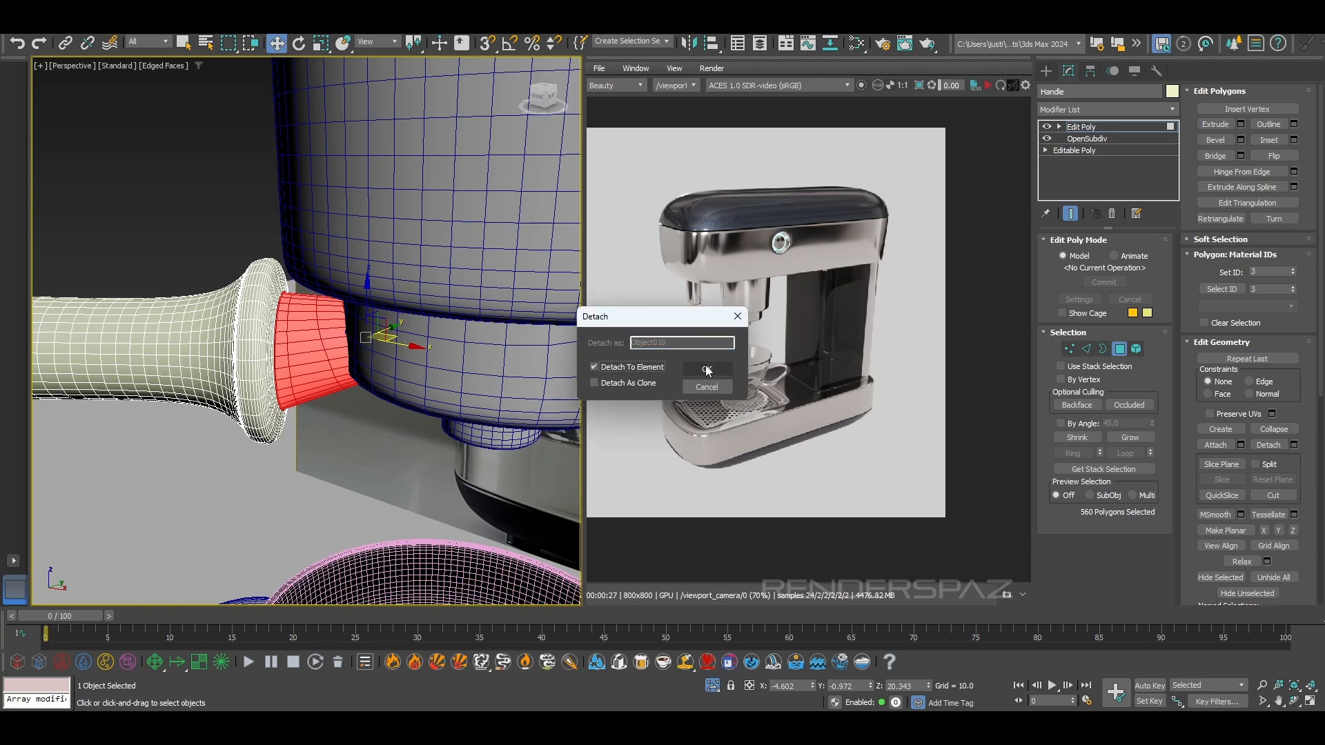
pyautogui.click(706, 369)
pyautogui.click(1121, 349)
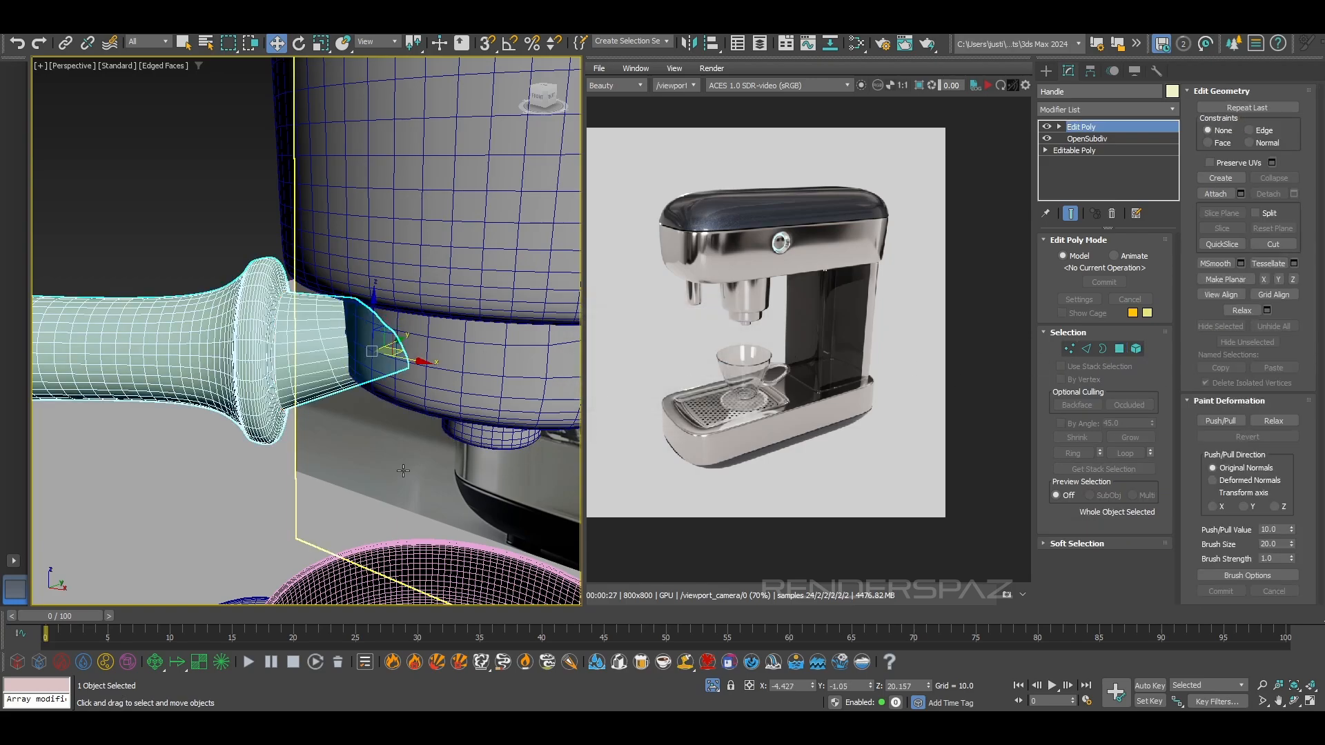
pyautogui.click(386, 436)
pyautogui.click(353, 362)
pyautogui.press('F4')
pyautogui.click(297, 344)
pyautogui.press('F4')
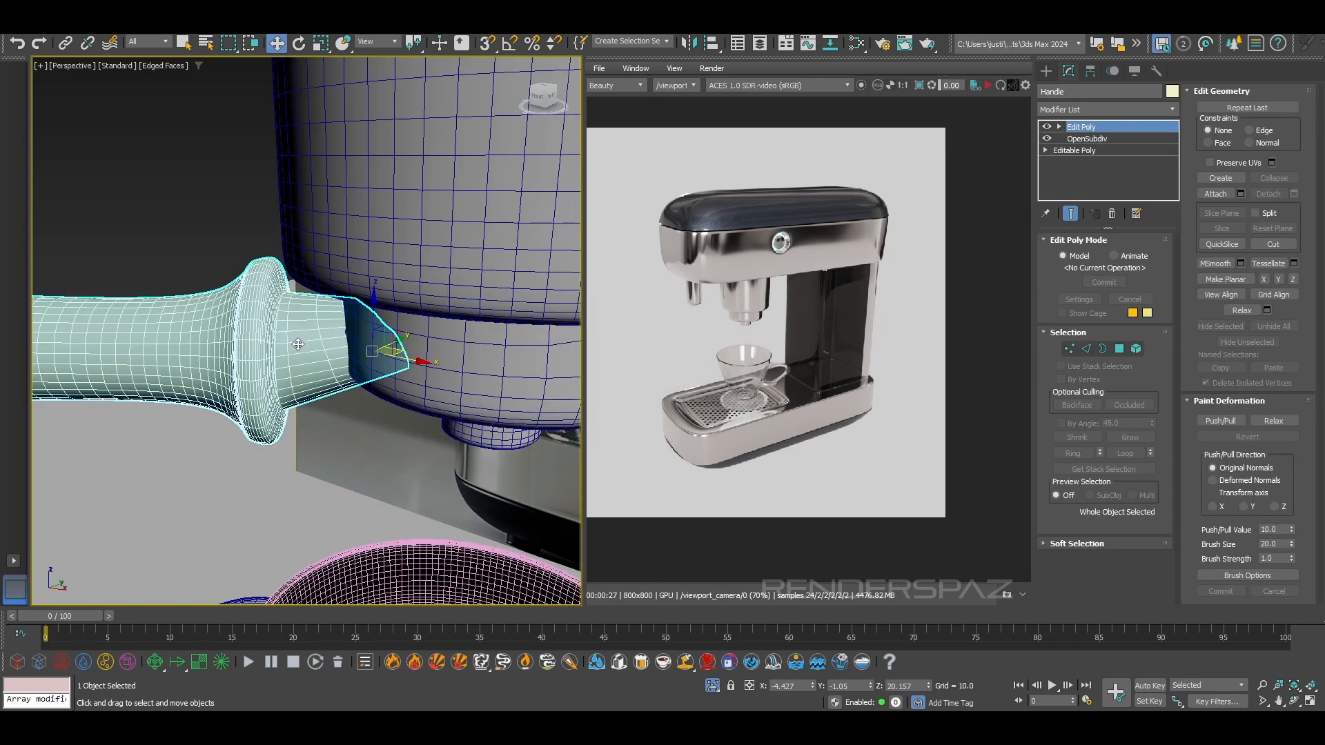
# Open the Slate Material Editor and select the perforated plate of the drip tray
pyautogui.press('m')
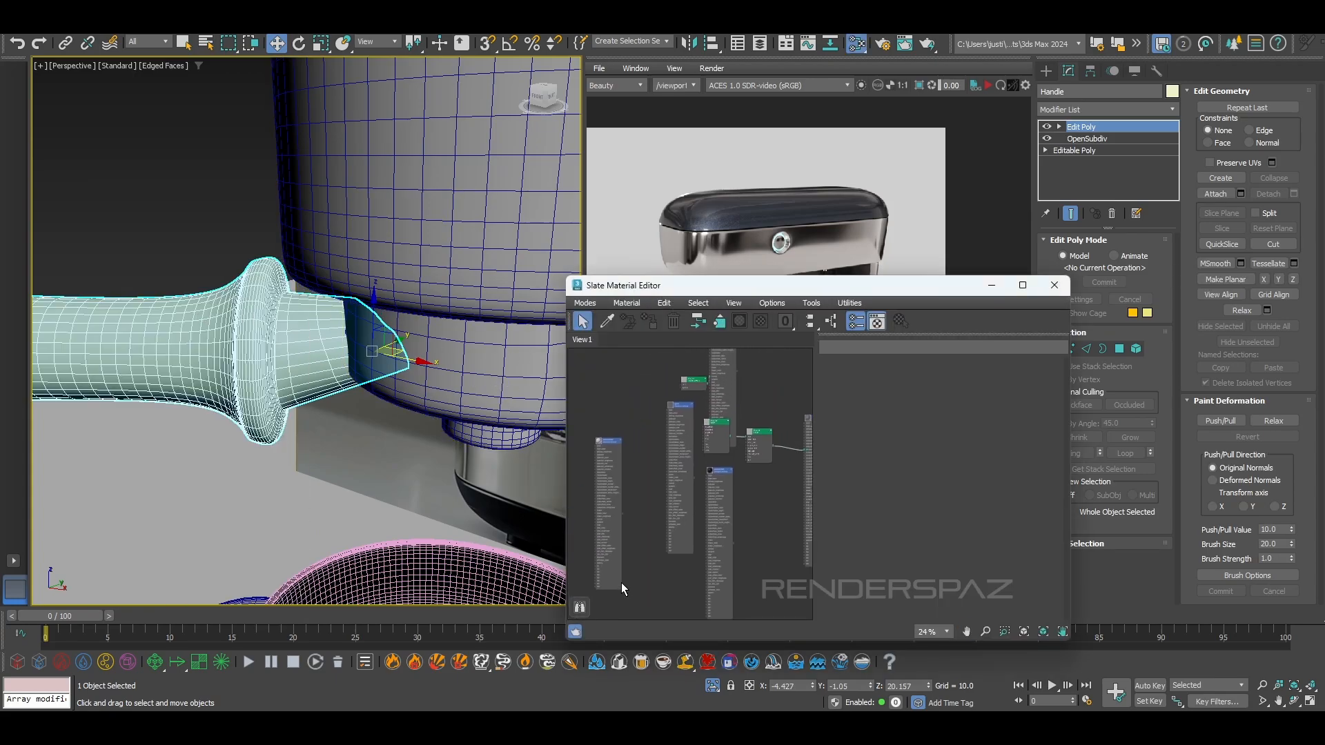
pyautogui.moveTo(725, 286); pyautogui.dragTo(871, 169)
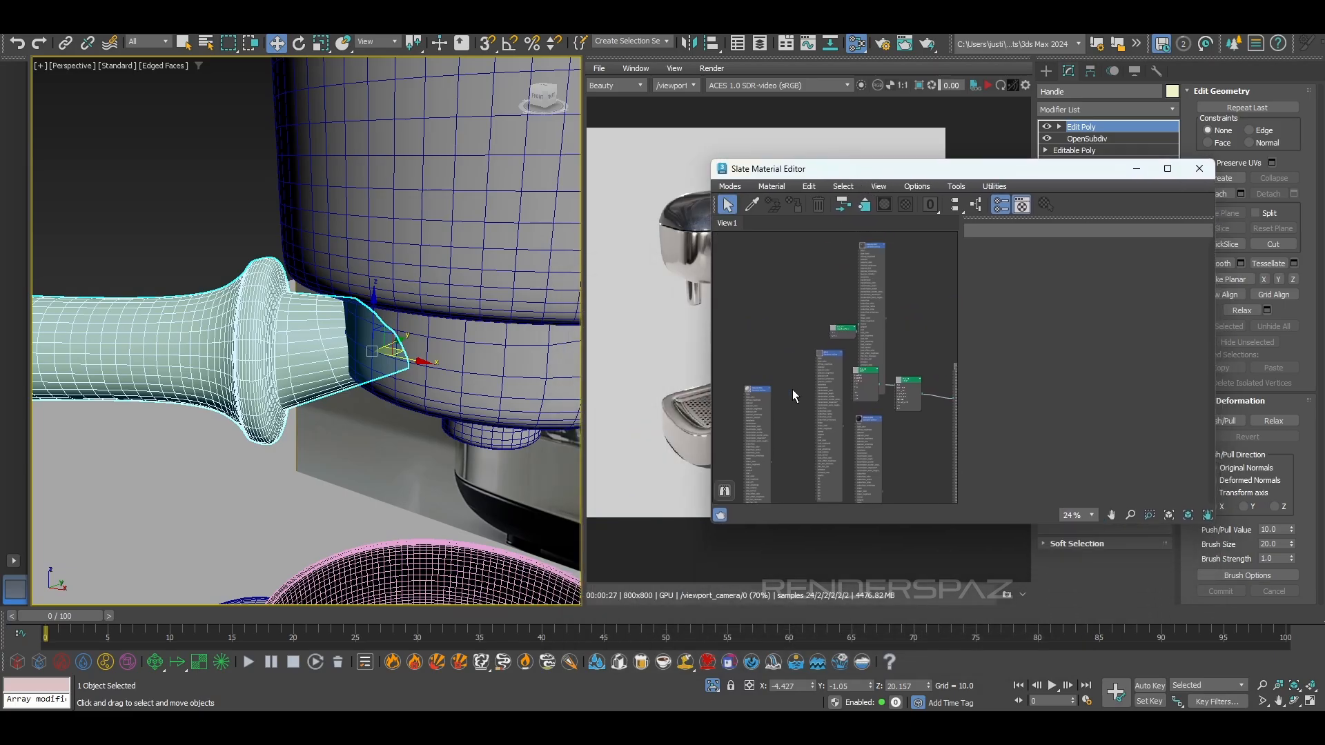
pyautogui.moveTo(473, 454); pyautogui.dragTo(508, 325, button='middle')
pyautogui.scroll(-2, 509, 325)
pyautogui.keyDown('alt'); pyautogui.moveTo(376, 197); pyautogui.dragTo(359, 235, button='middle'); pyautogui.keyUp('alt')
pyautogui.click(370, 257)
pyautogui.scroll(6, 370, 258)
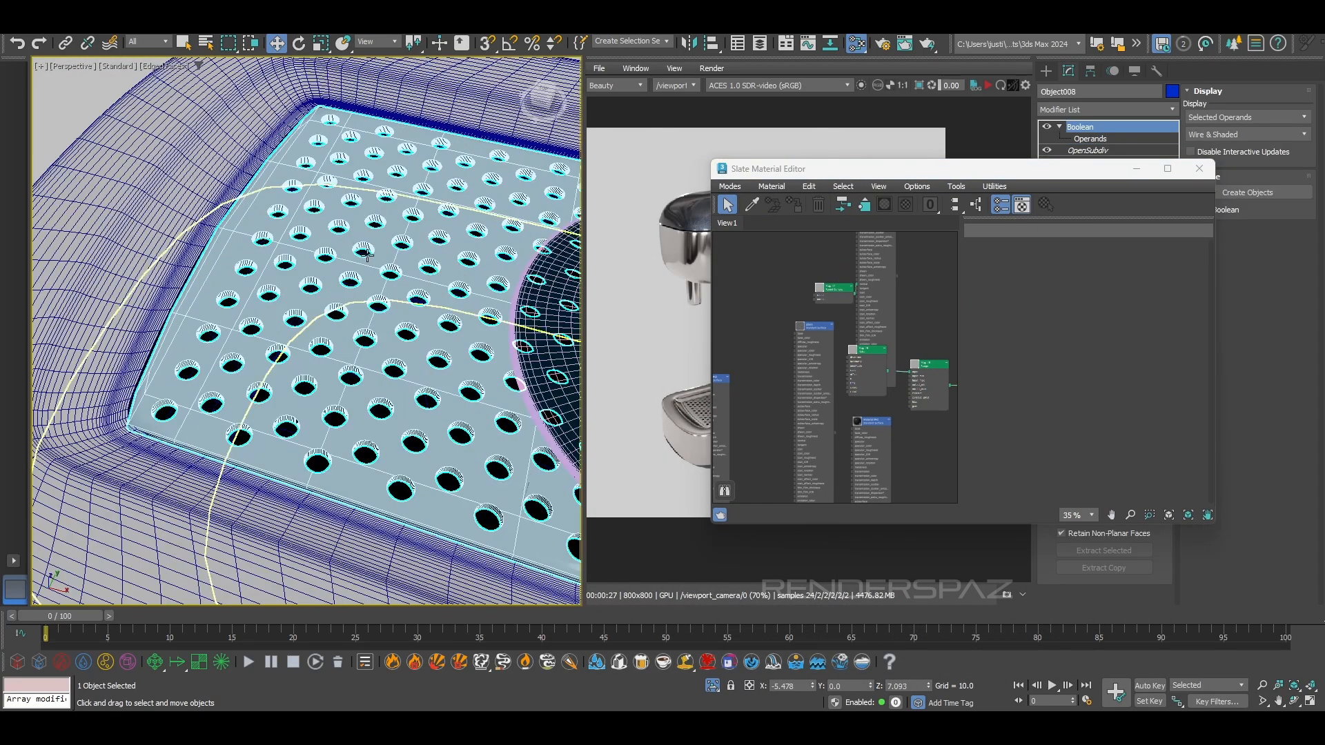
# Move the material editor off the render view and start the interactive render
pyautogui.moveTo(973, 171); pyautogui.dragTo(343, 180)
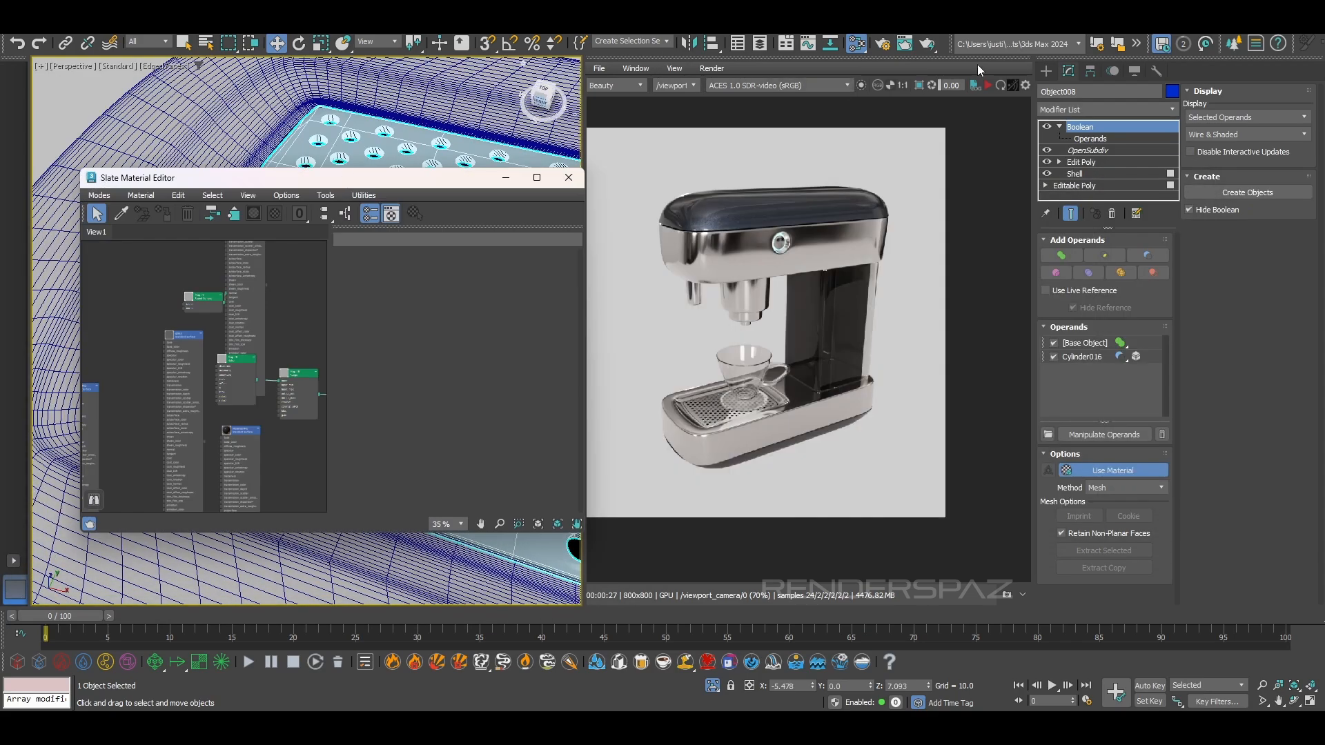
pyautogui.click(997, 90)
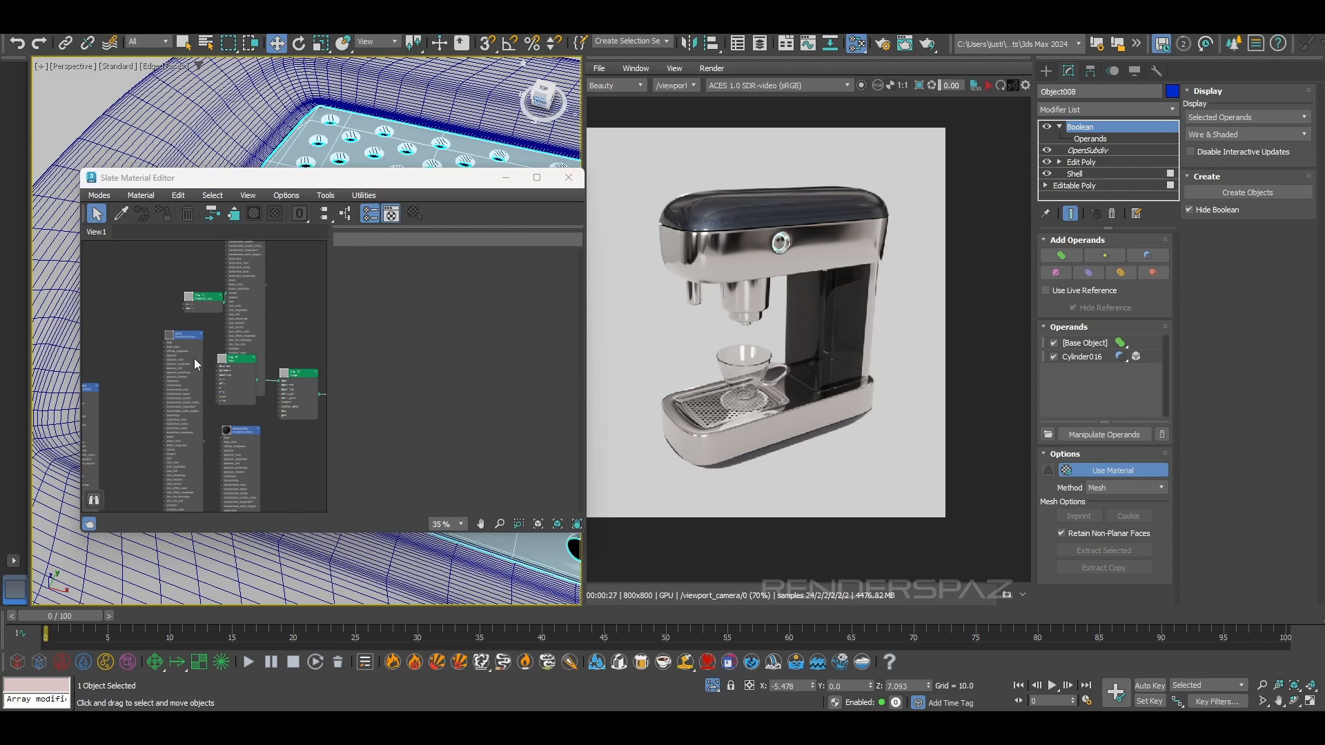
pyautogui.click(989, 86)
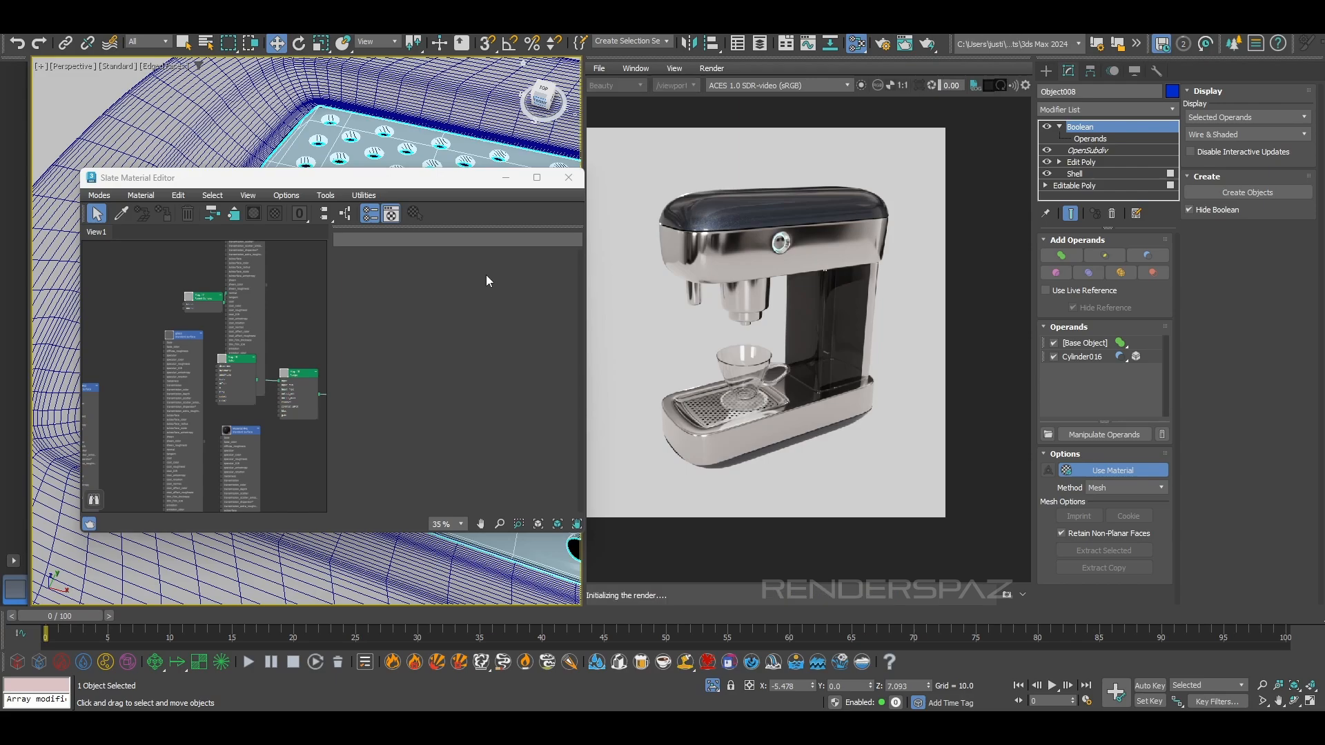
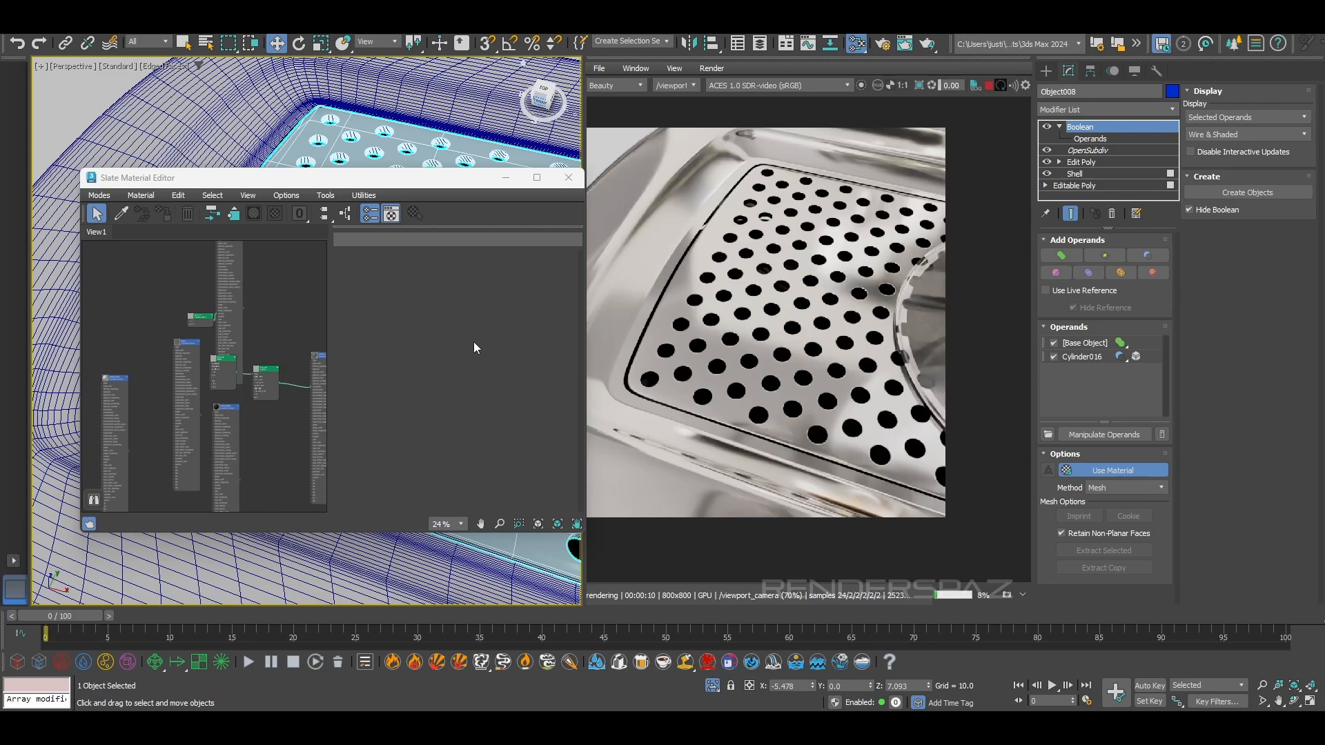
# Select the mug on the drip tray and nudge it up slightly to Z 12.156
pyautogui.scroll(-3, 192, 385)
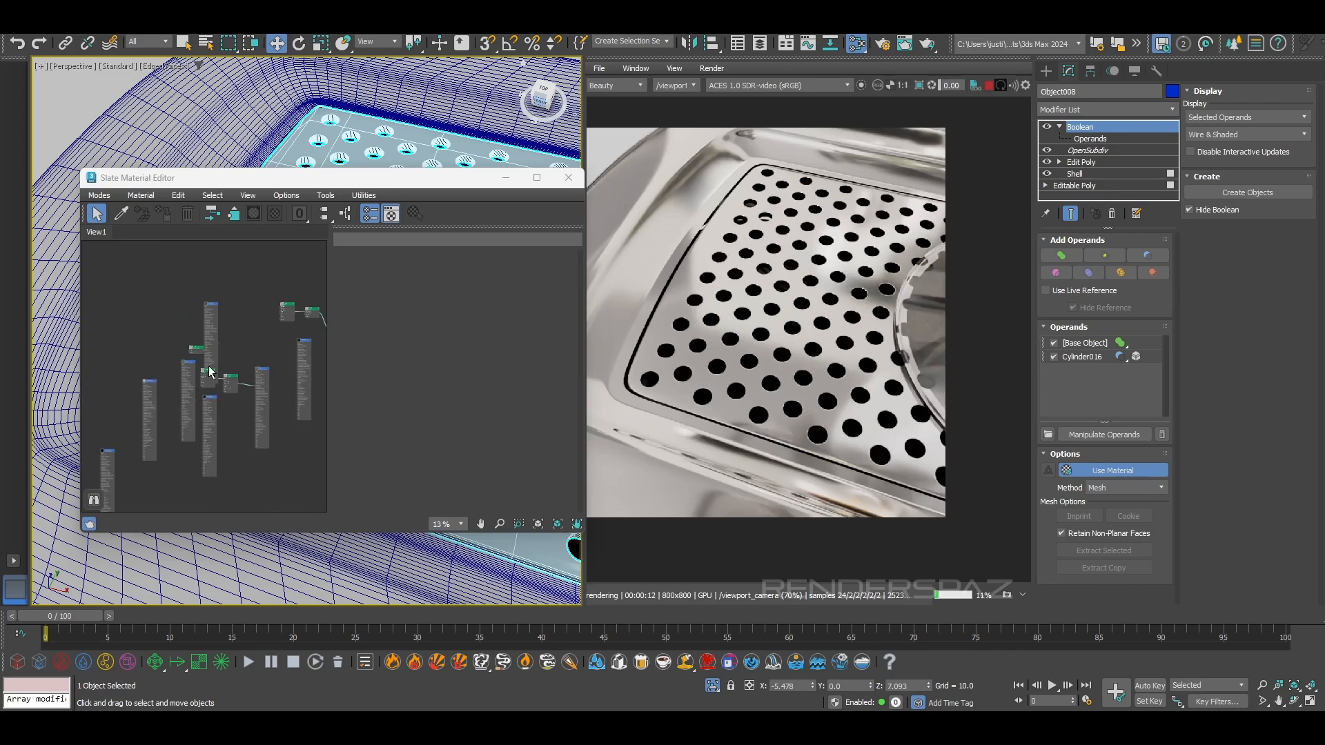
pyautogui.scroll(-2, 618, 252)
pyautogui.moveTo(457, 188); pyautogui.dragTo(459, 318)
pyautogui.scroll(-2, 413, 249)
pyautogui.keyDown('alt'); pyautogui.moveTo(414, 248); pyautogui.dragTo(399, 193, button='middle'); pyautogui.keyUp('alt')
pyautogui.click(492, 211)
pyautogui.scroll(-4, 399, 193)
pyautogui.scroll(3, 411, 131)
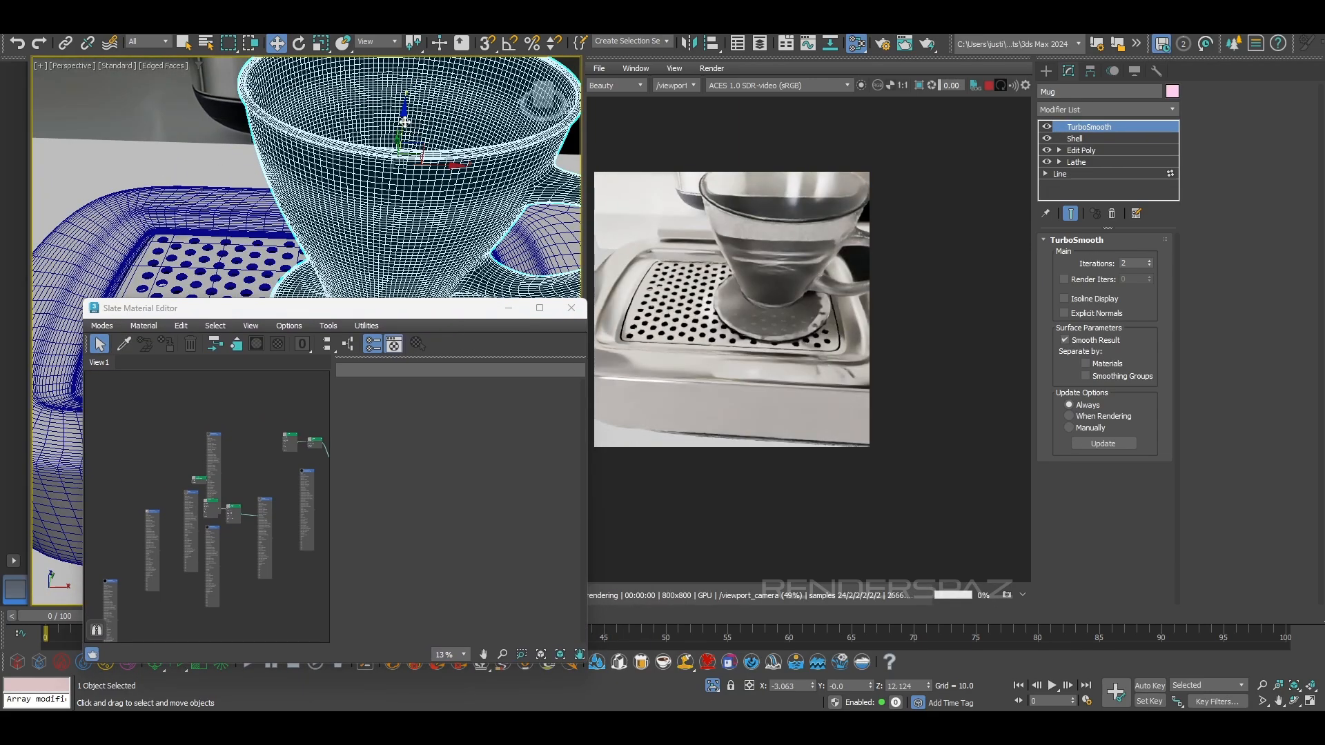
pyautogui.moveTo(405, 123); pyautogui.dragTo(403, 122)
# Delete all nodes from the material editor's view and pick the drip tray's material from the scene into it
pyautogui.keyDown('alt'); pyautogui.moveTo(347, 255); pyautogui.dragTo(415, 216, button='middle'); pyautogui.keyUp('alt')
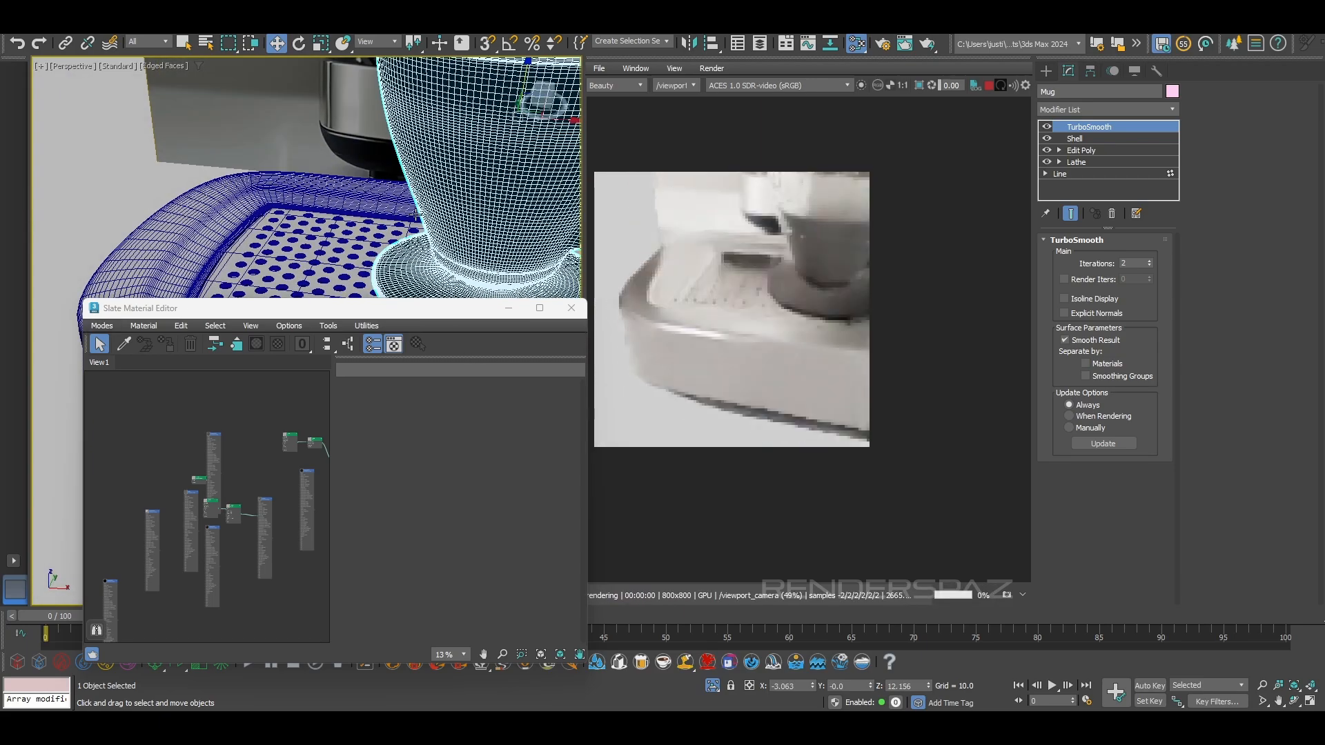
pyautogui.scroll(-5, 207, 443)
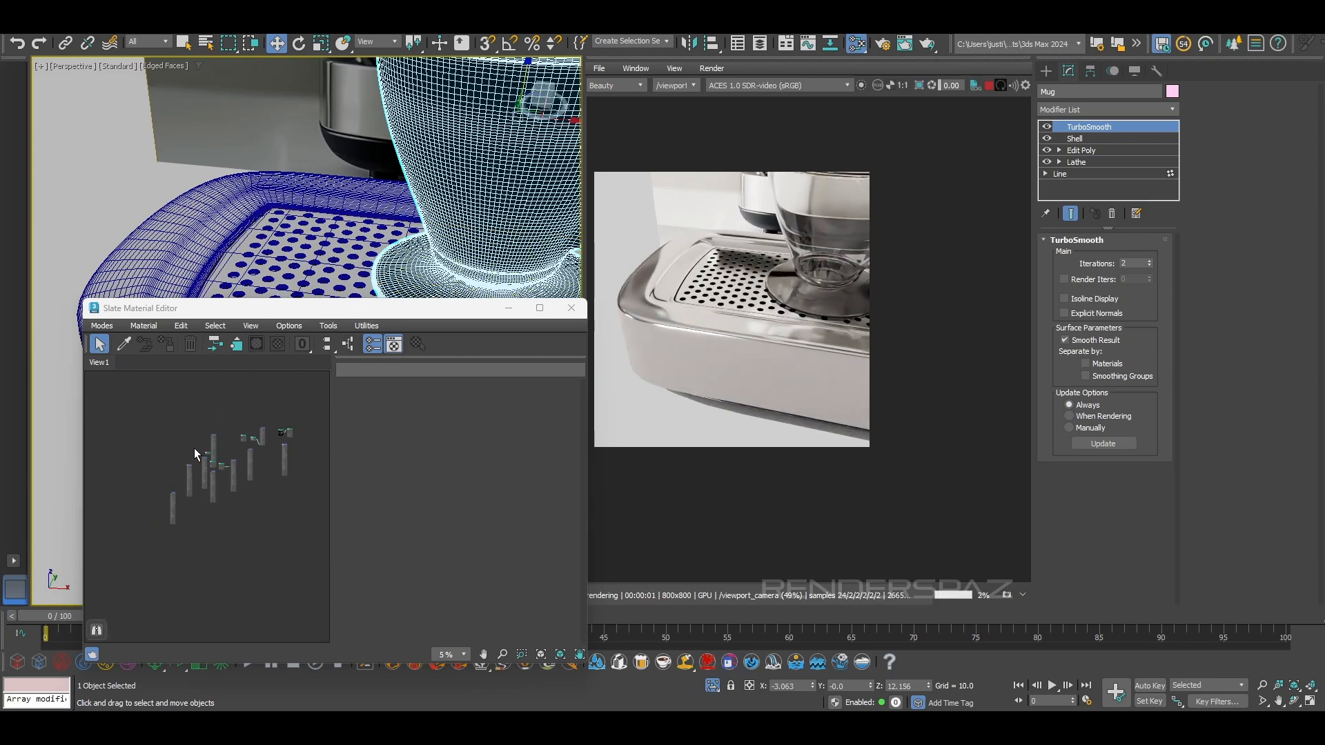
pyautogui.moveTo(318, 540); pyautogui.dragTo(316, 541)
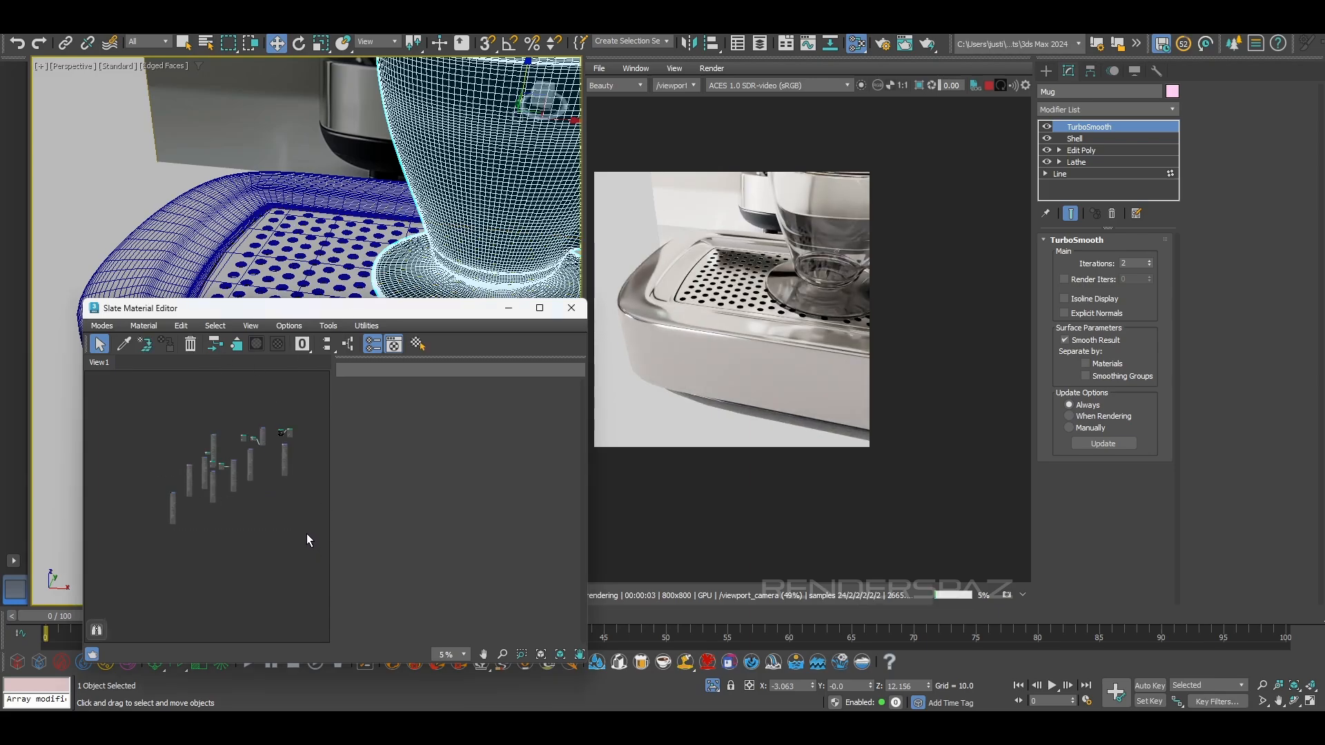
pyautogui.press('Delete')
pyautogui.click(124, 344)
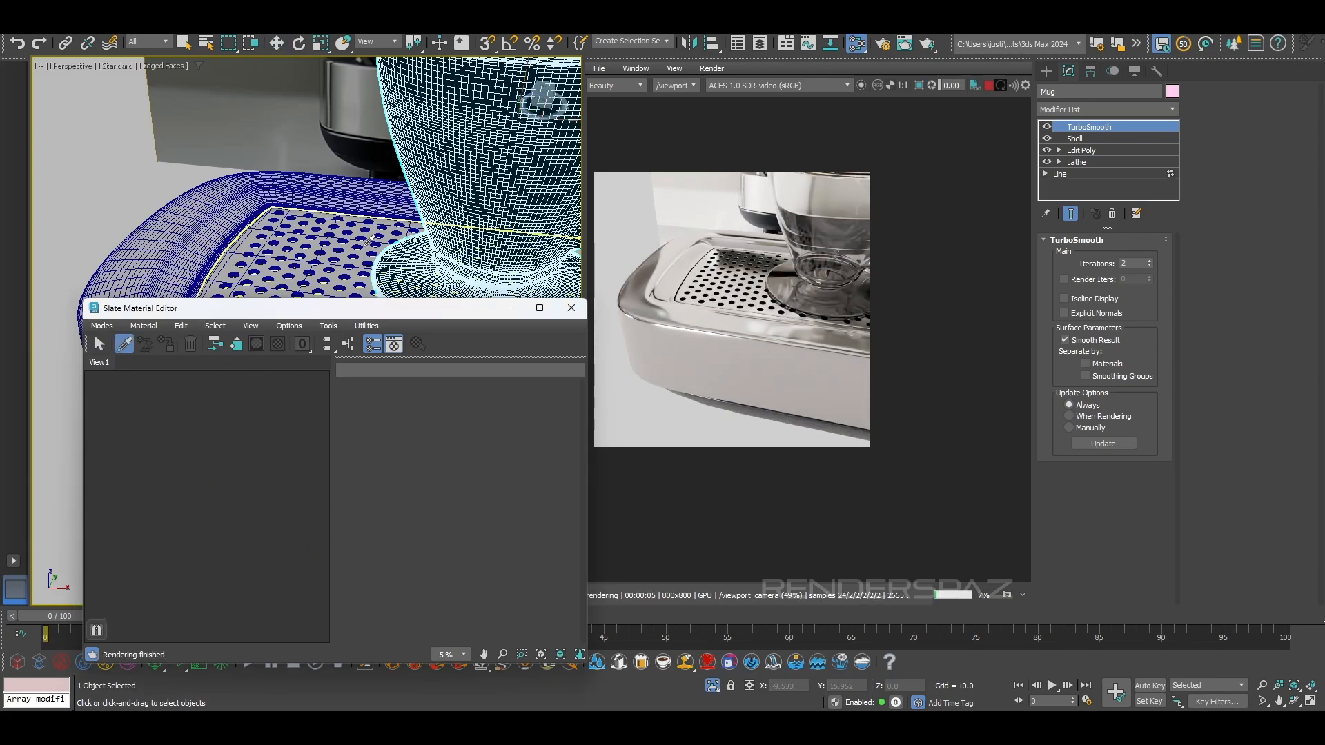
pyautogui.click(323, 268)
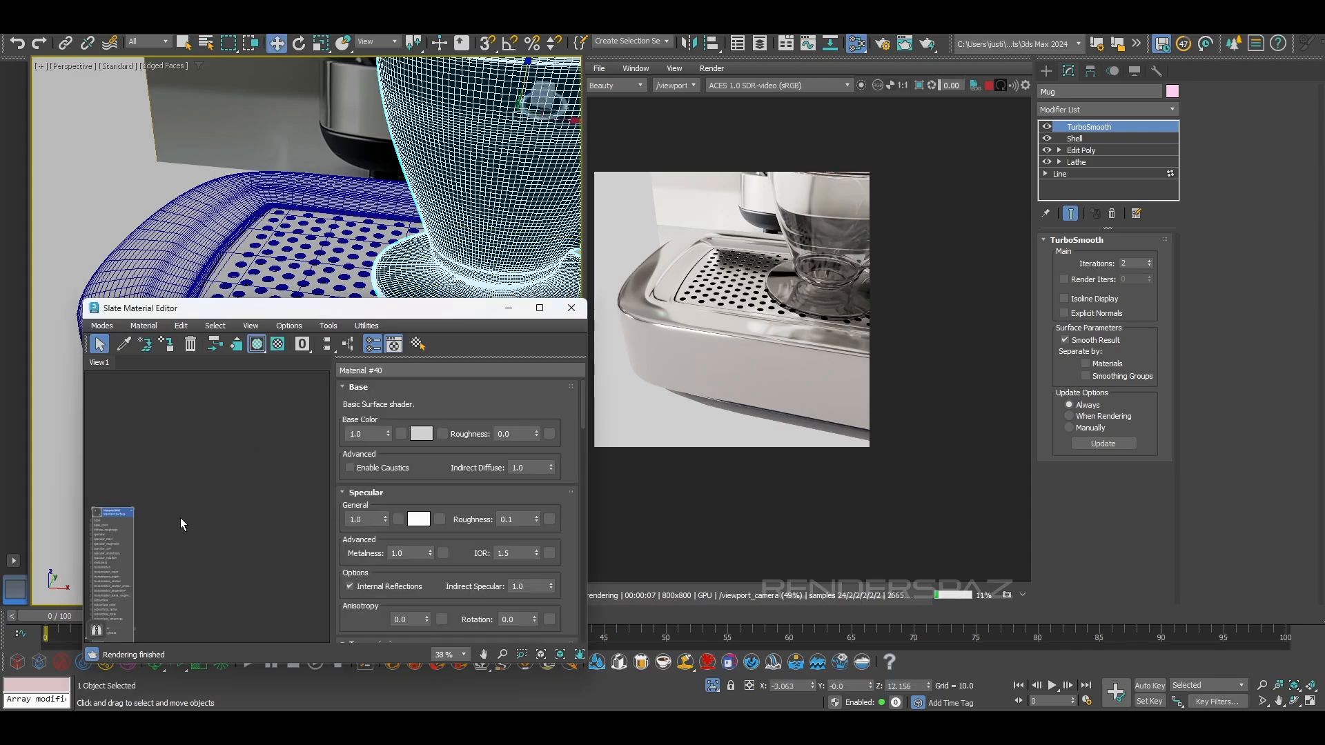
# Select the portafilter handle, activate element editing with its neck selected, and assign the picked Material #40 to it
pyautogui.scroll(-5, 338, 193)
pyautogui.moveTo(345, 117)
pyautogui.mouseDown(button='middle')
pyautogui.moveTo(337, 227)
pyautogui.moveTo(331, 106)
pyautogui.mouseUp(button='middle')
pyautogui.scroll(2, 336, 221)
pyautogui.scroll(3, 330, 199)
pyautogui.scroll(4, 330, 200)
pyautogui.moveTo(330, 199); pyautogui.dragTo(334, 148, button='middle')
pyautogui.click(334, 147)
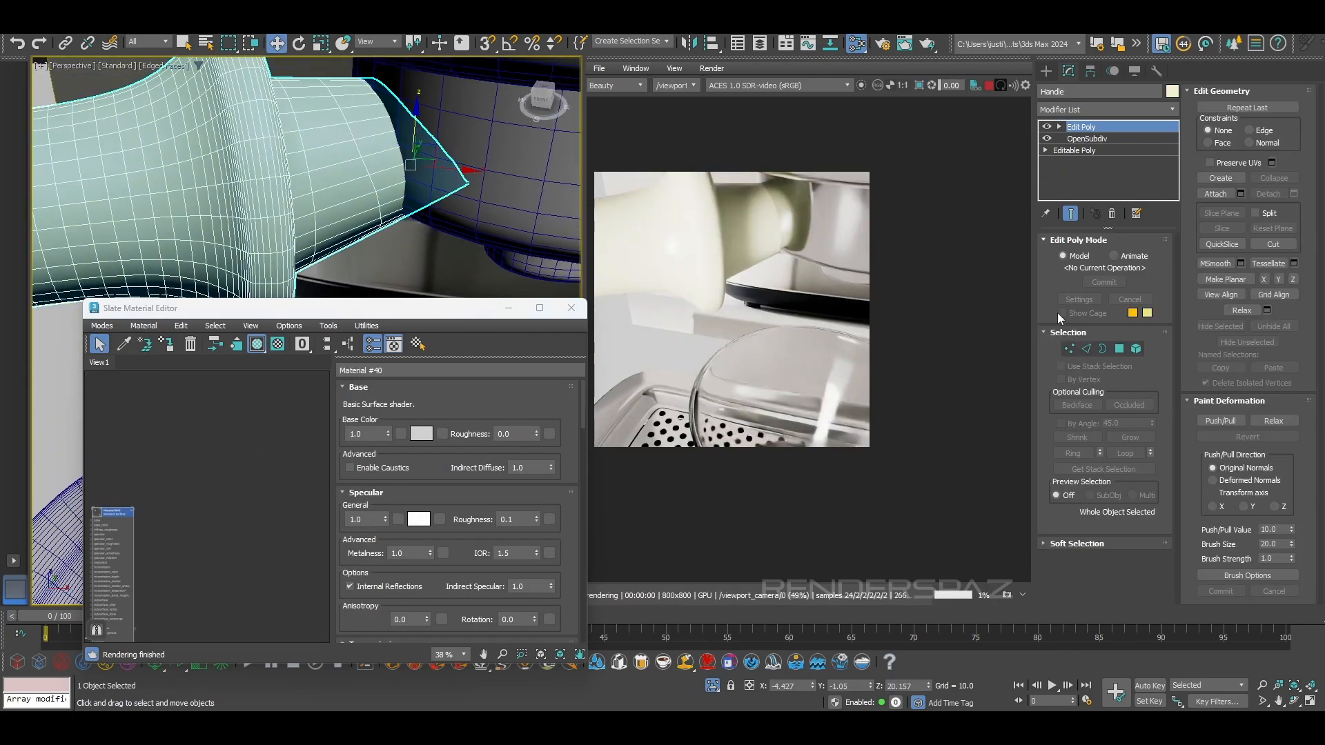
pyautogui.click(1136, 348)
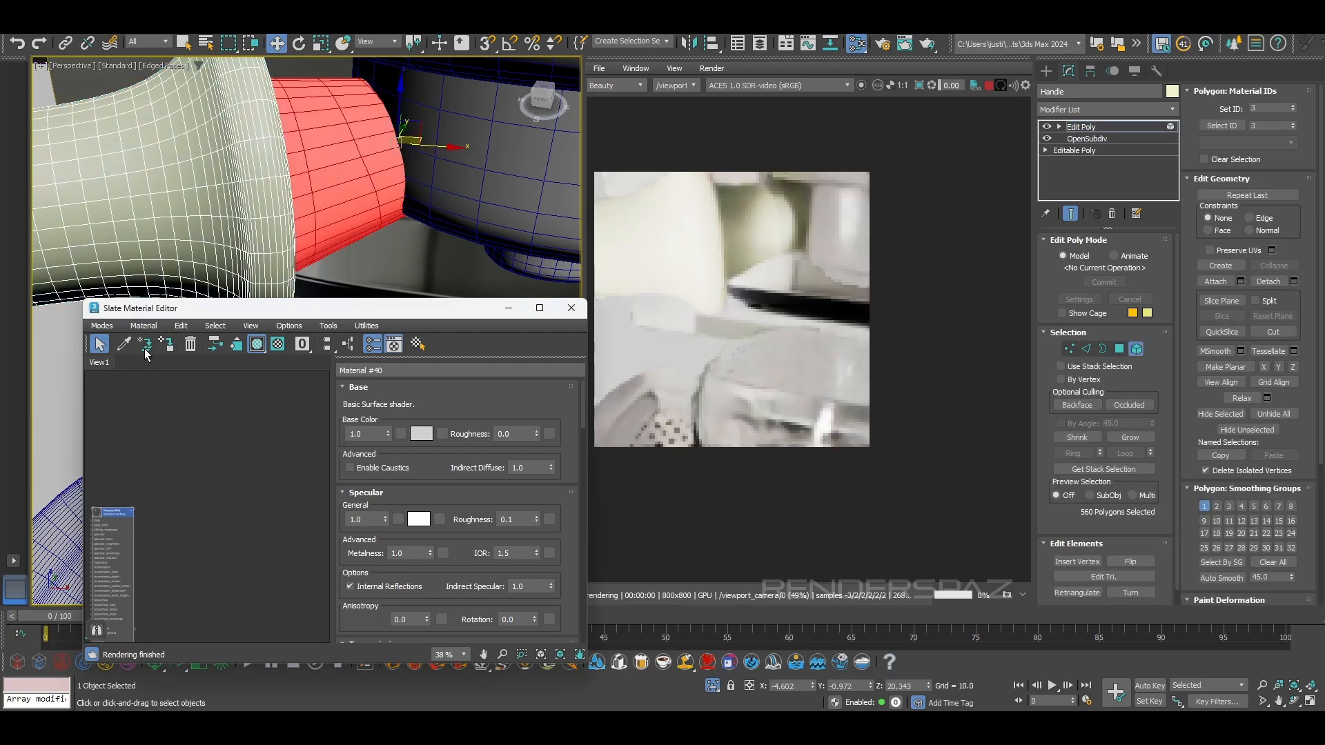
pyautogui.click(166, 344)
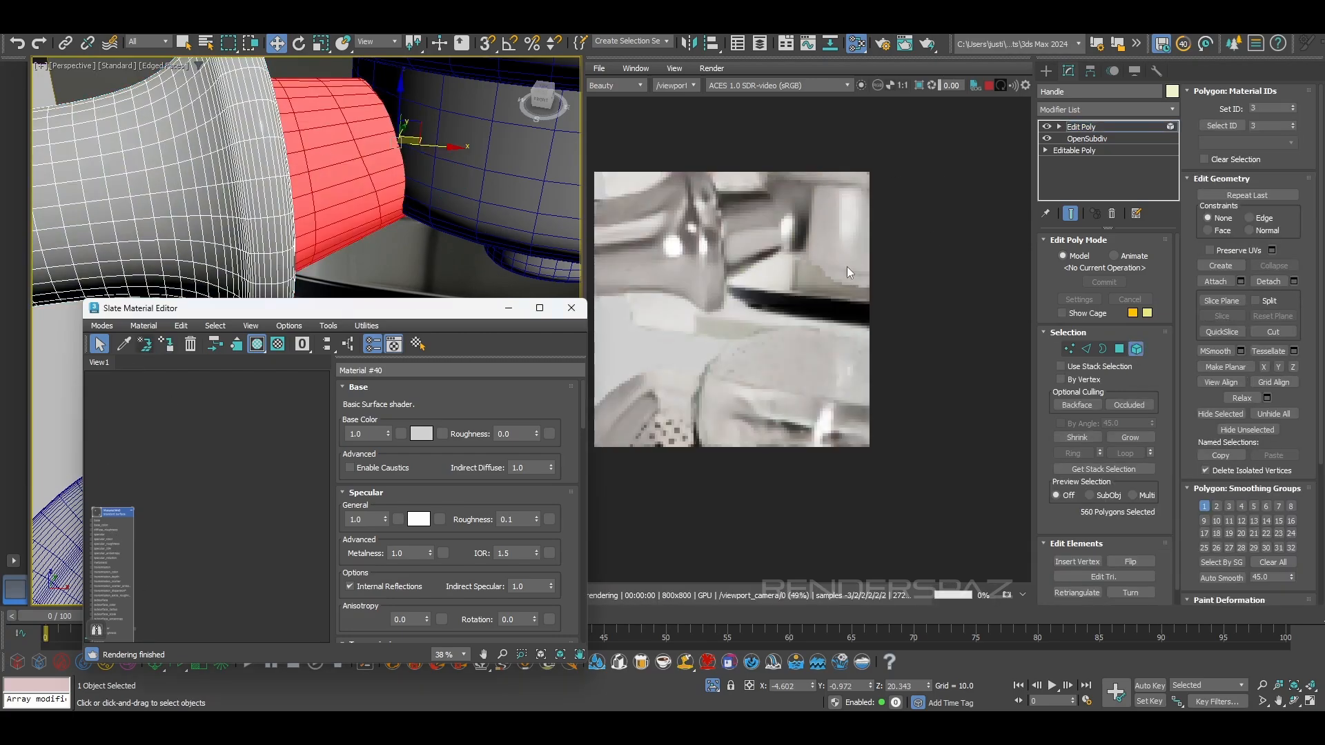
# Check the handle's neck in the interactive render and close the material editor
pyautogui.moveTo(777, 236); pyautogui.dragTo(819, 267, button='middle')
pyautogui.scroll(1, 789, 304)
pyautogui.moveTo(725, 287); pyautogui.dragTo(754, 298, button='middle')
pyautogui.click(572, 308)
pyautogui.scroll(-5, 390, 231)
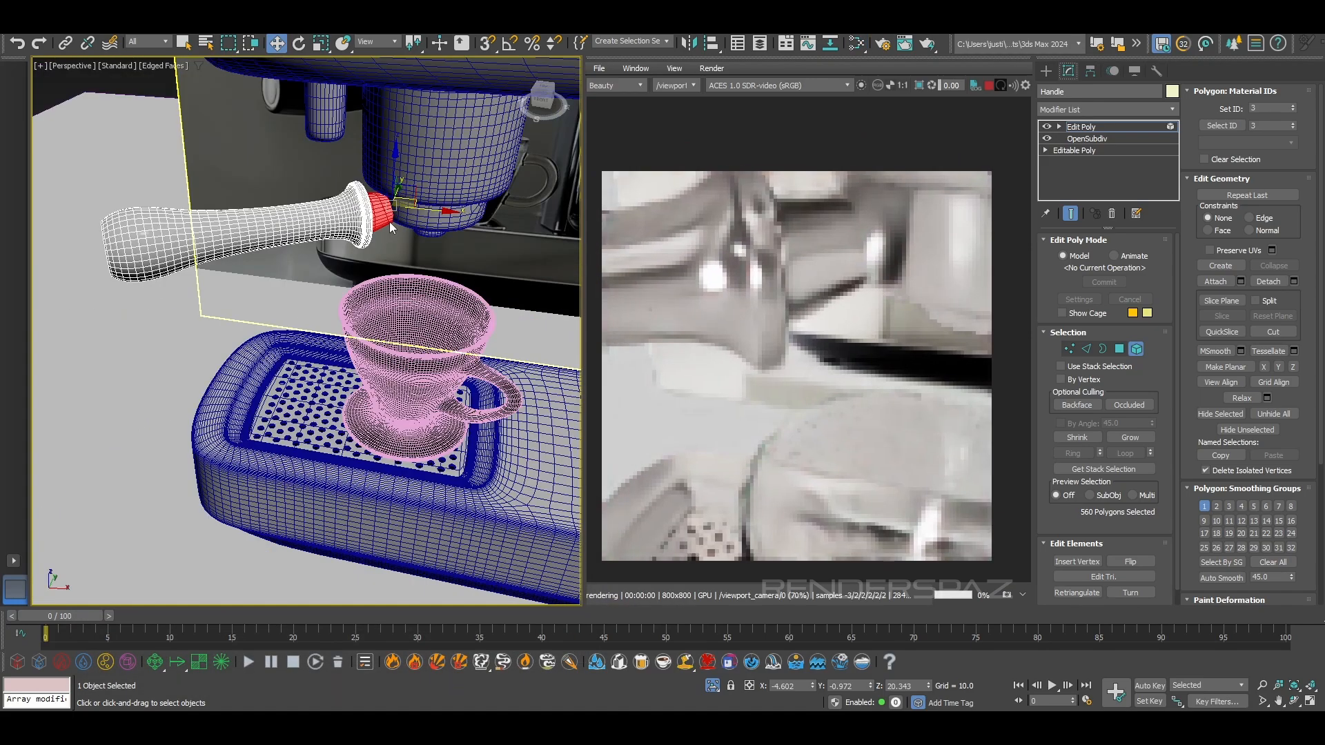
# Turn off edged faces in the viewport, leave the handle's element editing and deselect the handle
pyautogui.keyDown('alt'); pyautogui.moveTo(380, 231); pyautogui.dragTo(338, 179, button='middle'); pyautogui.keyUp('alt')
pyautogui.click(267, 163)
pyautogui.press('F4')
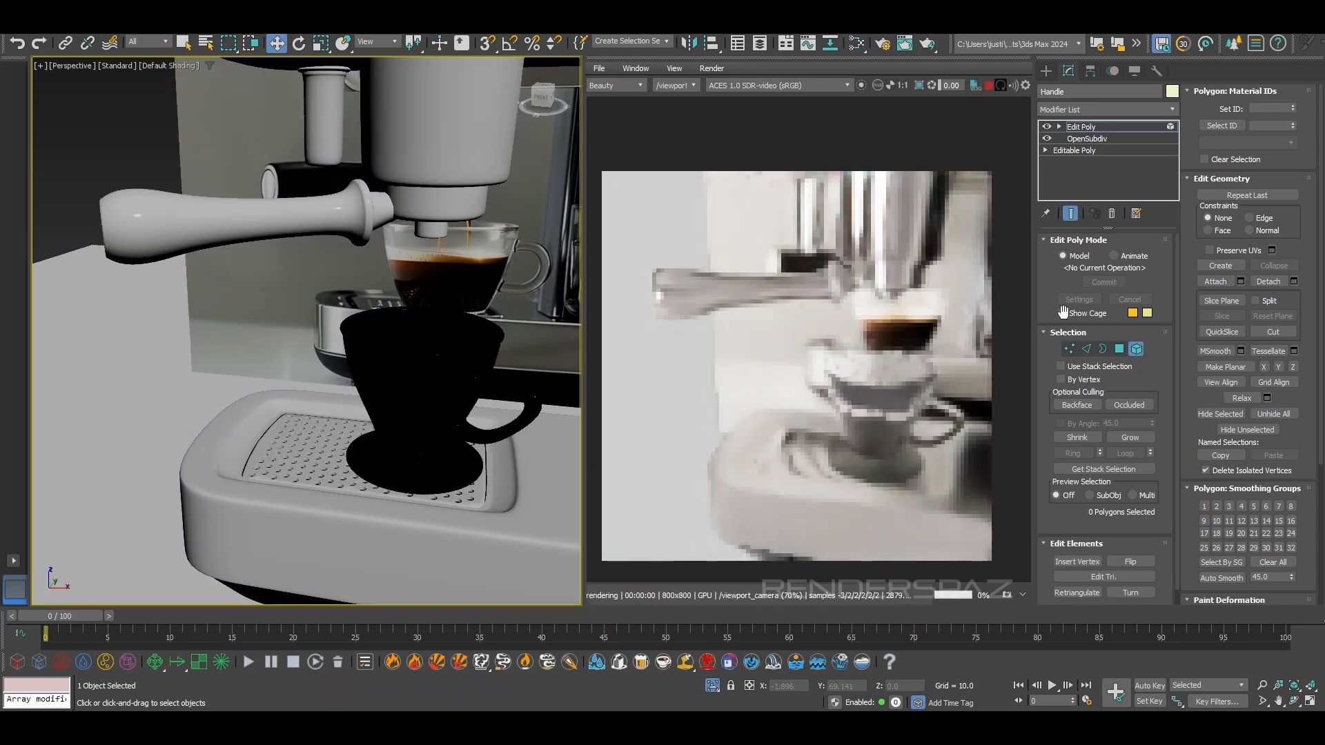
pyautogui.click(1140, 349)
pyautogui.click(131, 151)
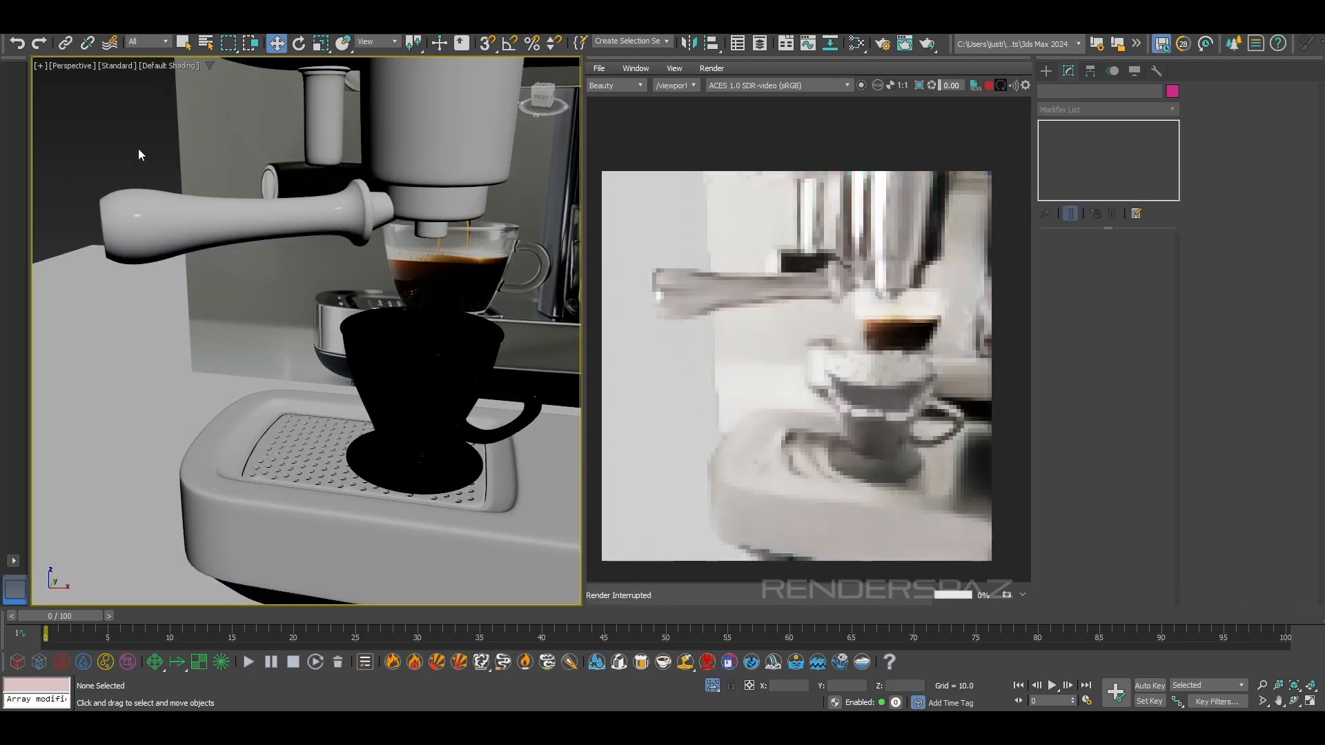
# Examine the joint between the handle's neck and the portafilter in the interactive render, close up and from several angles
pyautogui.scroll(10, 445, 235)
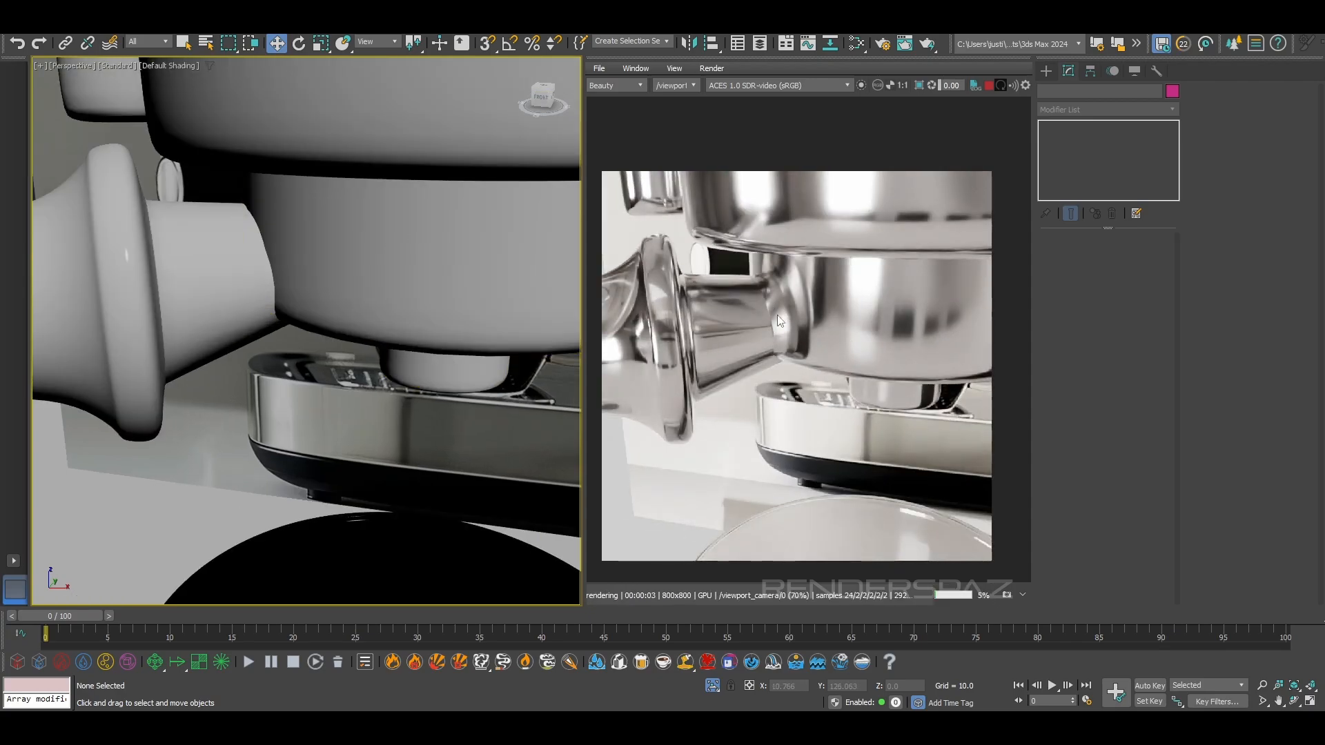
pyautogui.scroll(2, 783, 297)
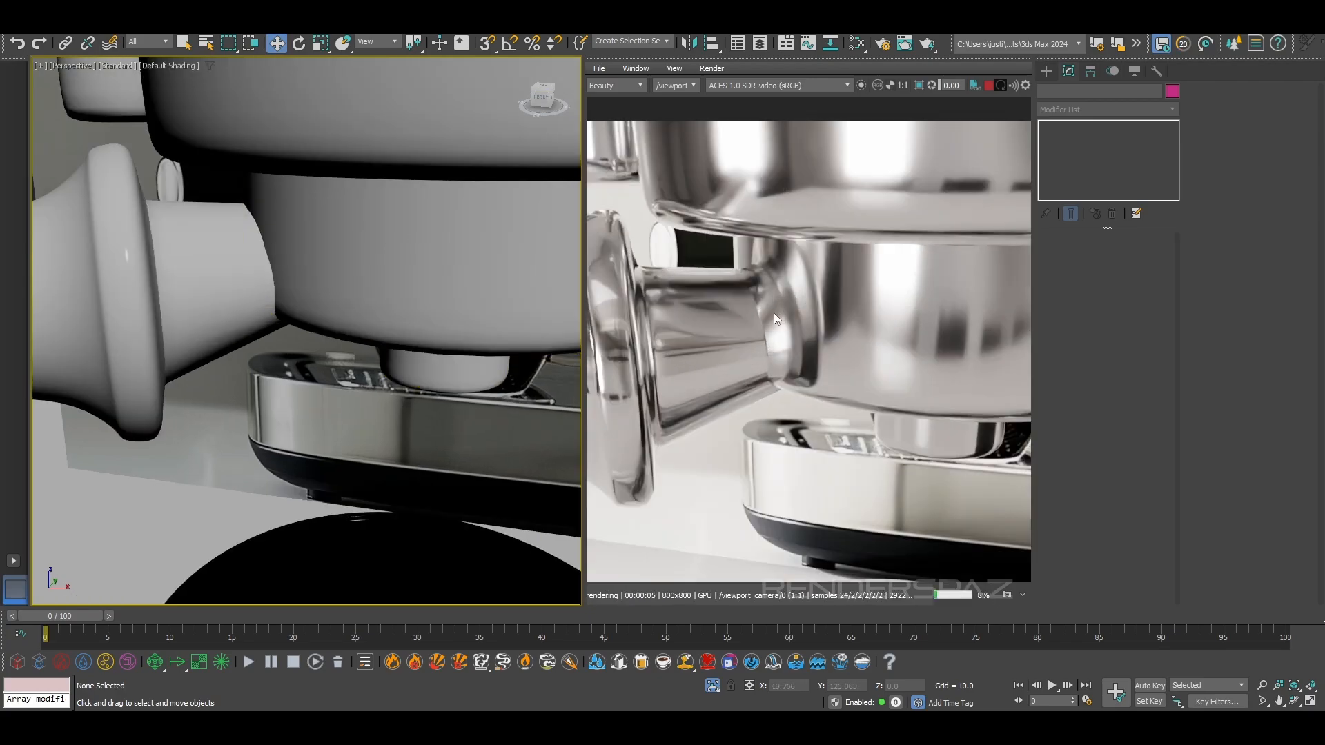
pyautogui.scroll(2, 754, 314)
pyautogui.scroll(-4, 776, 381)
pyautogui.scroll(1, 808, 388)
pyautogui.scroll(-3, 369, 338)
pyautogui.moveTo(368, 359)
pyautogui.keyDown('alt'); pyautogui.mouseDown(button='middle')
pyautogui.moveTo(368, 326)
pyautogui.moveTo(373, 338)
pyautogui.mouseUp(button='middle'); pyautogui.keyUp('alt')
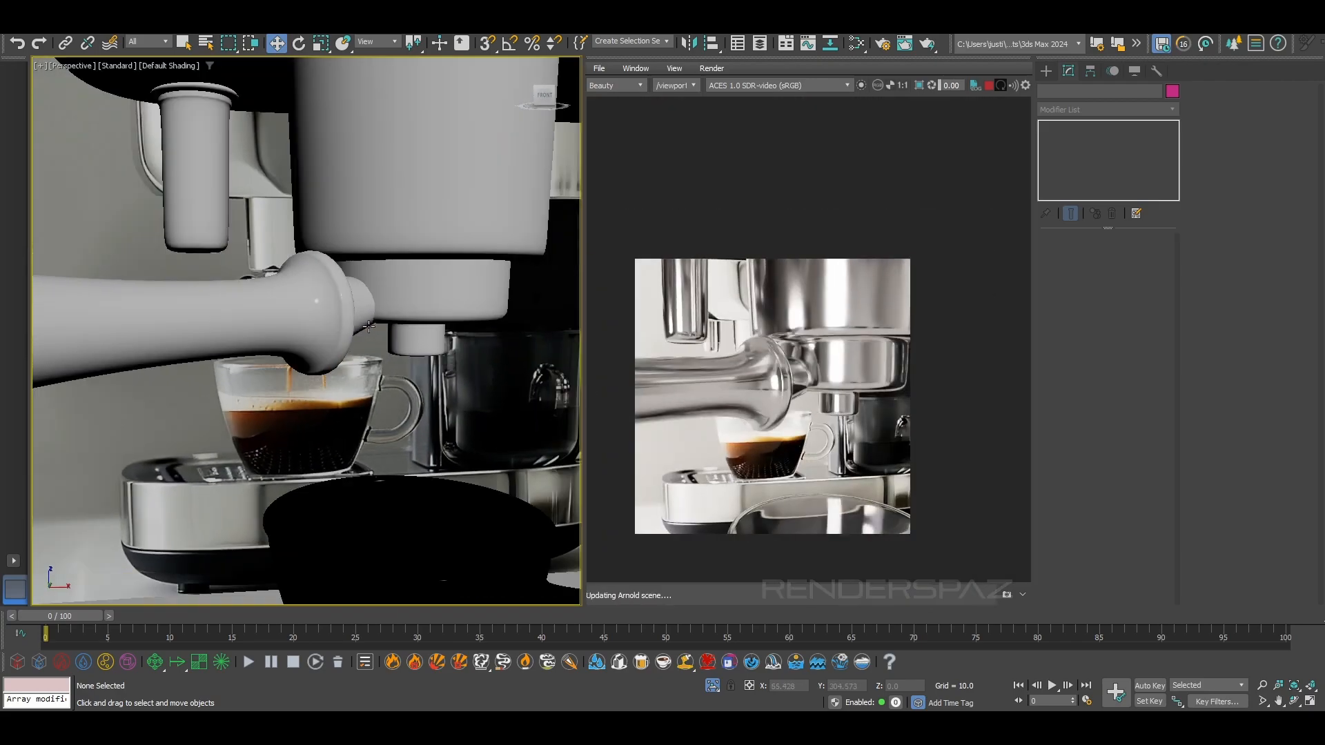
pyautogui.scroll(1, 808, 400)
pyautogui.scroll(2, 804, 386)
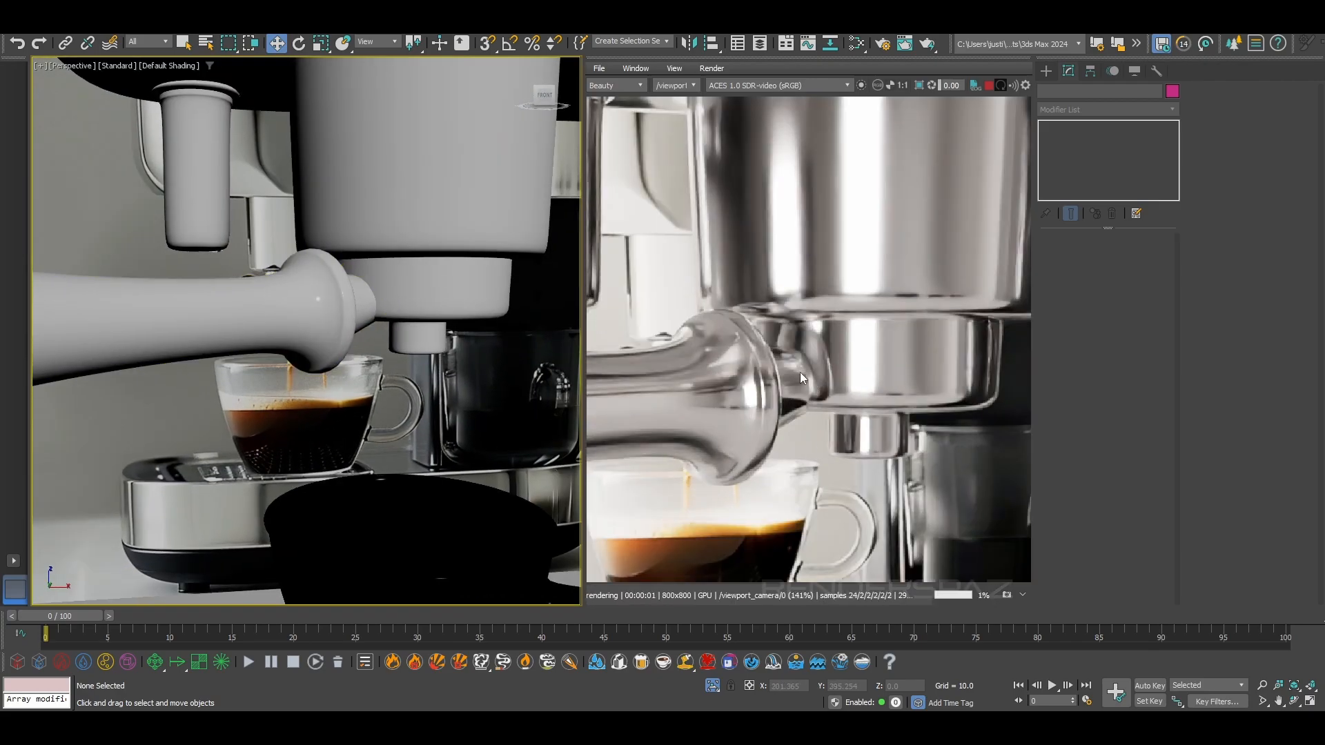
pyautogui.scroll(-1, 808, 383)
pyautogui.scroll(-1, 807, 383)
pyautogui.scroll(1, 807, 384)
pyautogui.scroll(-4, 373, 359)
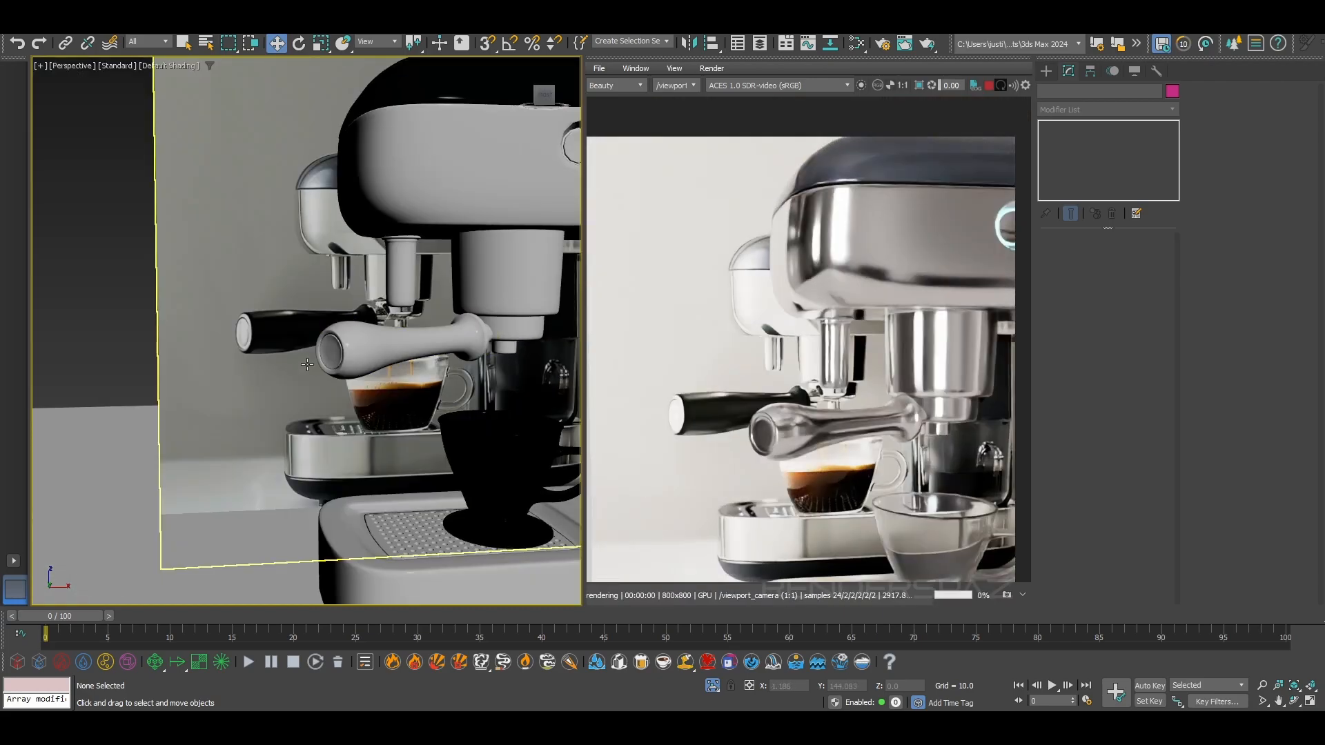
# Select the handle, switch it to vertex editing to check its end cap, and isolate it in the viewport
pyautogui.click(395, 364)
pyautogui.scroll(3, 395, 364)
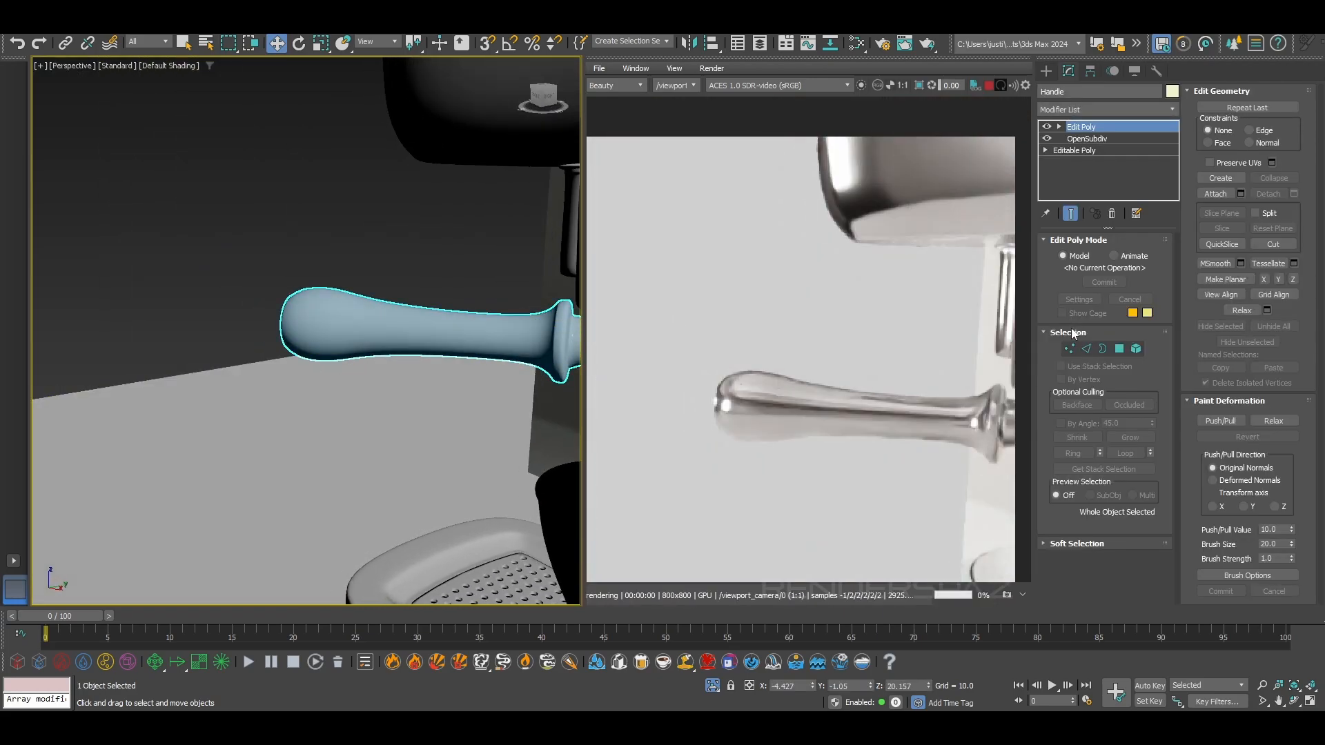
pyautogui.press('1')
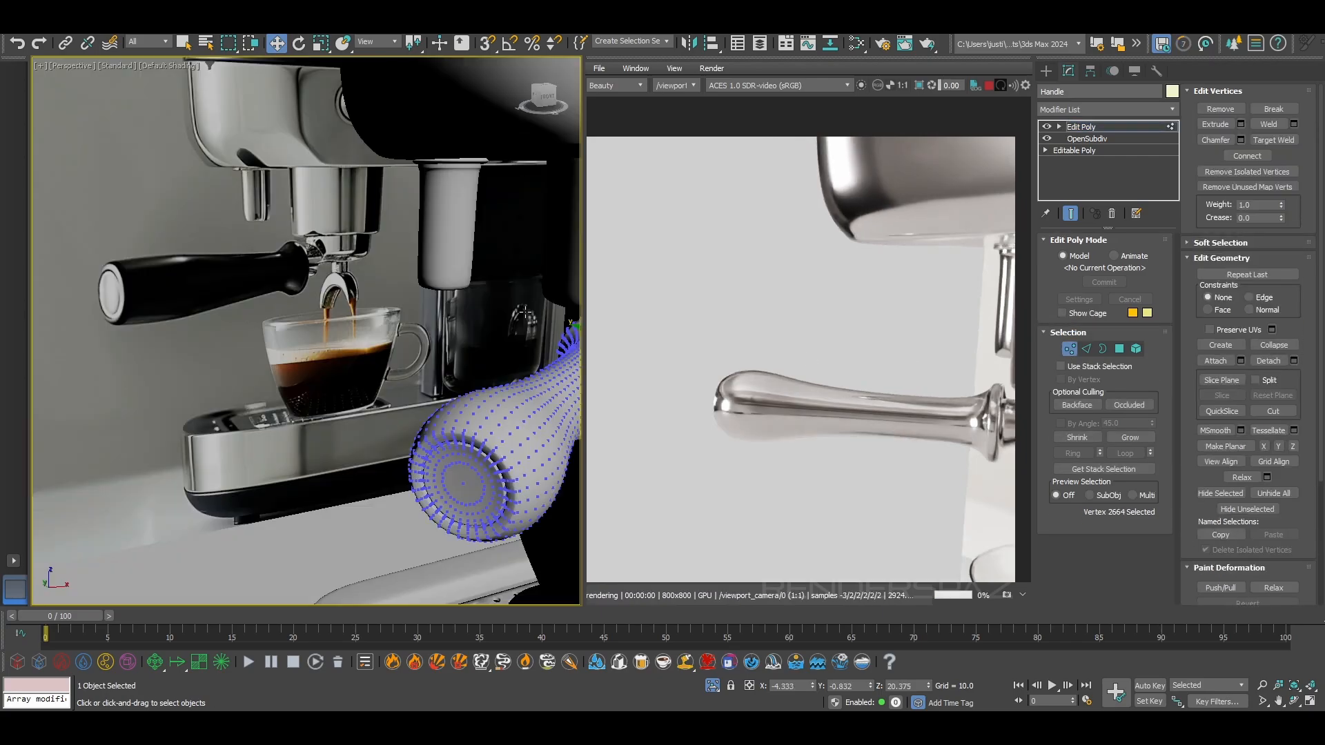
pyautogui.keyDown('alt'); pyautogui.moveTo(525, 311); pyautogui.dragTo(552, 320, button='middle'); pyautogui.keyUp('alt')
pyautogui.moveTo(448, 403); pyautogui.dragTo(297, 276, button='middle')
pyautogui.moveTo(381, 396); pyautogui.dragTo(340, 335, button='middle')
pyautogui.moveTo(216, 284); pyautogui.dragTo(294, 343, button='middle')
pyautogui.click(322, 376)
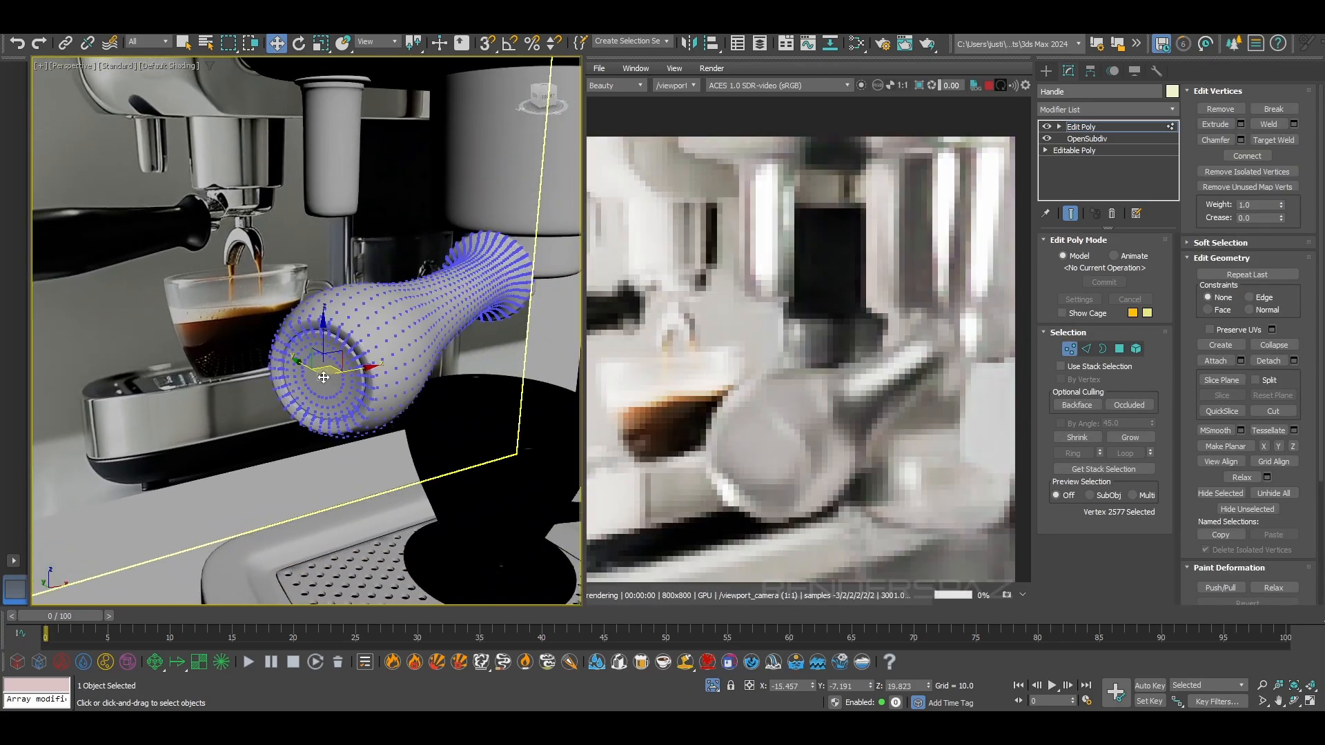
pyautogui.scroll(-3, 821, 393)
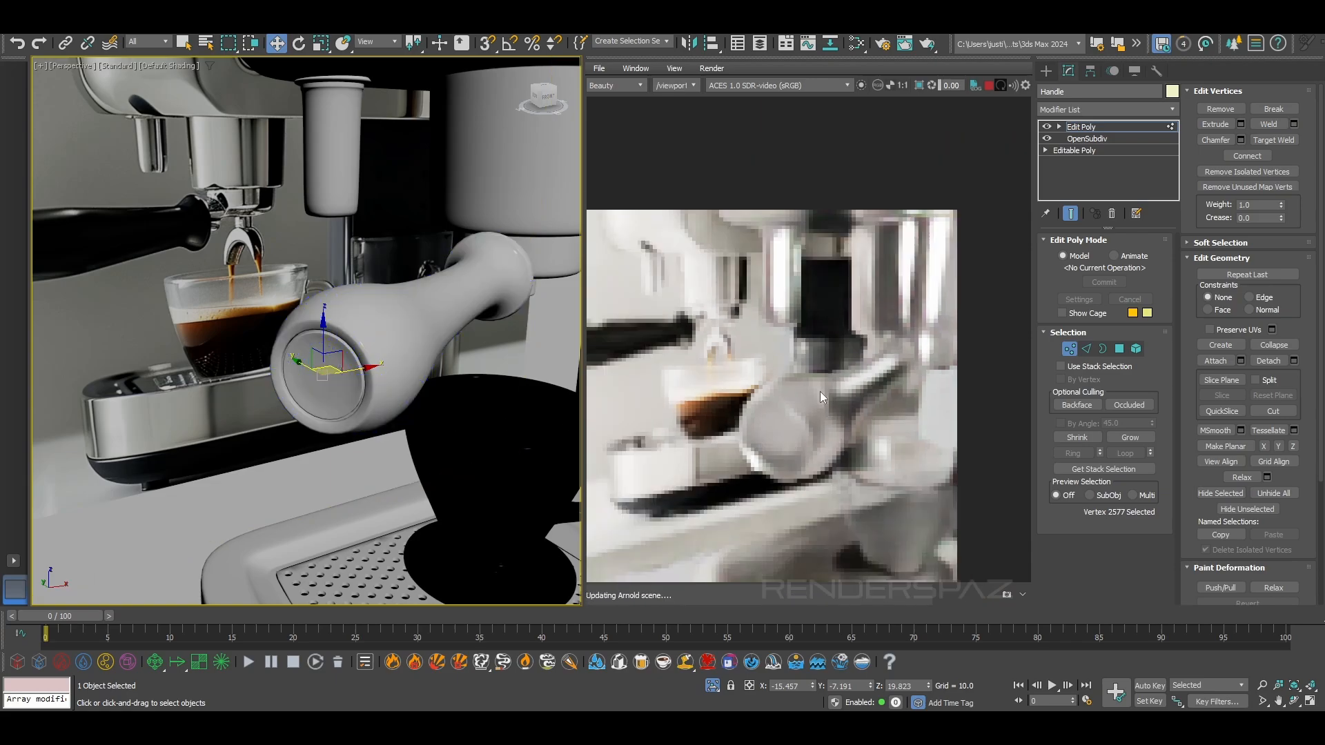
pyautogui.moveTo(821, 394); pyautogui.dragTo(874, 344, button='middle')
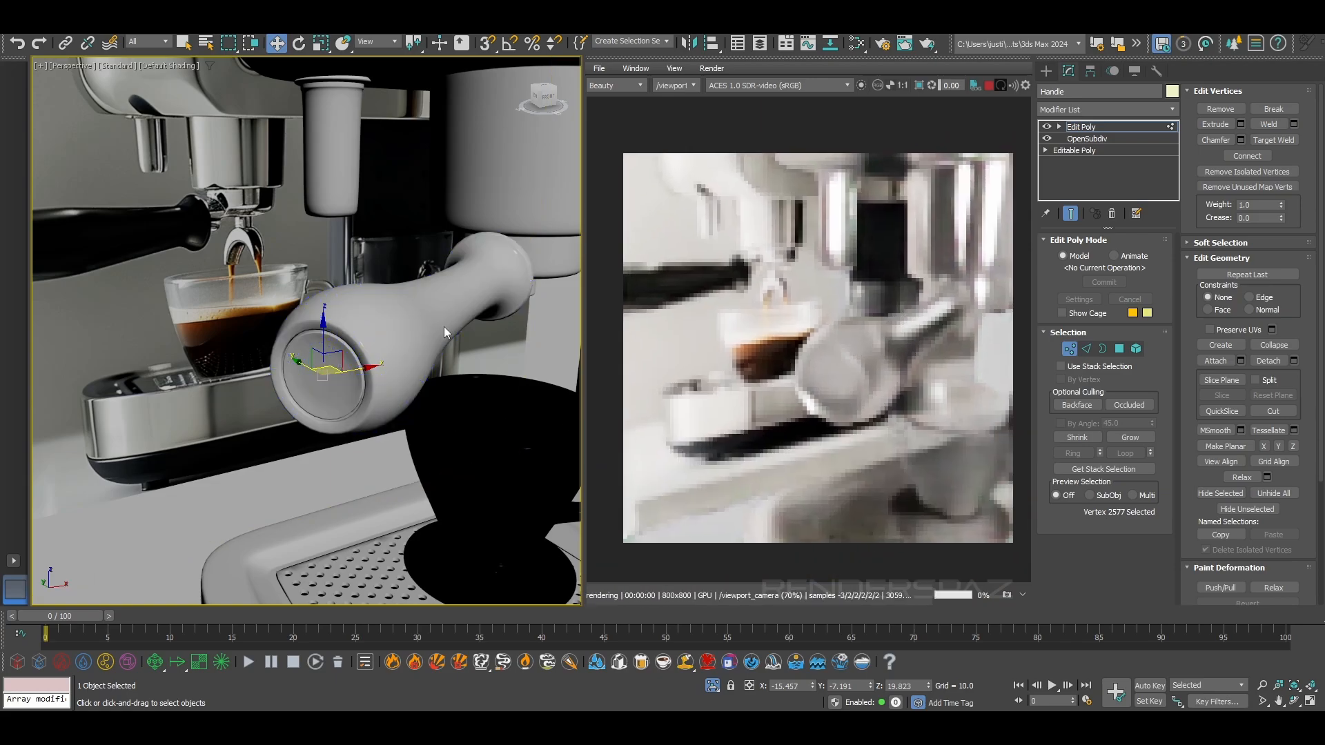
pyautogui.click(417, 318)
pyautogui.click(712, 686)
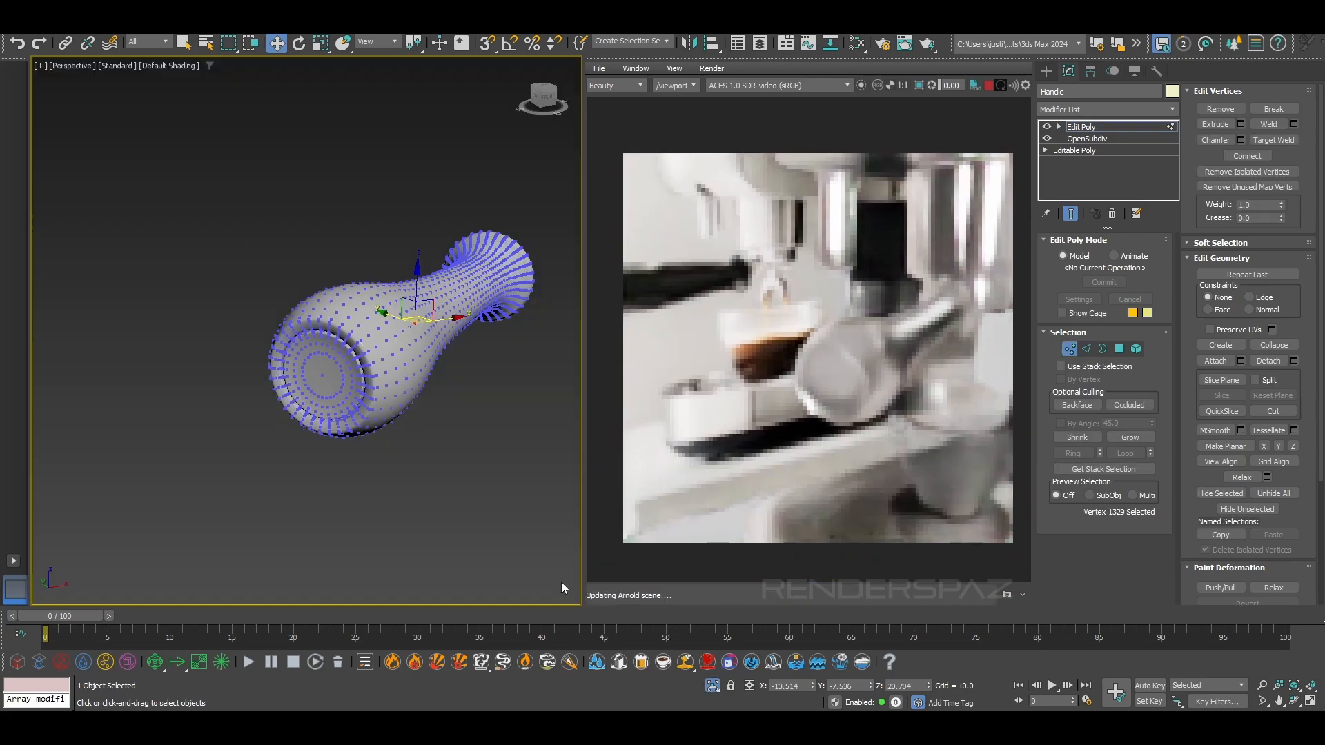
# Leave vertex editing on the isolated handle and select its grip as an element
pyautogui.click(442, 452)
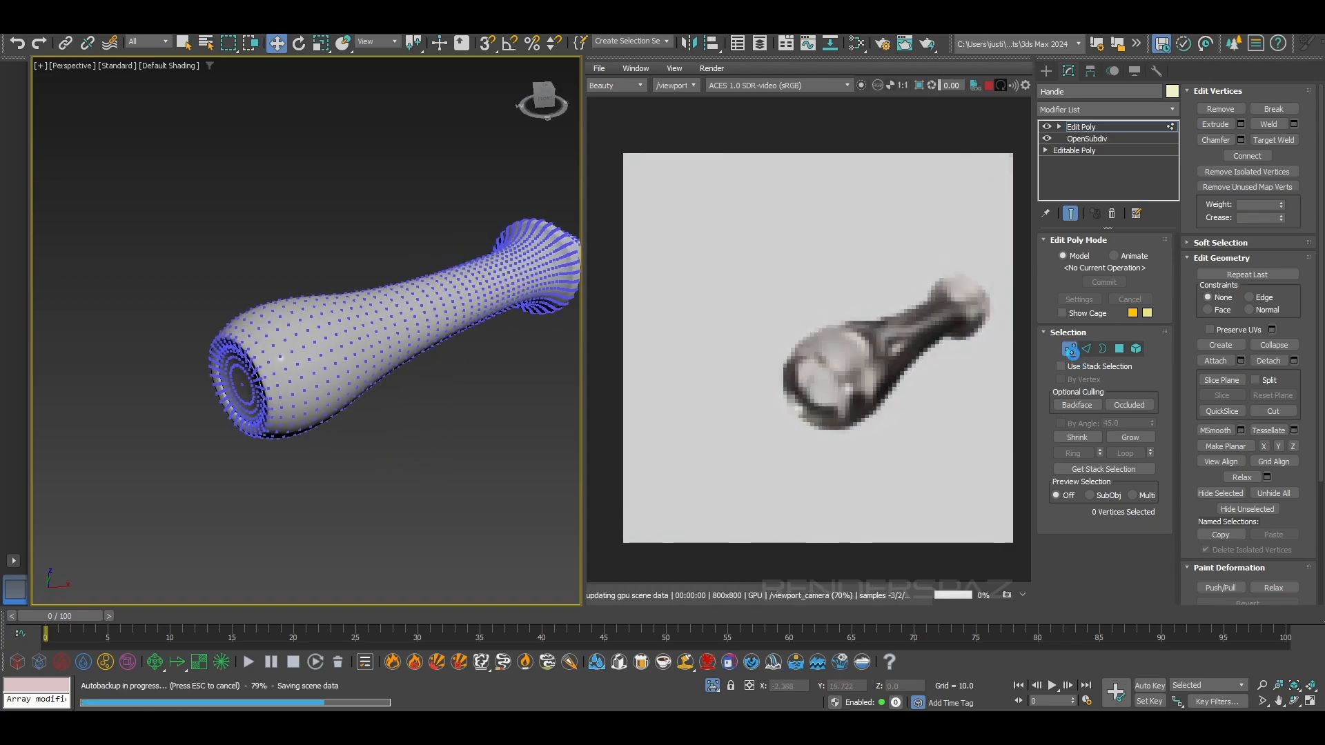
pyautogui.click(1070, 349)
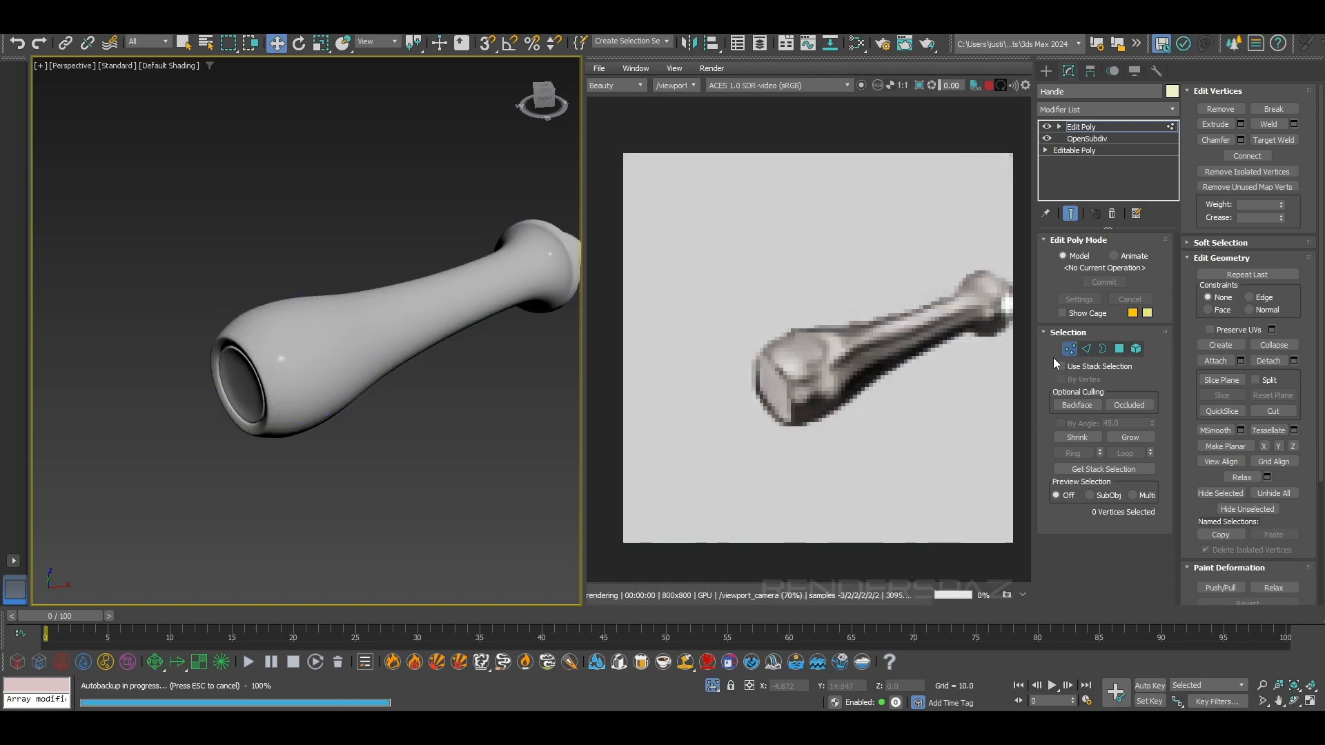
pyautogui.click(460, 441)
pyautogui.moveTo(485, 428); pyautogui.dragTo(444, 443, button='middle')
pyautogui.click(256, 380)
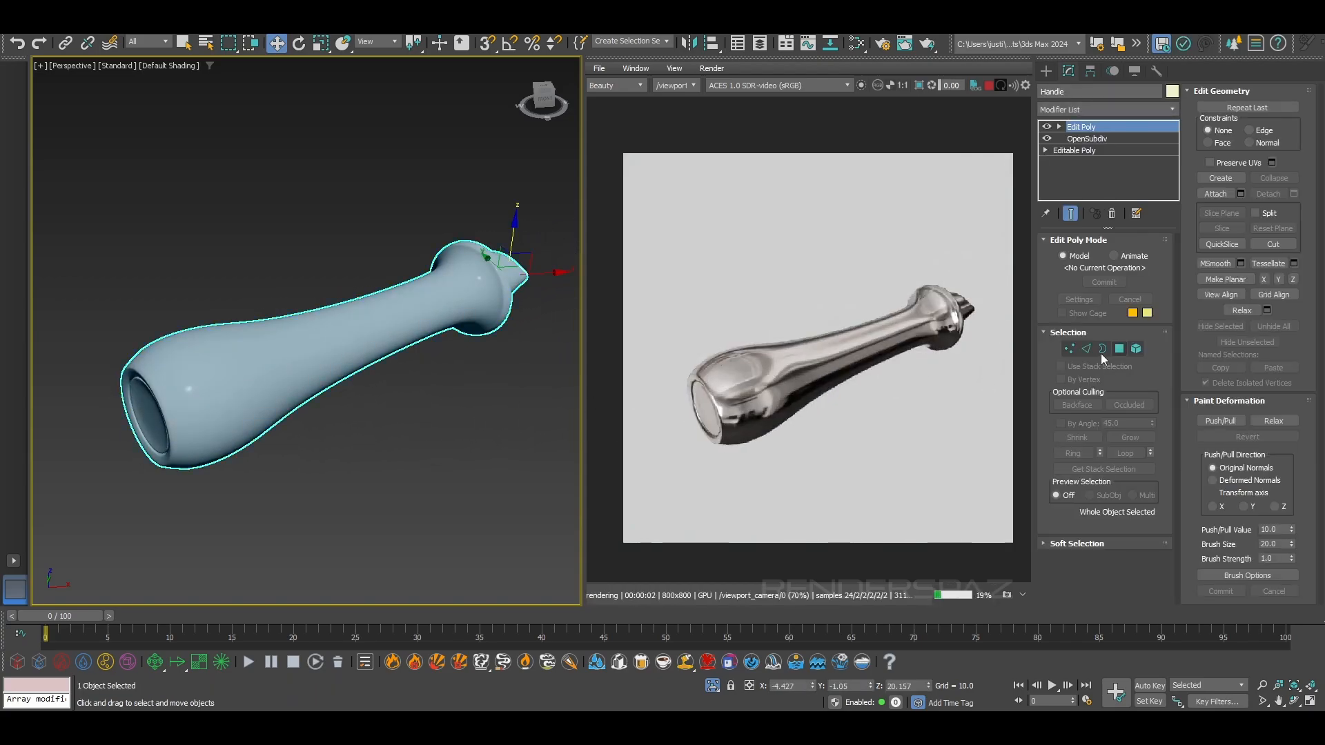
pyautogui.click(1135, 350)
pyautogui.moveTo(141, 267); pyautogui.dragTo(266, 452)
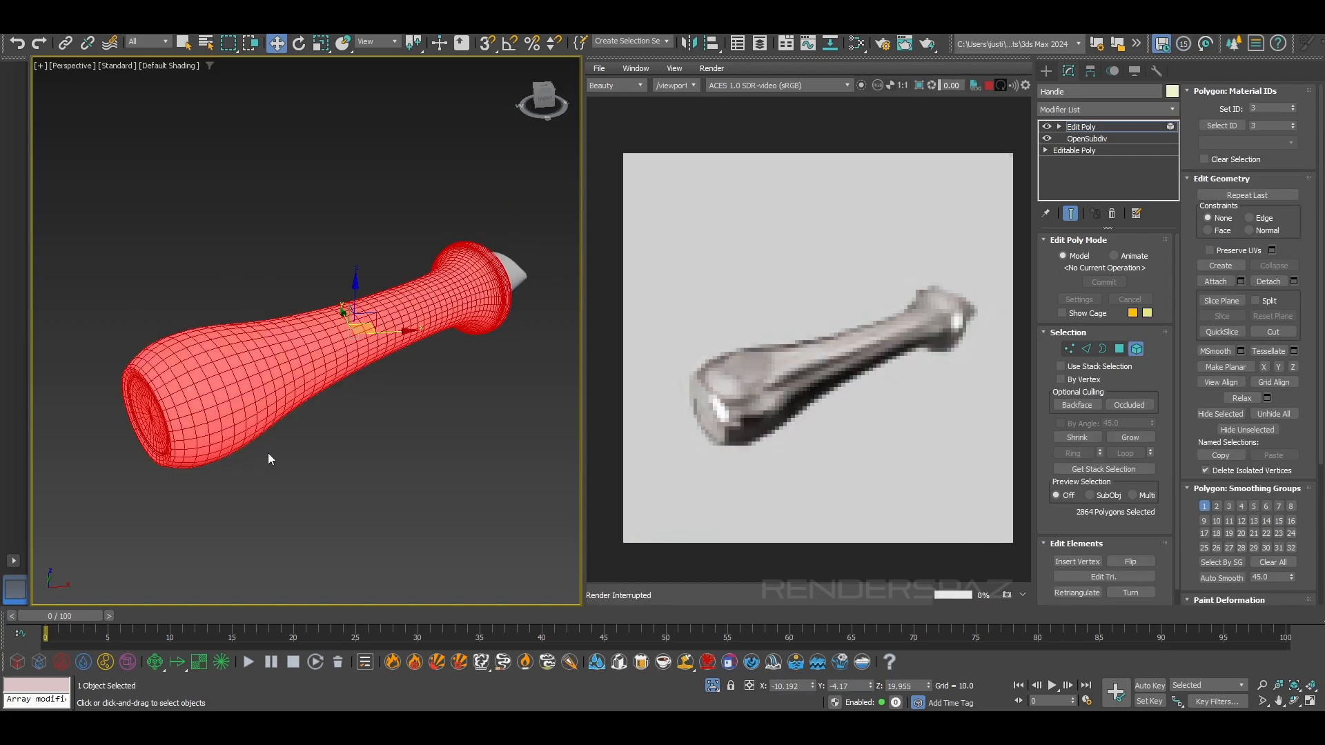
pyautogui.keyDown('alt'); pyautogui.moveTo(213, 445); pyautogui.dragTo(252, 436, button='middle'); pyautogui.keyUp('alt')
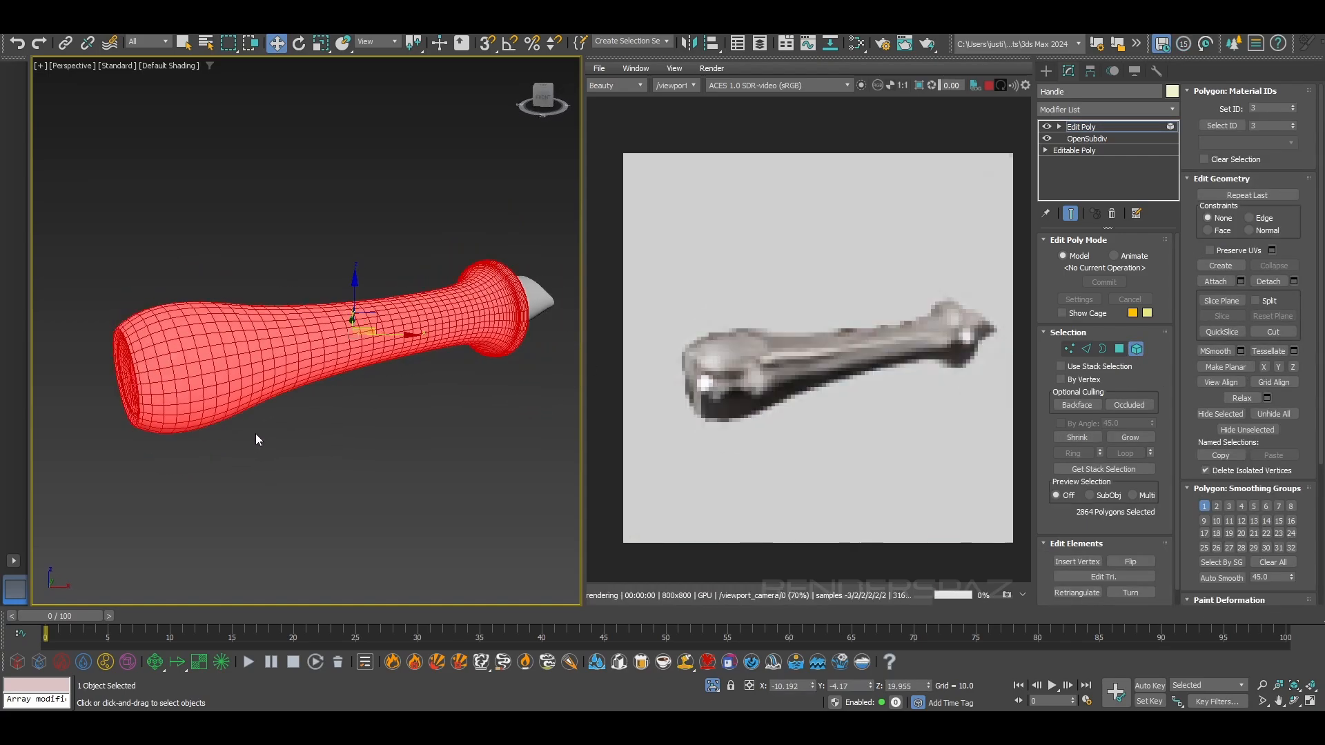
# Create an Arnold Standard Surface material, assign it to the selected grip element and close the material editor
pyautogui.press('m')
pyautogui.rightClick(183, 457)
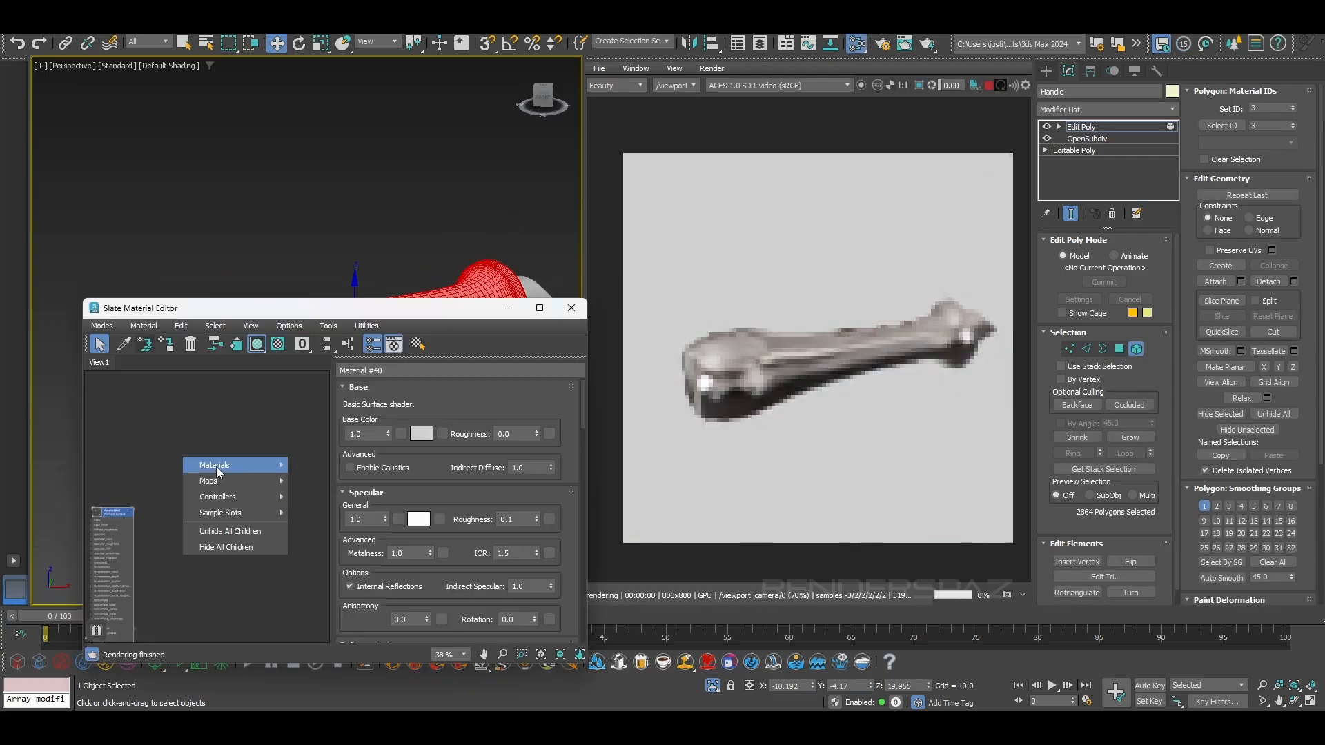
pyautogui.moveTo(217, 466)
pyautogui.moveTo(328, 481)
pyautogui.moveTo(407, 529)
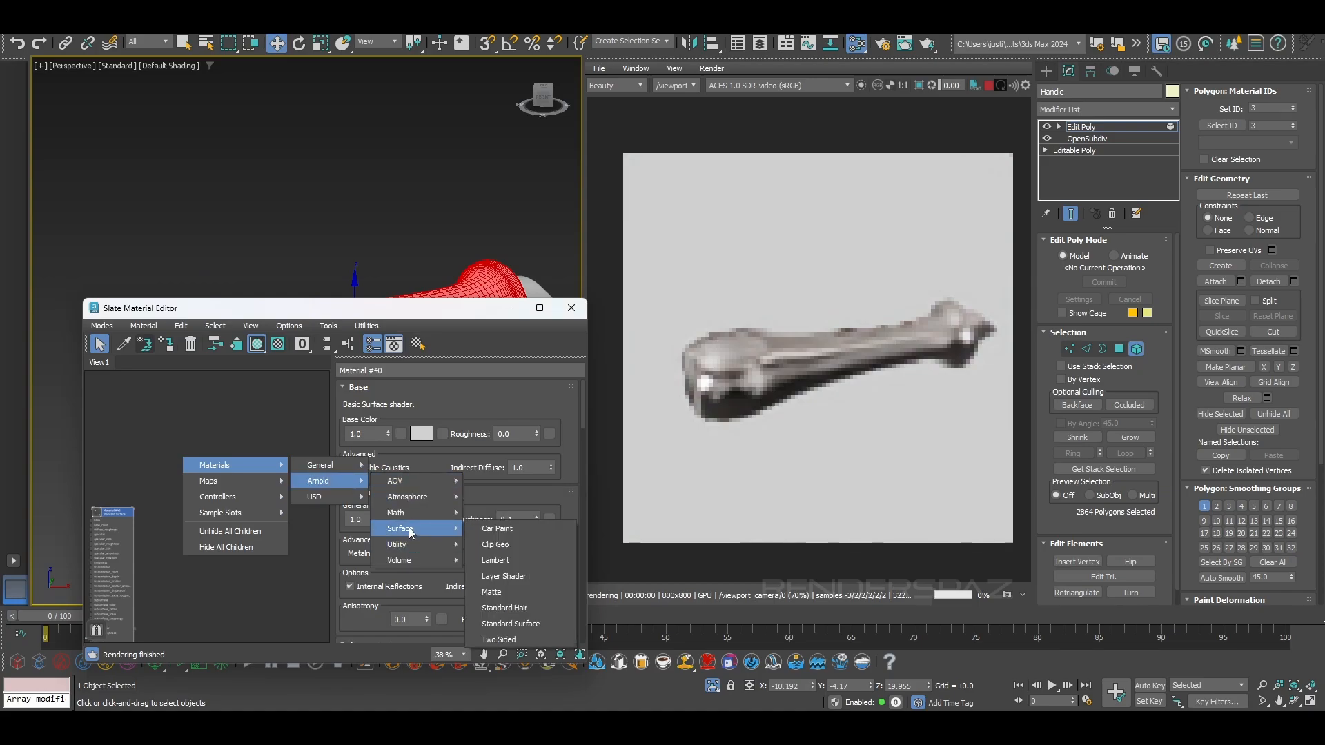
pyautogui.click(511, 624)
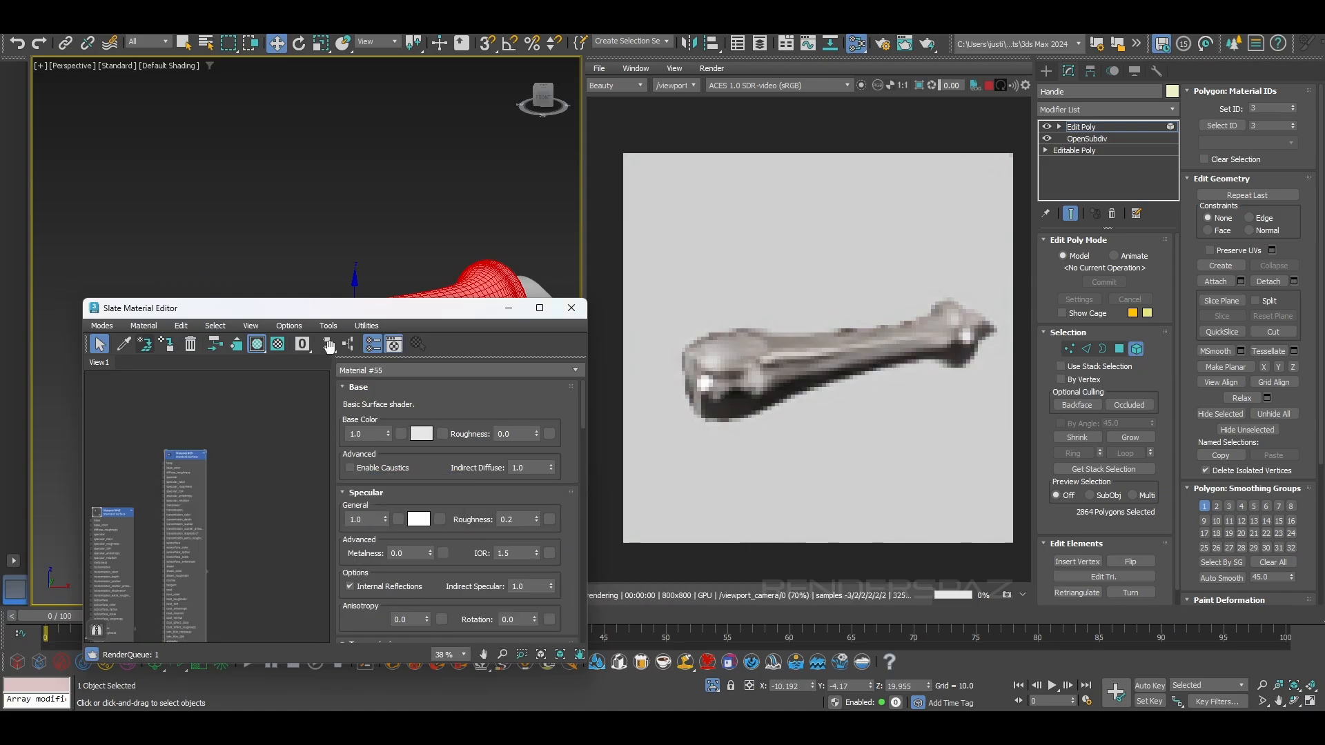
pyautogui.moveTo(322, 314); pyautogui.dragTo(342, 170)
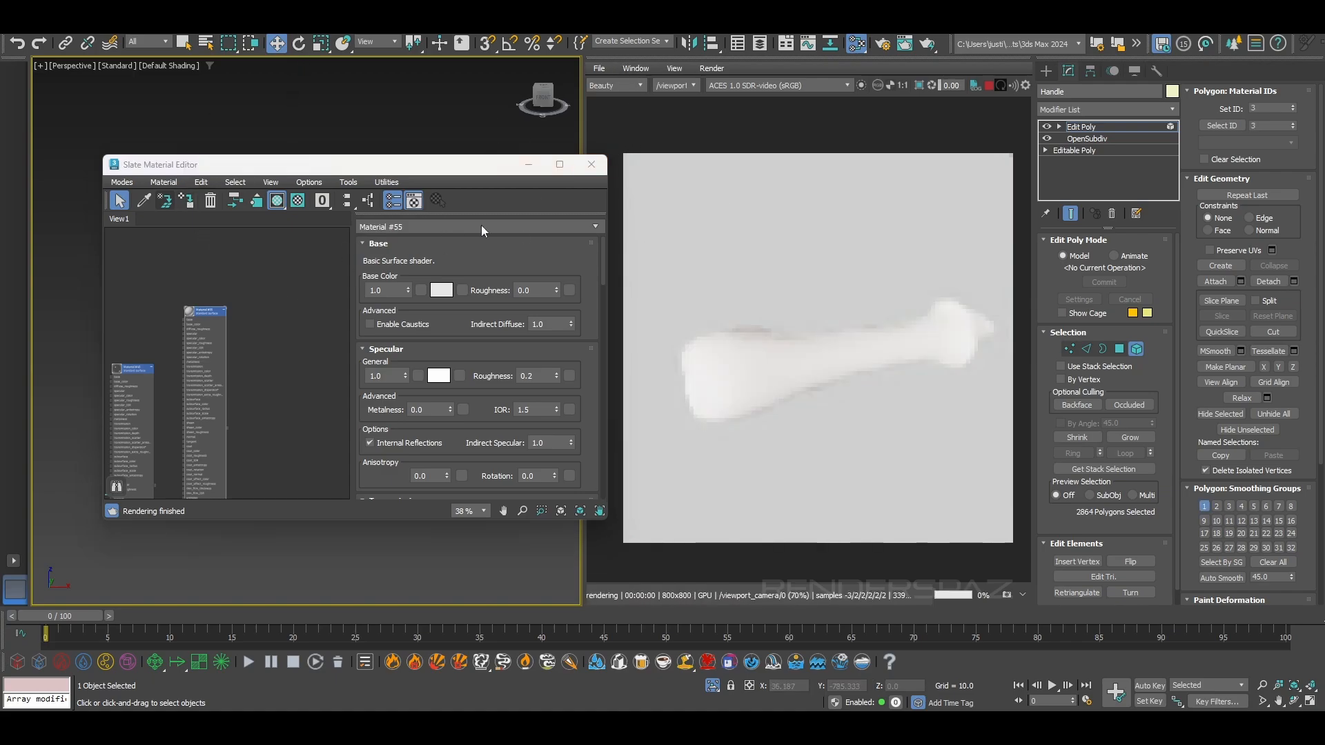
pyautogui.click(591, 165)
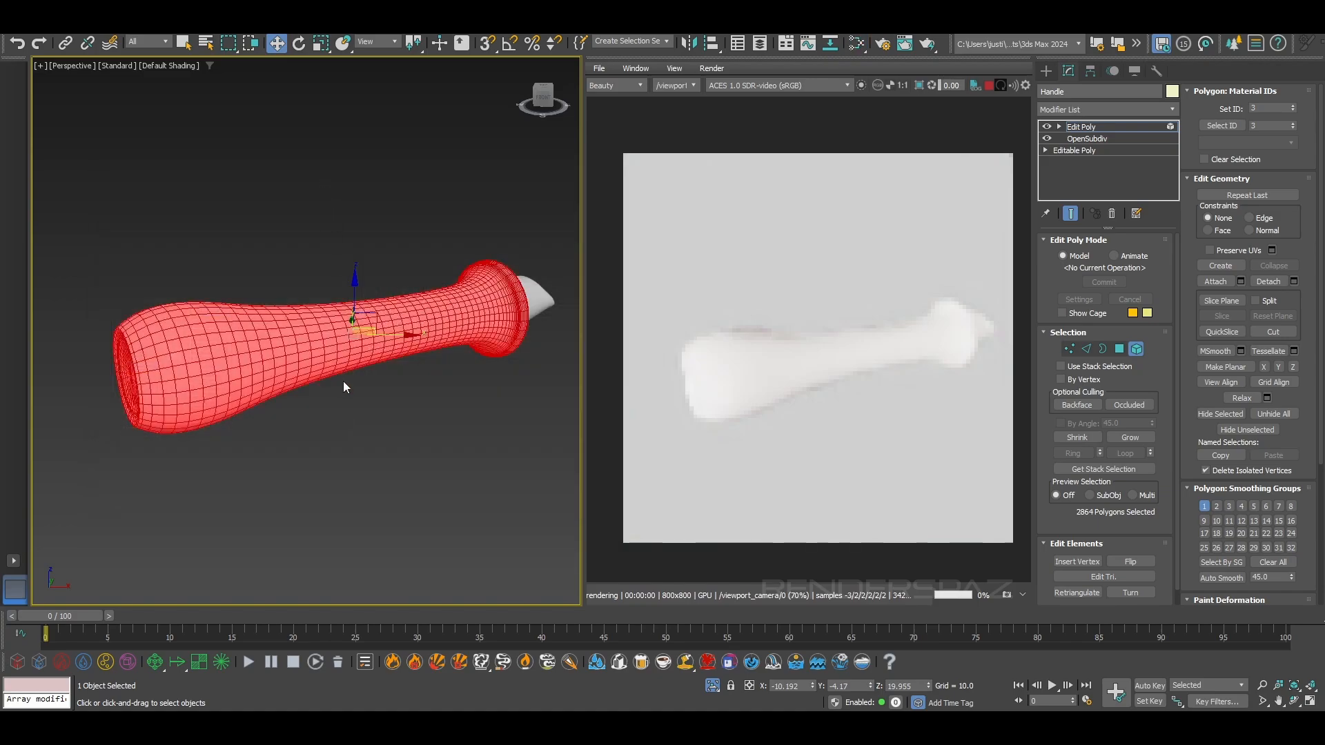
# Invert the element selection from the handle's grip to its neck
pyautogui.keyDown('alt'); pyautogui.moveTo(344, 382); pyautogui.dragTo(318, 379, button='middle'); pyautogui.keyUp('alt')
pyautogui.hotkey('ctrl', 'i')
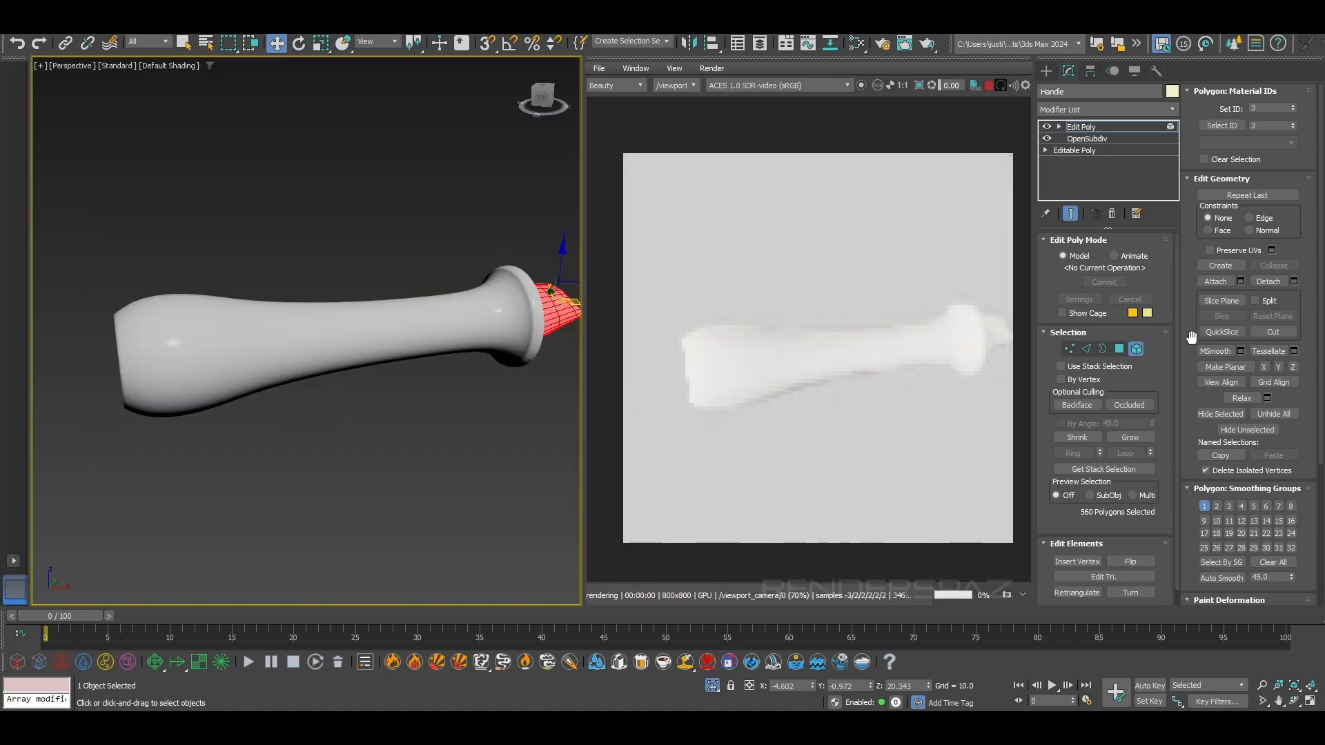
pyautogui.scroll(-4, 1263, 379)
pyautogui.scroll(4, 1259, 376)
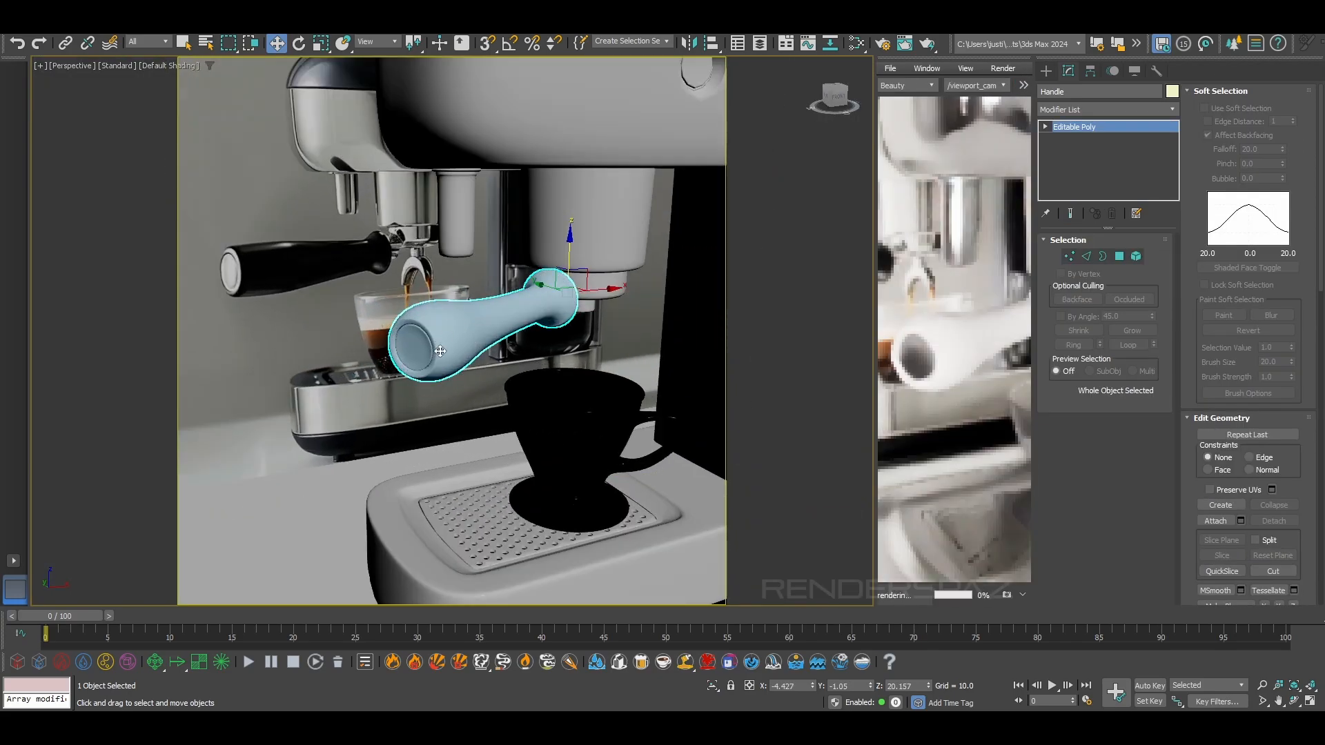
pyautogui.moveTo(440, 352)
pyautogui.keyDown('alt'); pyautogui.mouseDown(button='middle')
pyautogui.moveTo(474, 339)
pyautogui.moveTo(444, 344)
pyautogui.mouseUp(button='middle'); pyautogui.keyUp('alt')
pyautogui.scroll(2, 473, 339)
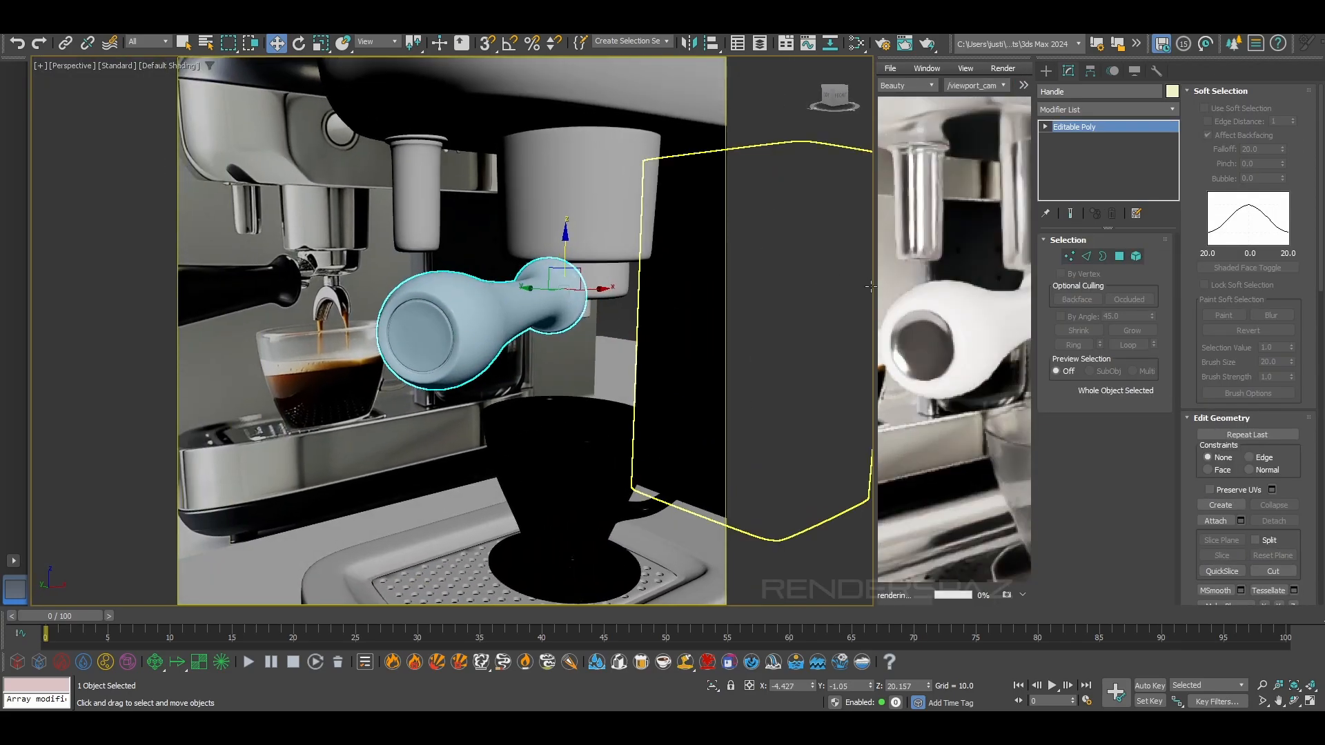
# Narrow the perspective viewport to enlarge the render view beside it and compare the handle in both
pyautogui.moveTo(873, 290); pyautogui.dragTo(598, 309)
pyautogui.keyDown('alt'); pyautogui.moveTo(467, 370); pyautogui.dragTo(441, 358, button='middle'); pyautogui.keyUp('alt')
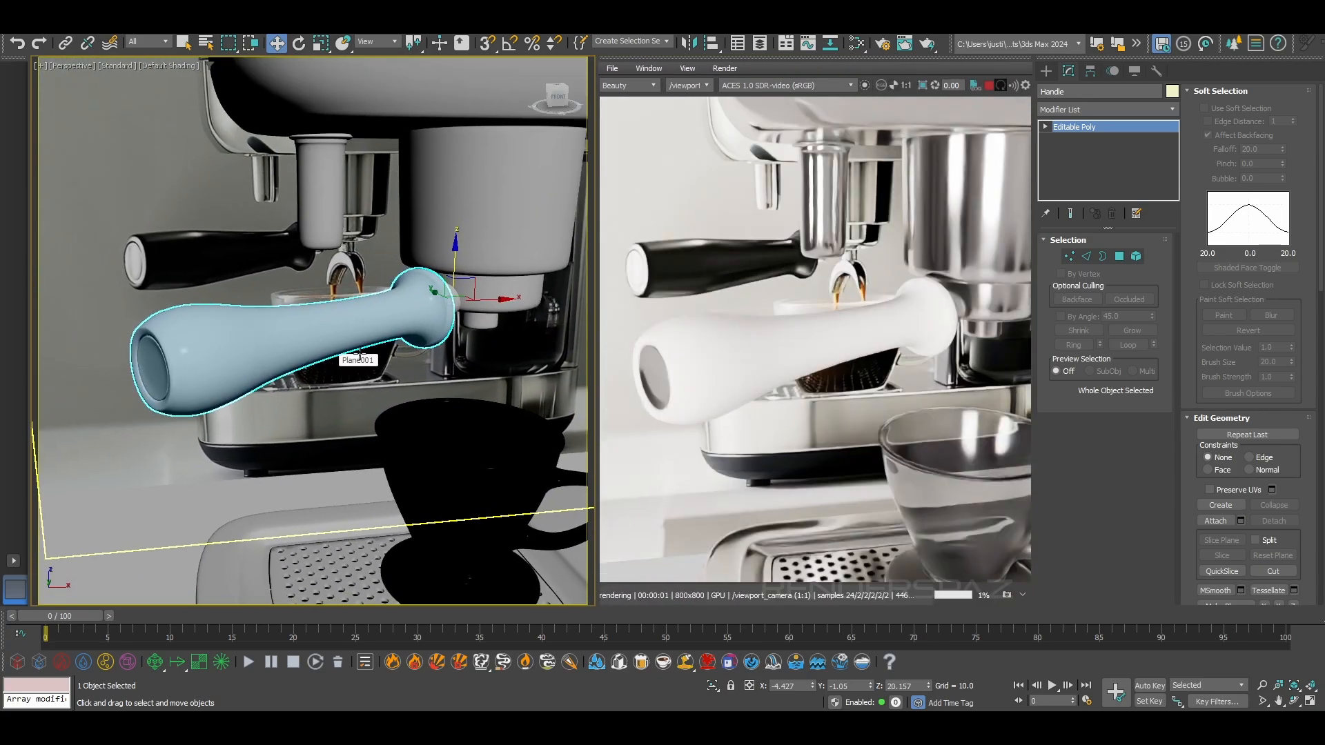
# Inspect the handle's grip, end cap and neck from several angles in the viewport and the live render
pyautogui.keyDown('alt'); pyautogui.moveTo(332, 361); pyautogui.dragTo(116, 385, button='middle'); pyautogui.keyUp('alt')
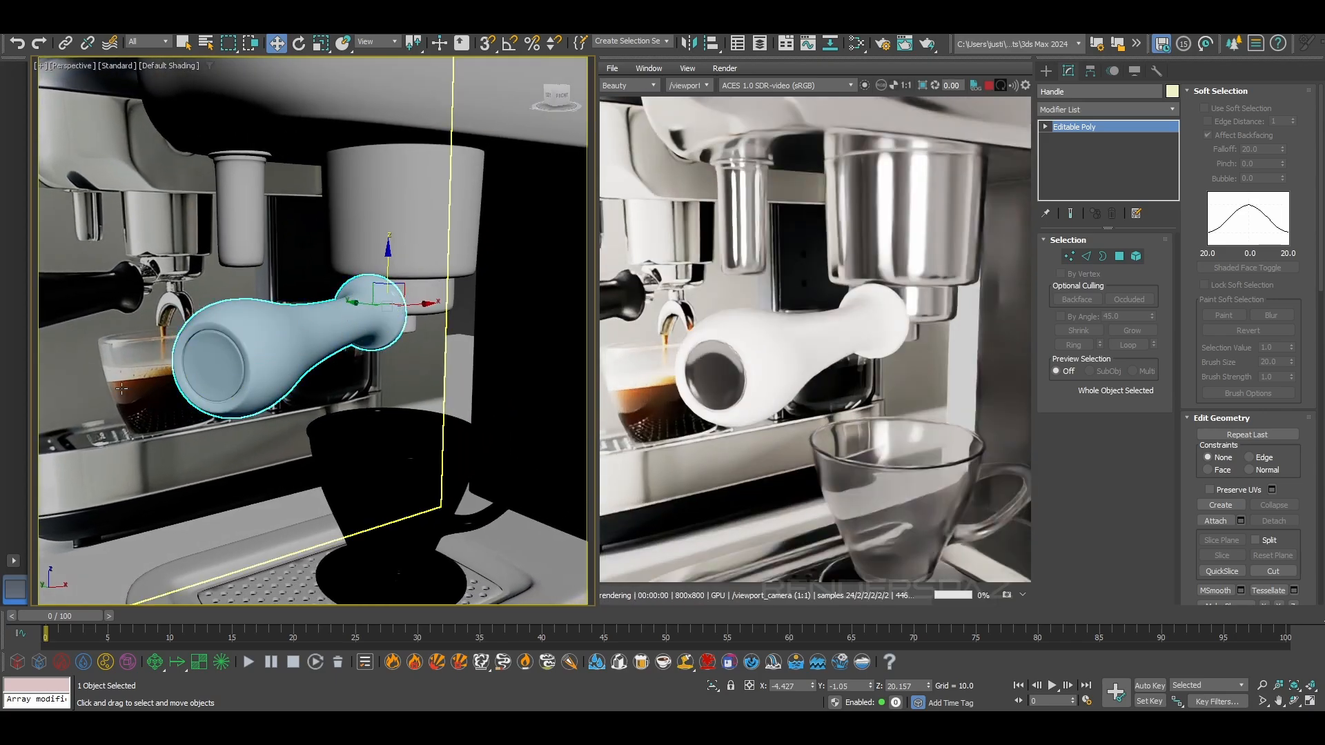
pyautogui.scroll(2, 230, 361)
pyautogui.keyDown('alt'); pyautogui.moveTo(299, 378); pyautogui.dragTo(255, 376, button='middle'); pyautogui.keyUp('alt')
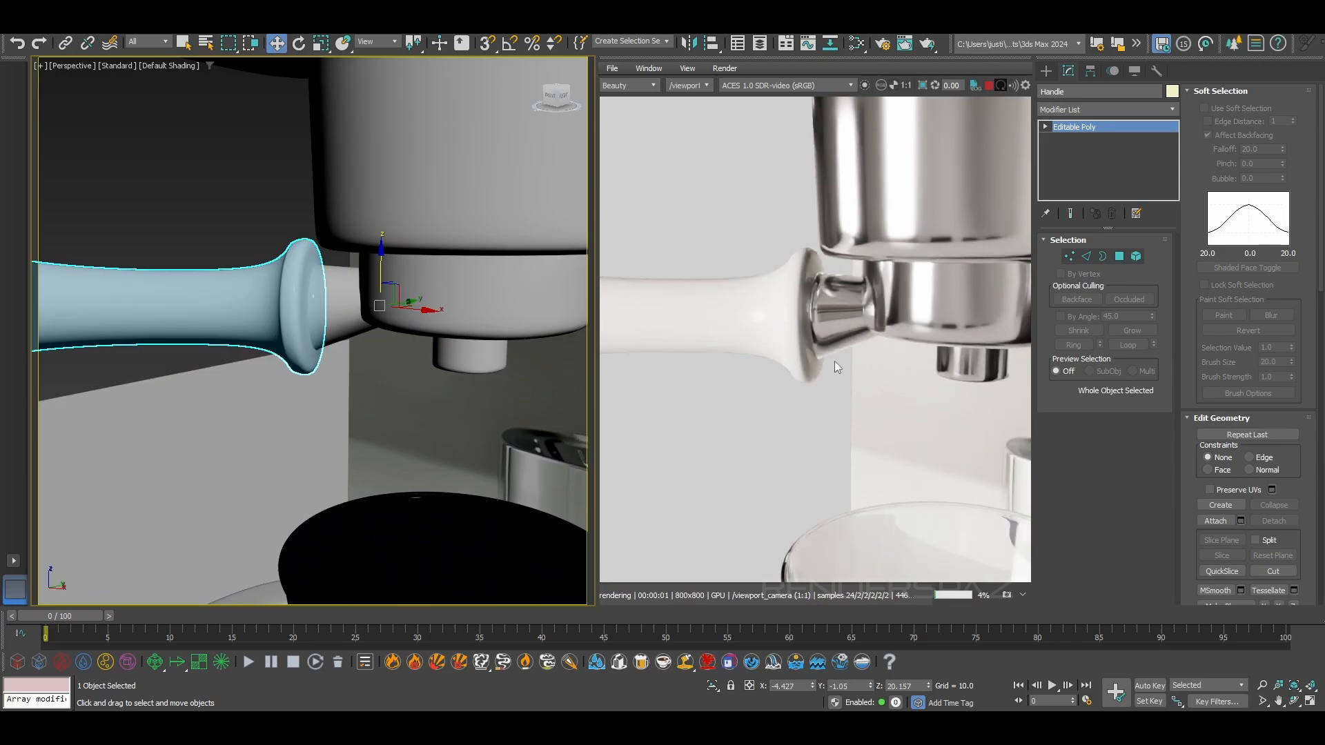
pyautogui.scroll(-2, 946, 329)
pyautogui.moveTo(169, 331); pyautogui.dragTo(224, 345, button='middle')
pyautogui.scroll(-4, 302, 308)
pyautogui.scroll(2, 224, 344)
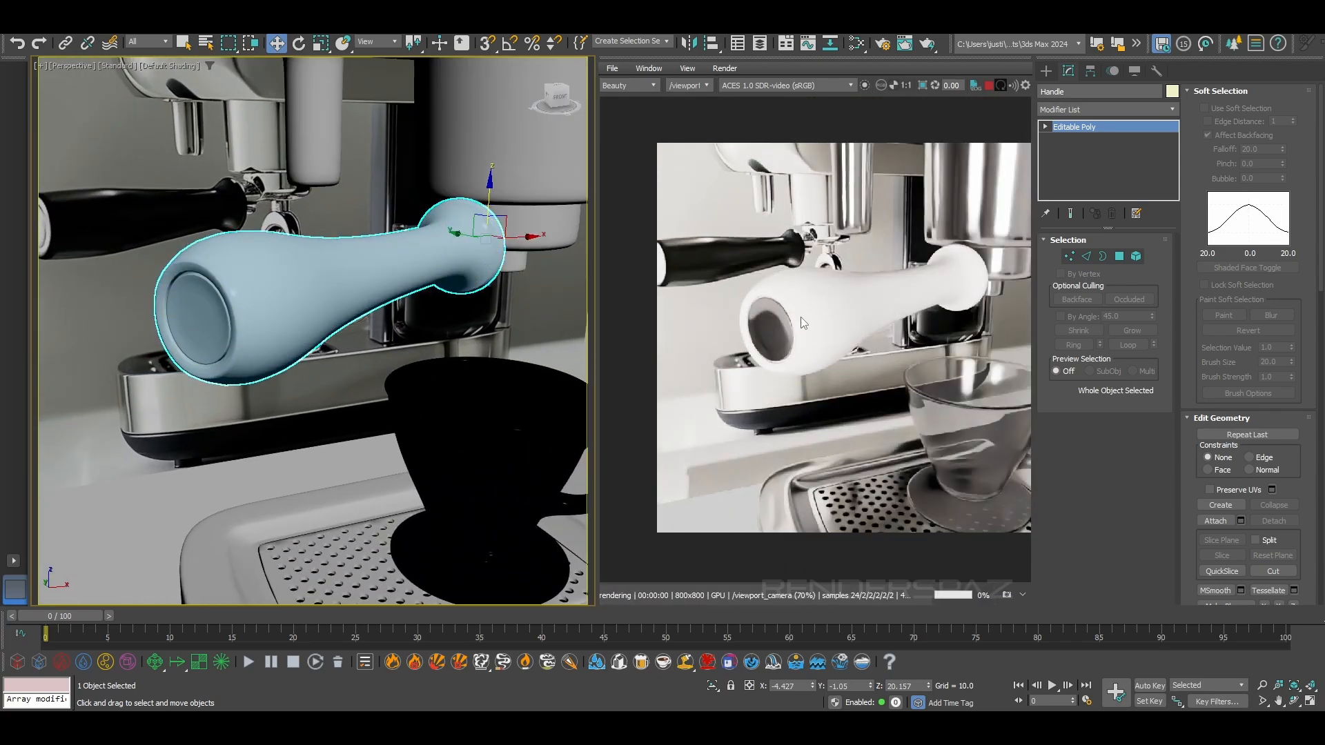
pyautogui.moveTo(215, 312); pyautogui.dragTo(330, 325, button='middle')
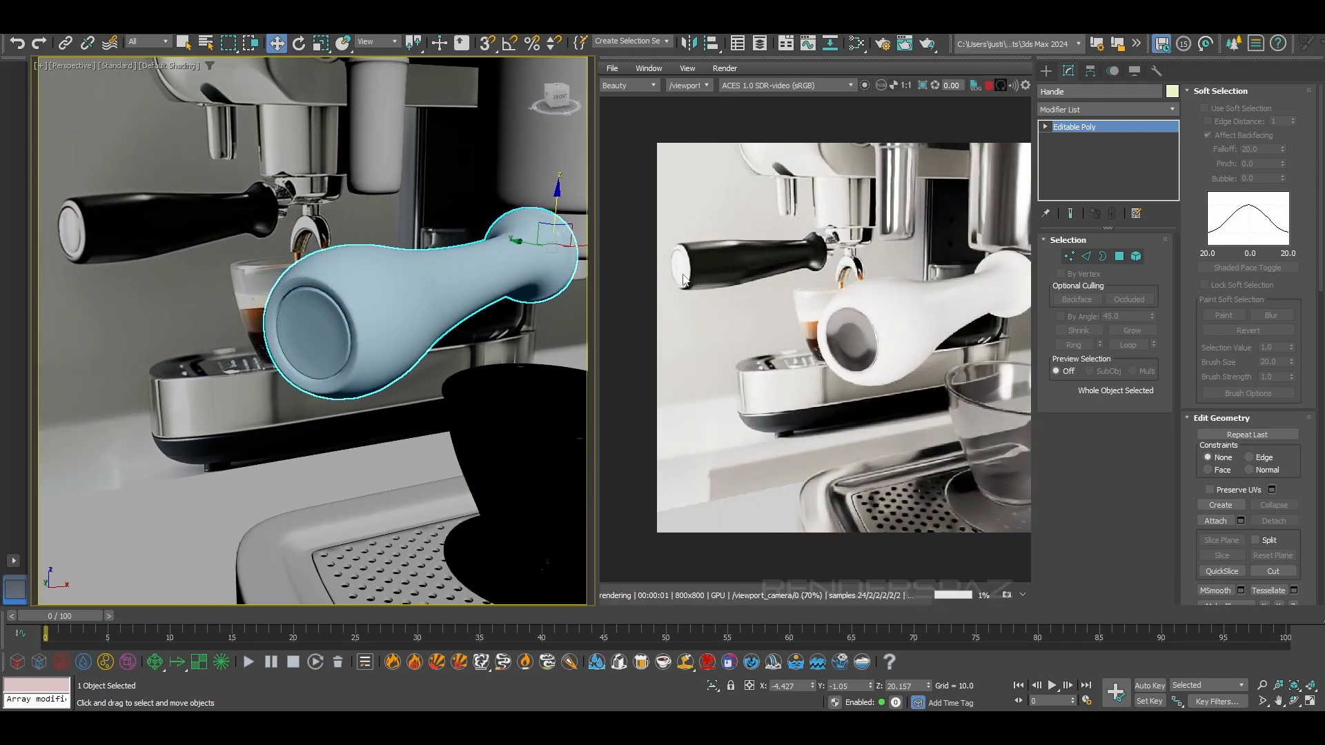
pyautogui.keyDown('alt'); pyautogui.moveTo(442, 338); pyautogui.dragTo(358, 323, button='middle'); pyautogui.keyUp('alt')
pyautogui.click(357, 323)
# Set the base colour of the handle grip's Standard Surface material to pure black and close the material editor
pyautogui.press('m')
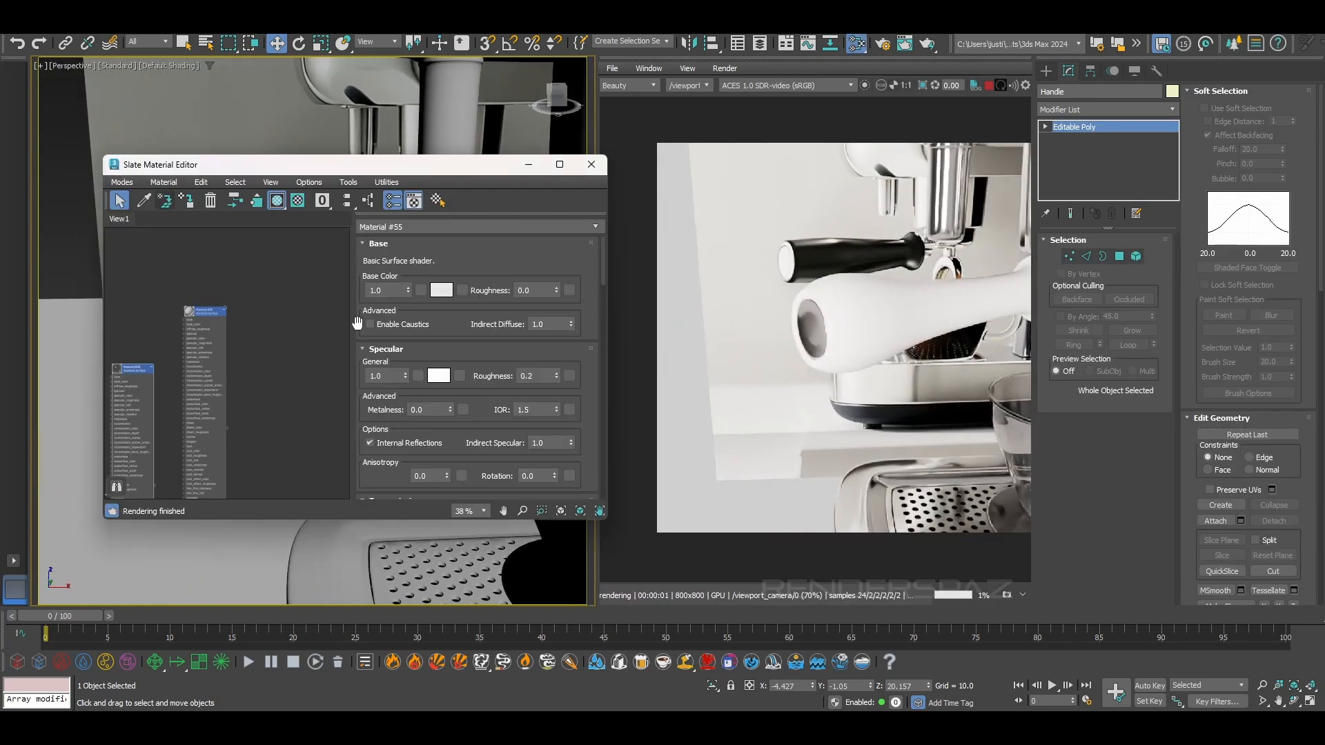
pyautogui.doubleClick(201, 311)
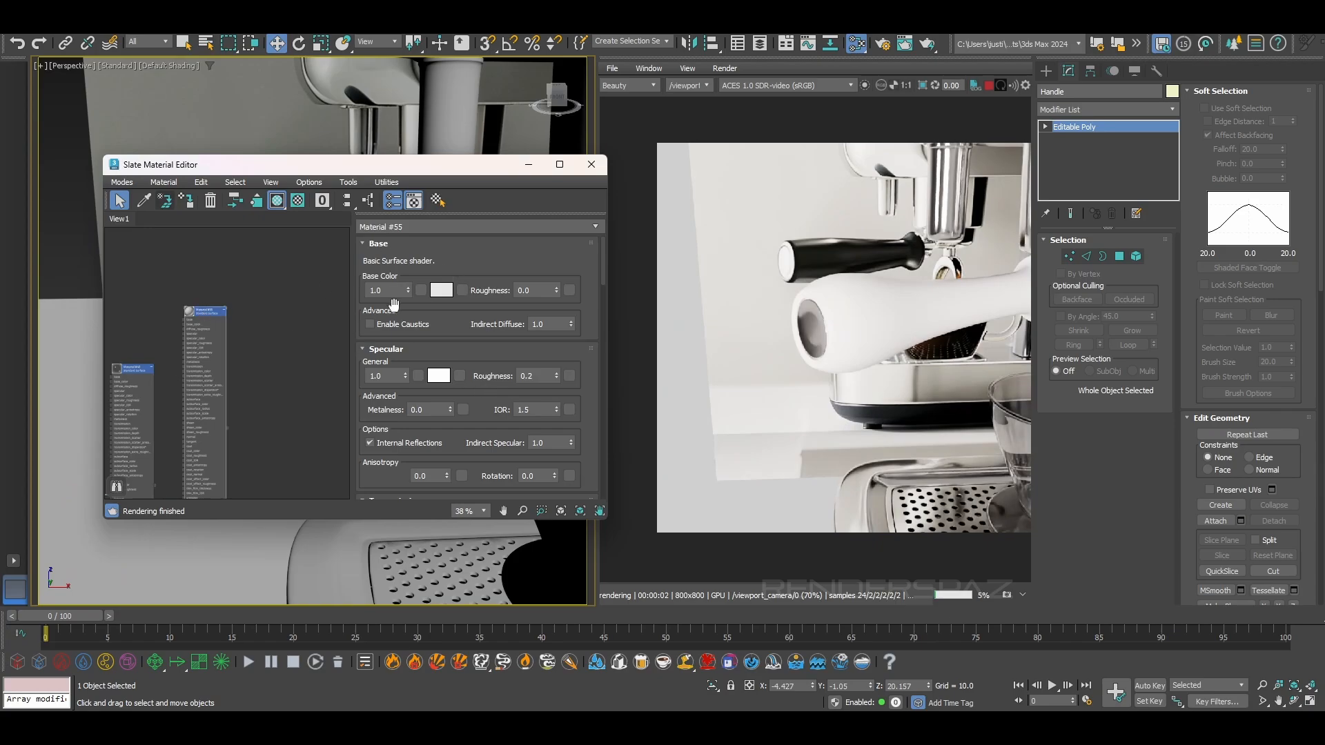
pyautogui.click(441, 290)
pyautogui.click(82, 226)
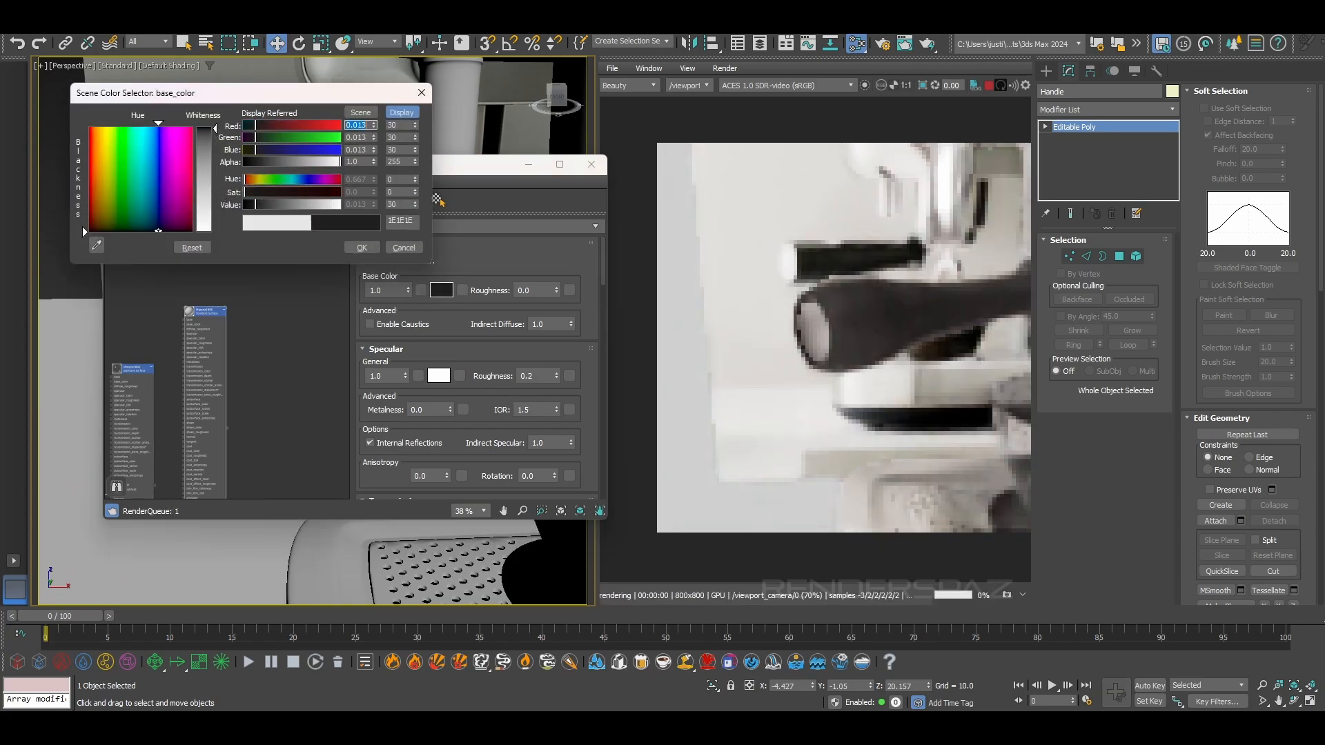
pyautogui.moveTo(213, 129); pyautogui.dragTo(212, 126)
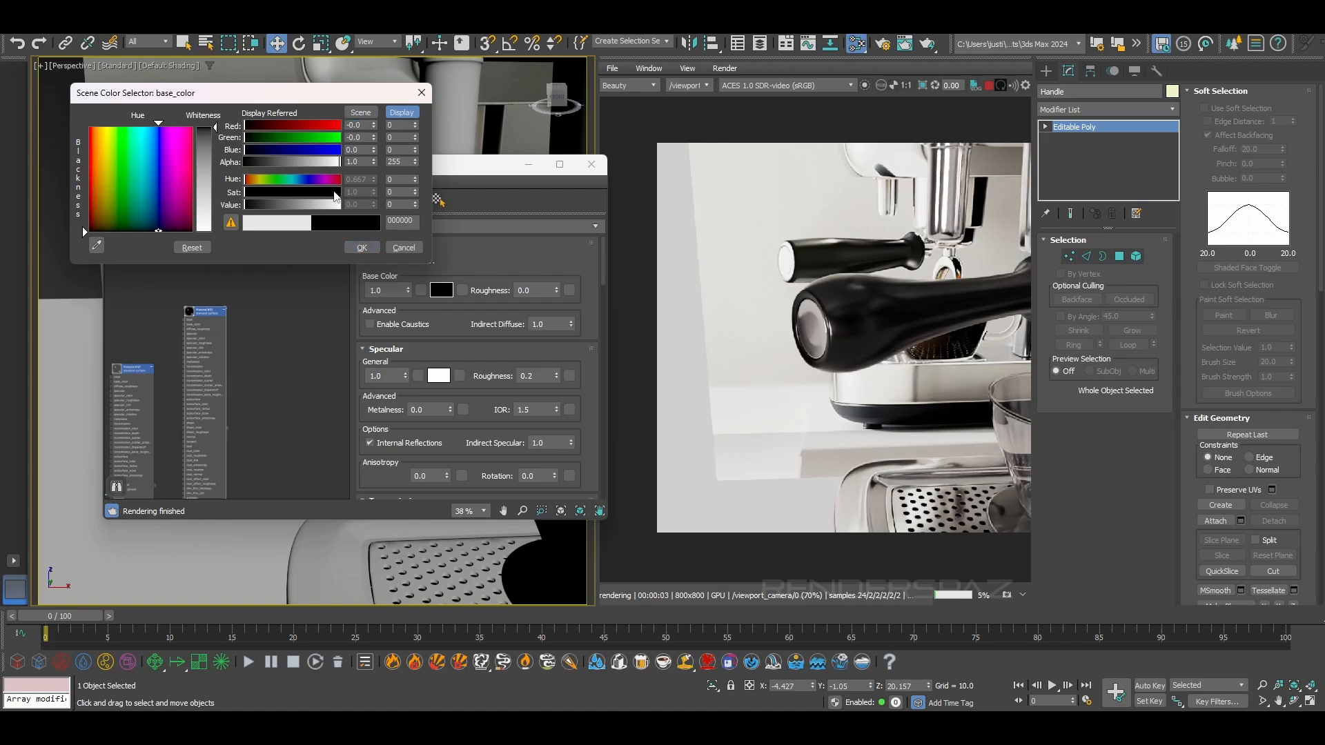
pyautogui.click(338, 193)
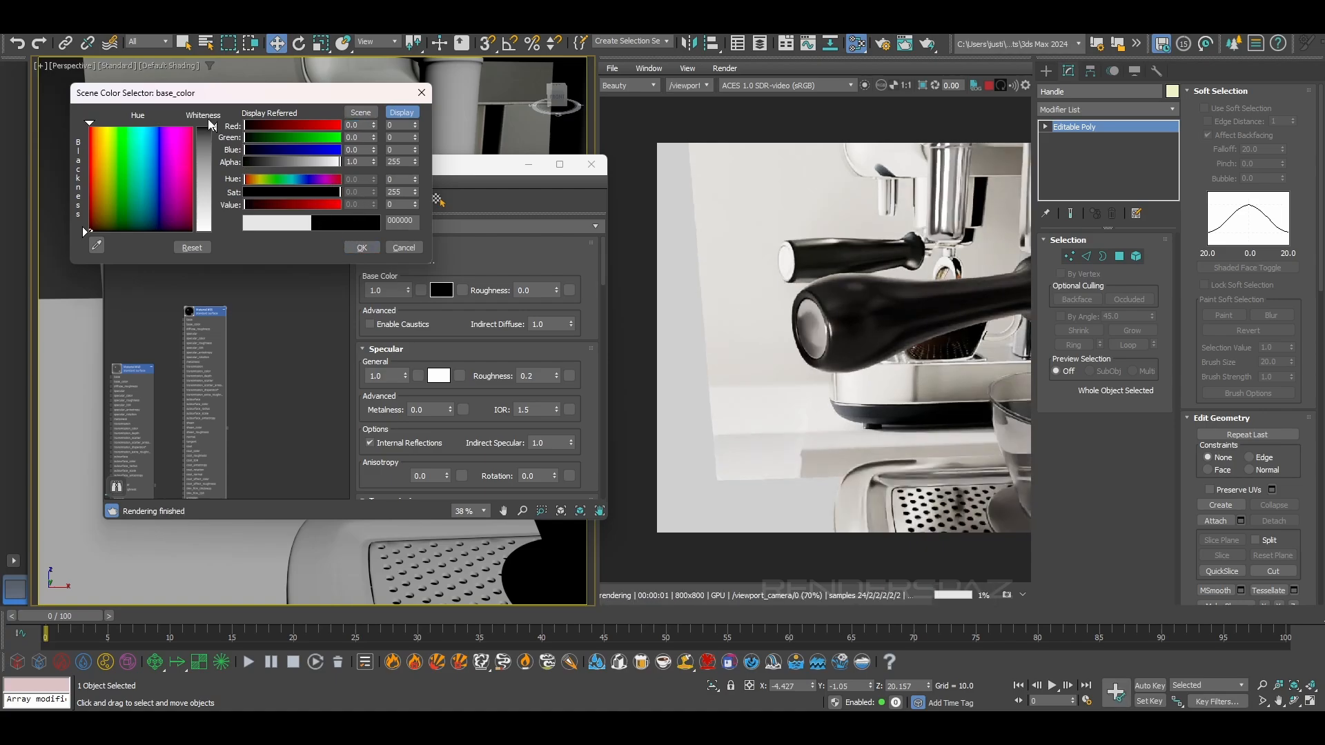
pyautogui.click(361, 247)
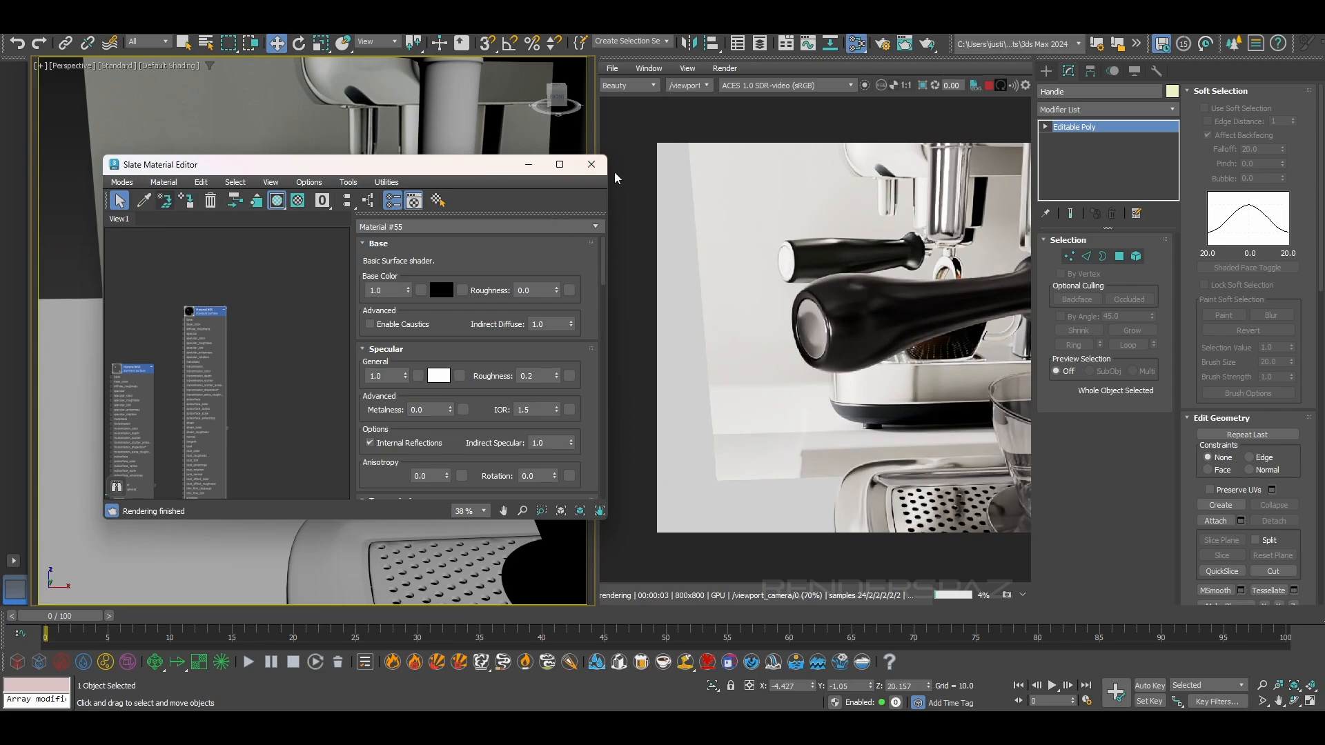
pyautogui.click(592, 165)
# Hide the reference image plane behind the espresso machine
pyautogui.keyDown('alt'); pyautogui.moveTo(446, 278); pyautogui.dragTo(248, 359, button='middle'); pyautogui.keyUp('alt')
pyautogui.scroll(3, 331, 319)
pyautogui.scroll(-4, 307, 367)
pyautogui.scroll(-2, 249, 359)
pyautogui.click(327, 353)
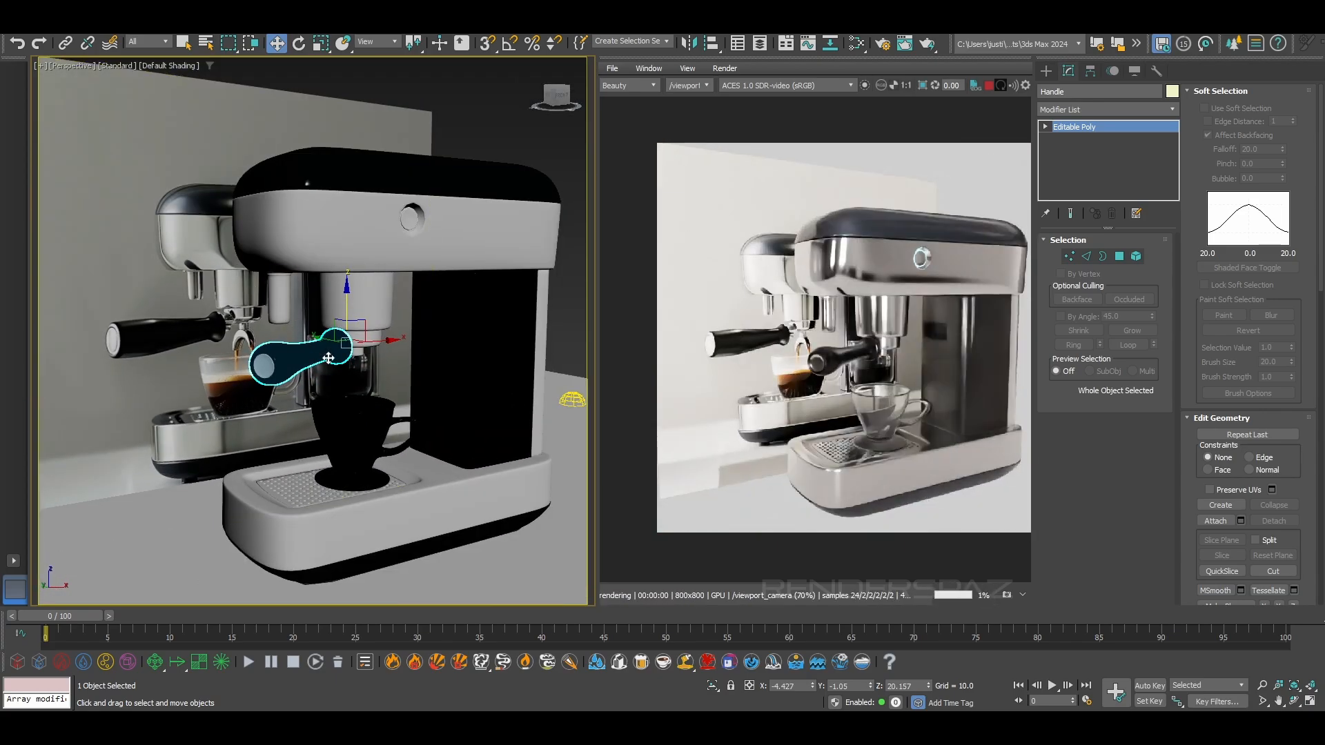
pyautogui.moveTo(338, 363); pyautogui.dragTo(309, 351, button='middle')
pyautogui.scroll(-4, 309, 352)
pyautogui.click(152, 275)
pyautogui.rightClick(152, 274)
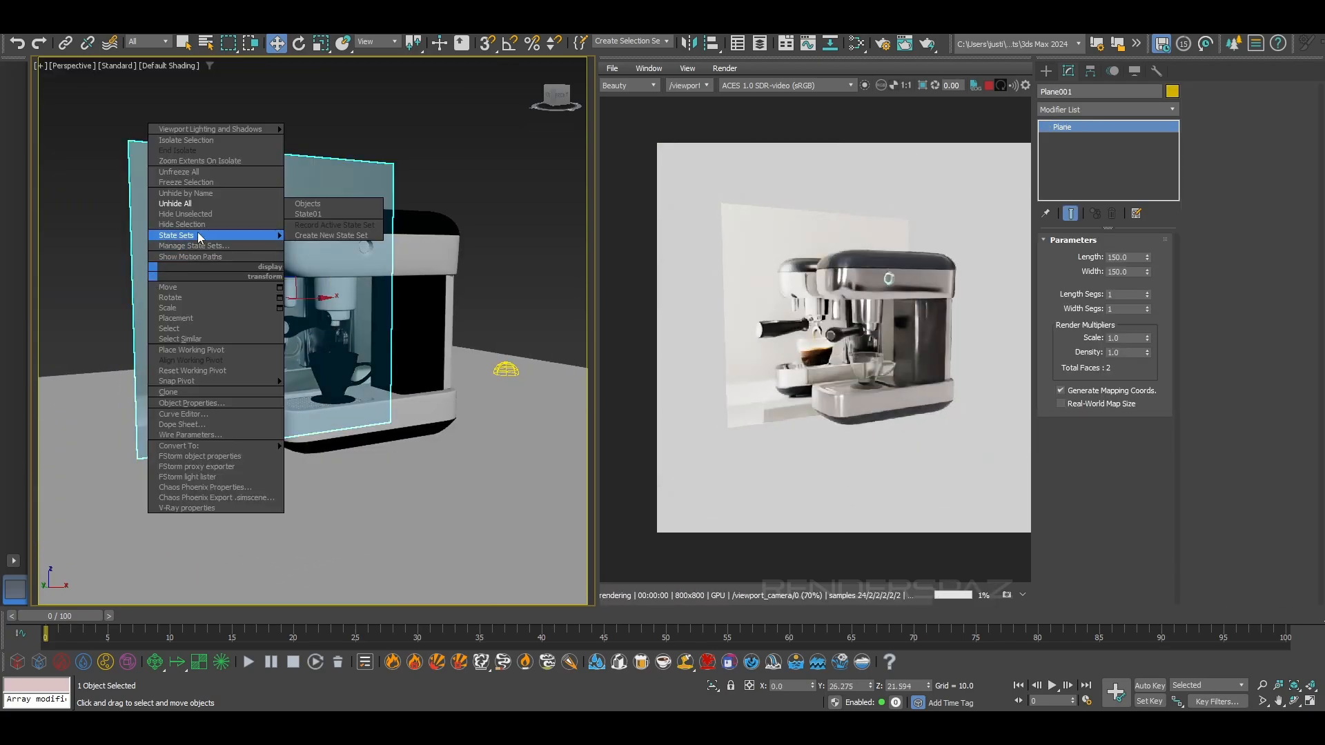
pyautogui.click(200, 226)
# Inspect the machine without the reference plane and frame the portafilter's metal body and outlet in the front view
pyautogui.scroll(6, 474, 313)
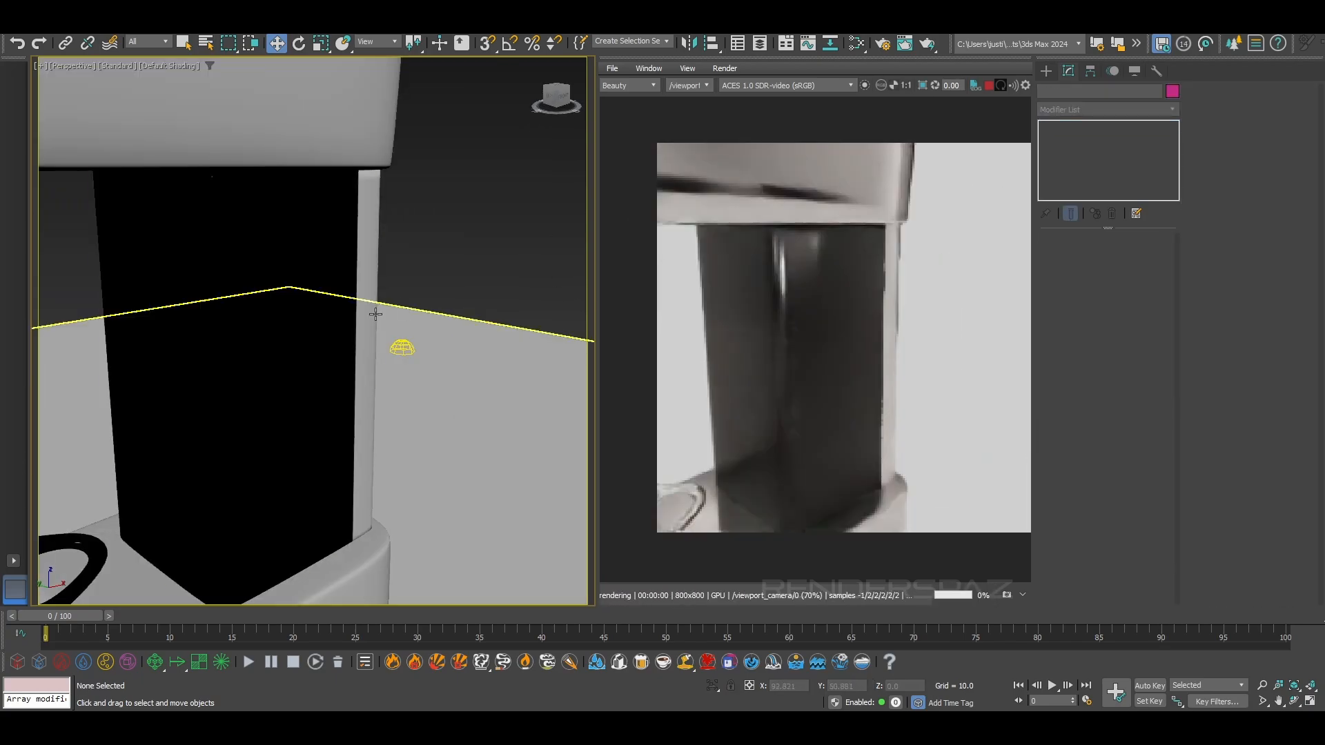
pyautogui.scroll(-3, 246, 210)
pyautogui.click(247, 210)
pyautogui.press('z')
pyautogui.moveTo(362, 429); pyautogui.dragTo(376, 312, button='middle')
pyautogui.scroll(-4, 376, 311)
pyautogui.scroll(10, 358, 309)
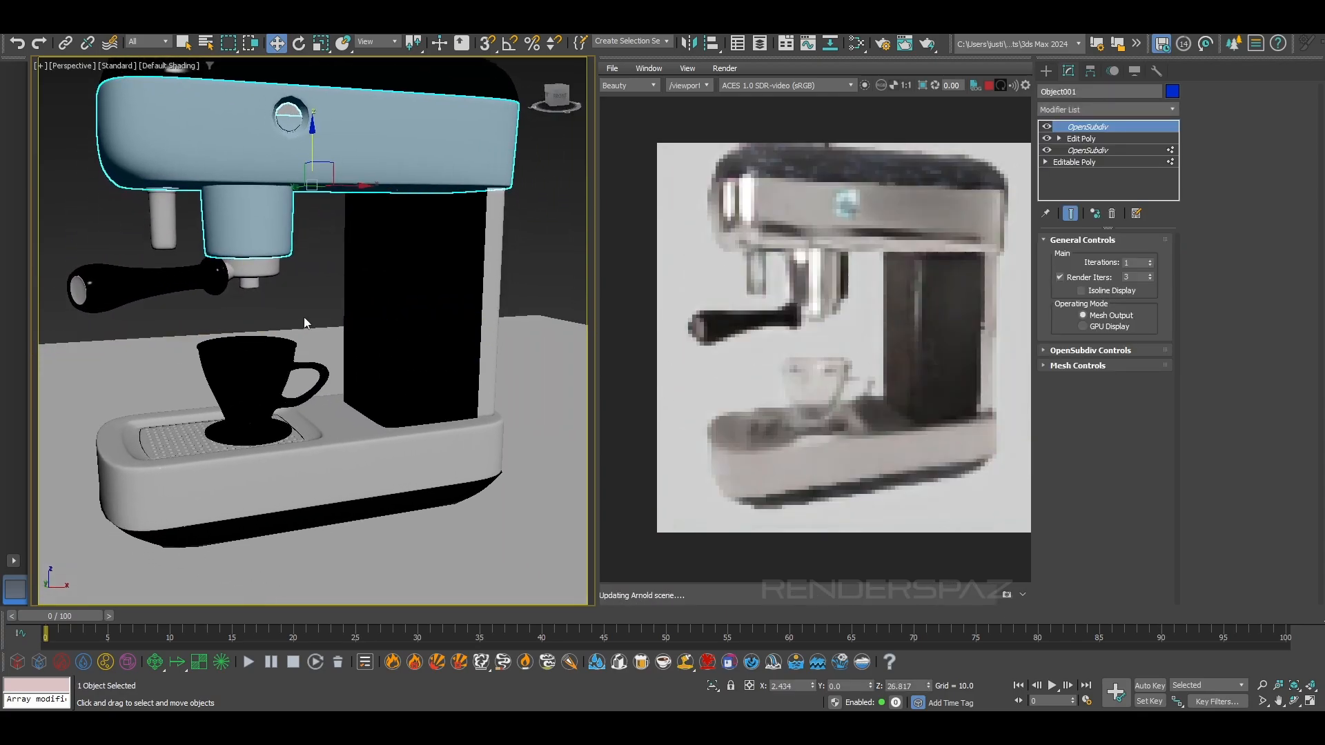
pyautogui.click(241, 279)
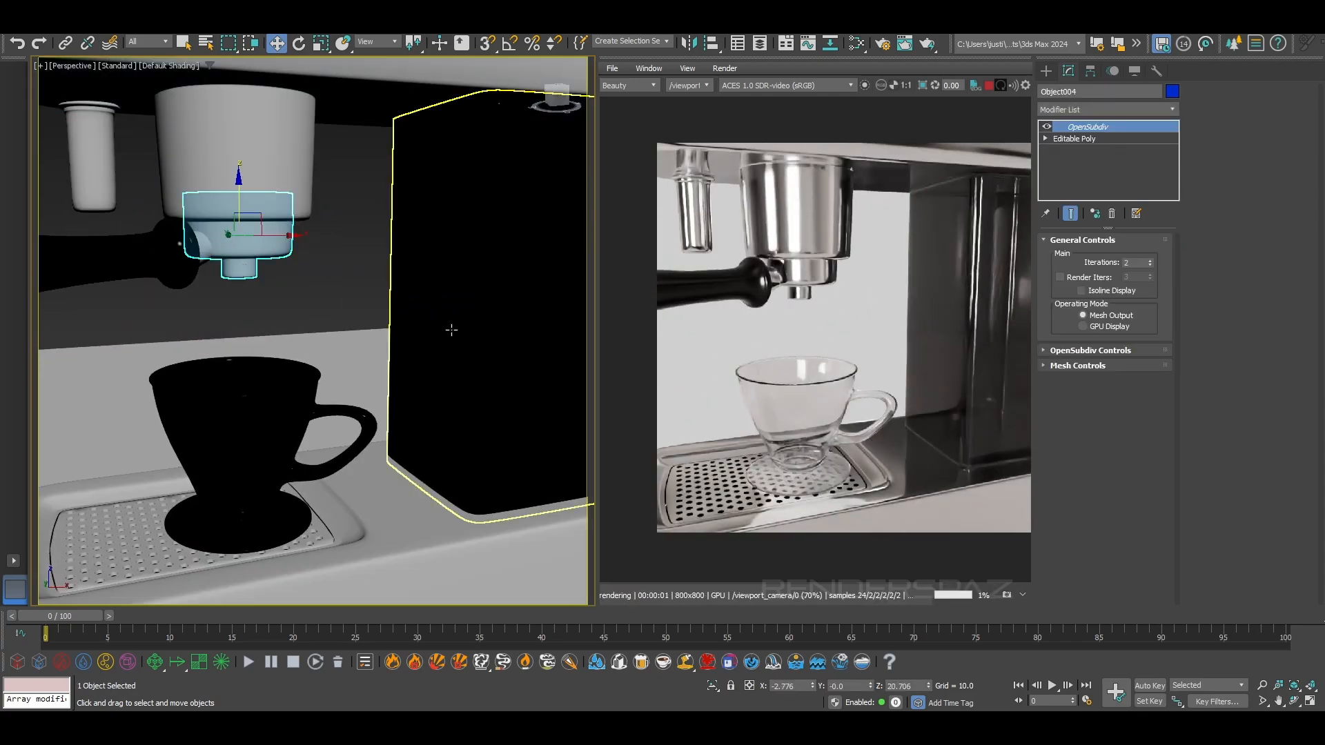
pyautogui.press('f')
pyautogui.press('z')
pyautogui.scroll(-3, 354, 440)
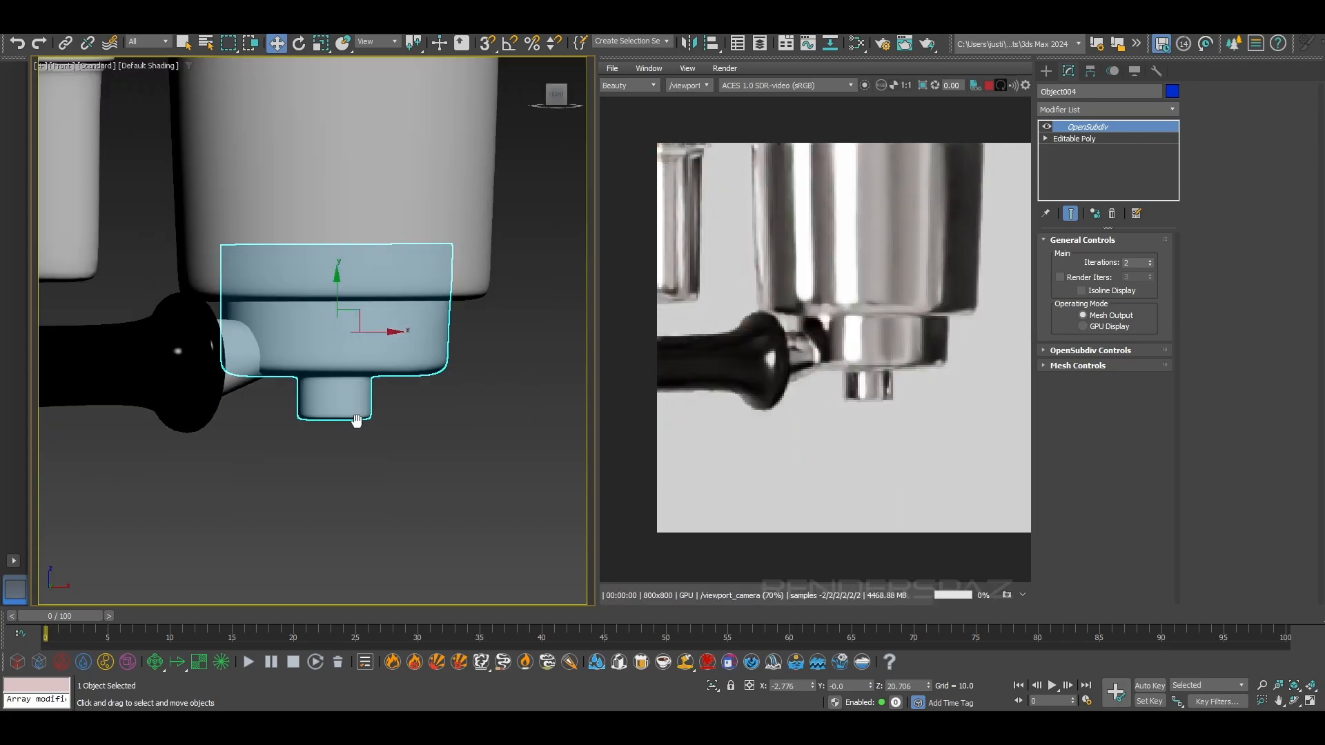
pyautogui.moveTo(355, 441); pyautogui.dragTo(300, 313, button='middle')
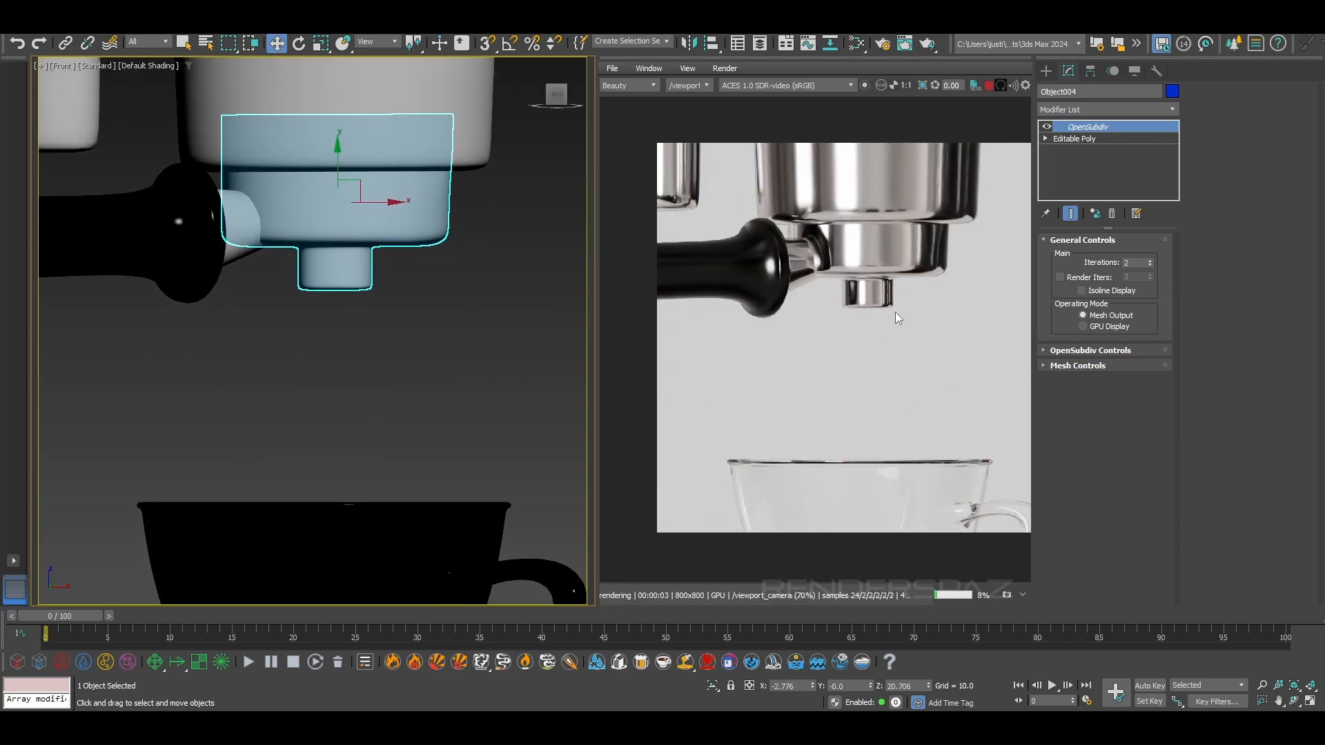
# Bring back the hidden reference plane and stop the live render
pyautogui.rightClick(445, 401)
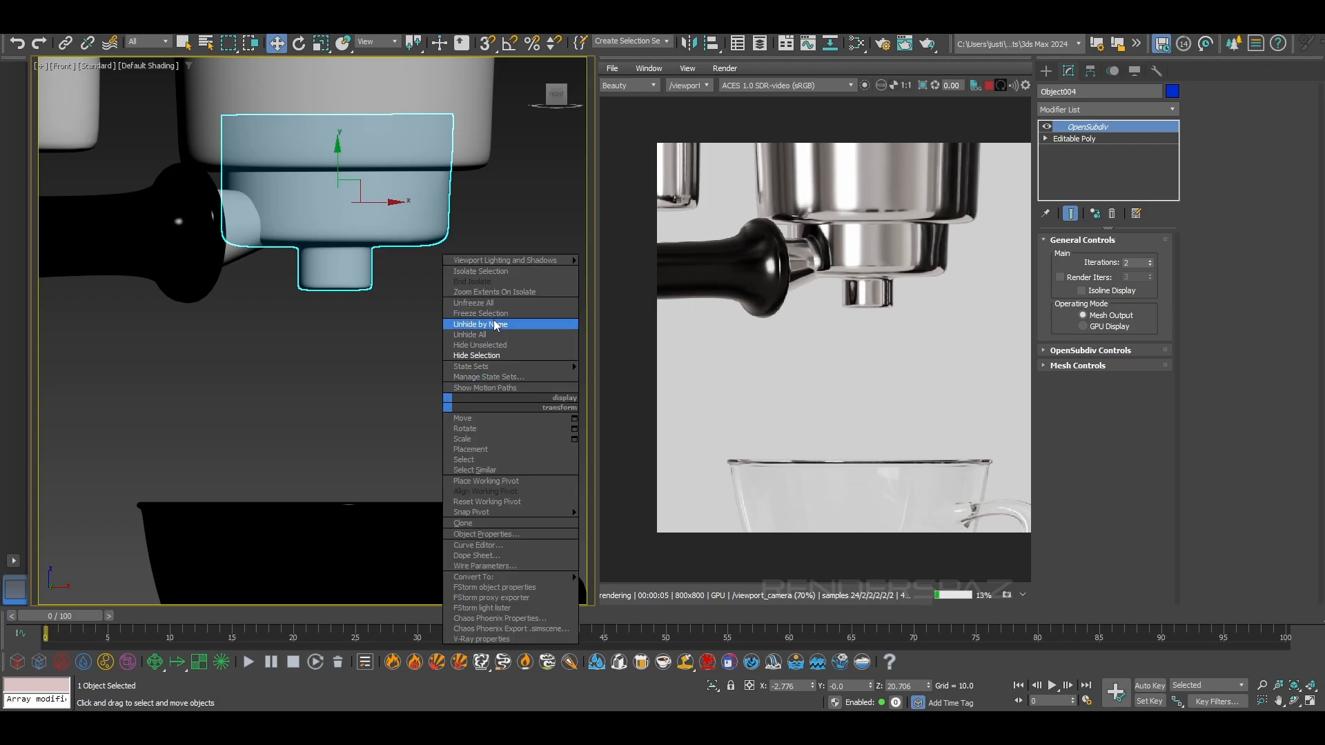
pyautogui.click(490, 324)
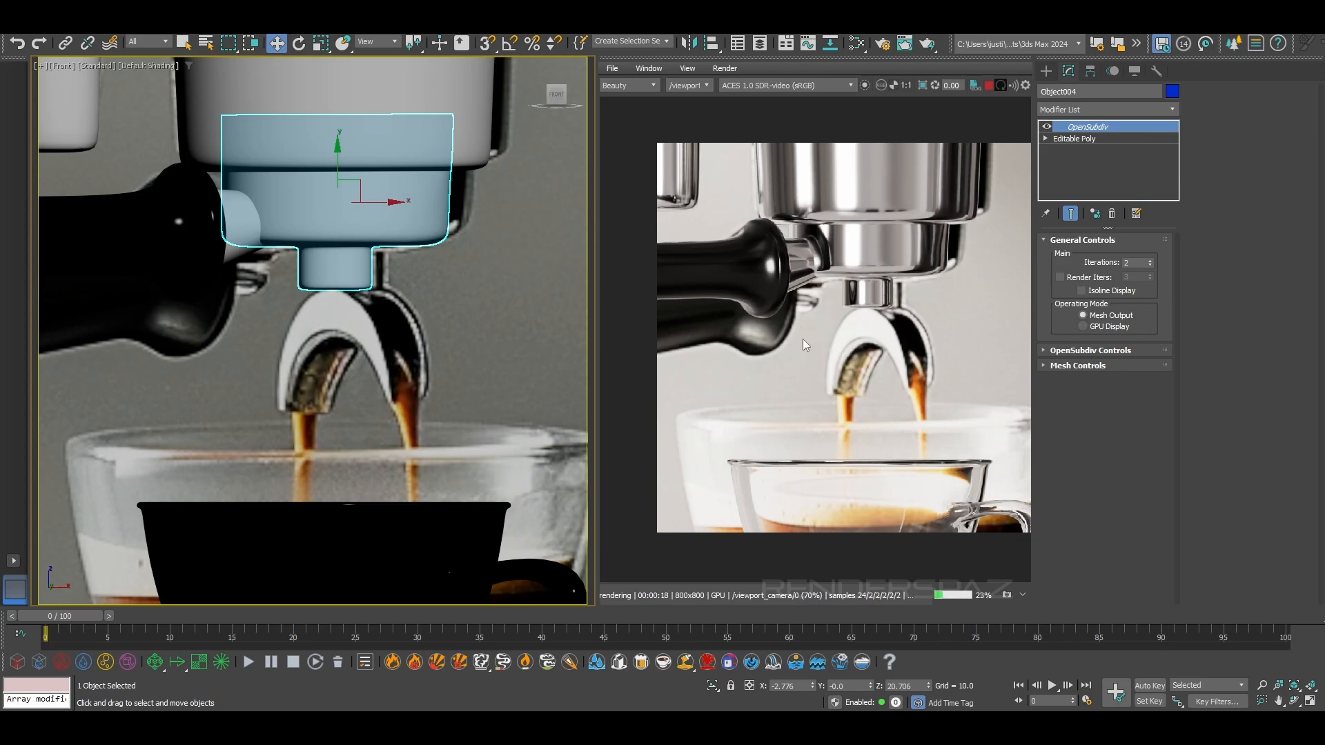
pyautogui.click(988, 86)
# Clear the selection, switch to the left view and show the grid in the empty area above the machine's top
pyautogui.scroll(-10, 308, 398)
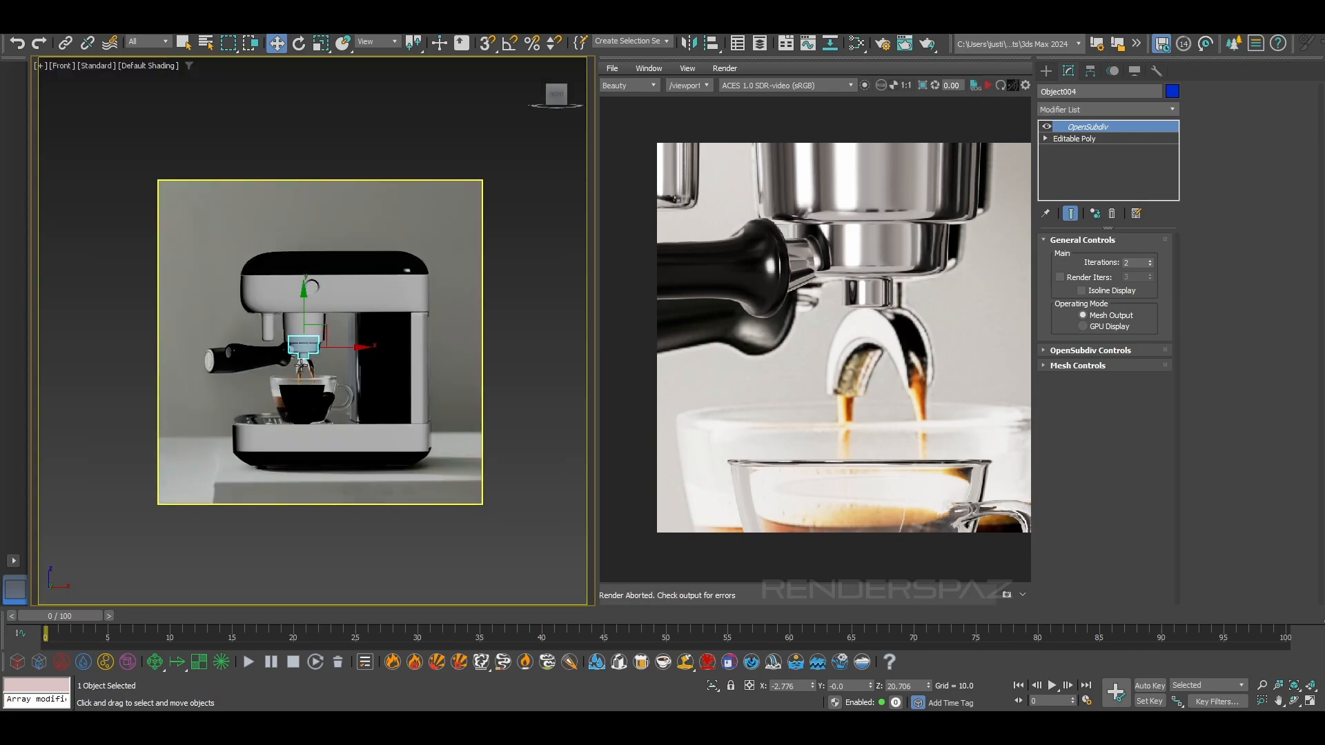
pyautogui.press('l')
pyautogui.moveTo(280, 316); pyautogui.dragTo(295, 342, button='middle')
pyautogui.scroll(-4, 324, 379)
pyautogui.press('super')
pyautogui.click(321, 332)
pyautogui.moveTo(337, 409); pyautogui.dragTo(333, 362, button='middle')
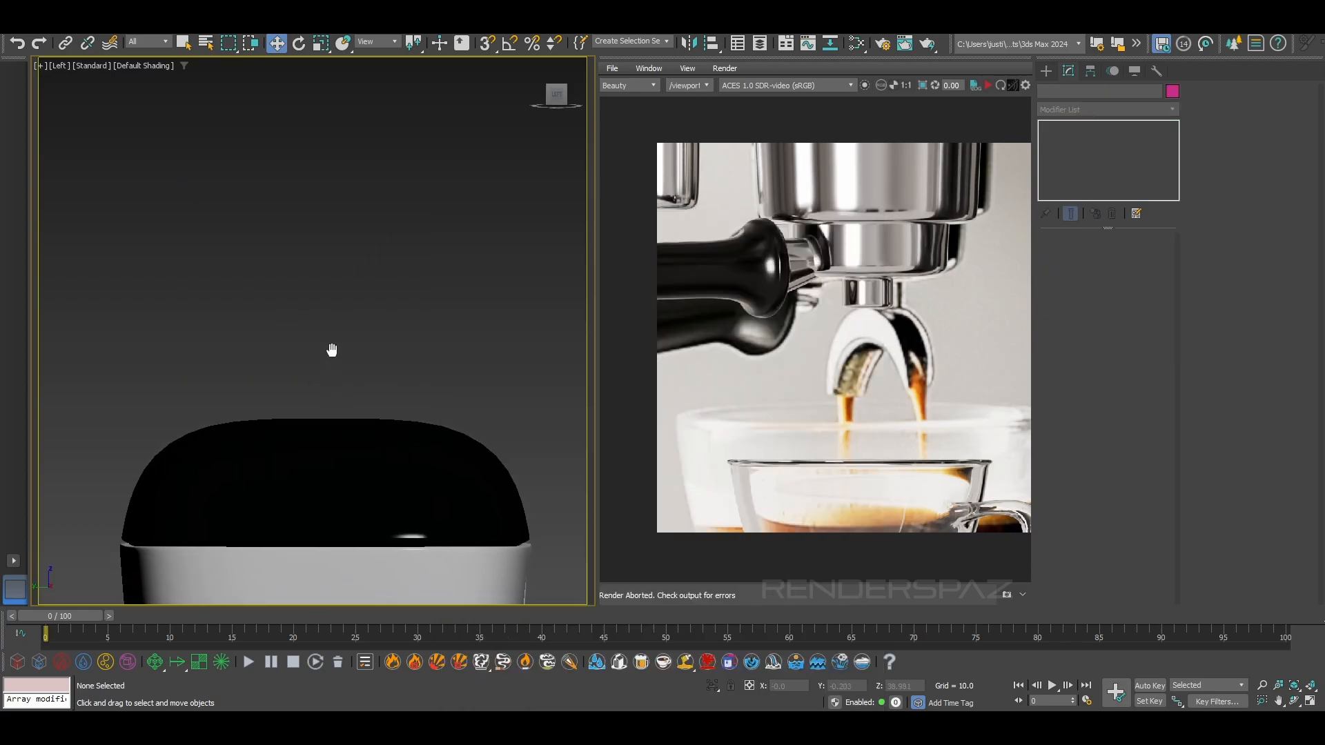
pyautogui.scroll(-6, 333, 362)
pyautogui.press('f')
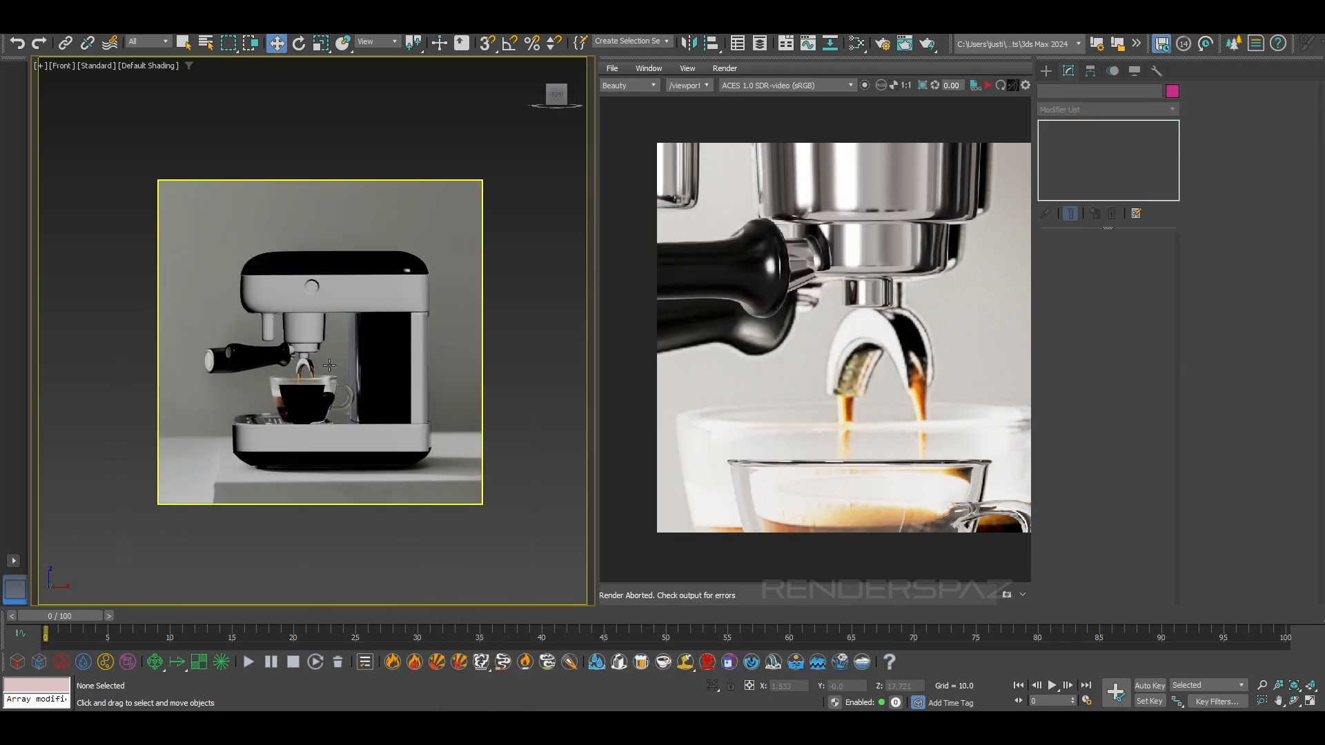
pyautogui.press('l')
pyautogui.scroll(8, 324, 357)
pyautogui.press('F3')
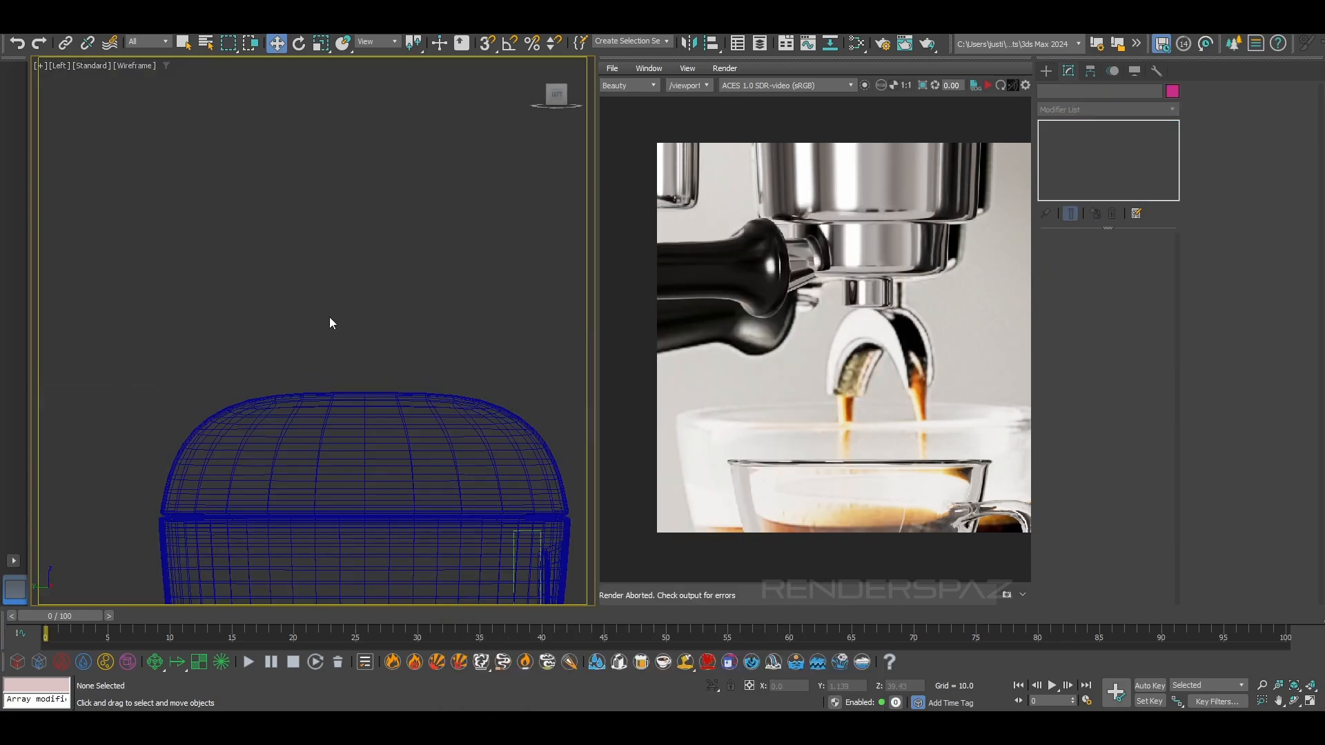
pyautogui.press('F3')
pyautogui.press('g')
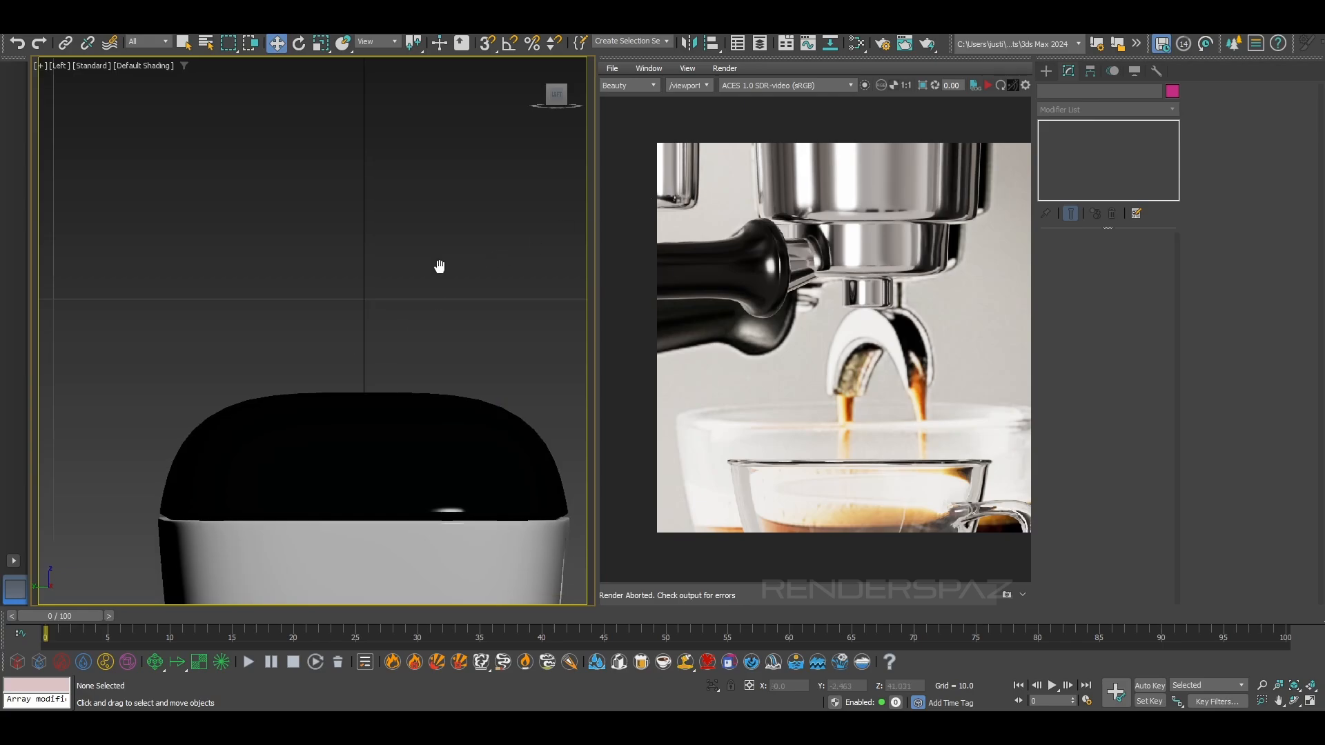
pyautogui.scroll(3, 394, 285)
pyautogui.scroll(-5, 395, 337)
pyautogui.scroll(2, 398, 342)
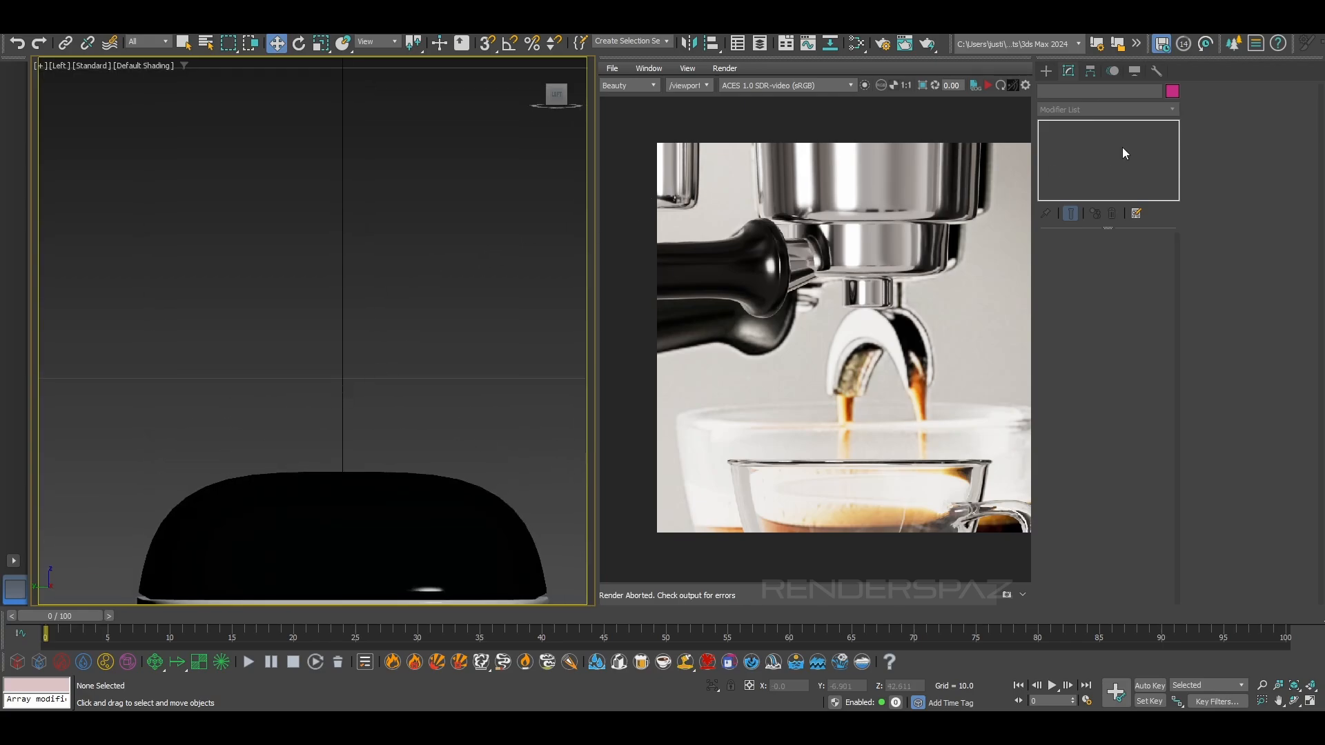
# Create a flat box about 3.85 wide, 0.62 long and 0.09 high above the machine's top in the left view
pyautogui.click(1046, 71)
pyautogui.click(1069, 180)
pyautogui.click(1046, 93)
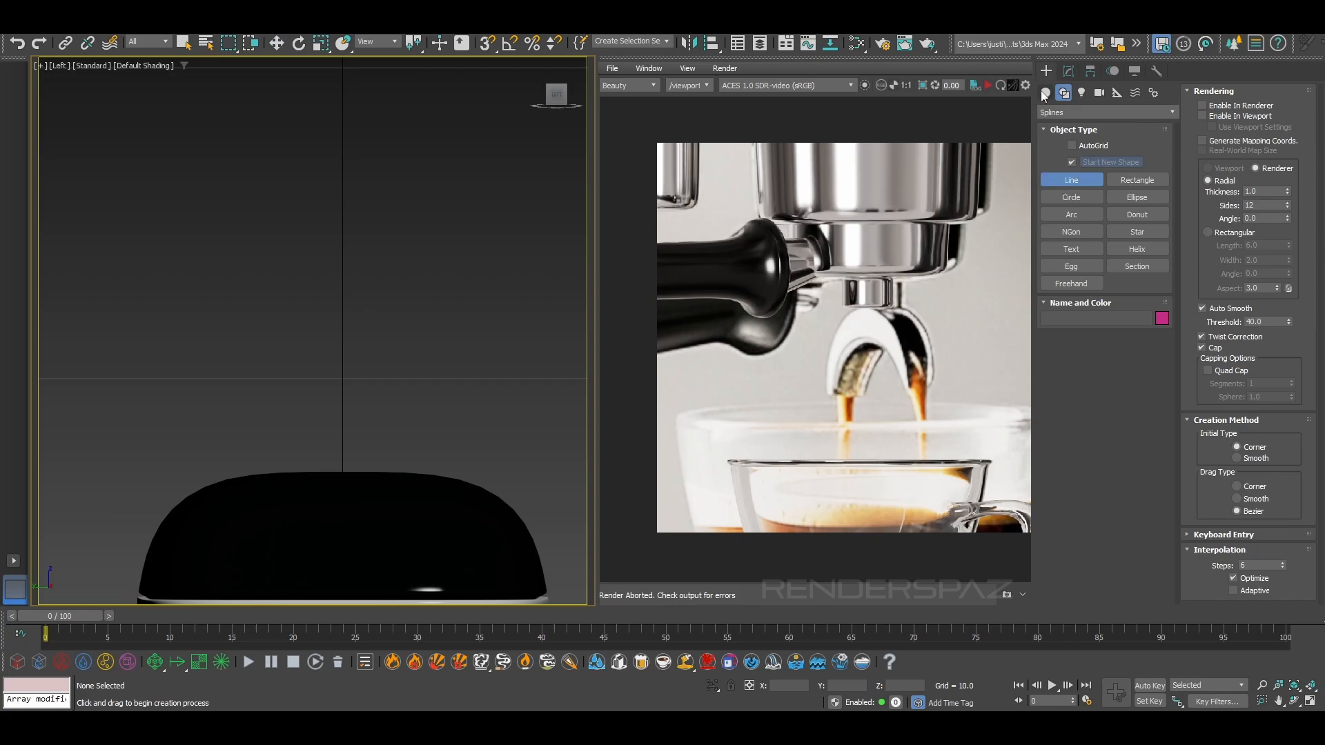
pyautogui.click(1071, 163)
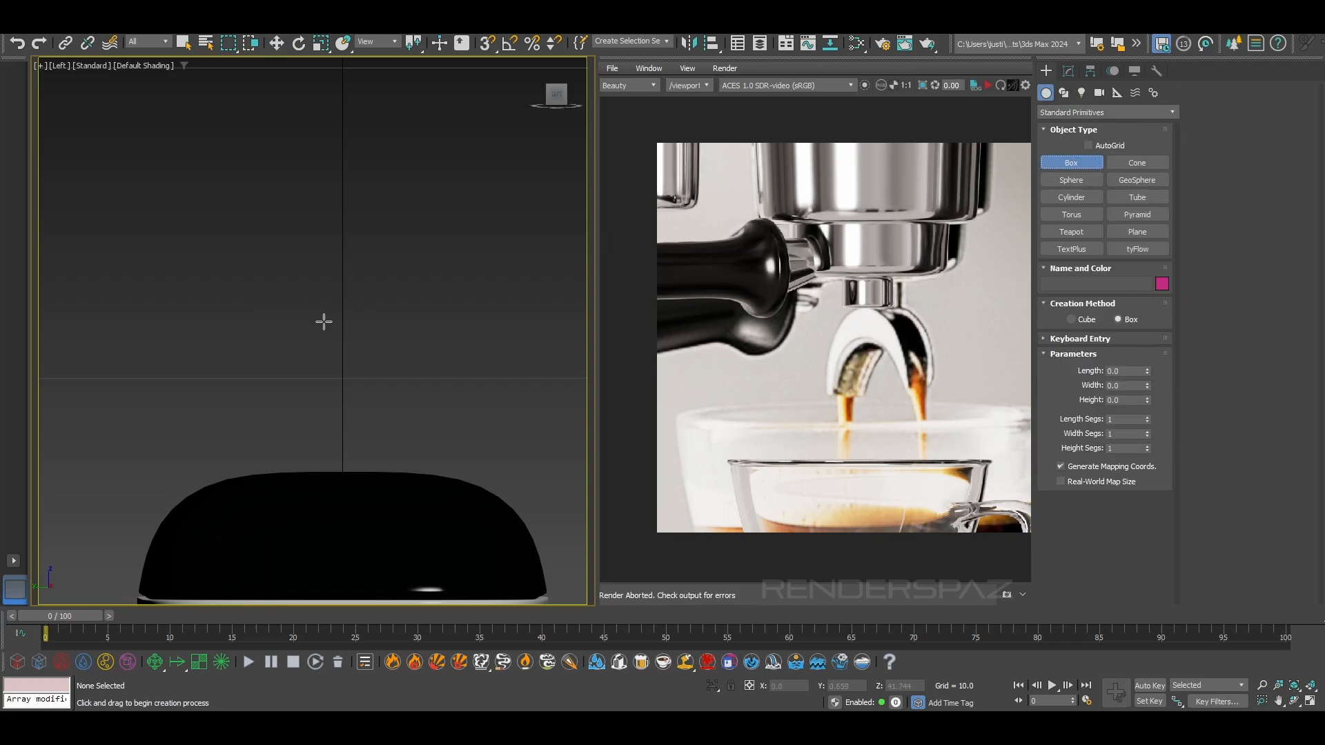
pyautogui.moveTo(282, 311); pyautogui.dragTo(404, 330)
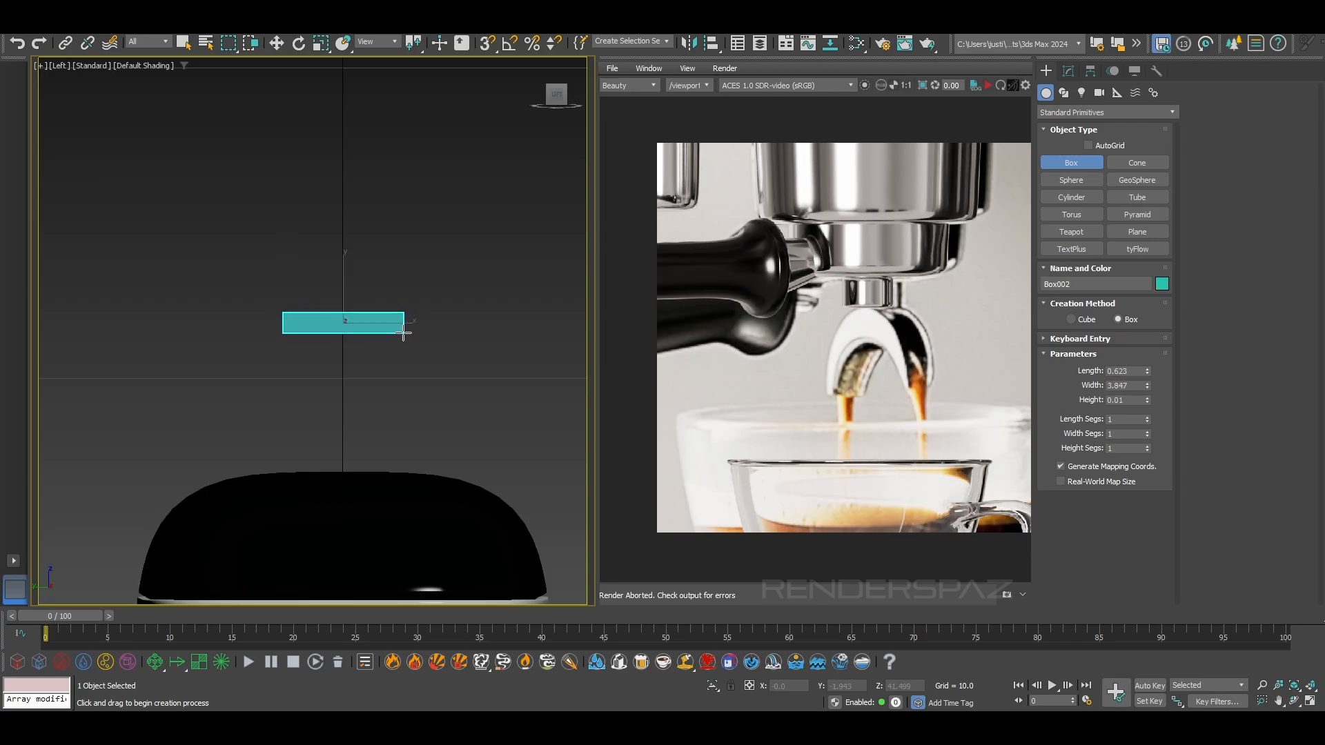
pyautogui.scroll(2, 358, 333)
pyautogui.click(357, 334)
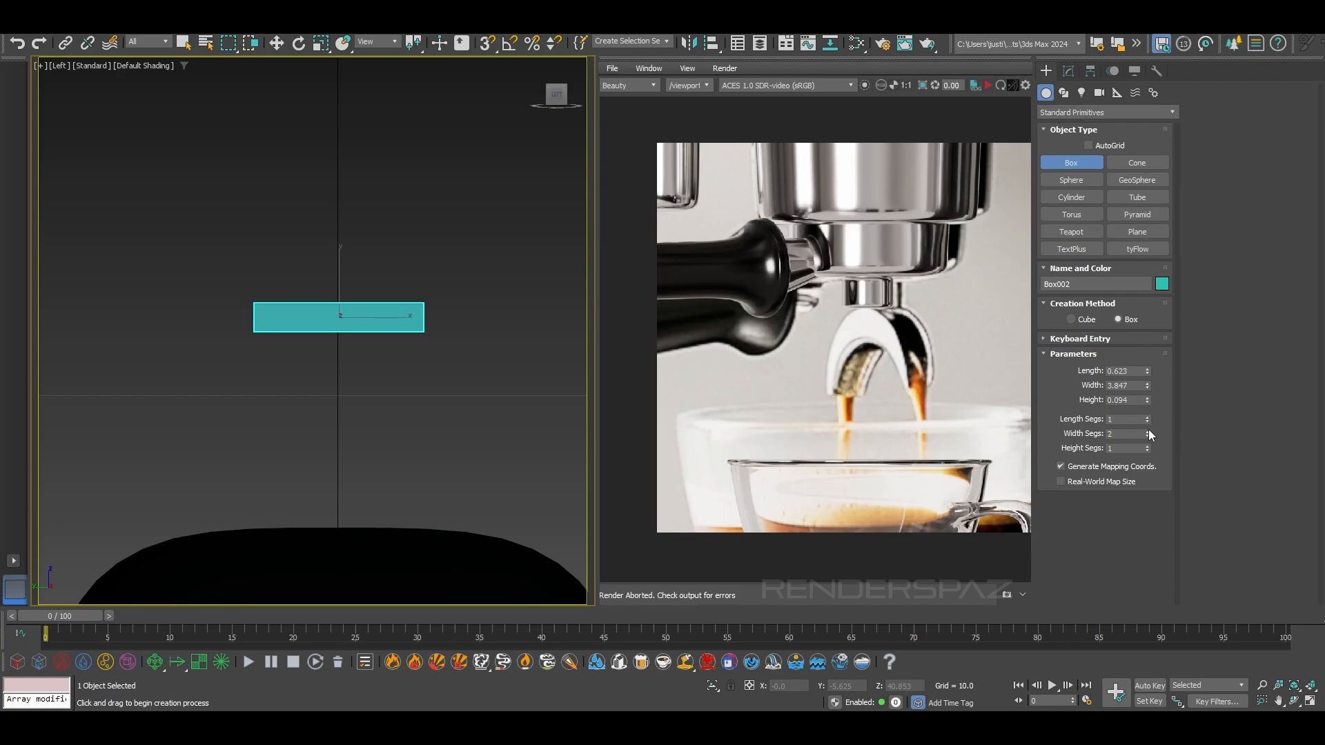
# Display the scene in wireframe and give the new box 4 width segments and 1 height segment
pyautogui.press('F3')
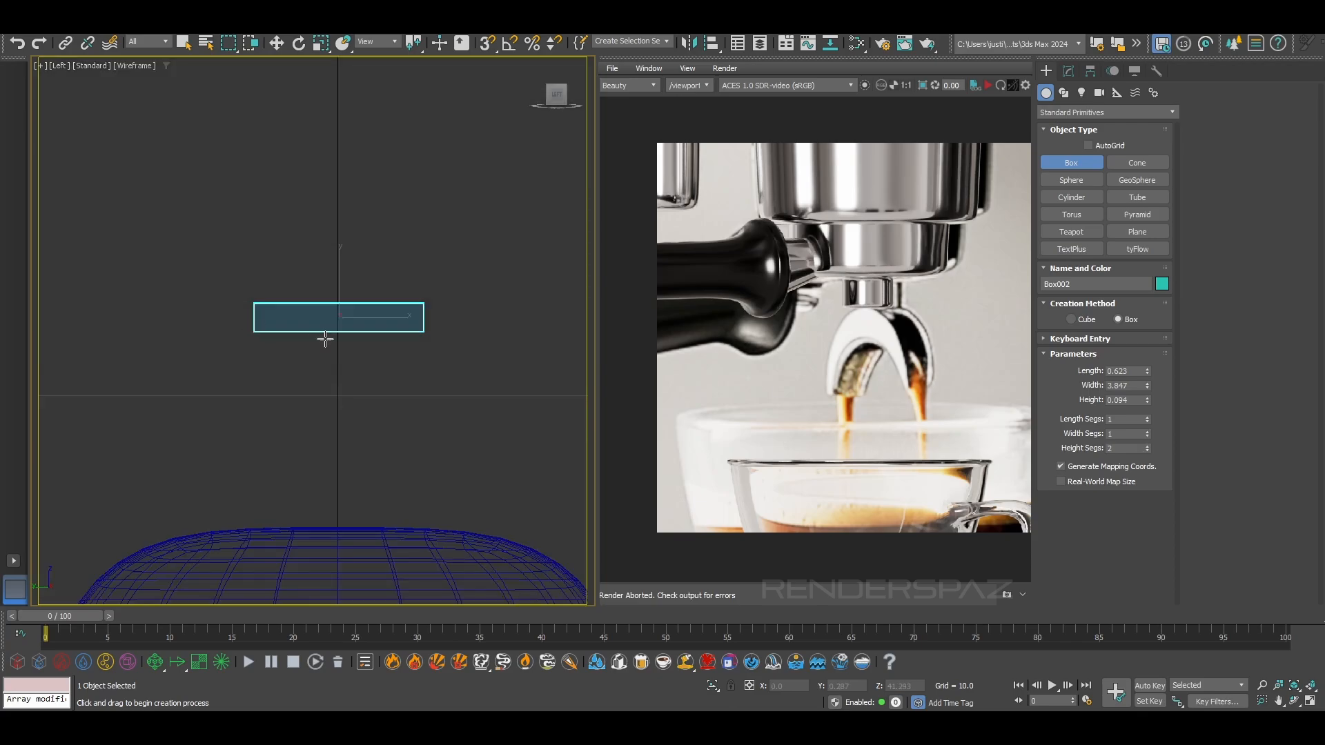
pyautogui.click(1147, 451)
pyautogui.press('w')
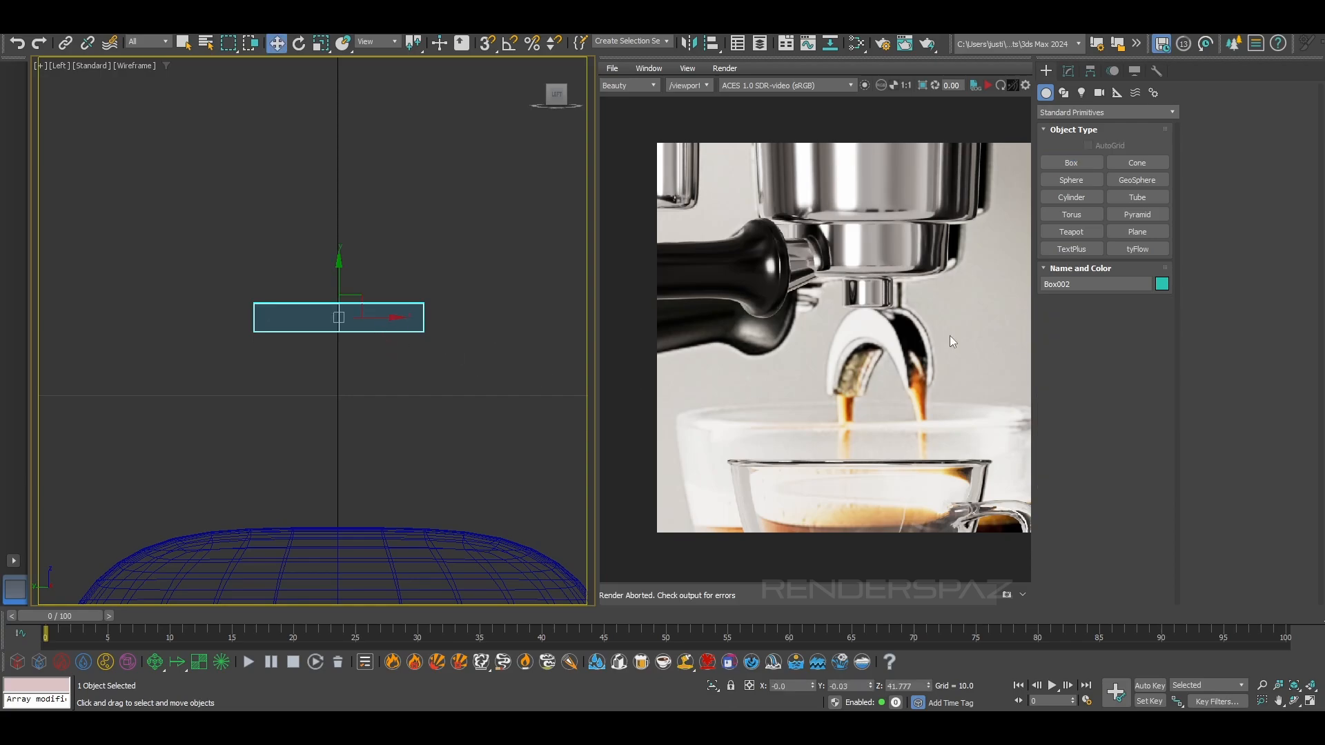
pyautogui.click(433, 314)
pyautogui.click(387, 330)
pyautogui.click(1064, 94)
pyautogui.click(1068, 71)
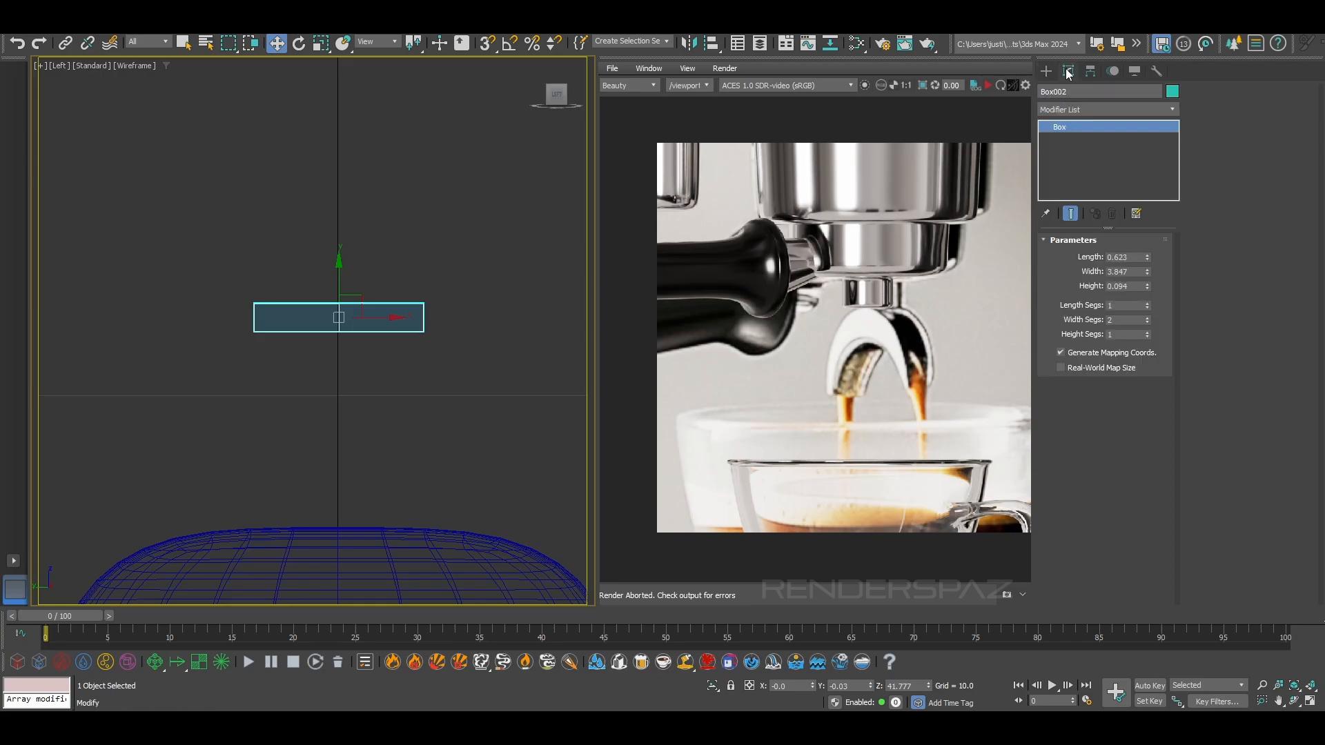
pyautogui.click(1149, 317)
pyautogui.click(1147, 317)
# Convert the segmented box to an Editable Poly
pyautogui.rightClick(290, 320)
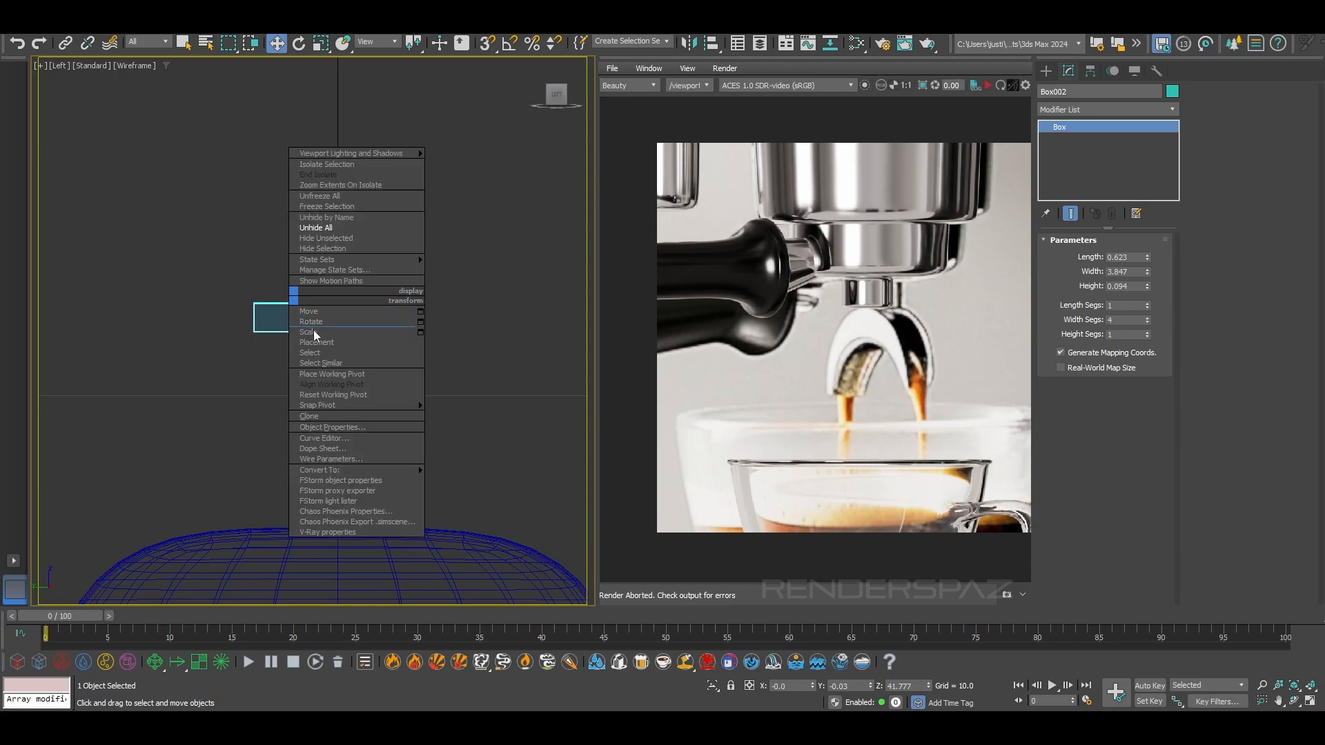
pyautogui.moveTo(353, 466)
pyautogui.click(476, 476)
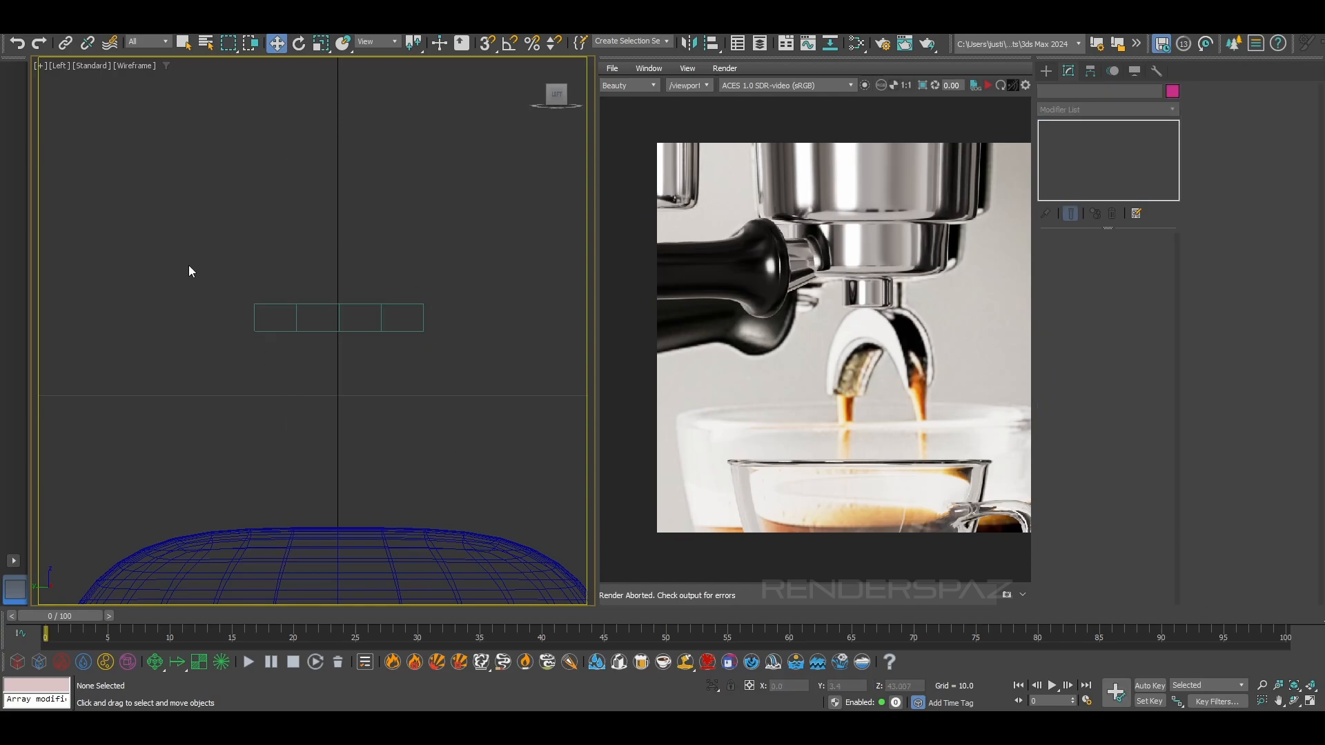
# Centre the box on the grid's vertical axis and start editing its vertices
pyautogui.rightClick(871, 685)
pyautogui.click(459, 378)
pyautogui.click(340, 325)
pyautogui.click(1069, 256)
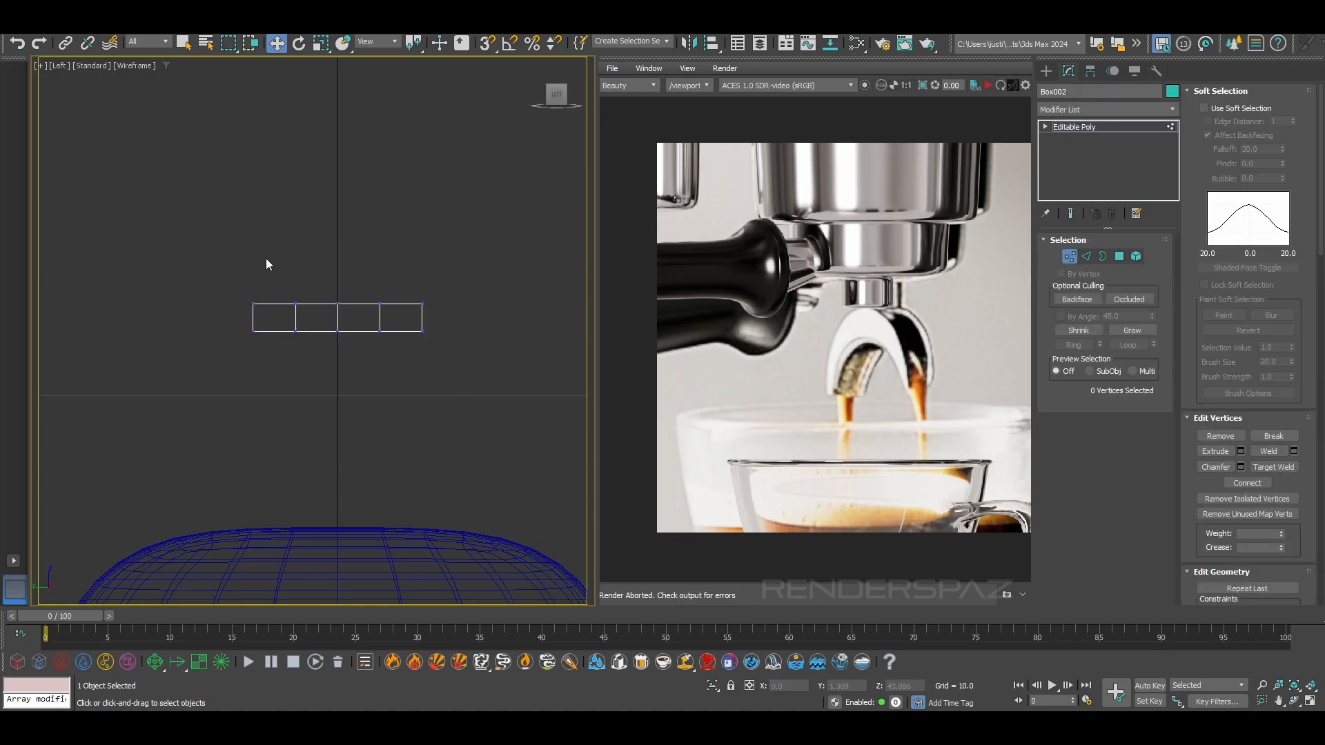
# Lower the box's outer end vertices, and the neighbouring intermediate vertices by a smaller amount, to form a symmetrical shallow arch
pyautogui.moveTo(261, 329); pyautogui.dragTo(270, 347)
pyautogui.keyDown('ctrl'); pyautogui.moveTo(447, 277); pyautogui.dragTo(407, 347); pyautogui.keyUp('ctrl')
pyautogui.moveTo(332, 279); pyautogui.dragTo(332, 326)
pyautogui.click(268, 266)
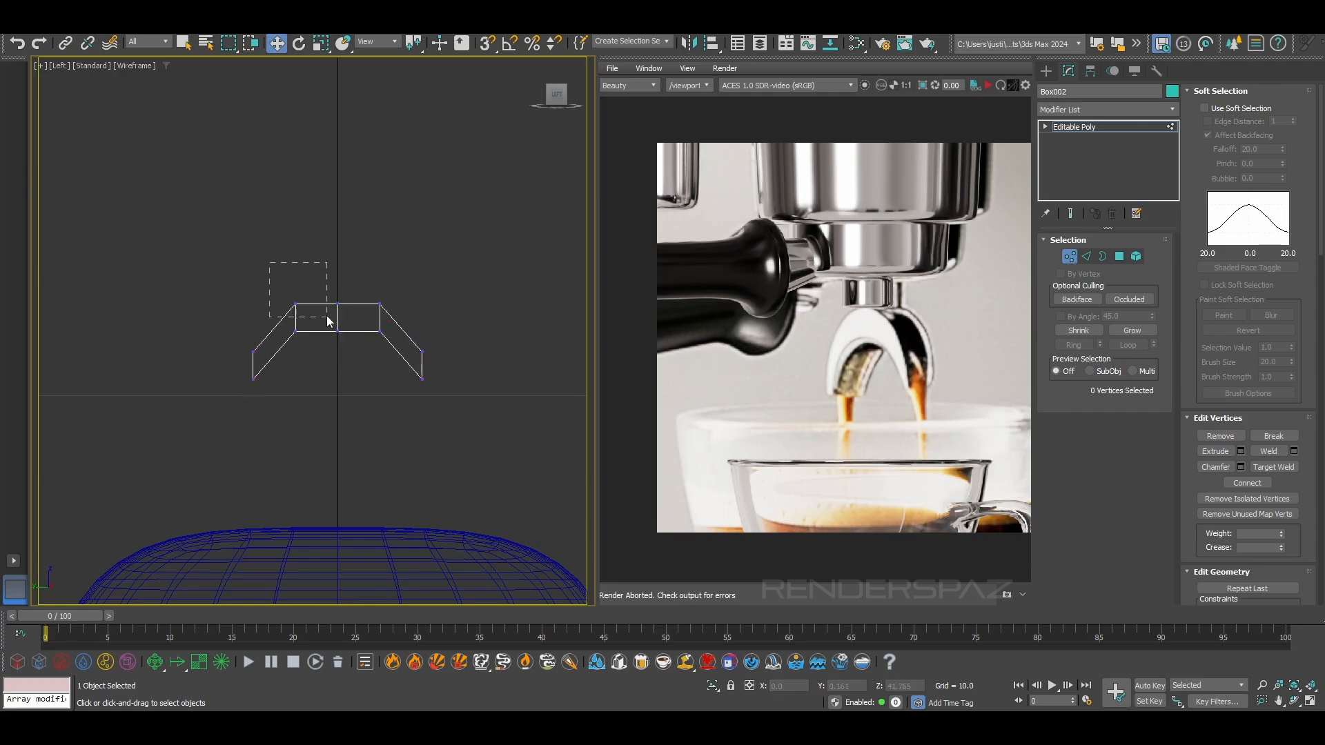
pyautogui.moveTo(309, 351); pyautogui.dragTo(309, 352)
pyautogui.keyDown('ctrl'); pyautogui.moveTo(367, 267); pyautogui.dragTo(396, 373); pyautogui.keyUp('ctrl')
pyautogui.moveTo(339, 271); pyautogui.dragTo(337, 283)
pyautogui.click(447, 329)
# Try to rotate the vertices at each end of the arch to angle its tips
pyautogui.moveTo(467, 417); pyautogui.dragTo(398, 271)
pyautogui.click(299, 43)
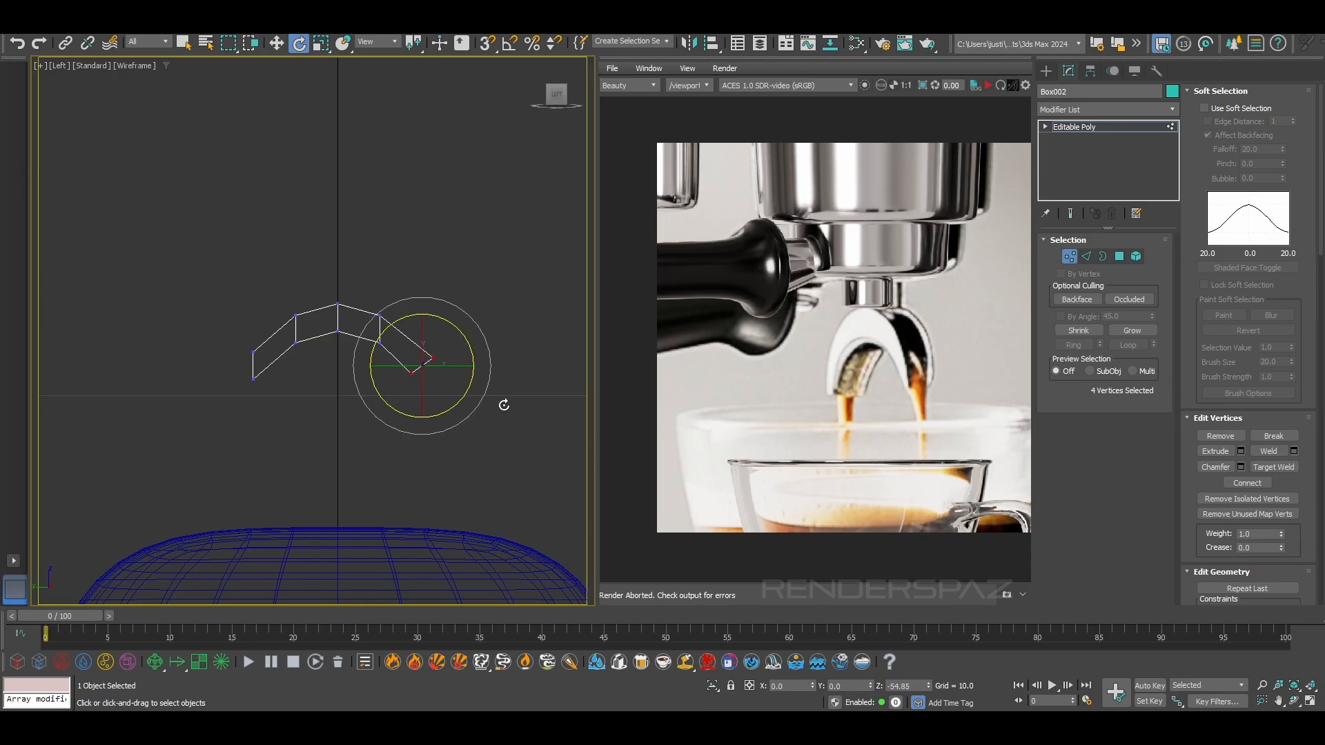
pyautogui.moveTo(200, 318); pyautogui.dragTo(268, 421)
pyautogui.moveTo(390, 338); pyautogui.dragTo(464, 375)
pyautogui.click(464, 376)
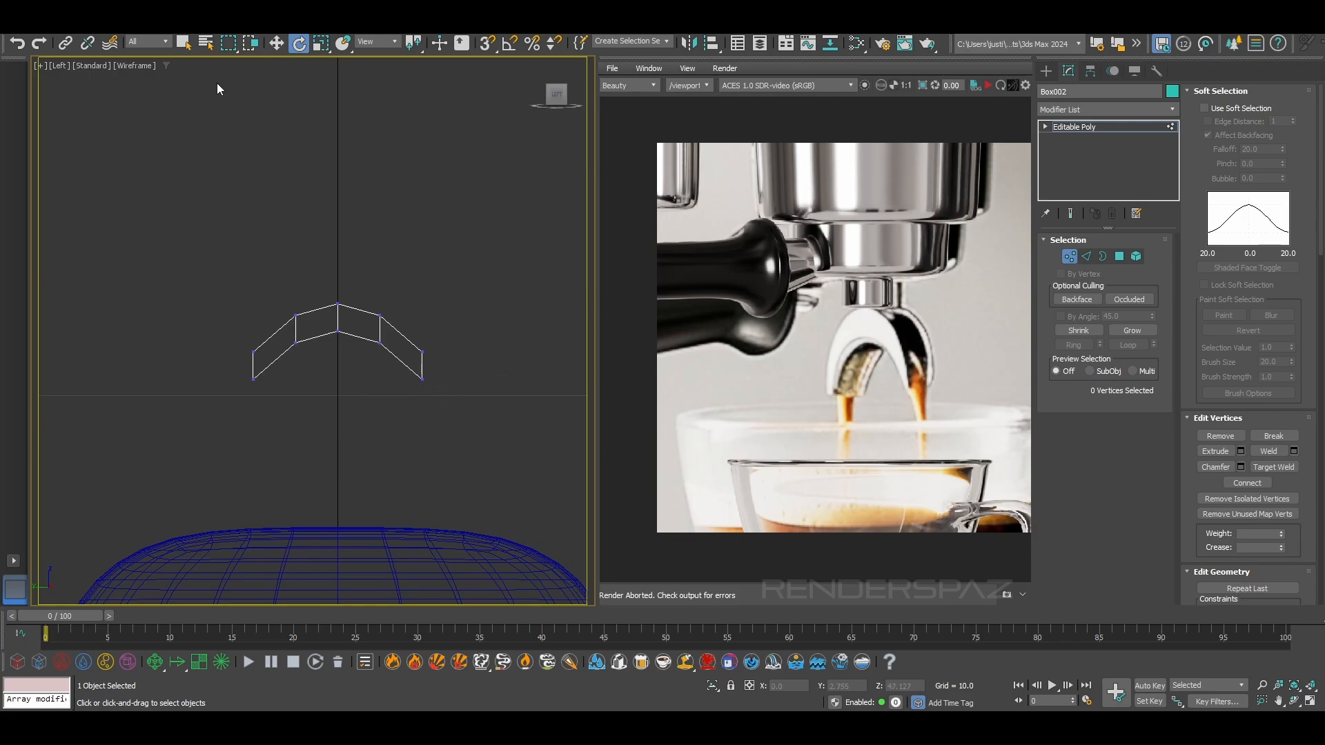
pyautogui.moveTo(265, 346); pyautogui.dragTo(247, 358)
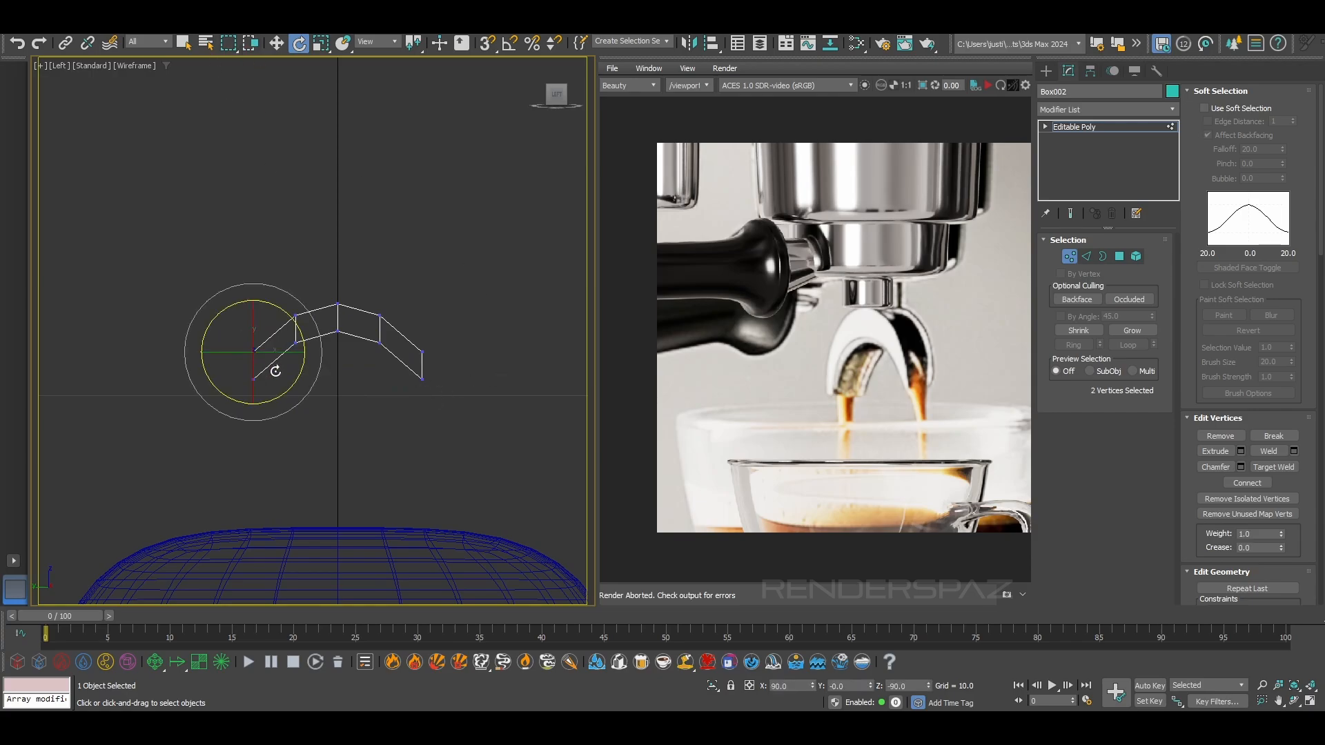
pyautogui.click(369, 427)
pyautogui.moveTo(310, 405); pyautogui.dragTo(240, 369)
pyautogui.click(248, 309)
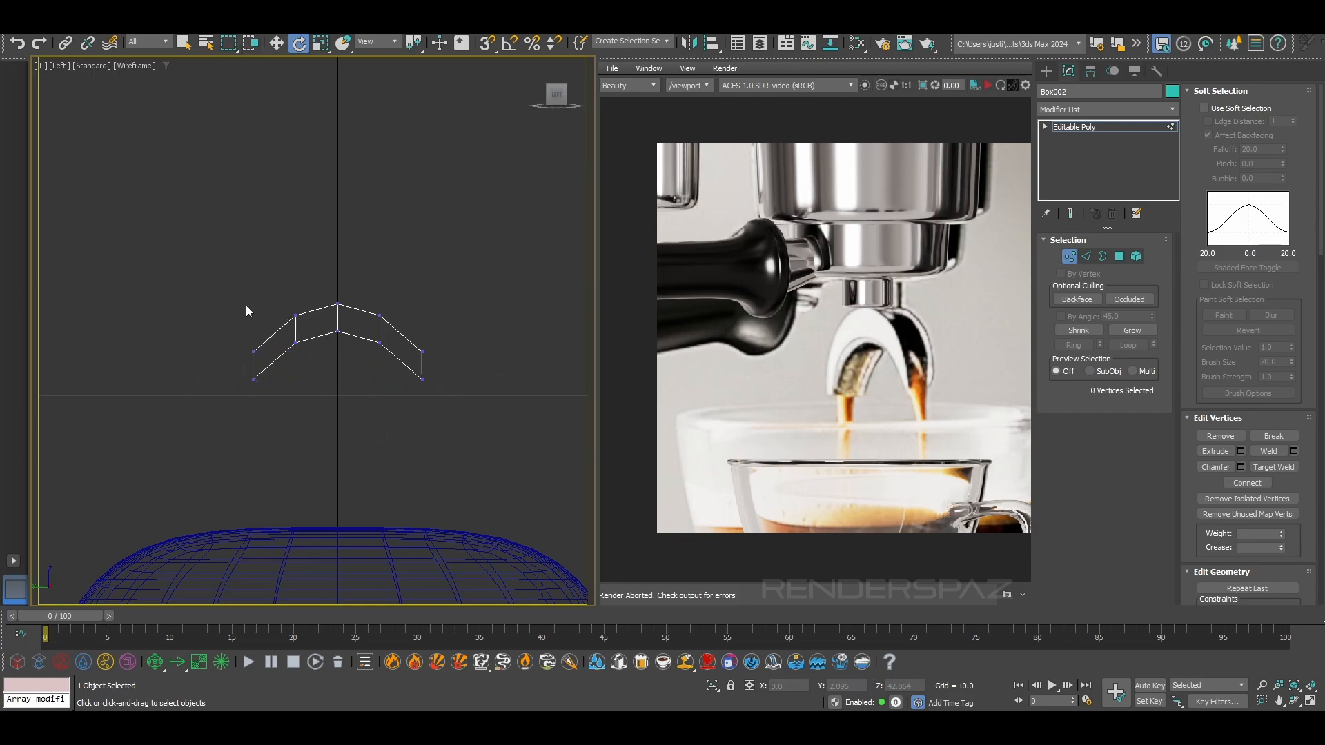
# Delete the vertices of the arch's left half and rebuild it with a Symmetry modifier mirroring across X
pyautogui.moveTo(304, 432); pyautogui.dragTo(303, 432)
pyautogui.press('Delete')
pyautogui.click(1077, 127)
pyautogui.click(1104, 109)
pyautogui.write('s')
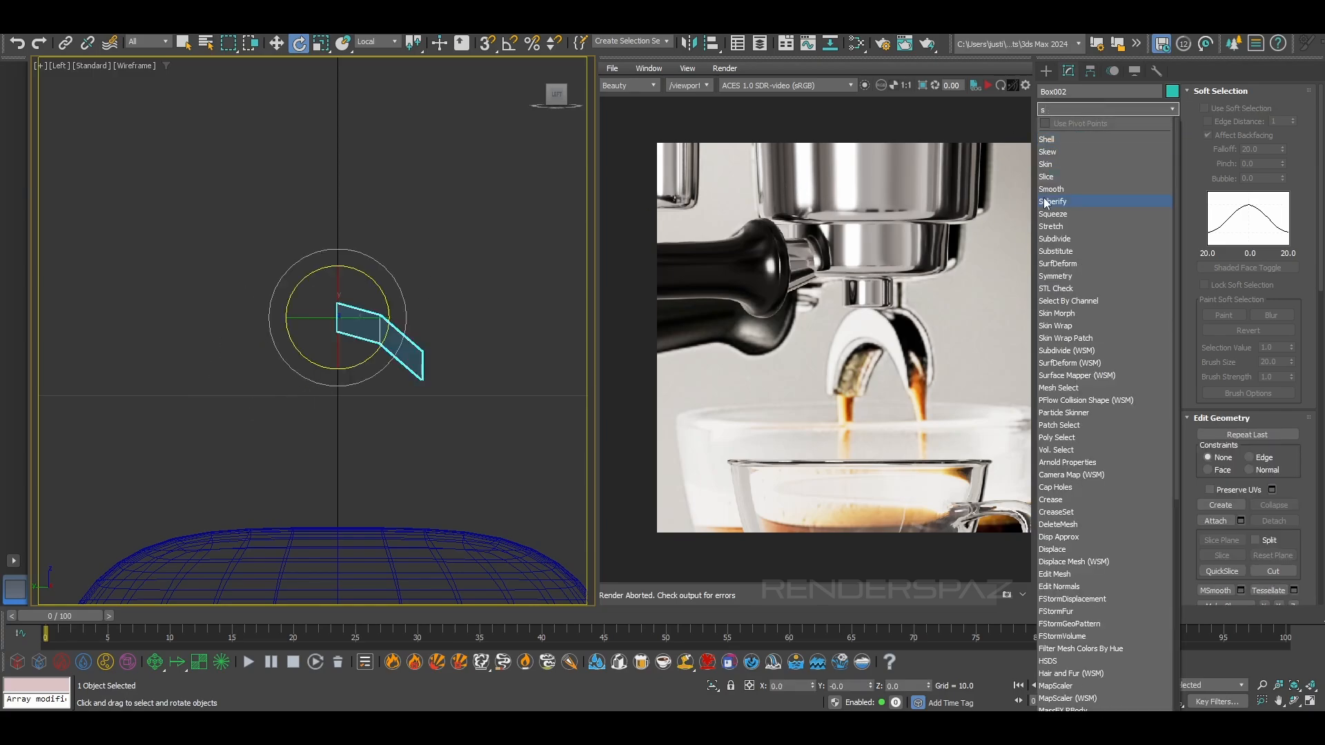
pyautogui.click(1054, 273)
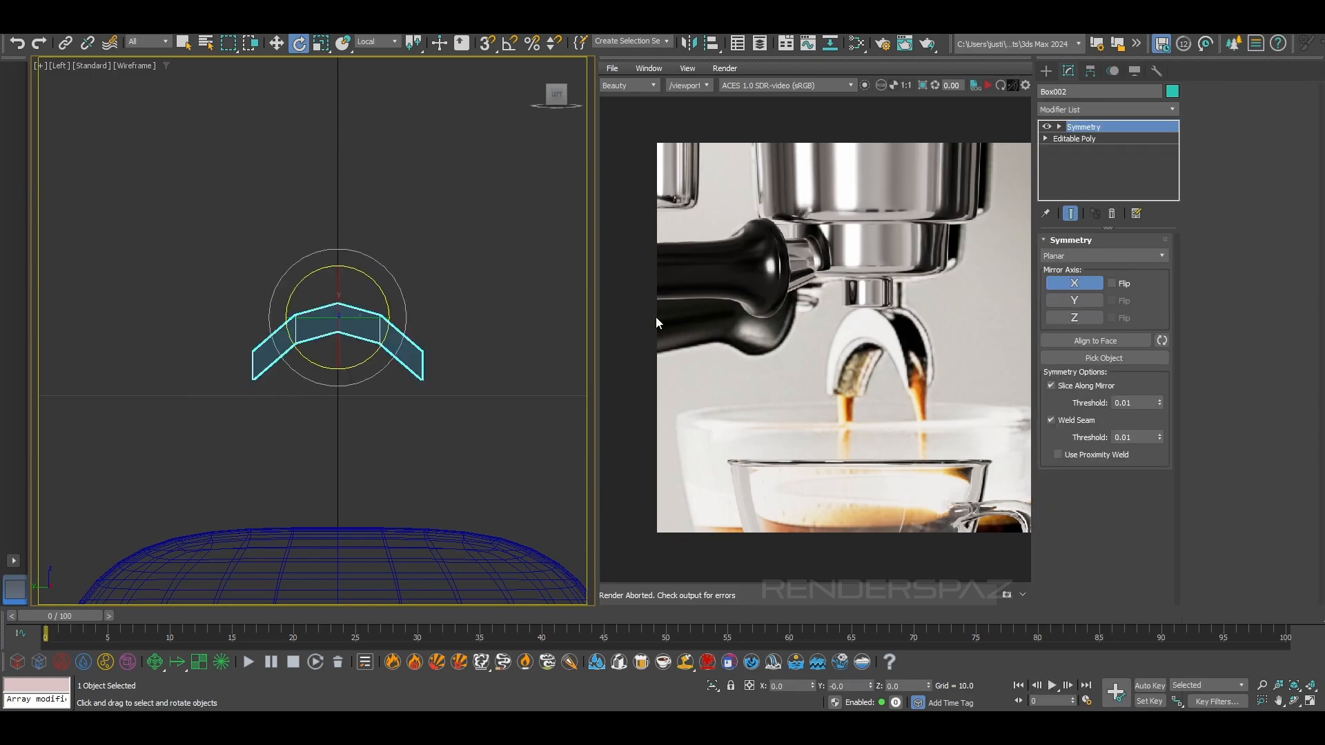
# Show the mirrored end result while rotating the middle and end vertex pairs of the Editable Poly half to follow the arch's curve
pyautogui.click(1073, 138)
pyautogui.click(1068, 256)
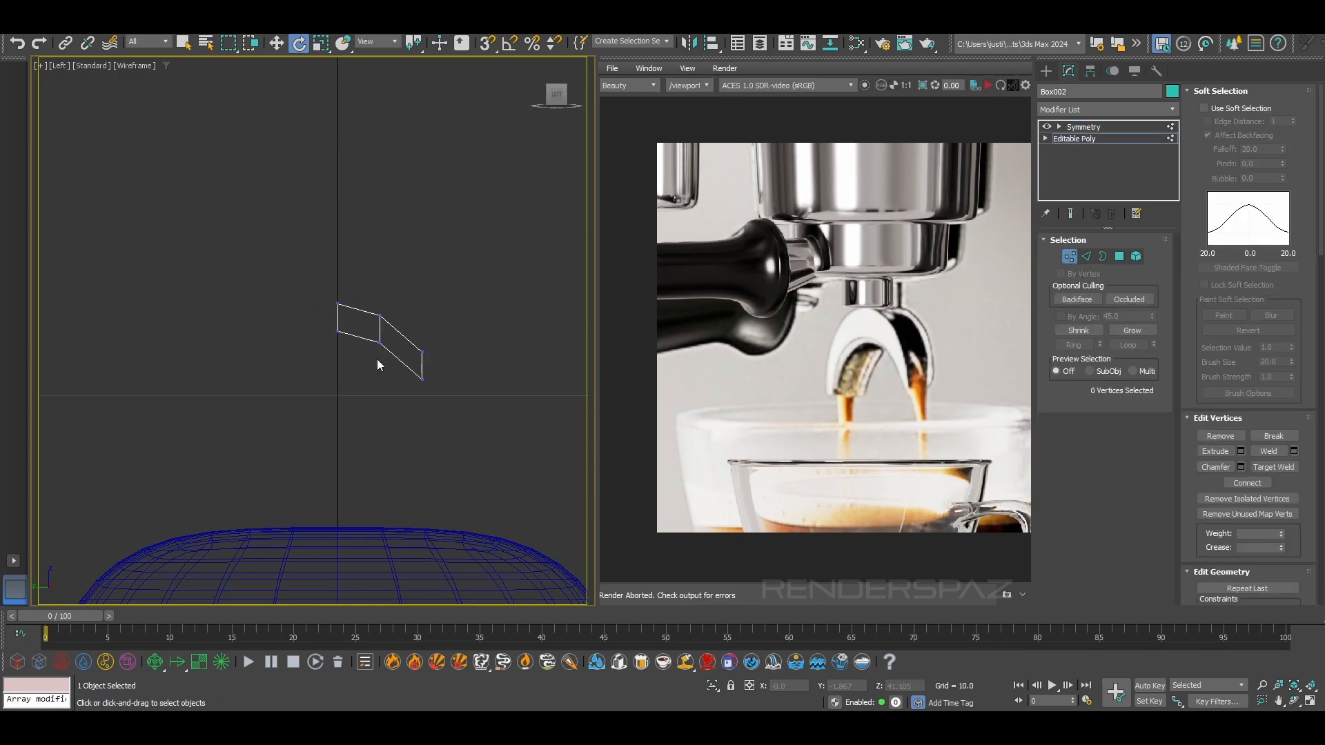
pyautogui.moveTo(454, 418); pyautogui.dragTo(495, 413)
pyautogui.click(1070, 214)
pyautogui.moveTo(357, 292); pyautogui.dragTo(397, 359)
pyautogui.moveTo(405, 296); pyautogui.dragTo(446, 315)
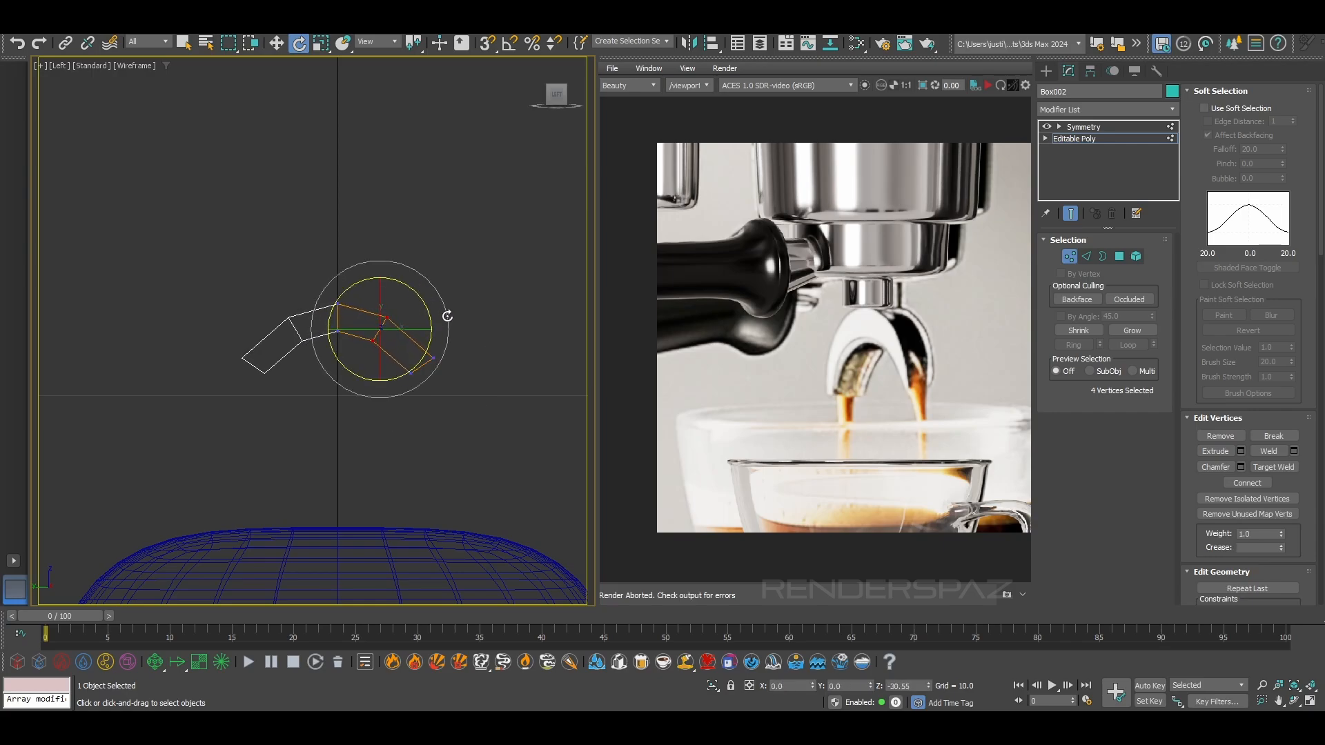
pyautogui.moveTo(494, 384); pyautogui.dragTo(433, 357)
# Move the half arch's vertices to thicken the crown and extend the leg downwards into a narrow tip
pyautogui.press('w')
pyautogui.click(393, 299)
pyautogui.click(380, 275)
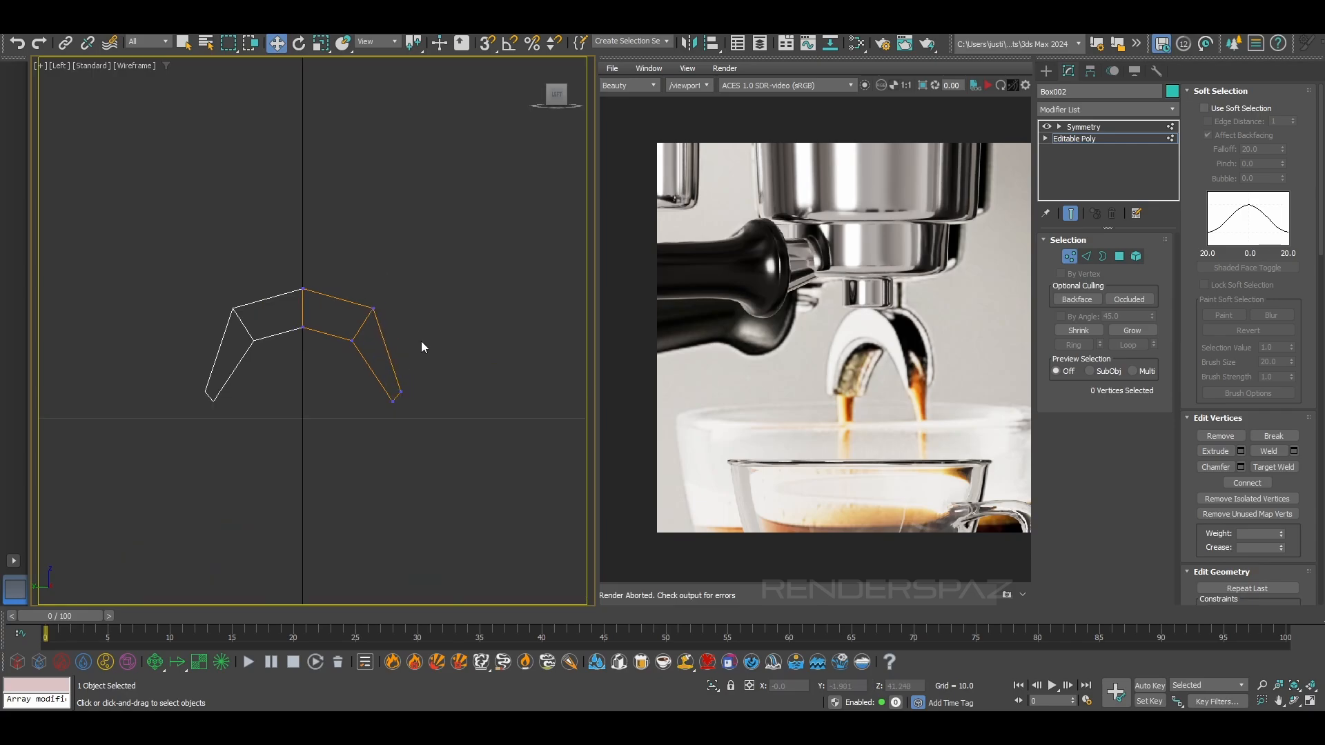
# Widen the spout arch in depth by moving its side polygons outwards
pyautogui.keyDown('alt'); pyautogui.moveTo(421, 340); pyautogui.dragTo(488, 345, button='middle'); pyautogui.keyUp('alt')
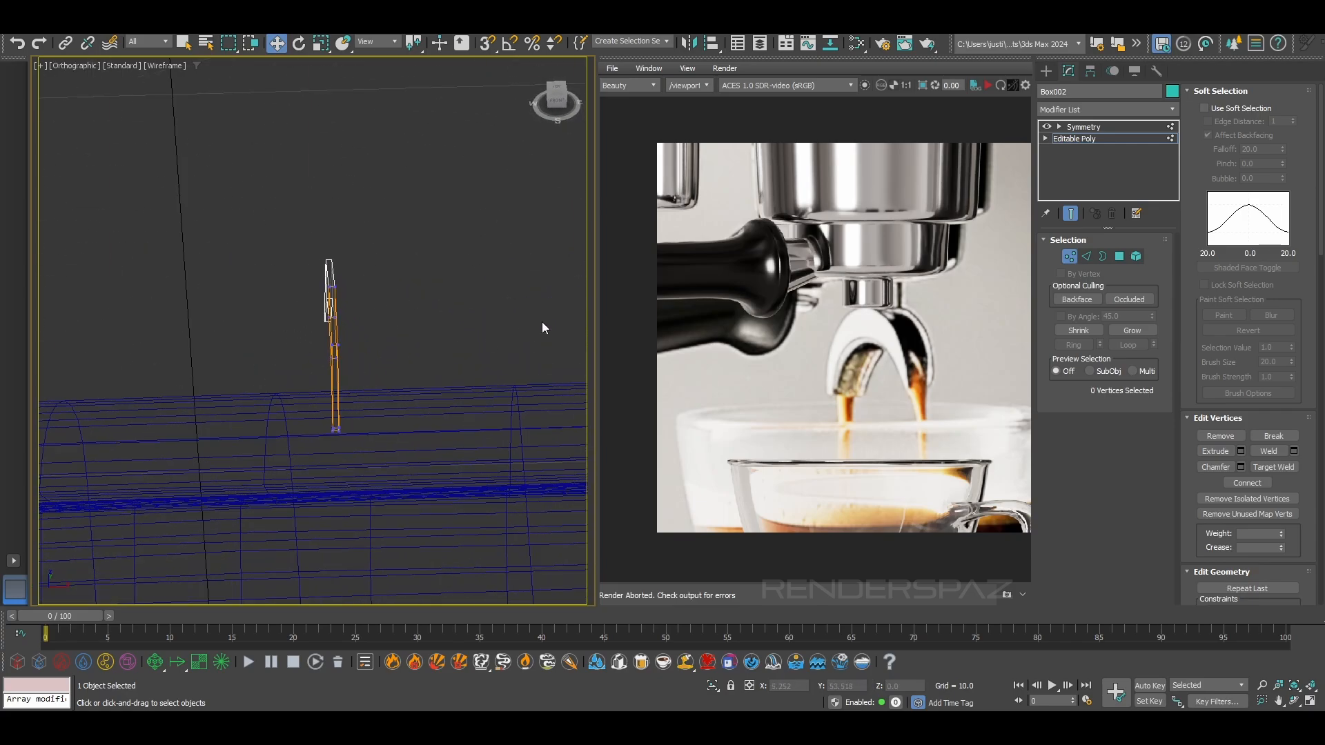
pyautogui.click(1116, 258)
pyautogui.keyDown('alt'); pyautogui.moveTo(559, 300); pyautogui.dragTo(441, 332, button='middle'); pyautogui.keyUp('alt')
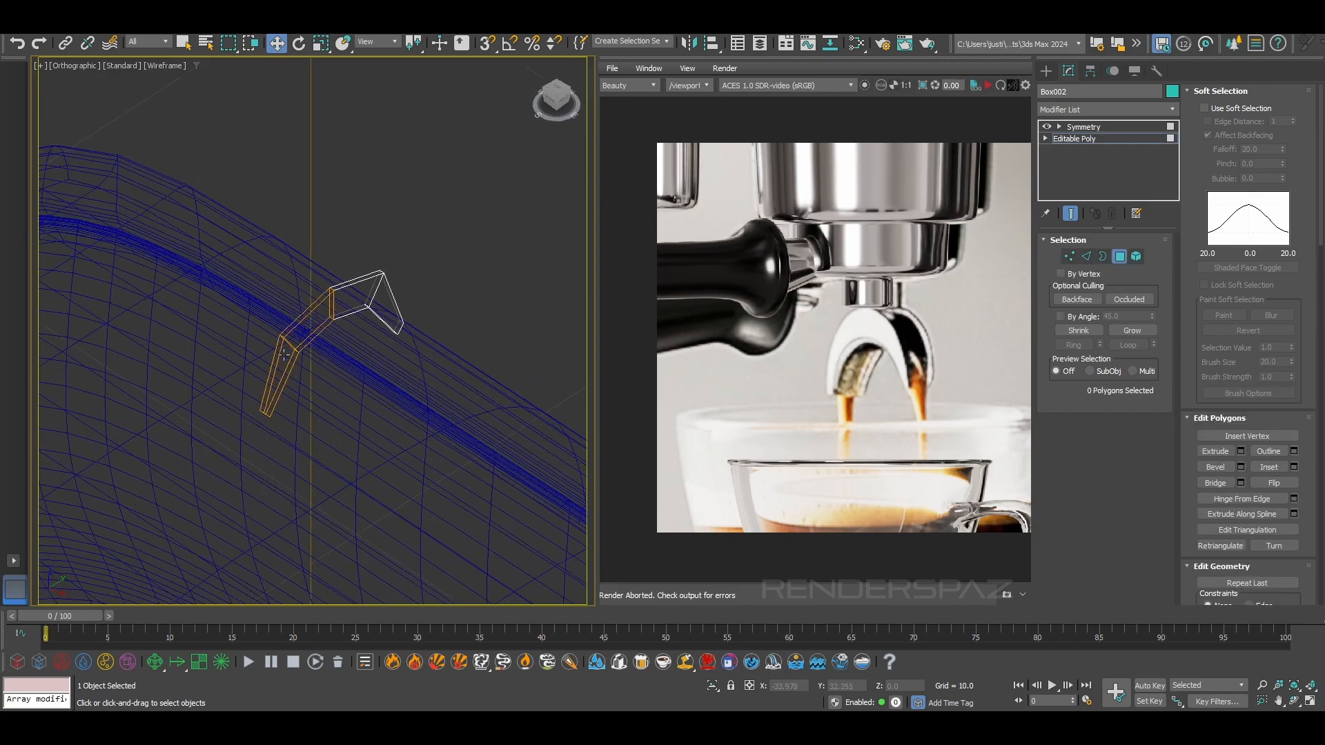
pyautogui.click(292, 363)
pyautogui.keyDown('ctrl'); pyautogui.click(317, 323); pyautogui.keyUp('ctrl')
pyautogui.keyDown('alt'); pyautogui.moveTo(347, 305); pyautogui.dragTo(340, 364, button='middle'); pyautogui.keyUp('alt')
pyautogui.moveTo(340, 364); pyautogui.dragTo(371, 380)
pyautogui.keyDown('alt'); pyautogui.moveTo(372, 380); pyautogui.dragTo(313, 404, button='middle'); pyautogui.keyUp('alt')
# Display the spout shaded and delete its outer top polygons and leg-end polygon to leave an open channel
pyautogui.click(347, 397)
pyautogui.keyDown('ctrl'); pyautogui.click(317, 293); pyautogui.keyUp('ctrl')
pyautogui.keyDown('alt'); pyautogui.moveTo(317, 293); pyautogui.dragTo(367, 288, button='middle'); pyautogui.keyUp('alt')
pyautogui.click(367, 288)
pyautogui.press('F3')
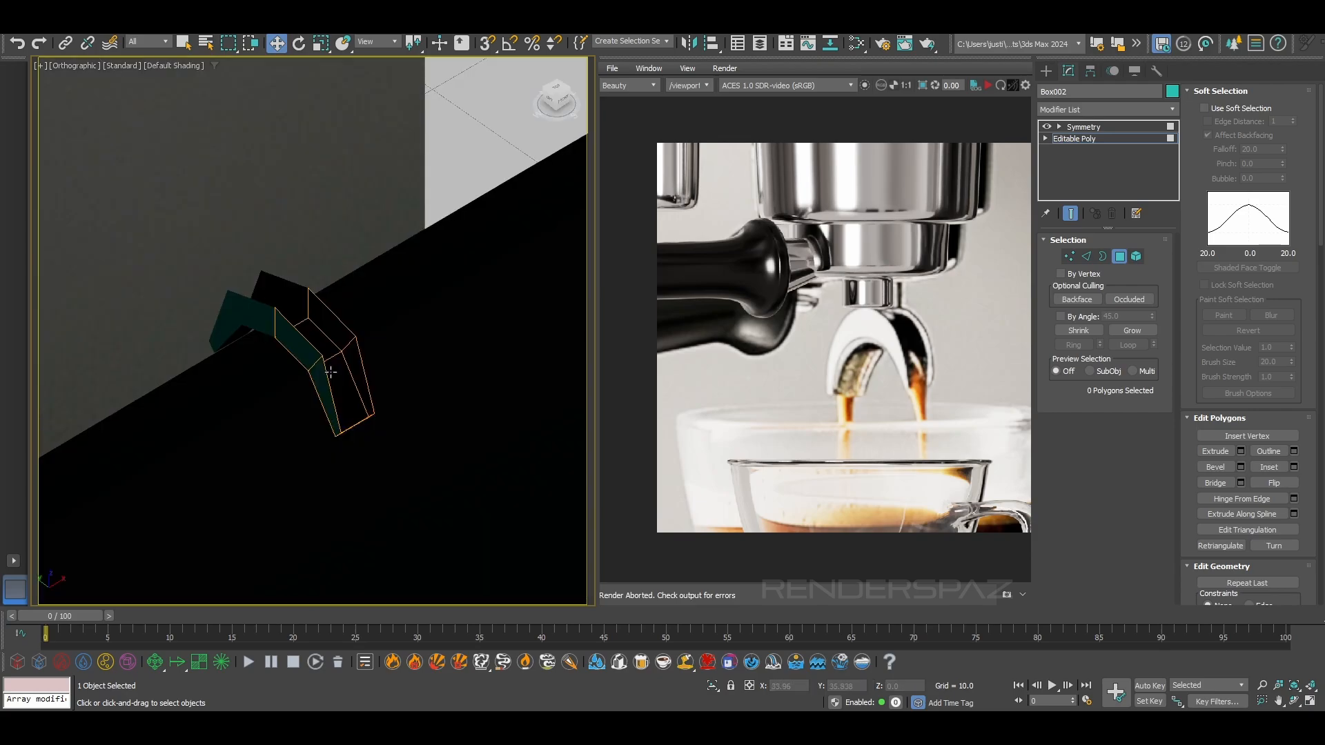
pyautogui.keyDown('alt'); pyautogui.moveTo(348, 371); pyautogui.dragTo(298, 329, button='middle'); pyautogui.keyUp('alt')
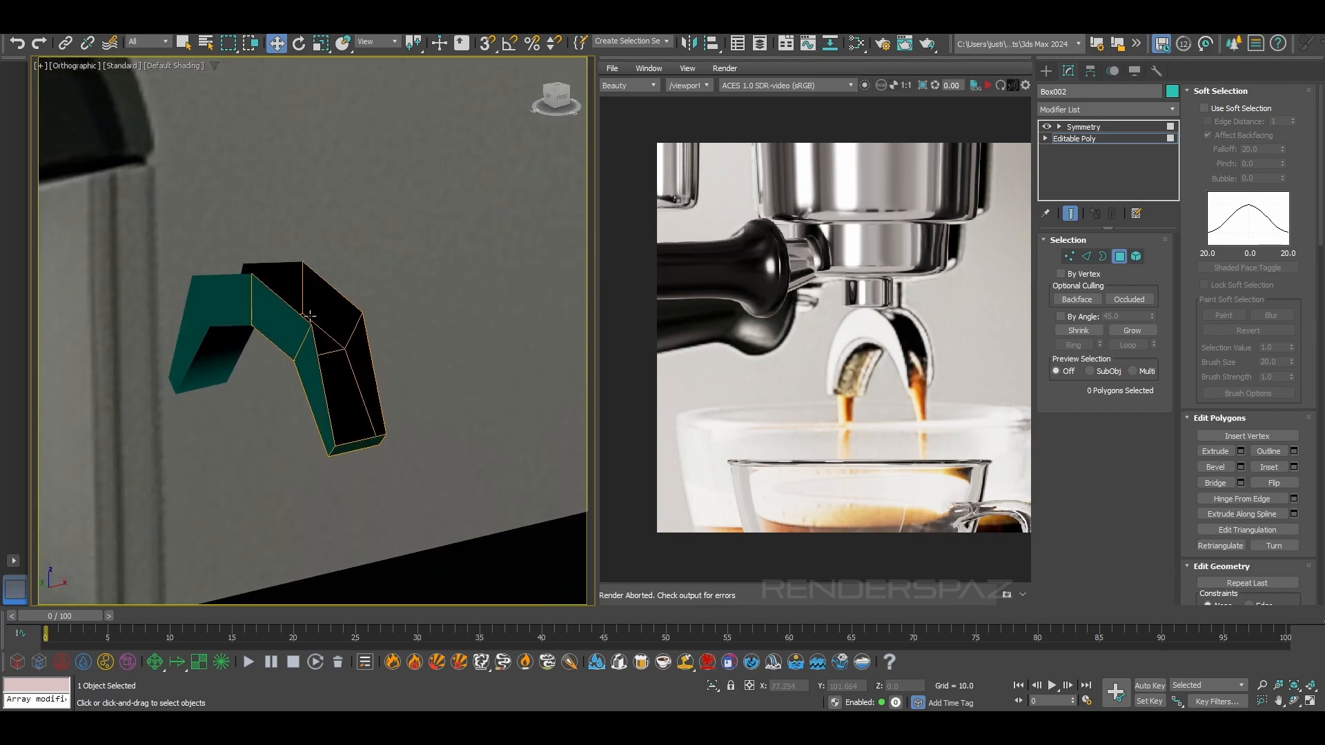
pyautogui.click(324, 358)
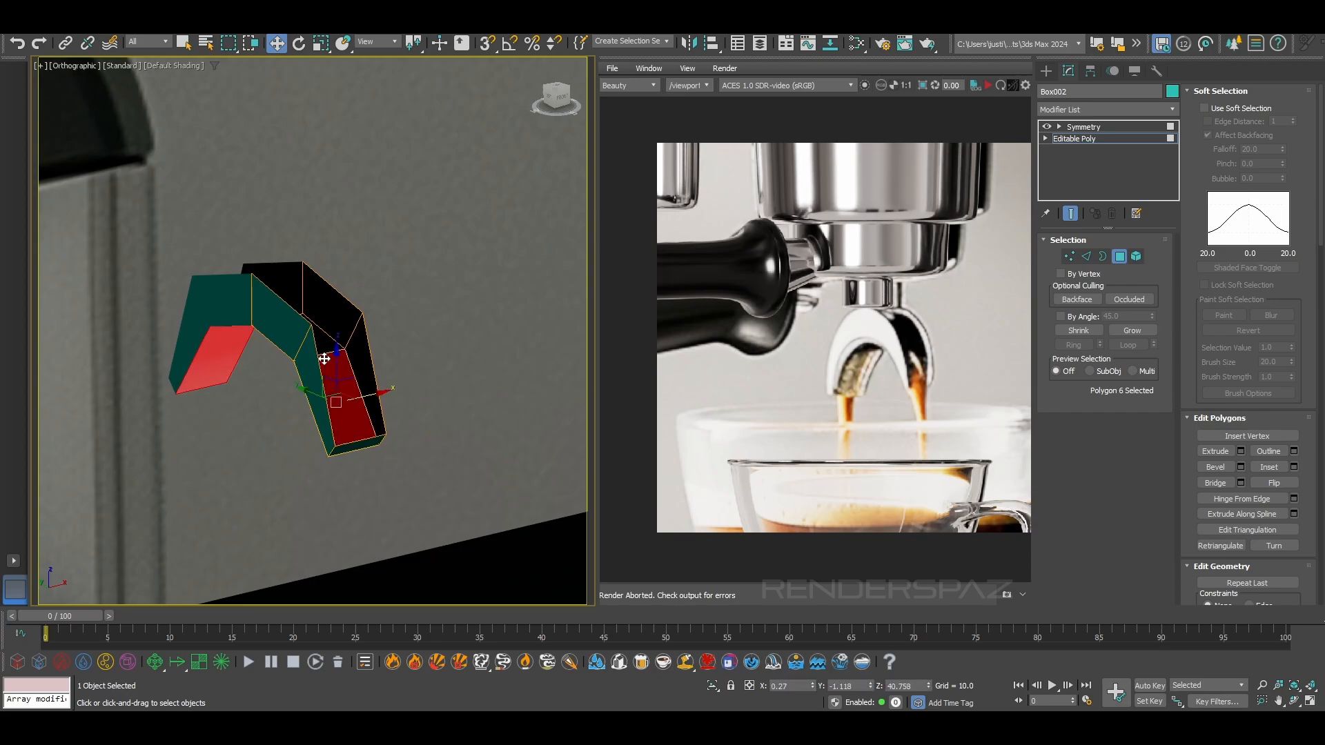
pyautogui.click(348, 445)
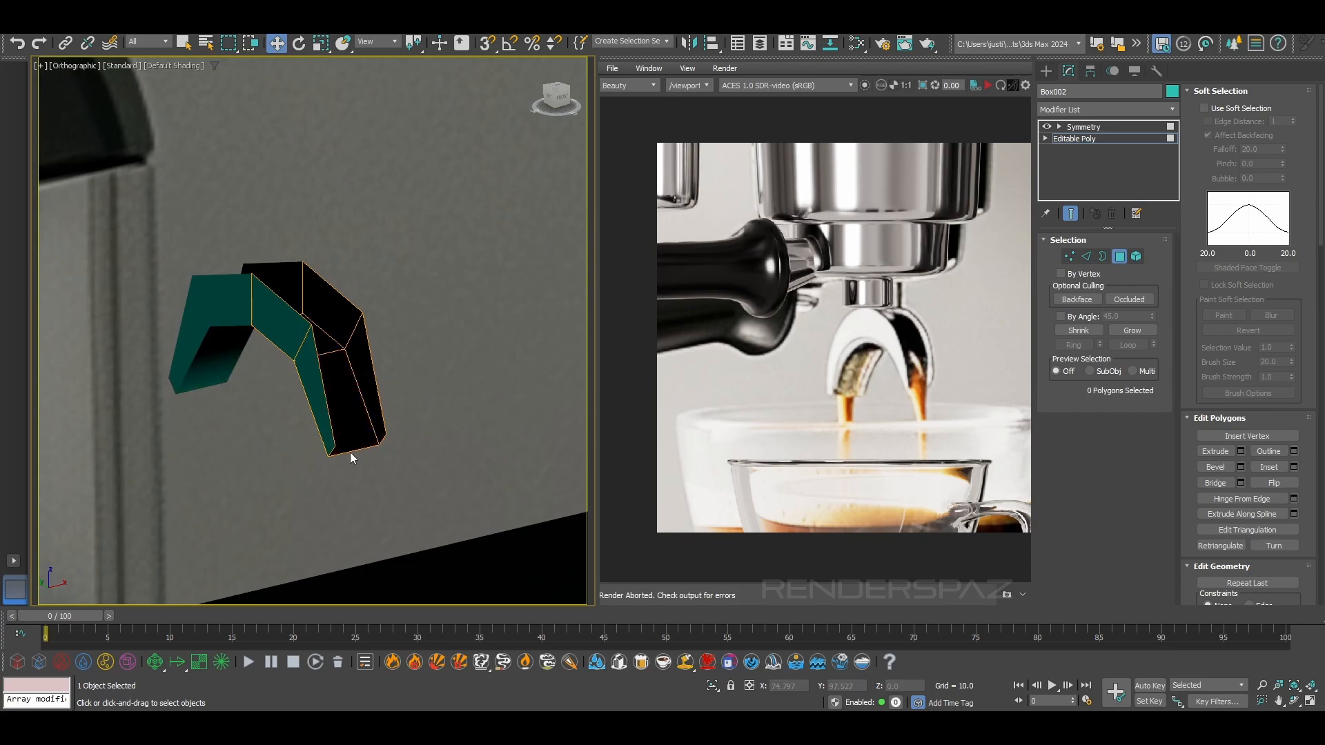
# Add a Shell modifier beneath Symmetry with Outer Amount 0 and Inner Amount about 0.111
pyautogui.click(1086, 109)
pyautogui.write('sh')
pyautogui.click(1061, 138)
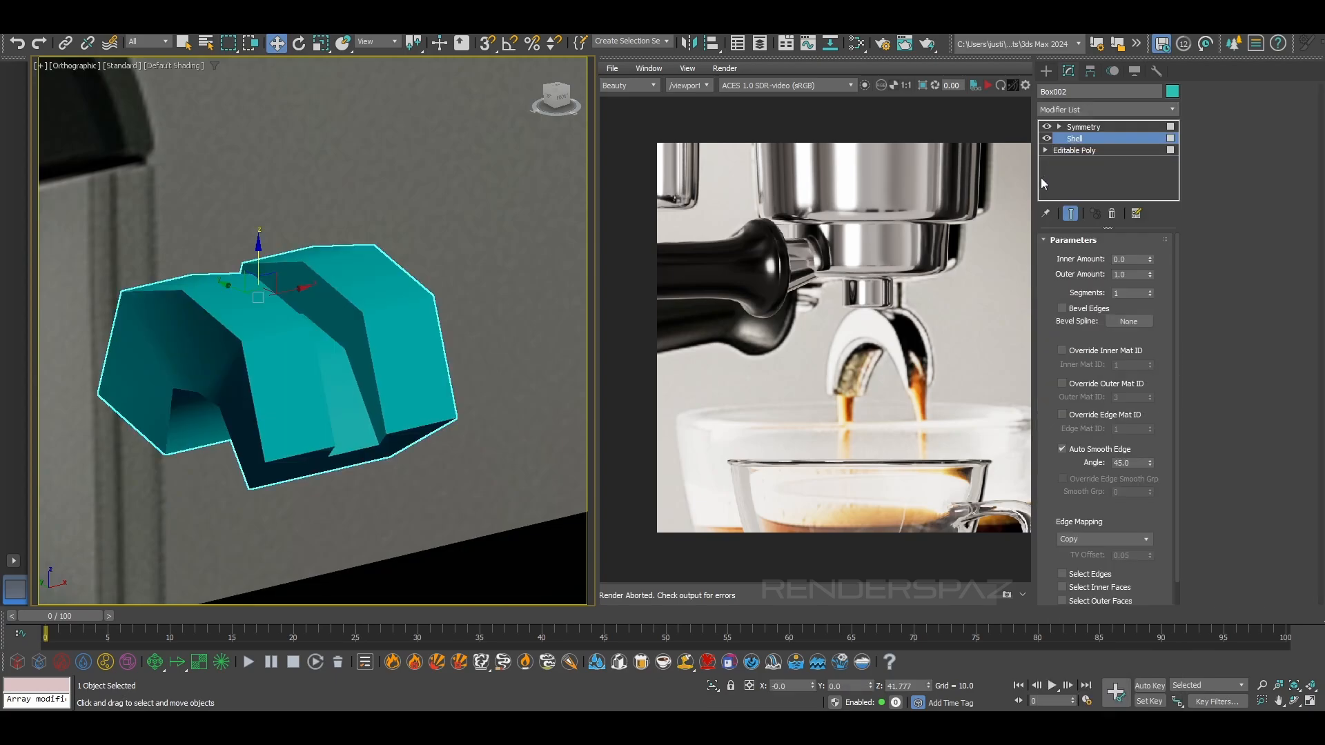
pyautogui.rightClick(1150, 274)
pyautogui.moveTo(1150, 260); pyautogui.dragTo(1150, 250)
pyautogui.keyDown('alt'); pyautogui.moveTo(509, 347); pyautogui.dragTo(436, 317, button='middle'); pyautogui.keyUp('alt')
pyautogui.scroll(3, 358, 391)
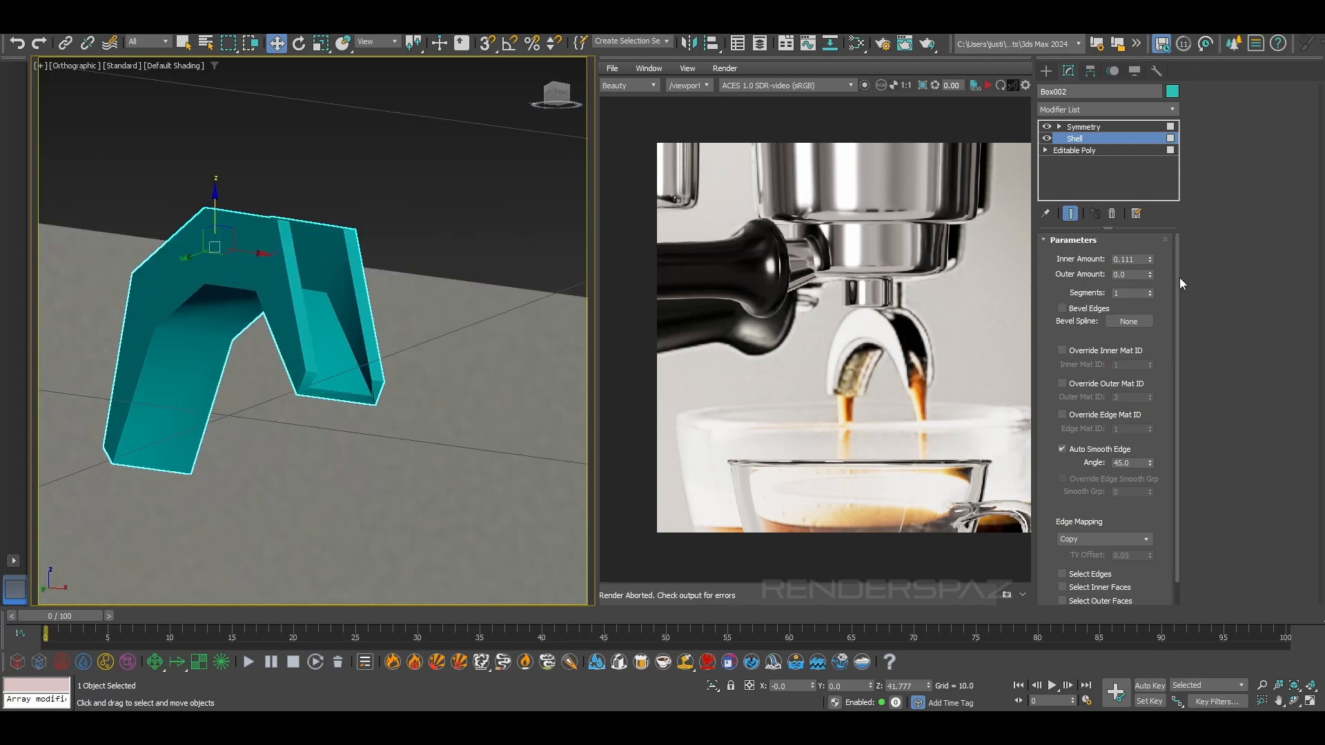
# Set the Shell's Inner Amount to 0 and Outer Amount to about 0.1, and display edged faces
pyautogui.rightClick(1149, 260)
pyautogui.moveTo(1150, 275); pyautogui.dragTo(1147, 265)
pyautogui.keyDown('alt'); pyautogui.moveTo(502, 372); pyautogui.dragTo(310, 423, button='middle'); pyautogui.keyUp('alt')
pyautogui.press('F4')
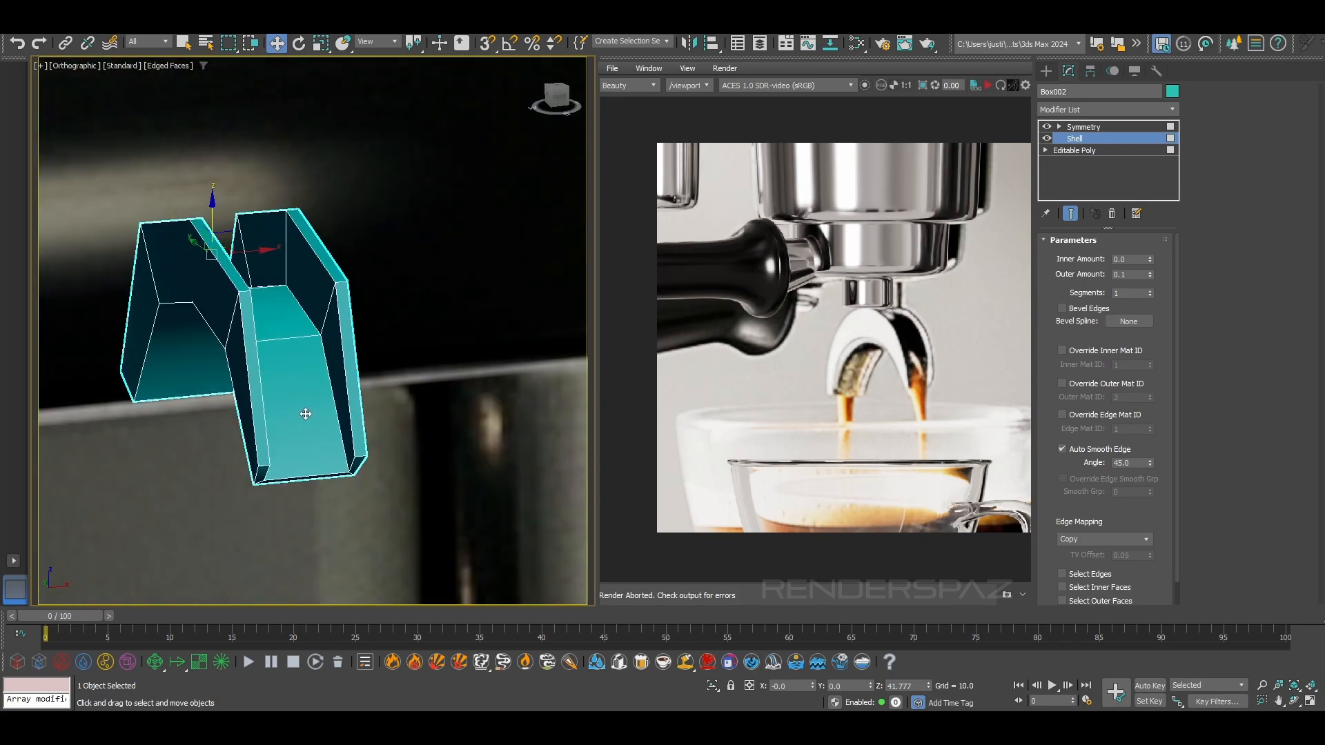
pyautogui.moveTo(1151, 276); pyautogui.dragTo(1150, 258)
# Add a Chamfer modifier above Symmetry in the spout's modifier stack
pyautogui.click(1086, 113)
pyautogui.click(1083, 115)
pyautogui.moveTo(1082, 127)
pyautogui.mouseDown()
pyautogui.moveTo(1088, 142)
pyautogui.moveTo(1090, 127)
pyautogui.mouseUp()
pyautogui.click(1091, 109)
pyautogui.write('c')
pyautogui.click(1077, 138)
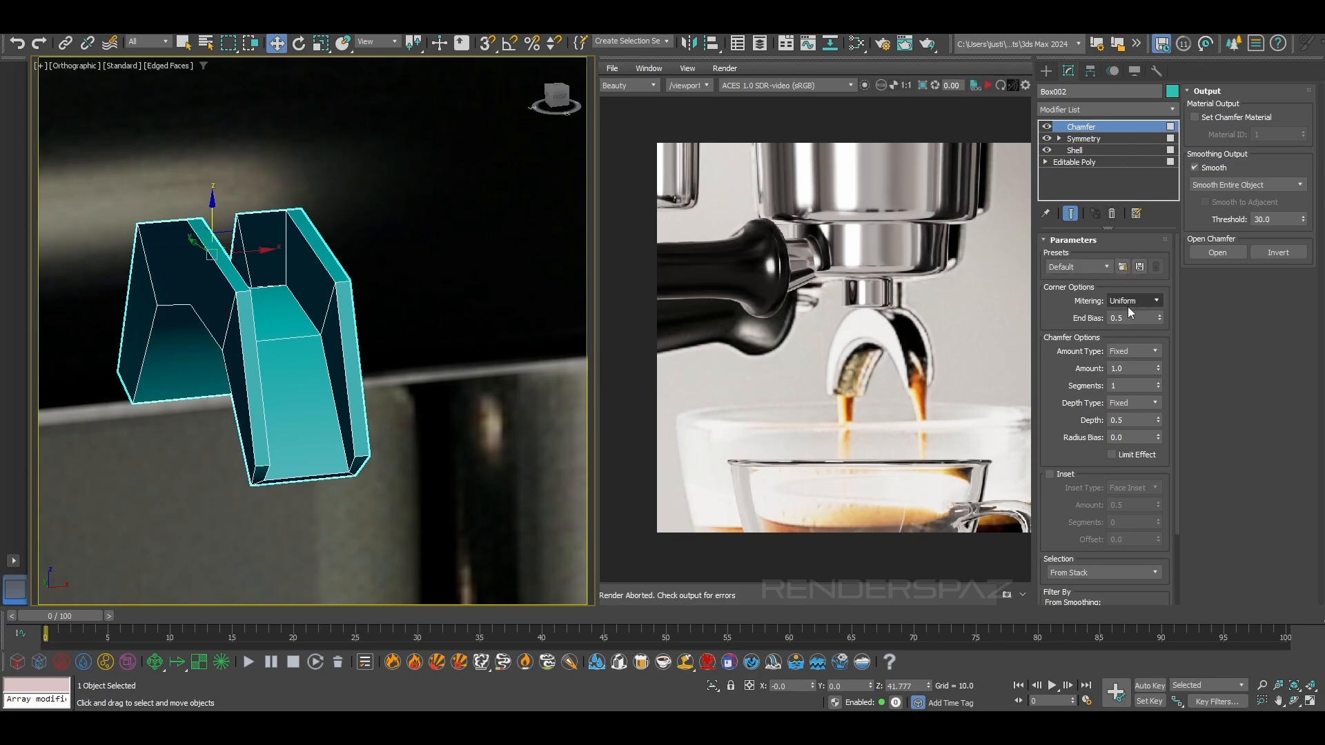
# Leave polygon editing on the base Editable Poly so the Chamfer applies to the whole spout
pyautogui.click(1080, 138)
pyautogui.click(1074, 149)
pyautogui.click(1074, 162)
pyautogui.click(1119, 256)
pyautogui.click(1121, 258)
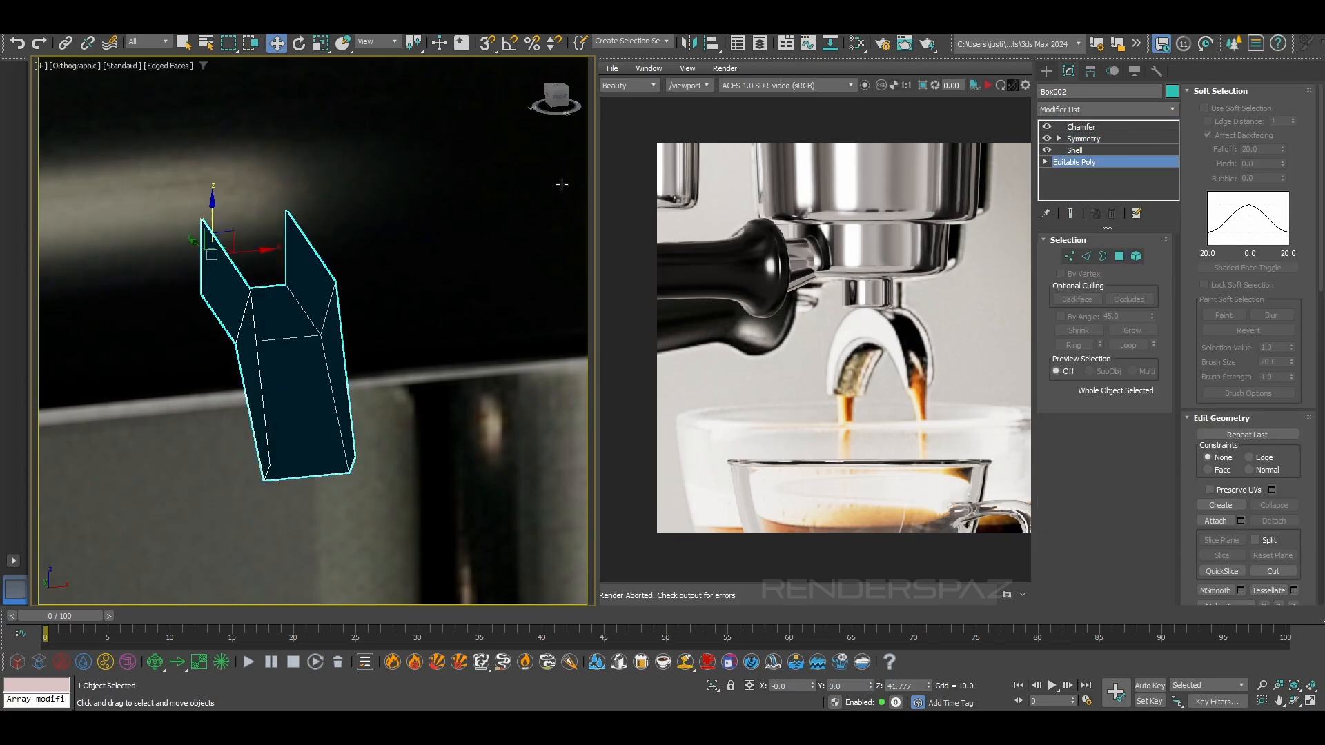
pyautogui.click(563, 184)
pyautogui.click(345, 262)
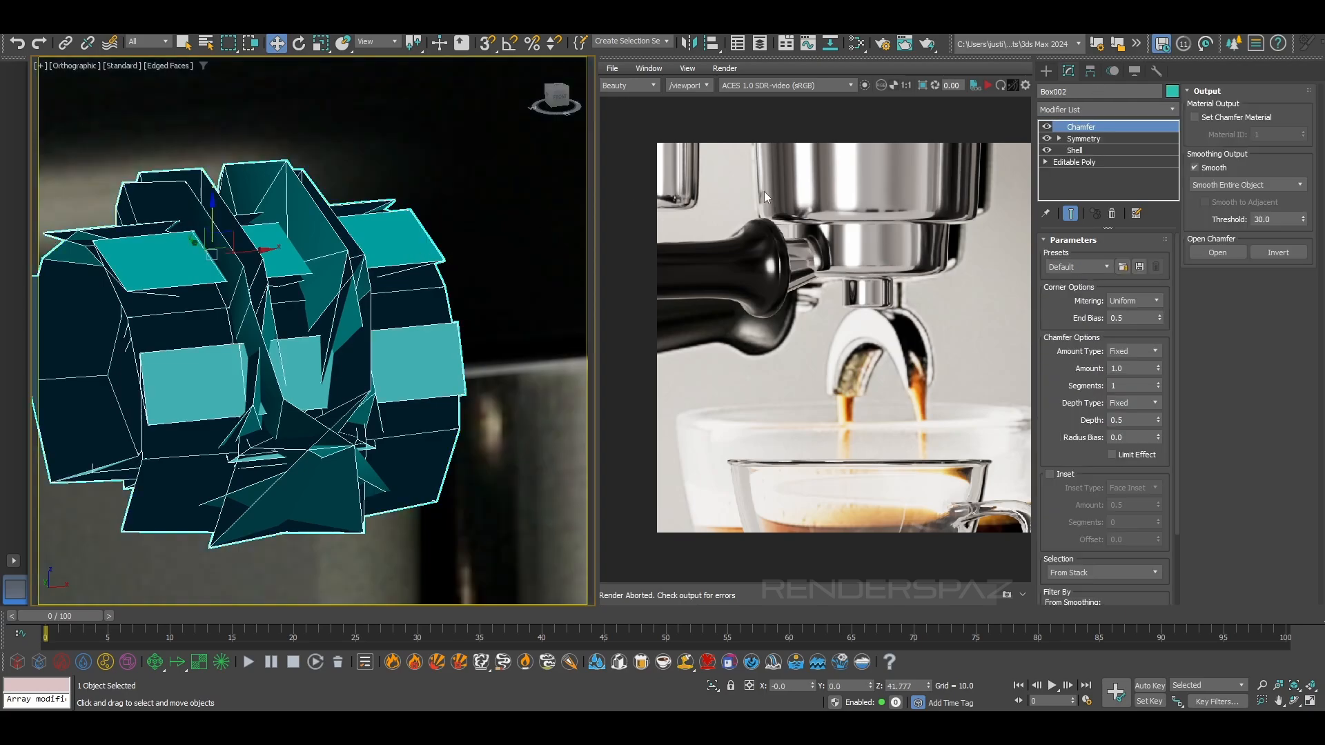
# Set the Chamfer's mitering to Tri and its amount to 0.015
pyautogui.click(1148, 302)
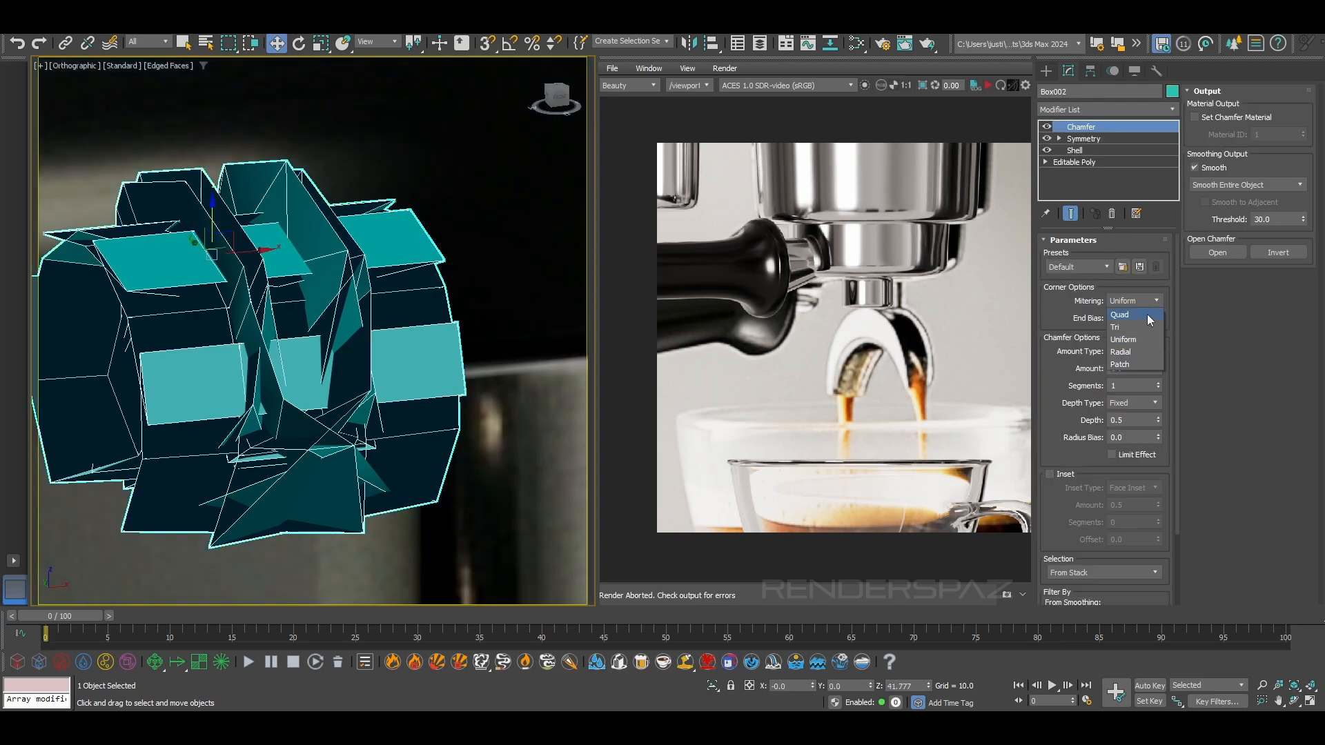
pyautogui.click(1142, 324)
pyautogui.moveTo(1158, 334); pyautogui.dragTo(1158, 655)
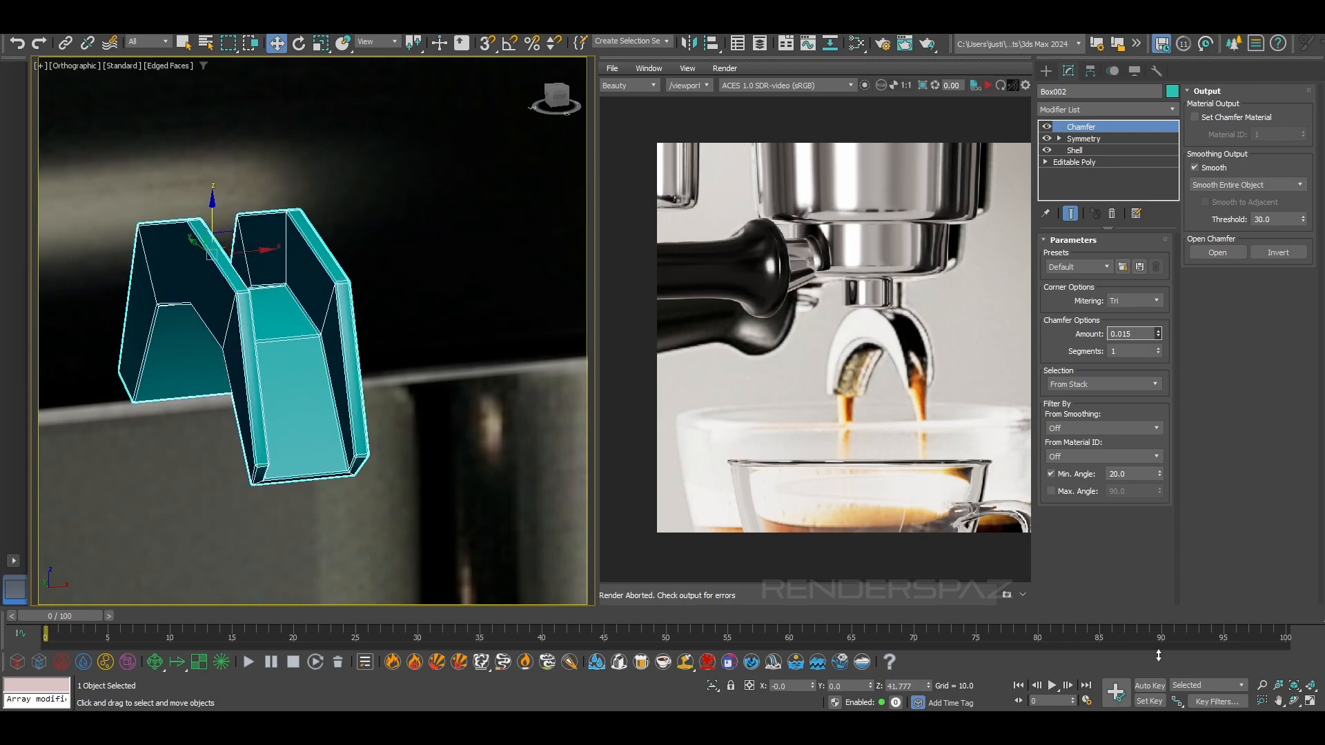
# Switch the Chamfer's mitering to Quad and set it to 1 segment
pyautogui.scroll(5, 328, 452)
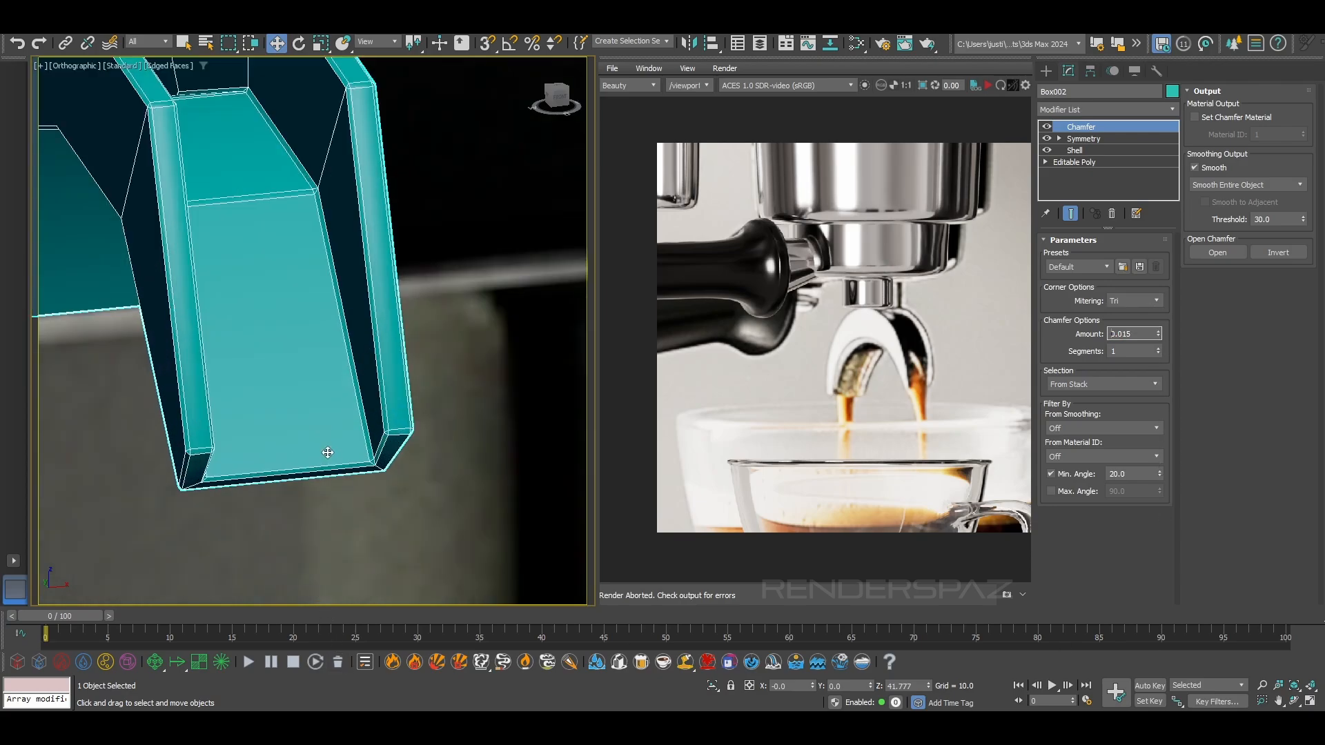
pyautogui.click(1135, 300)
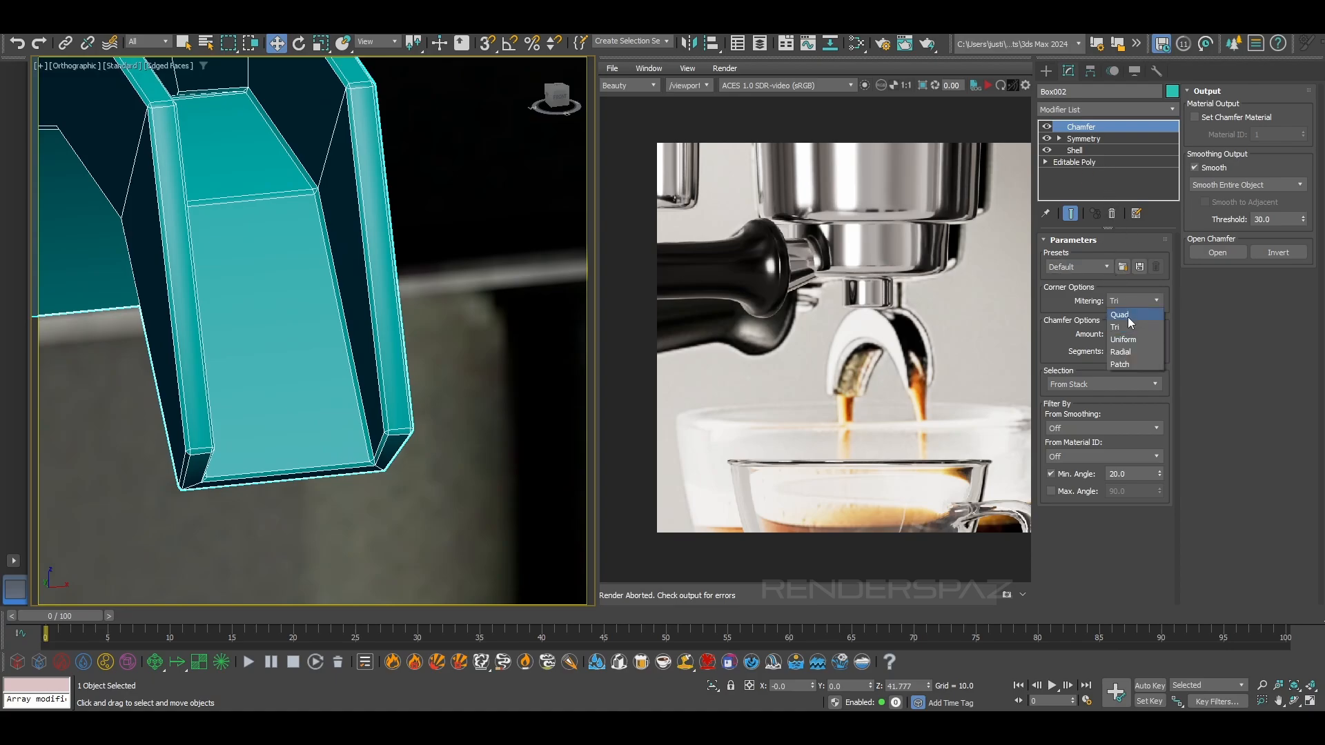
pyautogui.click(1130, 322)
pyautogui.scroll(2, 110, 476)
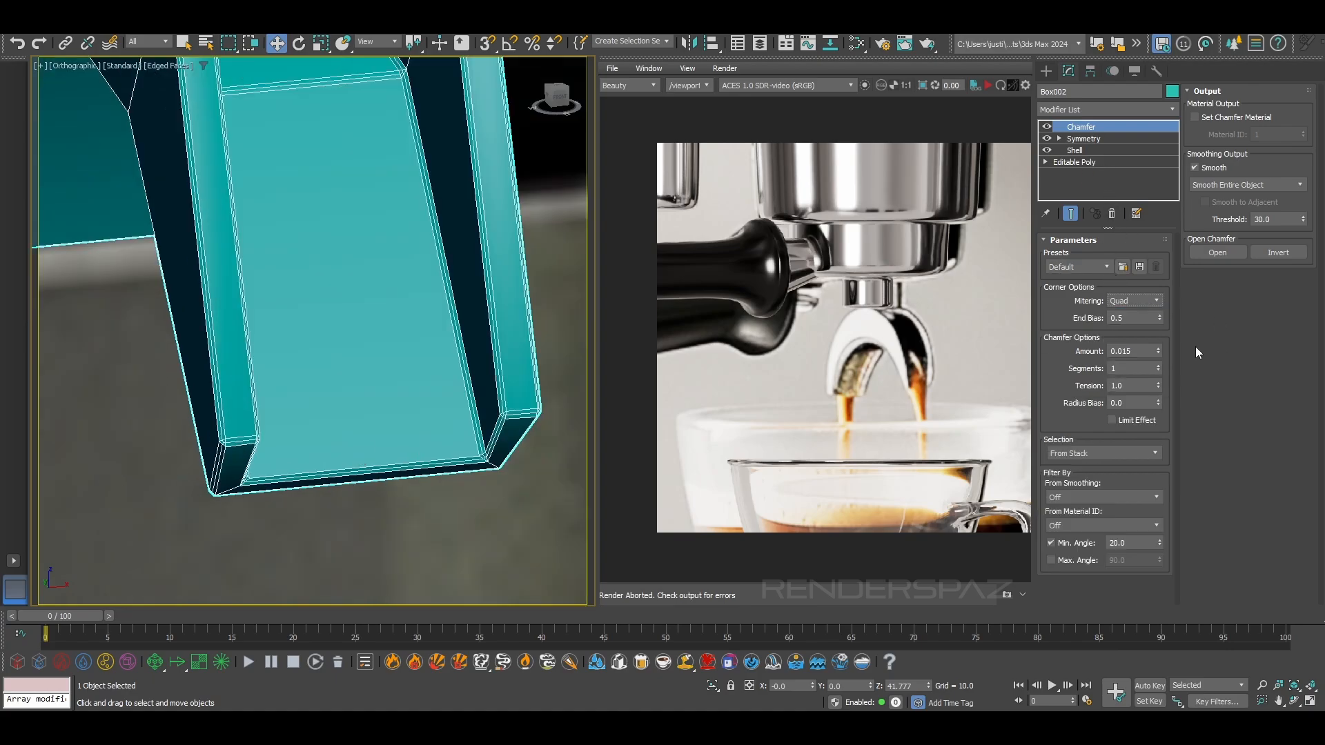
pyautogui.click(1159, 371)
pyautogui.click(1159, 365)
pyautogui.click(1159, 371)
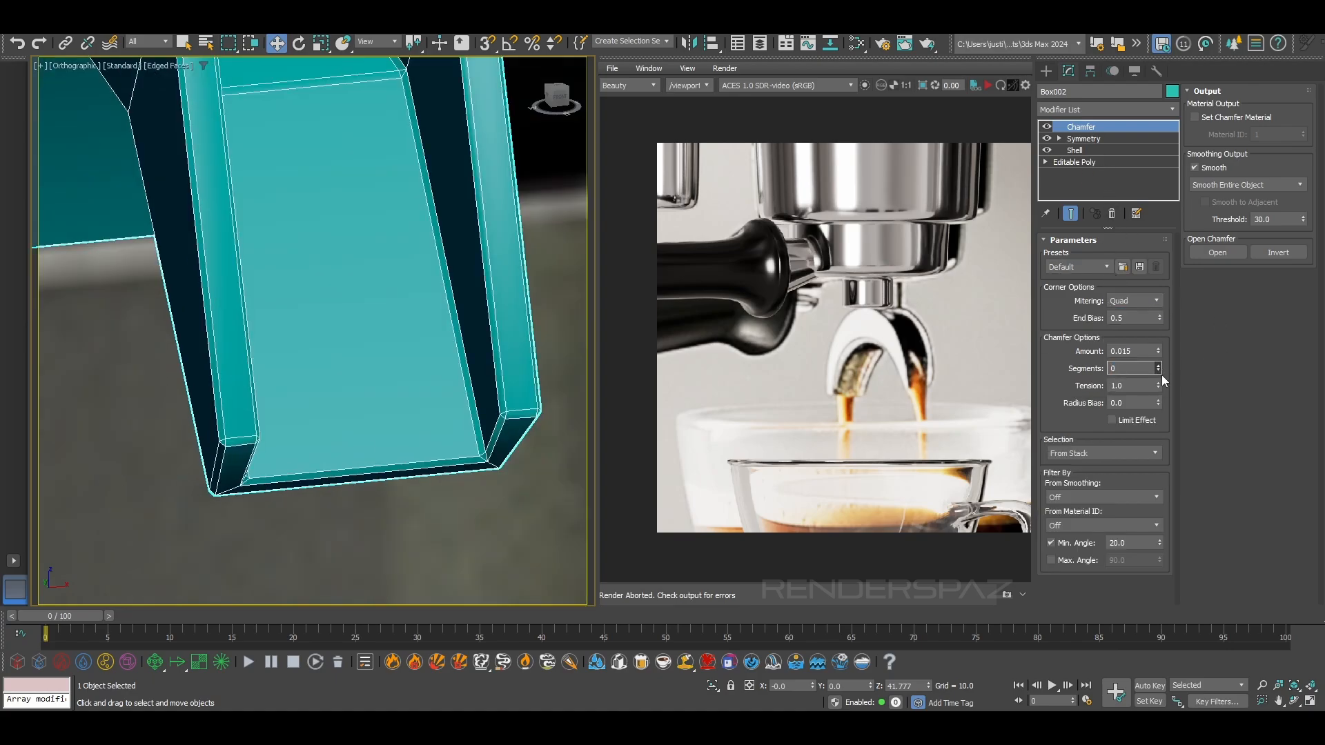
pyautogui.click(1159, 366)
# Reduce the Chamfer's tension to 0.014 and view the spout without edged faces
pyautogui.moveTo(1159, 385); pyautogui.dragTo(1115, 237)
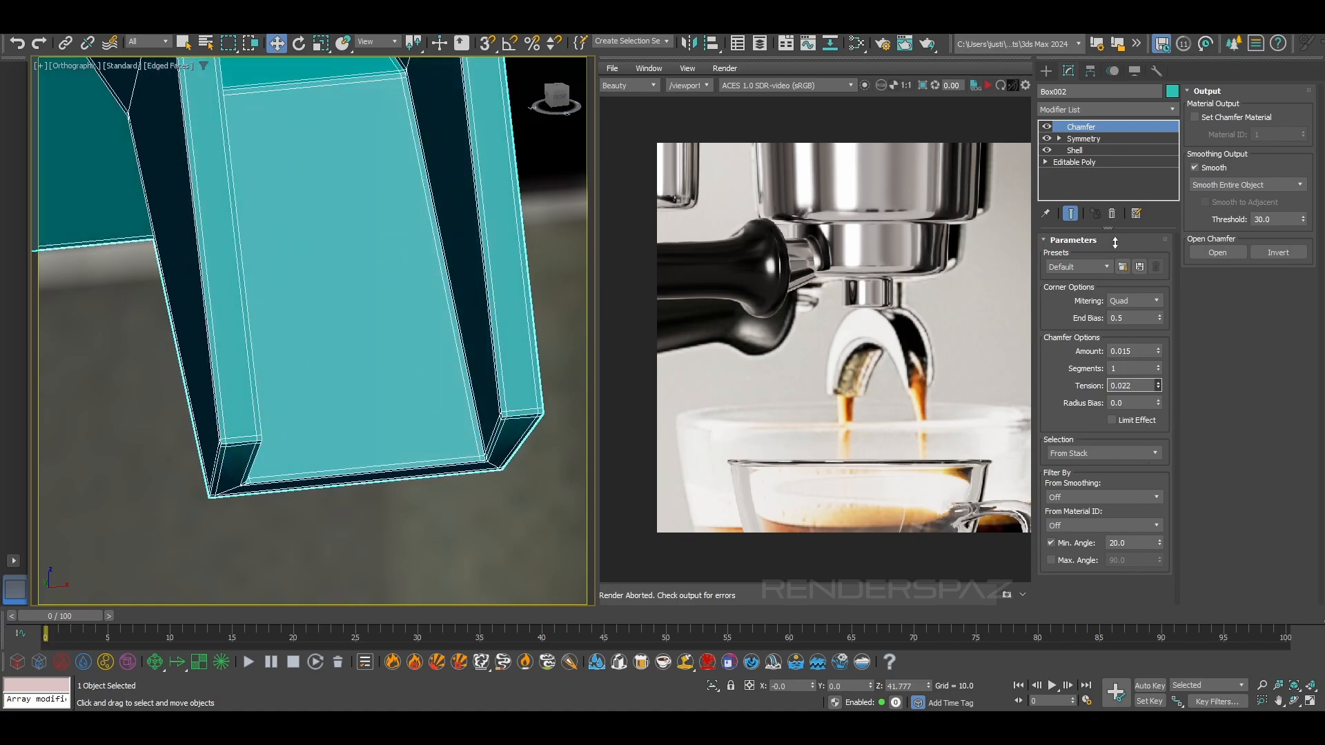
pyautogui.moveTo(1109, 360); pyautogui.dragTo(1108, 351)
pyautogui.scroll(-4, 424, 301)
pyautogui.scroll(-4, 414, 281)
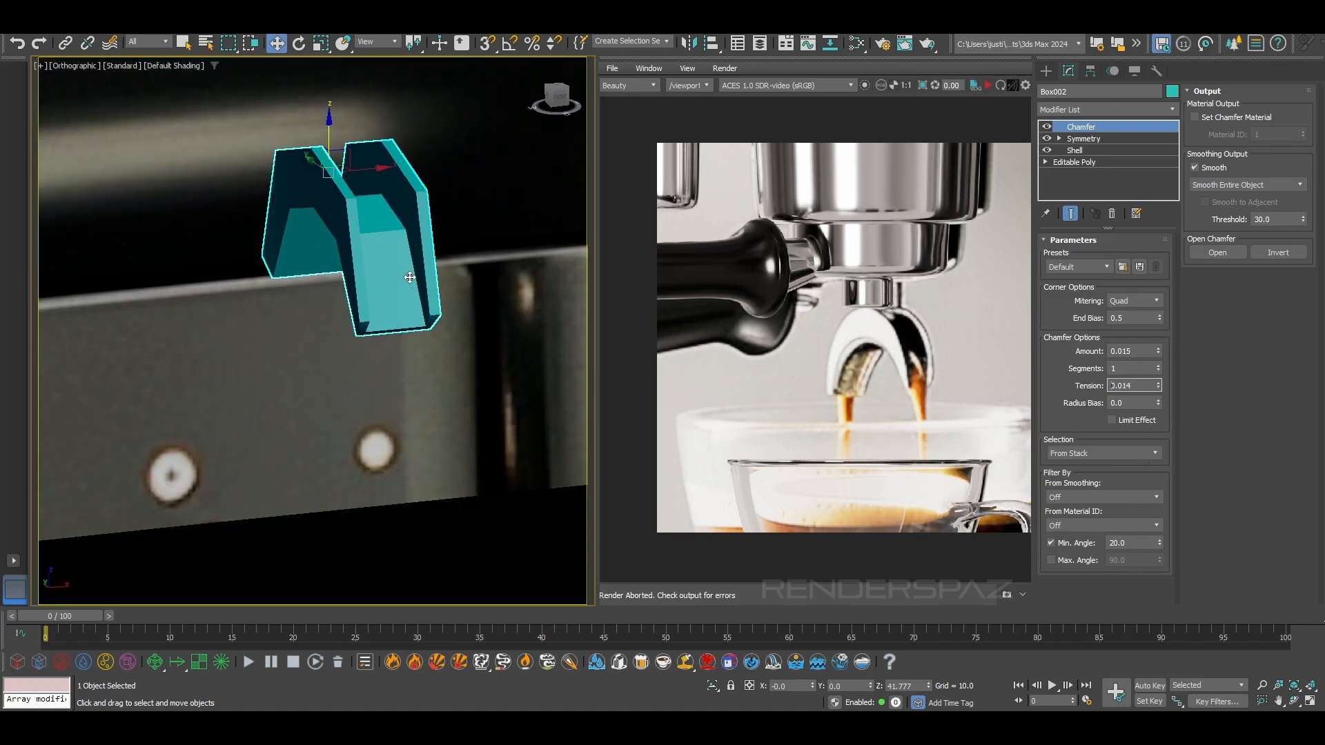
pyautogui.keyDown('alt'); pyautogui.moveTo(412, 281); pyautogui.dragTo(444, 278, button='middle'); pyautogui.keyUp('alt')
pyautogui.press('F4')
pyautogui.scroll(2, 443, 278)
# Try pasting a copied modifier above the spout's Chamfer
pyautogui.rightClick(1111, 124)
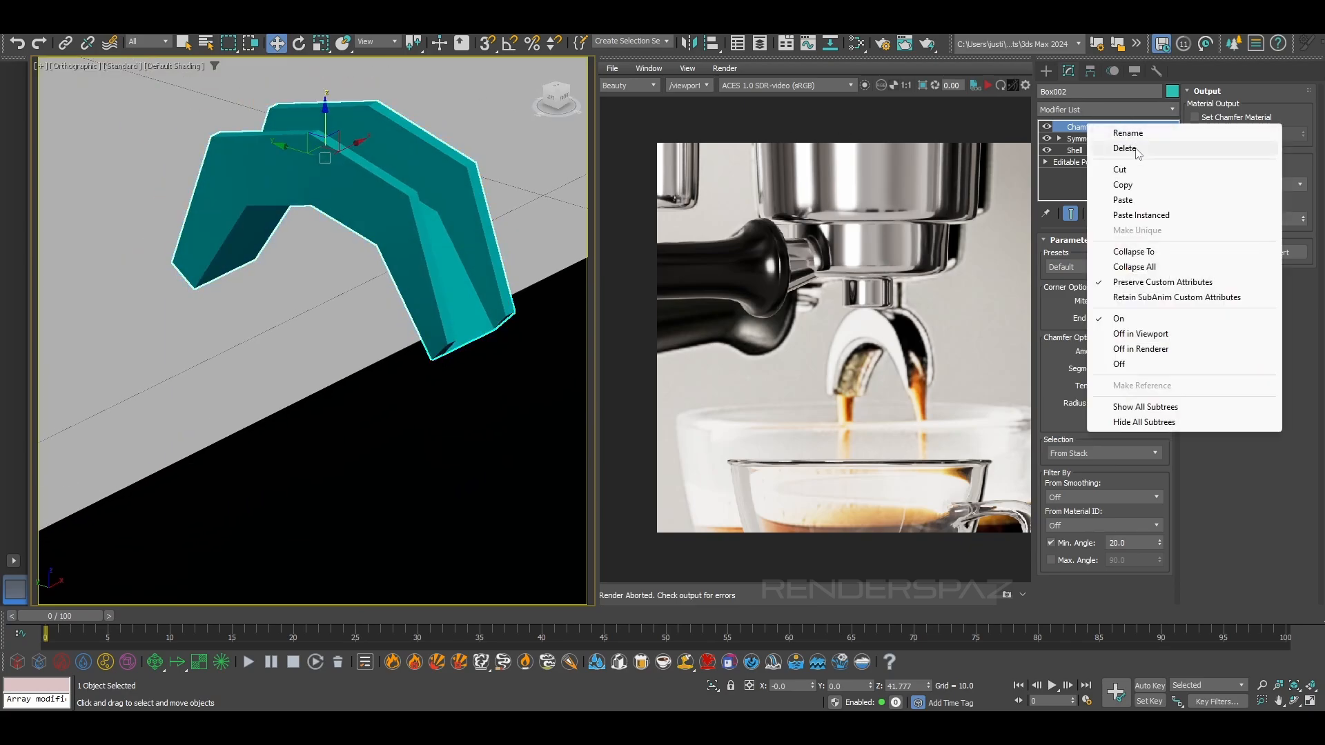
pyautogui.click(1138, 202)
pyautogui.click(1111, 214)
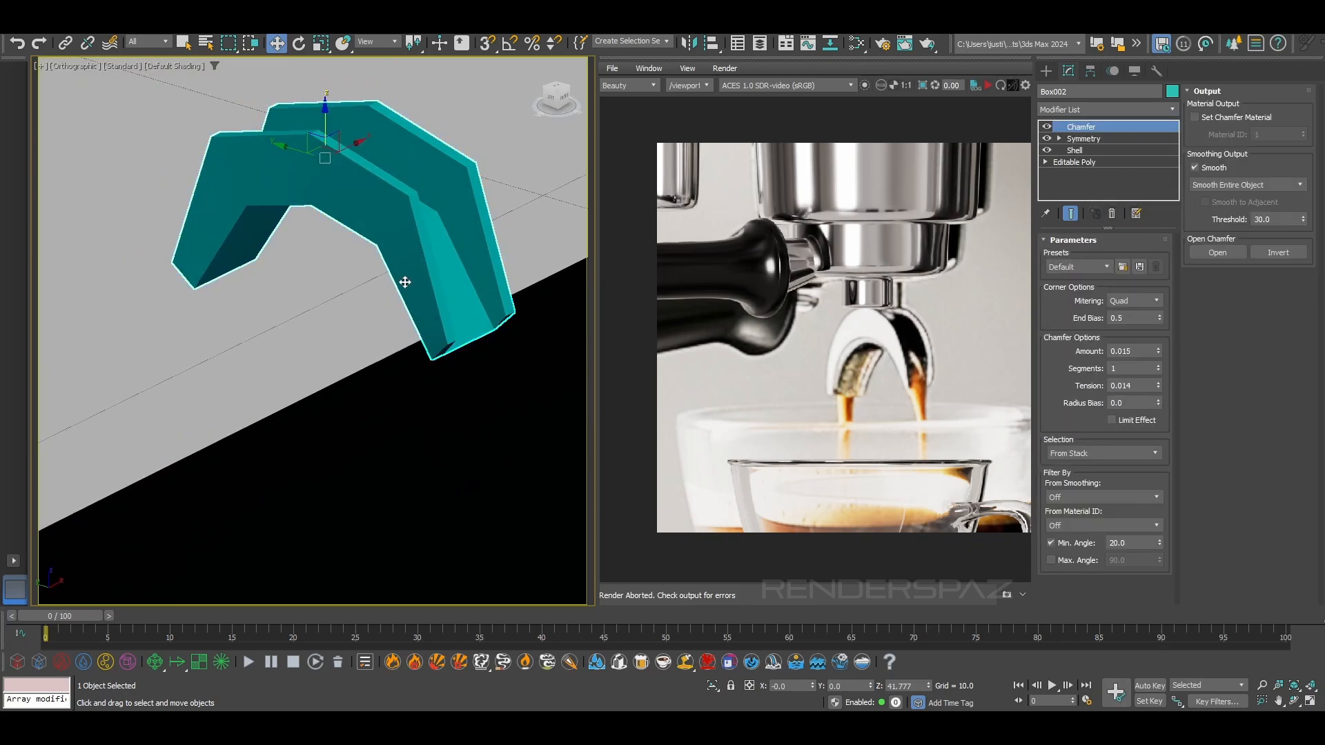
# Copy the top OpenSubdiv modifier from the machine body and paste it as an instance above the spout's Chamfer
pyautogui.scroll(-10, 428, 276)
pyautogui.click(448, 264)
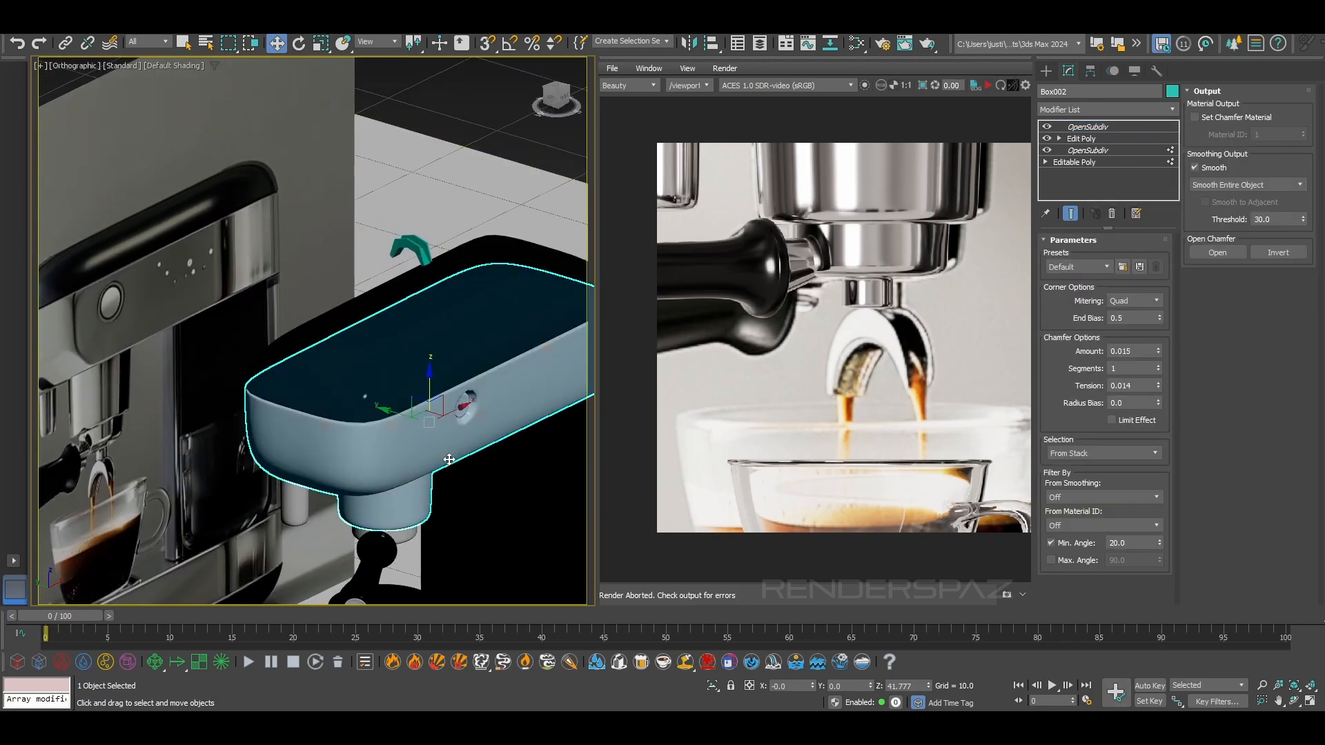
pyautogui.rightClick(1080, 127)
pyautogui.click(1112, 188)
pyautogui.scroll(3, 434, 276)
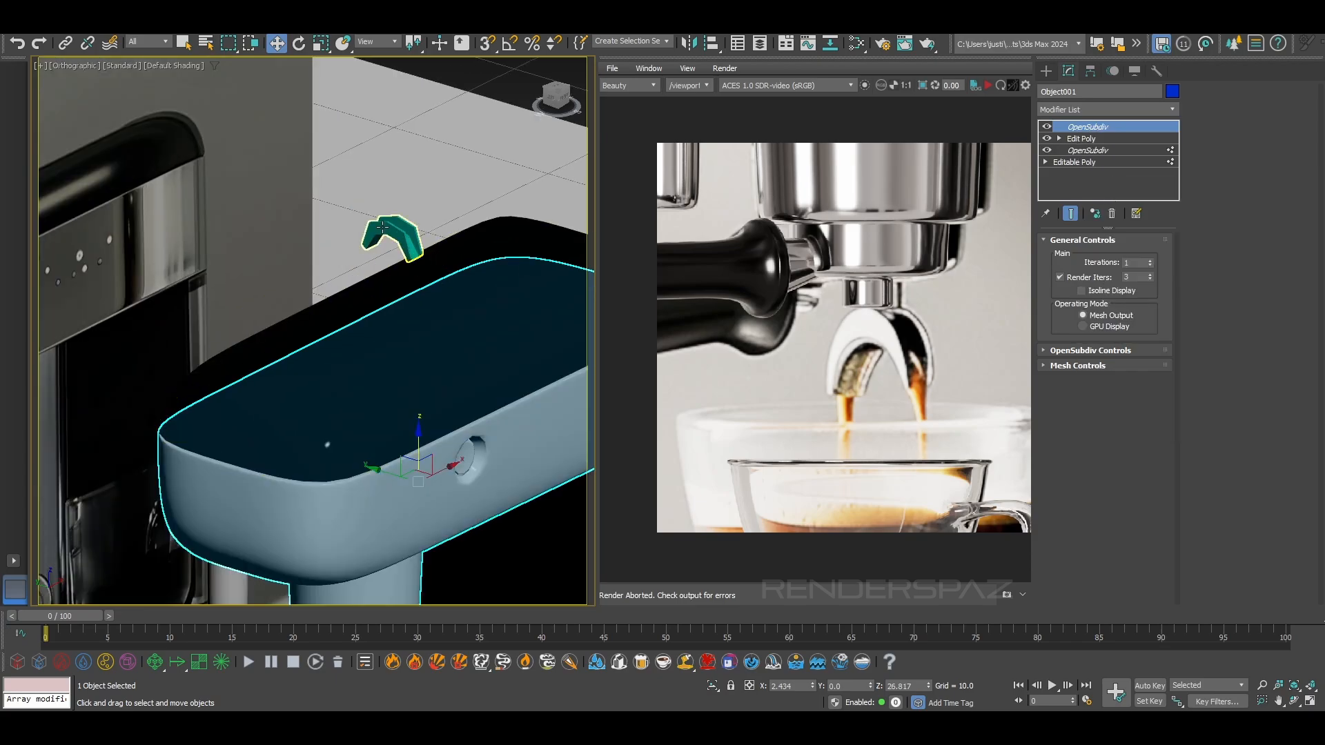
pyautogui.click(386, 235)
pyautogui.rightClick(1106, 129)
pyautogui.click(1163, 215)
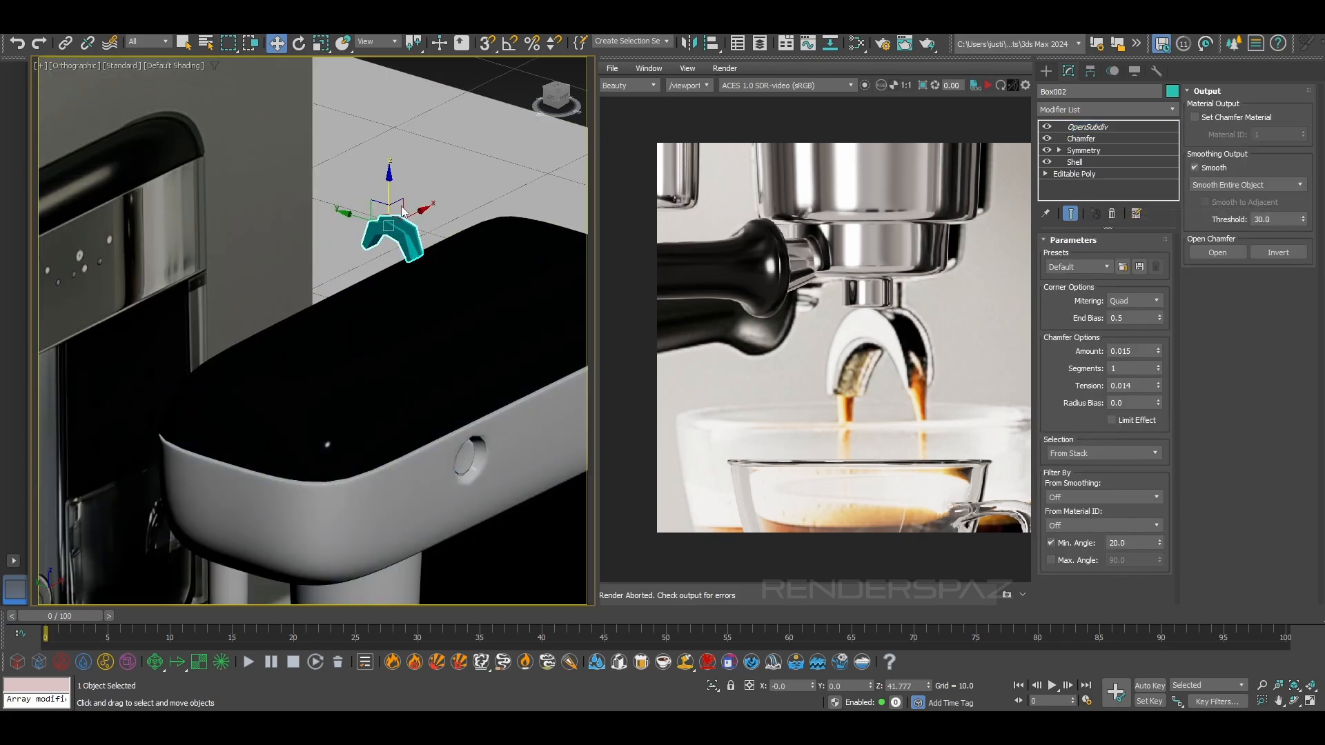
# Delete the instanced OpenSubdiv modifier from the top of the spout's modifier stack
pyautogui.scroll(2, 392, 261)
pyautogui.rightClick(392, 258)
pyautogui.click(359, 239)
pyautogui.scroll(4, 379, 234)
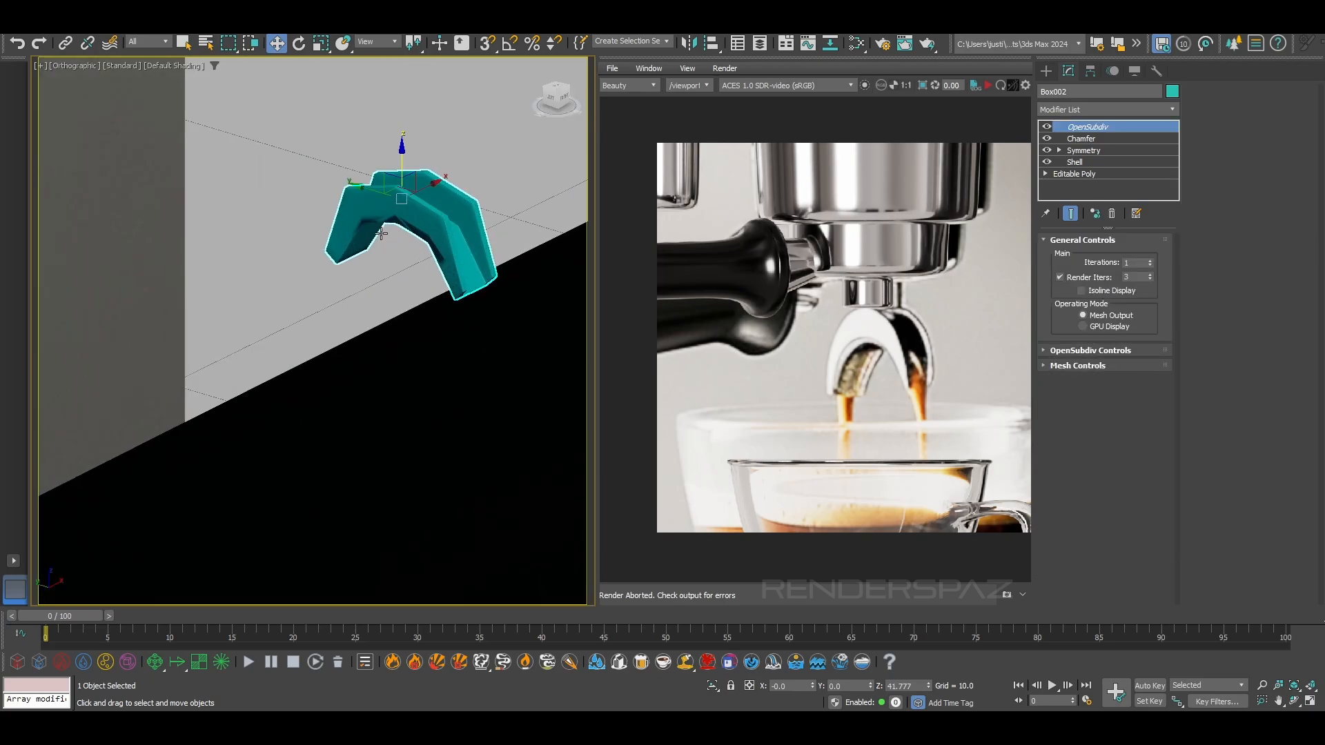
pyautogui.moveTo(443, 223); pyautogui.dragTo(440, 224, button='middle')
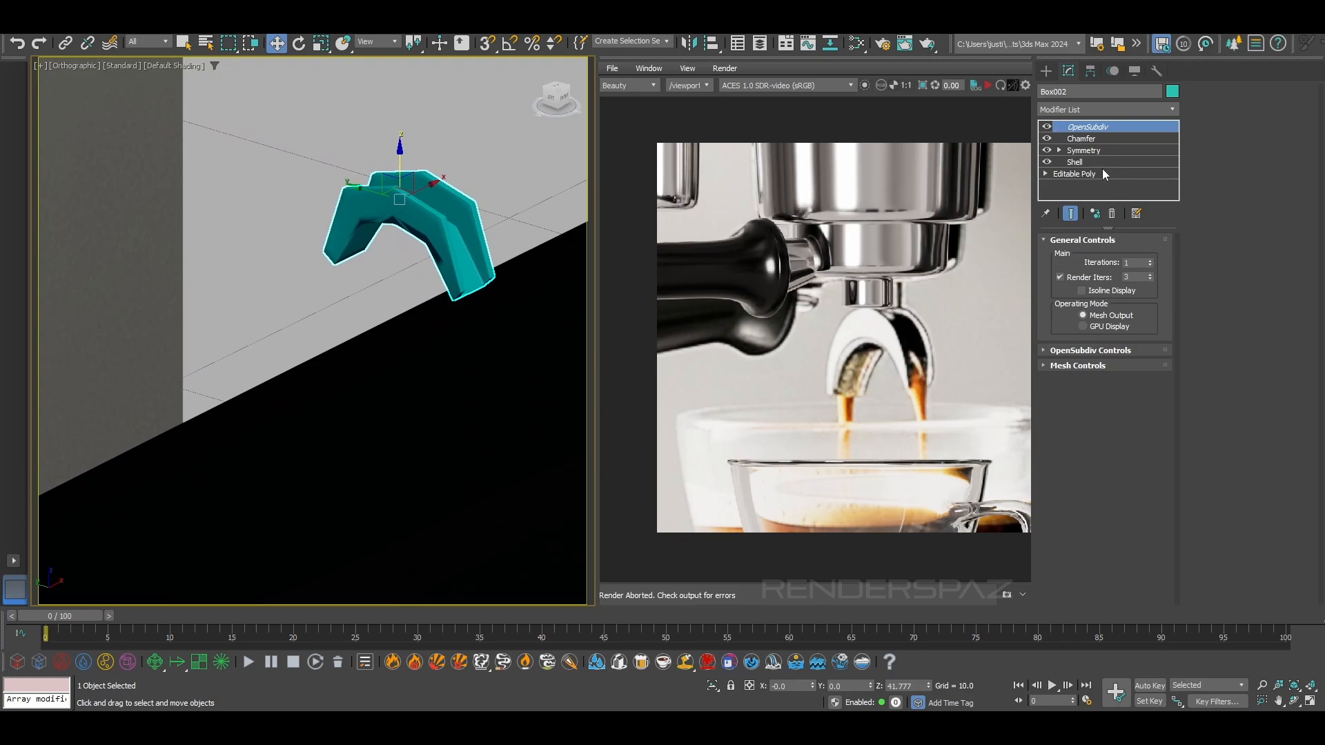
pyautogui.click(1112, 213)
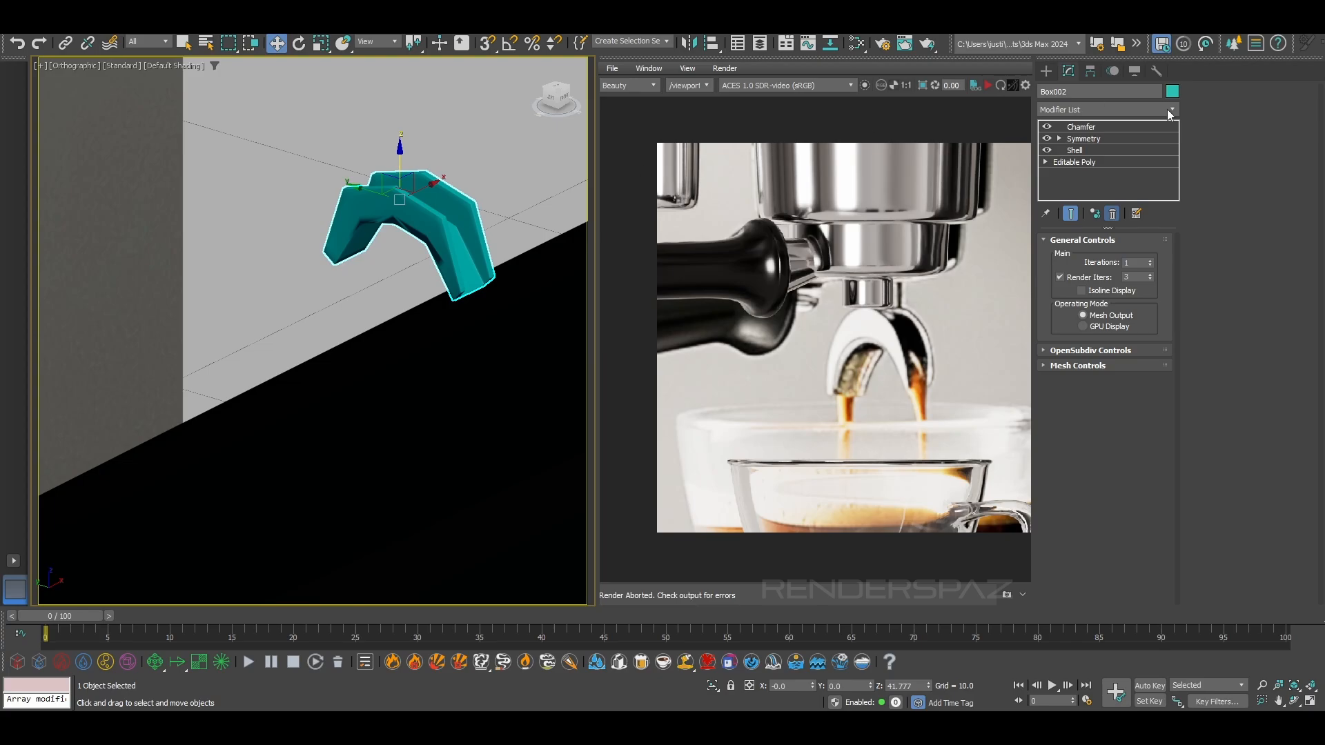
# Turn on edged faces and set the minimum angle filter of the spout's Chamfer to 26.6
pyautogui.rightClick(1157, 150)
pyautogui.scroll(-4, 141, 291)
pyautogui.moveTo(124, 292); pyautogui.dragTo(278, 276, button='middle')
pyautogui.scroll(4, 272, 310)
pyautogui.scroll(2, 278, 277)
pyautogui.press('F4')
pyautogui.scroll(6, 281, 287)
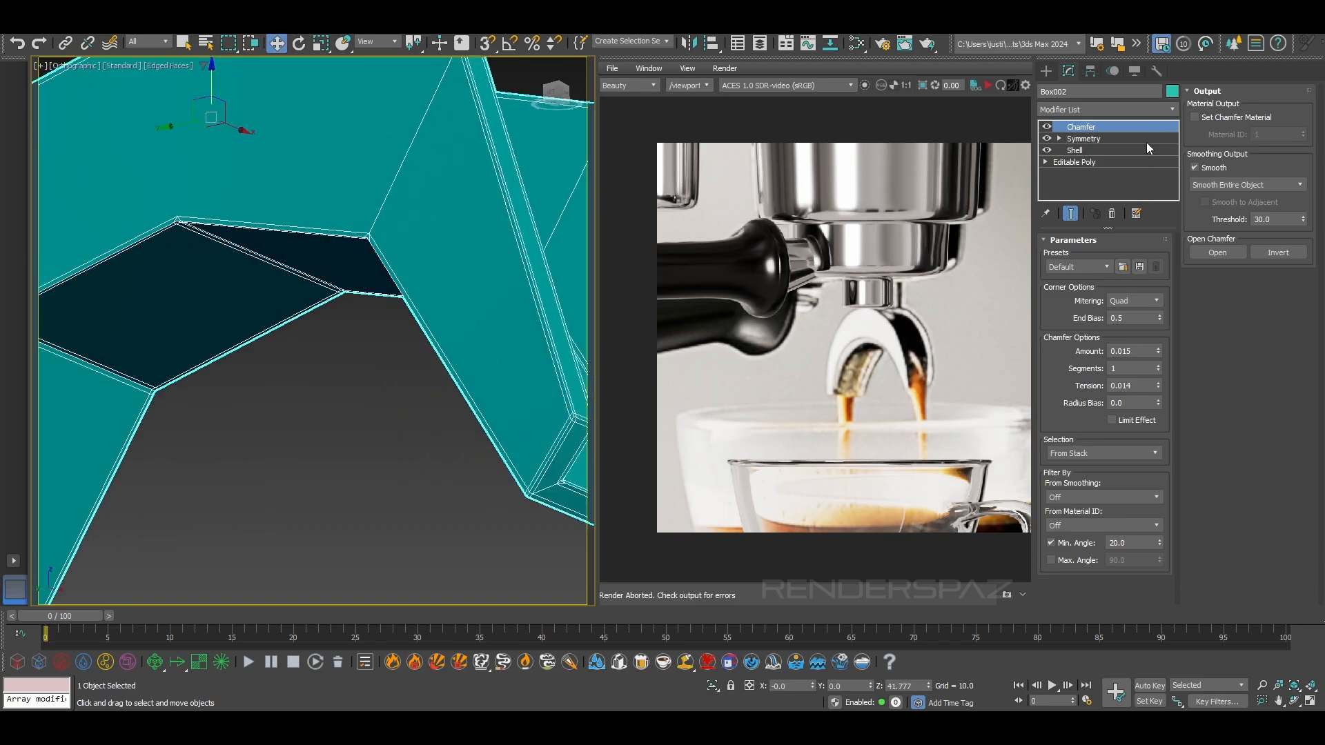
pyautogui.moveTo(1160, 554); pyautogui.dragTo(1172, 522)
# Try the Chamfer's maximum angle filter in place of the minimum angle filter, then restore the minimum one
pyautogui.click(1051, 542)
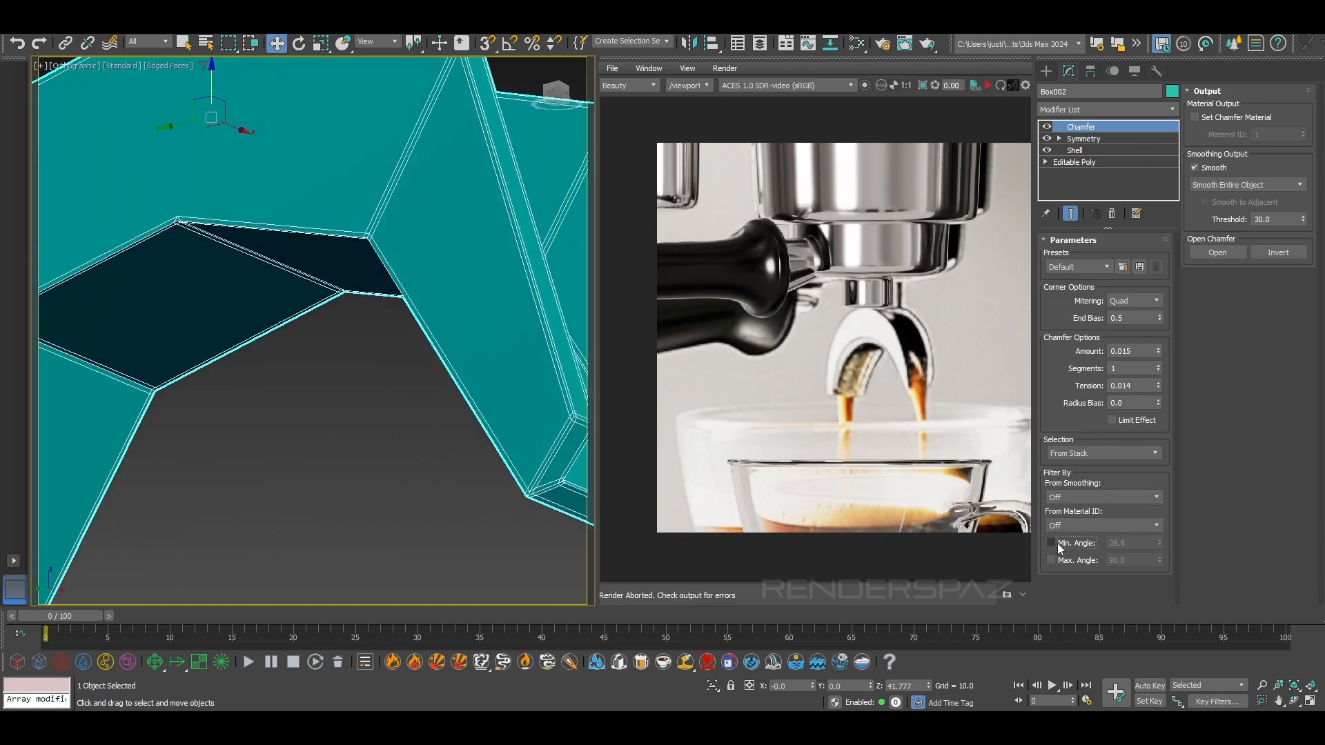
pyautogui.click(1057, 544)
pyautogui.click(1051, 560)
pyautogui.moveTo(1159, 559)
pyautogui.mouseDown()
pyautogui.moveTo(1157, 569)
pyautogui.moveTo(1159, 541)
pyautogui.mouseUp()
pyautogui.click(1057, 543)
pyautogui.click(1051, 560)
pyautogui.click(1052, 543)
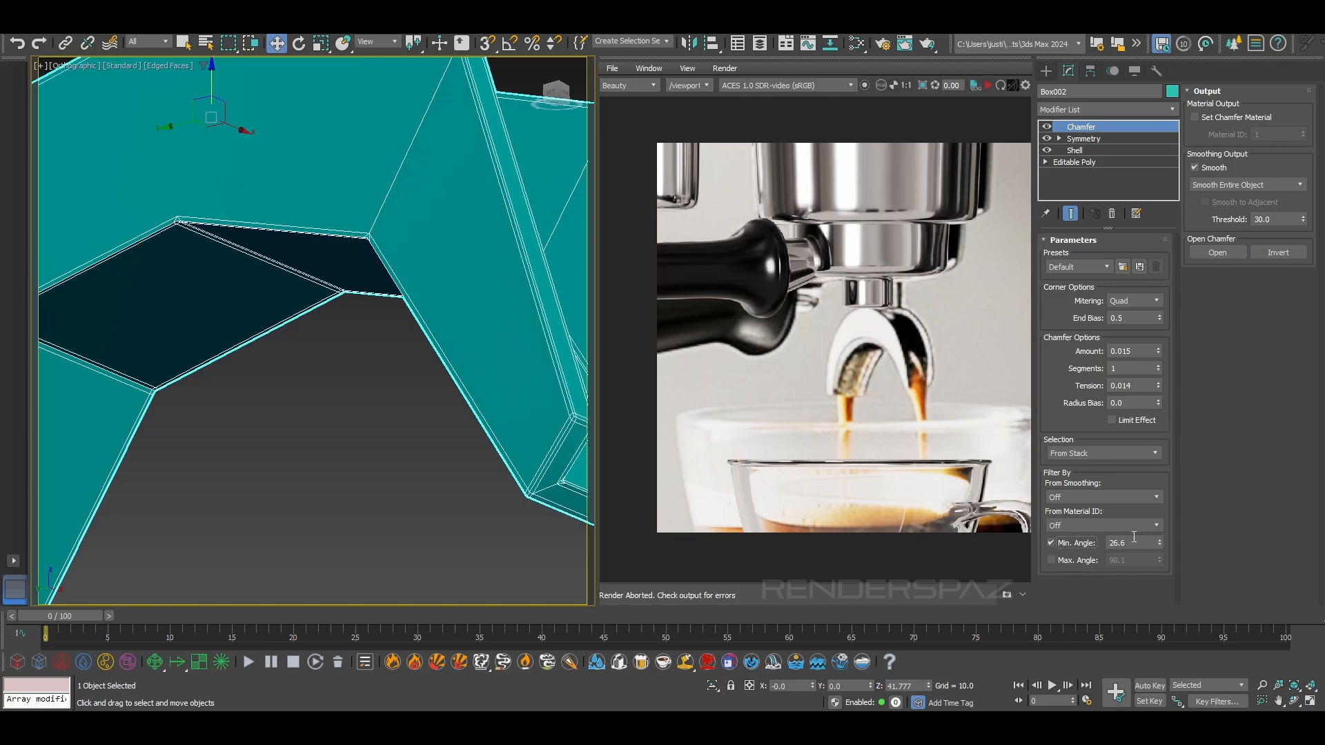
# Raise the Chamfer's minimum angle to 81.314 so fewer of the spout's edges are chamfered
pyautogui.rightClick(1159, 544)
pyautogui.moveTo(1096, 449); pyautogui.dragTo(1033, 614)
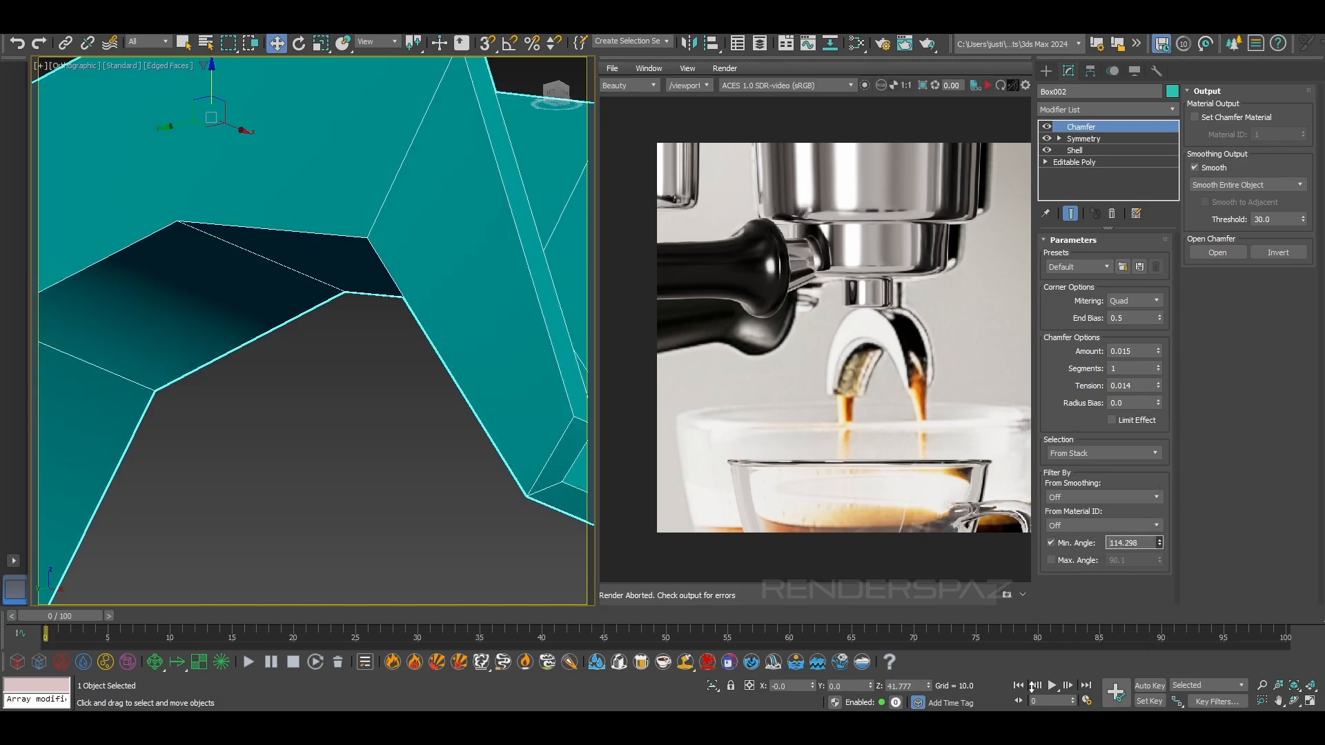
pyautogui.moveTo(1030, 672); pyautogui.dragTo(1030, 718)
pyautogui.moveTo(1024, 52); pyautogui.dragTo(1023, 48)
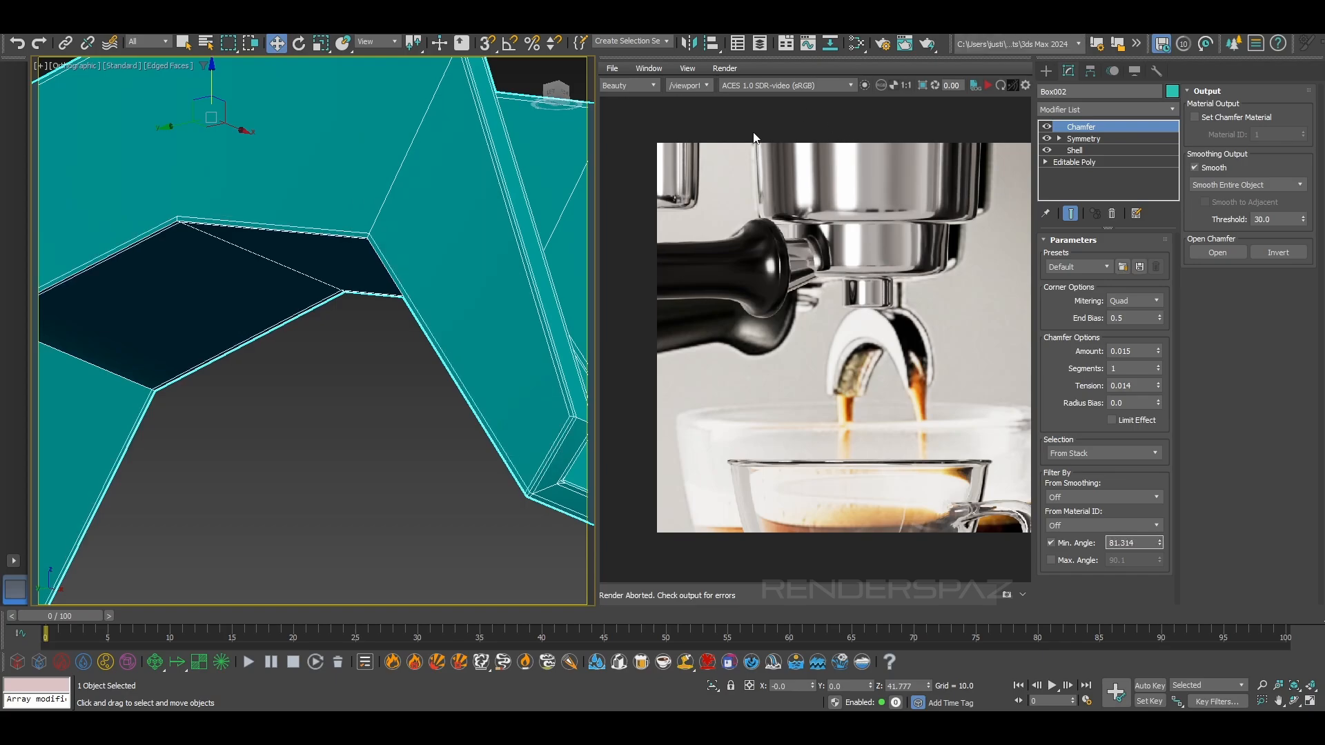
pyautogui.scroll(-3, 255, 229)
pyautogui.keyDown('alt'); pyautogui.moveTo(260, 233); pyautogui.dragTo(233, 259, button='middle'); pyautogui.keyUp('alt')
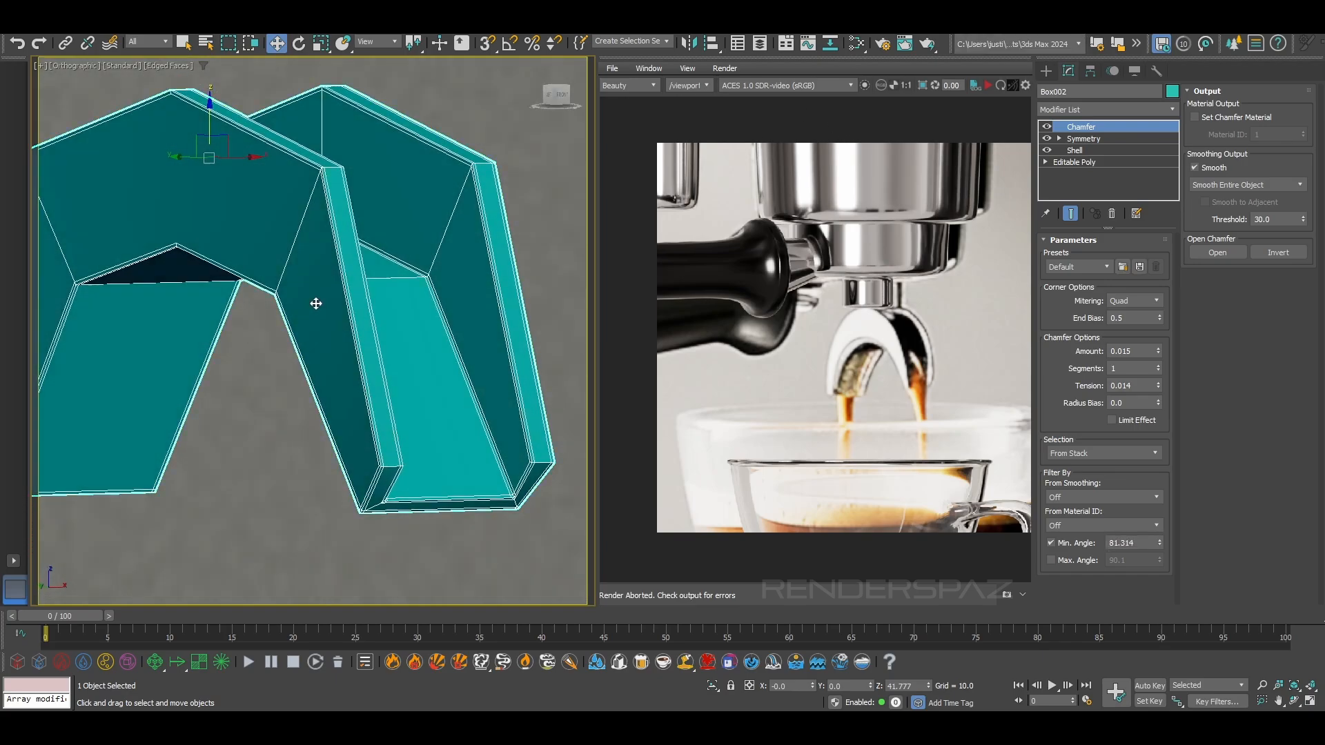
# Add a TurboSmooth modifier above the spout's Chamfer and set its iterations to 2
pyautogui.click(1078, 110)
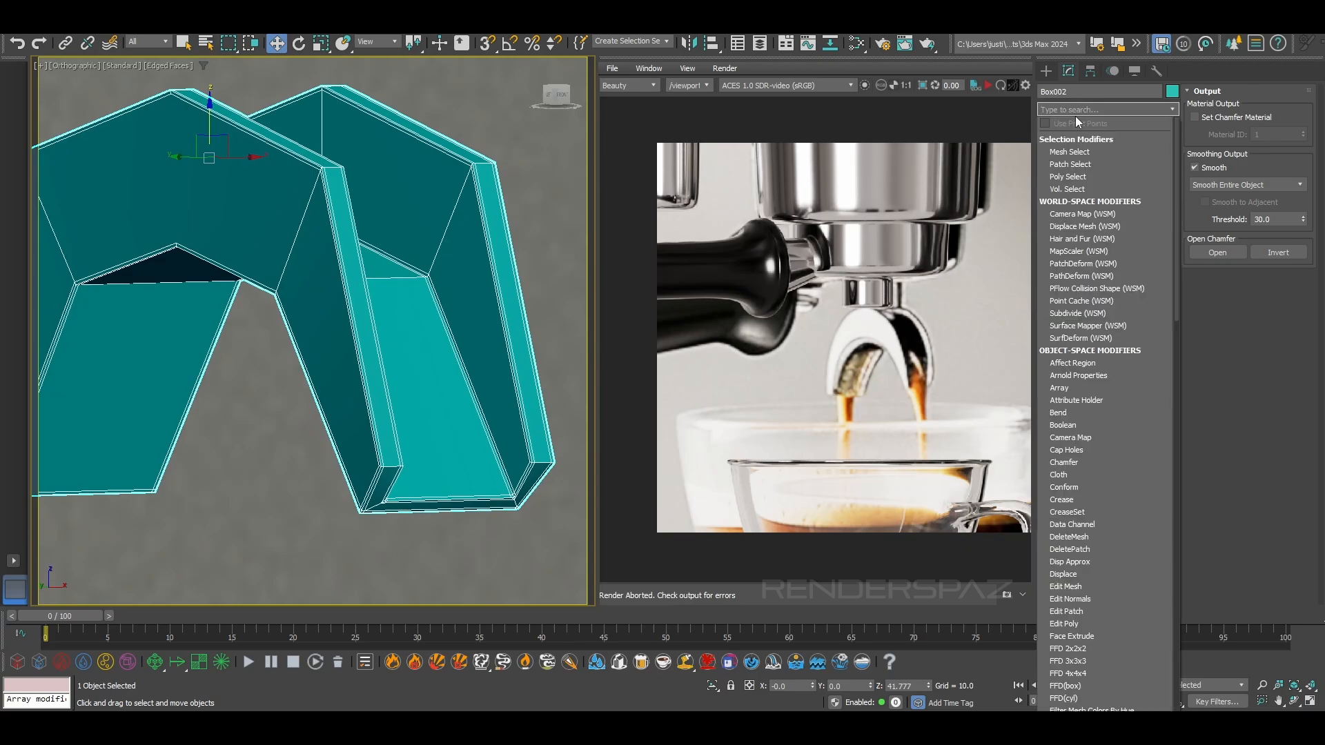
pyautogui.write('t')
pyautogui.click(1075, 152)
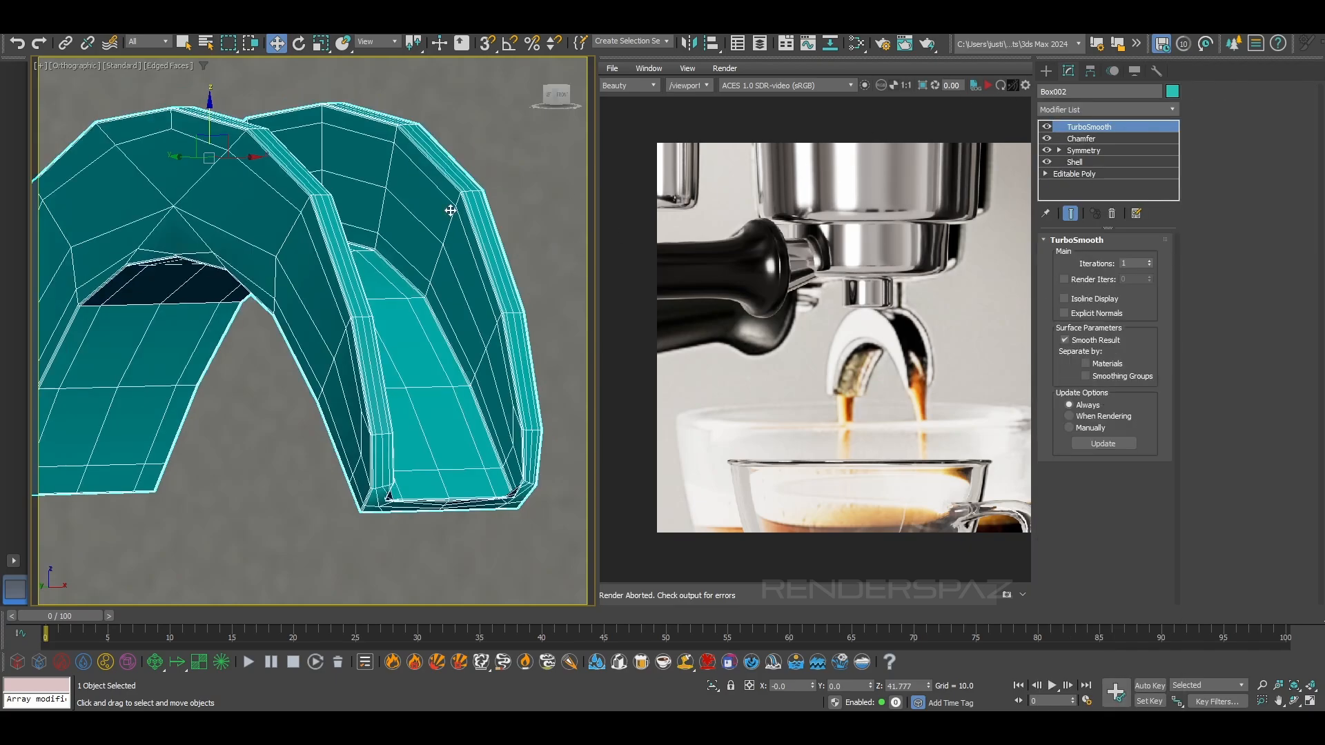
pyautogui.scroll(-2, 335, 226)
pyautogui.click(1148, 267)
pyautogui.scroll(6, 293, 342)
pyautogui.press('F4')
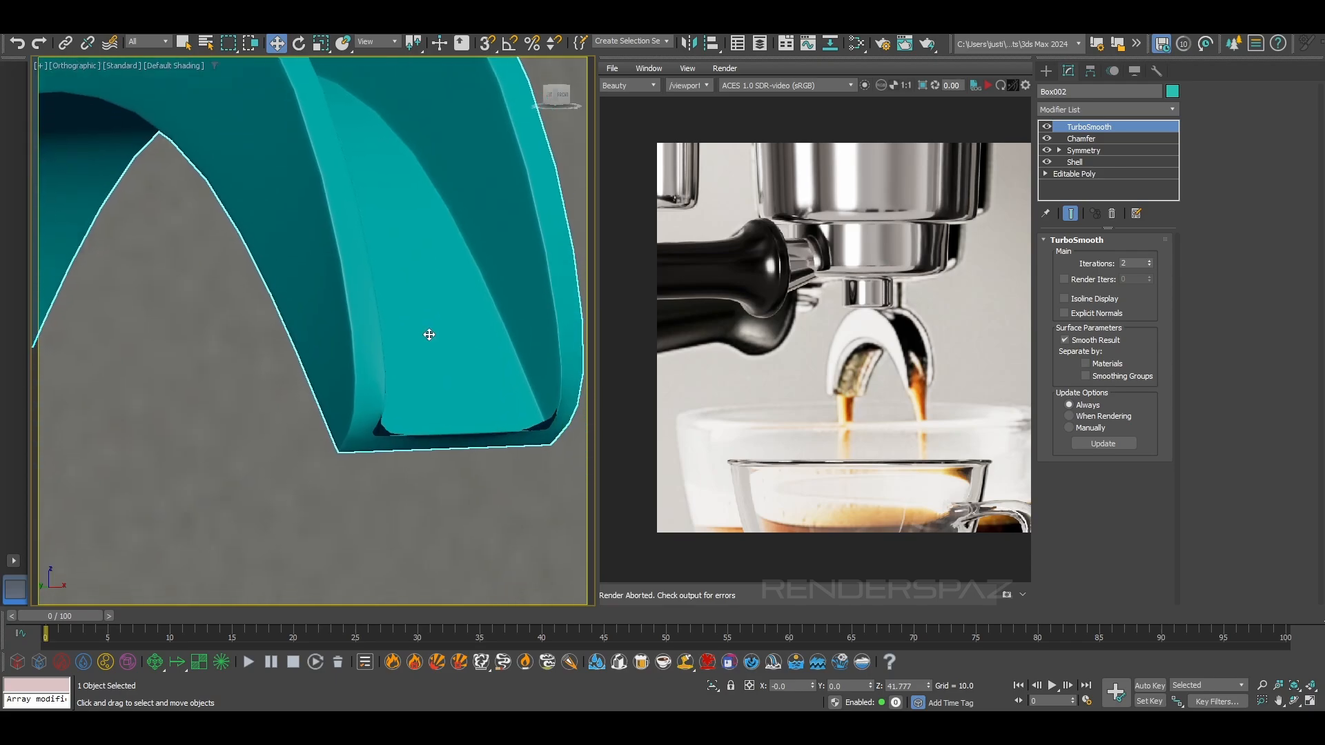
# Readjust the Chamfer's minimum angle beneath TurboSmooth and view the smoothed spout without edged faces
pyautogui.press('F4')
pyautogui.click(1098, 142)
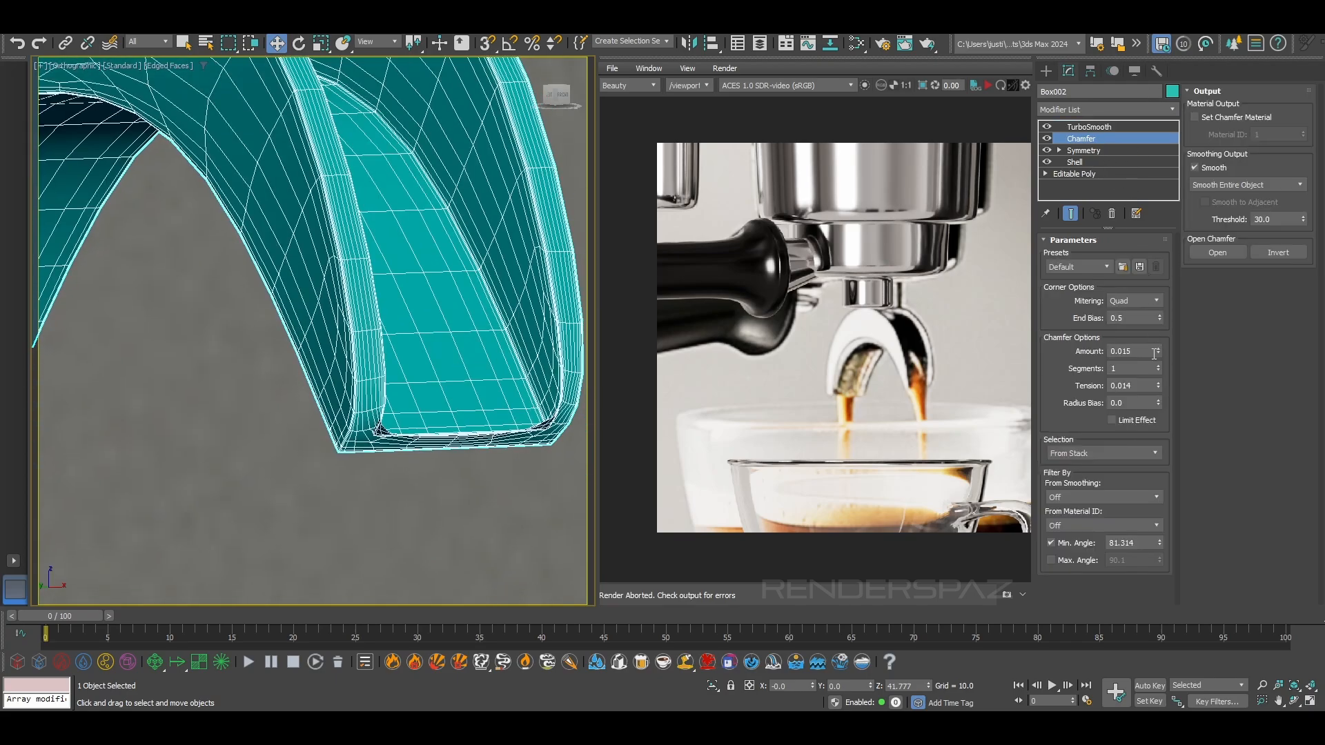
pyautogui.moveTo(1159, 545); pyautogui.dragTo(1164, 533)
pyautogui.scroll(-6, 400, 287)
pyautogui.press('F4')
pyautogui.scroll(2, 425, 282)
pyautogui.keyDown('alt'); pyautogui.moveTo(425, 283); pyautogui.dragTo(478, 335, button='middle'); pyautogui.keyUp('alt')
pyautogui.scroll(3, 482, 358)
pyautogui.scroll(-3, 416, 209)
pyautogui.keyDown('alt'); pyautogui.moveTo(416, 209); pyautogui.dragTo(511, 218, button='middle'); pyautogui.keyUp('alt')
# Thicken the spout by setting the Shell modifier's outer amount to 0.155
pyautogui.click(1085, 129)
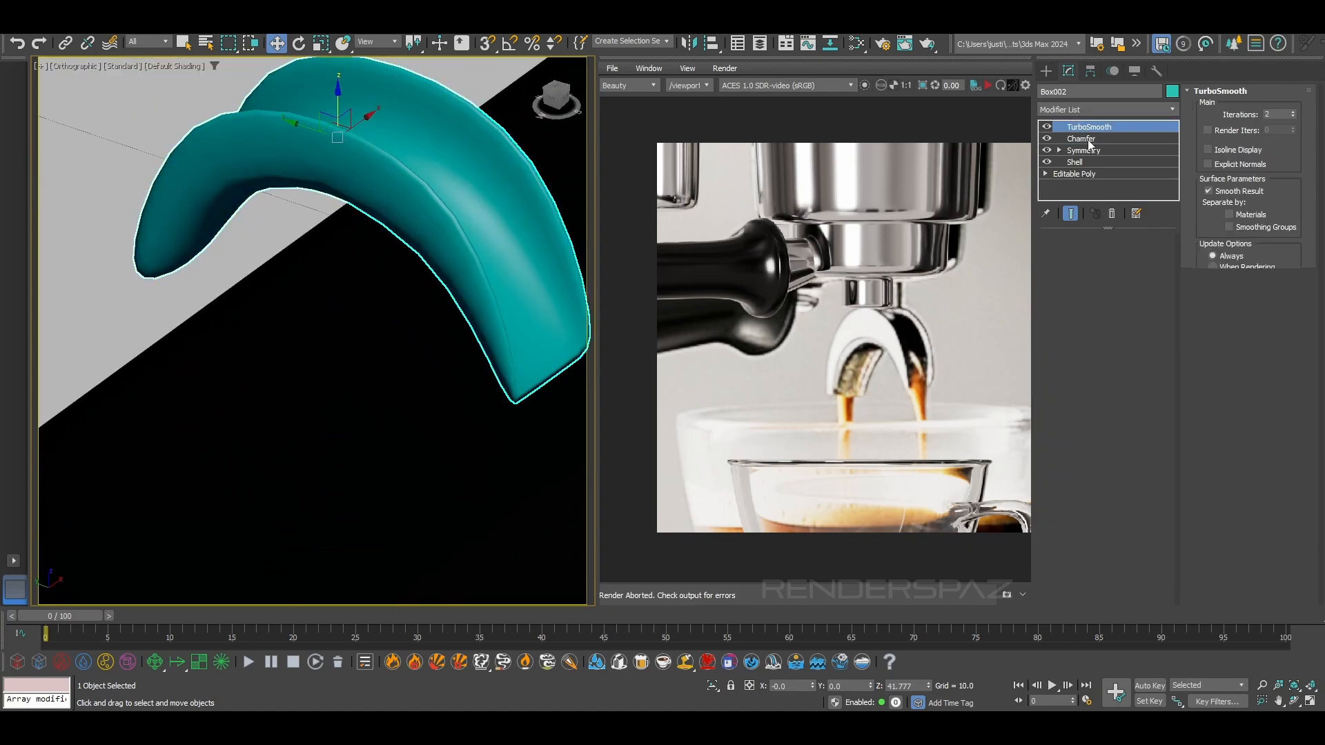
pyautogui.click(1077, 162)
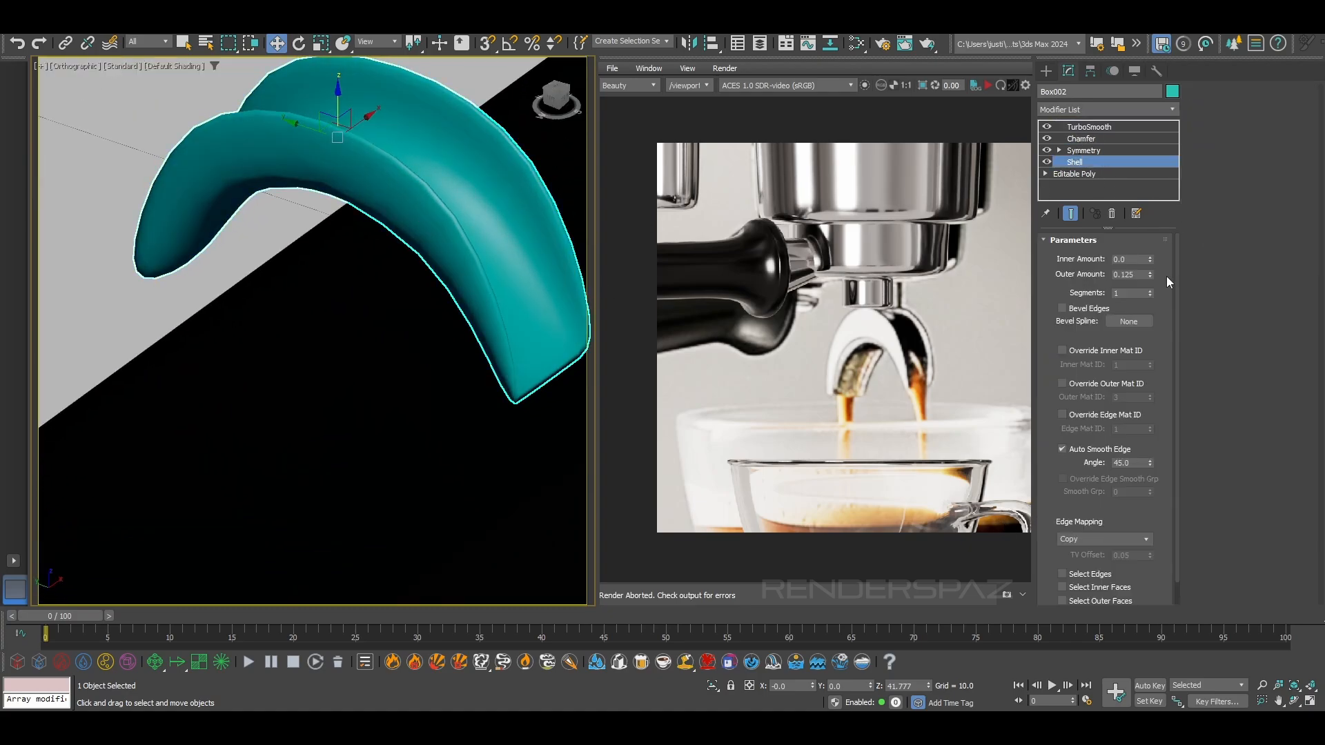
pyautogui.scroll(-1, 1147, 278)
pyautogui.moveTo(1149, 266); pyautogui.dragTo(1149, 274)
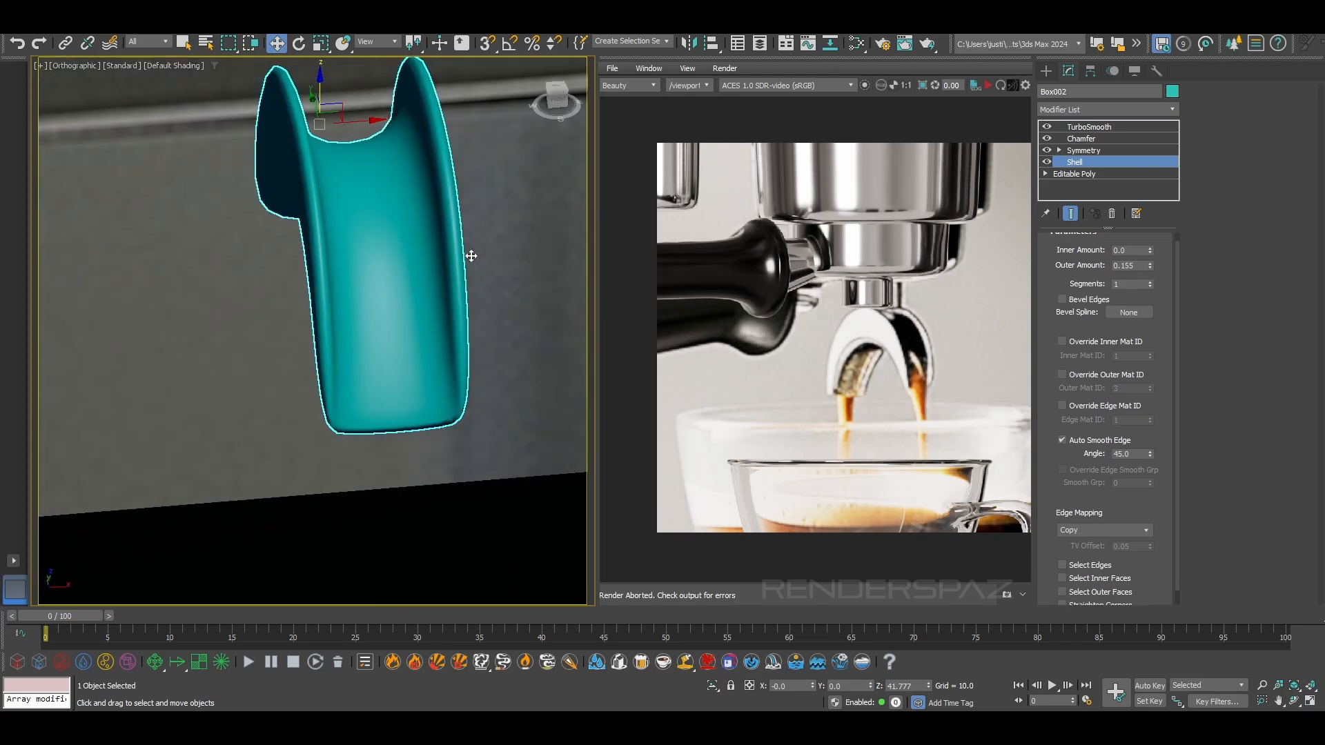
pyautogui.keyDown('alt'); pyautogui.moveTo(470, 256); pyautogui.dragTo(564, 244, button='middle'); pyautogui.keyUp('alt')
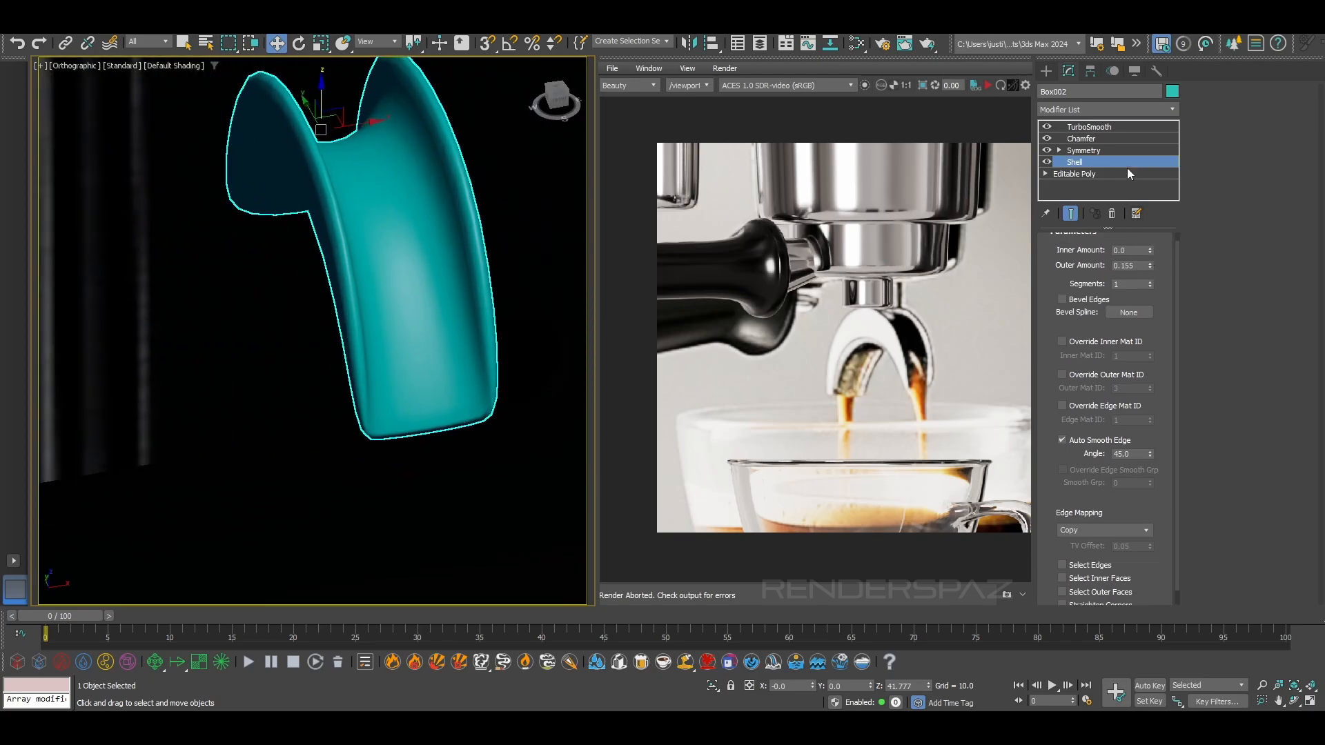
# Set the TurboSmooth iterations to 3 and convert the spout to an Editable Poly
pyautogui.click(1094, 127)
pyautogui.click(1149, 261)
pyautogui.scroll(-2, 347, 197)
pyautogui.press('F4')
pyautogui.scroll(-2, 347, 196)
pyautogui.rightClick(371, 191)
pyautogui.moveTo(460, 360)
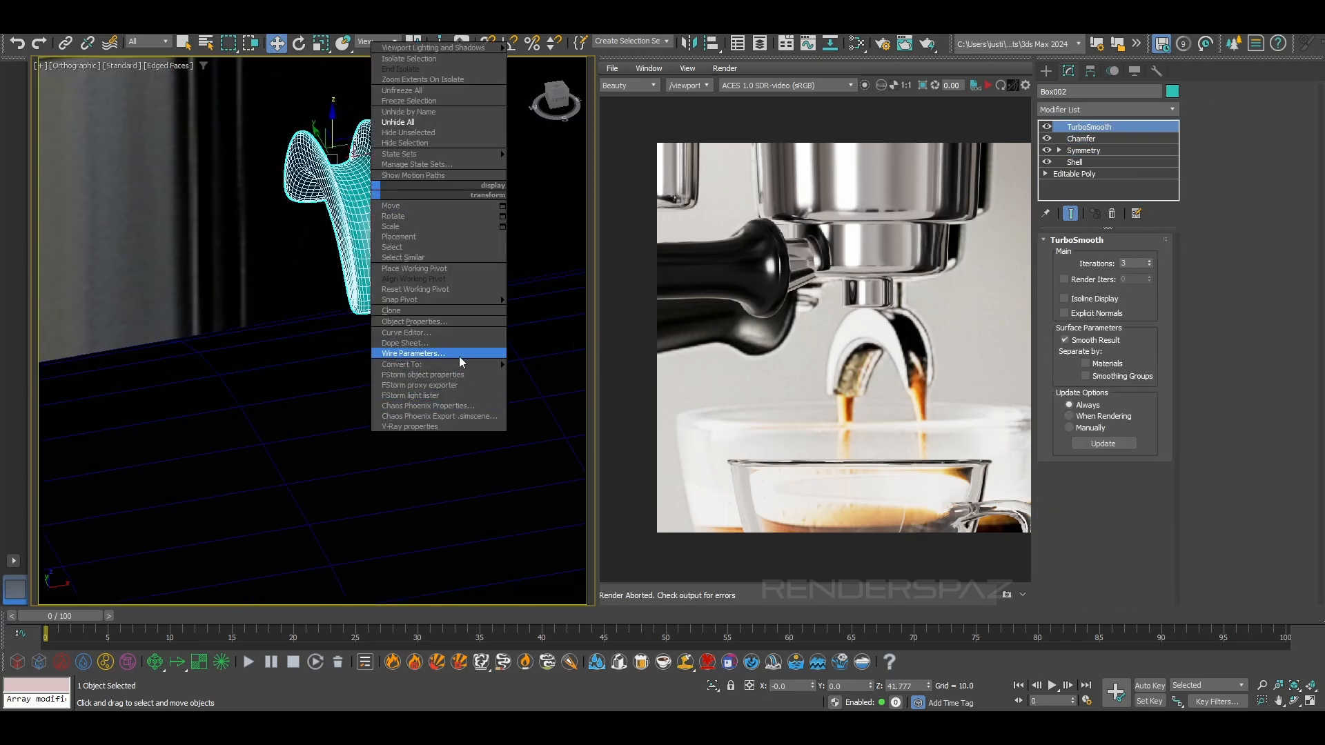
pyautogui.click(538, 375)
# Move the spout down from above the machine to Z 17.544, near the group head's nozzle
pyautogui.scroll(-2, 359, 228)
pyautogui.keyDown('alt'); pyautogui.moveTo(358, 228); pyautogui.dragTo(330, 176, button='middle'); pyautogui.keyUp('alt')
pyautogui.moveTo(331, 176); pyautogui.dragTo(330, 514)
pyautogui.moveTo(327, 488); pyautogui.dragTo(339, 366, button='middle')
pyautogui.scroll(-2, 338, 366)
pyautogui.moveTo(346, 419); pyautogui.dragTo(349, 321, button='middle')
pyautogui.scroll(2, 349, 321)
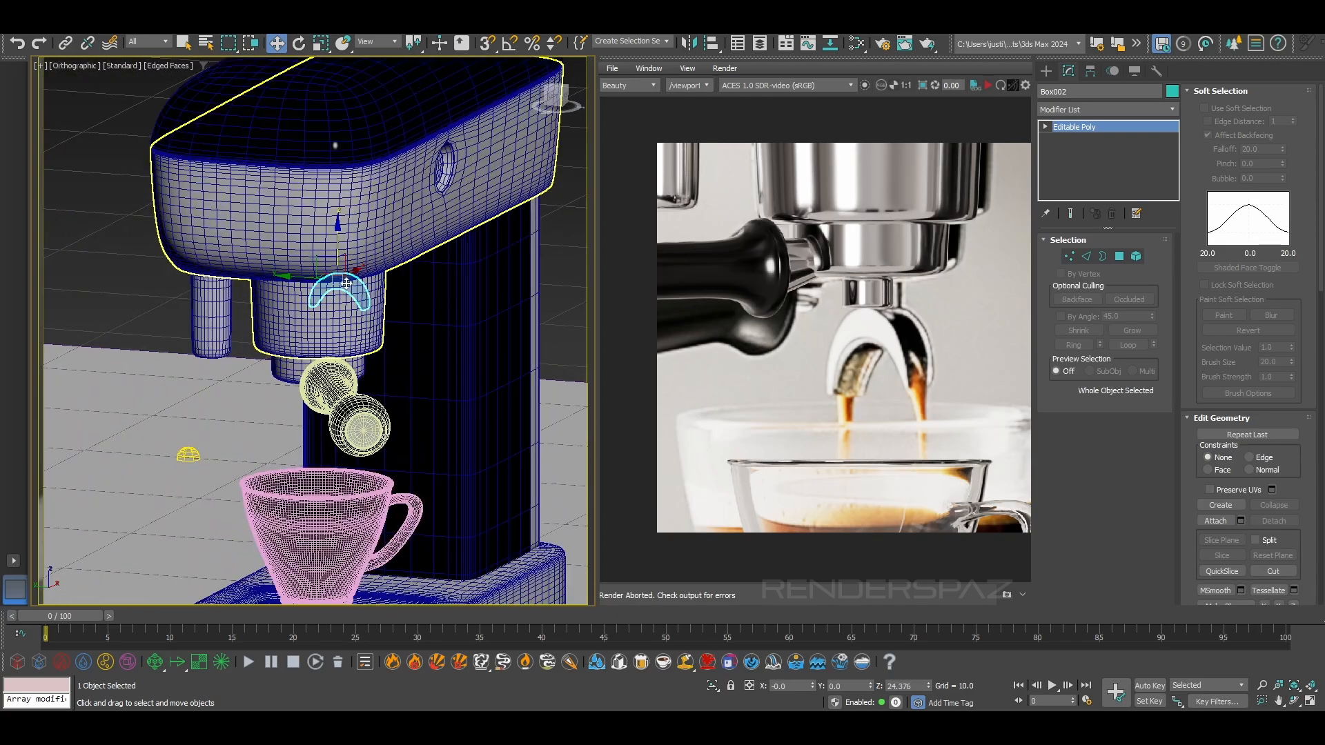
pyautogui.moveTo(338, 258); pyautogui.dragTo(338, 381)
pyautogui.keyDown('alt'); pyautogui.moveTo(338, 381); pyautogui.dragTo(322, 403, button='middle'); pyautogui.keyUp('alt')
pyautogui.scroll(4, 322, 403)
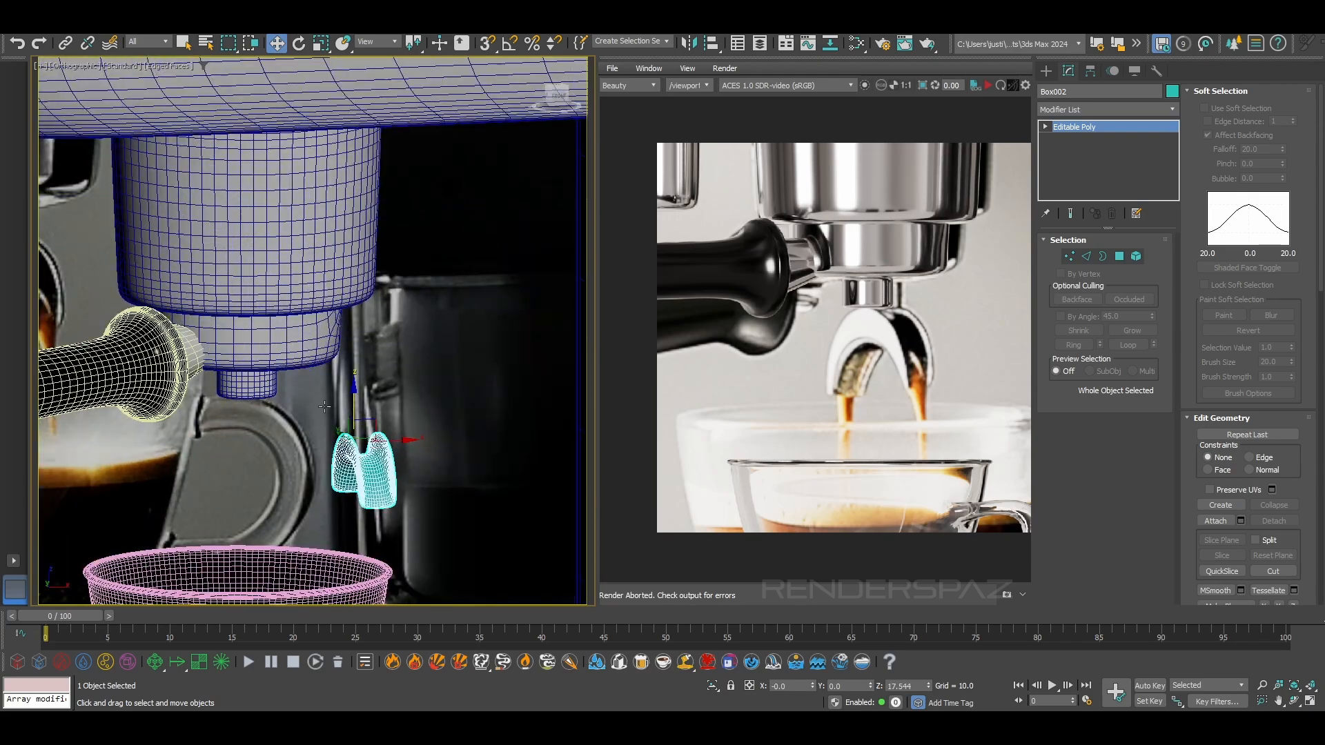
# Move the spout sideways and align it directly beneath the group head's small nozzle
pyautogui.moveTo(376, 425); pyautogui.dragTo(271, 398)
pyautogui.scroll(3, 248, 402)
pyautogui.keyDown('alt'); pyautogui.moveTo(271, 399); pyautogui.dragTo(189, 374, button='middle'); pyautogui.keyUp('alt')
pyautogui.scroll(2, 269, 387)
pyautogui.moveTo(231, 361); pyautogui.dragTo(235, 361)
pyautogui.keyDown('alt'); pyautogui.moveTo(276, 376); pyautogui.dragTo(345, 380, button='middle'); pyautogui.keyUp('alt')
# Rotate the spout about its local Y axis under the nozzle and view it without edged faces
pyautogui.press('p')
pyautogui.scroll(-5, 293, 385)
pyautogui.moveTo(345, 379); pyautogui.dragTo(438, 233, button='middle')
pyautogui.press('e')
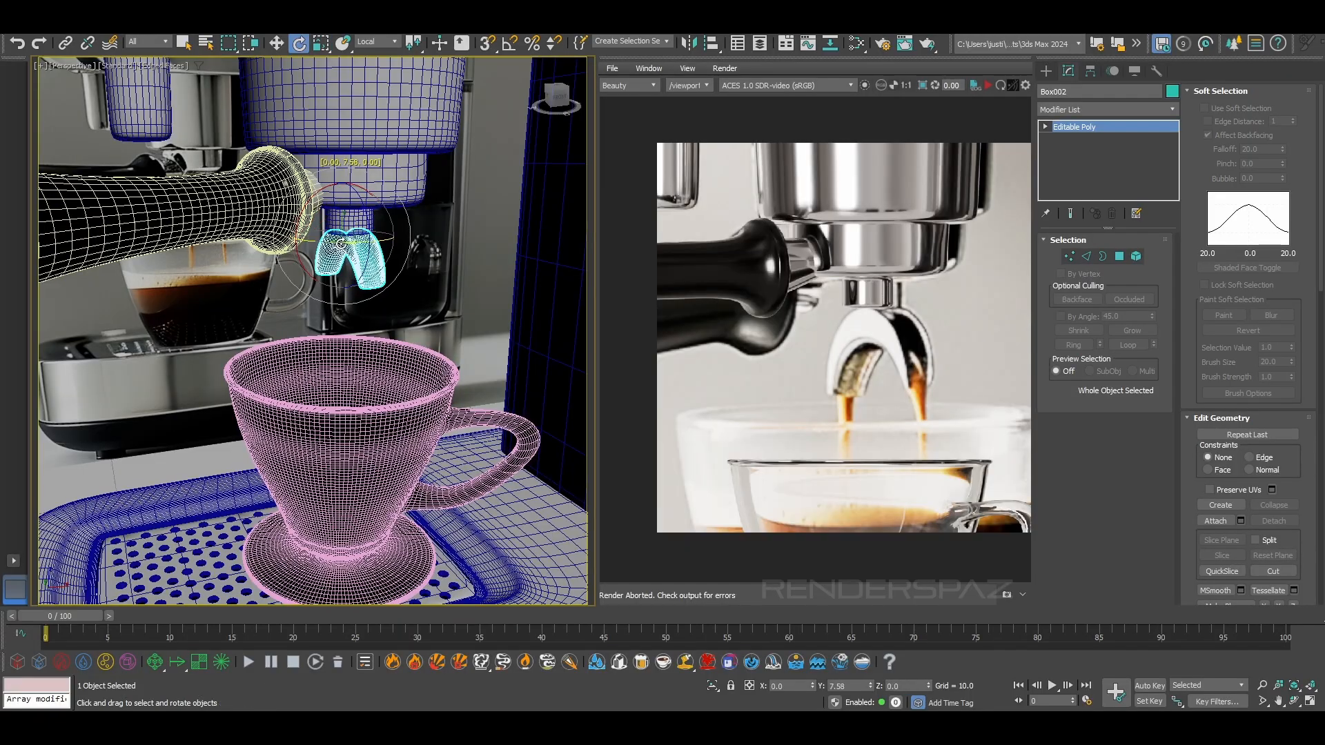
pyautogui.moveTo(390, 284)
pyautogui.keyDown('alt'); pyautogui.mouseDown(button='middle')
pyautogui.moveTo(343, 257)
pyautogui.moveTo(422, 292)
pyautogui.moveTo(370, 318)
pyautogui.moveTo(331, 273)
pyautogui.mouseUp(button='middle'); pyautogui.keyUp('alt')
pyautogui.press('F4')
pyautogui.scroll(4, 391, 298)
pyautogui.scroll(-3, 384, 307)
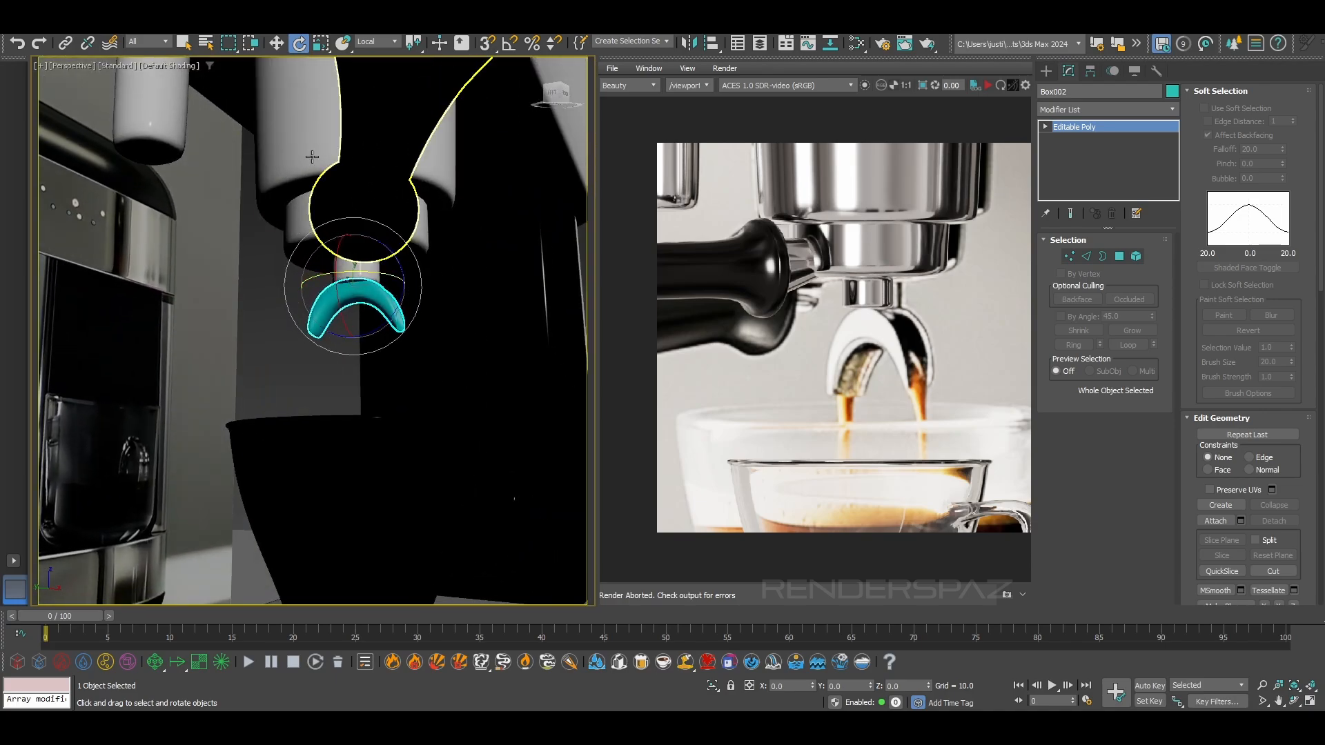
# Scale the spout up uniformly to 120.317 percent
pyautogui.click(321, 42)
pyautogui.moveTo(362, 289); pyautogui.dragTo(365, 272)
pyautogui.keyDown('alt'); pyautogui.moveTo(383, 298); pyautogui.dragTo(365, 340, button='middle'); pyautogui.keyUp('alt')
pyautogui.scroll(-5, 347, 321)
pyautogui.scroll(3, 341, 329)
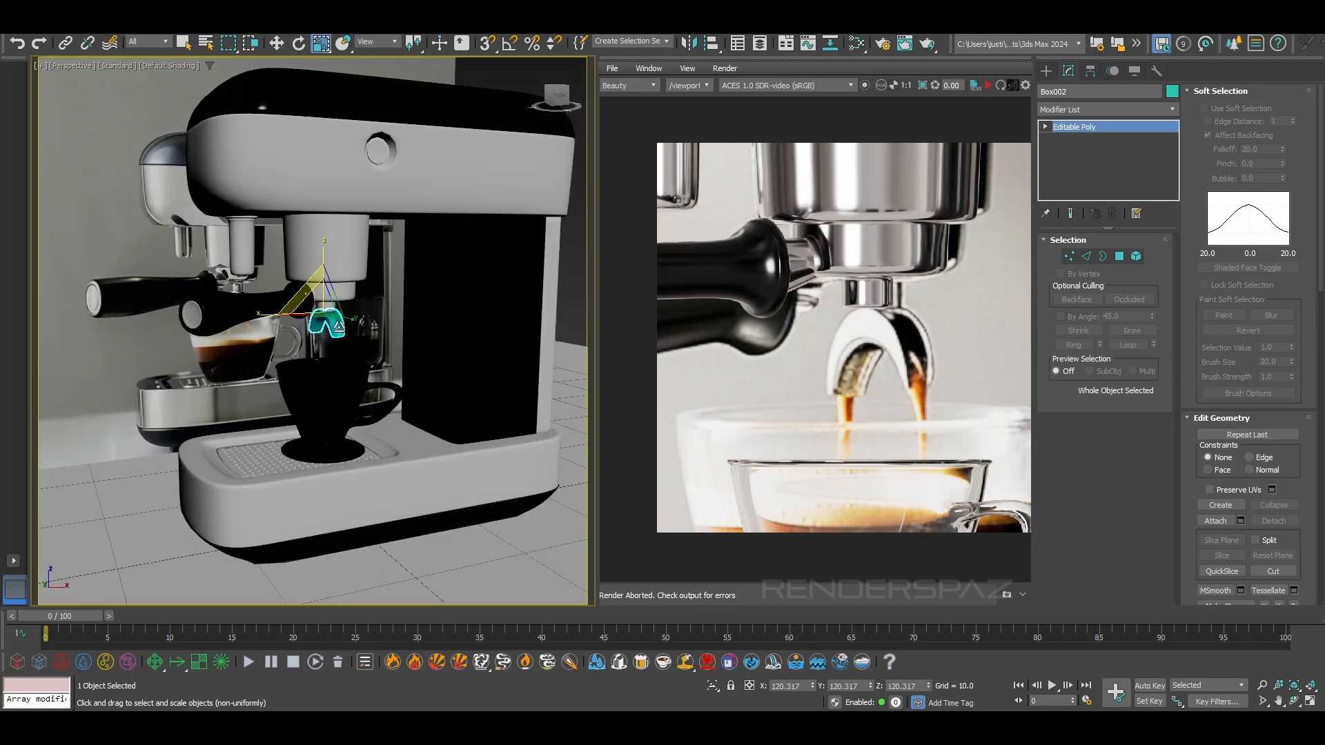
# Adjust the enlarged spout's height under the nozzle to Z 18.746
pyautogui.scroll(-3, 887, 307)
pyautogui.scroll(2, 872, 321)
pyautogui.keyDown('alt'); pyautogui.moveTo(187, 300); pyautogui.dragTo(298, 286, button='middle'); pyautogui.keyUp('alt')
pyautogui.moveTo(386, 290)
pyautogui.keyDown('alt'); pyautogui.mouseDown(button='middle')
pyautogui.moveTo(326, 293)
pyautogui.moveTo(408, 290)
pyautogui.mouseUp(button='middle'); pyautogui.keyUp('alt')
pyautogui.scroll(3, 412, 295)
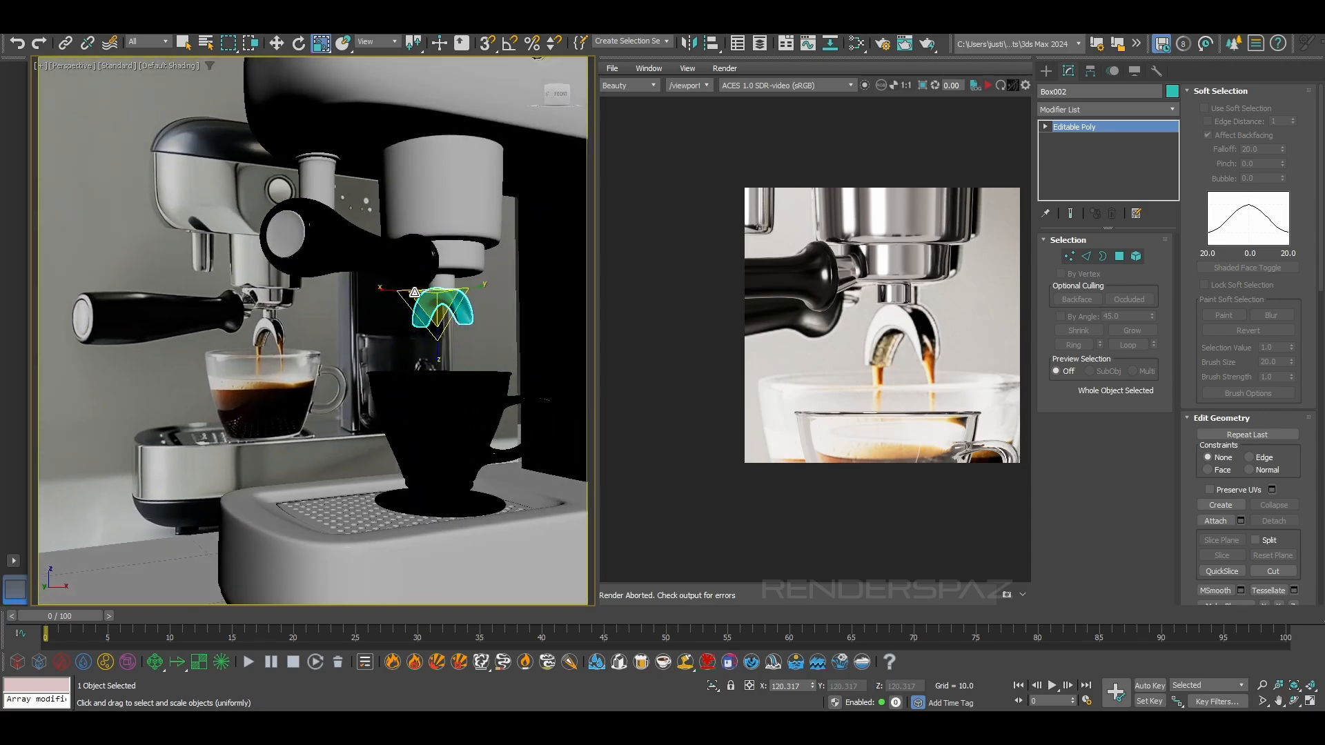
pyautogui.moveTo(434, 357); pyautogui.dragTo(438, 367)
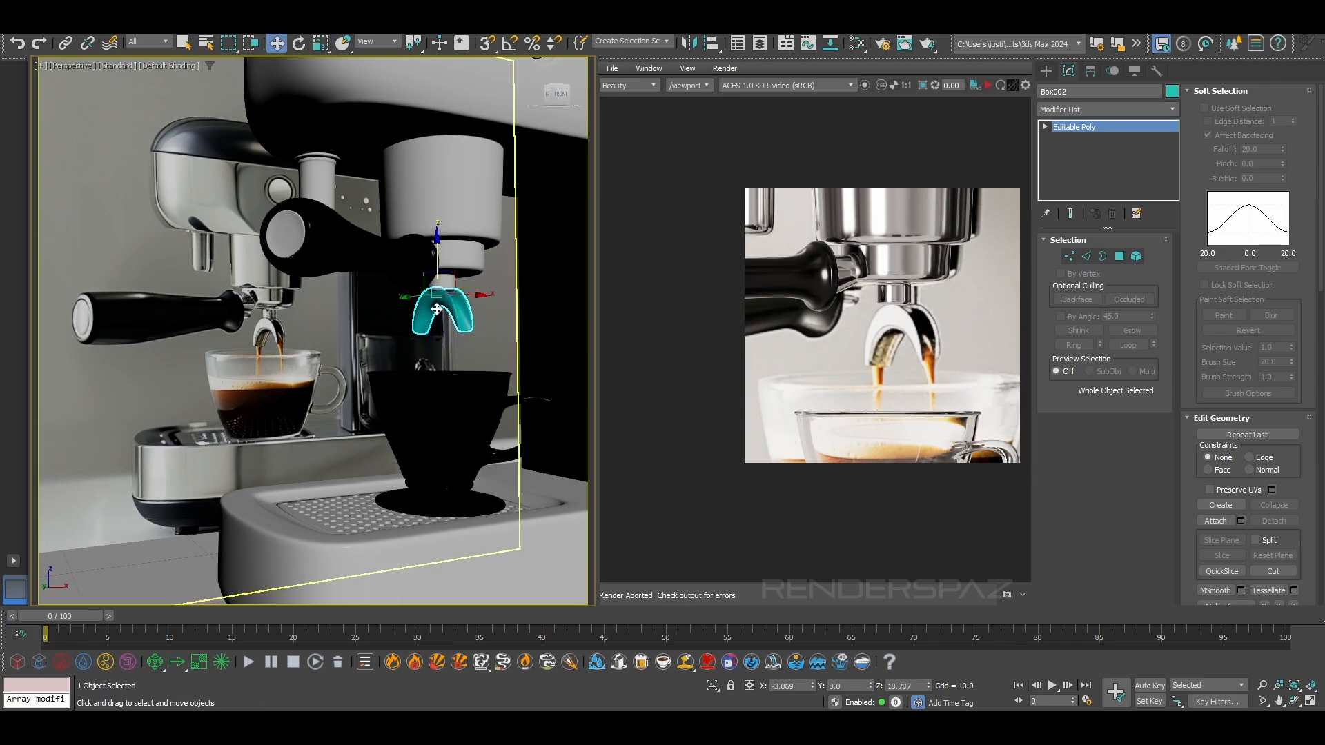
pyautogui.press('w')
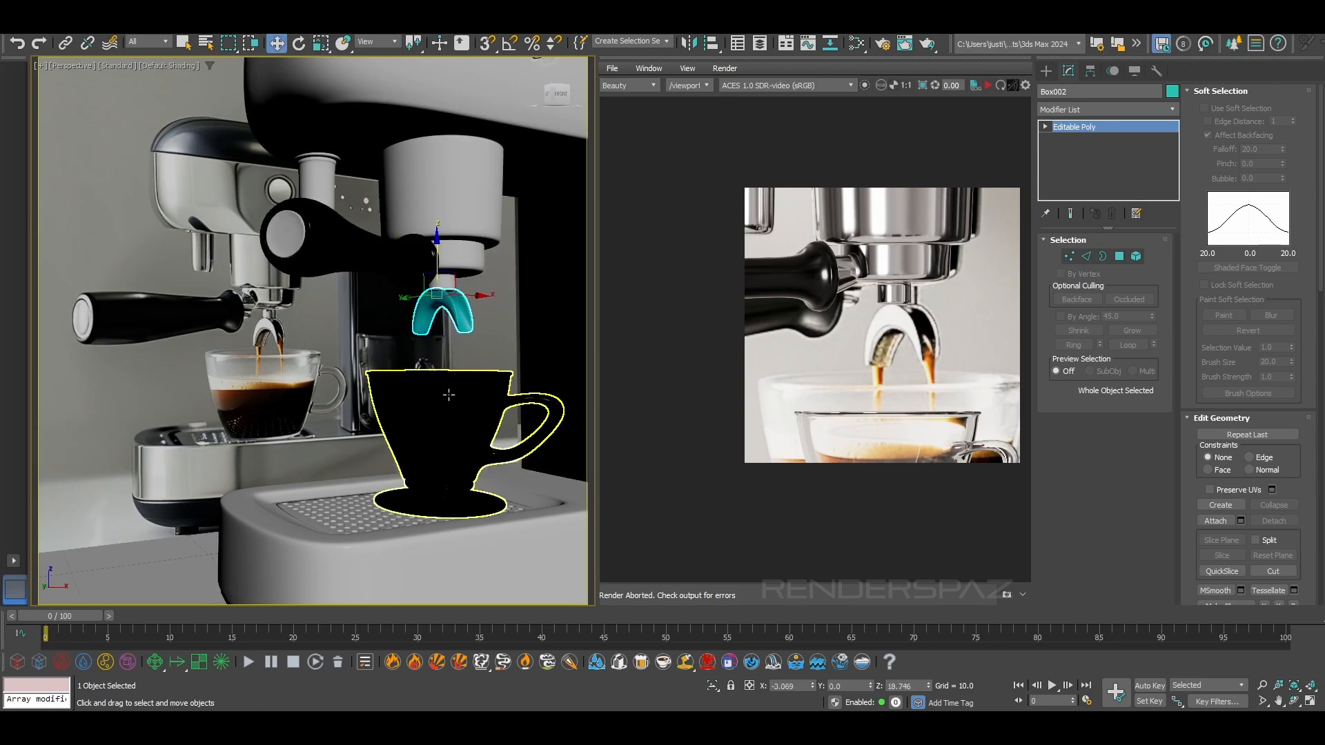
# Stretch the spout along its own Y axis to about 147 percent using the Gimbal coordinate system
pyautogui.keyDown('alt'); pyautogui.moveTo(449, 380); pyautogui.dragTo(483, 384, button='middle'); pyautogui.keyUp('alt')
pyautogui.click(322, 46)
pyautogui.click(374, 97)
pyautogui.keyDown('alt'); pyautogui.moveTo(559, 364); pyautogui.dragTo(529, 319, button='middle'); pyautogui.keyUp('alt')
pyautogui.scroll(2, 503, 301)
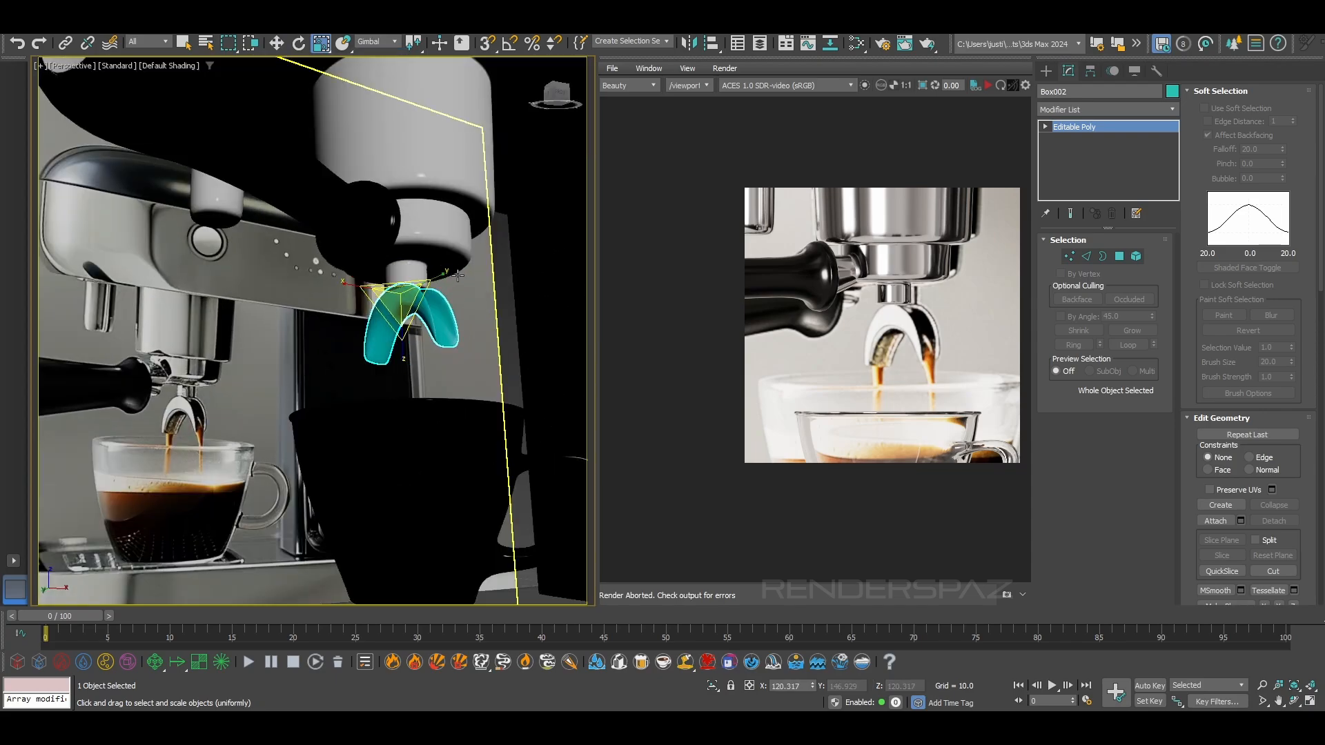
pyautogui.moveTo(440, 277); pyautogui.dragTo(438, 279)
pyautogui.keyDown('alt'); pyautogui.moveTo(440, 282); pyautogui.dragTo(474, 310, button='middle'); pyautogui.keyUp('alt')
pyautogui.moveTo(452, 291); pyautogui.dragTo(457, 290)
pyautogui.moveTo(440, 353)
pyautogui.keyDown('alt'); pyautogui.mouseDown(button='middle')
pyautogui.moveTo(401, 353)
pyautogui.moveTo(424, 316)
pyautogui.moveTo(409, 330)
pyautogui.moveTo(420, 290)
pyautogui.moveTo(401, 292)
pyautogui.moveTo(416, 283)
pyautogui.mouseUp(button='middle'); pyautogui.keyUp('alt')
# Shift the spout along X to seat it under the nozzle
pyautogui.scroll(-5, 382, 359)
pyautogui.scroll(6, 409, 329)
pyautogui.scroll(-5, 419, 294)
pyautogui.scroll(6, 400, 293)
pyautogui.scroll(-6, 400, 292)
pyautogui.scroll(5, 416, 283)
pyautogui.press('w')
pyautogui.moveTo(398, 261); pyautogui.dragTo(382, 263)
pyautogui.keyDown('alt'); pyautogui.moveTo(381, 263); pyautogui.dragTo(344, 257, button='middle'); pyautogui.keyUp('alt')
# Select the tapered connector piece at the portafilter handle and open the Slate Material Editor
pyautogui.scroll(-5, 394, 273)
pyautogui.scroll(-5, 437, 265)
pyautogui.click(427, 190)
pyautogui.click(429, 226)
pyautogui.scroll(4, 414, 276)
pyautogui.click(324, 225)
pyautogui.click(324, 225)
pyautogui.press('m')
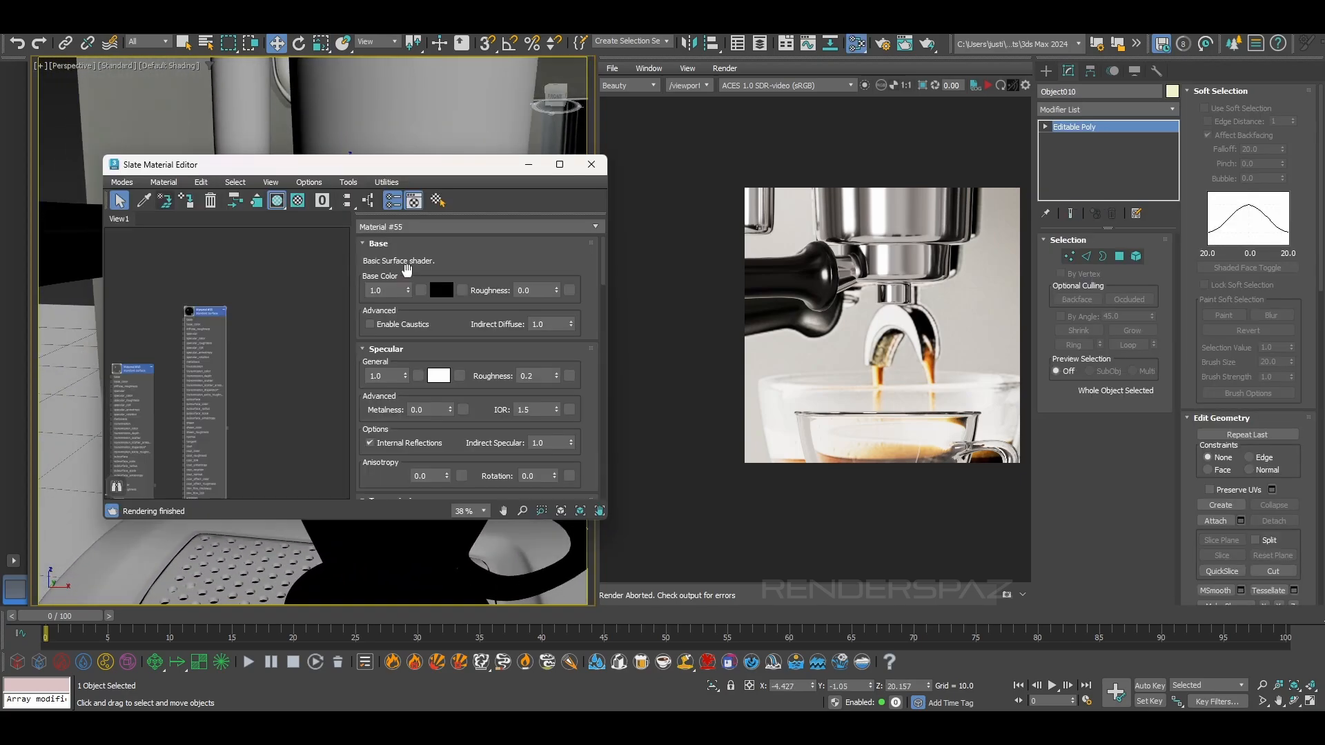
# Assign the machine's metal material to the coffee spout and close the material editor
pyautogui.moveTo(306, 167); pyautogui.dragTo(566, 180)
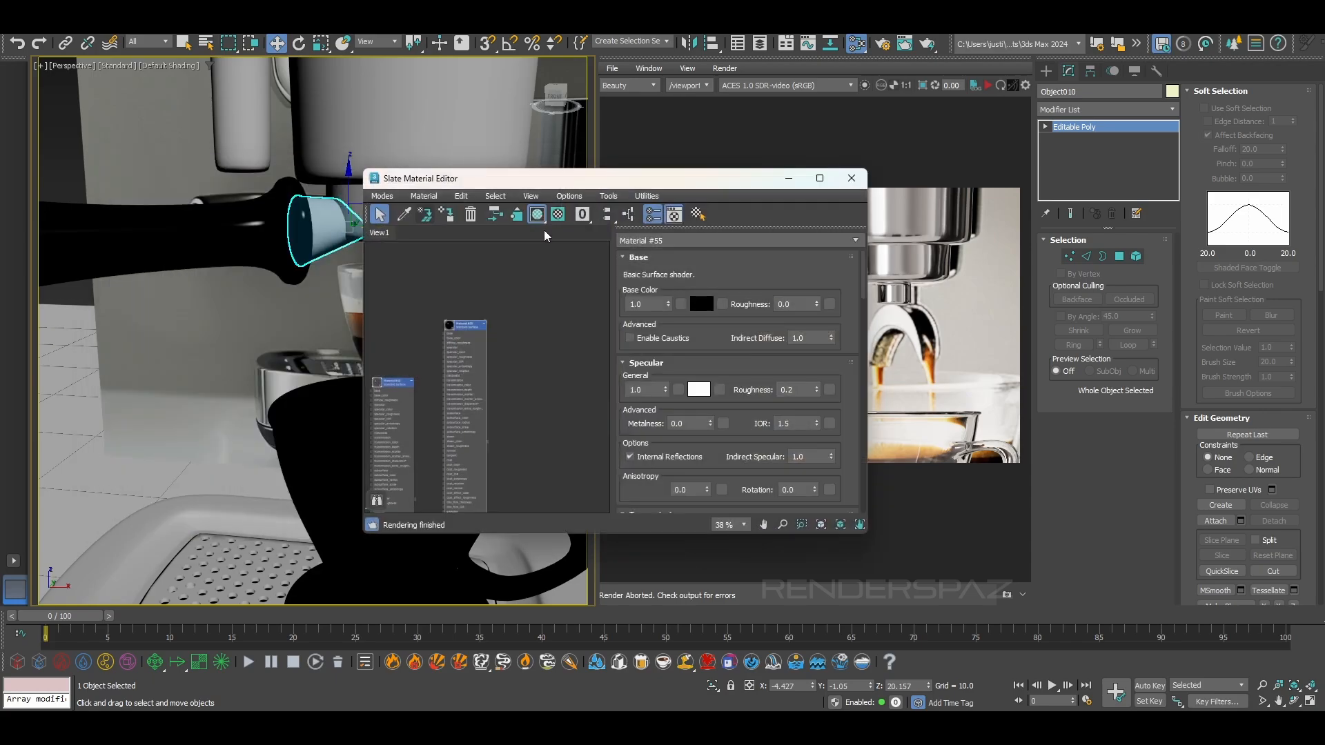
pyautogui.moveTo(498, 443); pyautogui.dragTo(542, 440)
pyautogui.click(592, 180)
pyautogui.moveTo(727, 185); pyautogui.dragTo(901, 178)
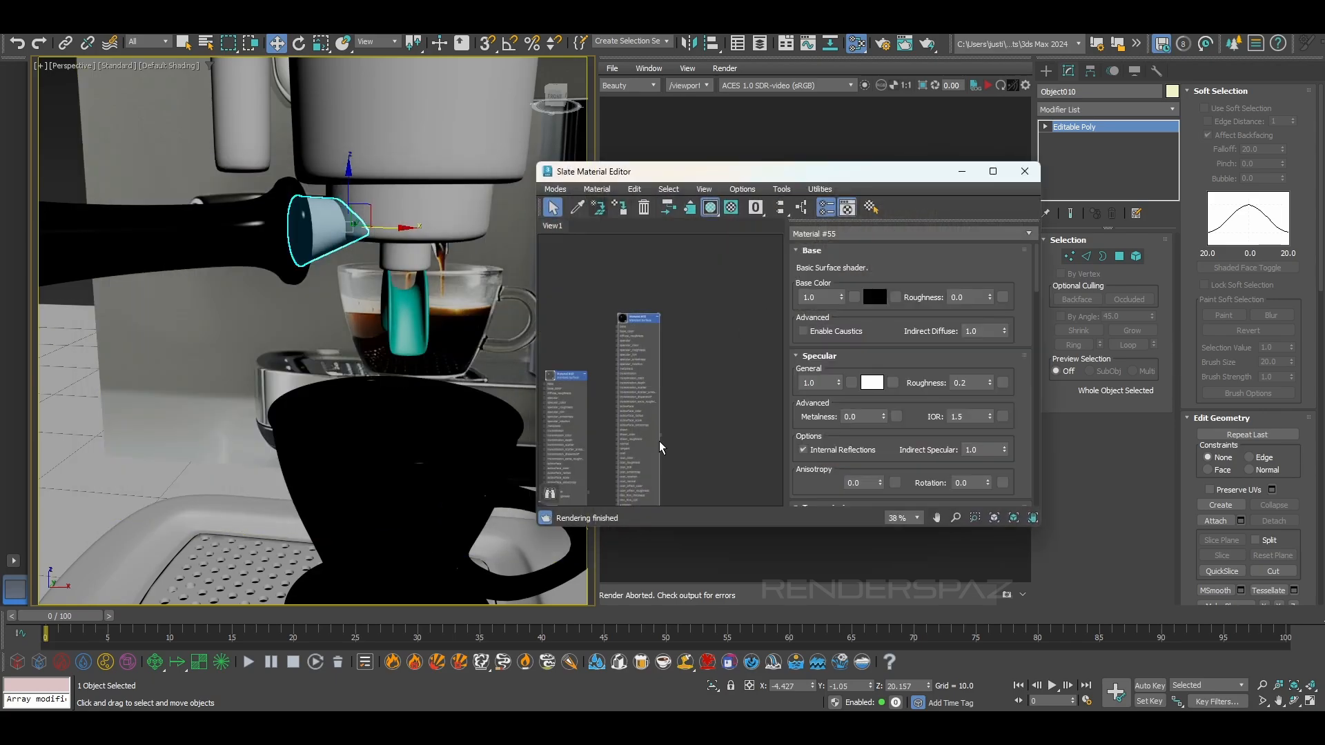
pyautogui.moveTo(436, 327); pyautogui.dragTo(405, 309)
pyautogui.keyDown('alt'); pyautogui.moveTo(442, 310); pyautogui.dragTo(700, 284, button='middle'); pyautogui.keyUp('alt')
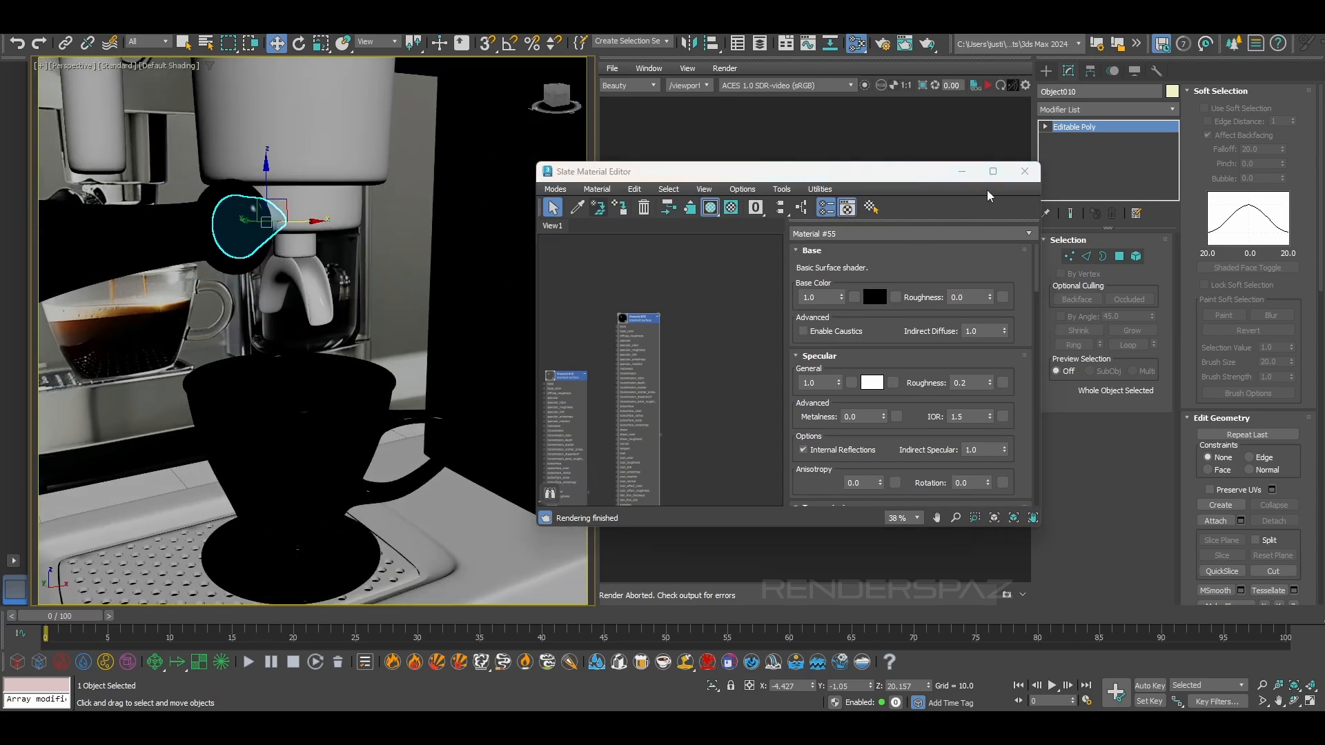
pyautogui.click(1025, 171)
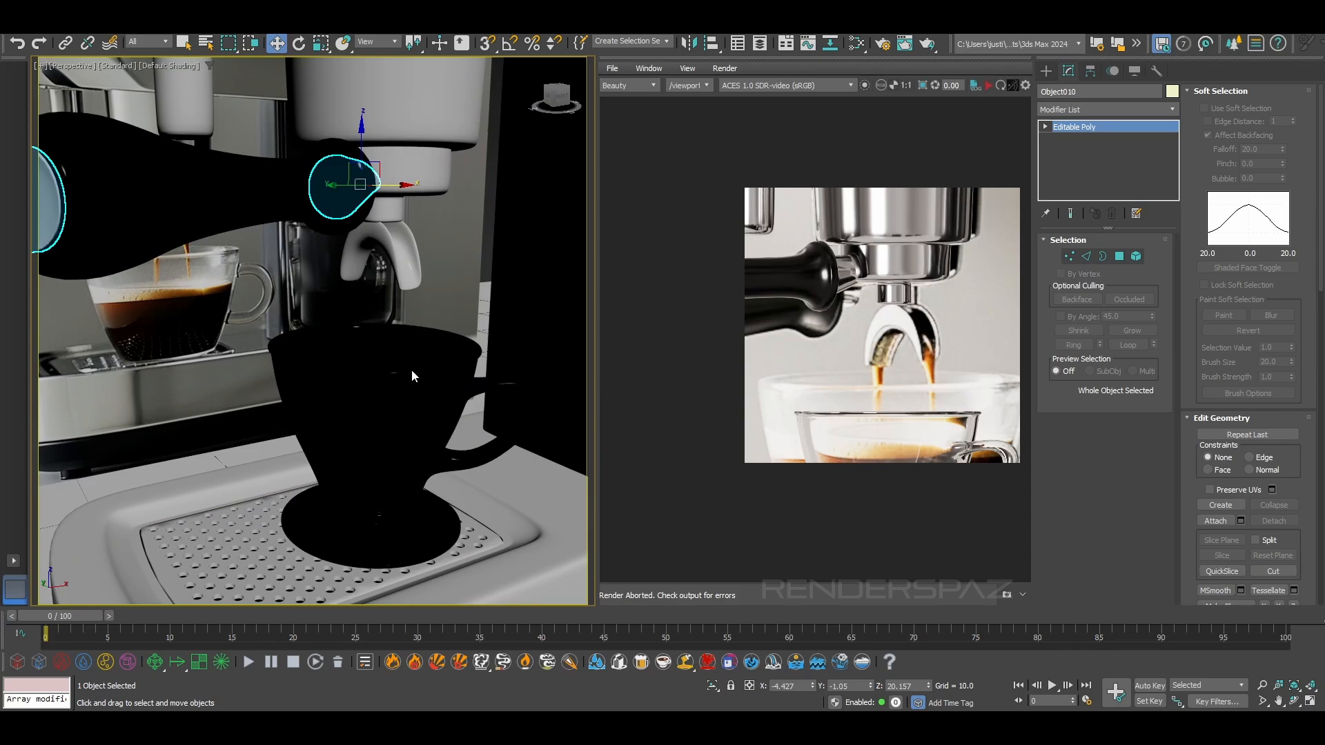
# Render the perspective view with Arnold and examine the spout, cup and portafilter from different angles
pyautogui.hotkey('shift', 'q')
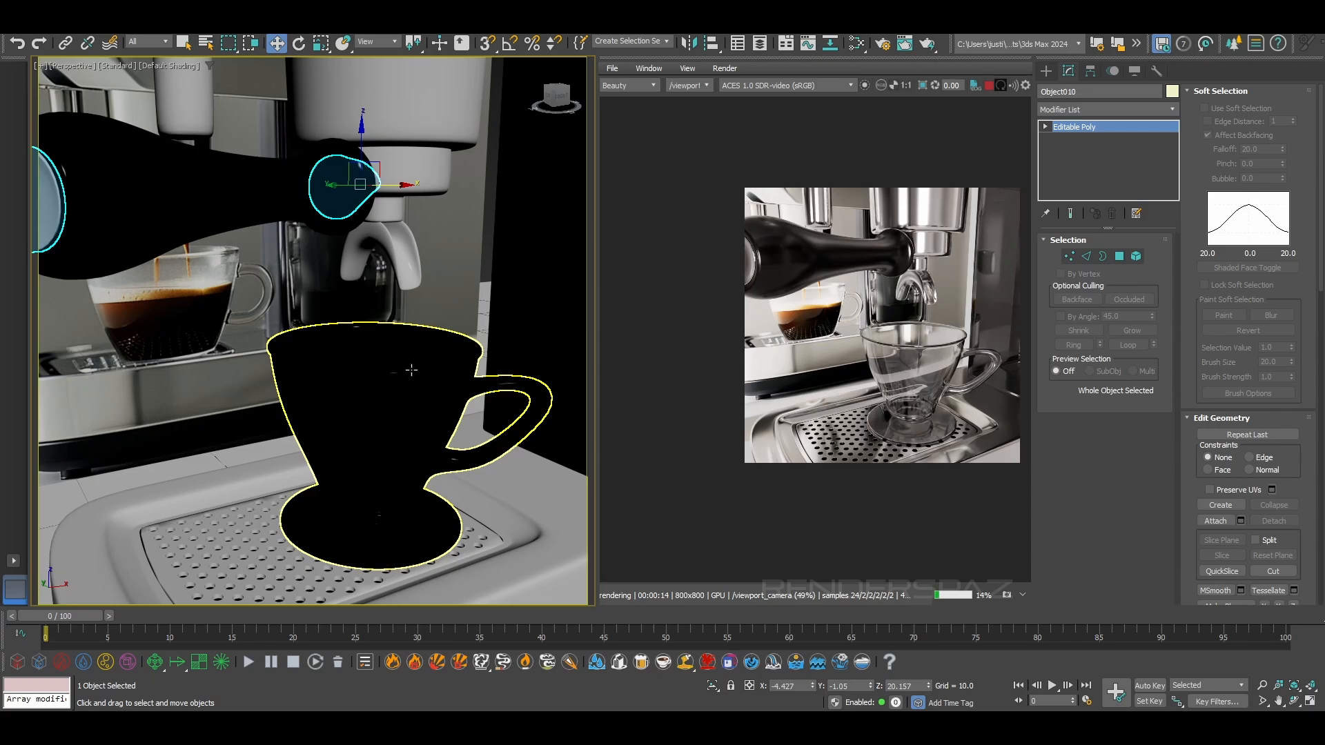
pyautogui.scroll(-5, 419, 287)
pyautogui.moveTo(426, 287); pyautogui.dragTo(360, 328, button='middle')
pyautogui.scroll(5, 403, 269)
pyautogui.scroll(3, 414, 270)
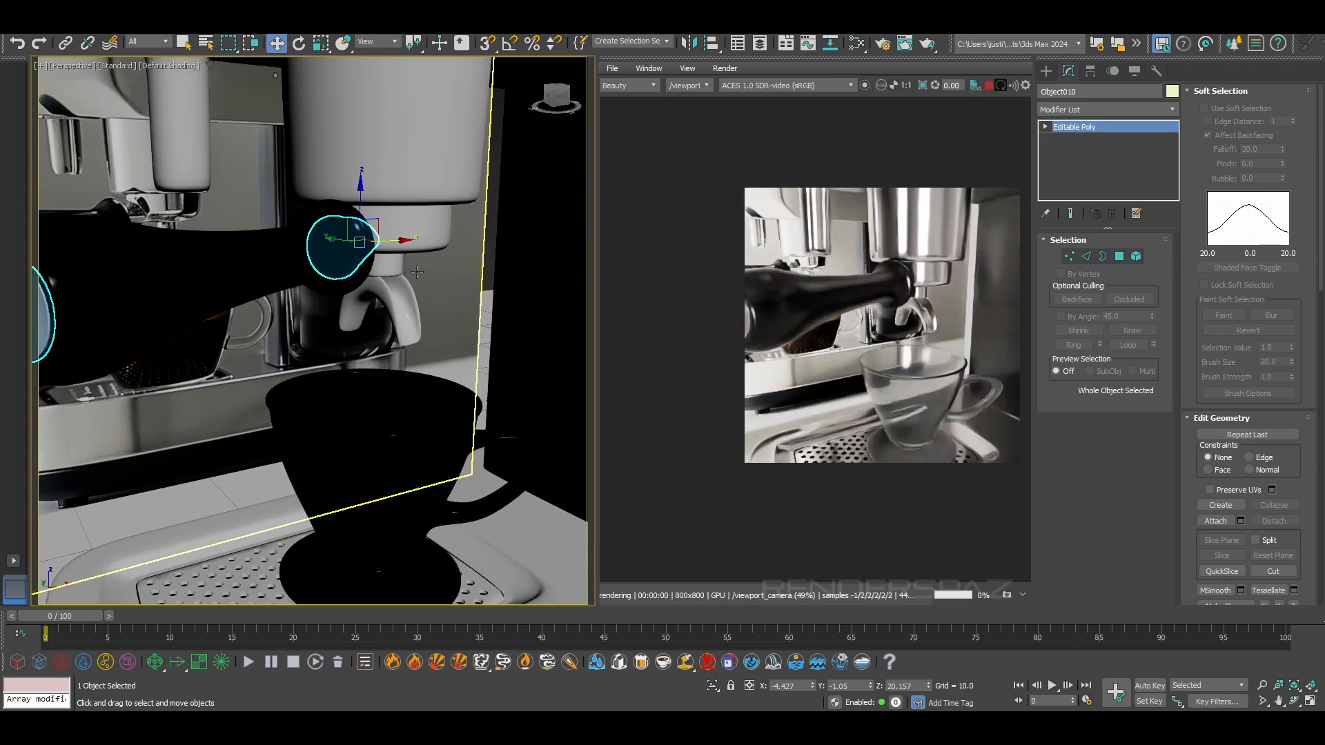
pyautogui.scroll(3, 417, 271)
pyautogui.scroll(-6, 420, 269)
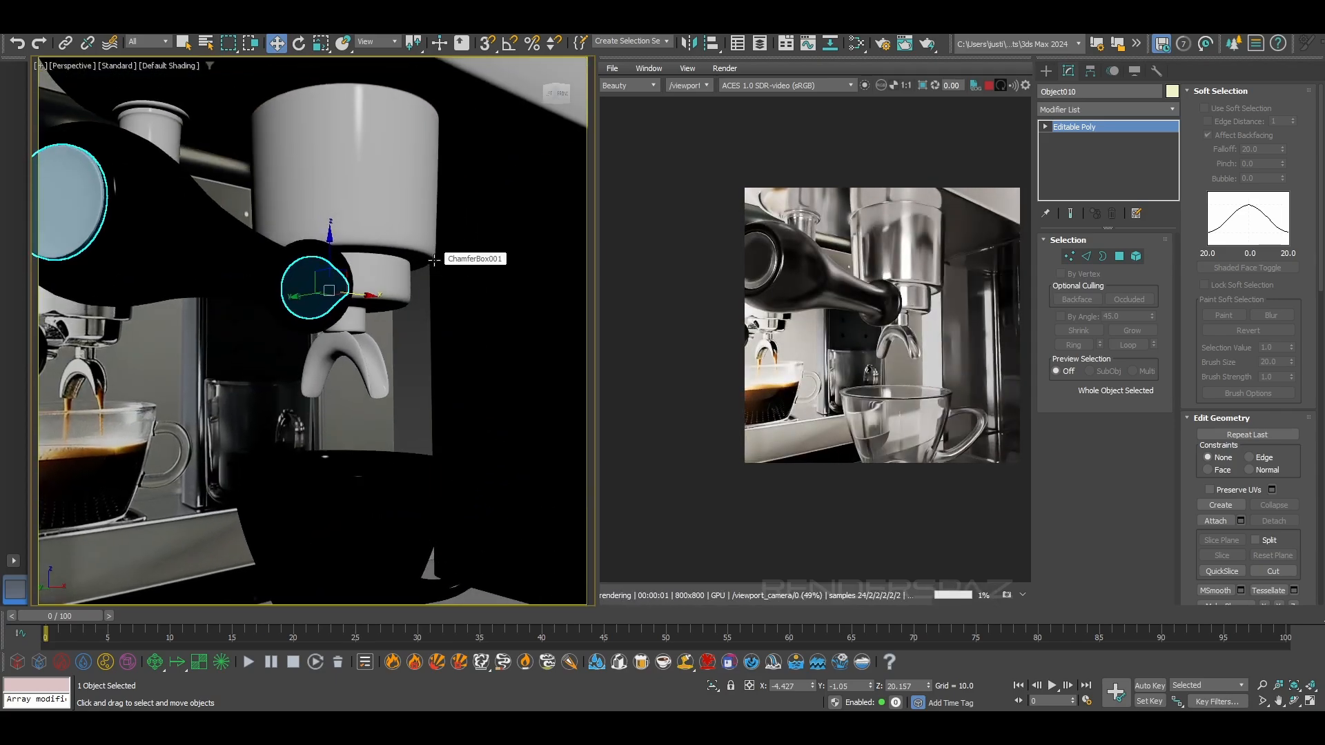
# Examine the whole espresso machine in the live Arnold render from several angles, comparing it with the reference image behind it
pyautogui.scroll(-5, 435, 261)
pyautogui.scroll(2, 437, 266)
pyautogui.keyDown('alt'); pyautogui.moveTo(435, 278); pyautogui.dragTo(483, 206, button='middle'); pyautogui.keyUp('alt')
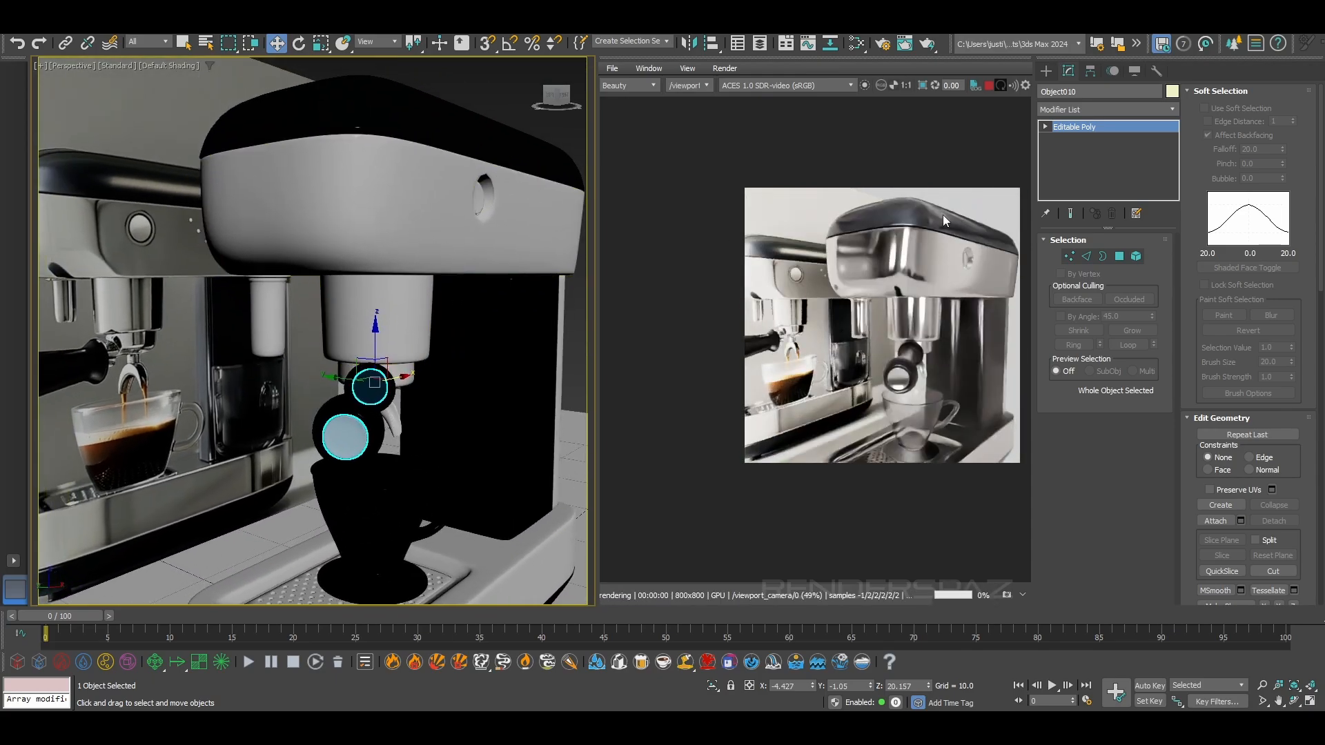
pyautogui.scroll(2, 878, 251)
pyautogui.moveTo(846, 270); pyautogui.dragTo(747, 251, button='middle')
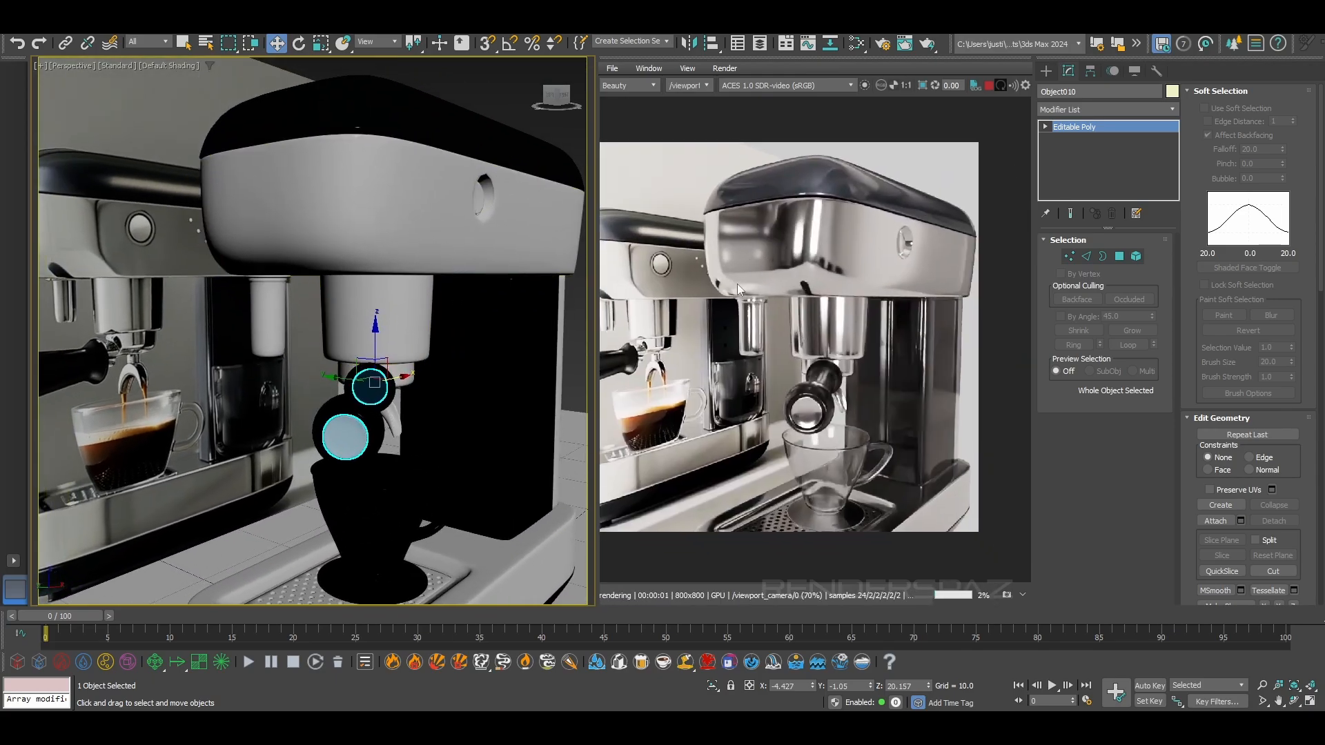
pyautogui.keyDown('alt'); pyautogui.moveTo(441, 386); pyautogui.dragTo(278, 422, button='middle'); pyautogui.keyUp('alt')
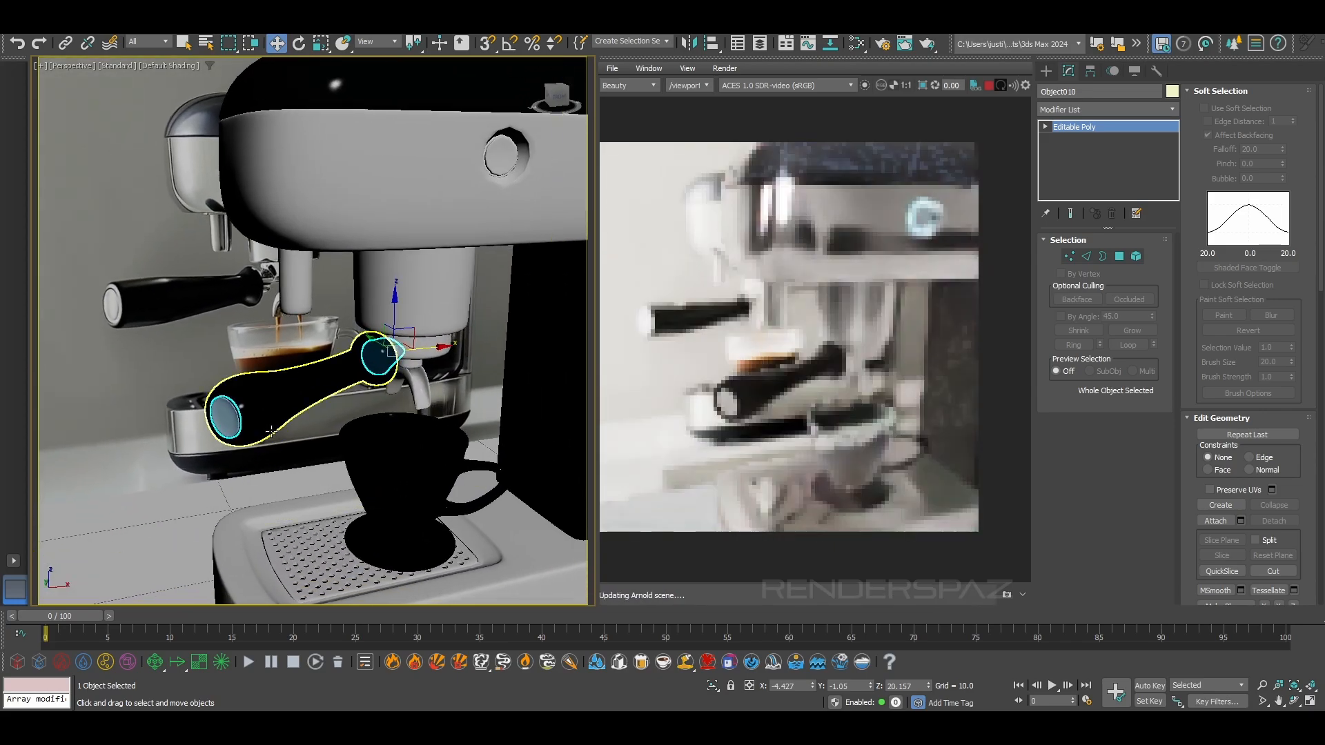
pyautogui.scroll(-3, 276, 425)
pyautogui.moveTo(325, 461); pyautogui.dragTo(208, 400, button='middle')
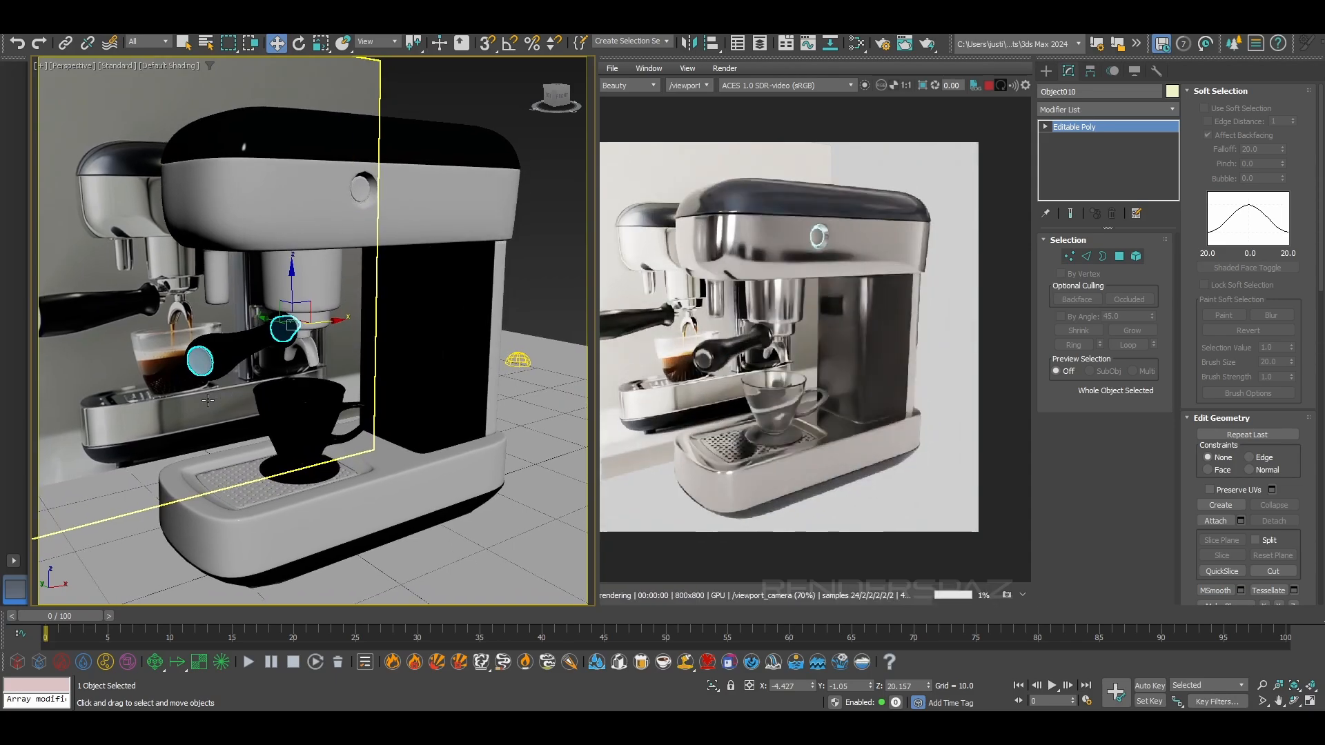
pyautogui.keyDown('alt'); pyautogui.moveTo(208, 400); pyautogui.dragTo(259, 397, button='middle'); pyautogui.keyUp('alt')
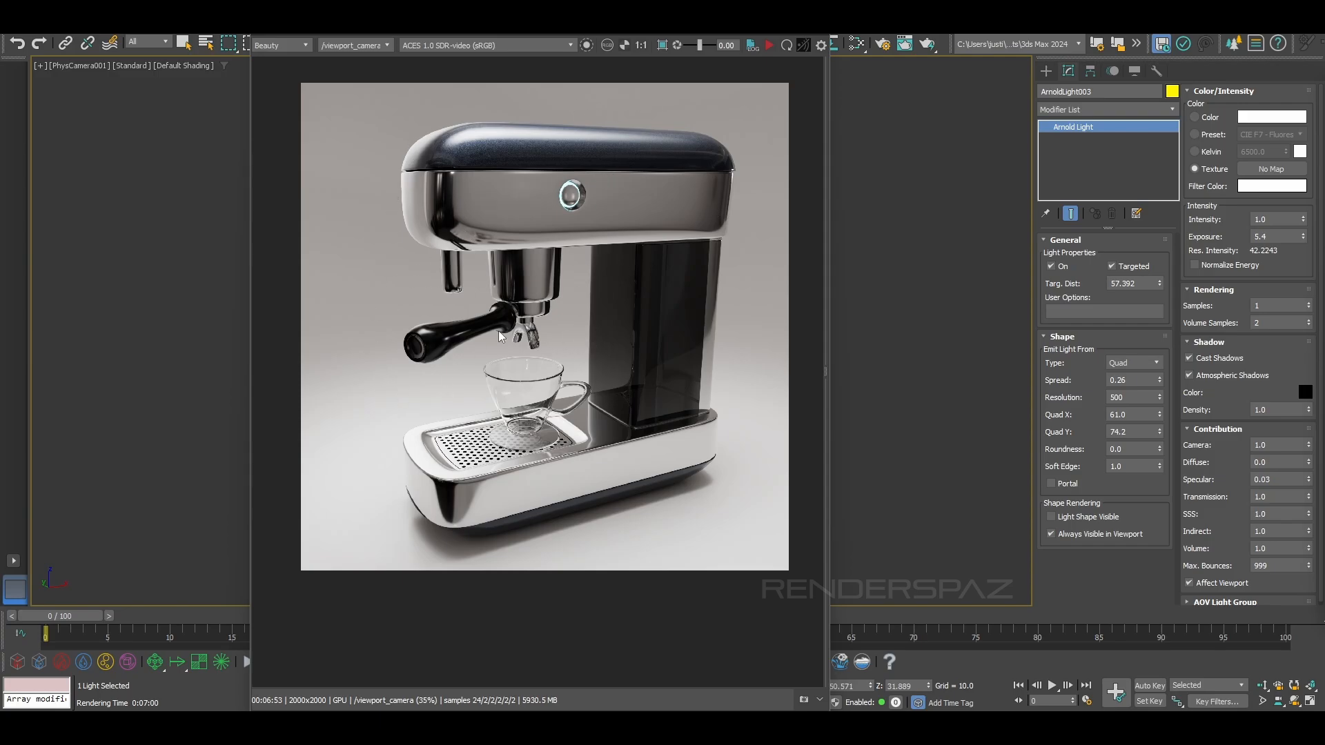
# Inspect the final 2000x2000 camera render up close, focusing on the dark lid, chrome housing and power button
pyautogui.scroll(1, 497, 339)
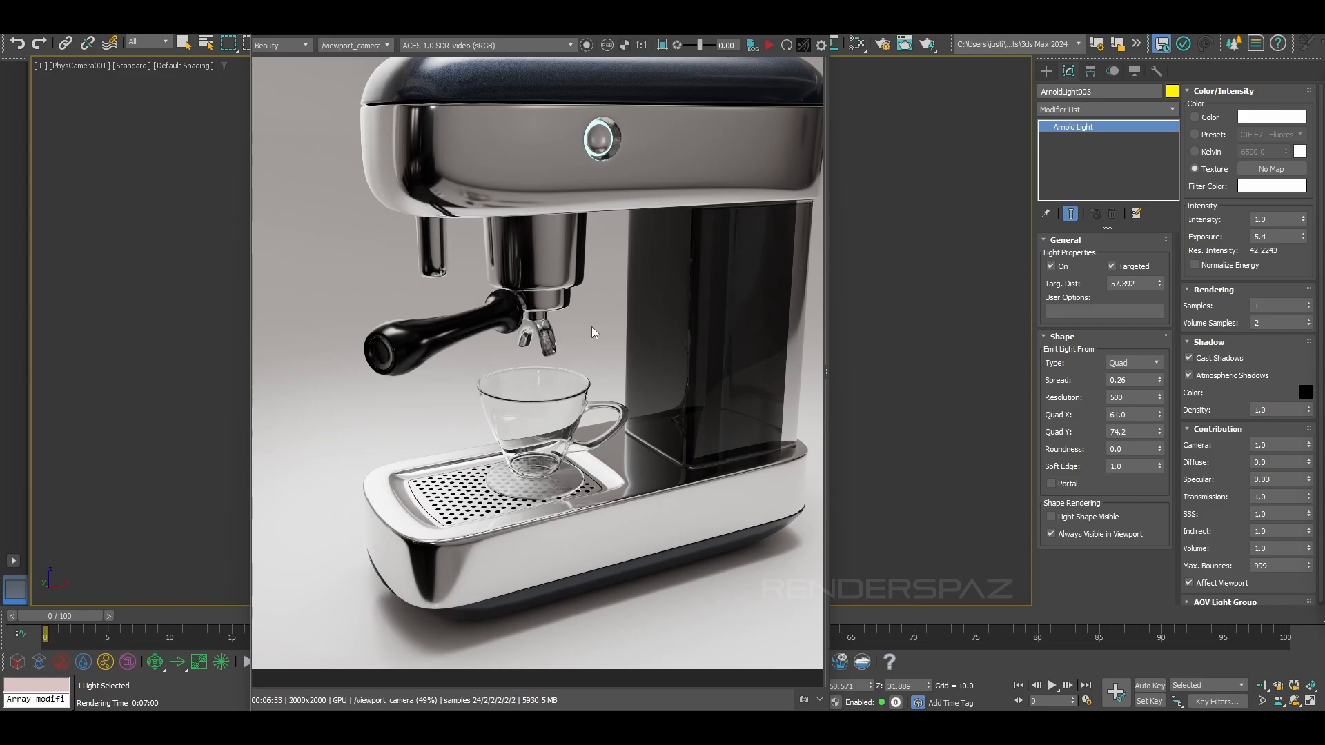
pyautogui.moveTo(594, 331); pyautogui.dragTo(570, 433, button='middle')
pyautogui.scroll(2, 455, 240)
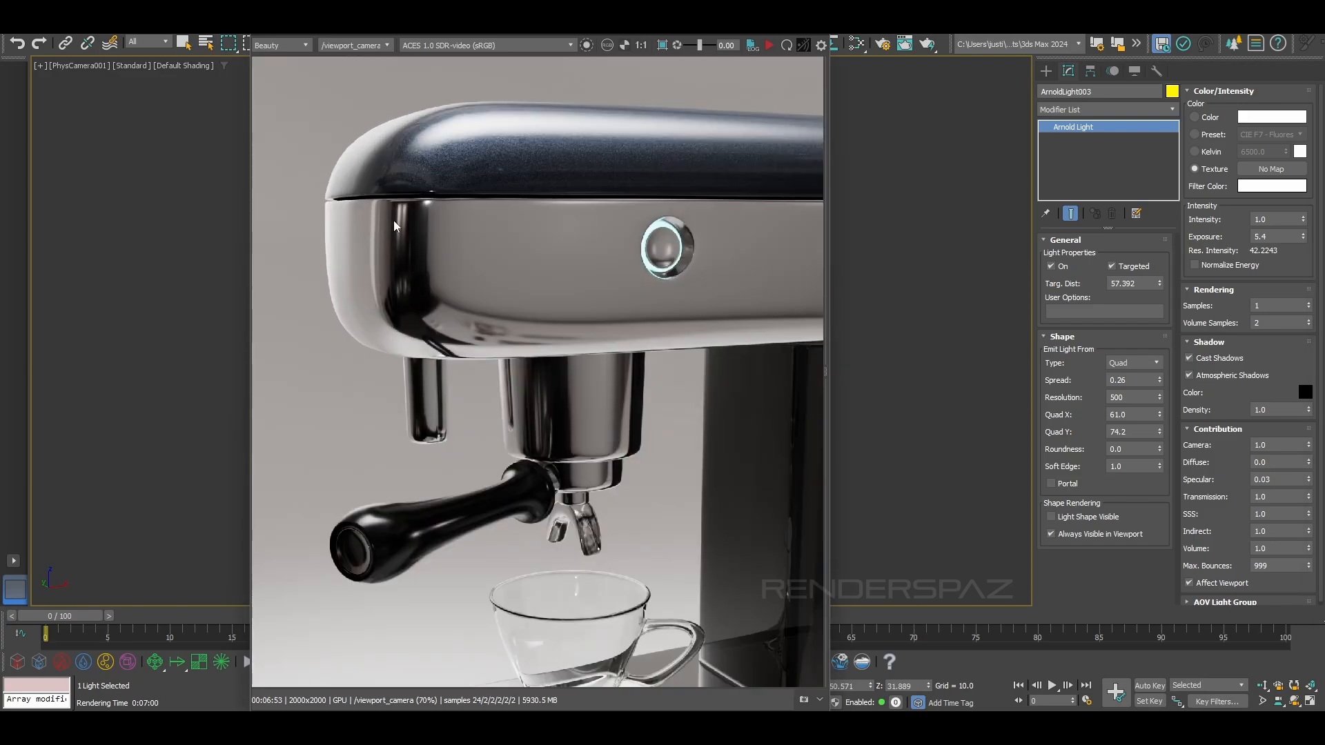
pyautogui.scroll(1, 424, 195)
pyautogui.scroll(-1, 423, 276)
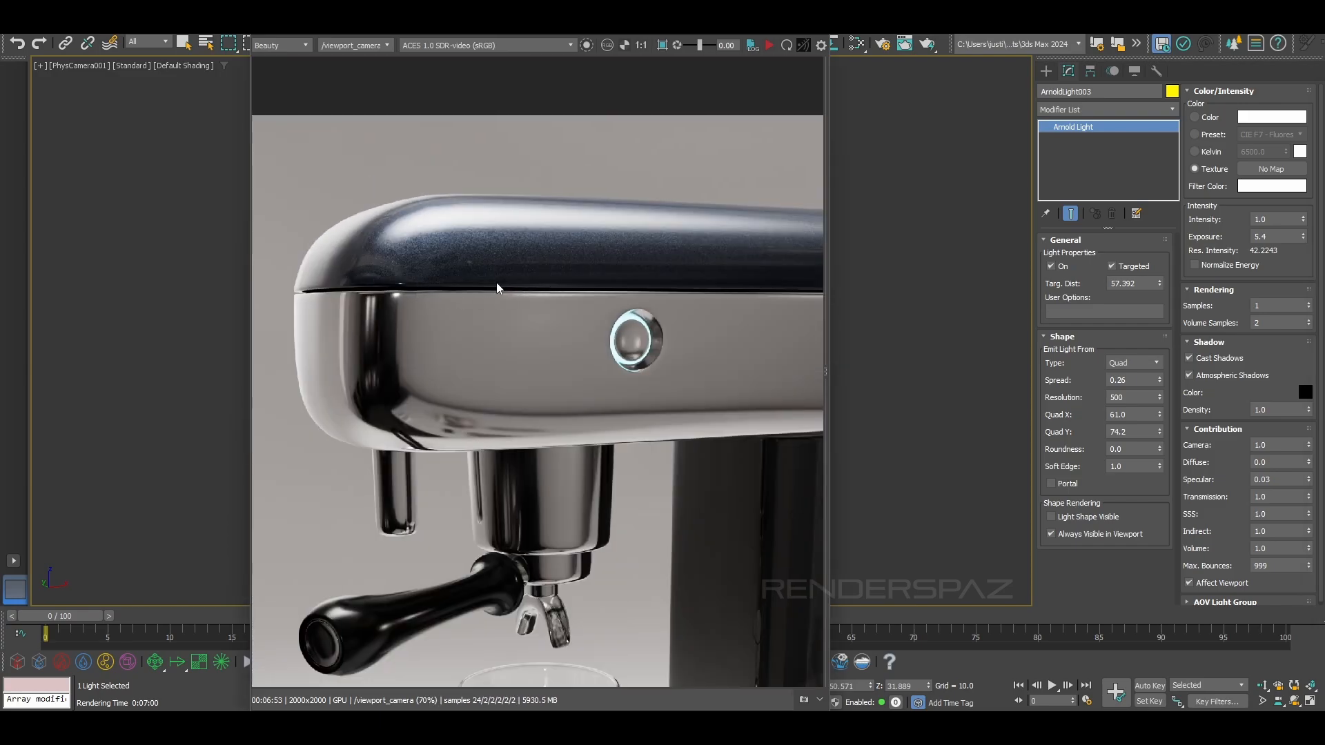
pyautogui.moveTo(545, 288); pyautogui.dragTo(463, 241, button='middle')
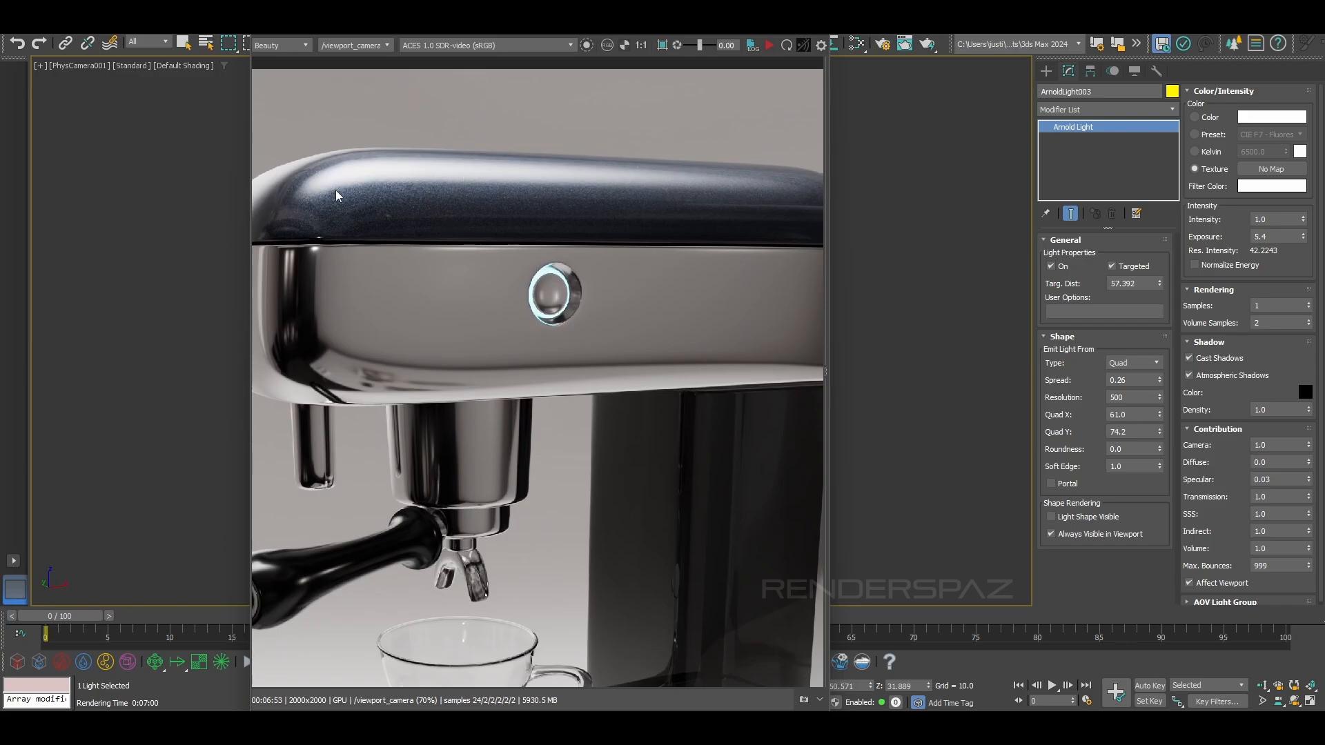
pyautogui.moveTo(448, 195); pyautogui.dragTo(334, 203, button='middle')
pyautogui.moveTo(444, 212); pyautogui.dragTo(519, 210, button='middle')
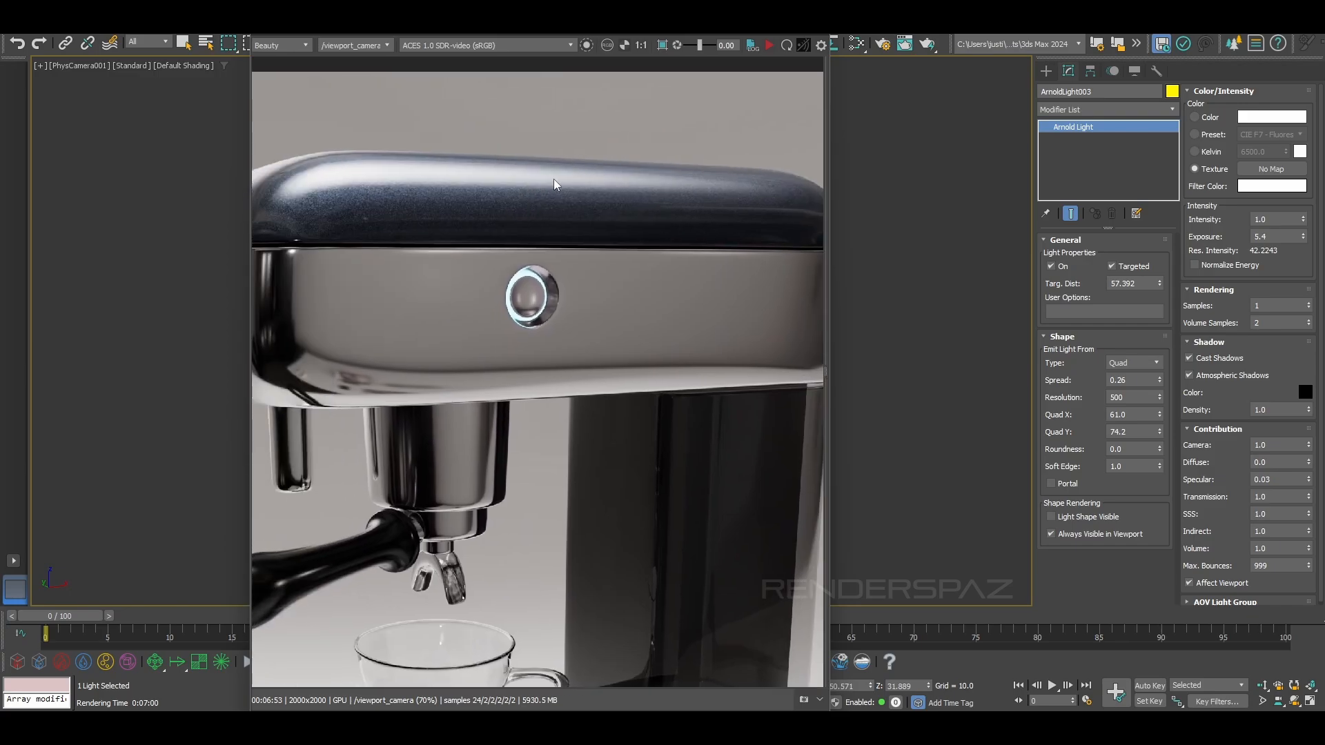
pyautogui.scroll(1, 586, 199)
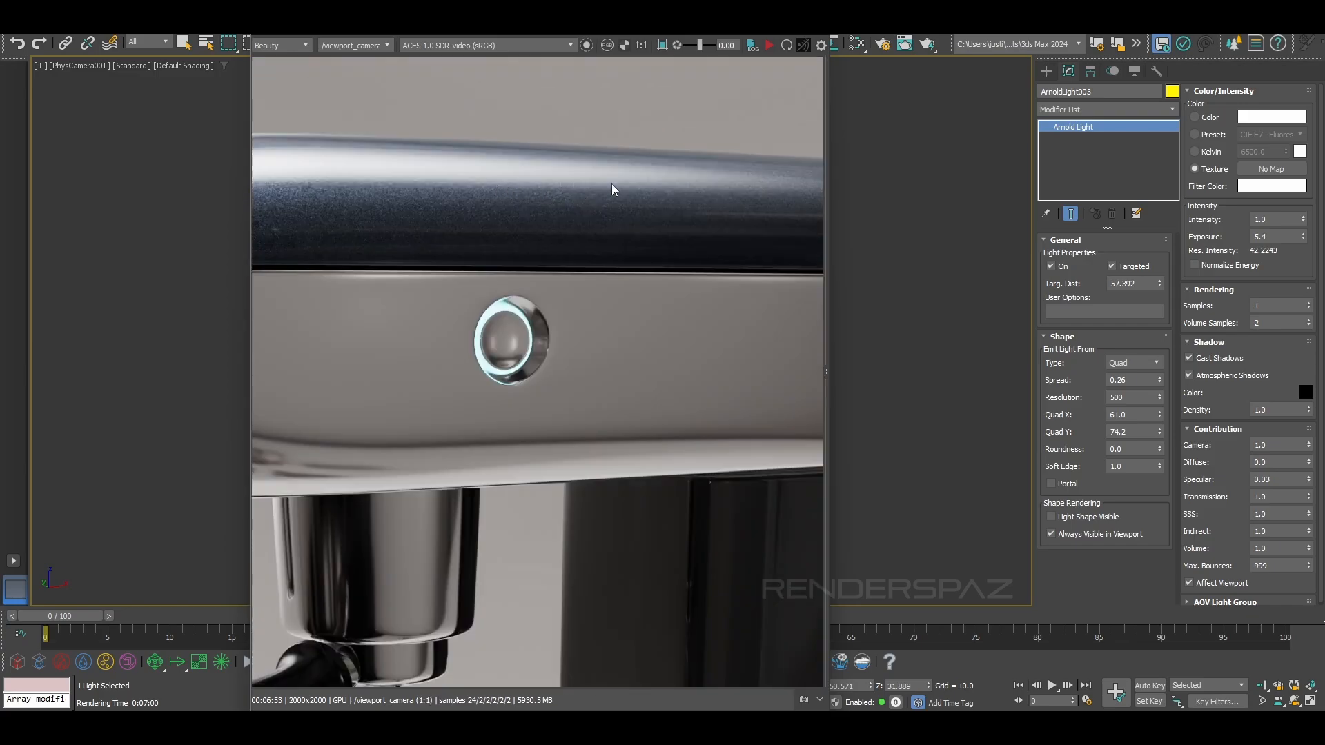
pyautogui.scroll(-1, 497, 187)
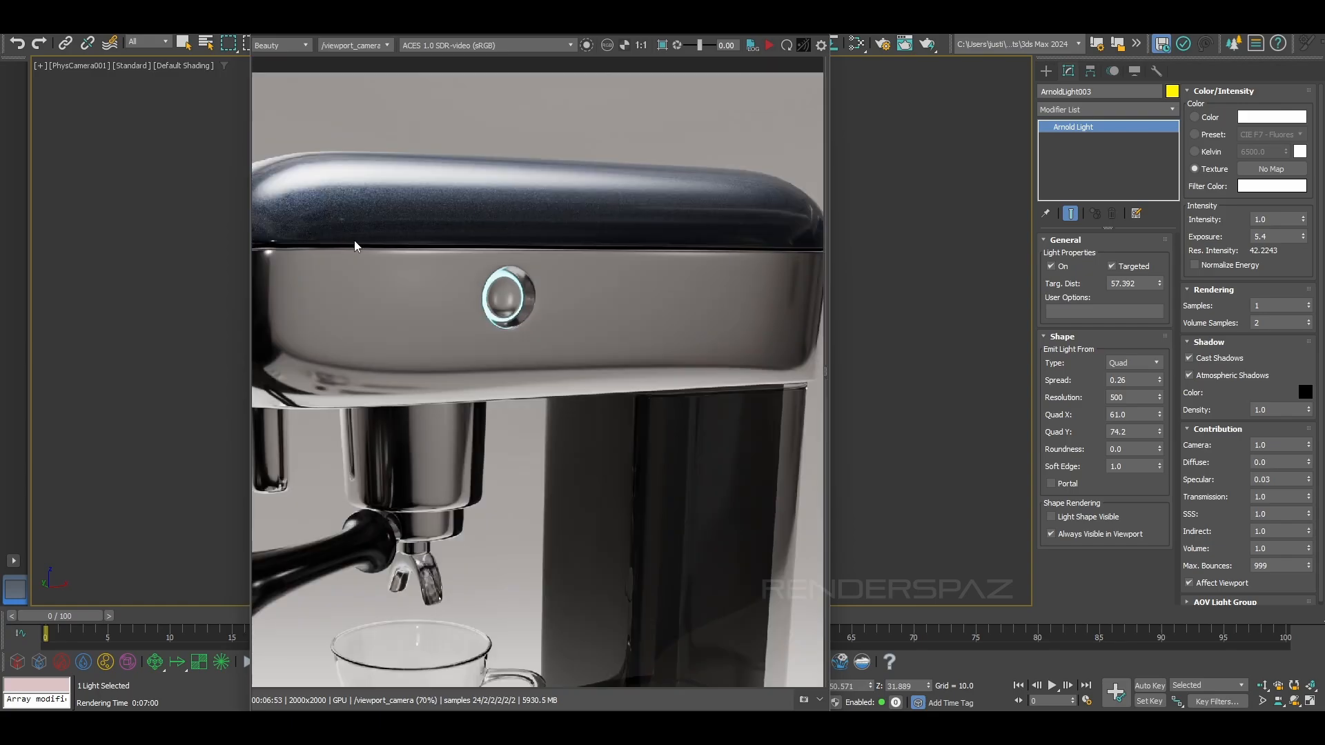
pyautogui.moveTo(258, 234); pyautogui.dragTo(430, 207, button='middle')
pyautogui.moveTo(508, 301); pyautogui.dragTo(466, 264, button='middle')
pyautogui.scroll(-2, 466, 269)
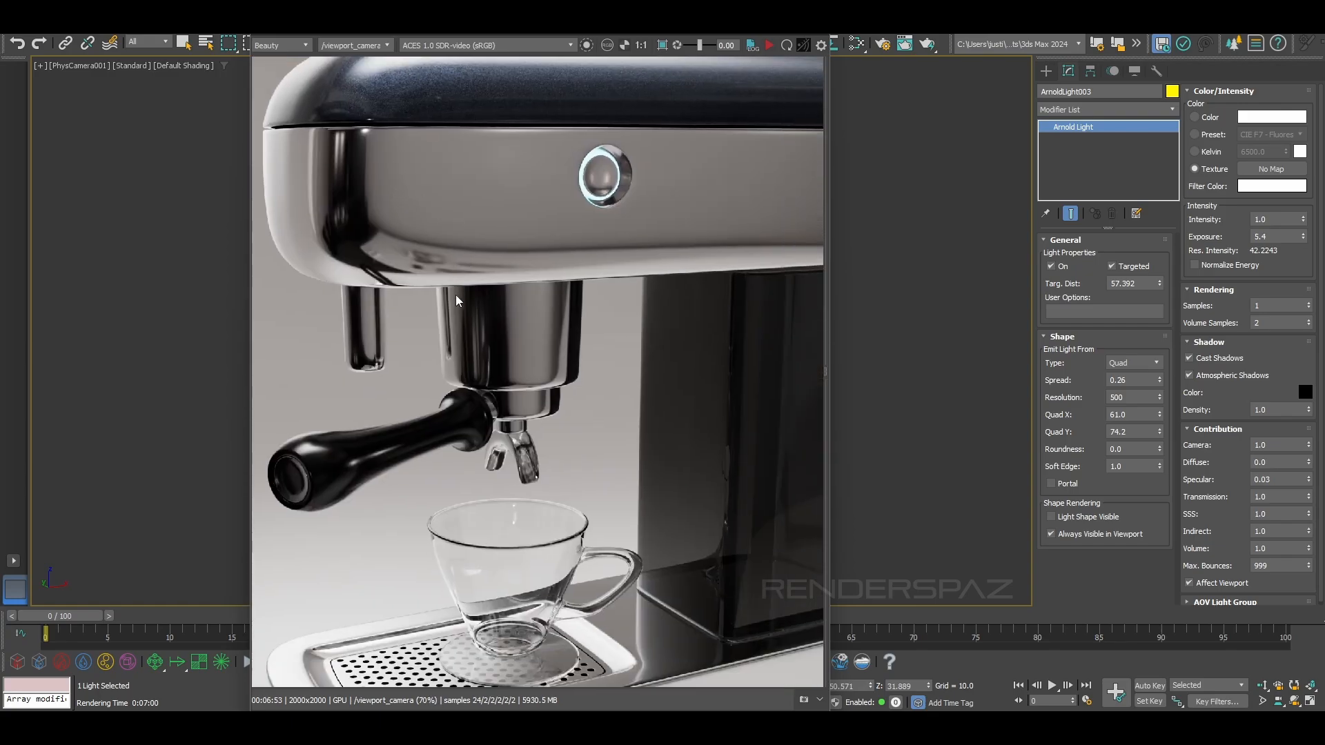
# Inspect the glass cup, coffee spout, perforated drip tray and dark rear column in the final render
pyautogui.scroll(3, 497, 514)
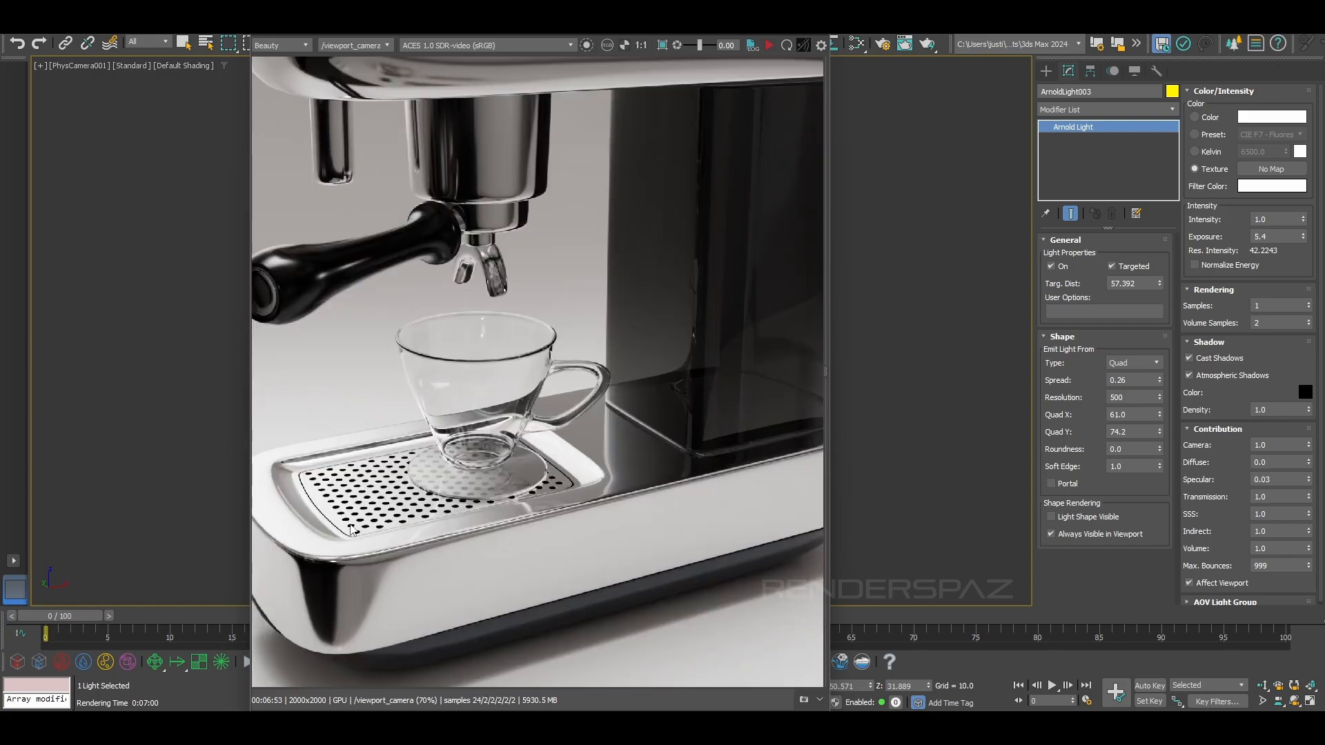
pyautogui.scroll(1, 342, 531)
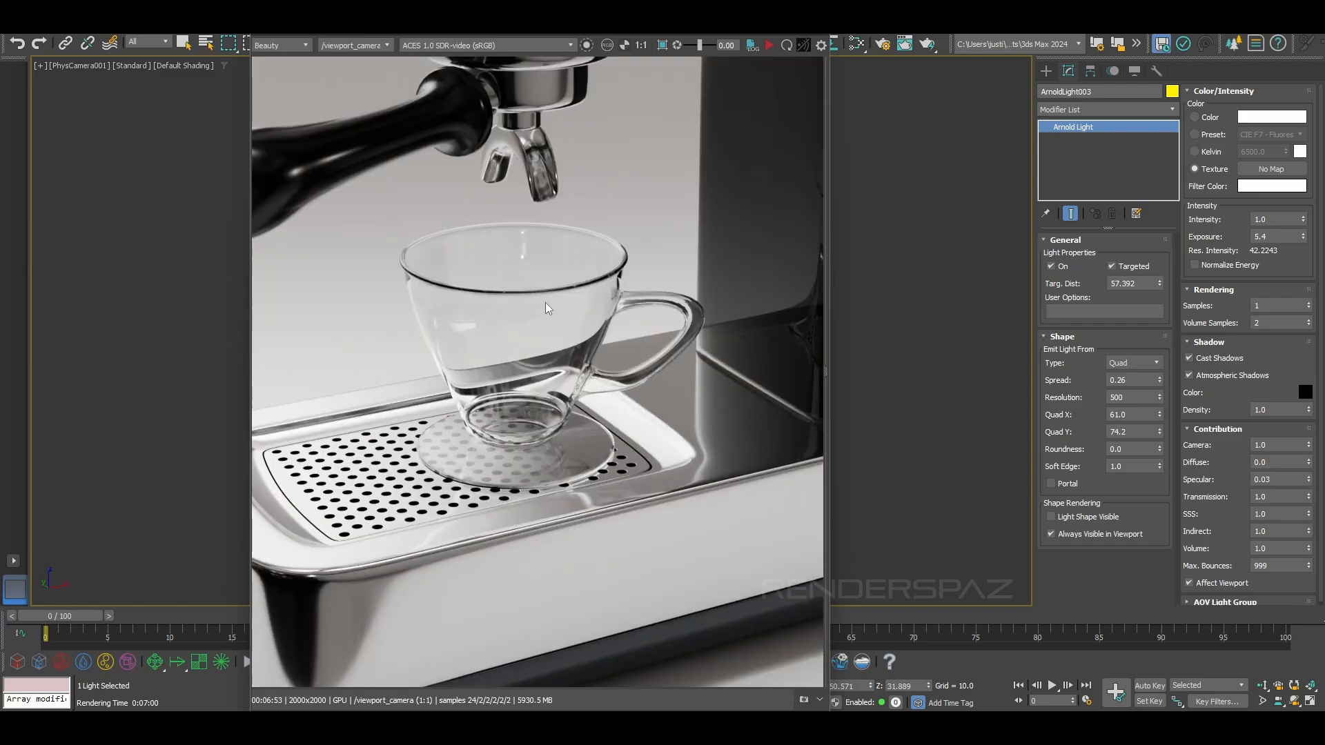
pyautogui.moveTo(417, 321); pyautogui.dragTo(444, 415, button='middle')
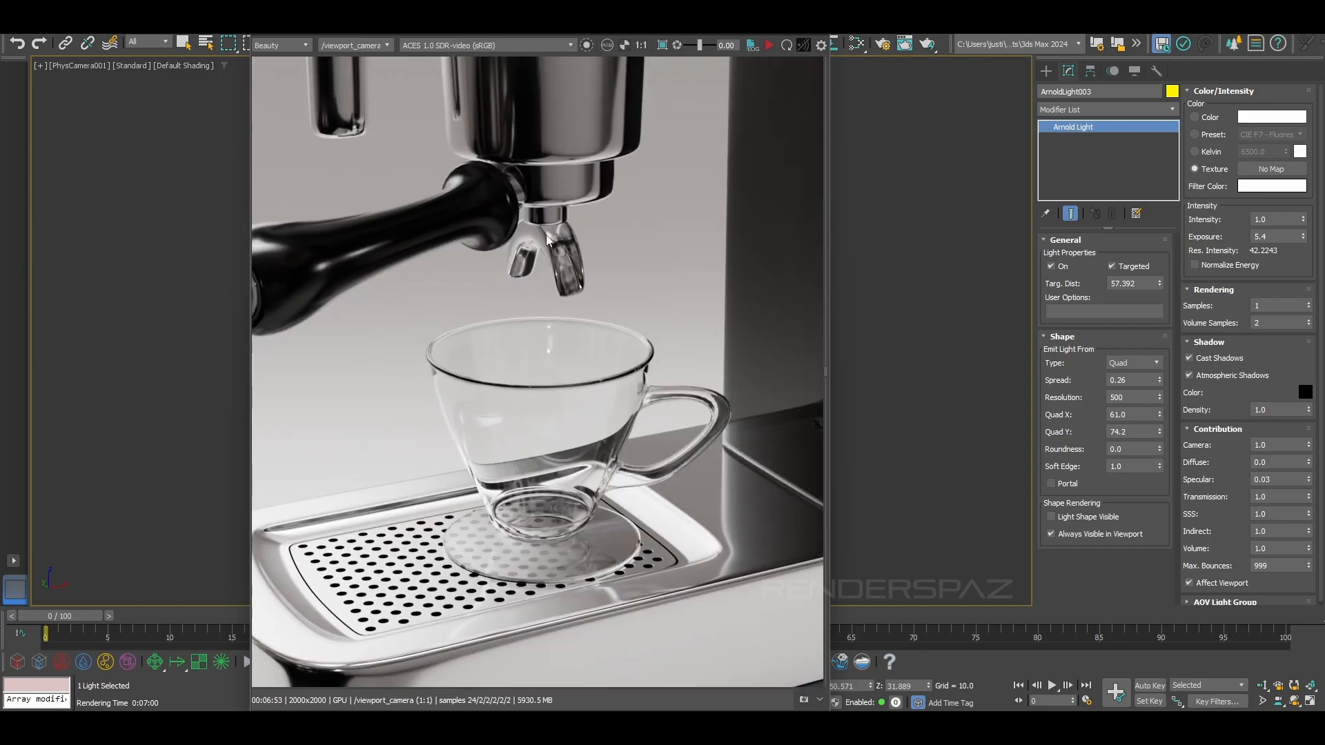
pyautogui.scroll(-1, 426, 228)
pyautogui.scroll(-1, 435, 364)
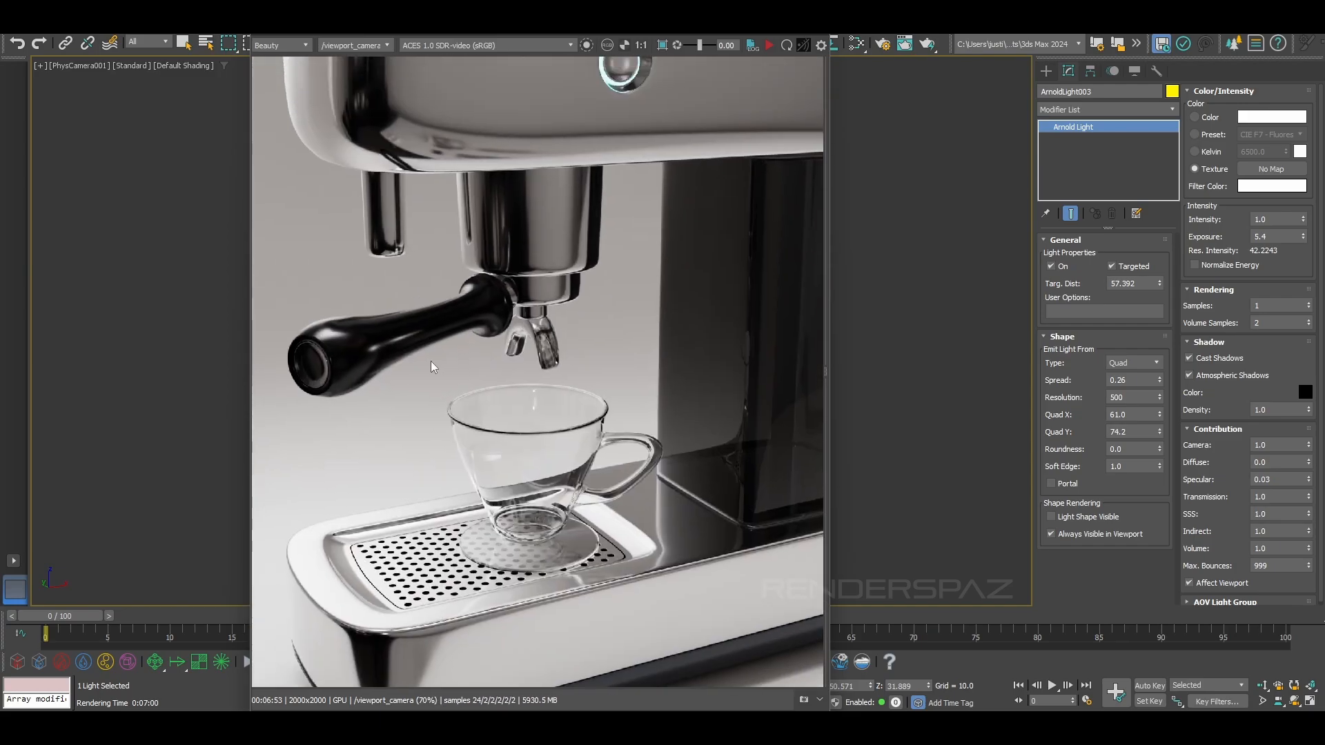
pyautogui.scroll(3, 692, 387)
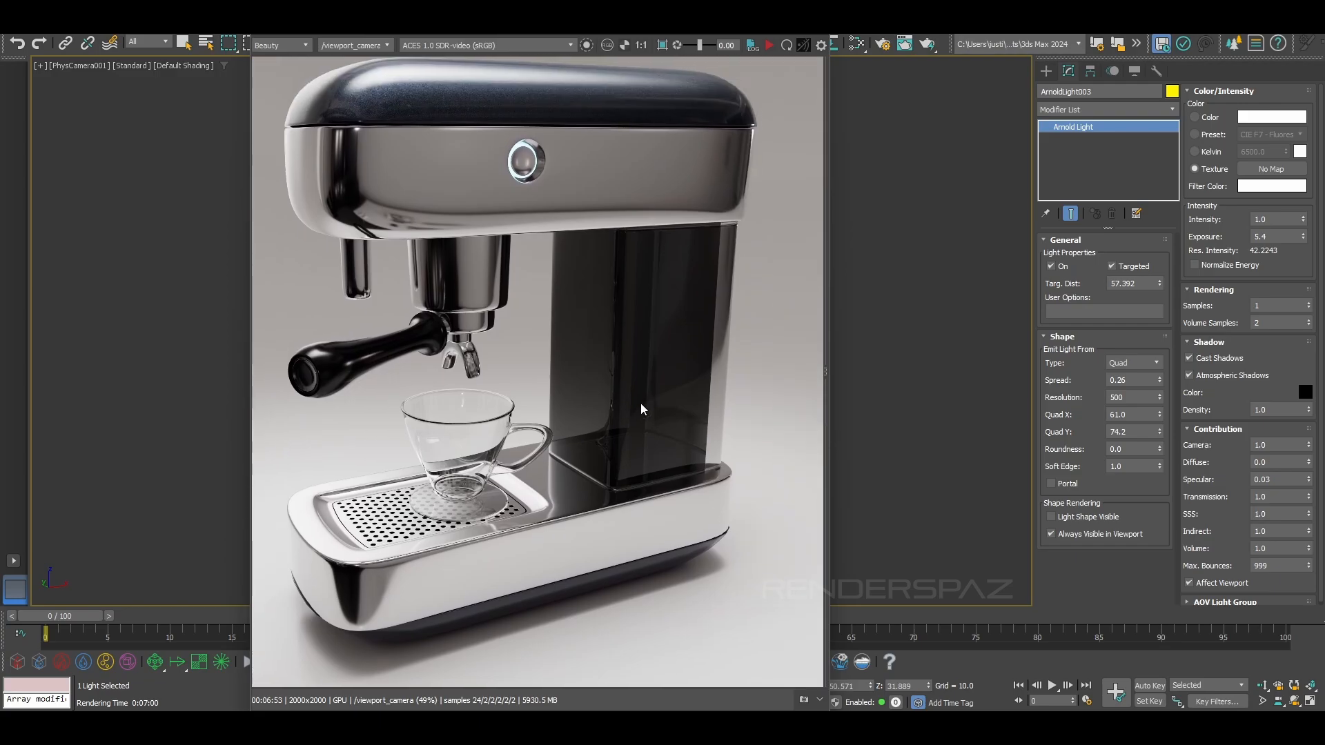
pyautogui.scroll(-1, 655, 503)
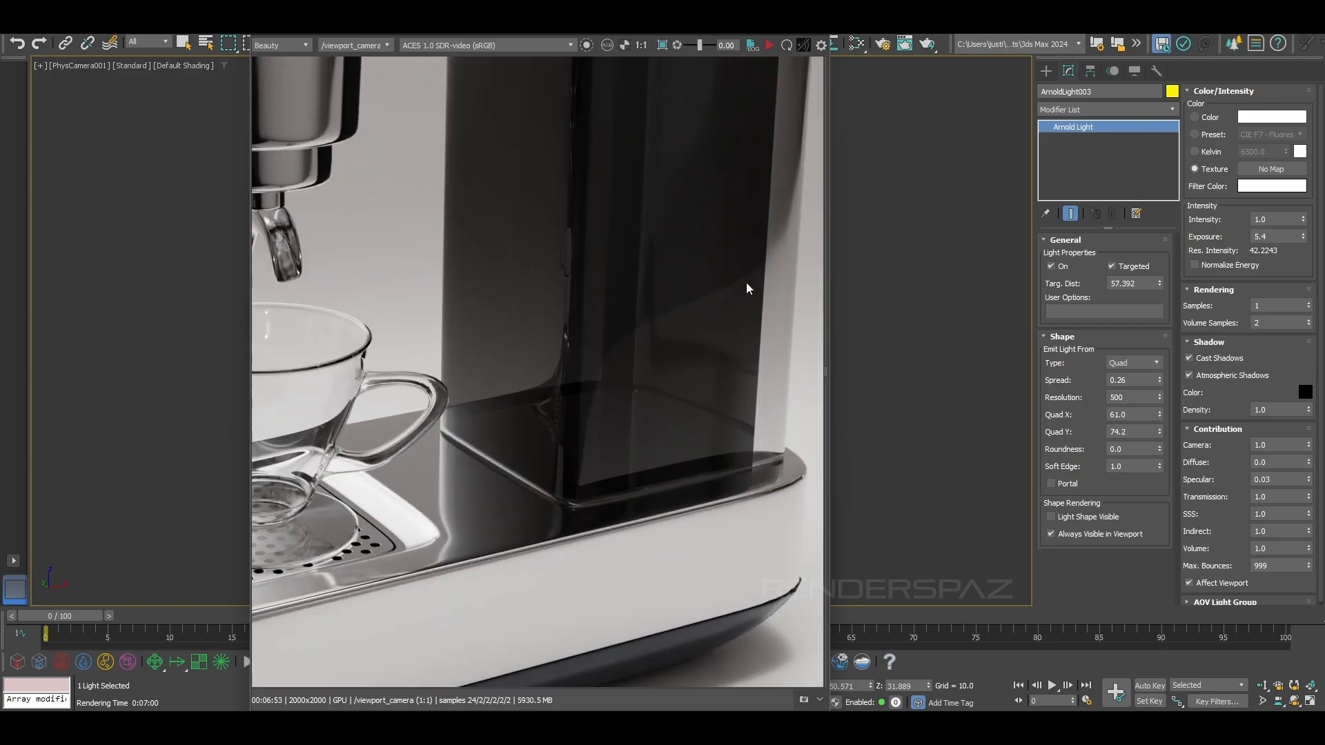
pyautogui.scroll(3, 695, 488)
pyautogui.scroll(-2, 579, 393)
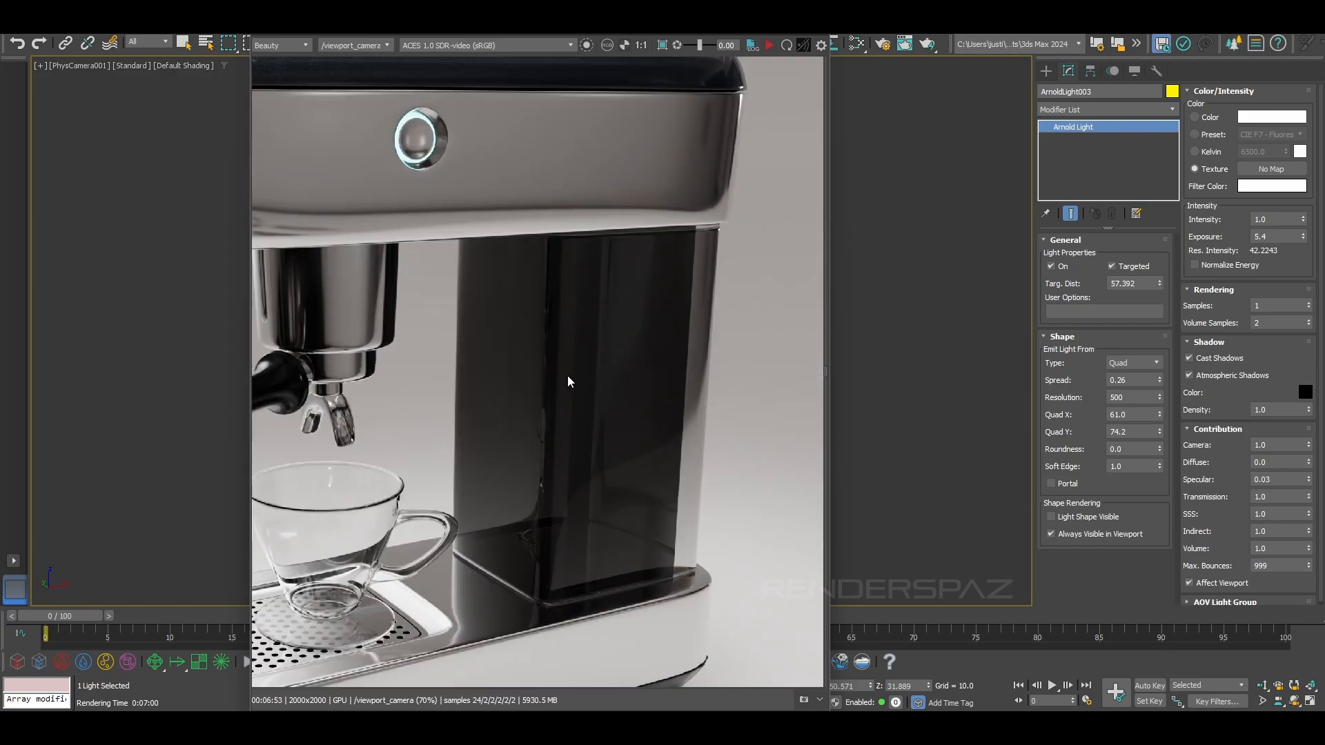
# Check the glowing power button's ring in the final render and review the complete machine in the full frame
pyautogui.scroll(1, 645, 413)
pyautogui.scroll(1, 649, 241)
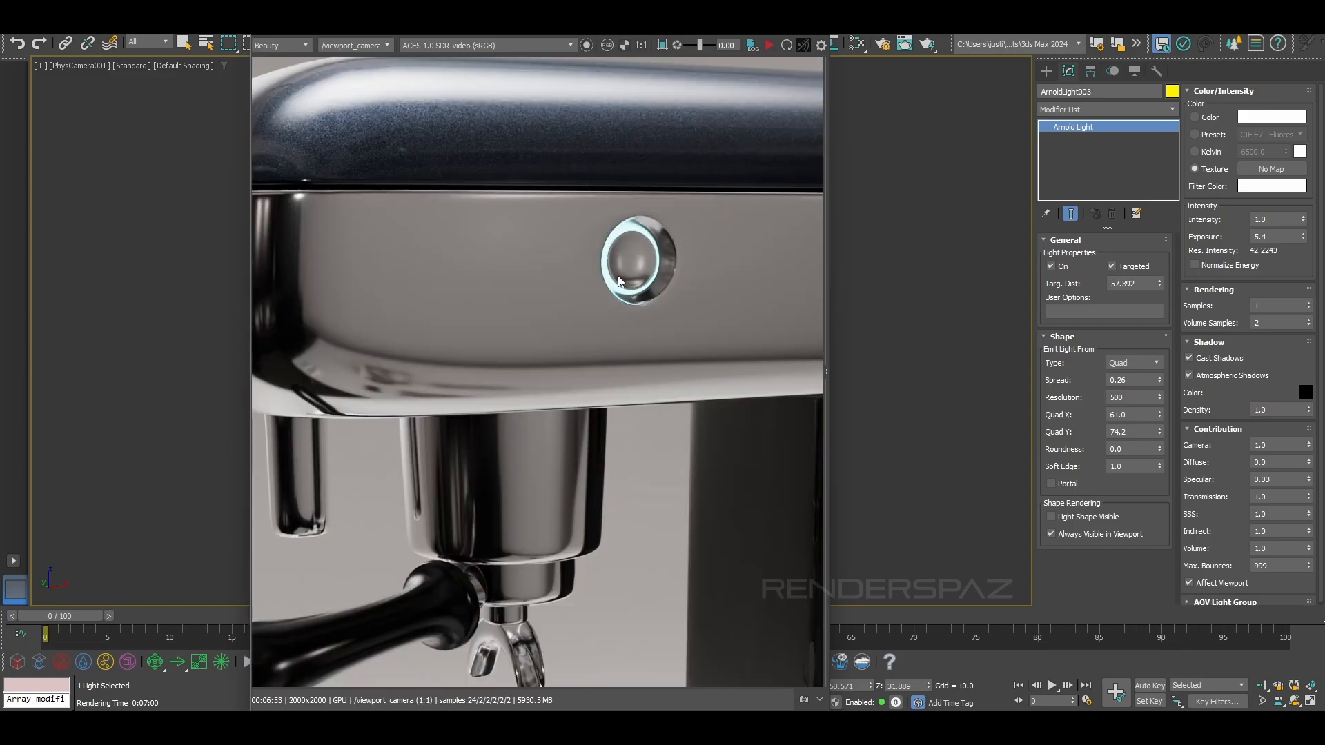
pyautogui.moveTo(748, 272); pyautogui.dragTo(472, 282, button='middle')
pyautogui.scroll(-3, 621, 271)
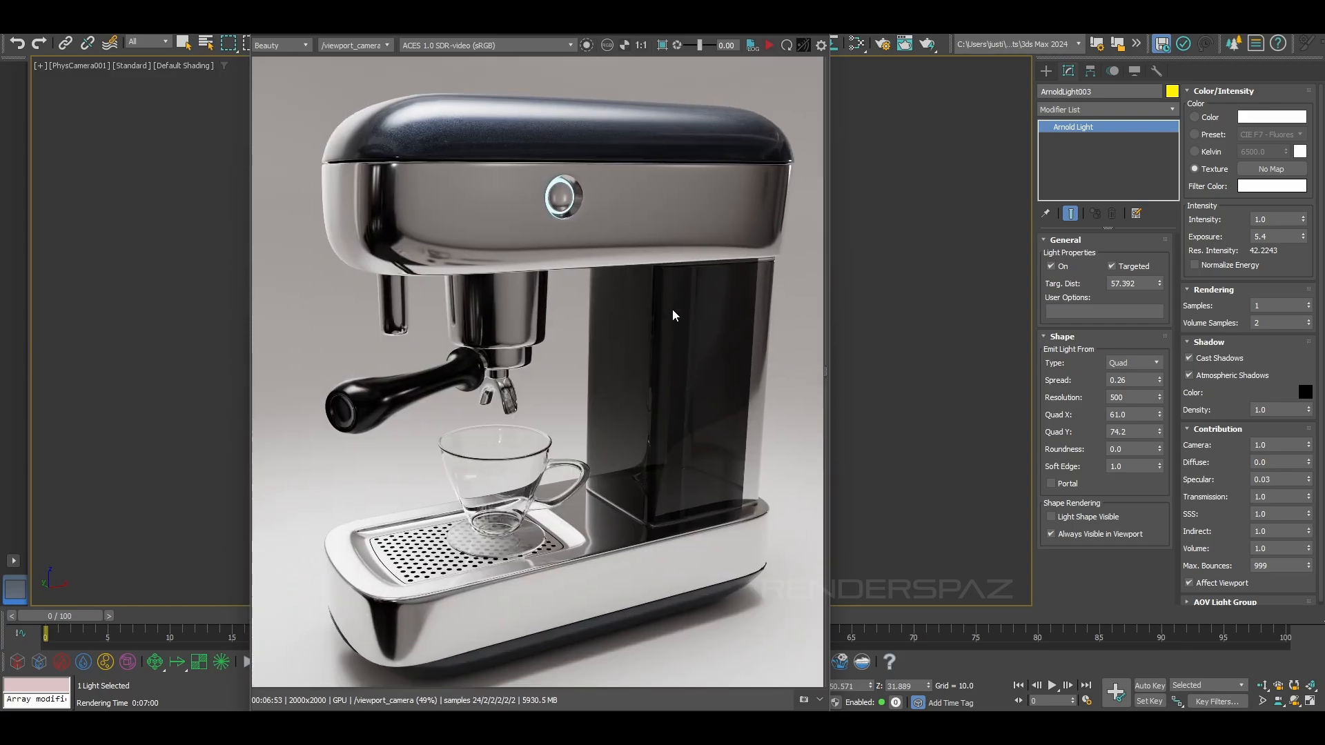
pyautogui.moveTo(666, 331); pyautogui.dragTo(657, 326, button='middle')
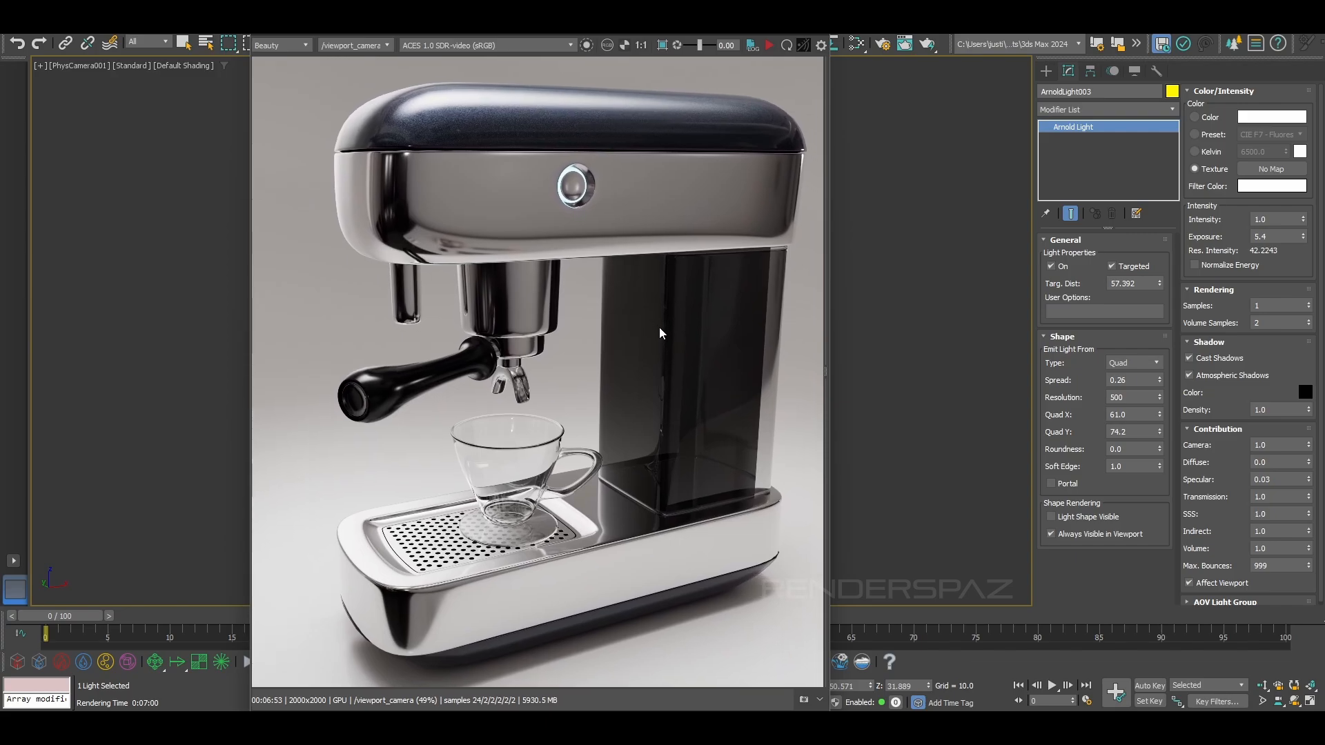
pyautogui.moveTo(687, 395); pyautogui.dragTo(683, 391, button='middle')
pyautogui.scroll(-2, 652, 361)
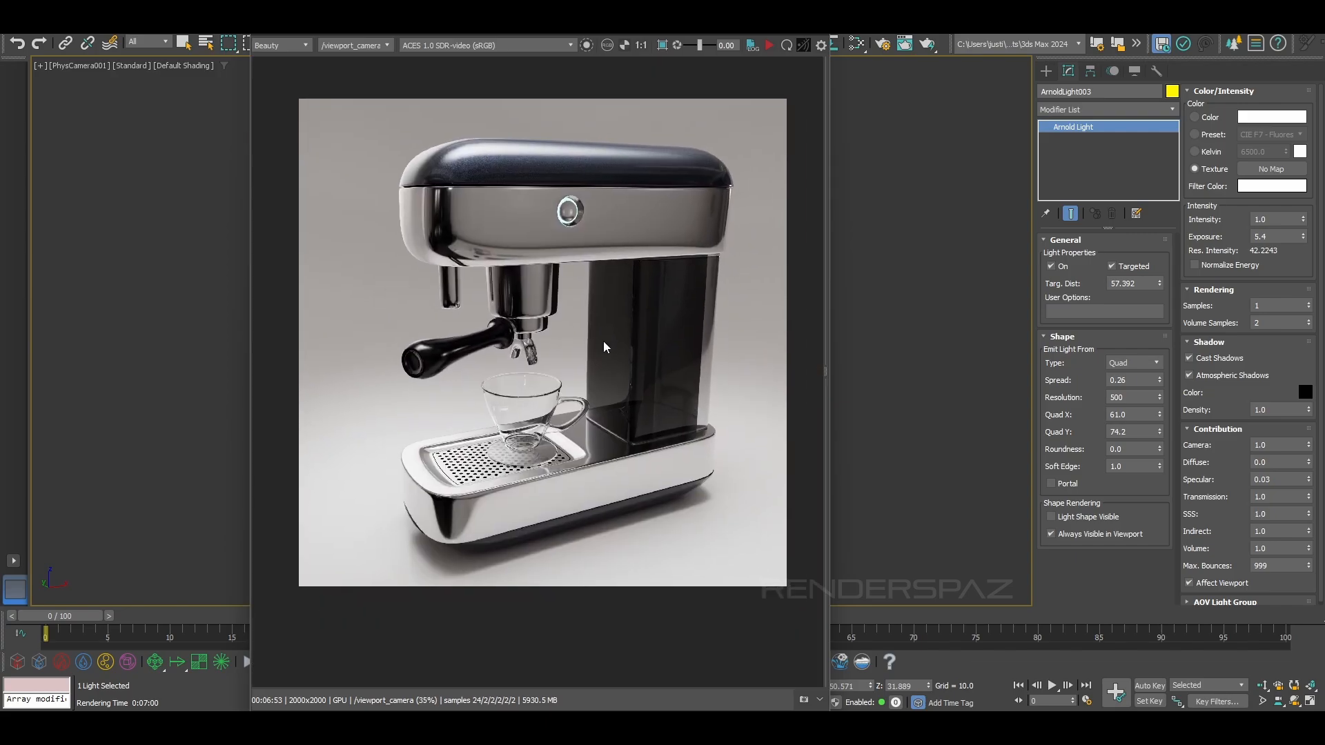
pyautogui.moveTo(607, 332); pyautogui.dragTo(603, 334, button='middle')
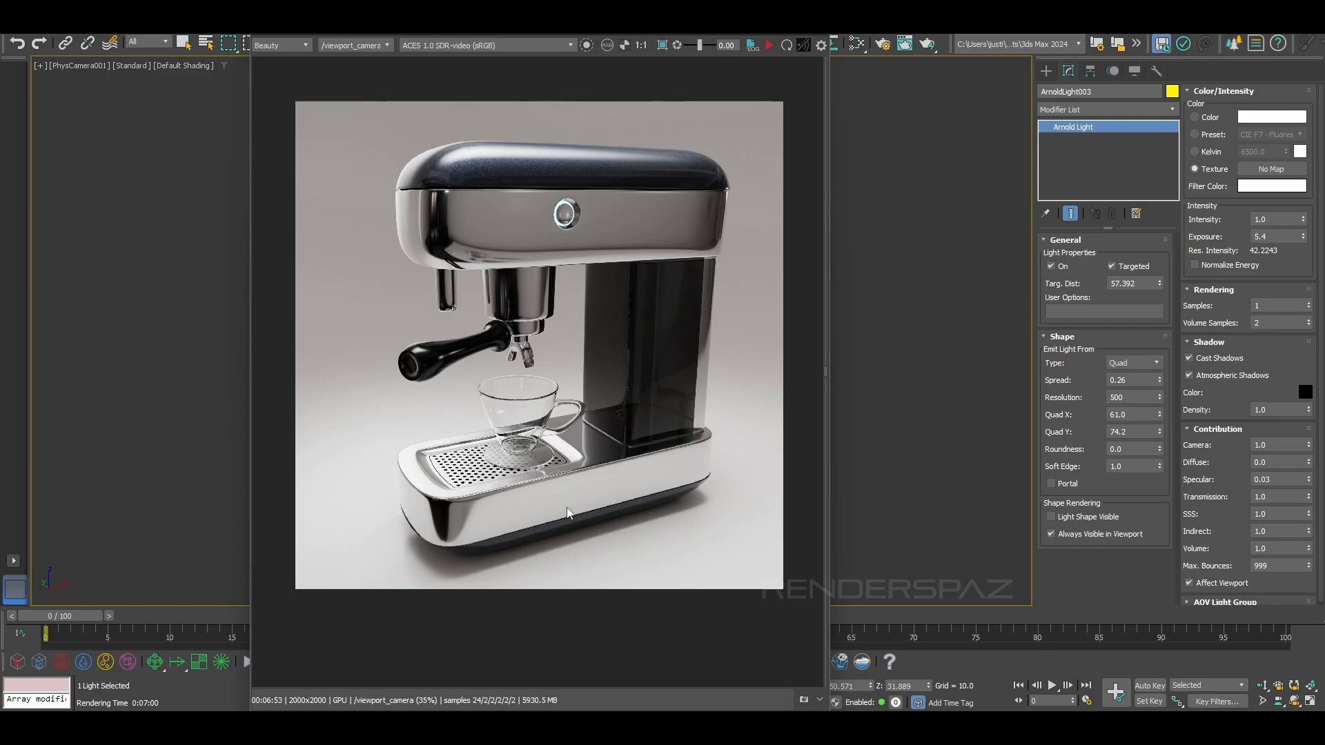
pyautogui.moveTo(603, 266); pyautogui.dragTo(580, 293, button='middle')
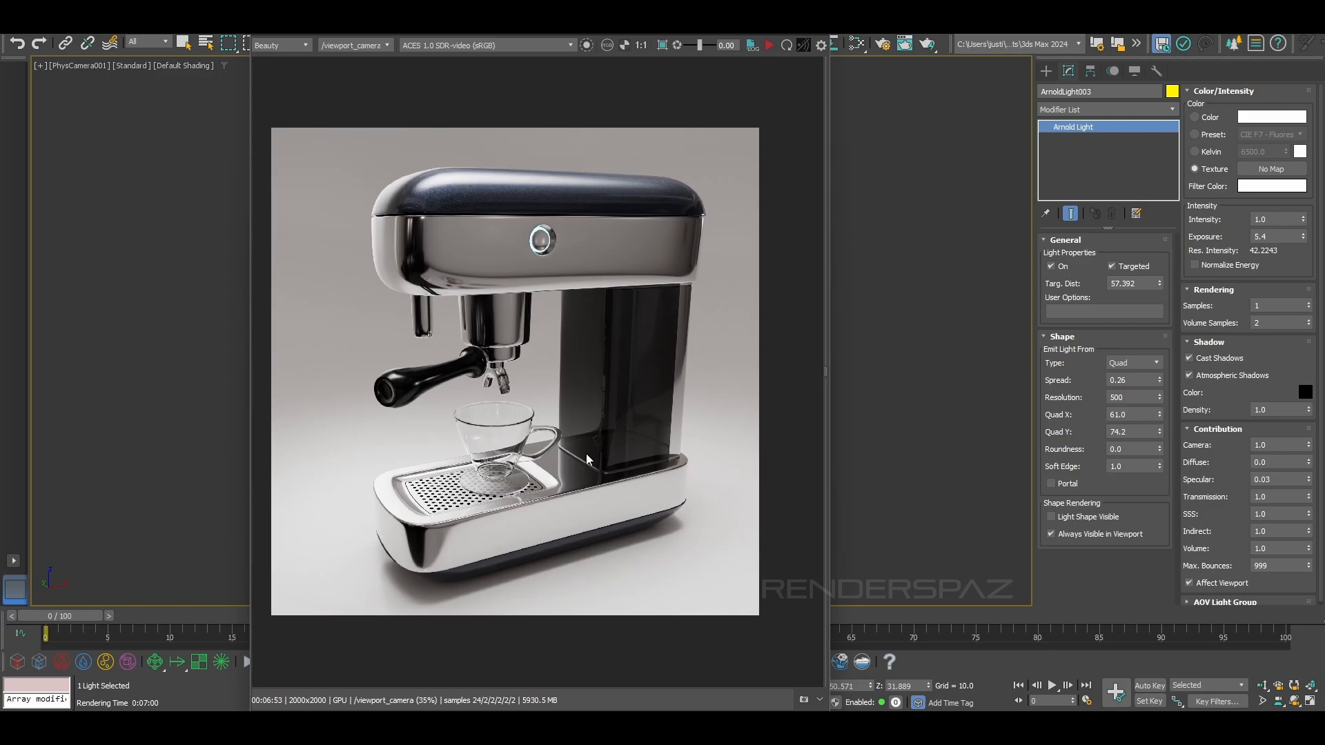